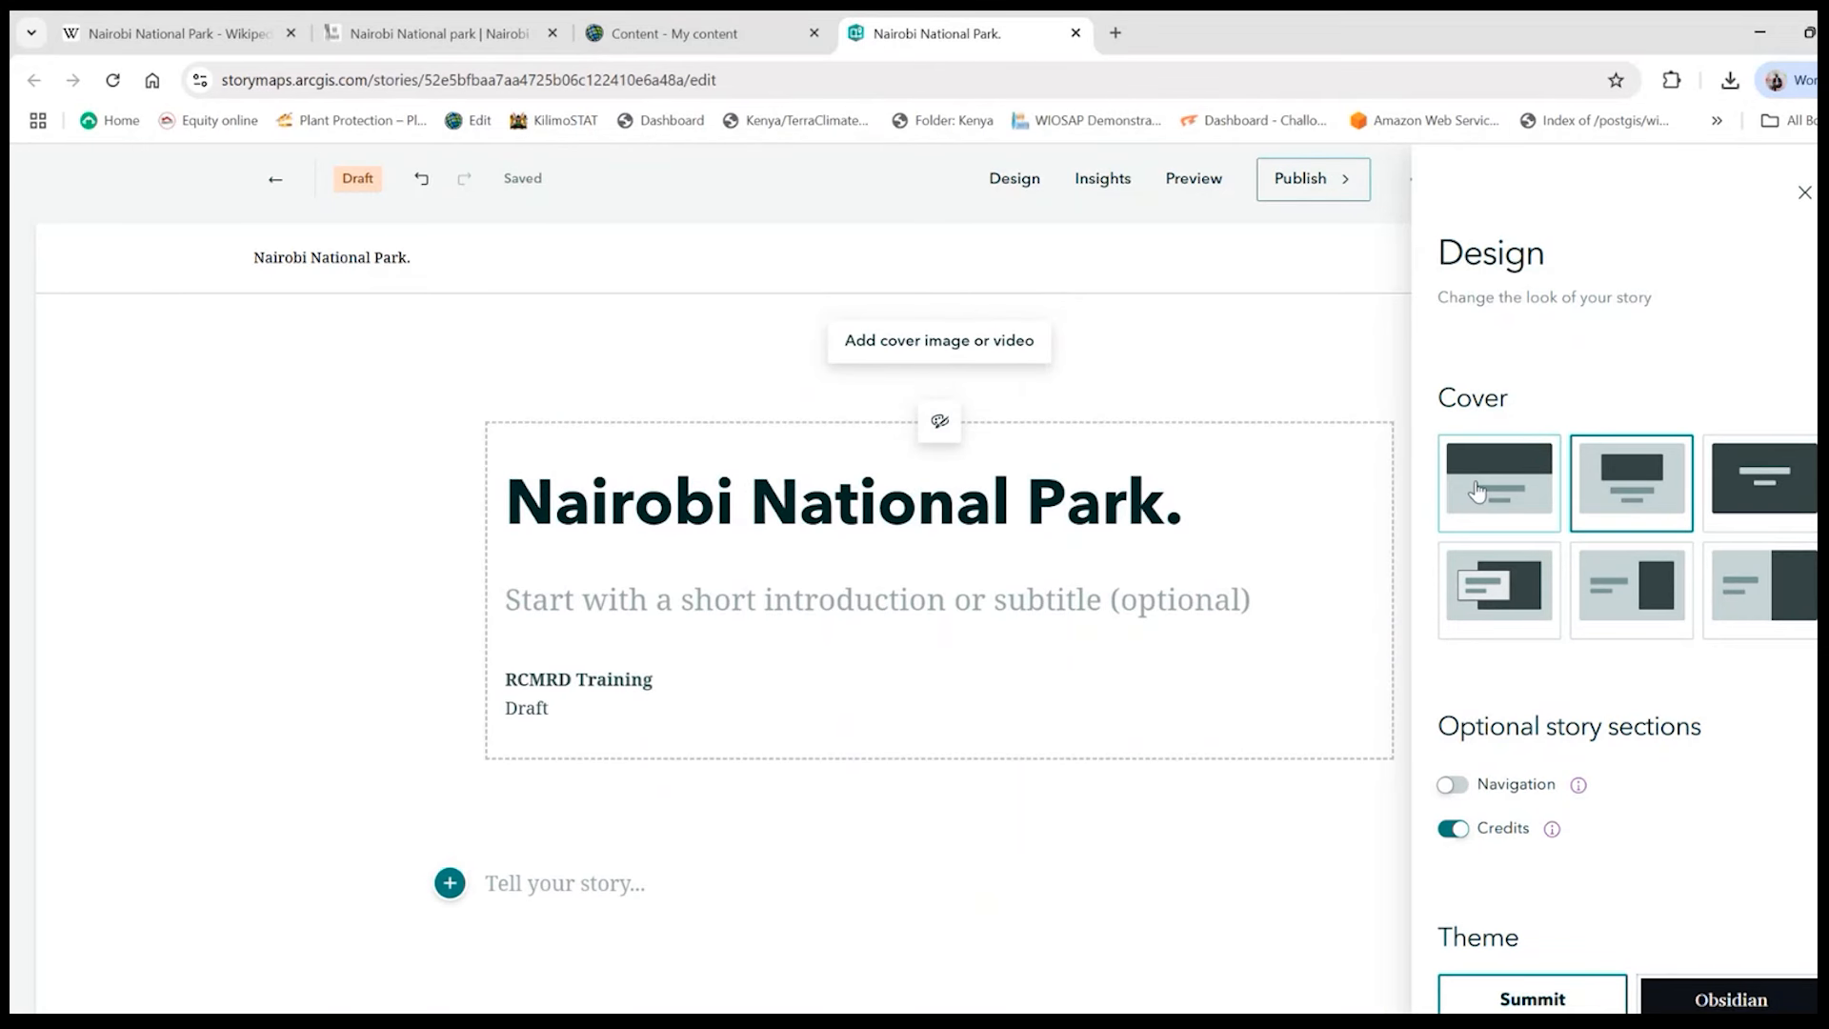
- Set the story cover to the layout whose dark background fills the whole cover behind the title
left_click(1475, 491)
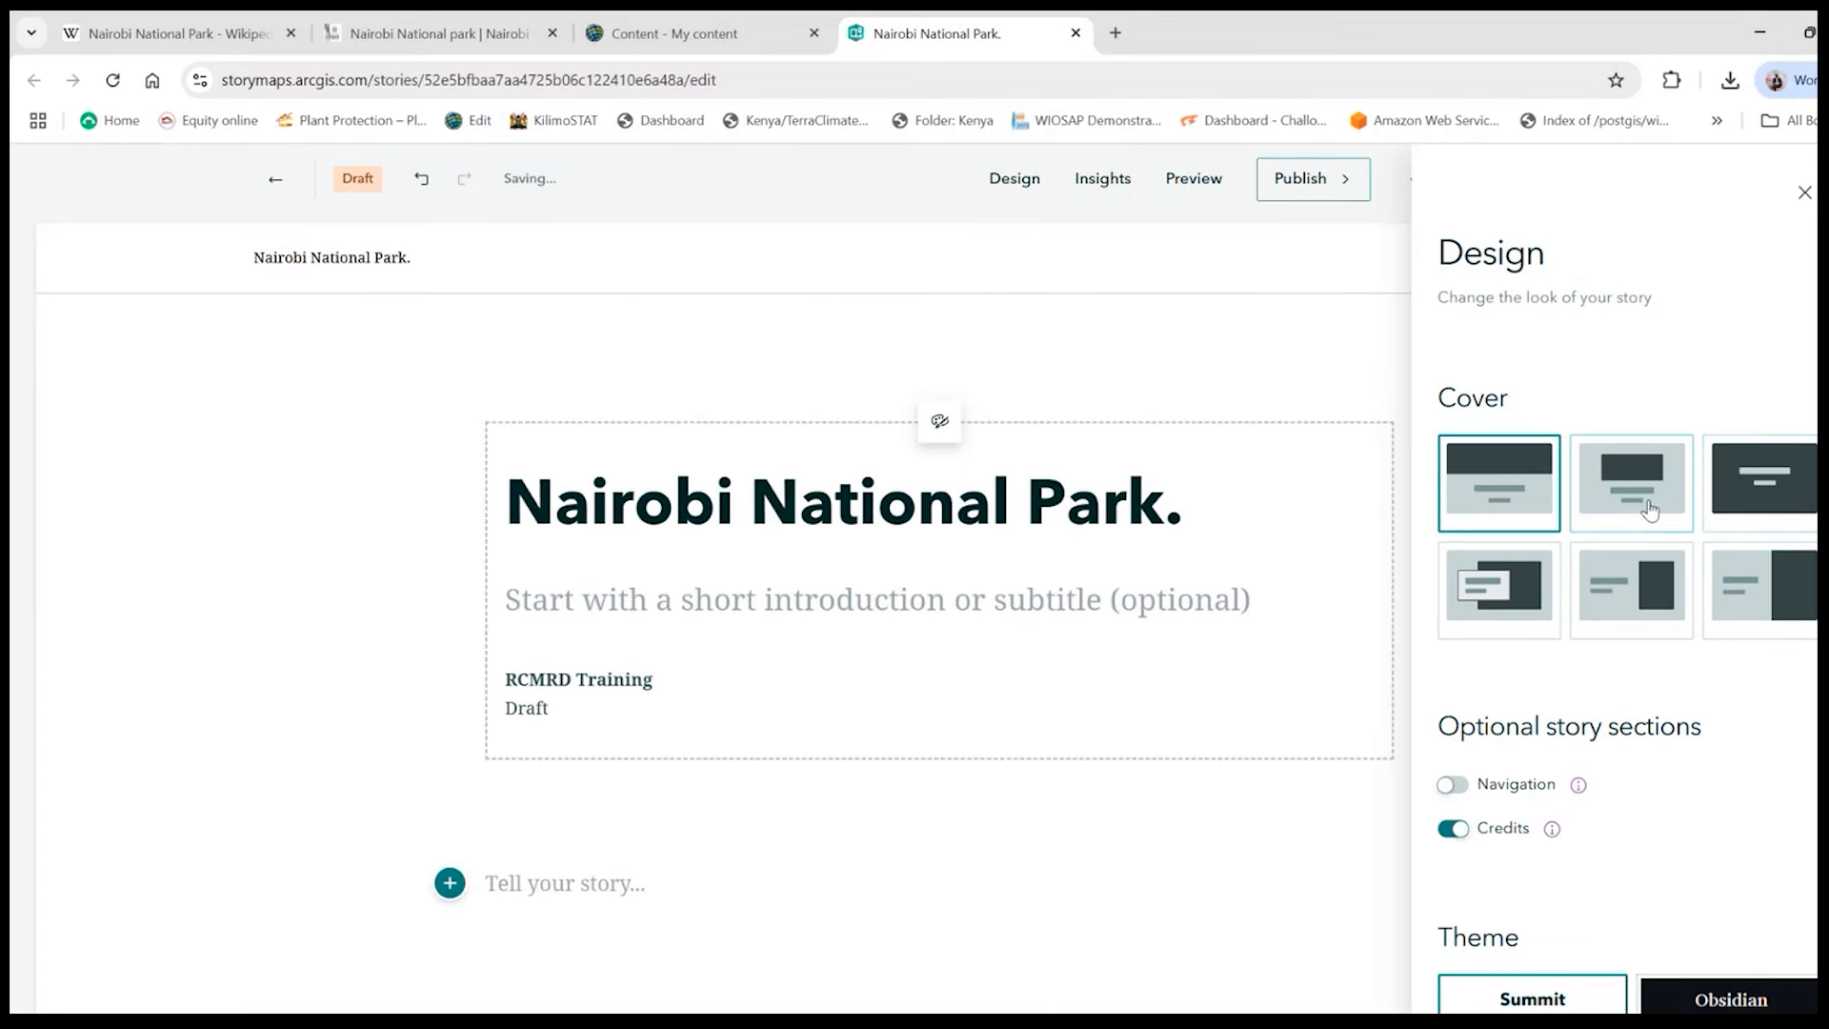
left_click(1770, 510)
scroll(624, 531, "down", 2)
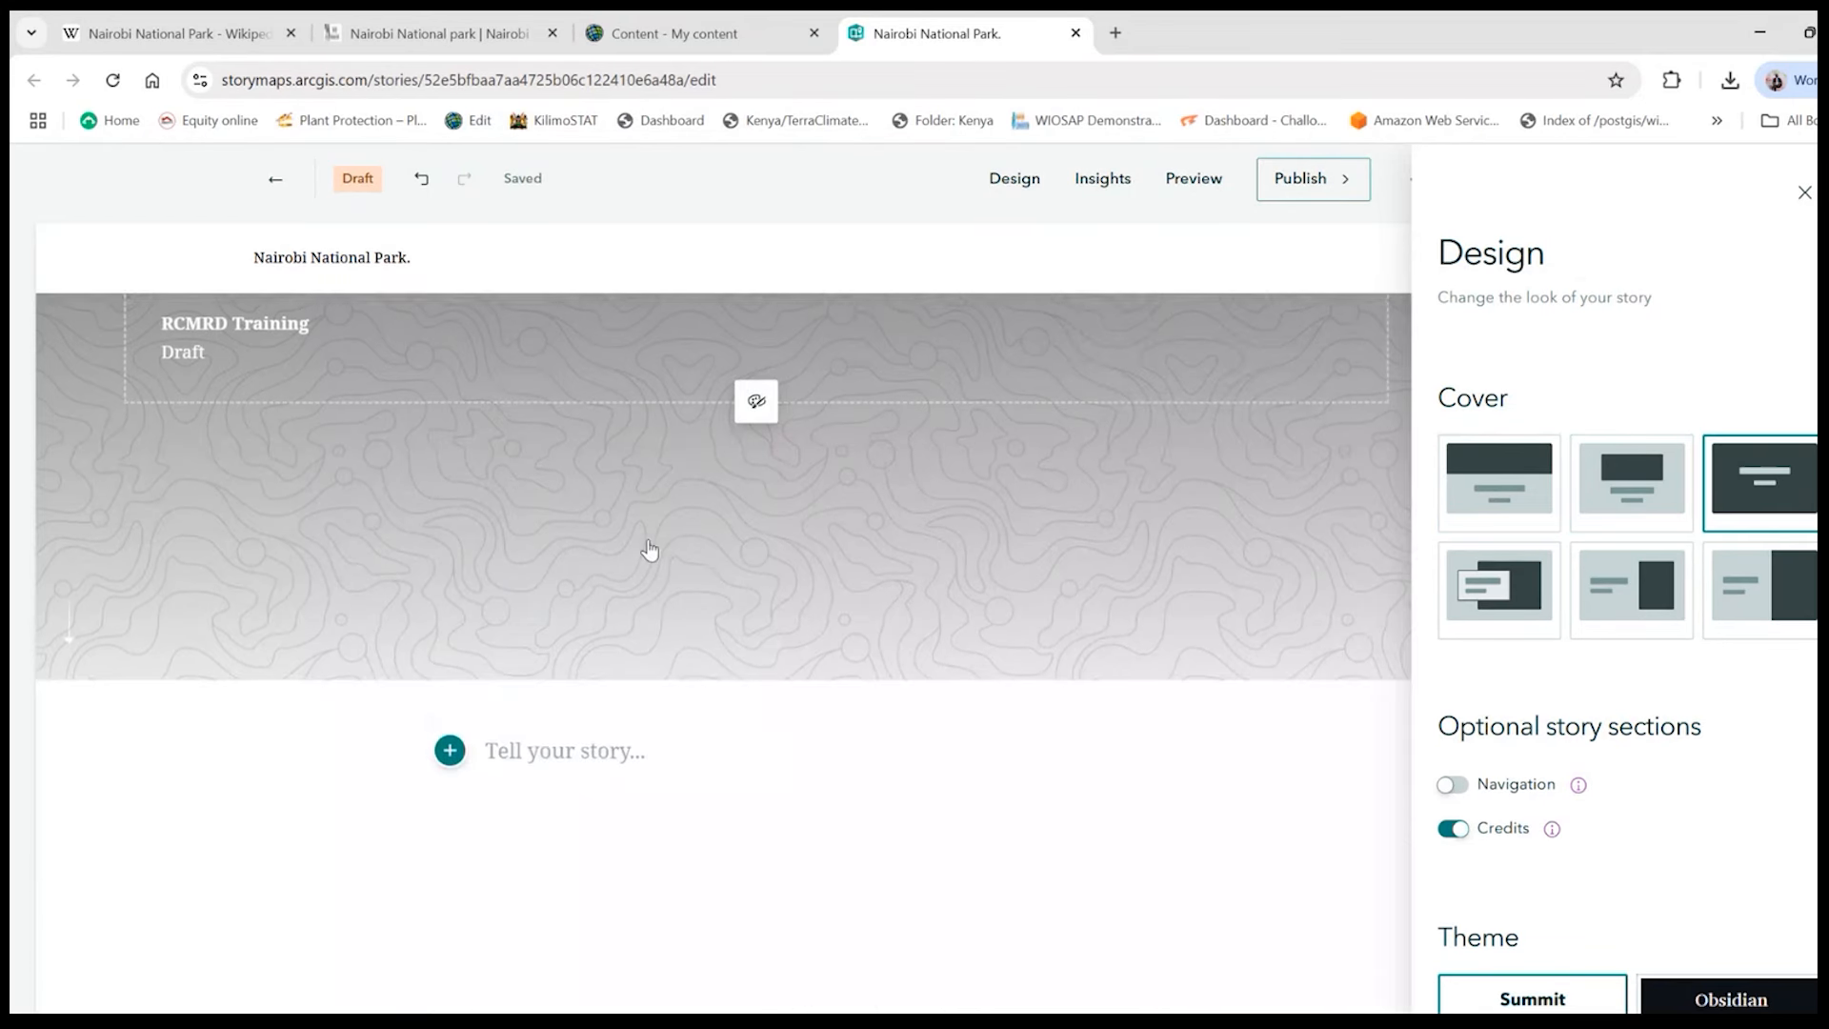
scroll(612, 529, "up", 2)
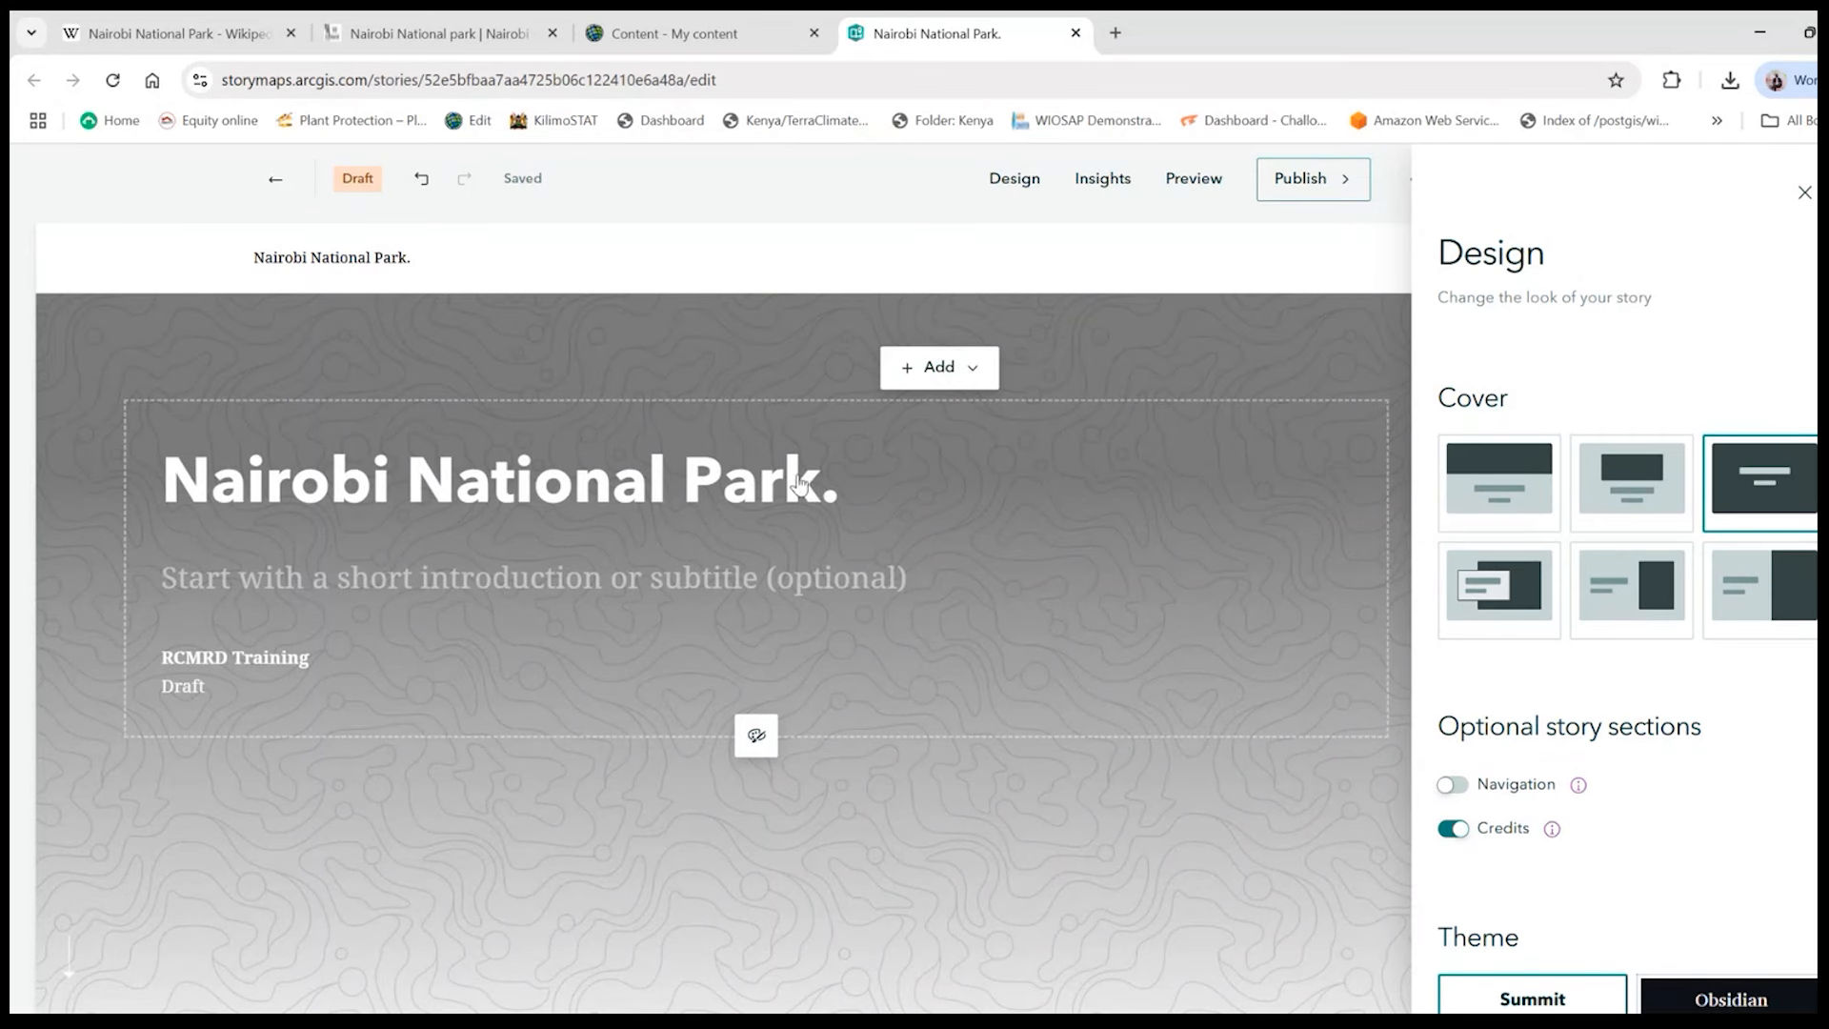
- Apply the Mesa theme to the story and close the design settings
scroll(1649, 638, "down", 1)
scroll(1650, 638, "down", 3)
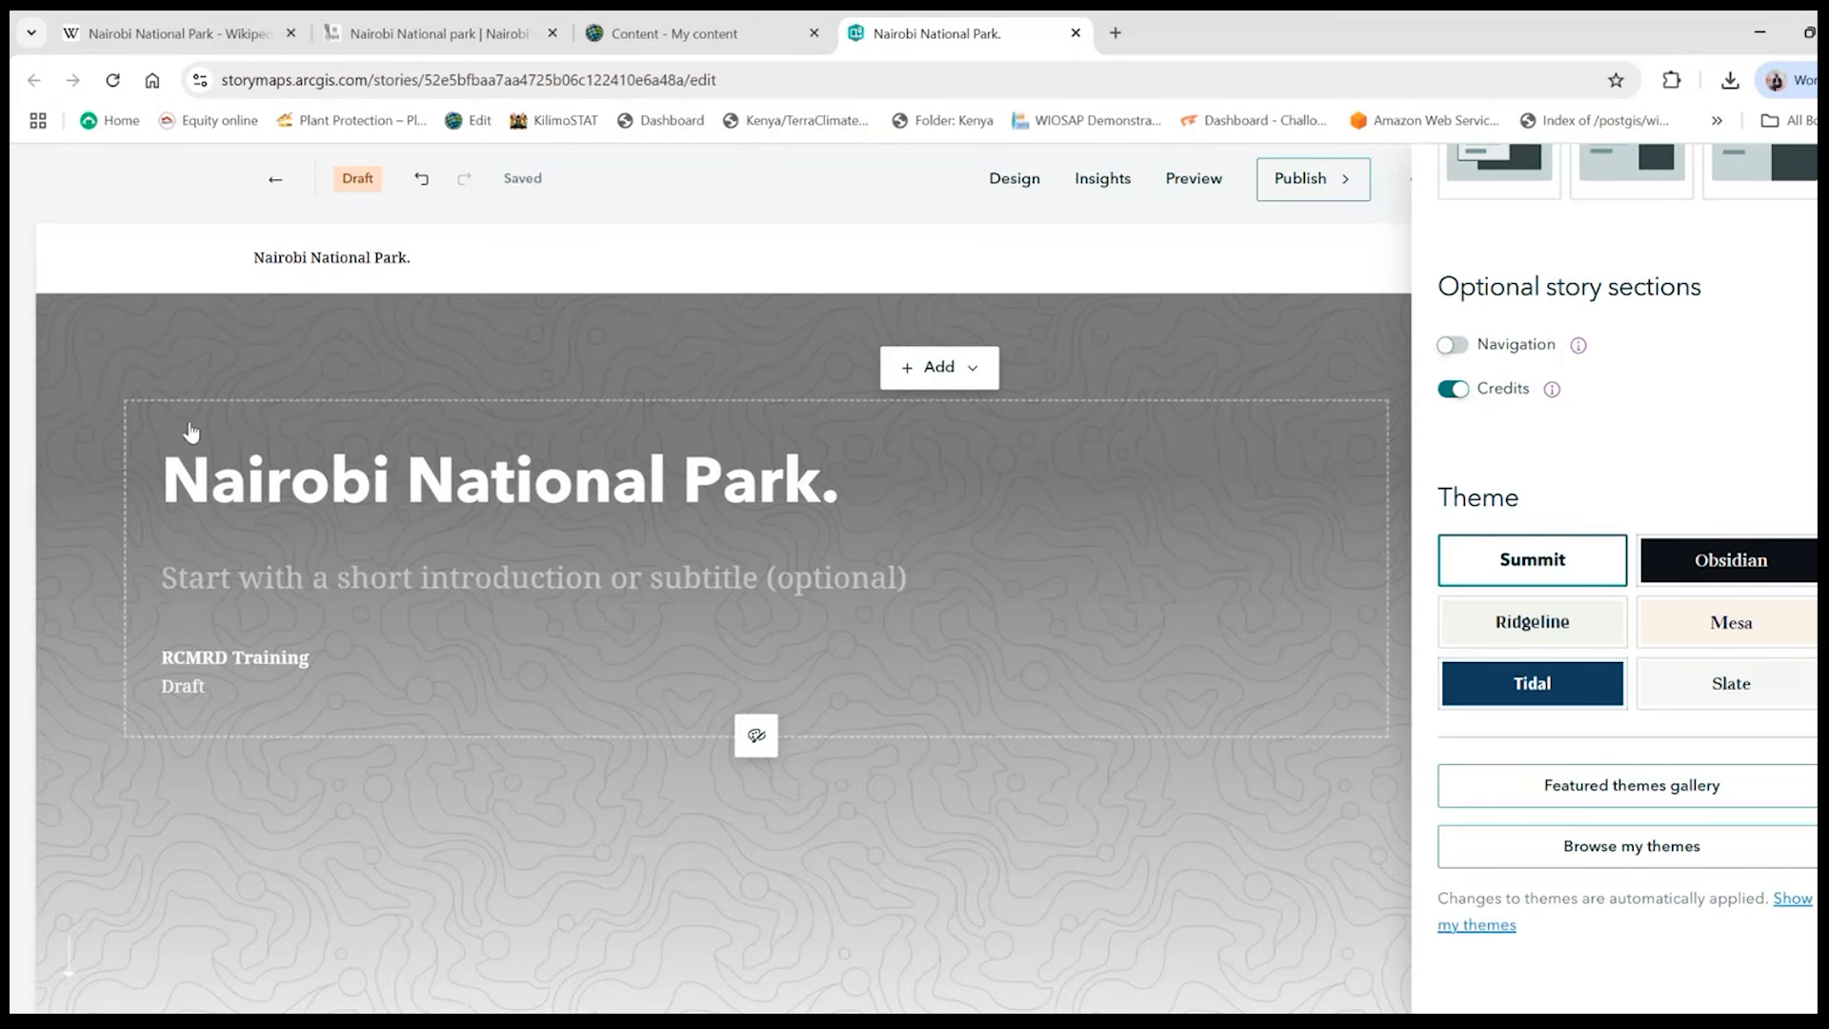
scroll(716, 733, "down", 1)
scroll(716, 734, "down", 3)
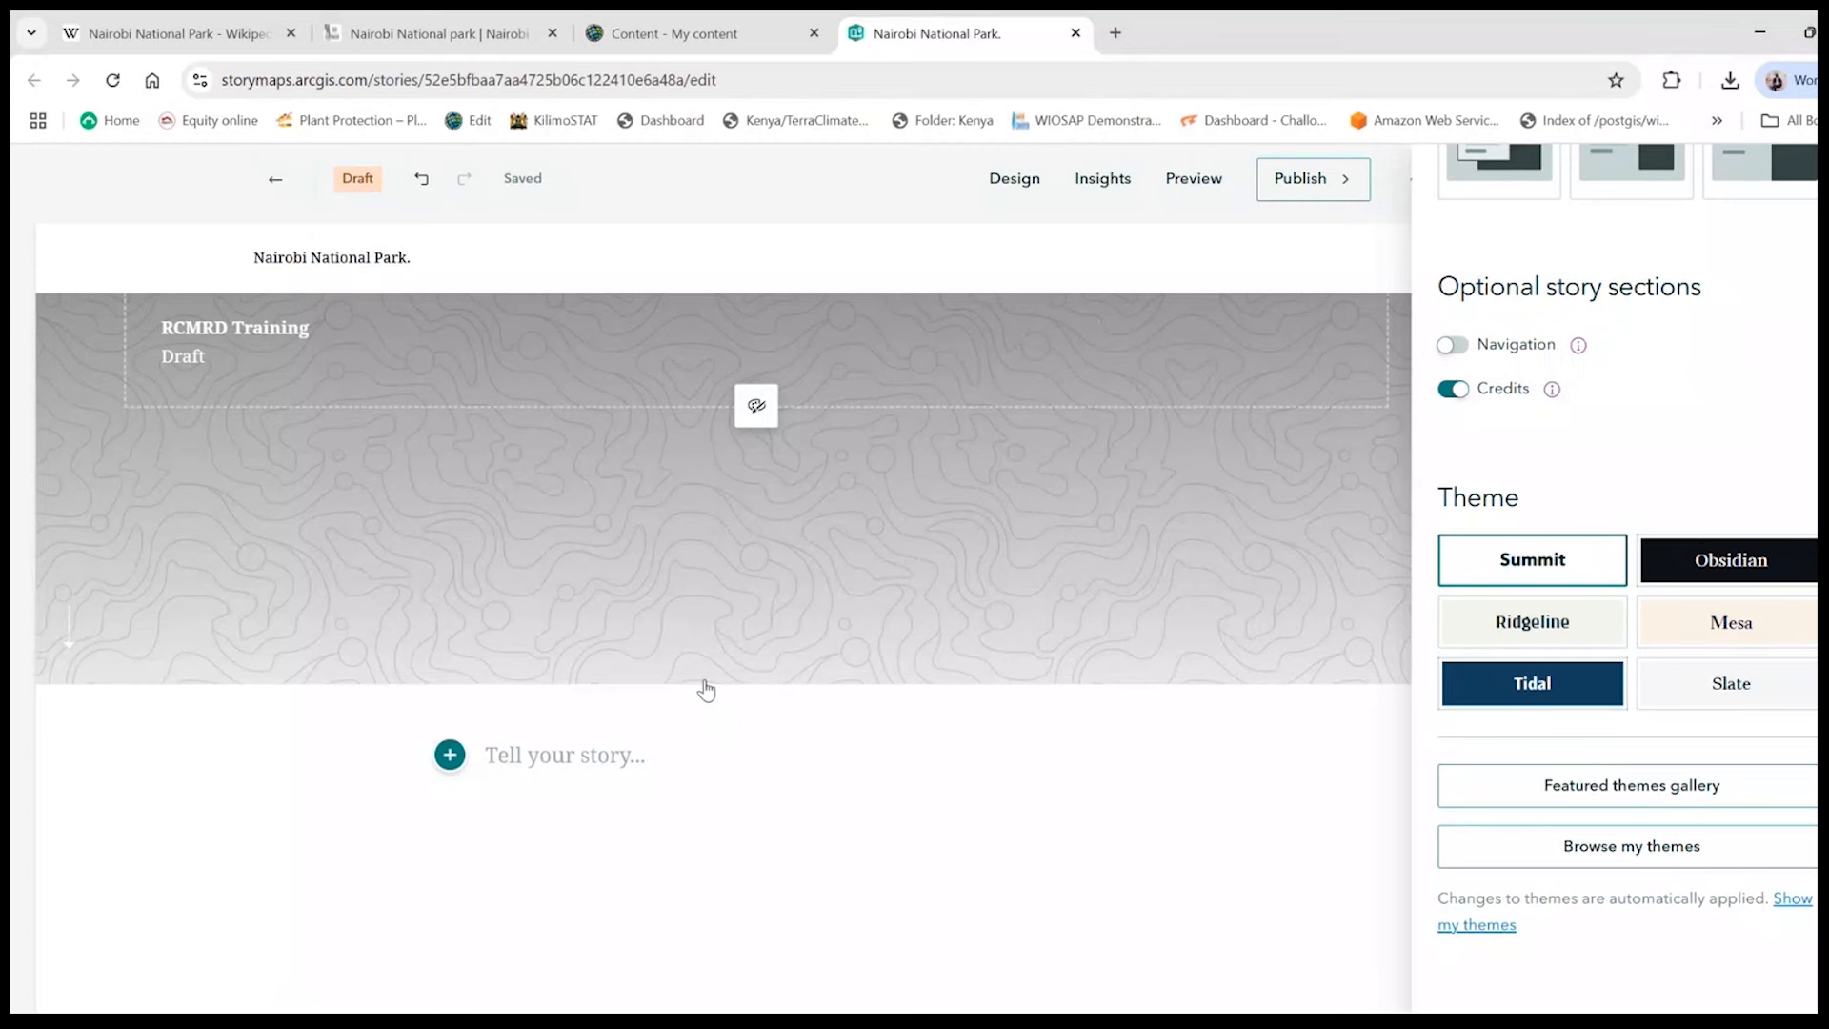
scroll(703, 685, "up", 1)
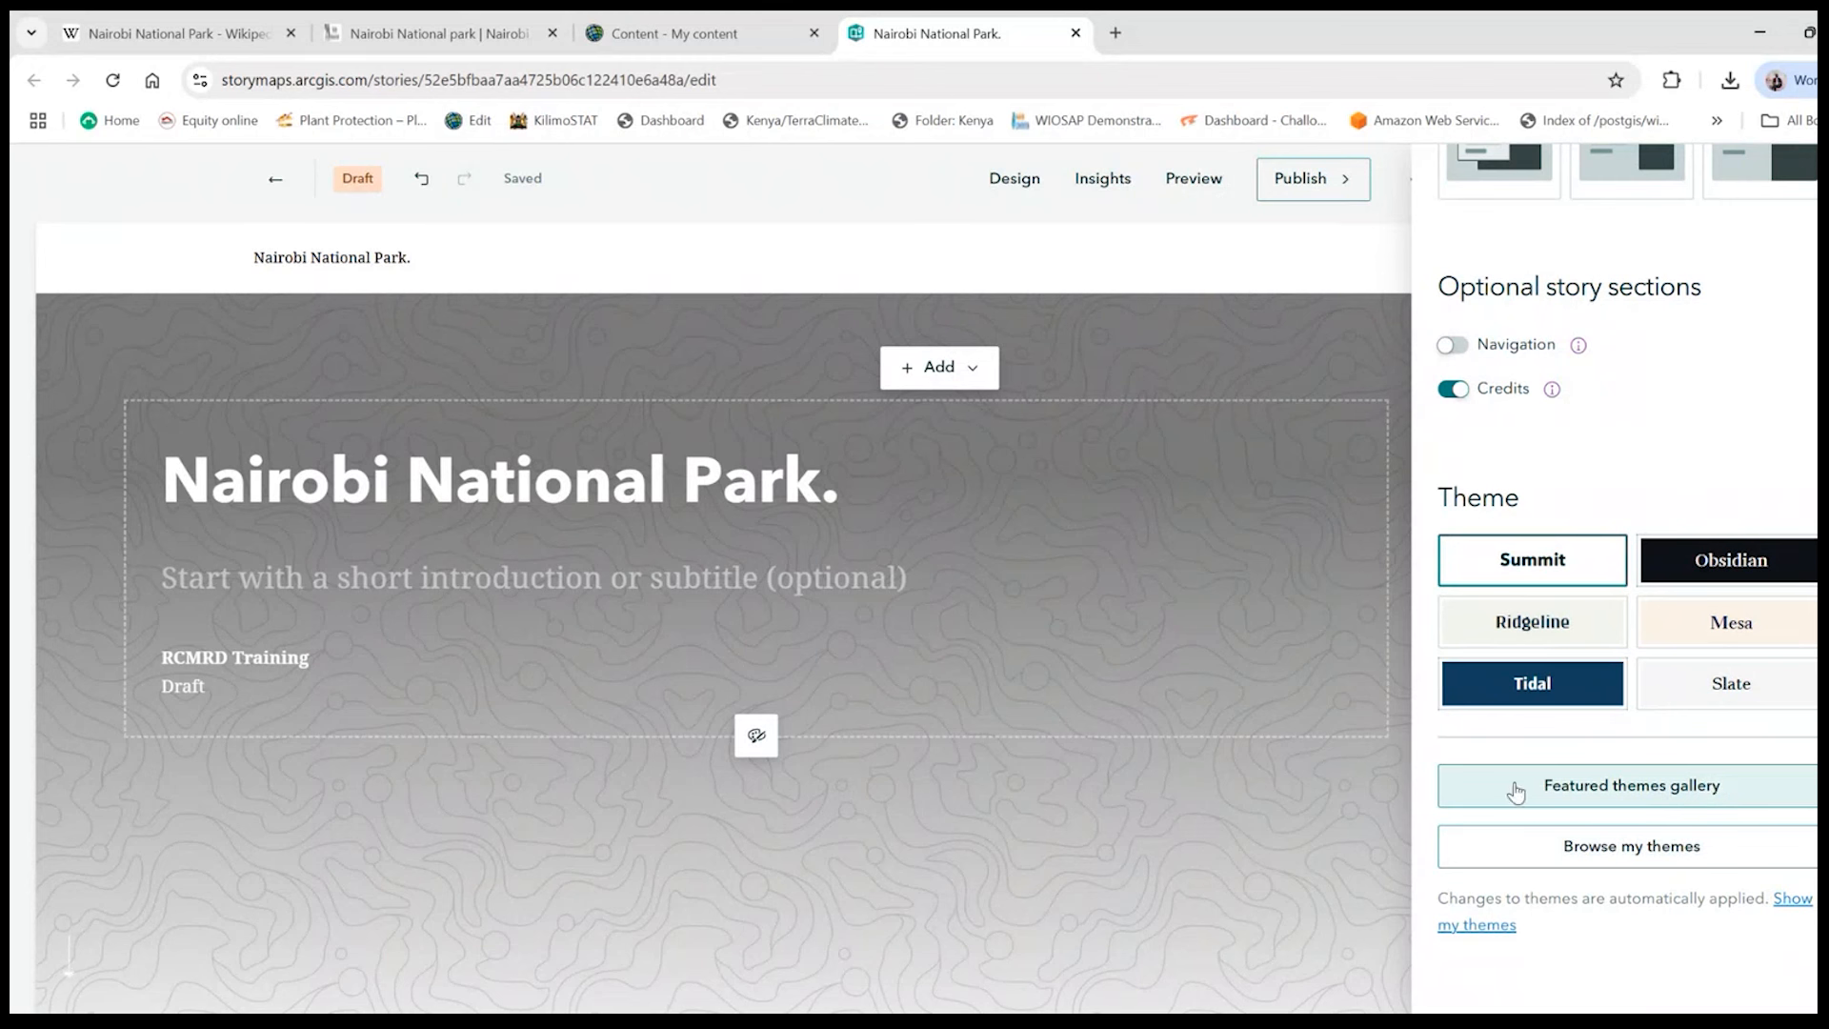
left_click(1733, 622)
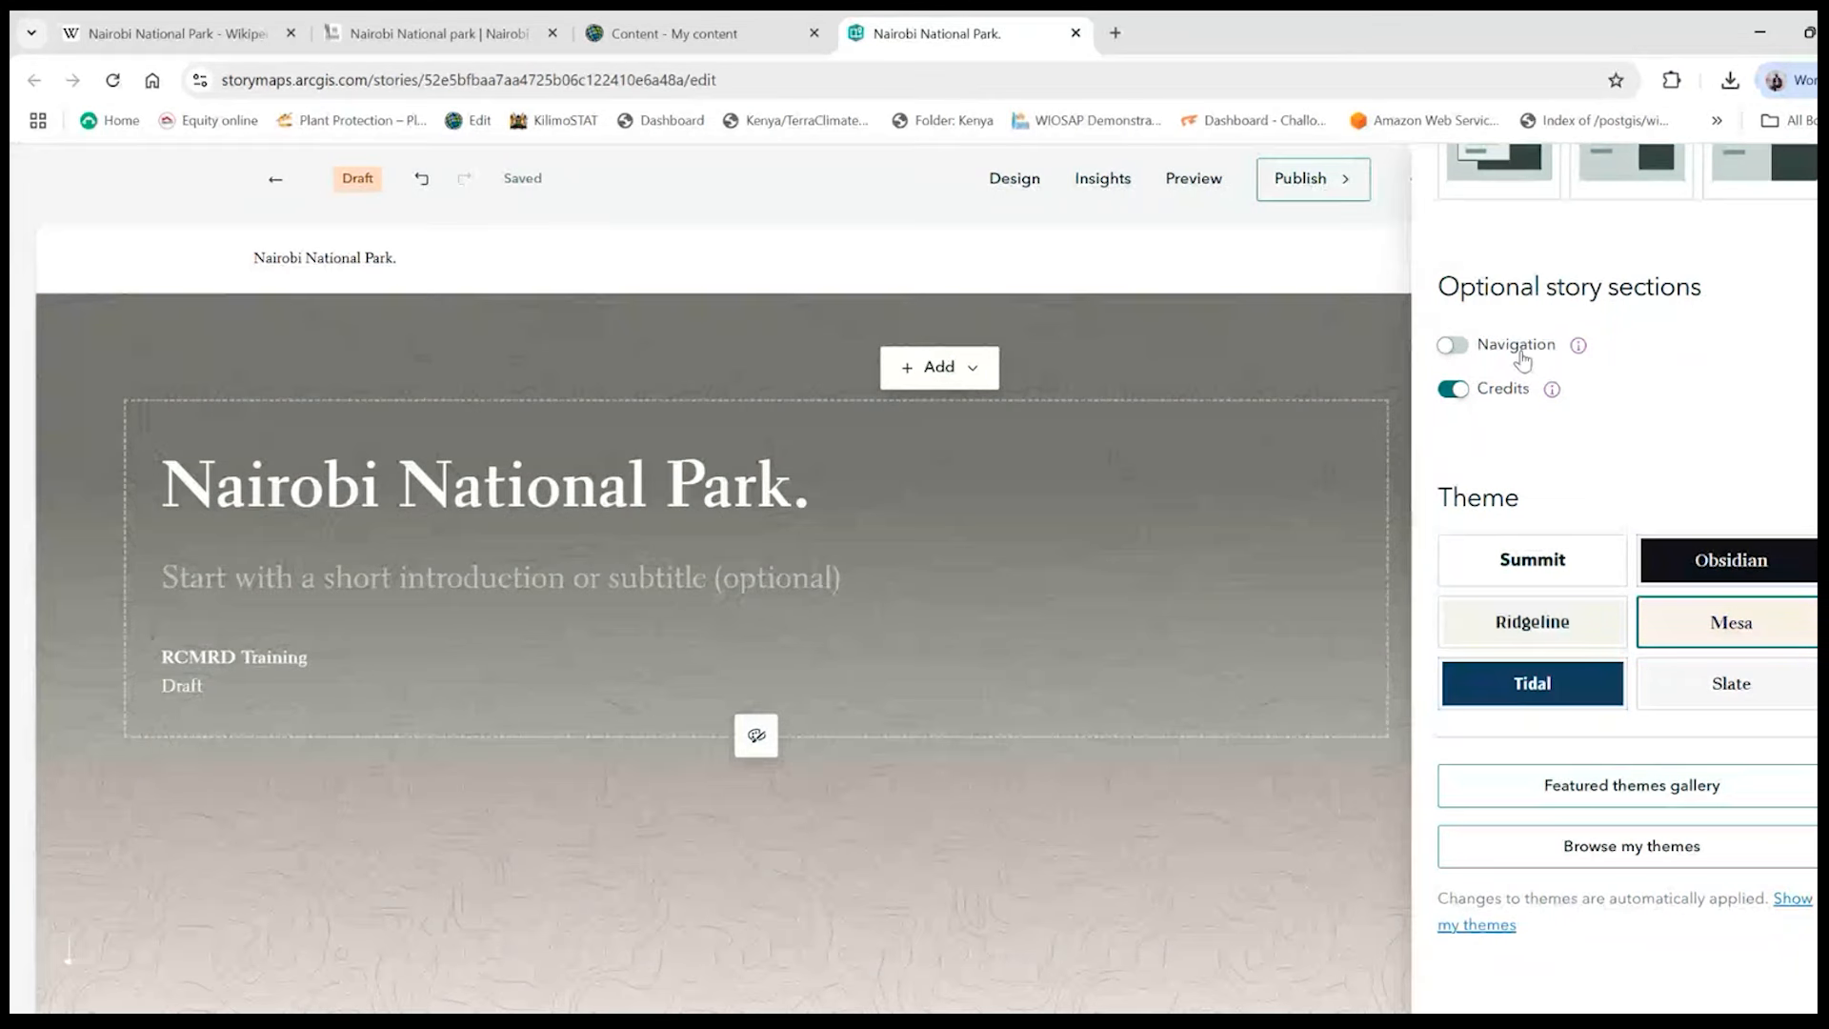
scroll(1521, 357, "up", 5)
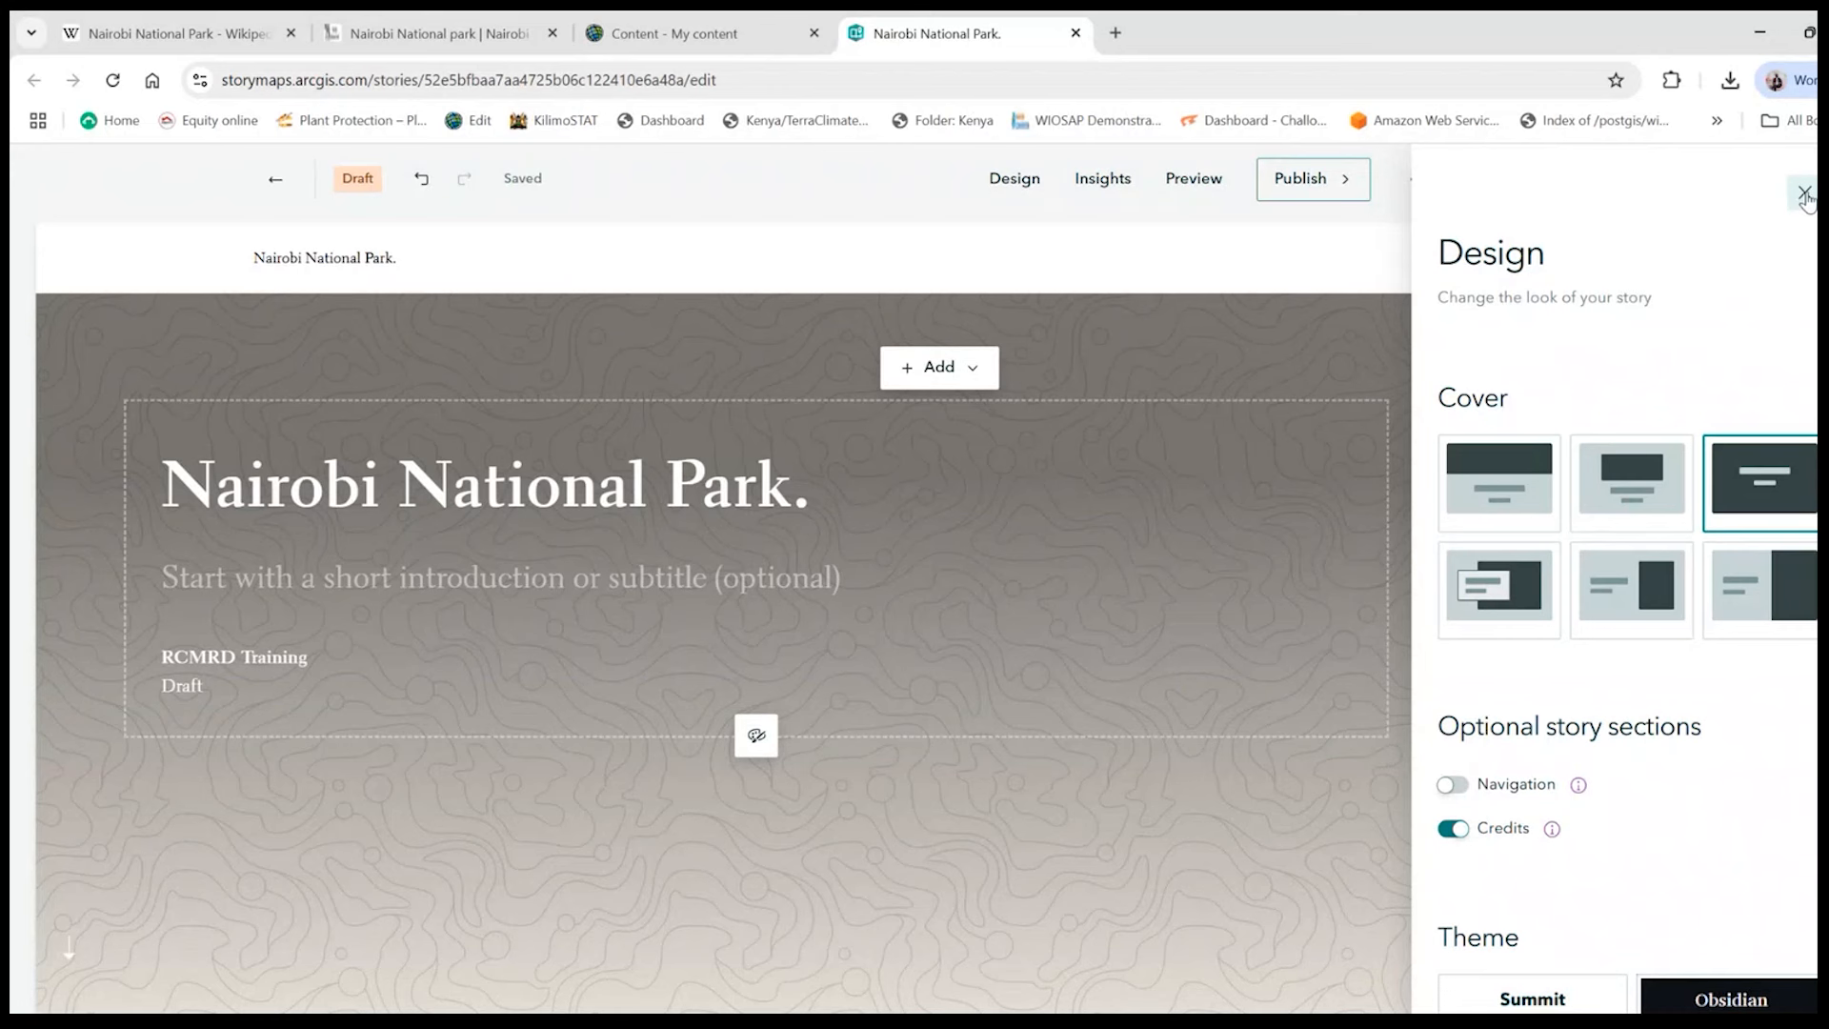
left_click(1803, 194)
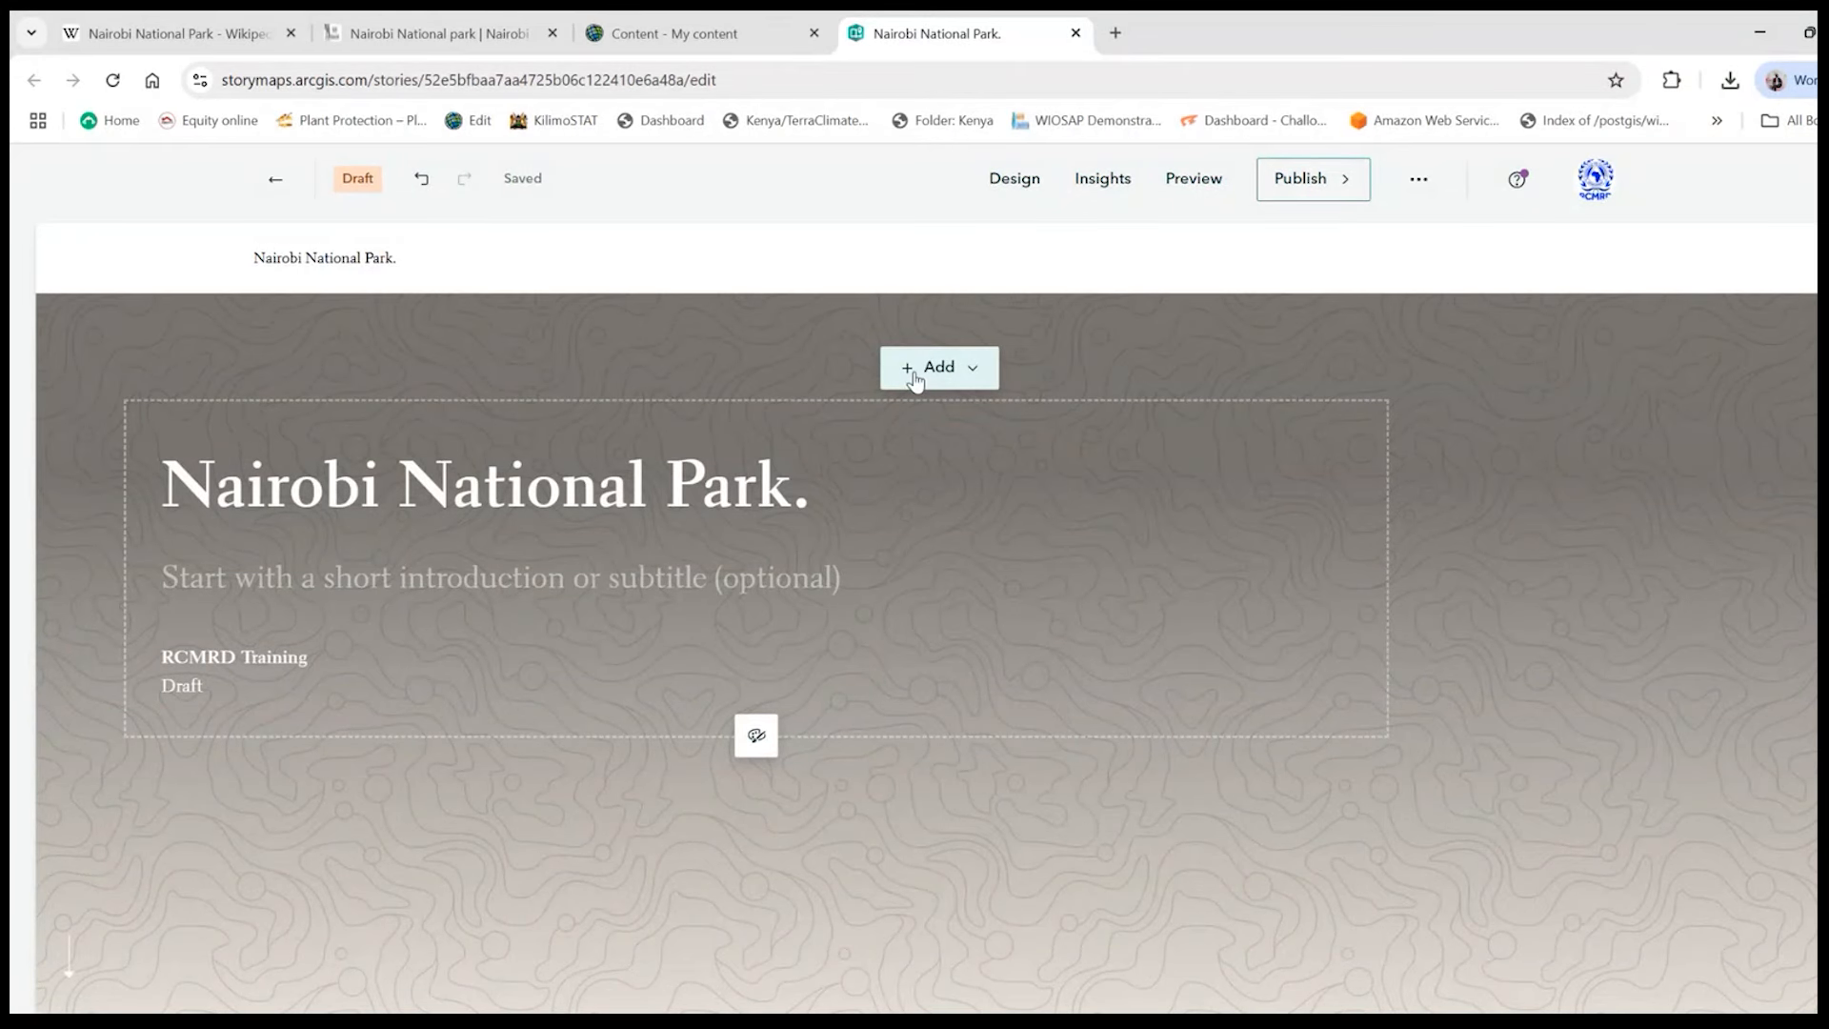
- Start adding an image or video to the story cover and review the supported file types for upload
left_click(915, 380)
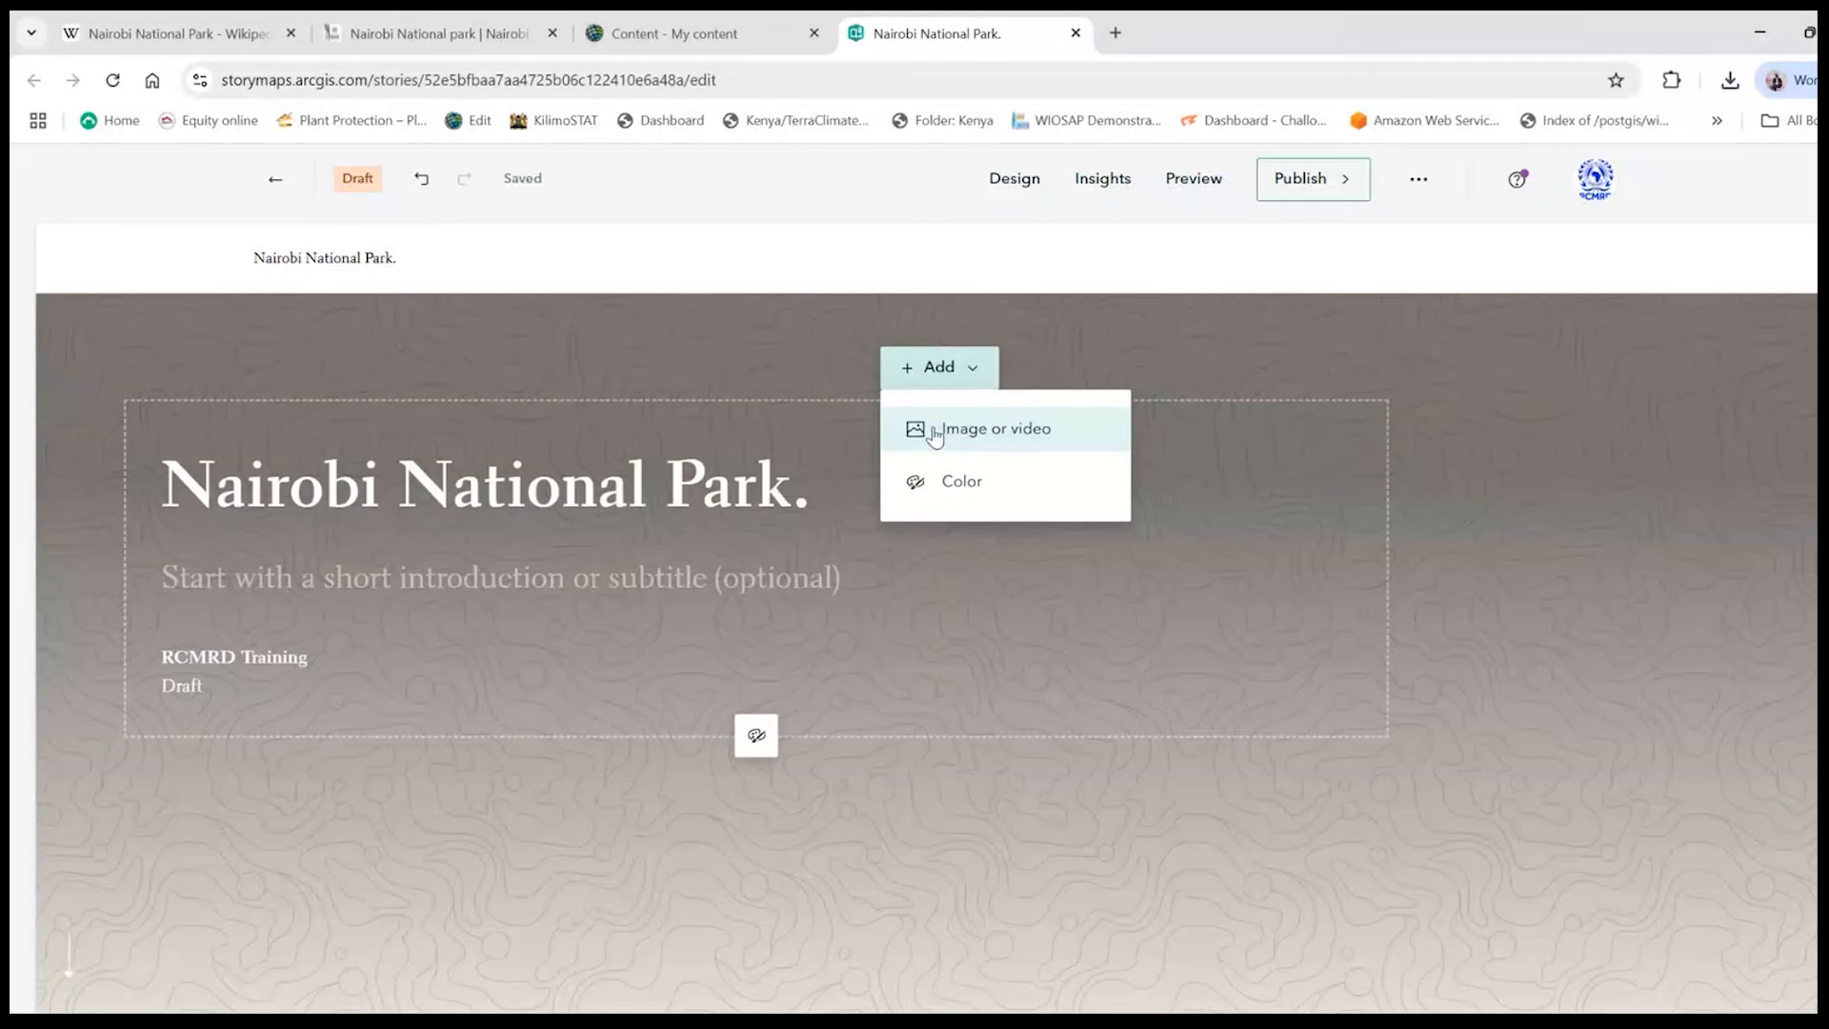
left_click(972, 434)
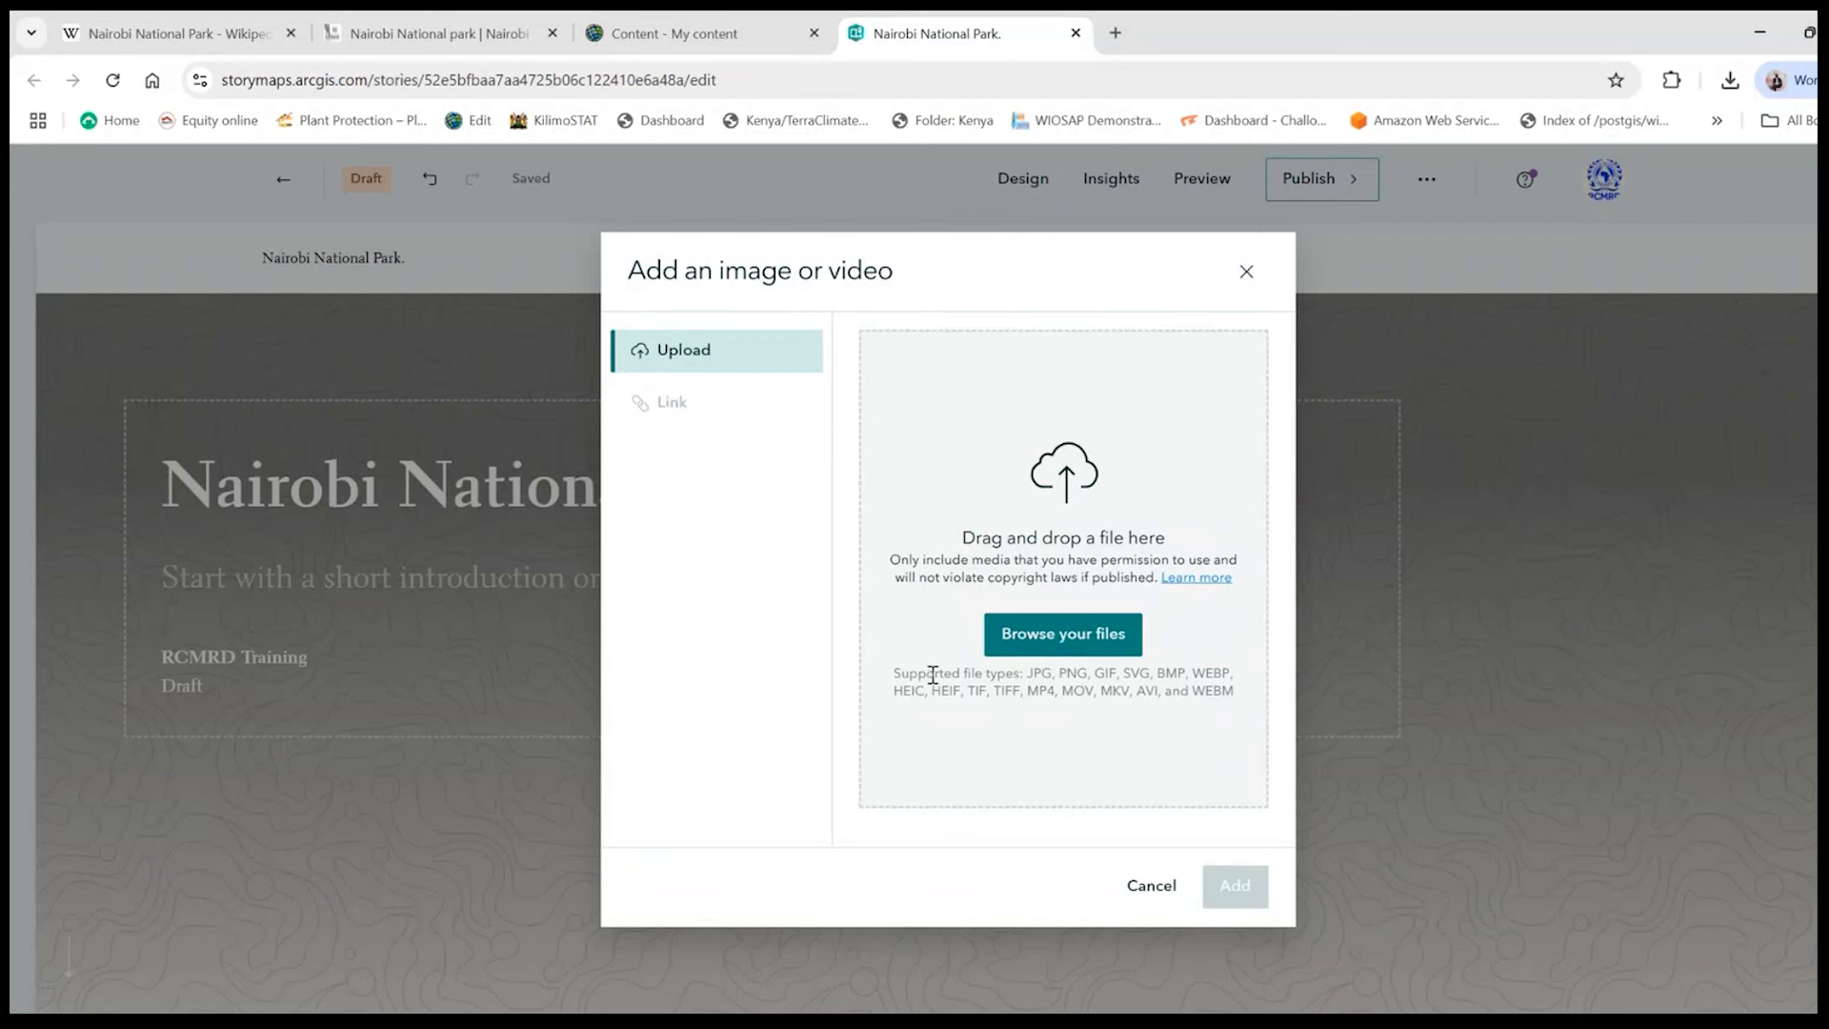
left_click_drag(973, 674, 1249, 702)
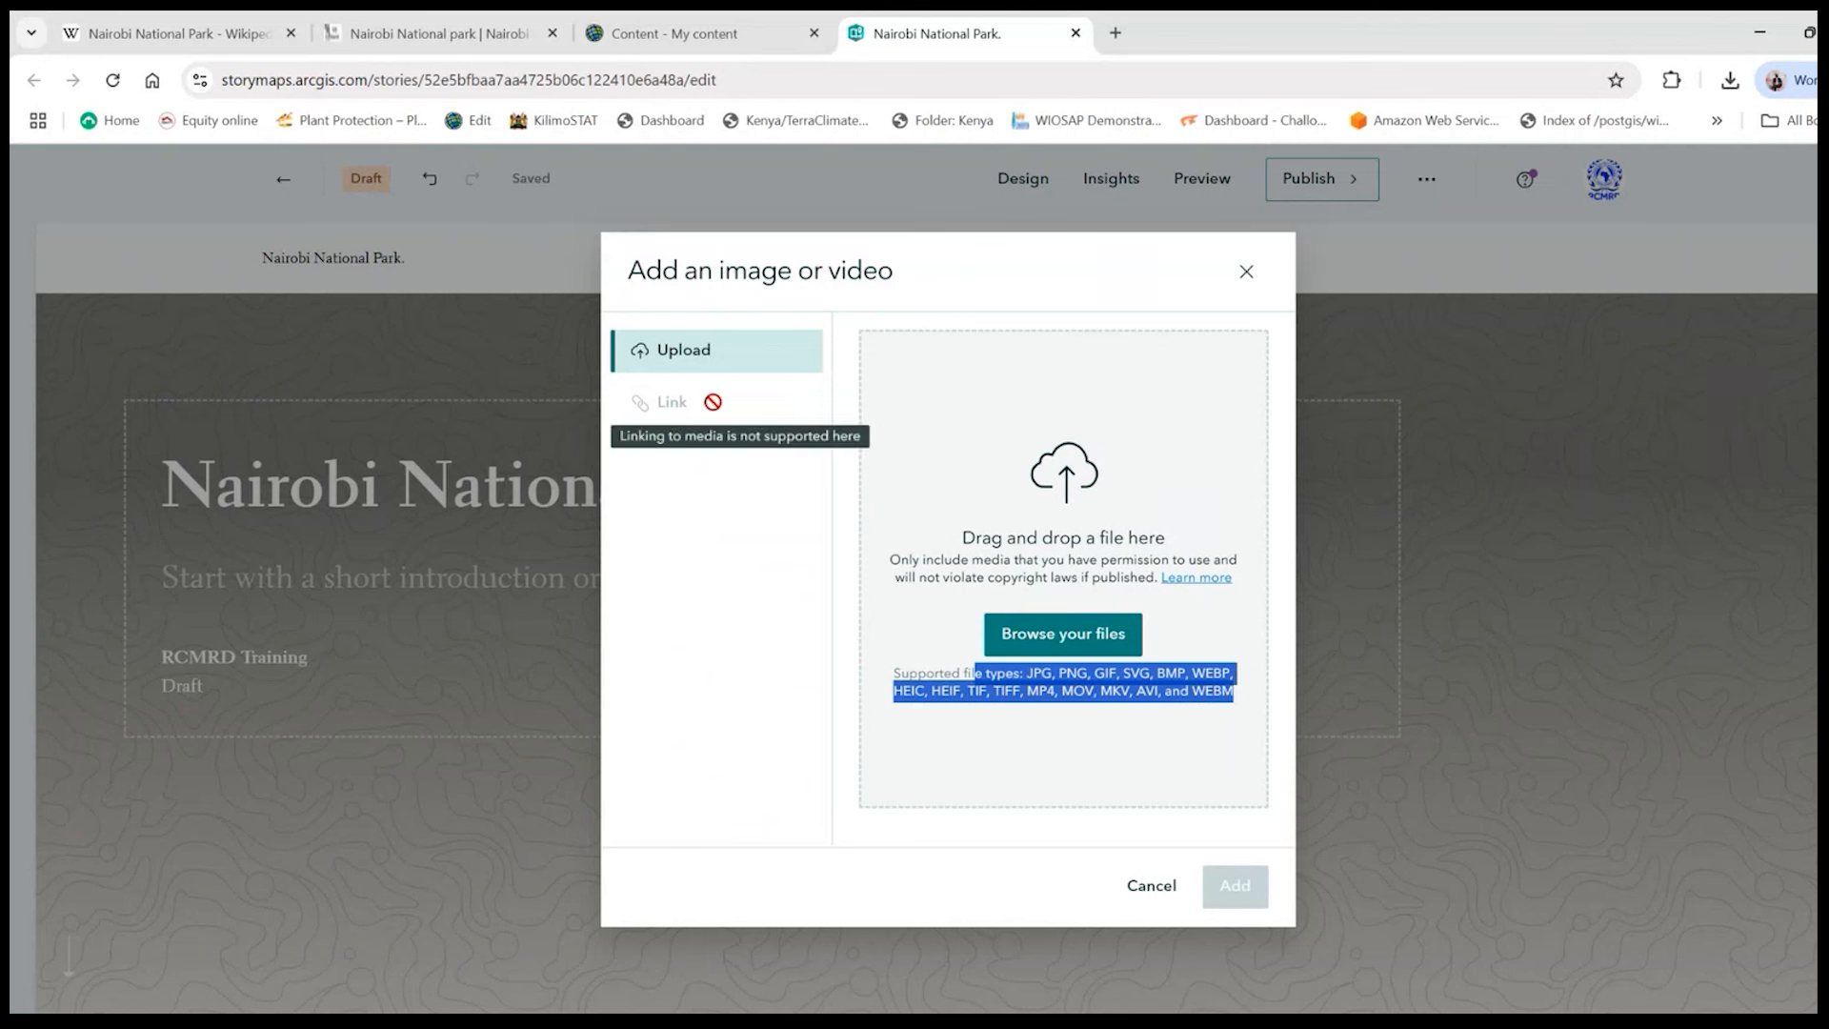
left_click(1037, 464)
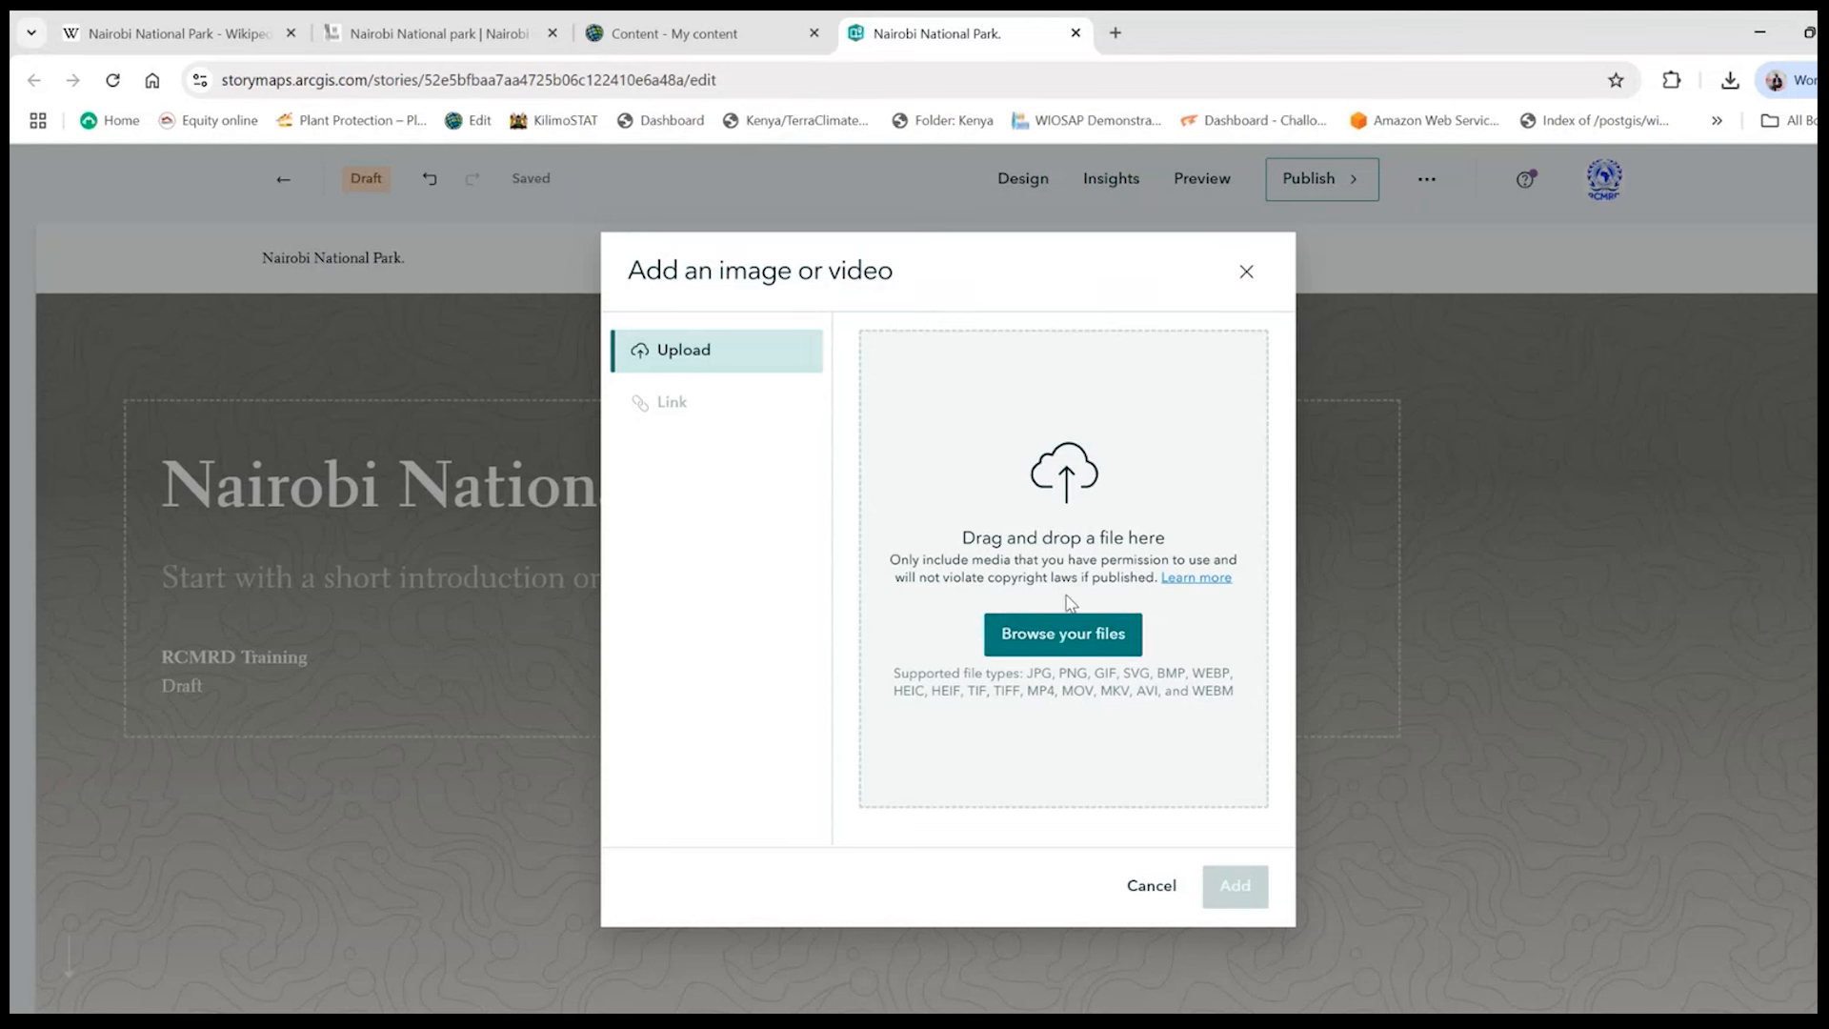
- Search Google for "nairobi national park" in a new browser tab and show the image results
left_click(1114, 33)
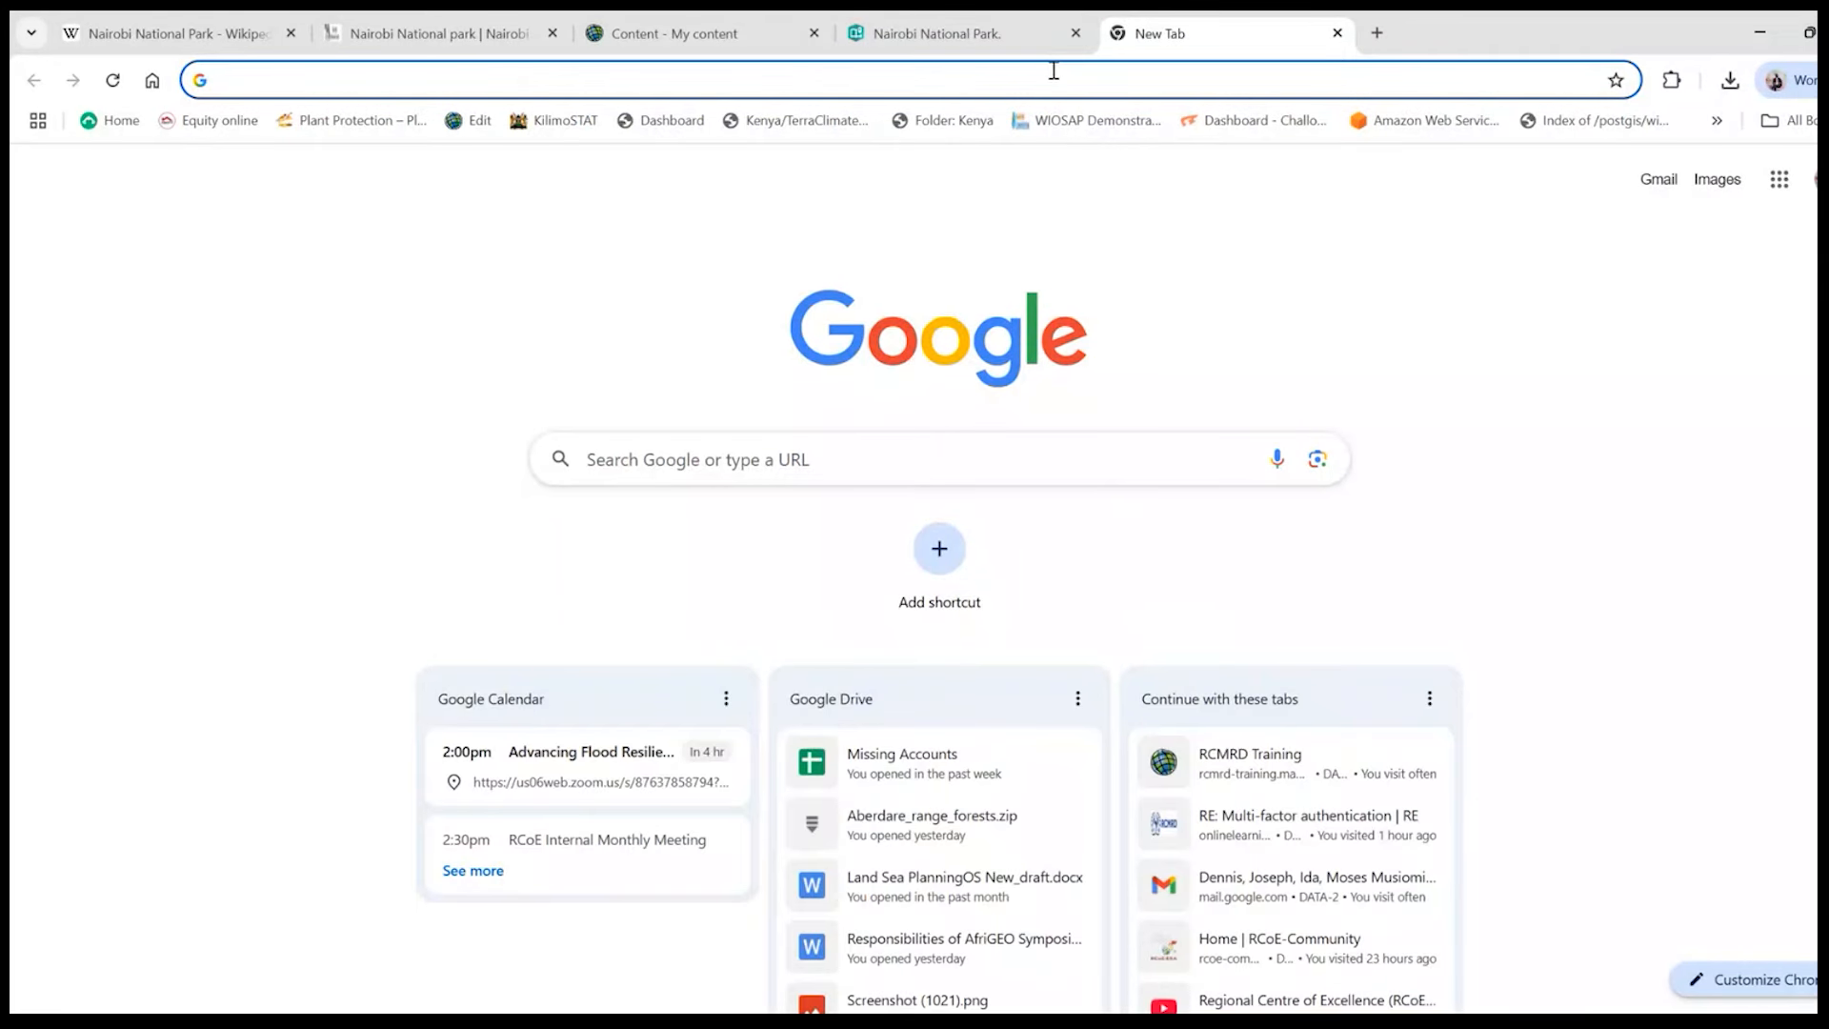
type("nair")
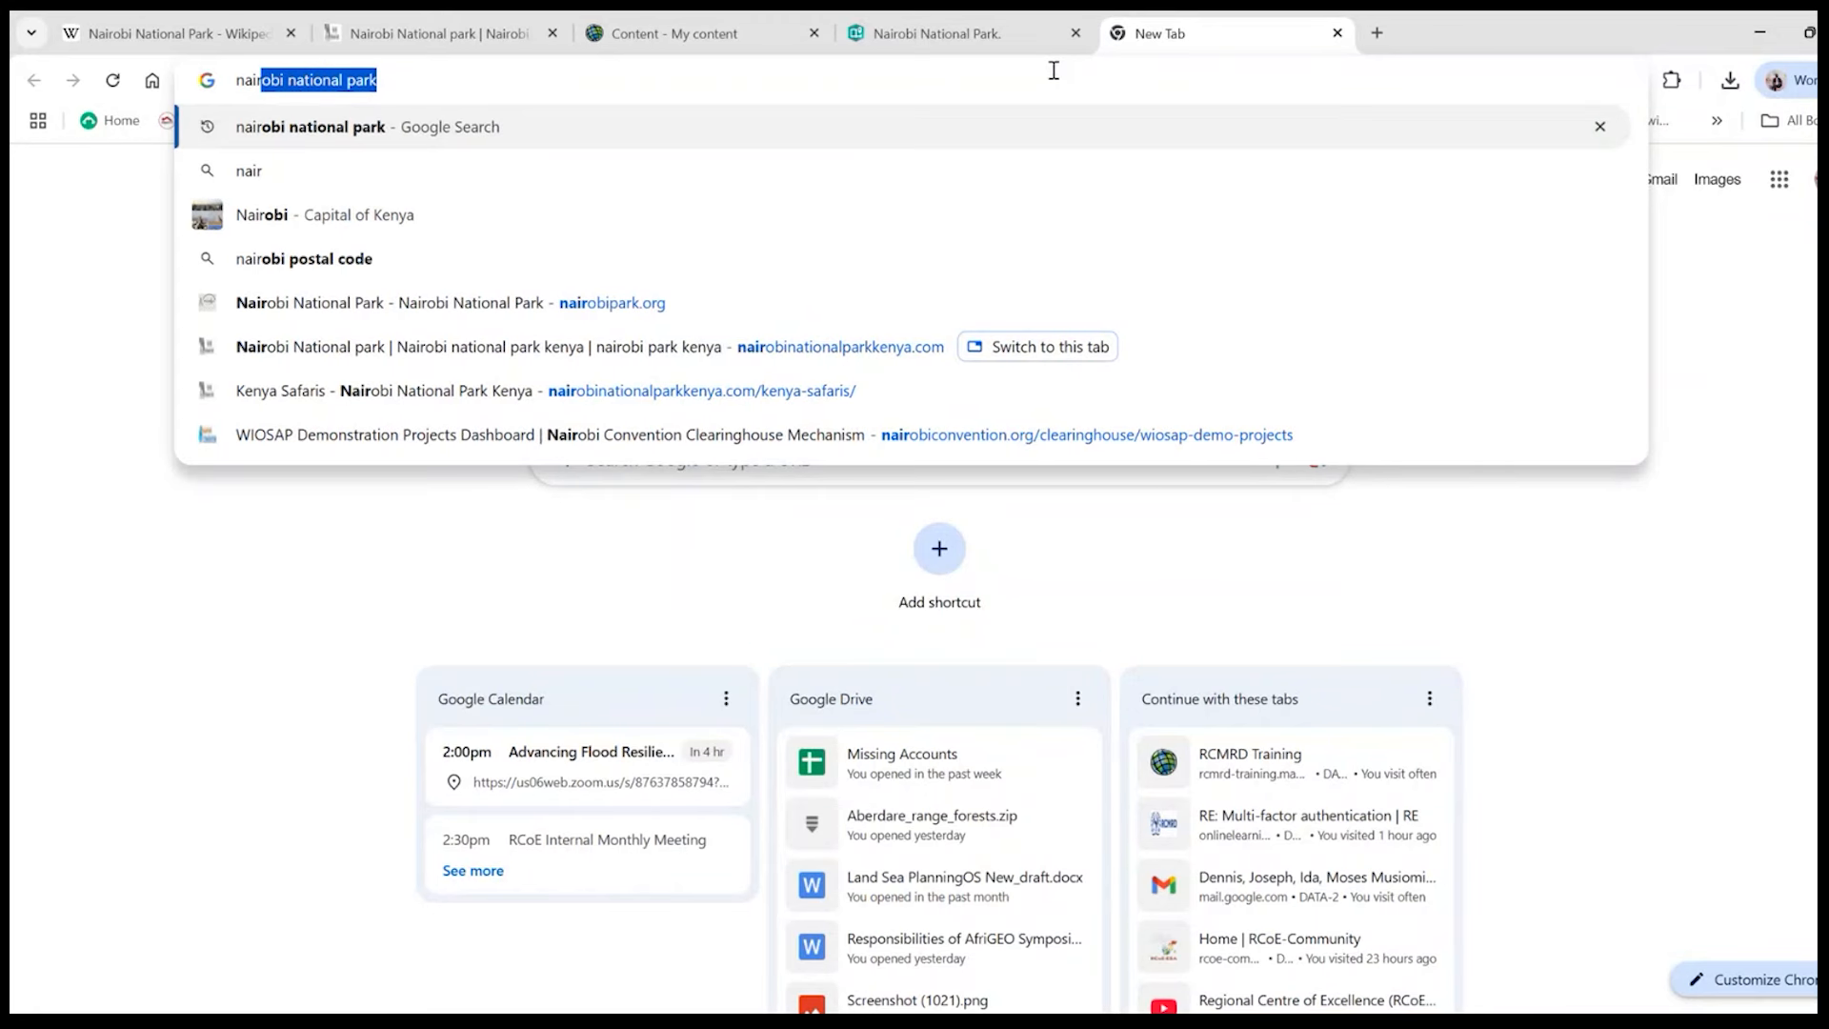
key("Return")
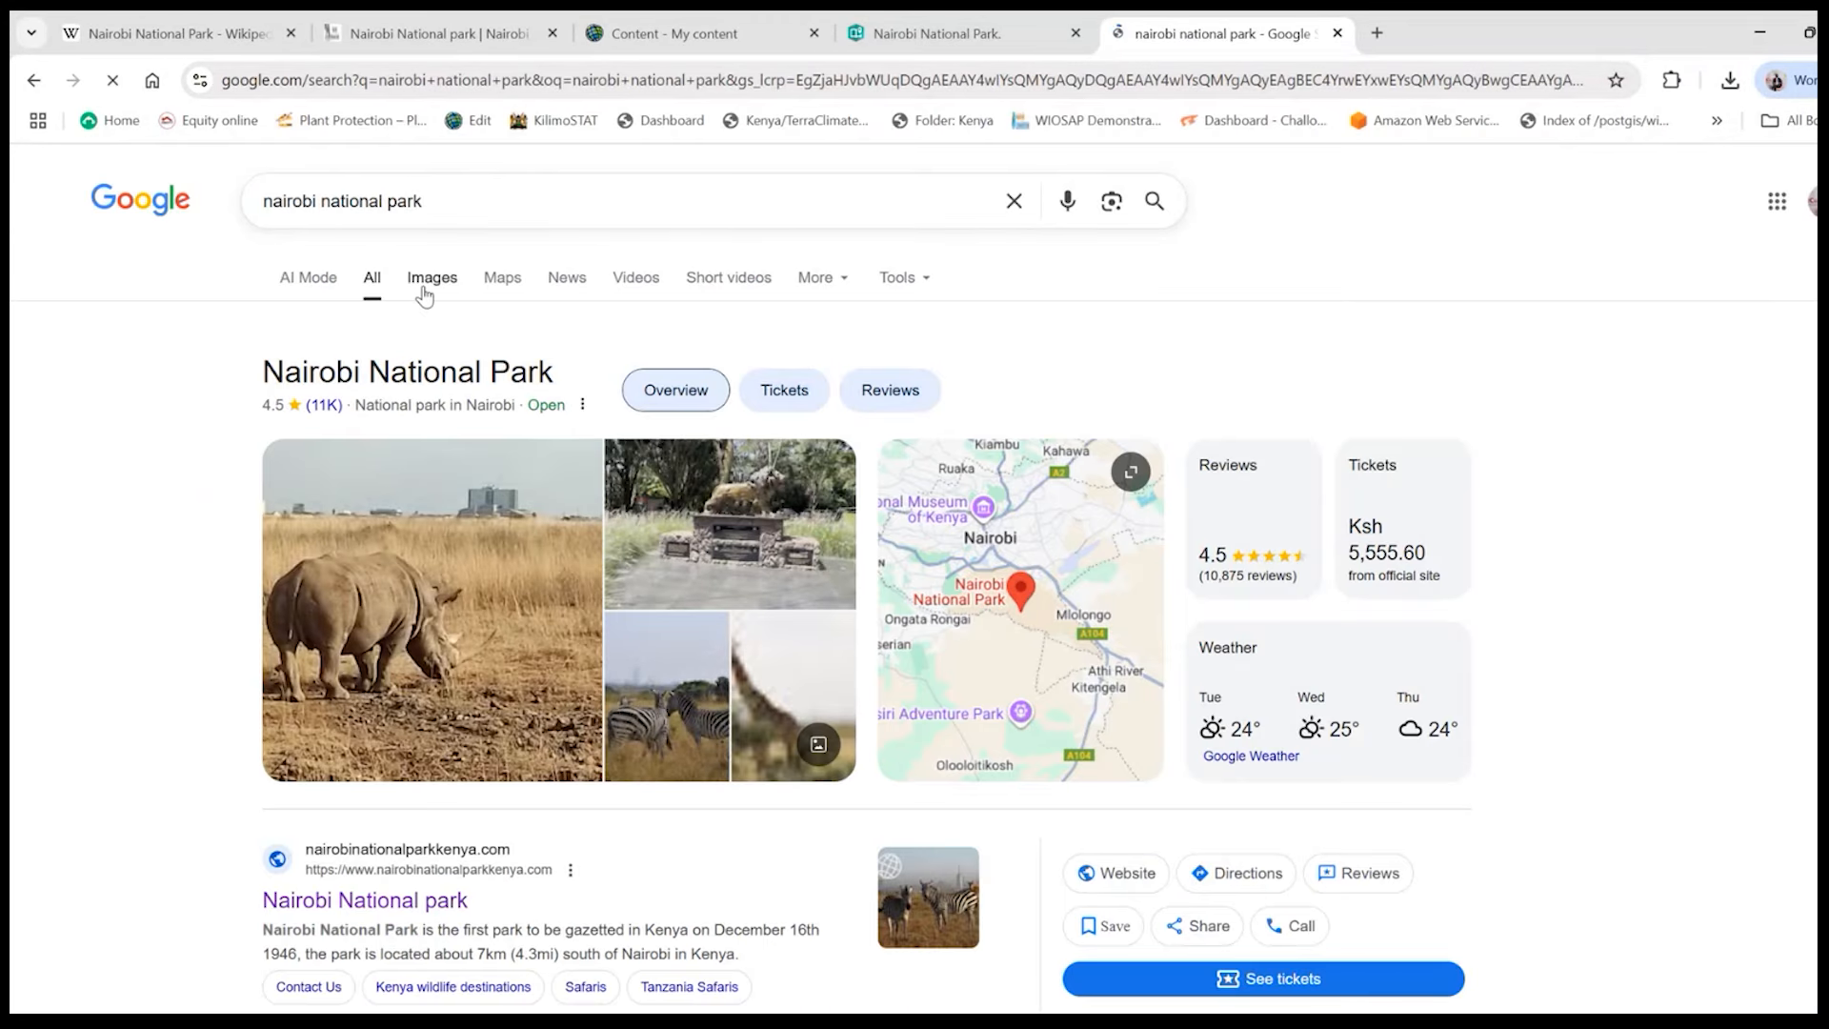
left_click(425, 292)
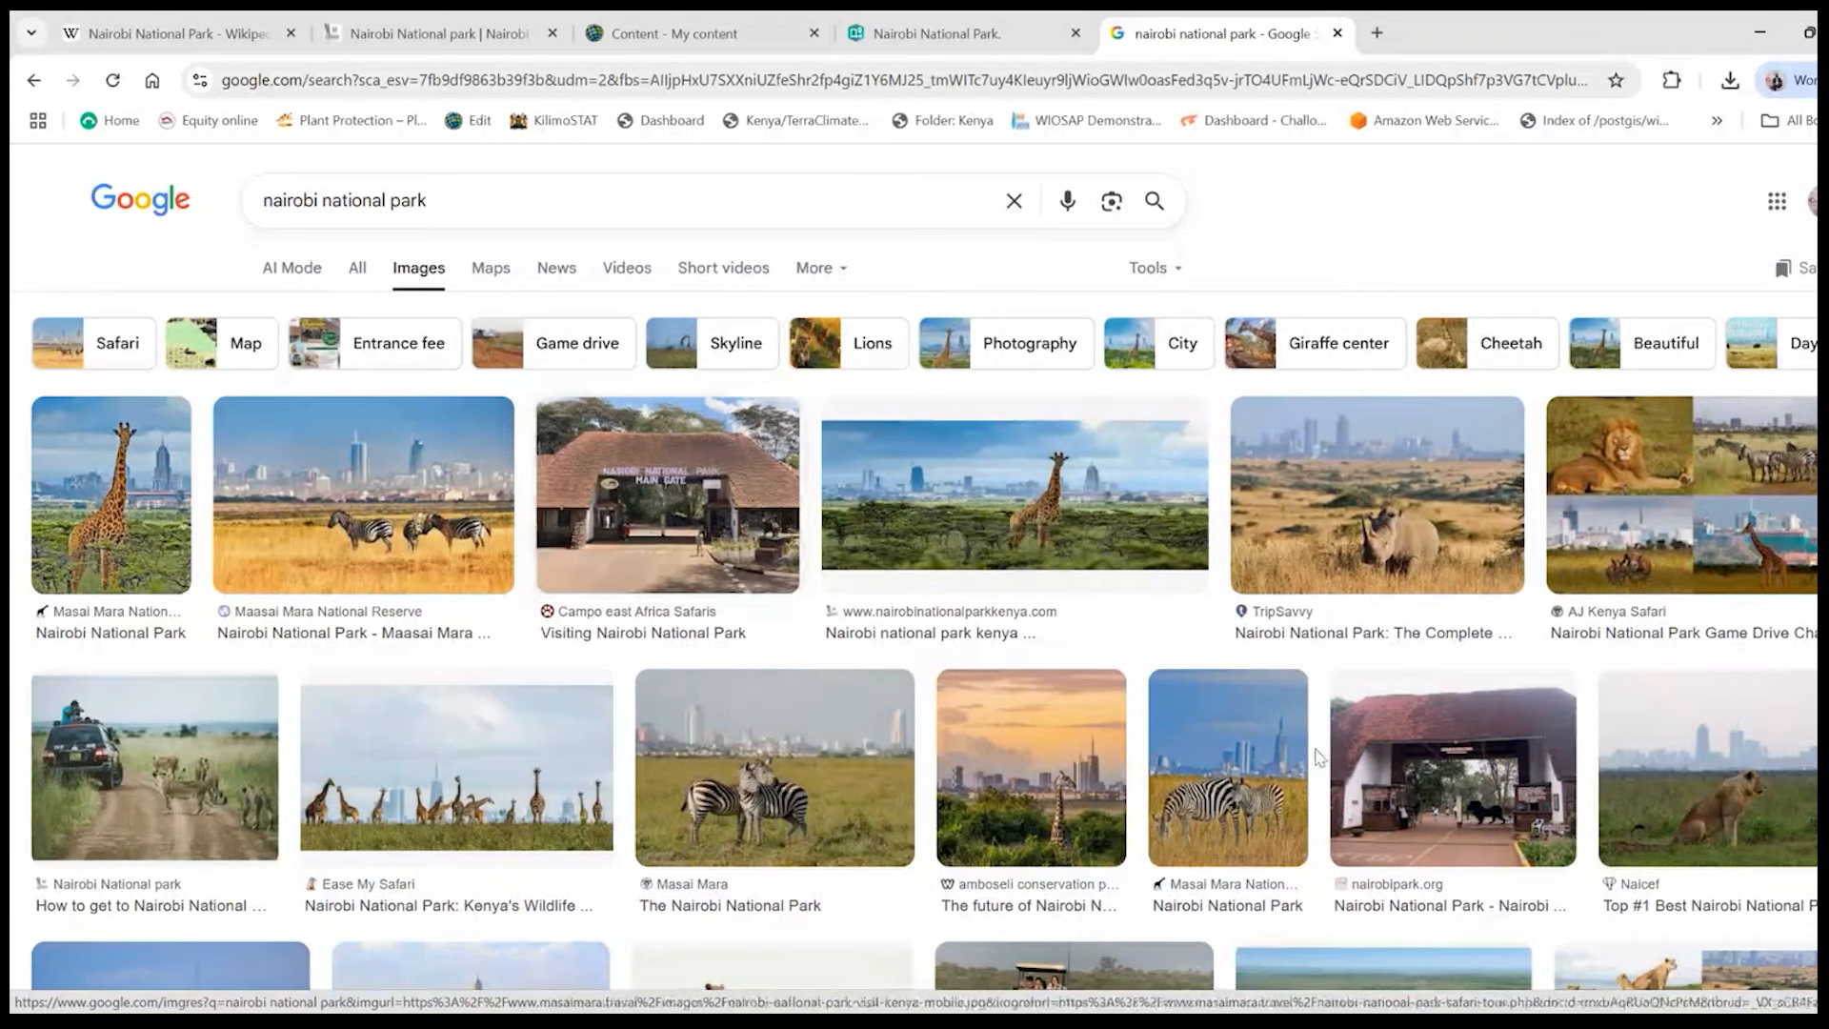
- Save the park's main gate photo as the JPEG nairobi-national-park-main-gate in the Desktop folder GIS for Conservation
scroll(1335, 772, "down", 3)
scroll(1335, 771, "down", 8)
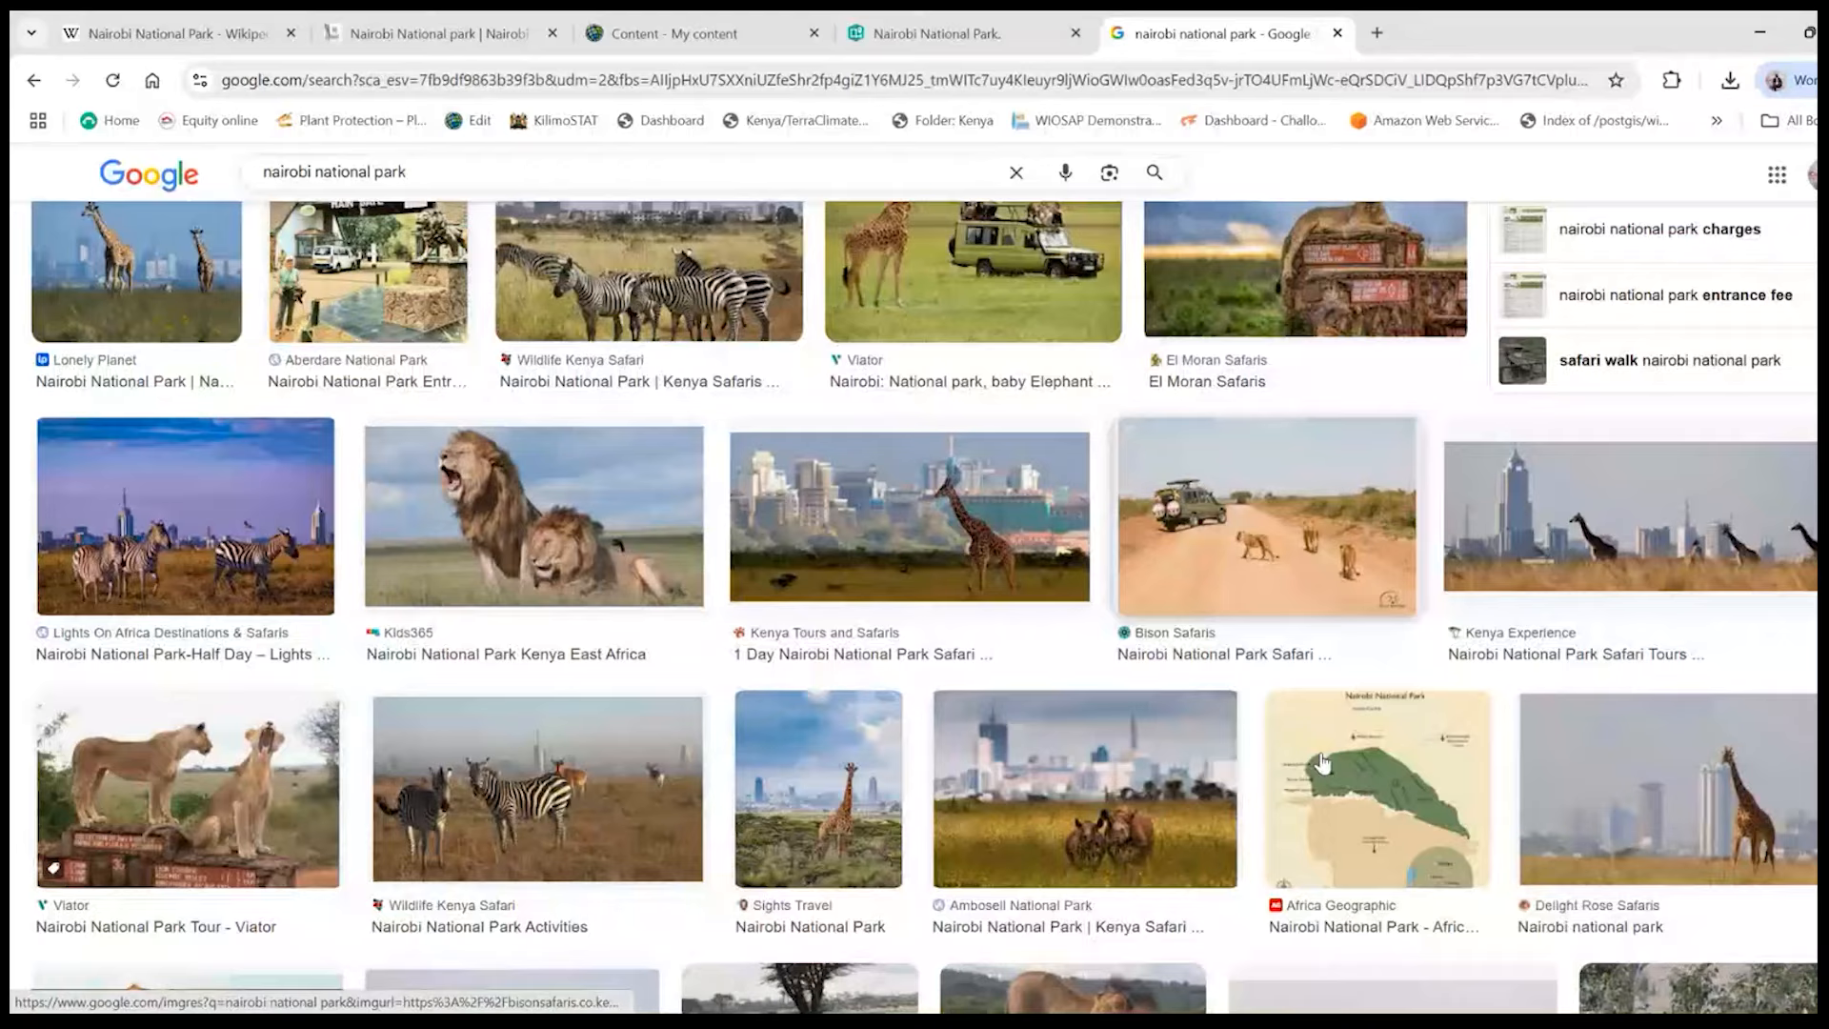
scroll(1010, 770, "down", 6)
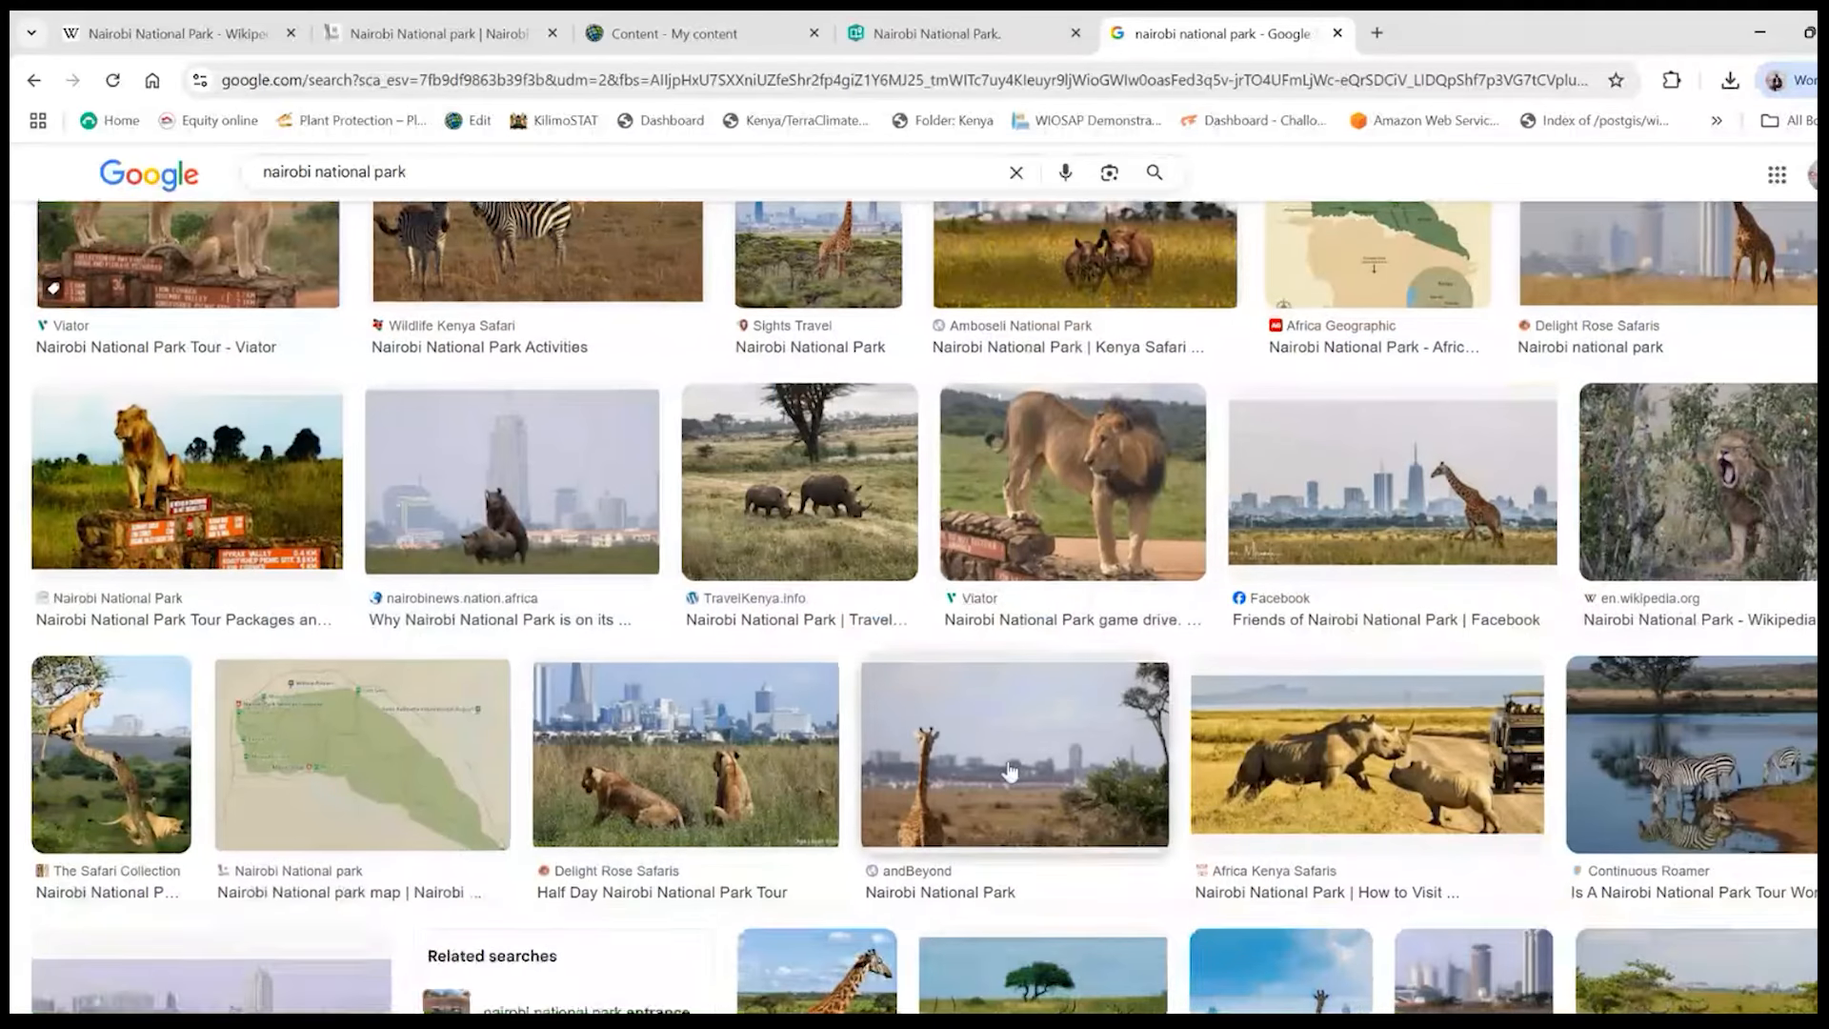
scroll(1010, 769, "up", 10)
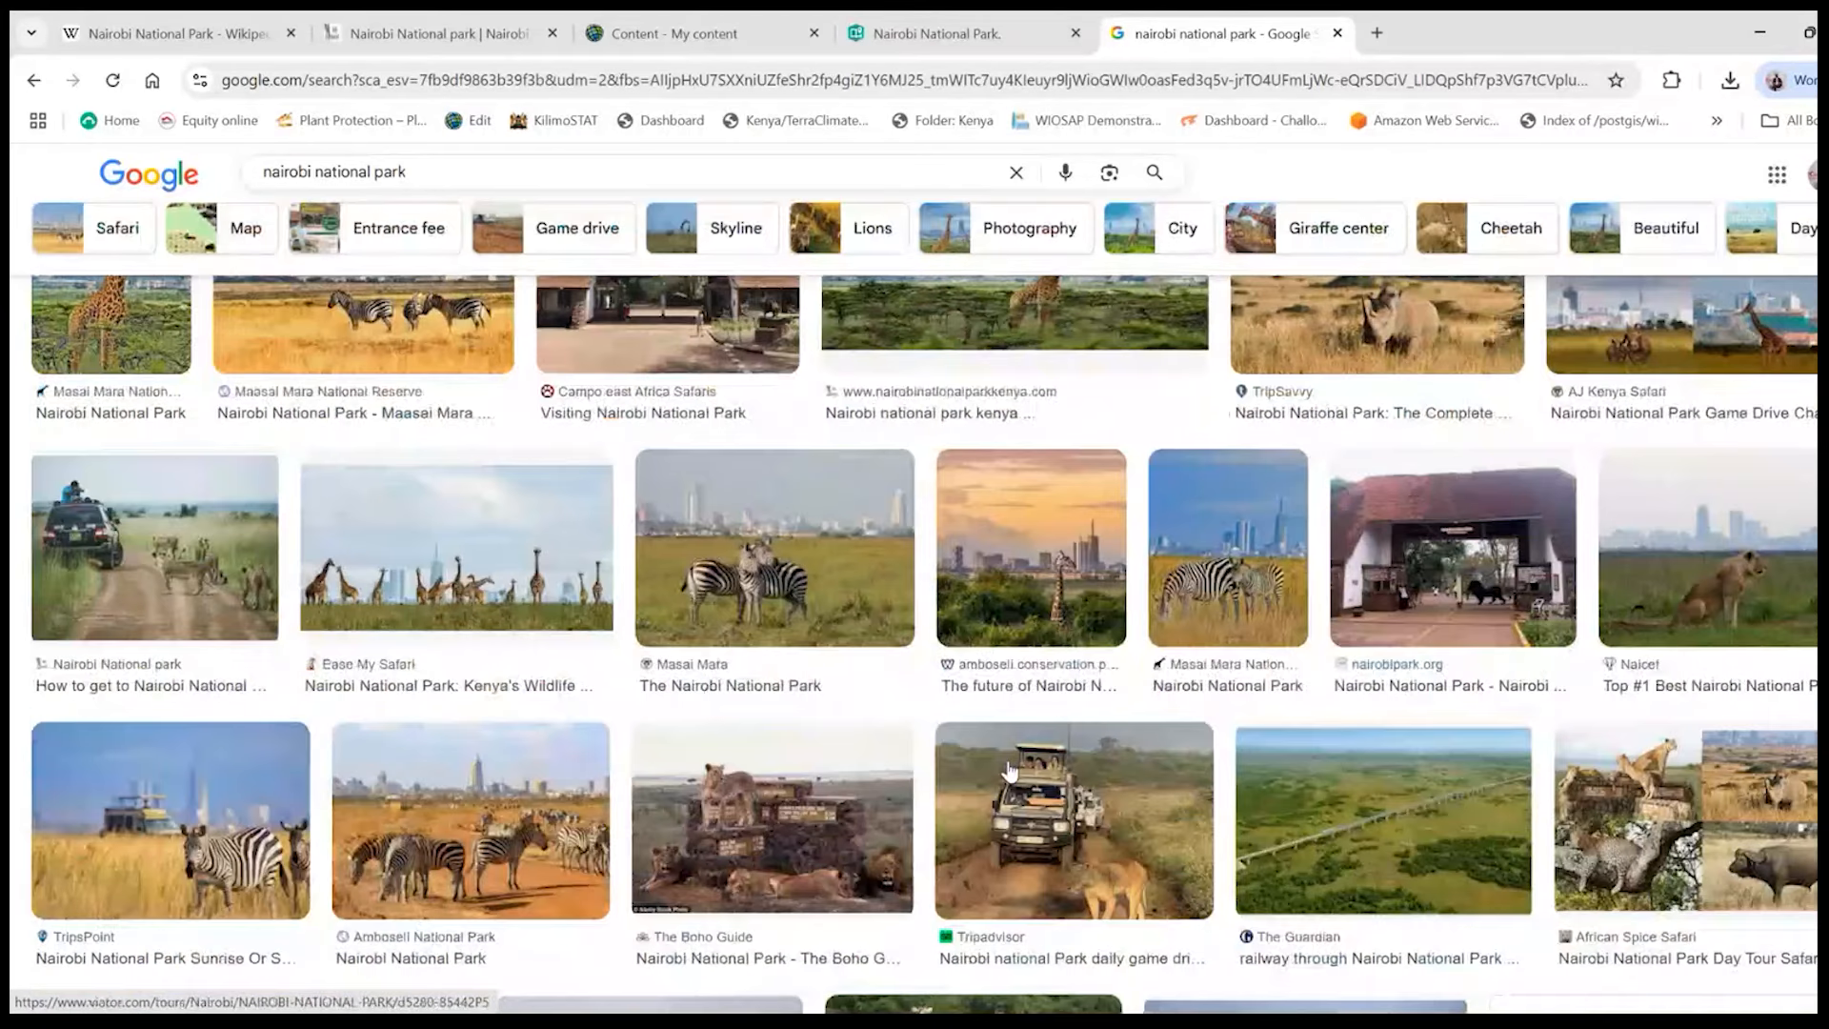
scroll(1009, 769, "up", 3)
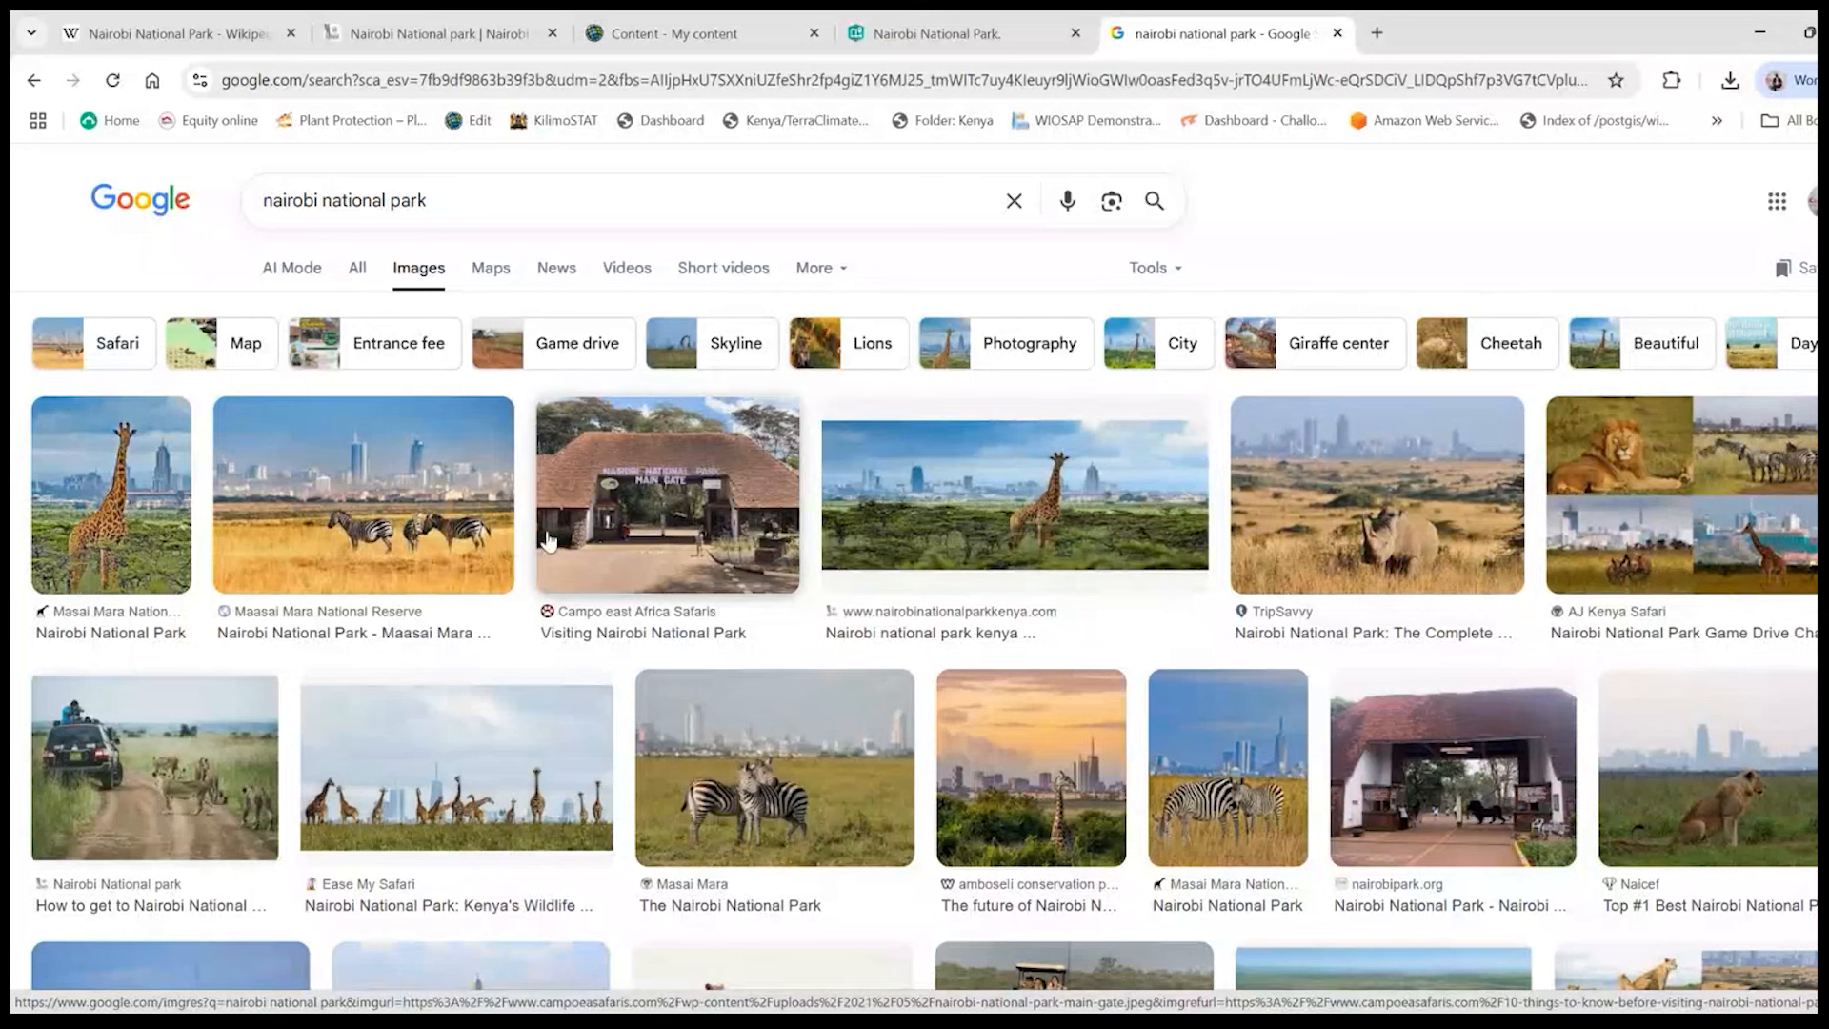
left_click(678, 491)
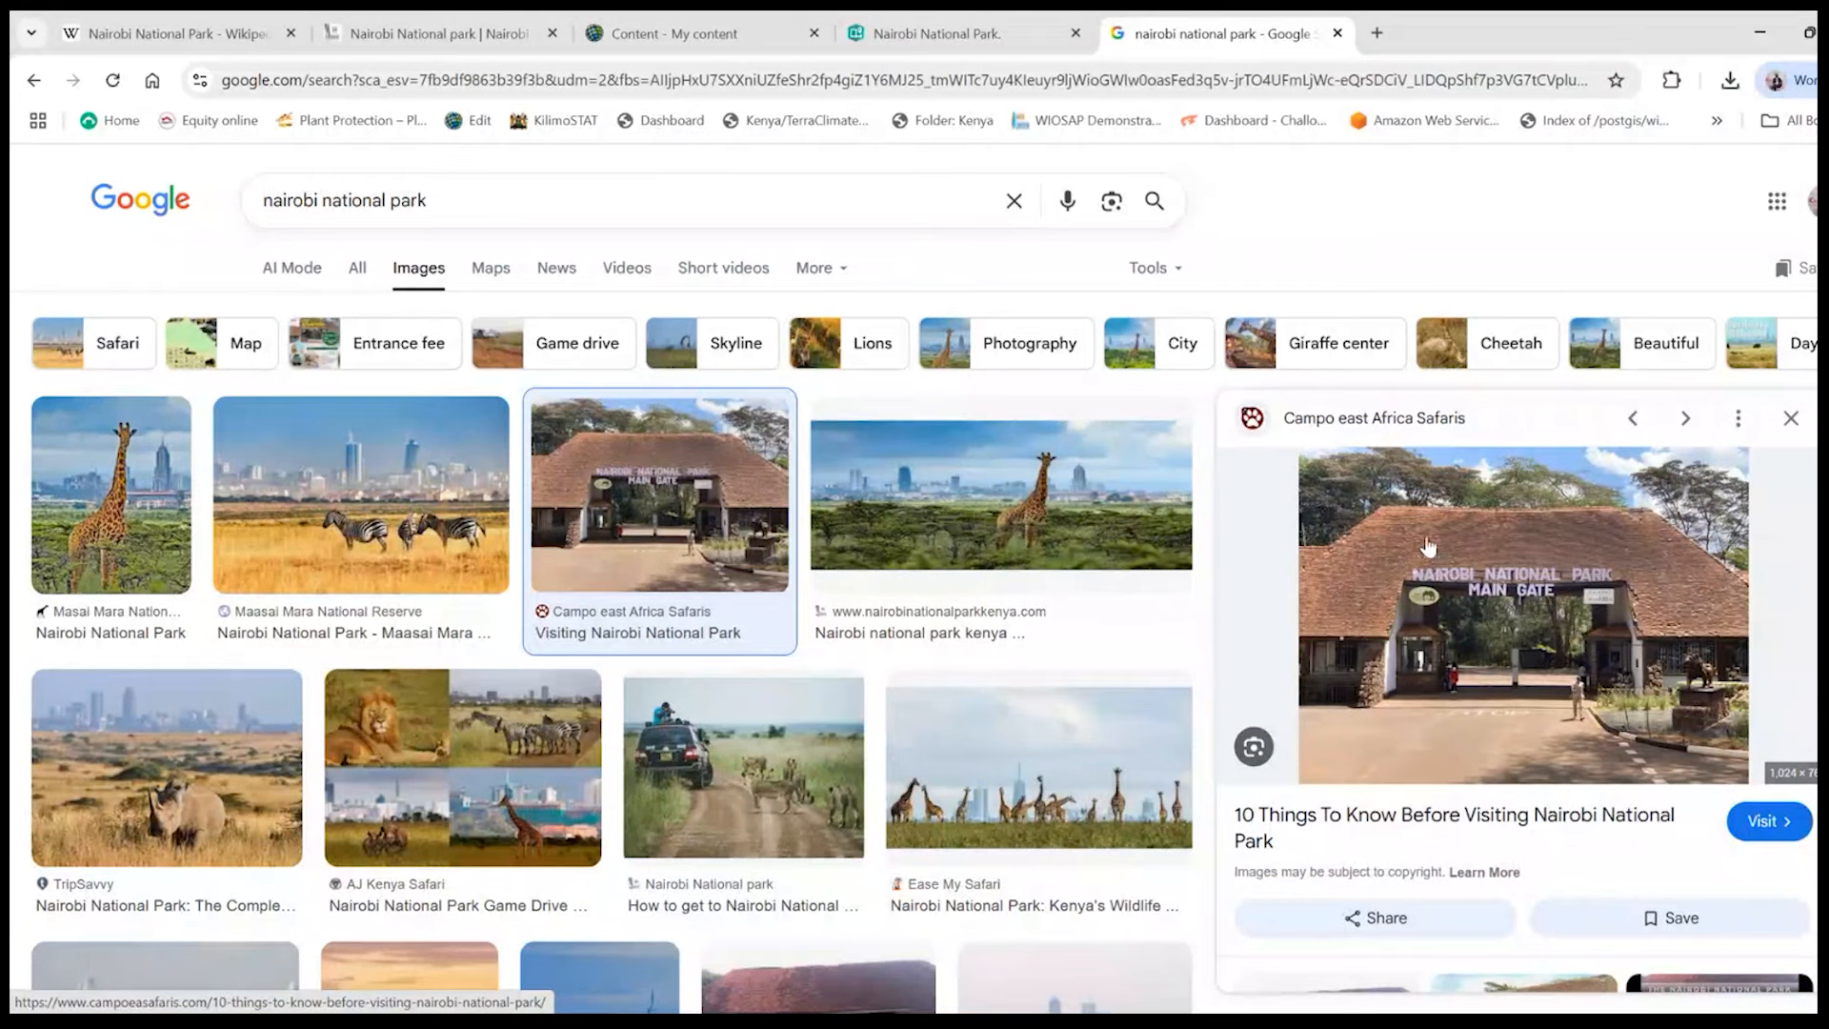
right_click(1489, 548)
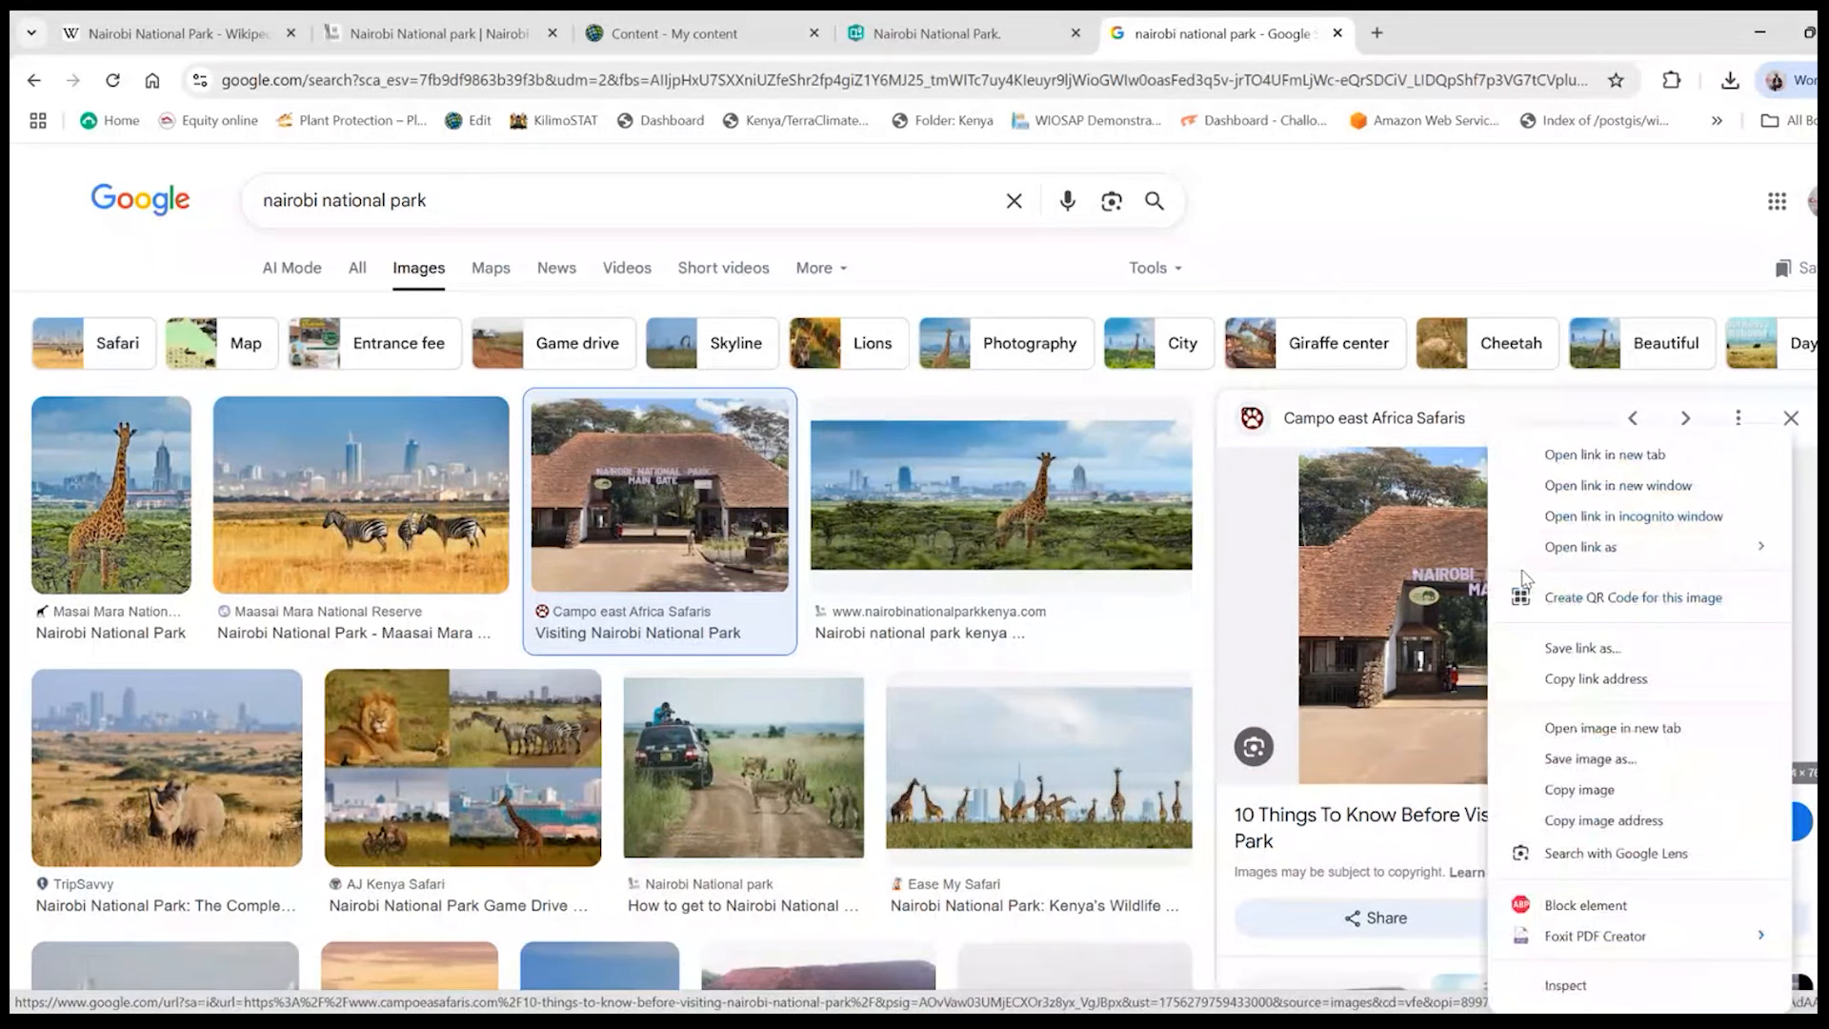
left_click(1589, 759)
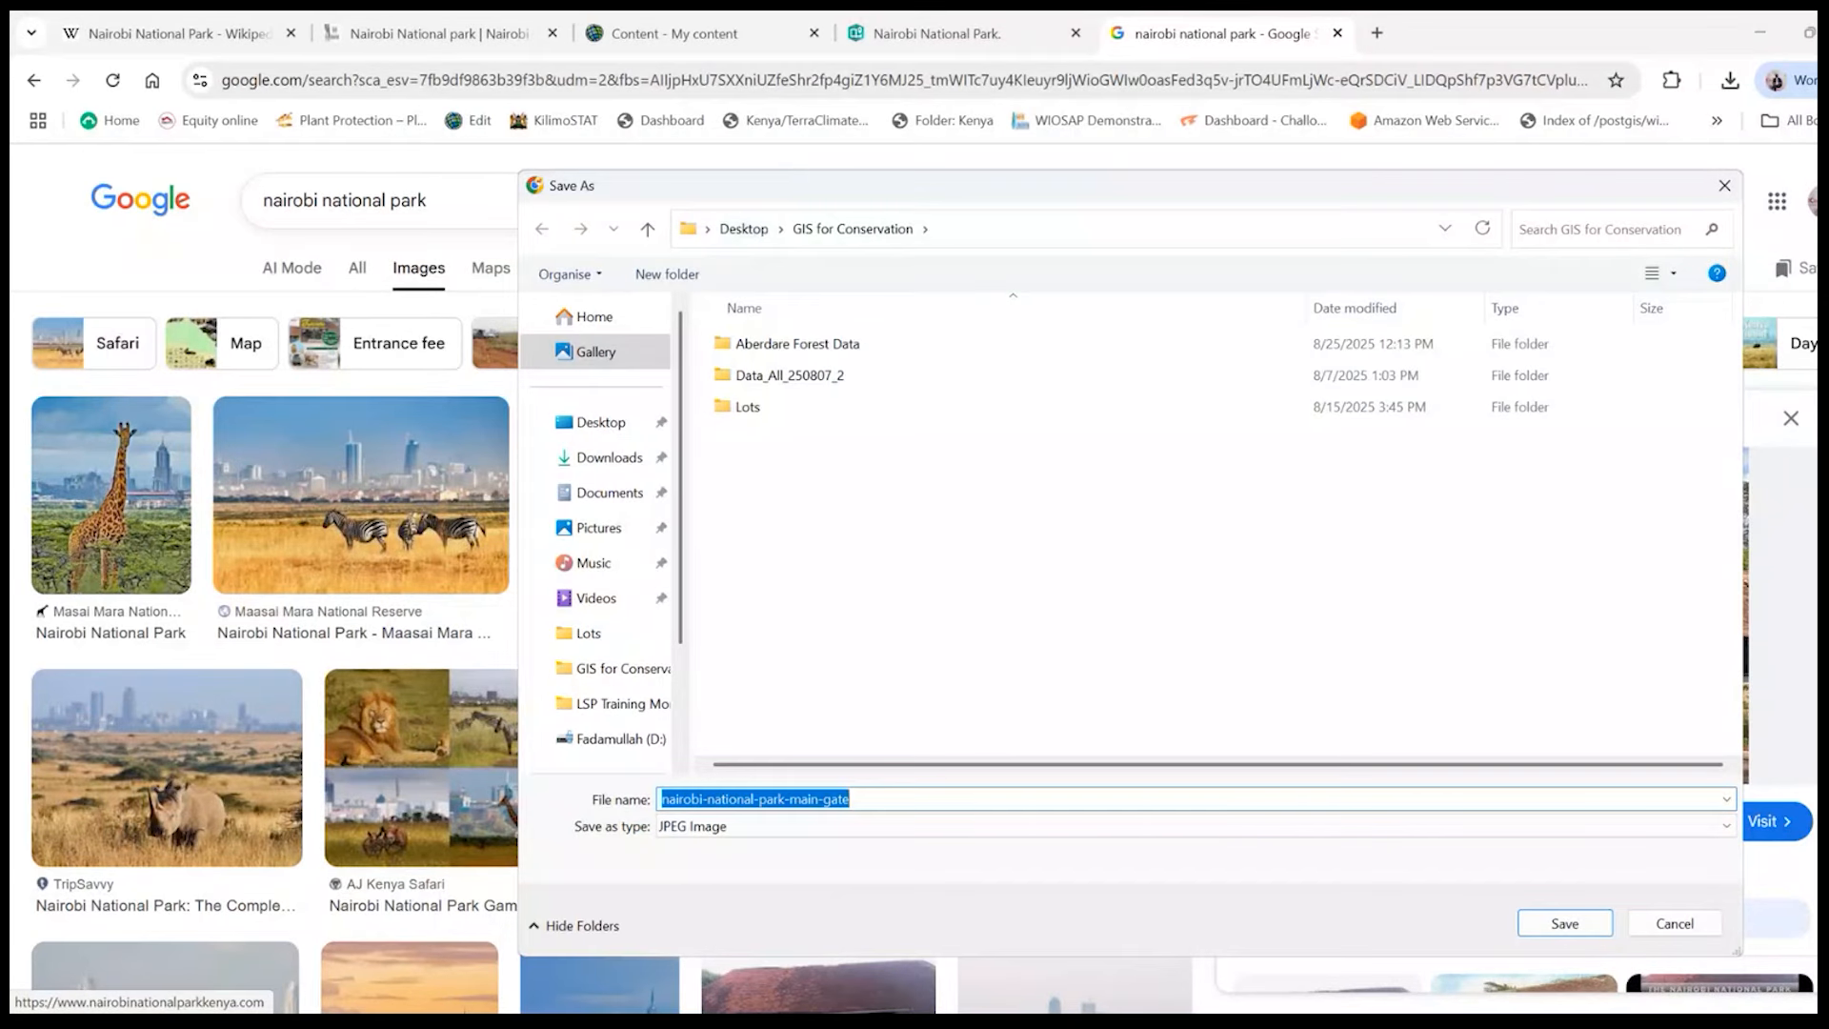
left_click_drag(787, 189, 743, 185)
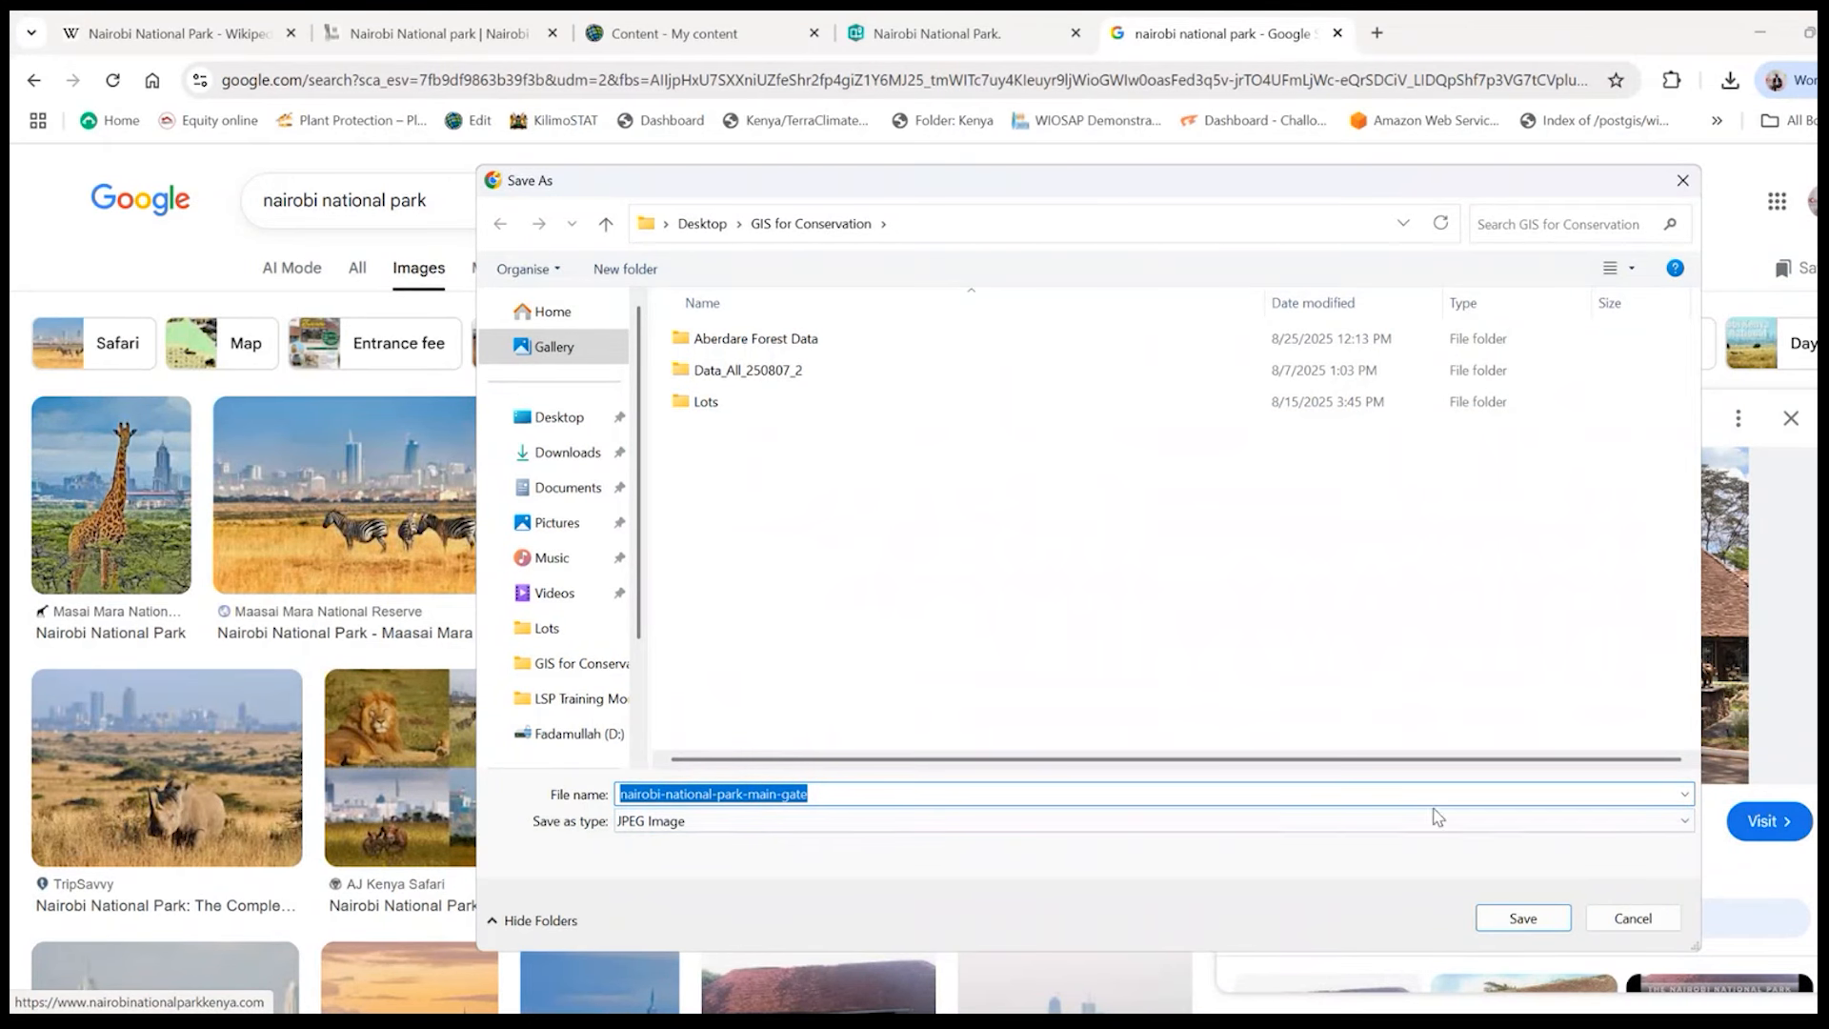
left_click(1505, 918)
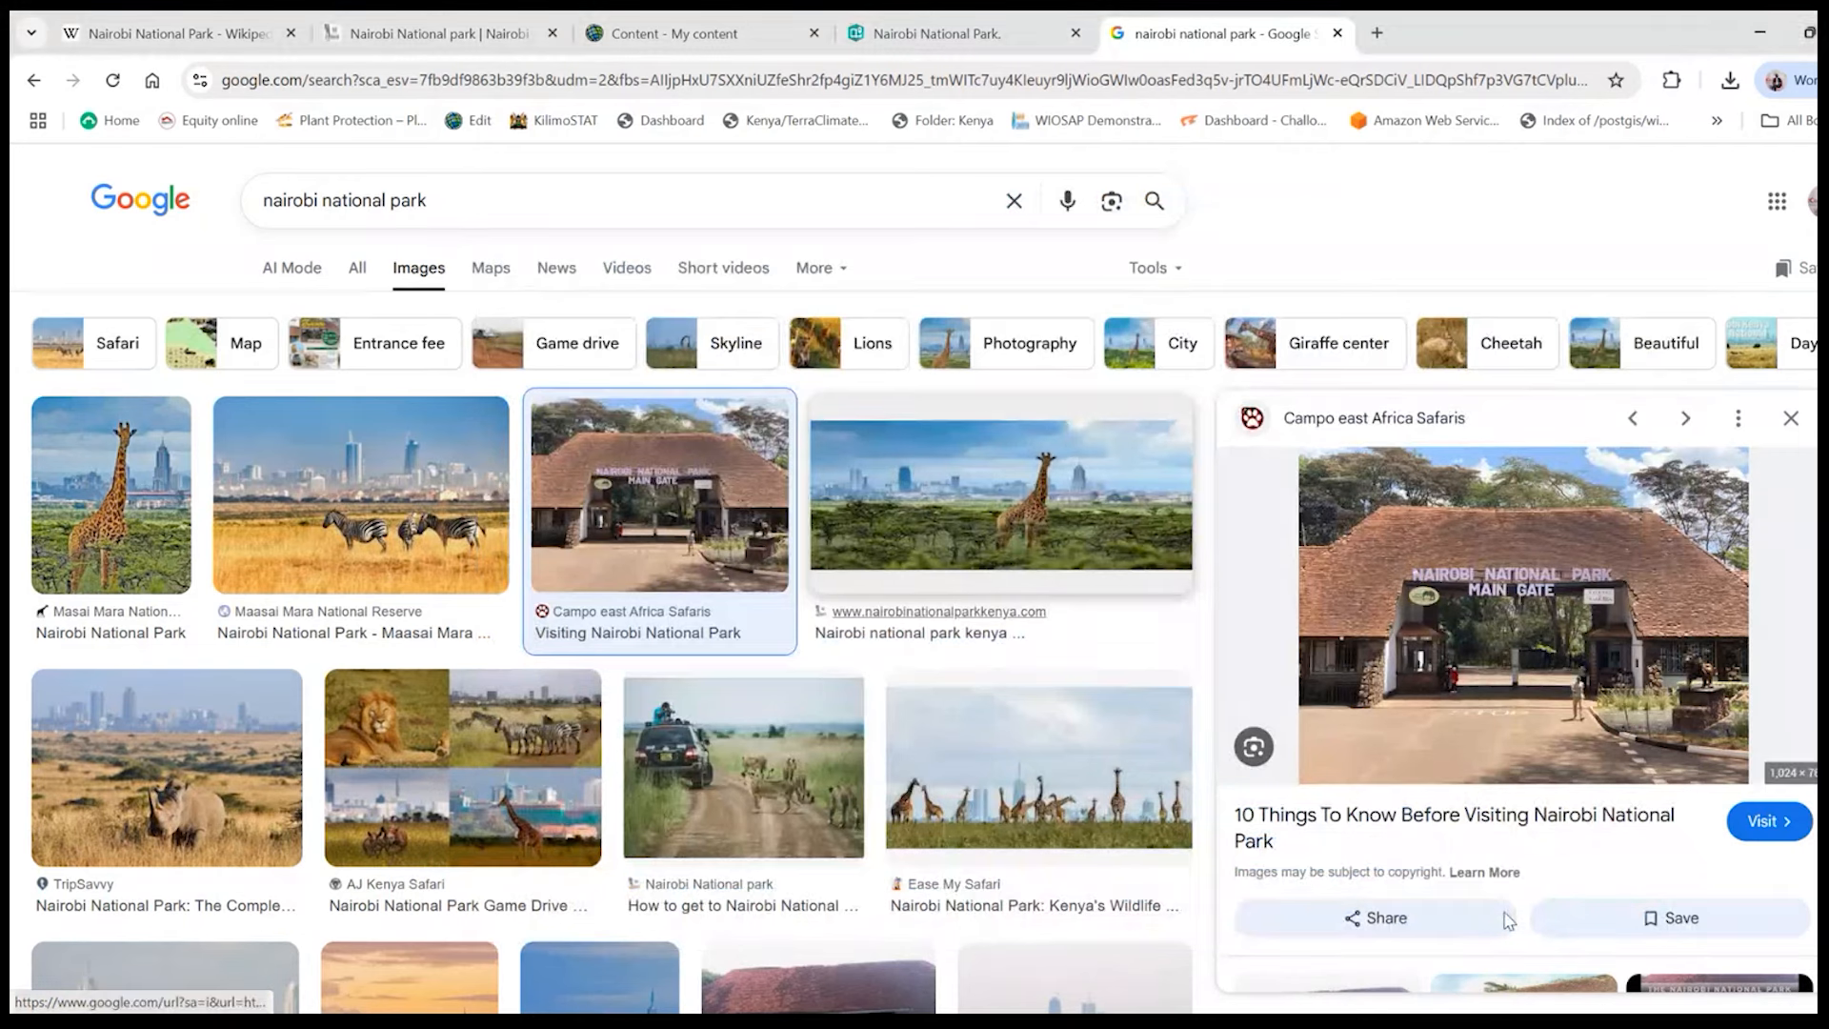
- Return to the story and add nairobi-national-park-main-gate.jpeg from the GIS for Conservation folder as the cover image
left_click(1071, 29)
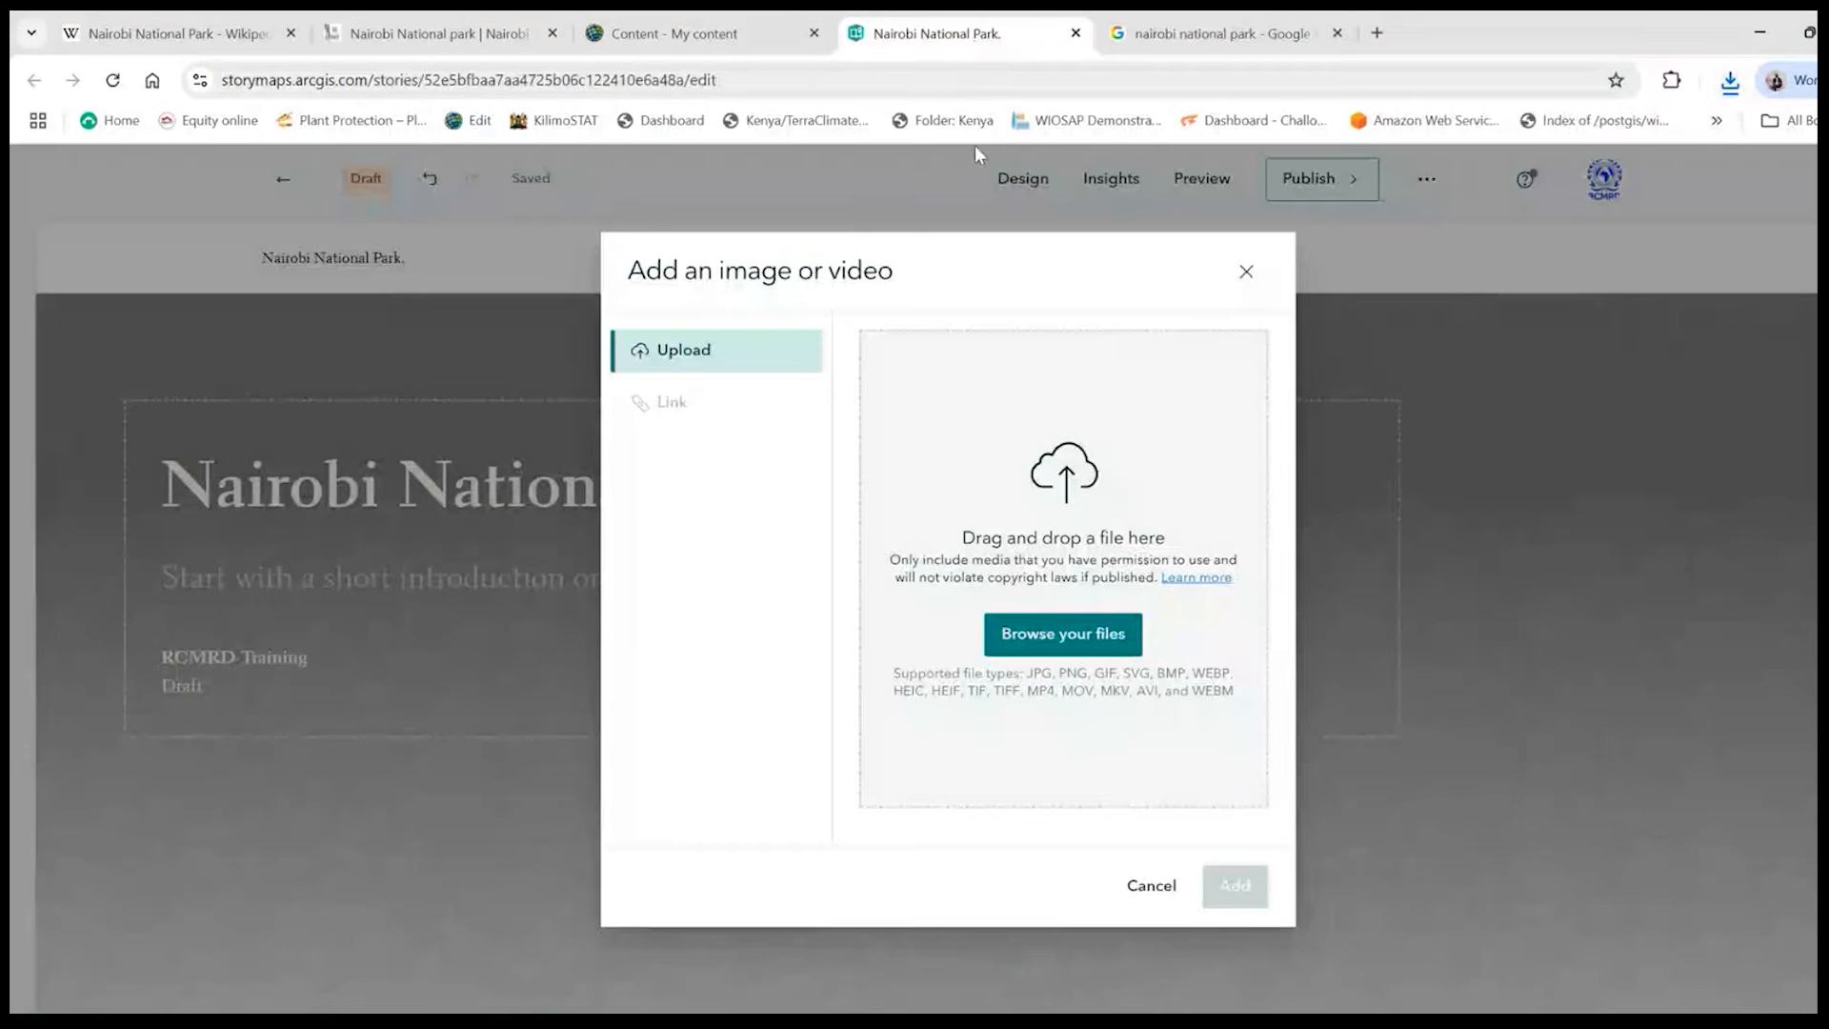
left_click(1084, 637)
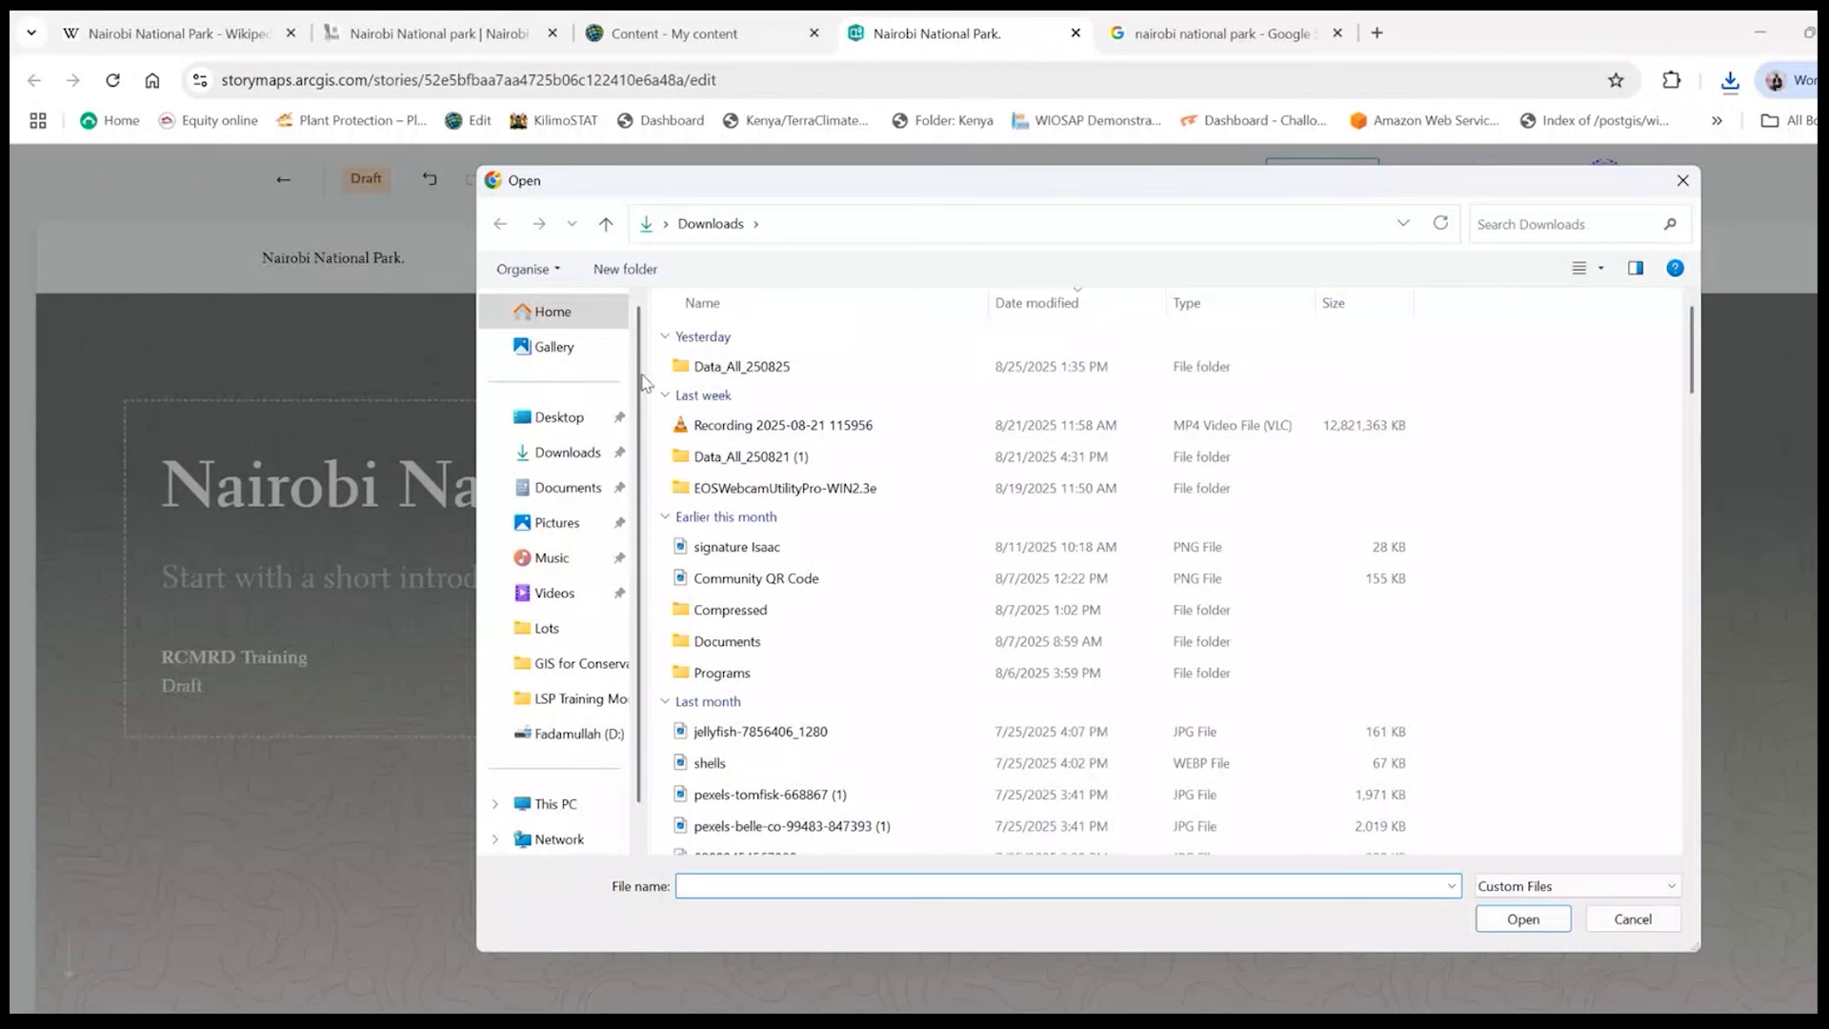
left_click(550, 419)
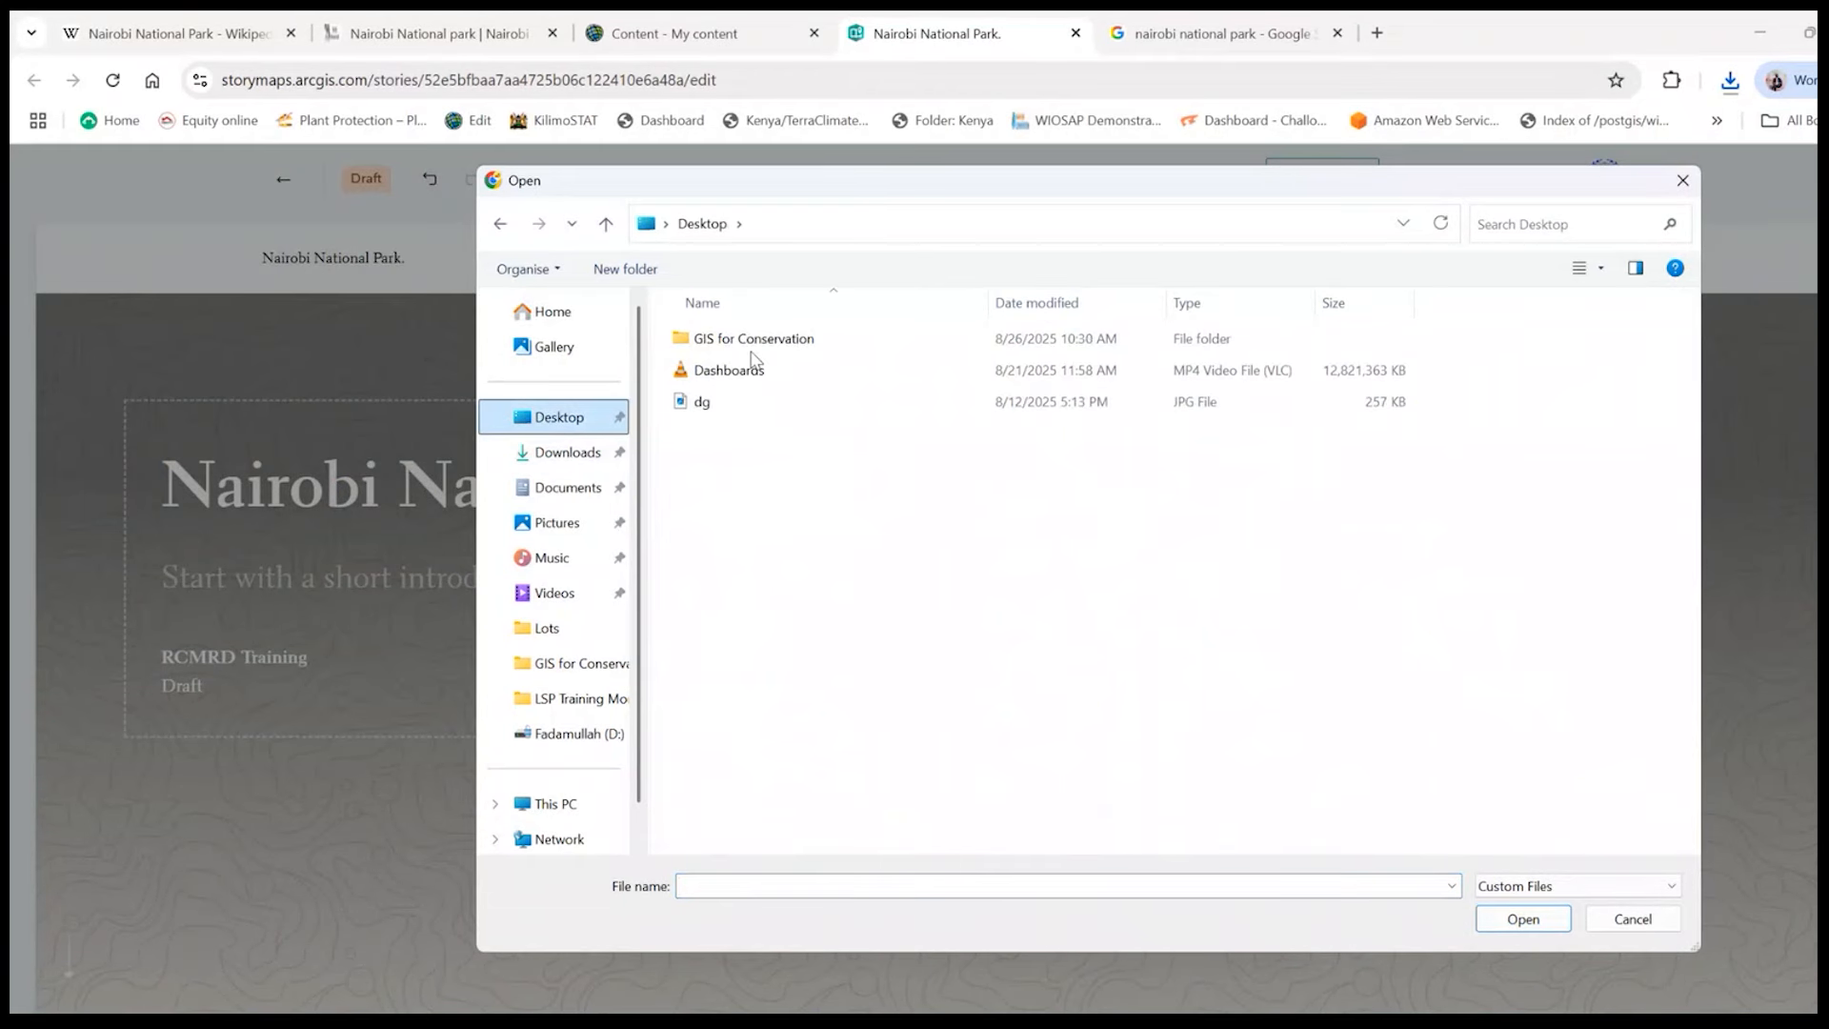
double_click(753, 339)
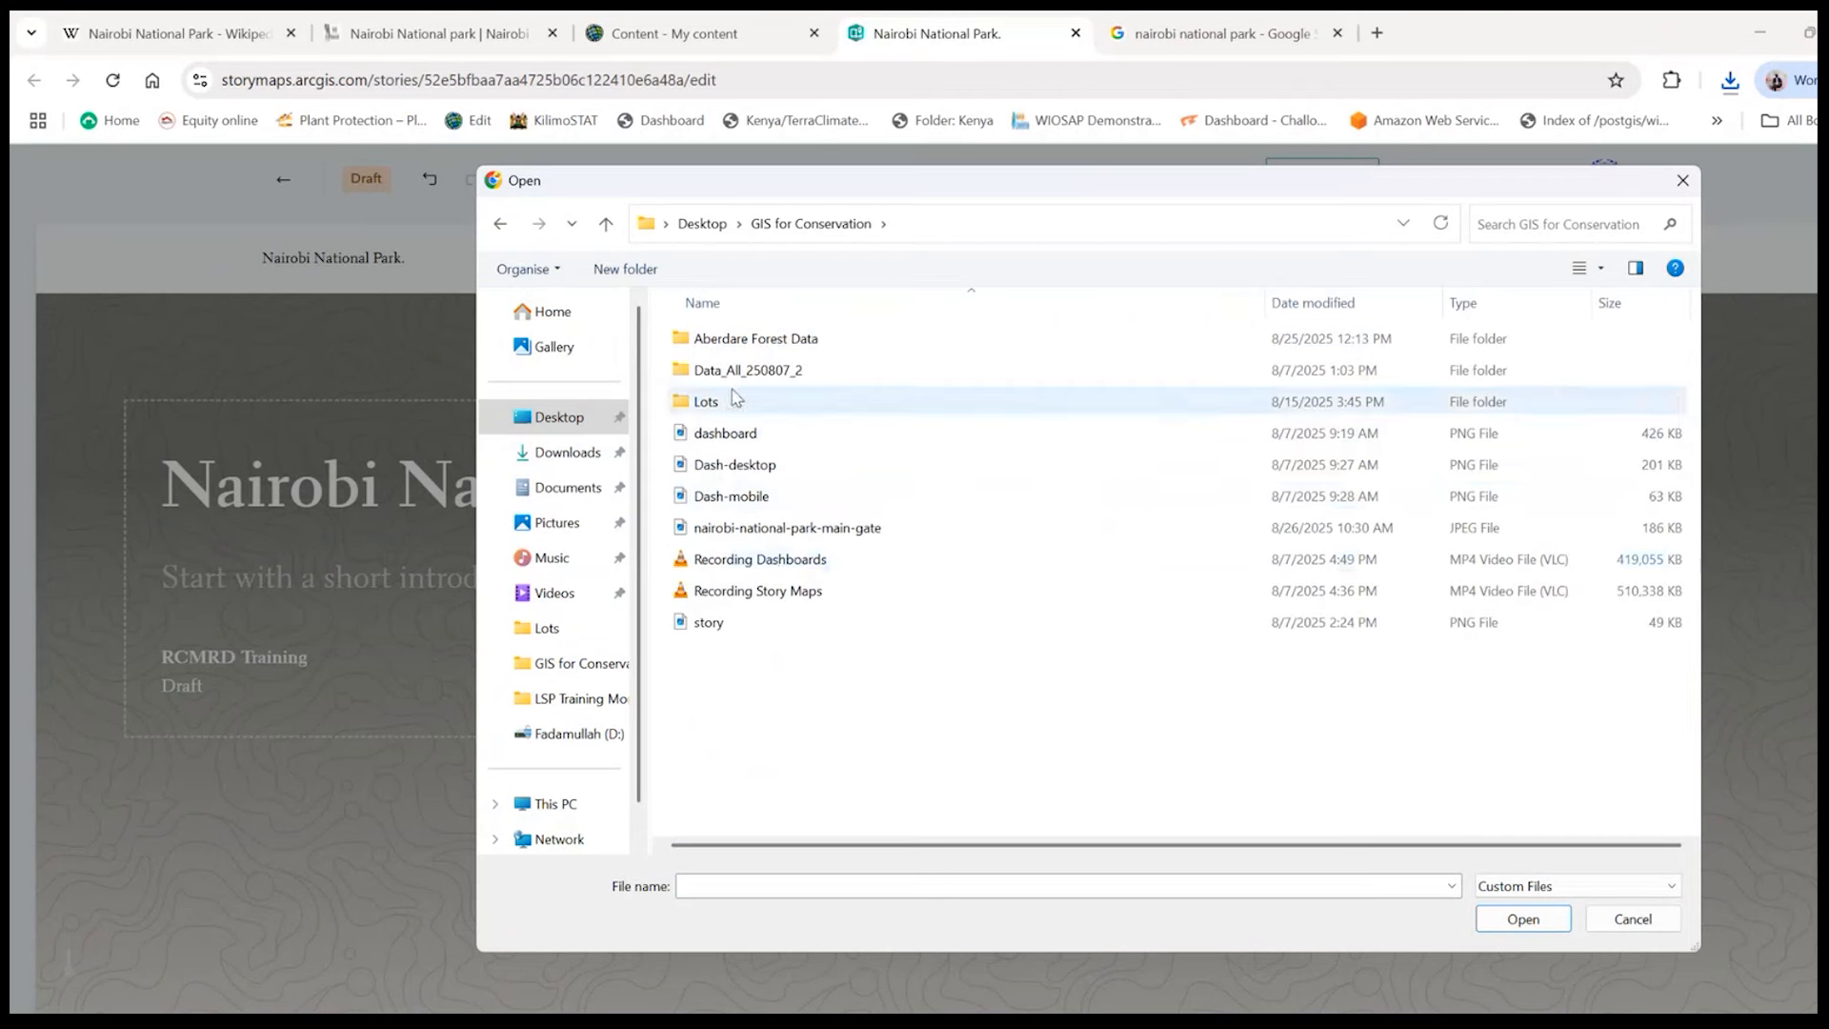
left_click(765, 529)
left_click(1554, 929)
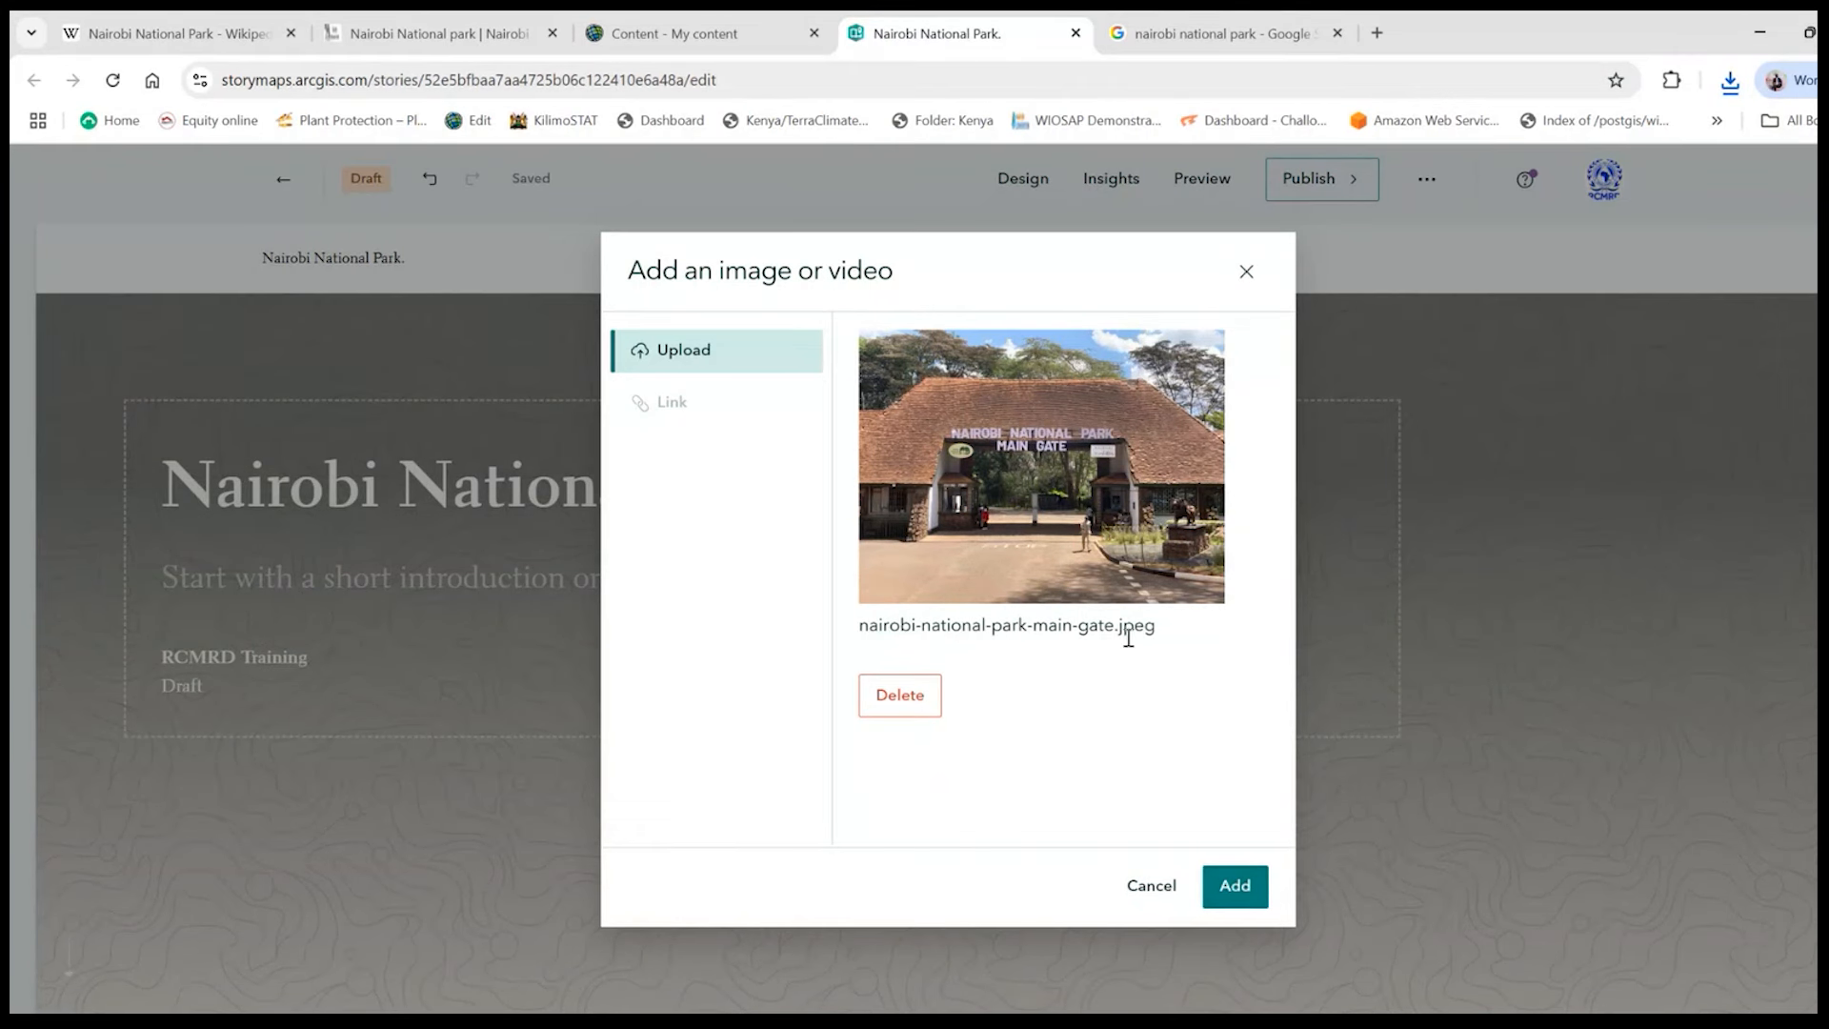
left_click(1241, 888)
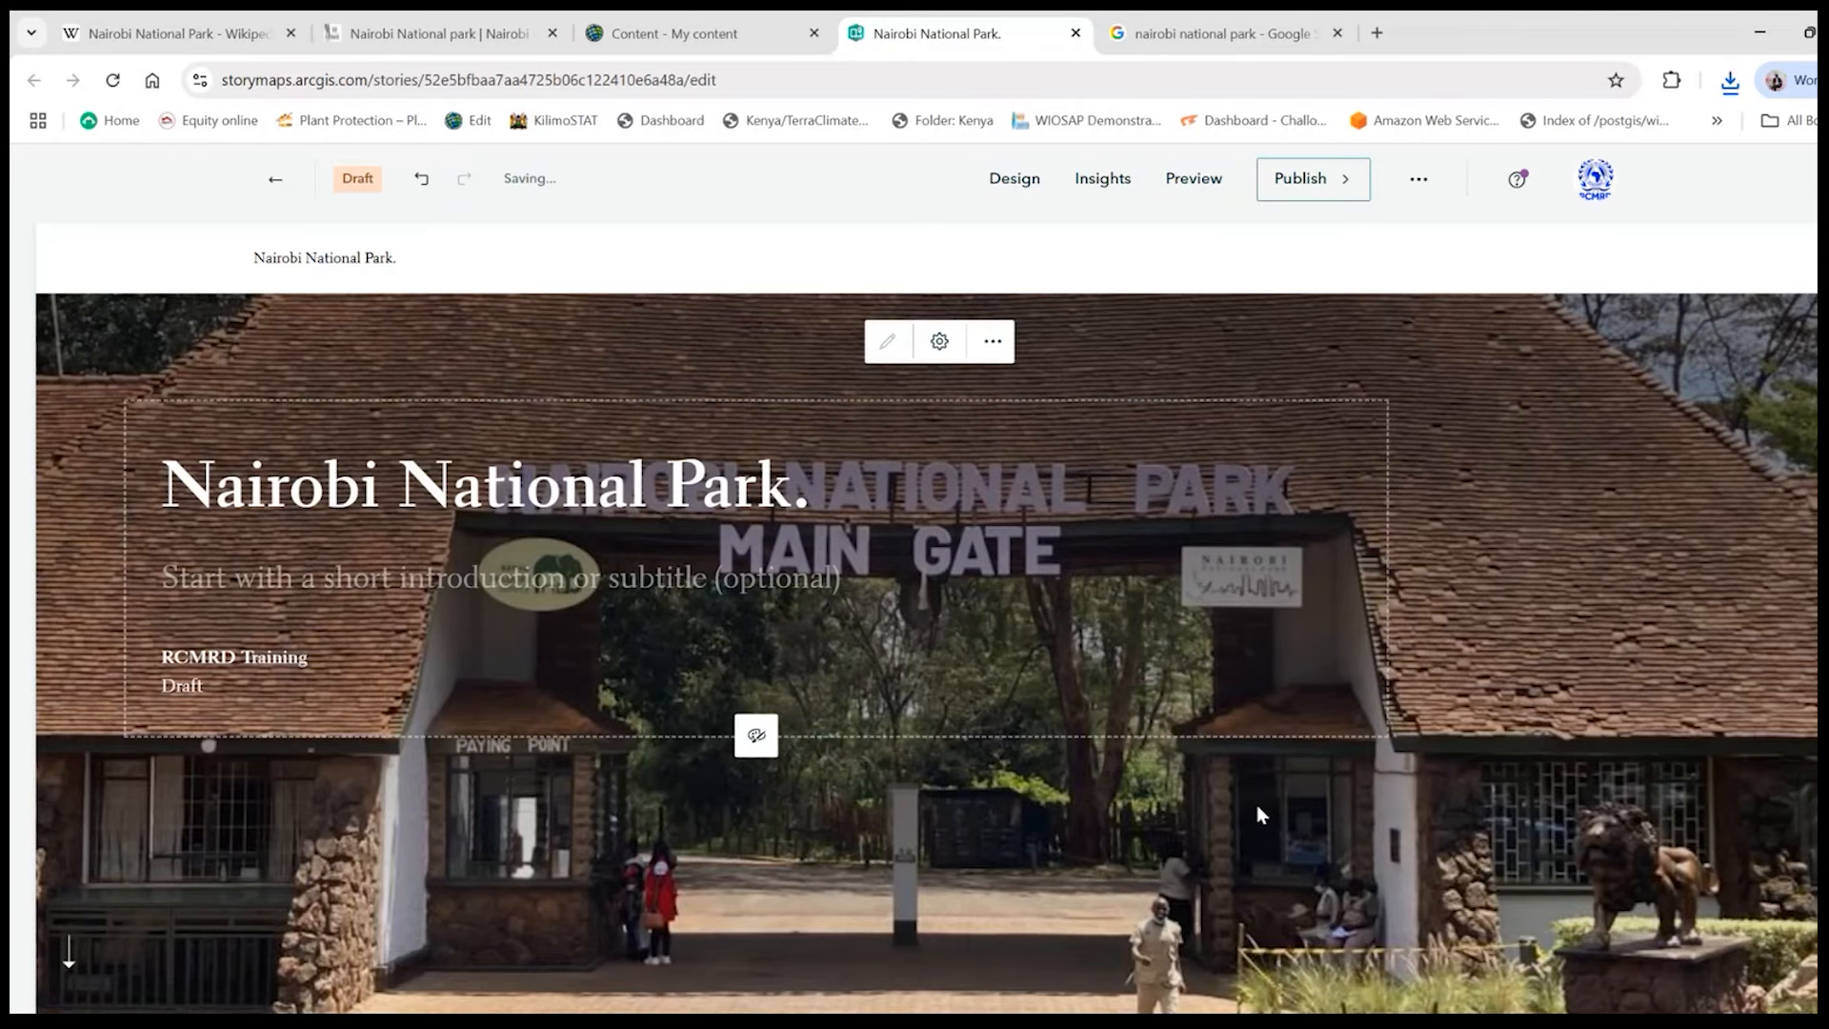
- Examine the story cover with its new image and the options for replacing or deleting that image
scroll(1261, 814, "down", 1)
scroll(1262, 808, "up", 1)
scroll(1193, 610, "down", 4)
scroll(1205, 620, "up", 4)
left_click(993, 343)
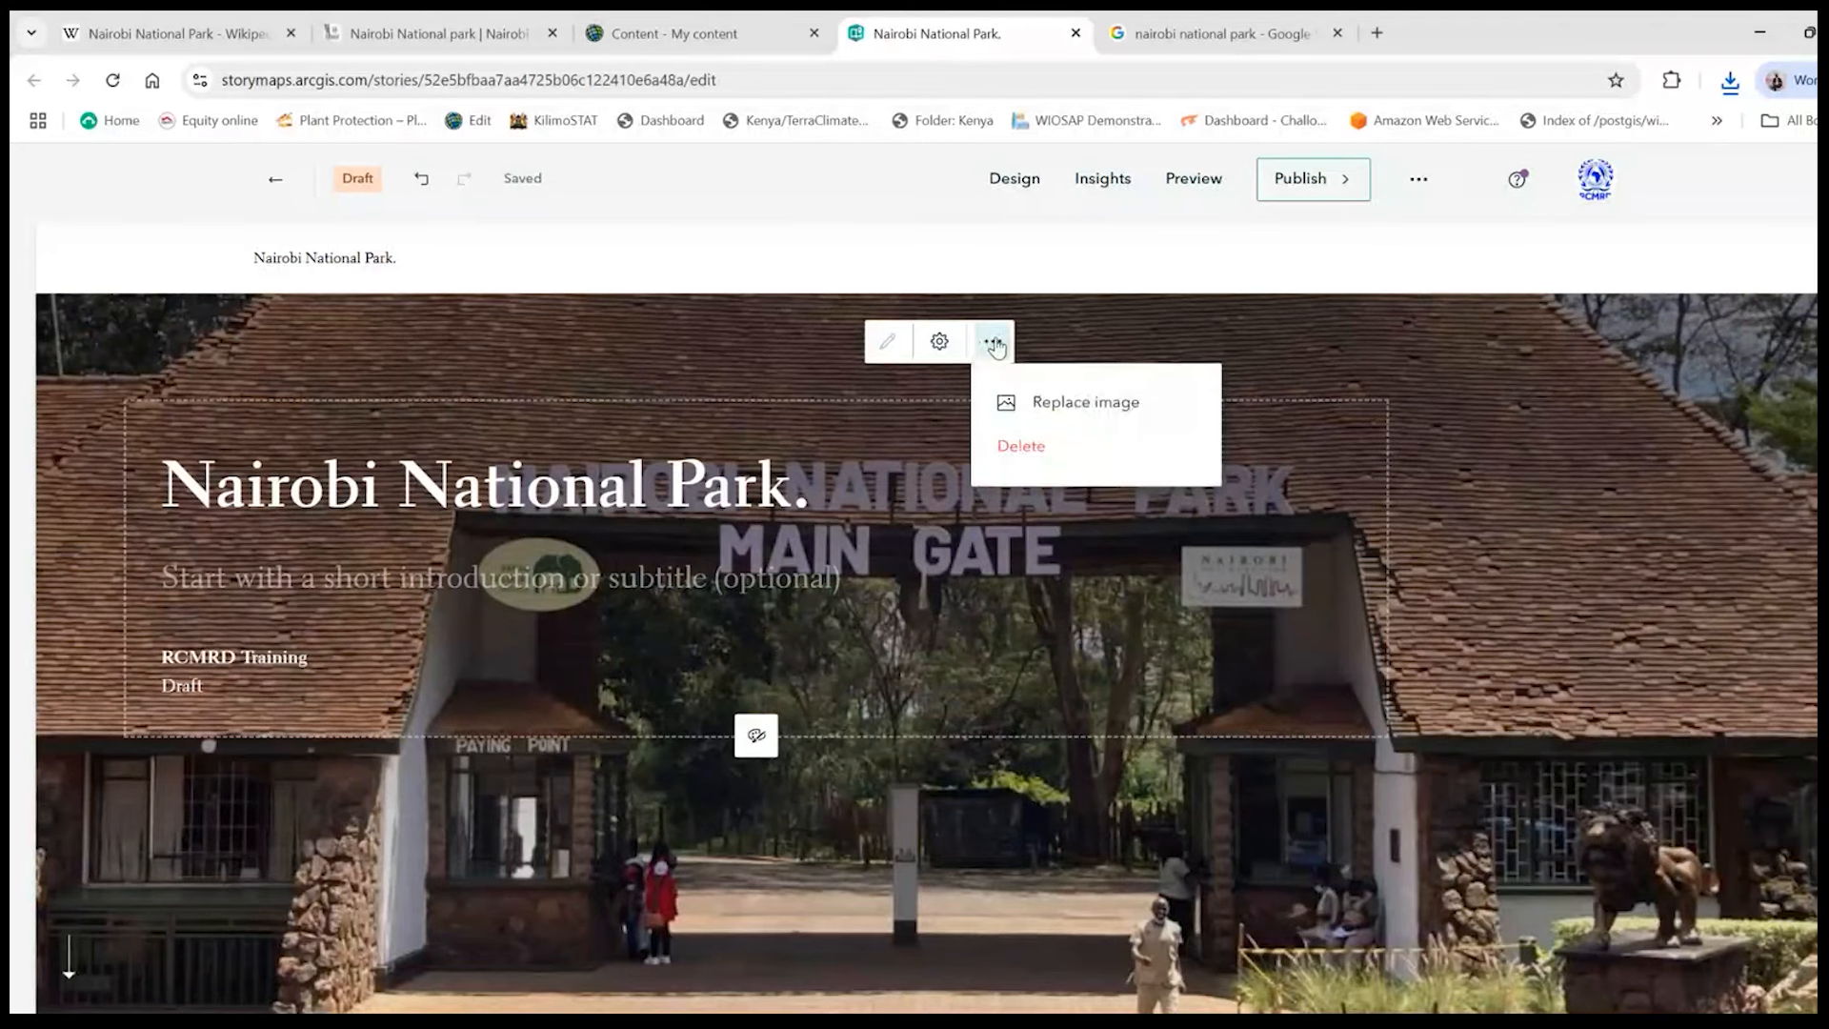
left_click(993, 345)
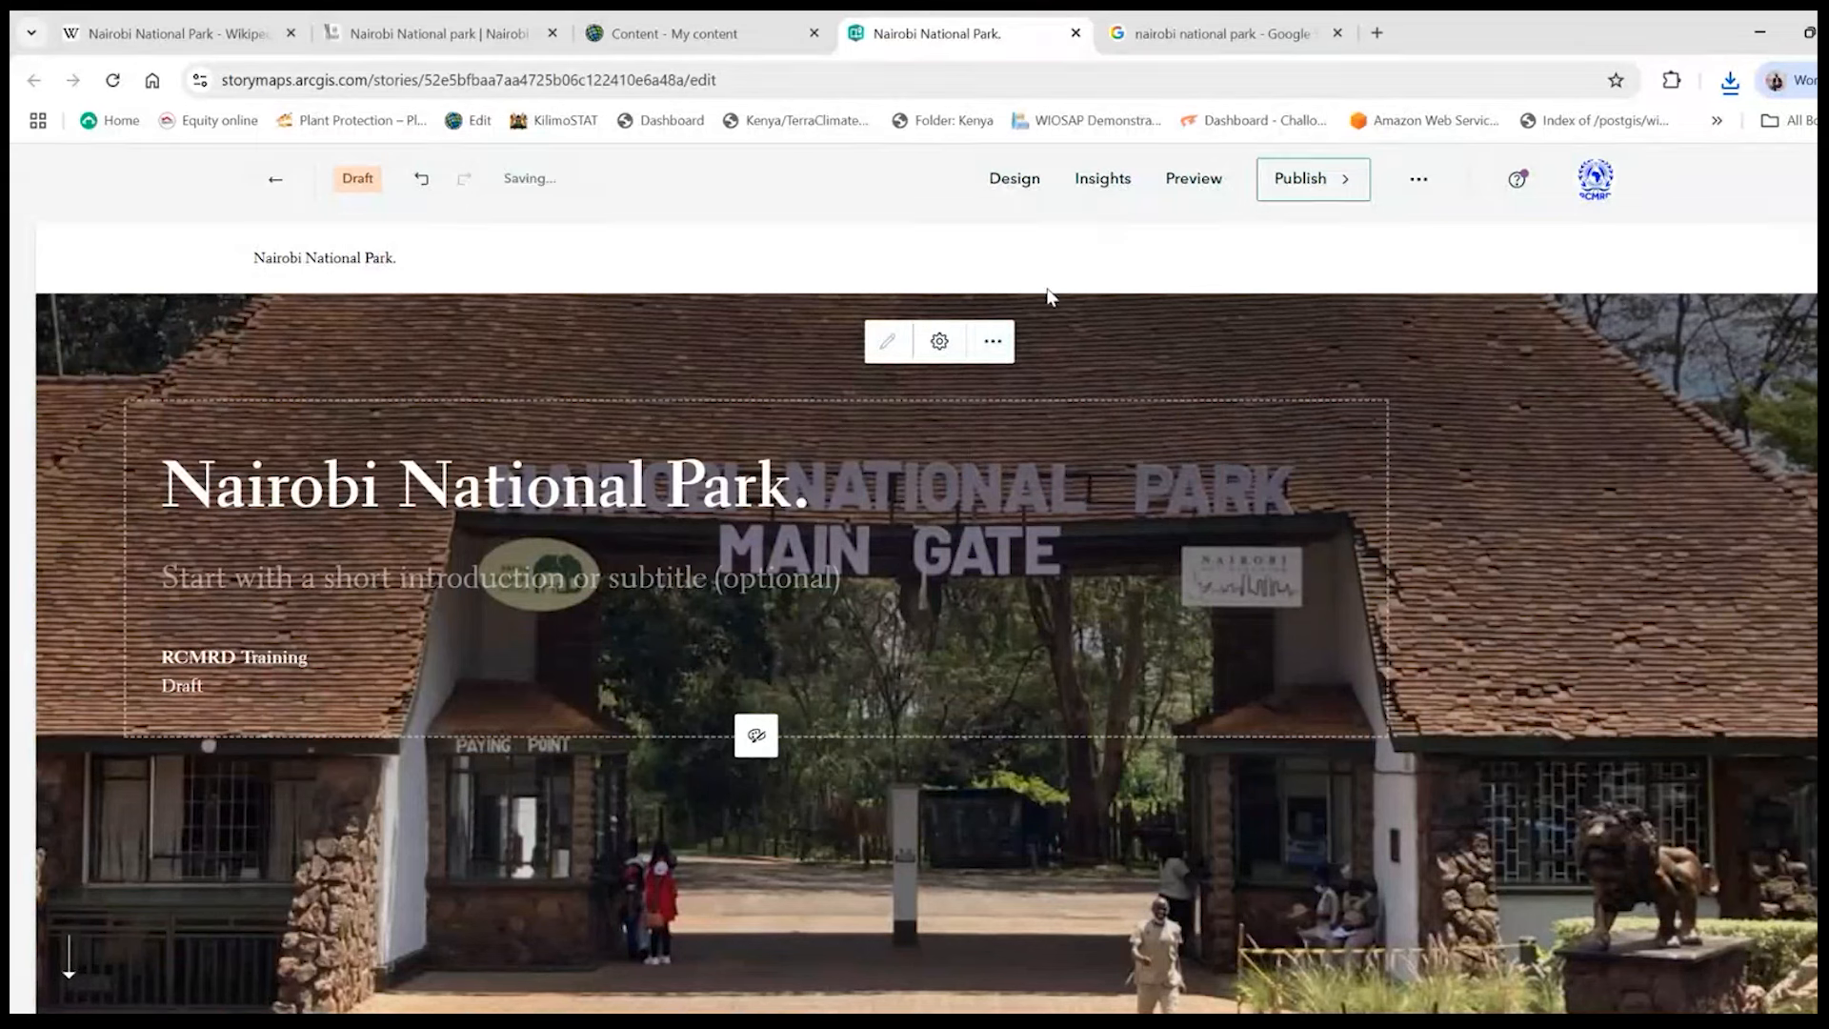
- Save the giraffe skyline photo from the Google image results as the JPEG Webp.net-resizeimage-16 in the Desktop folder GIS for Conservation
left_click(1143, 38)
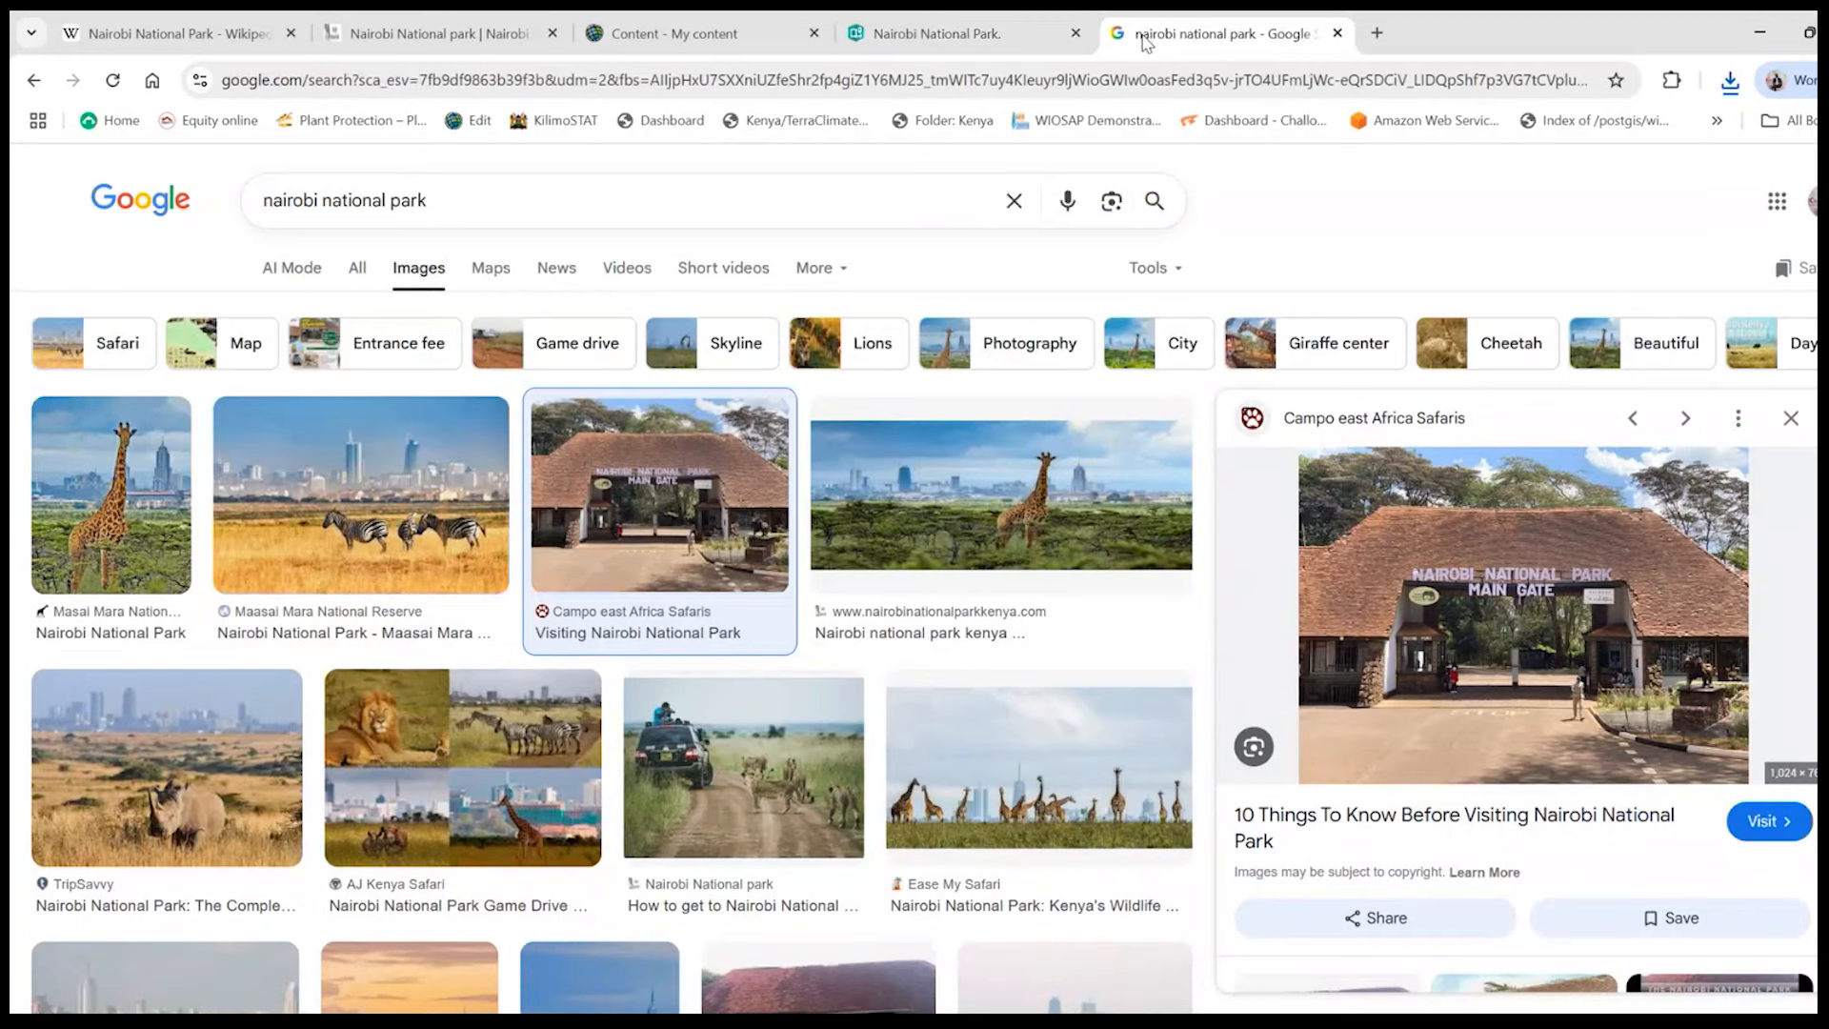
left_click(1043, 24)
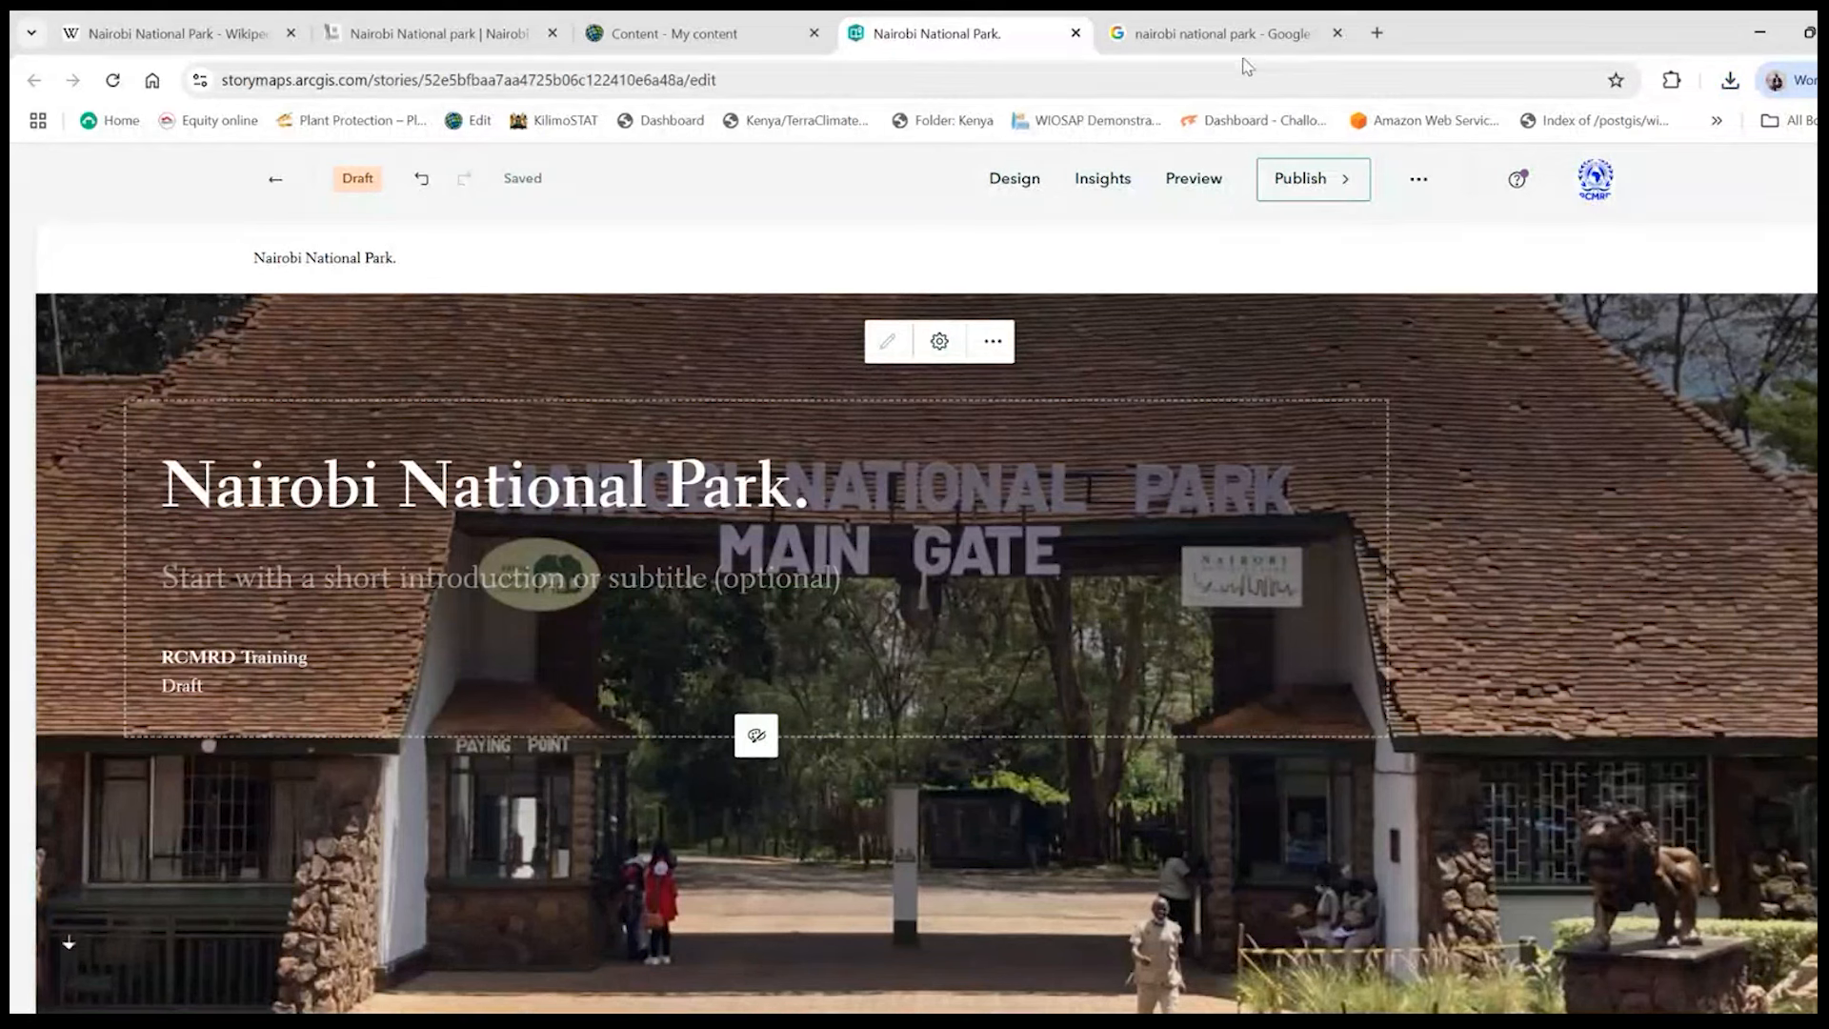
left_click(1198, 36)
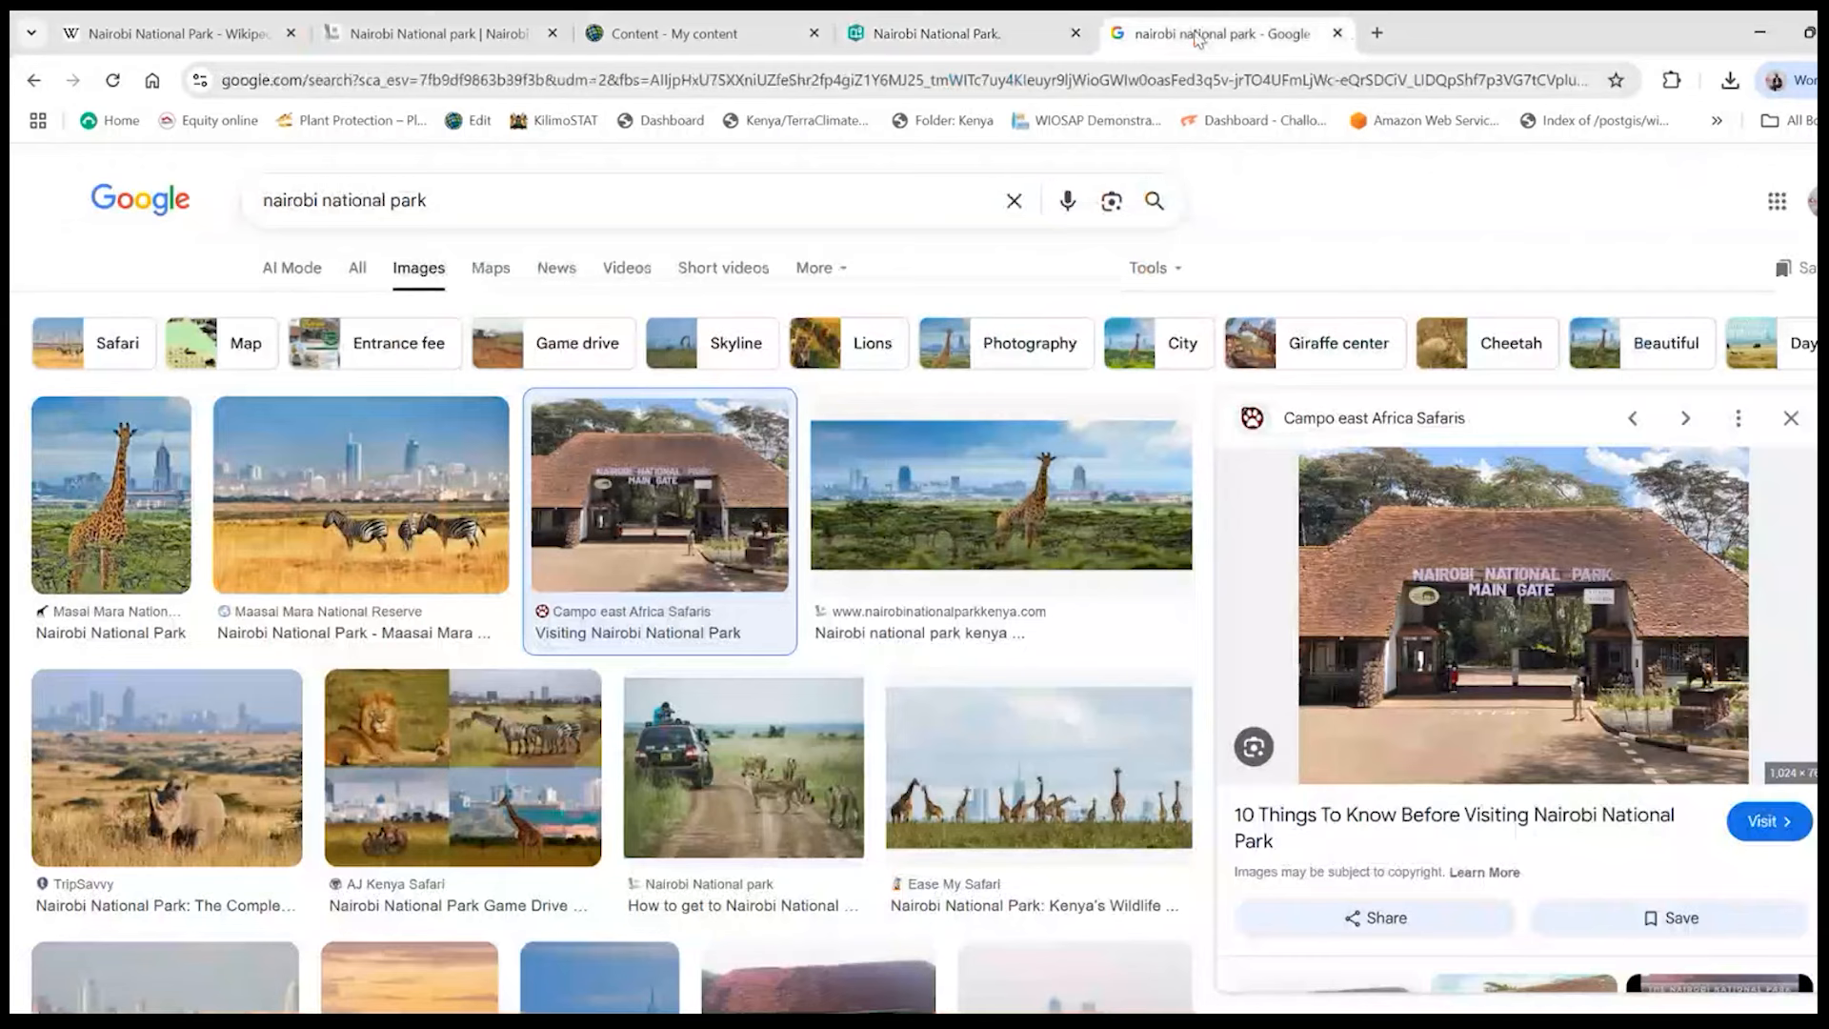
left_click(1017, 524)
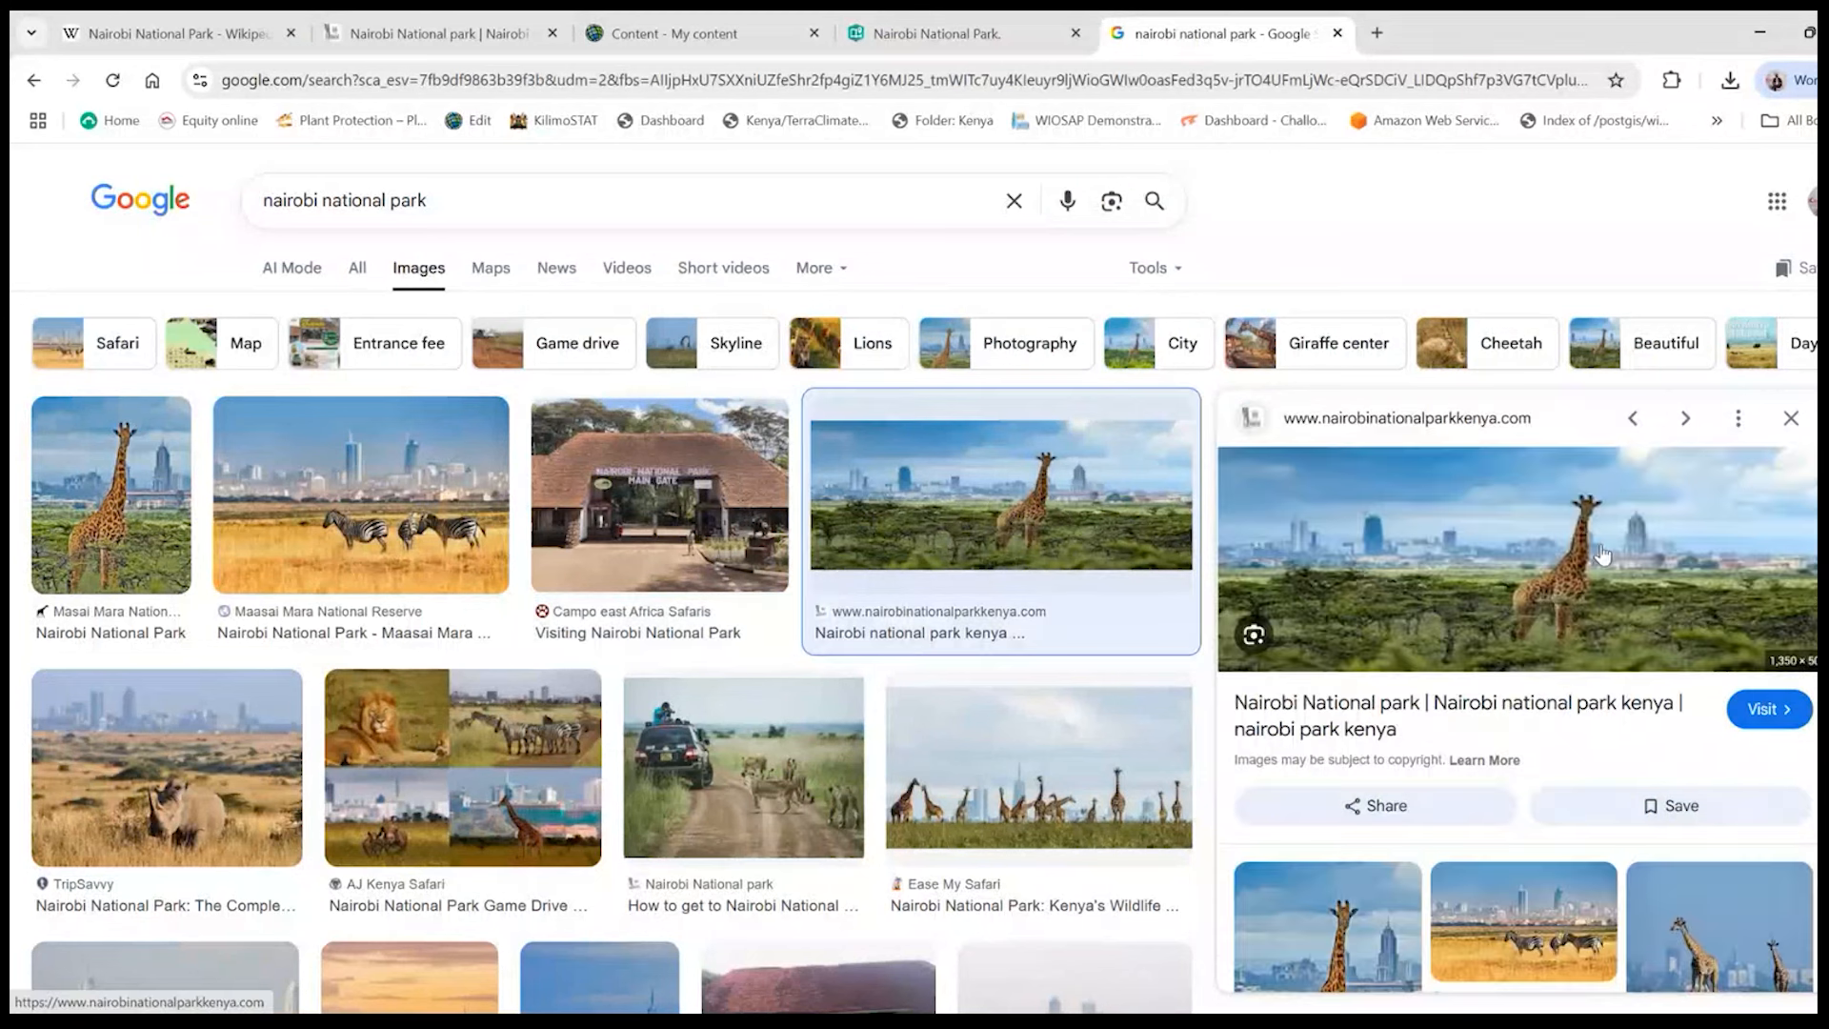
right_click(1538, 538)
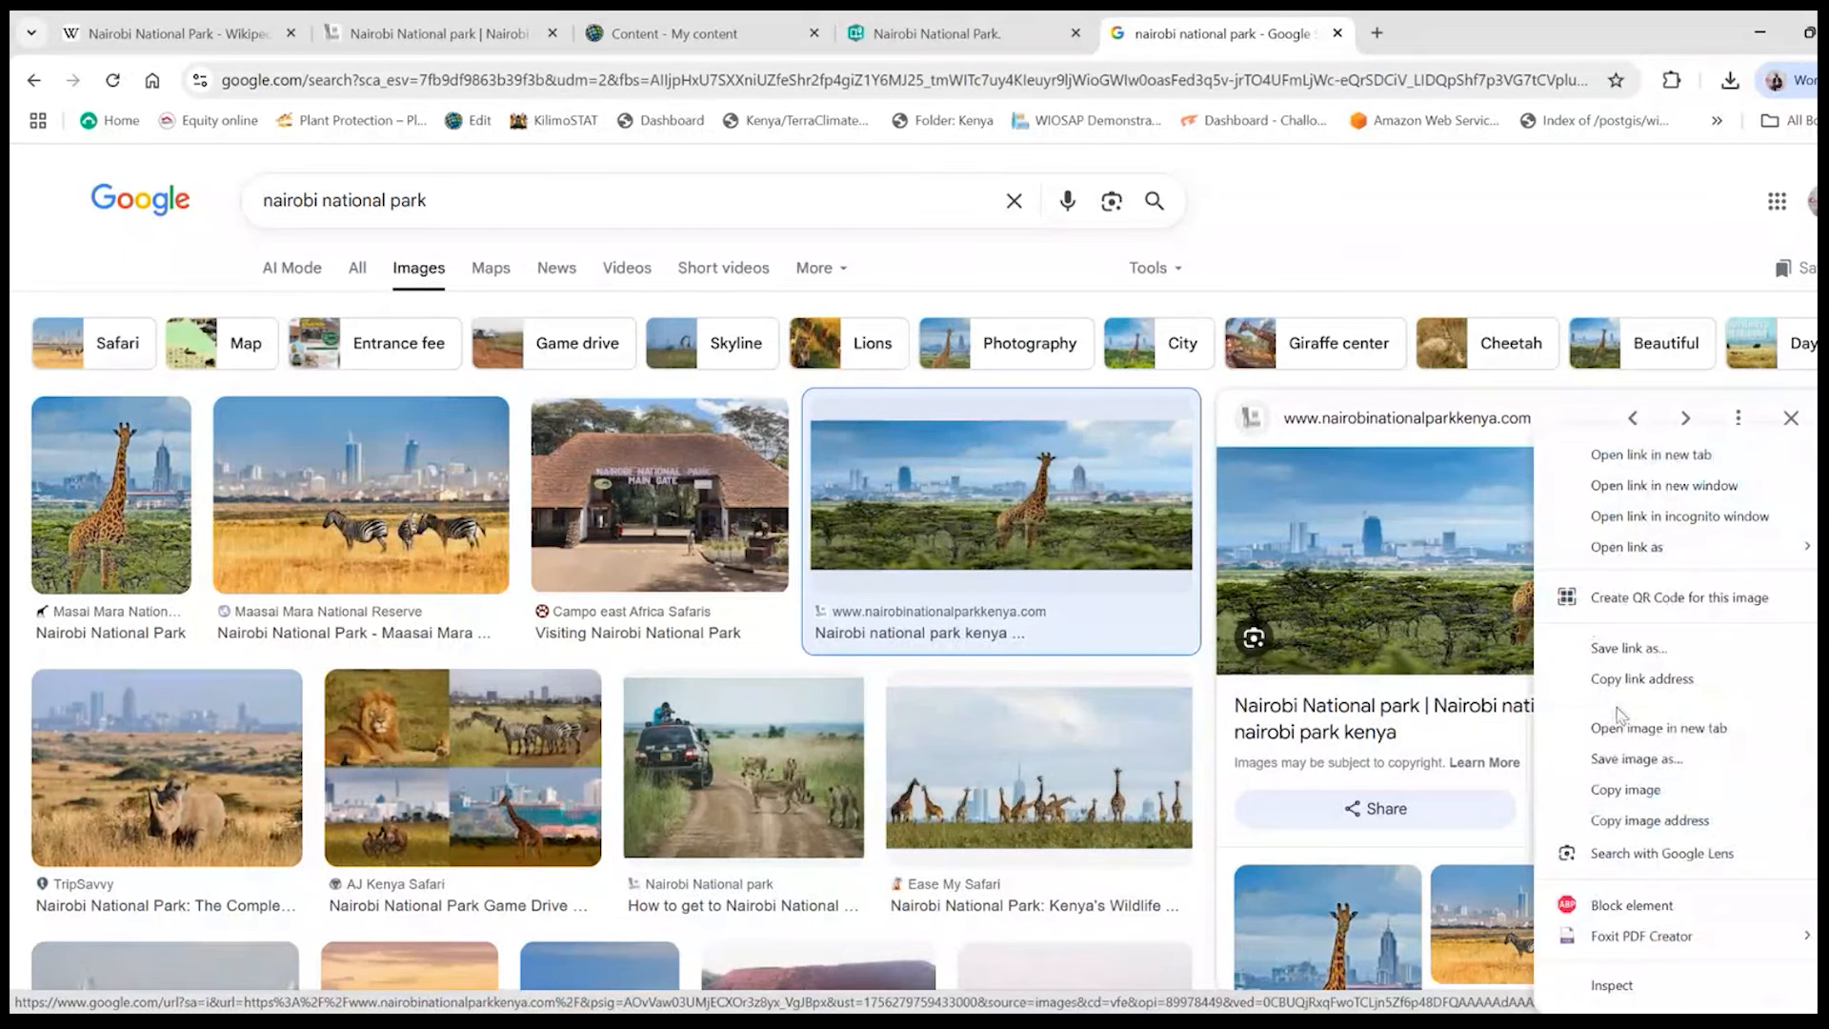
left_click(1635, 758)
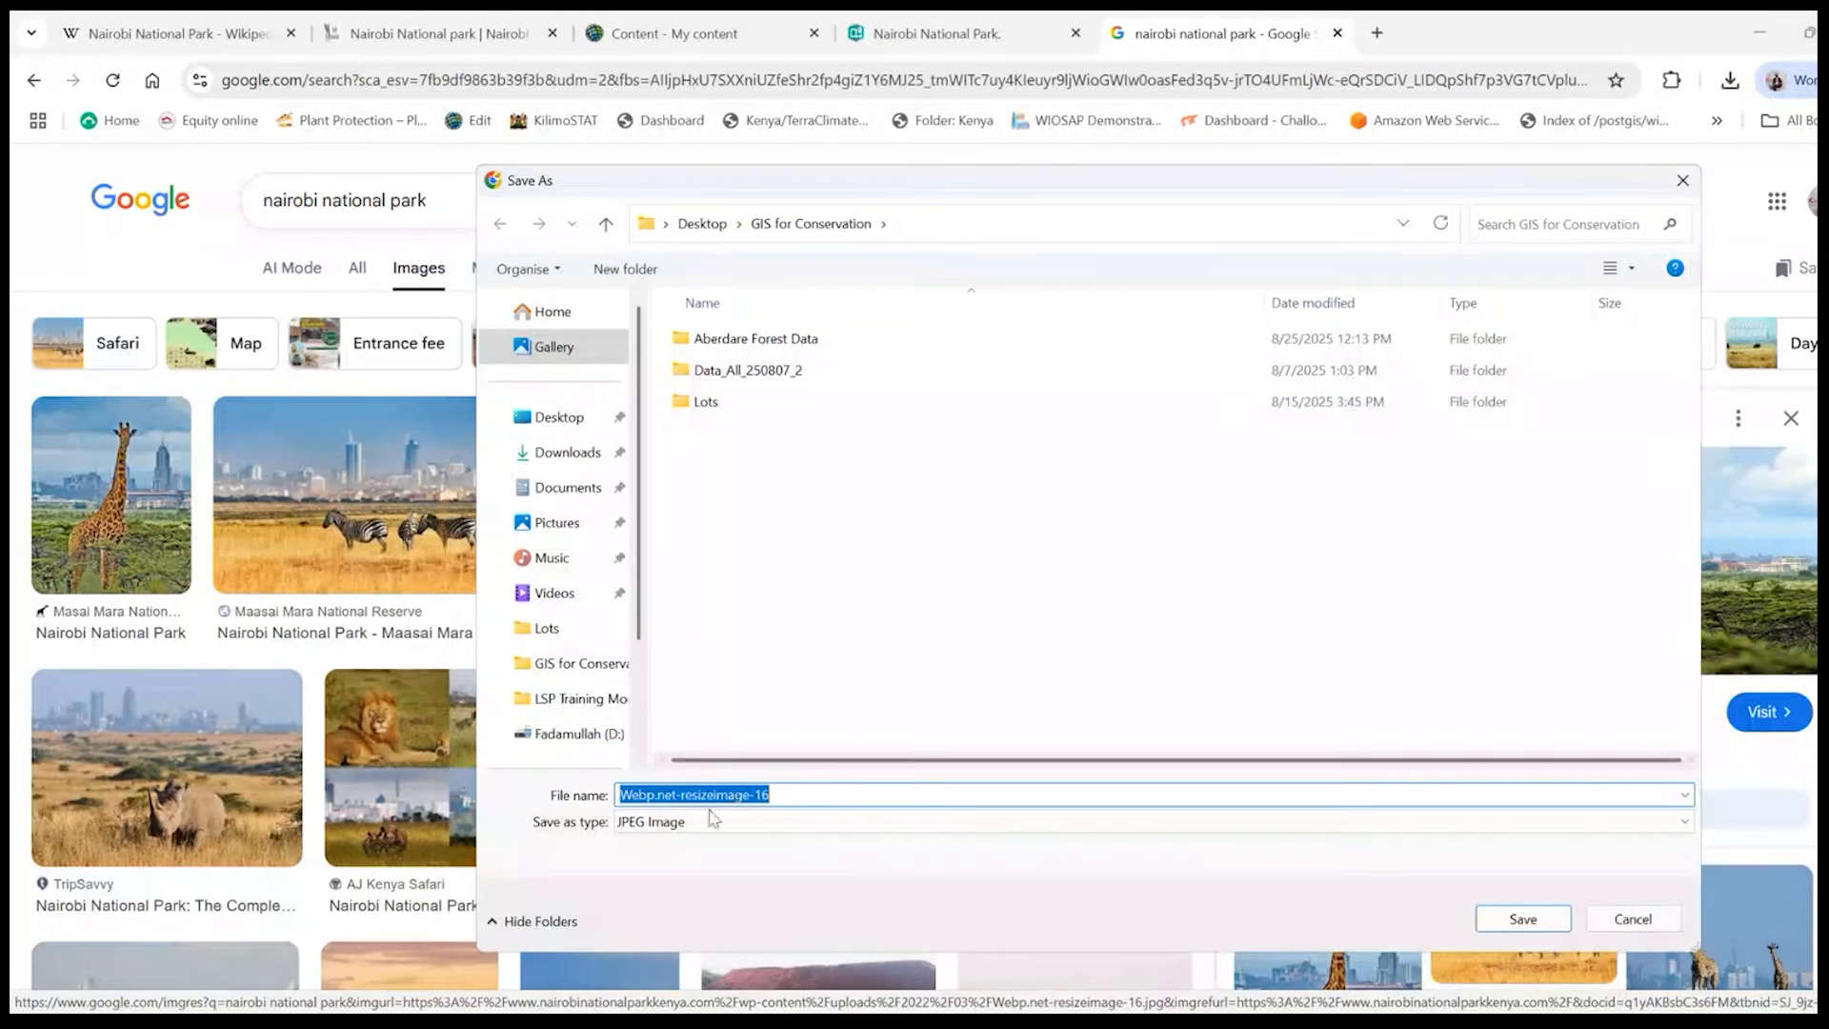
left_click(1521, 918)
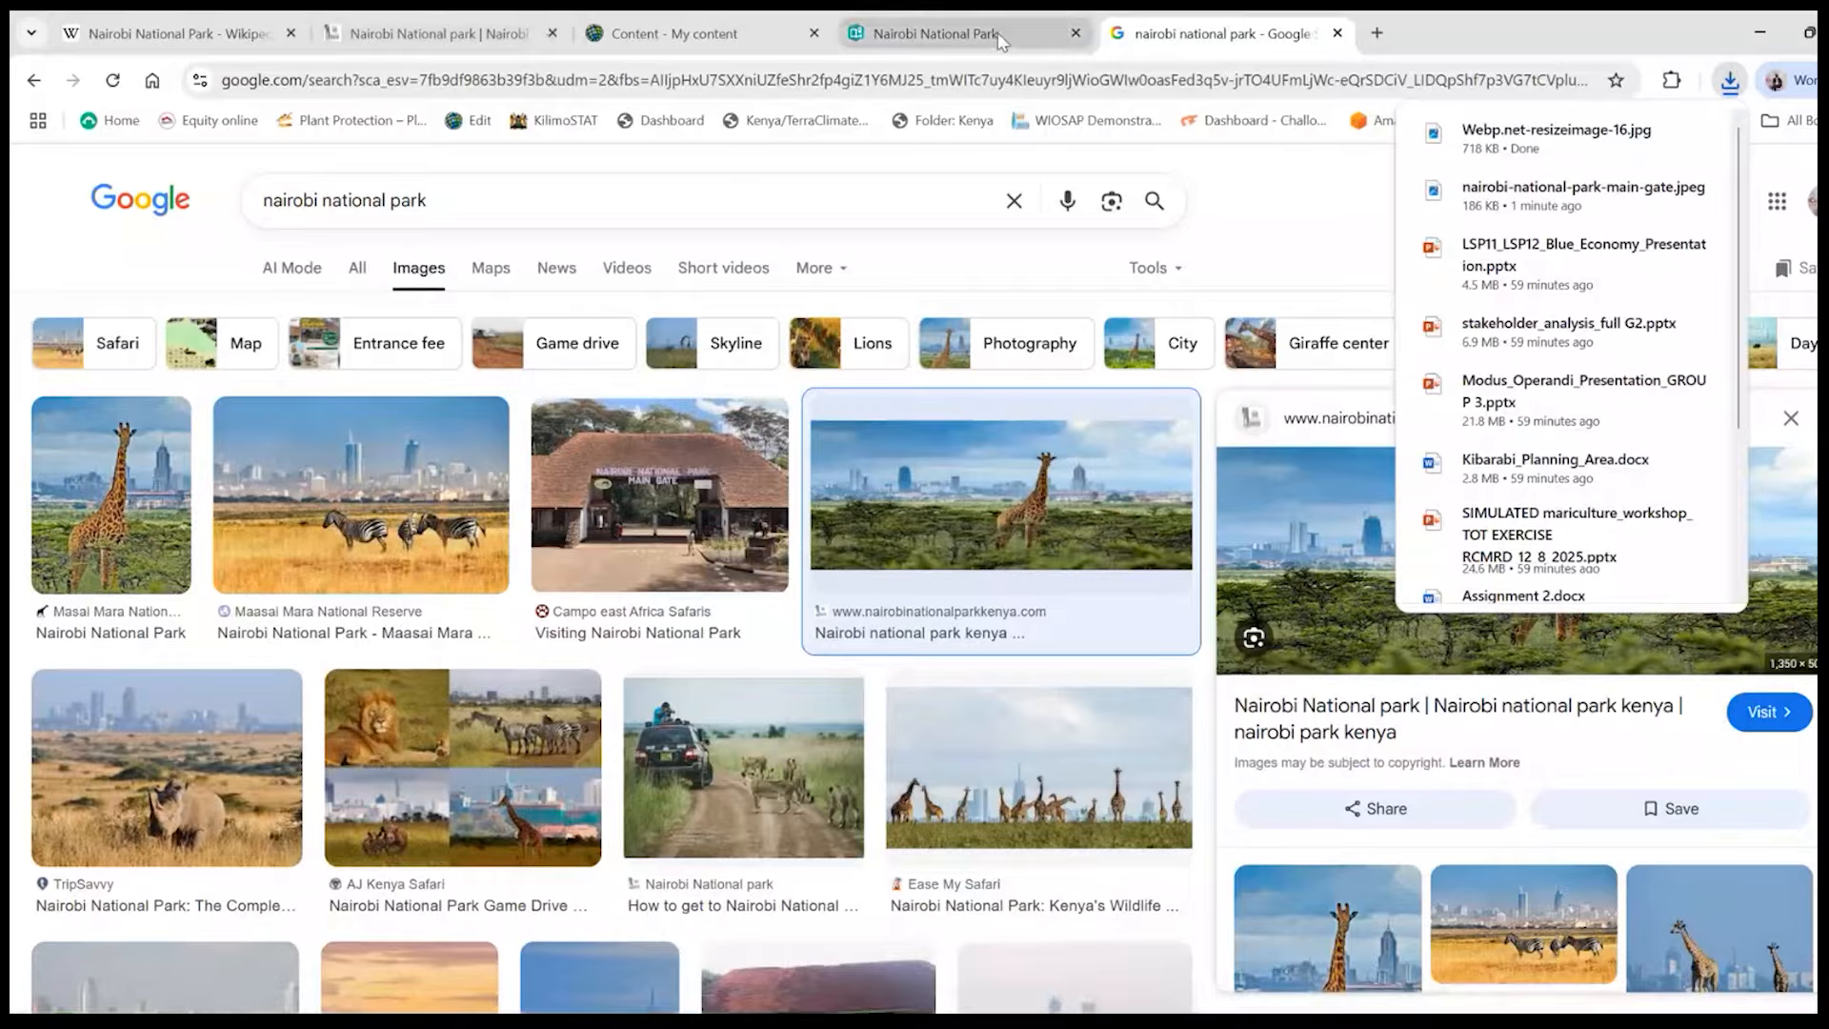
- Return to the story and replace the cover image with Webp.net-resizeimage-16.jpg from the GIS for Conservation folder
left_click(1000, 40)
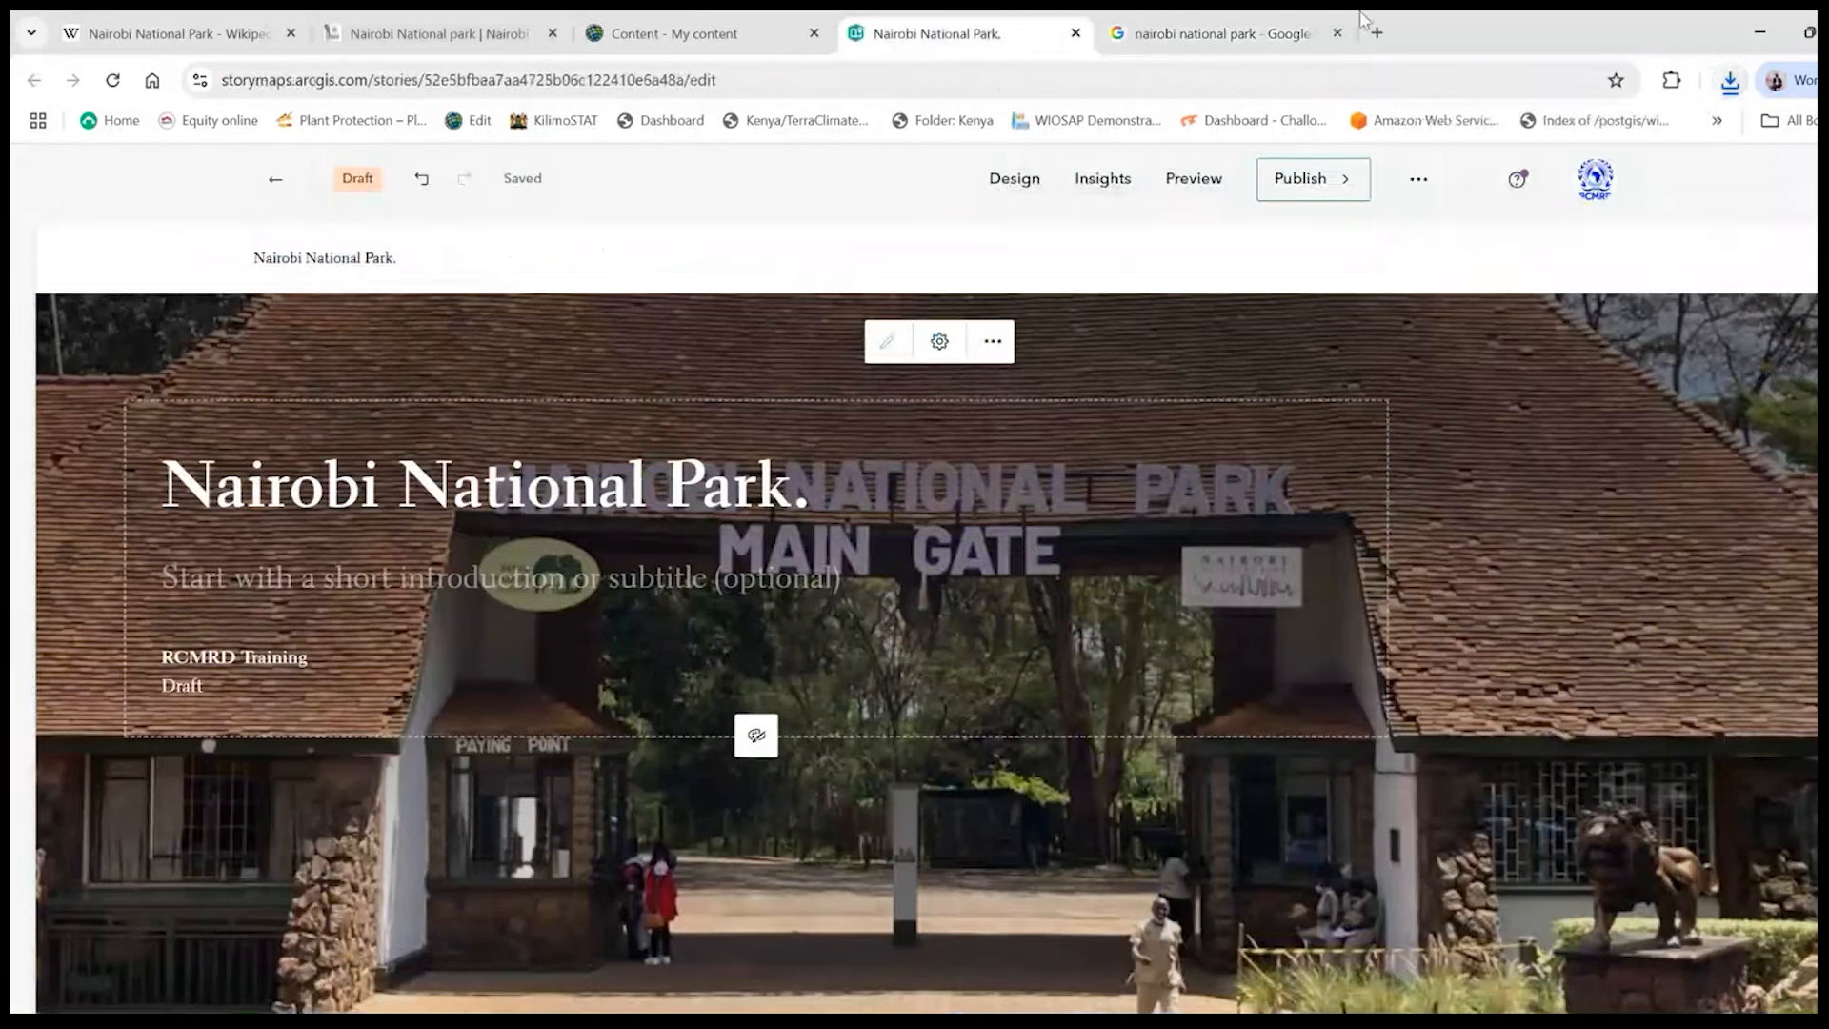
left_click(996, 345)
left_click(1015, 400)
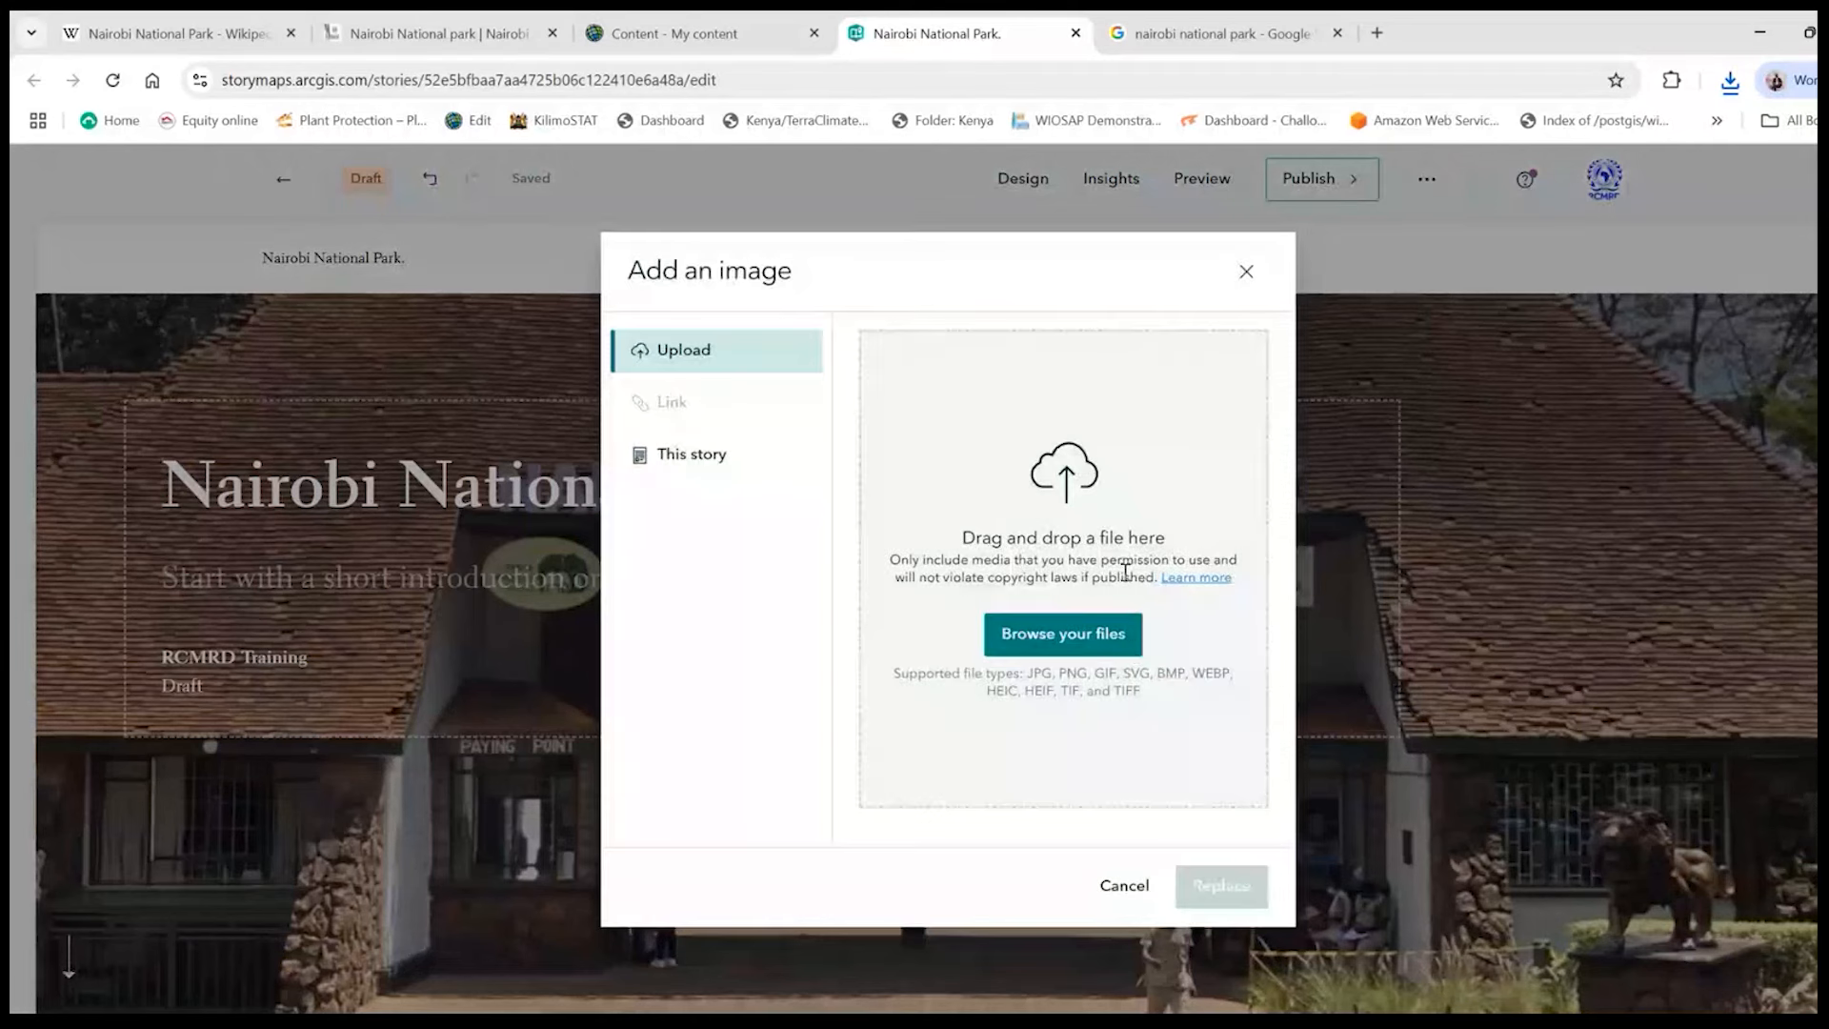
left_click(1123, 653)
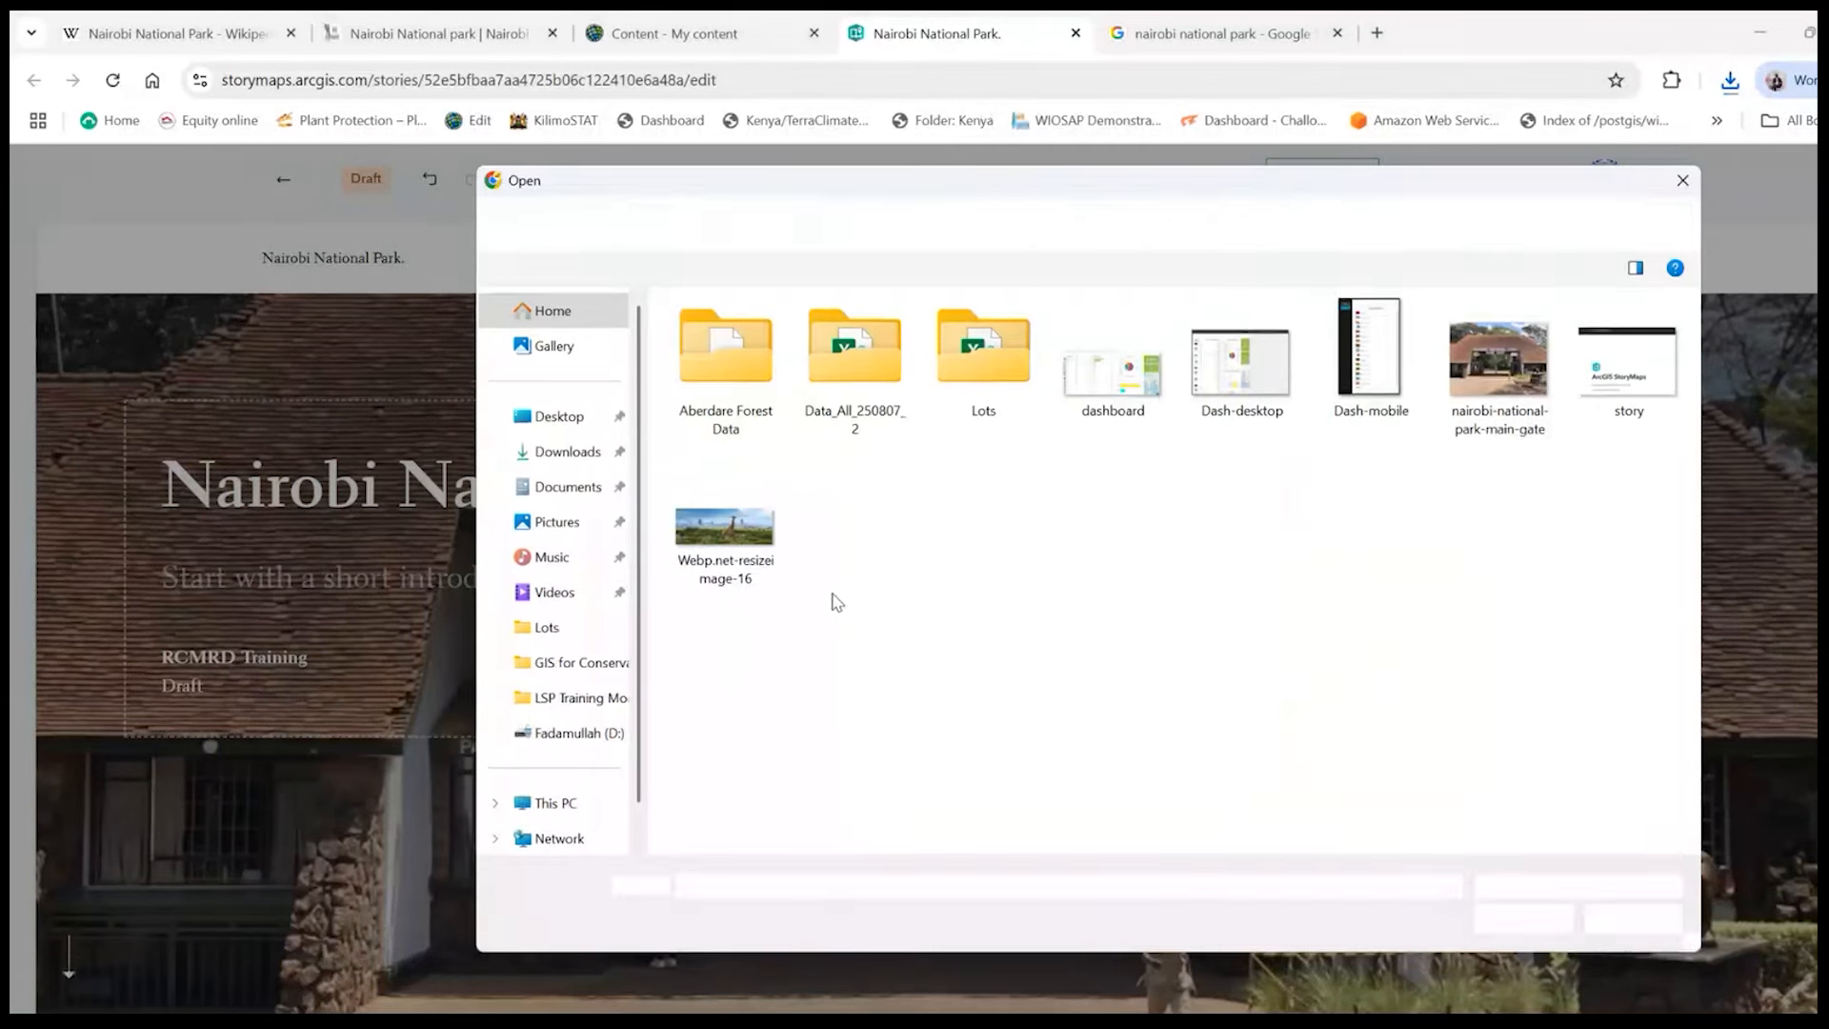
double_click(762, 533)
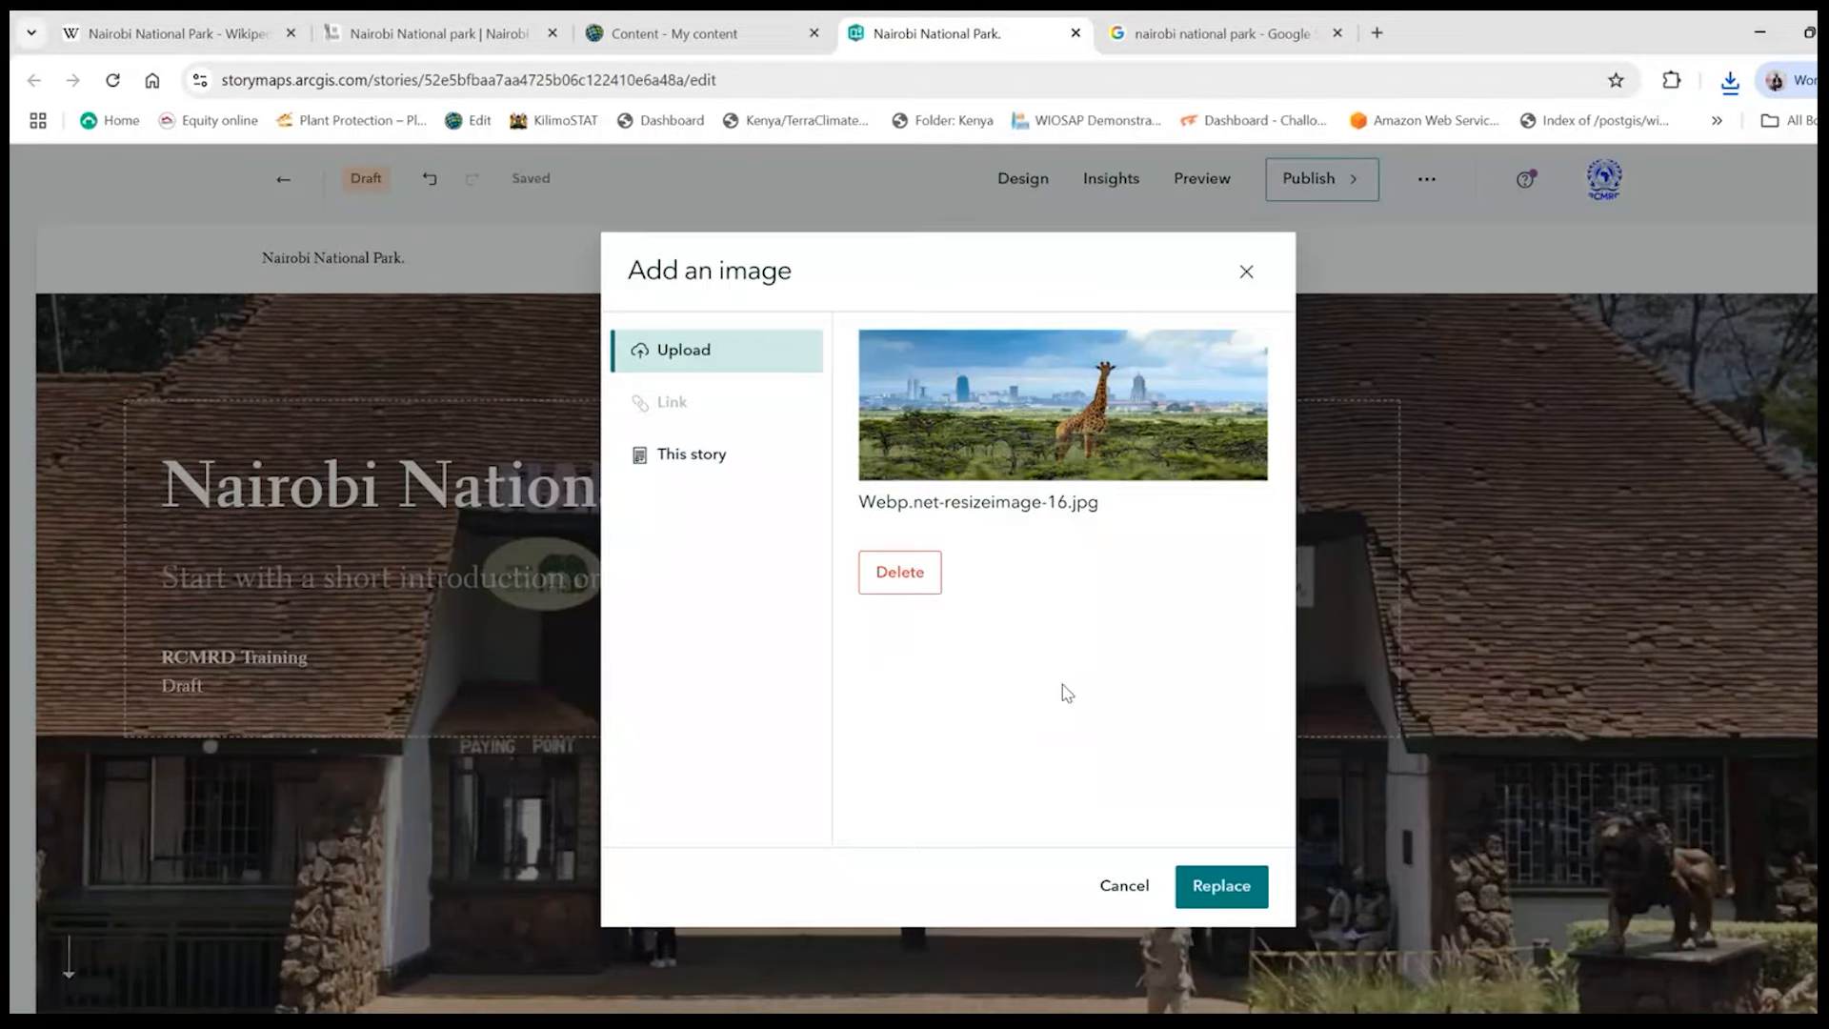
left_click(1204, 886)
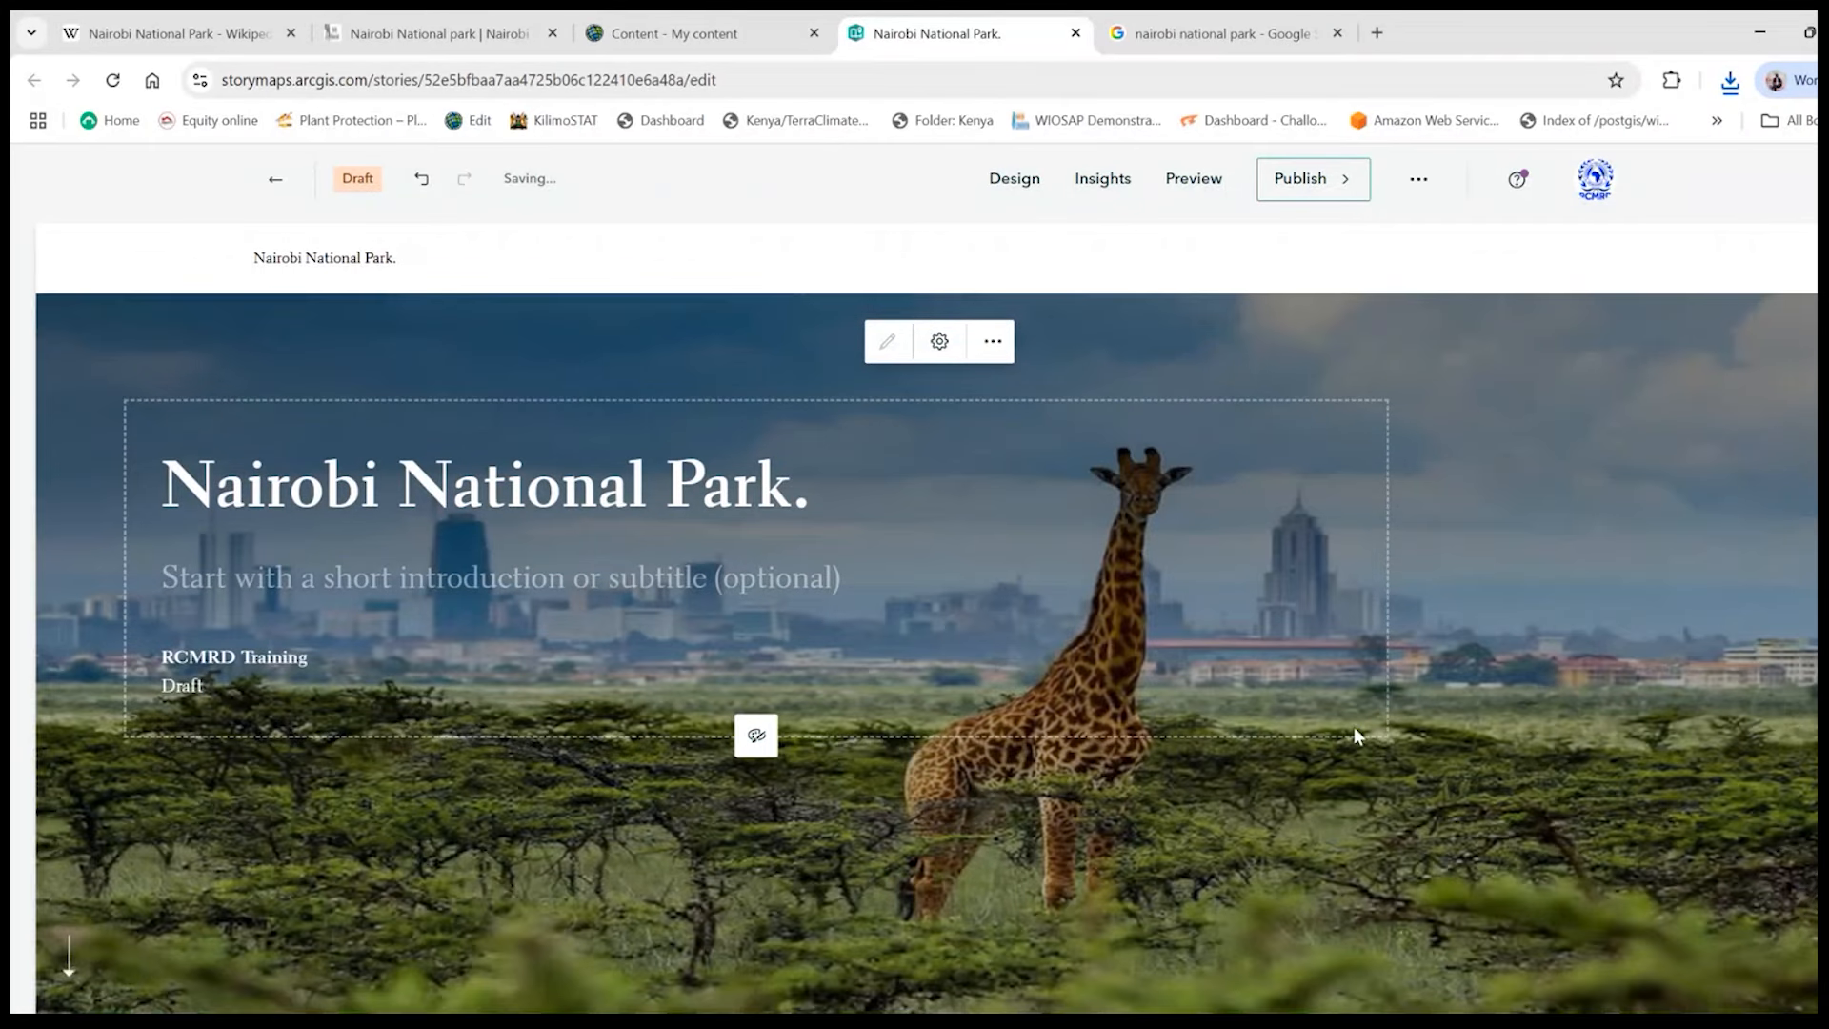
scroll(1356, 736, "down", 3)
scroll(1372, 739, "up", 3)
- Enter "The only park in the city" as the subtitle on the story cover
left_click(282, 576)
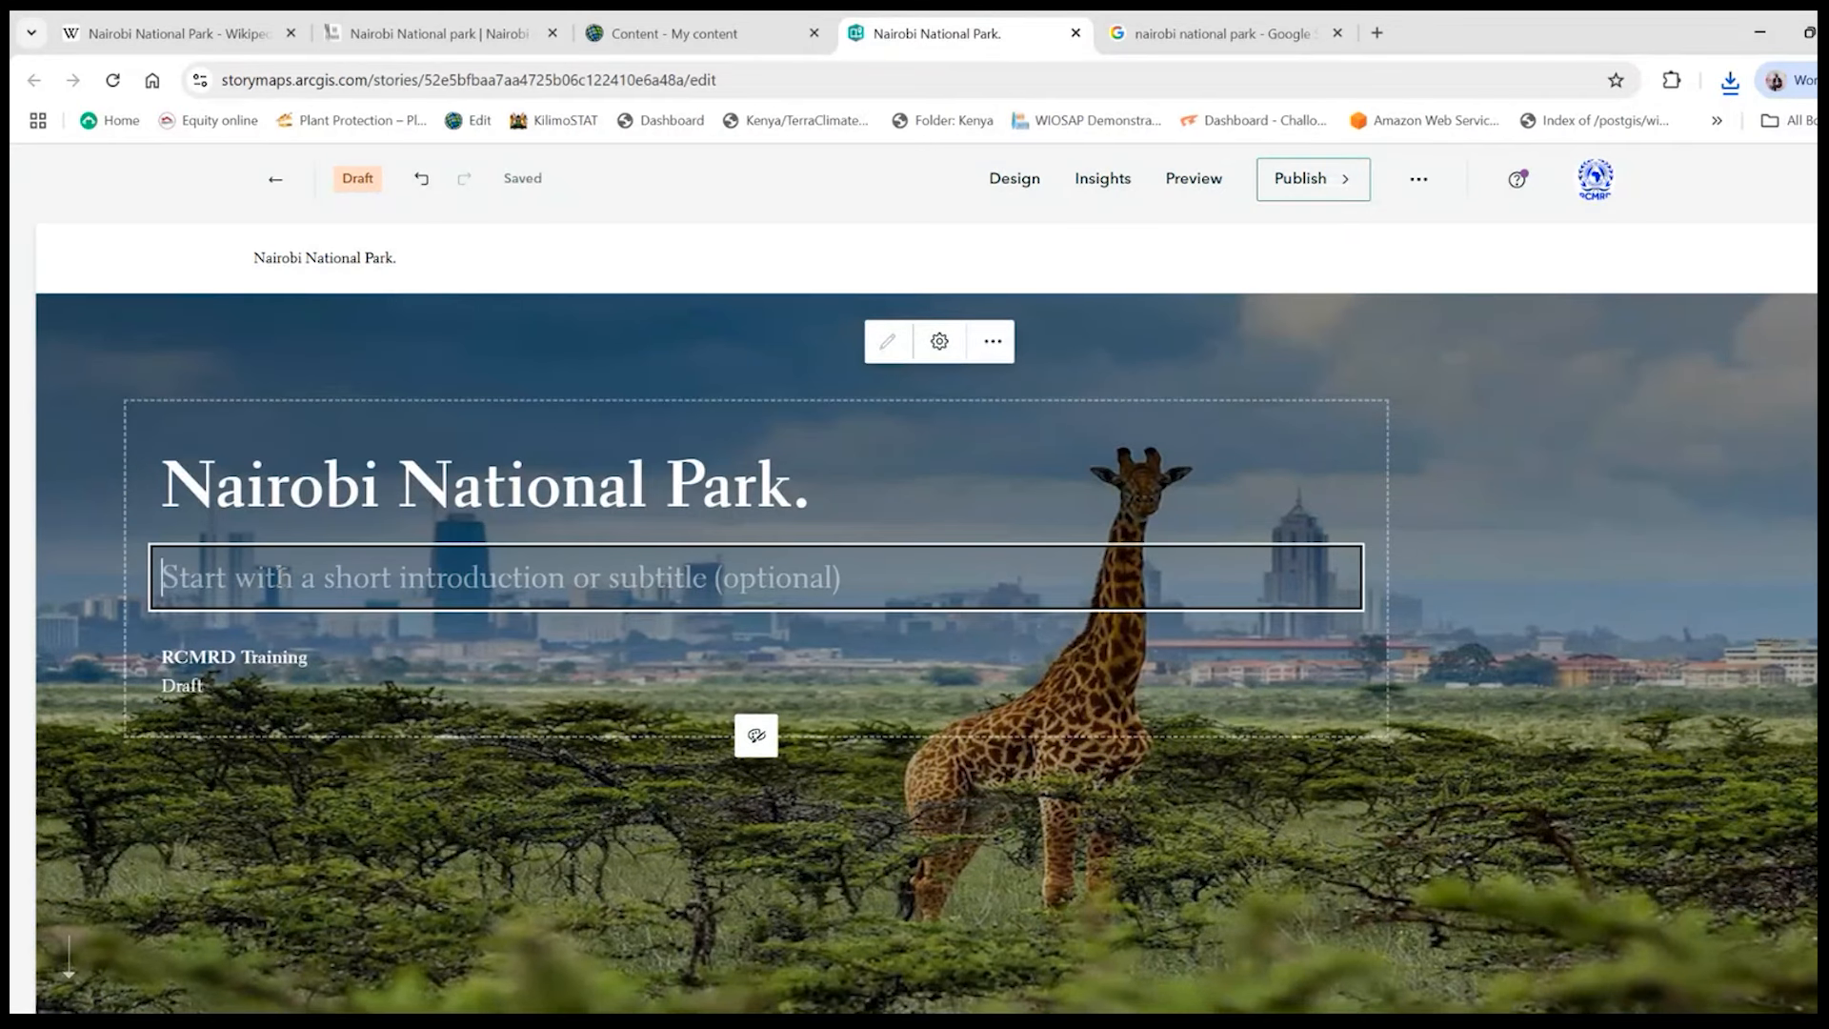
left_click(1001, 333)
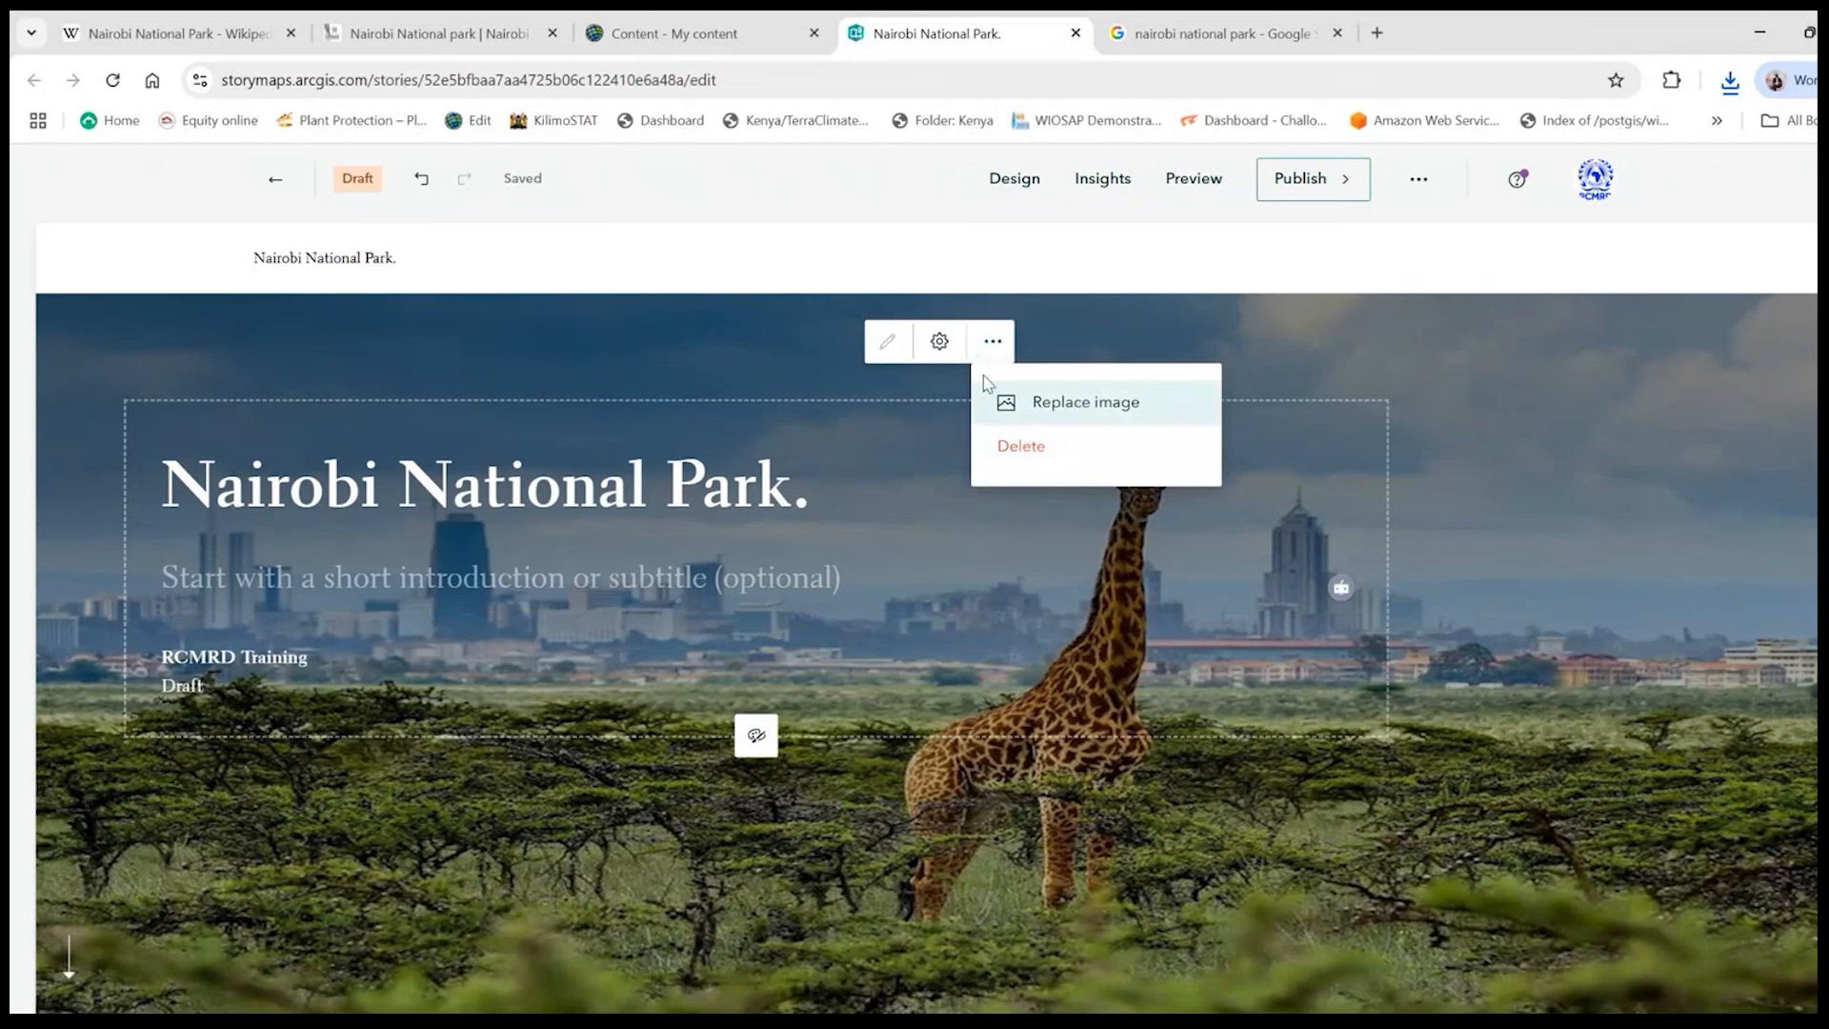
left_click(1159, 327)
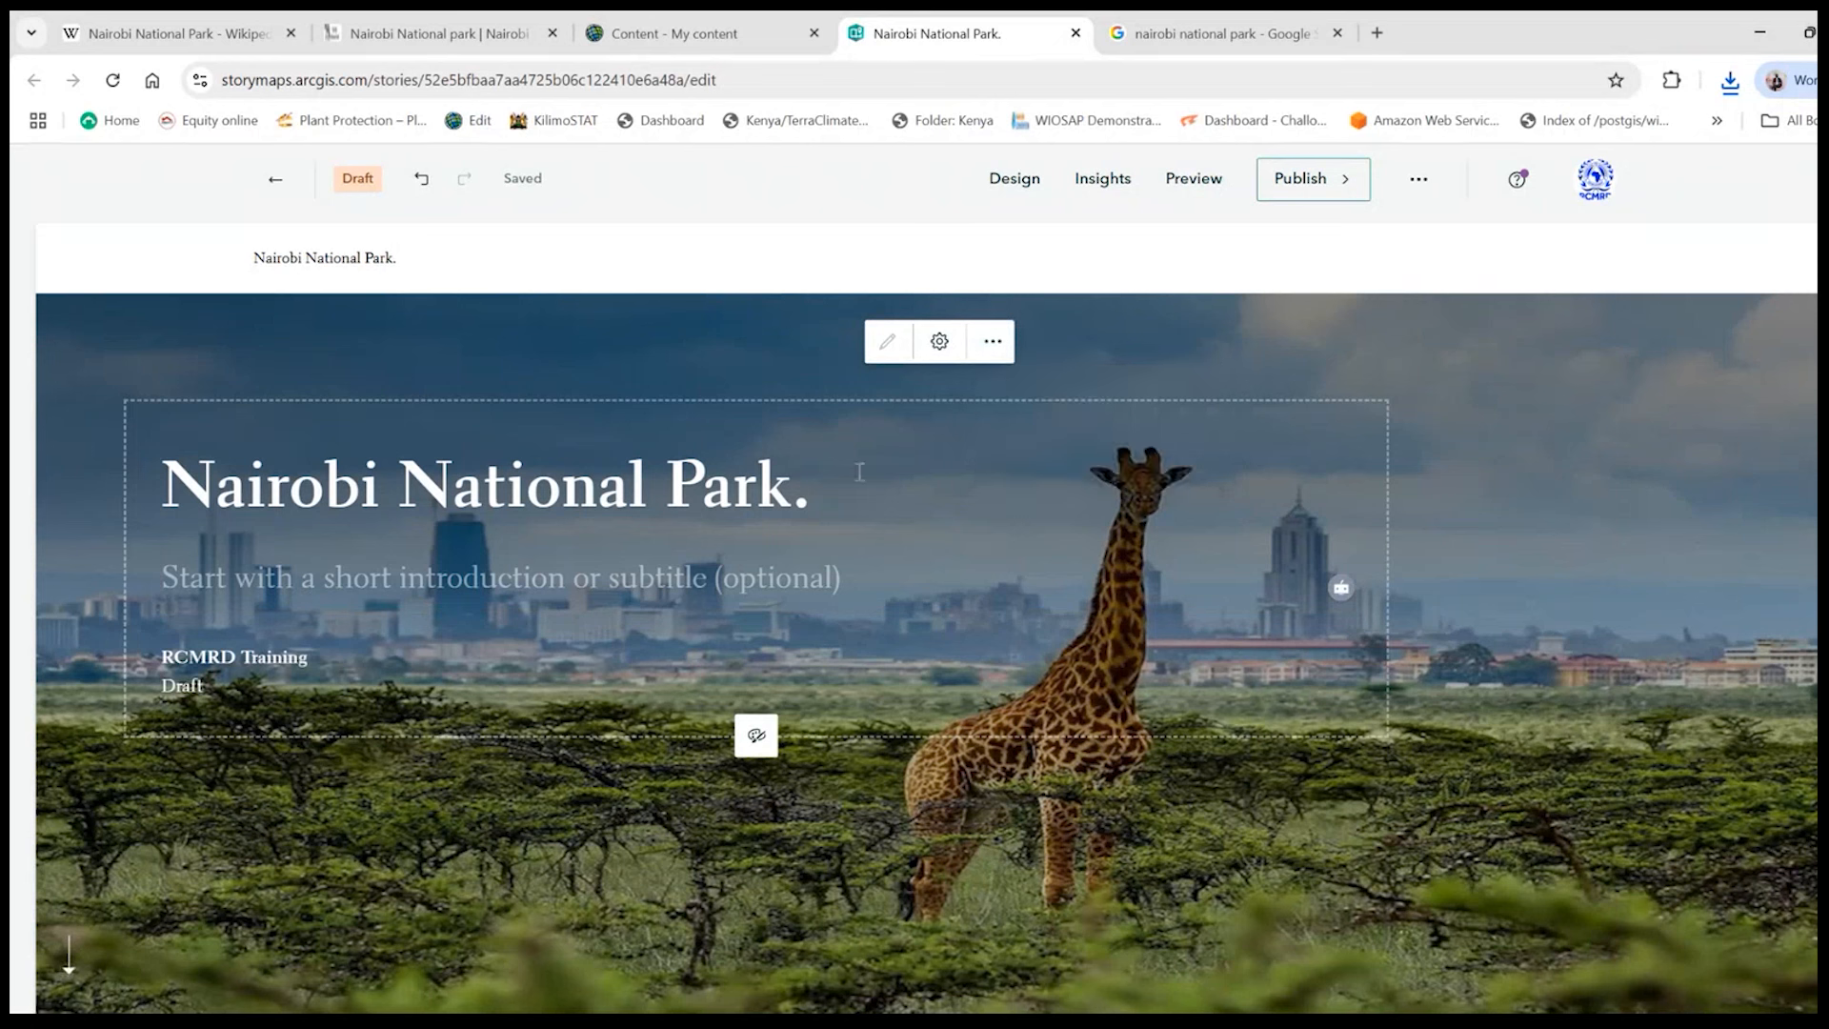
left_click(630, 621)
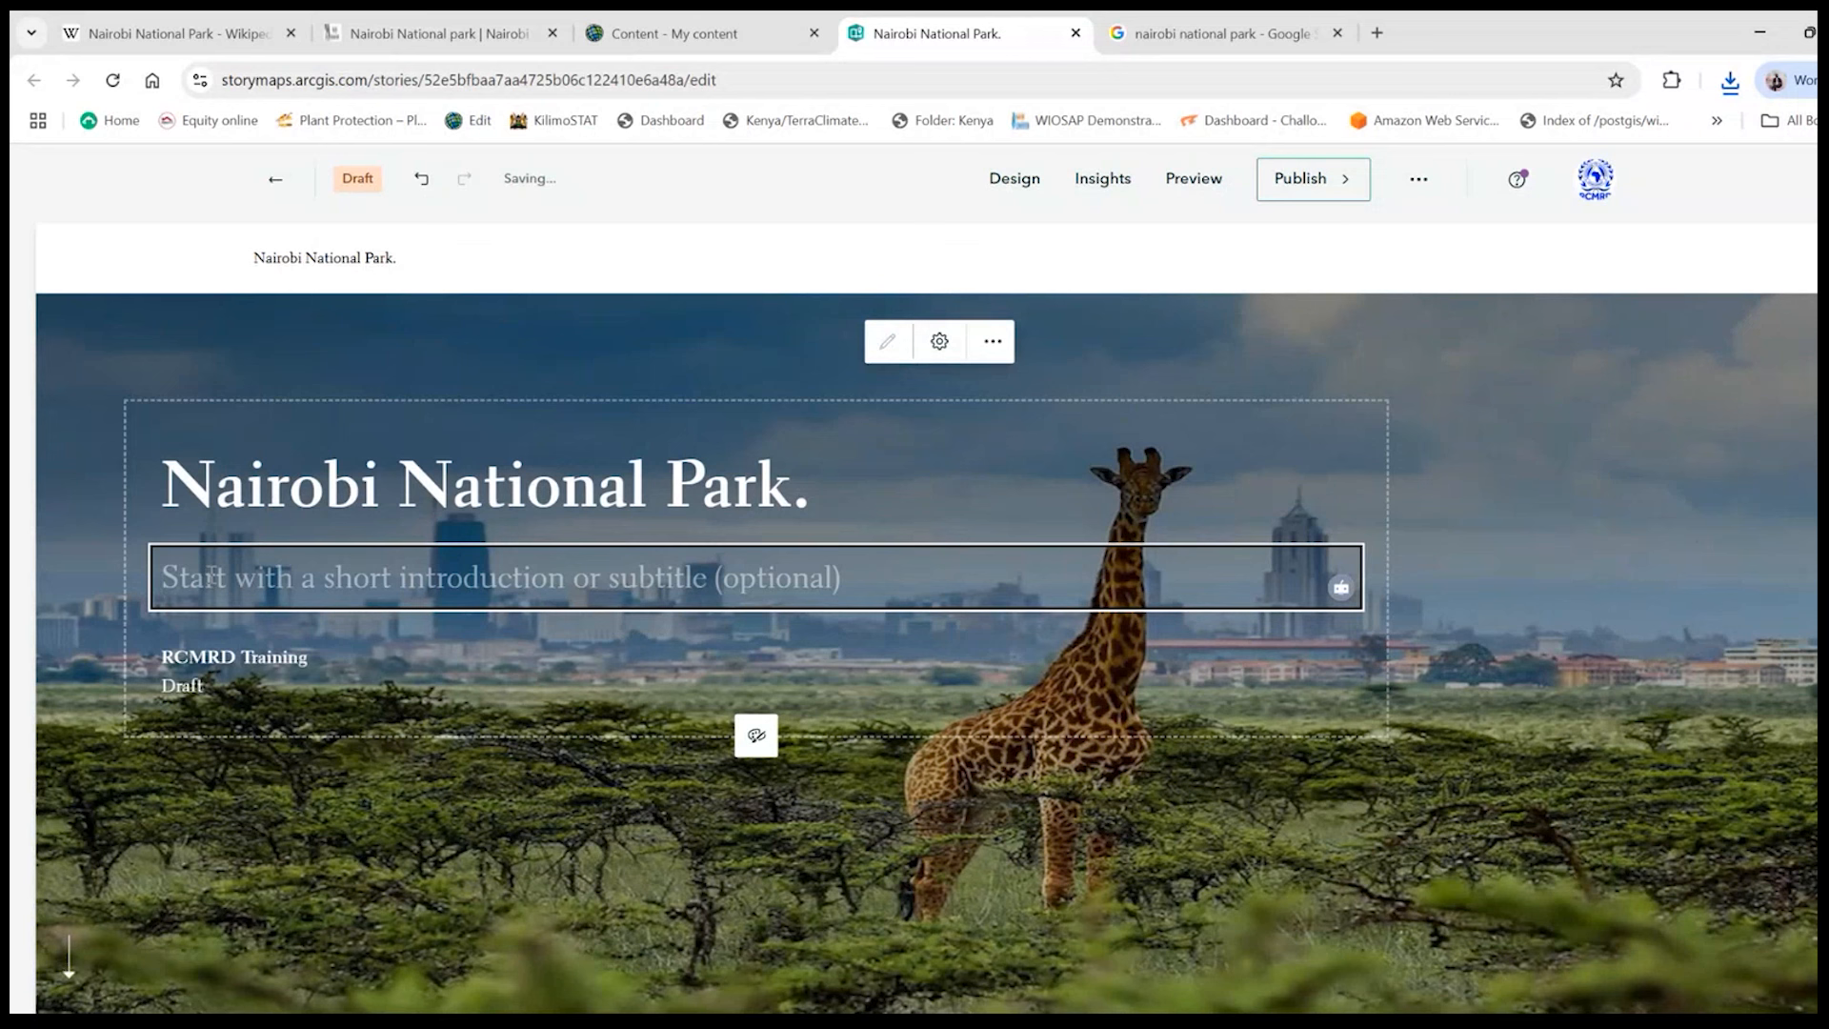
type("The o")
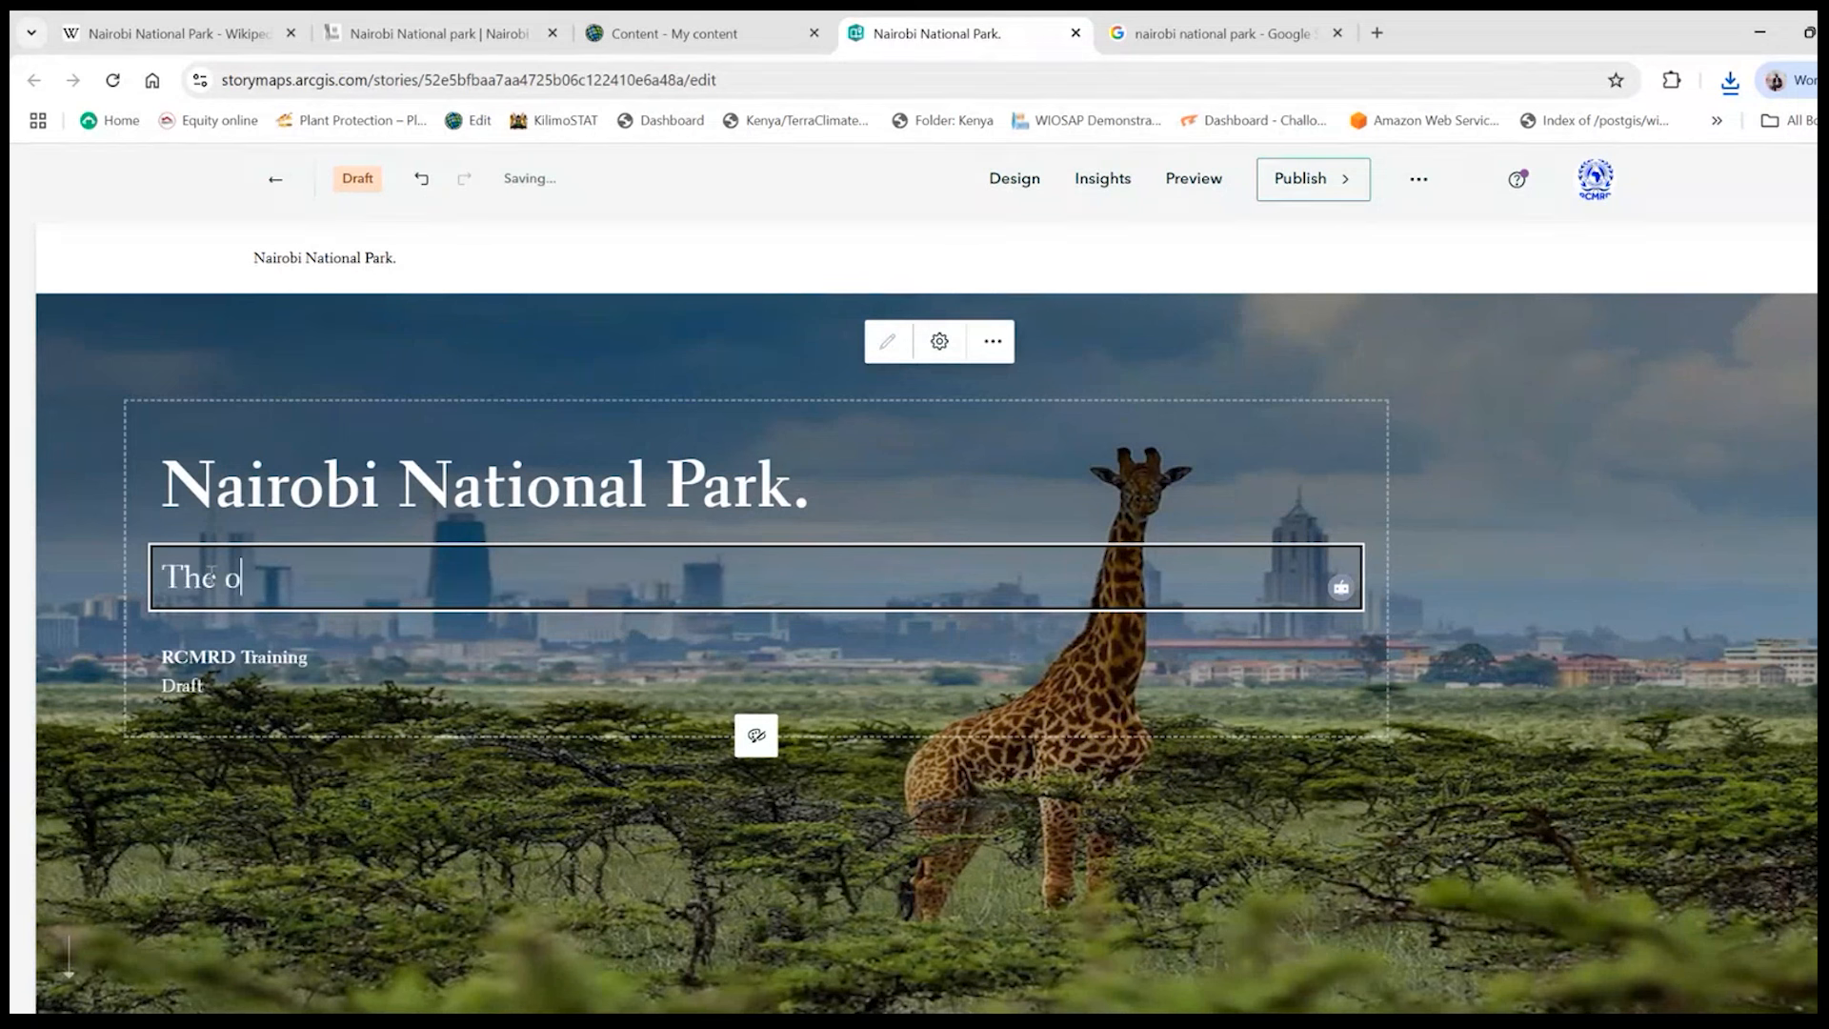
type("nly park in then")
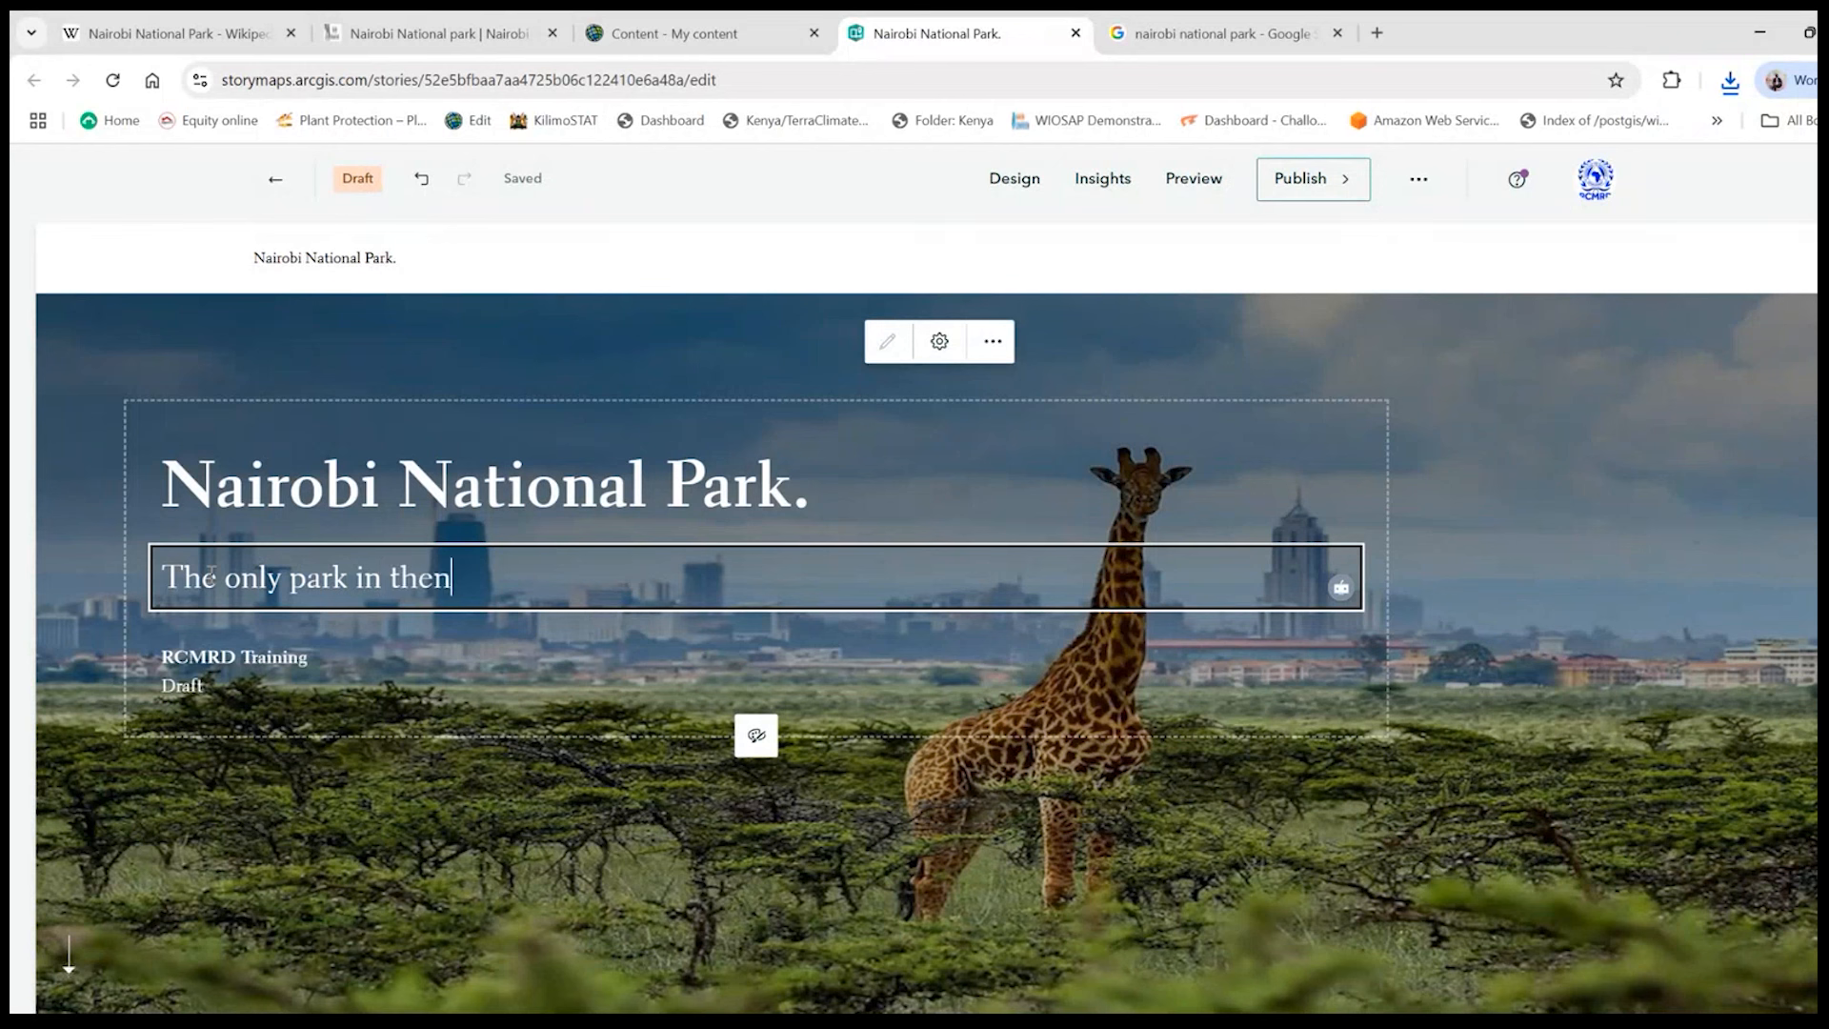
key("BackSpace")
type("city")
left_click(1087, 499)
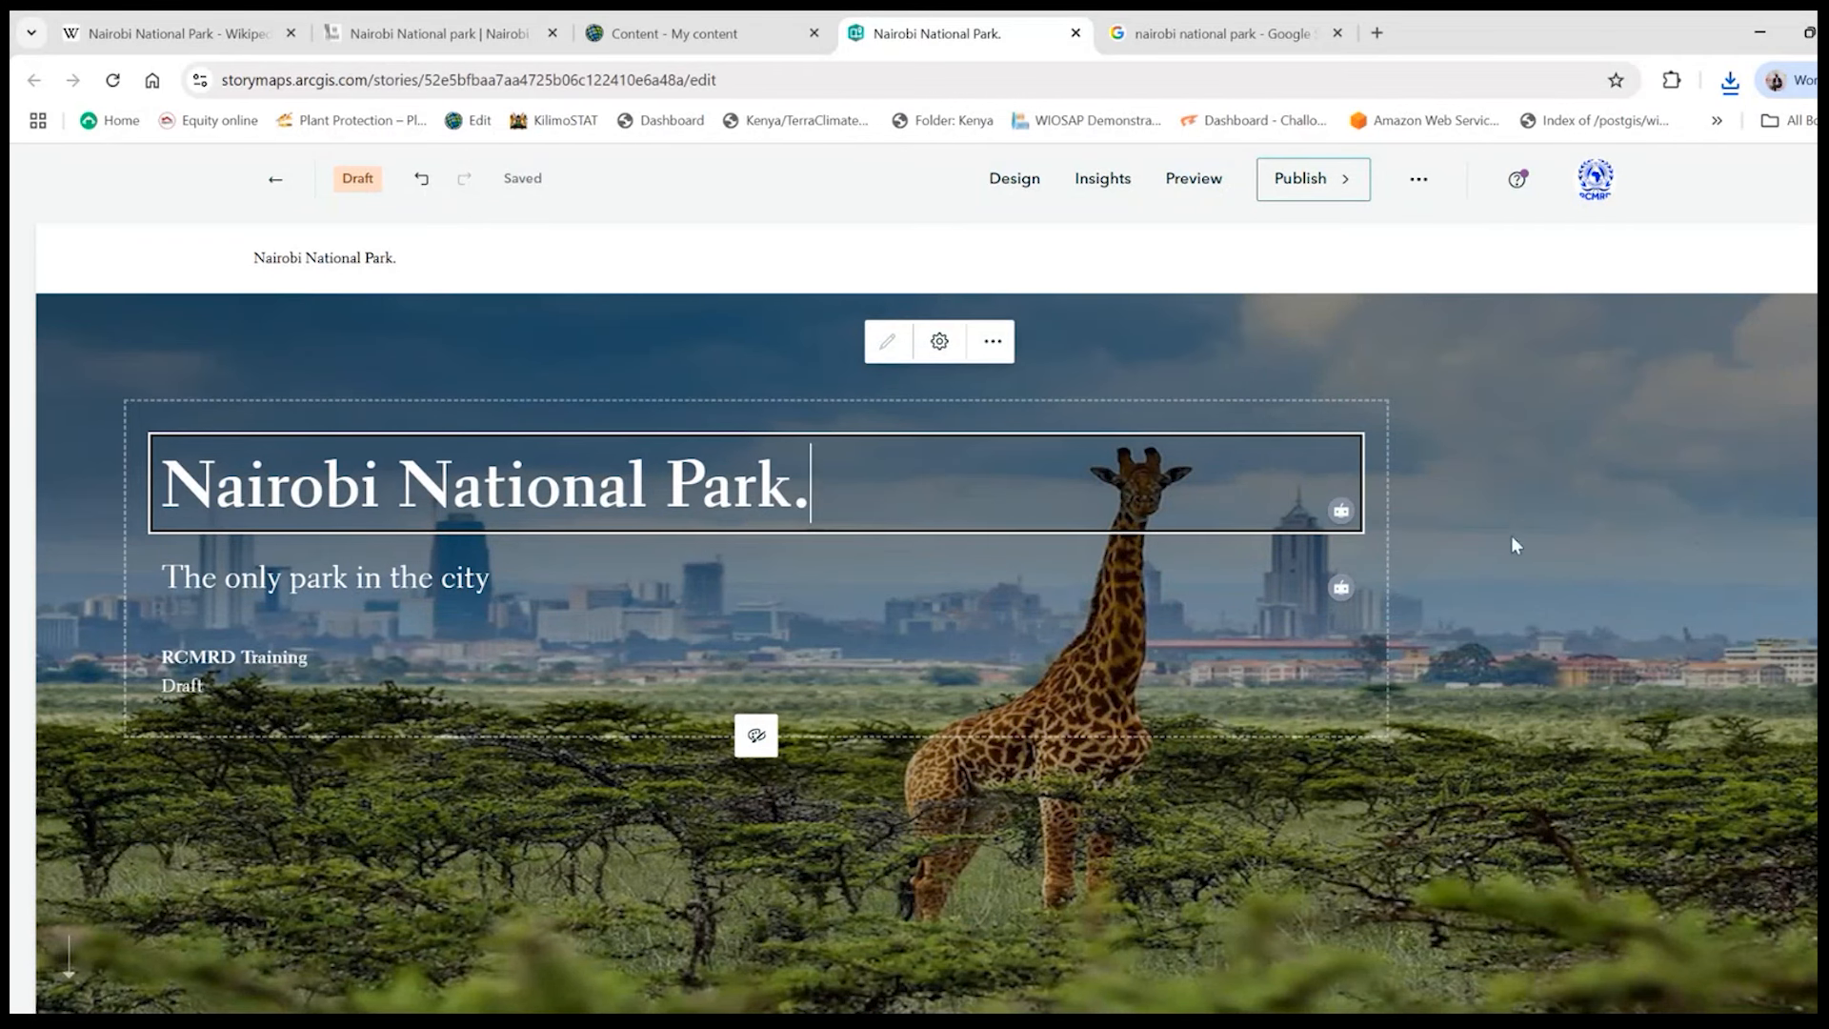
left_click(1551, 524)
- Open the list of content blocks for the empty story body below the cover and look through its categories
scroll(773, 690, "down", 1)
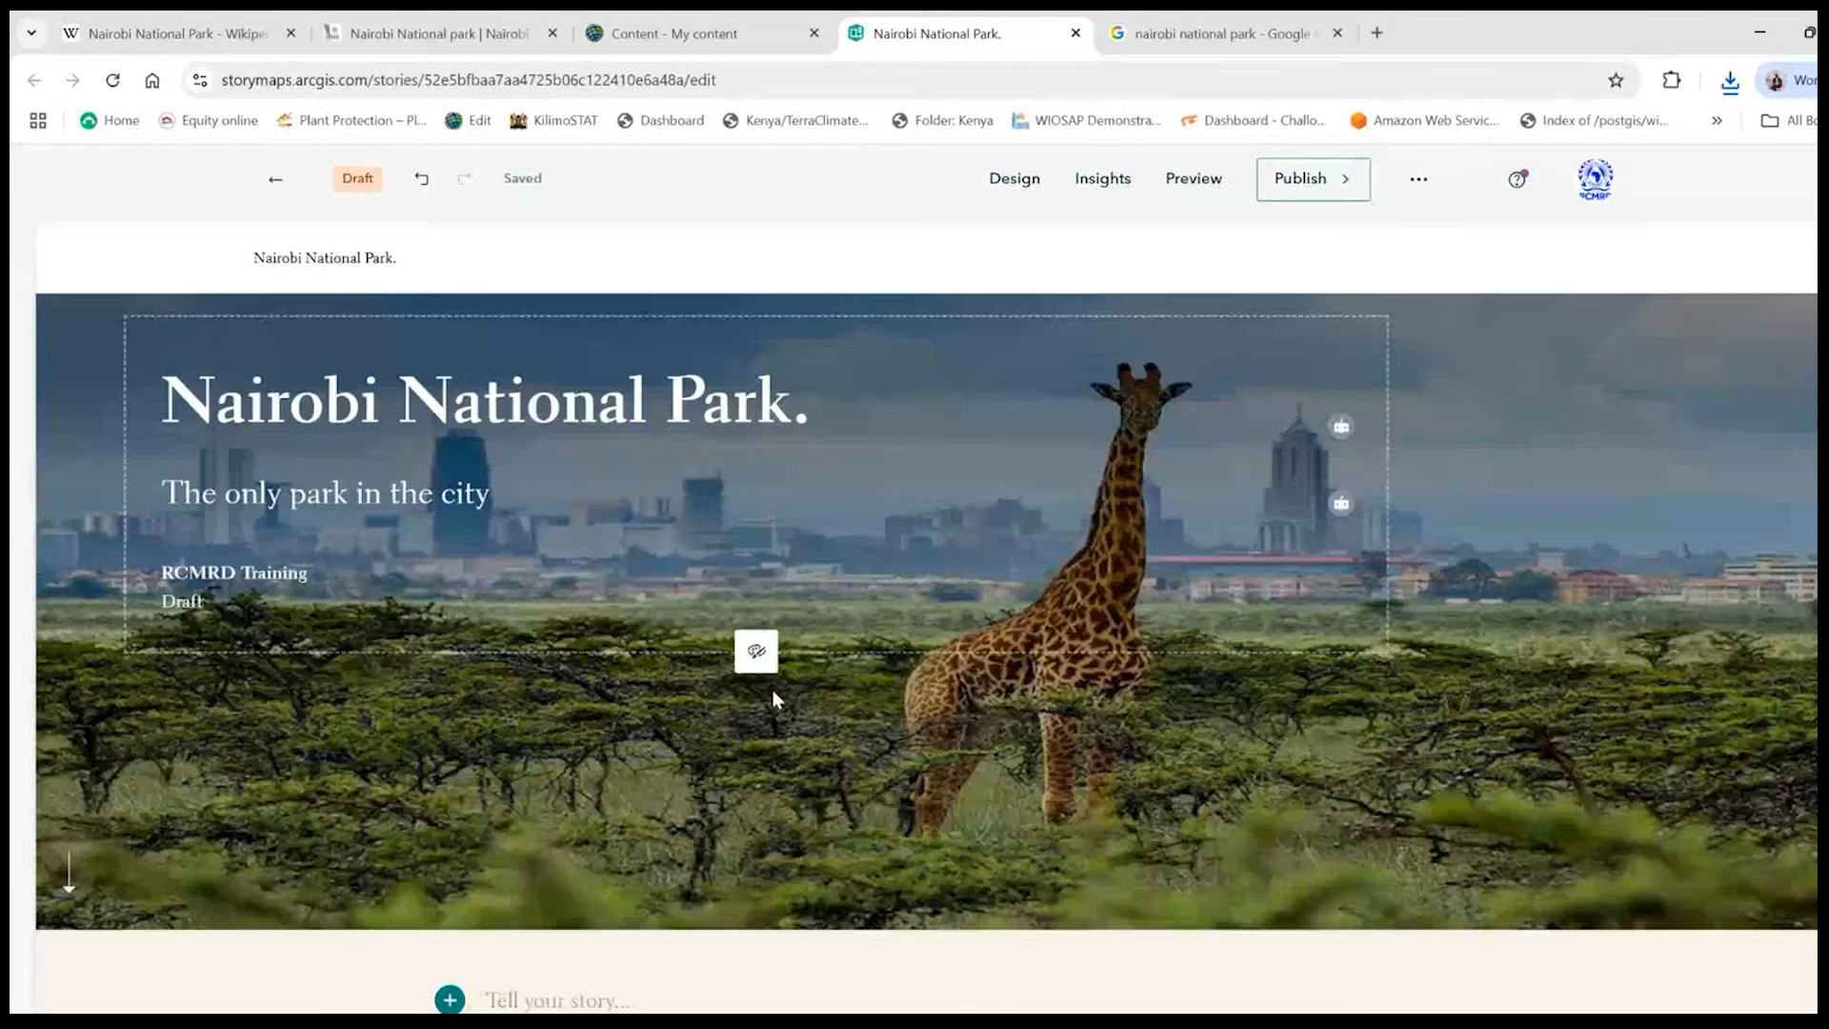
scroll(781, 695, "down", 2)
scroll(1134, 671, "down", 3)
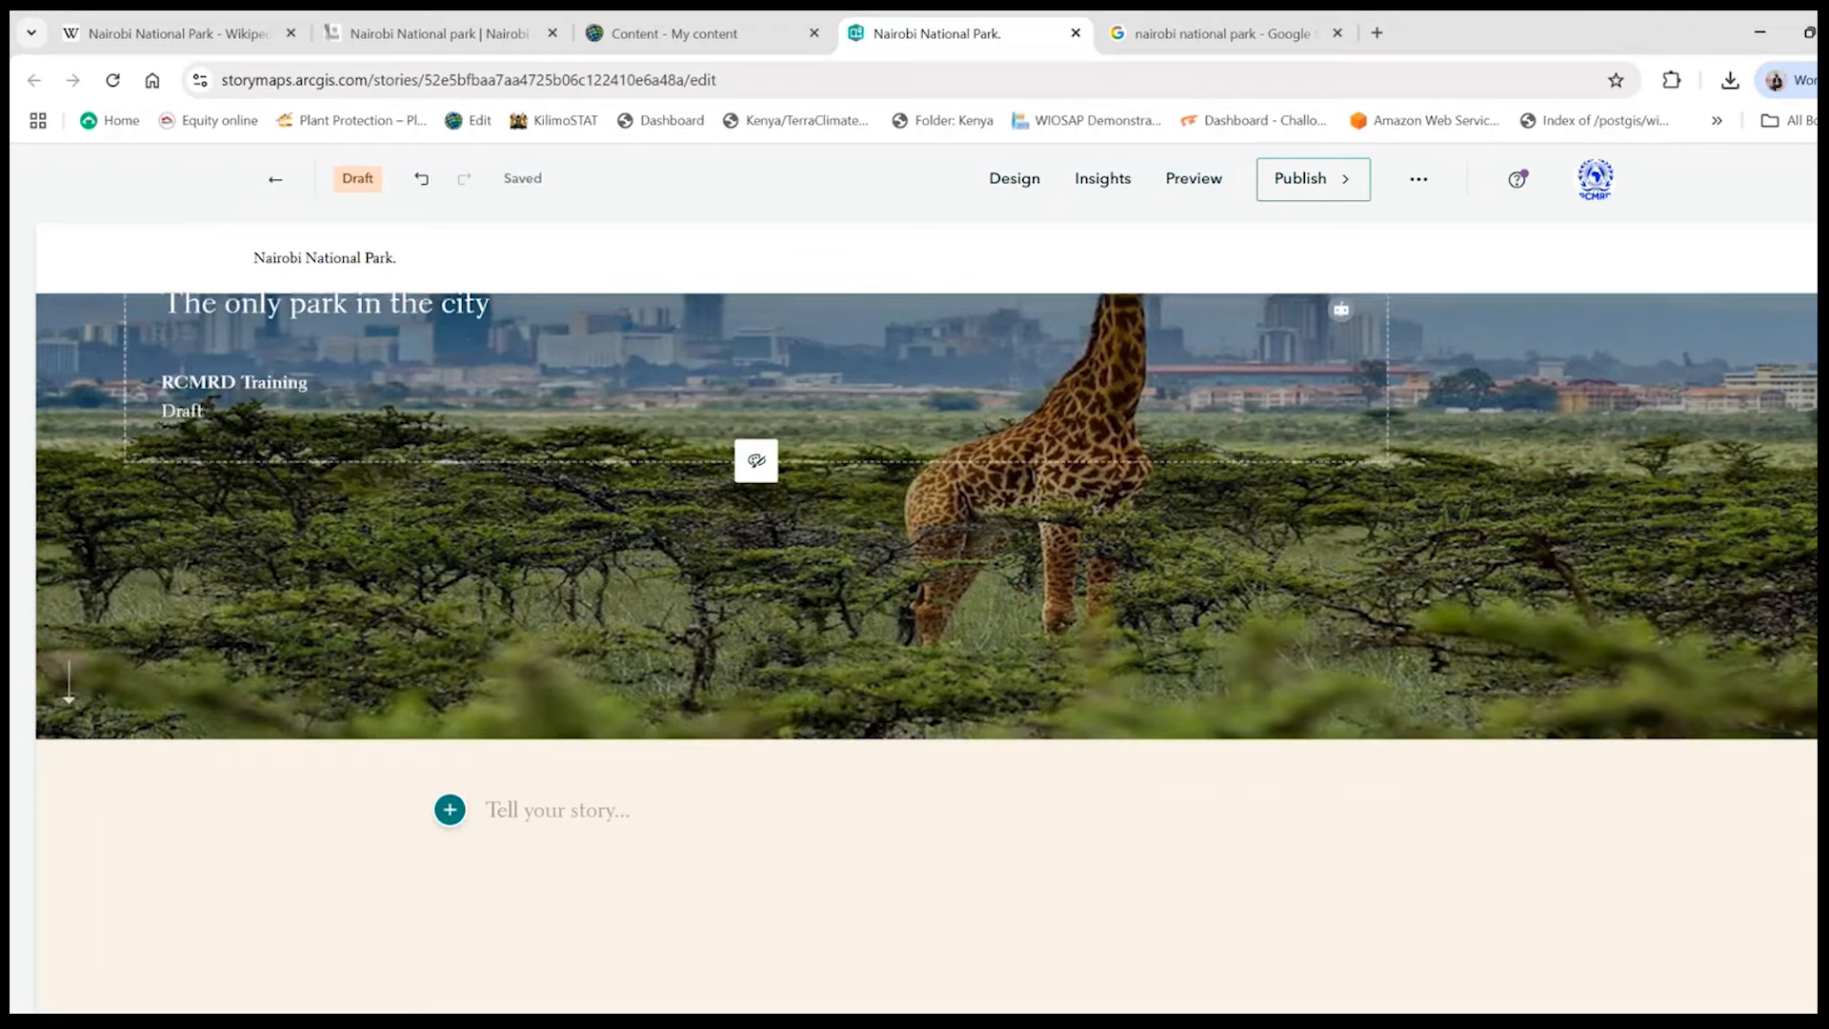
scroll(1133, 670, "up", 3)
scroll(1152, 593, "up", 2)
scroll(1152, 592, "down", 3)
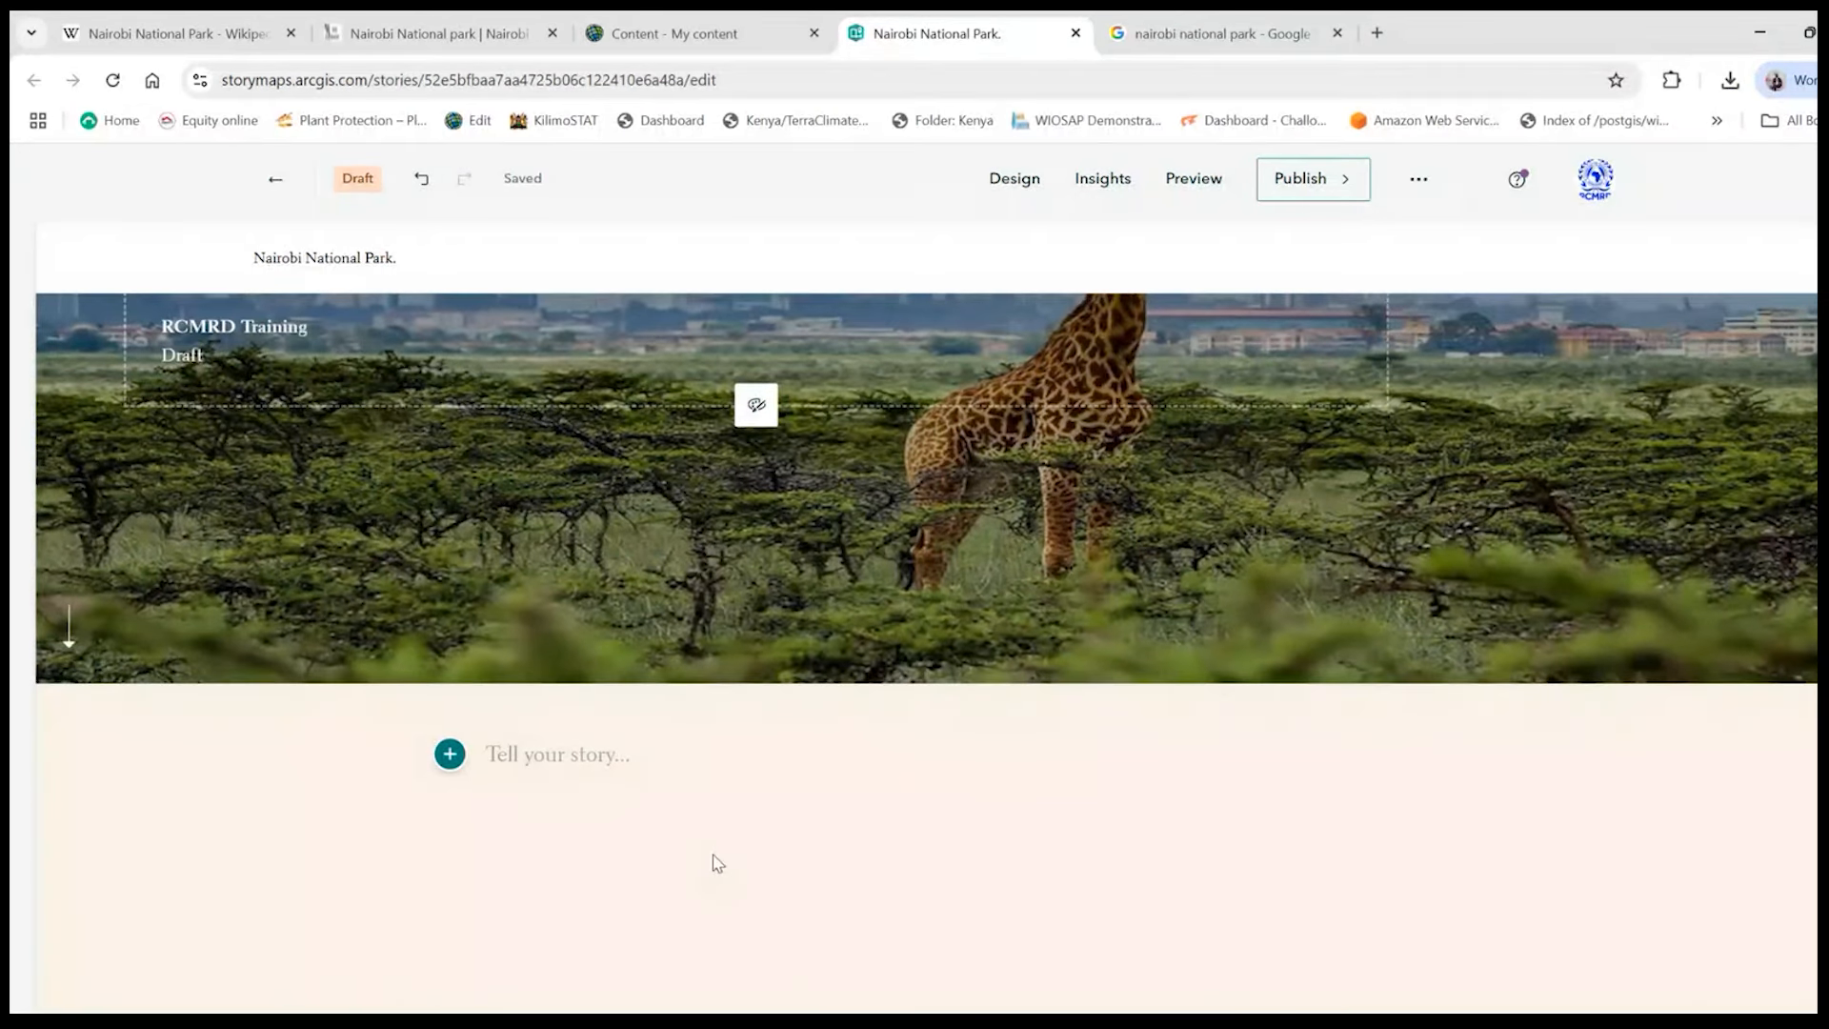
scroll(717, 863, "down", 1)
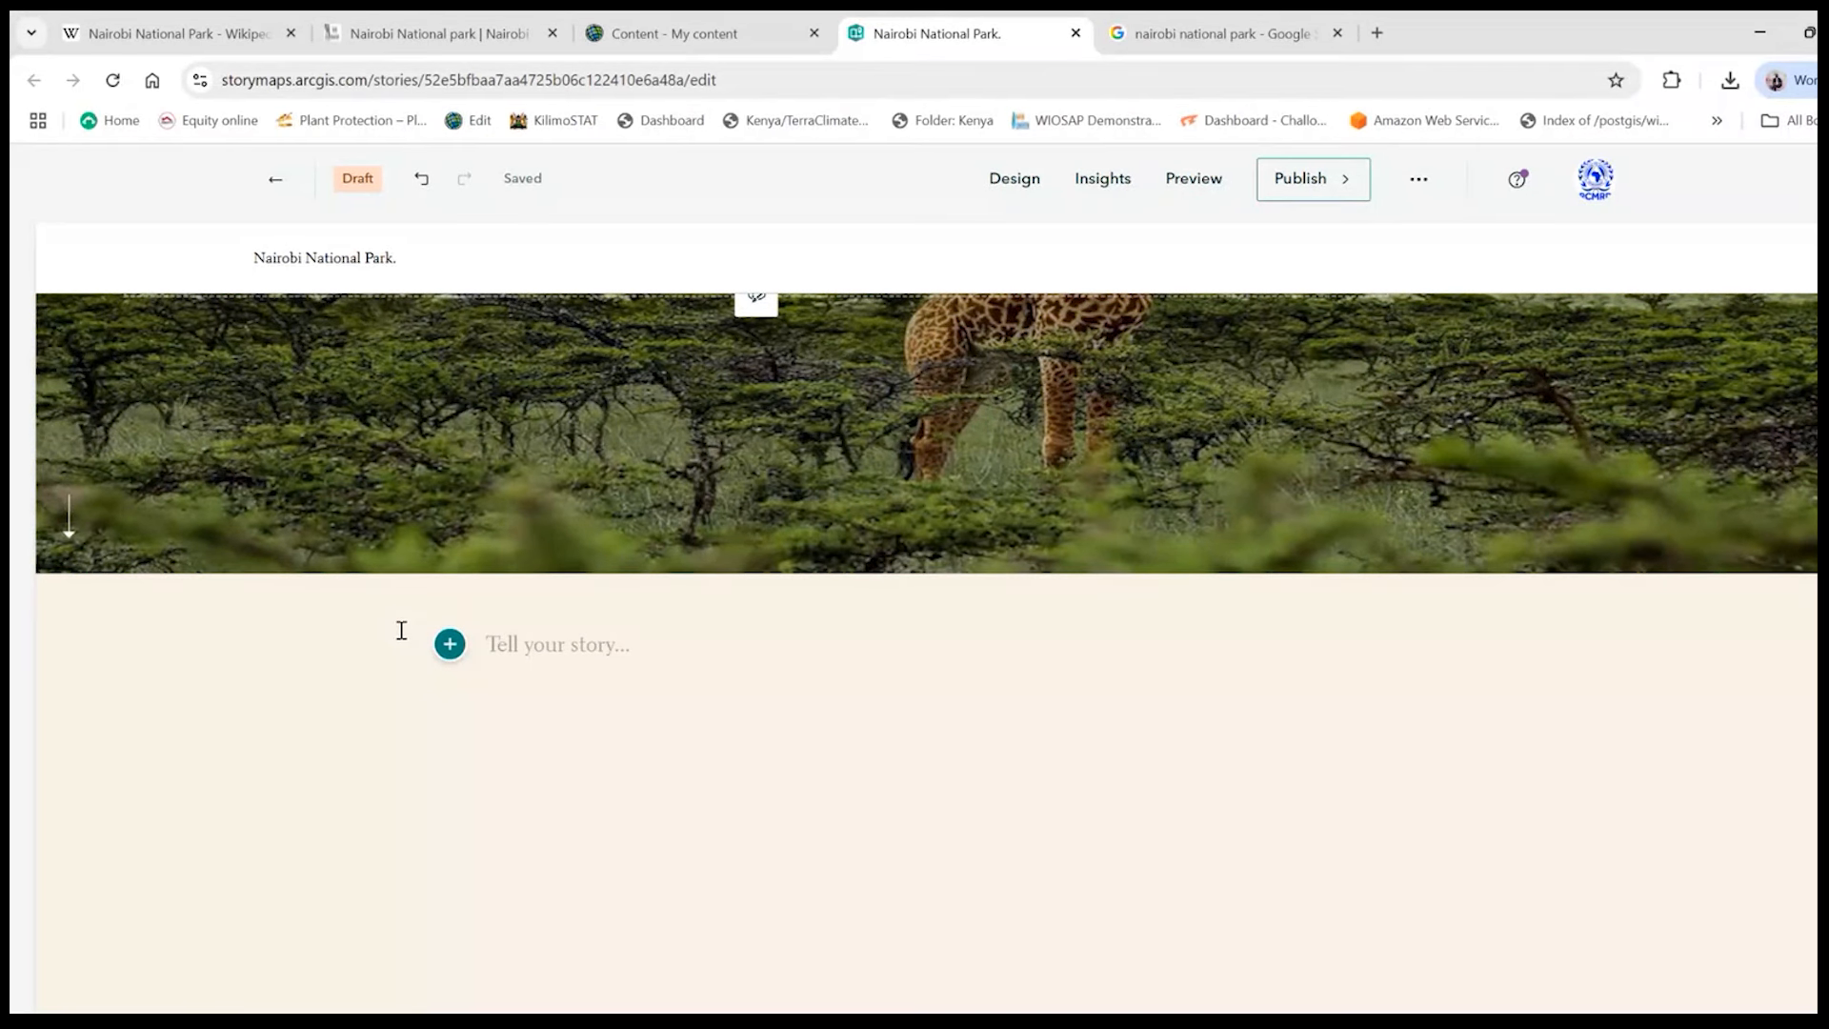
left_click(450, 646)
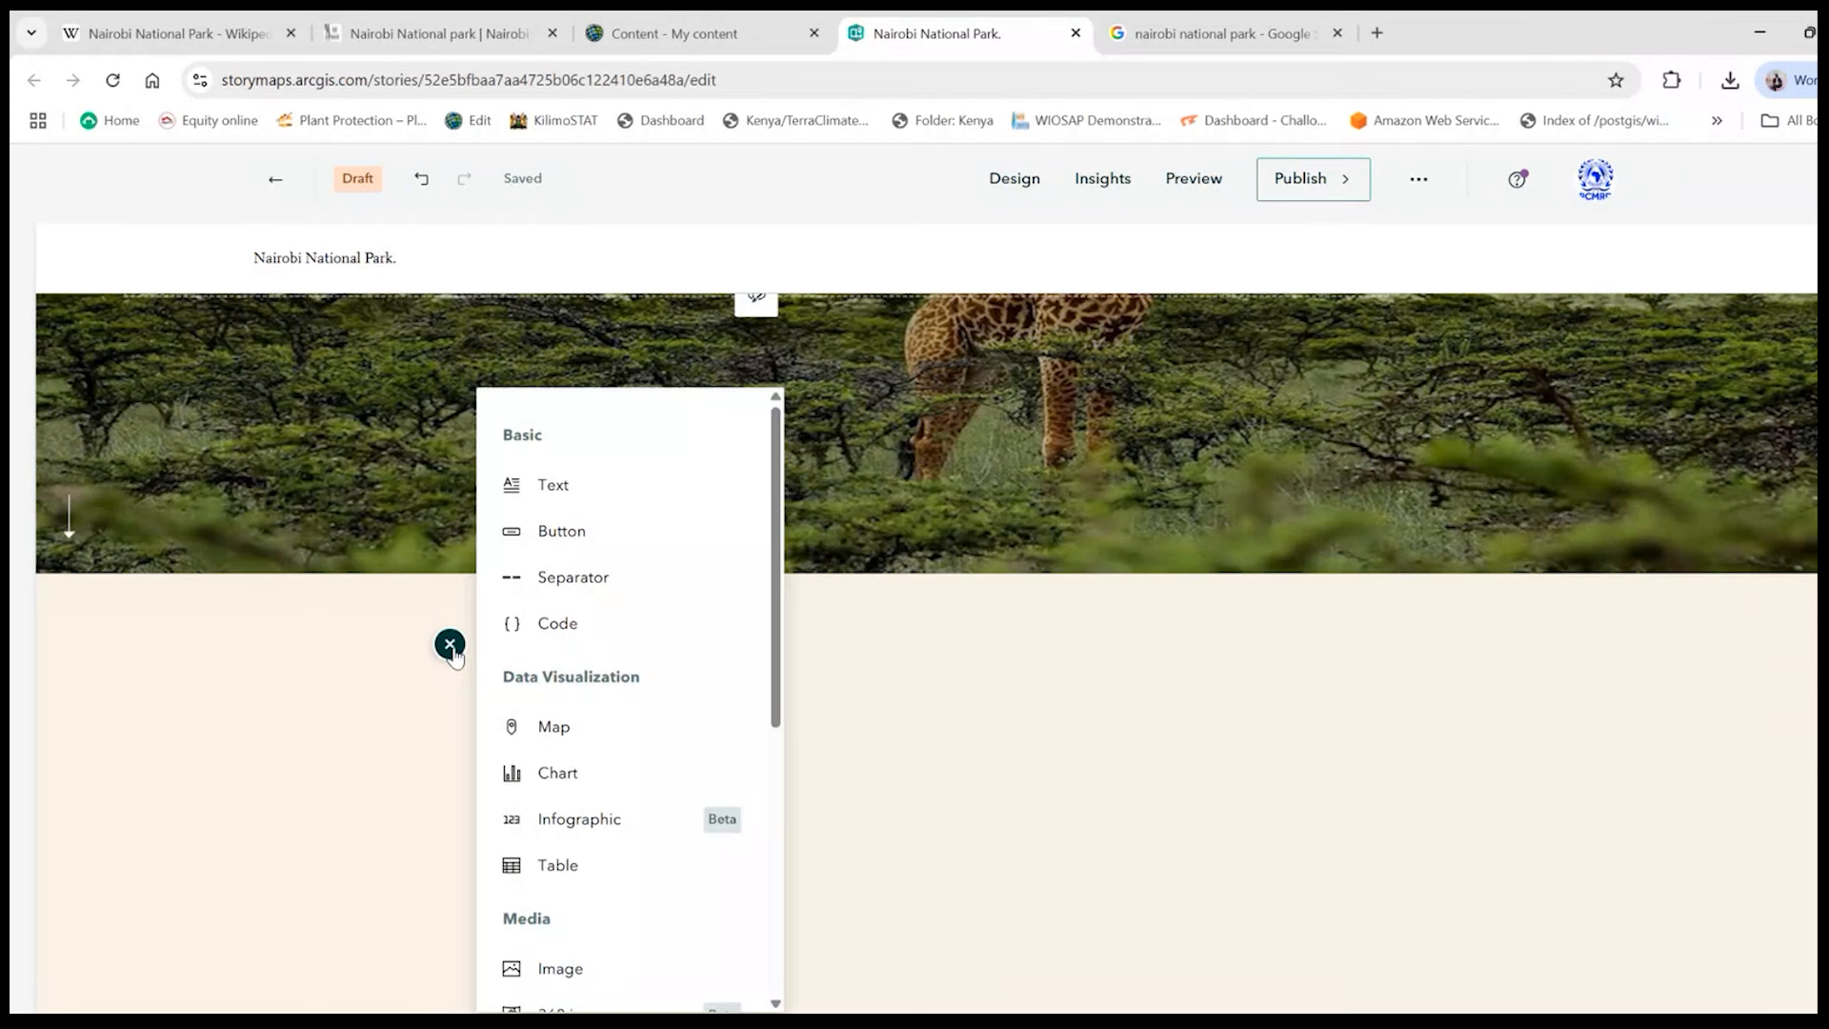
scroll(655, 538, "down", 5)
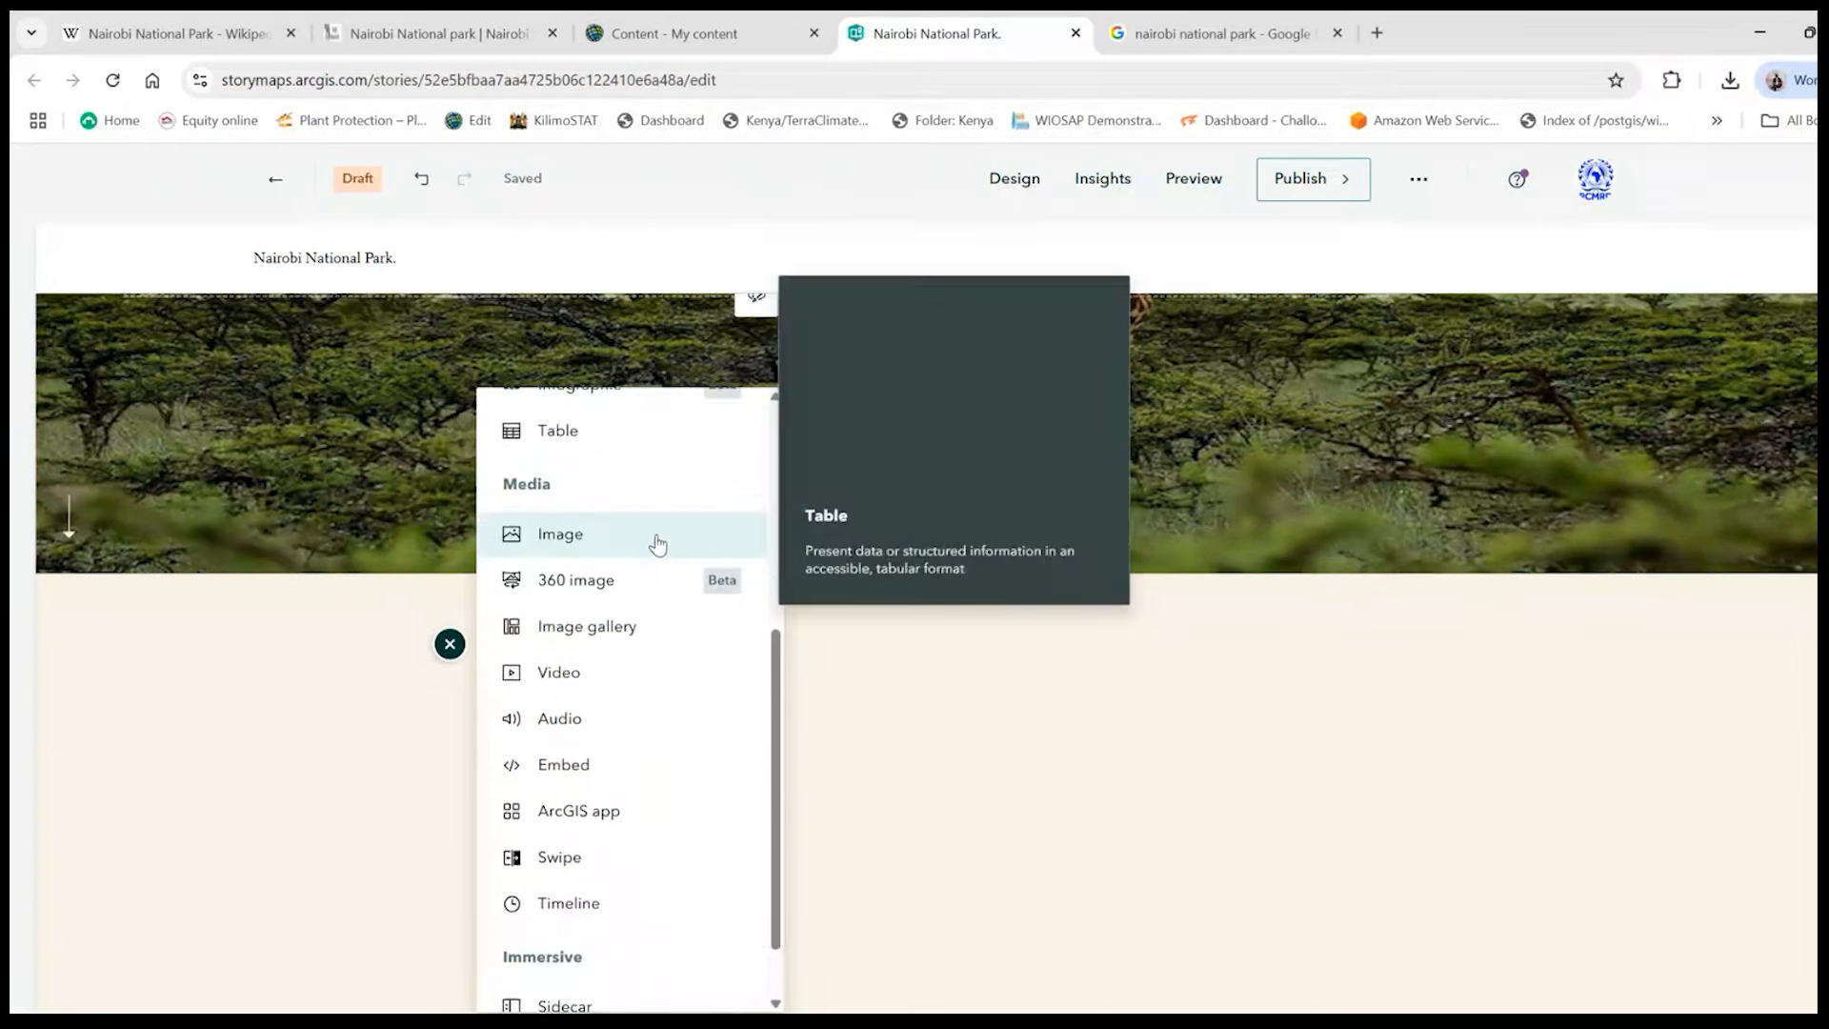
scroll(655, 541, "down", 1)
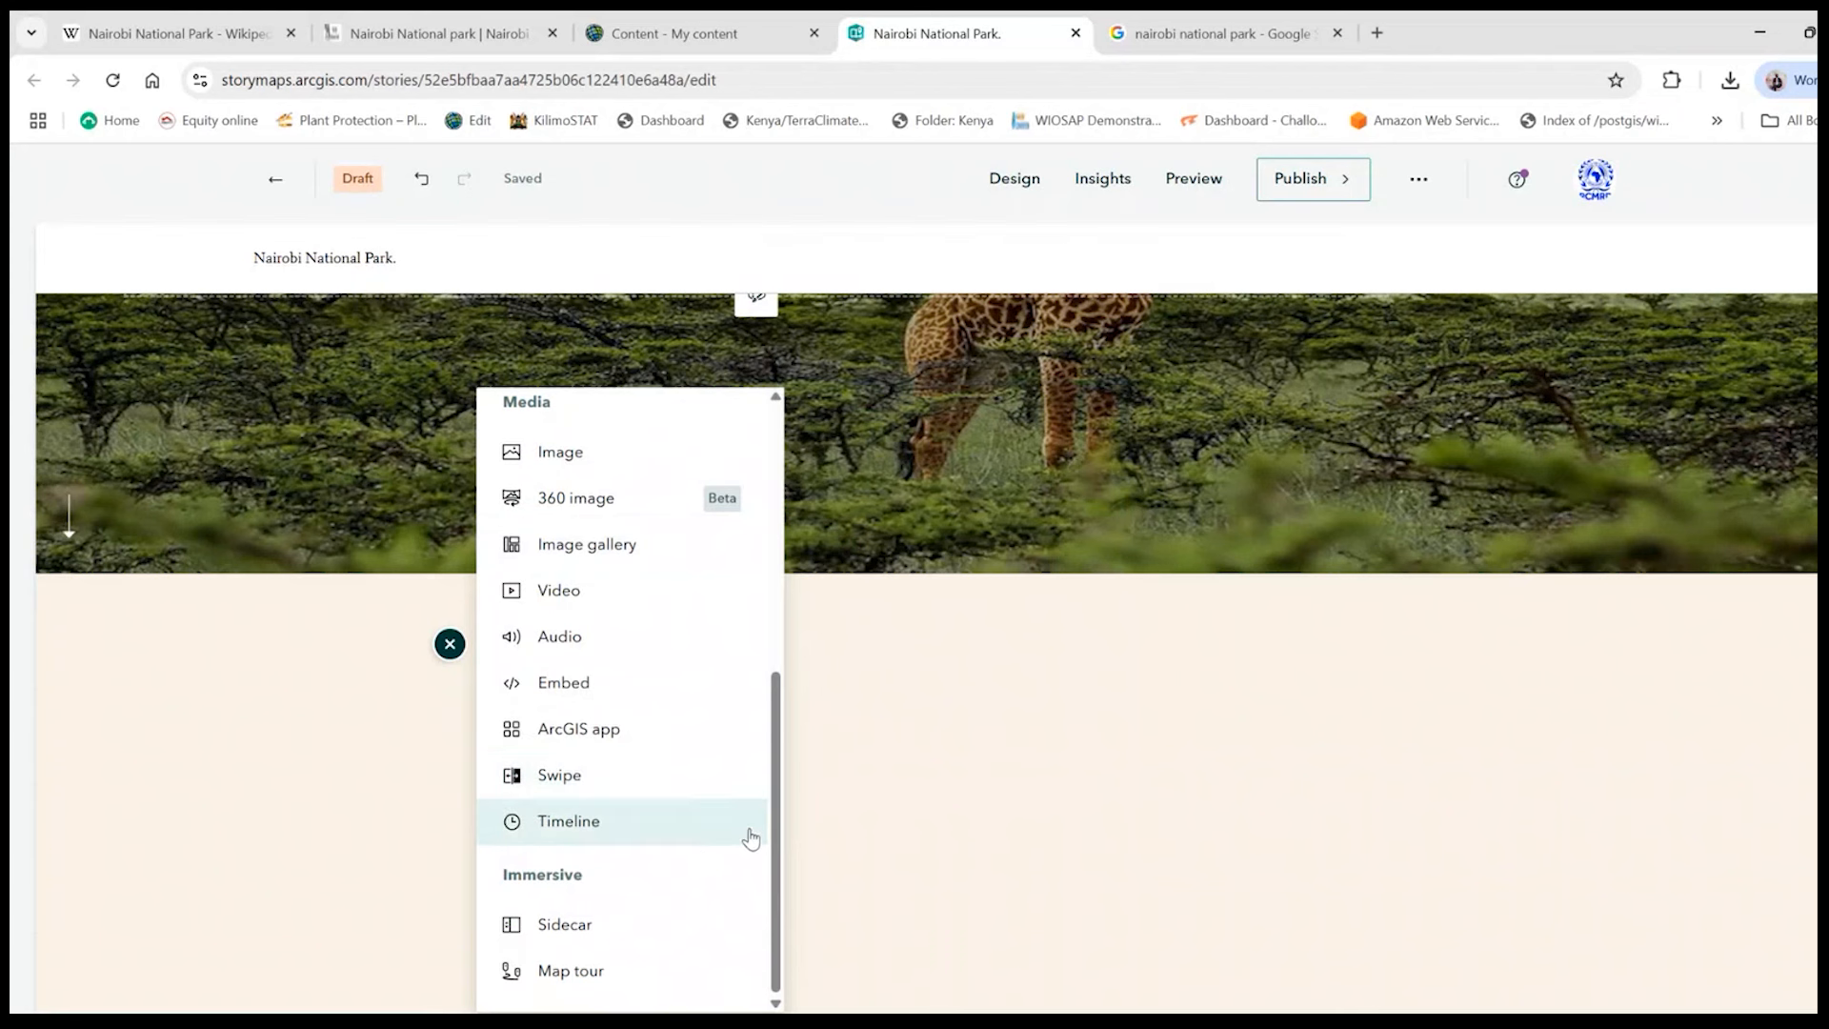
left_click_drag(775, 838, 817, 576)
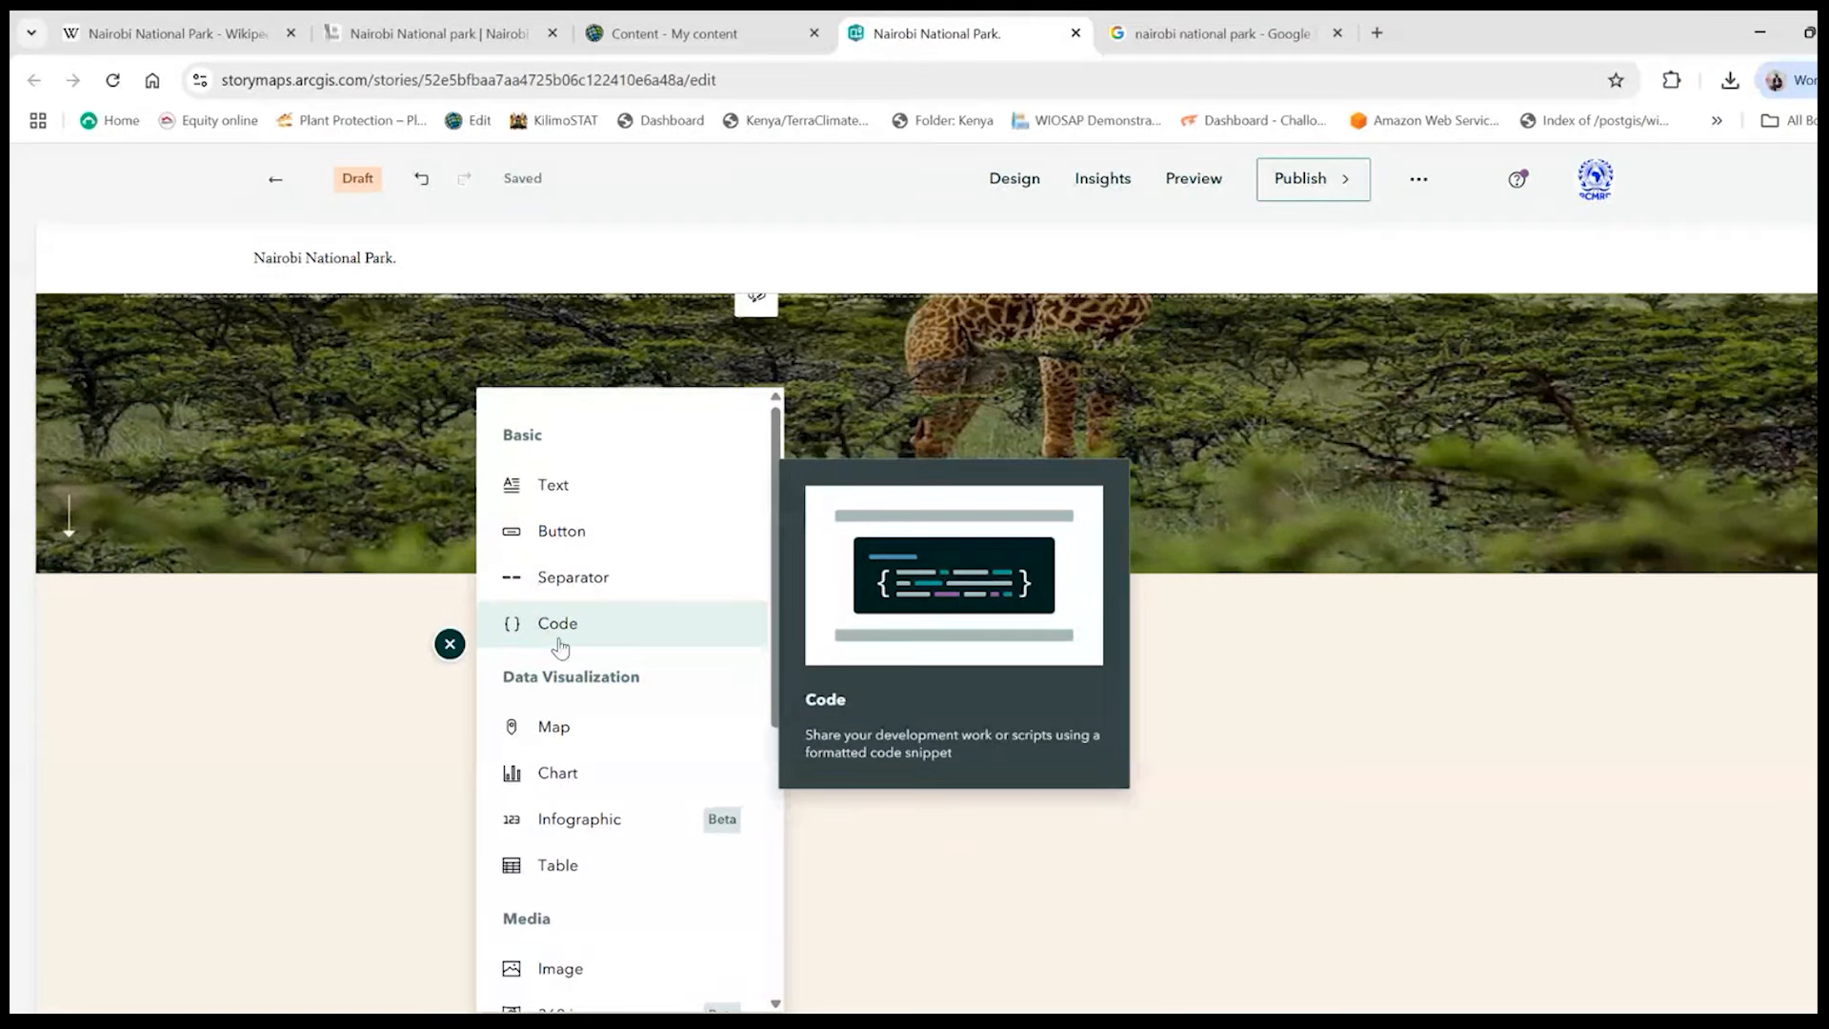
- Examine the descriptions of the available data visualization, media and immersive blocks, including Map, Table, Swipe, Timeline, Map tour and Sidecar
scroll(559, 642, "down", 2)
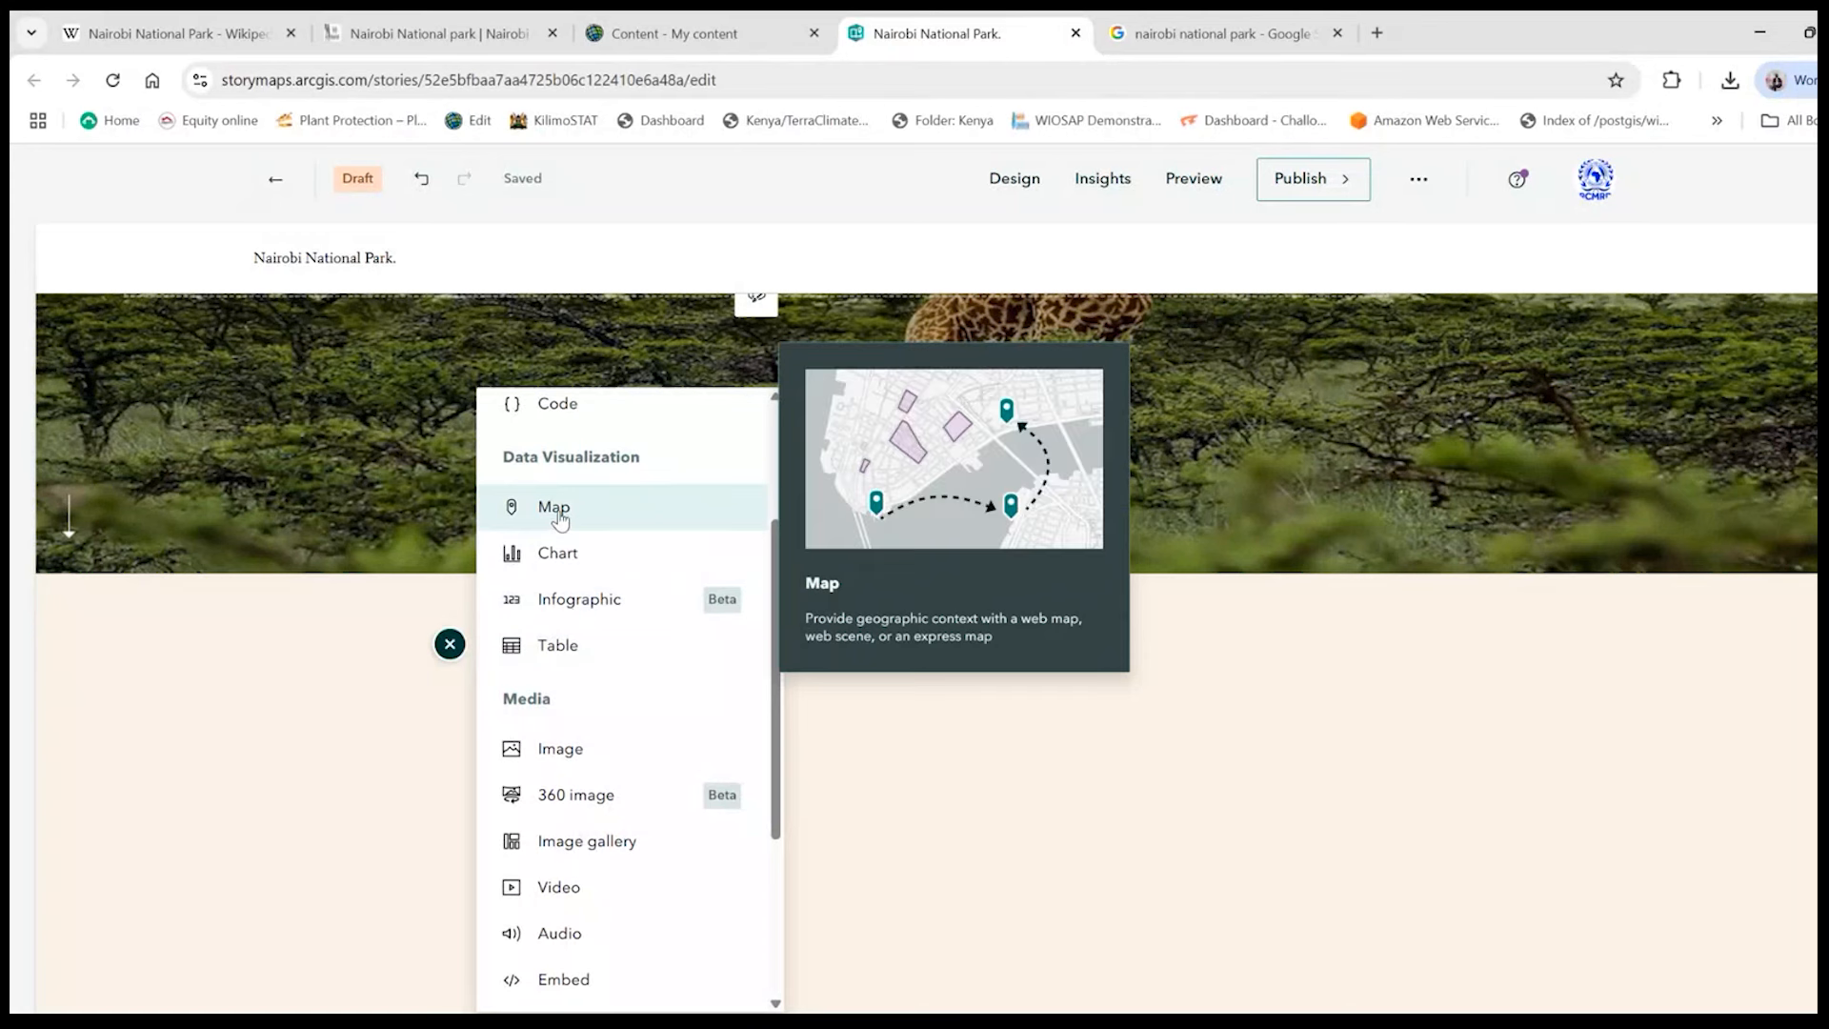
scroll(610, 519, "up", 2)
scroll(604, 518, "down", 2)
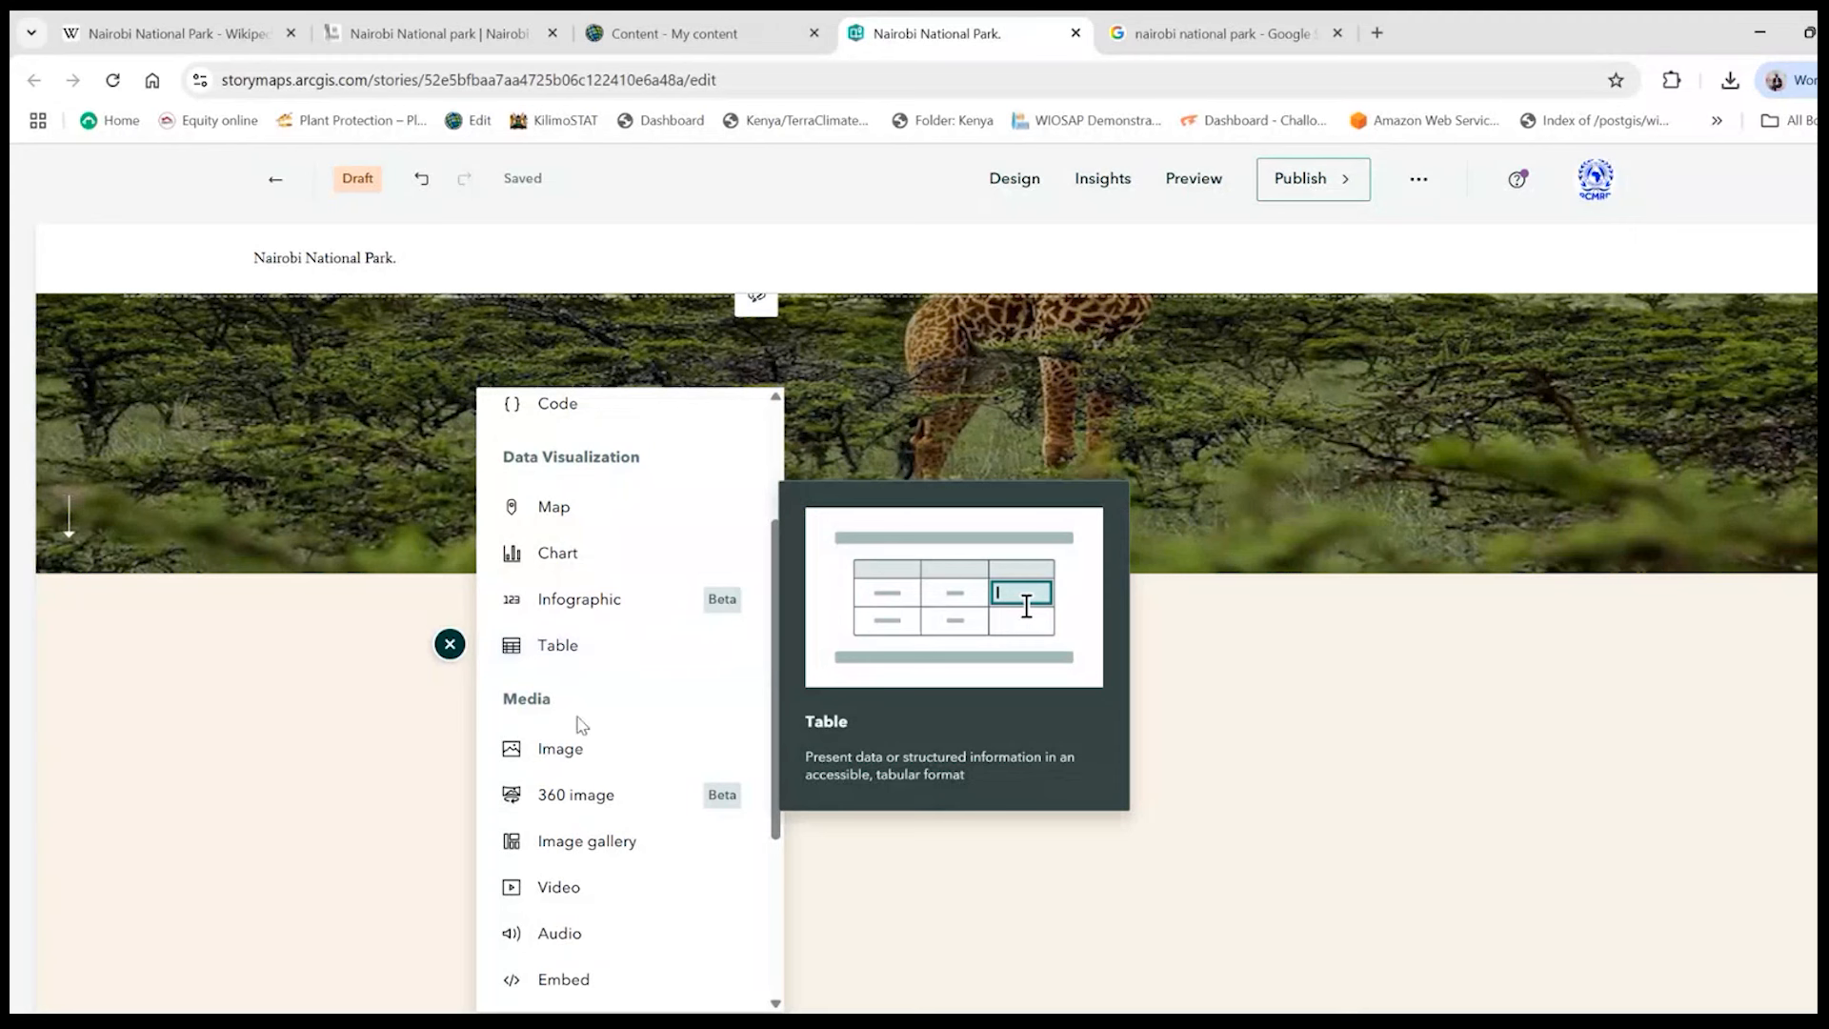
scroll(576, 720, "down", 2)
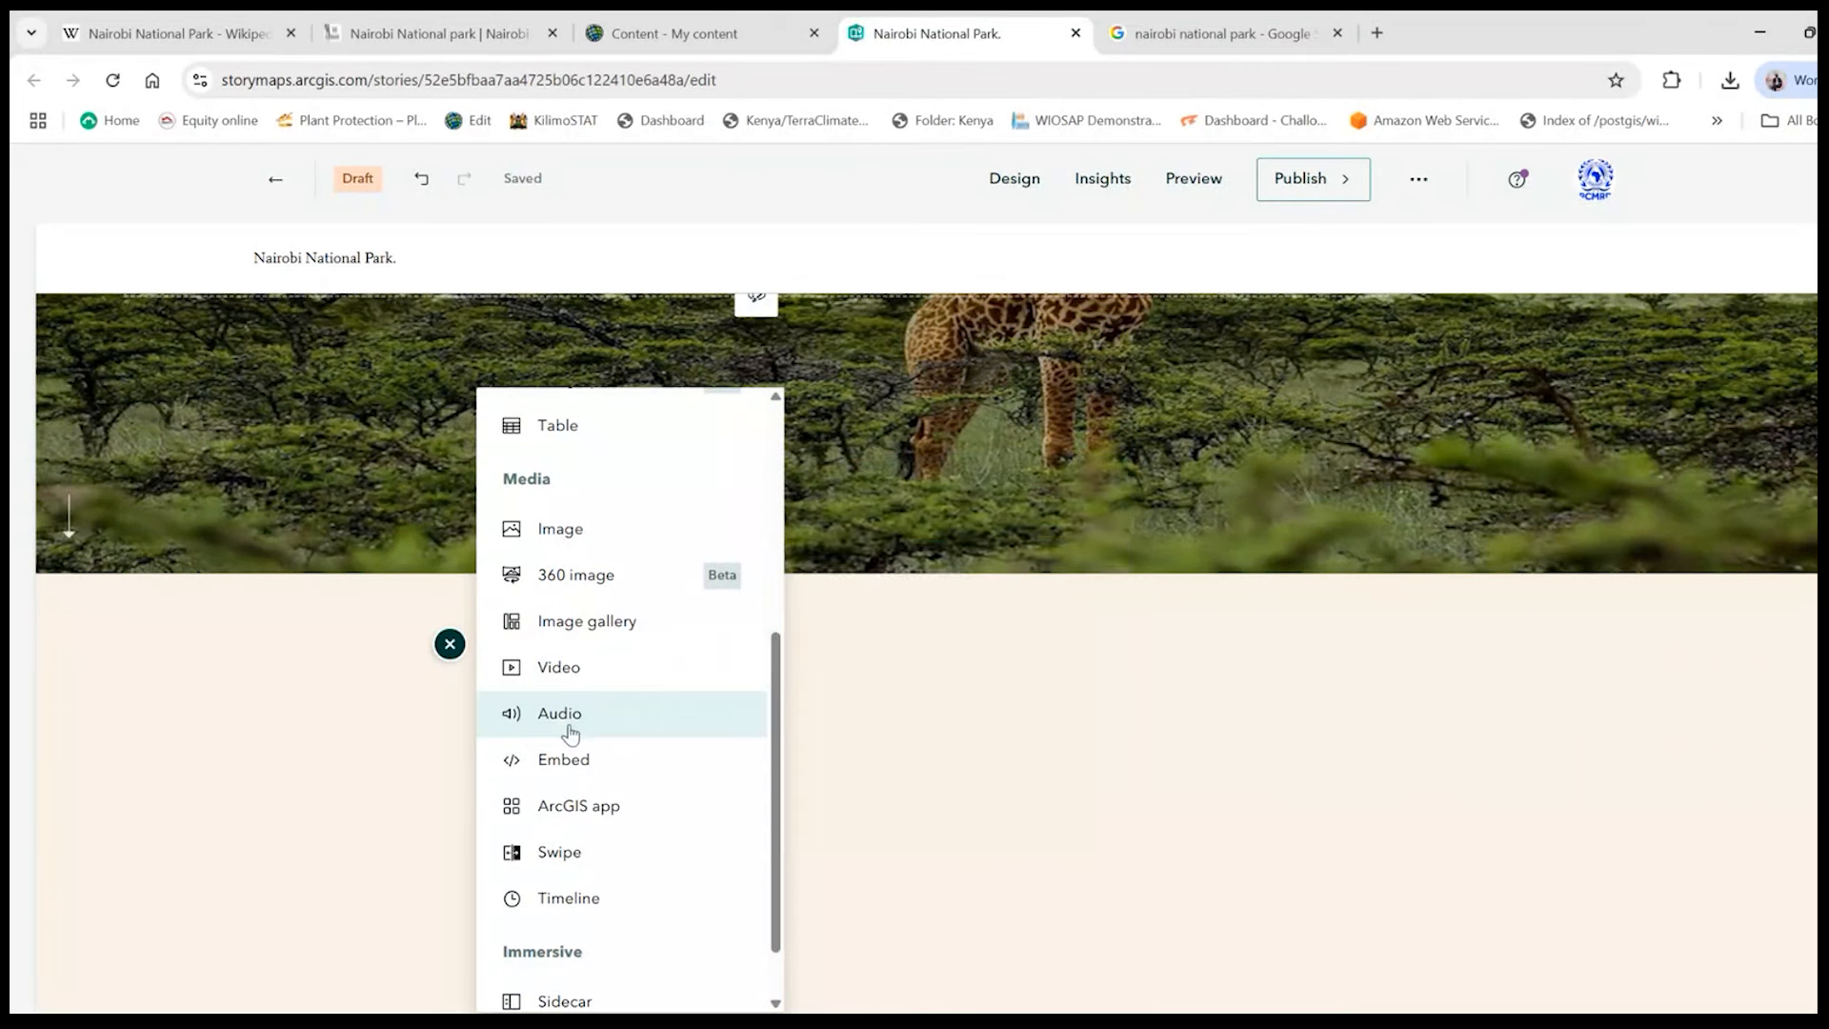
scroll(595, 773, "down", 1)
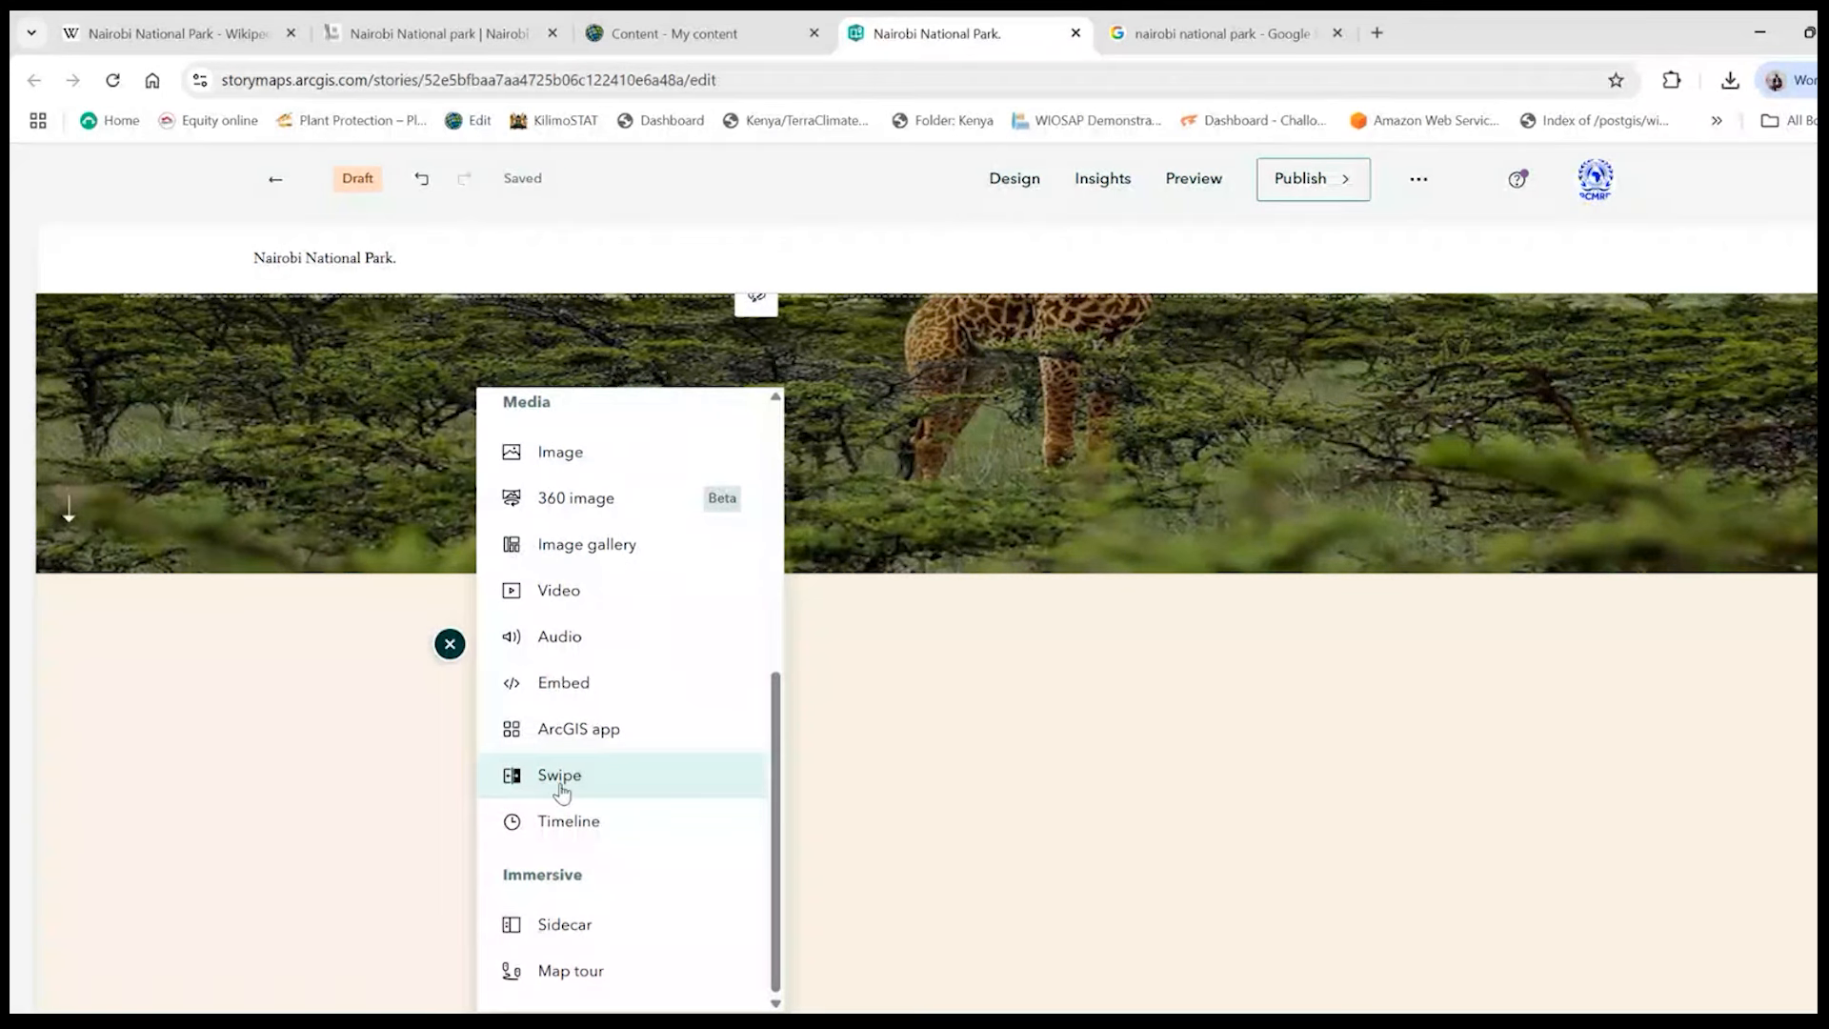
mouse_move(562, 790)
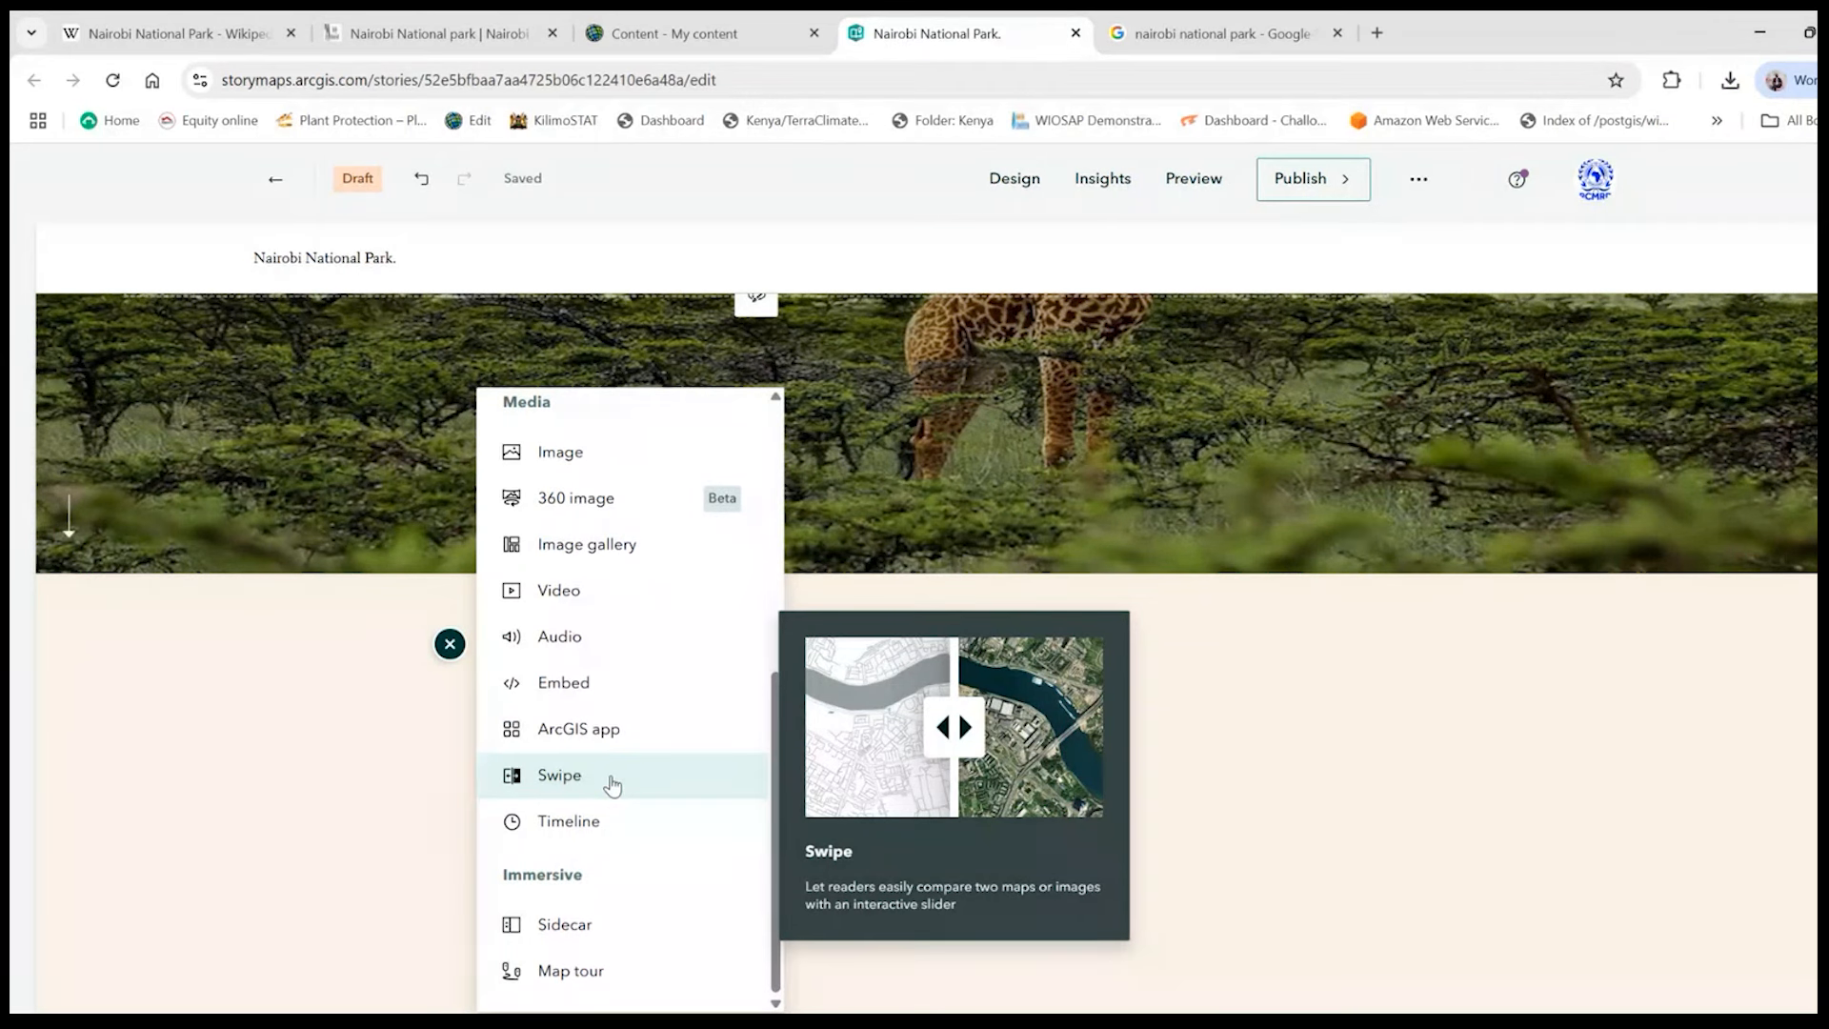
scroll(618, 779, "down", 1)
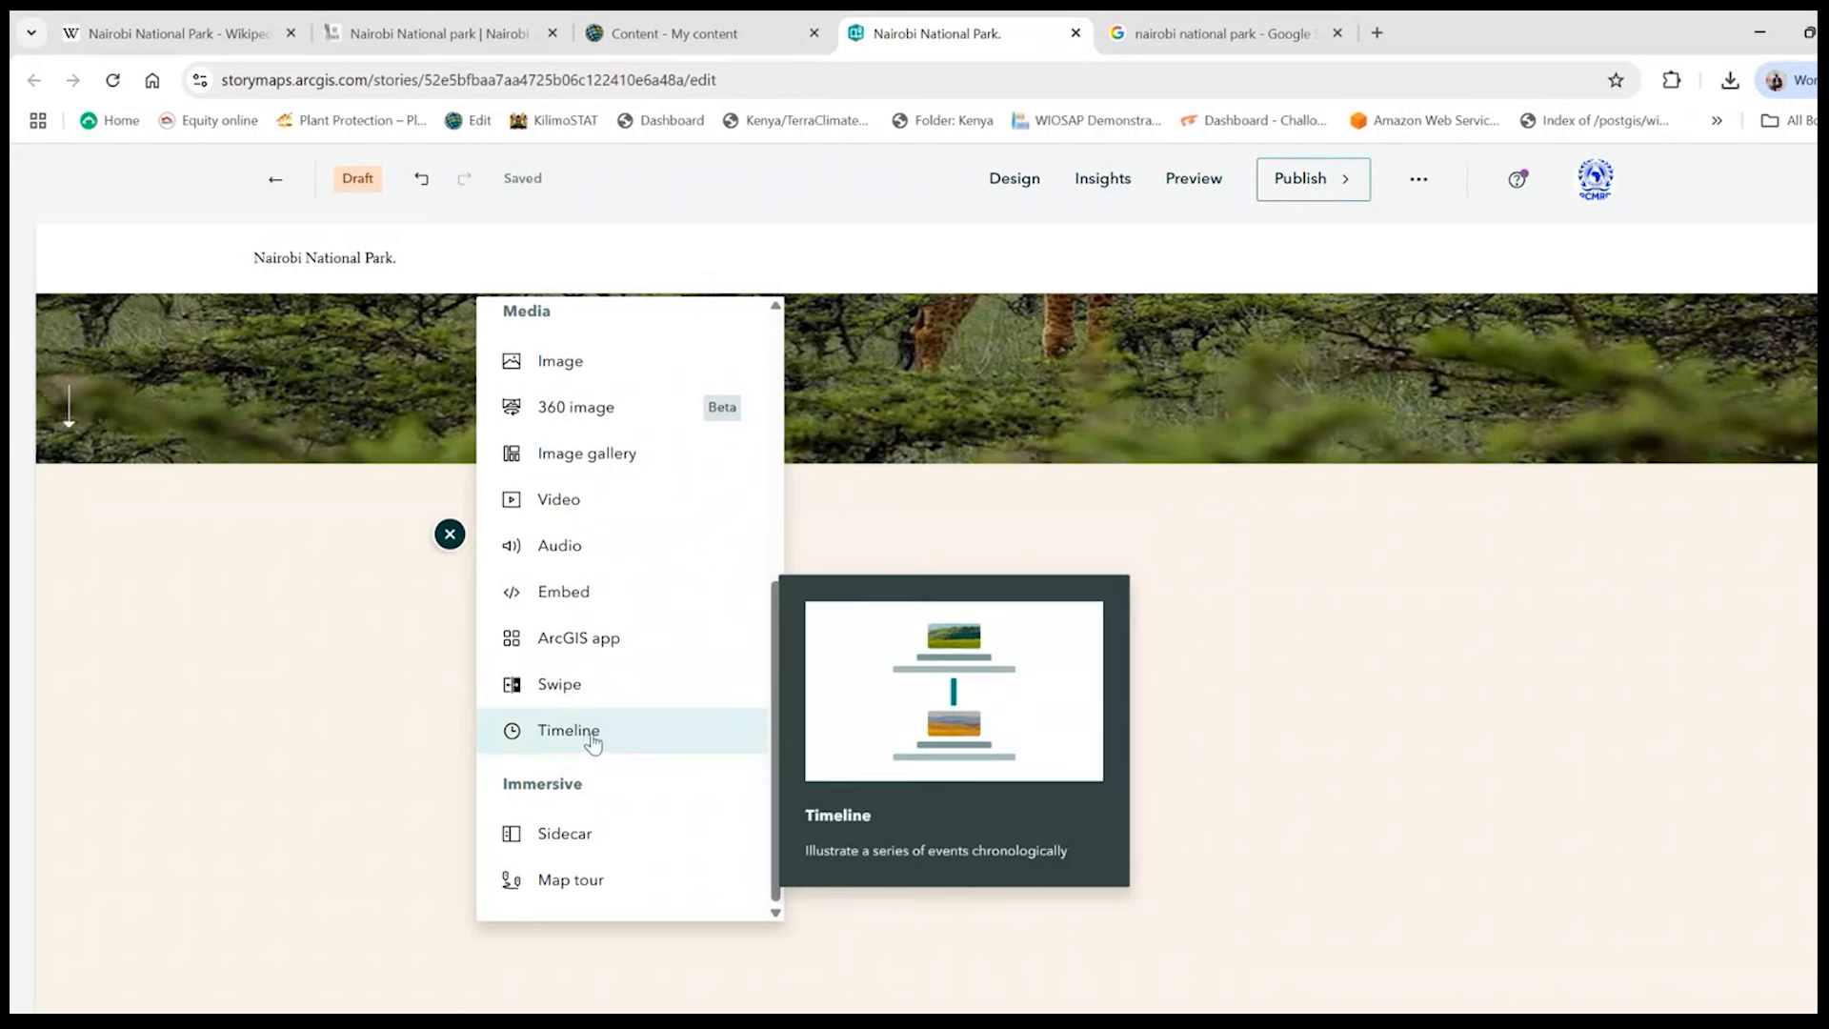
scroll(597, 735, "down", 2)
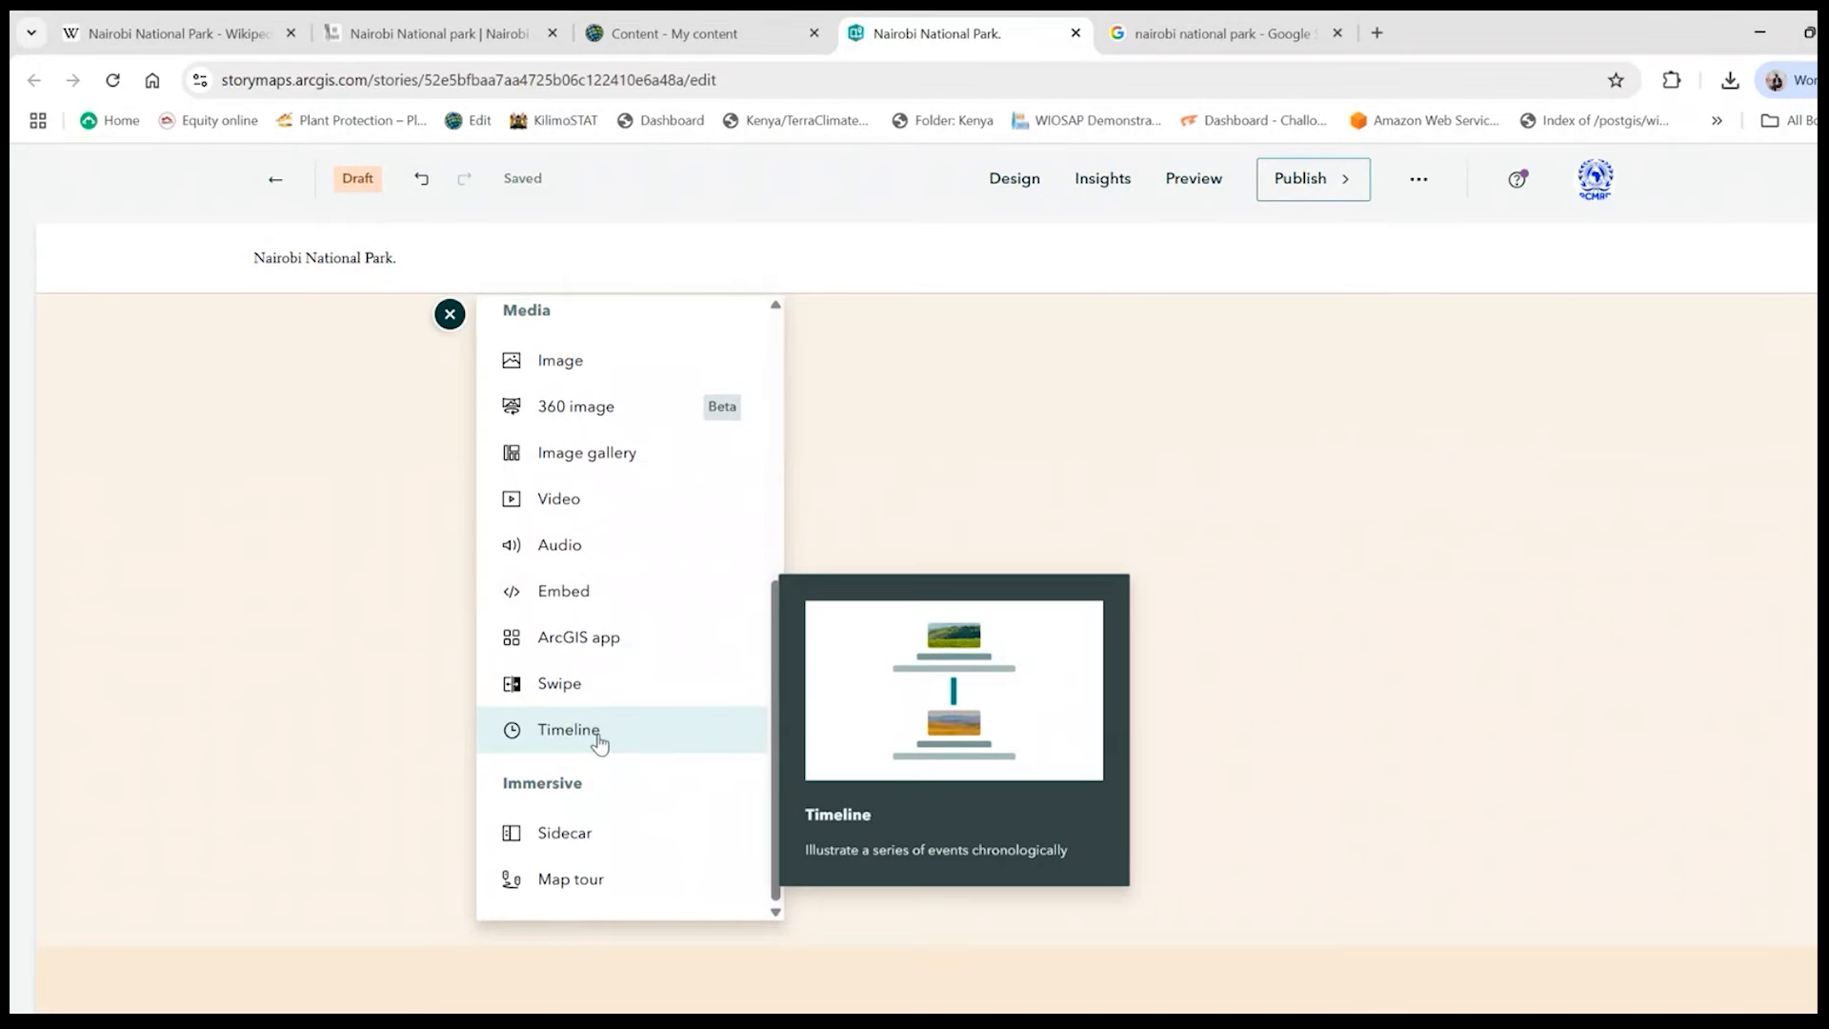
scroll(597, 735, "up", 4)
scroll(601, 738, "down", 2)
scroll(601, 743, "down", 2)
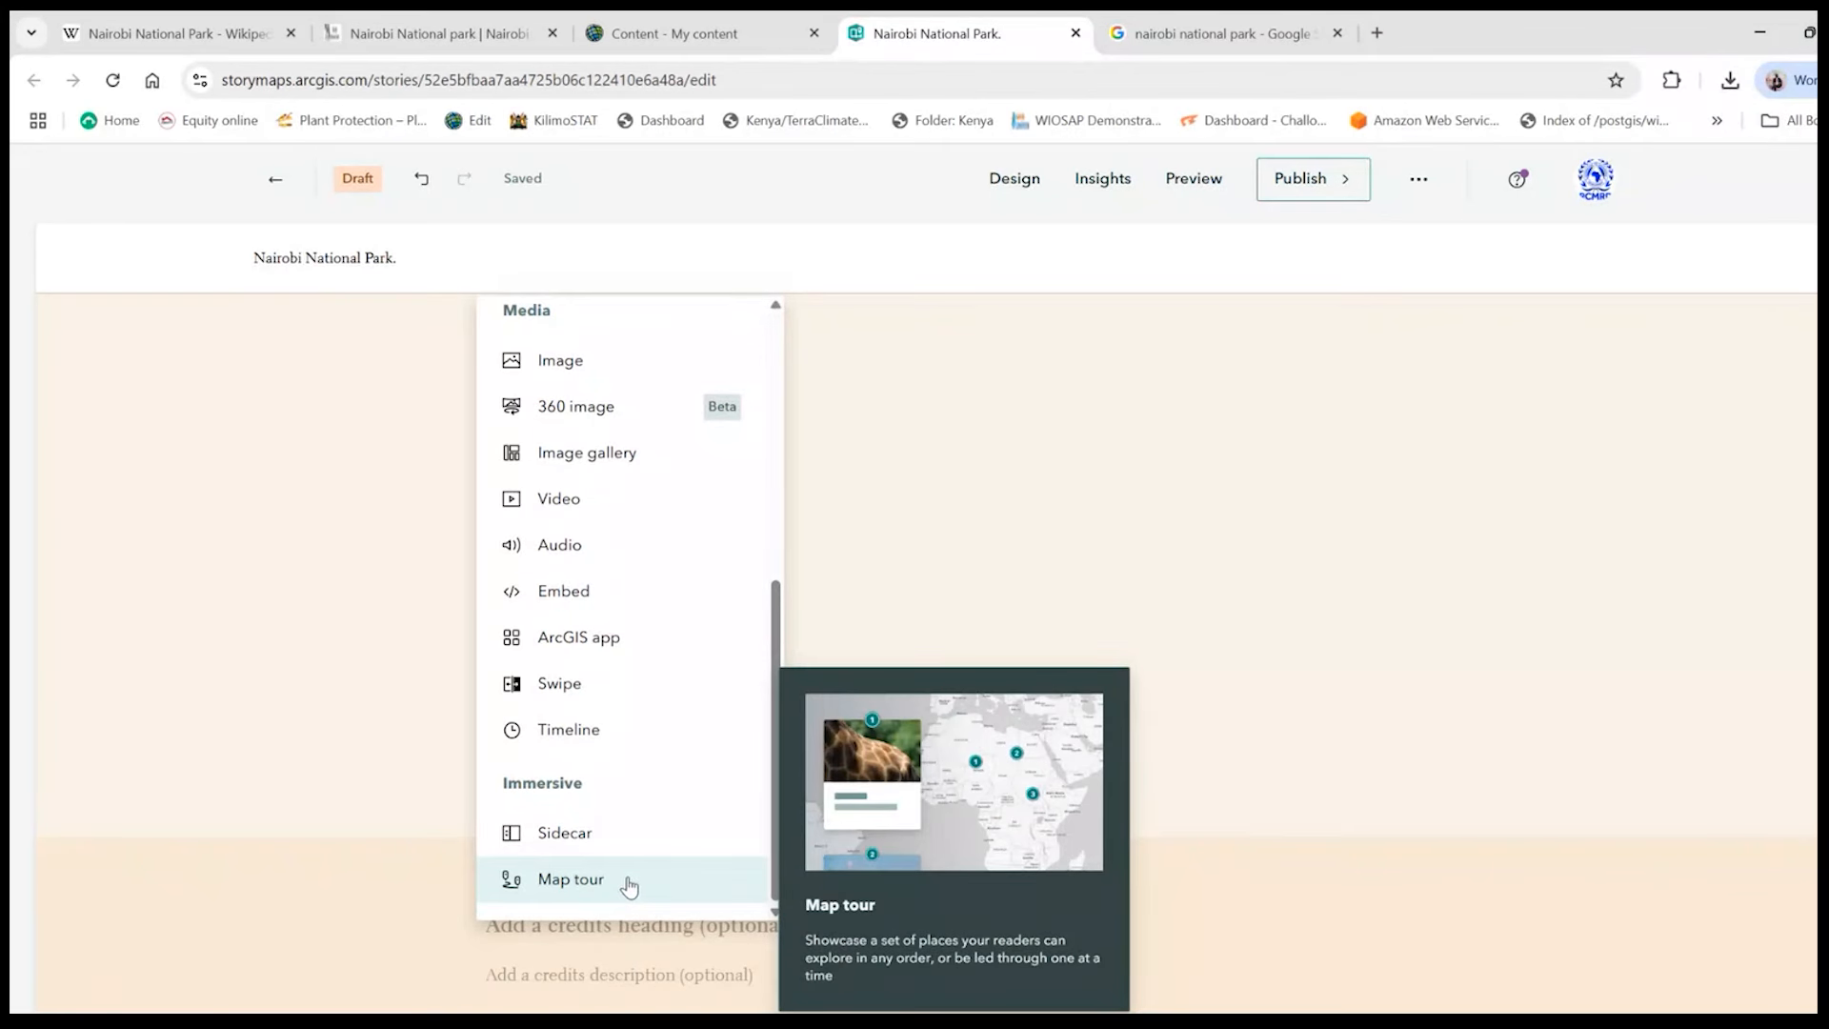
scroll(628, 886, "down", 1)
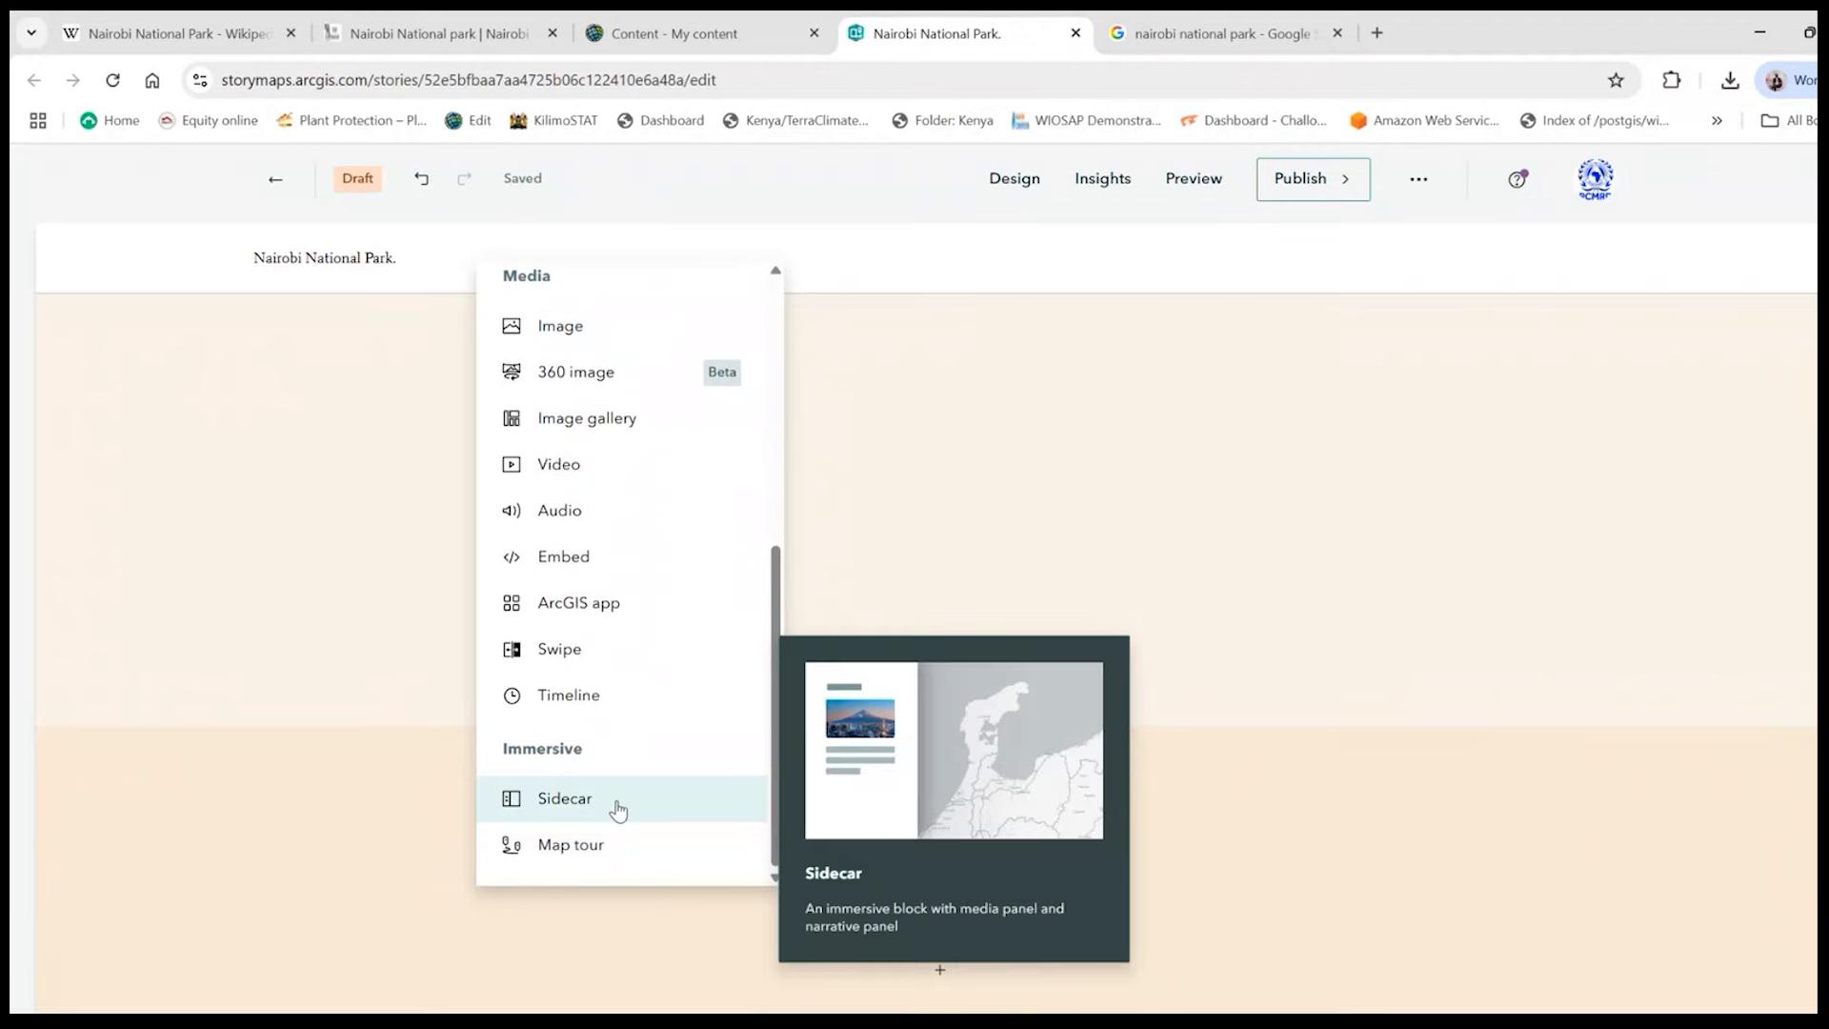
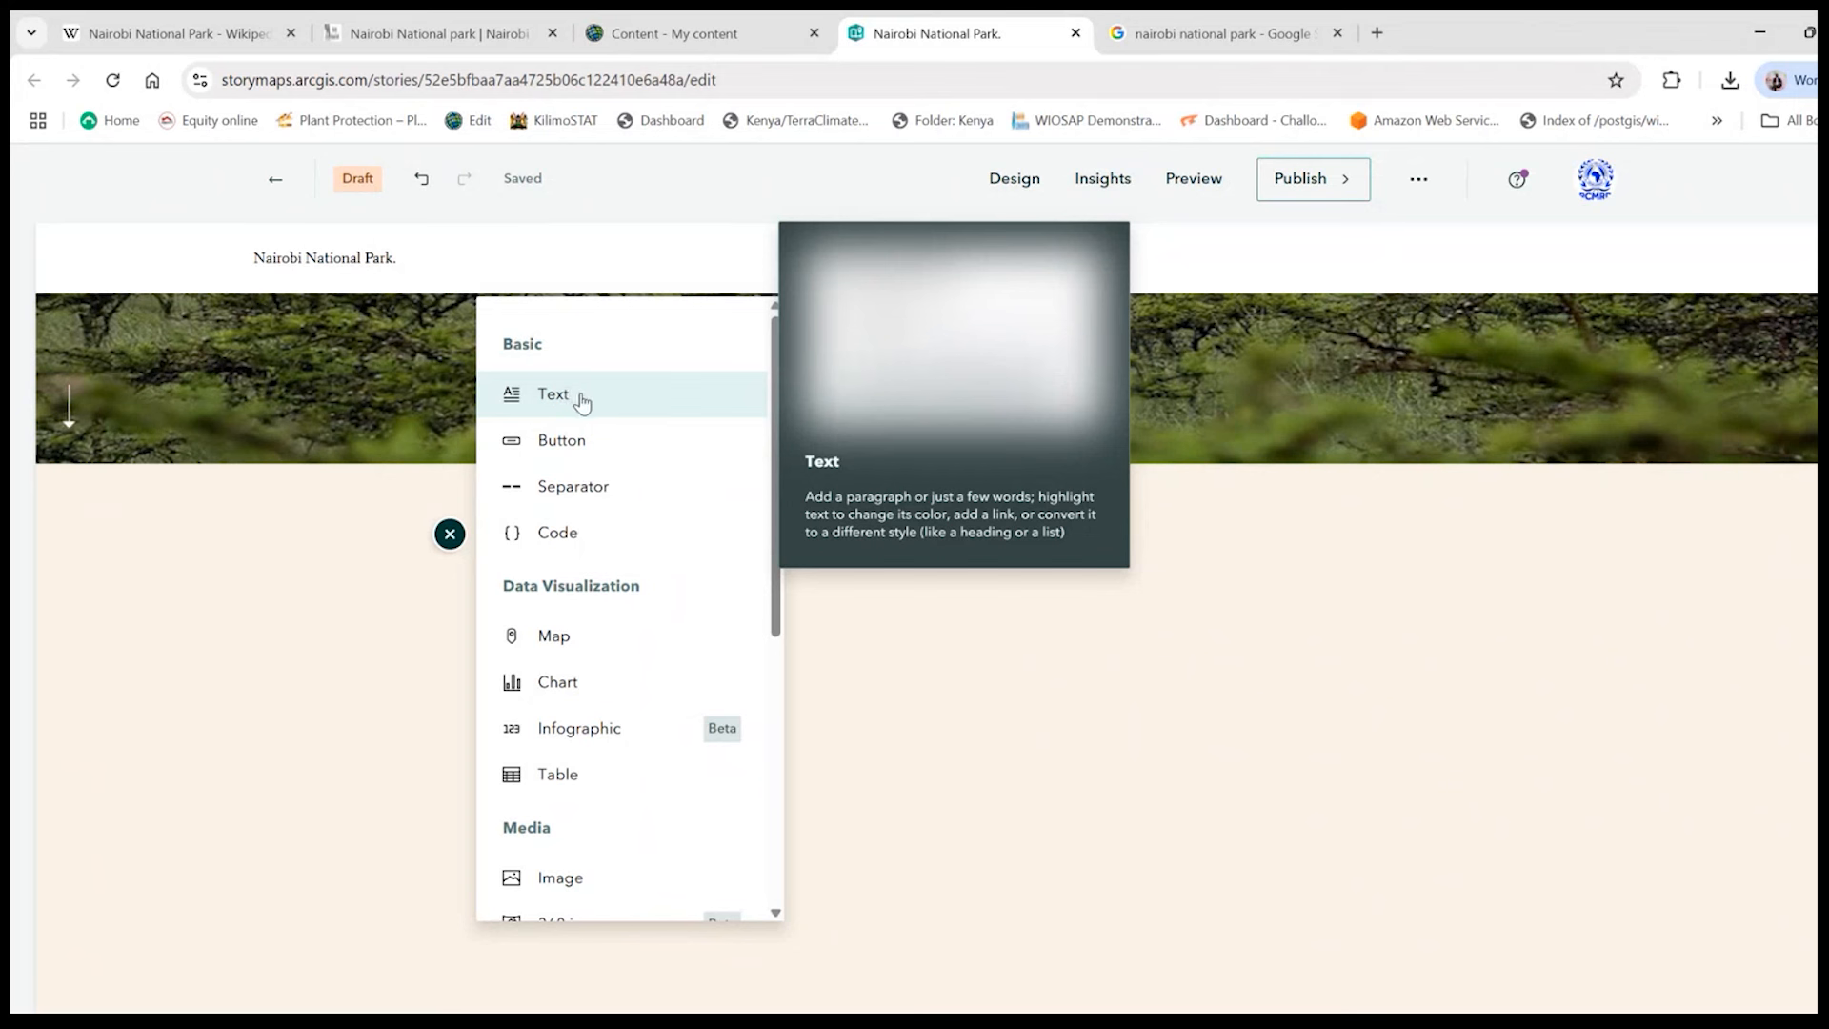
- Add a text block below the story cover and copy the introductory paragraph of Wikipedia's Nairobi National Park article
left_click(586, 400)
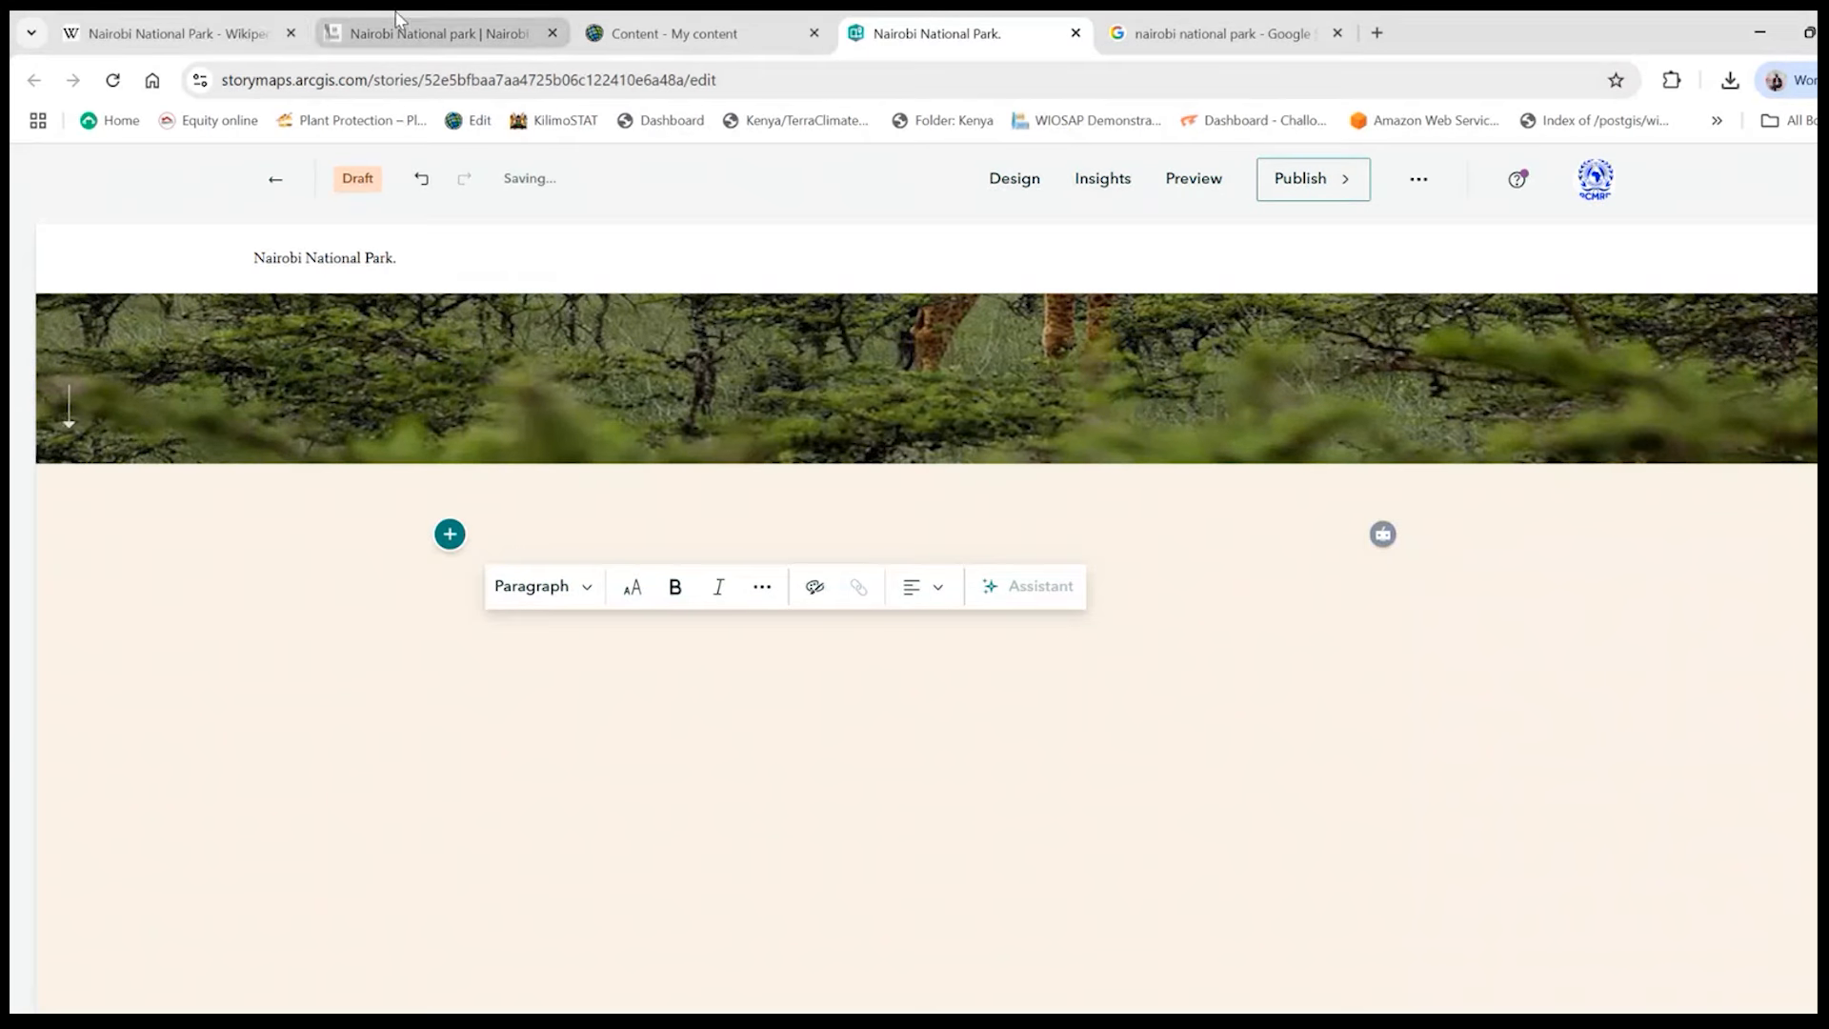
left_click(197, 32)
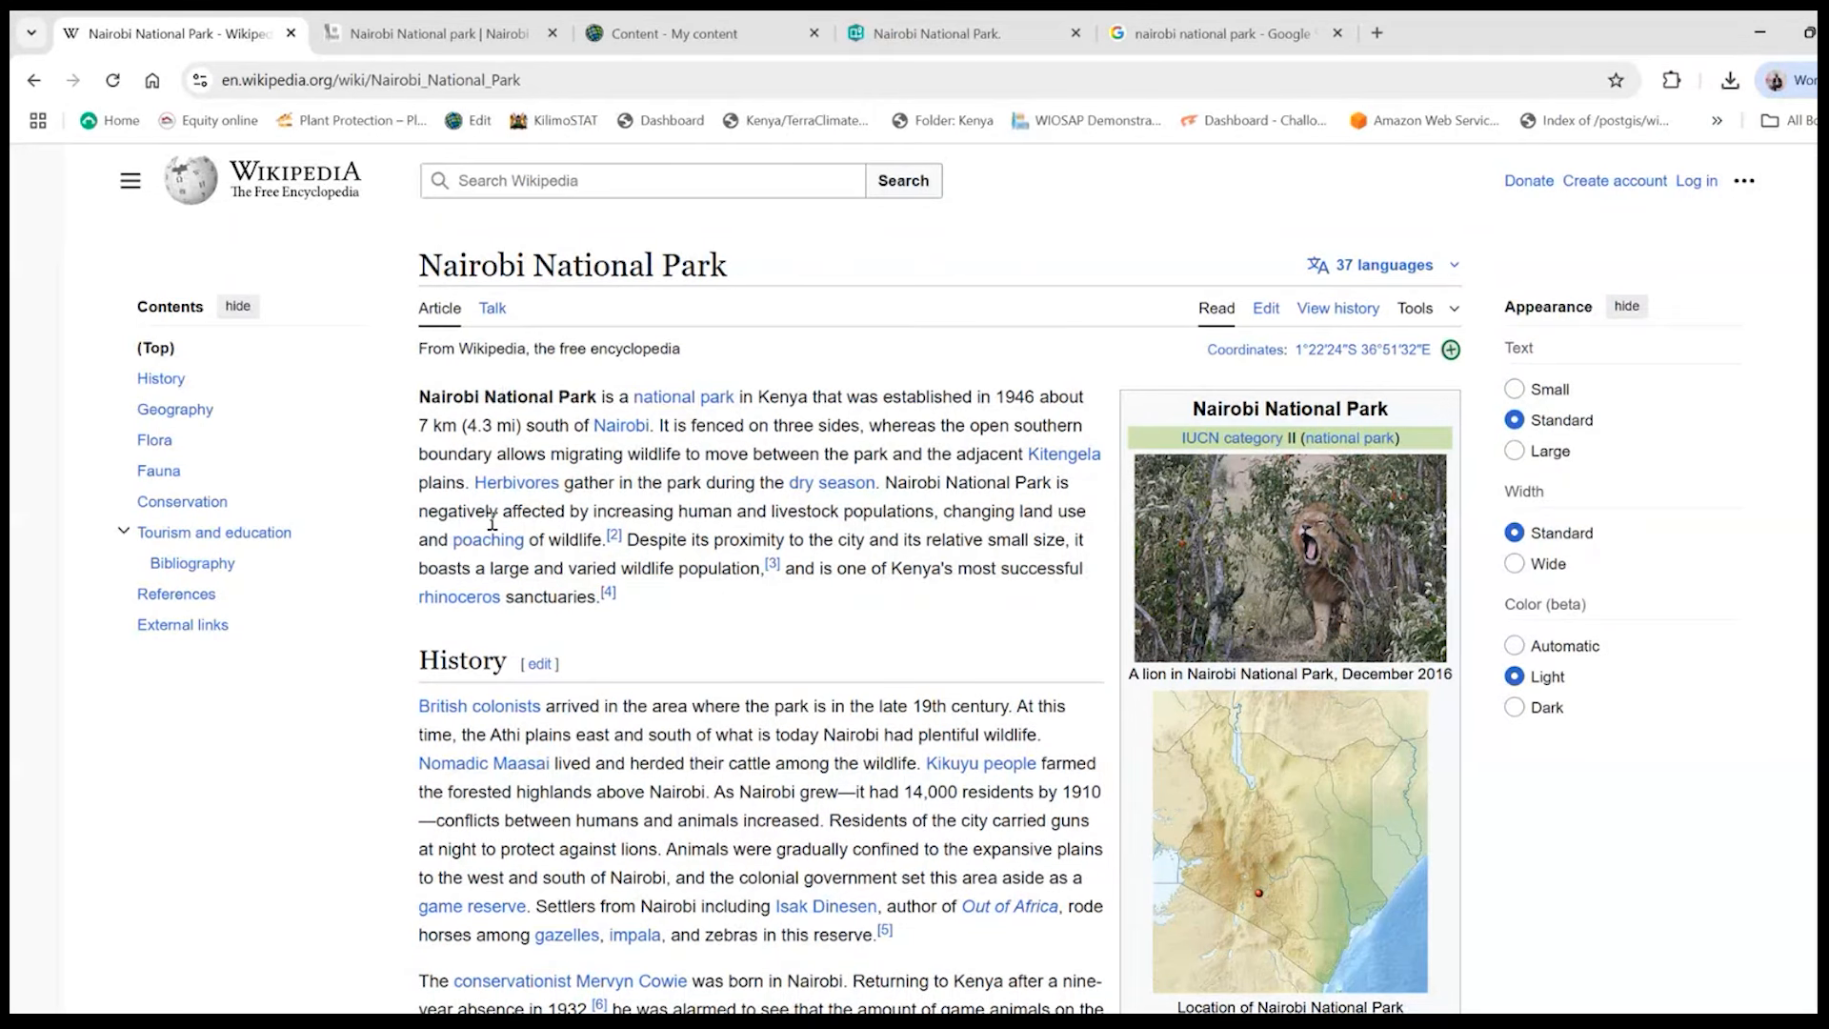
left_click_drag(621, 598, 421, 397)
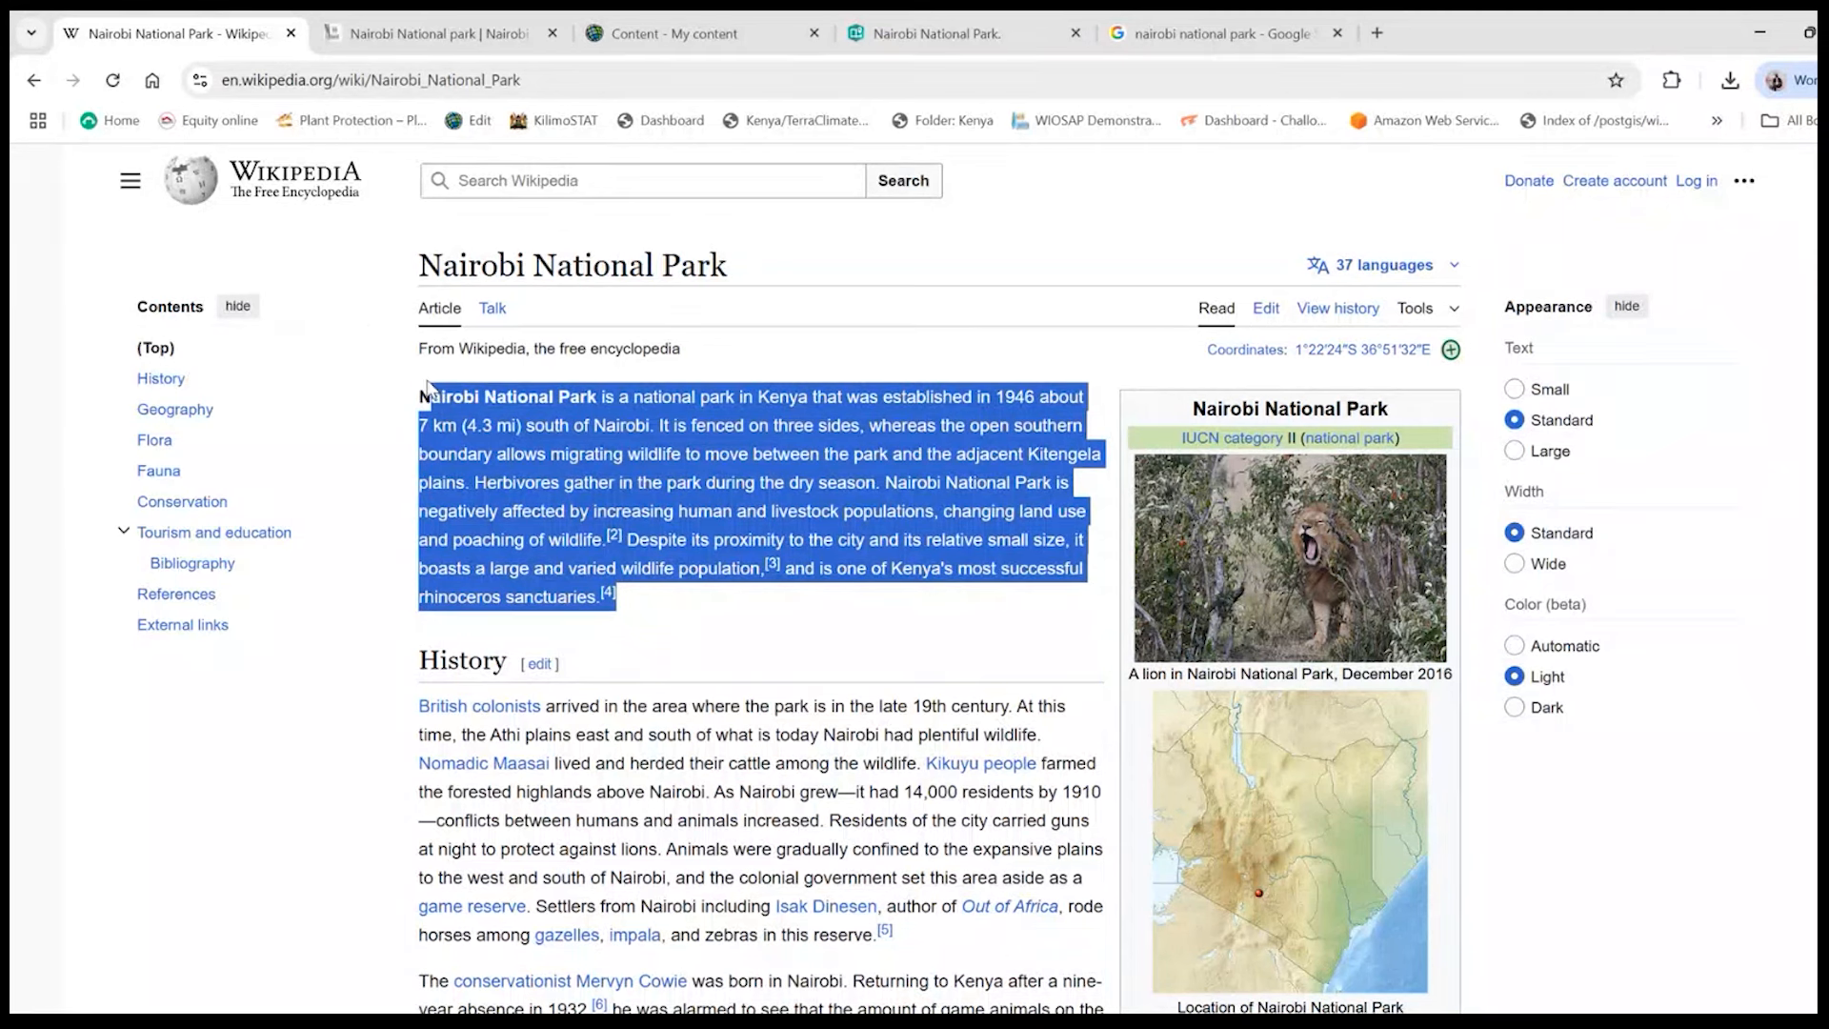
right_click(465, 401)
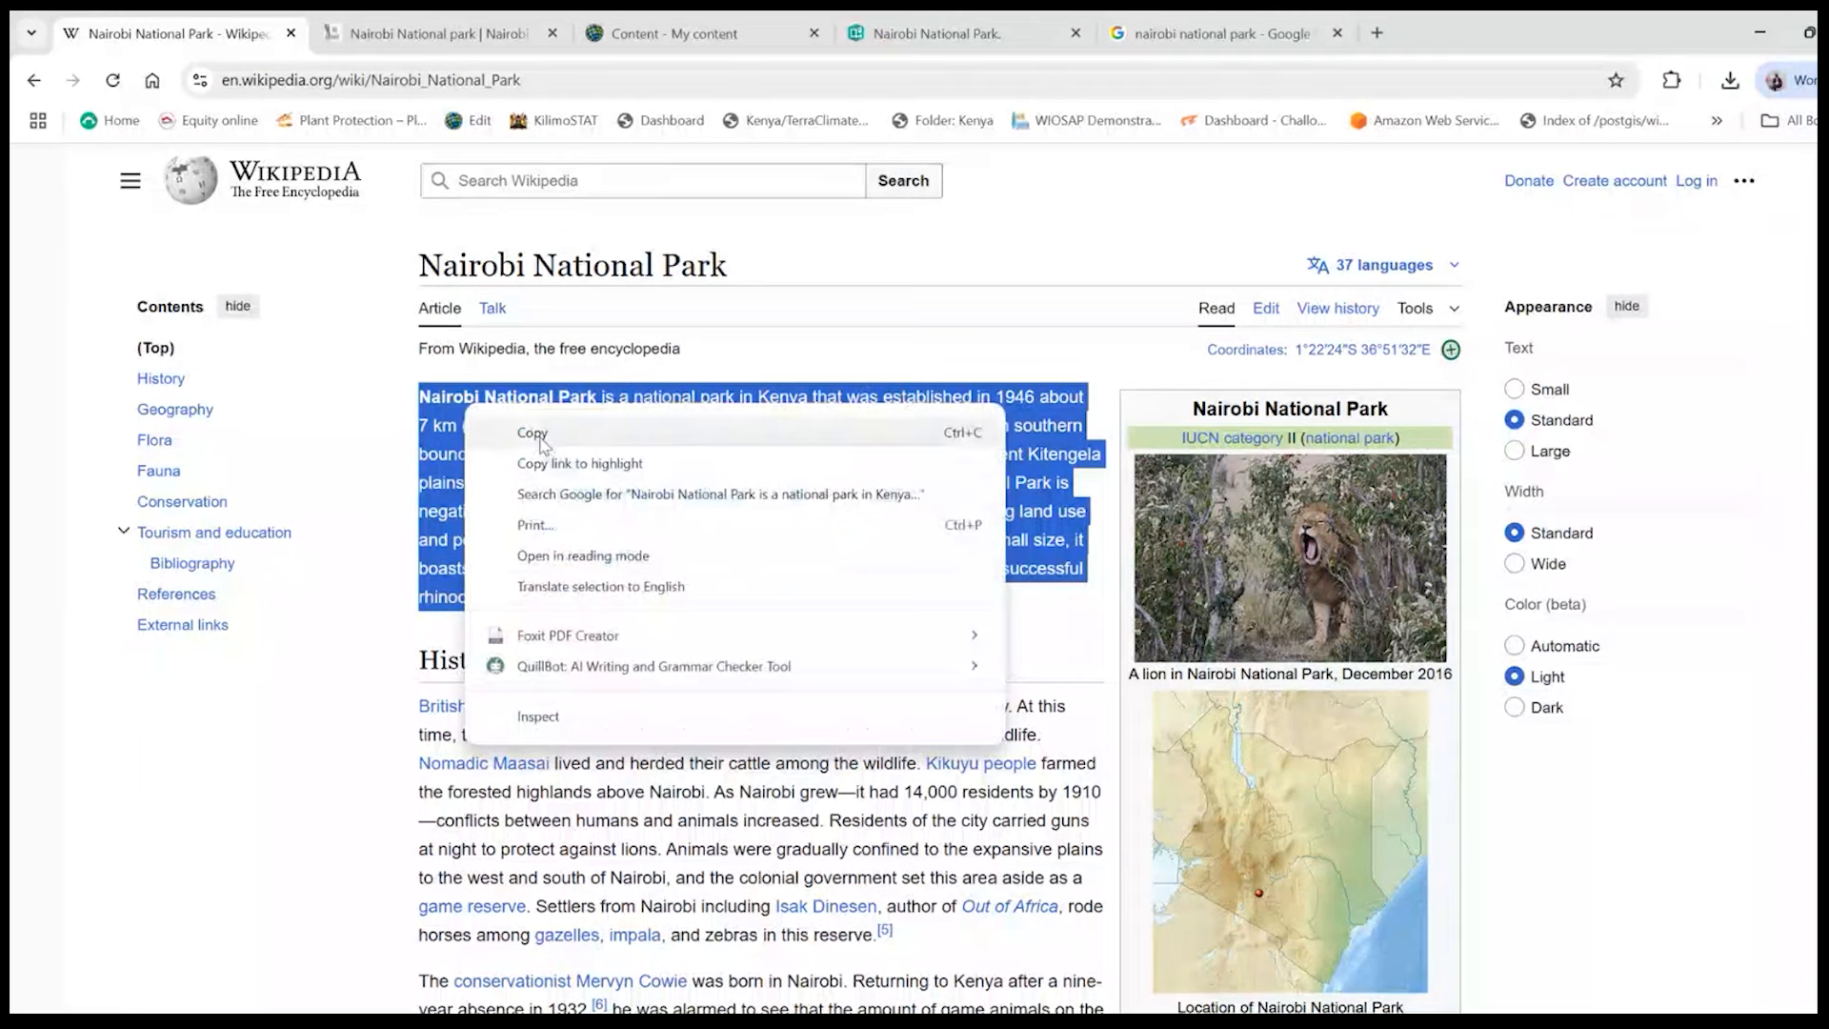
left_click(539, 436)
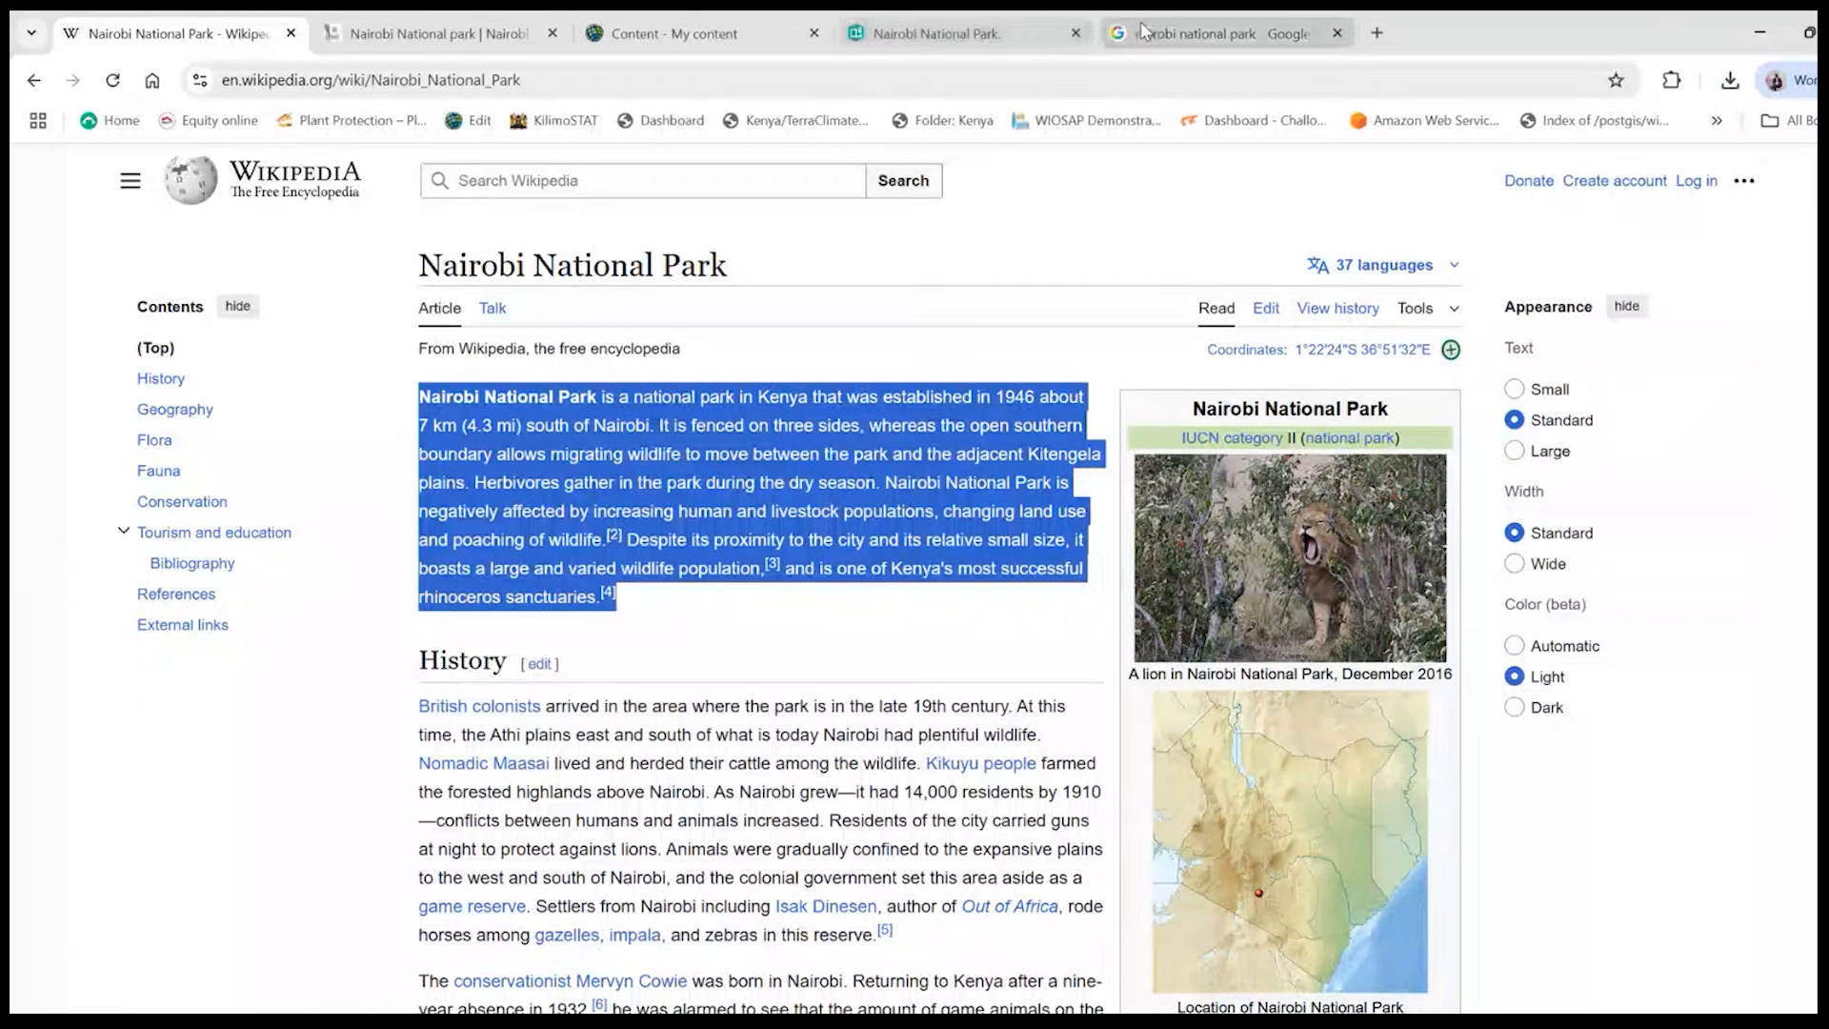
- Return to the story and paste the copied introduction into a new text block below the cover
left_click(975, 28)
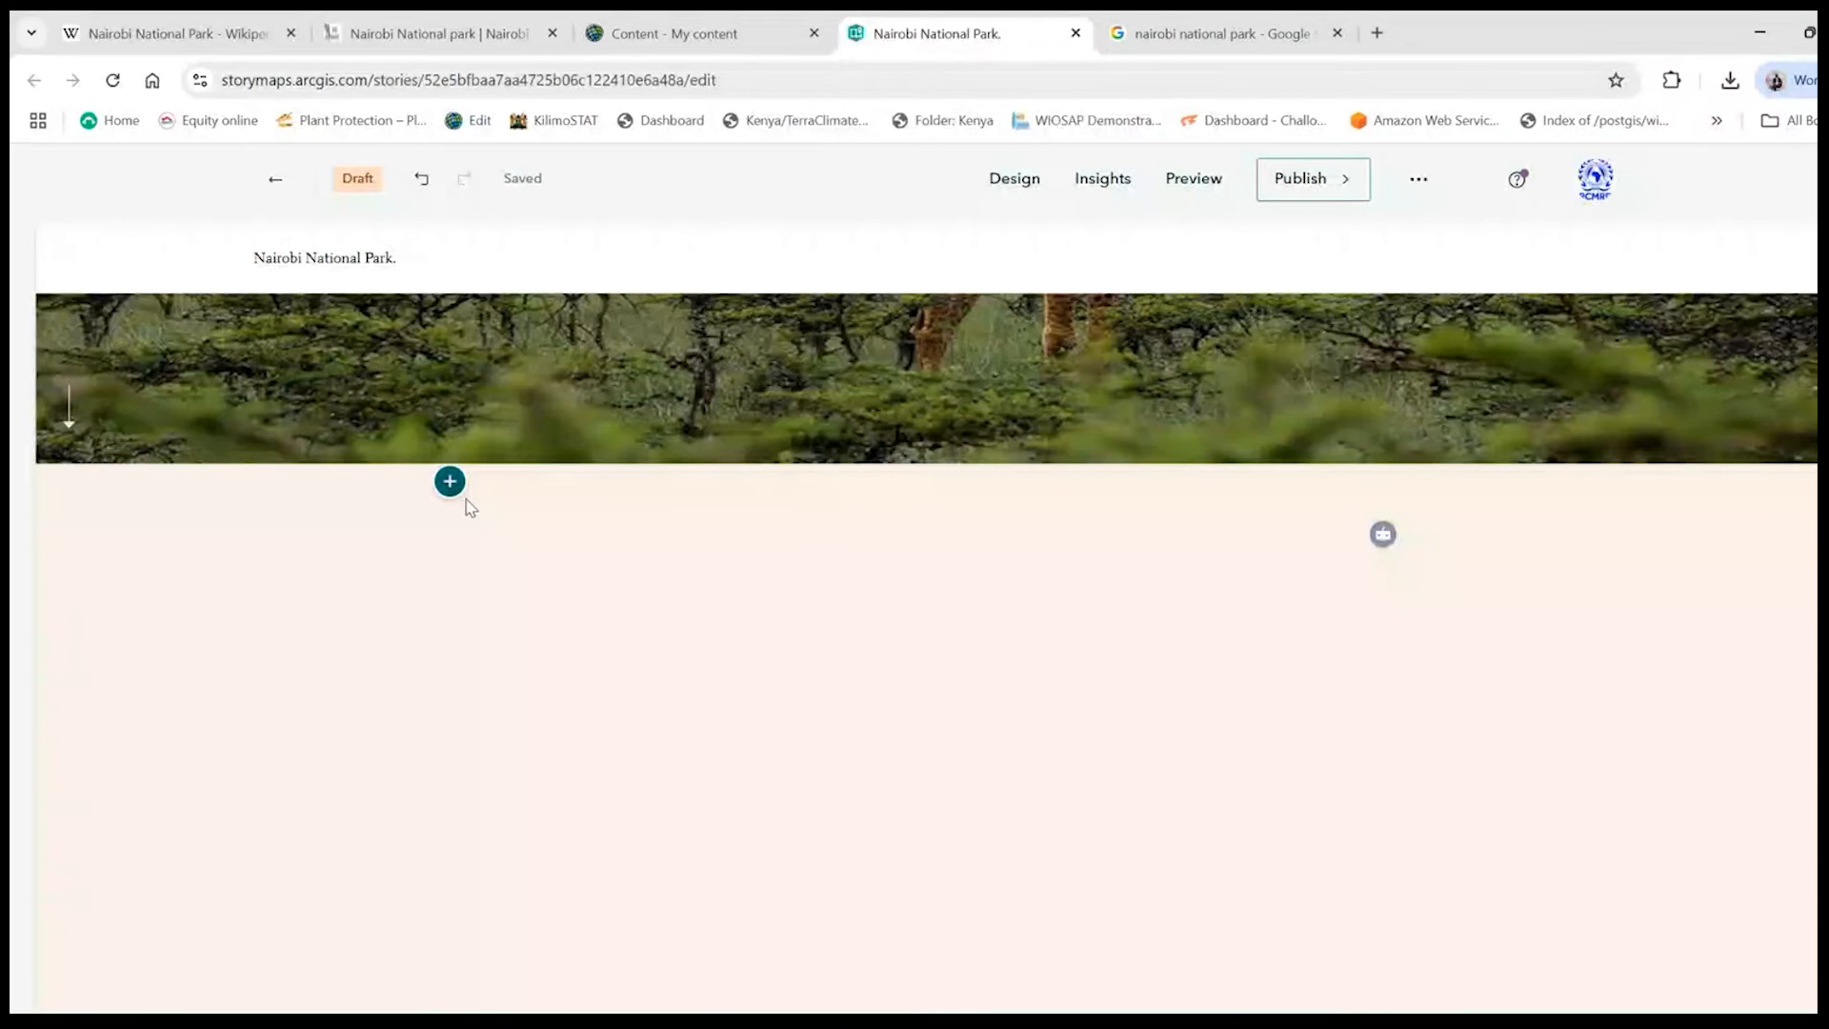
left_click(449, 568)
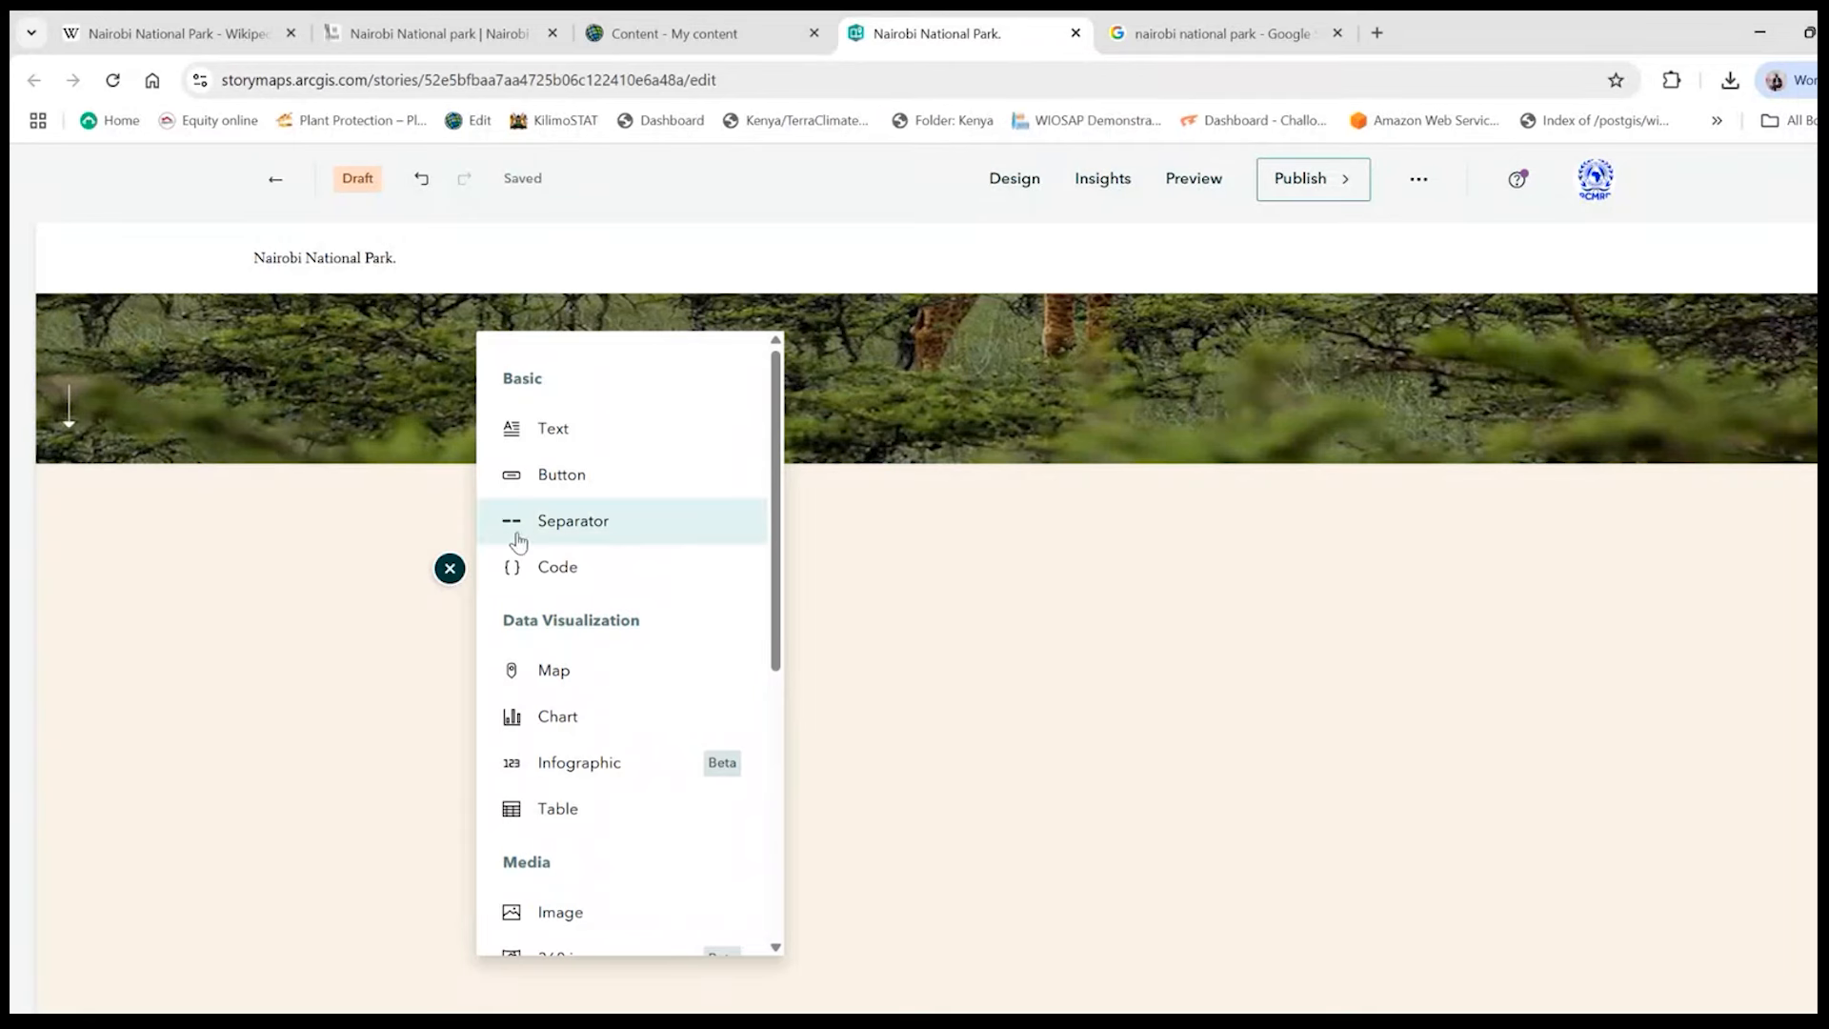
left_click(562, 432)
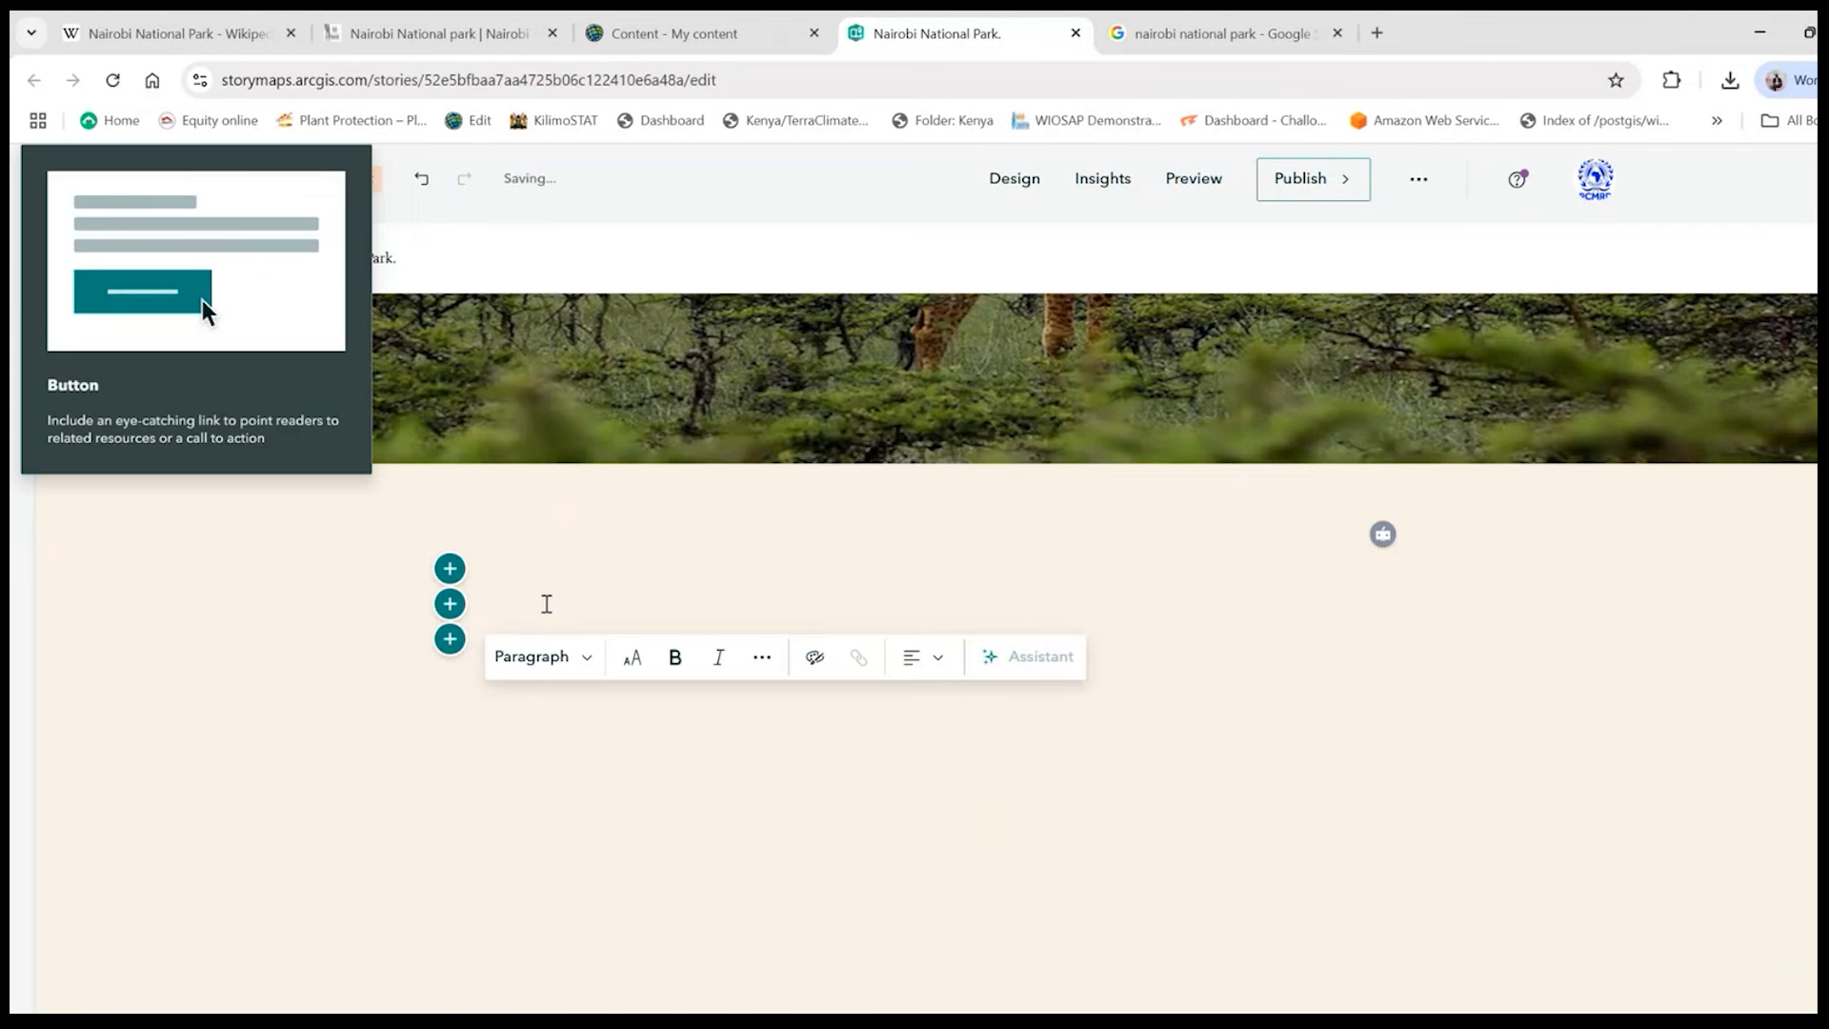
key("ctrl+v")
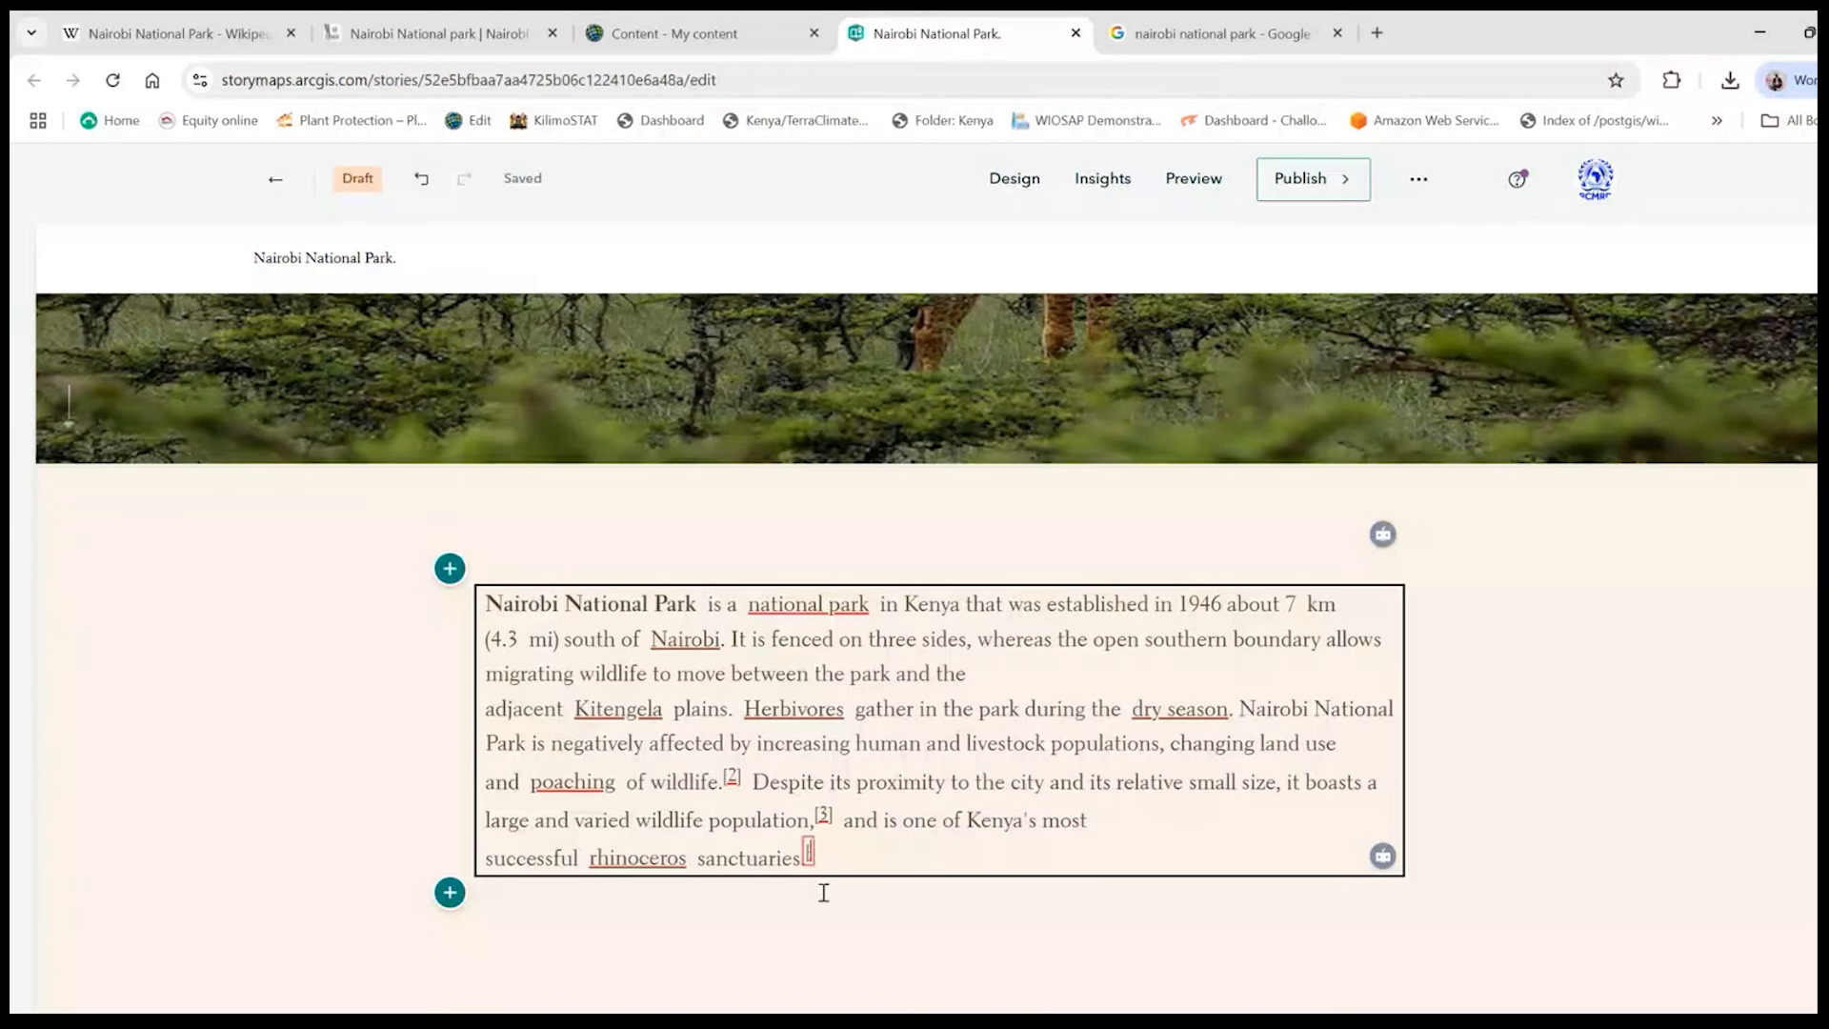
- Delete the citation markers [4], [3] and [2] from the pasted paragraph
key("BackSpace")
key("BackSpace")
key("BackSpace")
left_click(841, 827)
key("BackSpace")
key("BackSpace")
key("BackSpace")
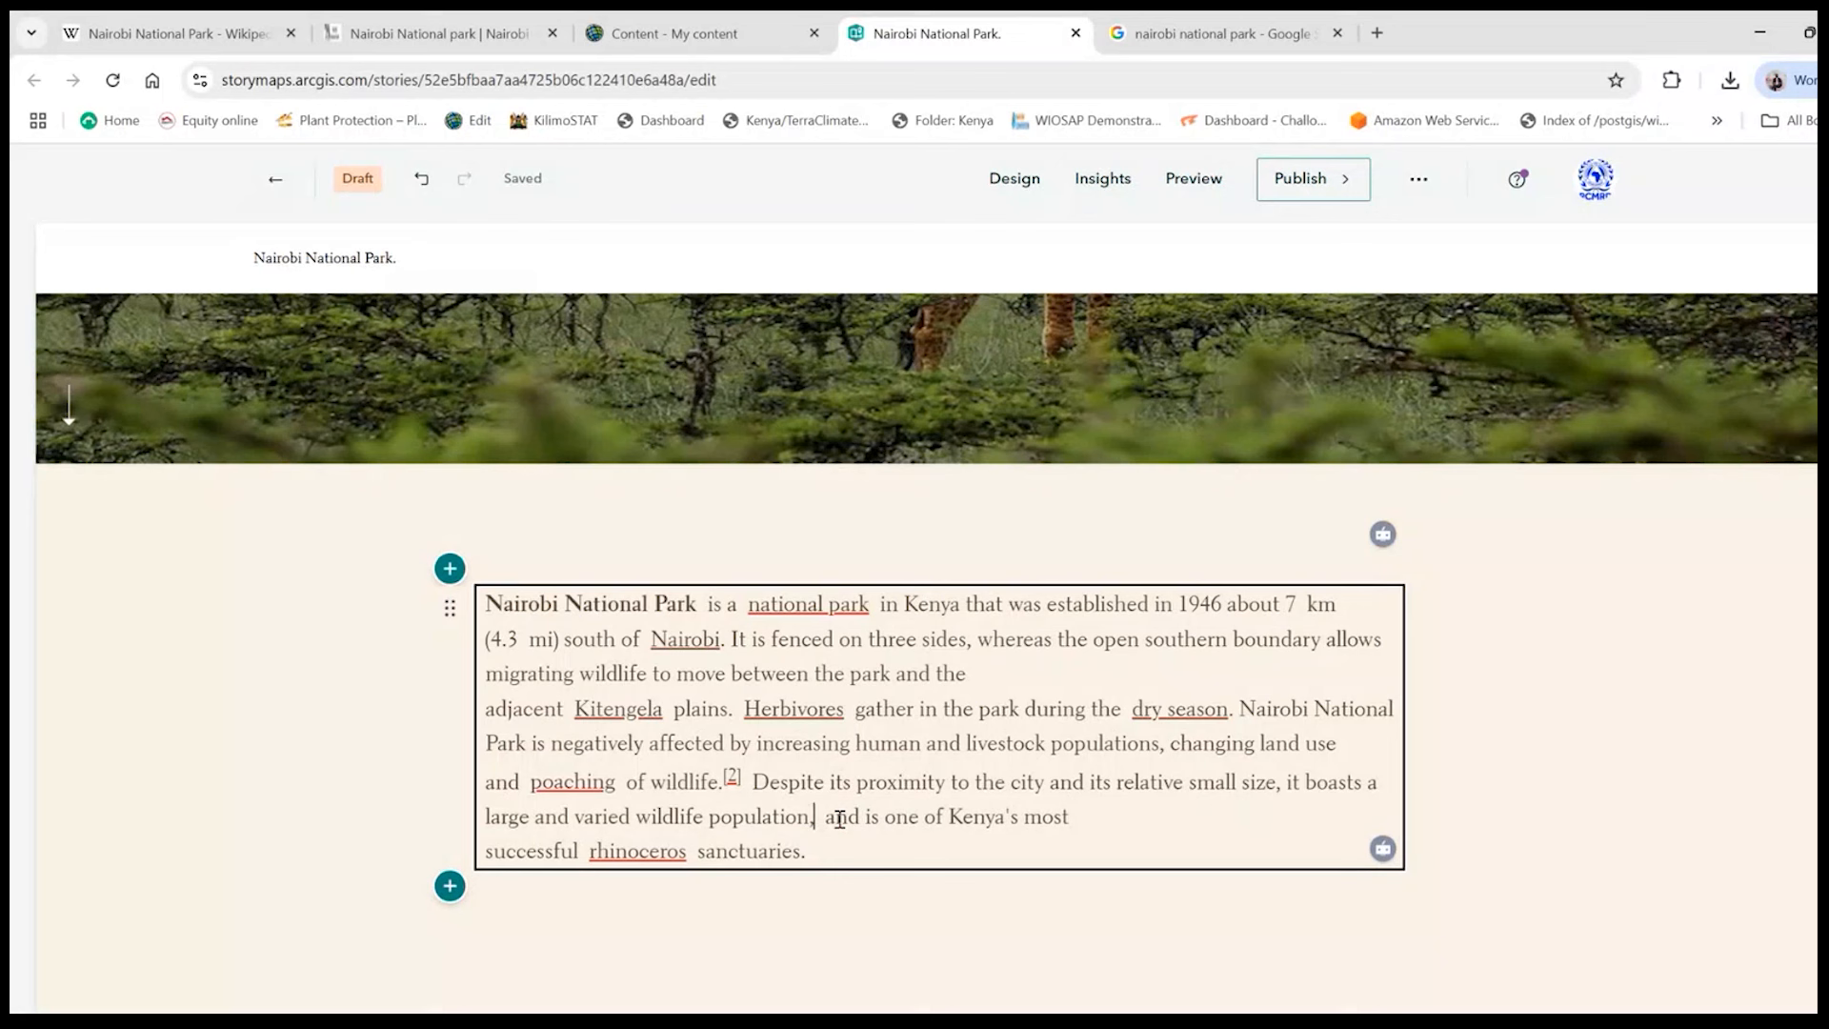
left_click(746, 771)
key("BackSpace")
key("BackSpace")
key("BackSpace")
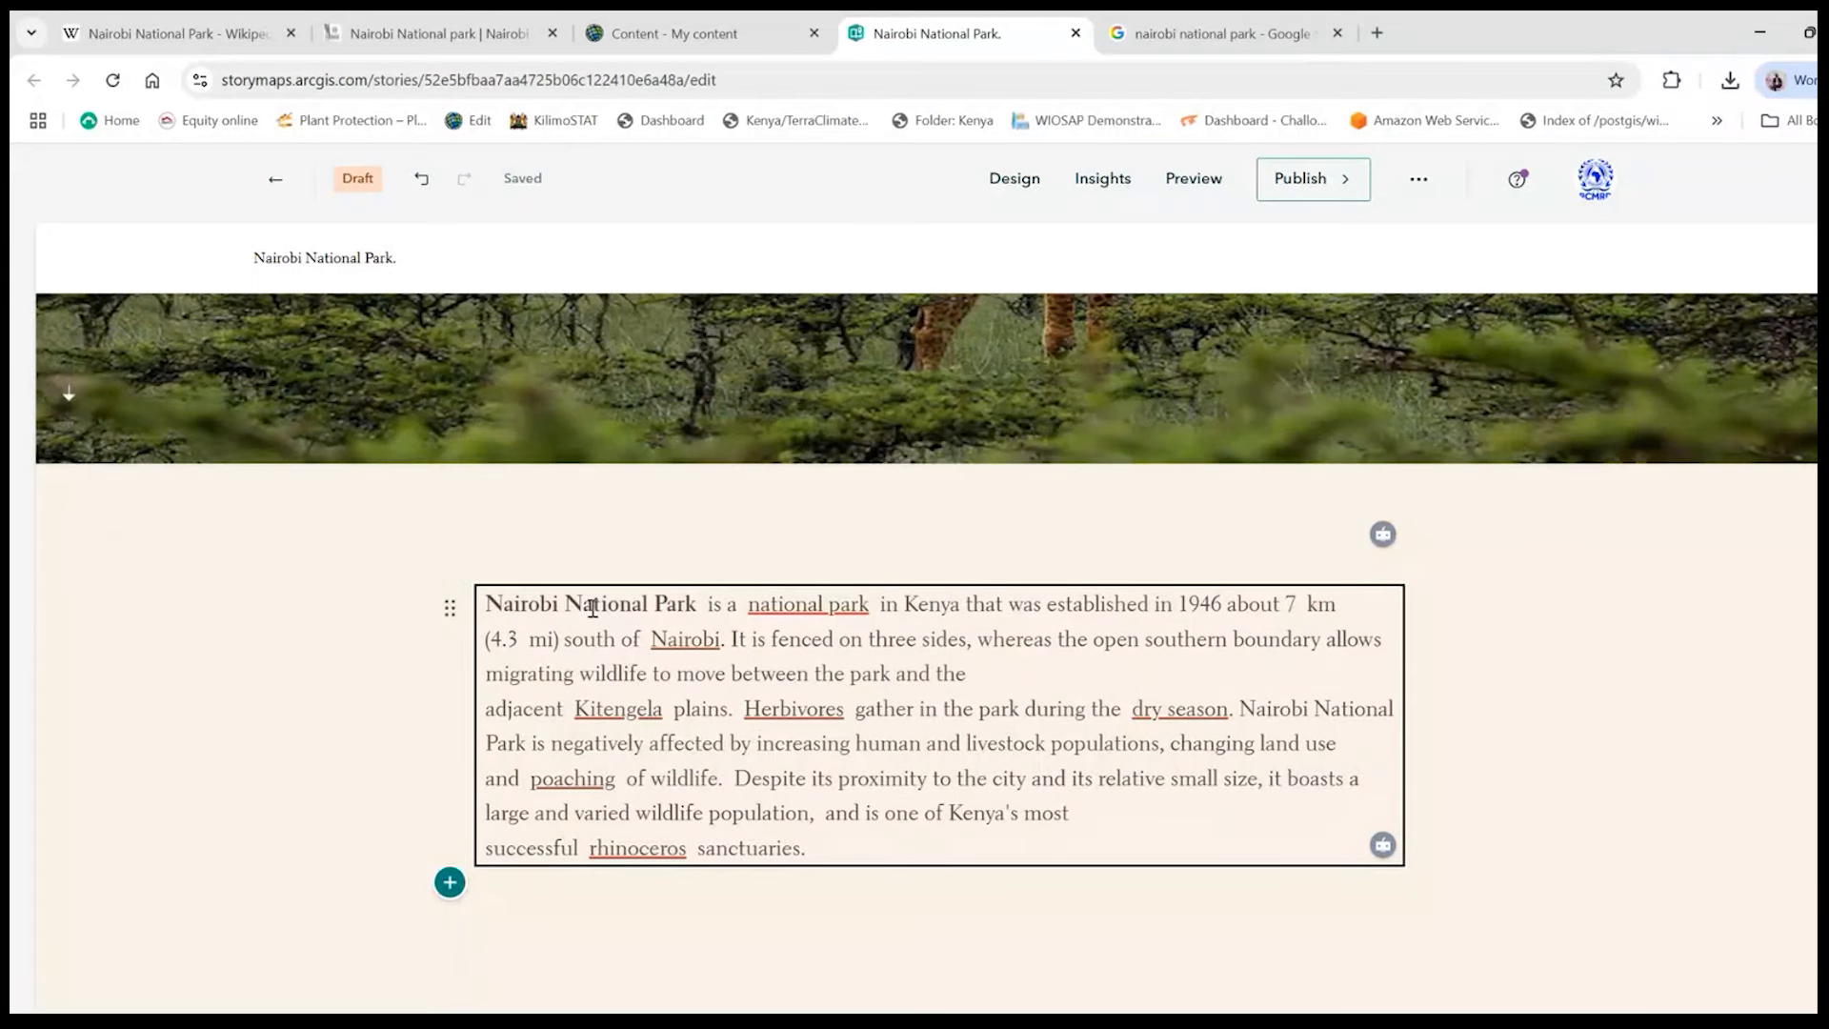
- Insert a button above the paragraph and label it "About Nairobi National Park"
left_click(449, 569)
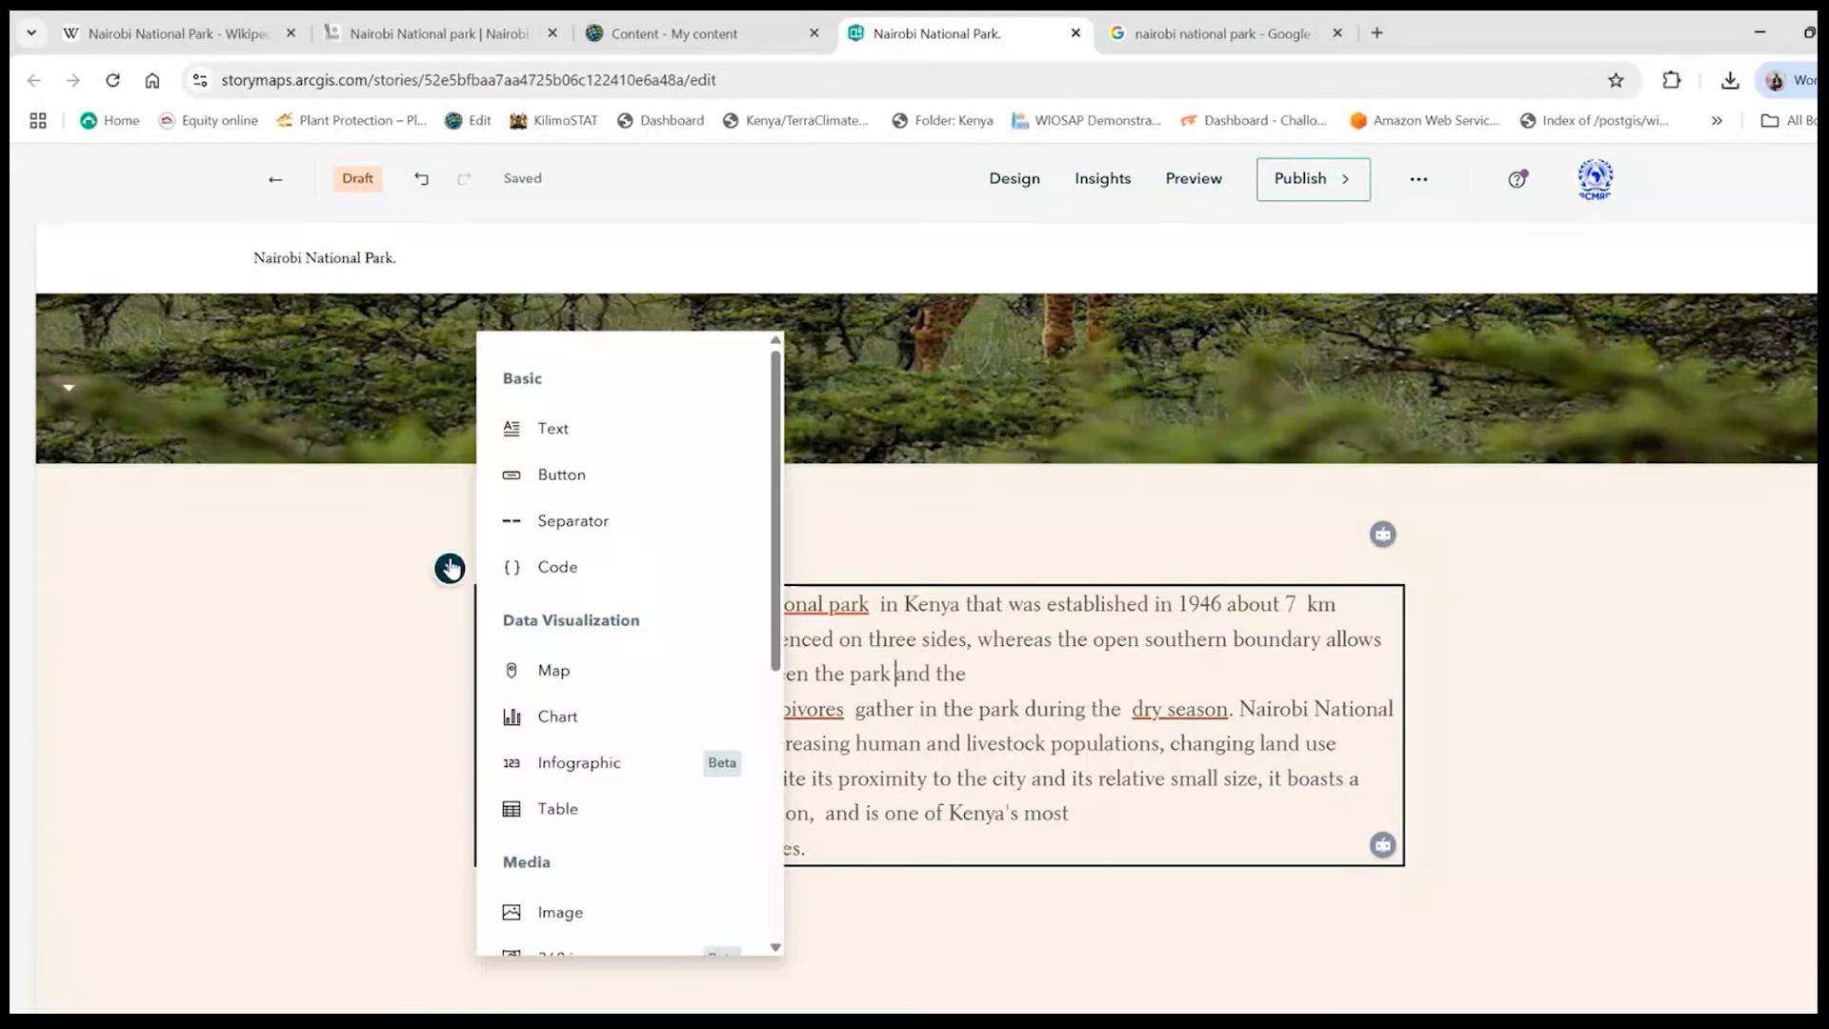
left_click(529, 476)
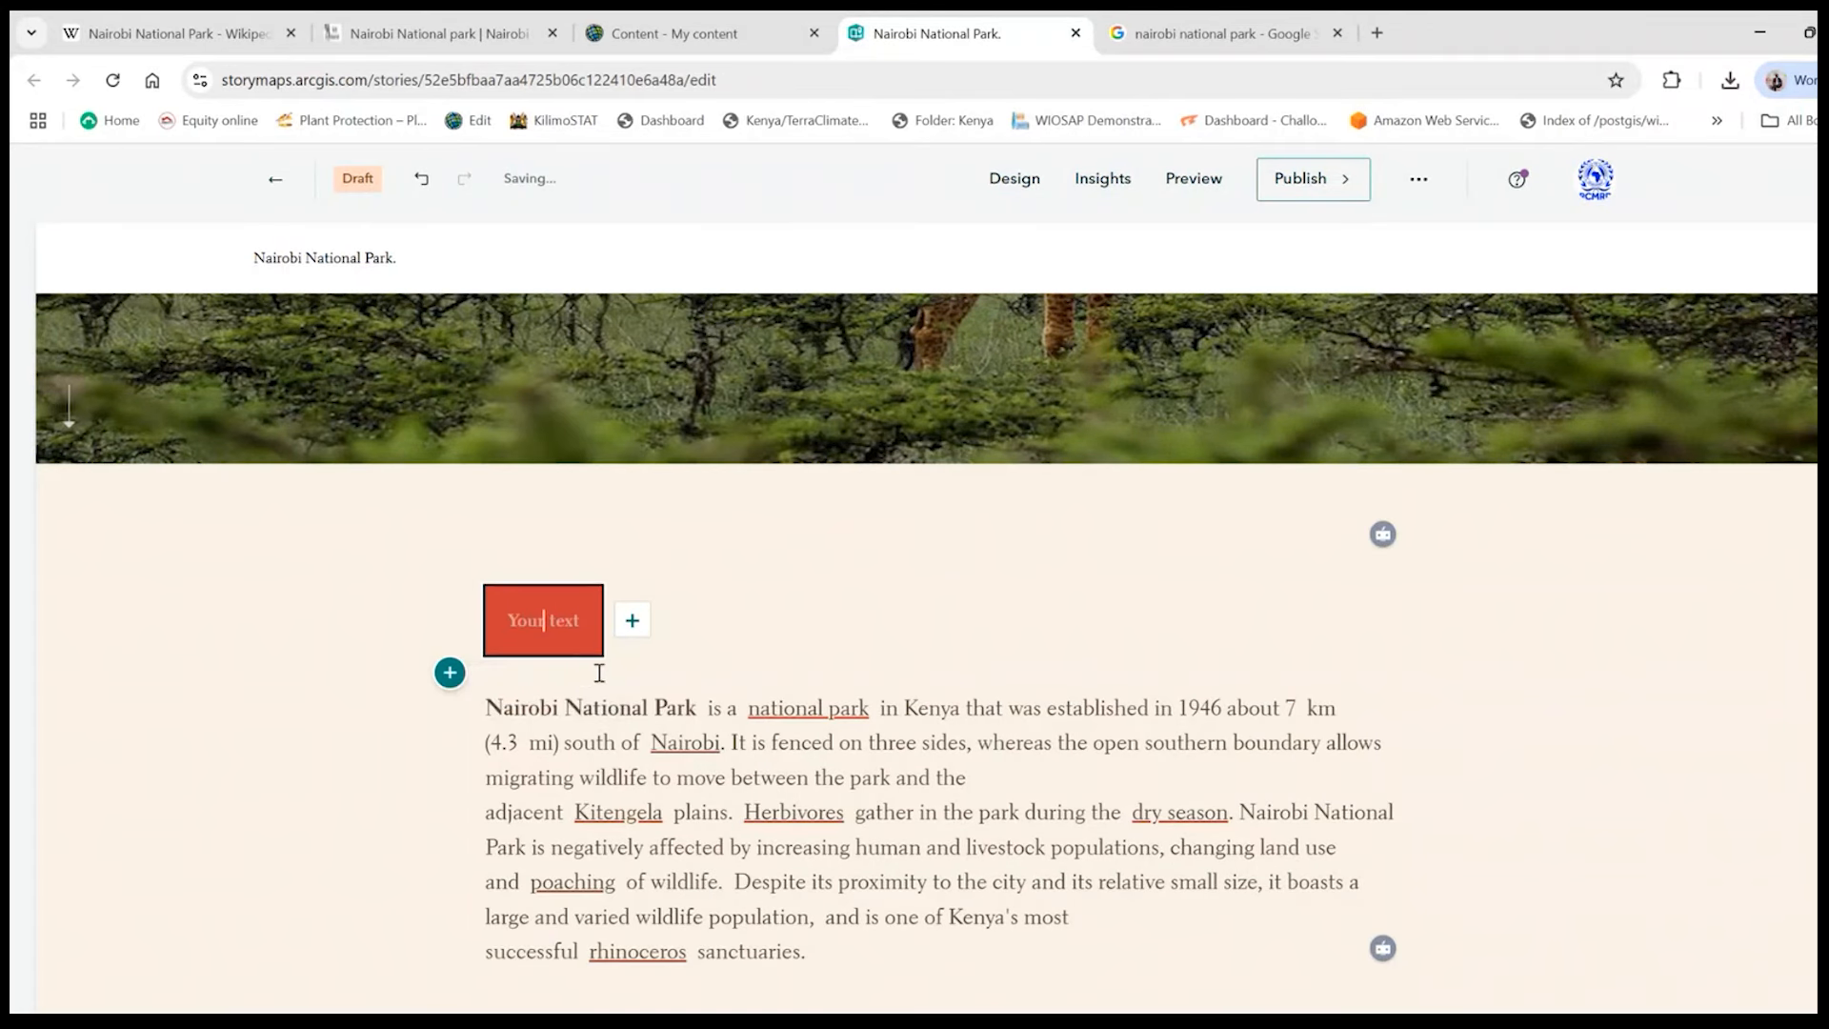
type("Aboun")
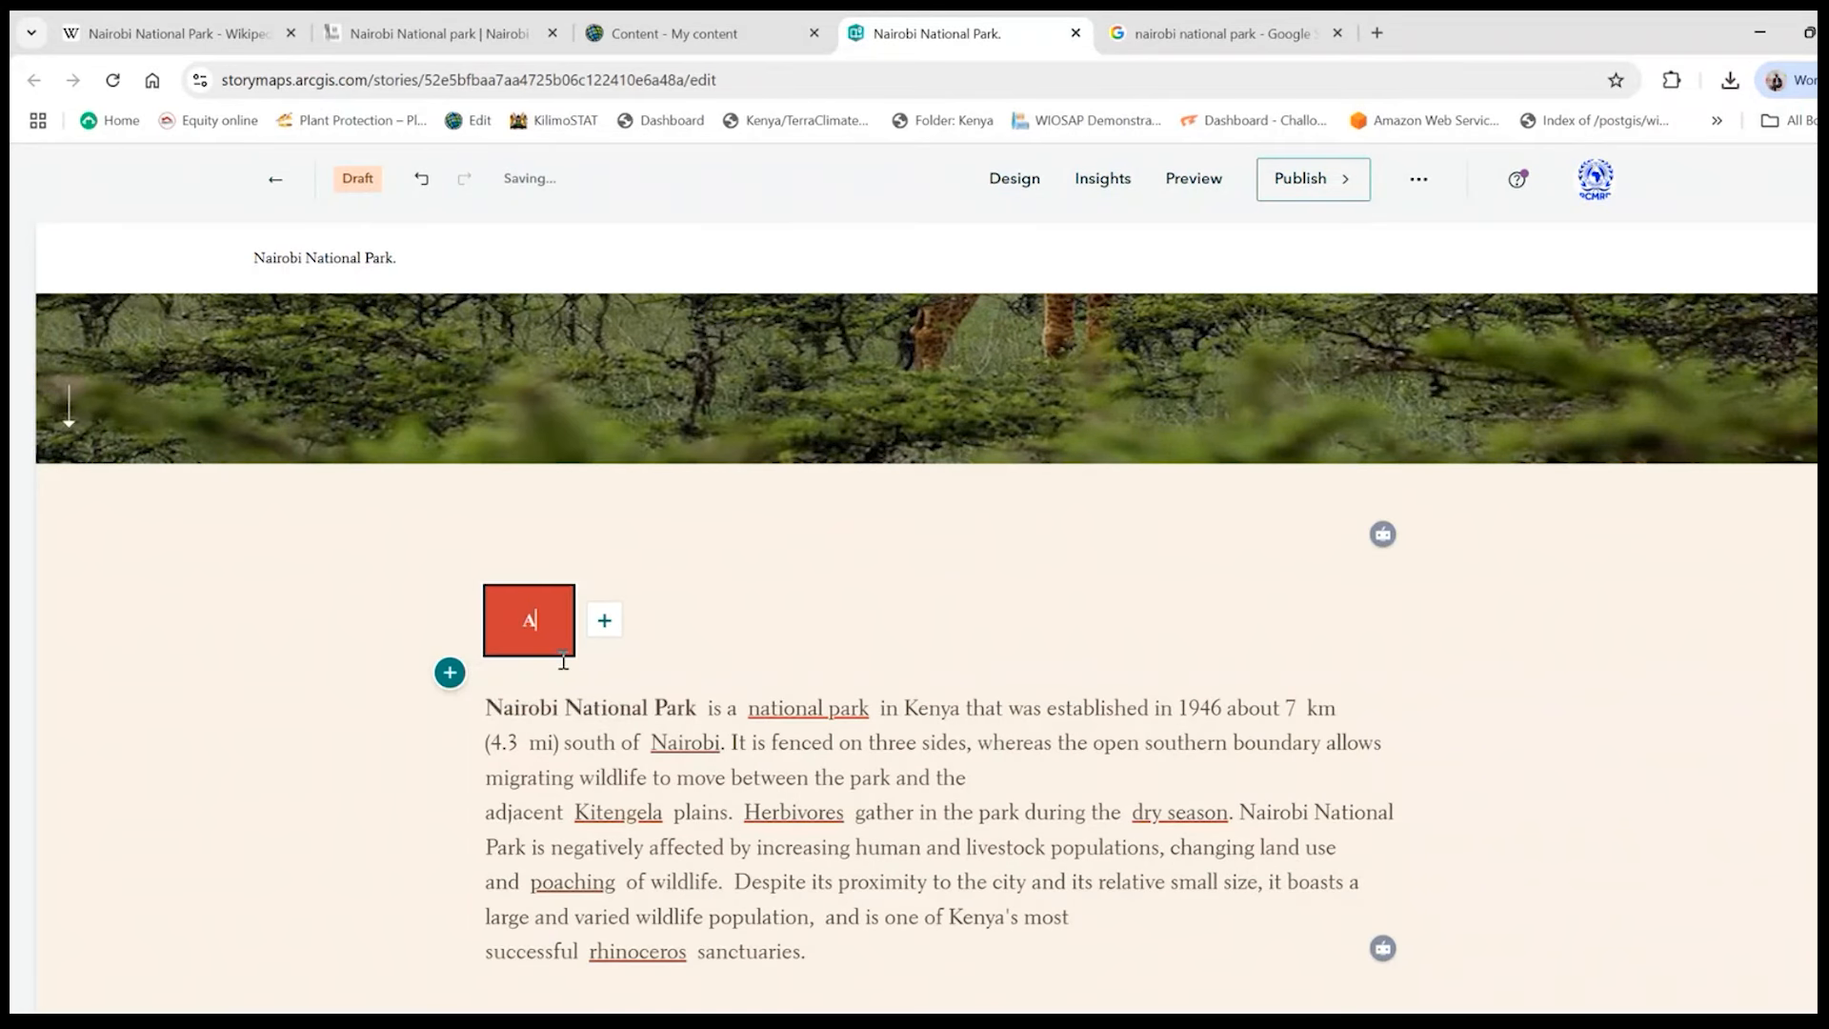
key("BackSpace")
key("BackSpace")
type("ut")
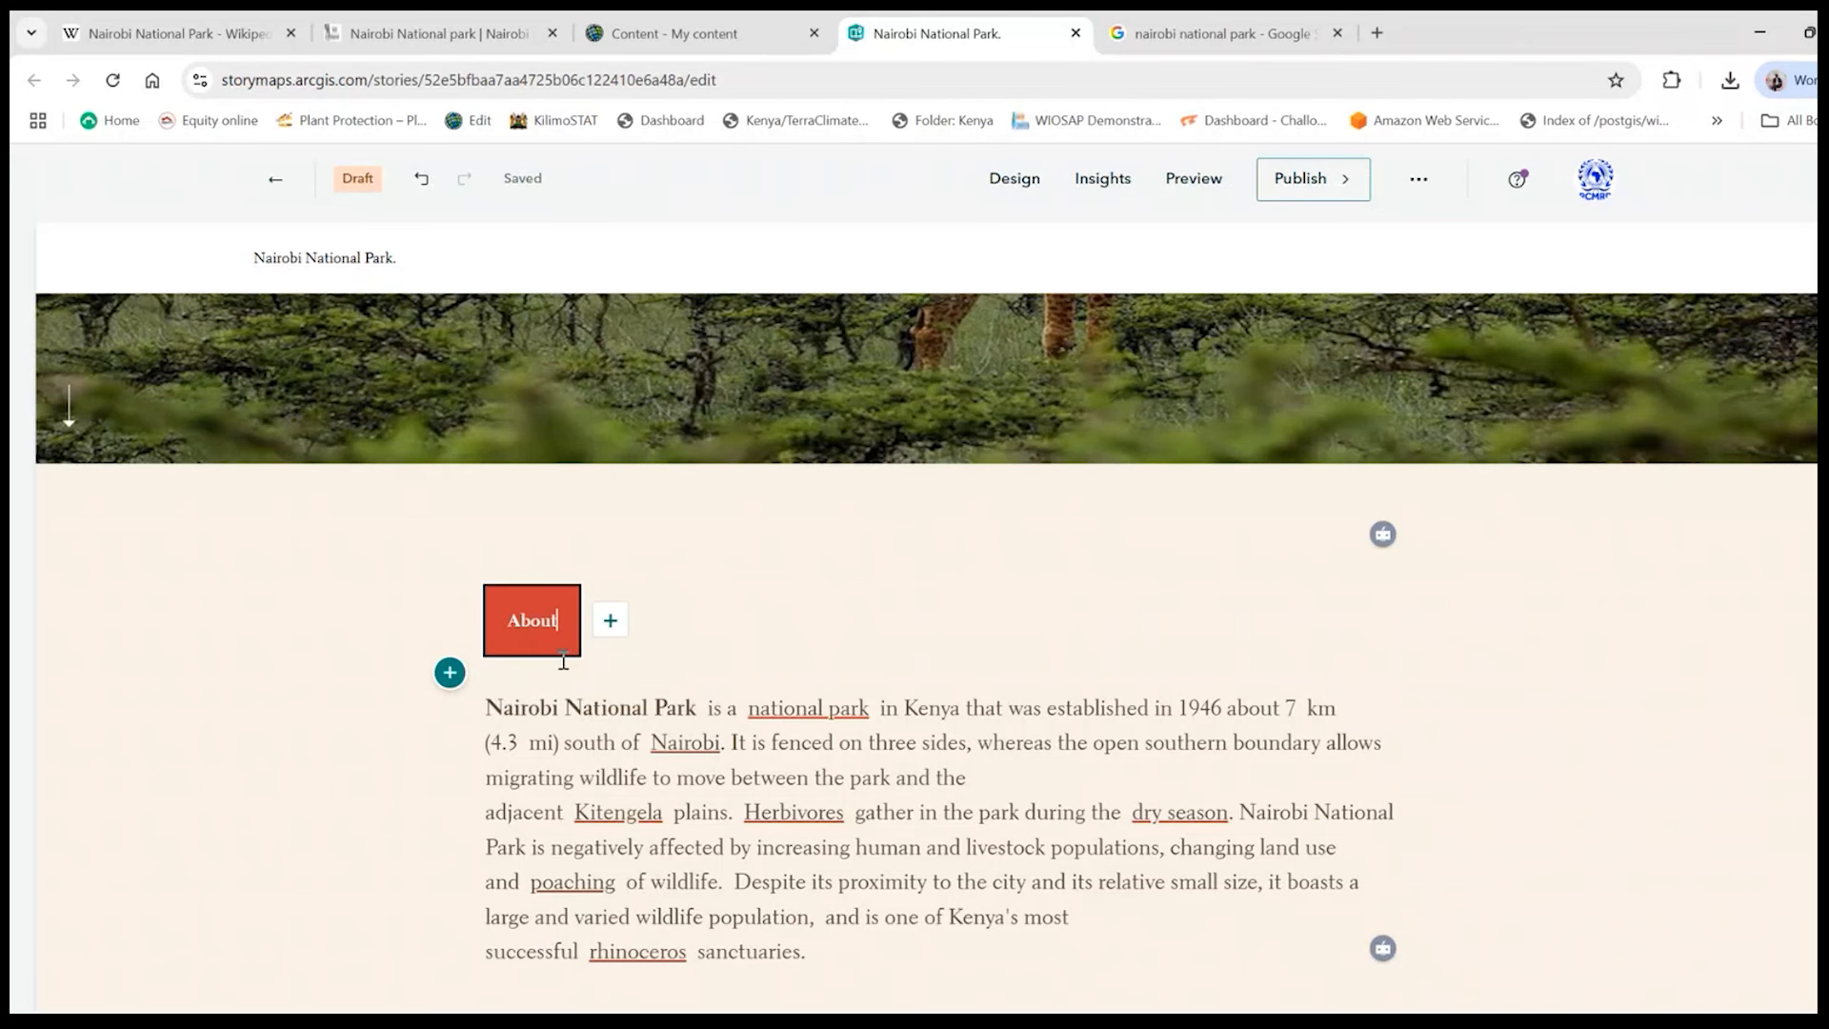
type(" Nairobi")
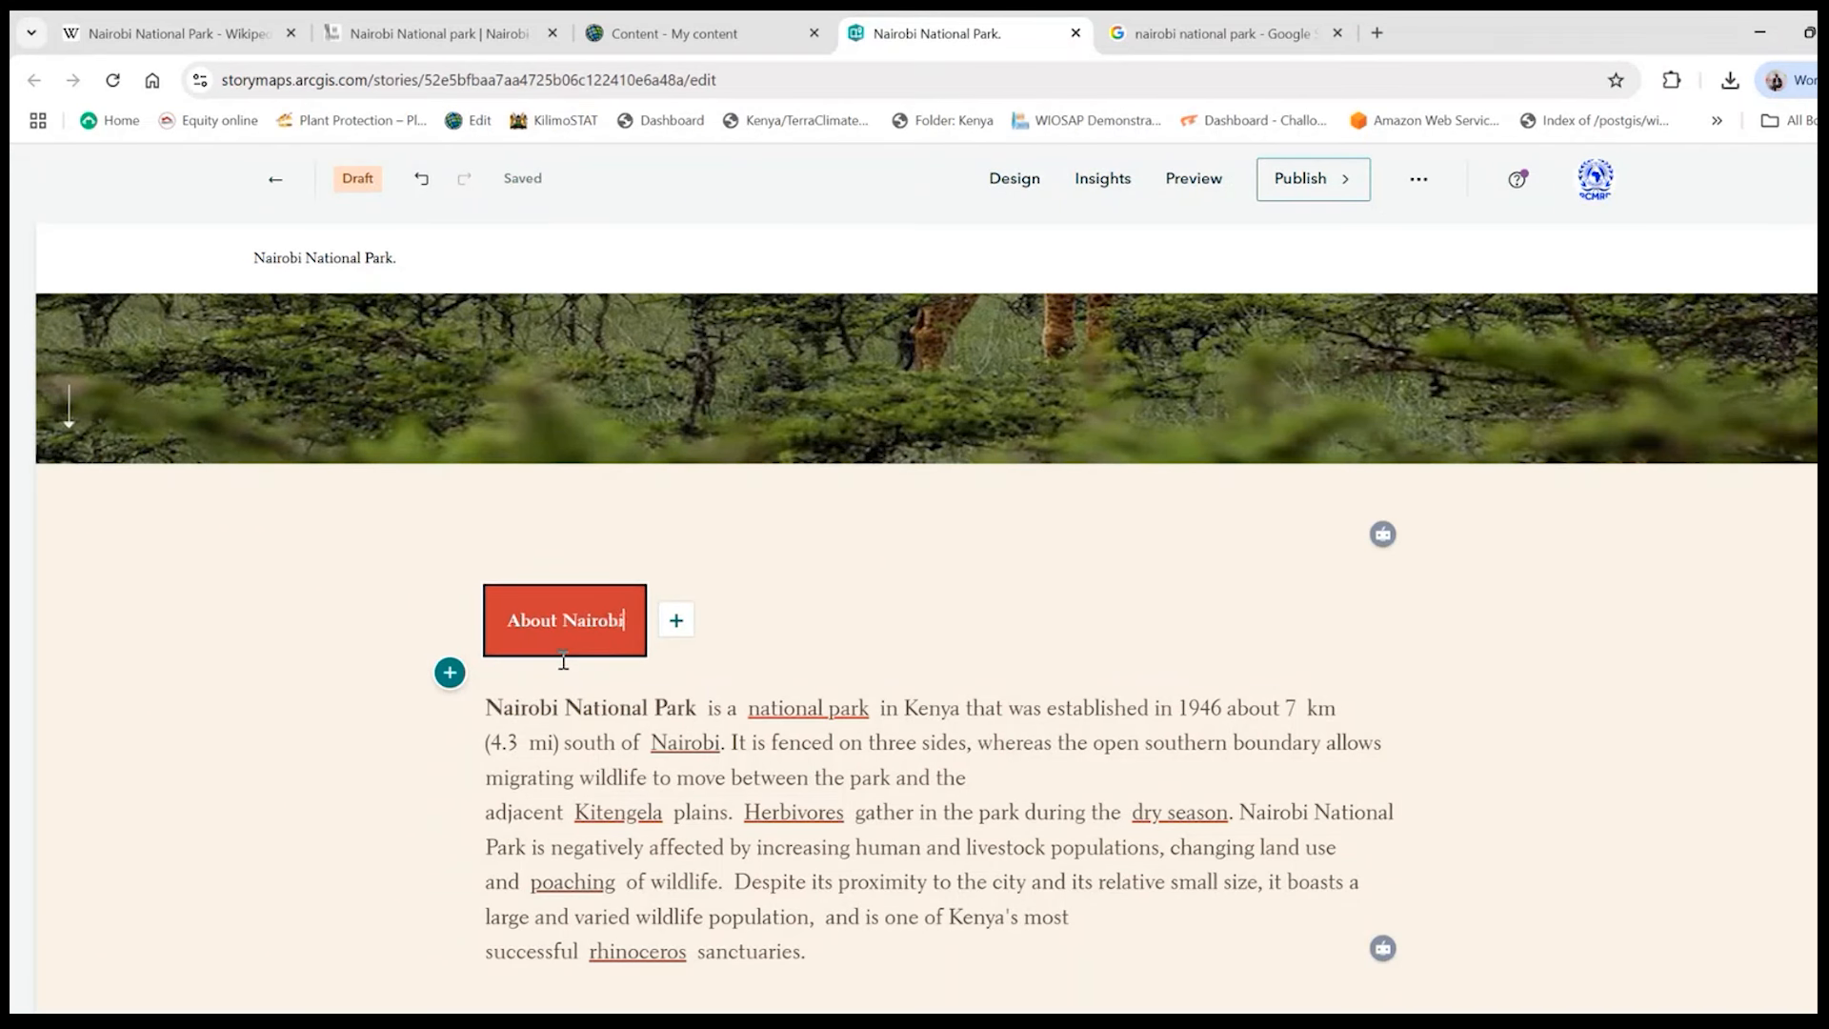
type(" Natio")
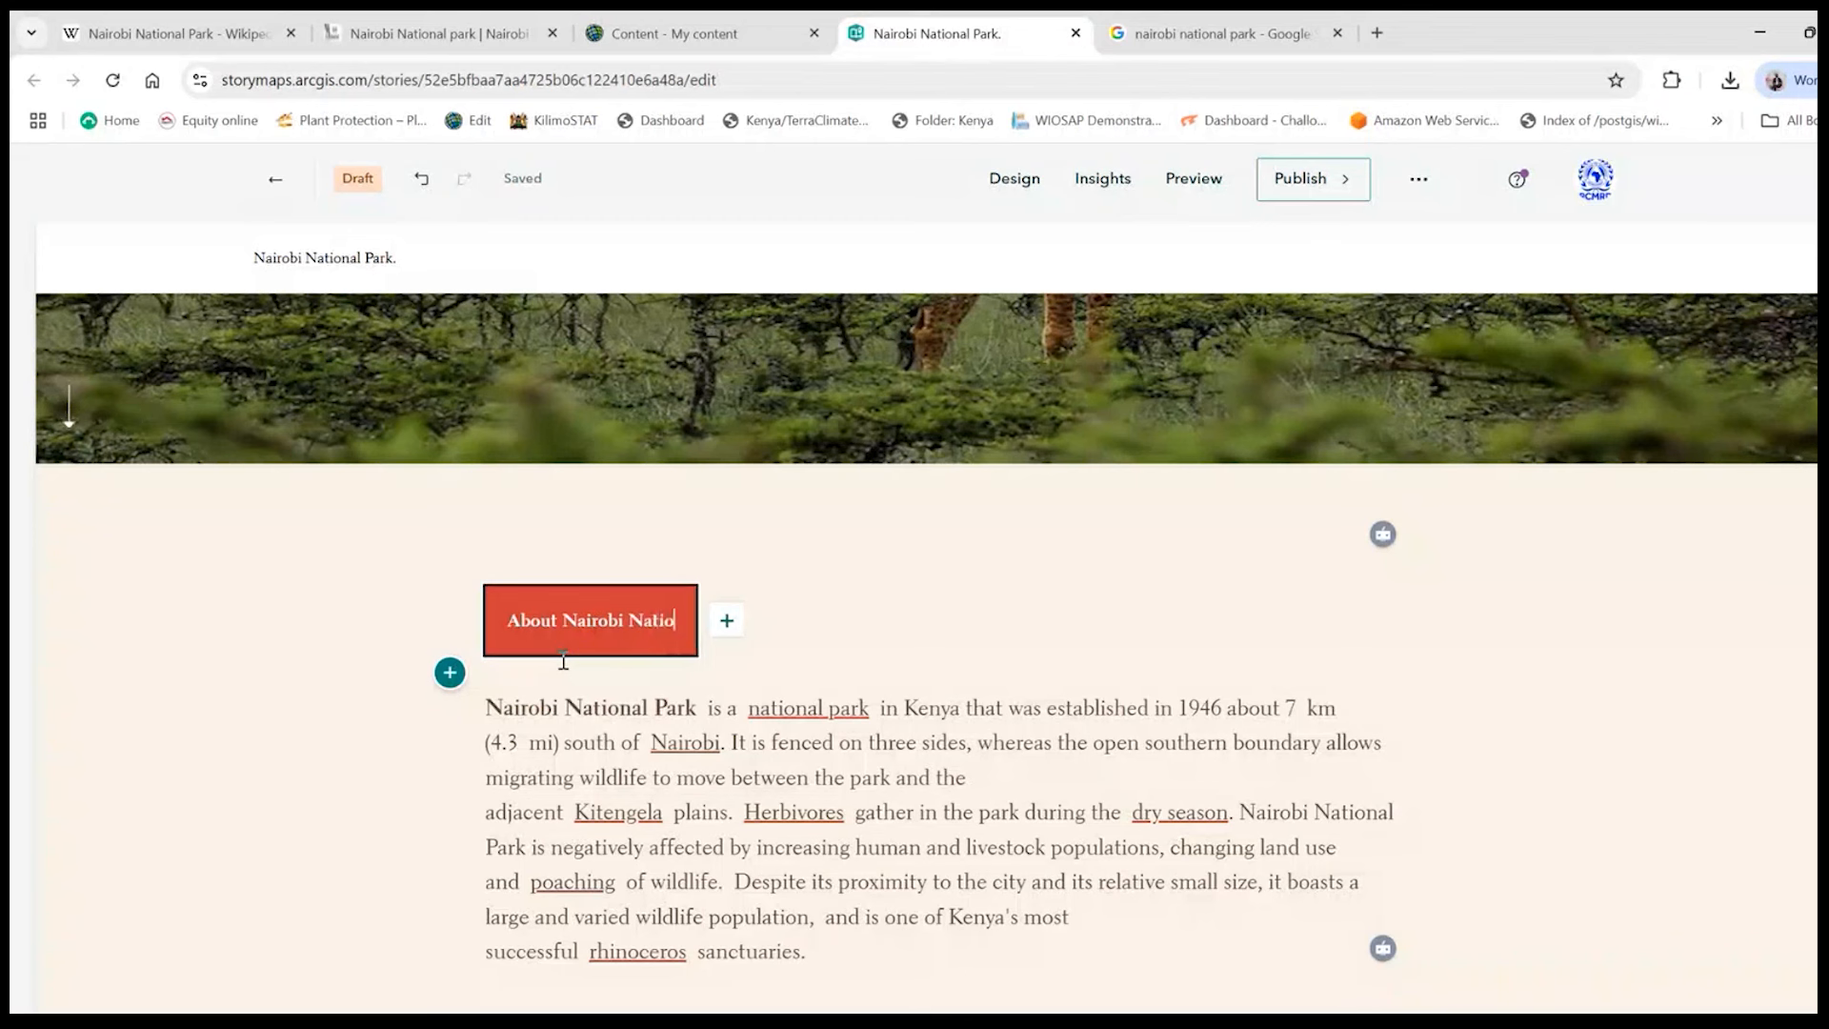
type("nal Park")
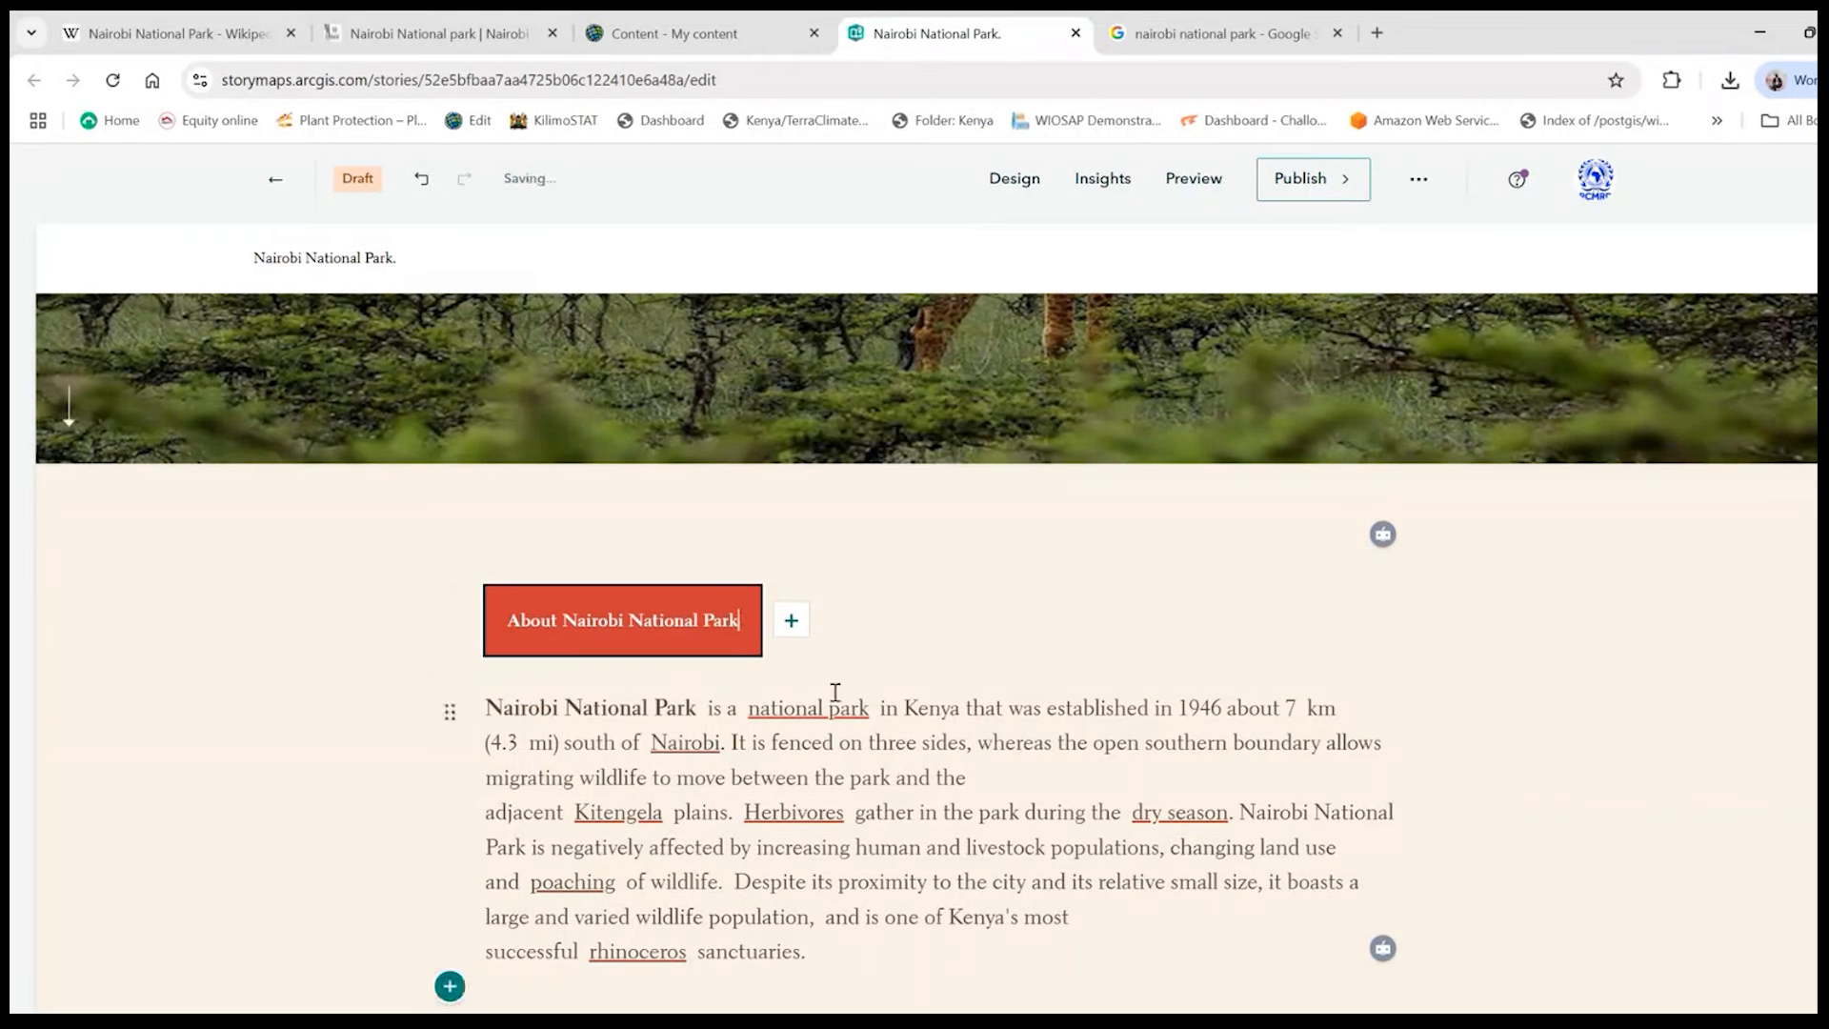
left_click(1139, 666)
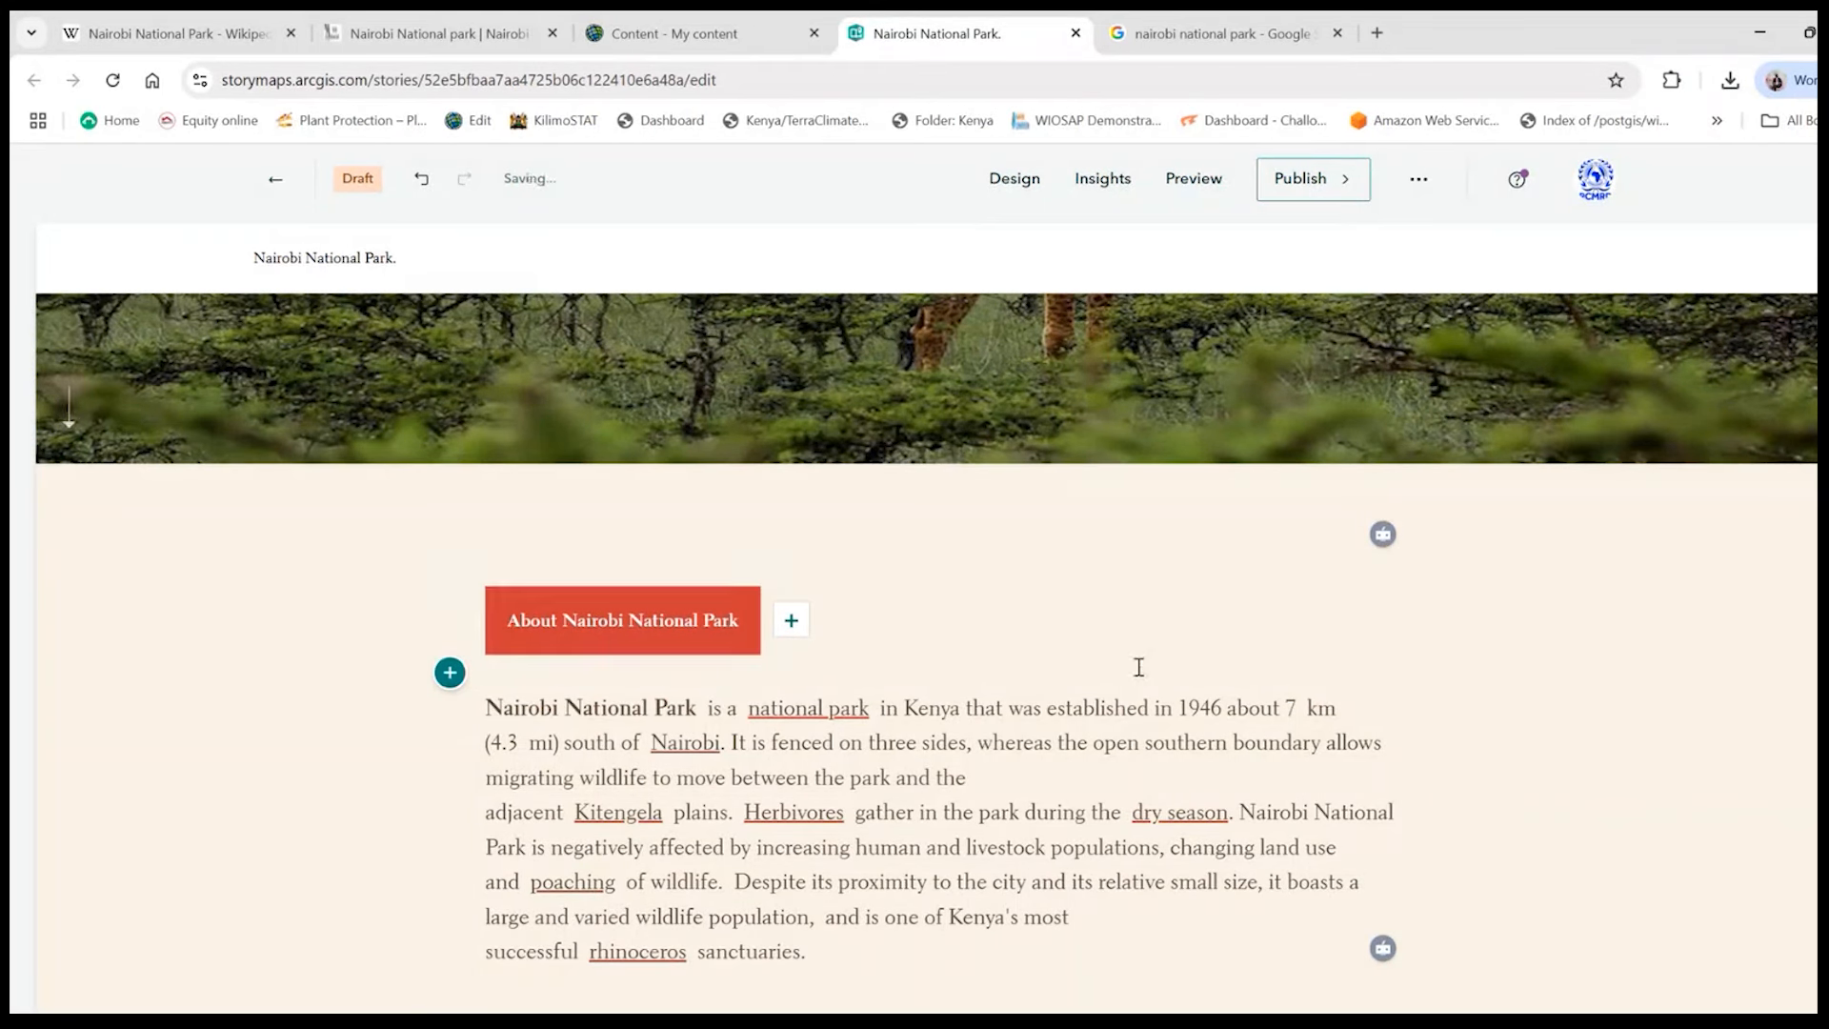
- Inspect the "rhinoceros" hyperlink and the text carried over in the pasted paragraph
scroll(988, 606, "down", 2)
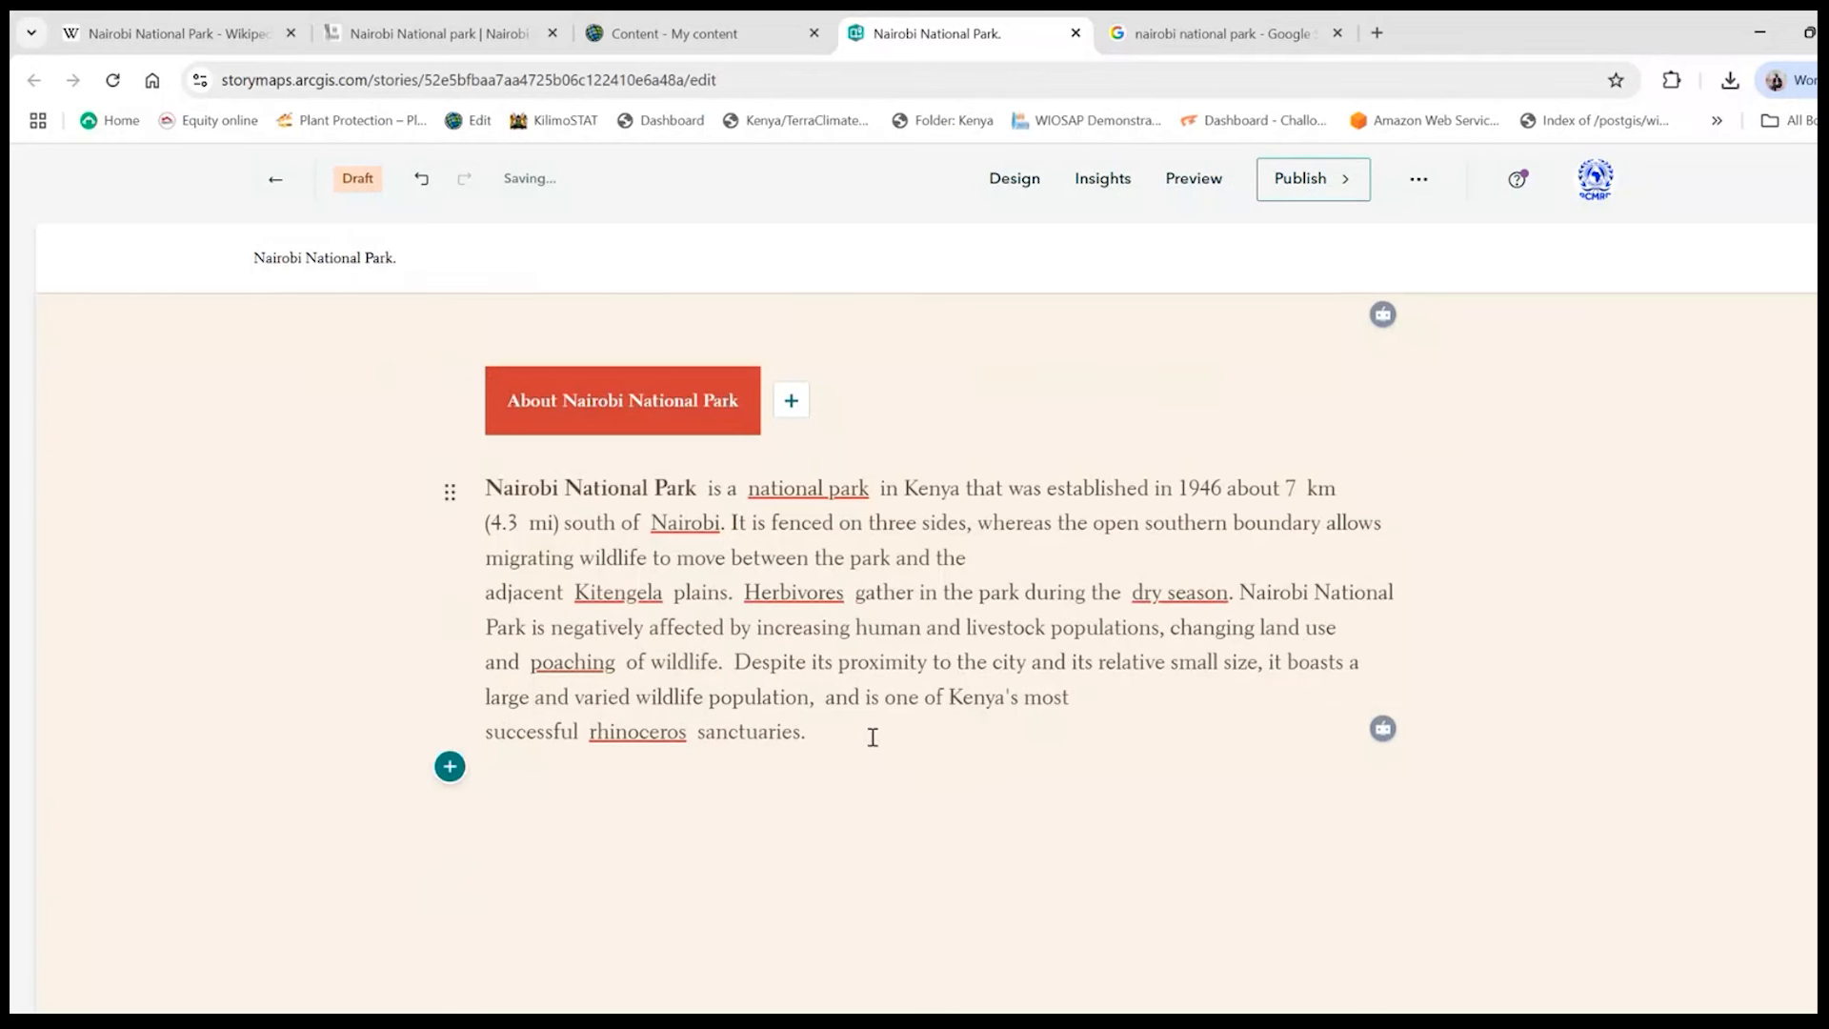
left_click(671, 721)
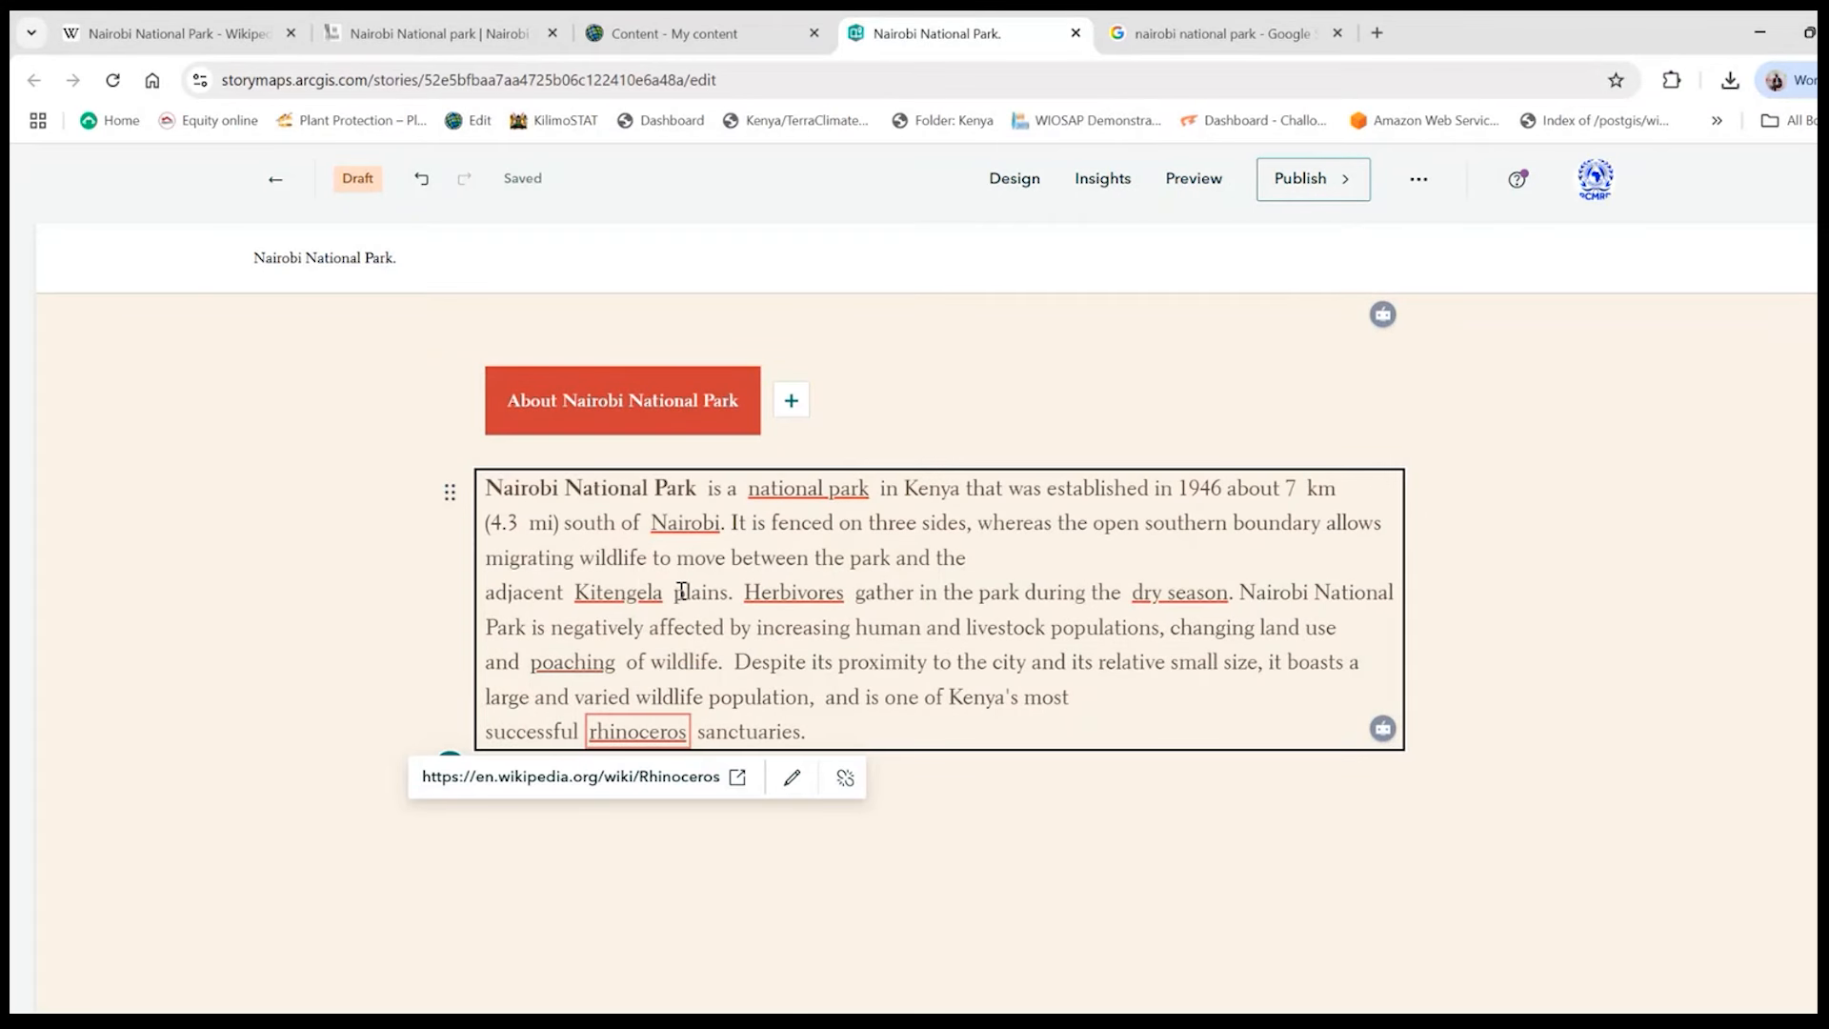
left_click_drag(692, 522, 854, 558)
left_click(1546, 540)
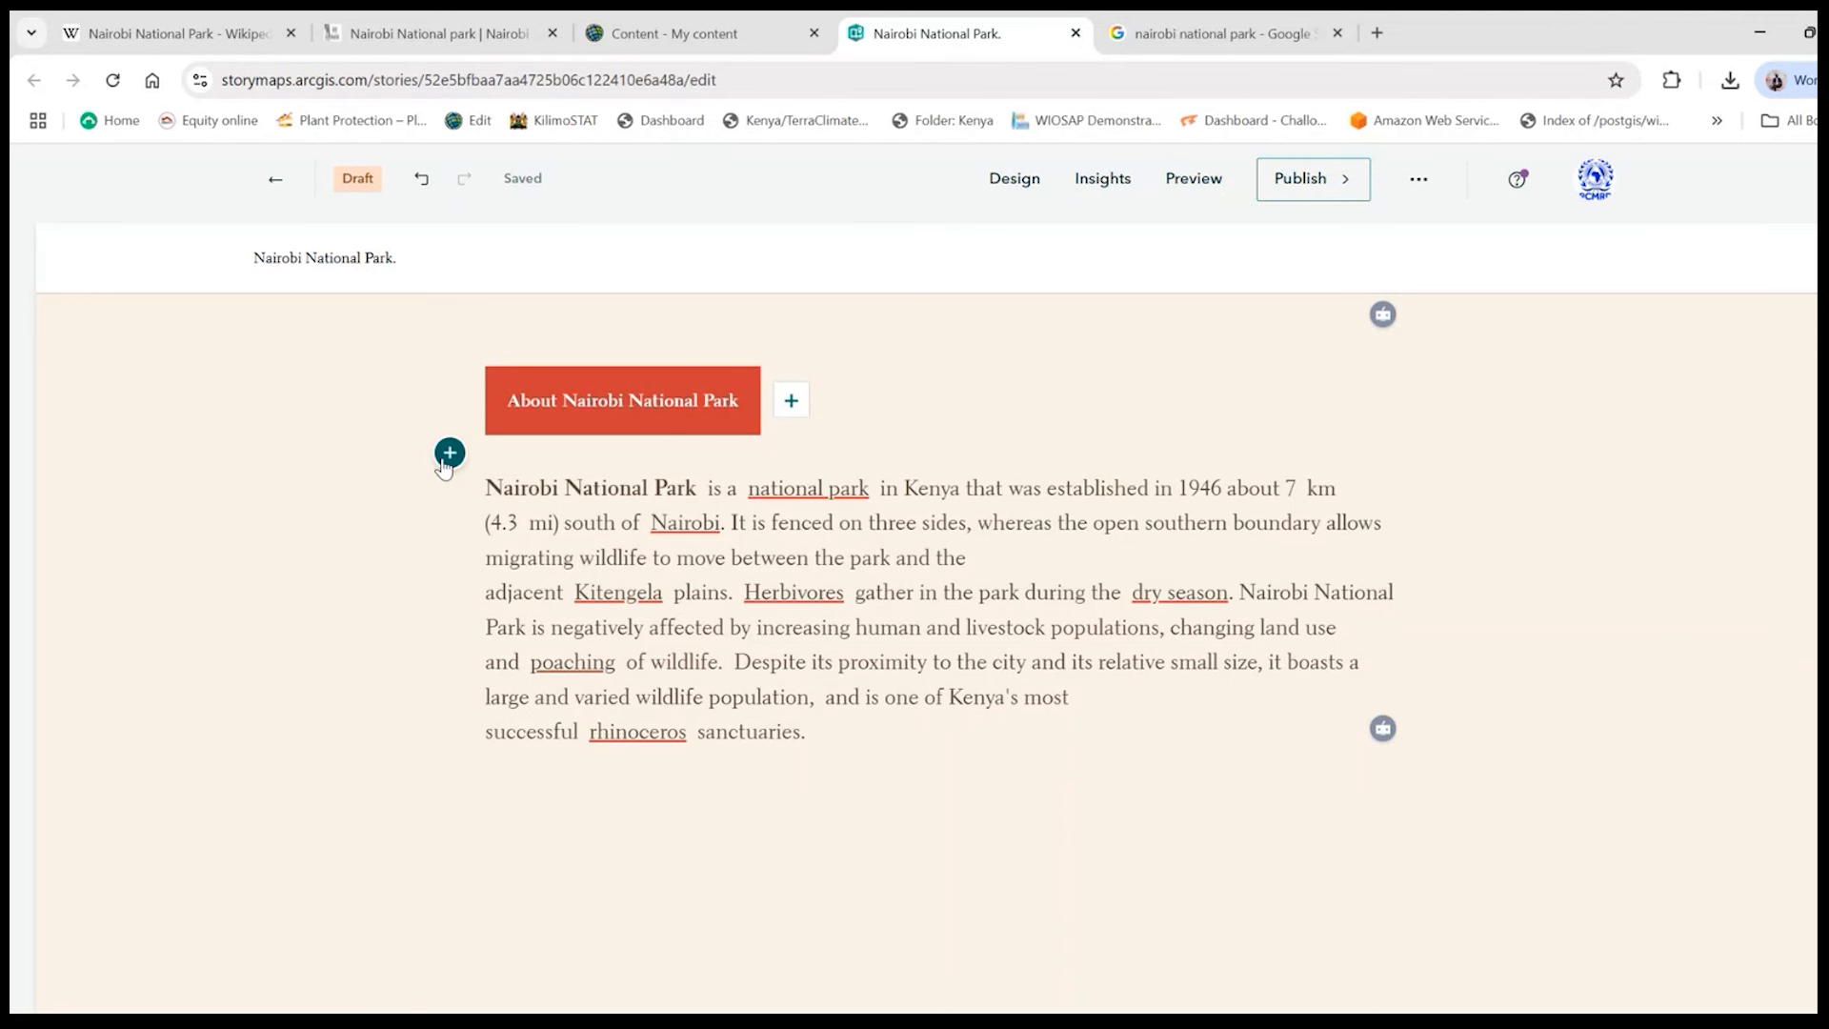
- Start adding an image block between the About Nairobi National Park button and the paragraph
left_click(448, 456)
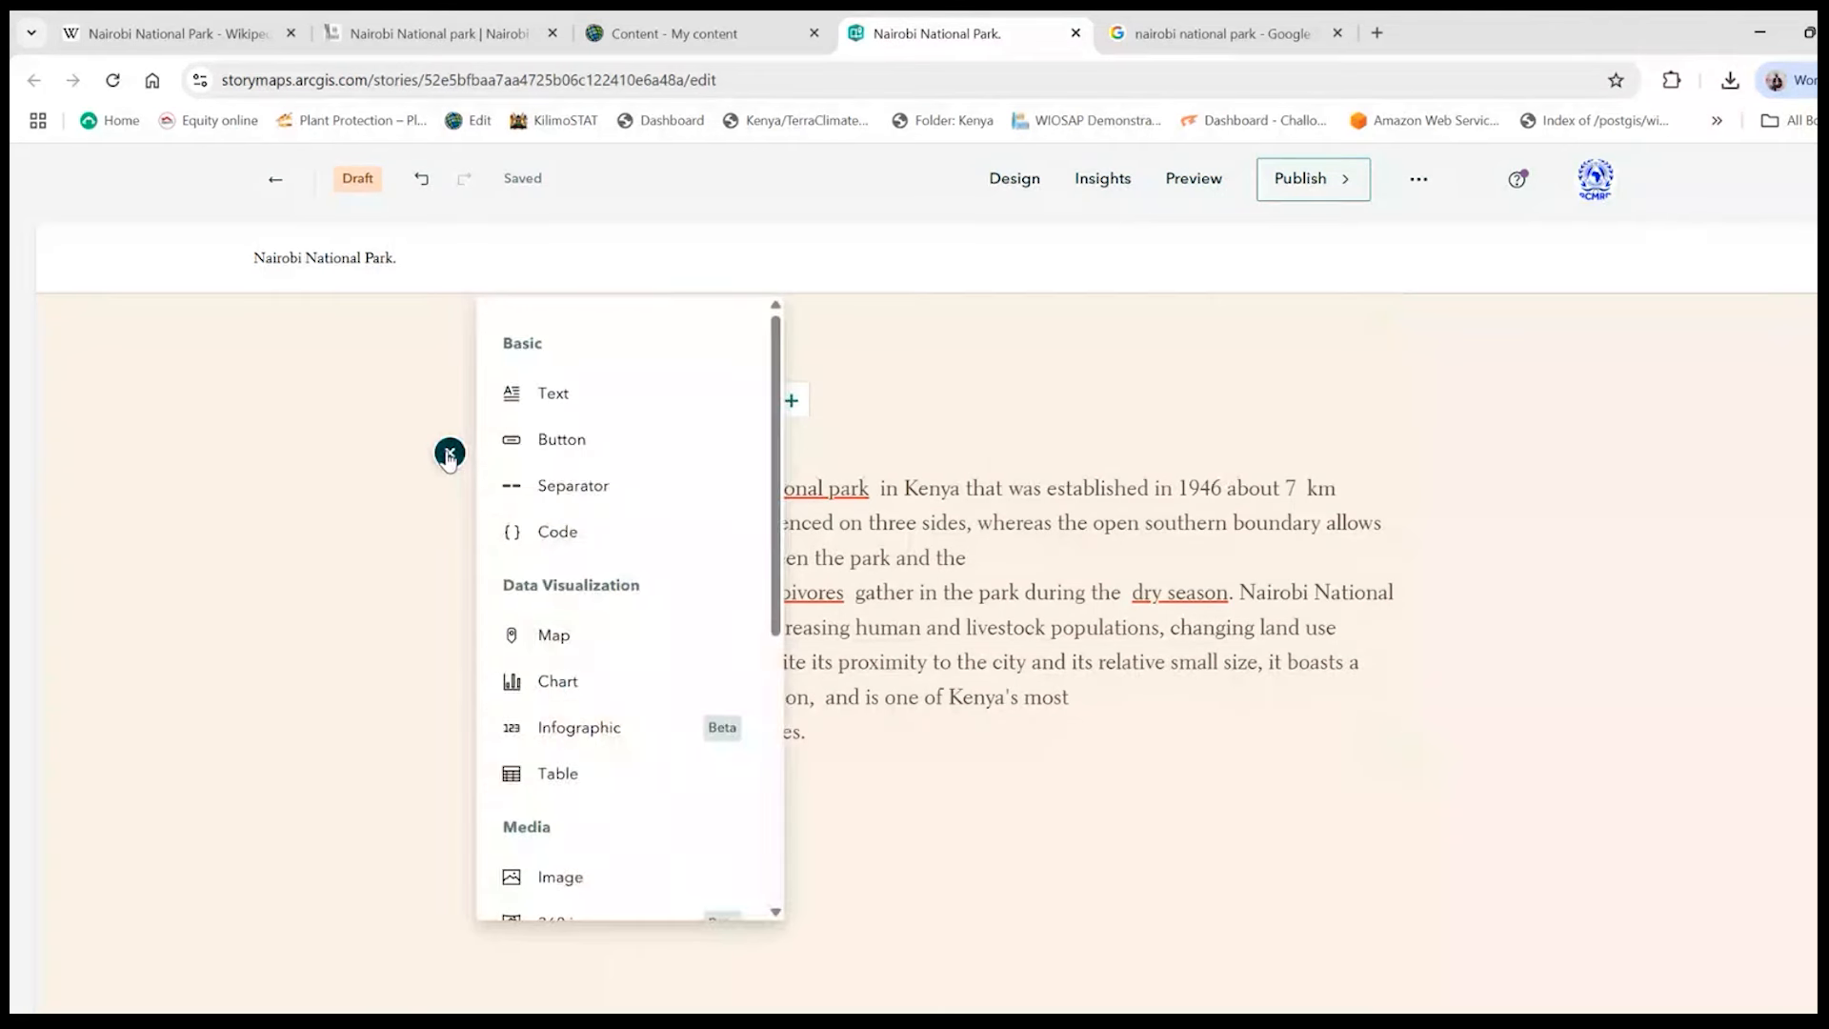
scroll(602, 690, "down", 3)
left_click(598, 678)
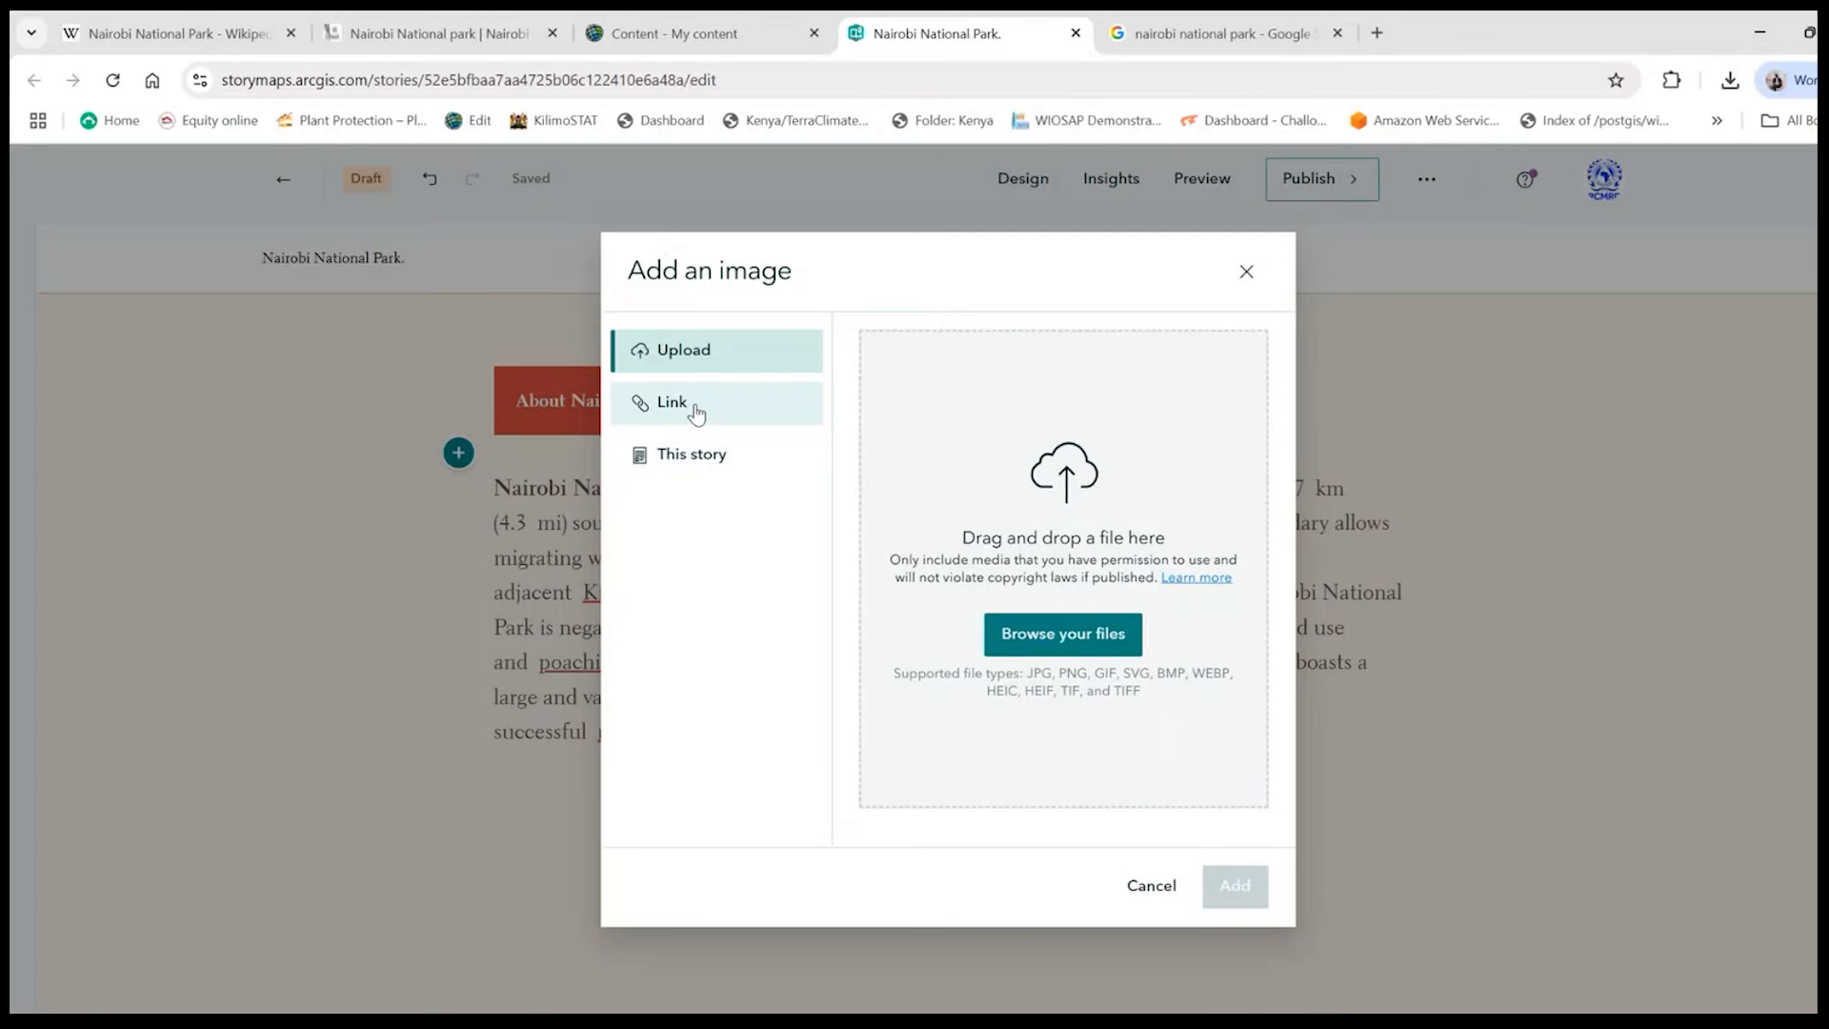
- Compare the options for adding the image by web link and by file upload, ending on file upload
left_click(696, 413)
left_click(721, 354)
left_click(688, 417)
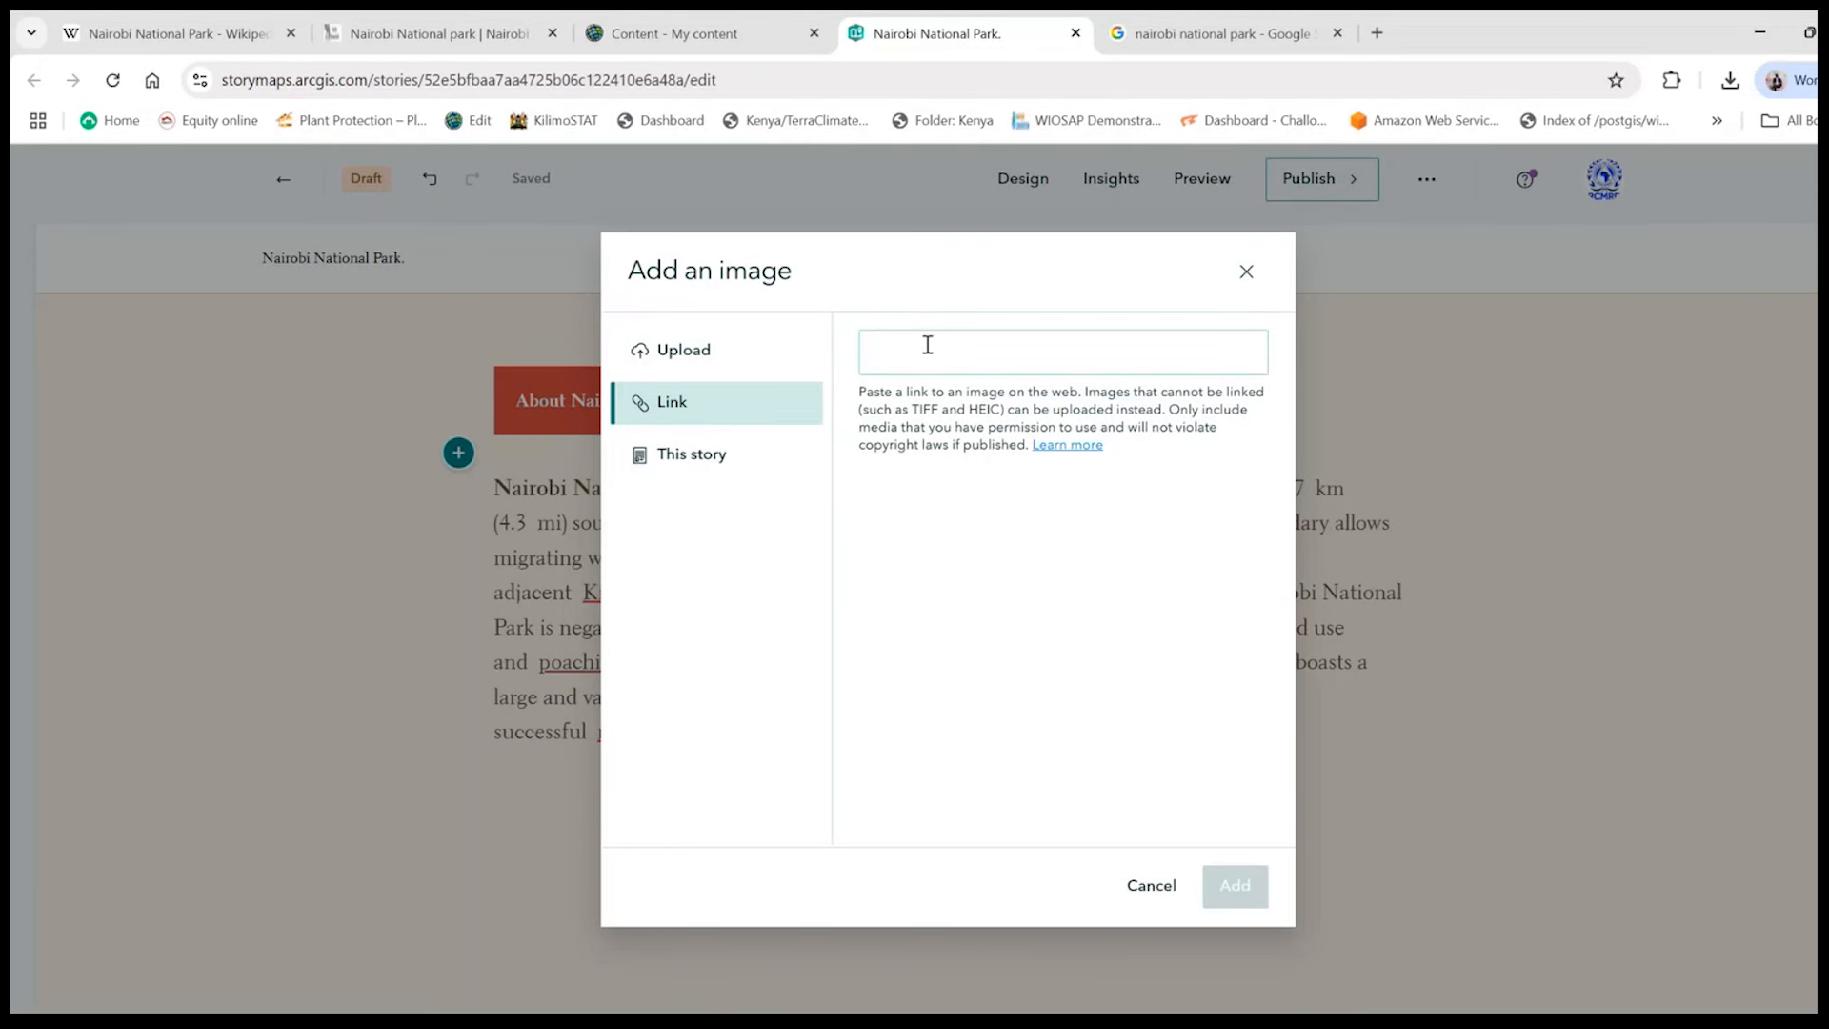
left_click(672, 367)
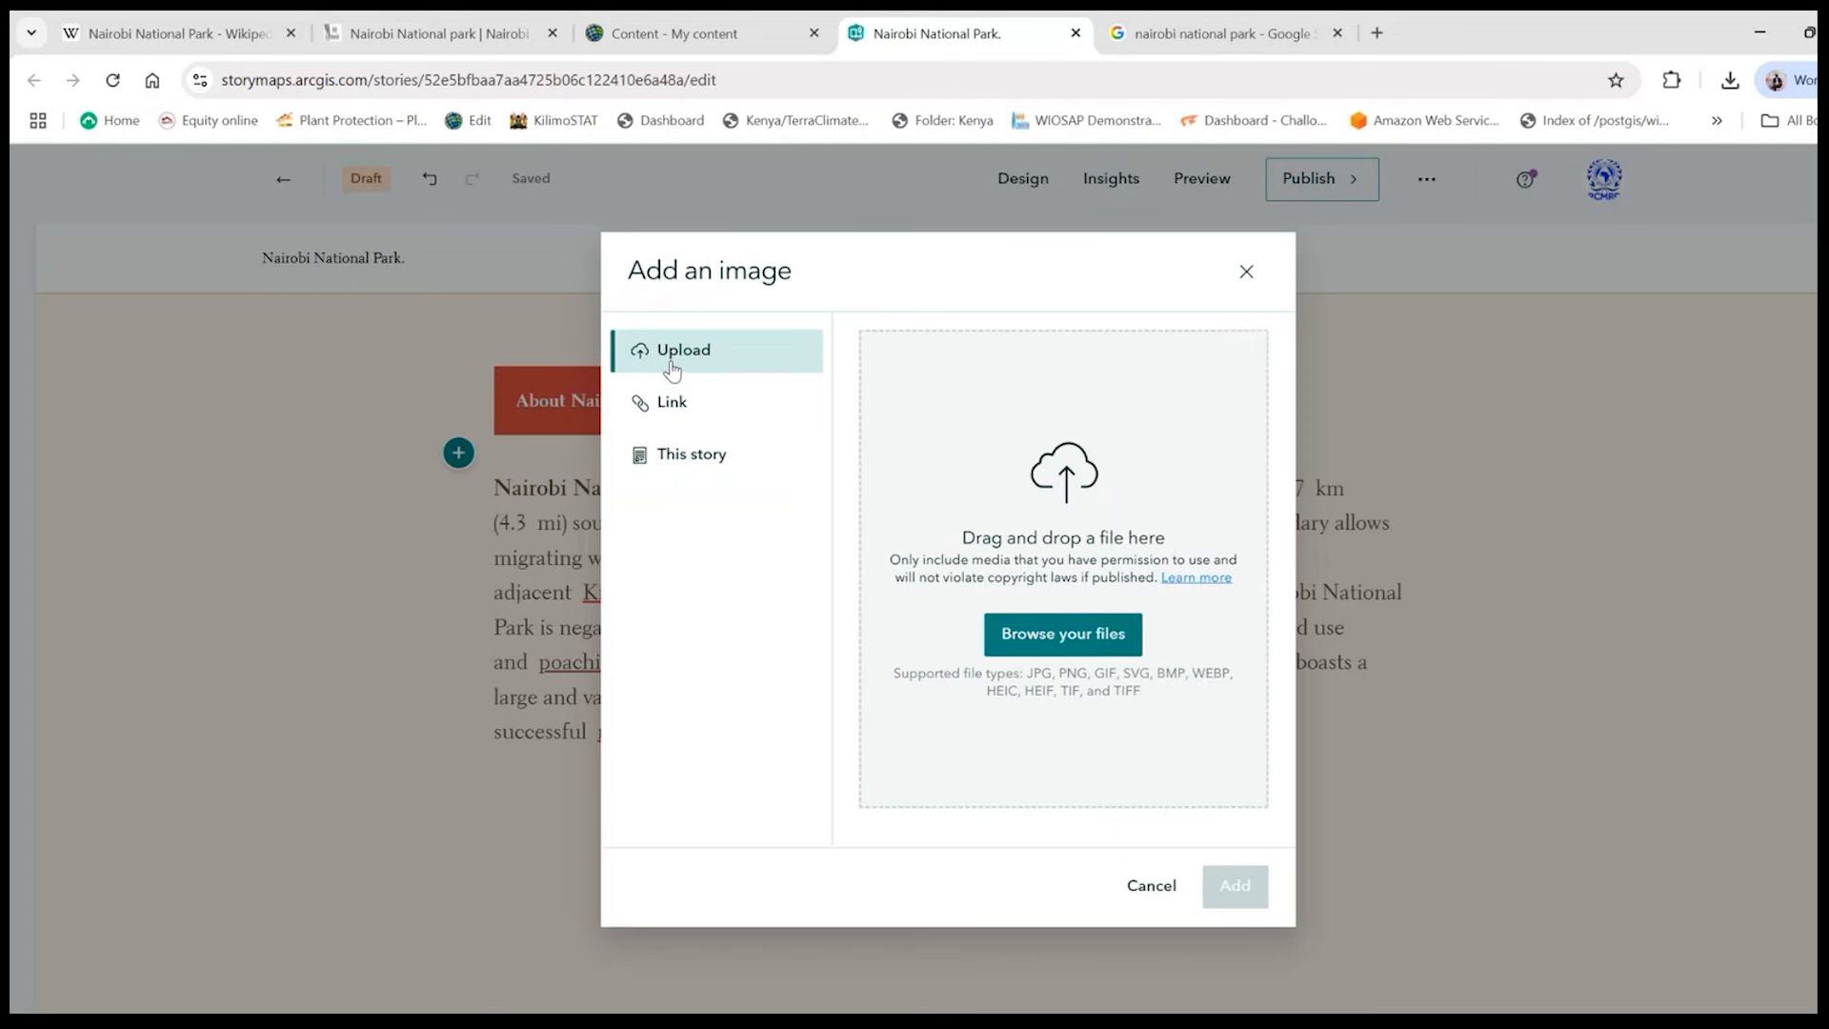
left_click(727, 406)
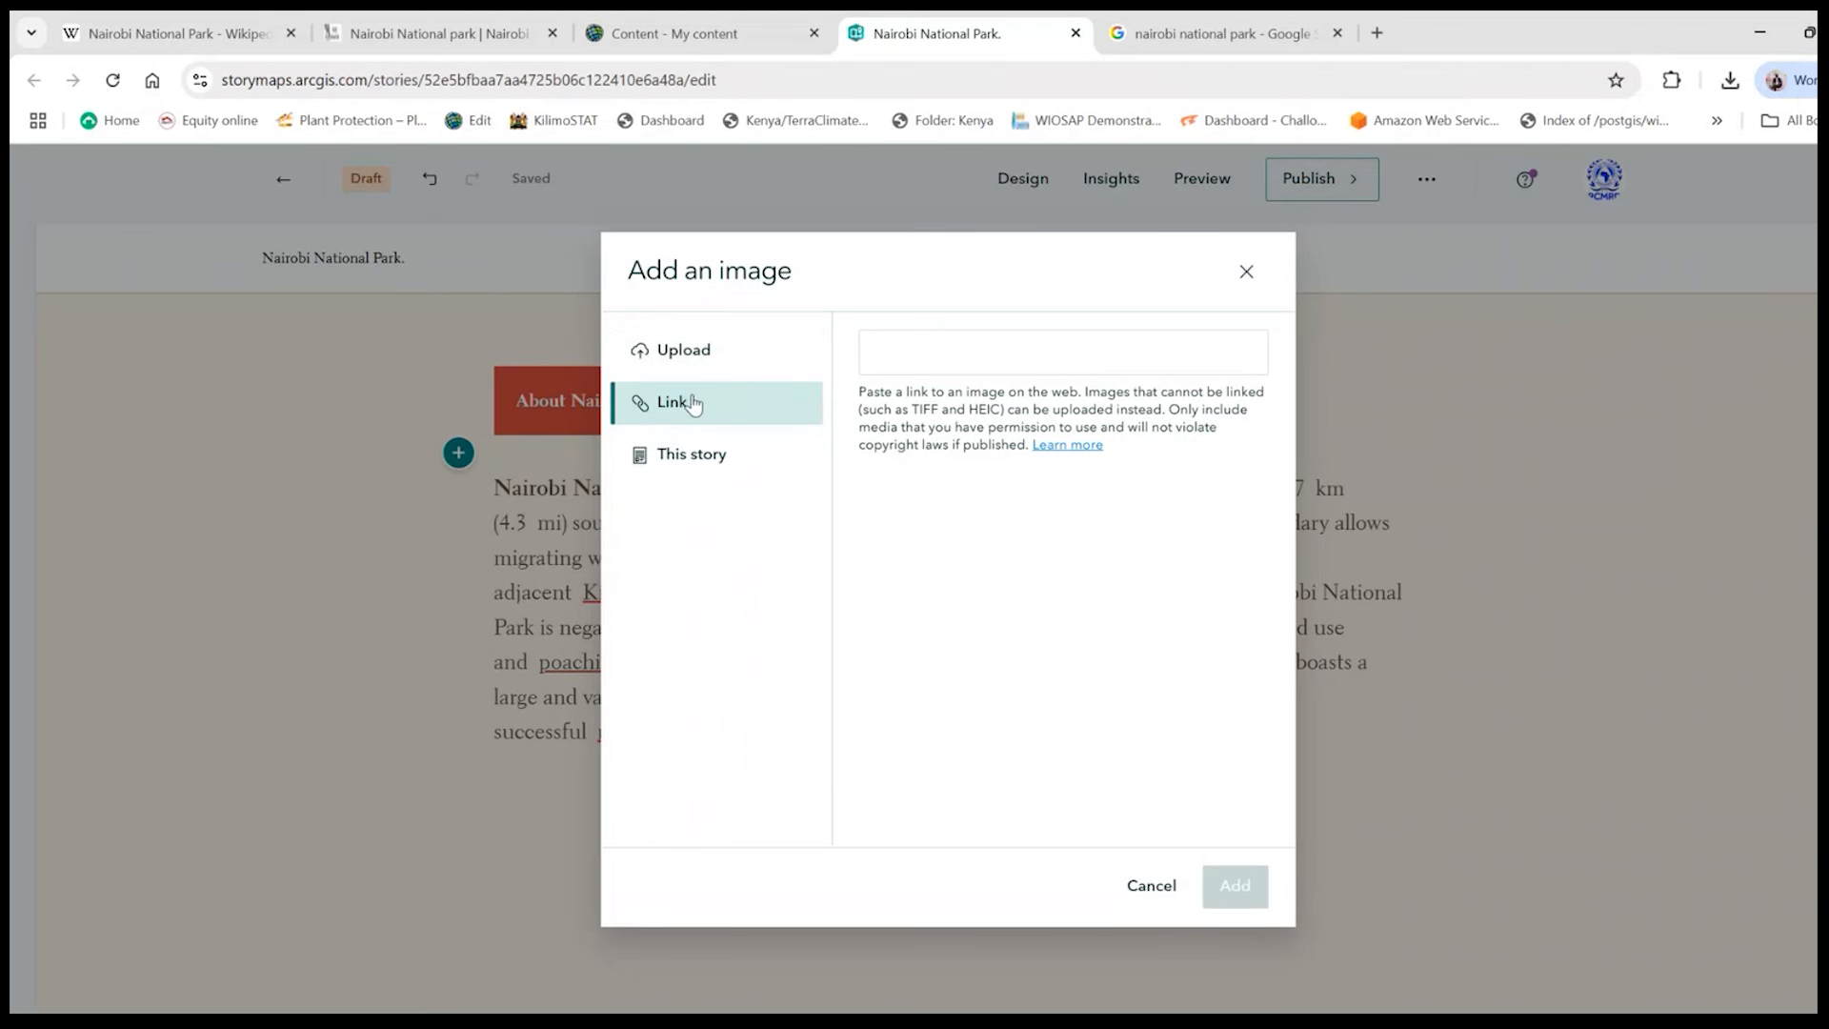
left_click(693, 351)
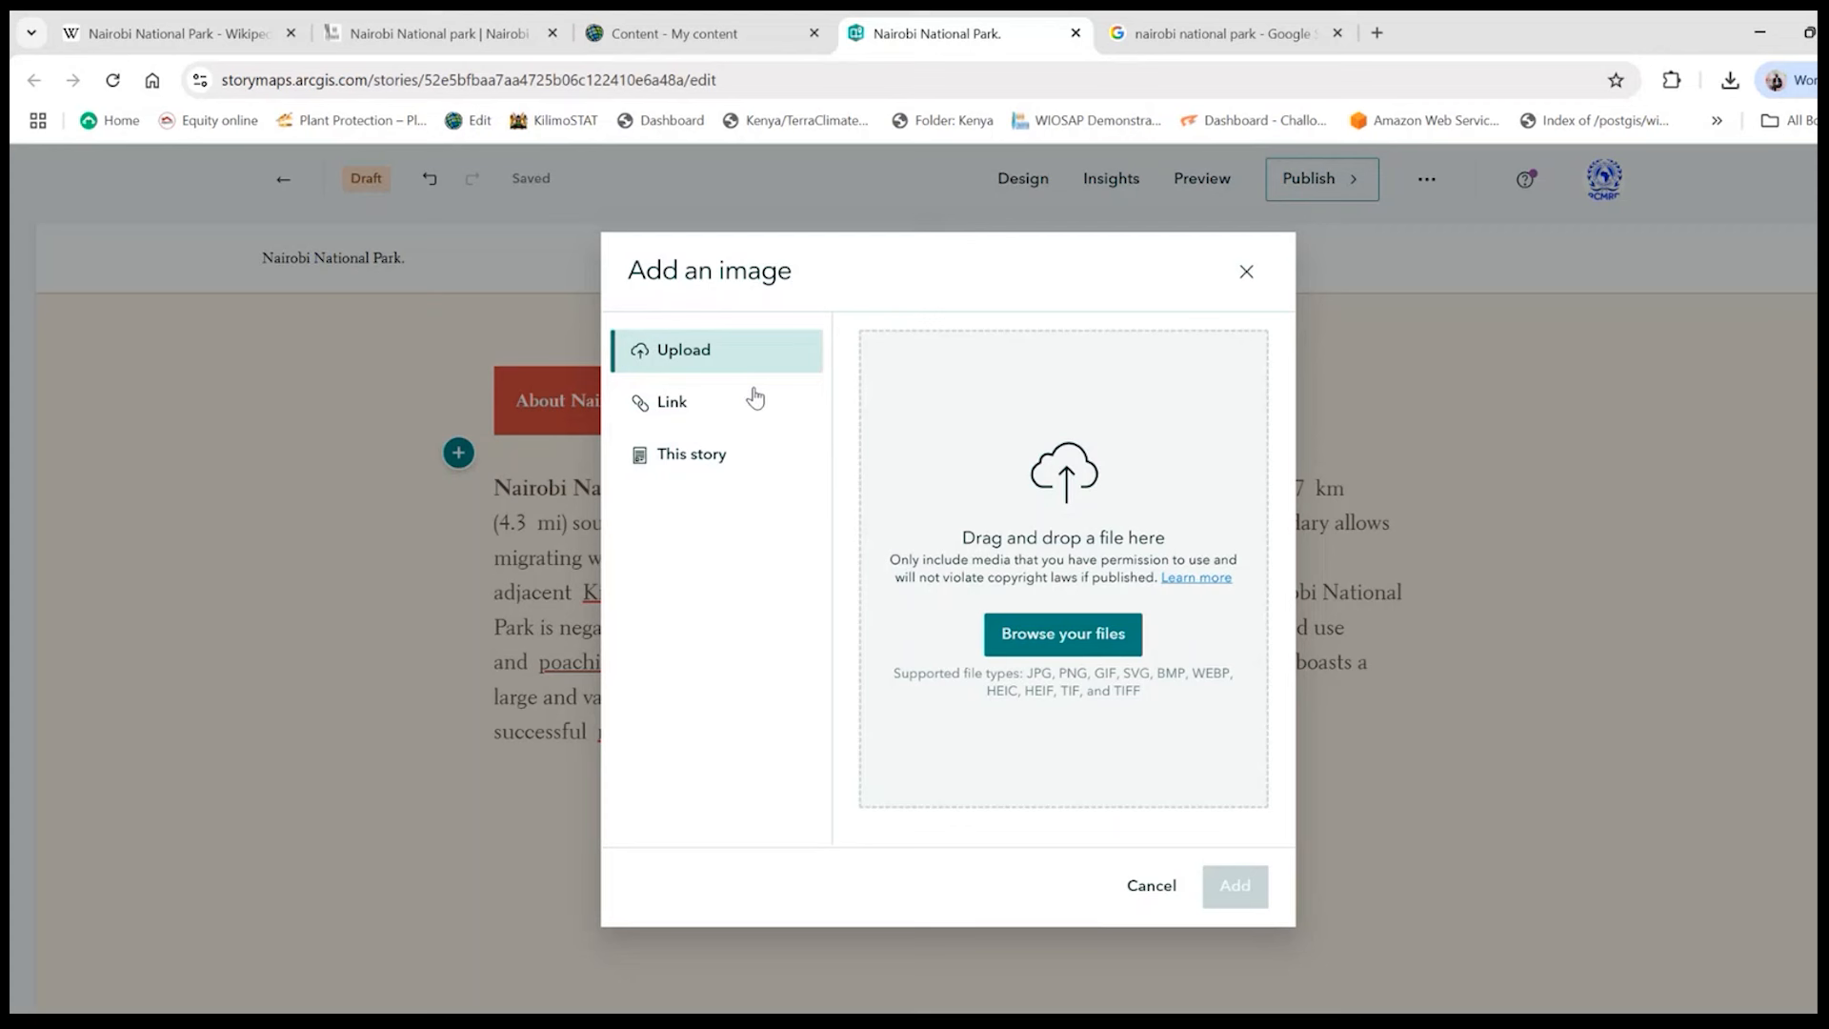
left_click(686, 422)
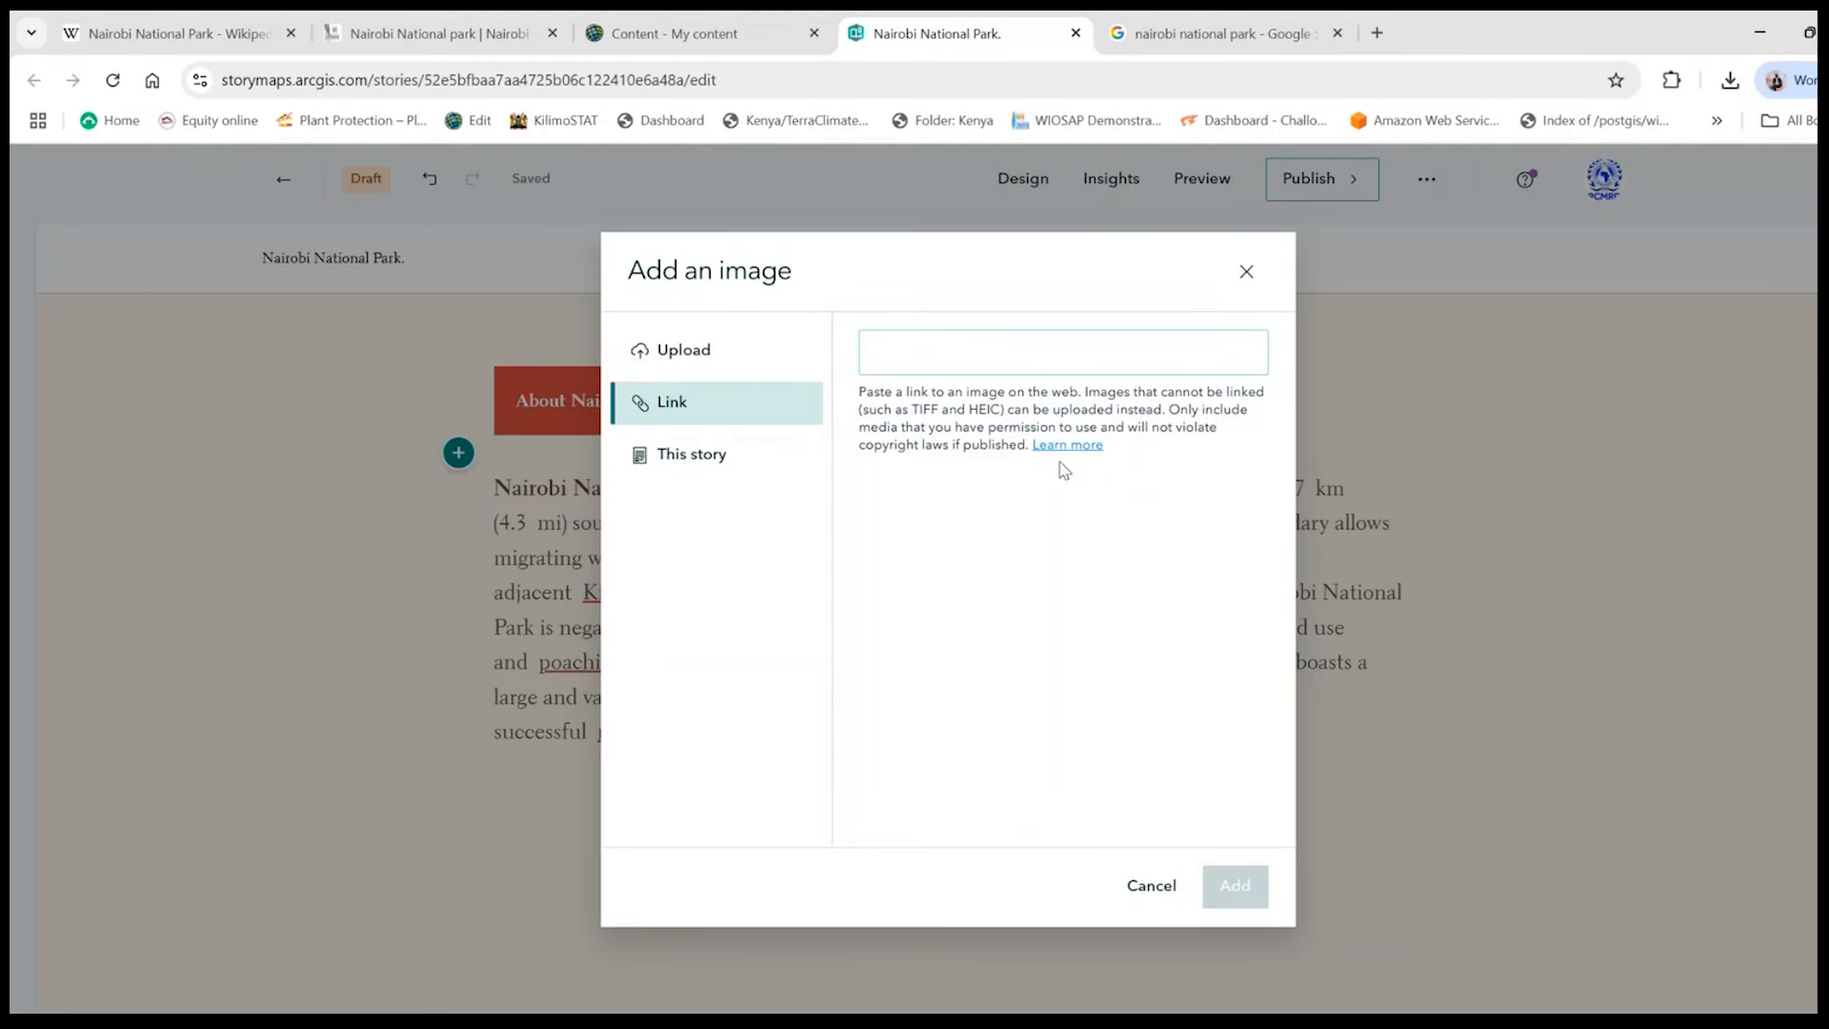
left_click(688, 351)
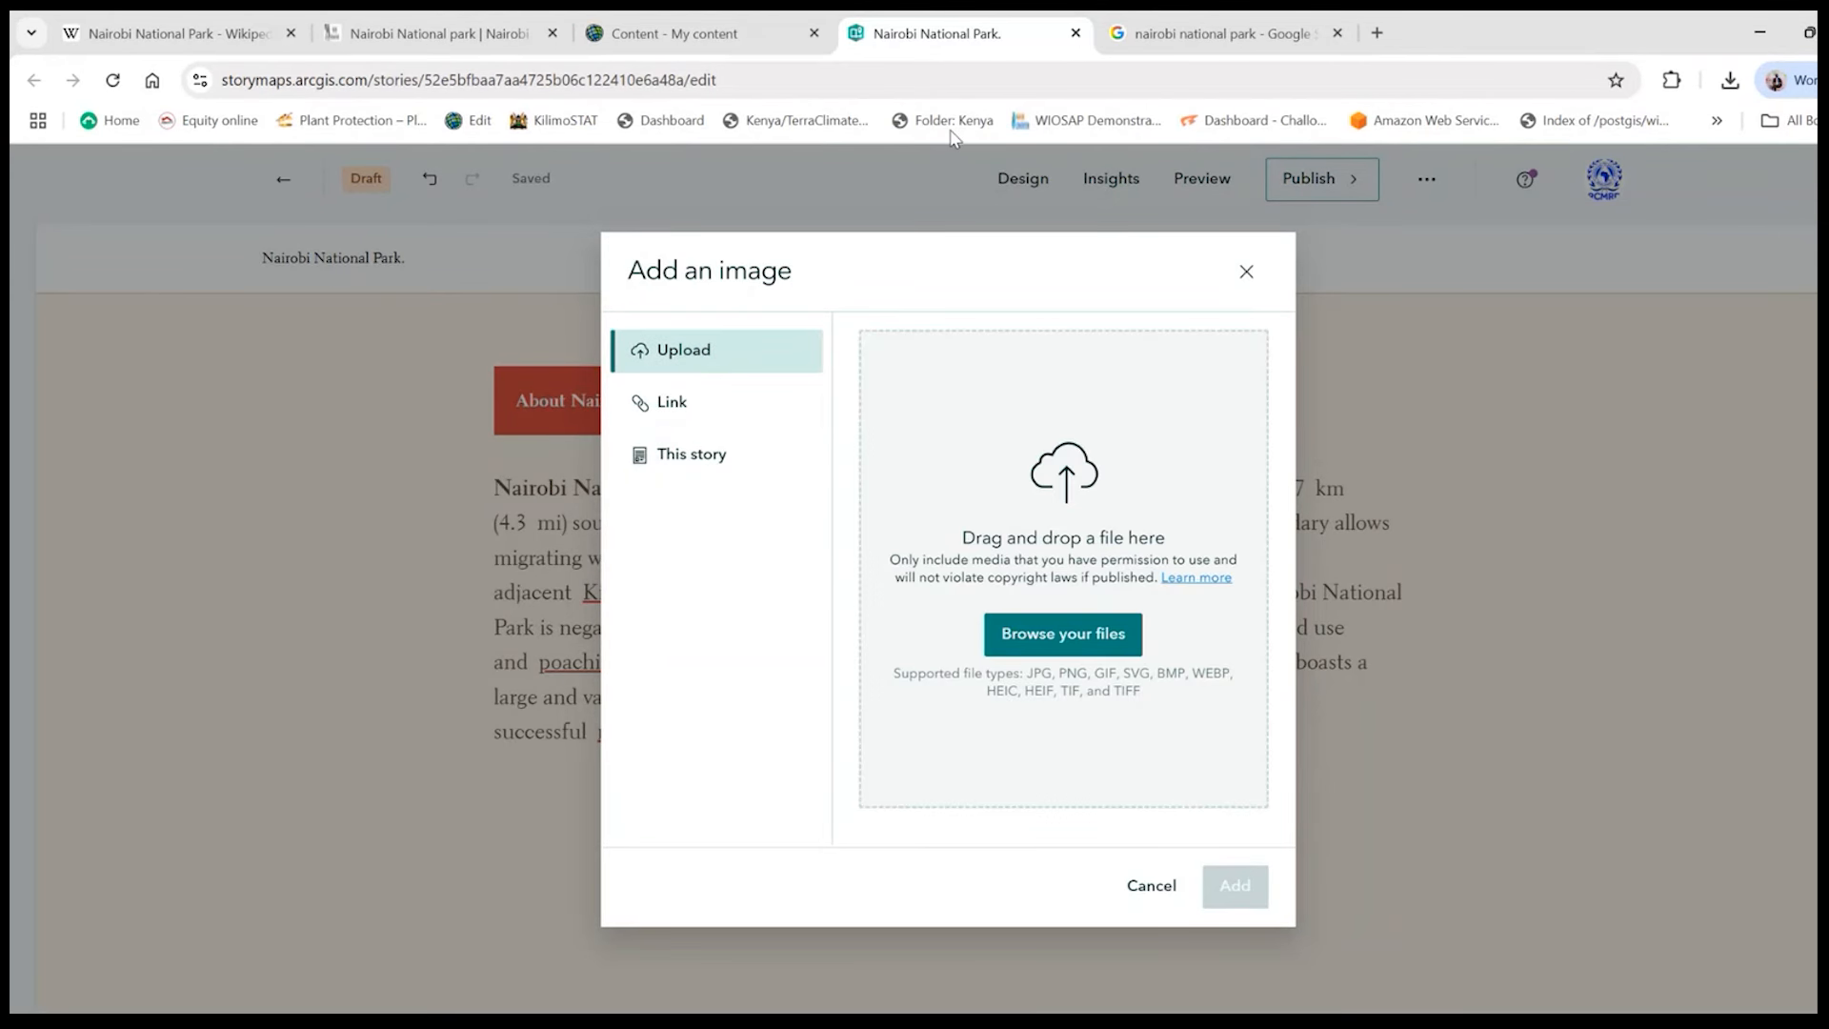
- Switch to the Google image results for "nairobi national park" and look through them for a suitable park photo
left_click(1162, 25)
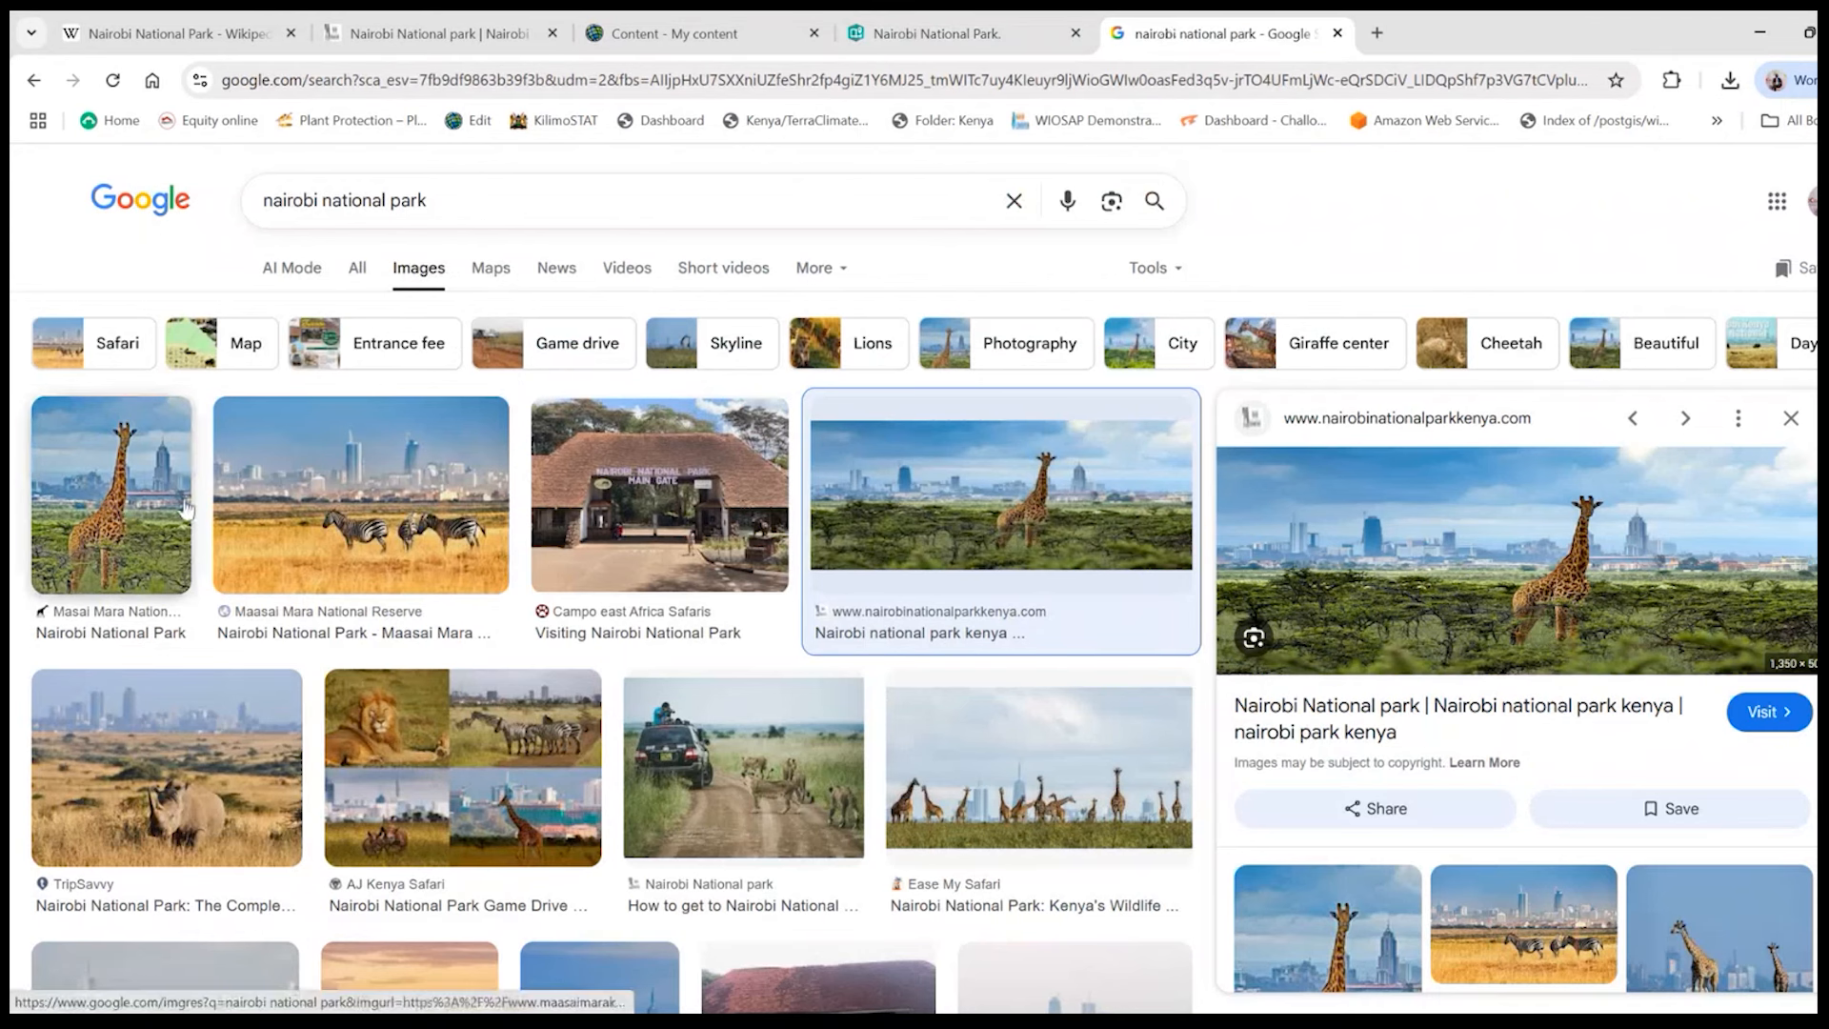
scroll(638, 657, "down", 2)
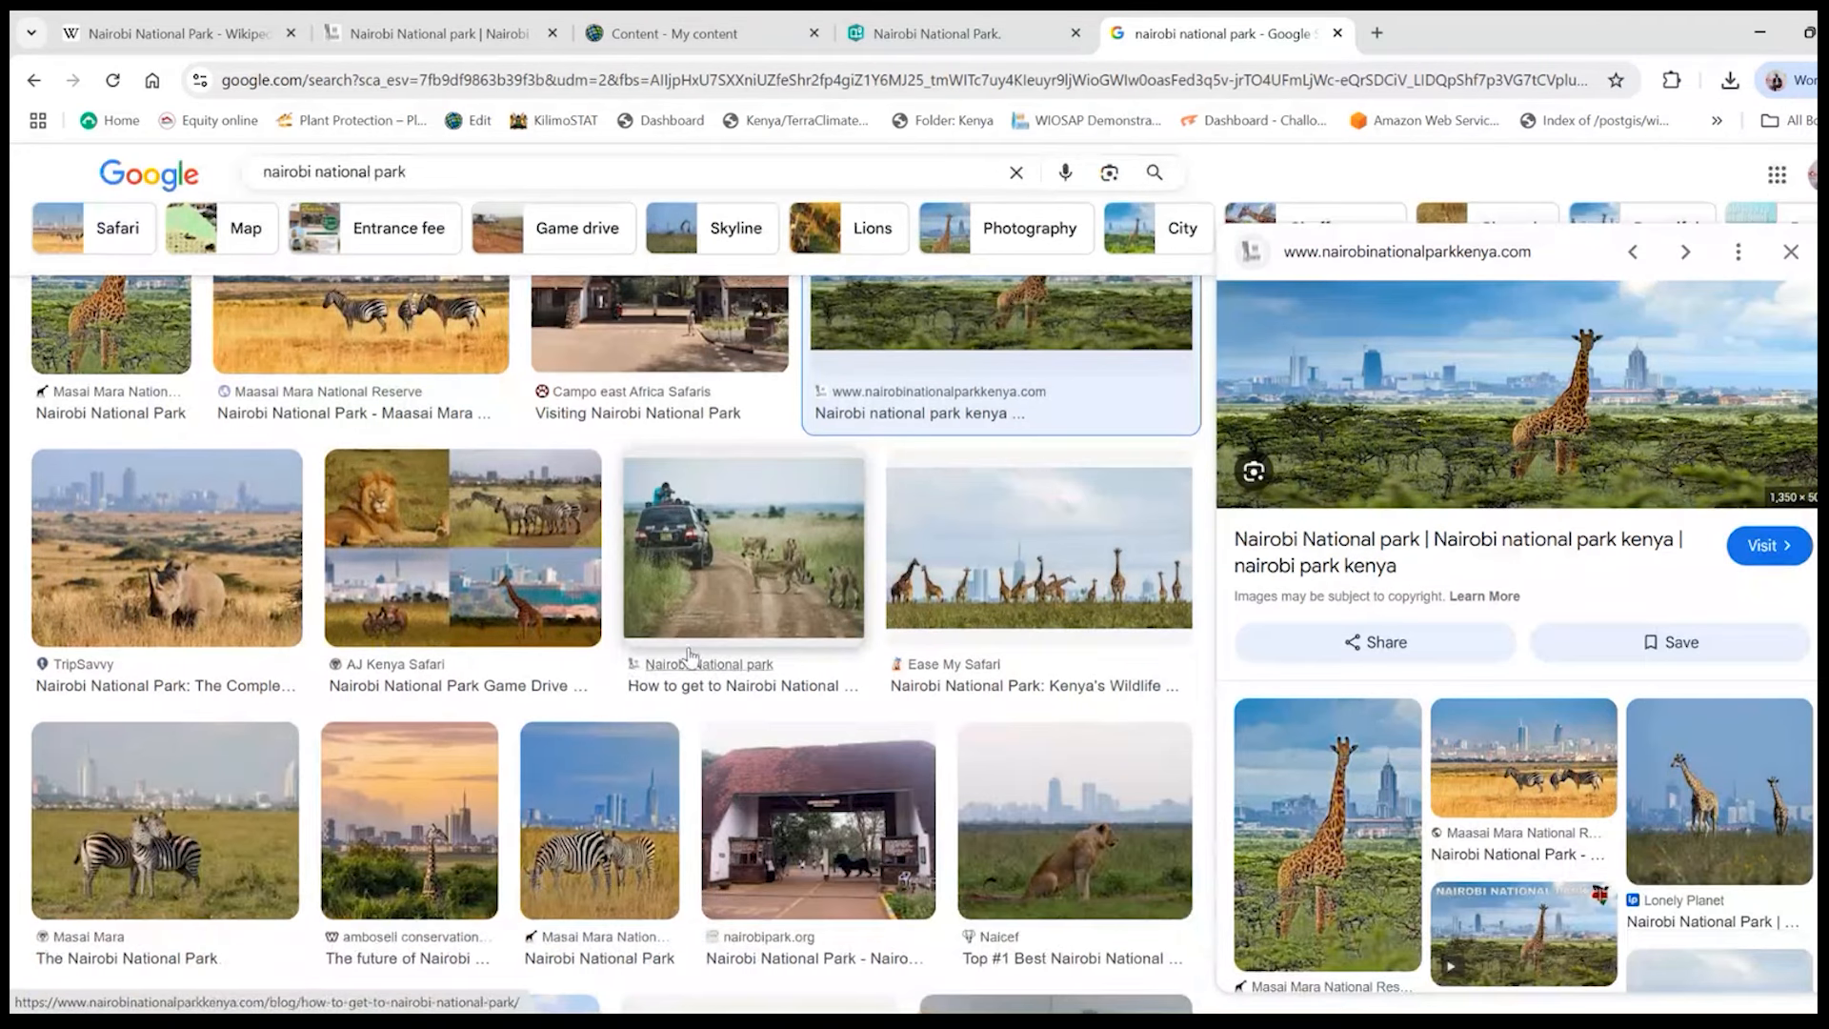
scroll(680, 667, "down", 3)
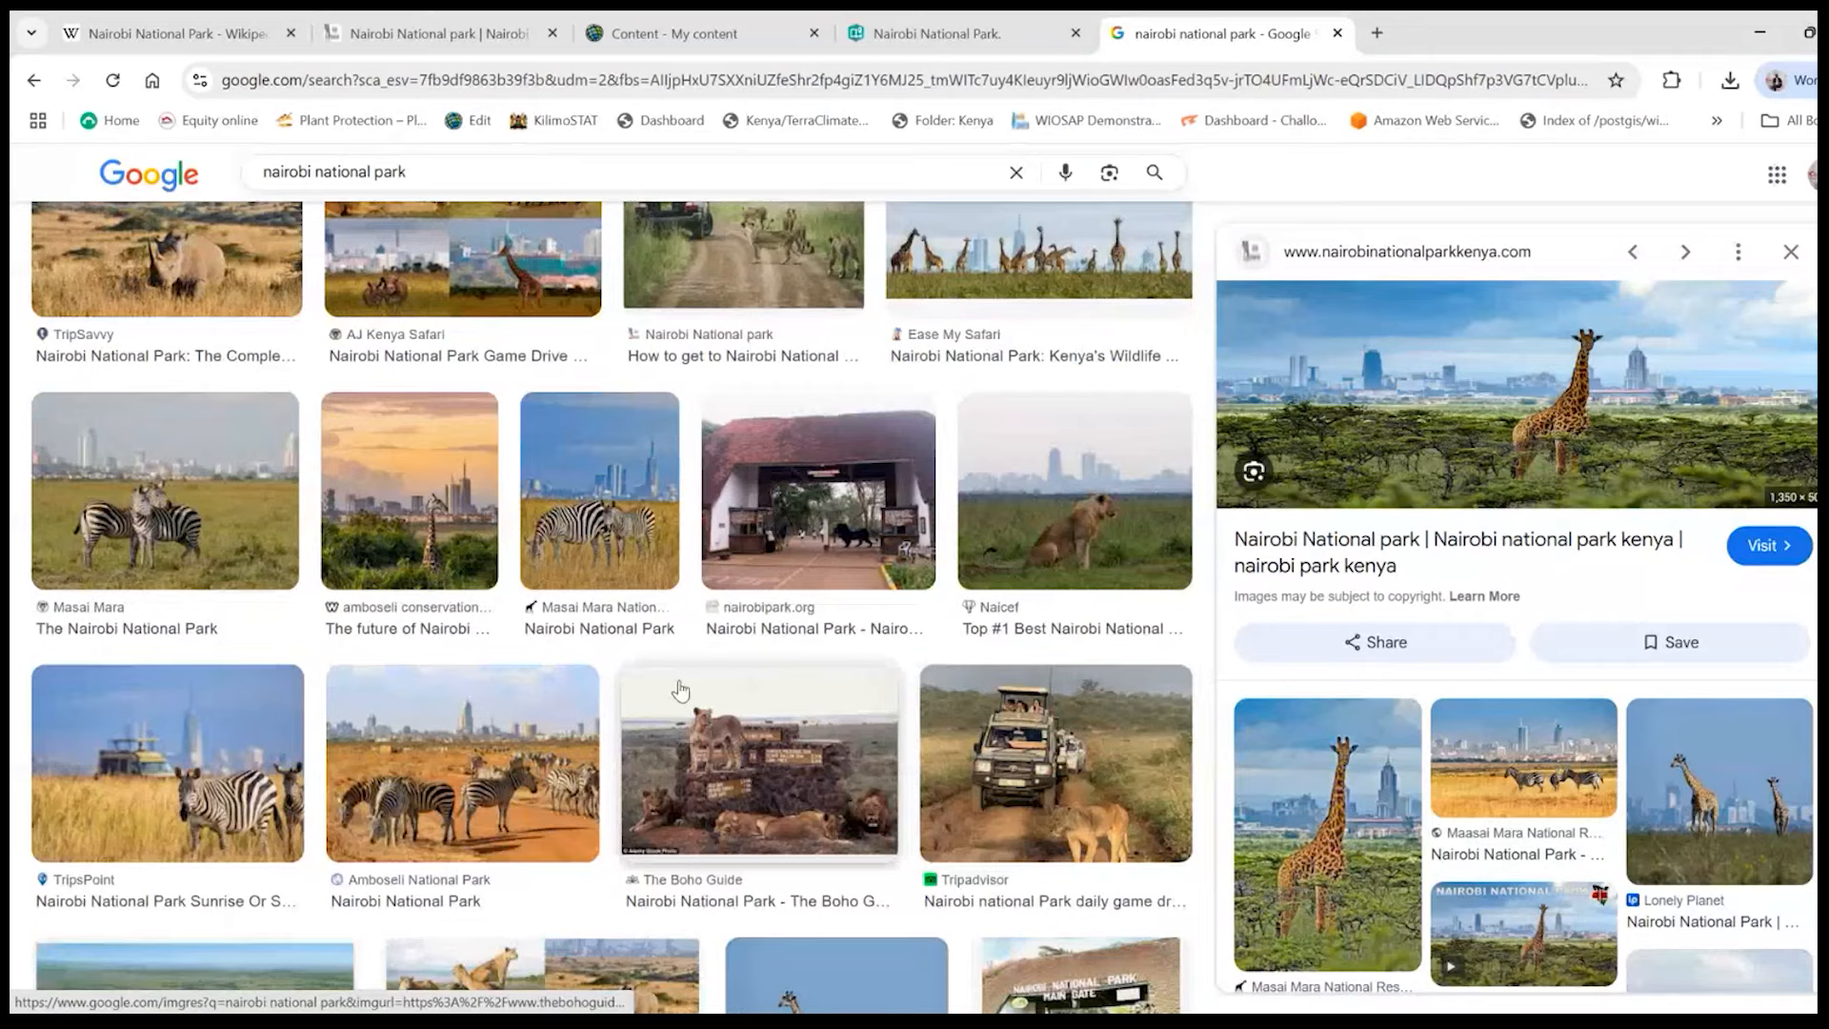
scroll(148, 597, "up", 4)
scroll(147, 597, "down", 1)
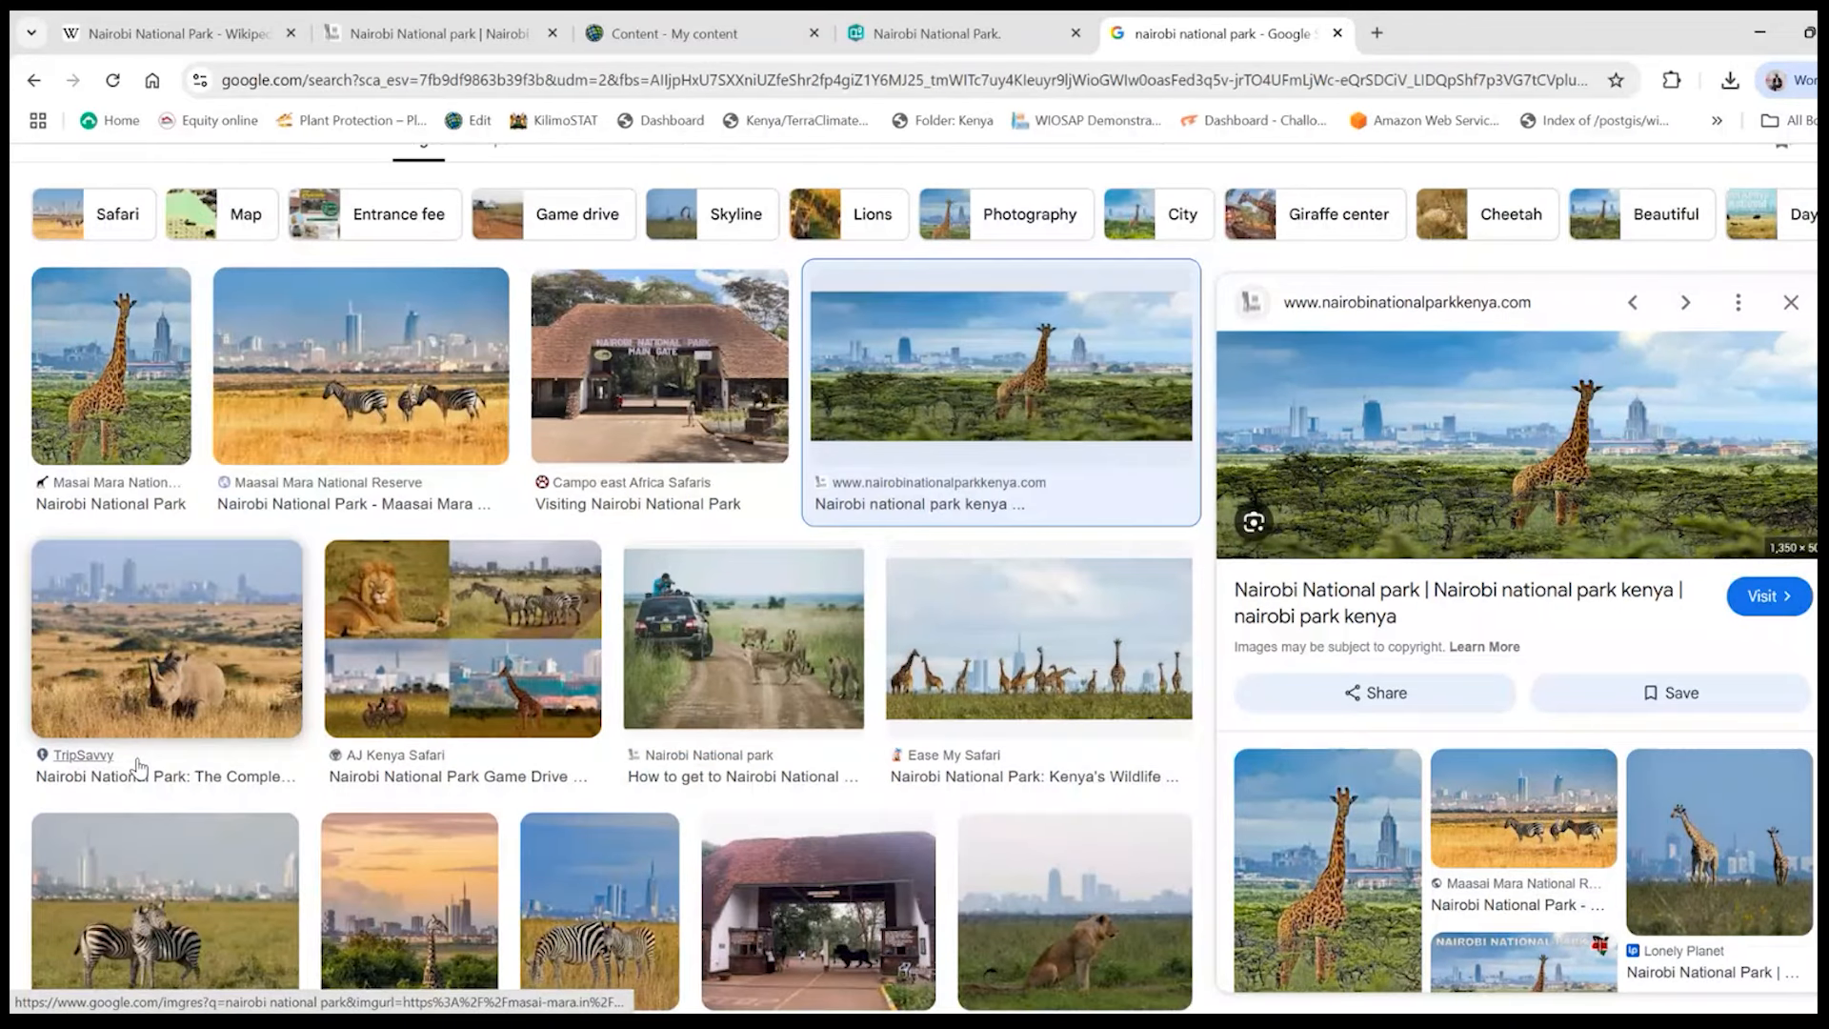
scroll(138, 765, "down", 2)
right_click(141, 734)
left_click(137, 731)
scroll(125, 615, "up", 3)
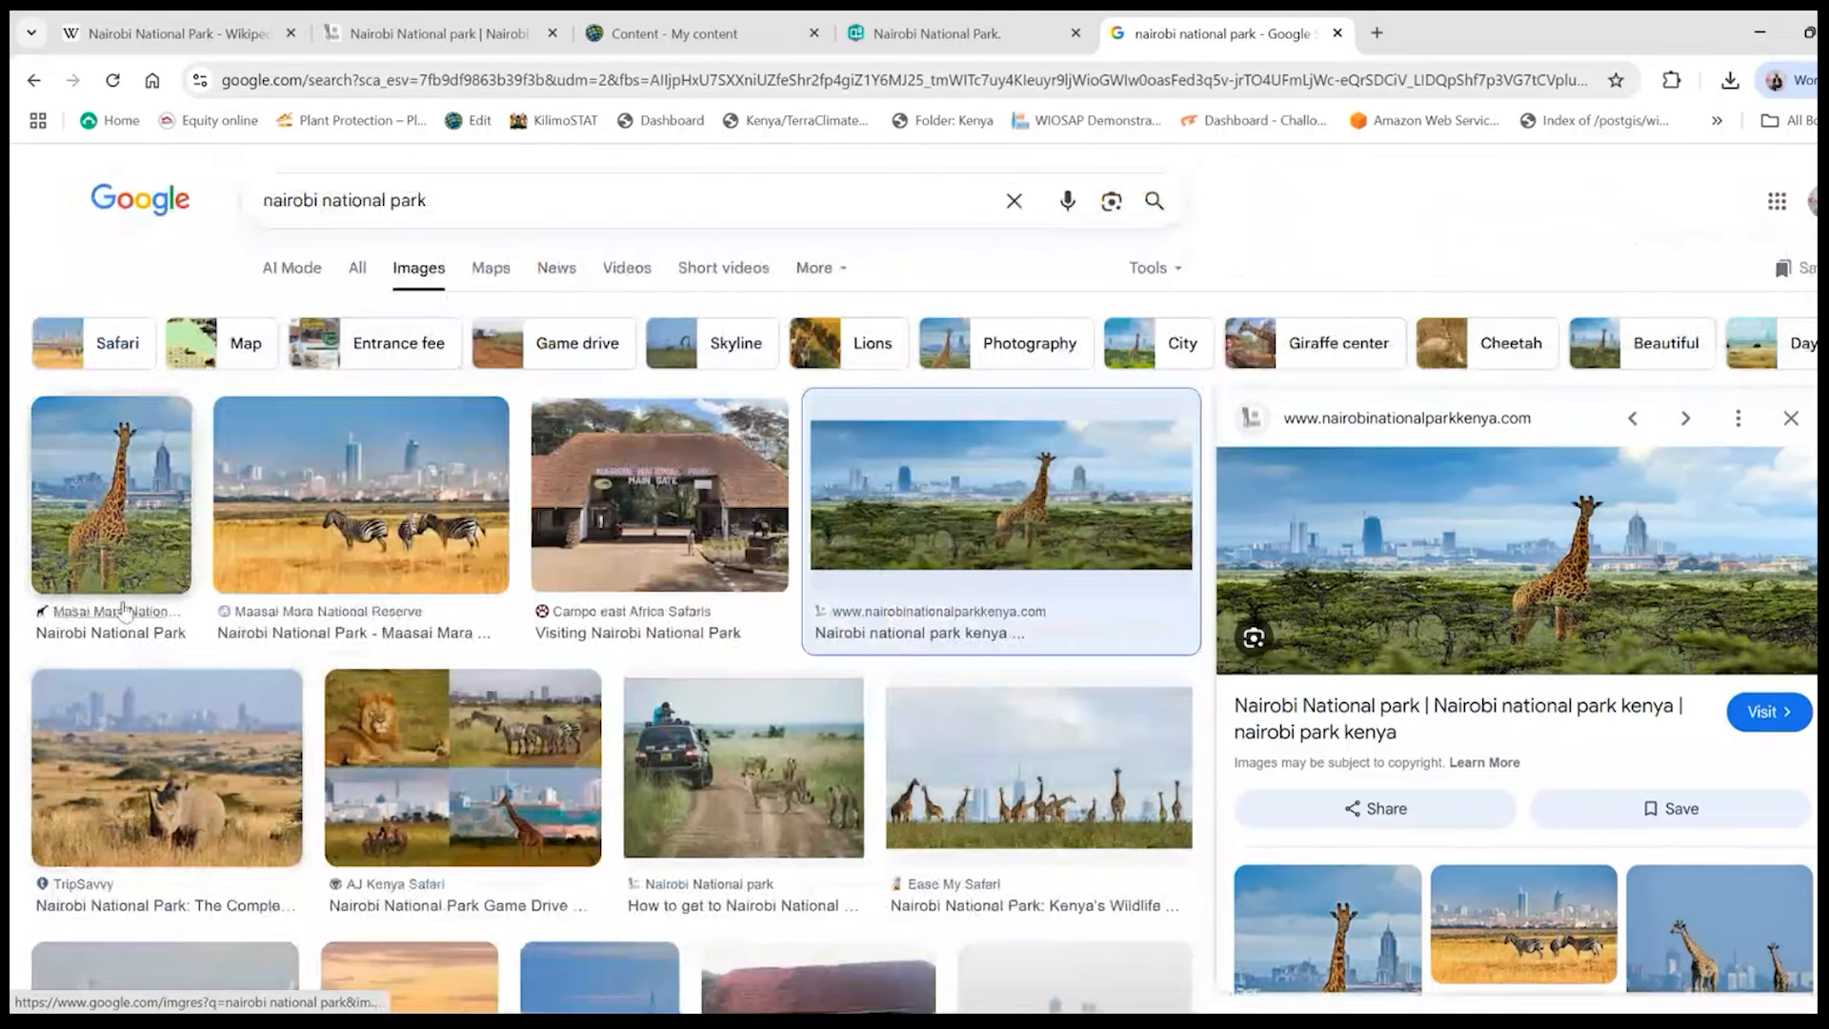
- Save the photo of zebras in front of the city skyline as JPEG "Nairobi-National-Park-700x450" in the GIS for Conservation folder
left_click(405, 515)
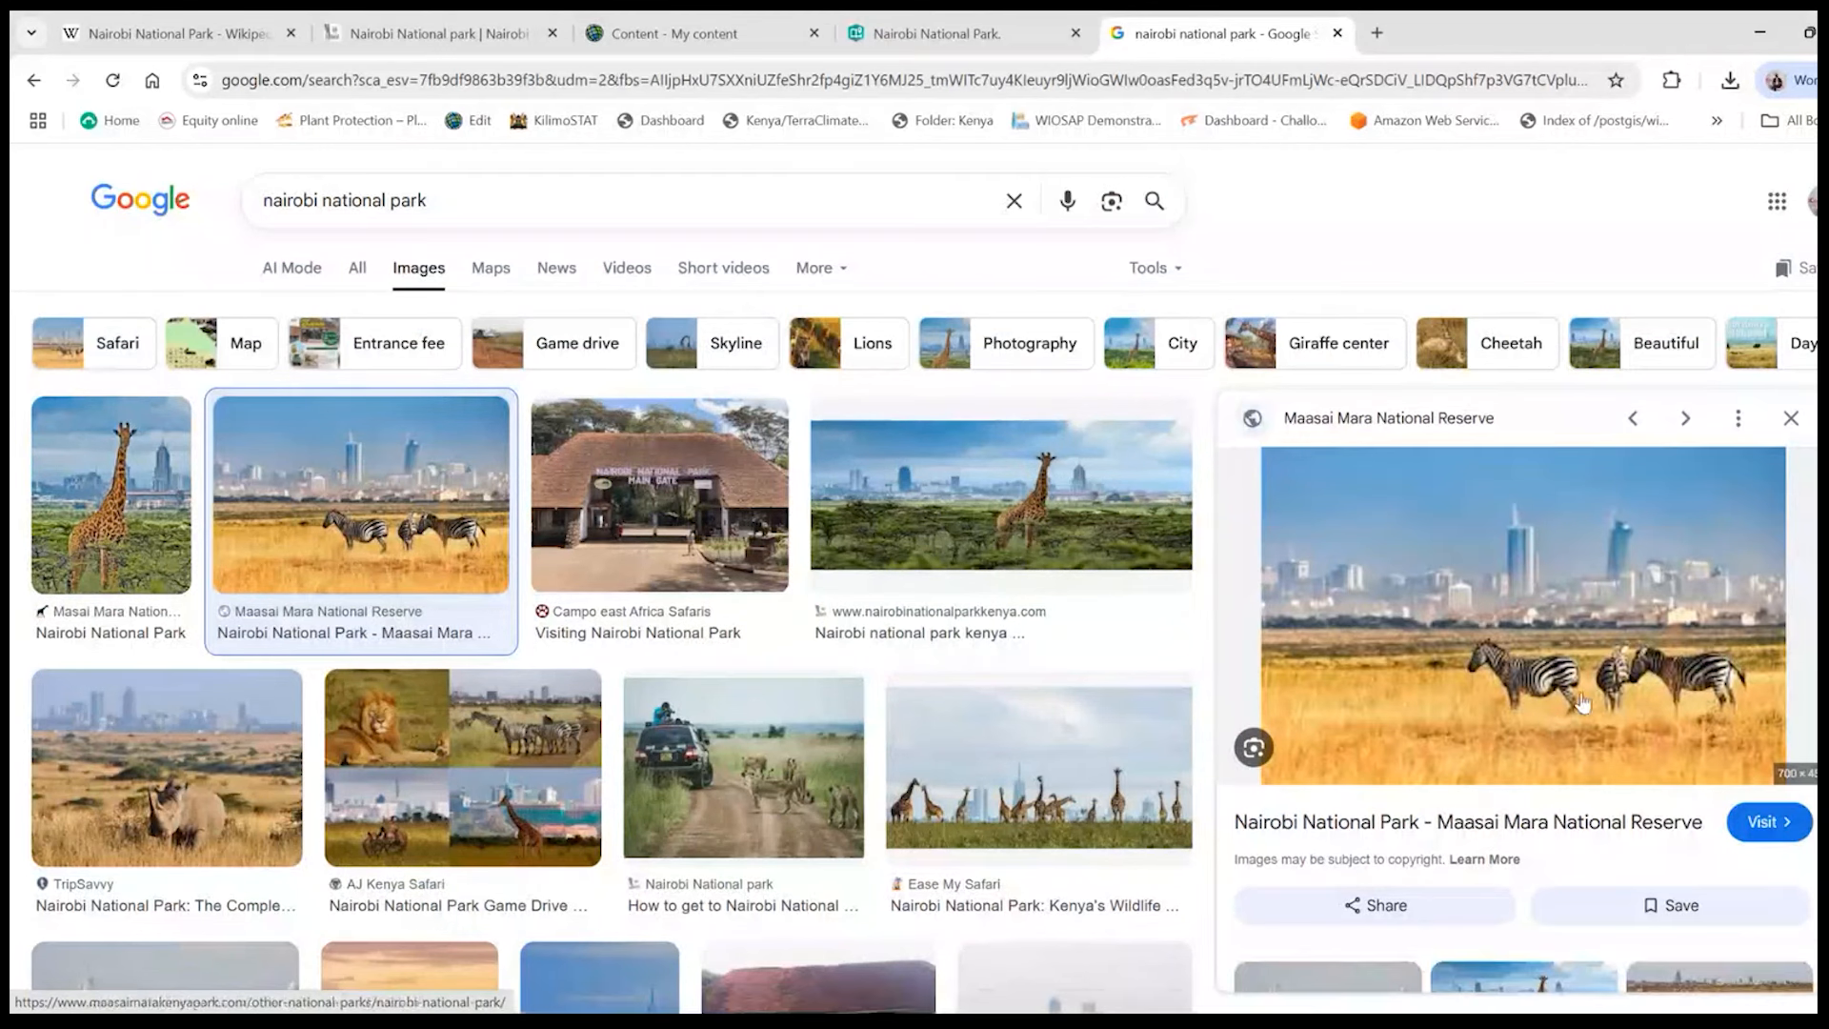
right_click(1559, 666)
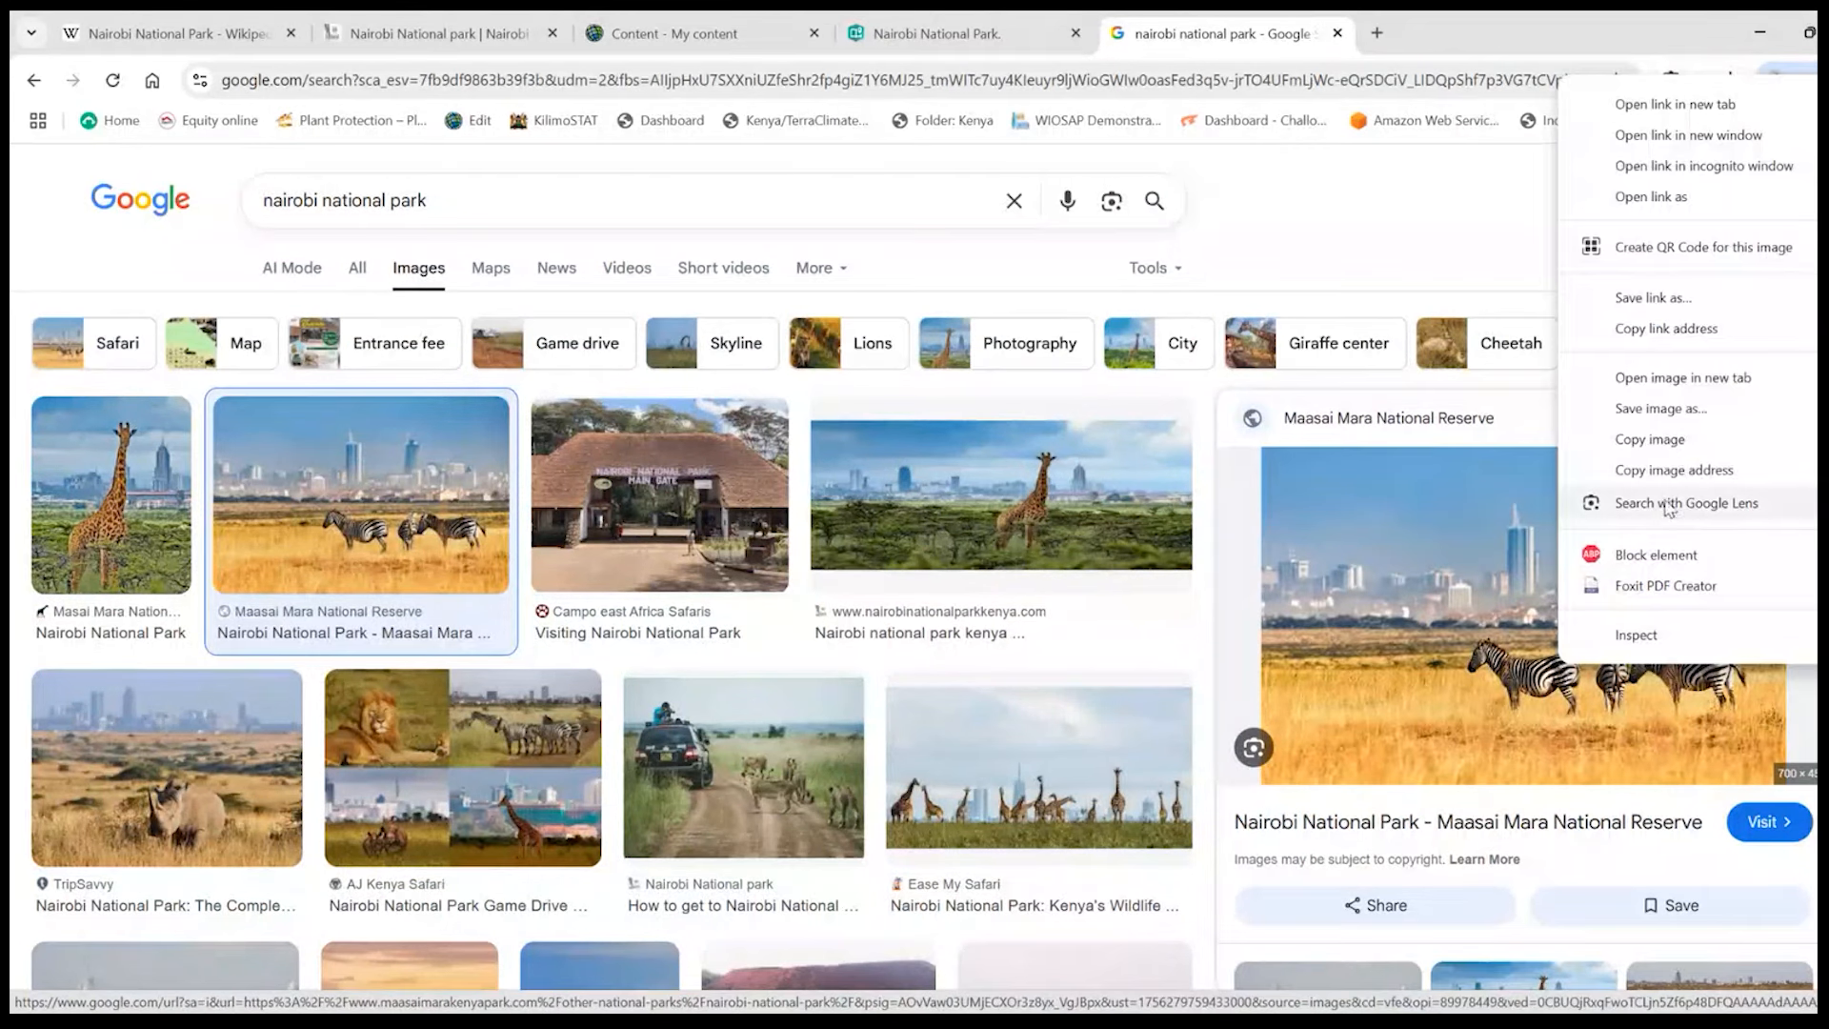
key("Escape")
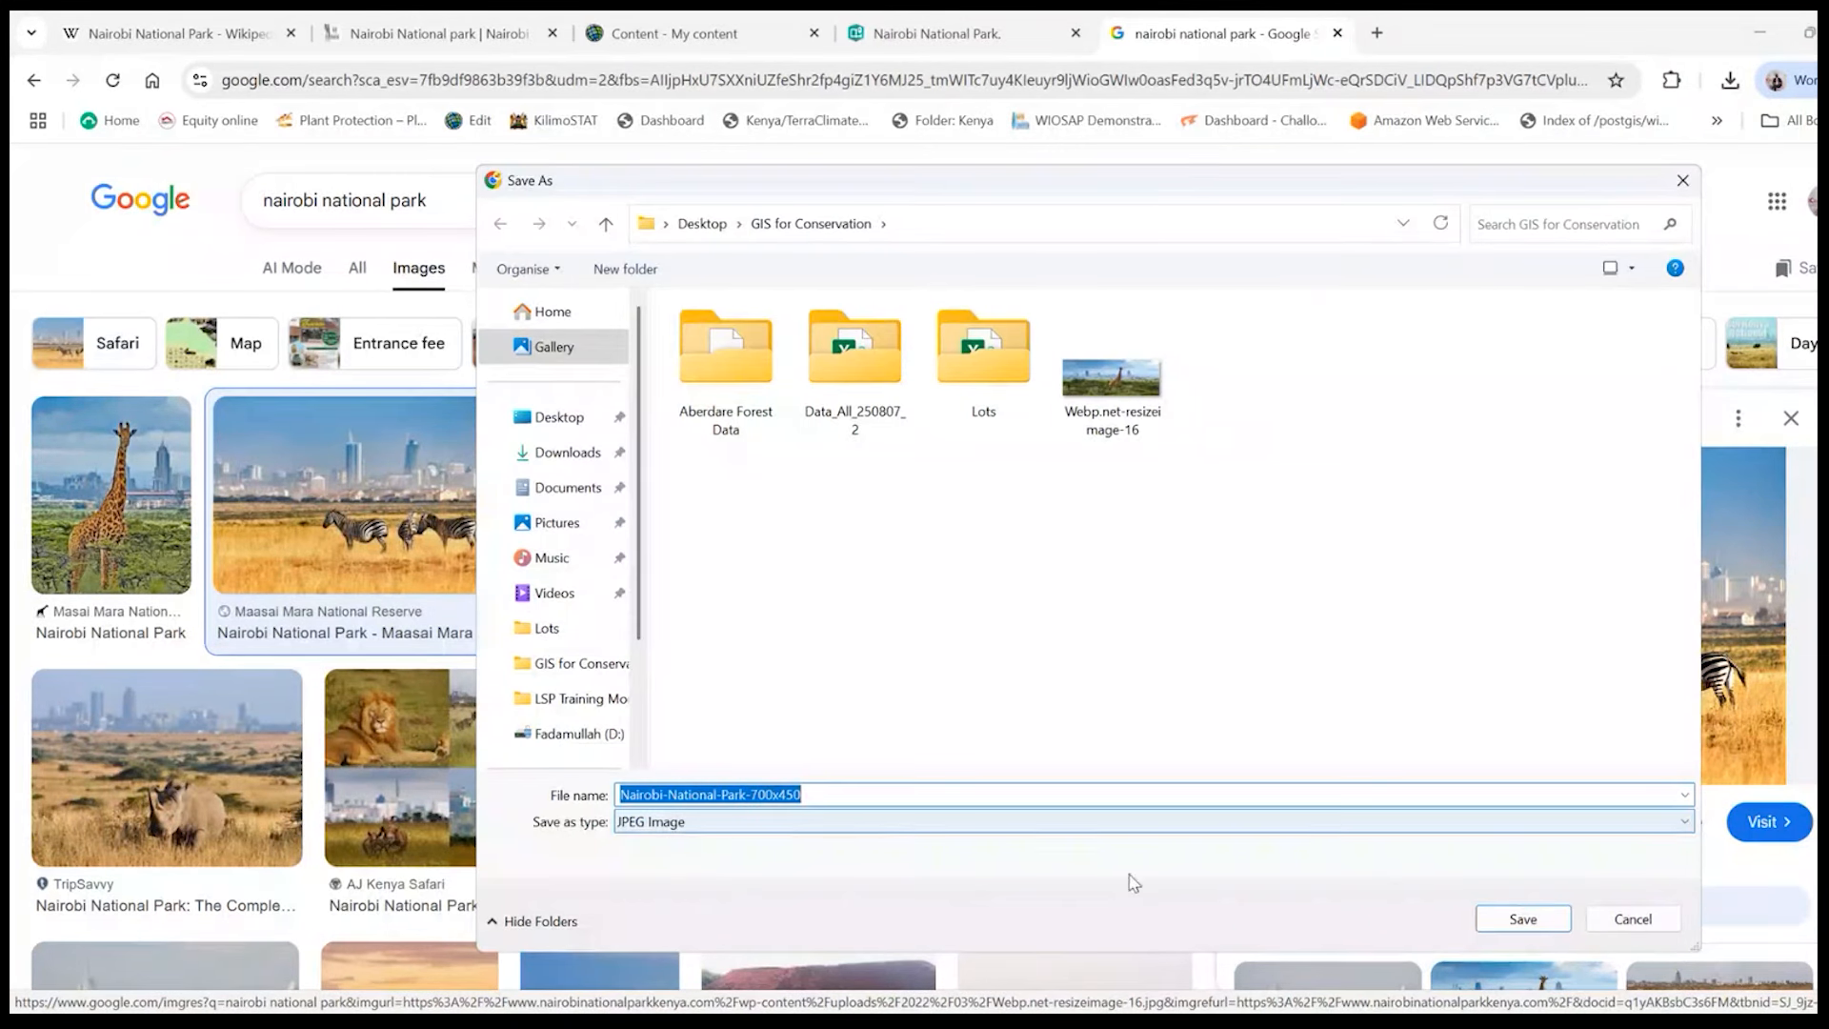
left_click(1522, 918)
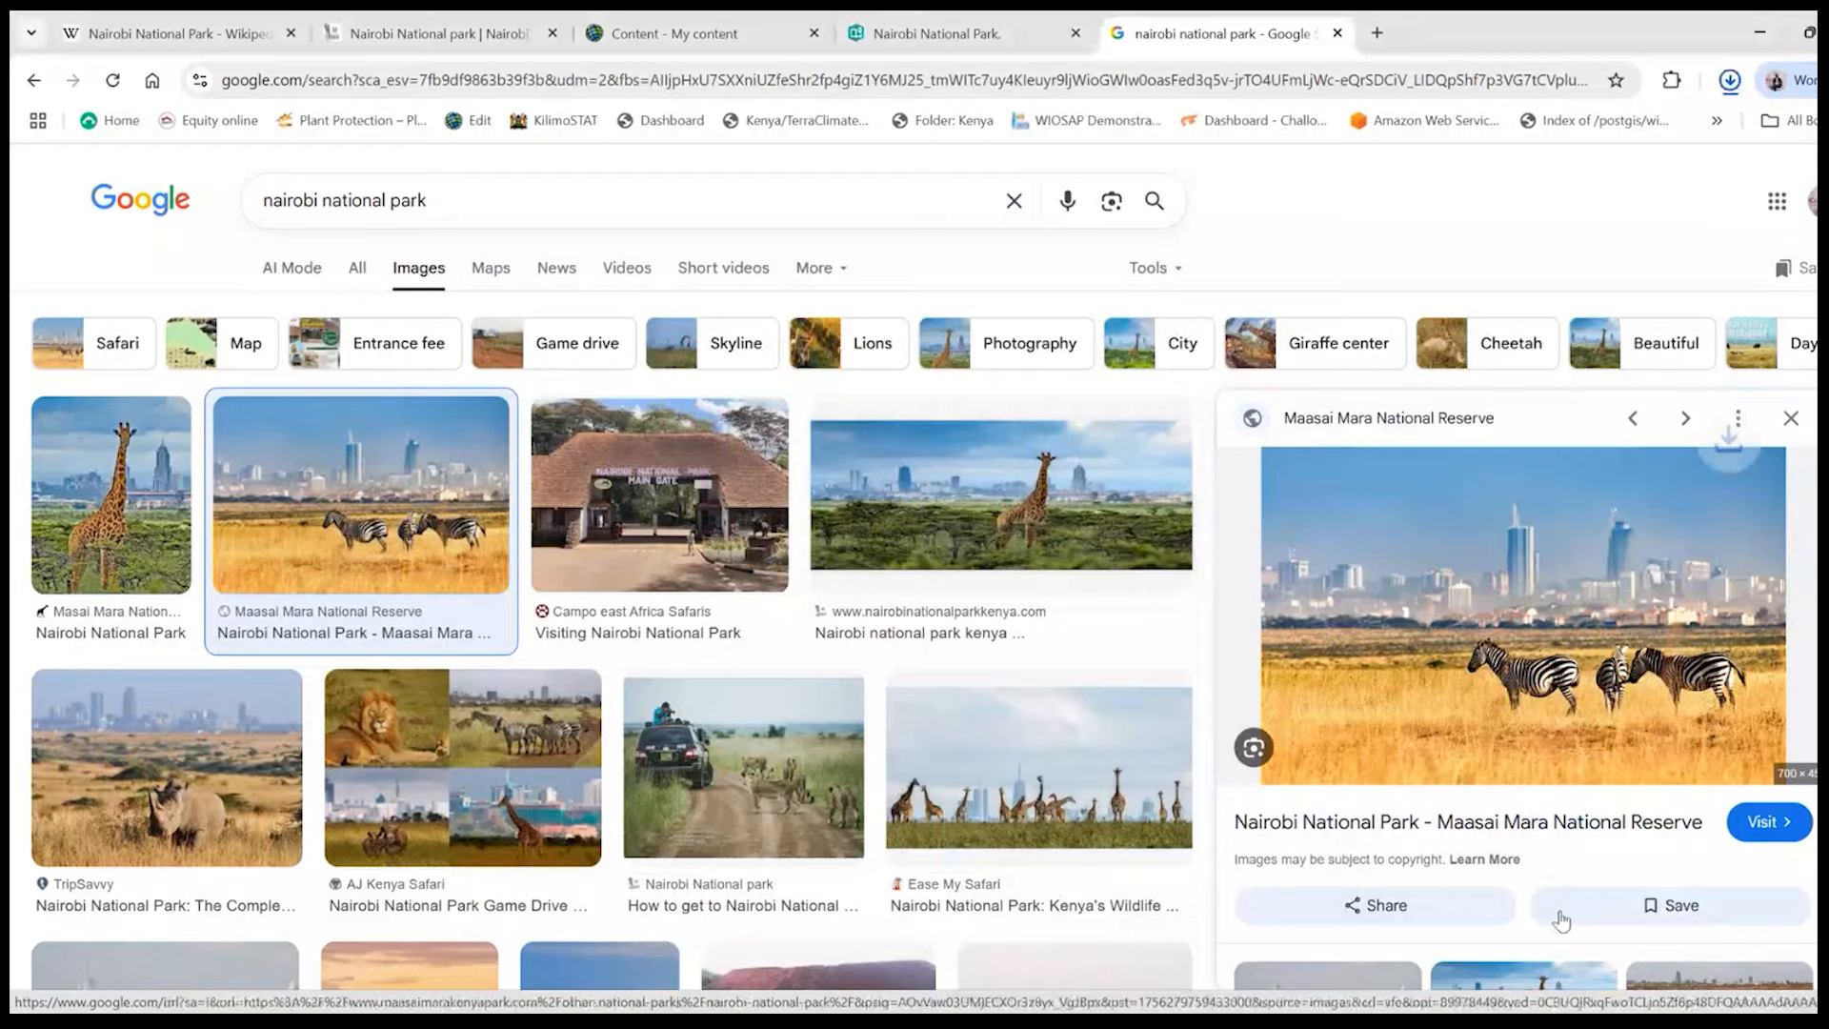
- Back in the story, upload Nairobi-National-Park-700x450 from the GIS for Conservation folder and add it as the image block
left_click(962, 33)
left_click(1022, 644)
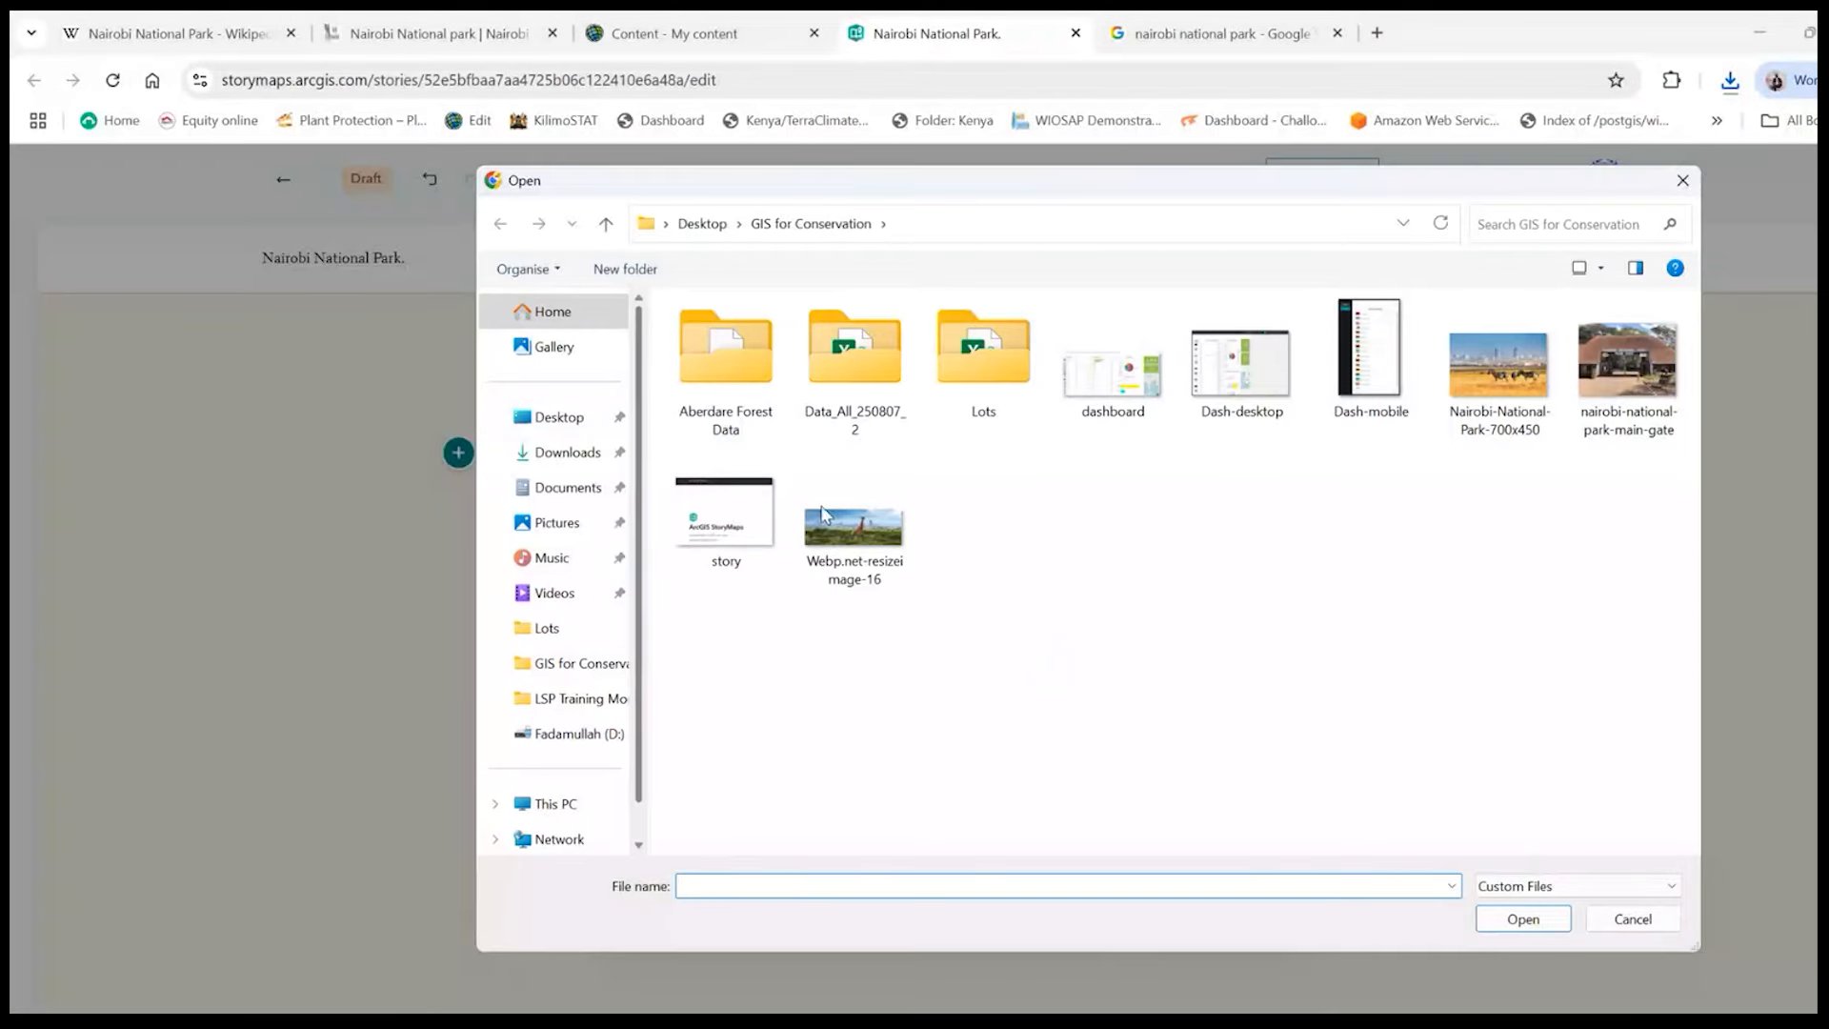
double_click(1548, 367)
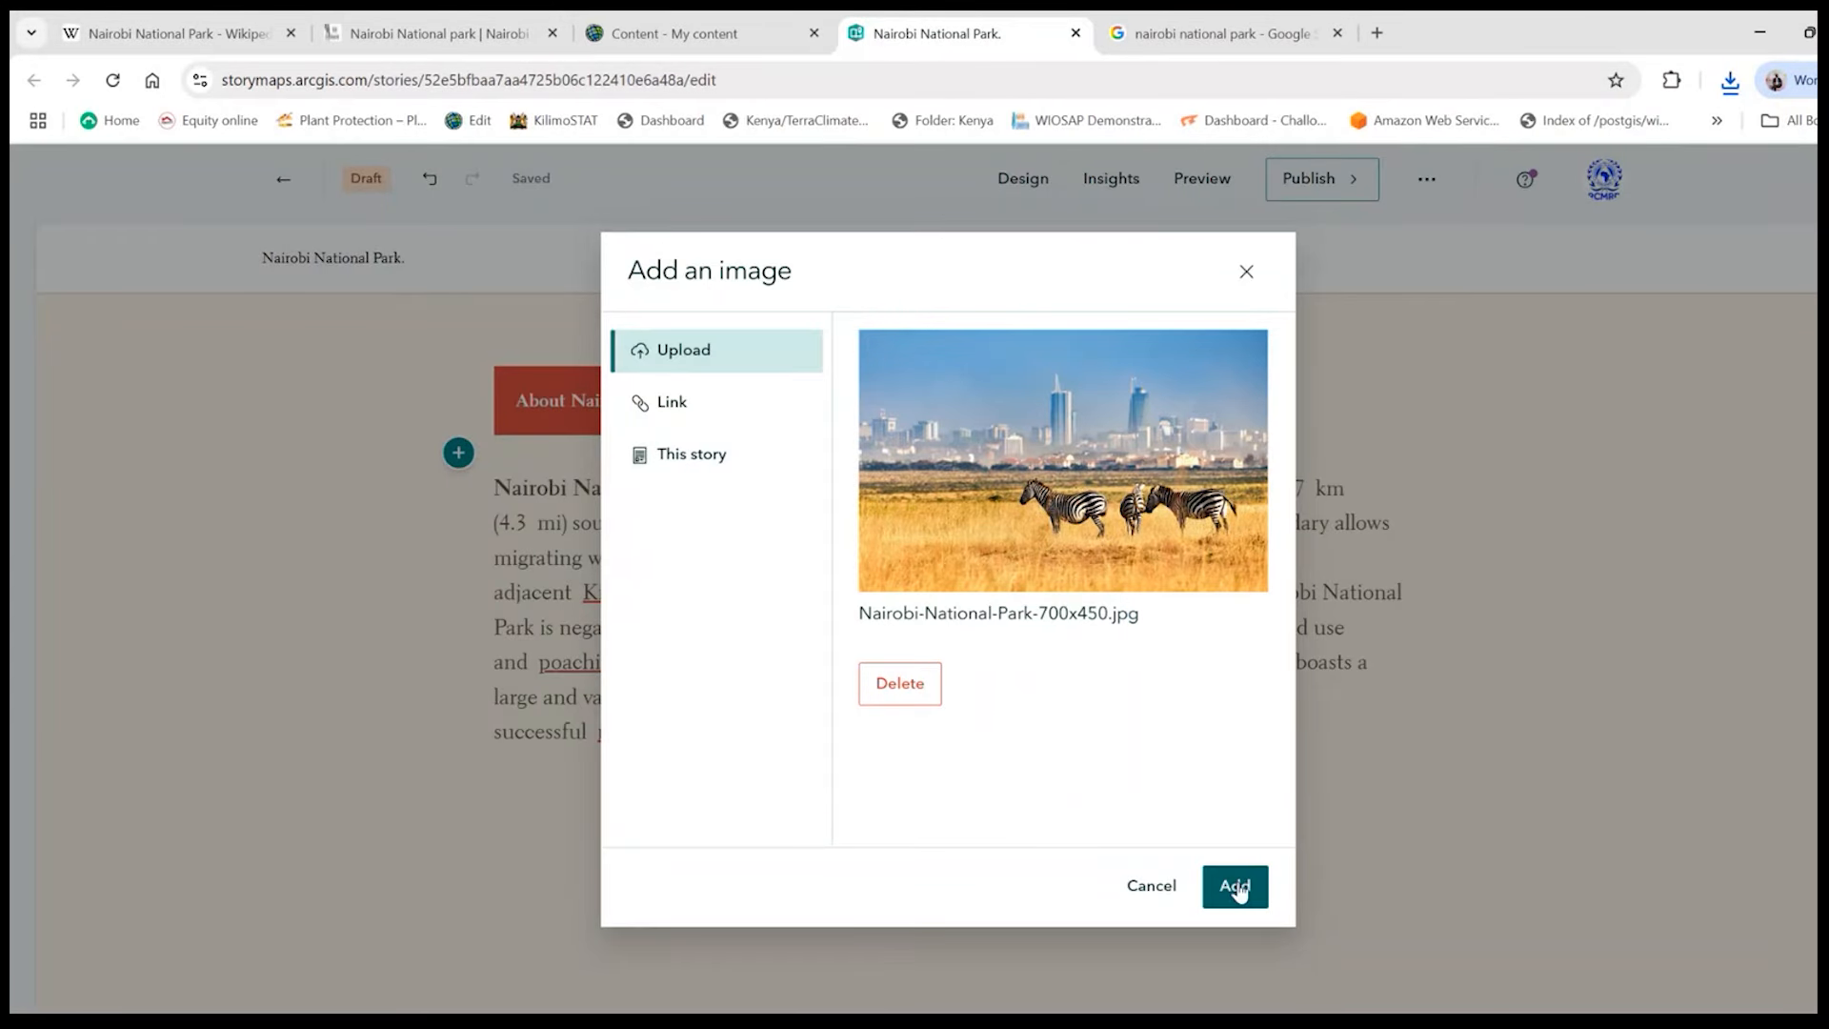
left_click(1235, 886)
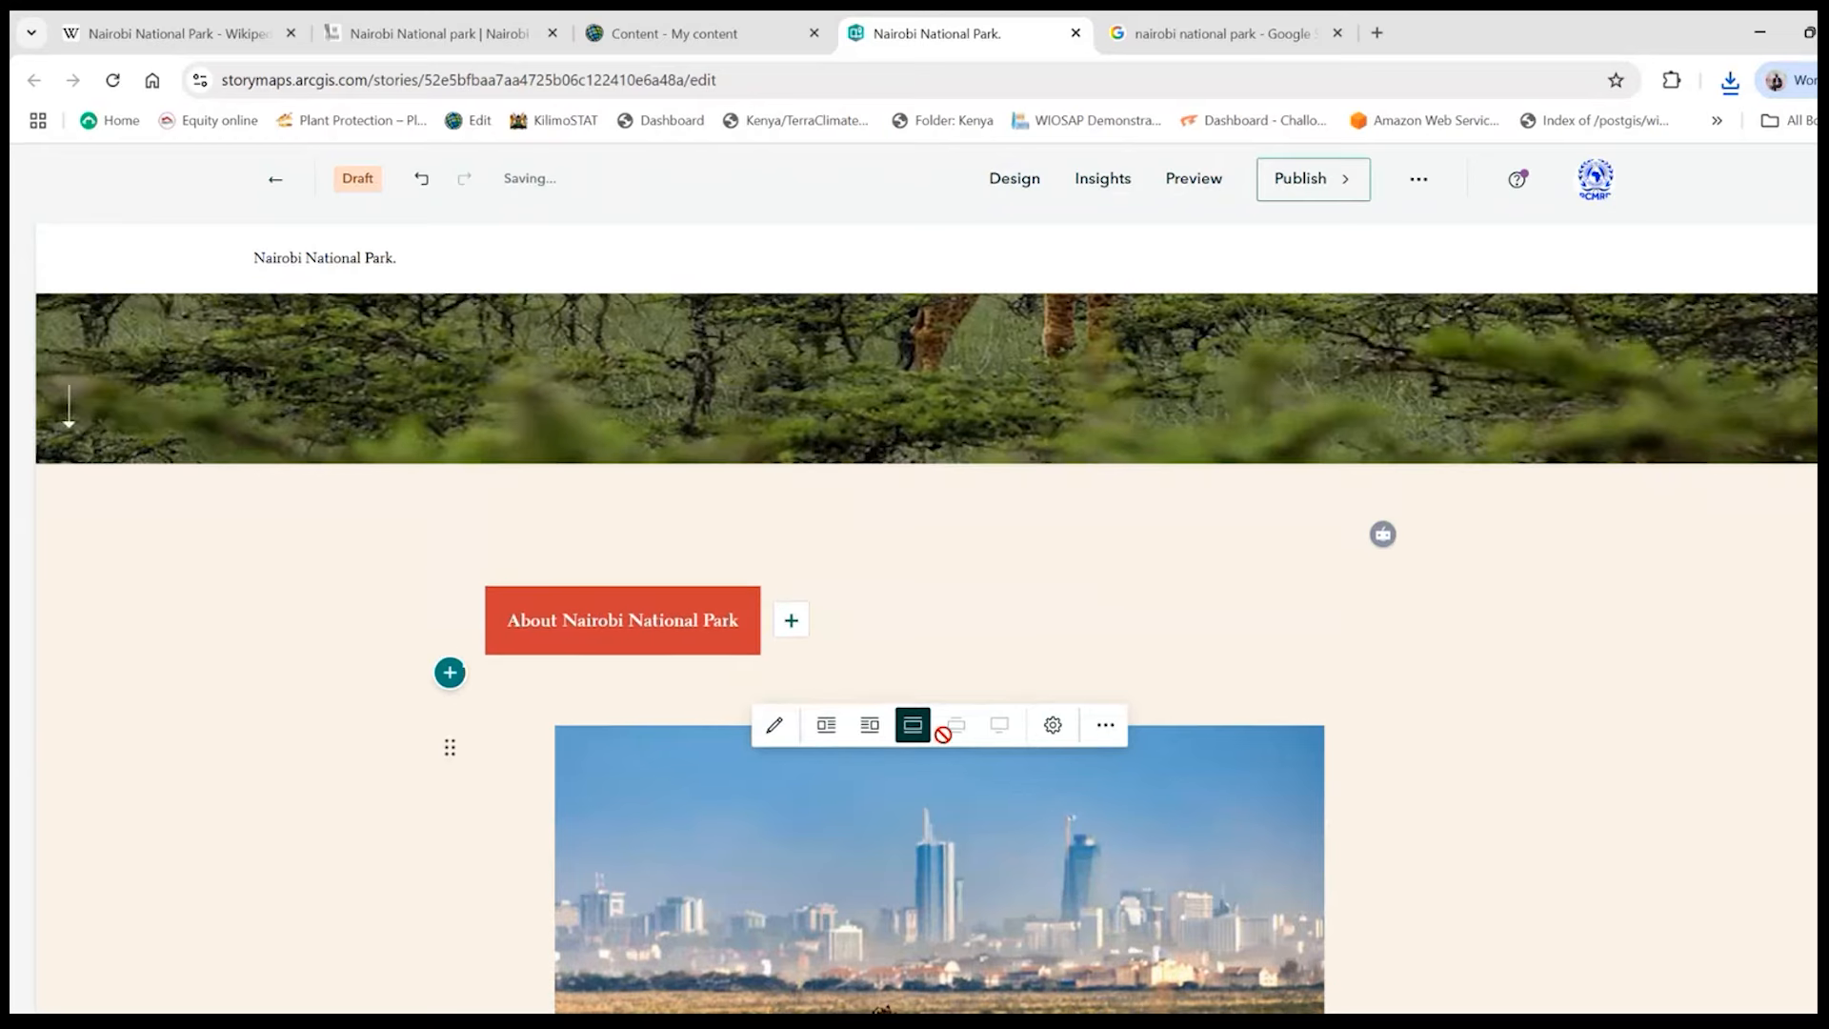
- Examine how the zebra image sits between the About Nairobi National Park button and the paragraph
scroll(944, 729, "down", 4)
scroll(947, 722, "up", 5)
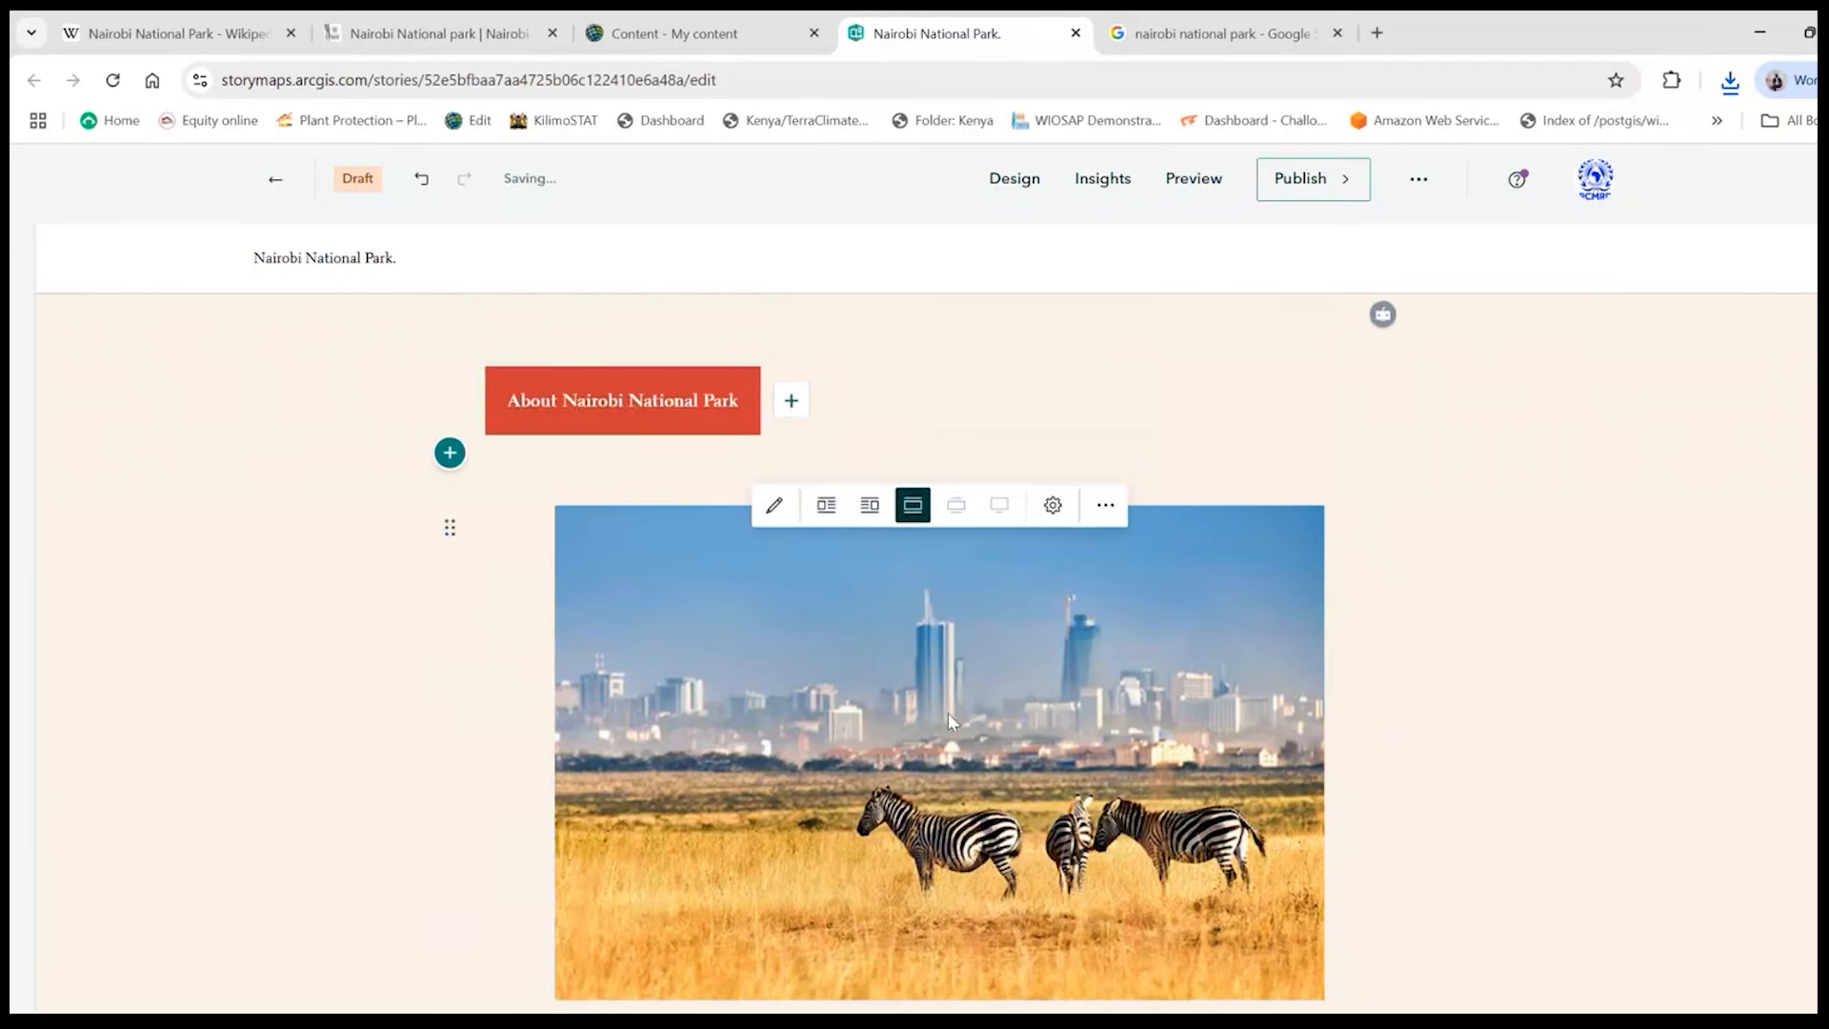
scroll(737, 668, "down", 3)
scroll(738, 670, "down", 2)
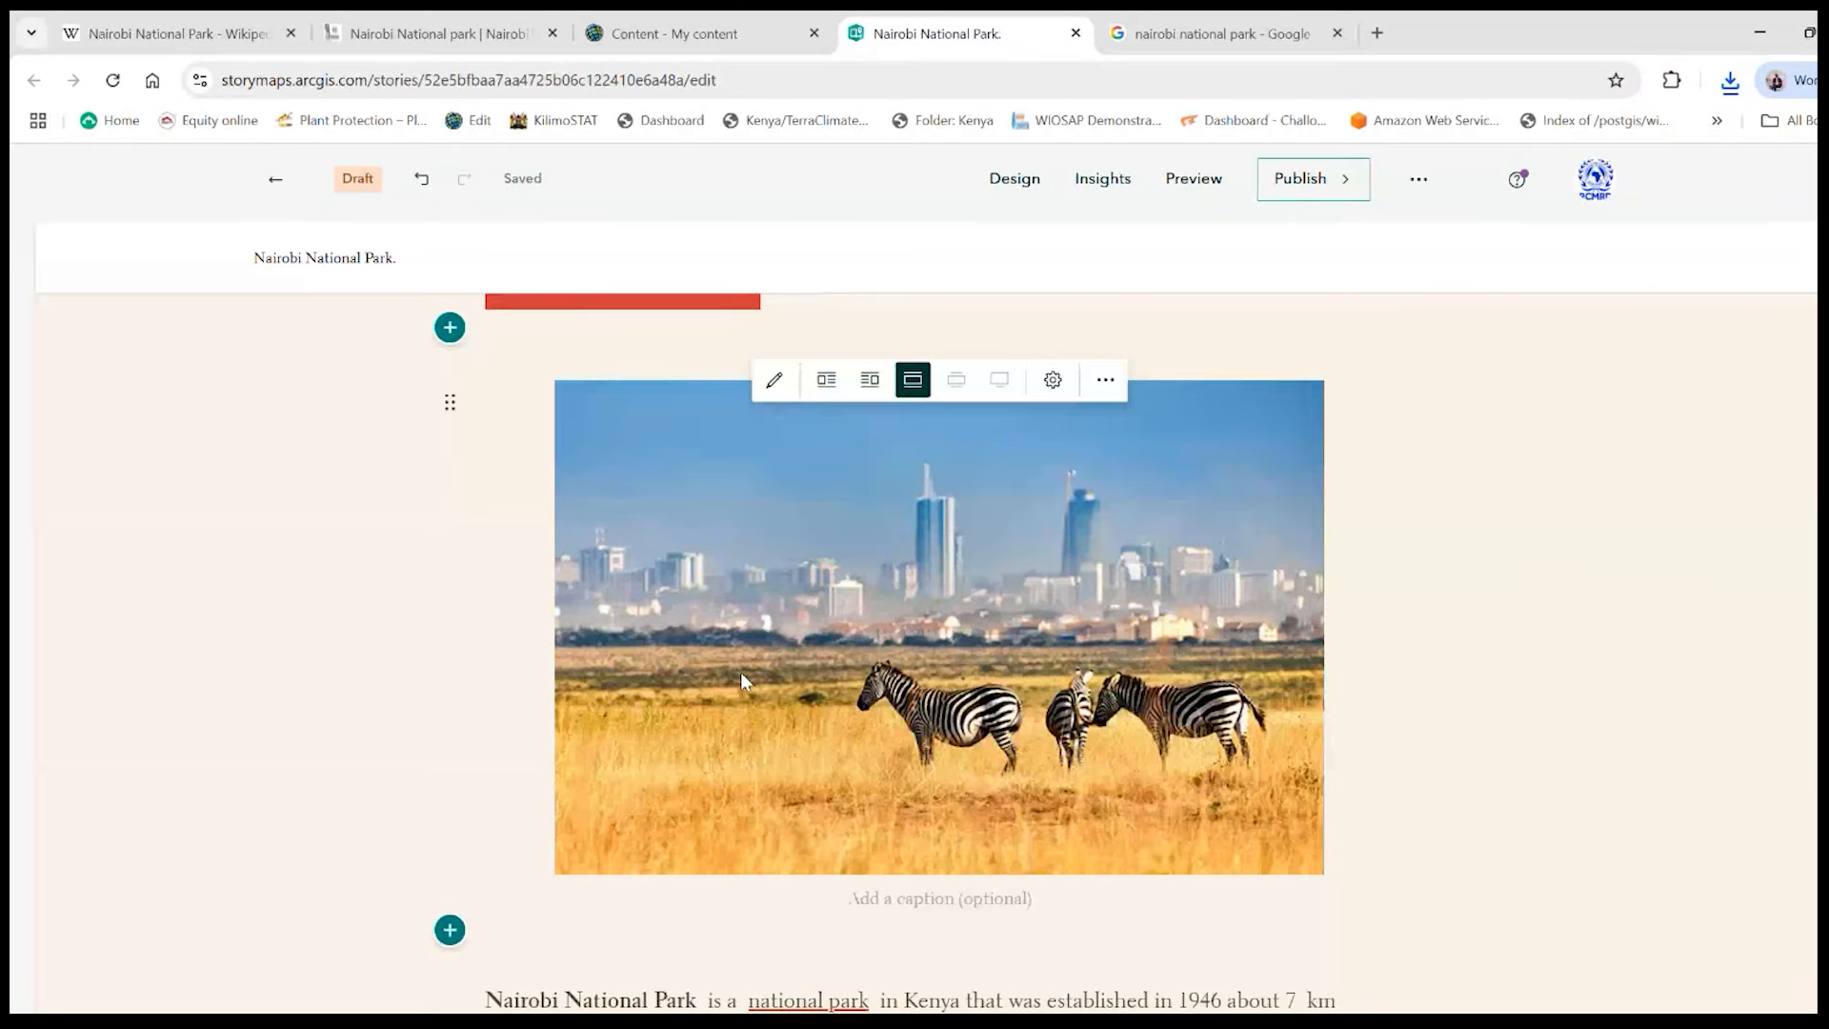
scroll(857, 824, "up", 1)
scroll(935, 794, "up", 3)
scroll(935, 795, "down", 4)
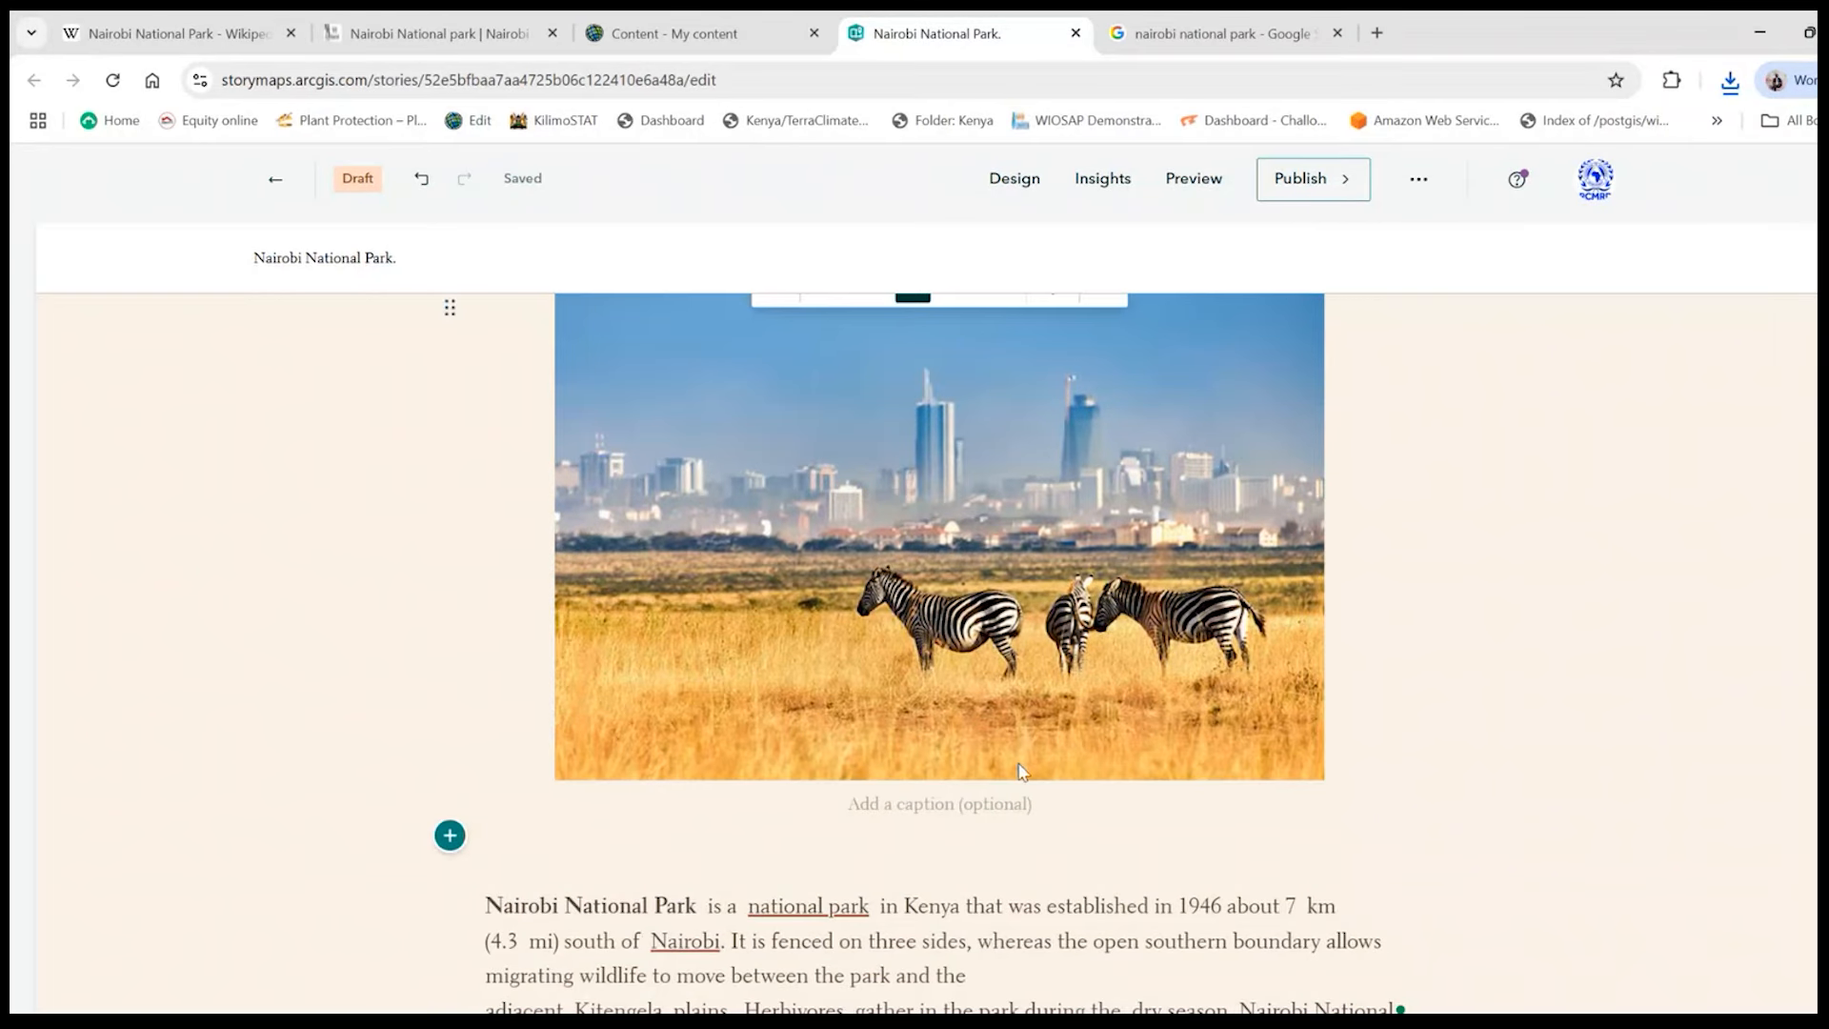
scroll(1019, 769, "down", 1)
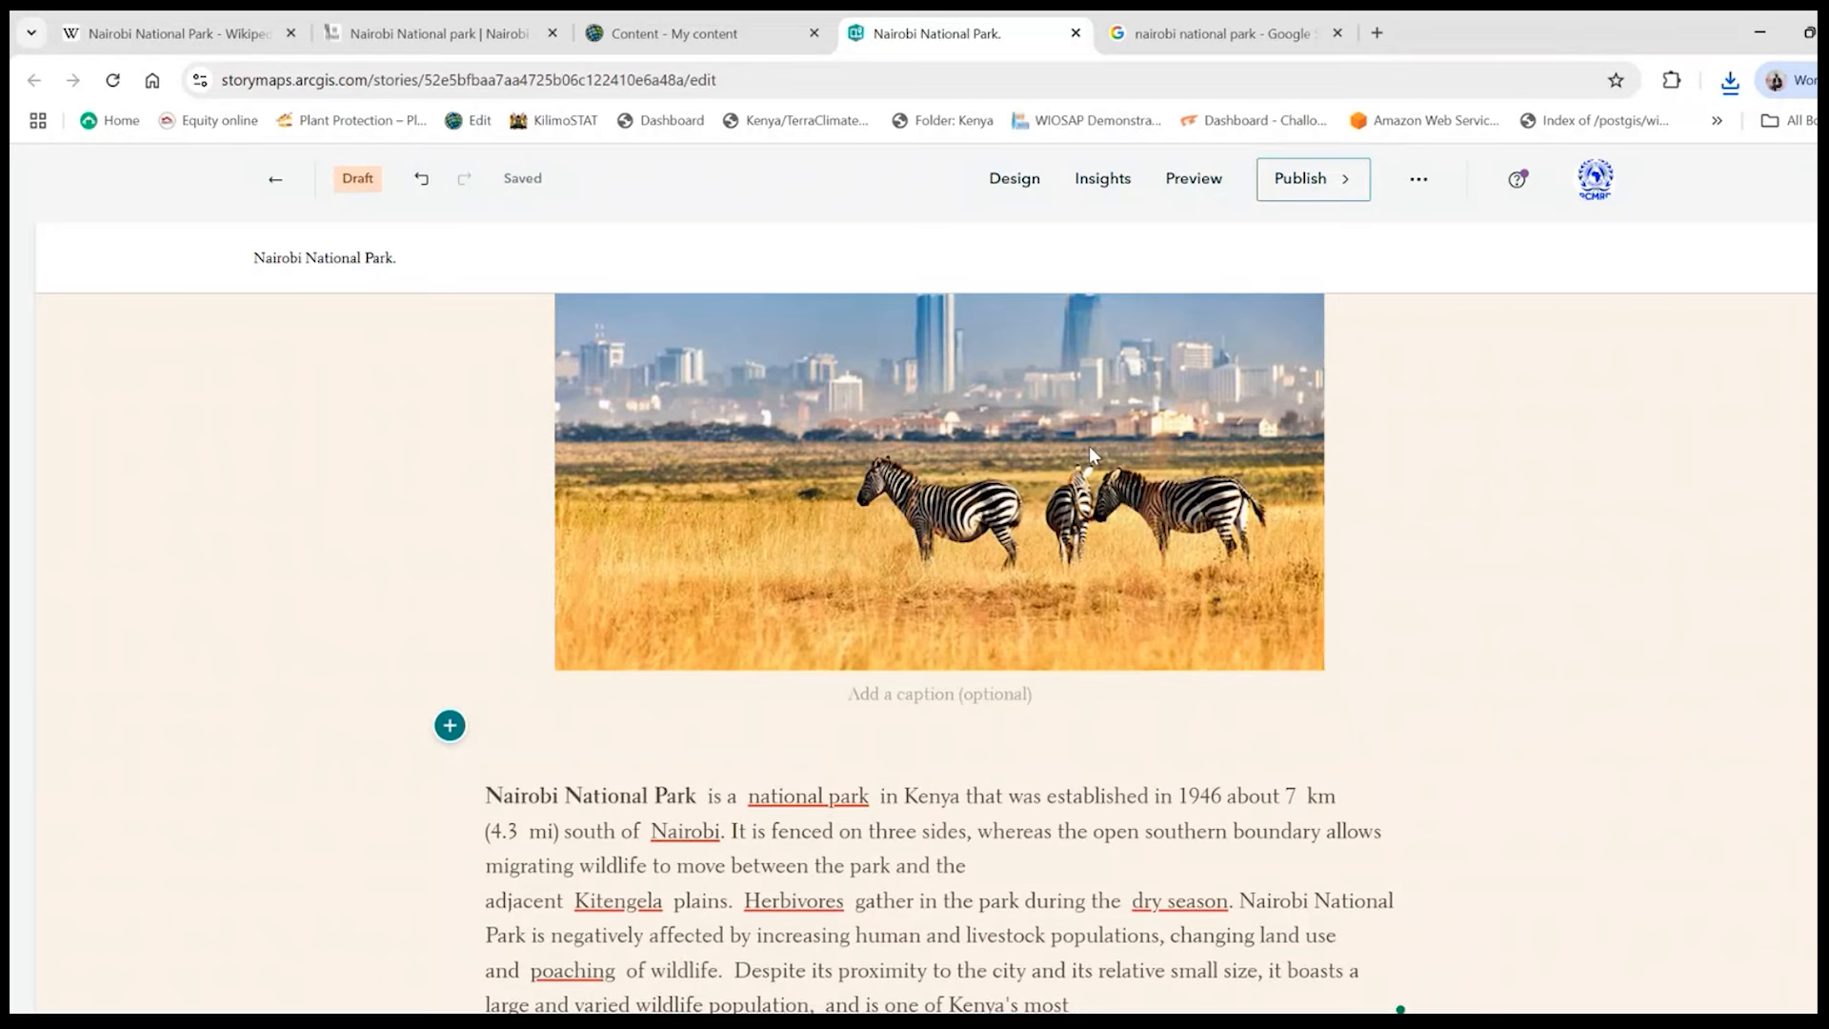
scroll(1135, 653, "down", 3)
- Compare the Float left and Float right layouts for the zebra image beside the paragraph, and leave it on Float left
scroll(1052, 673, "up", 5)
scroll(1048, 678, "up", 3)
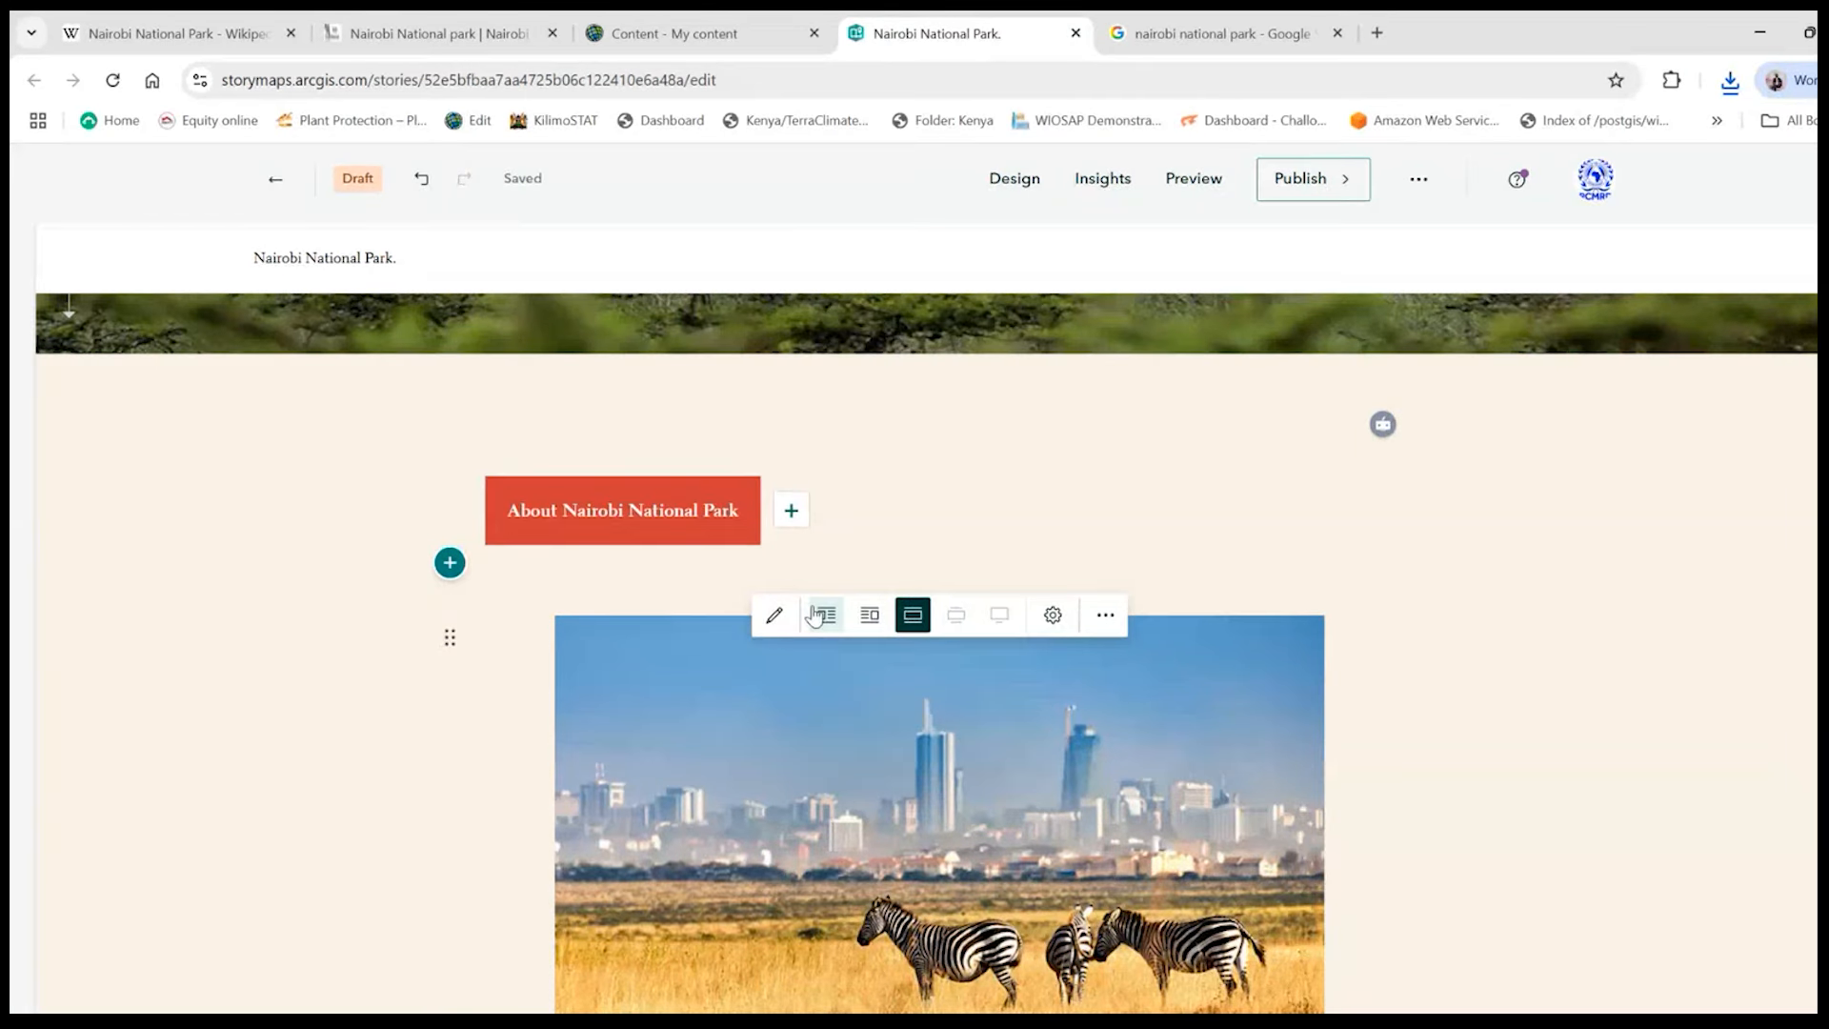
left_click(825, 617)
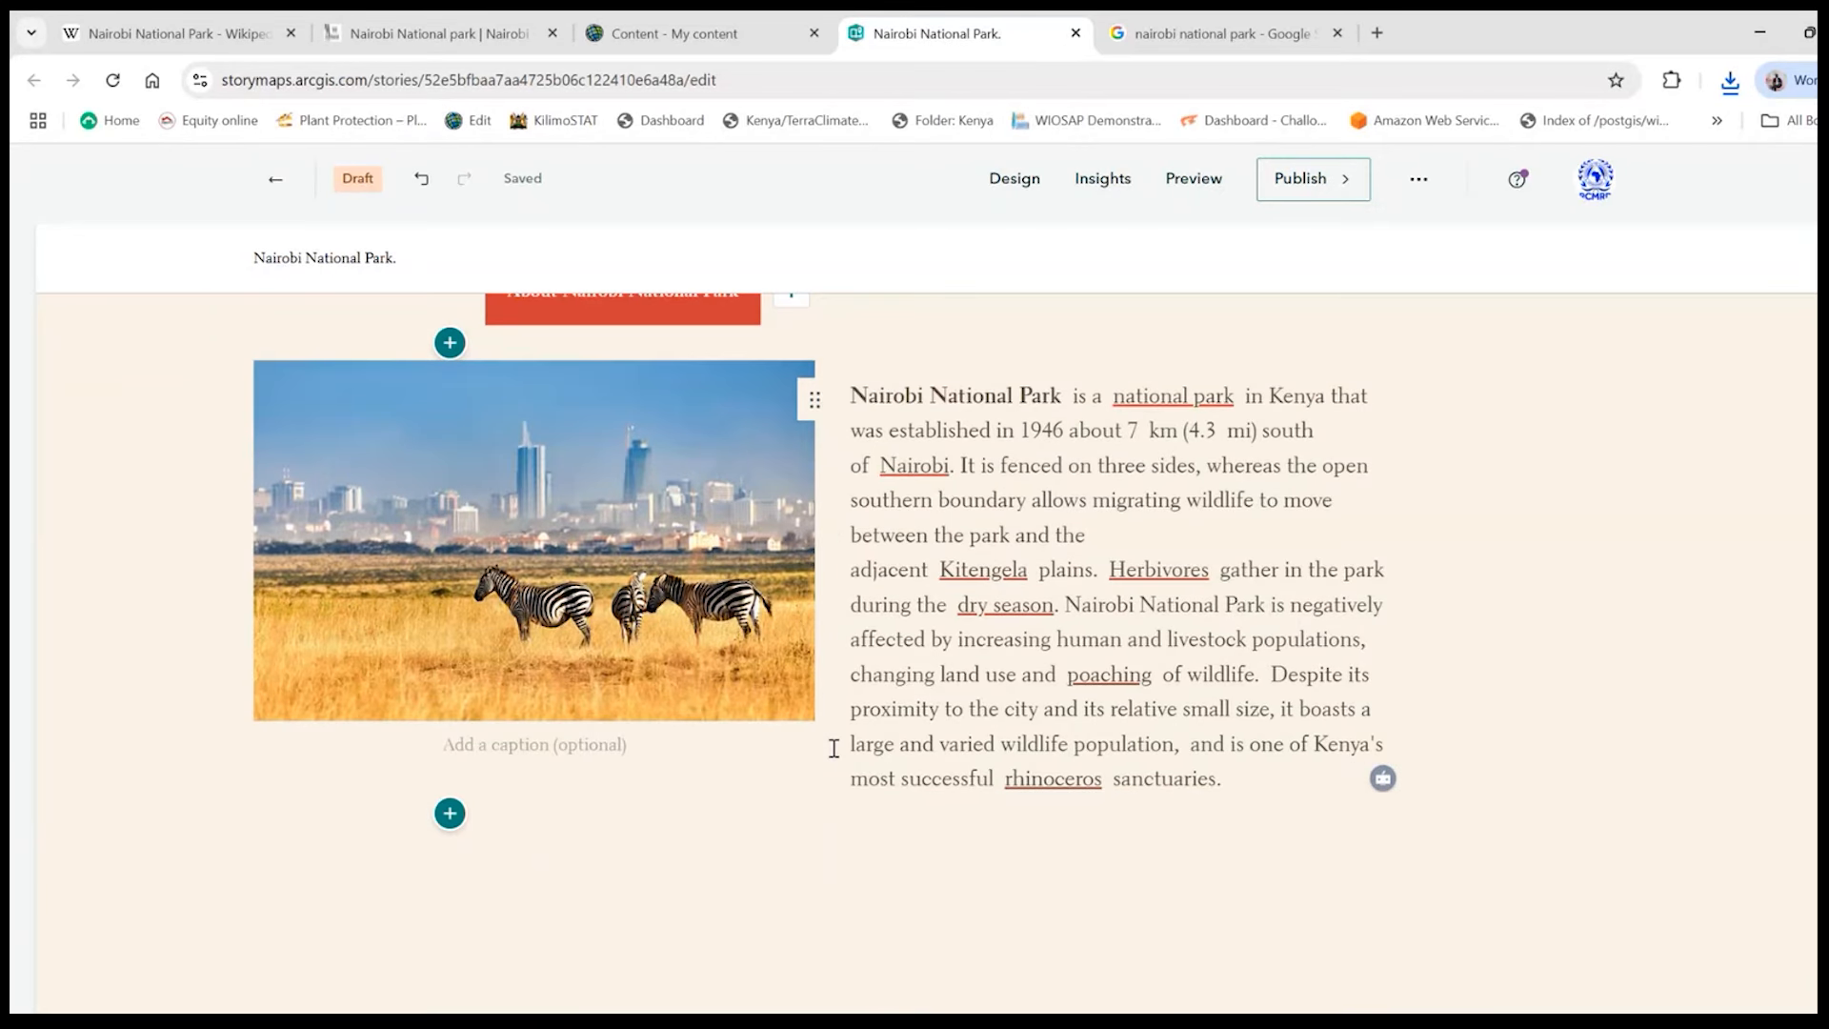
scroll(834, 747, "up", 2)
mouse_move(577, 631)
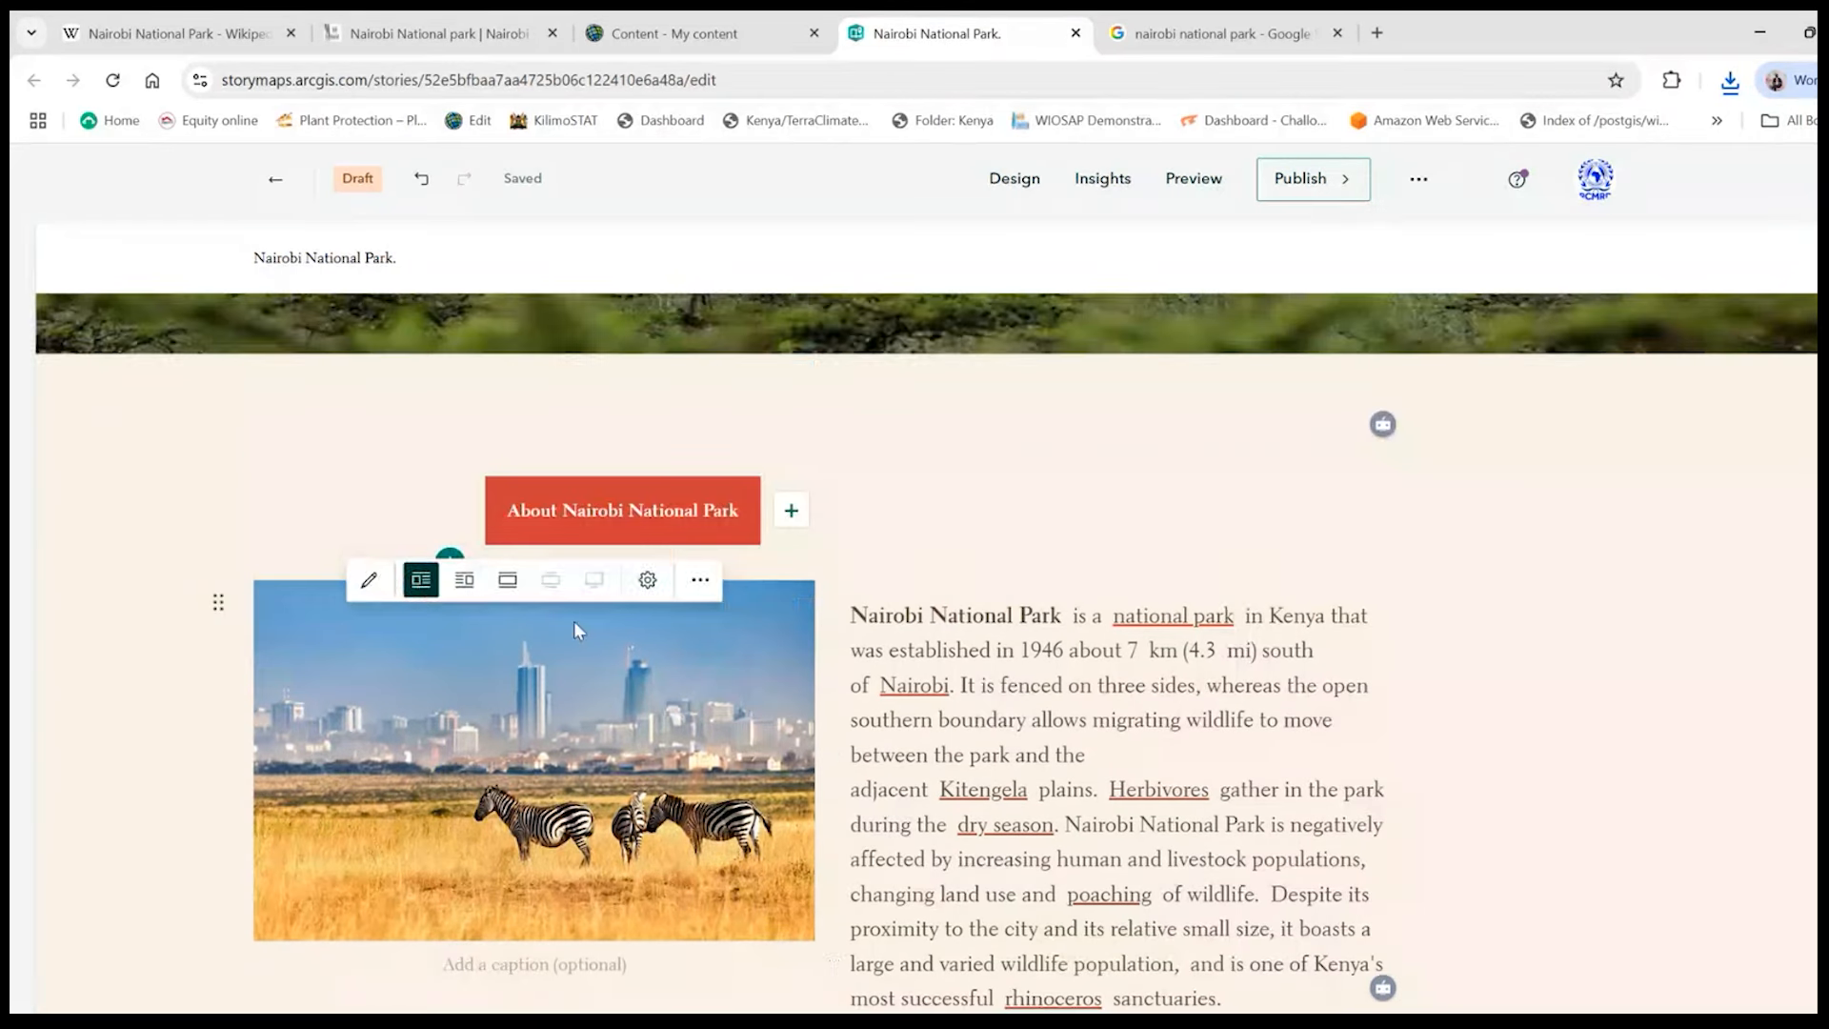
left_click(464, 583)
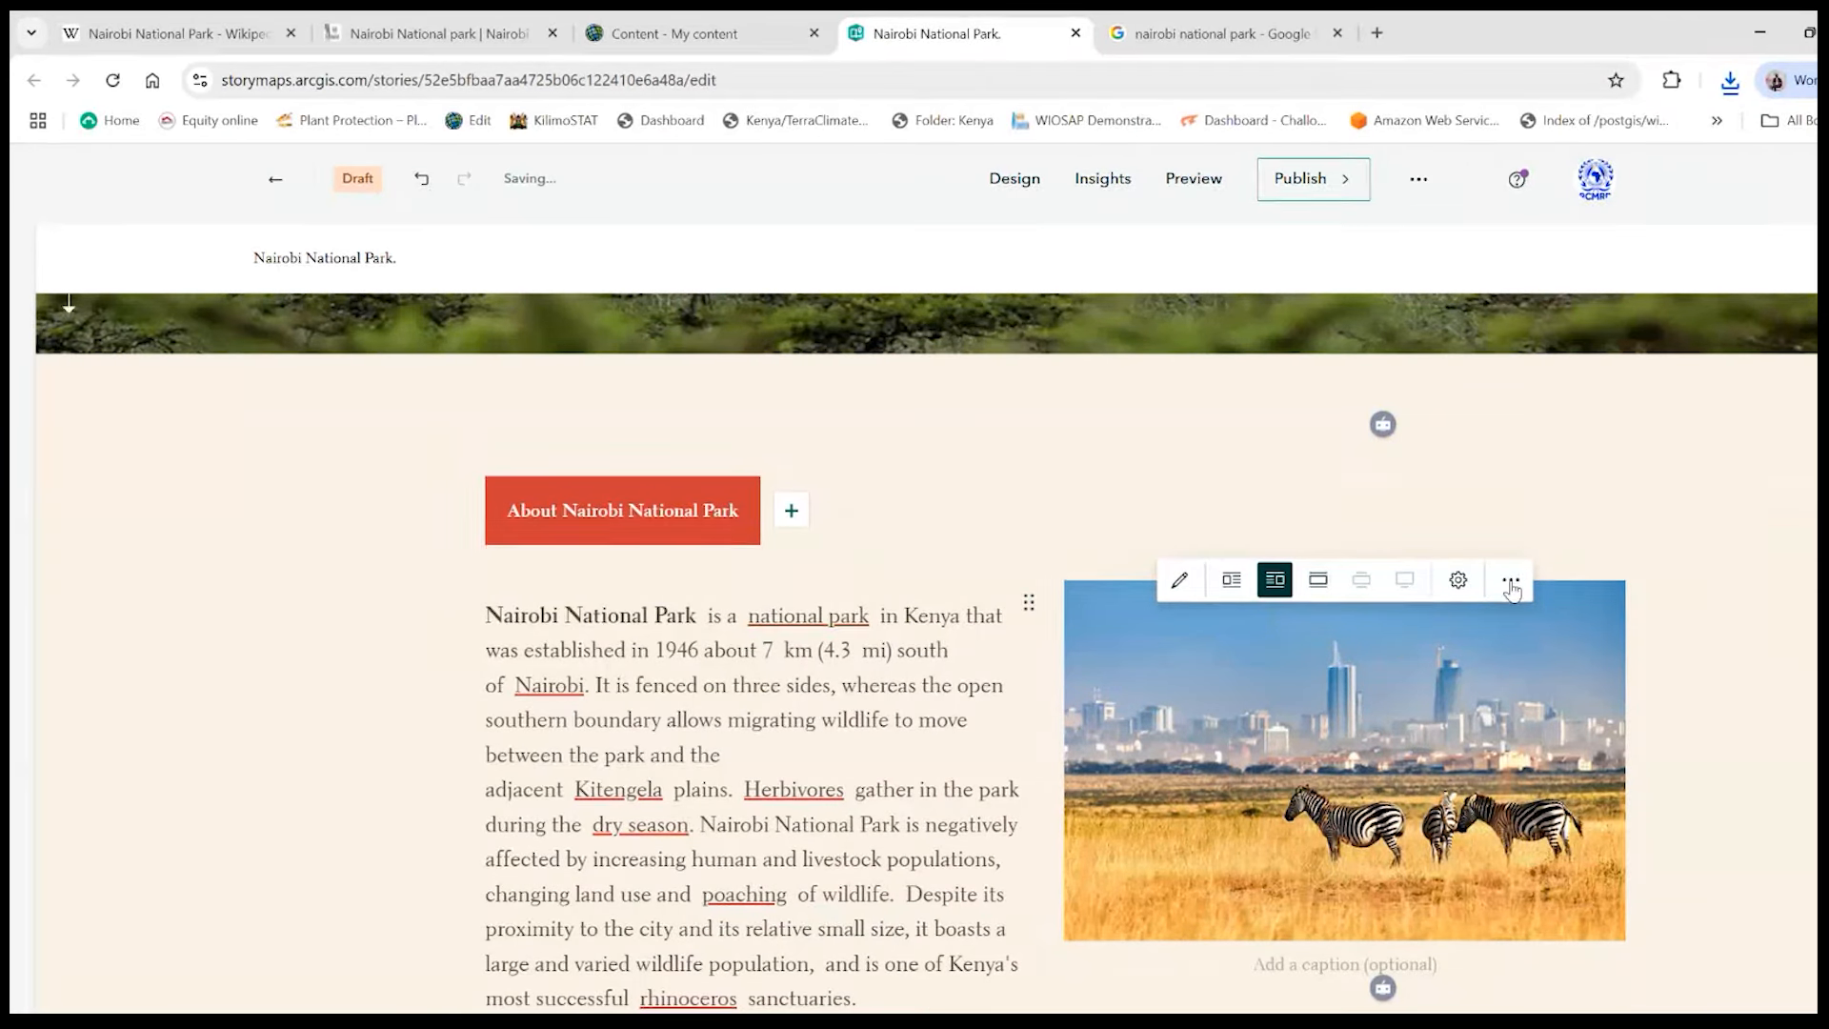
left_click(1231, 583)
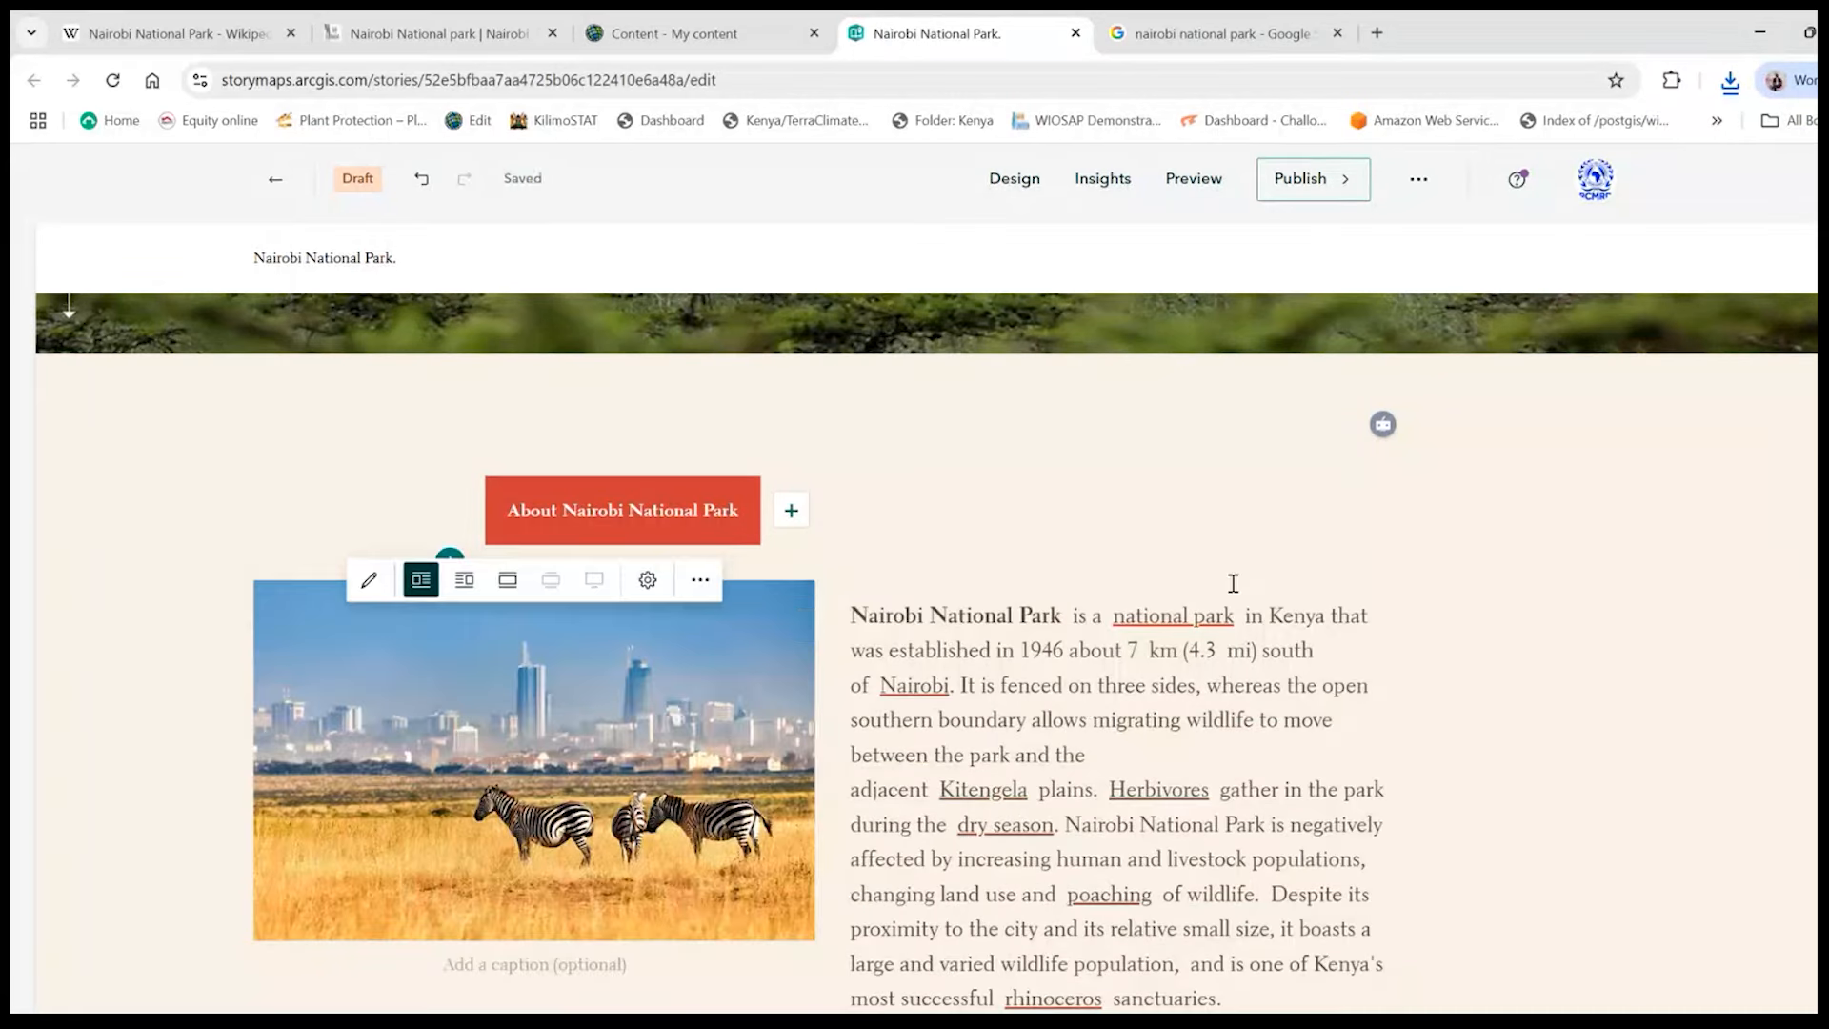
scroll(1087, 742, "down", 3)
scroll(1053, 739, "up", 3)
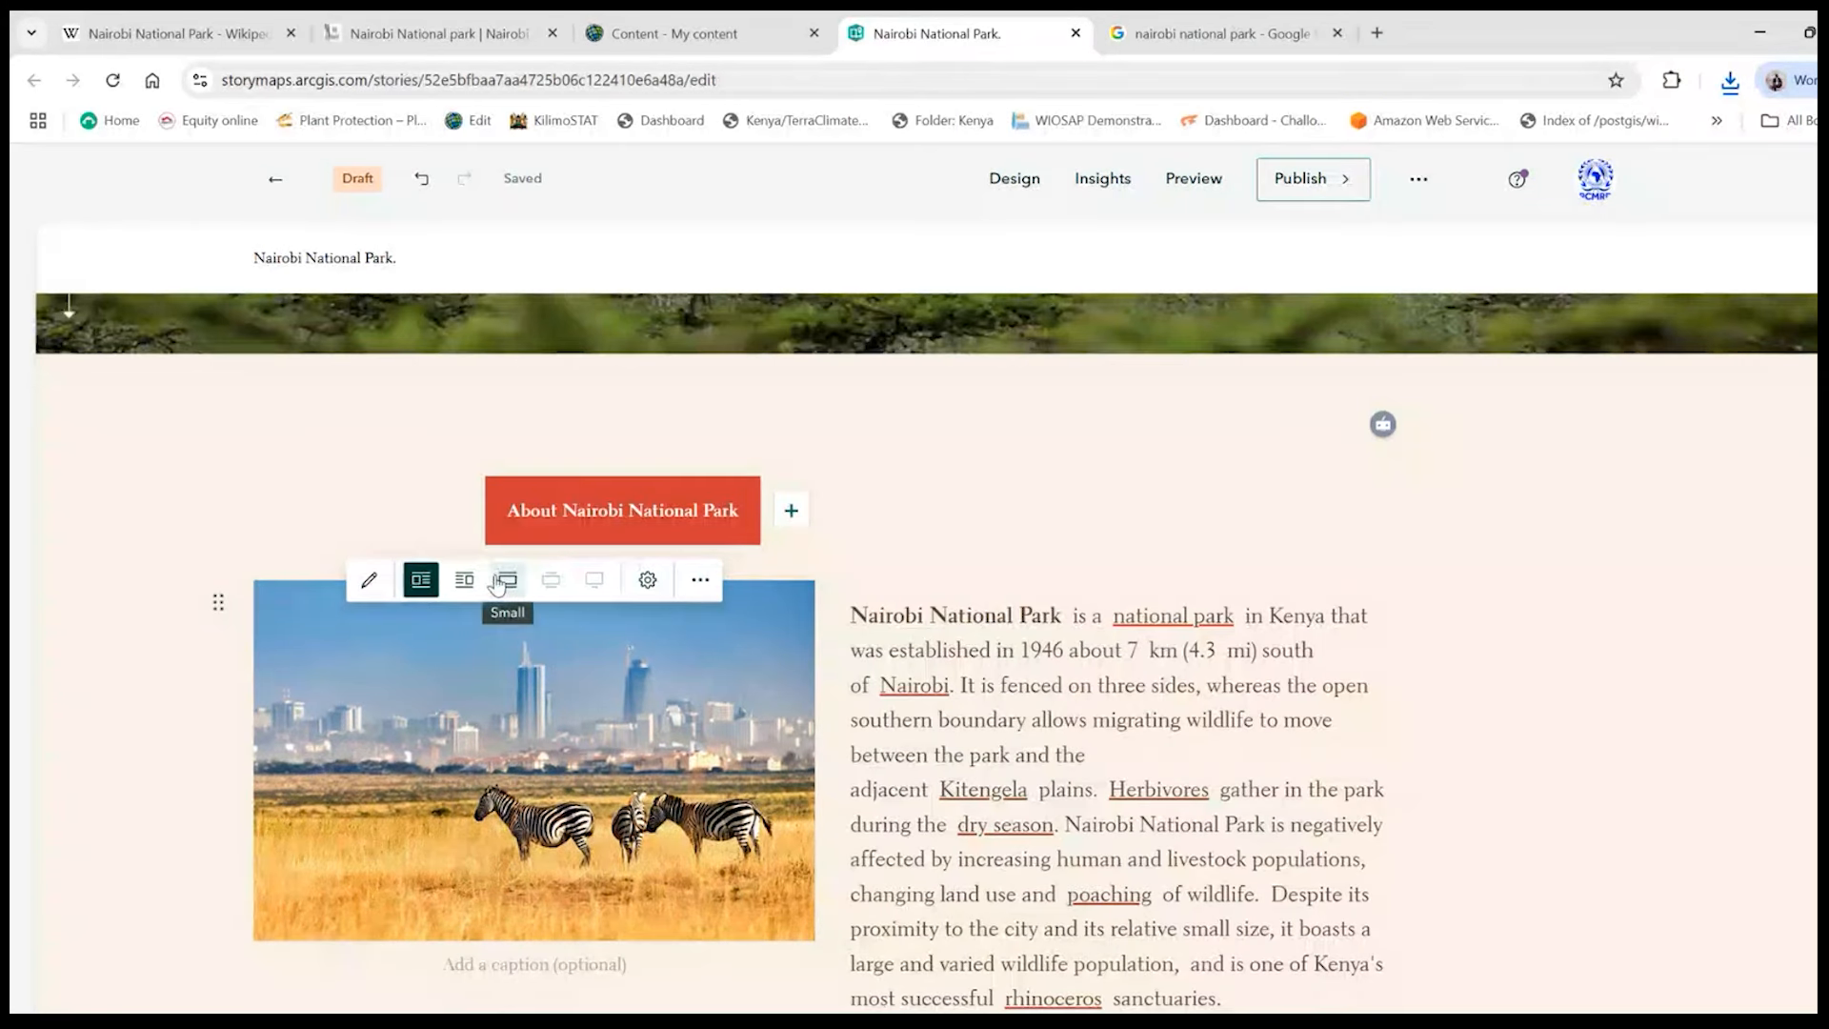
- Try the Small layout for the zebra image above the paragraph and return it to Float left
left_click(497, 585)
scroll(1366, 810, "down", 5)
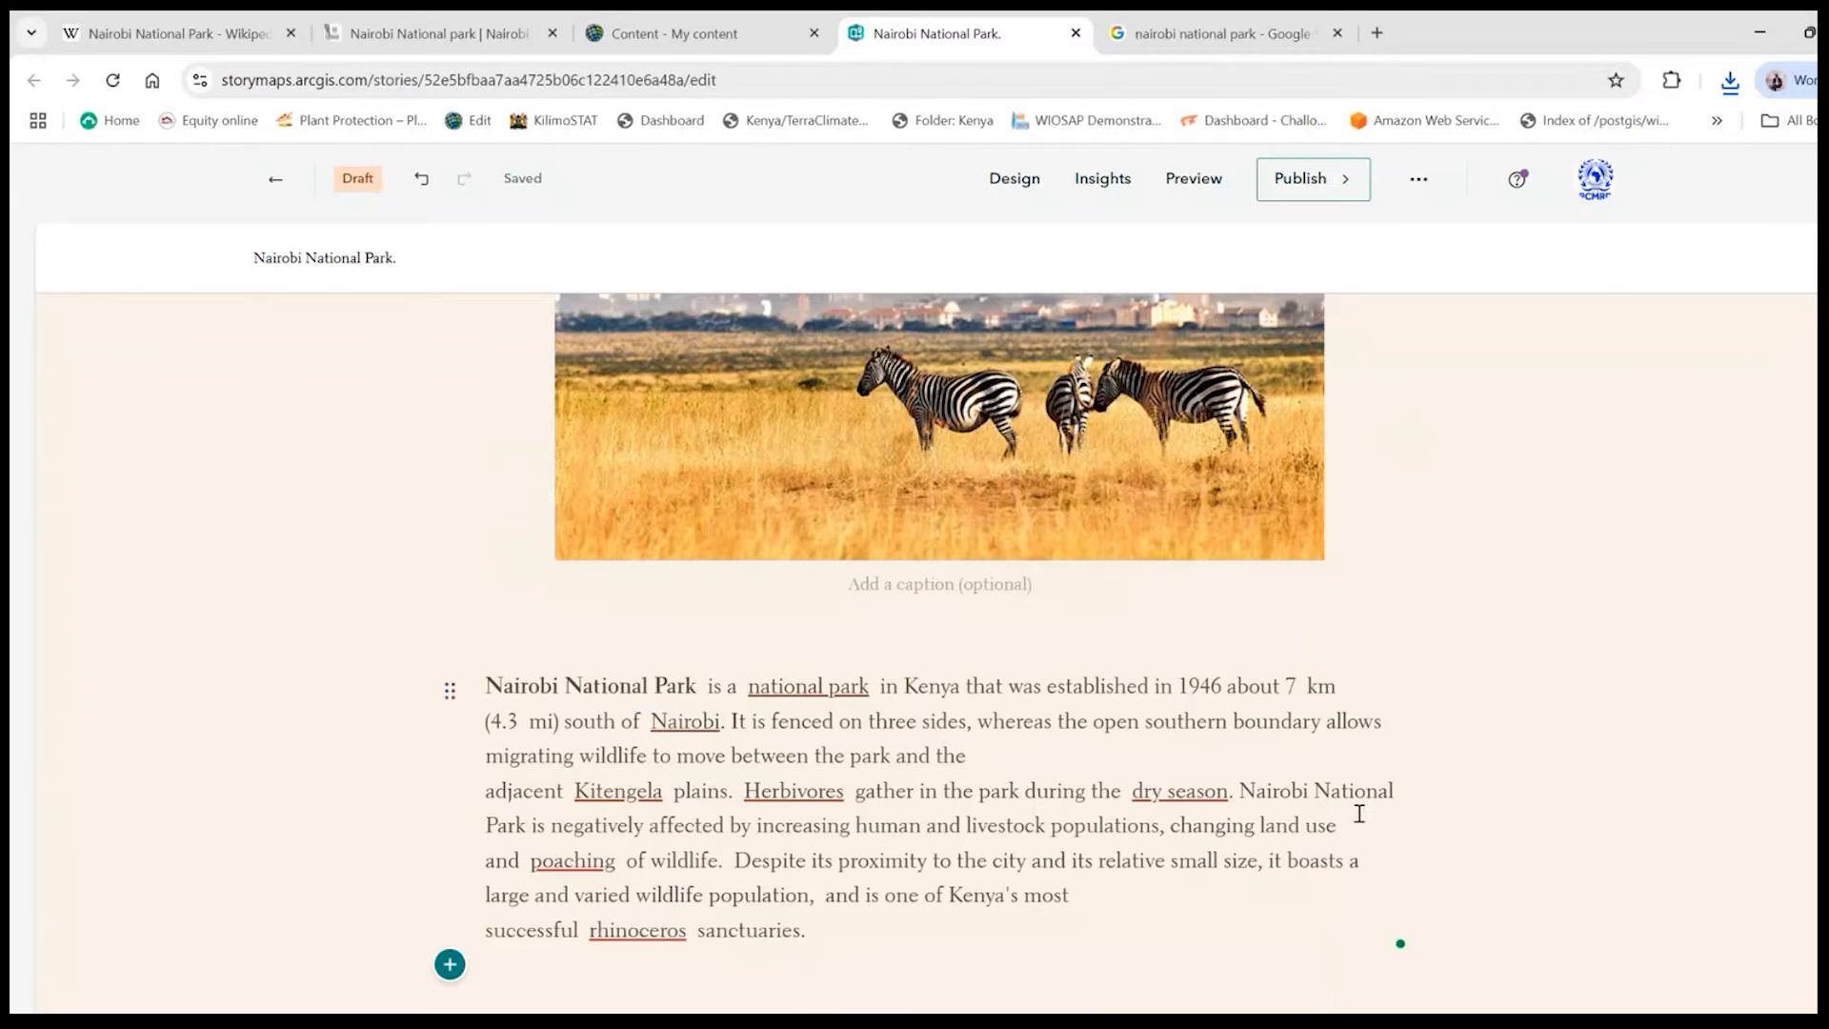
scroll(1102, 607, "up", 5)
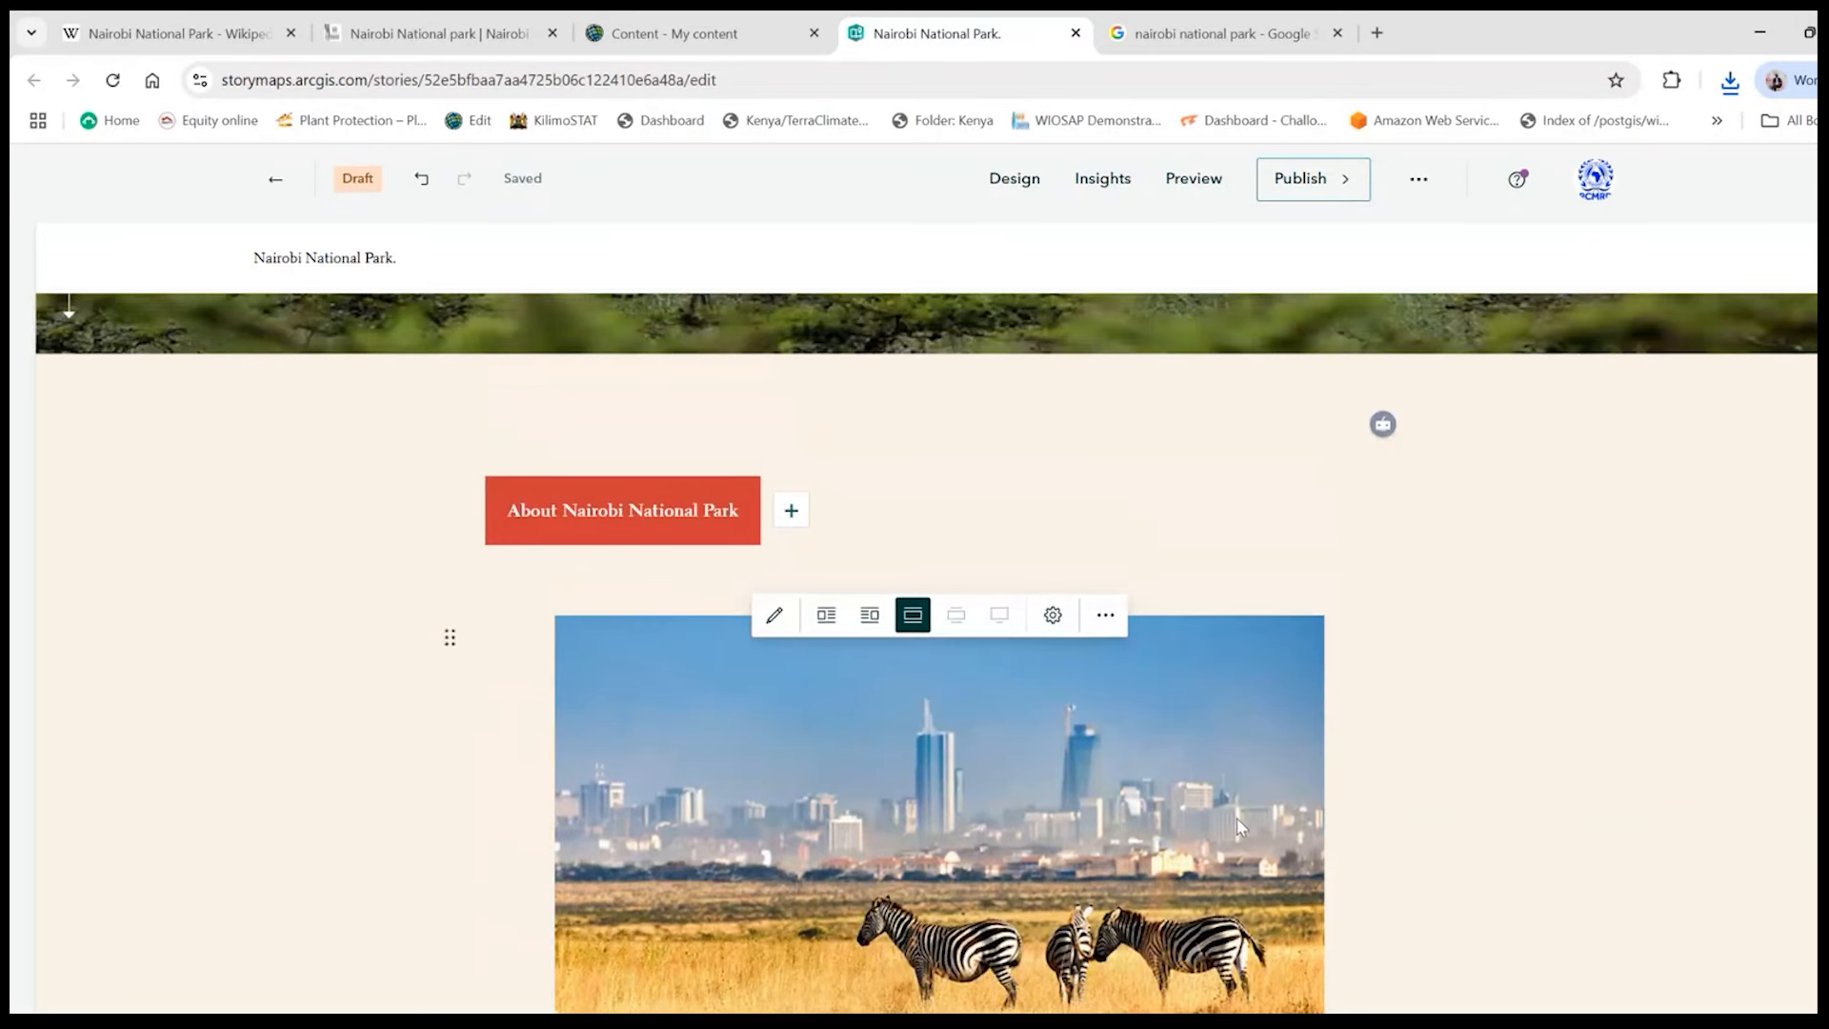
scroll(1286, 857, "down", 1)
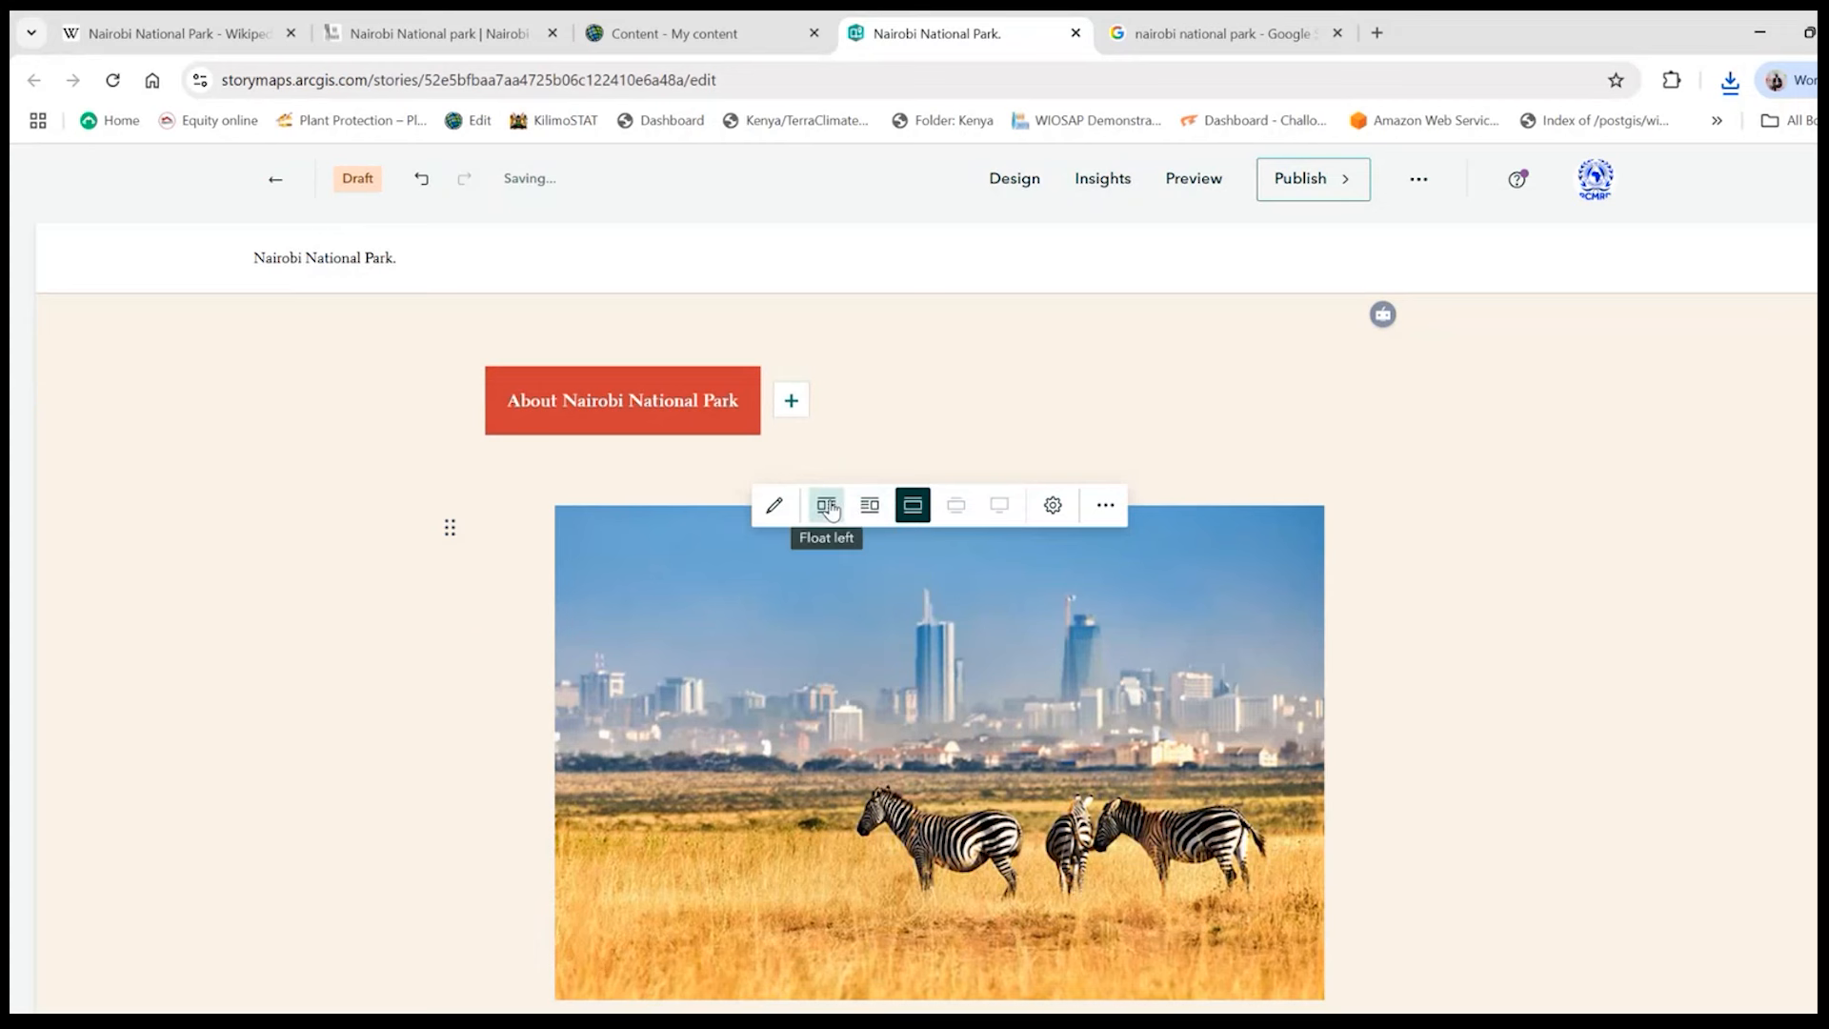
left_click(828, 505)
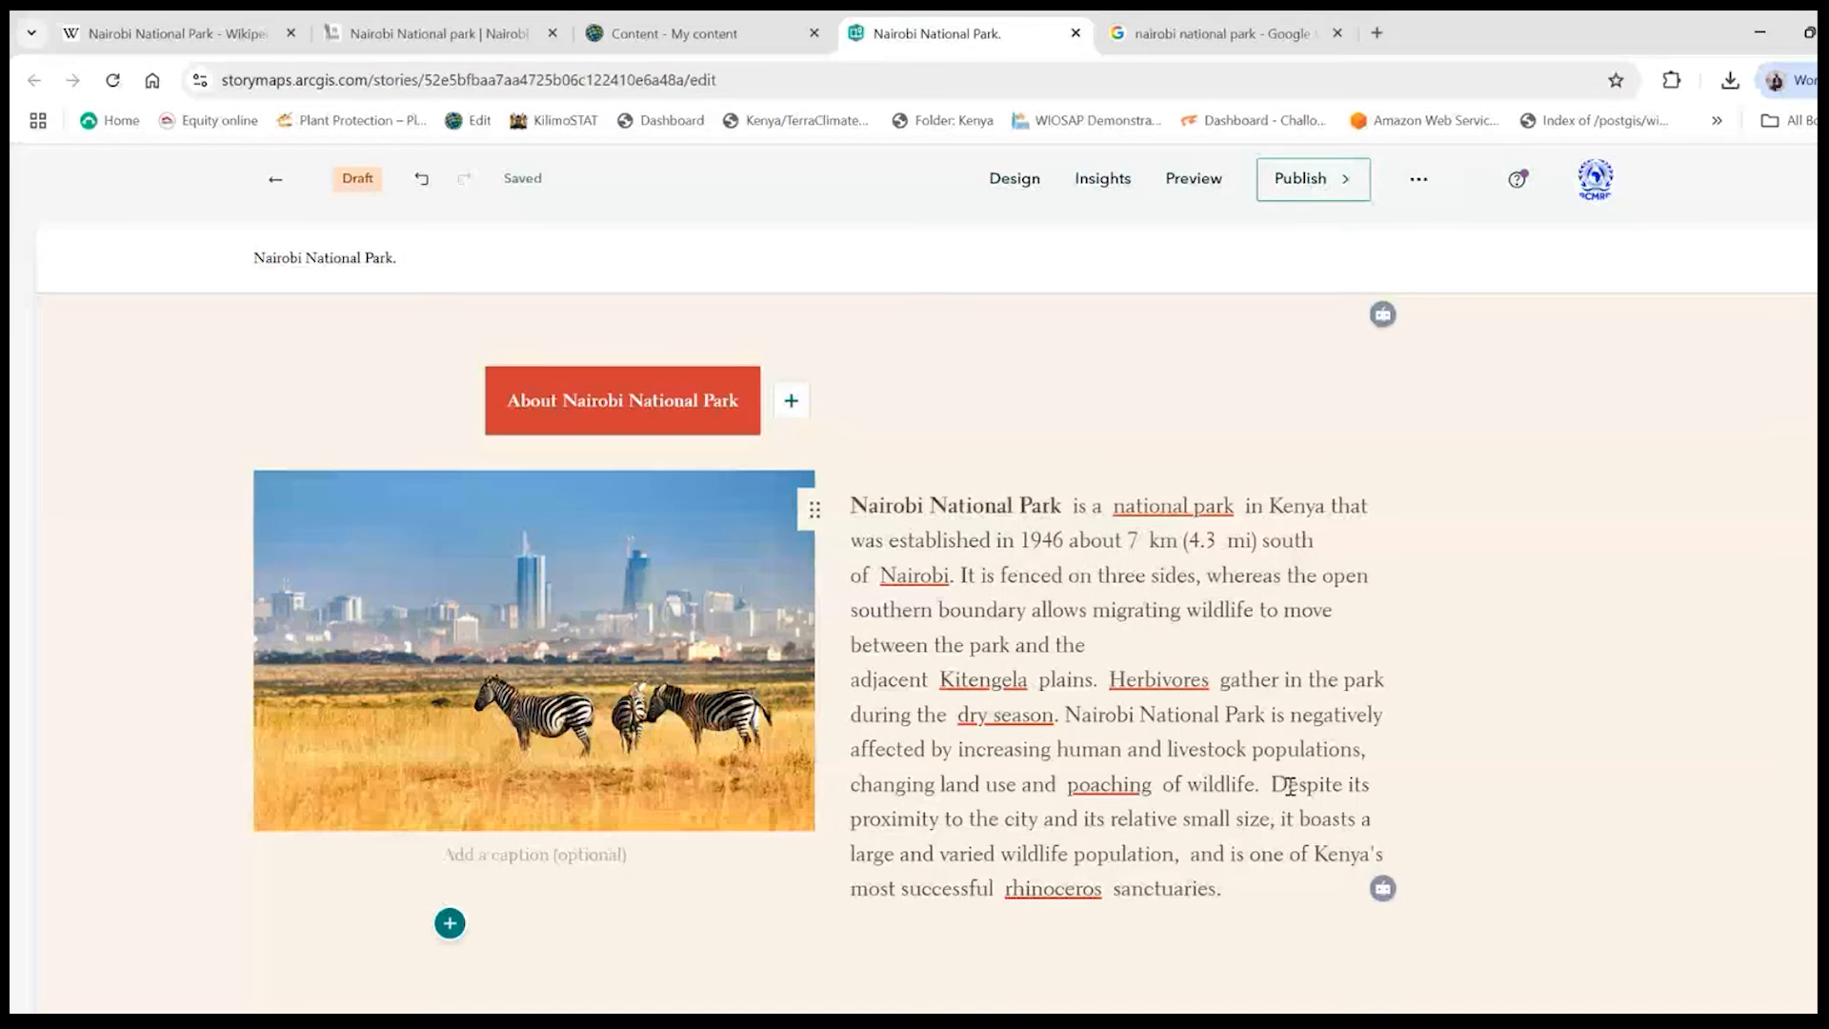
- Delete the paragraph's last sentence, starting at "Despite its proximity to the city", and undo the deletion
left_click_drag(1276, 782, 1333, 901)
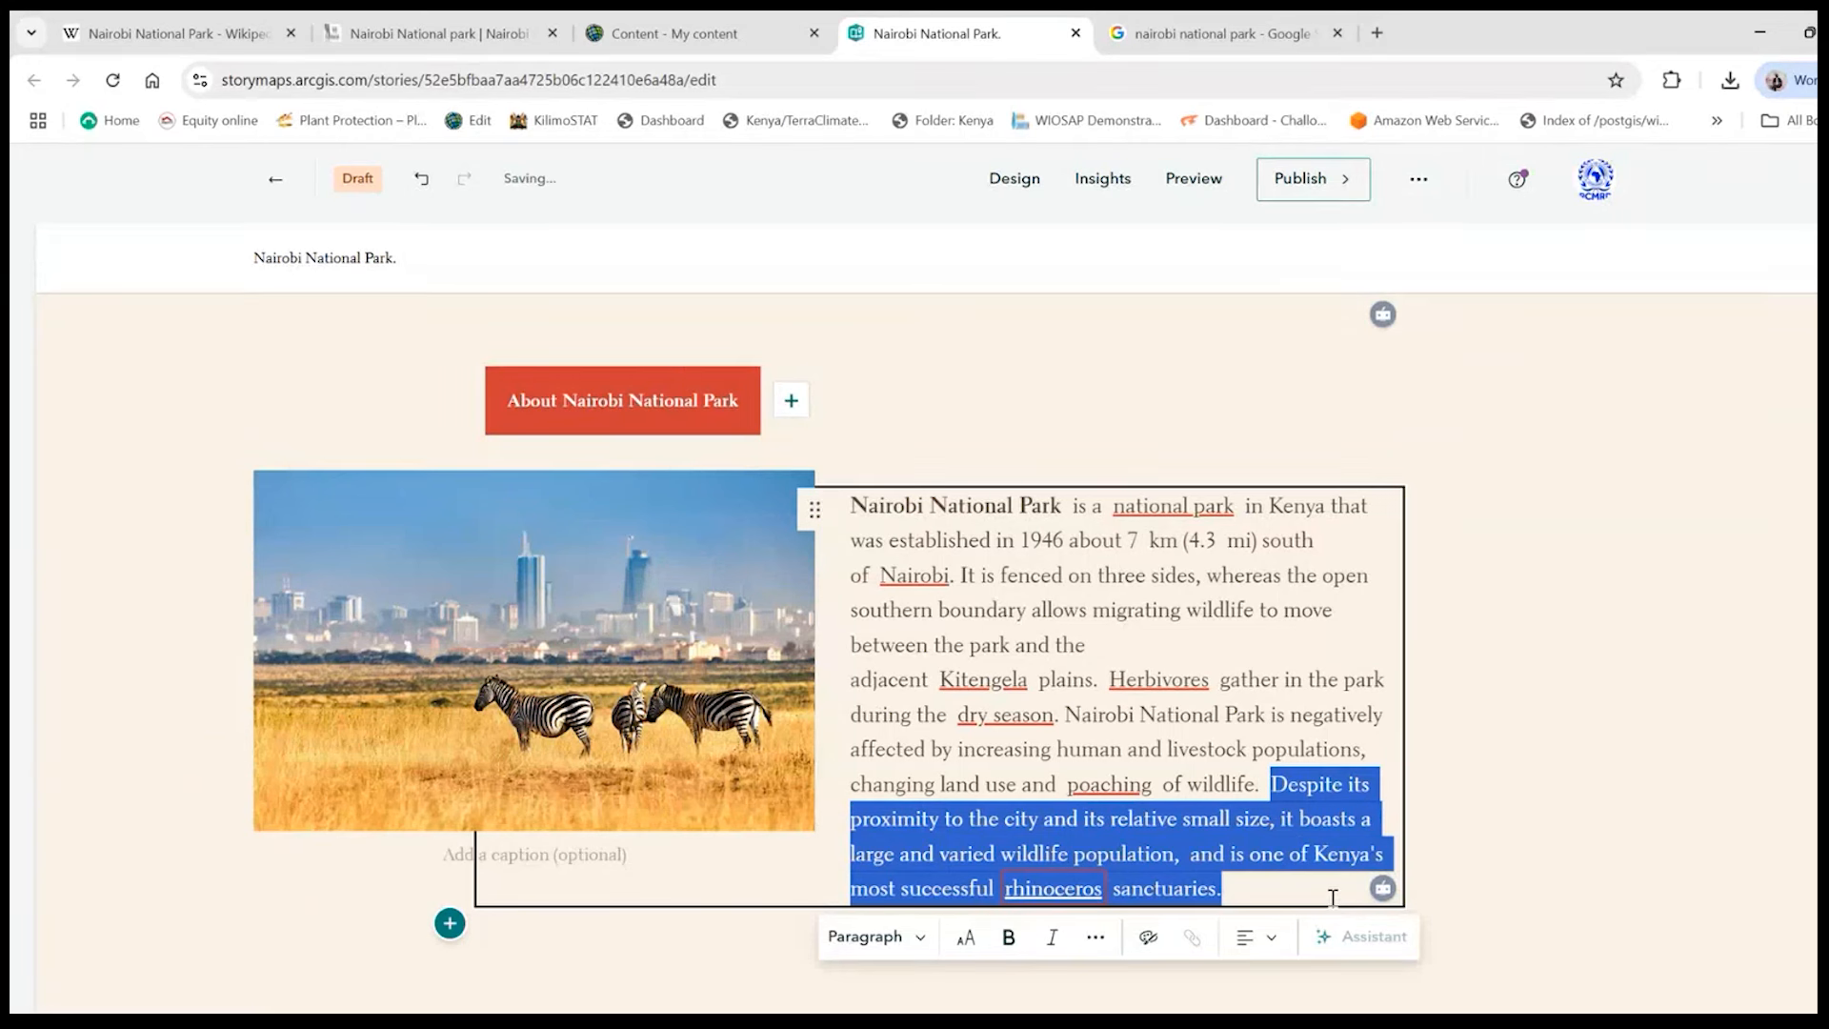
key("BackSpace")
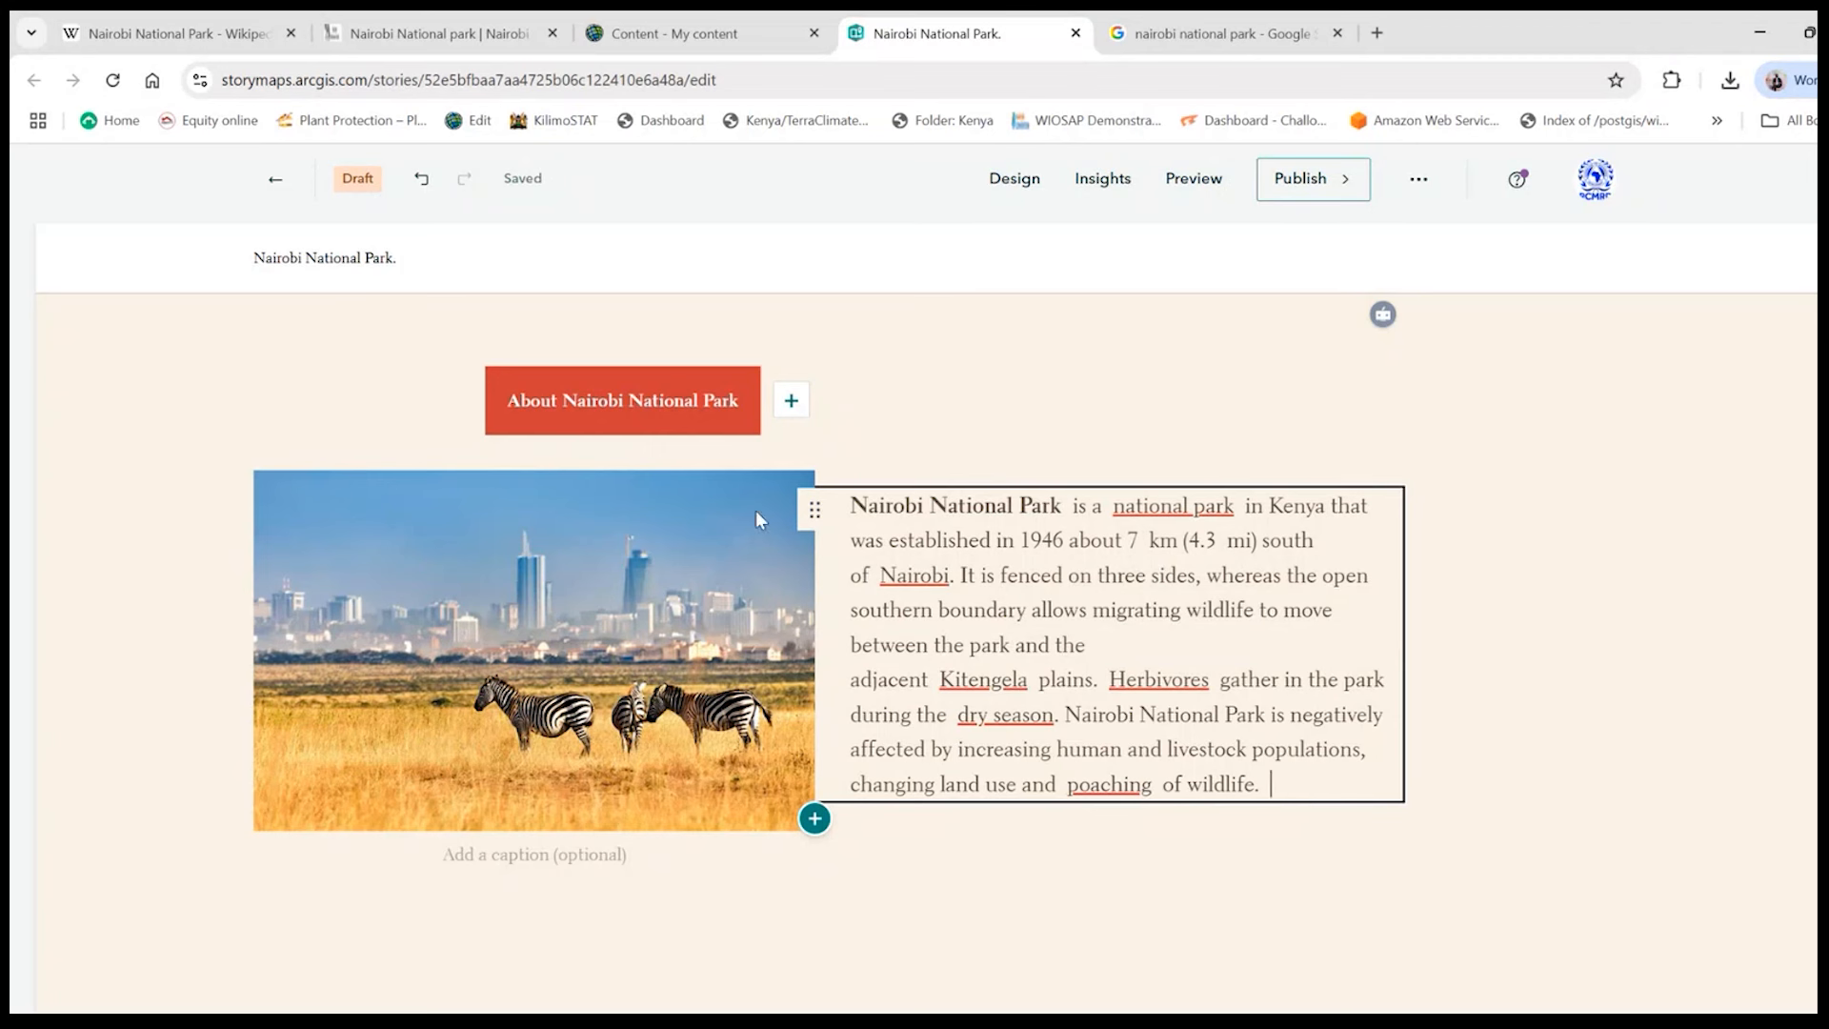
left_click(421, 178)
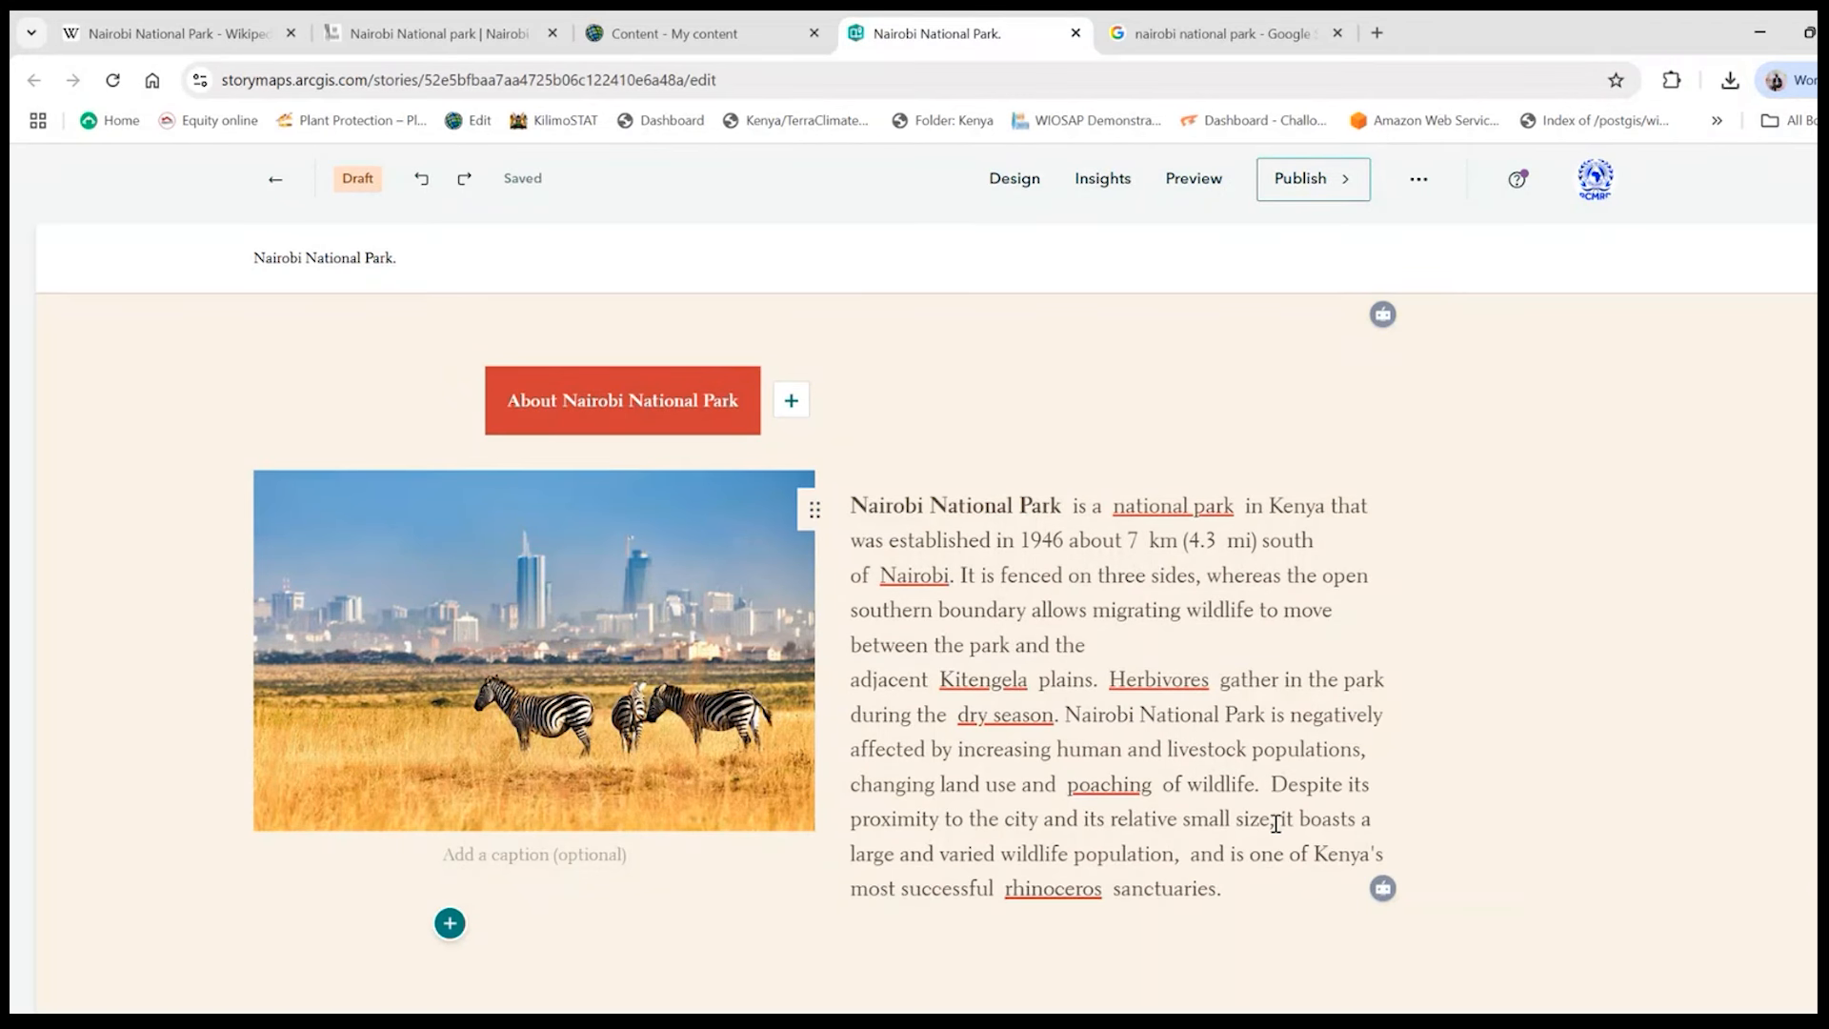
- Shorten the paragraph's last sentence by removing everything after "relative small size" and closing it with a full stop
left_click(1275, 817)
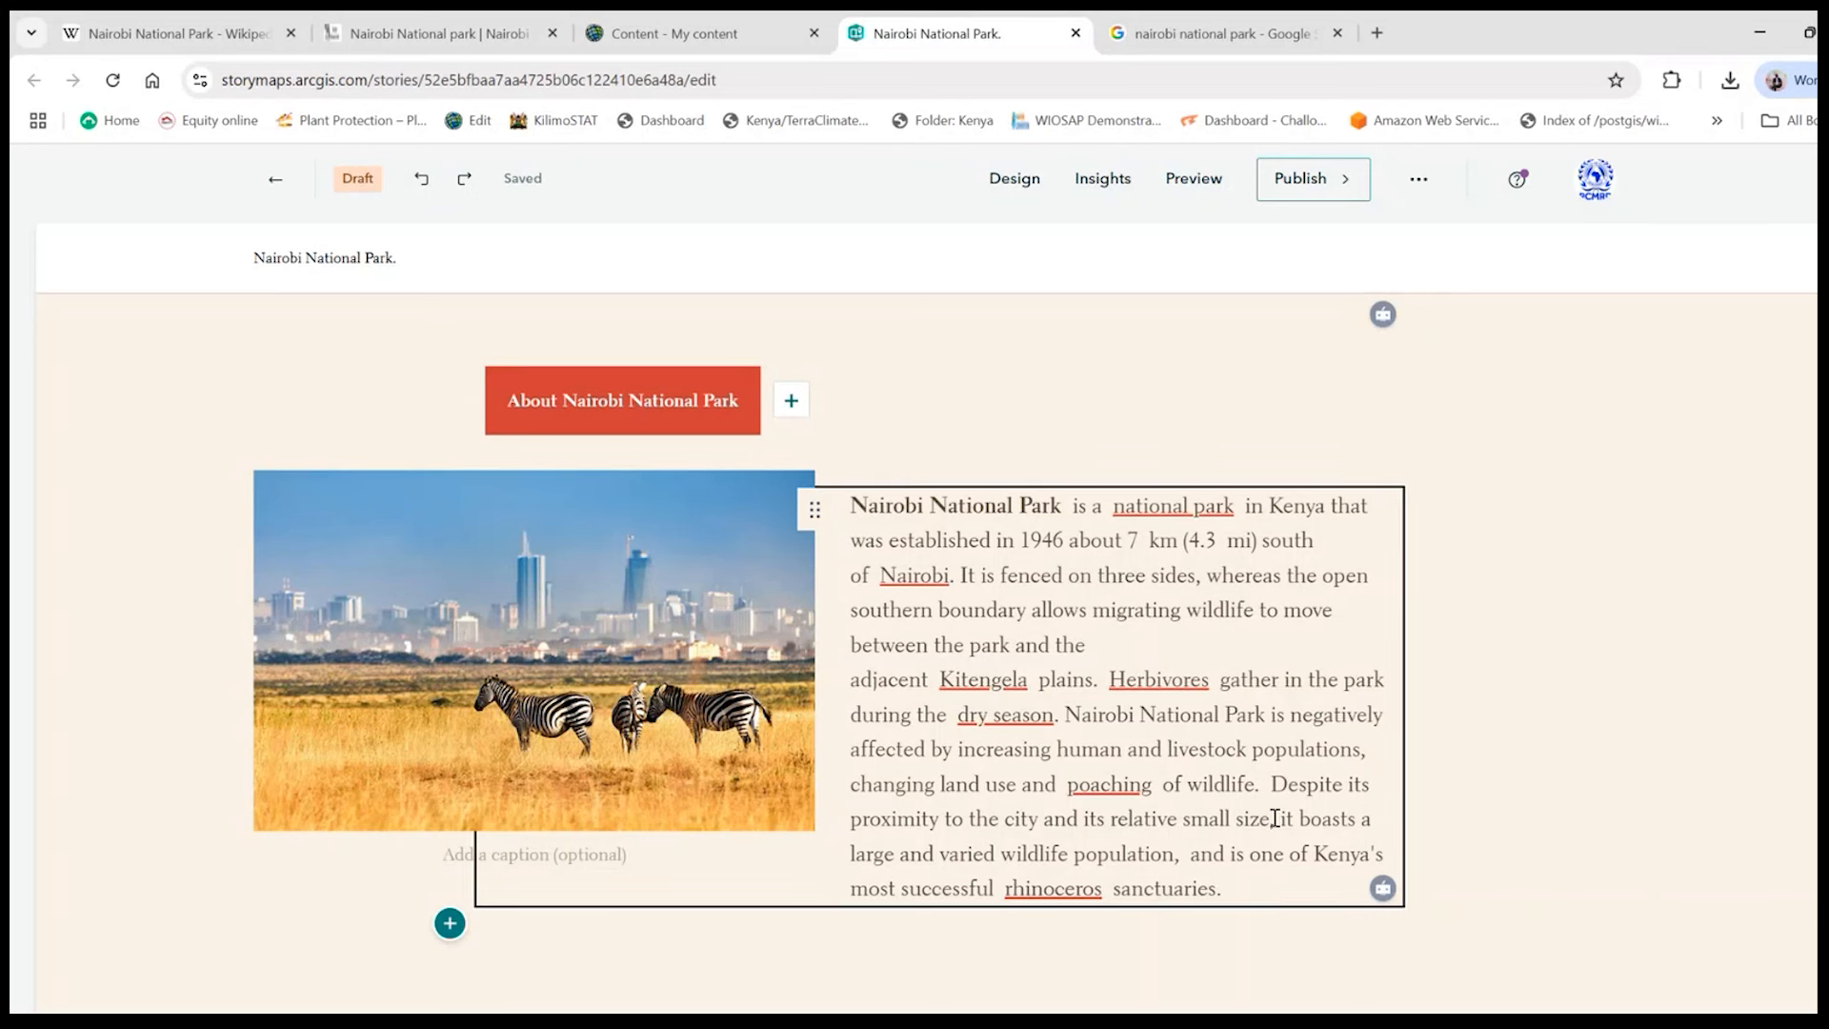
key("ctrl+shift+Home")
left_click_drag(1270, 817, 1302, 886)
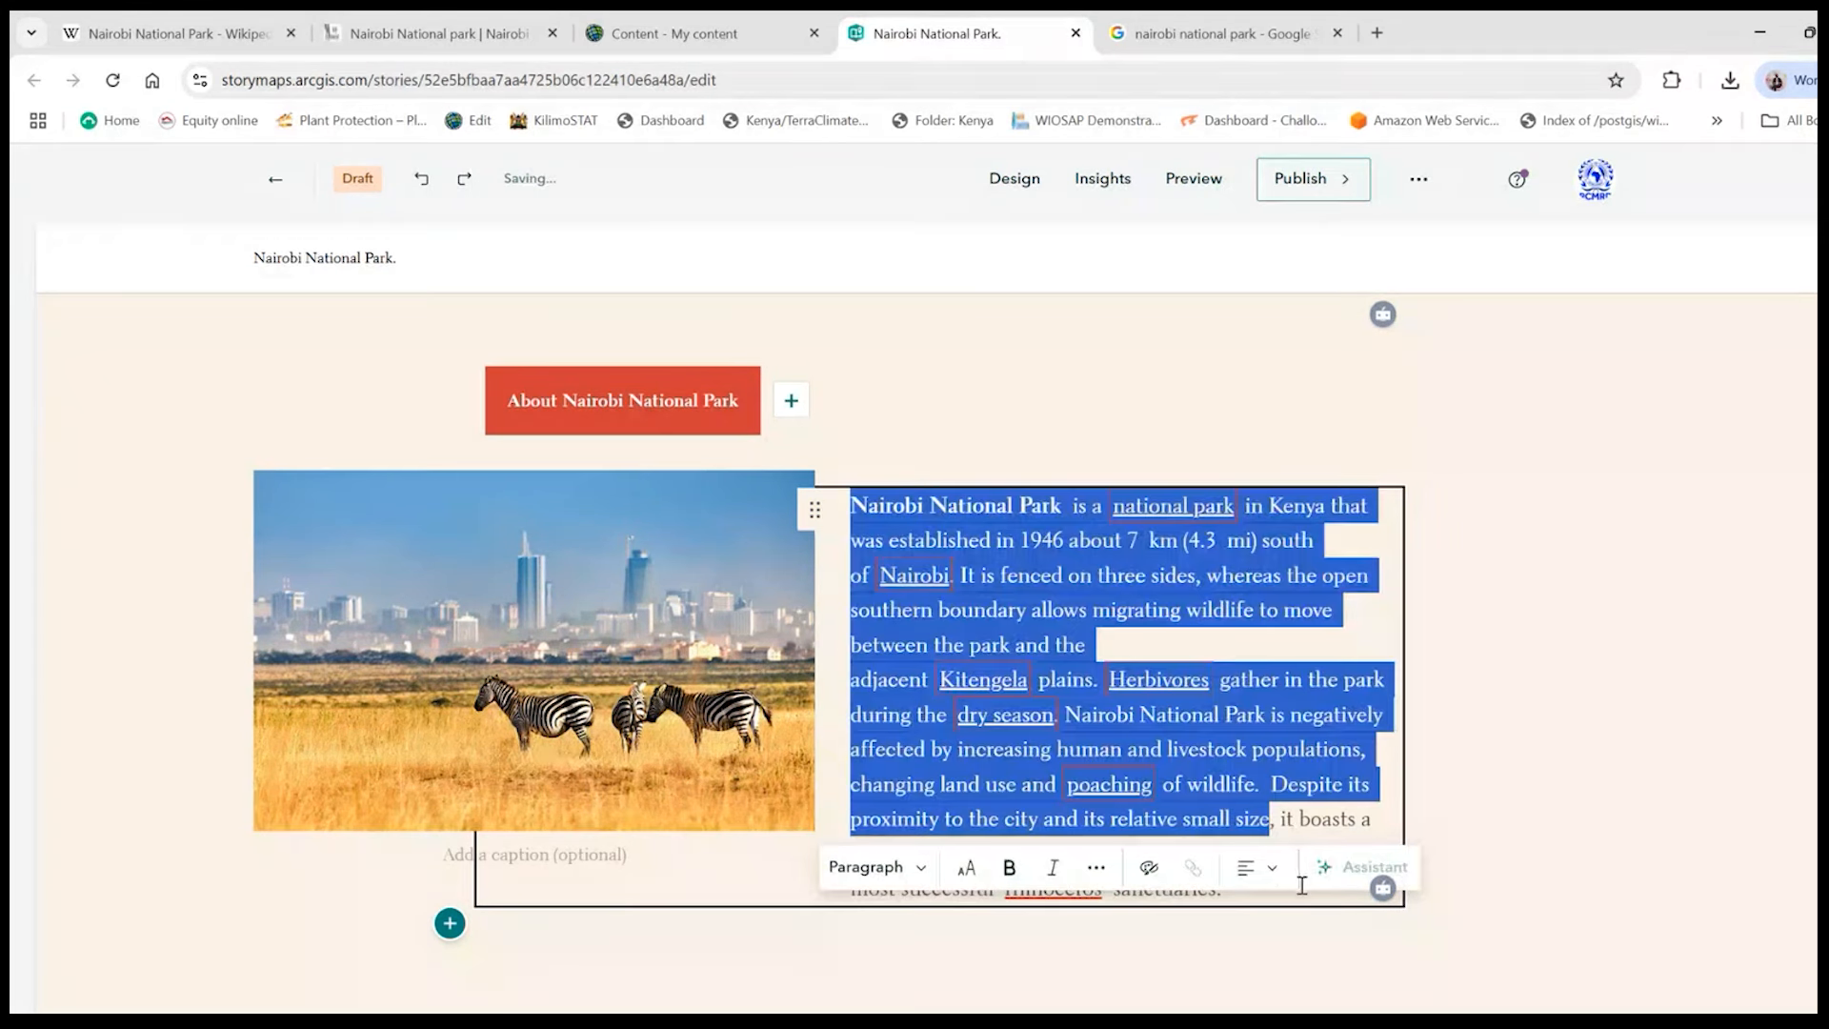
left_click(1294, 823)
left_click(1228, 896)
key("BackSpace")
key("BackSpace")
key("BackSpace")
key("BackSpace")
key("BackSpace")
key("BackSpace")
key("BackSpace")
key("BackSpace")
key("BackSpace")
key("BackSpace")
key("BackSpace")
key("BackSpace")
key("BackSpace")
key("BackSpace")
key("BackSpace")
key("BackSpace")
key("BackSpace")
key("BackSpace")
key("BackSpace")
key("BackSpace")
key("BackSpace")
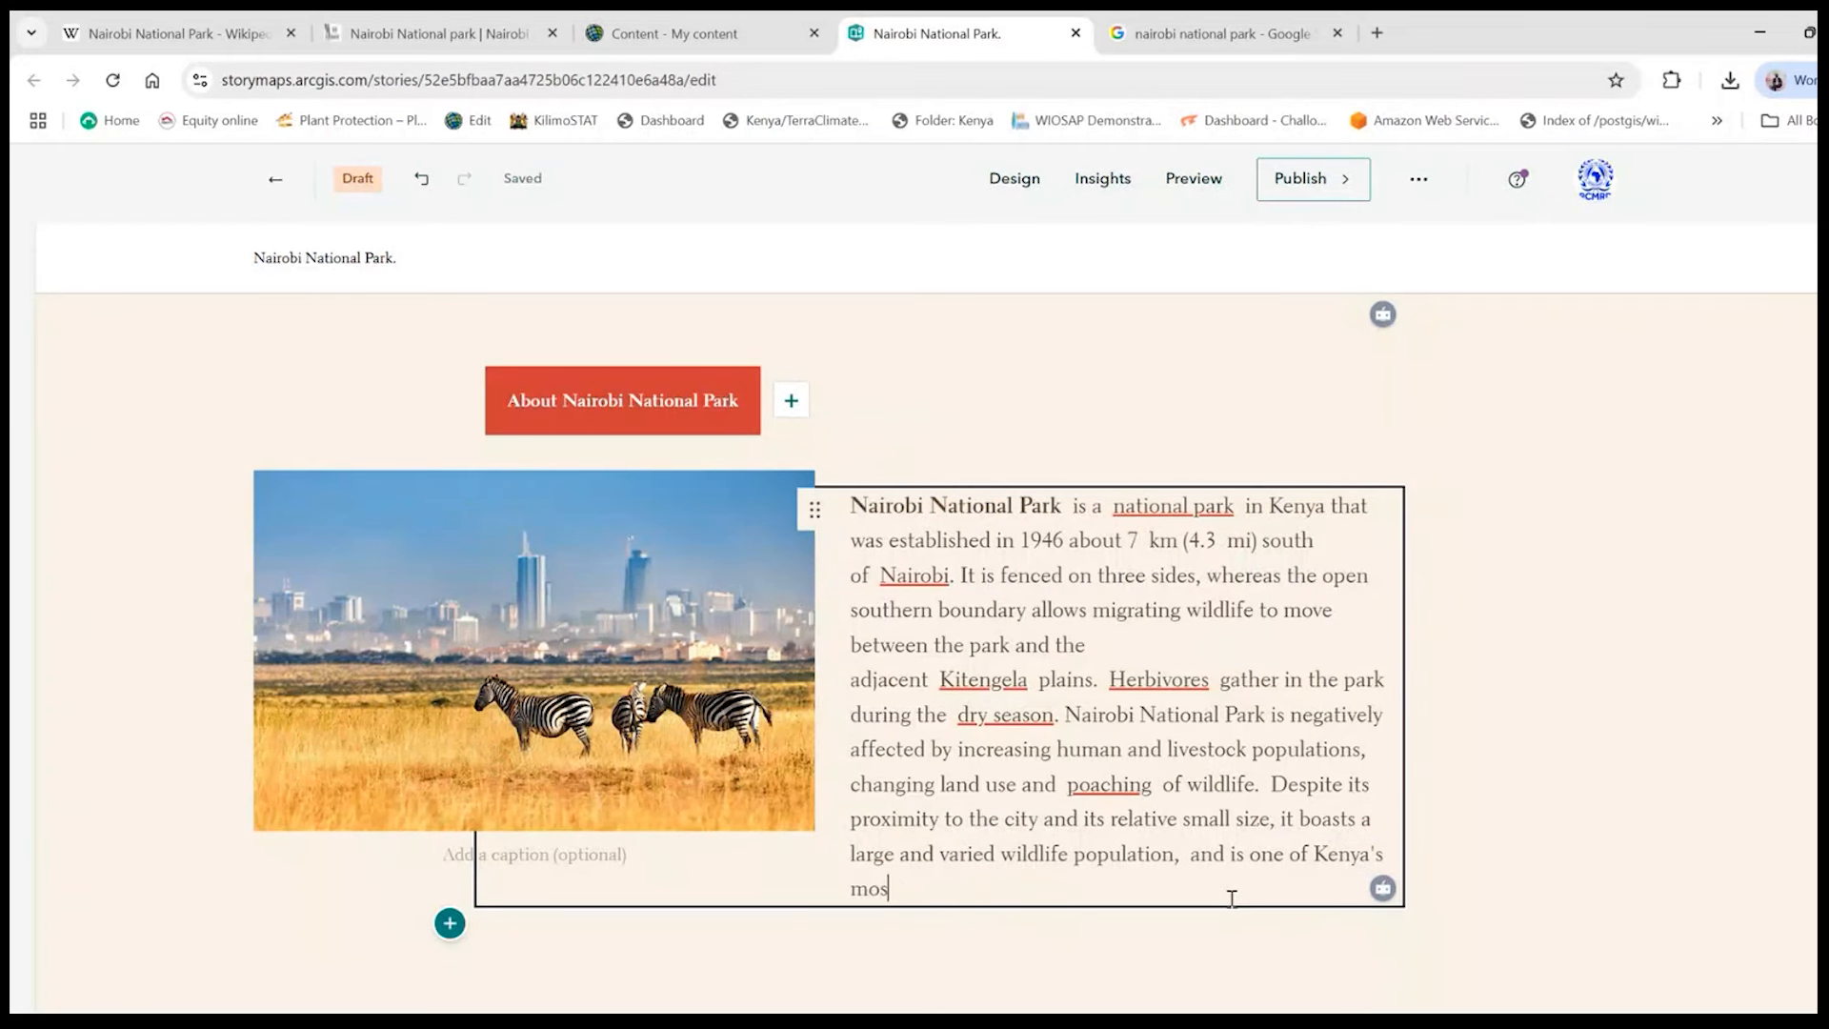
key("BackSpace")
key("BackSpace")
key("BackSpace")
key("BackSpace")
key("BackSpace")
key("BackSpace")
key("BackSpace")
key("BackSpace")
key("BackSpace")
key("BackSpace")
key("BackSpace")
key("BackSpace")
key("BackSpace")
key("BackSpace")
key("BackSpace")
key("BackSpace")
key("BackSpace")
key("BackSpace")
key("BackSpace")
key("BackSpace")
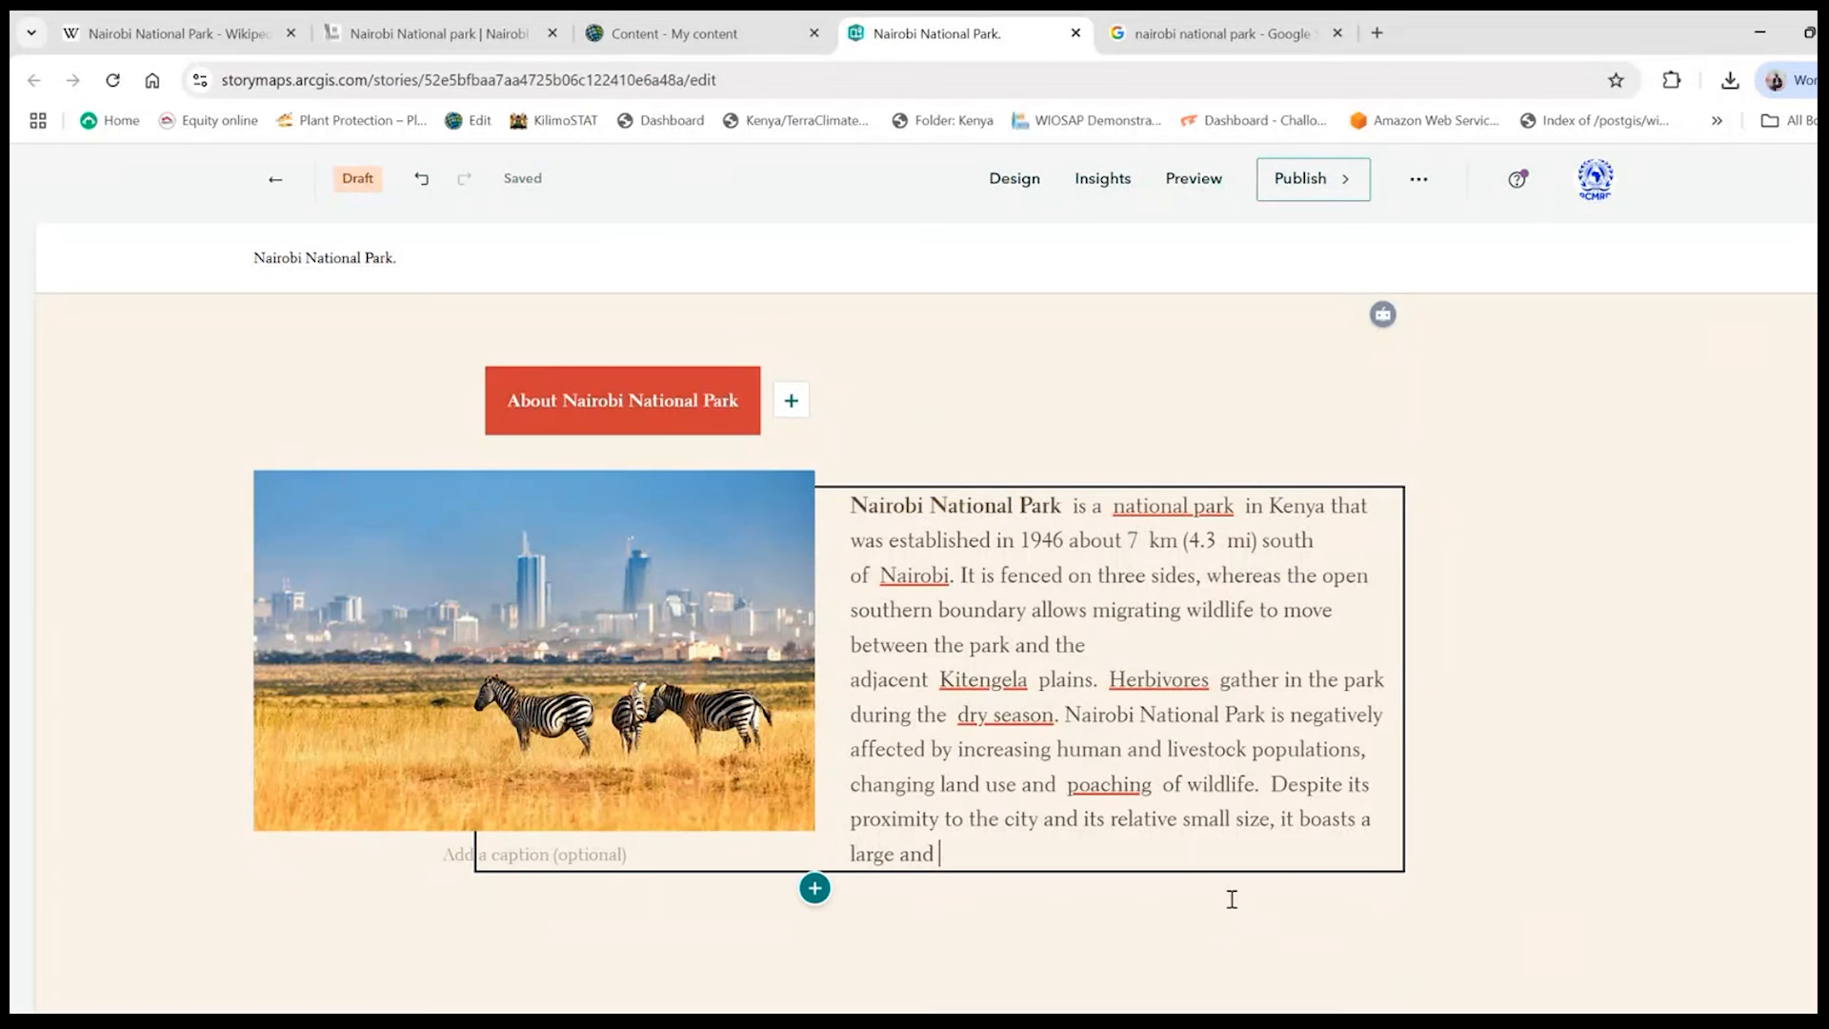
key("BackSpace")
key("BackSpace")
key("BackSpace")
key("BackSpace")
key("BackSpace")
key("BackSpace")
key("BackSpace")
key("BackSpace")
key("BackSpace")
key("BackSpace")
key("BackSpace")
key("BackSpace")
key("BackSpace")
key("BackSpace")
type(".")
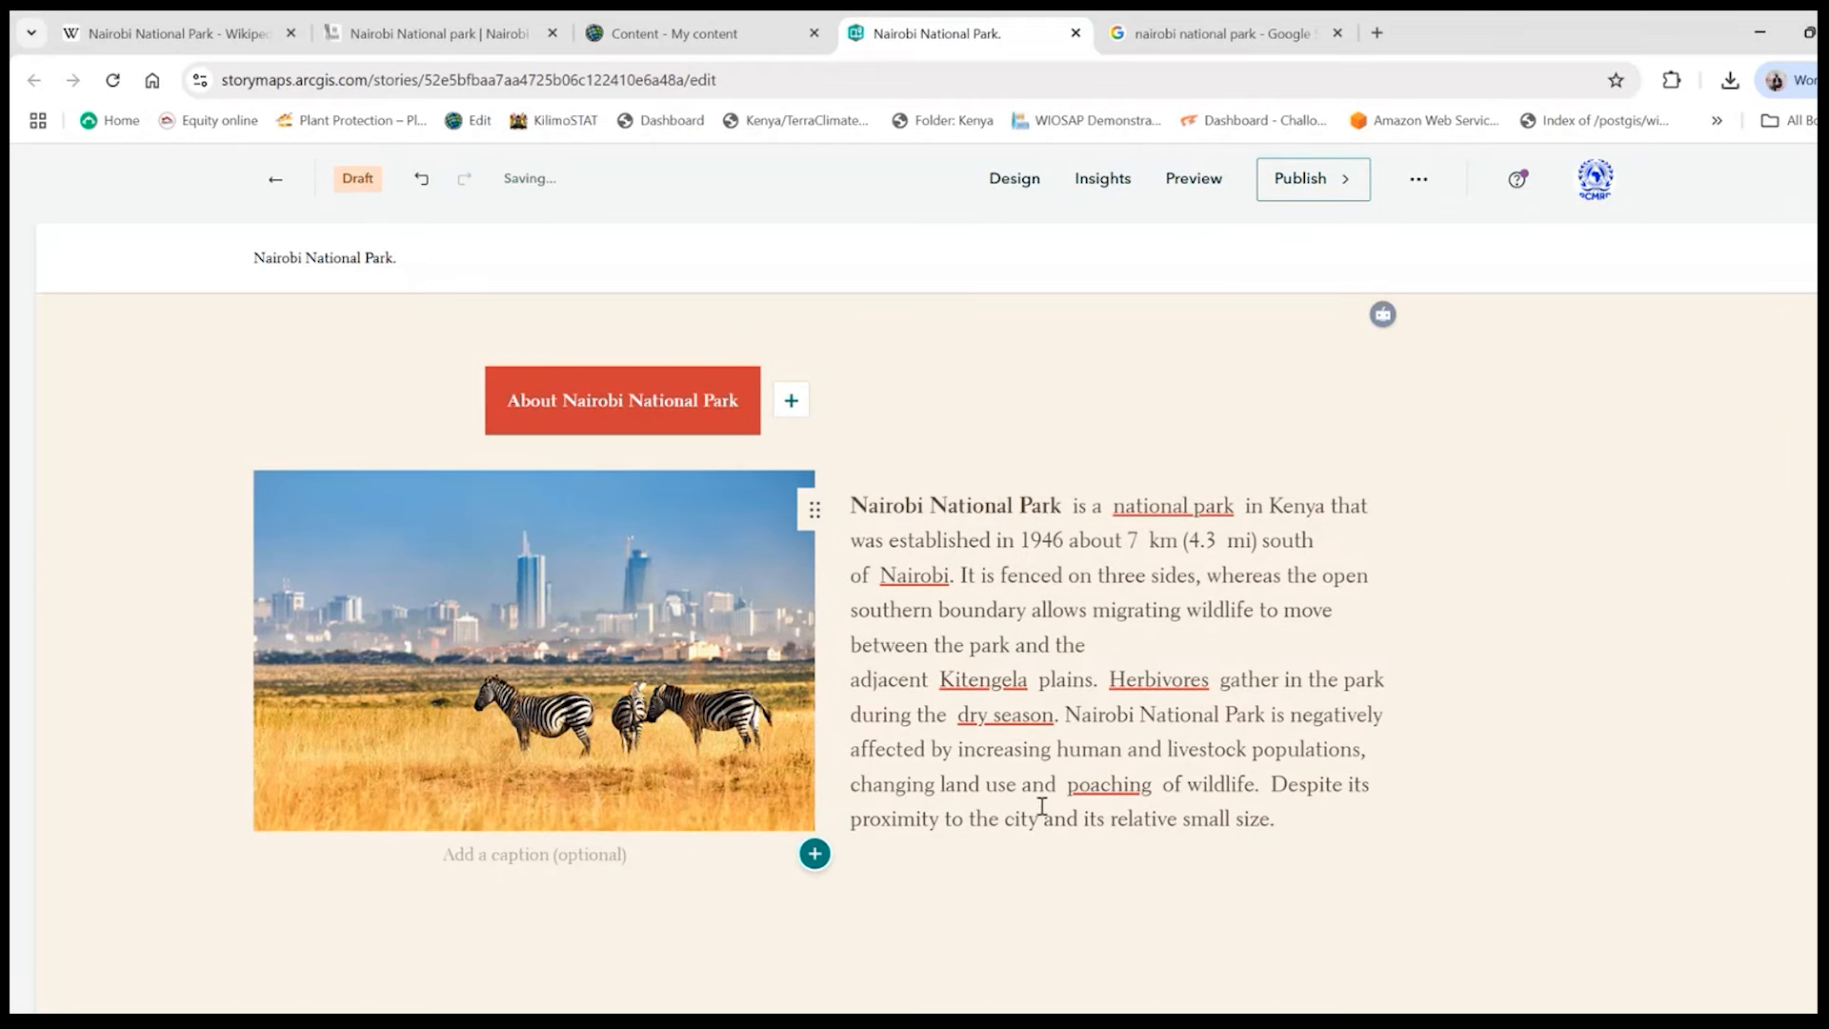
scroll(996, 637, "down", 1)
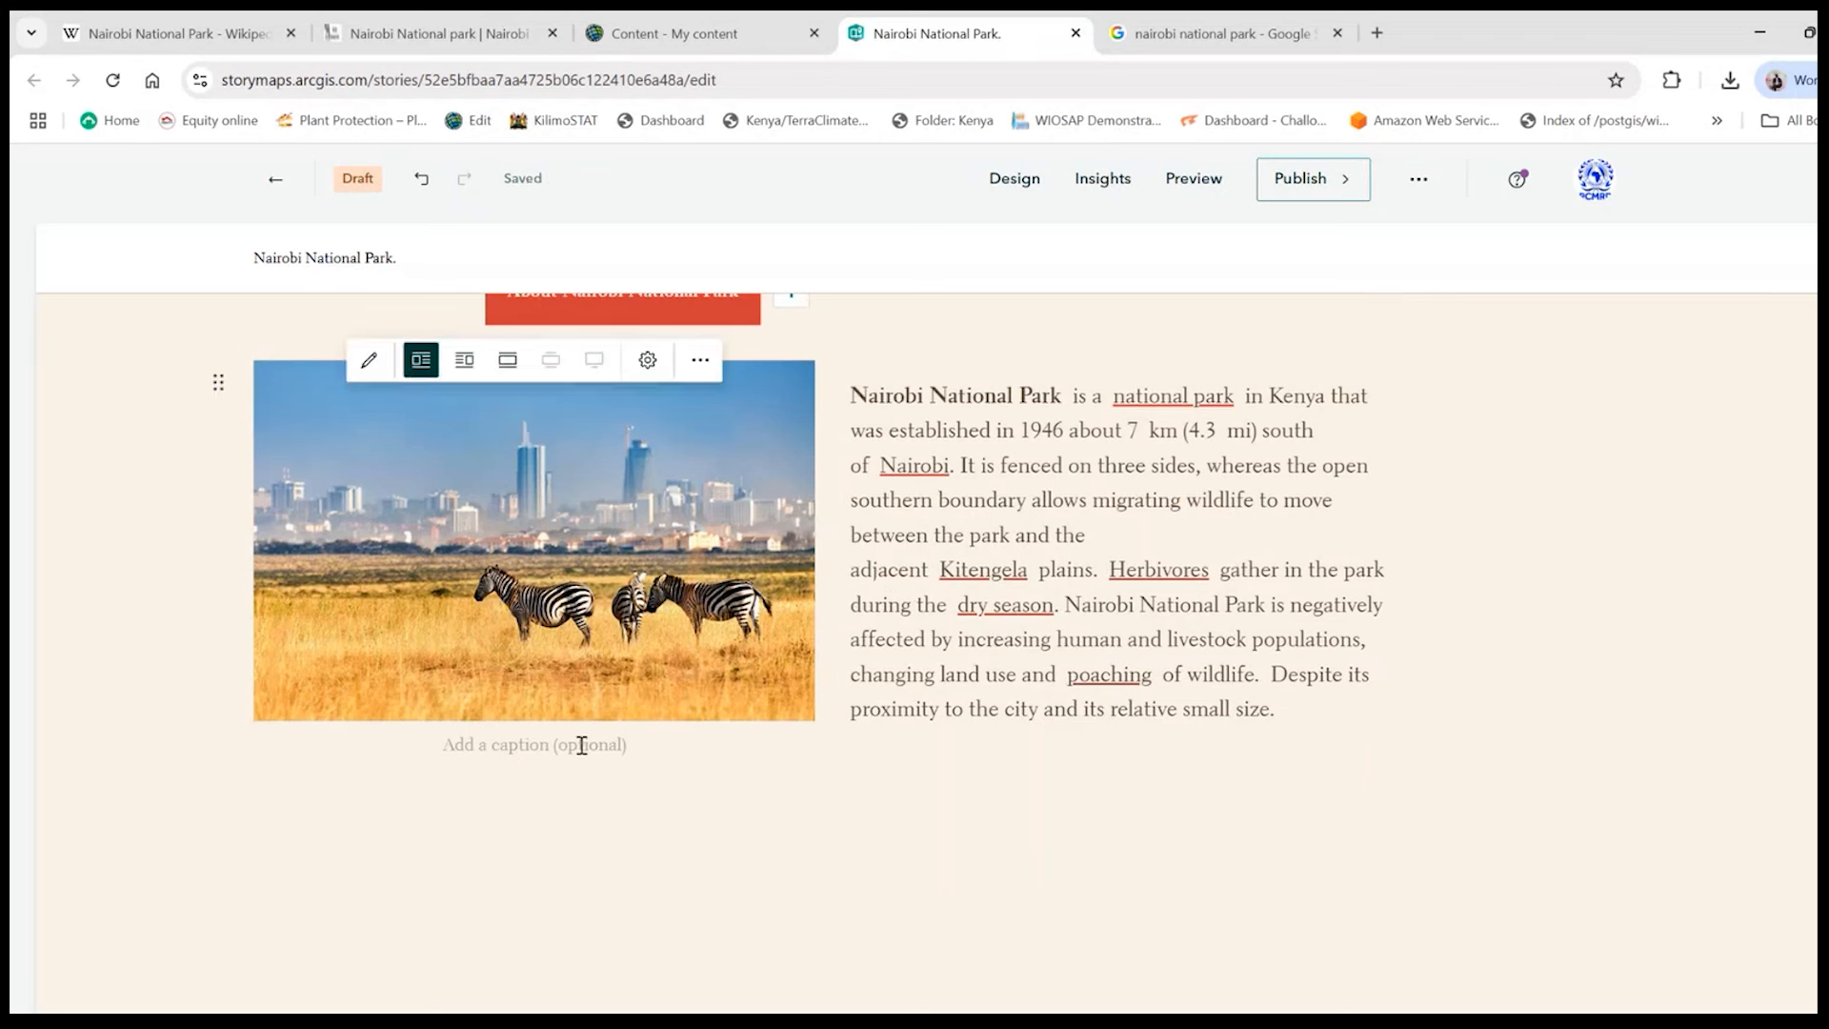
- Caption the zebra image "Zebras at the Nairobi national Park"
left_click(520, 750)
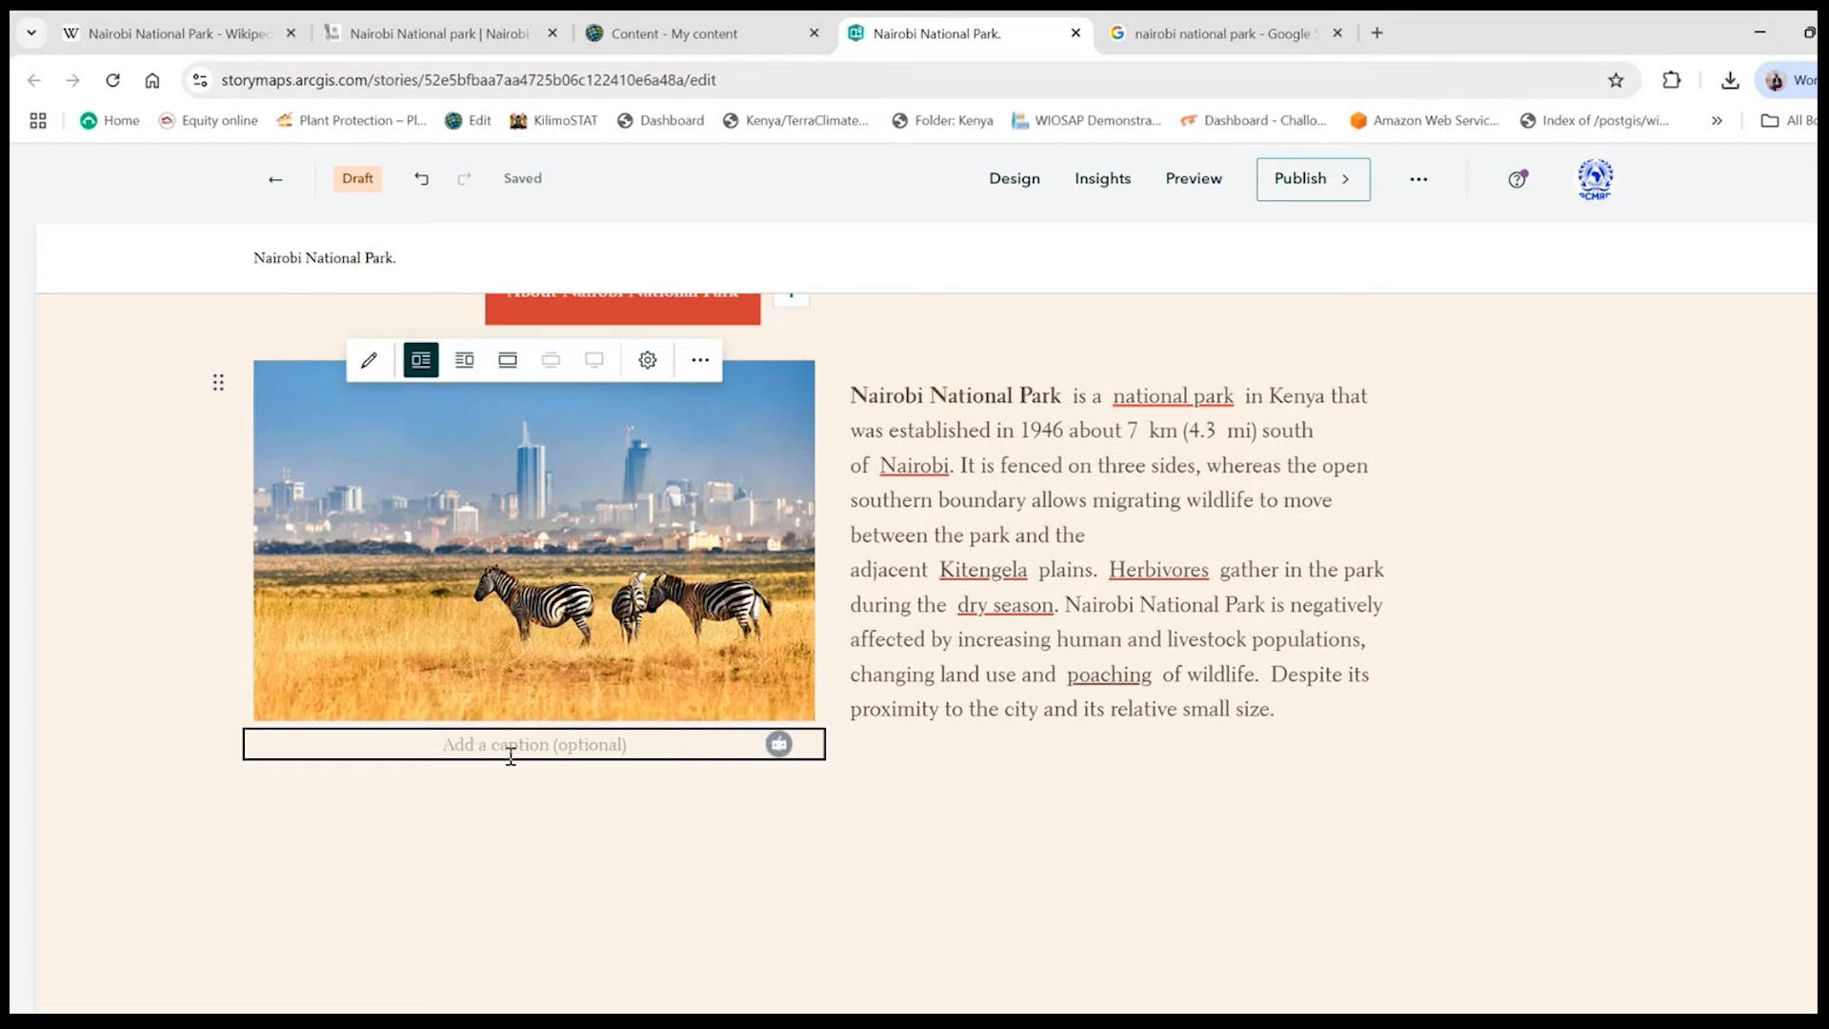
type("Zebras at teh")
key("BackSpace")
key("BackSpace")
key("BackSpace")
type("teh")
key("BackSpace")
key("BackSpace")
key("BackSpace")
type("he Nairobiu")
key("BackSpace")
type("national Park .")
key("BackSpace")
key("BackSpace")
- Close the caption's sentence with a full stop and add the credit "Source:Wikipedia" after it
type(". Source")
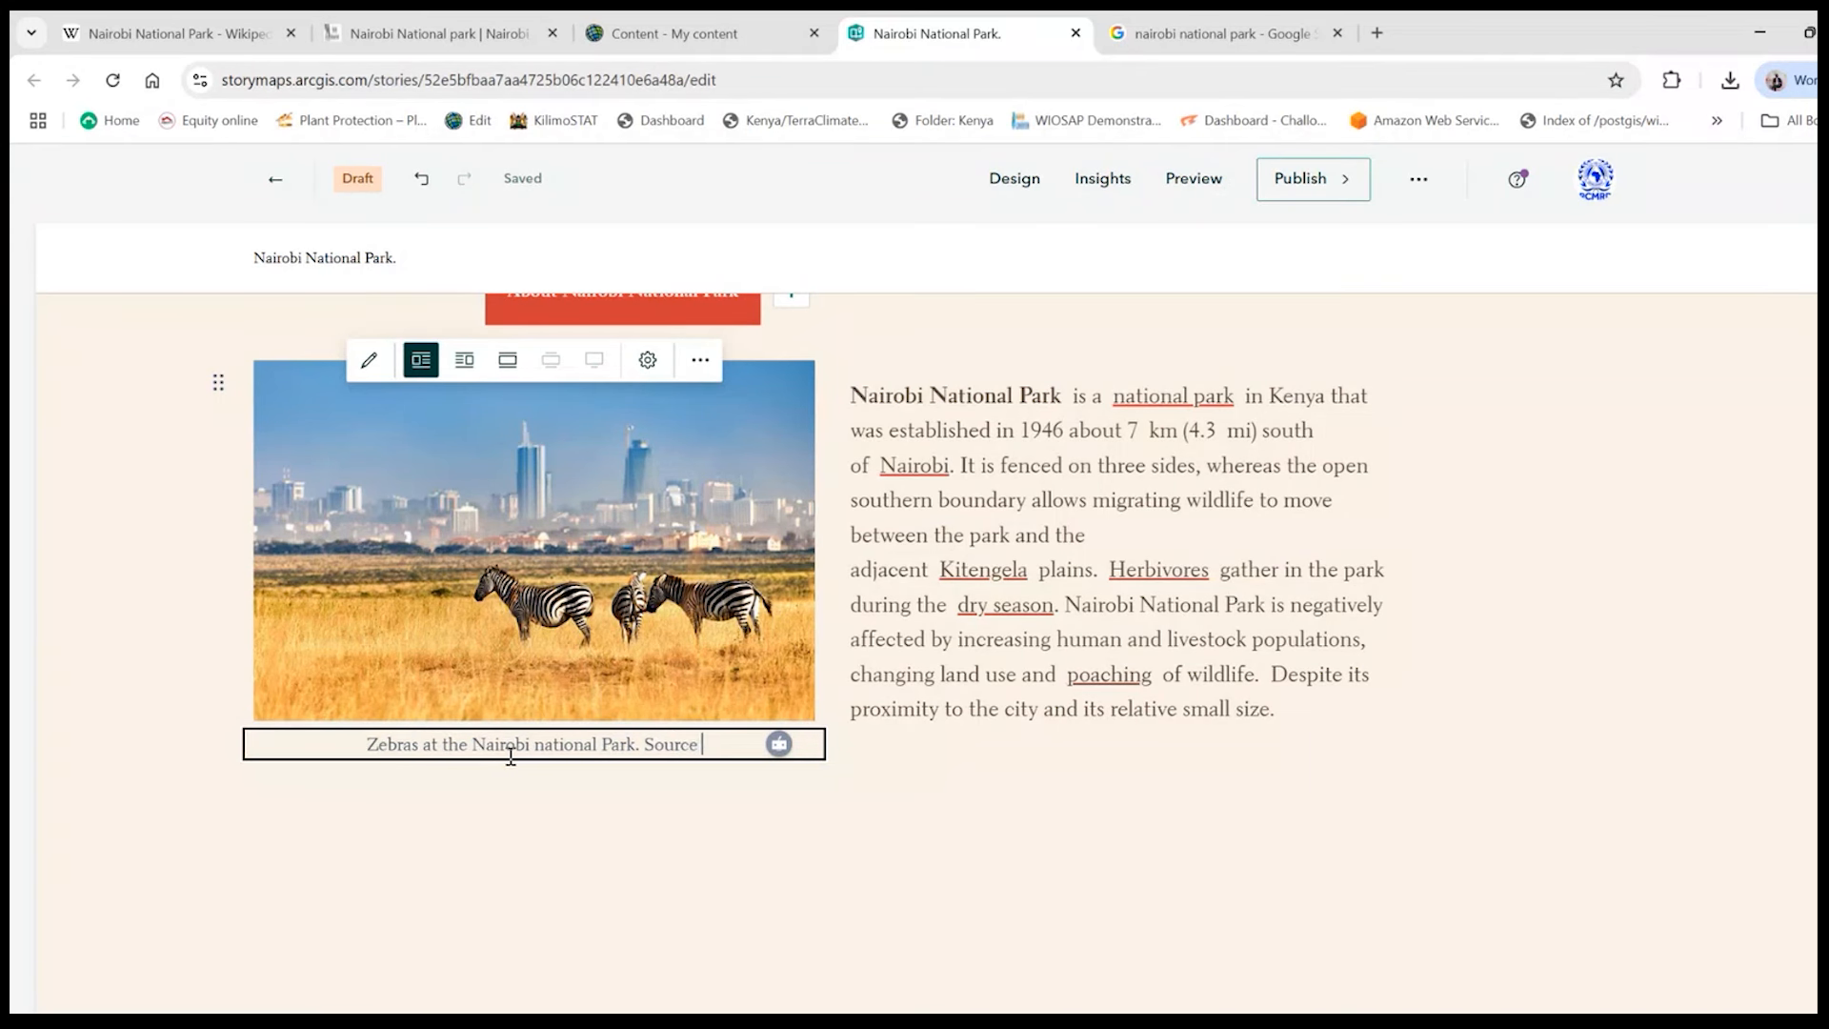
key("BackSpace")
type(":Wikipedia")
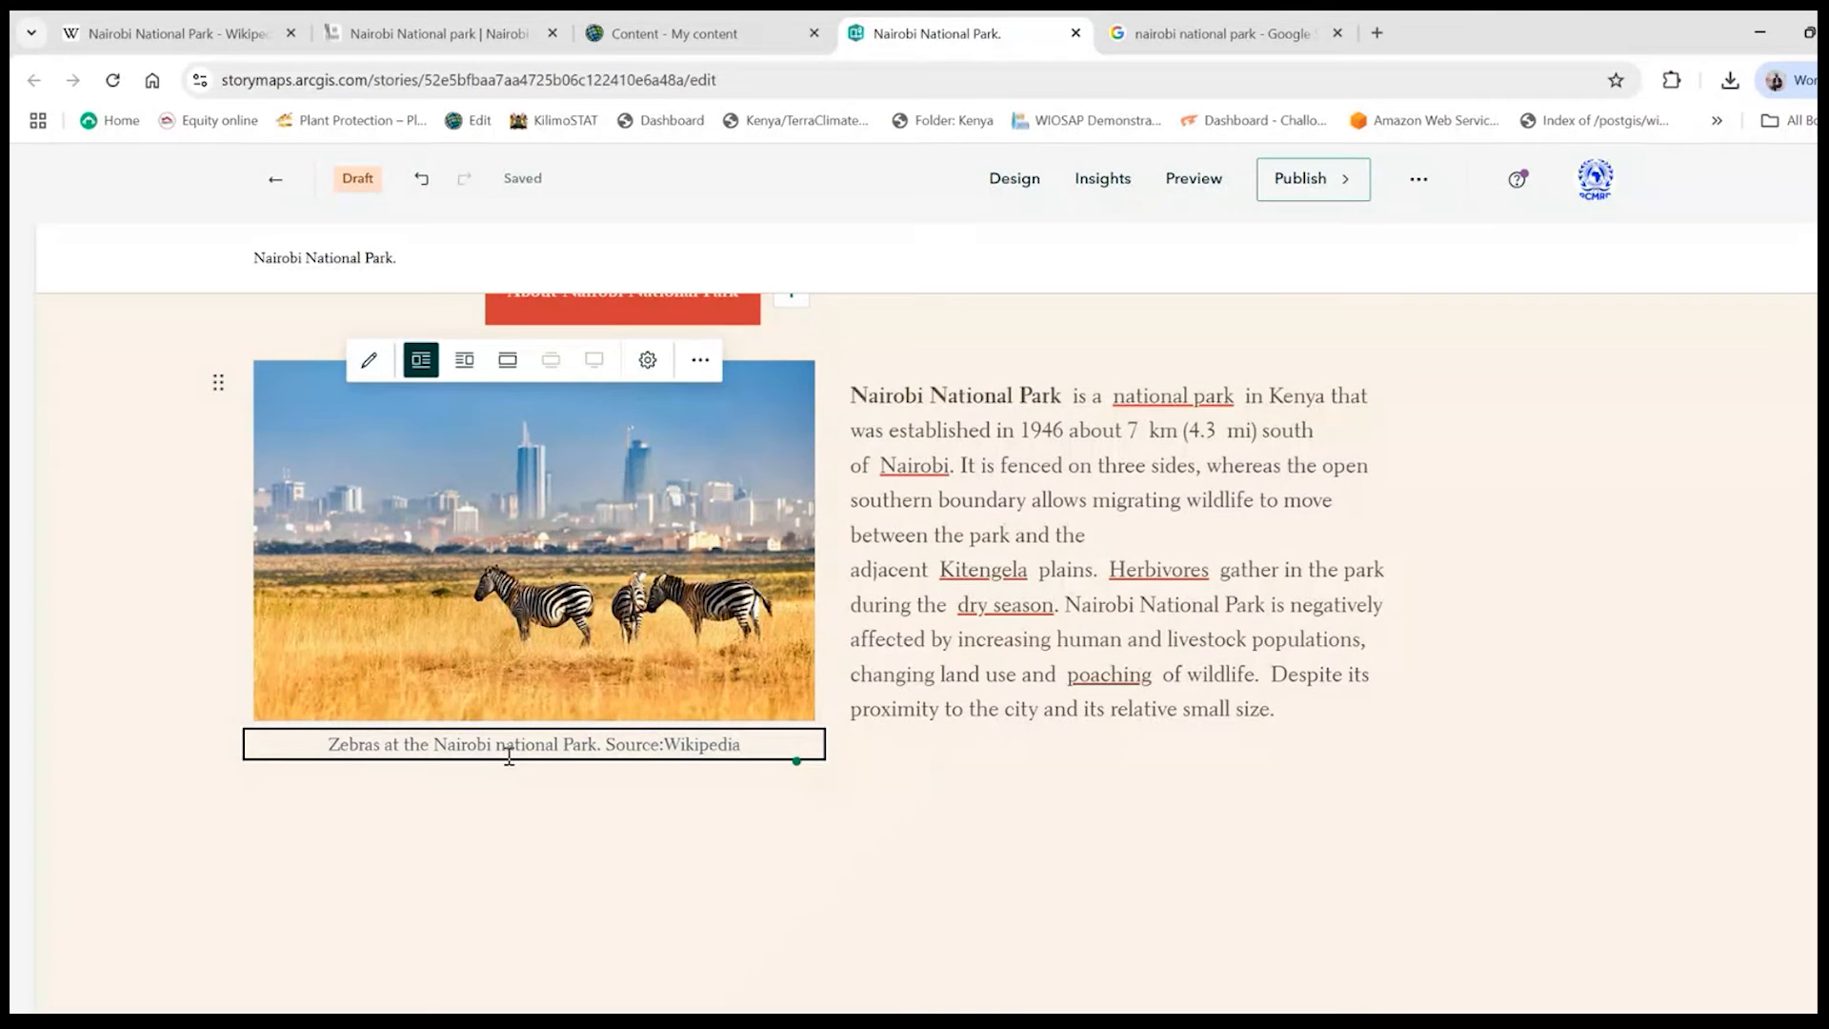
left_click(1535, 575)
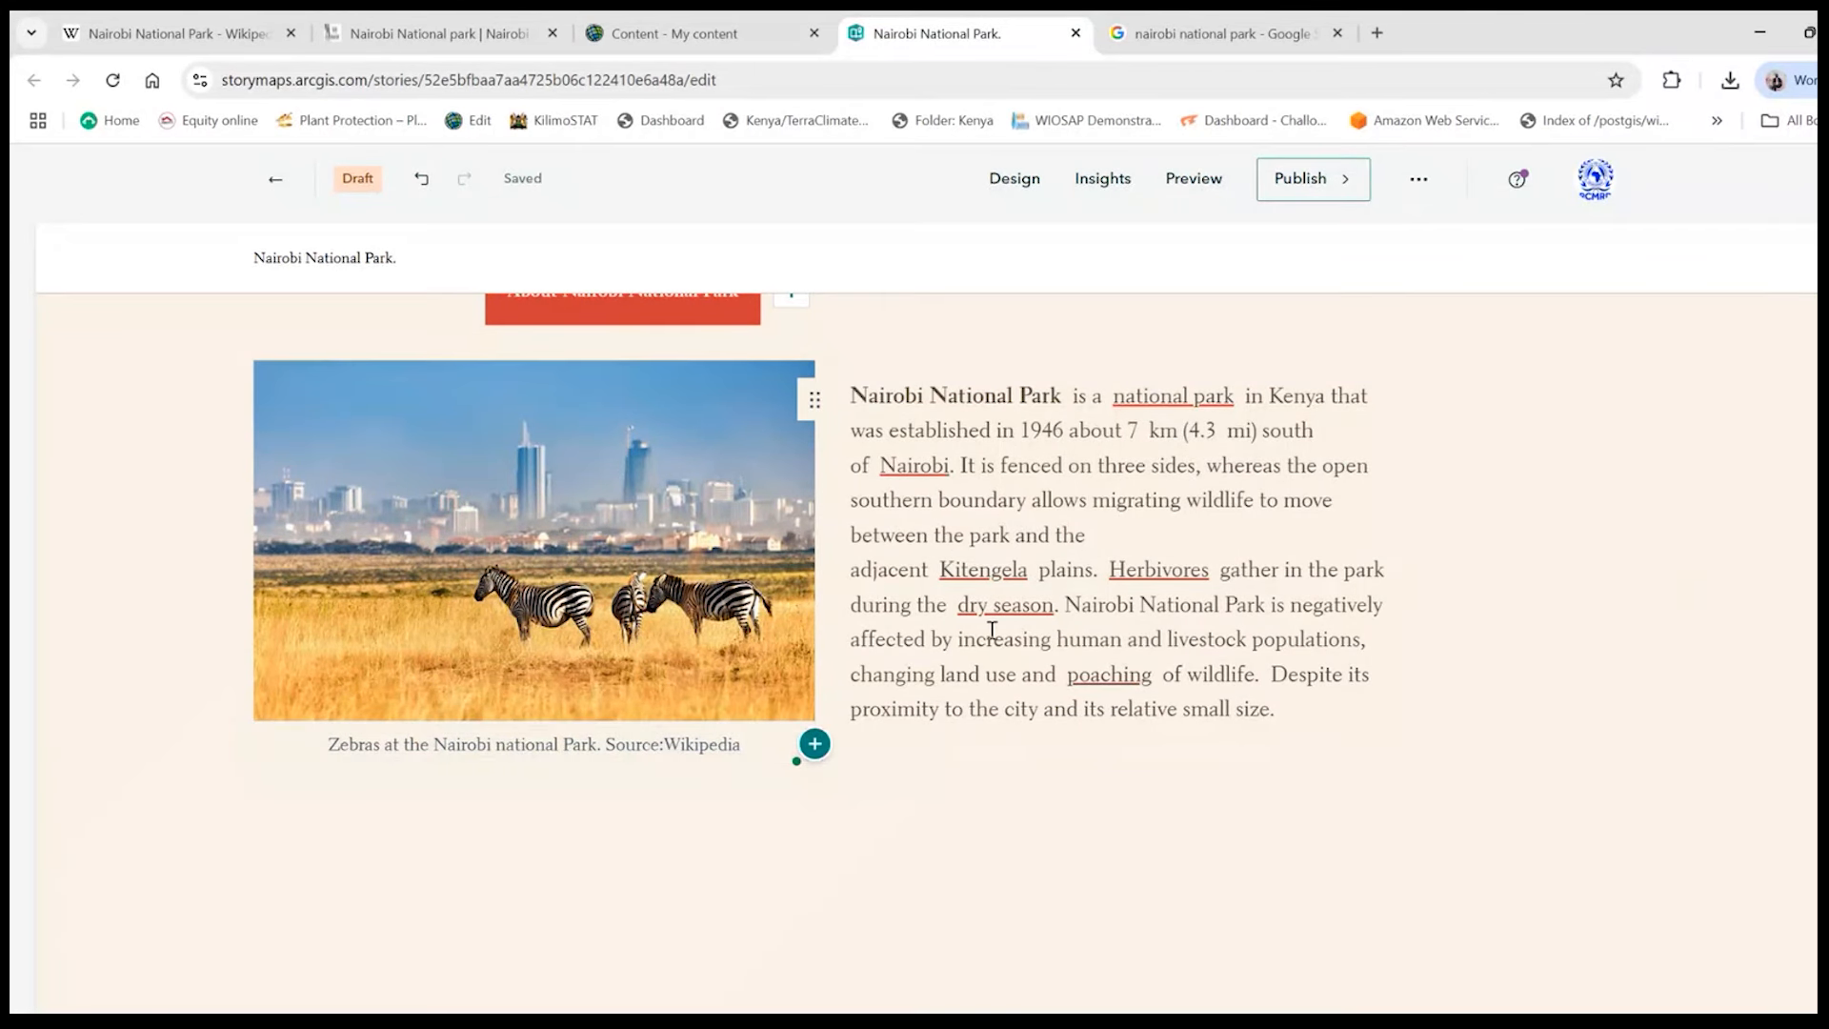
- Copy the address of the enlarged zebra image in the Google Images results for use in the caption's source credit
mouse_move(629, 735)
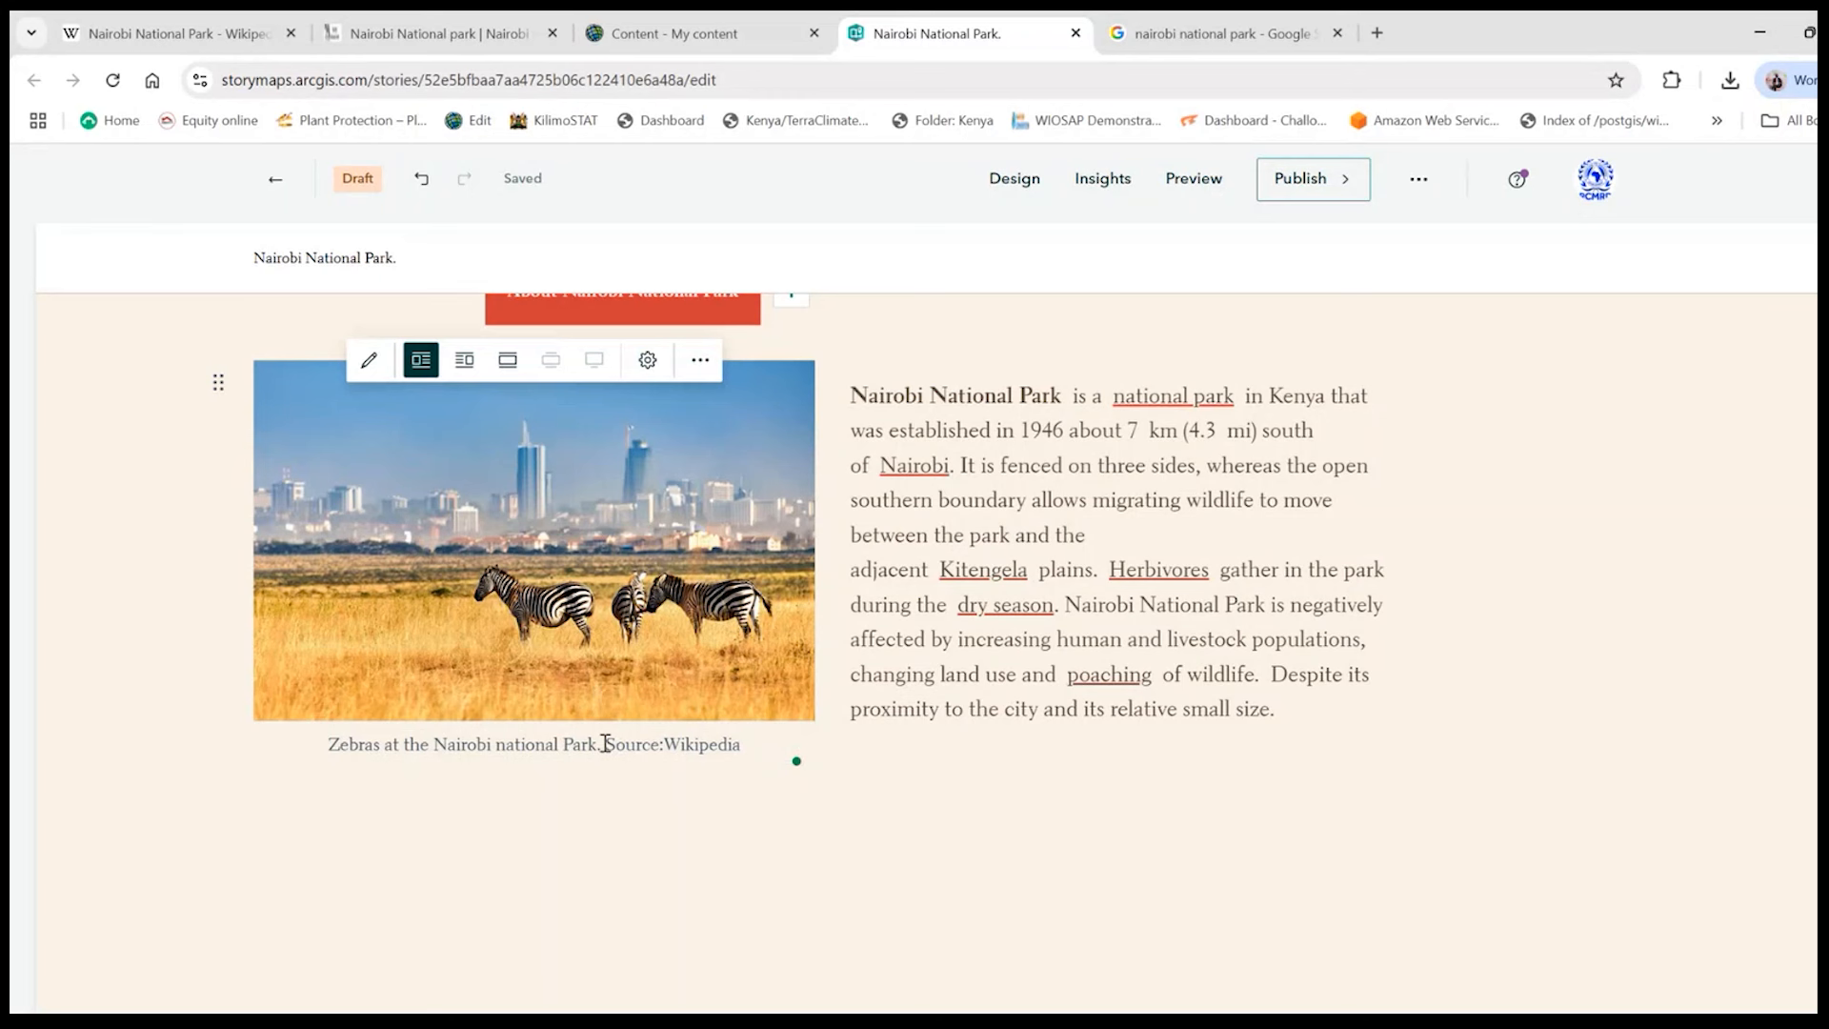
left_click_drag(606, 743, 793, 734)
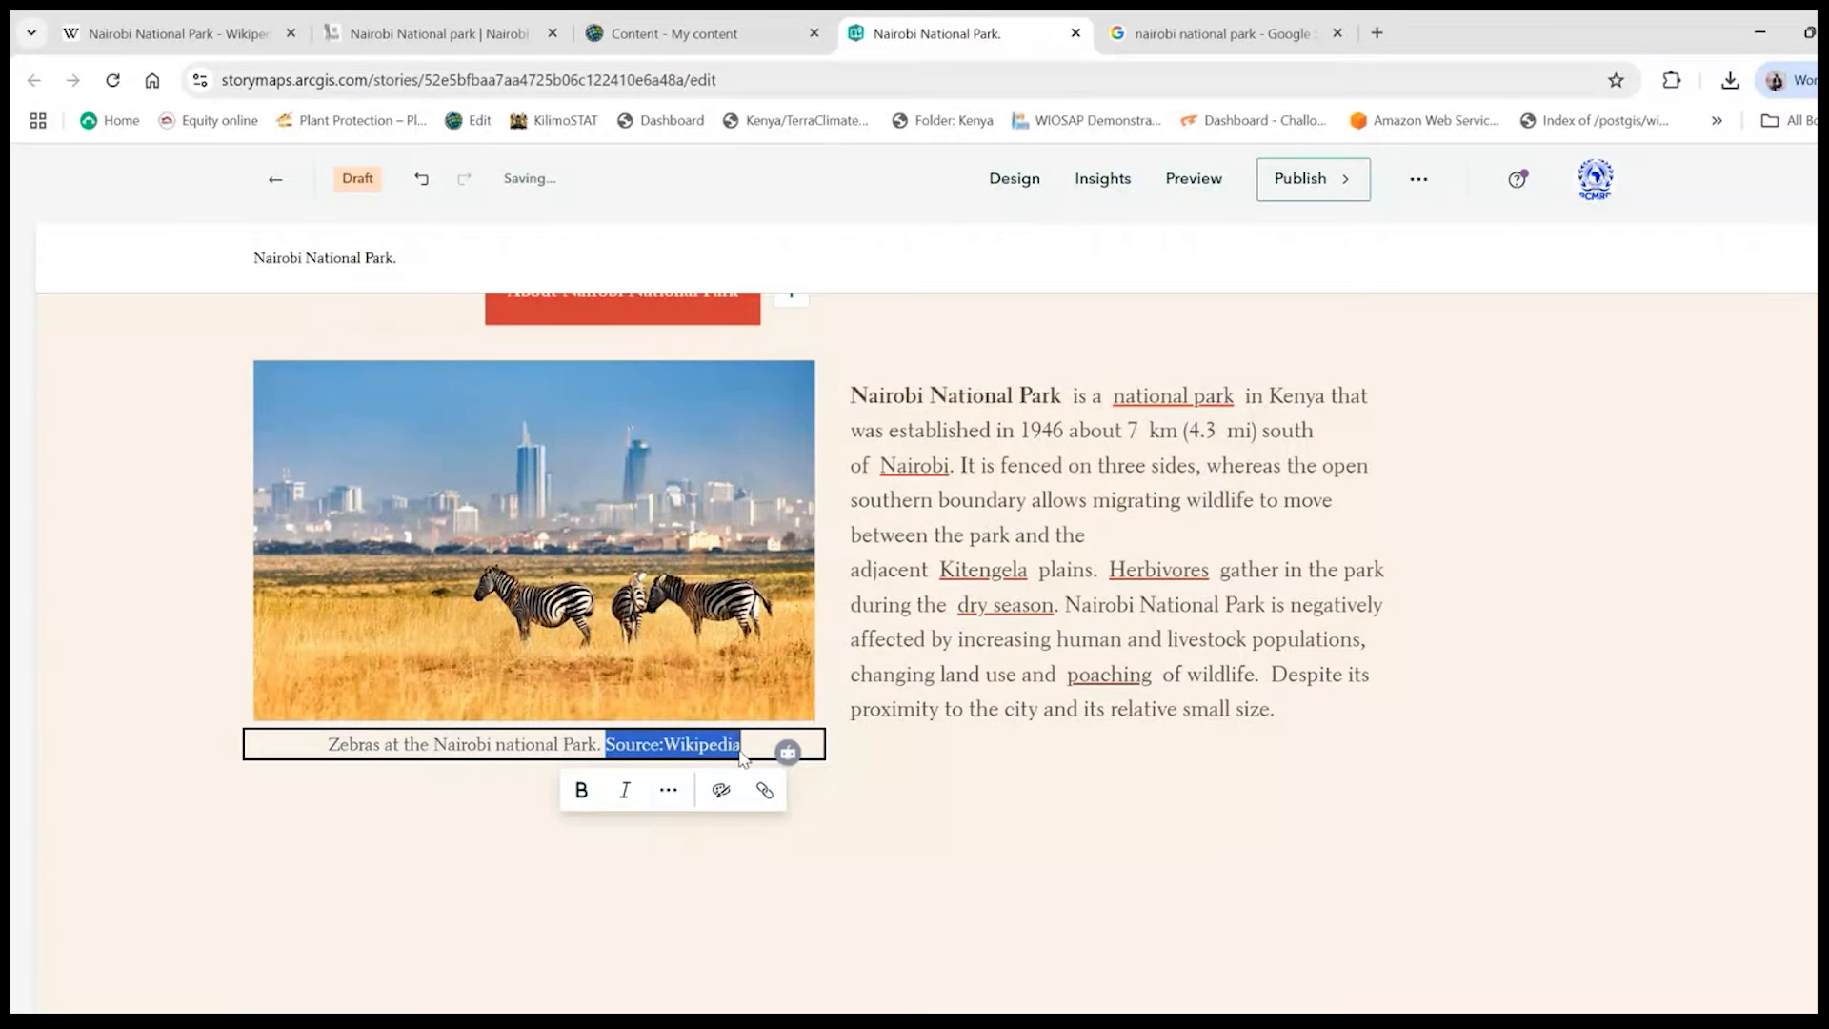
left_click(712, 739)
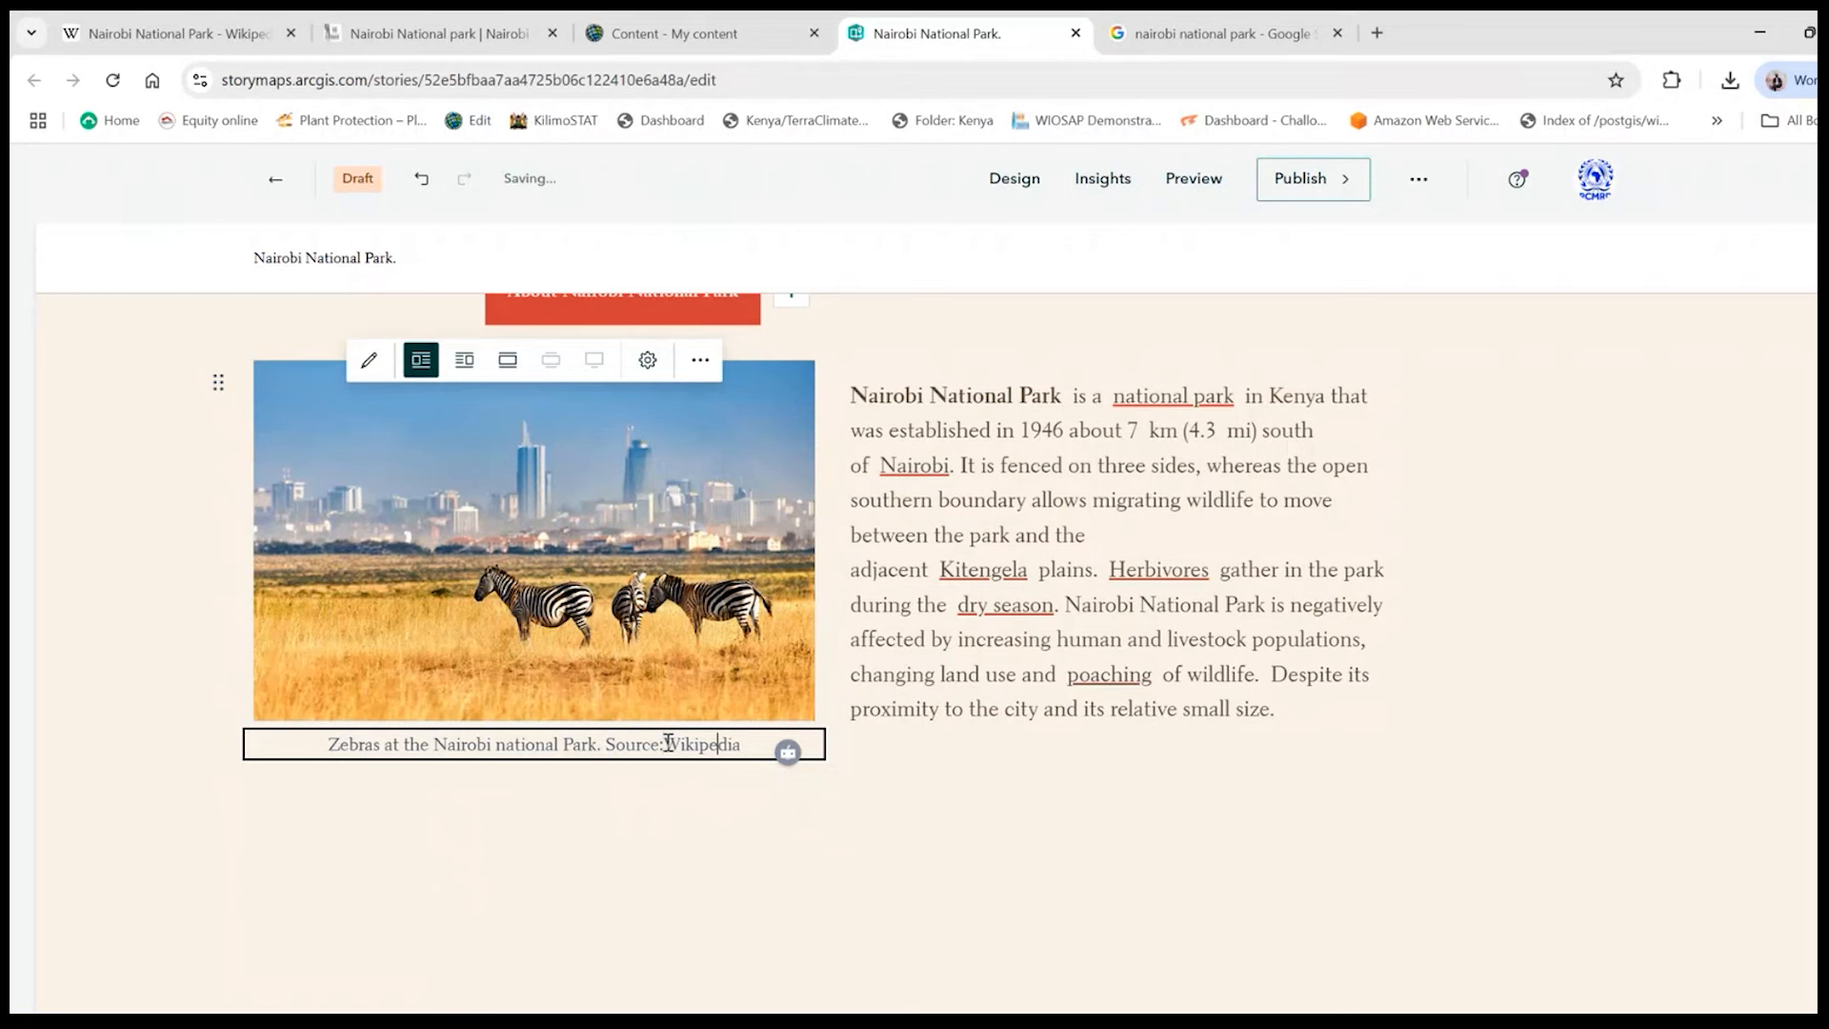
left_click_drag(664, 745, 748, 748)
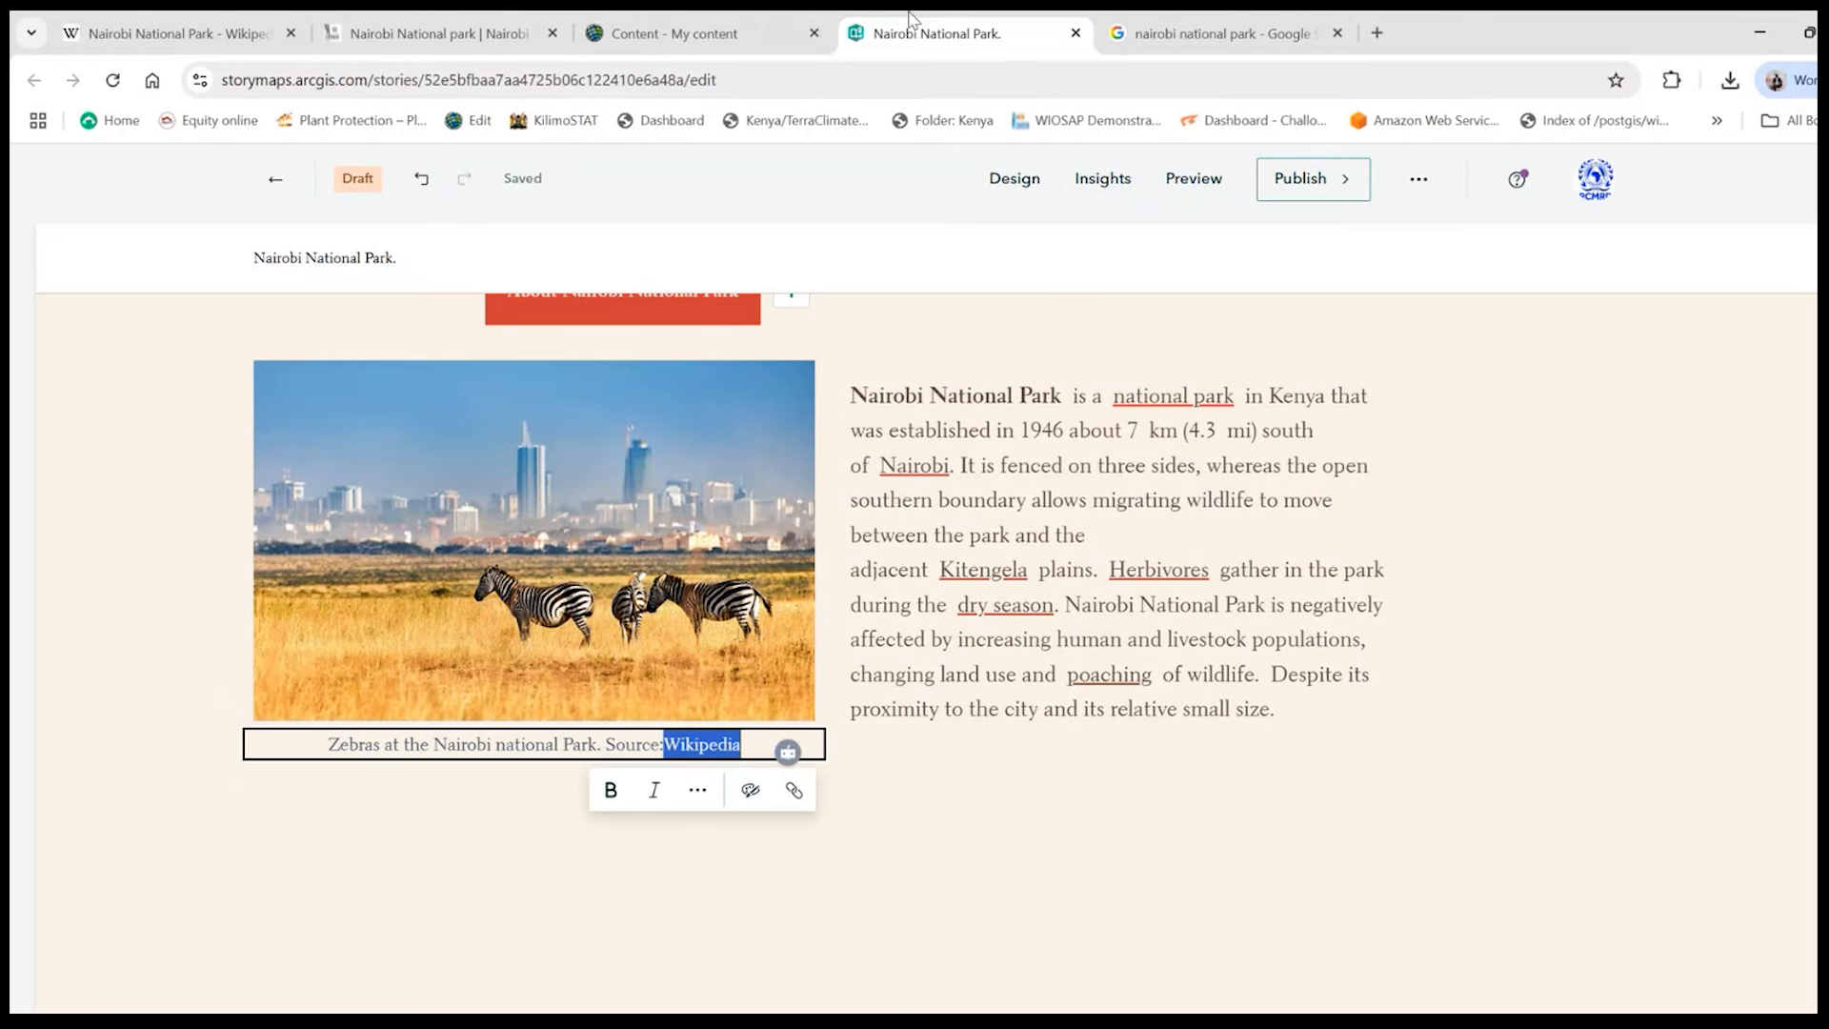
left_click(1161, 38)
right_click(1394, 441)
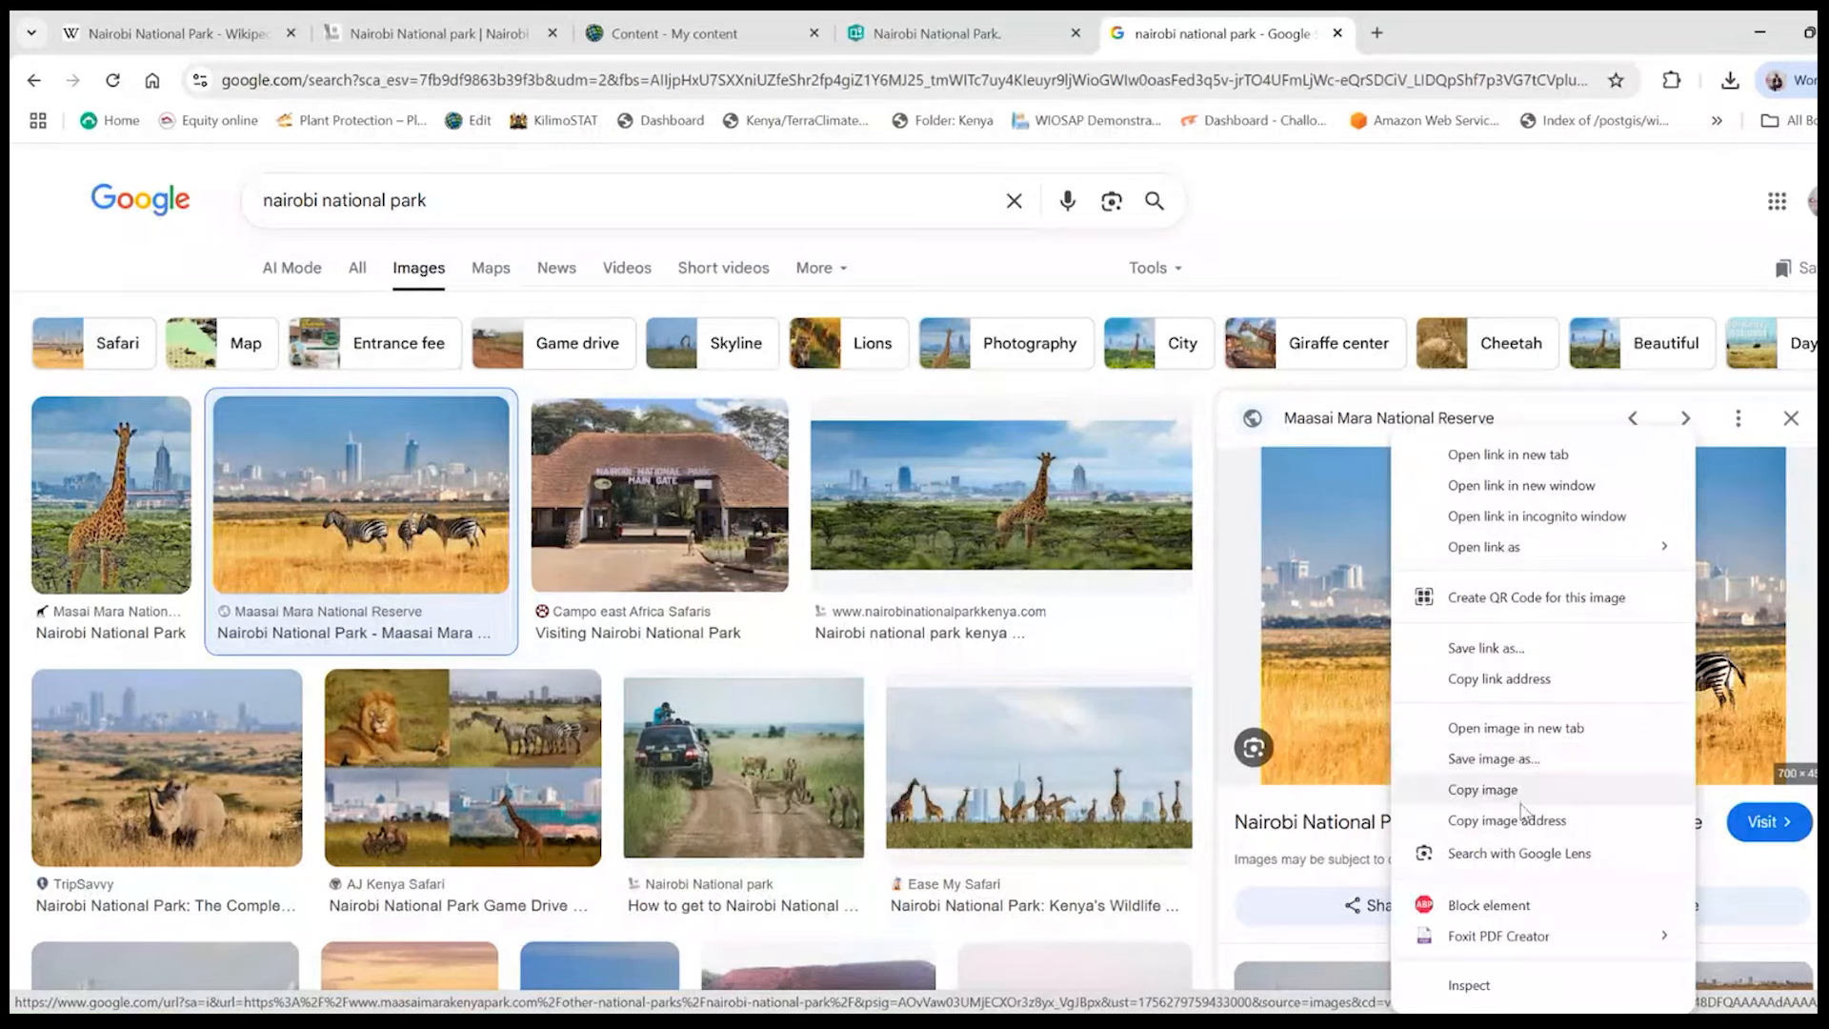
left_click(1483, 789)
- Link the word "Wikipedia" in the story's image caption to the copied image address as a web page
left_click(1016, 21)
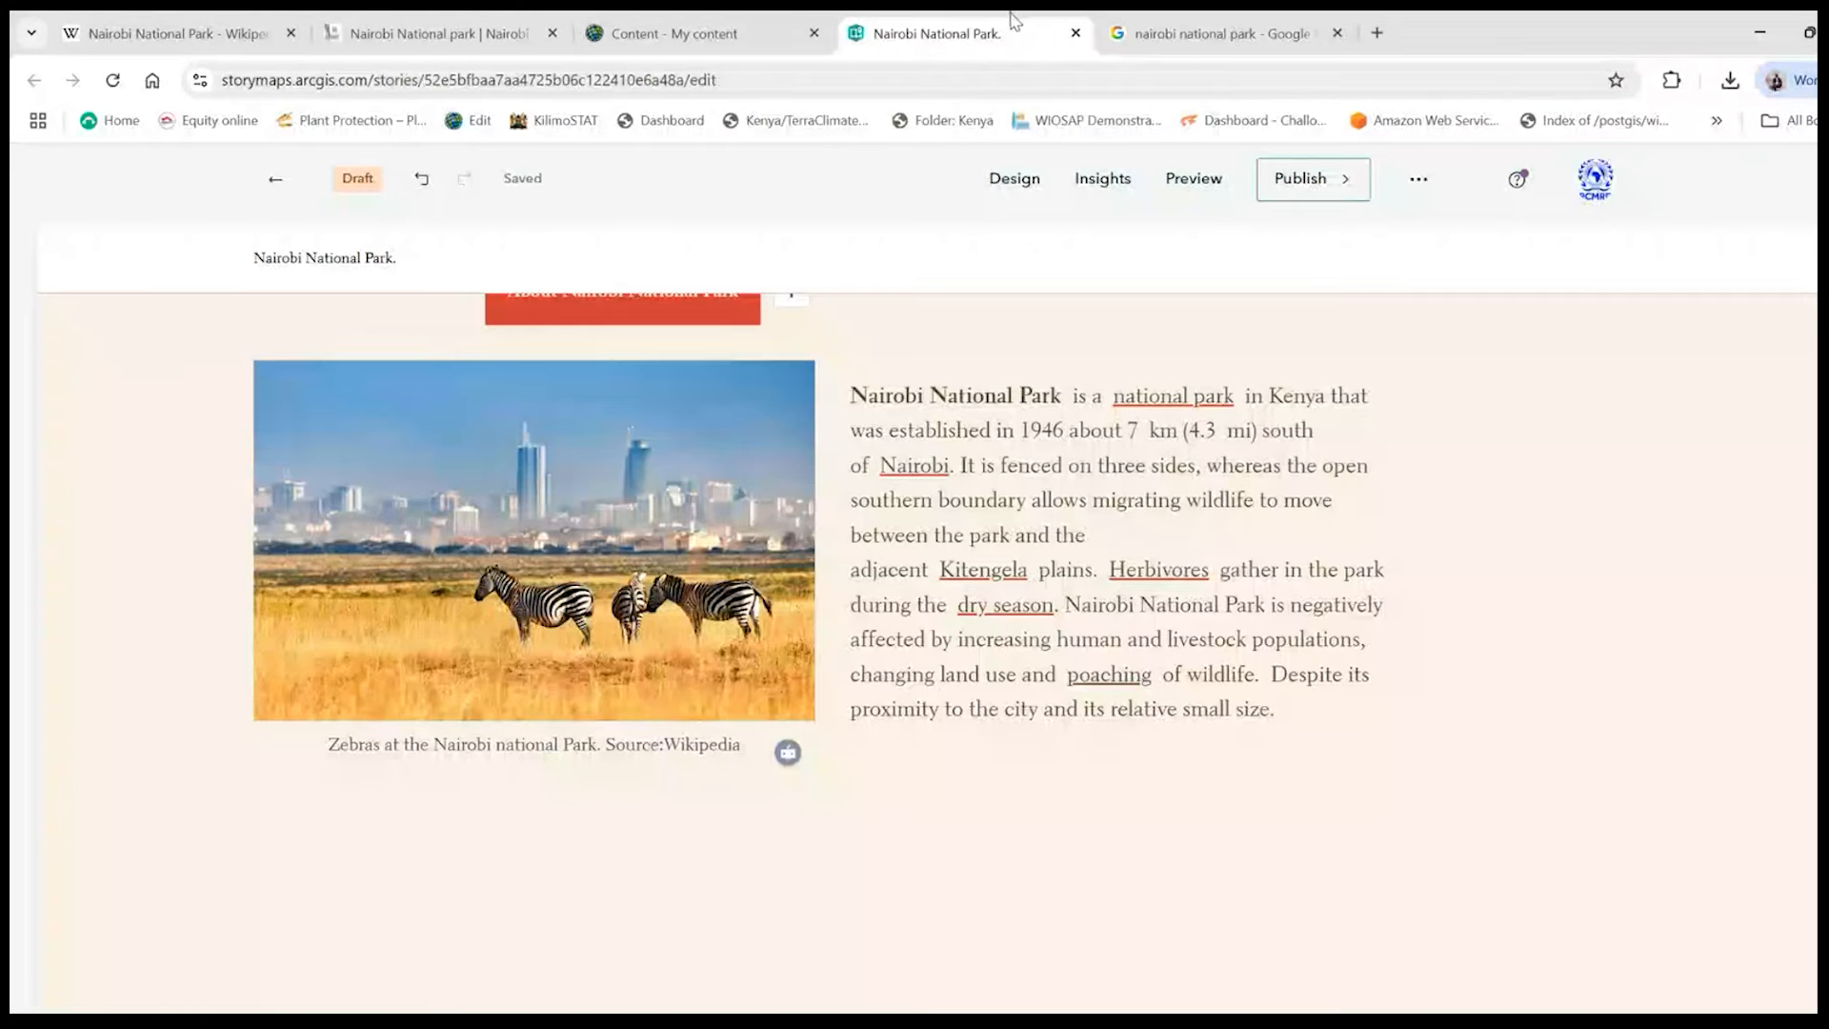
left_click(747, 740)
double_click(747, 739)
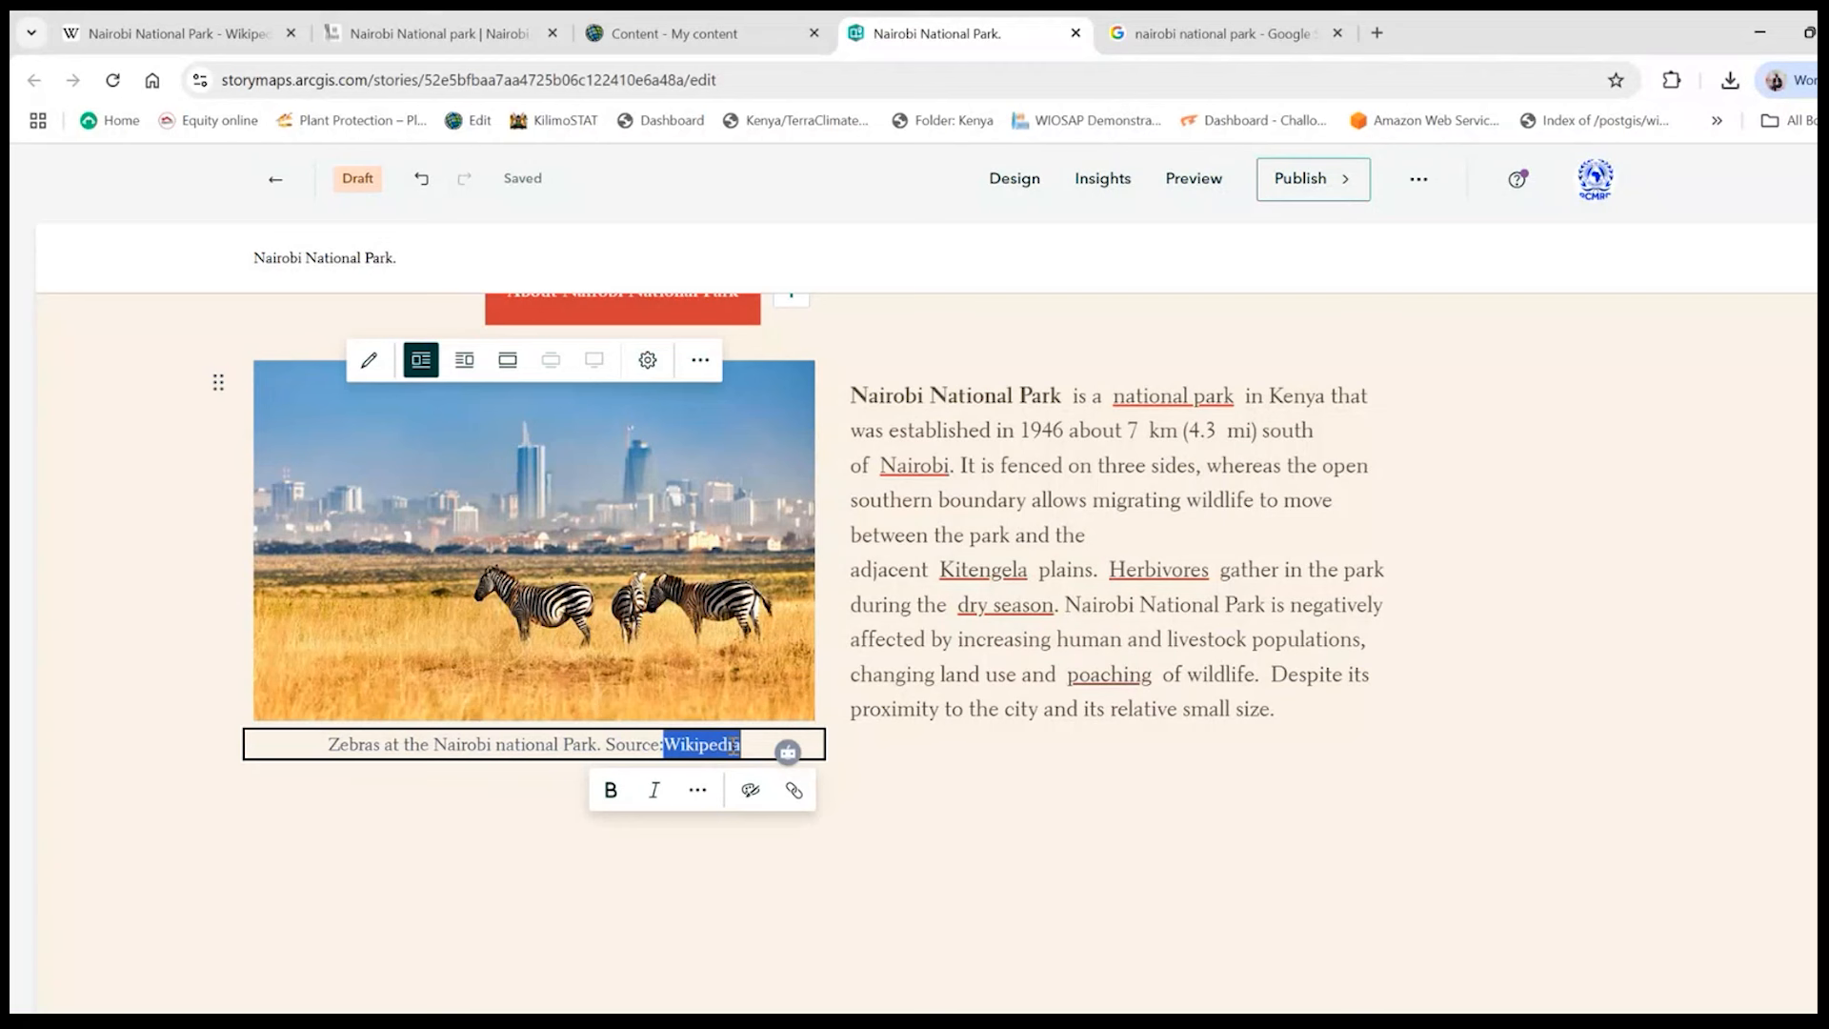
left_click(794, 790)
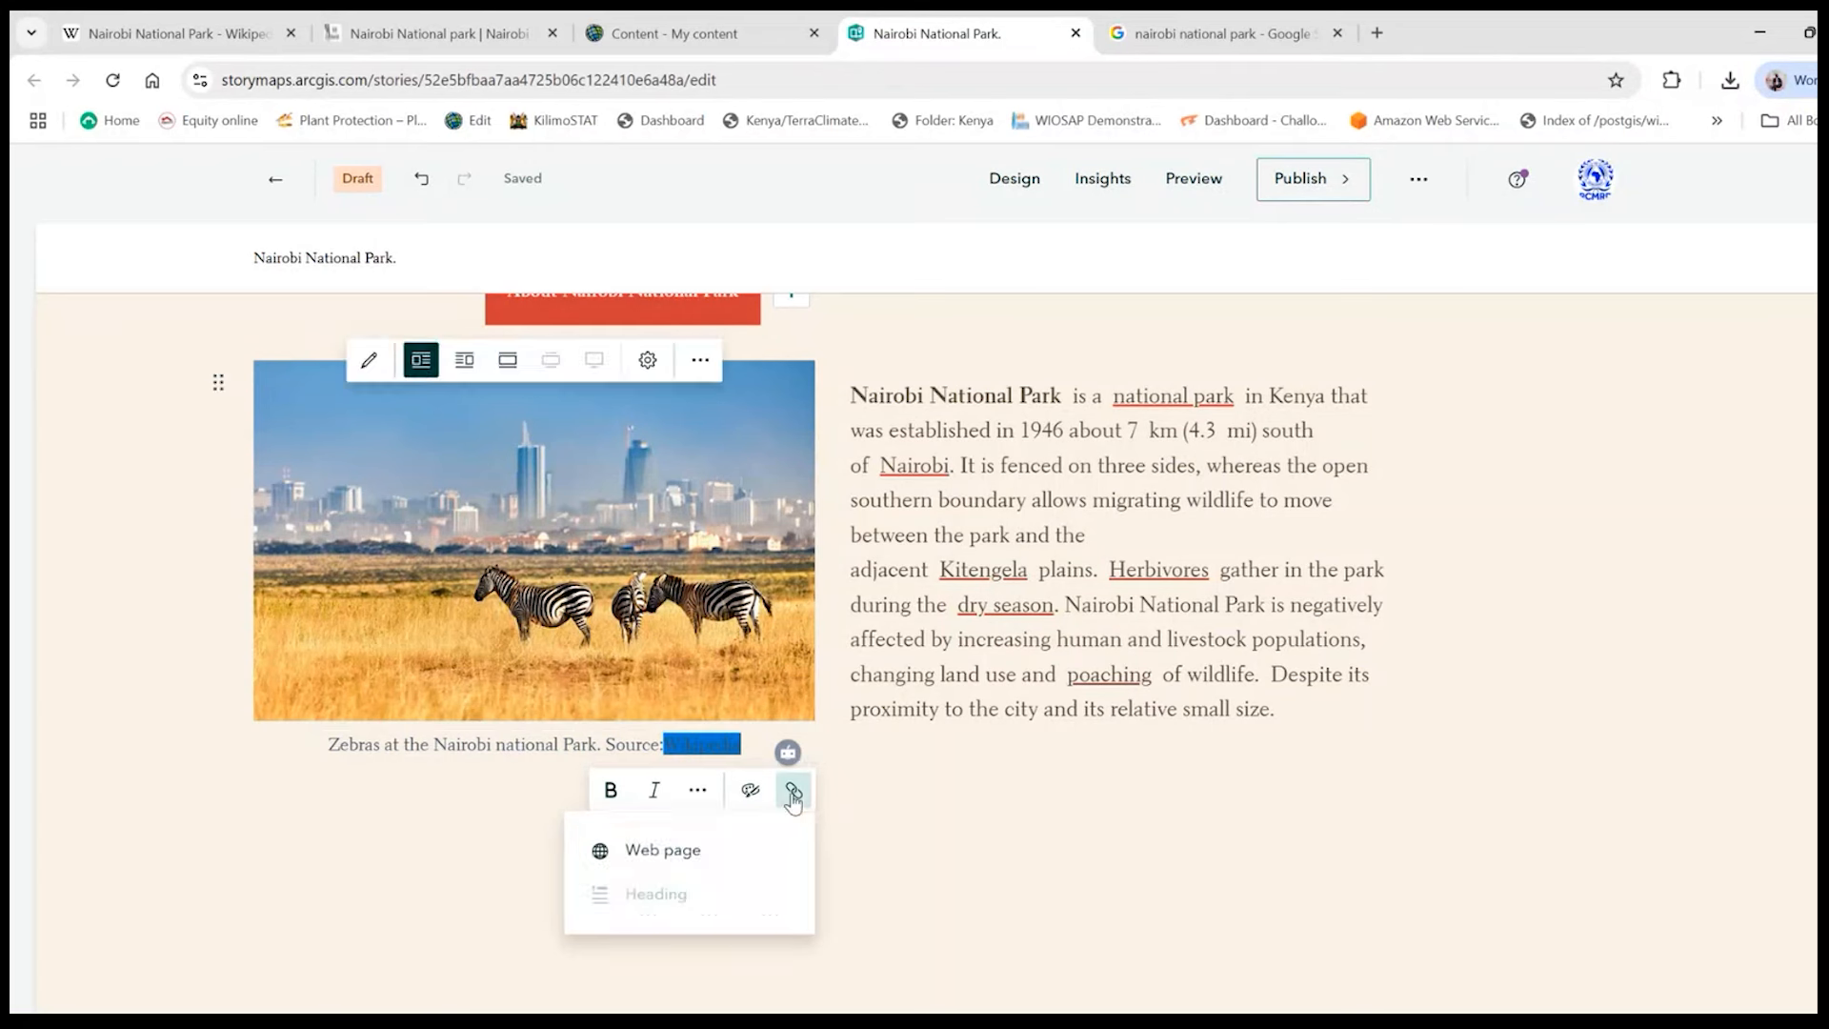
left_click(682, 863)
left_click(661, 534)
key("ctrl+v")
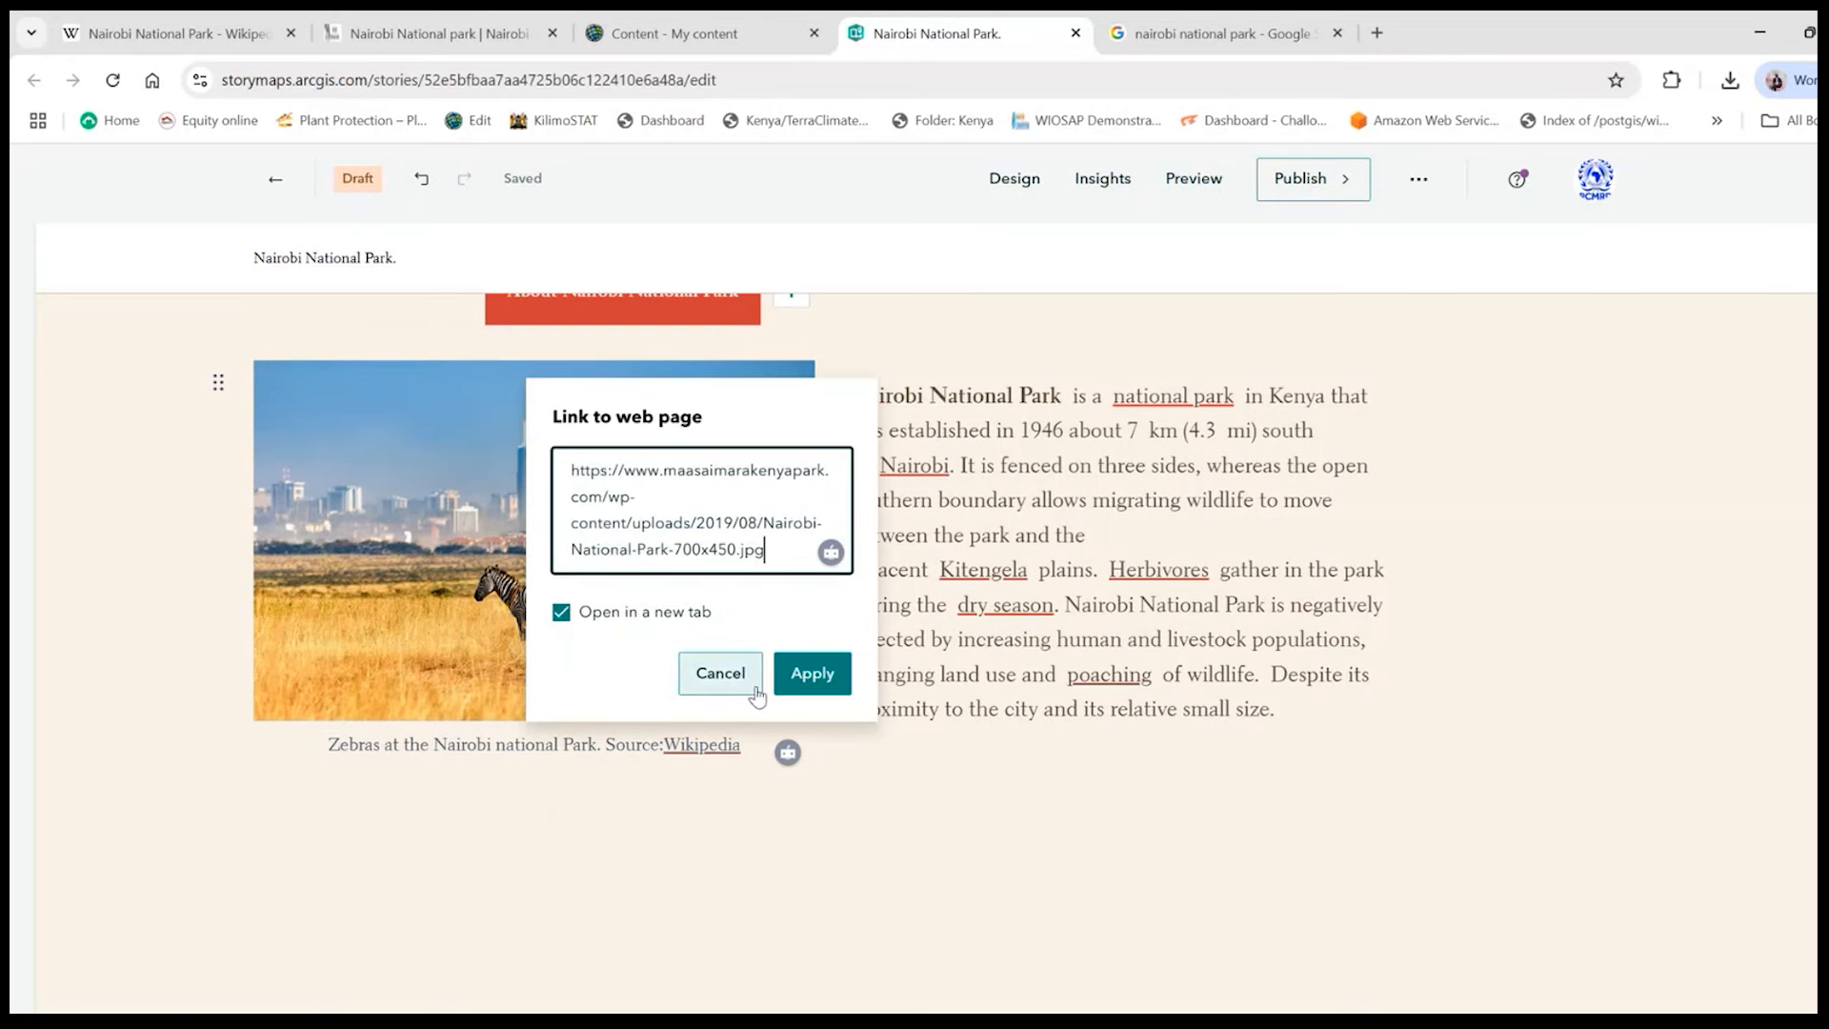
left_click(811, 676)
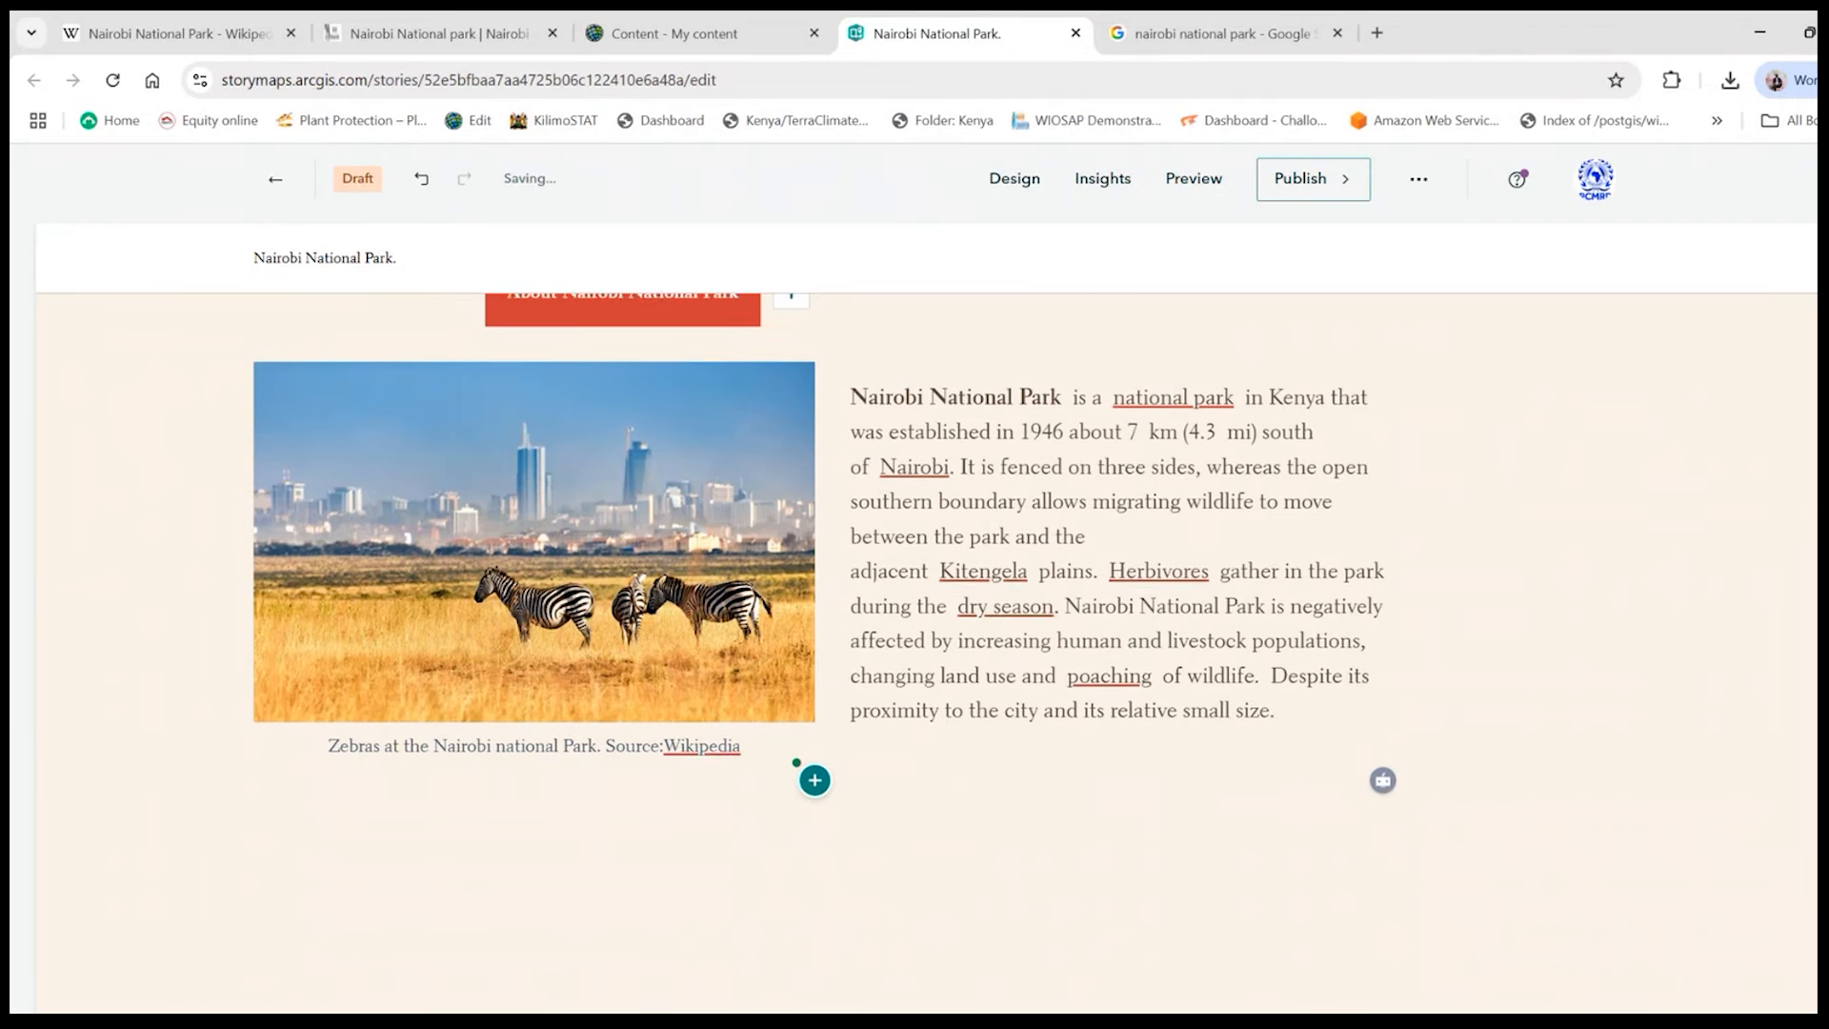
- Add a separator below the captioned zebra image and its paragraph
scroll(814, 776, "up", 4)
scroll(814, 738, "down", 5)
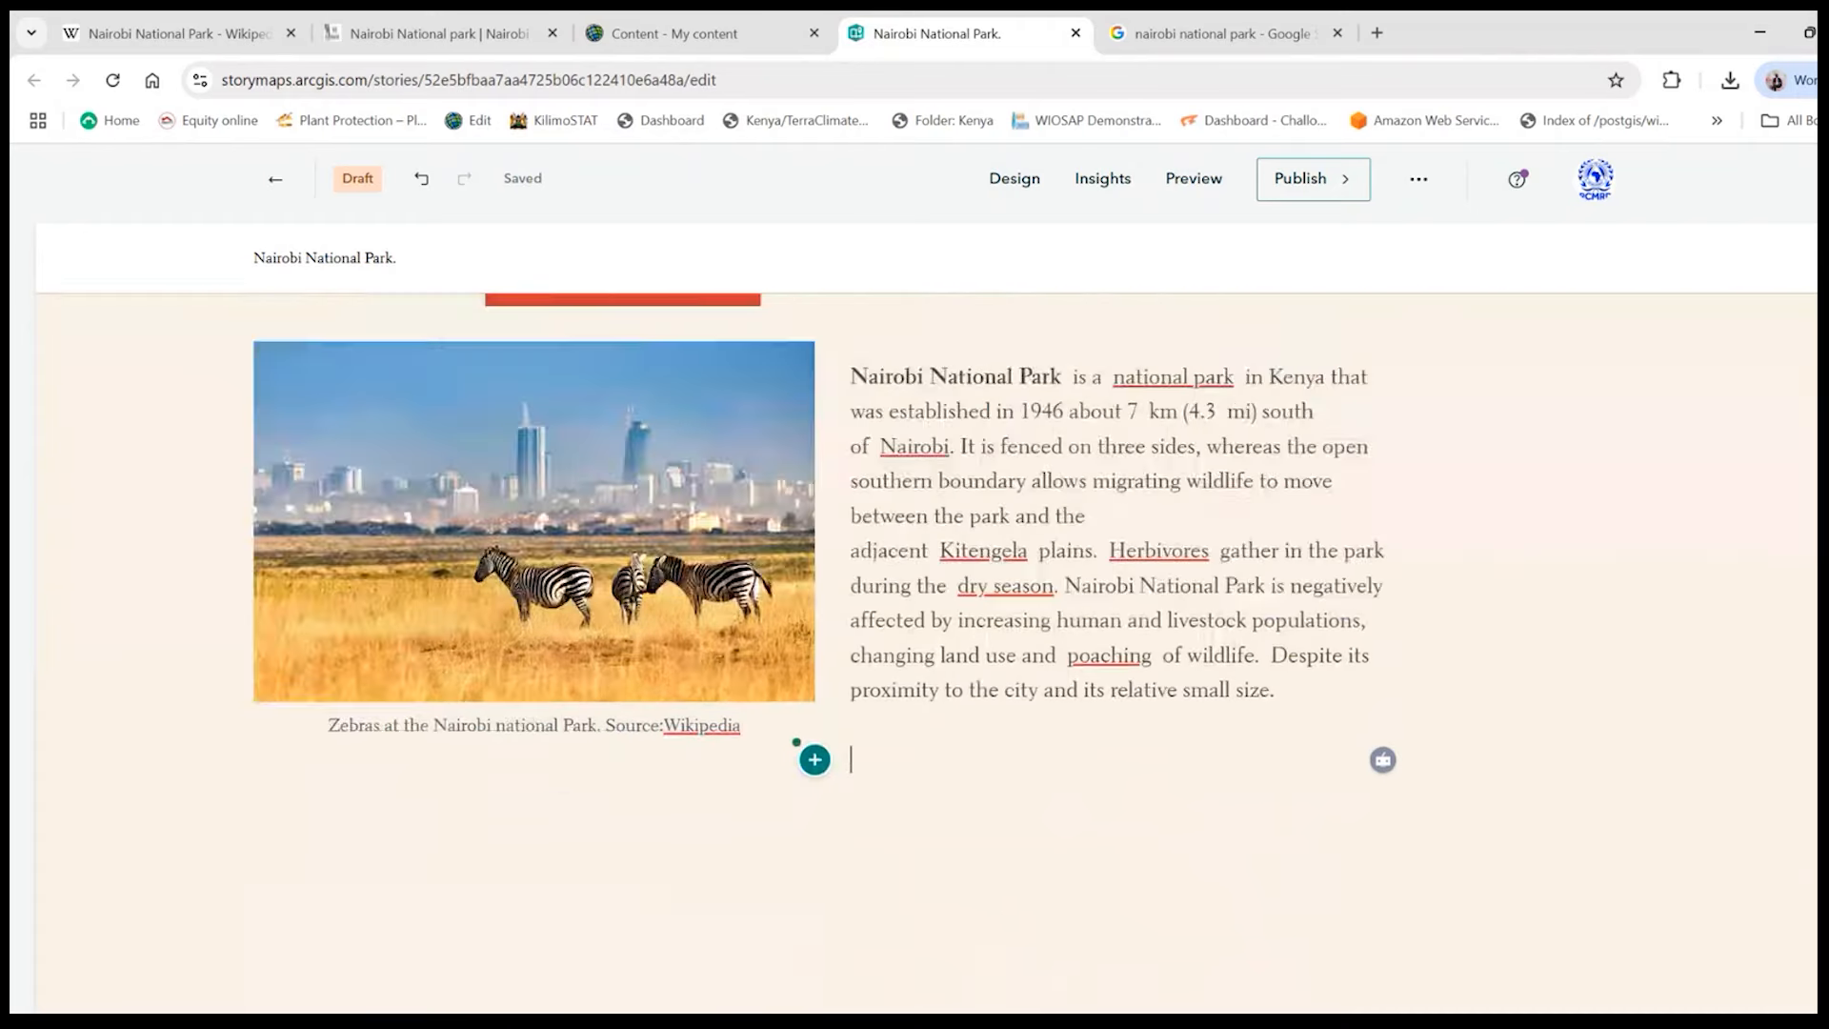
scroll(815, 737, "up", 1)
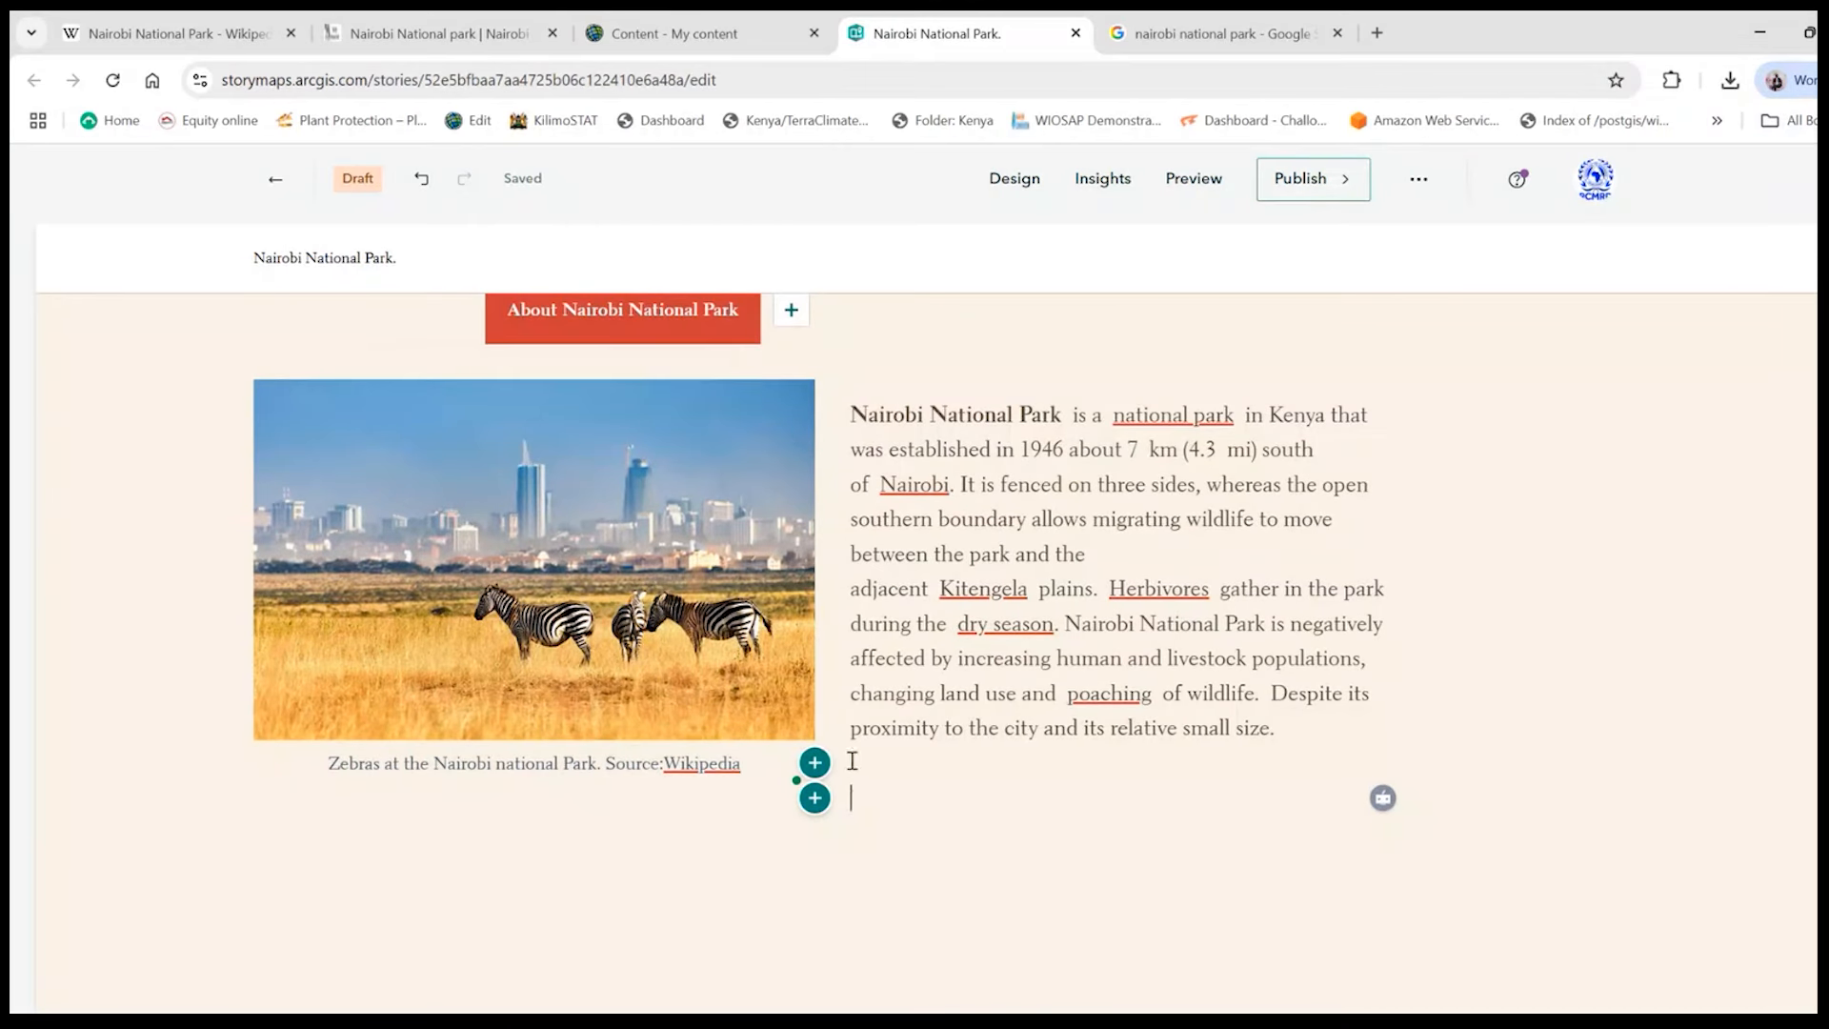
scroll(852, 759, "down", 2)
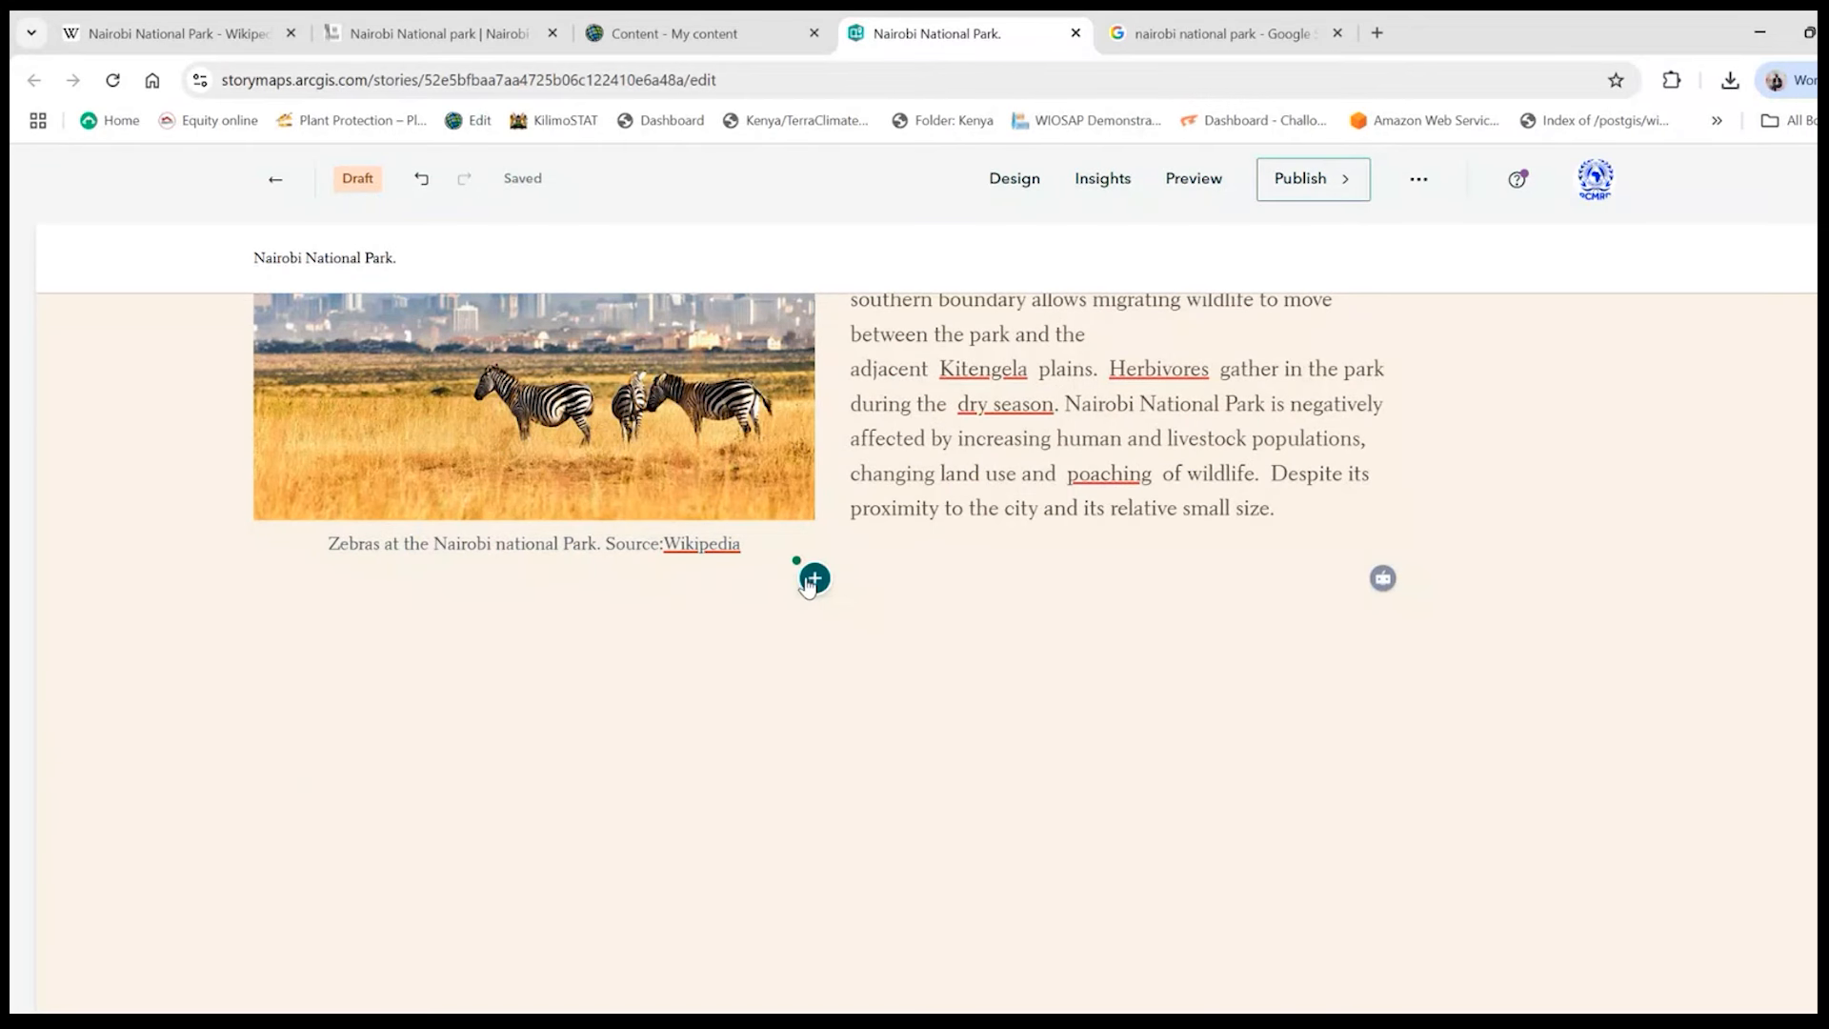
scroll(636, 655, "up", 2)
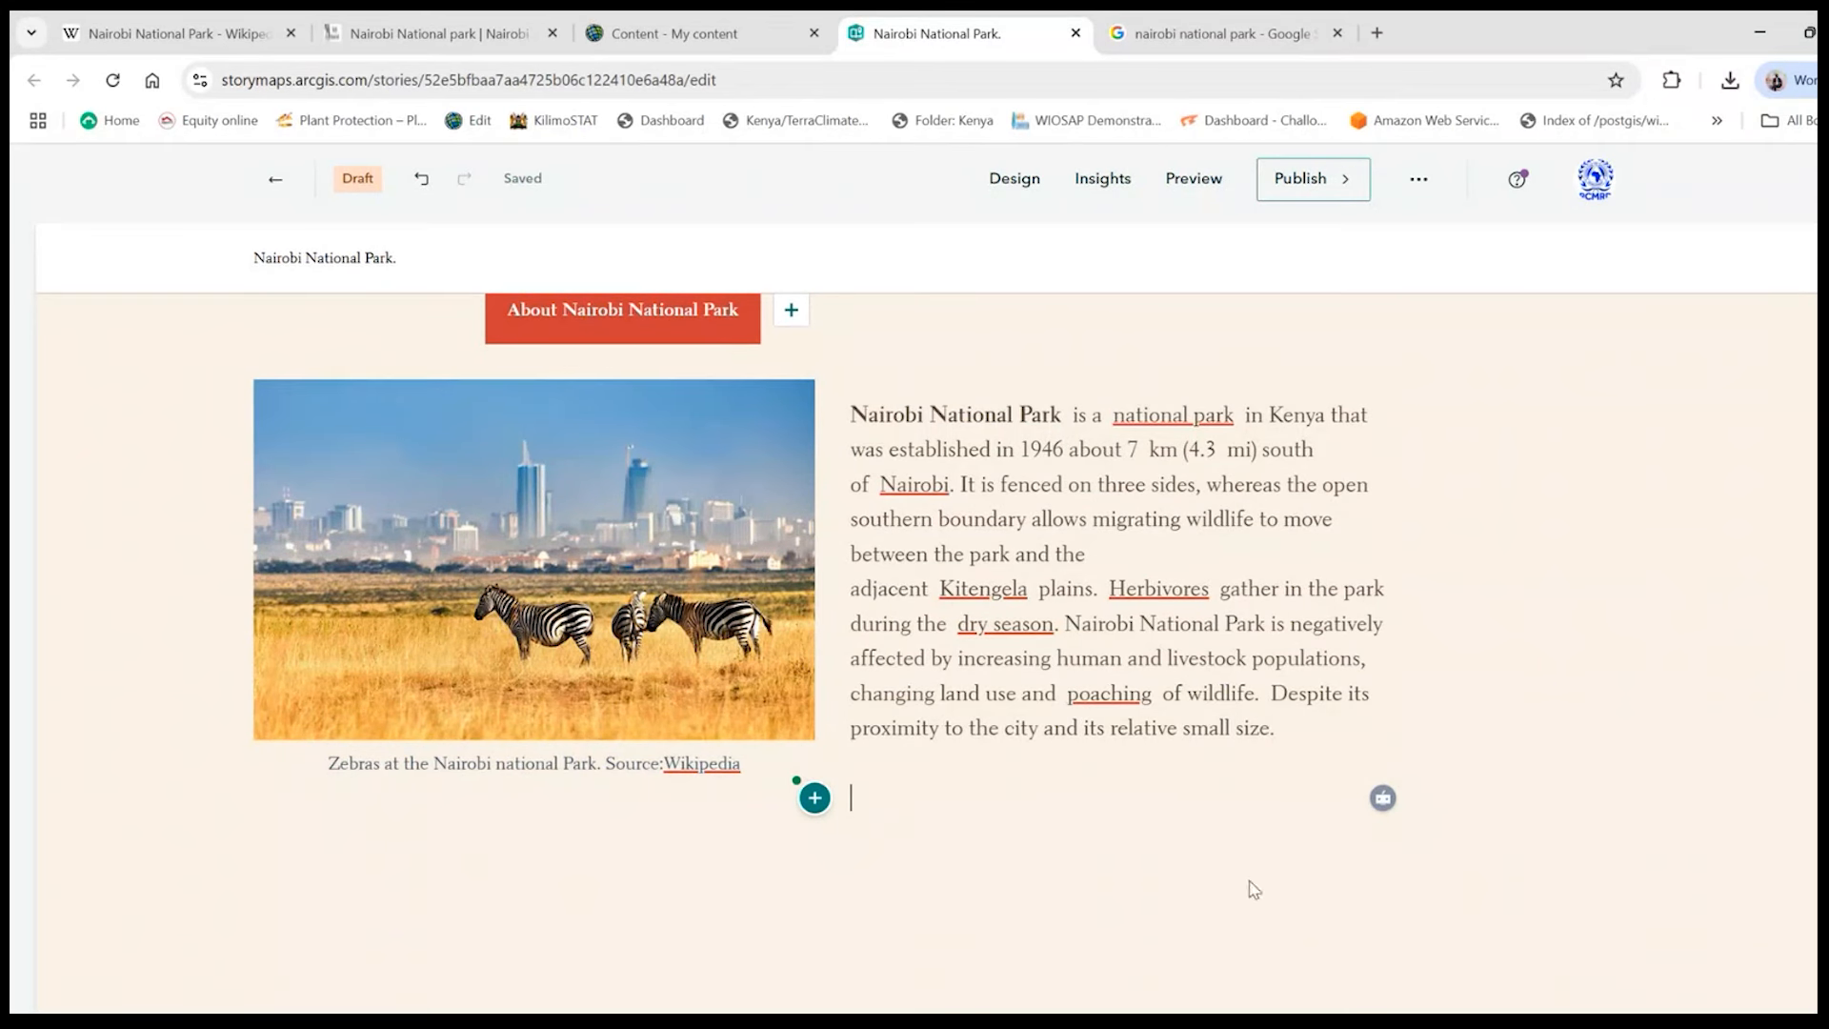
scroll(702, 887, "down", 2)
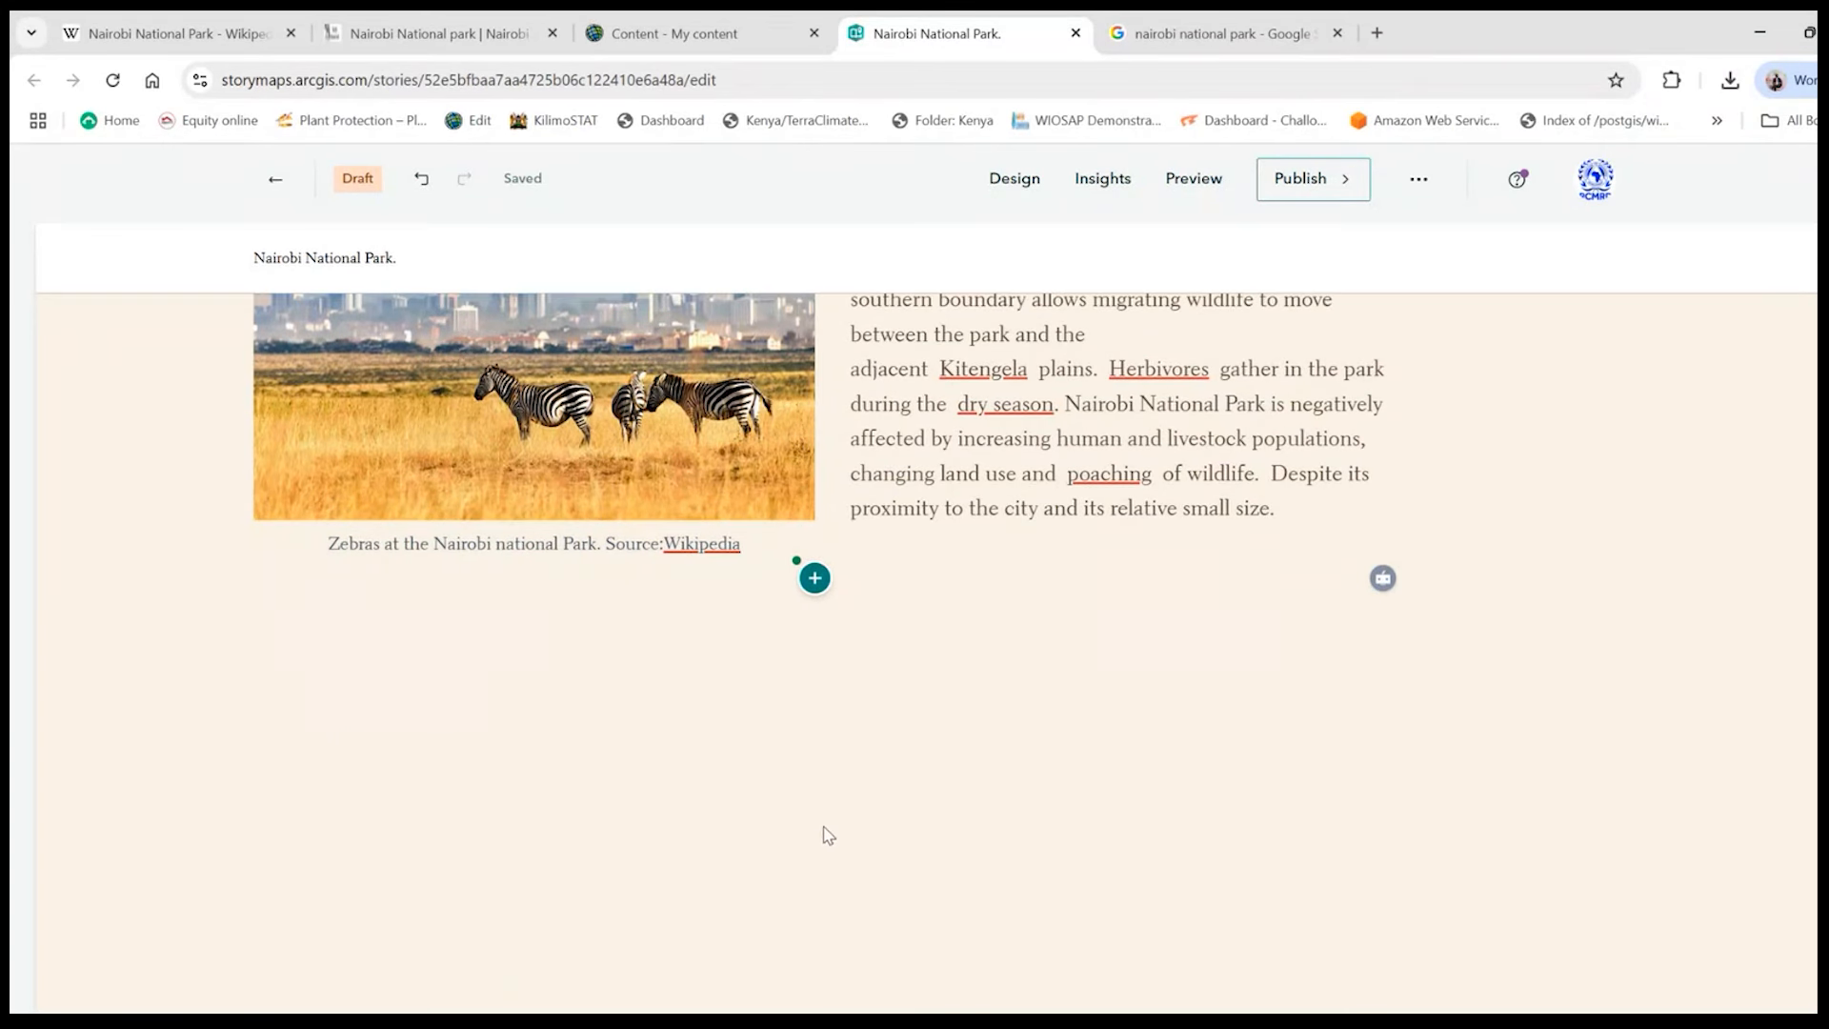
left_click(814, 579)
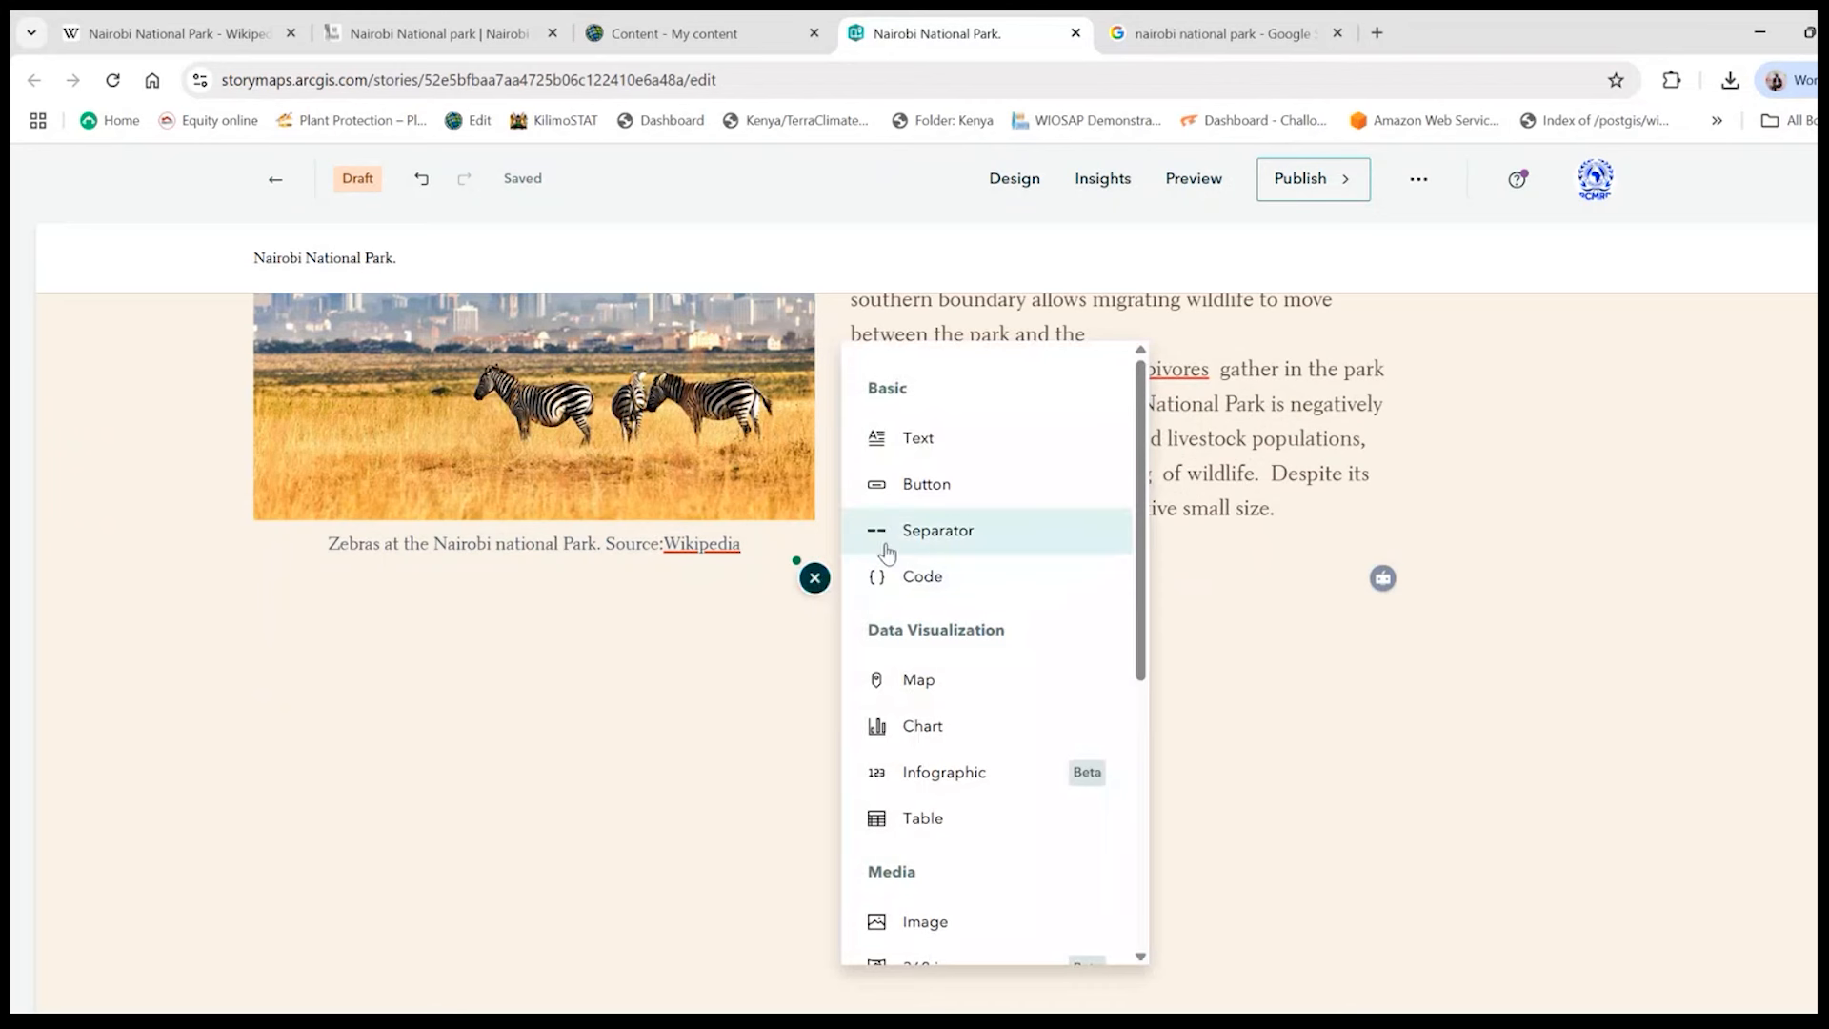
left_click(929, 539)
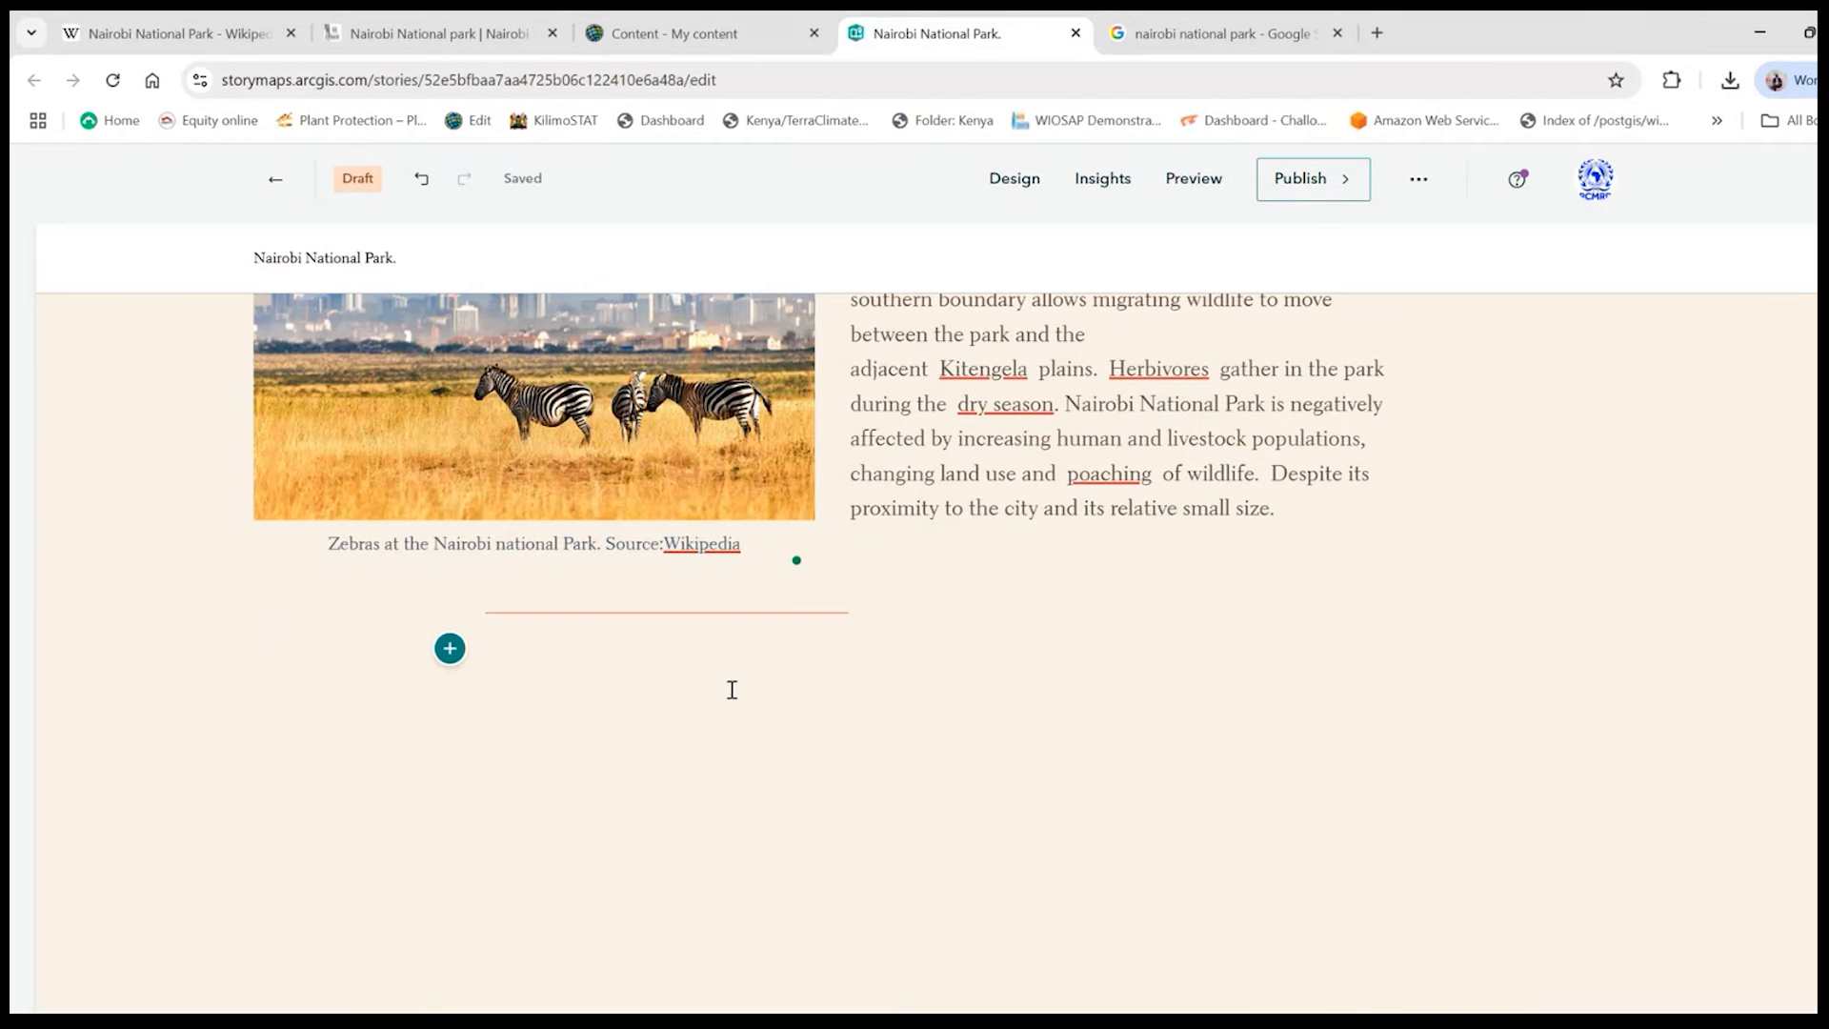
- Review the section's layout and the block types available below the separator, from Basic and Data Visualization to Media and Immersive
scroll(735, 690, "up", 3)
scroll(740, 701, "down", 2)
scroll(572, 552, "up", 2)
scroll(694, 478, "up", 2)
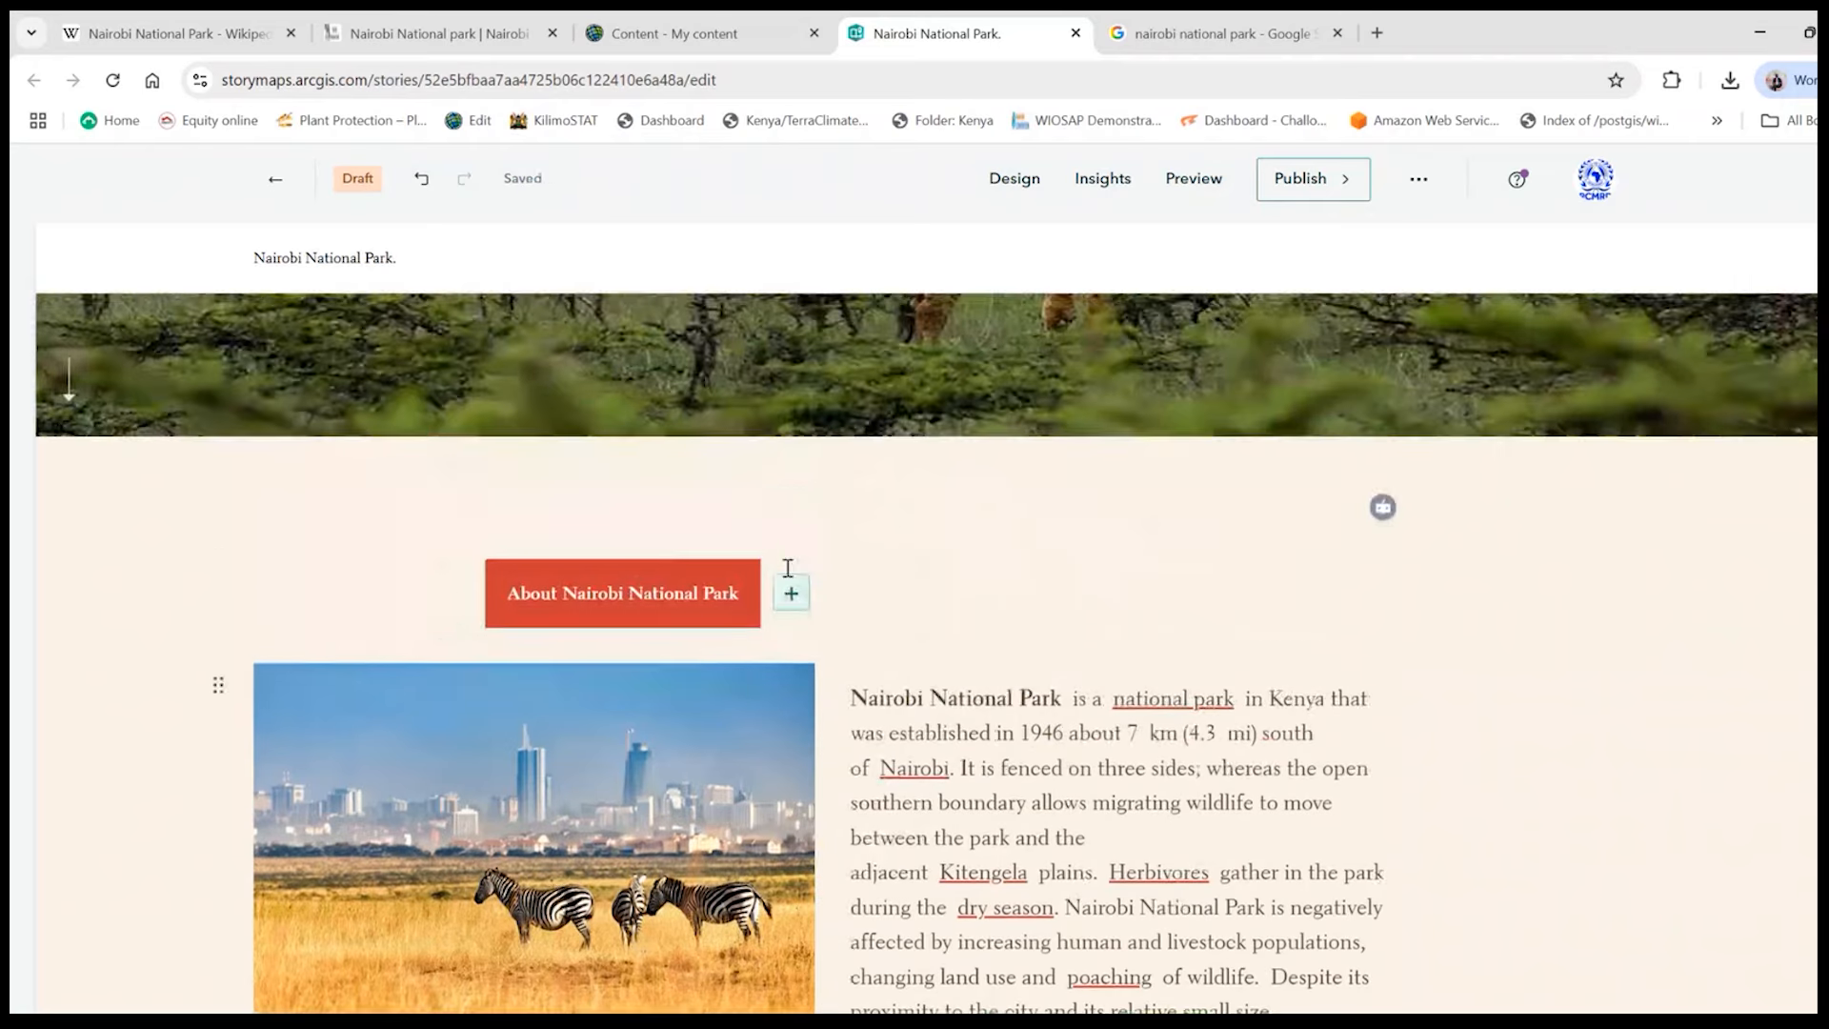
scroll(832, 653, "down", 5)
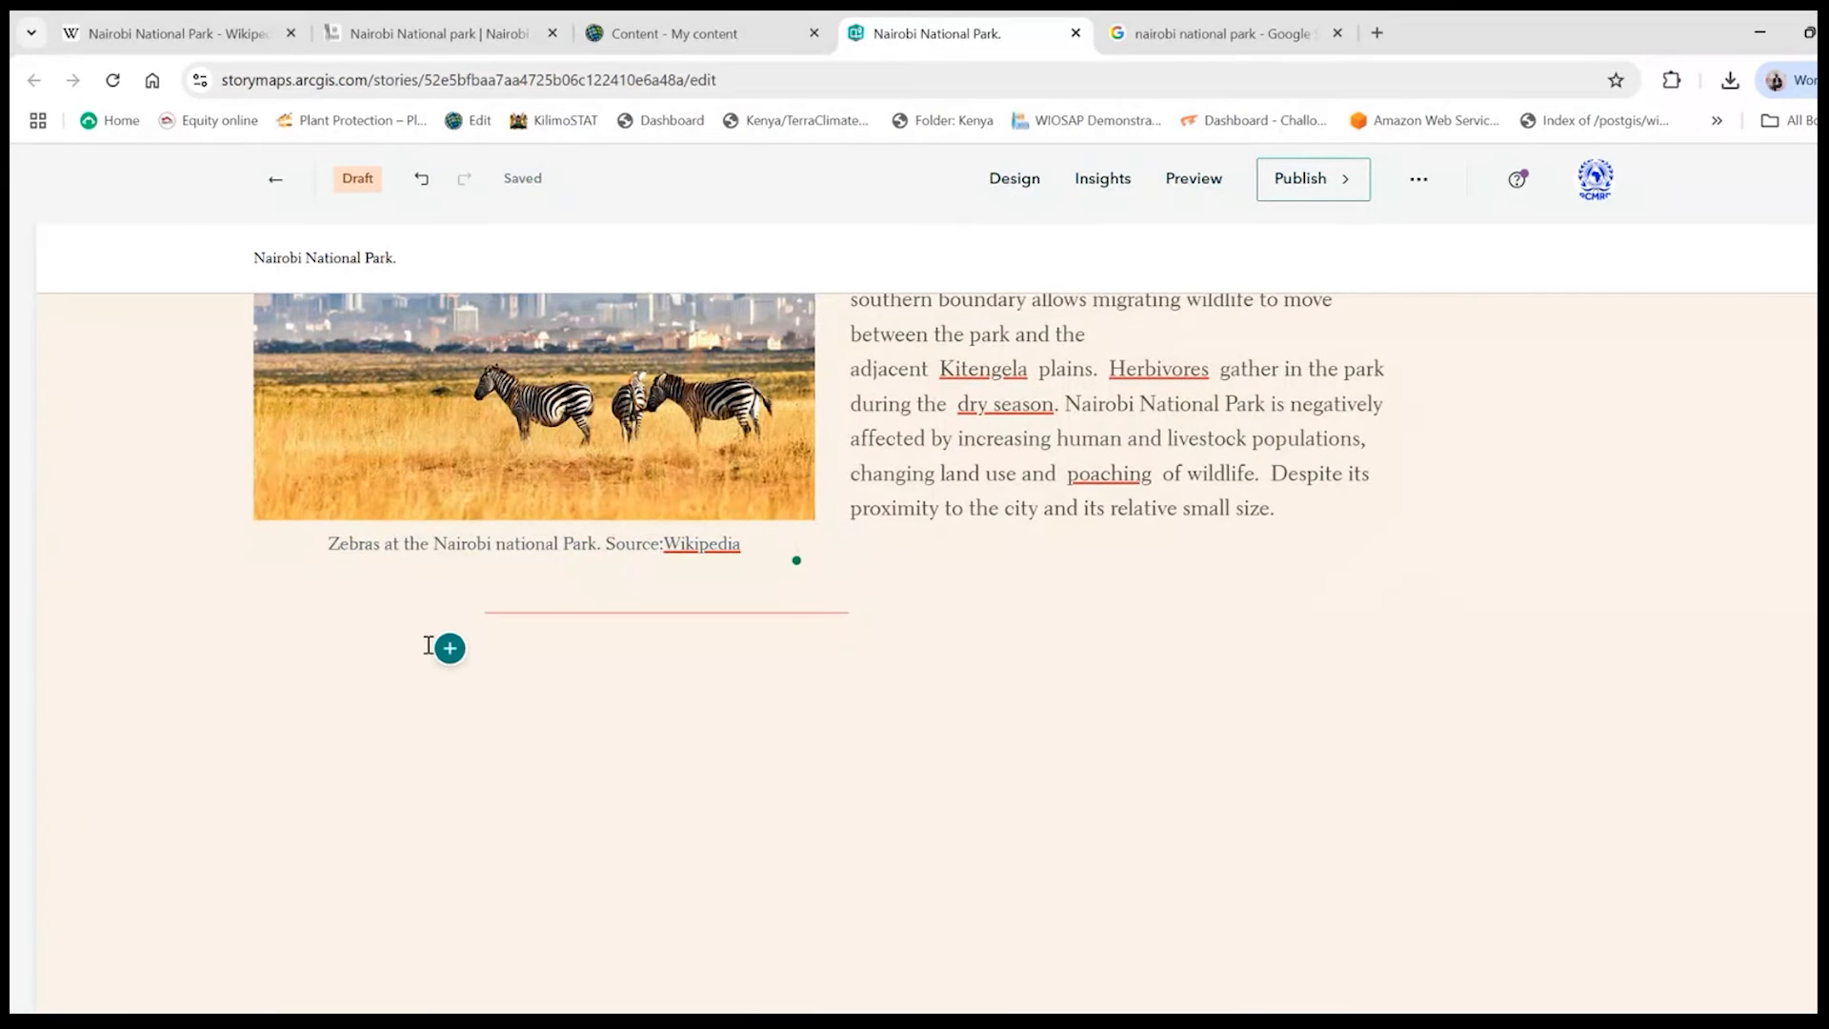
left_click(450, 648)
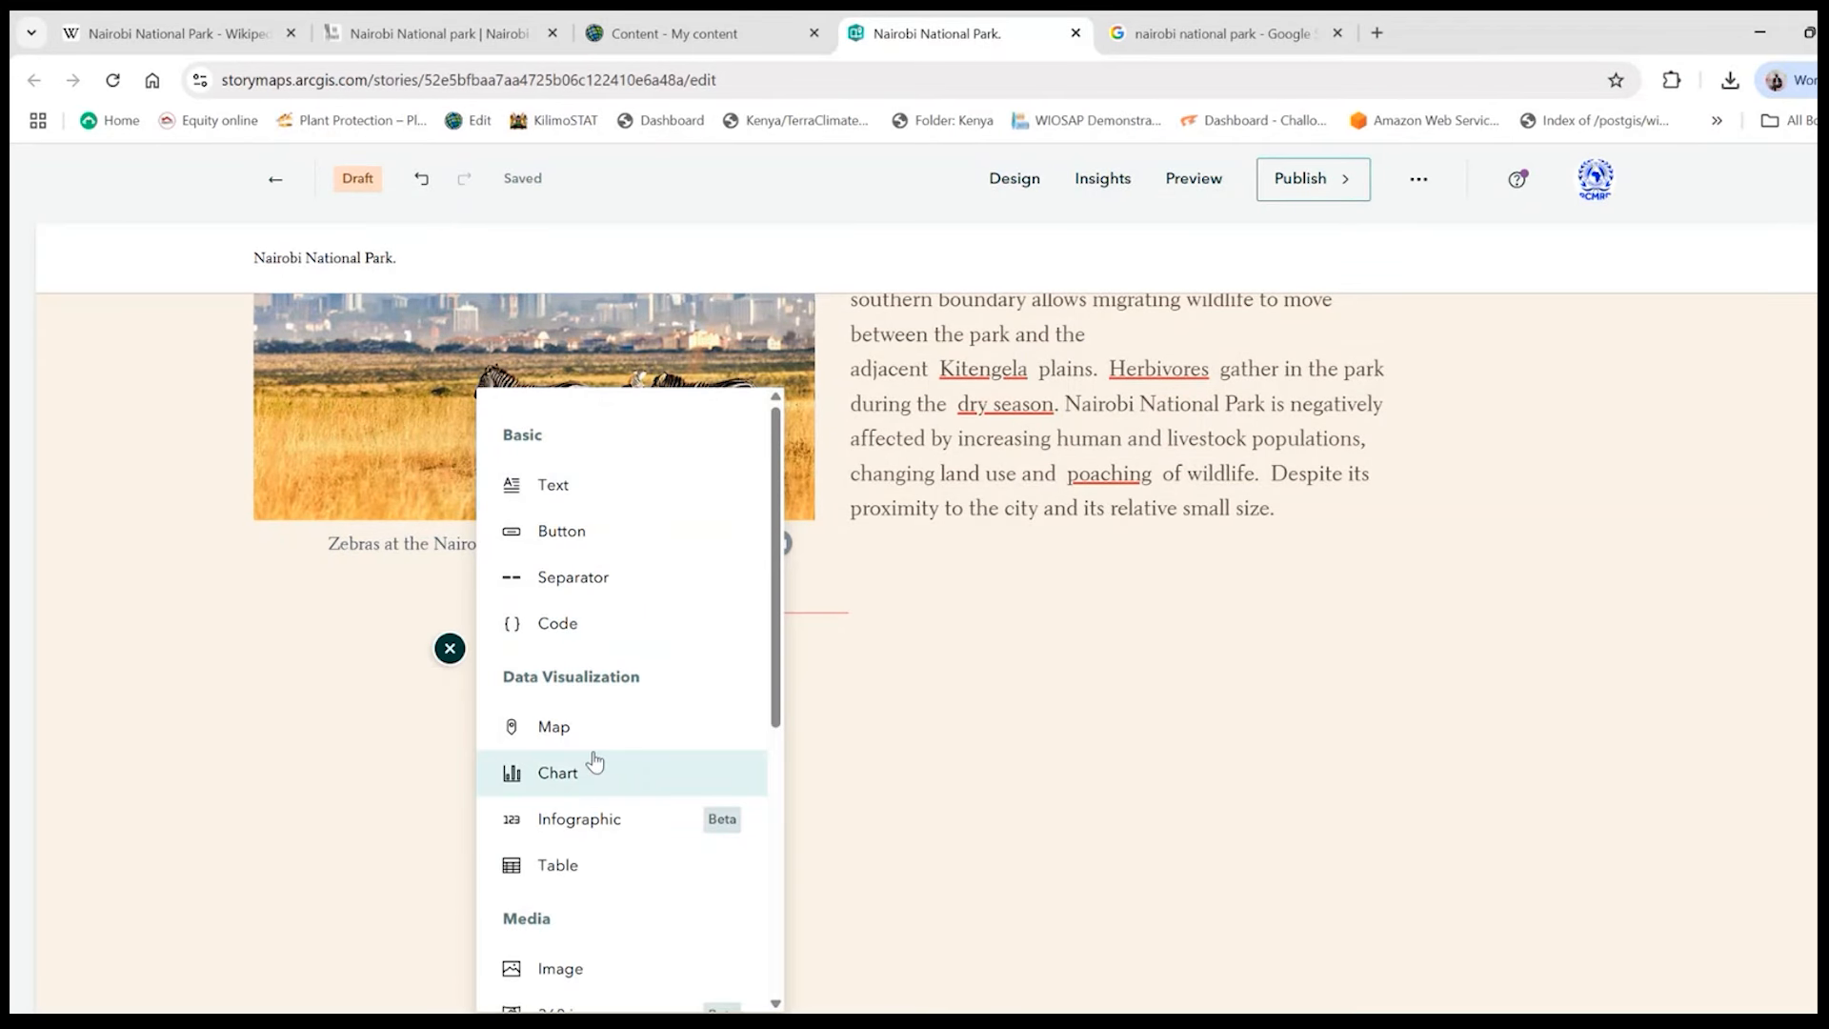
scroll(661, 747, "up", 1)
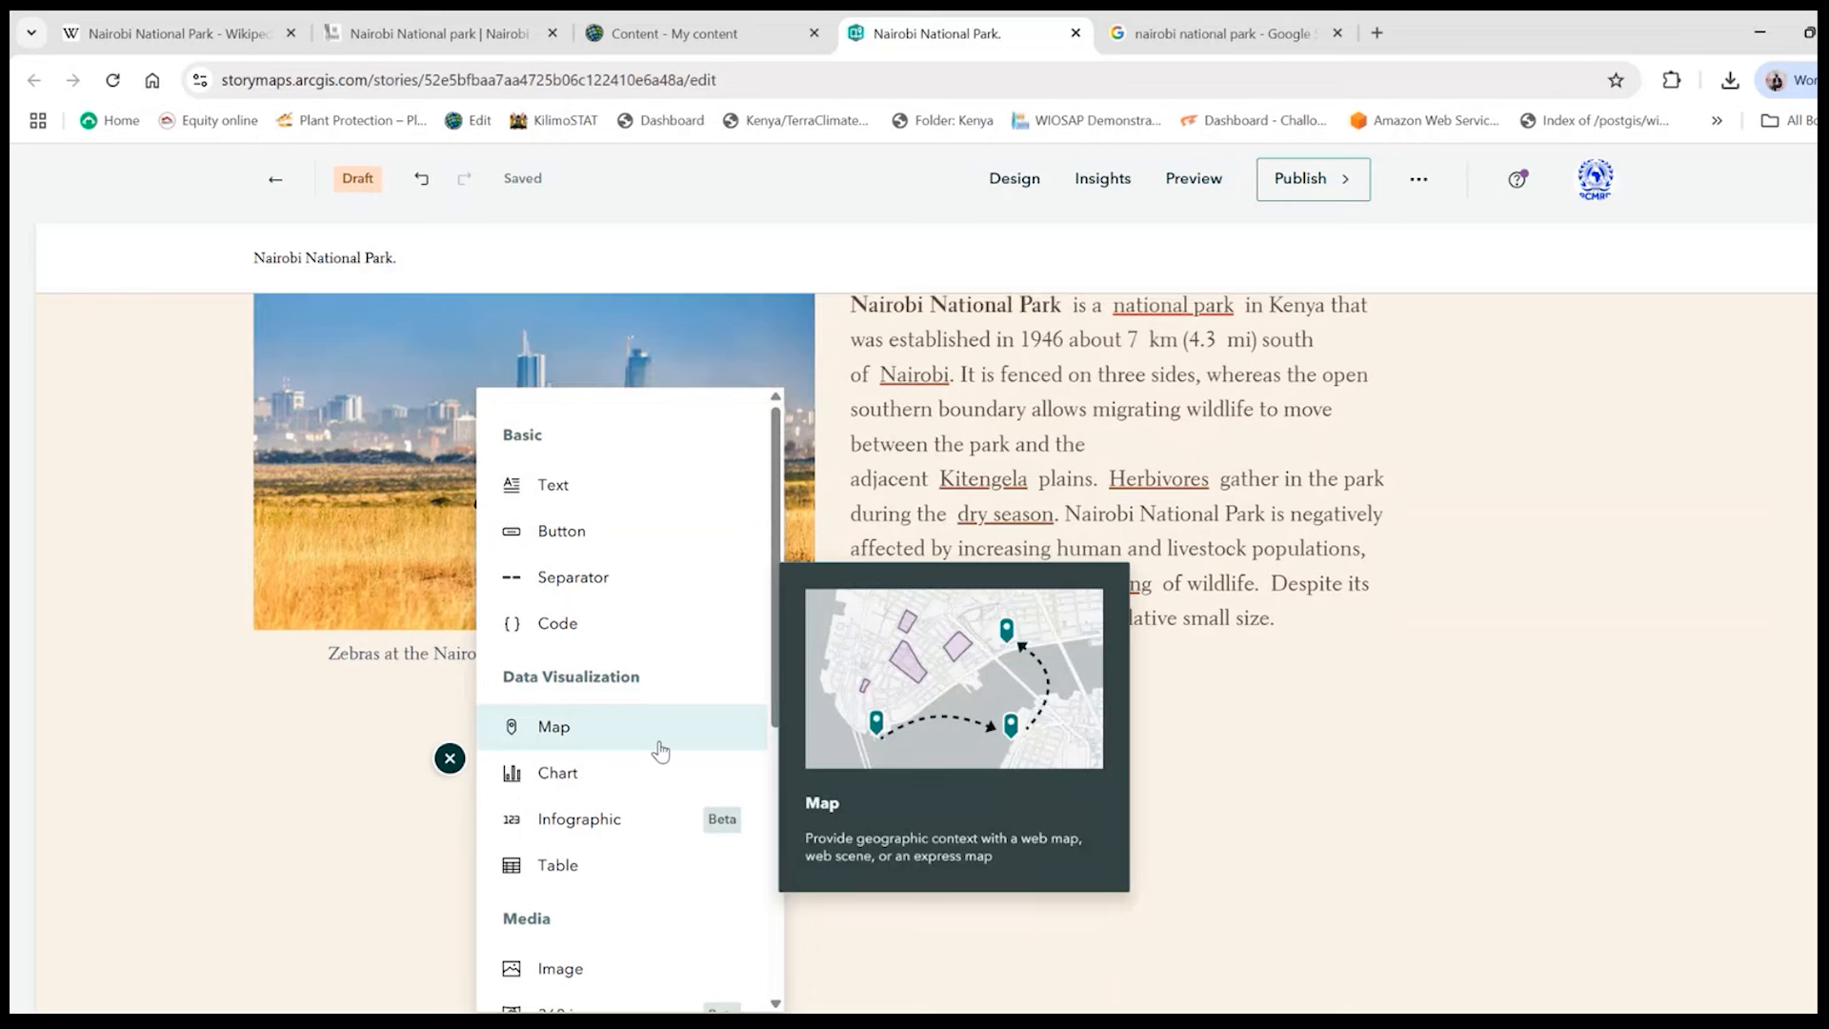
scroll(657, 748, "down", 1)
left_click(450, 759)
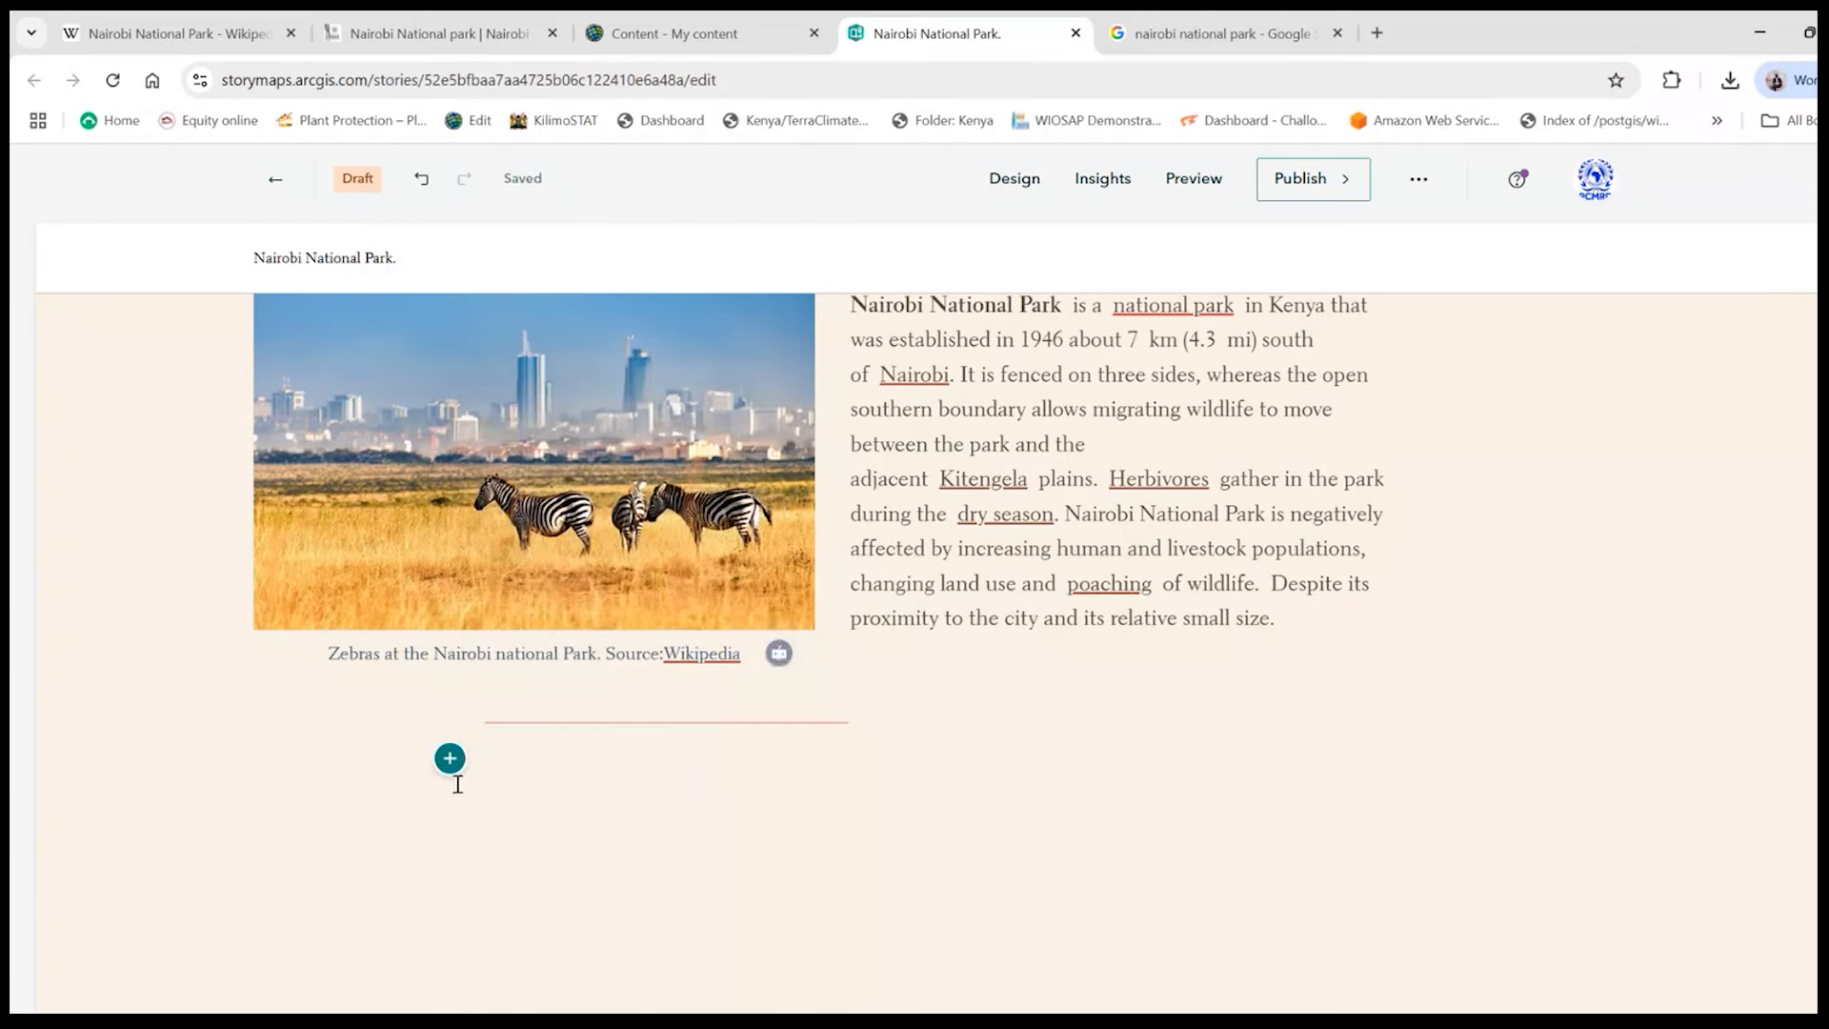
scroll(501, 762, "down", 1)
scroll(501, 762, "down", 2)
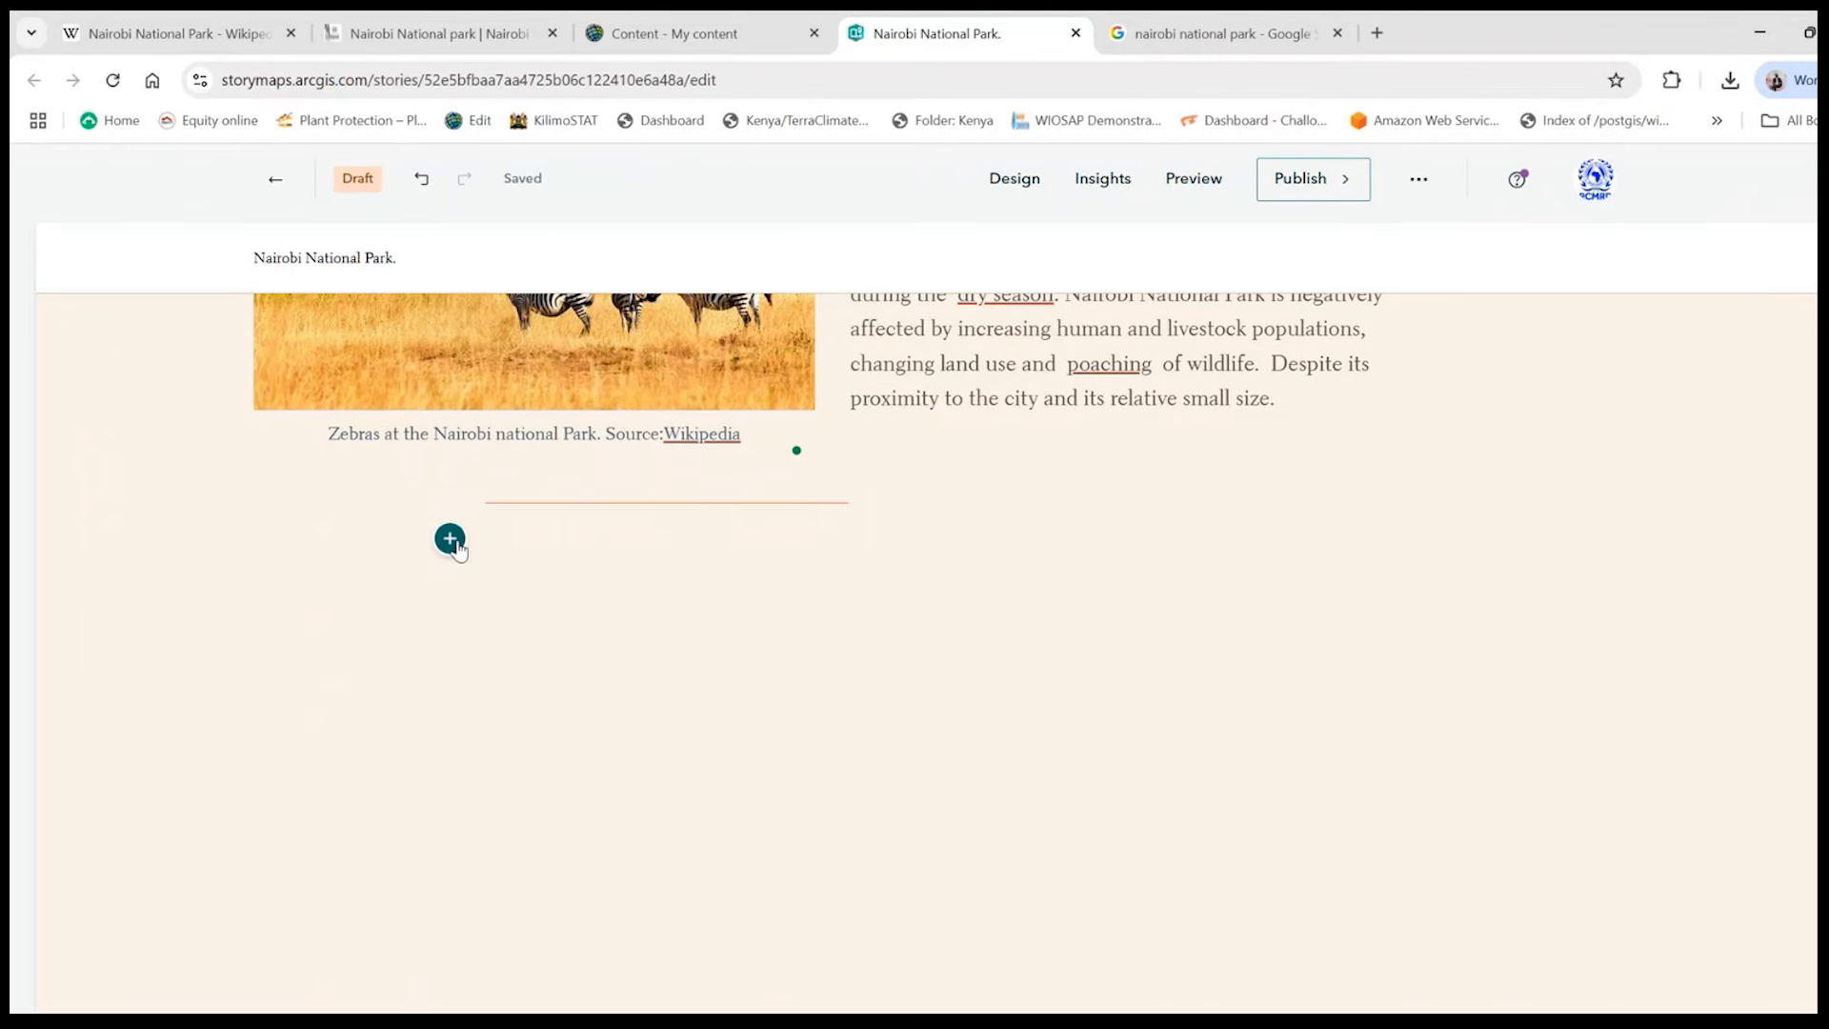
left_click(450, 539)
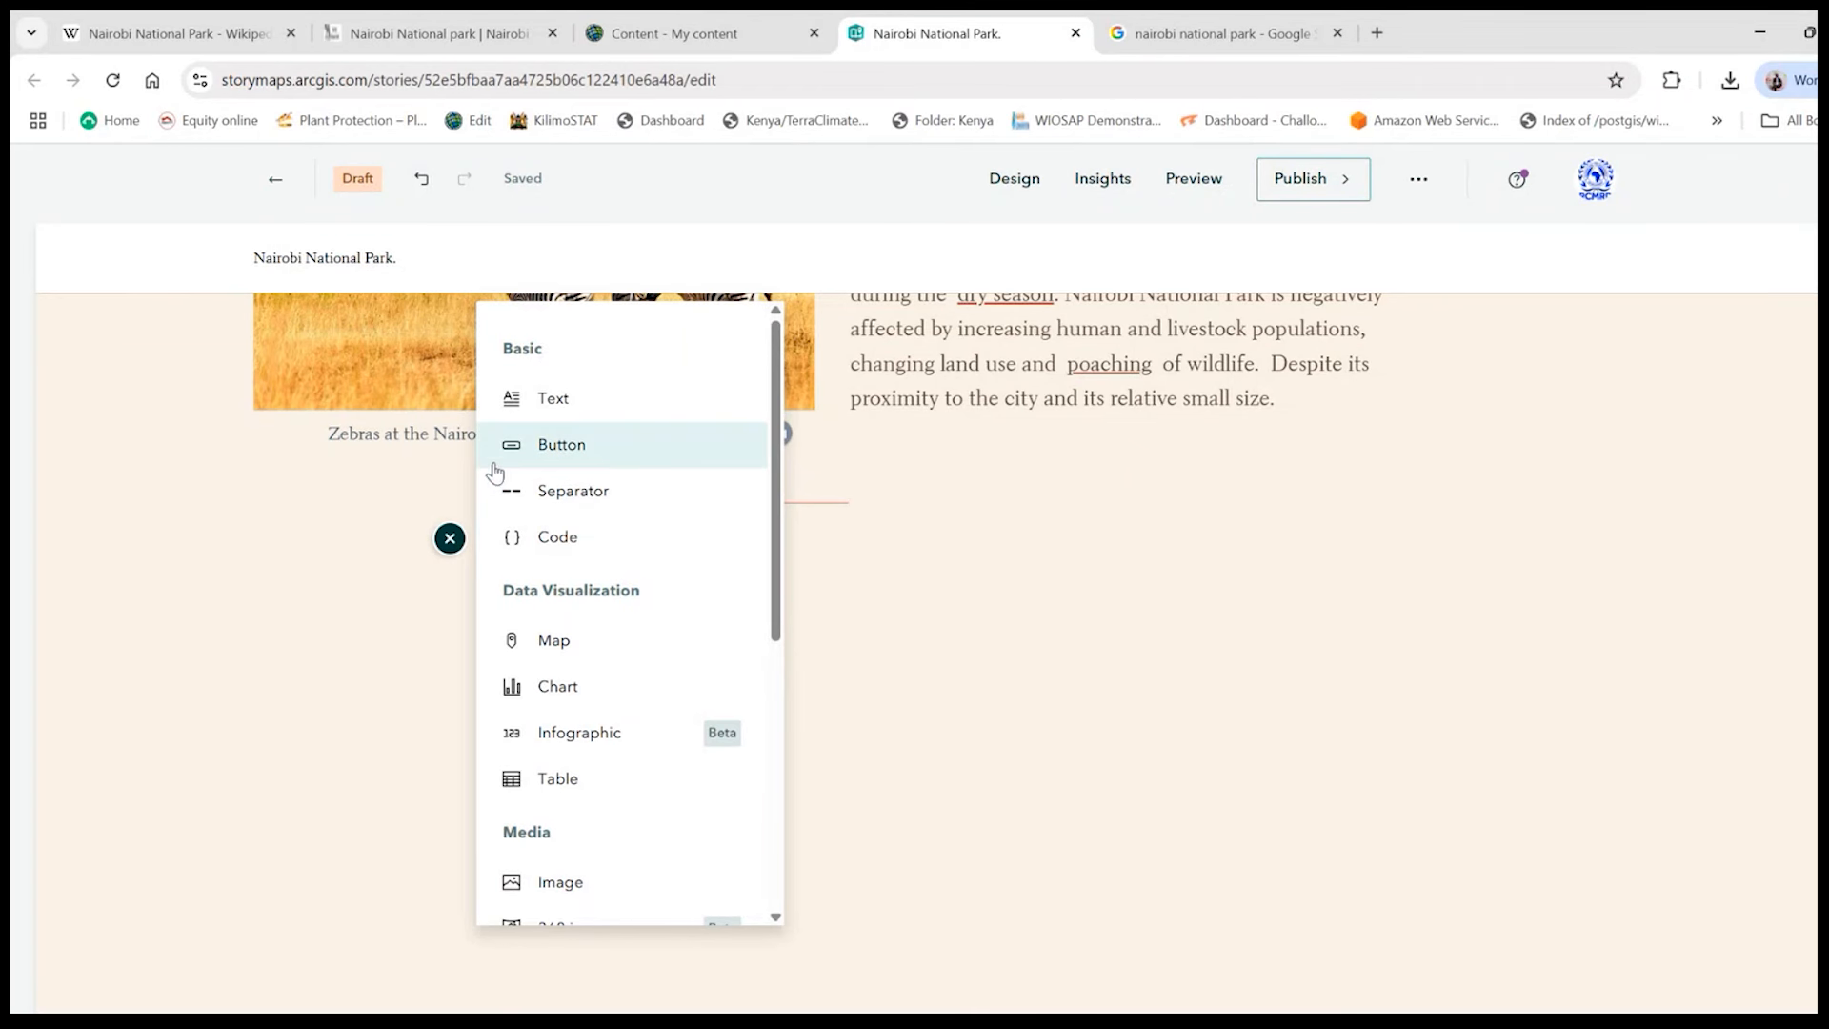
scroll(629, 641, "down", 3)
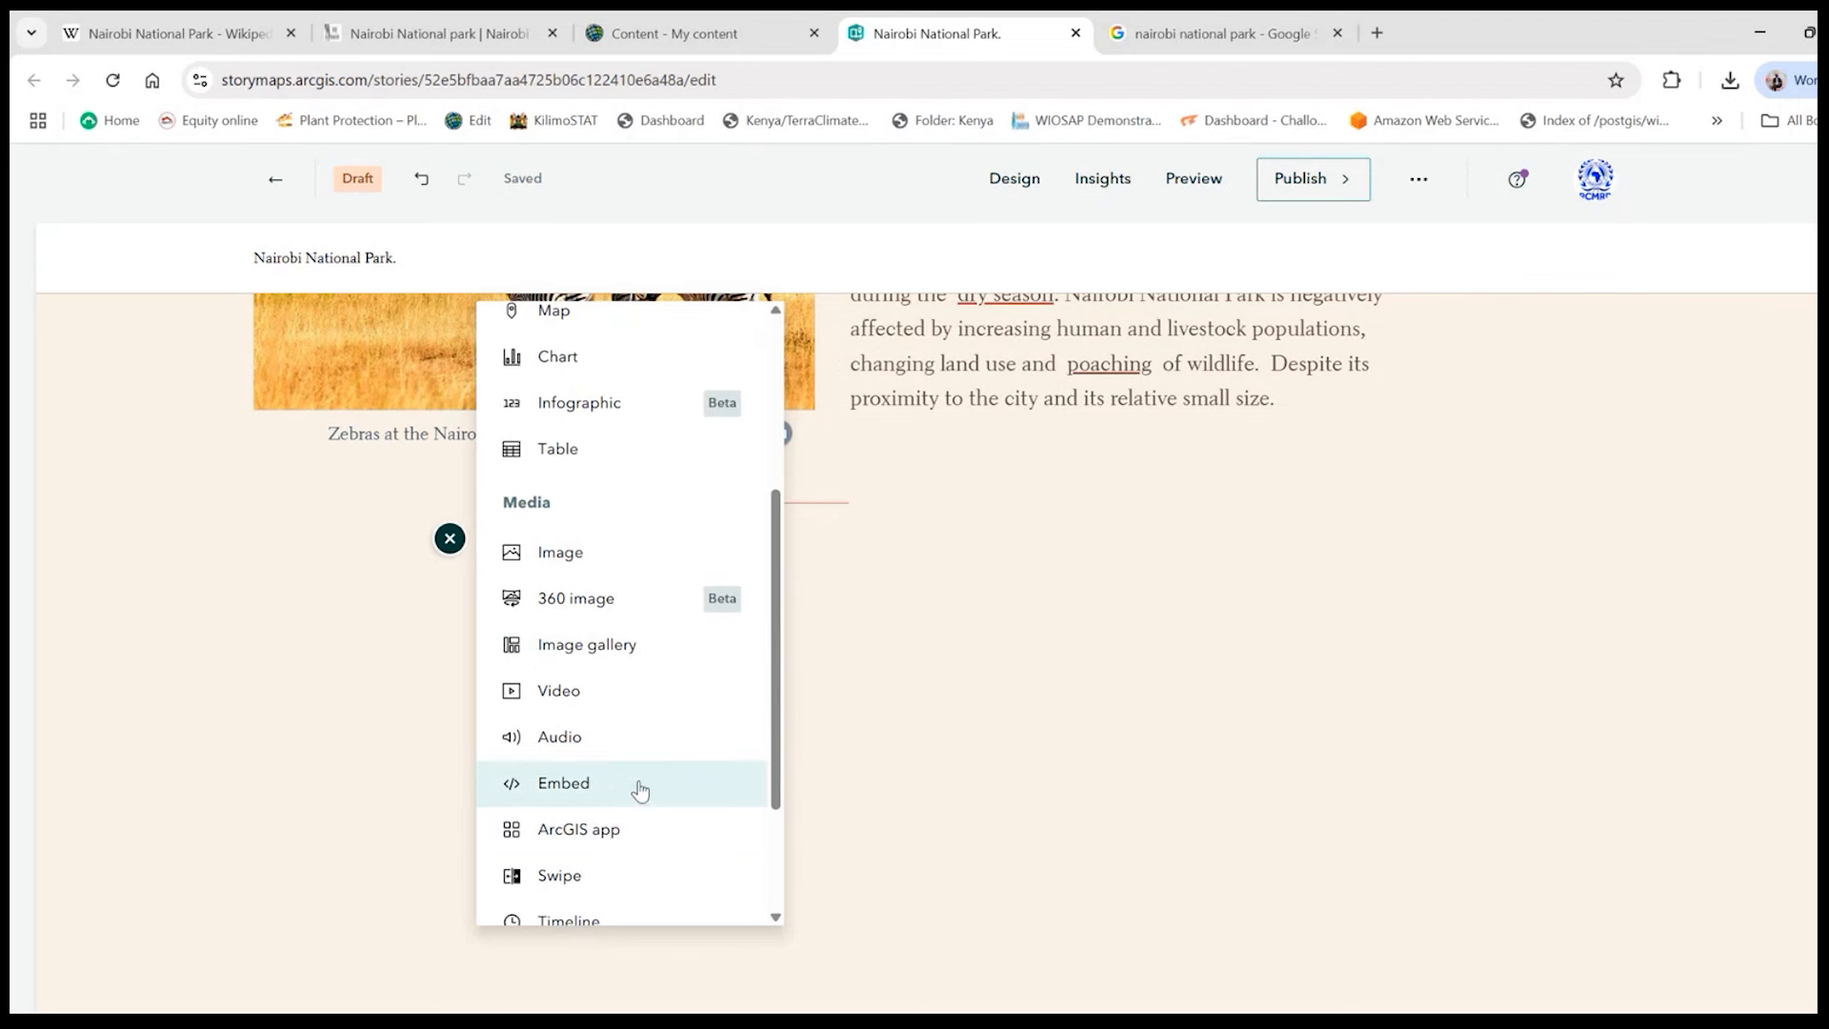
scroll(610, 743, "down", 2)
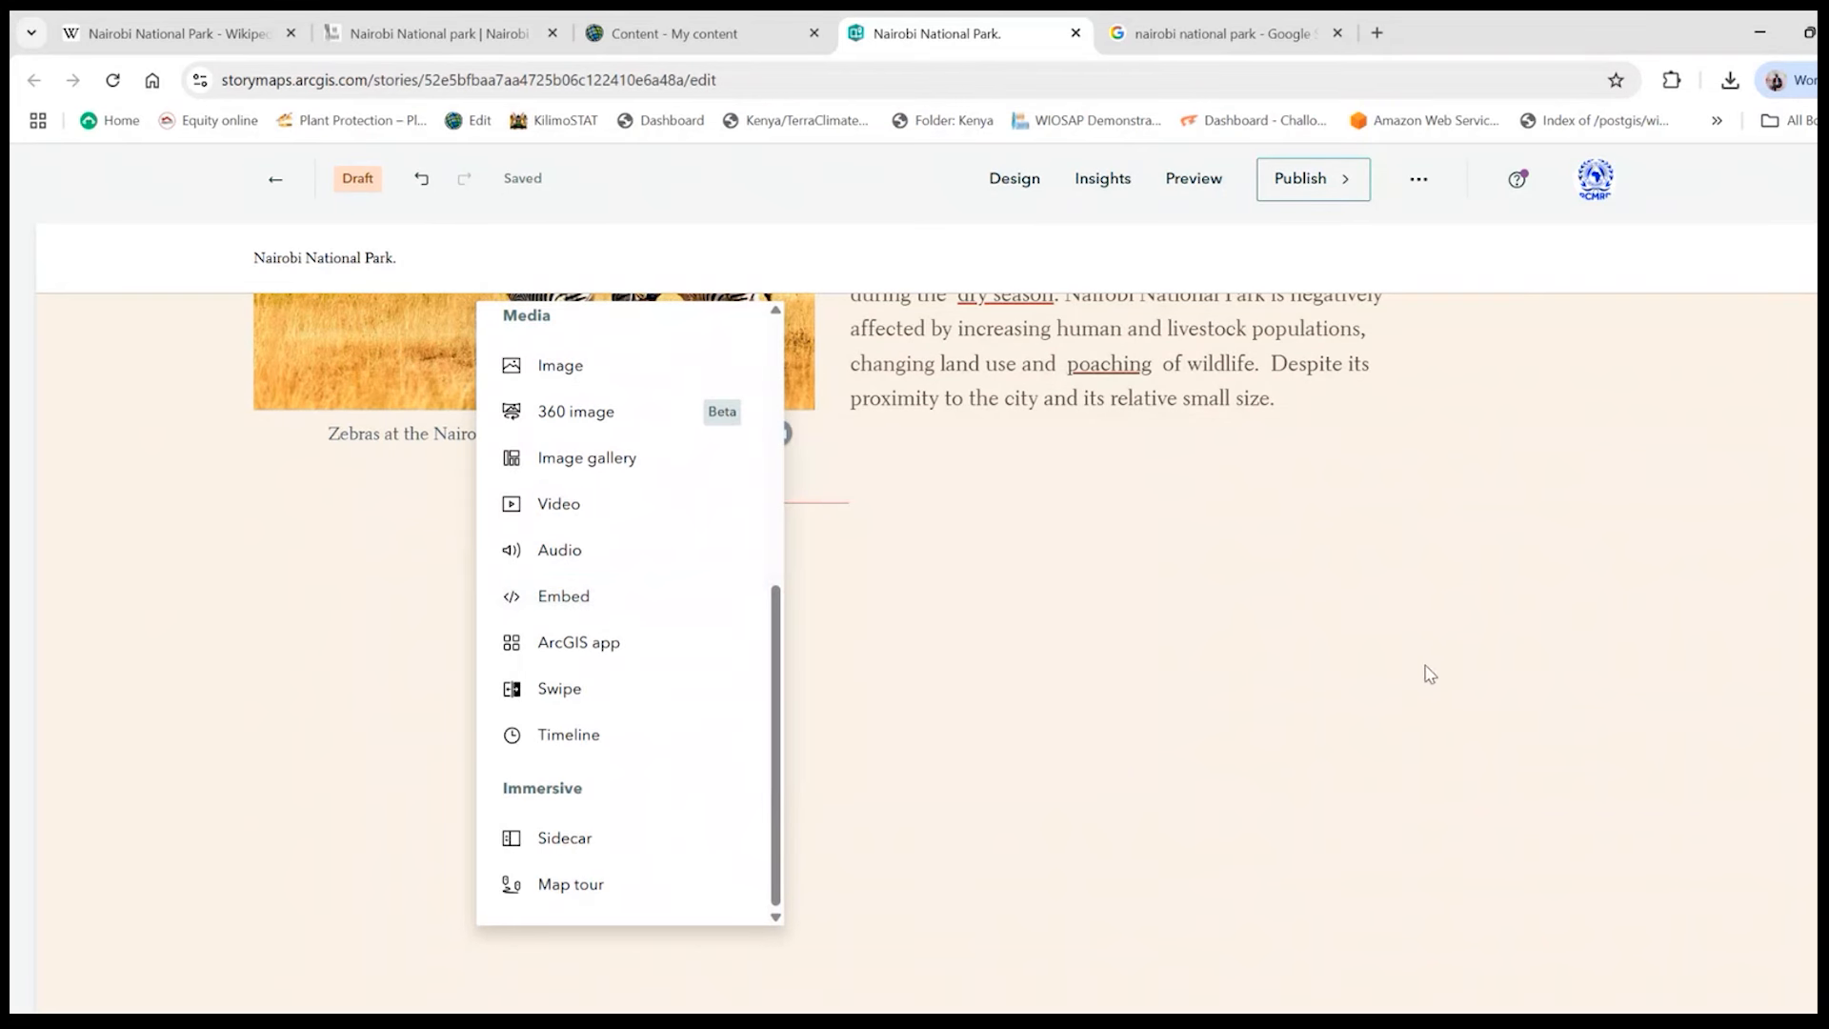
left_click(449, 538)
left_click(449, 538)
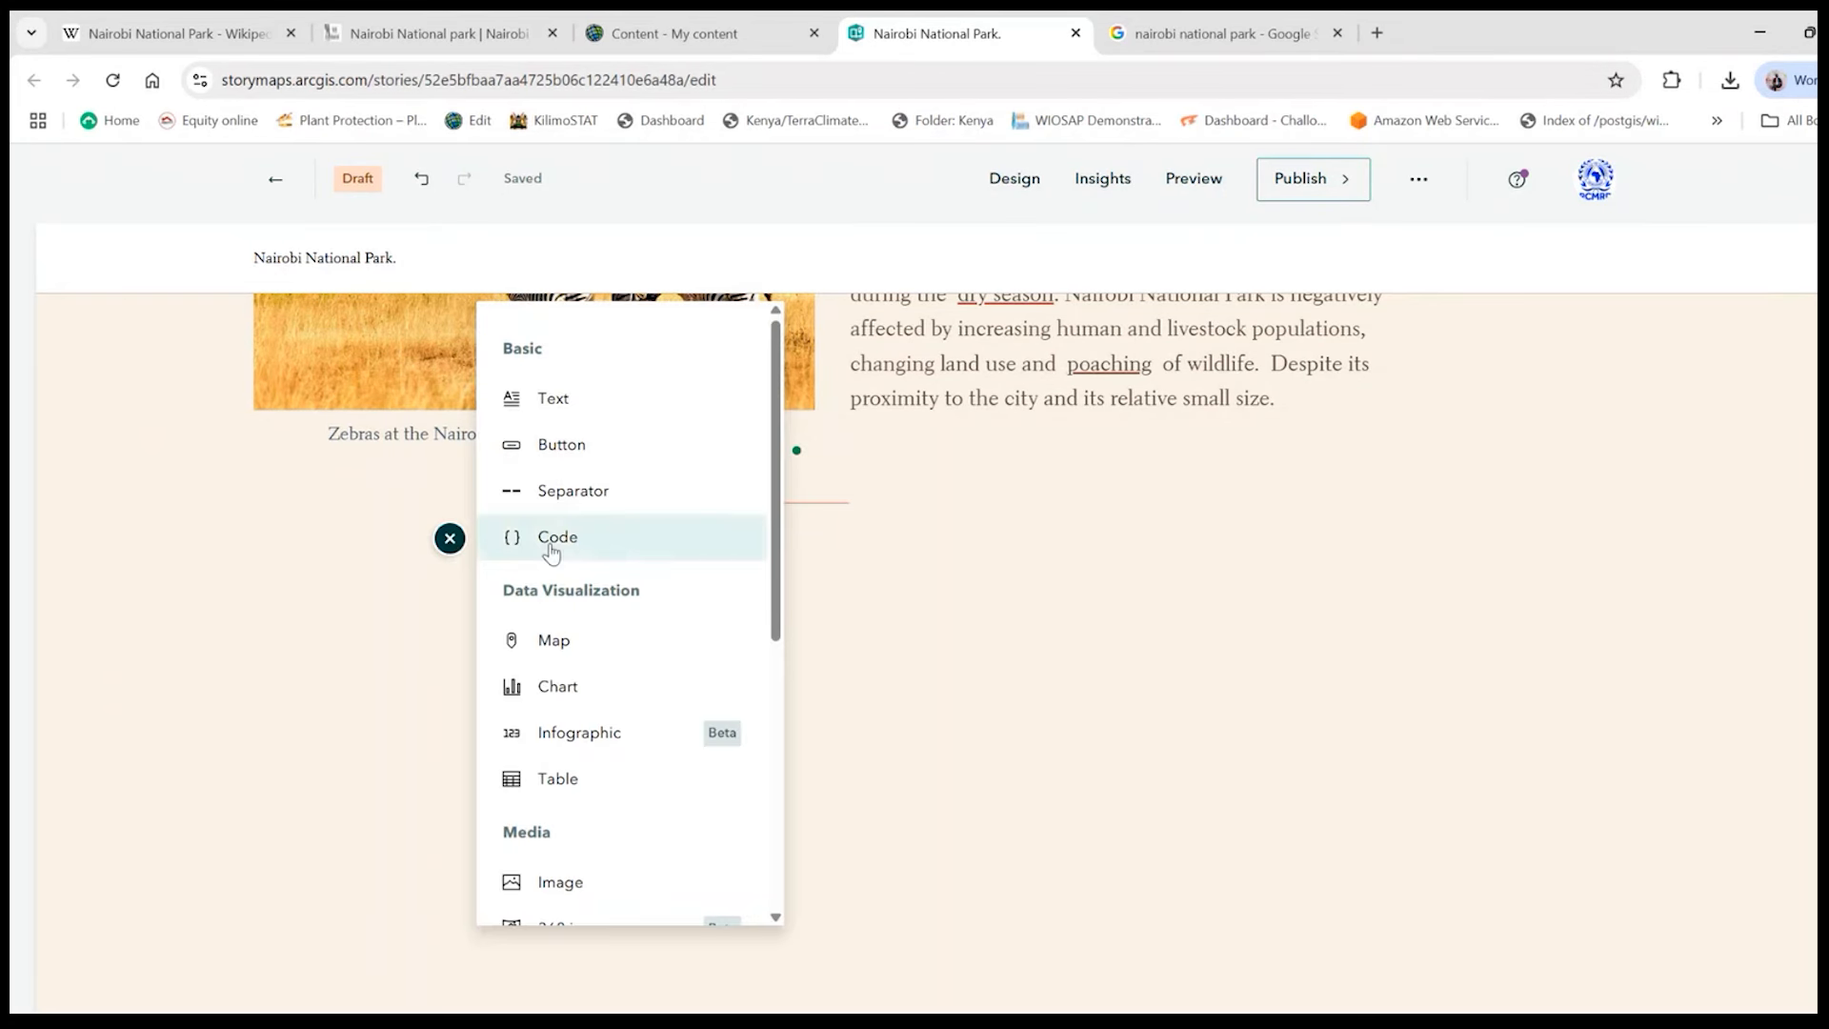
- Copy the first paragraph of the History section from the Wikipedia article on Nairobi National Park
left_click(240, 23)
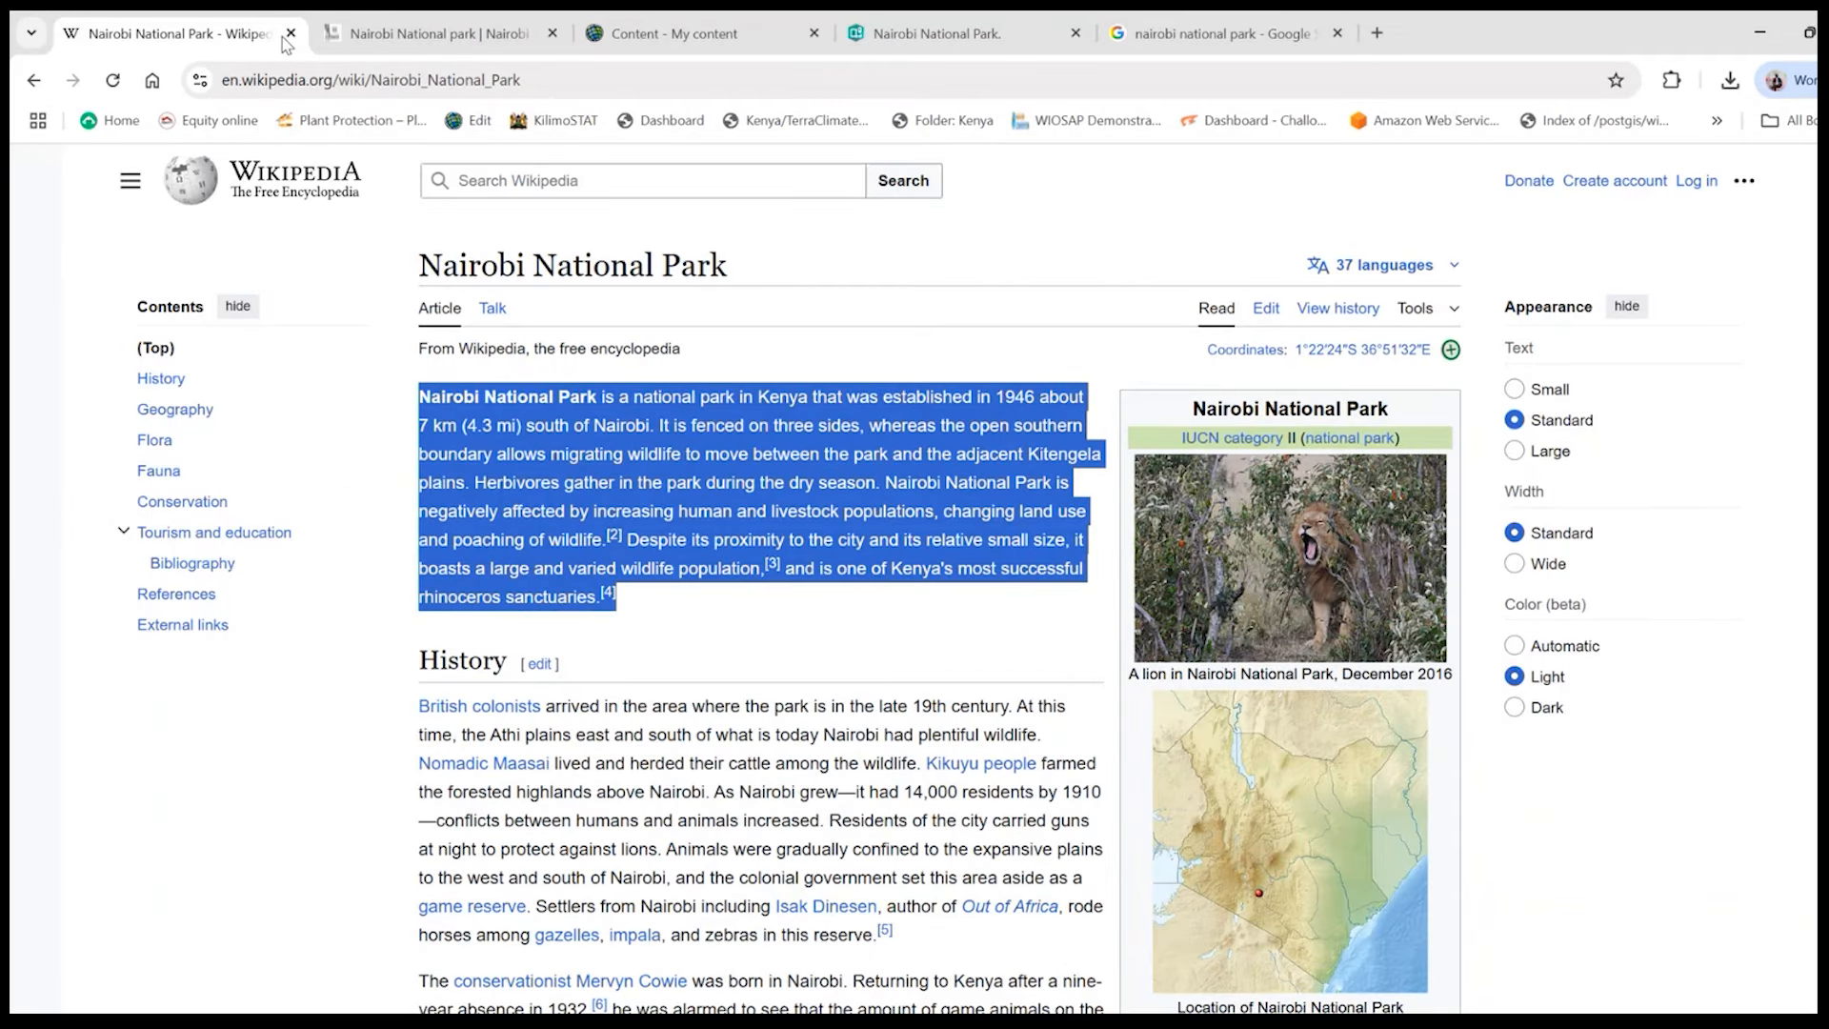
scroll(783, 607, "down", 8)
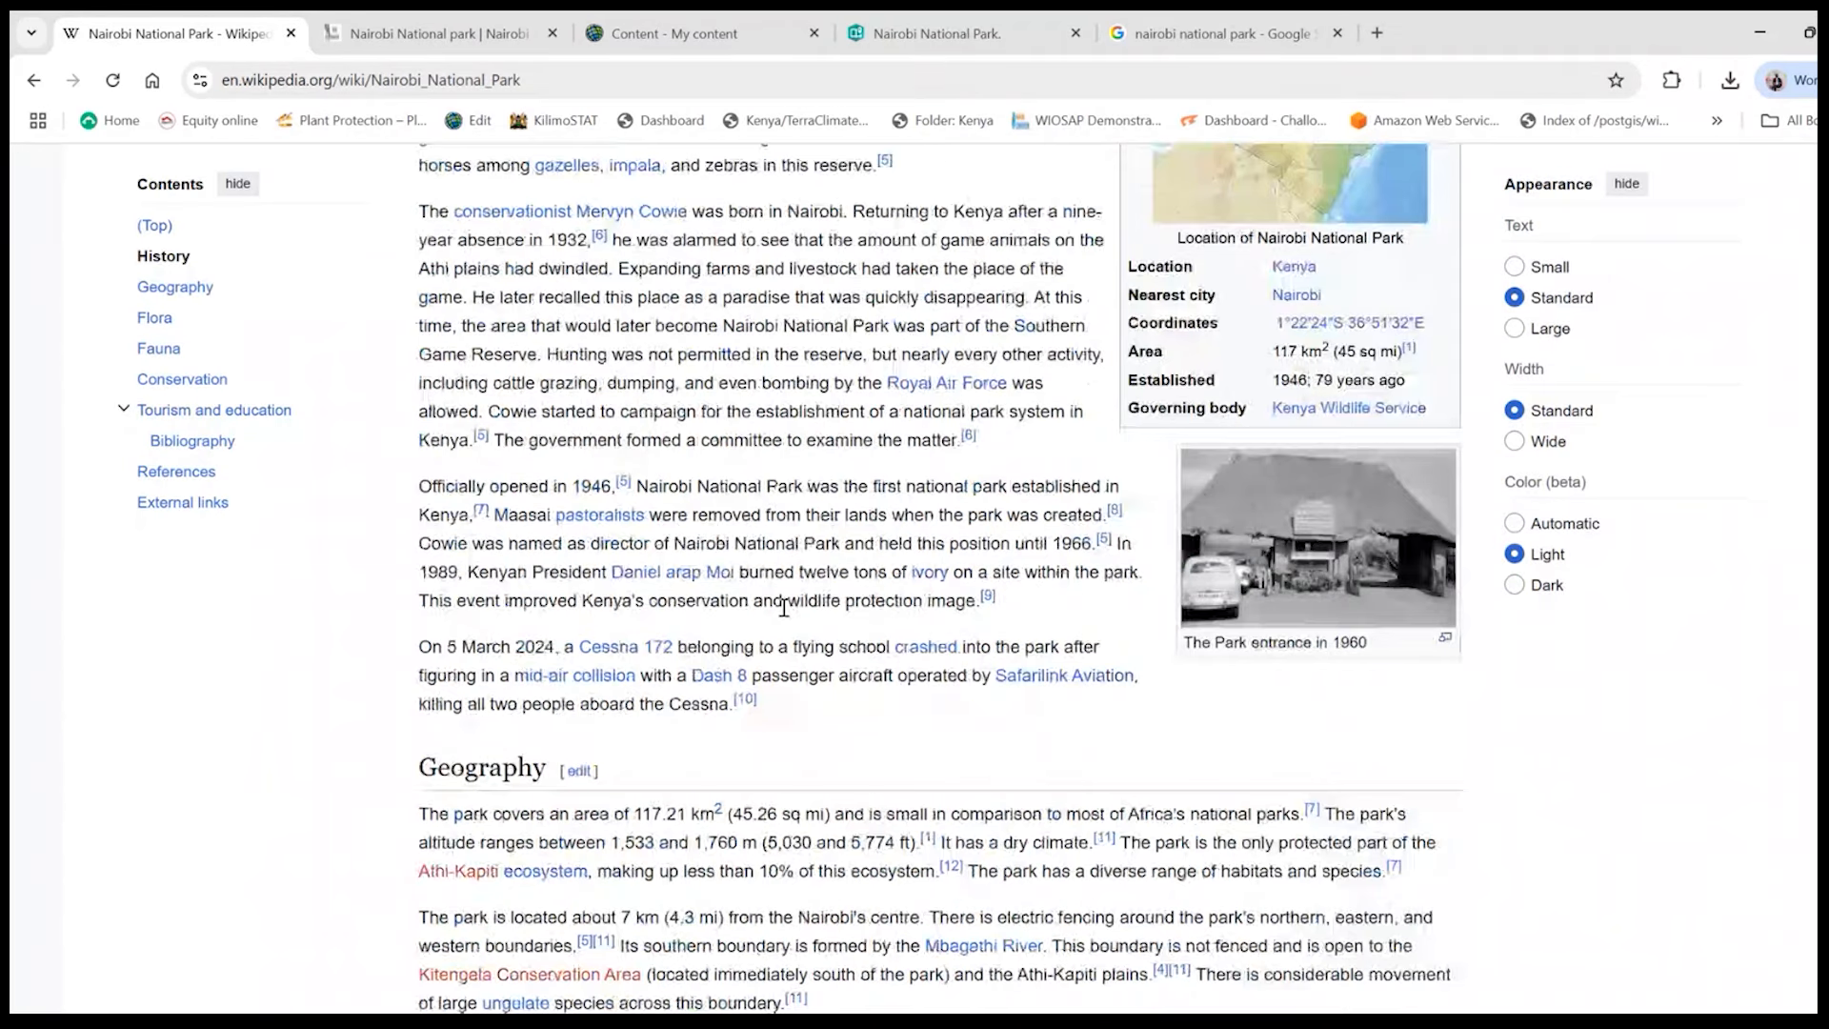
scroll(783, 607, "up", 3)
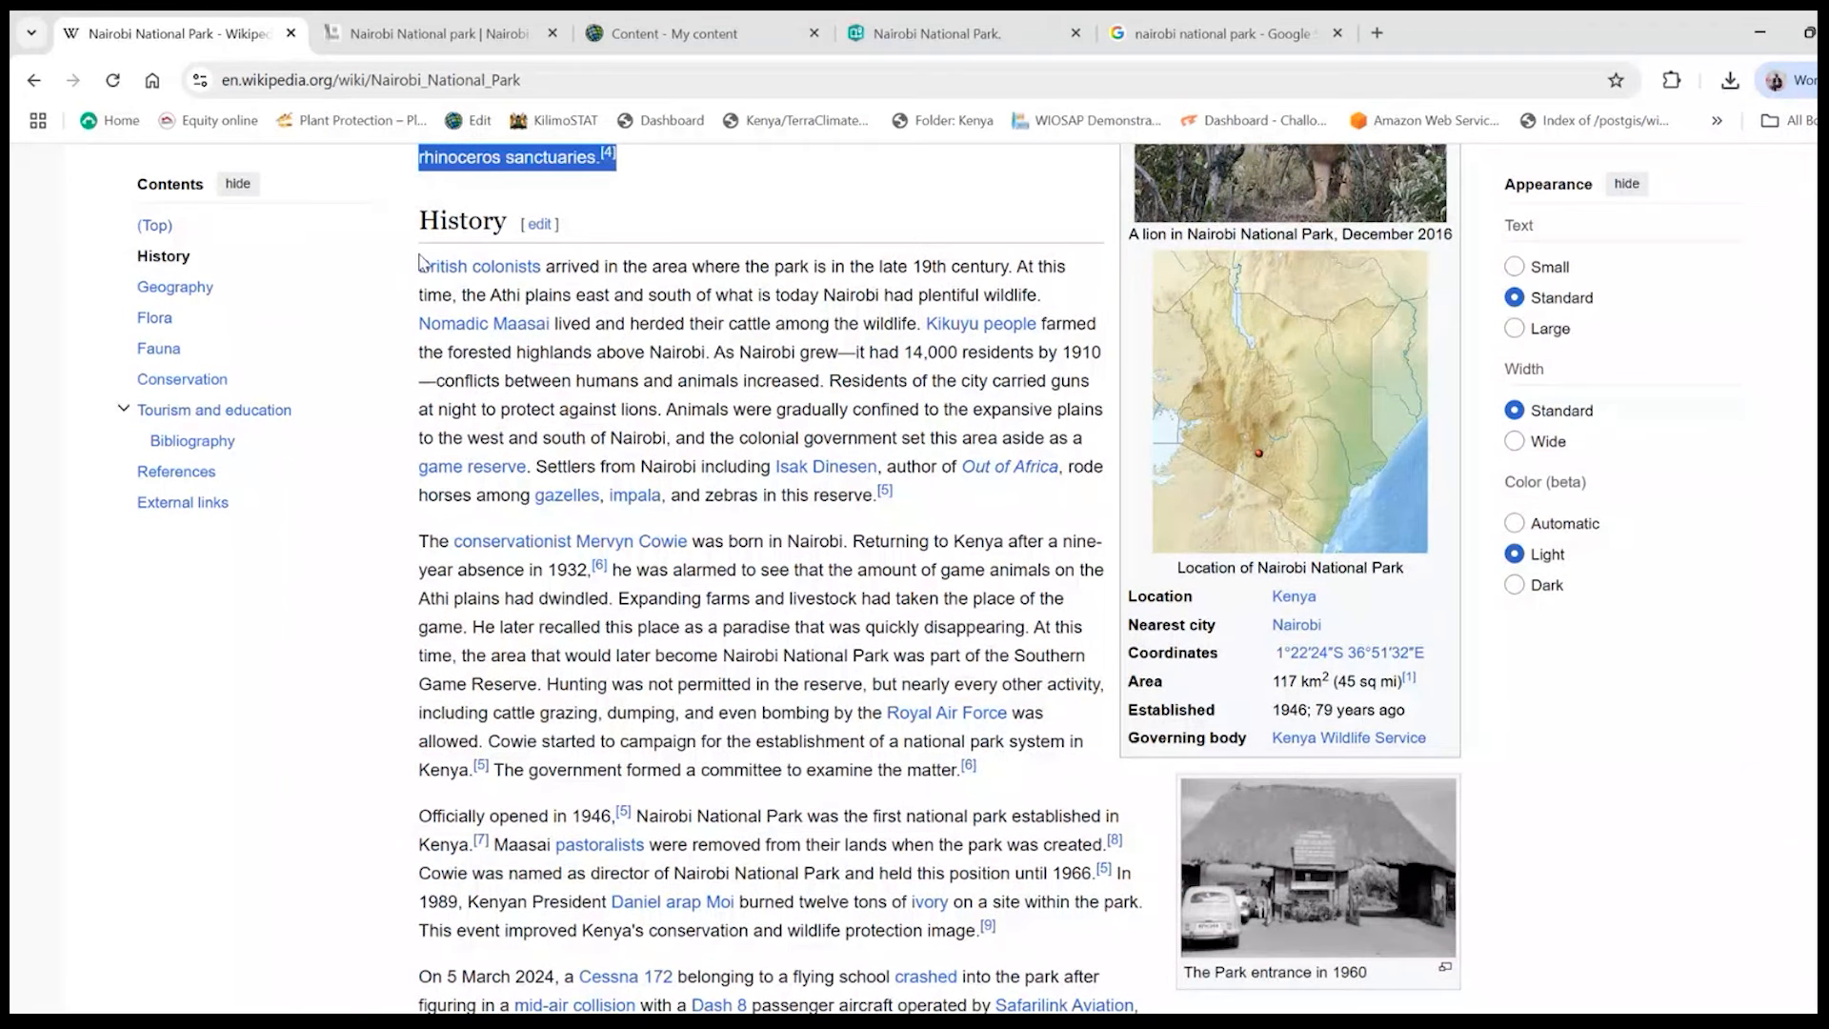
left_click_drag(421, 261, 904, 465)
right_click(928, 438)
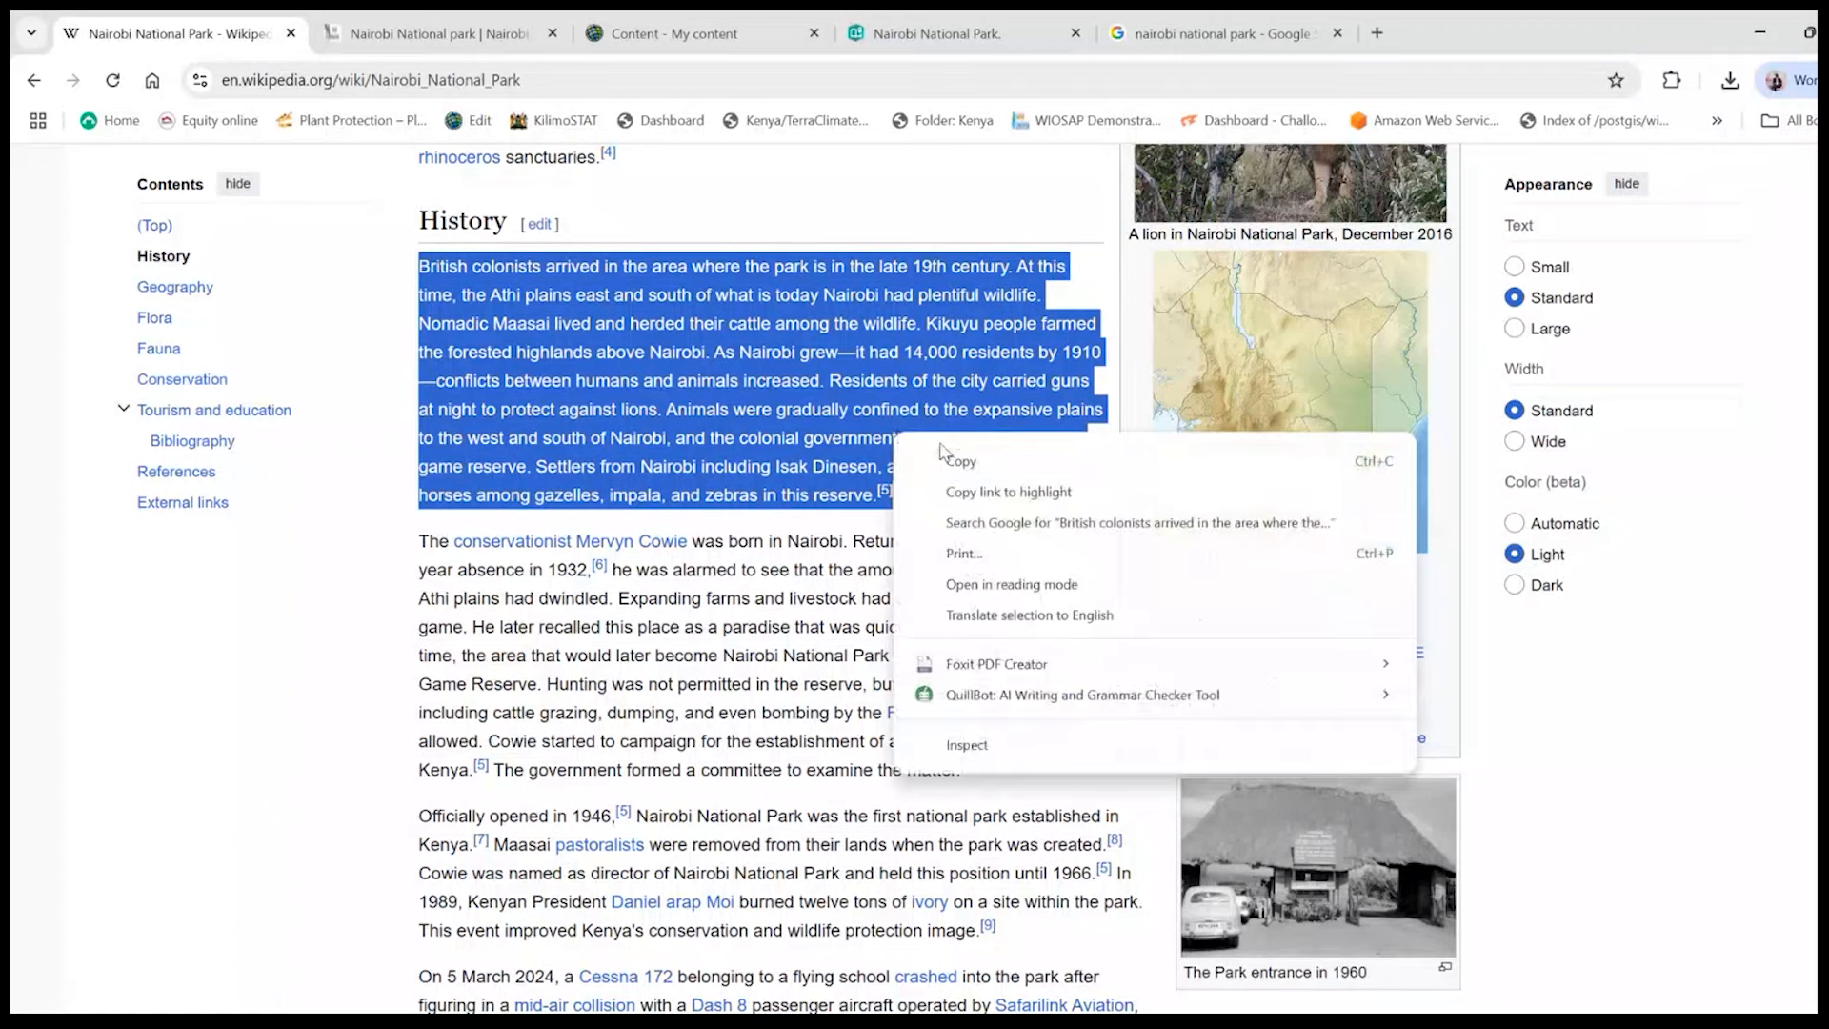
left_click(952, 459)
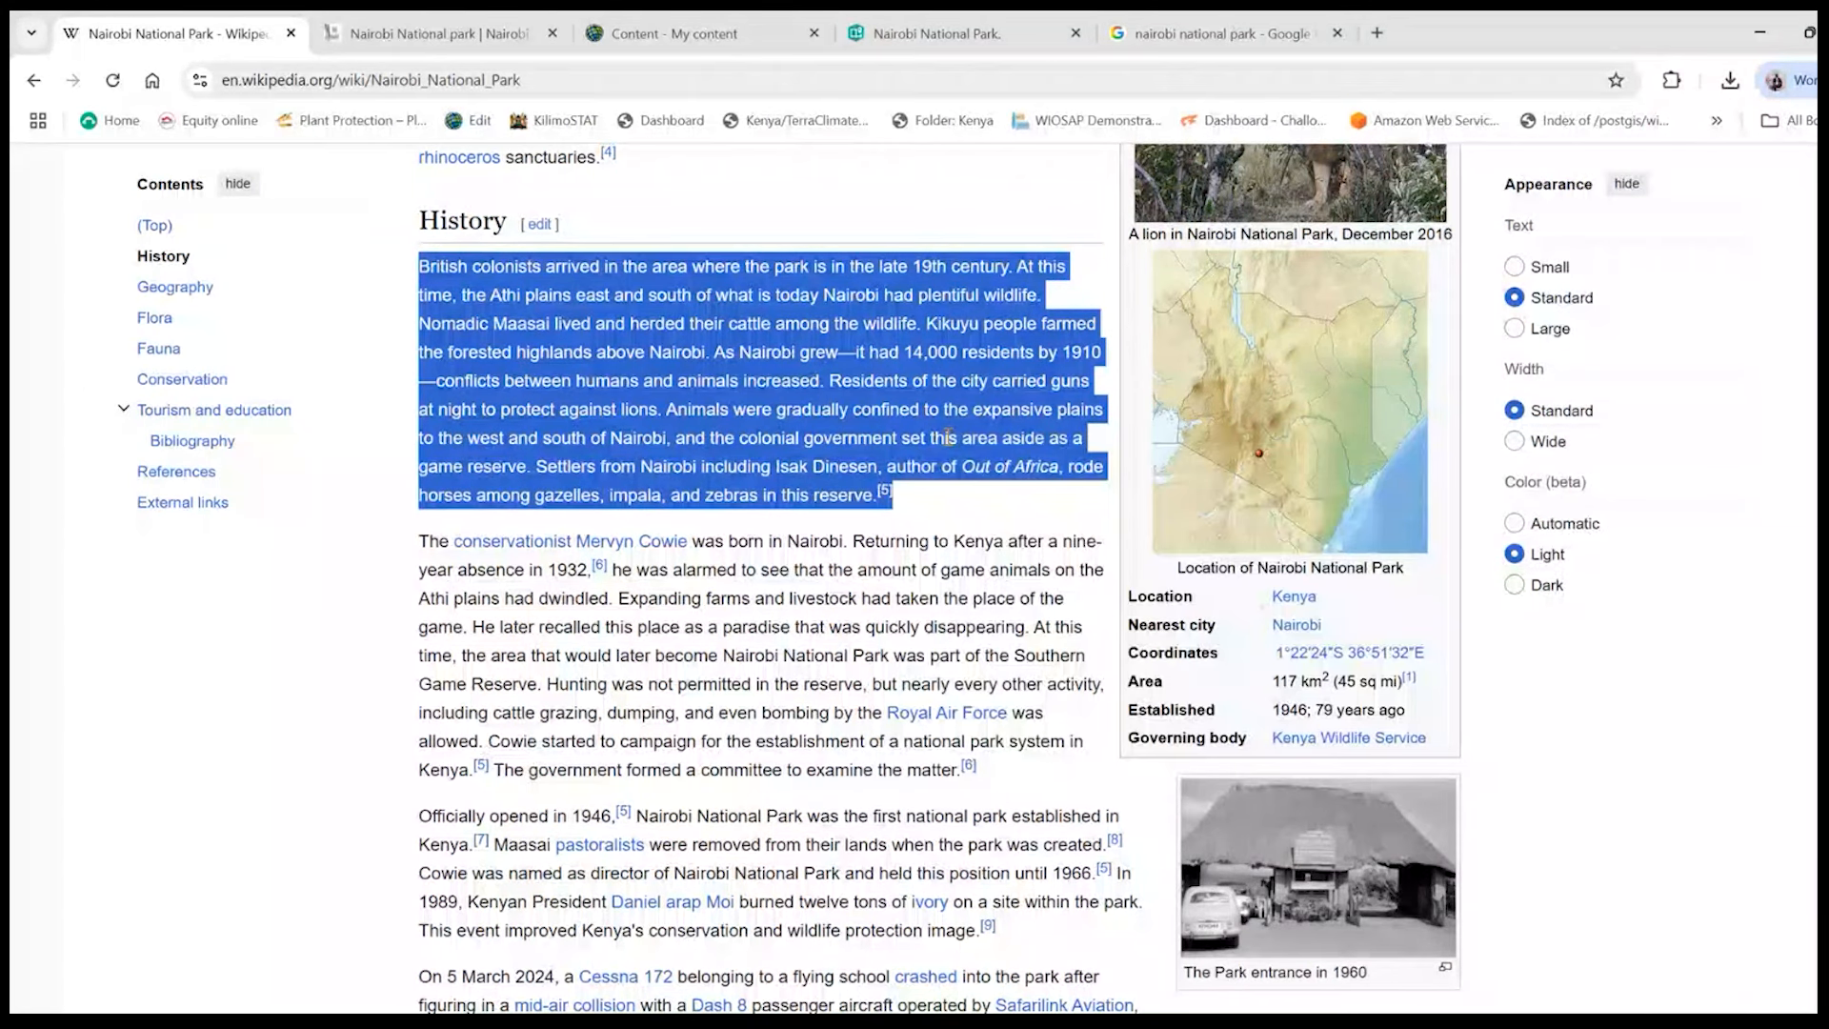
- Add a text block below the separator in the StoryMaps story and paste the copied history paragraph into it
left_click(1027, 31)
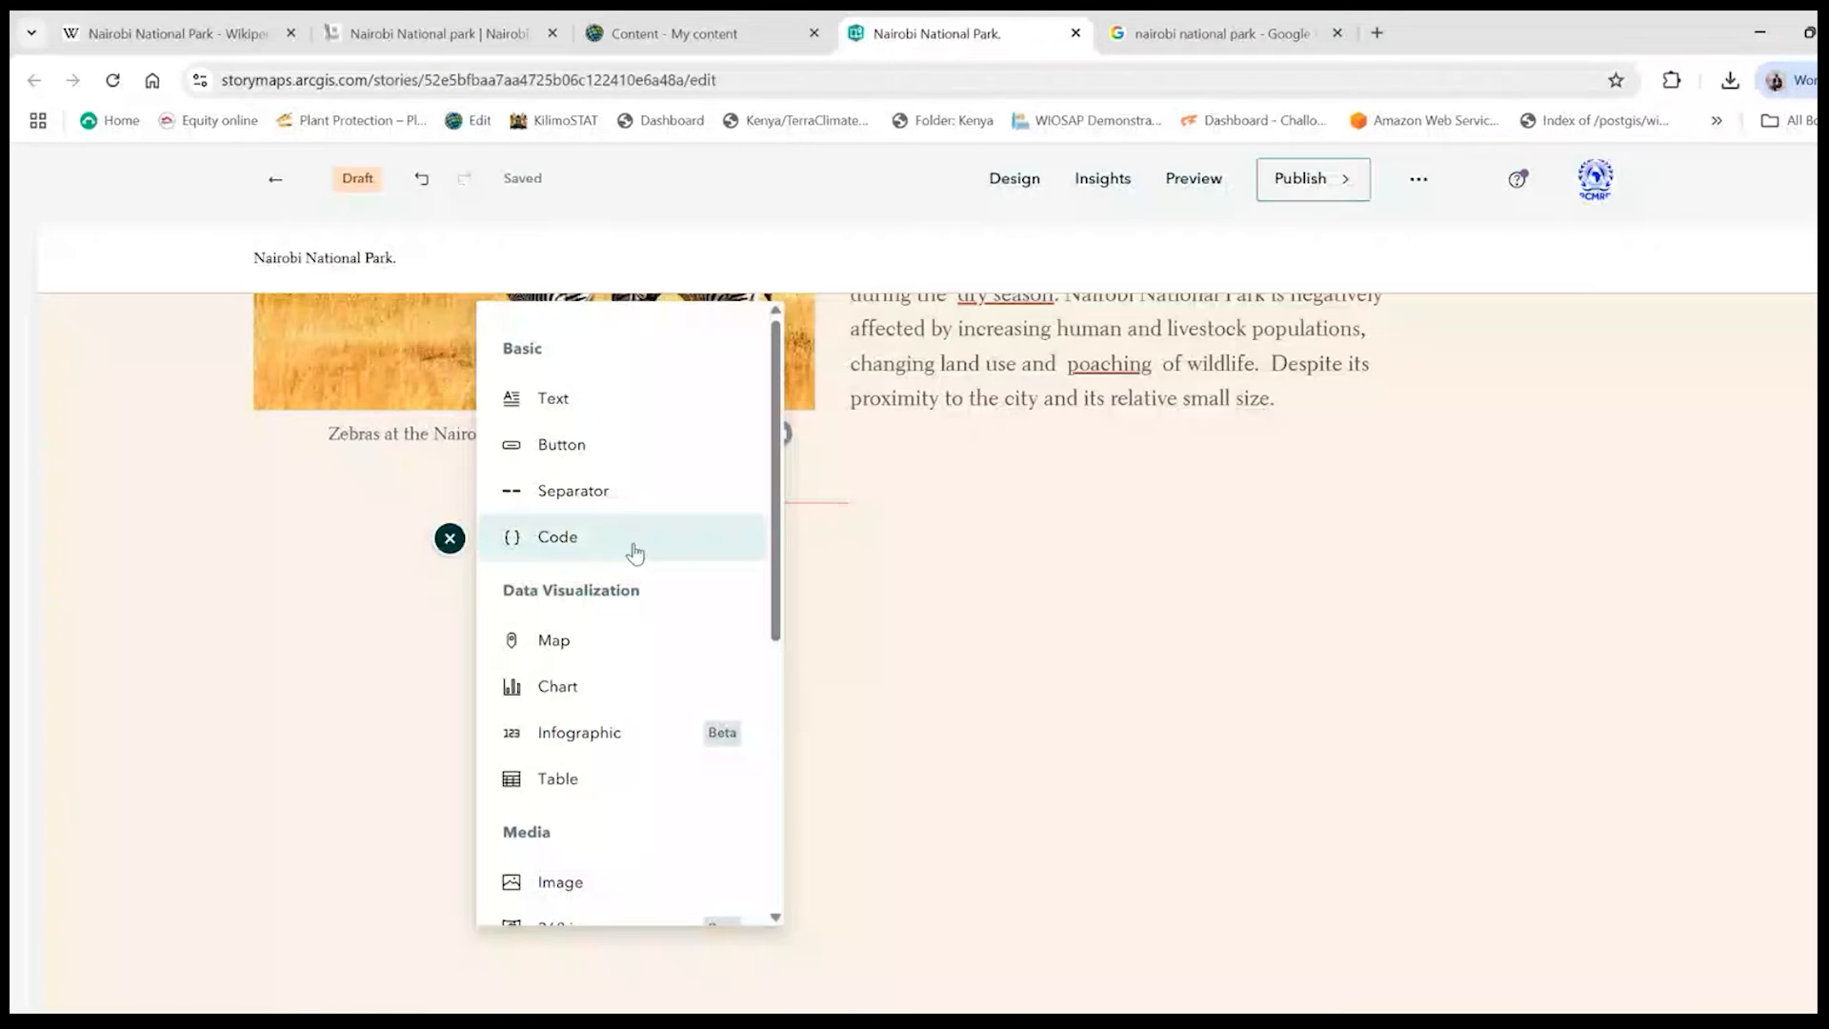
left_click(554, 402)
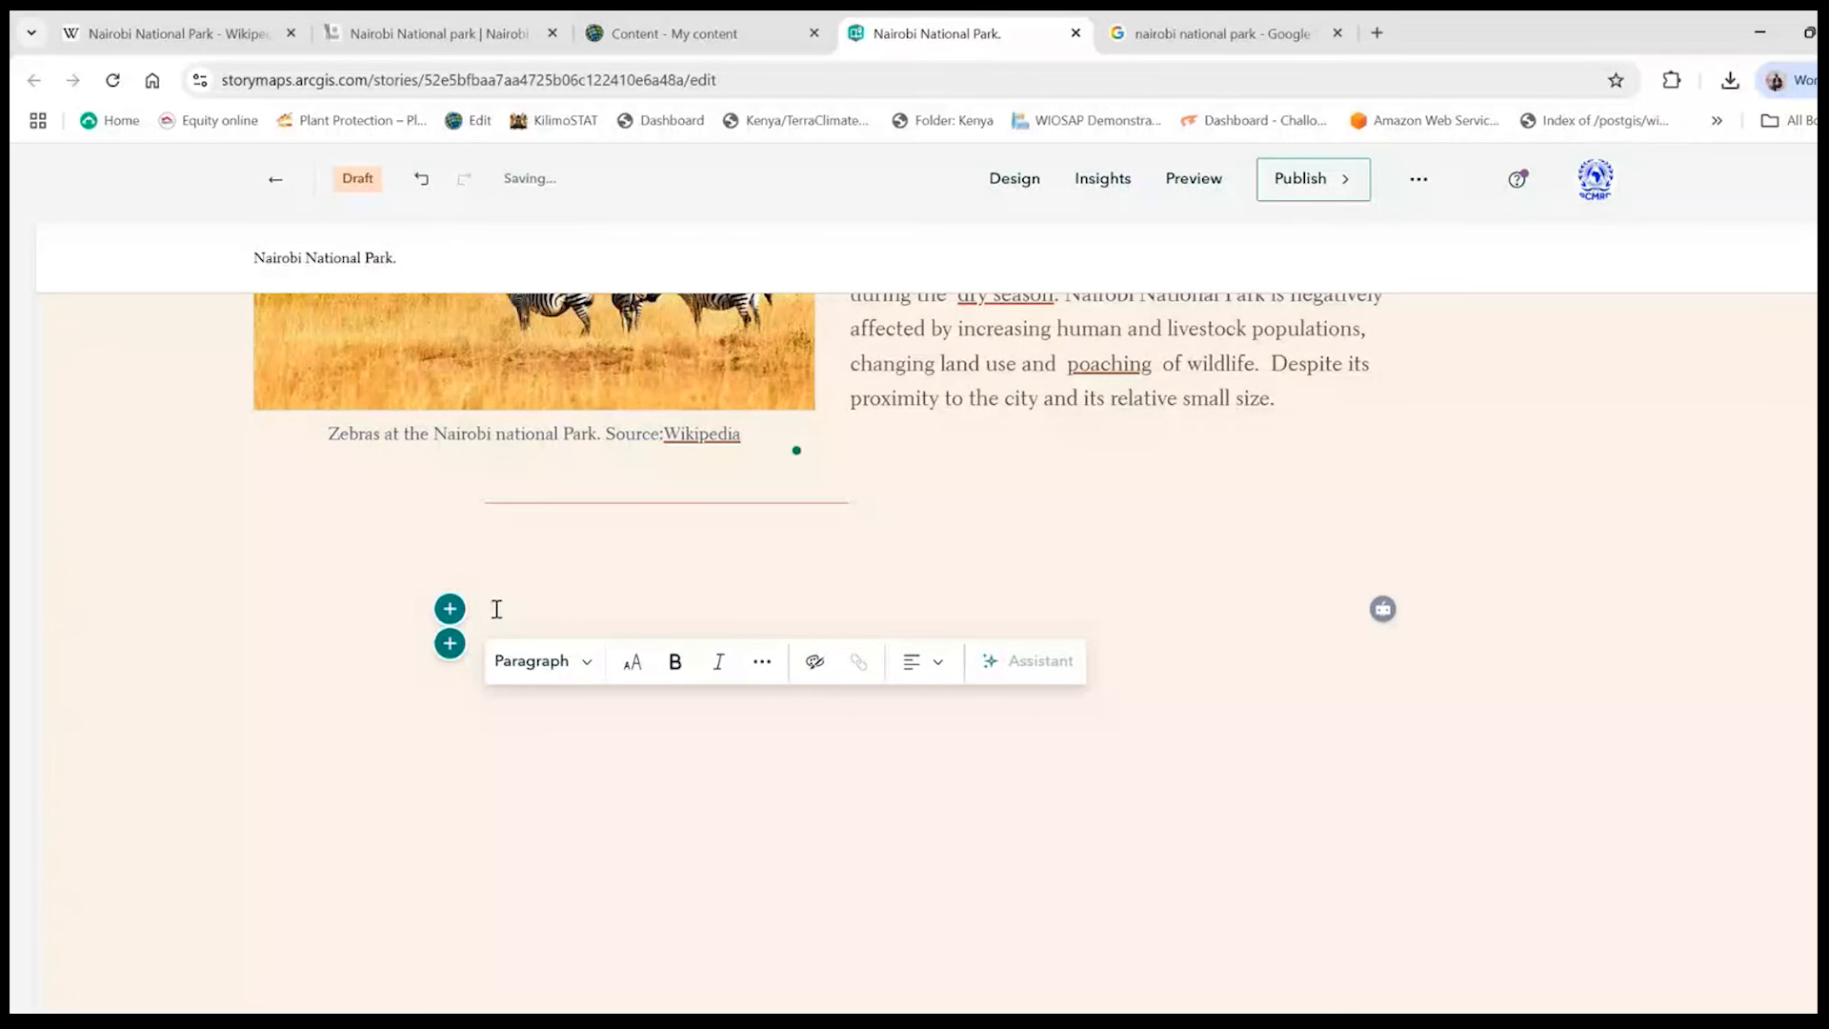
key("ctrl+v")
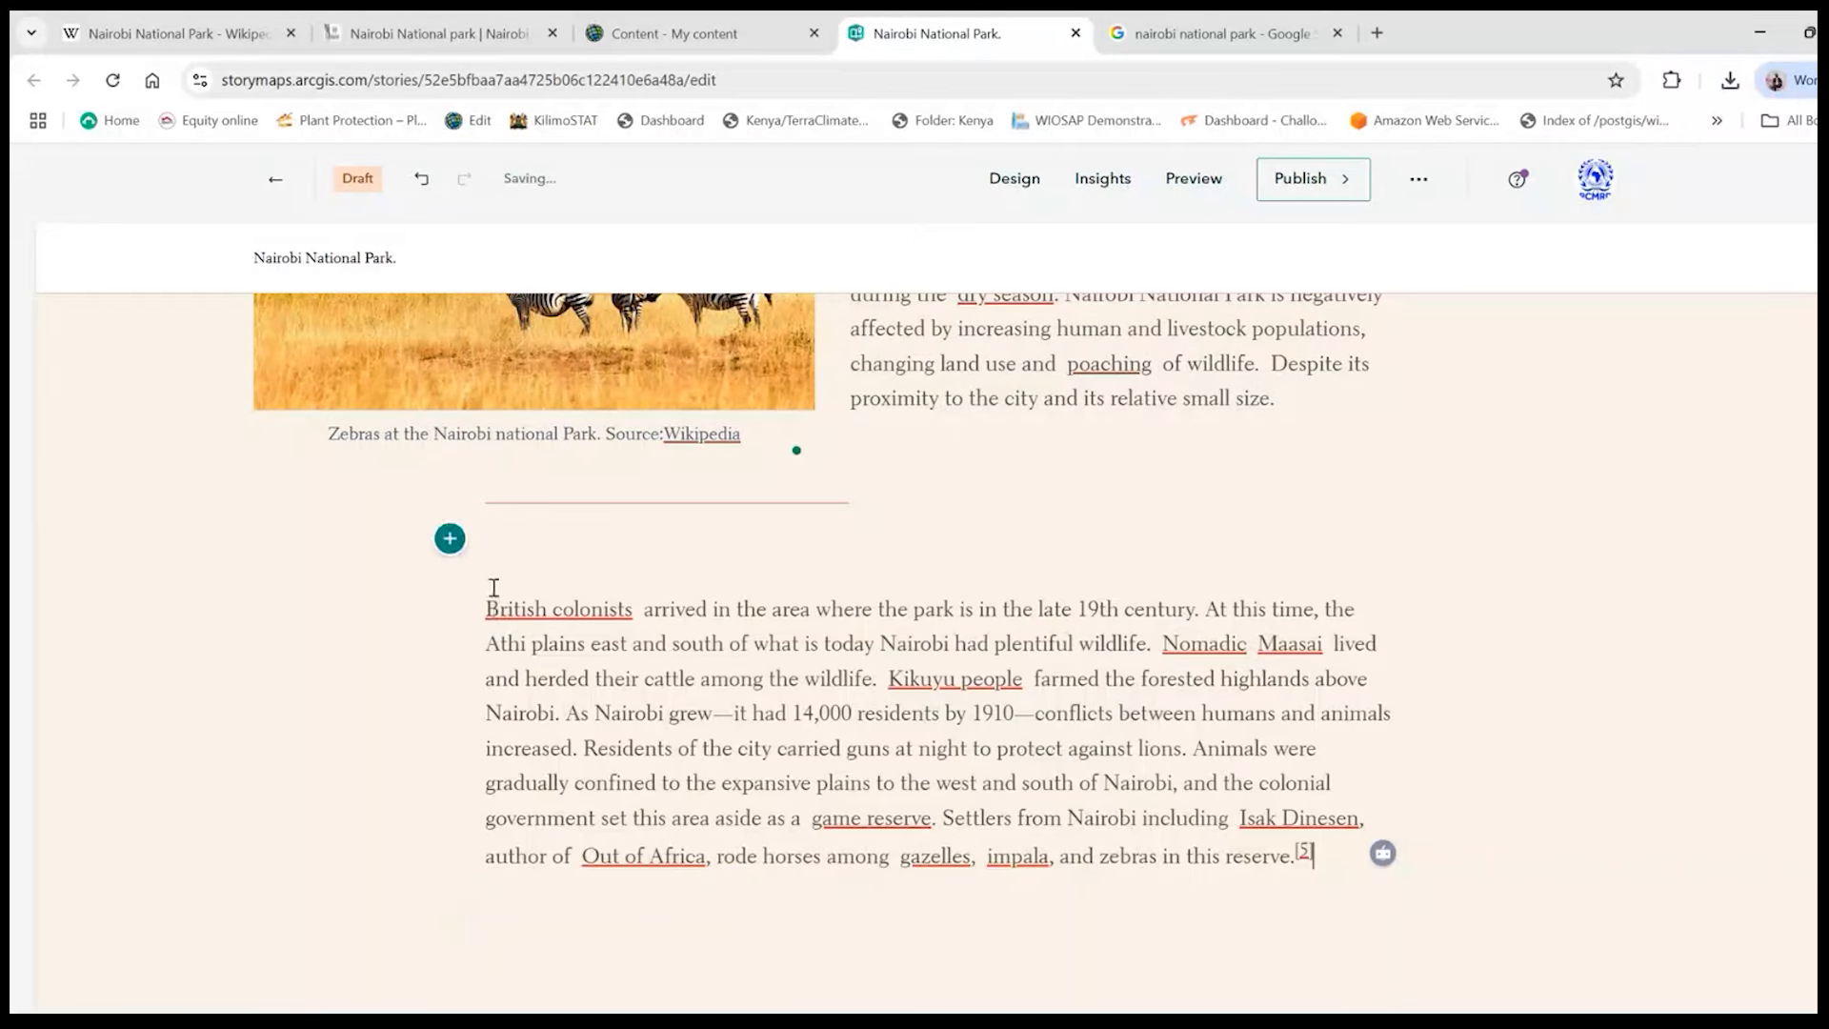
- Insert a button between the separator and the history paragraph, labelled "Nairobi National Park History"
left_click(449, 538)
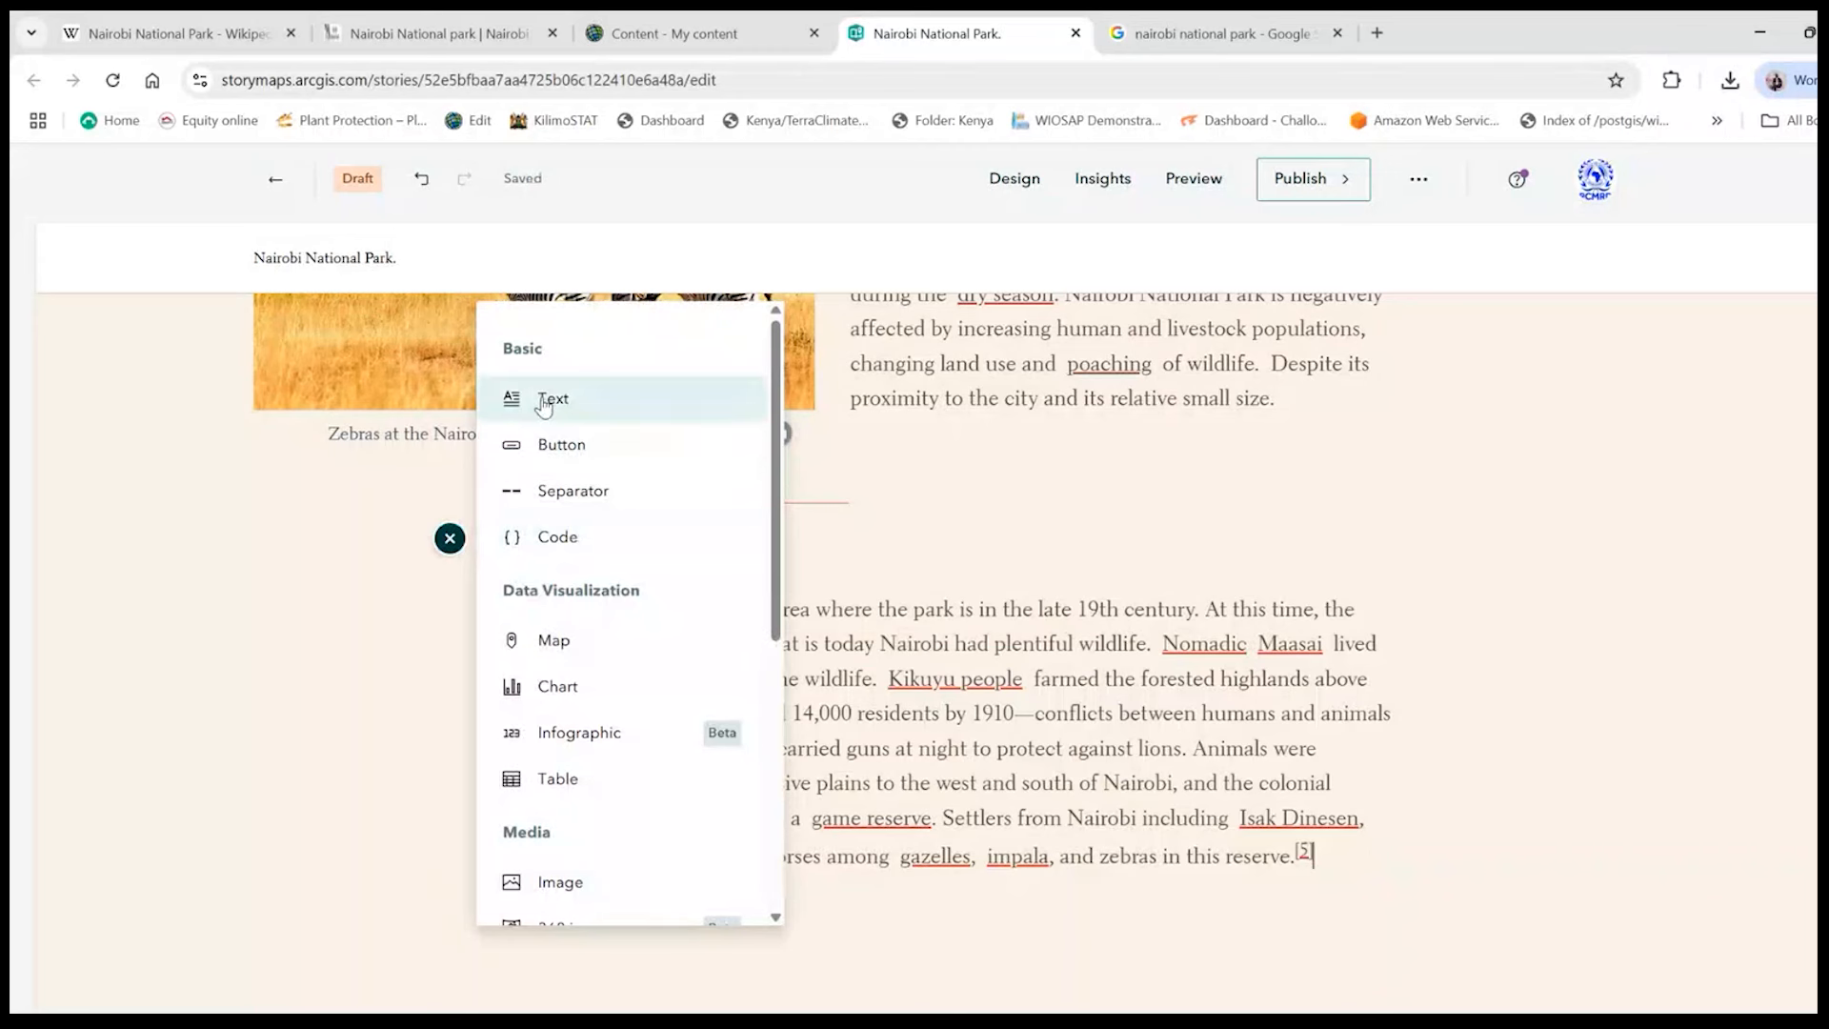
left_click(557, 444)
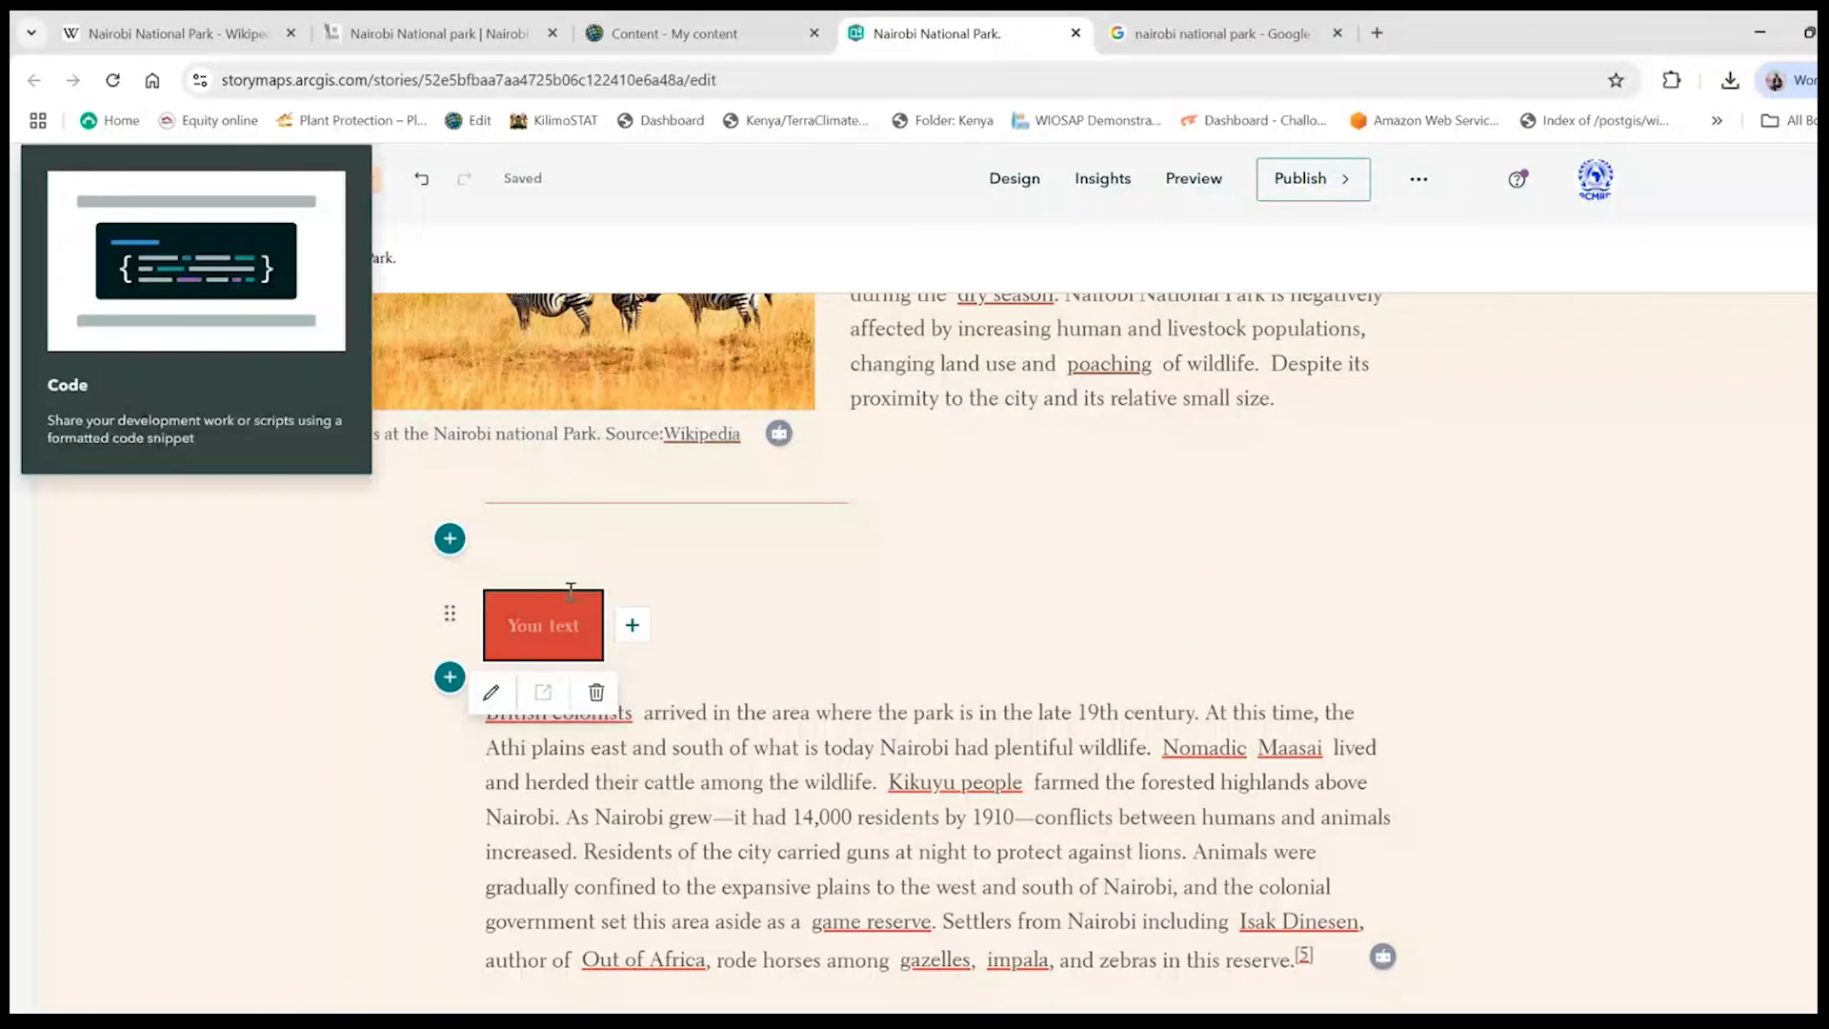
type("Nairo")
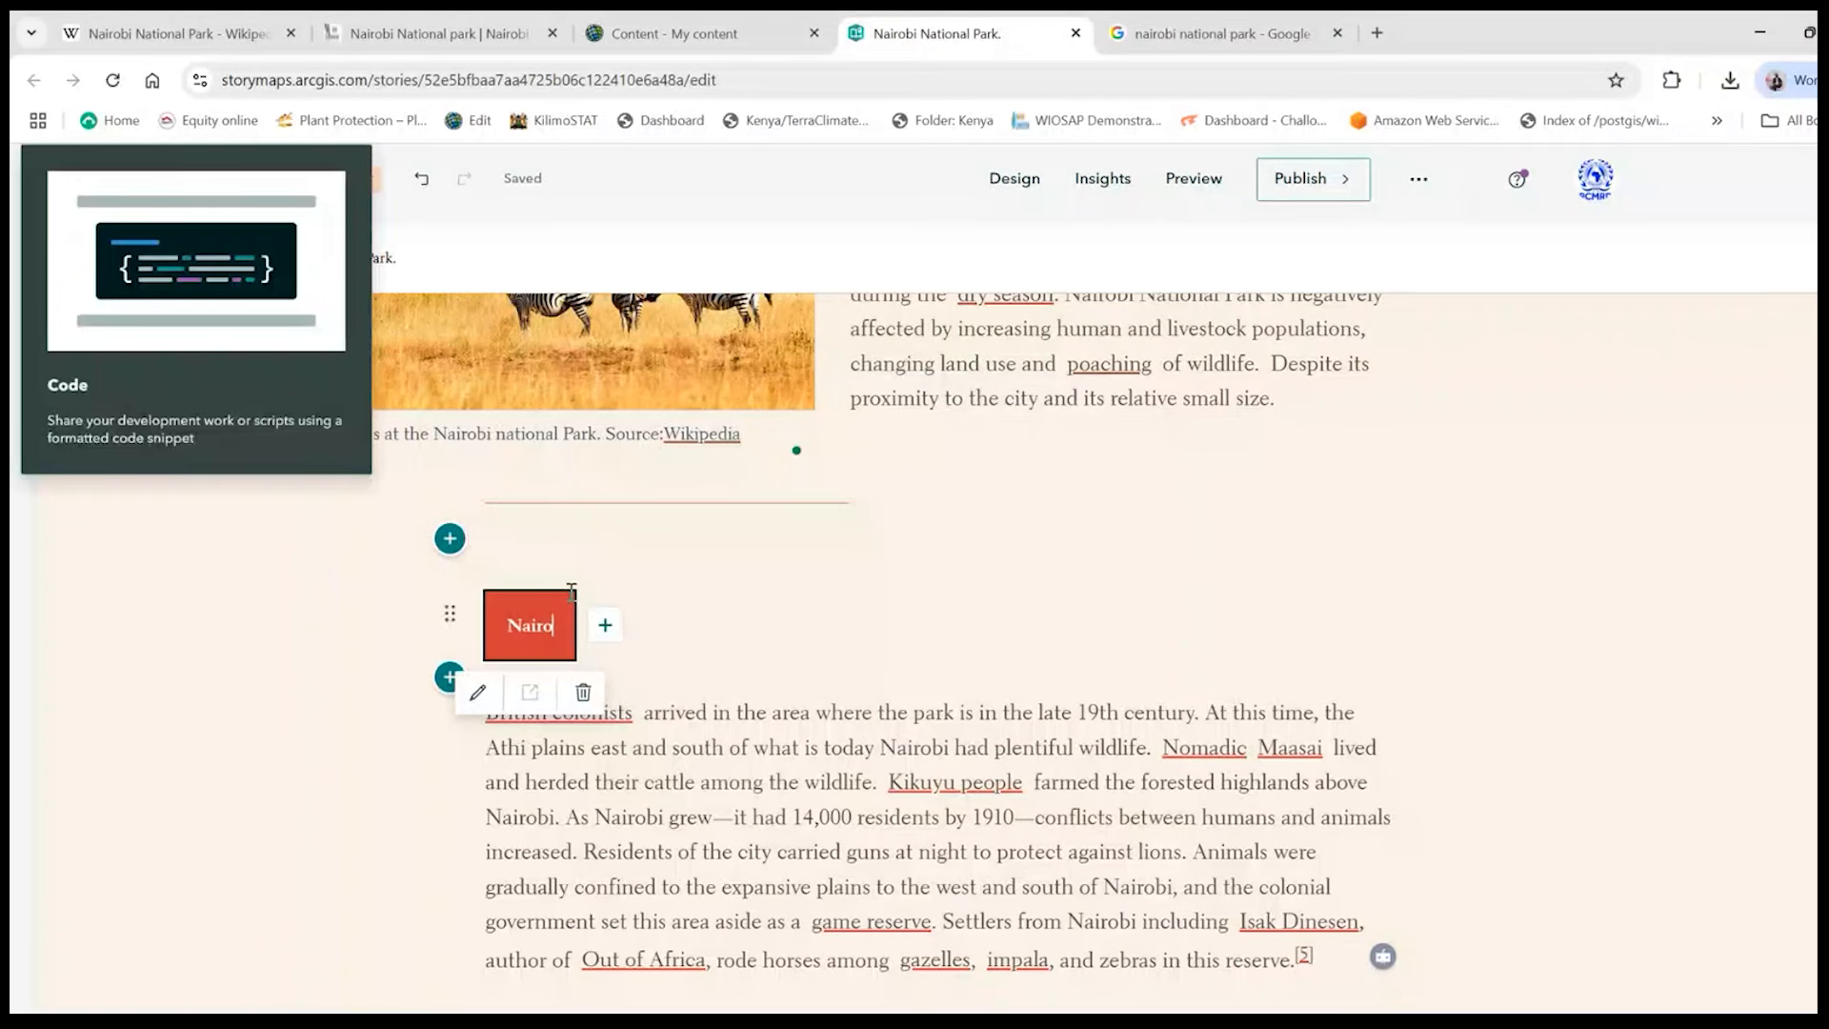
type("bi National")
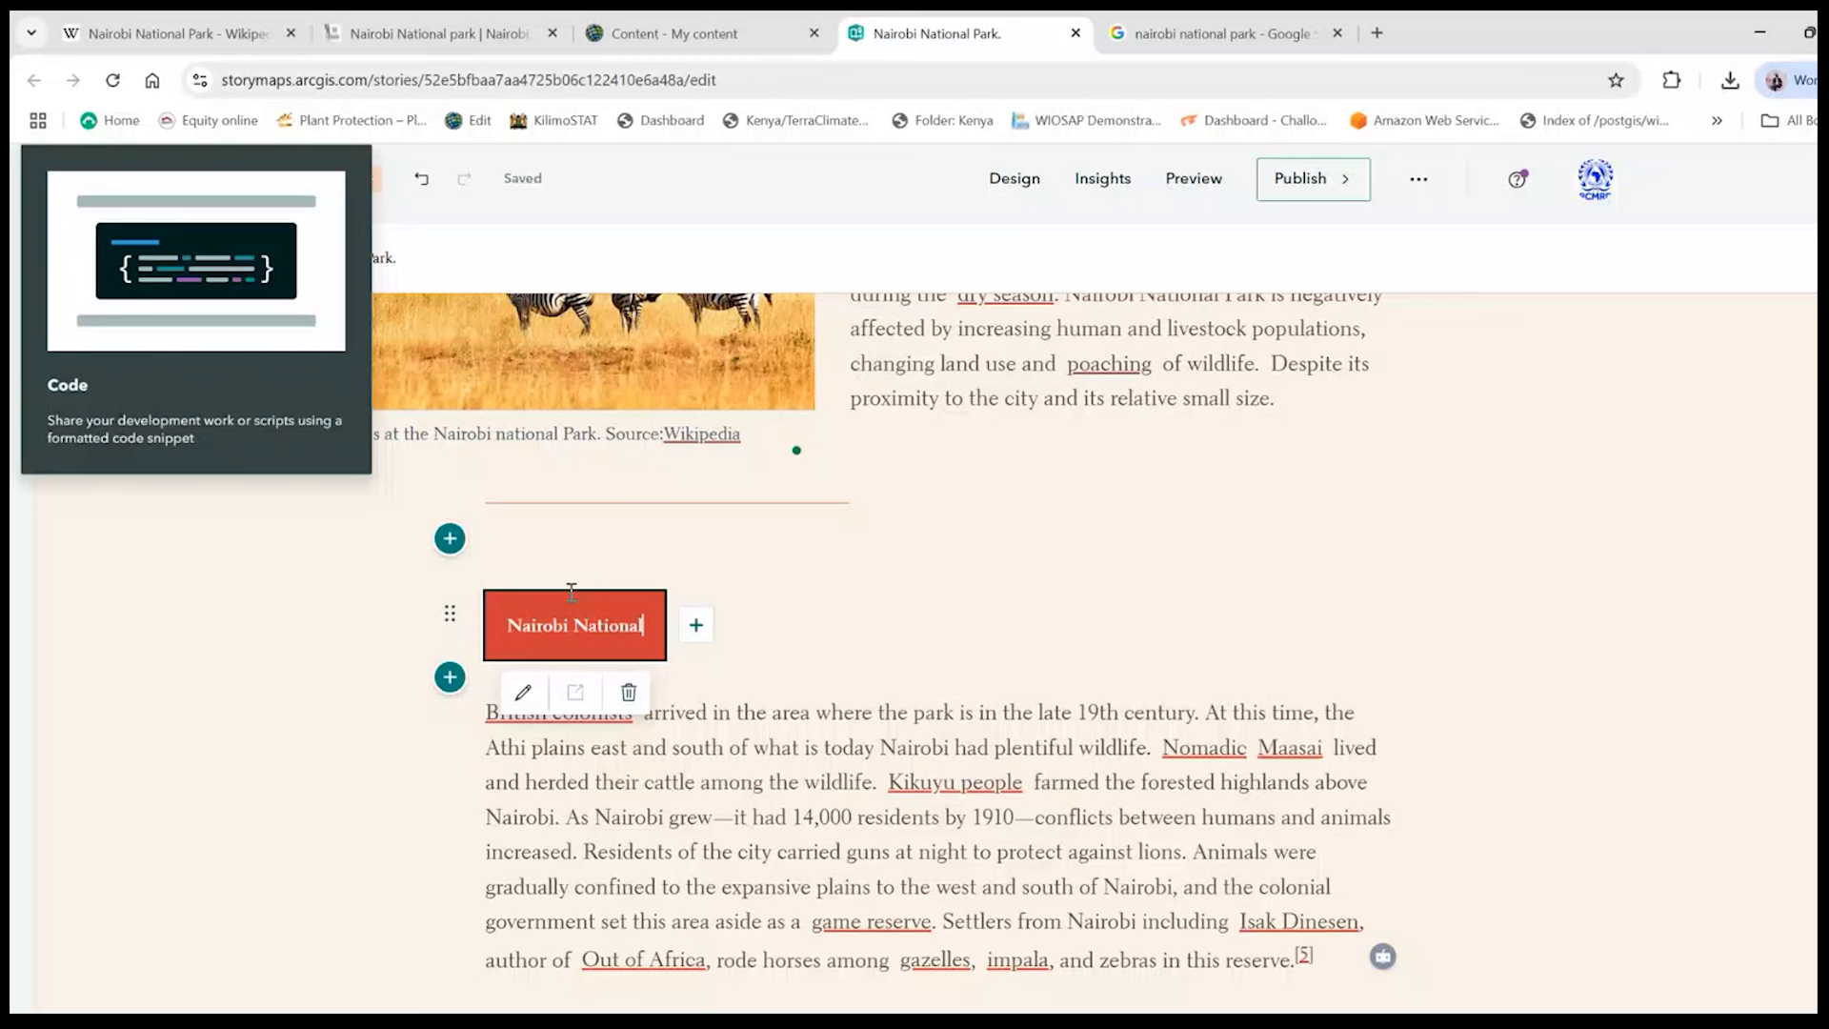
type("Park History")
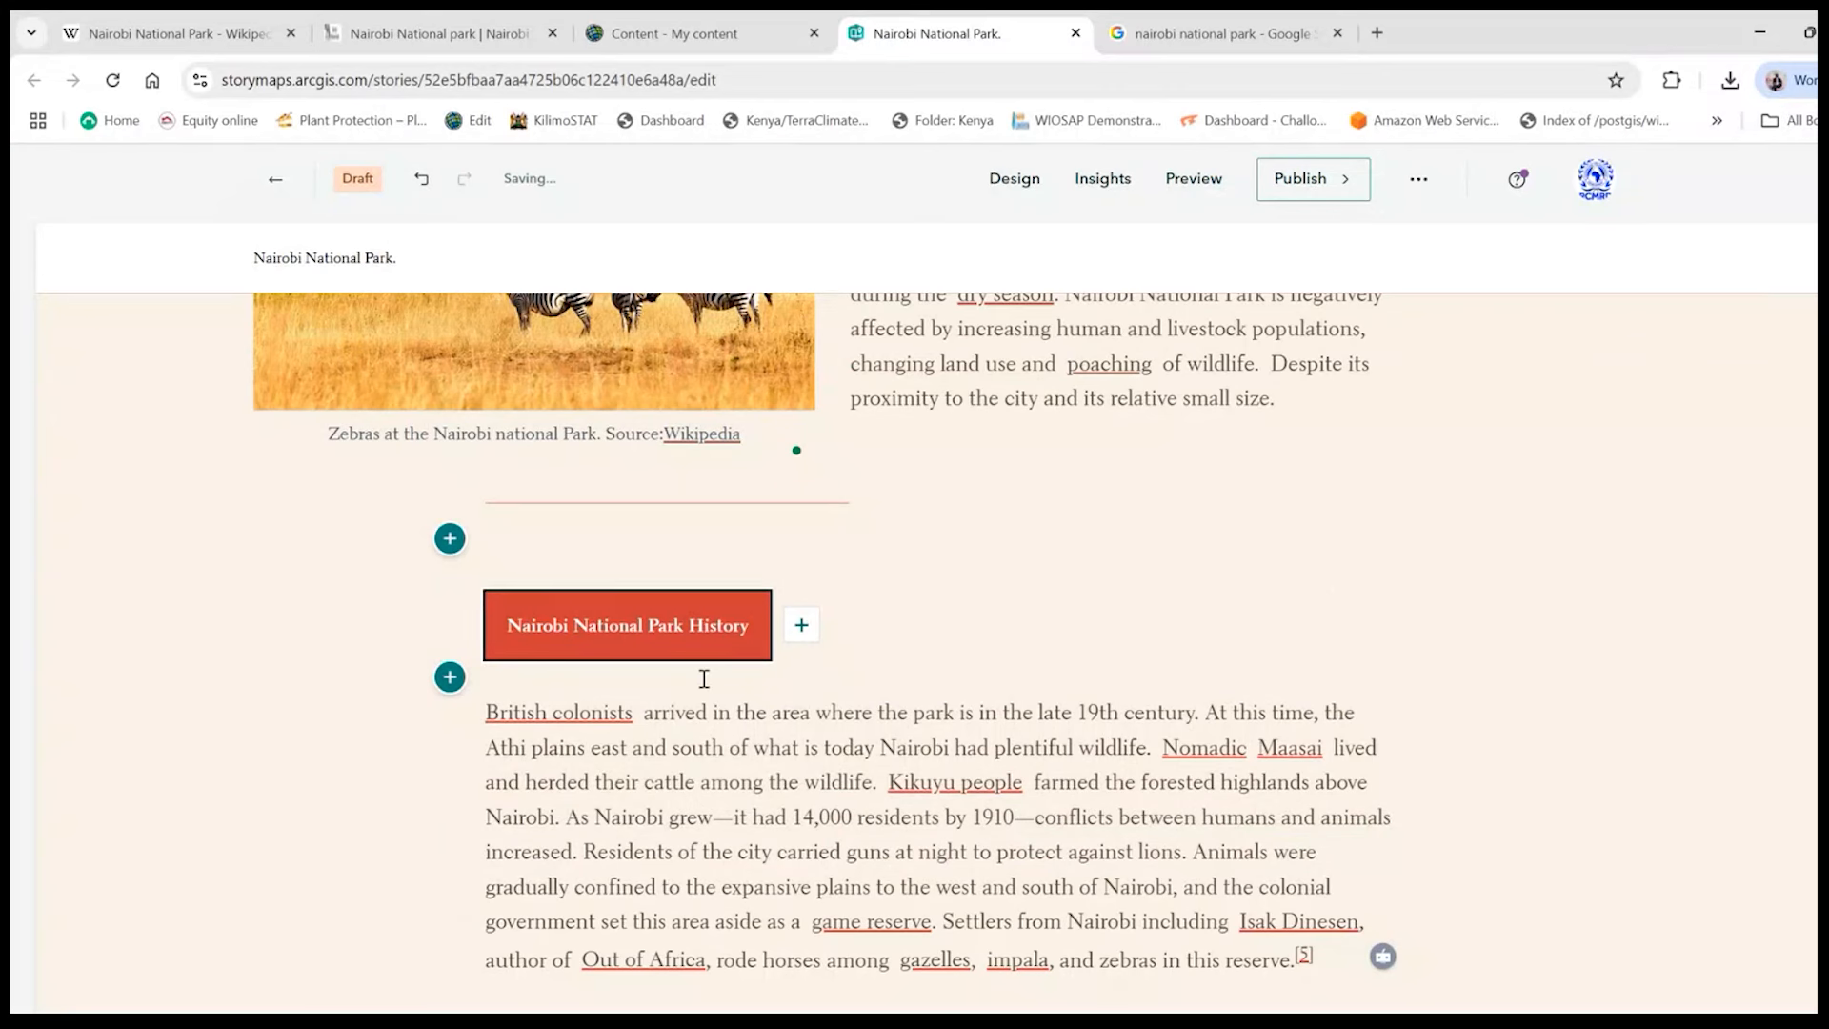
- Delete the [5] citation marker from the end of the history paragraph
scroll(643, 826, "down", 1)
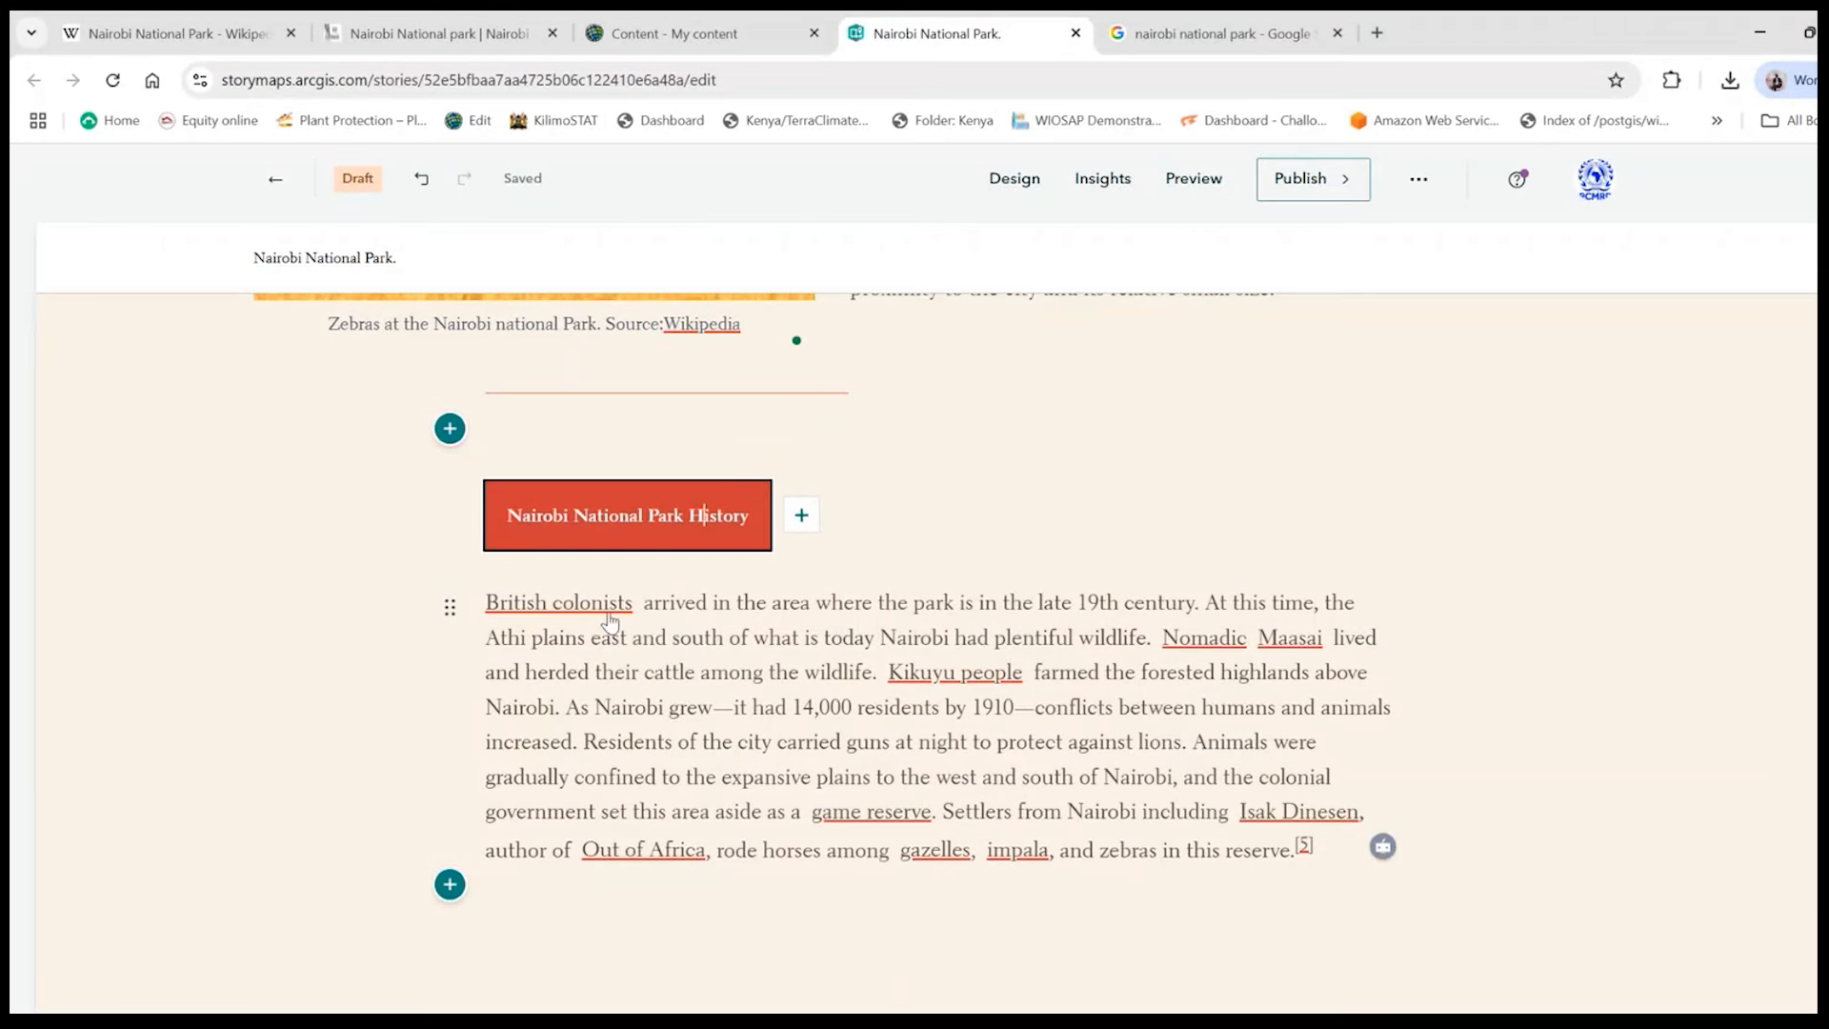
left_click(1318, 851)
key("BackSpace")
key("BackSpace")
key("BackSpace")
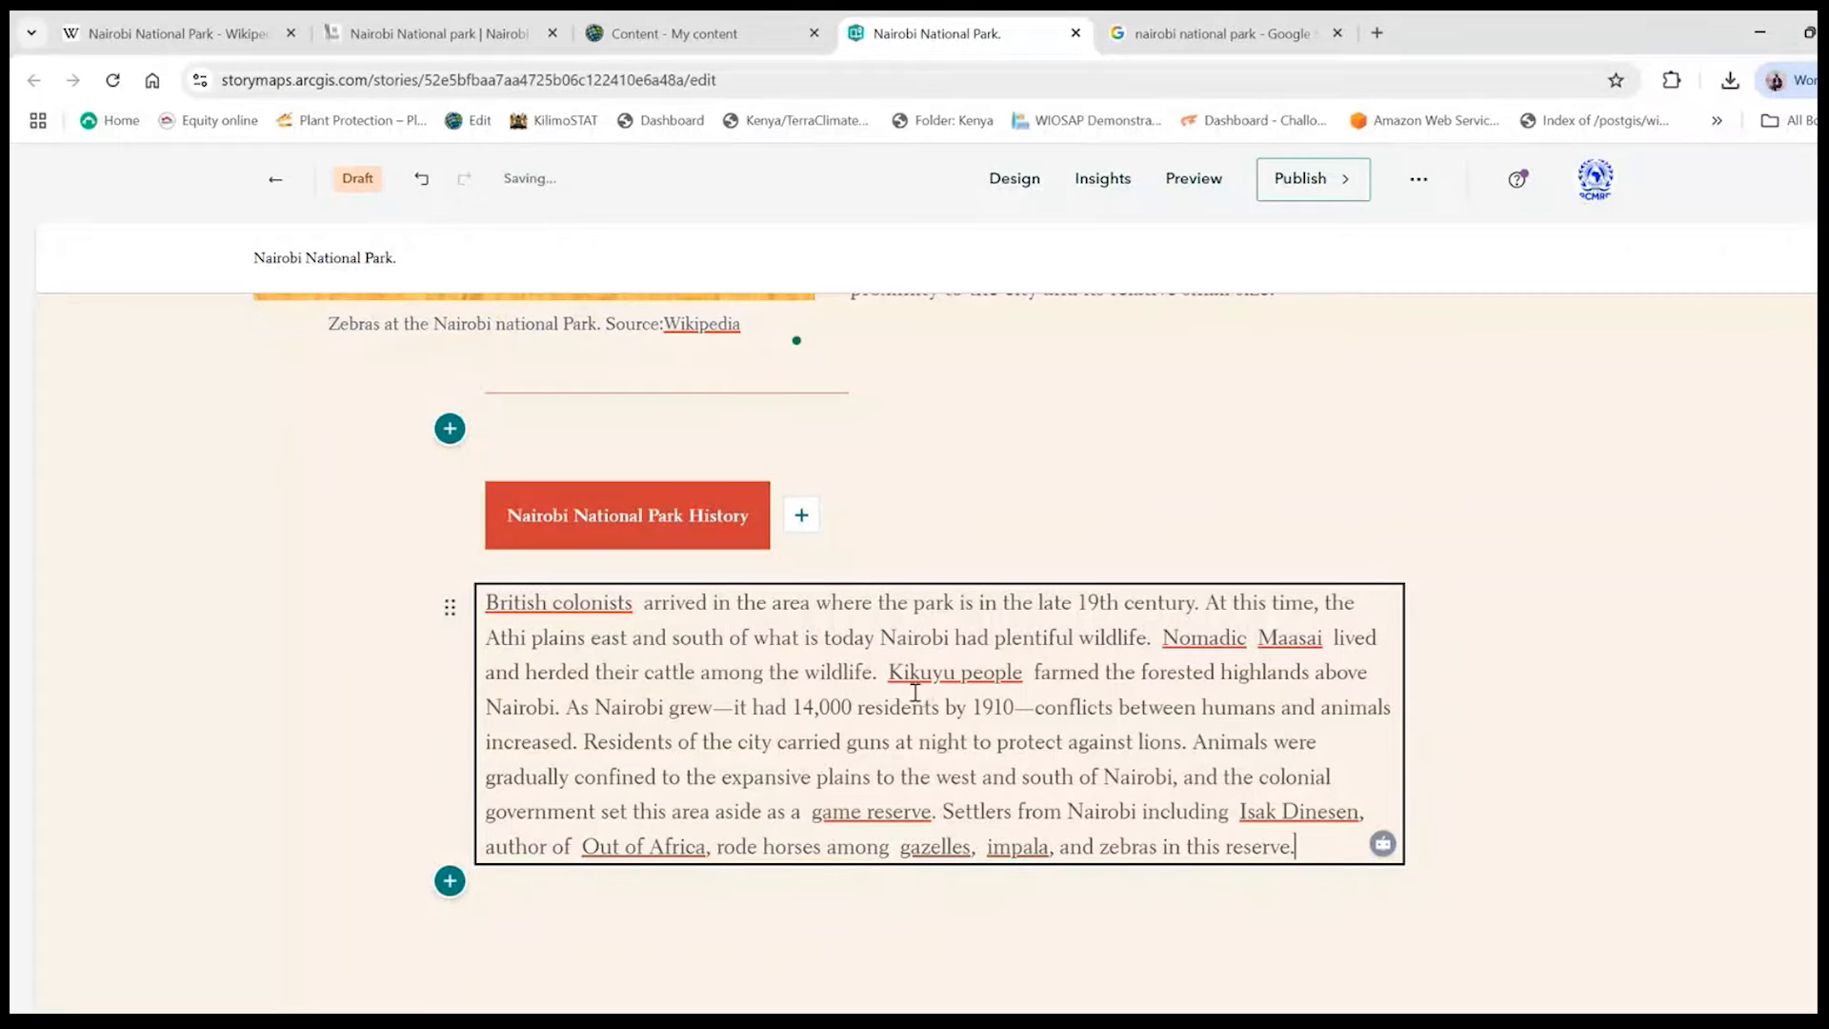
scroll(953, 800, "down", 1)
scroll(597, 604, "up", 2)
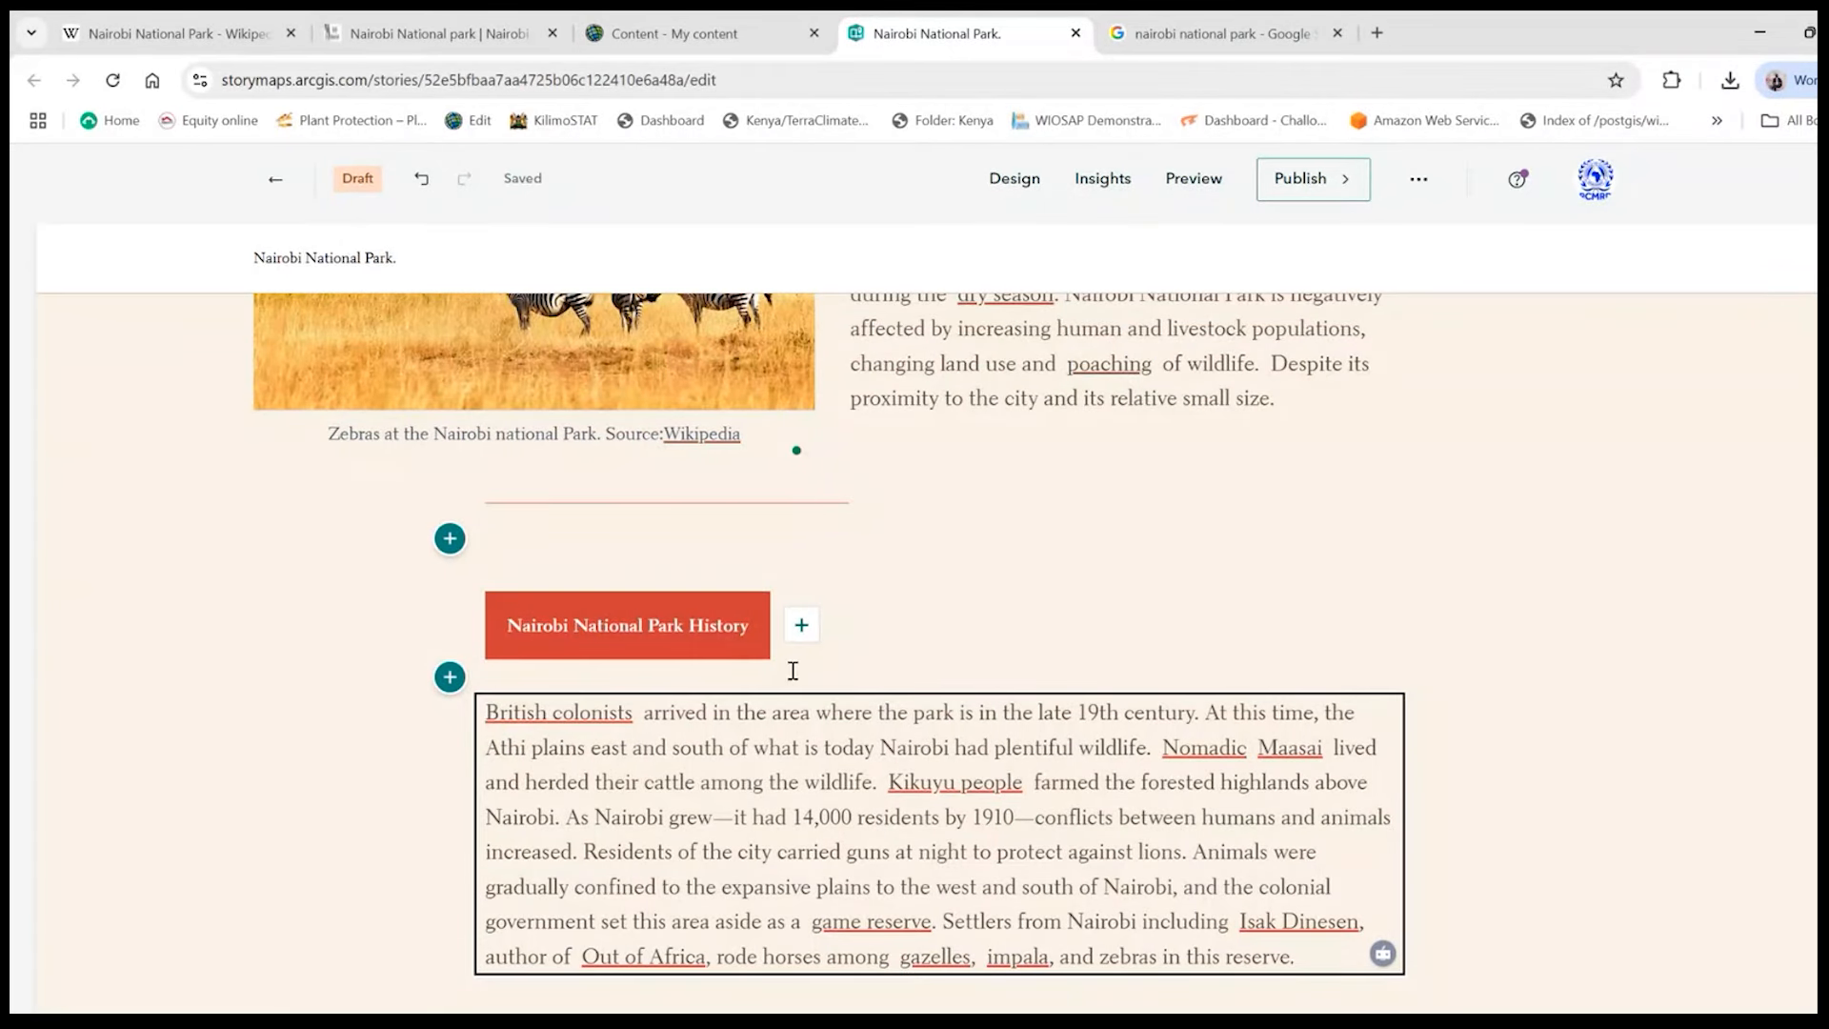
scroll(1276, 707, "down", 2)
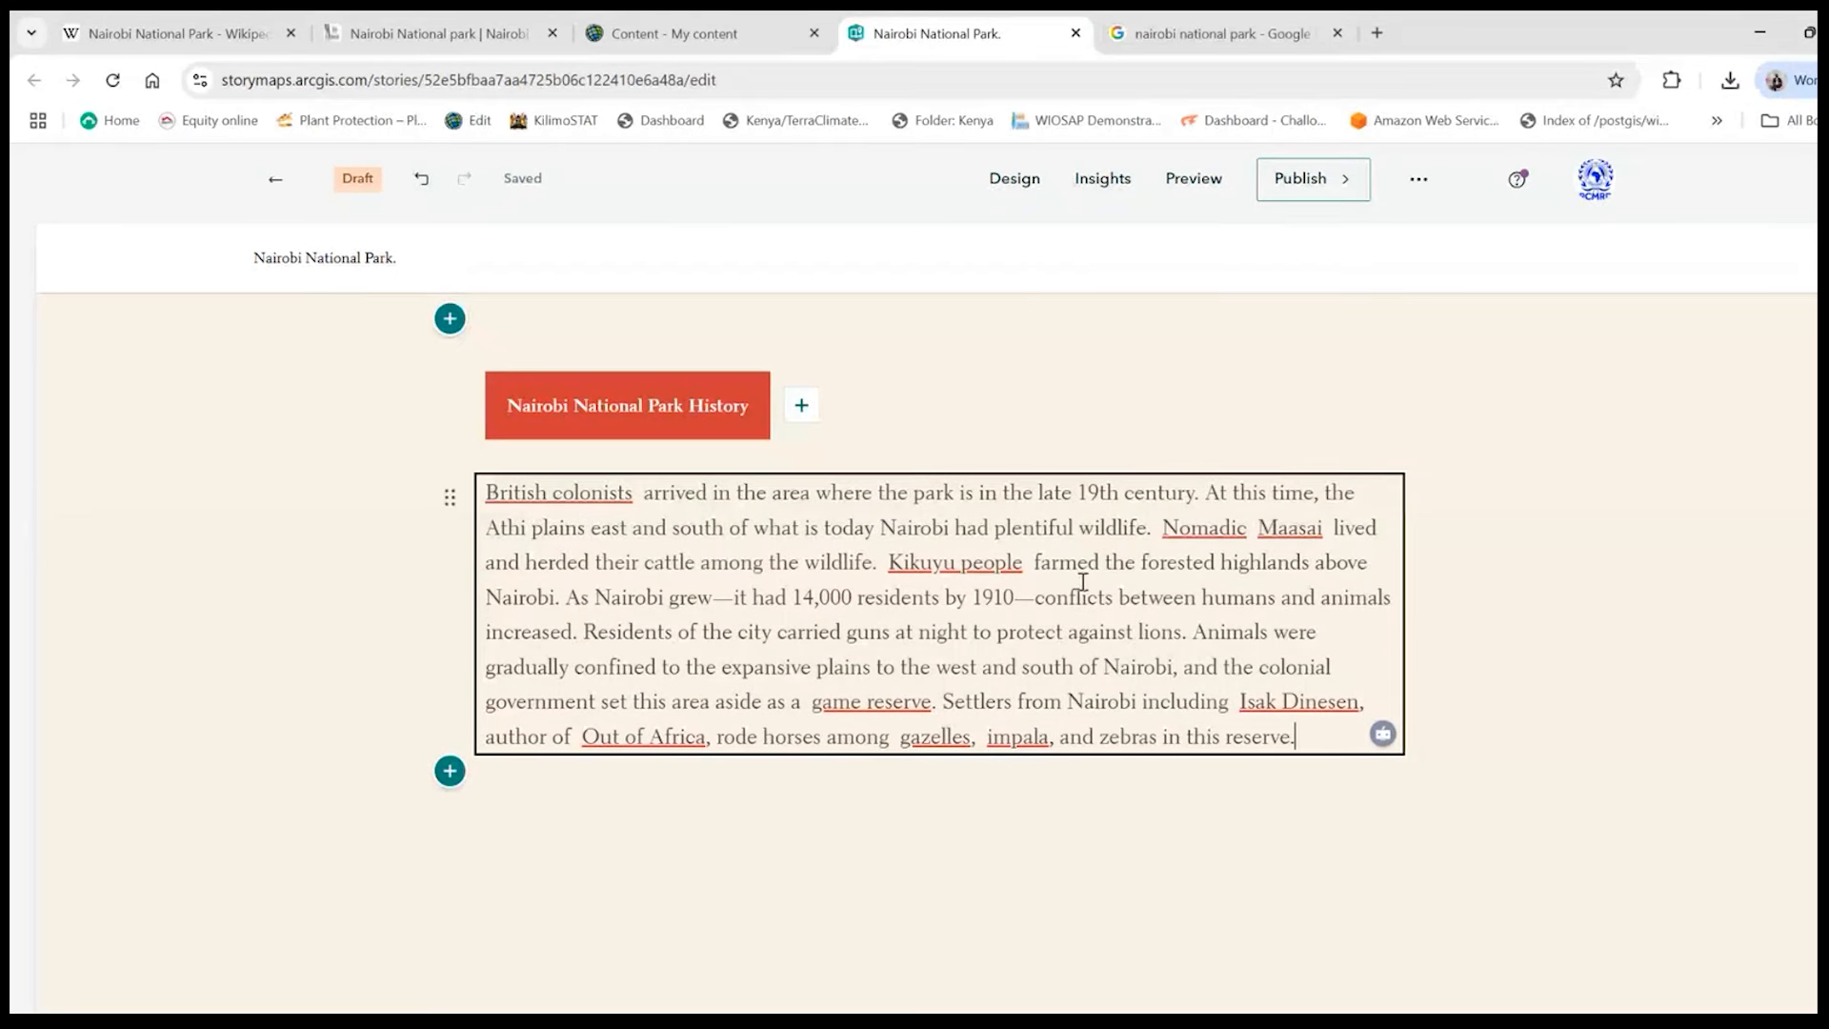
scroll(279, 475, "up", 4)
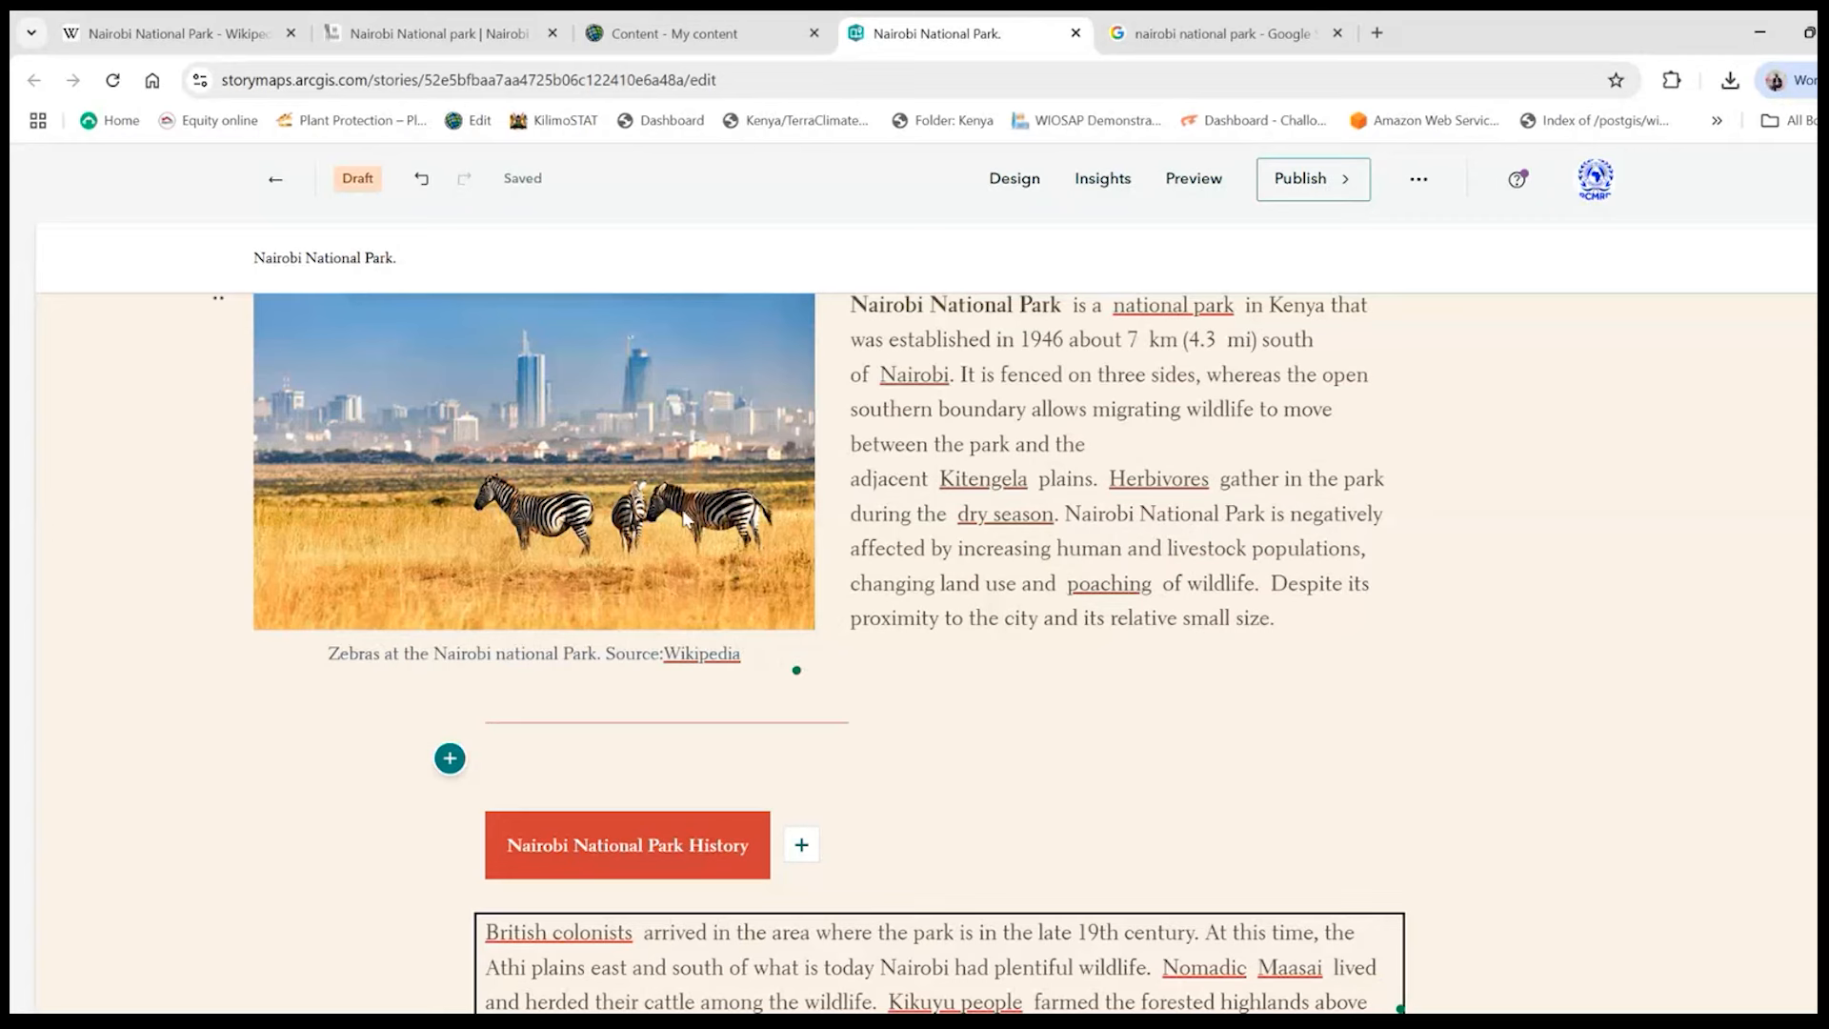
- Save the TripSavvy rhino image from the Google Images results as a JPEG in the GIS for Conservation folder, and return to the story's history section
left_click(1174, 37)
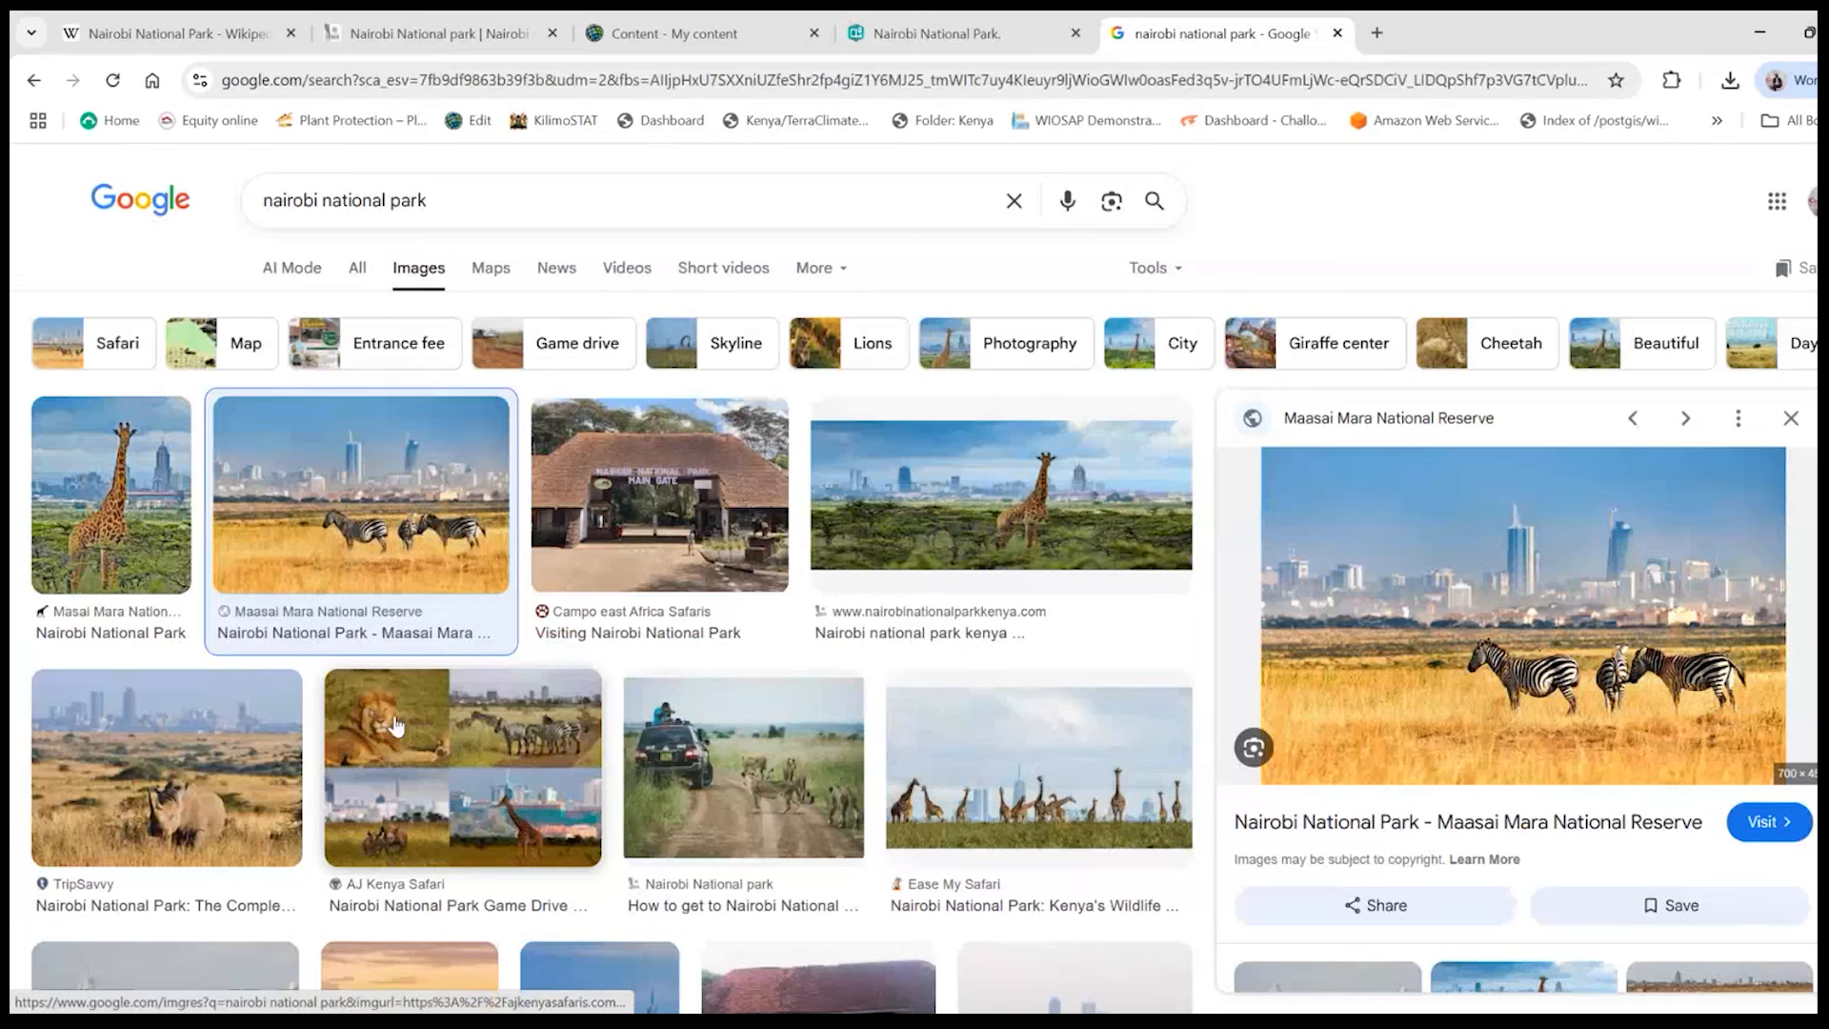
scroll(396, 726, "down", 3)
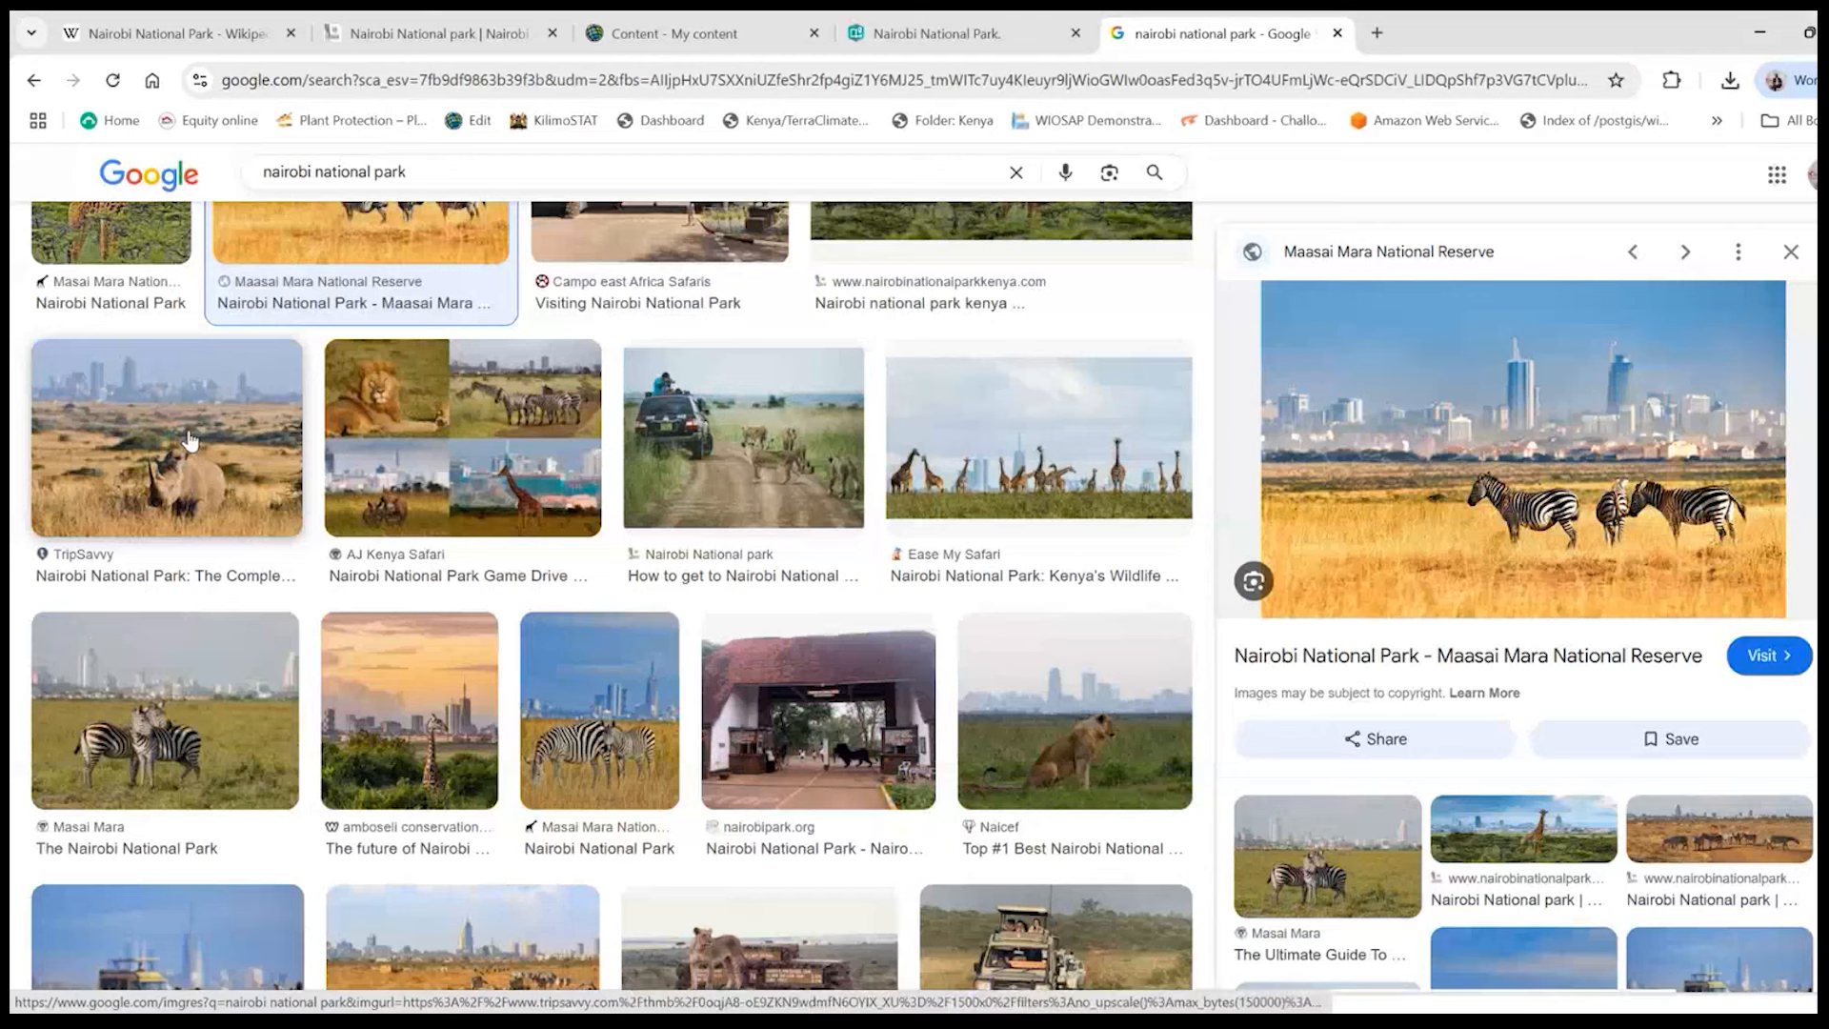
left_click(187, 438)
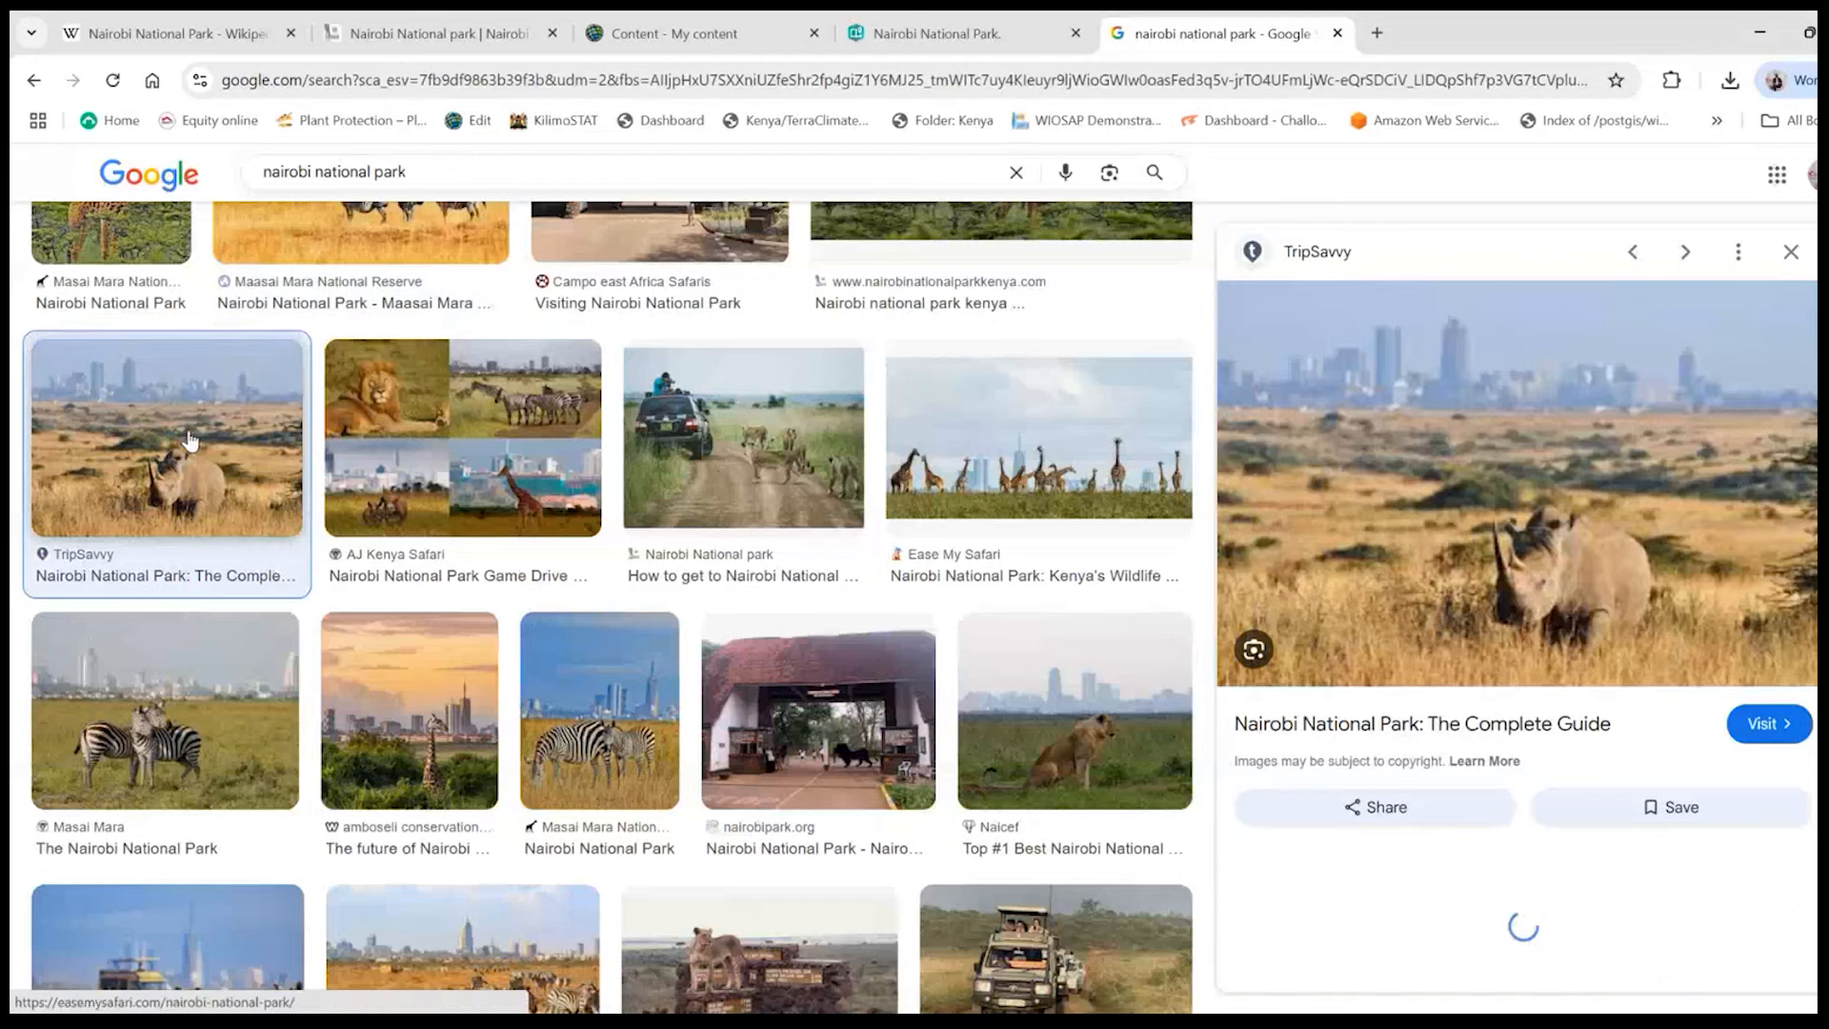
right_click(1551, 431)
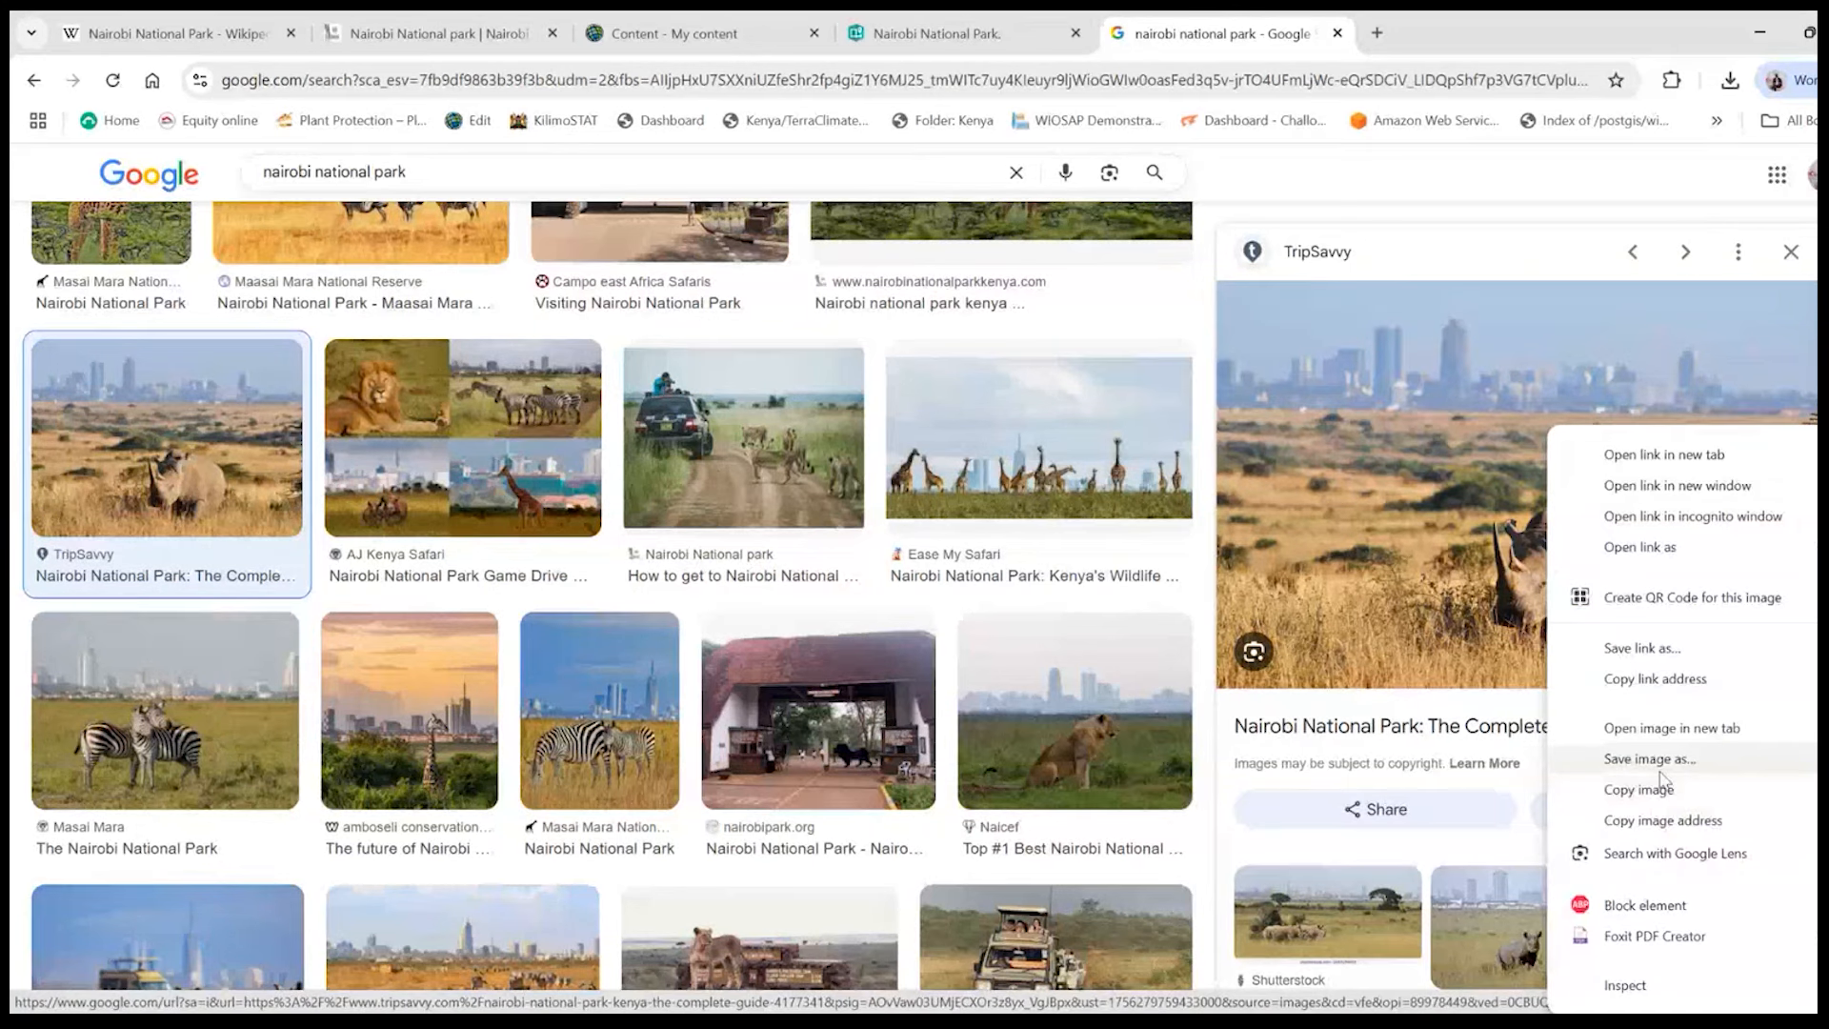
left_click(1659, 762)
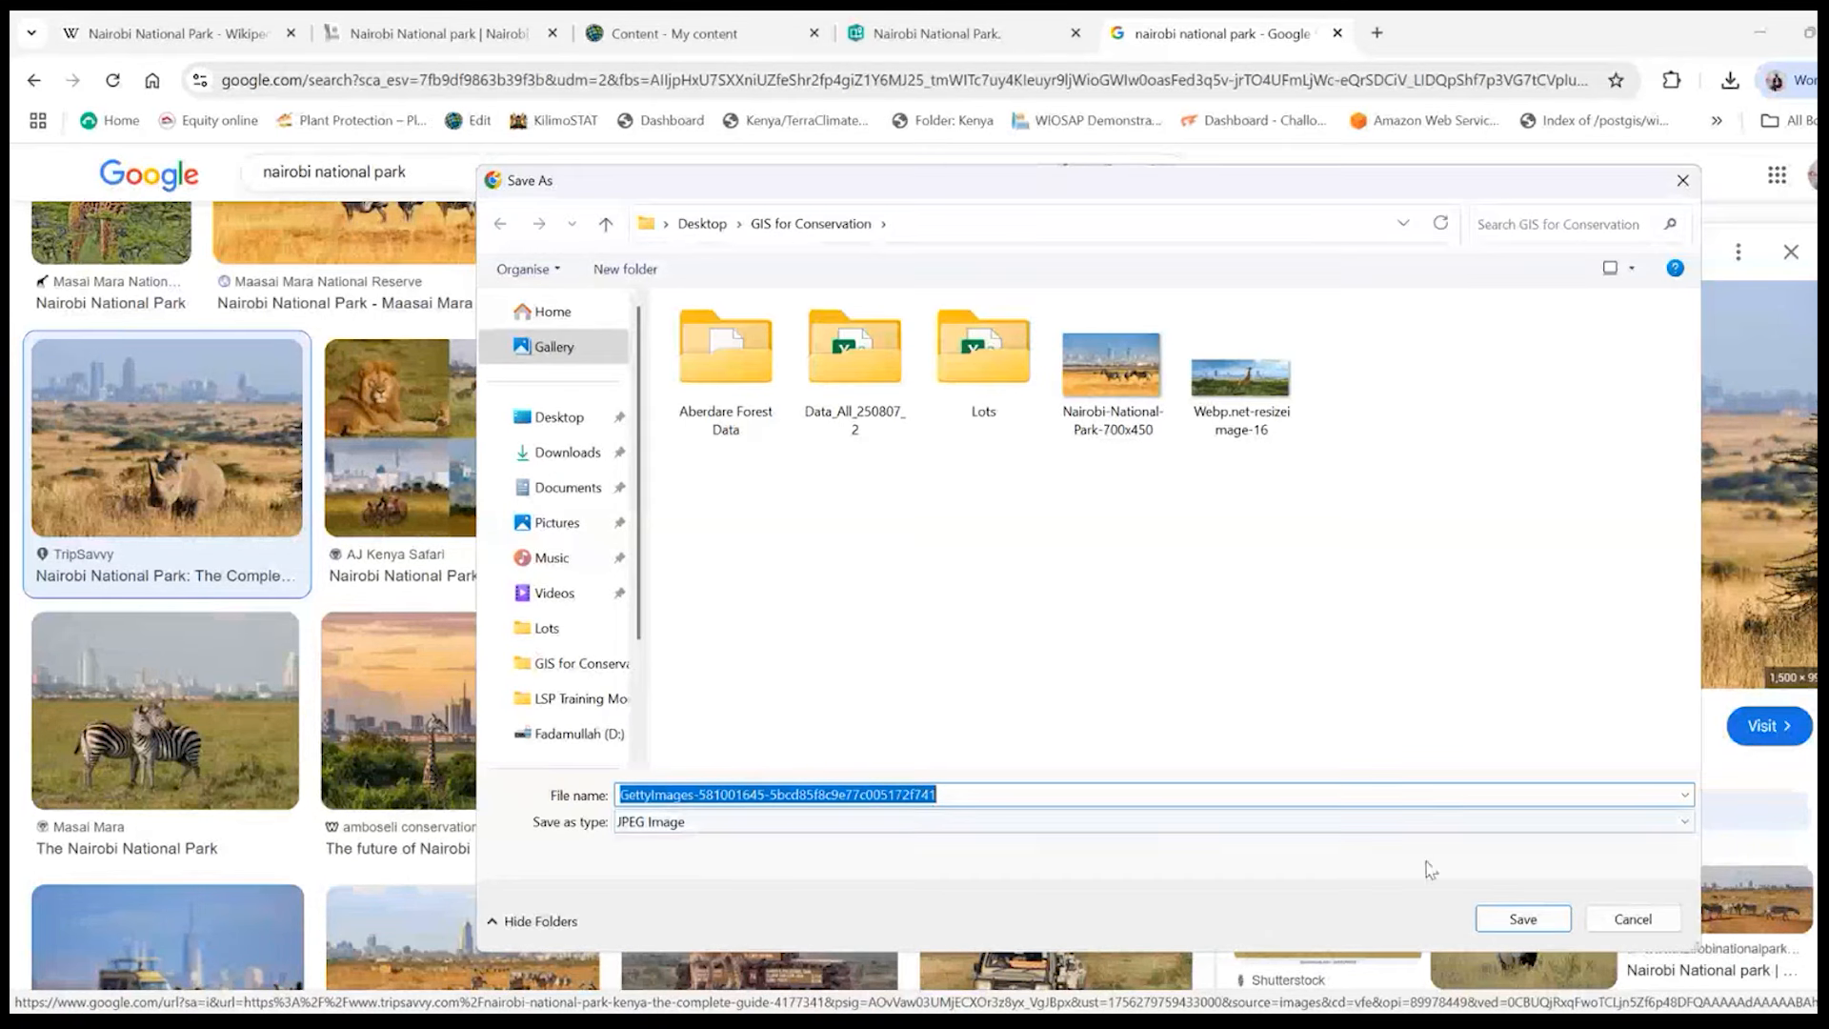
left_click(1521, 917)
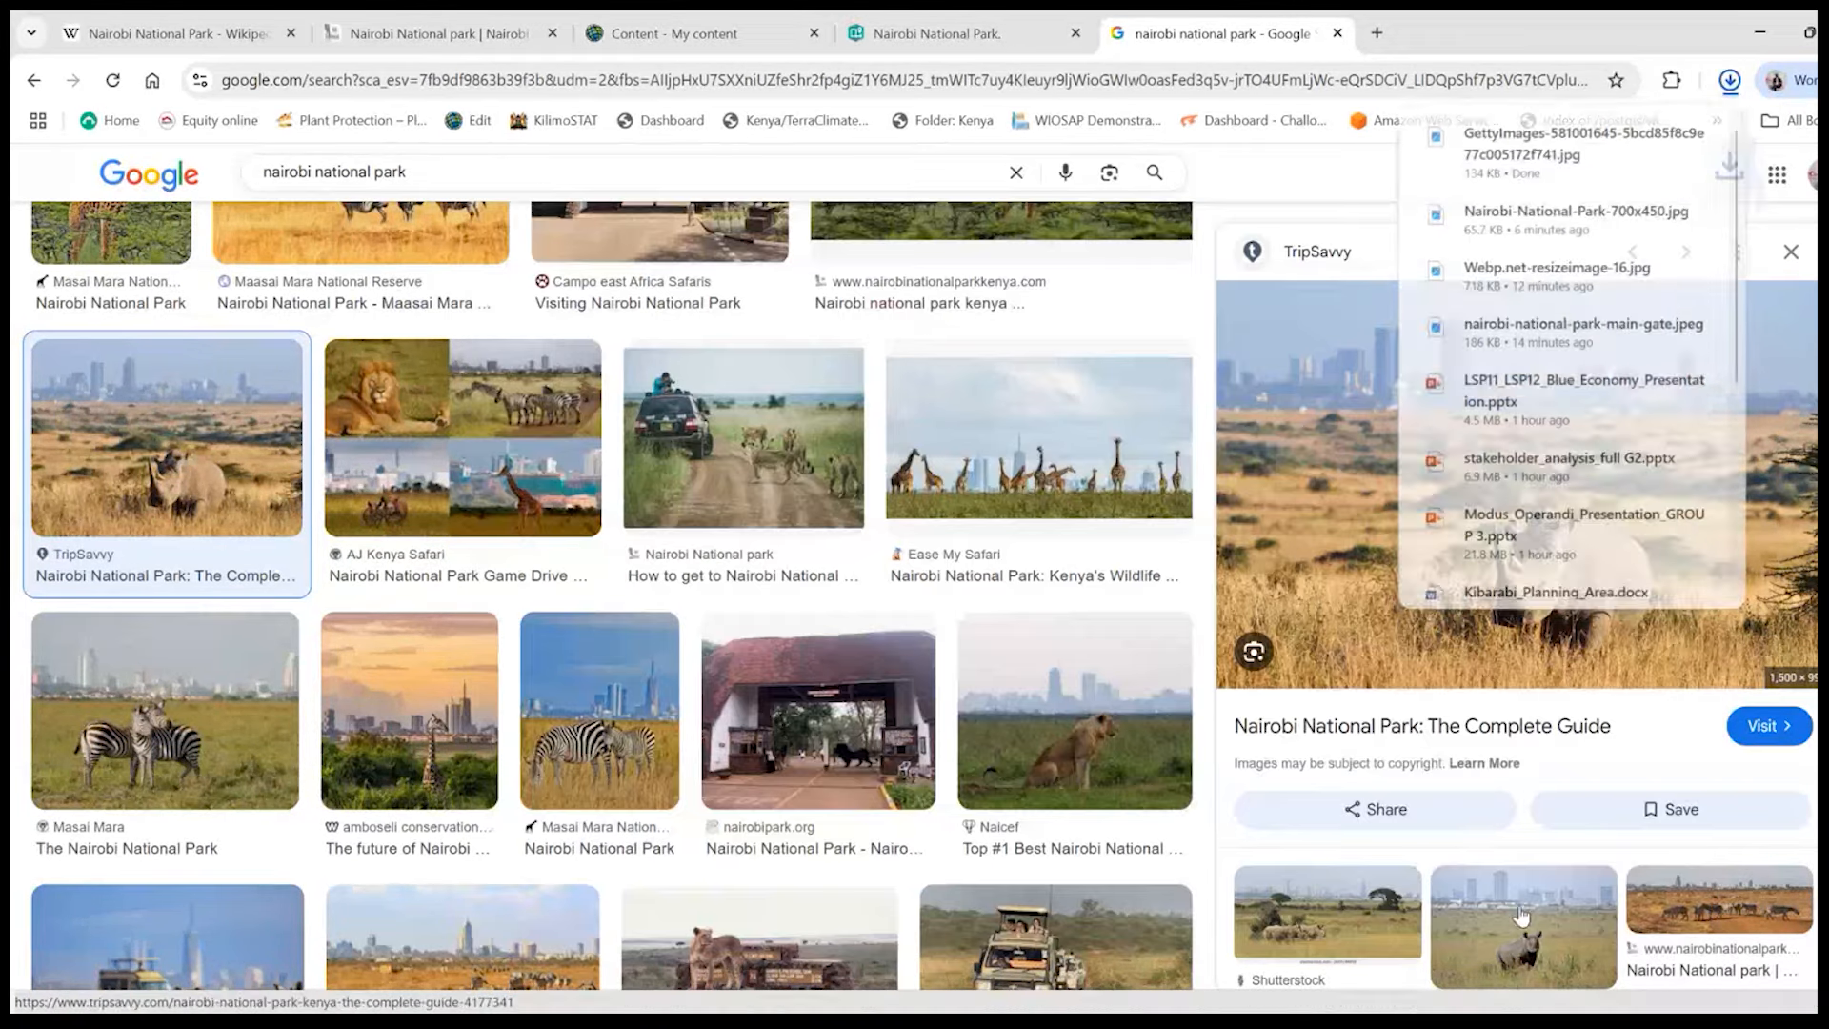
left_click(1296, 170)
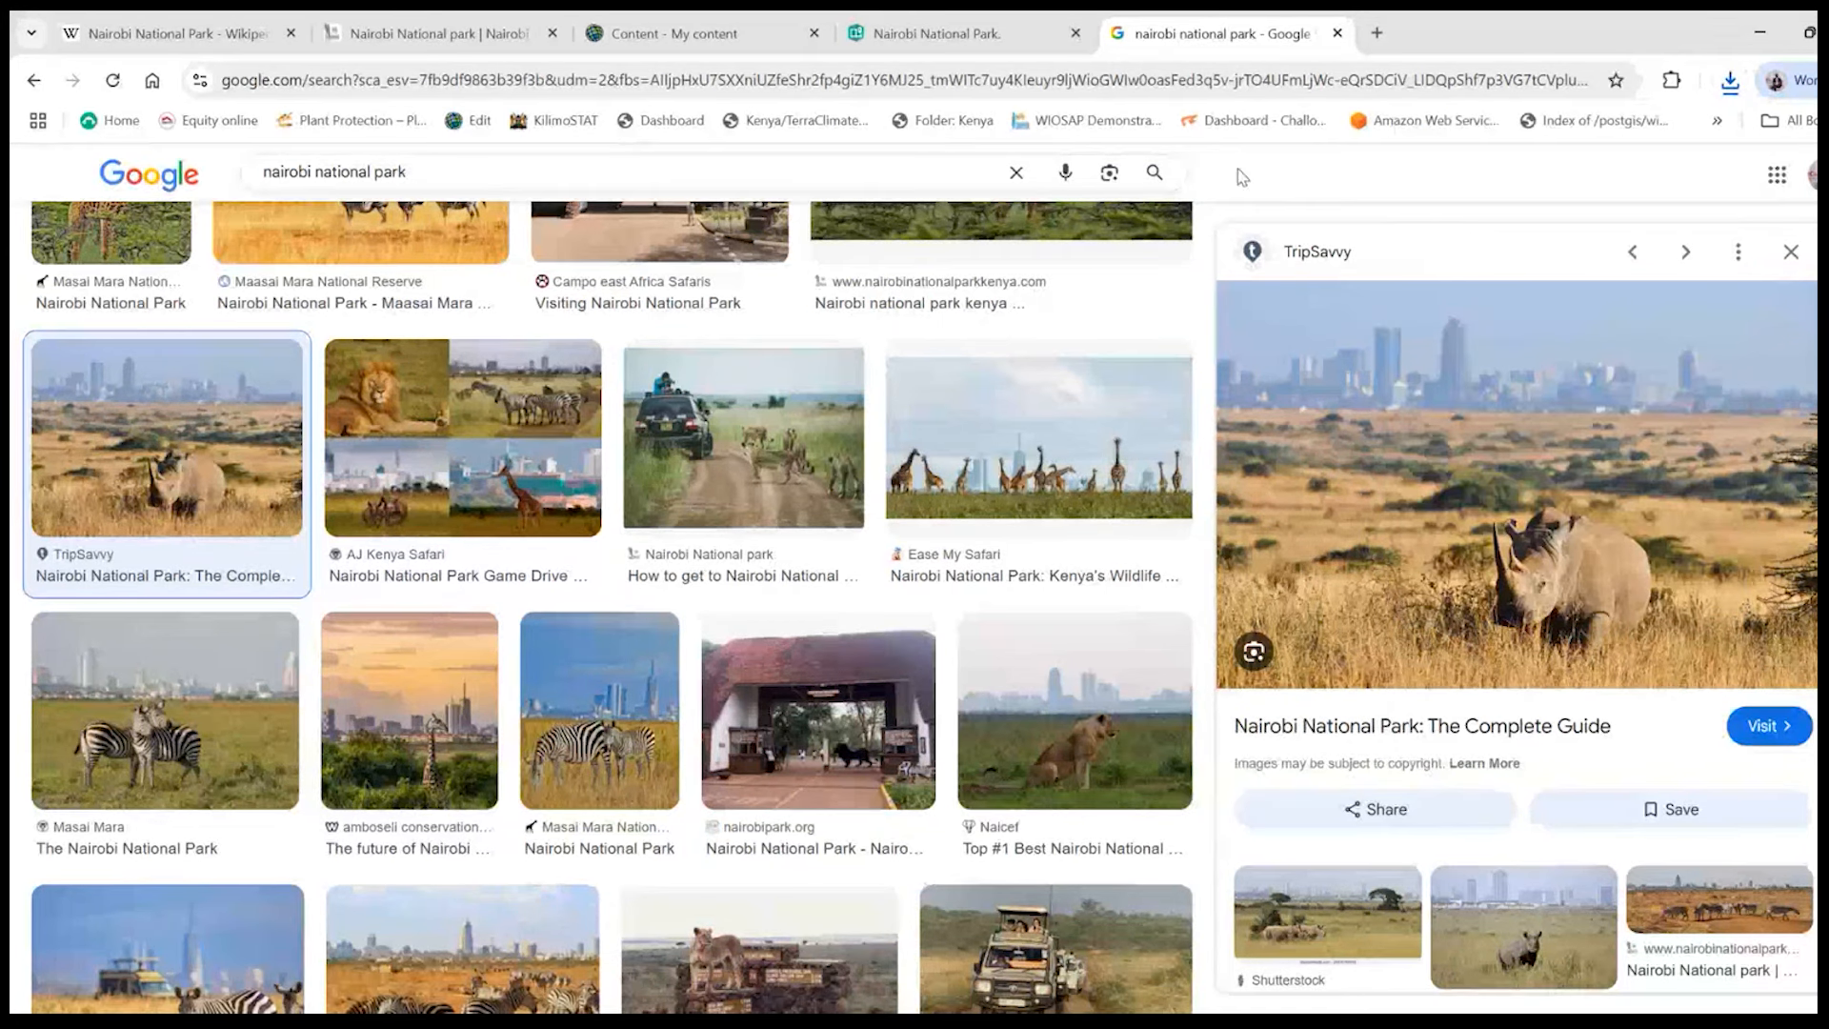
left_click(910, 31)
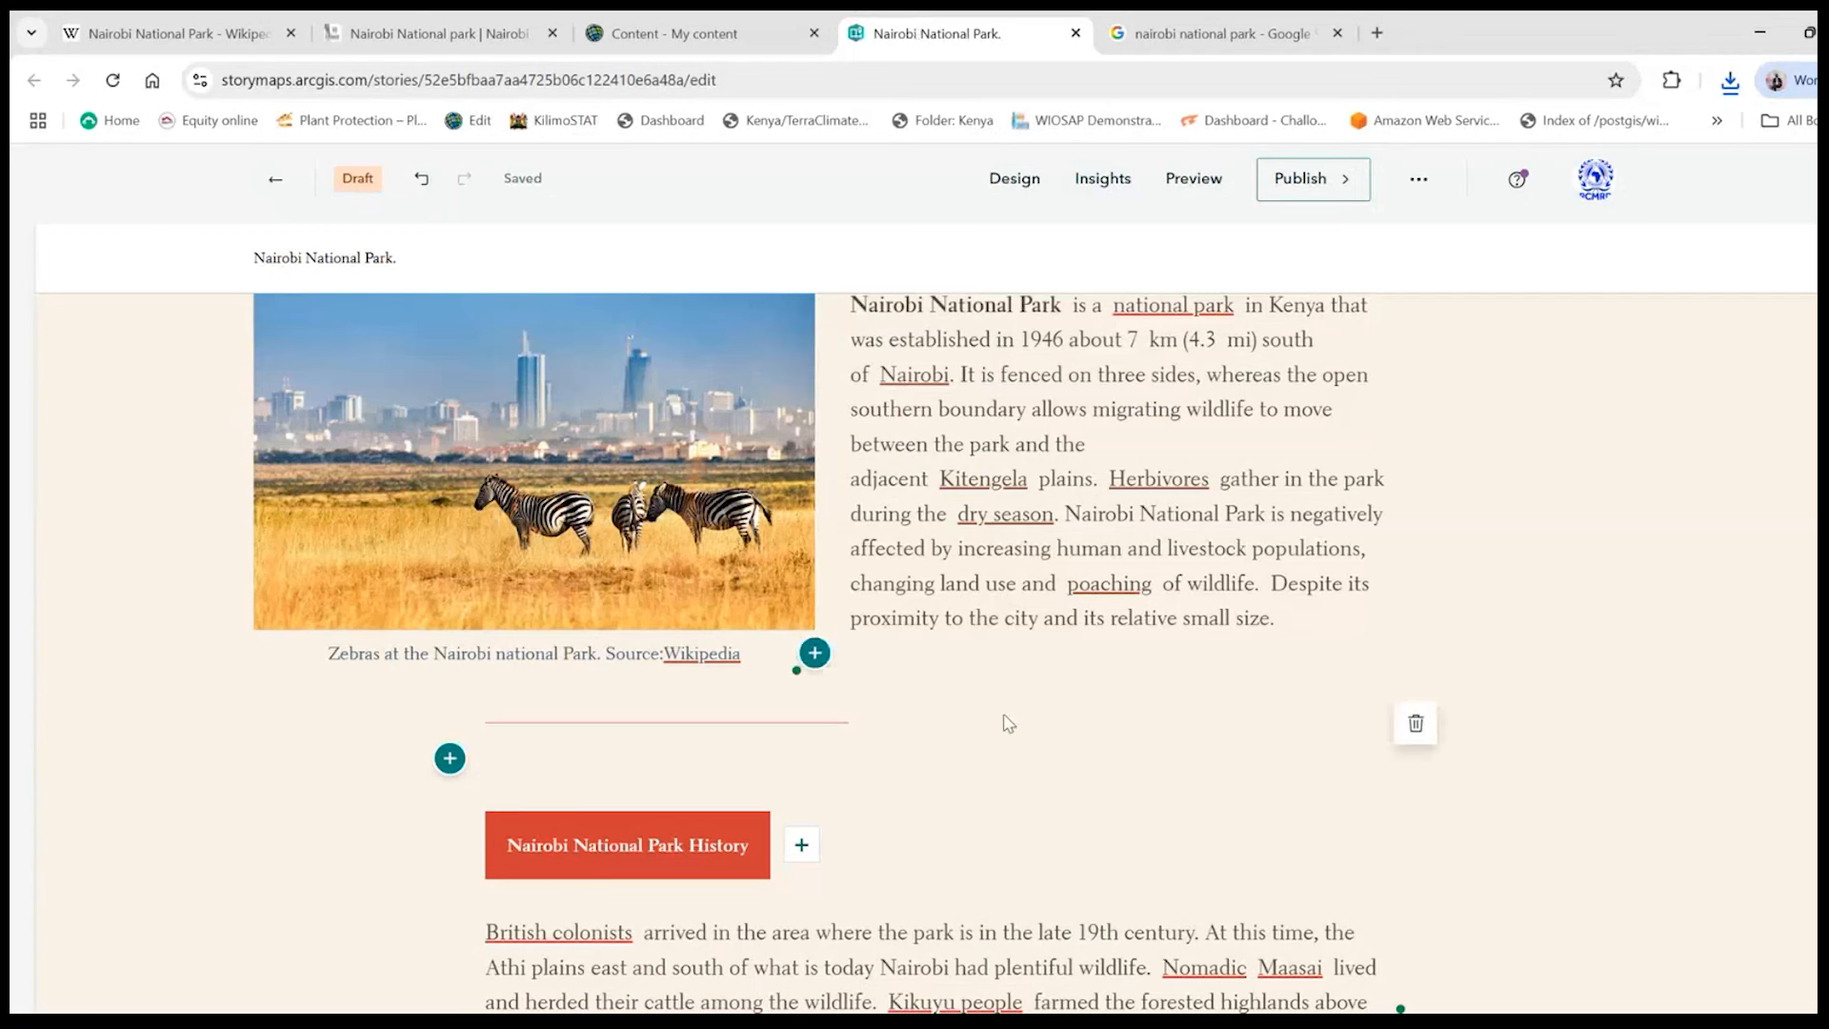
scroll(1026, 732, "down", 4)
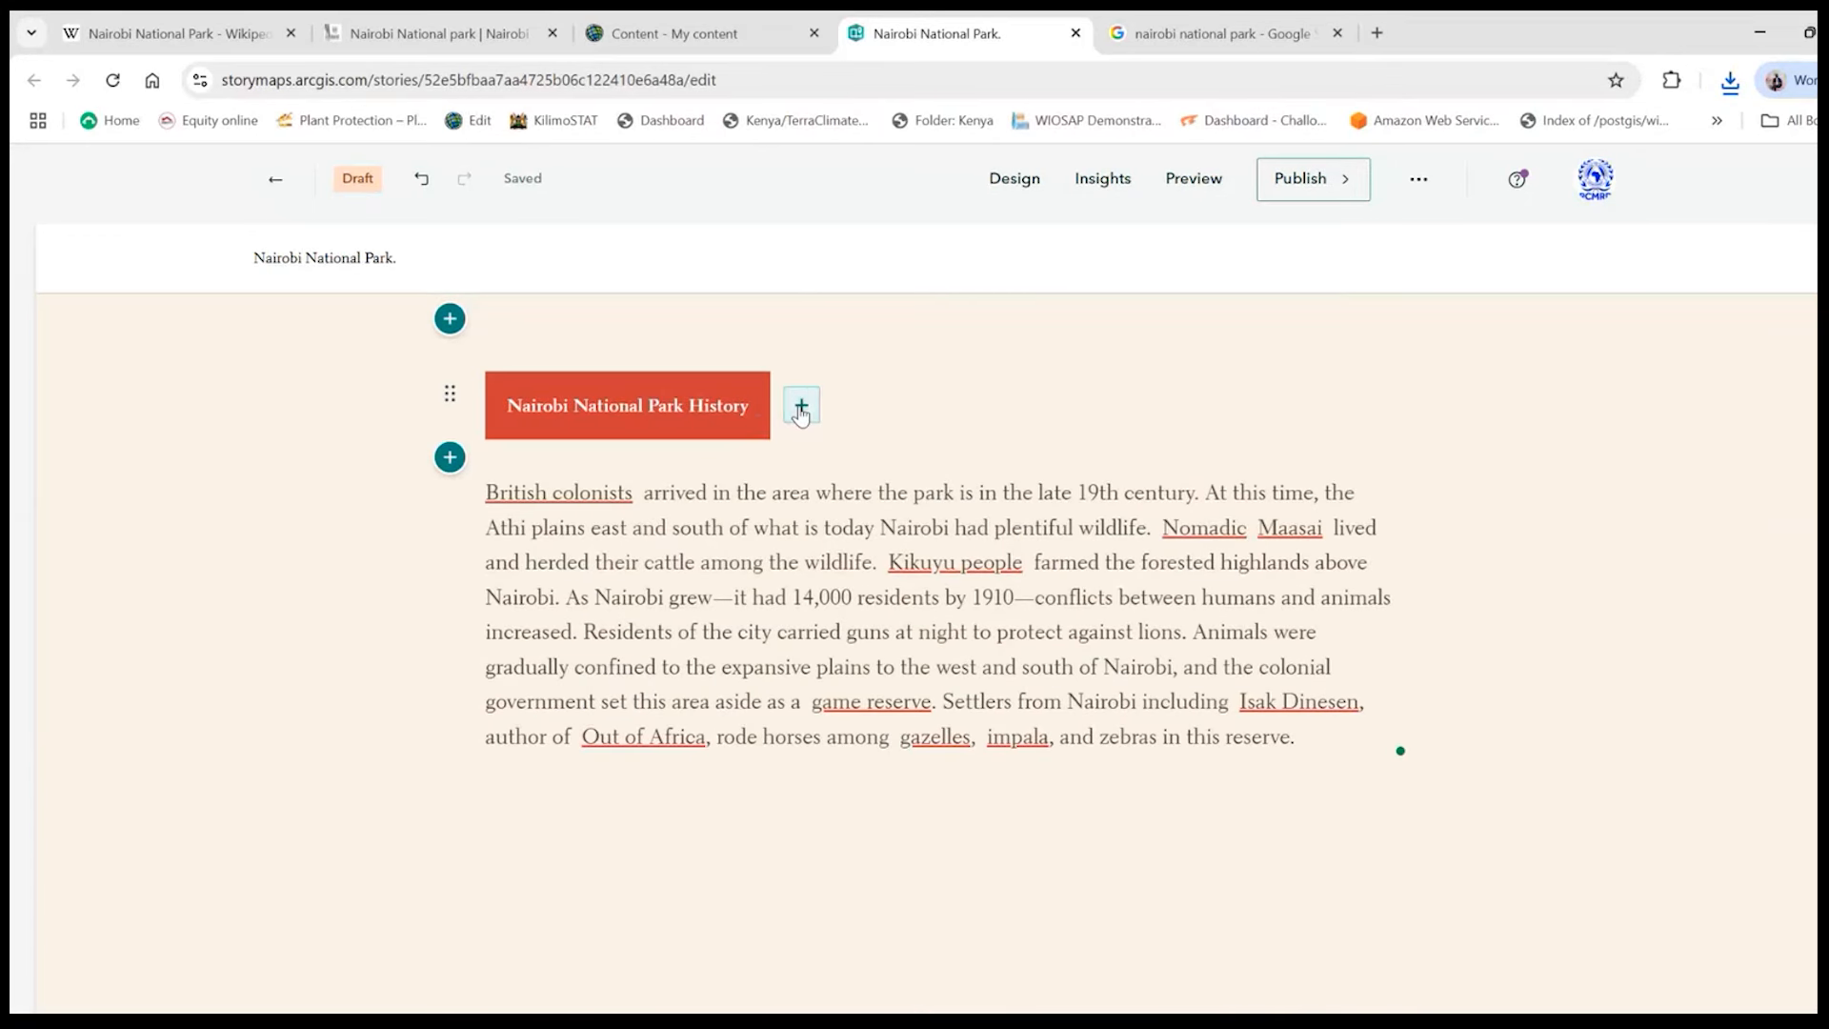
left_click(800, 408)
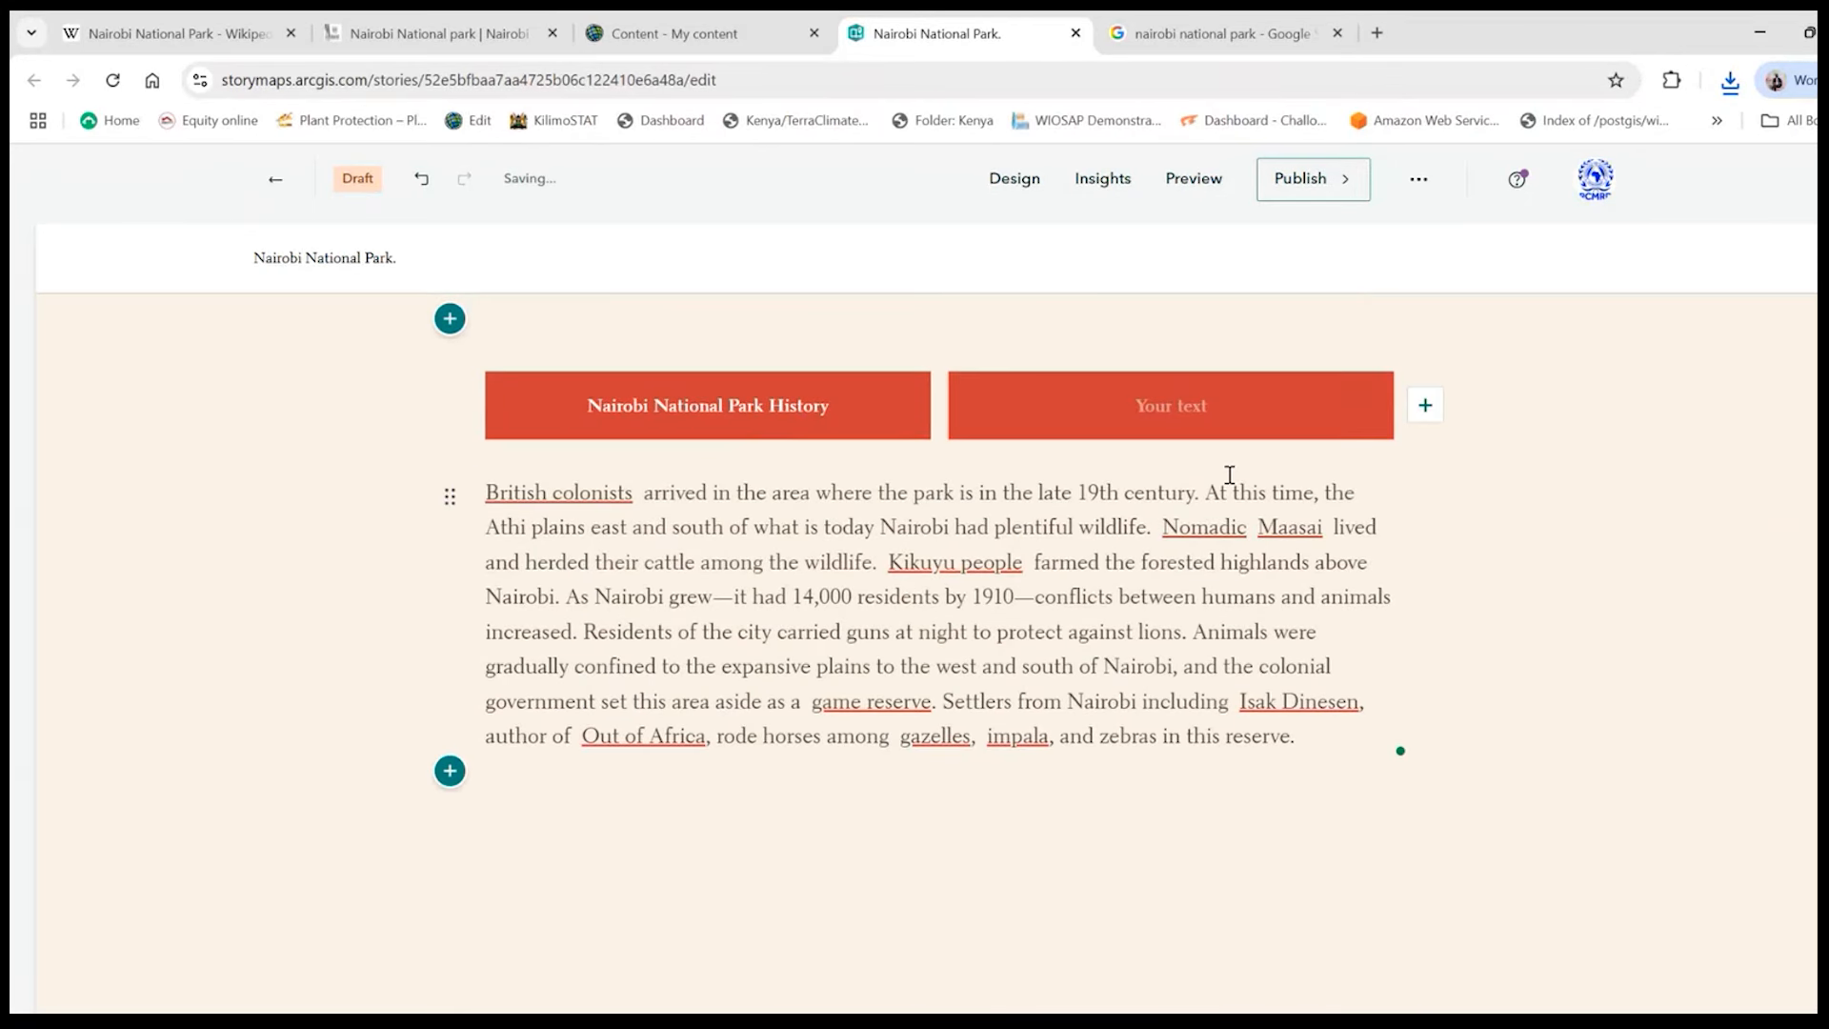
scroll(1334, 533, "up", 2)
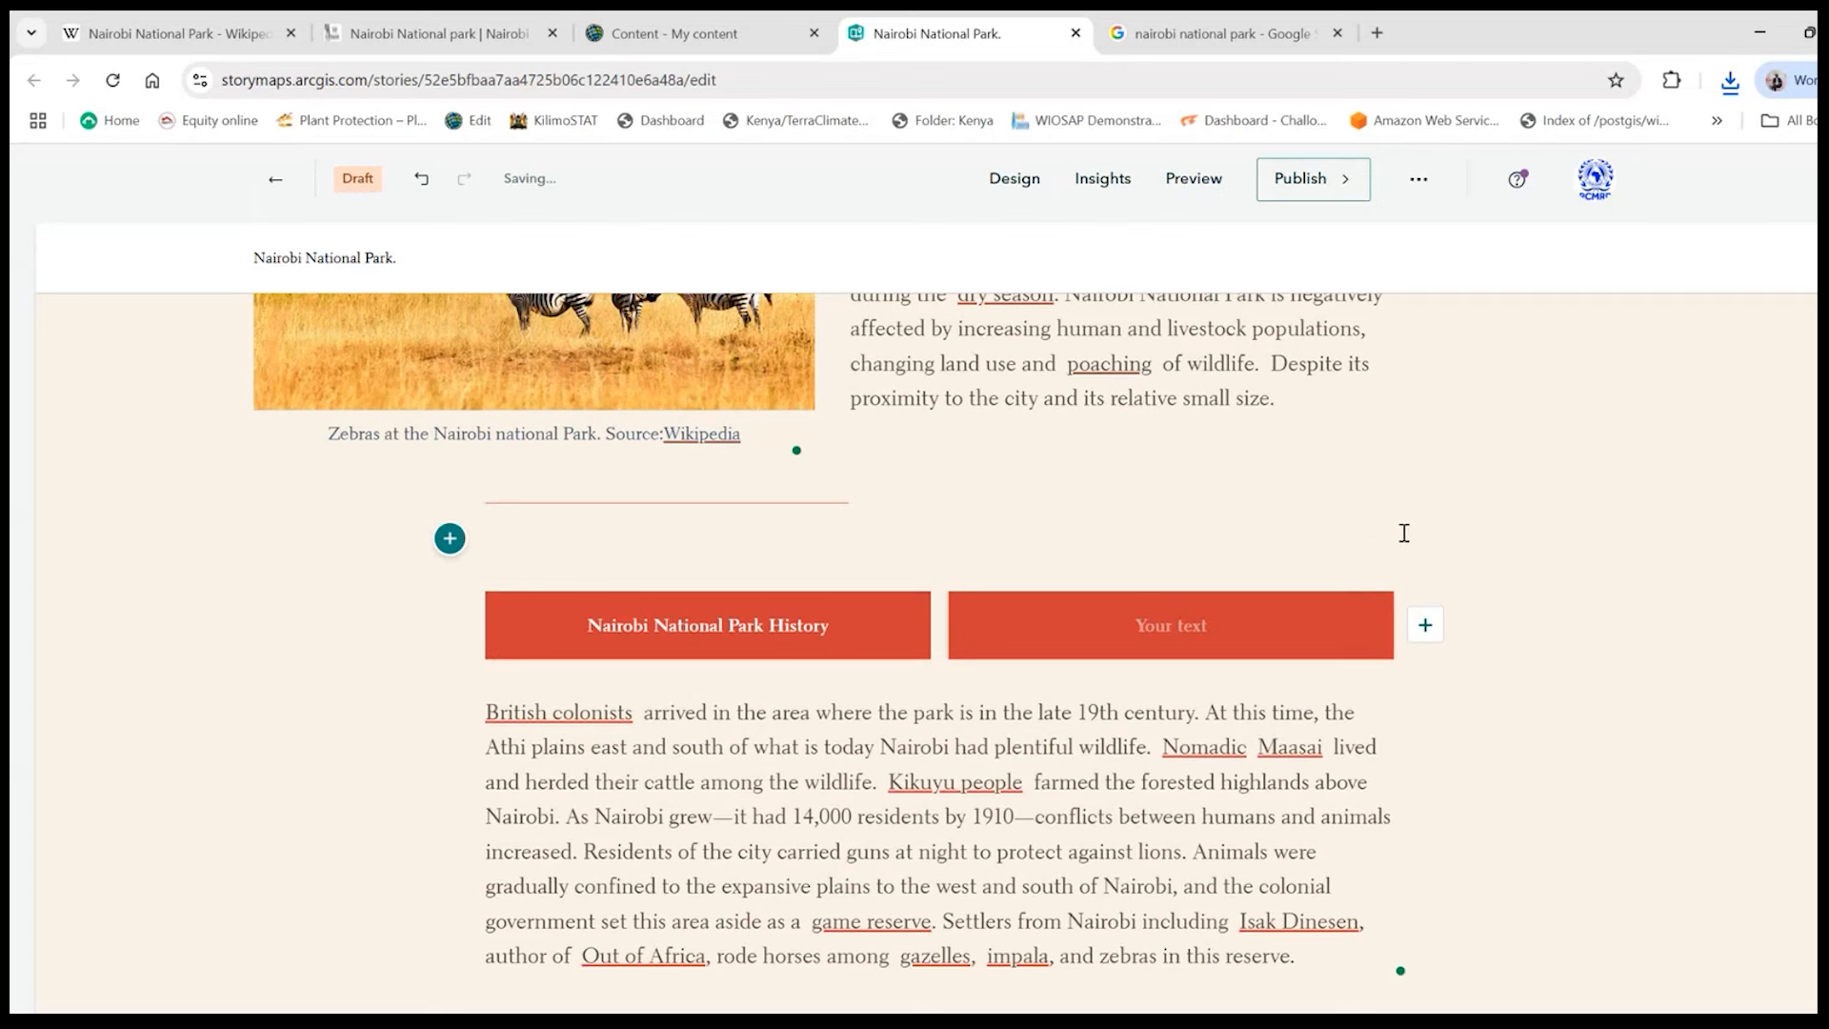
left_click(409, 181)
scroll(710, 505, "down", 2)
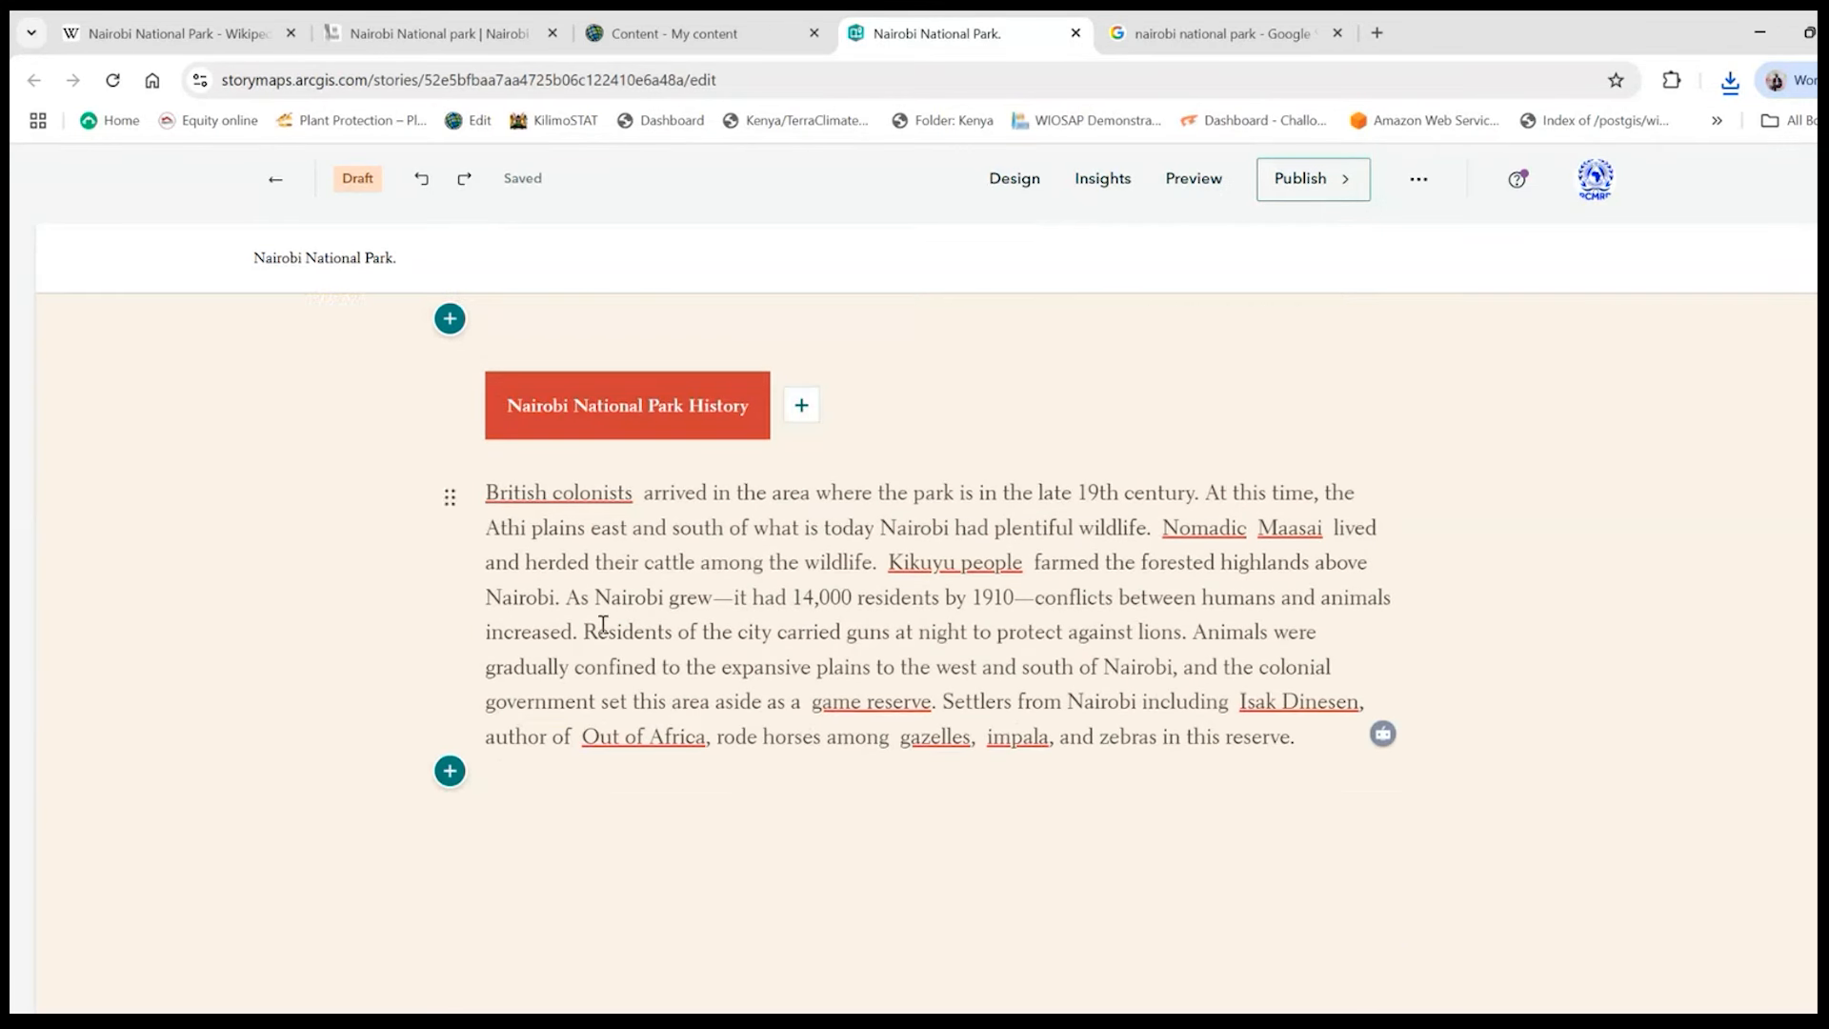
left_click(449, 773)
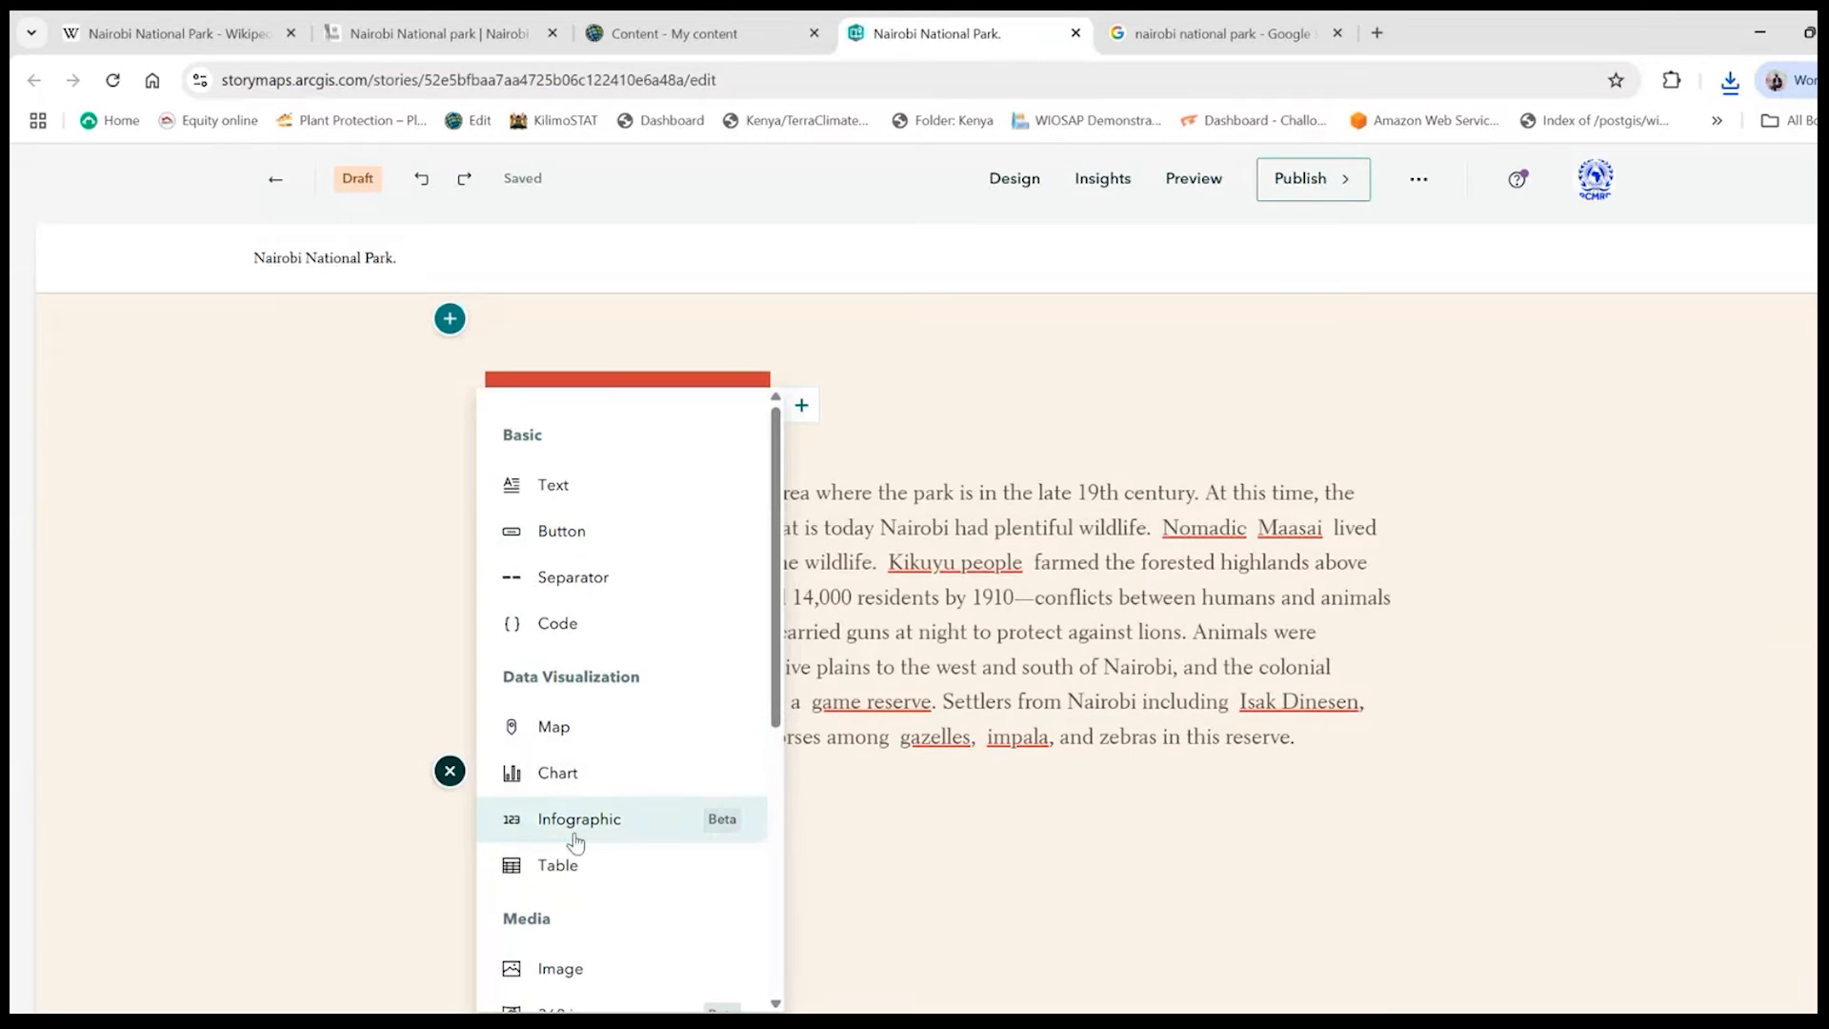
scroll(572, 857, "down", 1)
scroll(571, 863, "down", 3)
left_click(576, 748)
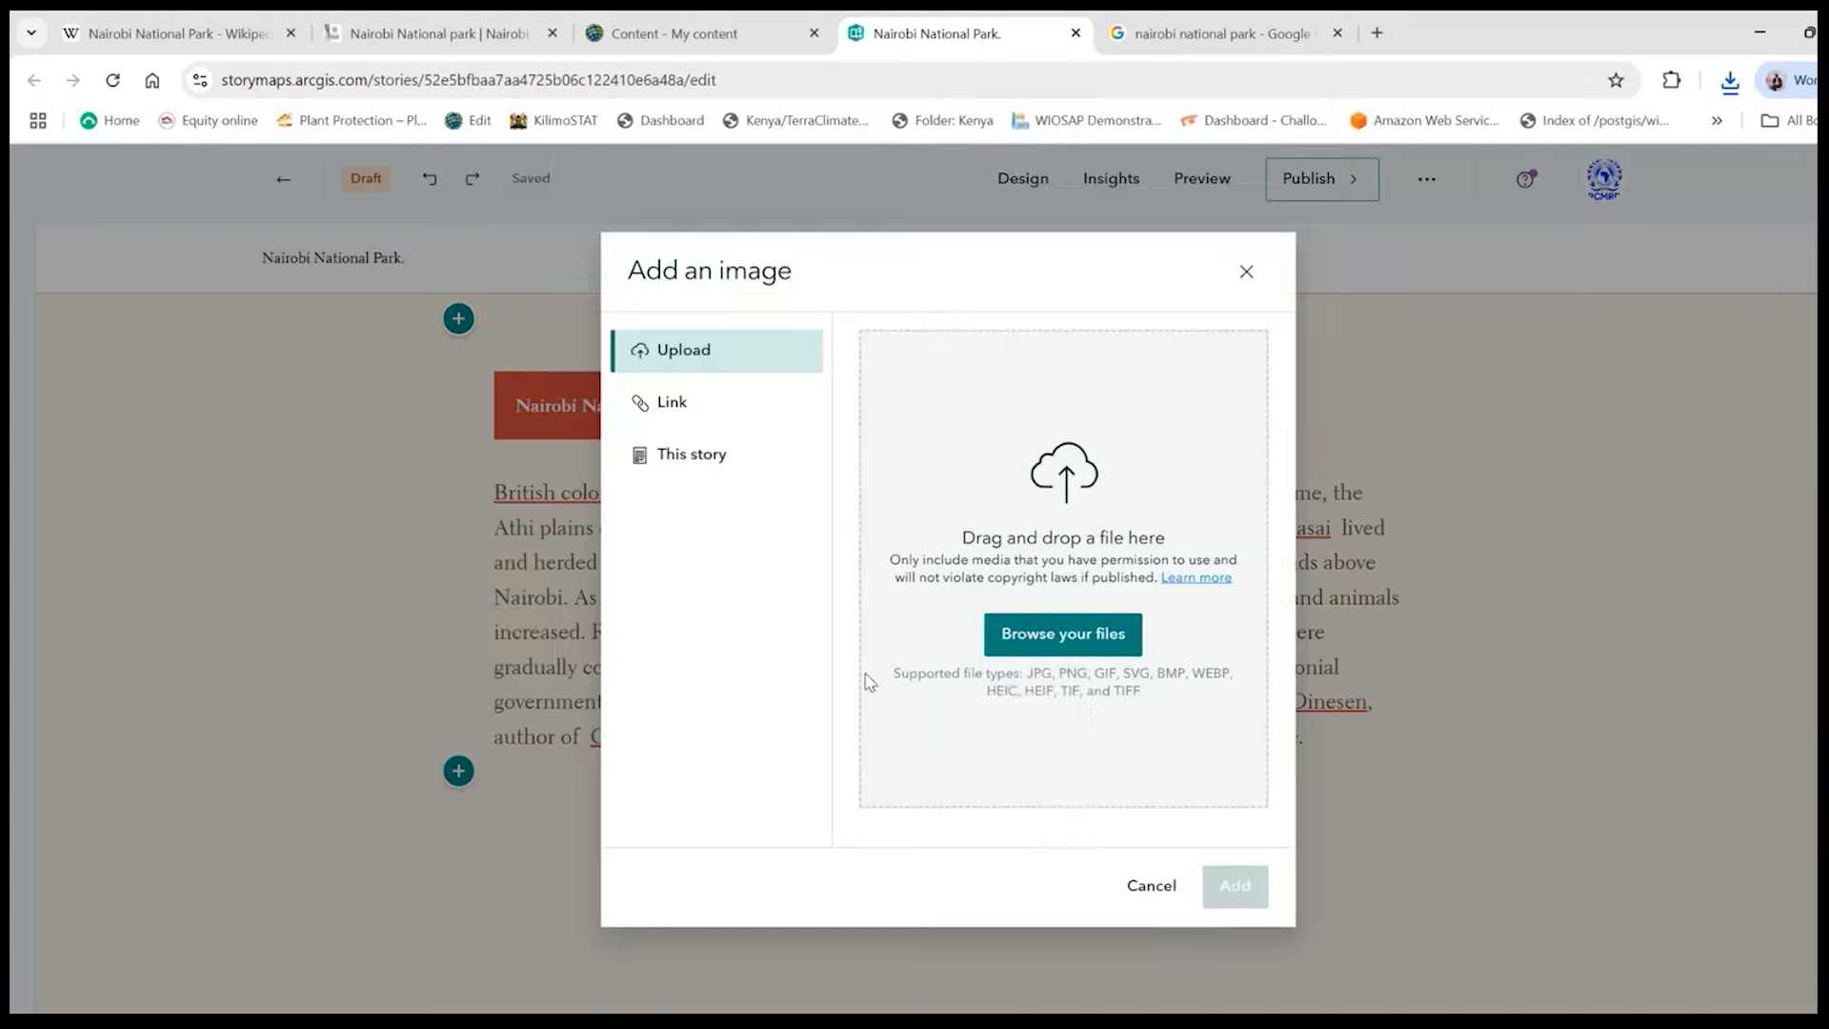
left_click(1026, 645)
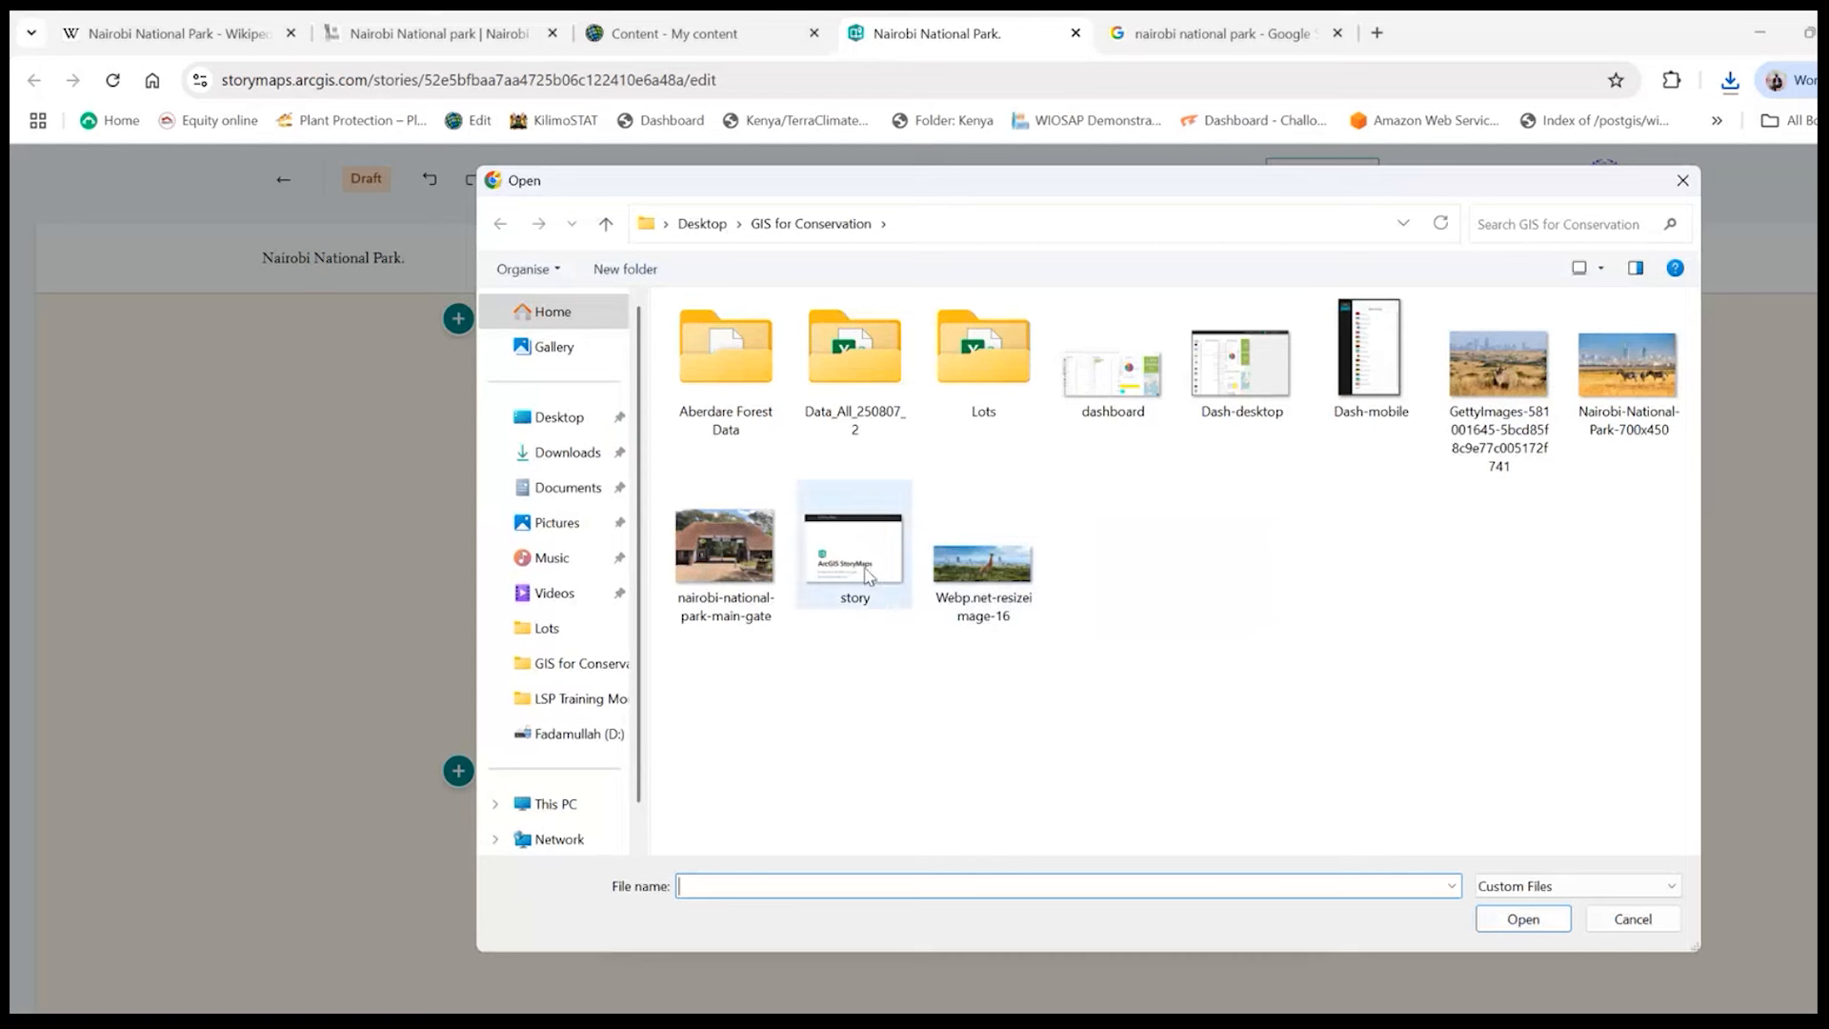
double_click(1529, 374)
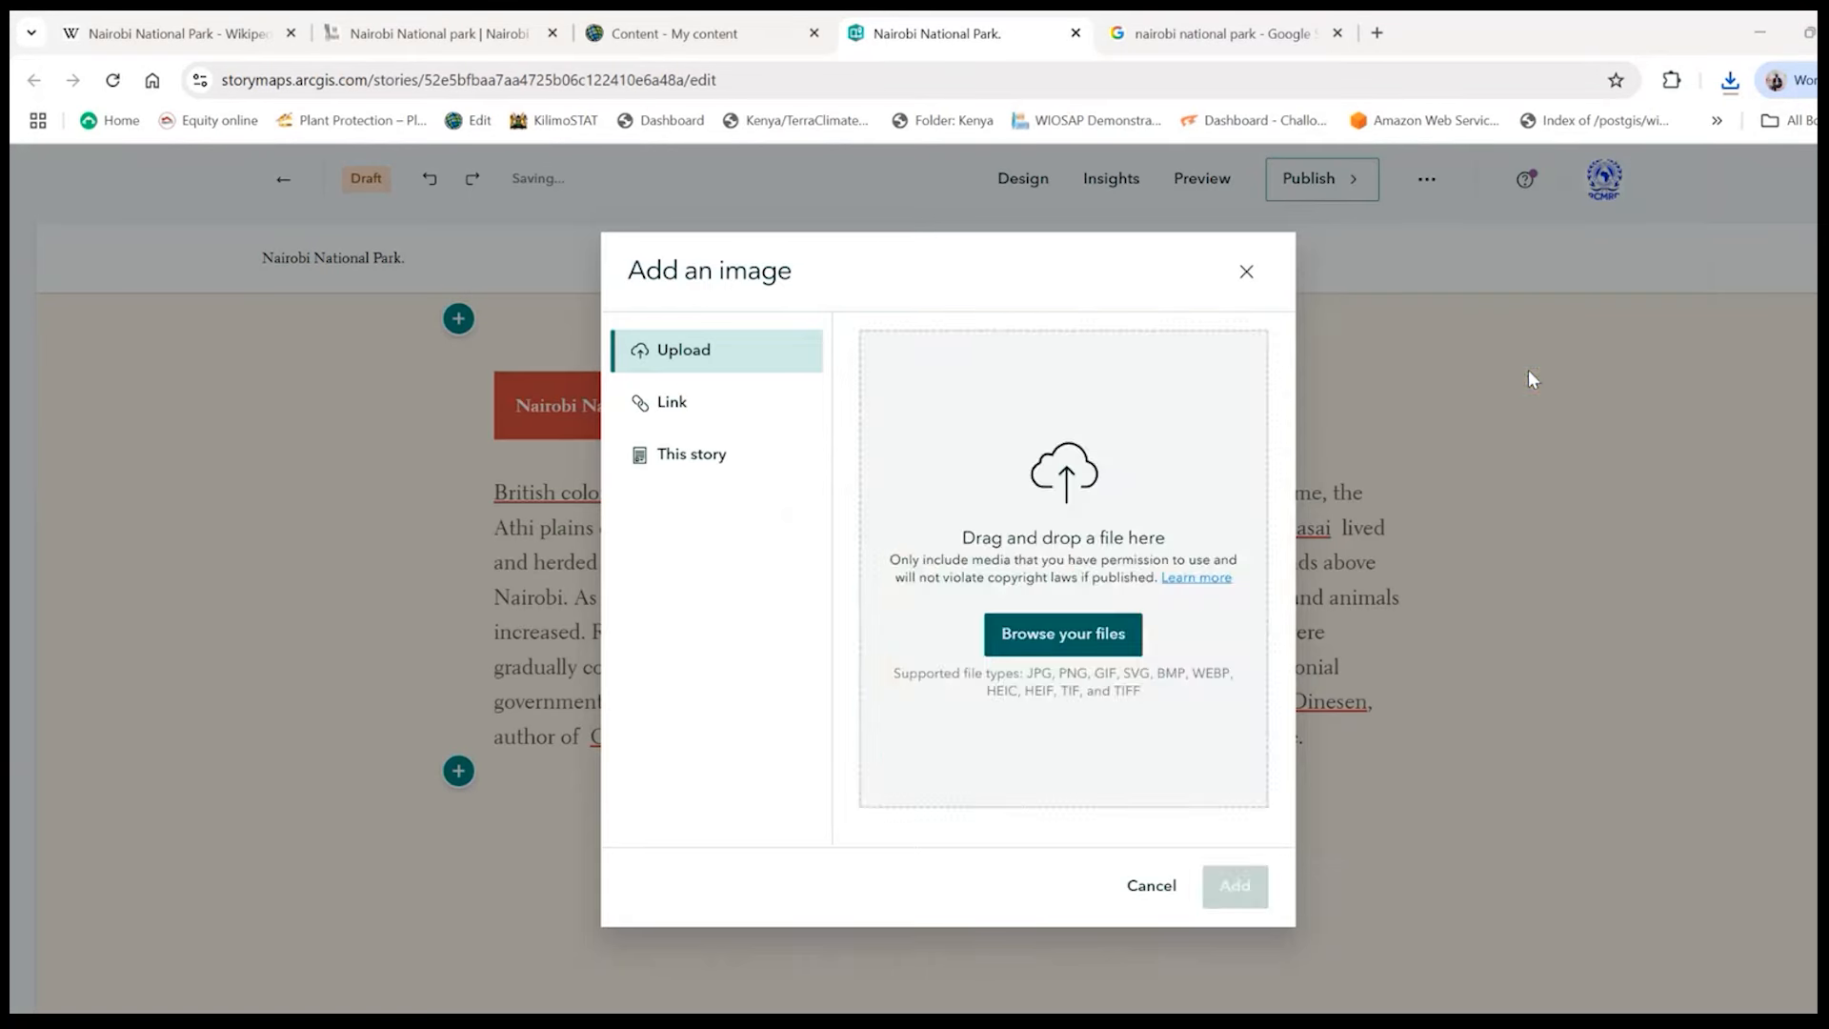
left_click(1215, 883)
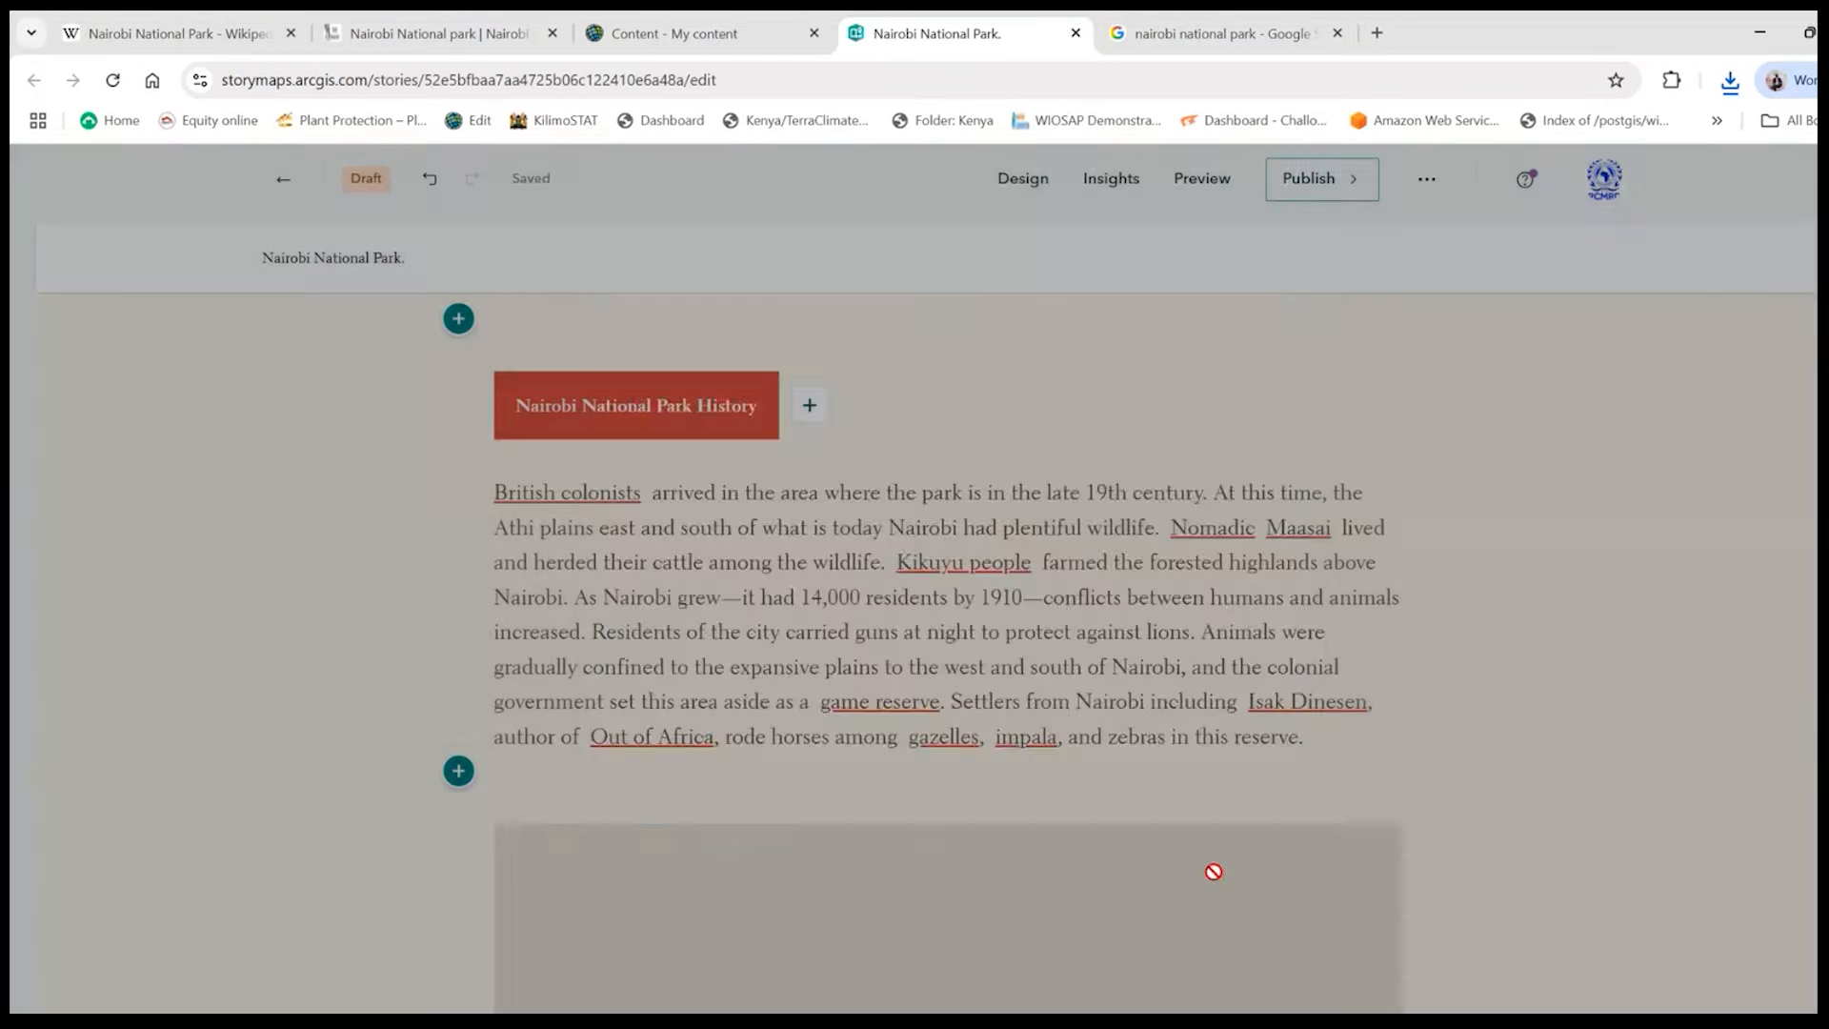
- Change the rhino image's layout so that it floats on the right beside the story text
scroll(1149, 800, "down", 3)
scroll(919, 673, "up", 1)
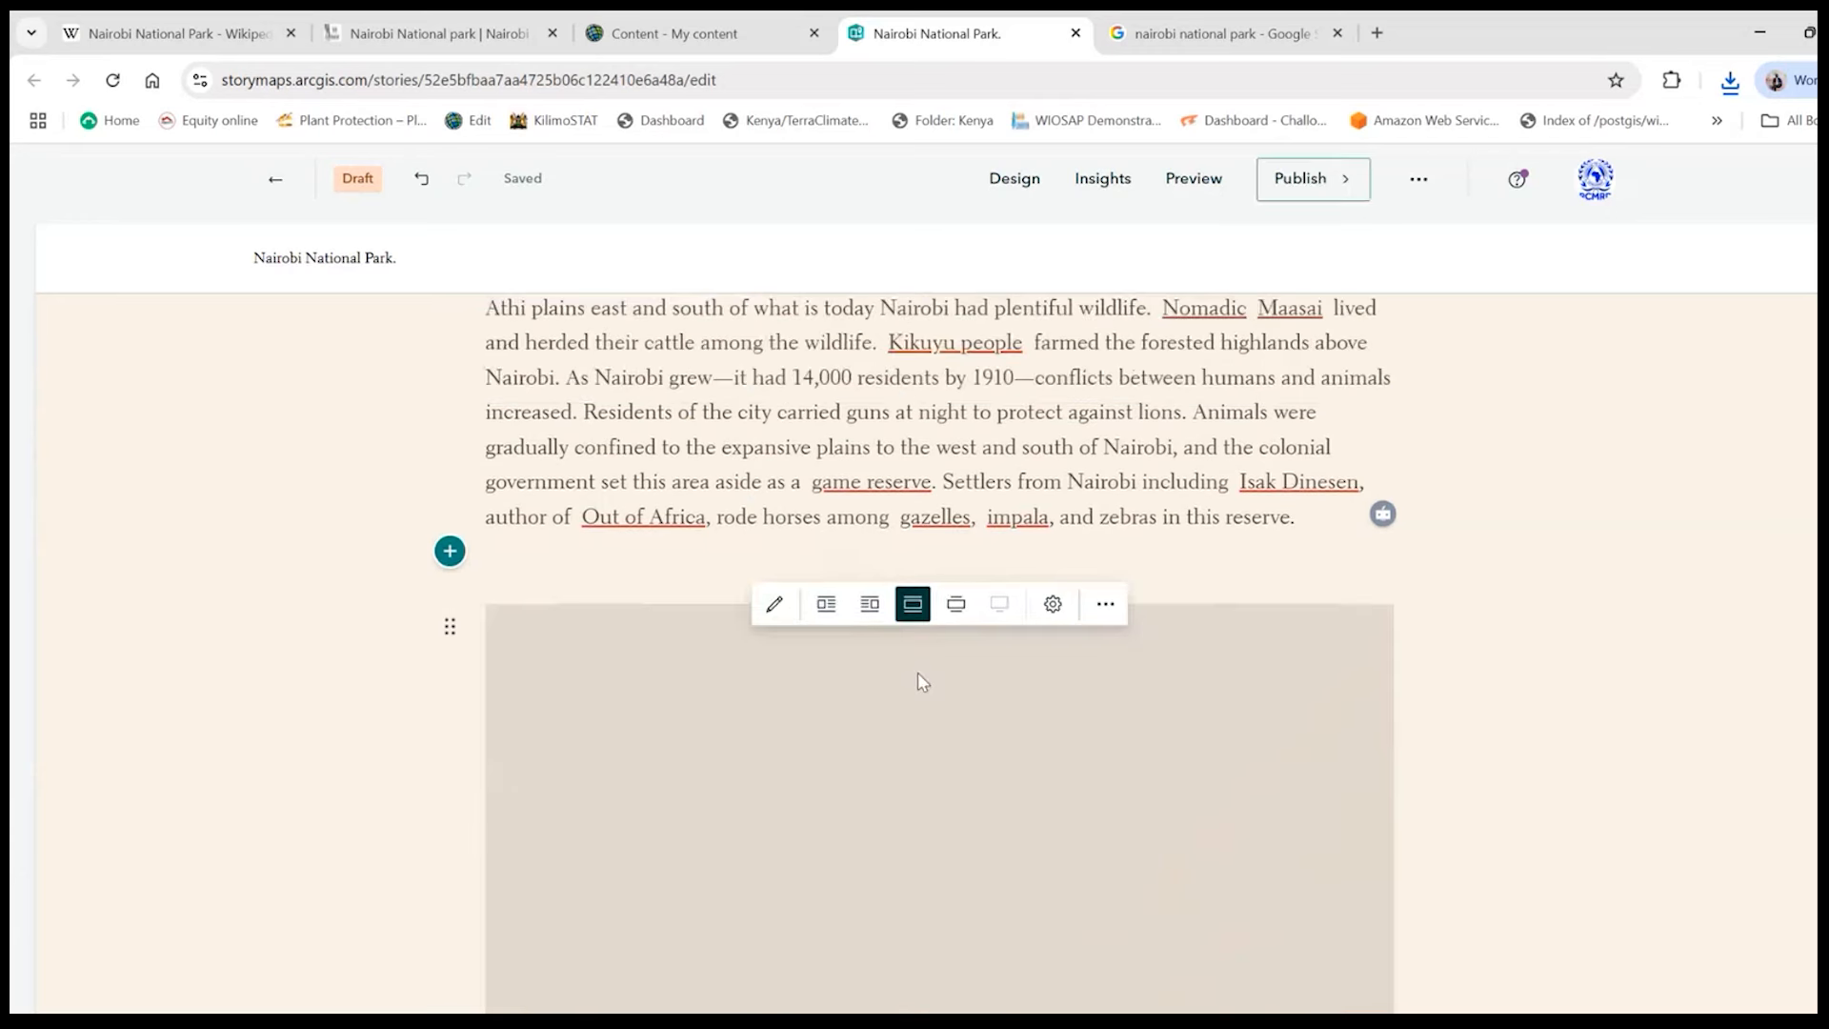
left_click(865, 600)
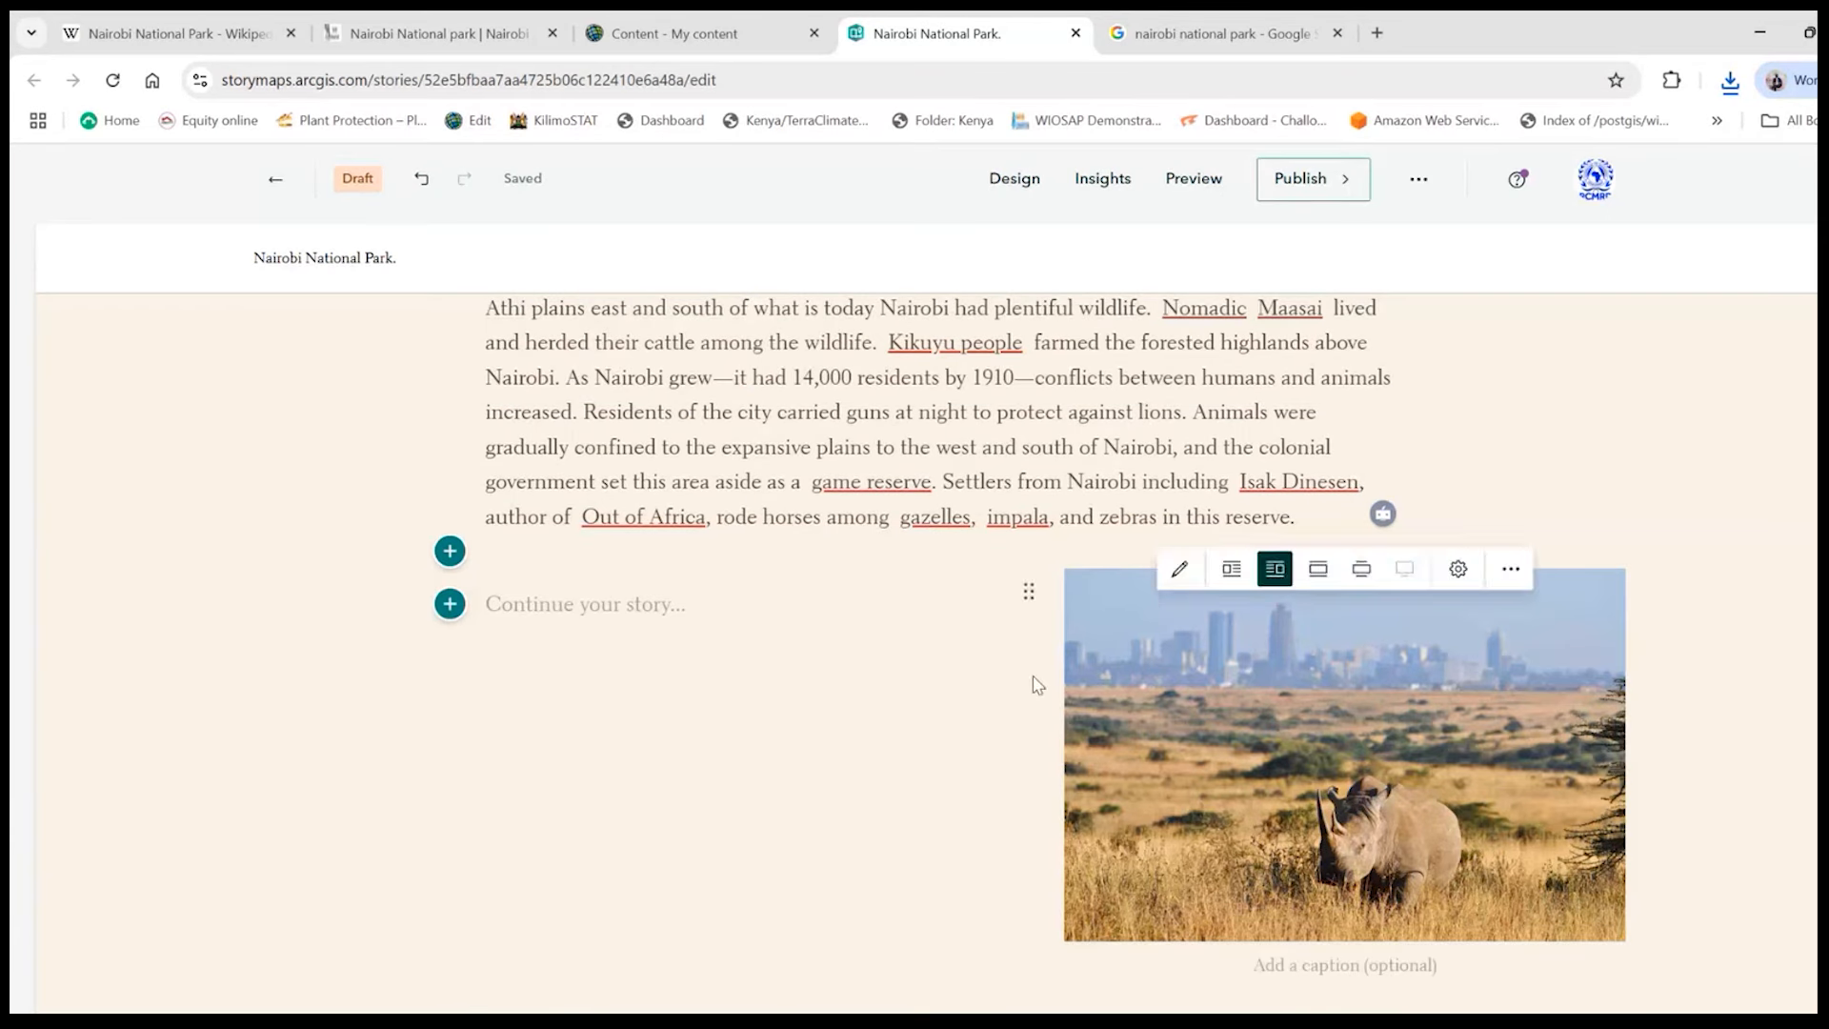
- Move the full British colonists paragraph from above the rhino image into the empty text block beside it
left_click(651, 597)
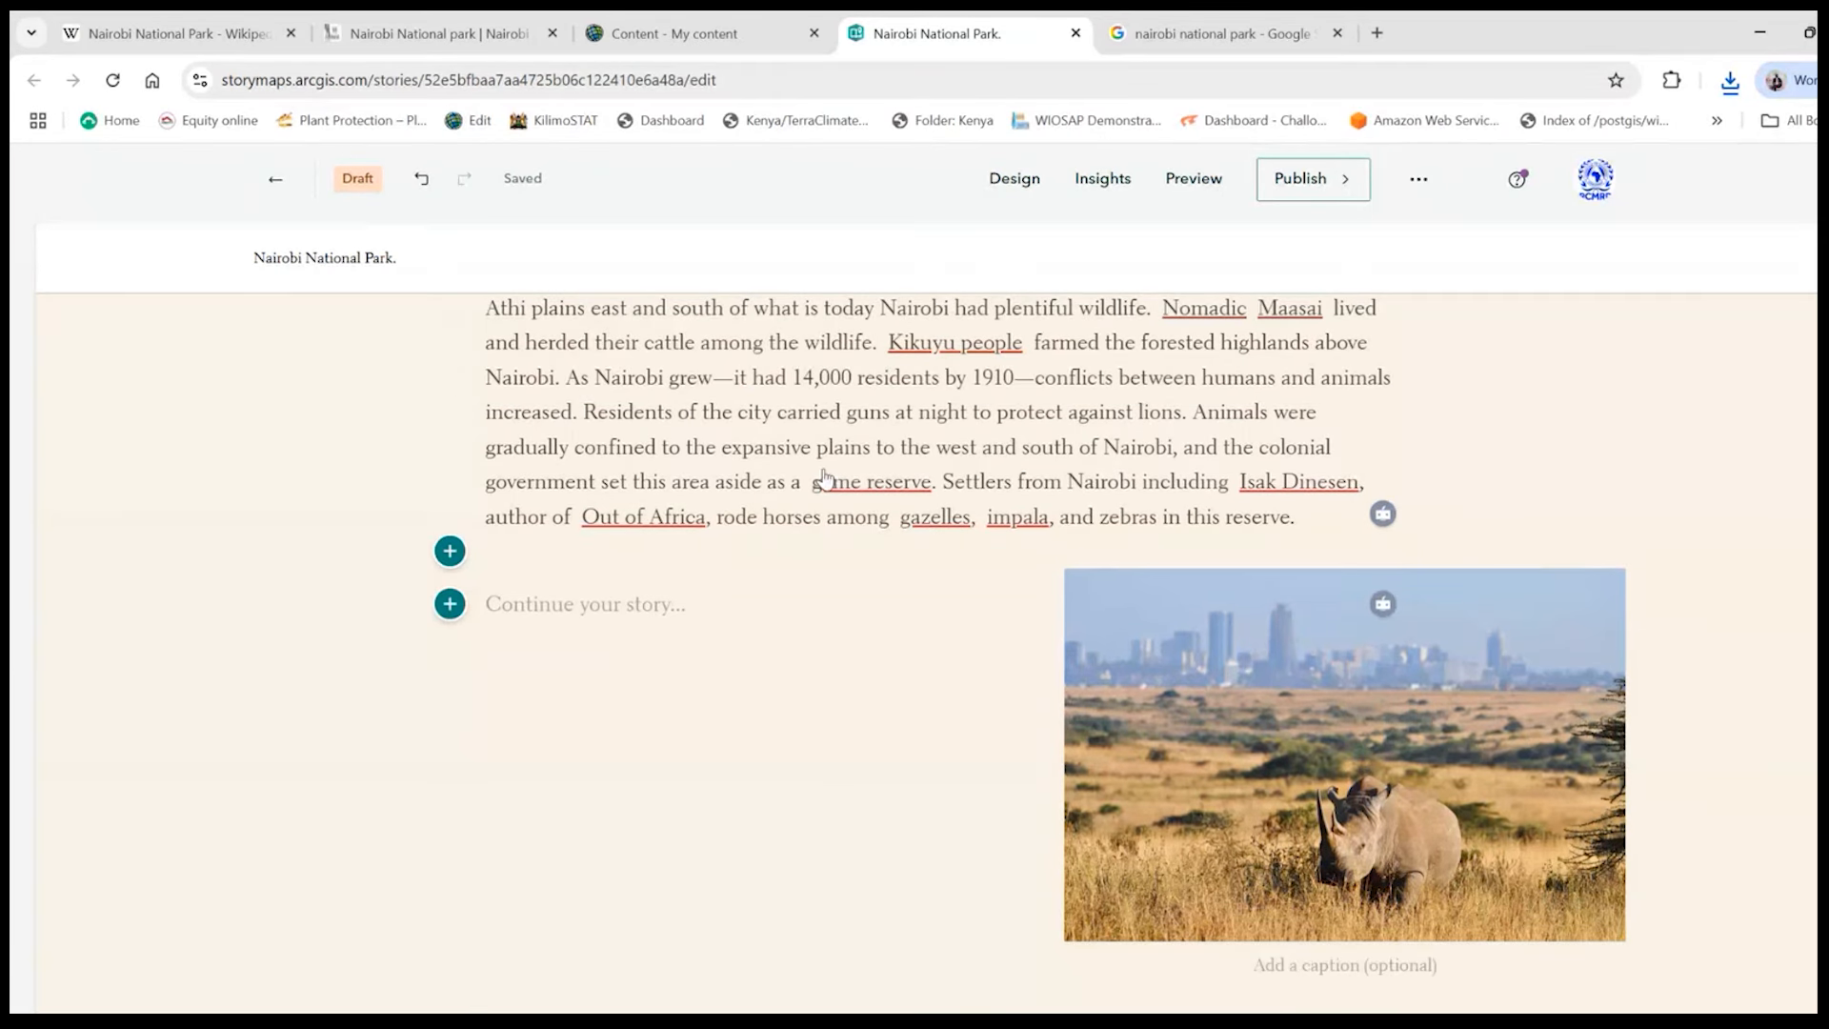
scroll(1040, 497, "up", 1)
left_click_drag(1322, 631, 453, 354)
key("ctrl+c")
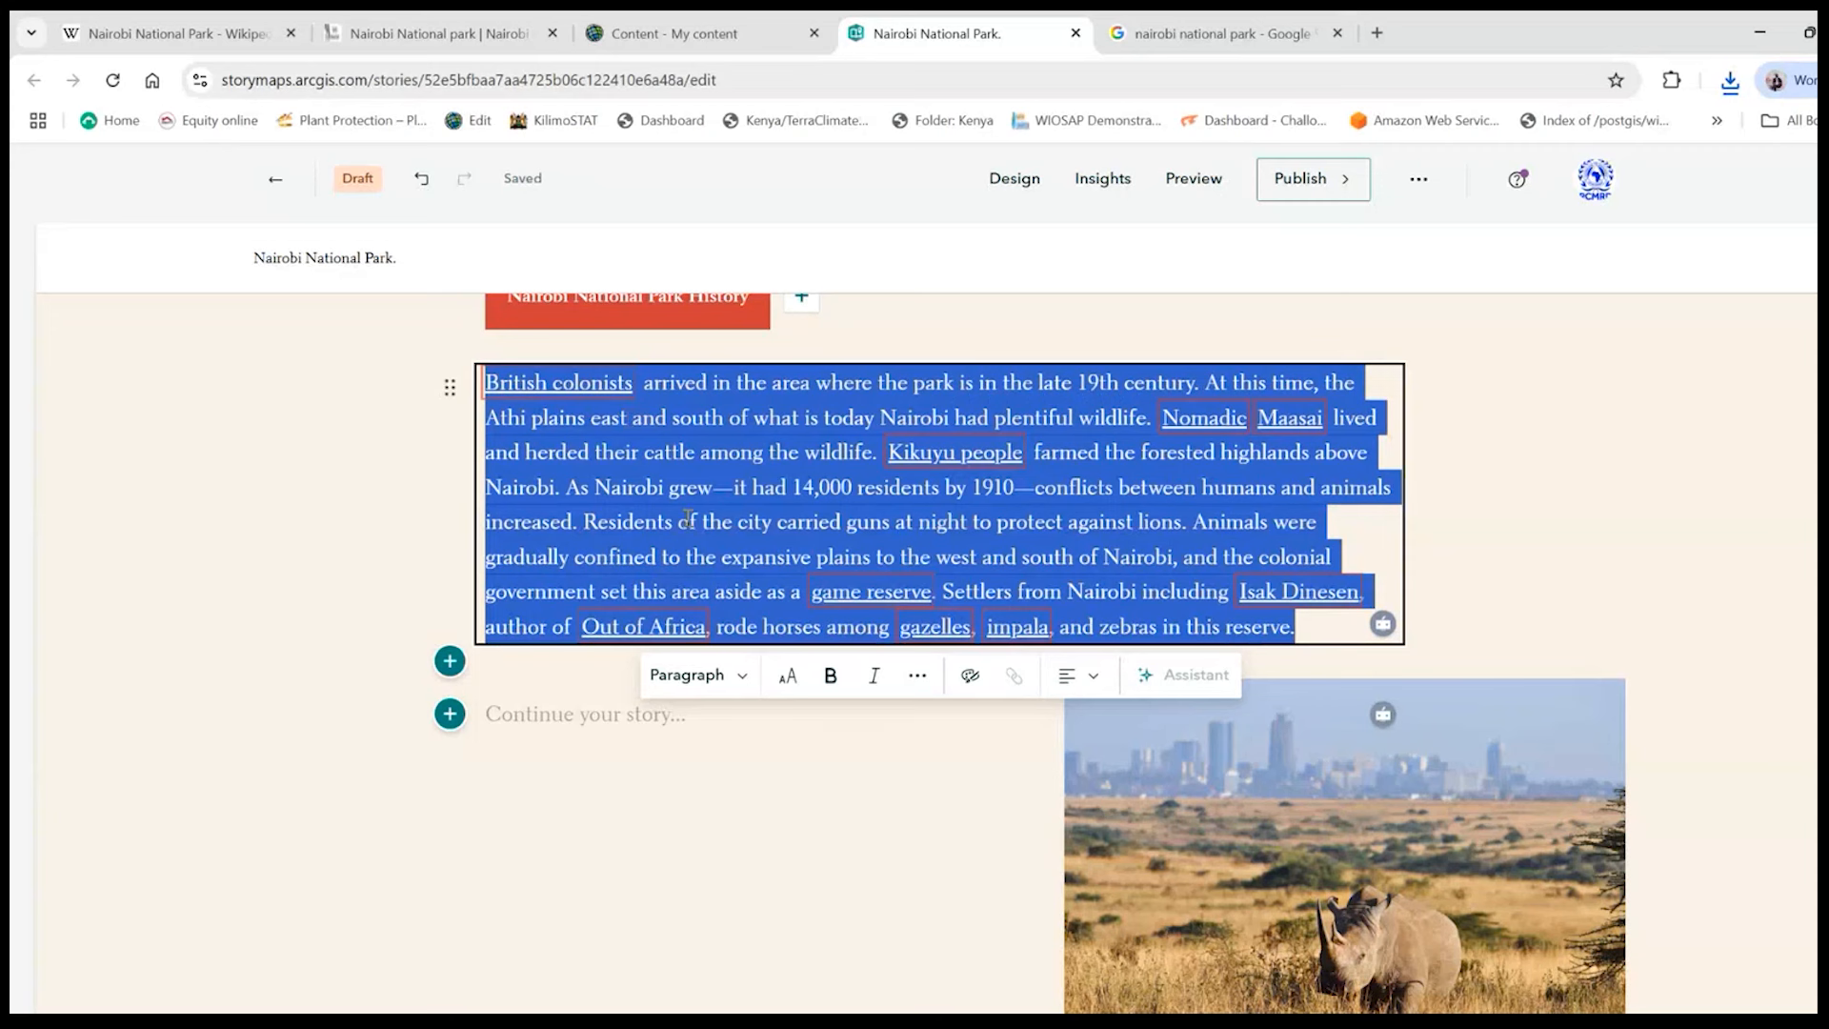
key("BackSpace")
key("BackSpace")
left_click(614, 474)
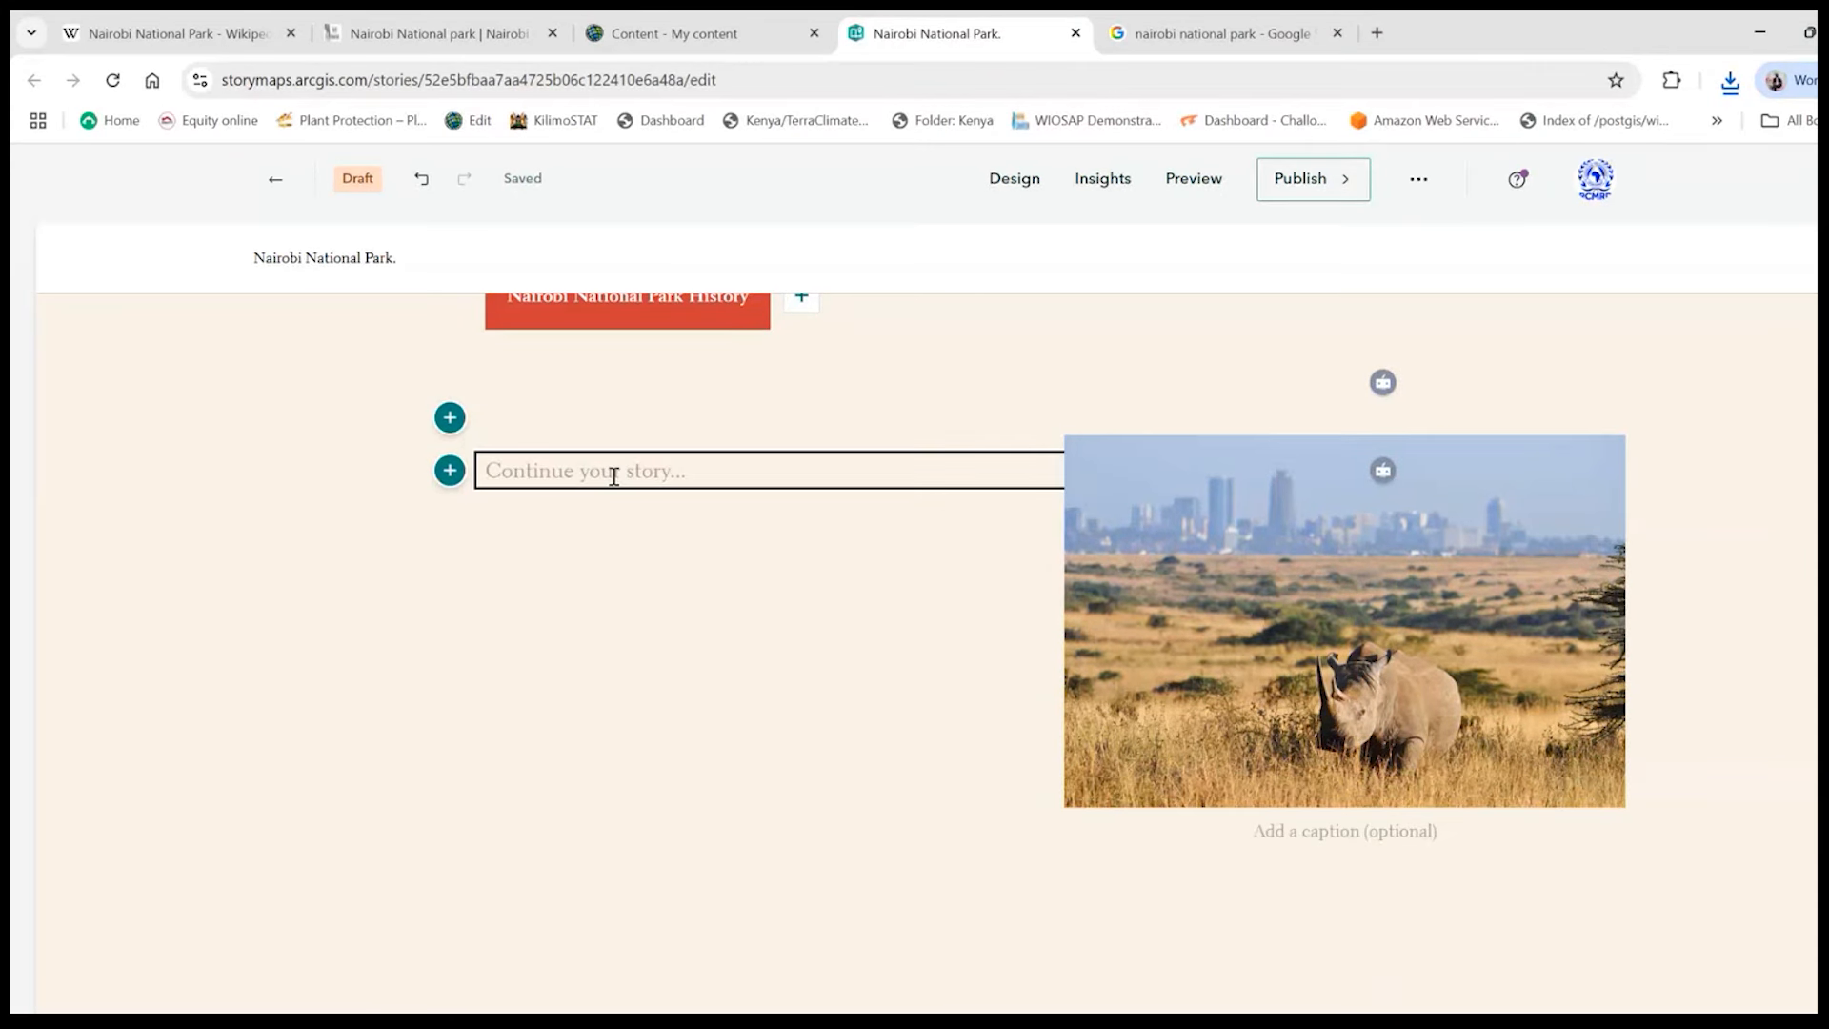
key("ctrl+v")
left_click(1514, 895)
scroll(874, 693, "up", 1)
scroll(875, 694, "up", 2)
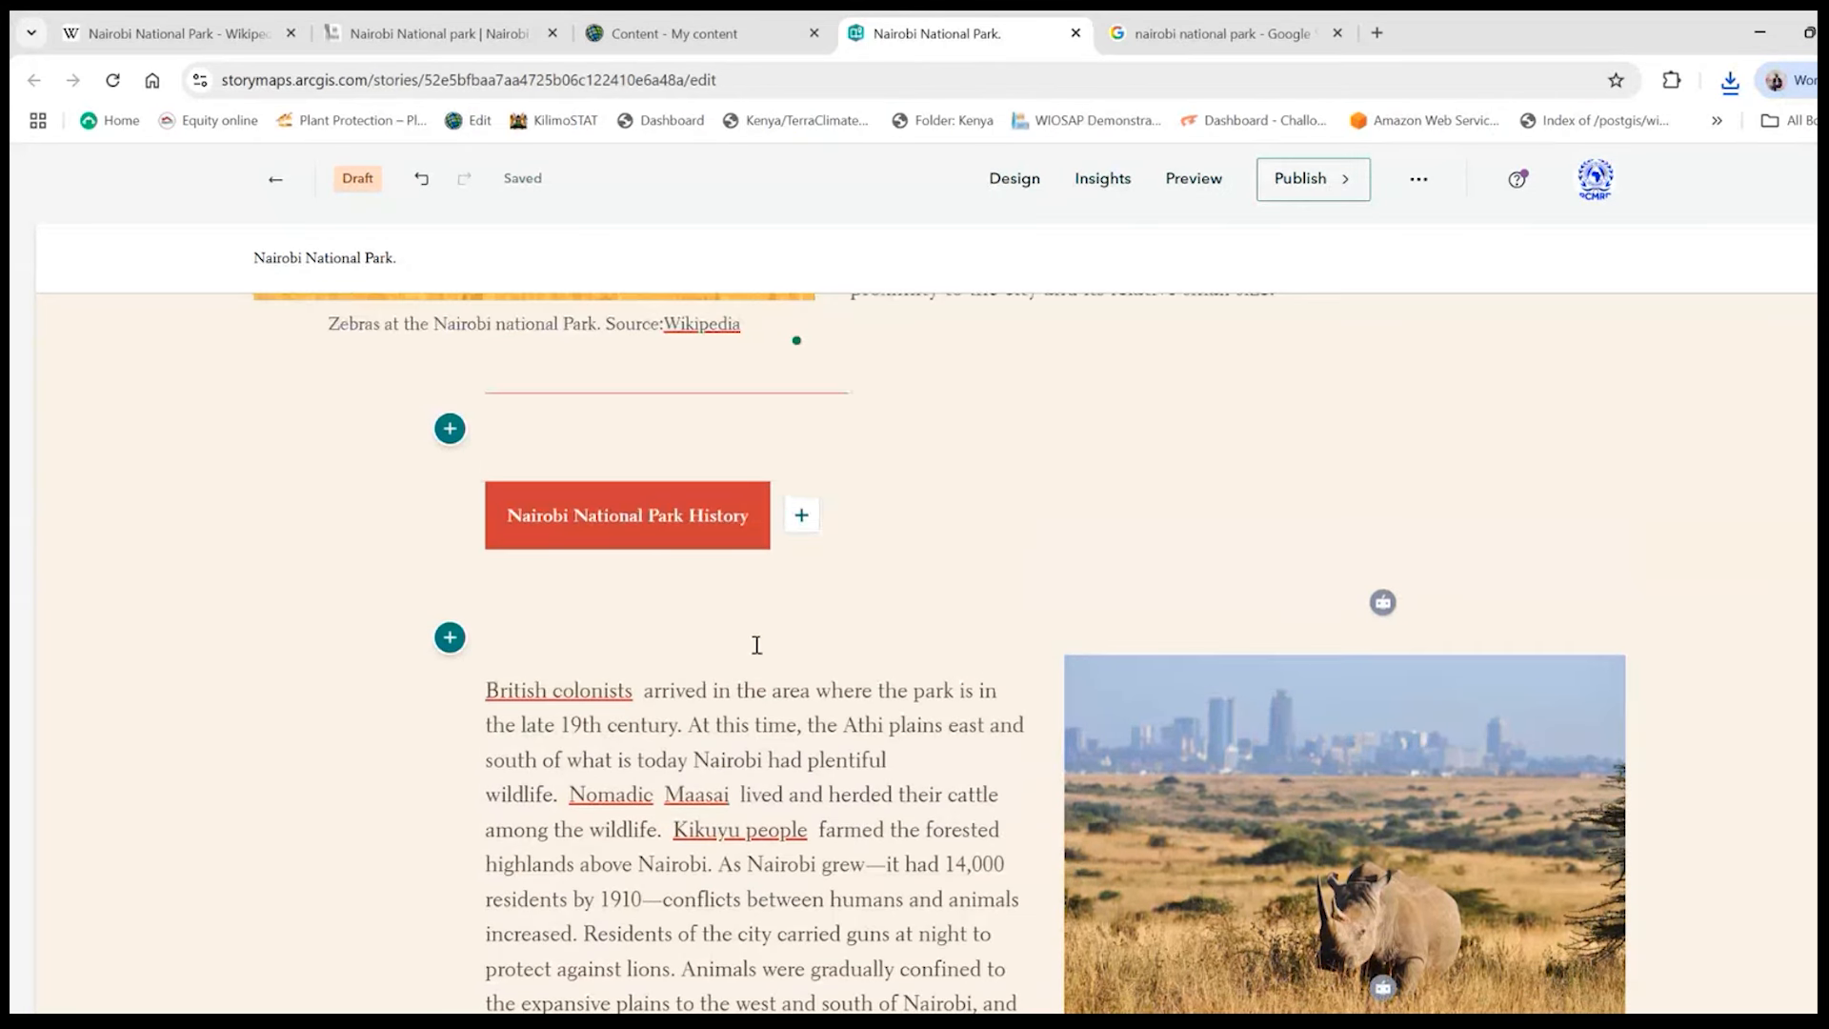
left_click(562, 603)
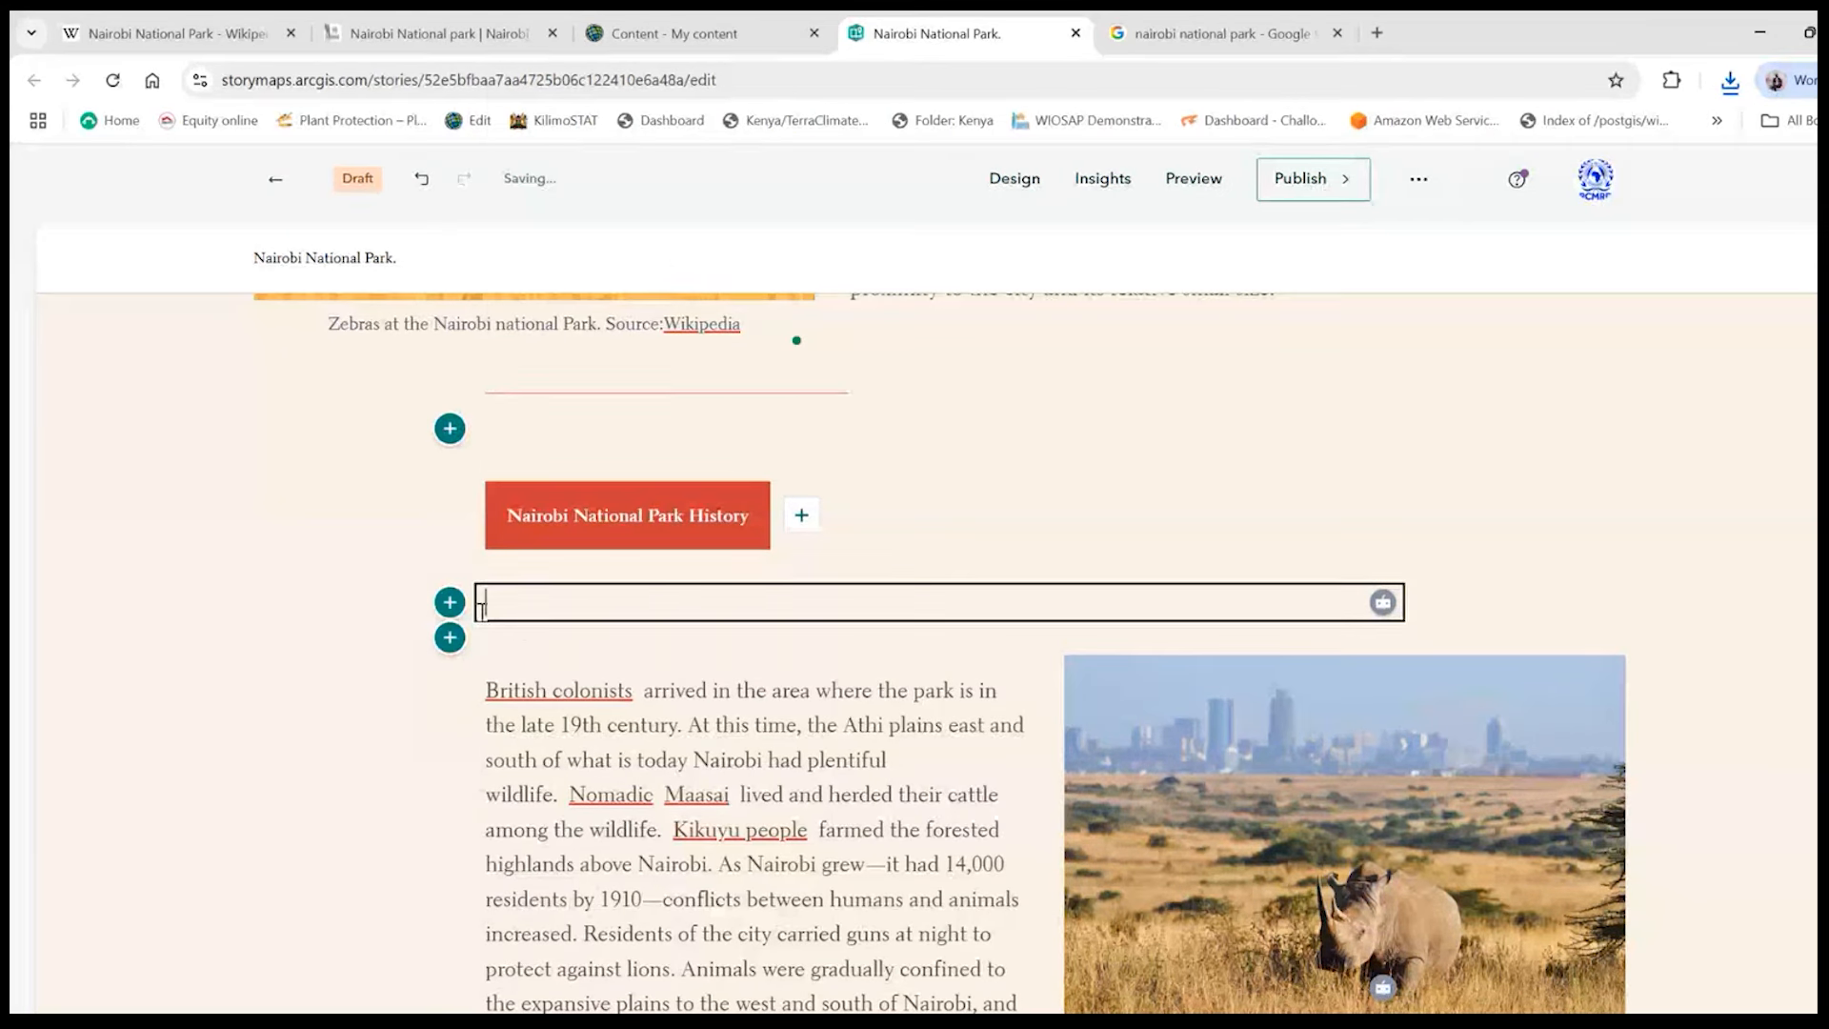
right_click(483, 606)
left_click(584, 687)
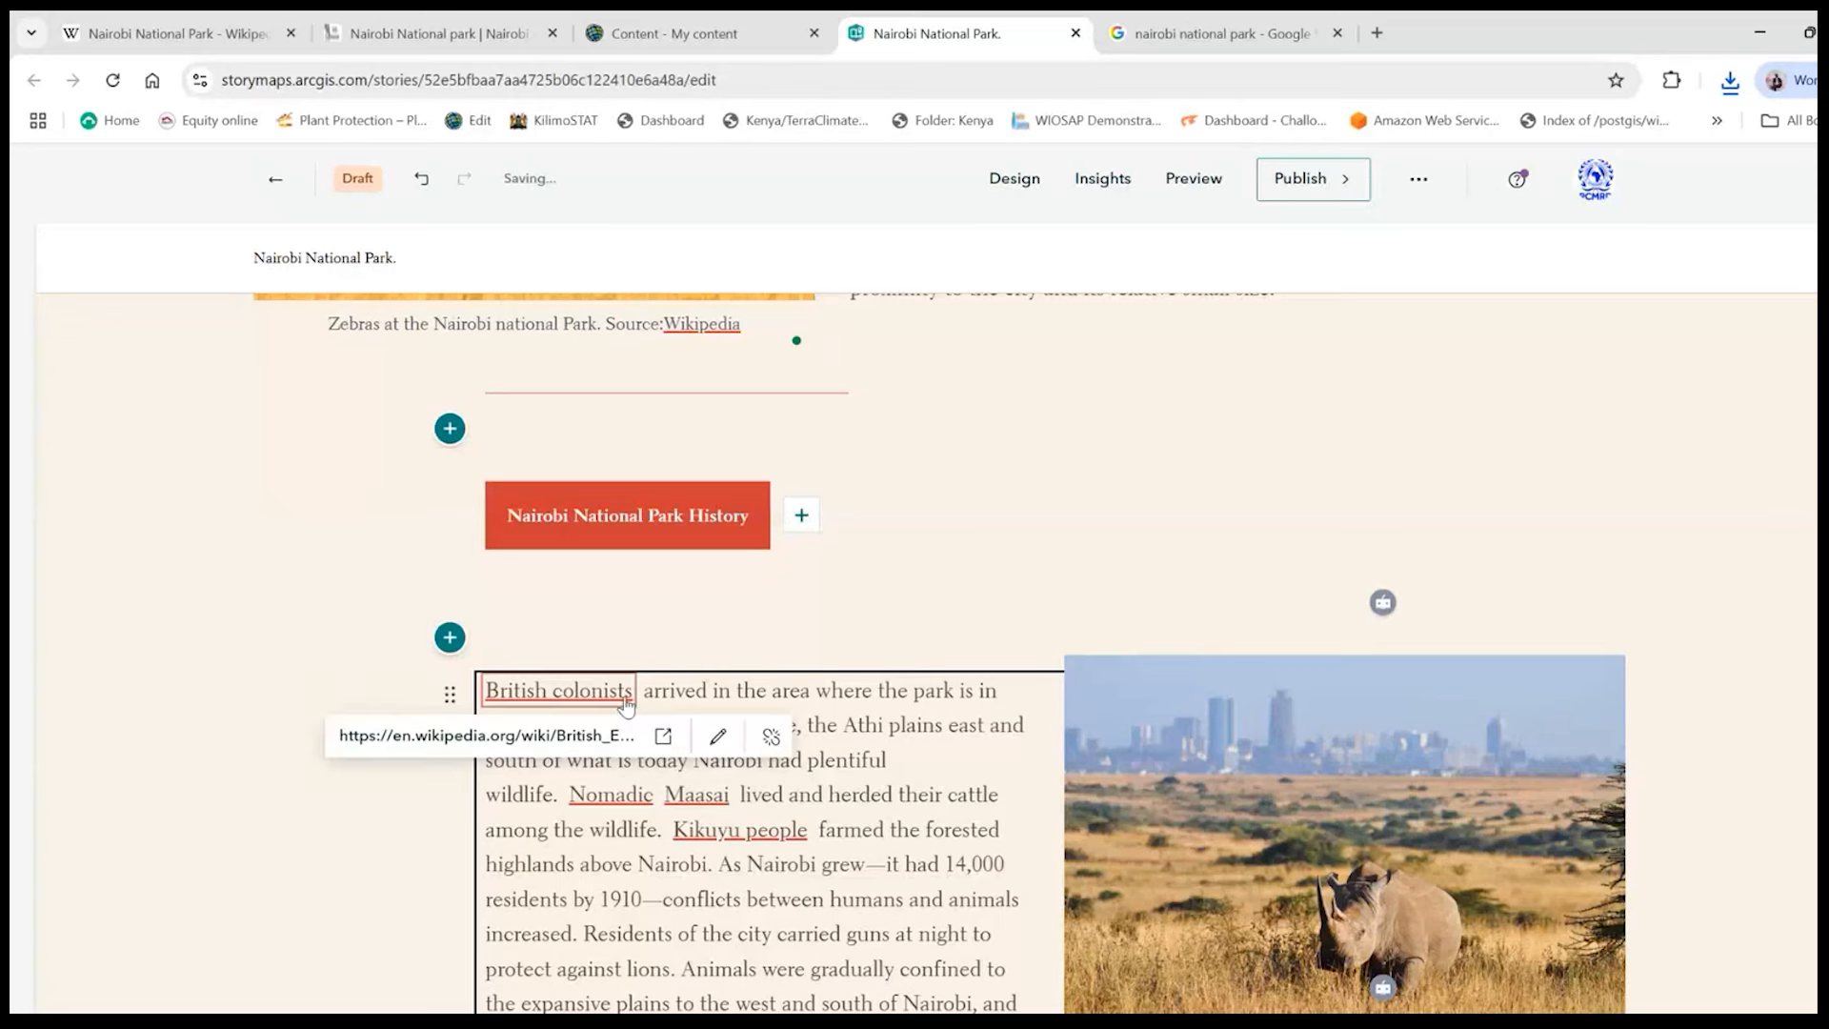
- Delete the end of the history paragraph from ", and the colonial government" onward, so the text ends with "south of Nairobi"
scroll(627, 698, "down", 1)
scroll(834, 660, "down", 2)
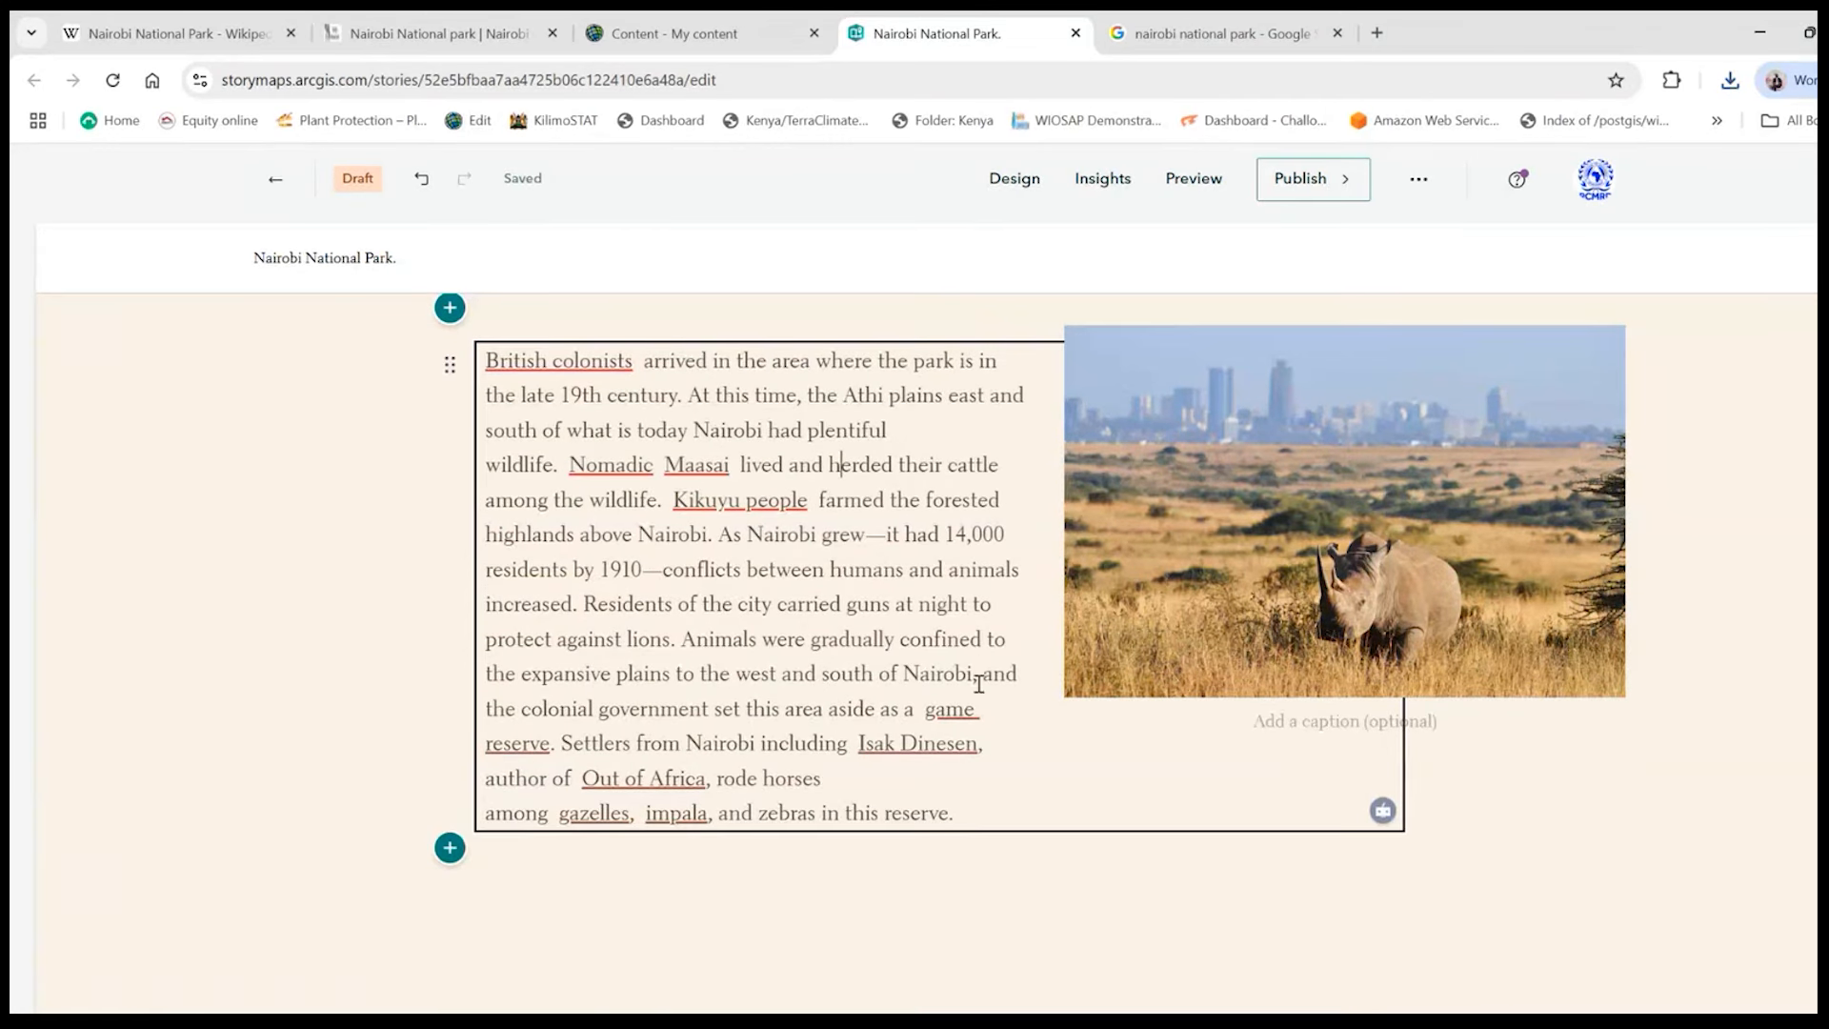
left_click_drag(487, 706, 958, 815)
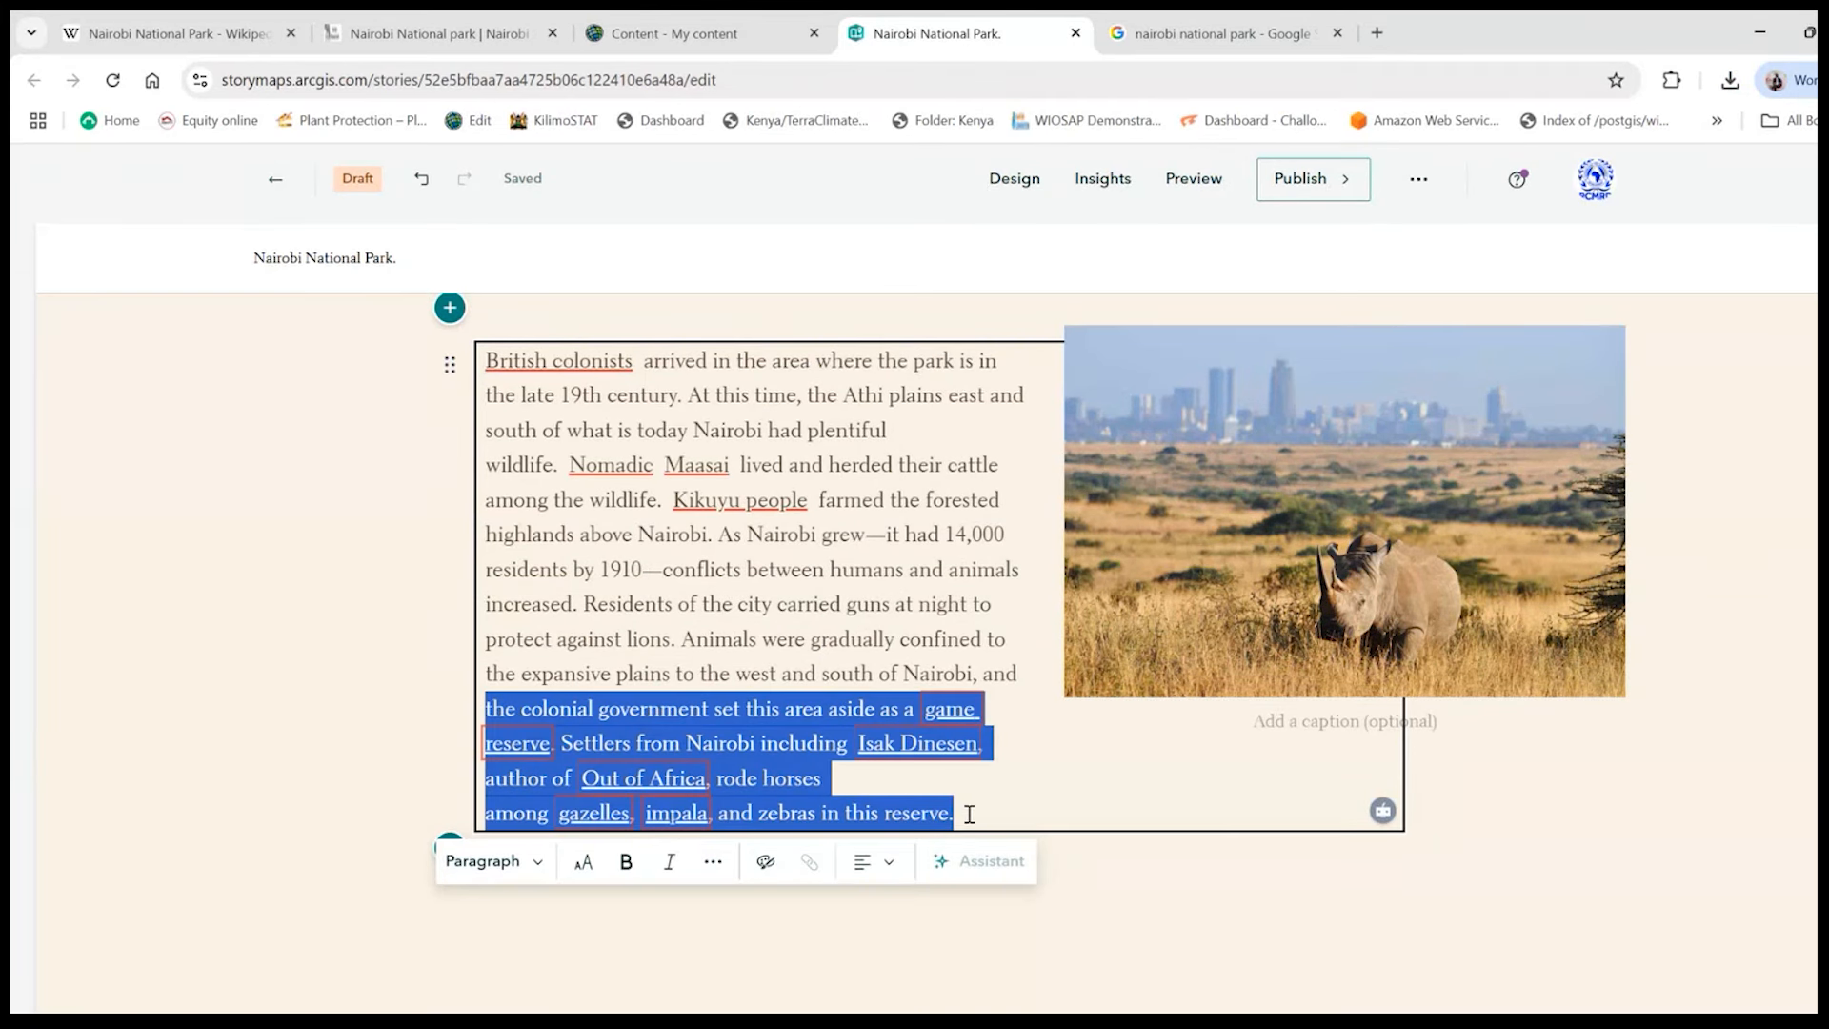
key("BackSpace")
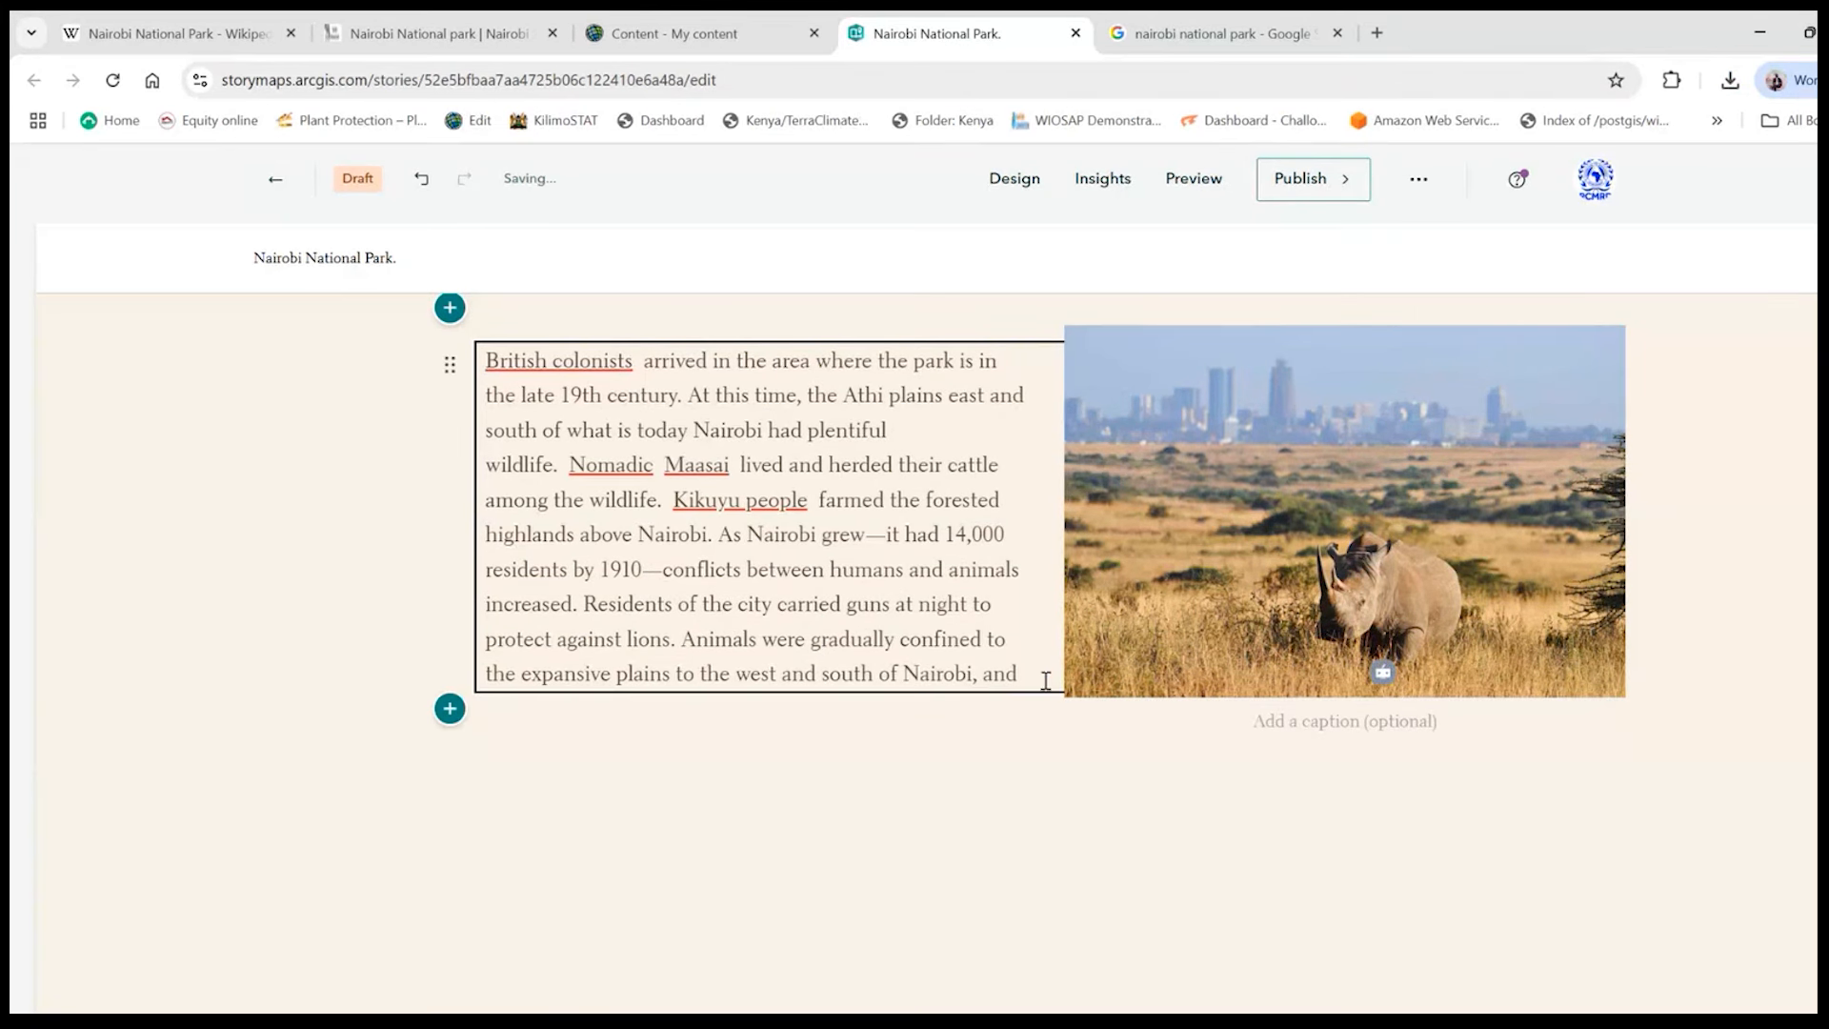
key("BackSpace")
key("BackSpace")
key("BackSpace")
key("BackSpace")
key("BackSpace")
key("Return")
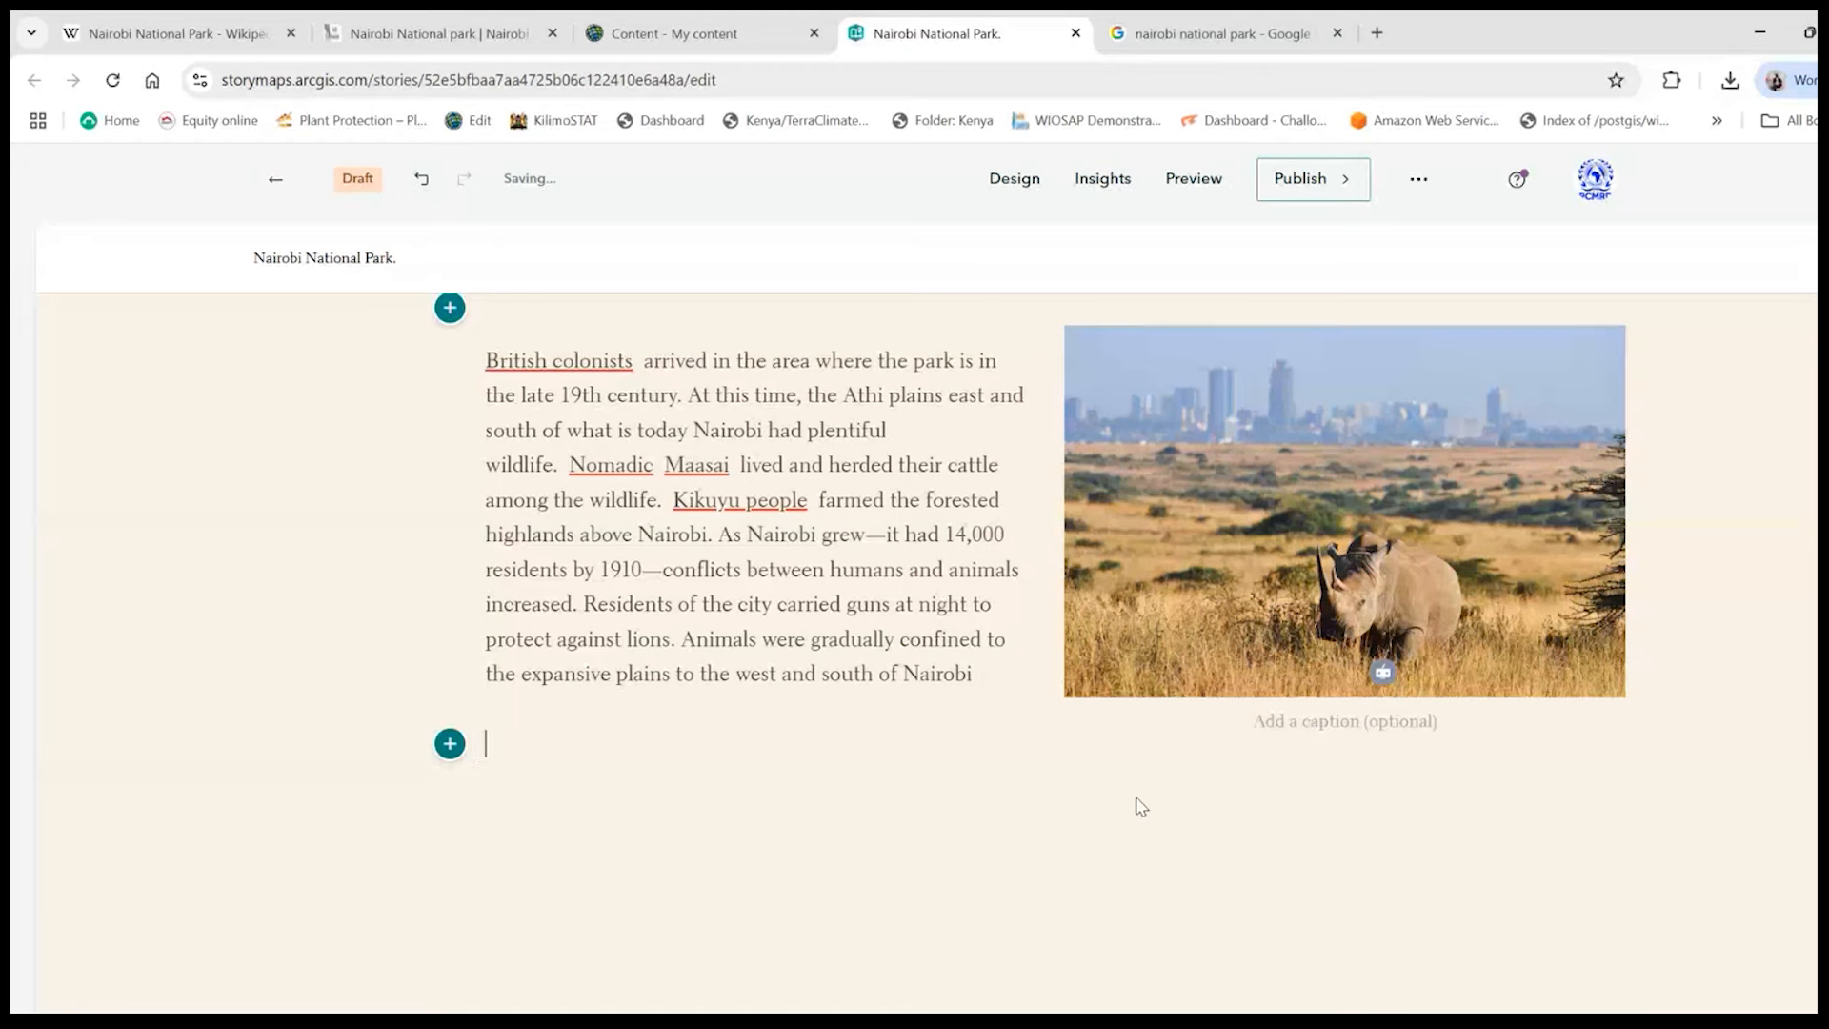
key("BackSpace")
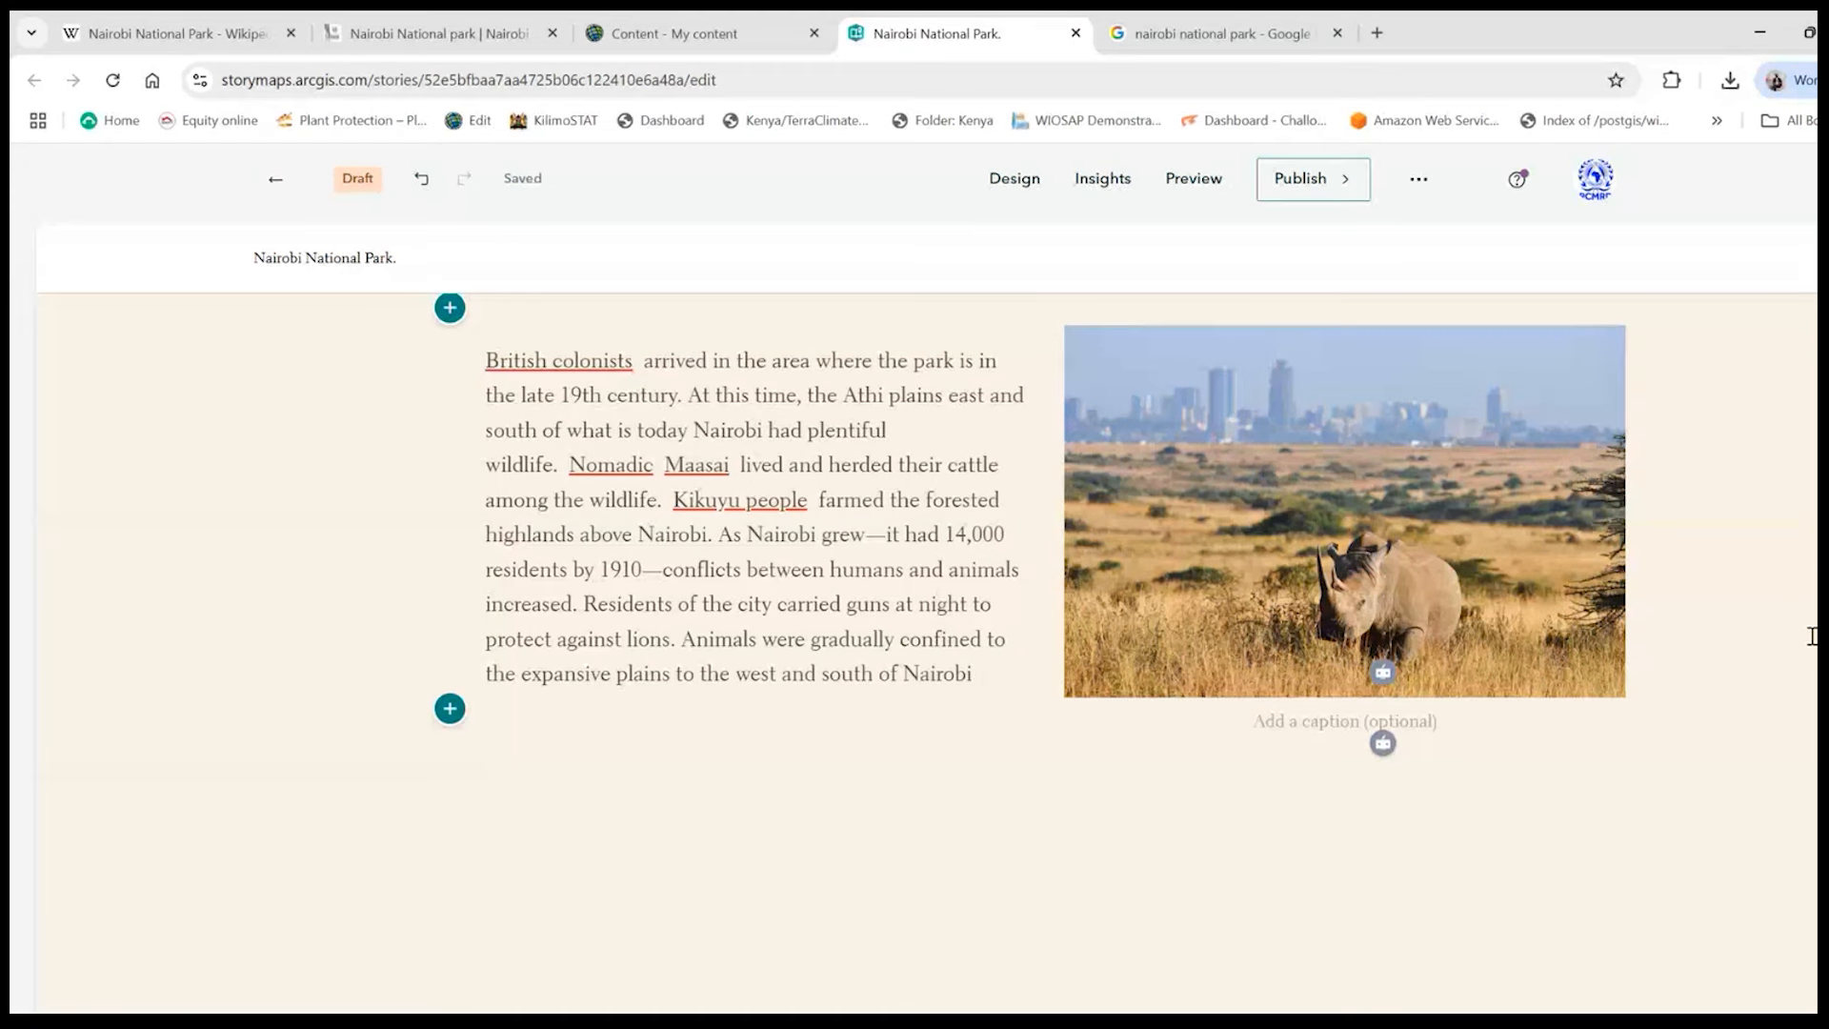
- Try moving the Nairobi National Park History button below the empty text line, and undo the move
scroll(1367, 763, "up", 6)
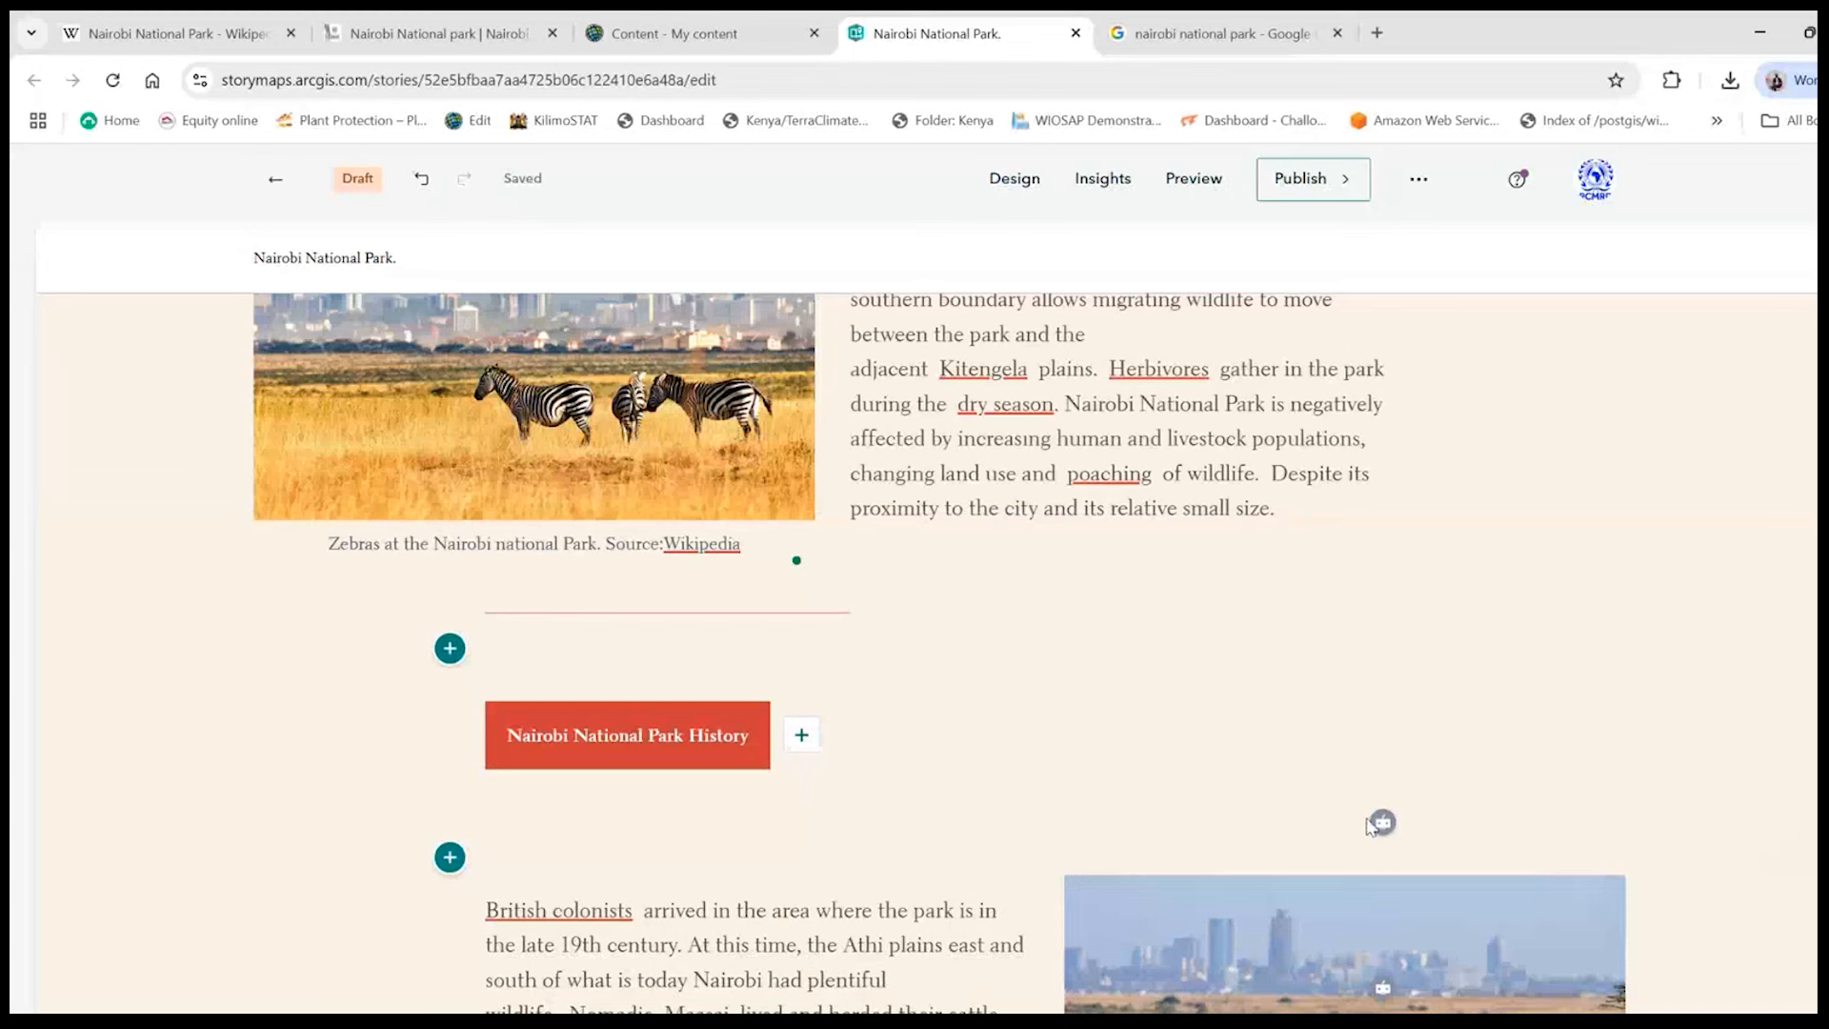
left_click(486, 807)
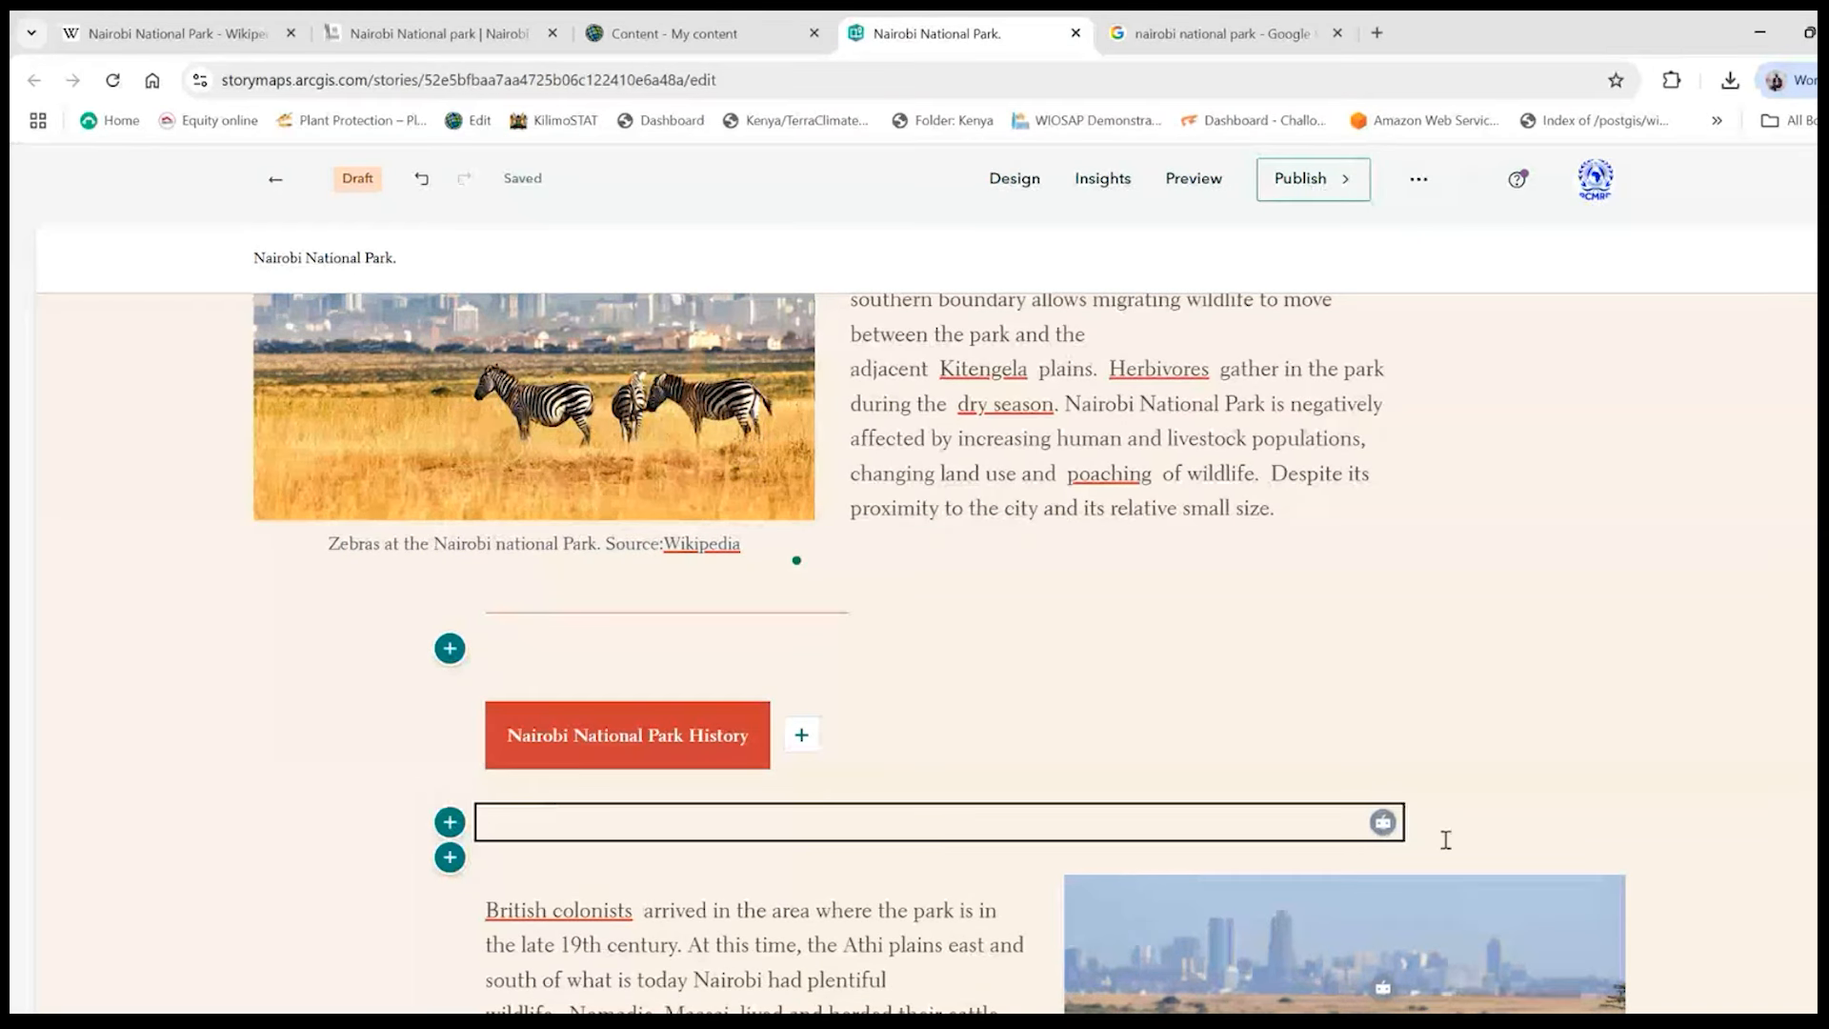
scroll(639, 850, "down", 3)
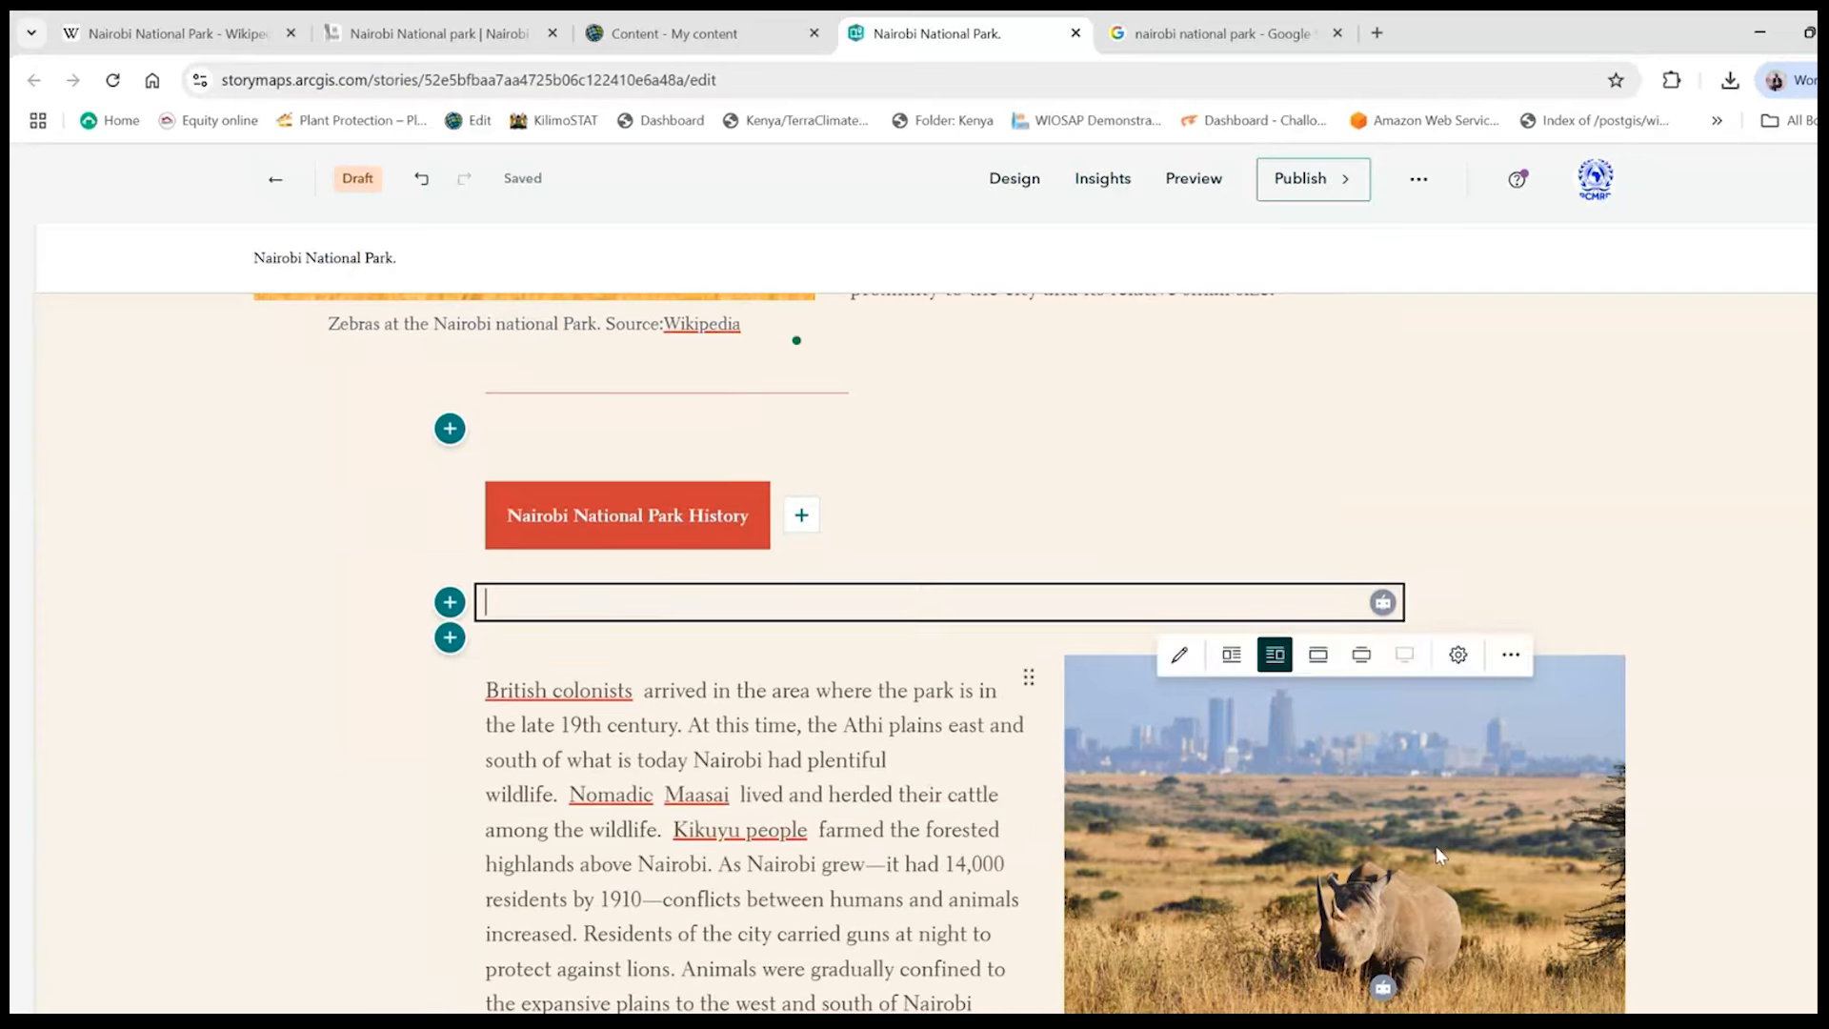
scroll(1009, 742, "down", 3)
scroll(1012, 735, "up", 3)
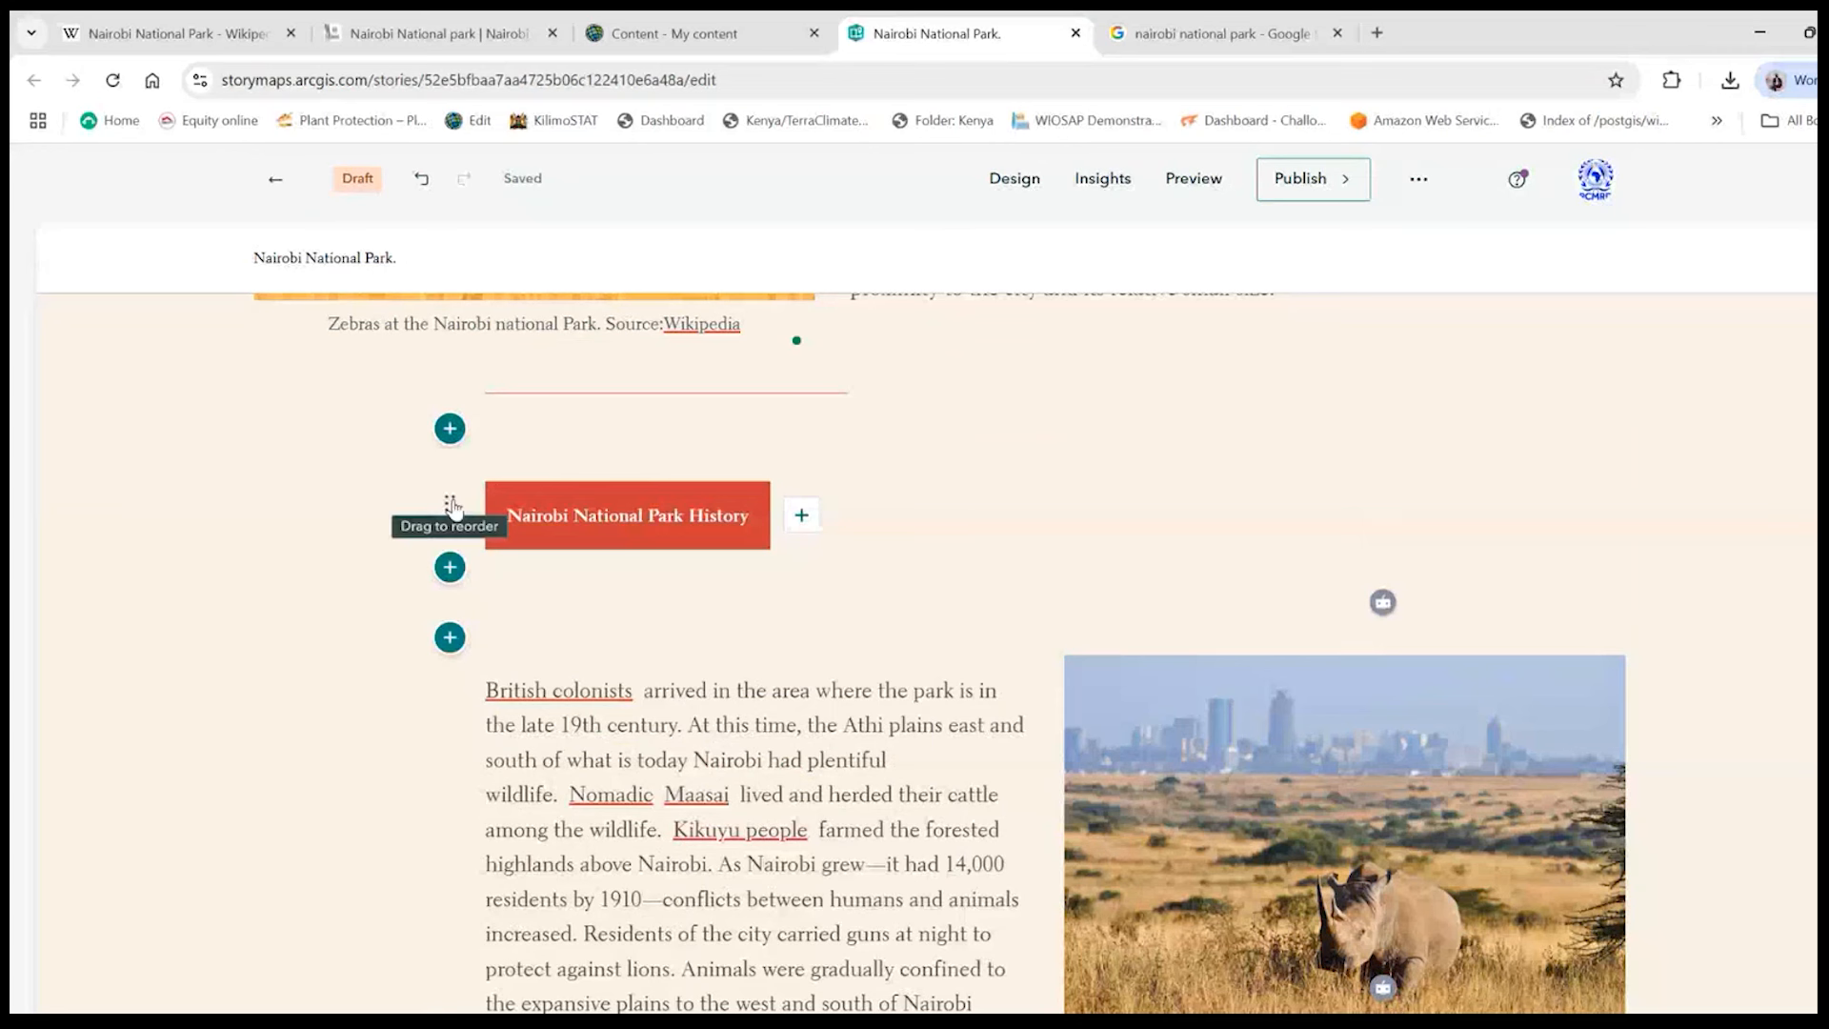
left_click_drag(450, 507, 448, 562)
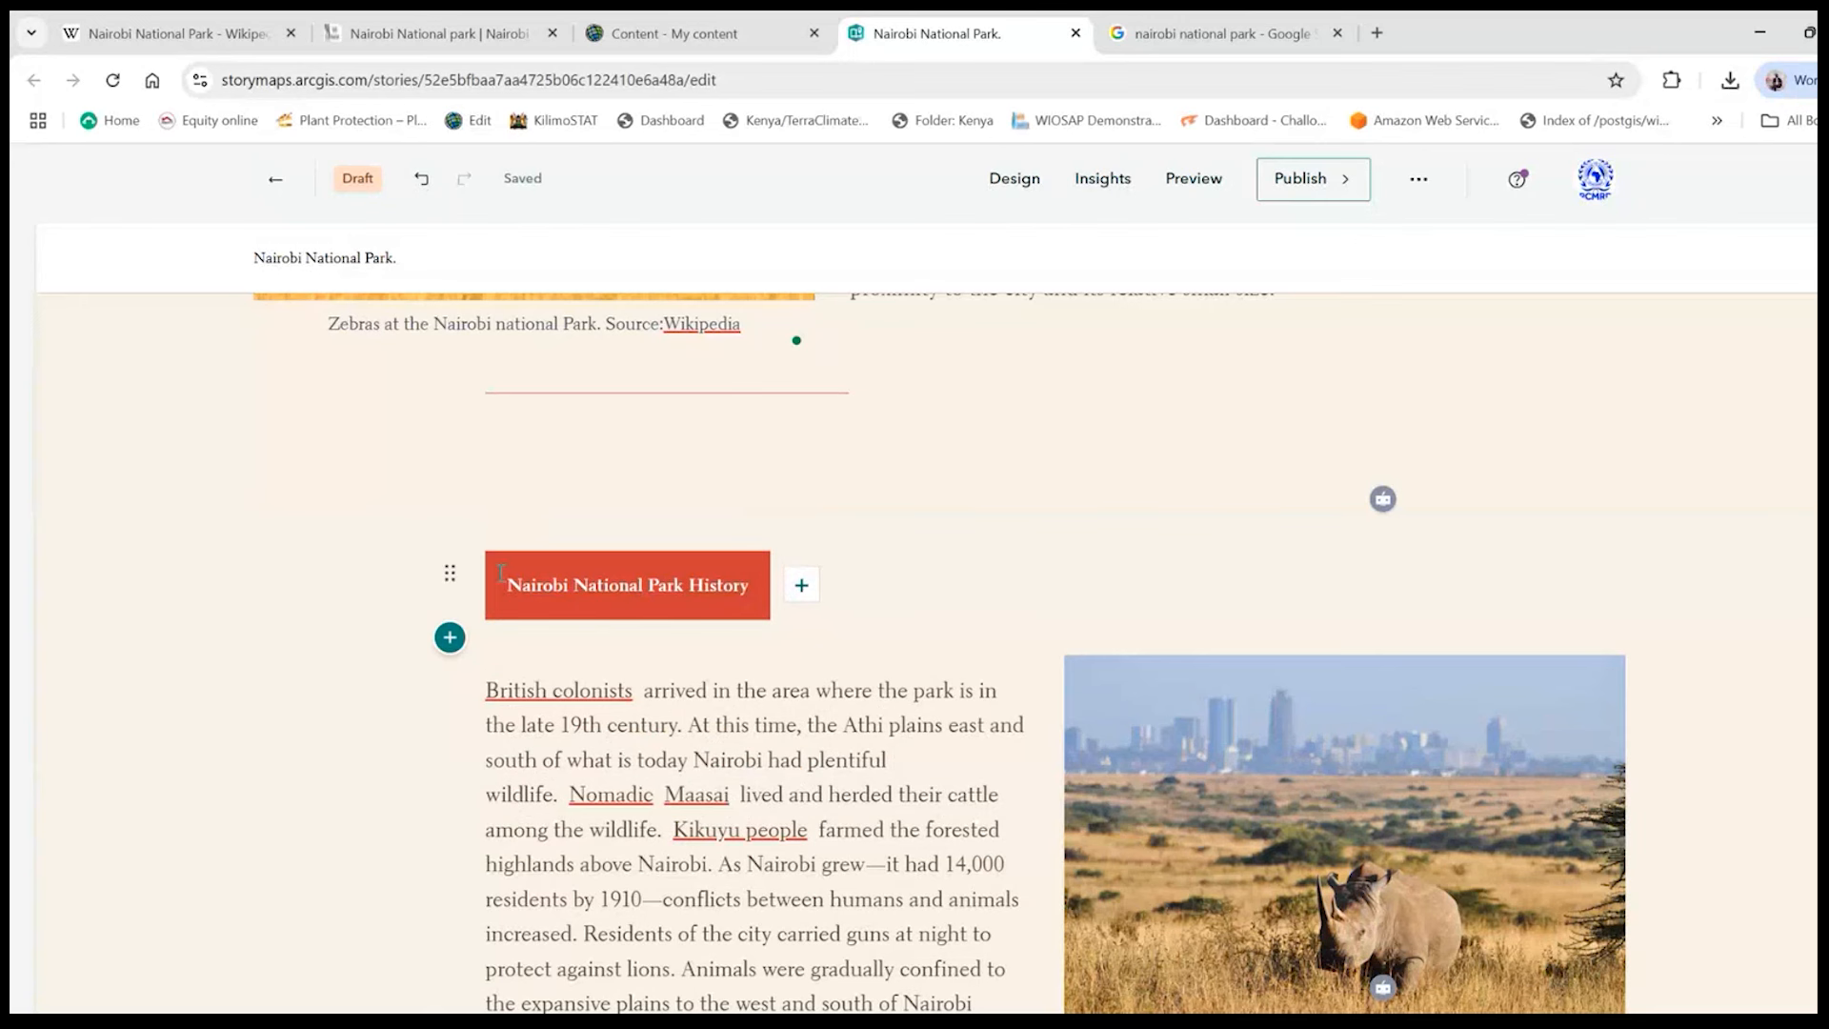
left_click(421, 180)
- Caption the rhino image "Rhino at the National Park. Source : Wikipedia"
scroll(819, 561, "down", 3)
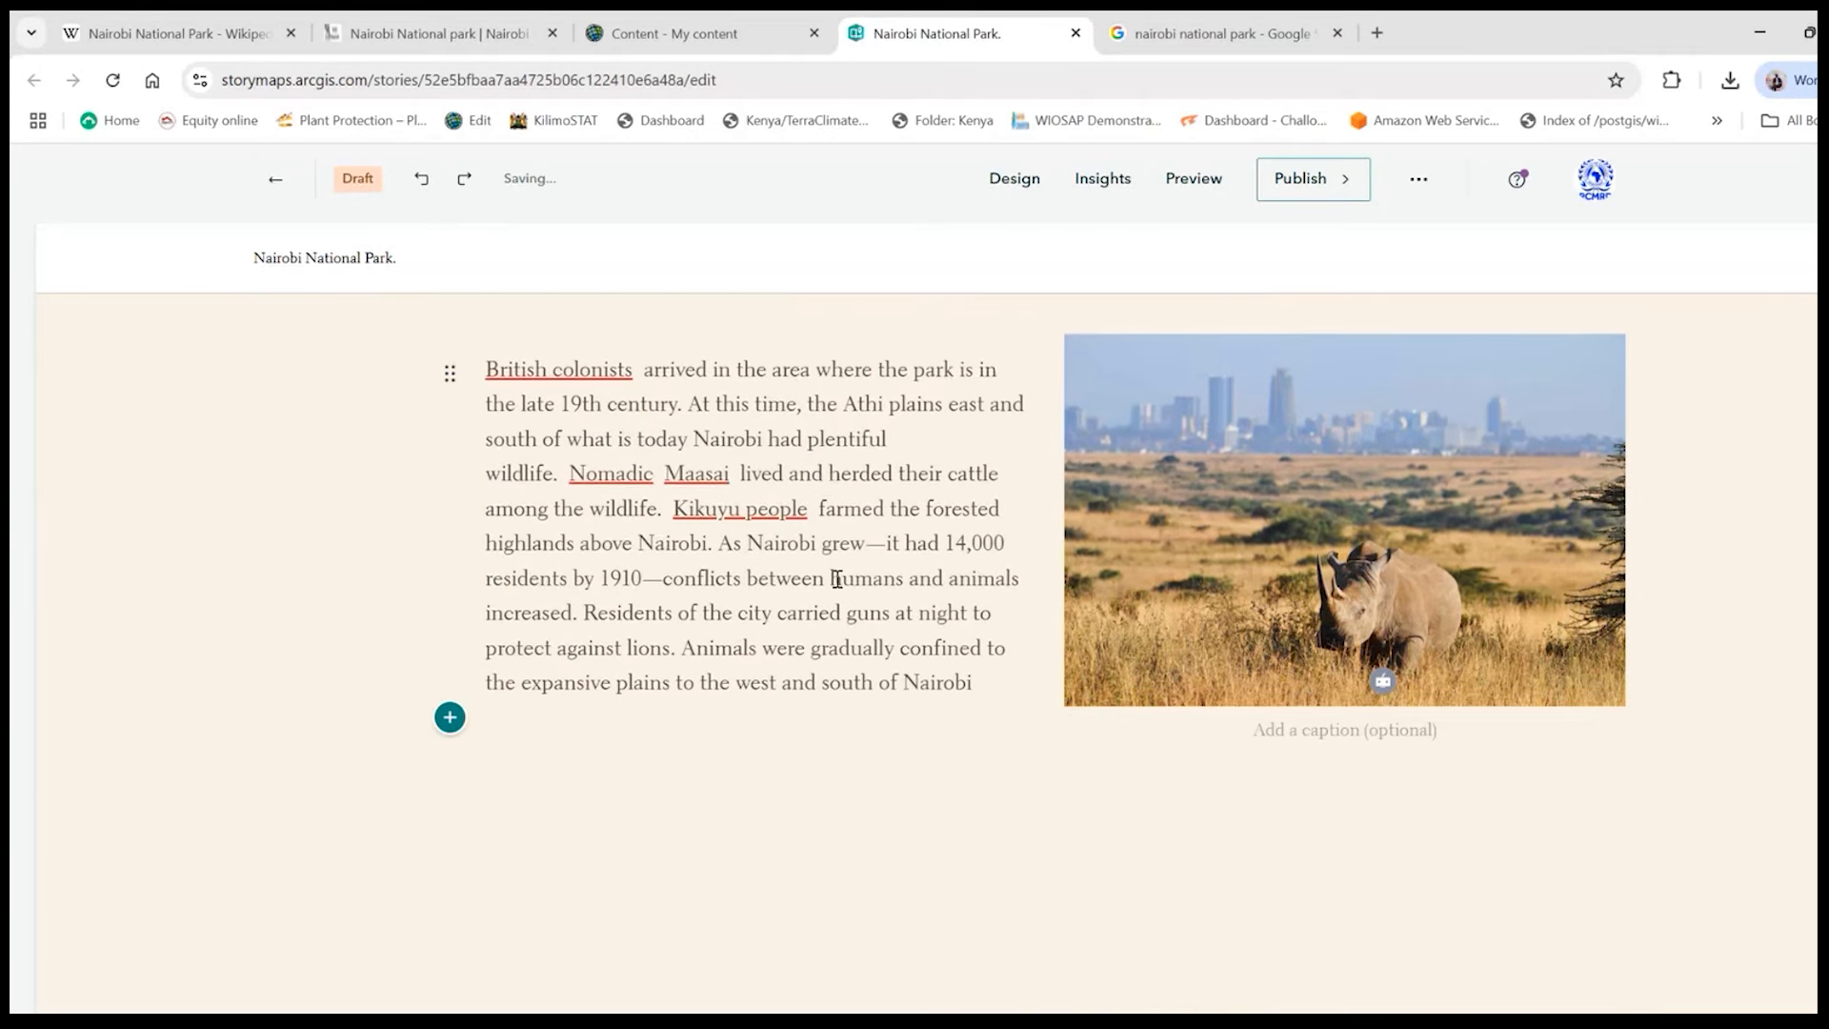
scroll(848, 576, "up", 8)
scroll(867, 577, "down", 5)
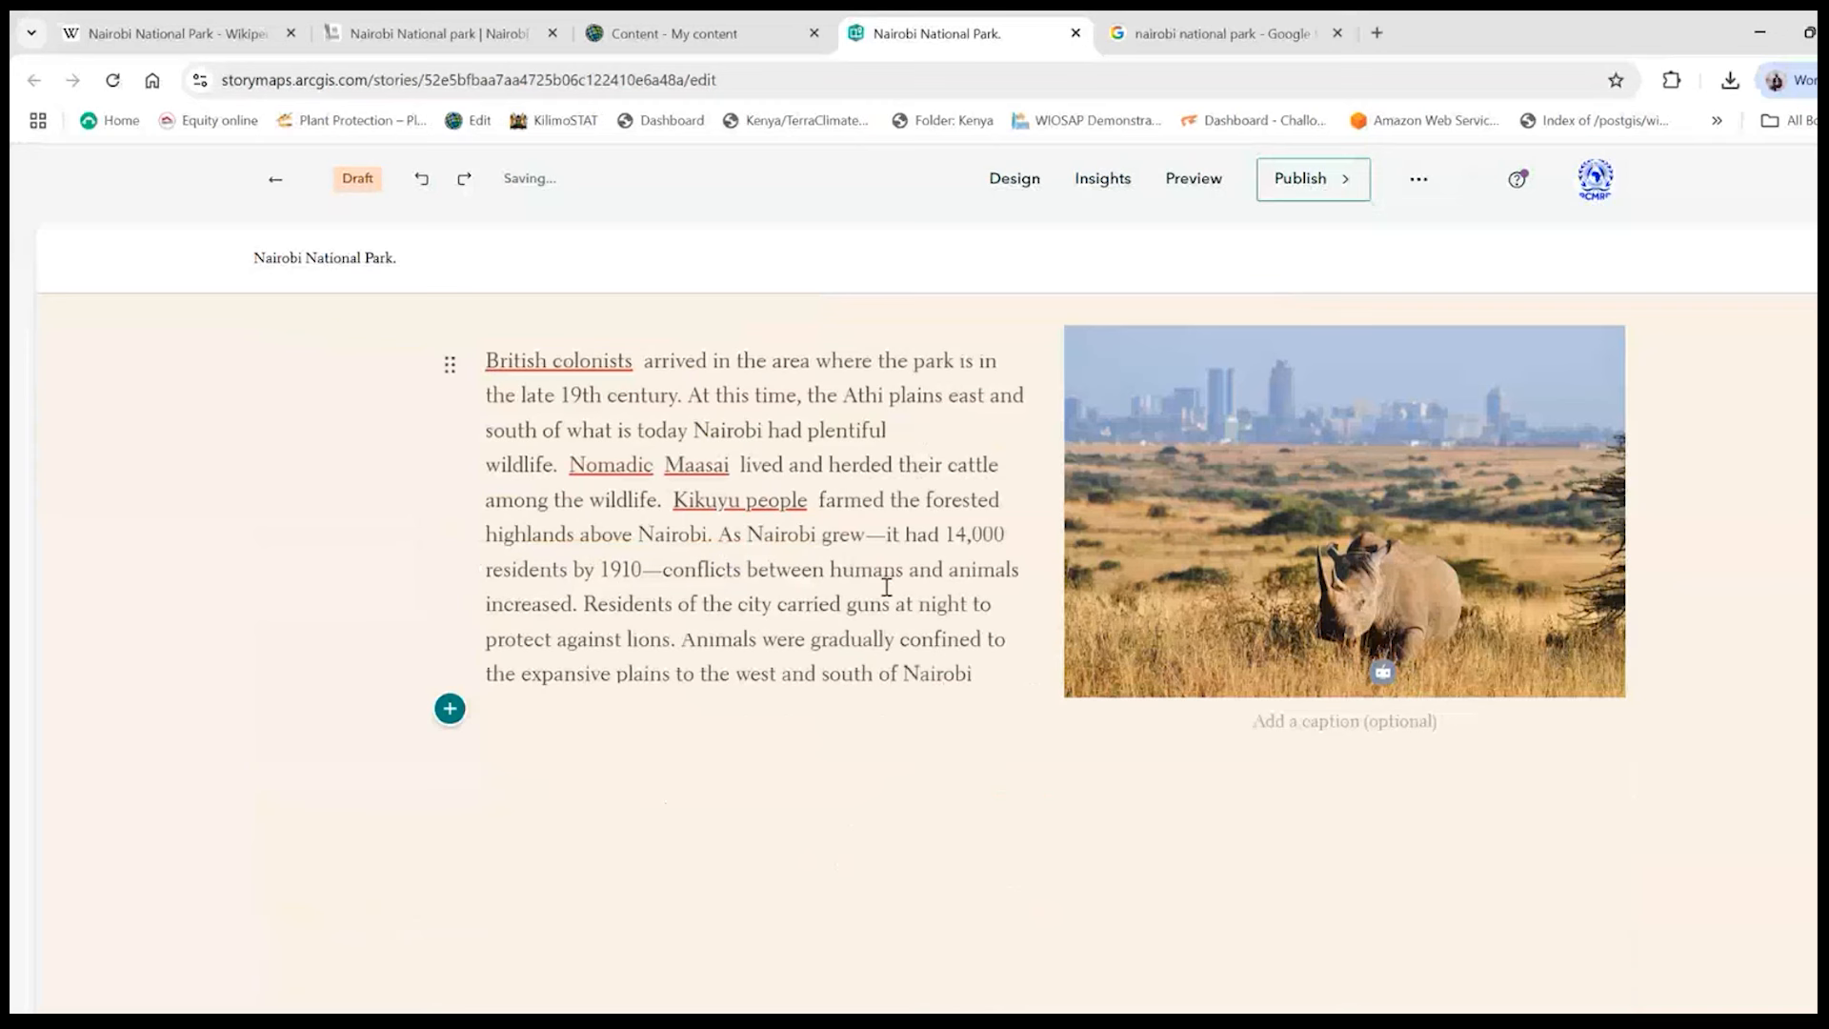
left_click(1118, 571)
left_click(1324, 722)
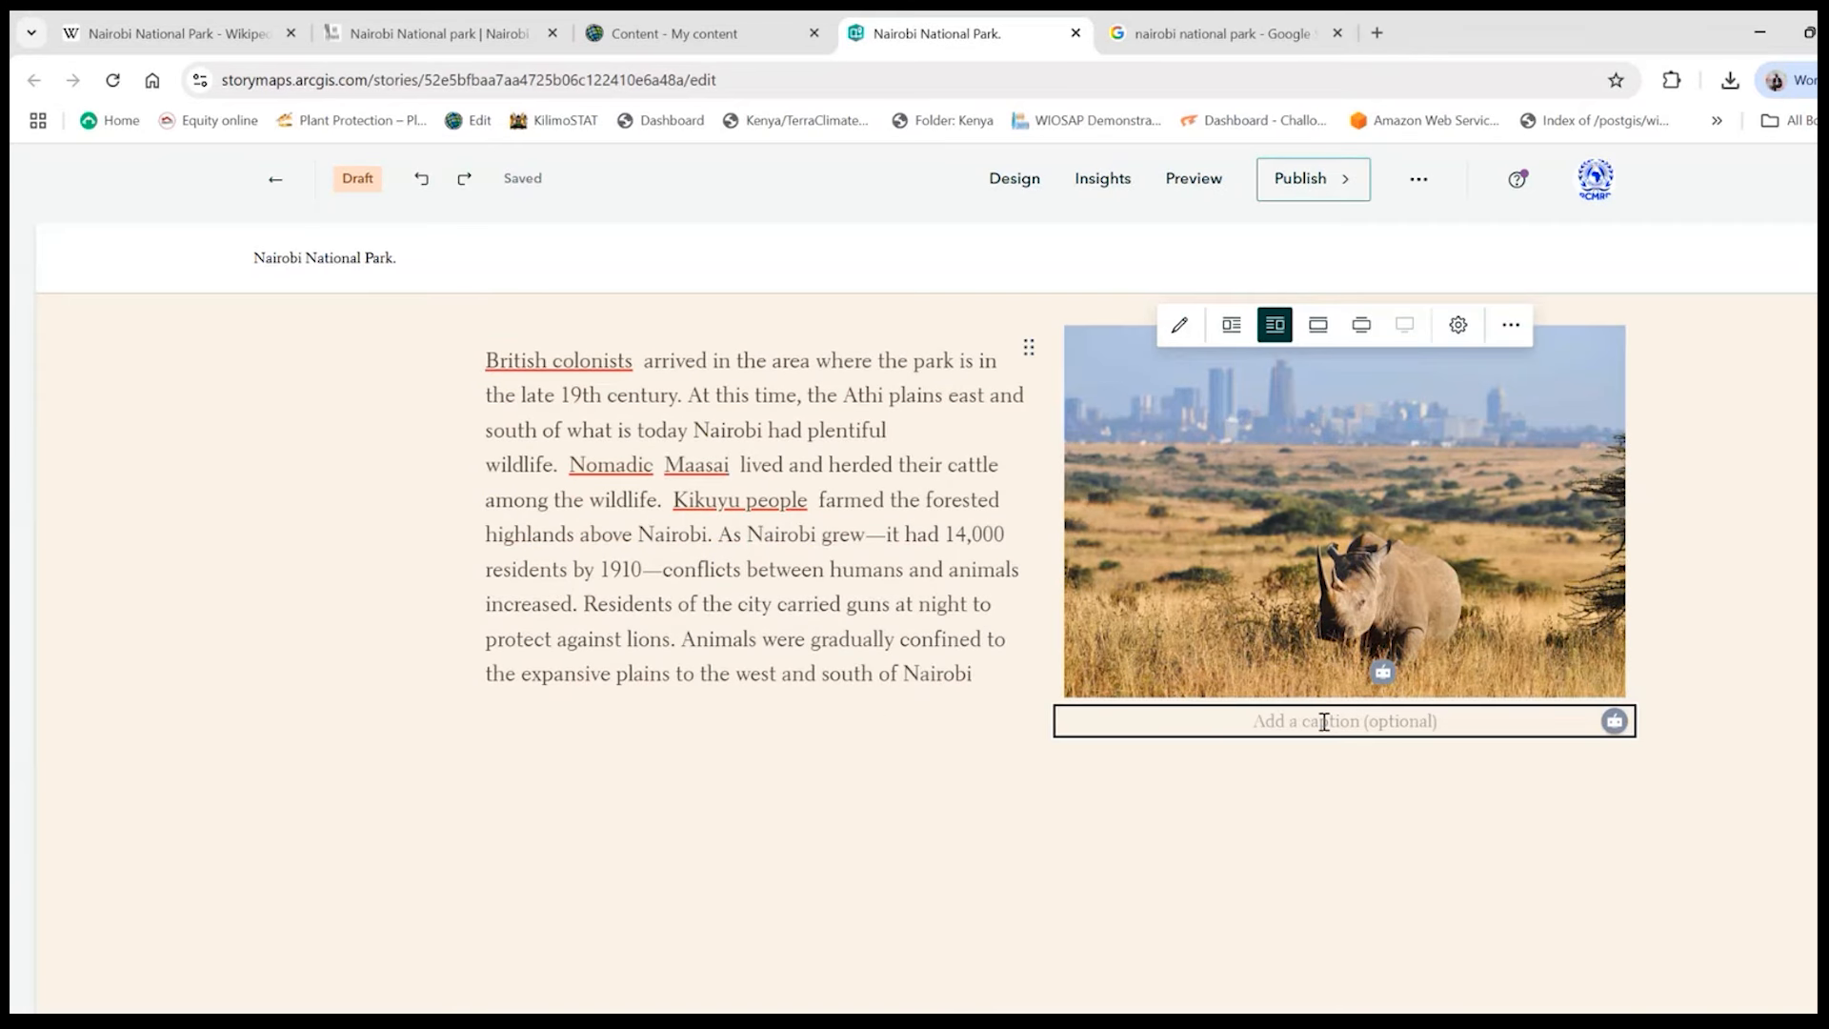
type("Rhino at the National Park")
key("BackSpace")
type(".")
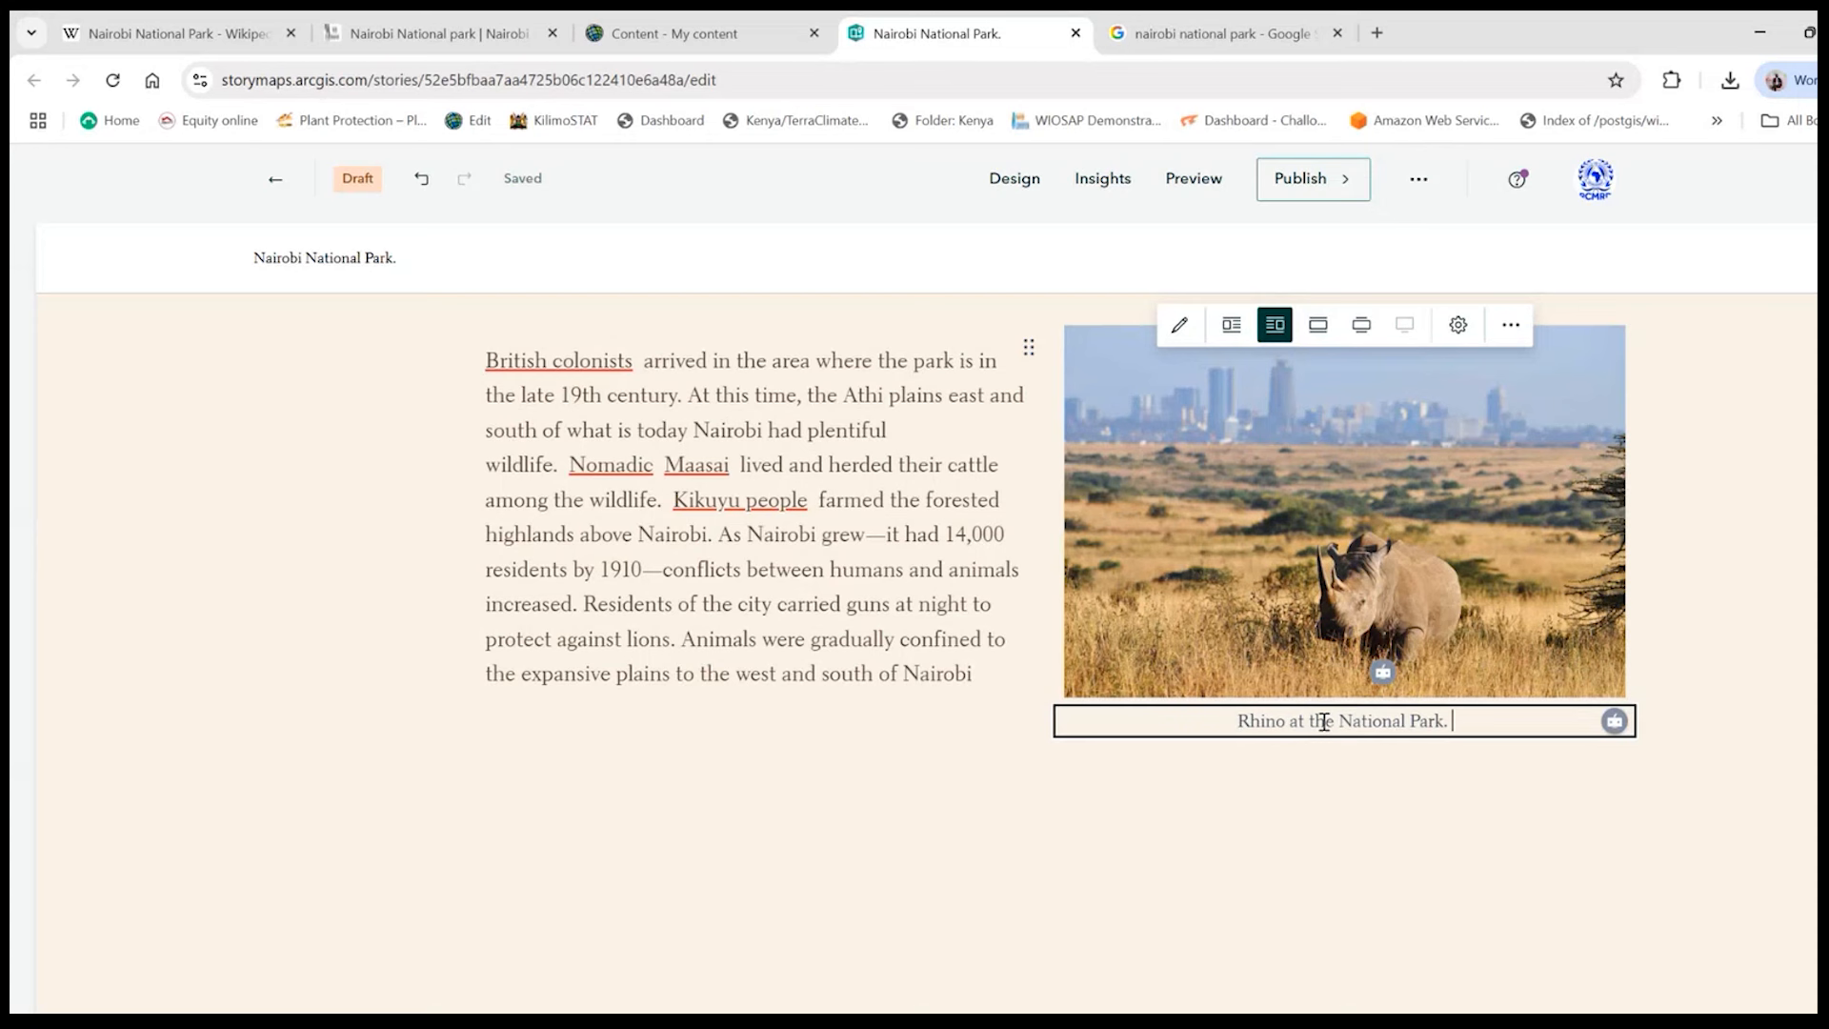
type("Source : Wikipeda")
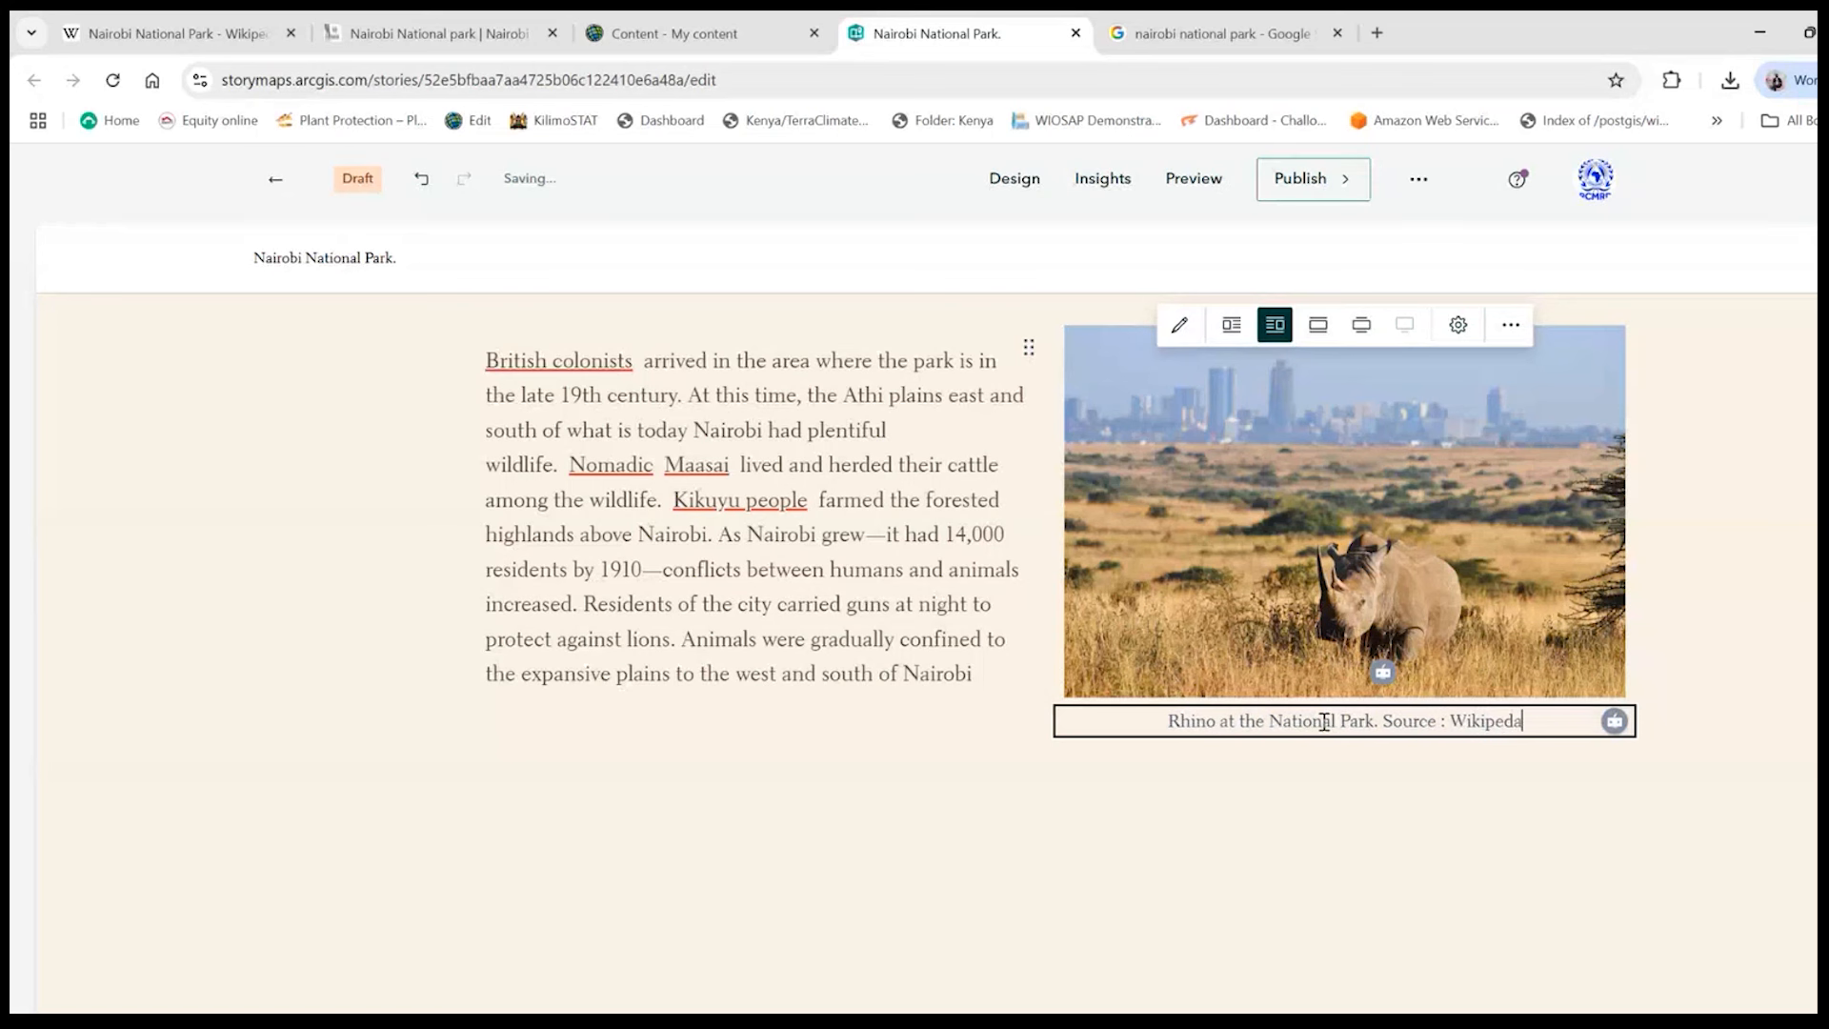
key("BackSpace")
type("ia")
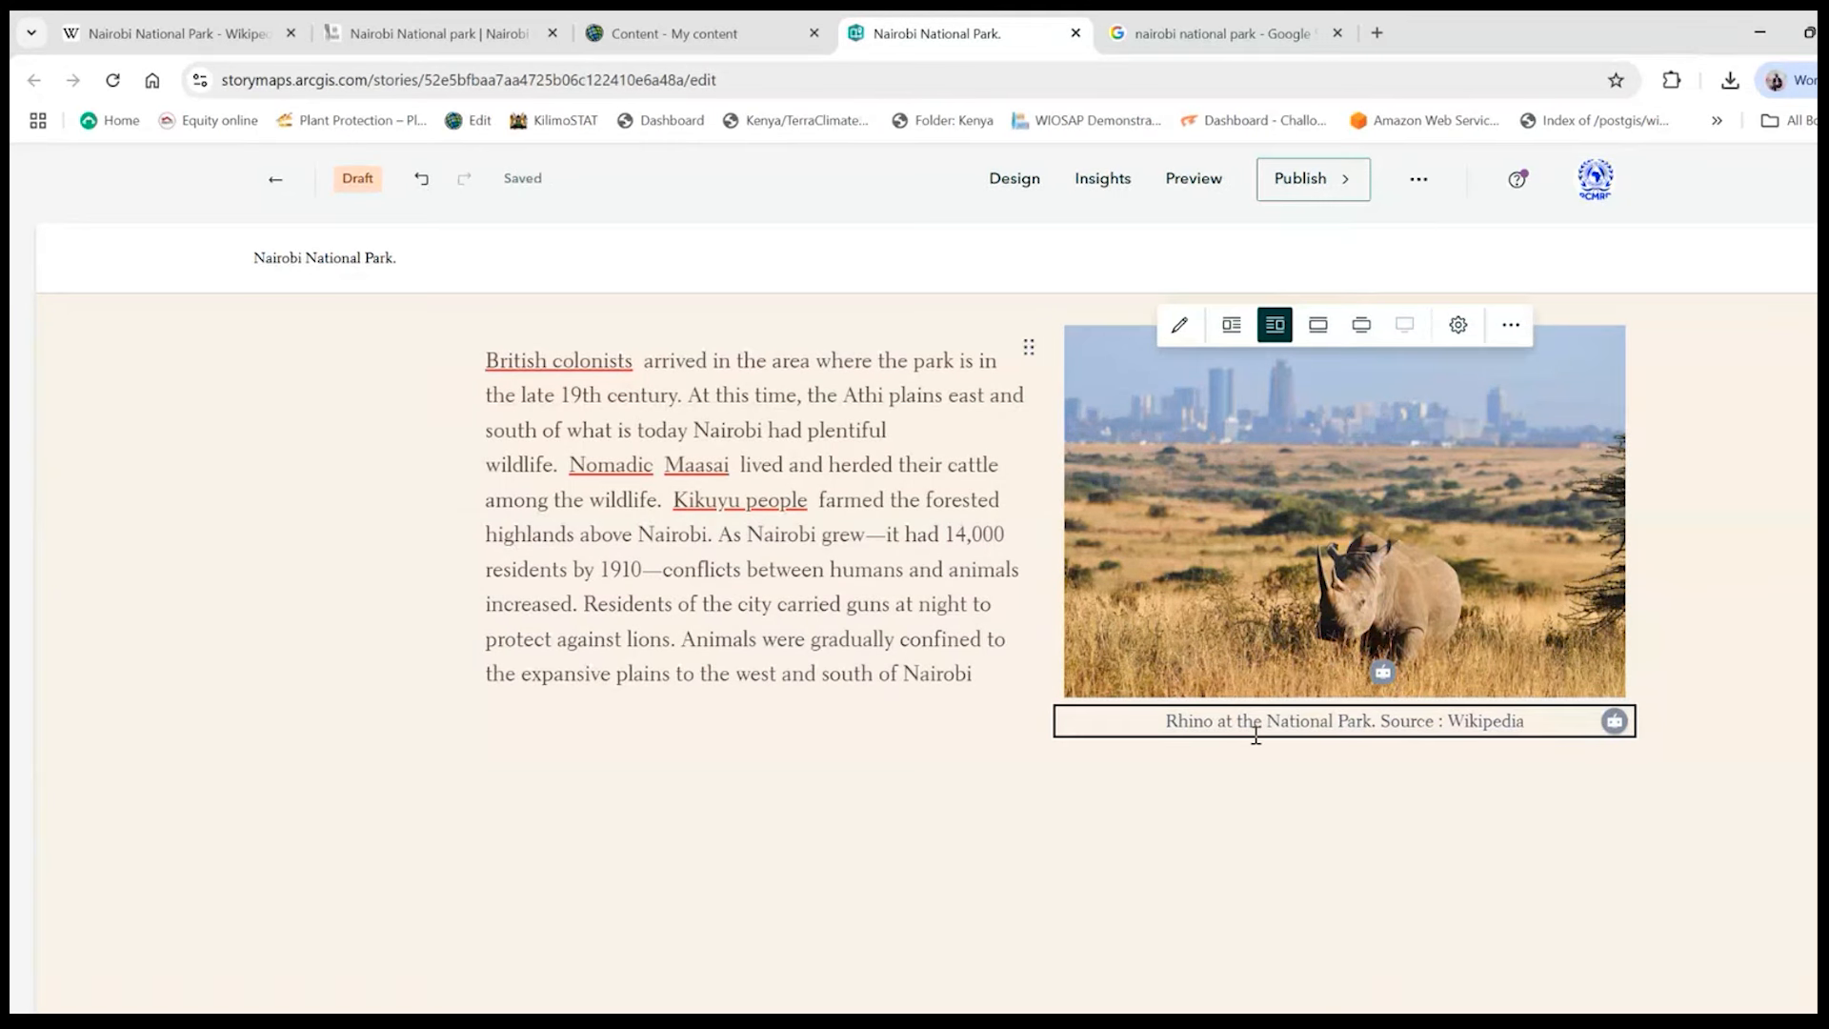
- Review the layout of the history section with its captioned rhino image and the zebra section above it
left_click(1012, 849)
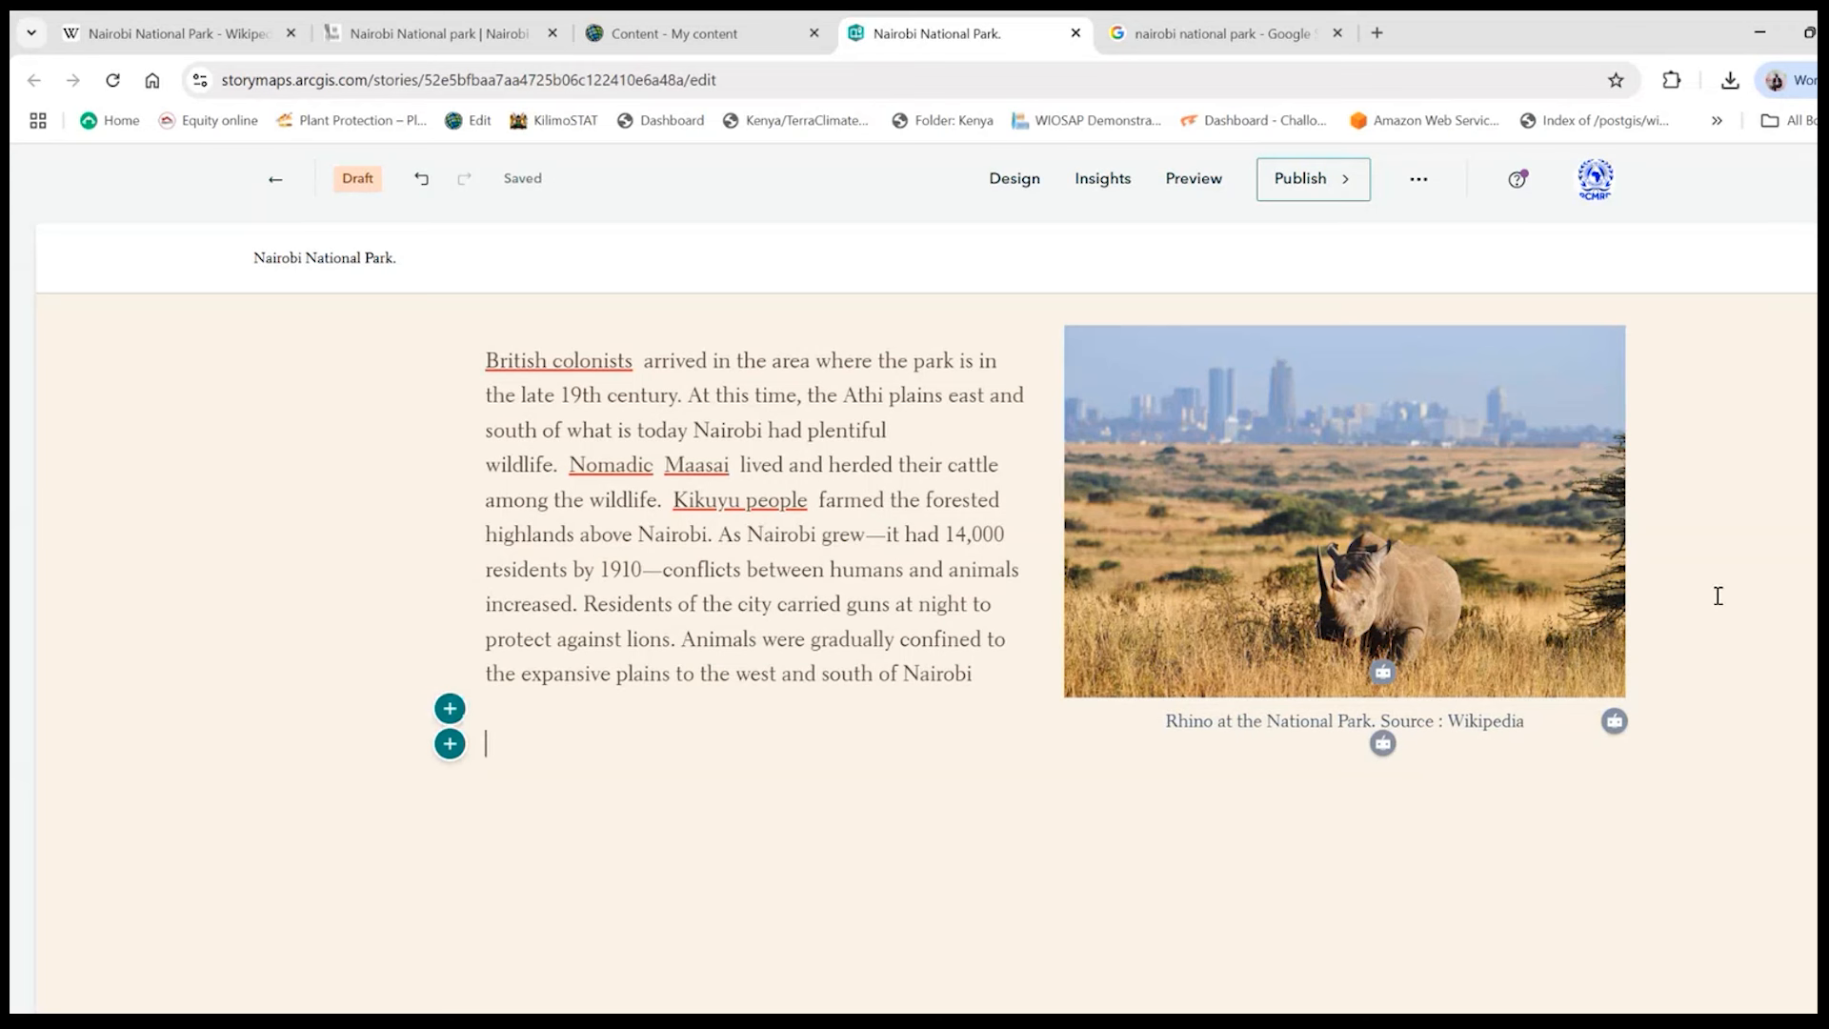
left_click(1608, 698)
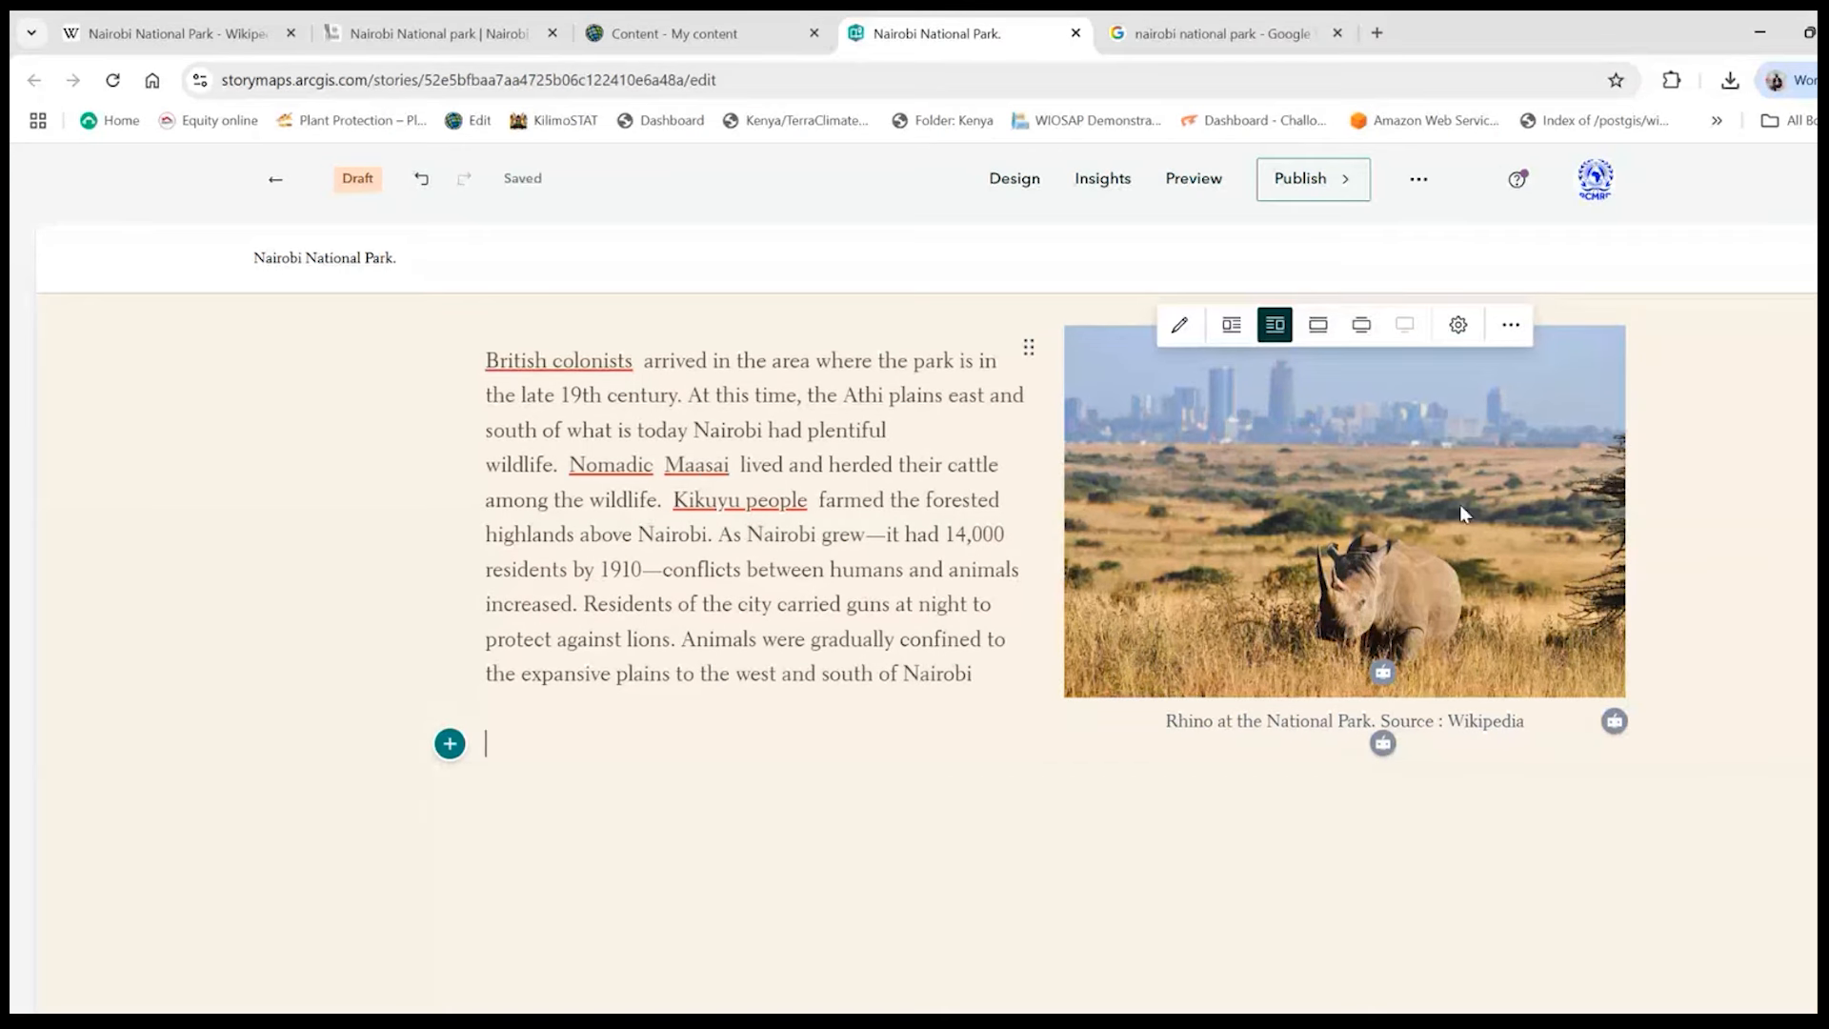
scroll(1459, 505, "up", 2)
scroll(1474, 524, "up", 5)
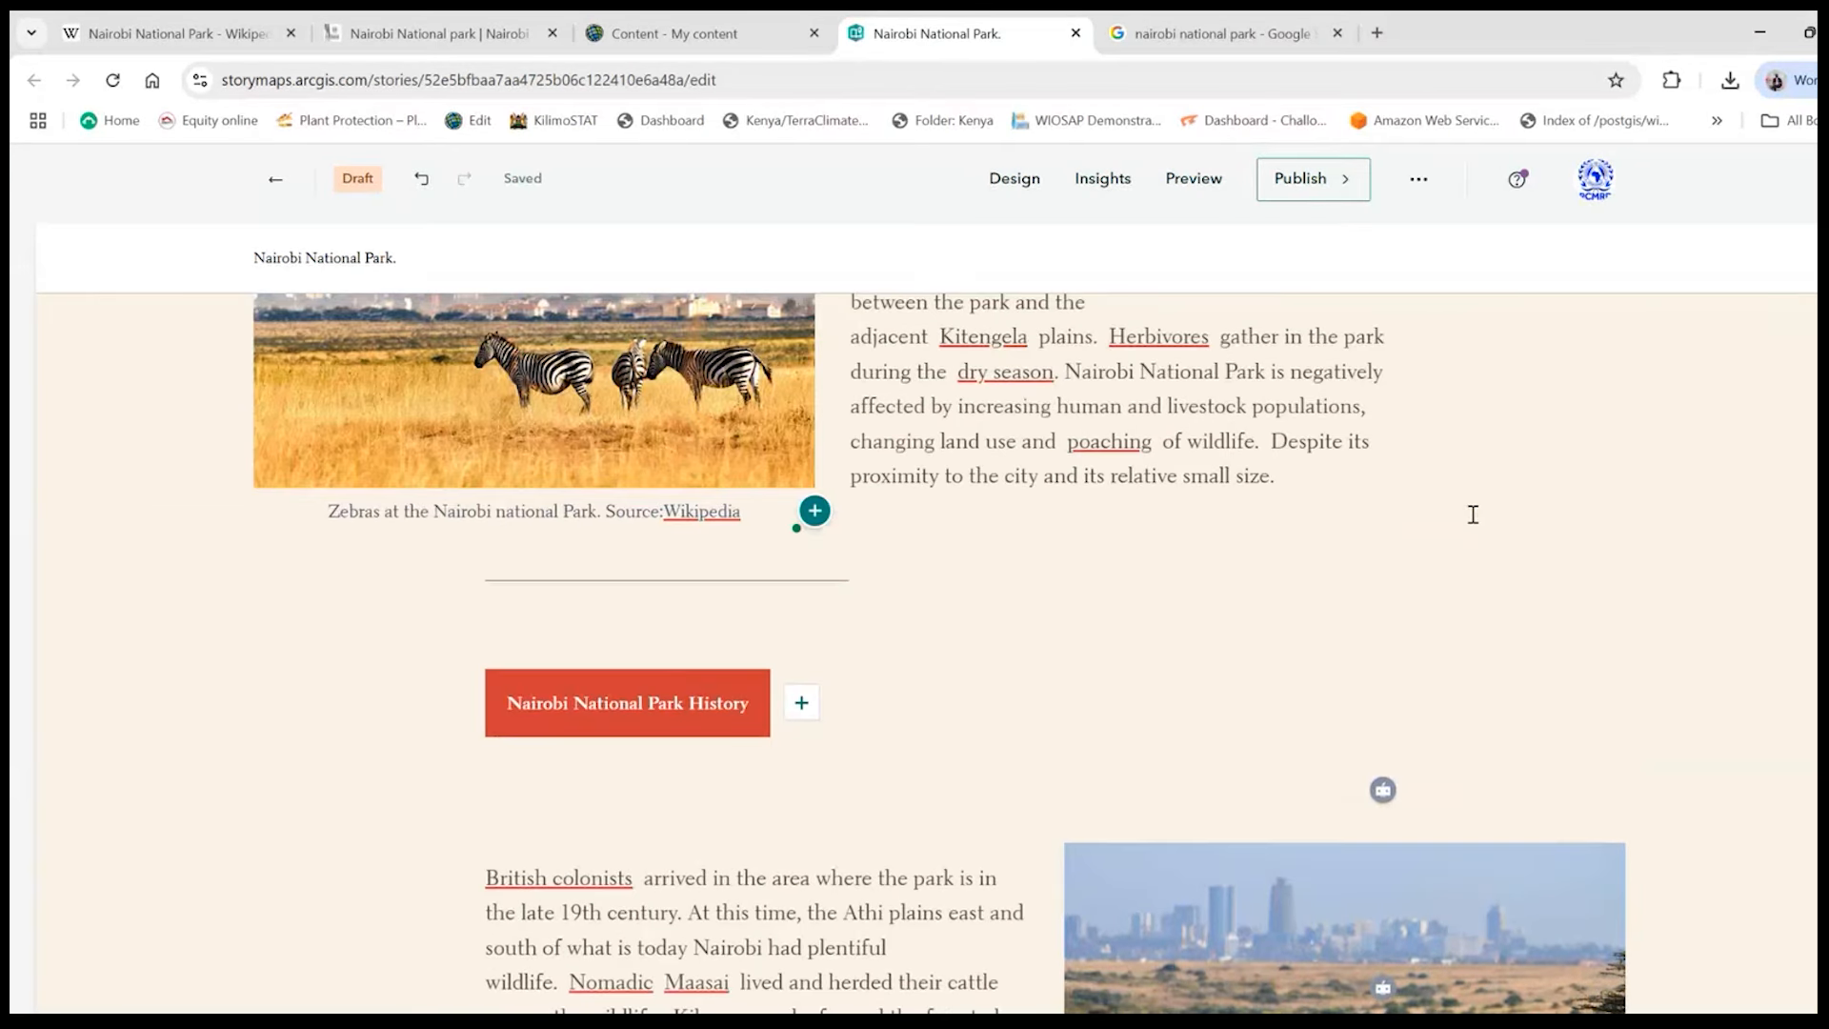
scroll(1472, 514, "up", 3)
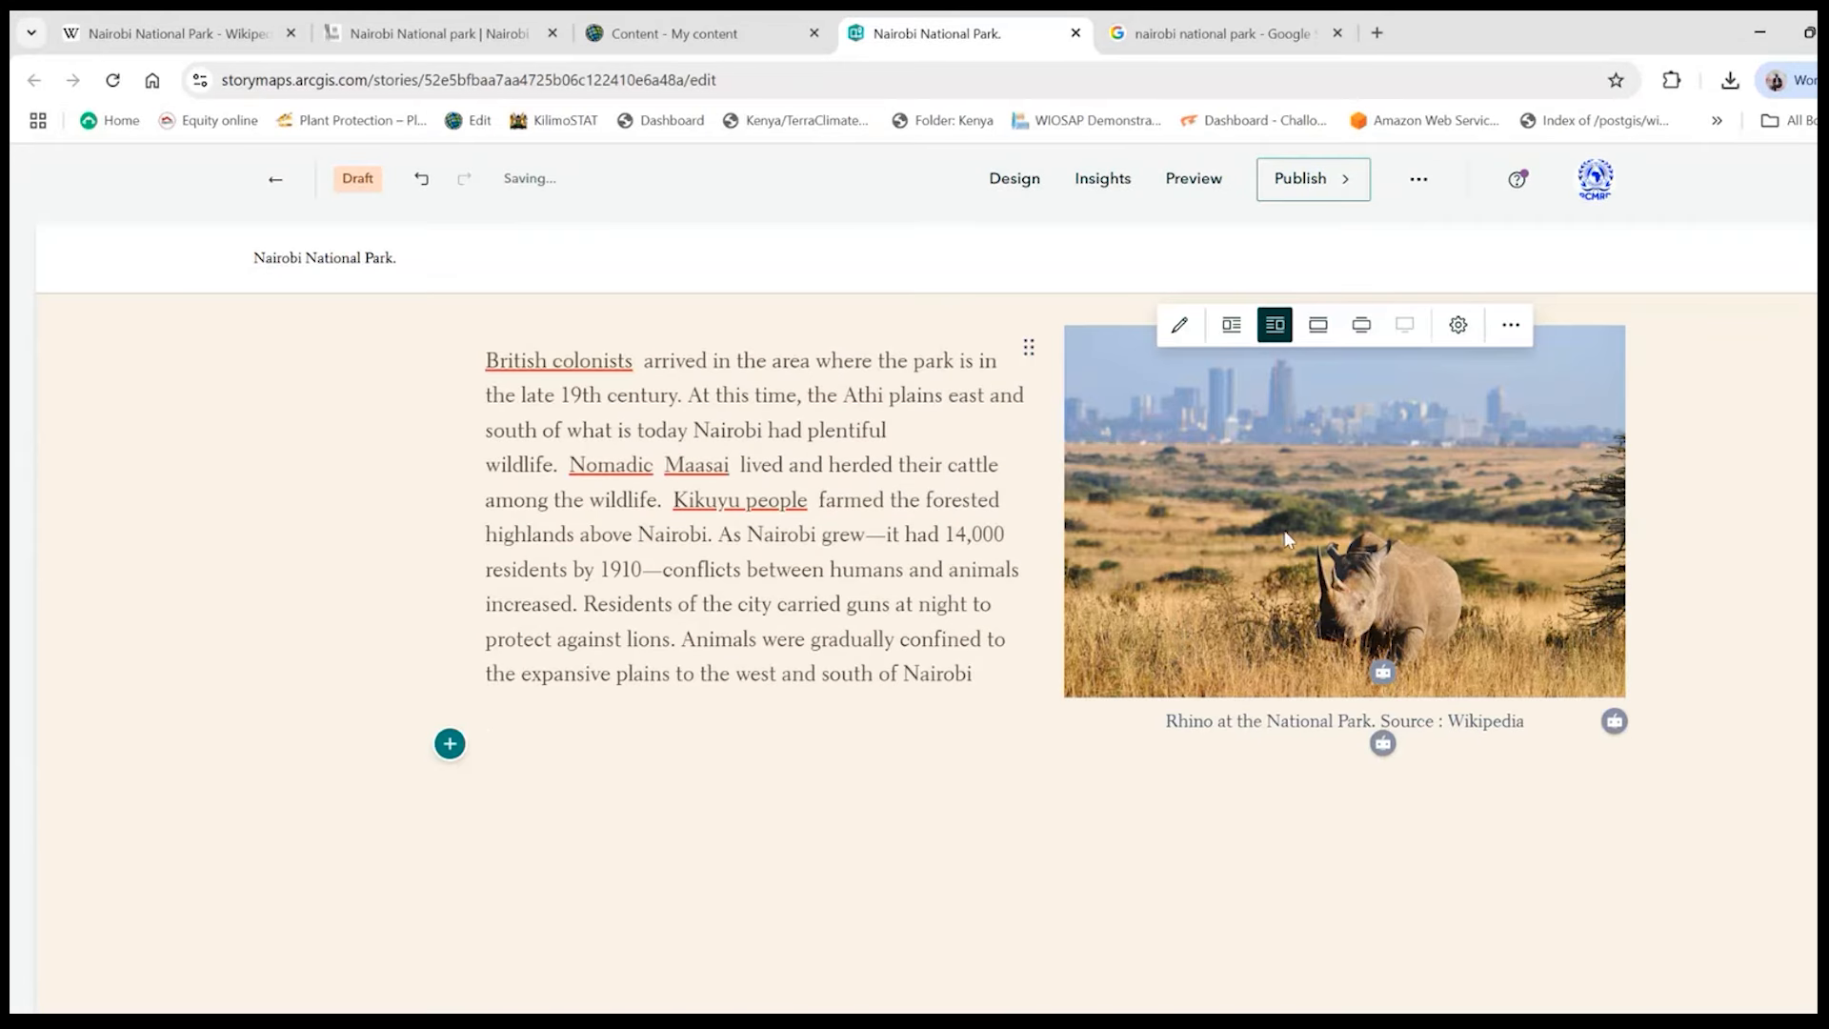
scroll(571, 790, "down", 3)
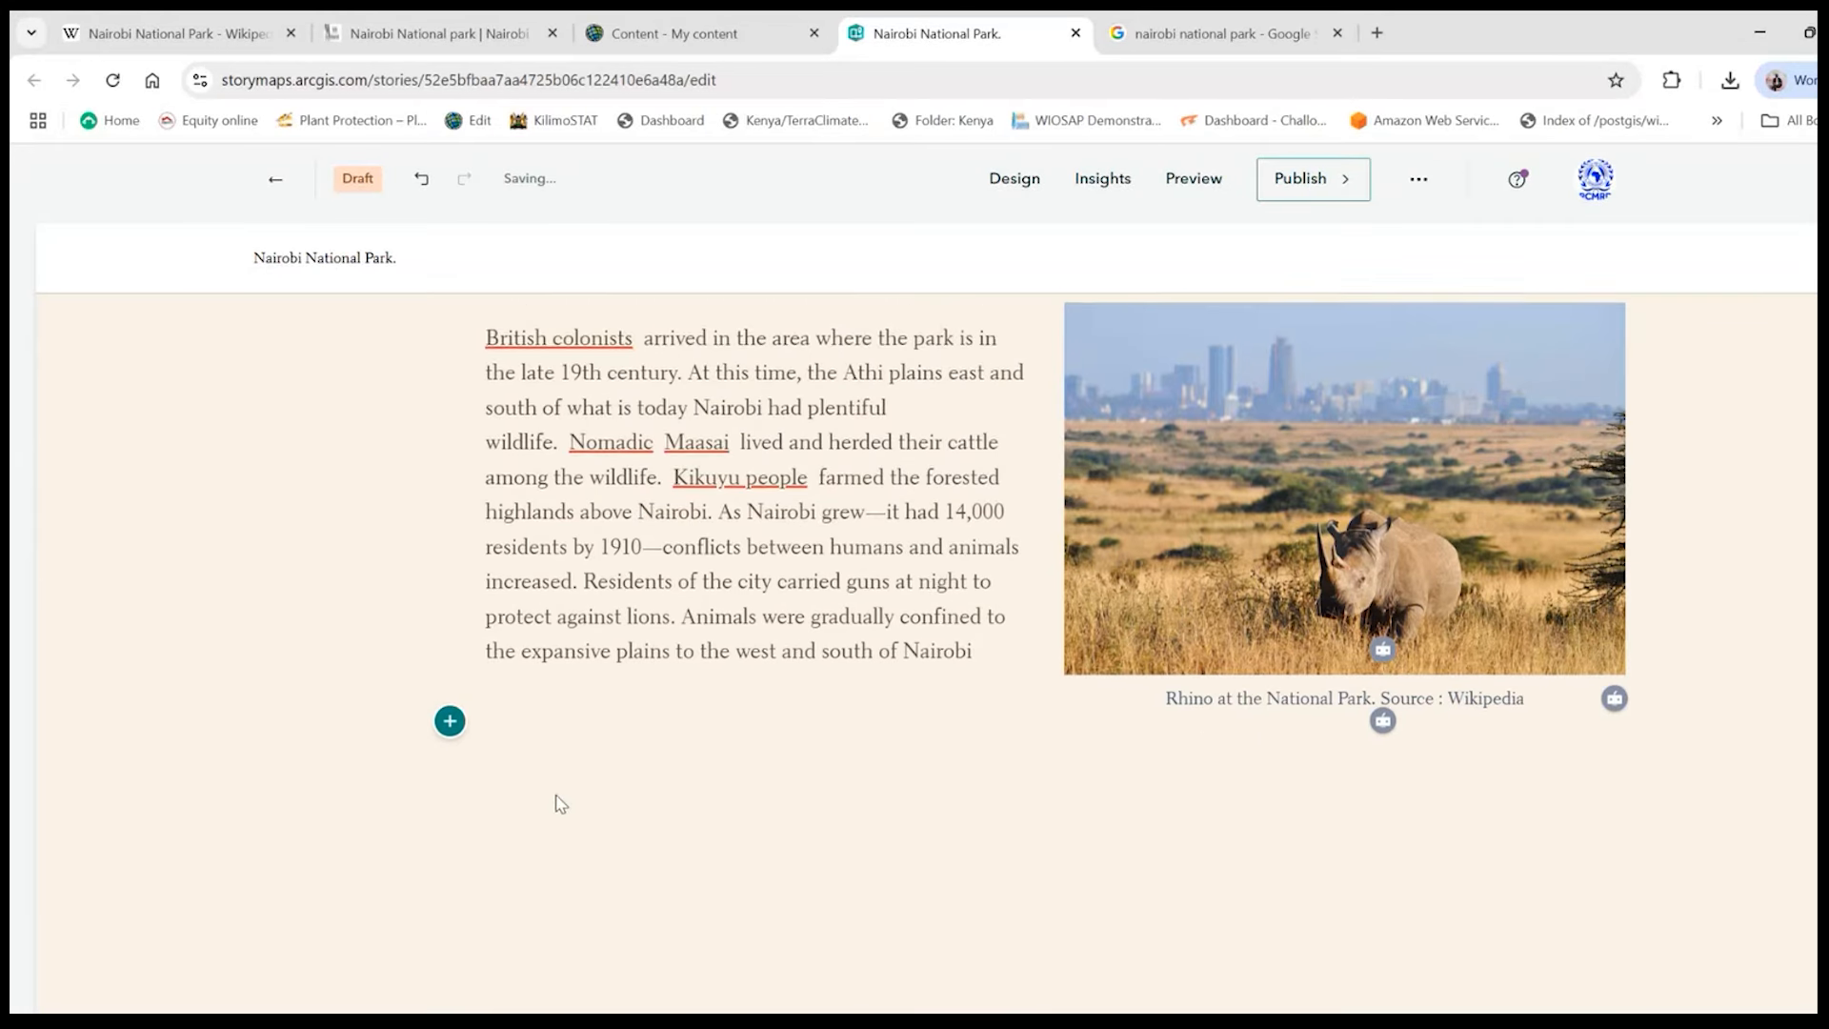
scroll(505, 572, "up", 8)
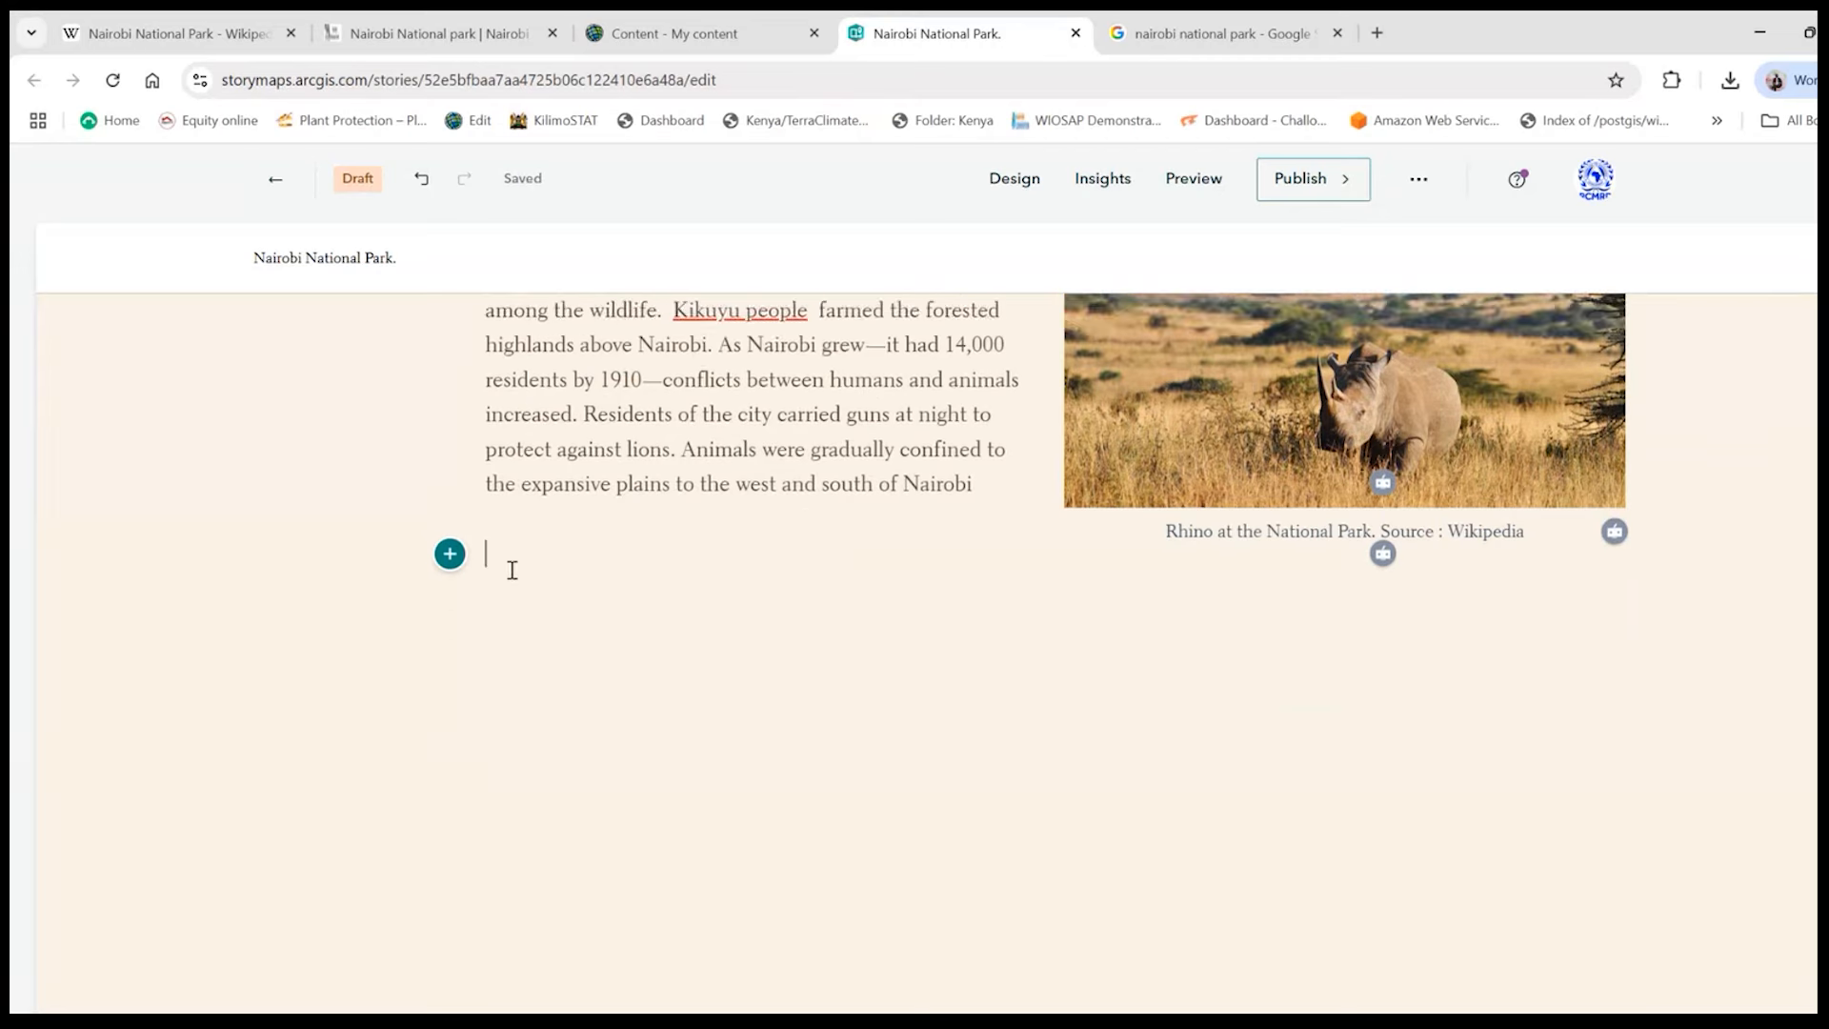
- Insert a separator below the history paragraph and the rhino image
scroll(580, 631, "down", 6)
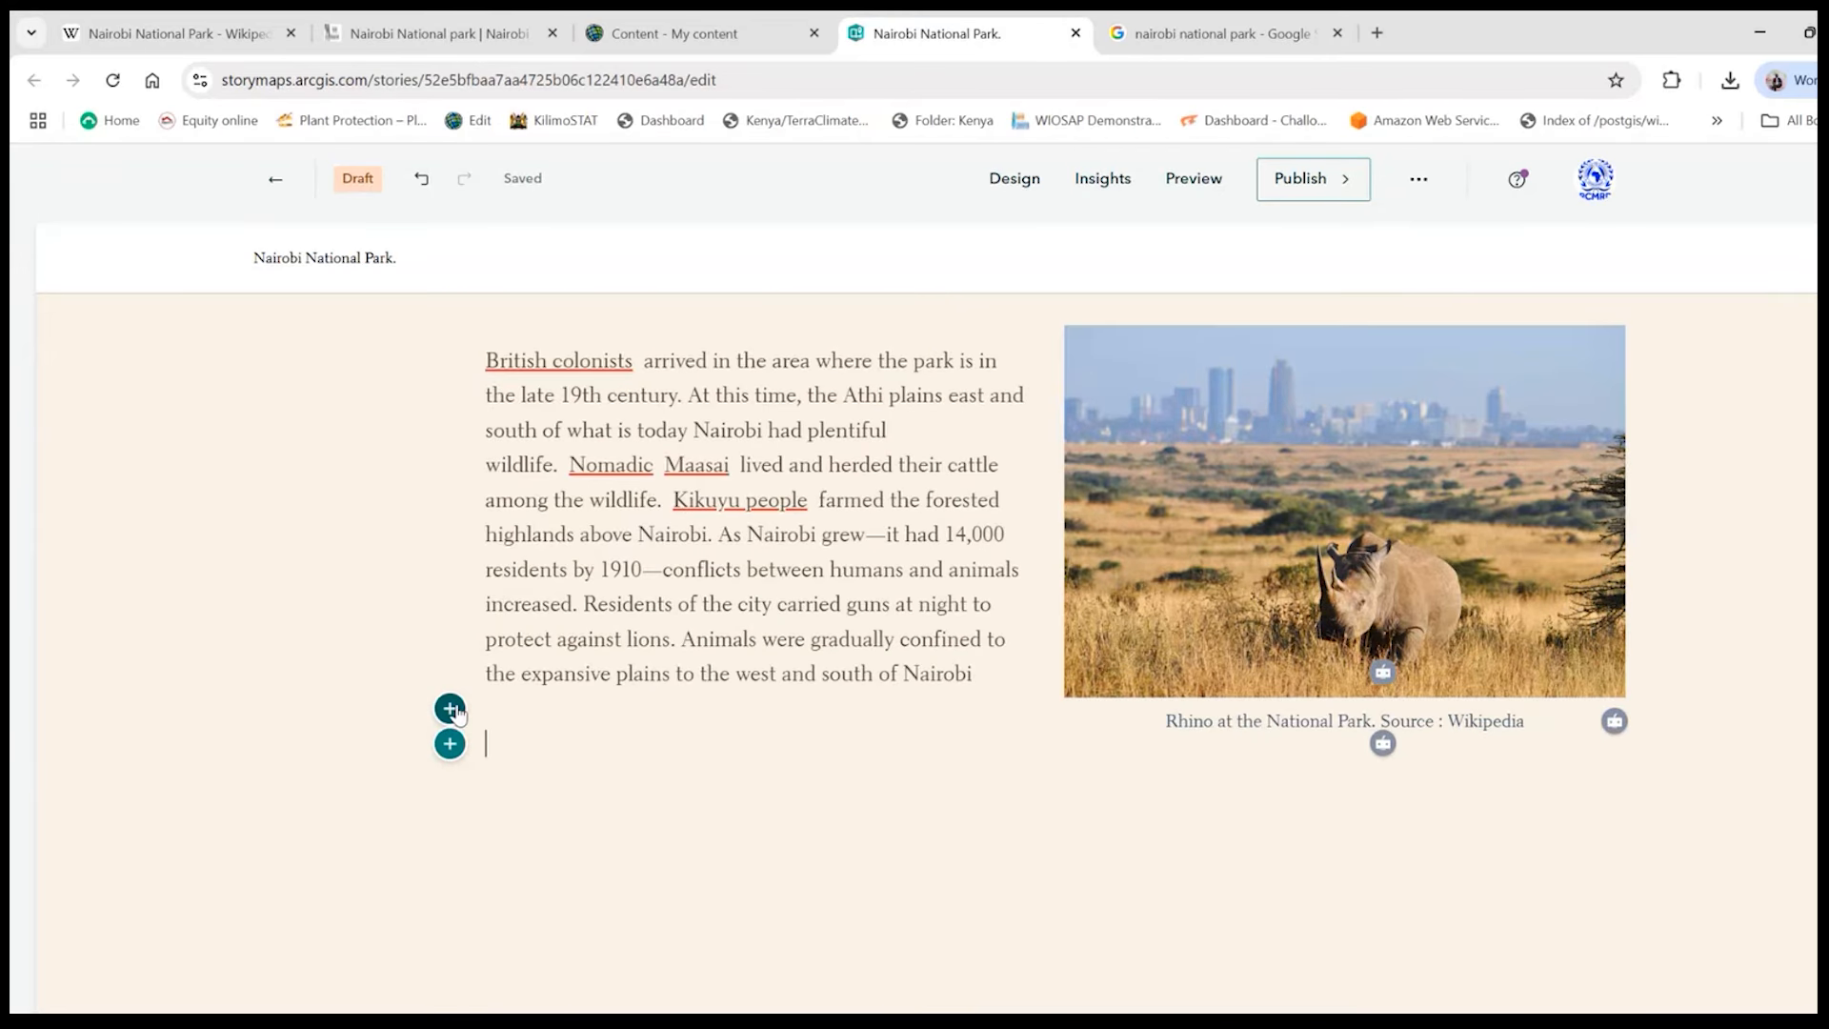
left_click(451, 708)
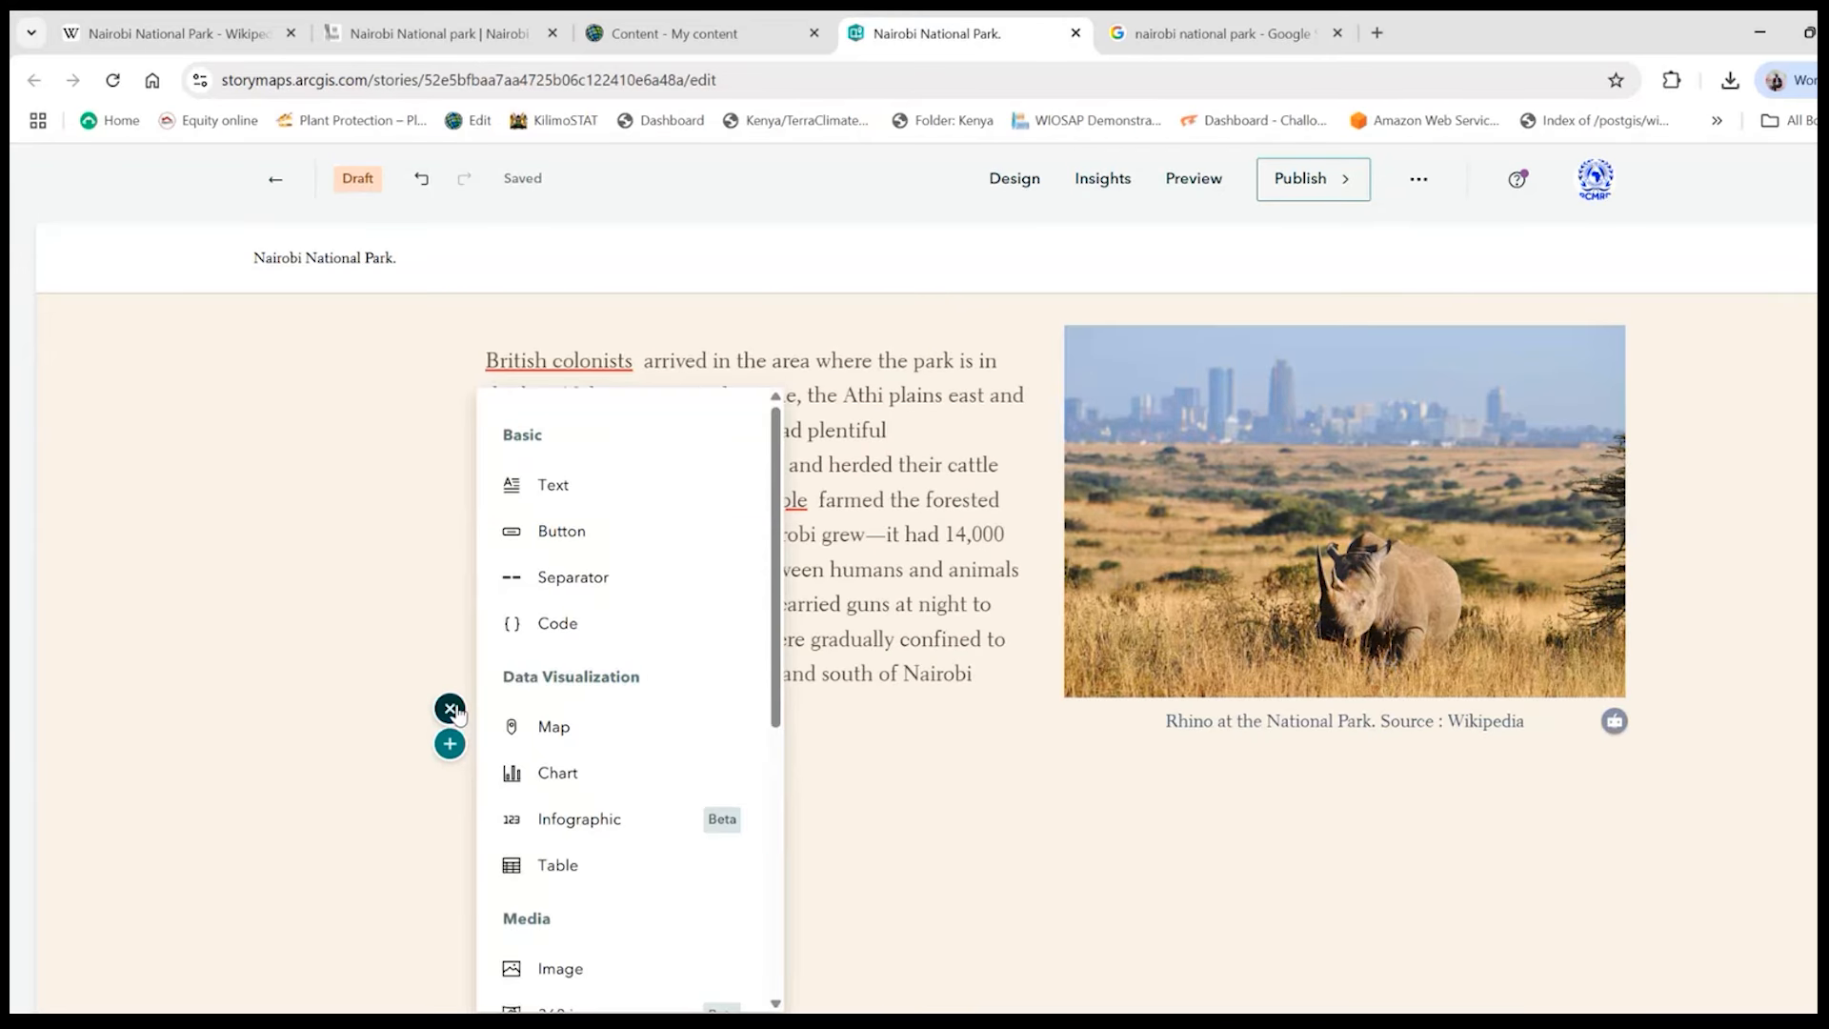
left_click(585, 598)
- Insert a map block below the new separator, using the RCOE PCAs Webmap from My Content
scroll(1049, 687, "down", 4)
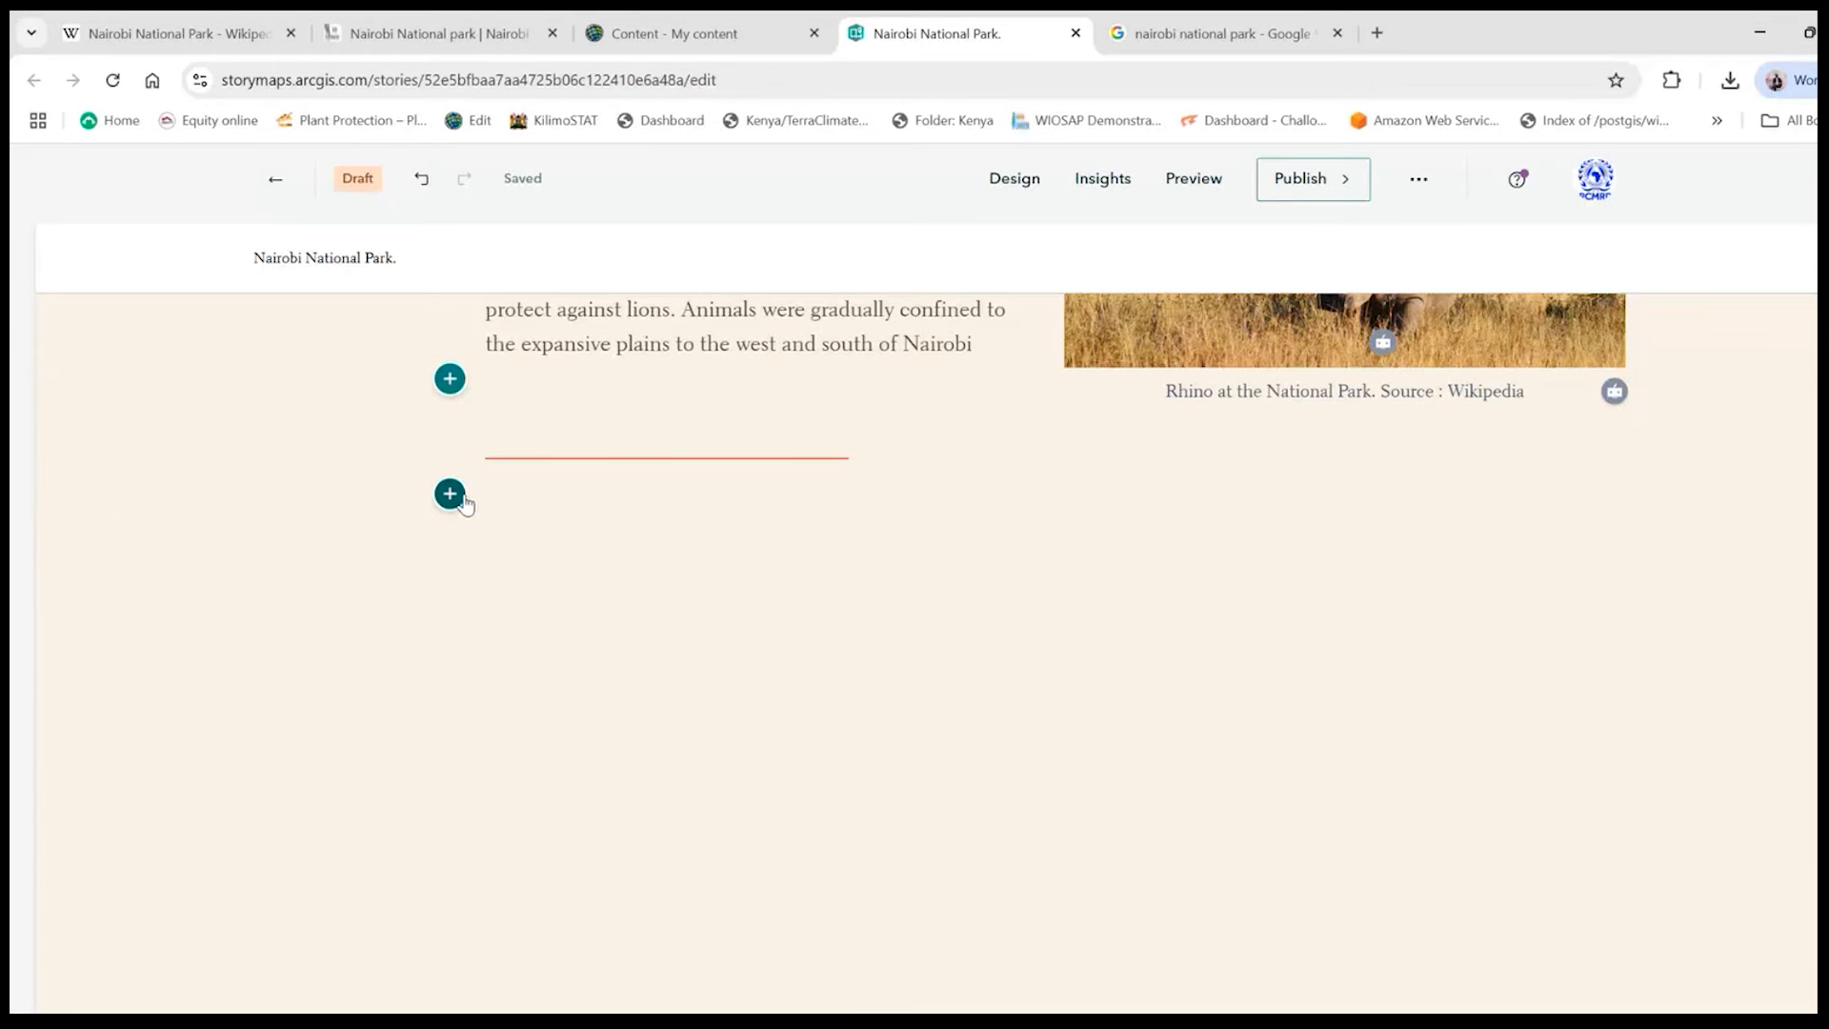
left_click(450, 493)
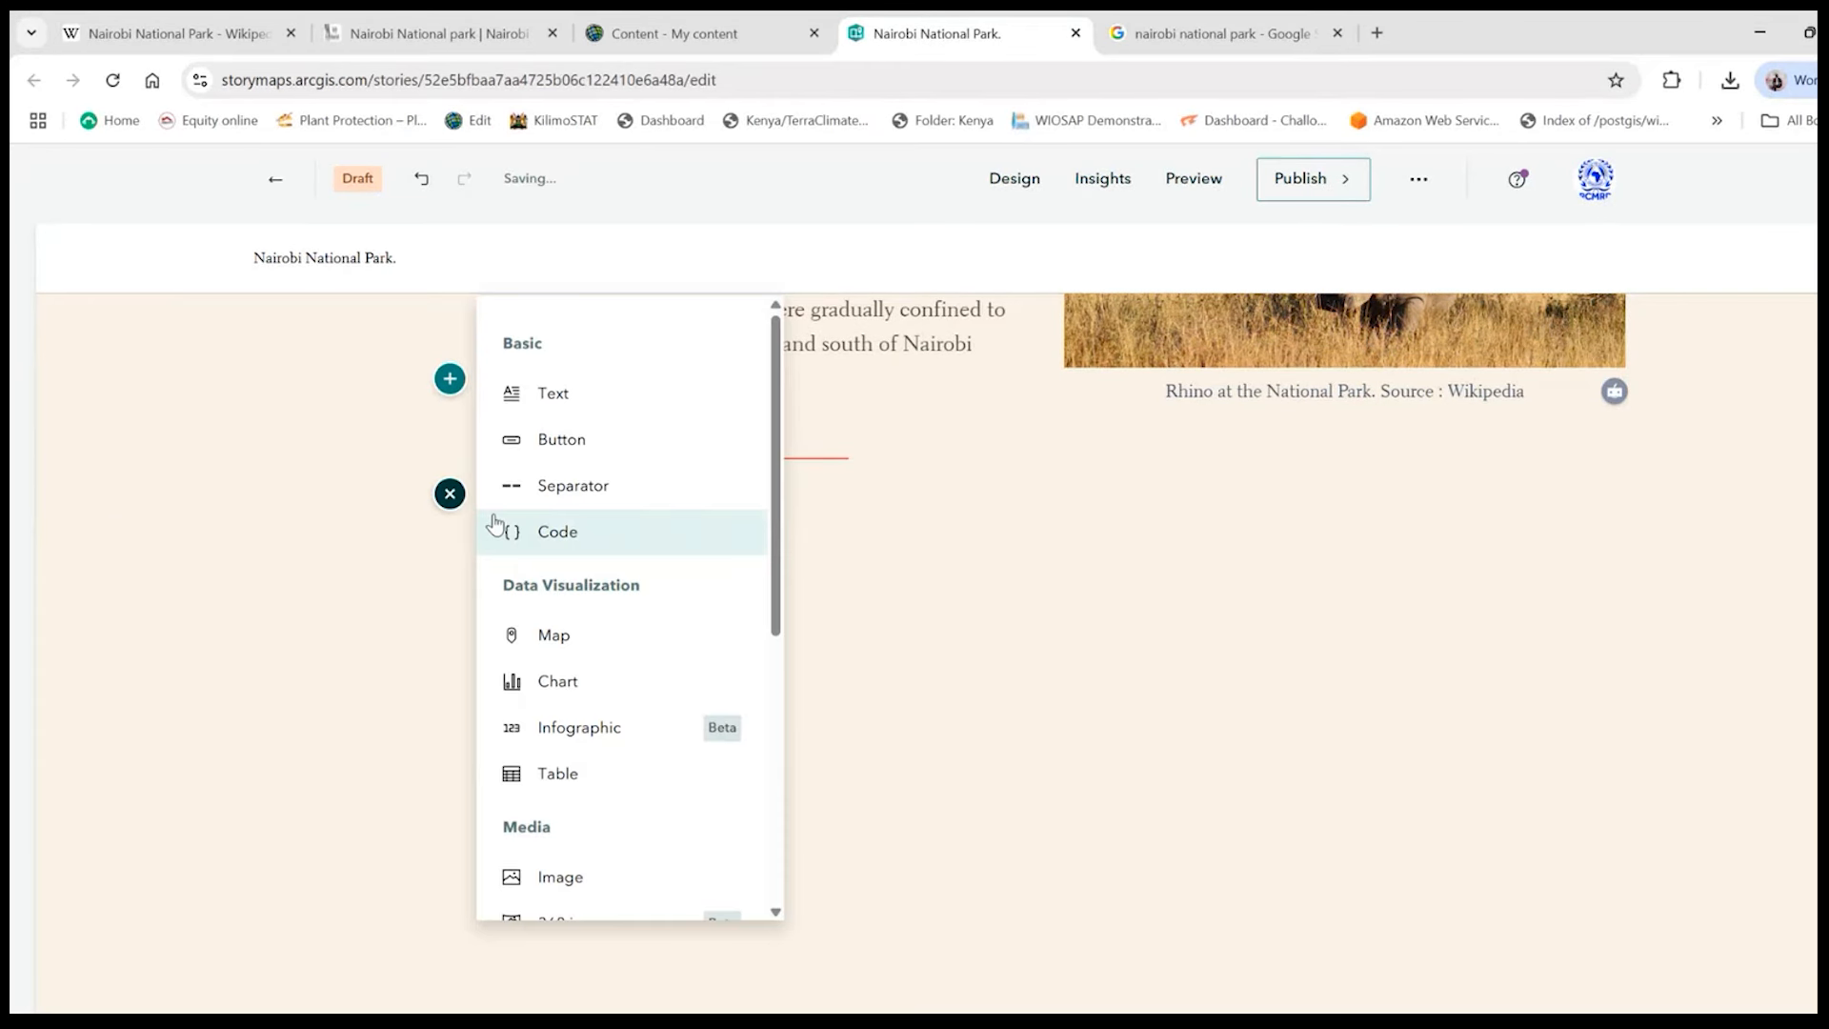
scroll(661, 666, "down", 3)
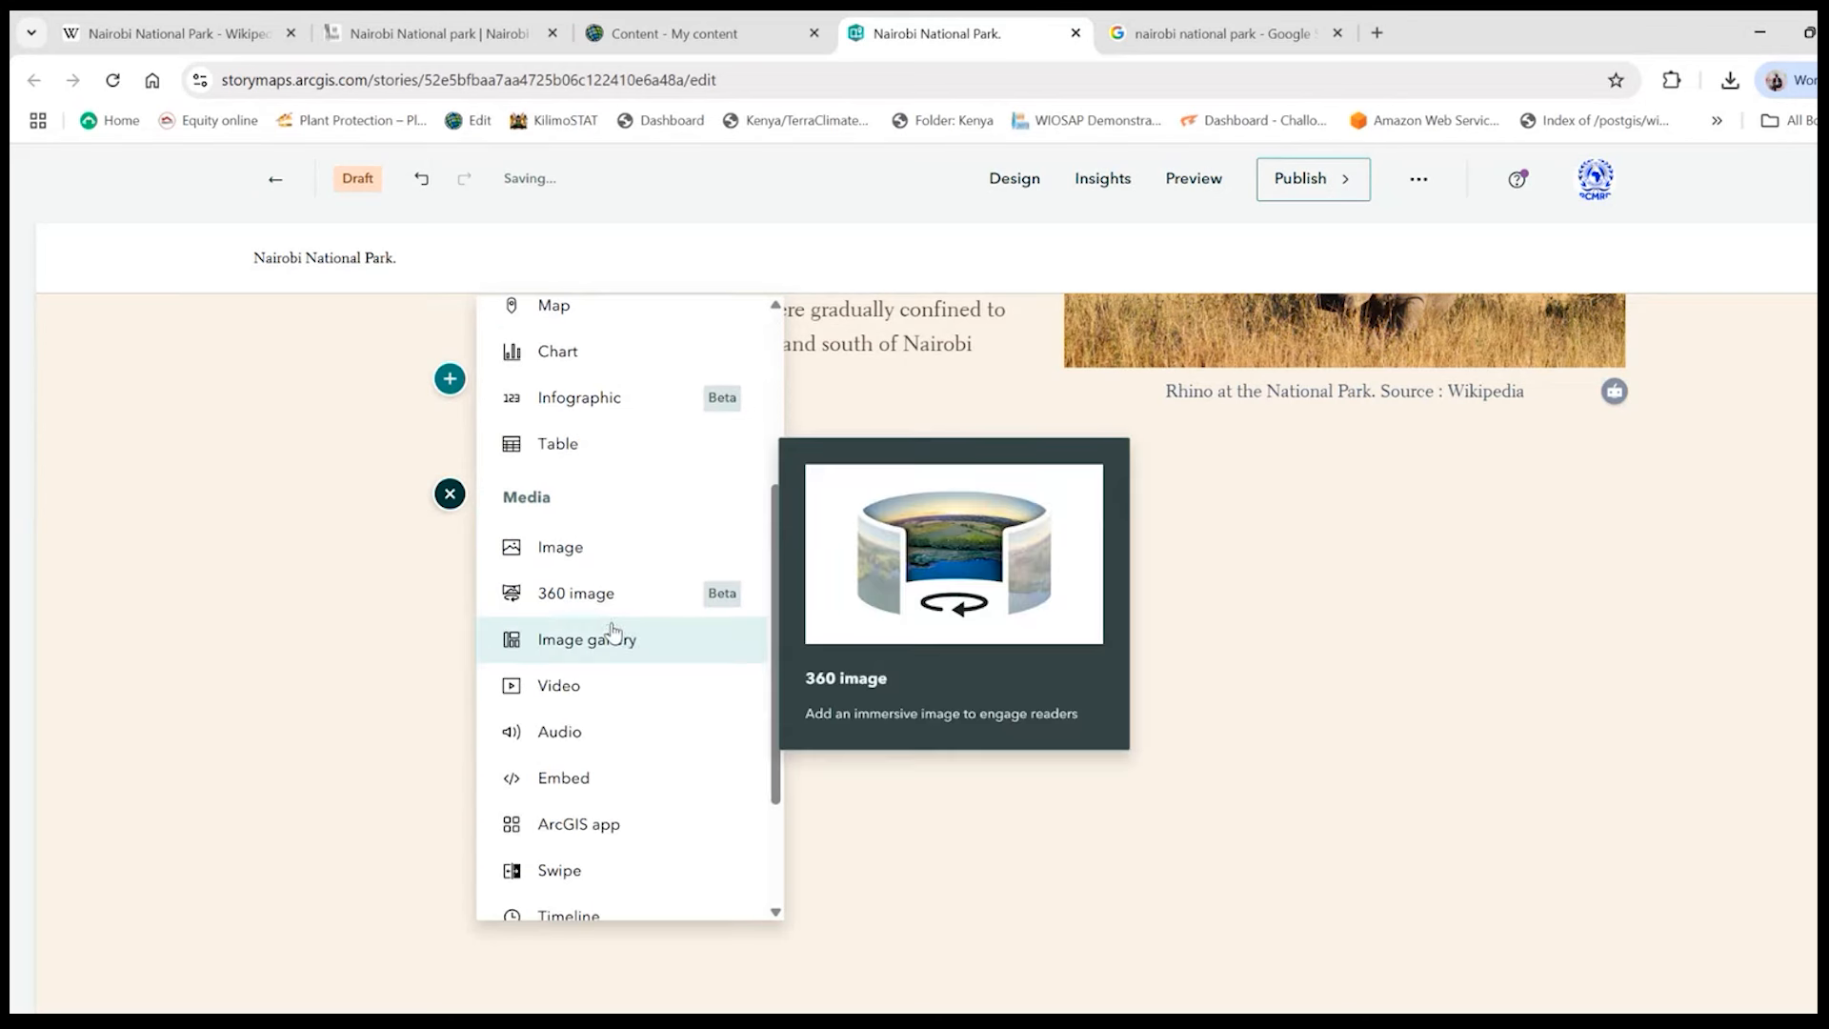
scroll(645, 771, "down", 2)
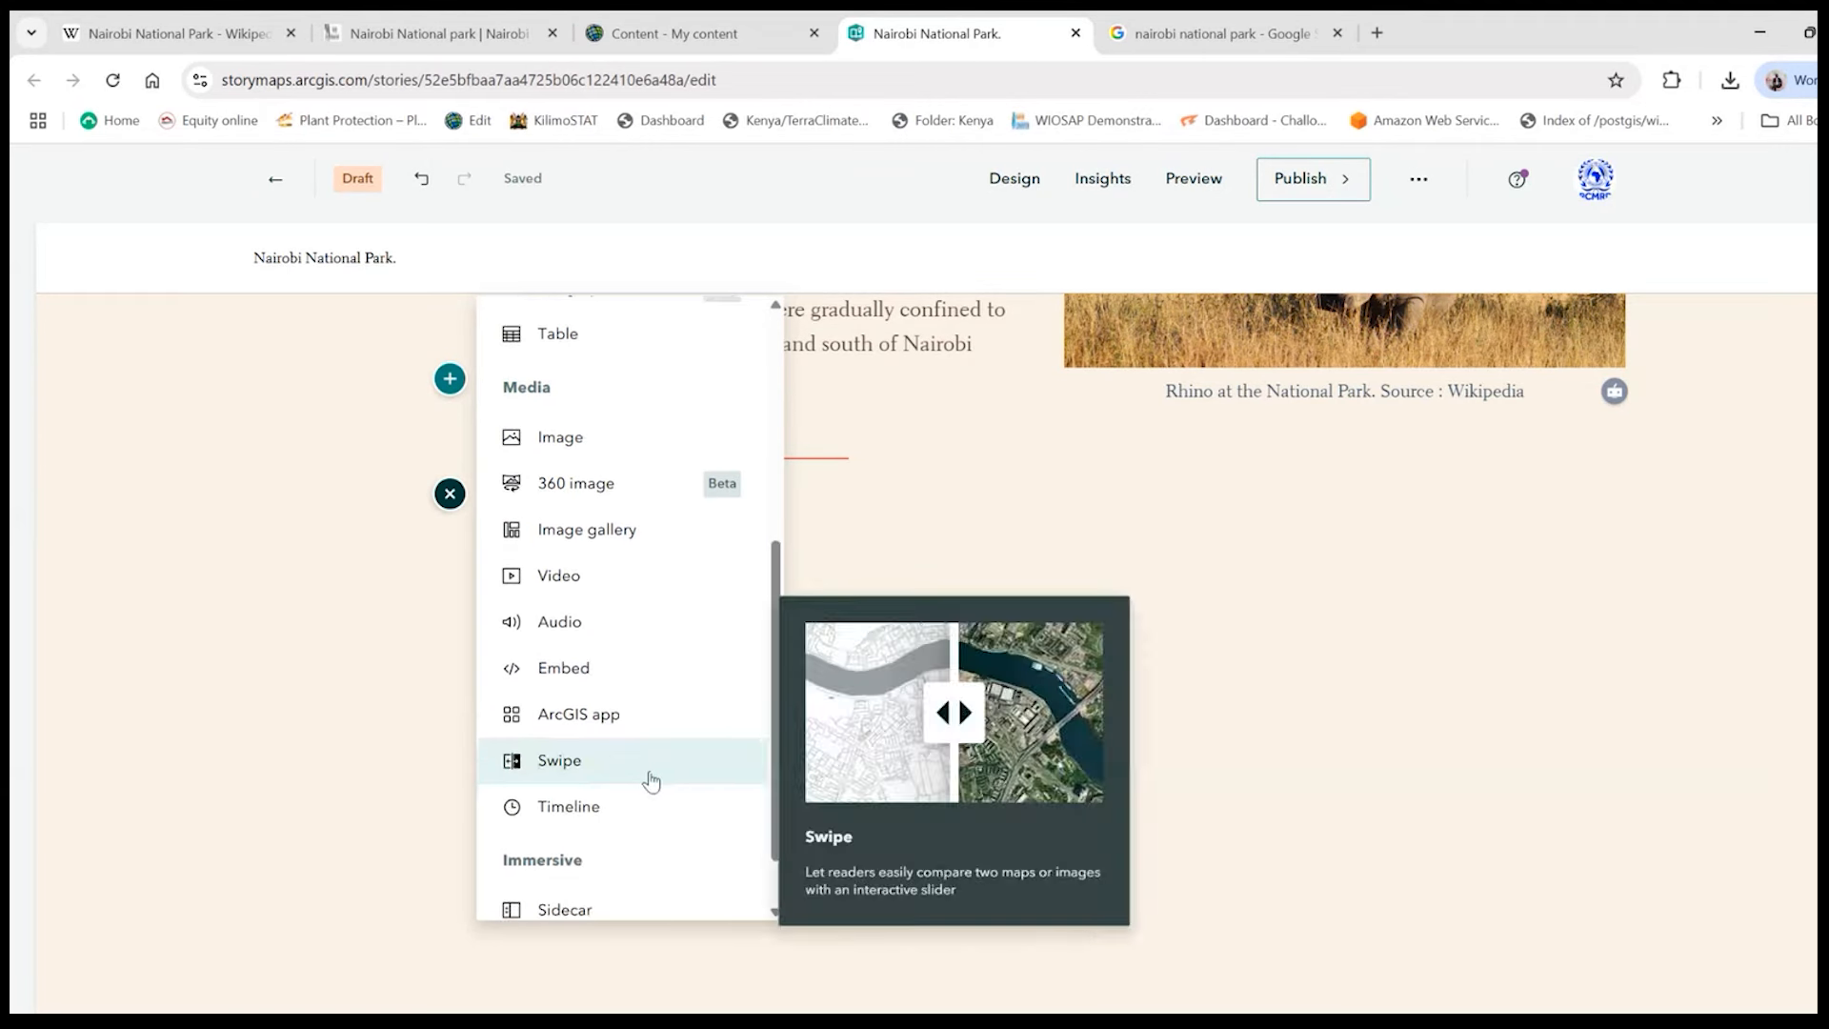
scroll(648, 776, "down", 1)
scroll(602, 752, "up", 5)
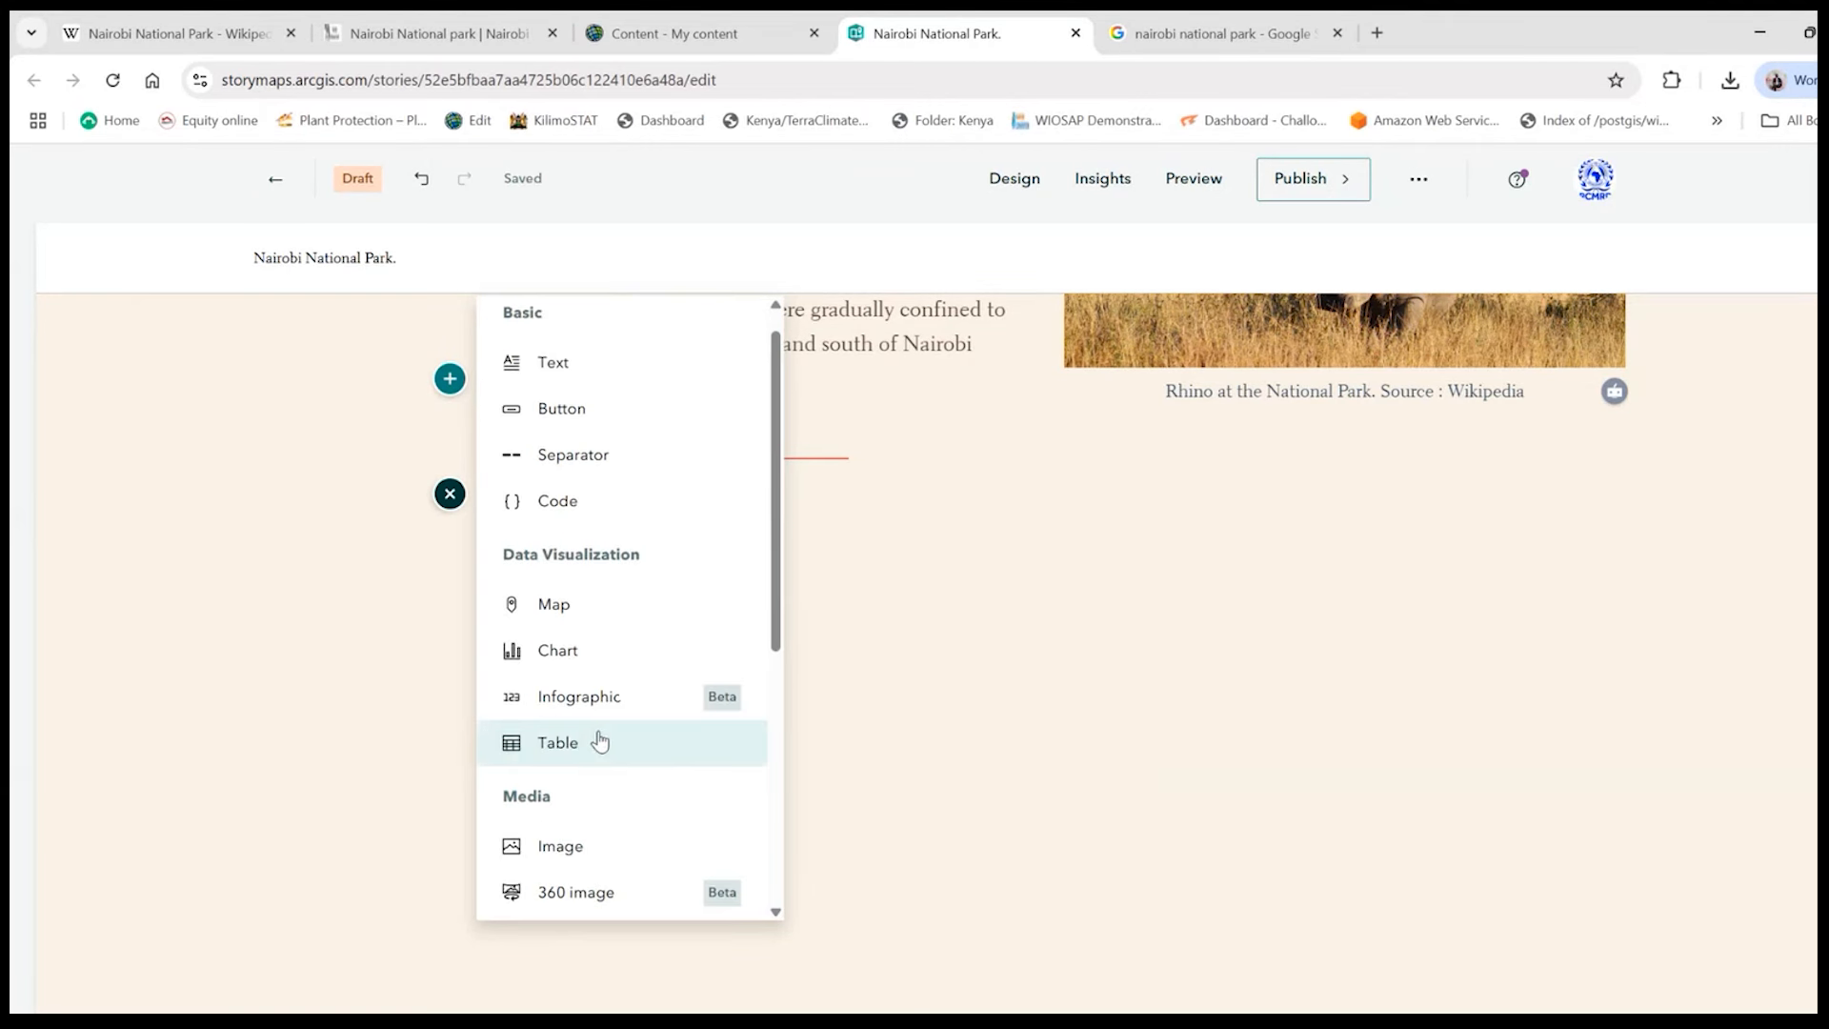
scroll(599, 742, "down", 2)
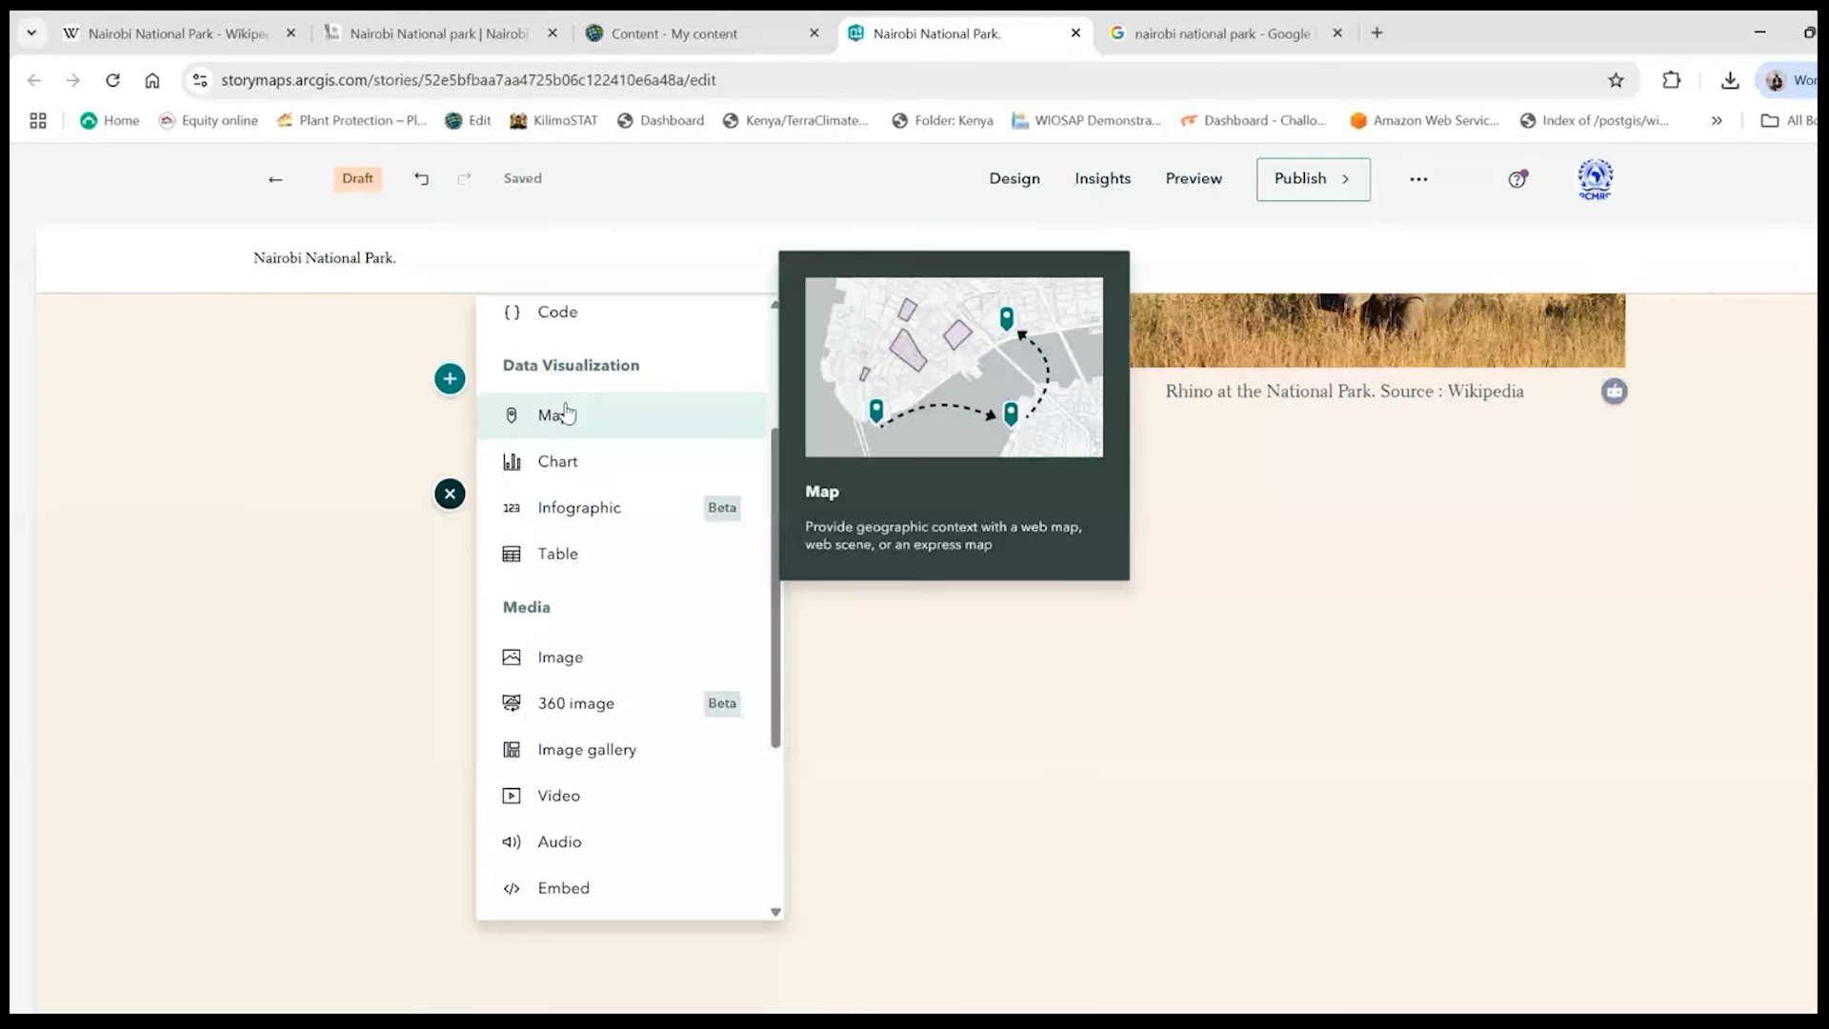
scroll(641, 705, "down", 3)
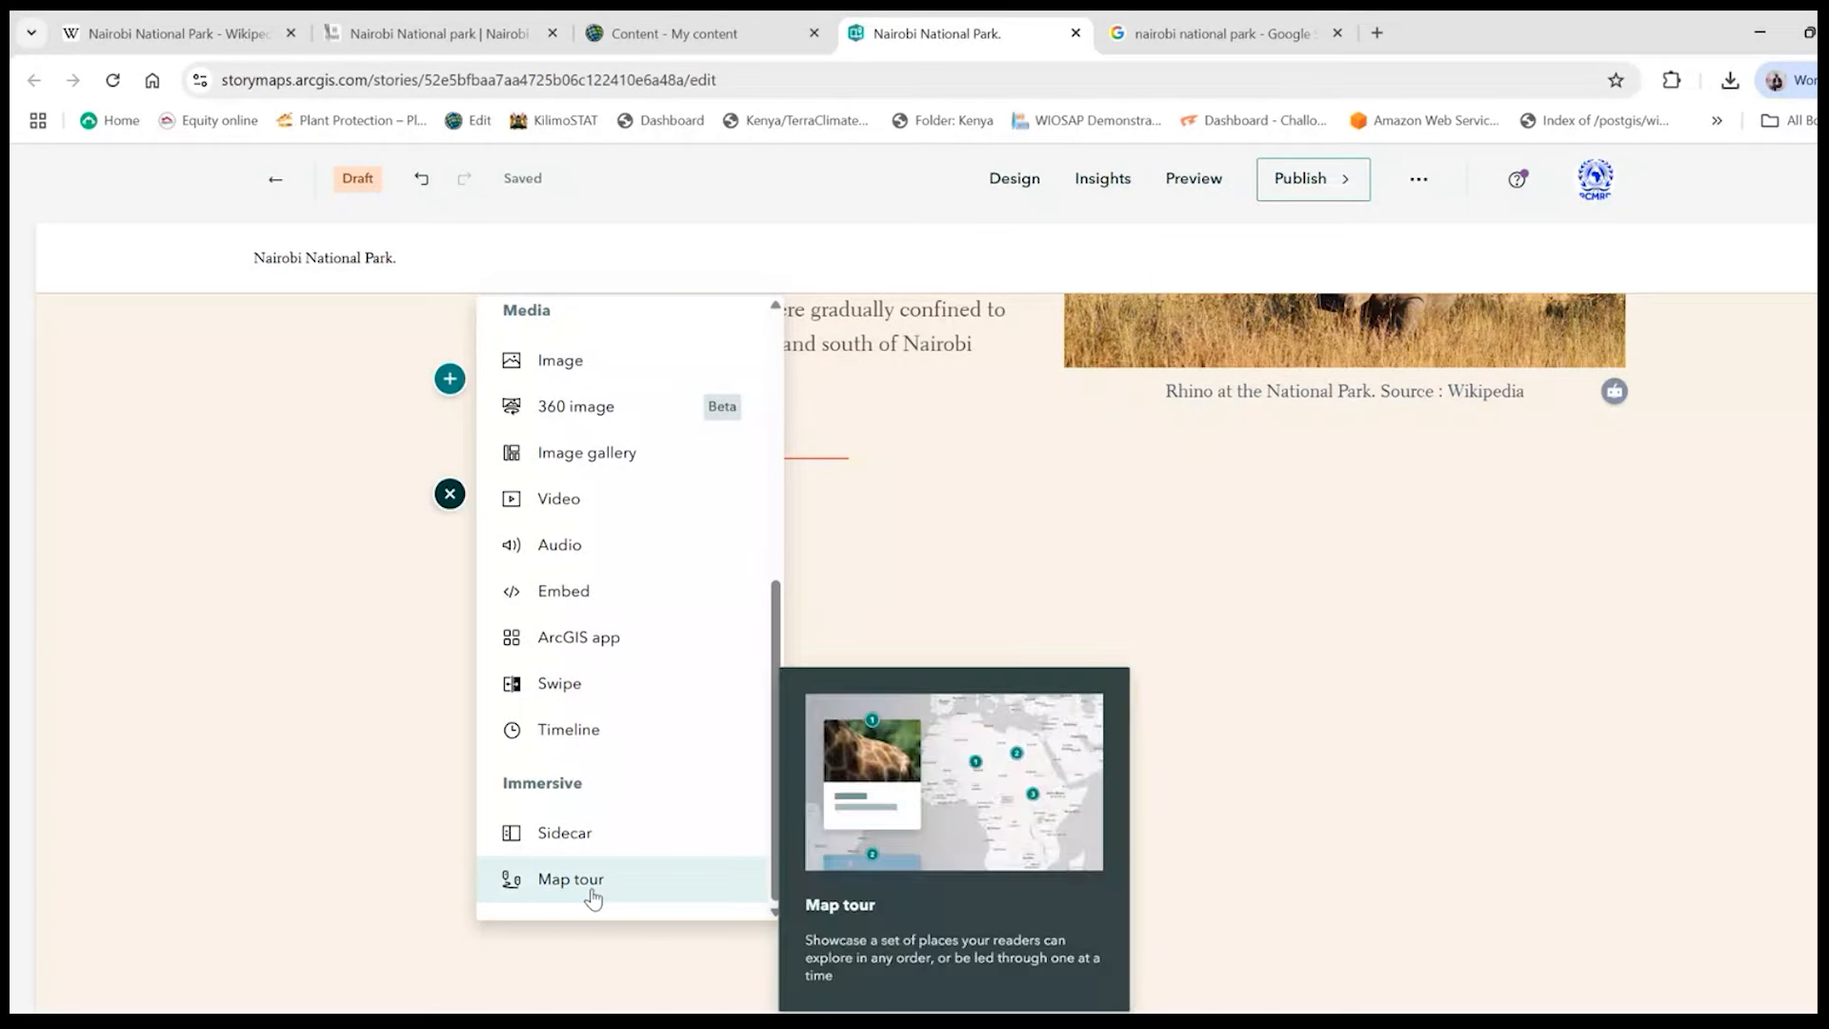
scroll(643, 724, "up", 5)
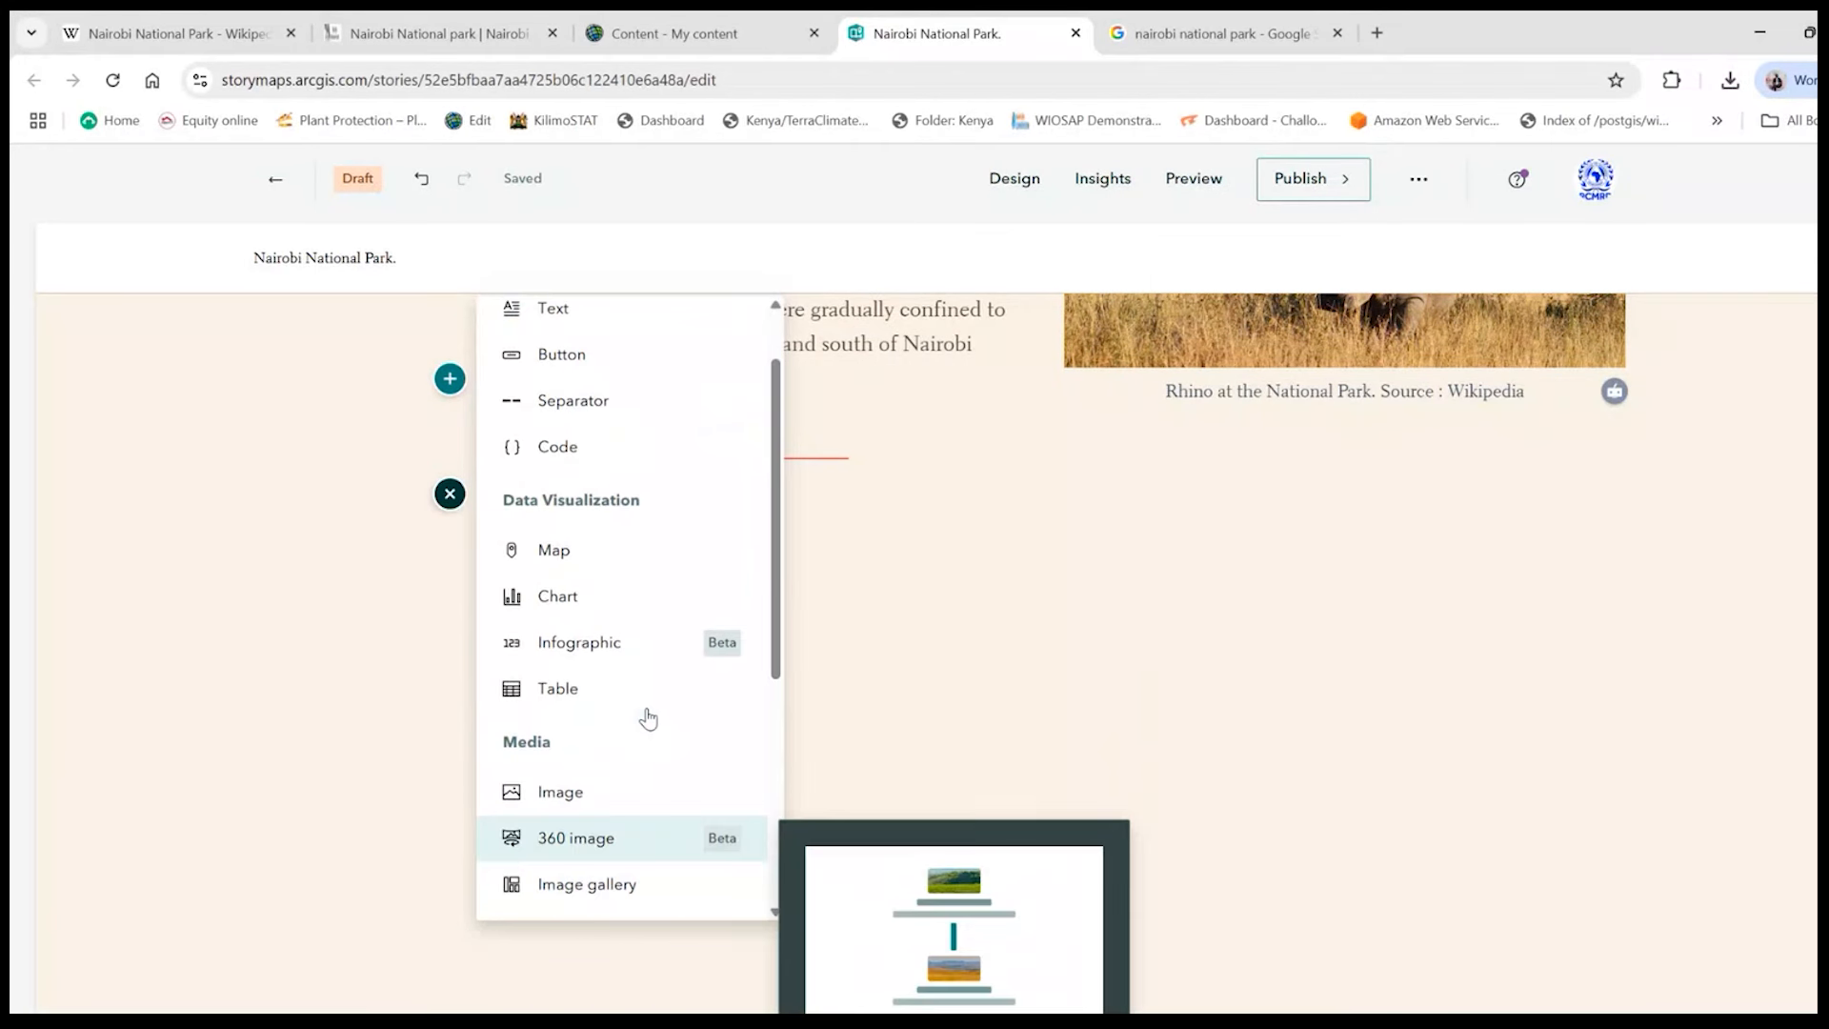
left_click(625, 562)
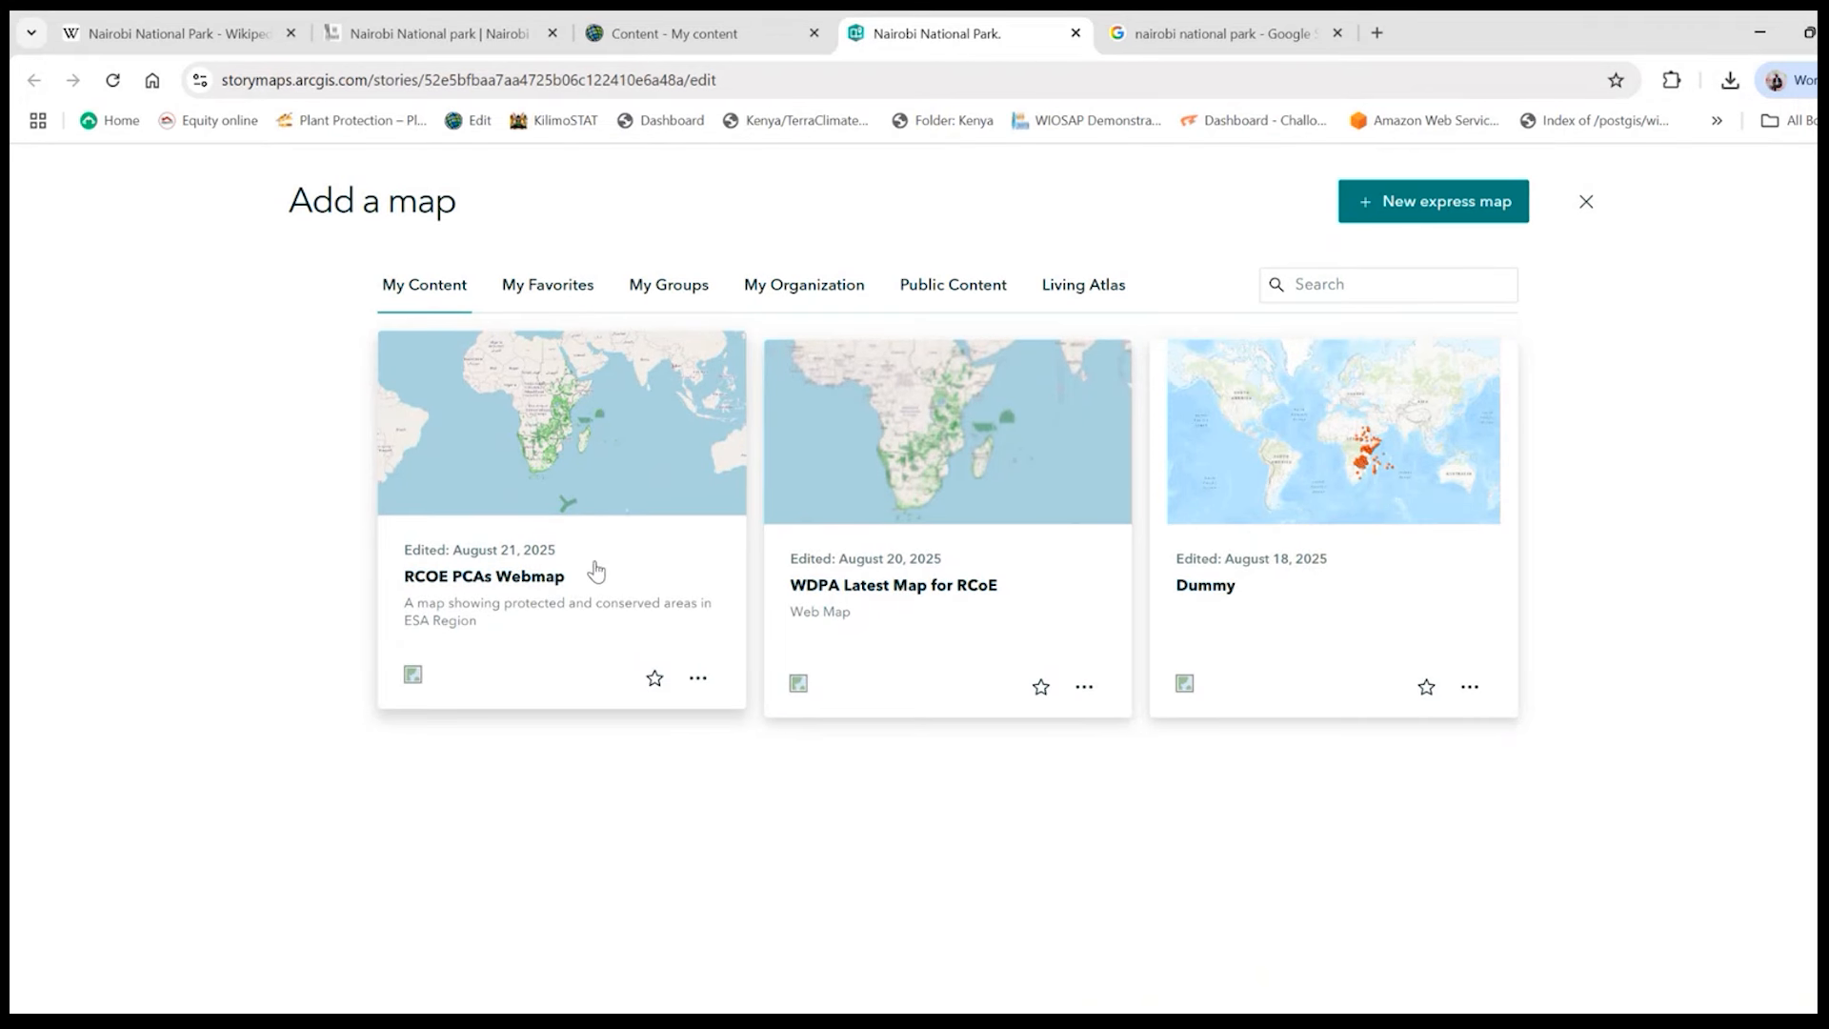
left_click(507, 562)
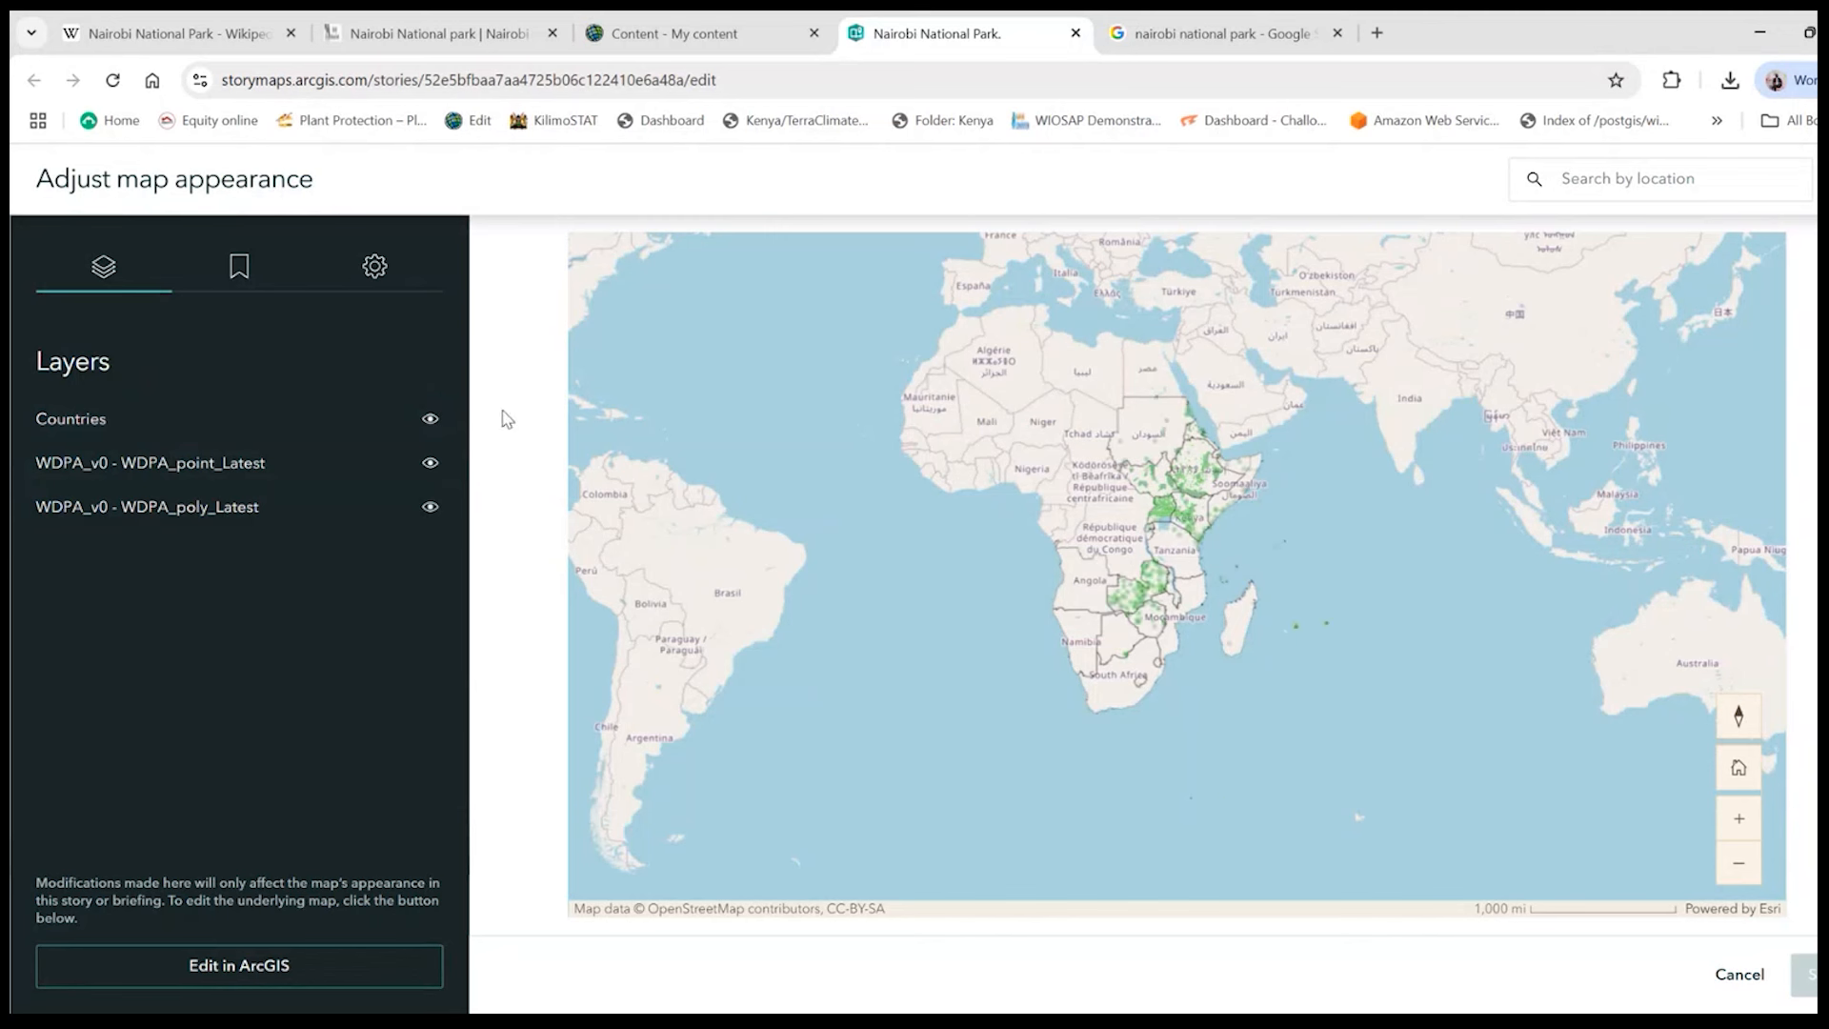
- Hide the Countries layer on the web map and show it again
left_click(436, 421)
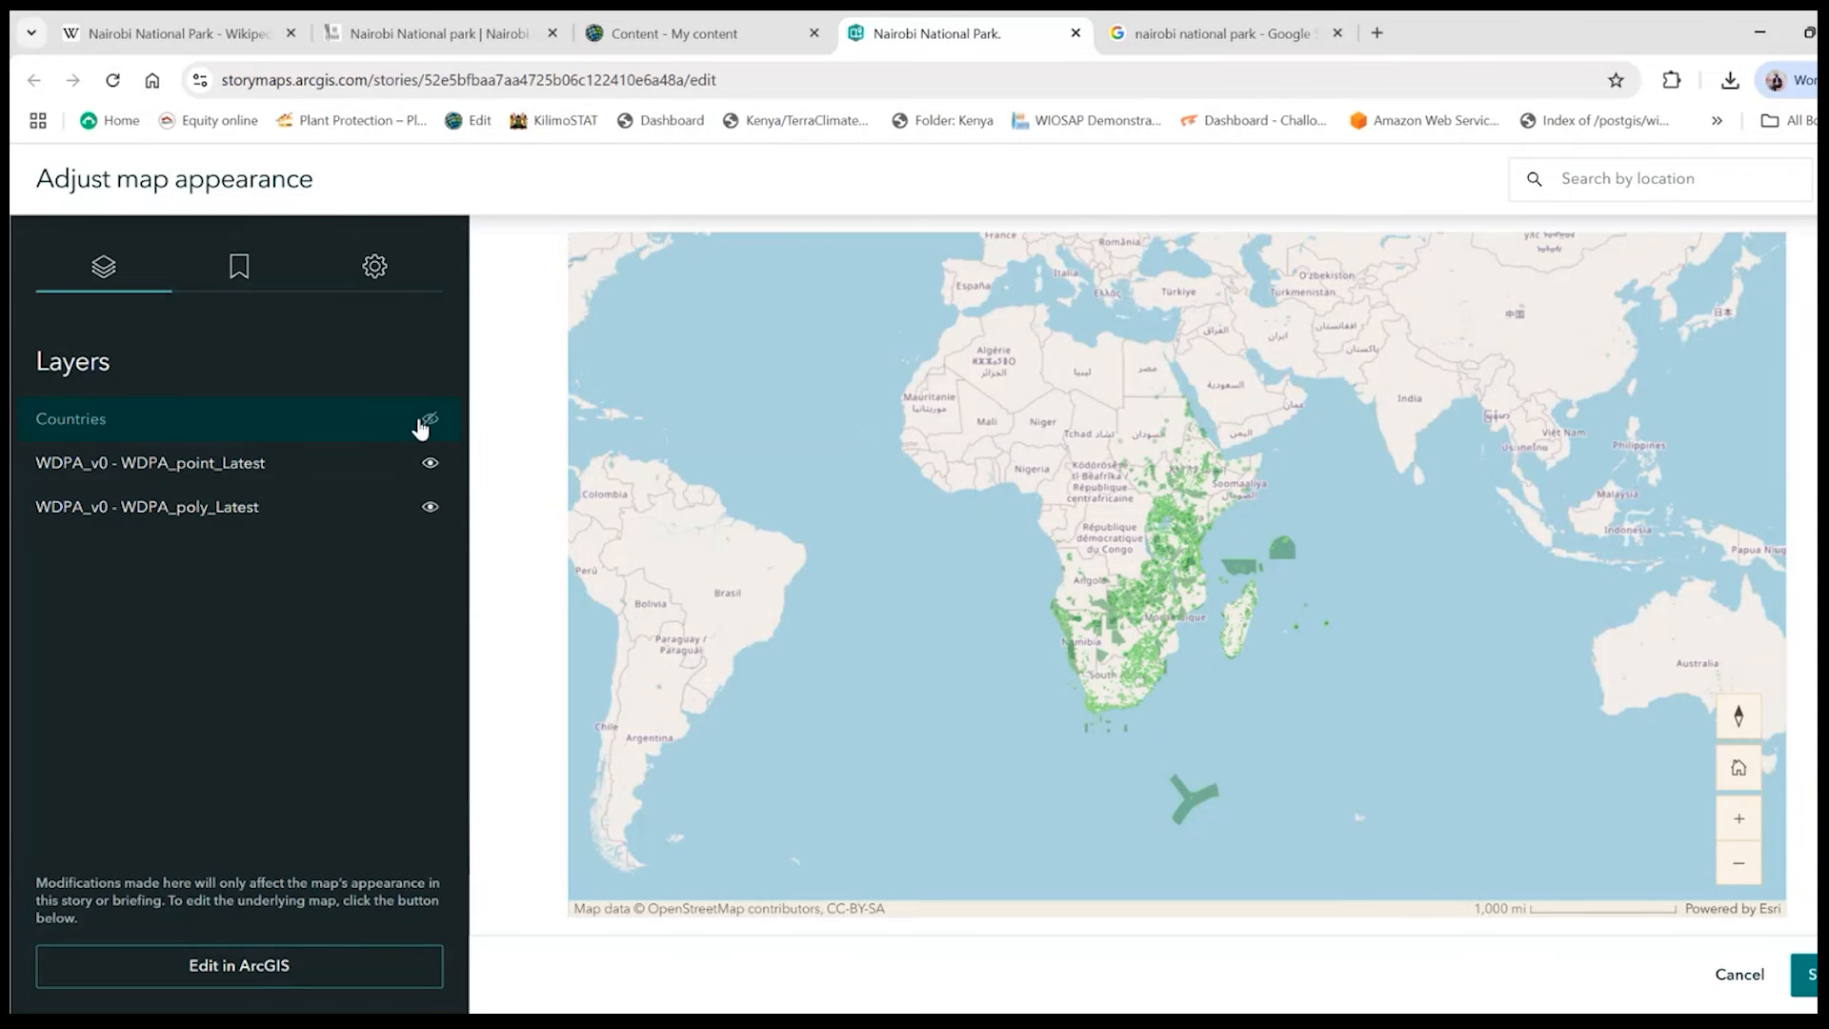
left_click(428, 420)
scroll(1190, 602, "up", 3)
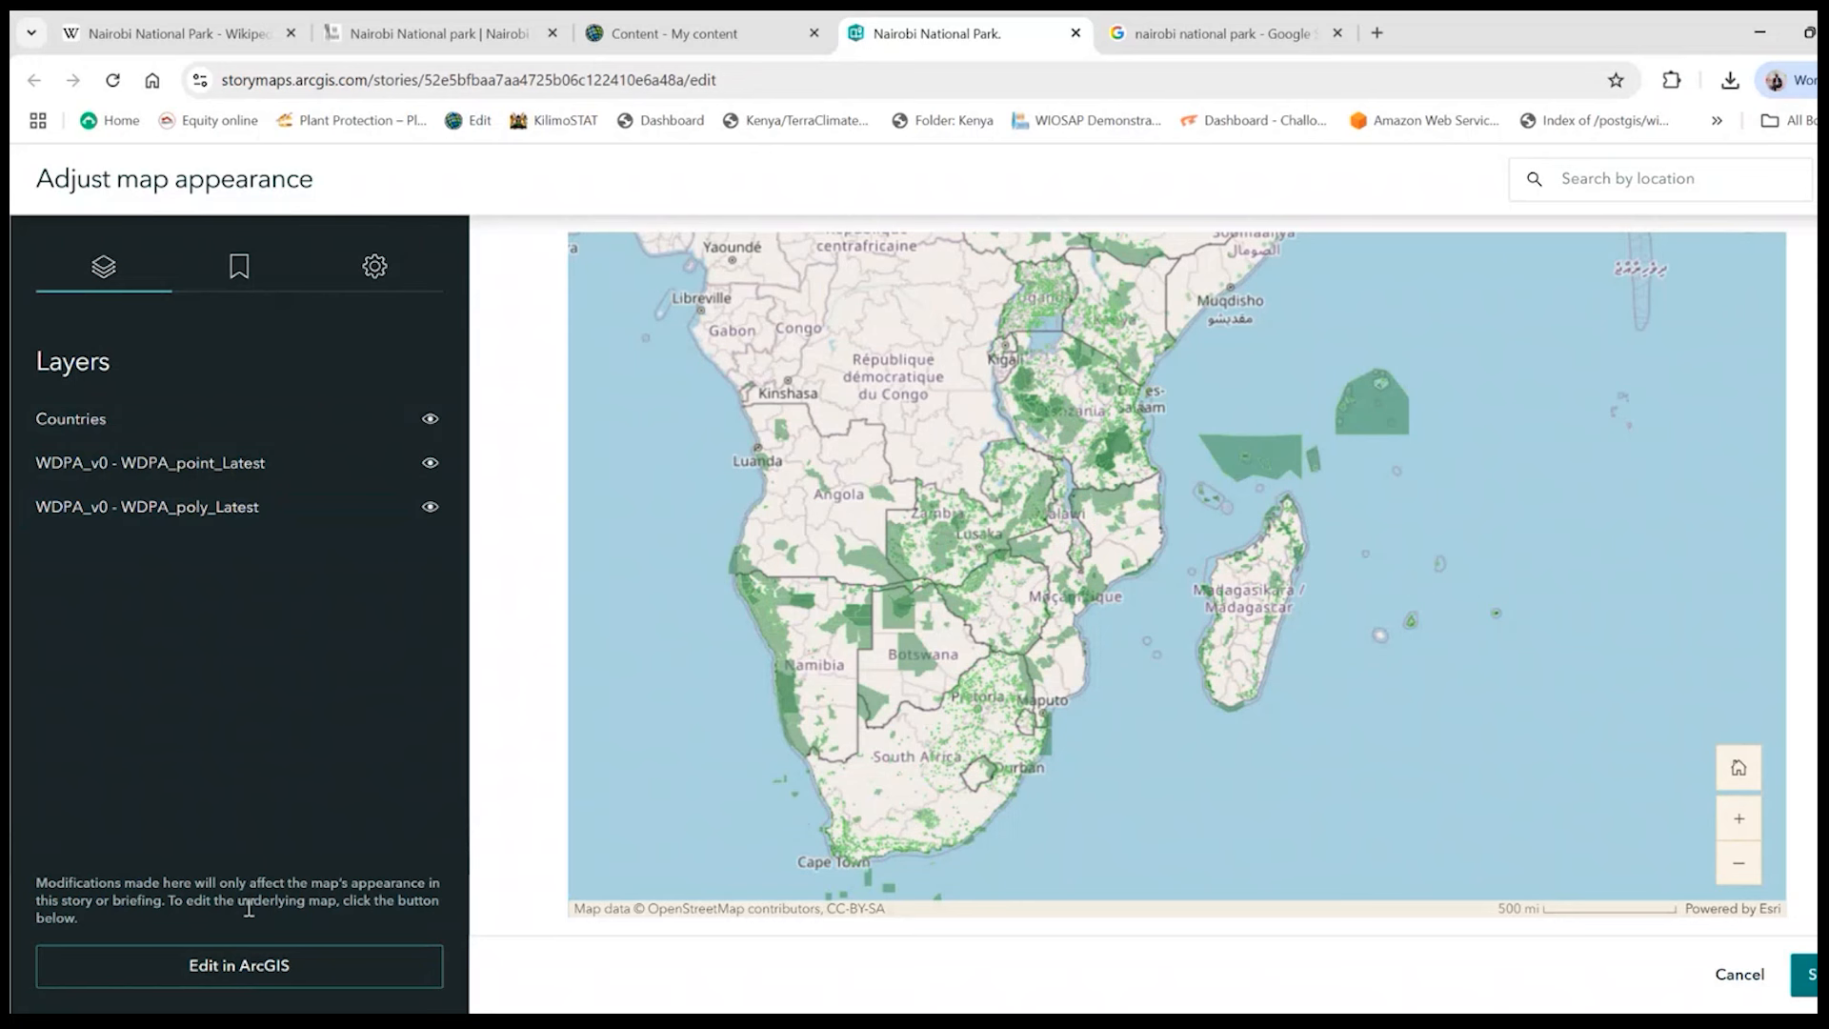
- Check the web map's bookmarks and centre the map view on Kenya
left_click(250, 268)
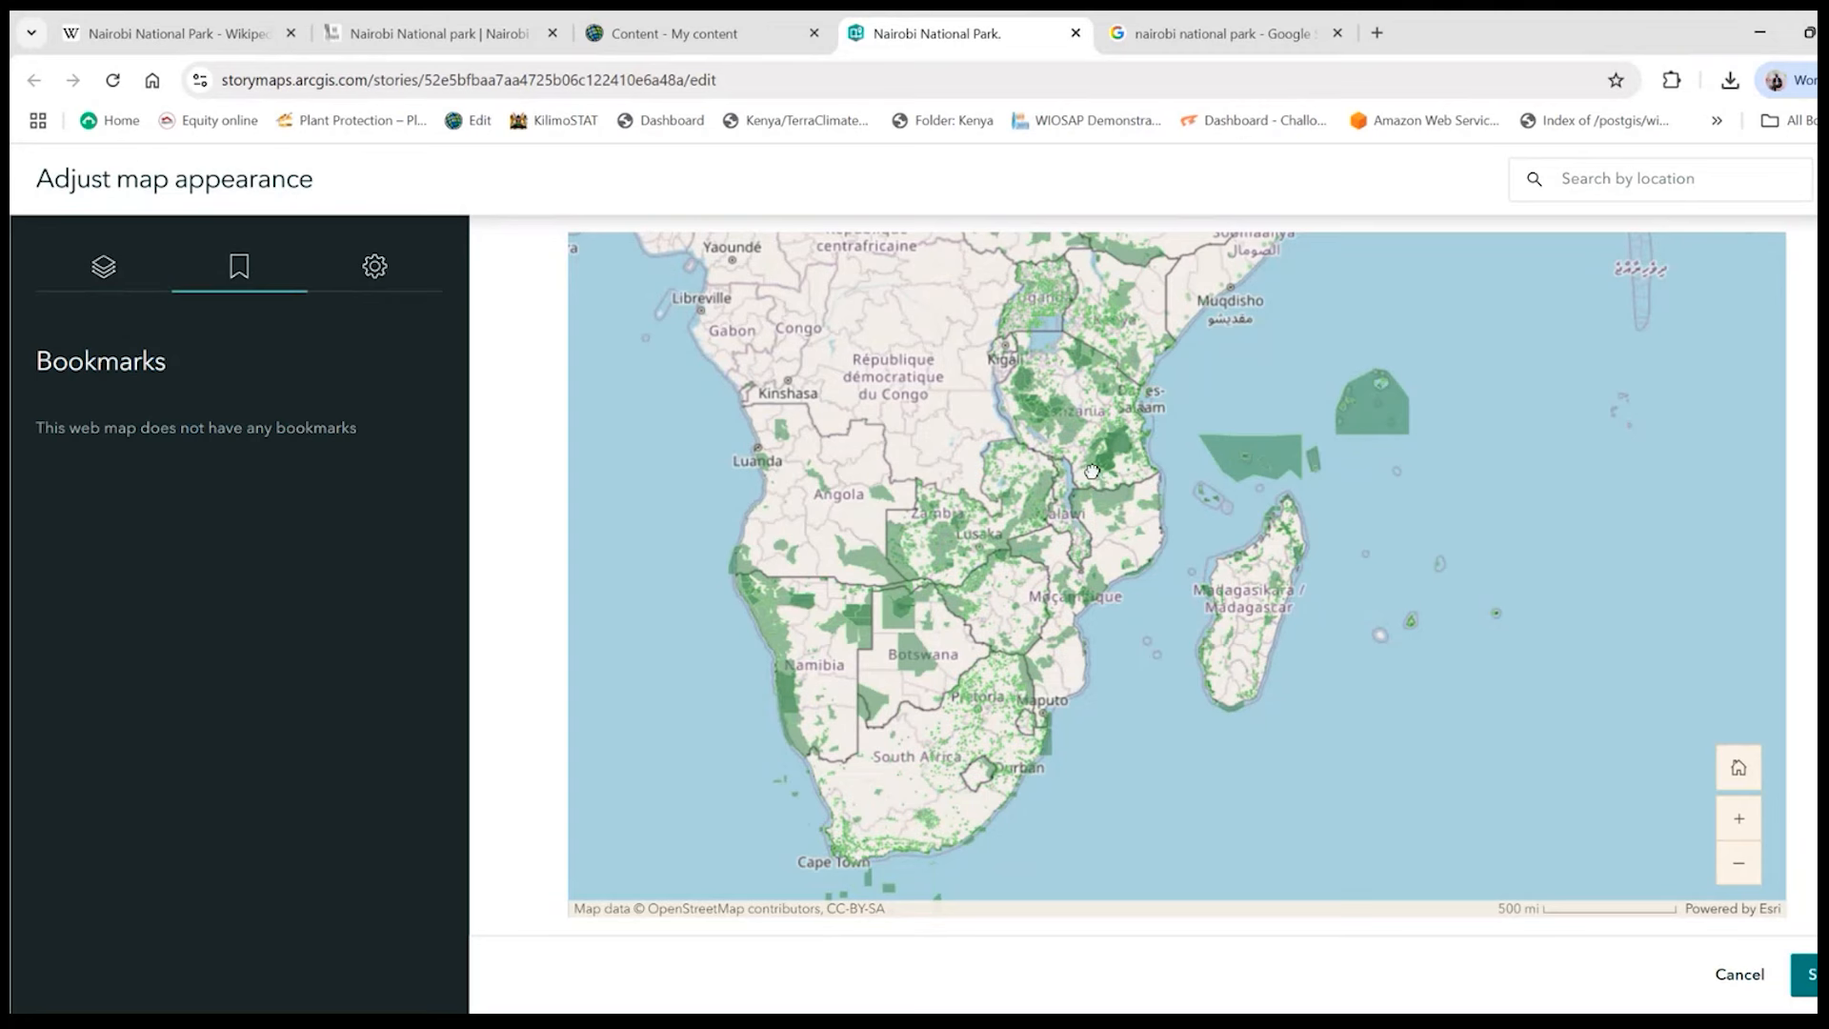
scroll(1091, 470, "up", 5)
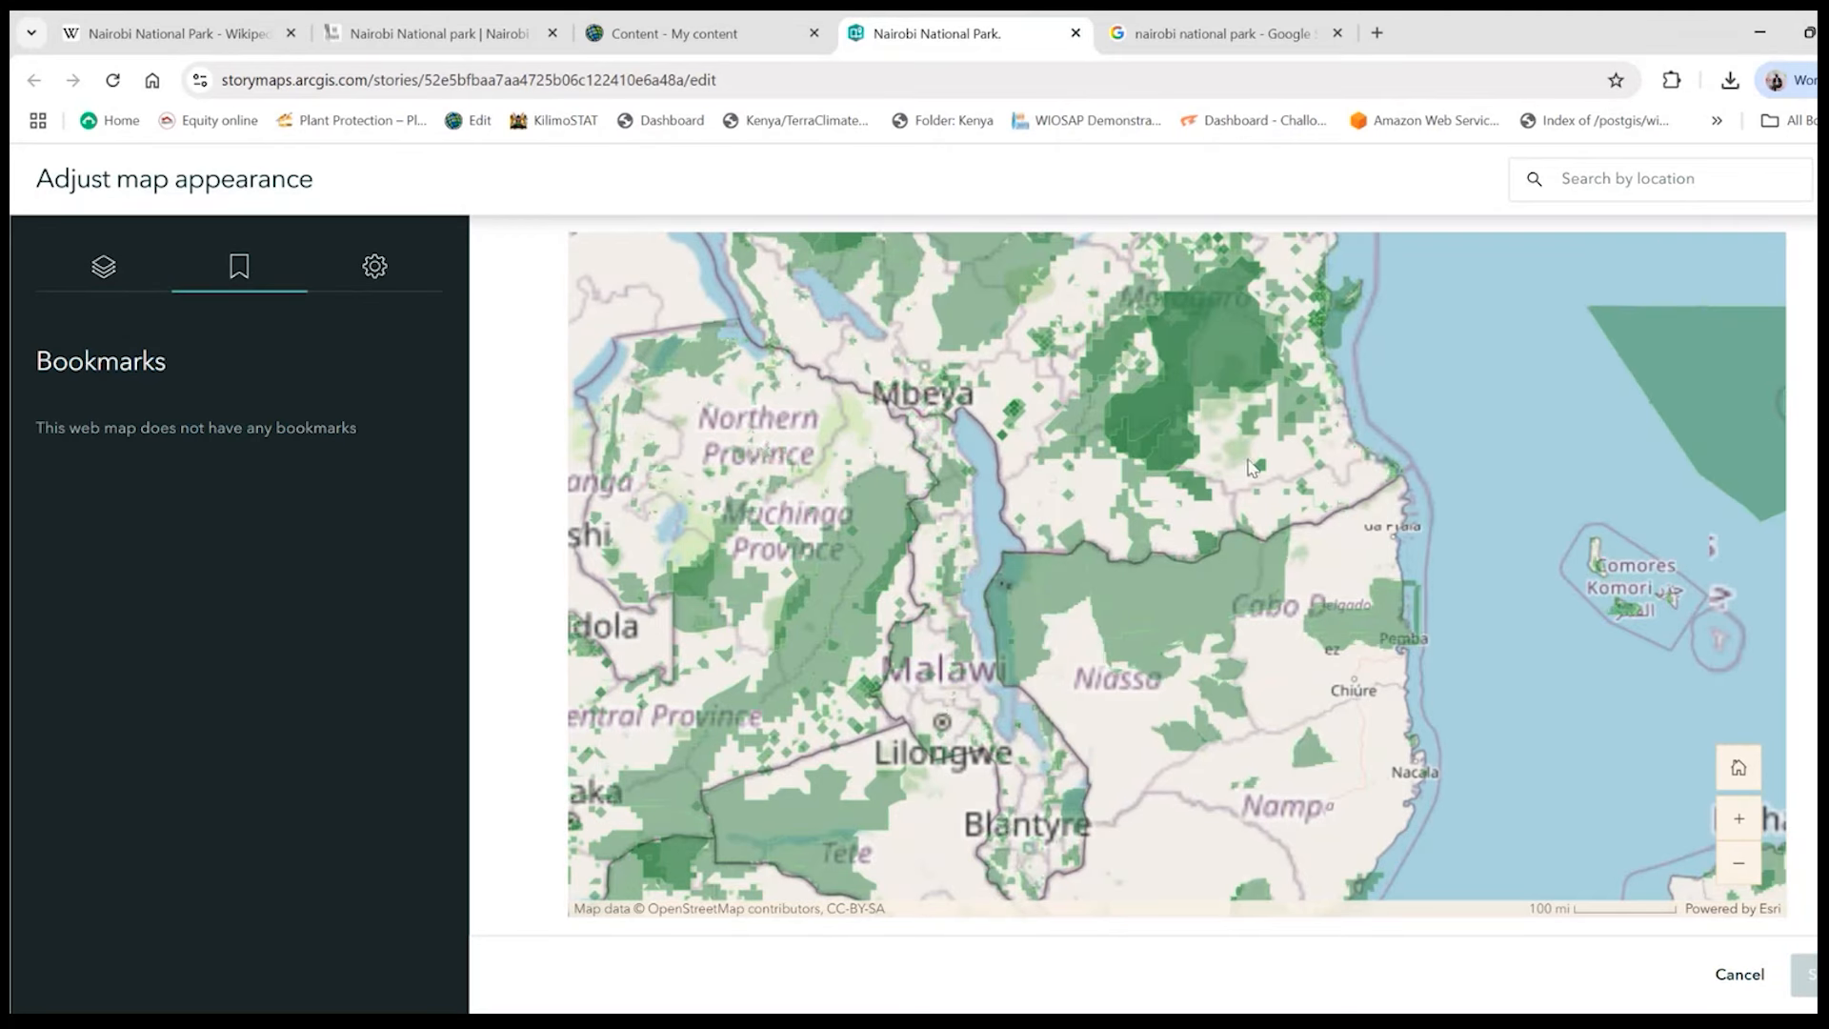
scroll(1075, 686, "down", 3)
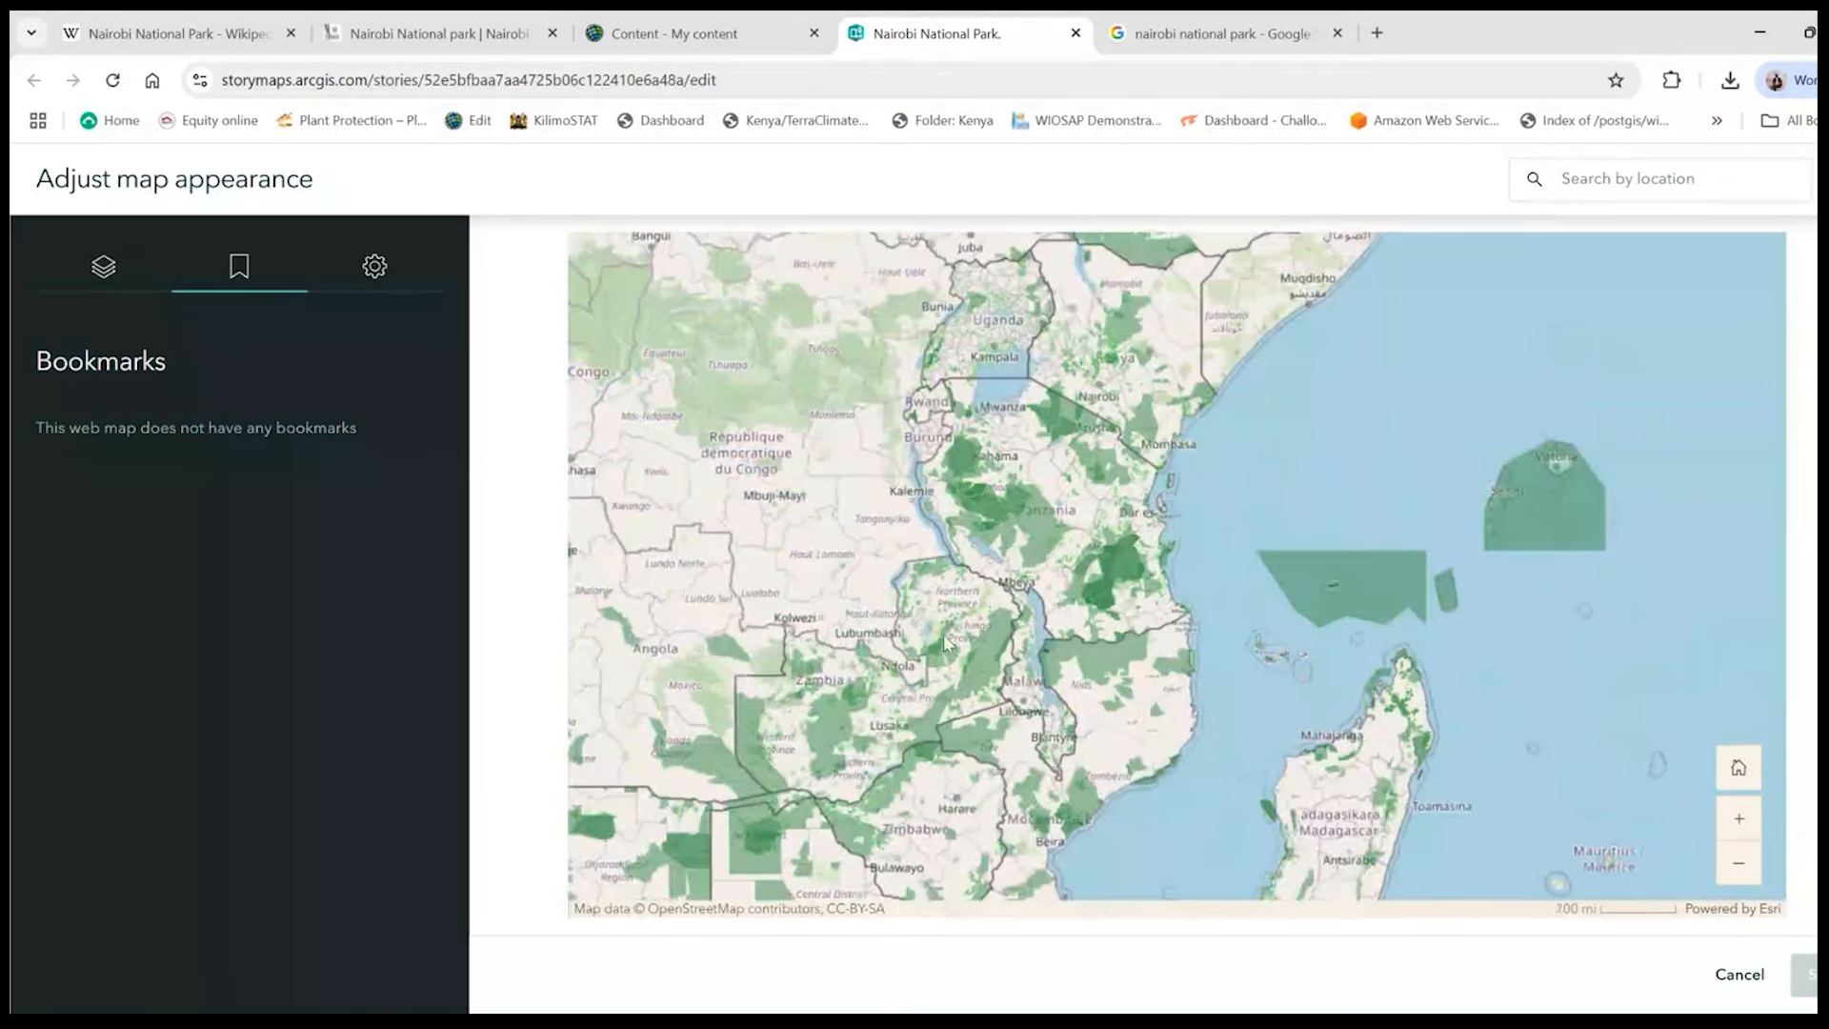
left_click_drag(1139, 443, 988, 633)
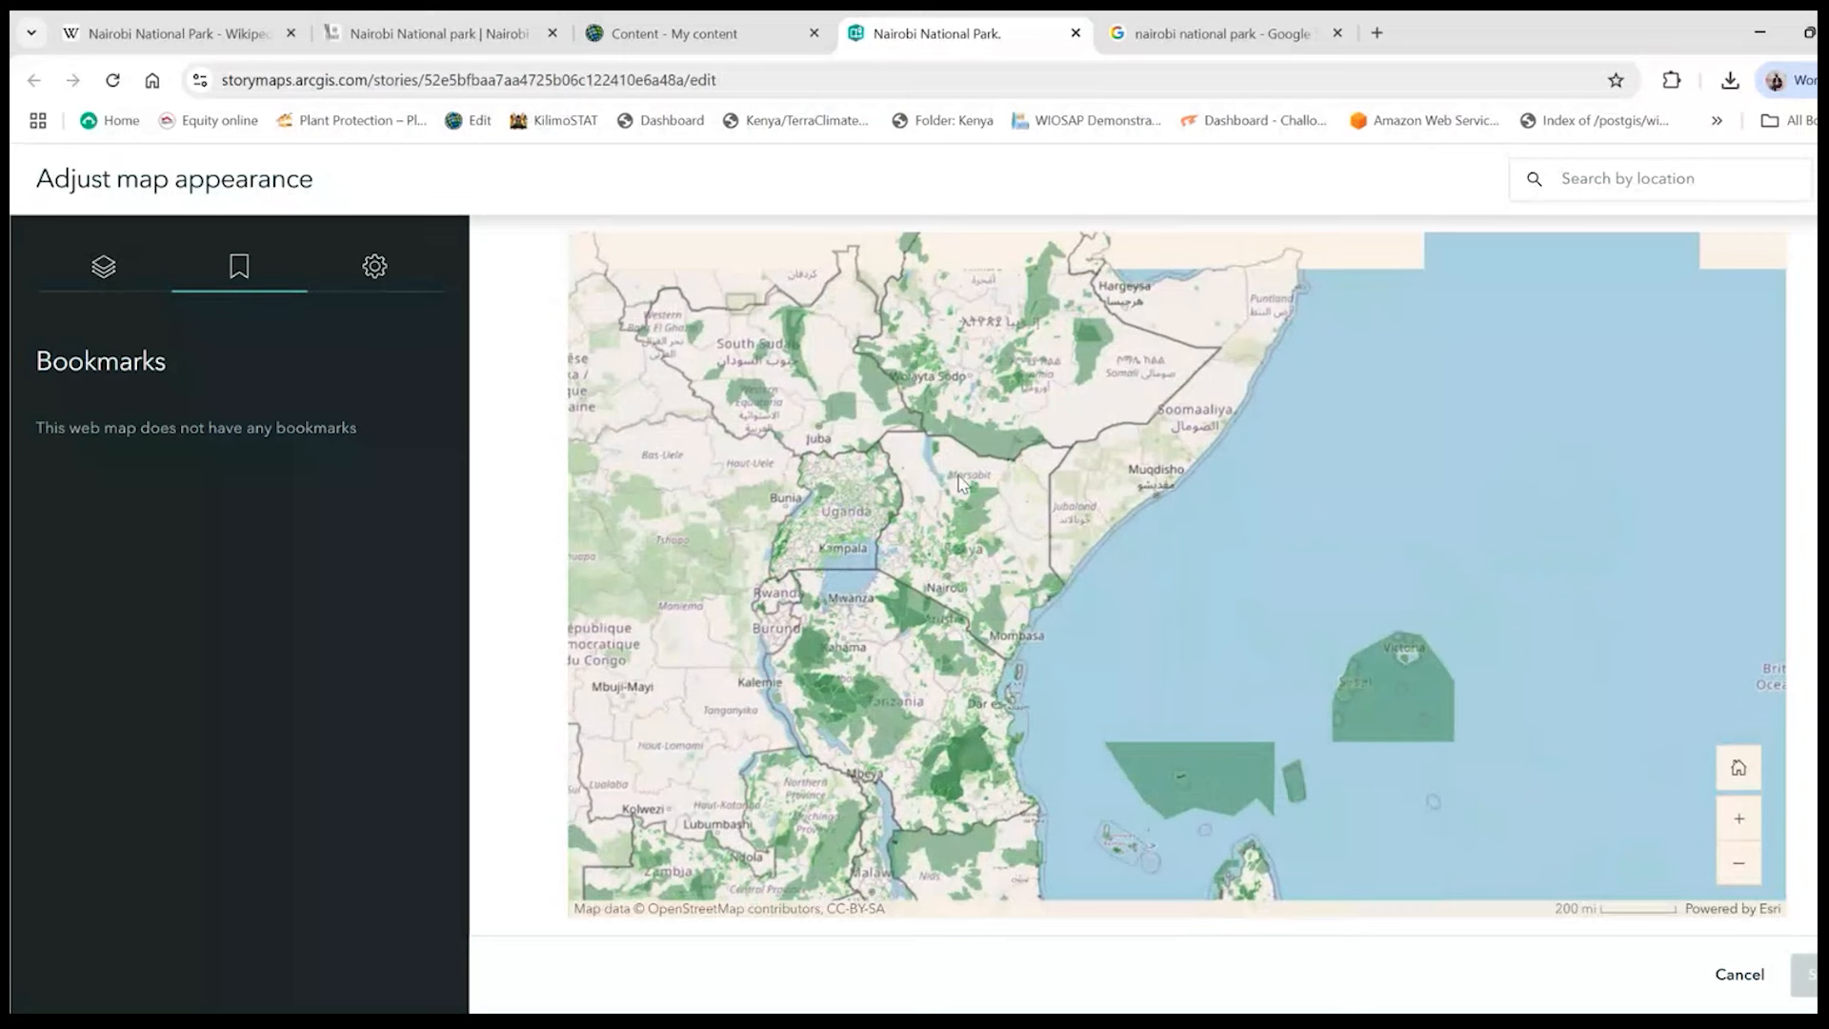
scroll(959, 484, "up", 3)
left_click_drag(958, 697, 1117, 583)
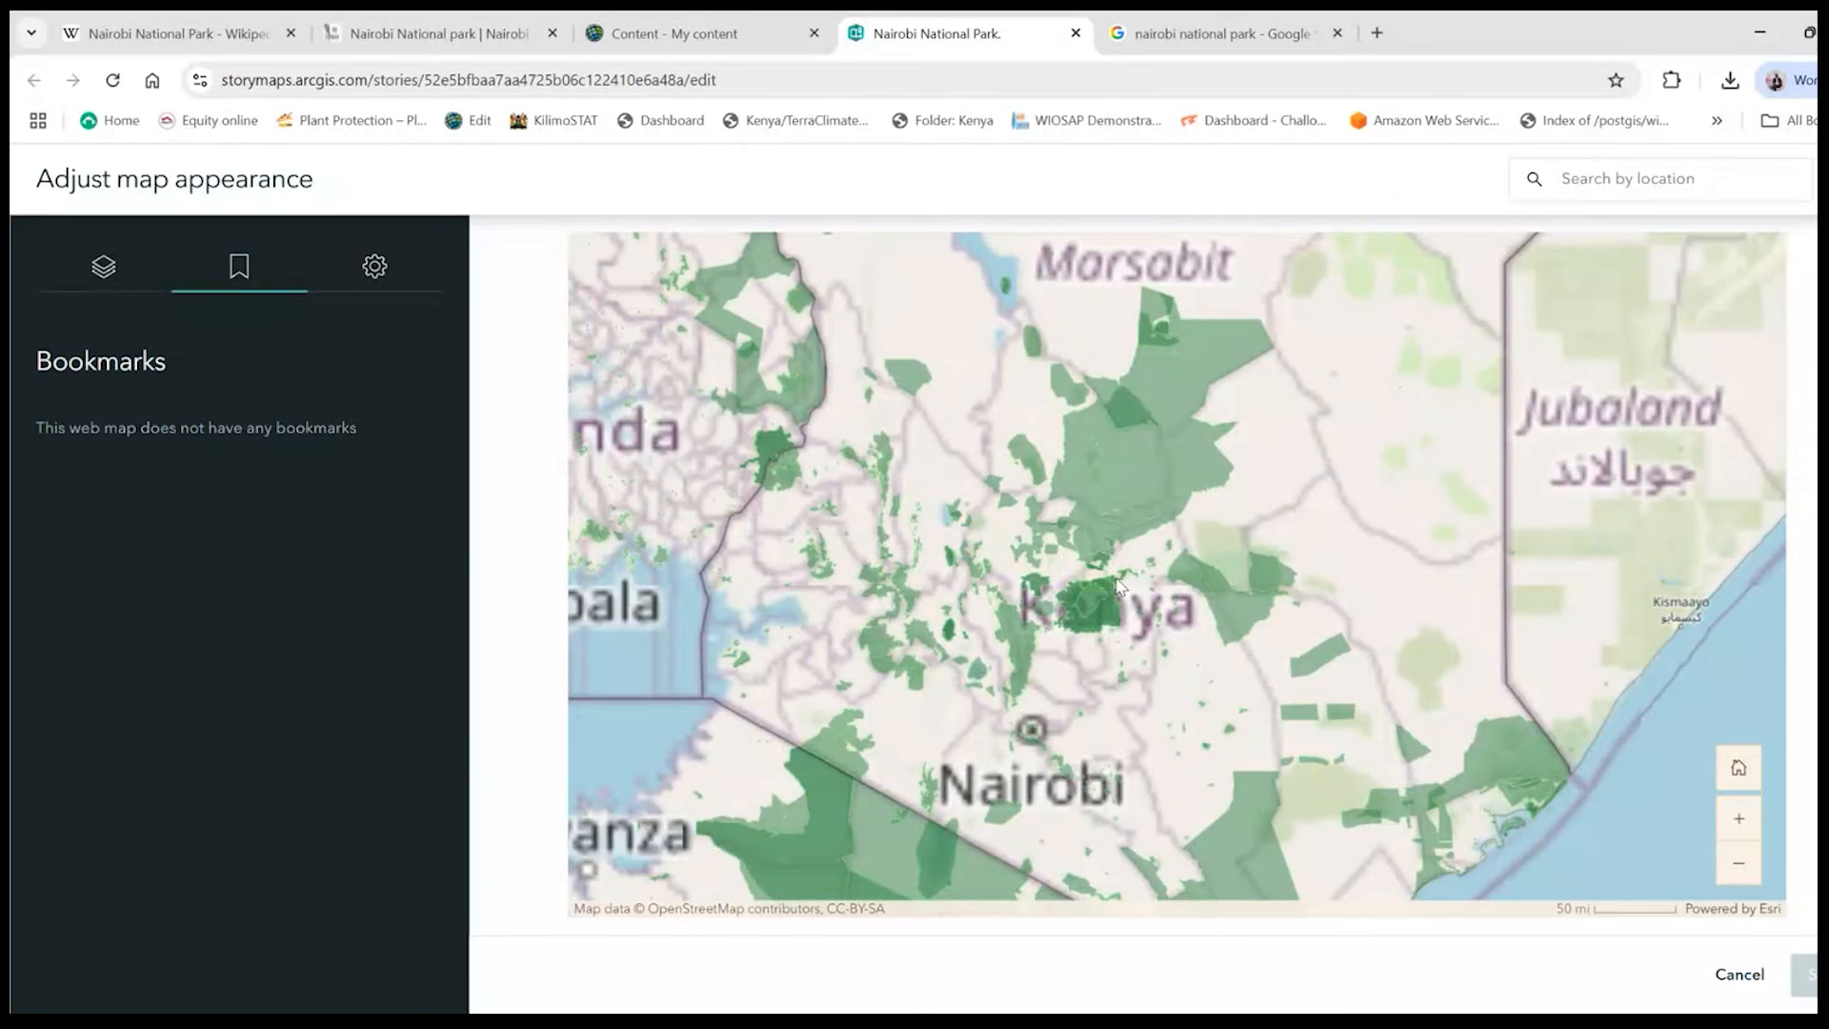
- Inspect and close Kenya's country pop-up, and widen the map extent to cover Kenya, Uganda and Lake Victoria
left_click(1117, 583)
double_click(1122, 514)
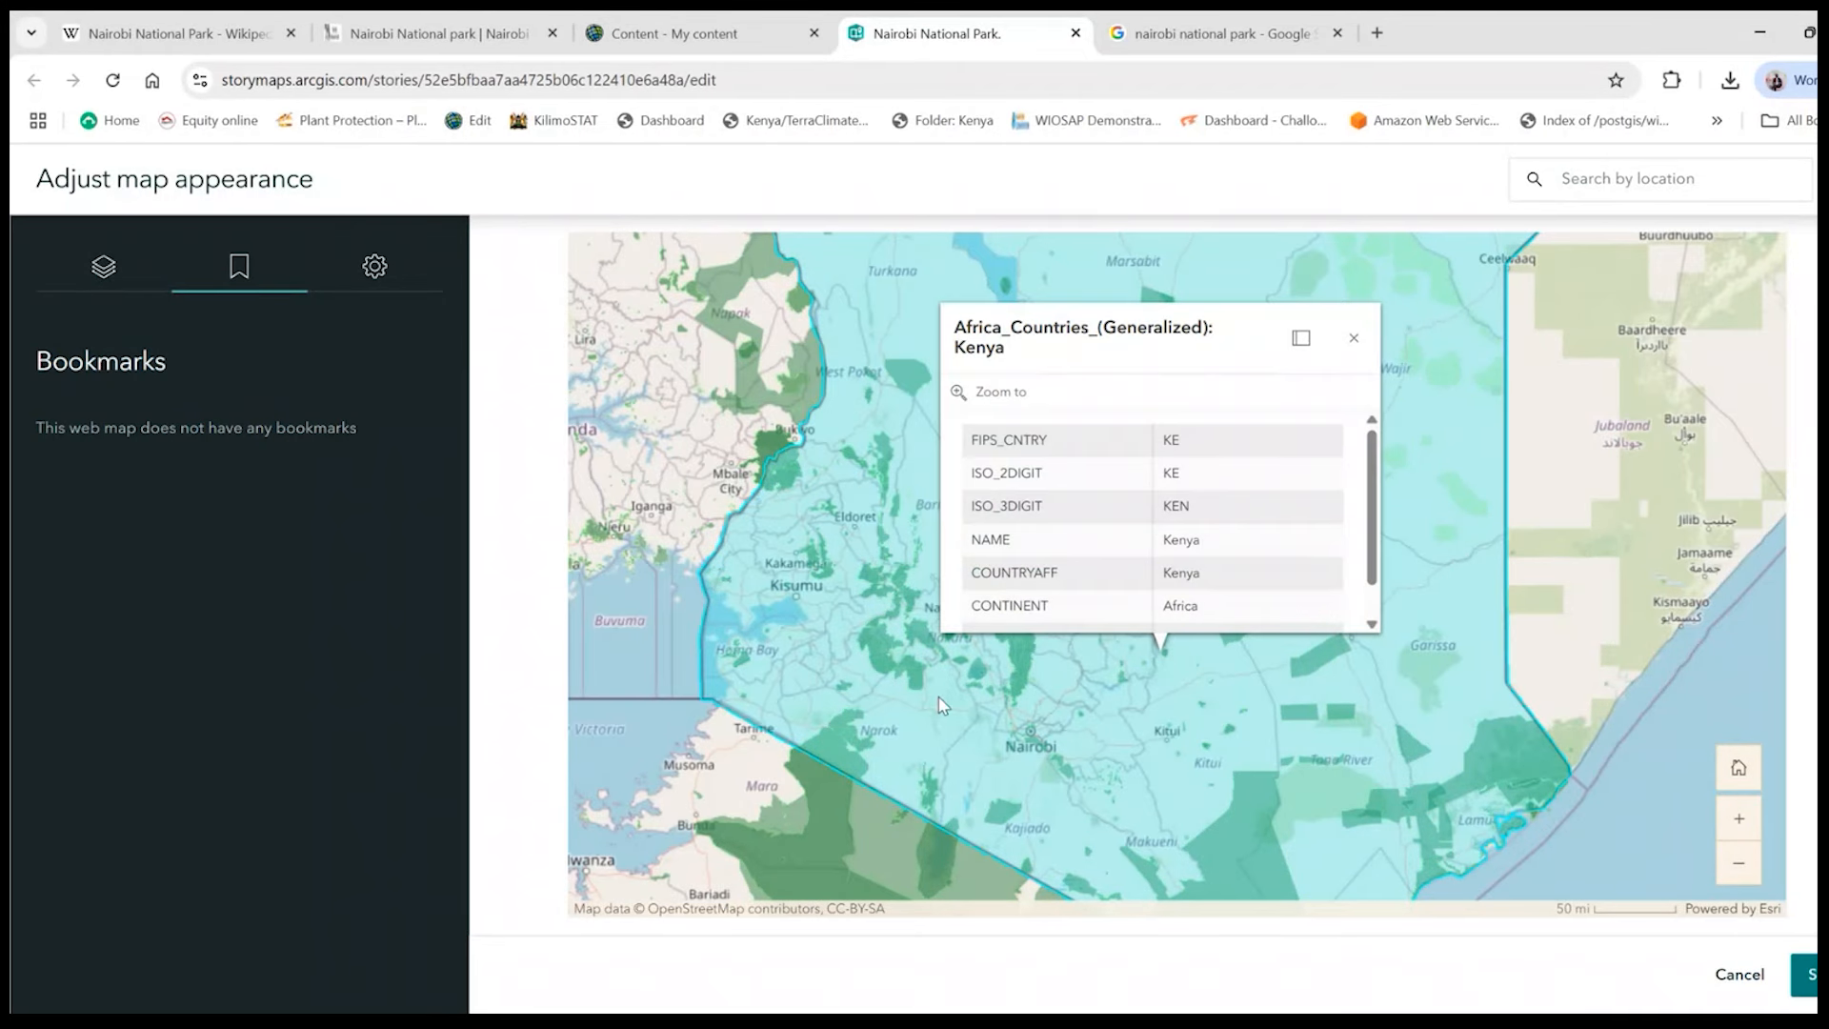
left_click(942, 704)
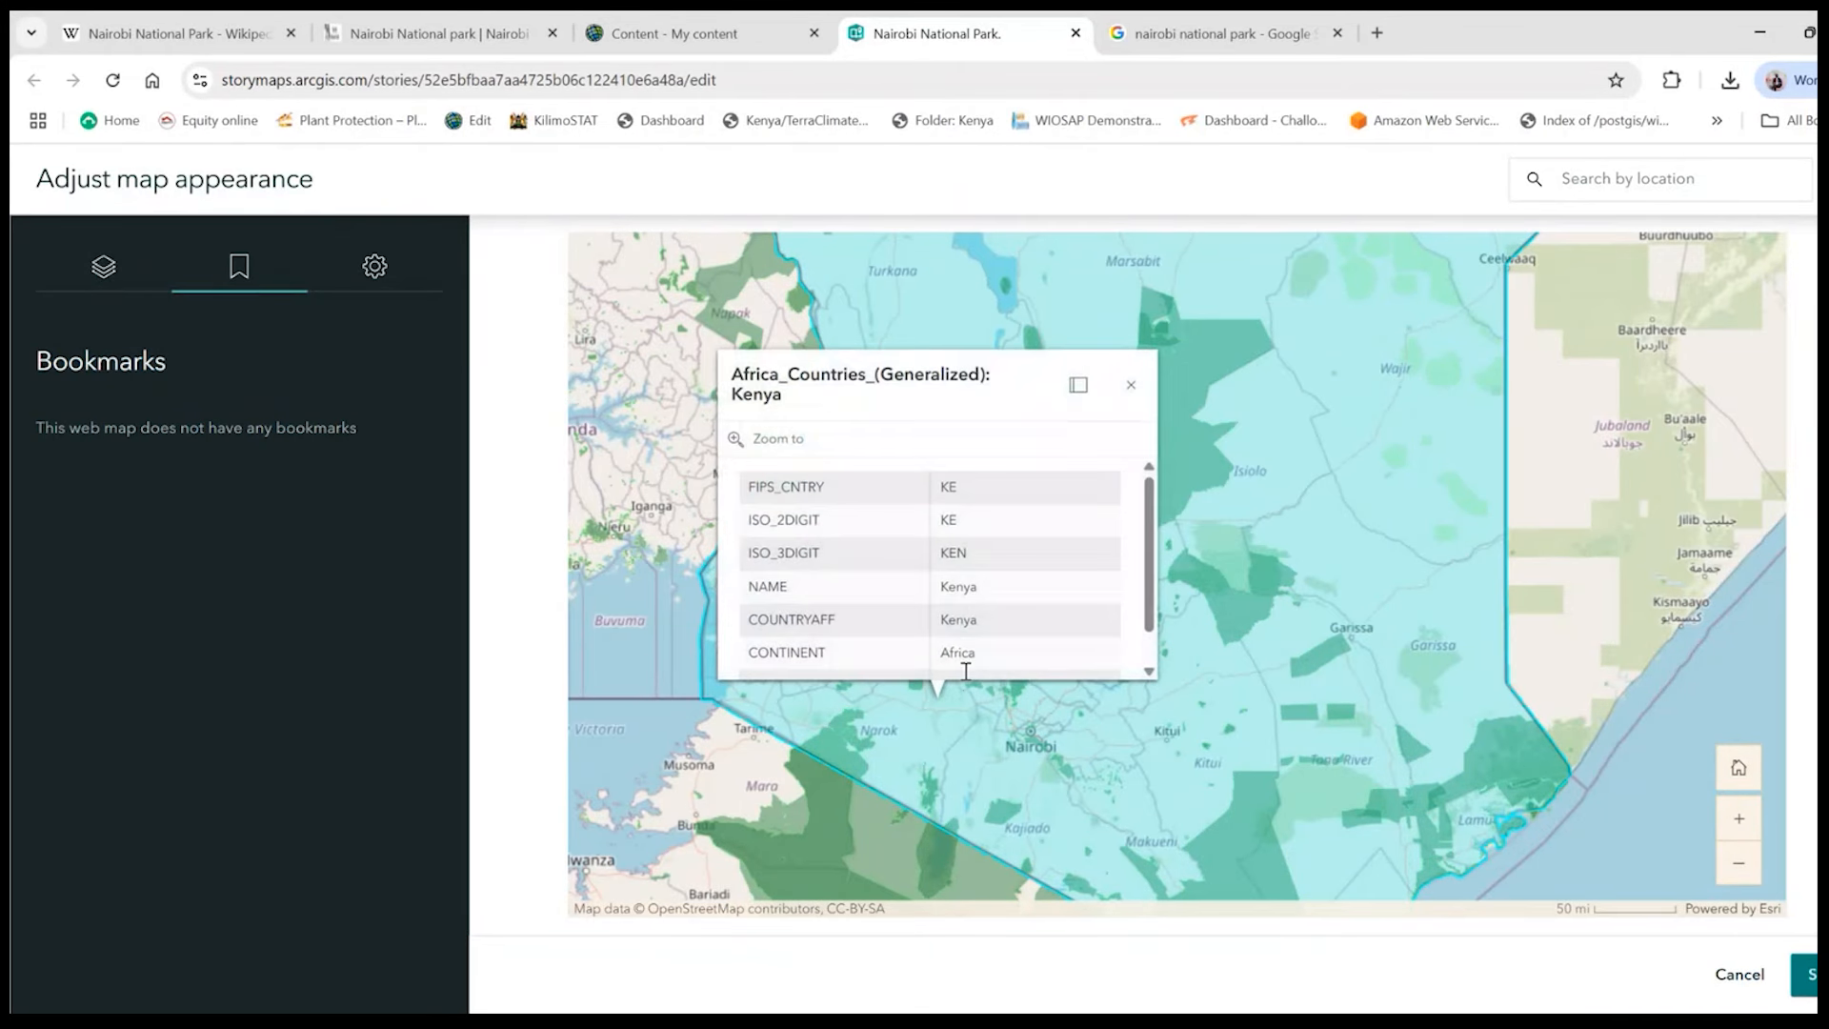
left_click(1132, 390)
scroll(1330, 524, "down", 1)
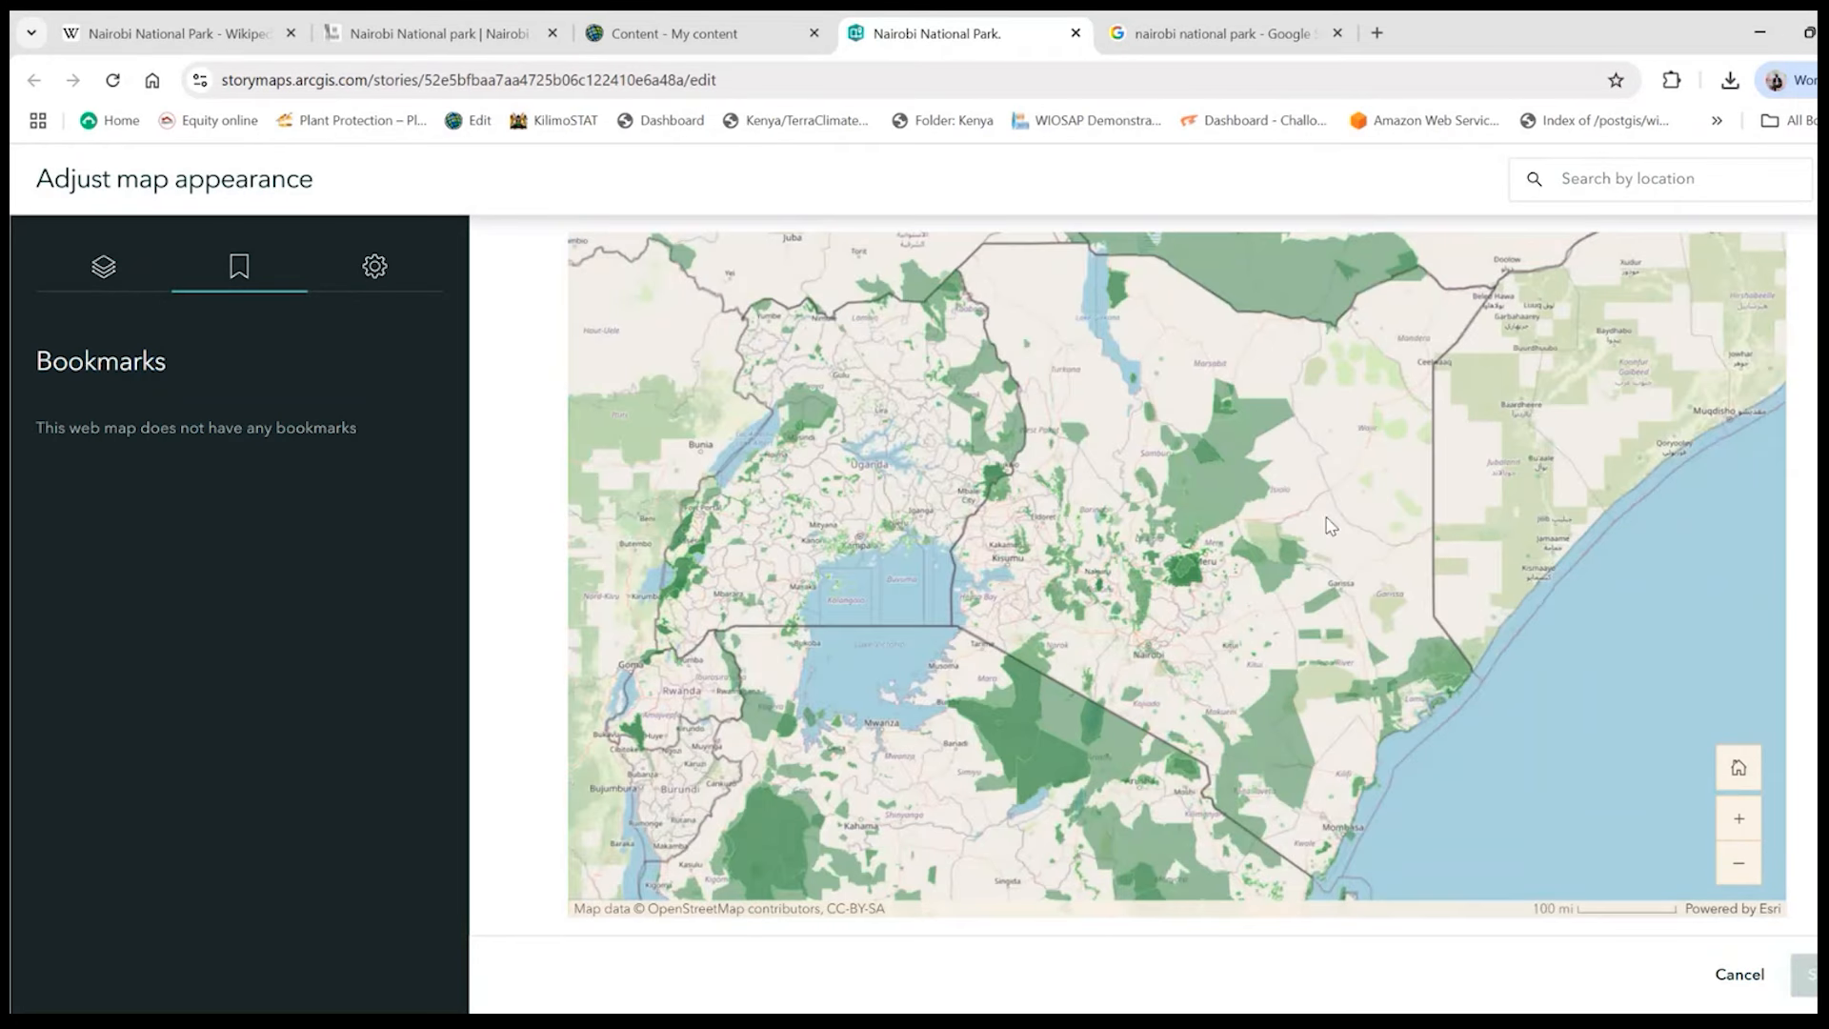
left_click_drag(198, 427, 357, 428)
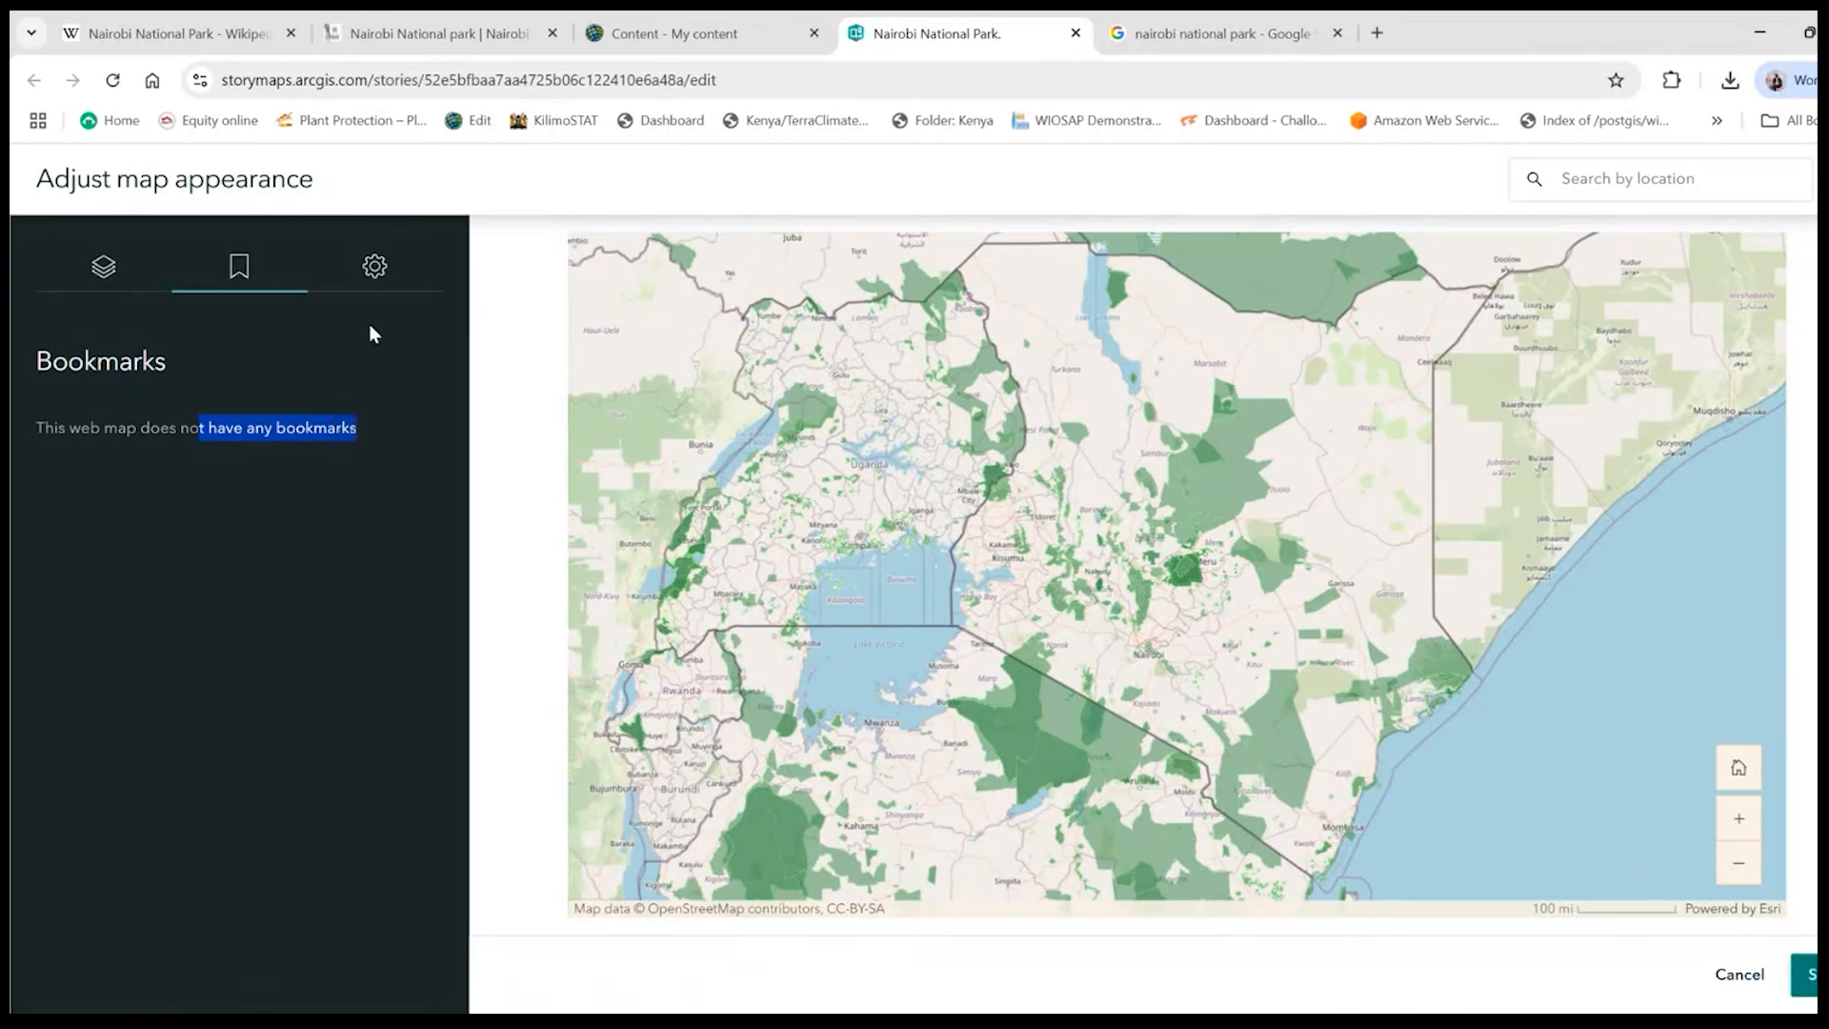
- Try the docked pop-up option in the map configuration, switching it on and off again
left_click(375, 267)
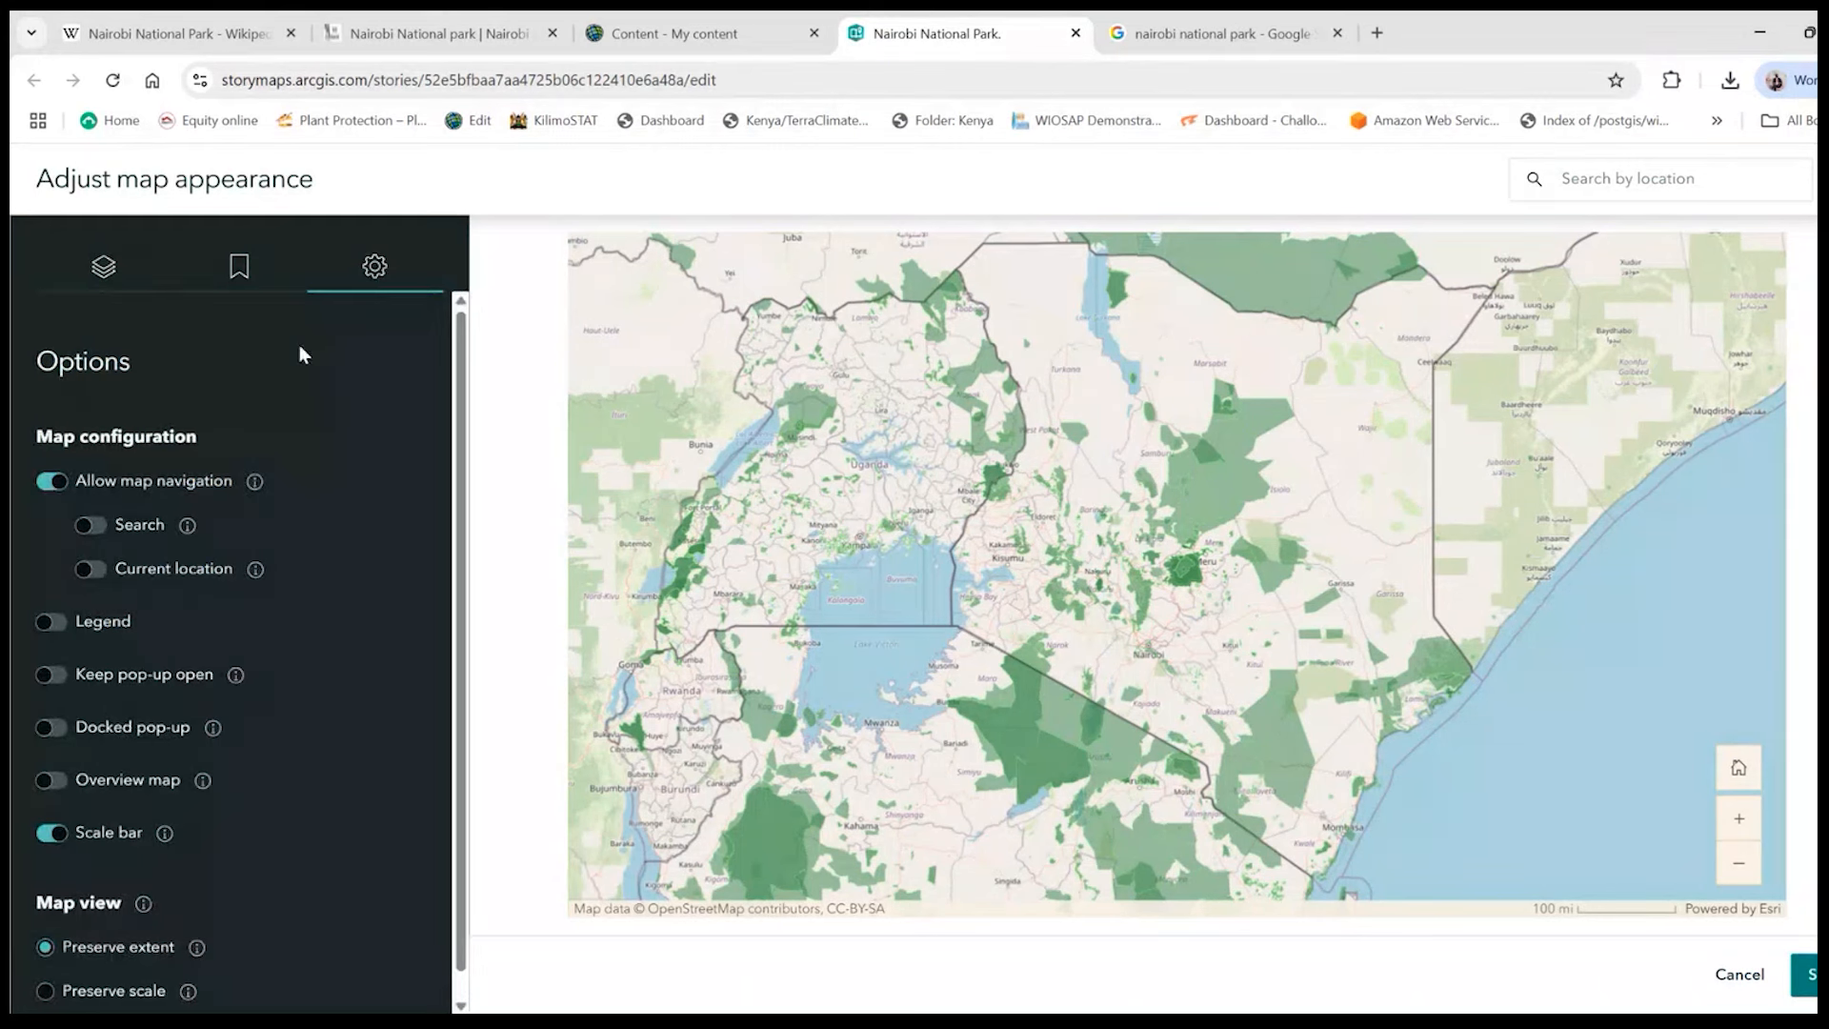
scroll(223, 538, "down", 1)
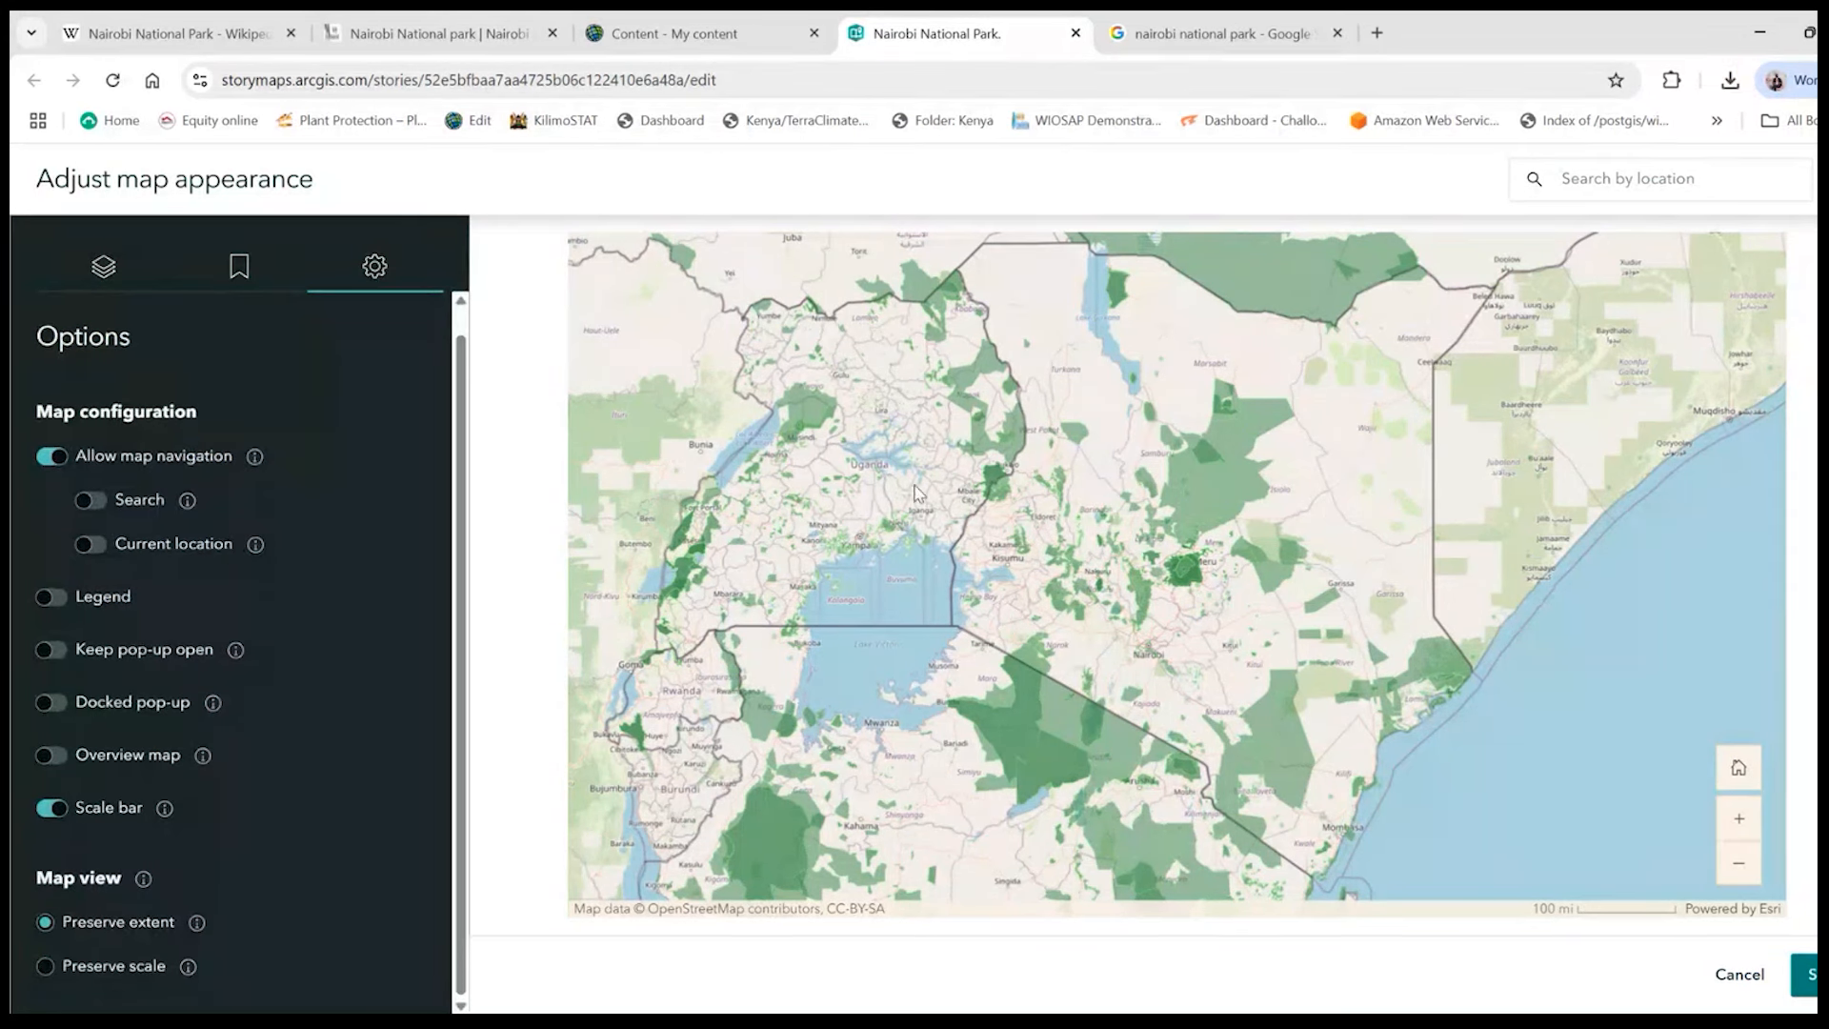
left_click(58, 705)
left_click(50, 706)
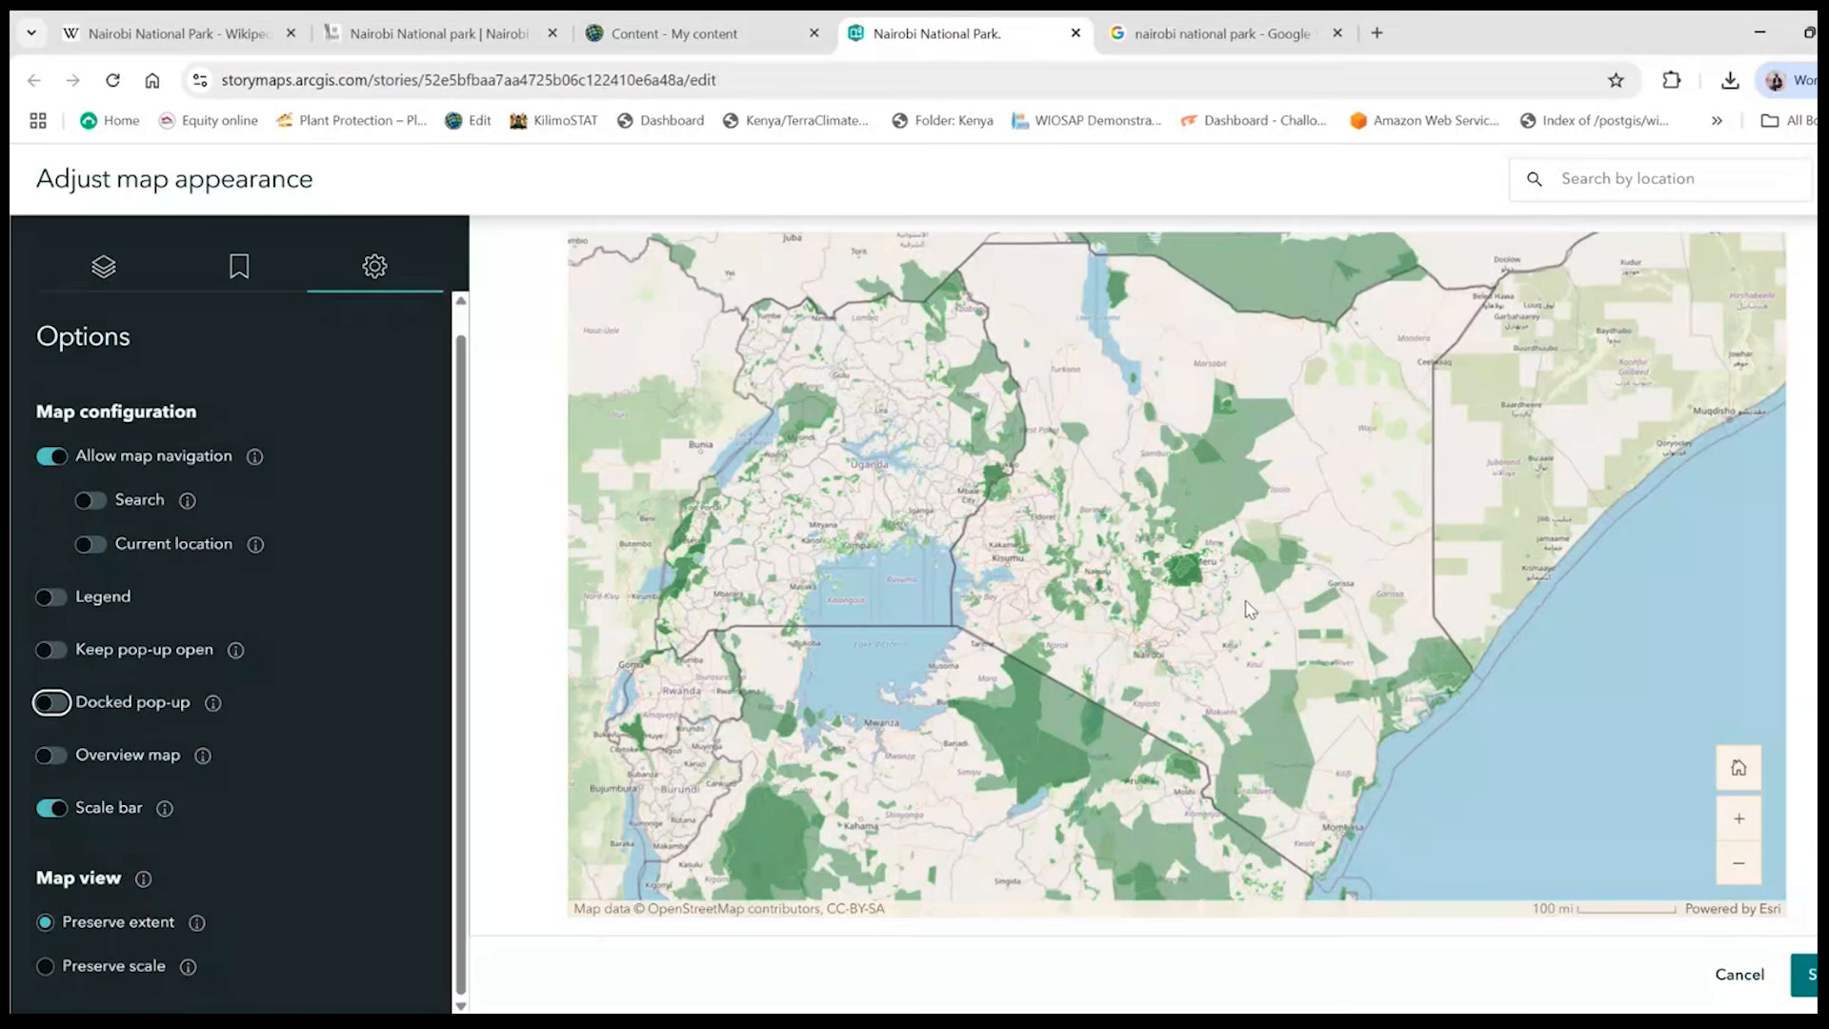
- View Kenya's country pop-up from several places on the map and dock it
left_click(1221, 487)
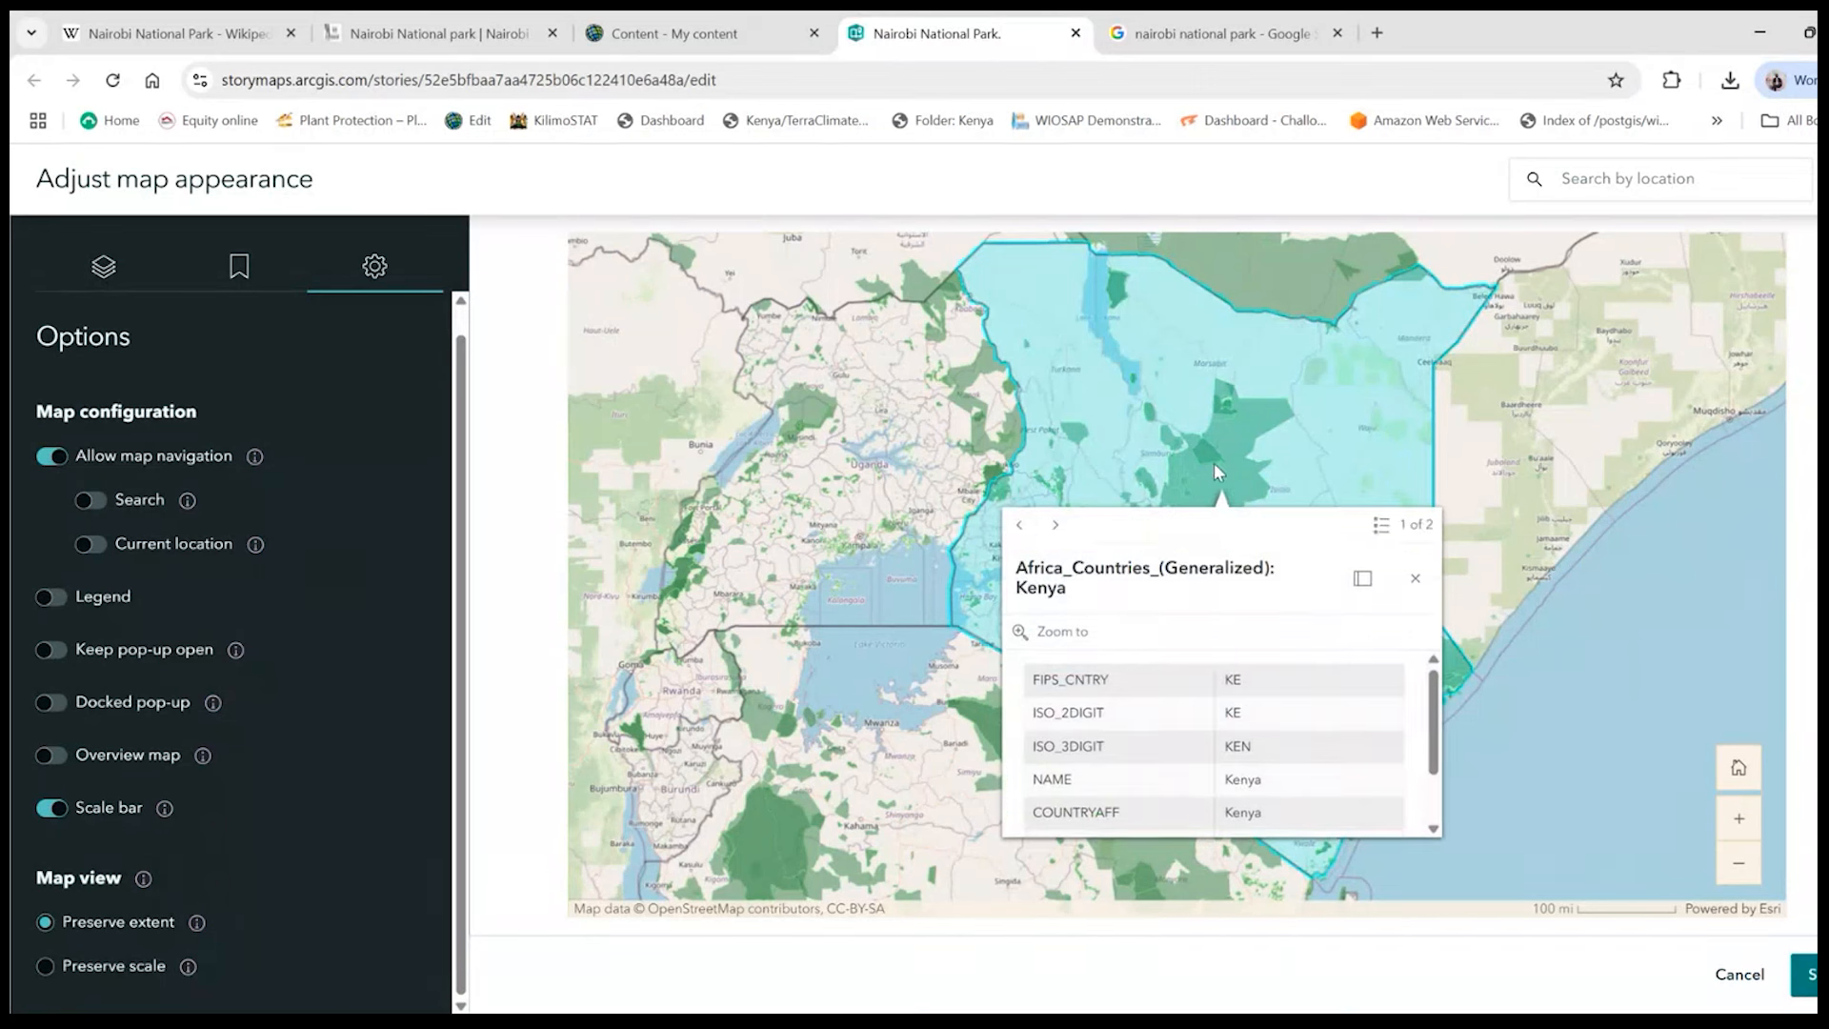
left_click(1213, 463)
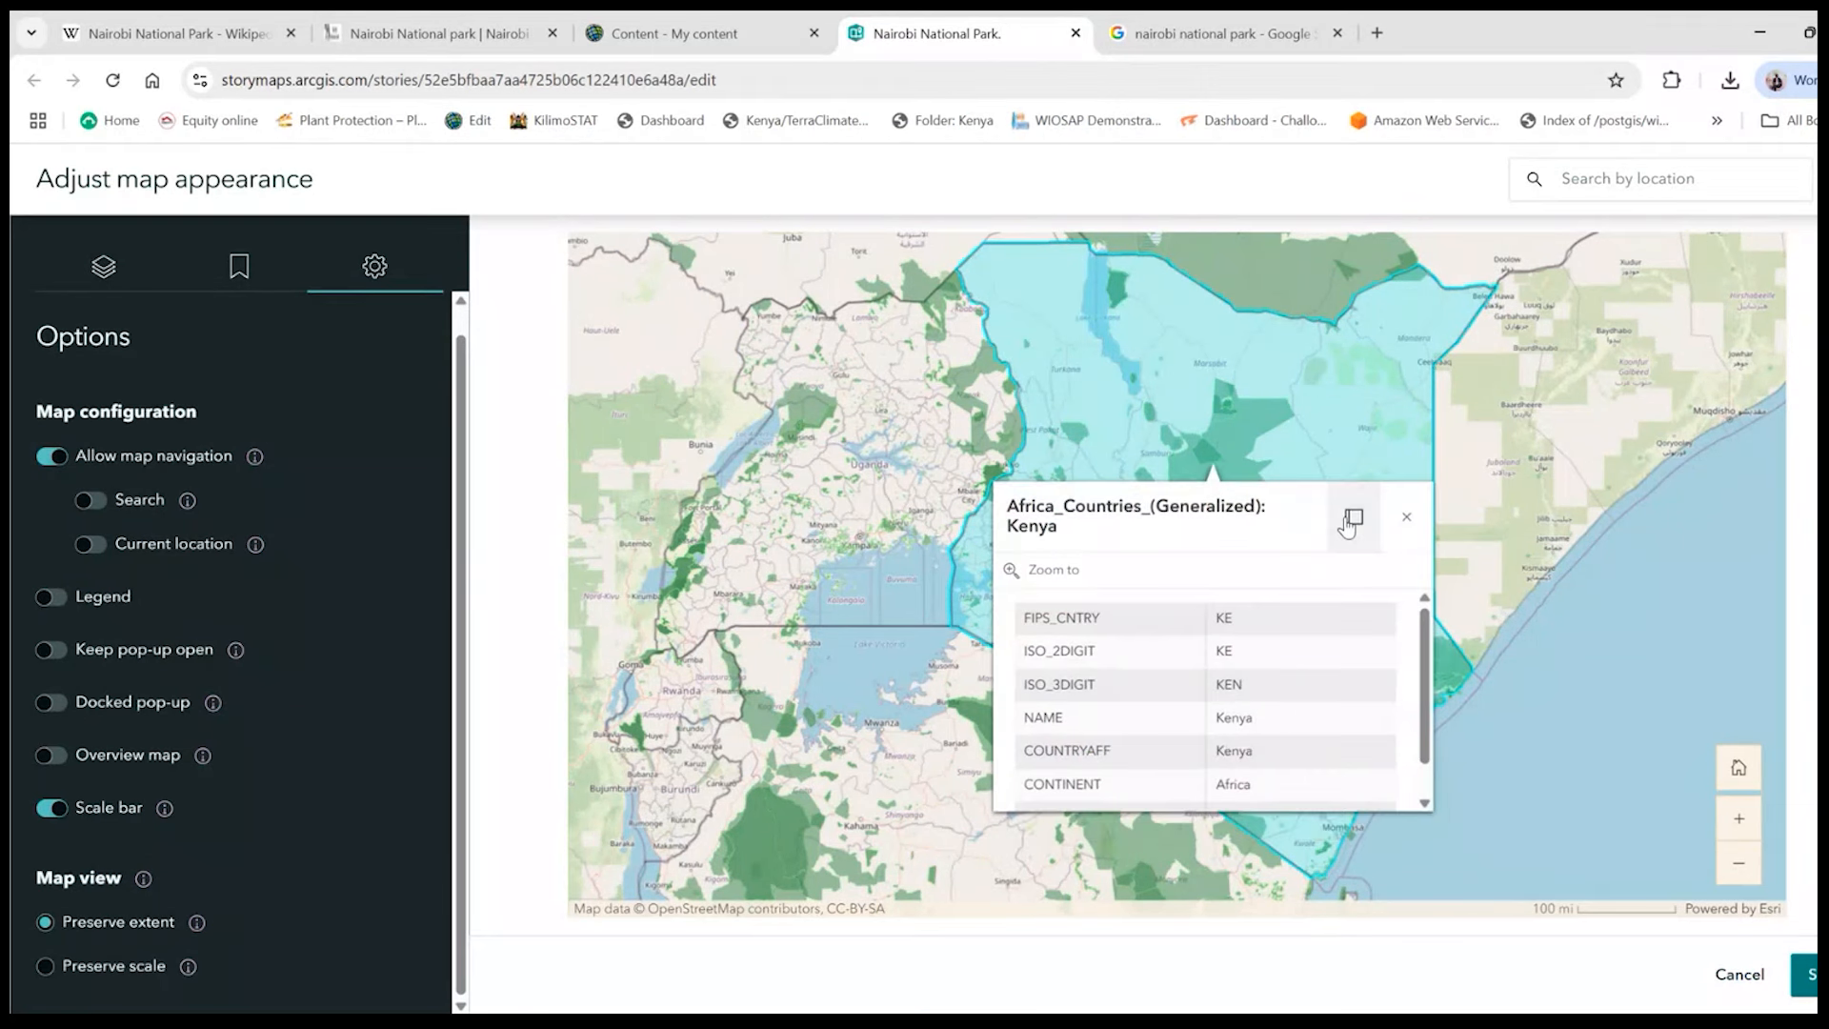
left_click(1396, 389)
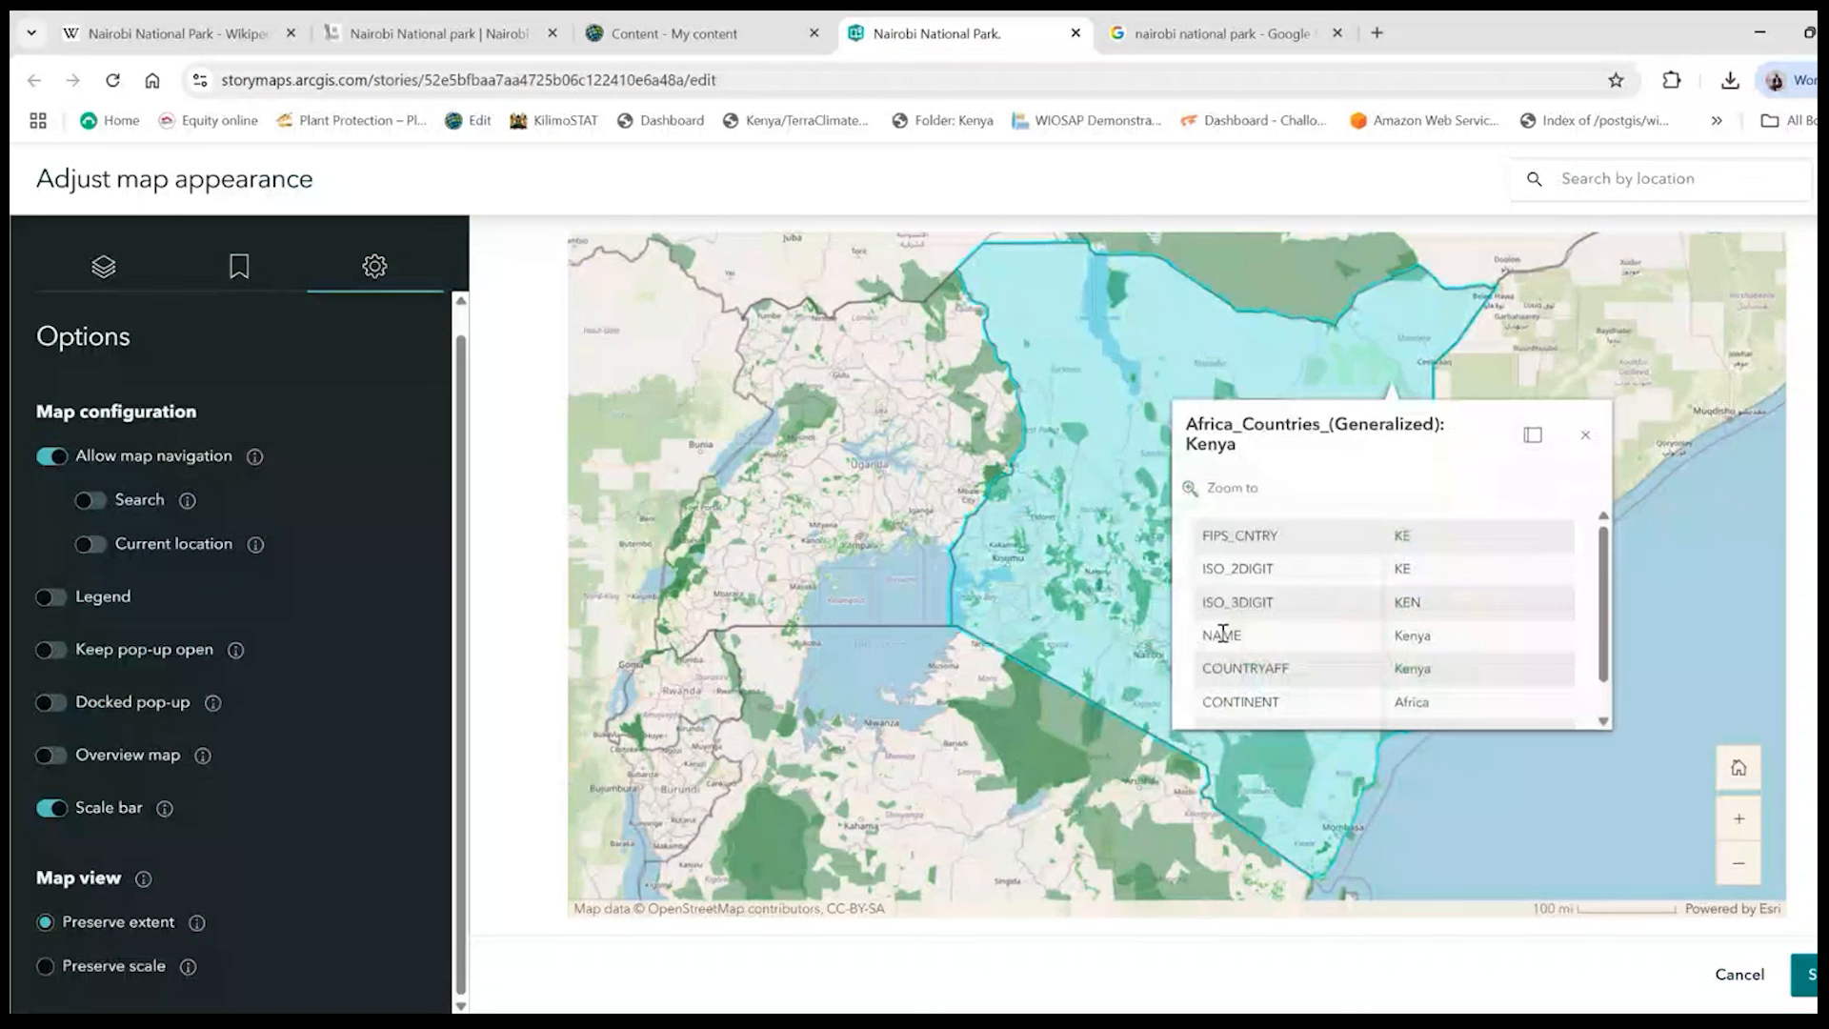
left_click(1273, 775)
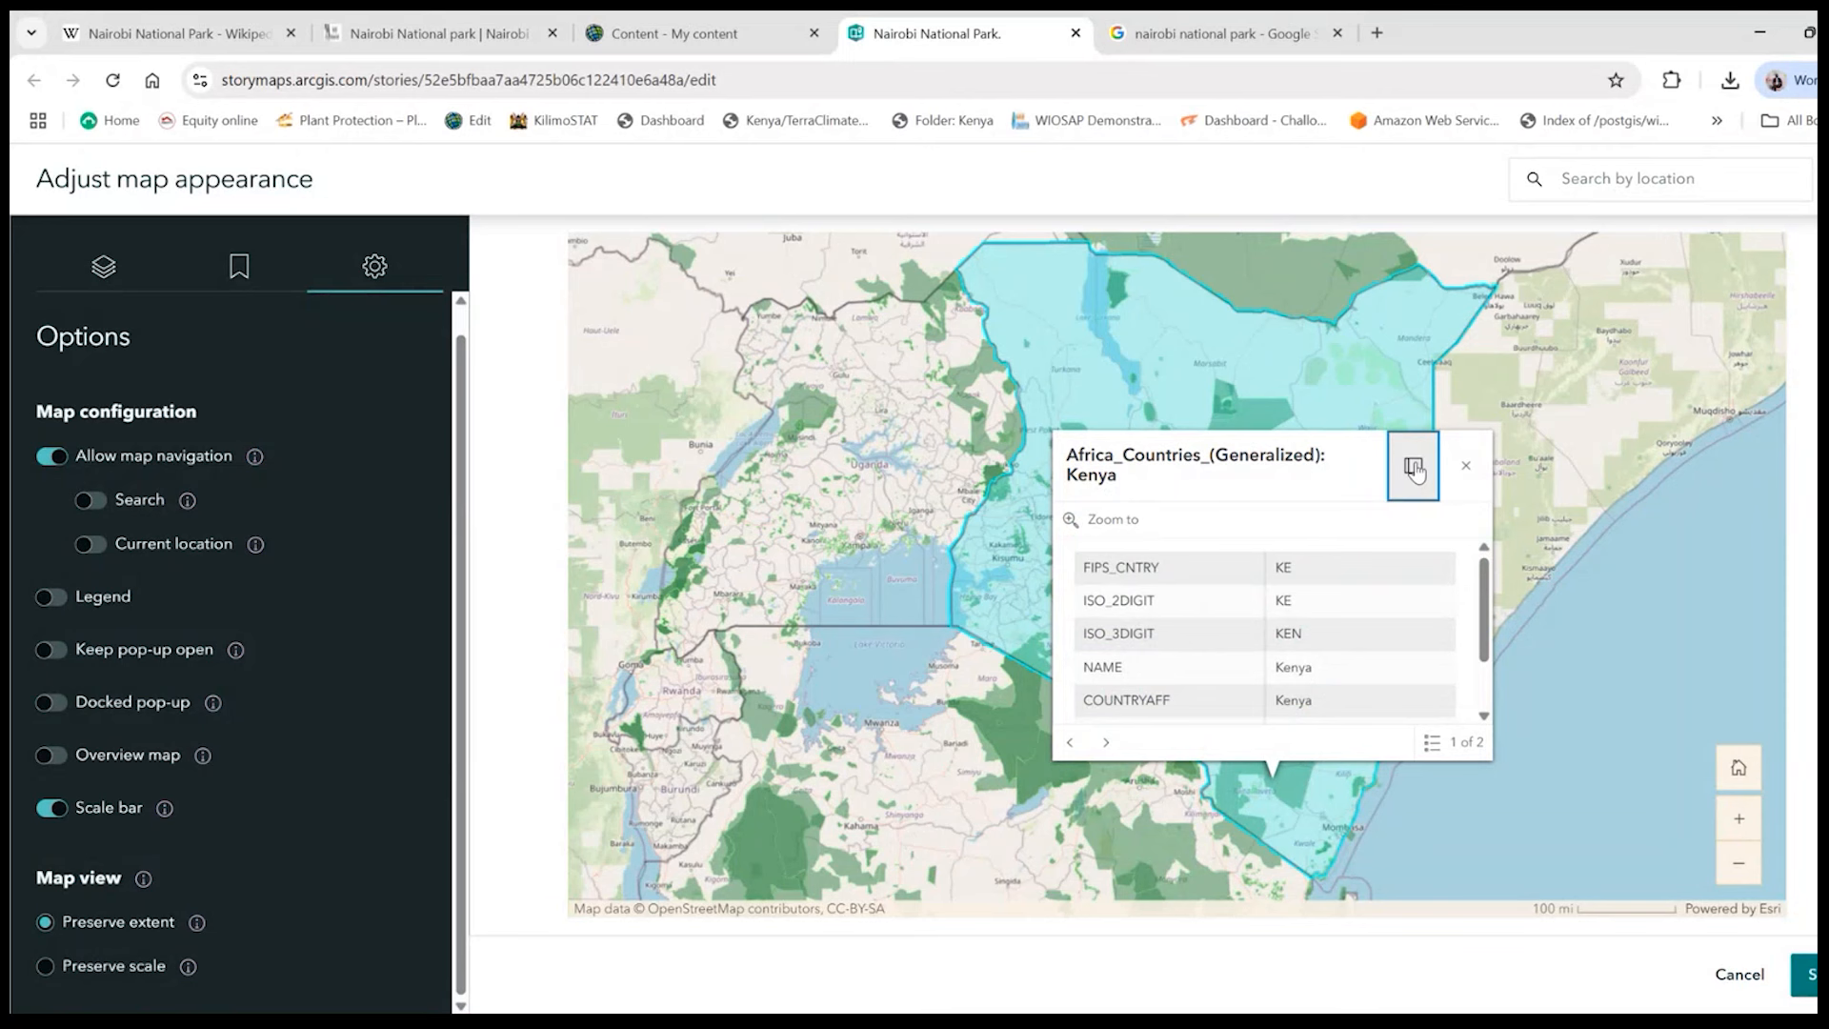
left_click(1414, 469)
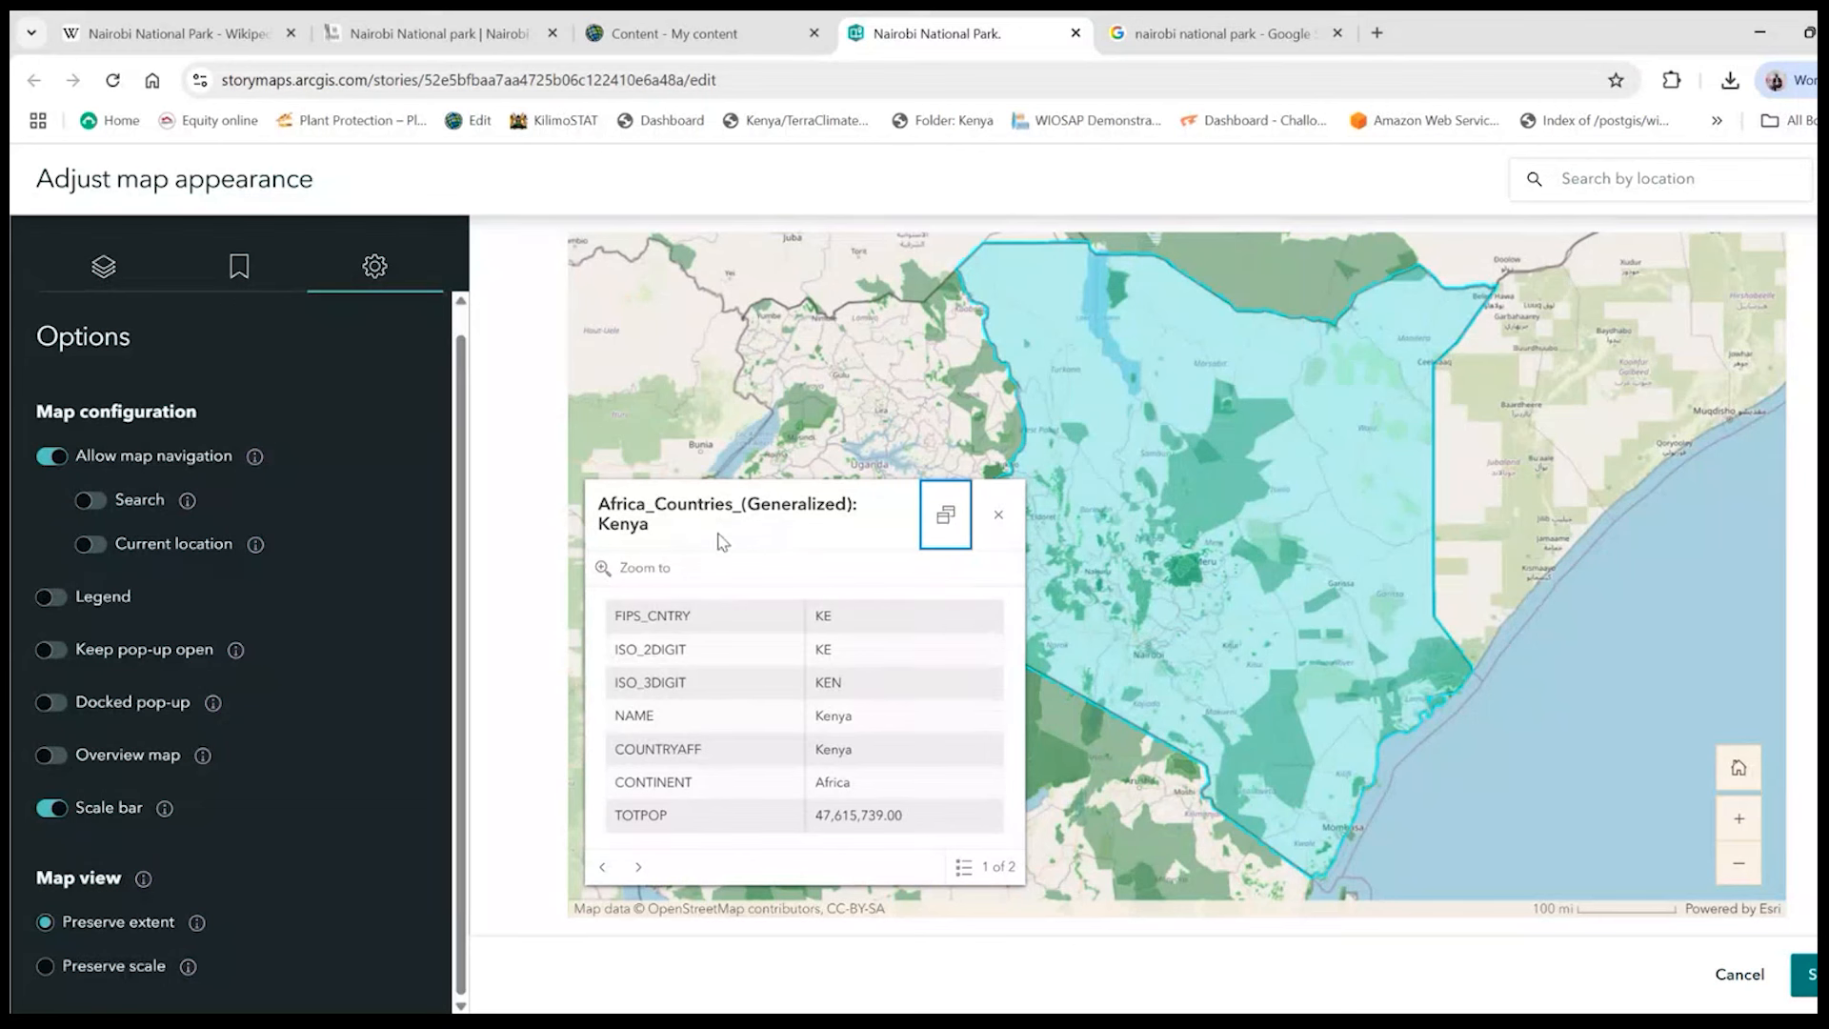
- Examine the docked country pop-ups for Tanzania and Kenya
left_click(1249, 453)
left_click(1248, 473)
left_click(1101, 830)
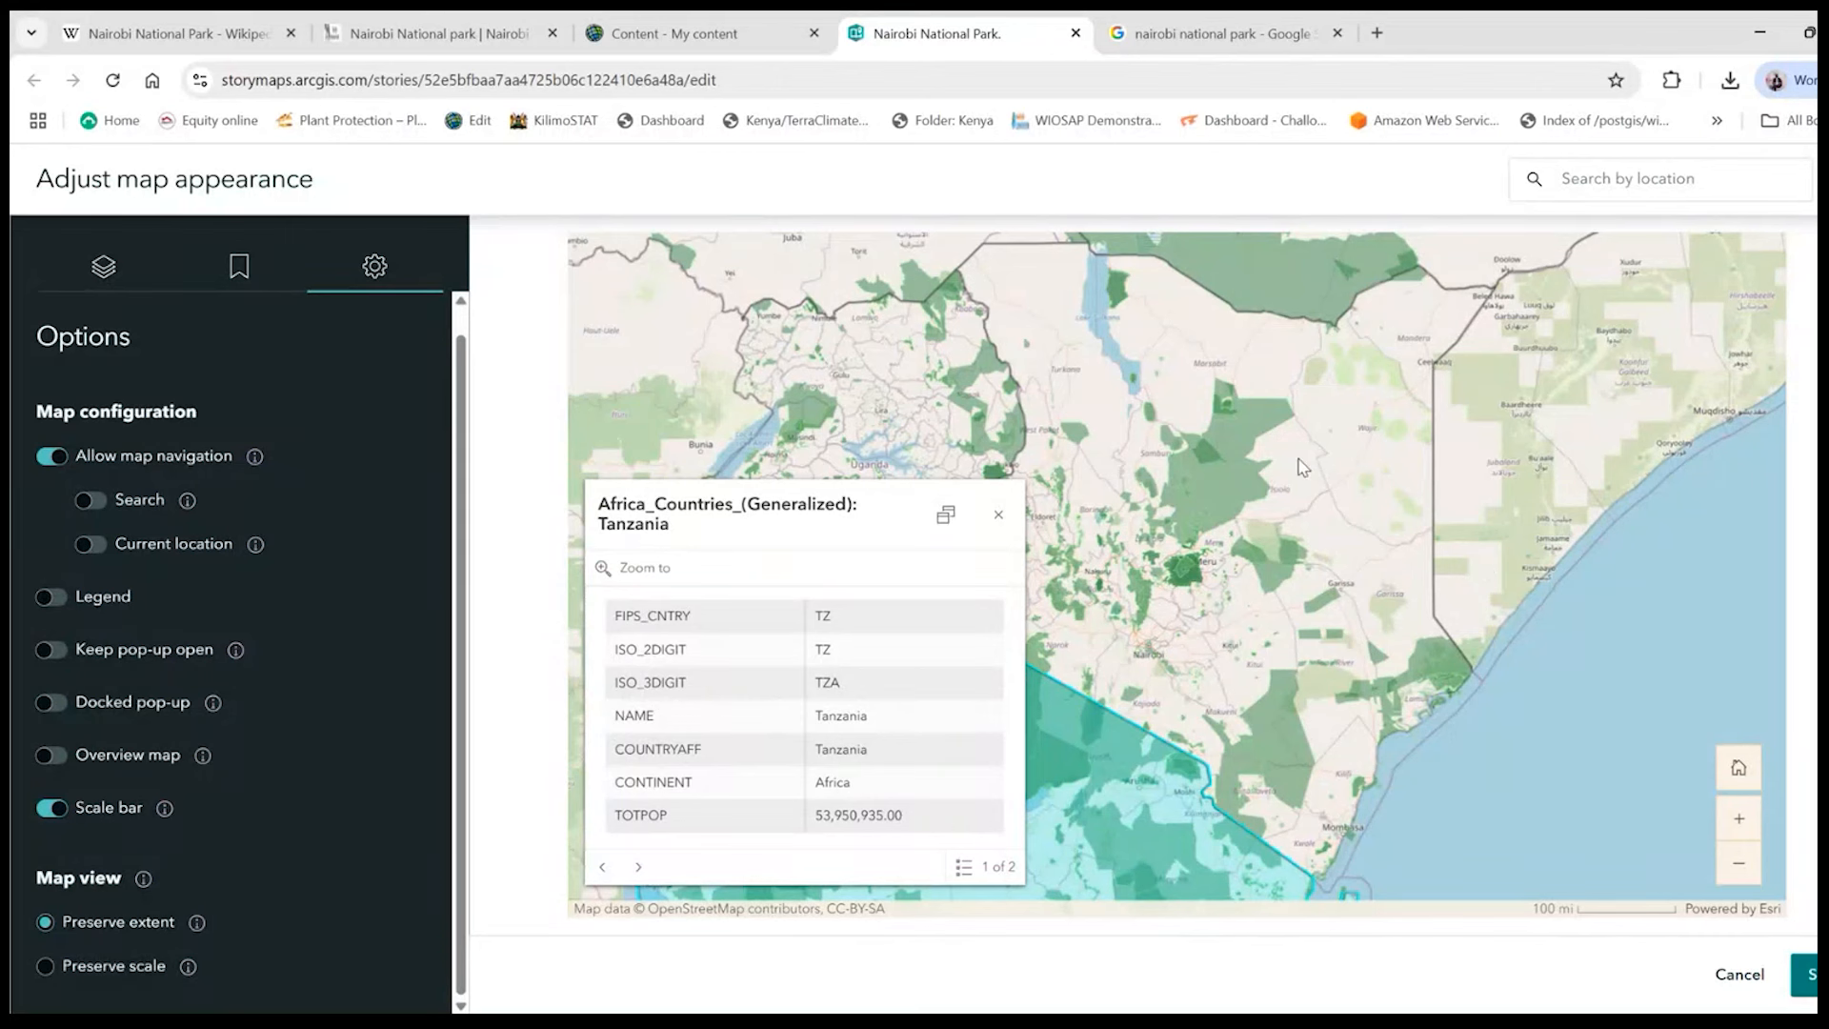
left_click(1232, 492)
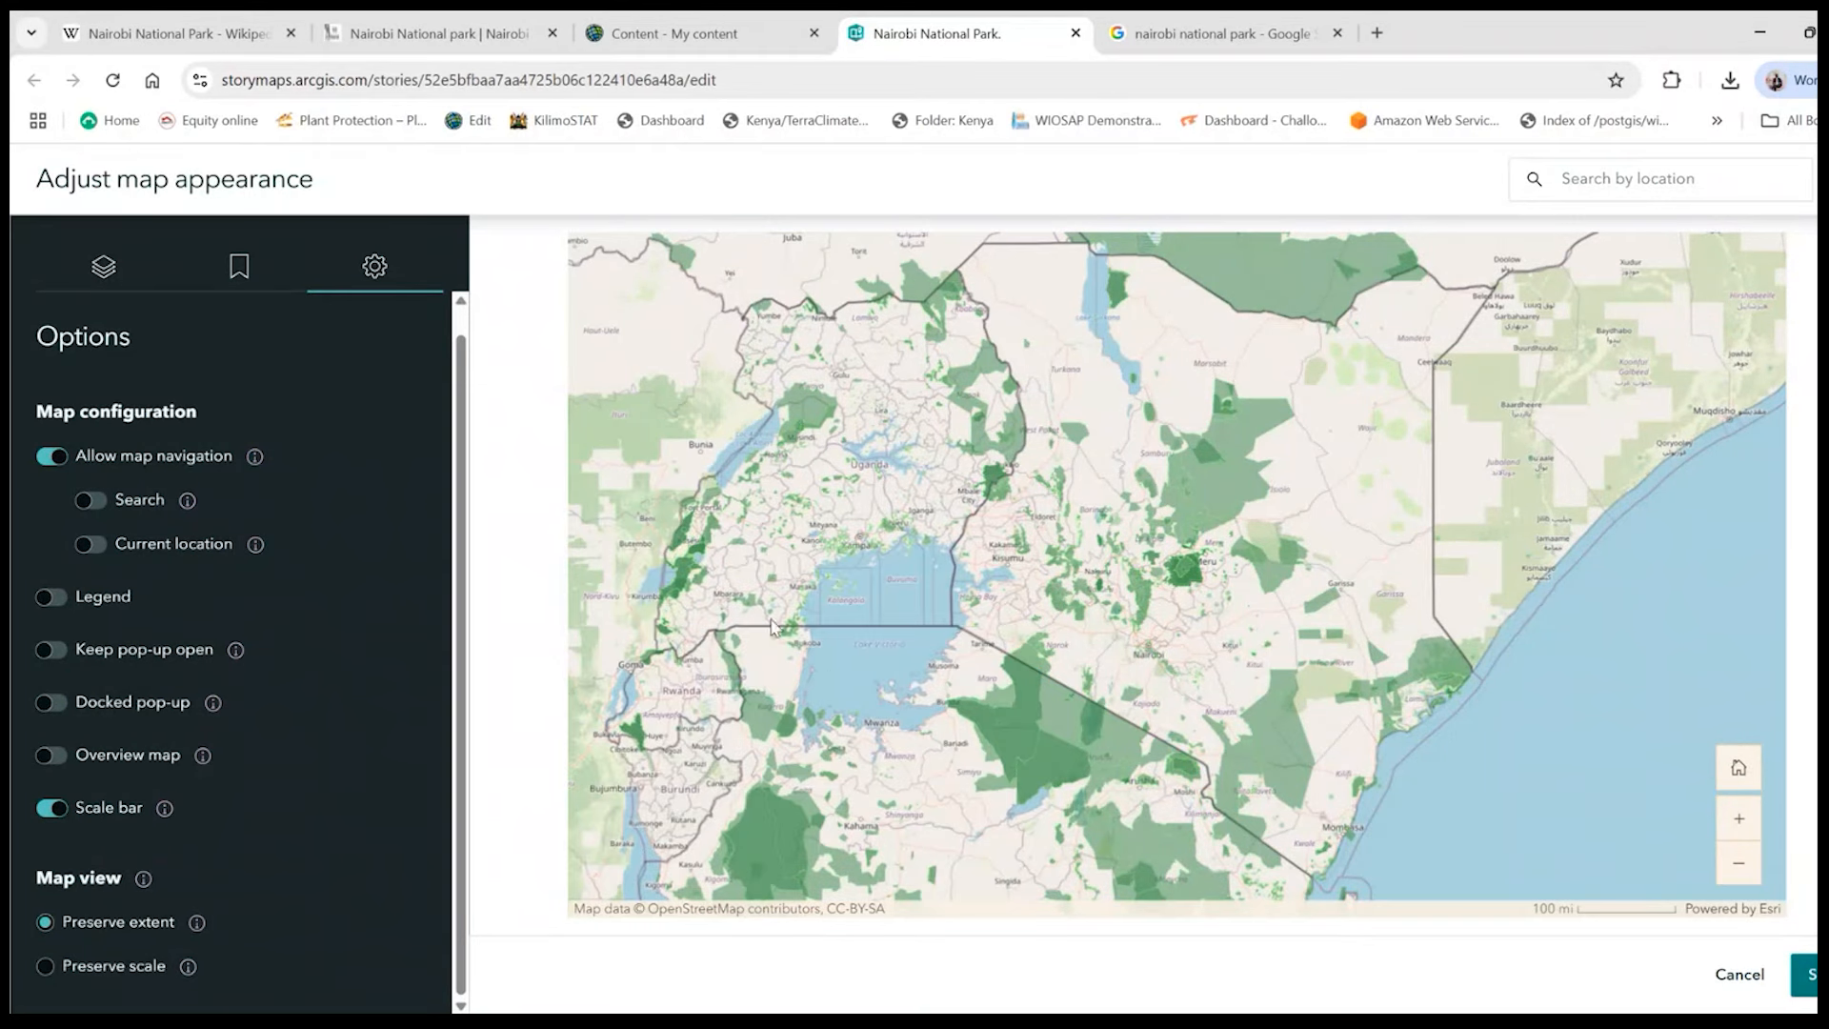
left_click(1067, 514)
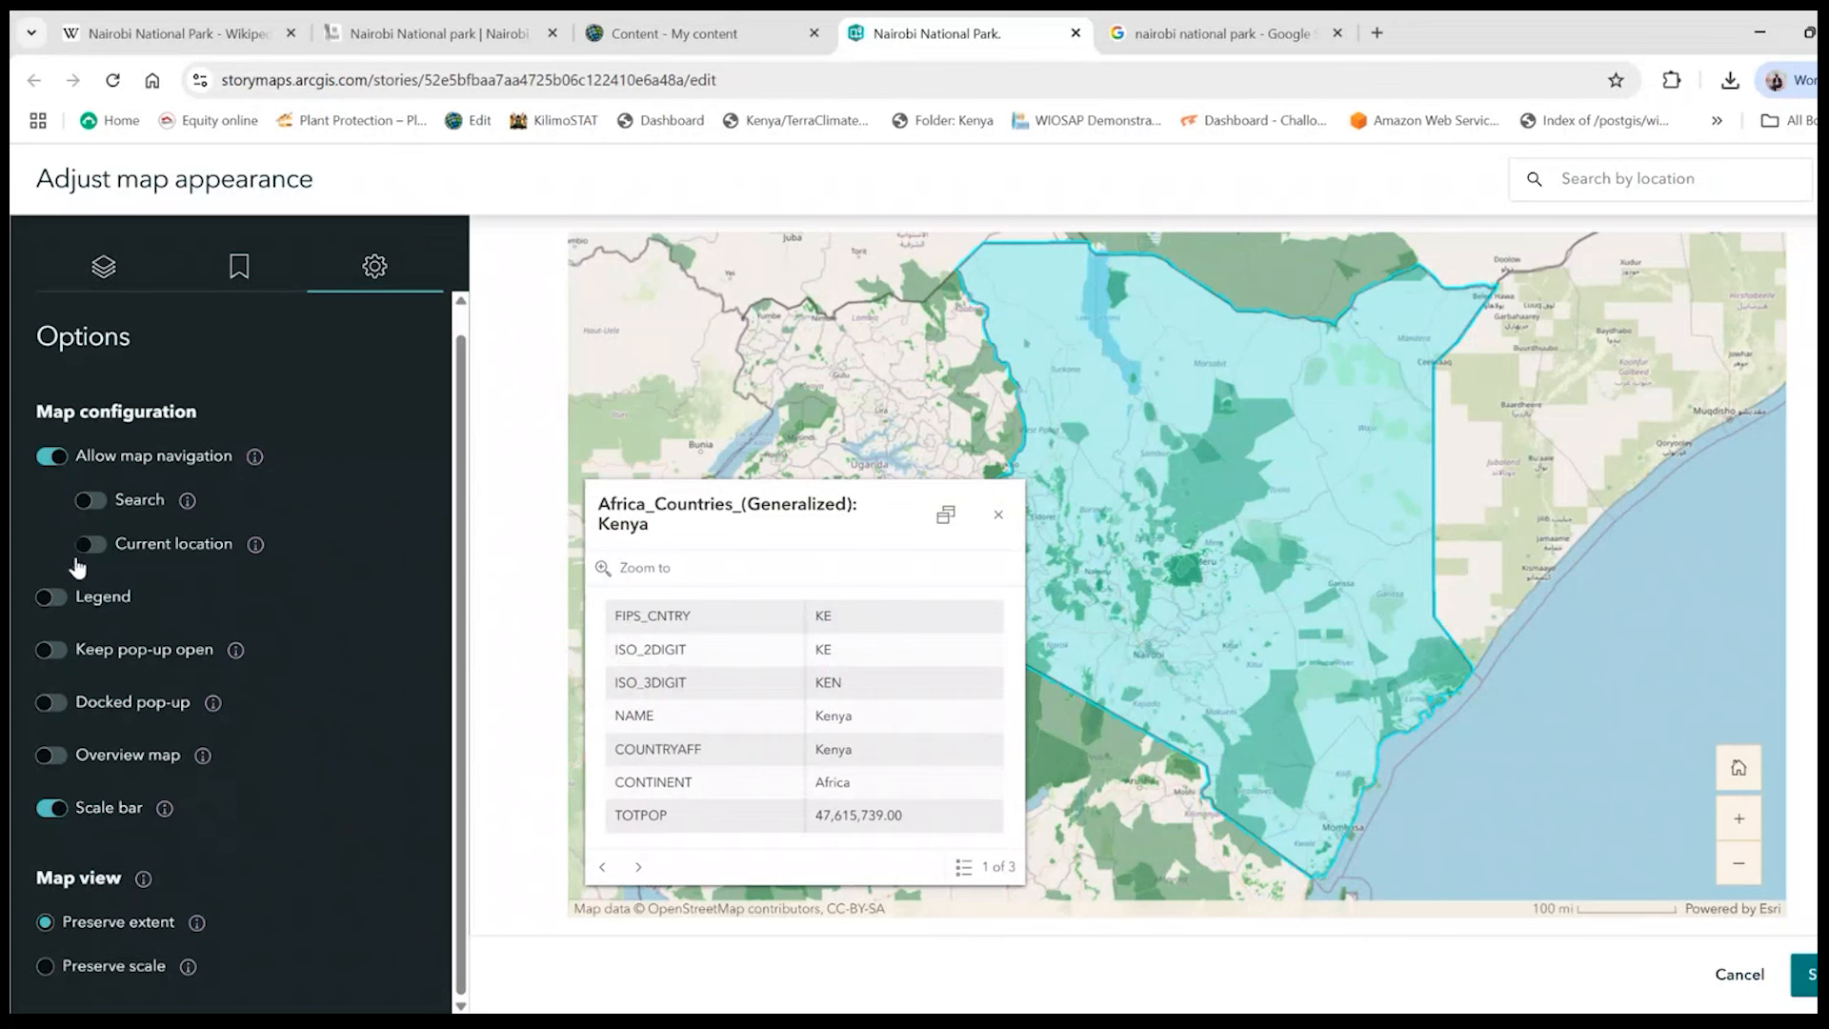
- Turn on the docked pop-up and the legend in the map configuration, and close Kenya's open pop-up
left_click(69, 705)
left_click(998, 515)
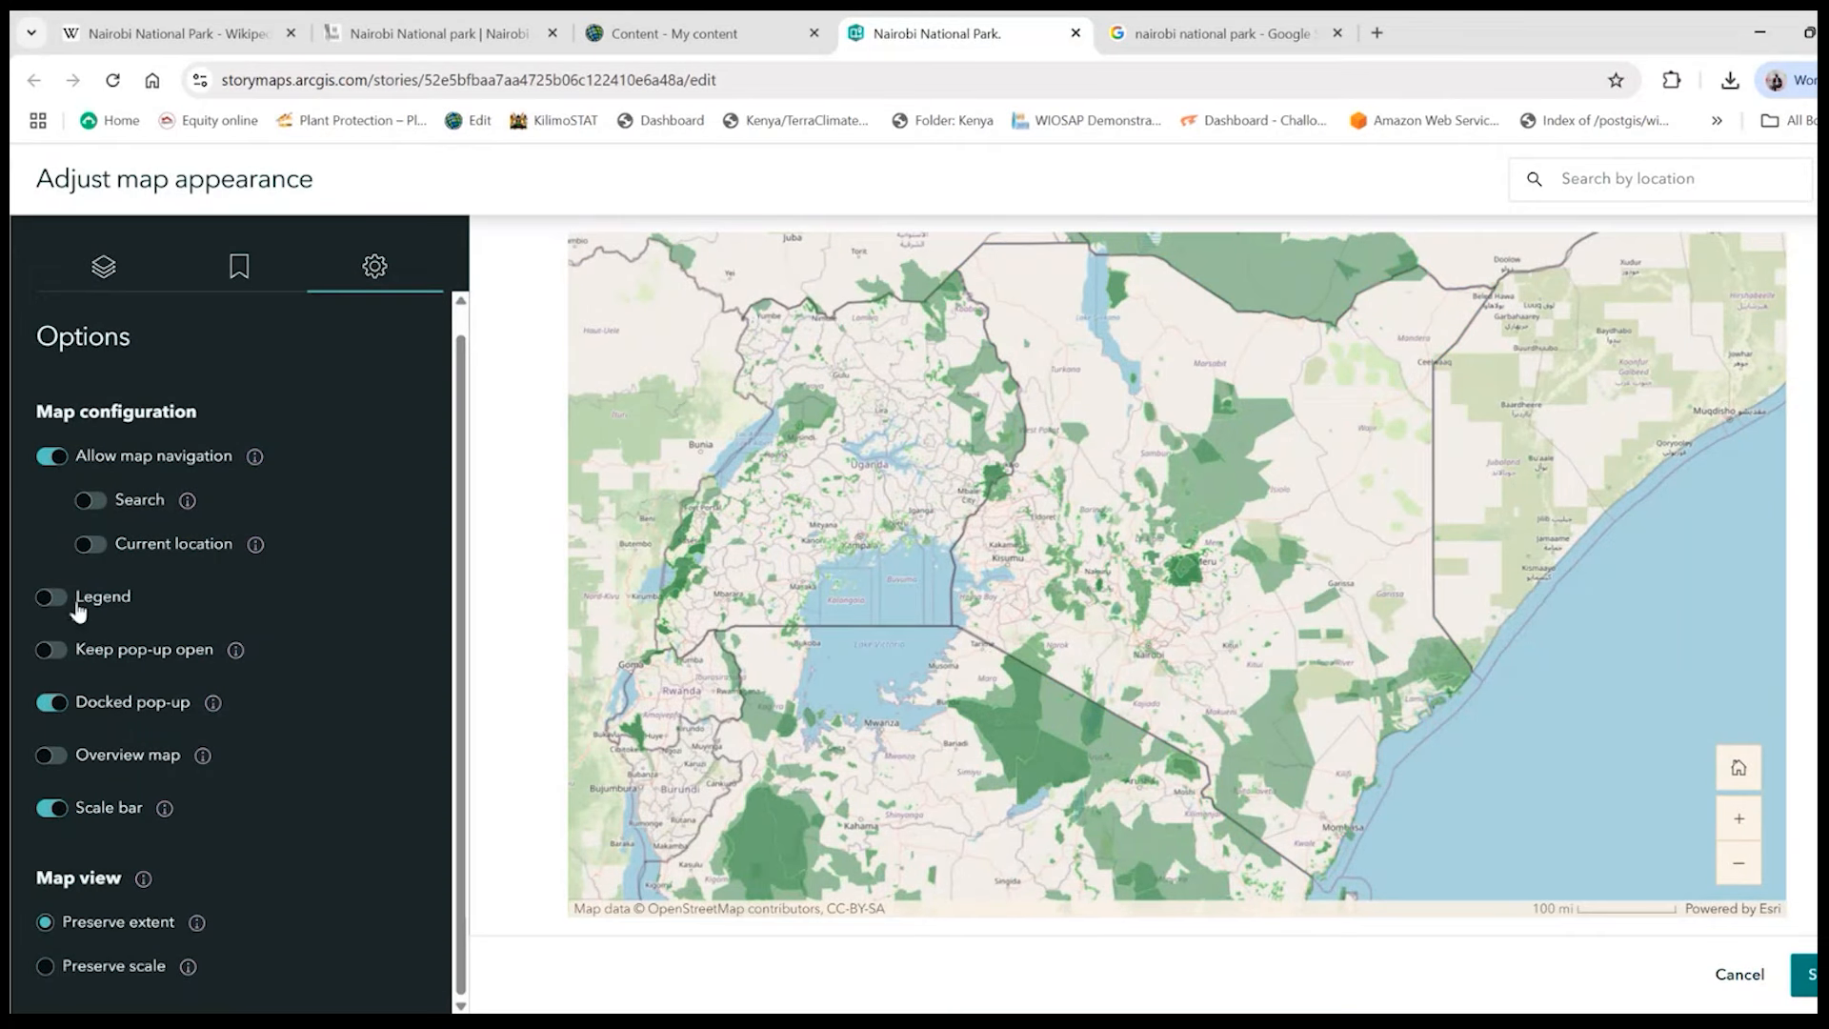
left_click(50, 597)
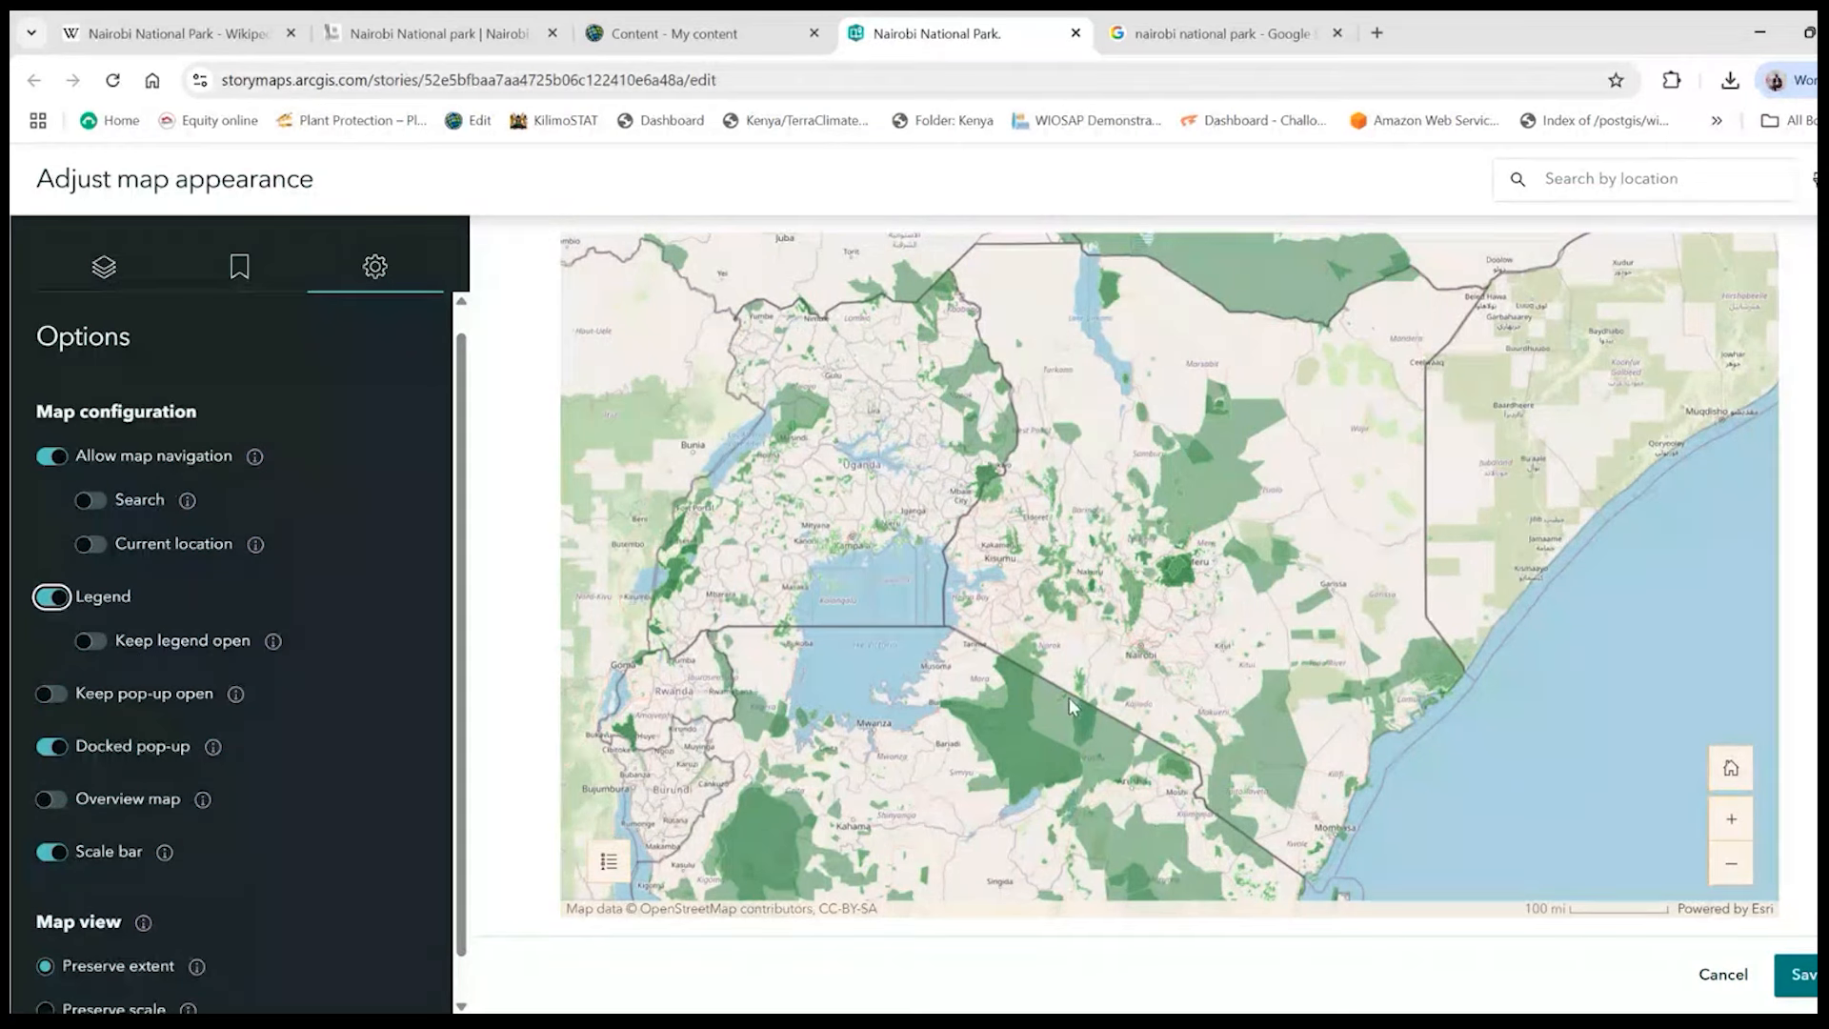
scroll(400, 704, "down", 1)
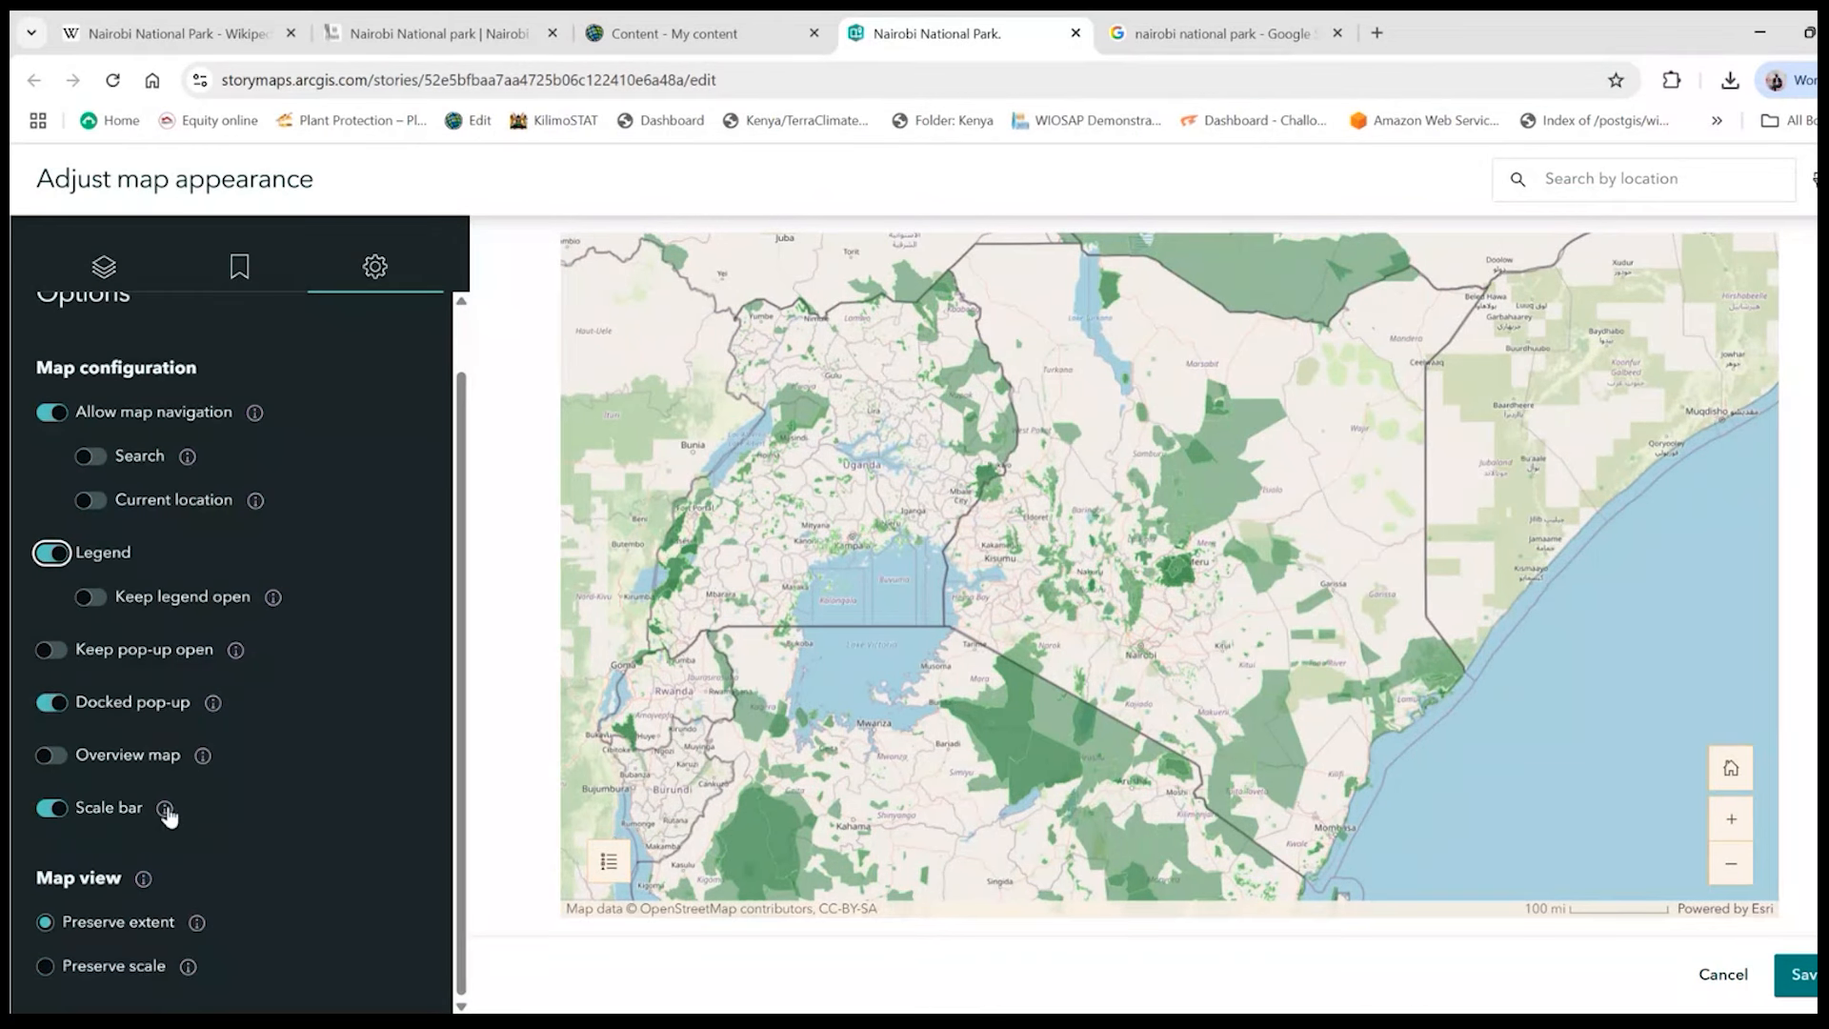
scroll(104, 821, "down", 1)
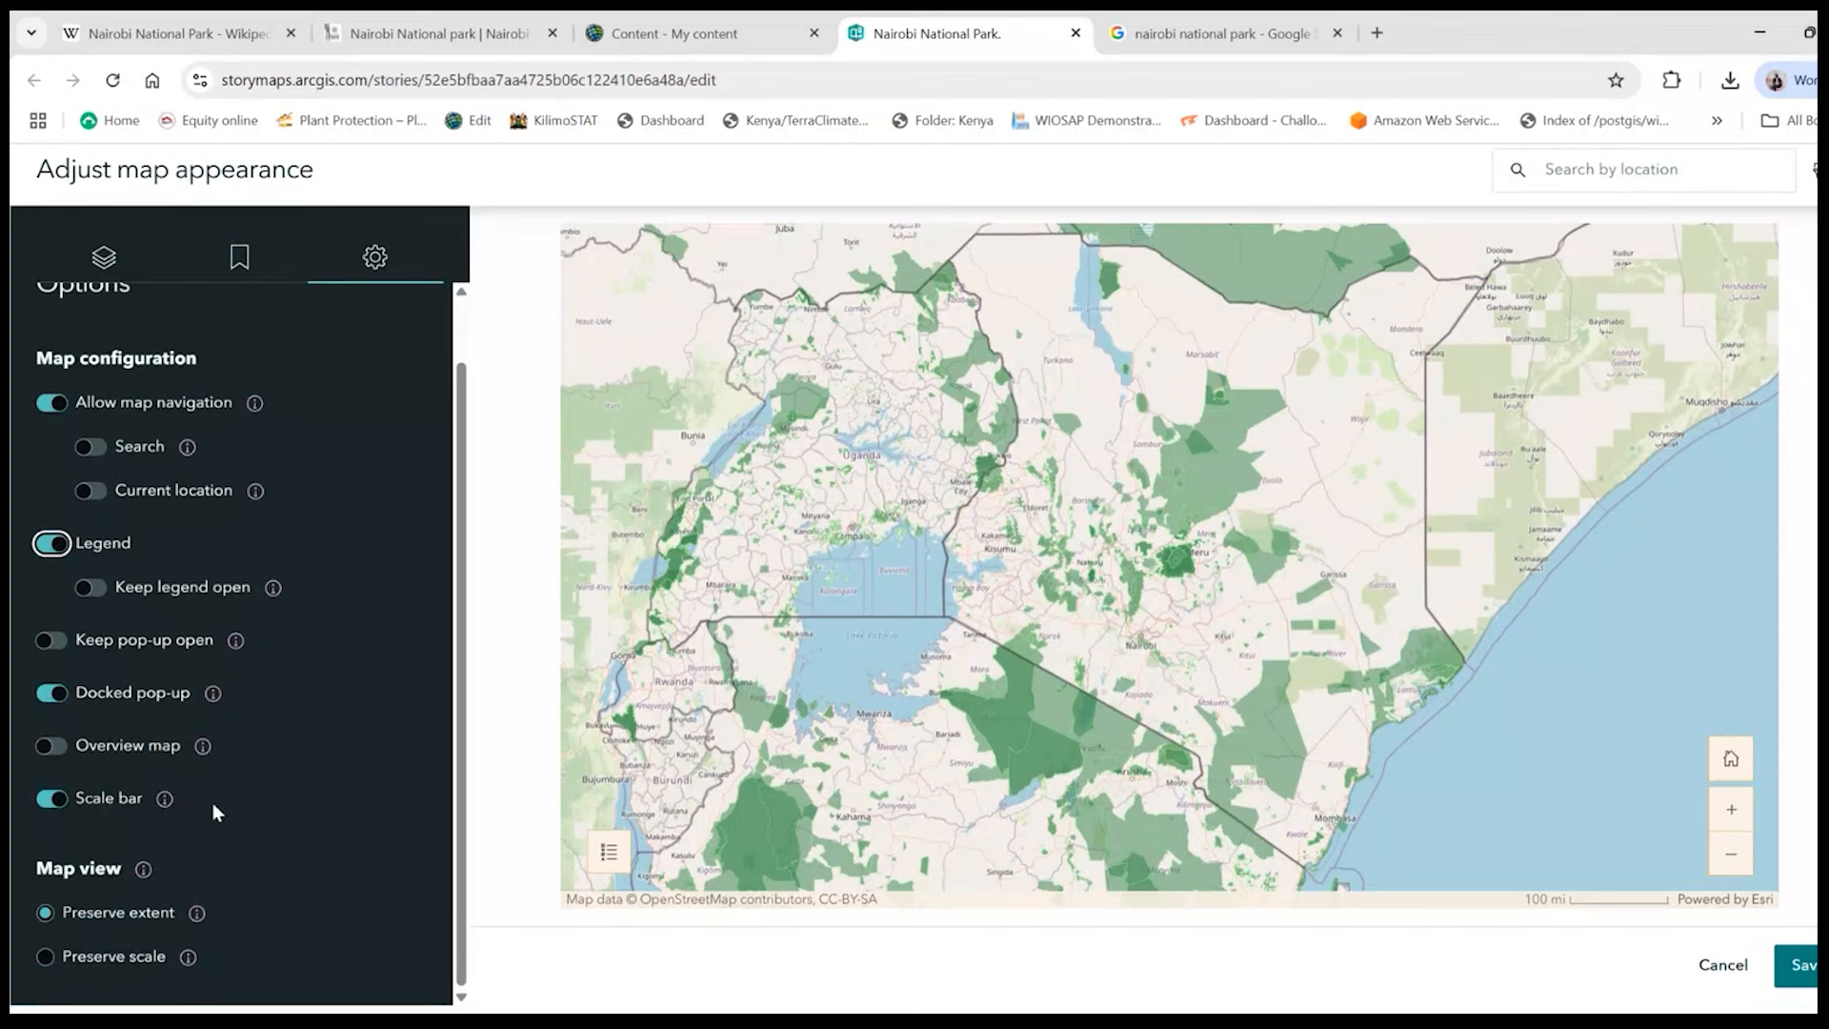
- Enable the current location option for map navigation and locate the device on the map, allowing location access while visiting the site
scroll(214, 802, "up", 2)
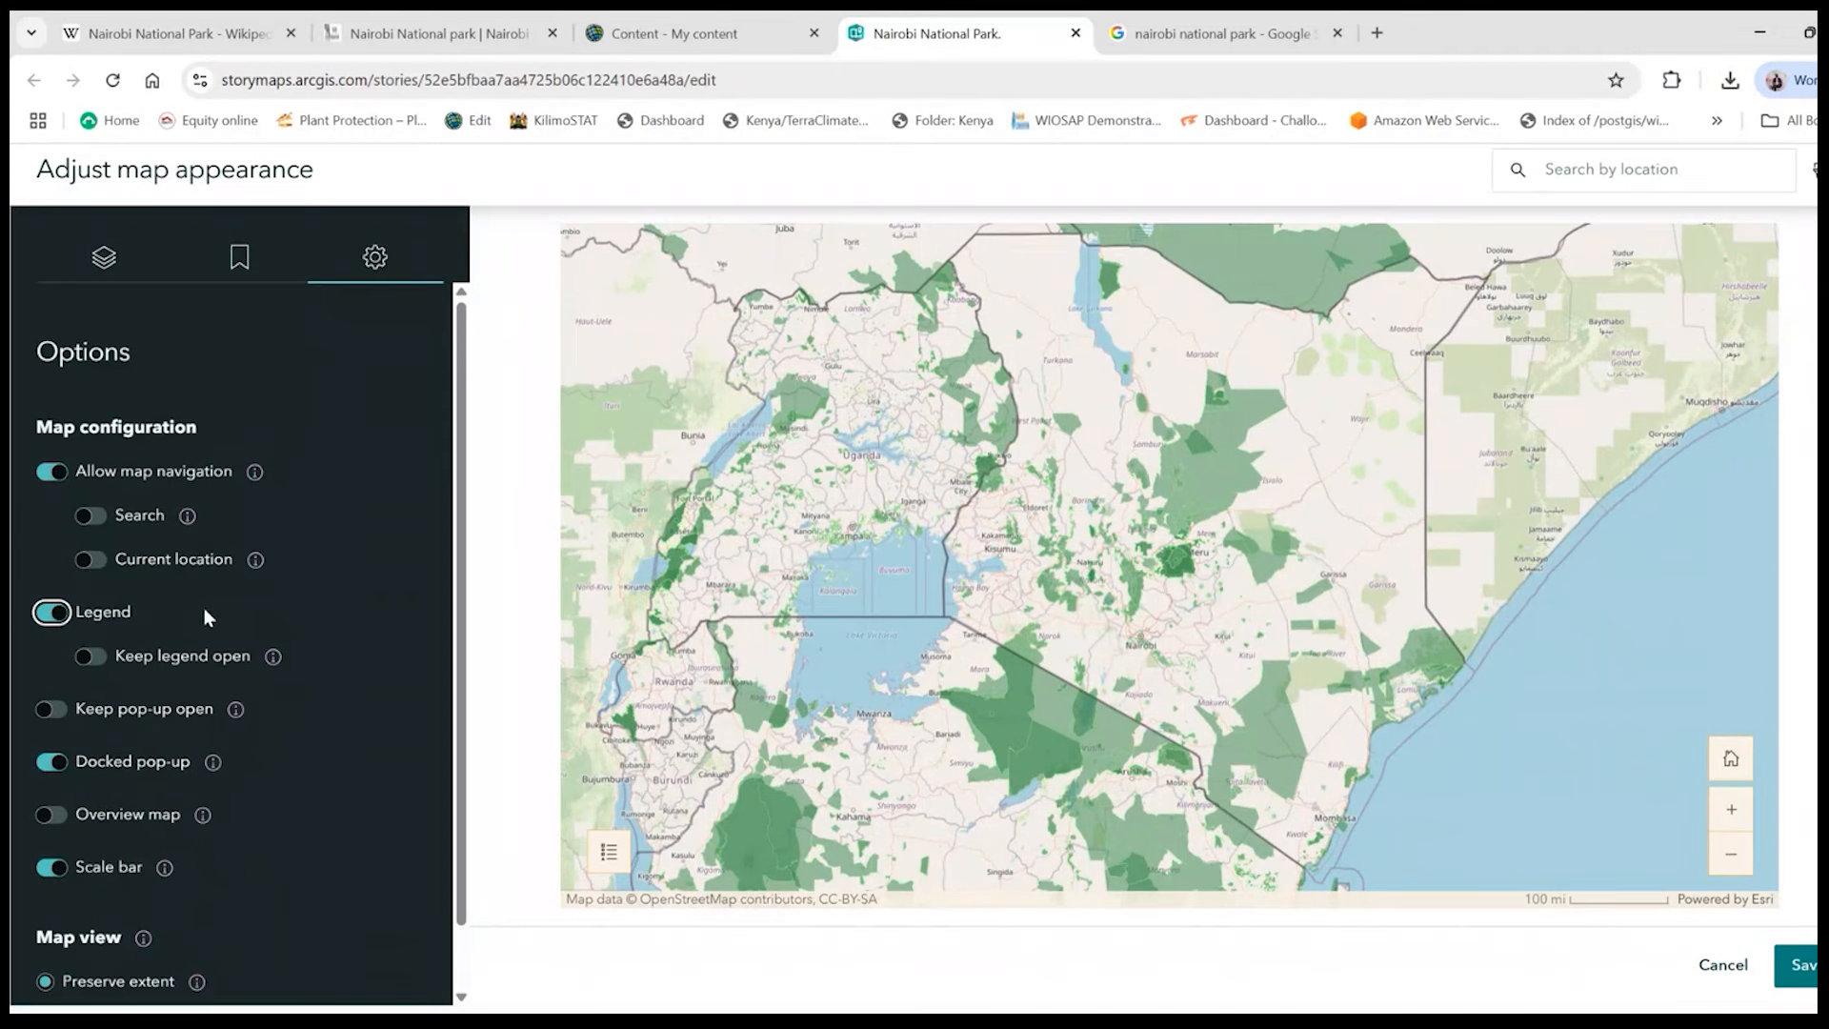
left_click(92, 516)
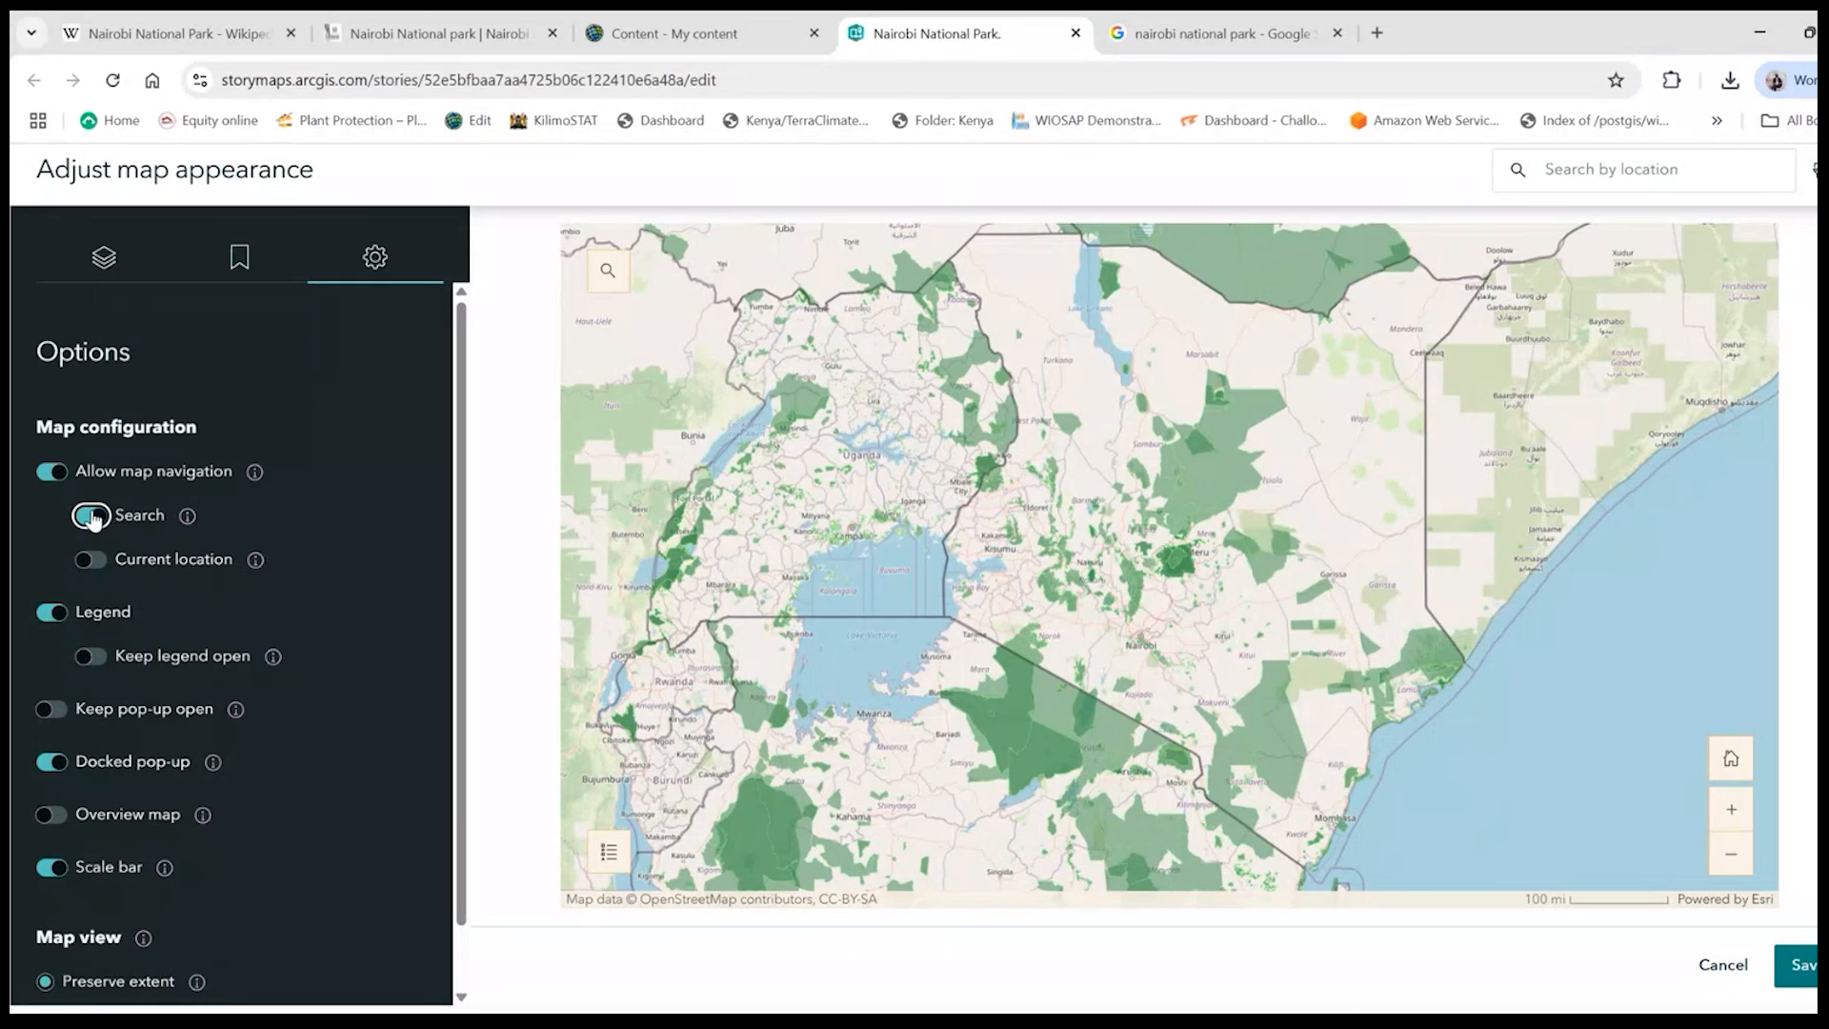
left_click(92, 517)
left_click(93, 560)
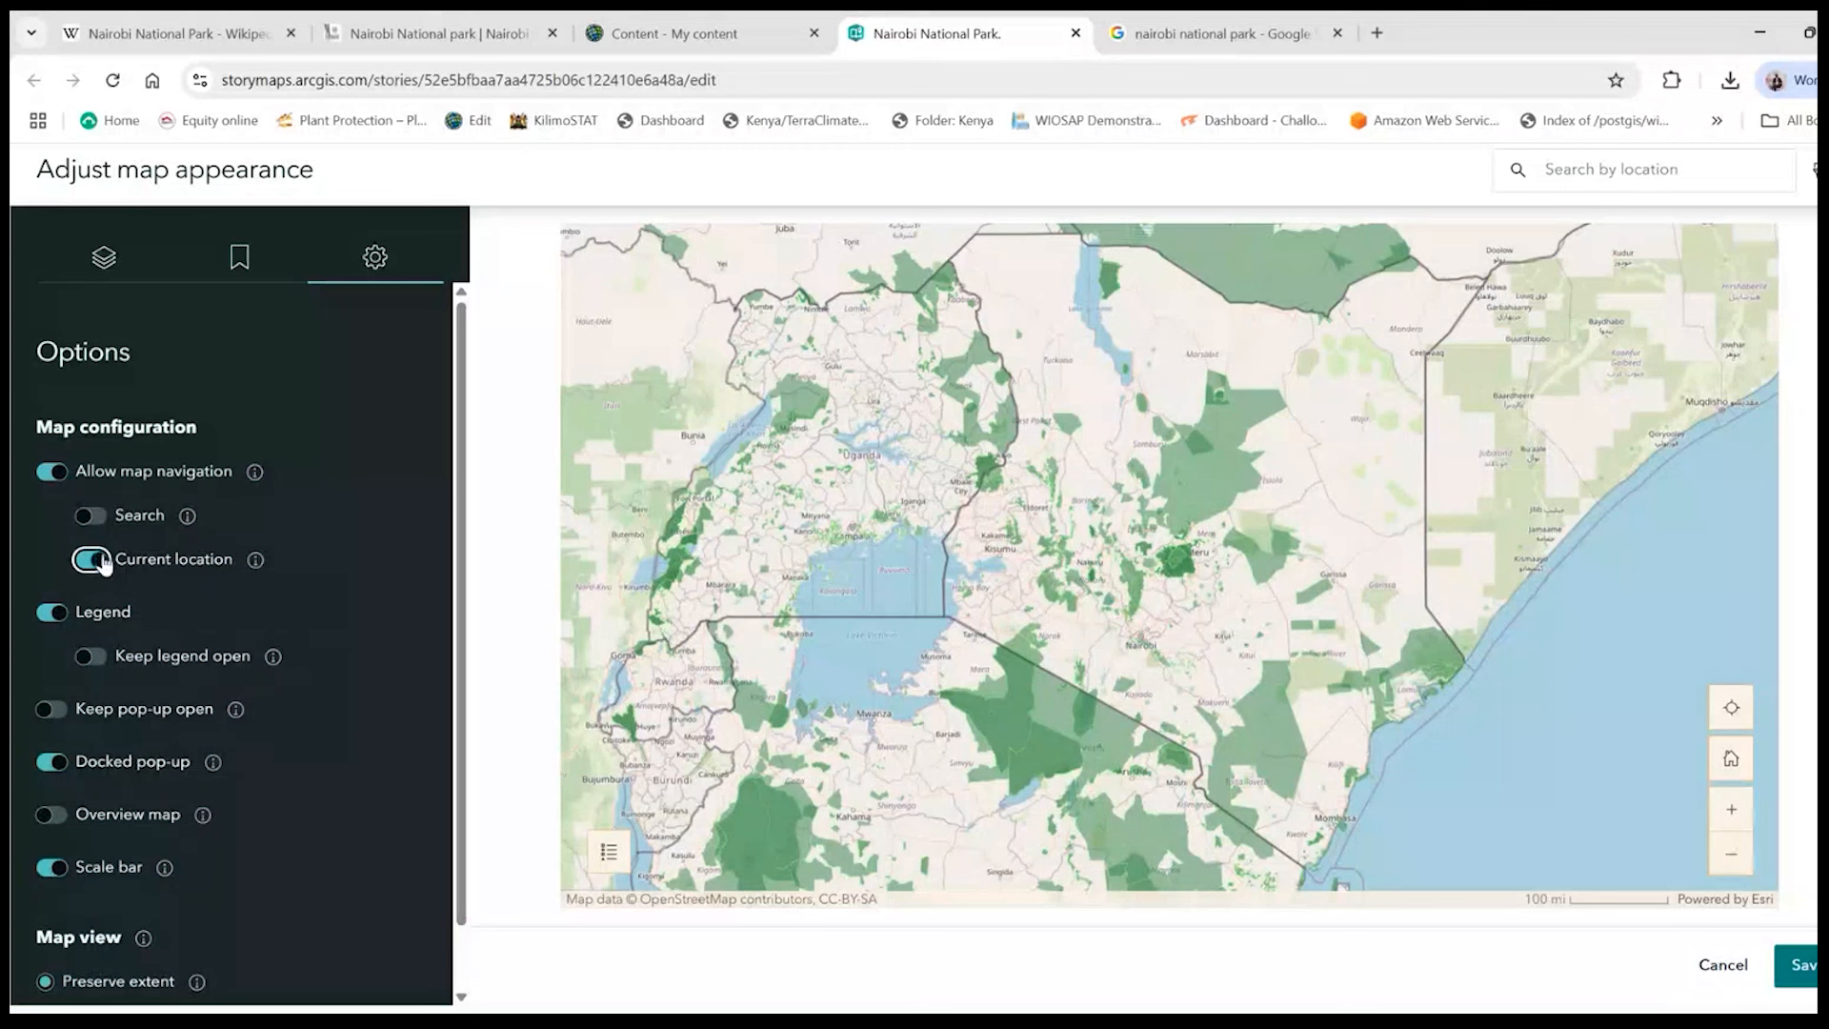
left_click(1735, 711)
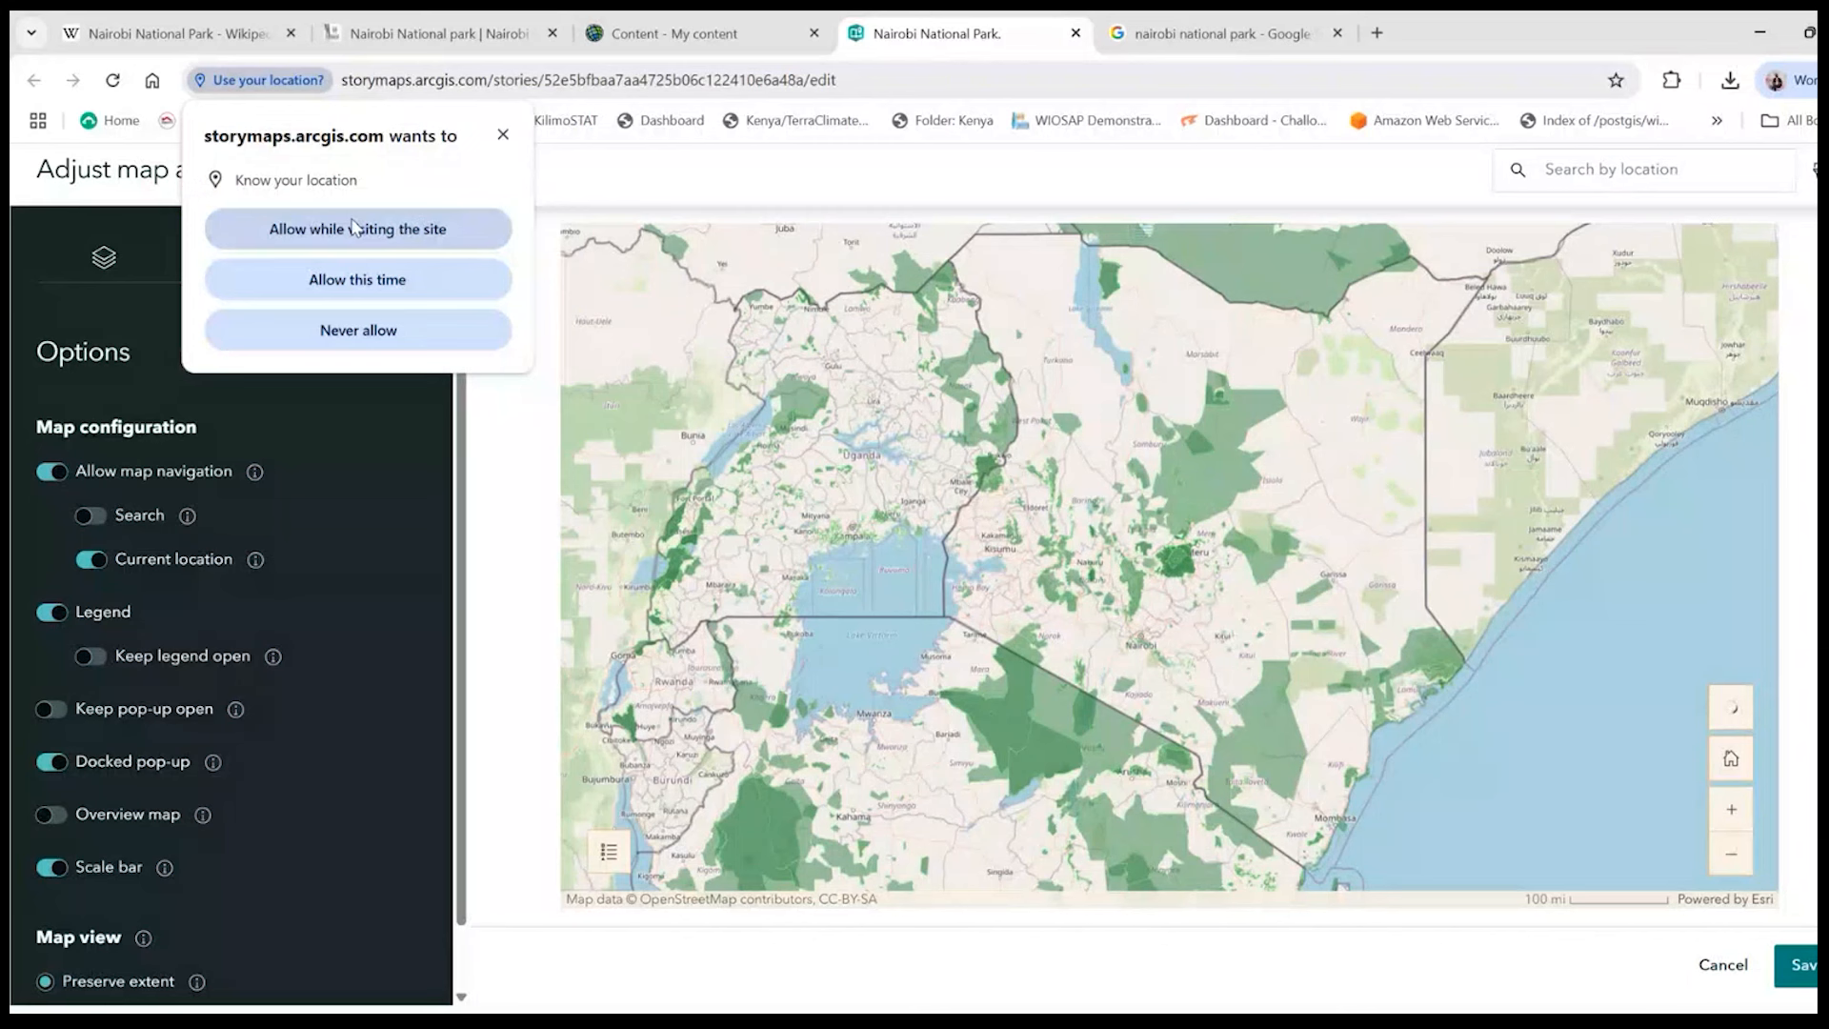
left_click(355, 228)
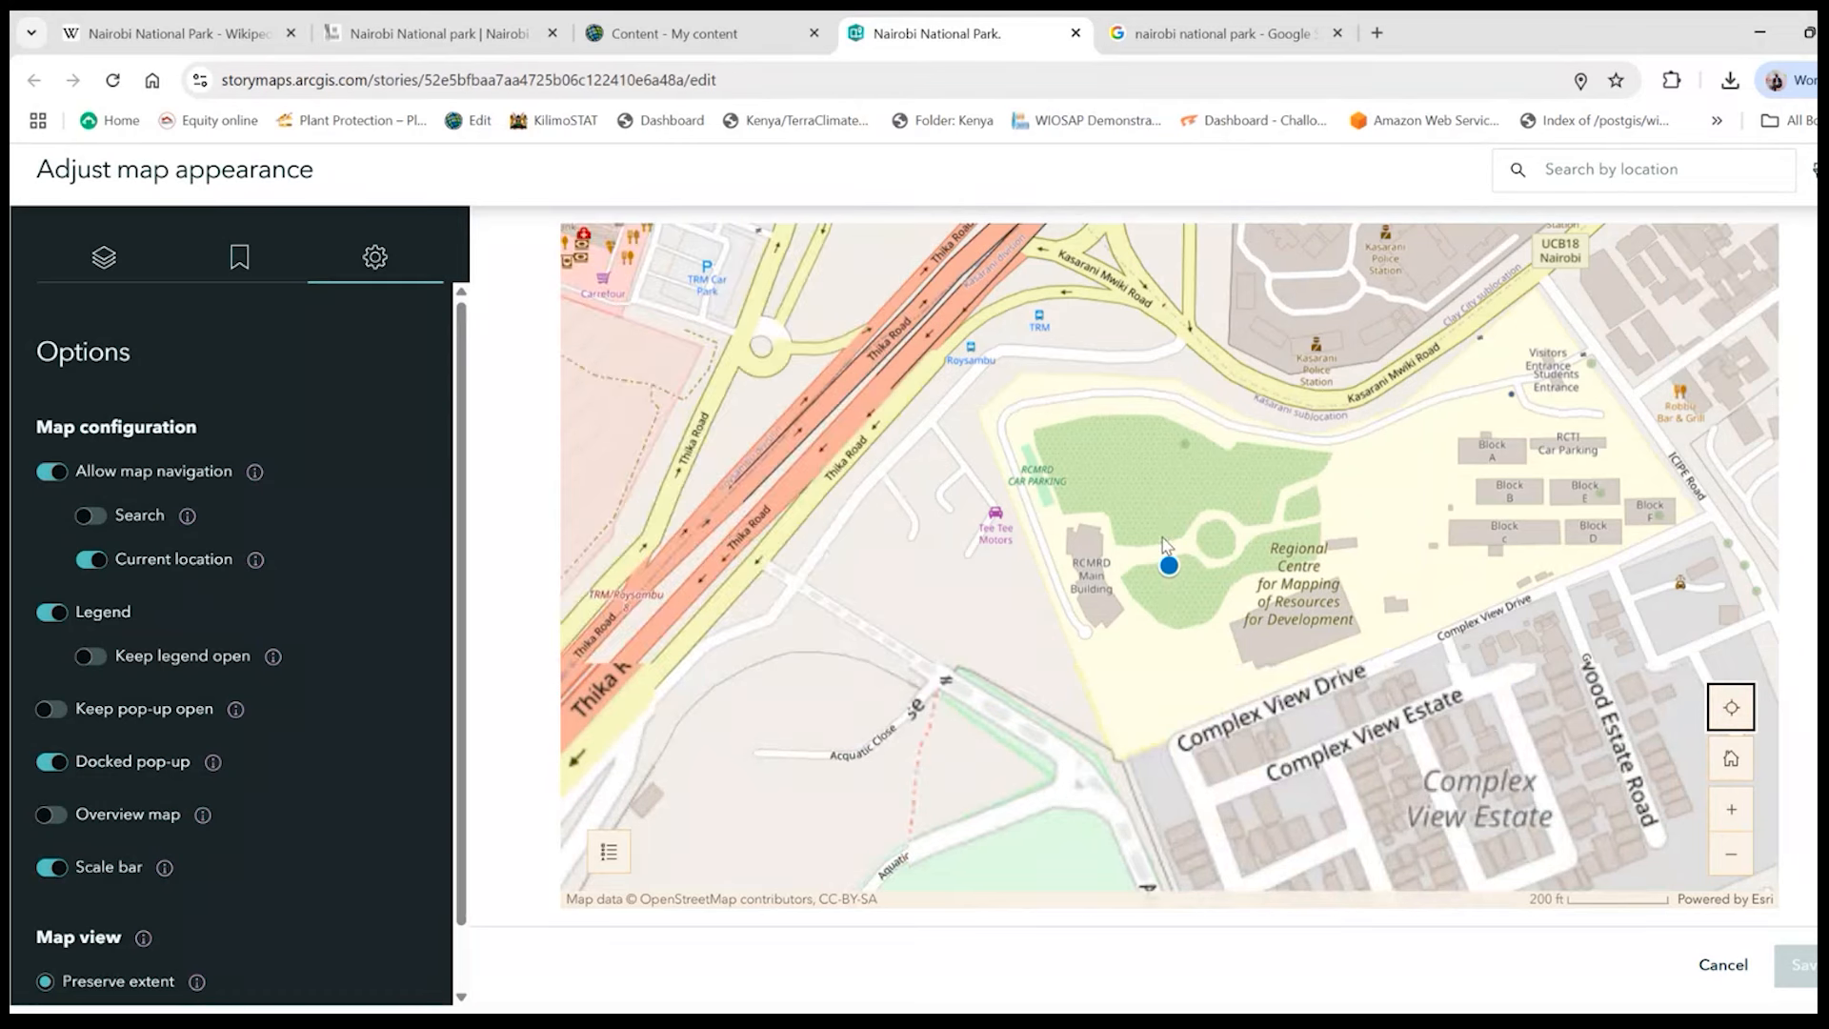
scroll(1163, 545, "down", 4)
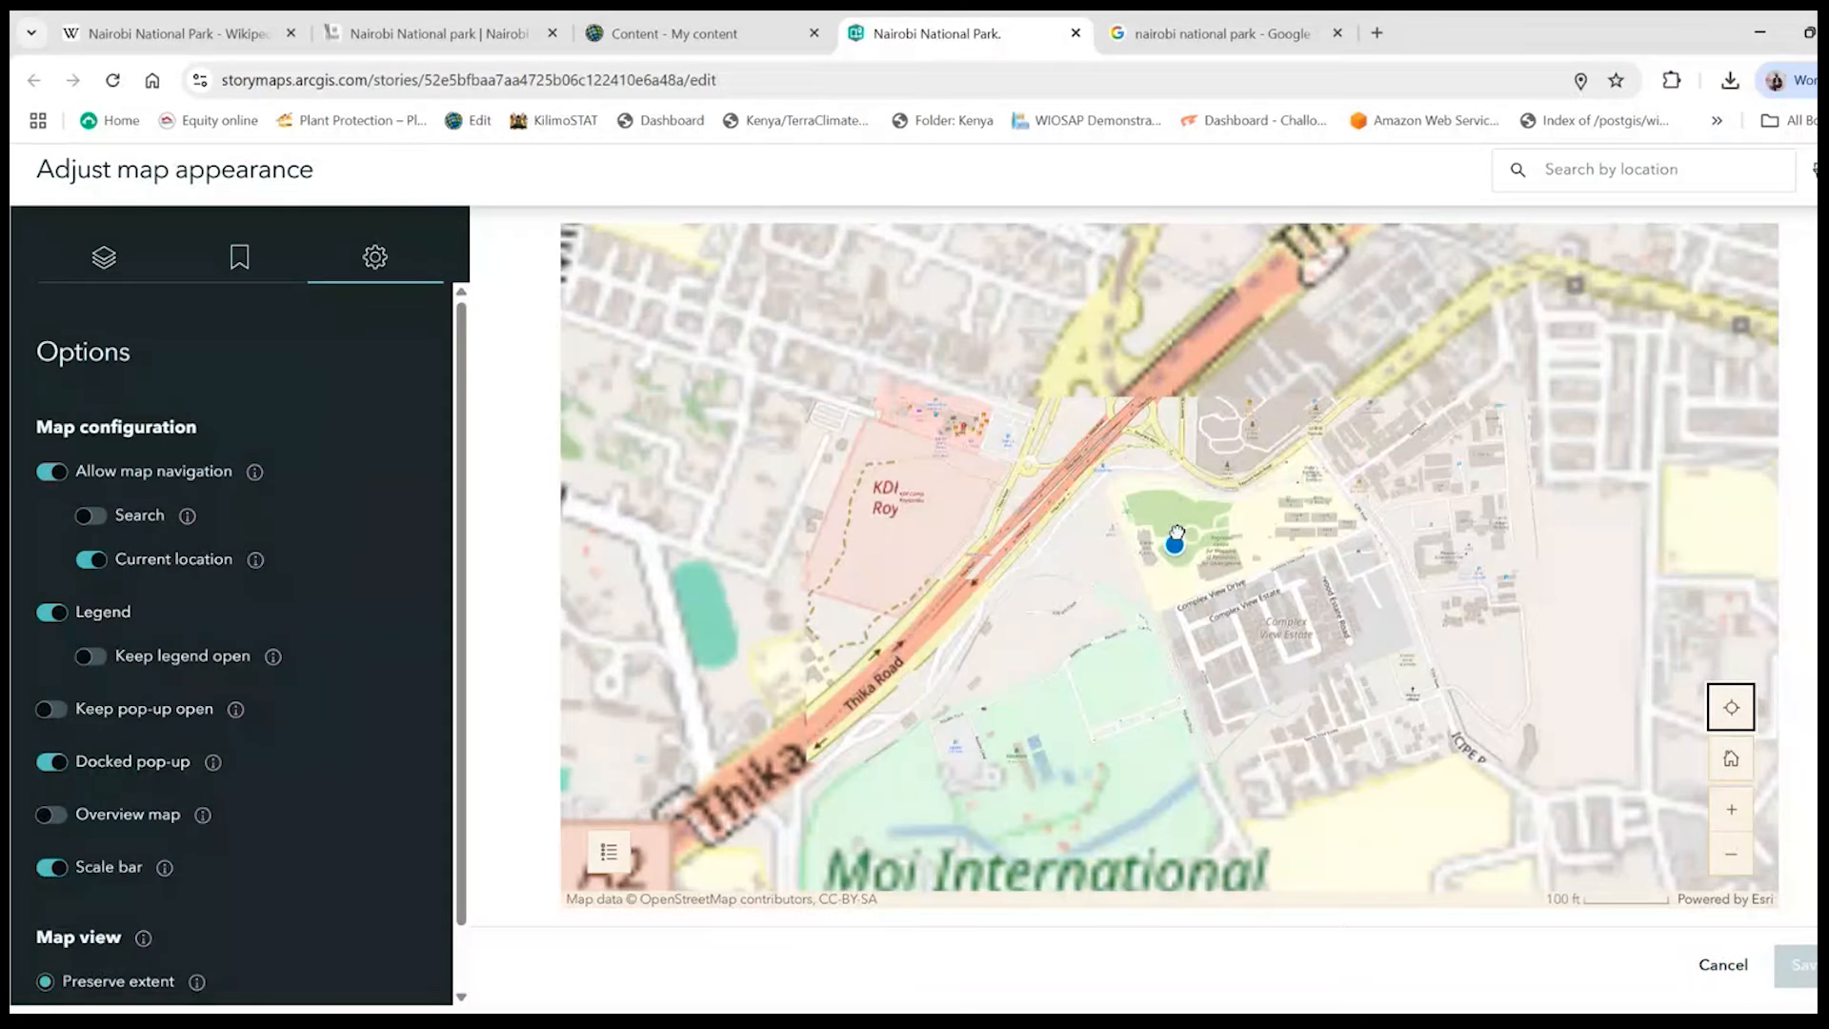
scroll(1176, 533, "up", 5)
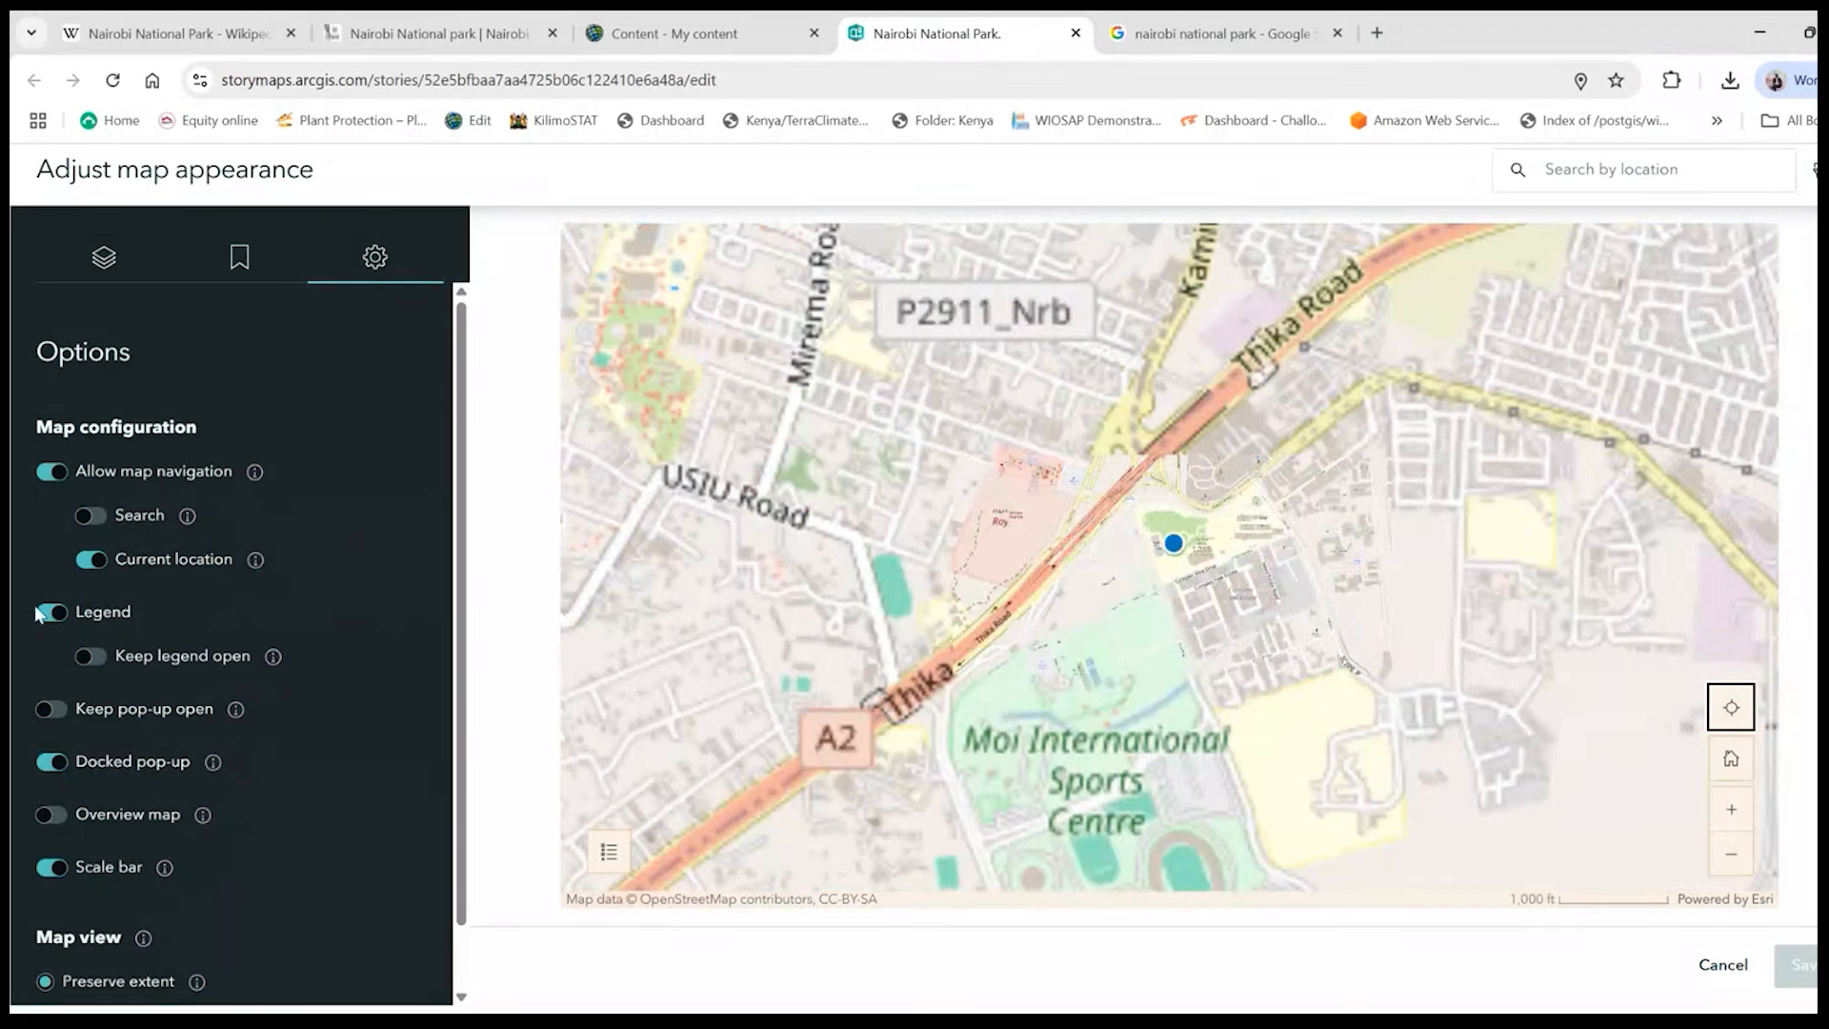
- Check the web map's bookmarks, layers and options, and save the adjusted map appearance to the story
scroll(309, 510, "down", 1)
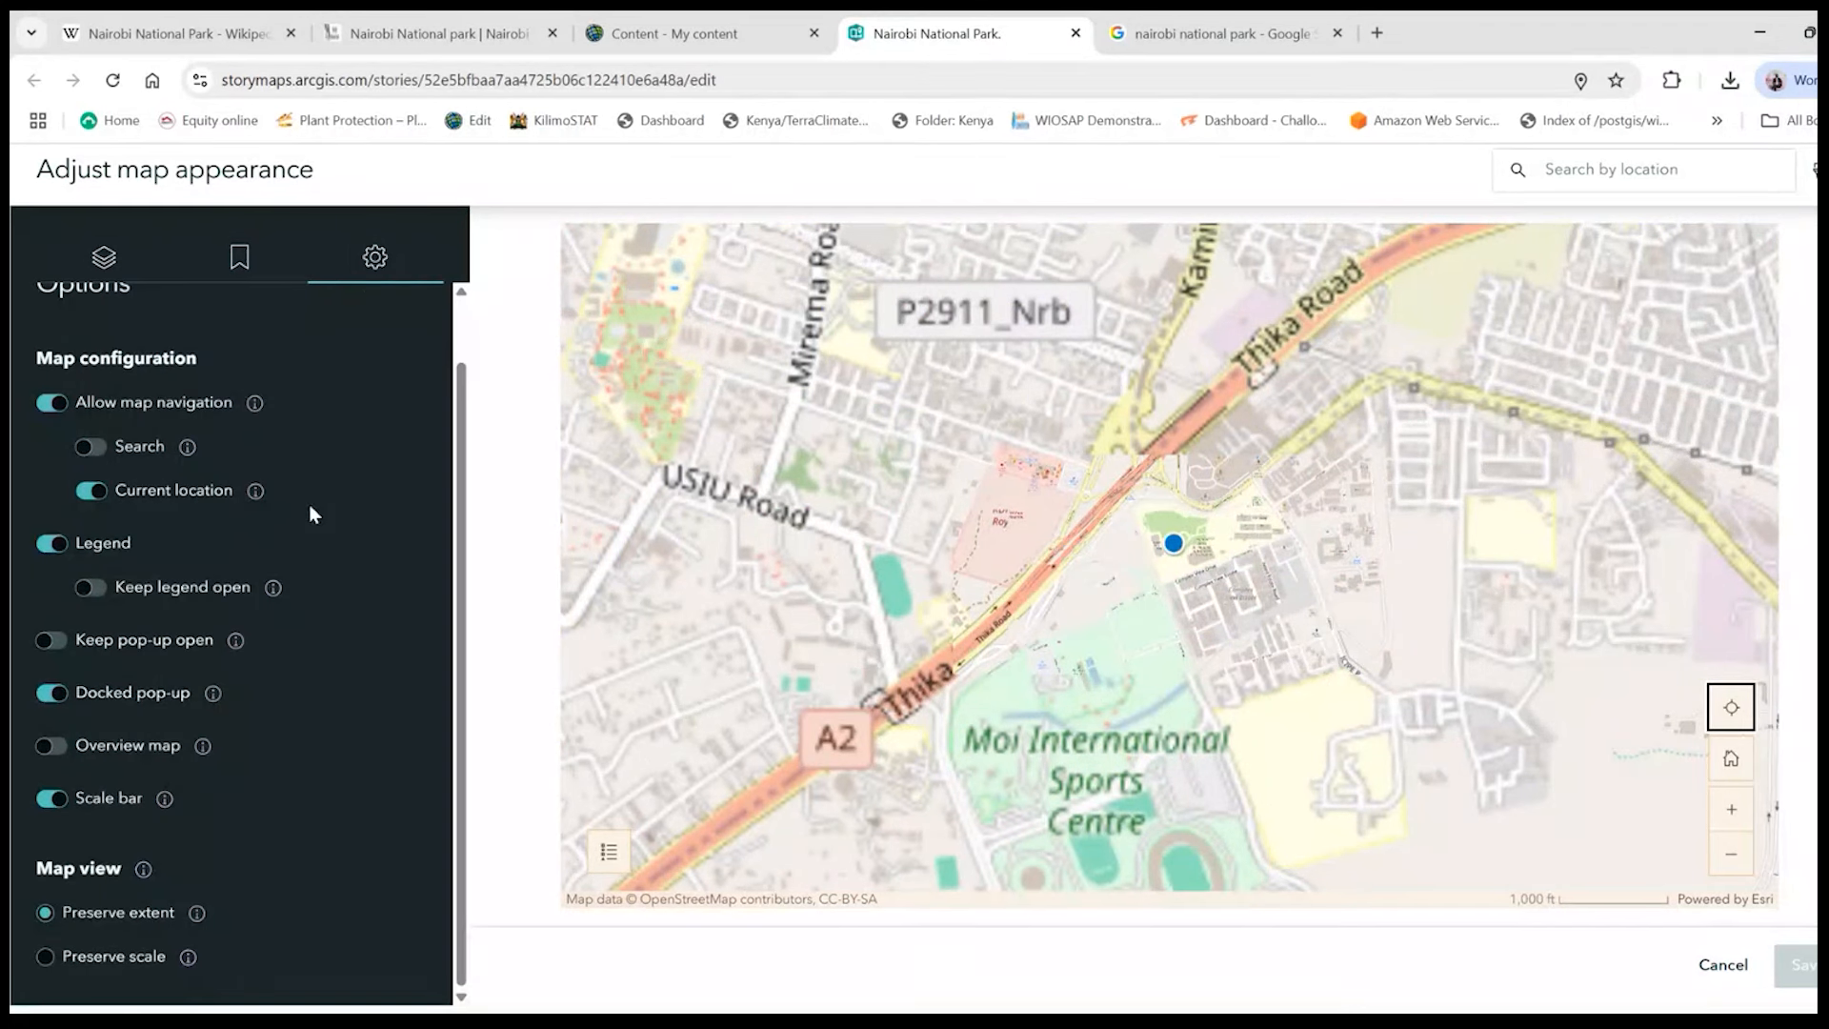
left_click(258, 239)
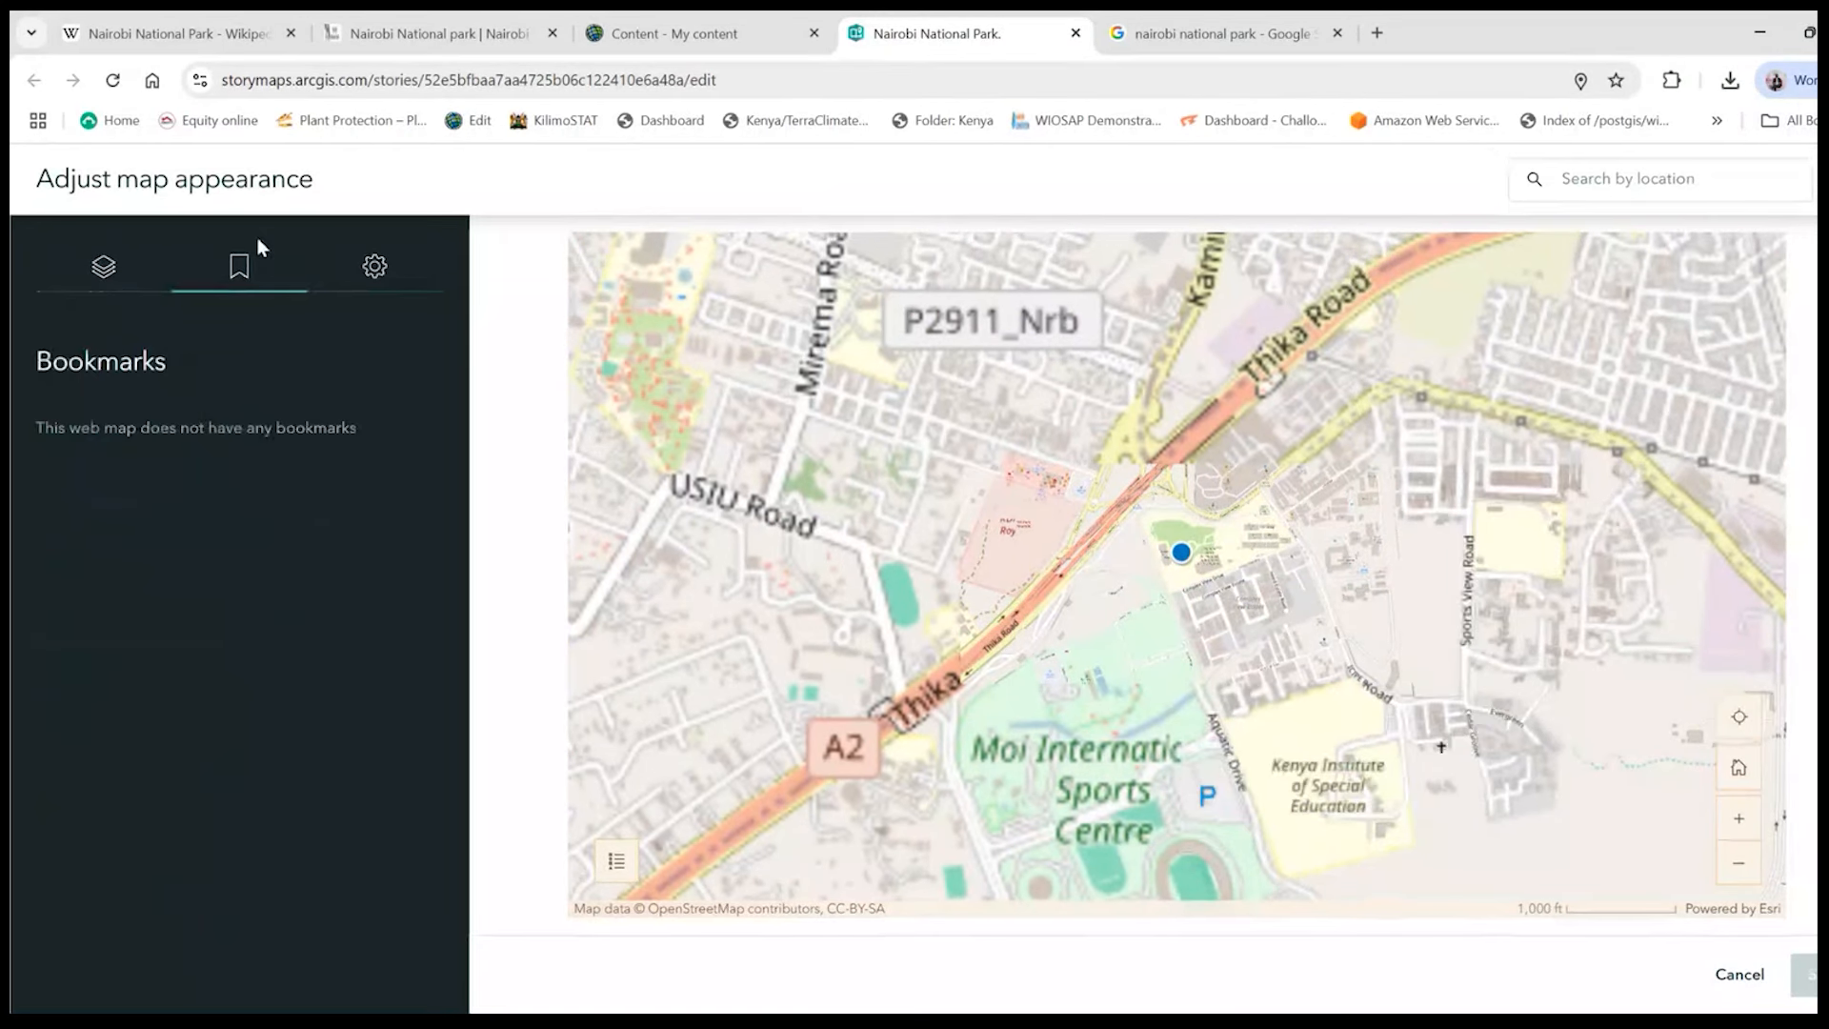
left_click(103, 266)
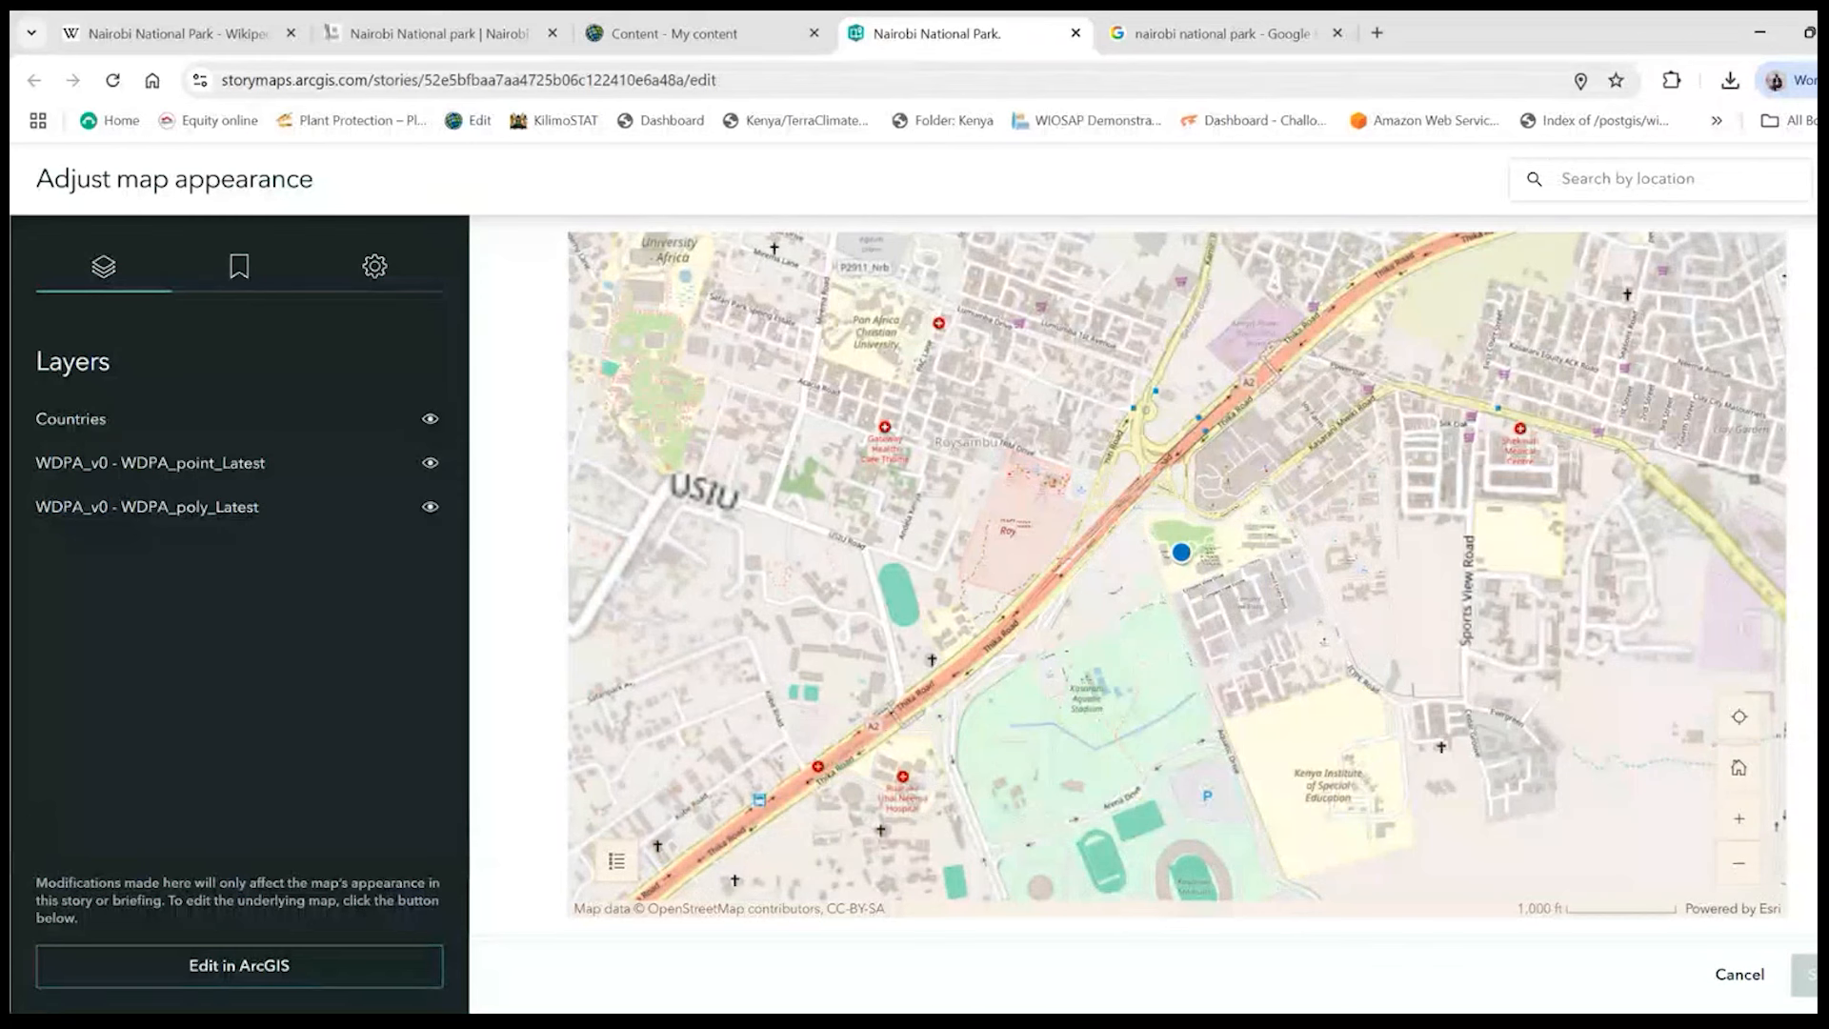
left_click(234, 276)
left_click(343, 272)
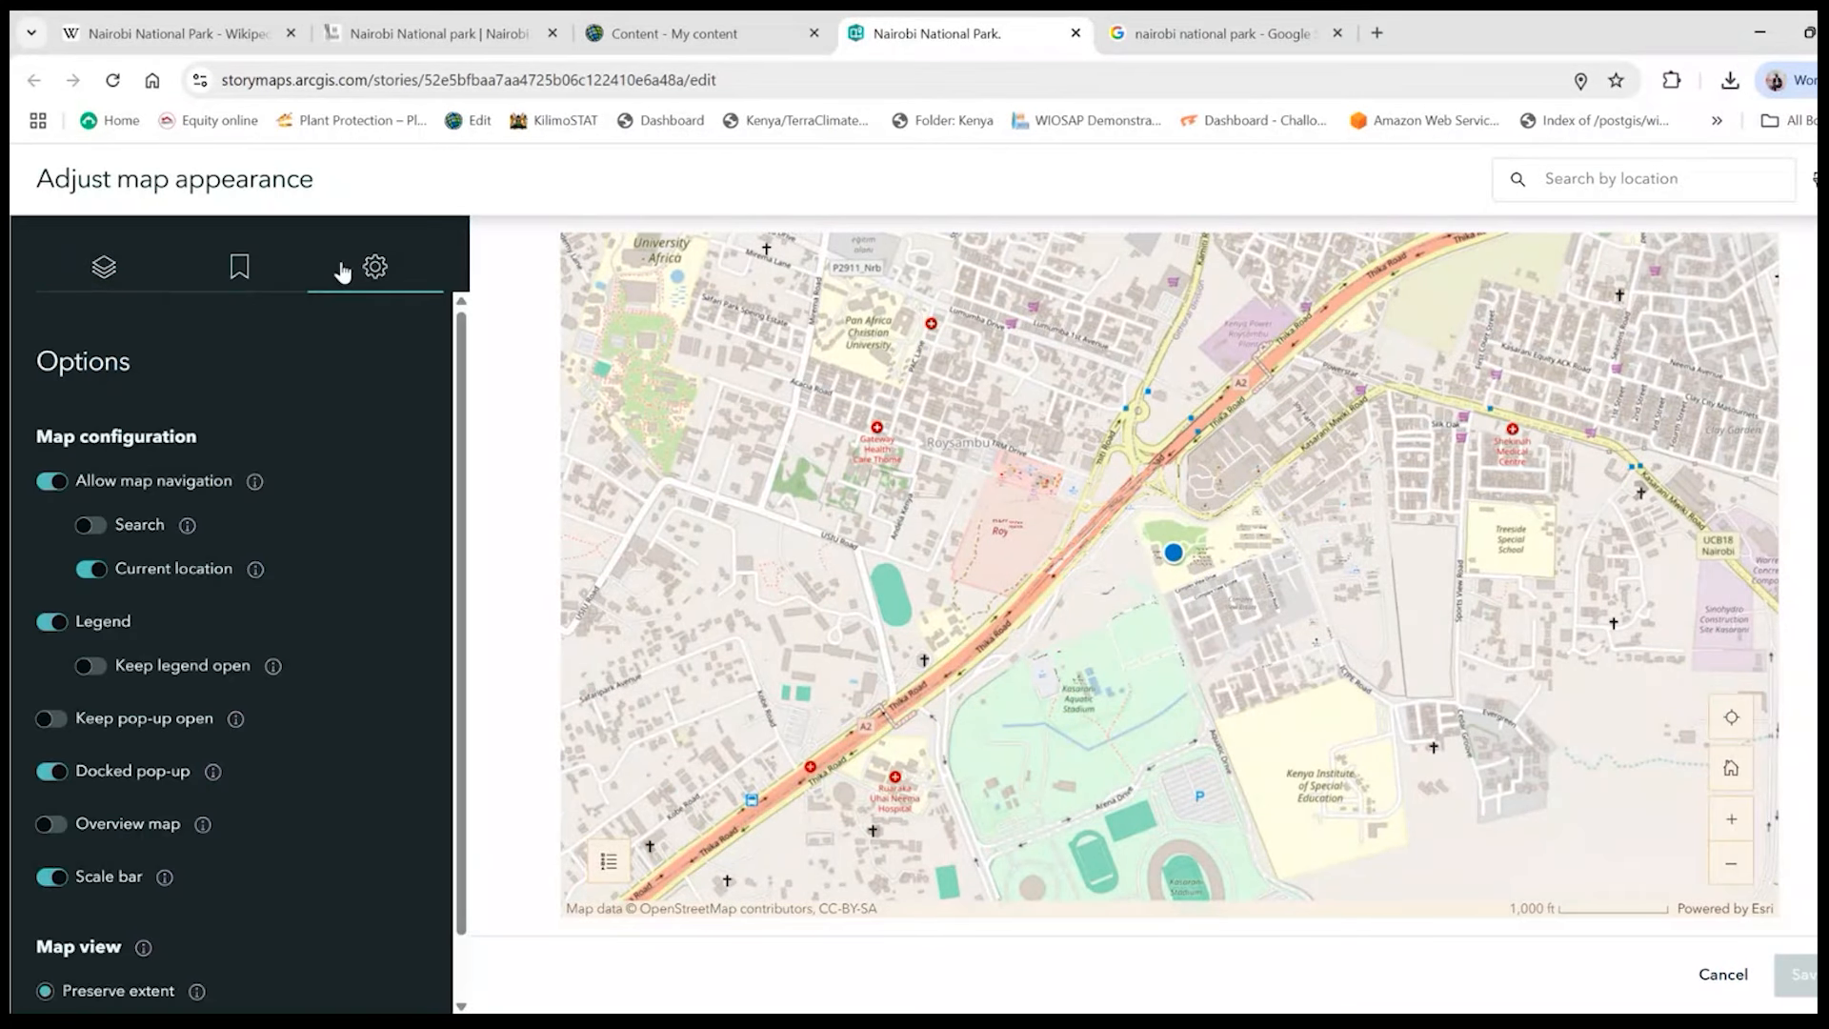
left_click(1798, 973)
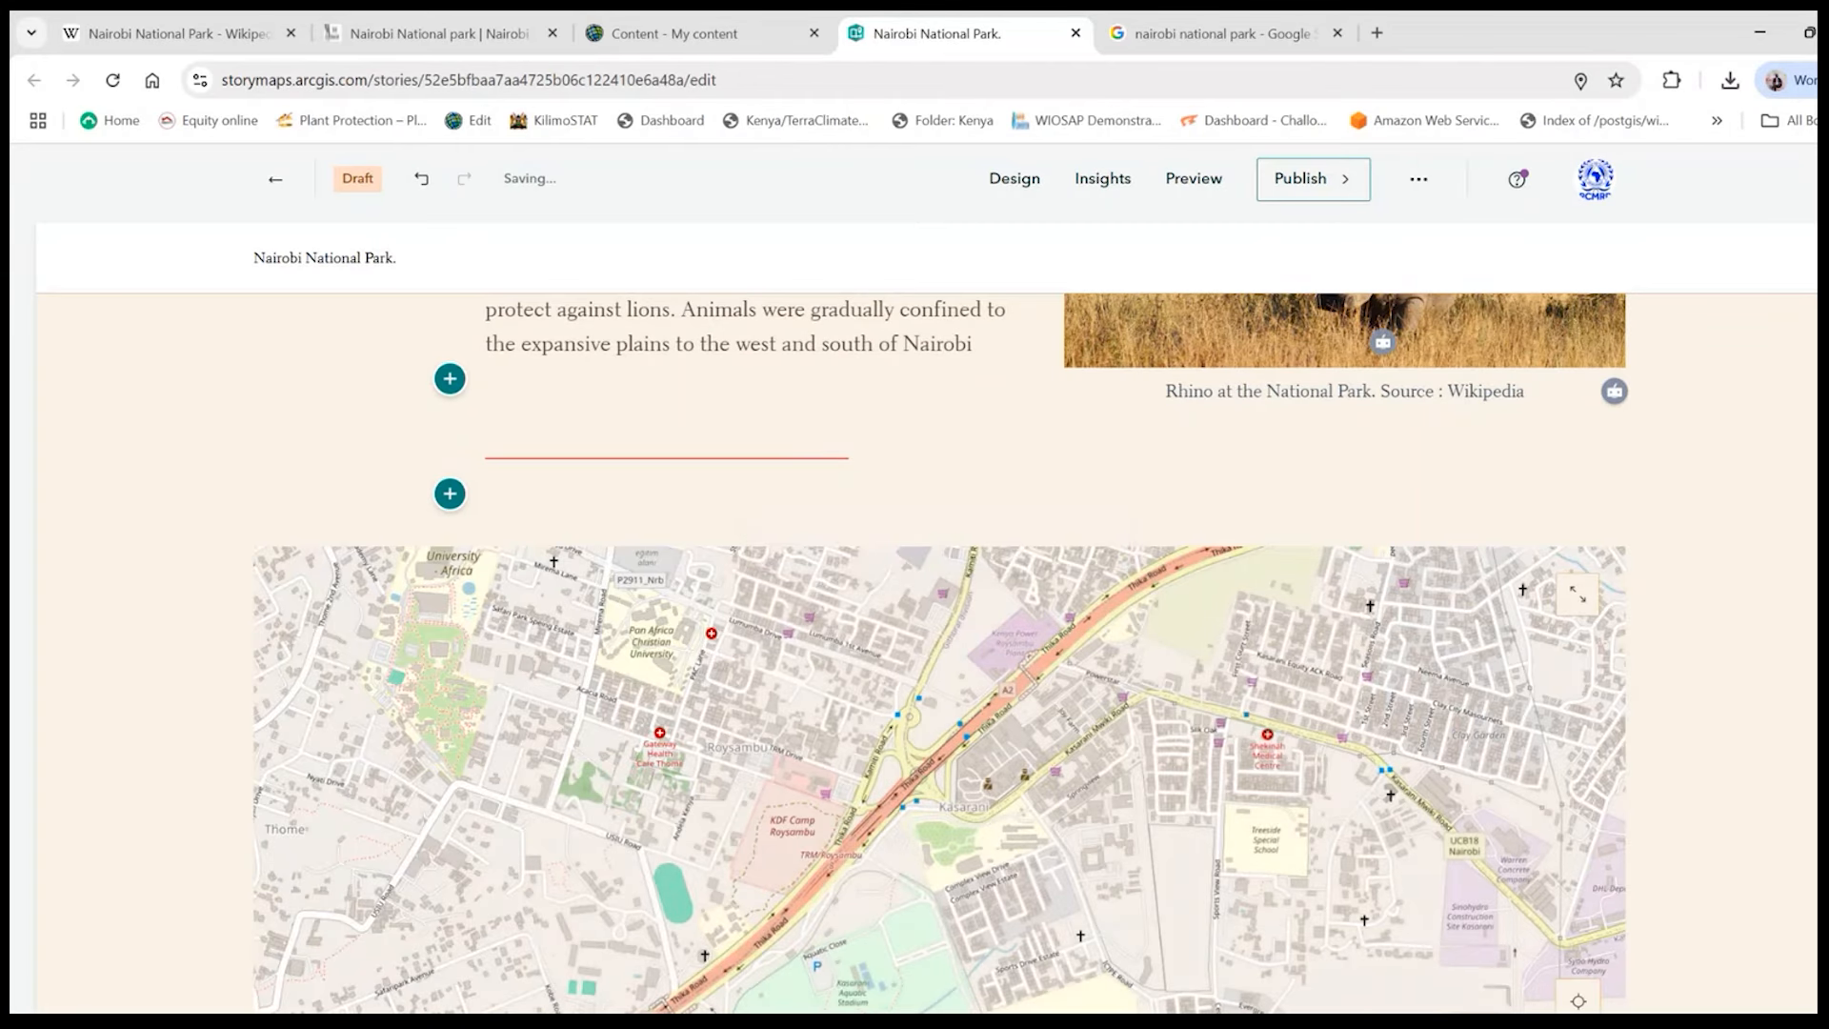
- Examine the embedded map in the story and its RCOE PCAs Webmap caption
scroll(851, 721, "down", 1)
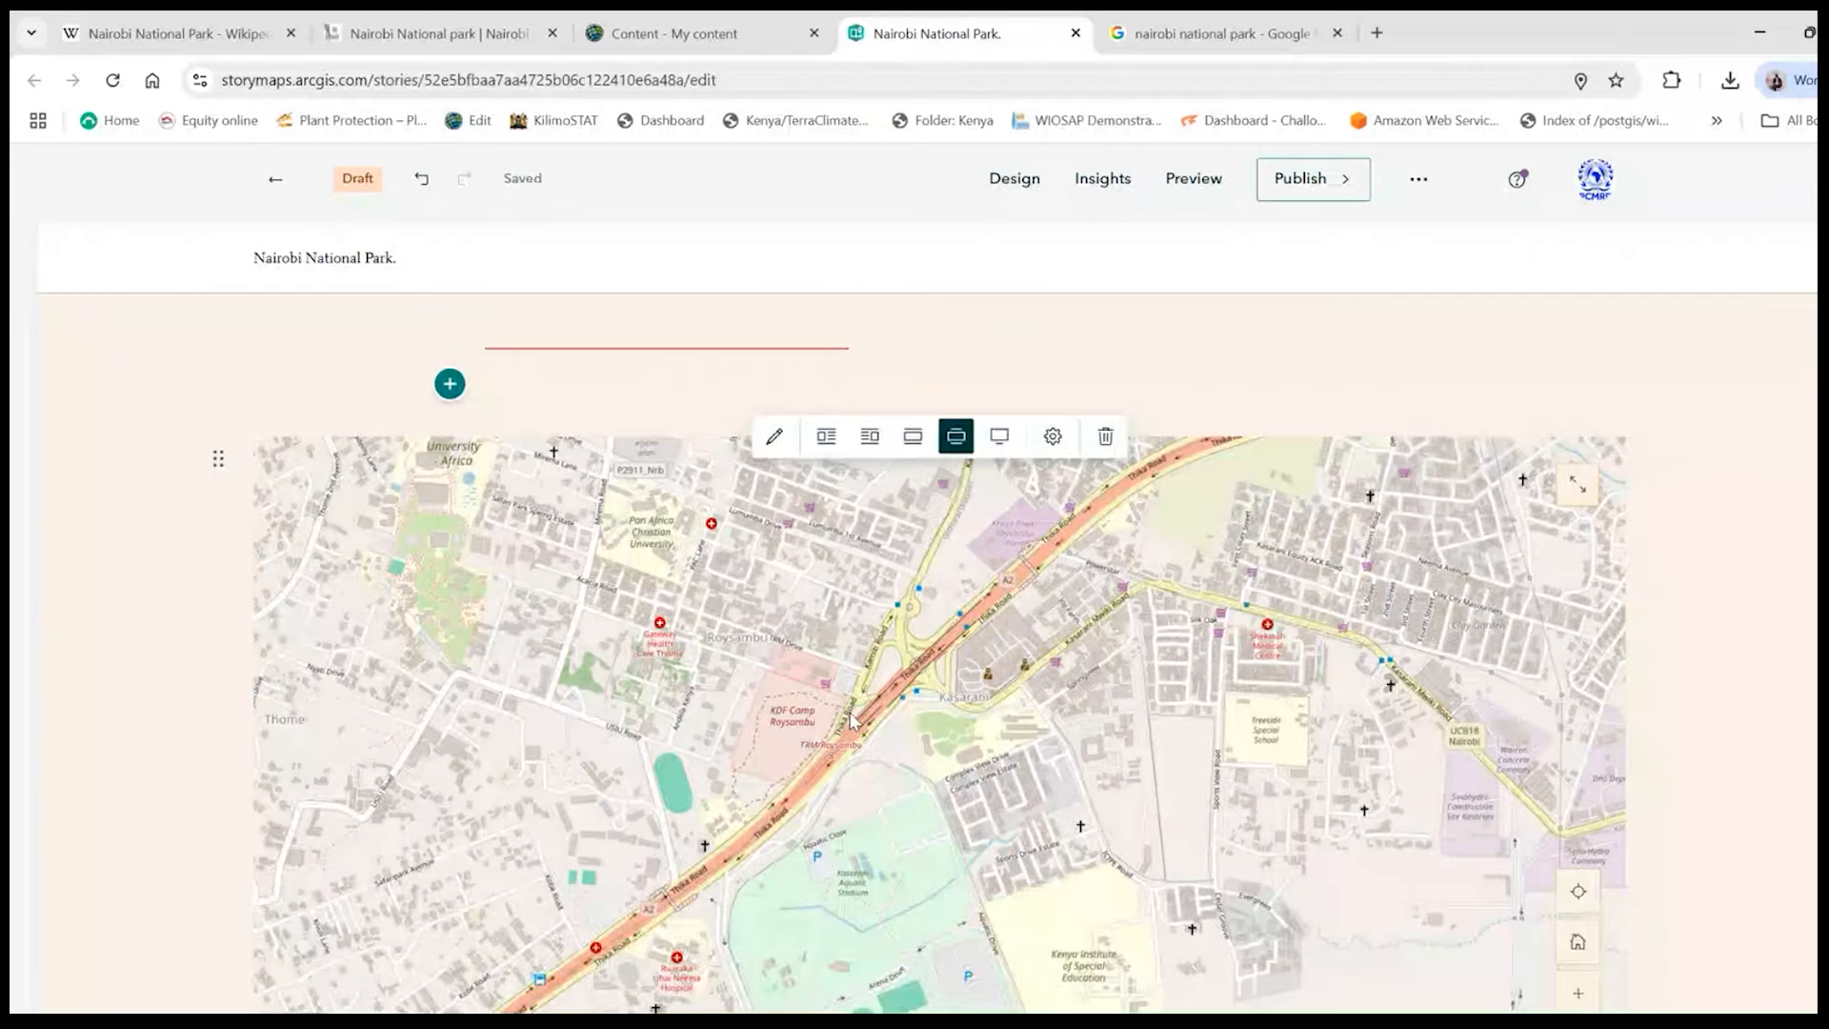
scroll(851, 721, "down", 2)
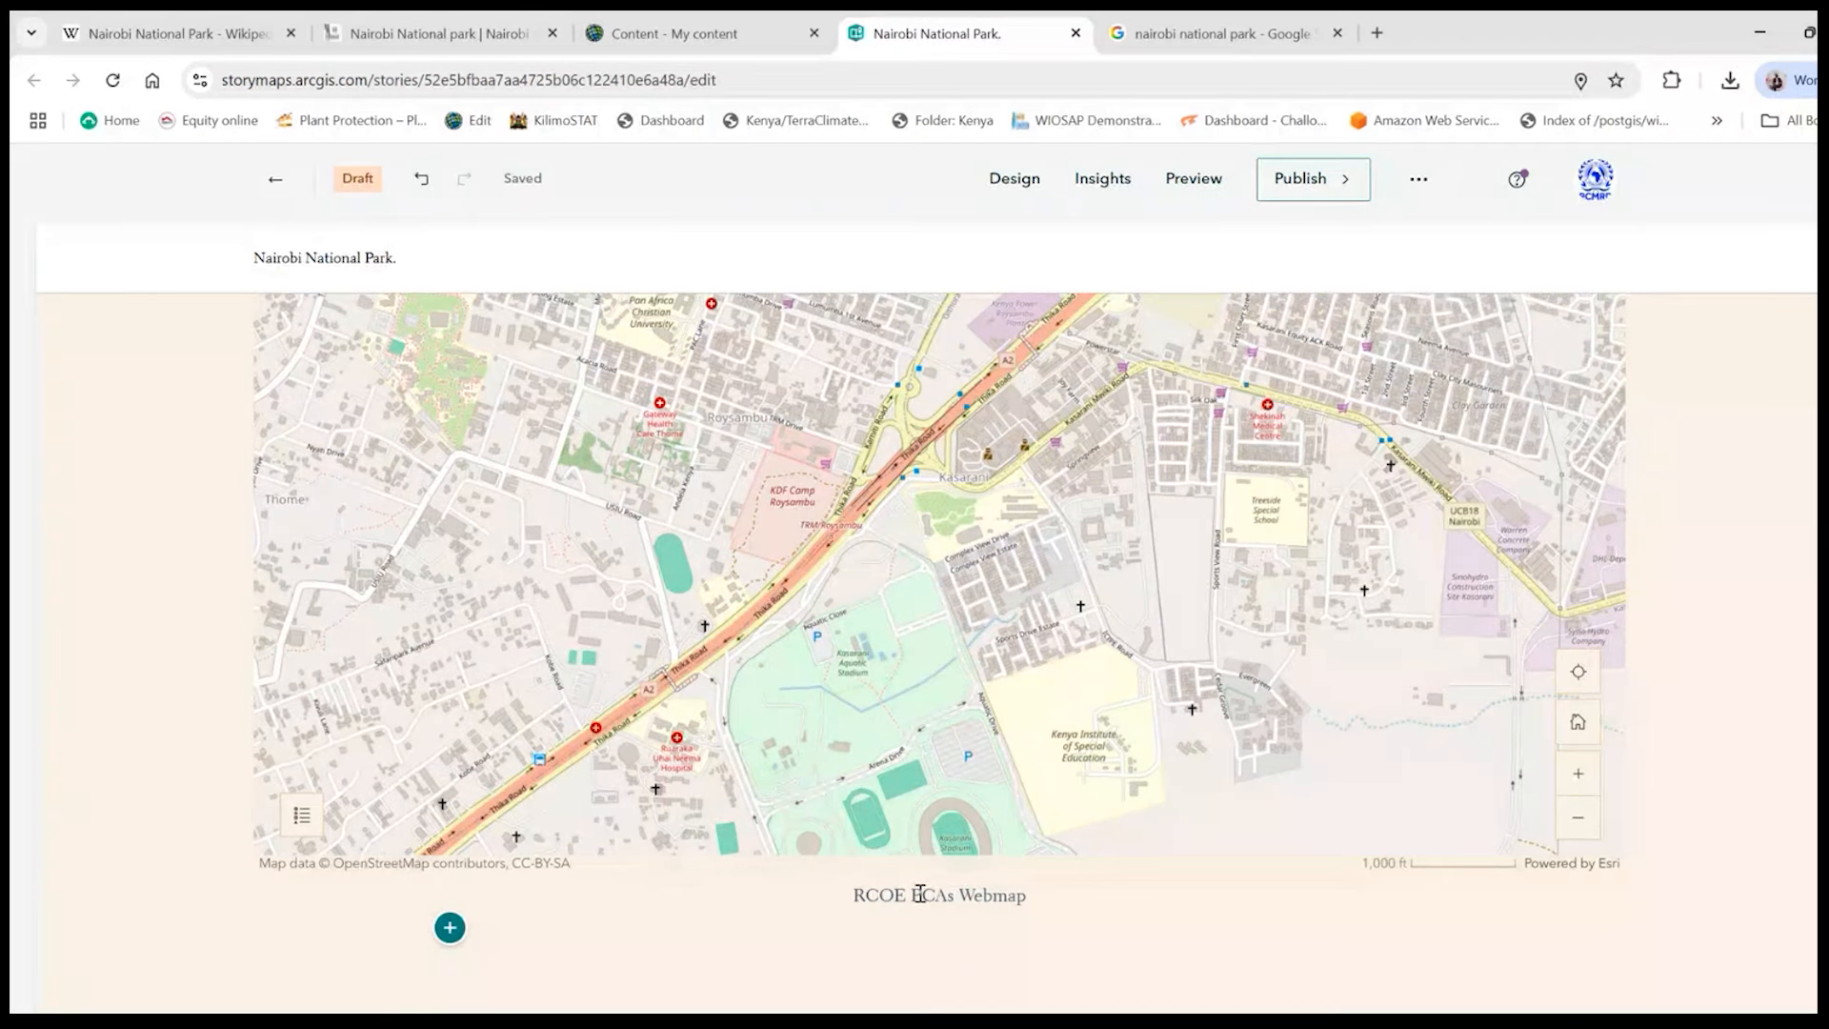
scroll(920, 894, "up", 1)
scroll(920, 894, "up", 3)
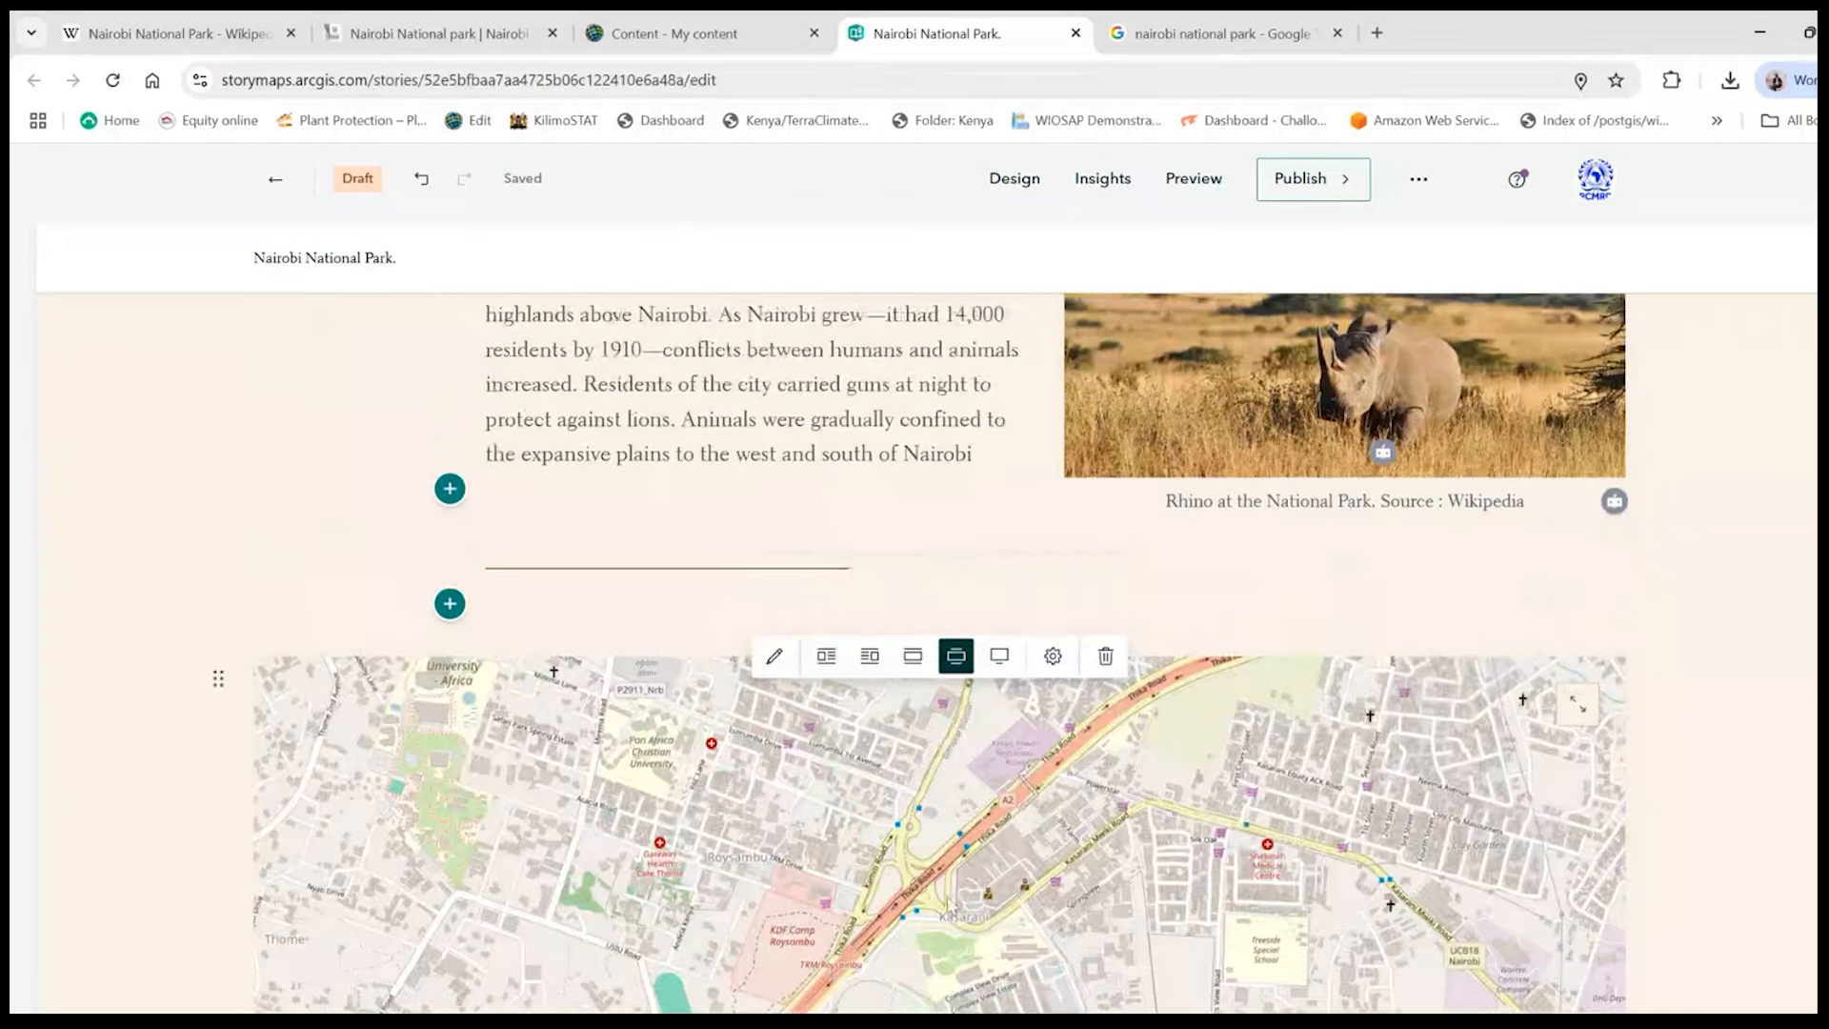
scroll(912, 903, "down", 2)
scroll(911, 903, "down", 2)
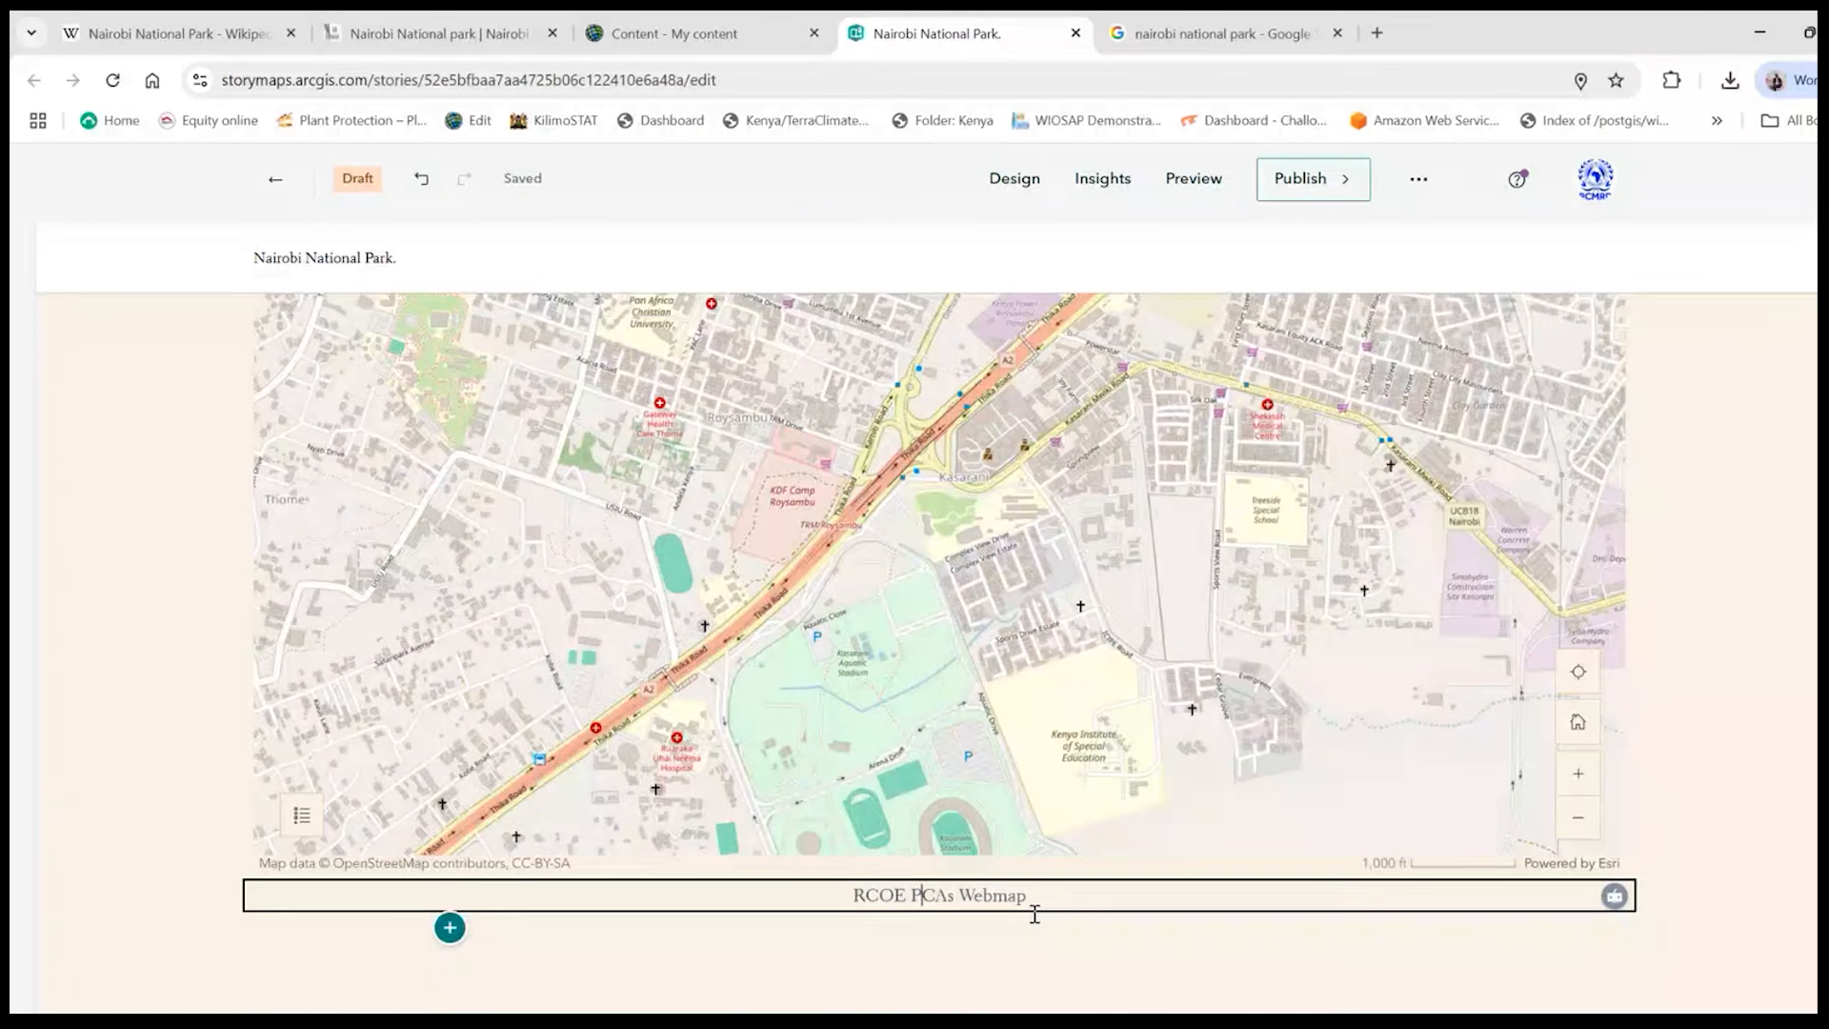
triple_click(1036, 894)
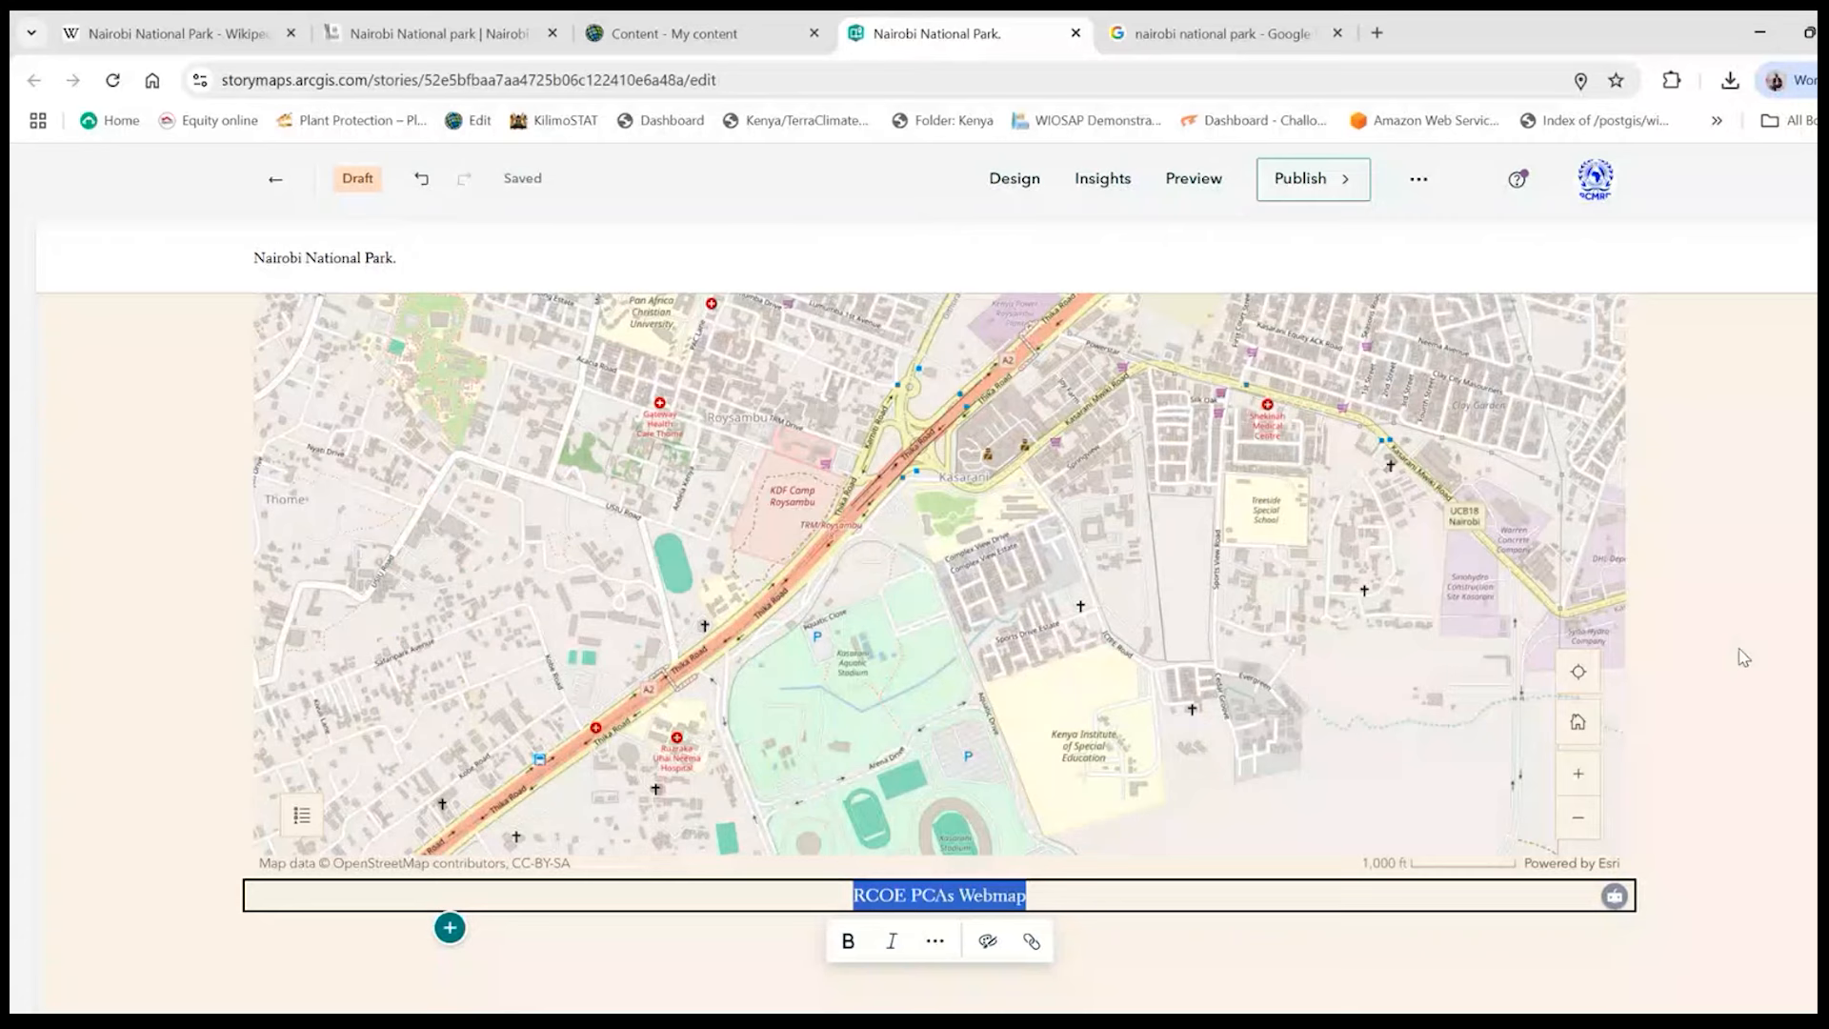
- Insert a button block between the separator and the map
scroll(359, 490, "up", 3)
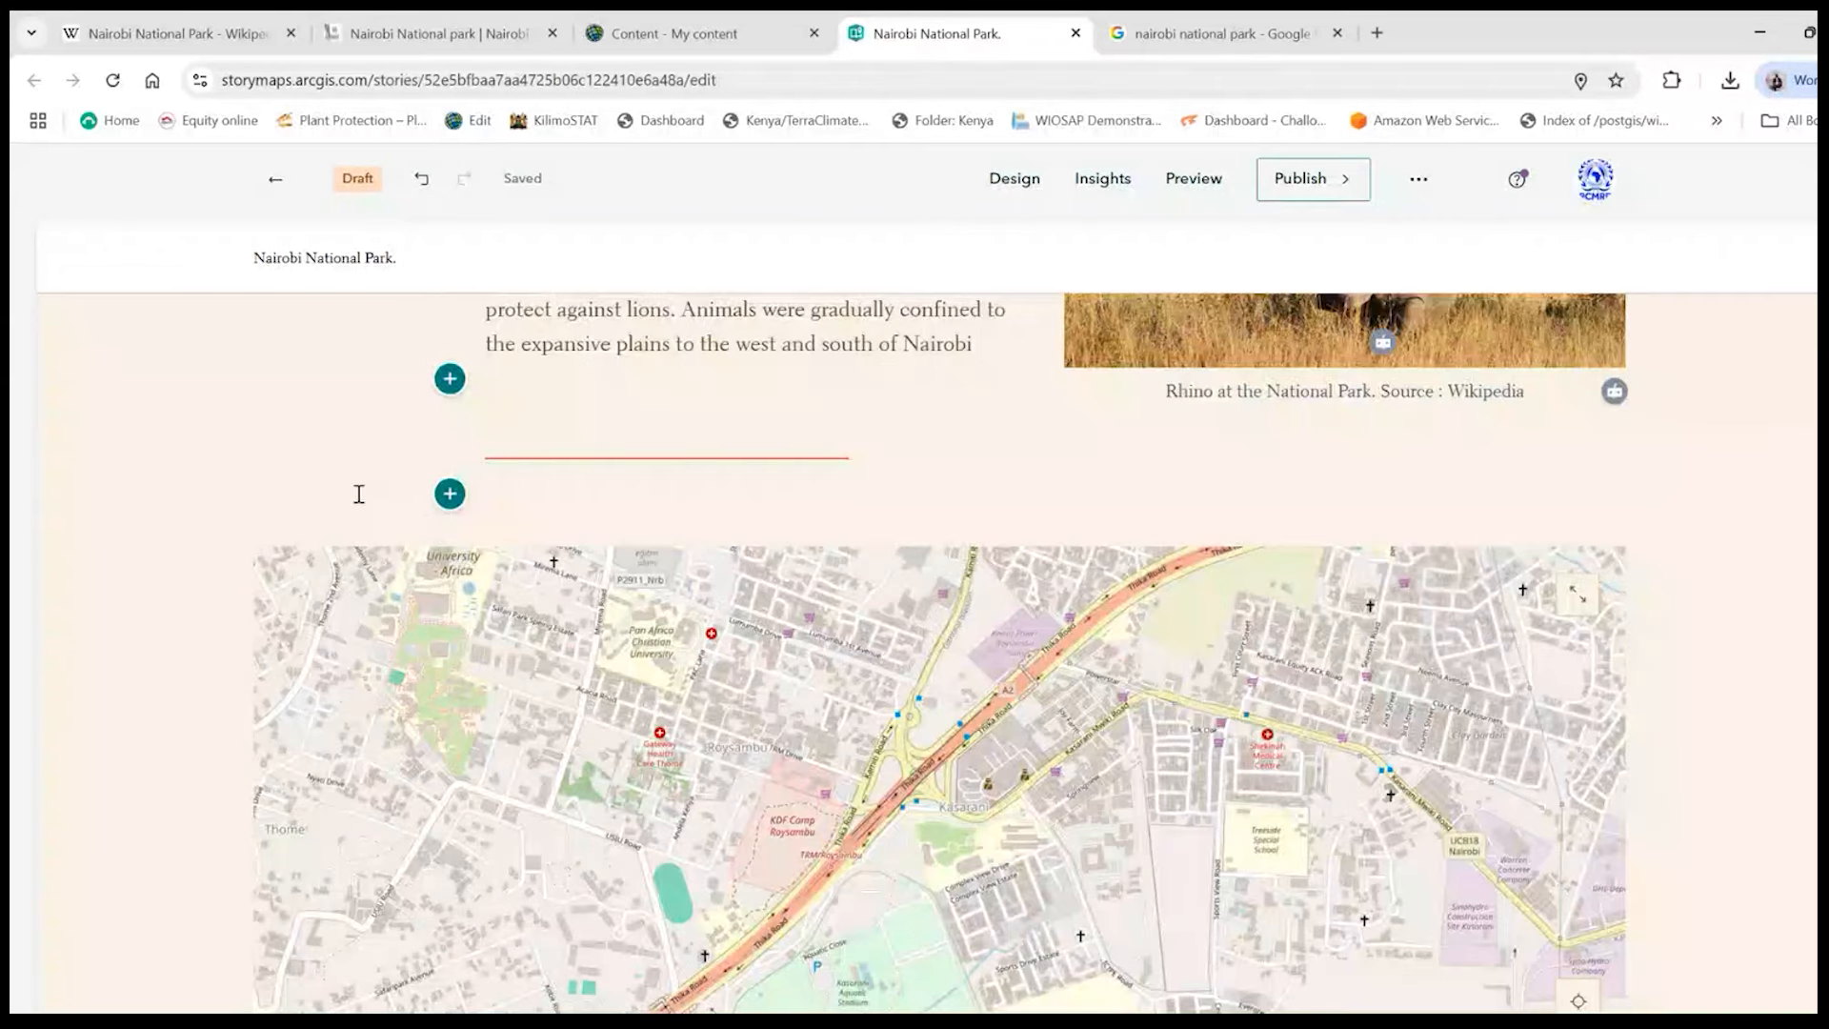
left_click(449, 493)
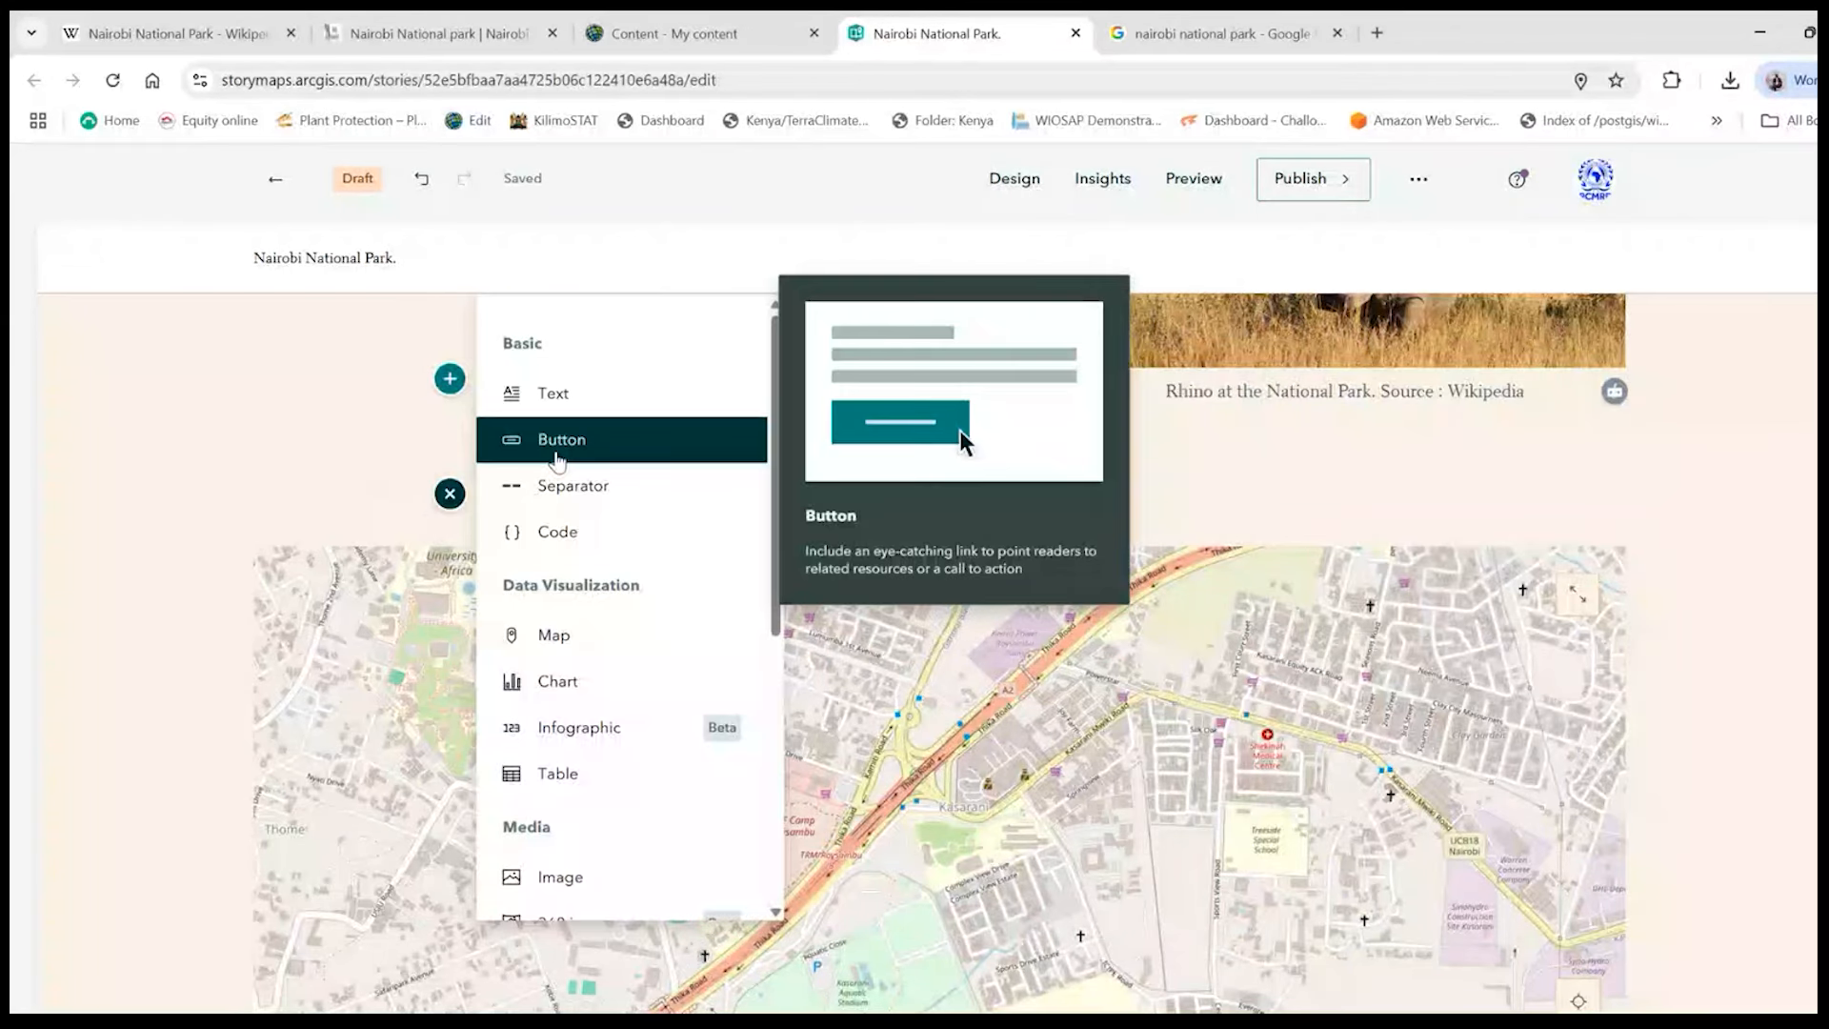
left_click(559, 461)
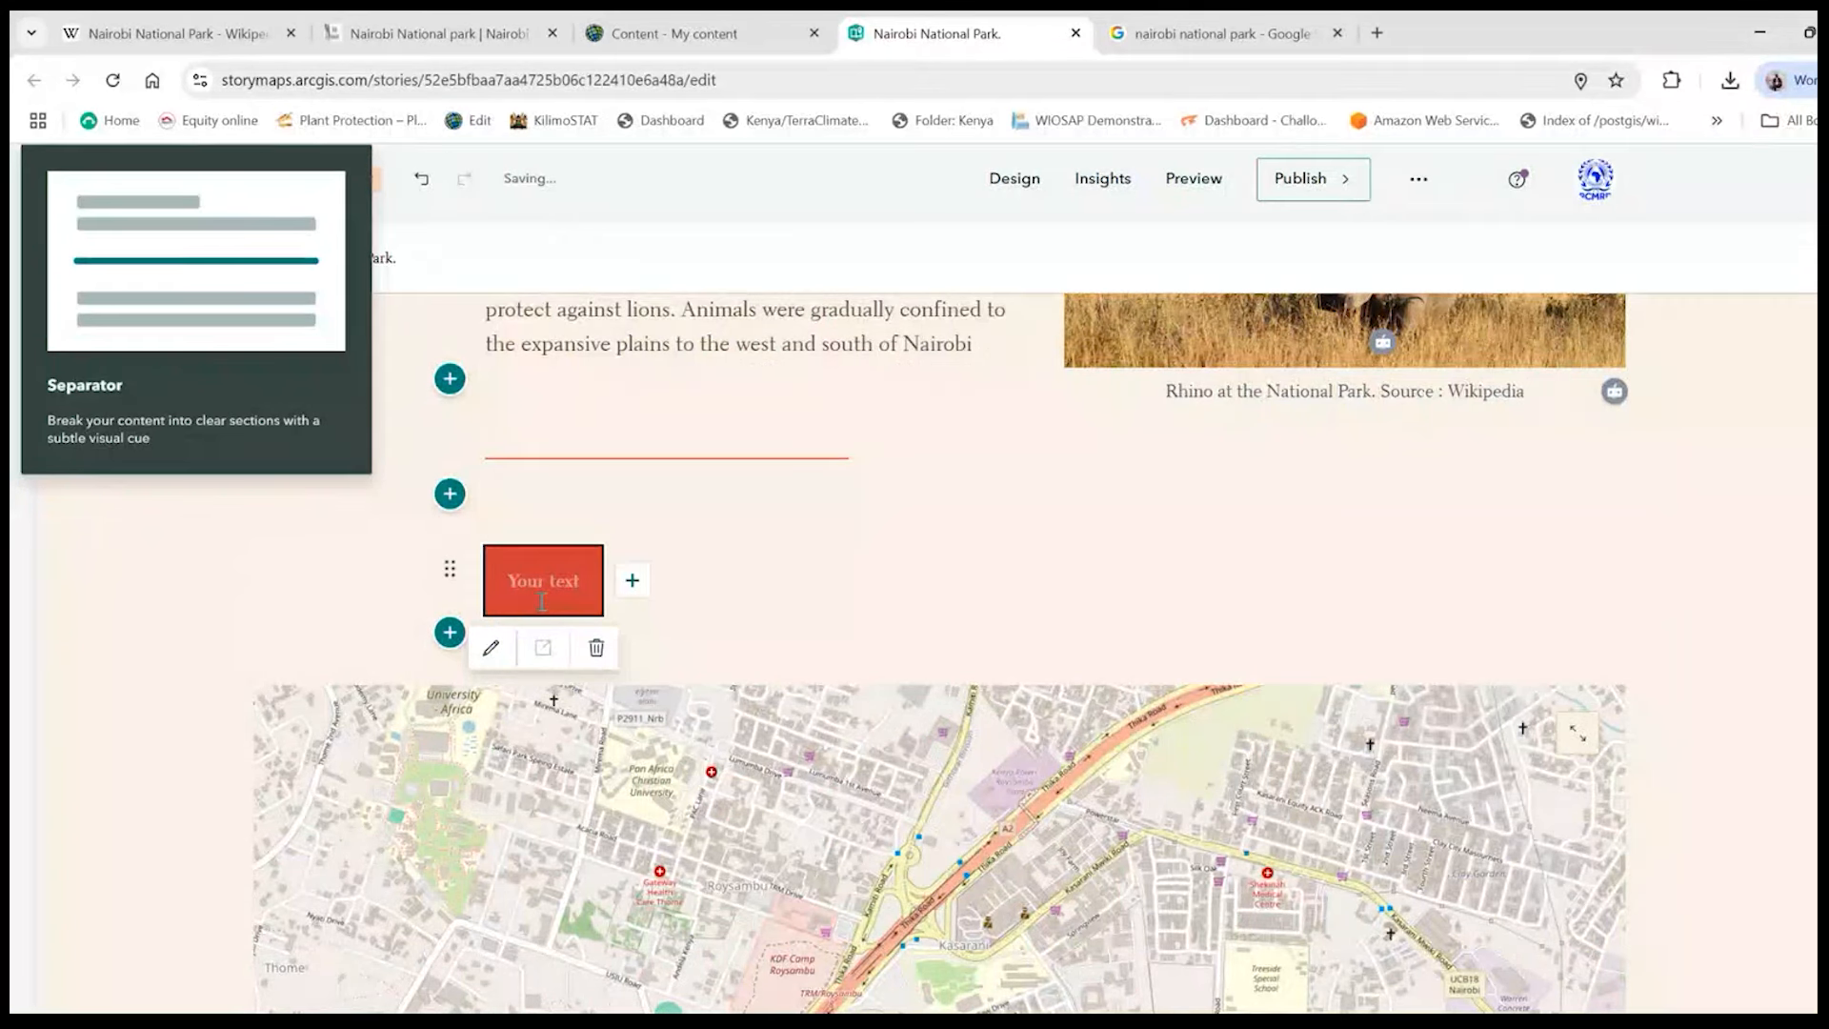
- Label the new button "Protected and Conserved Areas"
type("R")
key("BackSpace")
type("o")
key("BackSpace")
type("Prot")
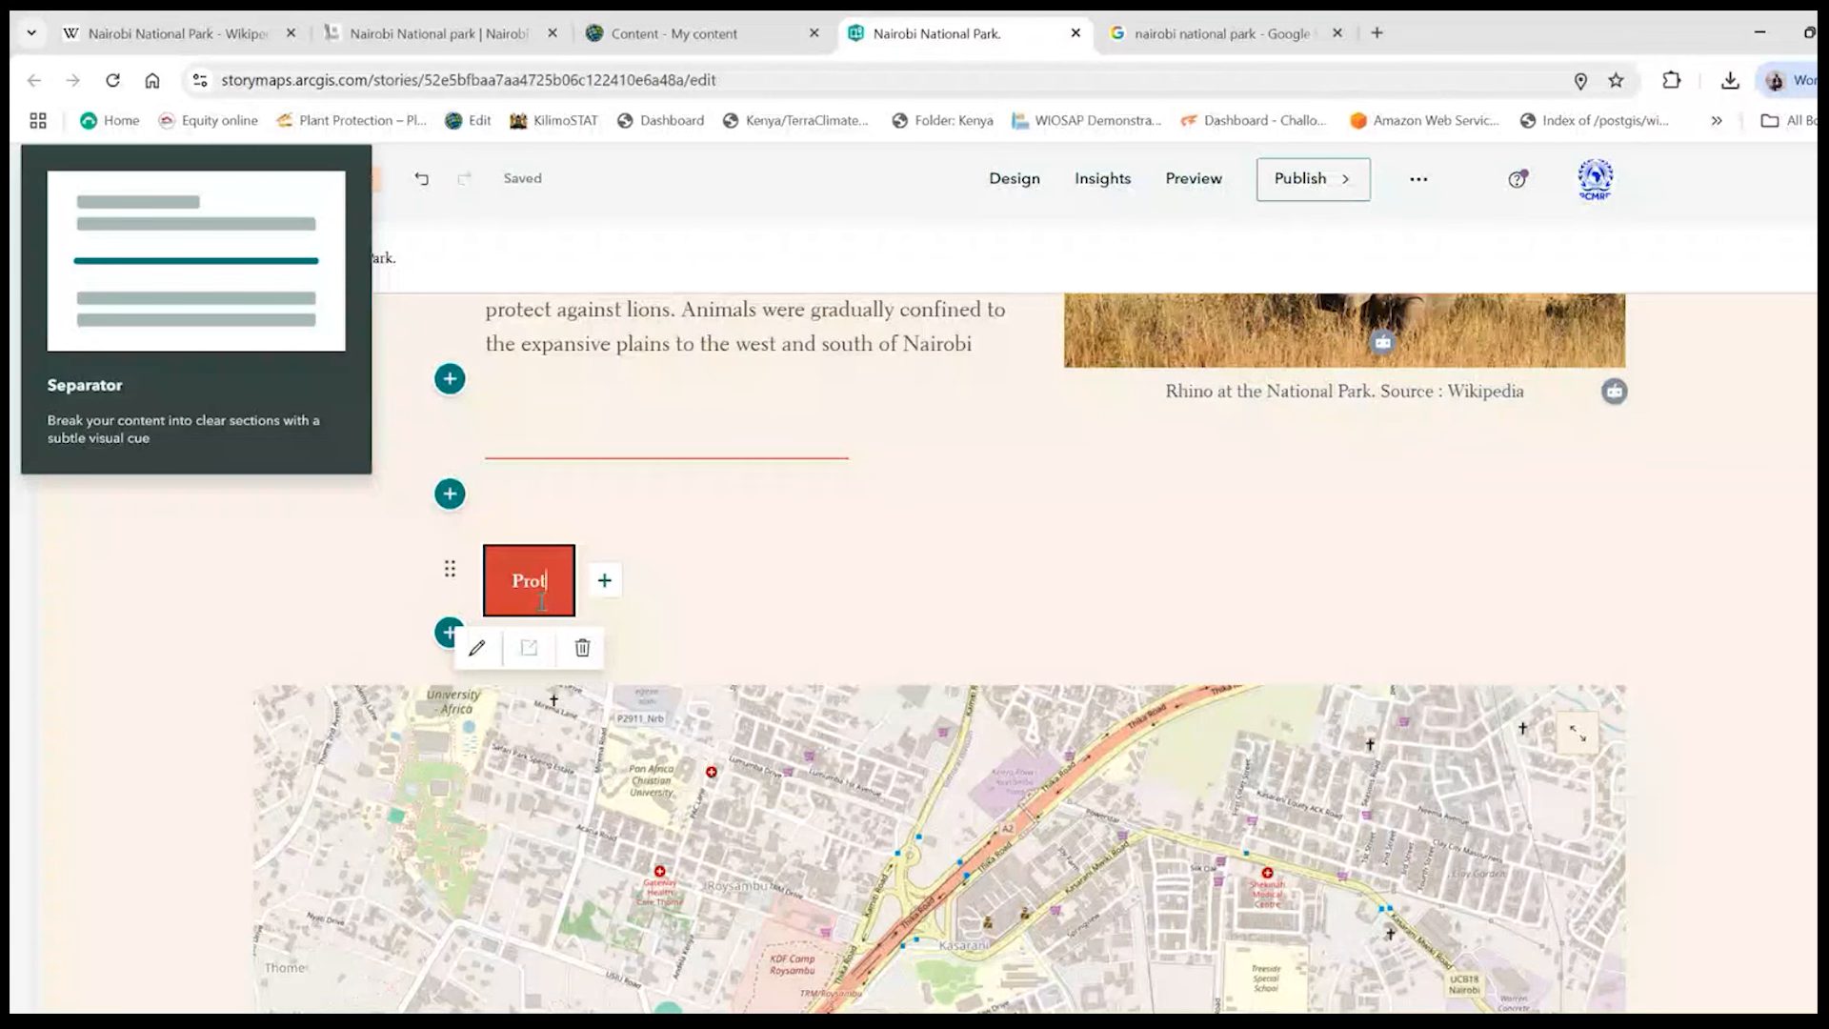
type("ected and ")
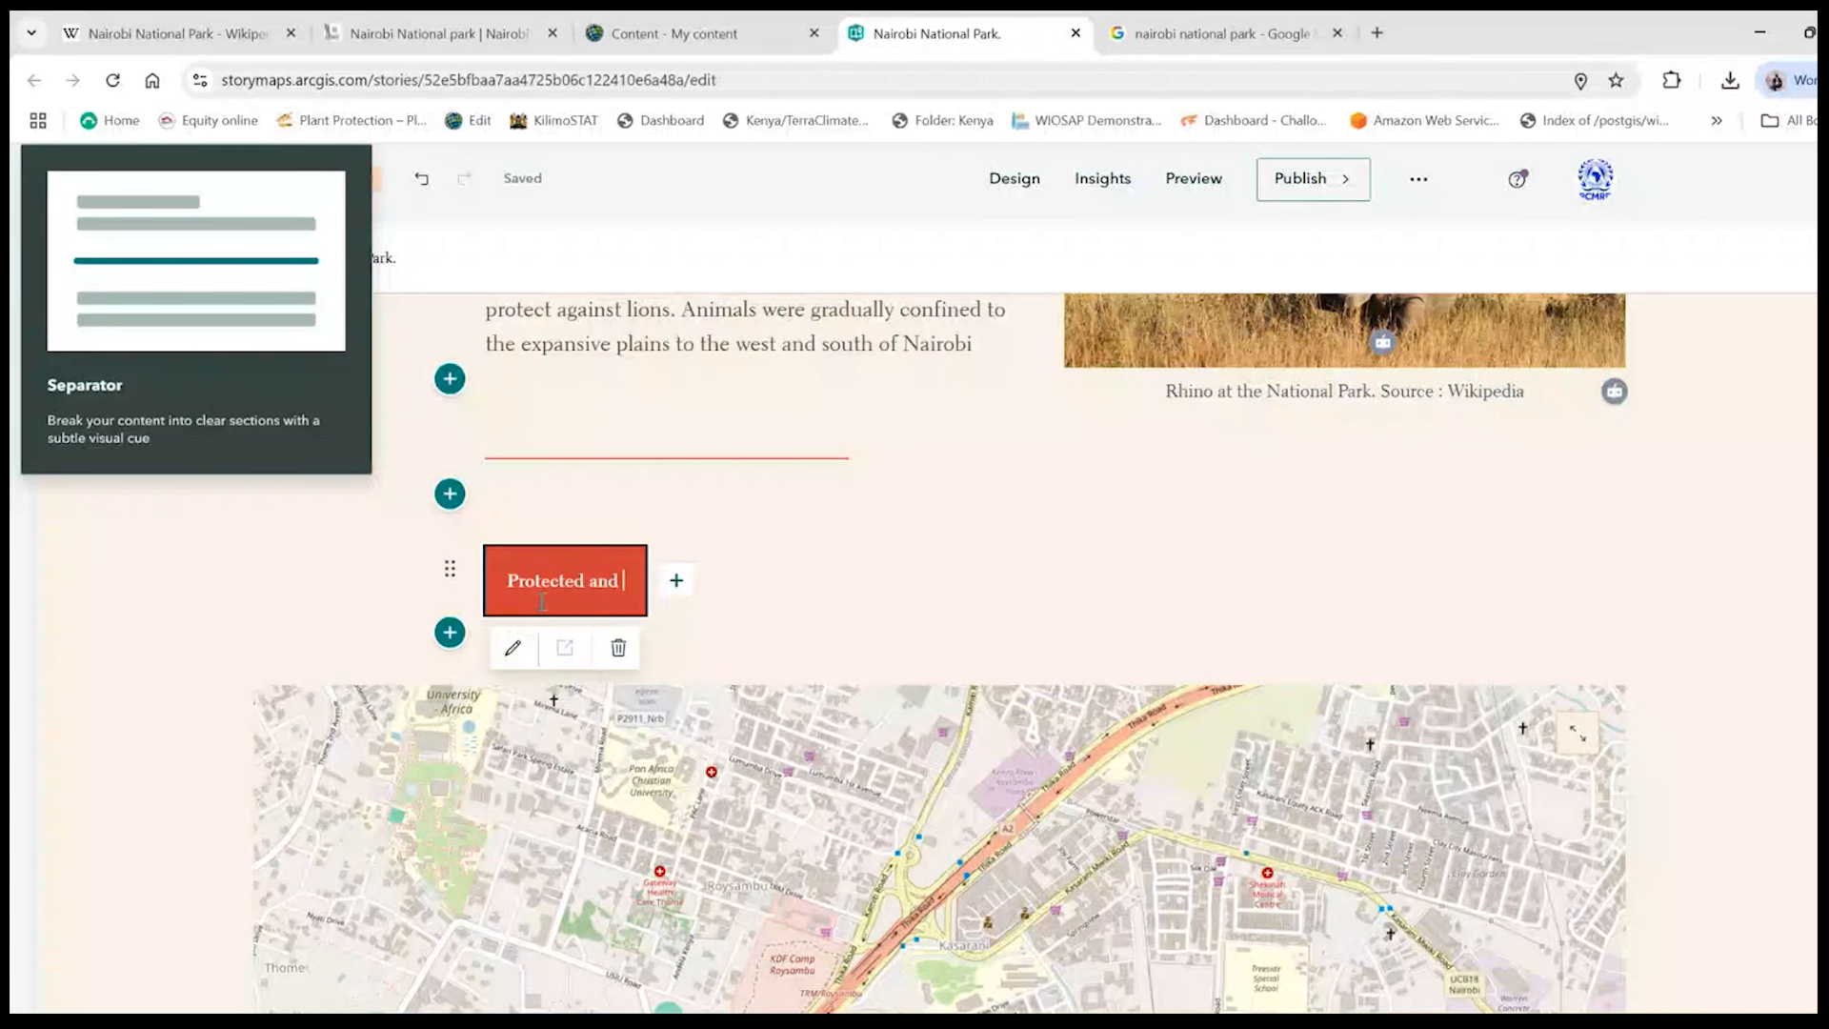
type("Conser")
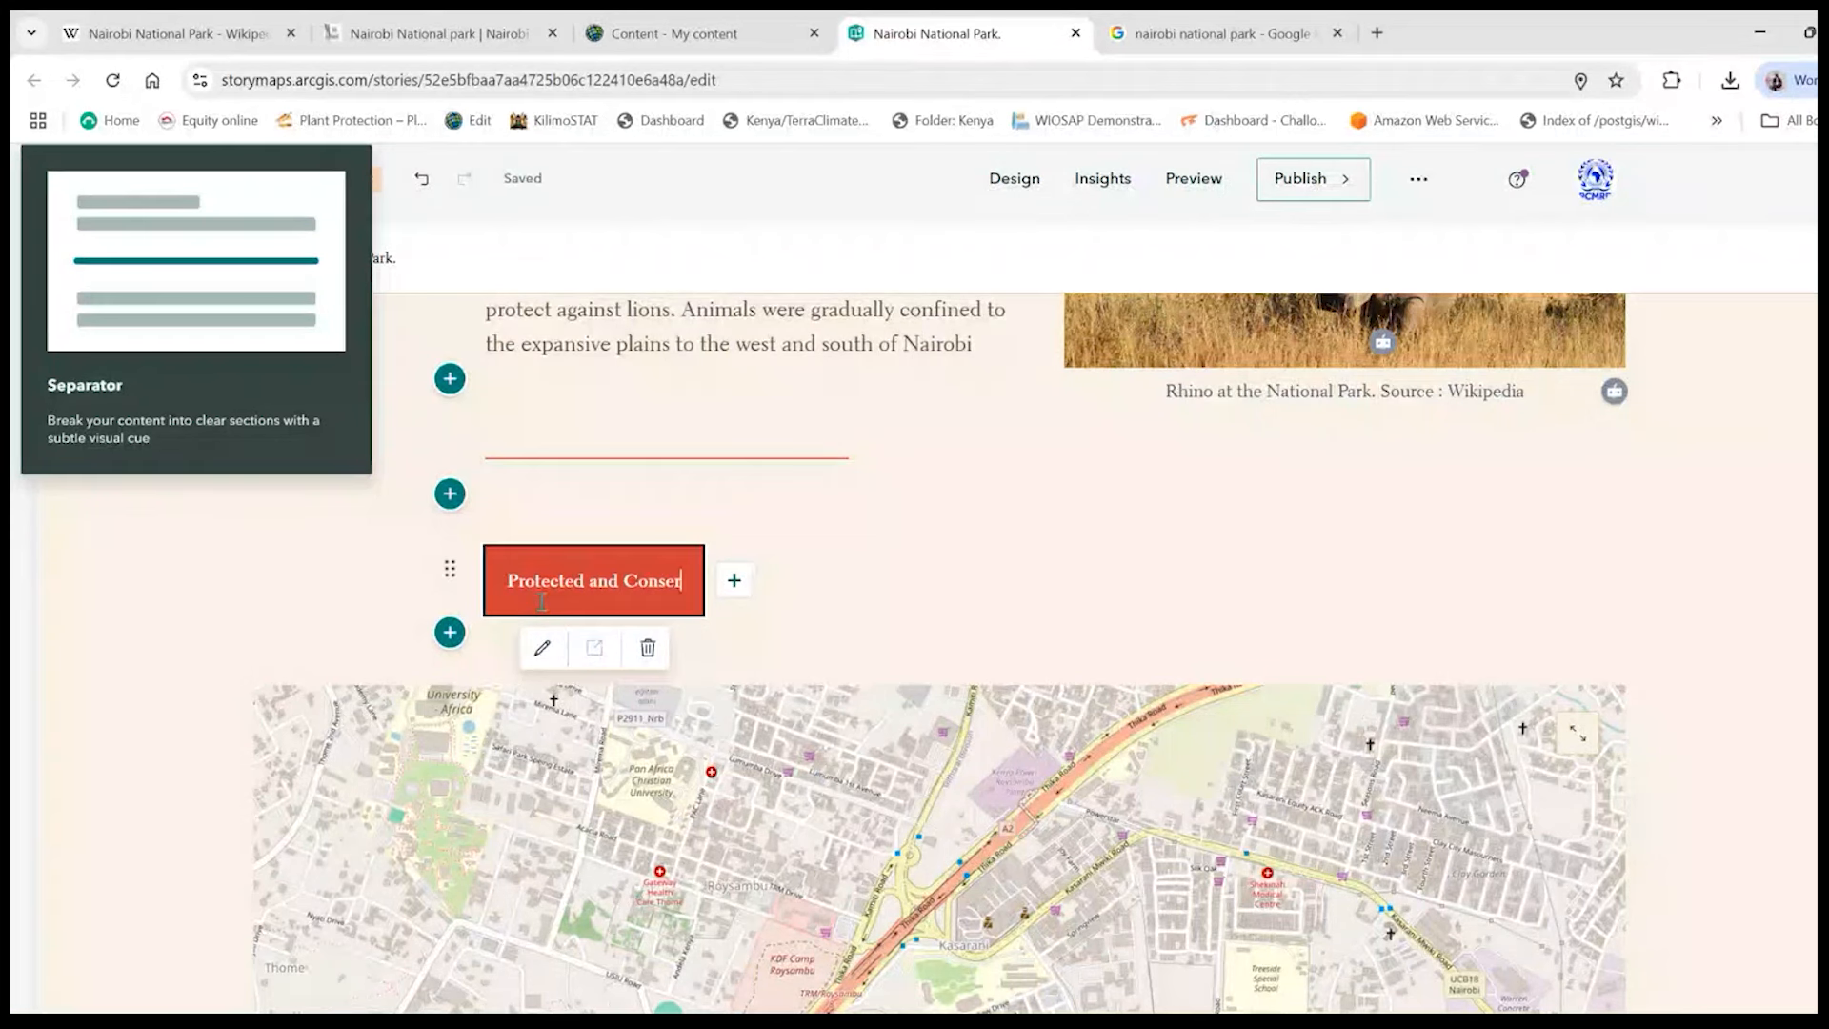
type("ved Are")
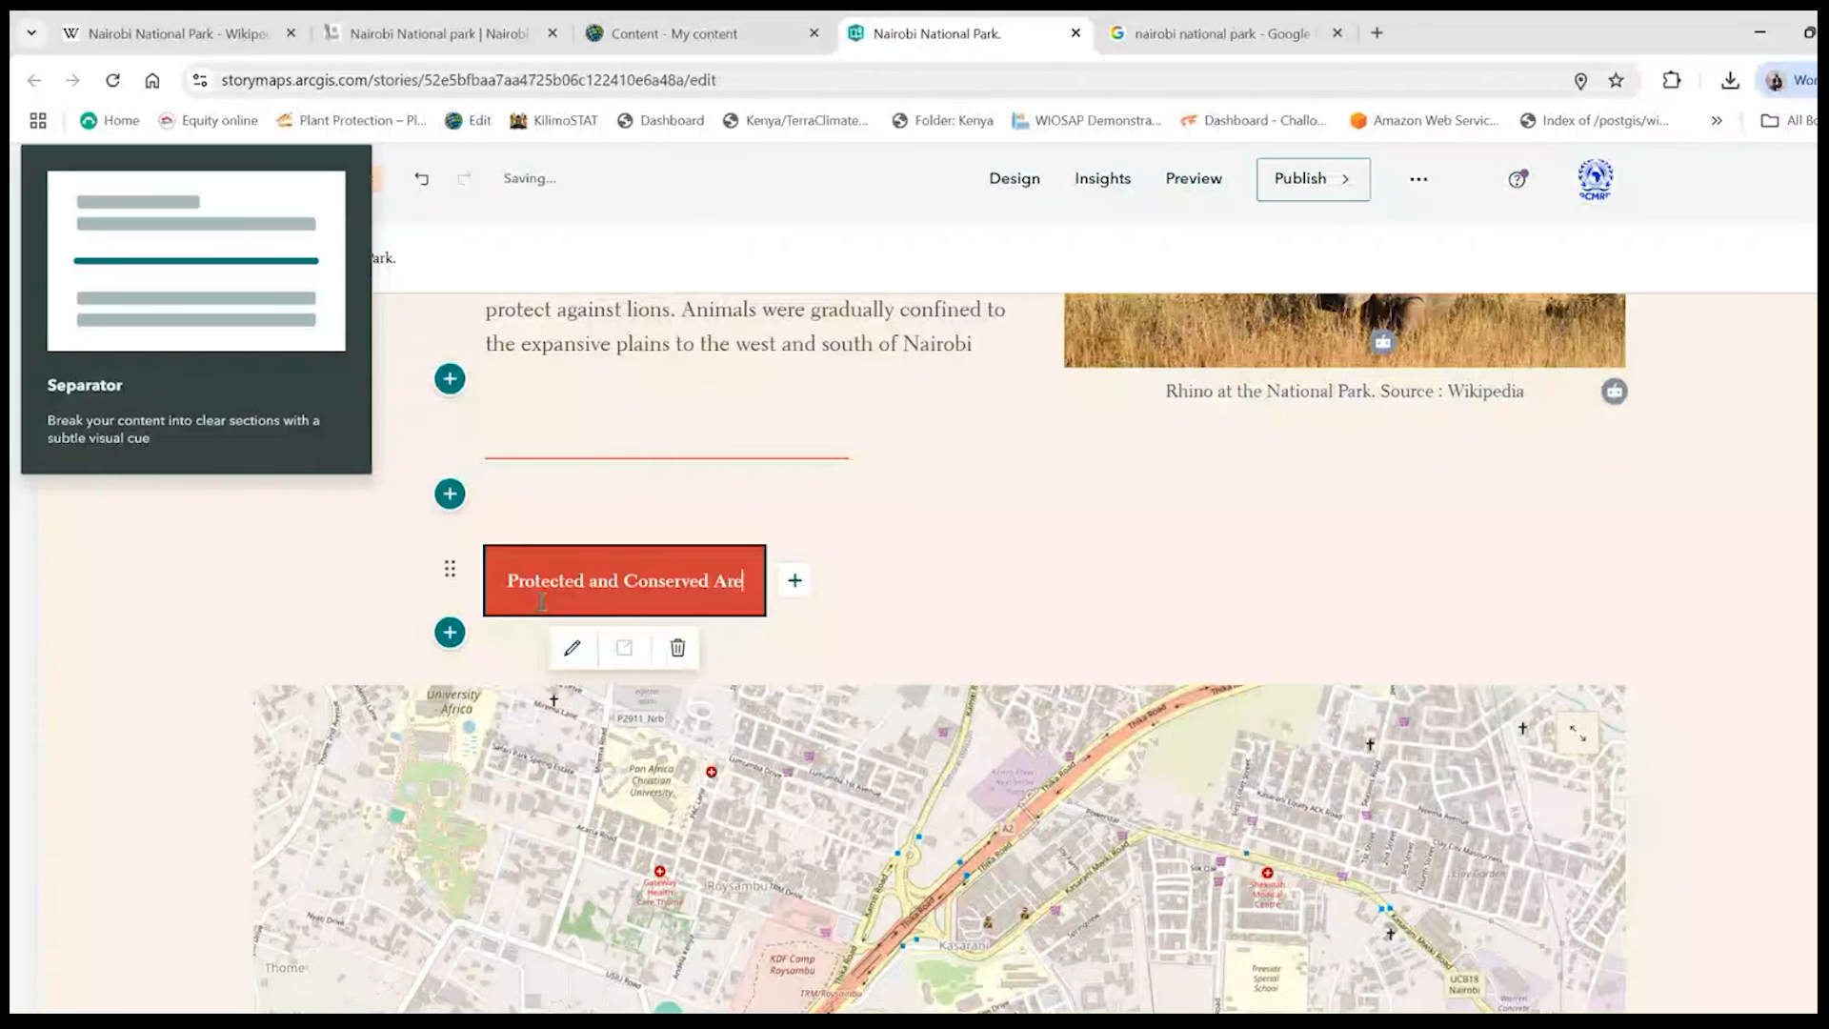
type("as in")
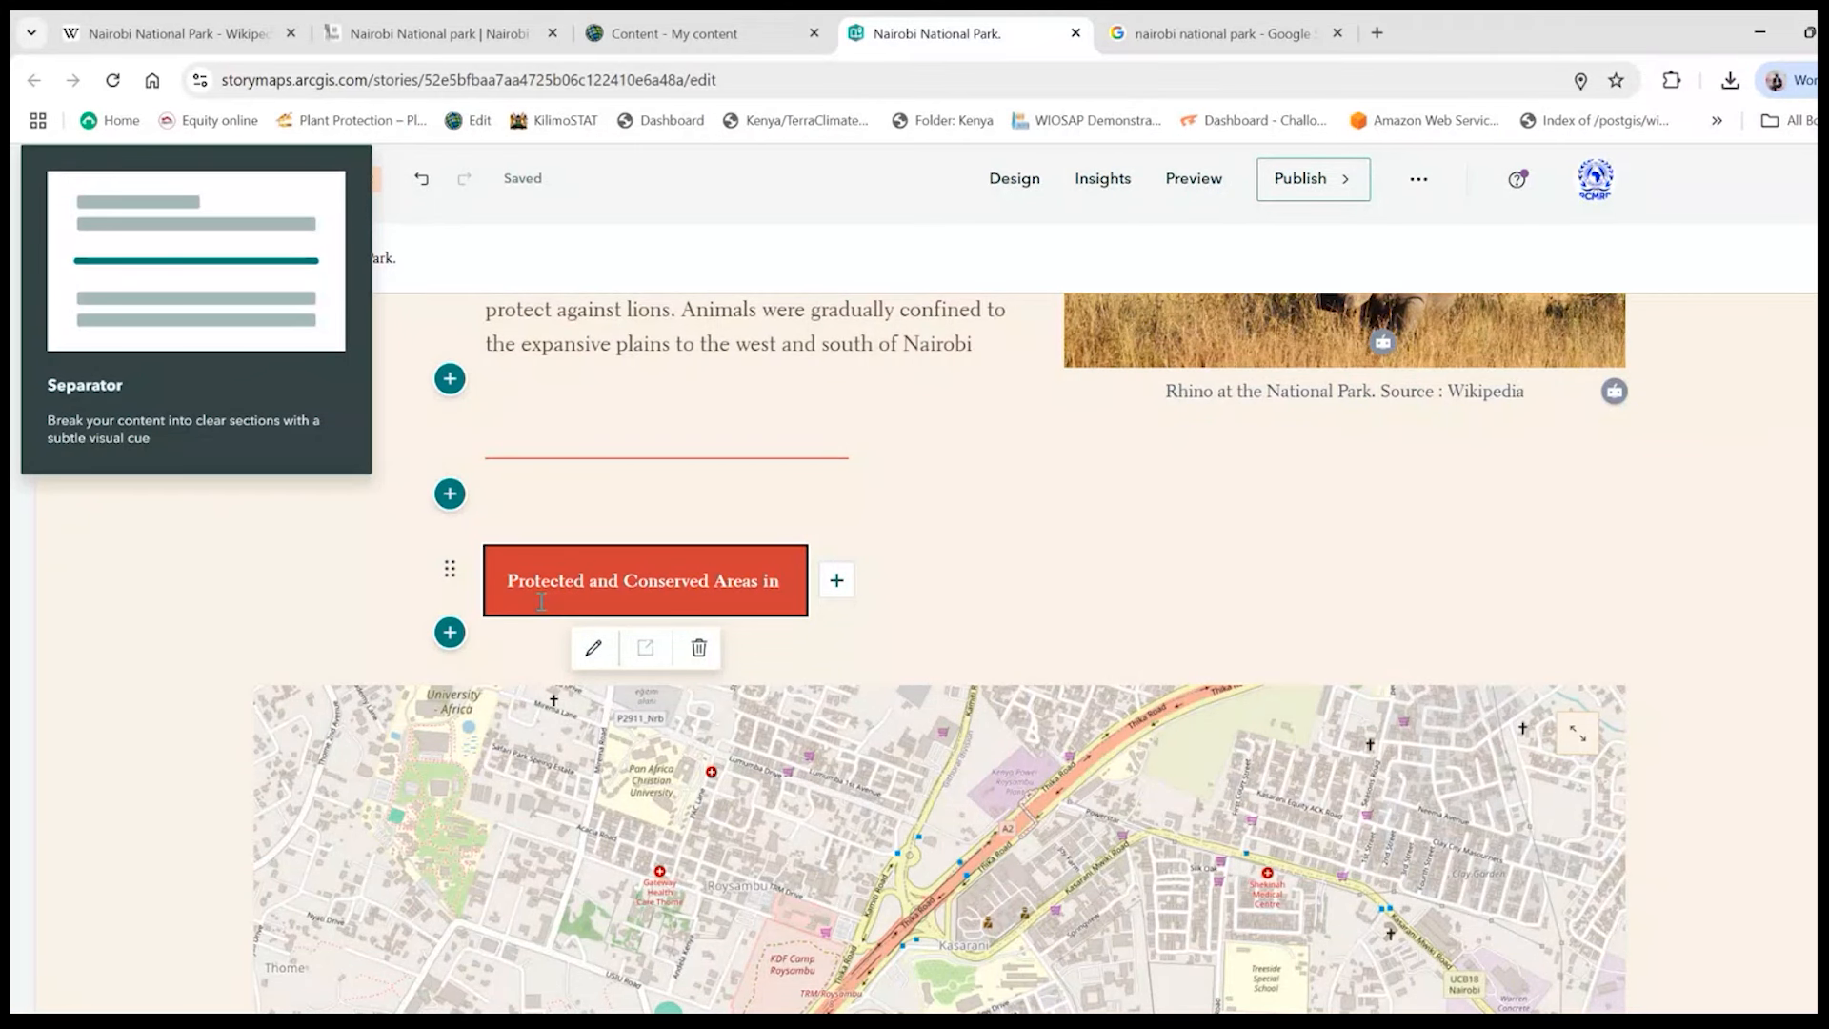
key("BackSpace")
key("BackSpace")
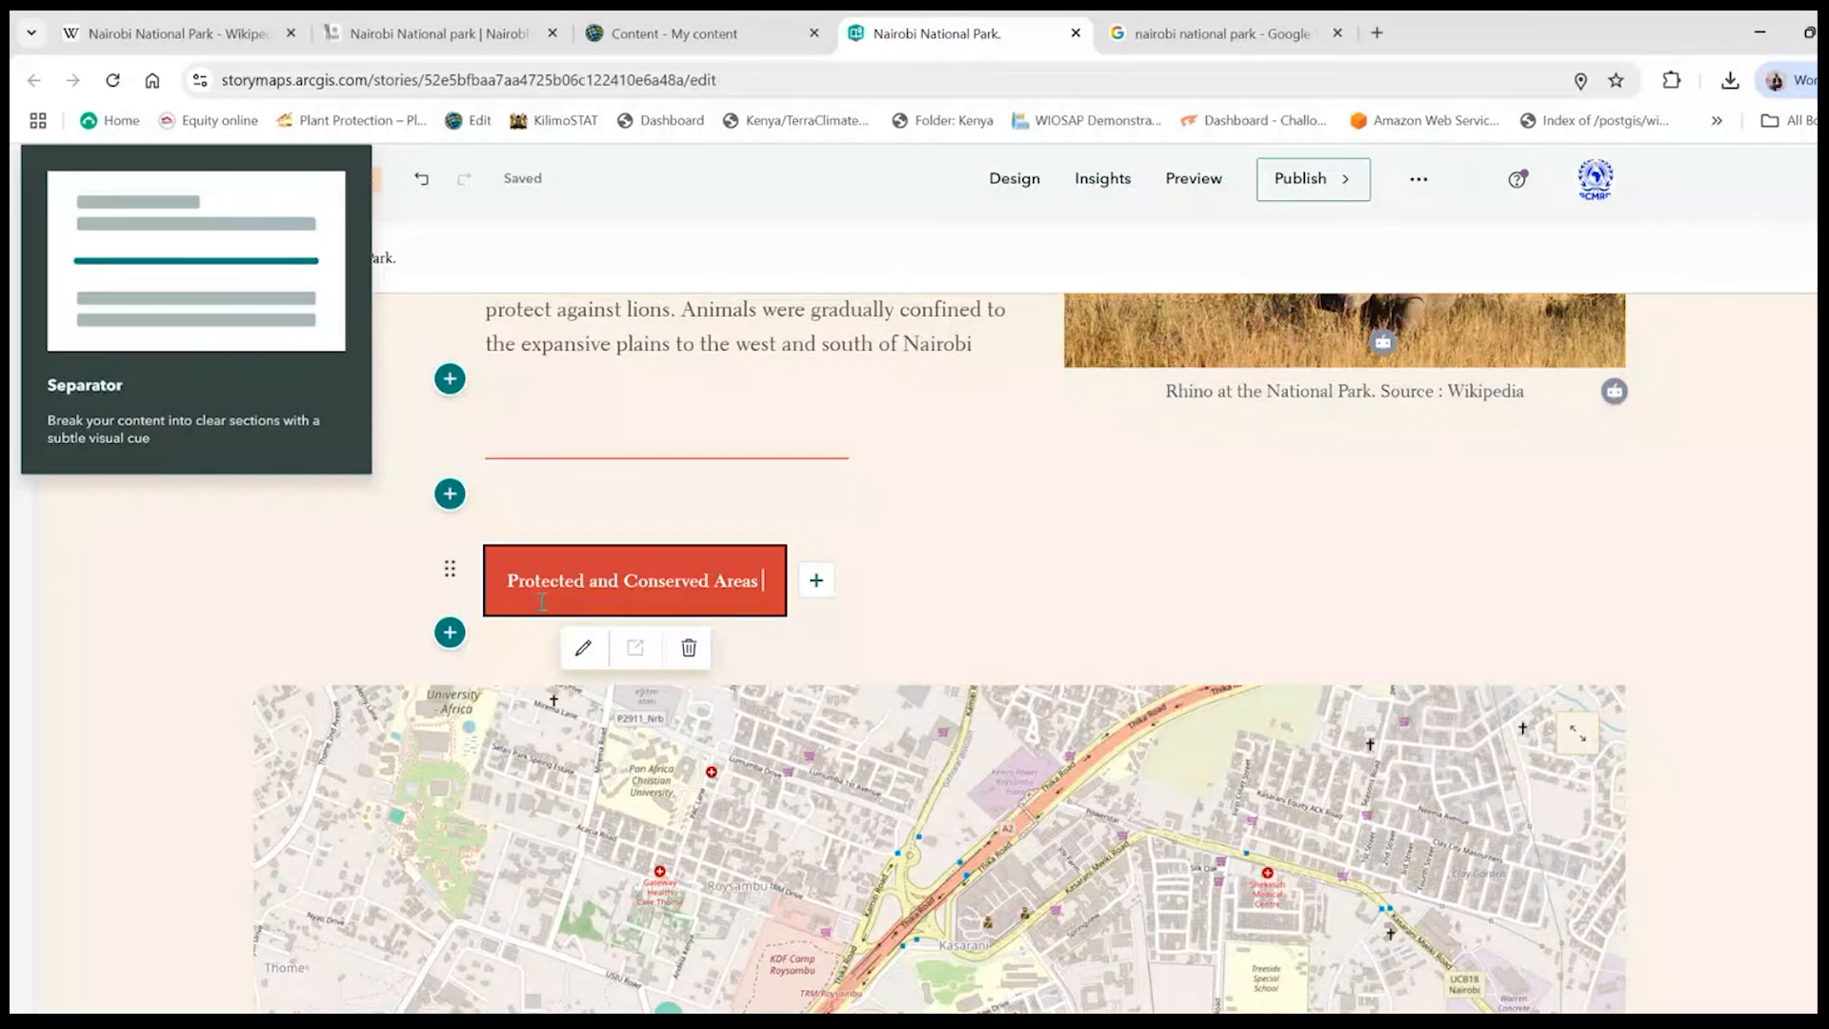
type("kj")
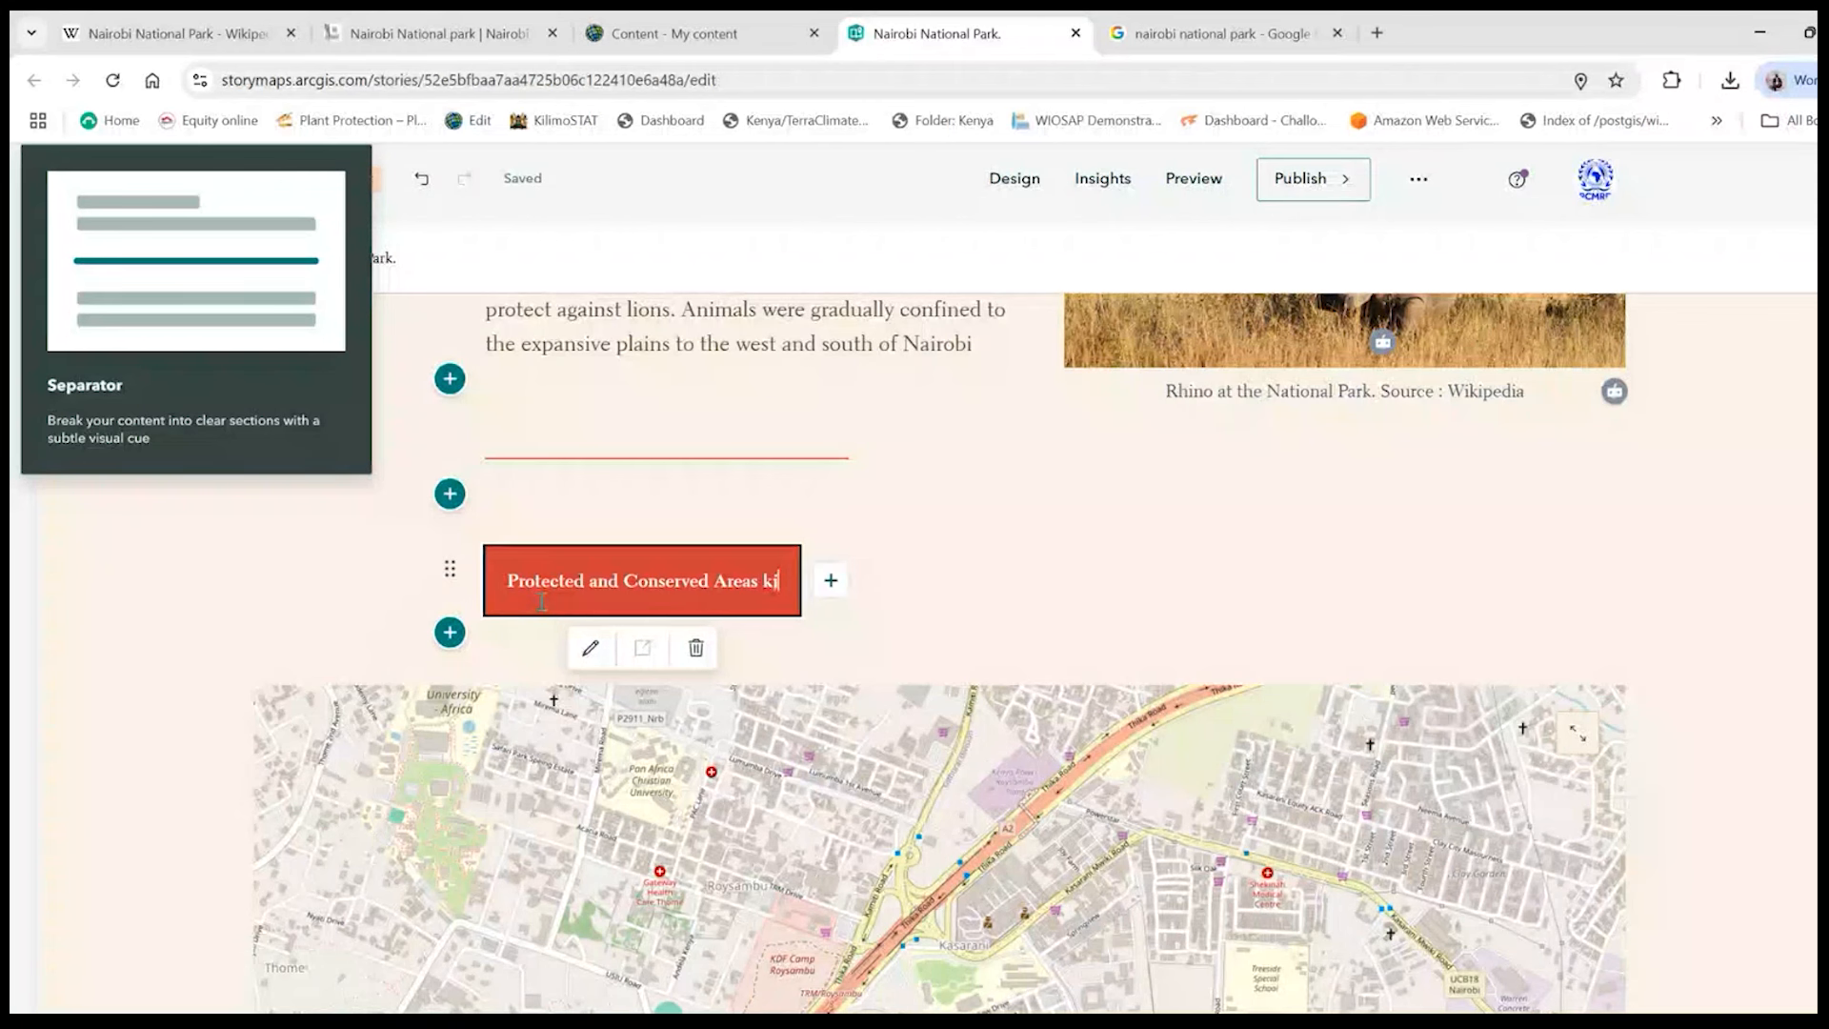
key("BackSpace")
key("BackSpace")
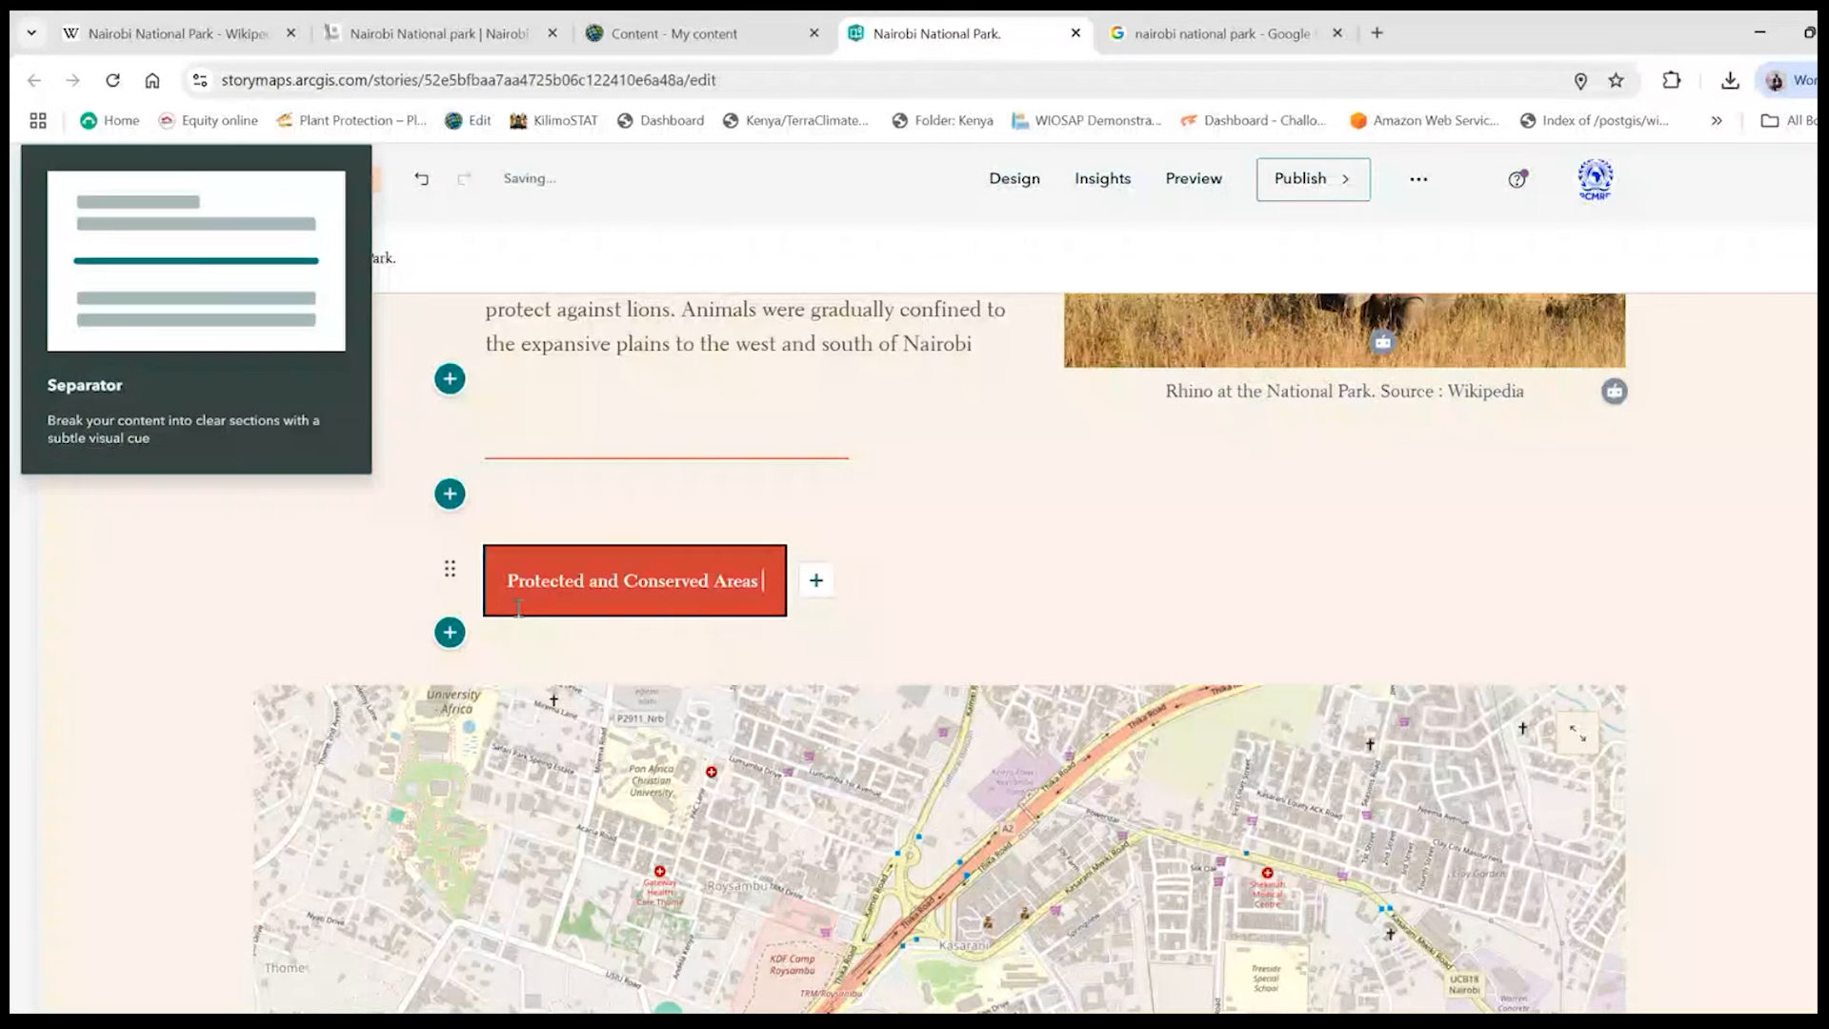
- Change the text of the button above the map to "ESA PCAs"
left_click(513, 580)
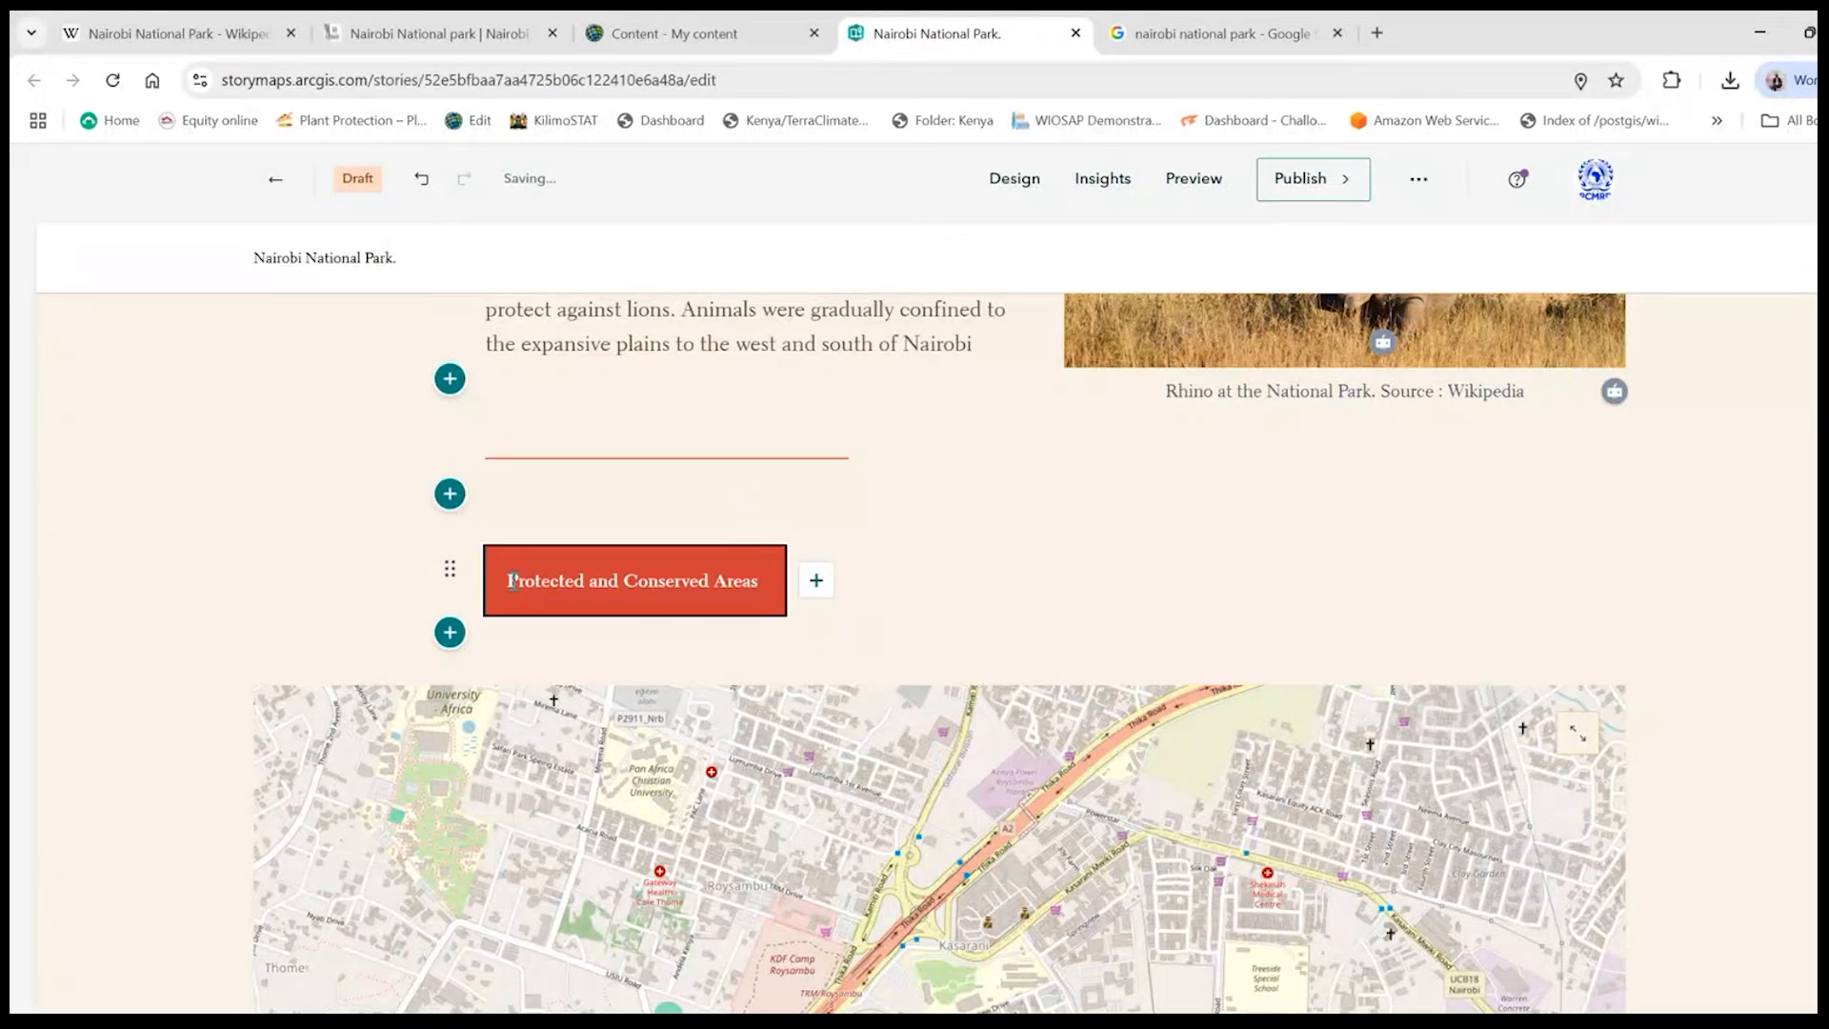
type("ESA")
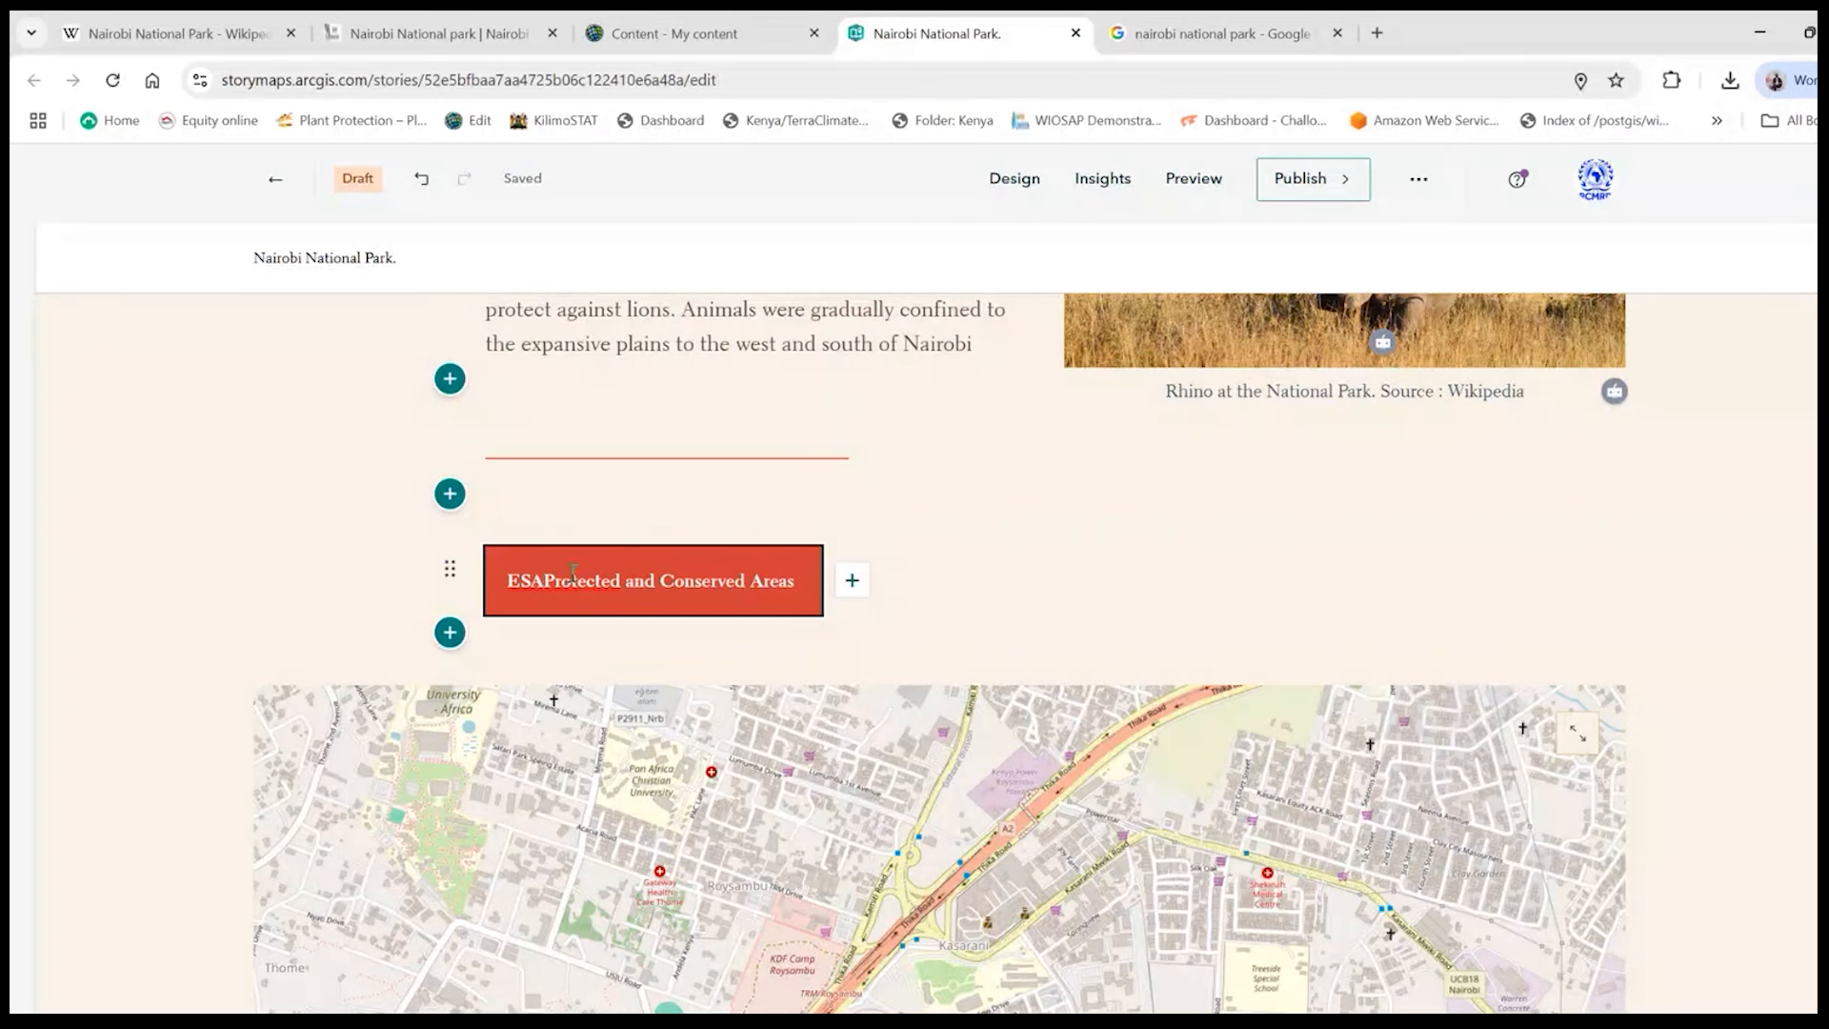
left_click_drag(800, 583, 525, 580)
key("BackSpace")
type("PCAs")
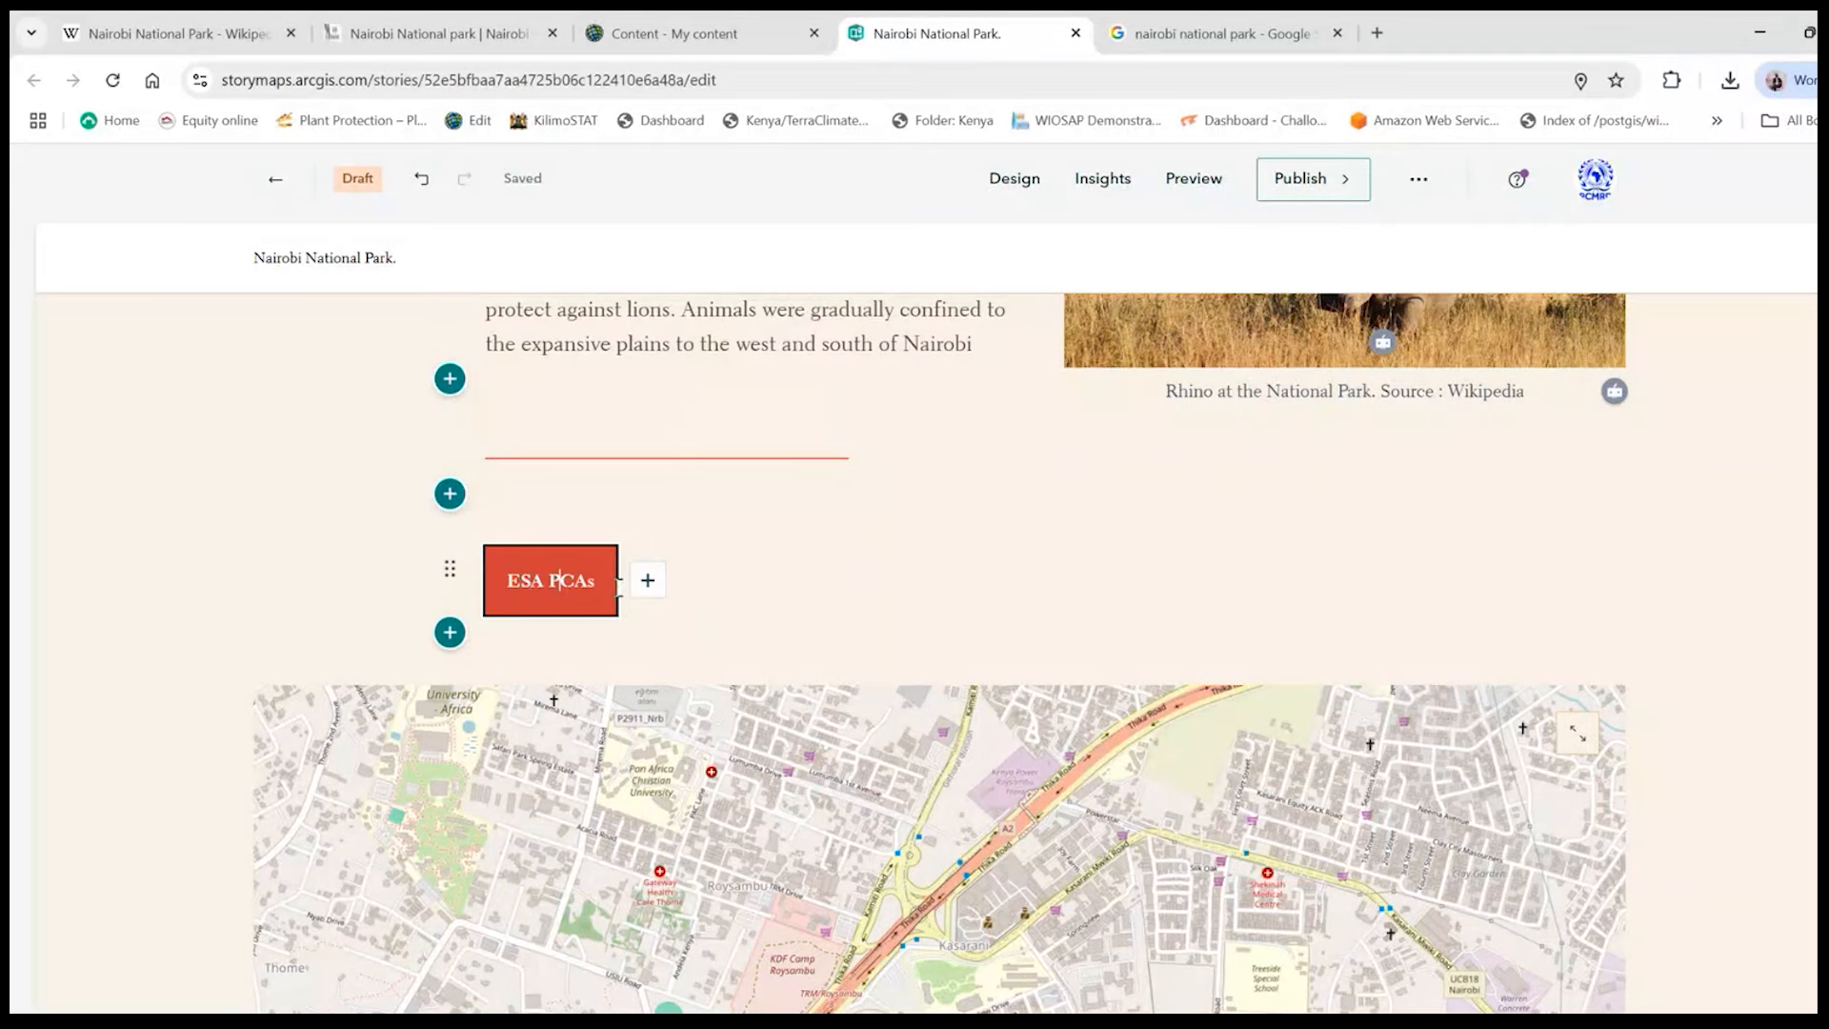
- Set the size of the embedded map below the ESA PCAs button to Small
scroll(1222, 646, "down", 1)
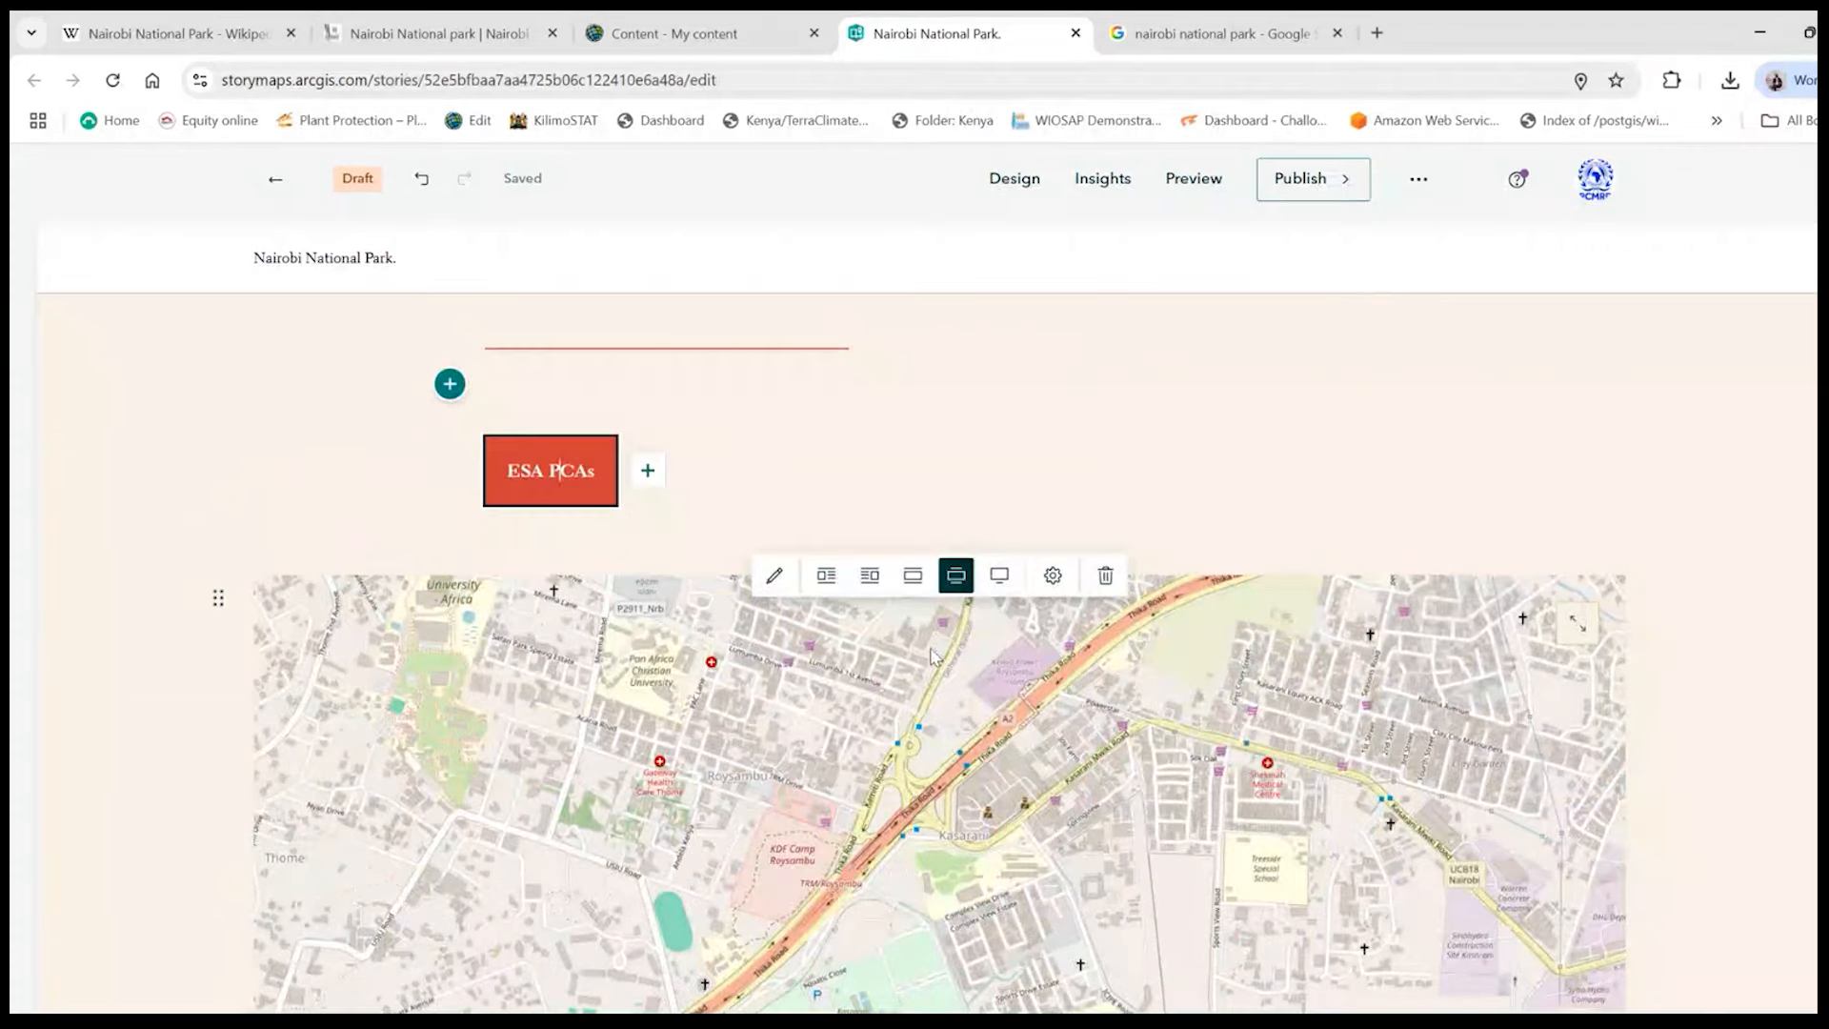
scroll(938, 658, "down", 1)
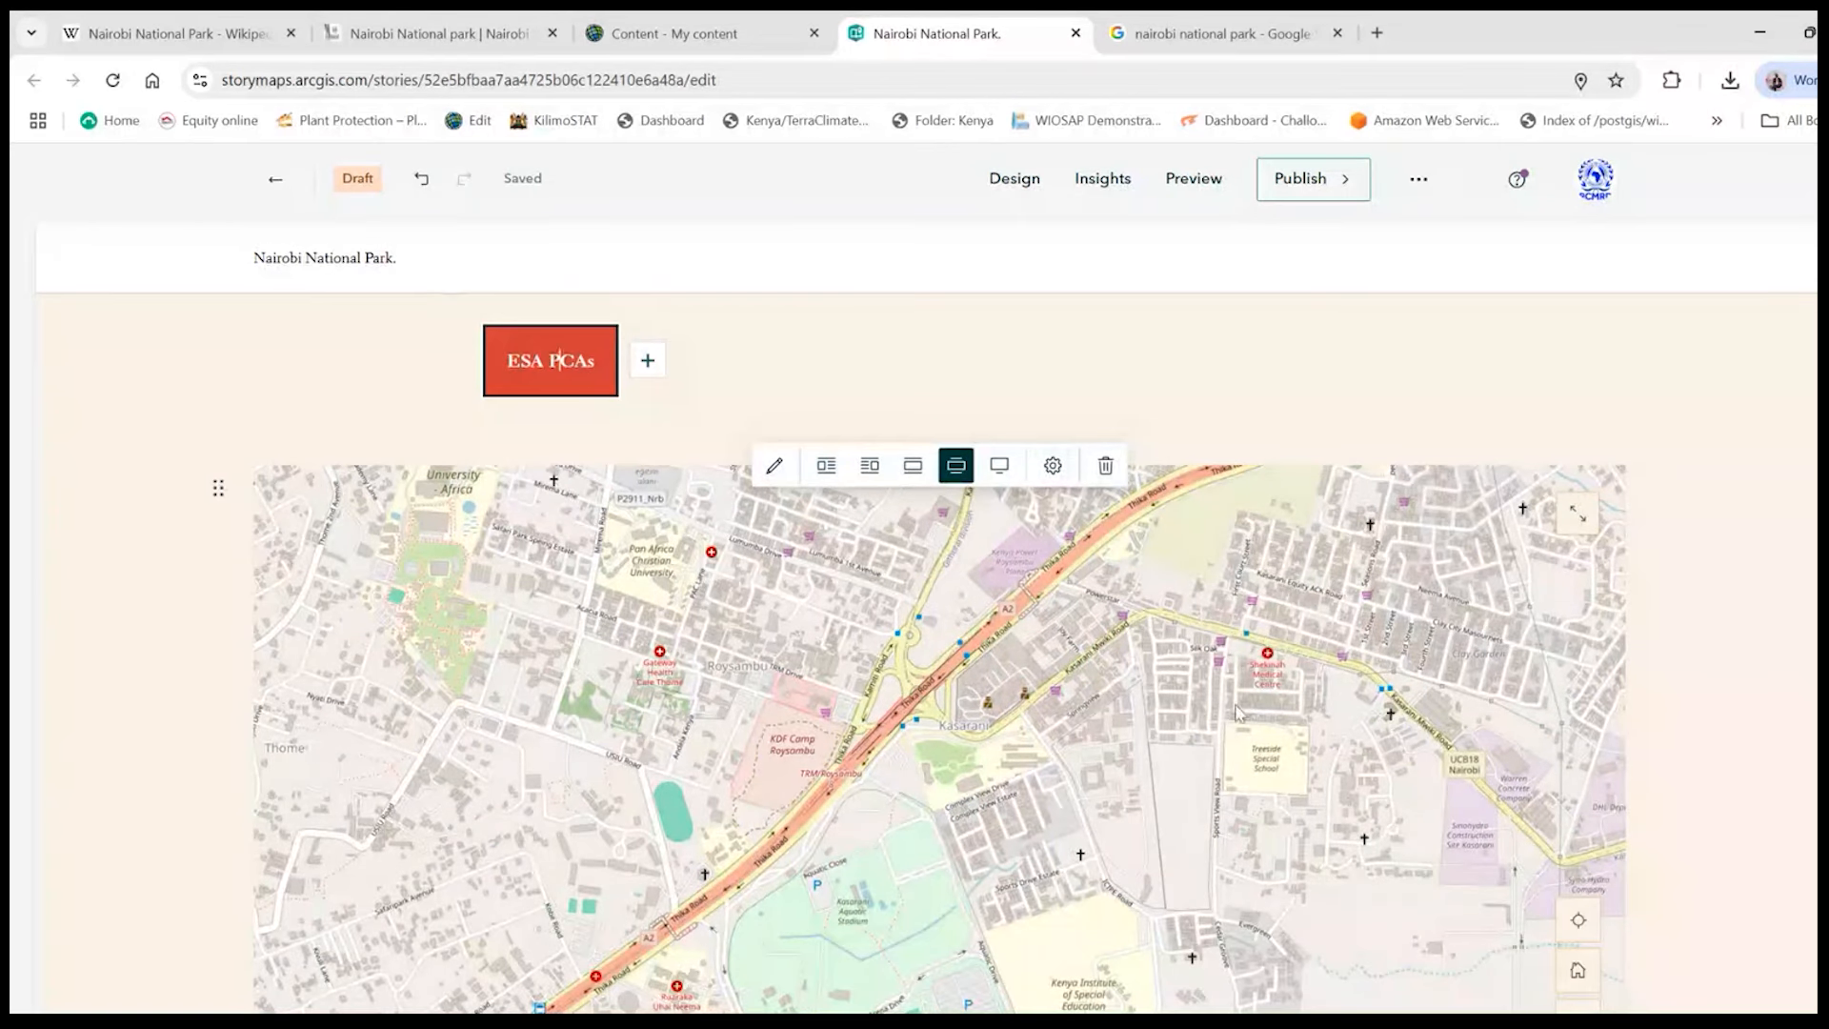
scroll(1031, 476, "down", 2)
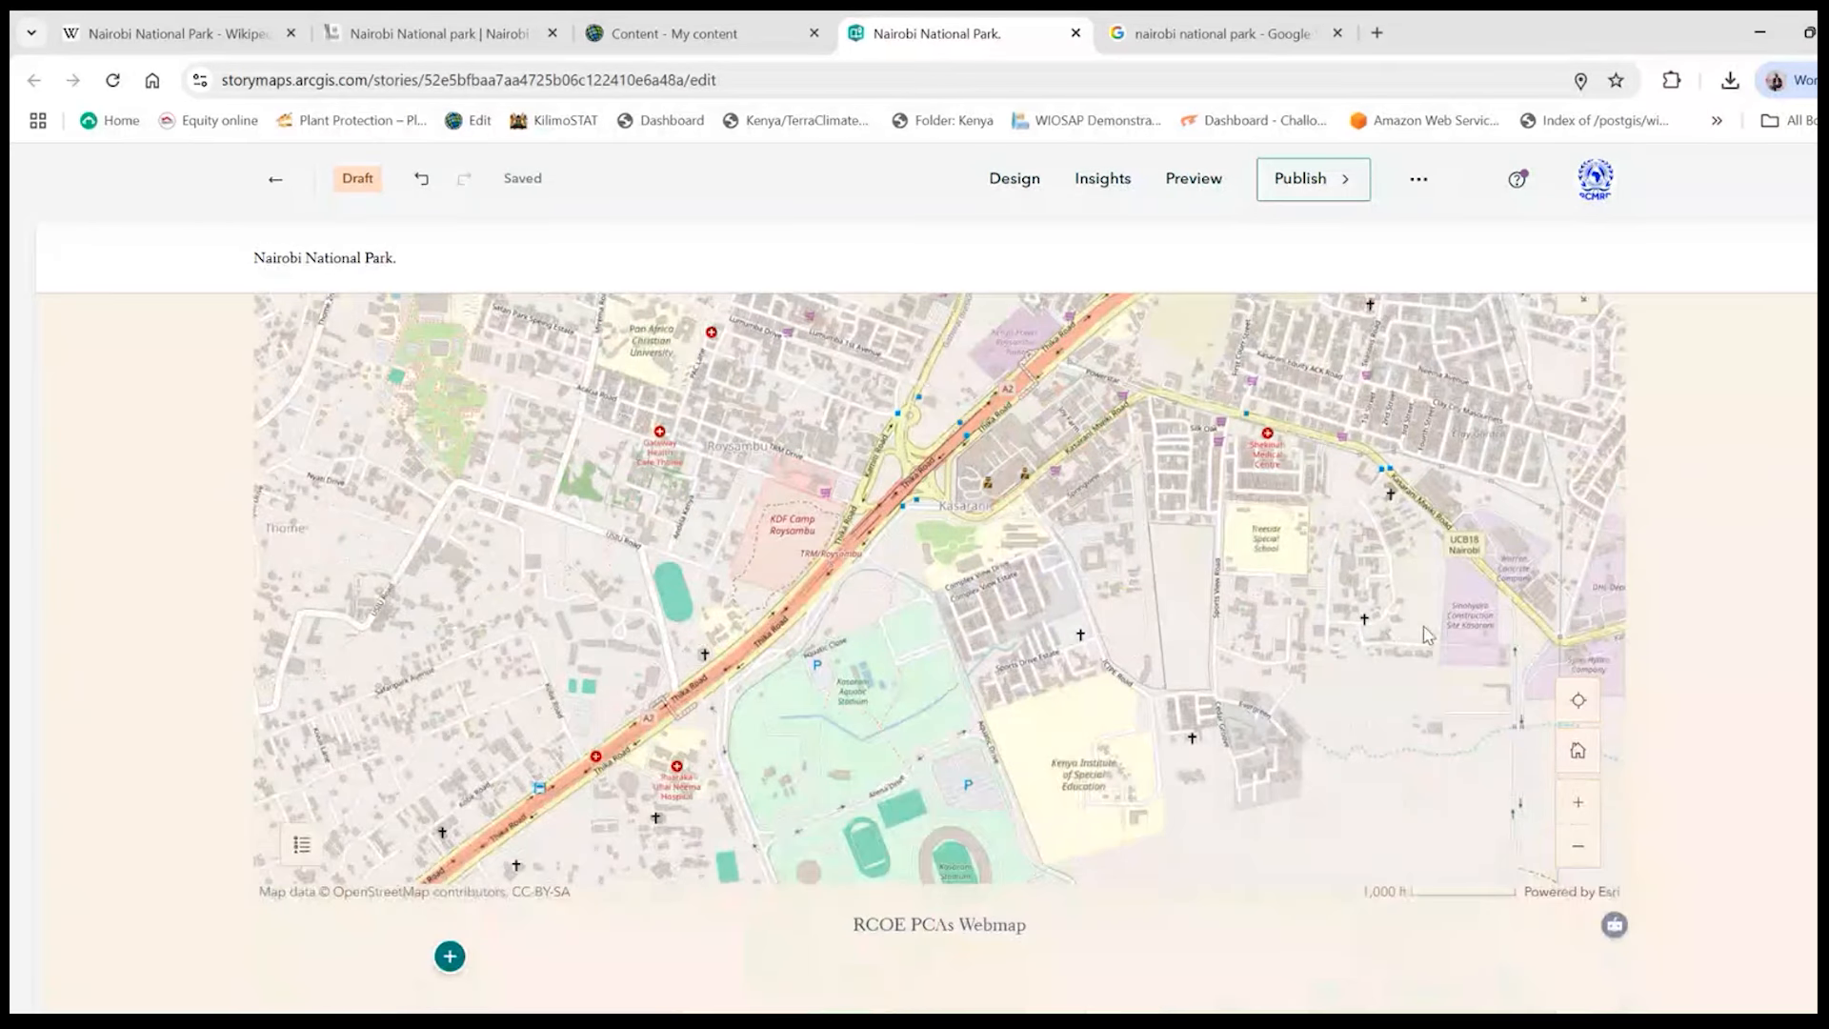
scroll(1426, 635, "up", 3)
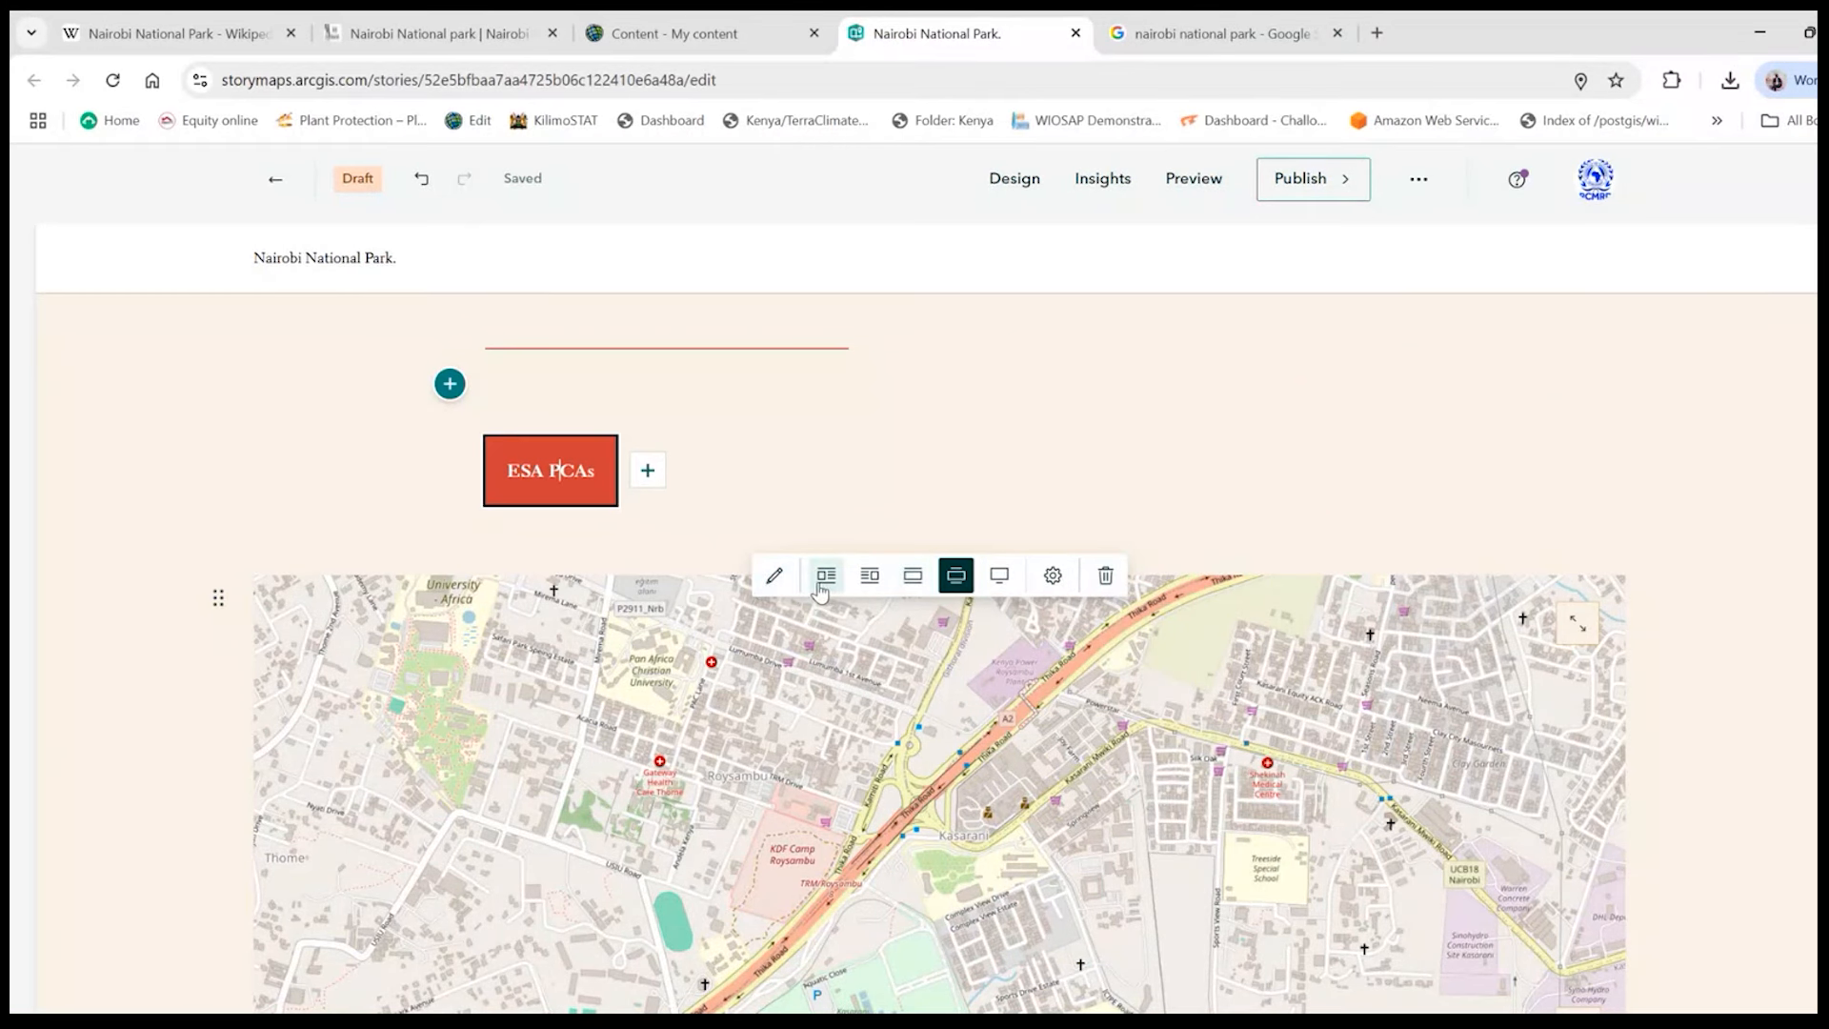
left_click(898, 583)
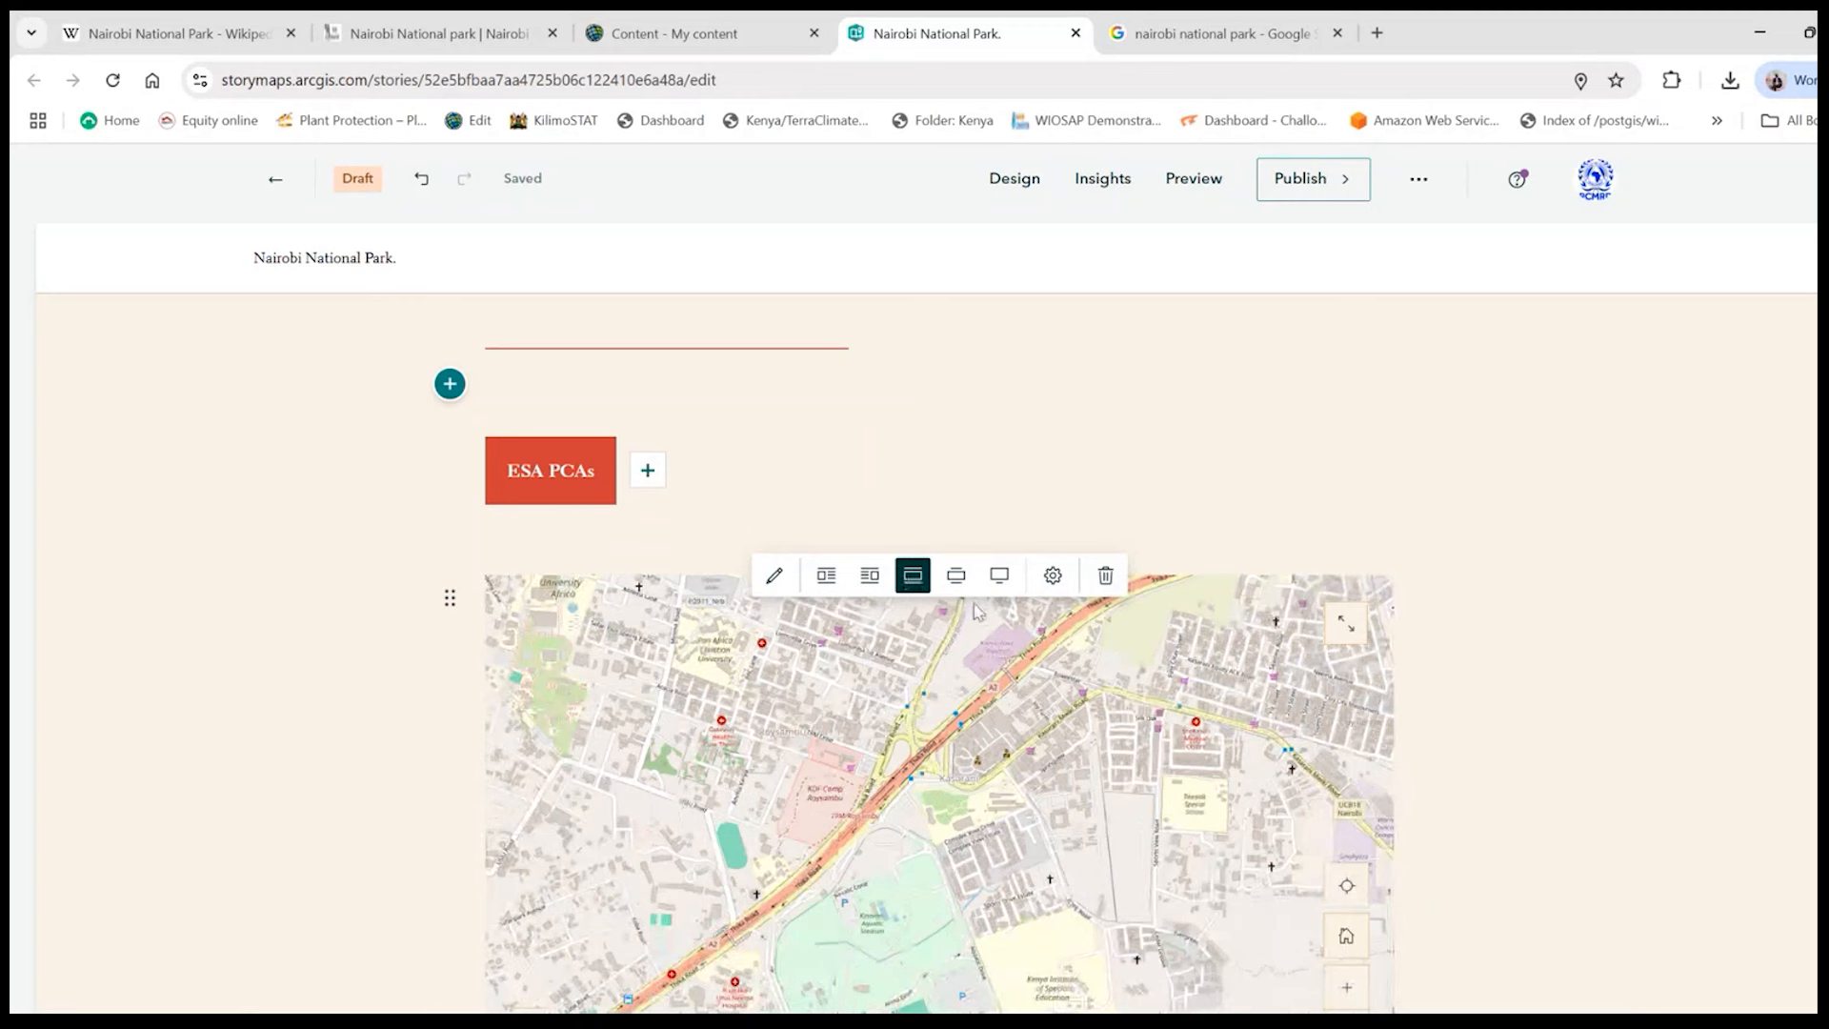
- Enlarge the embedded map below the ESA PCAs button to the full width of the story
scroll(981, 590, "down", 1)
left_click(999, 465)
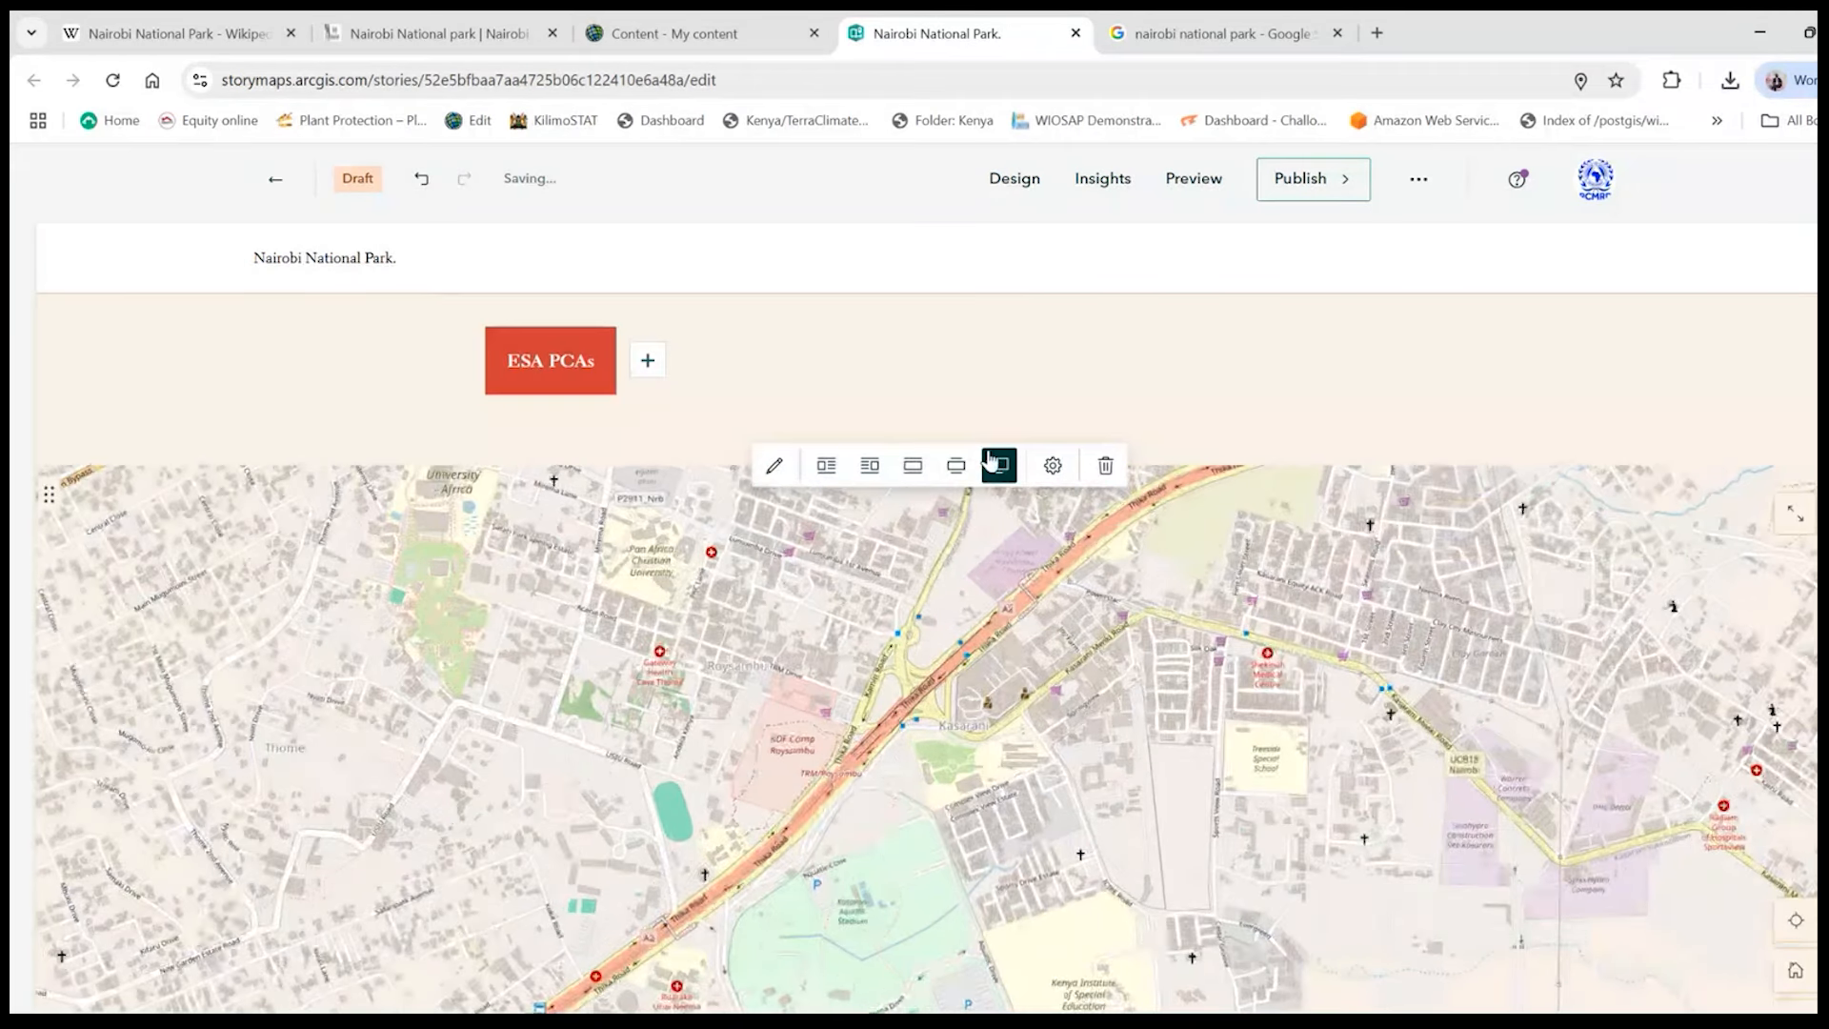
scroll(1058, 705, "down", 5)
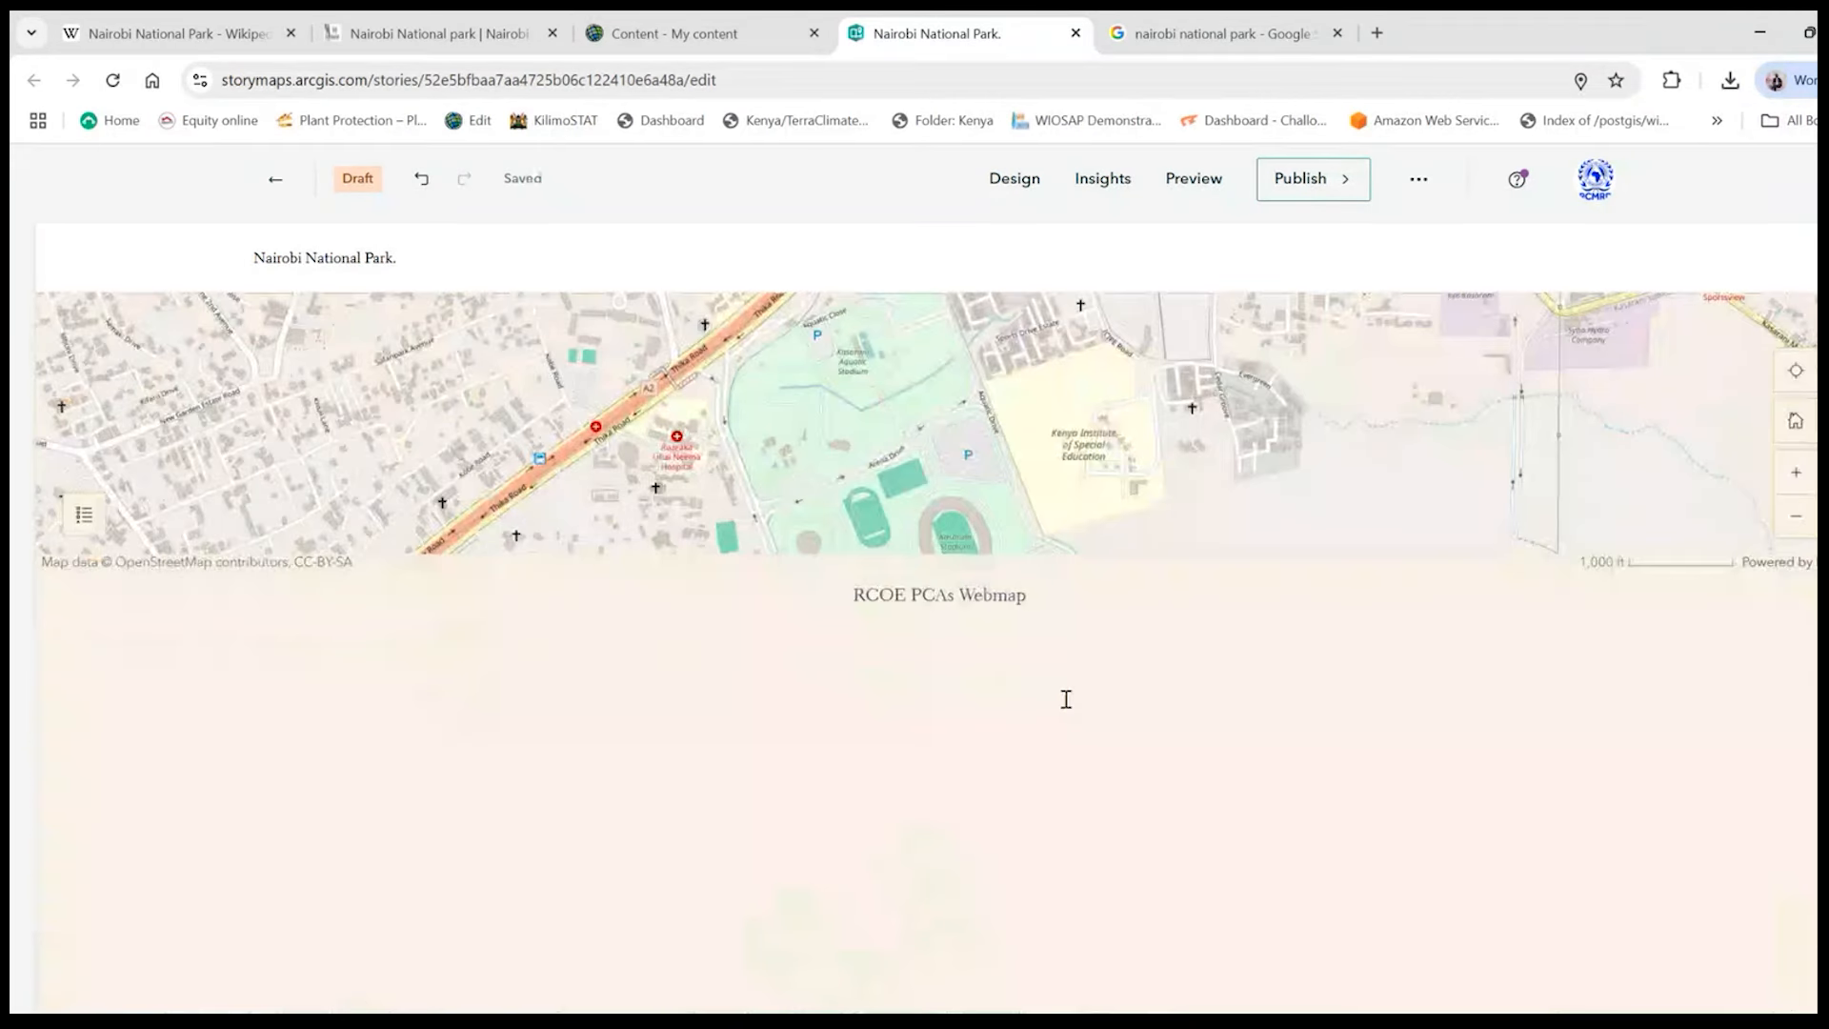
scroll(1066, 699, "up", 5)
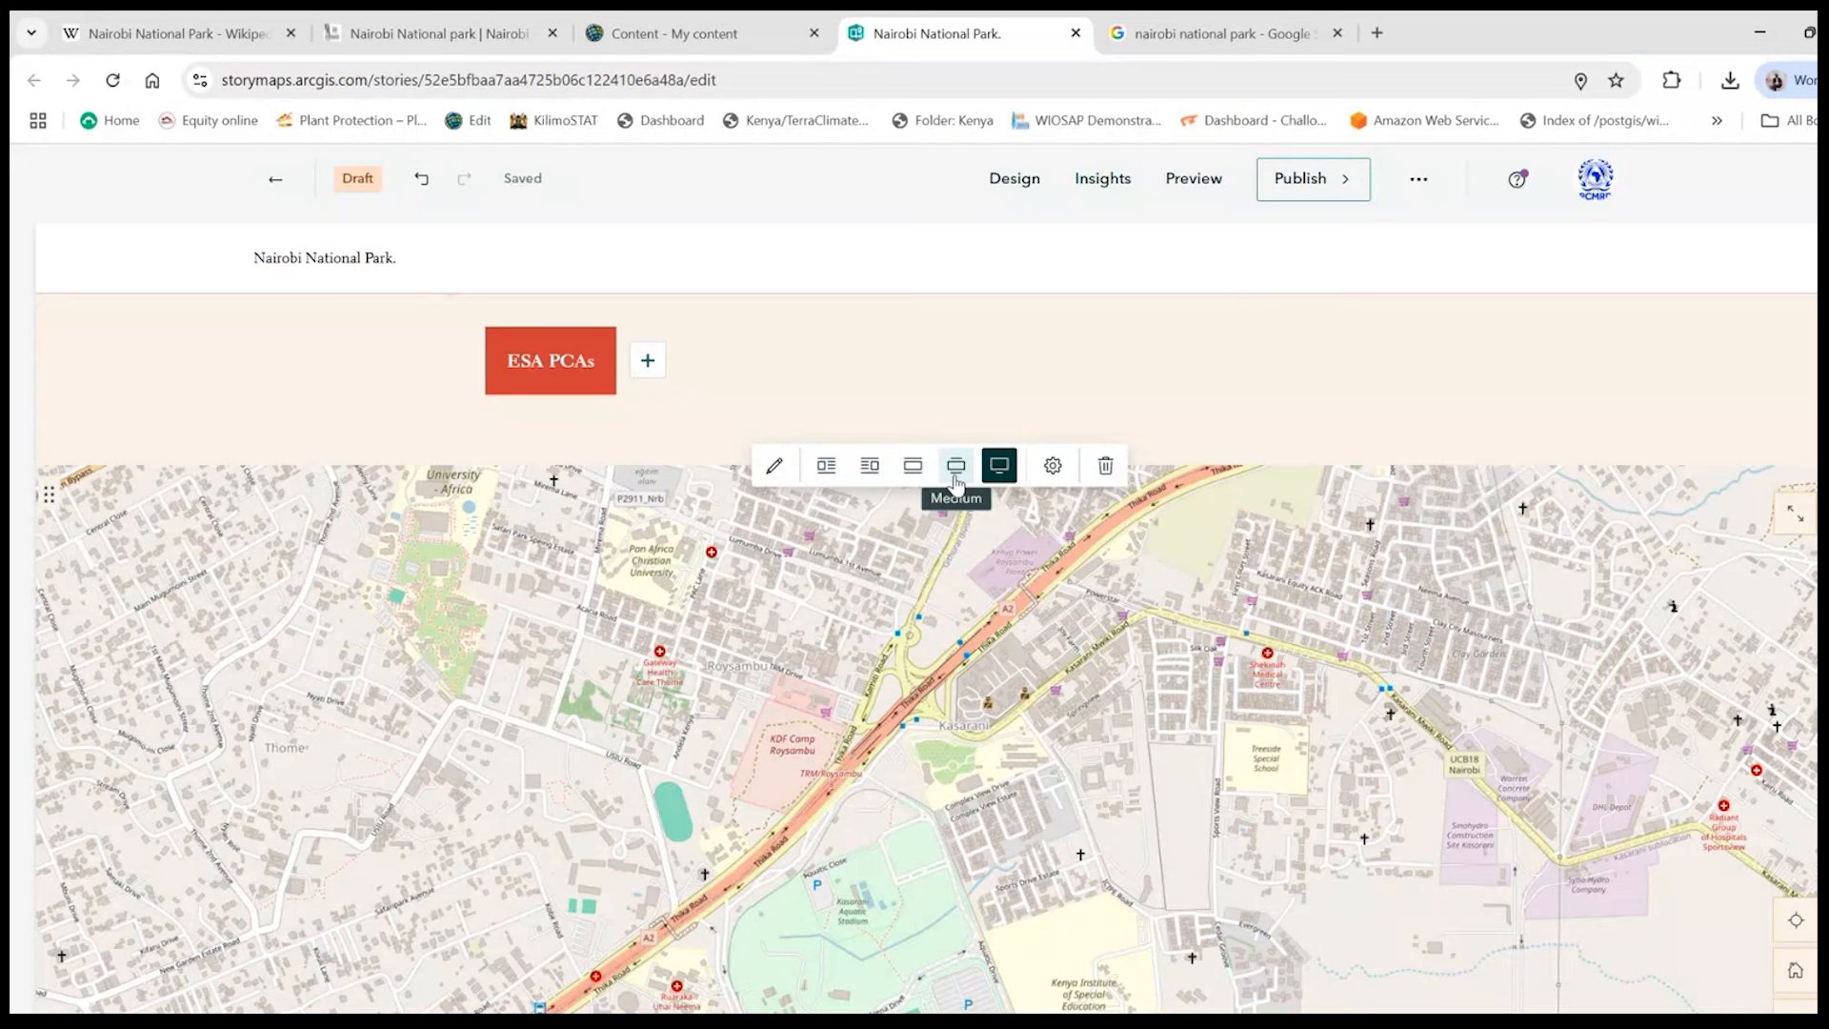
scroll(1380, 420, "down", 3)
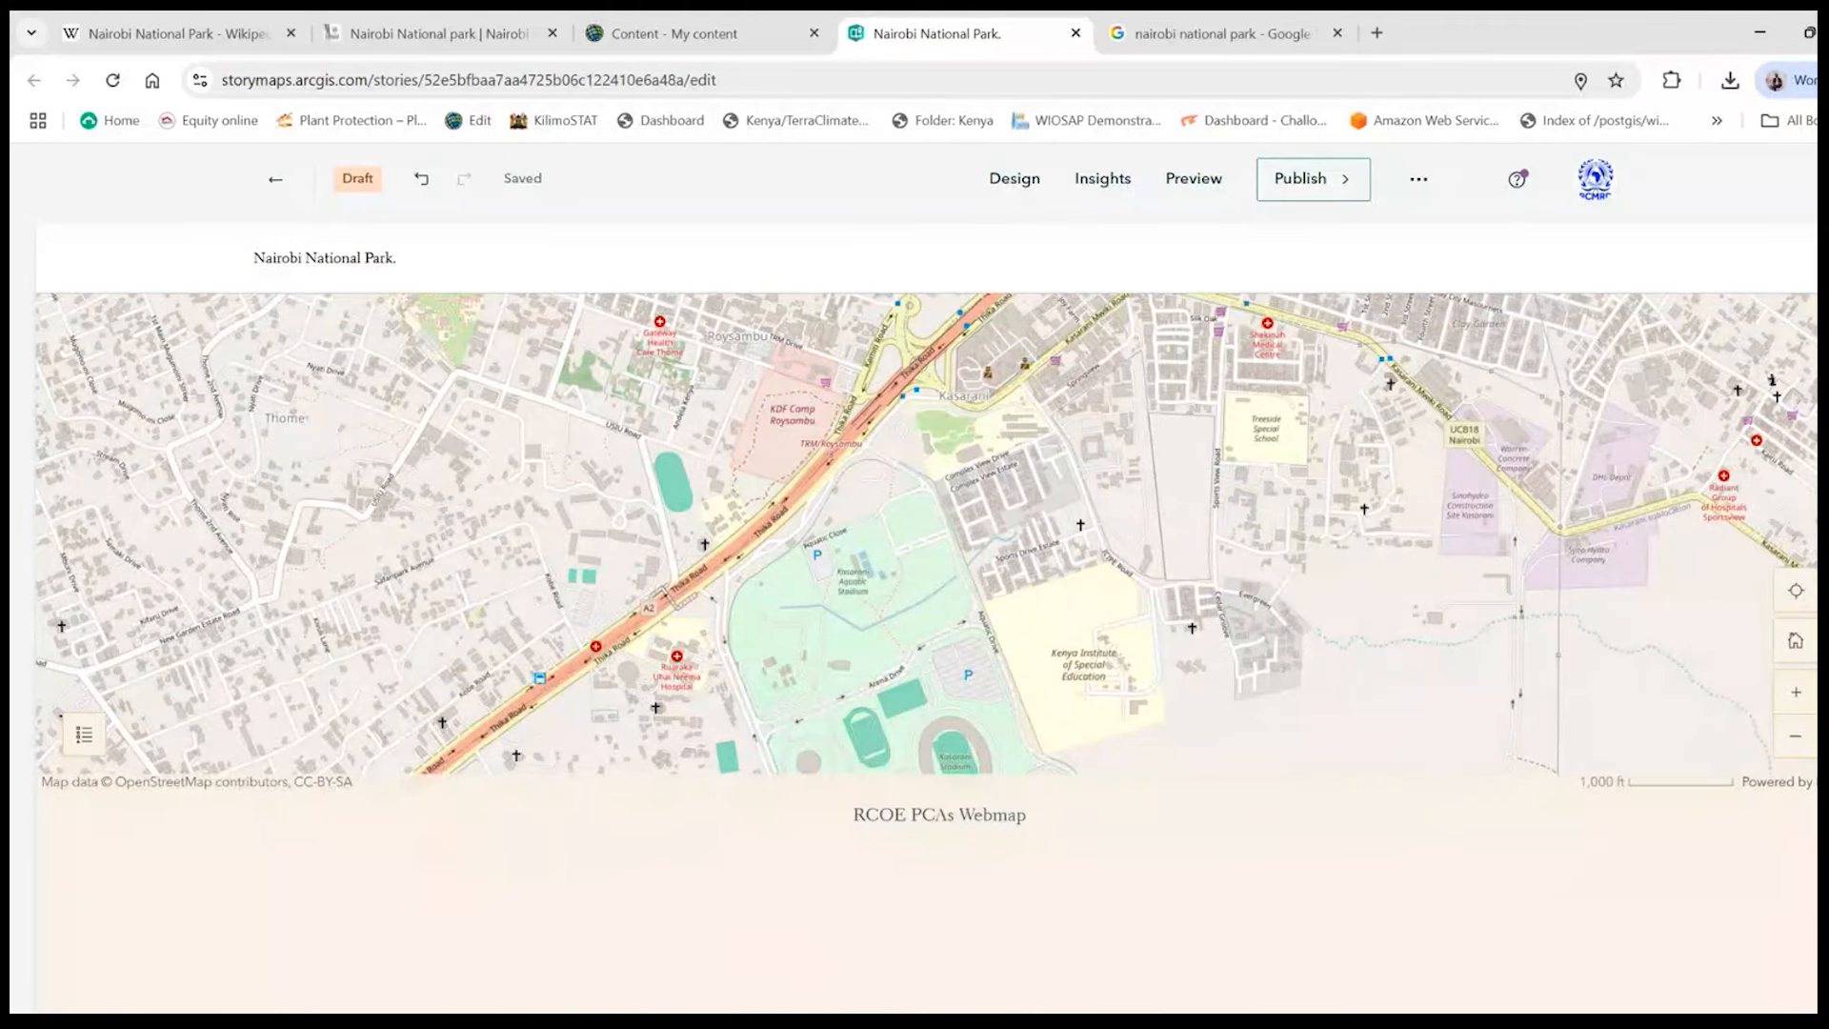
scroll(1070, 621, "up", 2)
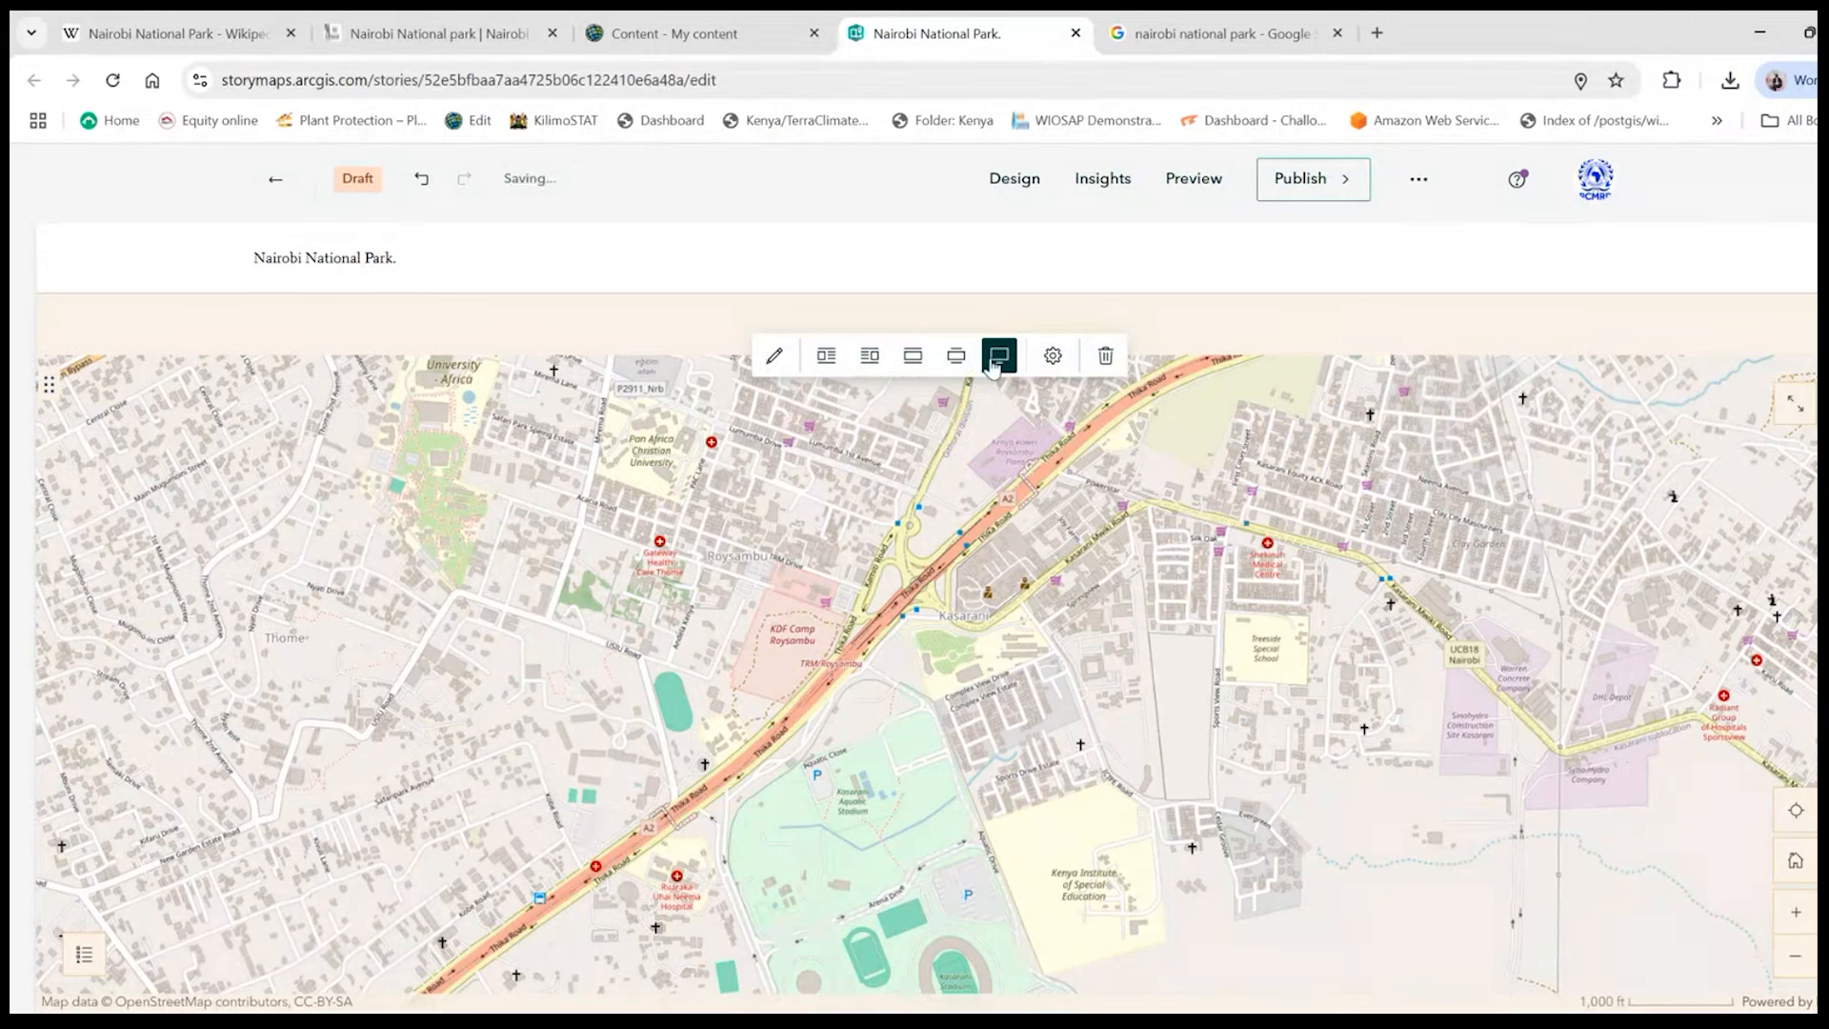
- Try turning off Current location and turning on Search in the embedded map's appearance options, with the map zoomed out to East Africa
left_click(772, 360)
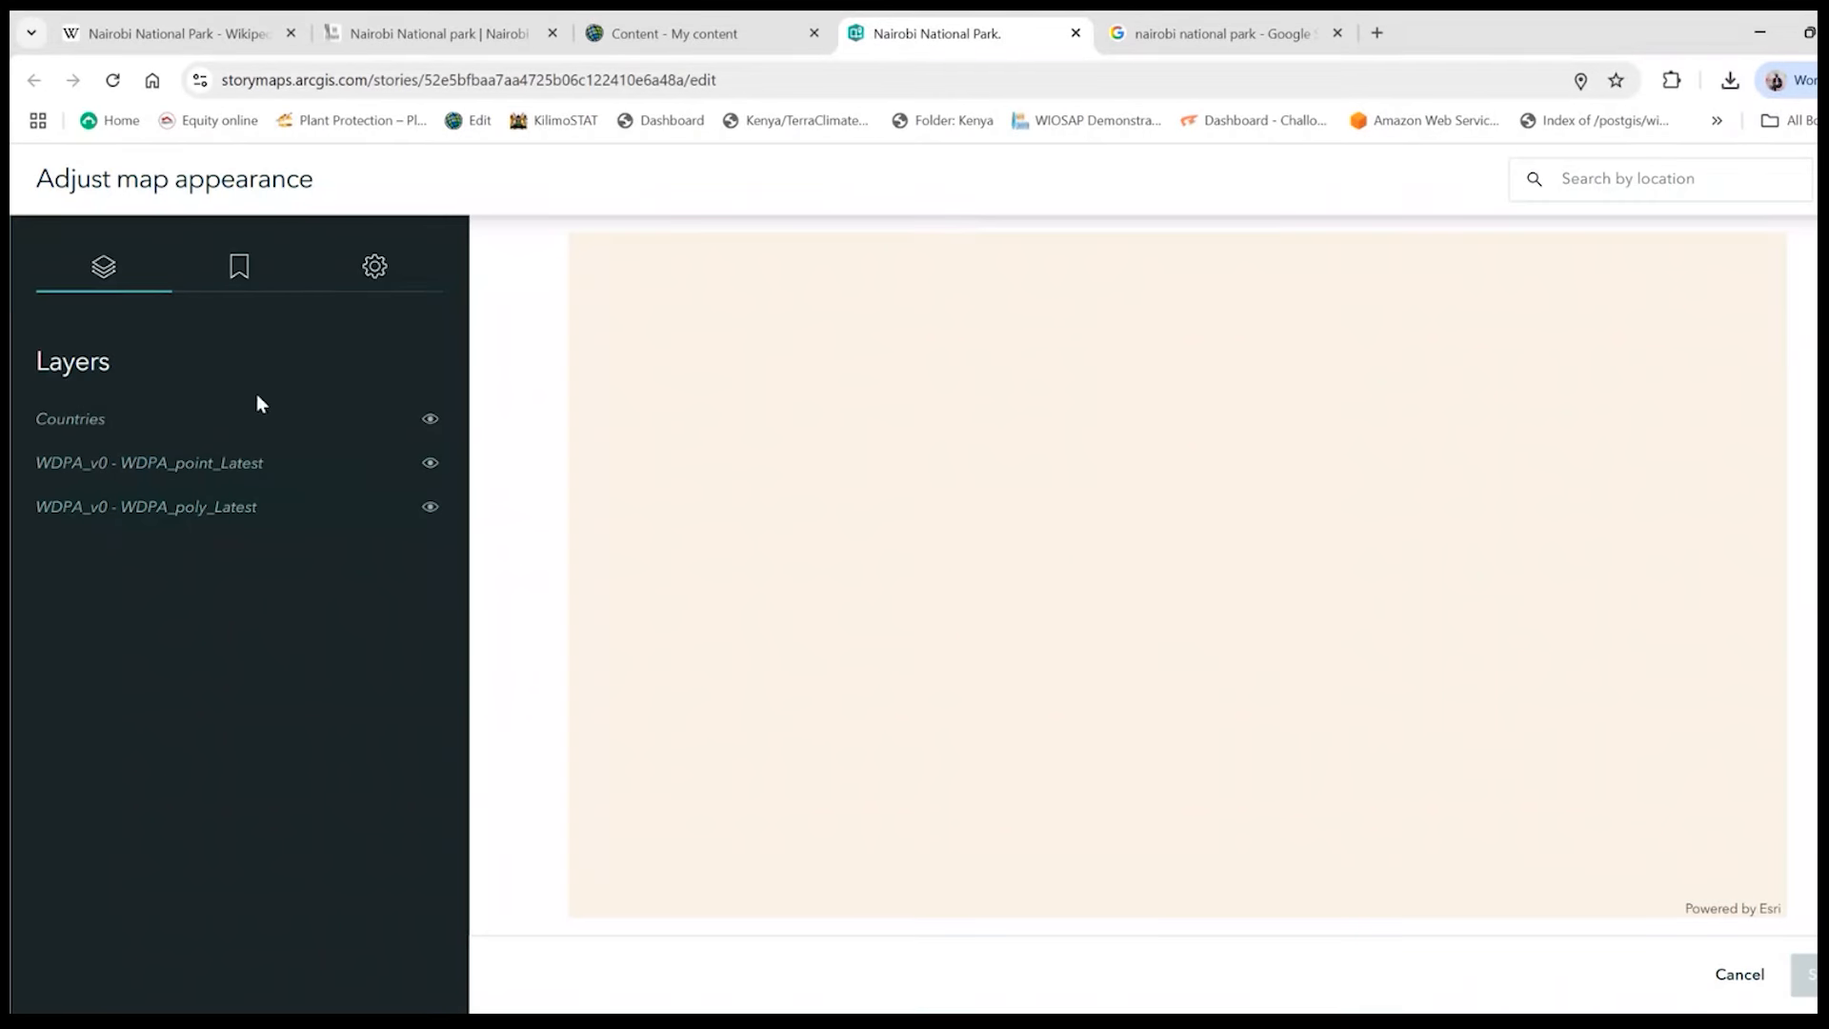
left_click(375, 266)
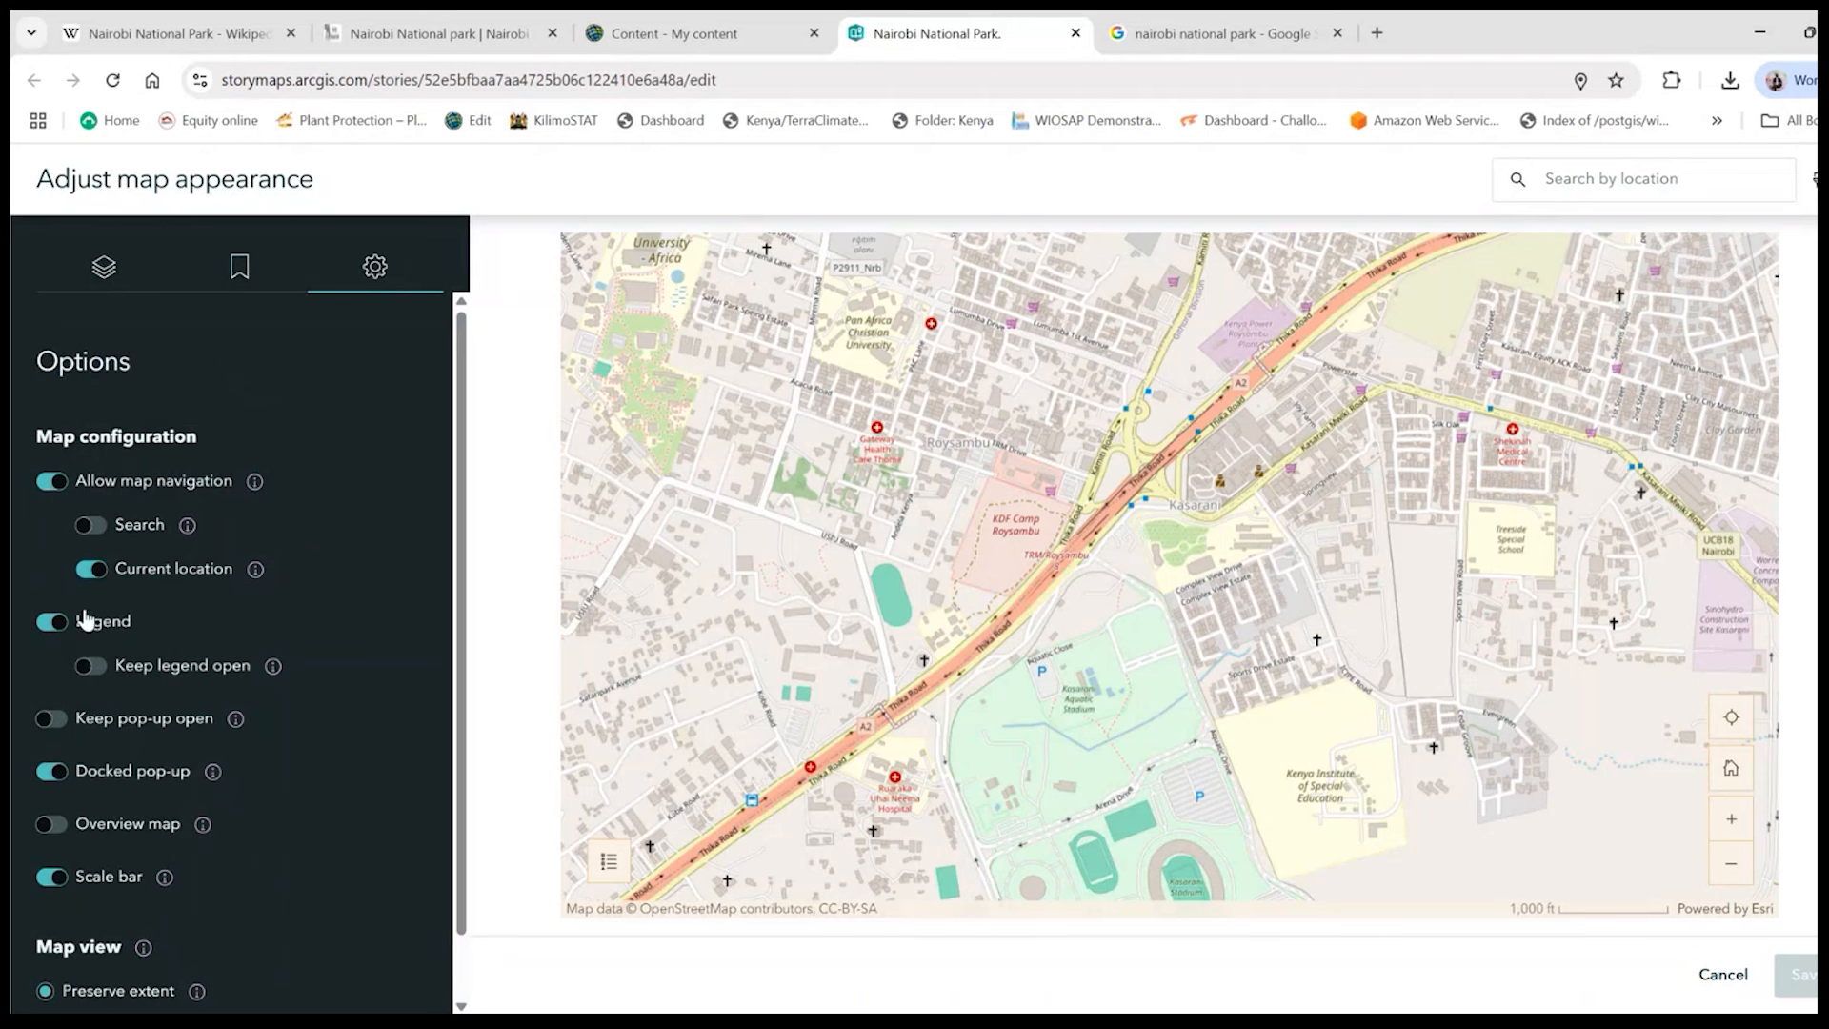
left_click(97, 574)
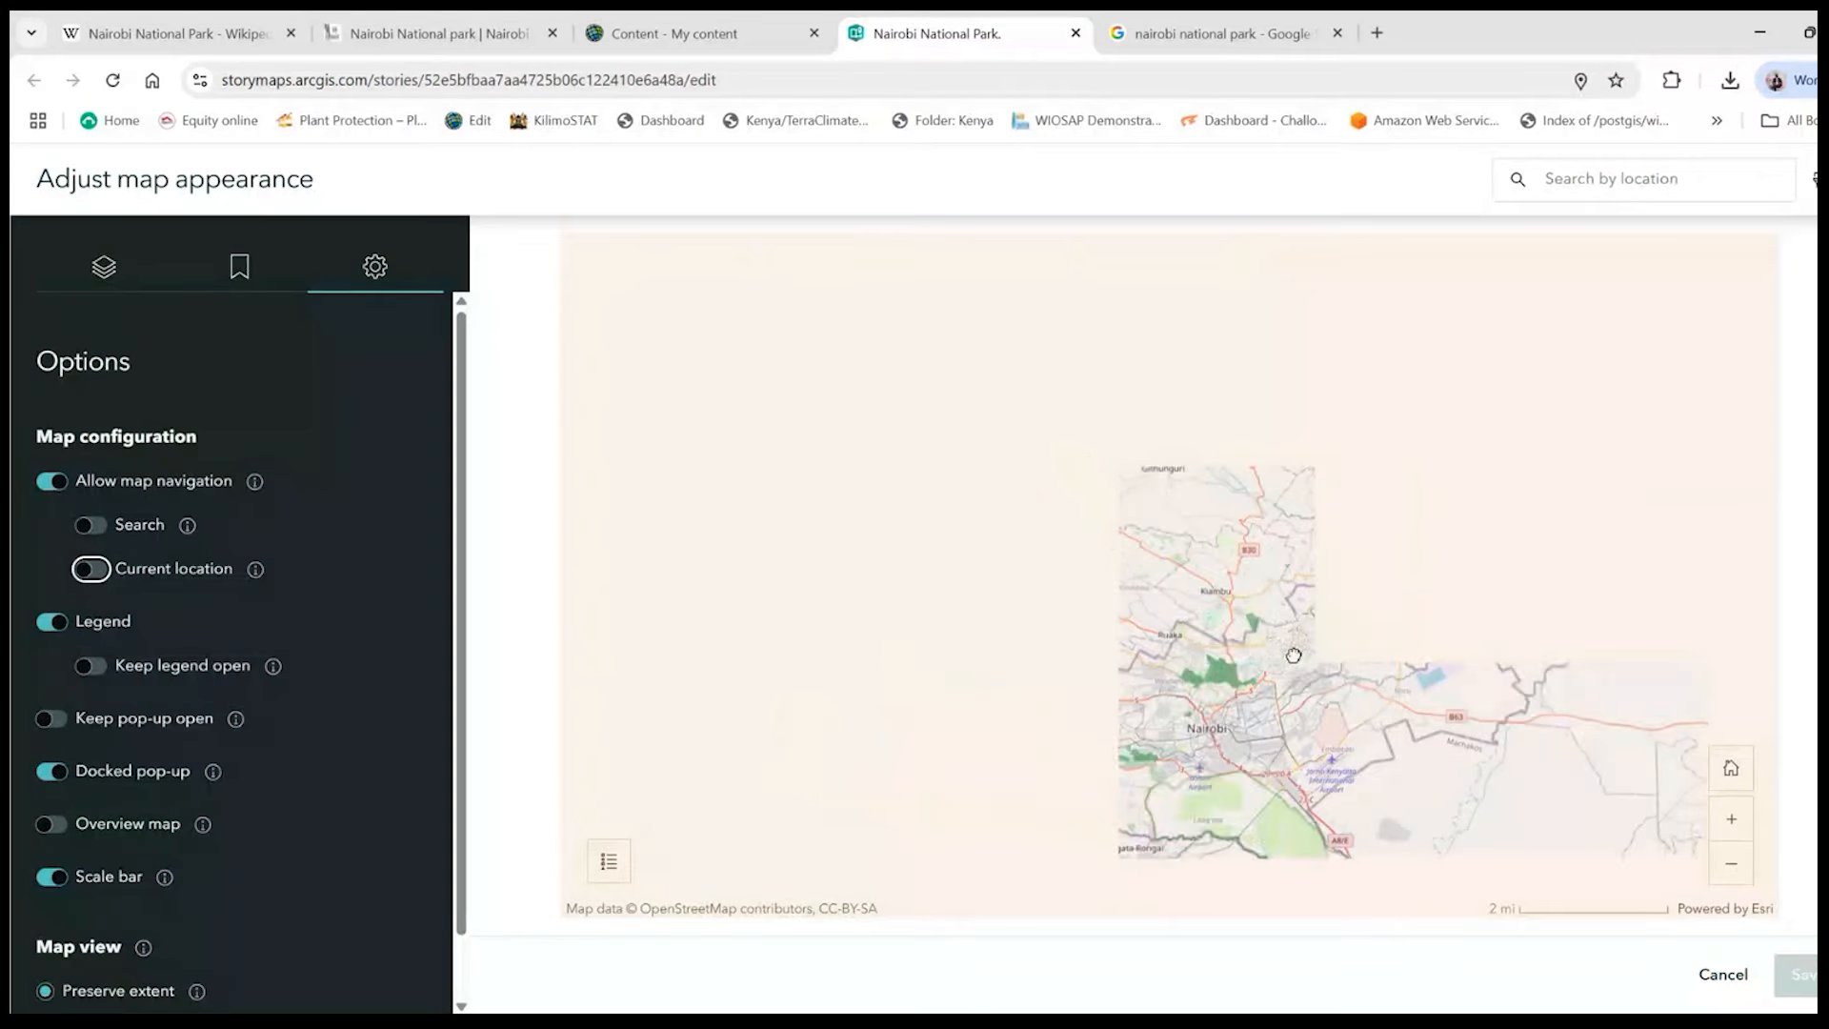
scroll(1296, 662, "down", 5)
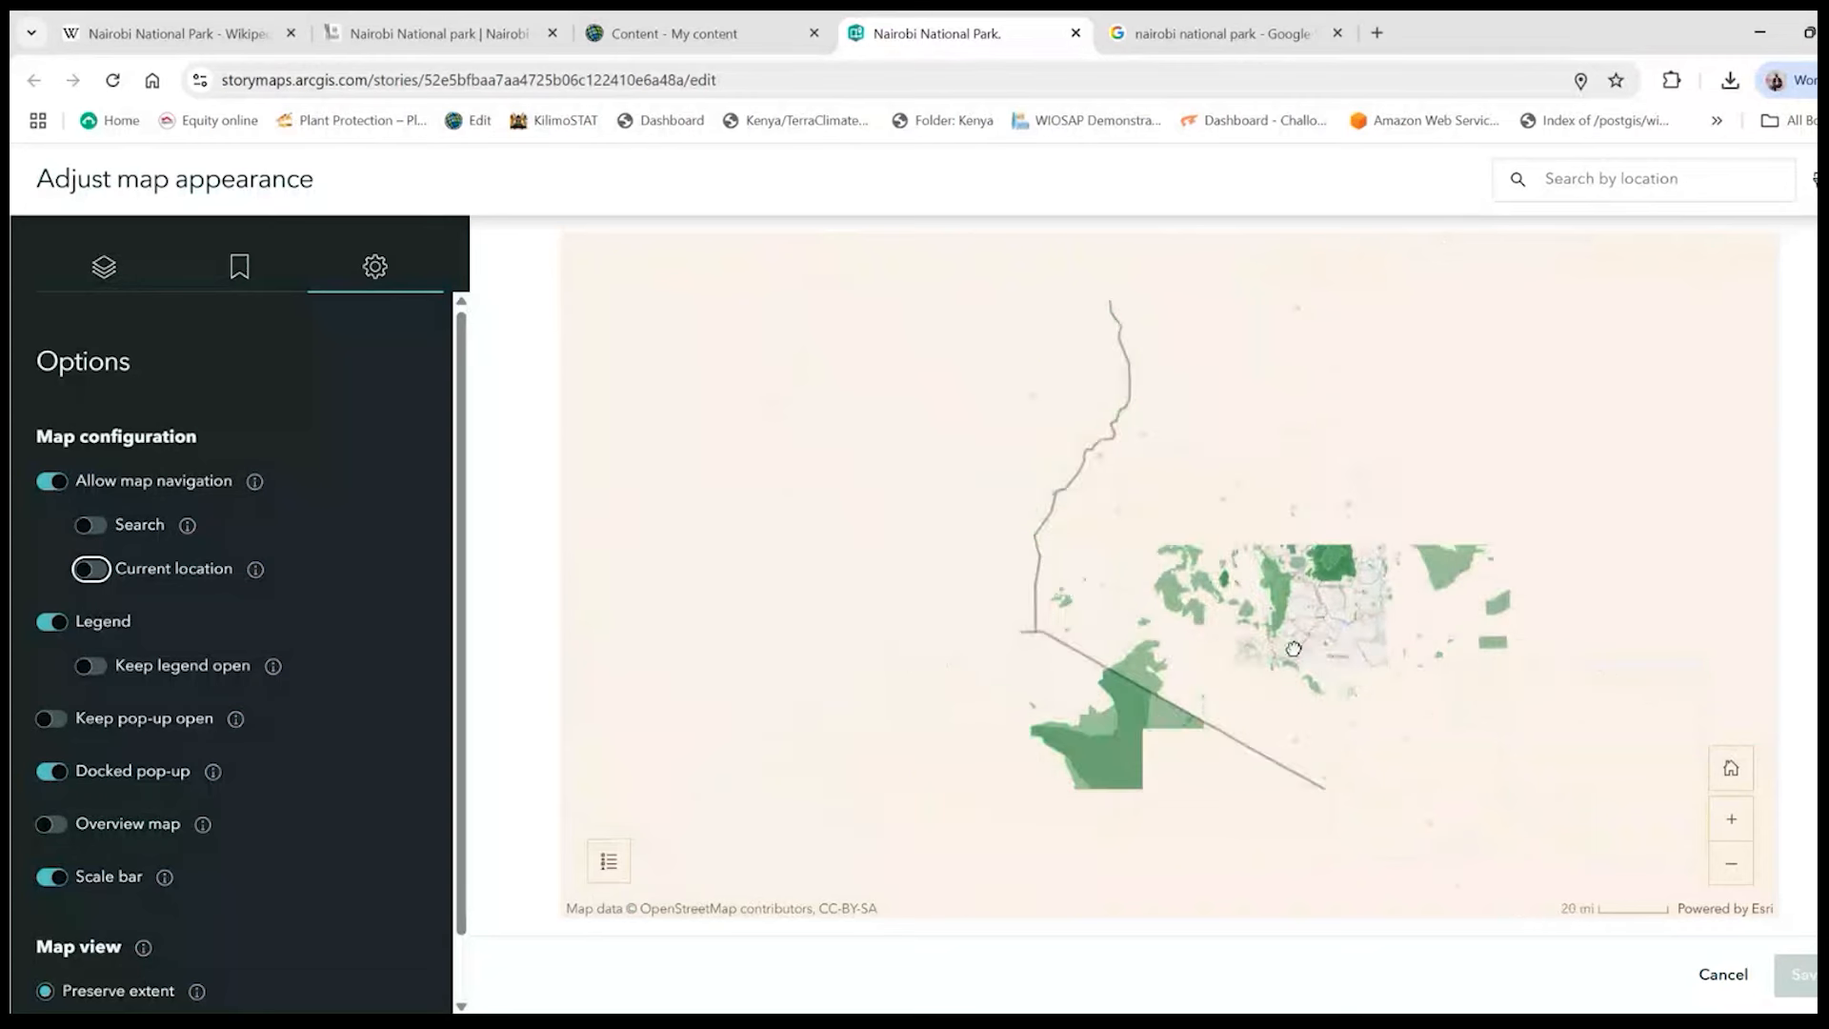
left_click_drag(1472, 513, 1309, 538)
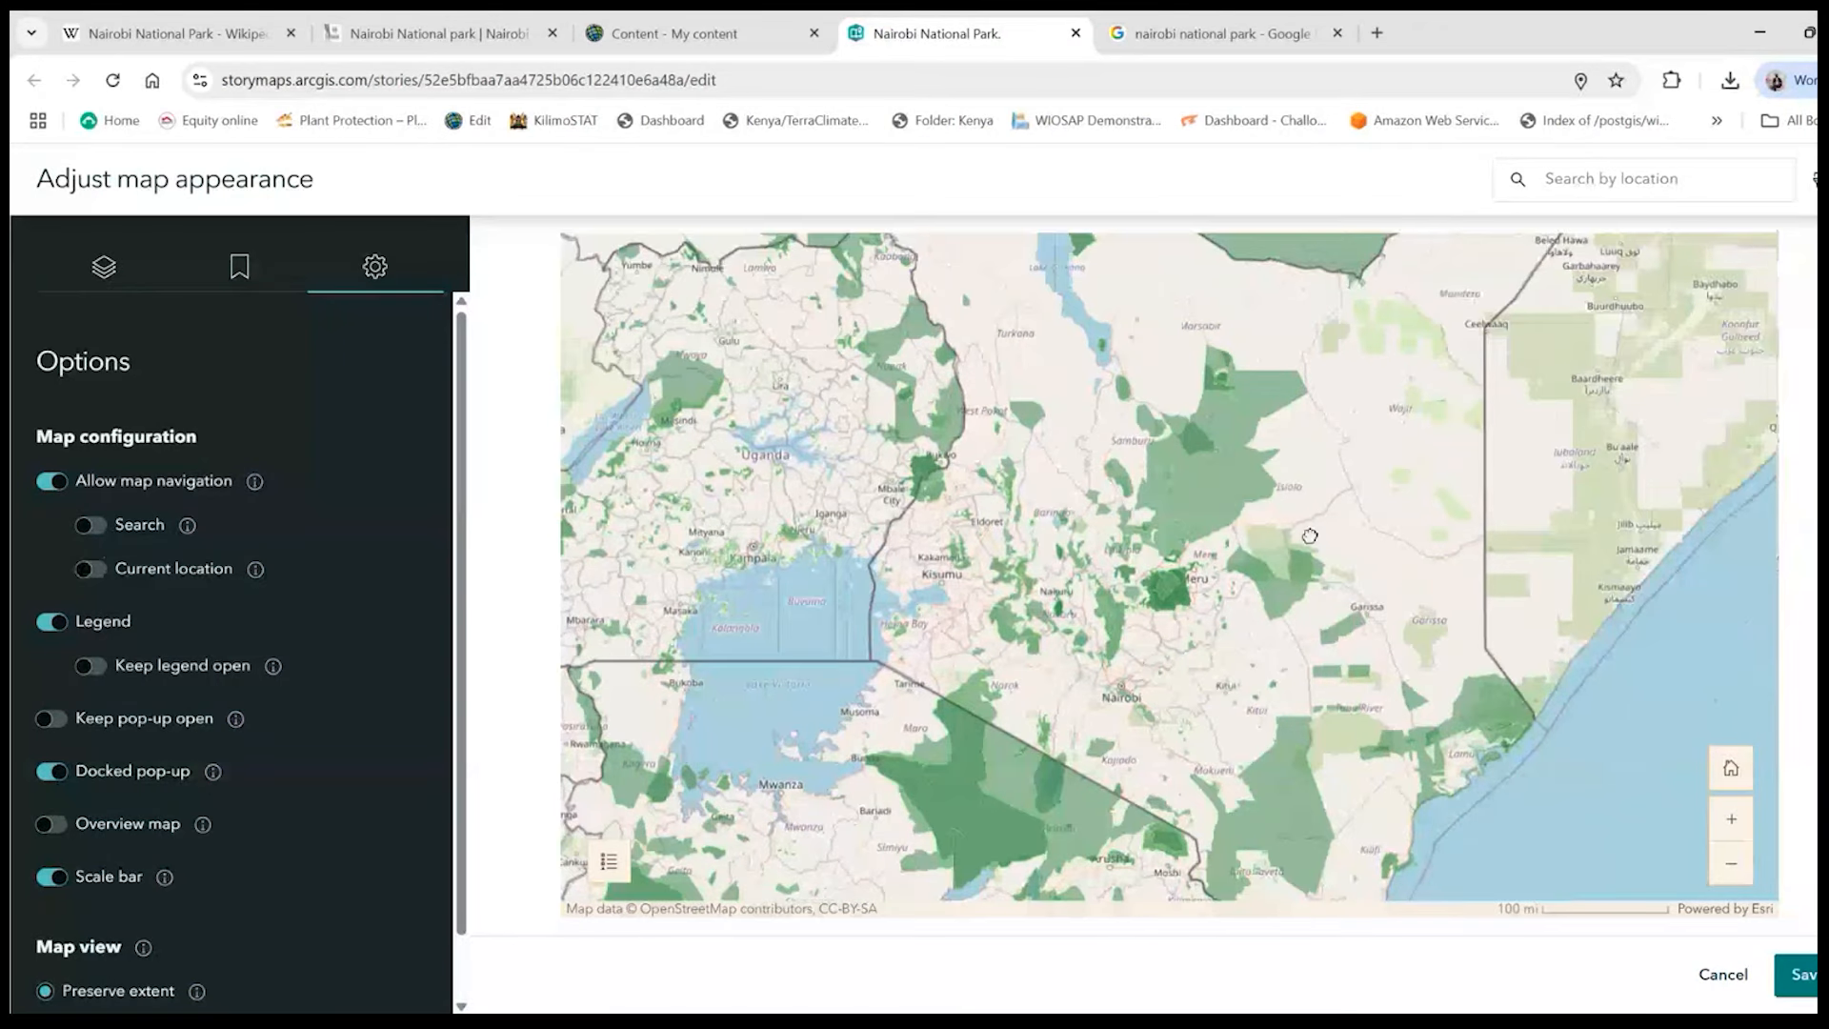
scroll(1309, 540, "down", 2)
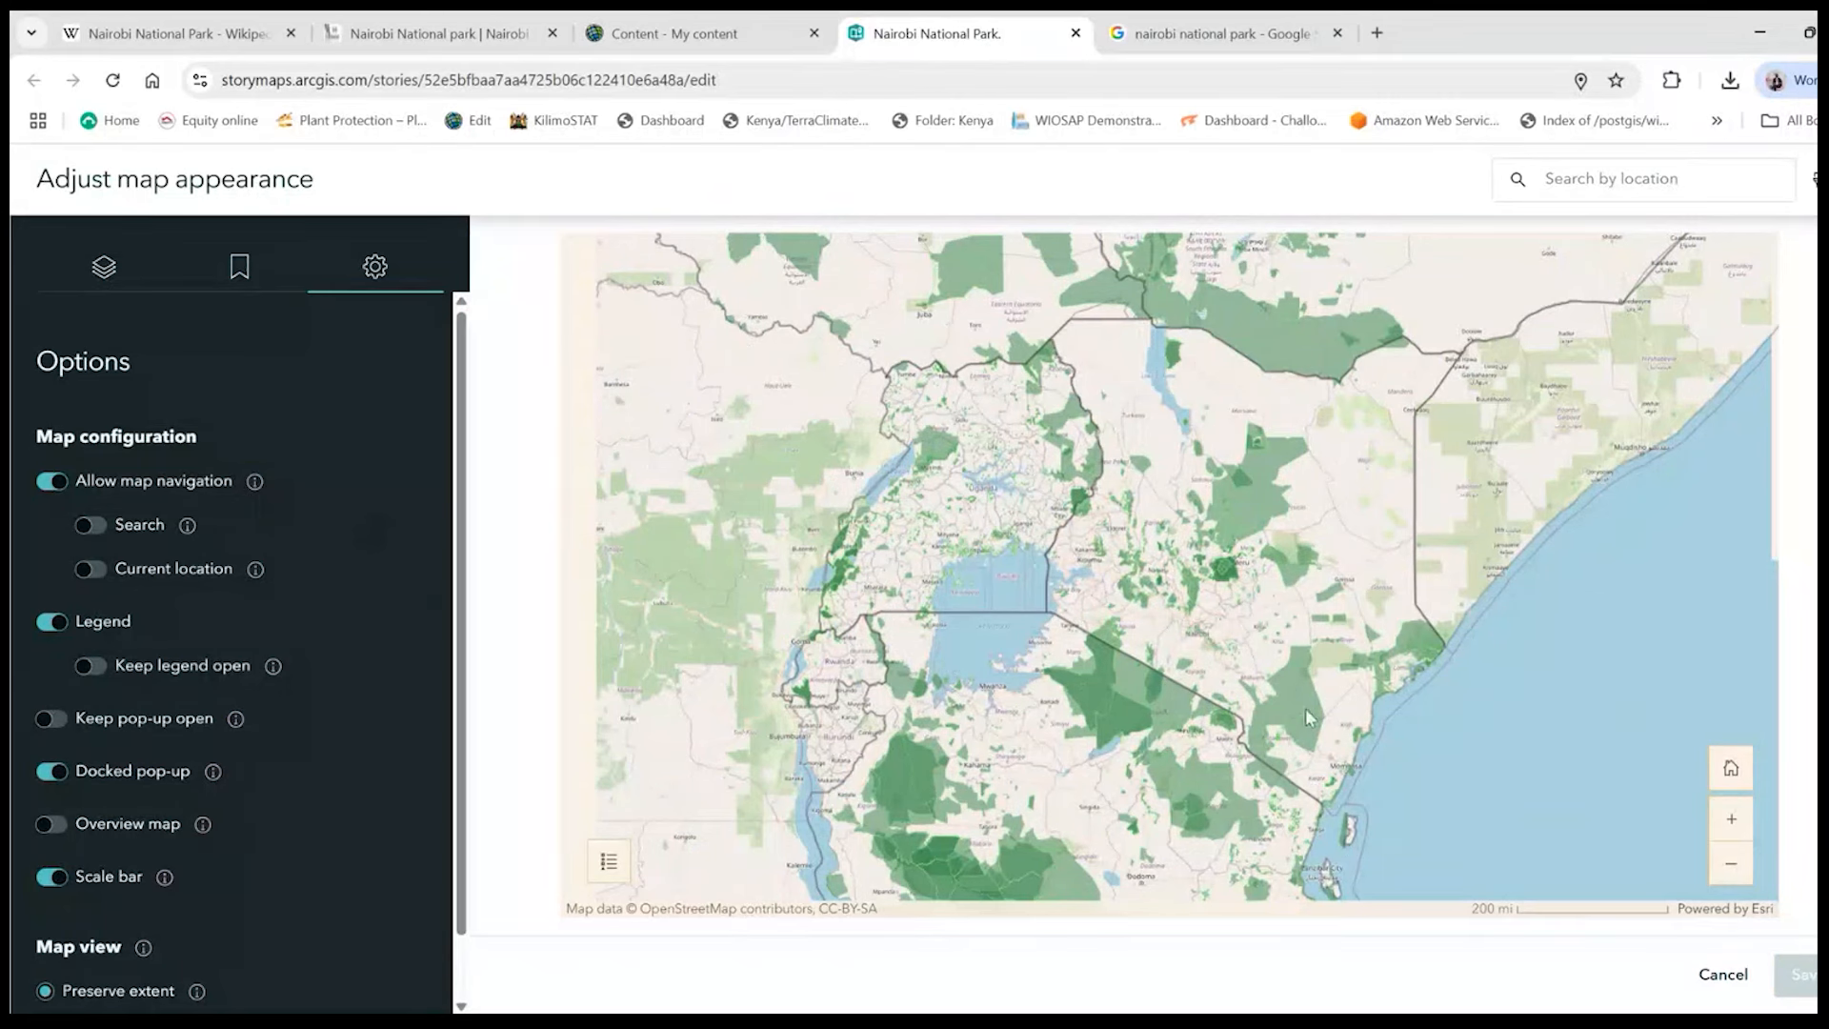
scroll(1199, 591, "up", 1)
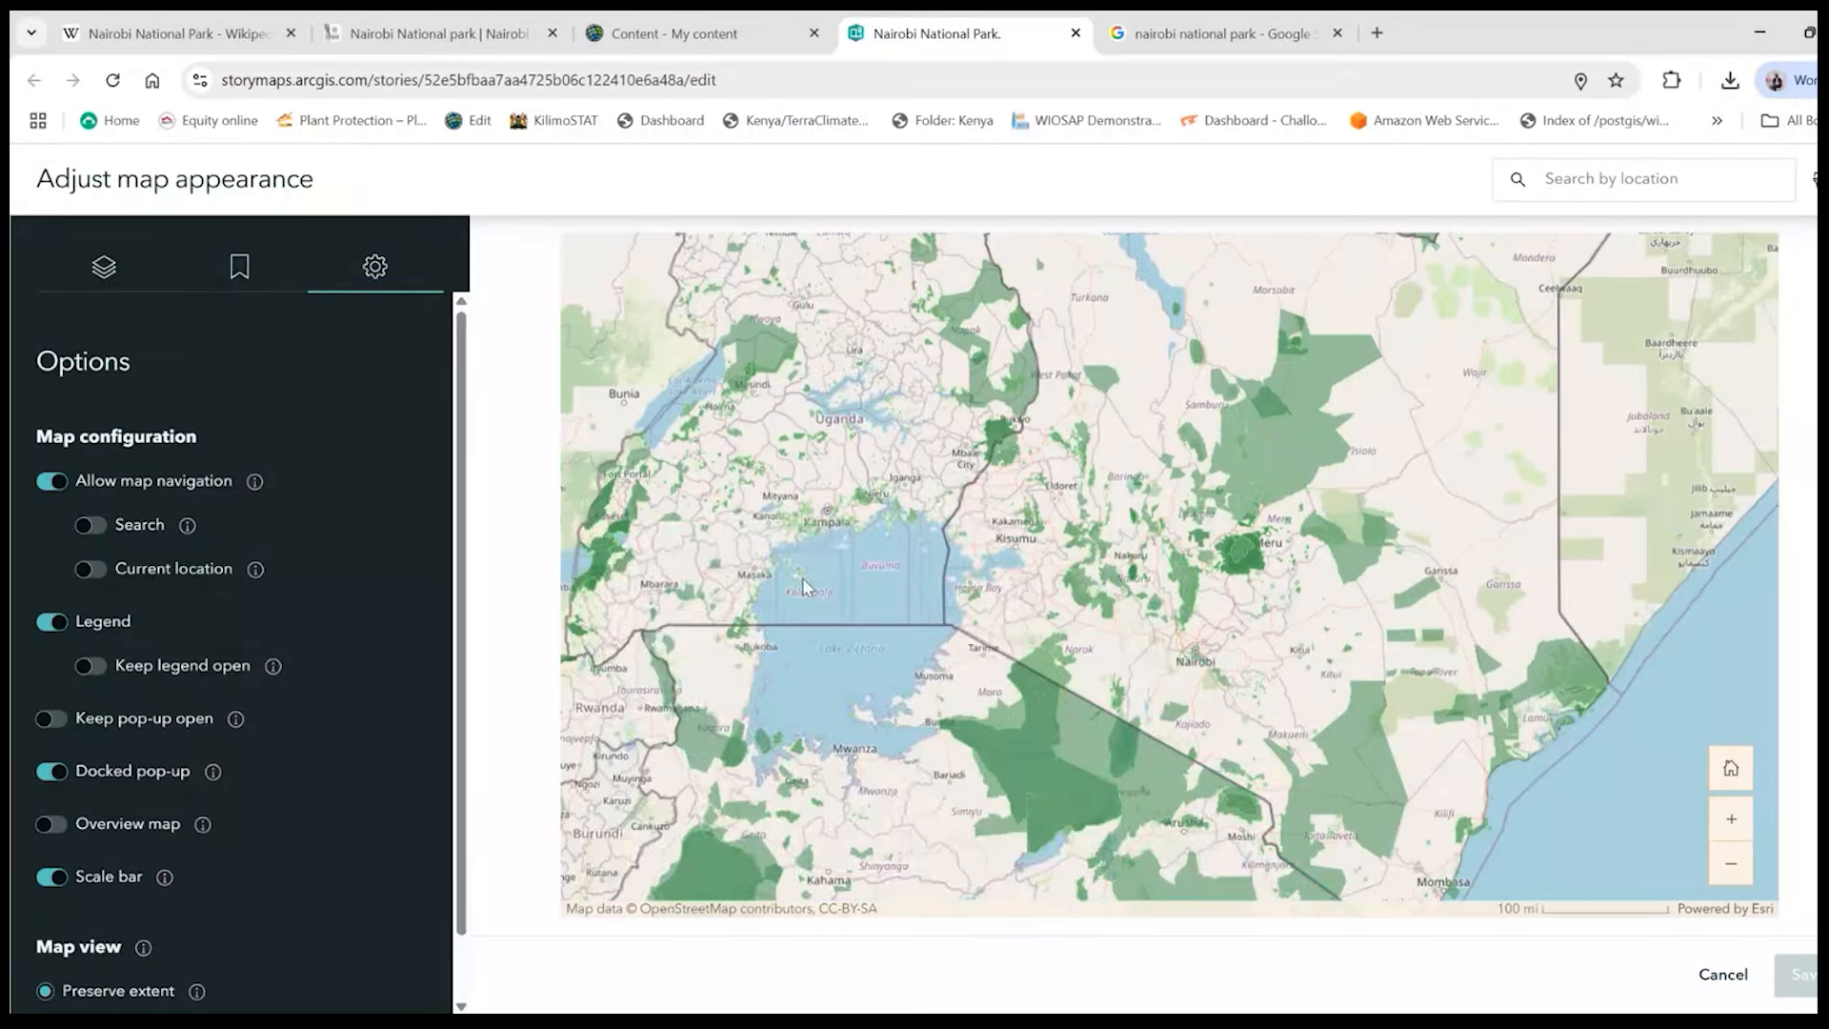
left_click(802, 577)
left_click(90, 516)
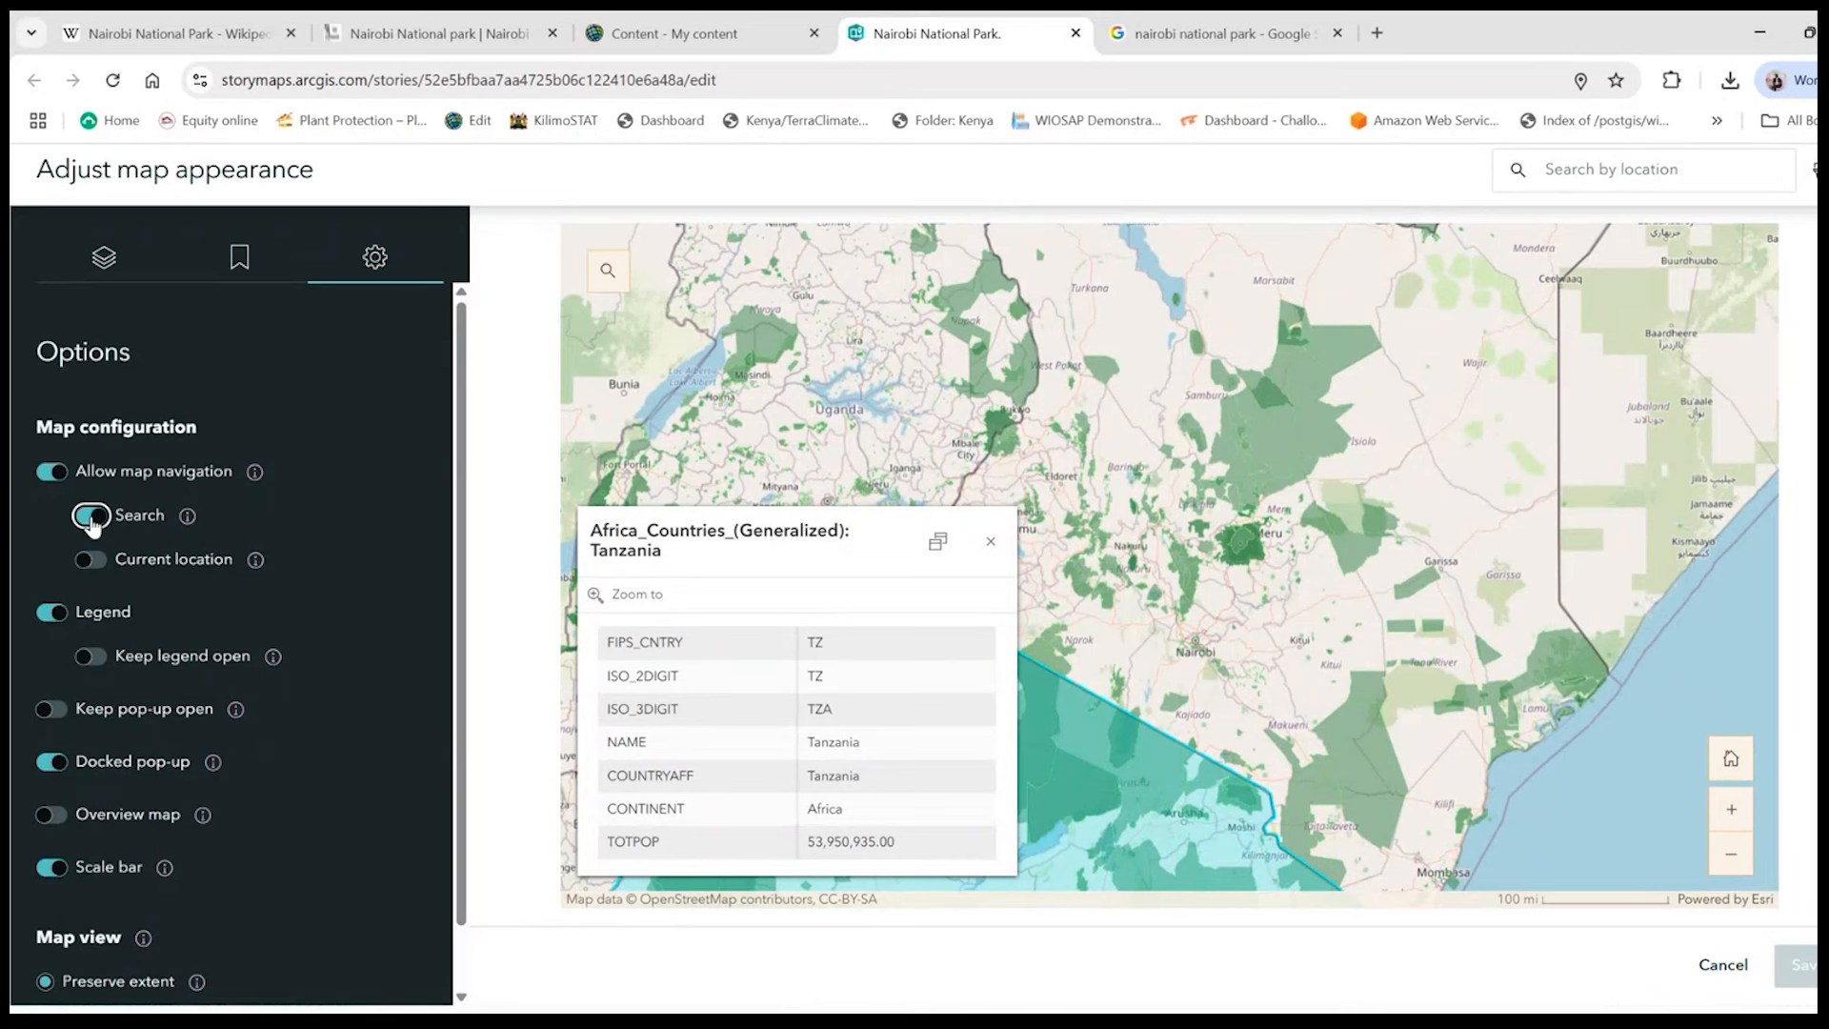
left_click(1216, 561)
scroll(1217, 561, "down", 2)
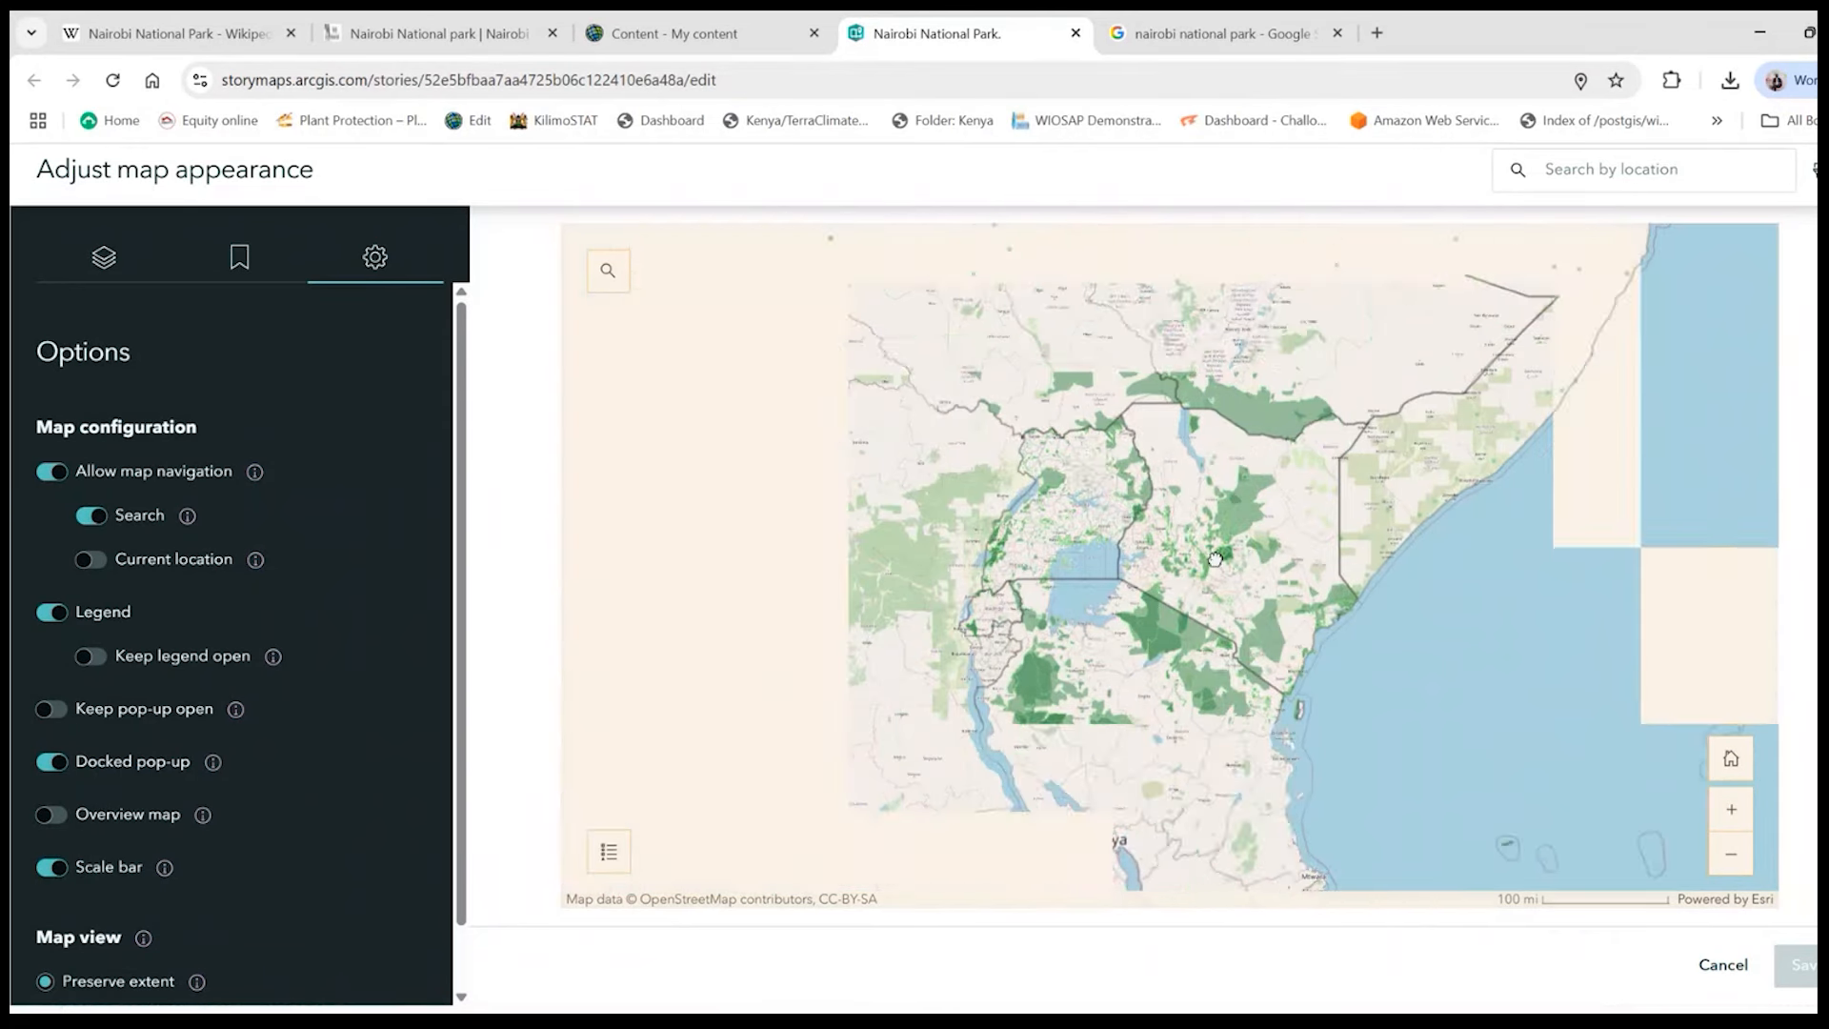
- Review the map's bookmarks, layers and Kenya's pop-up, and discard the appearance changes
left_click(237, 259)
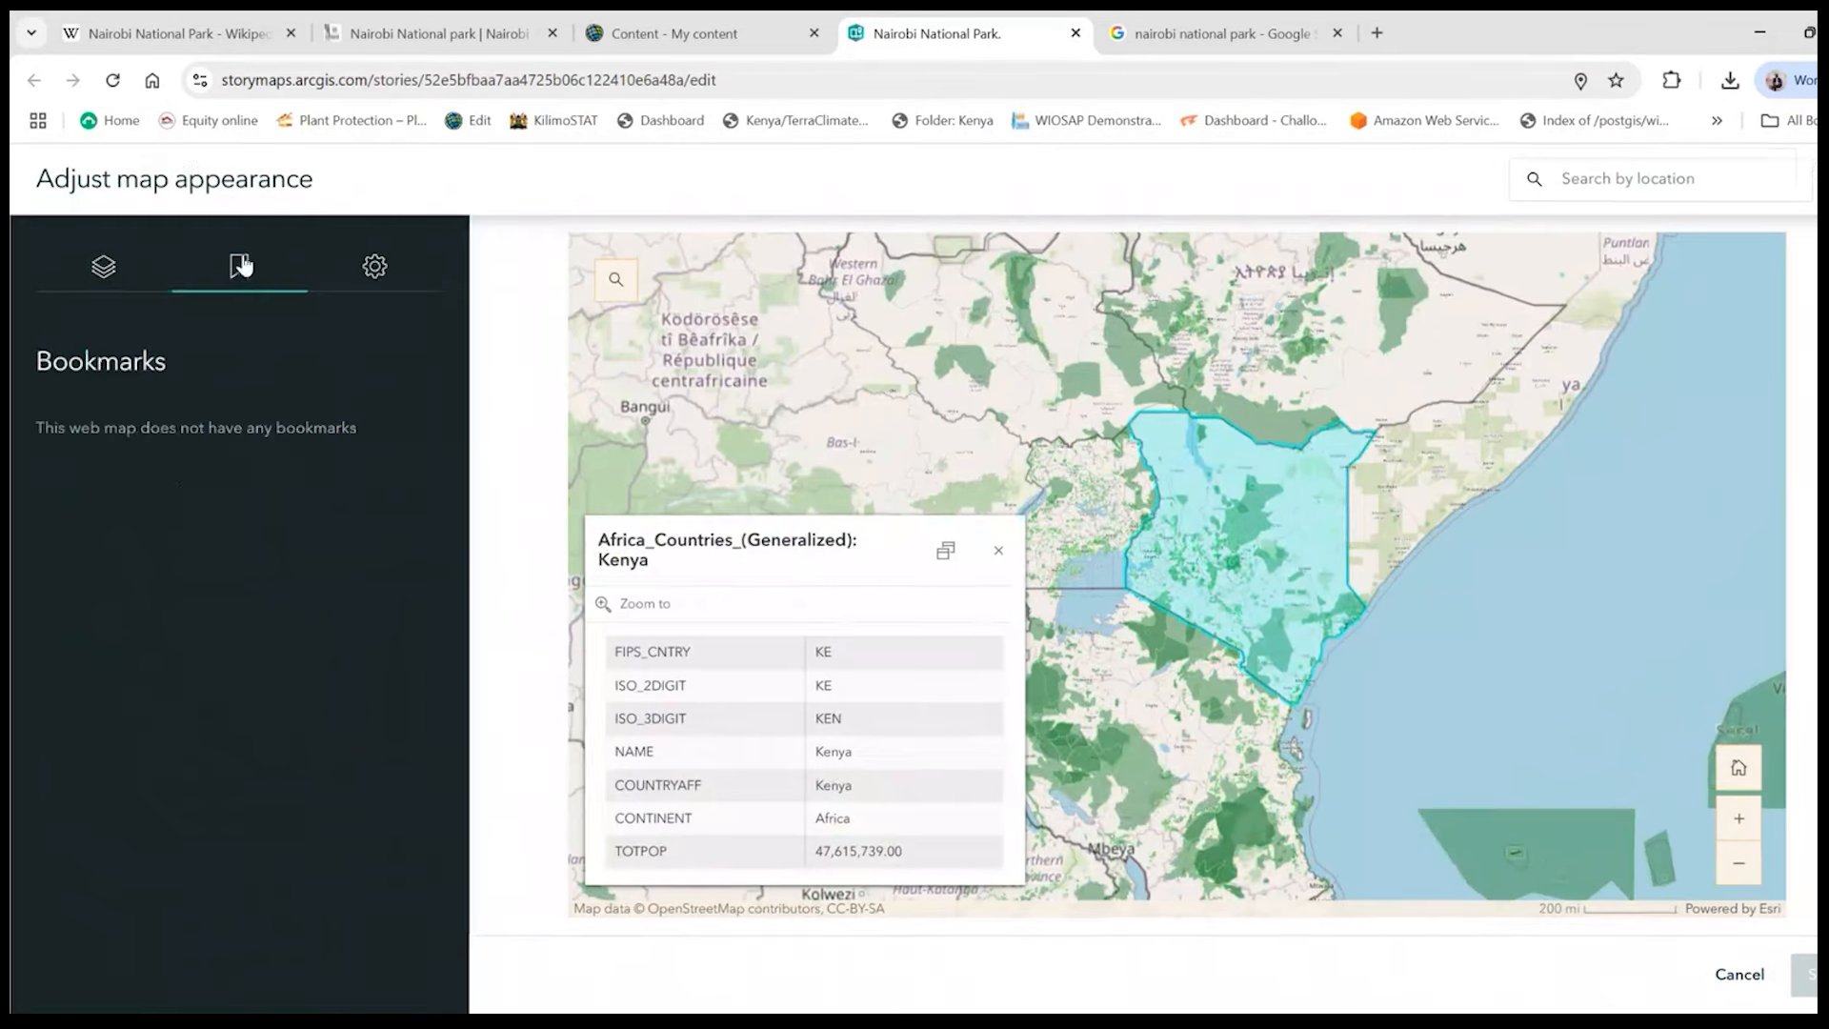
left_click(103, 259)
left_click(1262, 552)
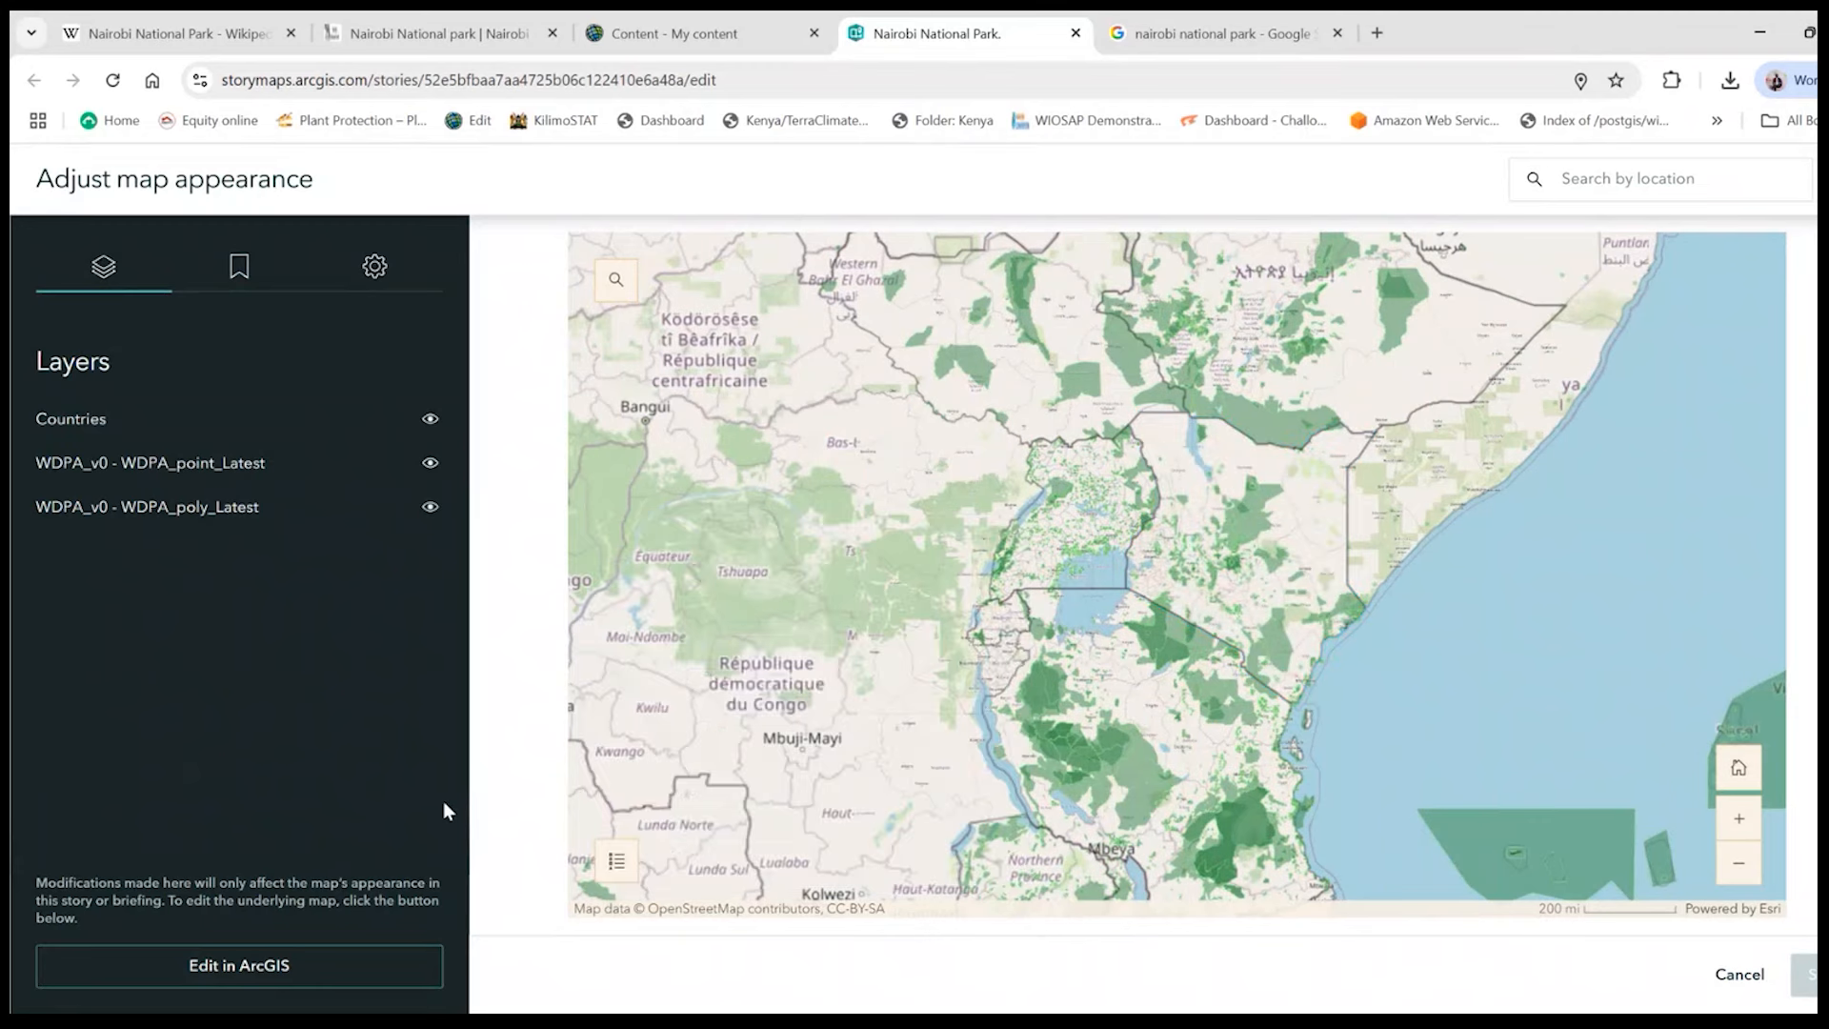
scroll(1318, 744, "down", 3)
left_click(1297, 695)
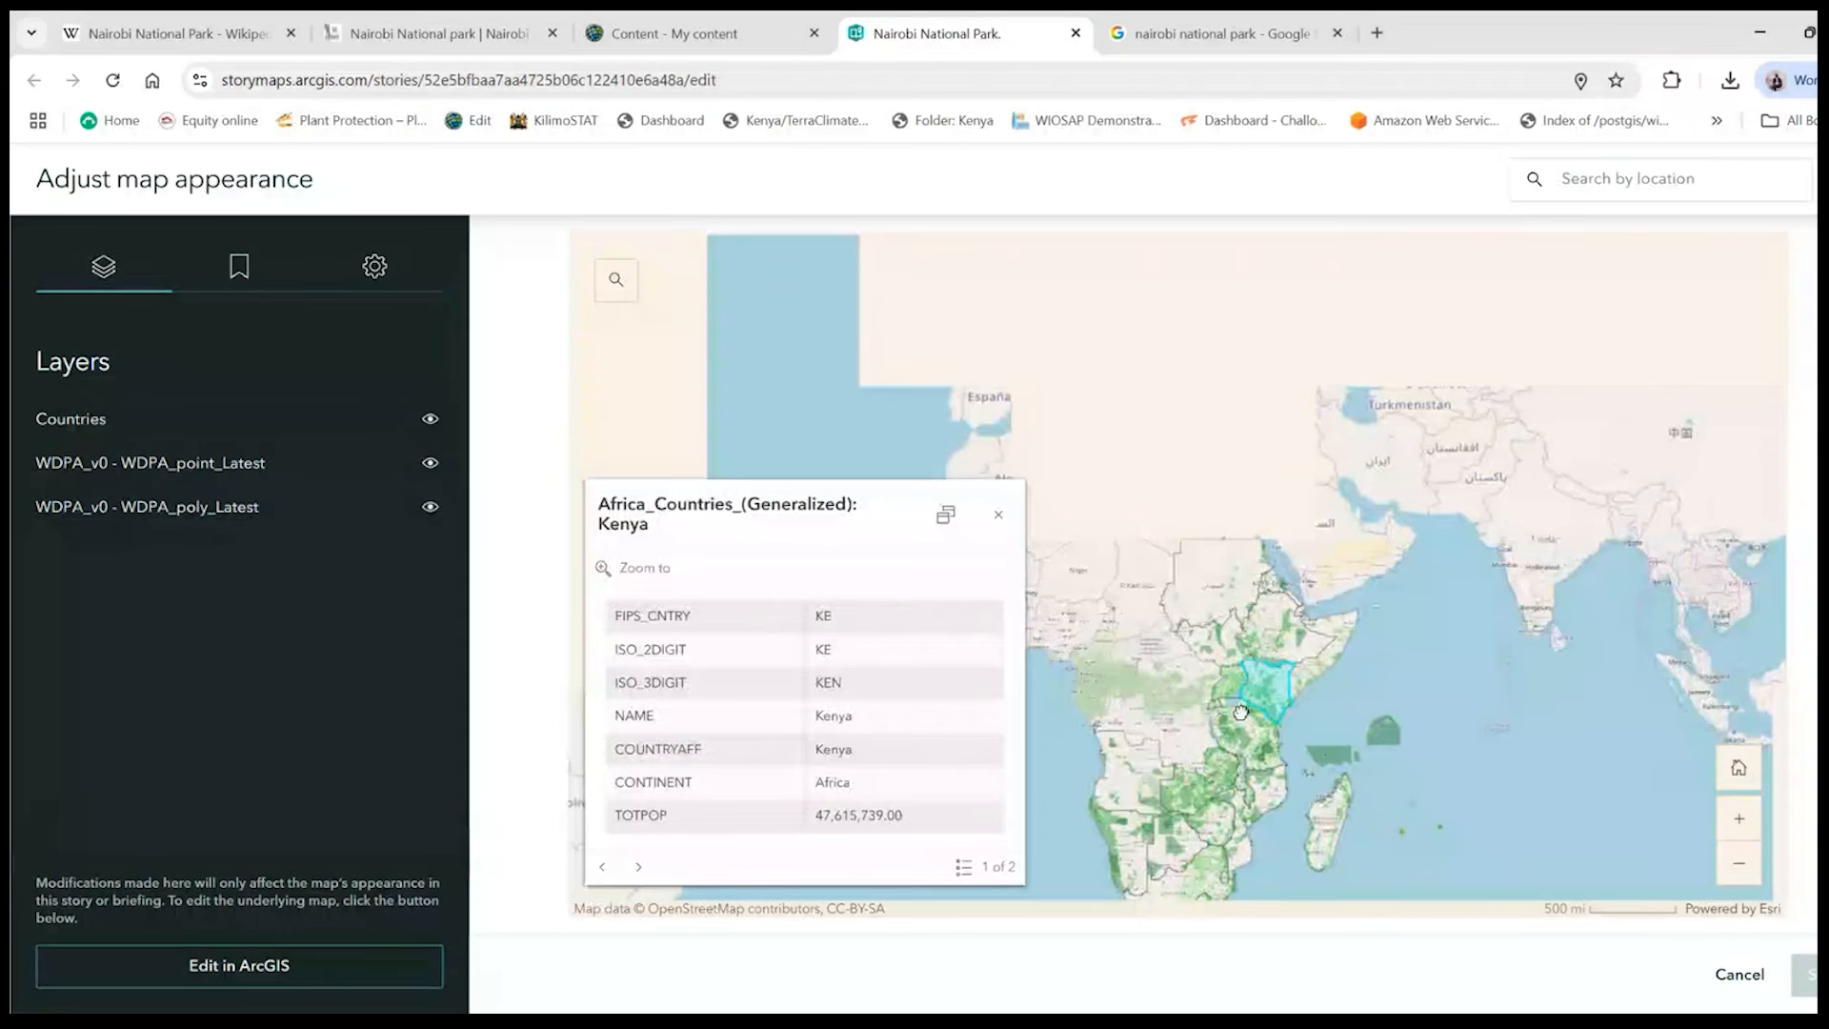
scroll(1297, 690, "up", 3)
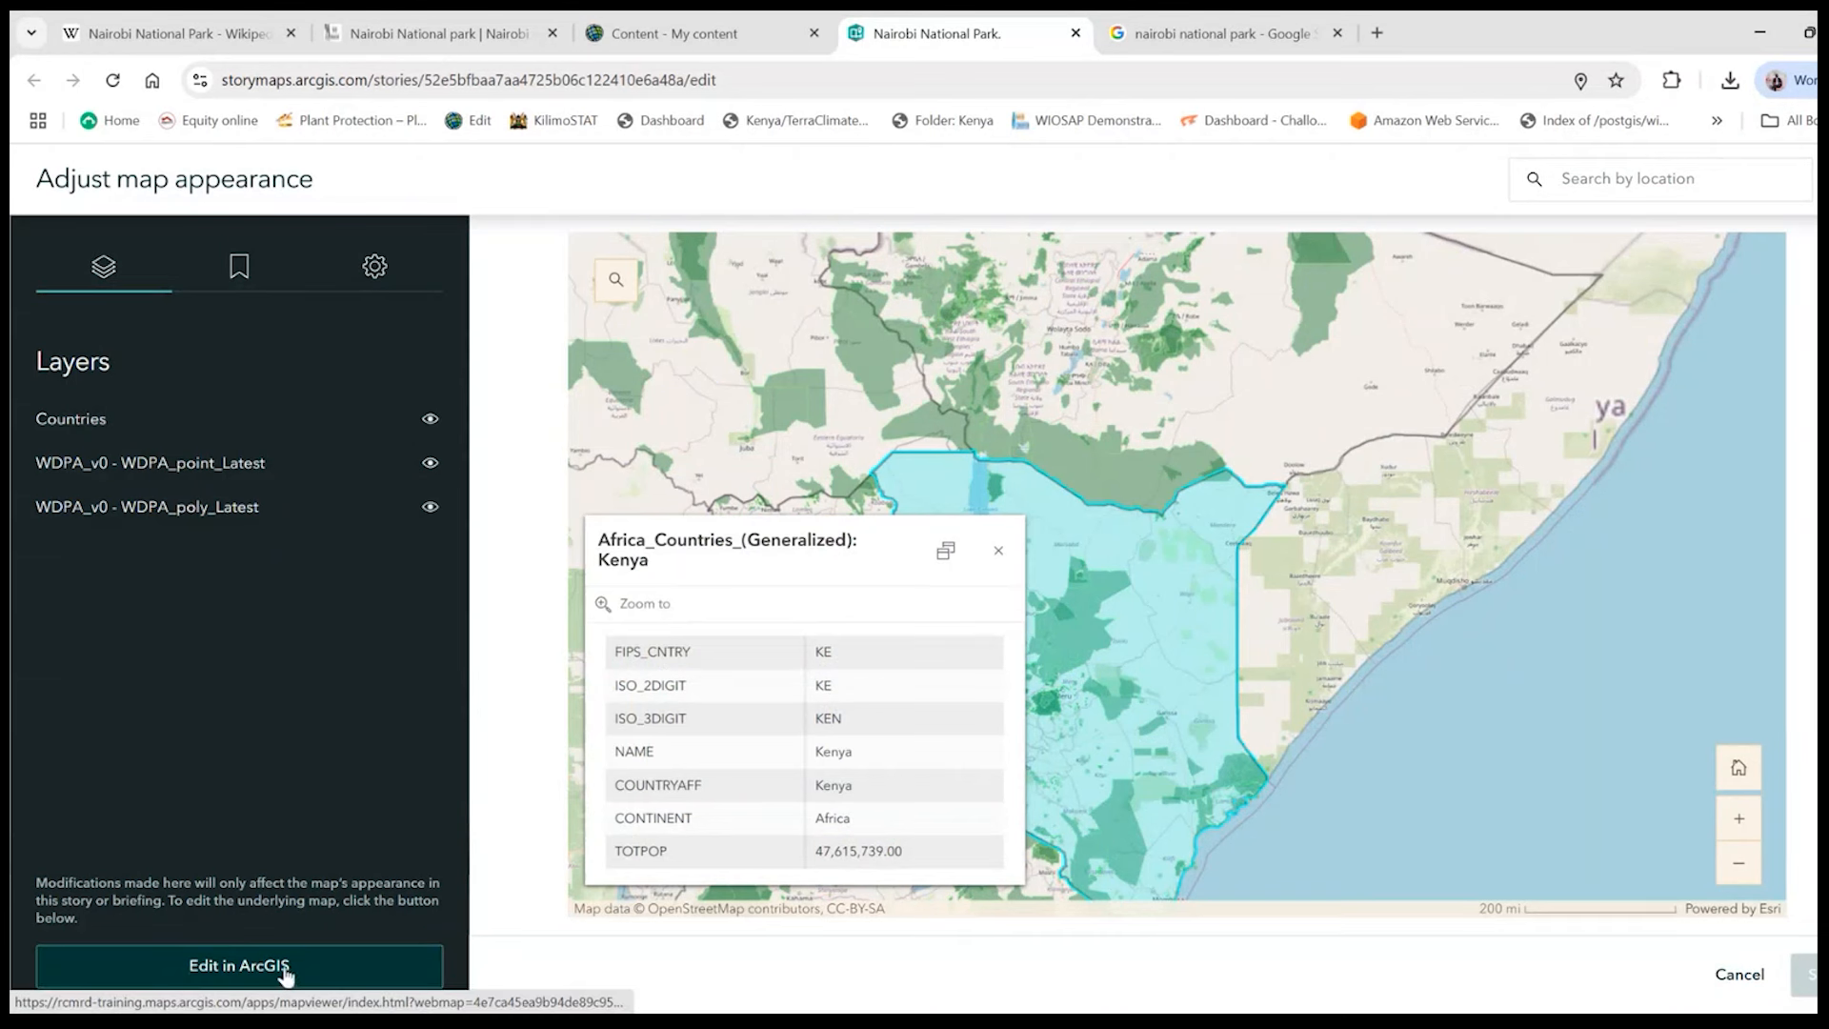
left_click(999, 553)
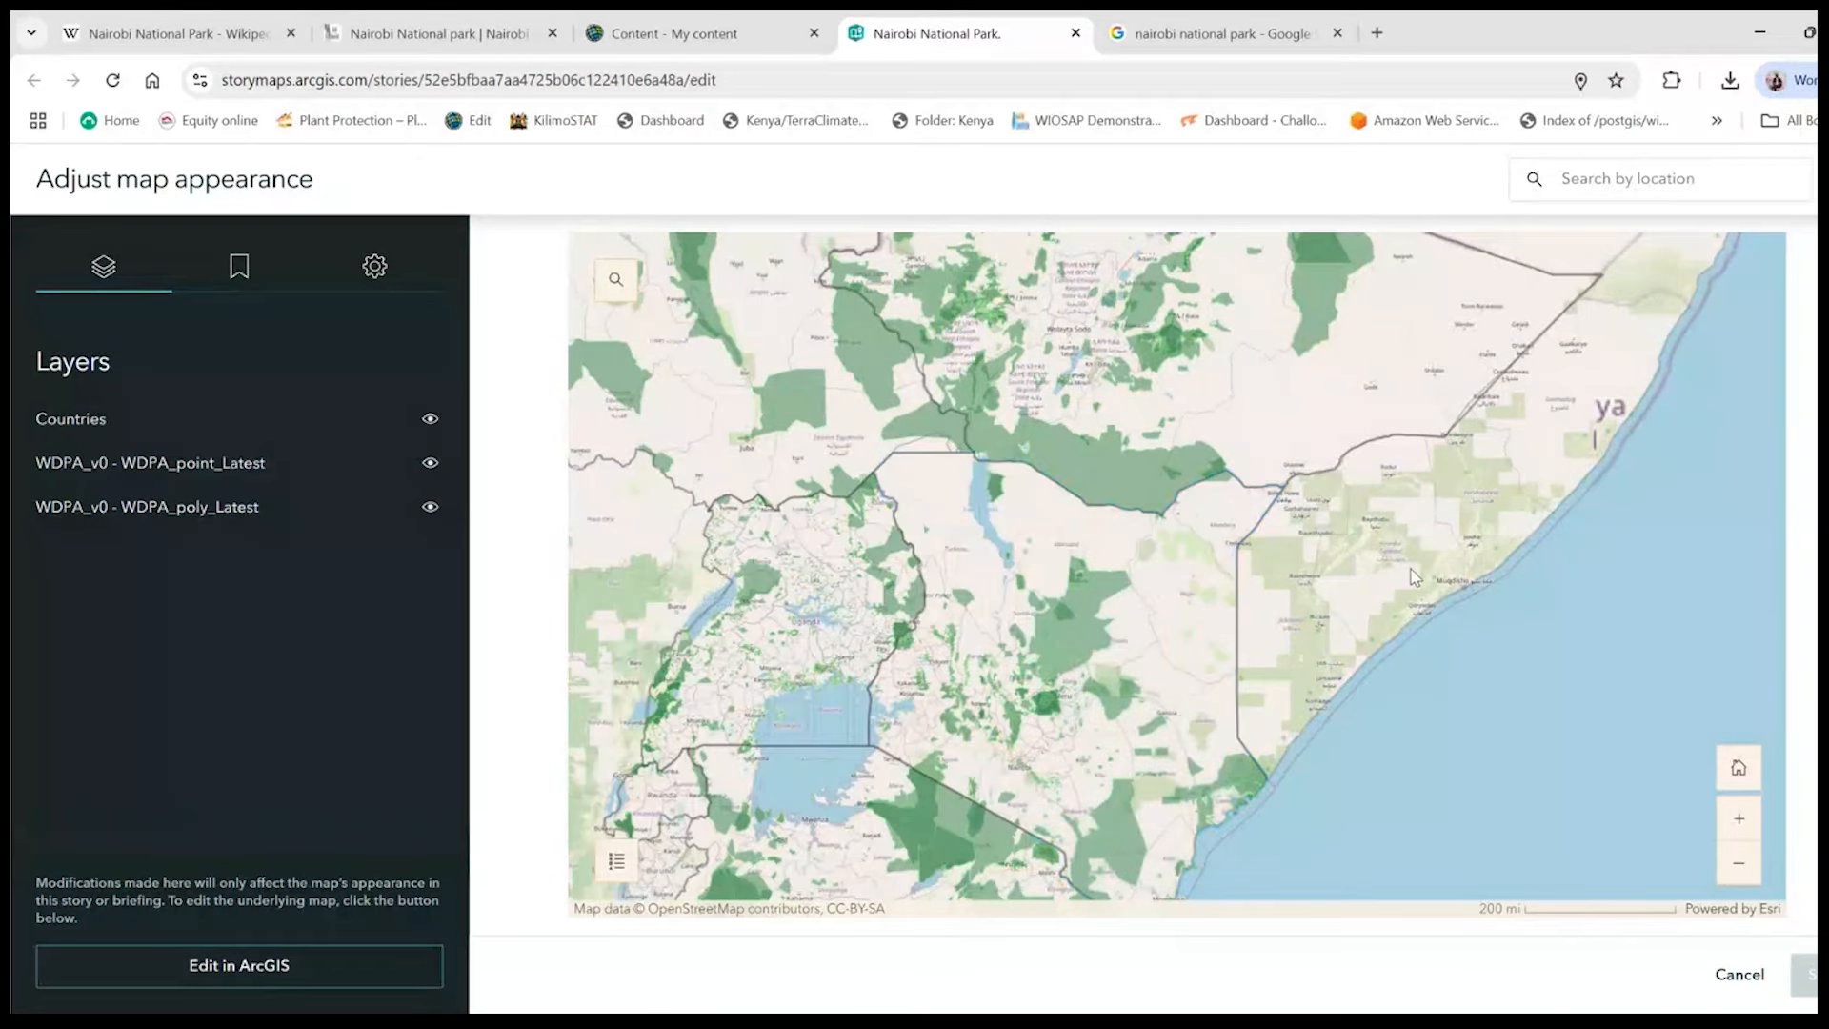
left_click(1737, 973)
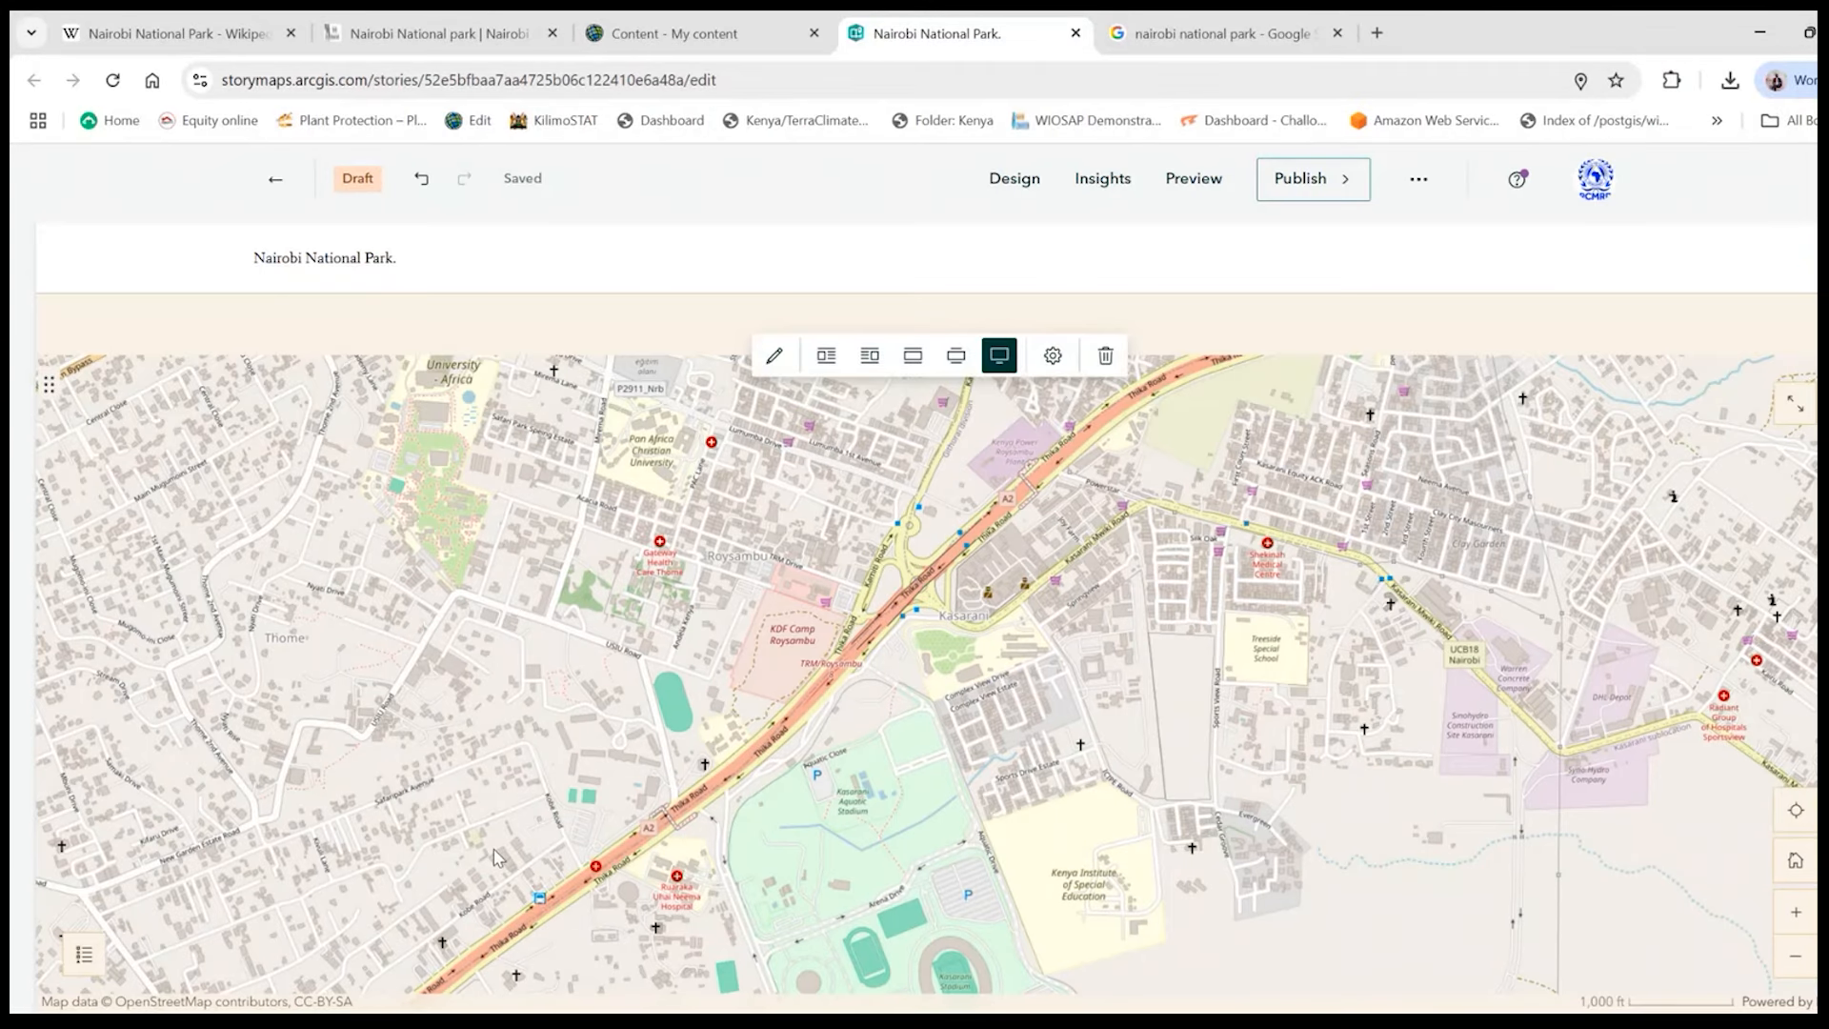
- Zoom the embedded map out to East Africa, centre it on Kenya and examine Kenya's pop-up and protected areas
scroll(496, 855, "down", 3)
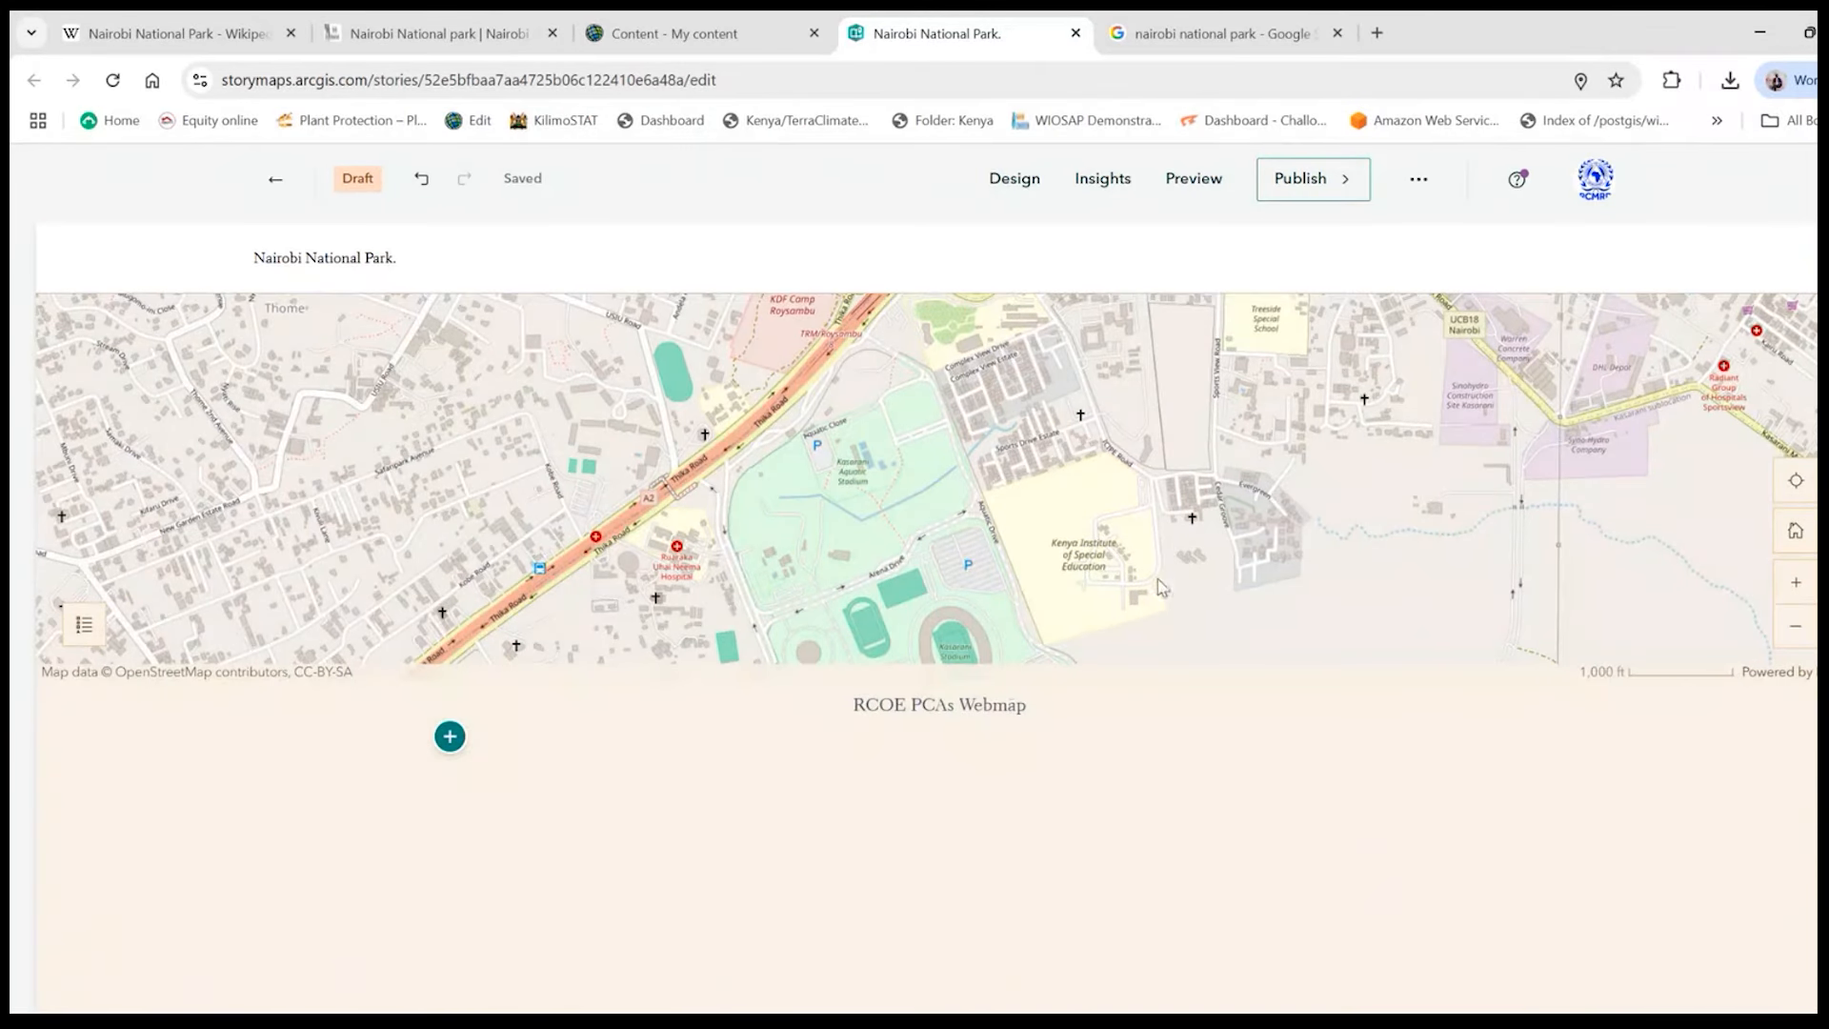
scroll(1160, 585, "up", 3)
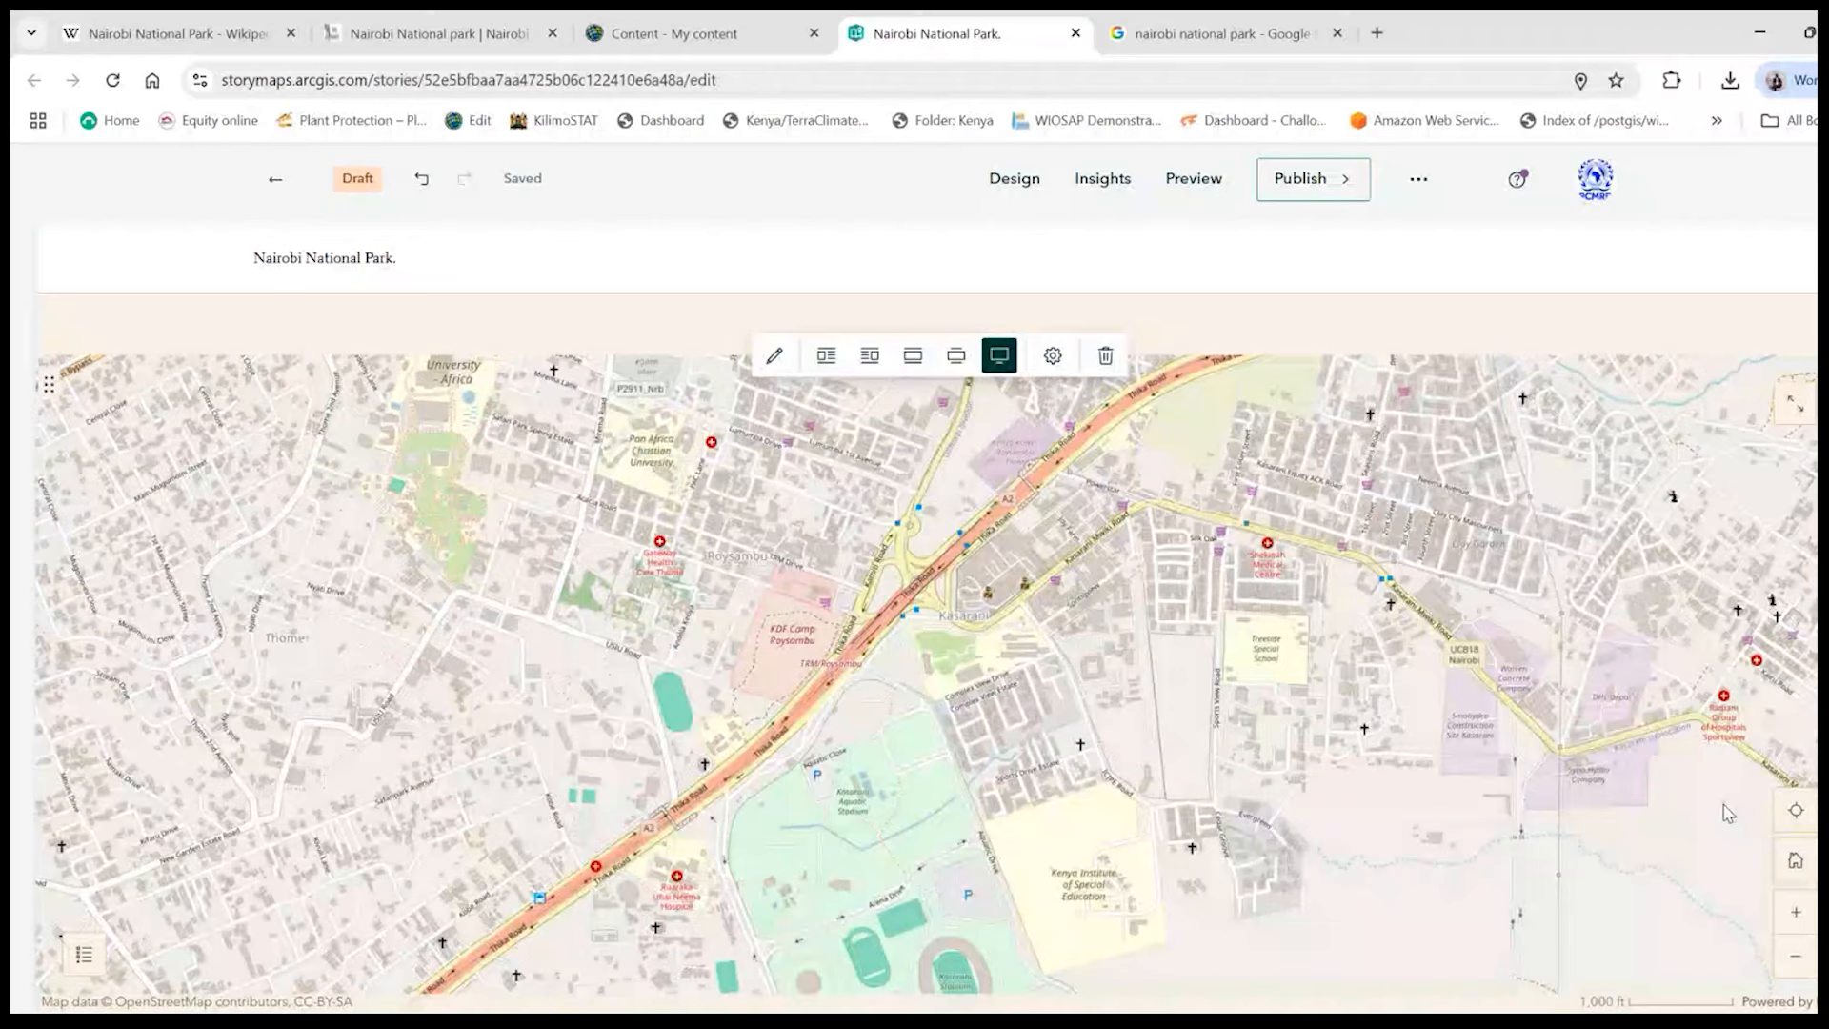
left_click(1795, 955)
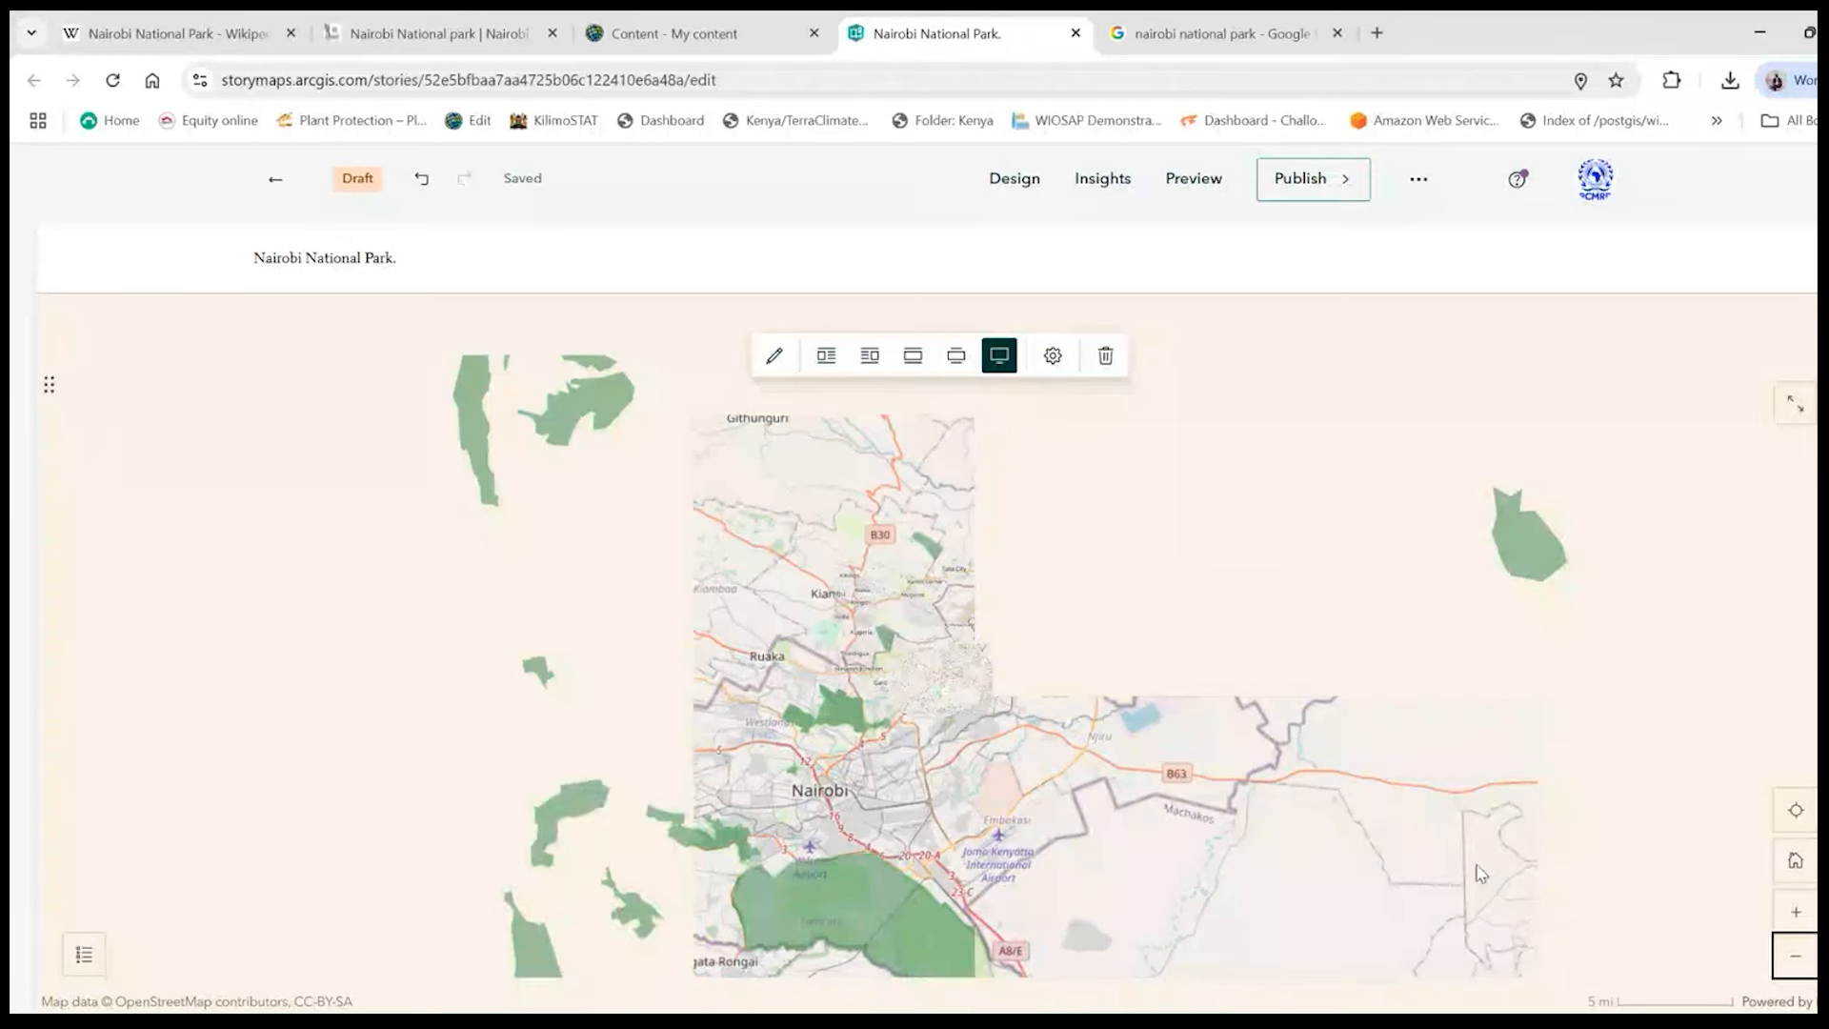
left_click(1796, 958)
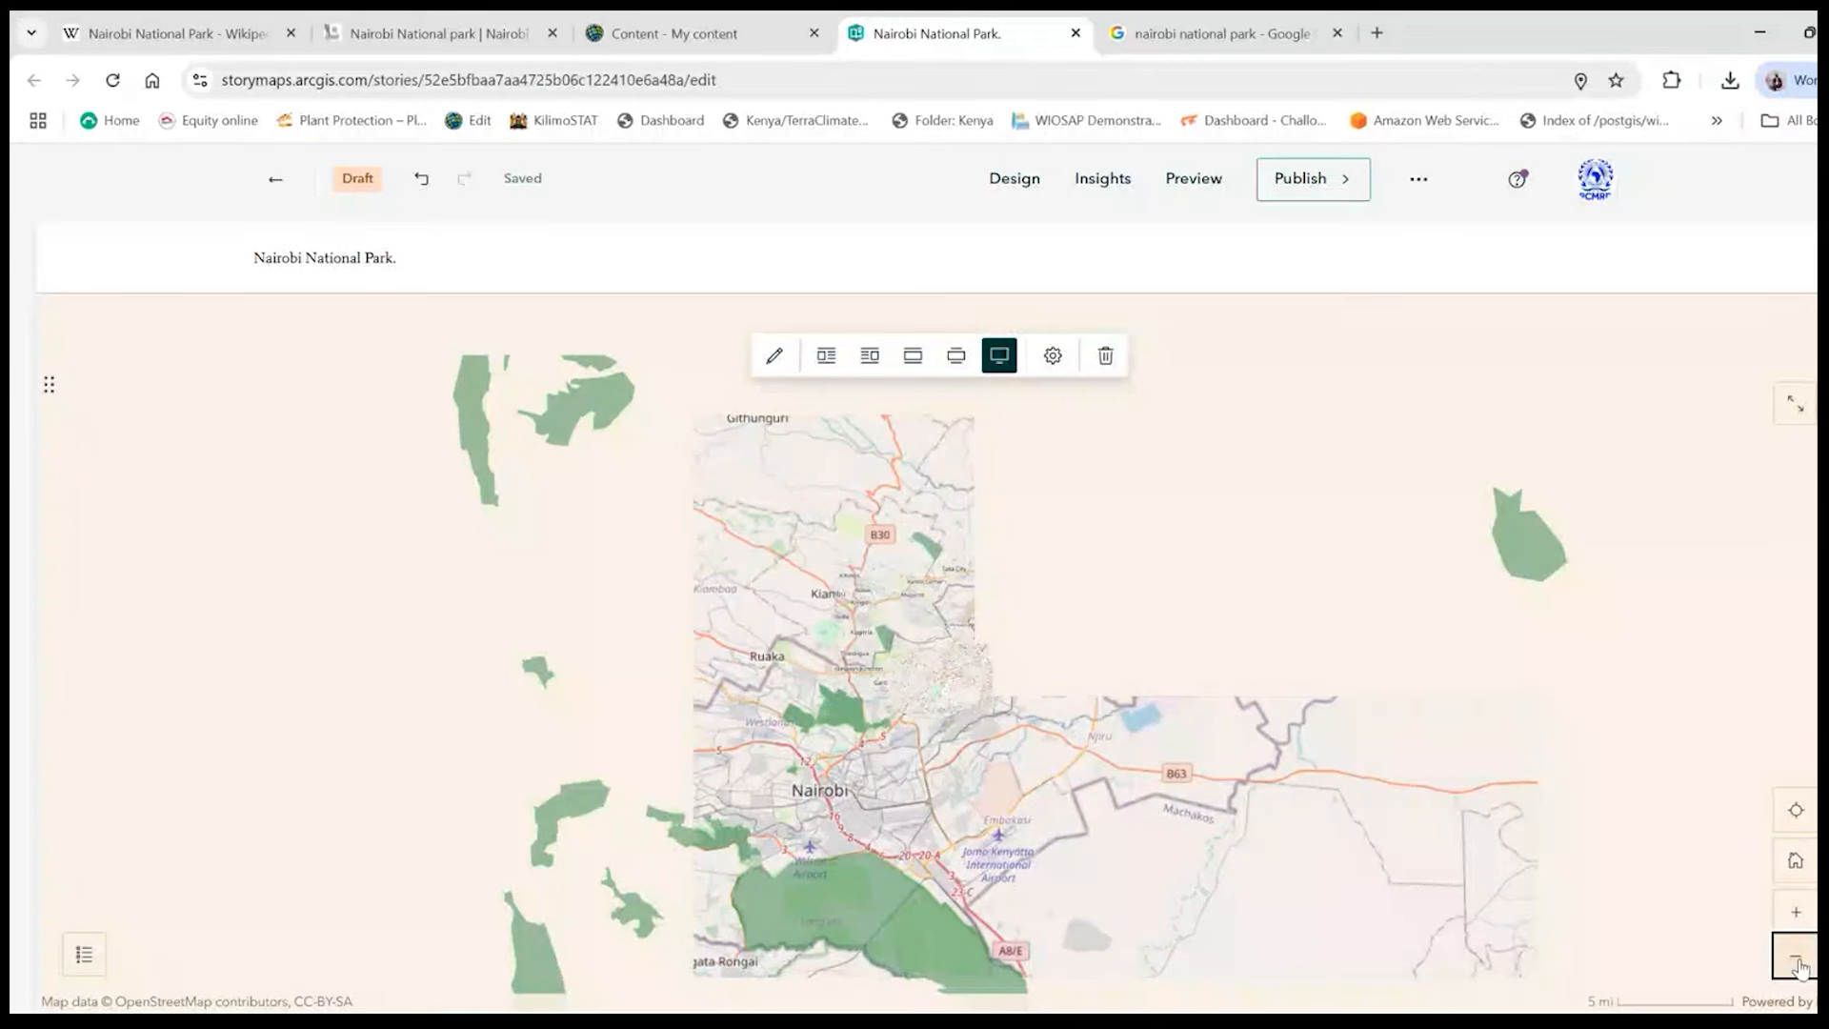
left_click(1796, 957)
left_click(1797, 957)
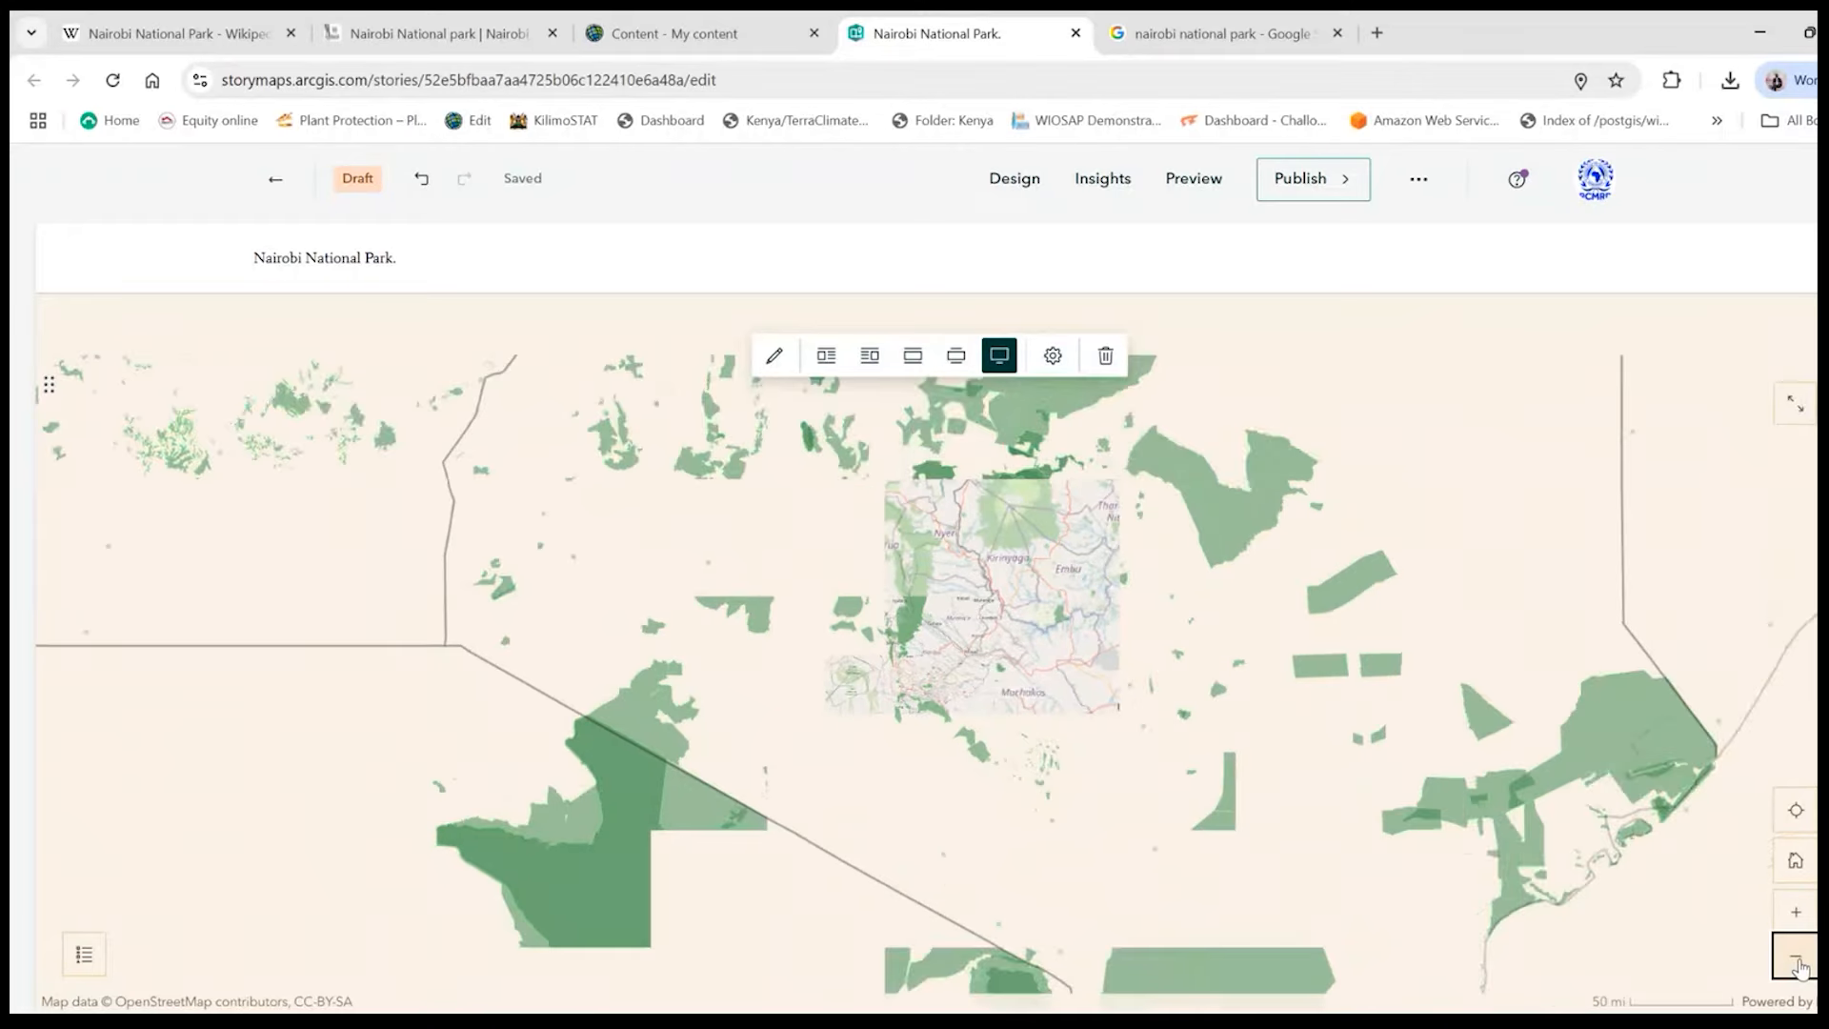
left_click(1796, 957)
left_click(1796, 957)
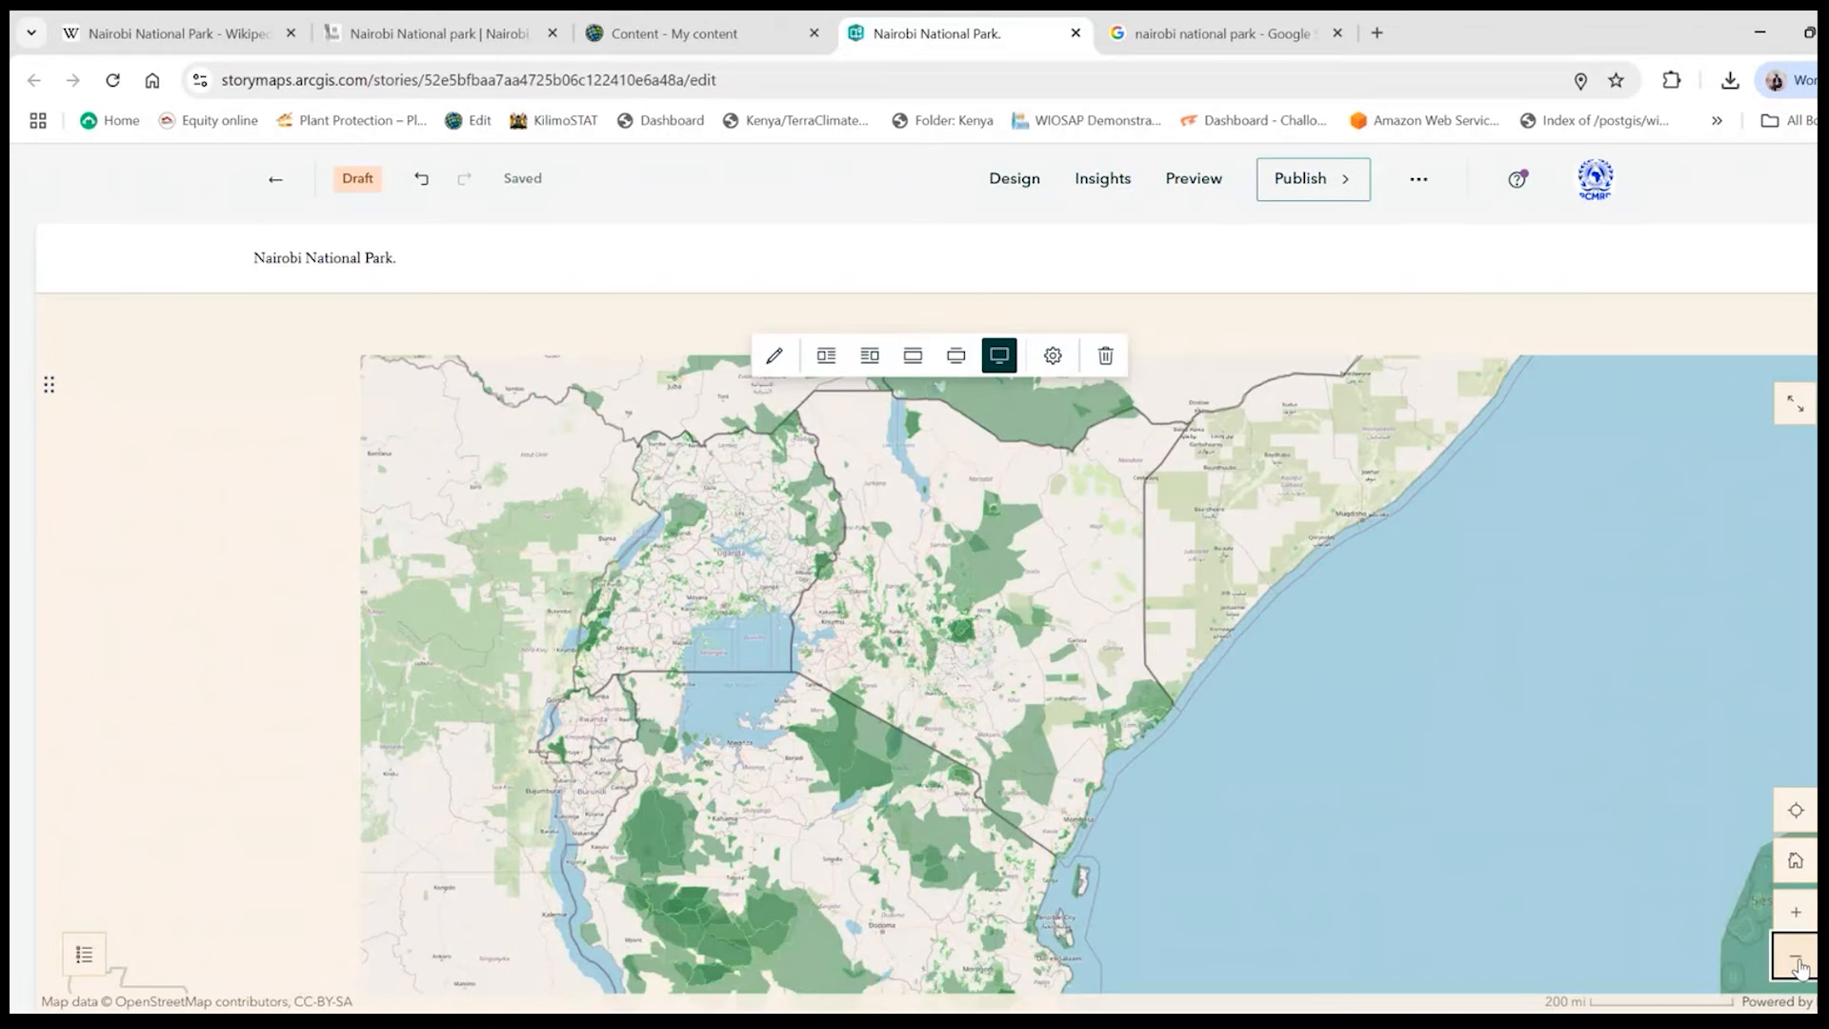
left_click_drag(811, 672, 1072, 734)
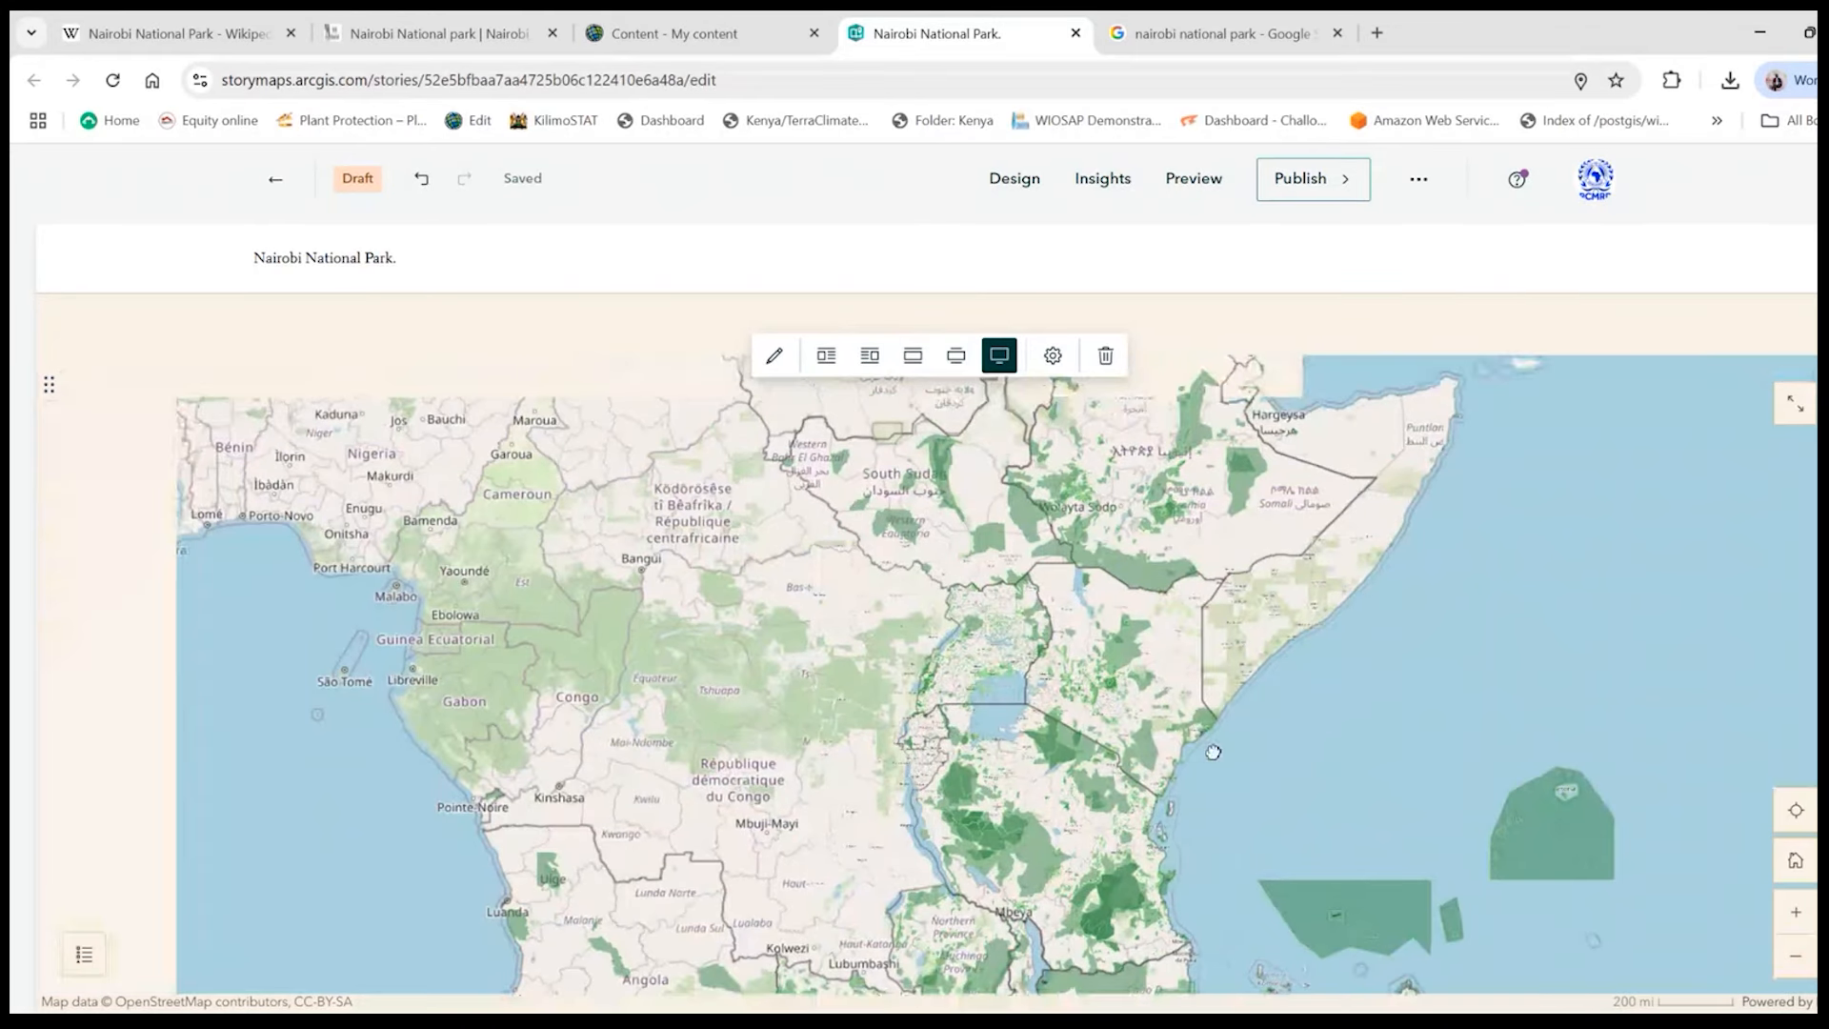
scroll(1136, 662, "up", 2)
scroll(1140, 664, "down", 2)
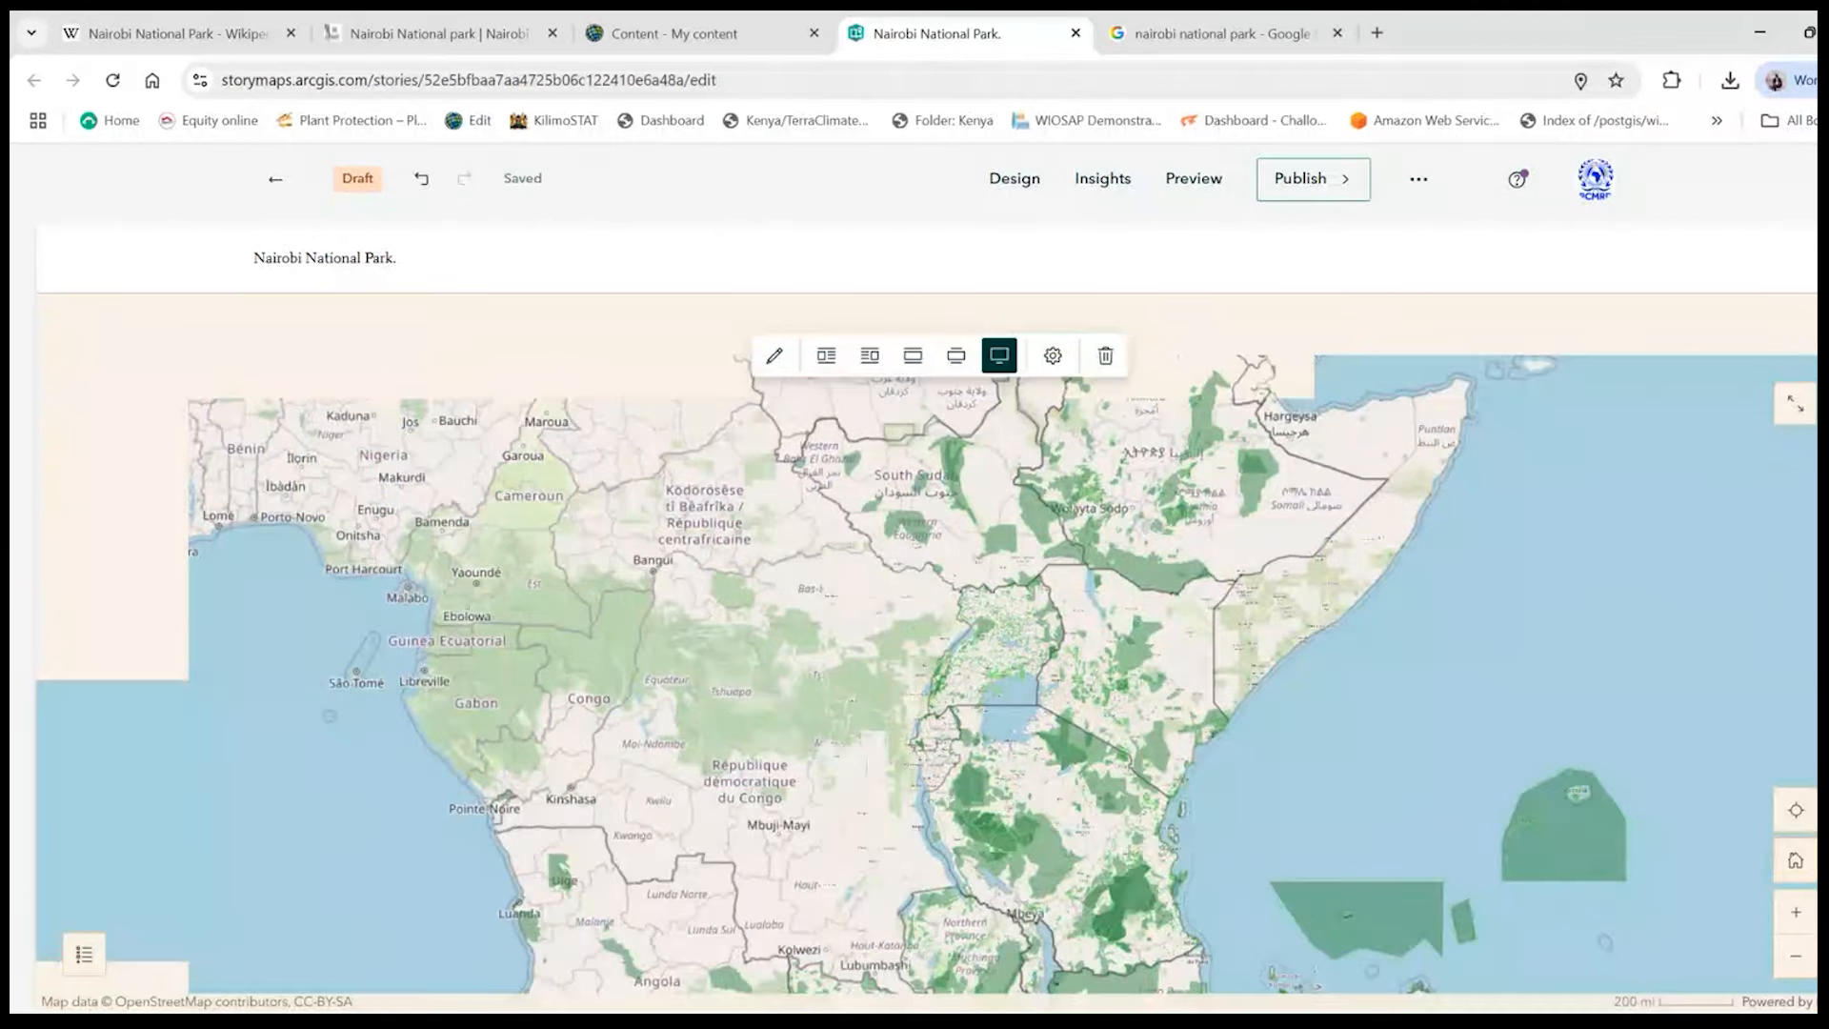
left_click(1796, 912)
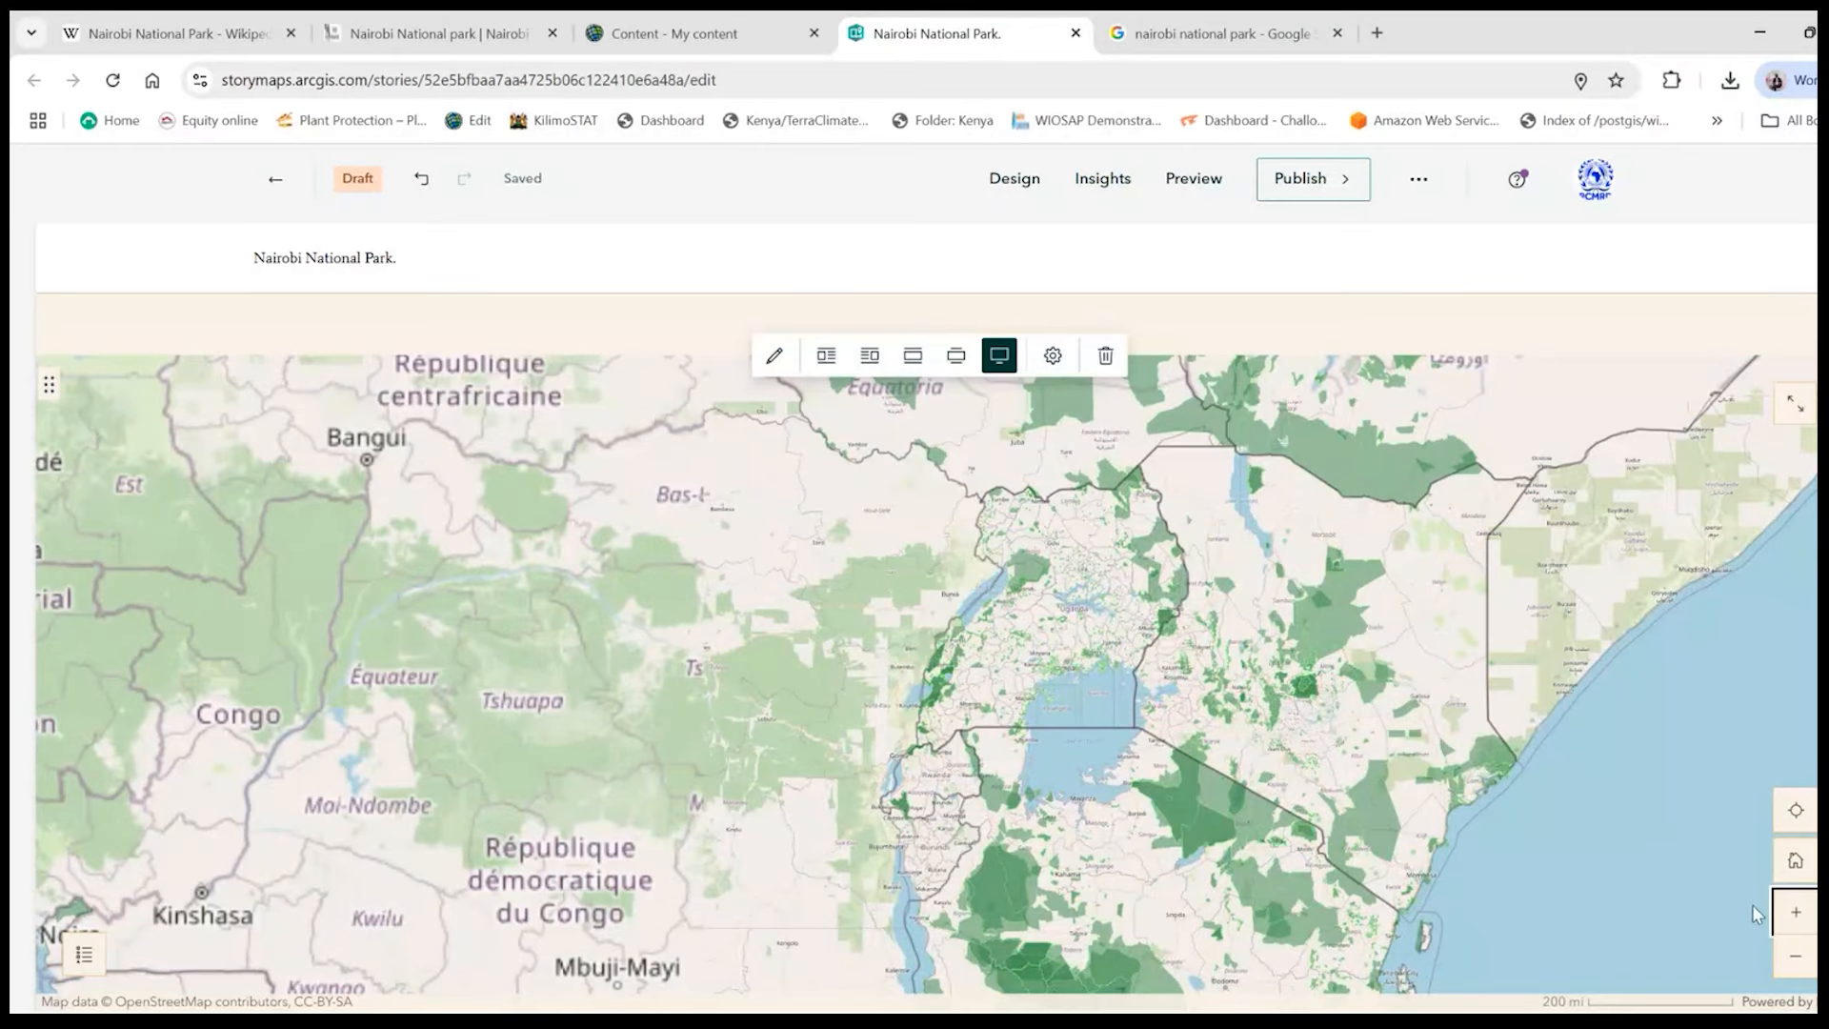
scroll(1224, 738, "up", 1)
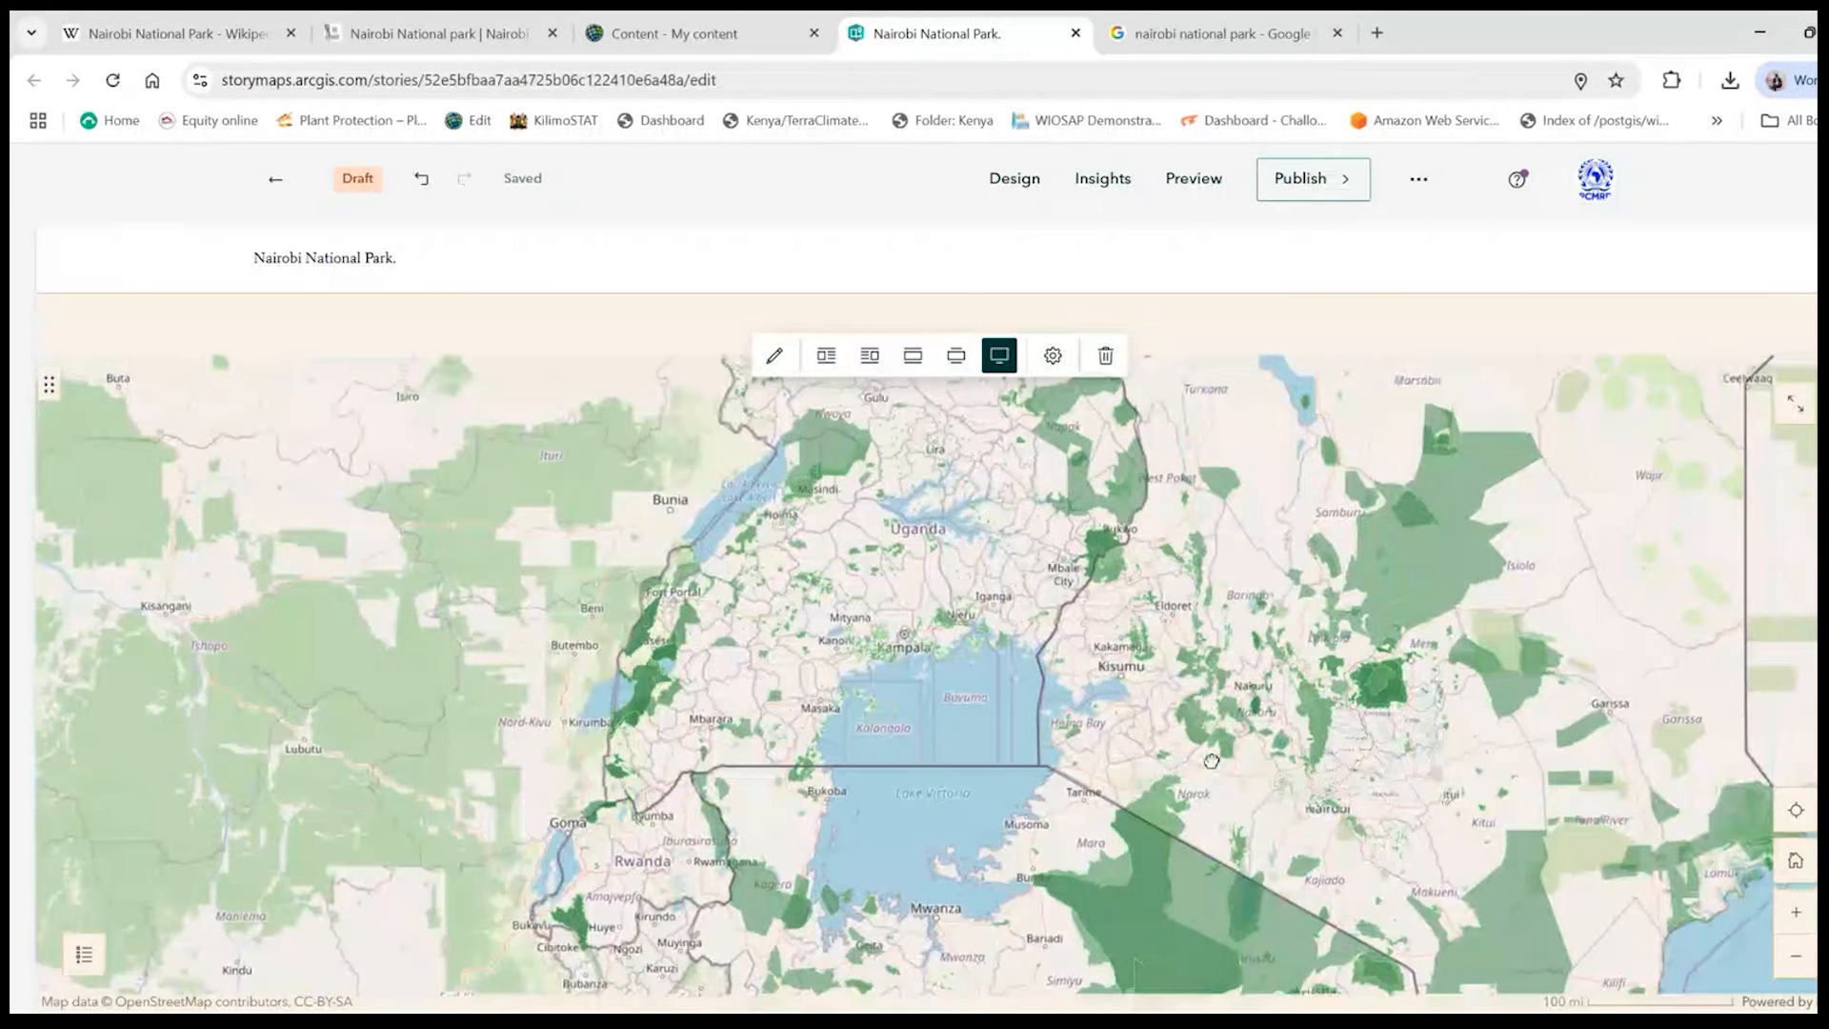
left_click_drag(1210, 761, 997, 757)
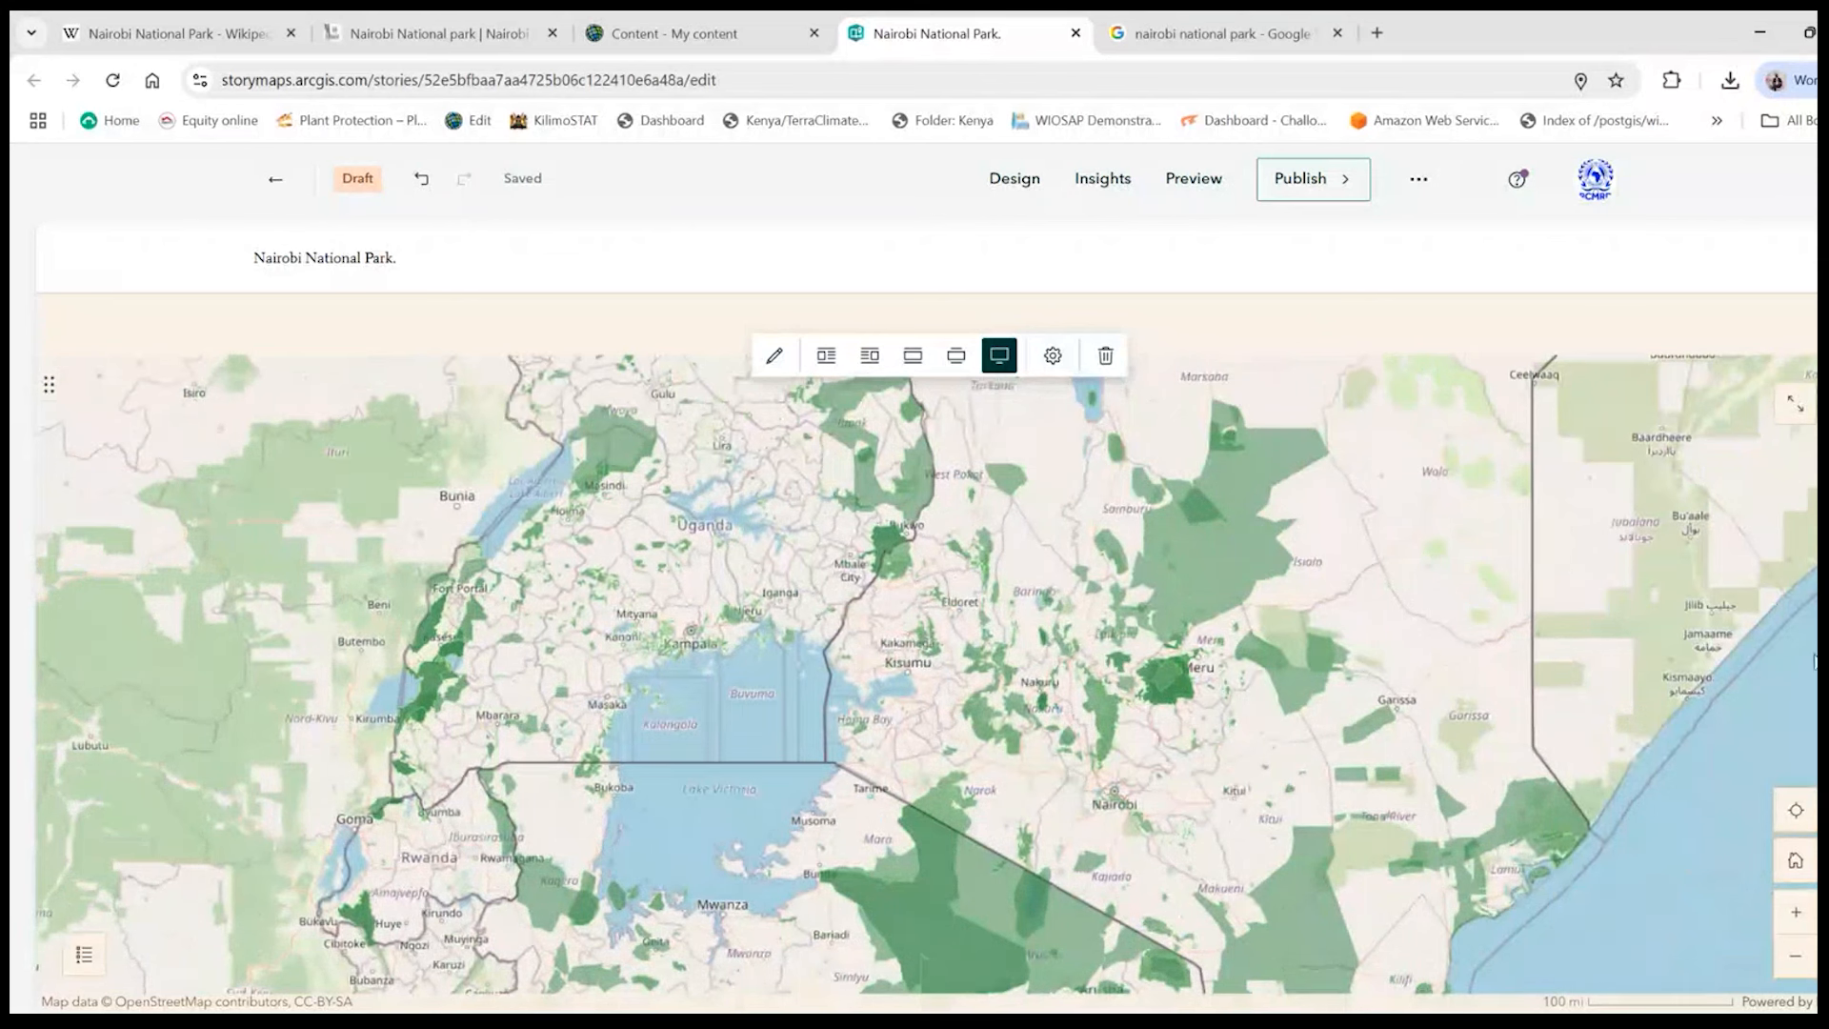
left_click(1277, 701)
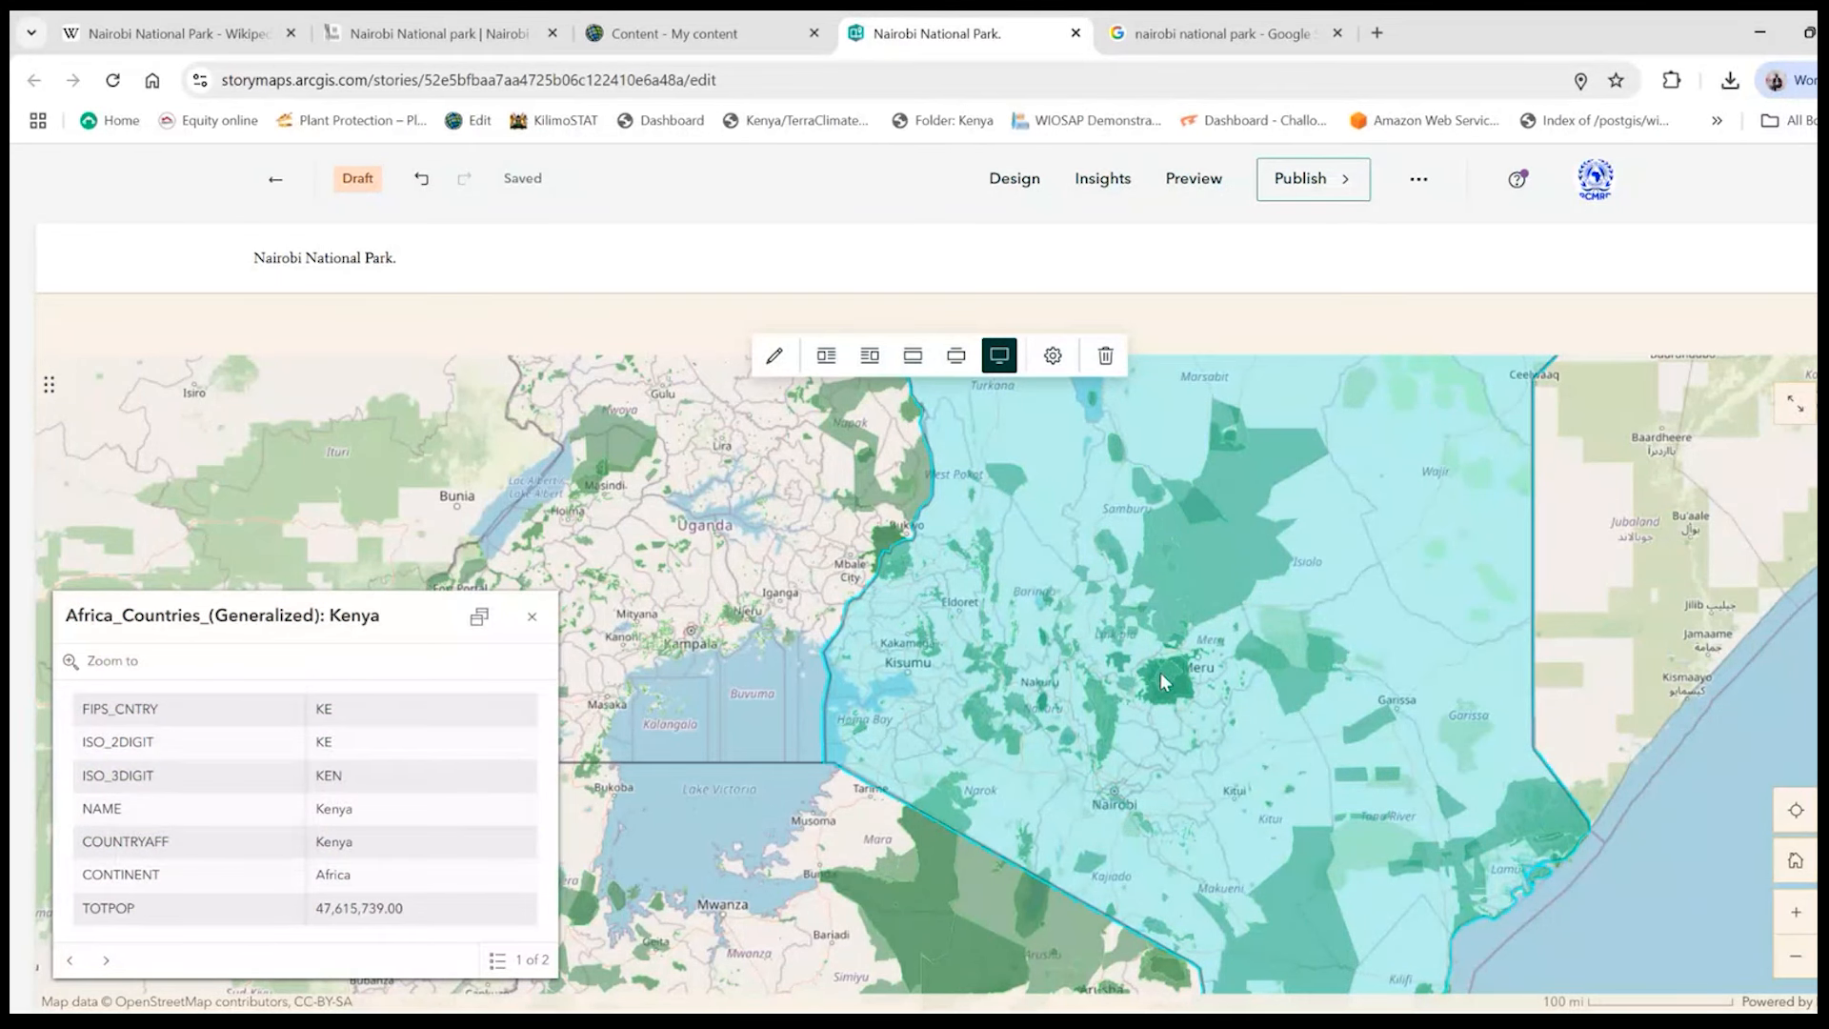
- Open the list of content blocks below the RCOE PCAs Webmap and browse its data visualization options
scroll(1160, 672, "down", 4)
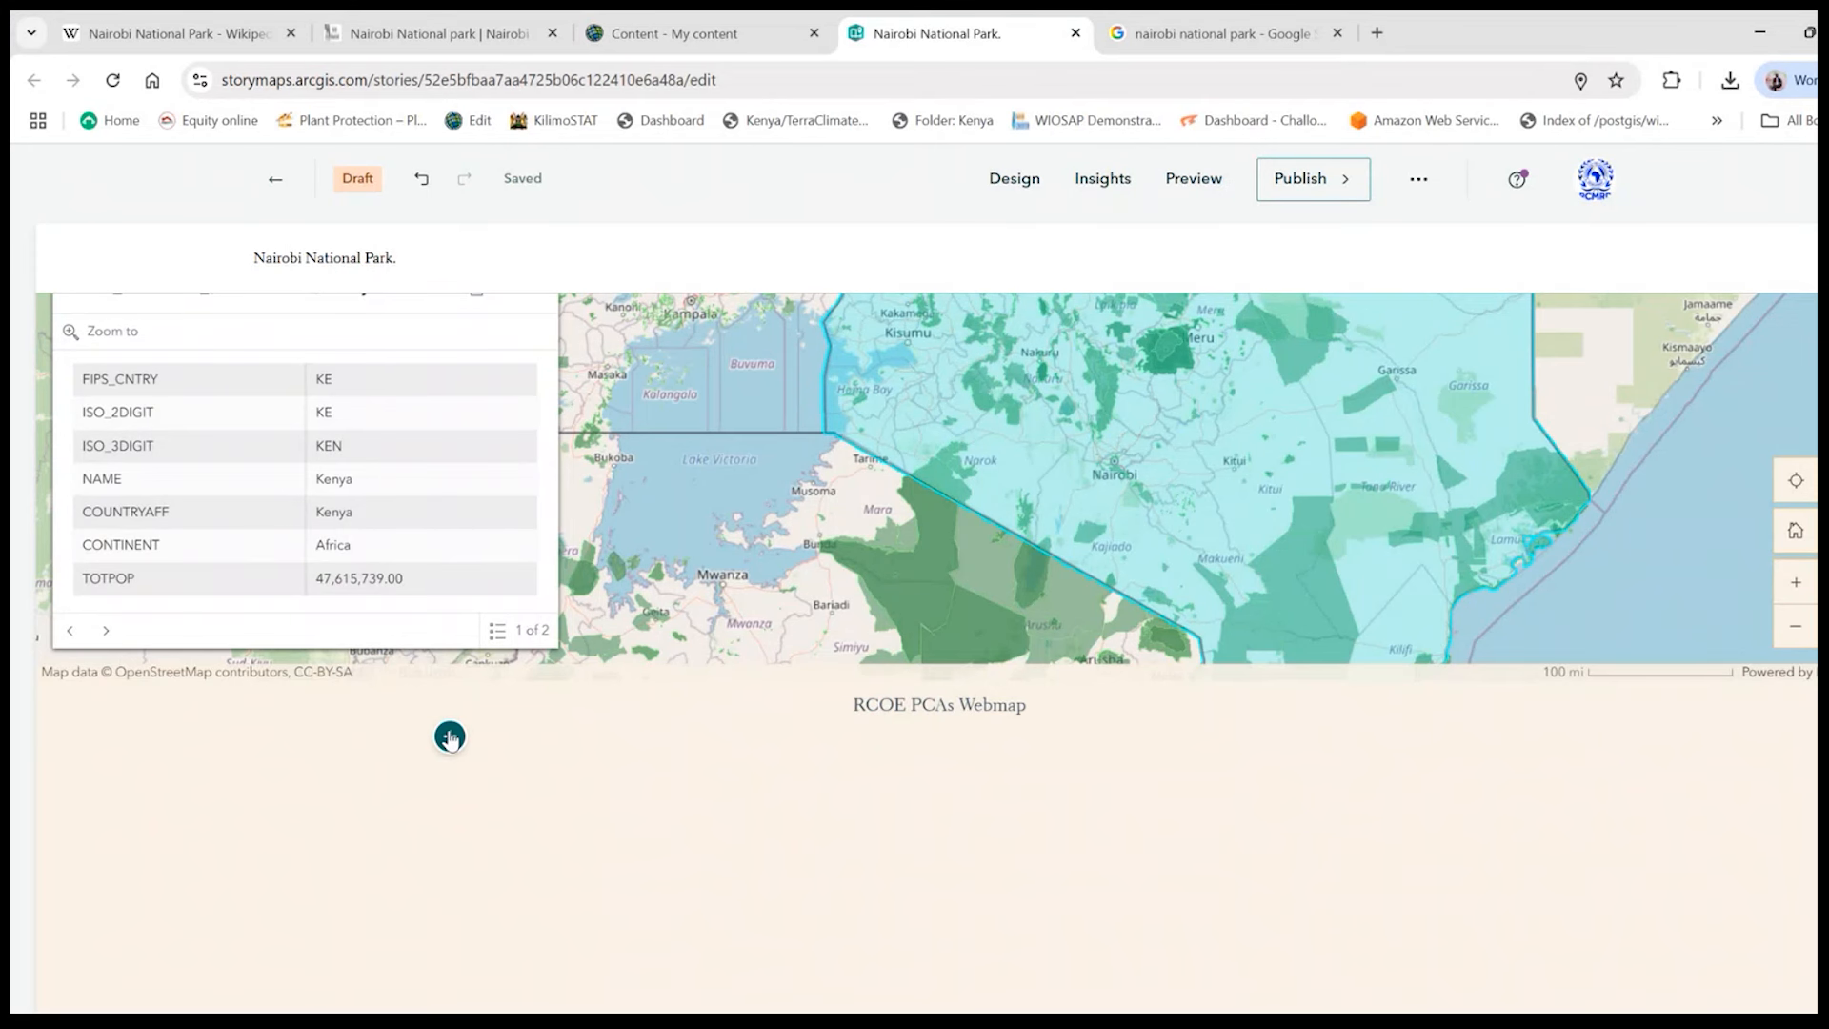
left_click(450, 737)
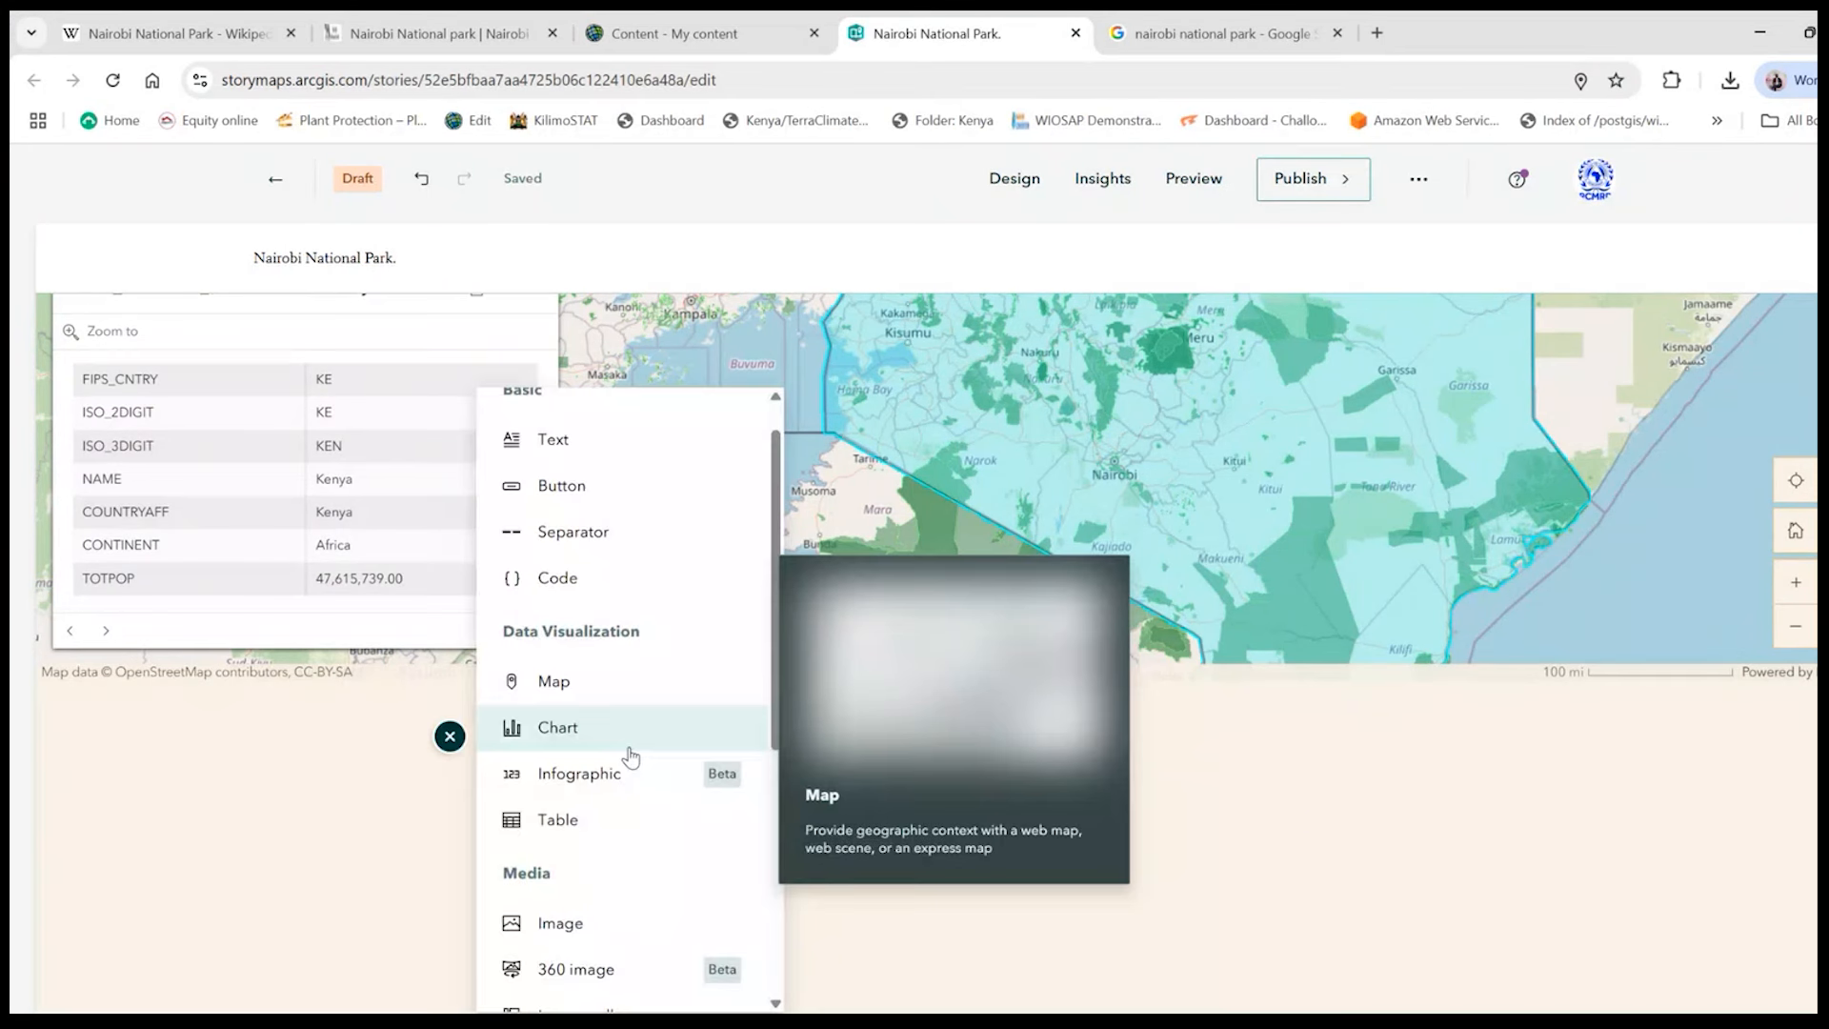
scroll(619, 724, "down", 2)
scroll(600, 684, "up", 1)
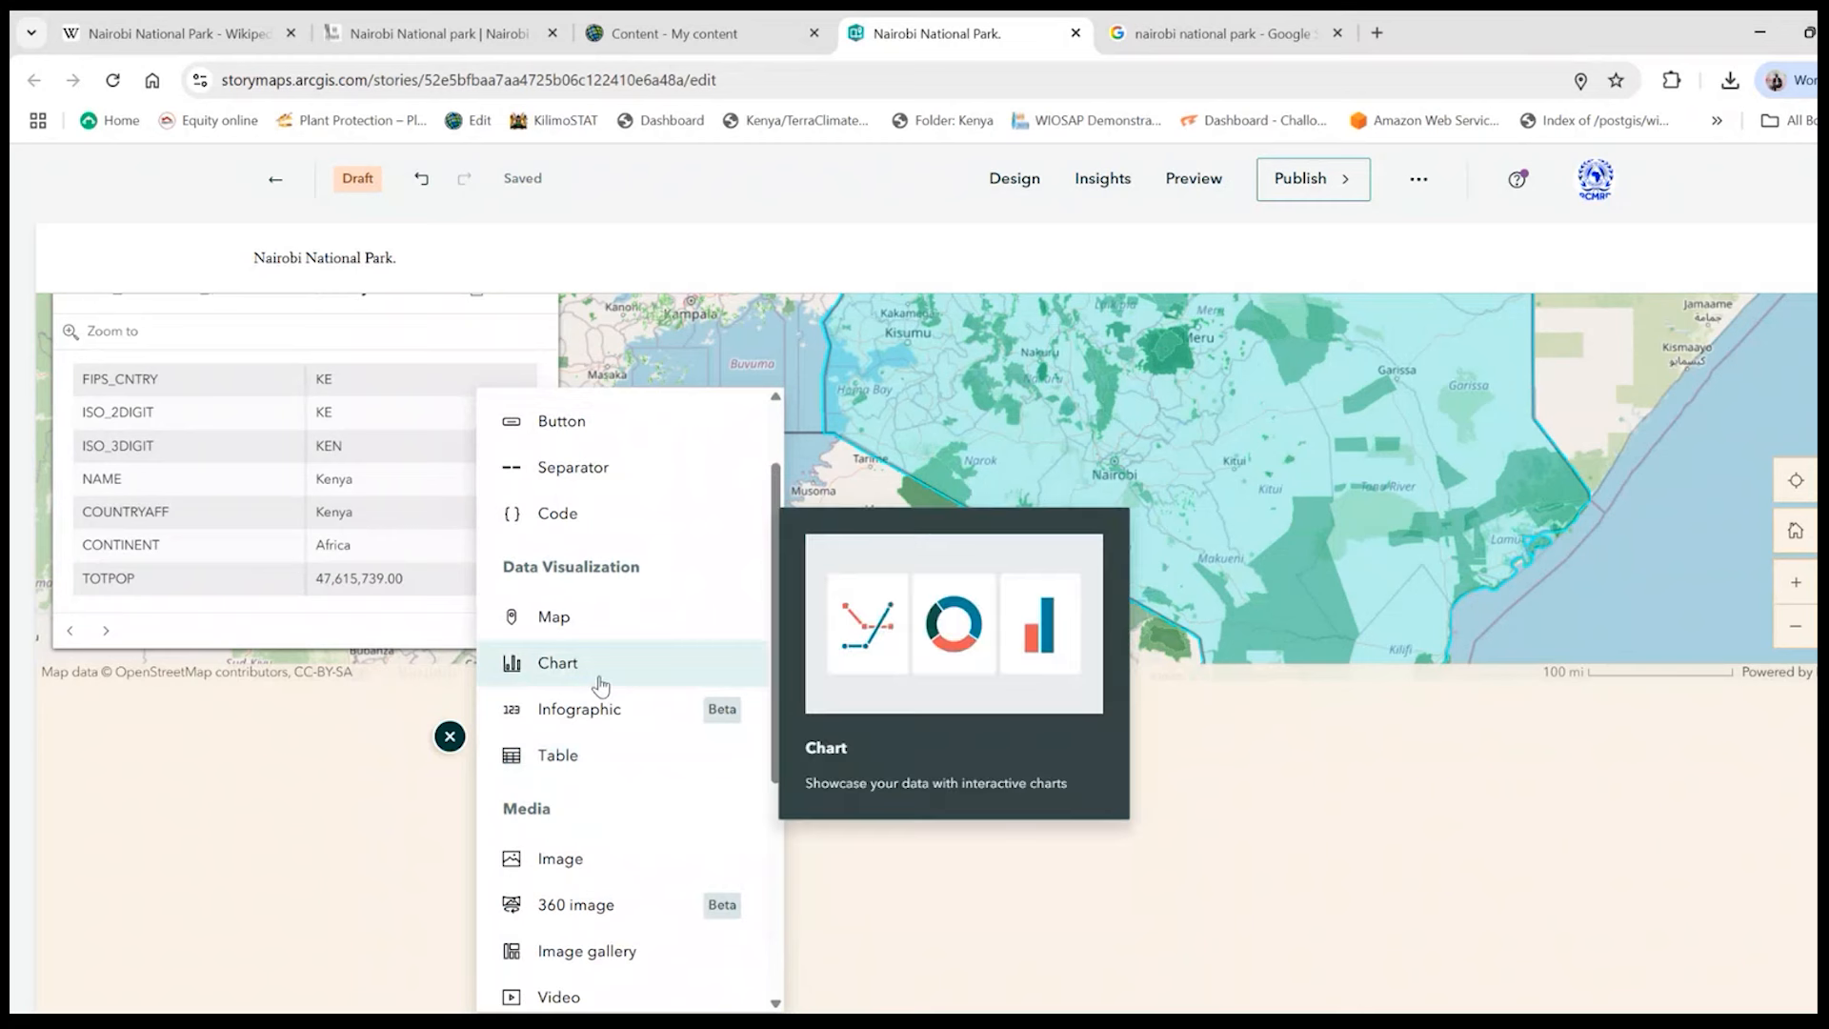
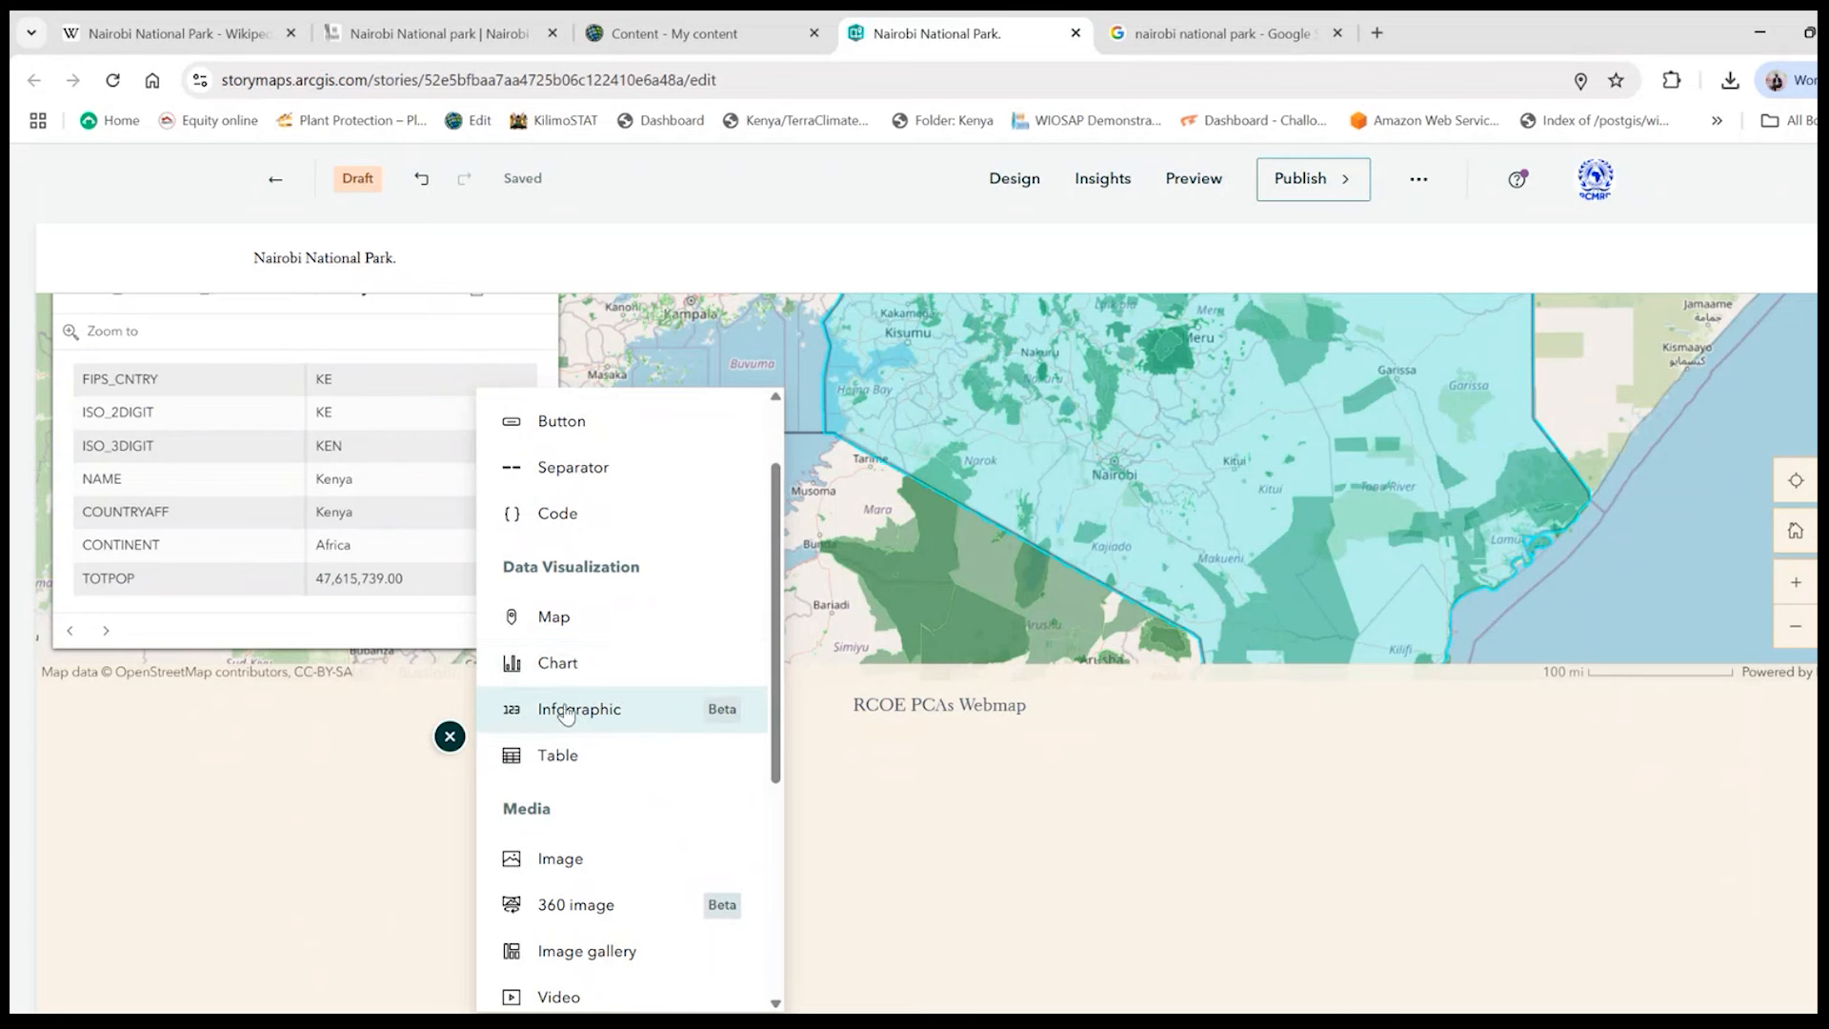
mouse_move(543, 719)
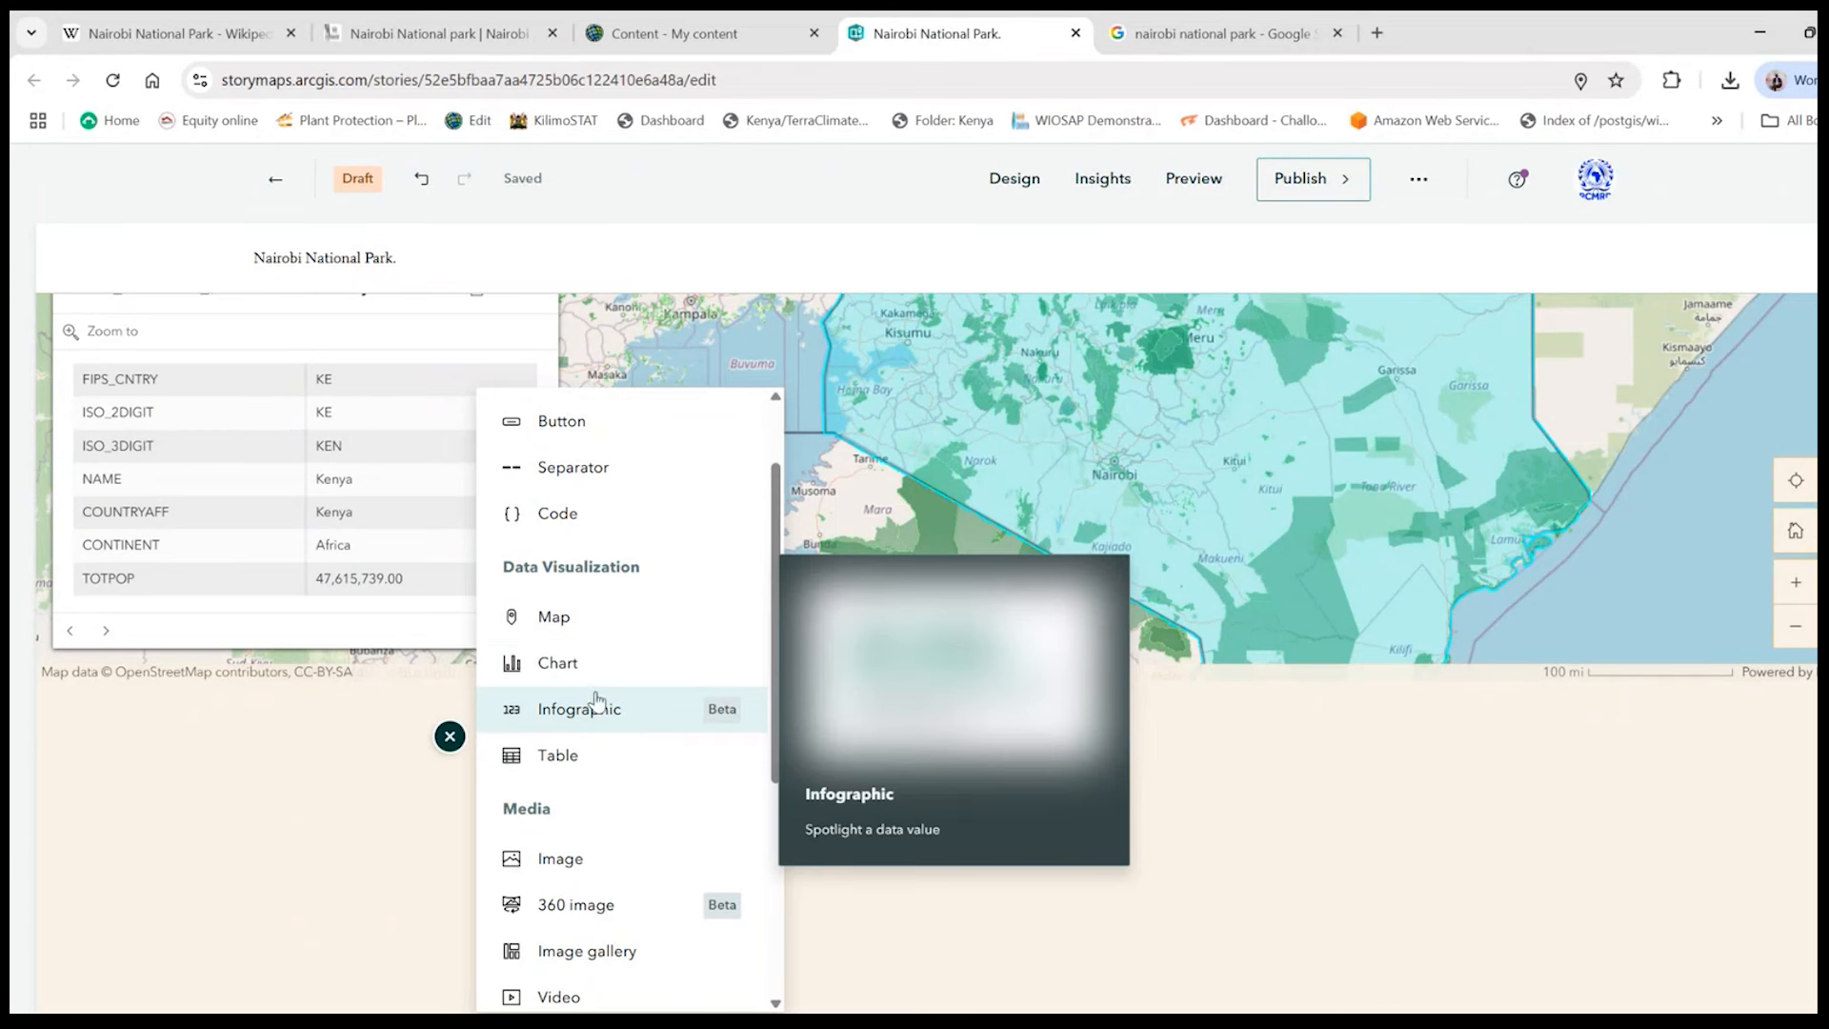
mouse_move(558, 677)
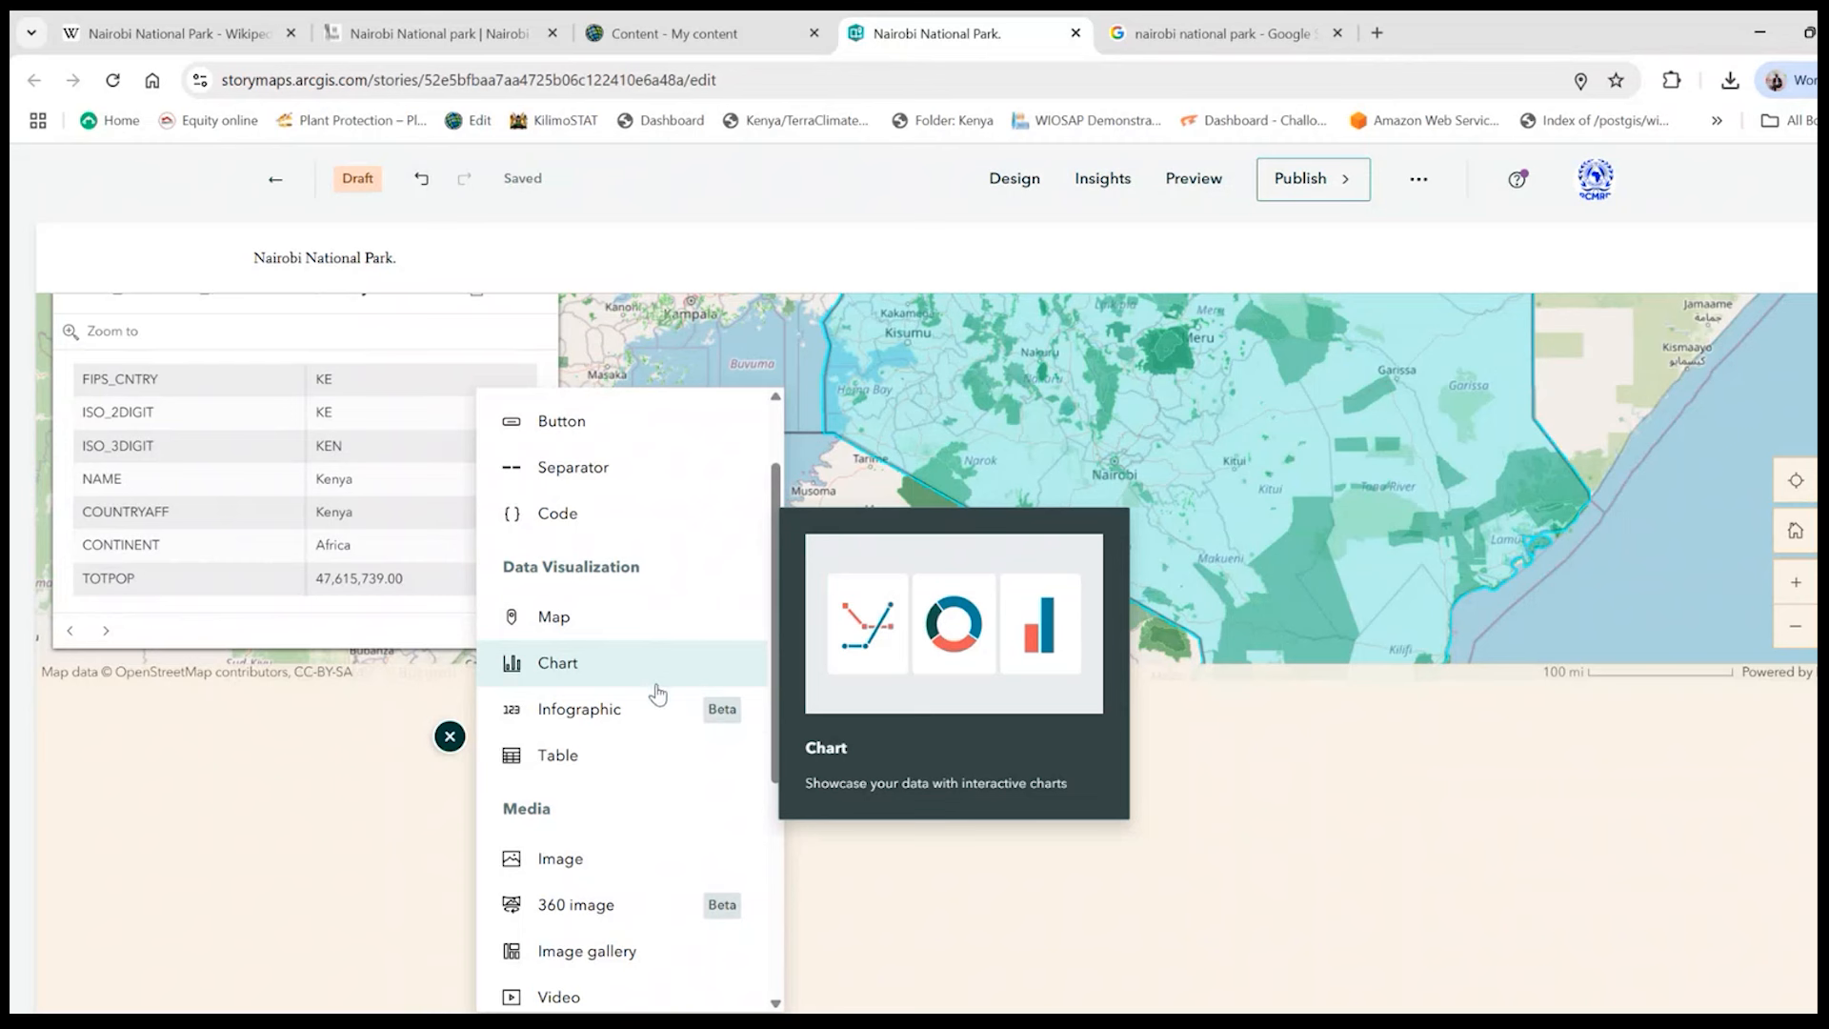
left_click(1230, 852)
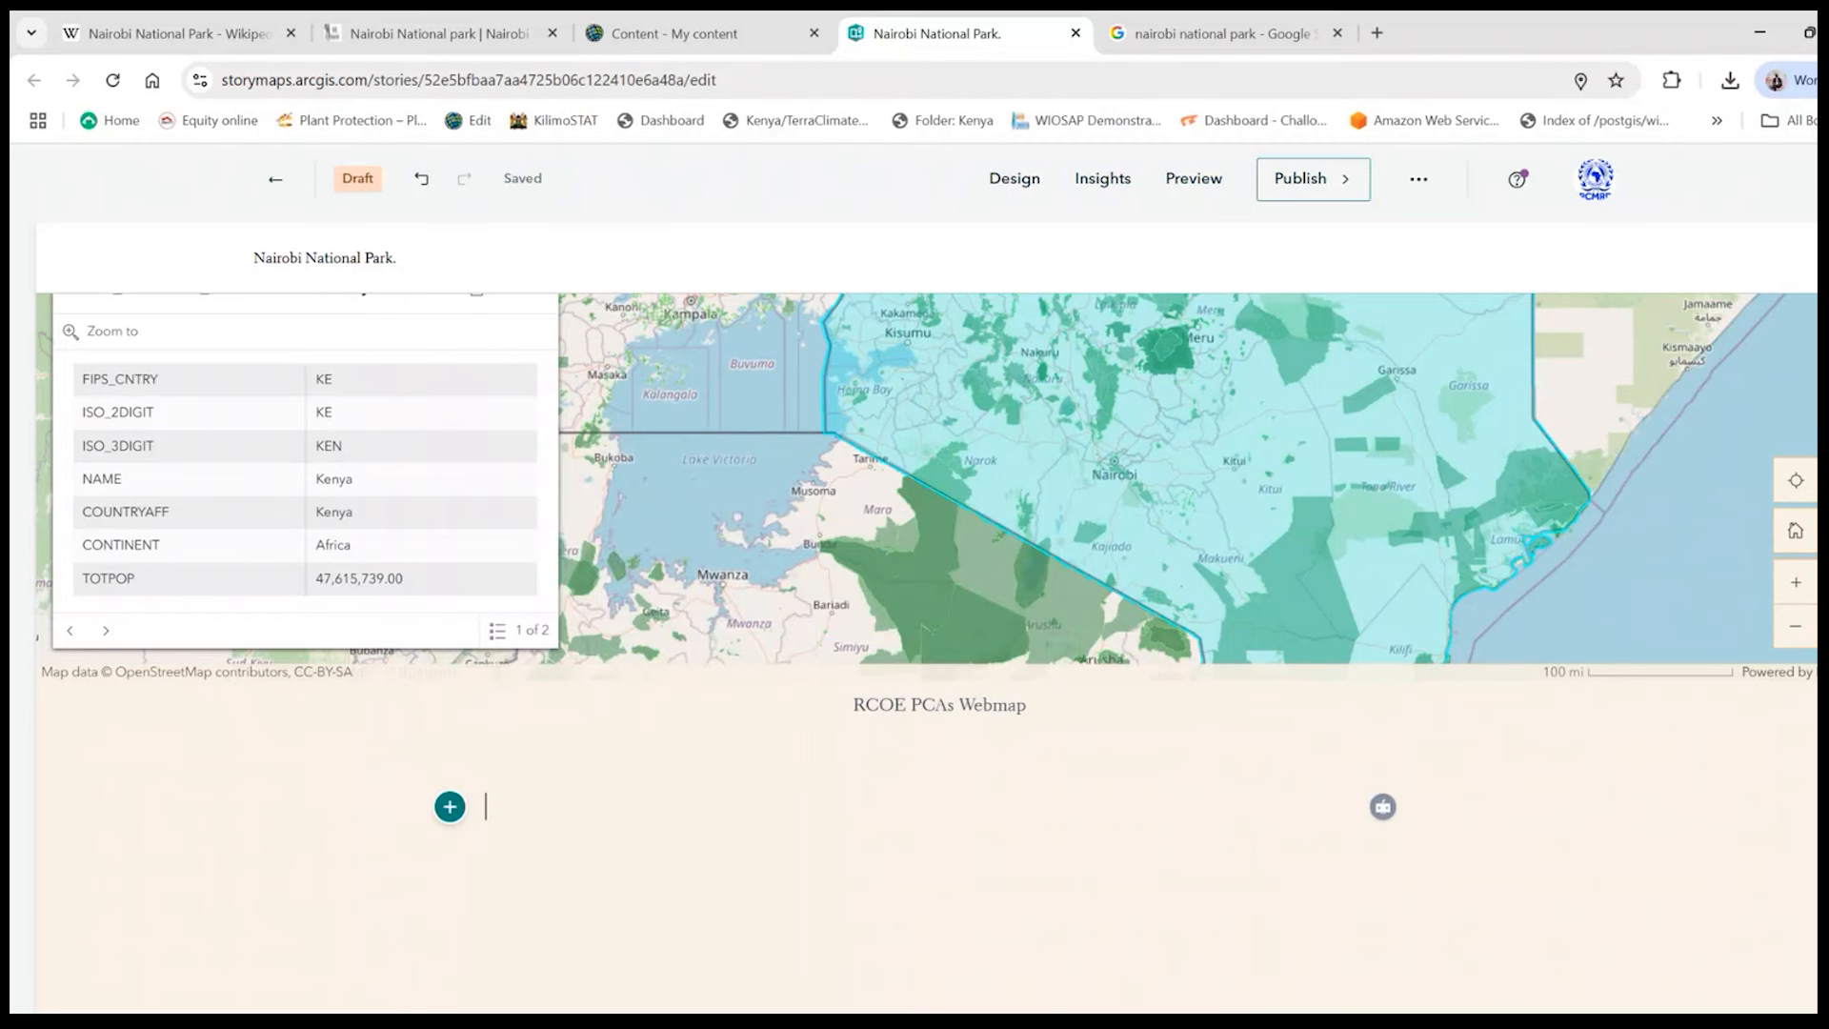
- Insert a separator directly below the RCOE PCAs Webmap
scroll(926, 652, "up", 20)
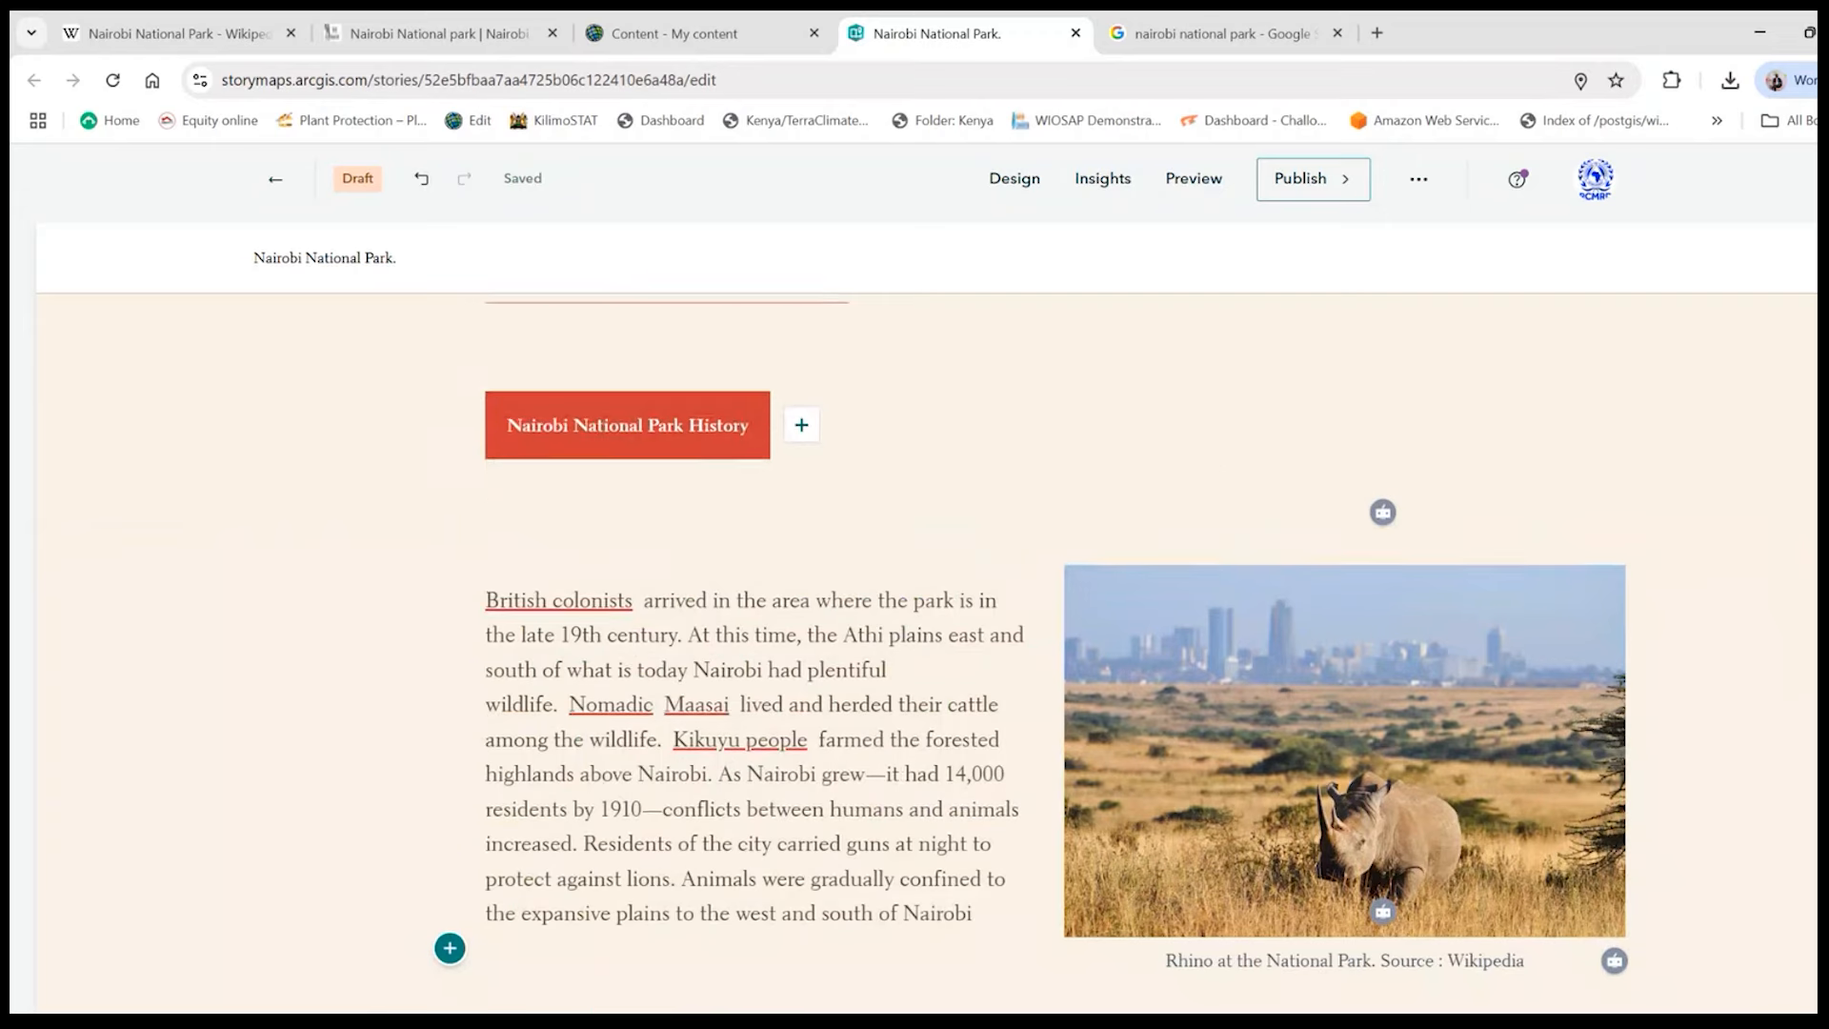
scroll(926, 652, "down", 20)
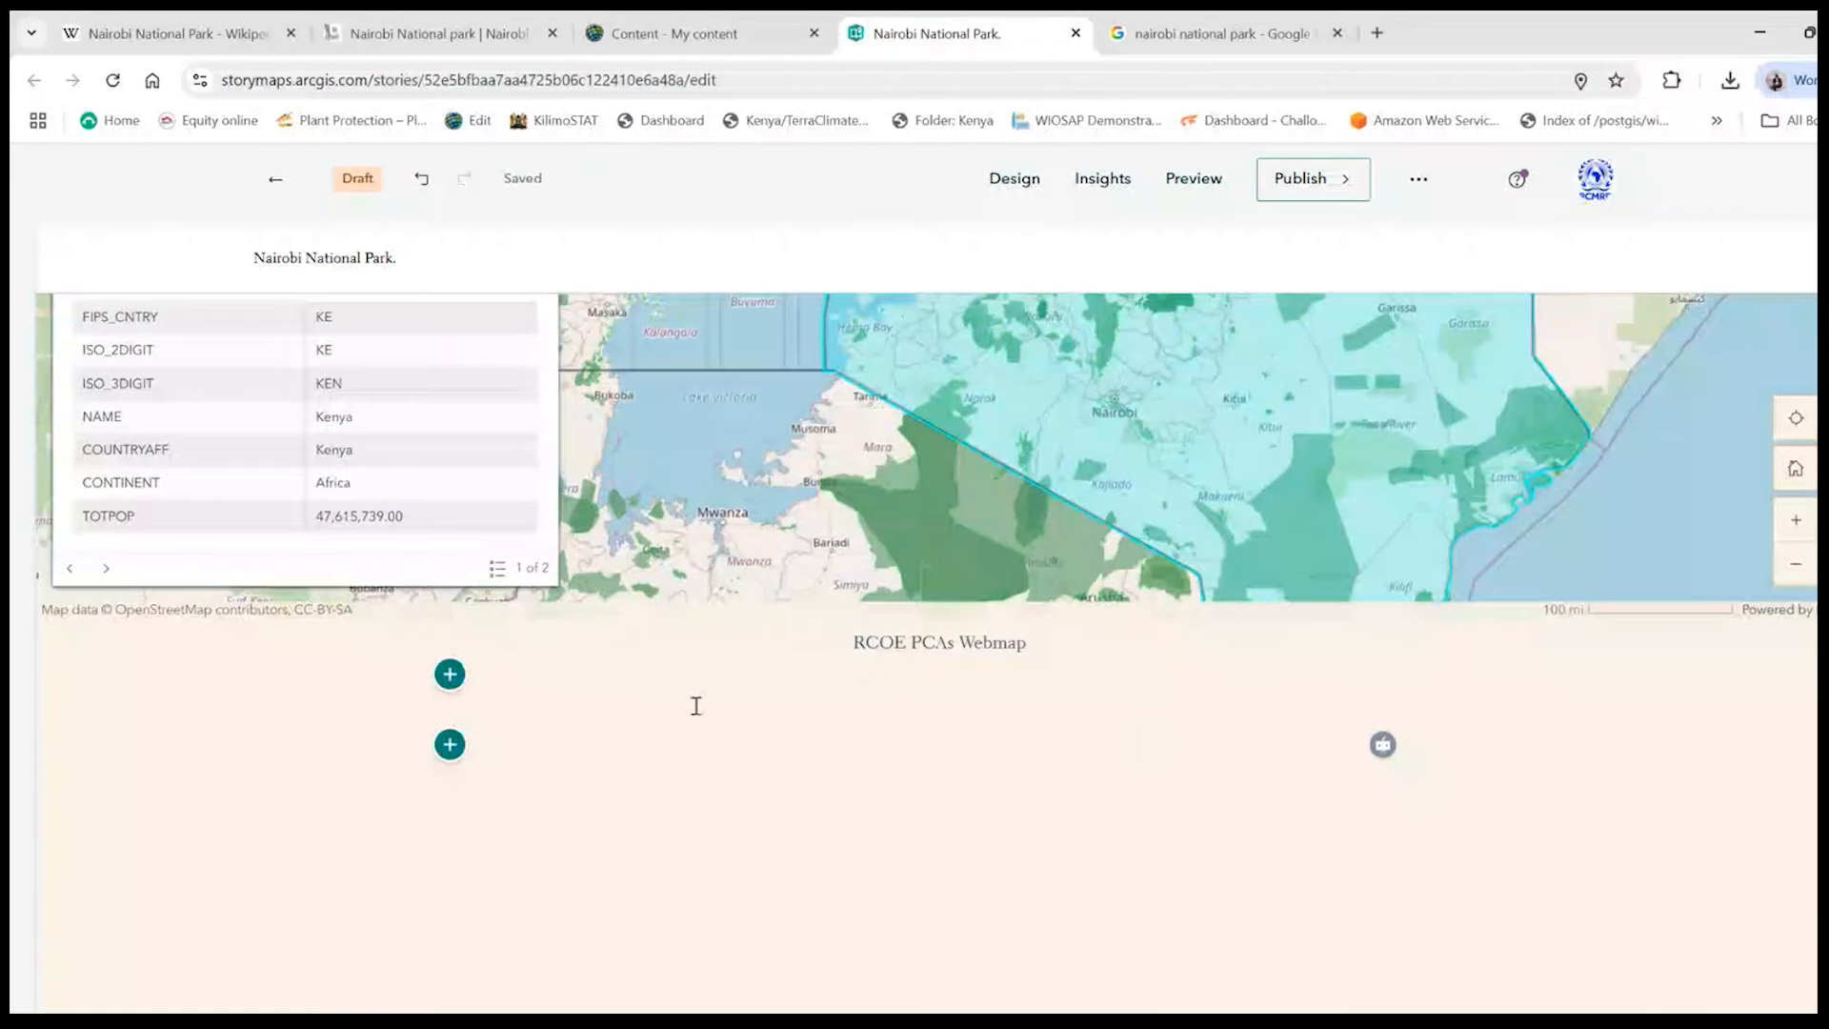
left_click(450, 674)
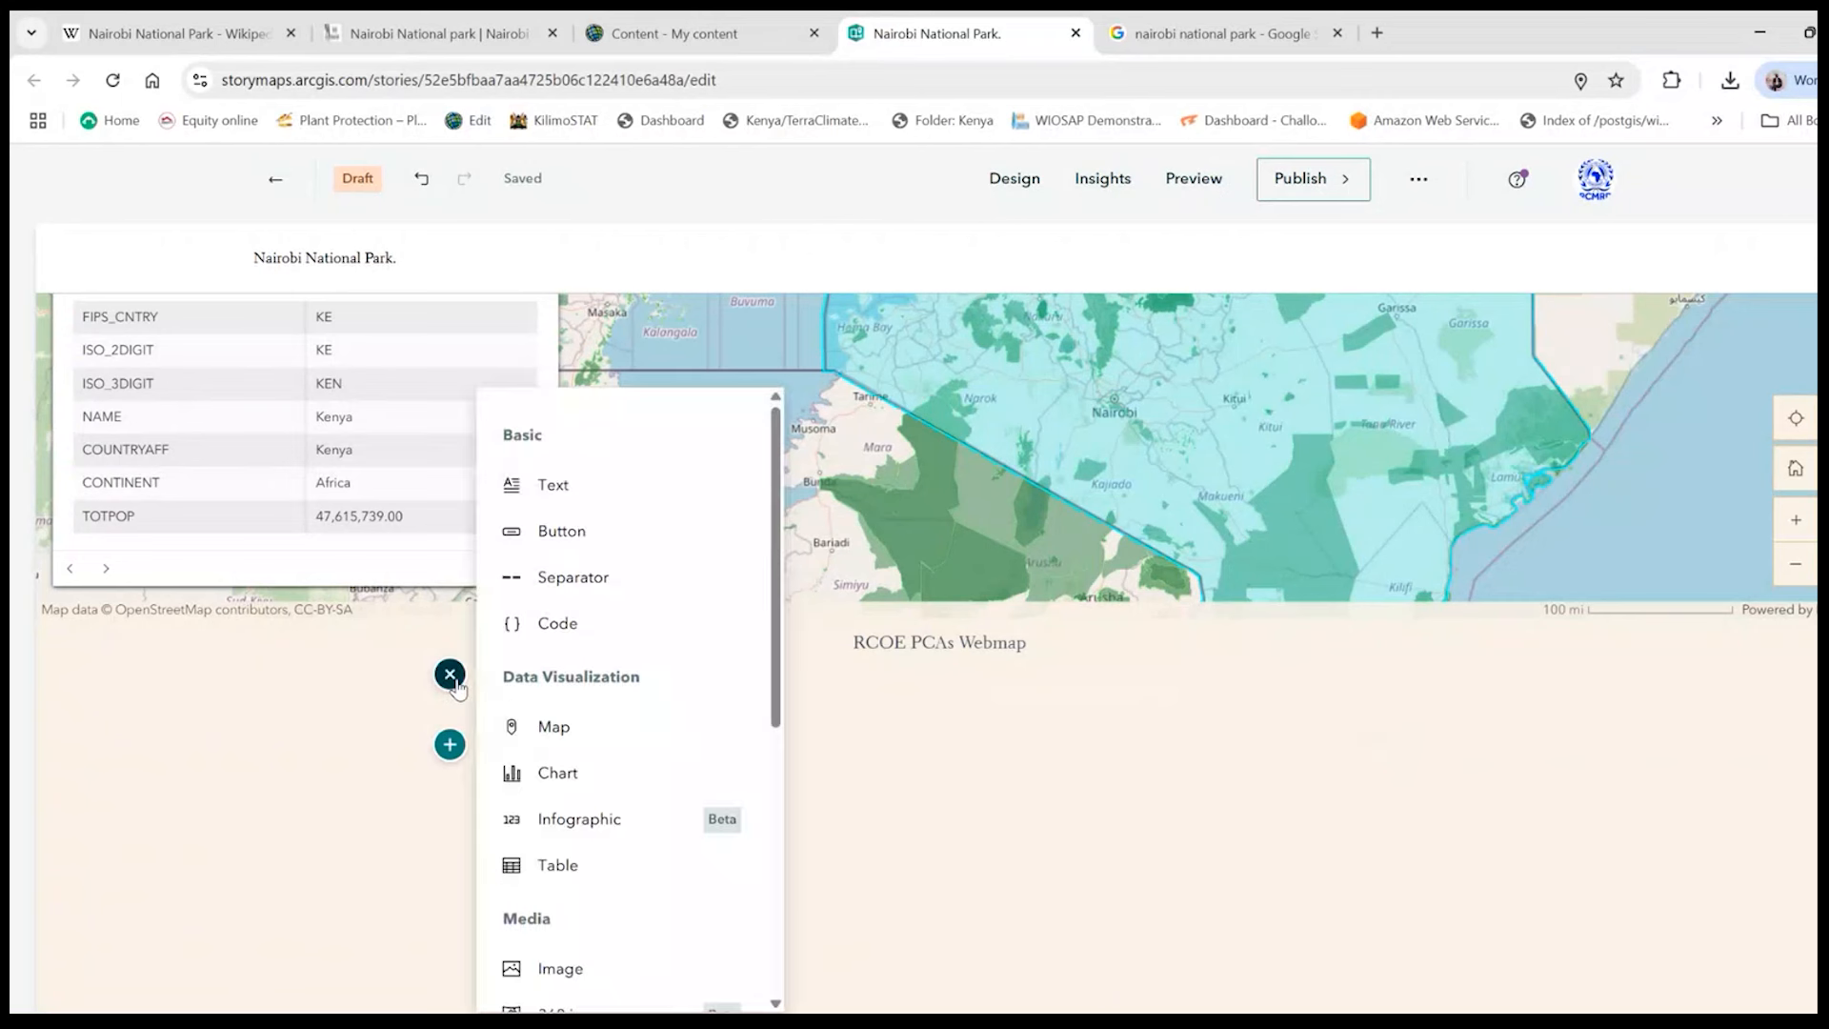
left_click(574, 595)
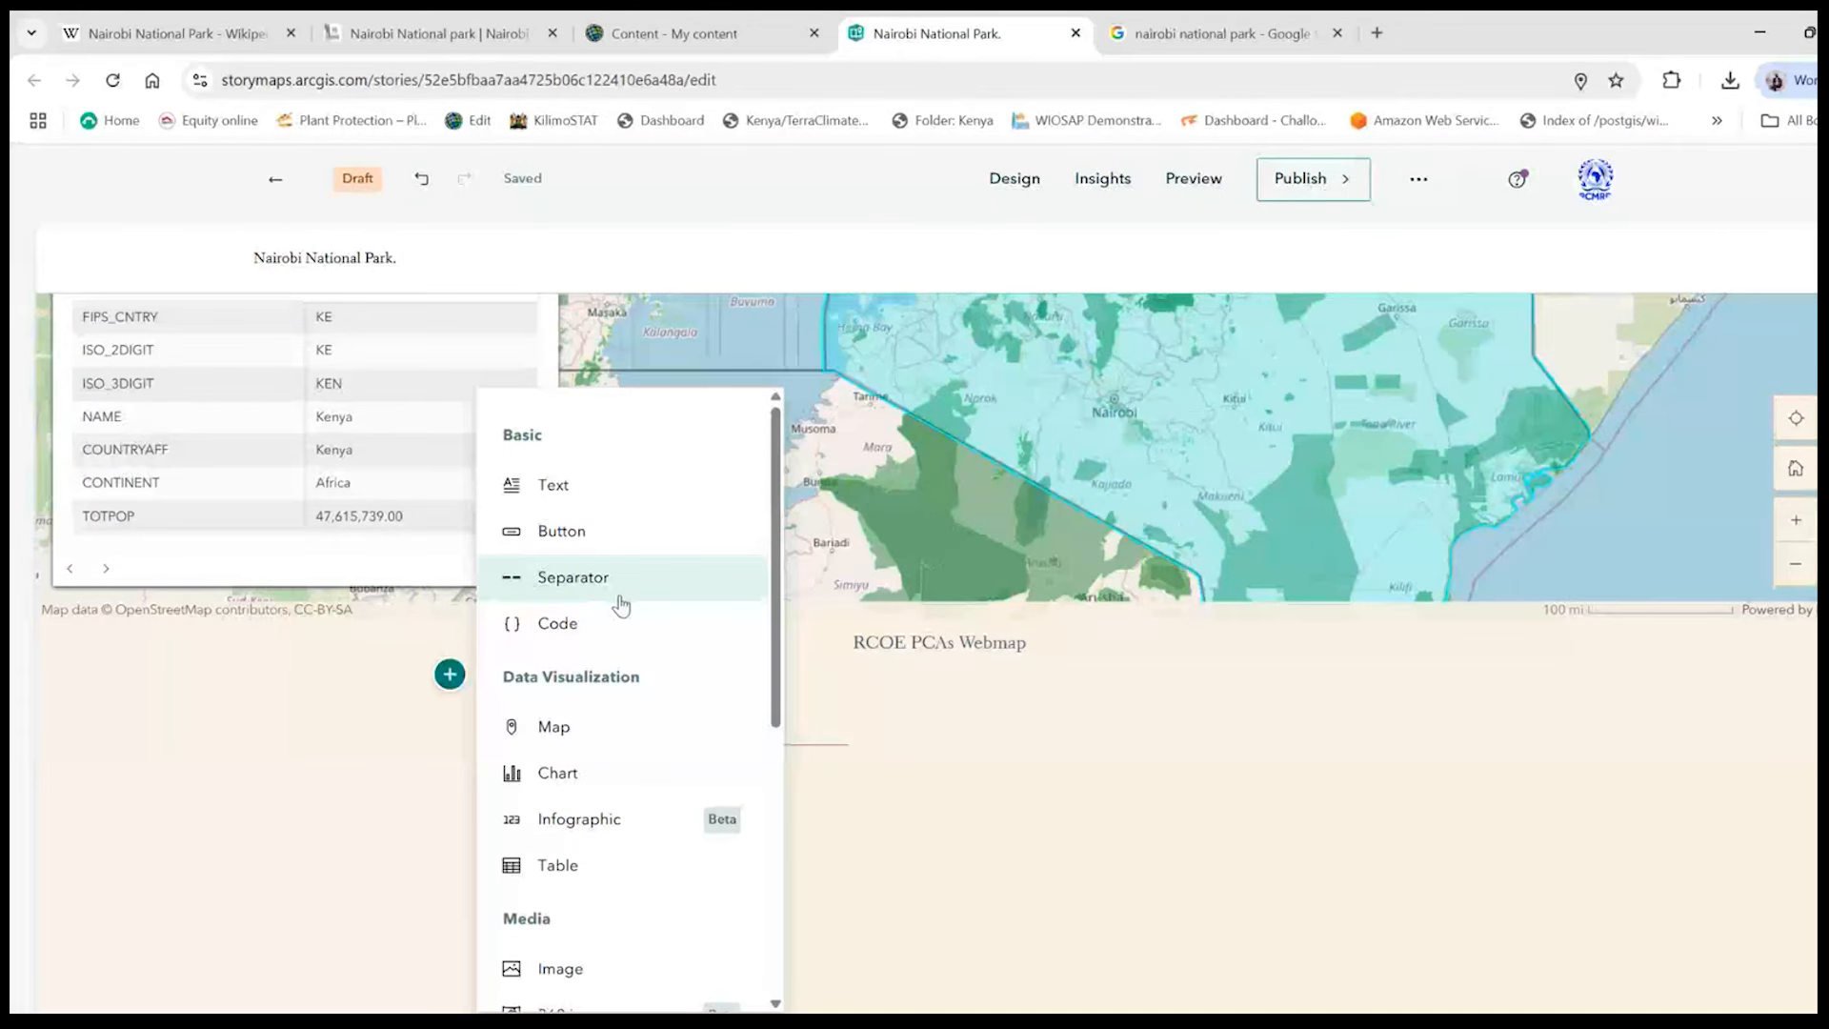
- Add a map tour block below the new separator and choose to build it from scratch
scroll(588, 660, "down", 2)
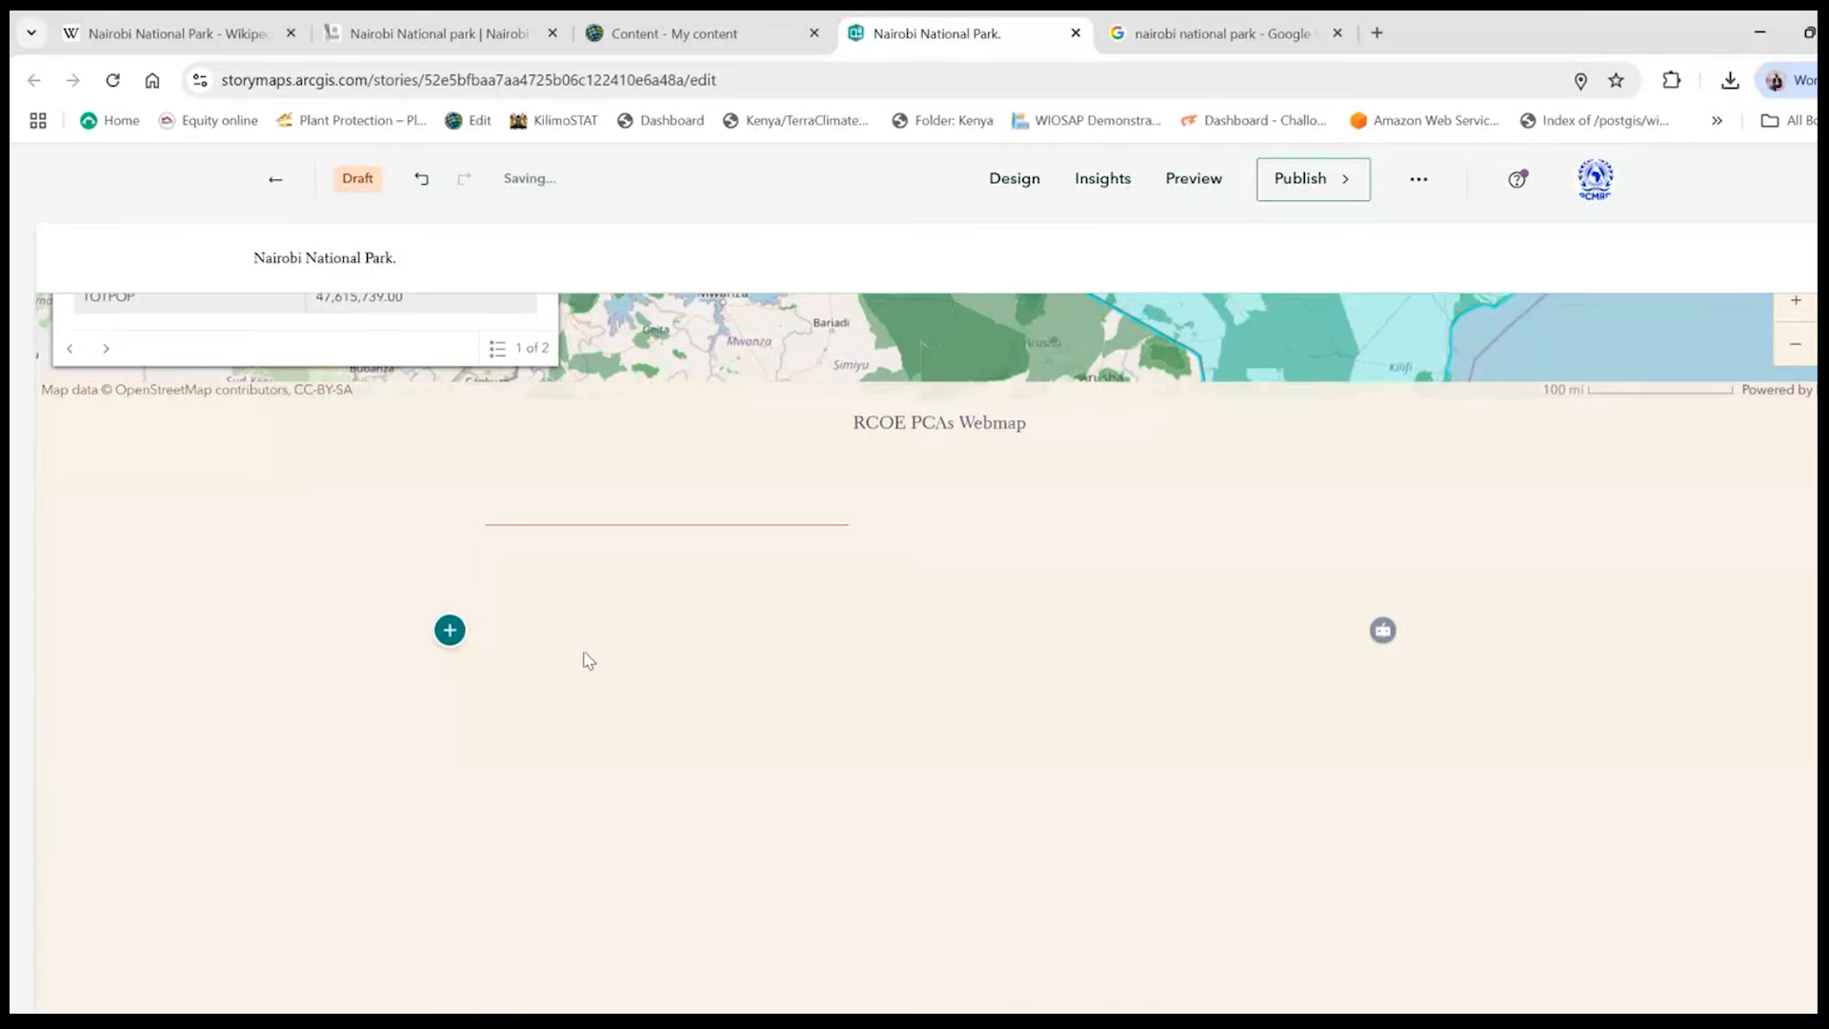
left_click(449, 559)
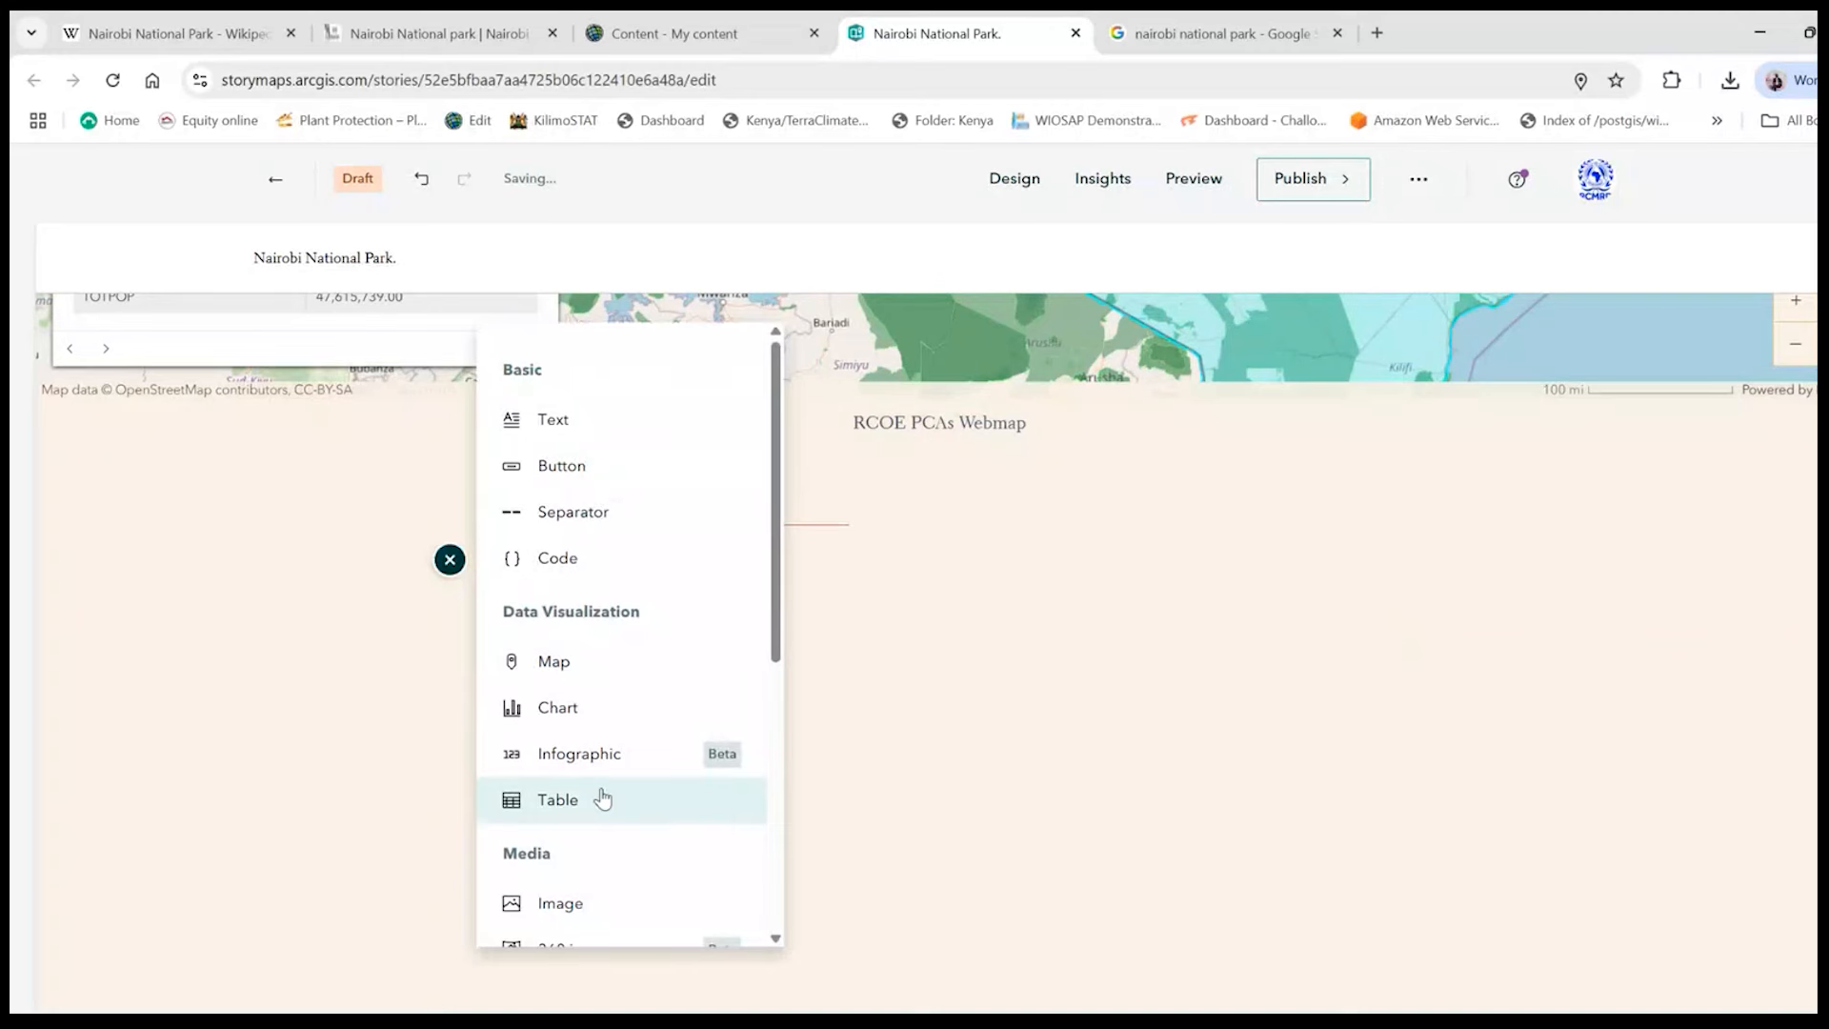
scroll(602, 799, "down", 5)
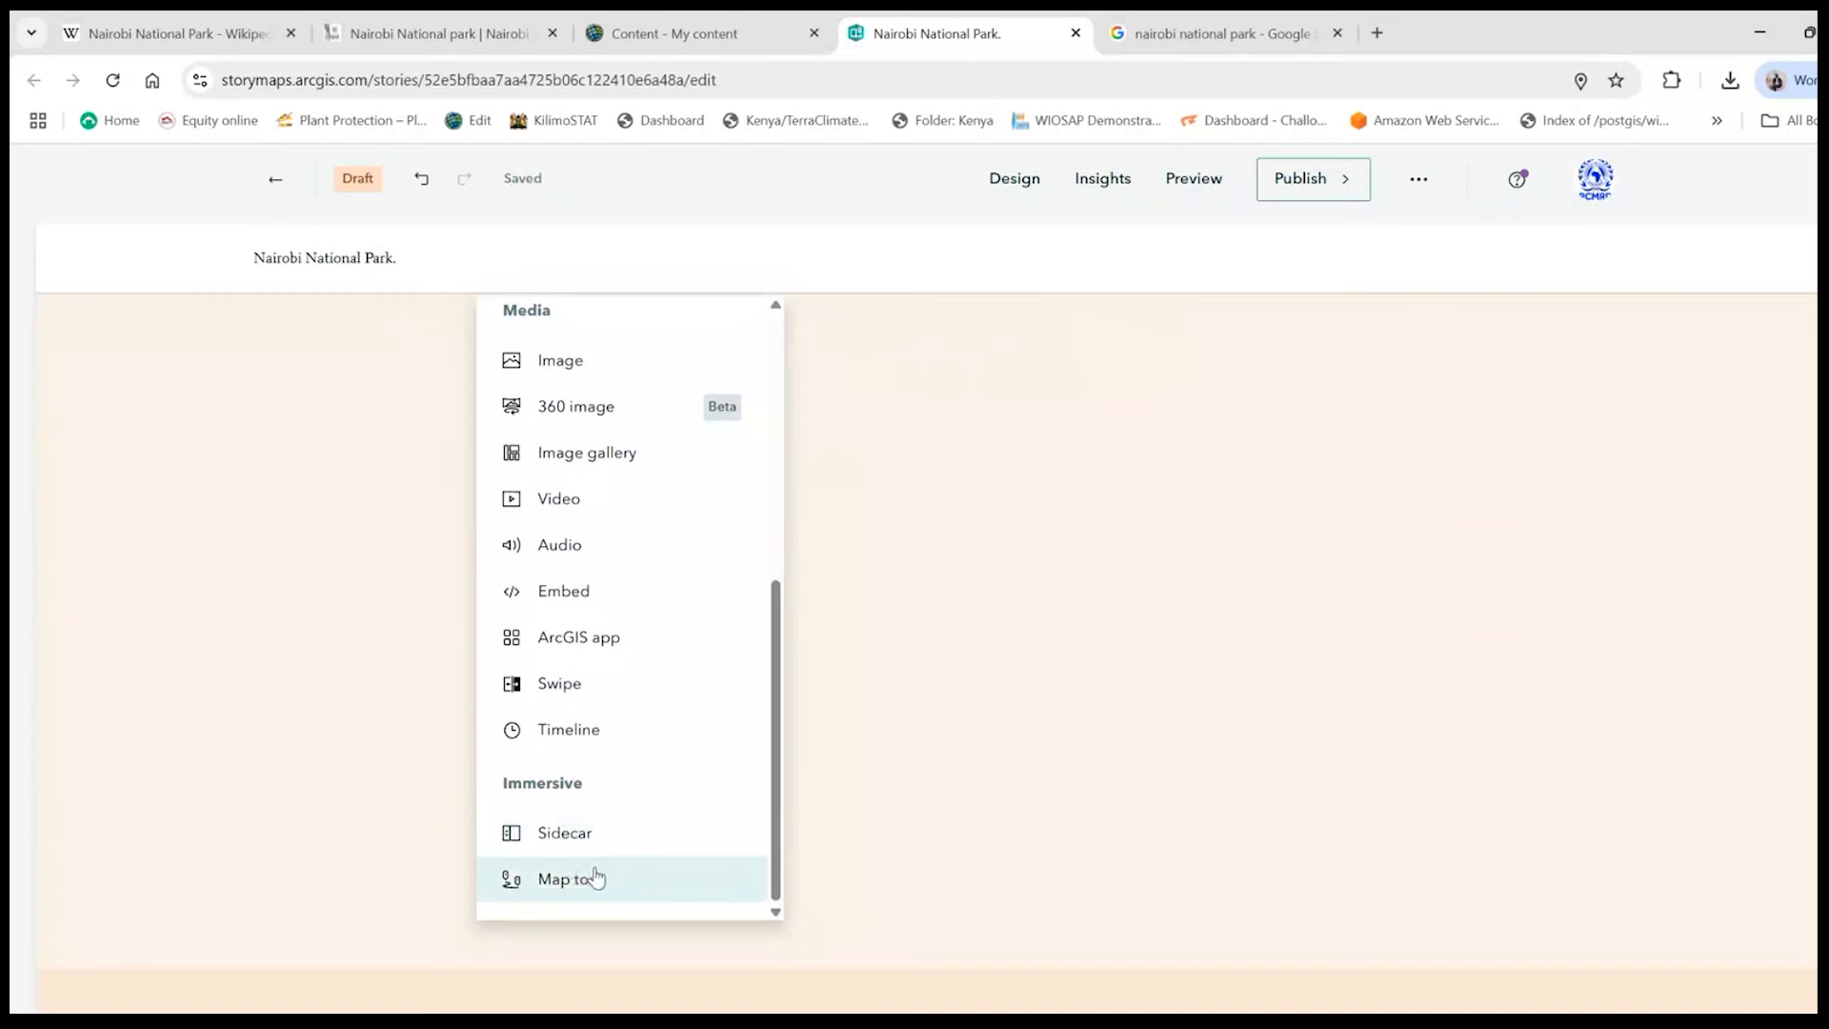
left_click(602, 900)
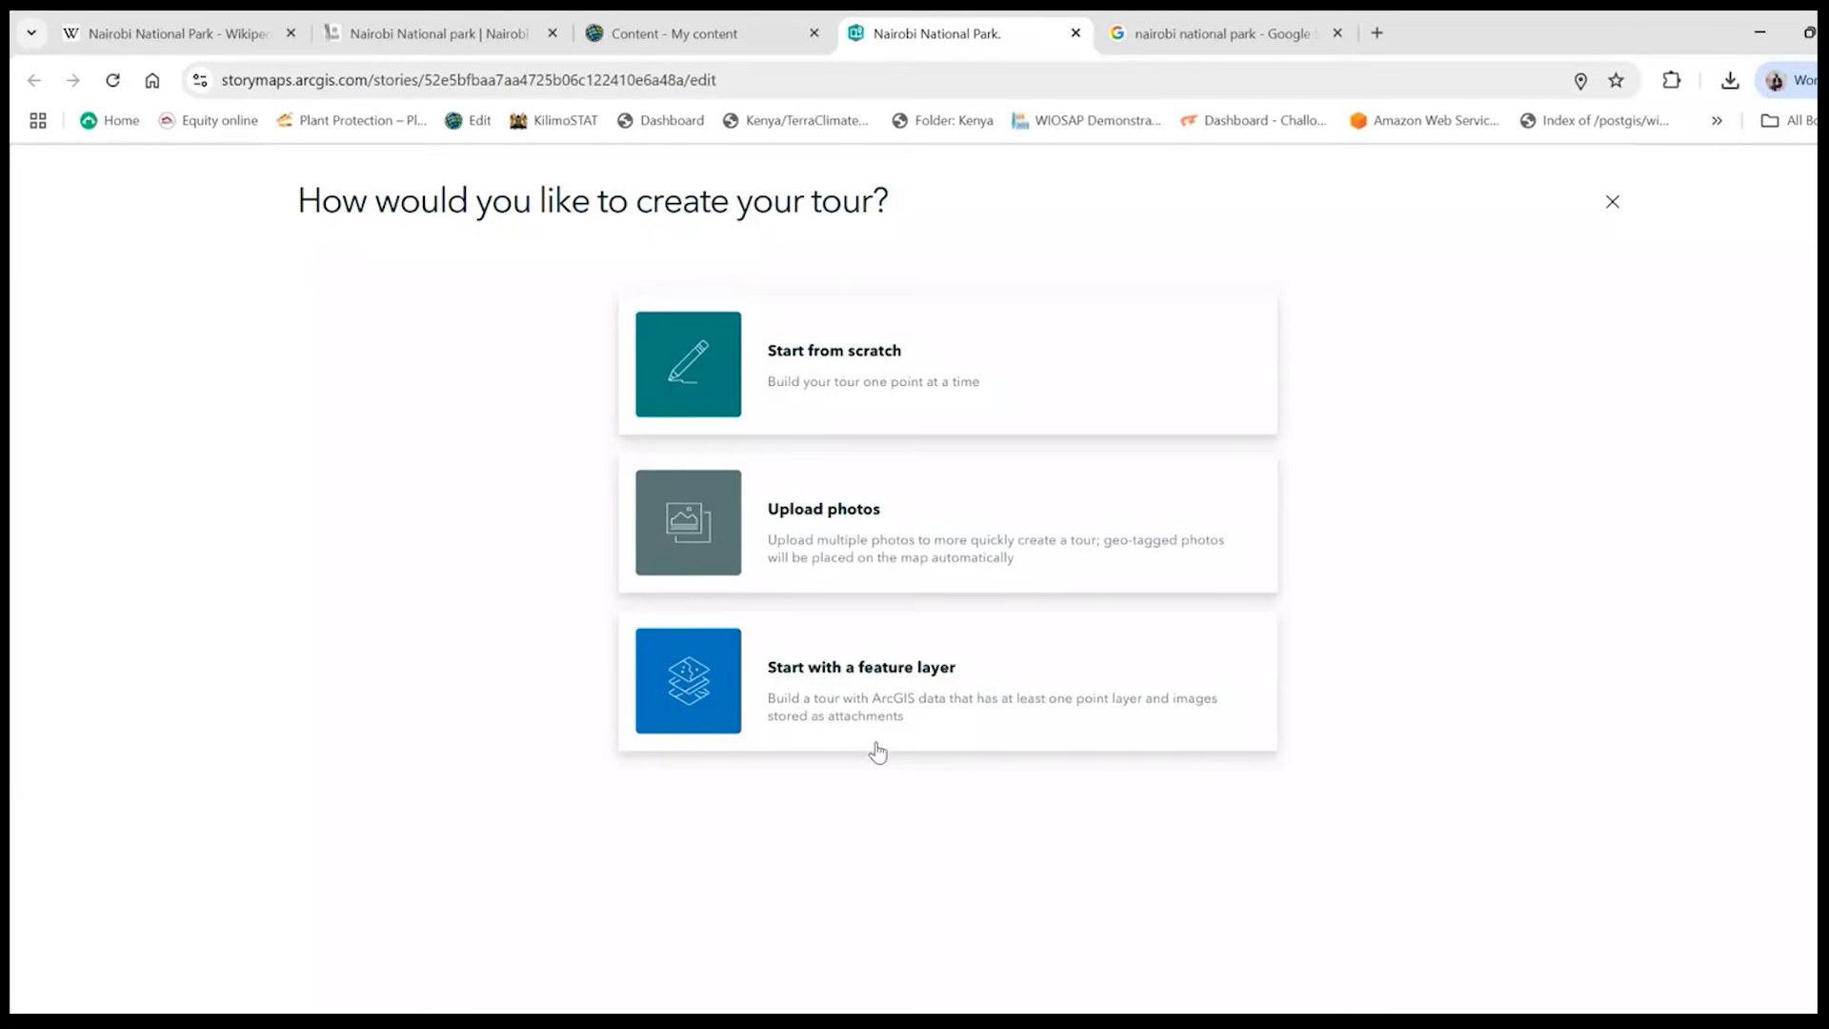
left_click(915, 400)
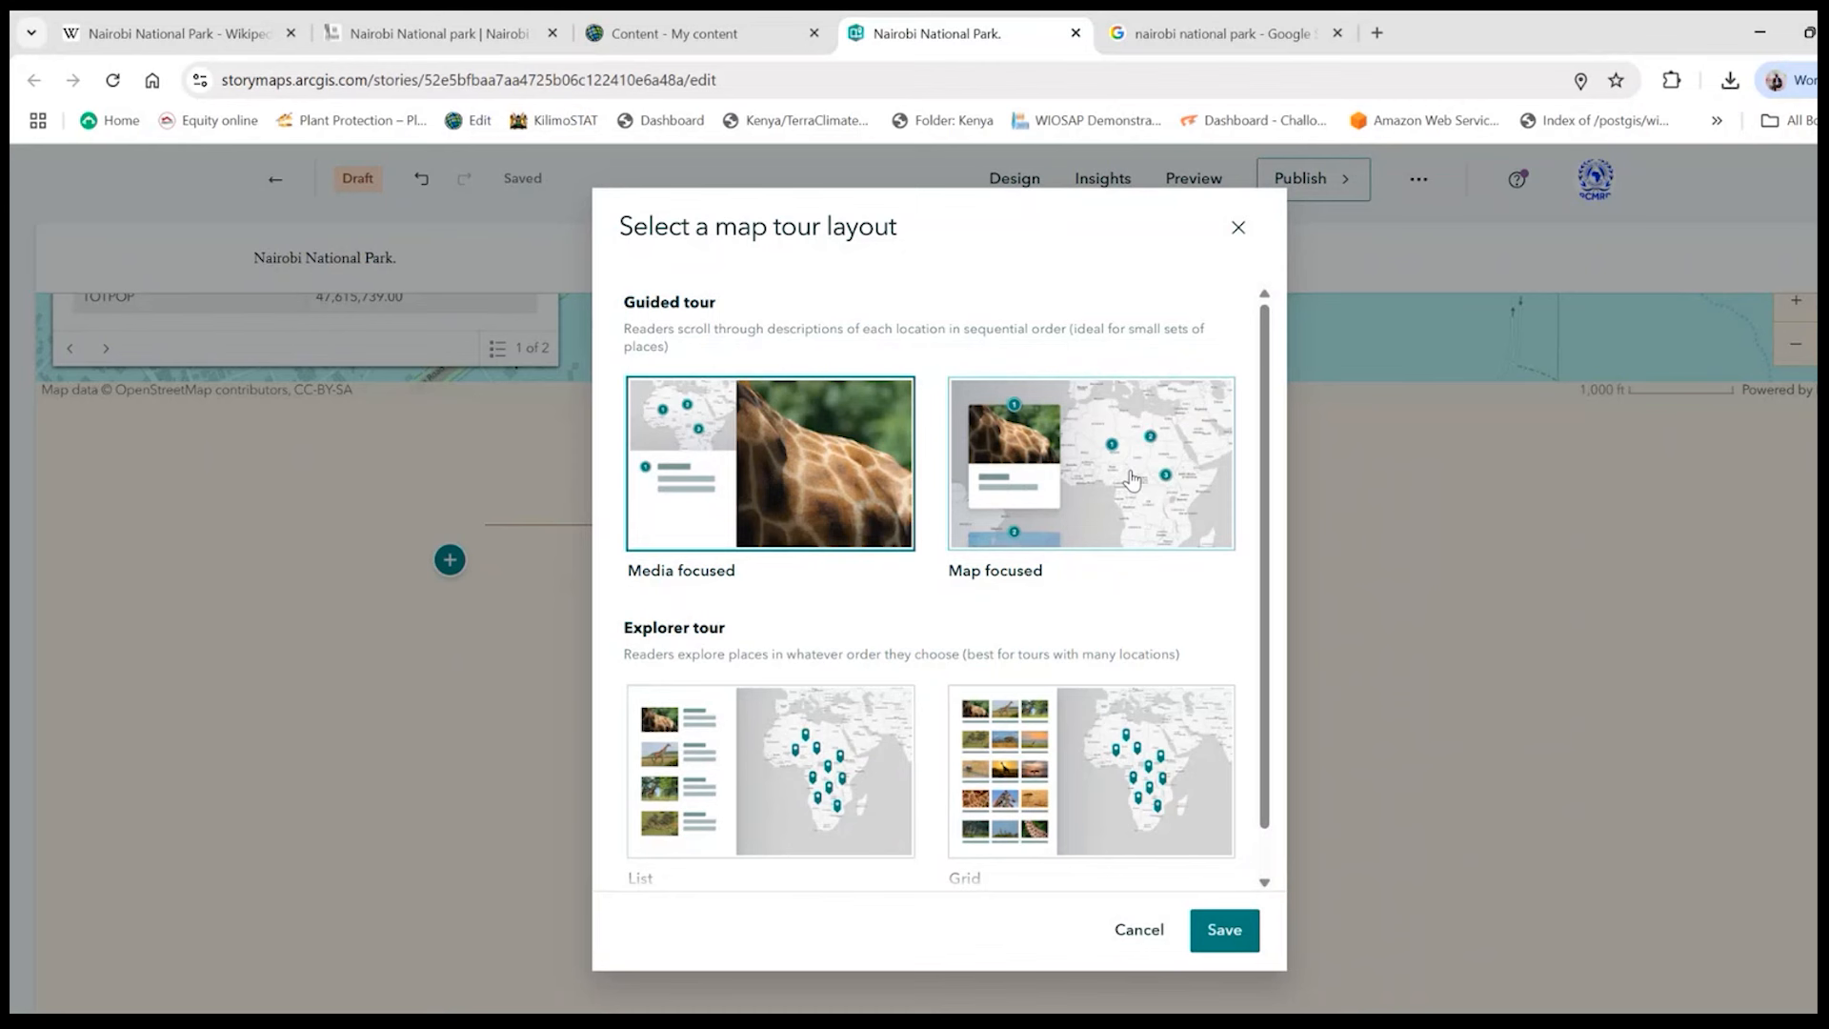
- Compare the guided and explorer tour layouts and save the map tour with the Map focused guided layout
scroll(869, 787, "down", 1)
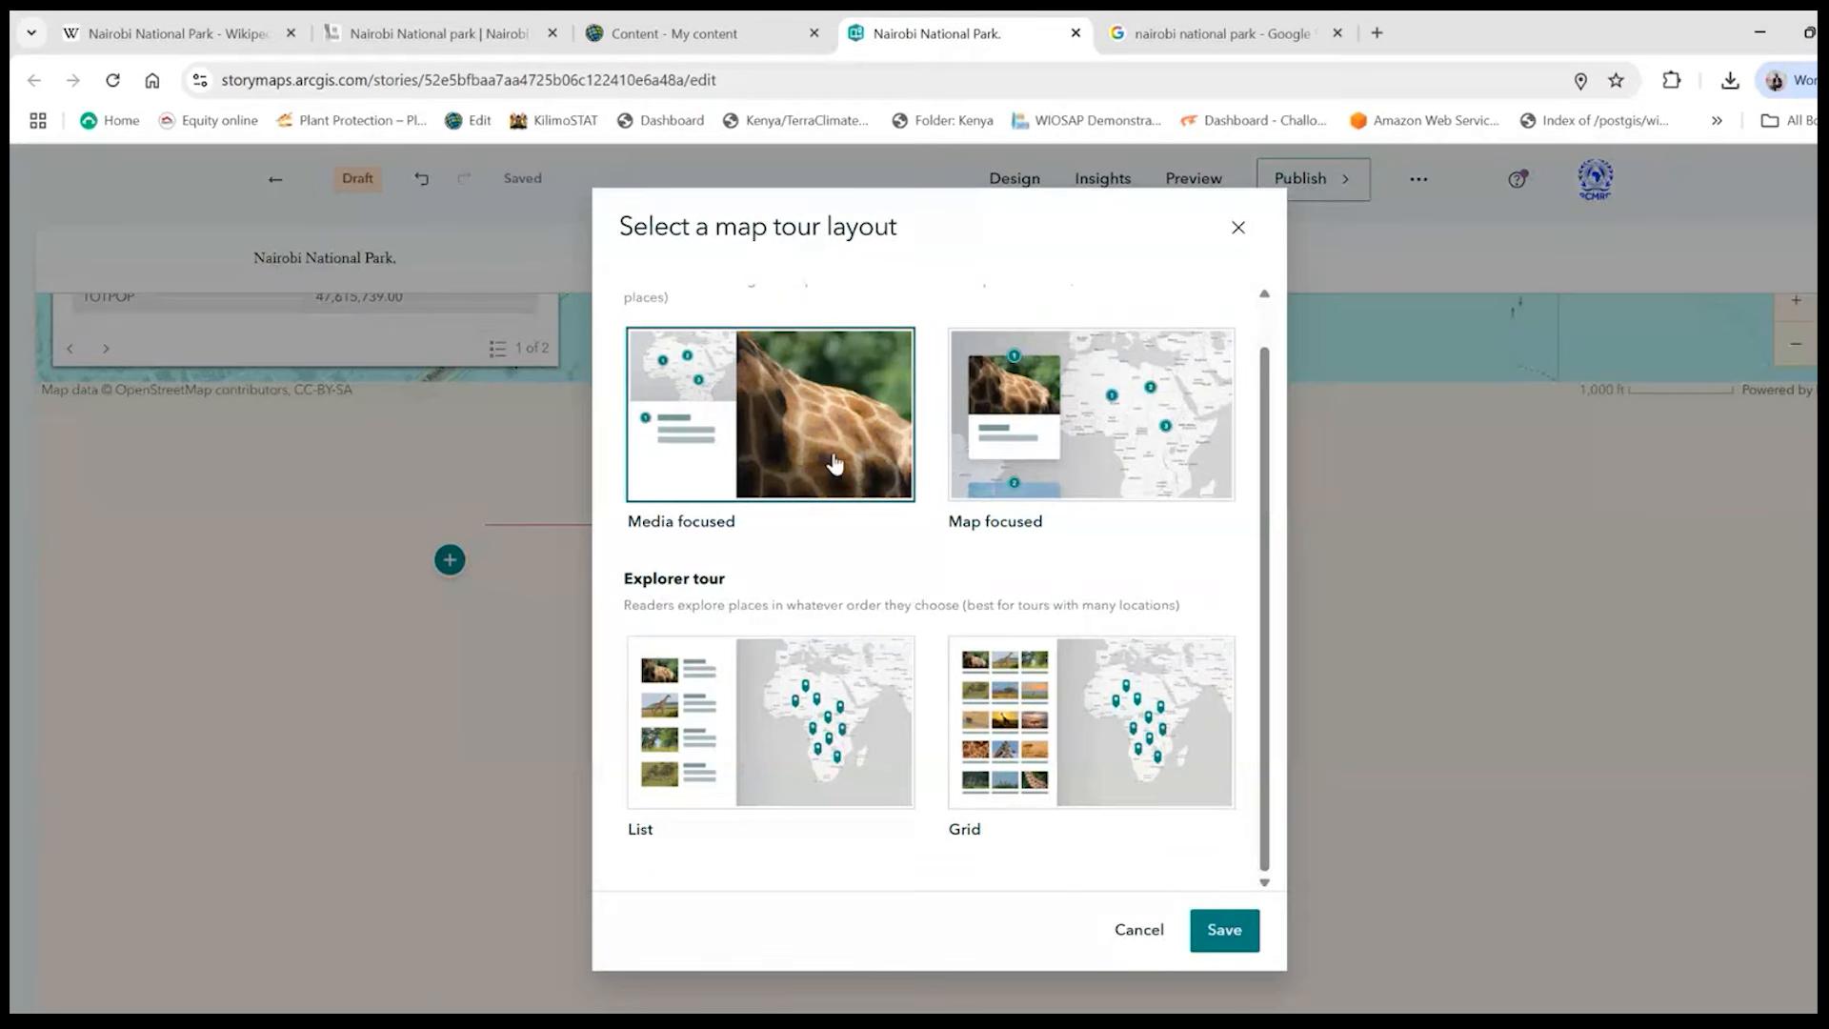
scroll(838, 467, "up", 1)
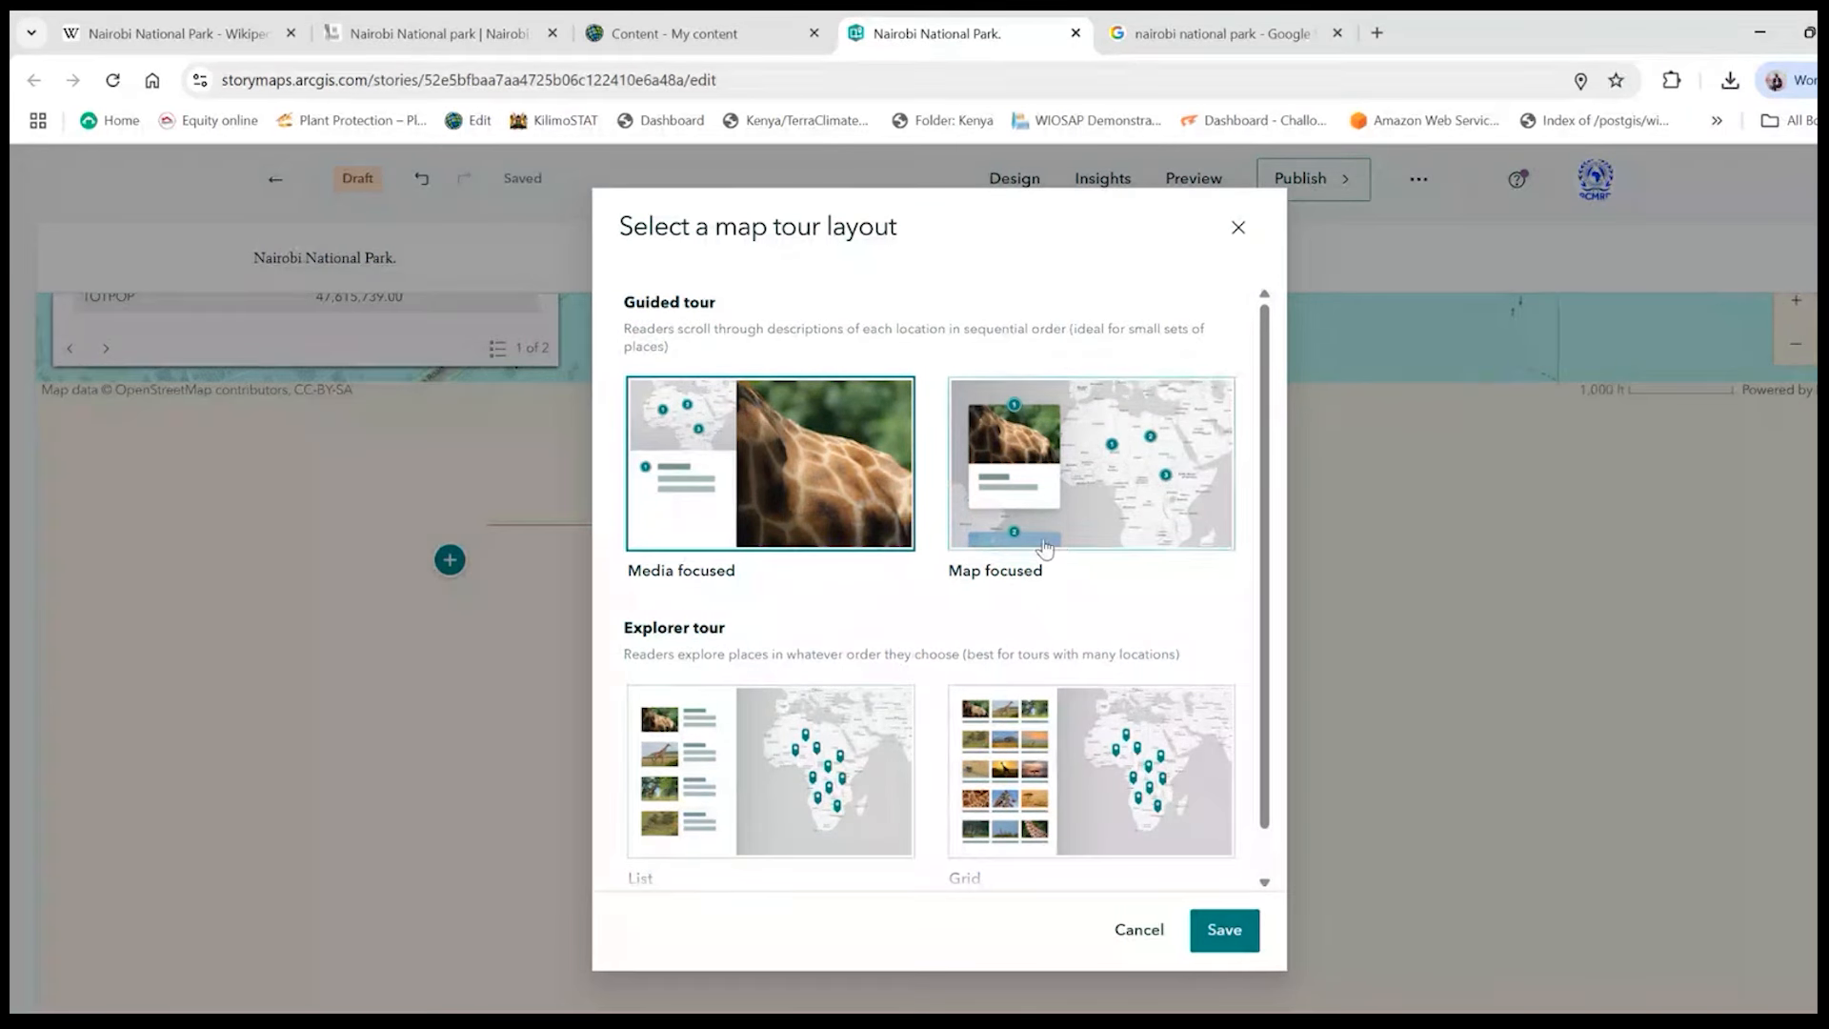
left_click(1071, 507)
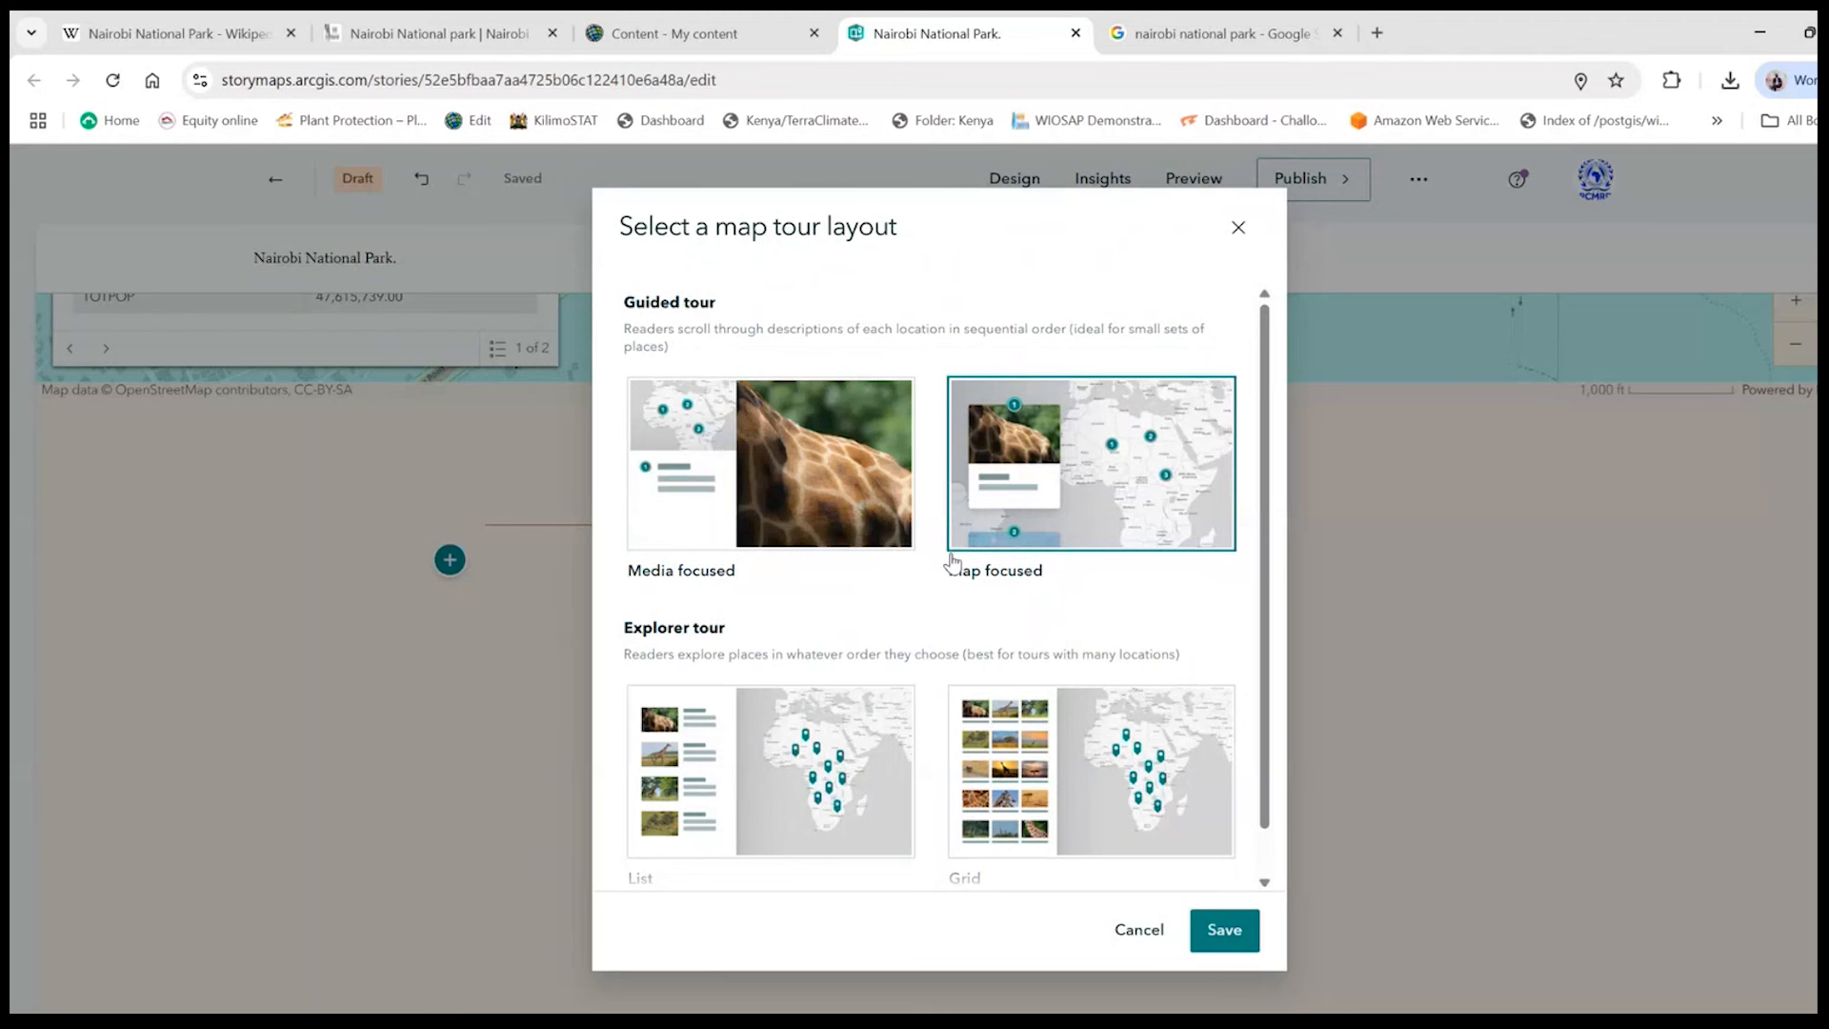
left_click(718, 531)
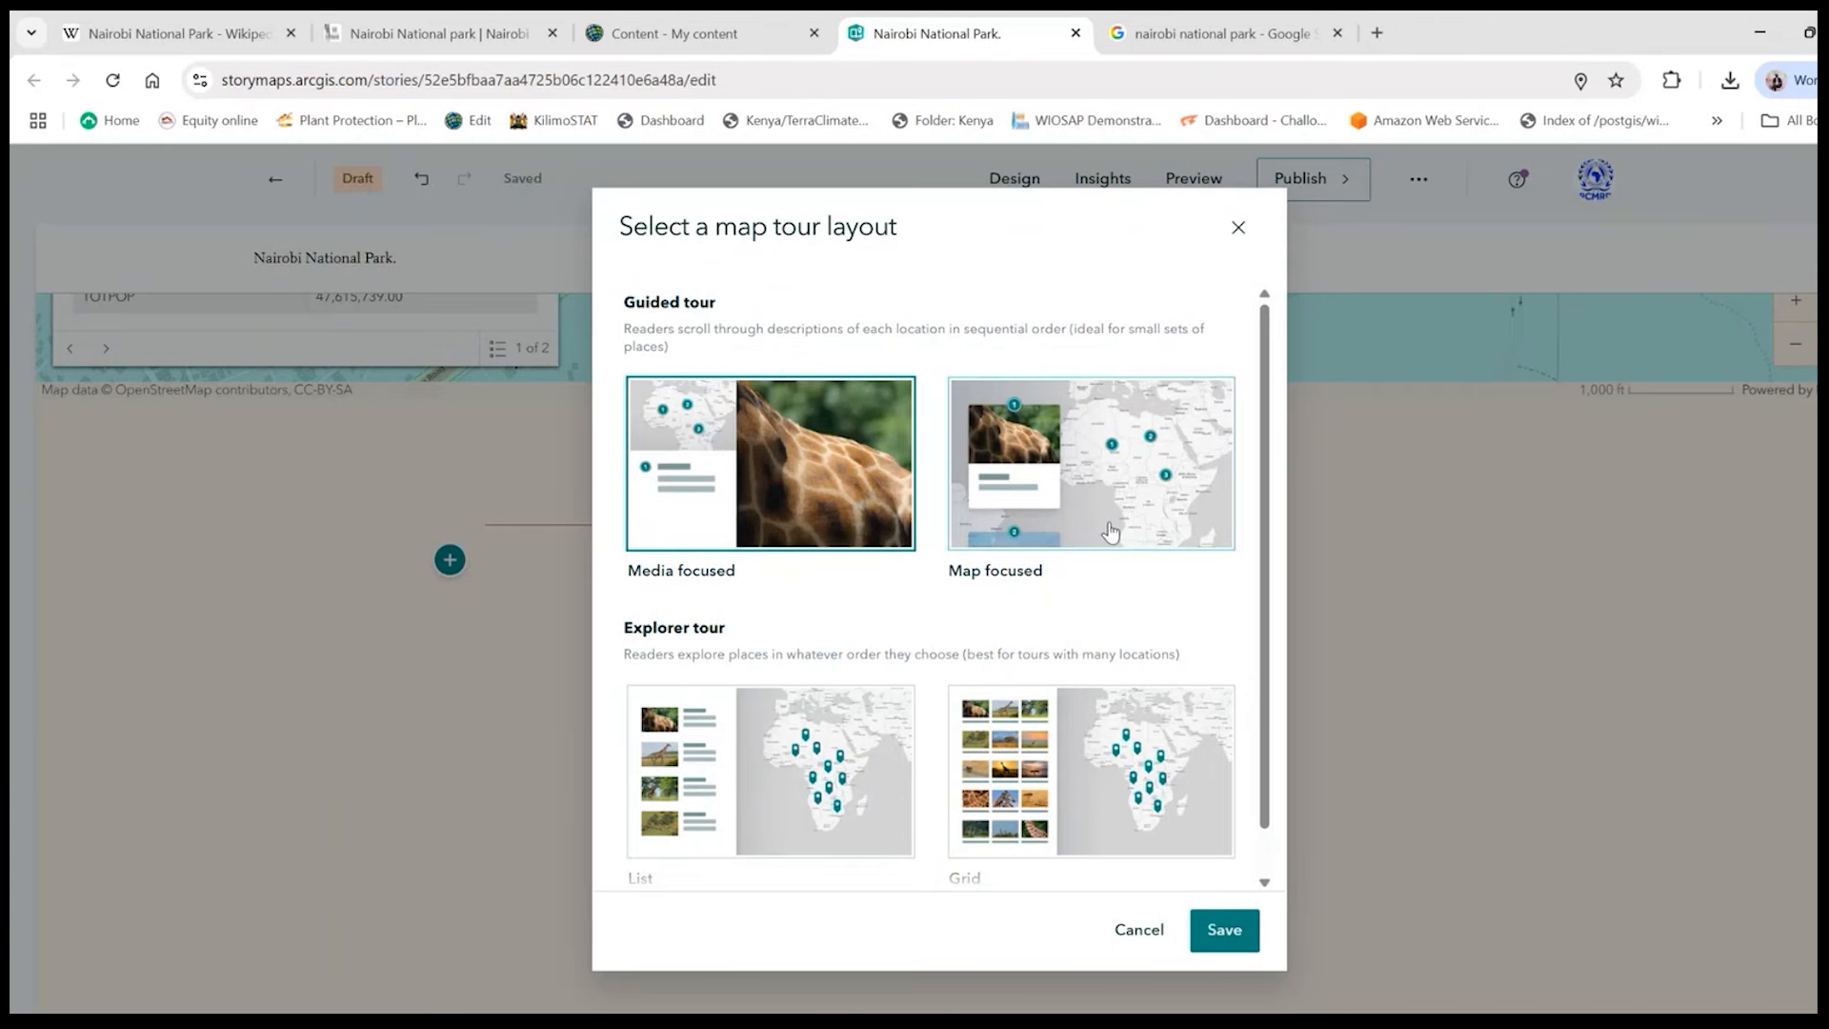
left_click(1131, 509)
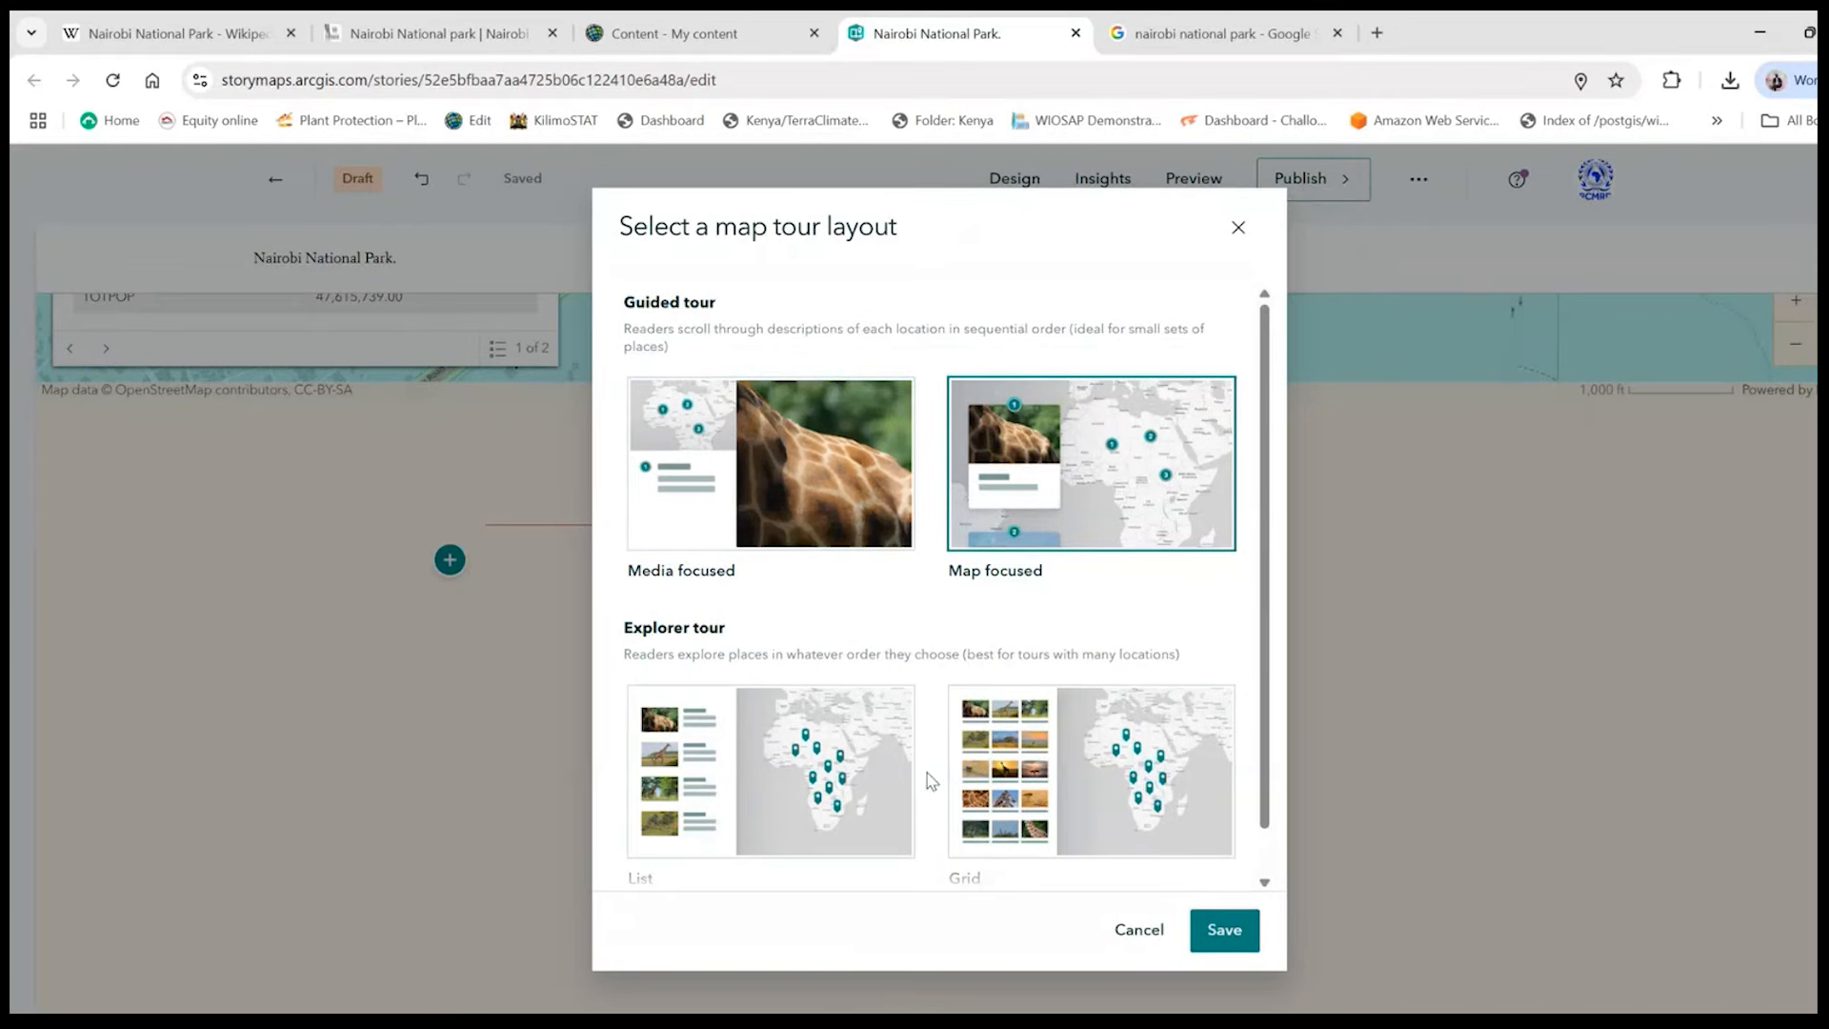
scroll(928, 774, "down", 1)
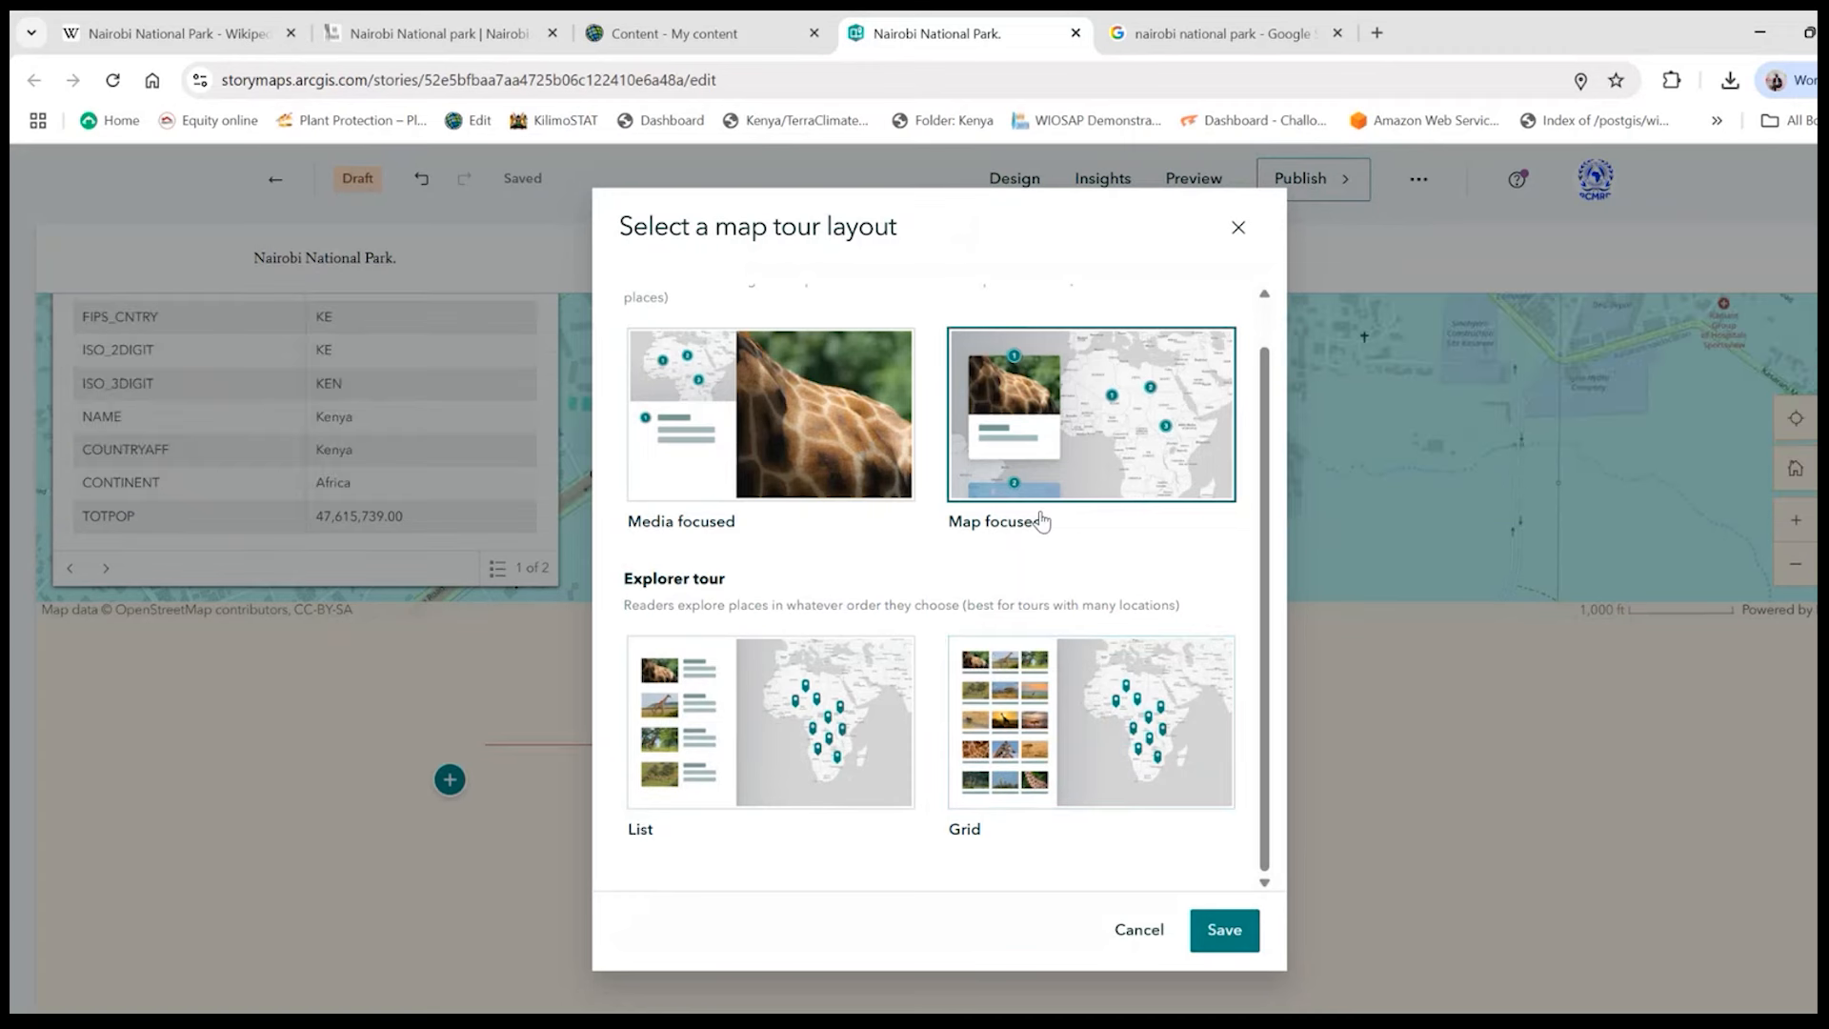
left_click(1223, 930)
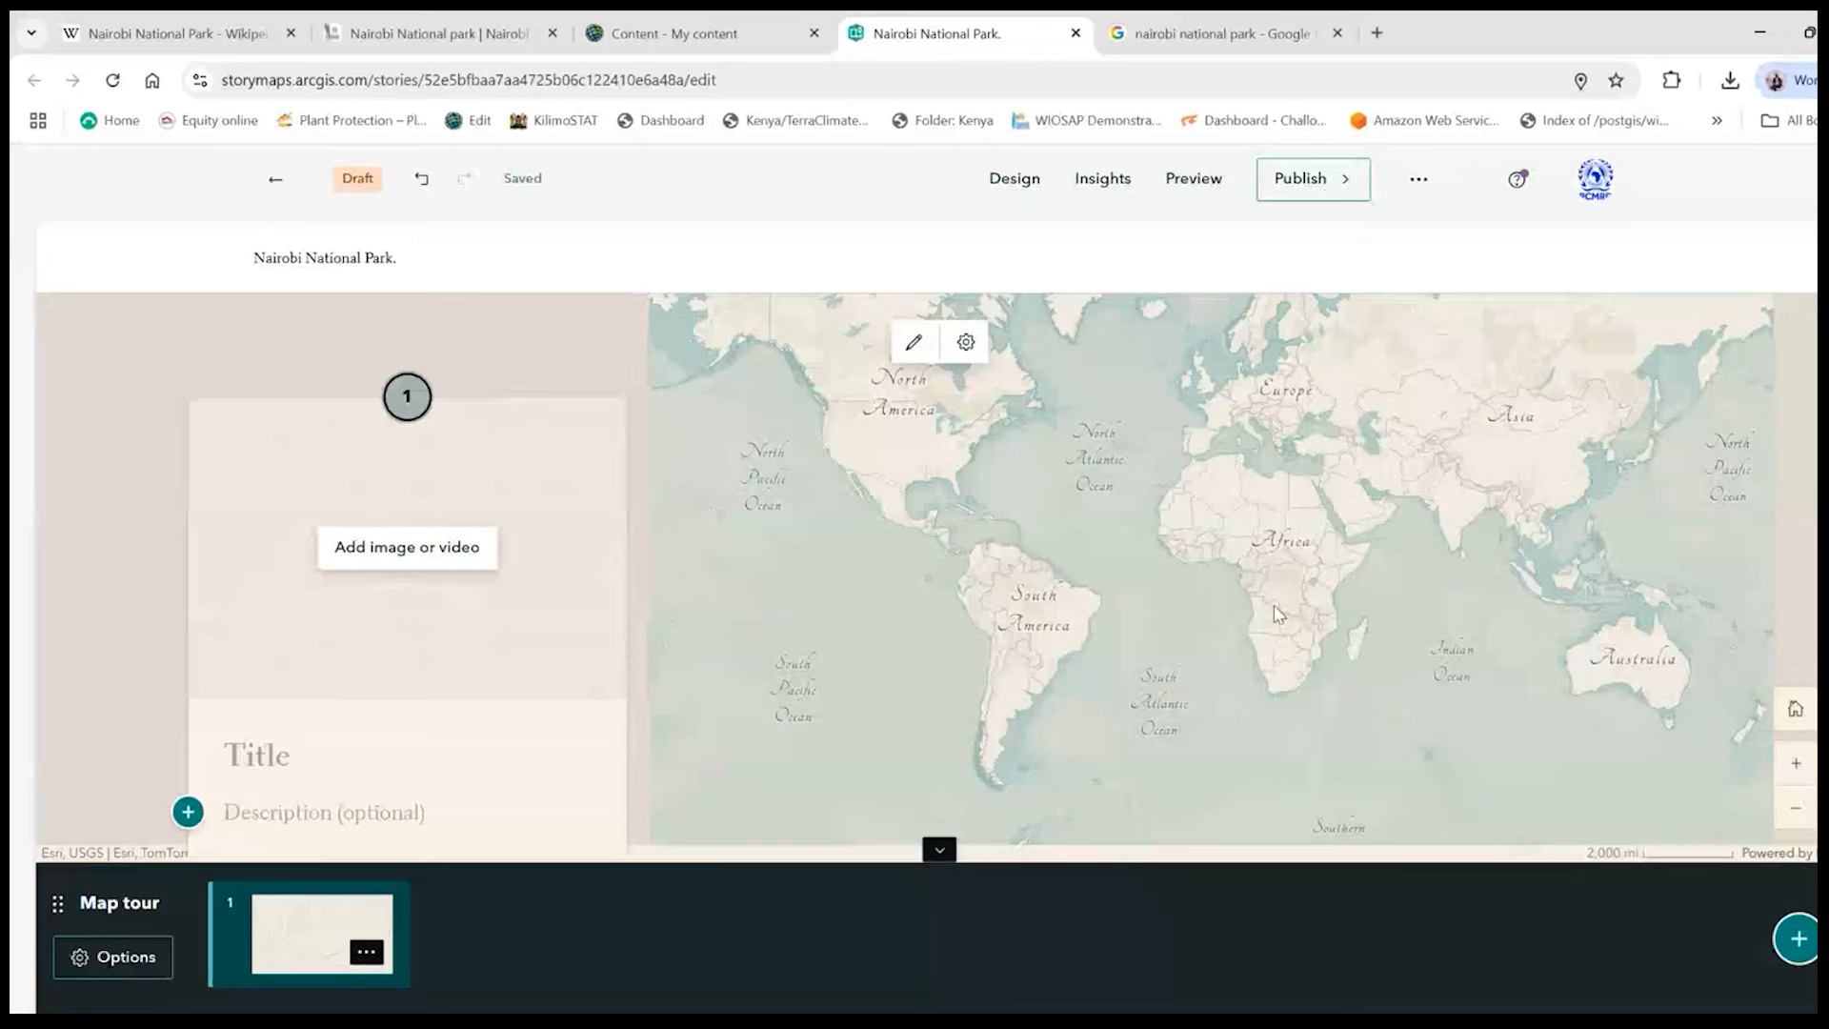
- Navigate the map tour's map from the world view to Africa and zoom in on Kenya
scroll(1417, 609, "up", 2)
scroll(1421, 610, "down", 1)
left_click_drag(1365, 587, 1012, 710)
scroll(1429, 676, "up", 2)
scroll(1461, 676, "down", 1)
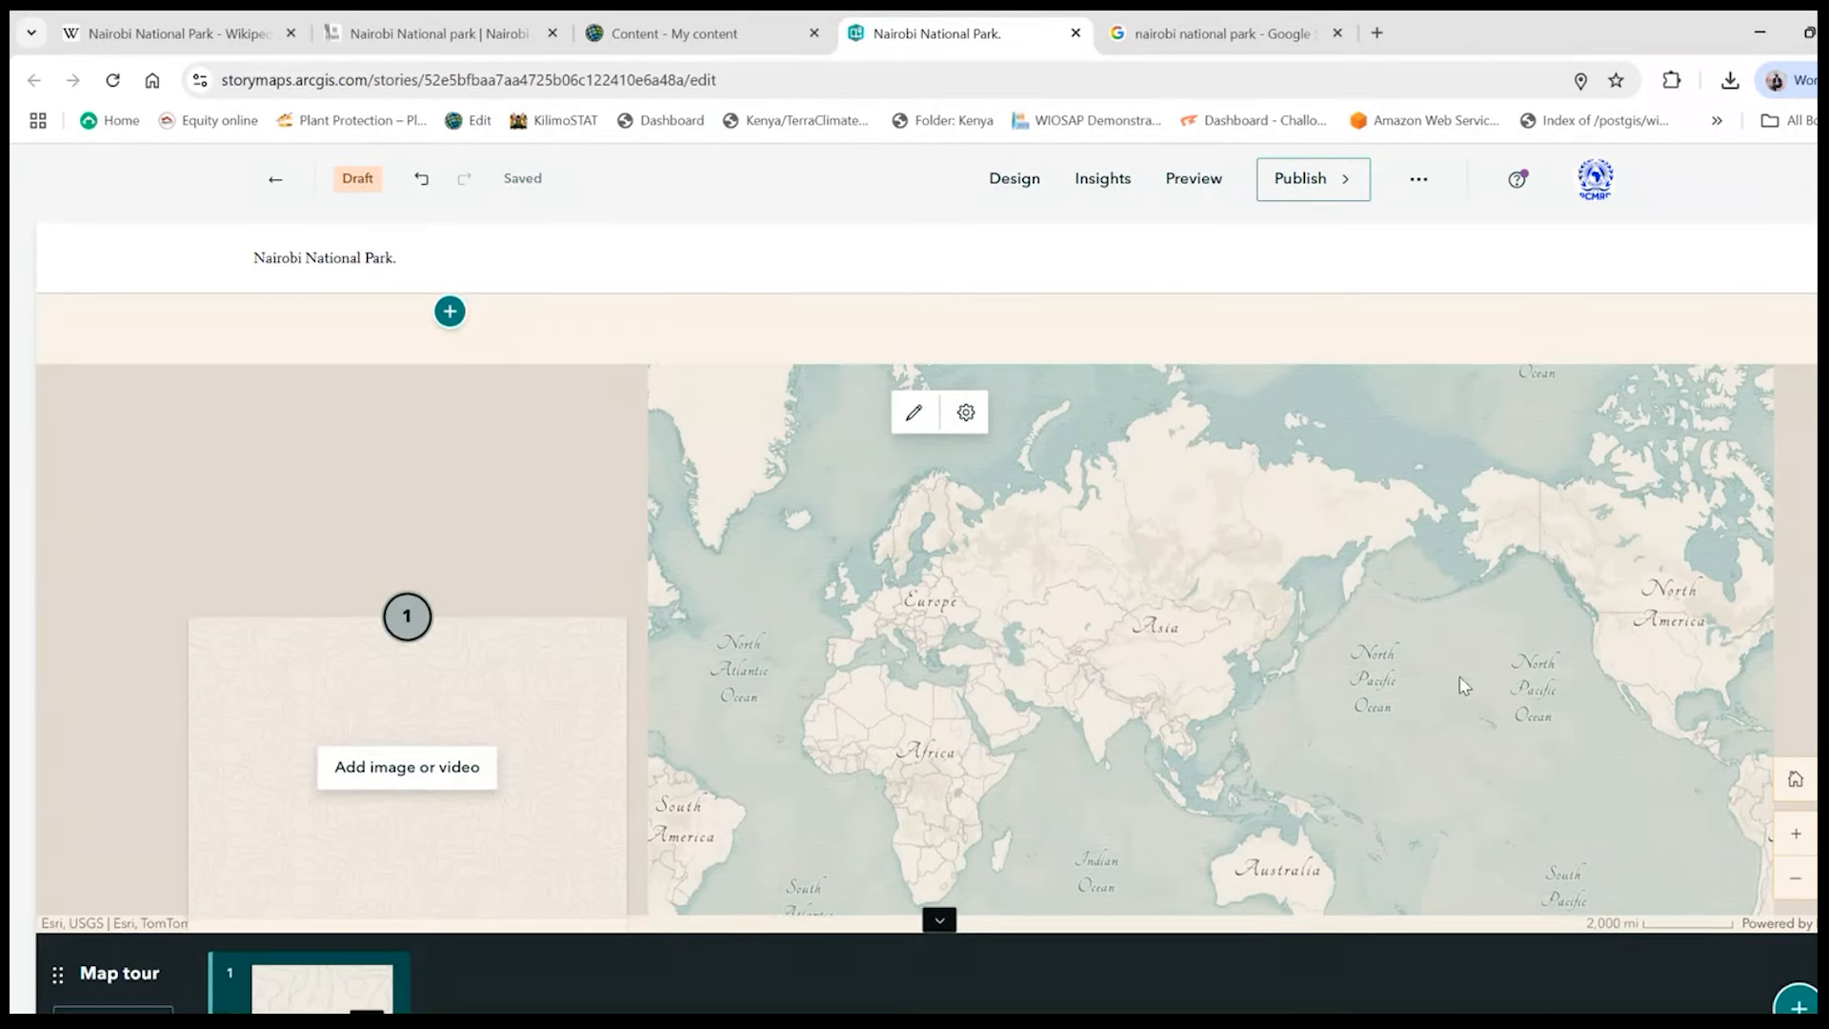
scroll(1464, 684, "down", 1)
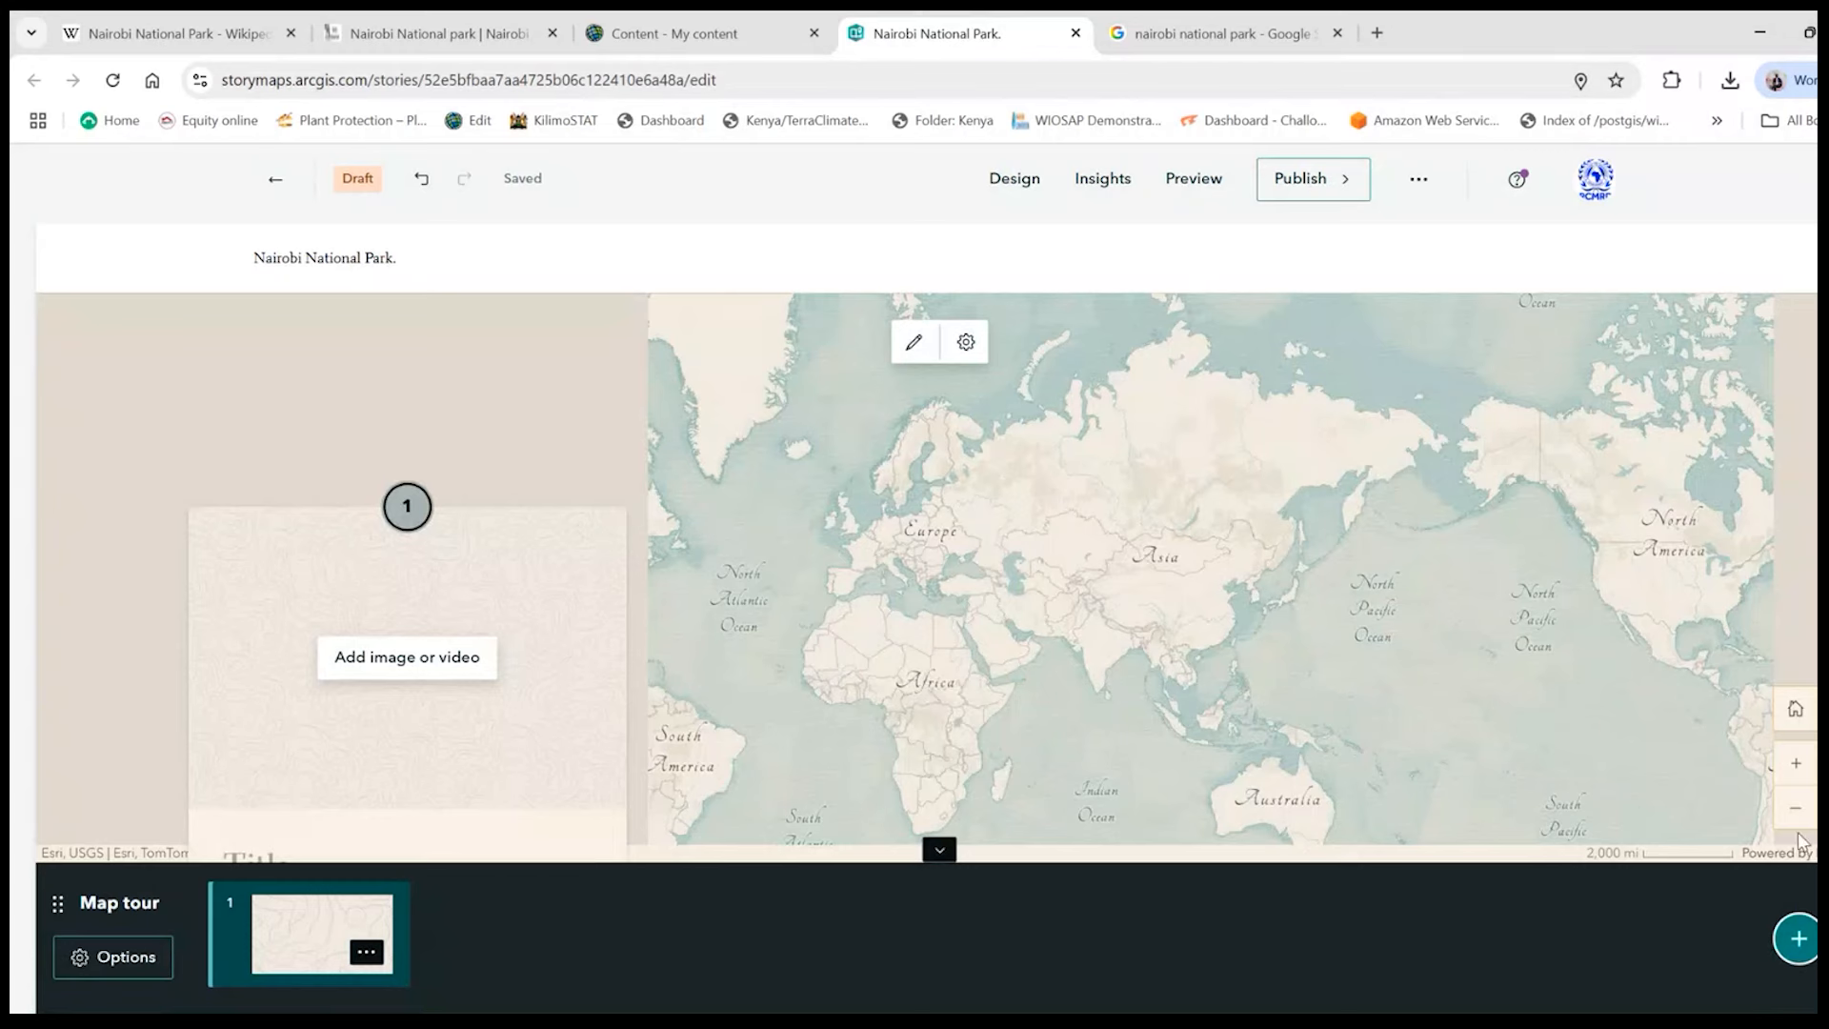
double_click(1795, 763)
left_click_drag(1153, 674, 1527, 450)
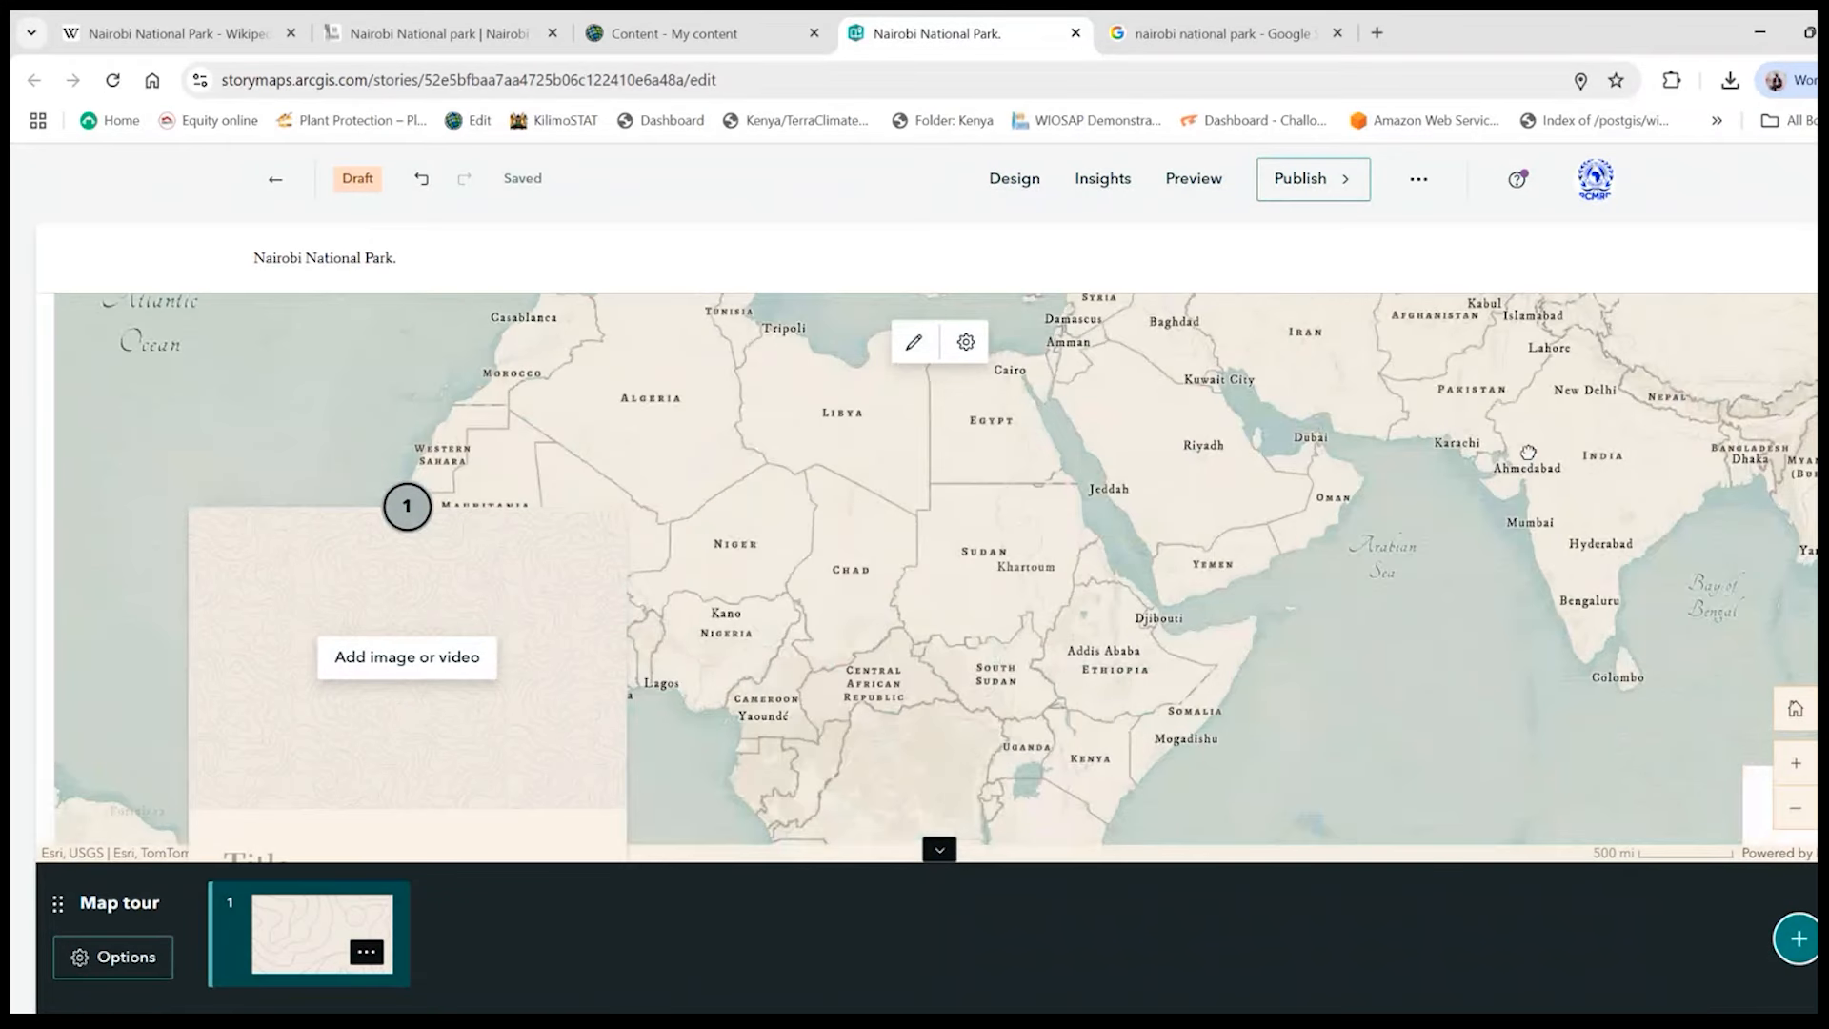
left_click_drag(1125, 617, 1222, 355)
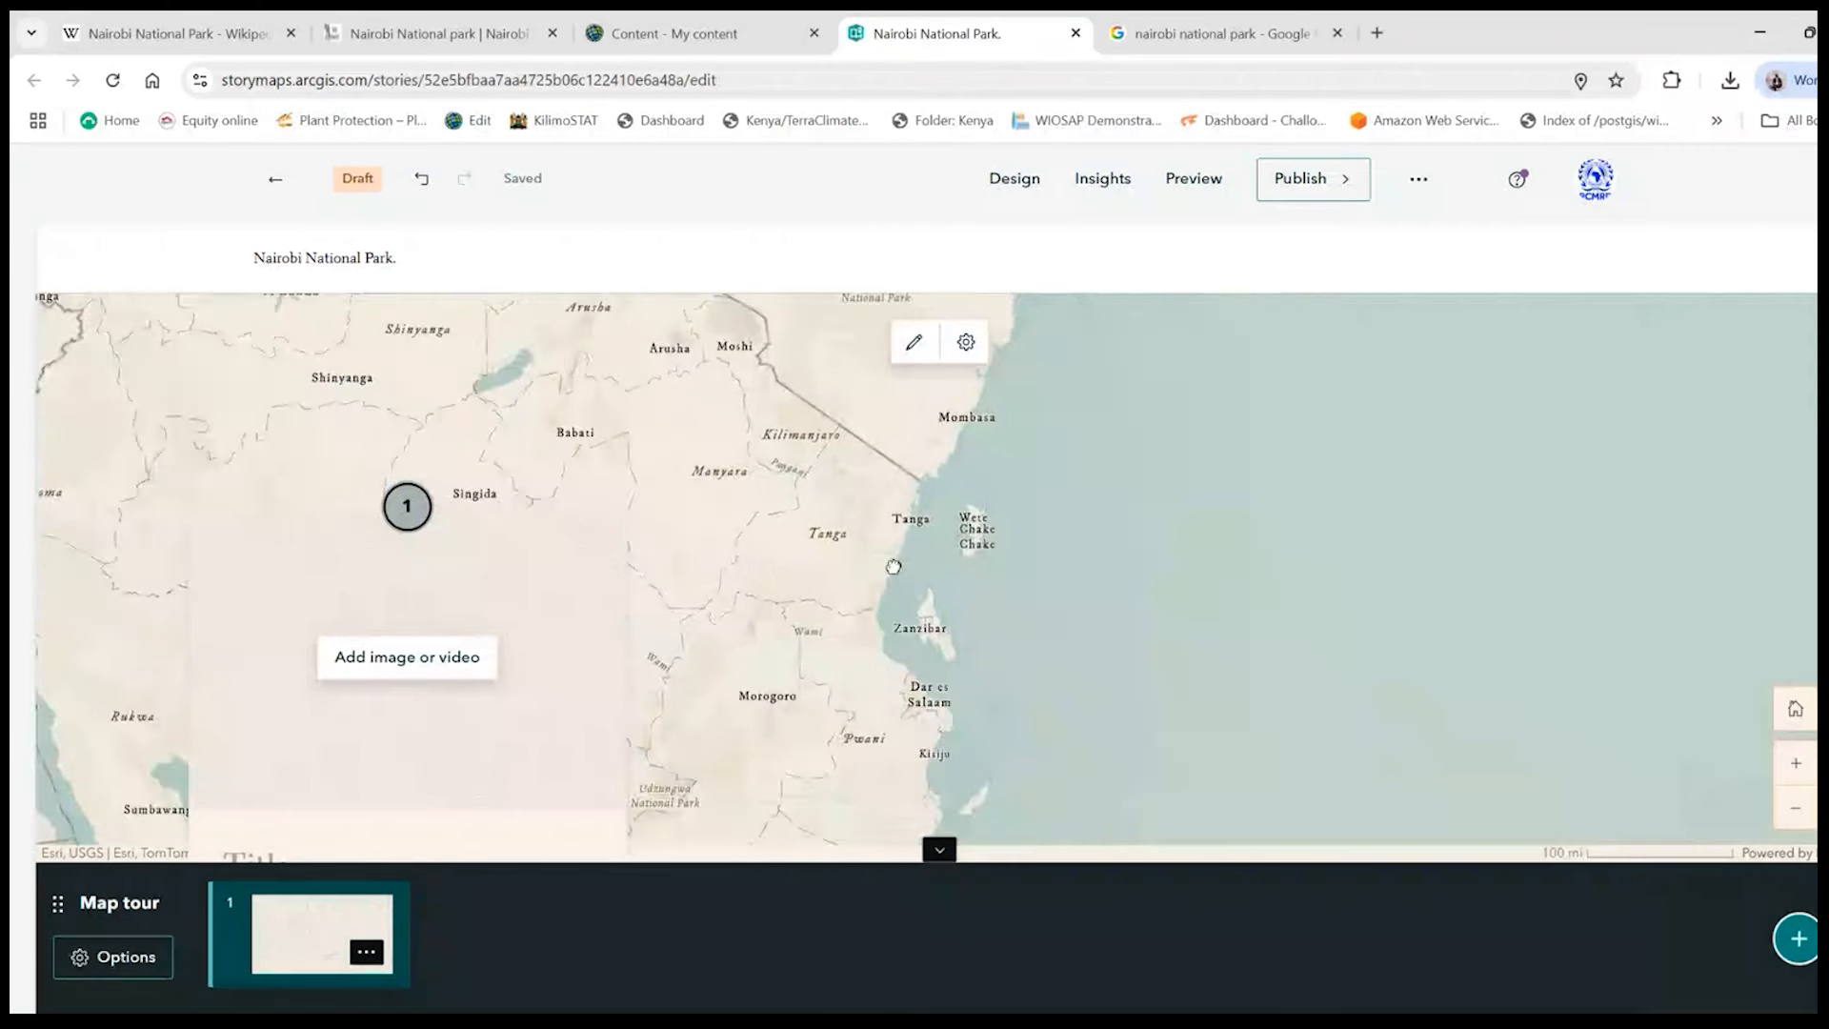
left_click_drag(905, 583, 1053, 740)
left_click_drag(971, 525, 1045, 604)
left_click_drag(995, 386, 1167, 624)
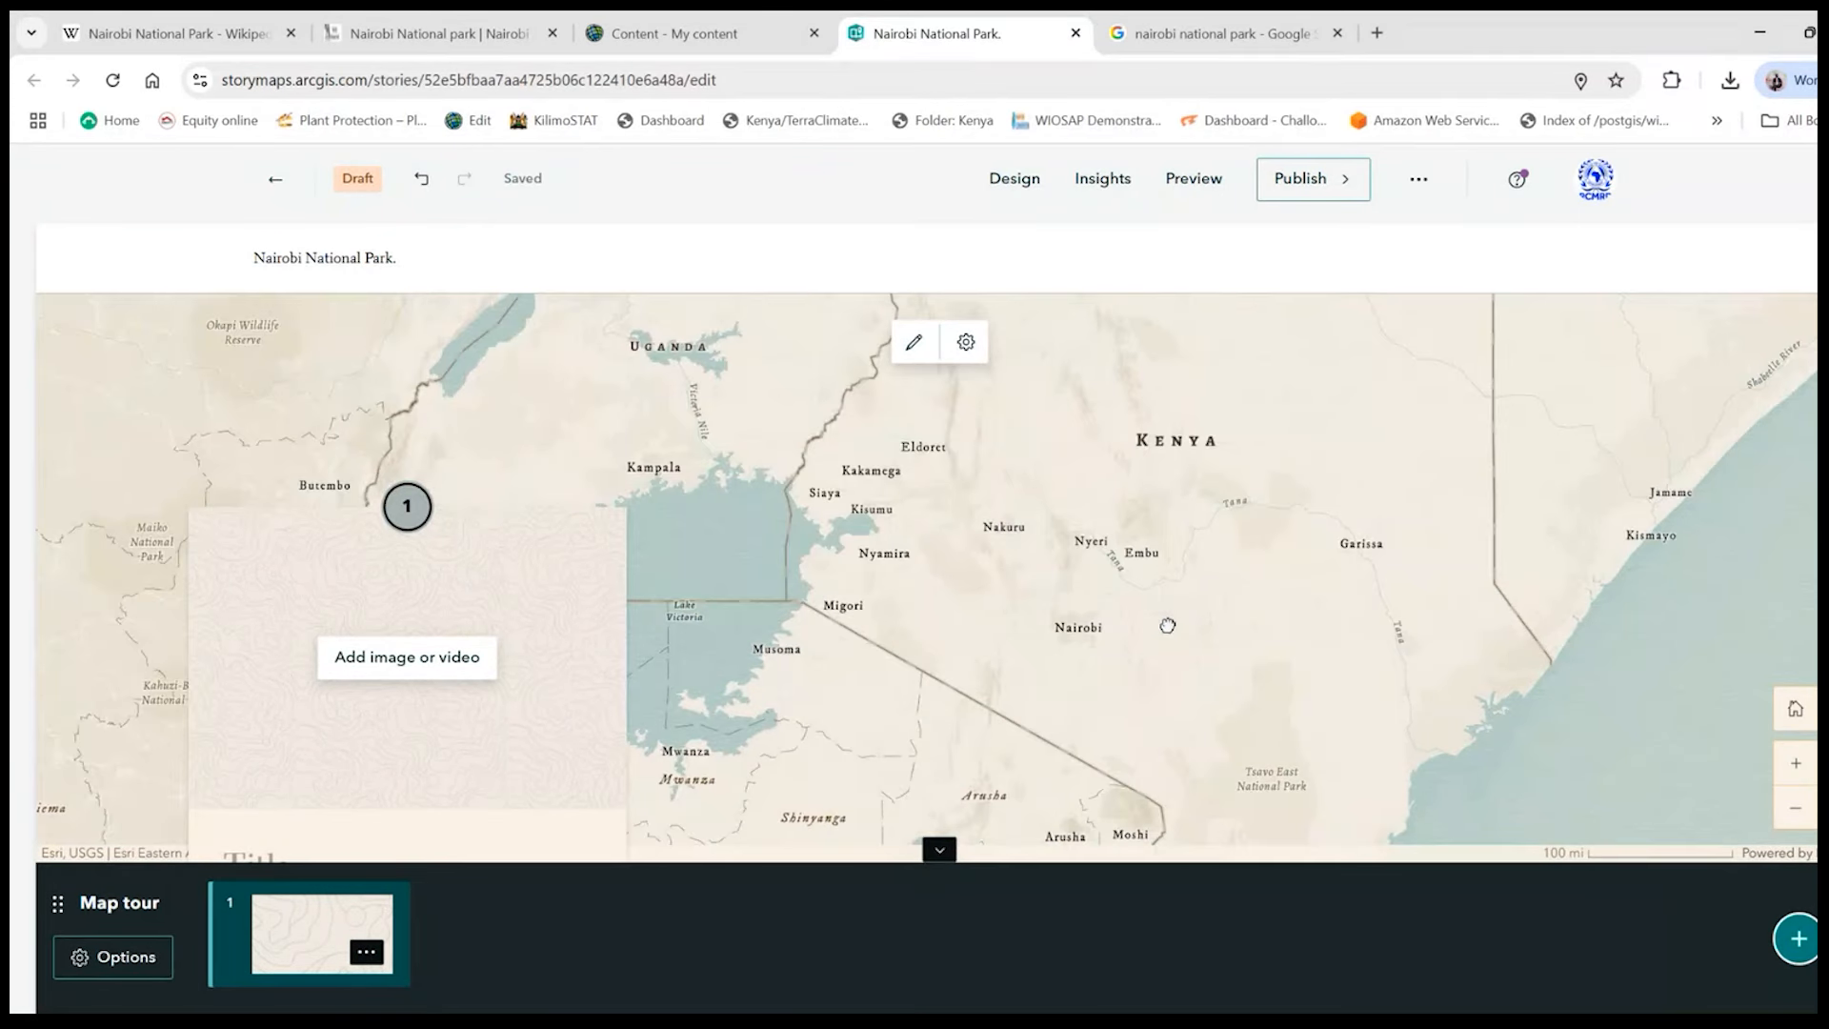
- Zoom the tour map in past Nairobi until Nairobi National Park is centred beside the first tour card
left_click(1795, 763)
left_click(1796, 764)
left_click_drag(826, 575, 1198, 429)
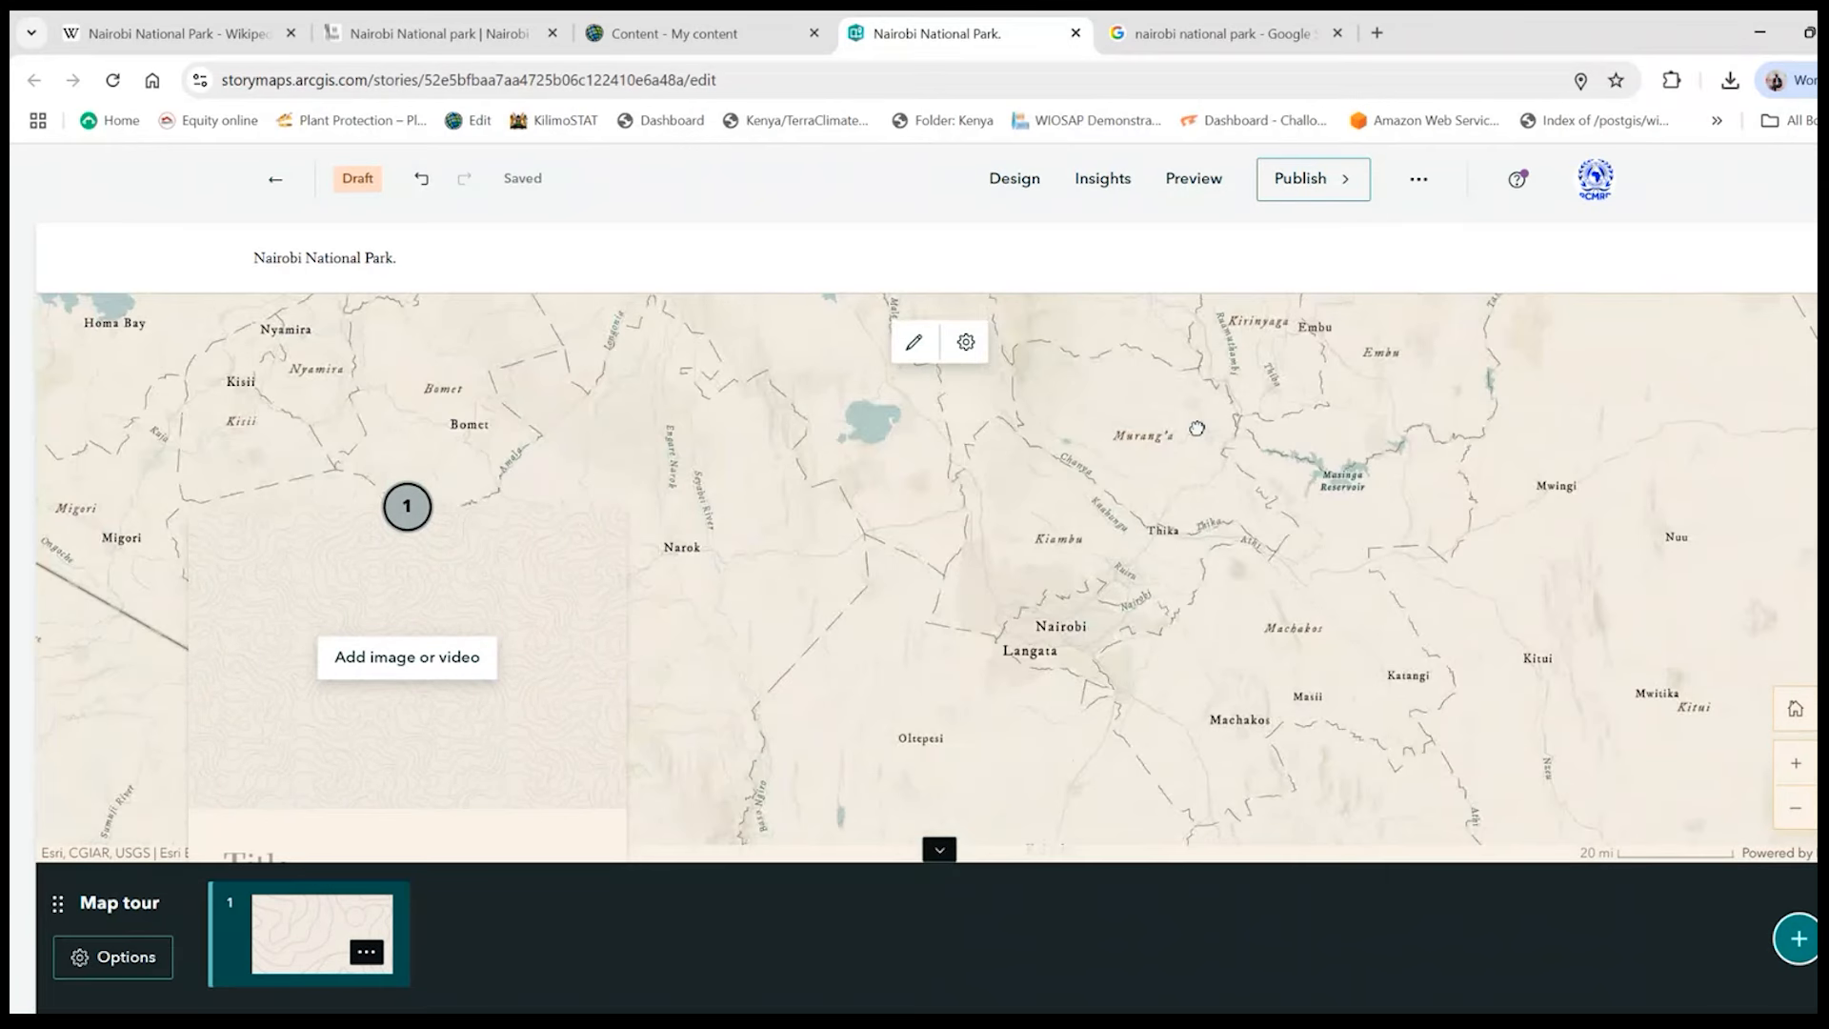
left_click_drag(1141, 631, 1144, 539)
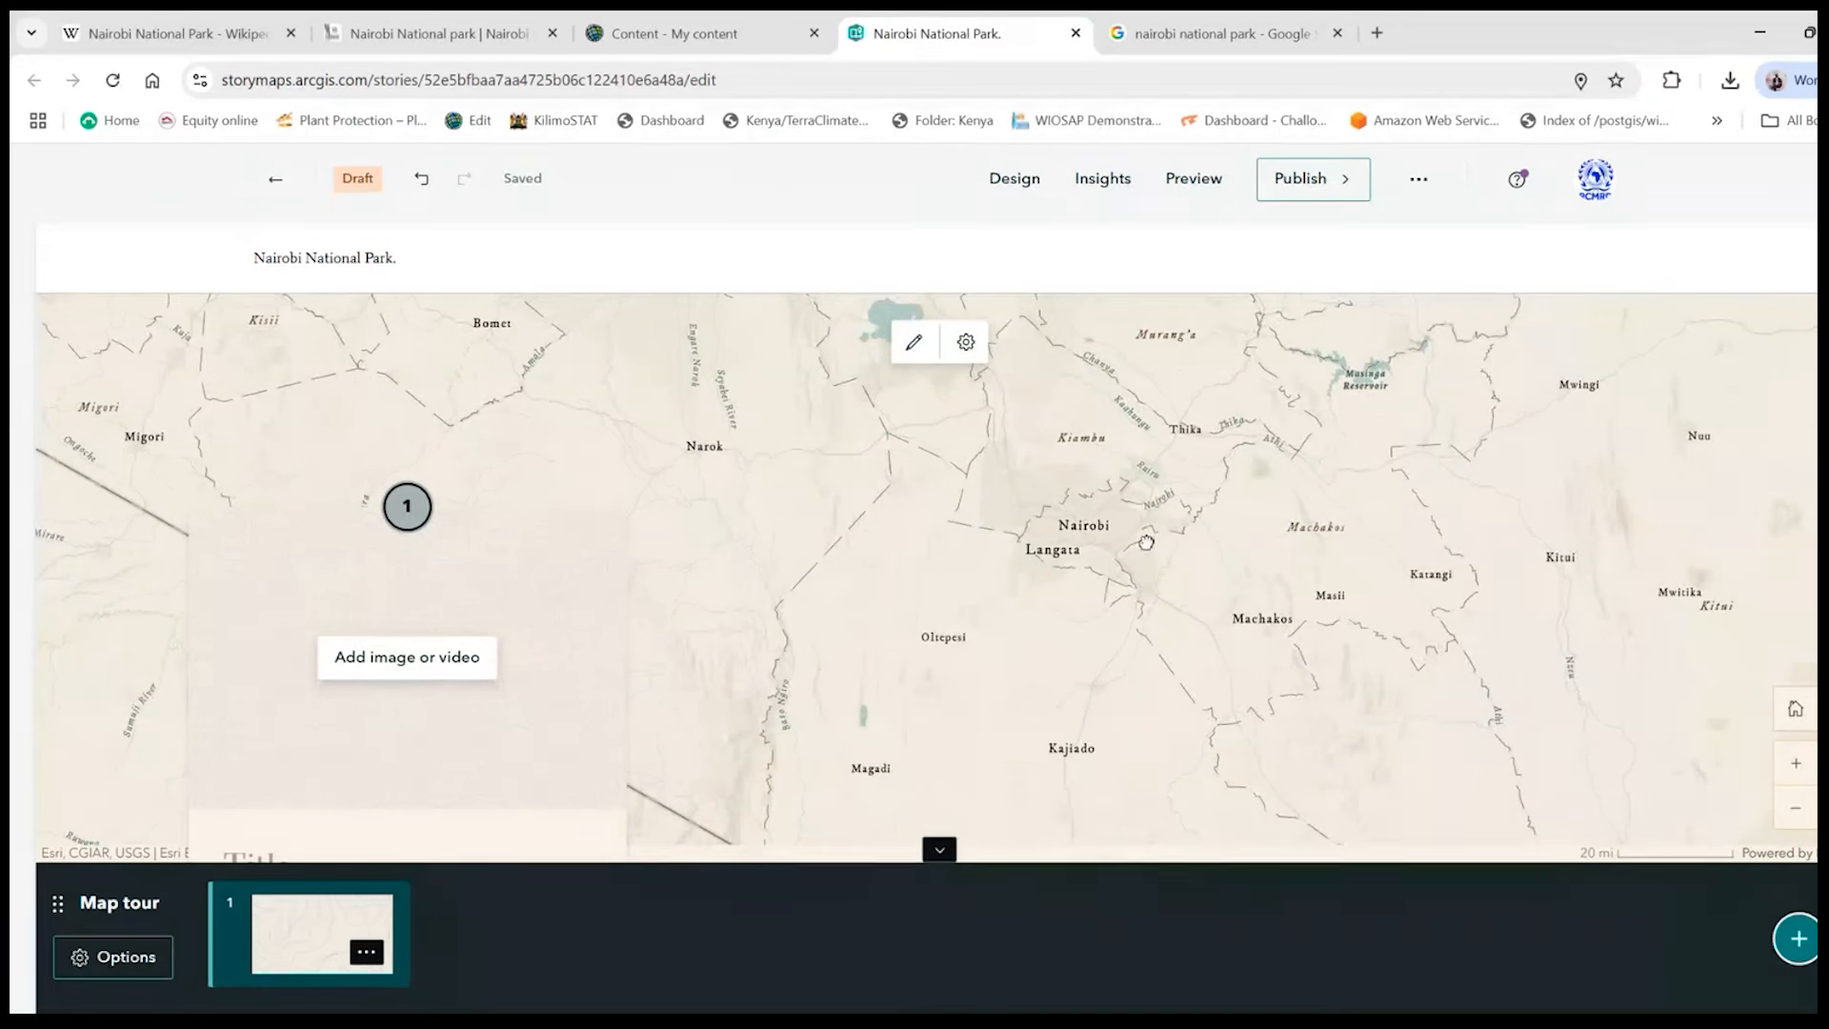
left_click(1799, 768)
left_click(1799, 768)
left_click(1798, 767)
left_click_drag(1067, 560, 1633, 717)
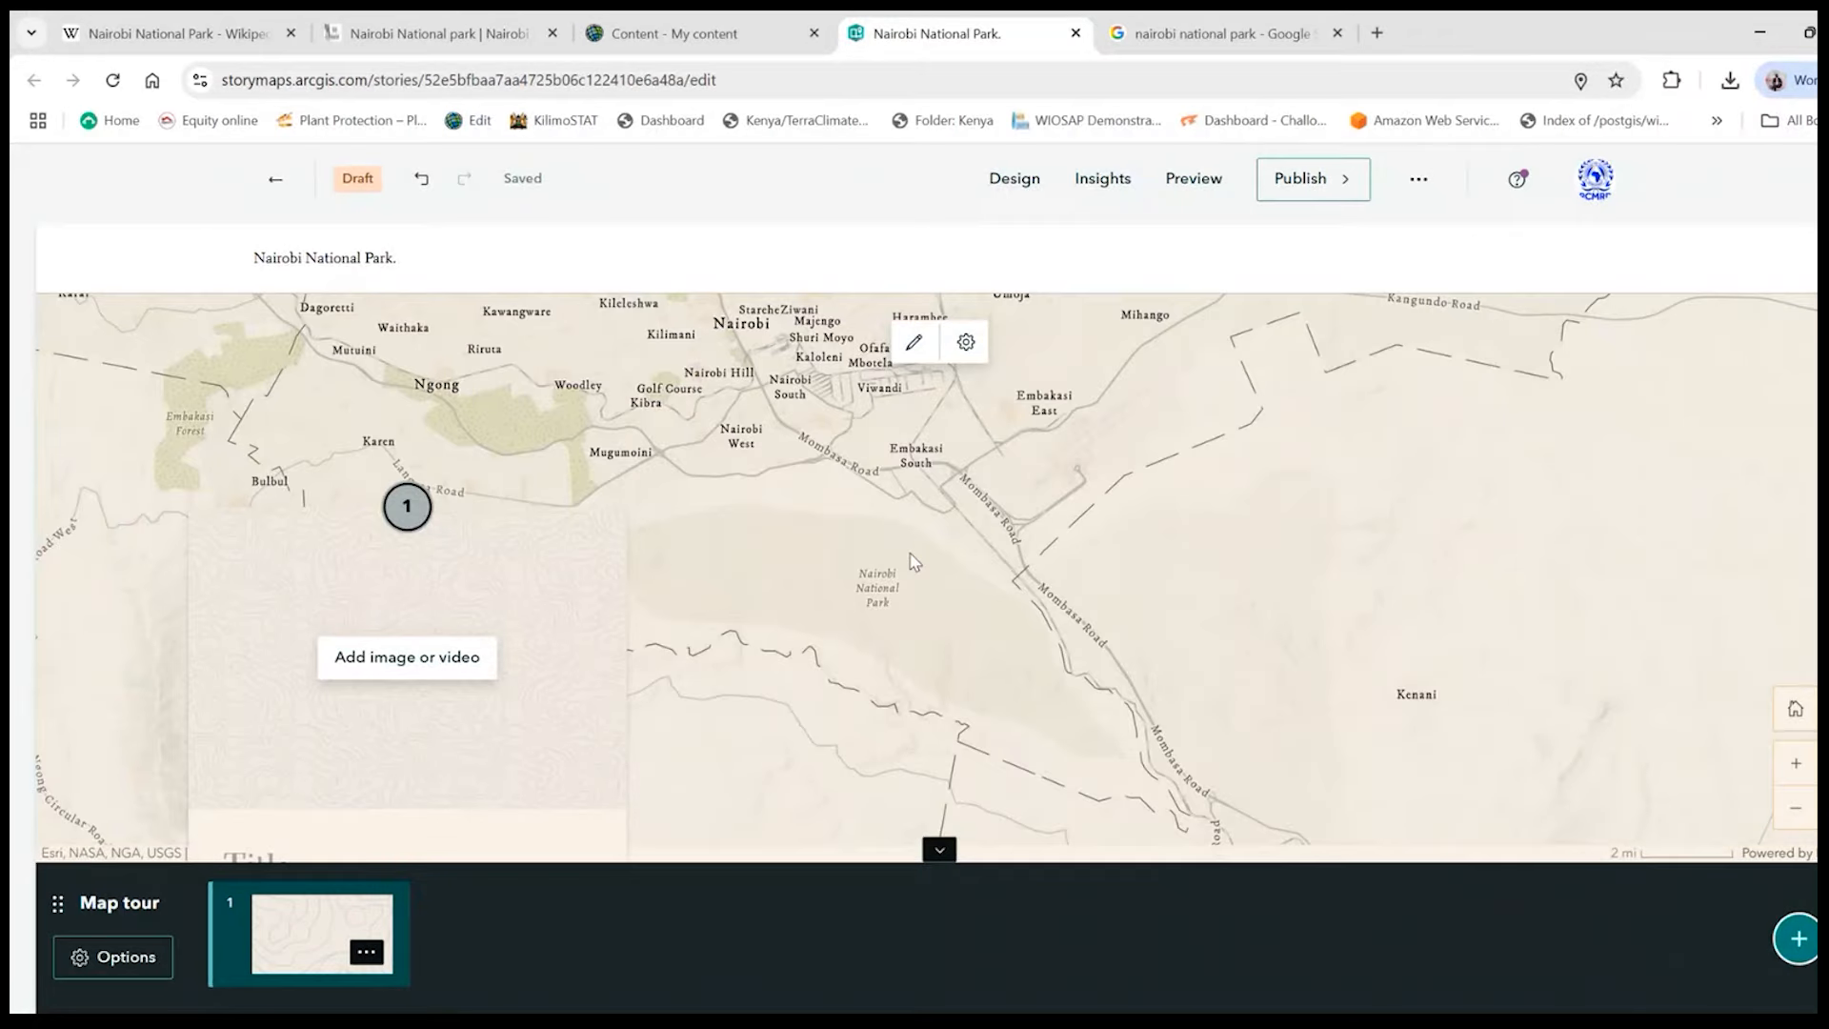
left_click_drag(913, 562, 1102, 546)
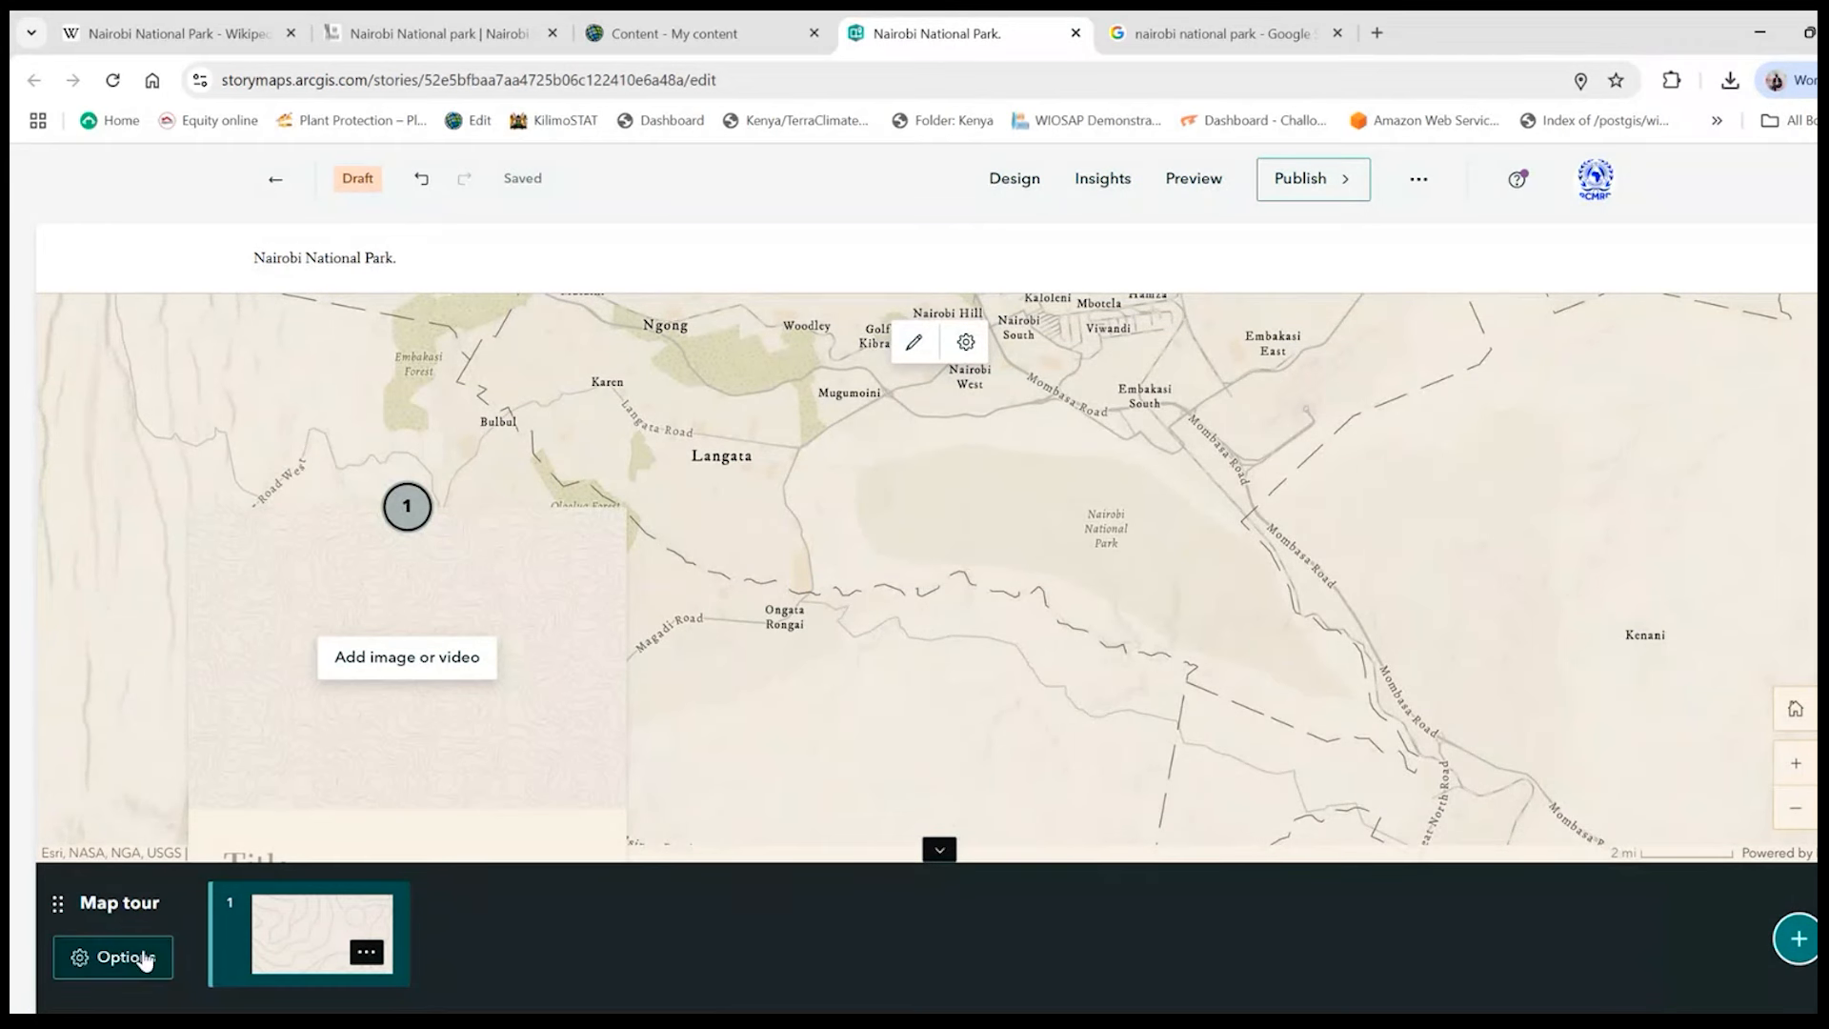
- Review the slide options, the tour options and the point numbering settings, leaving the numbering unchanged
left_click(366, 952)
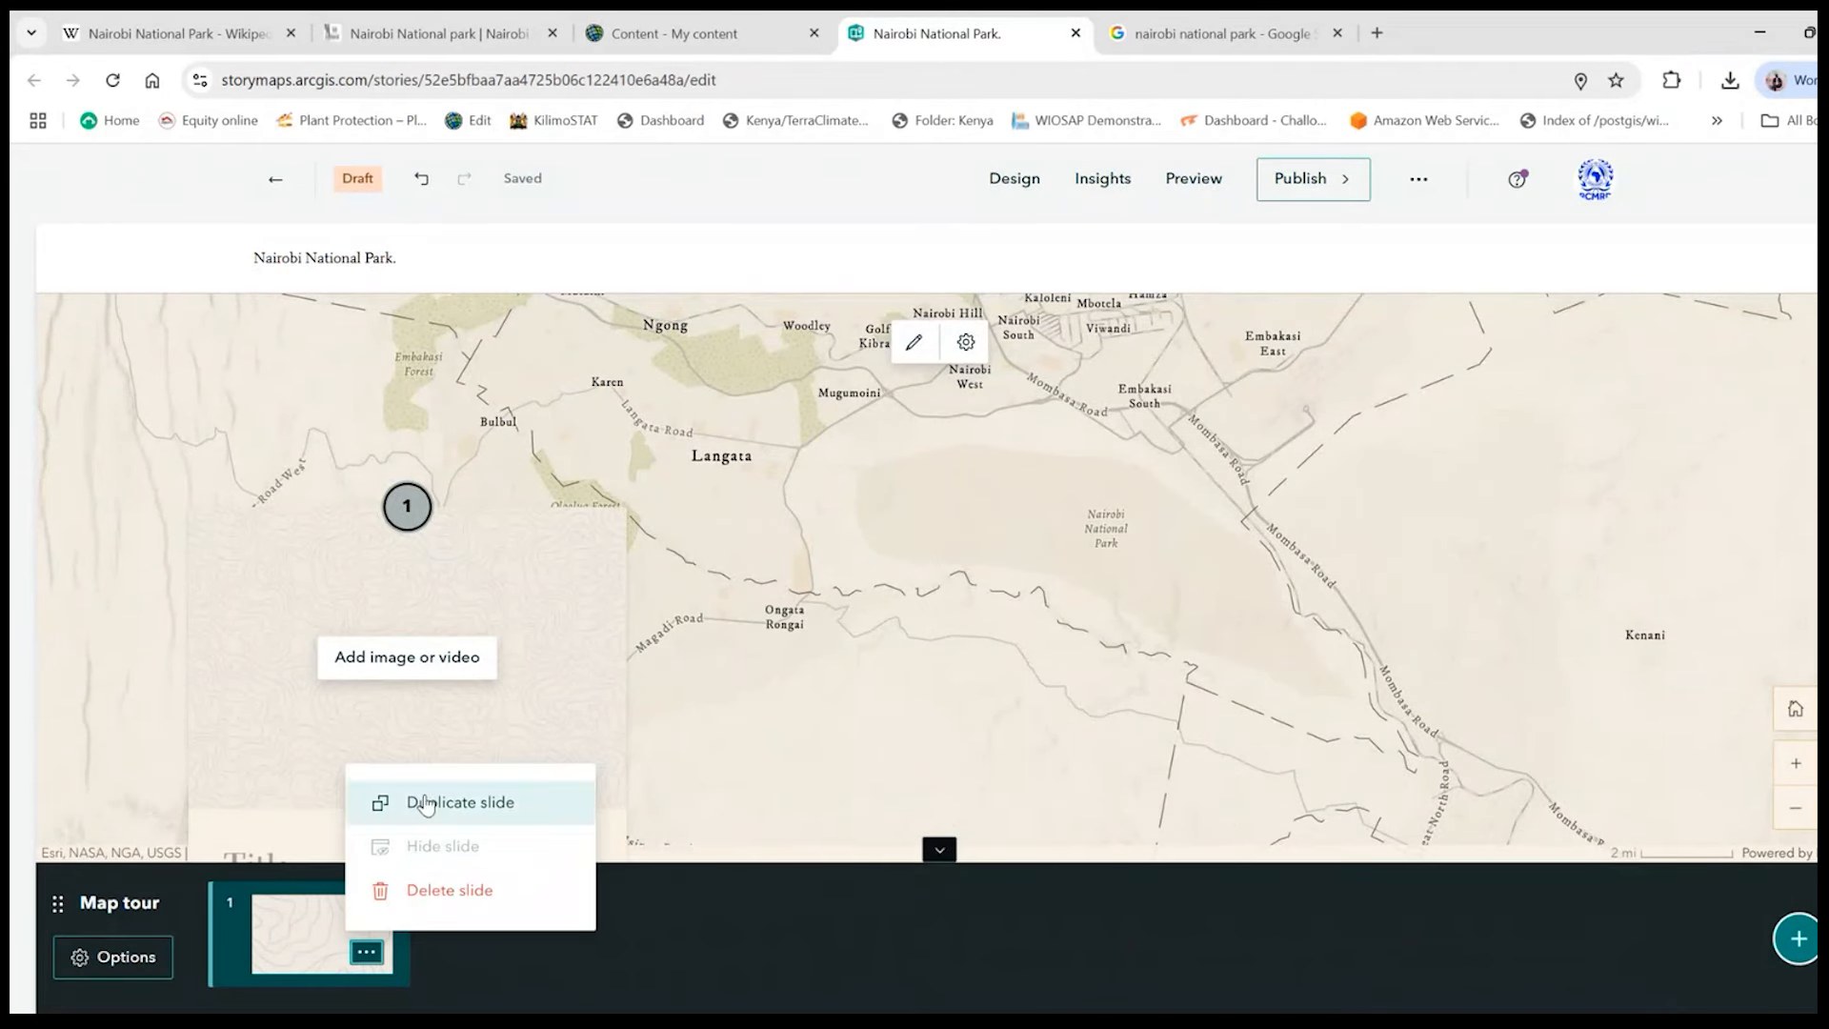
left_click(122, 958)
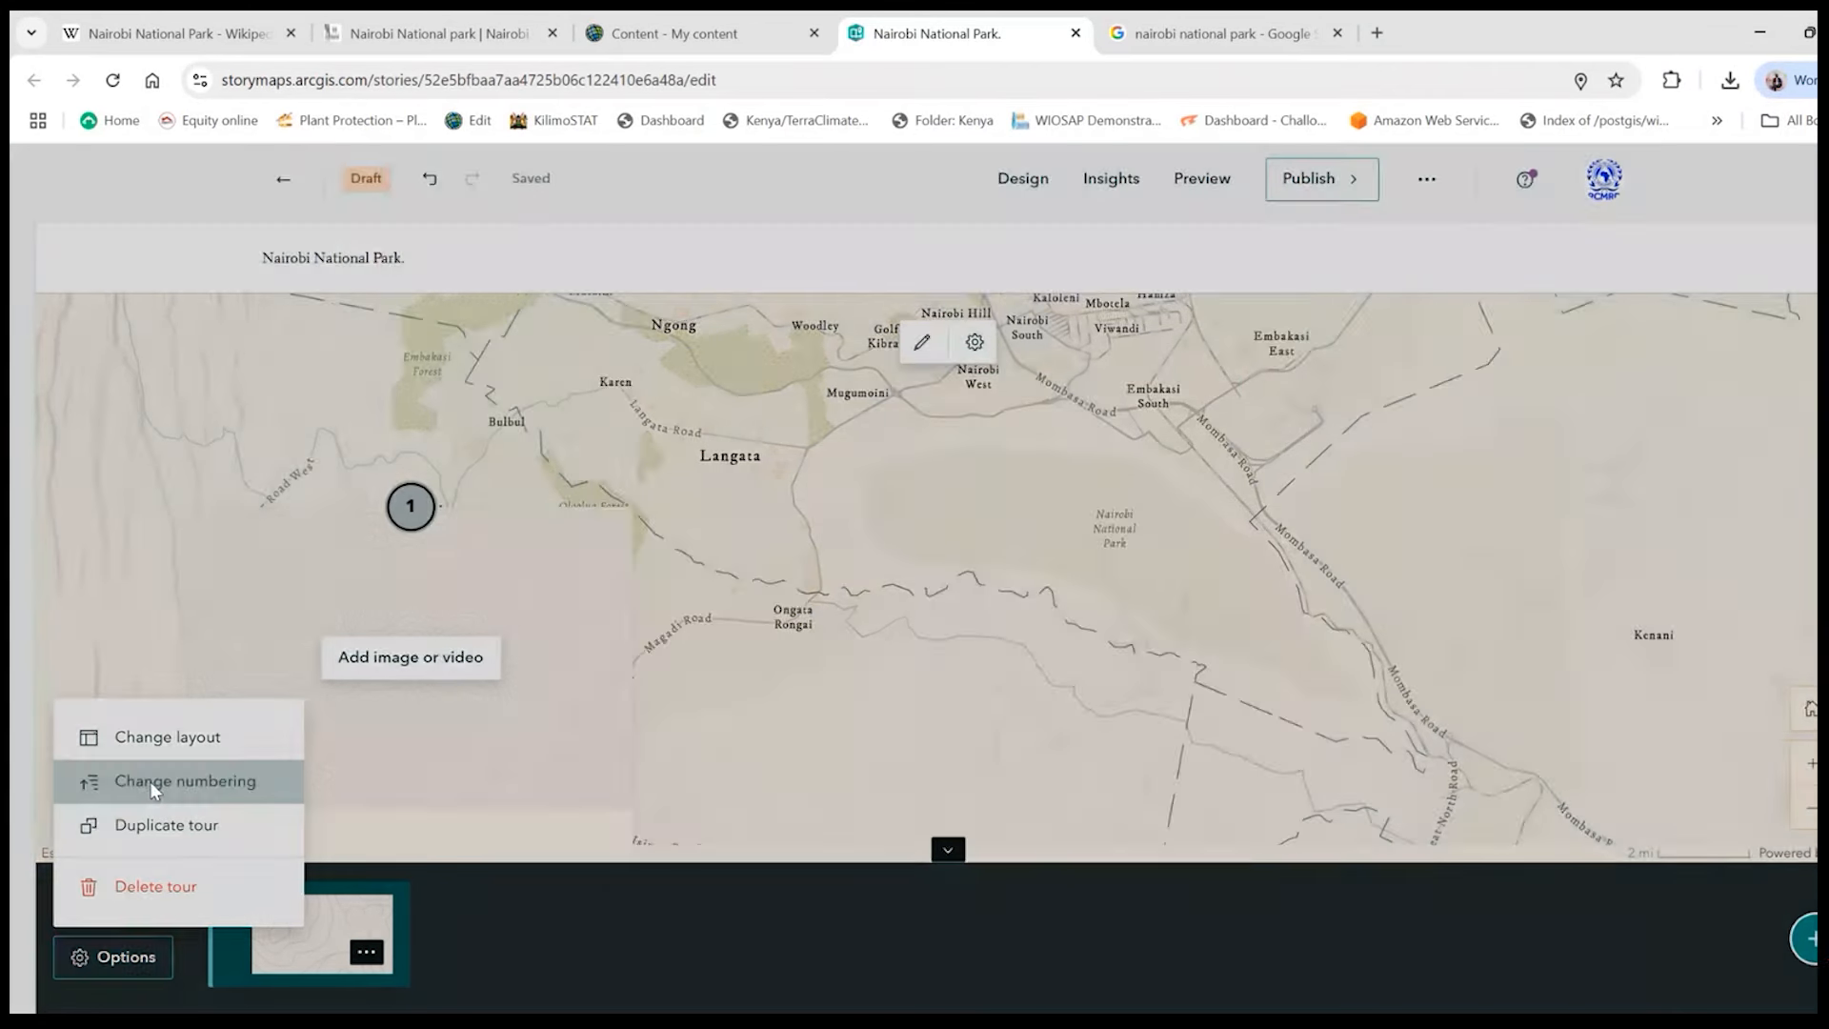
left_click(152, 785)
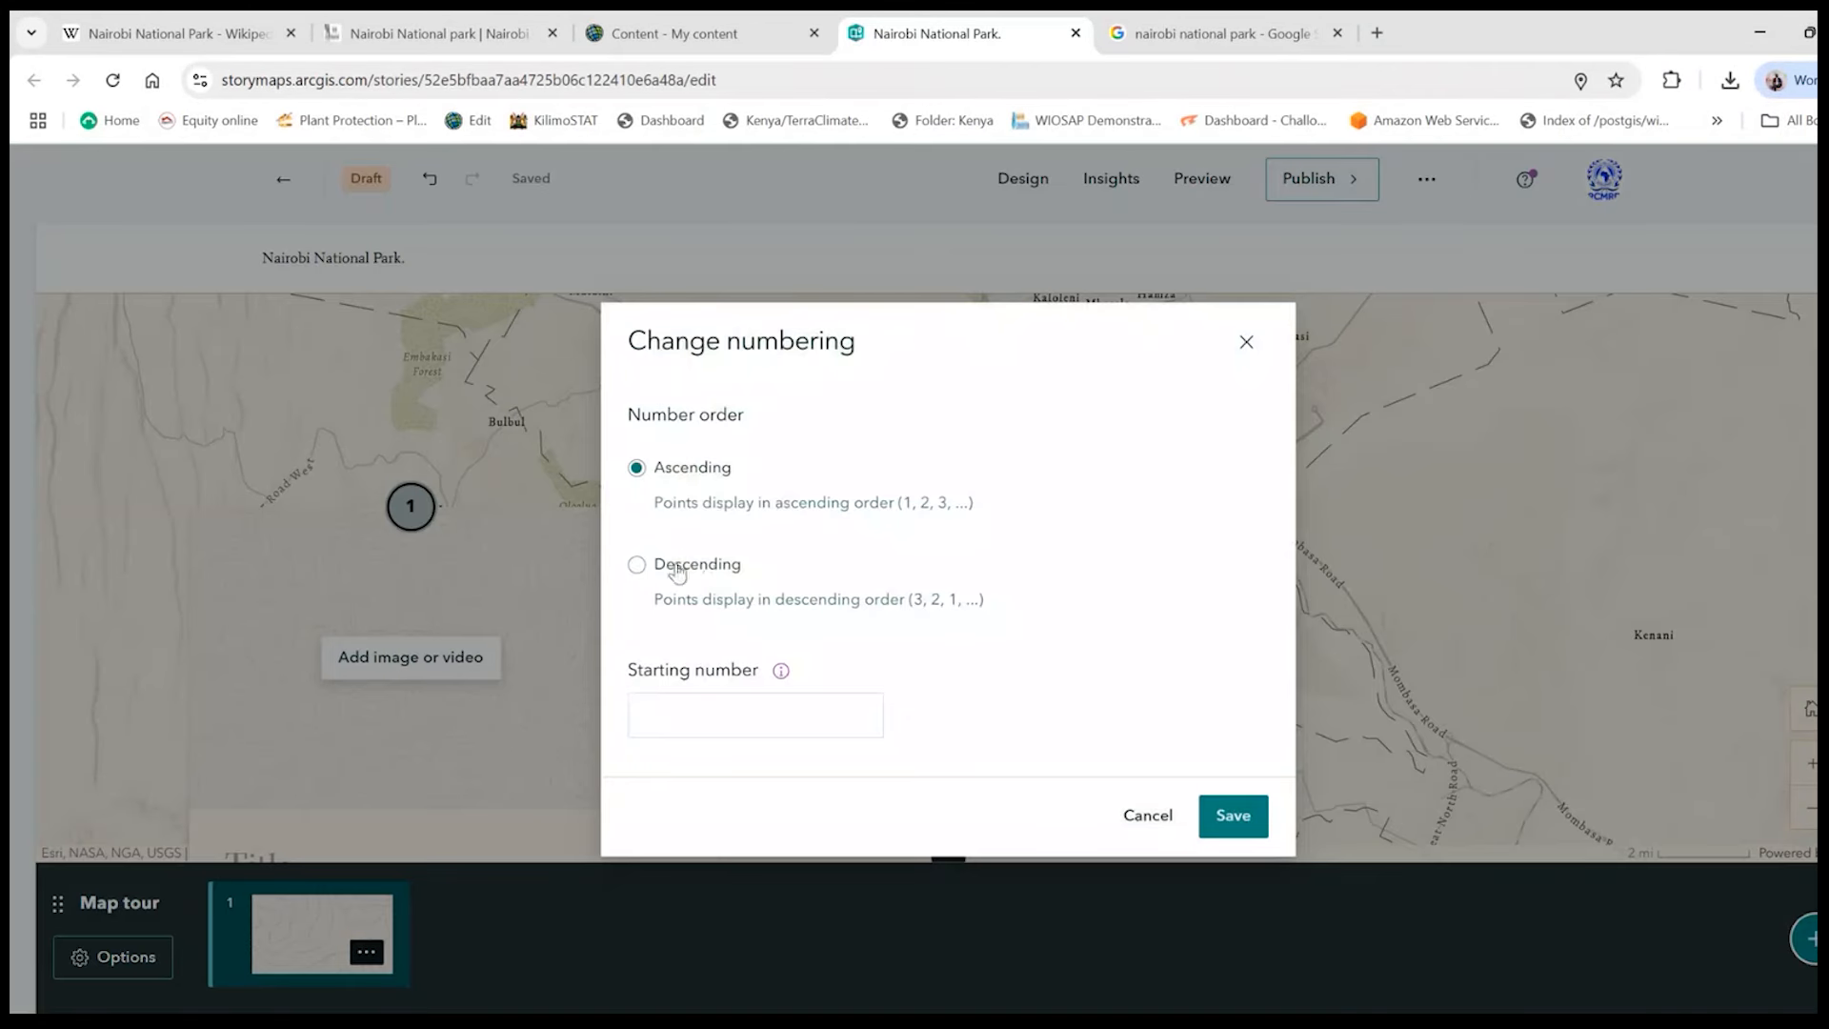
left_click(733, 714)
left_click(1246, 341)
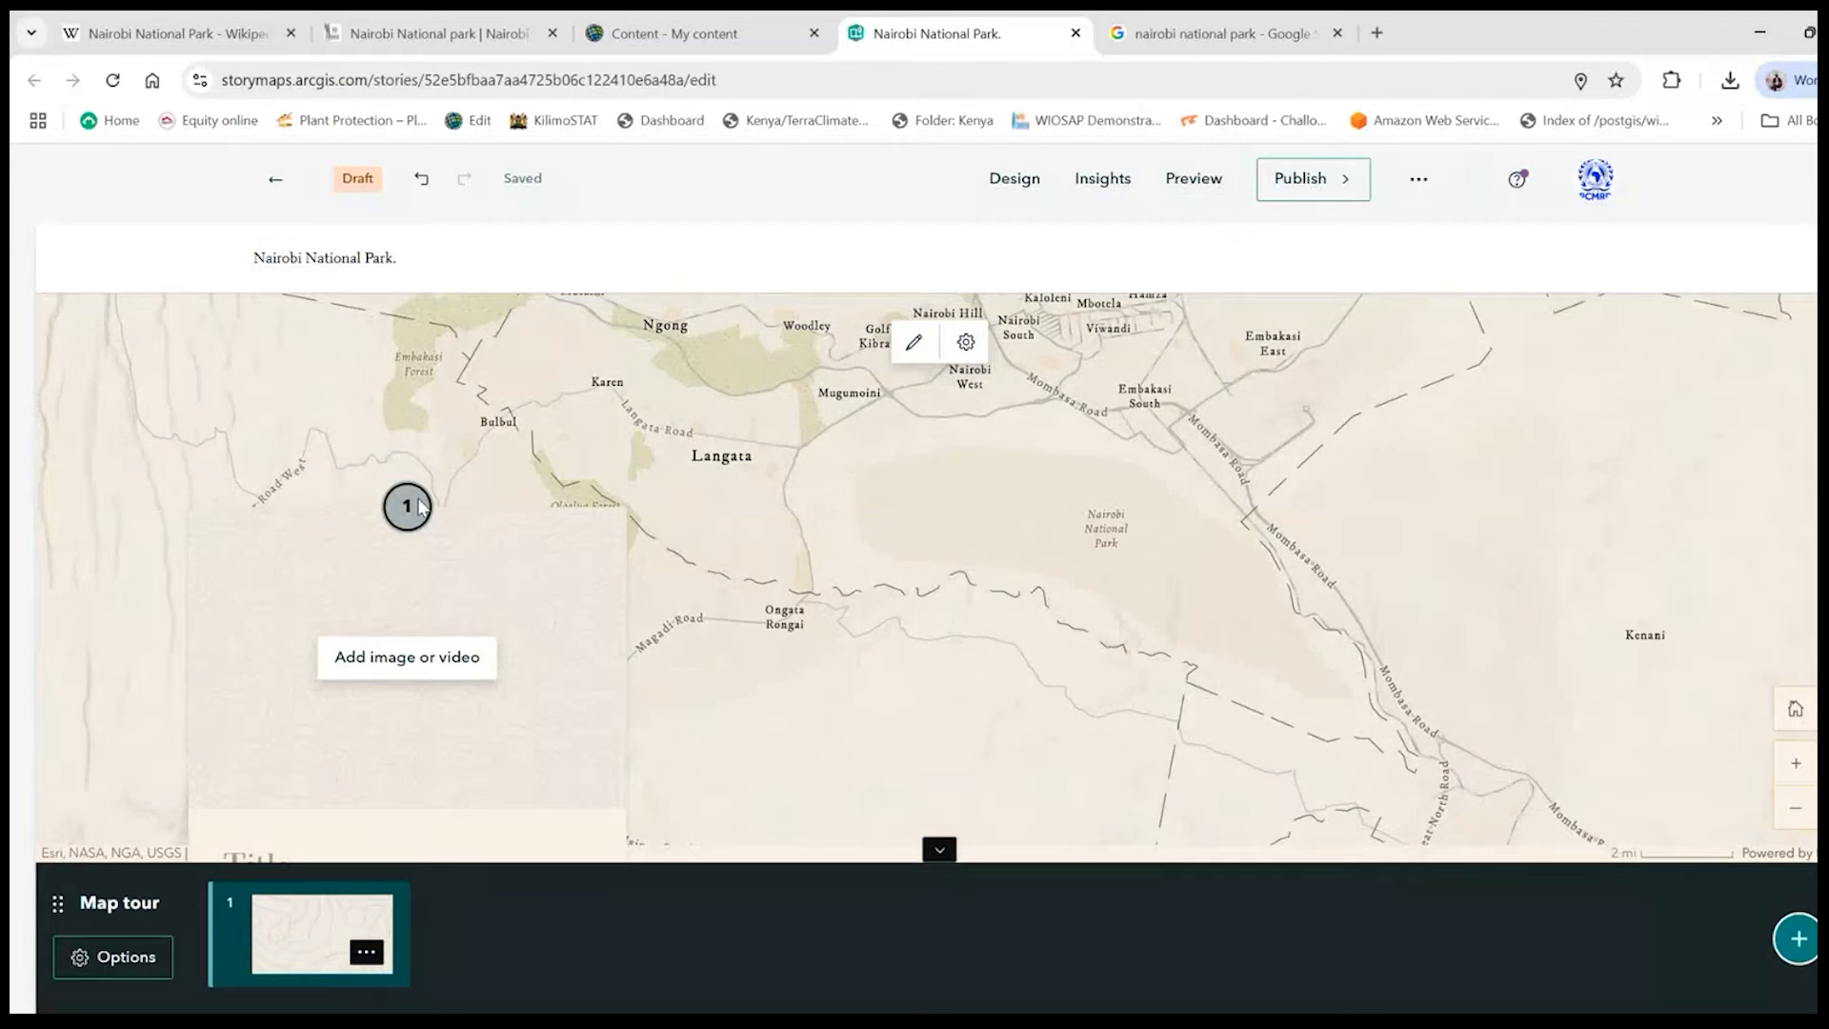
- Review the map tour's layout choices again and save it with Map focused still selected
left_click(111, 980)
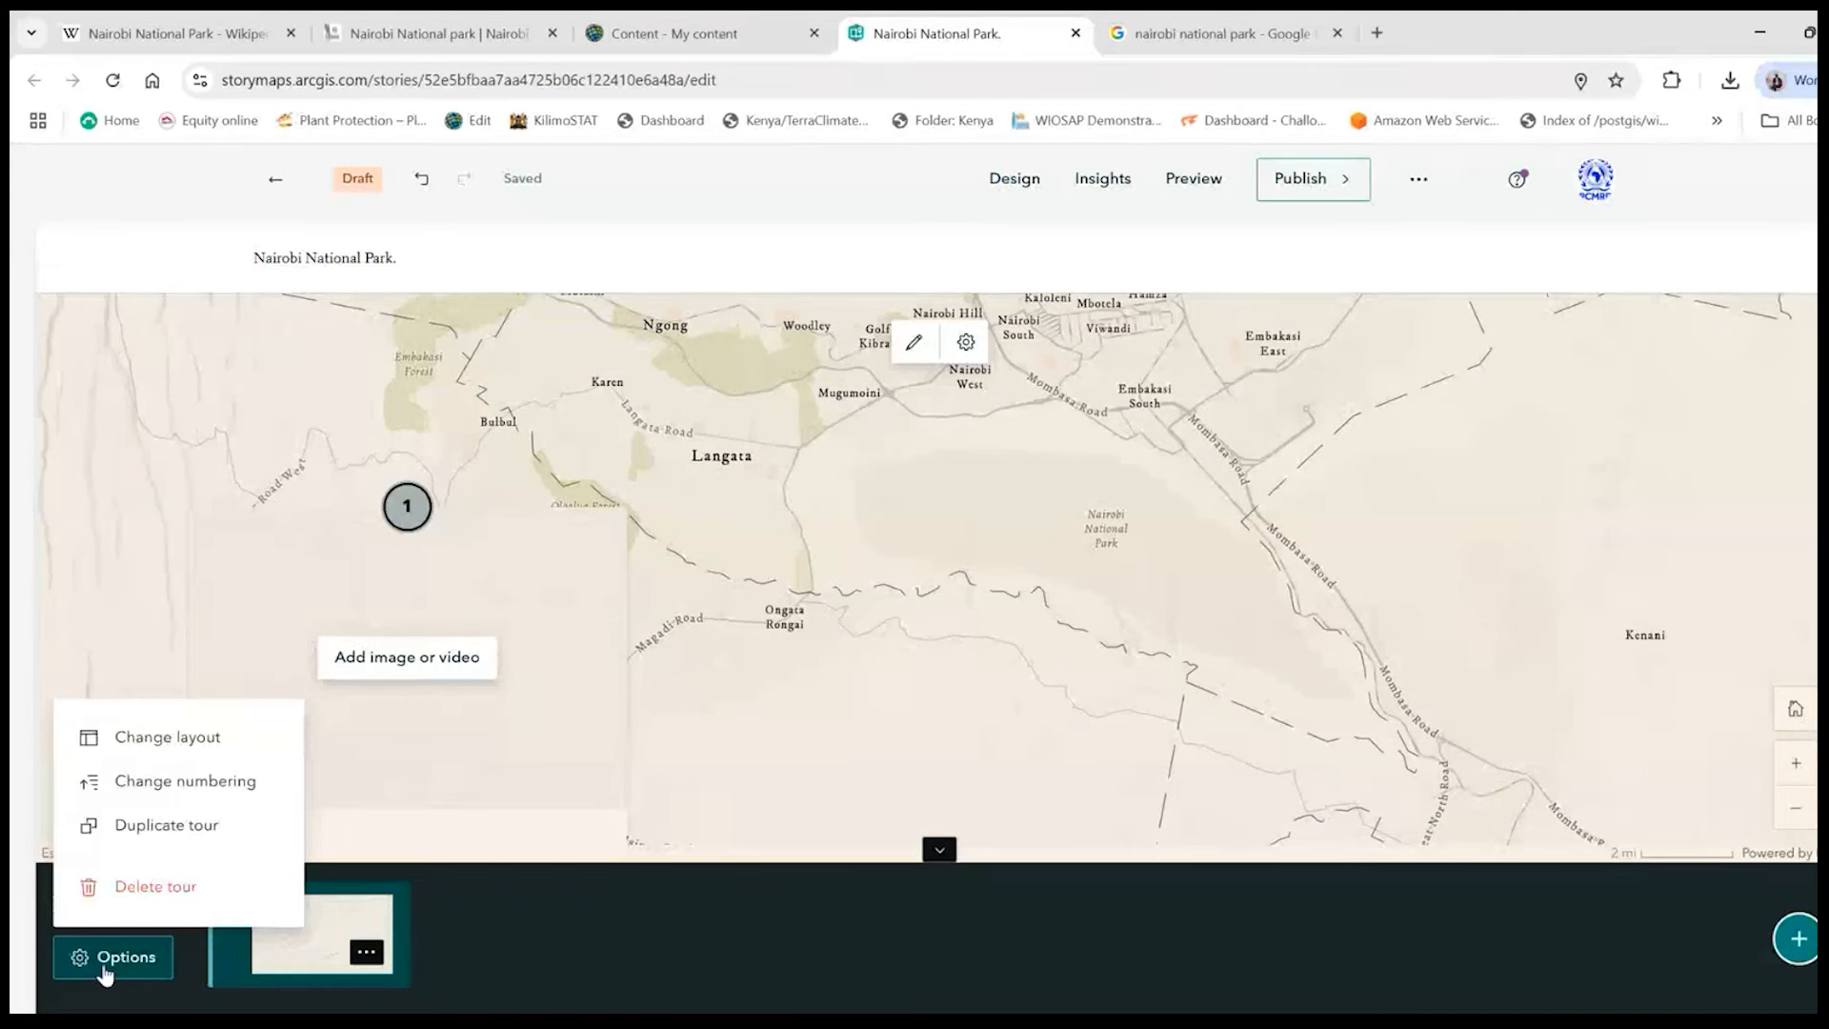
left_click(191, 748)
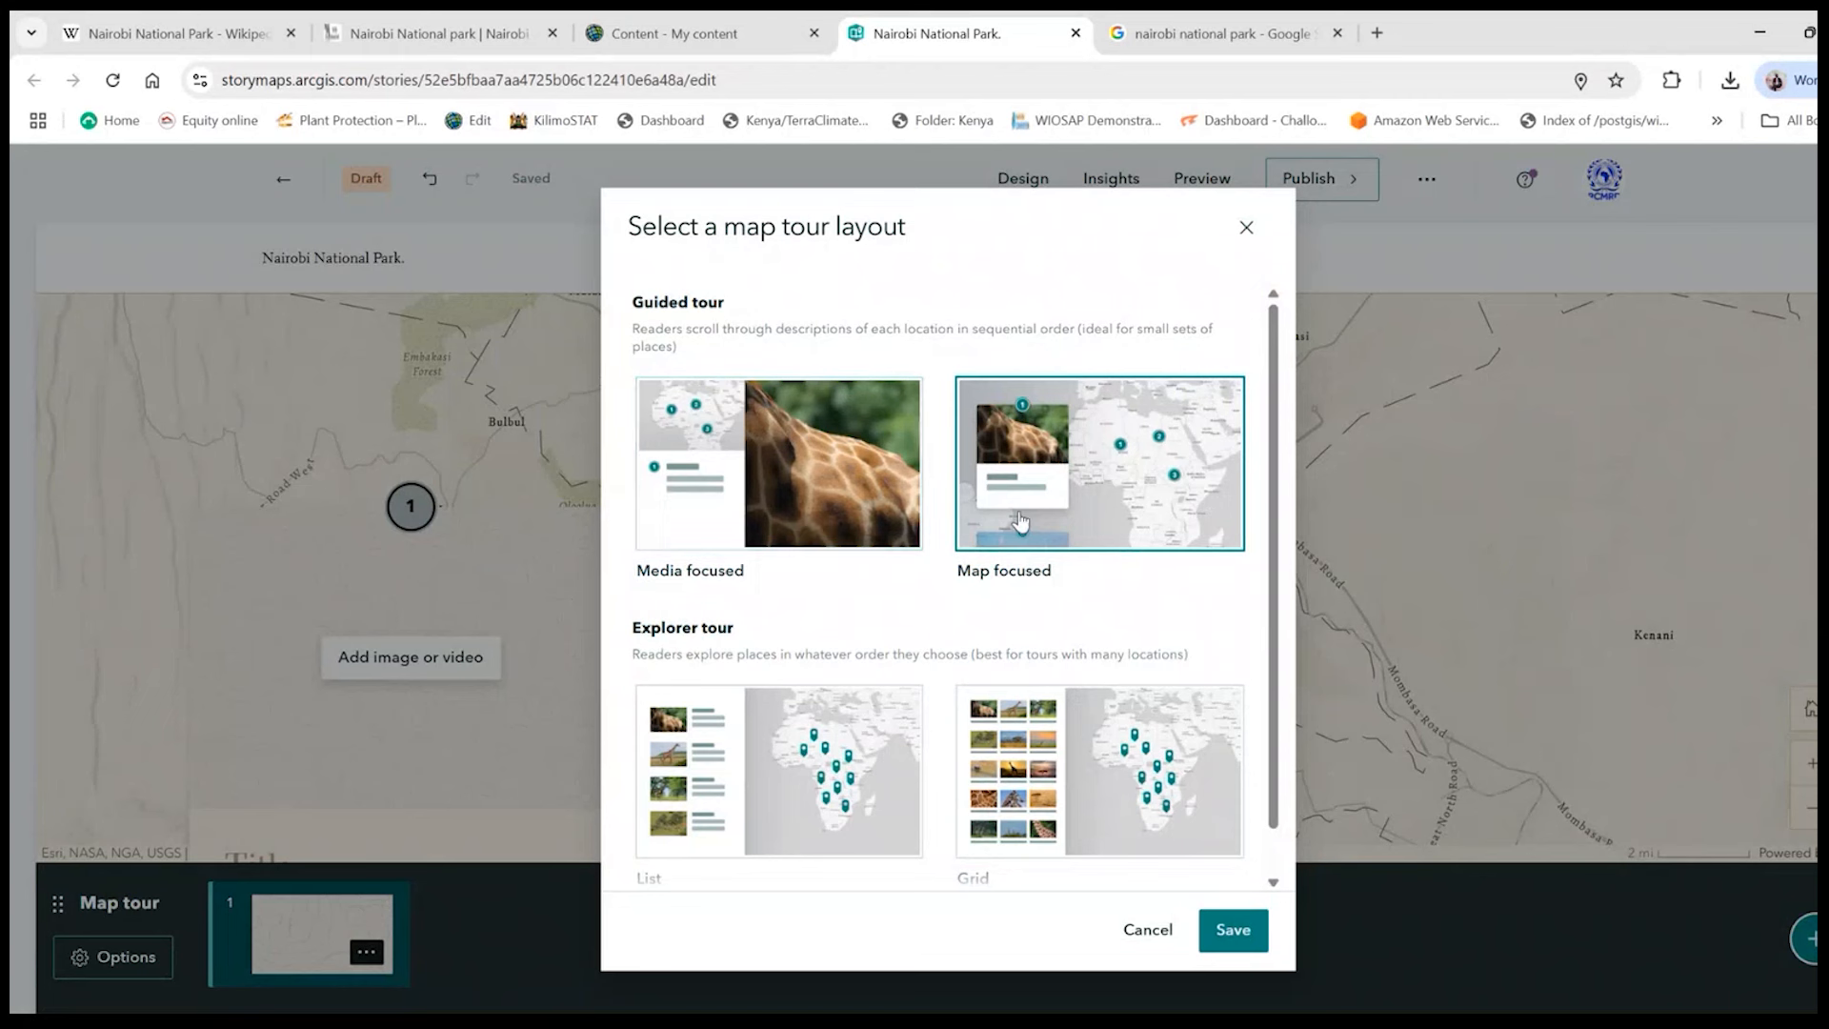
left_click(1233, 929)
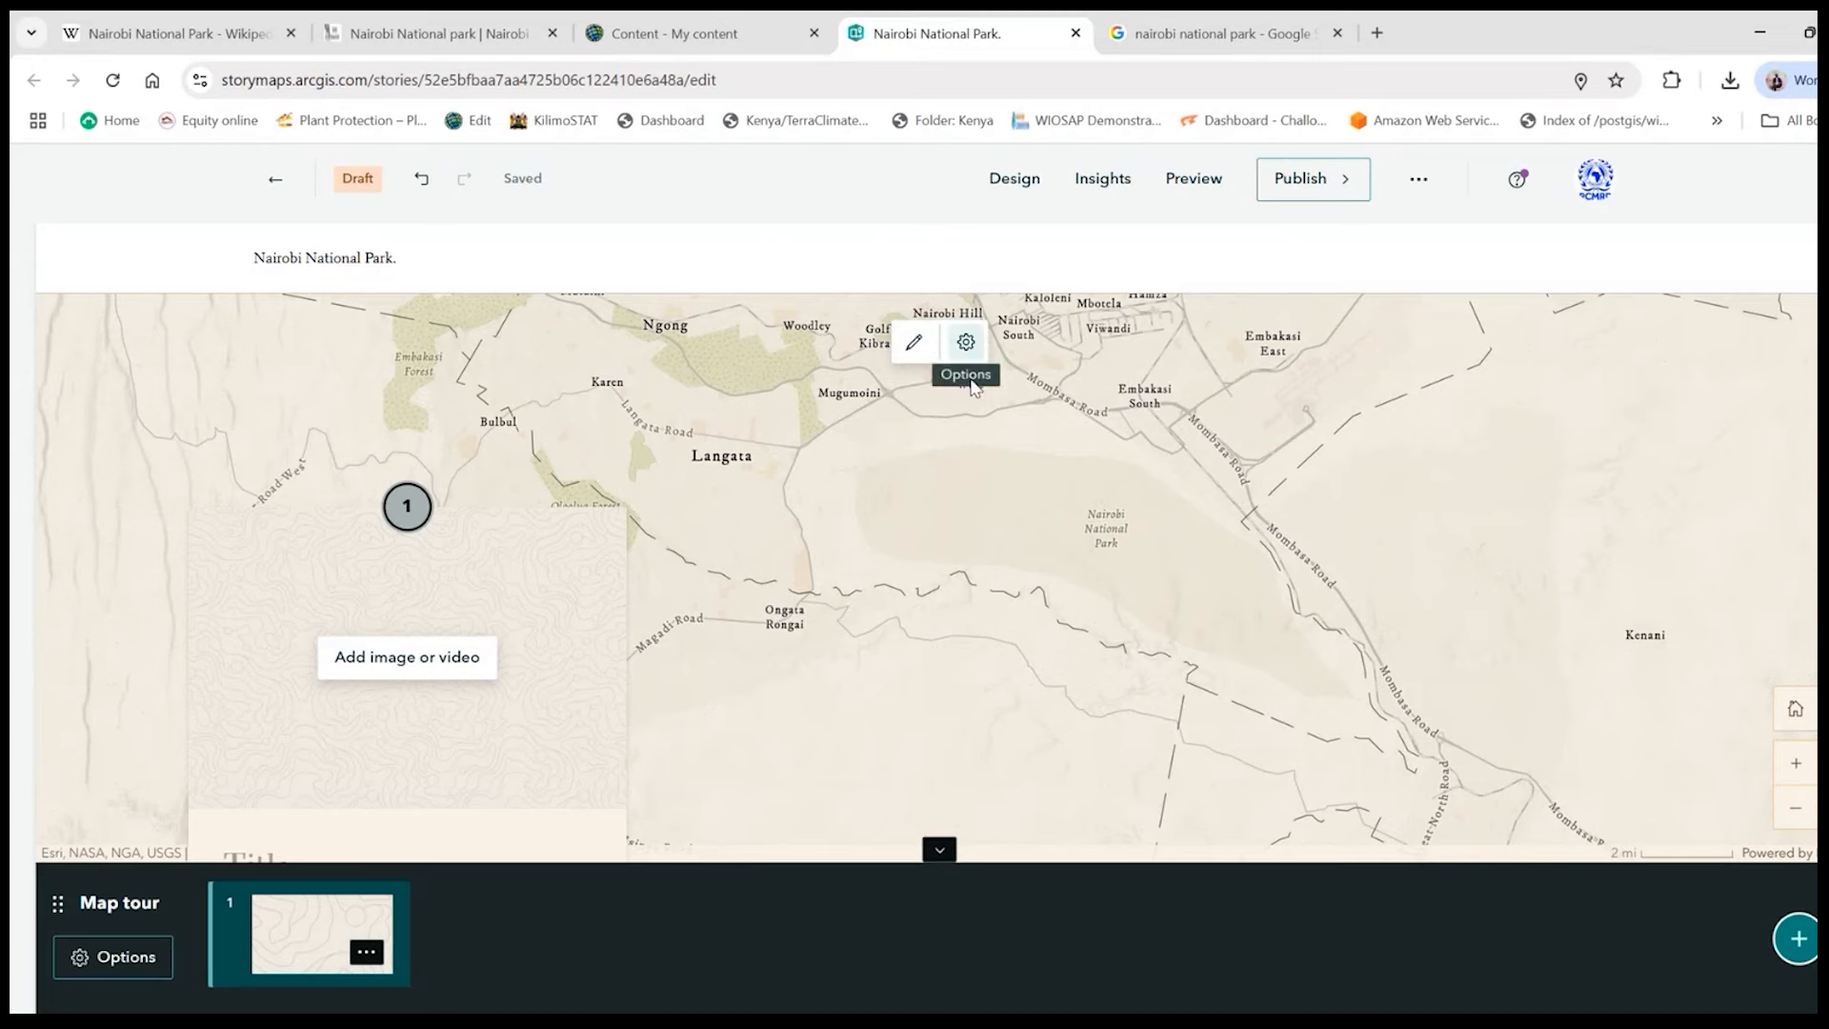
- Open the tour map's appearance settings and review the available options
left_click(914, 345)
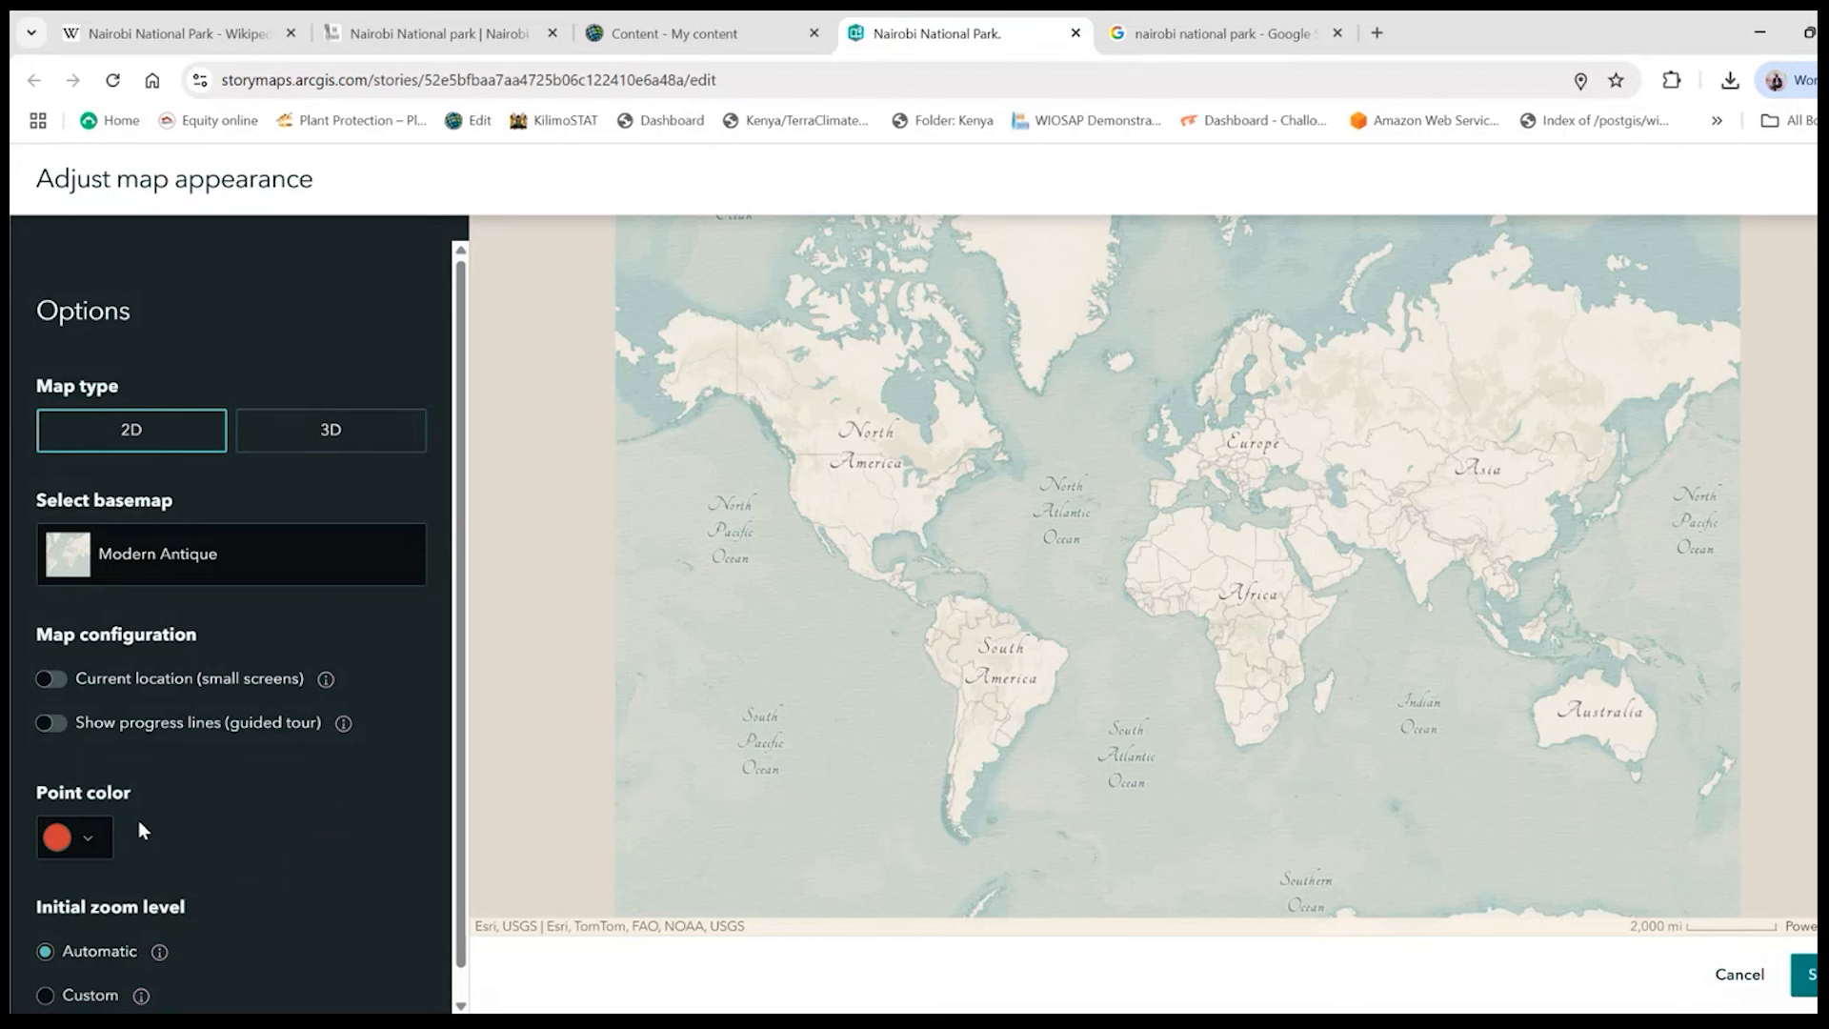
scroll(139, 820, "down", 1)
scroll(180, 797, "up", 1)
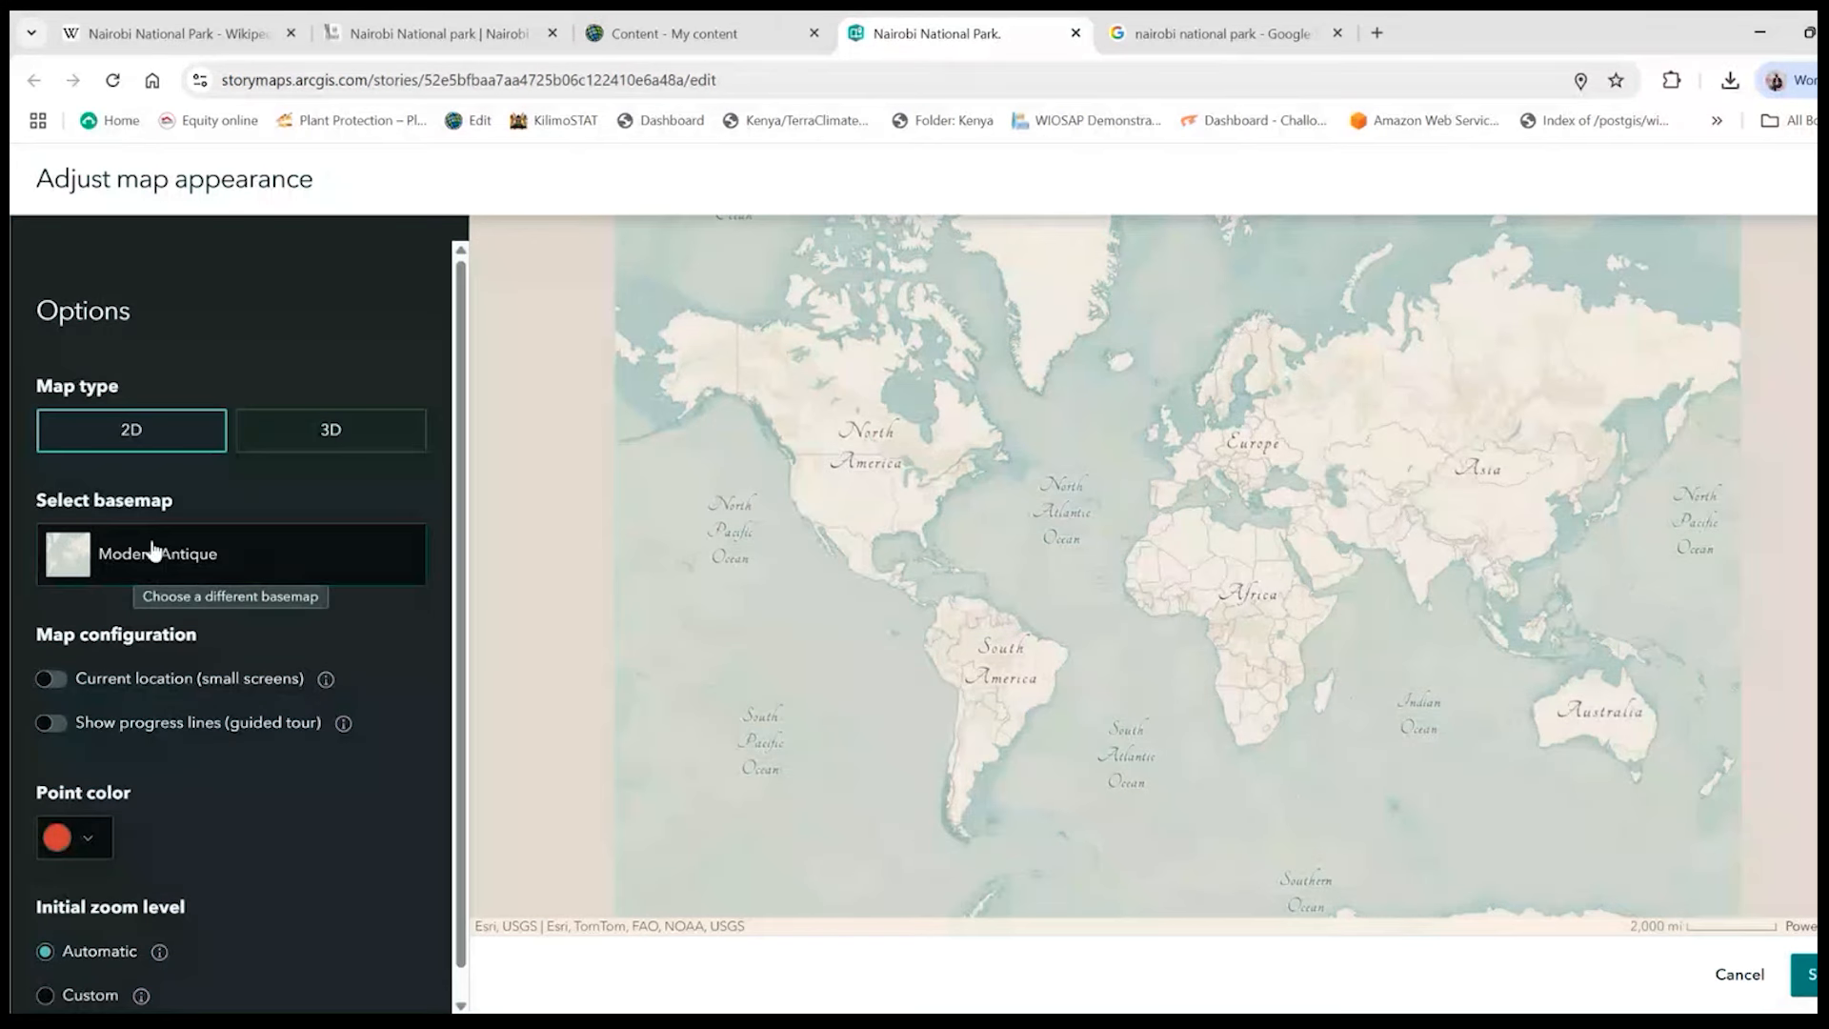
- Try the Imagery basemap on the tour map
left_click(146, 562)
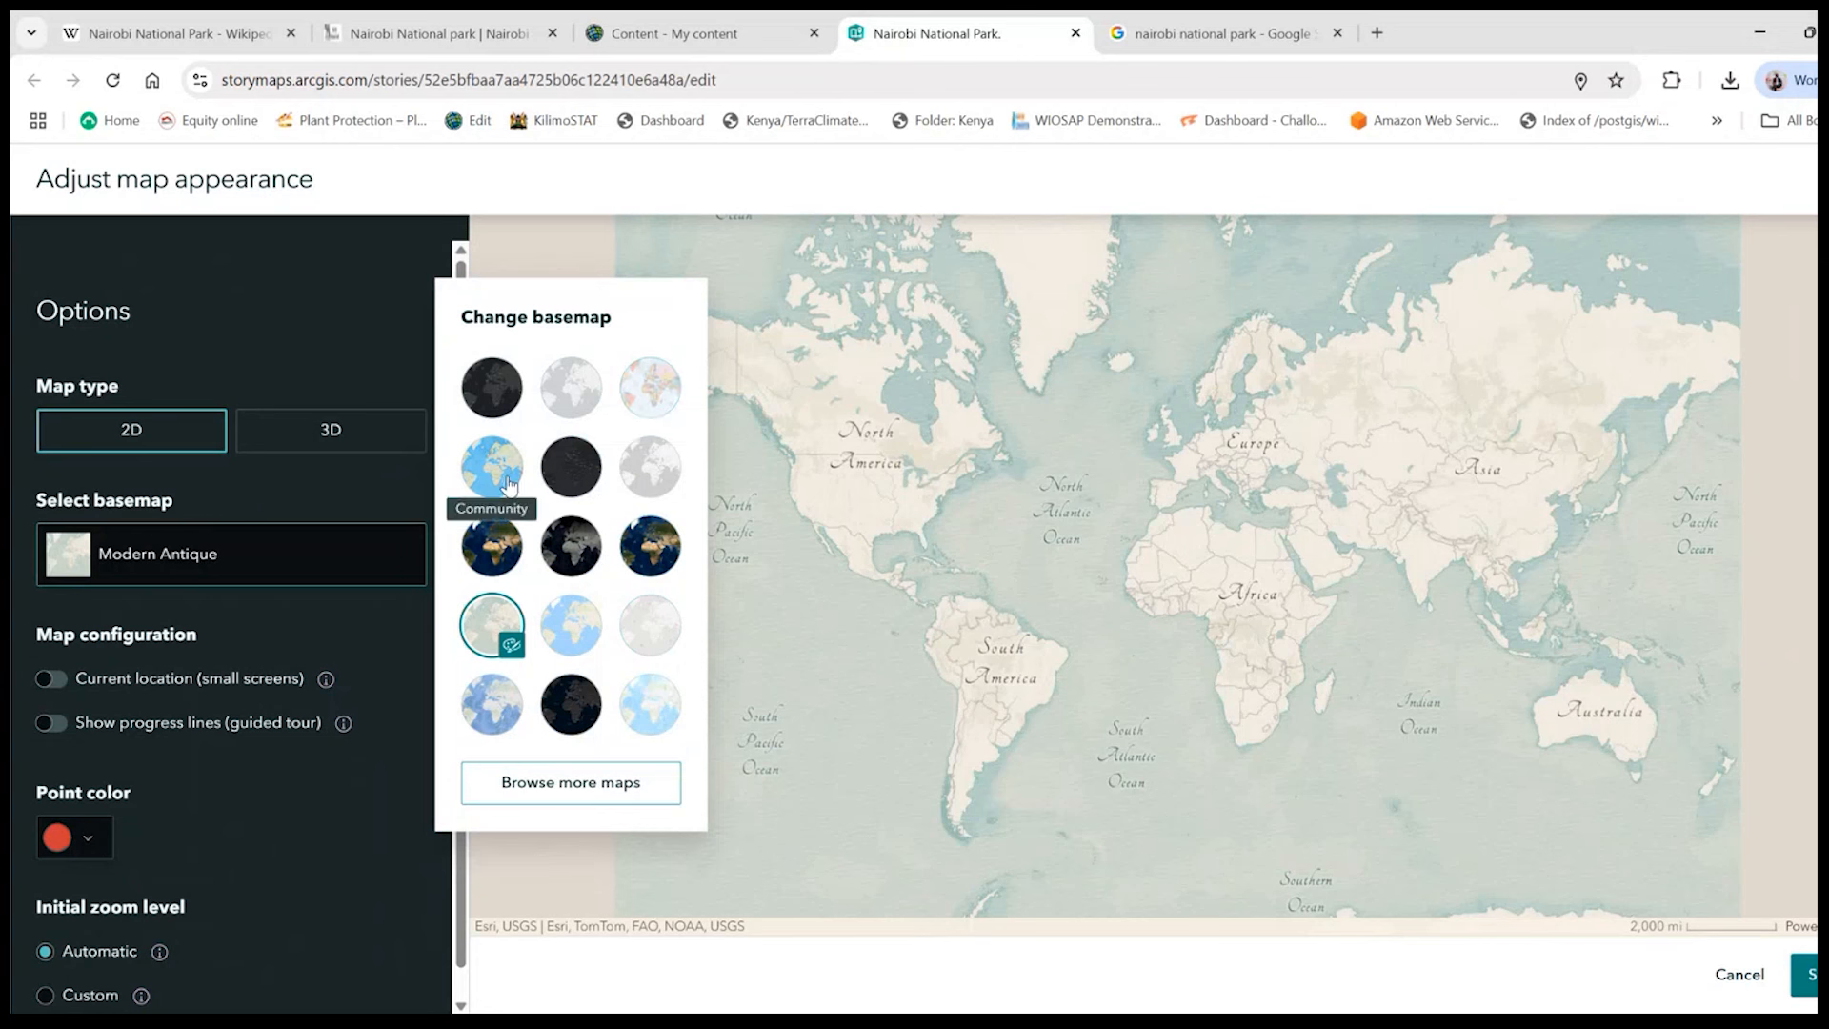
left_click(494, 544)
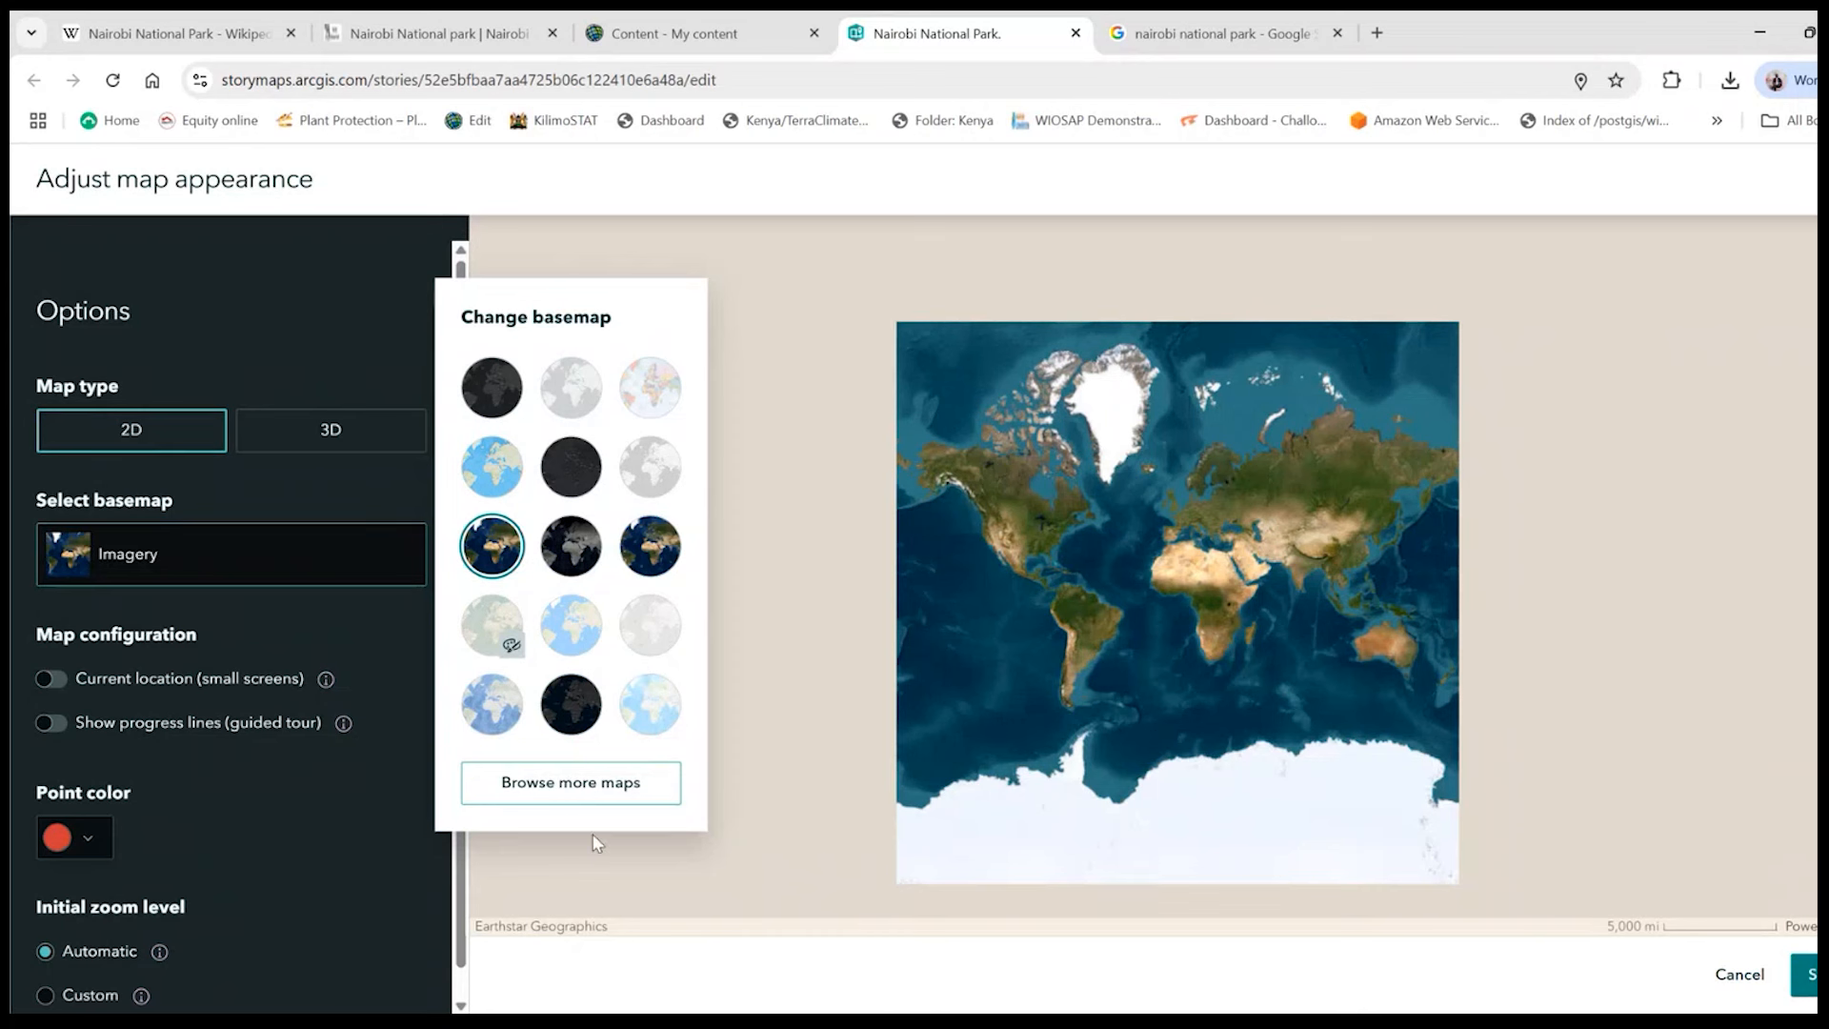
left_click(916, 562)
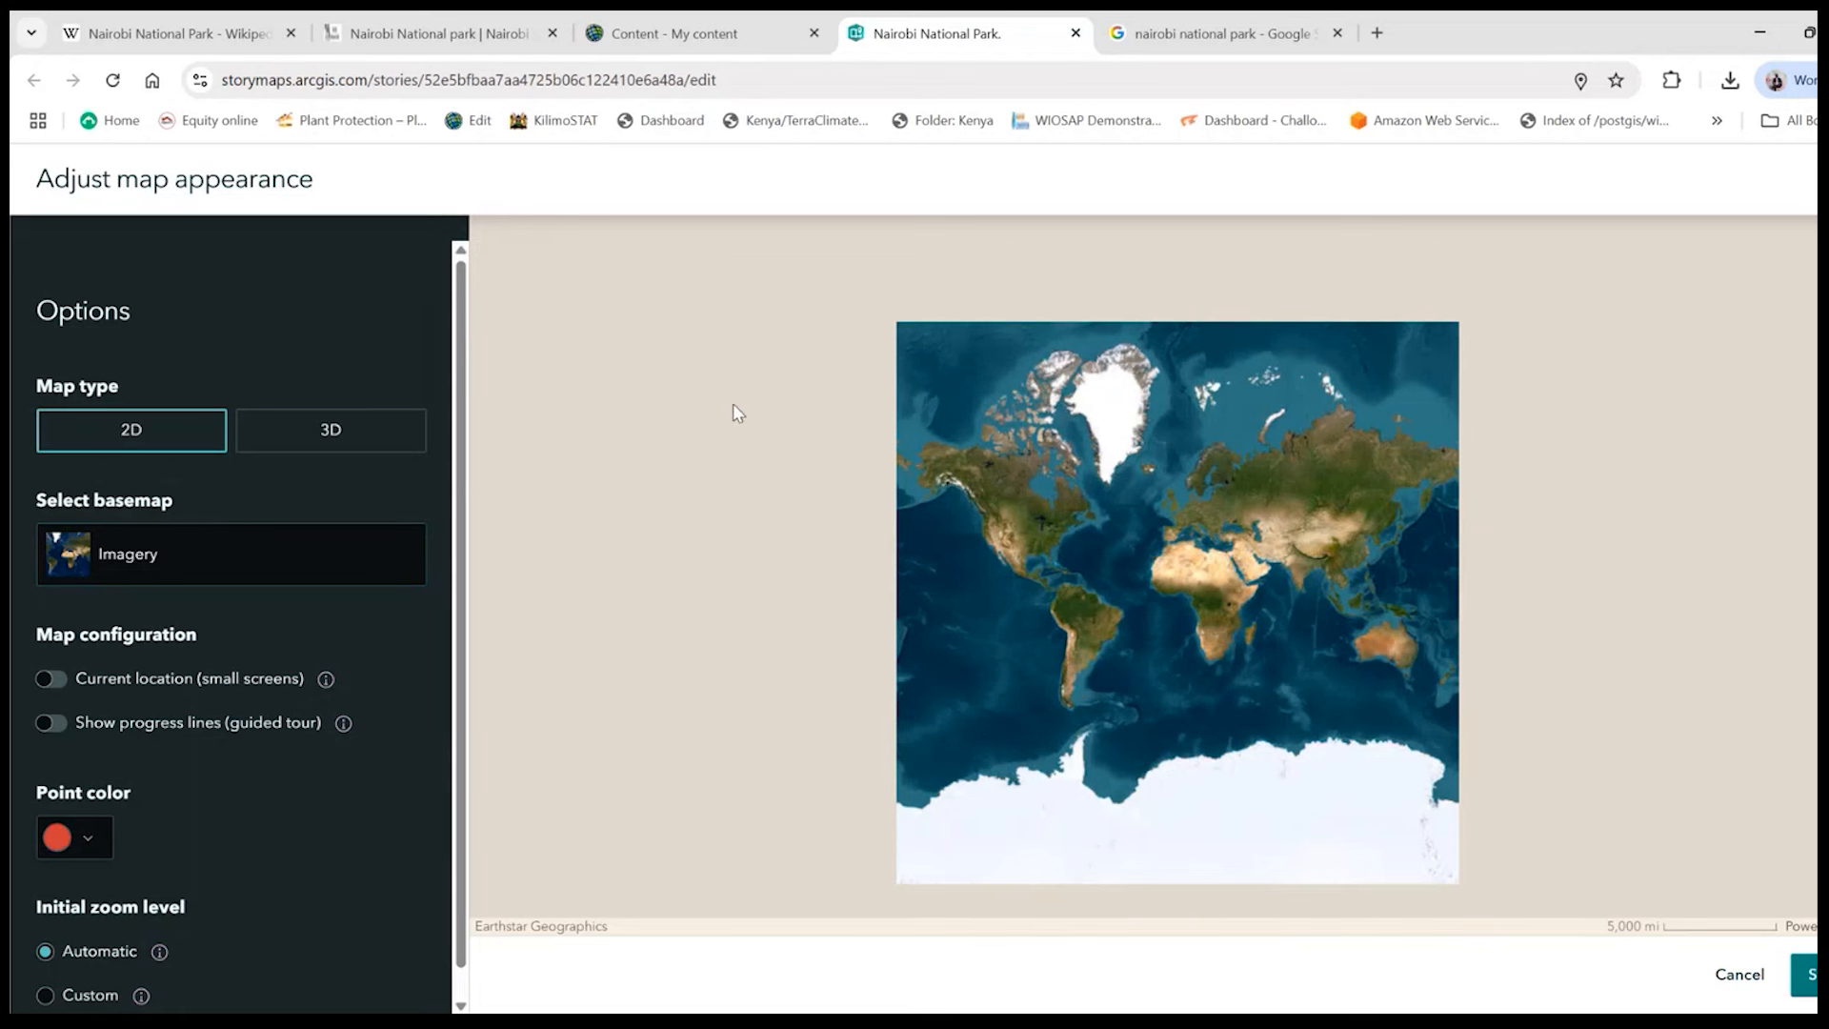
- Set the tour map's basemap to Community and save the map appearance
left_click(147, 575)
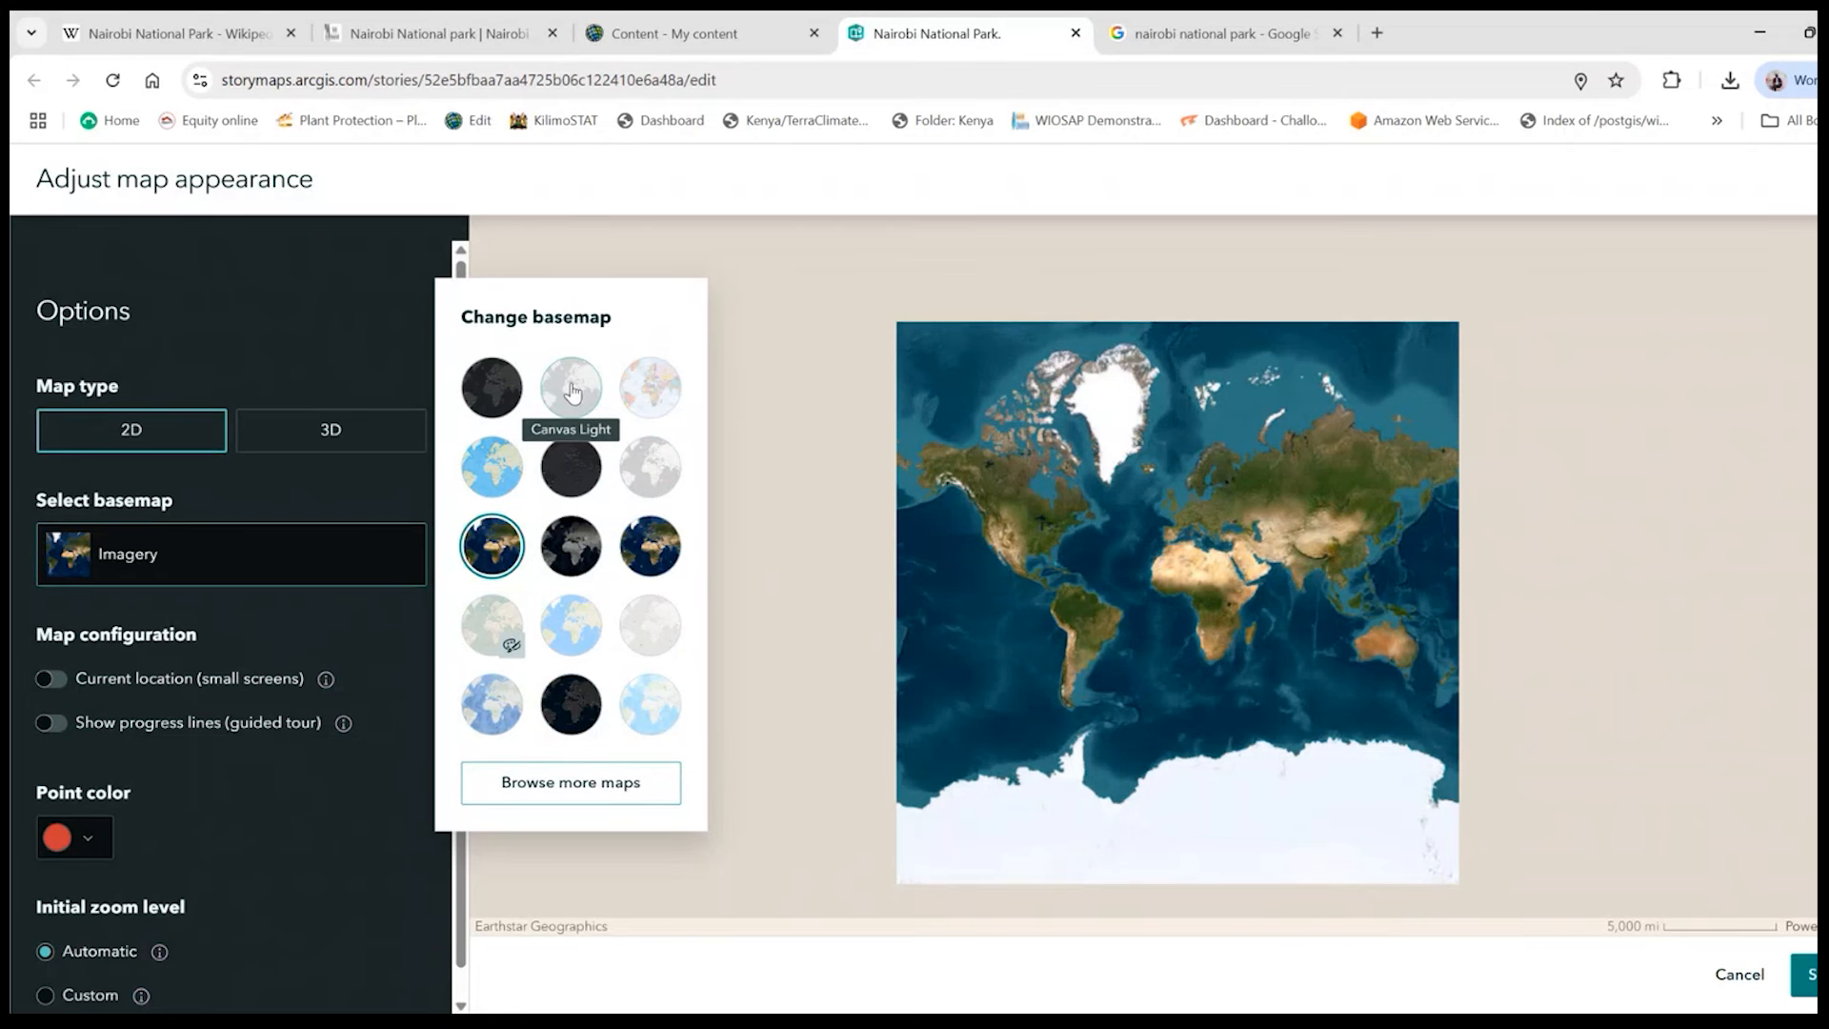
left_click(495, 464)
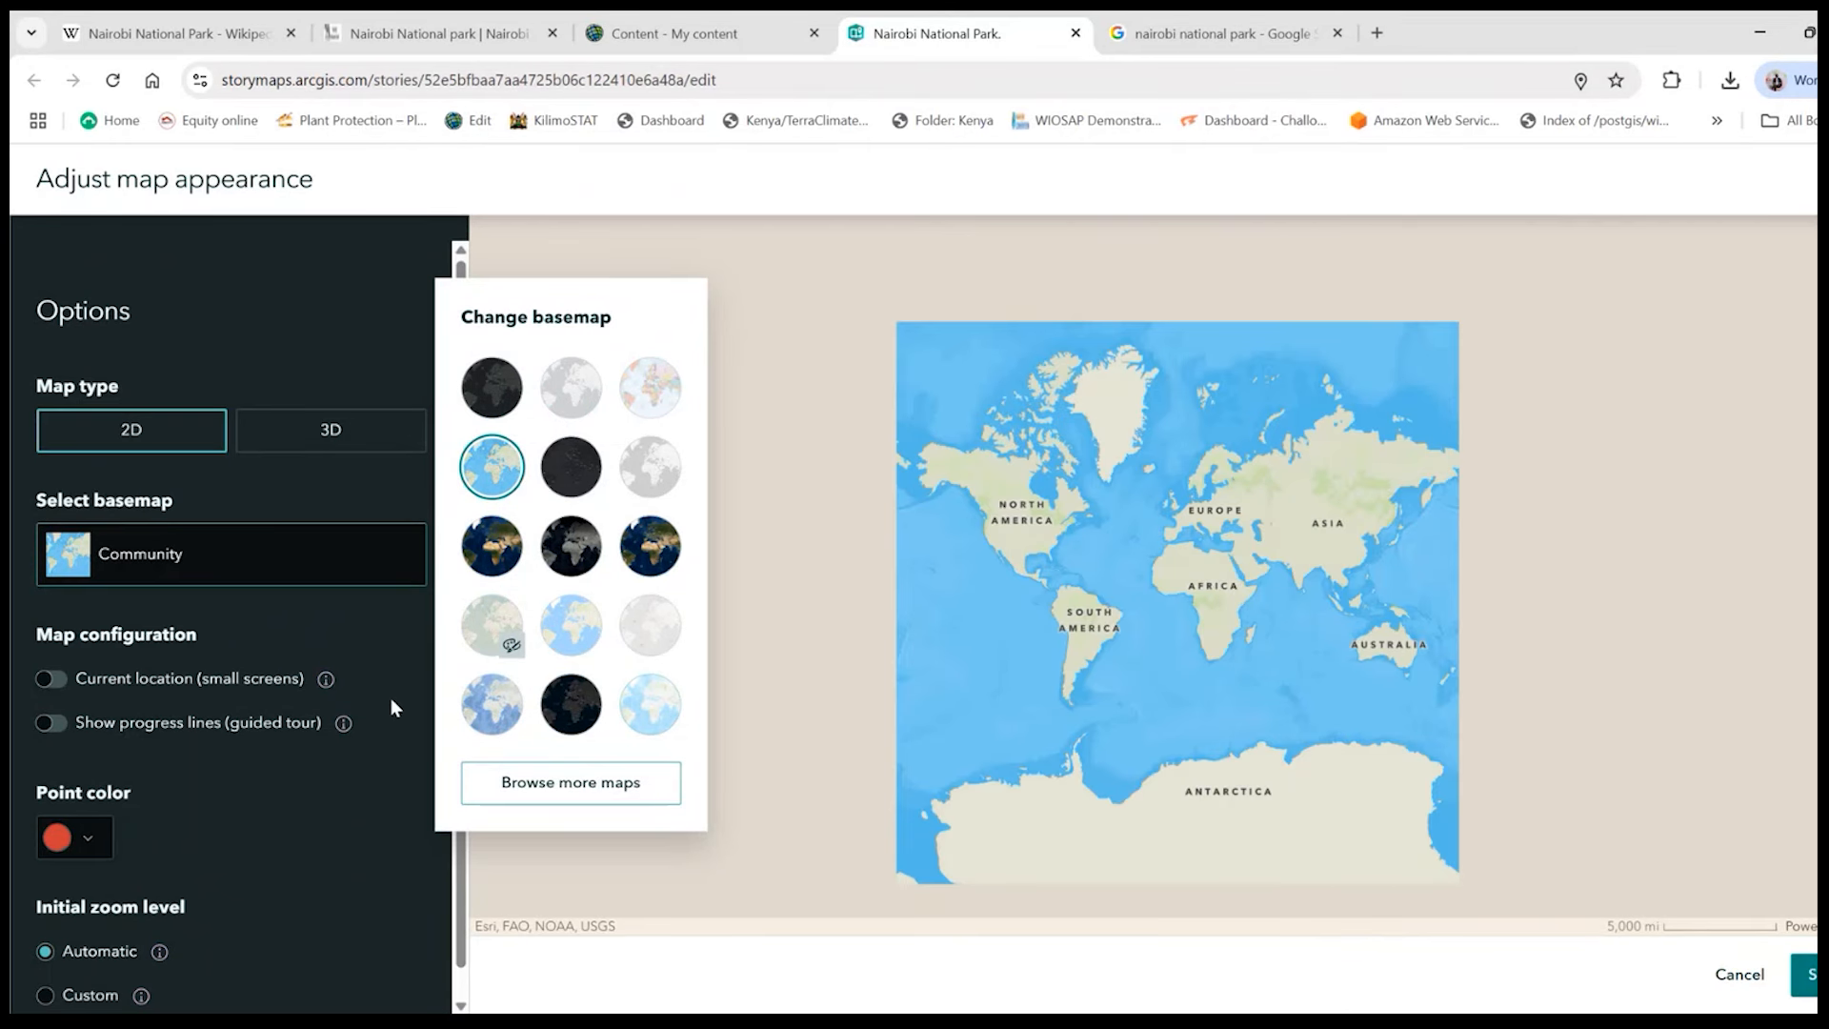
left_click(329, 758)
scroll(271, 797, "down", 1)
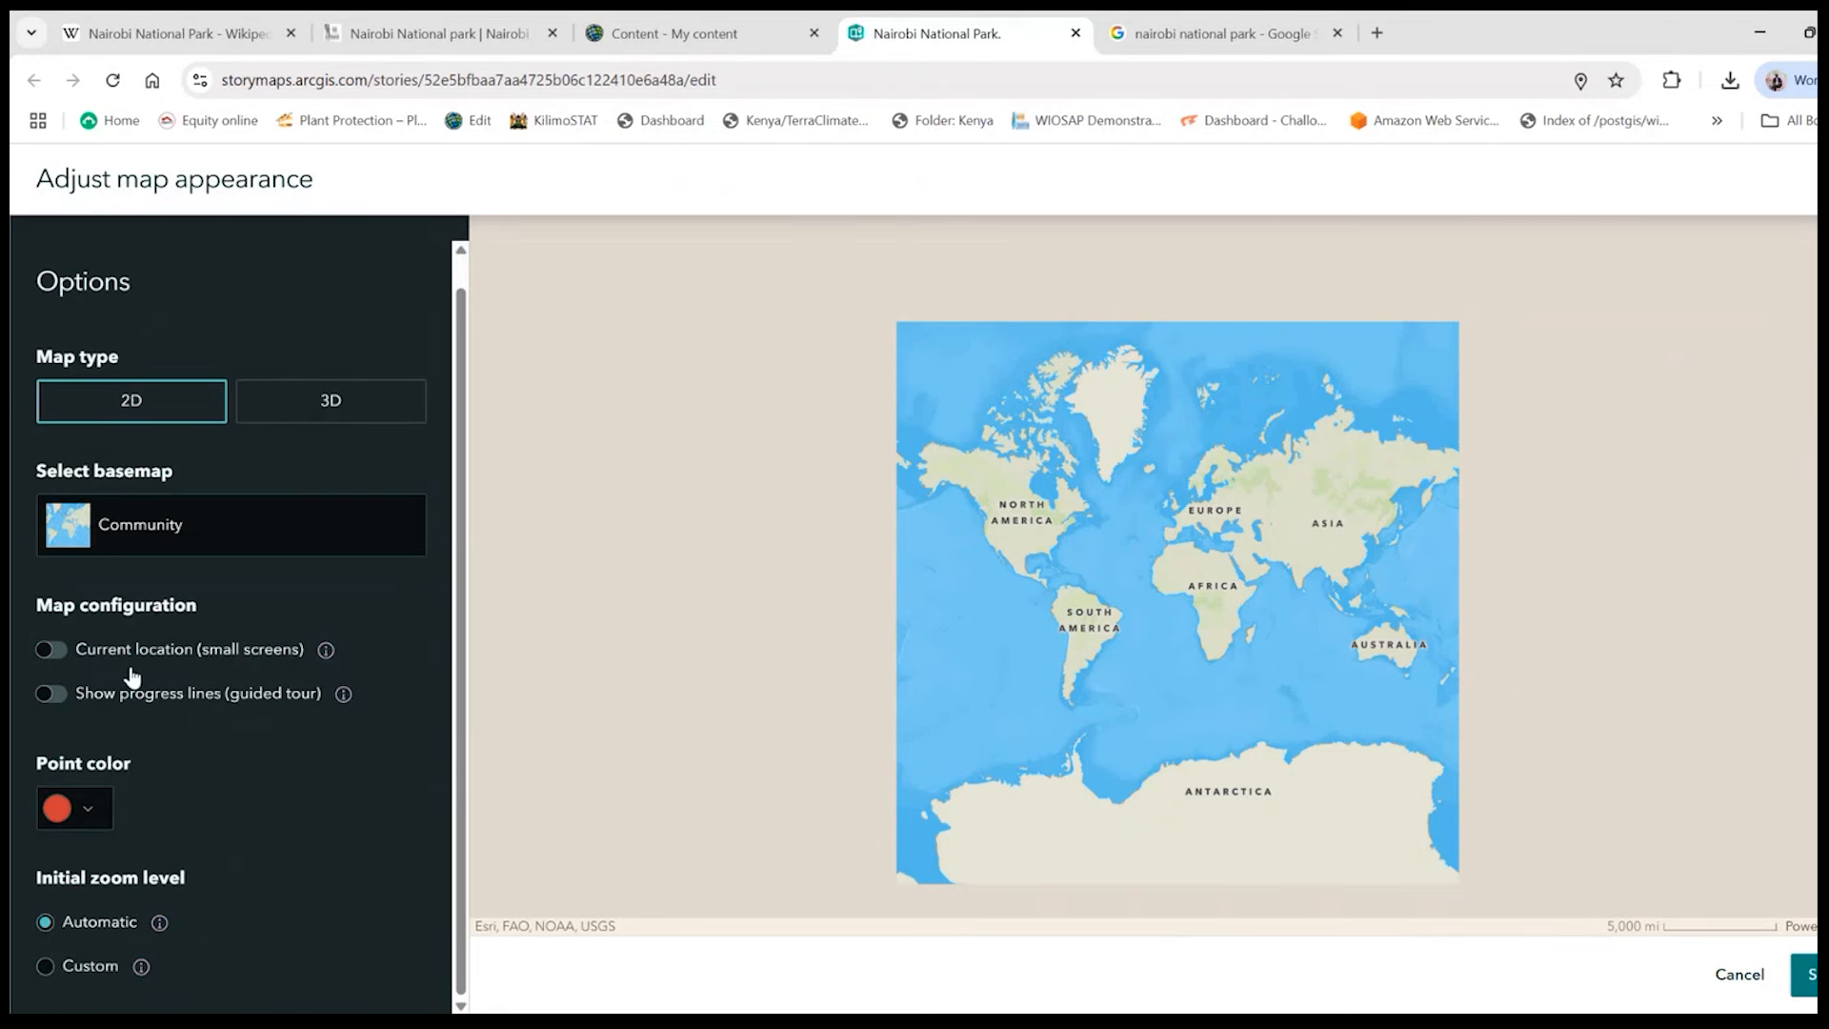
scroll(133, 679, "up", 1)
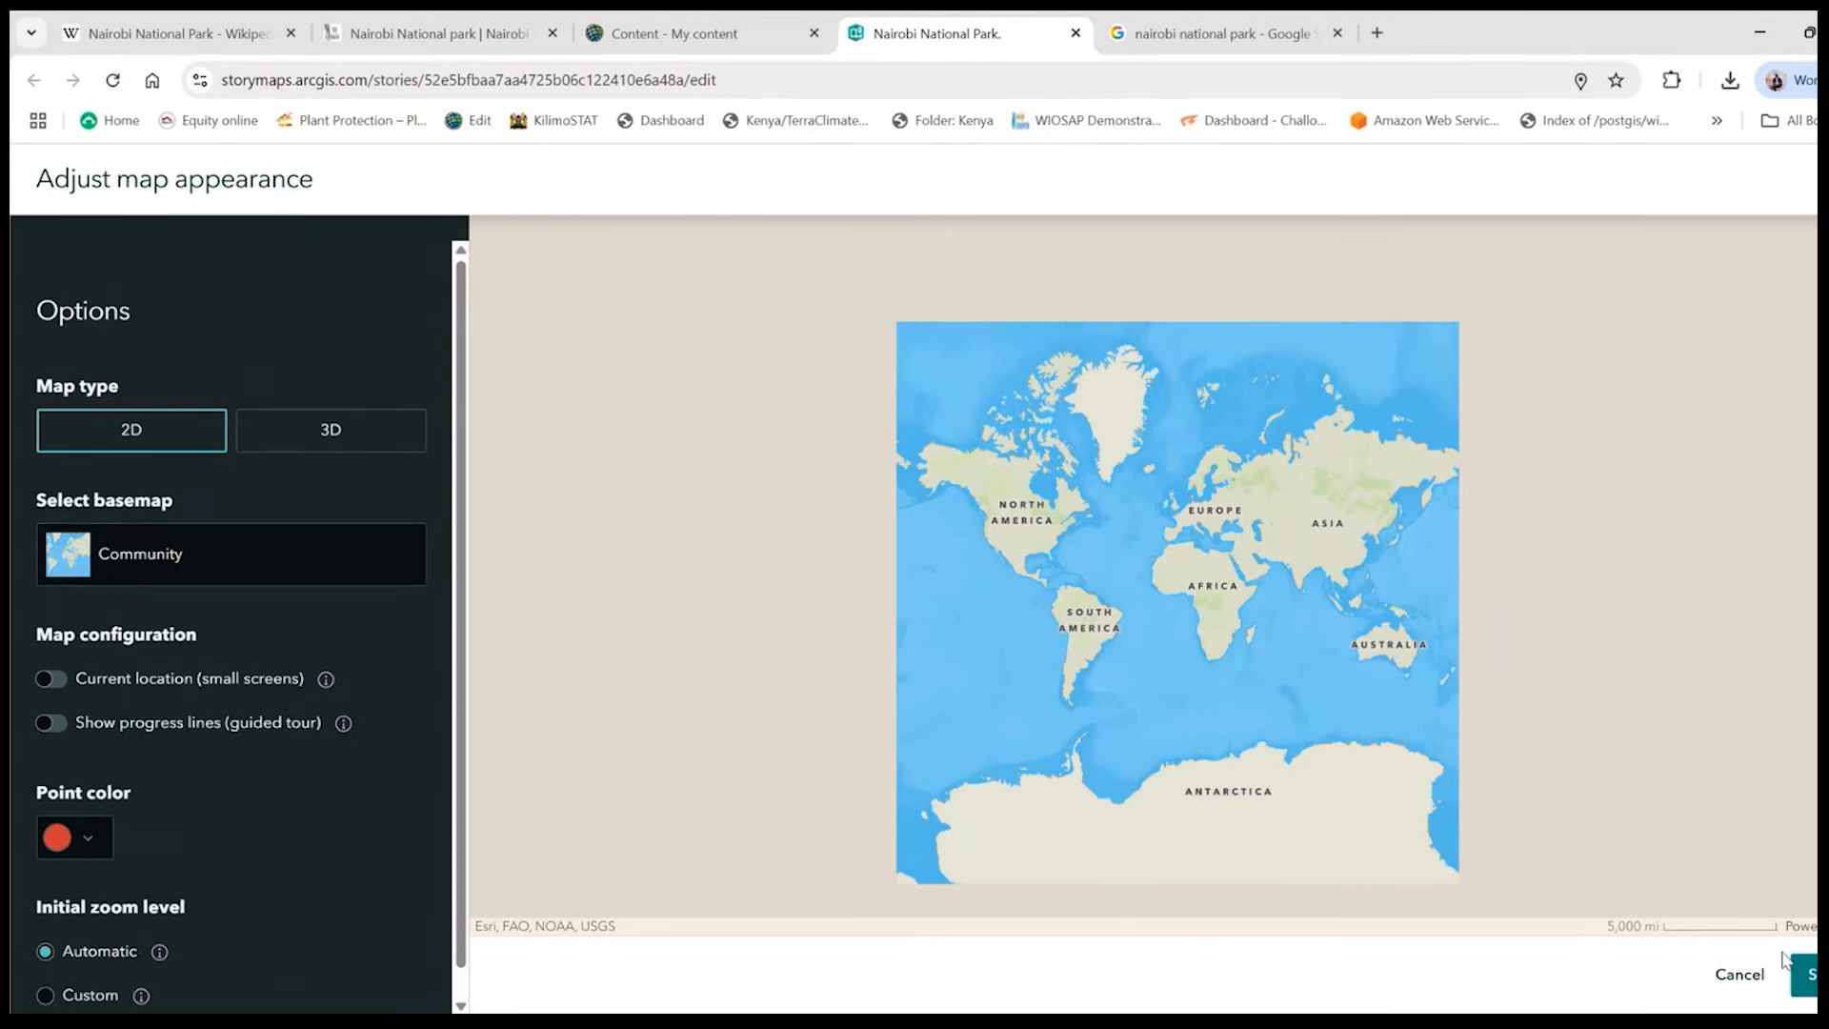
left_click(1809, 981)
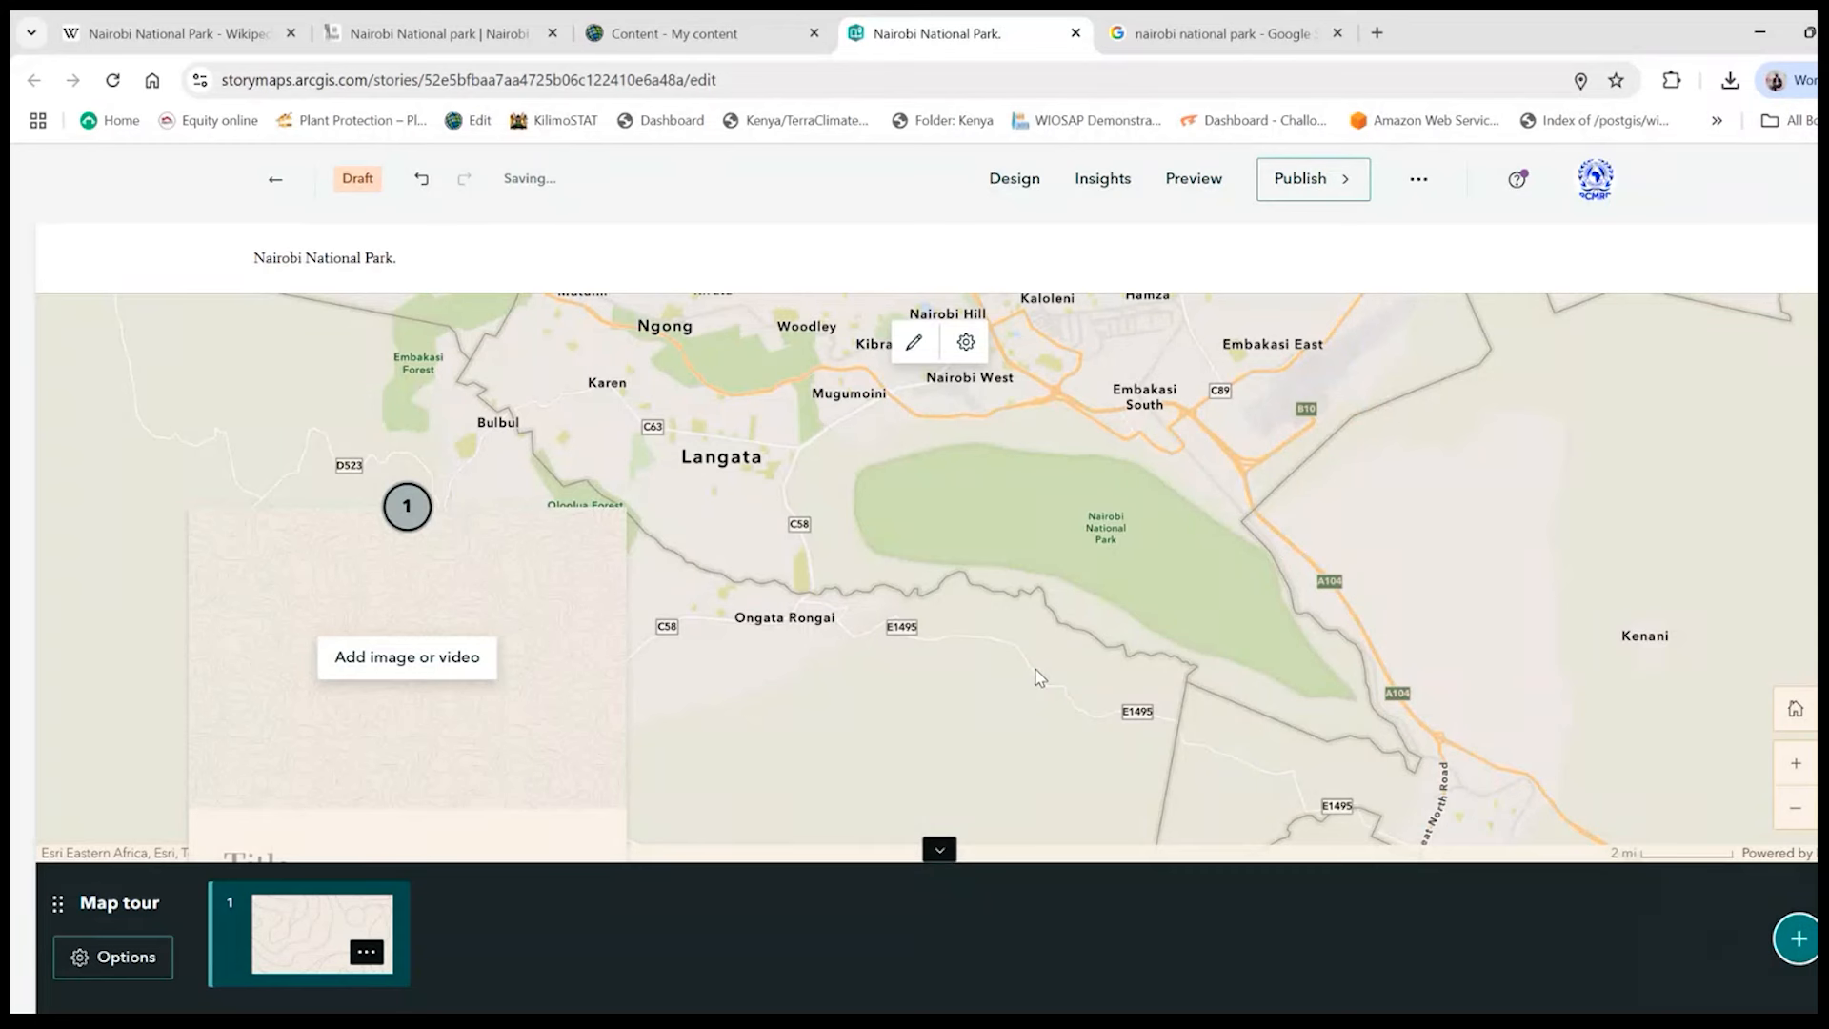
- Title the first tour stop "Nairobi National Park gate"
left_click_drag(1000, 506, 904, 596)
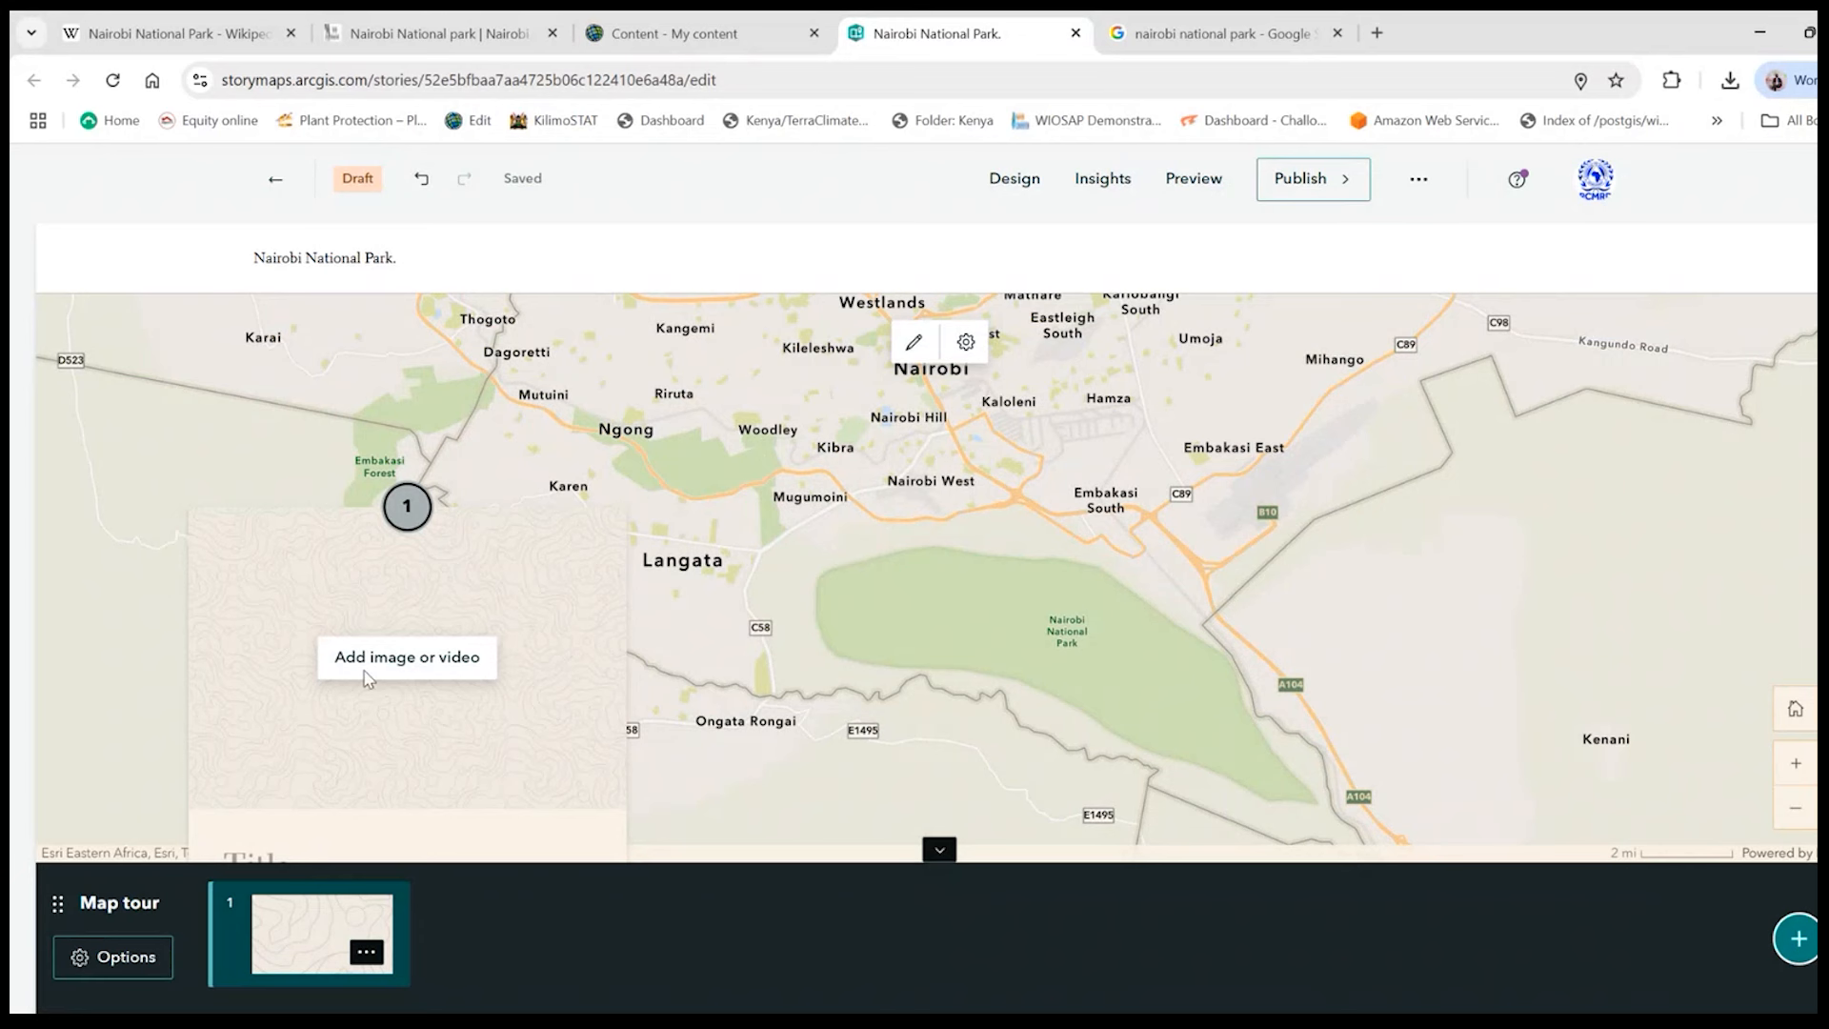
left_click(281, 848)
type("Nai")
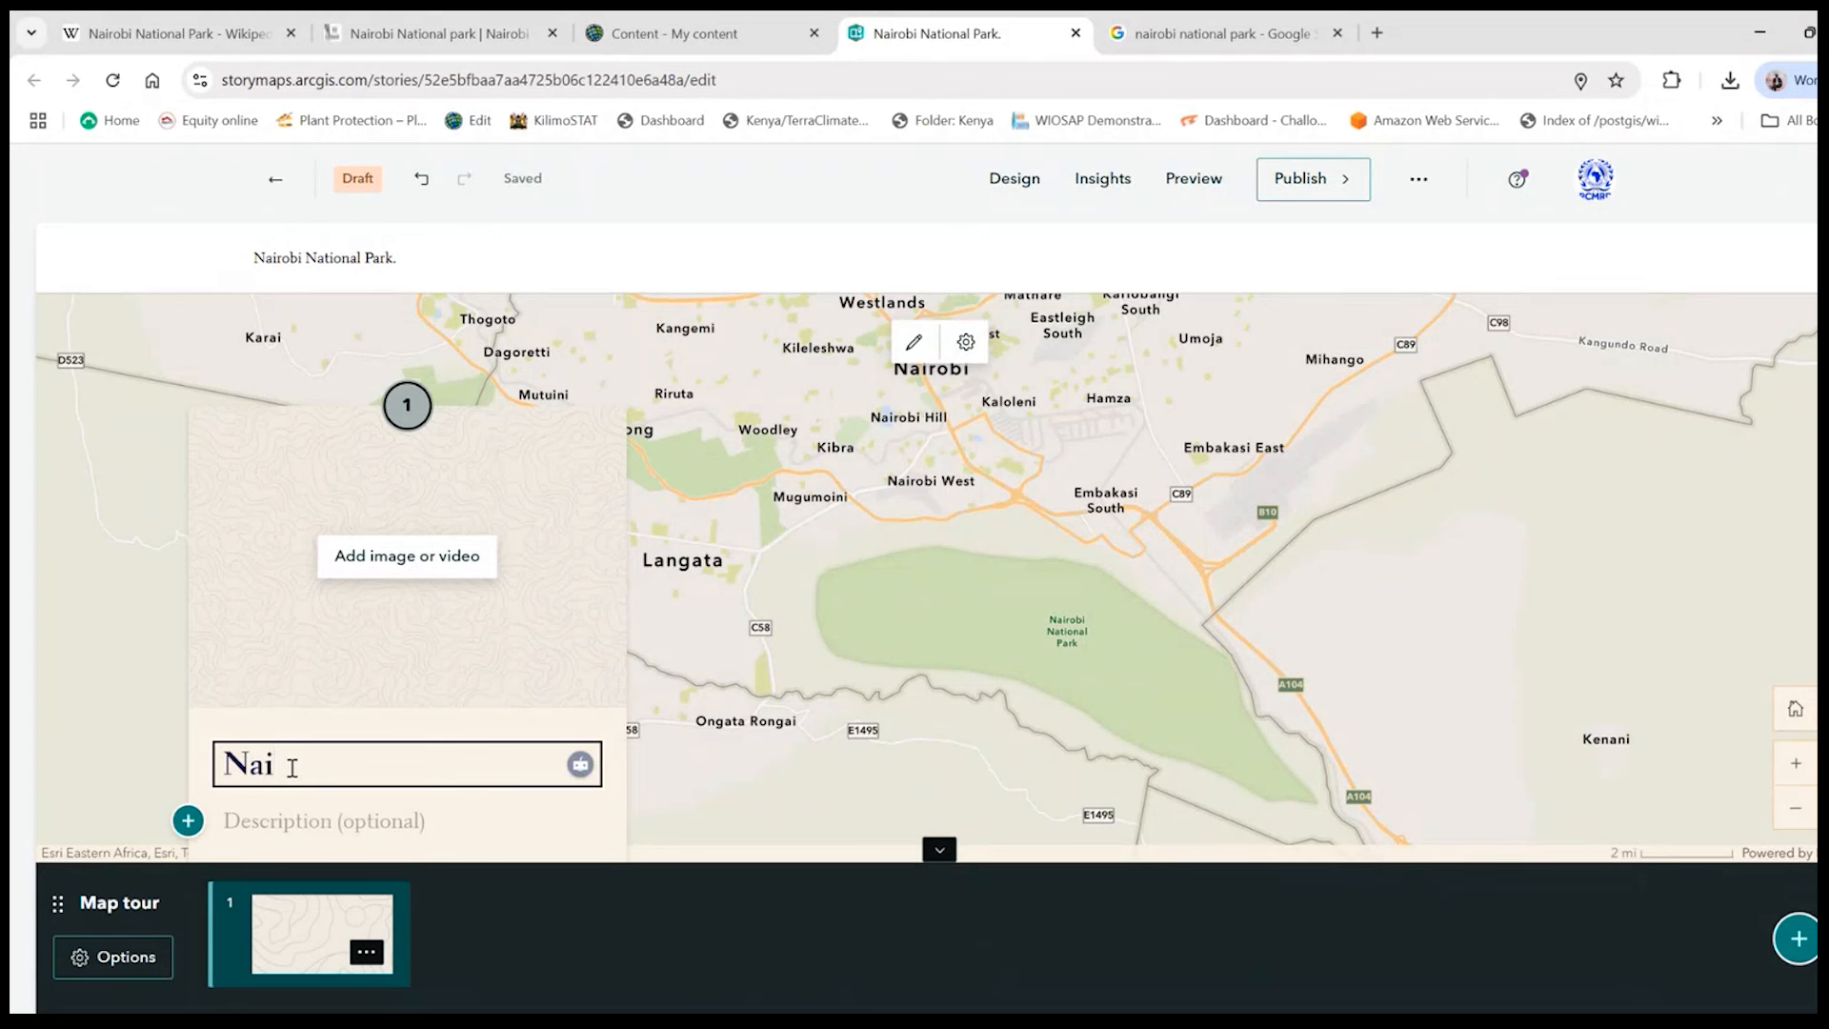
type("robi National Park ")
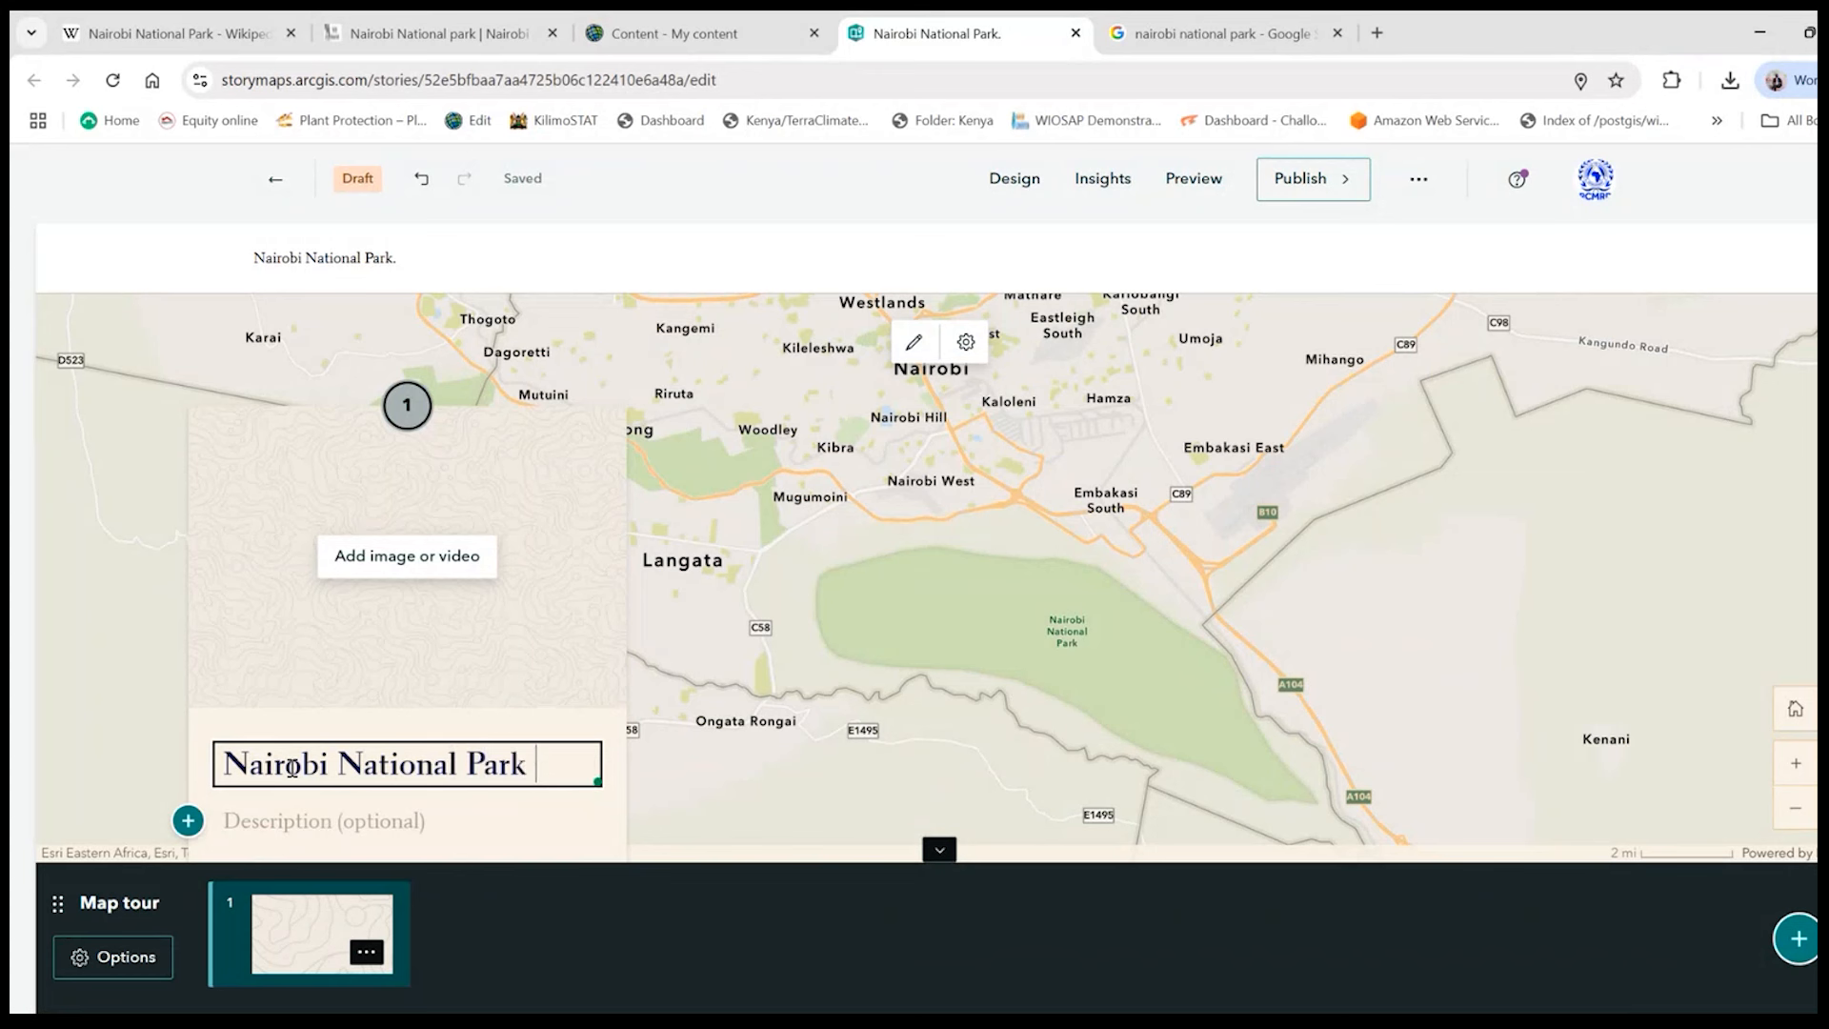
type("gate")
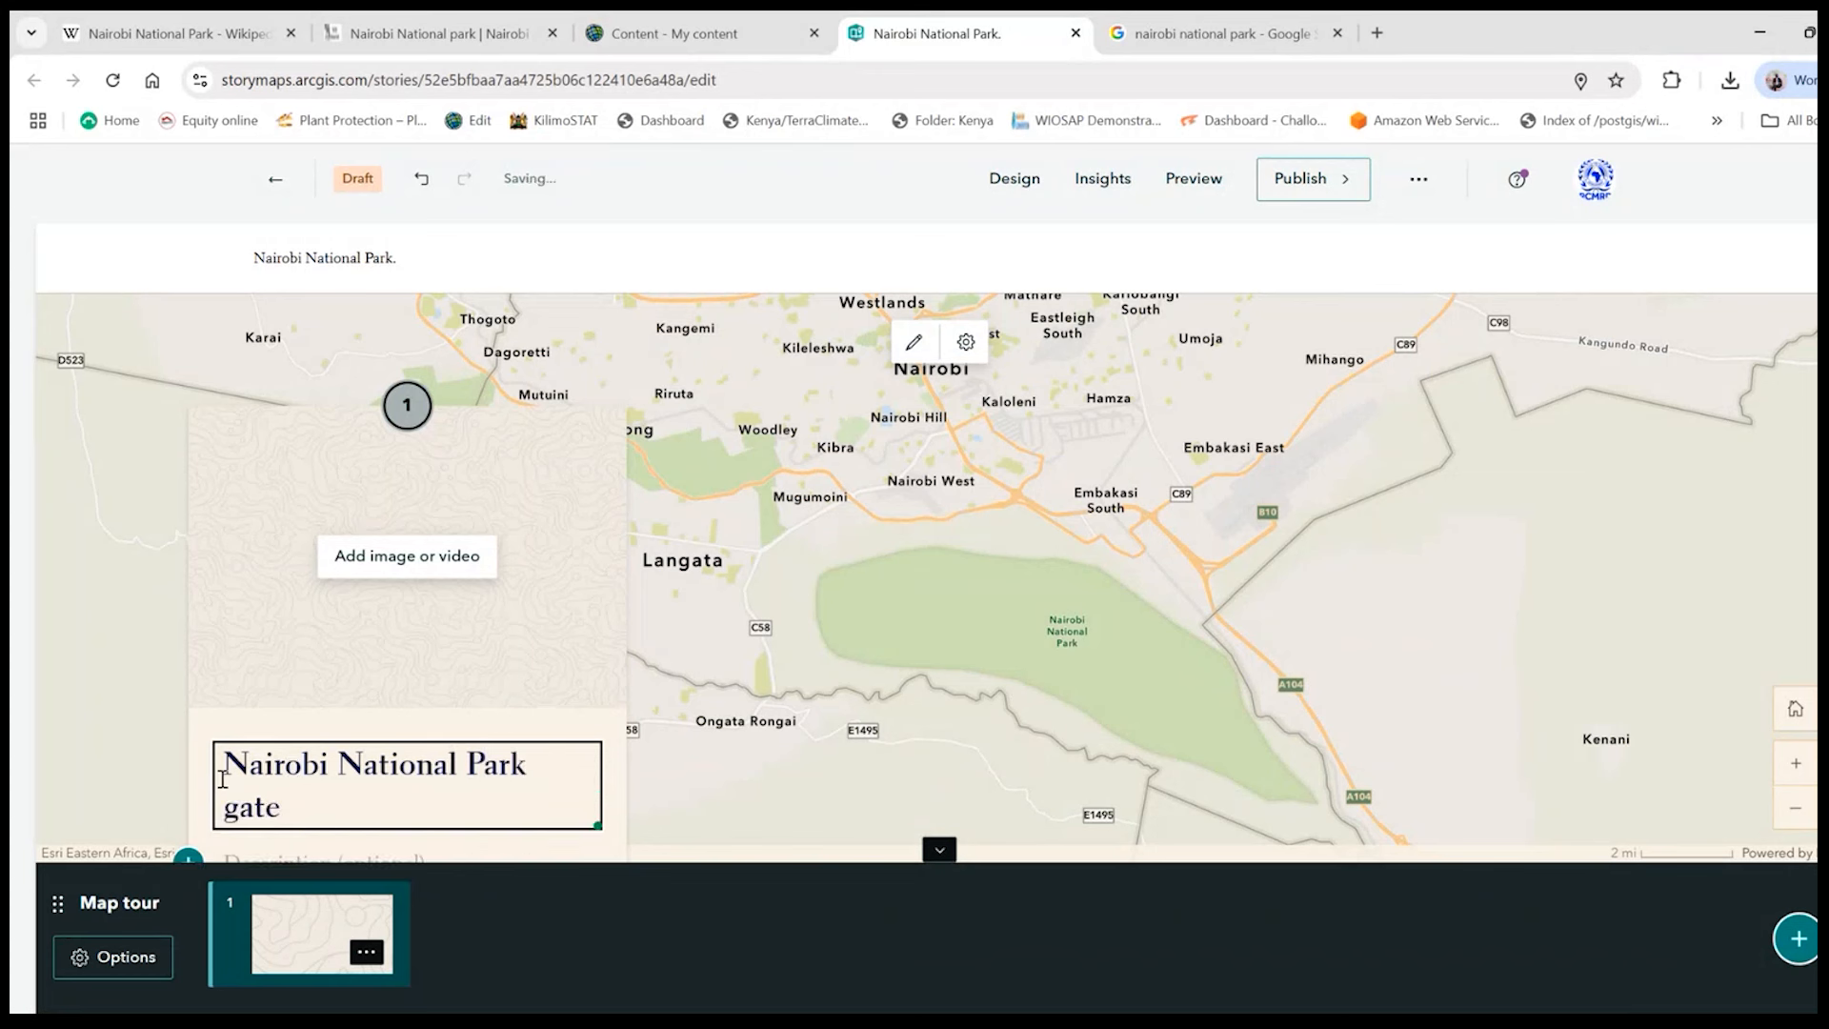
- Add the nairobi-national-park-main-gate image from the GIS for Conservation folder to the first tour stop
left_click(427, 555)
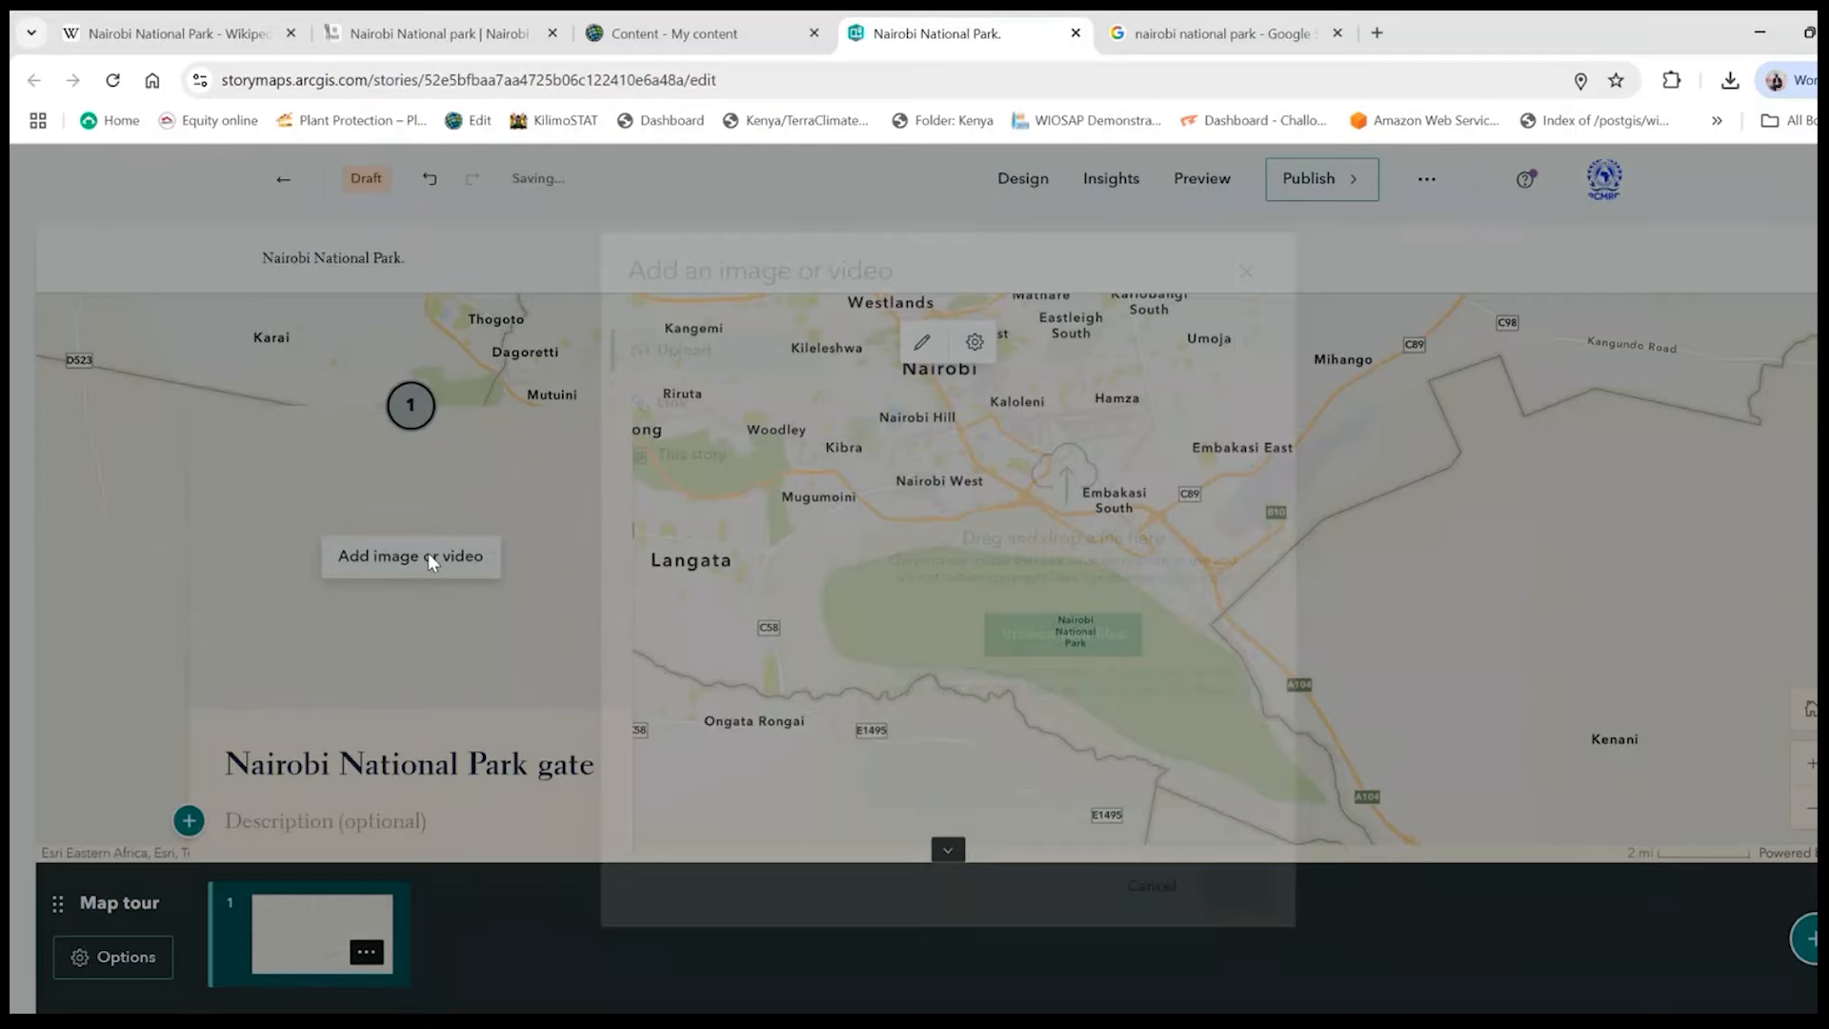
left_click(1064, 635)
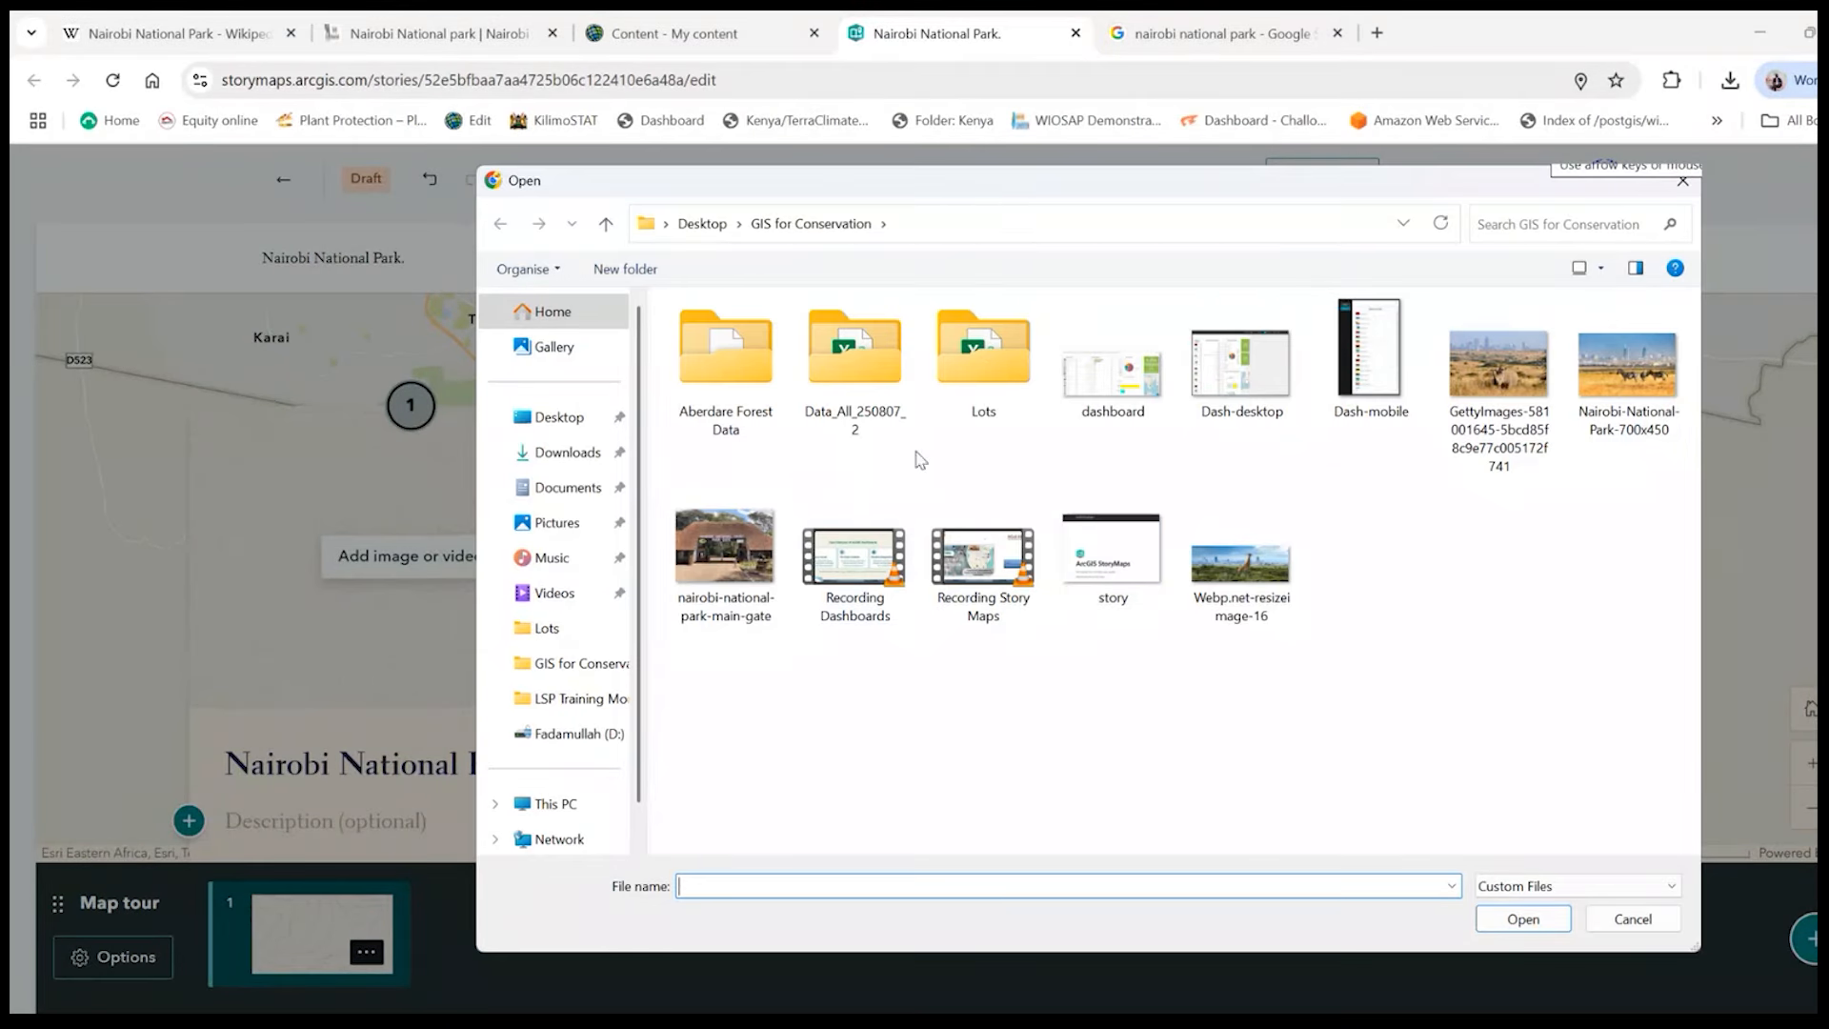
left_click(720, 557)
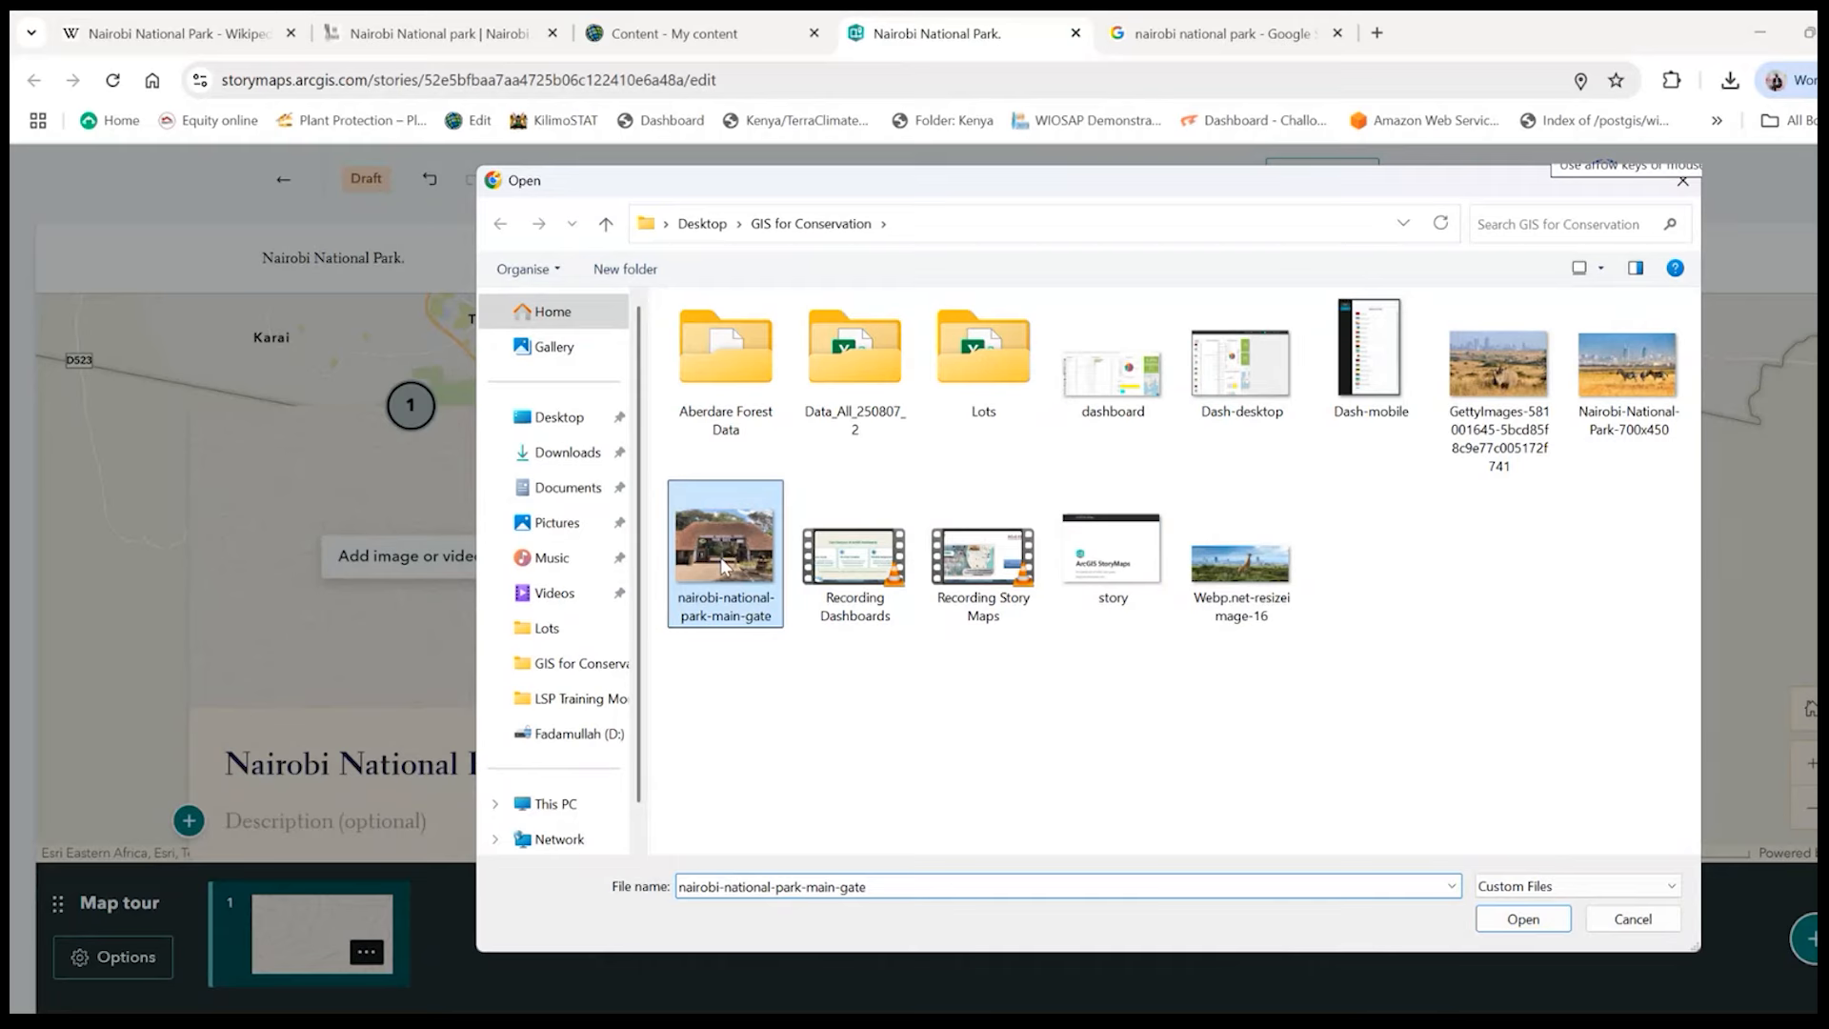
double_click(720, 558)
left_click(1227, 885)
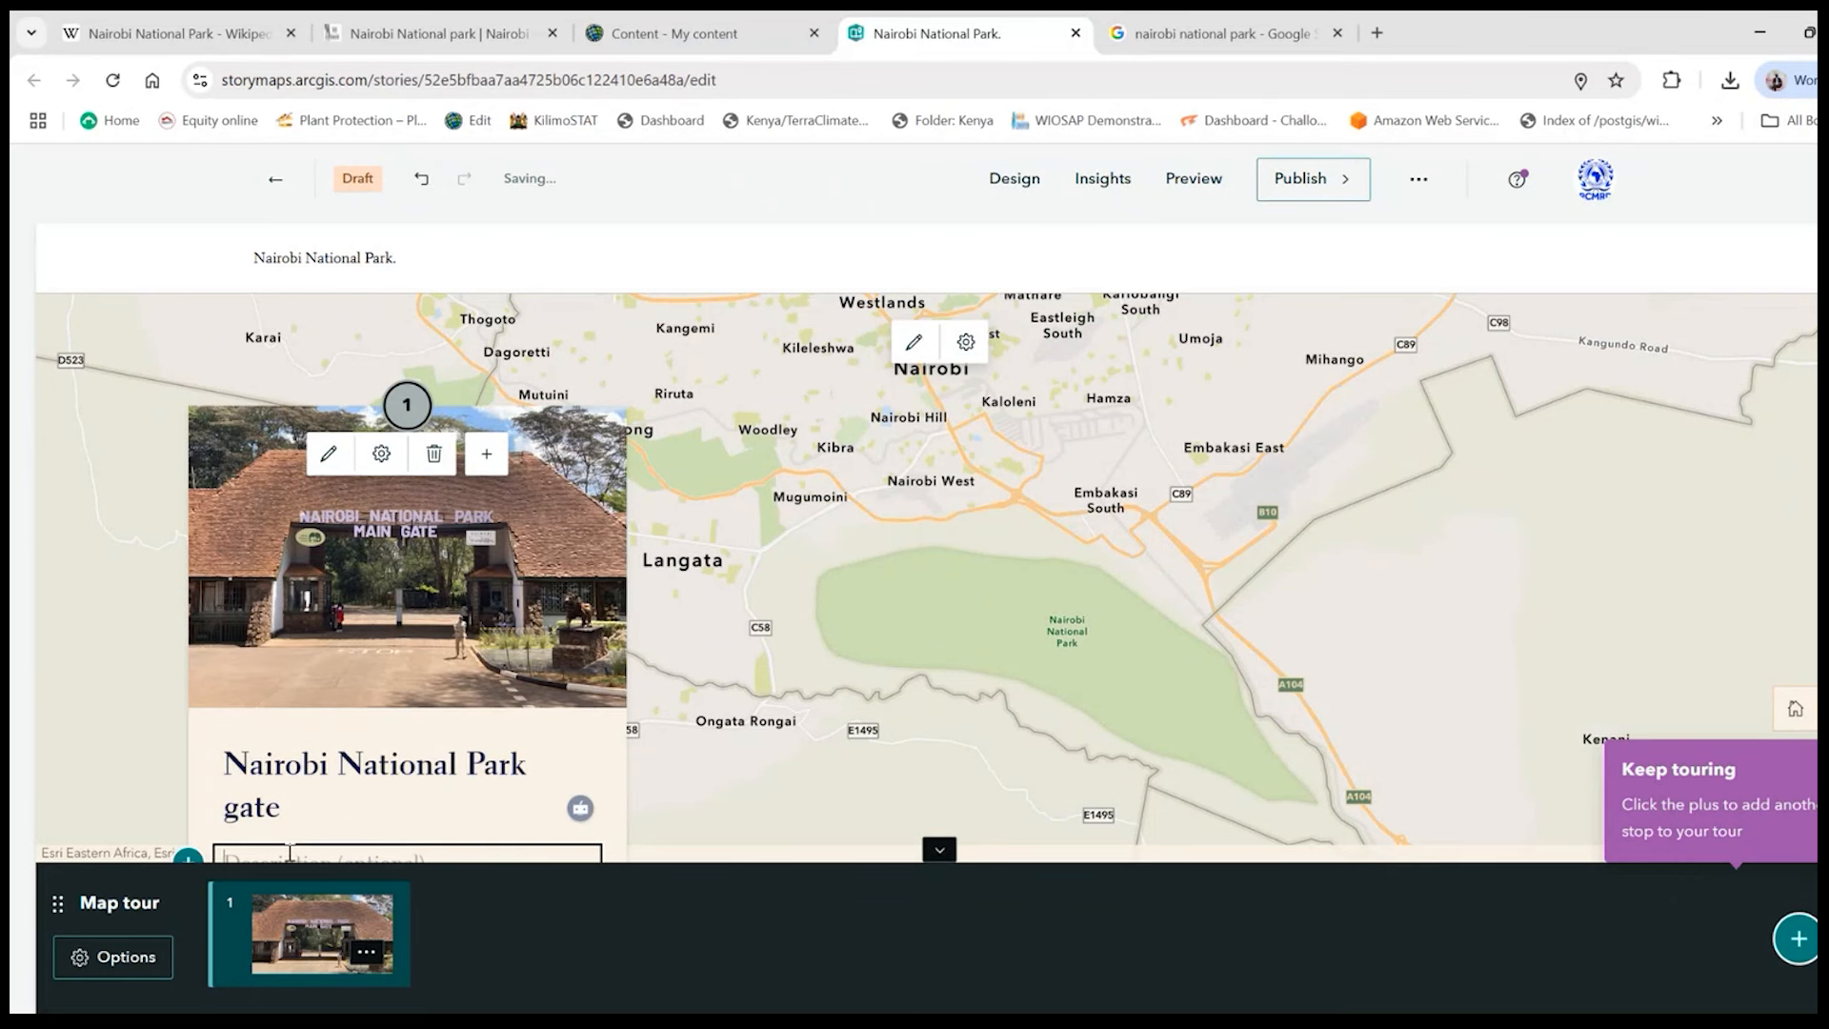
- Enter "Reception and Payment" as the description of the Nairobi National Park gate stop
scroll(373, 853, "down", 1)
scroll(375, 809, "down", 1)
scroll(377, 762, "down", 1)
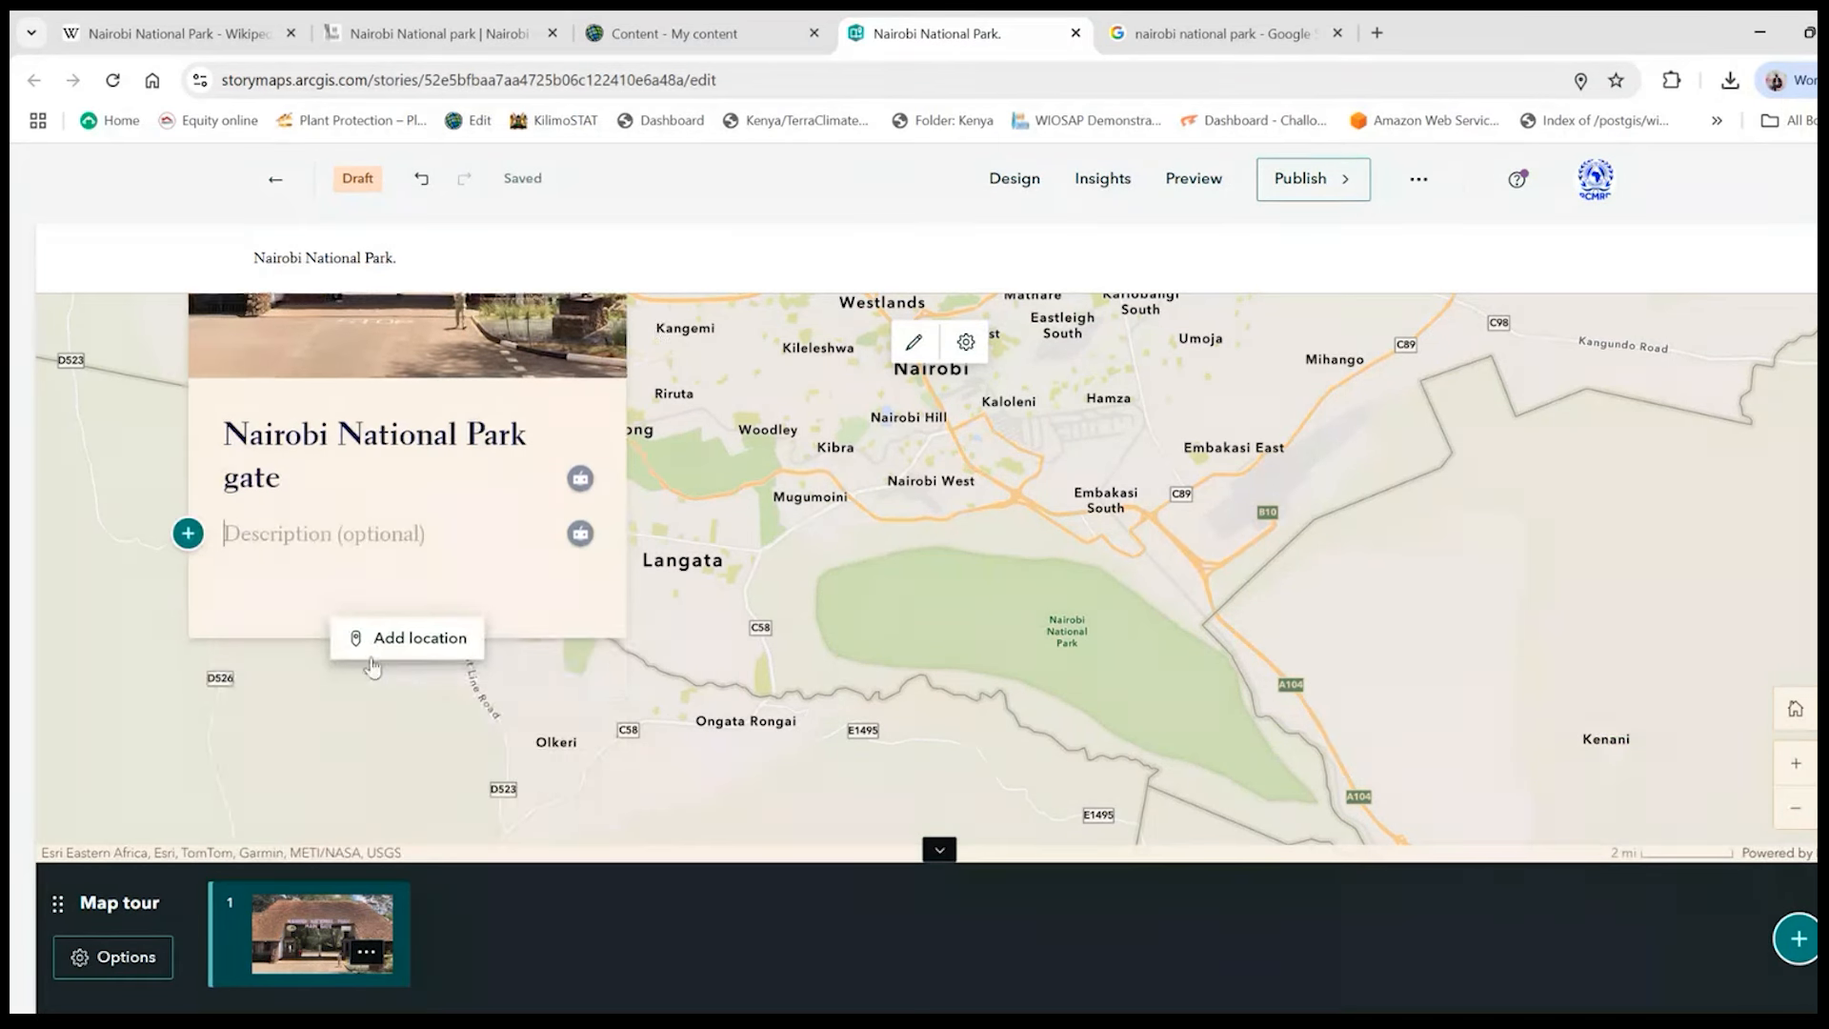
left_click(312, 522)
type("eception and Payment")
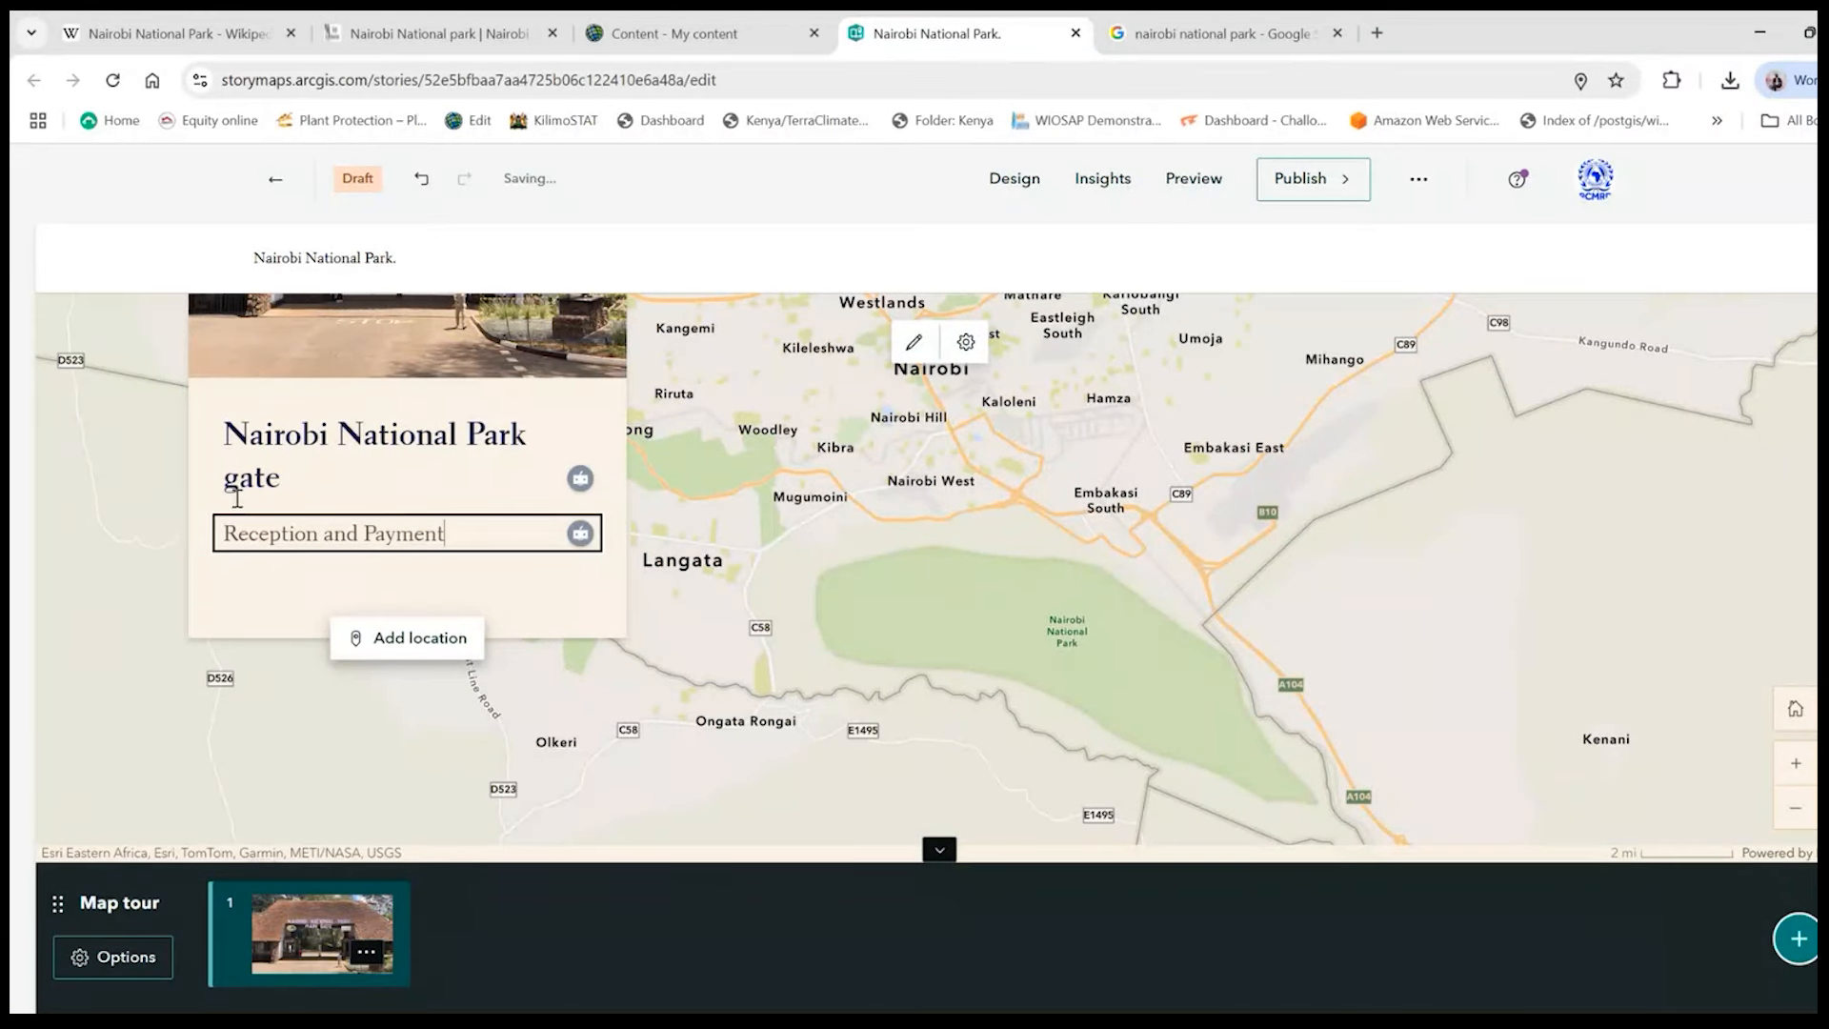
- Place the Nairobi National Park gate stop on the park's southeastern boundary near Mombasa Road, keeping the map tour zoom setting, and save the location
left_click_drag(1260, 724, 1339, 681)
left_click(1794, 762)
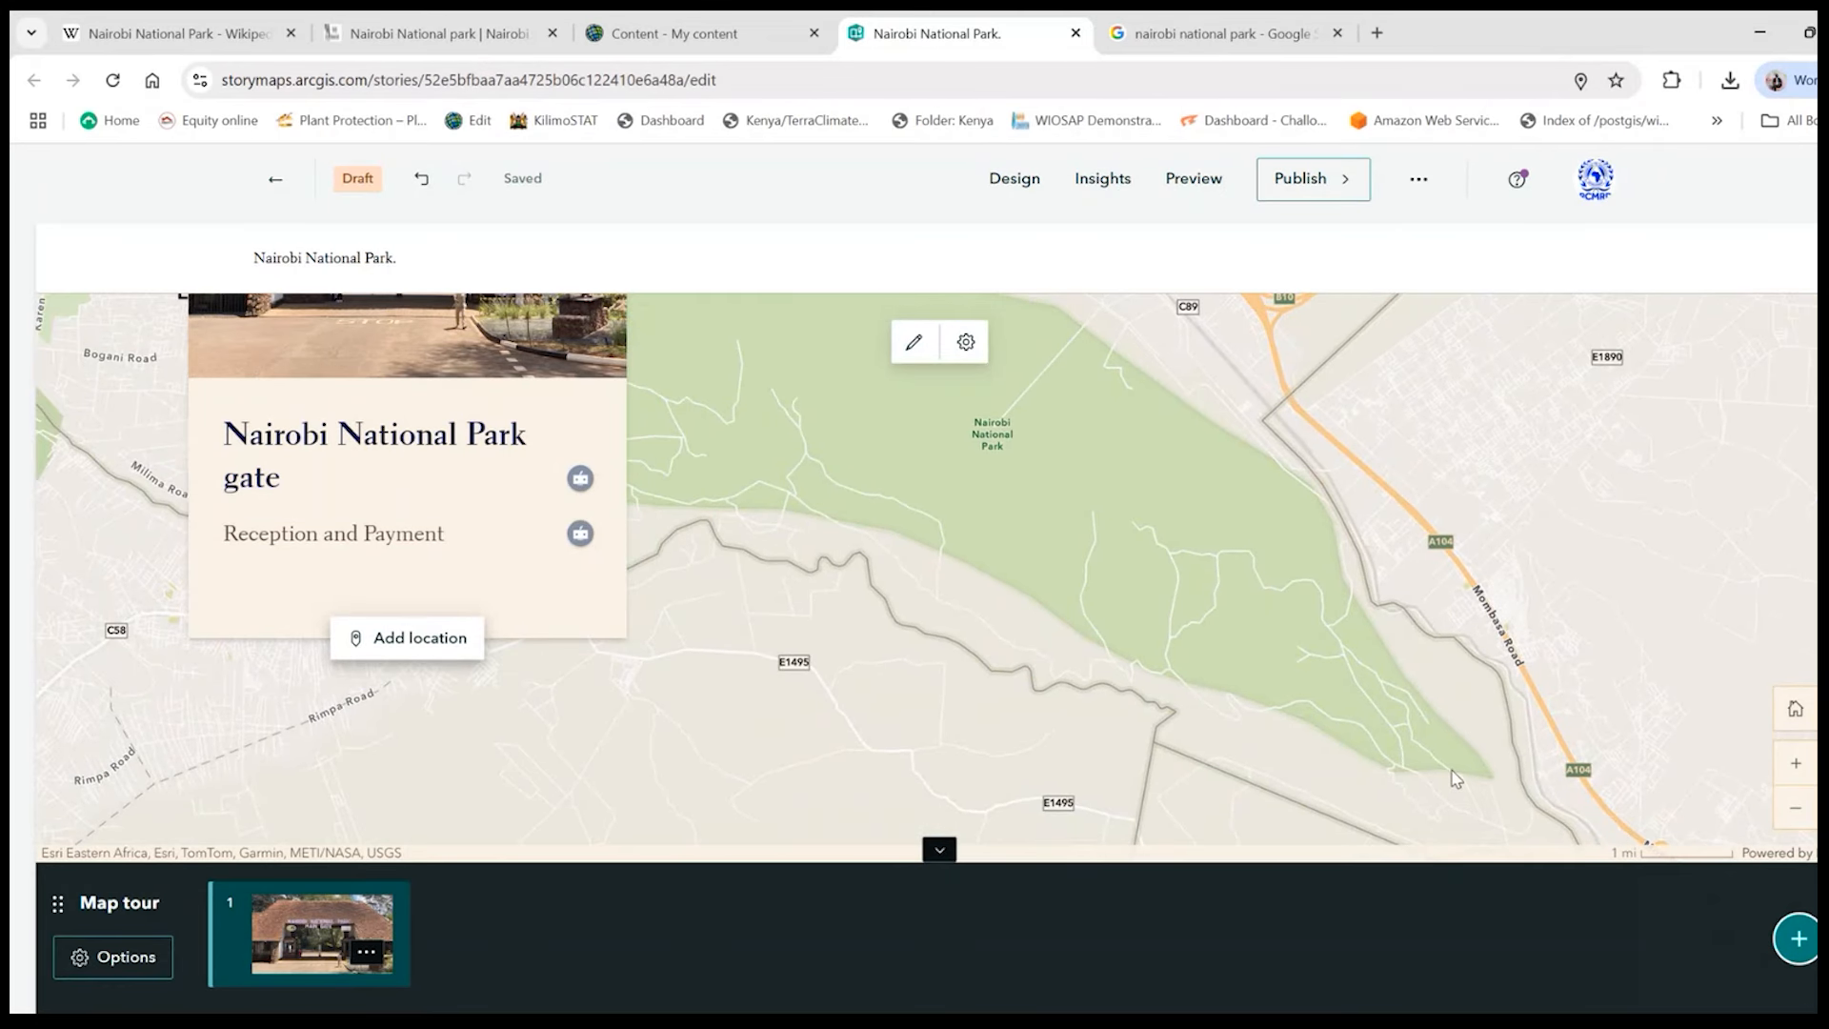
left_click(472, 638)
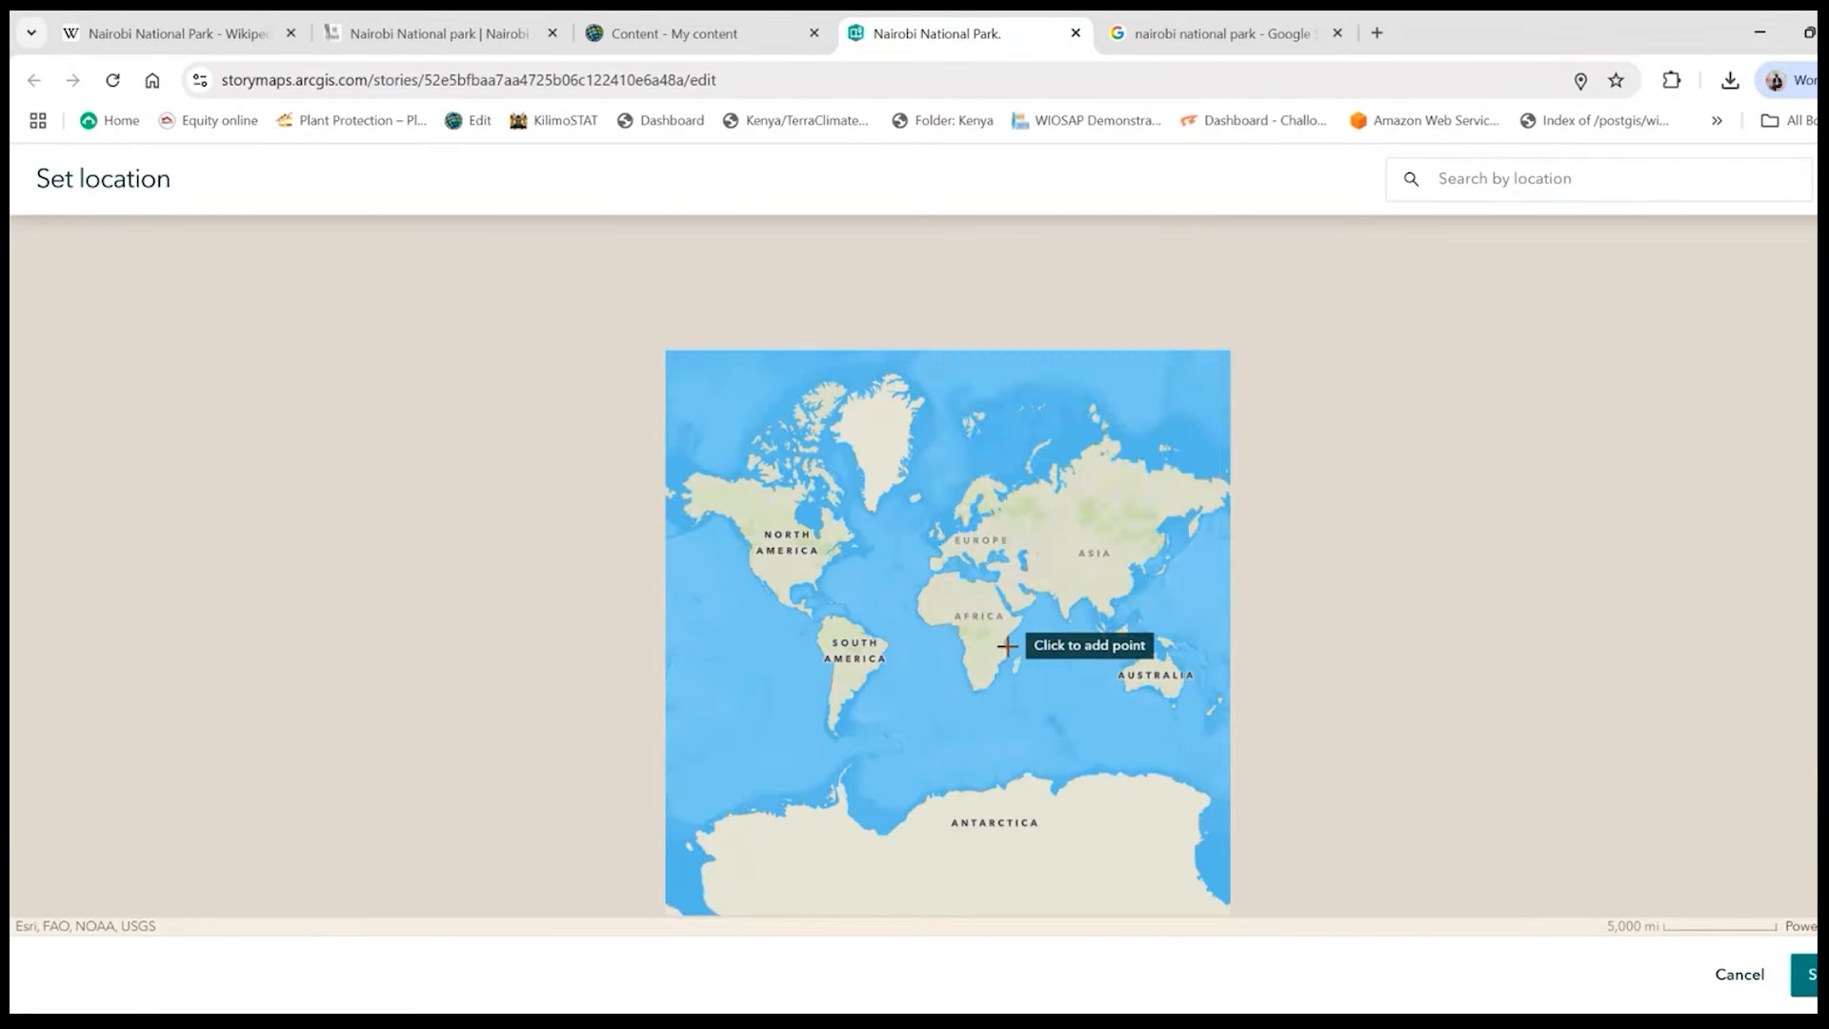
scroll(1007, 645, "down", 4)
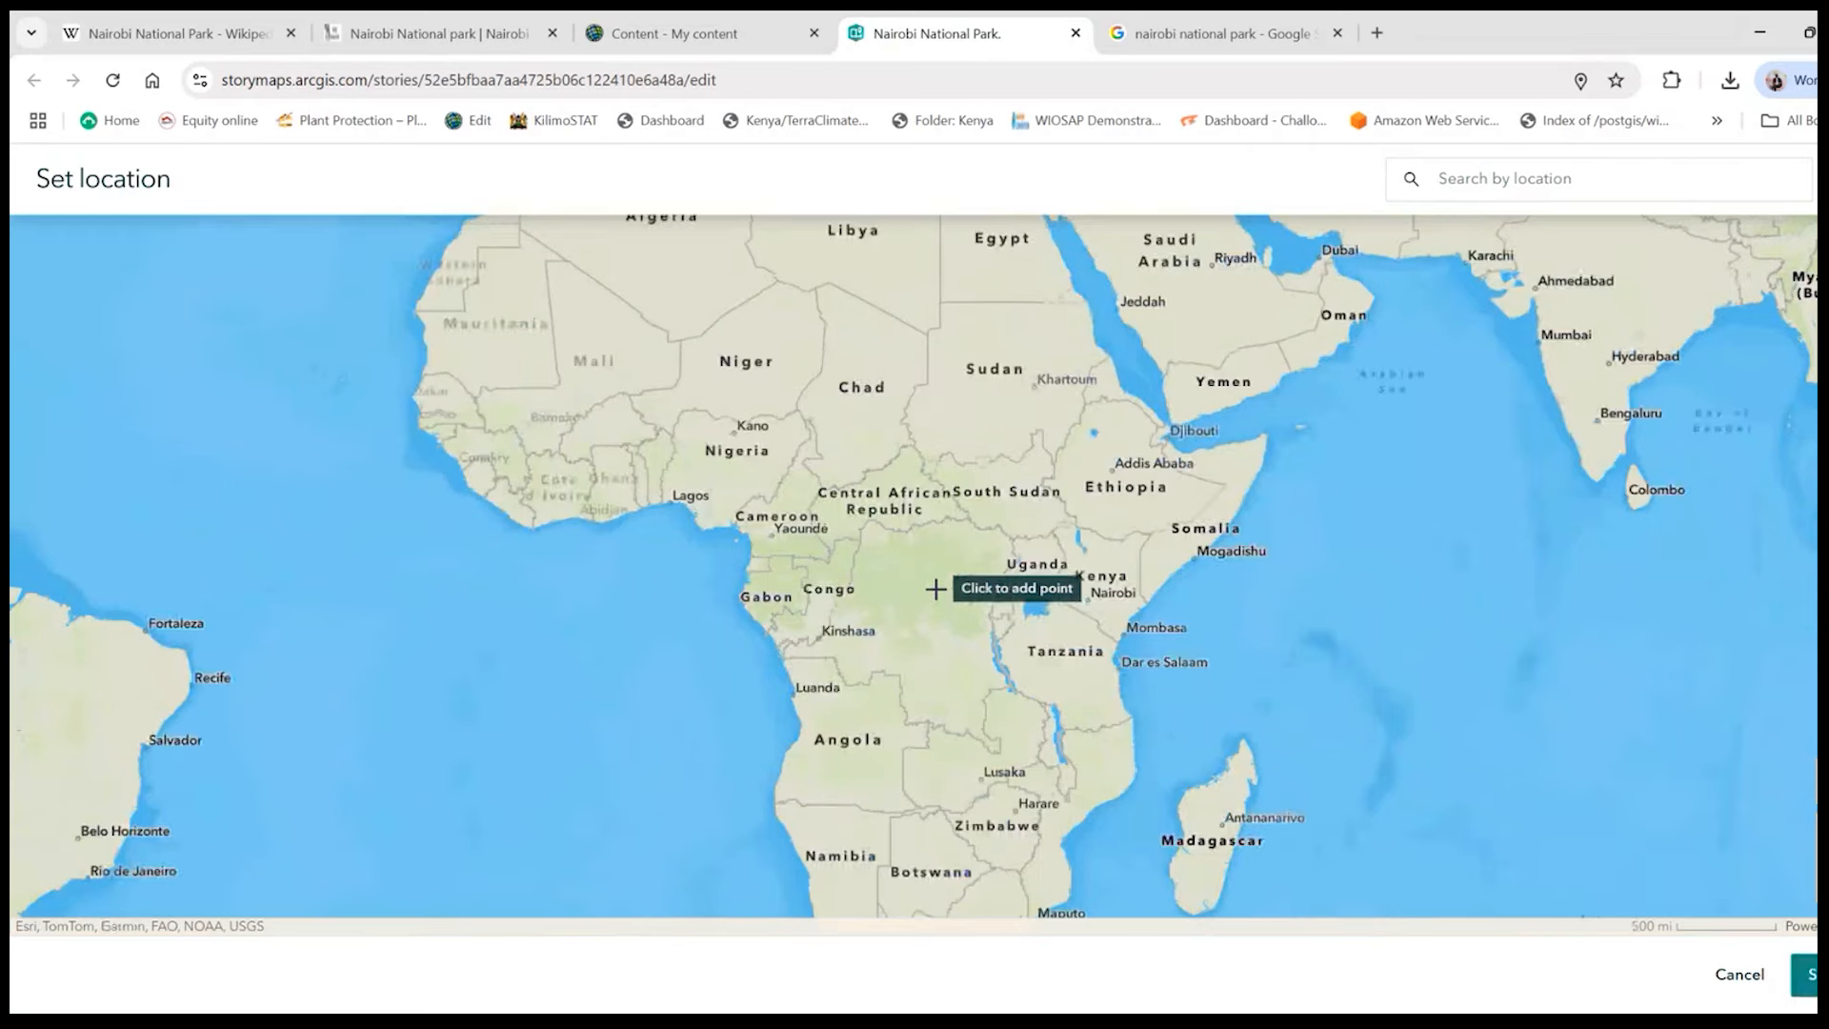
scroll(936, 589, "down", 1)
scroll(1232, 694, "down", 1)
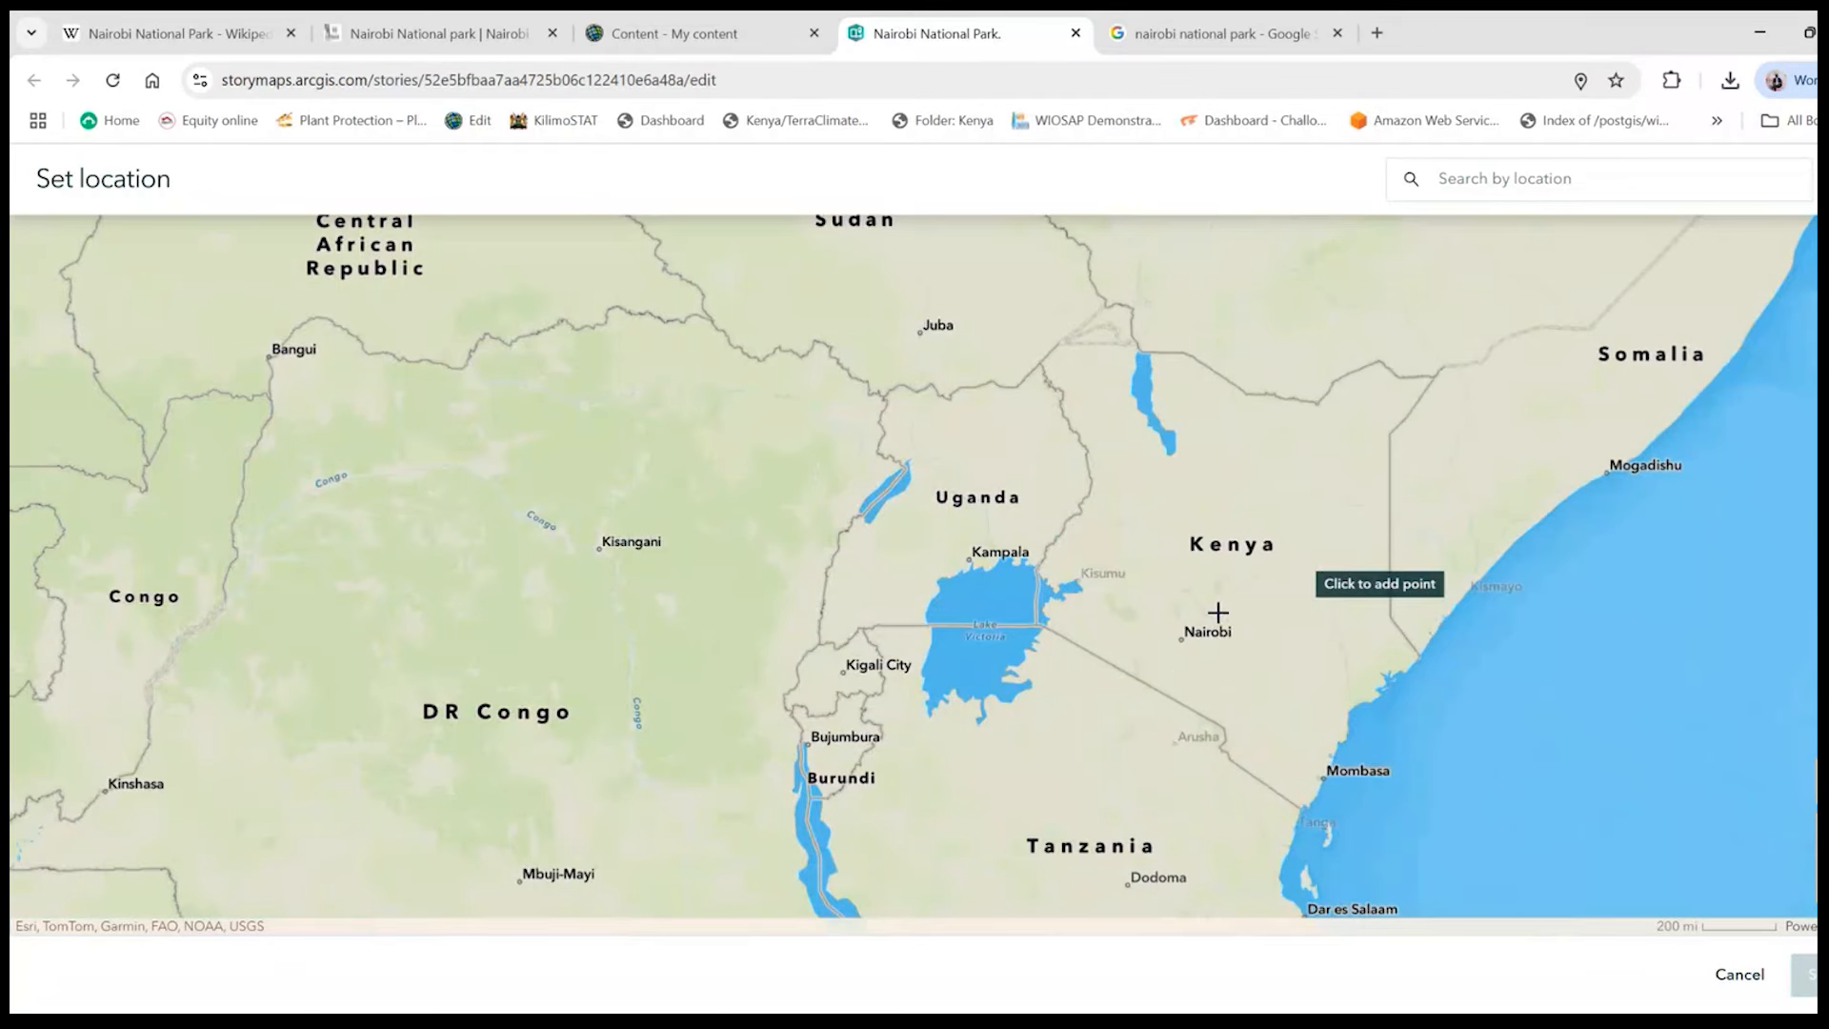
scroll(1218, 612, "down", 4)
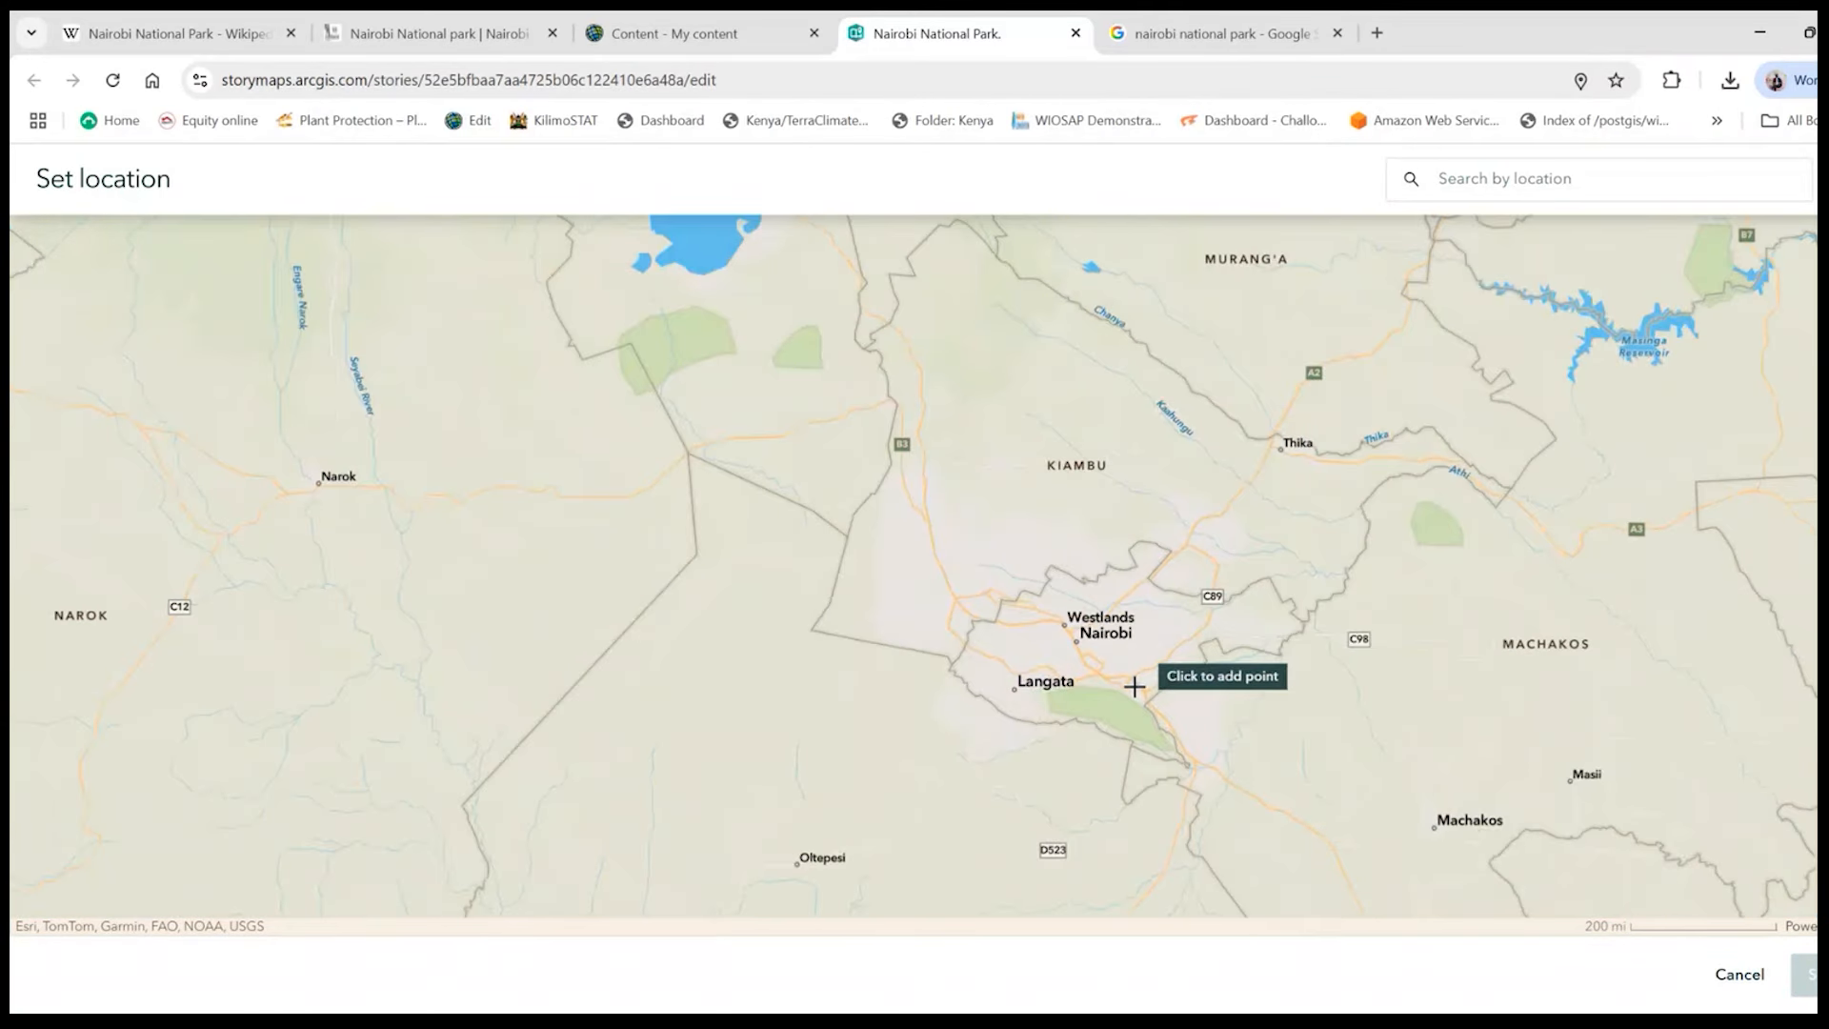
scroll(1053, 739, "down", 7)
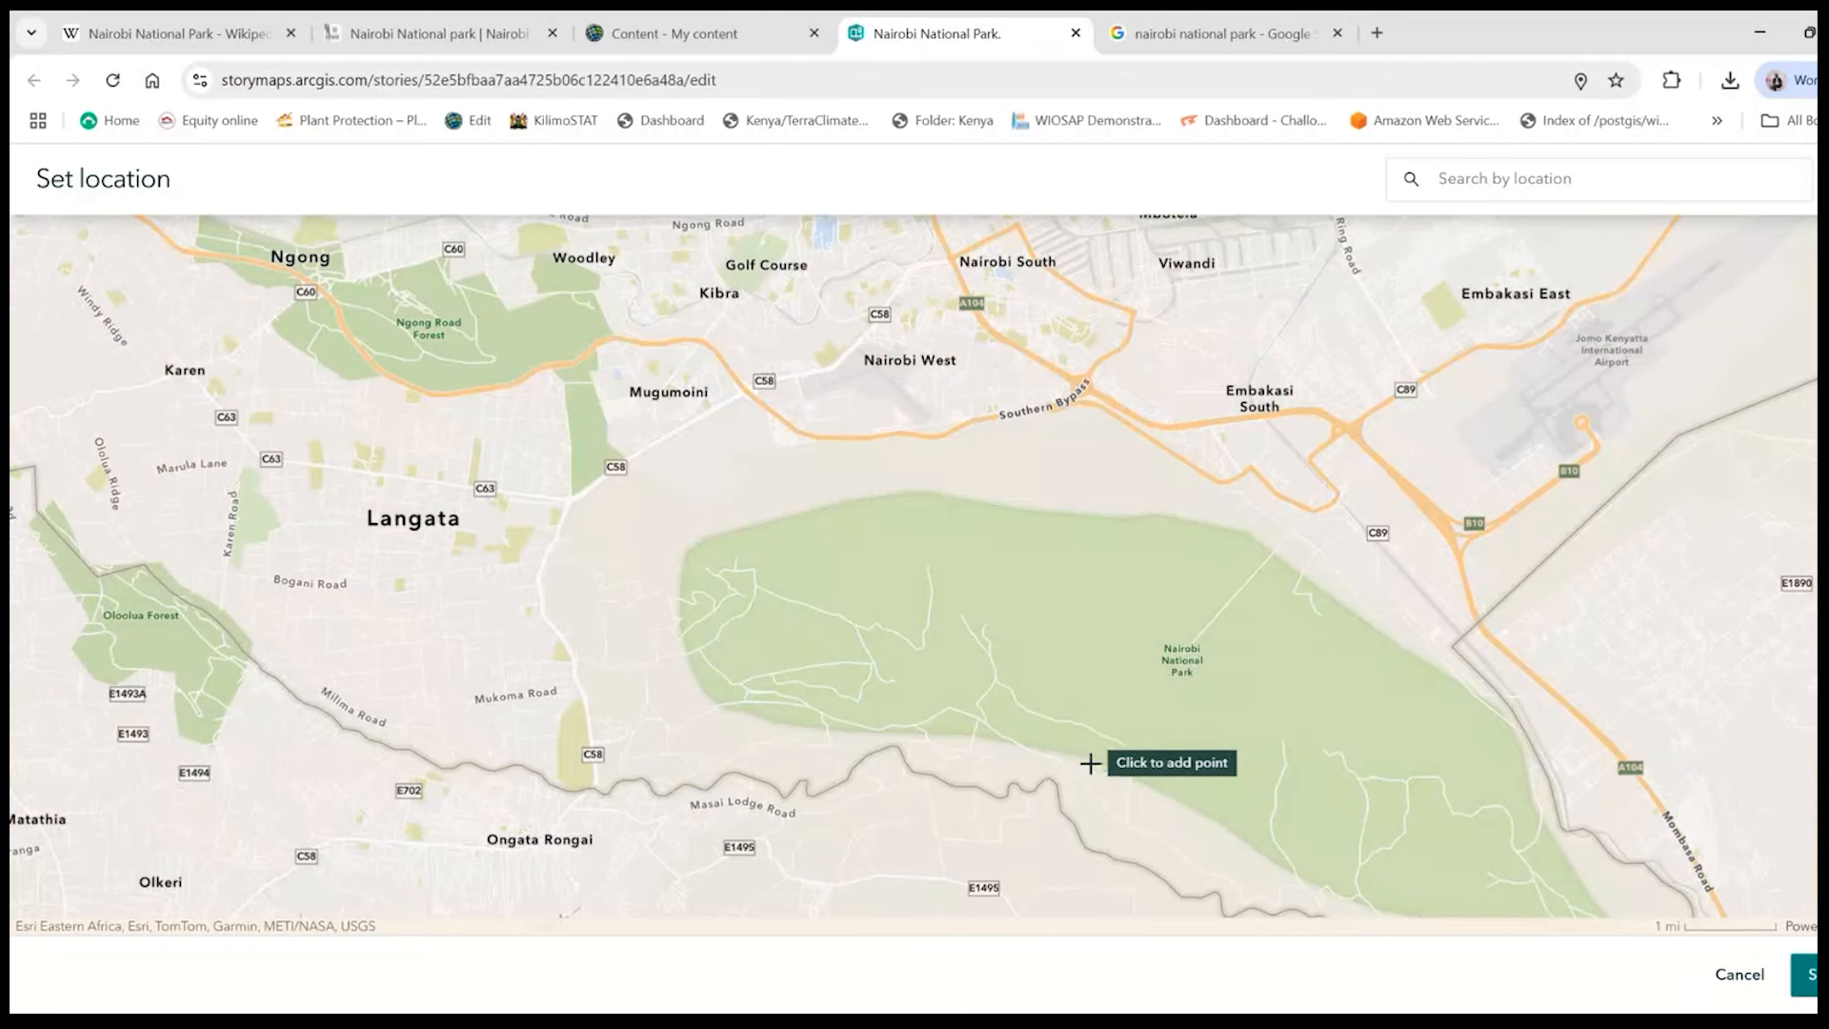
scroll(1089, 763, "down", 2)
scroll(1096, 764, "down", 2)
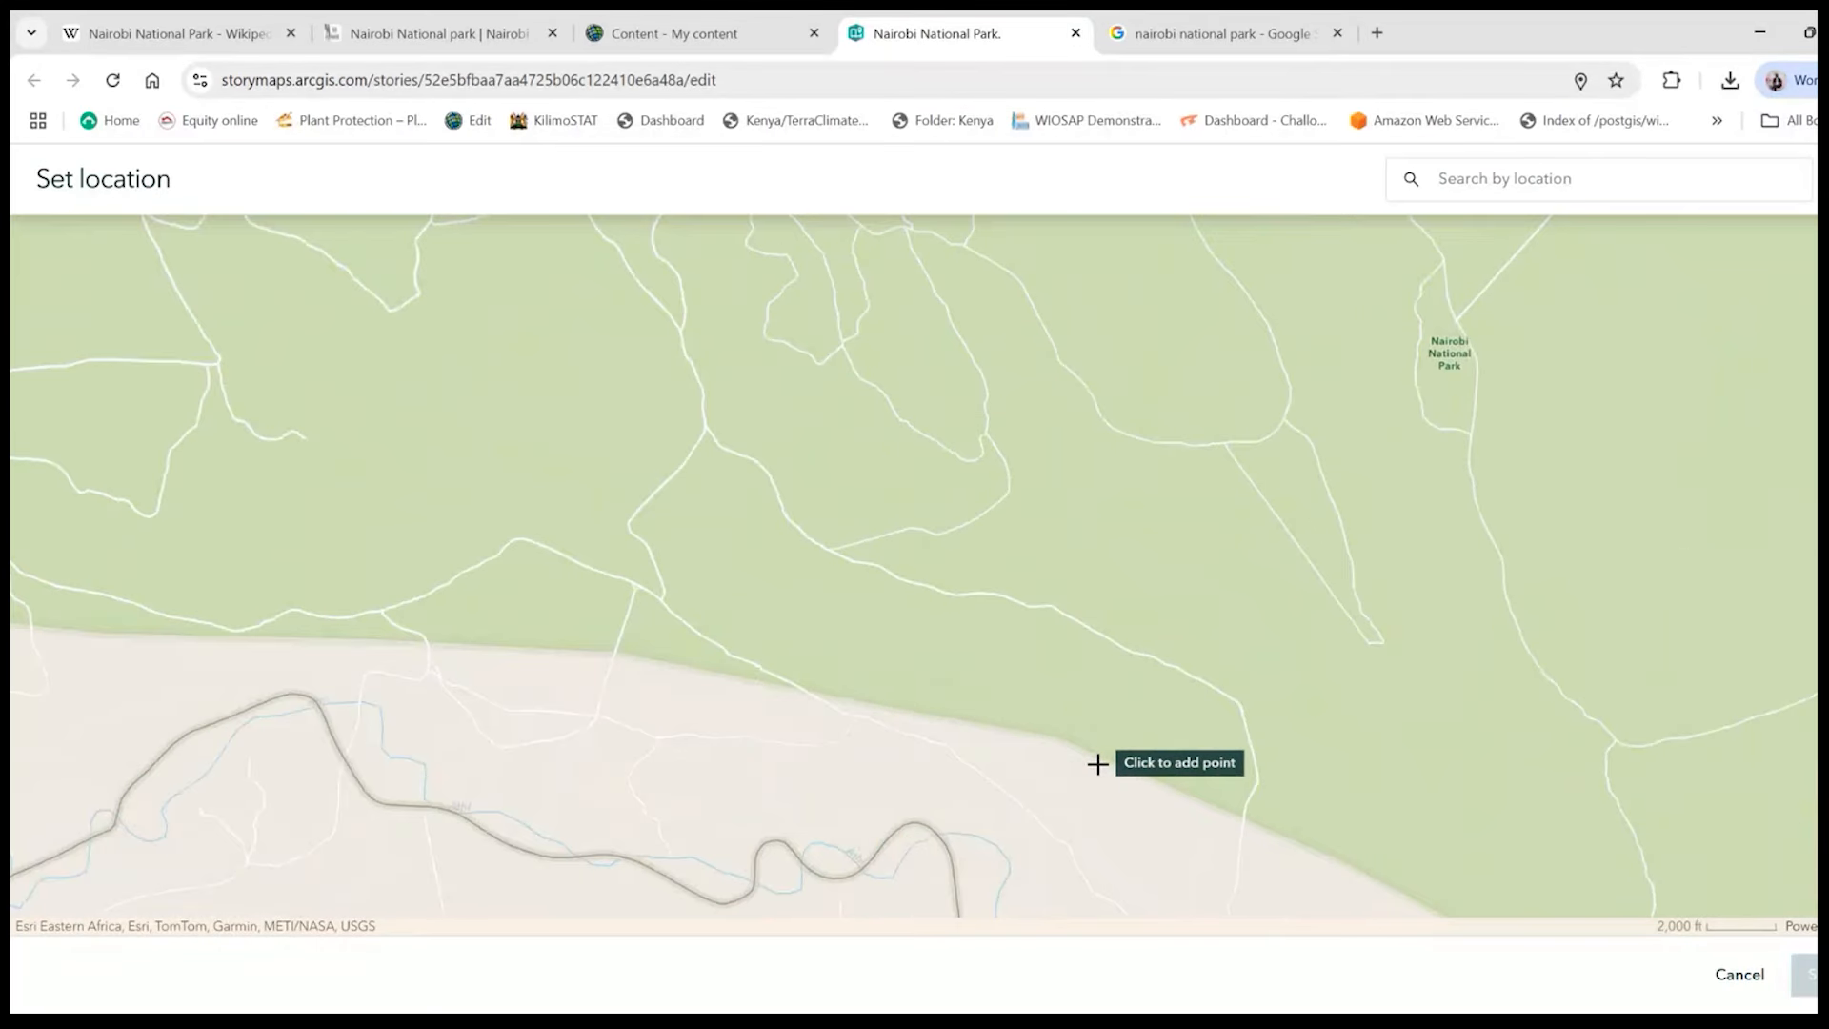
scroll(1093, 752, "up", 3)
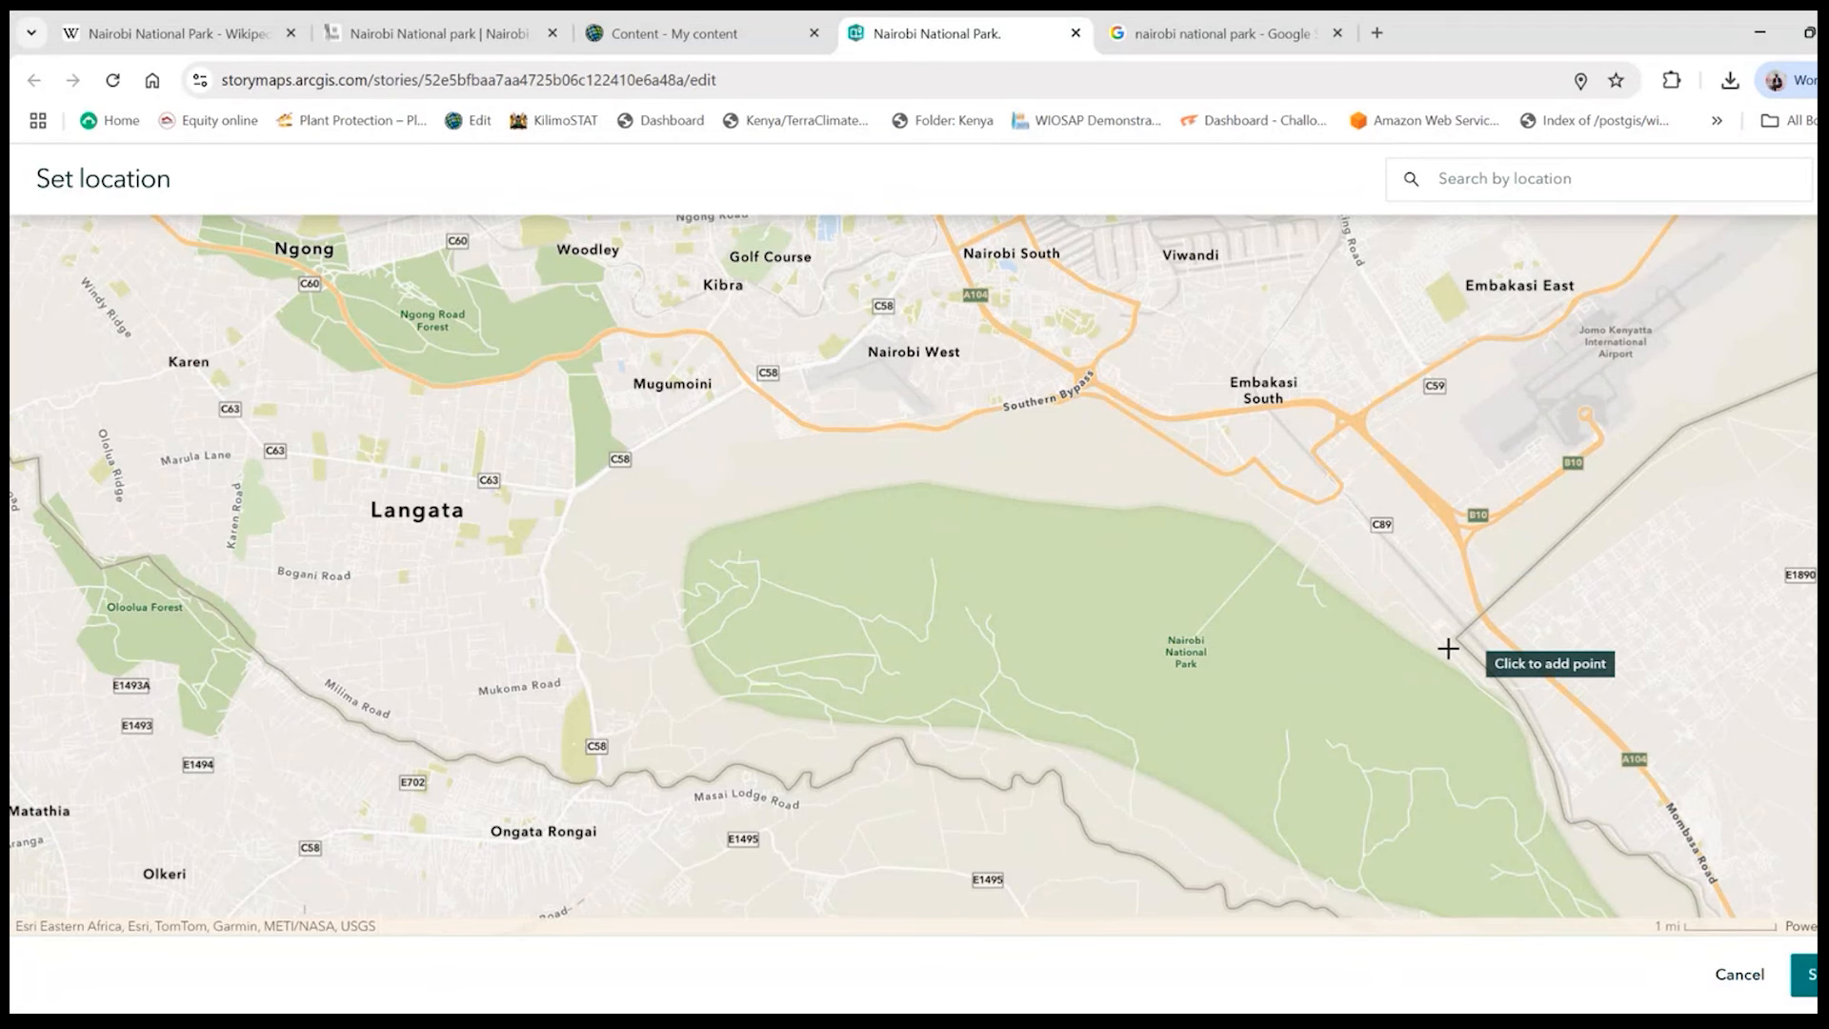
scroll(1246, 548, "up", 1)
scroll(1369, 543, "up", 2)
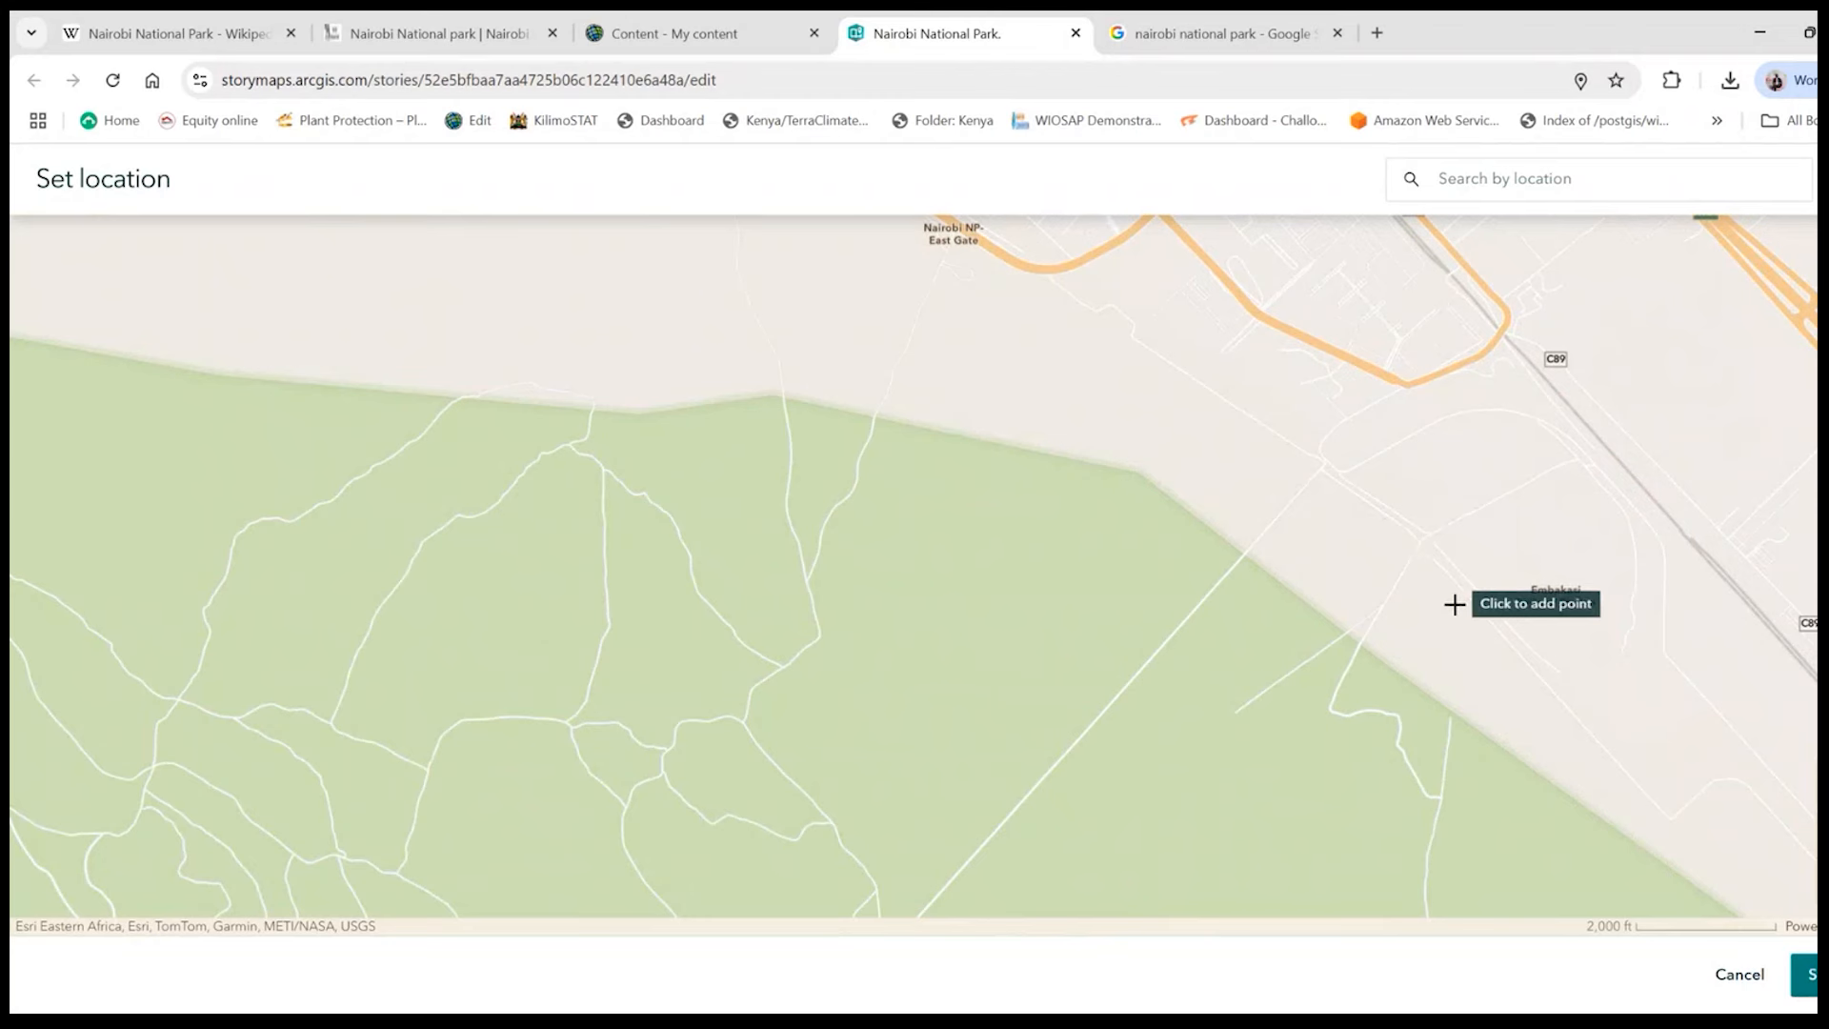
scroll(1453, 604, "down", 1)
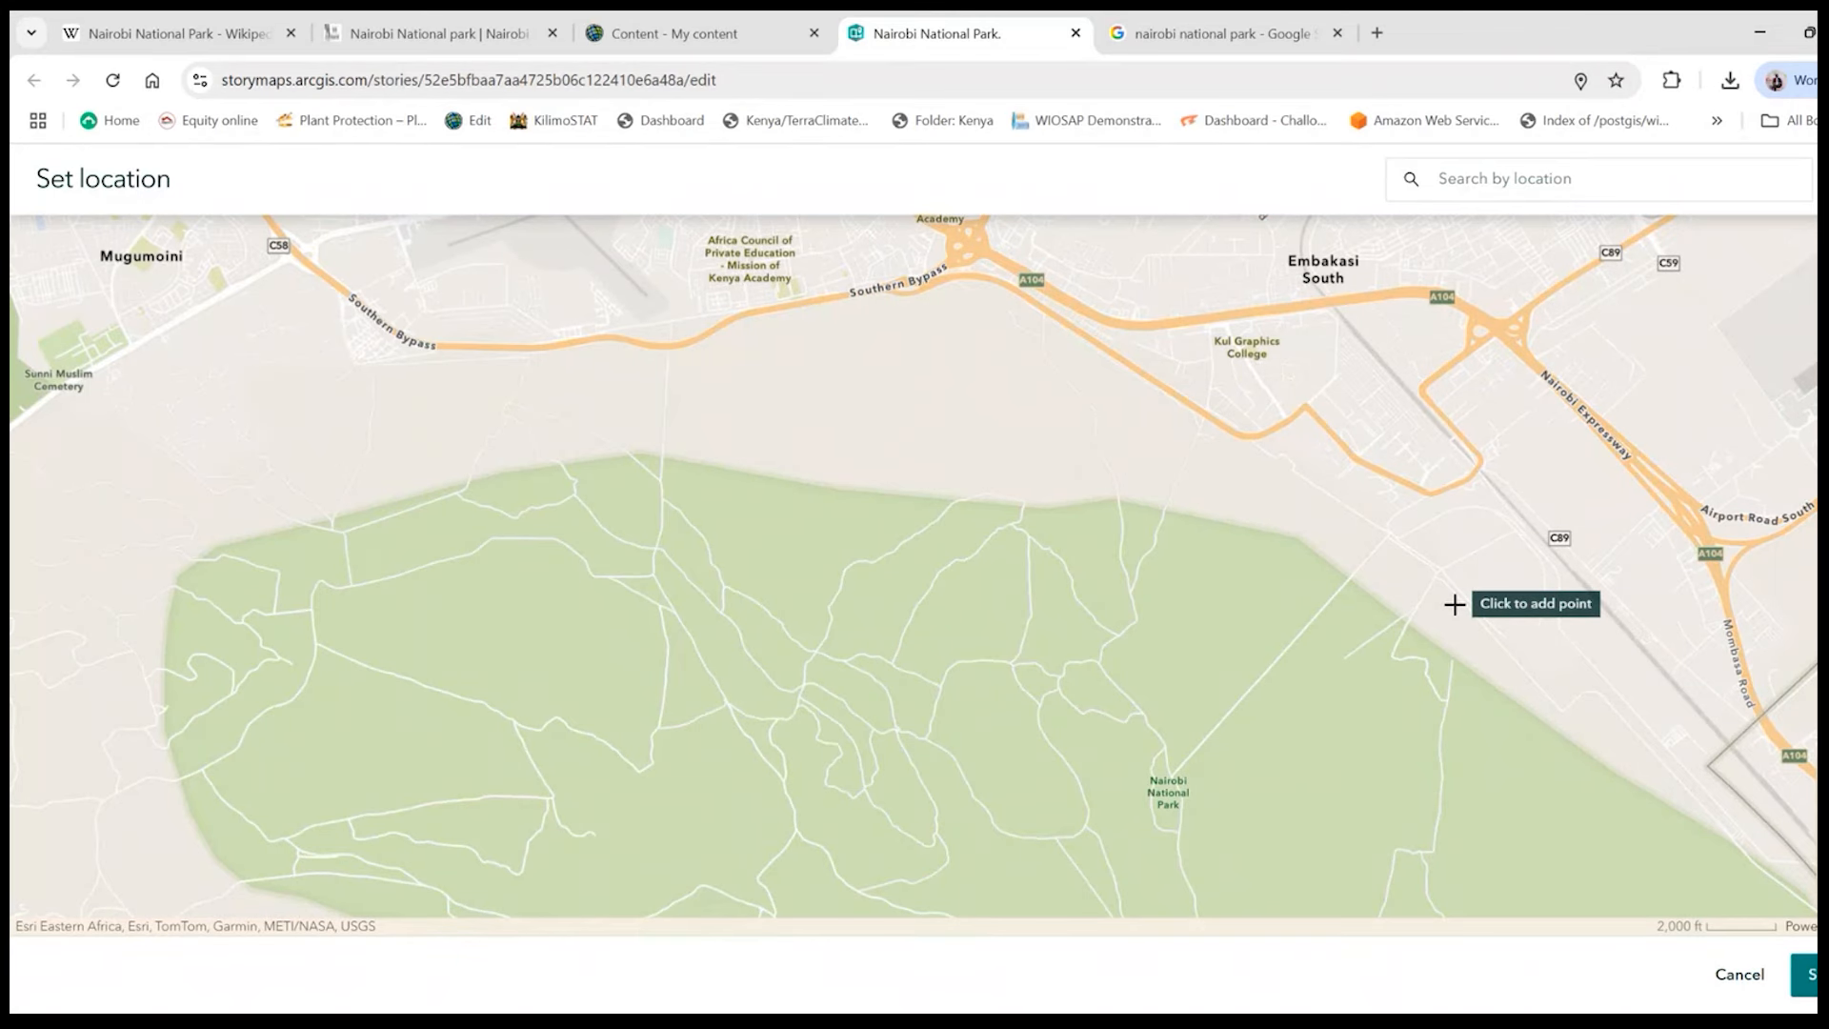
scroll(1453, 603, "down", 1)
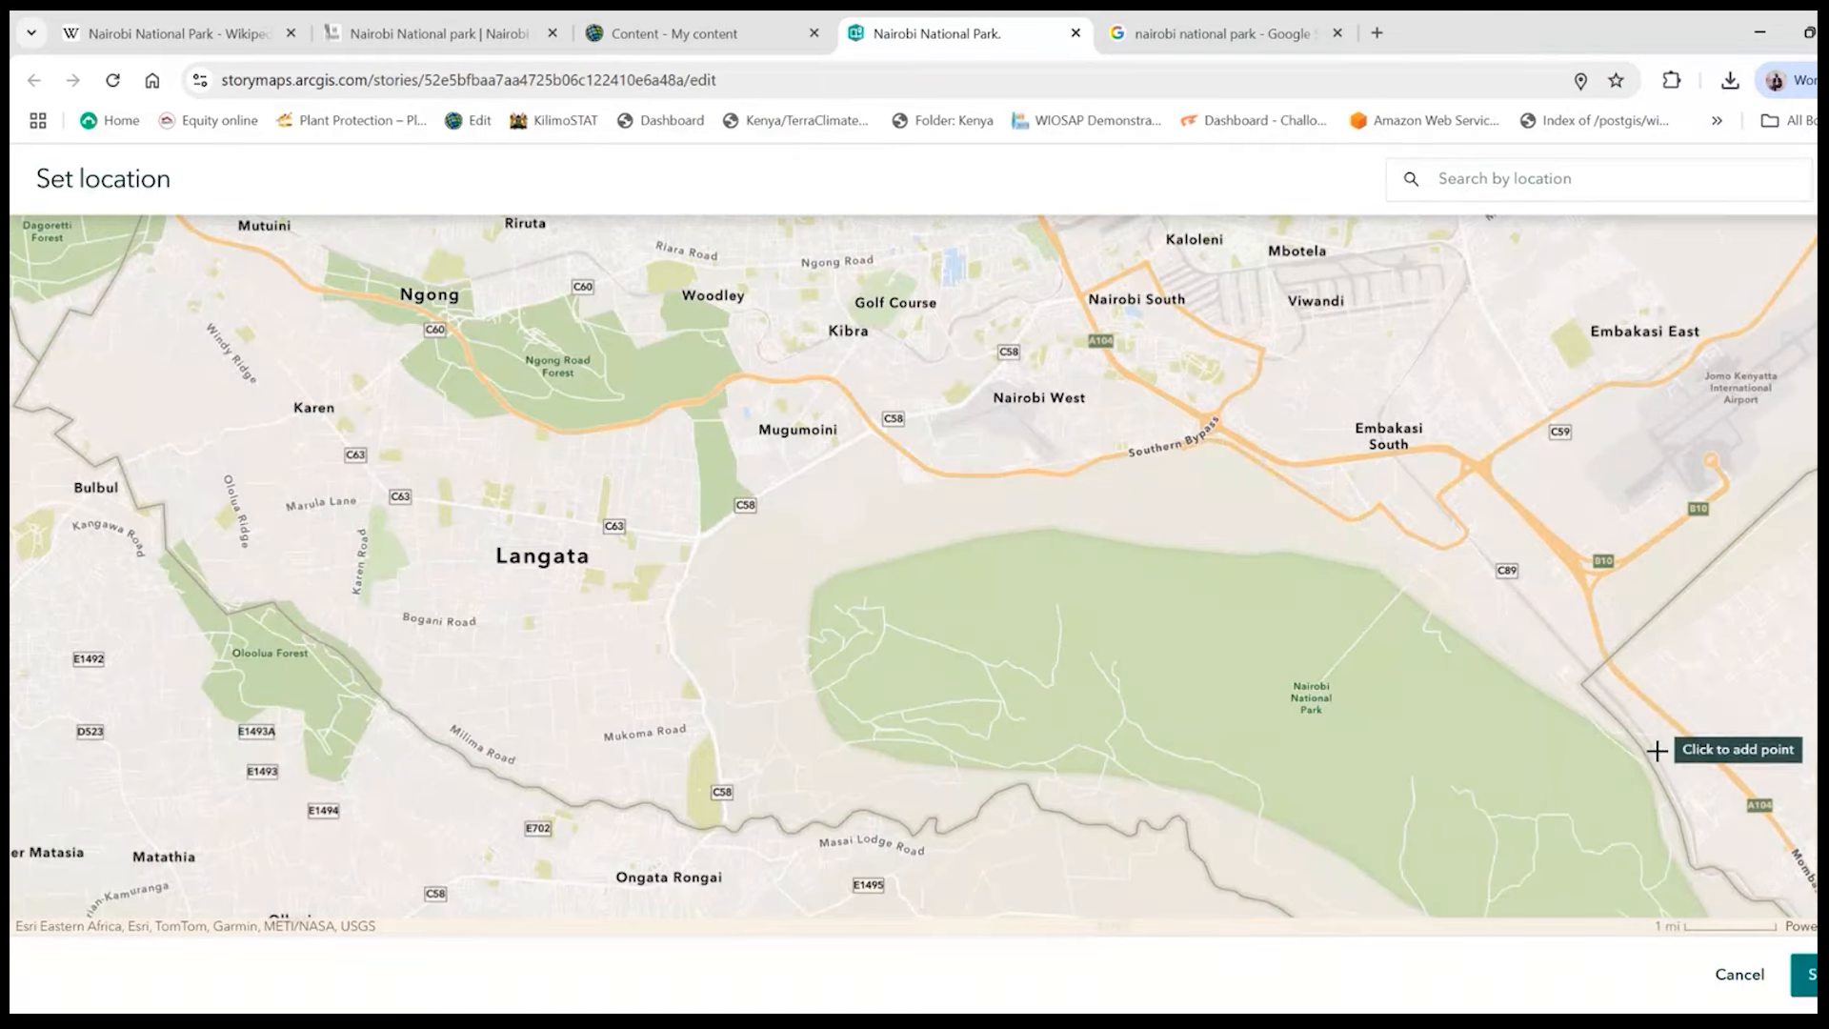
scroll(1639, 734, "up", 2)
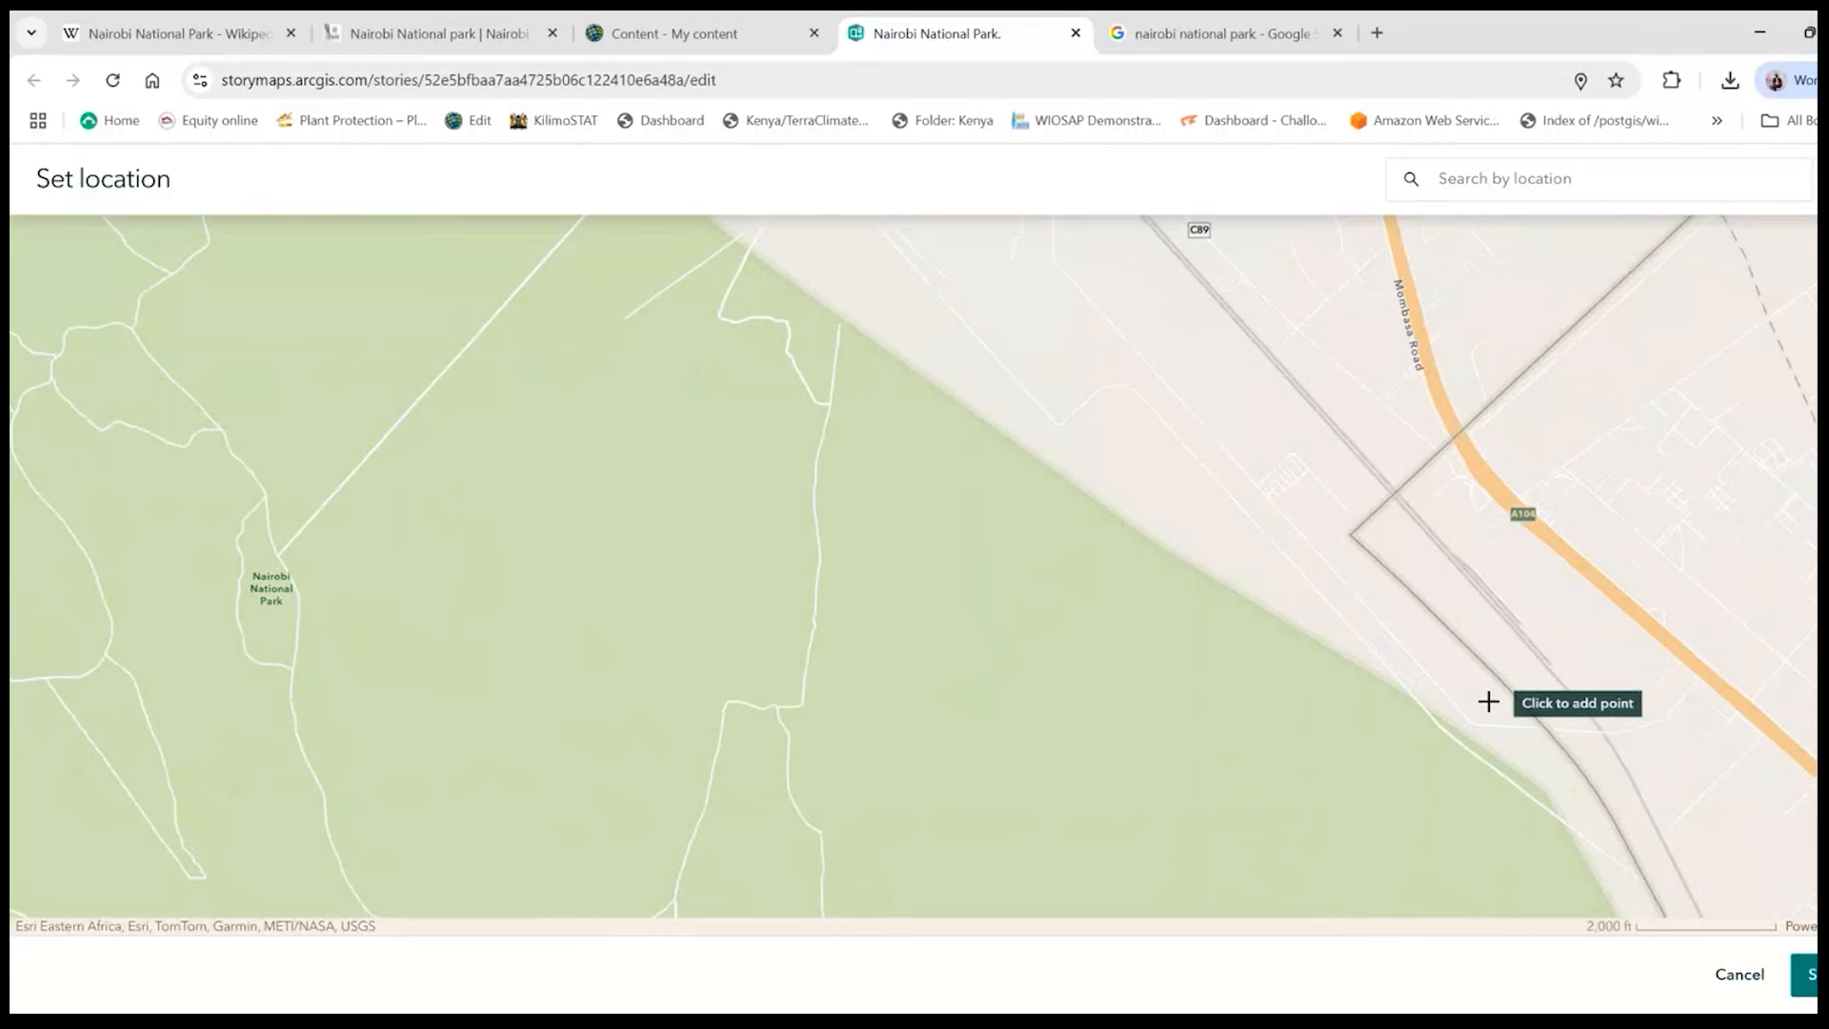
scroll(1032, 624, "down", 2)
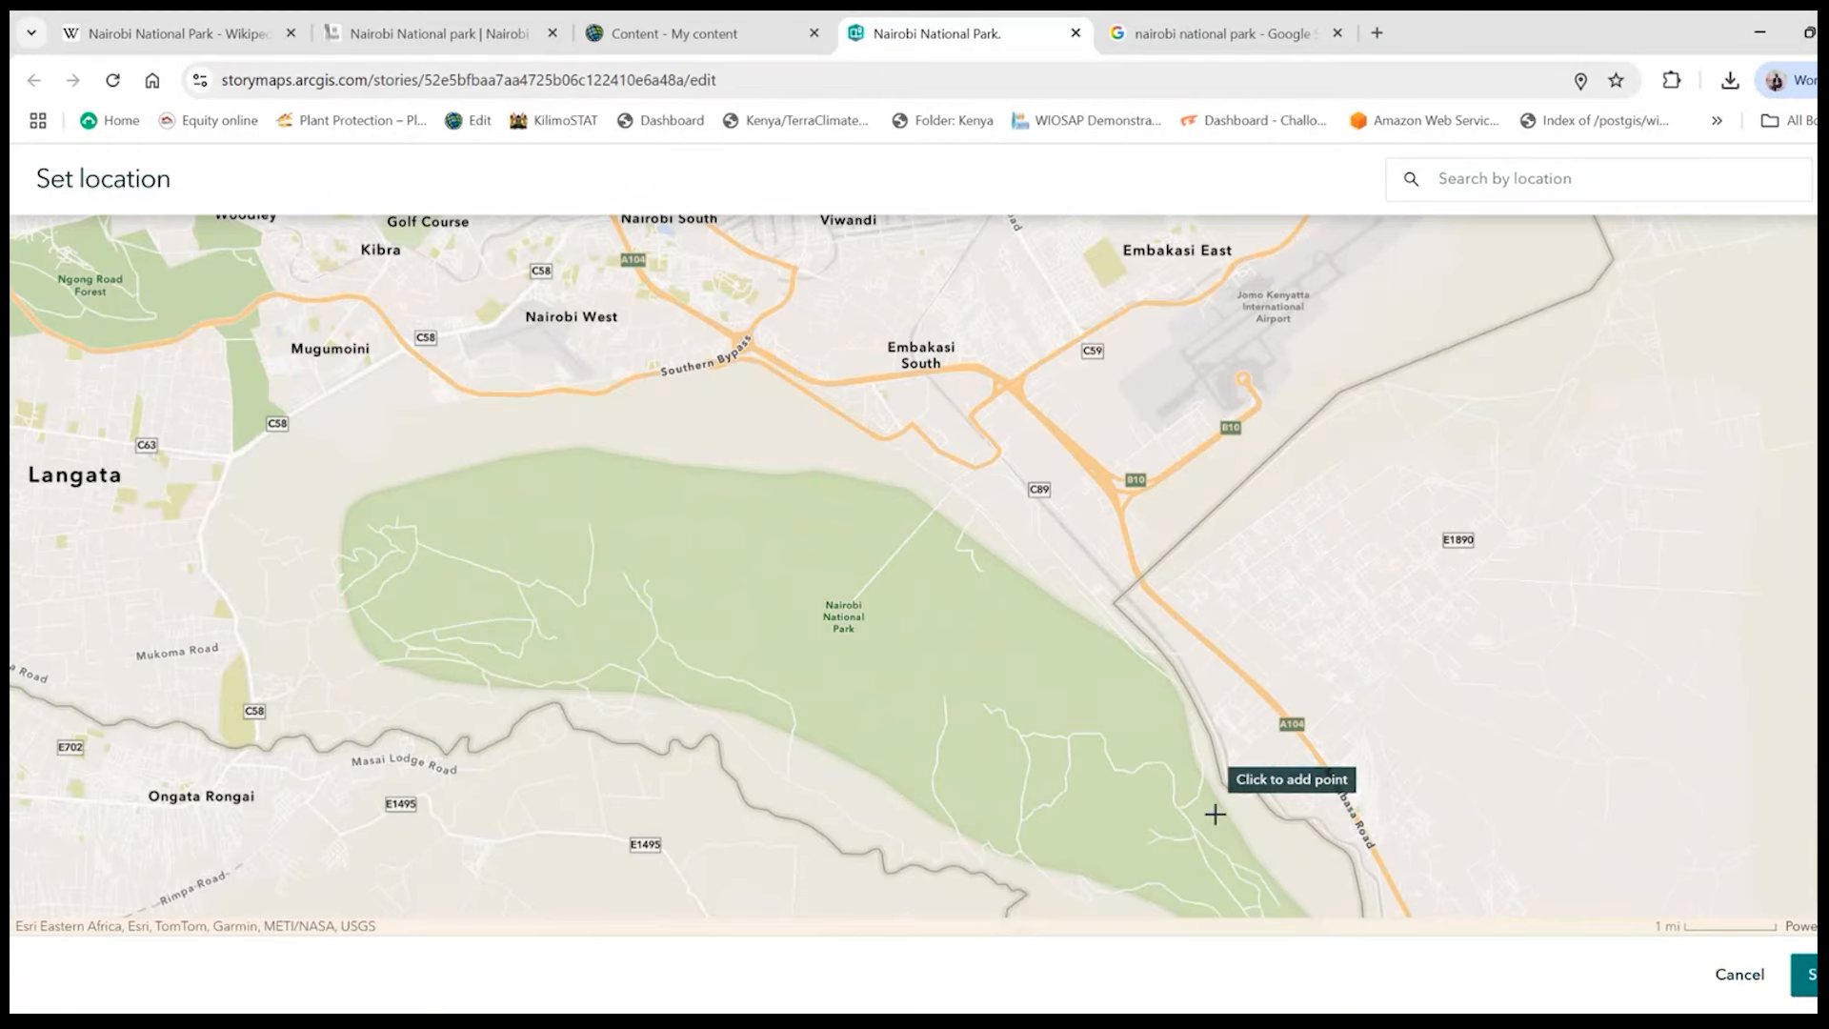
scroll(1212, 781, "up", 1)
scroll(1208, 751, "up", 1)
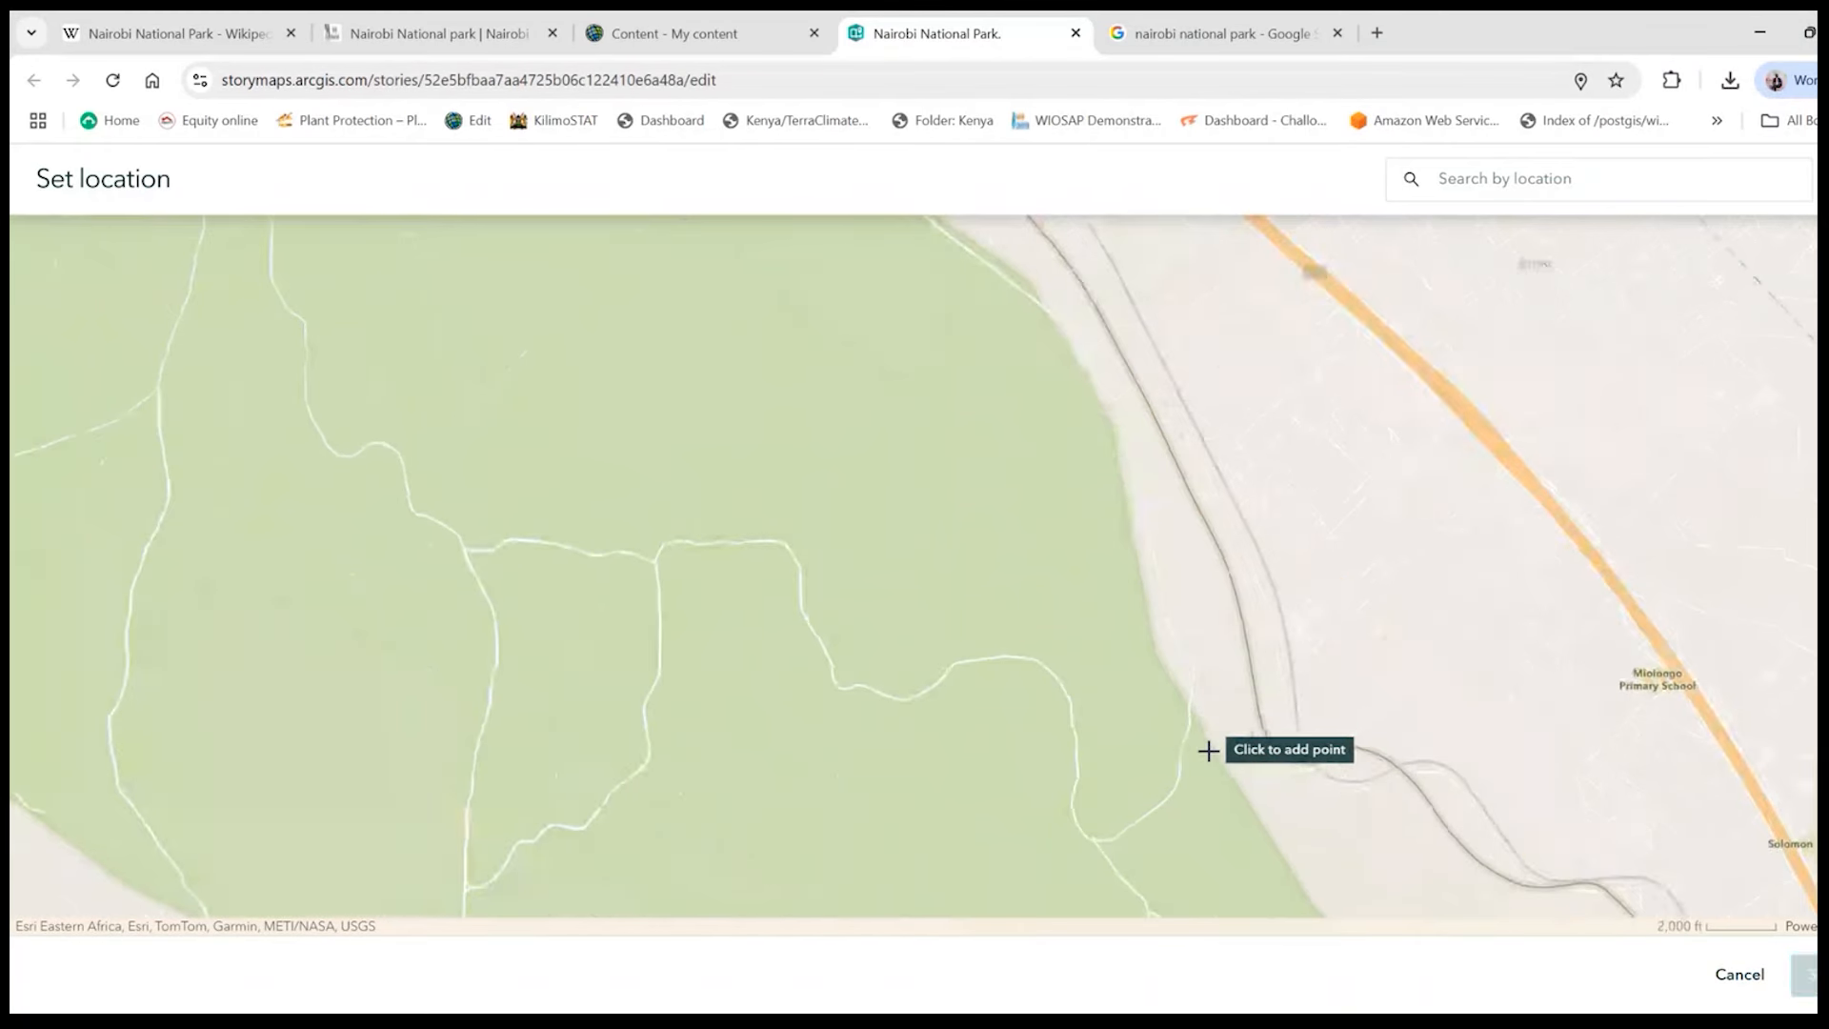
left_click(1214, 751)
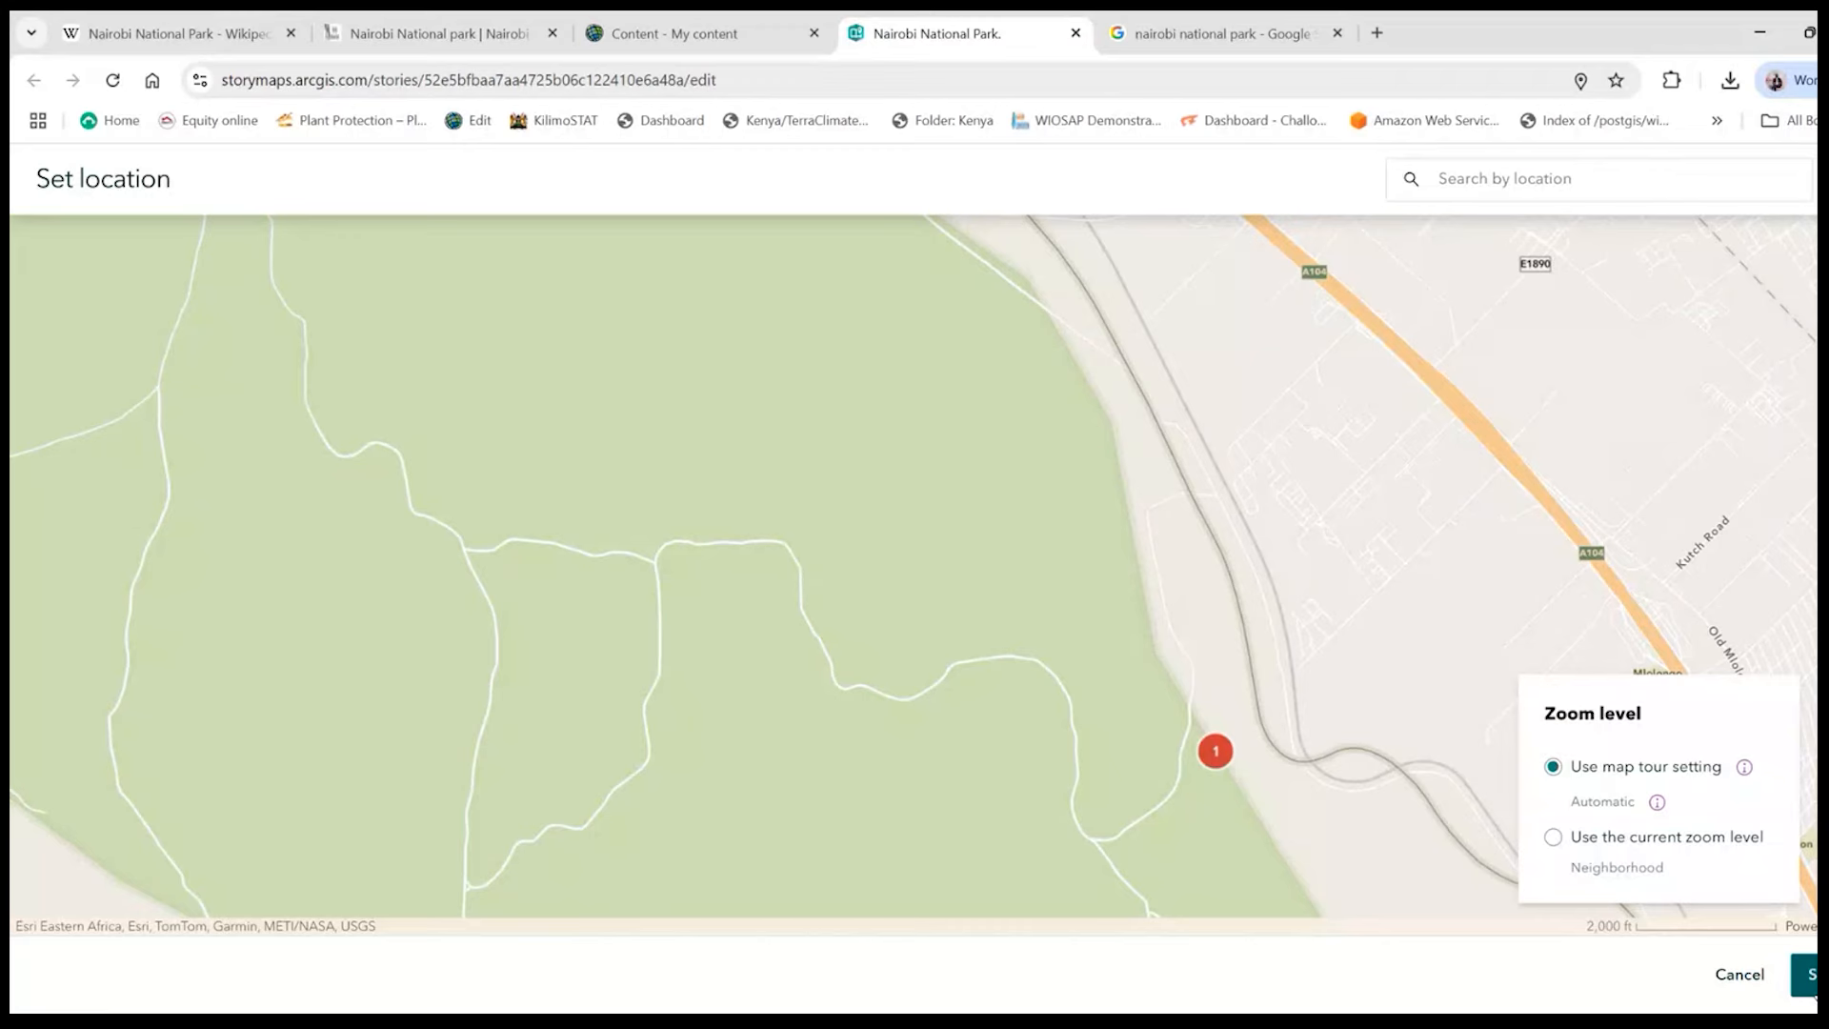
left_click(1805, 974)
- Add a second stop to the map tour and title it "Ivory Burning Site"
scroll(604, 612, "down", 3)
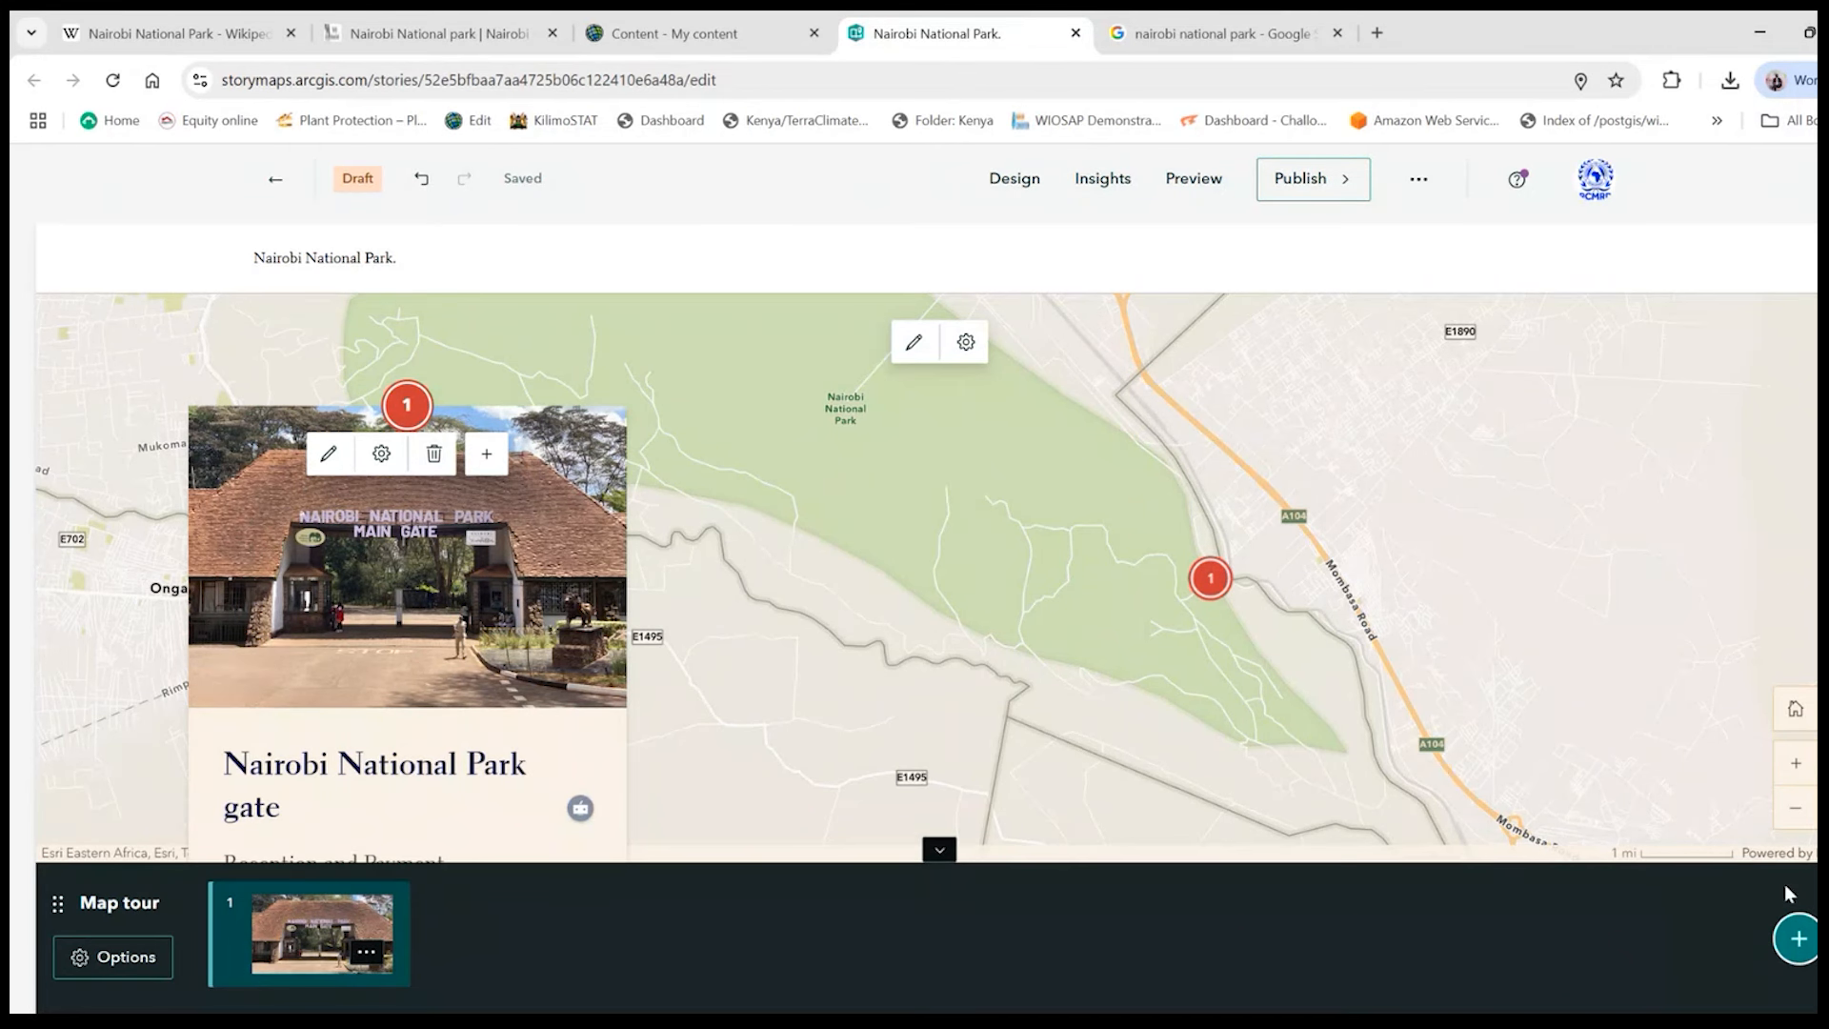
left_click(1798, 939)
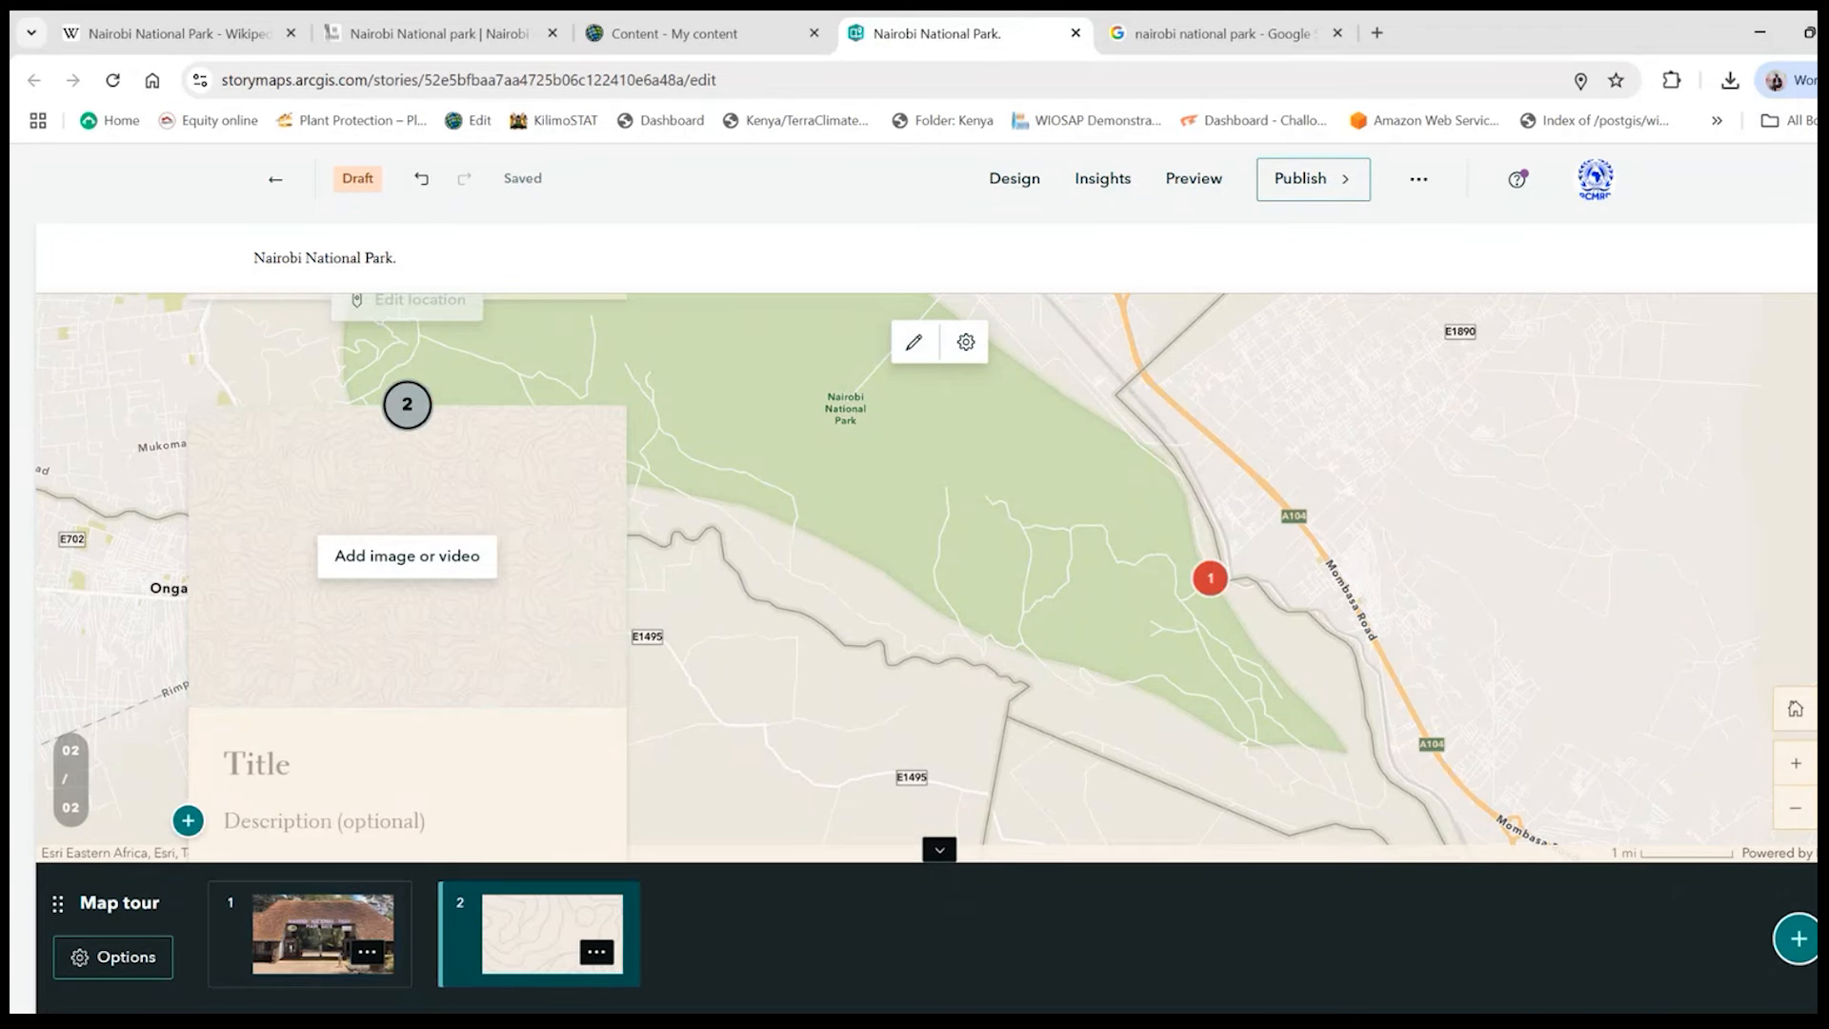
left_click(248, 762)
type("Ivory ")
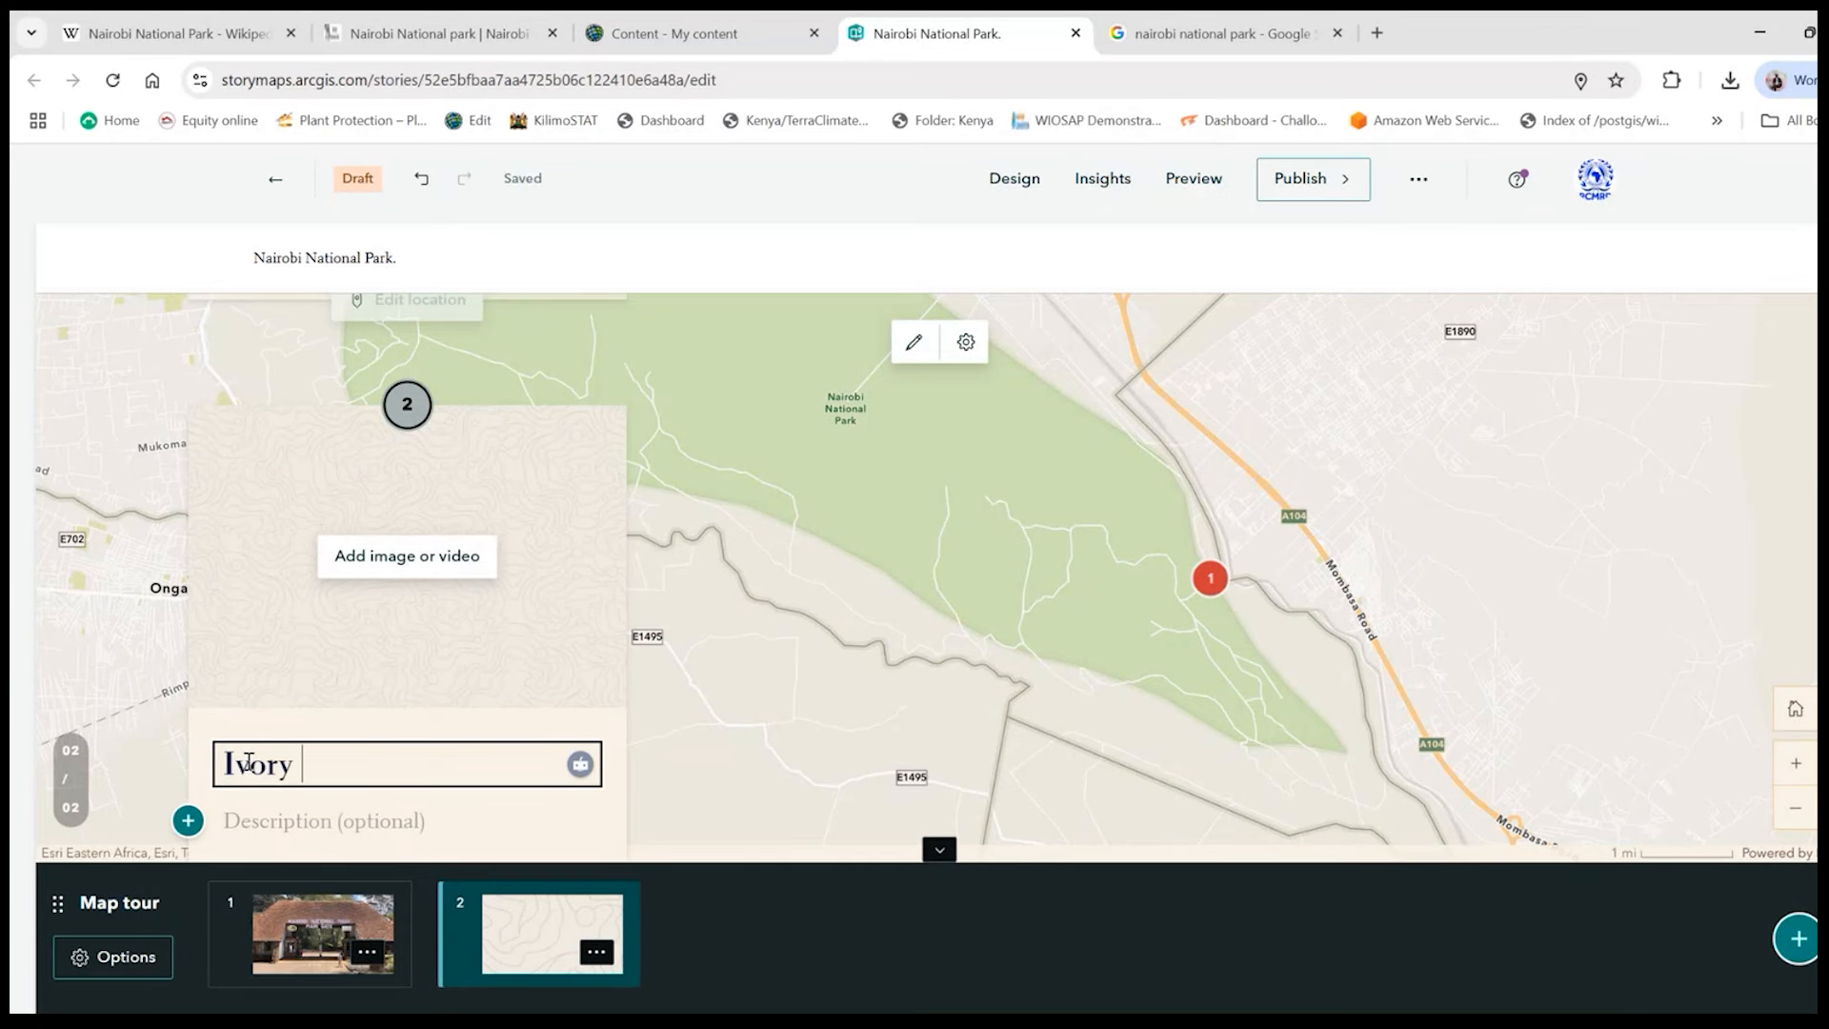
type("Burning")
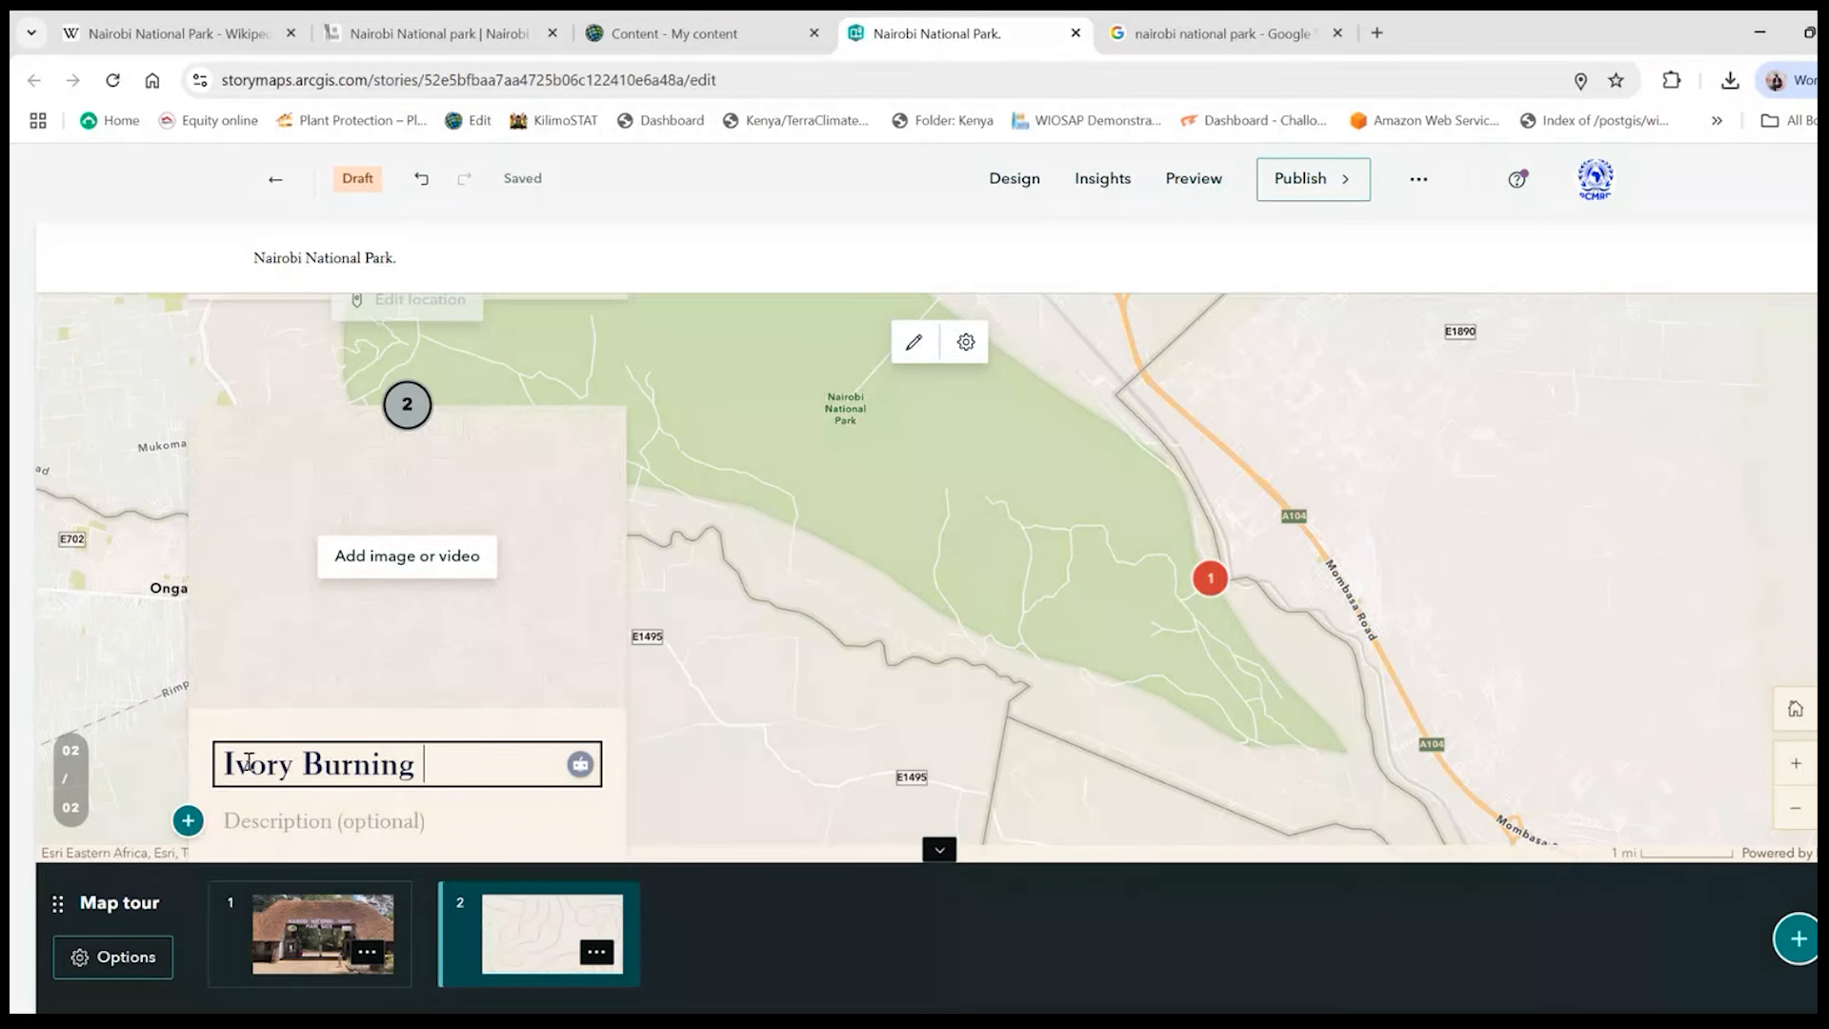
type(" Site")
- Enter "Burning point for ivory to discourage poaching" as the description of the Ivory Burning Site stop
left_click(298, 822)
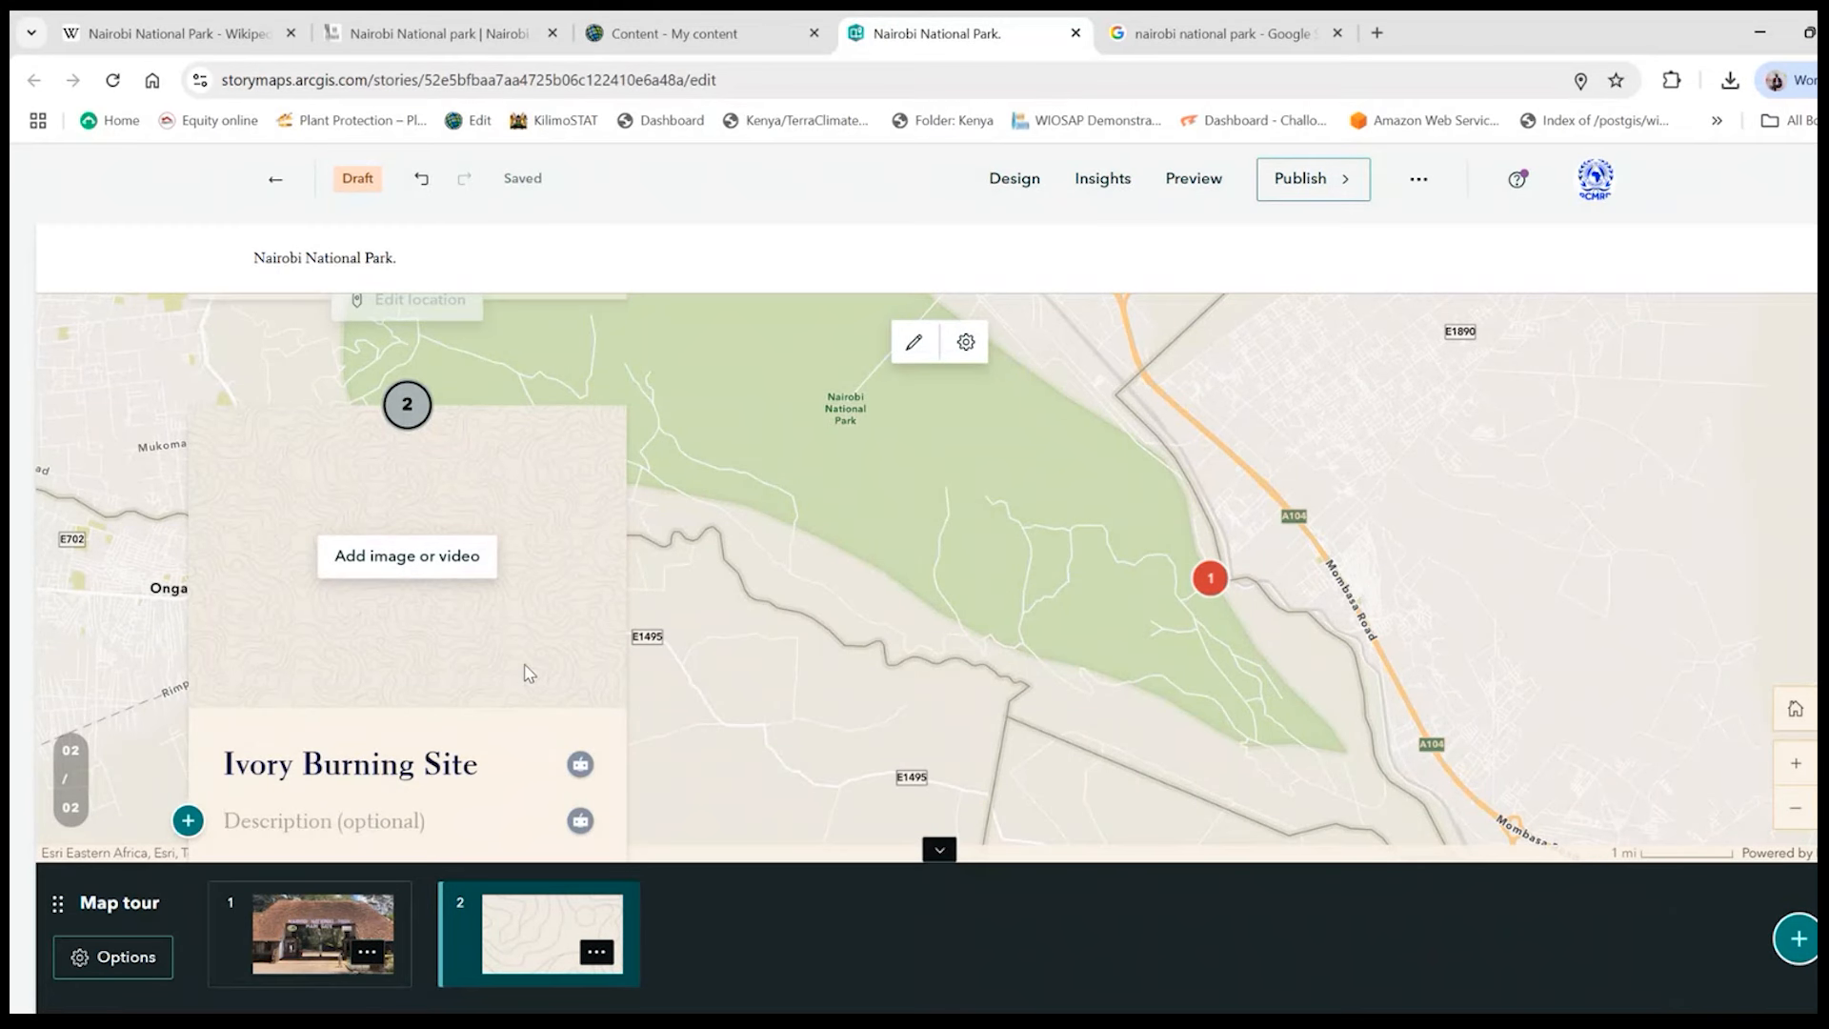
scroll(626, 621, "down", 1)
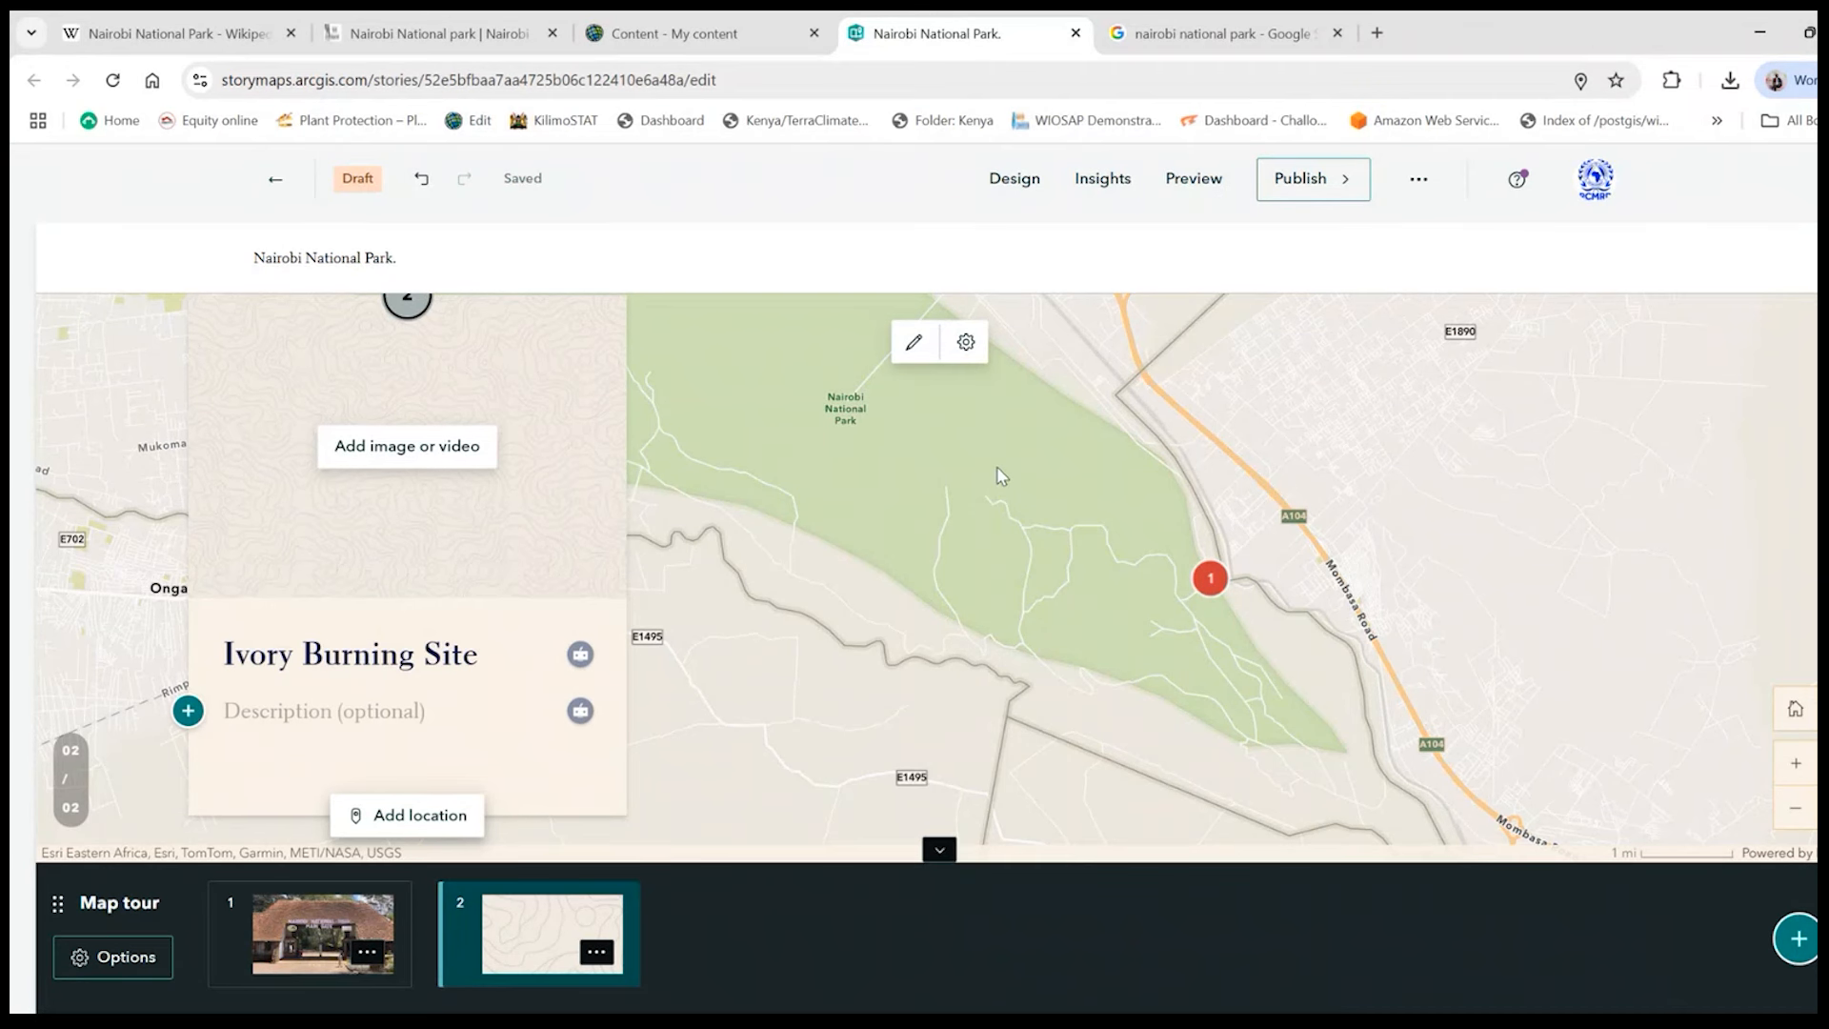
scroll(996, 465, "down", 1)
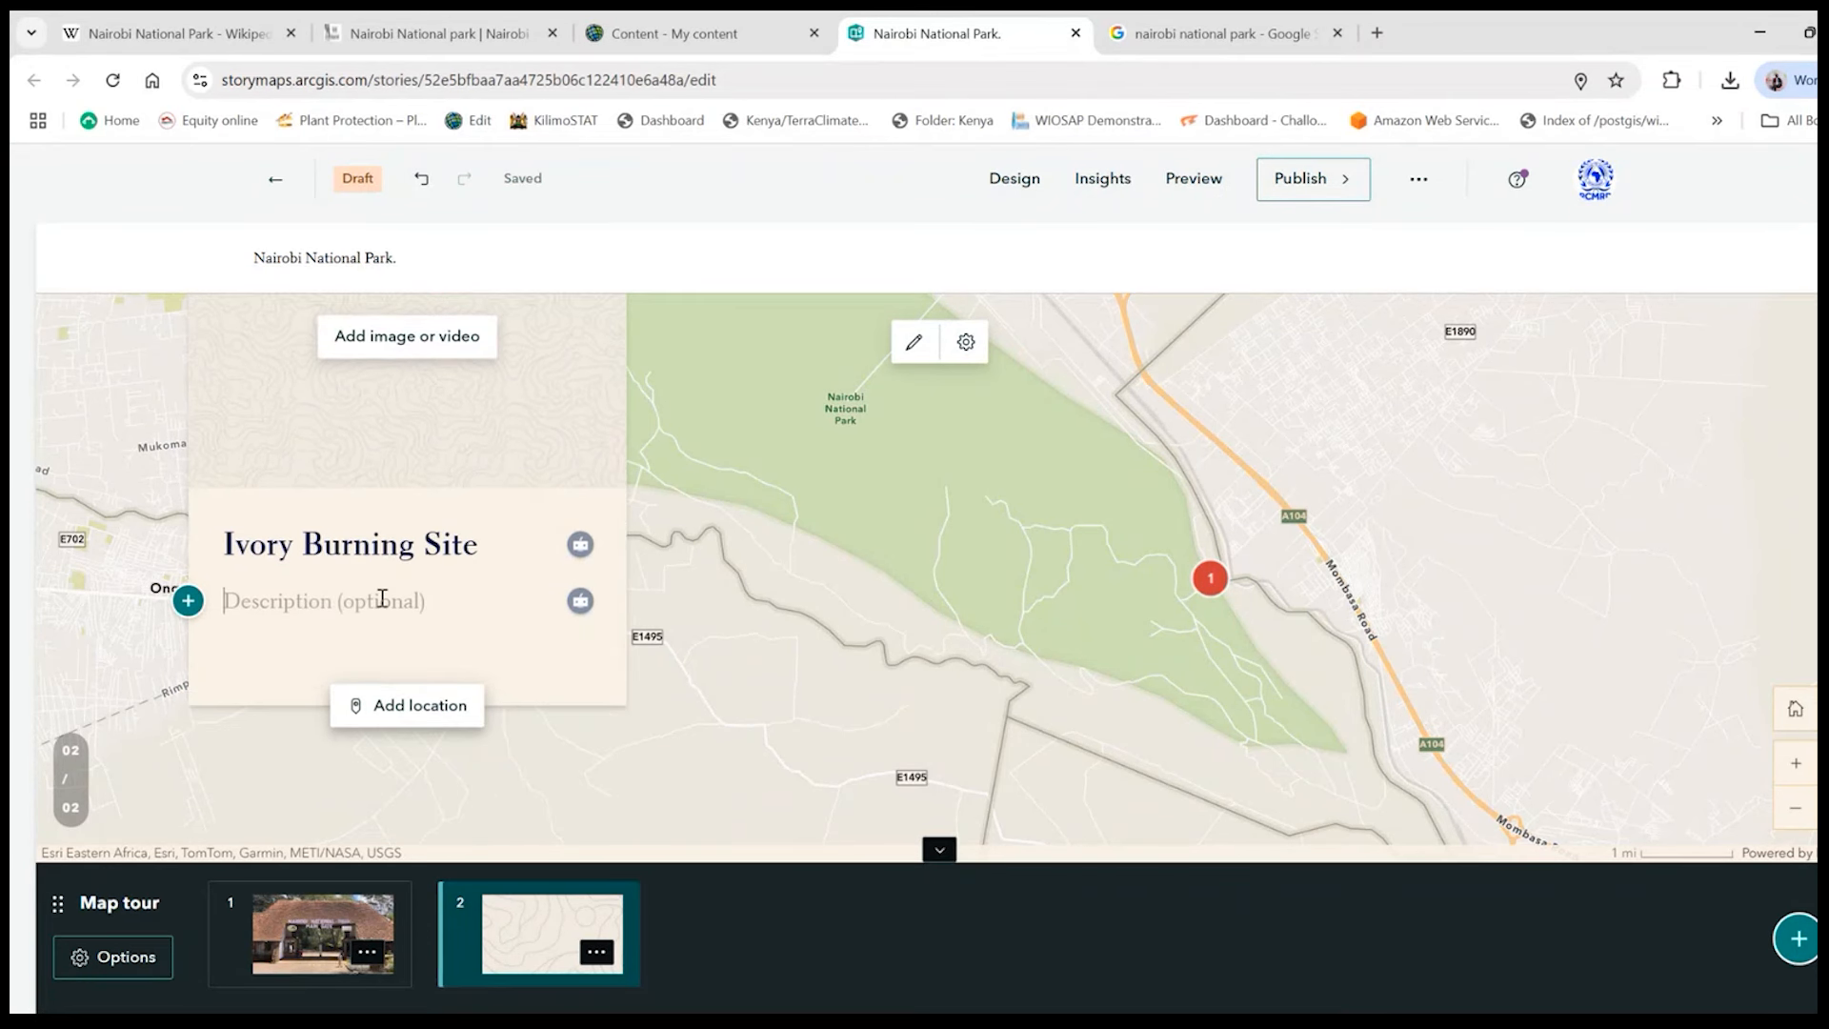
left_click(382, 597)
type("B")
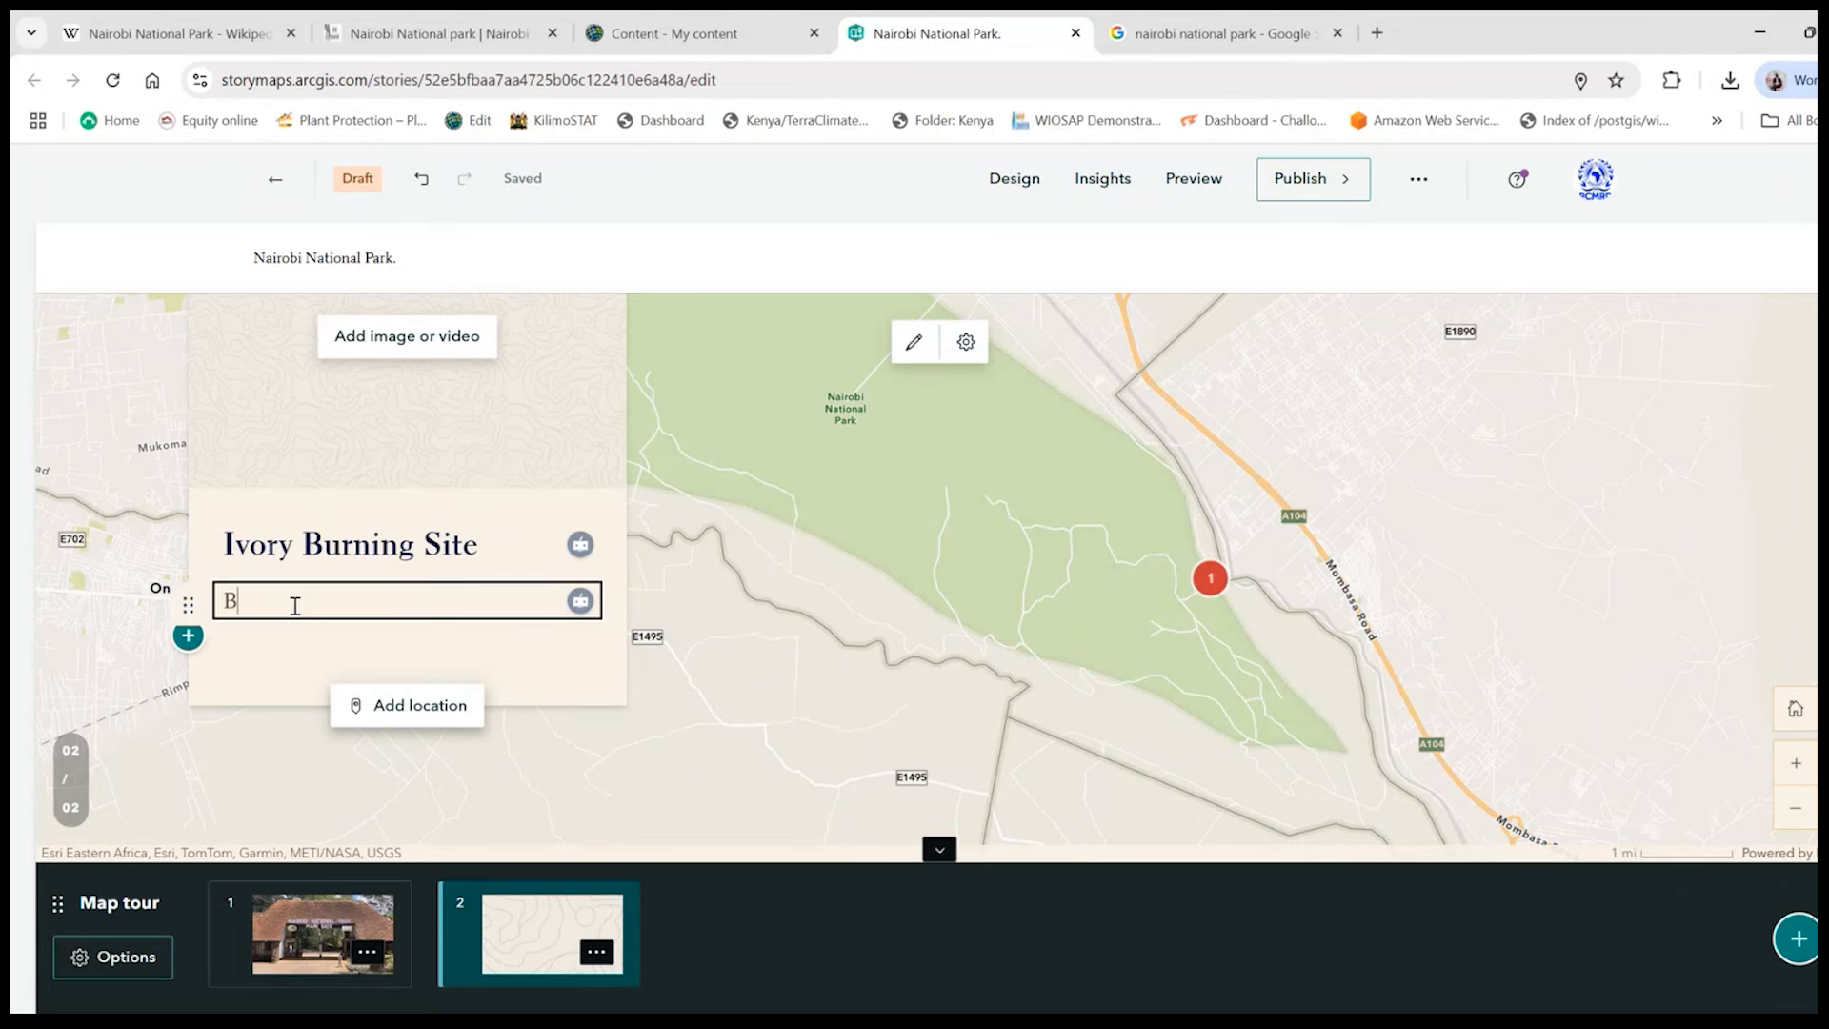
type("urning point for i")
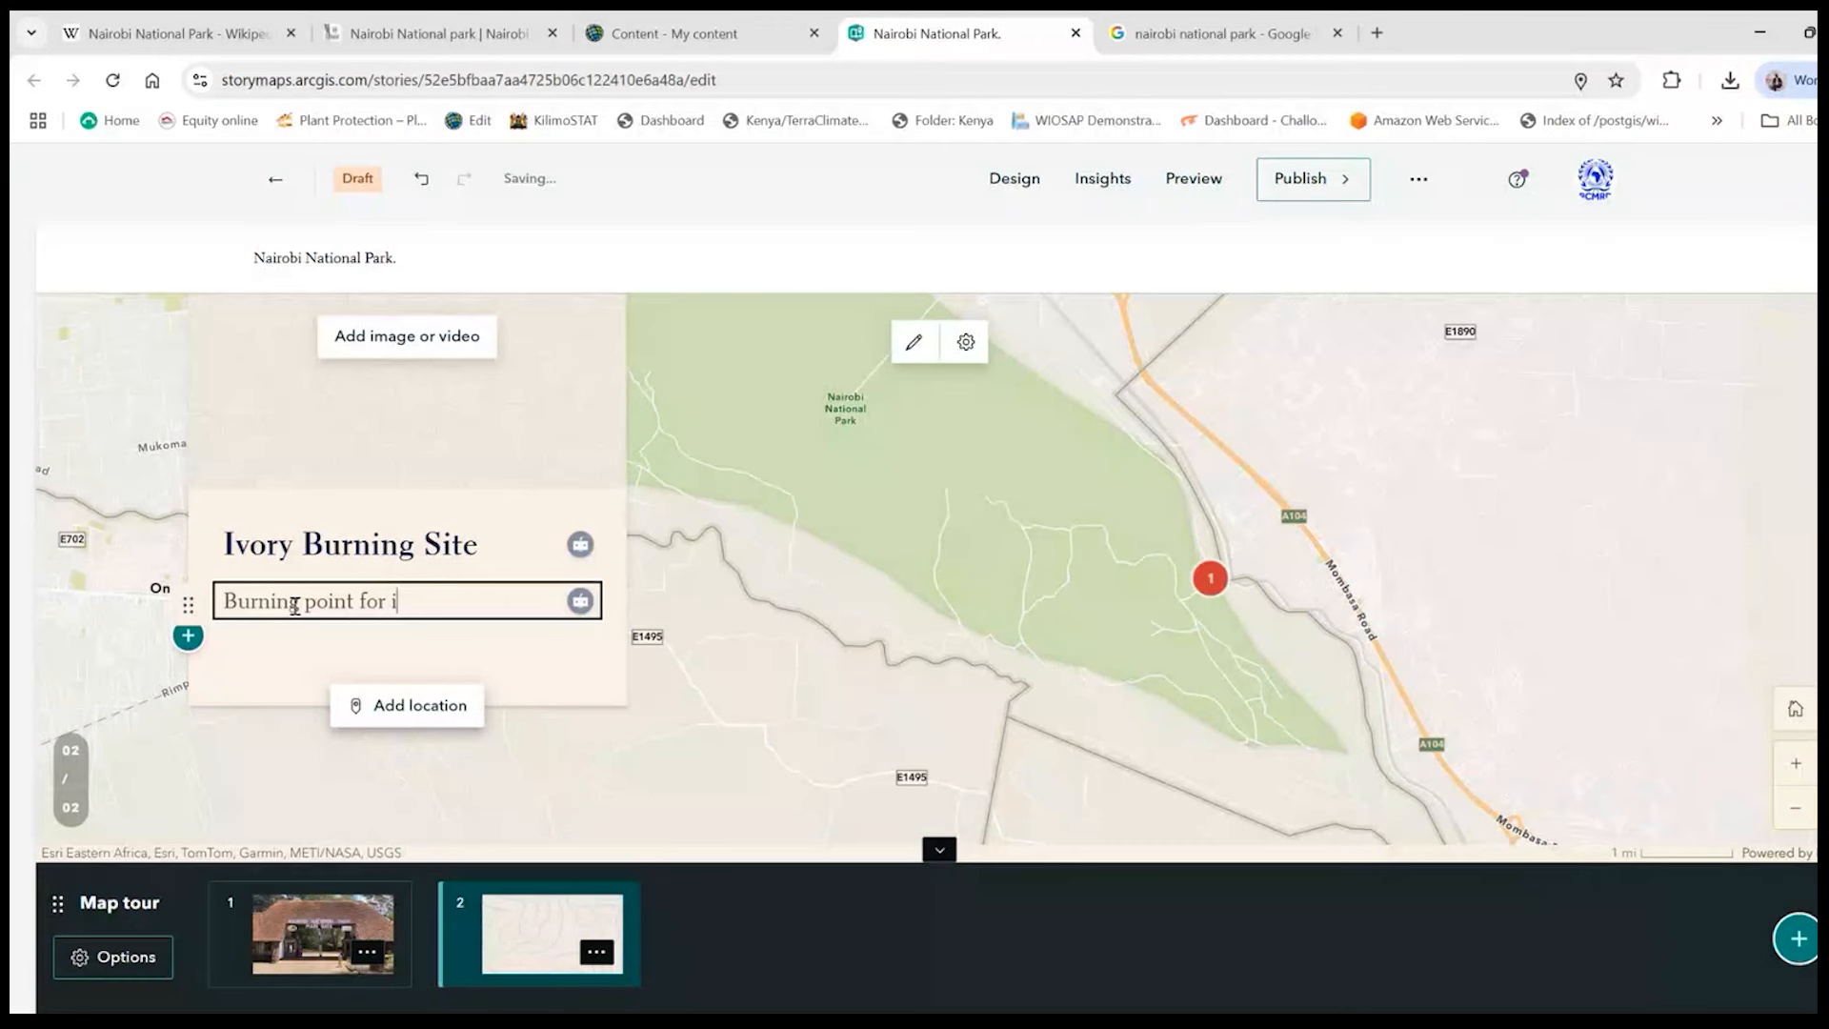
type("vory to discour")
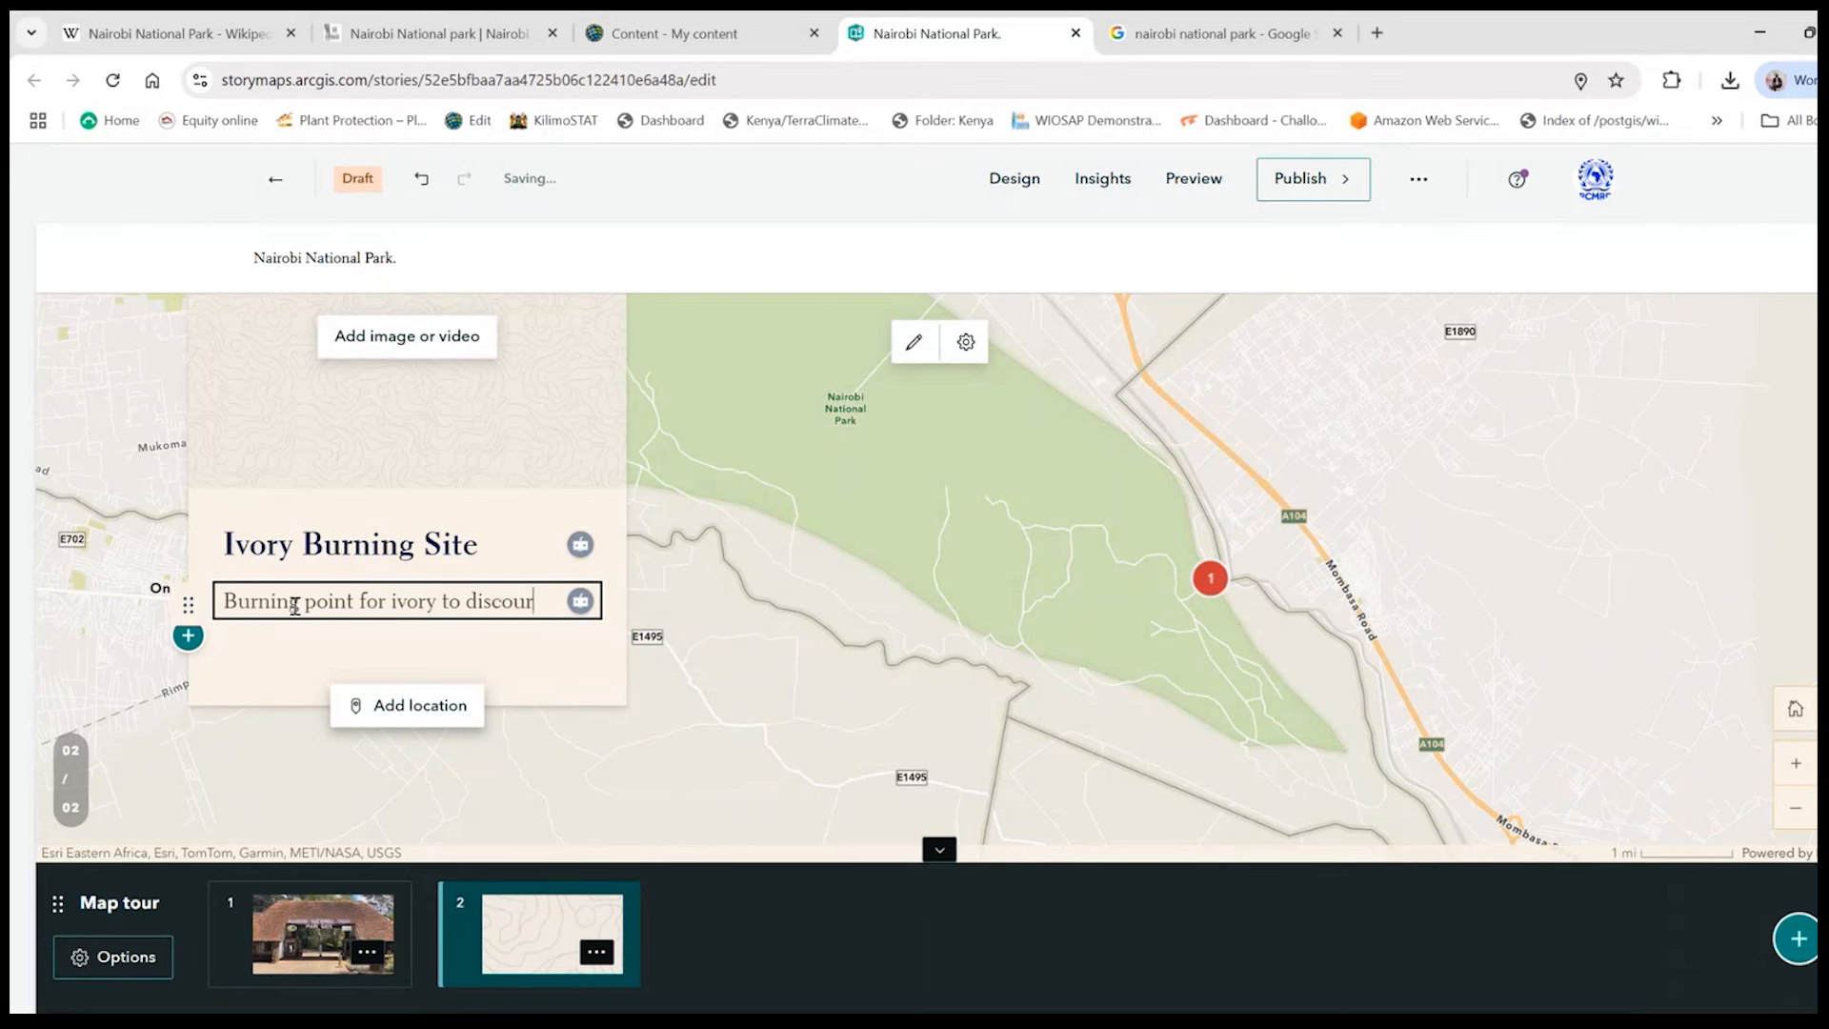
type("age illegal")
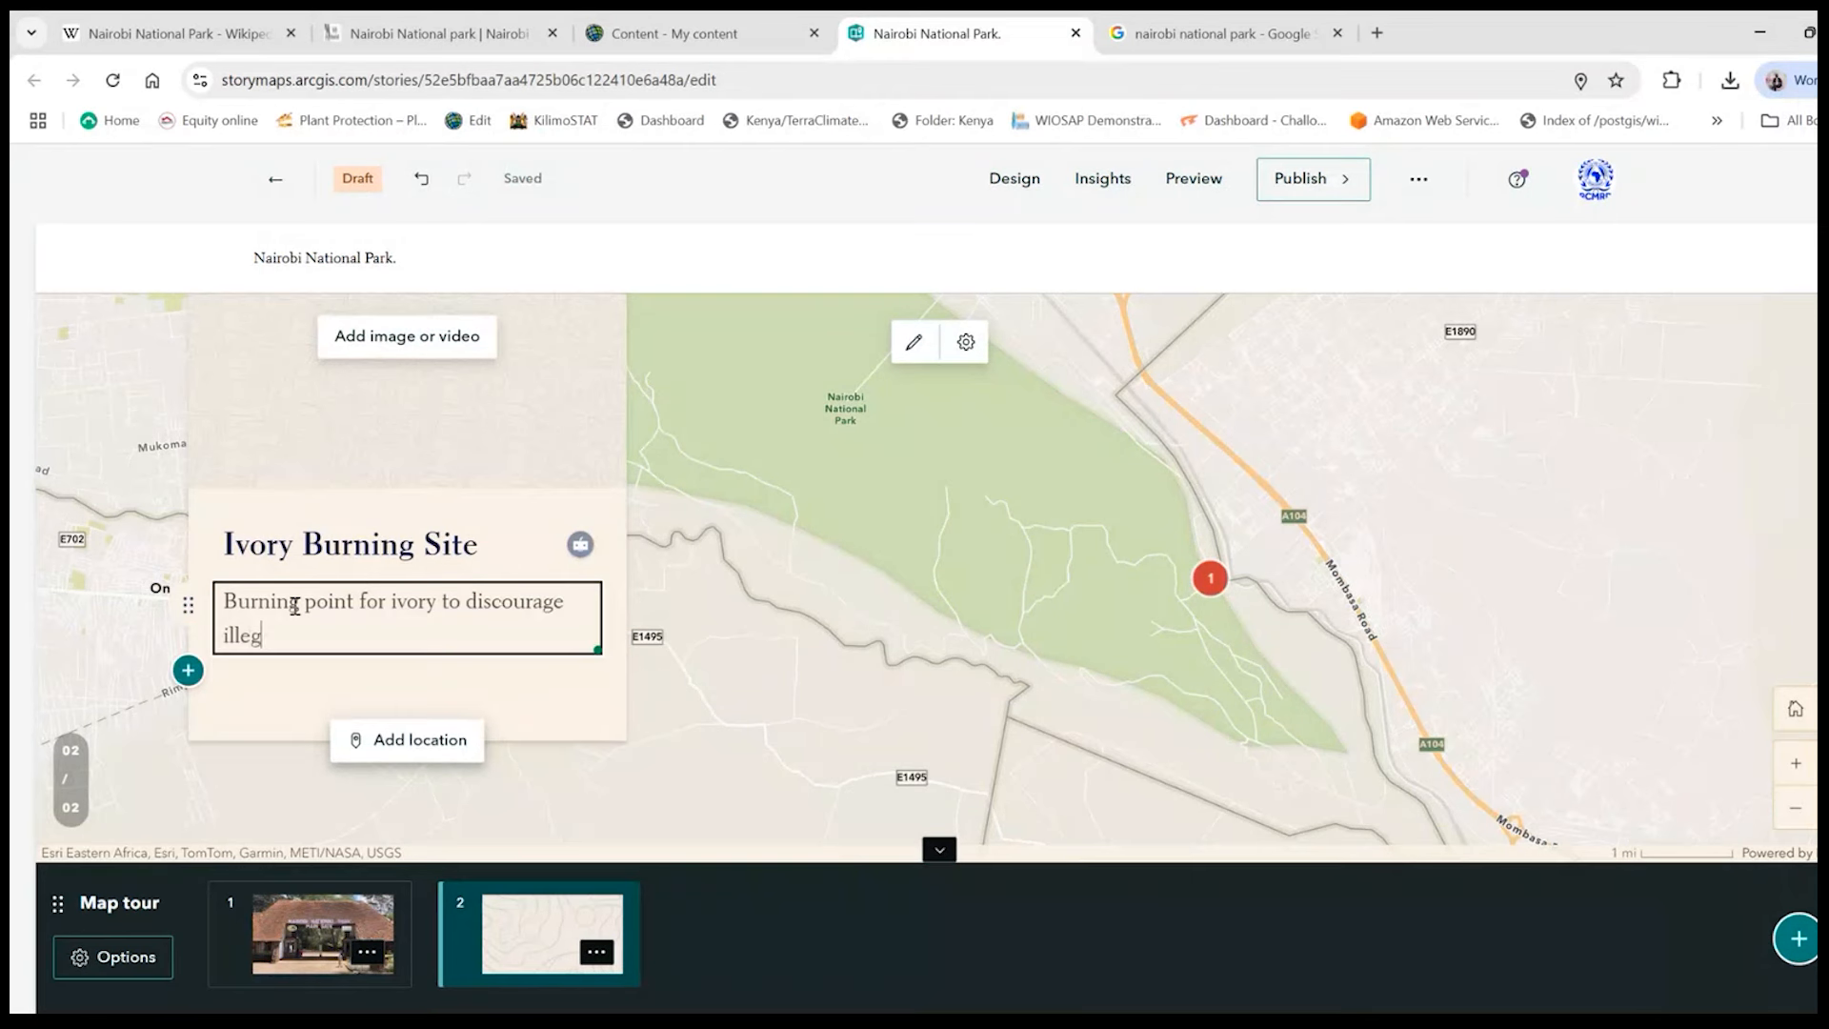
key("BackSpace")
key("BackSpace")
key("BackSpace")
key("BackSpace")
key("BackSpace")
key("BackSpace")
key("BackSpace")
key("BackSpace")
type("poaching")
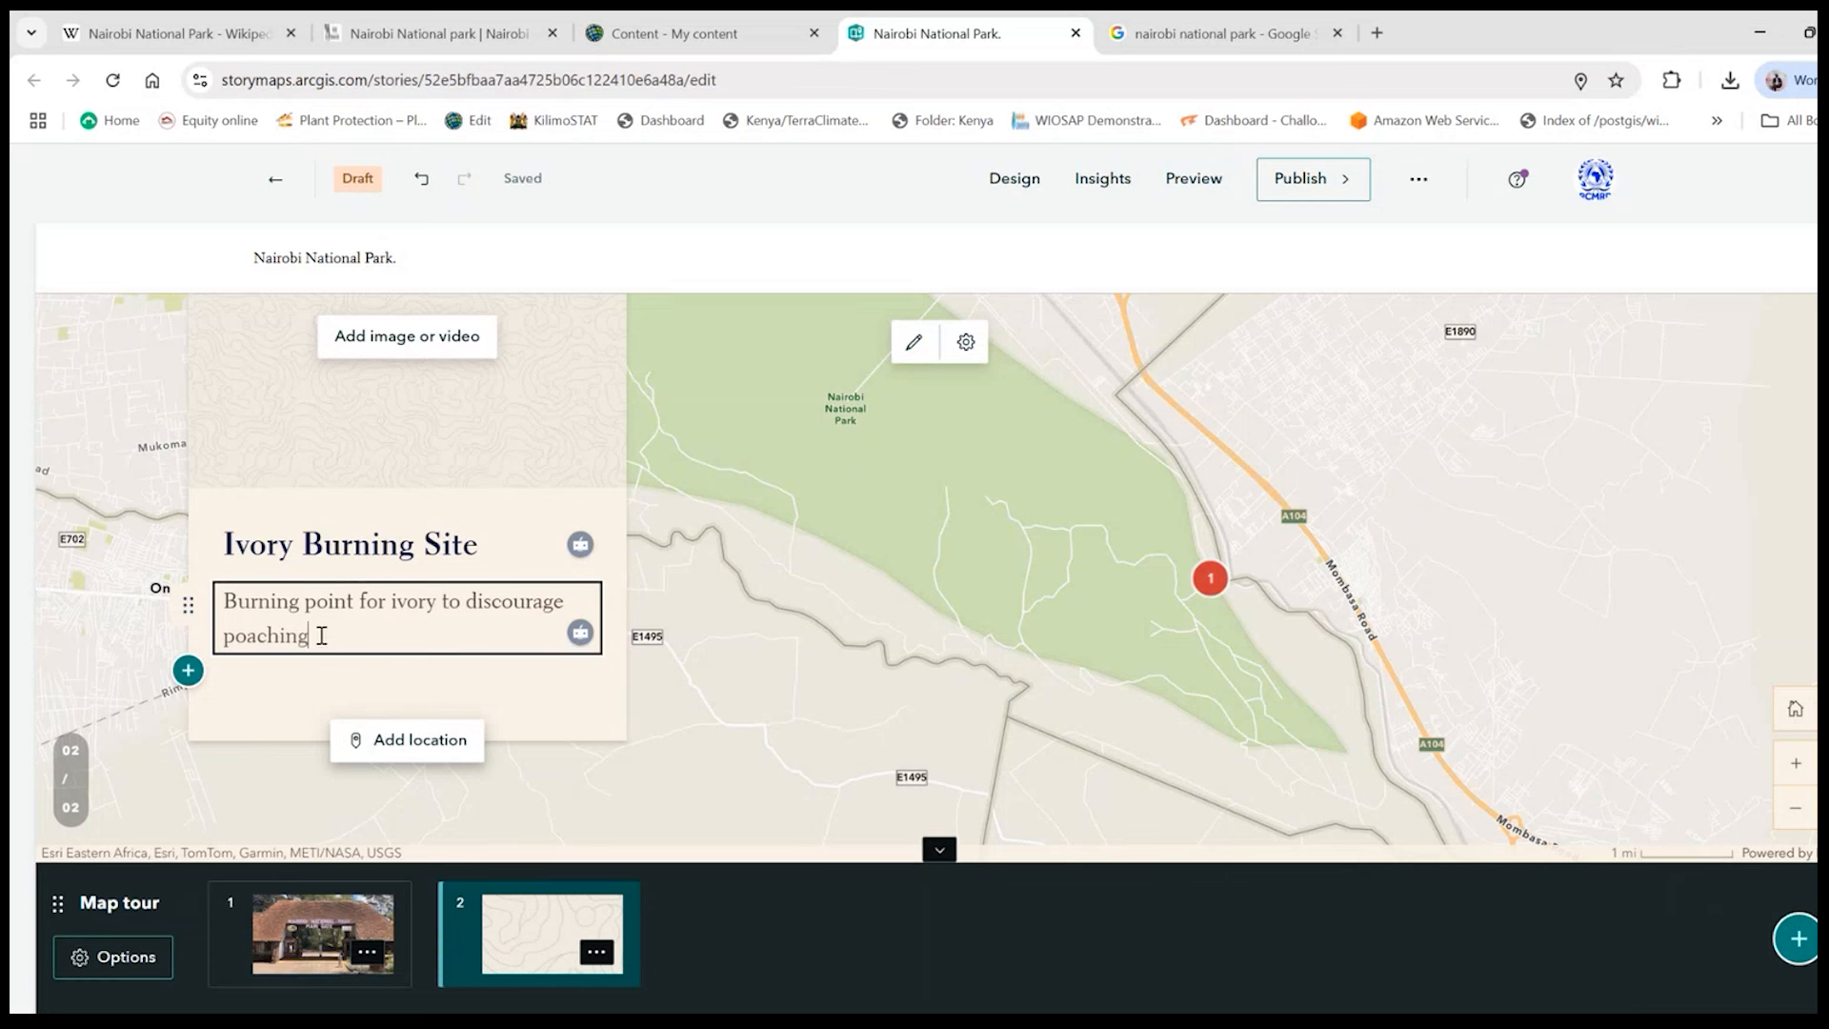
- Start adding media to the Ivory Burning Site stop, then switch to Google Images and search for "ivory burning site and picnic area photos"
left_click(445, 350)
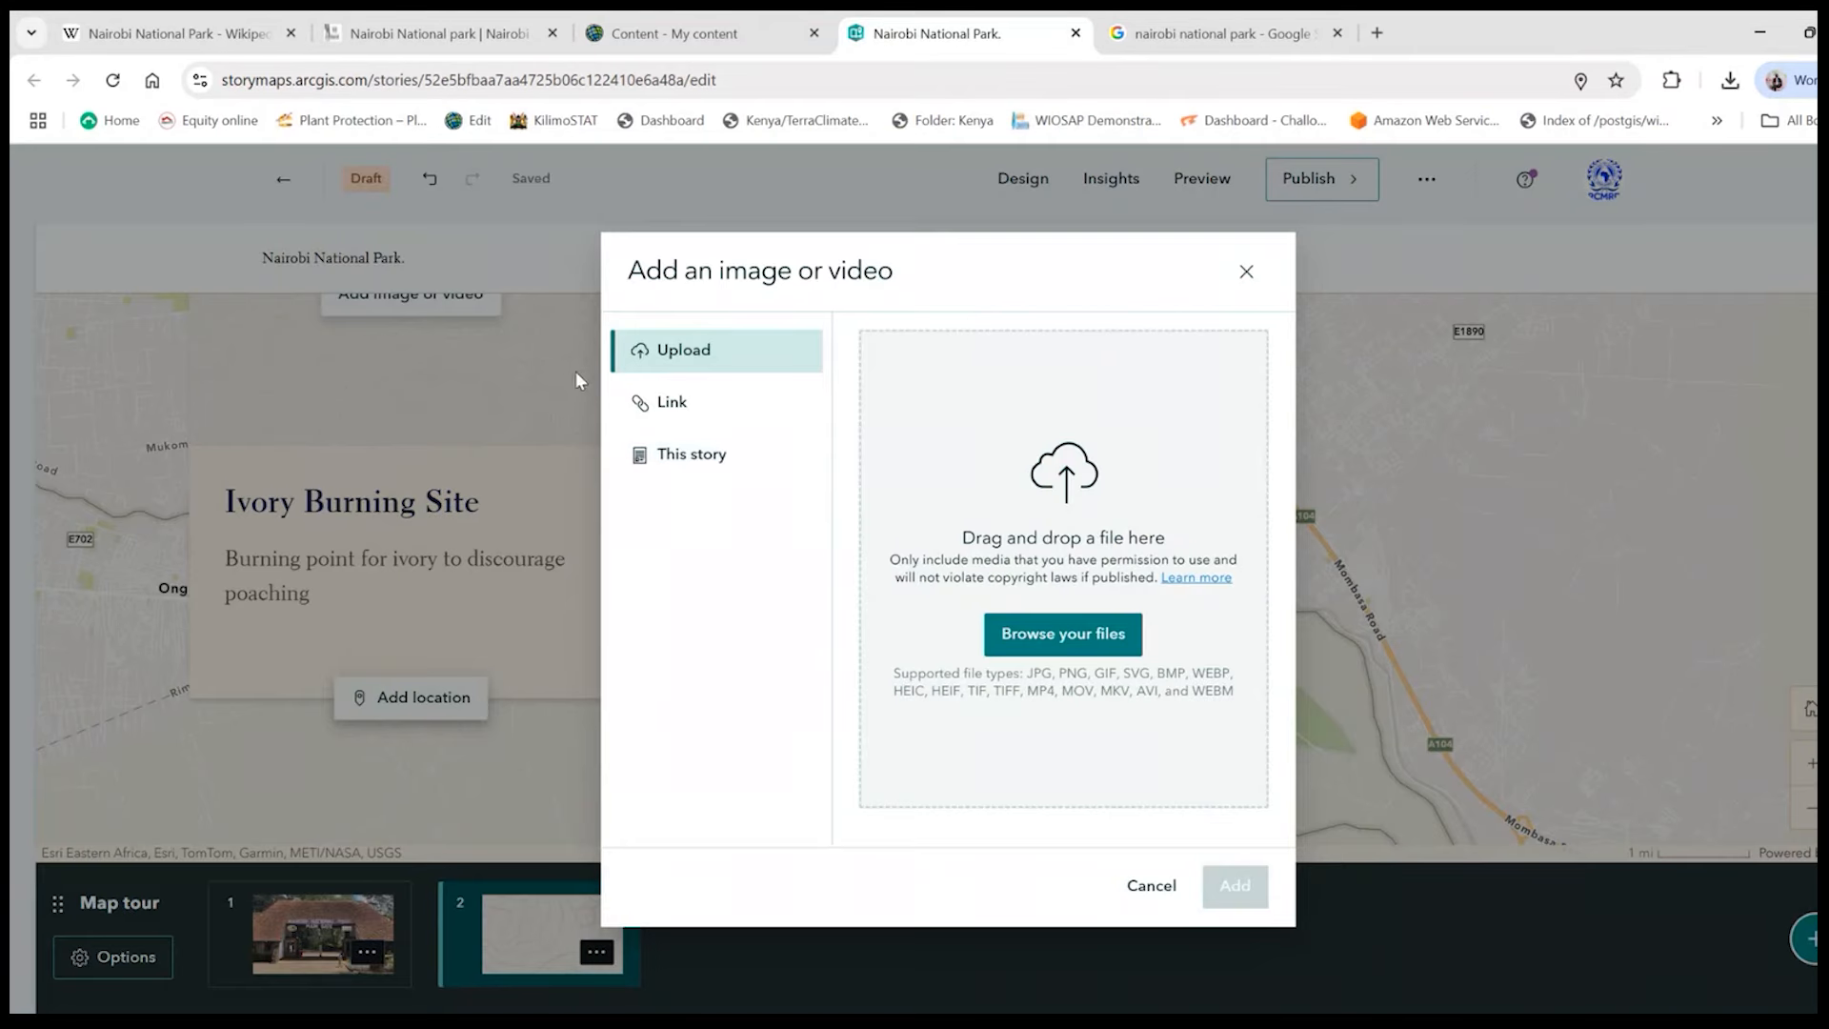
left_click(1171, 35)
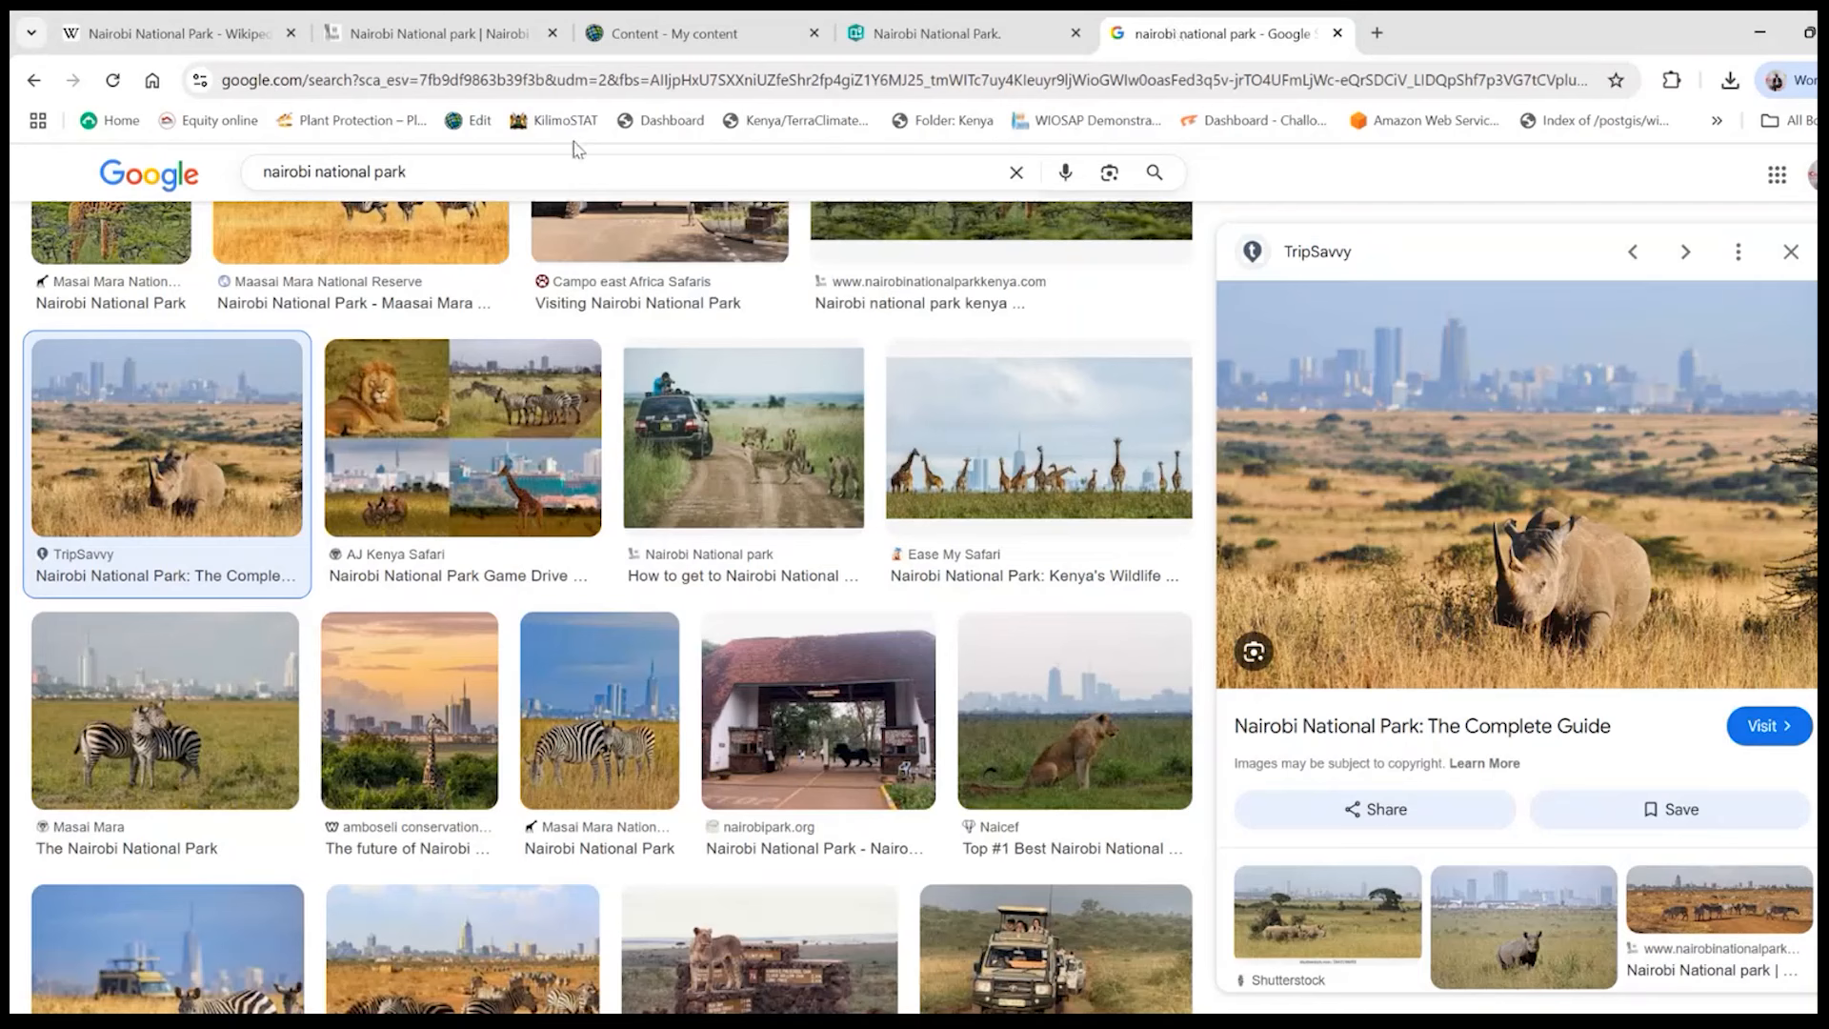
left_click_drag(475, 172, 181, 172)
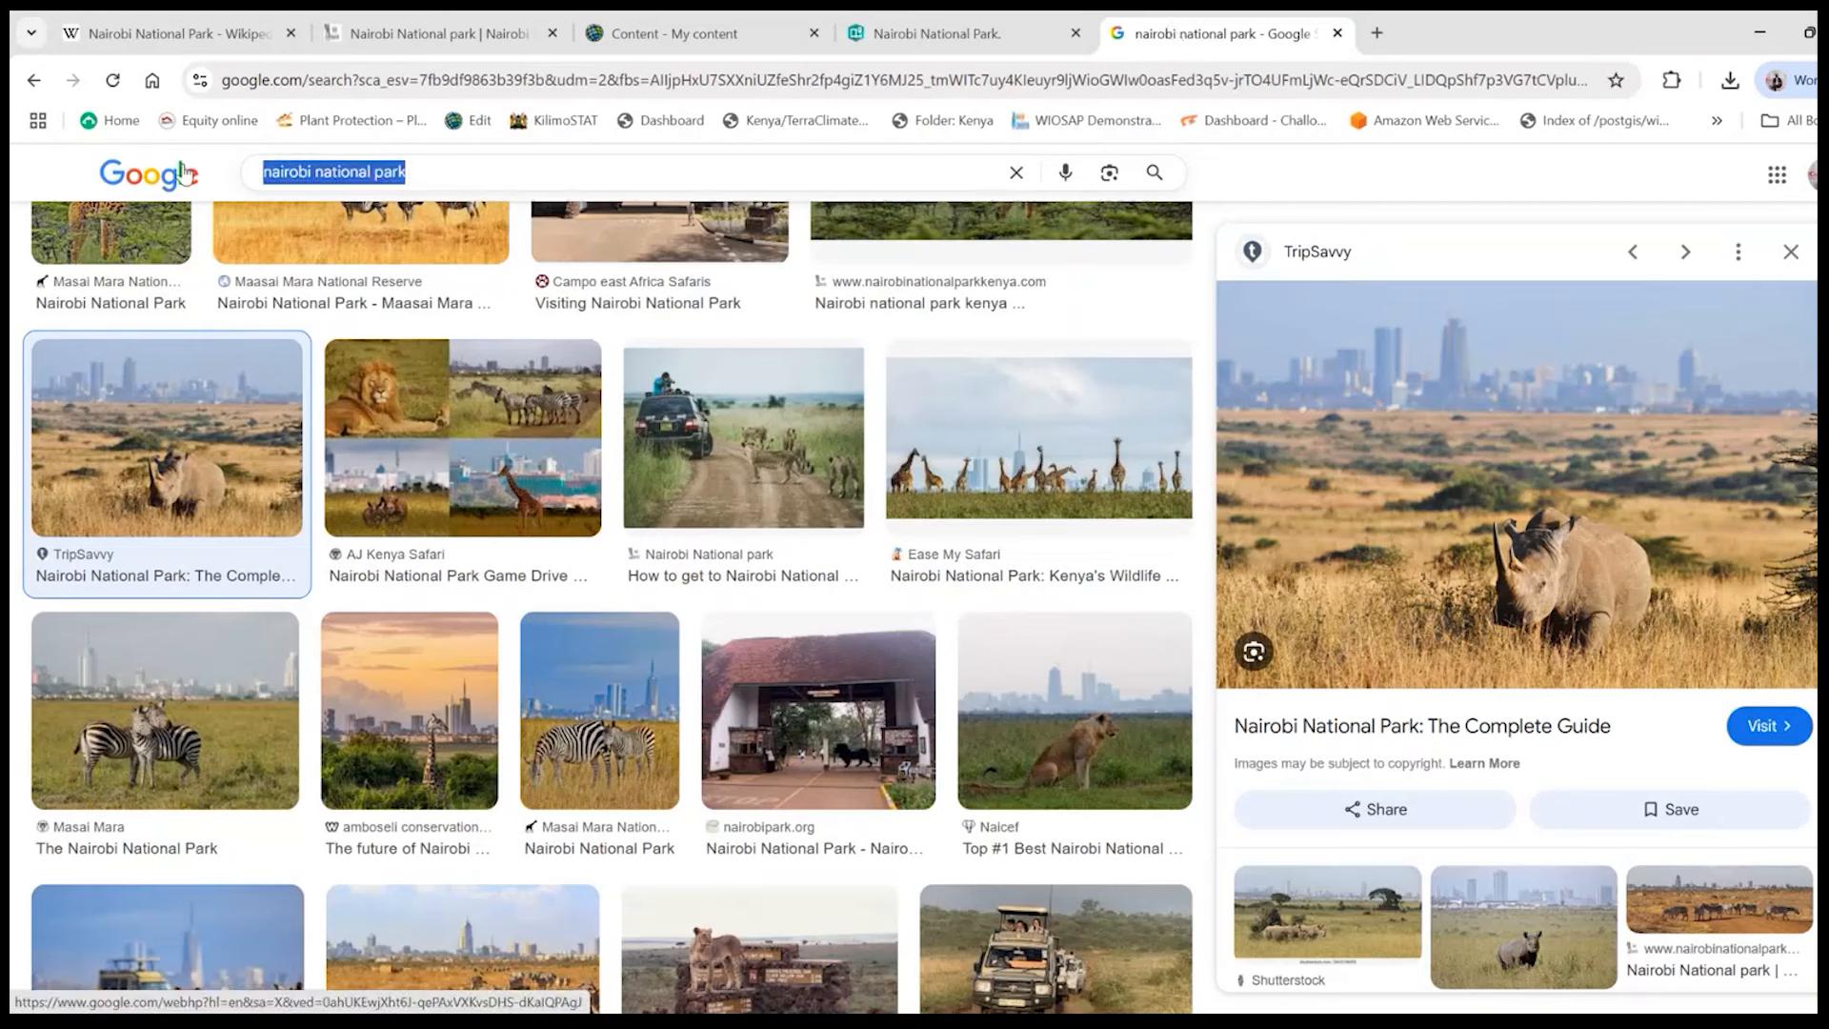
type("ivory ")
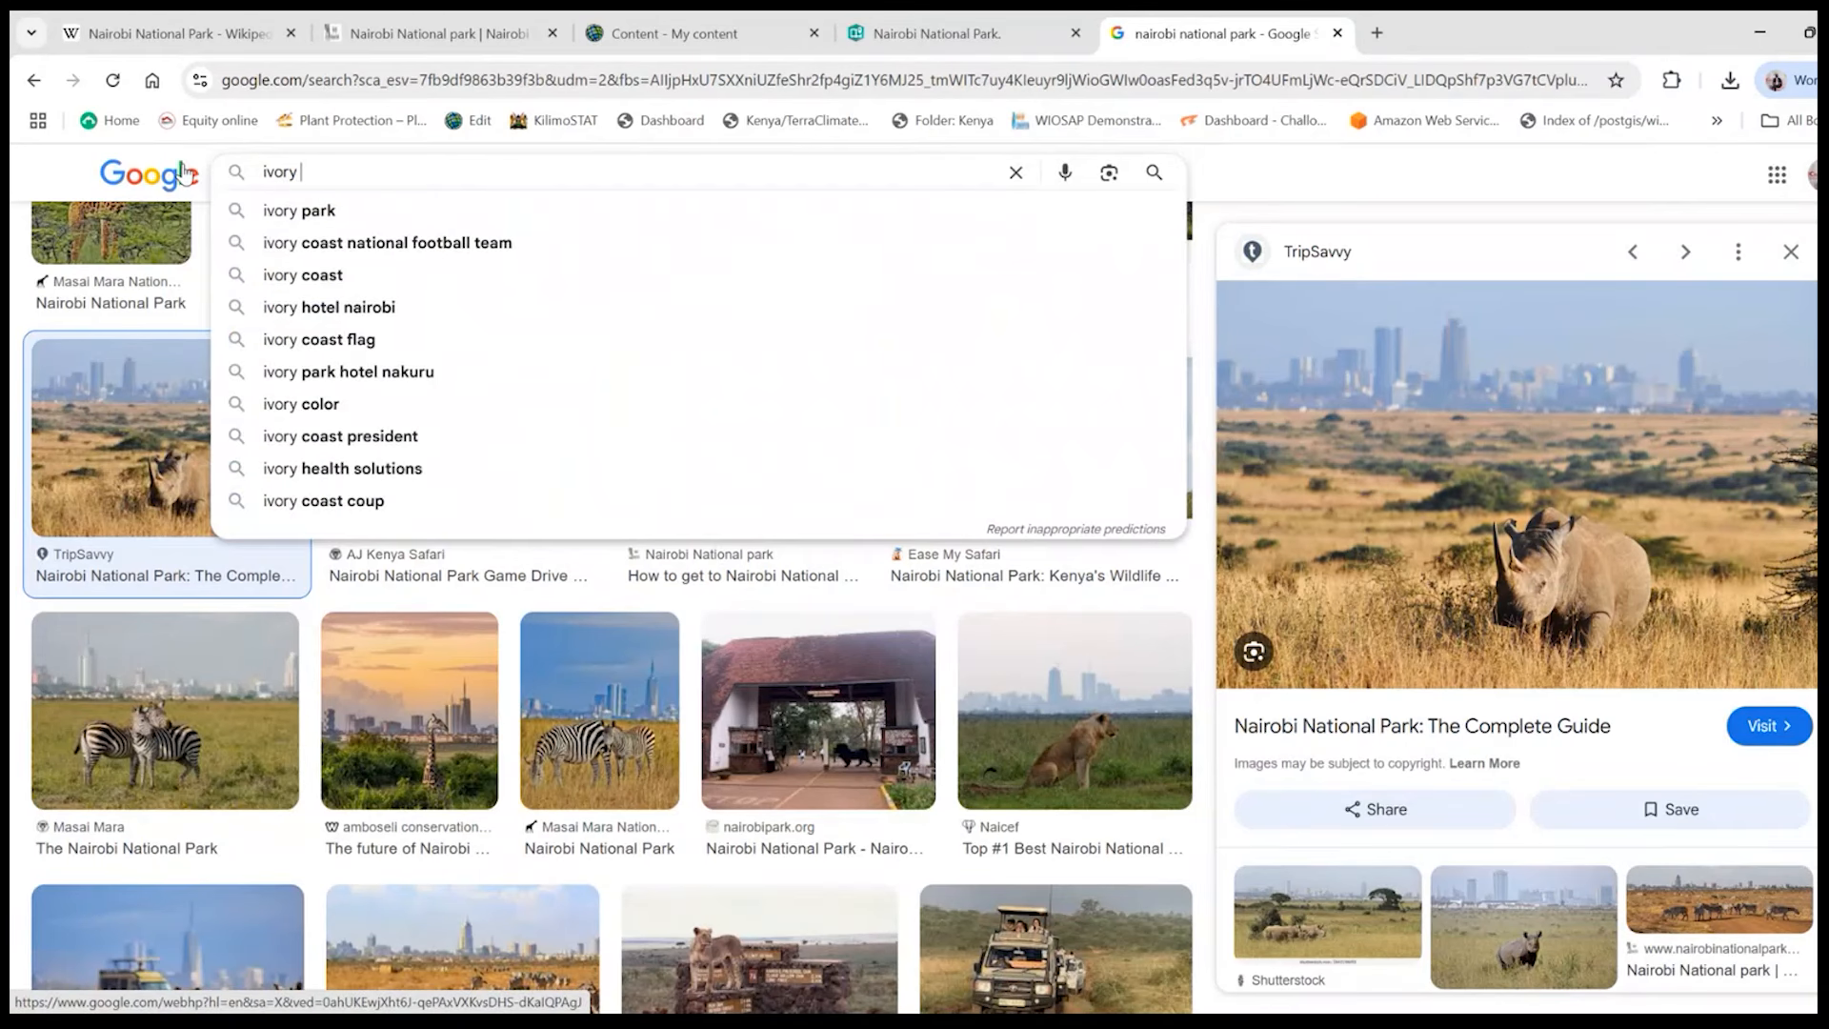
type("burnin")
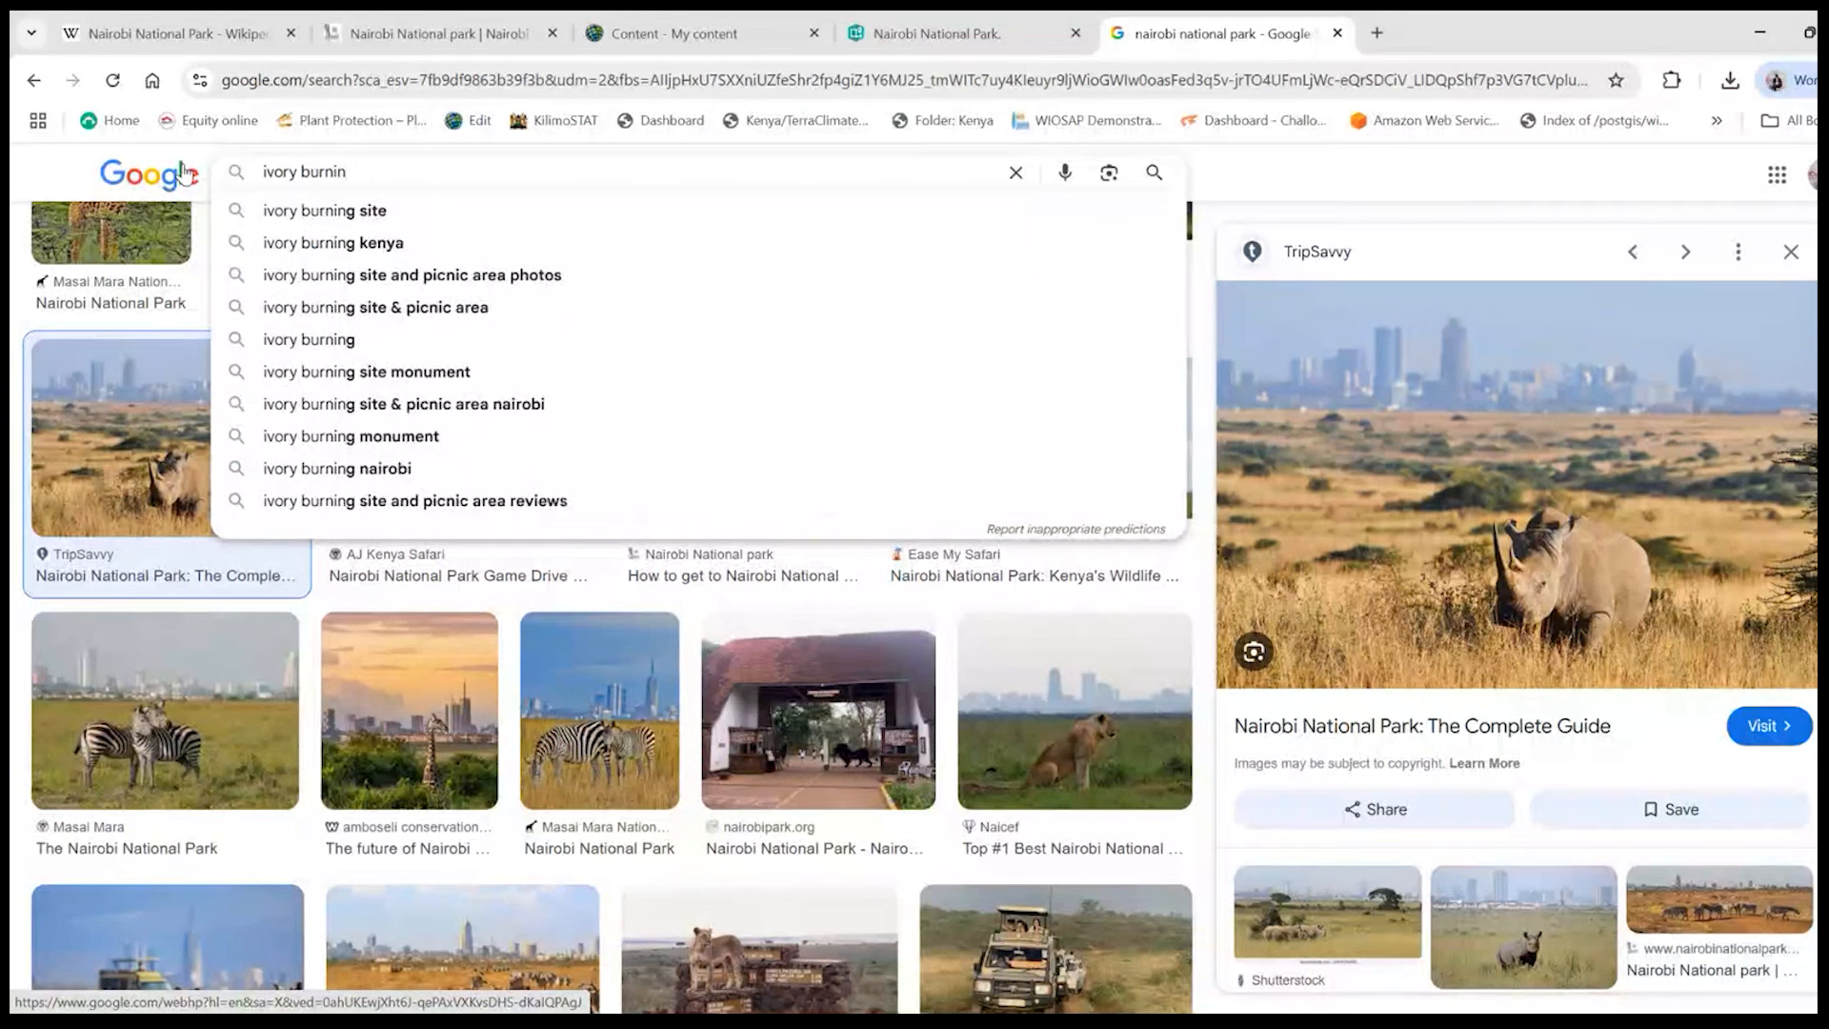
left_click(395, 284)
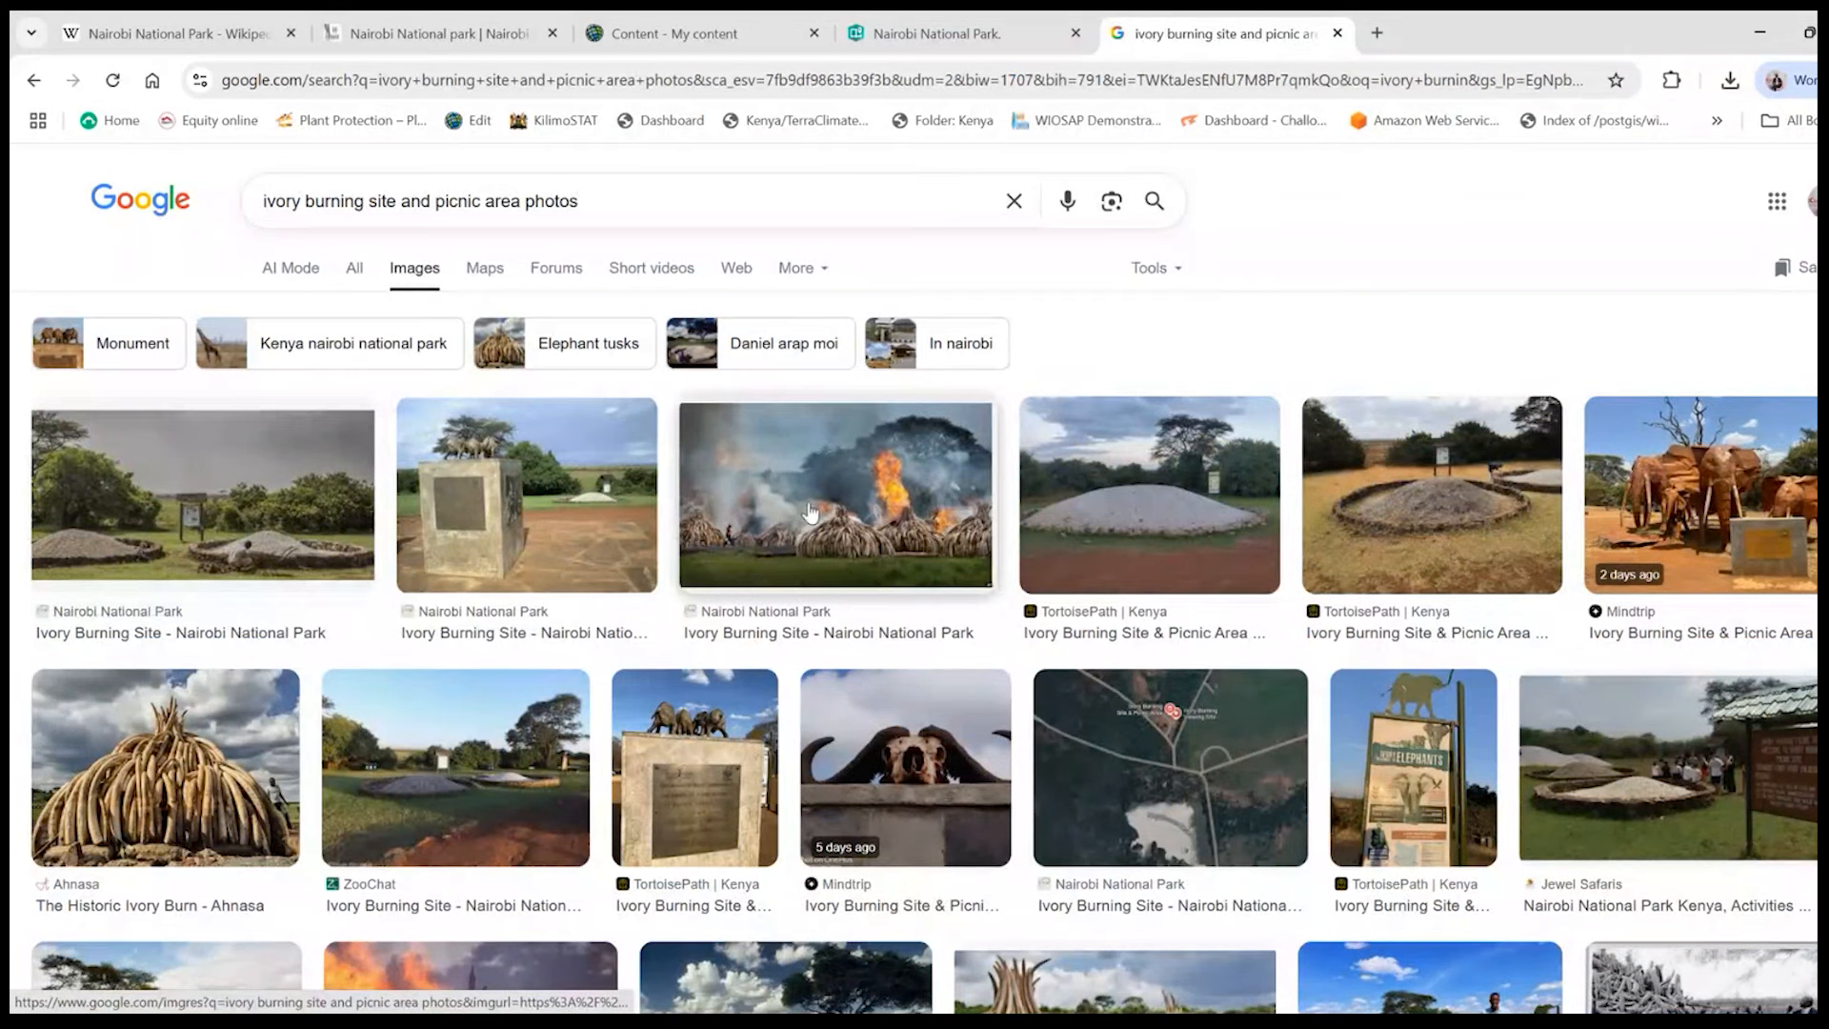
- Save the photo of burning ivory piles as the JPEG "ivory-burning-site-at-Nairobi-National-Parkw" in the GIS for Conservation folder
left_click(837, 522)
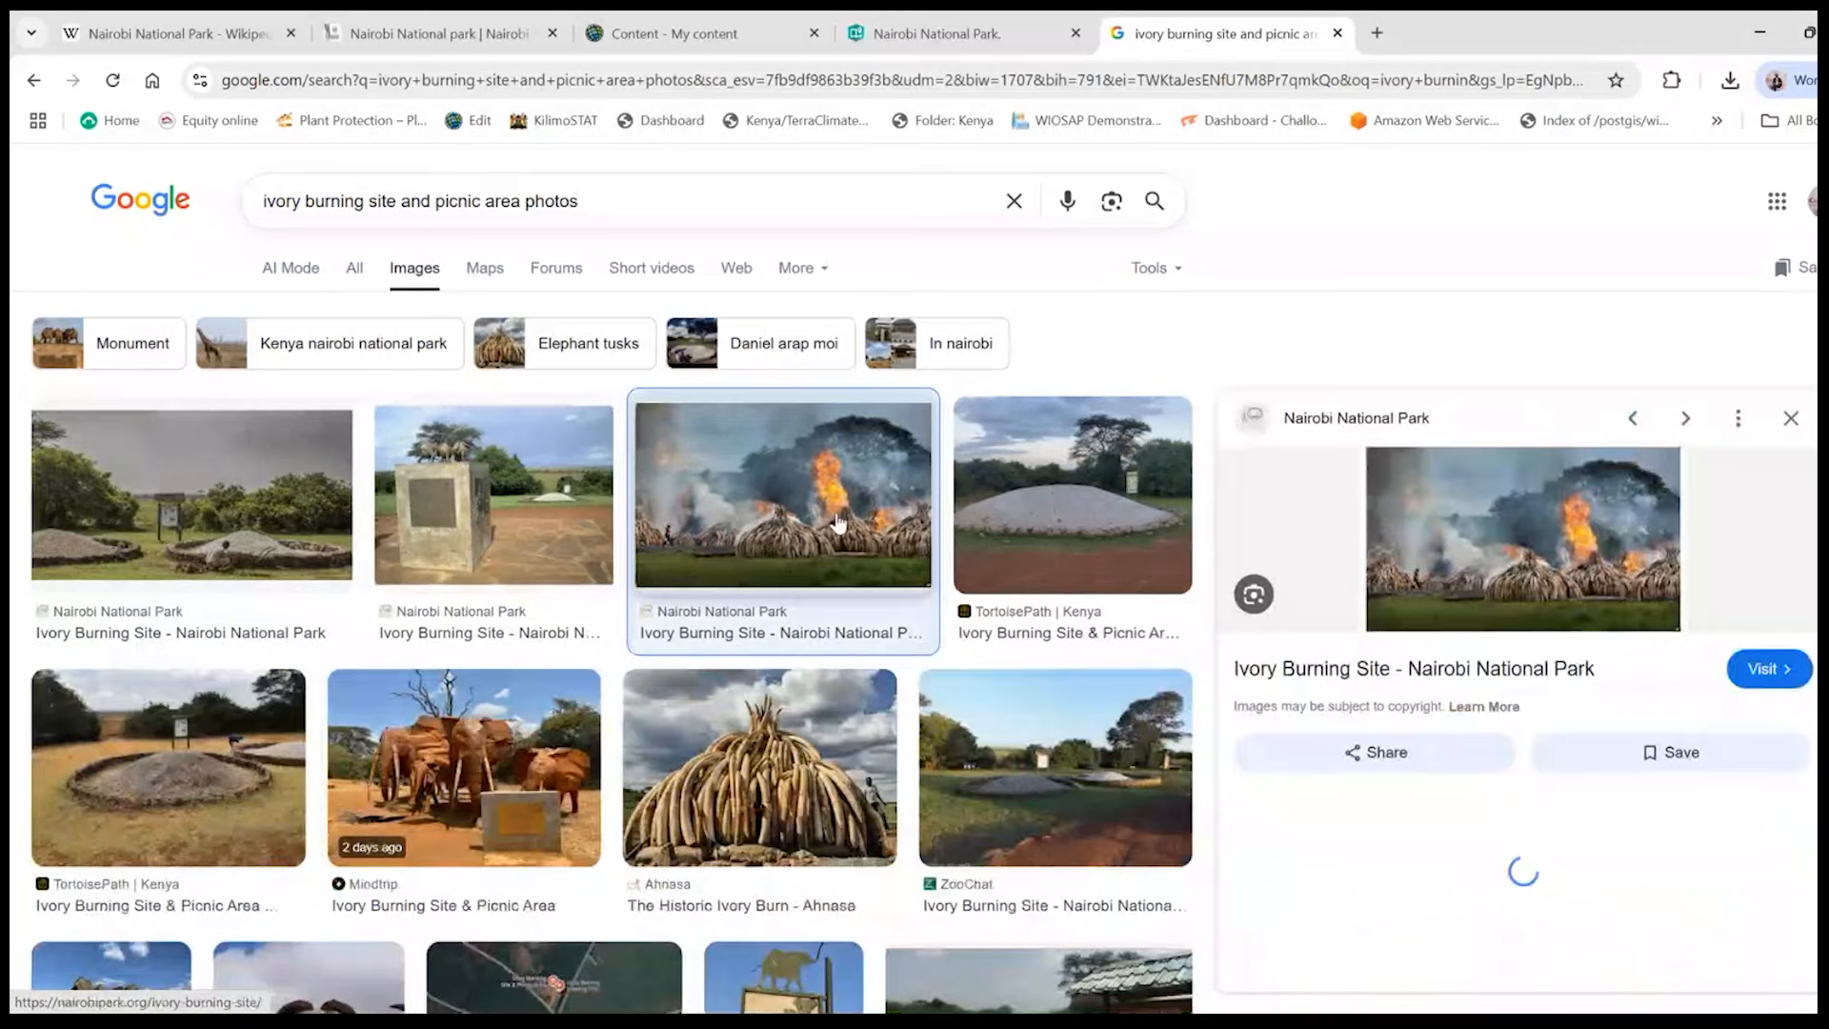
right_click(1533, 539)
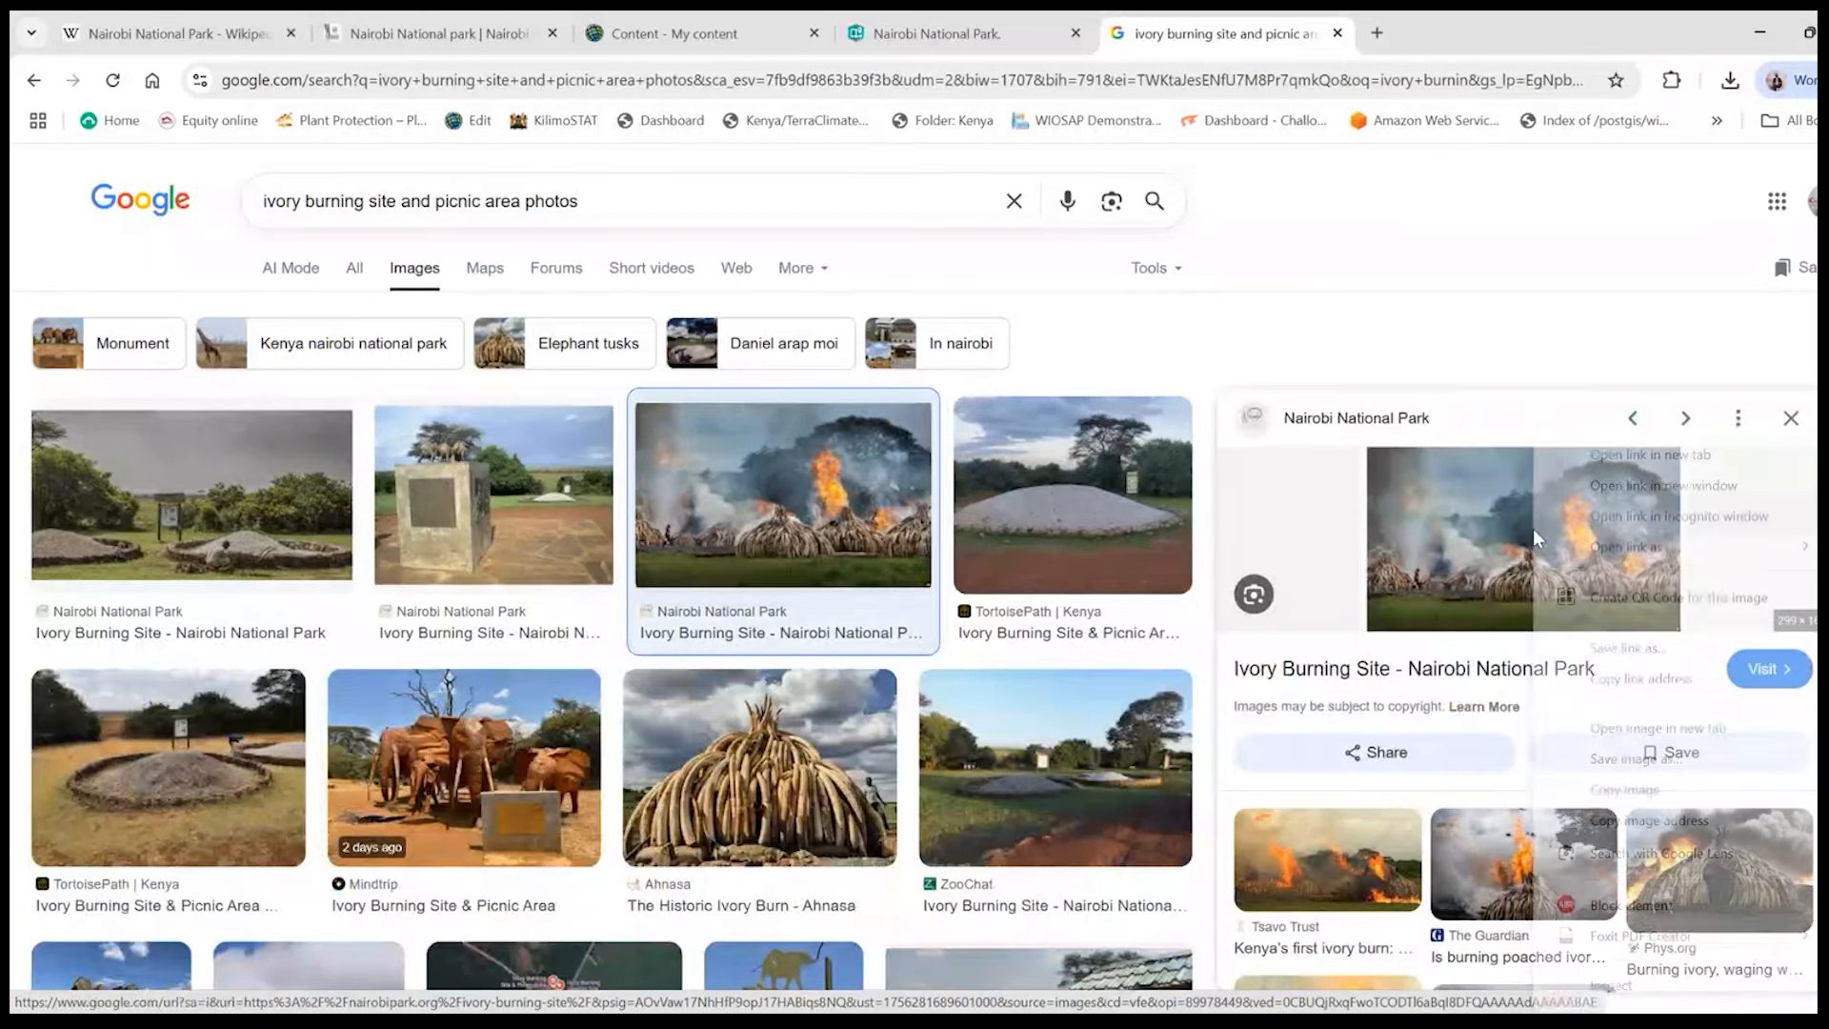
left_click(1651, 762)
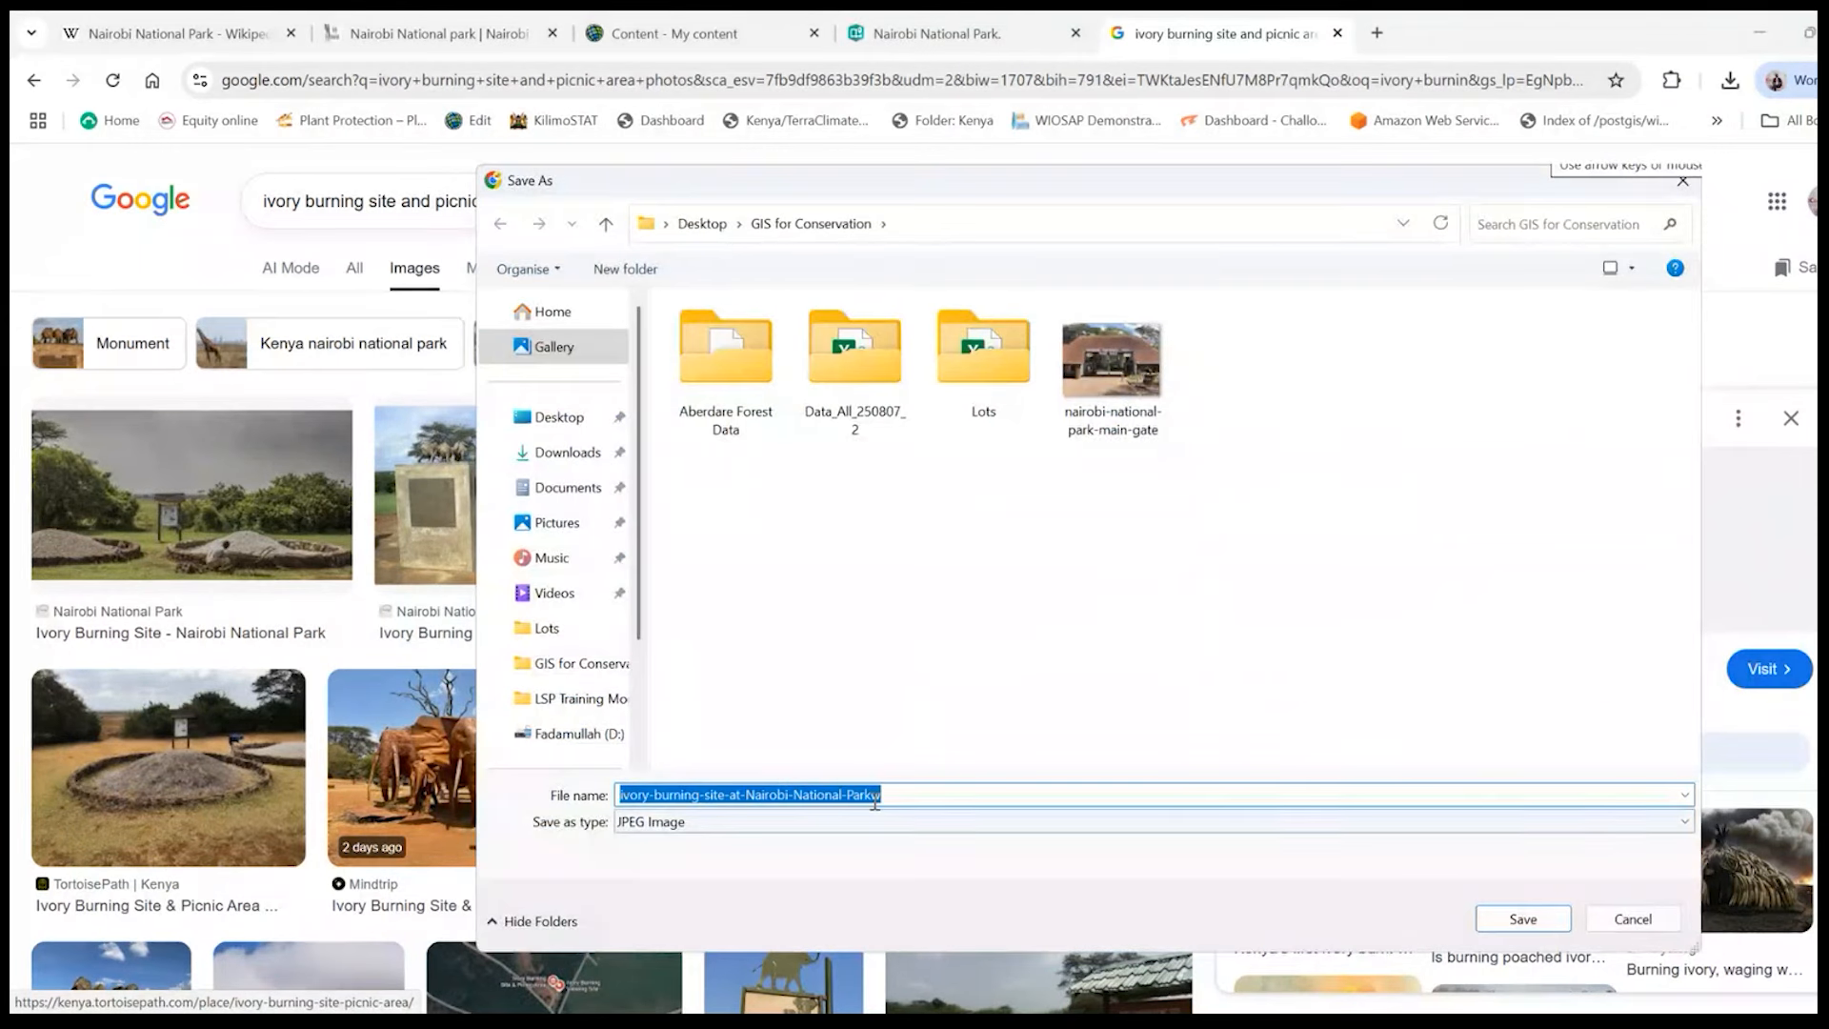
left_click(1521, 919)
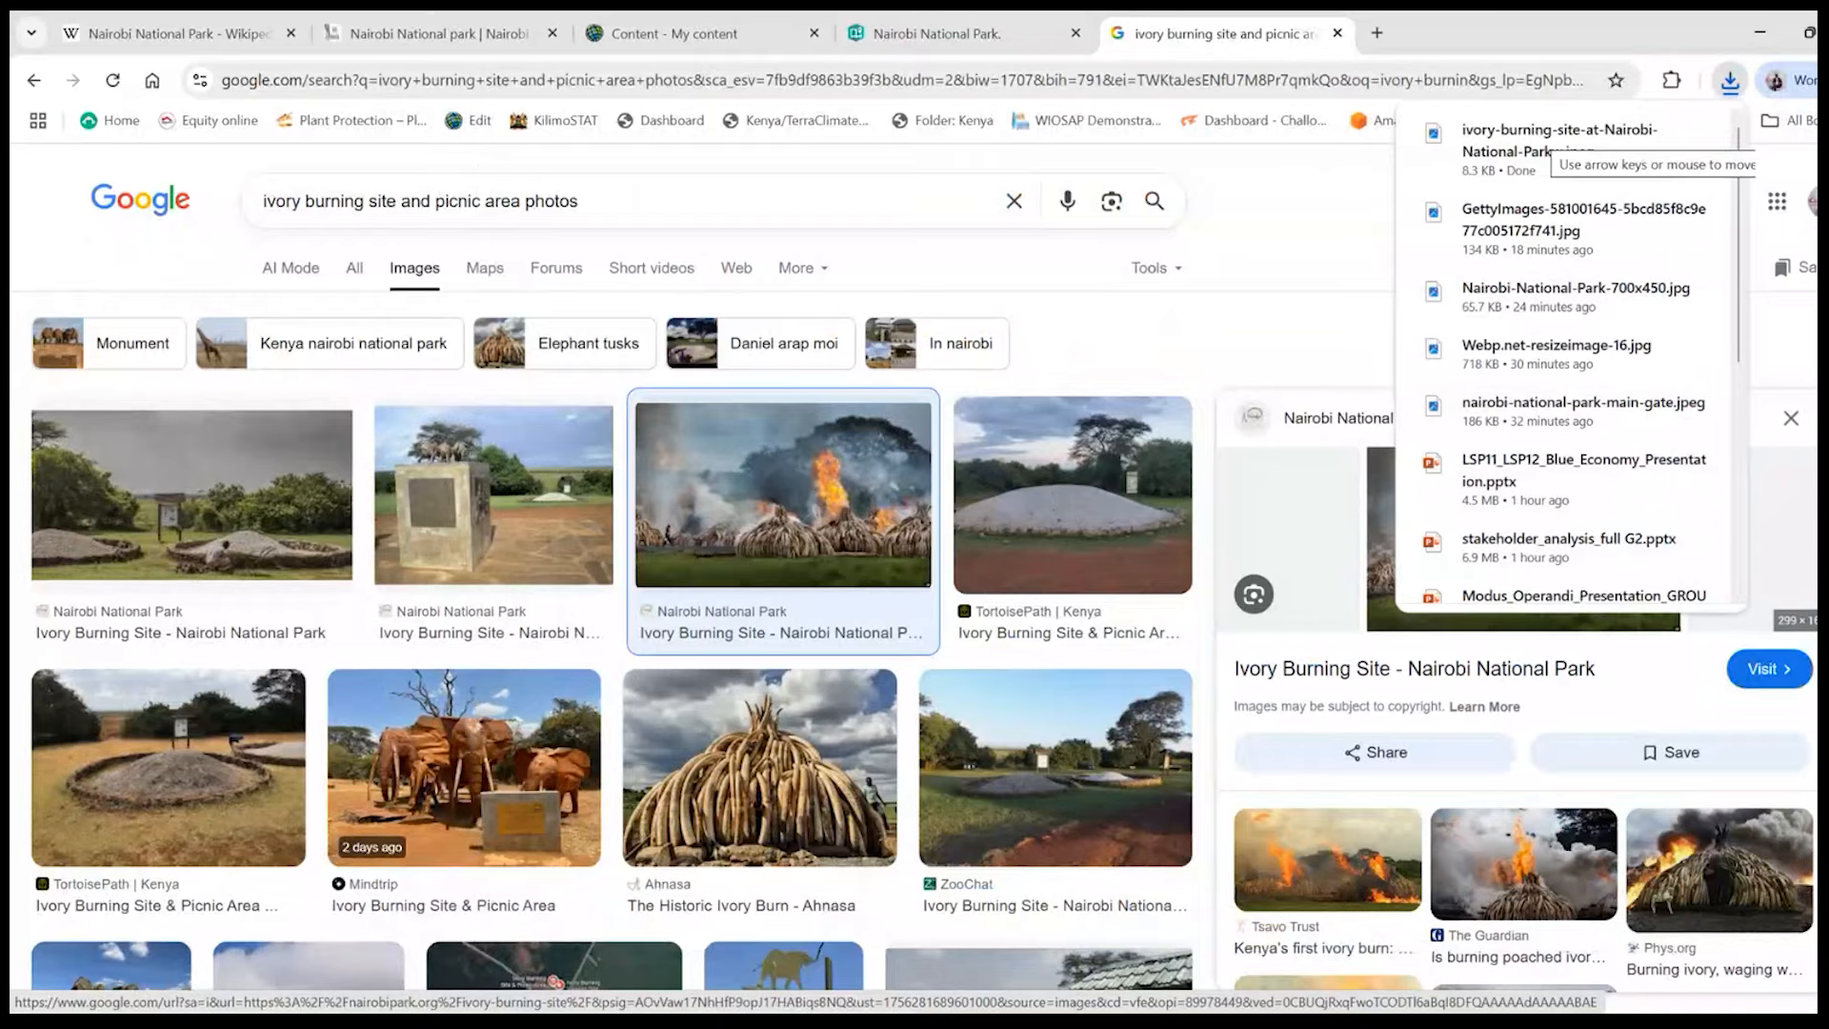
- Return to the StoryMaps story and upload the saved ivory burning photo as the Ivory Burning Site stop's image
left_click(938, 34)
left_click(1052, 644)
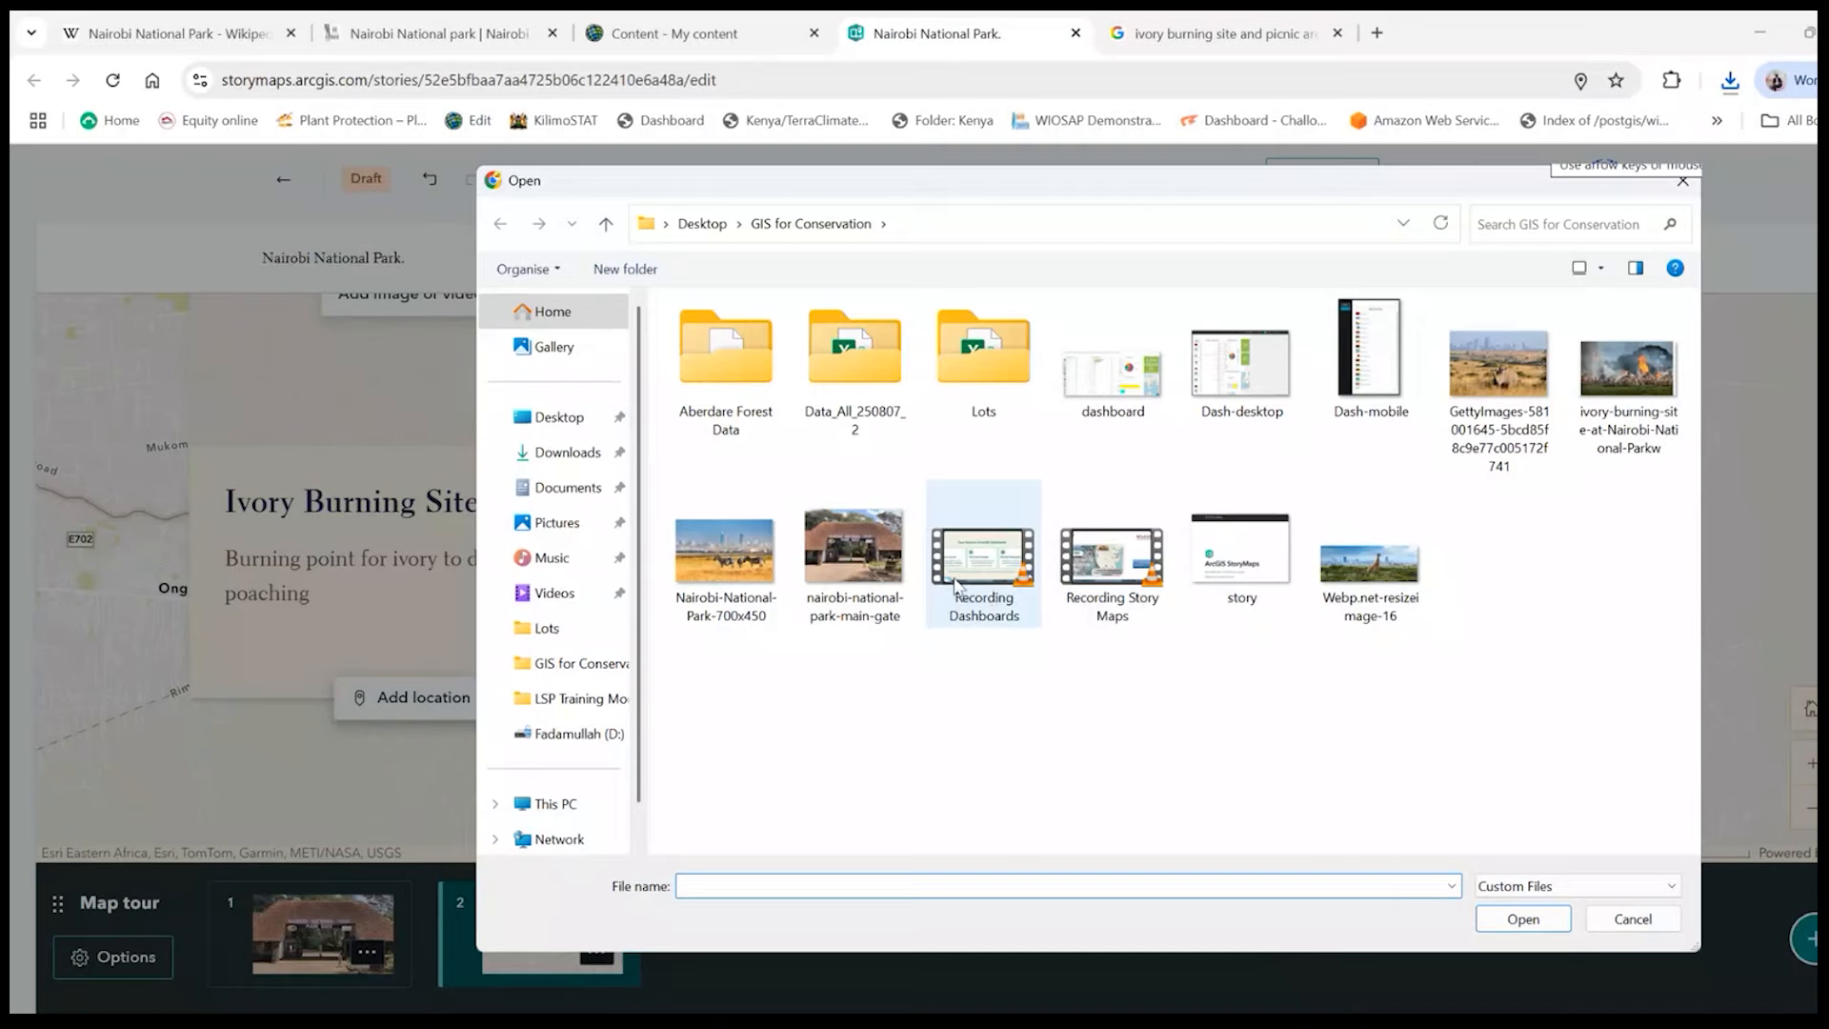
key("Escape")
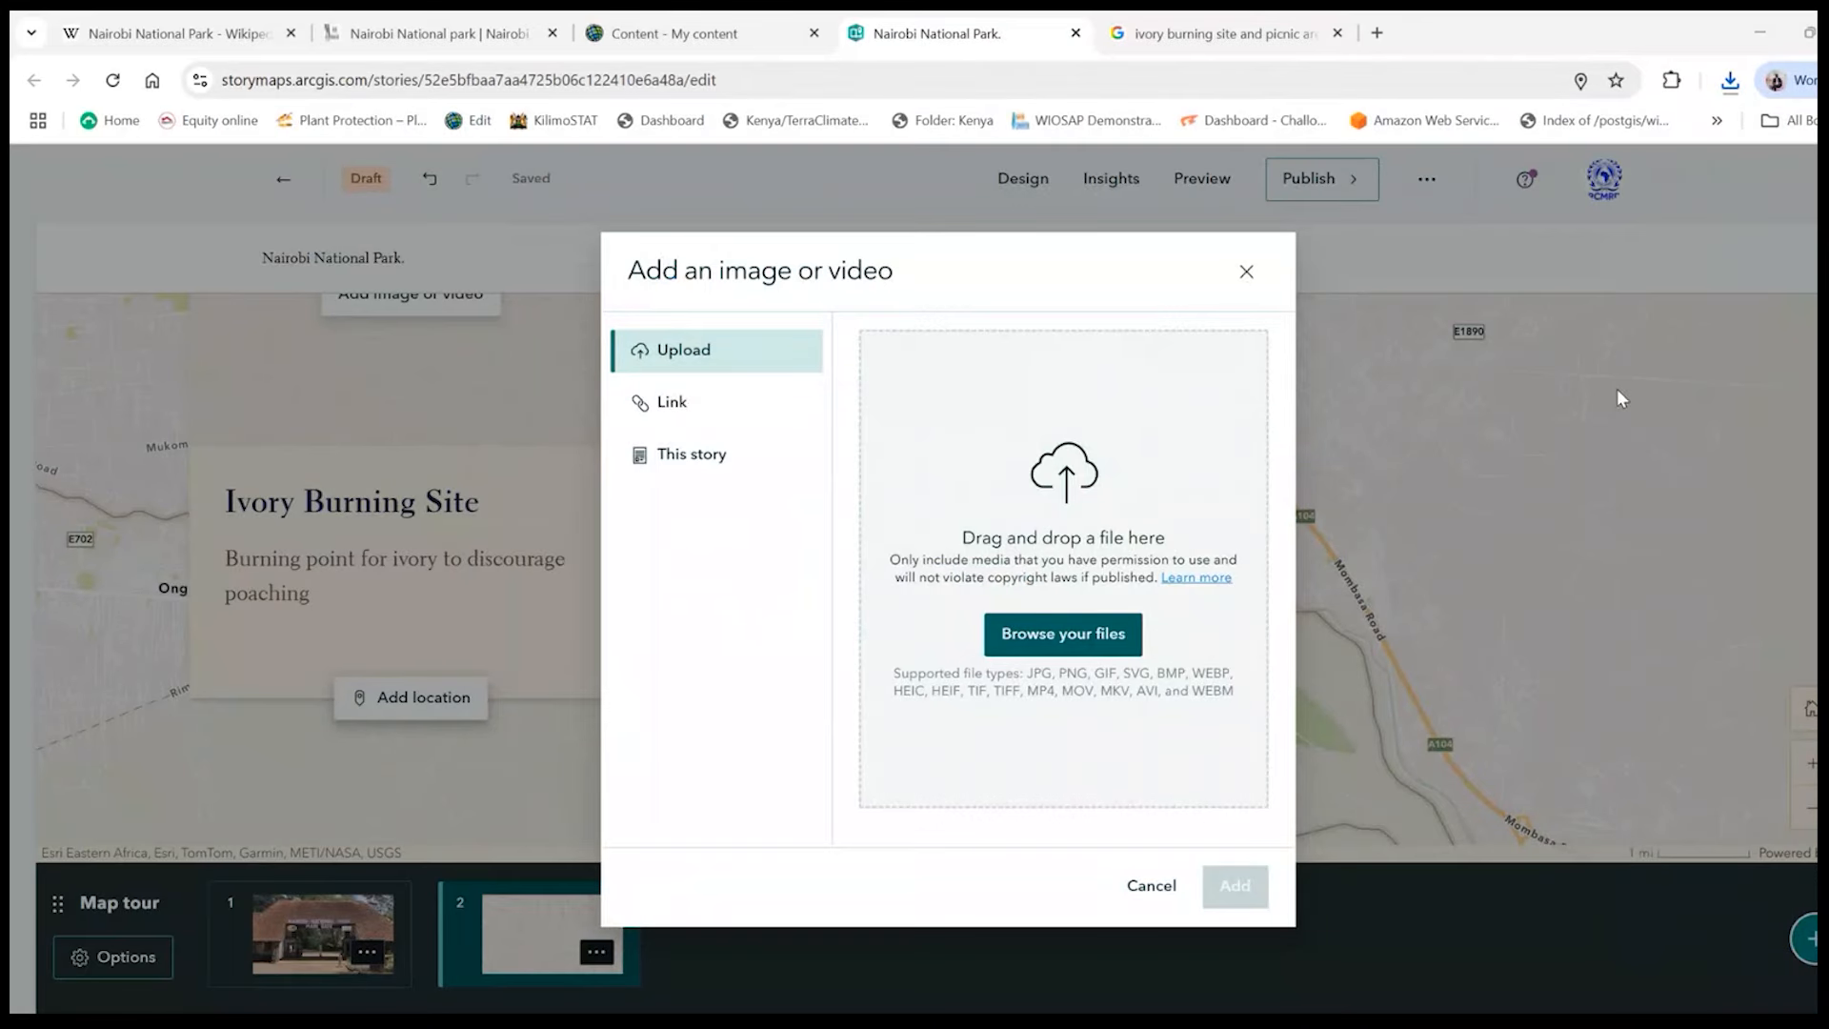
left_click(1235, 885)
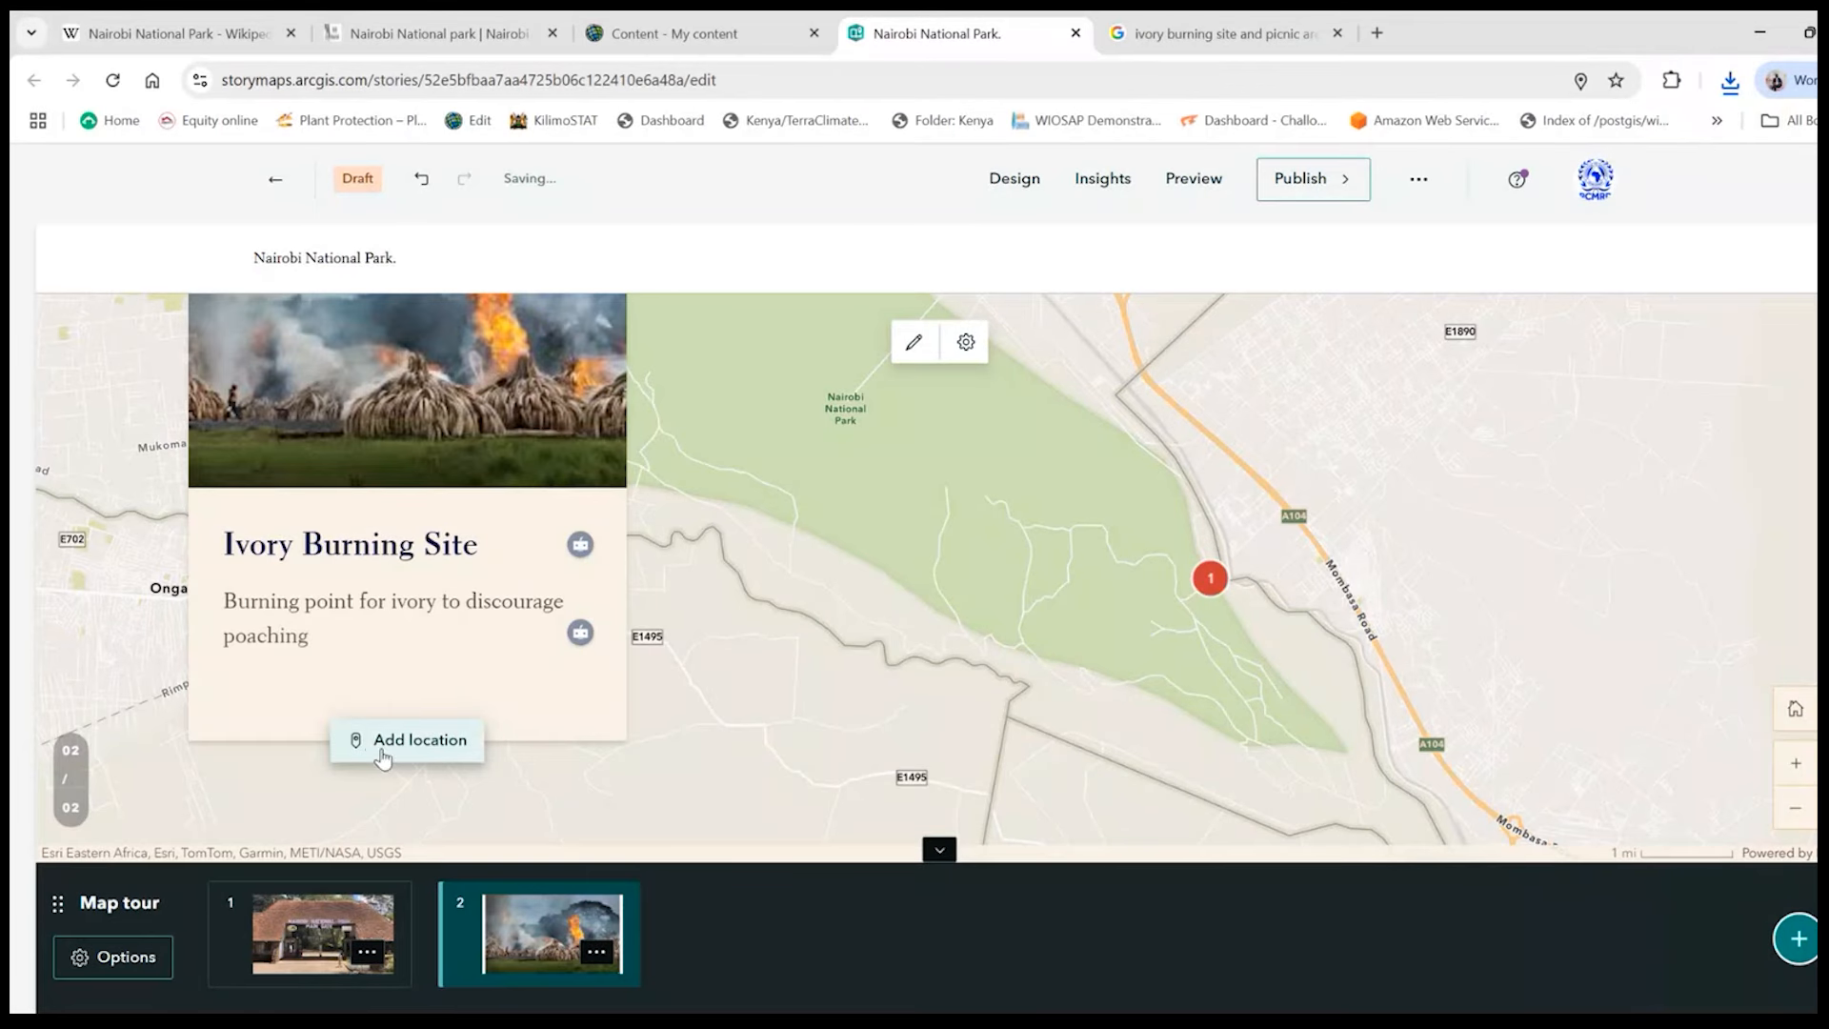
- Place the Ivory Burning Site stop inside the park, west of stop 1, keeping the map tour zoom setting, and save the location
left_click(455, 741)
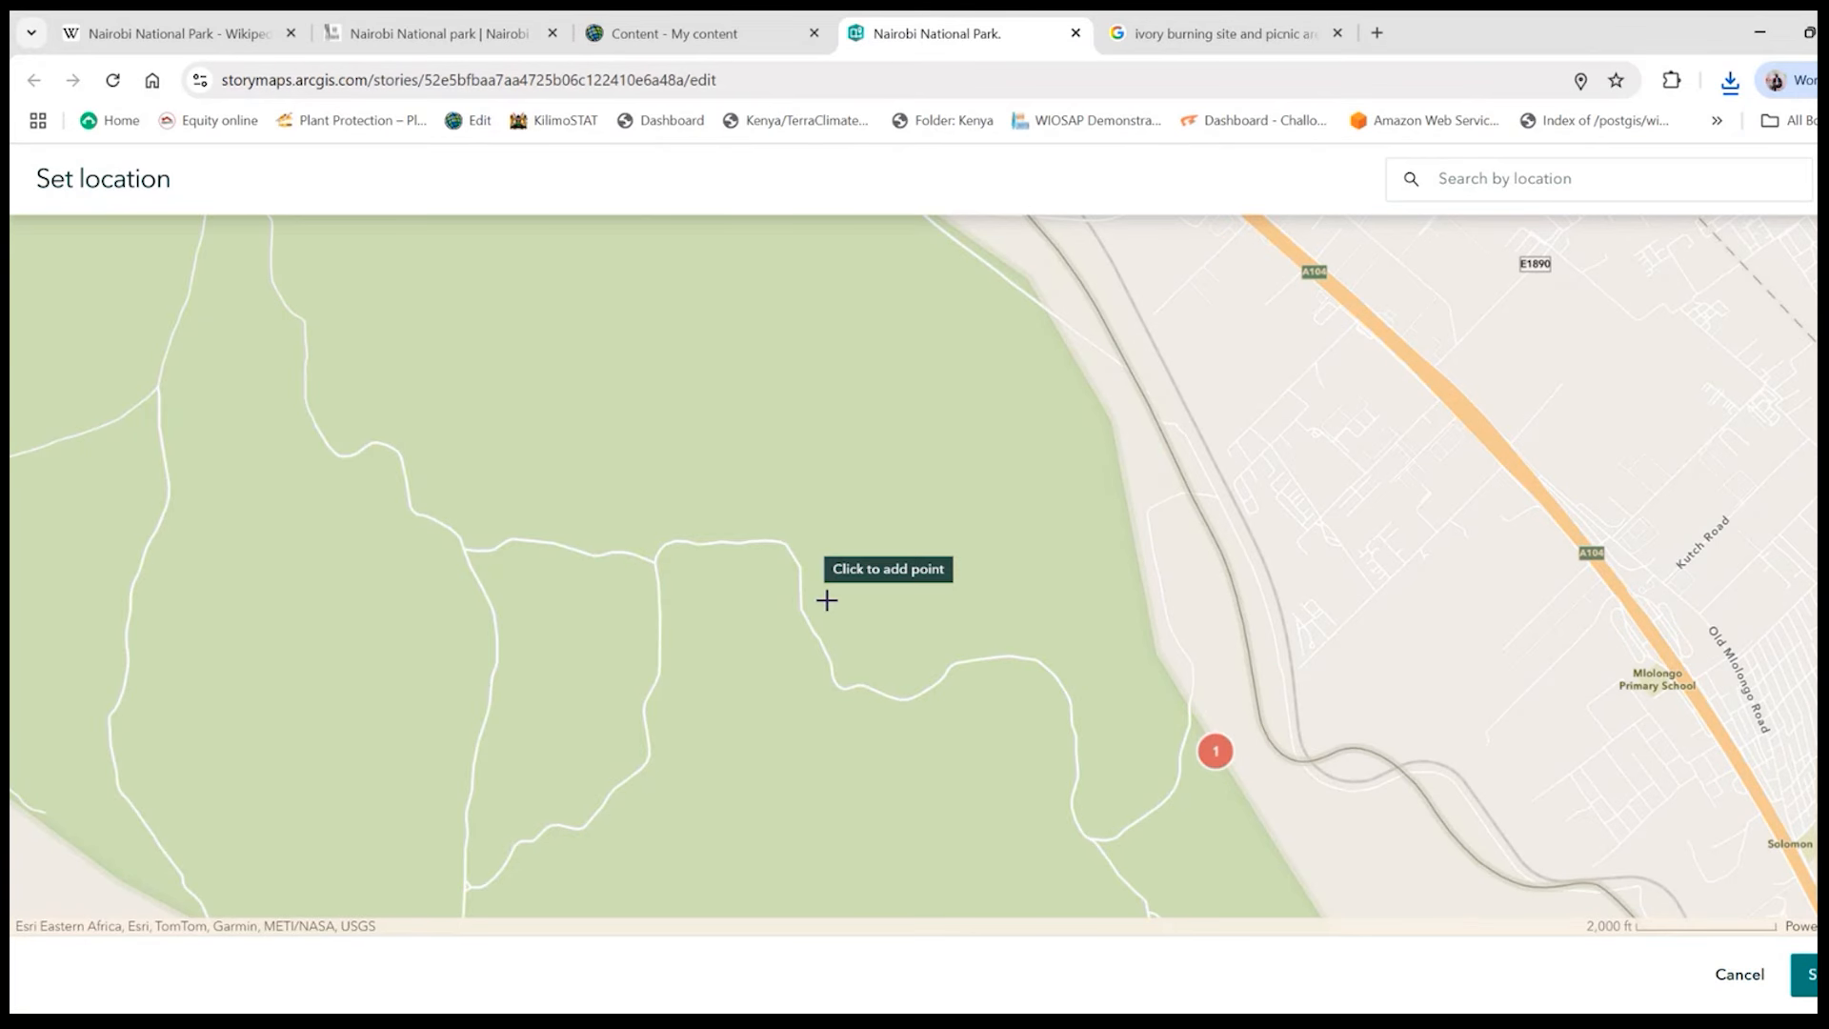
left_click(734, 695)
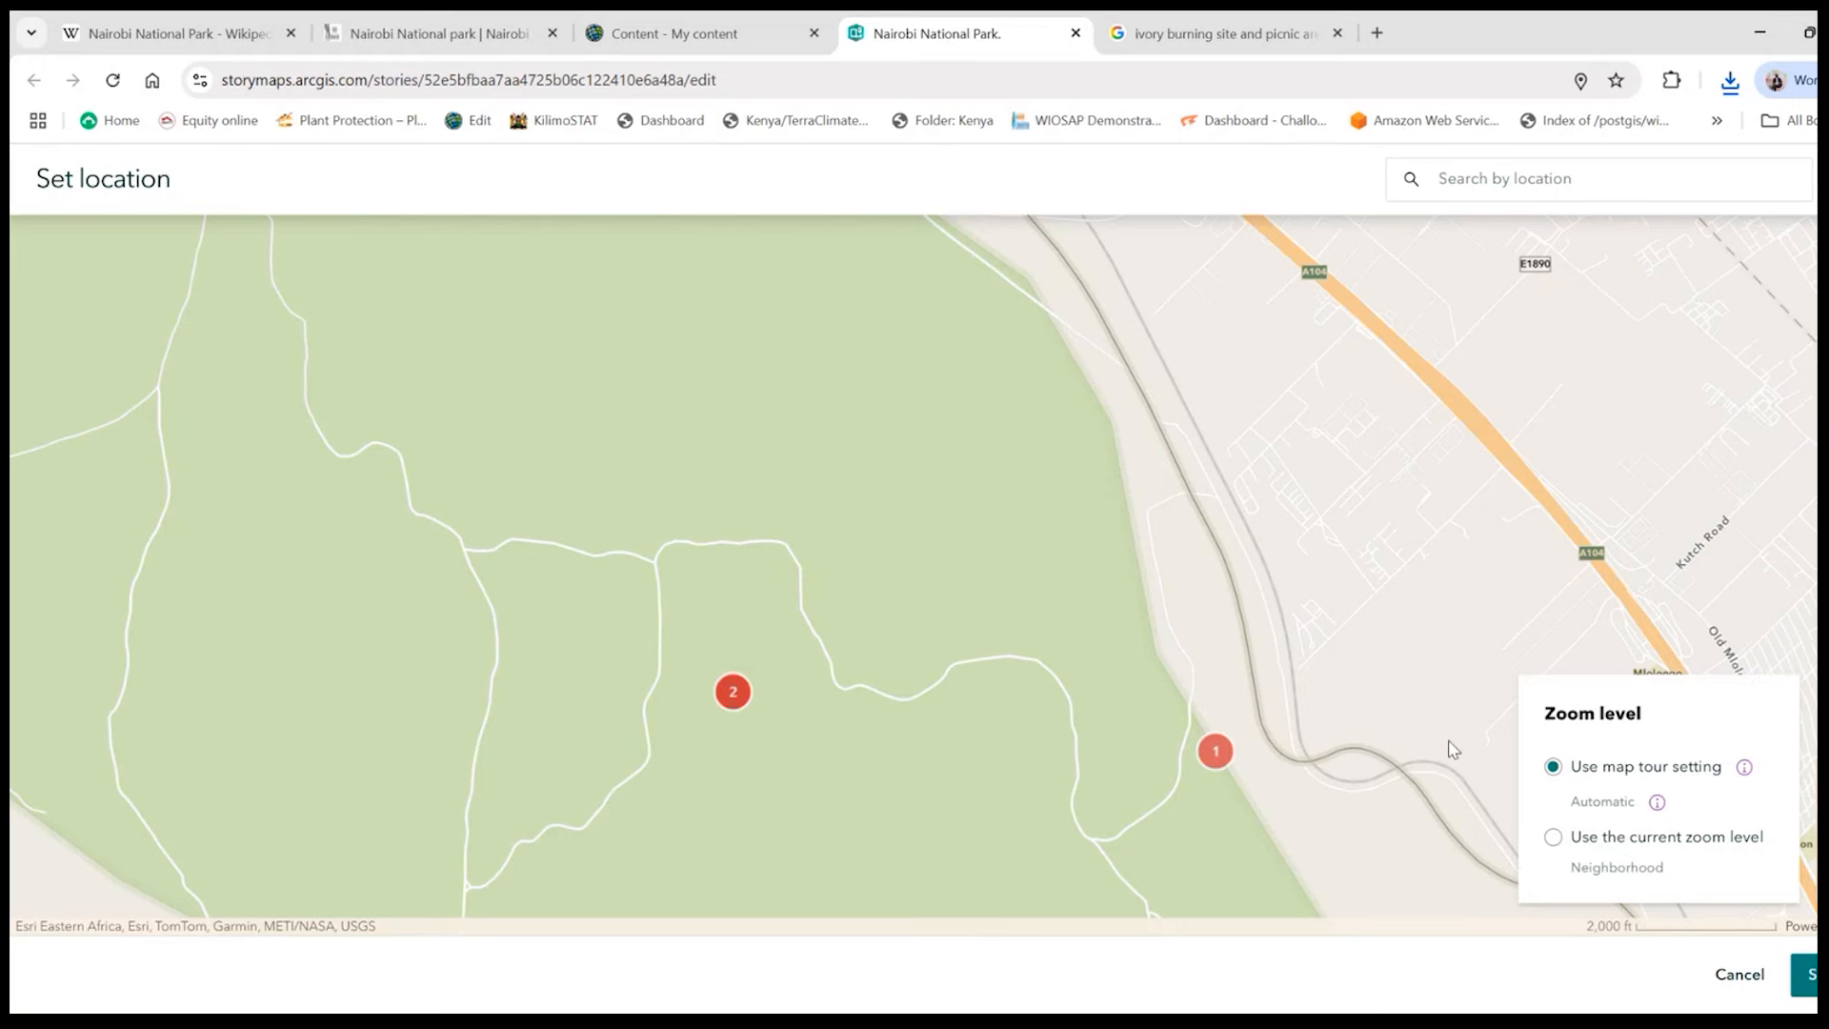
left_click(1803, 974)
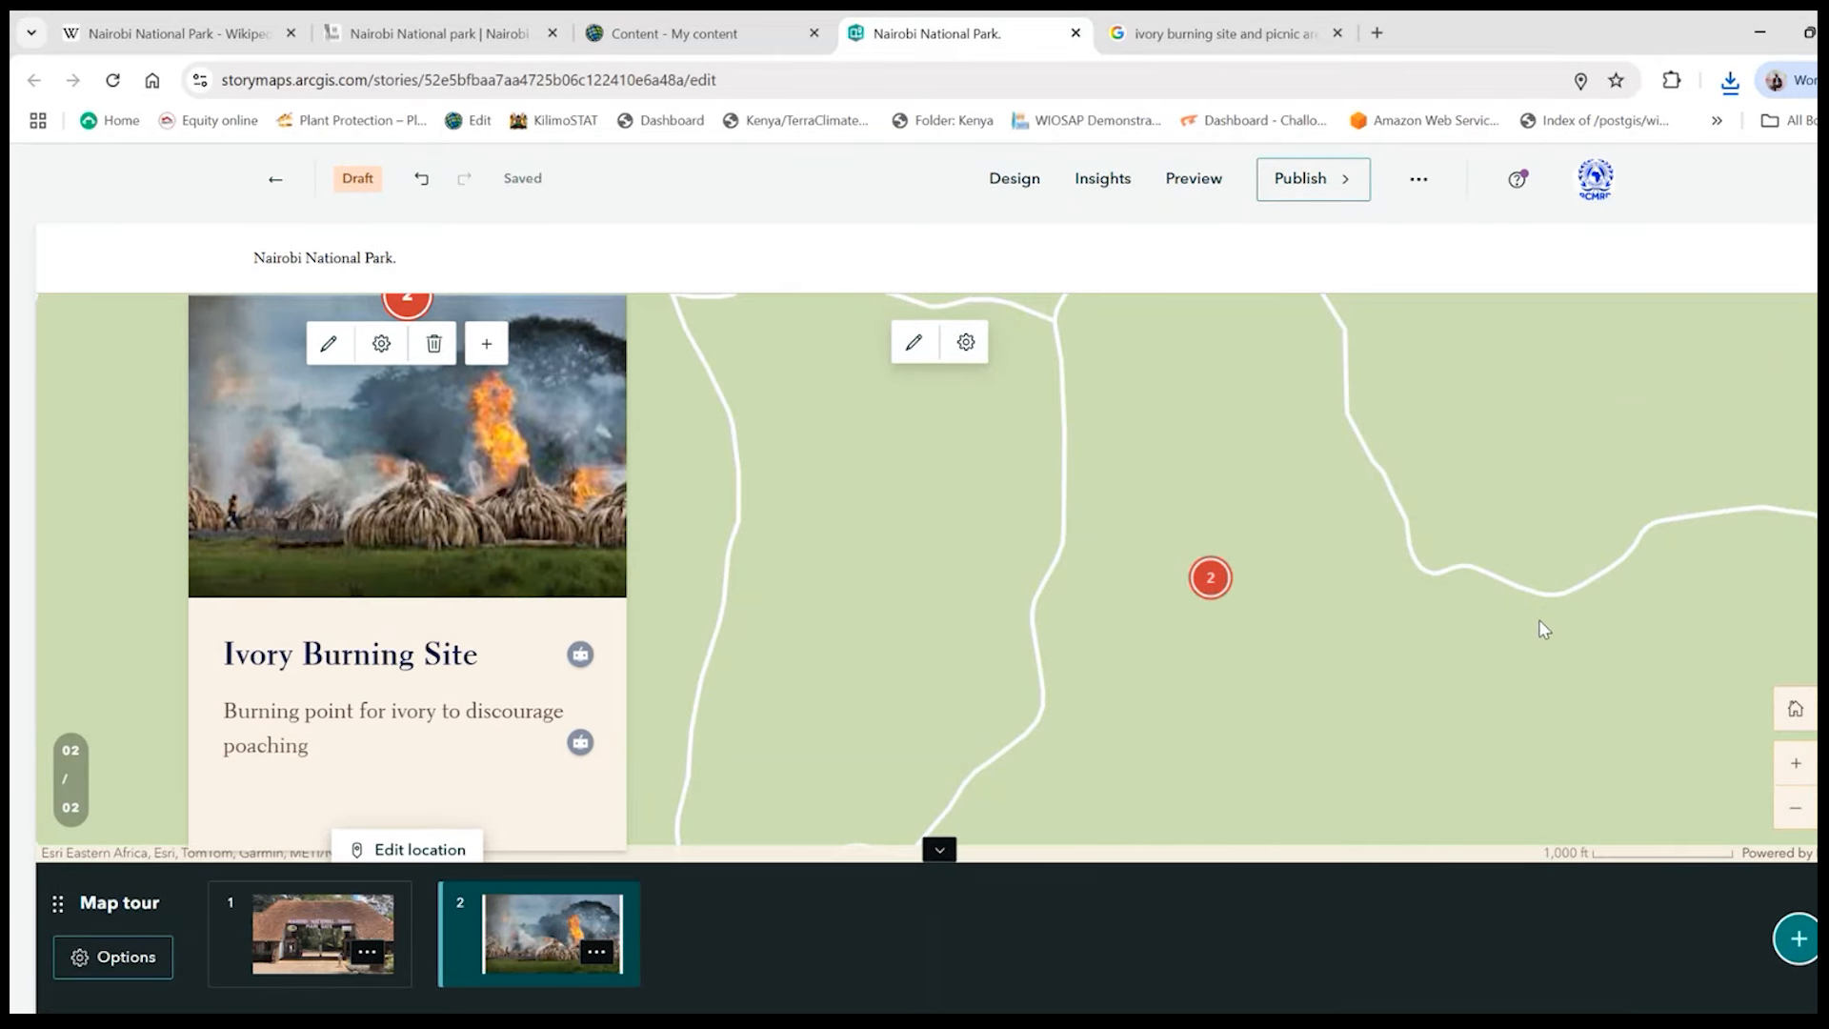
left_click(1800, 821)
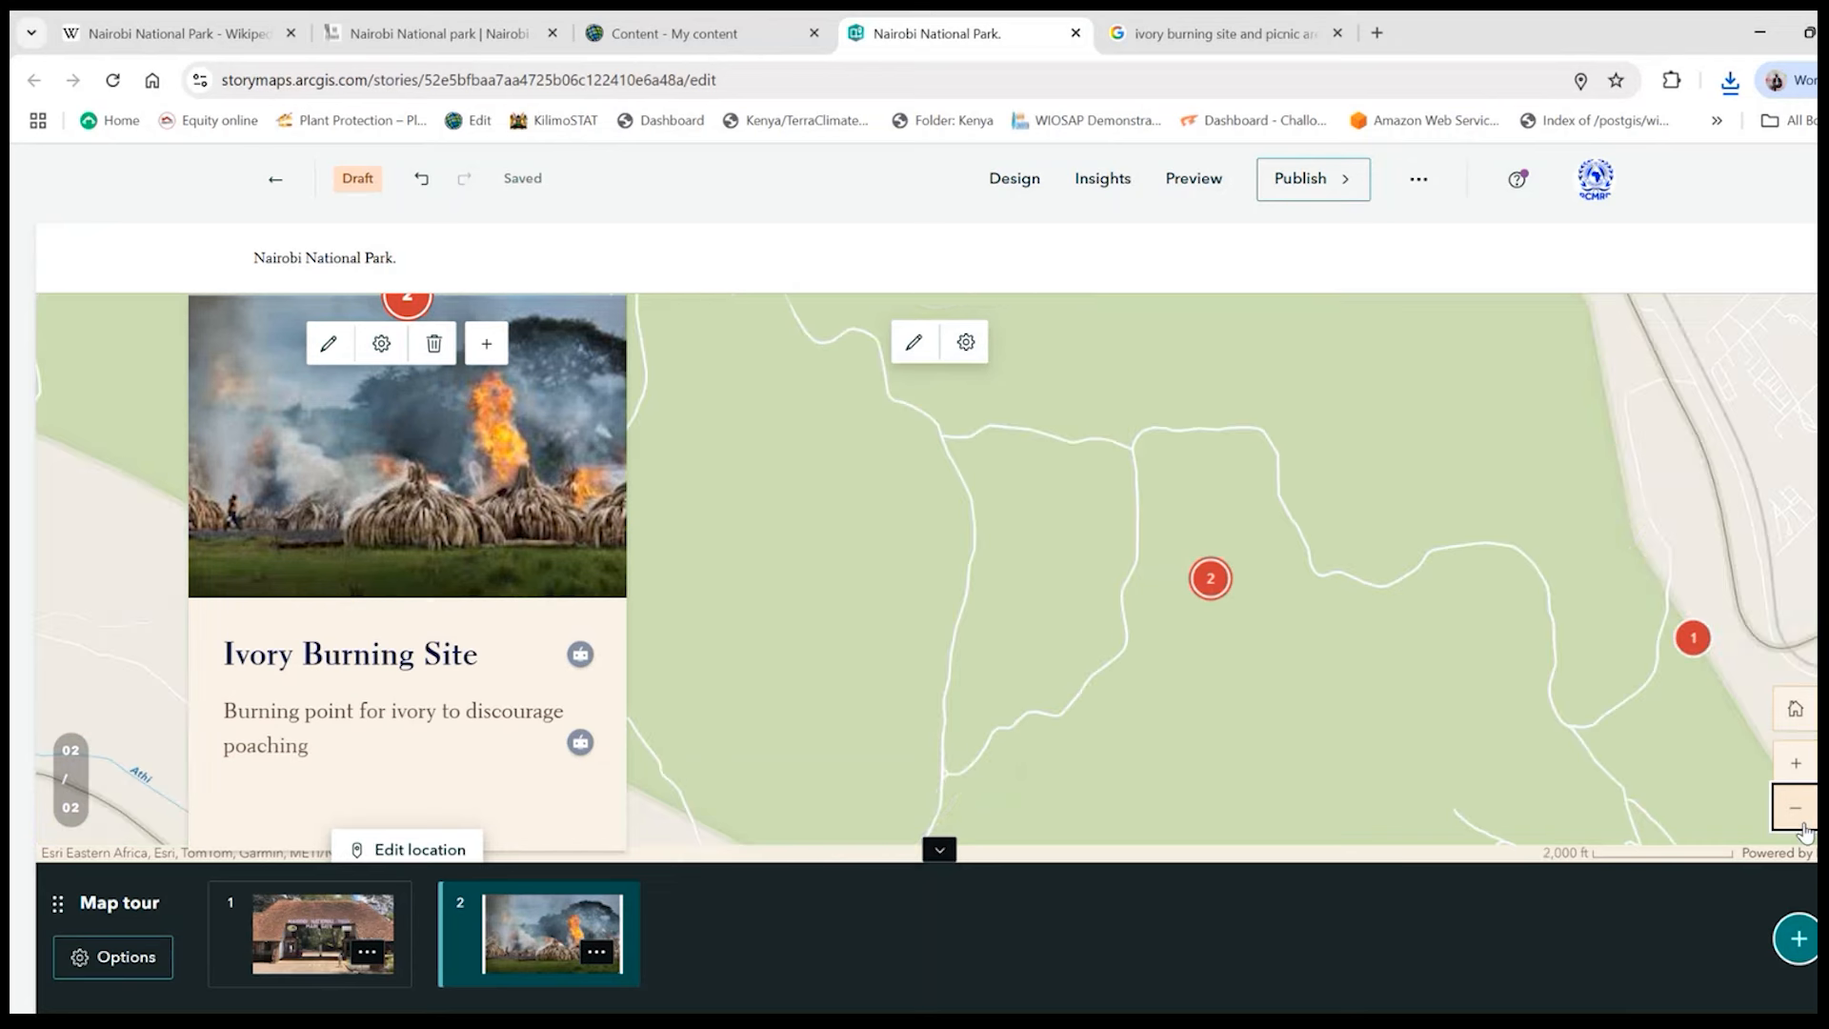
left_click(1801, 821)
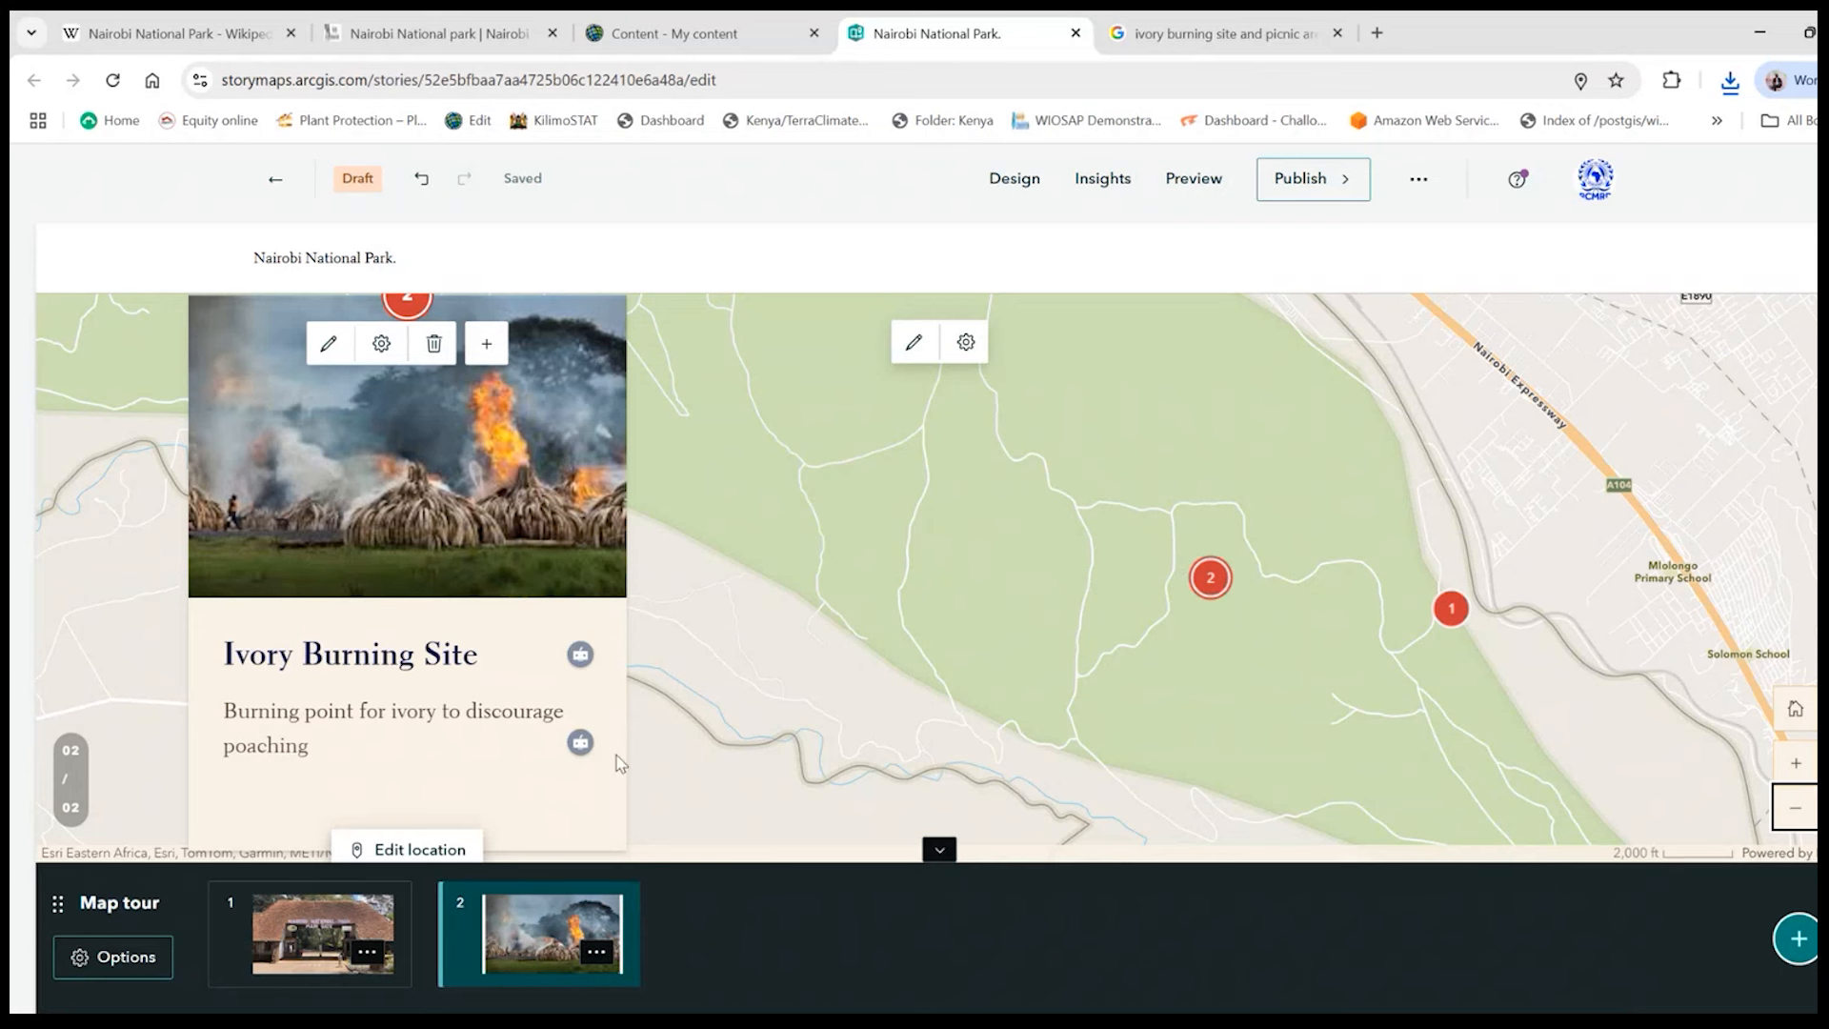
- Add a third stop to the map tour and title it "Watering Point"
left_click(1796, 938)
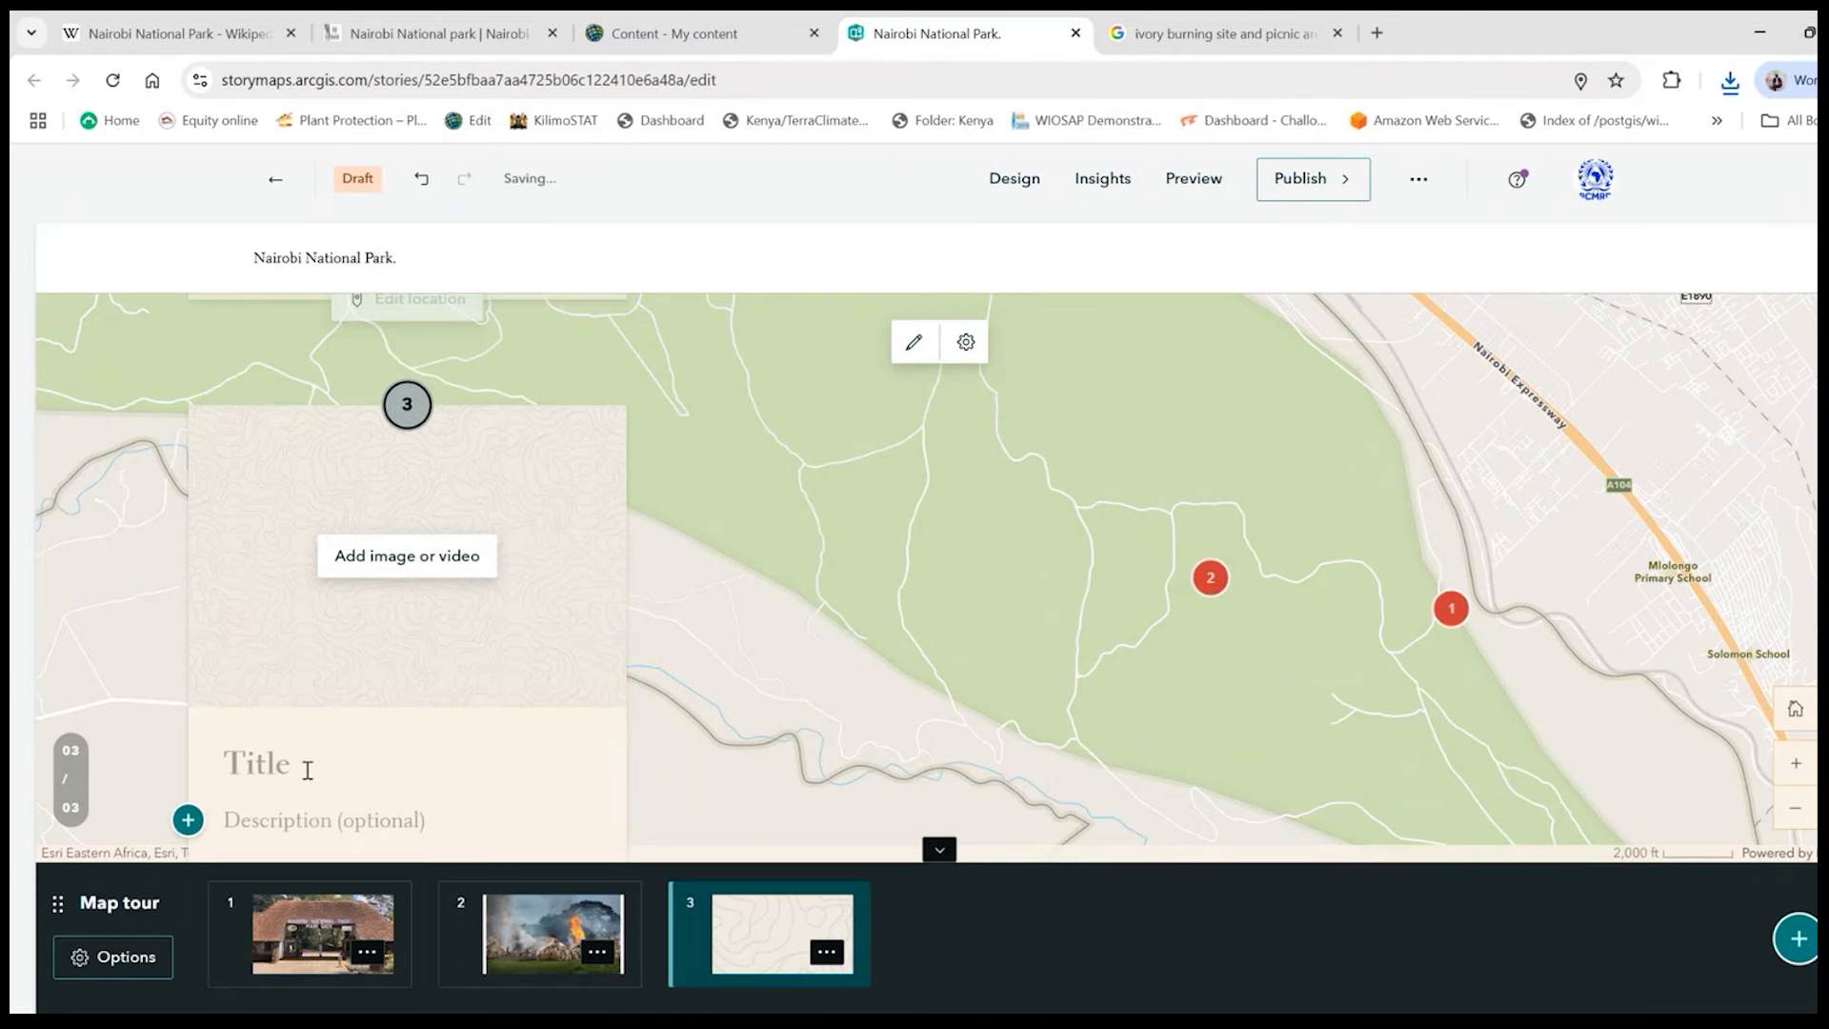
left_click(397, 786)
type("Watere")
key("BackSpace")
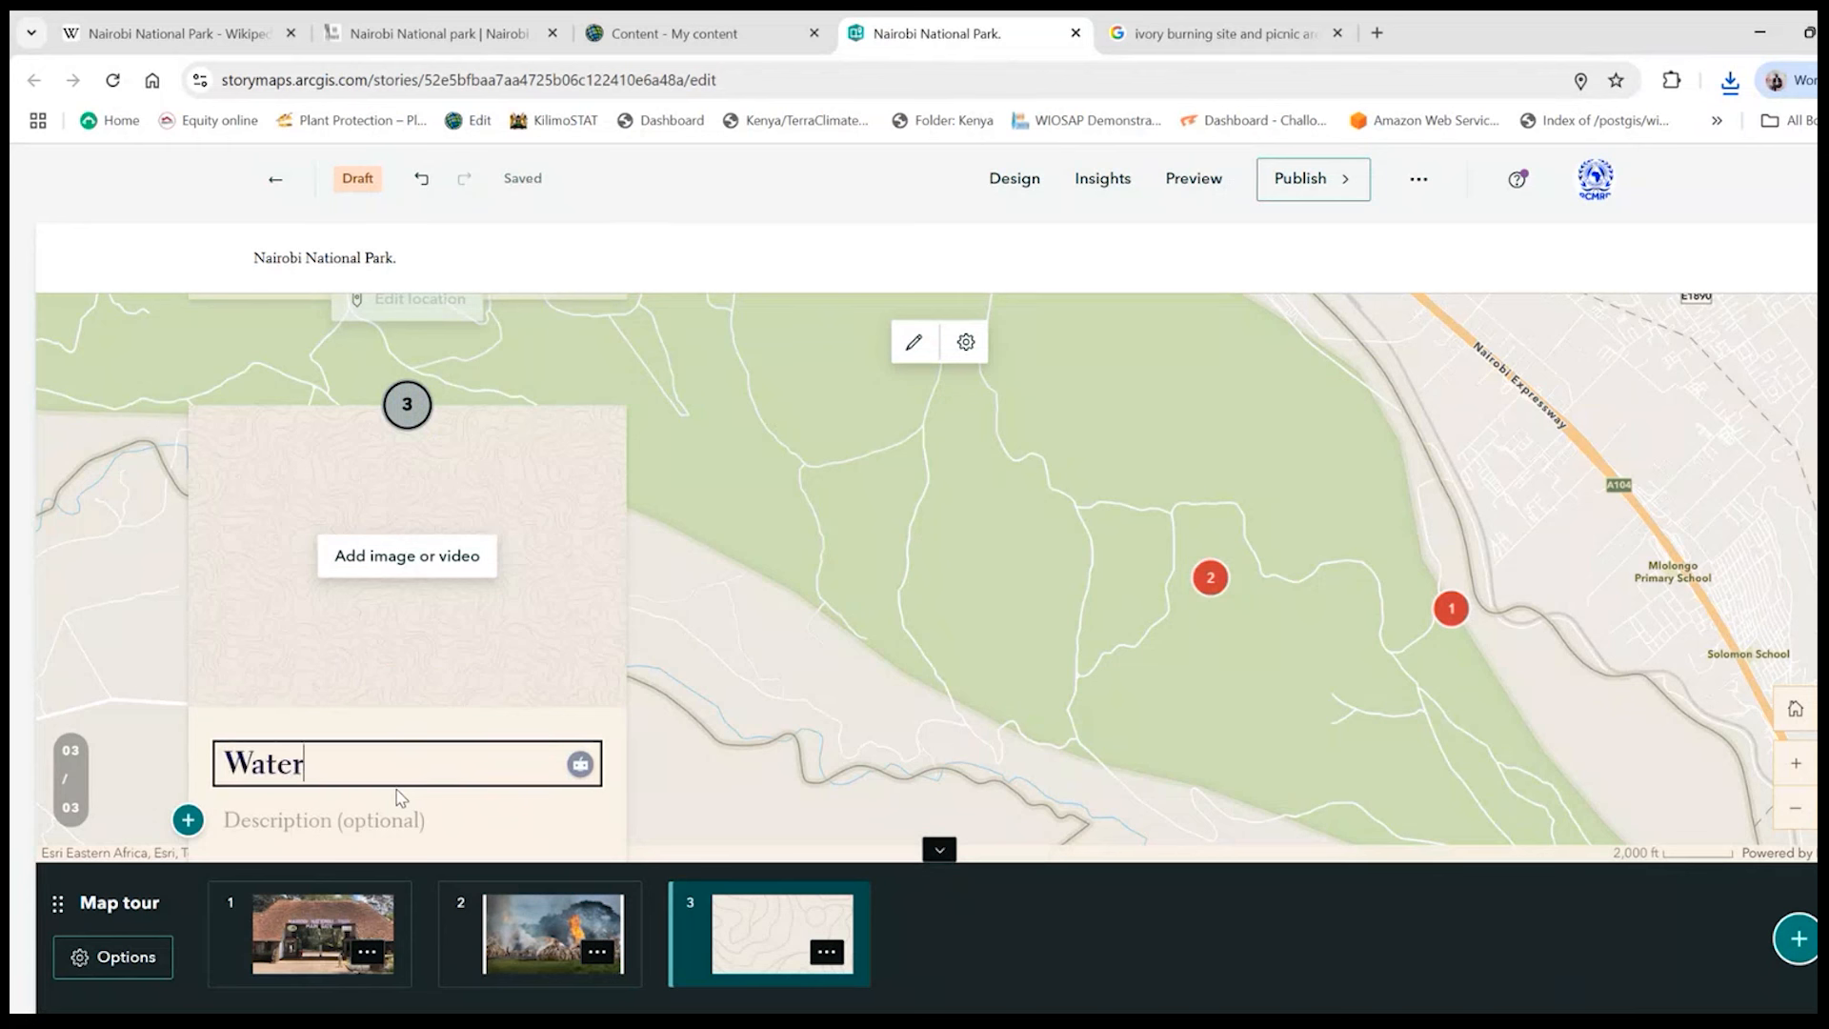
type("ing")
type("Point")
- Enter "Incase you need to view aquatic animals" as the description of the Watering Point stop
left_click(392, 819)
type("I")
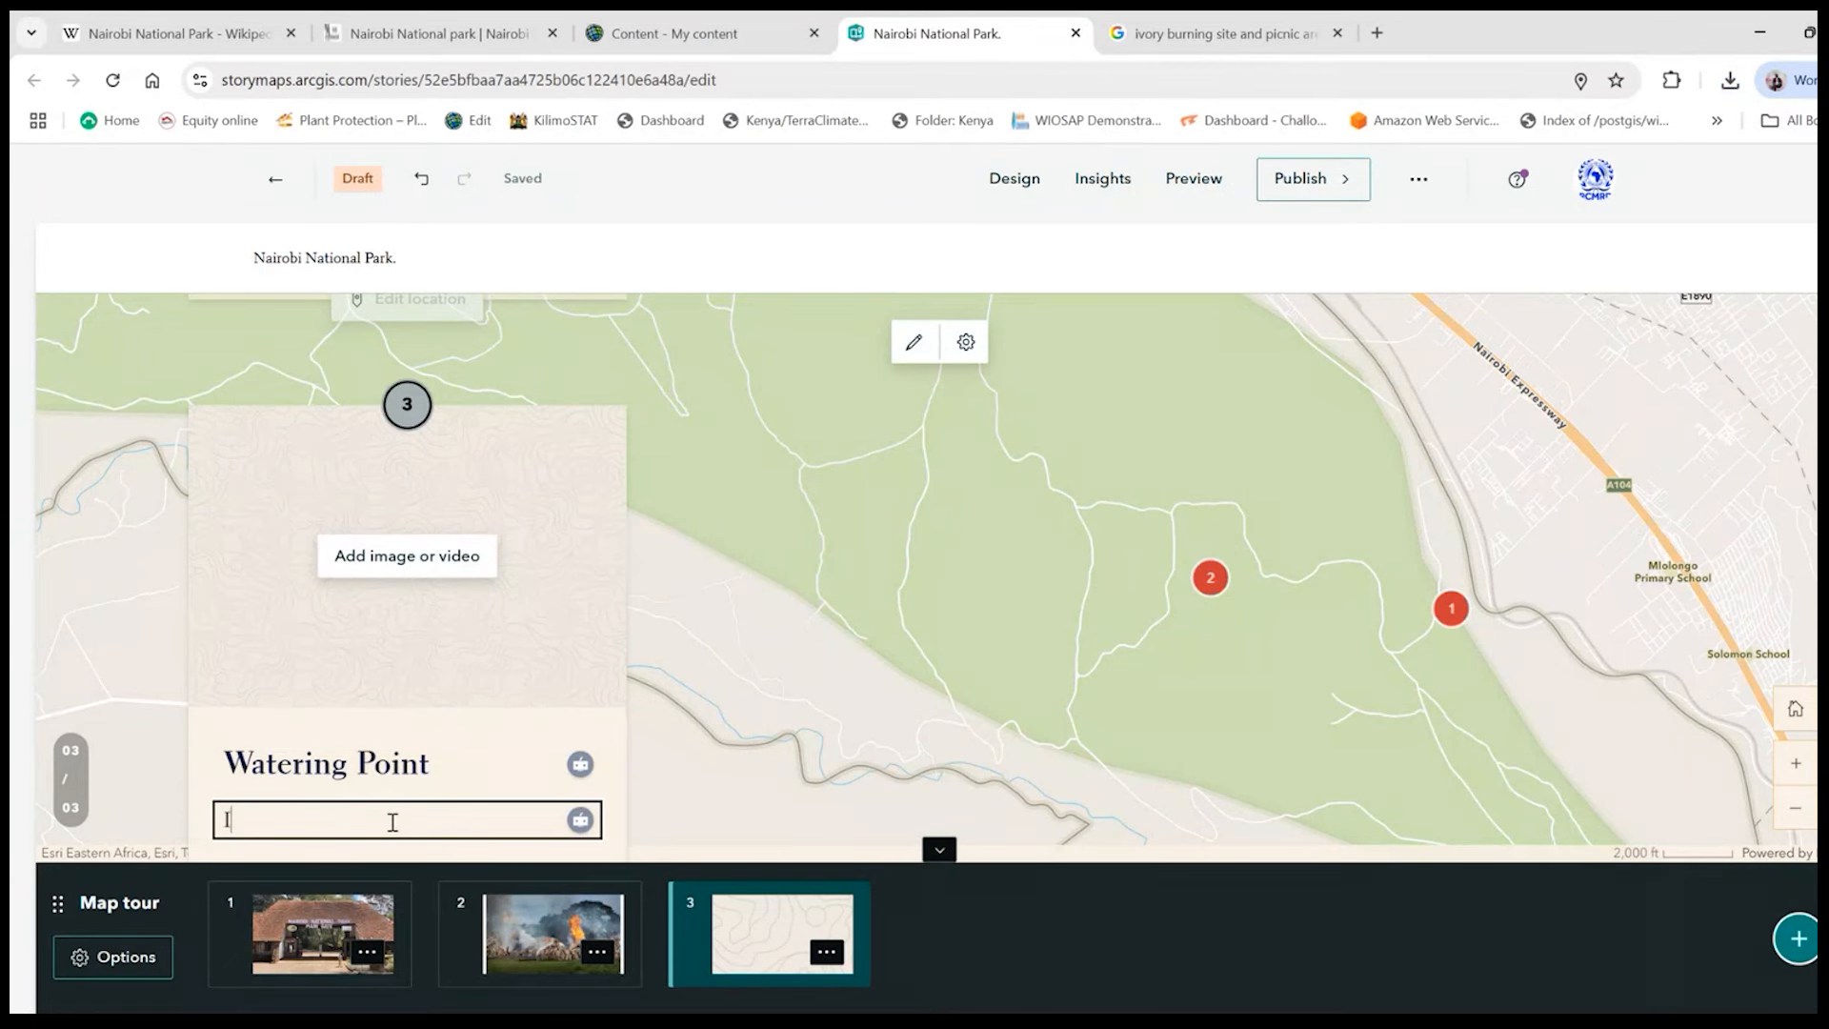
type("ncase ")
type("you need")
type(" to")
type(" view c")
type("roco")
type("diles and")
type(" hippo")
key("BackSpace")
key("BackSpace")
key("BackSpace")
key("BackSpace")
key("BackSpace")
key("BackSpace")
key("BackSpace")
key("BackSpace")
key("BackSpace")
key("BackSpace")
key("BackSpace")
key("BackSpace")
key("BackSpace")
key("BackSpace")
key("BackSpace")
key("BackSpace")
key("BackSpace")
key("BackSpace")
key("BackSpace")
key("BackSpace")
type("aquat")
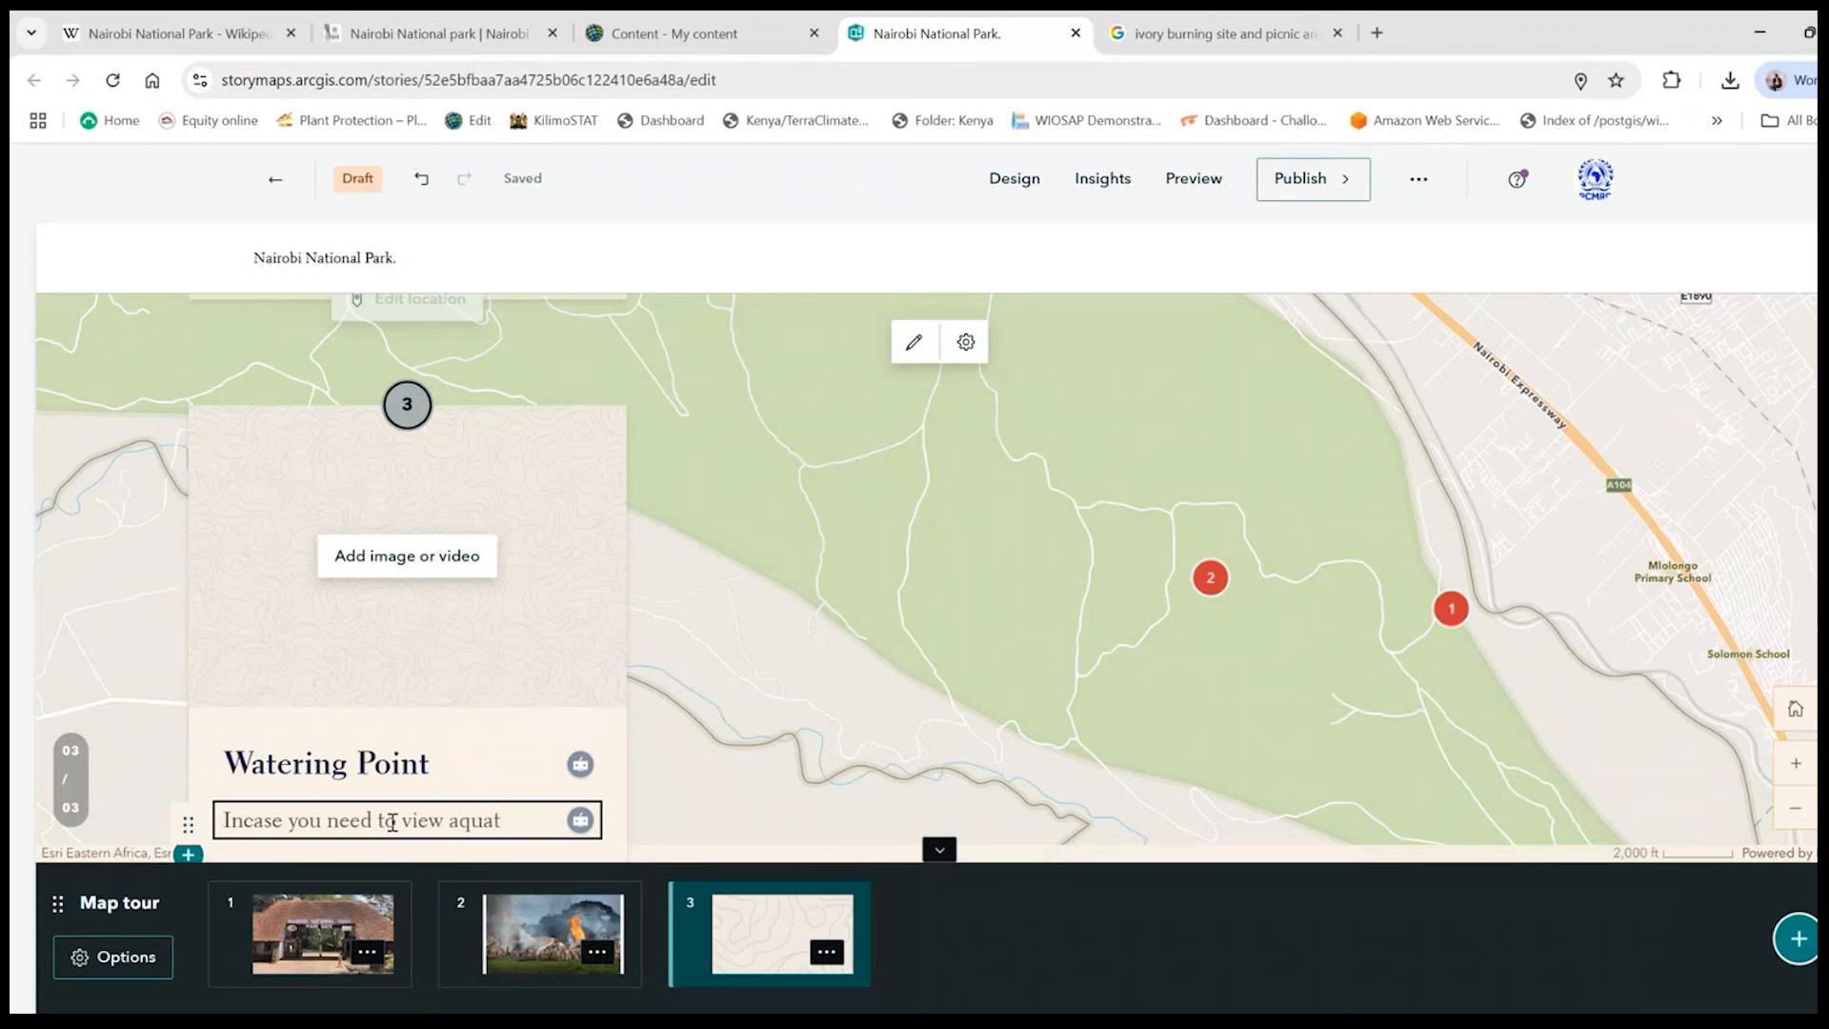
type("ic animals")
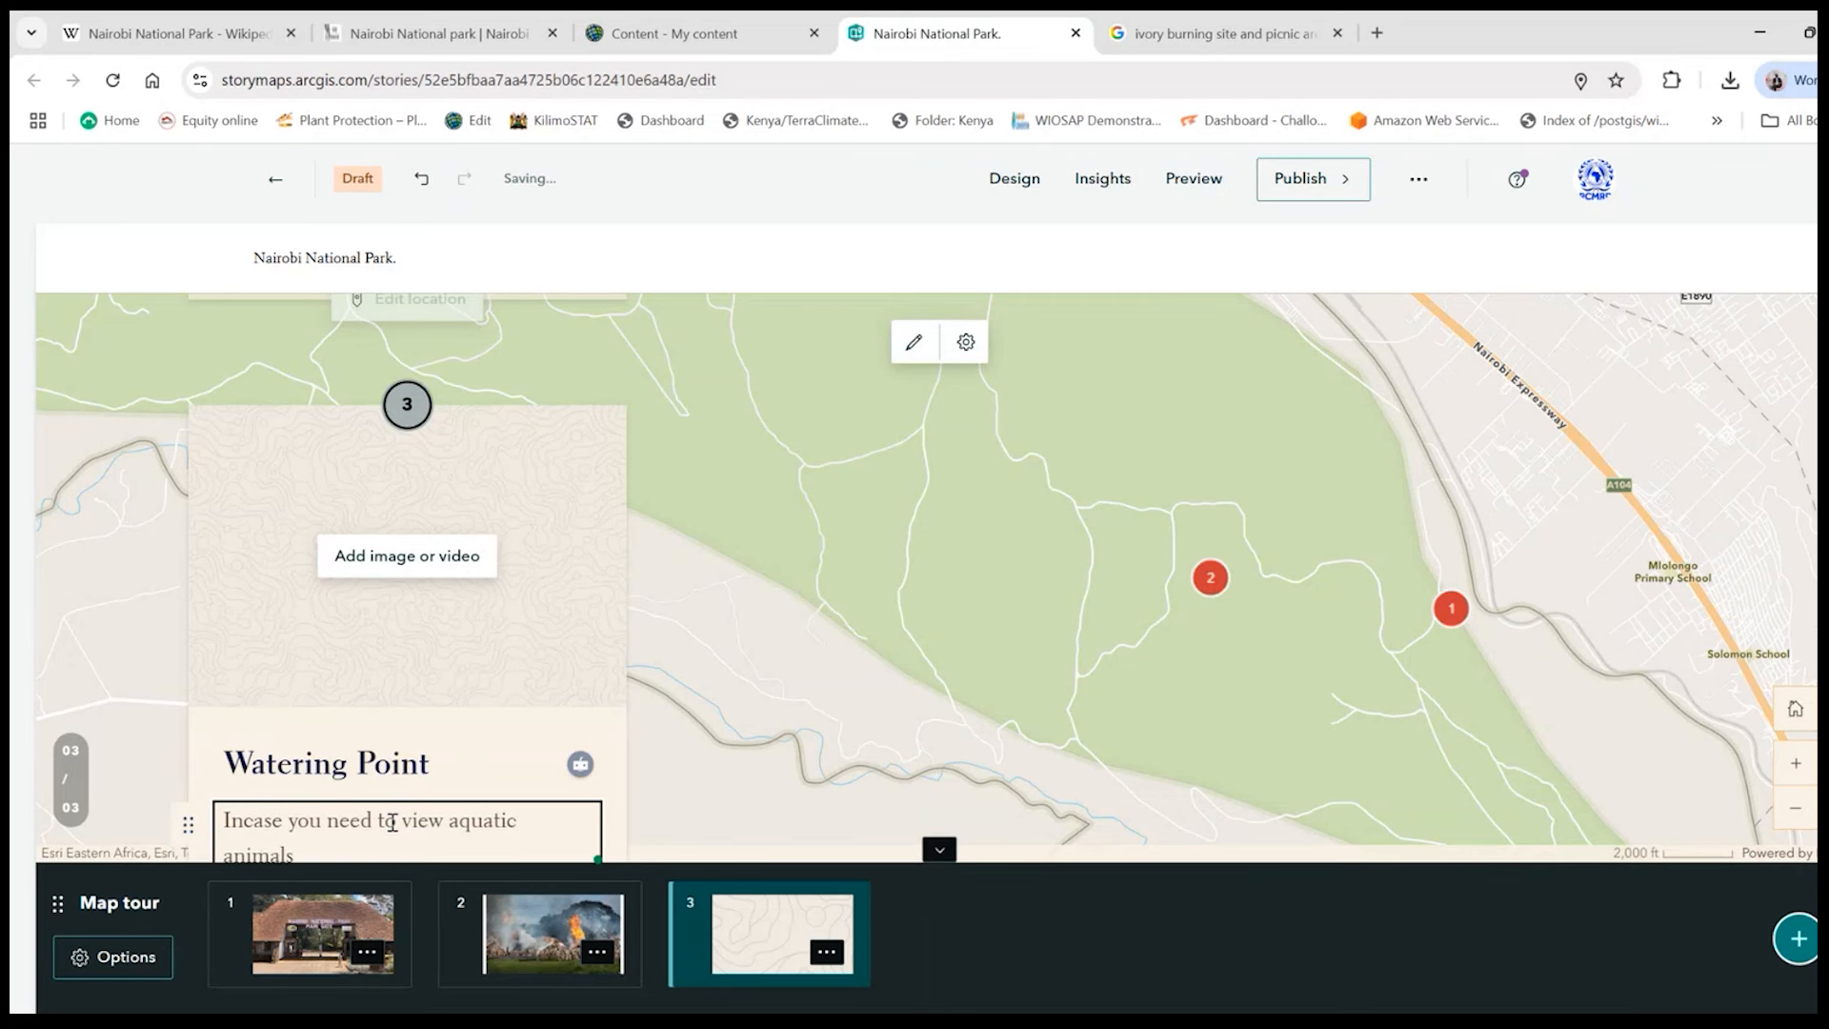
- Start adding media to the Watering Point stop, then switch to Google Images and search for "crocodiles"
left_click(449, 564)
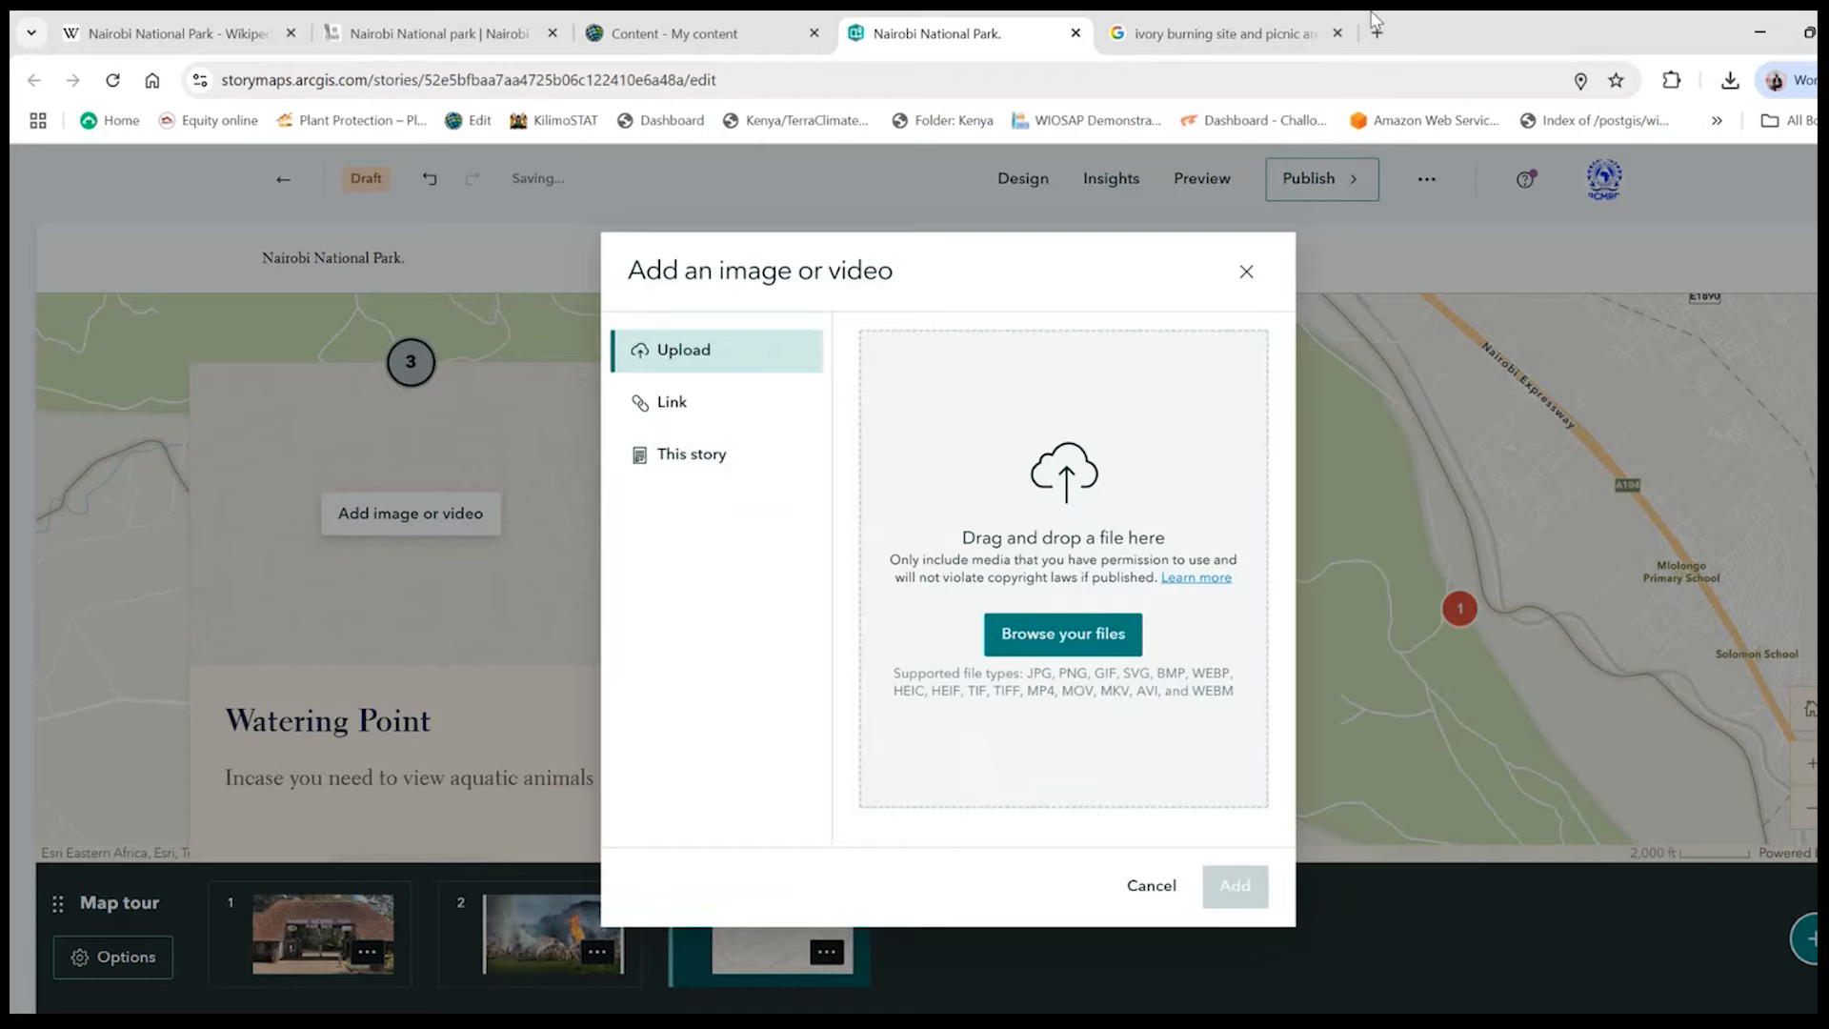
left_click(1219, 33)
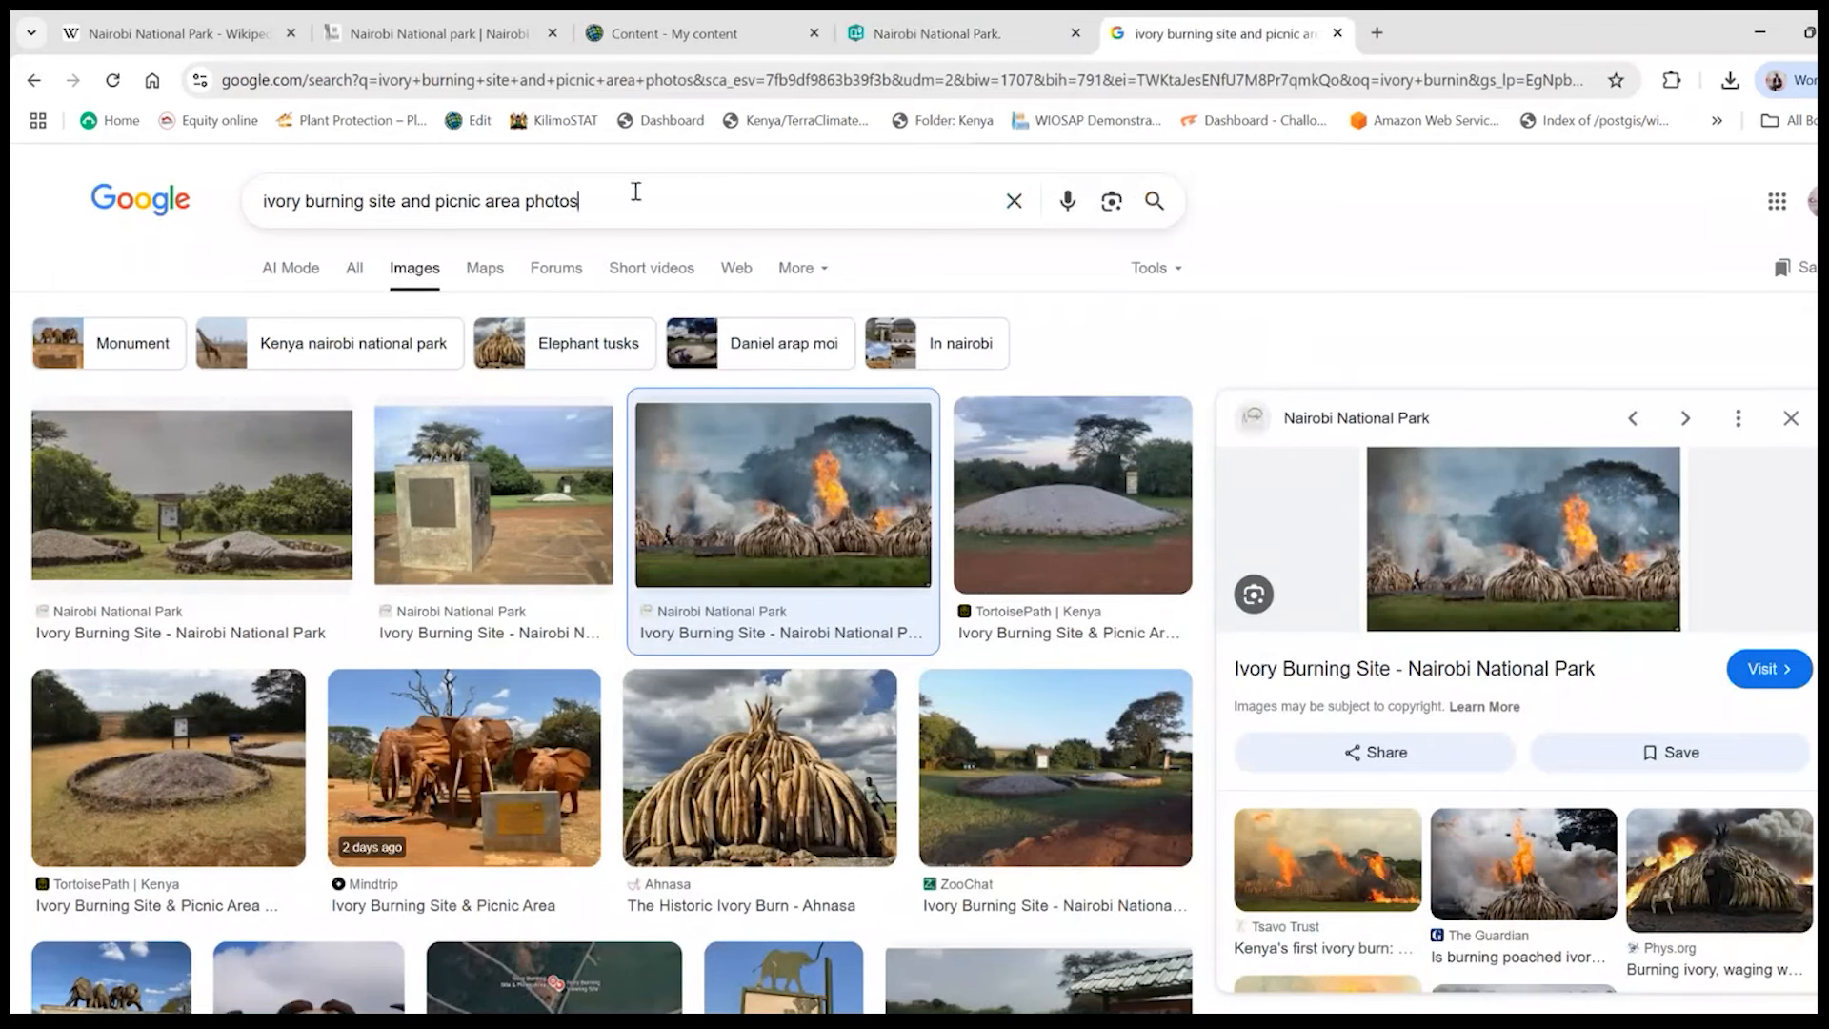
left_click_drag(633, 190, 261, 195)
type("crocodiles")
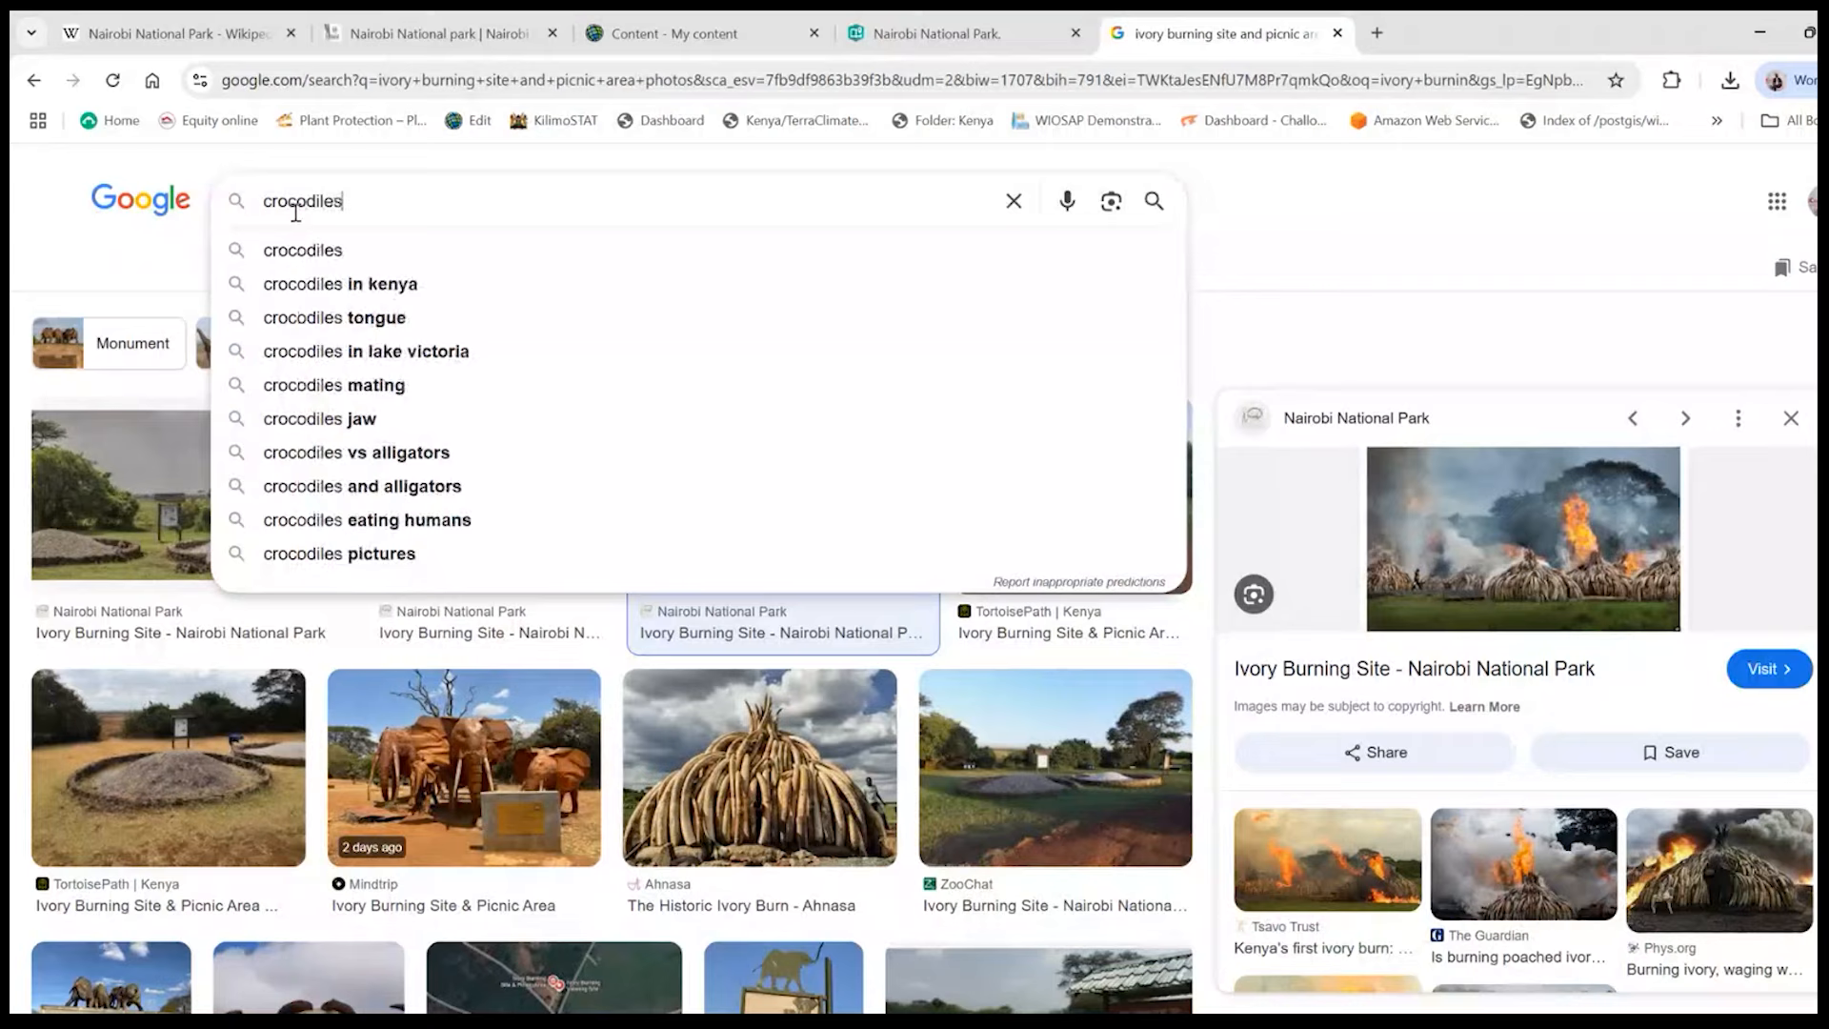
key("Return")
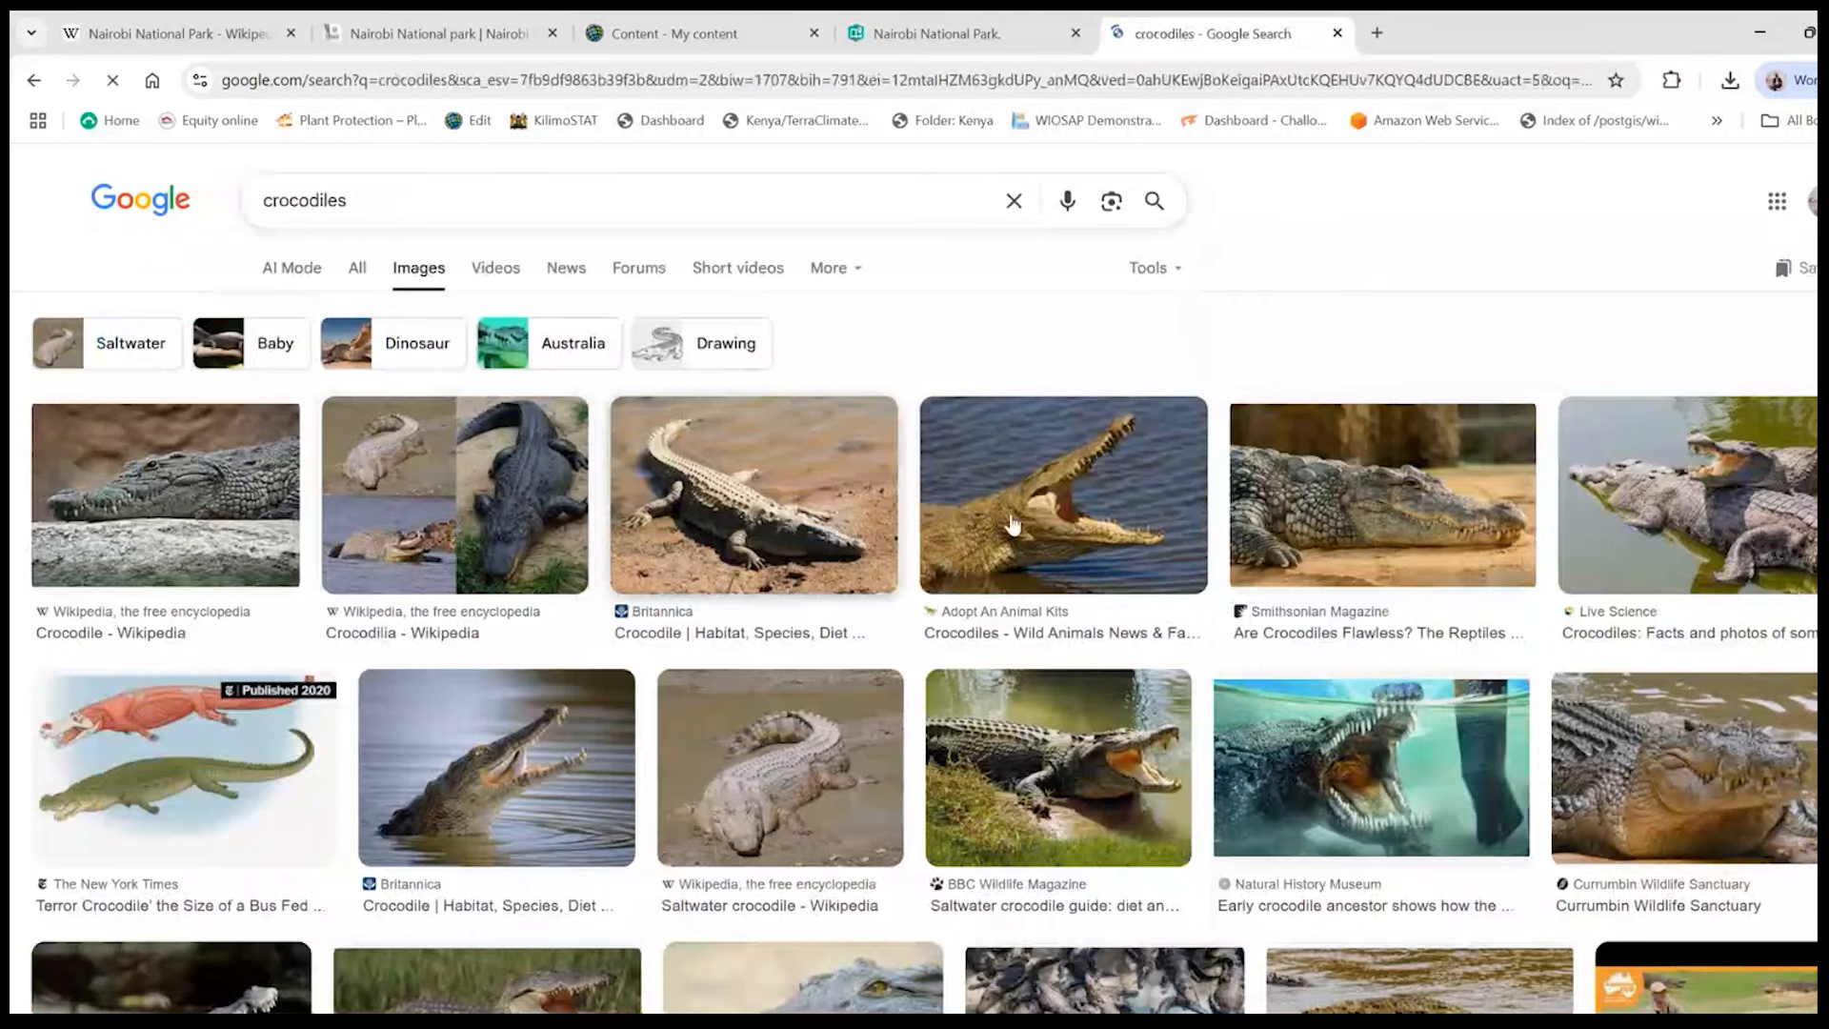
- Save the BBC Wildlife Magazine photo of an open-mouthed crocodile on a grassy bank as "crocs" in the GIS for Conservation folder
right_click(1097, 751)
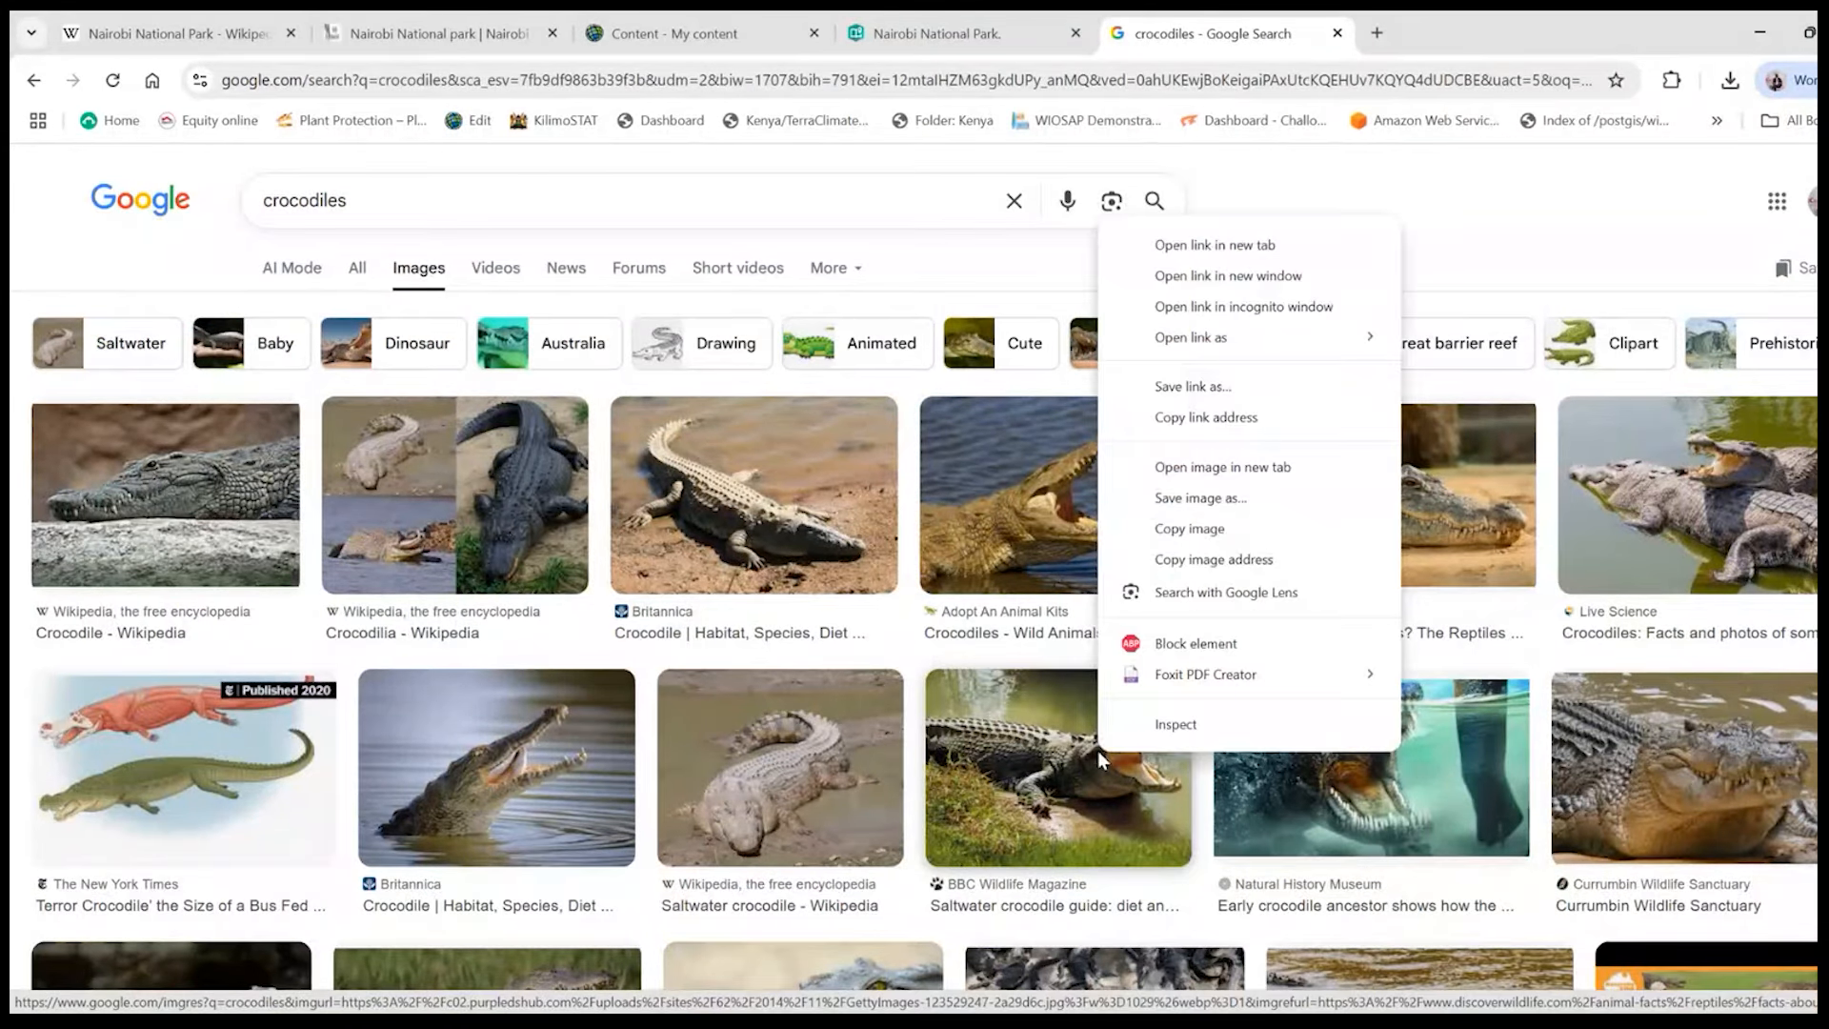
left_click(1228, 498)
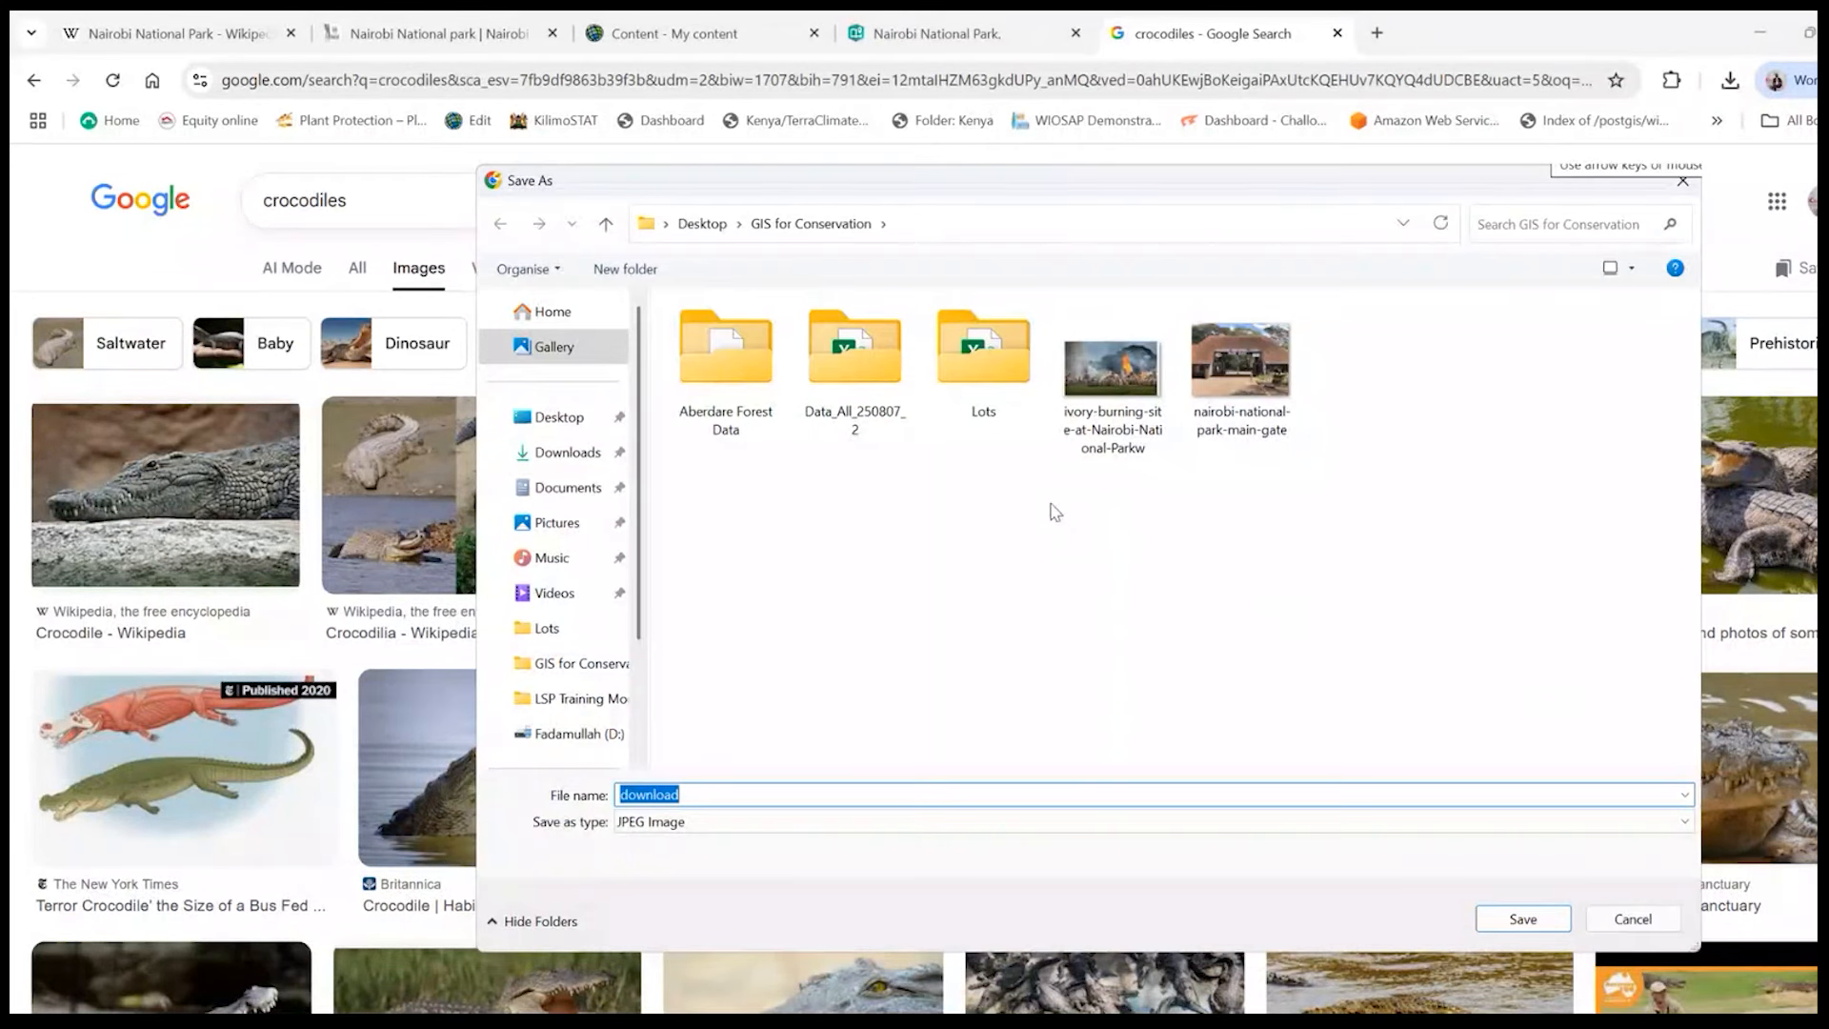
type("crocs")
key("Return")
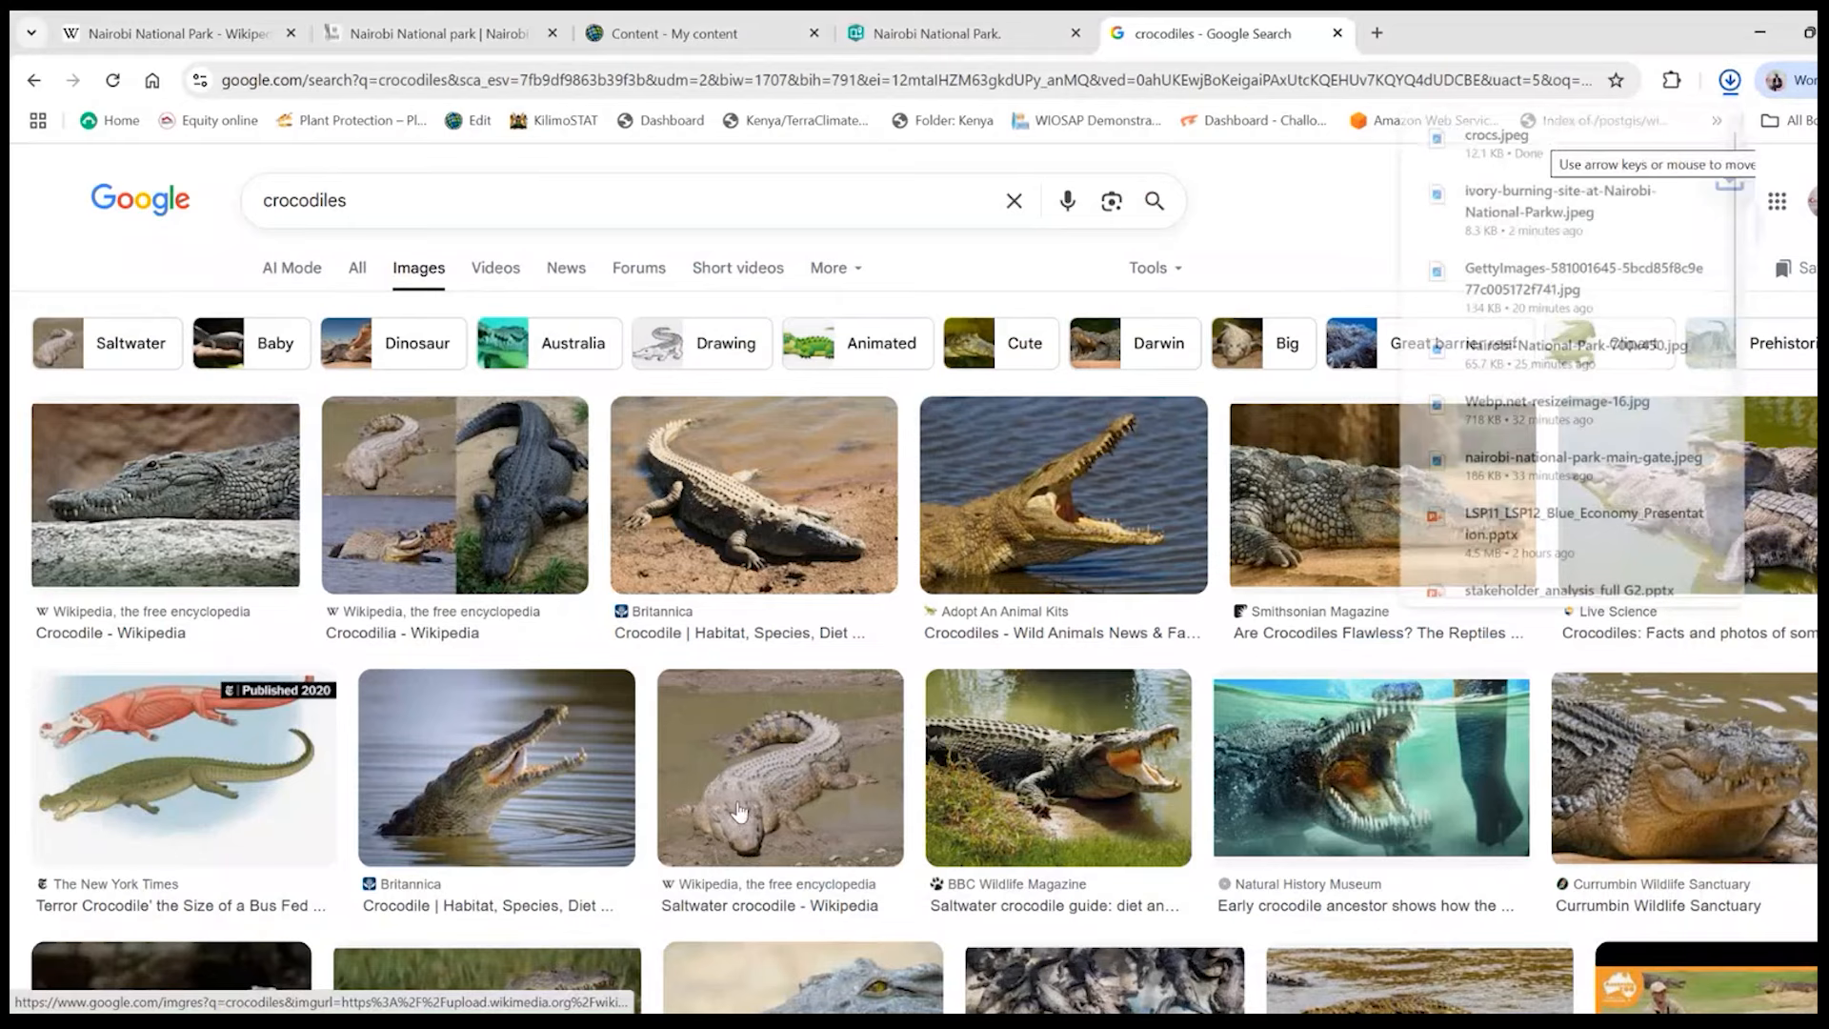
- Return to the StoryMaps story and upload the "crocs" image to the Watering Point stop
left_click(915, 34)
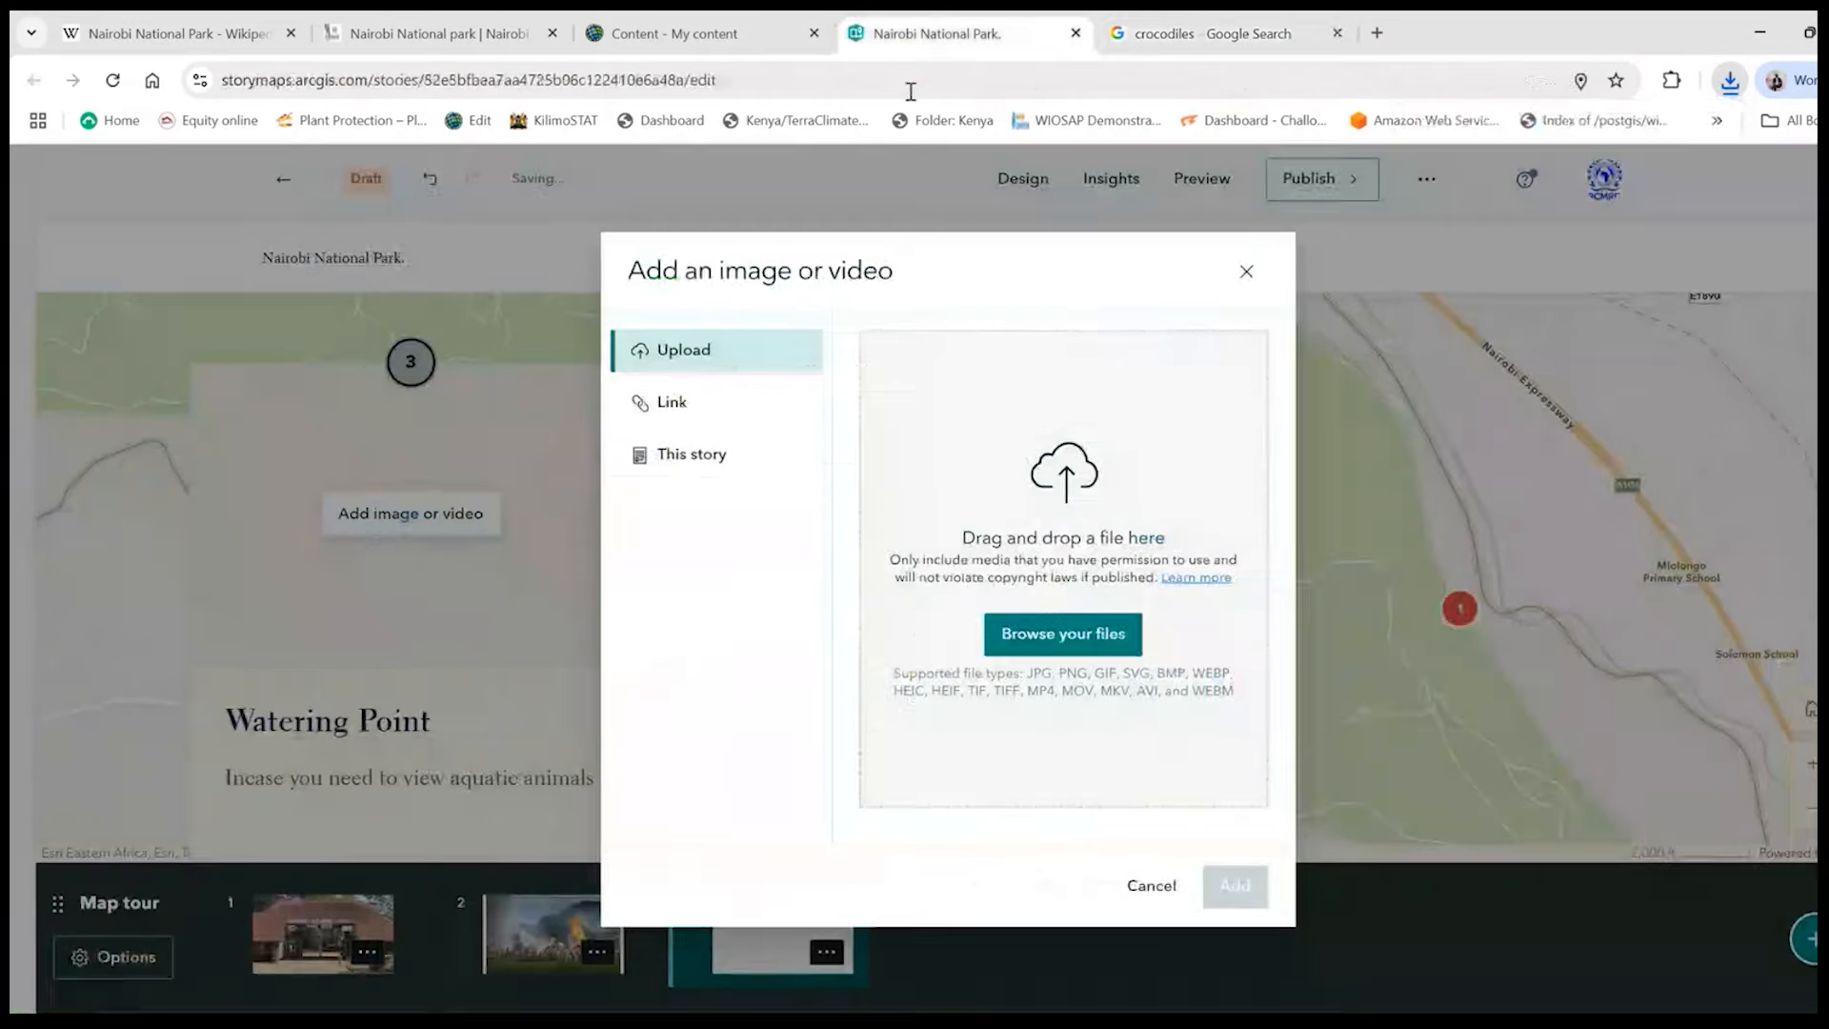
left_click(1056, 656)
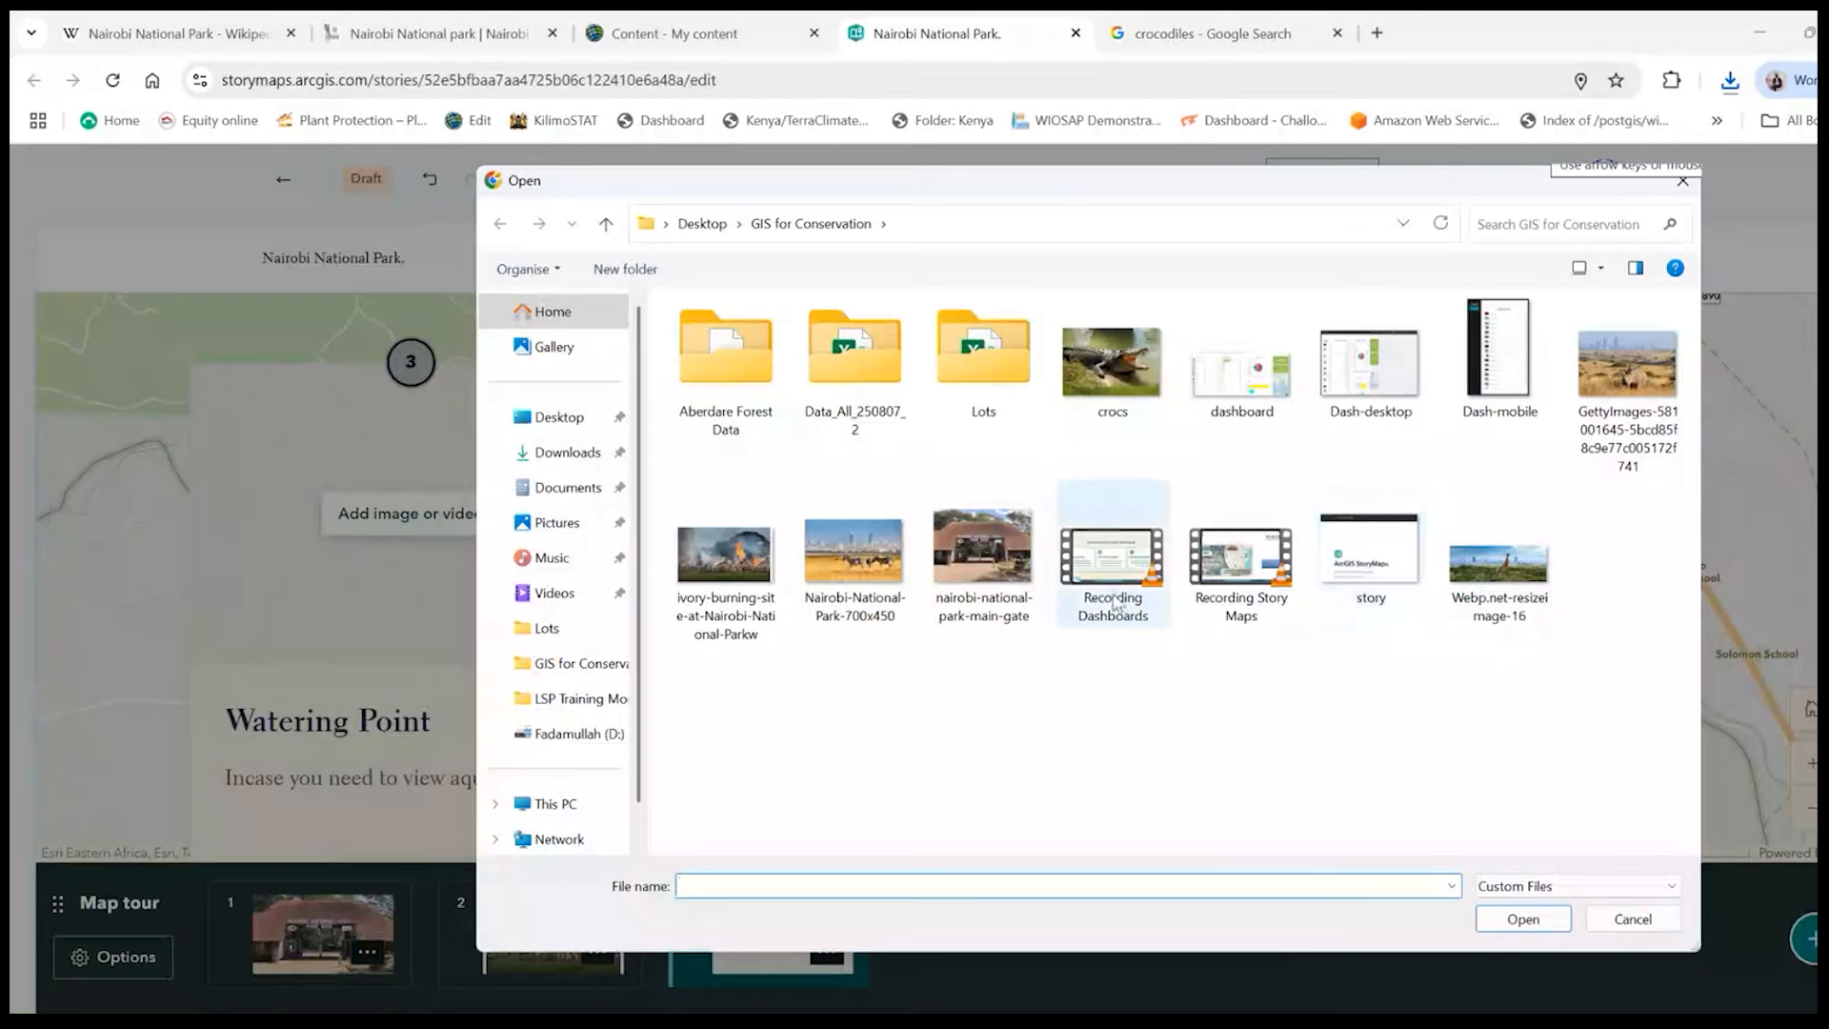
double_click(1127, 406)
left_click(1240, 891)
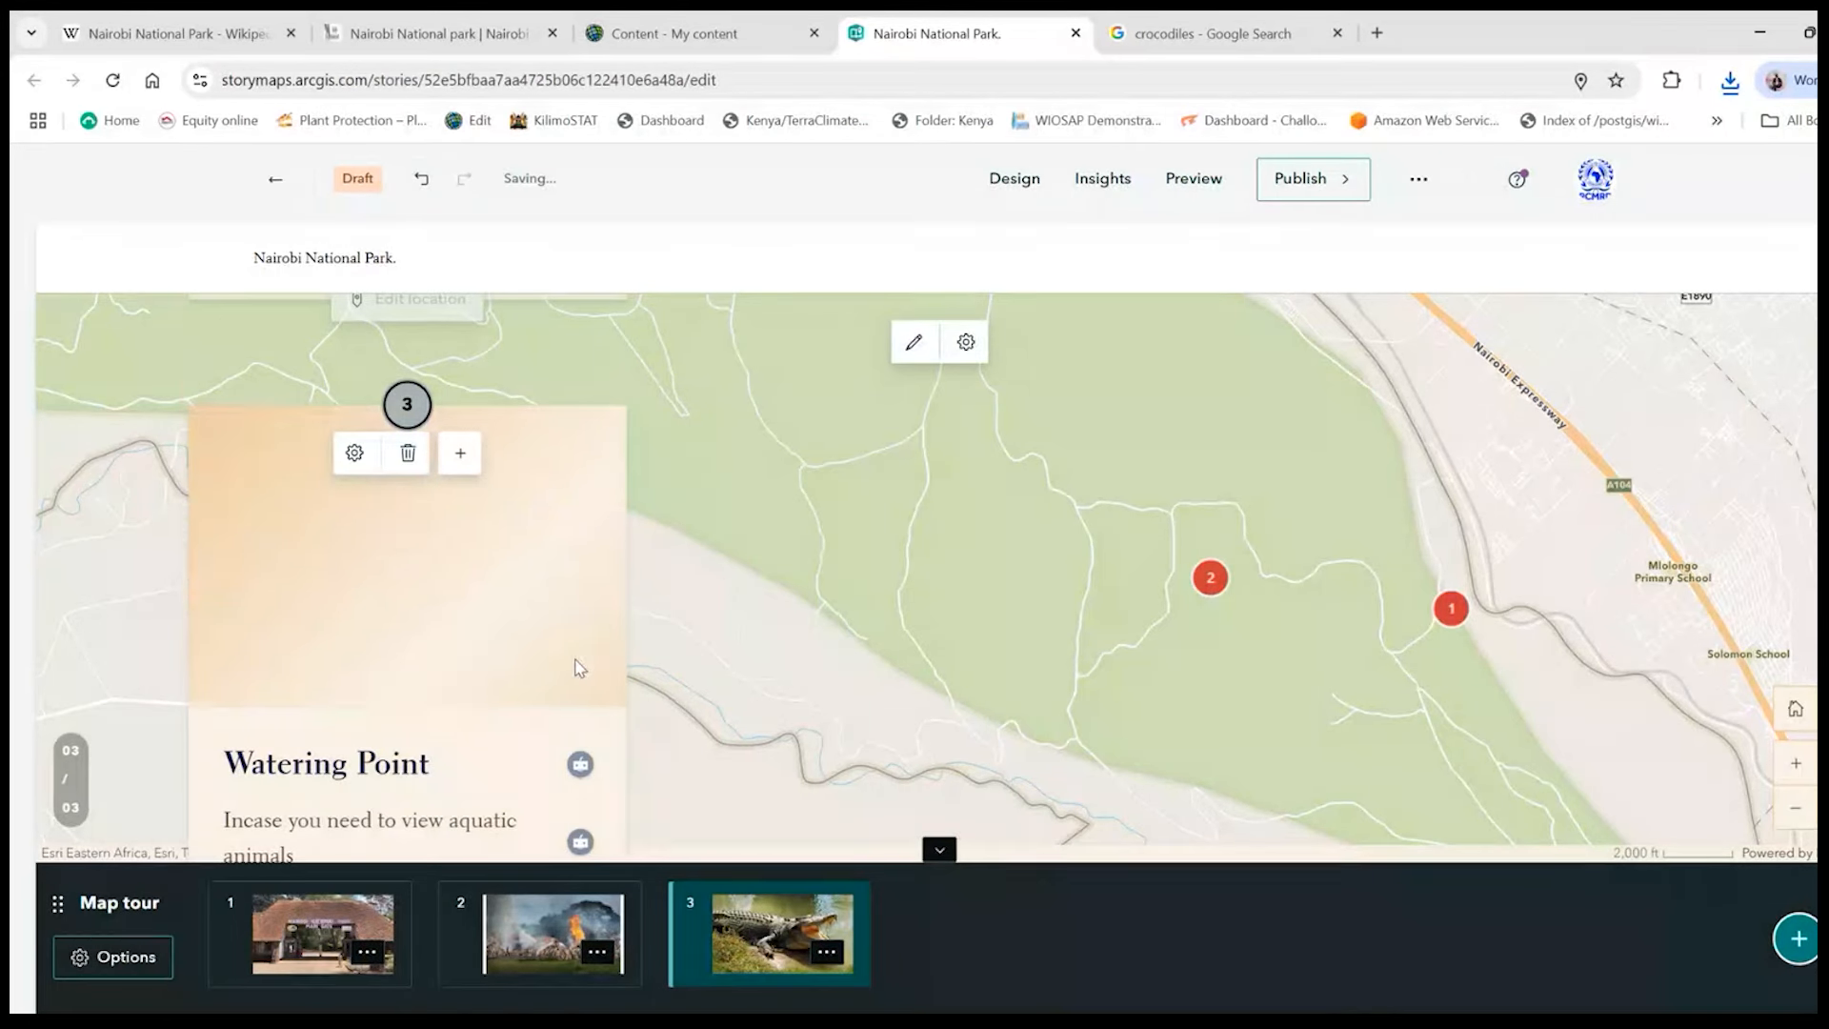
- Place the Watering Point stop beside the park road west of stop 2, keeping the map tour zoom setting, and save the location
scroll(578, 662, "down", 2)
scroll(571, 670, "down", 2)
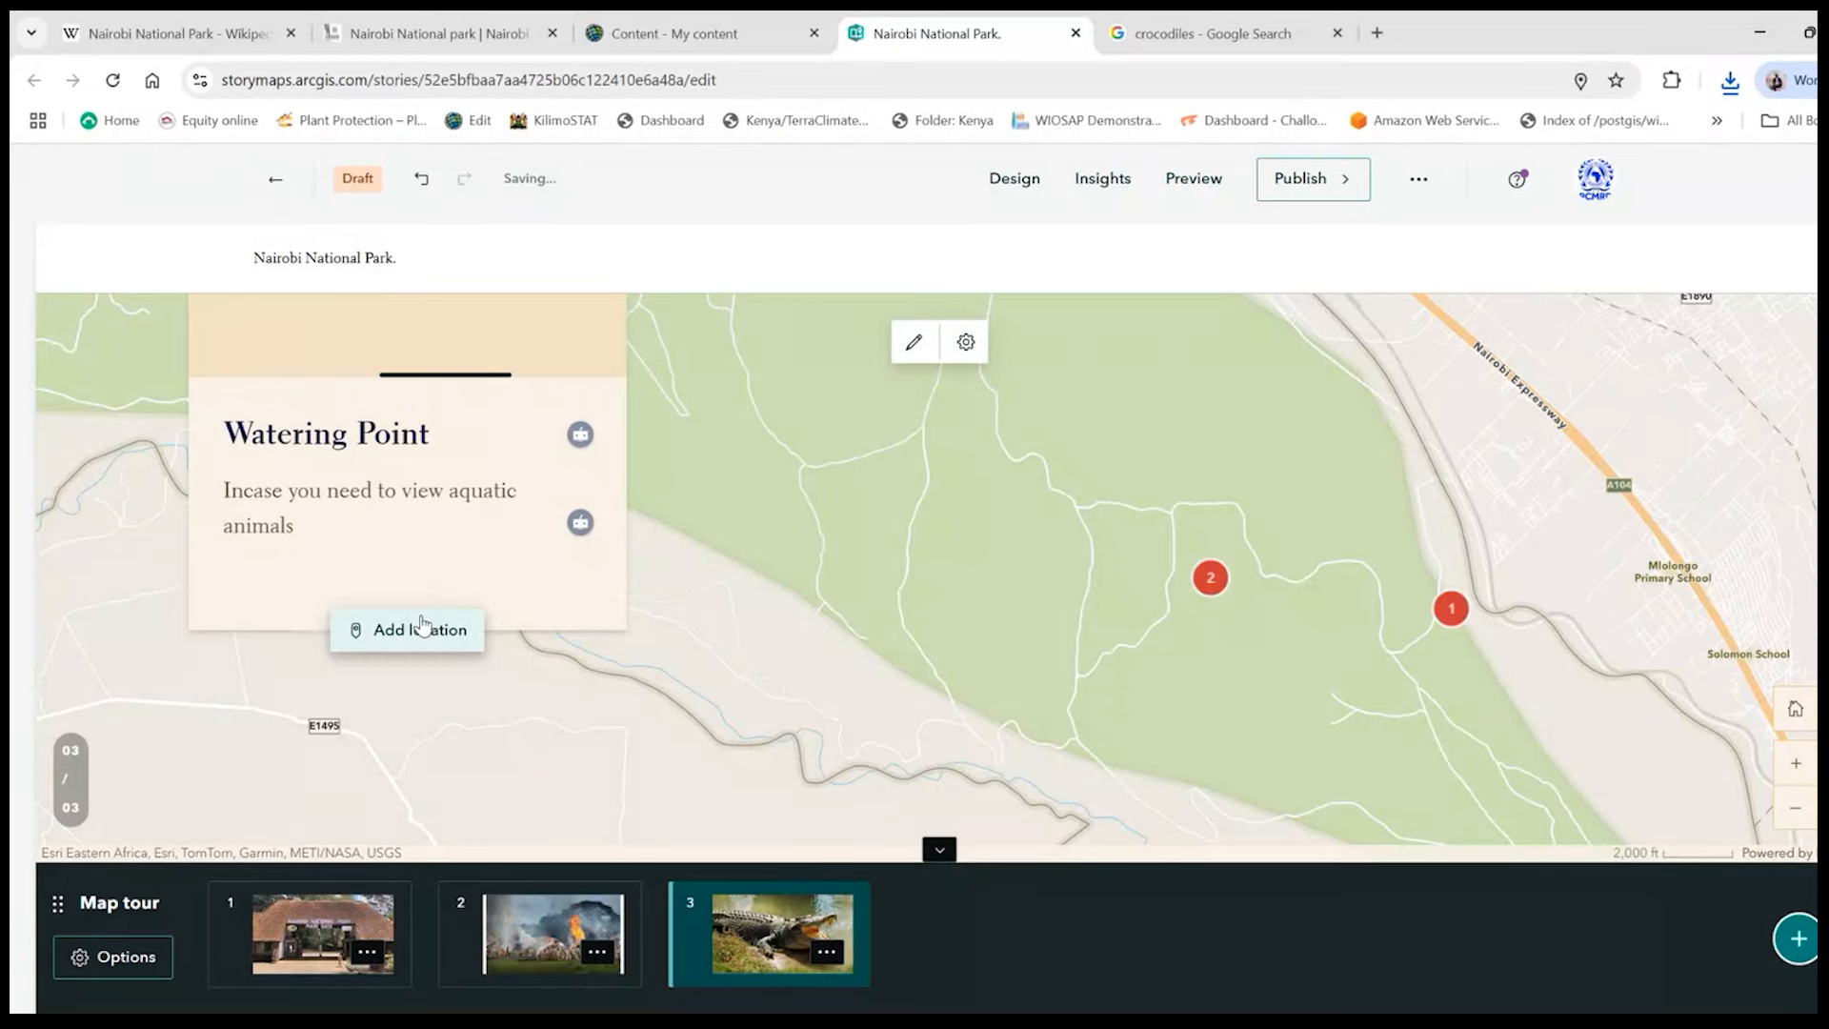
left_click(426, 631)
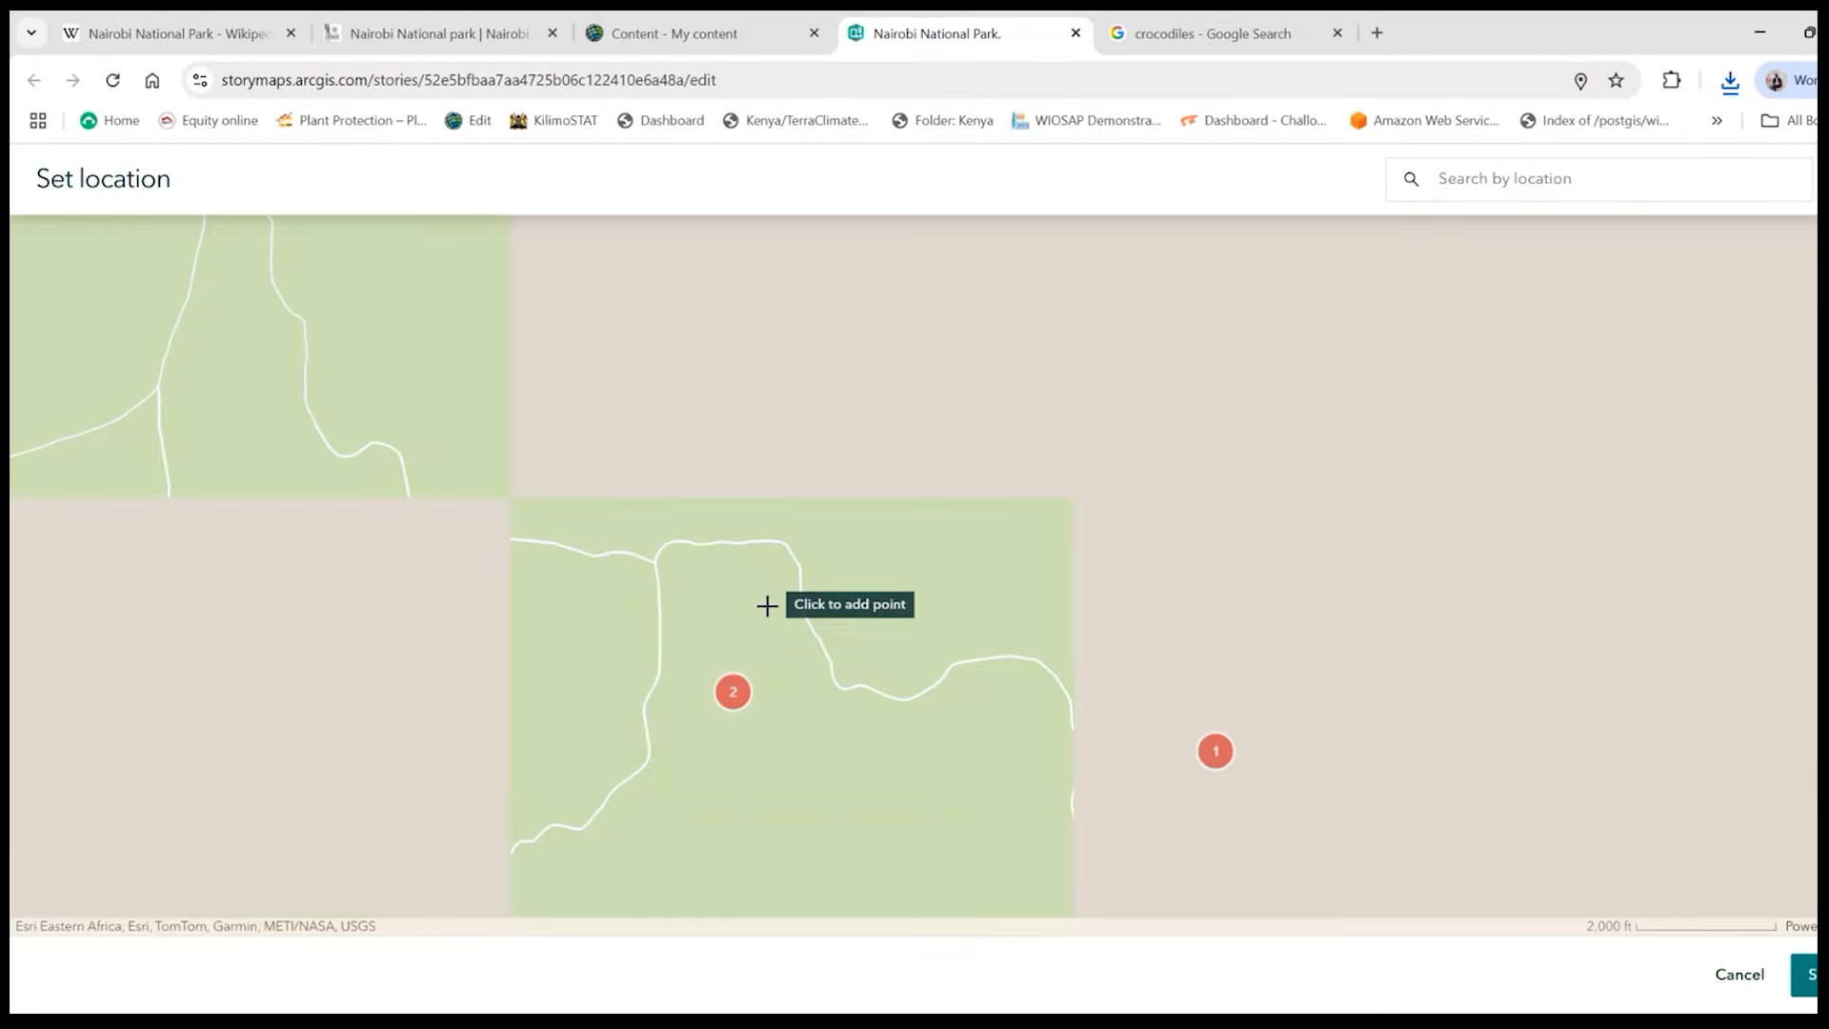
scroll(776, 619, "down", 1)
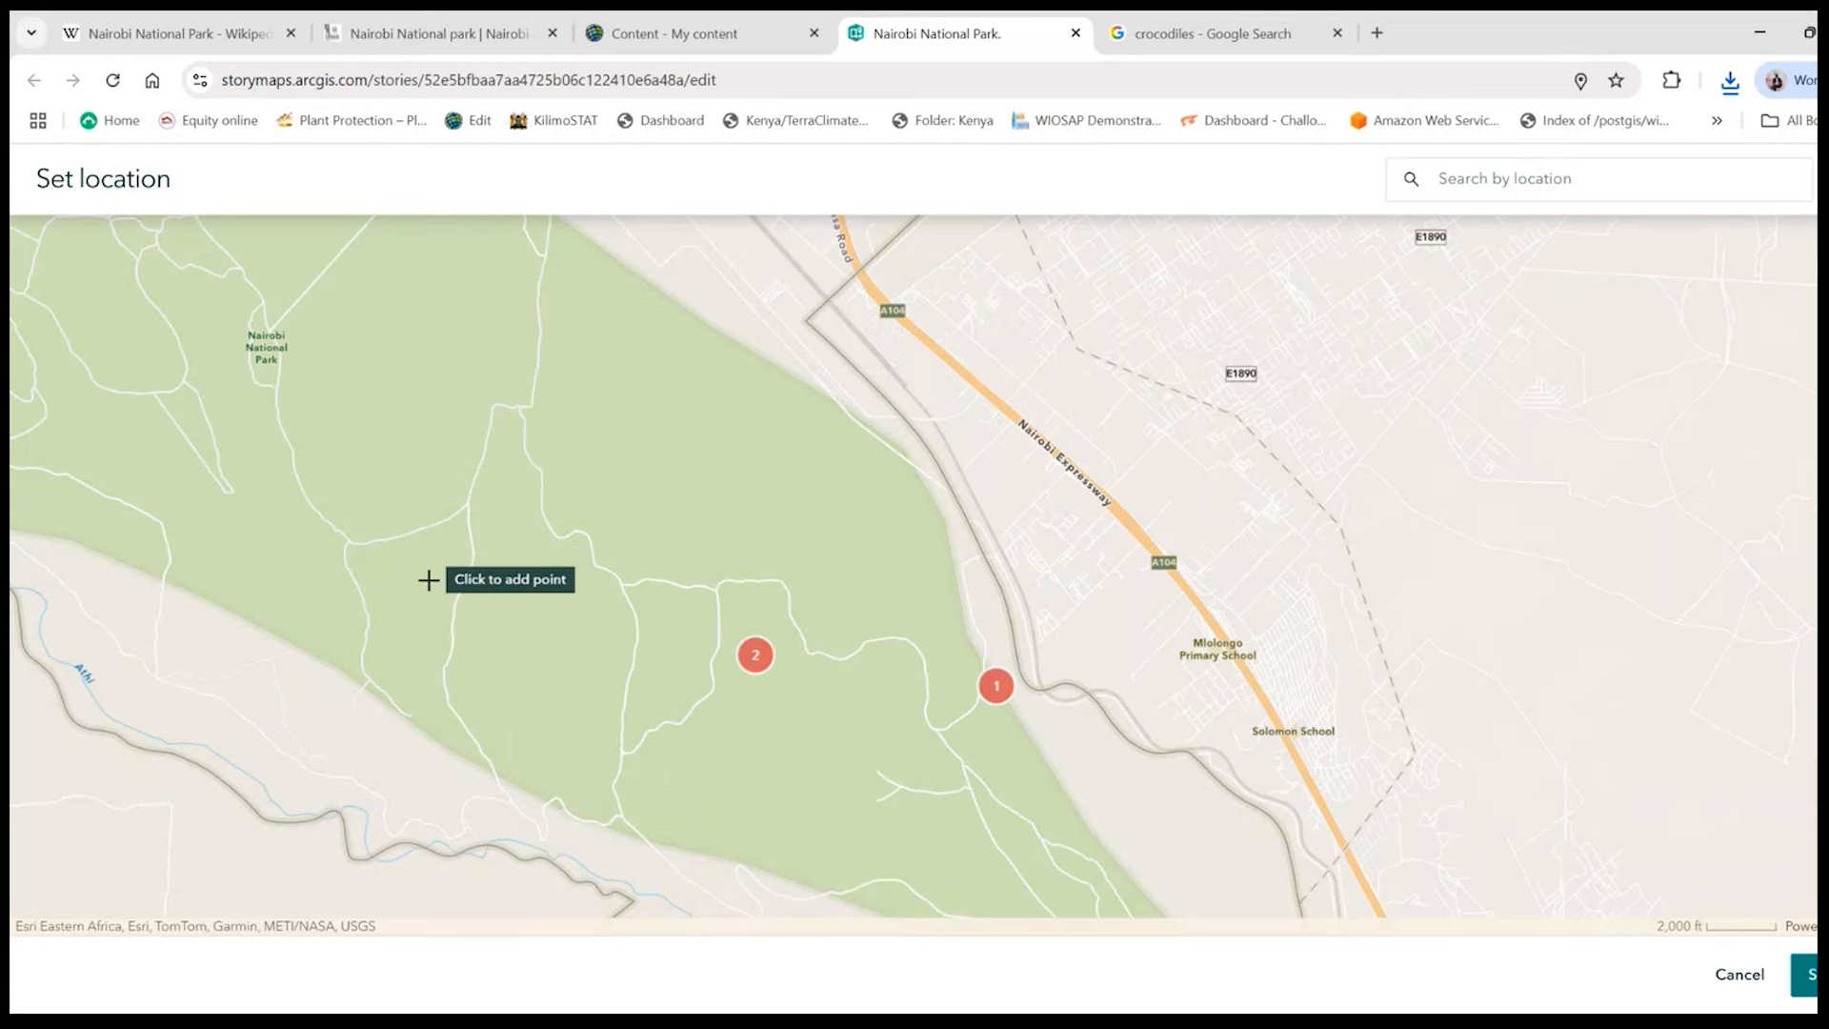
scroll(428, 579, "up", 1)
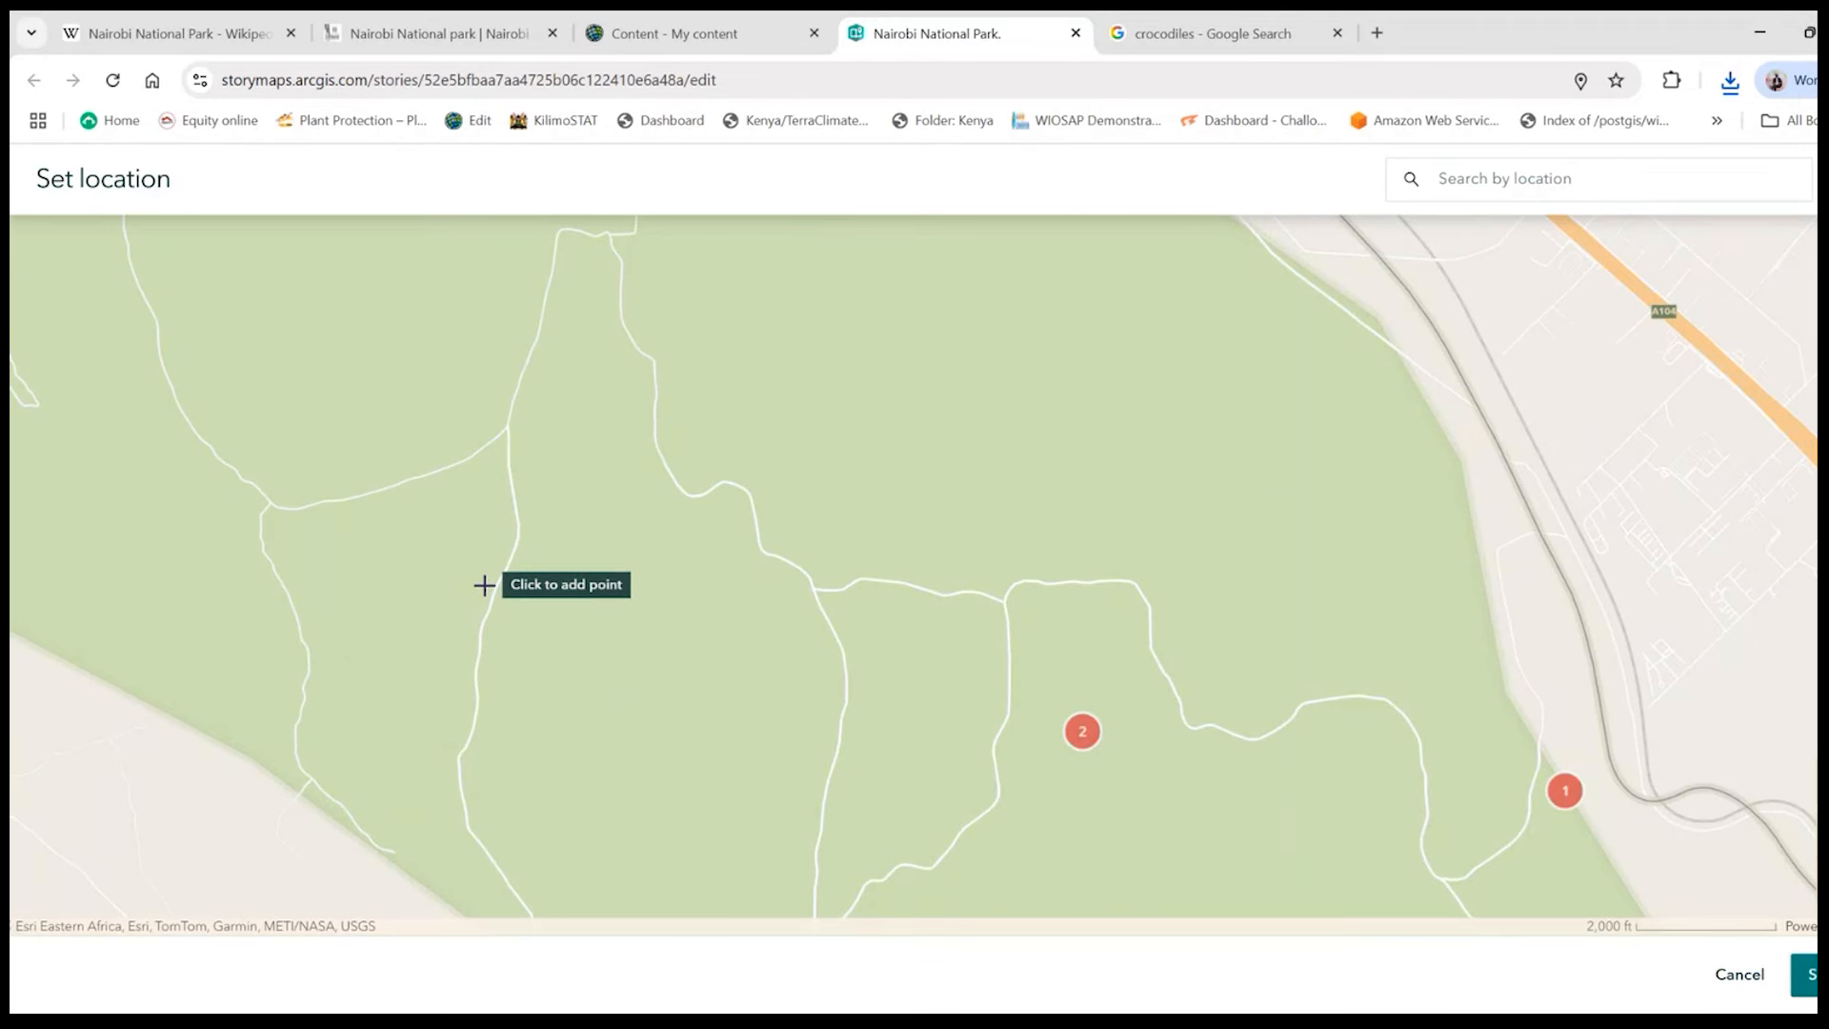
left_click(484, 585)
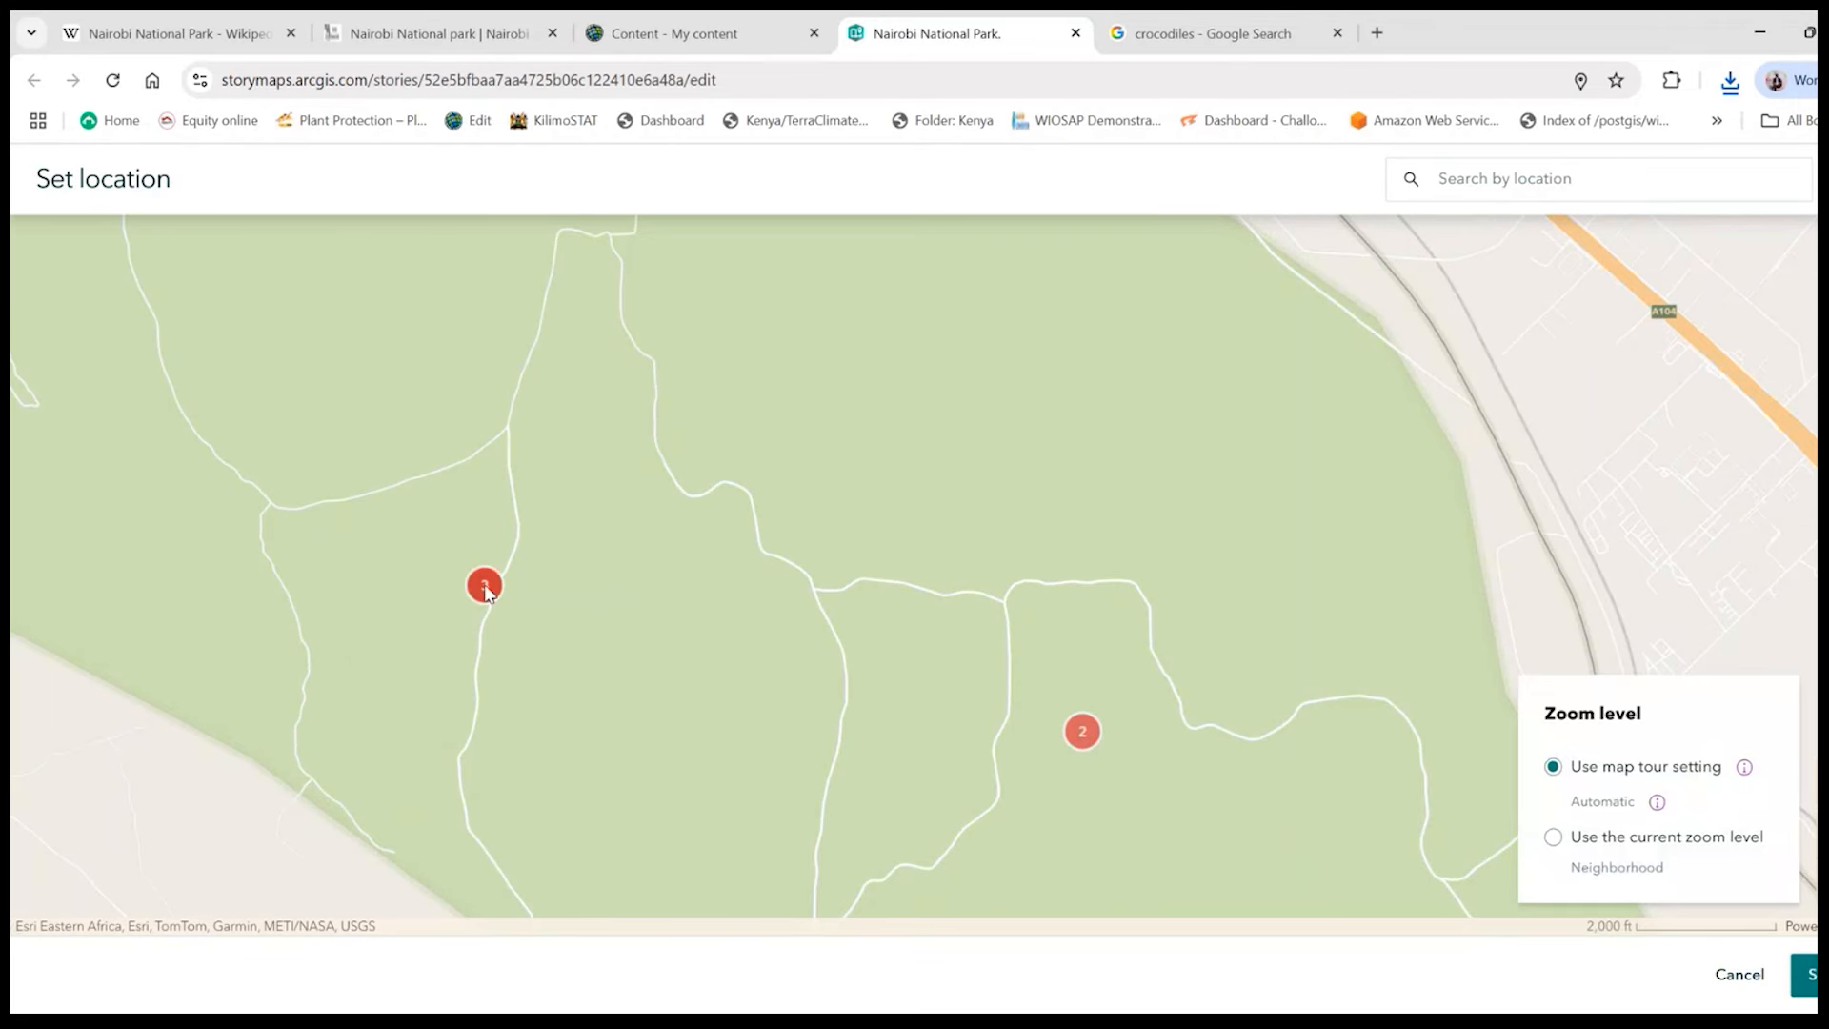
left_click(1805, 973)
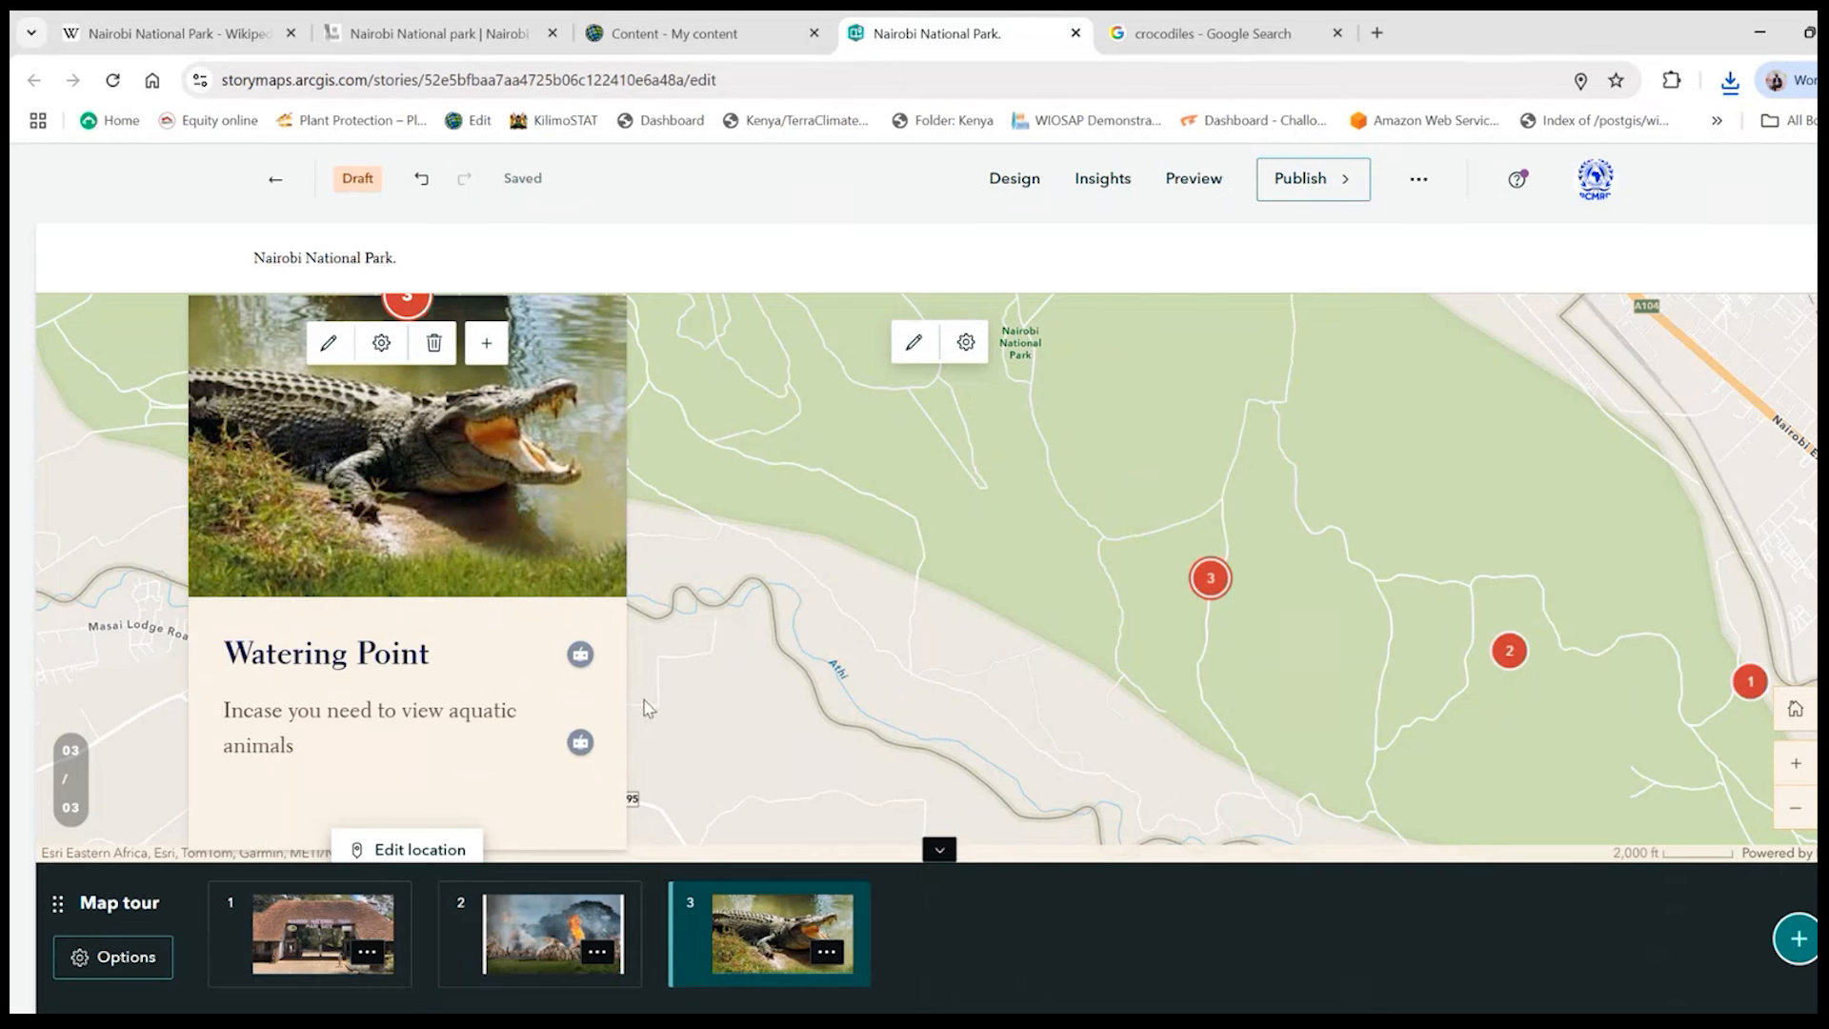
- Add a fourth stop to the map tour and title it "Maasai Lodge"
left_click(1798, 938)
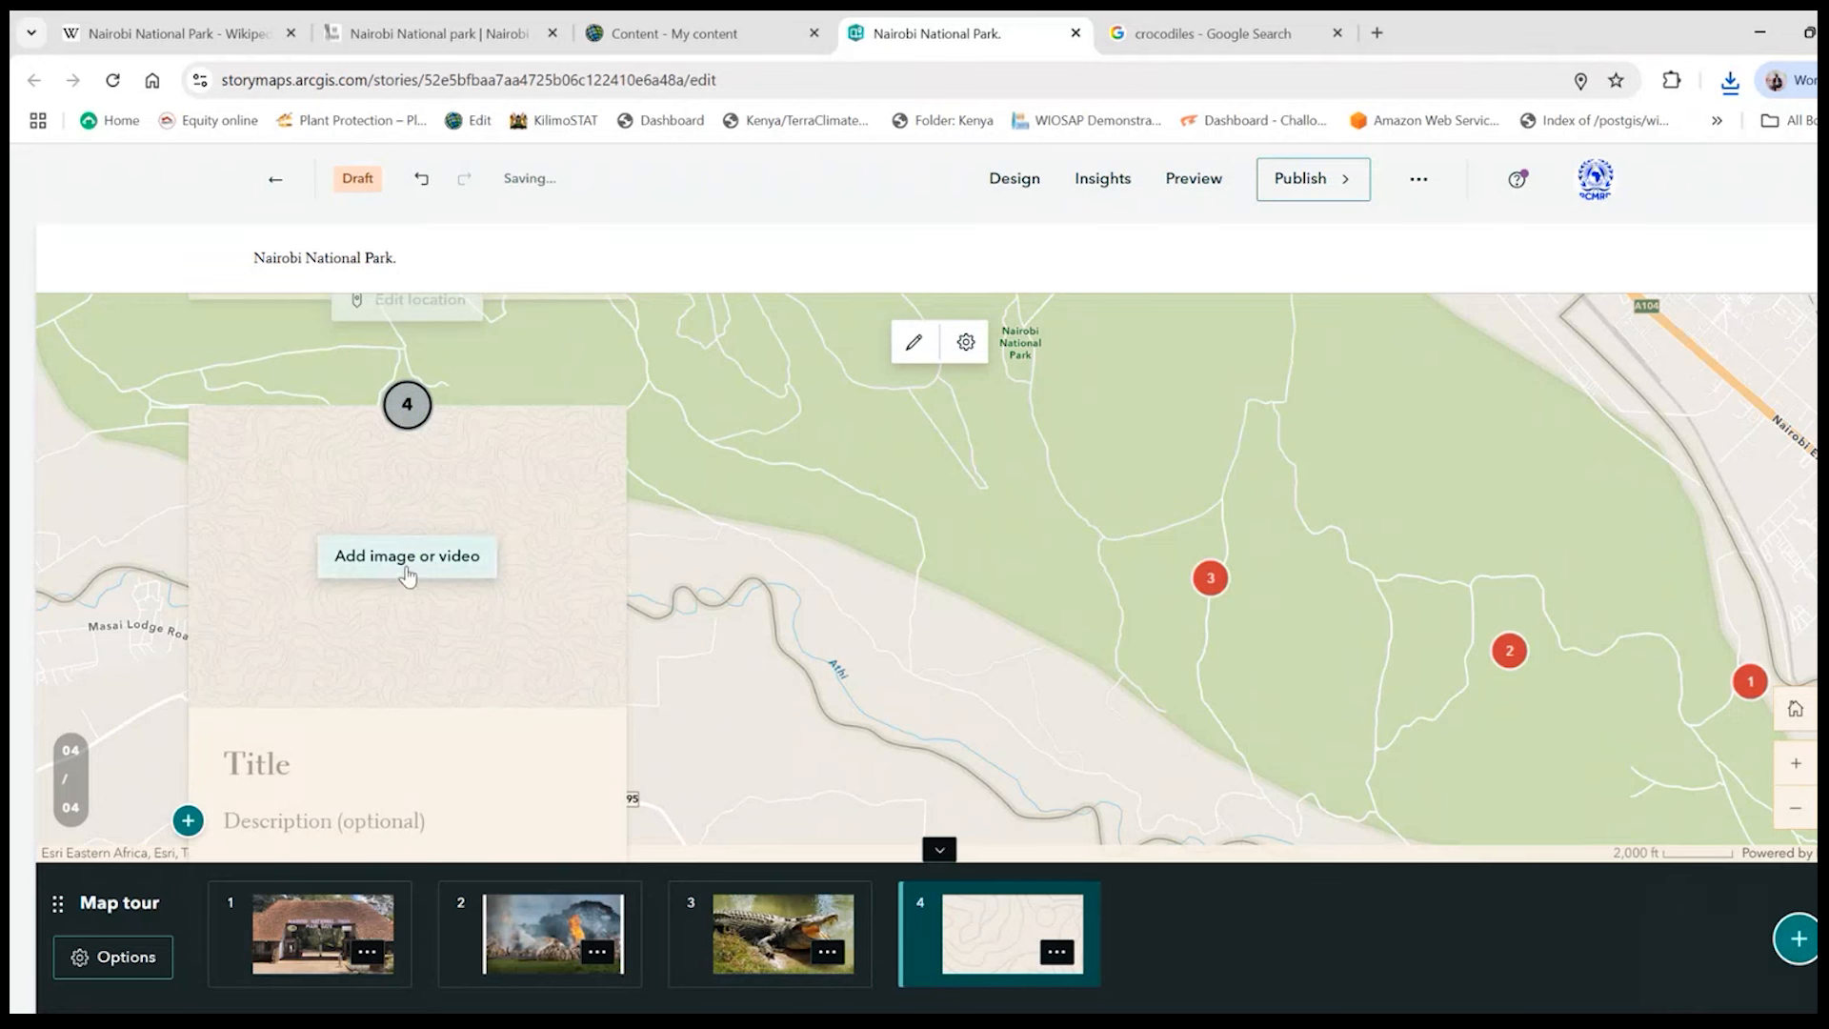
left_click(312, 762)
type("Maasai Lo")
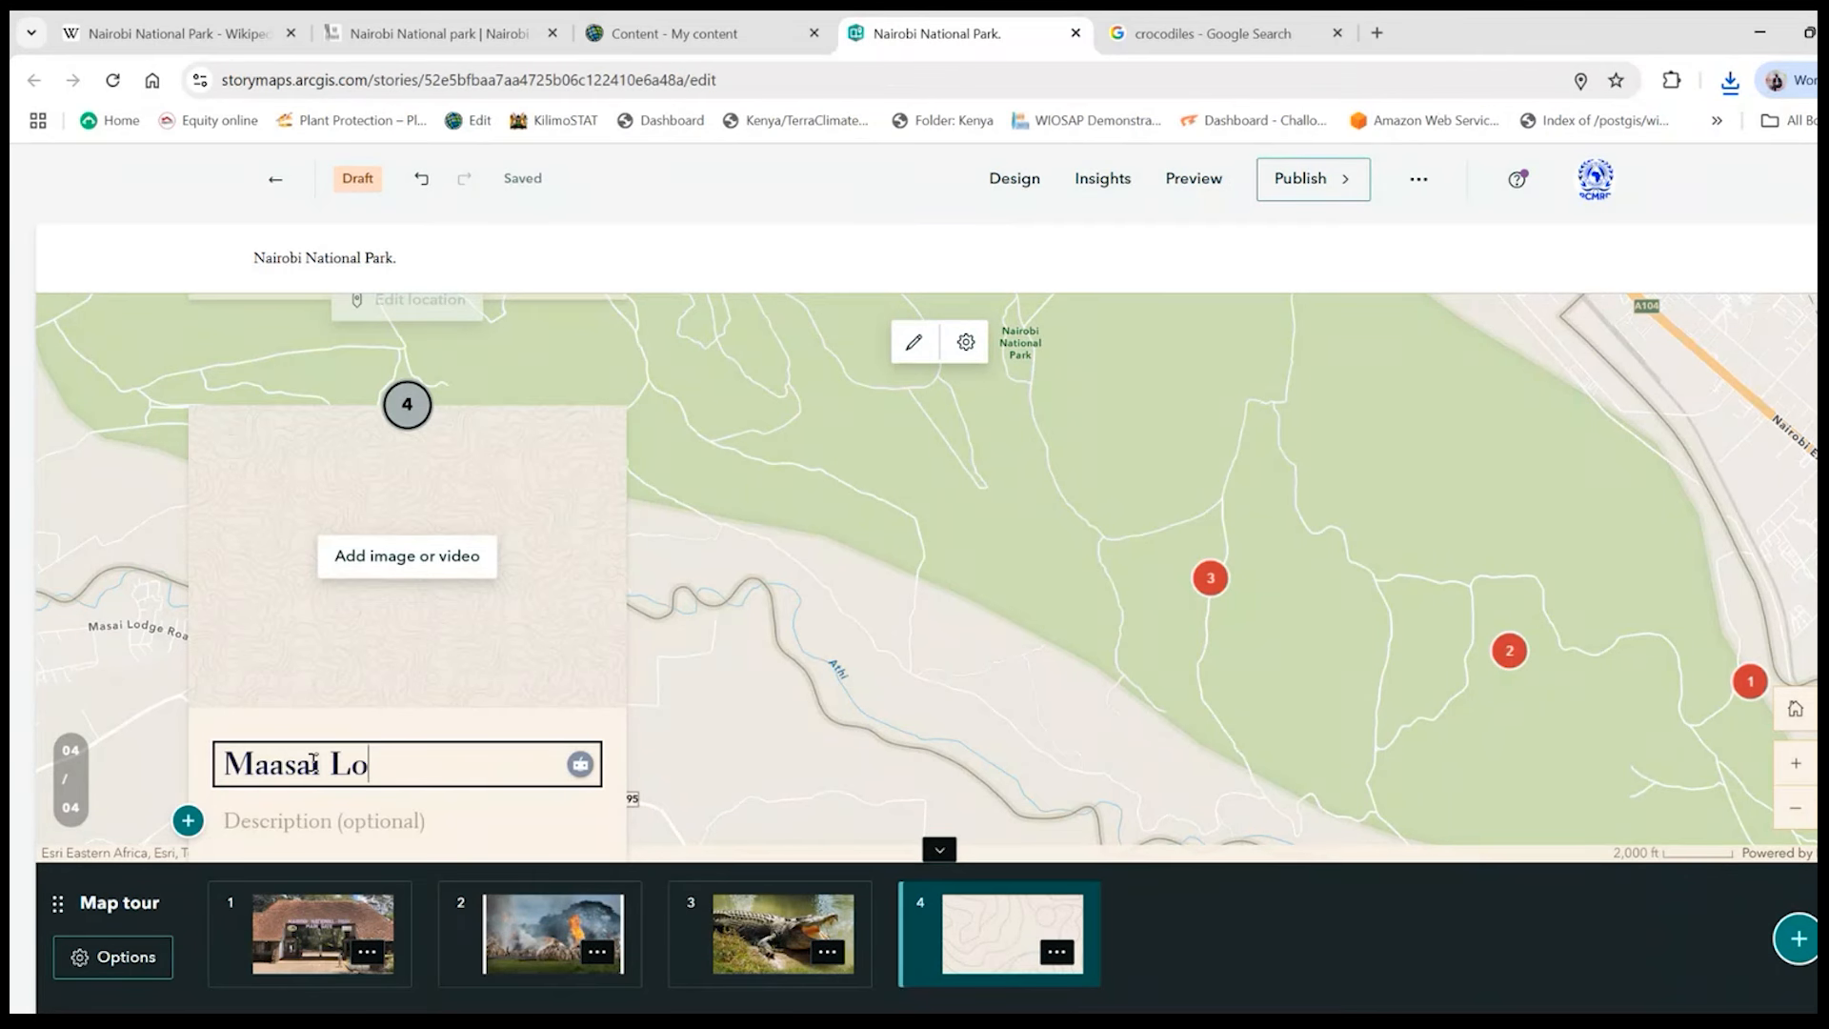
type("dge")
- Enter "Lunch and Refreshments" as the description of the Maasai Lodge stop
left_click(375, 822)
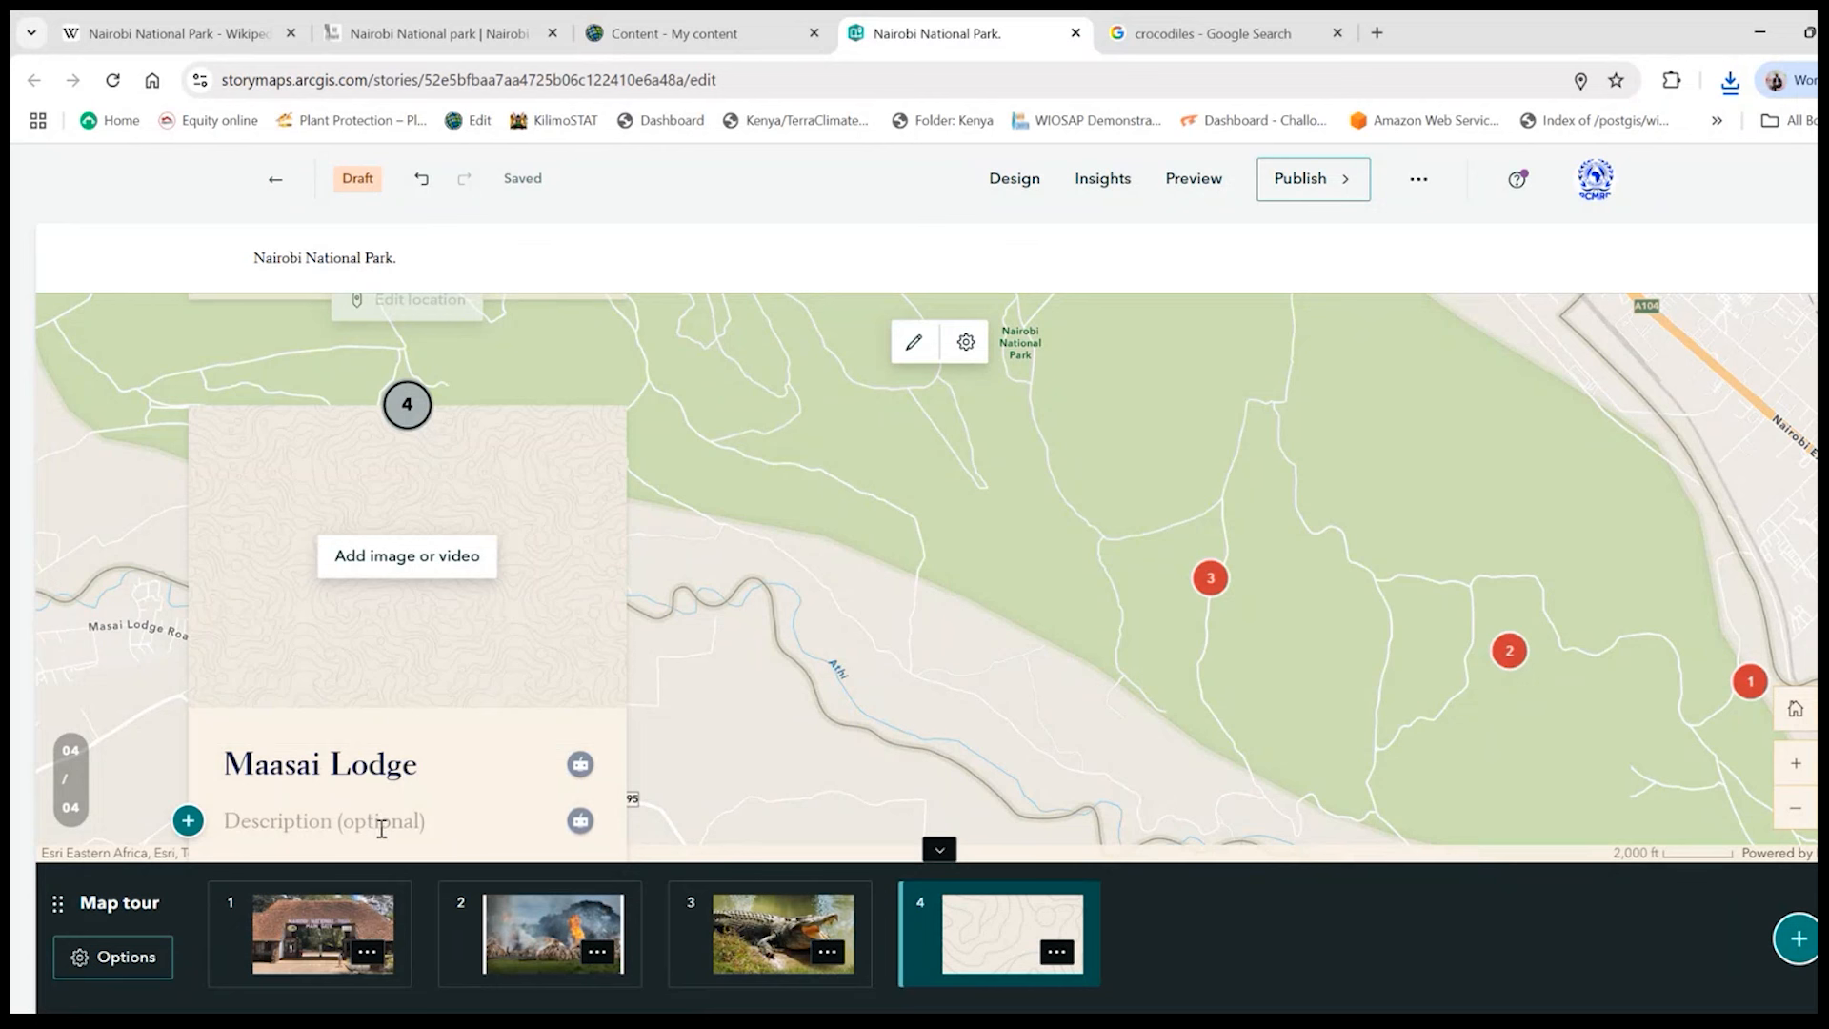
type("Lunch and Refreshments")
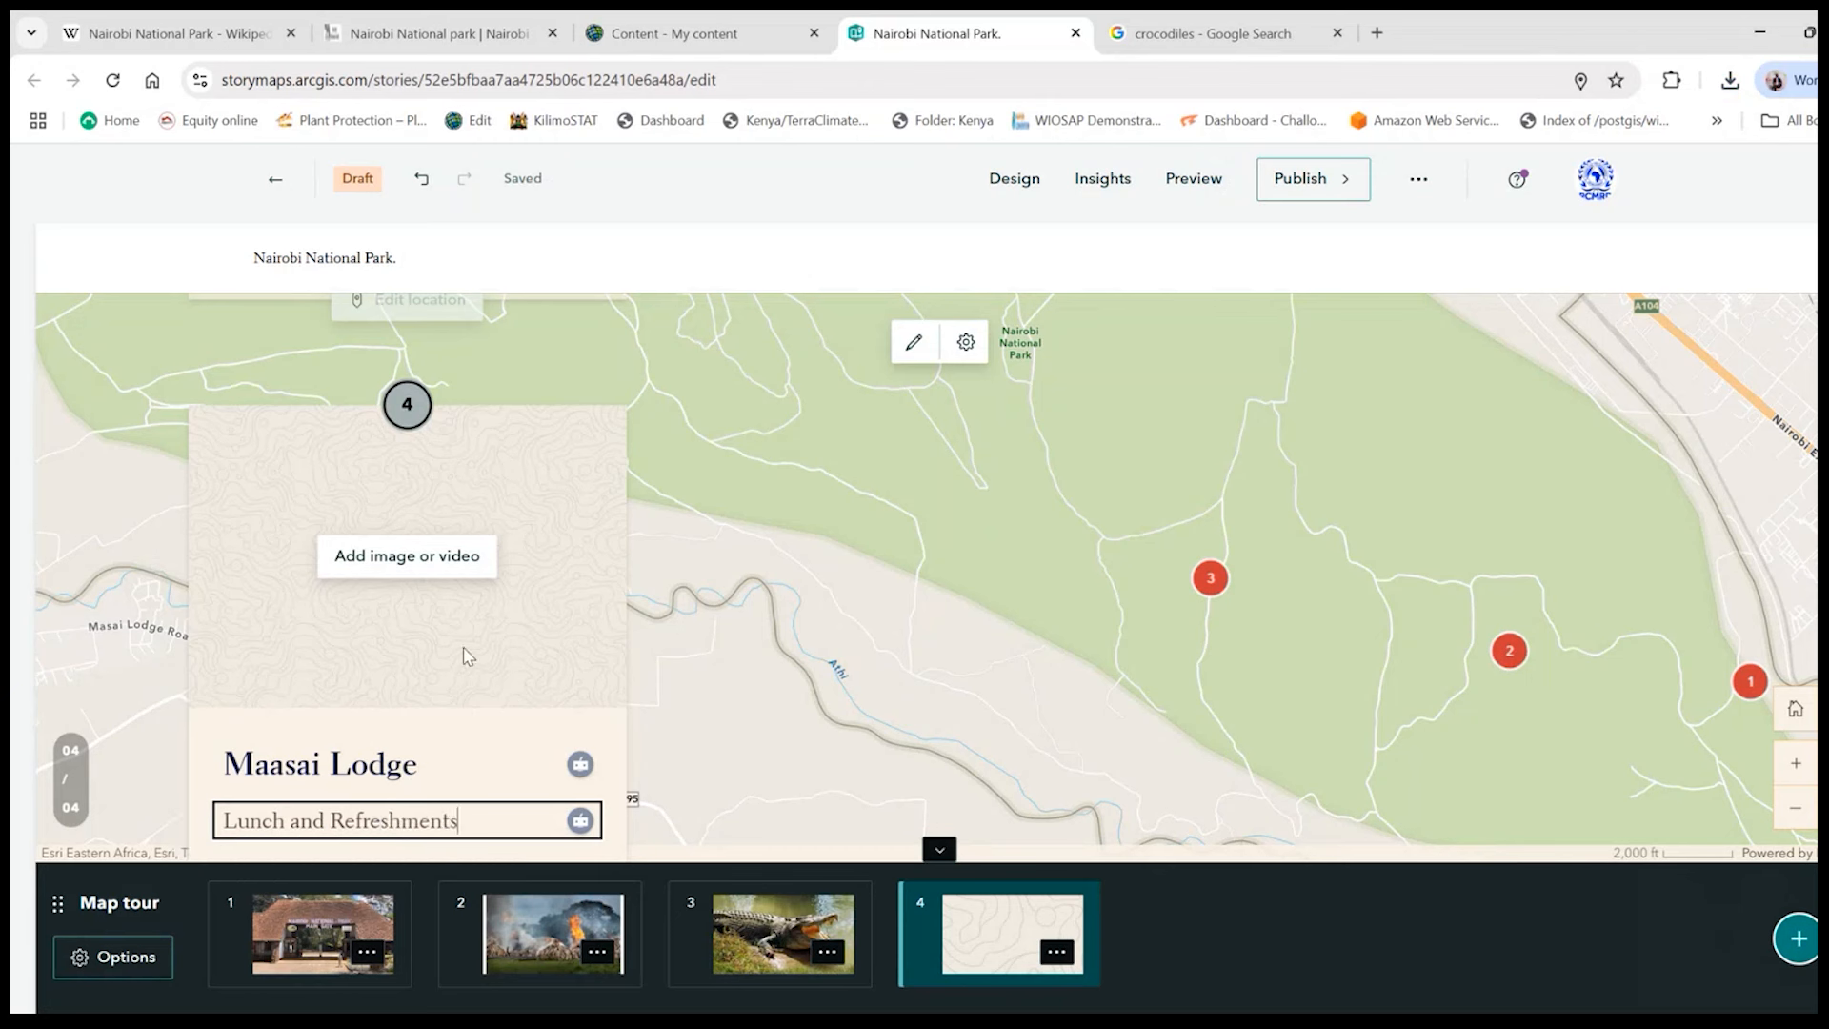
- Switch to the Google search page, search for "maasai lodge" and open the image results
left_click(1232, 26)
left_click(1185, 80)
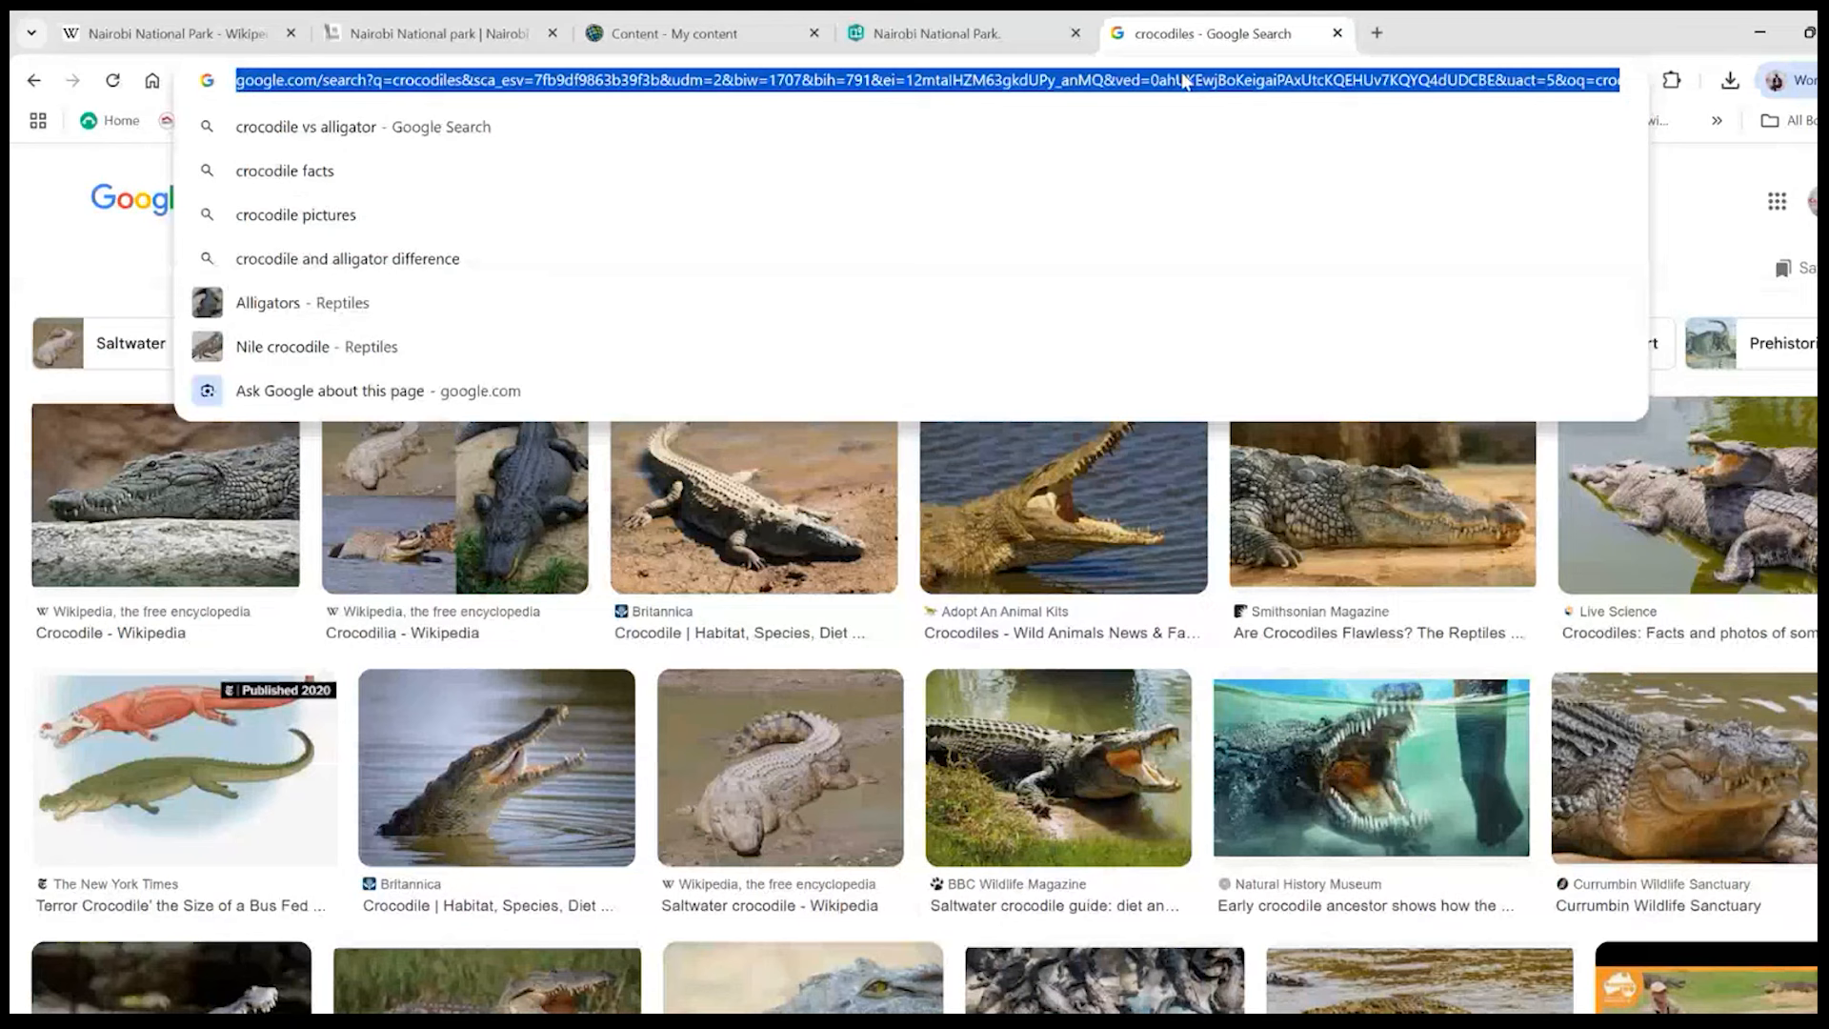
type("maasai ")
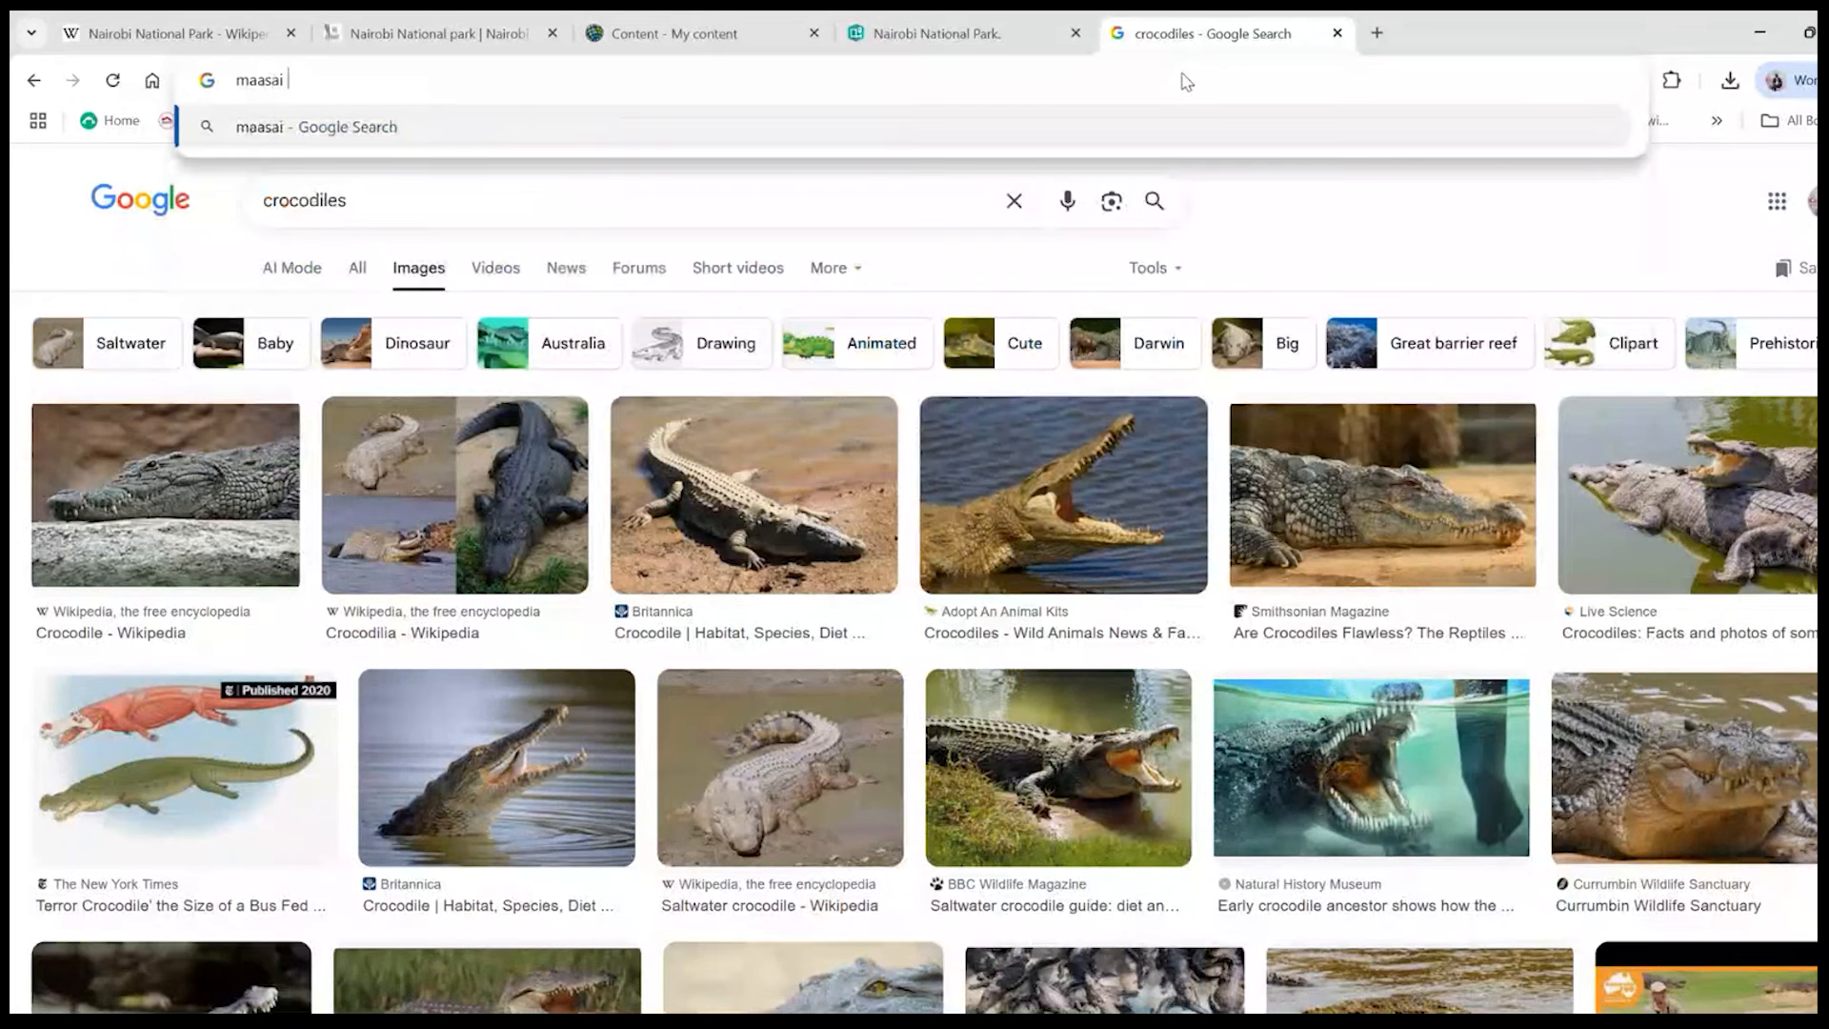
type("lodge")
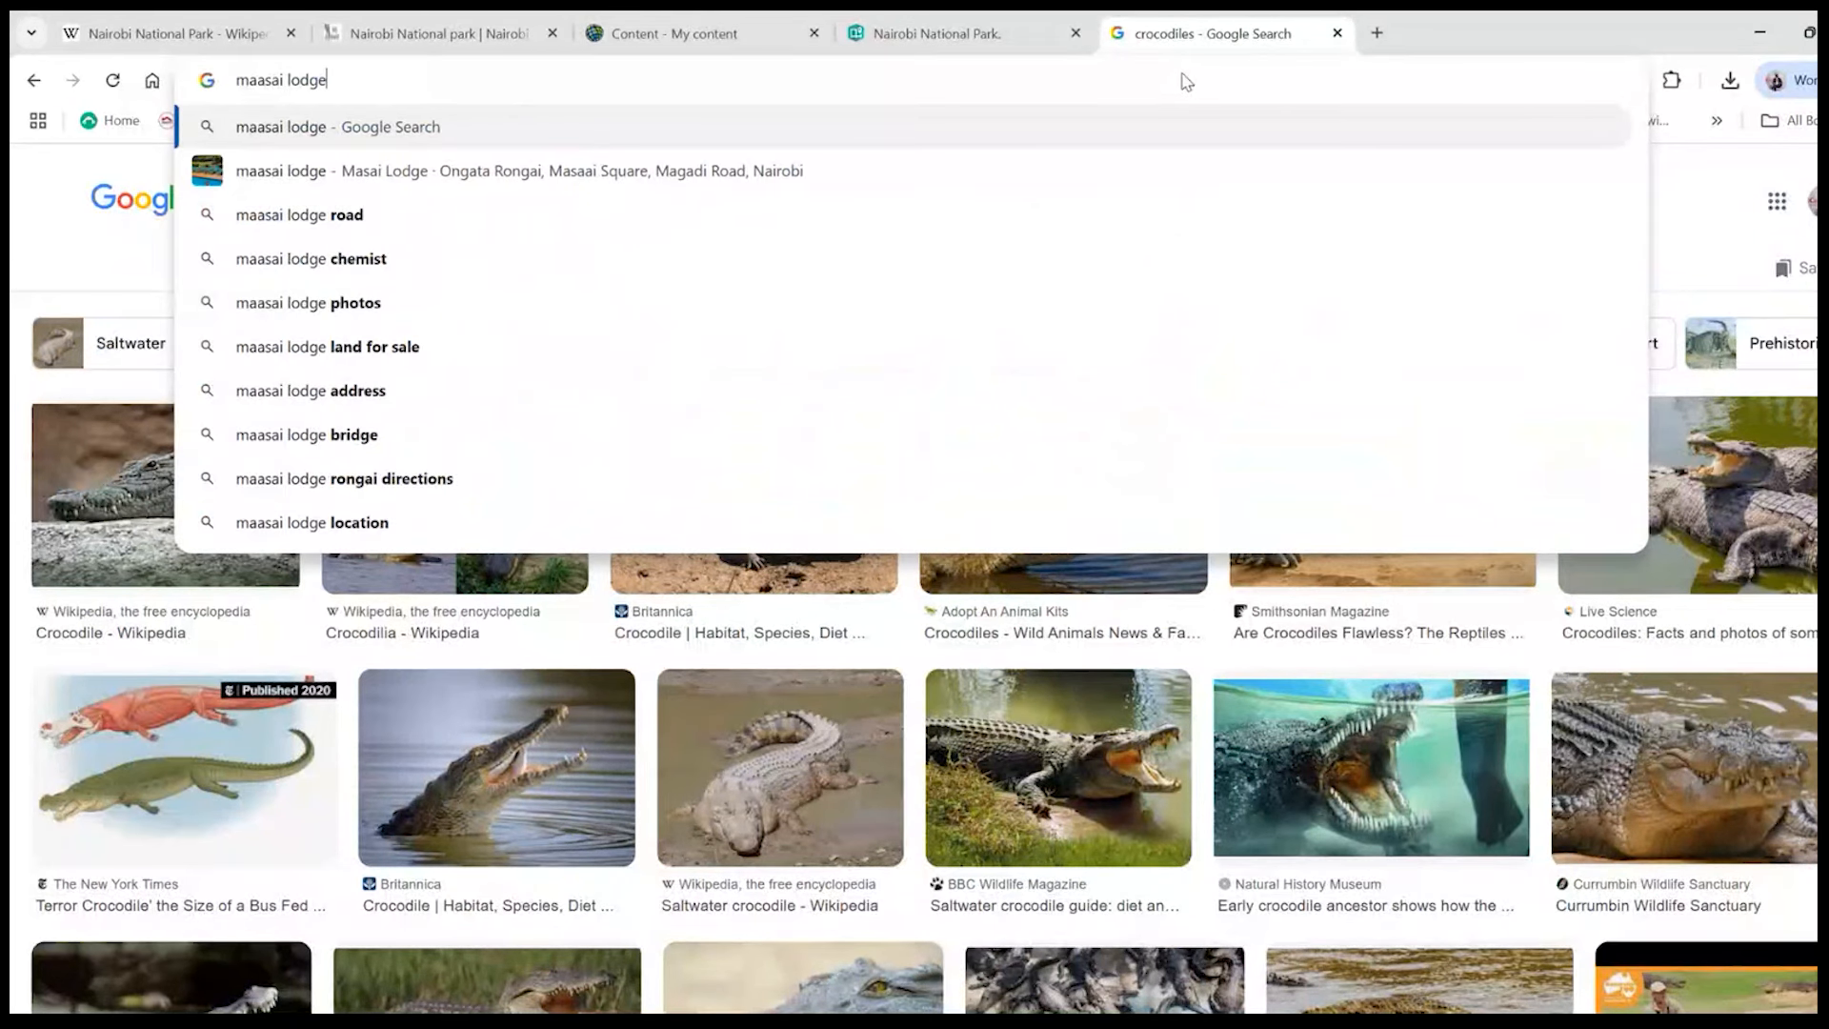
key("Return")
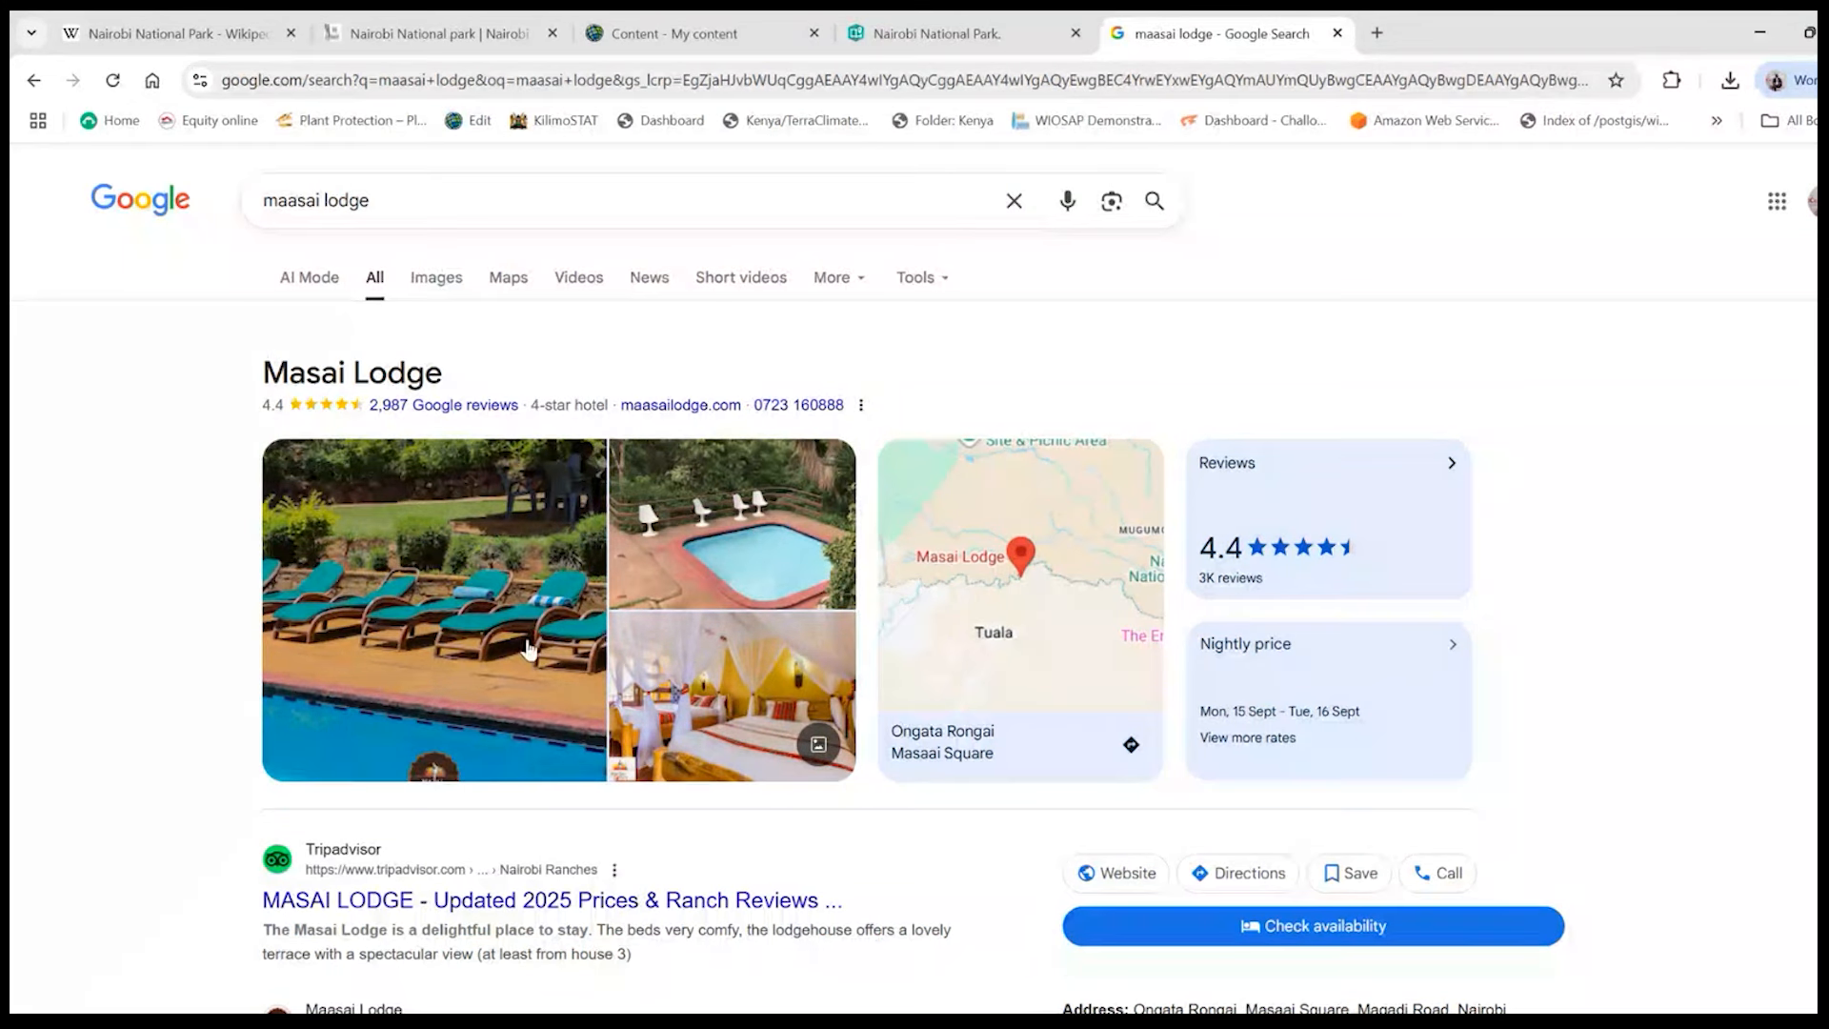
scroll(505, 662, "down", 1)
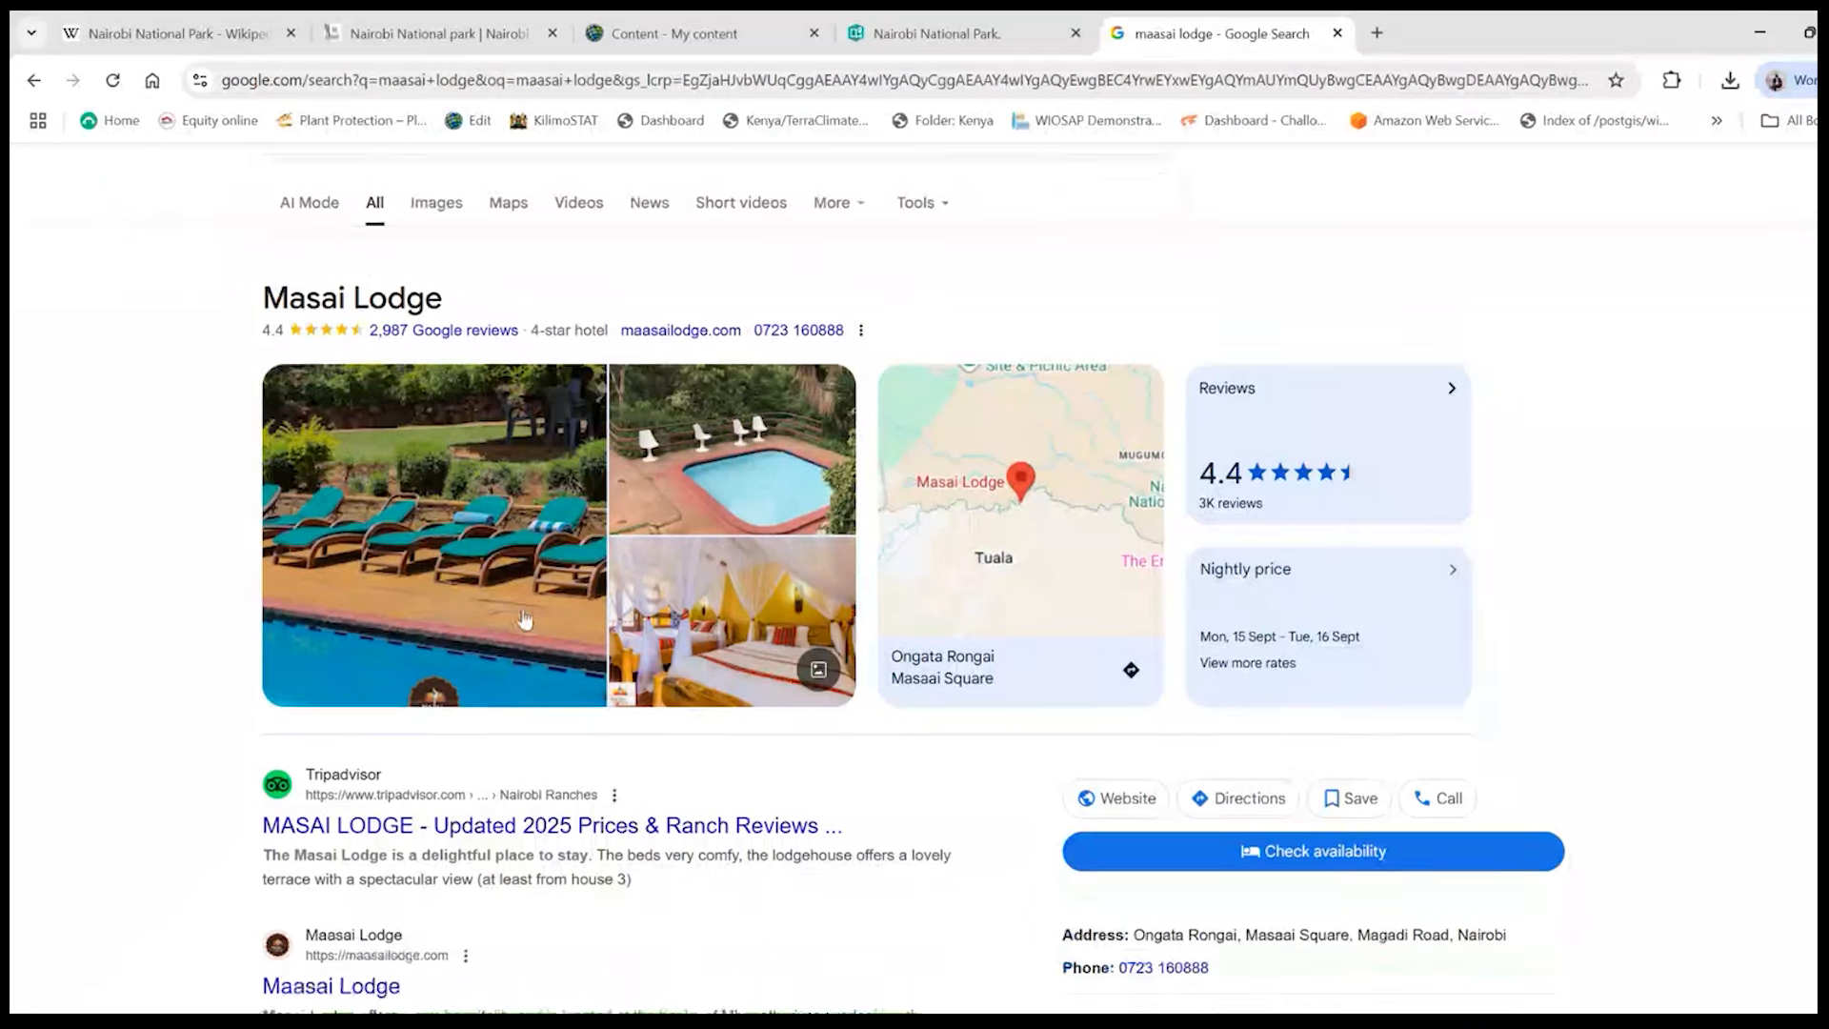
left_click(550, 565)
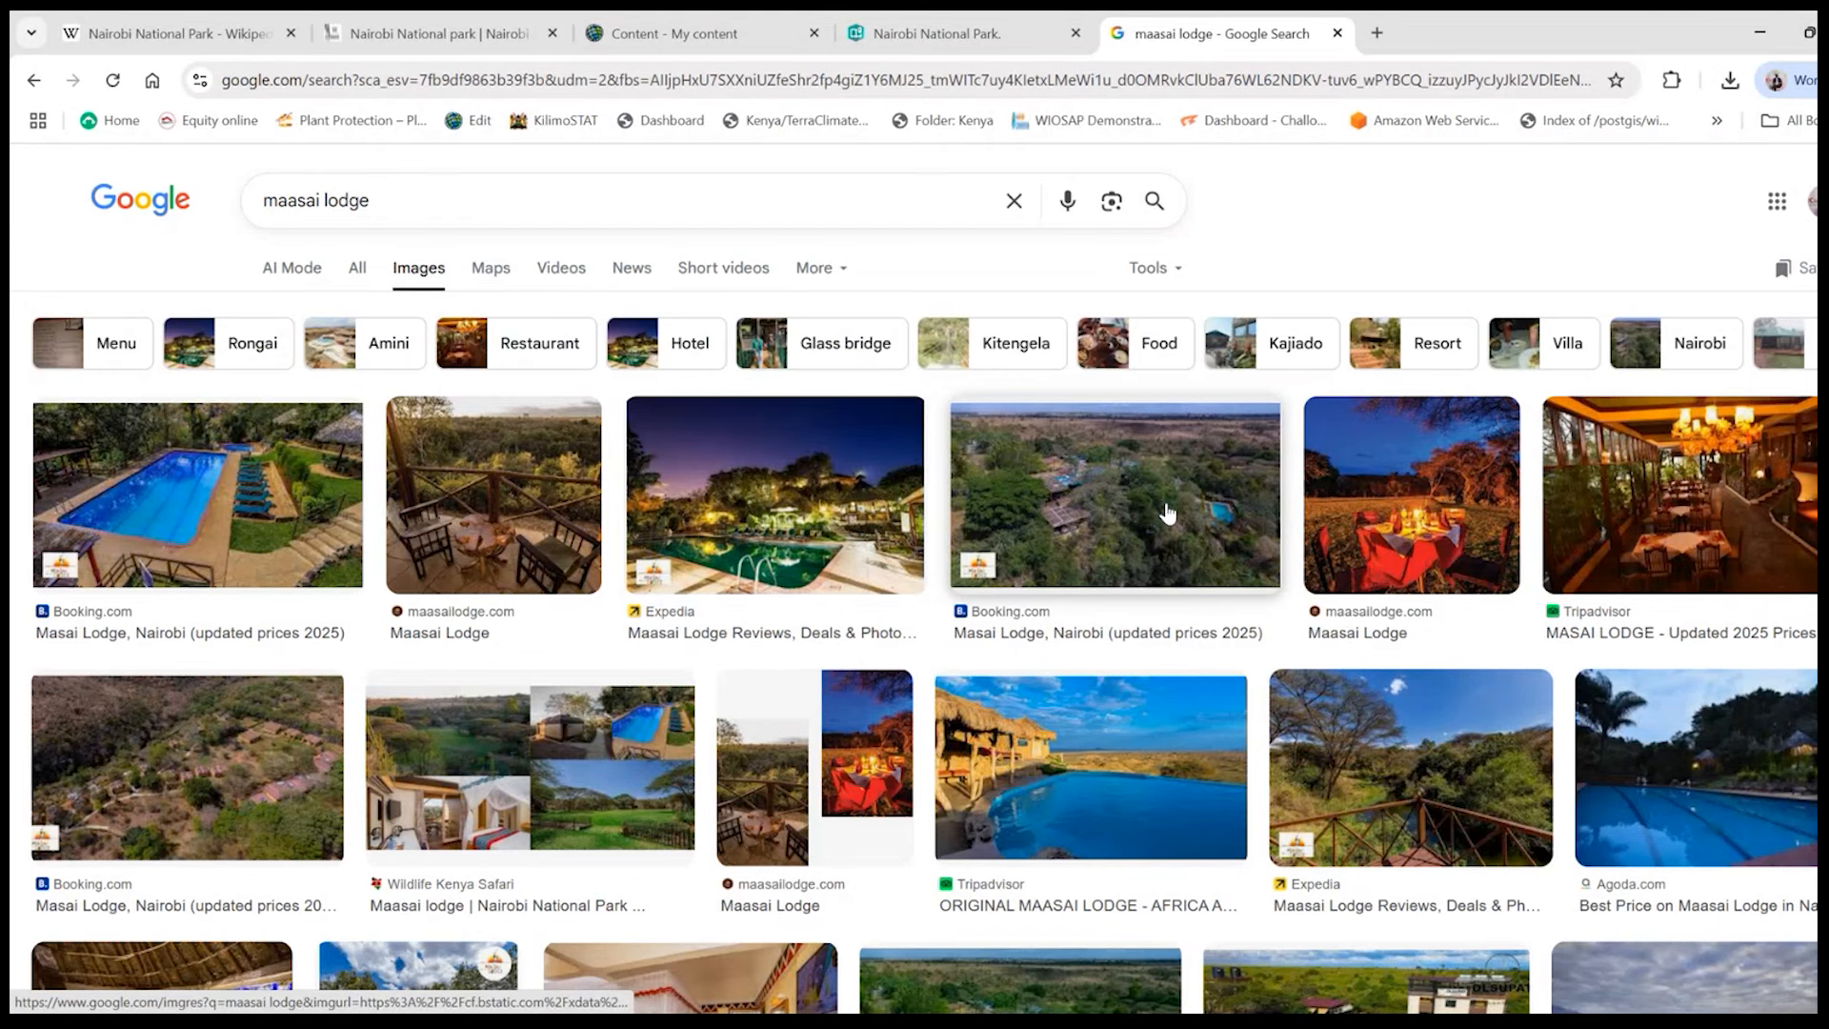
- Save the Tripadvisor photo of the thatched lodge beside a blue pool as "africa-amini-maasai-lodge" in the GIS for Conservation folder
scroll(1143, 562, "down", 2)
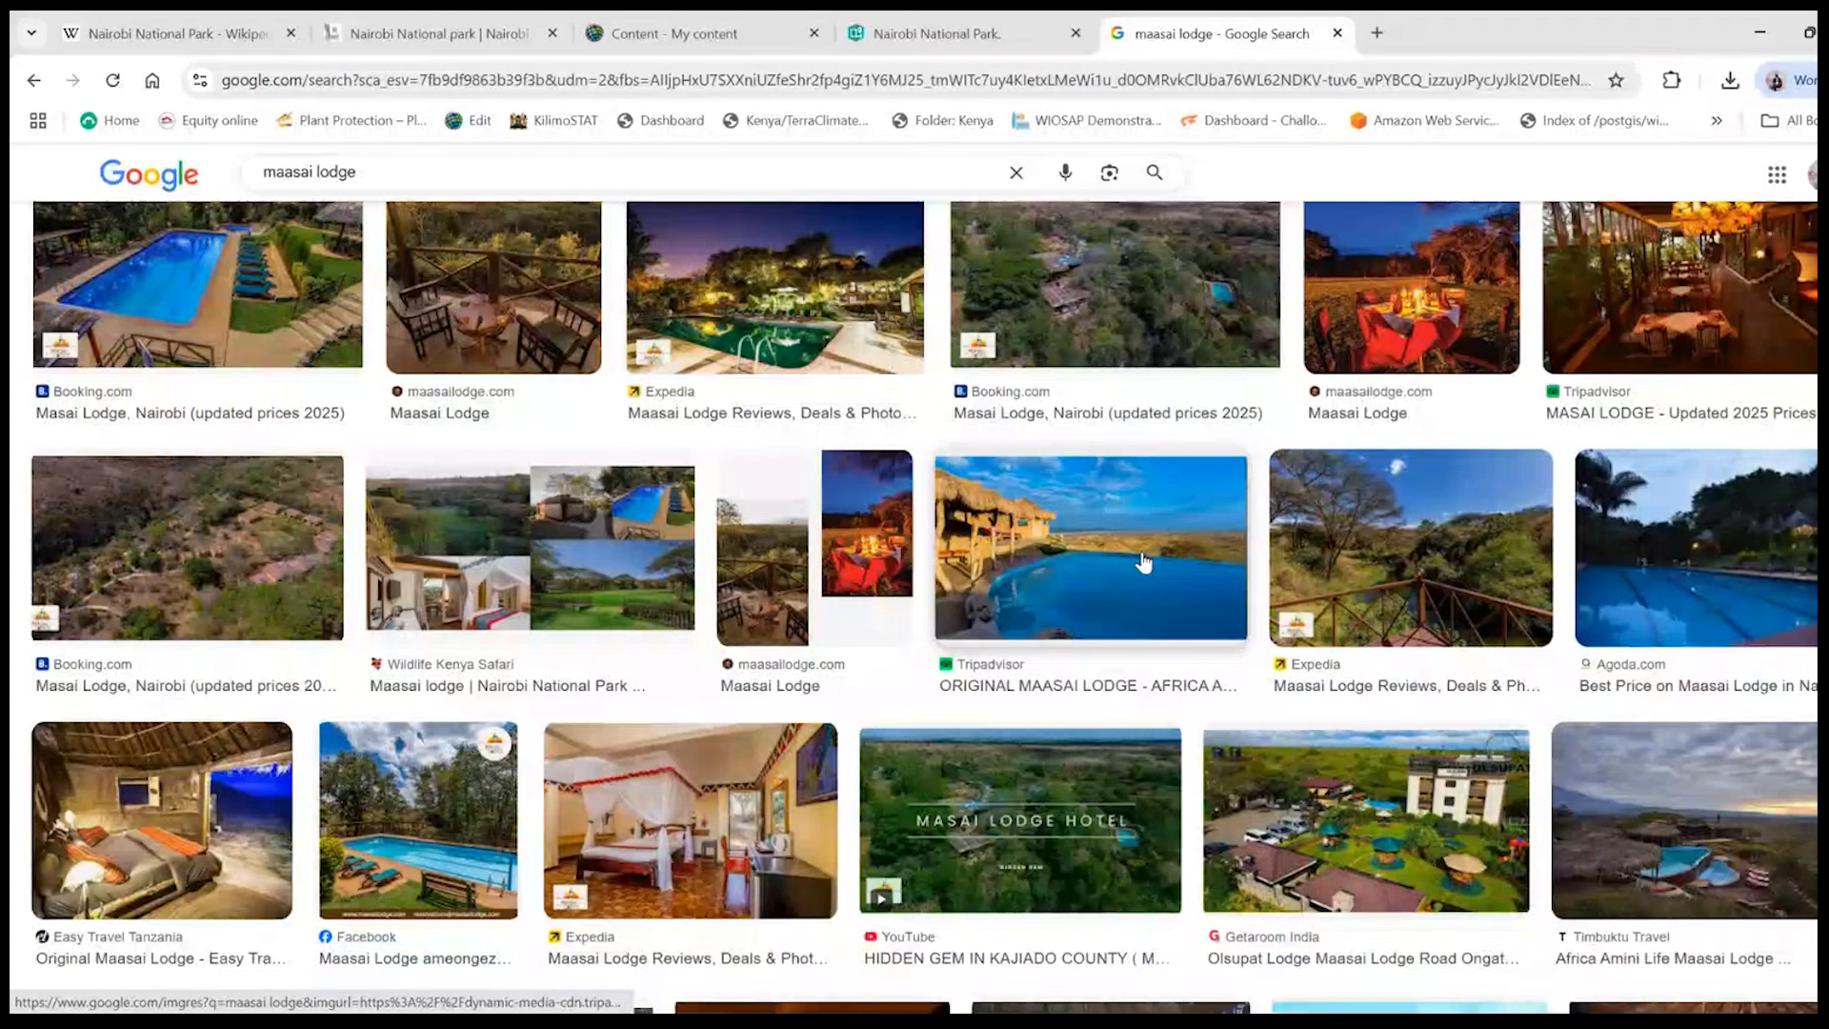
left_click(1144, 562)
right_click(1556, 473)
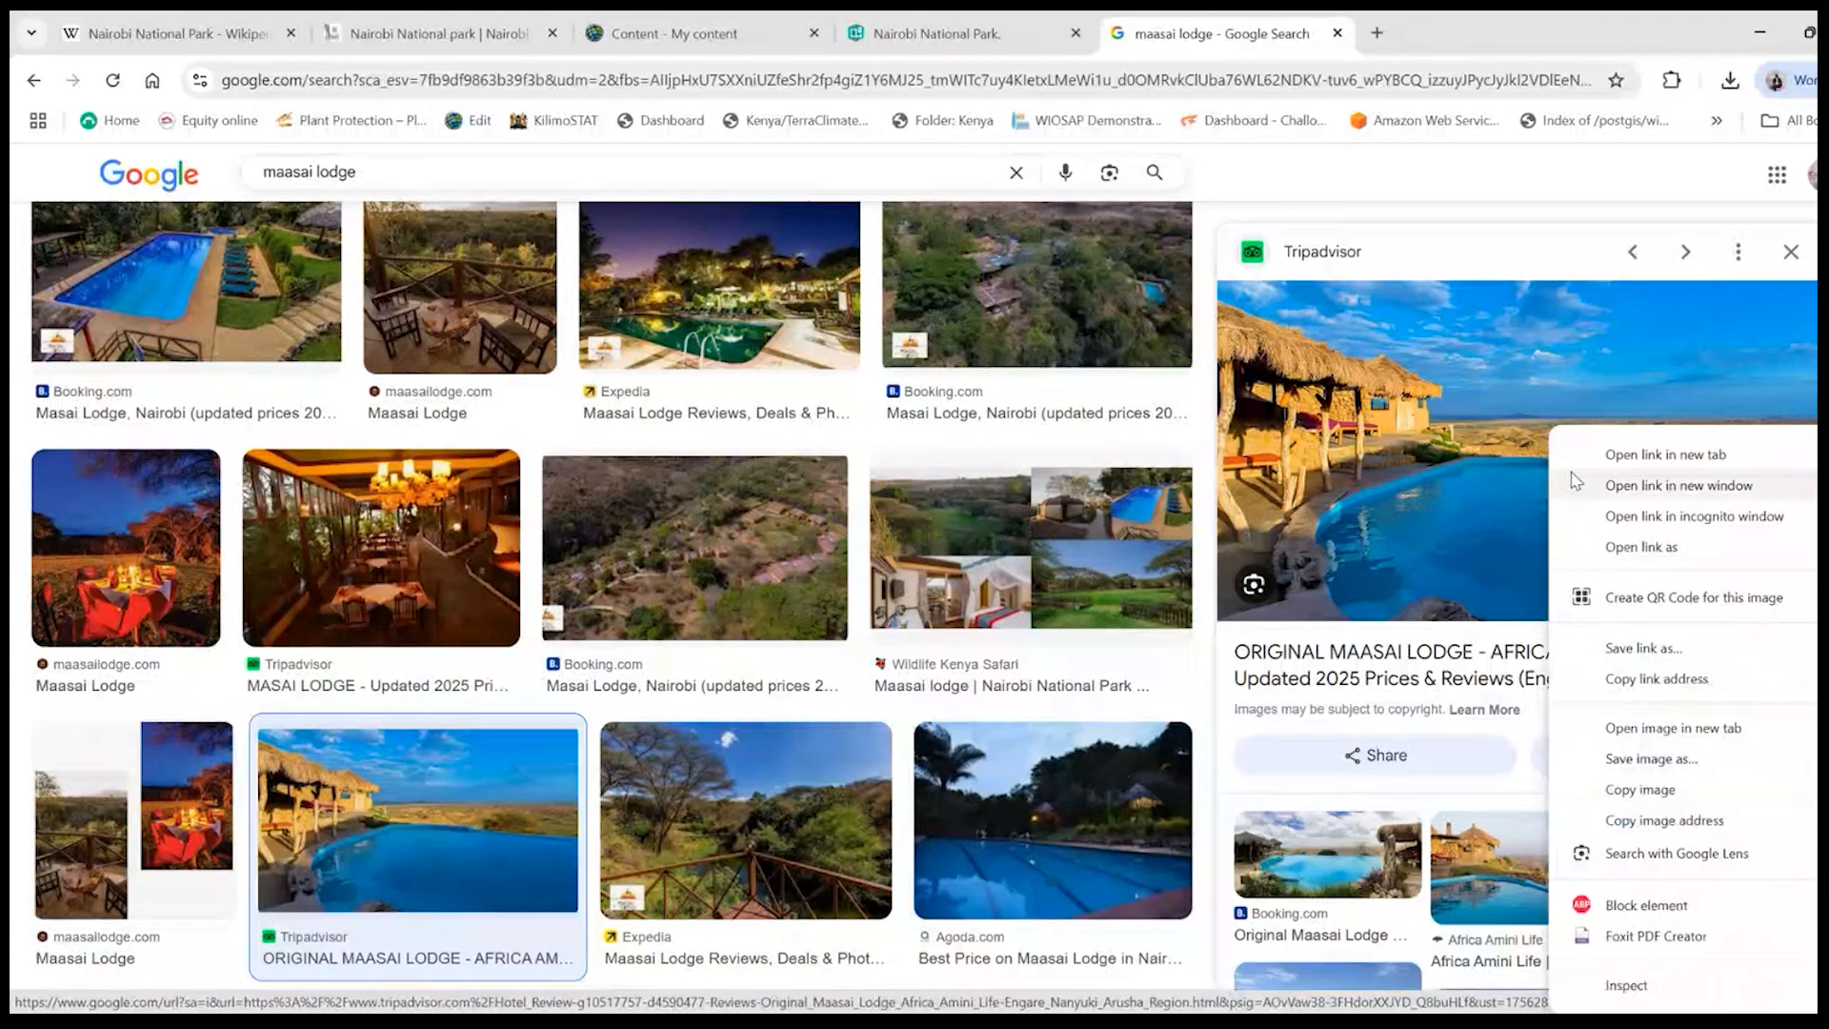
left_click(1665, 768)
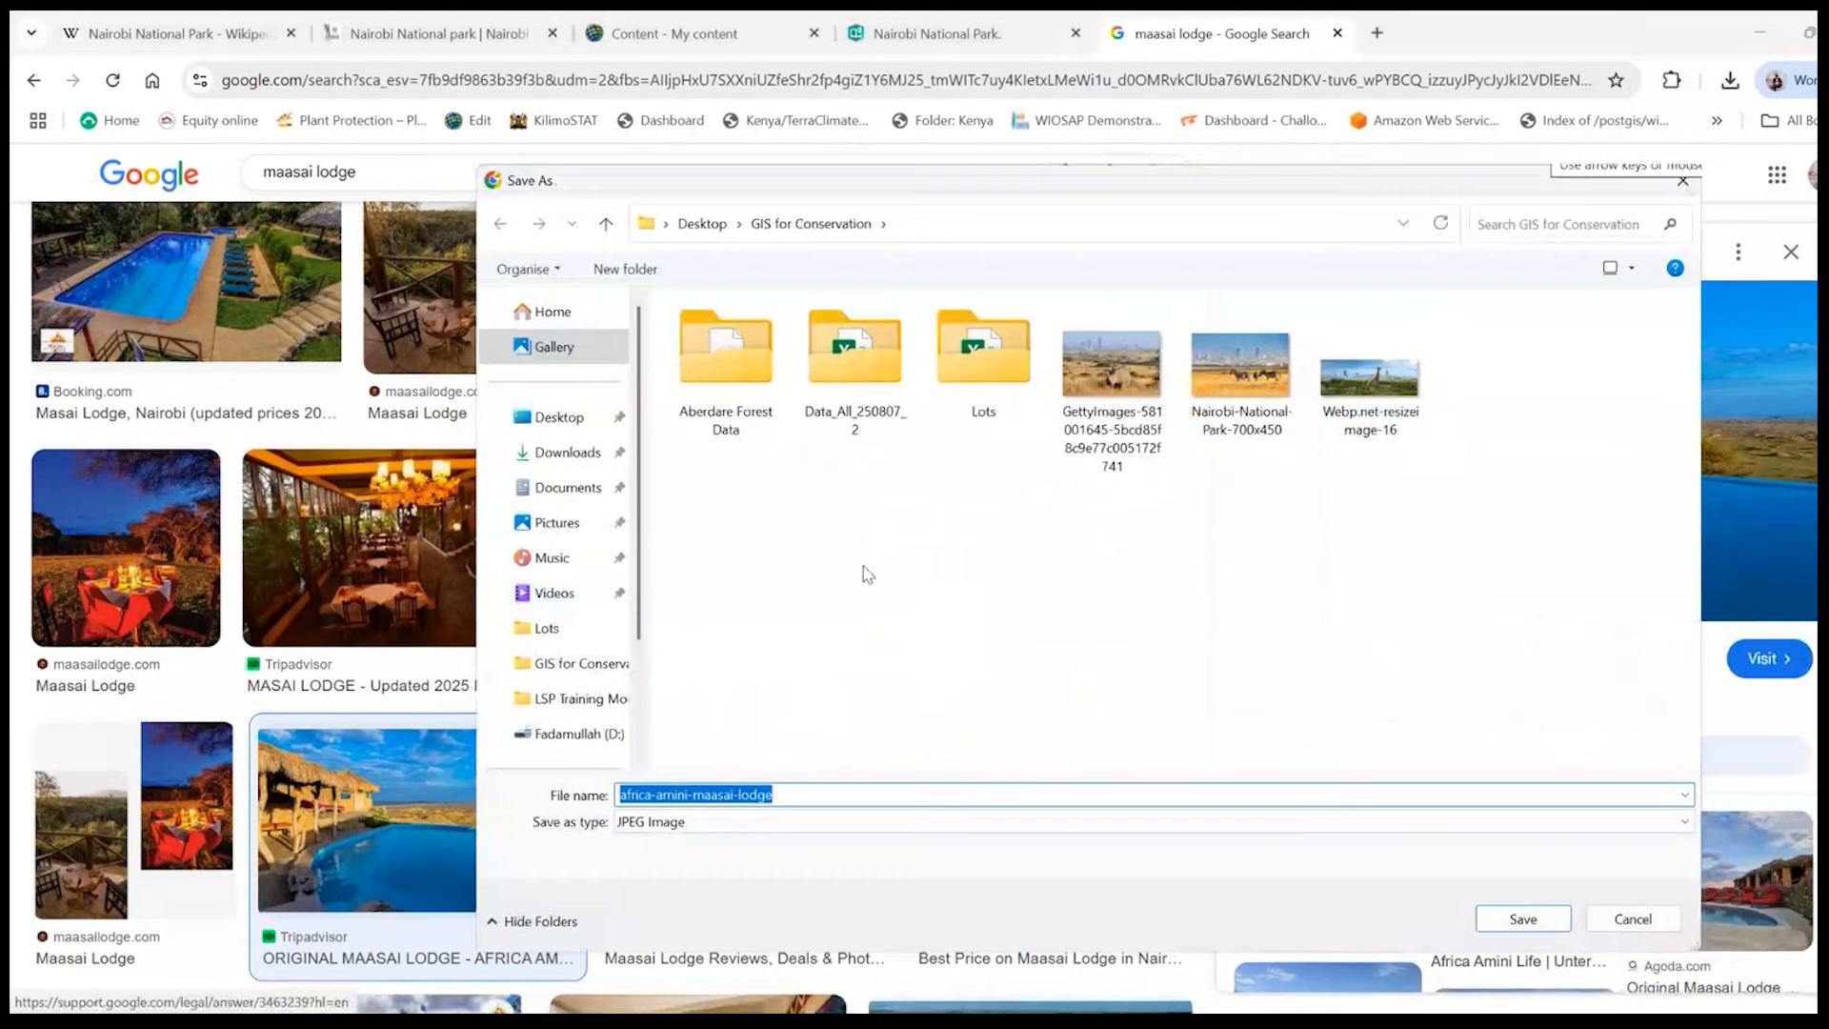
left_click(1541, 929)
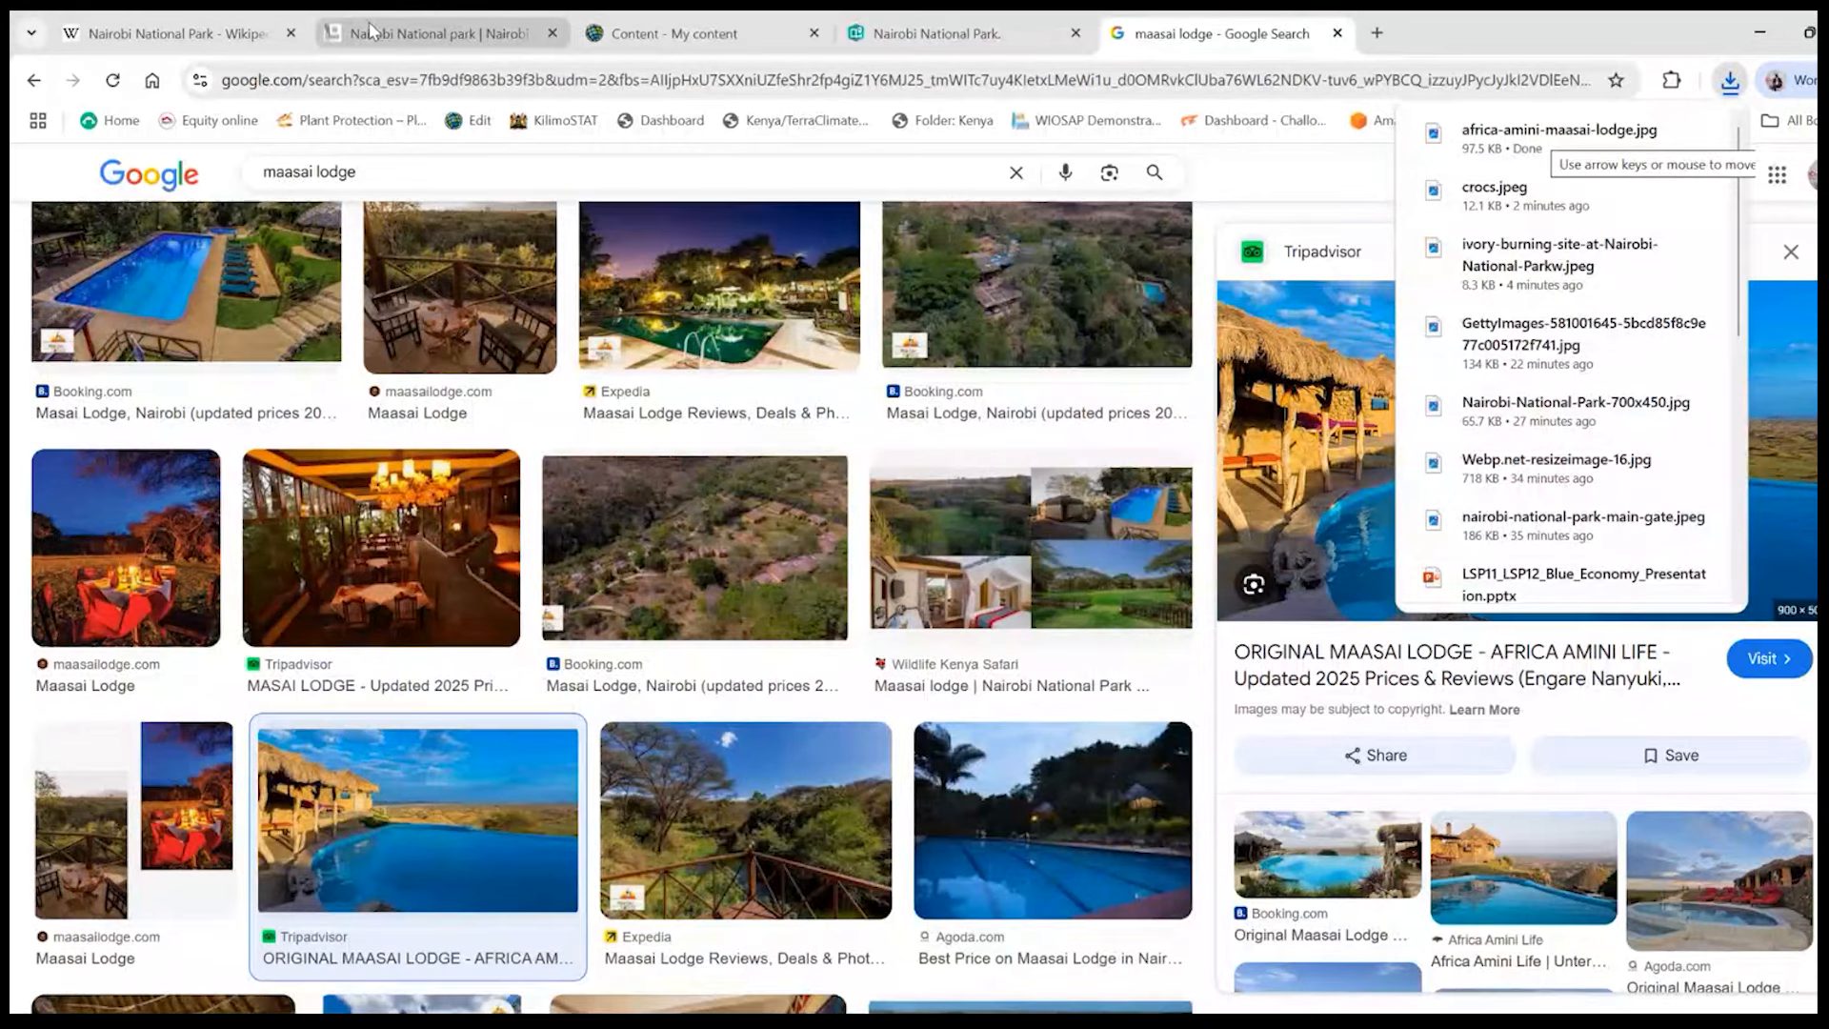
- Return to the StoryMaps story and upload "africa-amini-maasai-lodge.jpg" to the Maasai Lodge stop
left_click(980, 34)
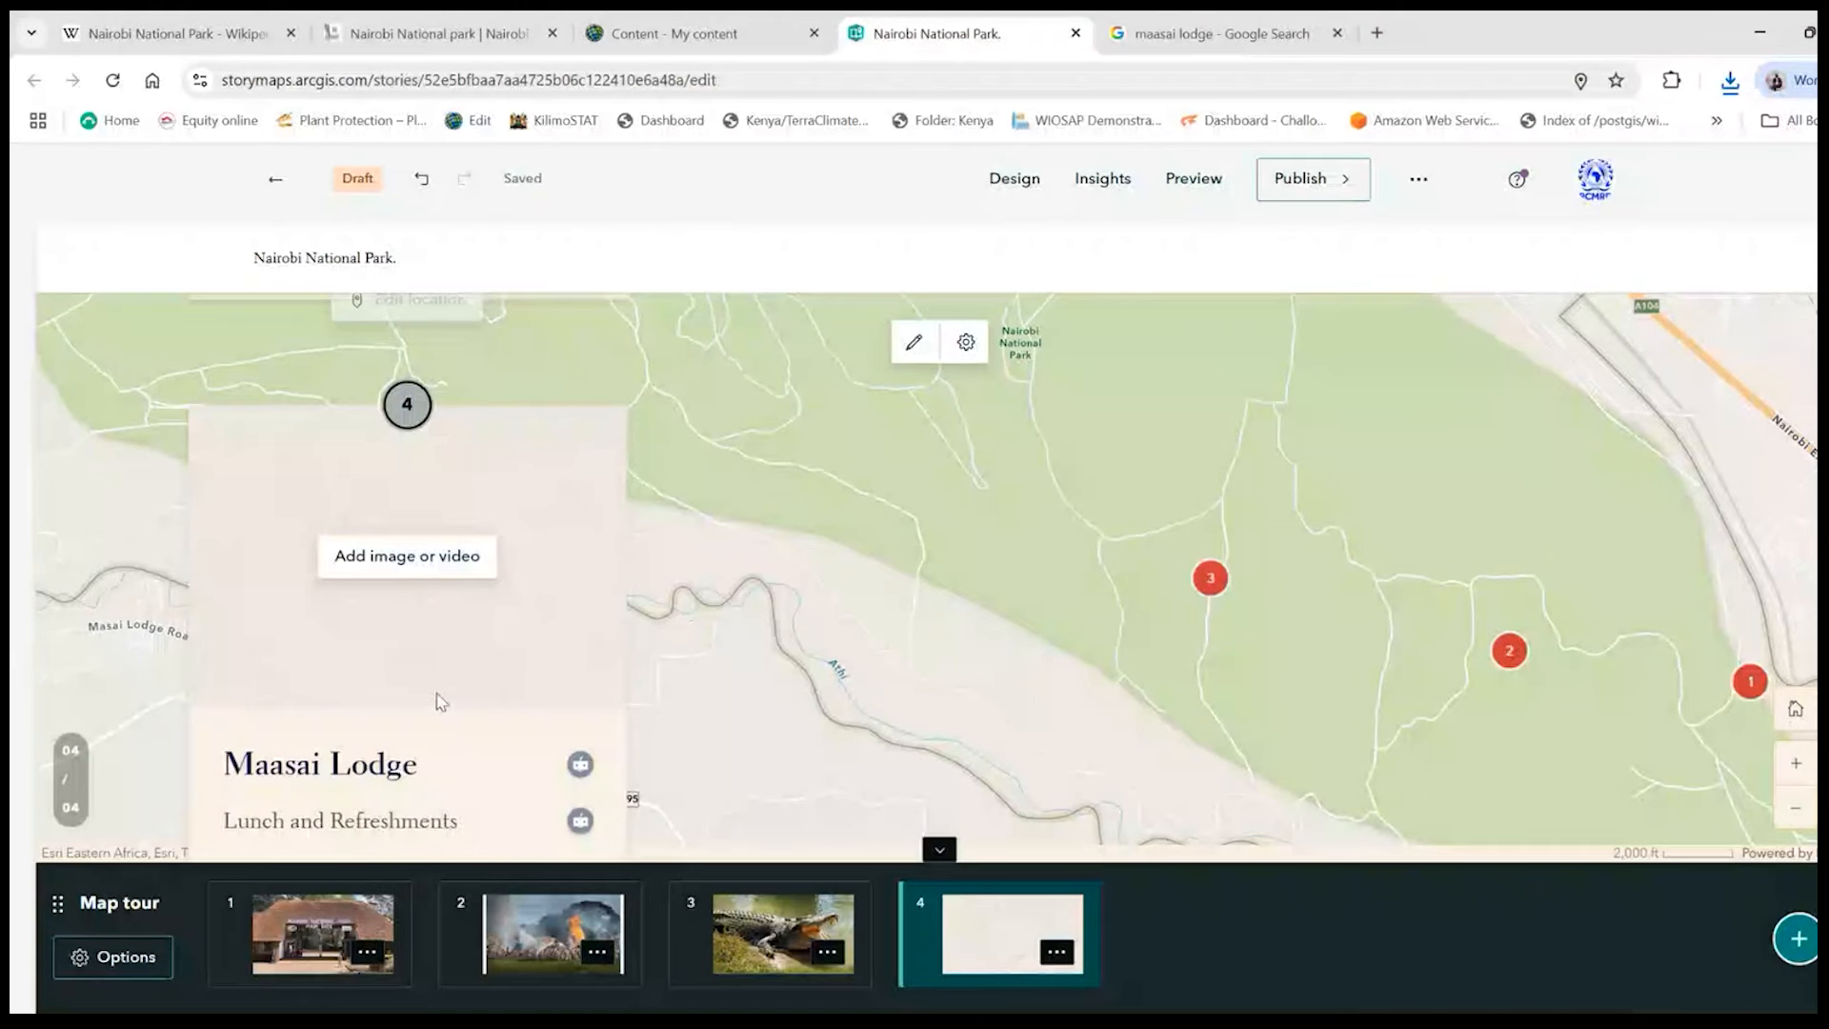
left_click(382, 562)
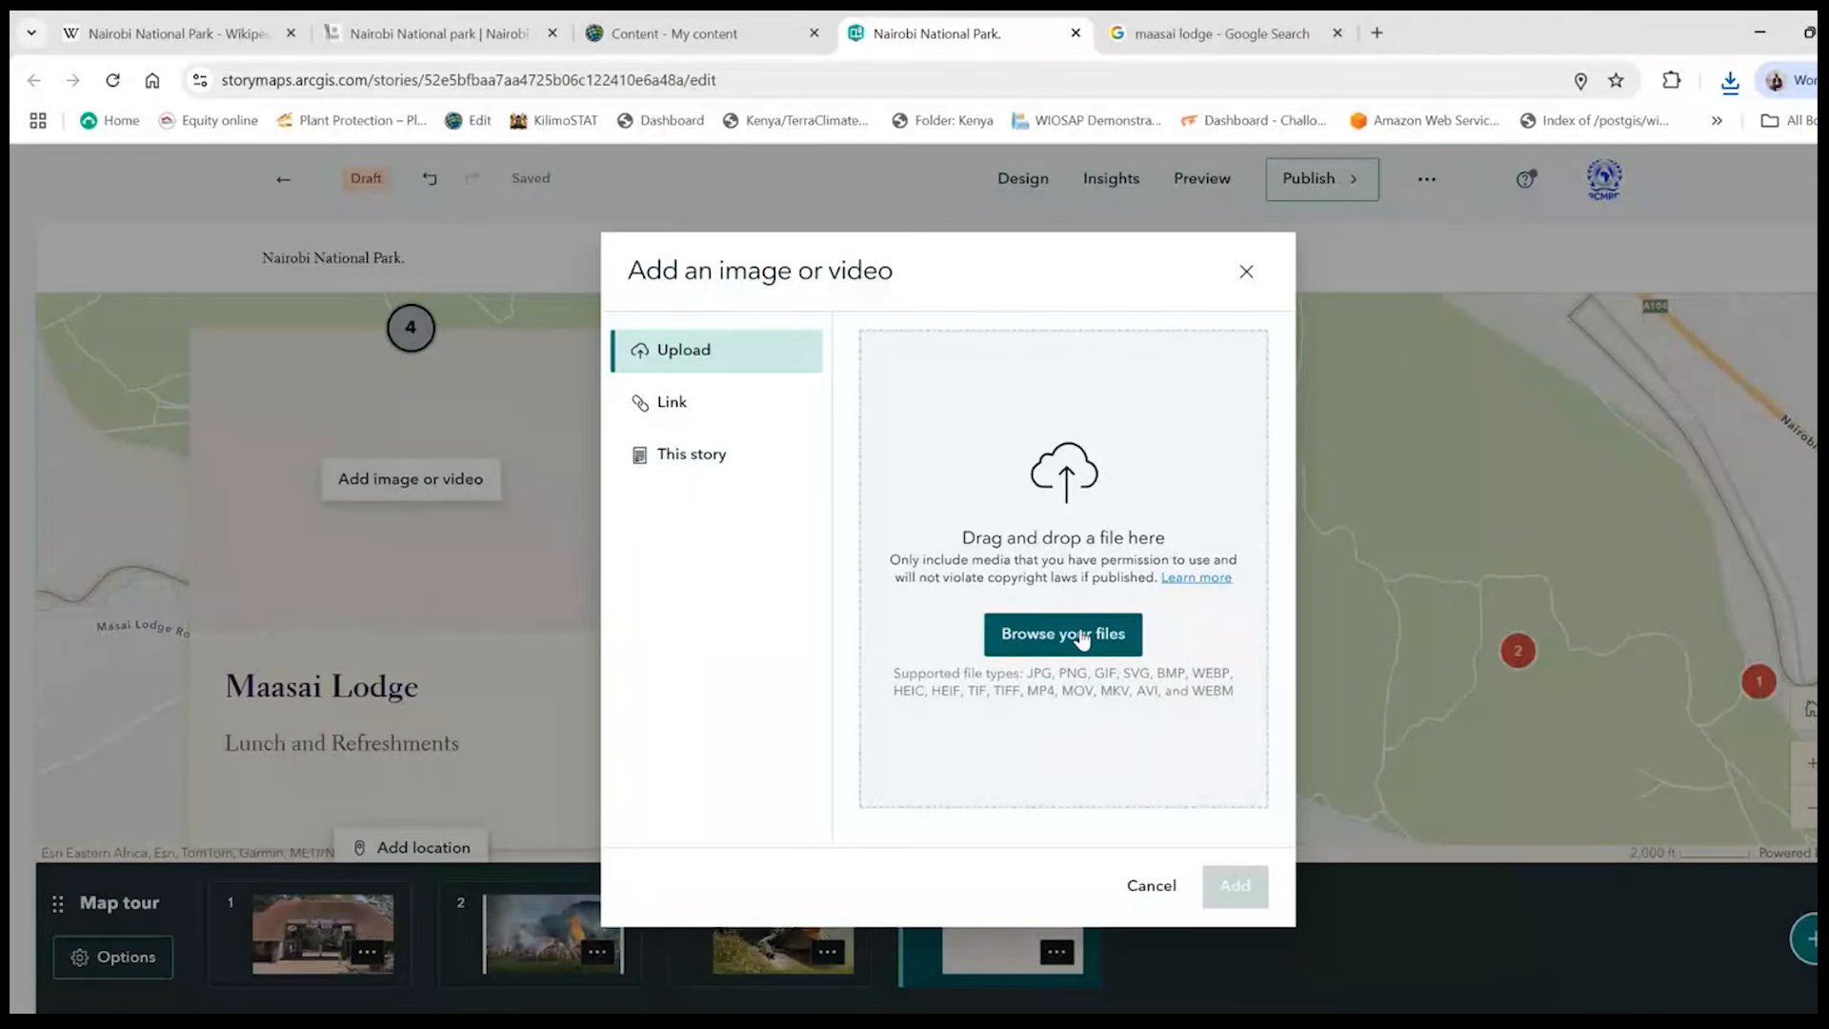
left_click(1077, 635)
double_click(1112, 376)
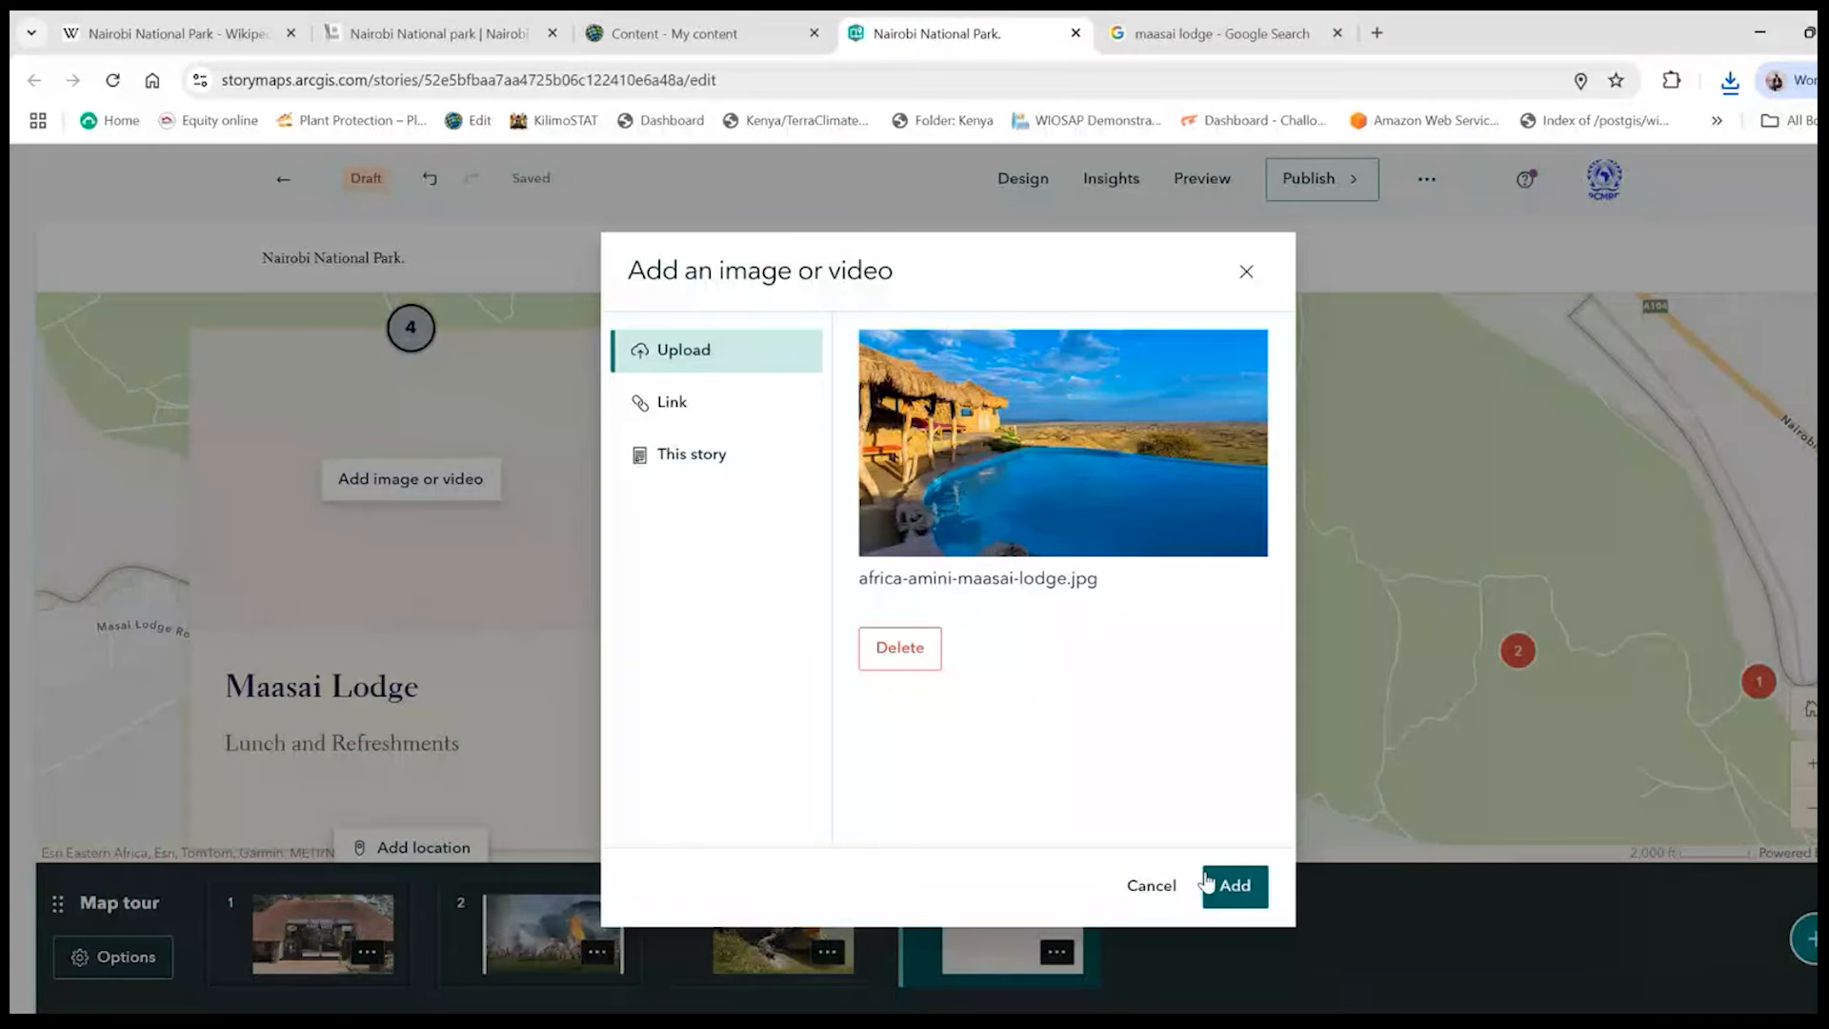
left_click(1207, 883)
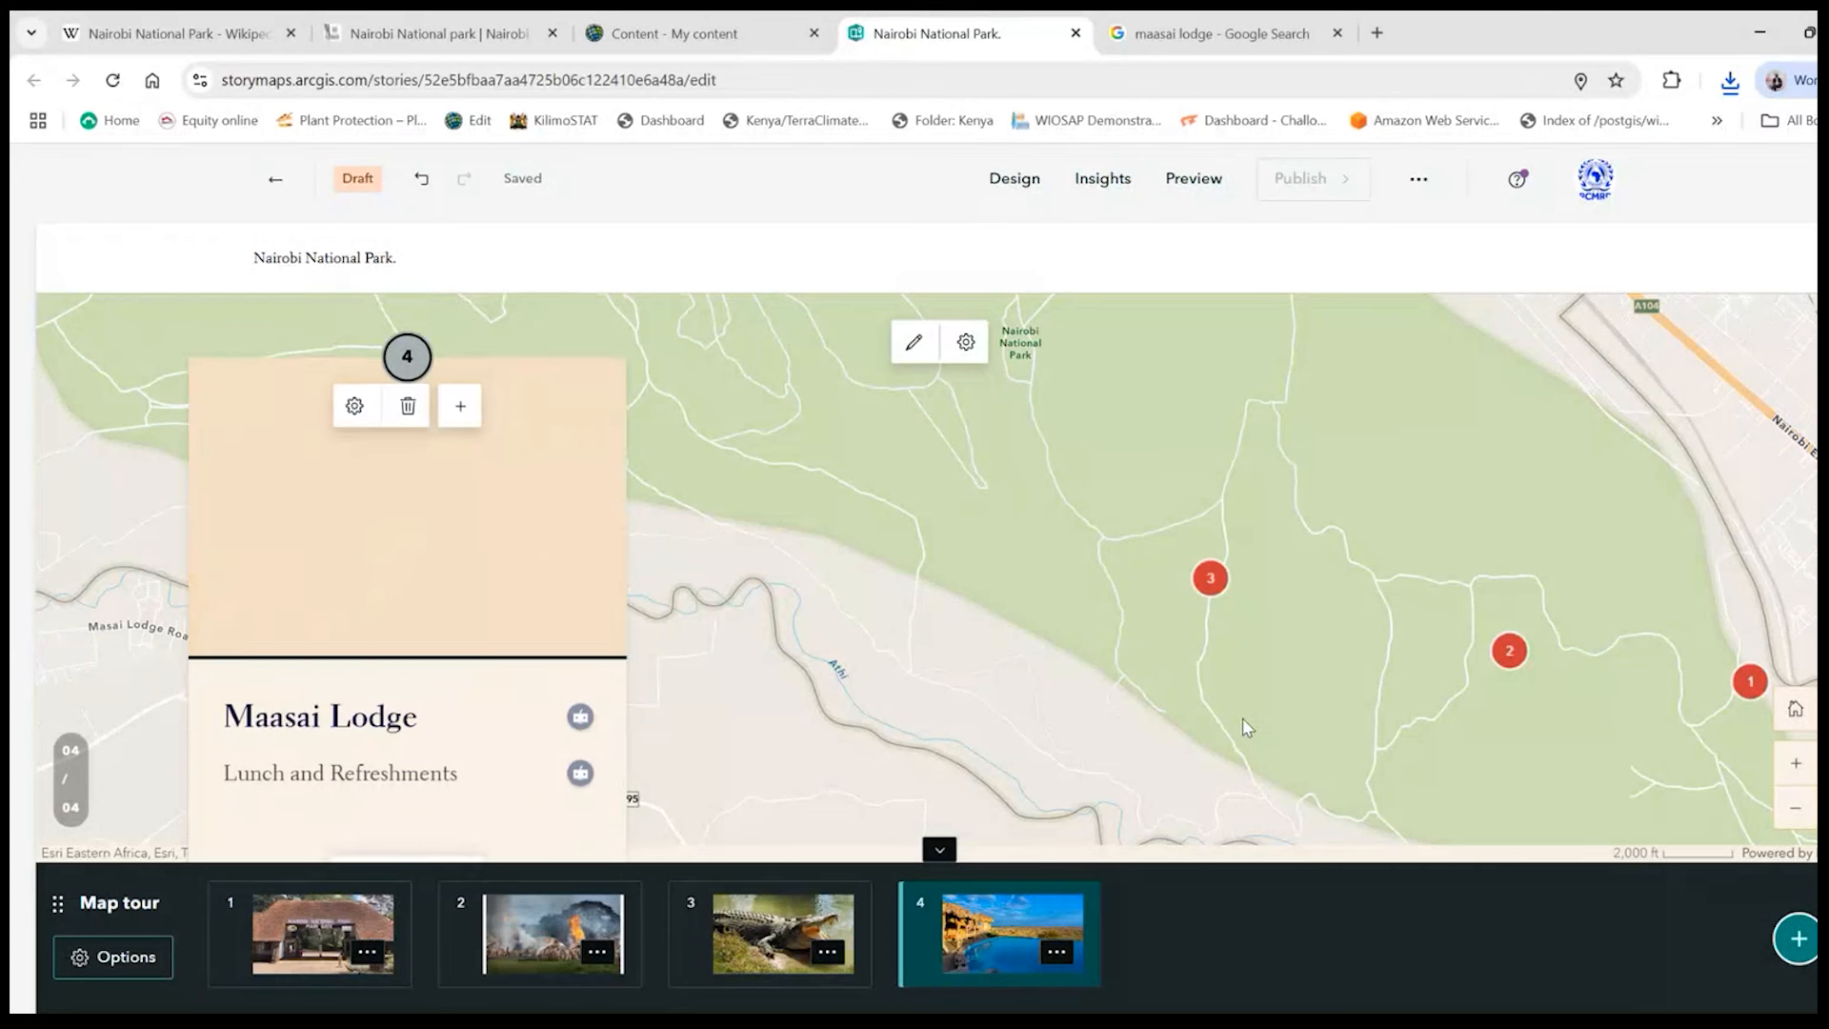
- Replace the Maasai Lodge stop's description with "Food and Accommodation Facility"
scroll(1242, 722, "down", 1)
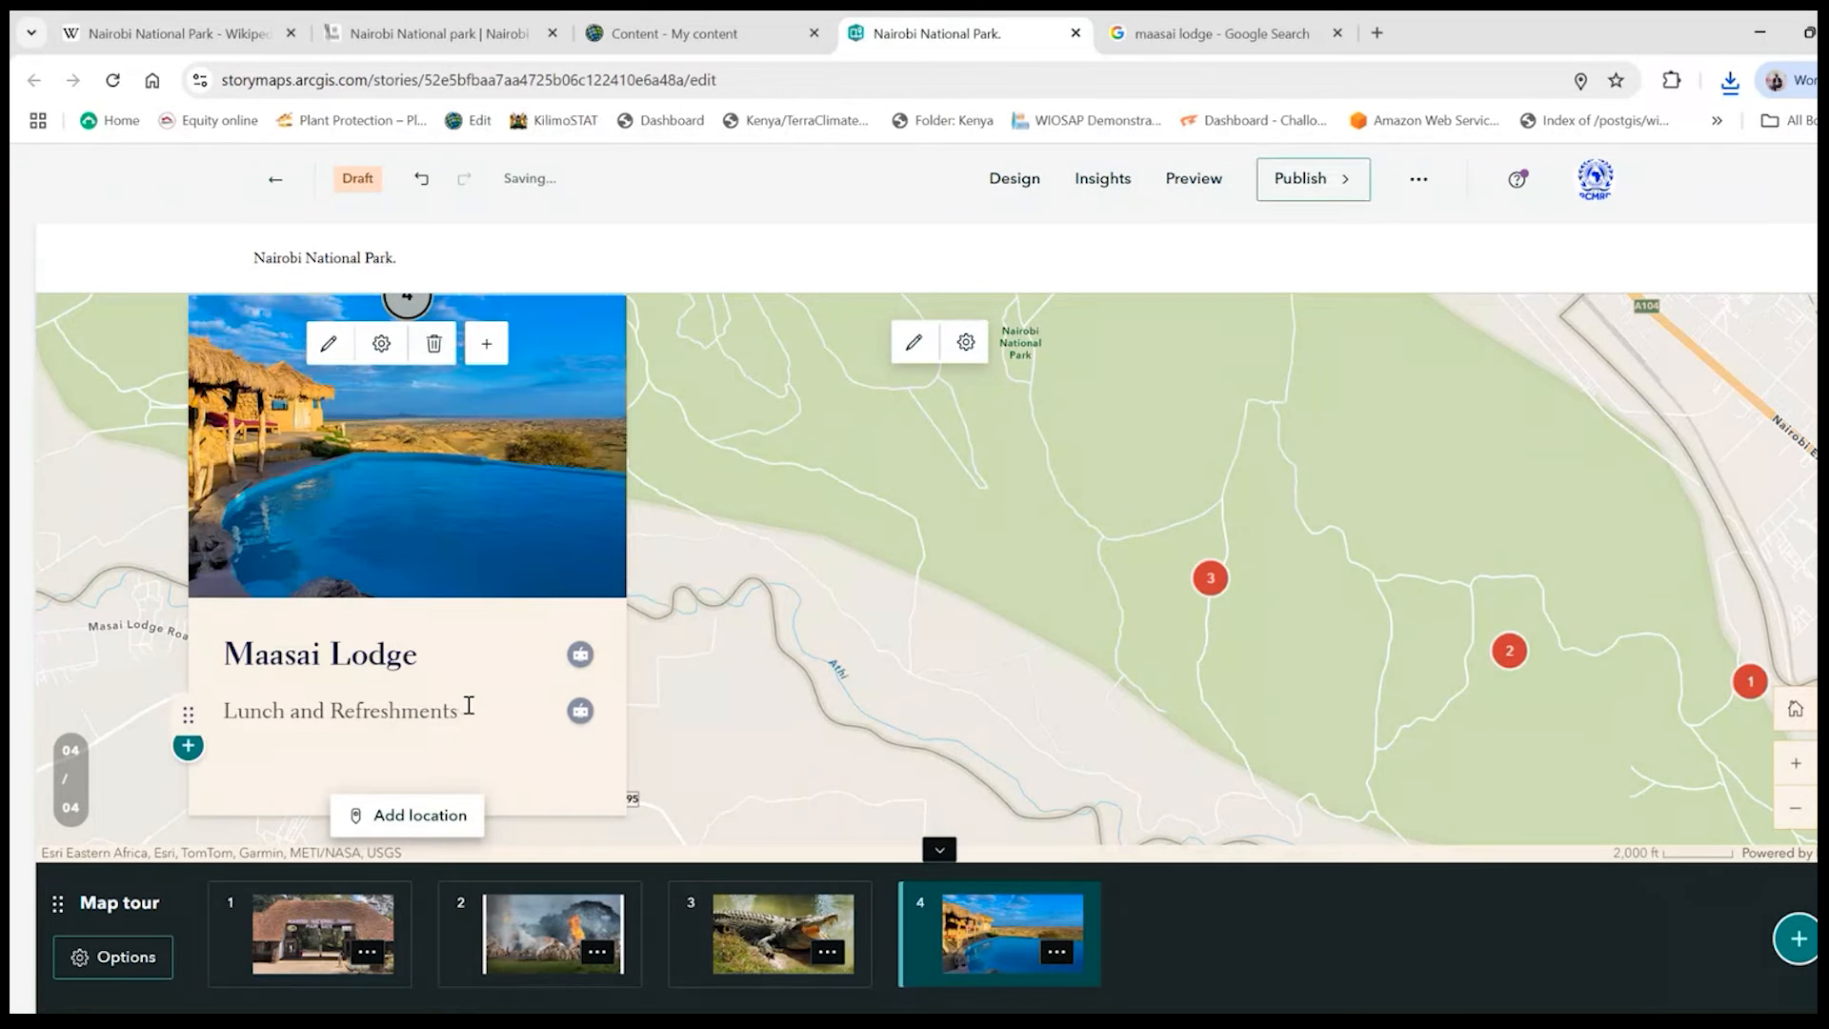
left_click_drag(469, 704, 224, 710)
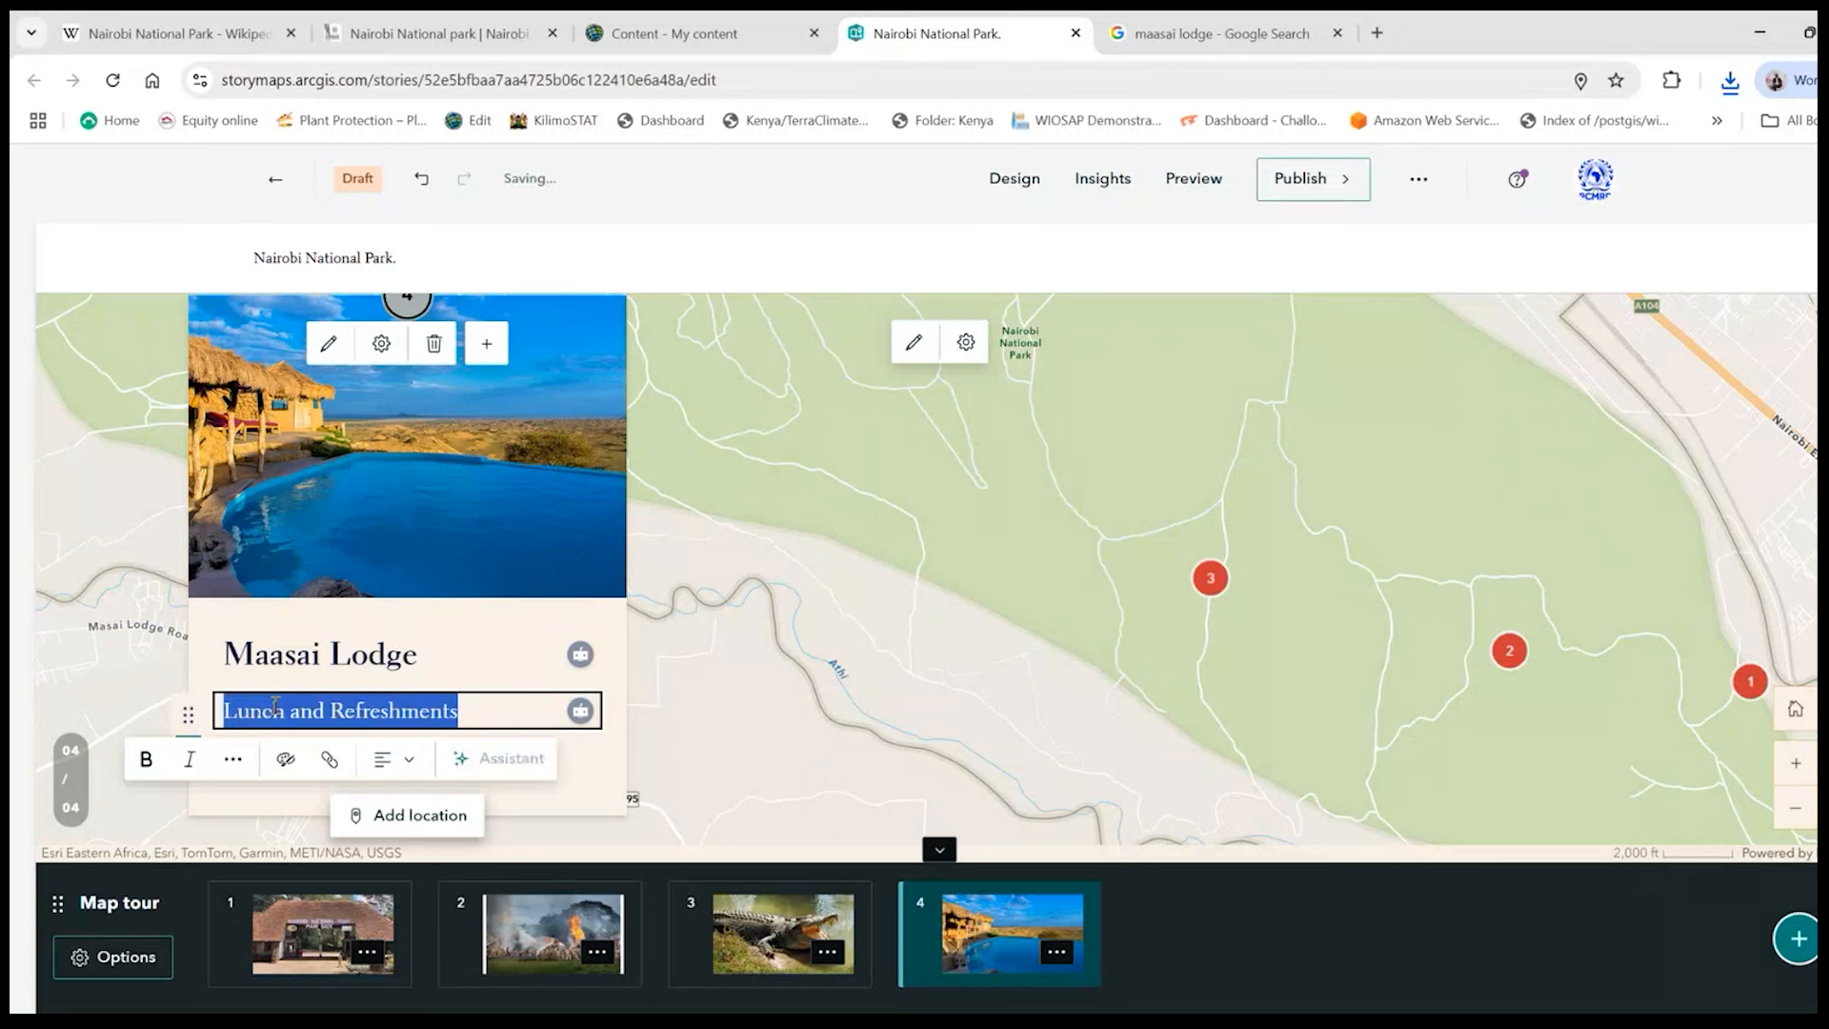
type("Foo")
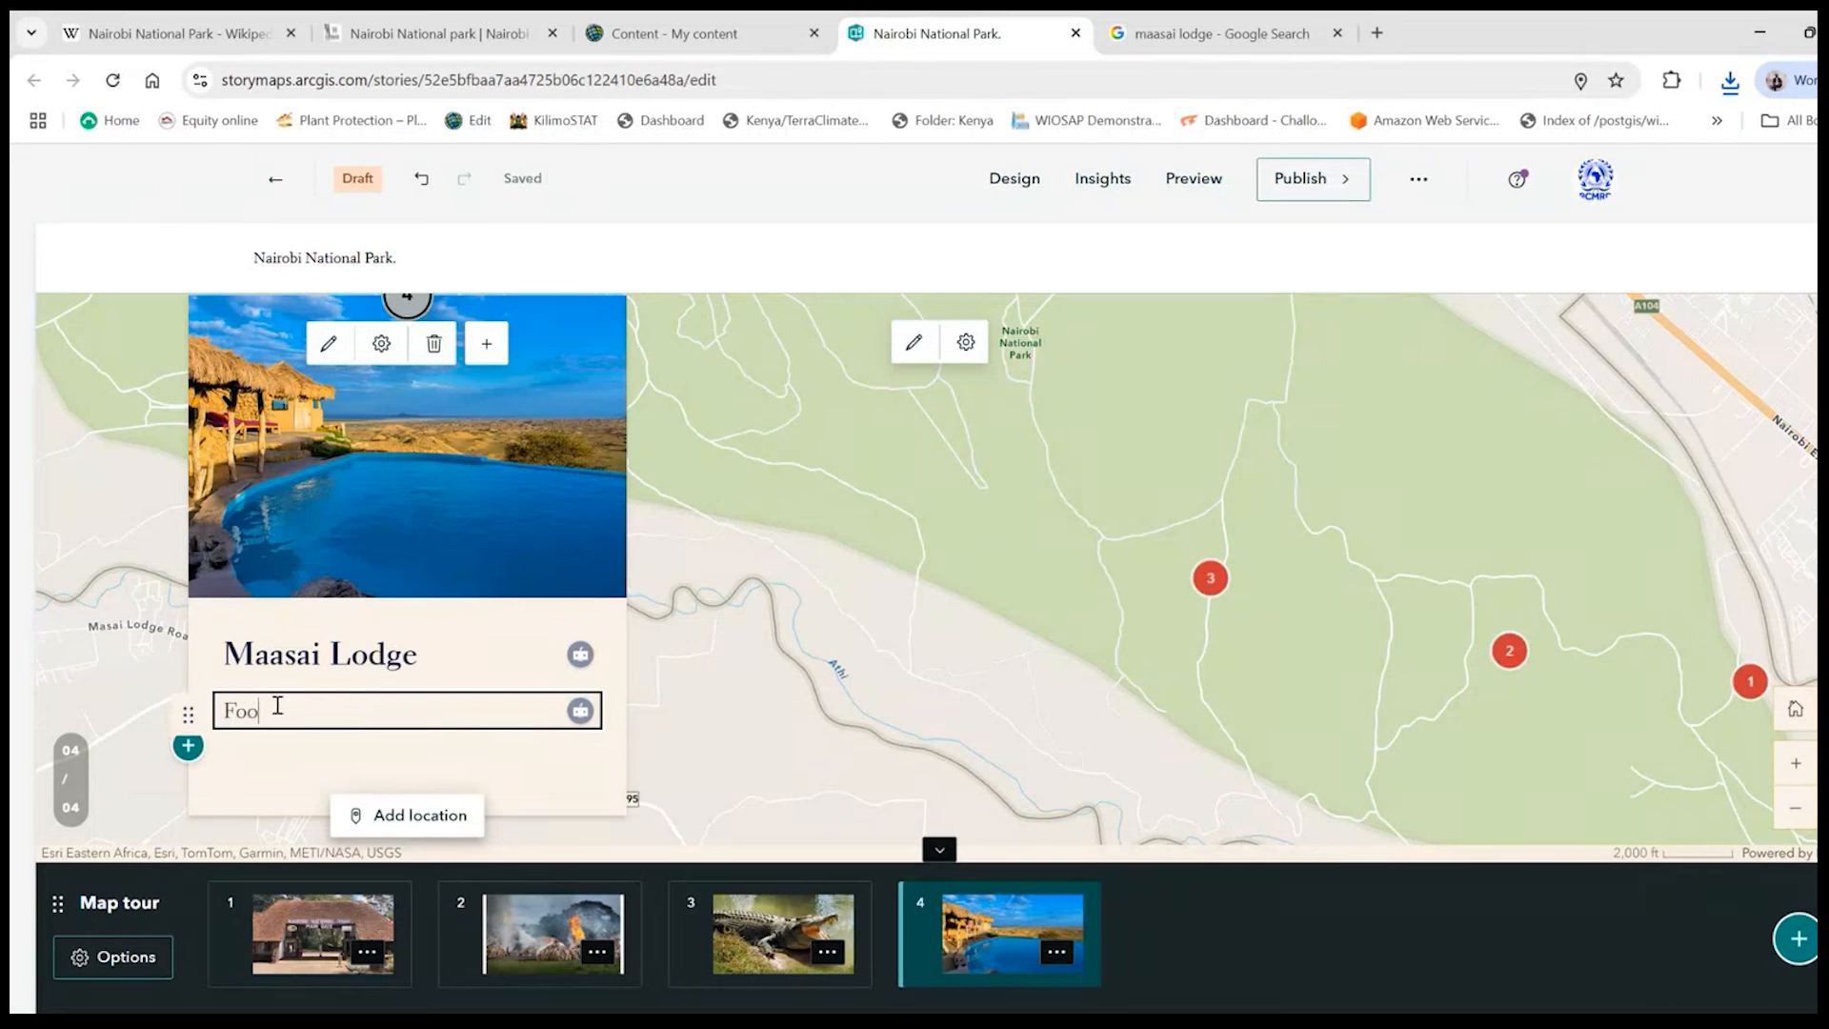
type("d and Accommodation ")
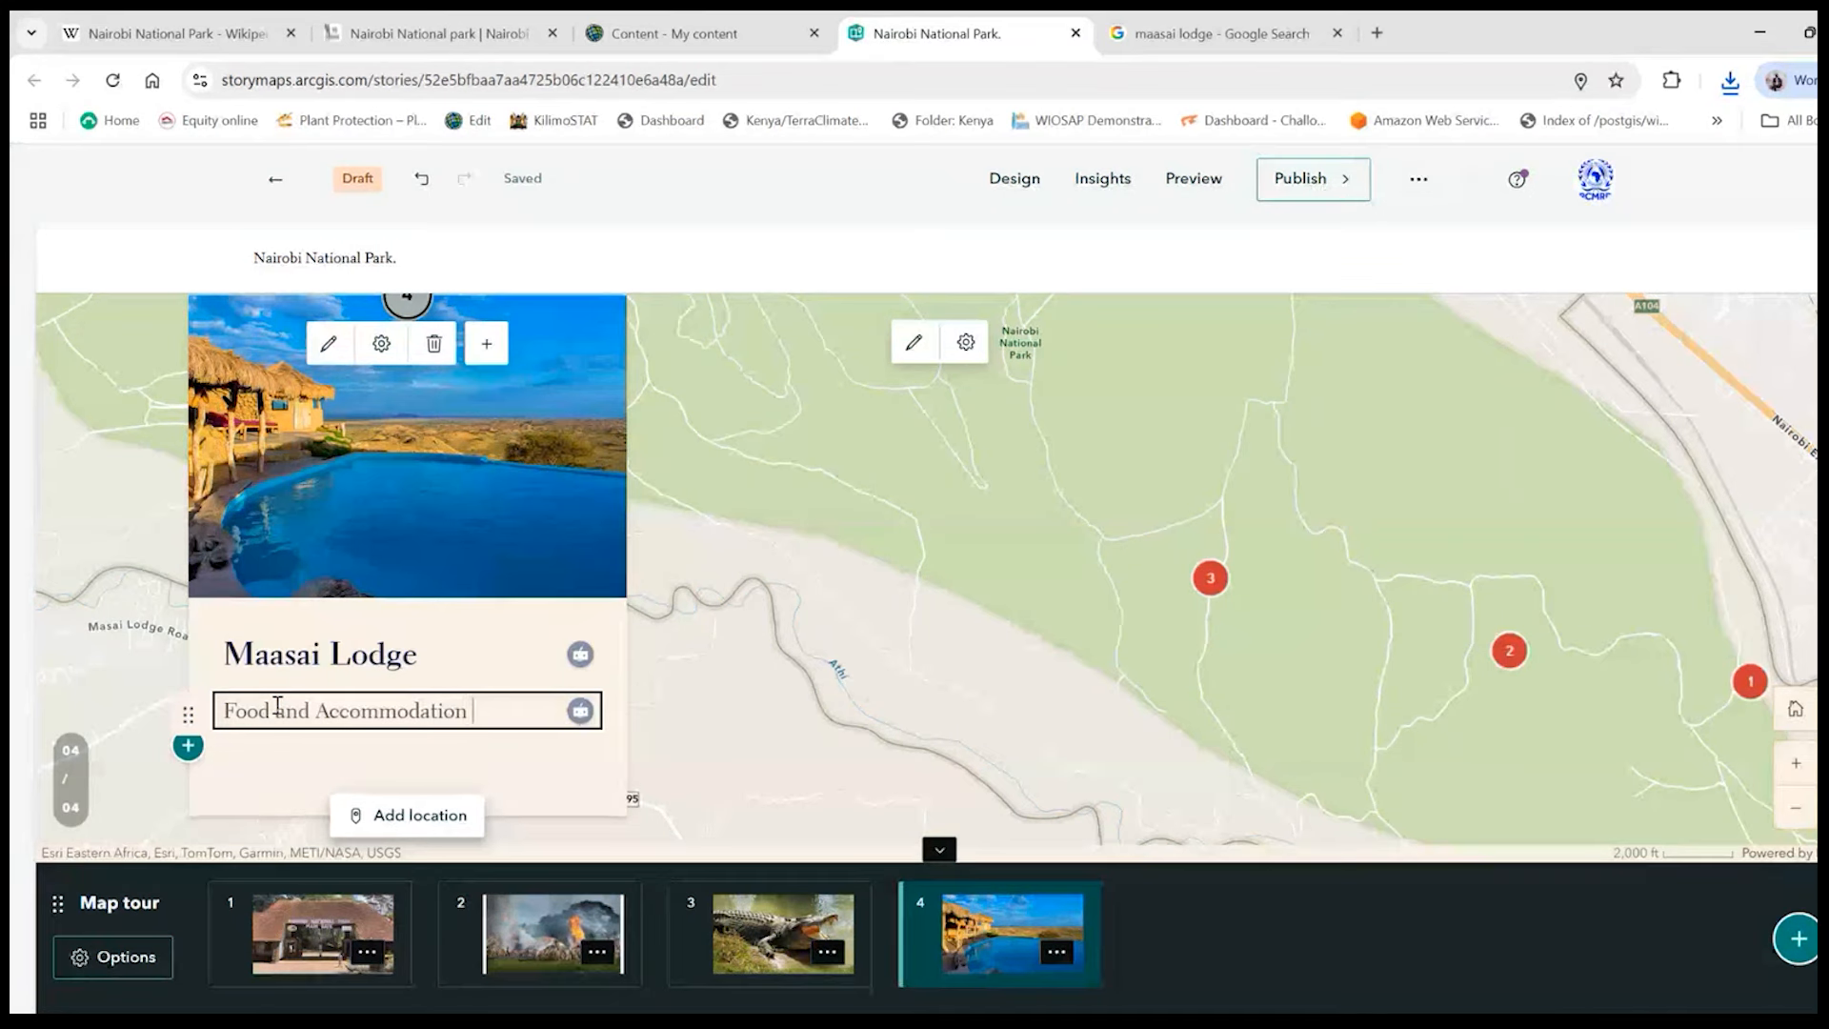
type("Facility")
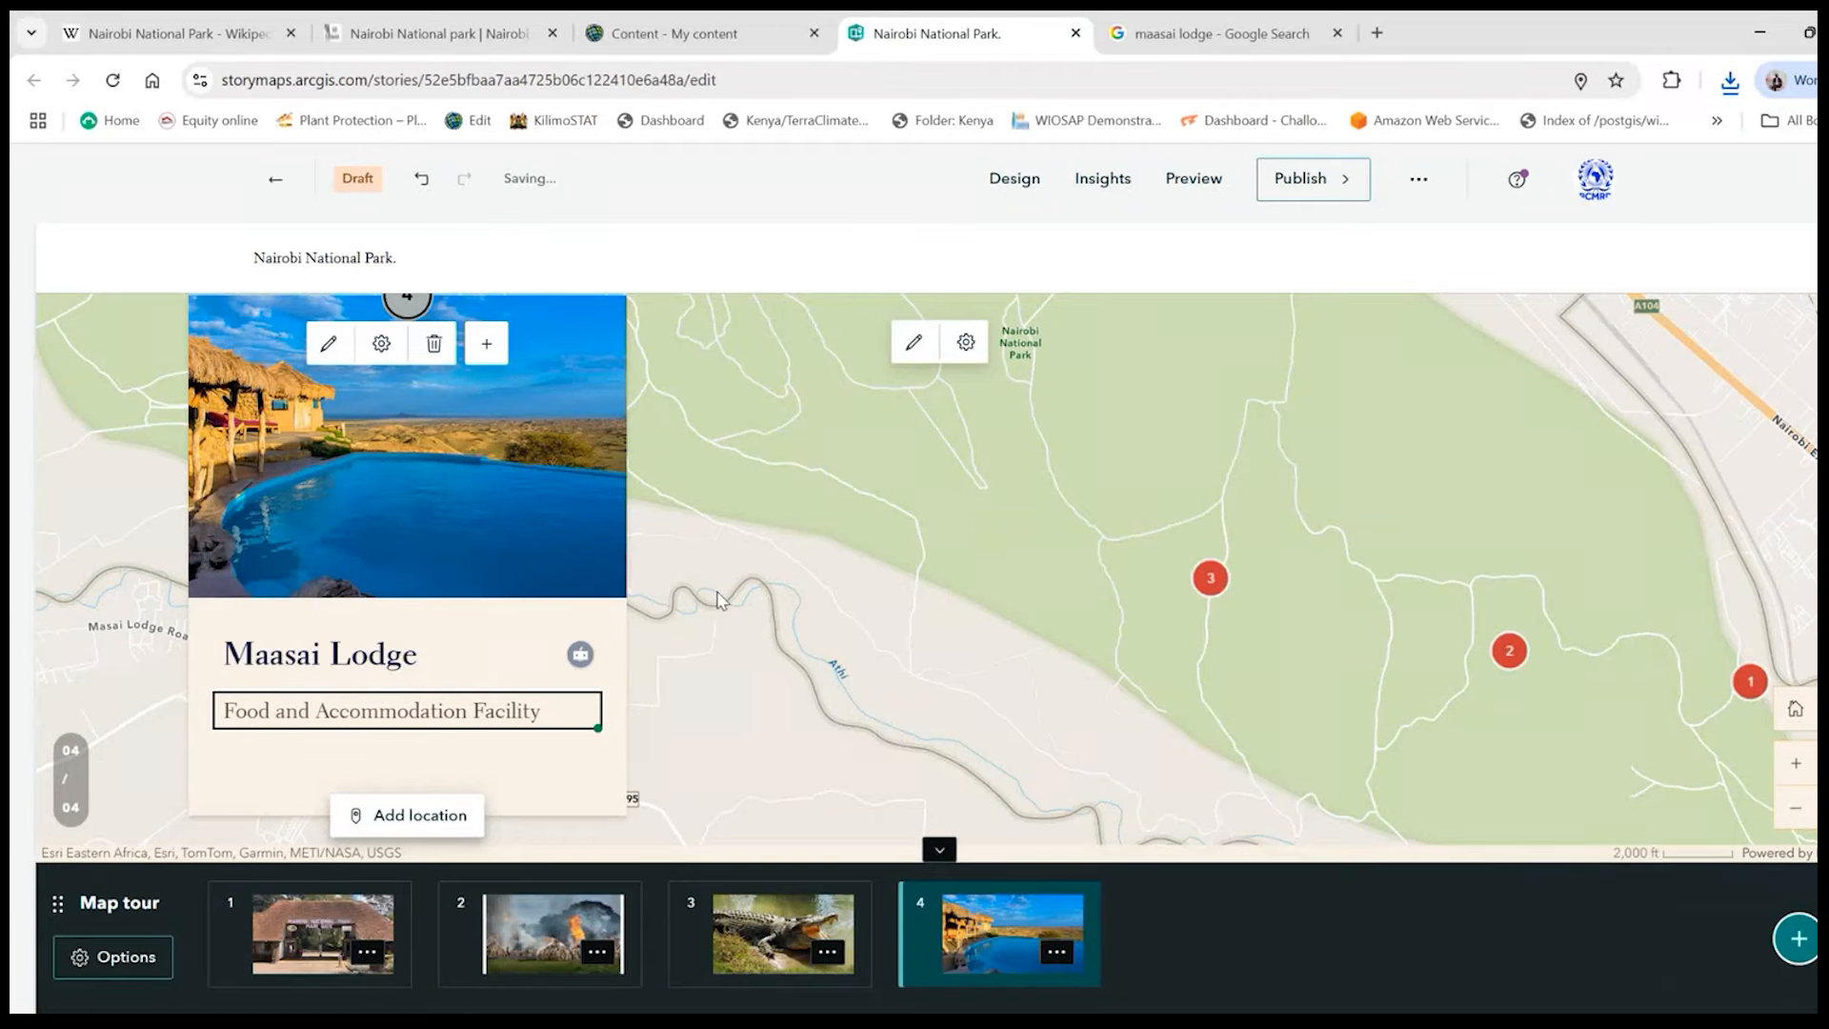
left_click(766, 833)
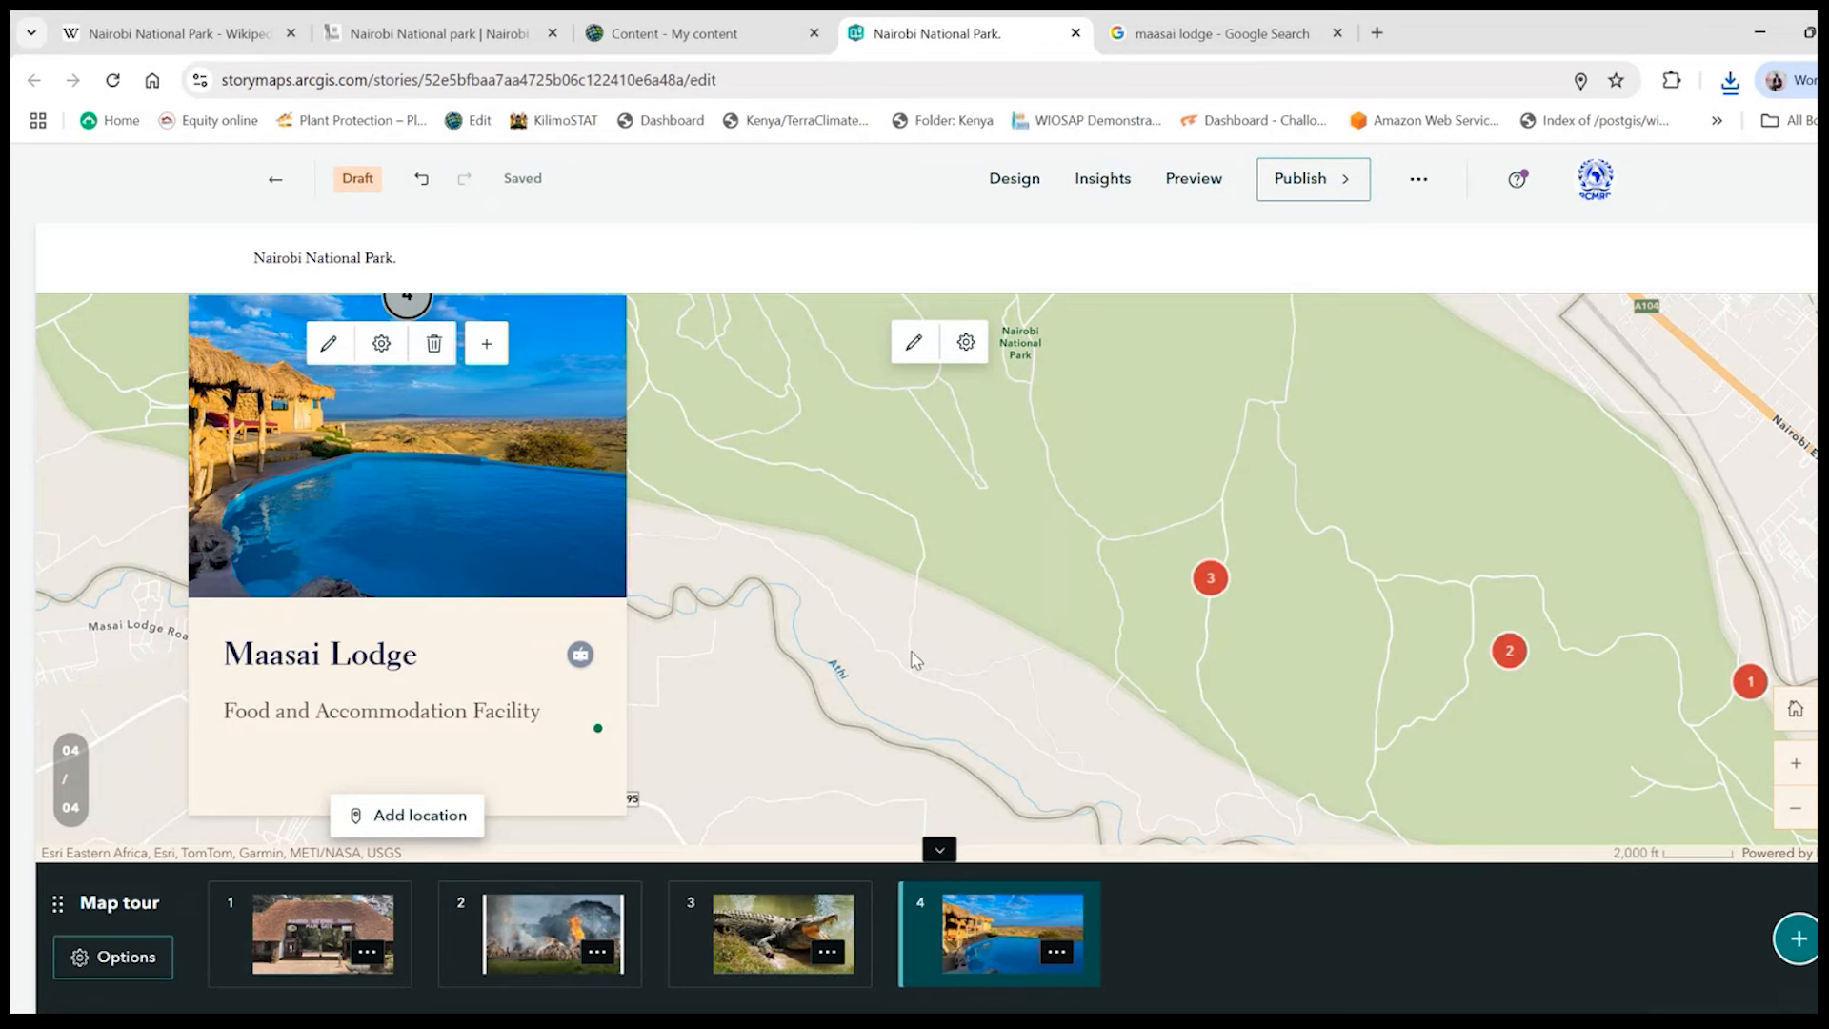
- Review the gate, Ivory Burning Site and Watering Point stops one after another from their markers on the tour map
scroll(991, 600, "down", 1)
scroll(1046, 584, "up", 3)
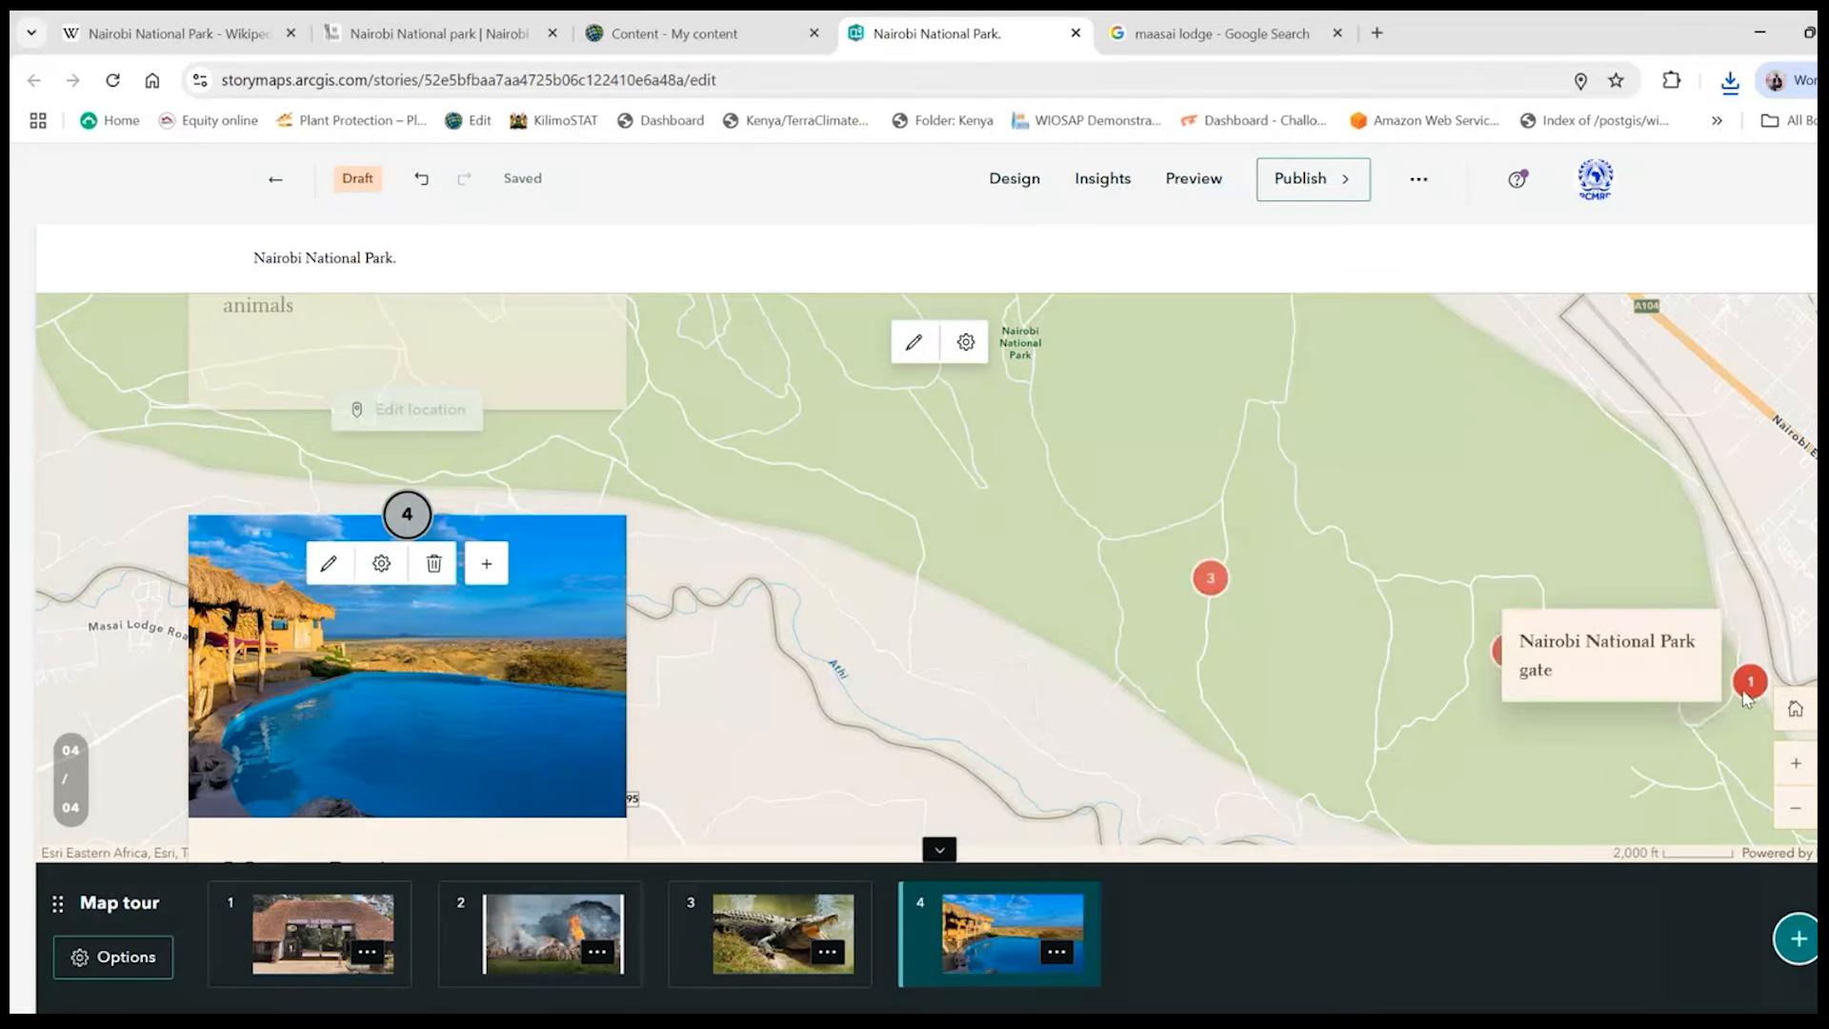
left_click(1747, 691)
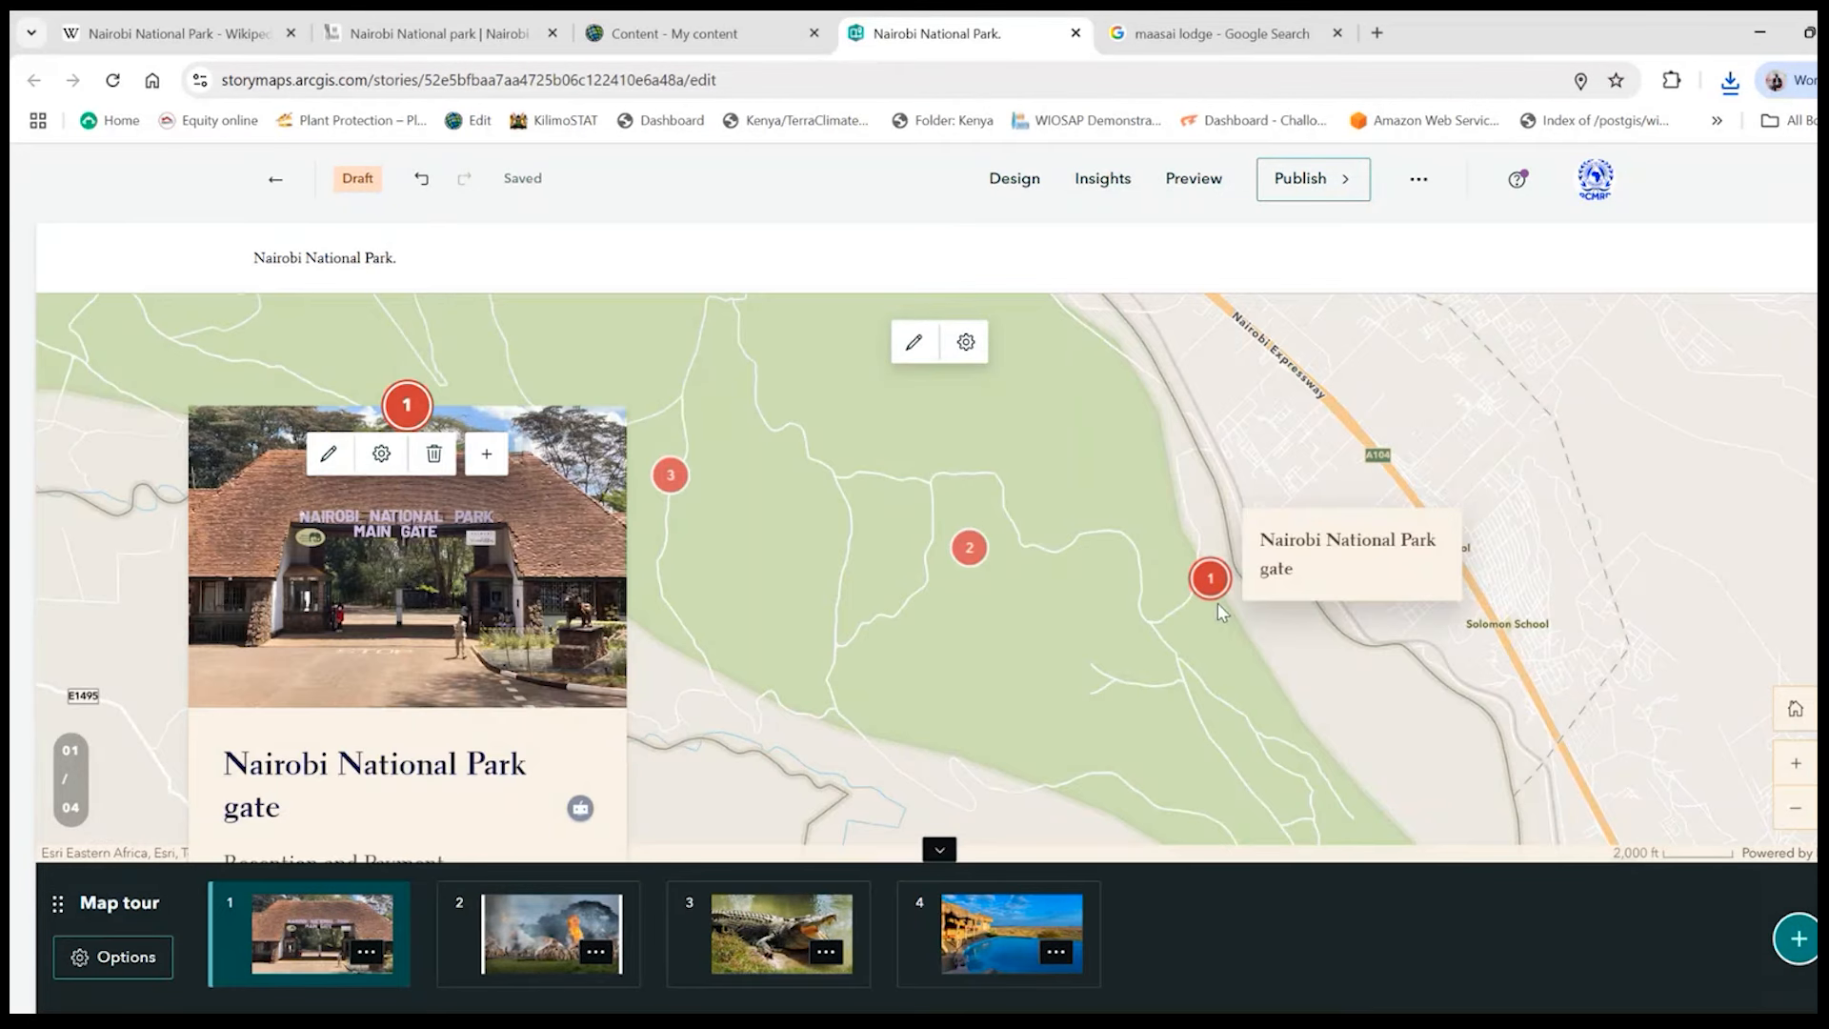
scroll(1217, 603, "up", 3)
scroll(1214, 600, "down", 2)
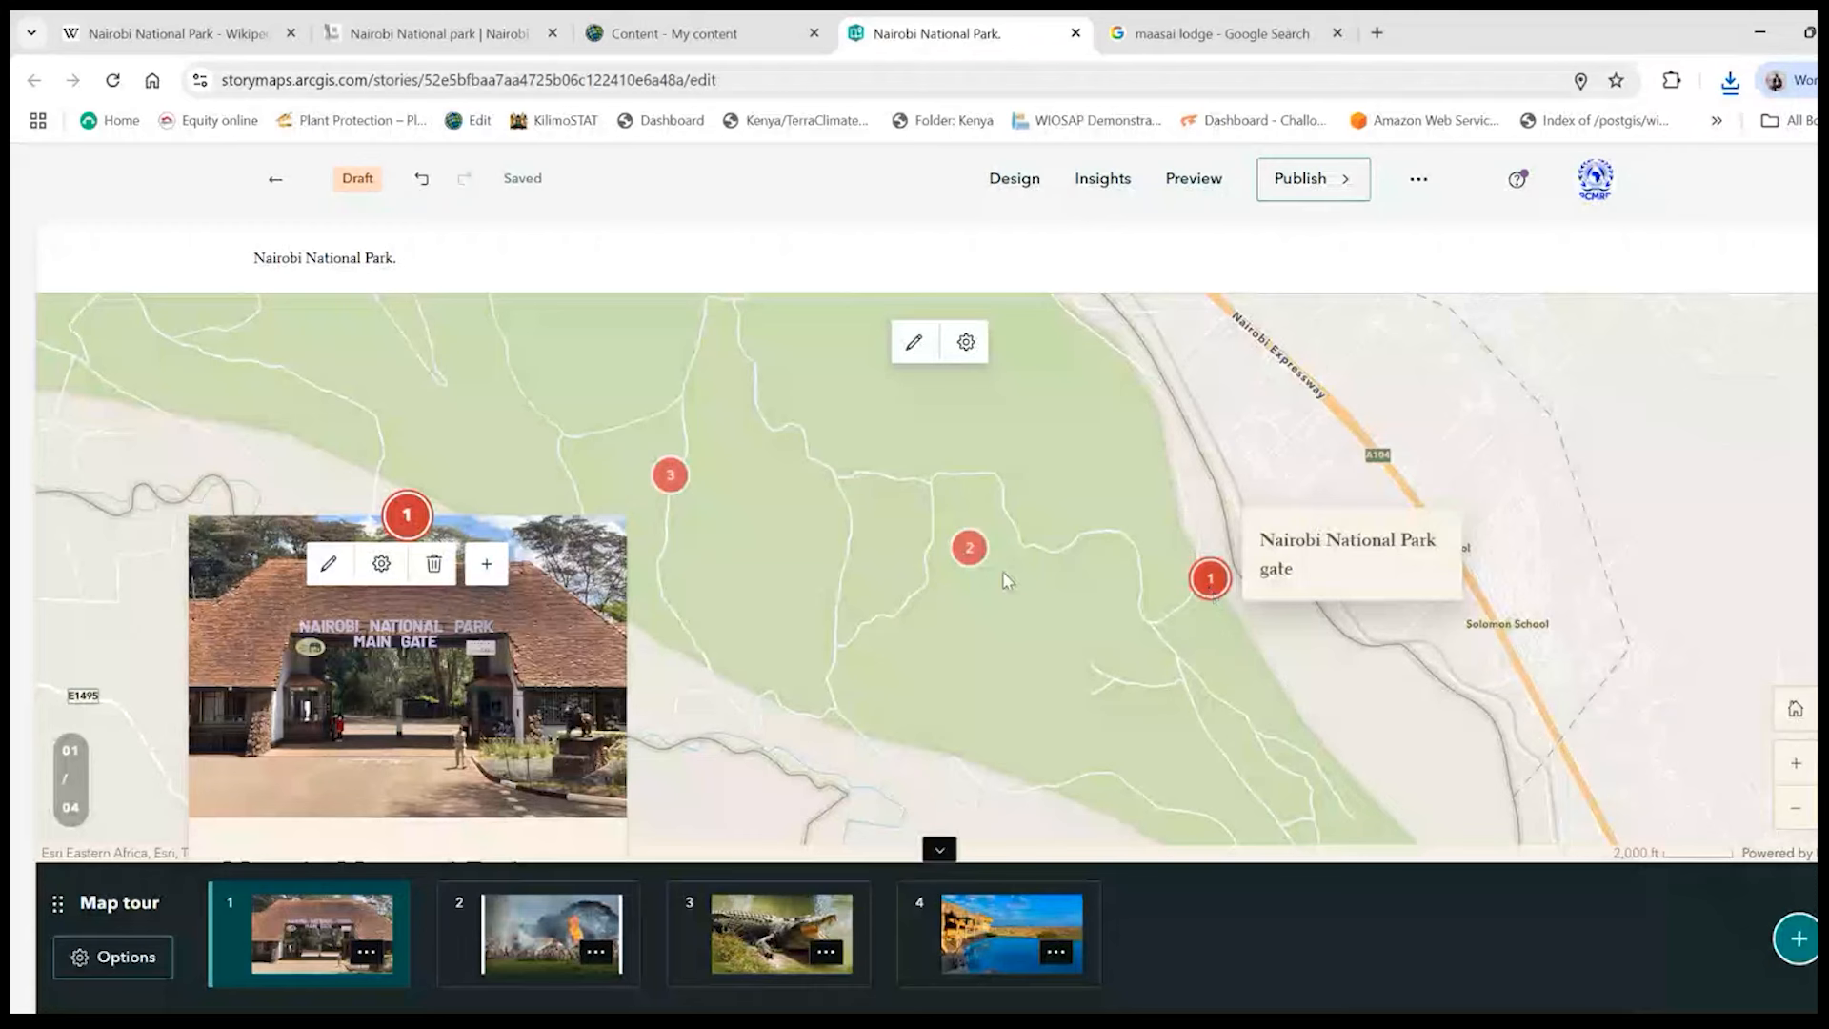
left_click(968, 547)
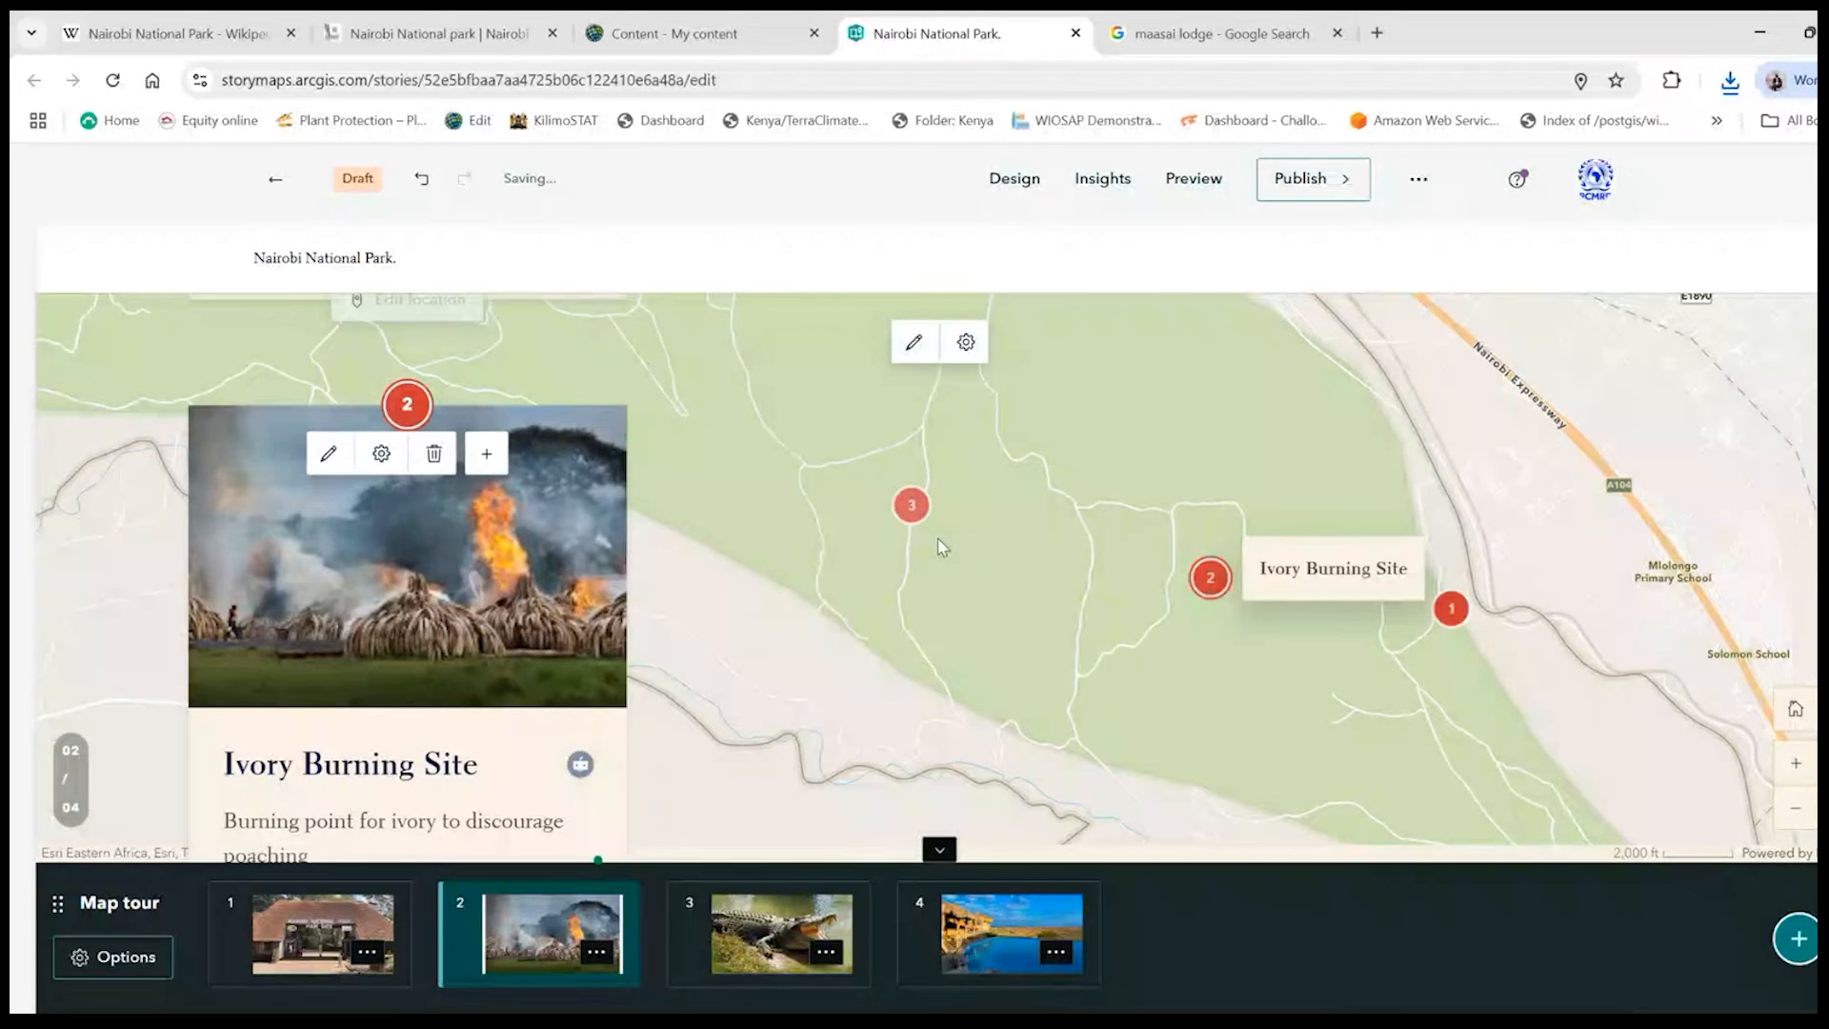
left_click(912, 505)
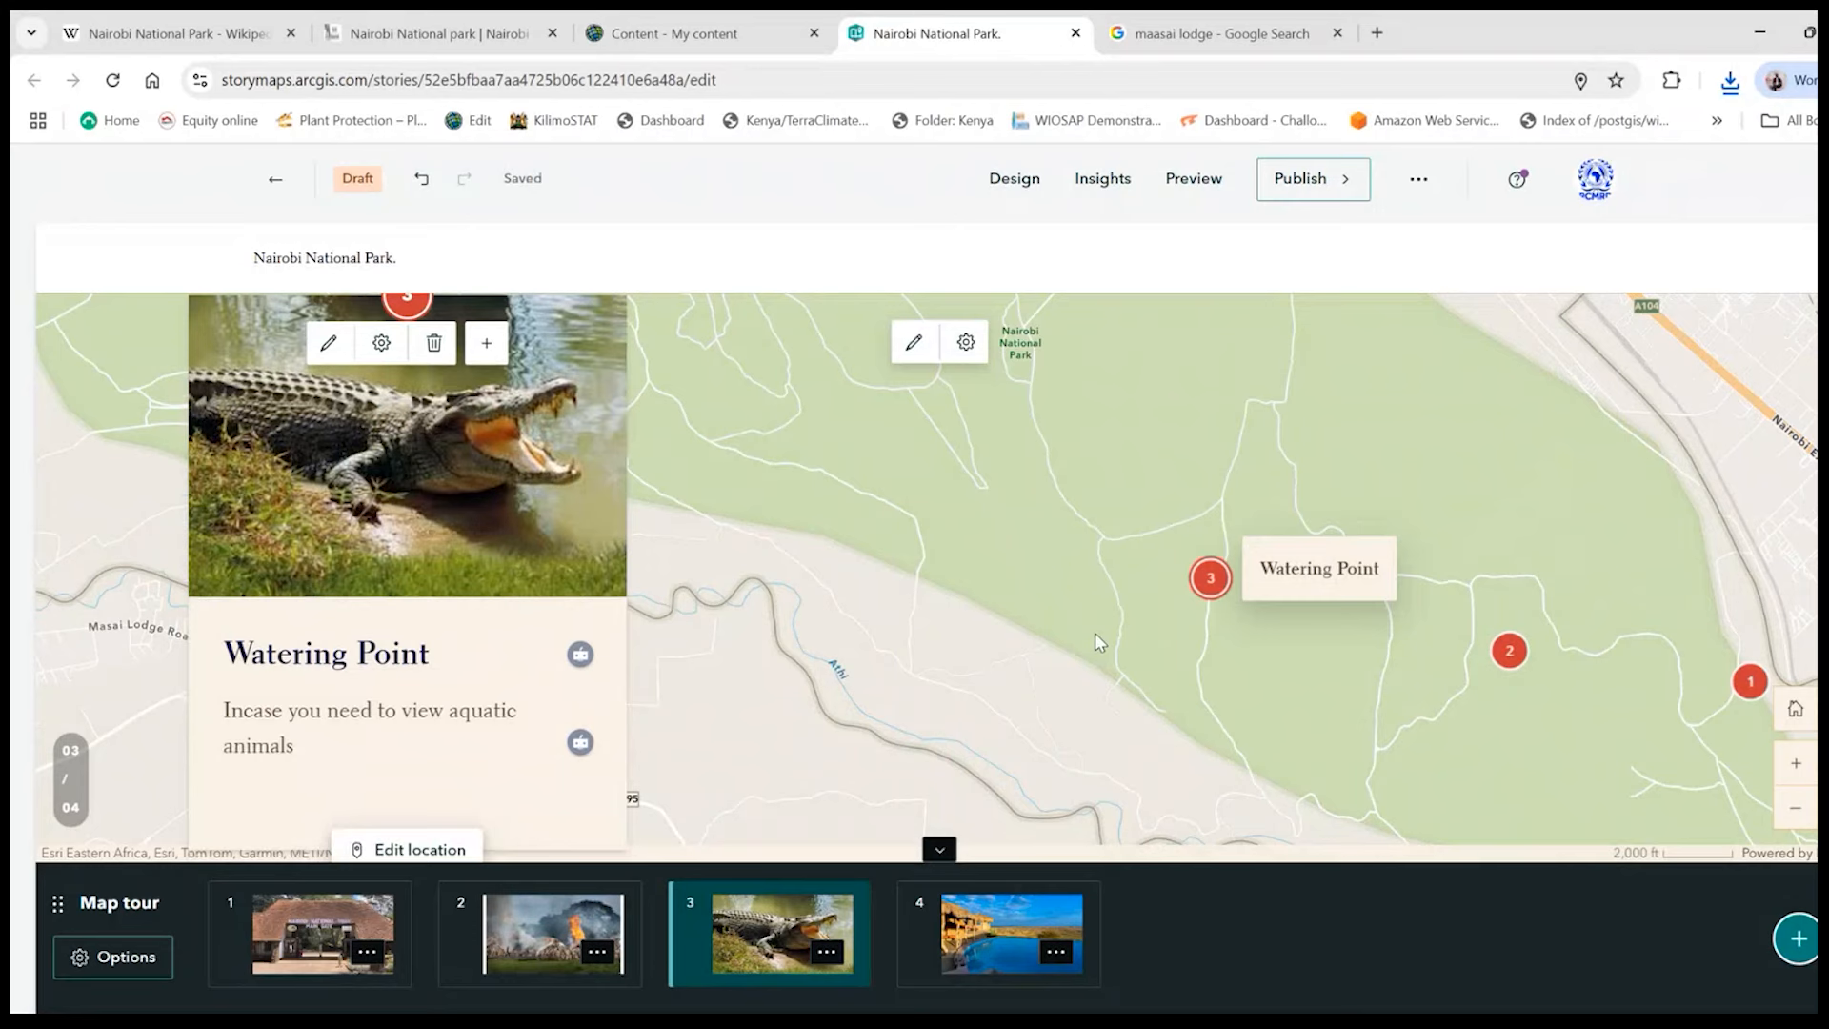
- Locate the Maasai Lodge stop on the southern edge of Nairobi National Park, near Masai Lodge Road, and save the location
left_click_drag(1237, 525, 1266, 724)
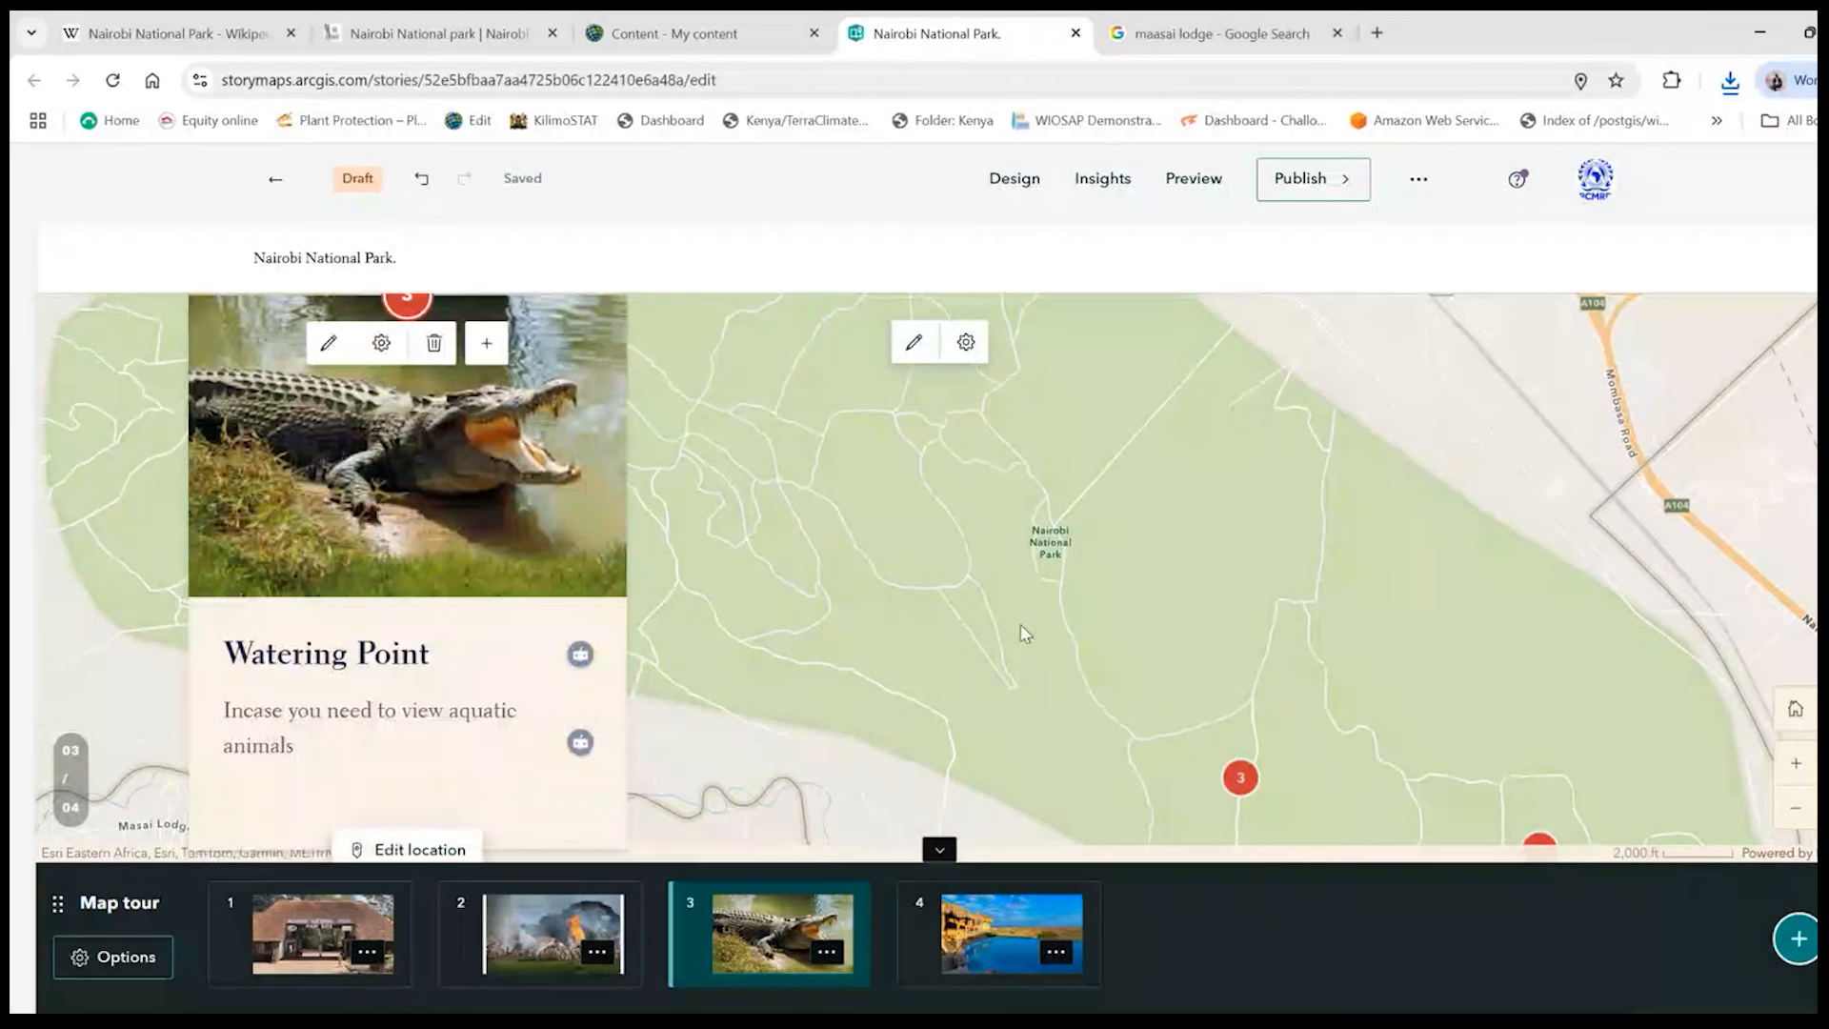
scroll(528, 691, "down", 5)
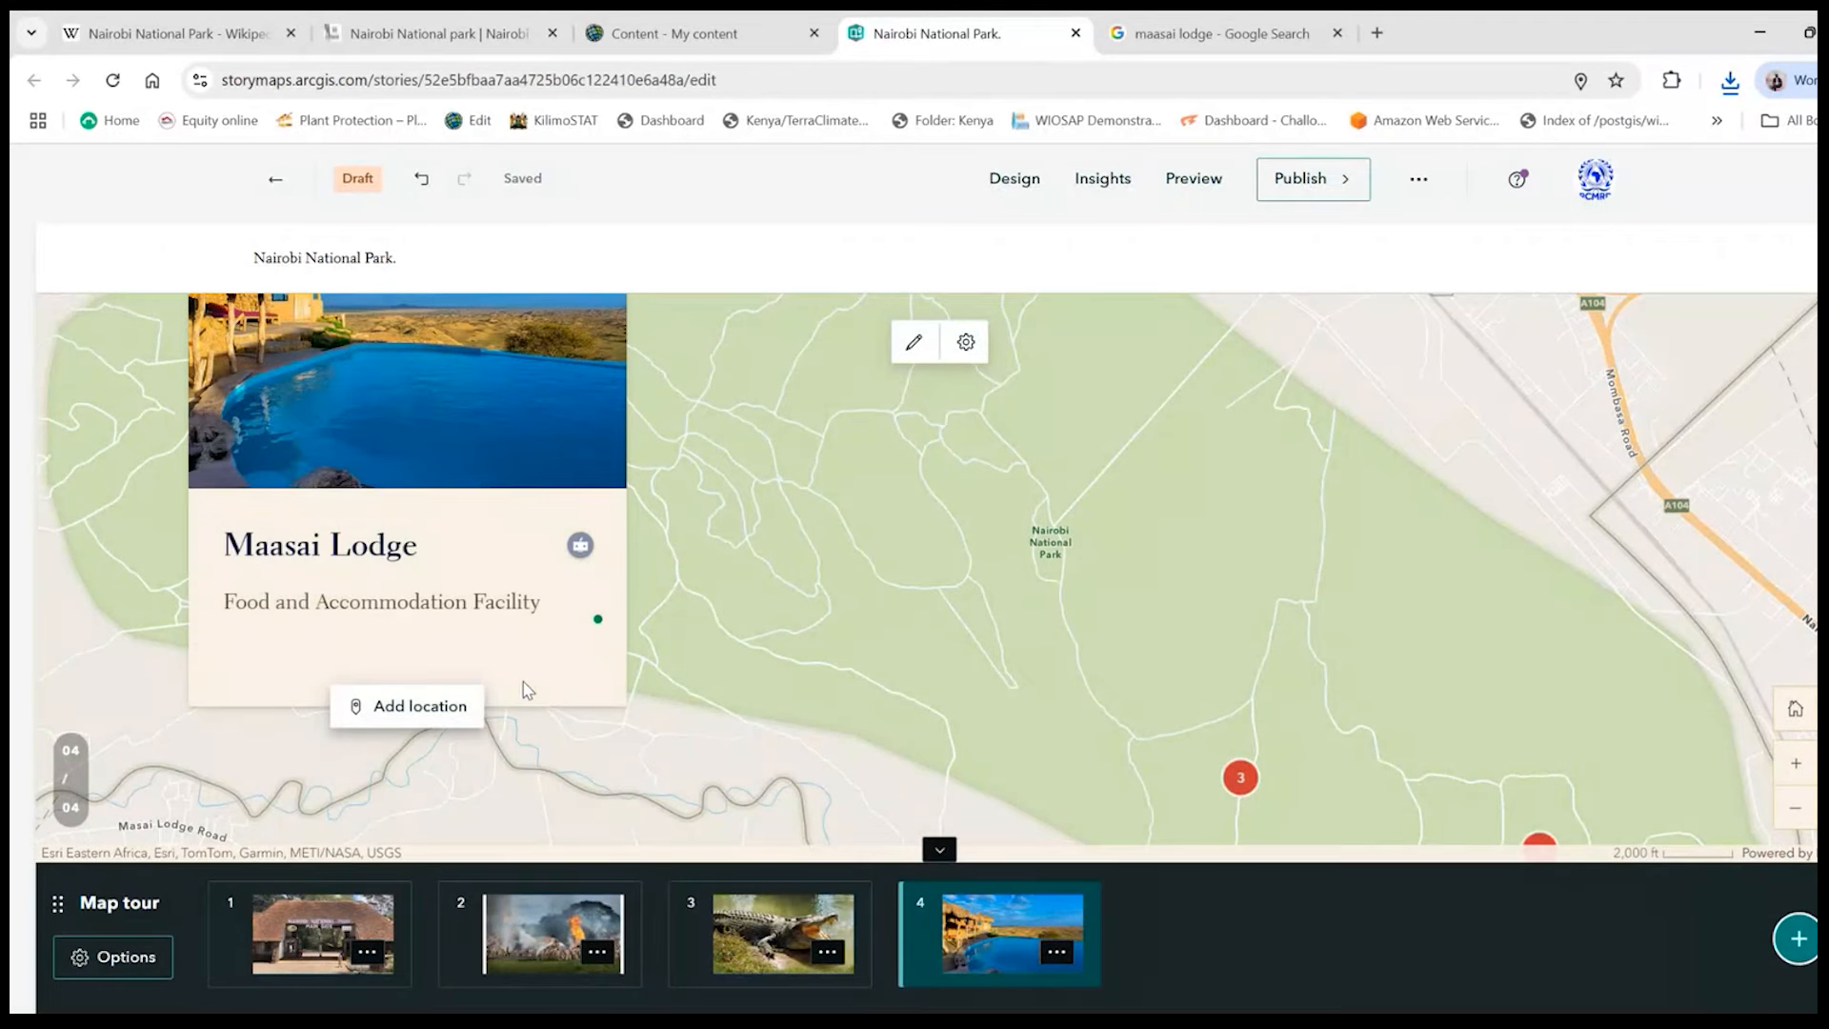
left_click(445, 716)
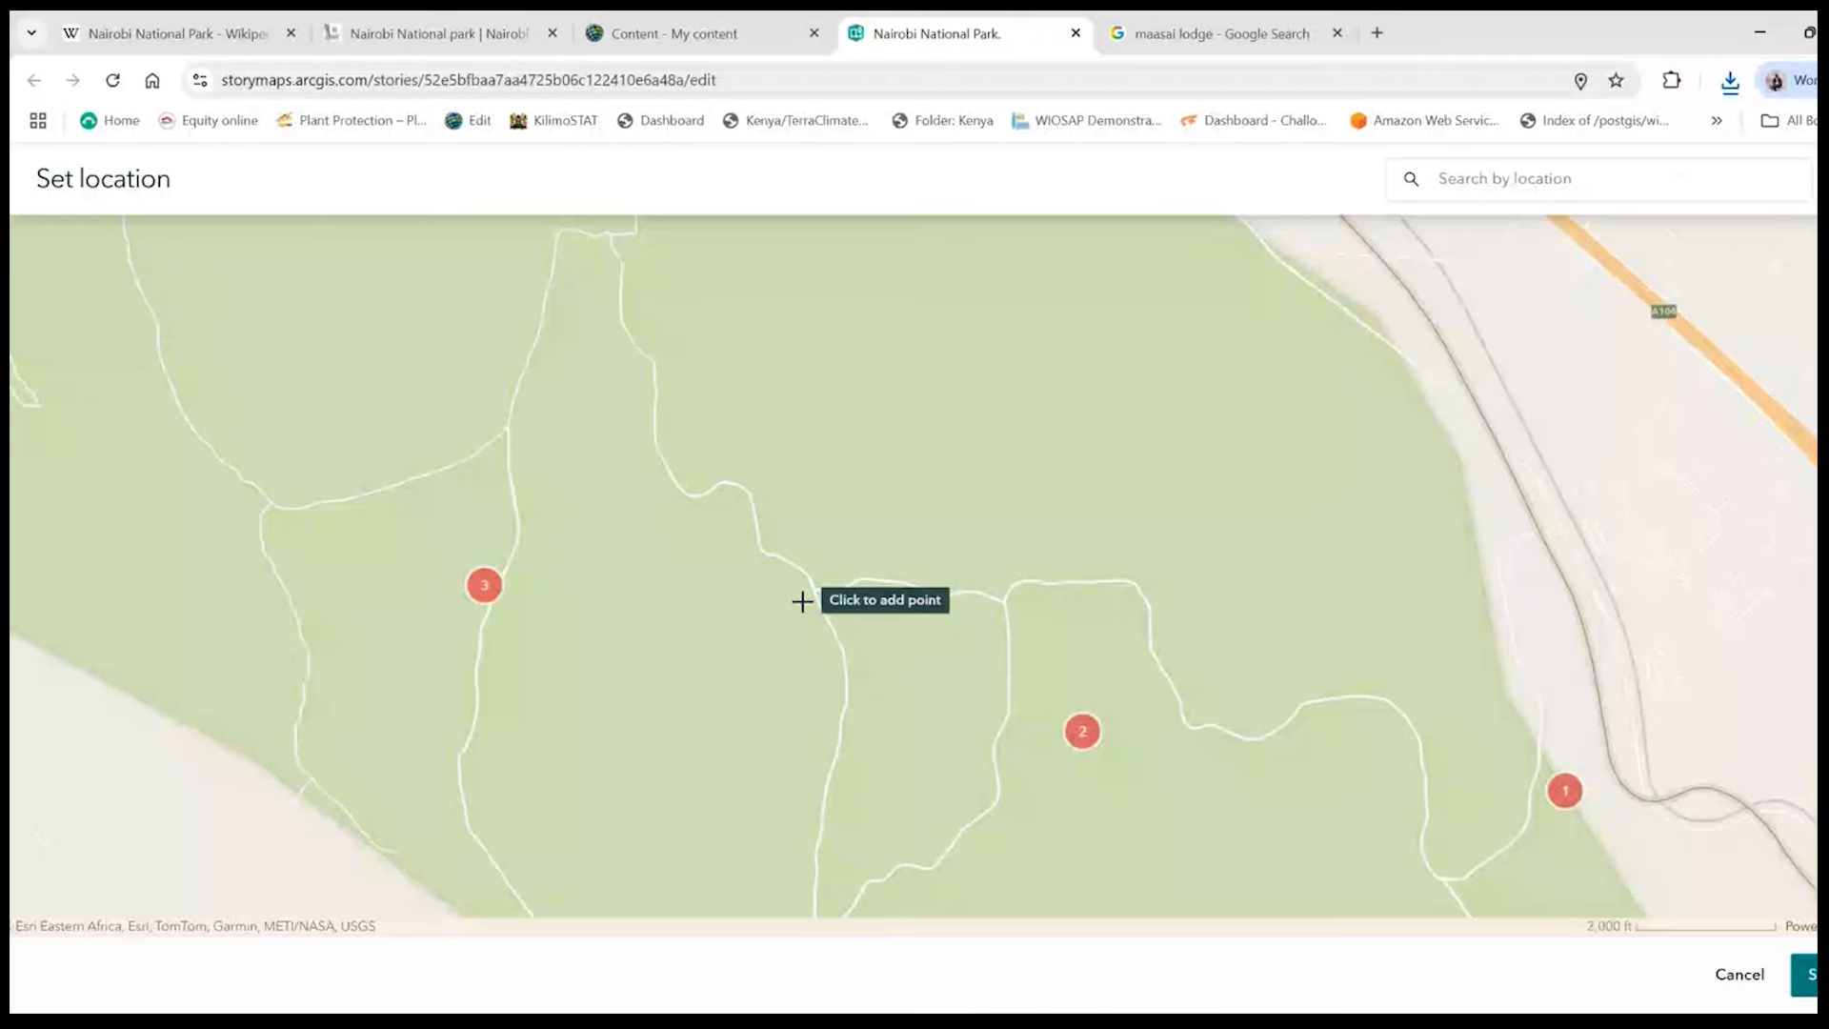
scroll(802, 601, "down", 2)
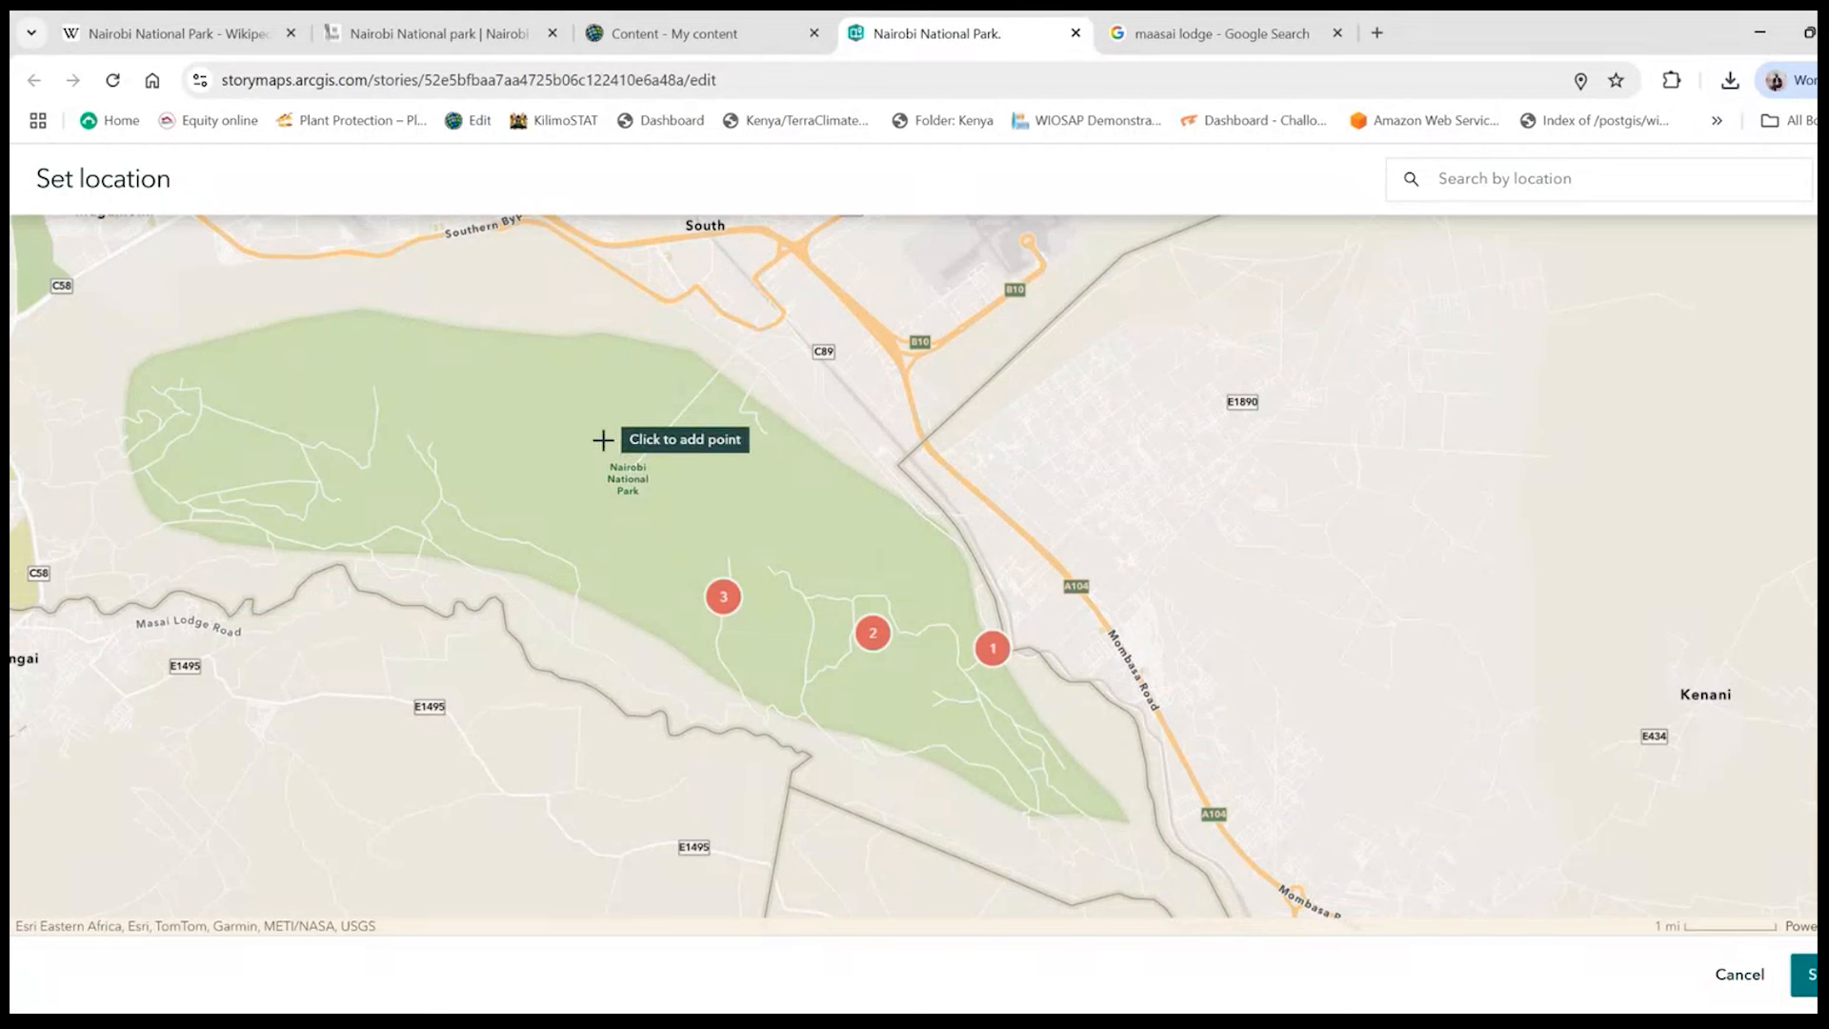
scroll(331, 519, "up", 3)
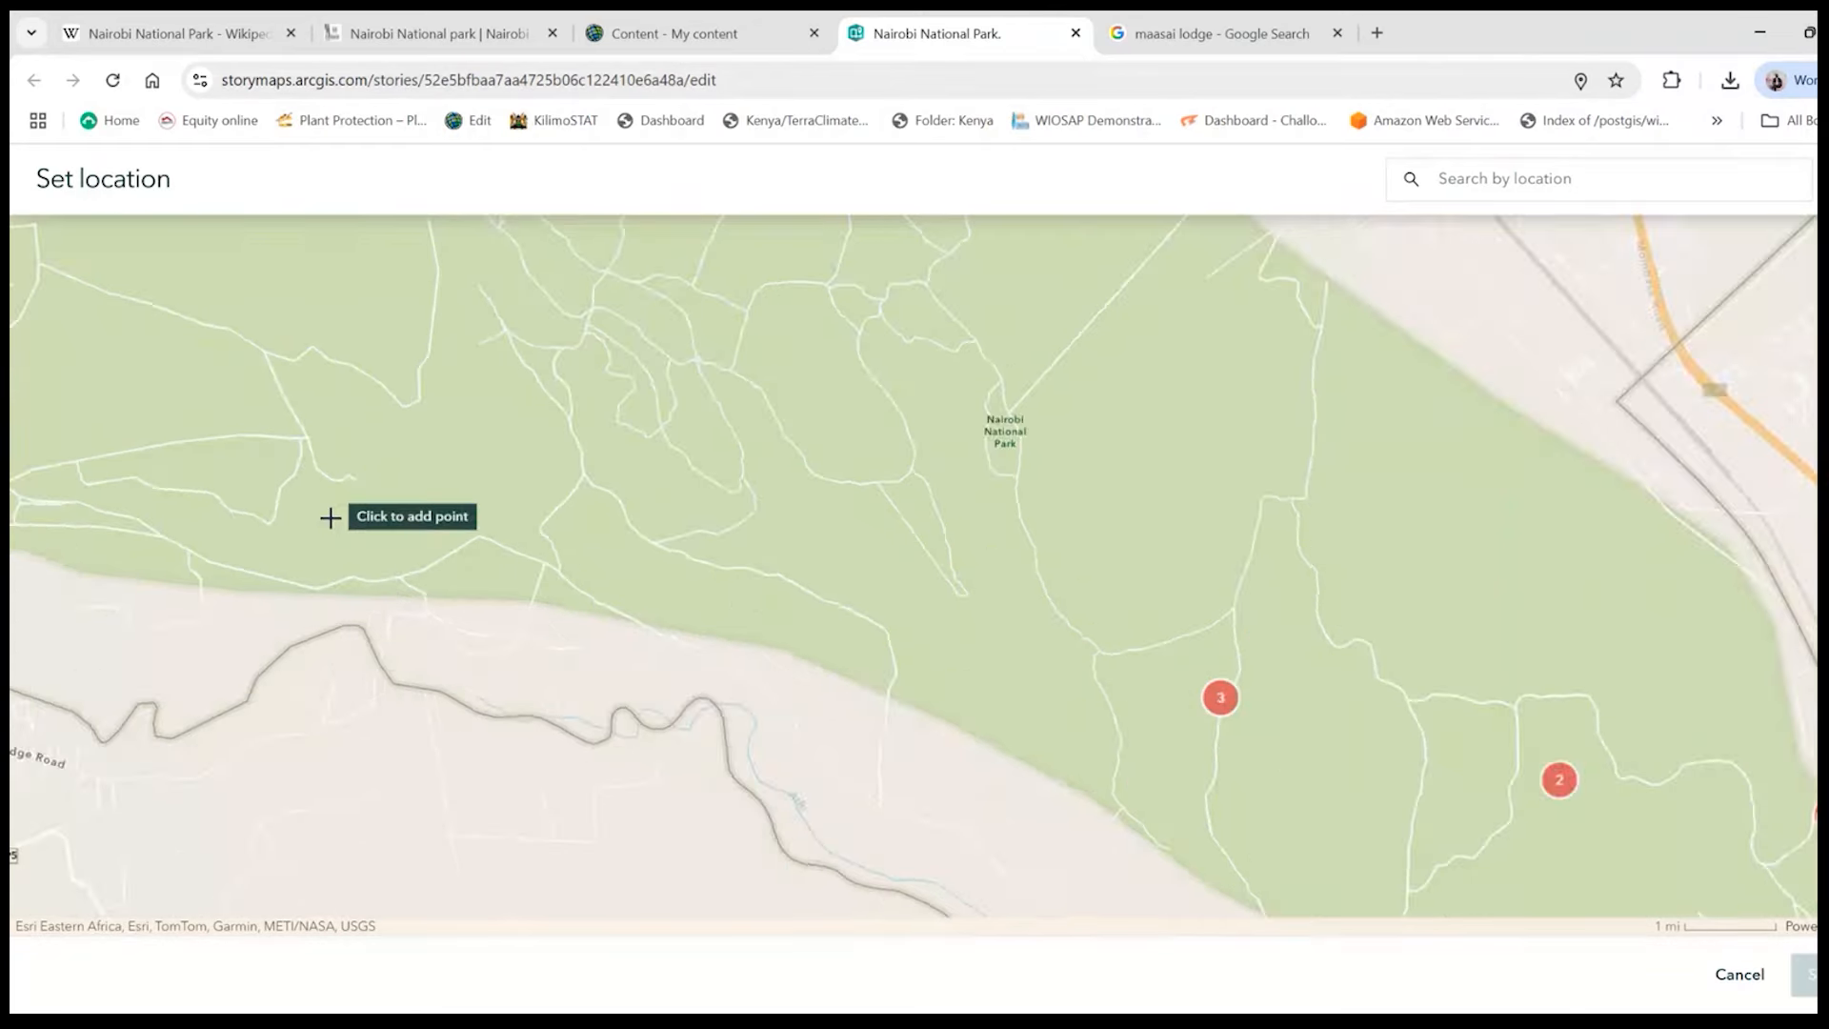
left_click(363, 649)
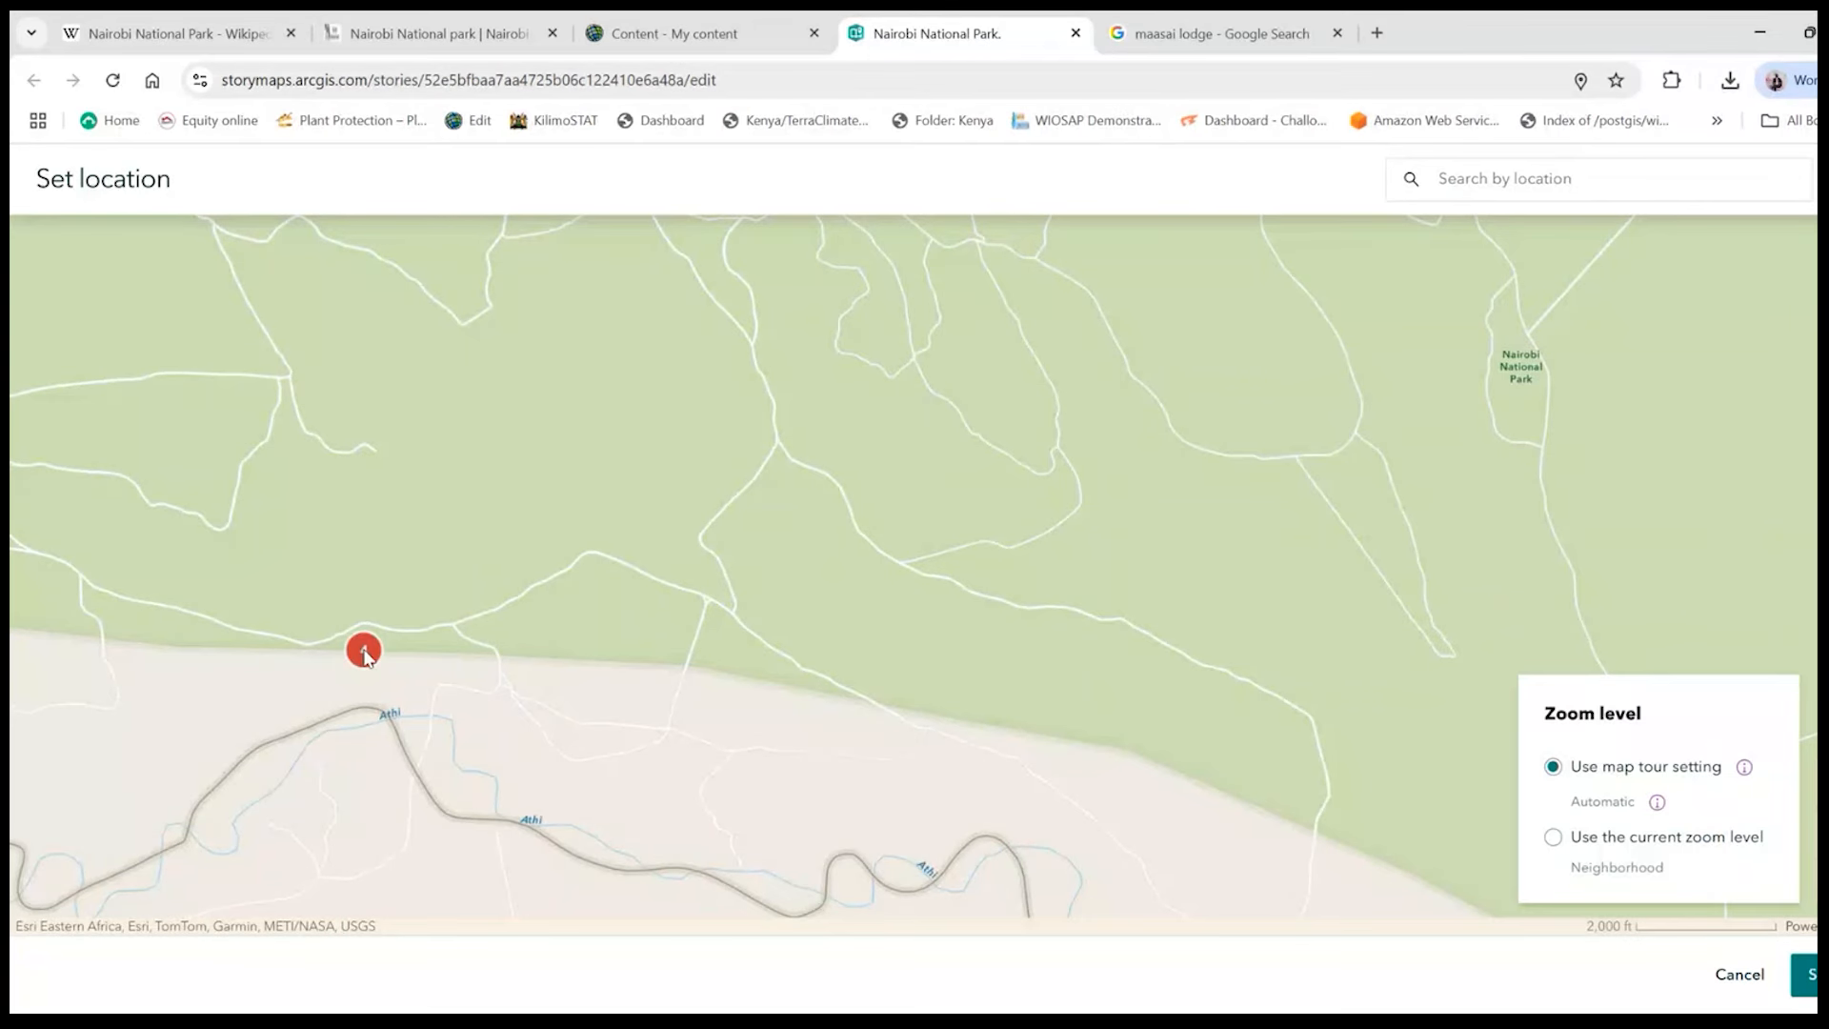
scroll(543, 648, "down", 1)
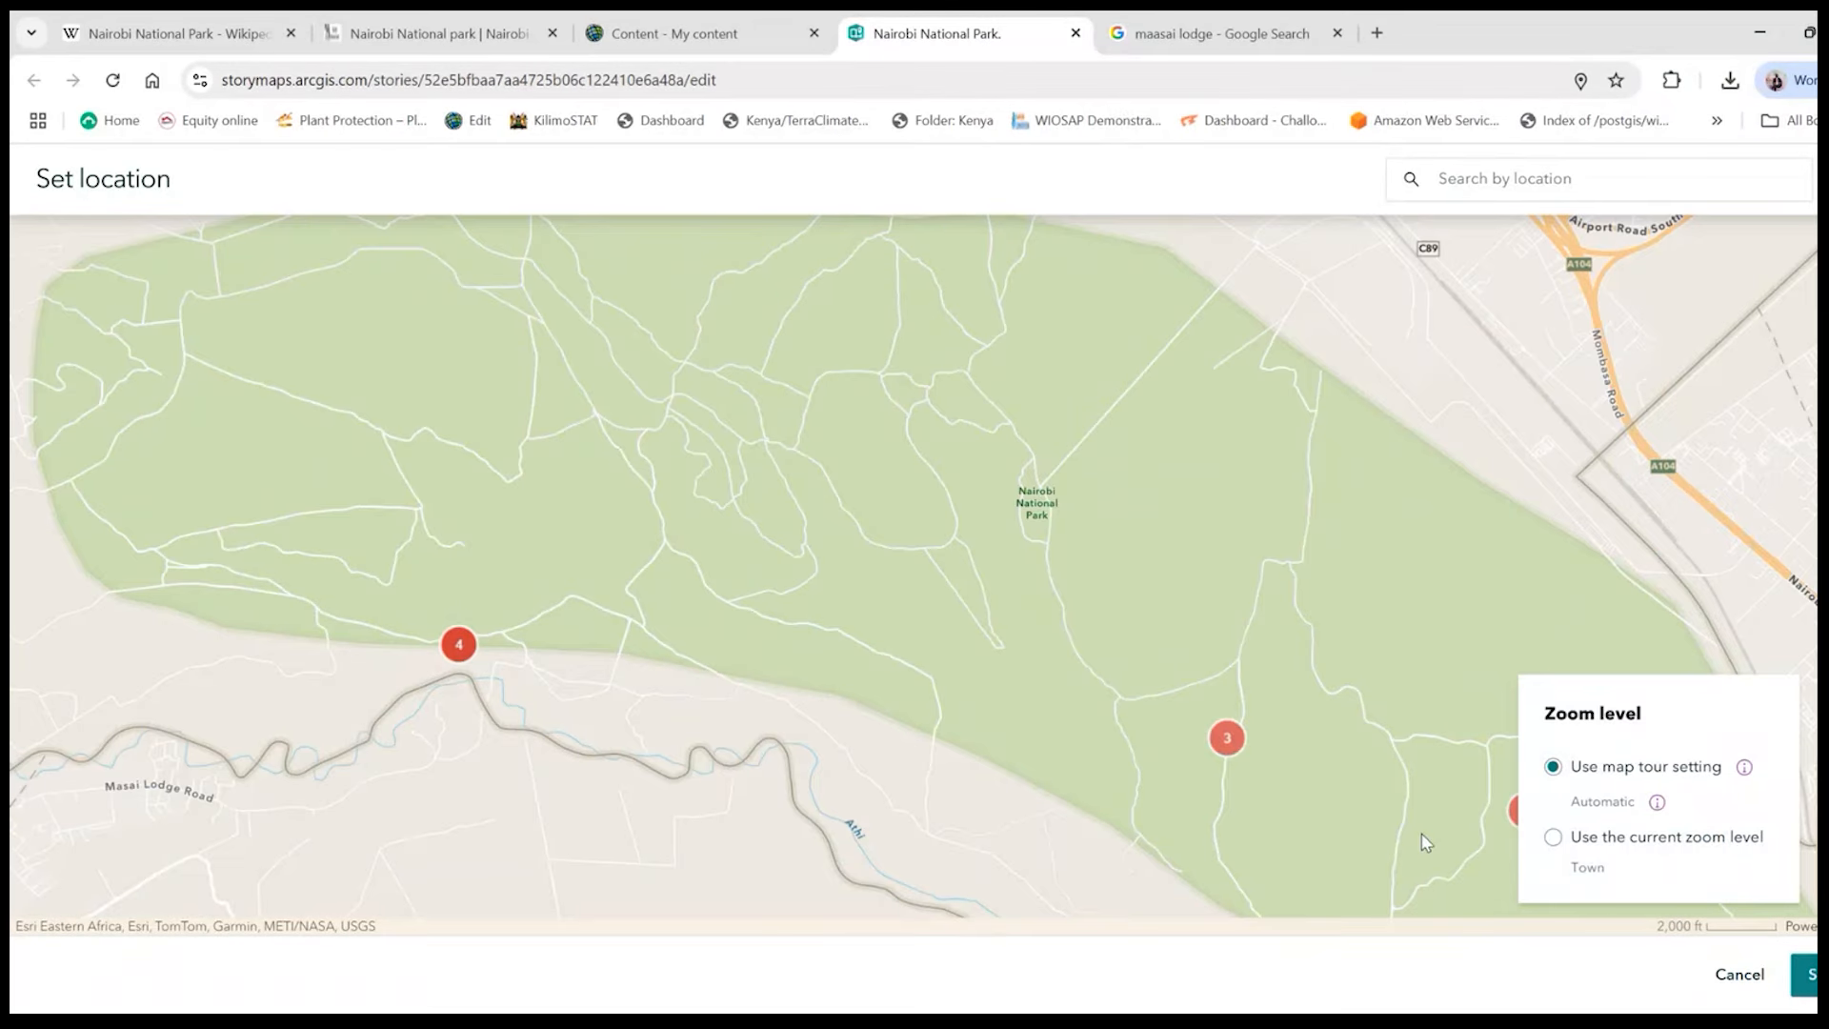
left_click(1806, 976)
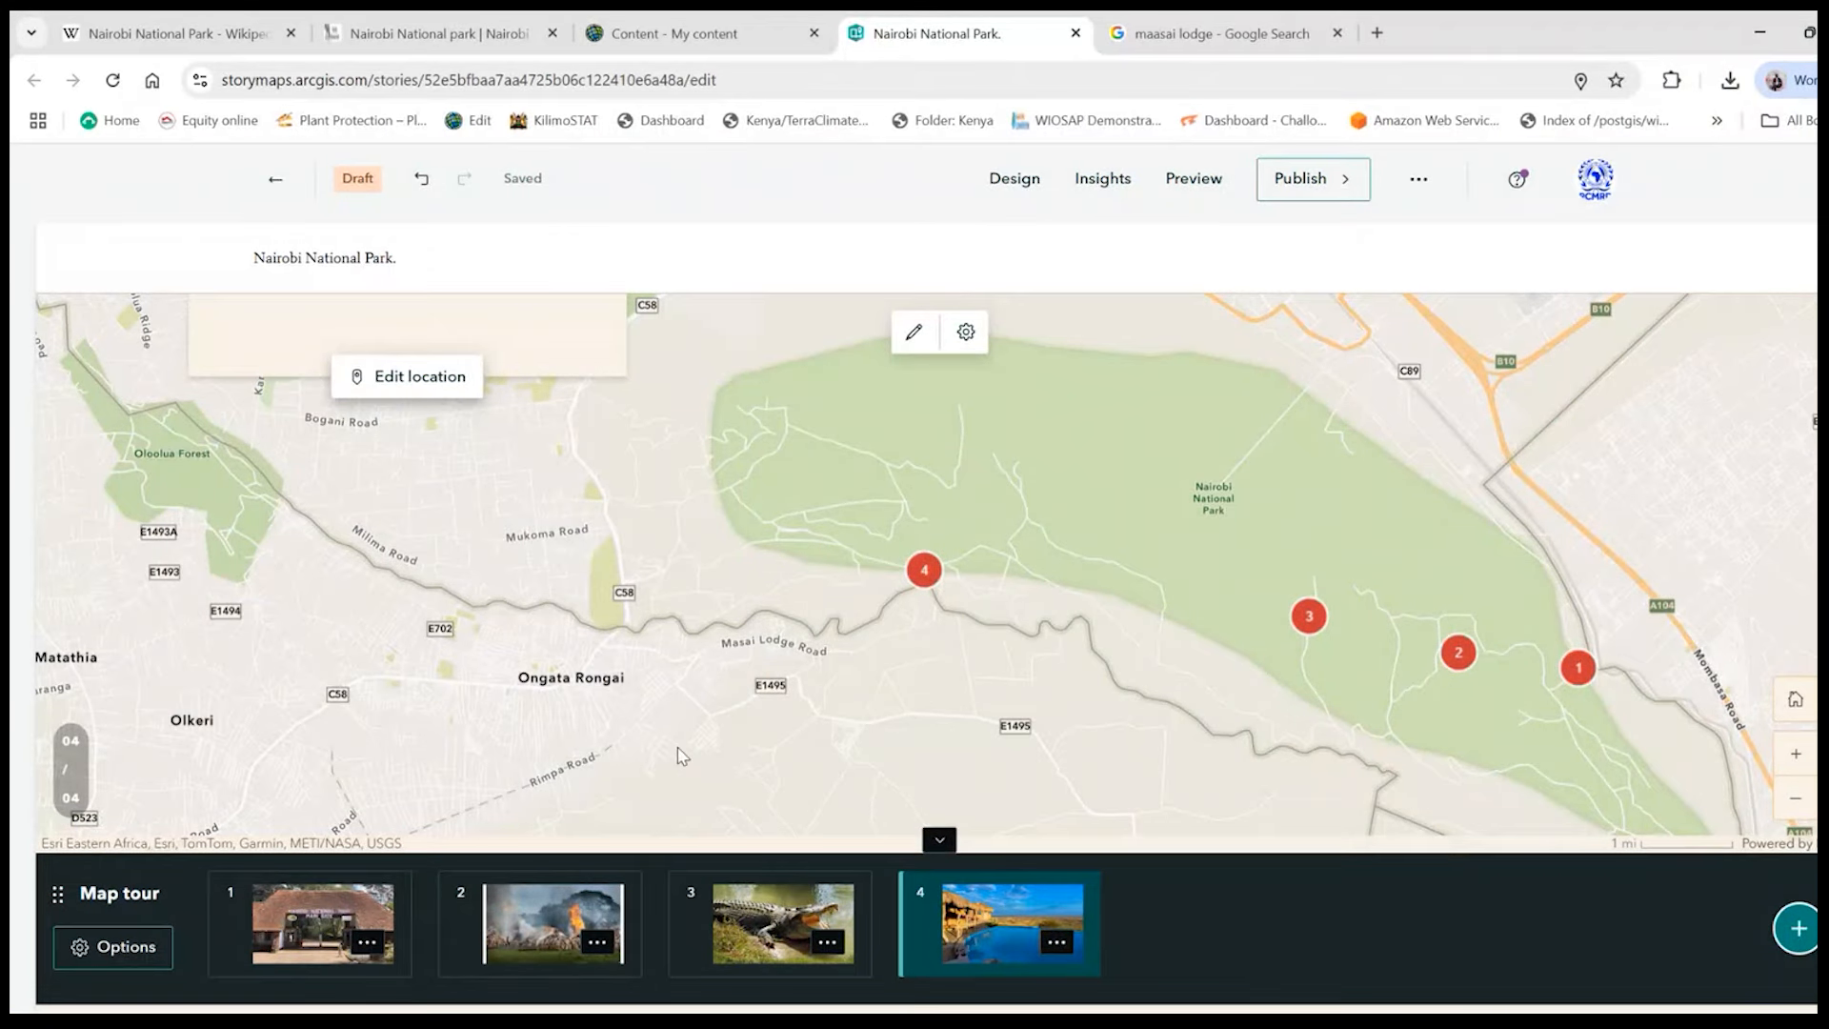
left_click(121, 952)
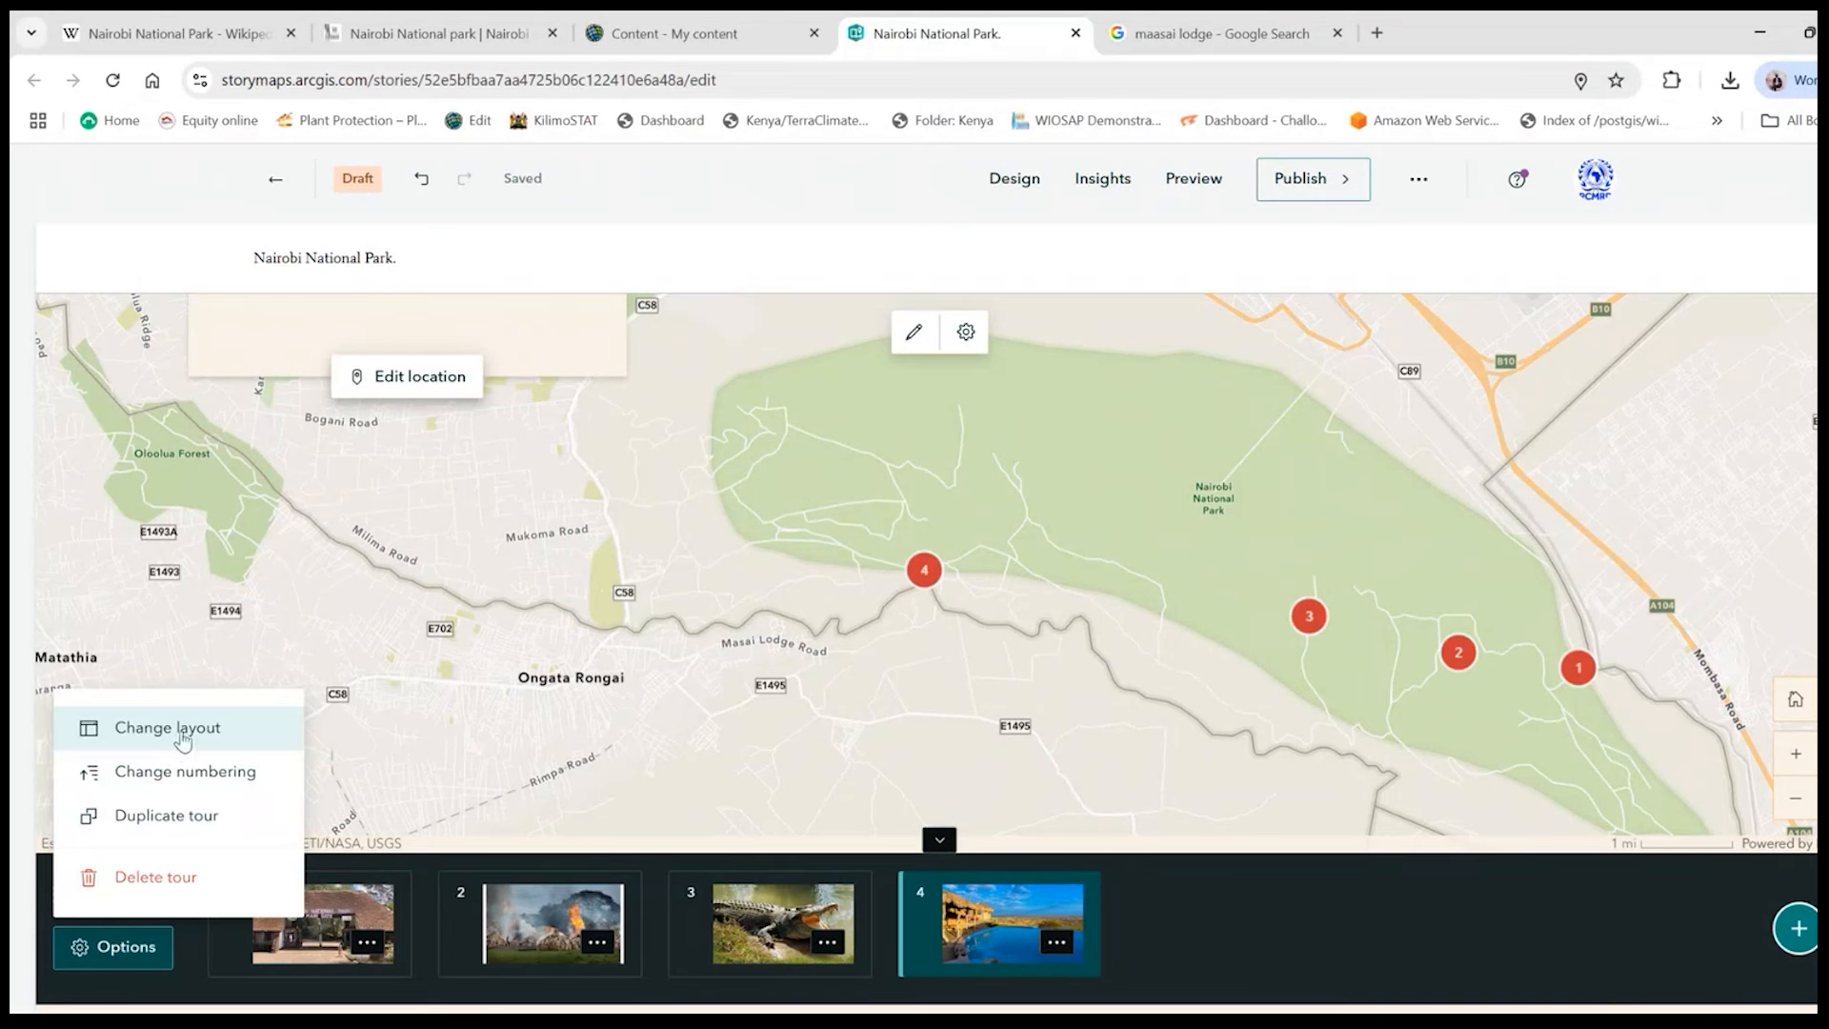
left_click(965, 331)
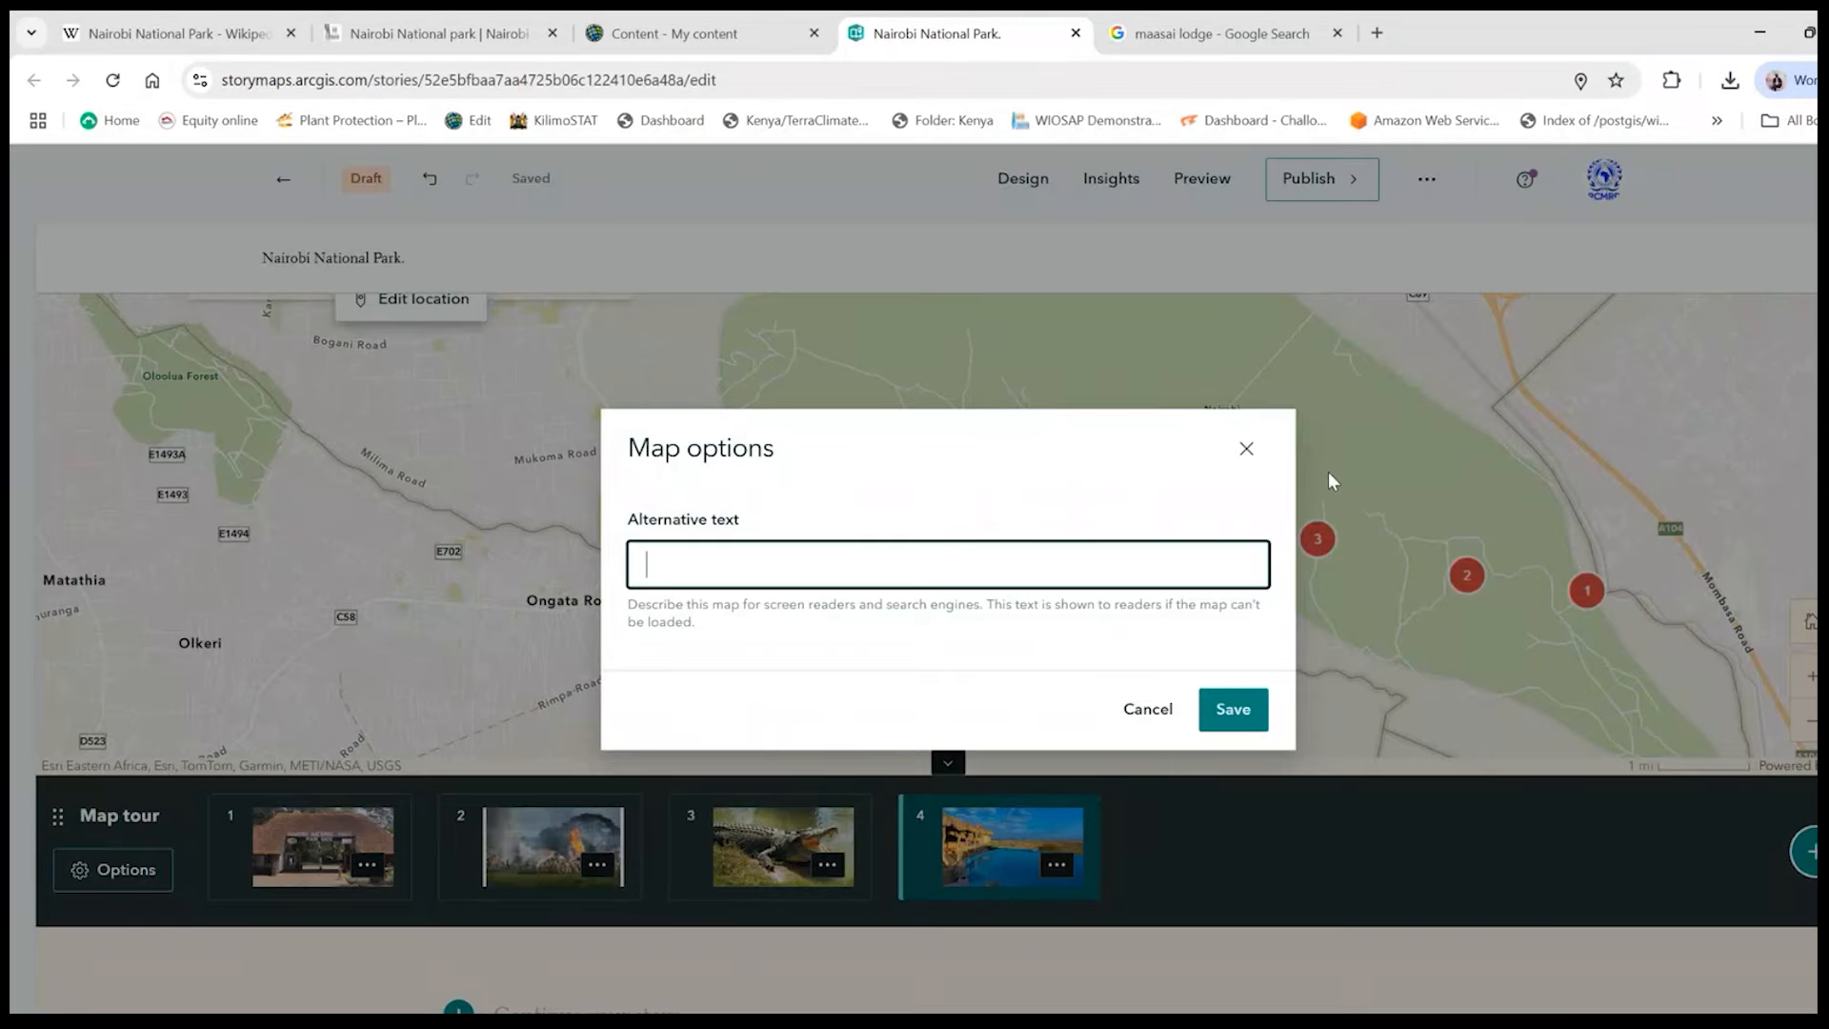
left_click(1245, 448)
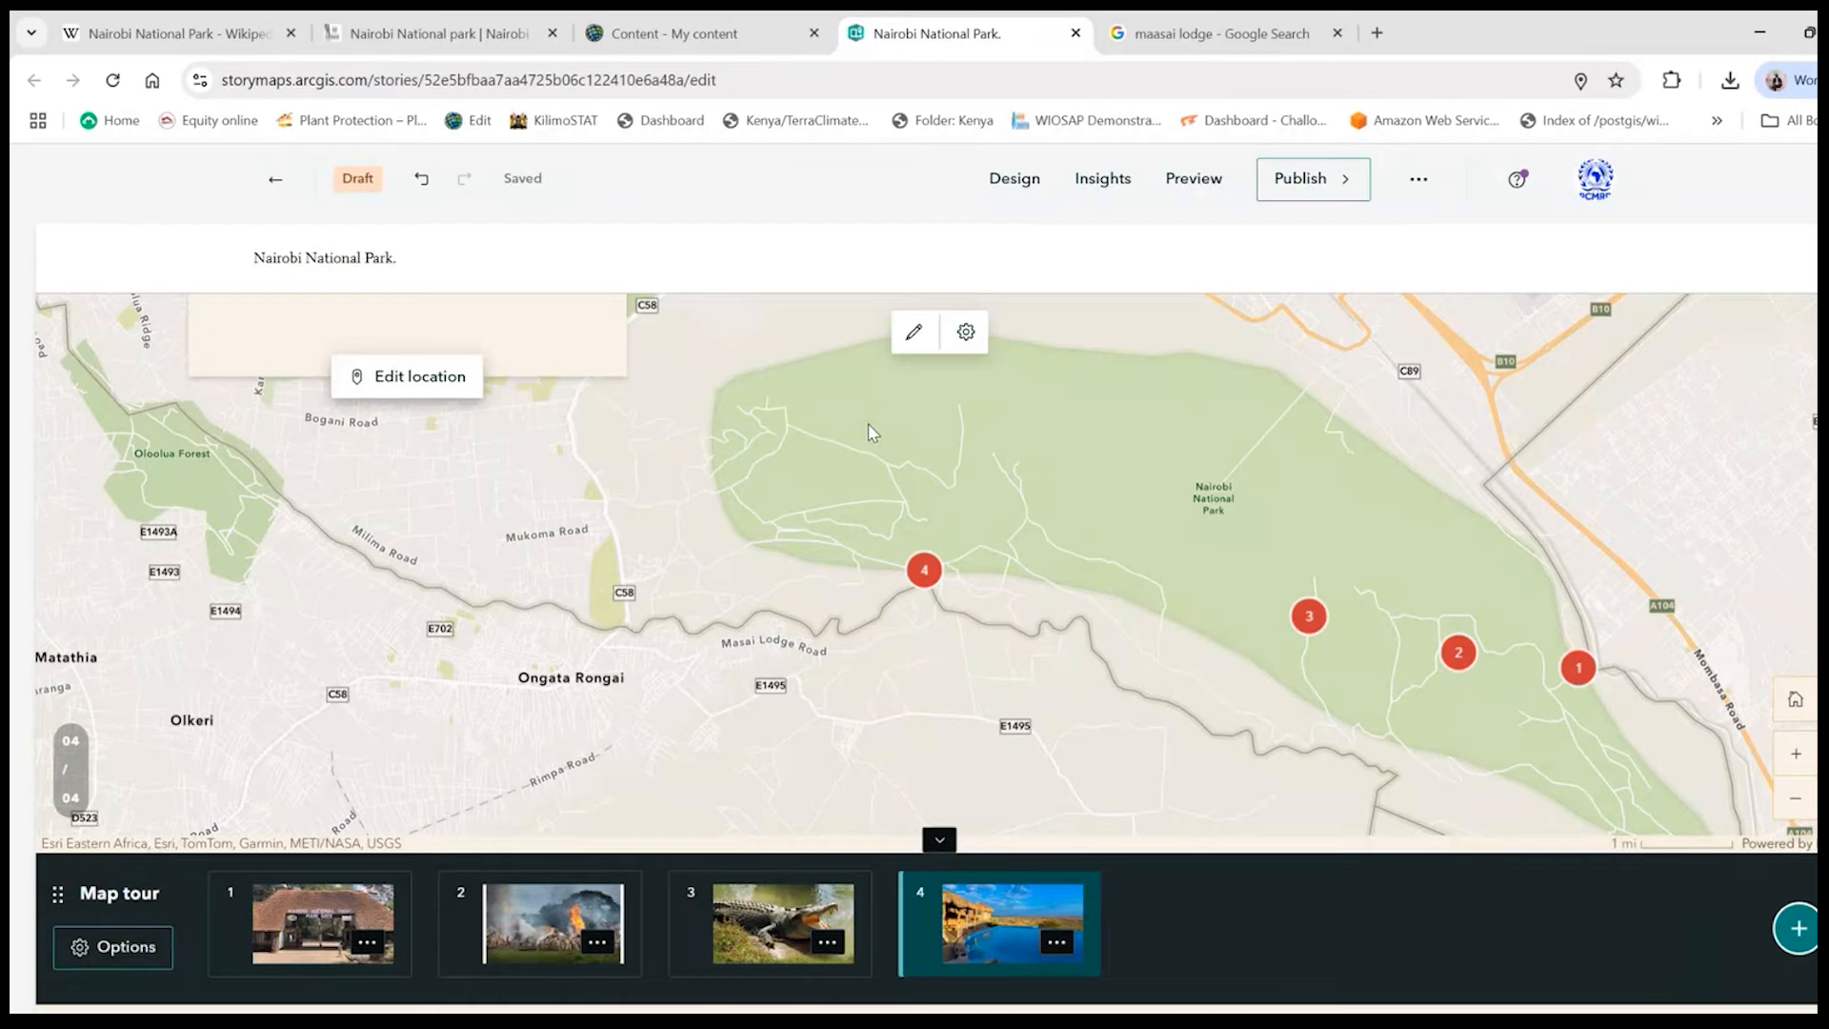
- Change the tour map's basemap to Imagery and save the map appearance
left_click(914, 332)
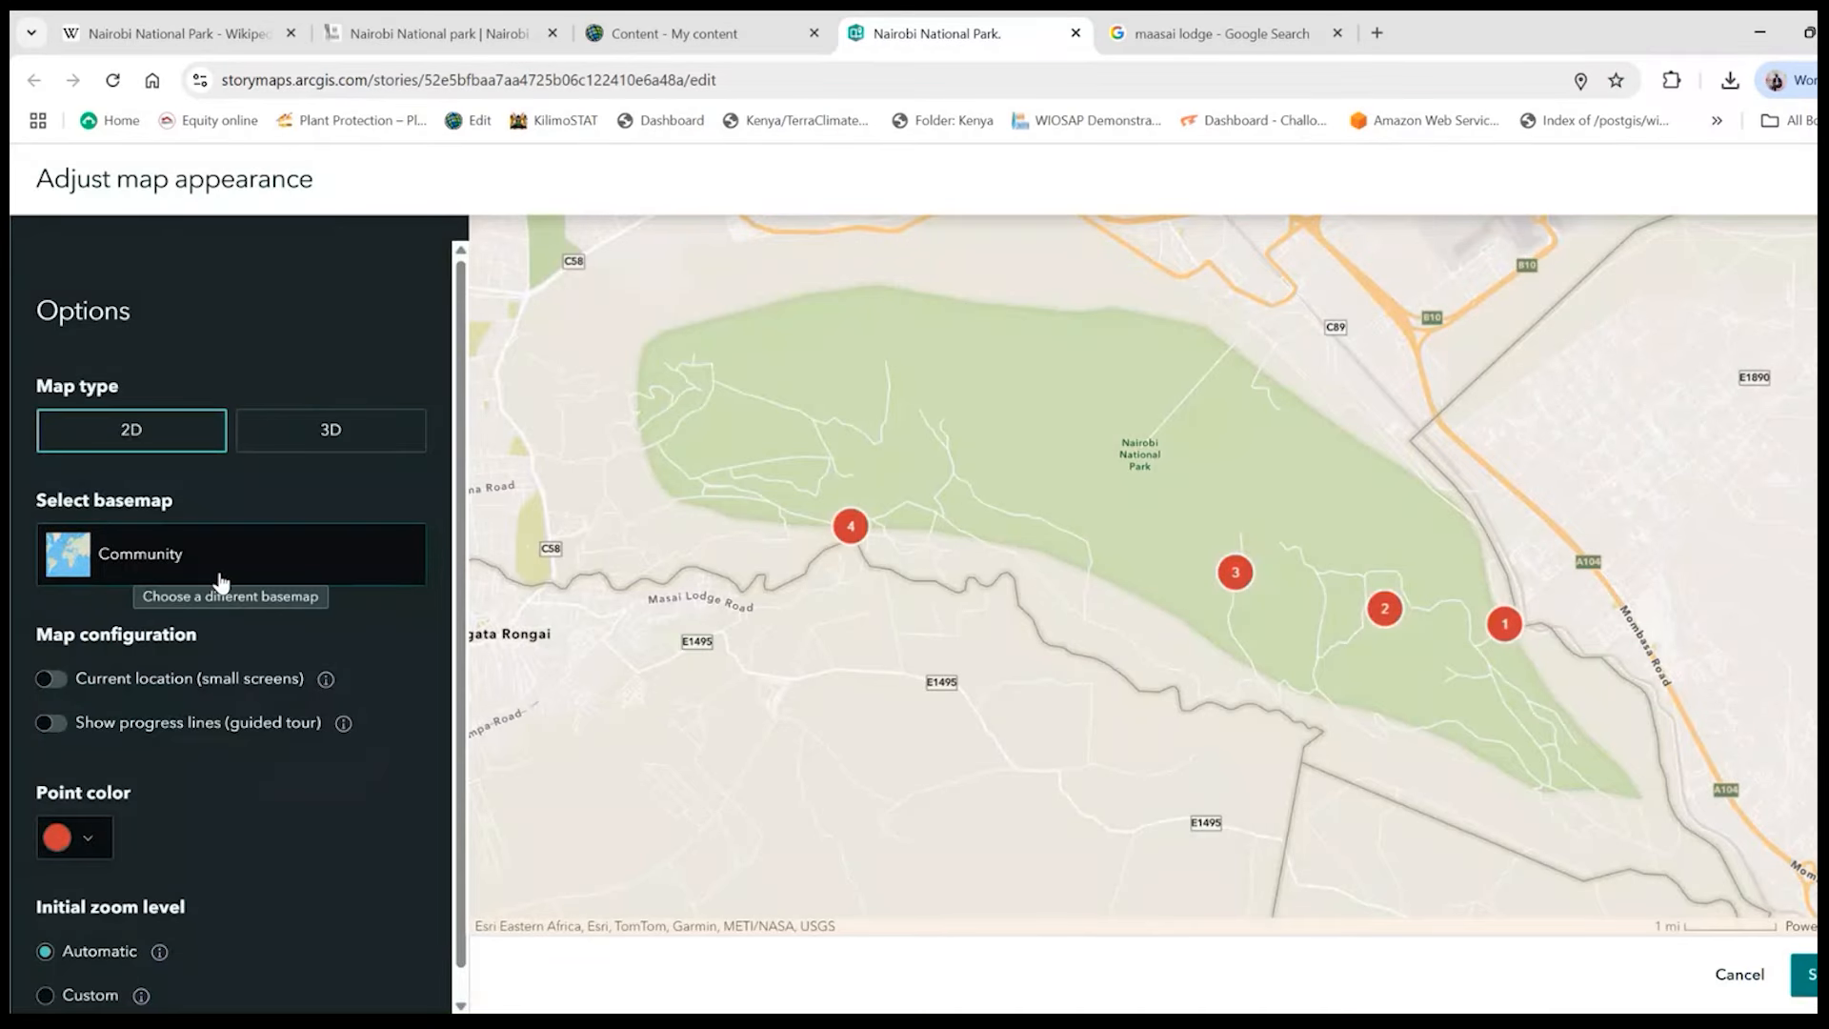
left_click(221, 582)
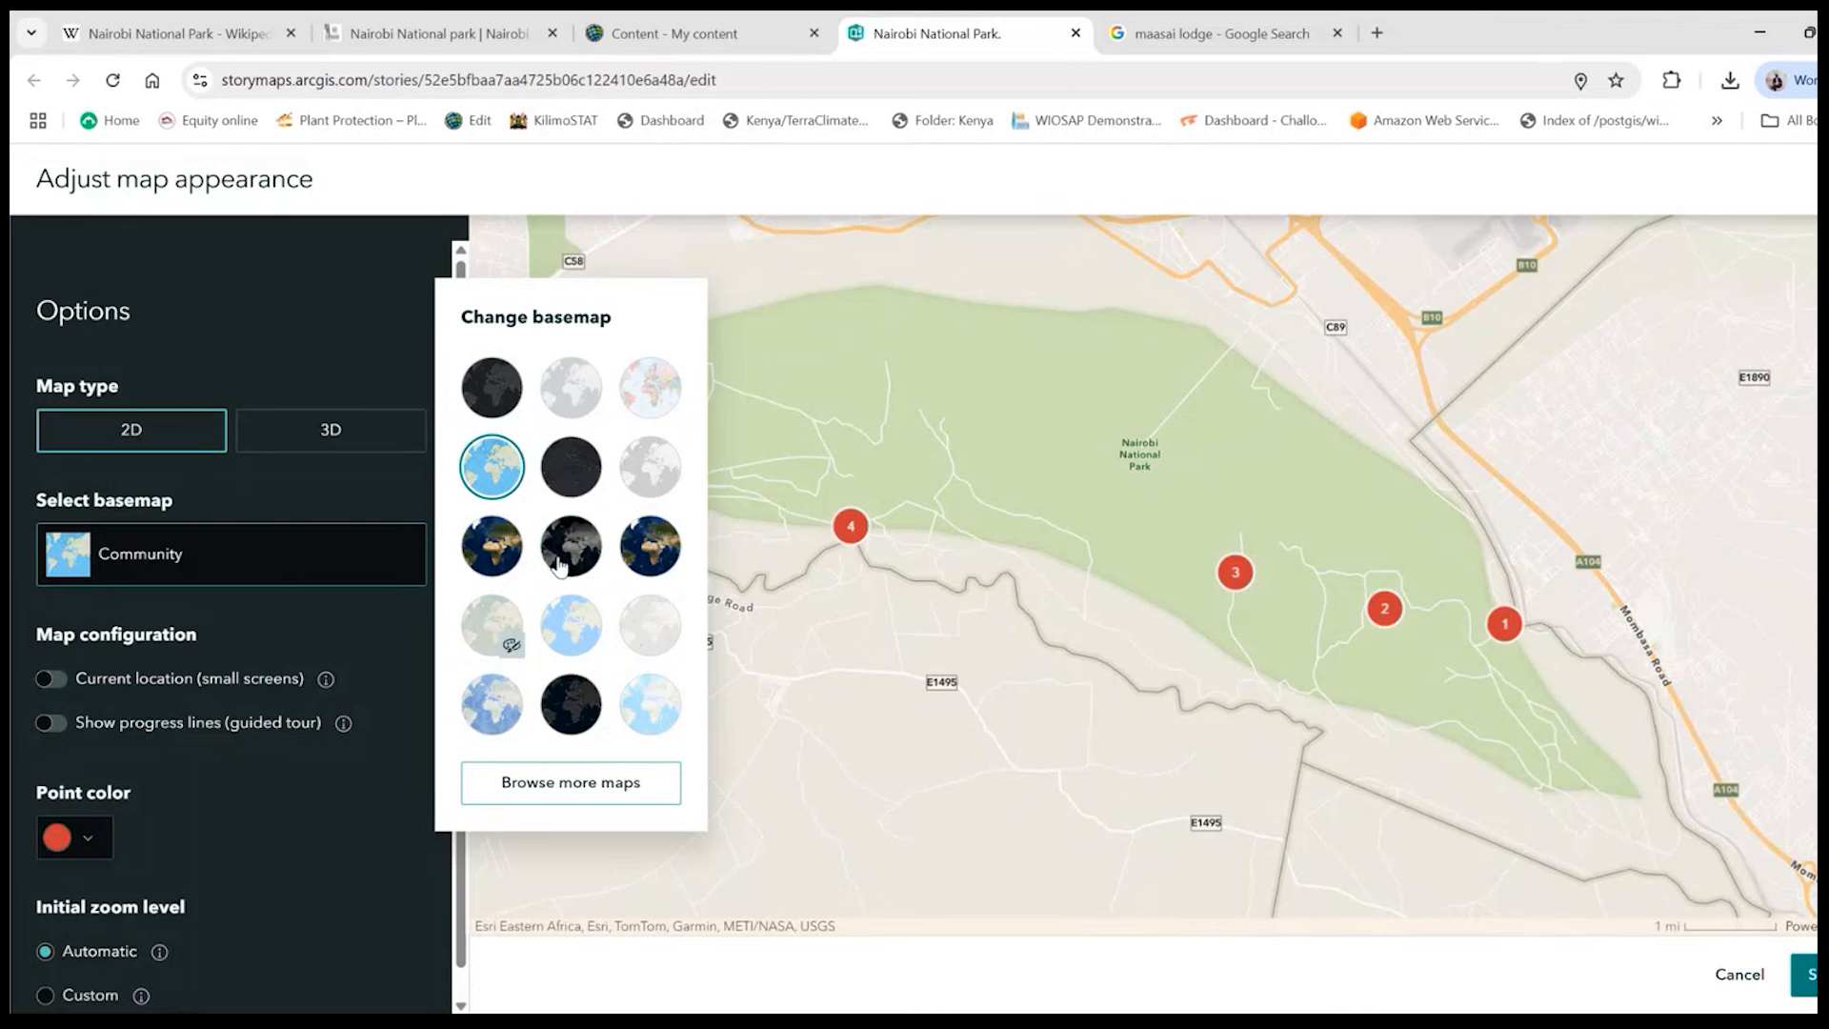
left_click(481, 550)
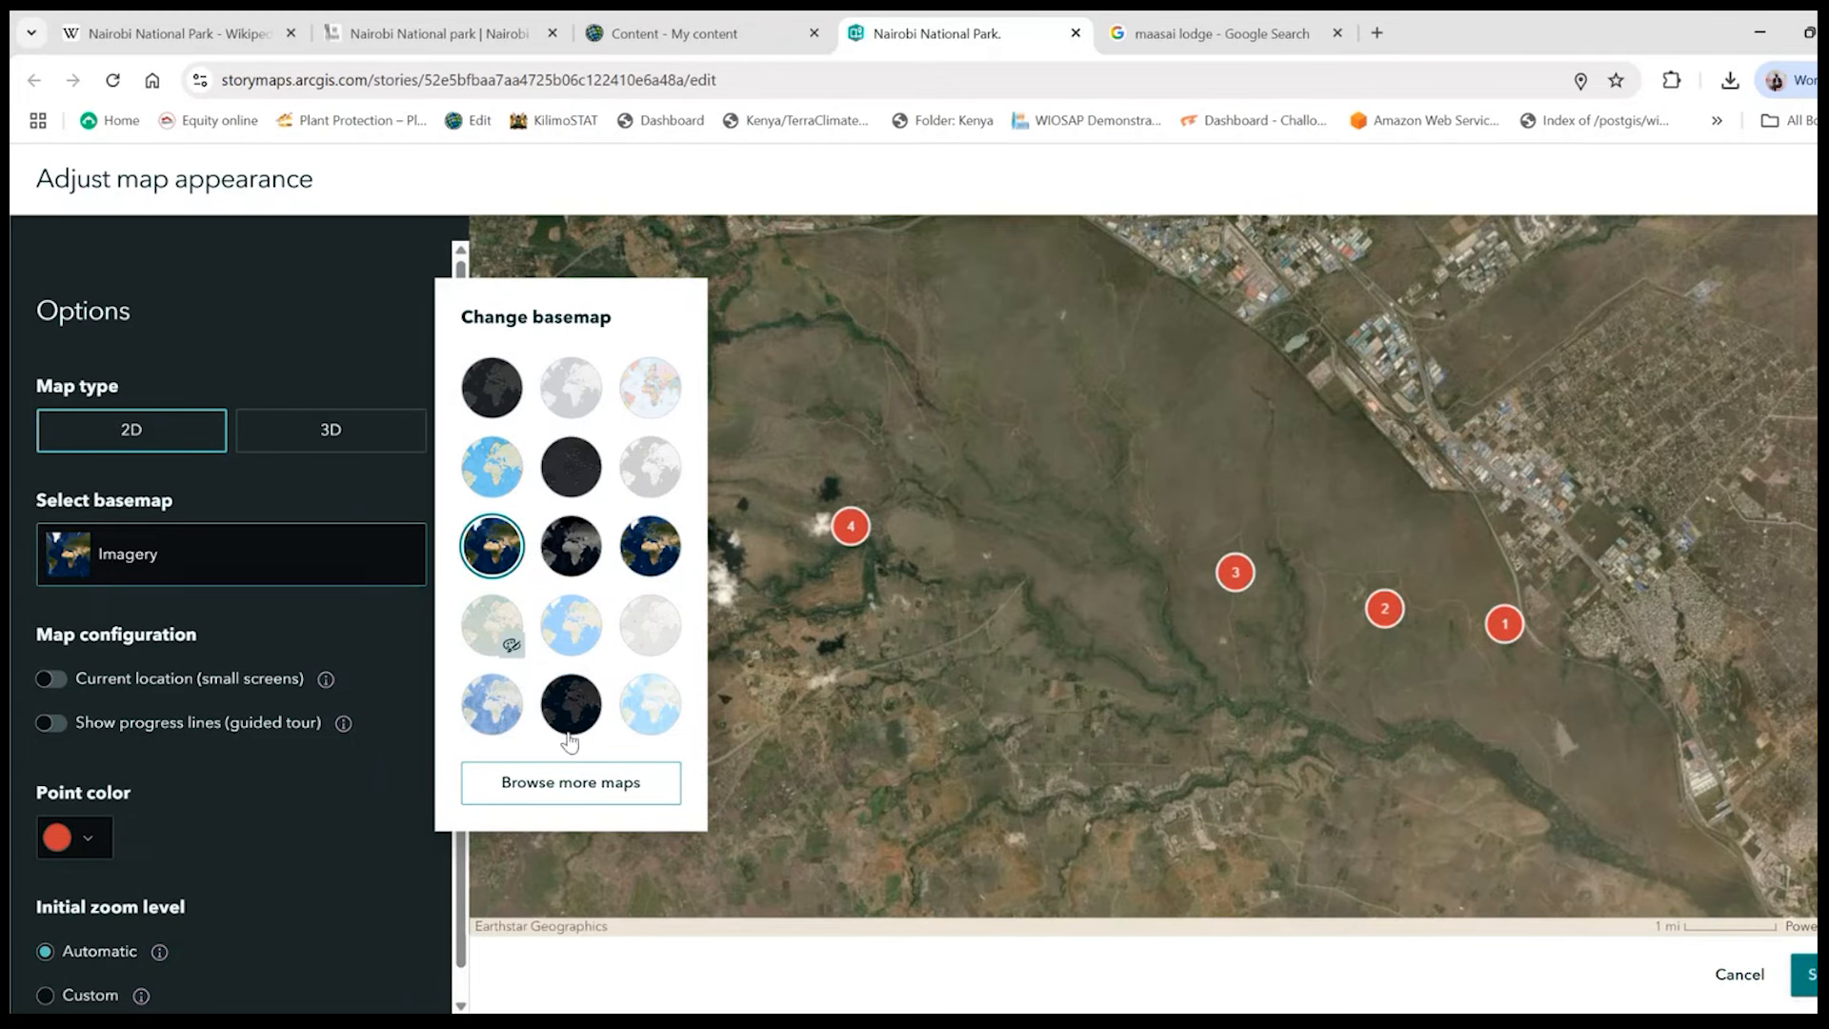
left_click(1044, 746)
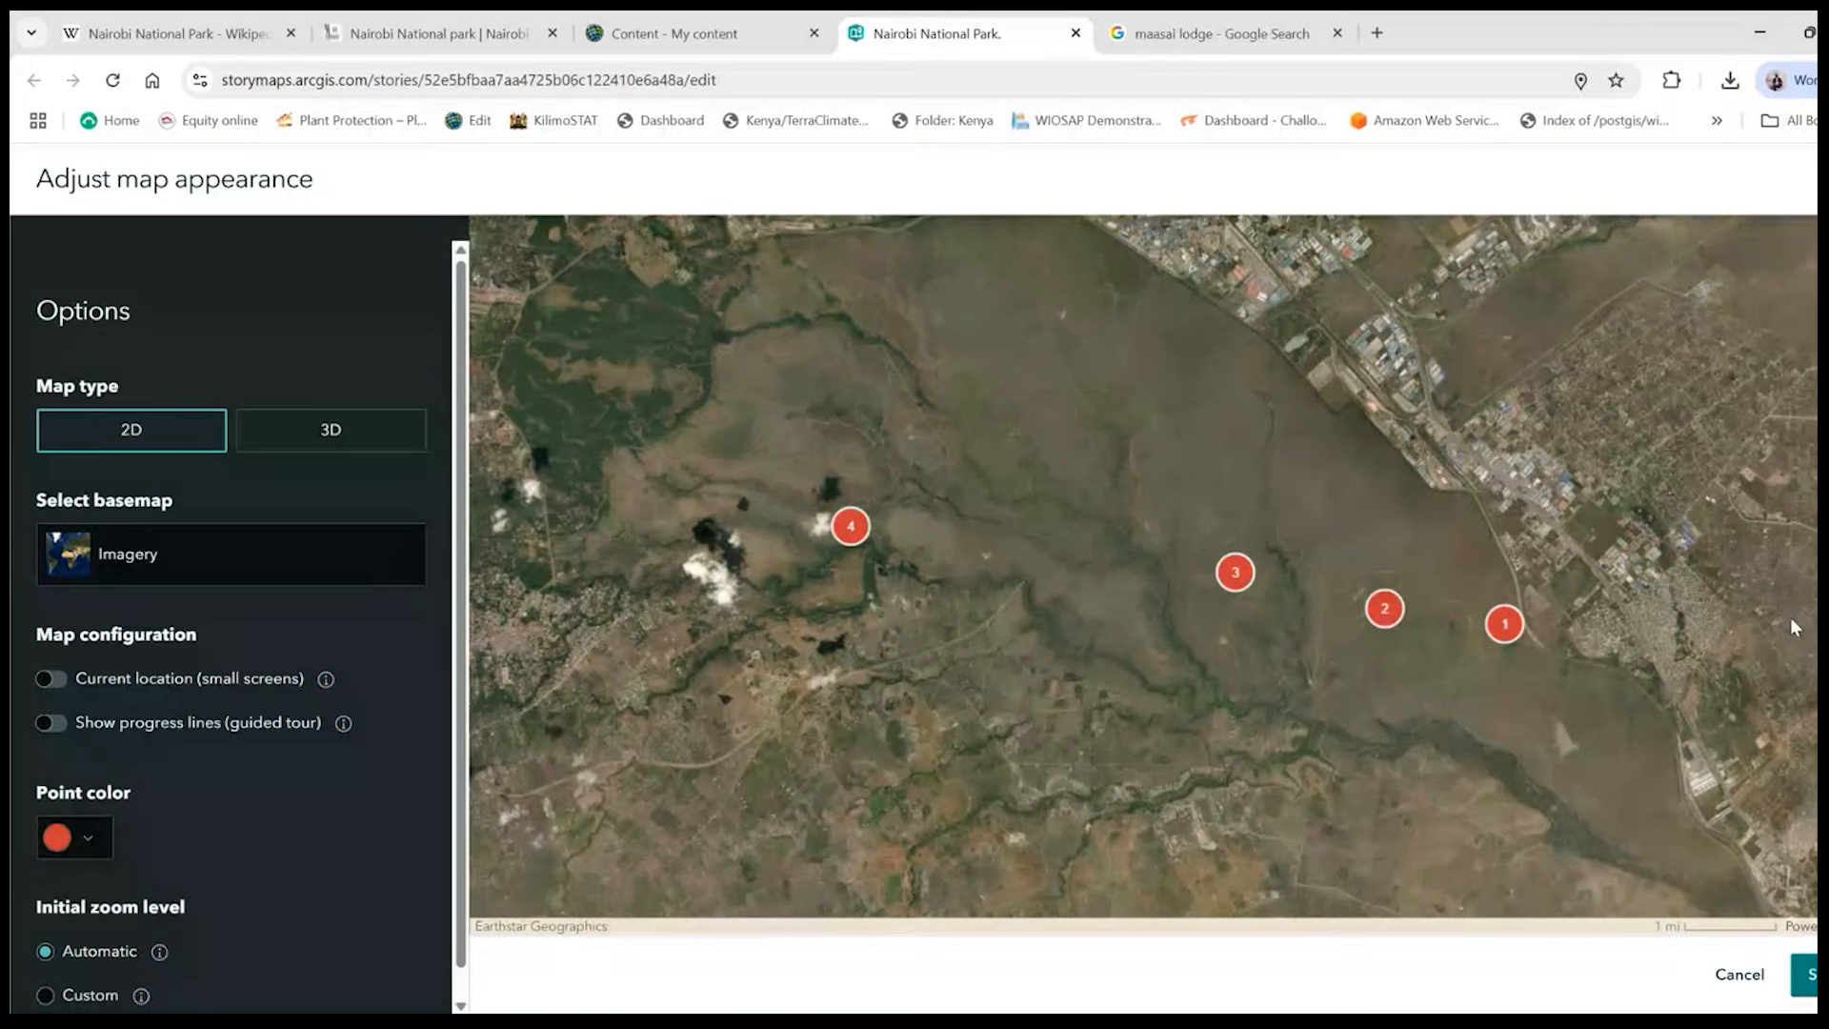
left_click(1810, 987)
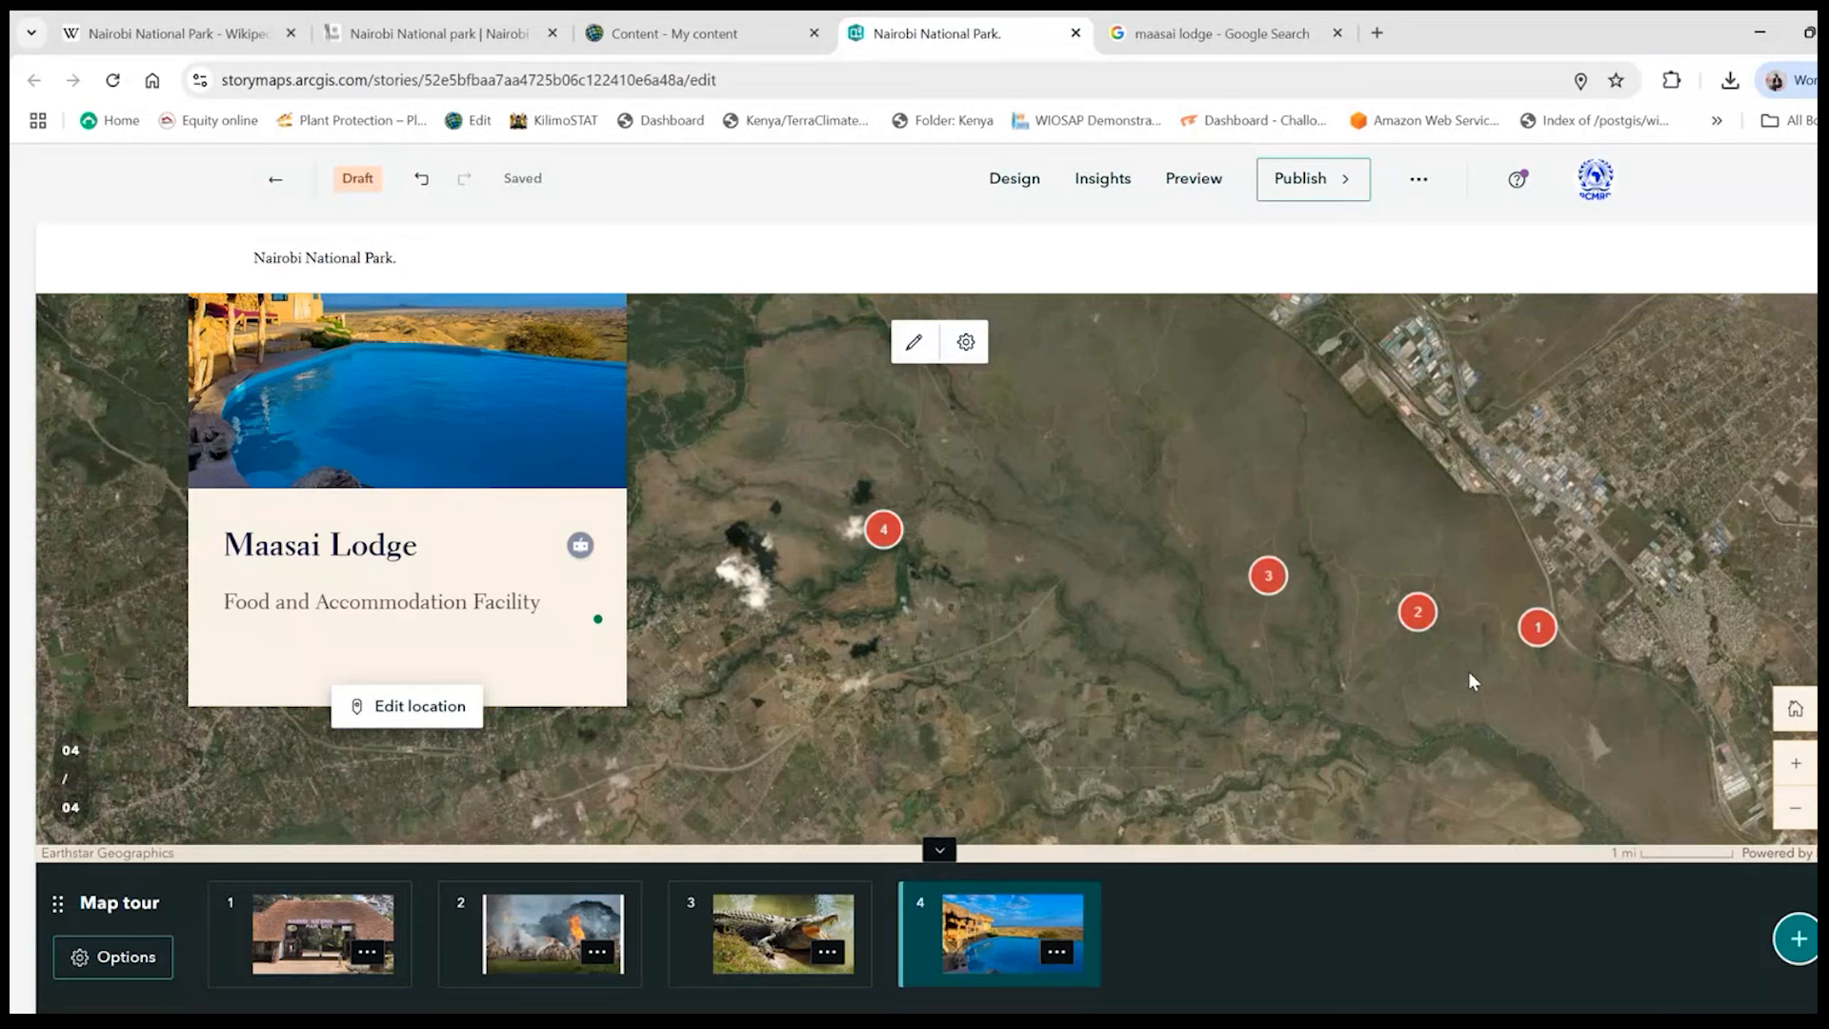
- Review the tour stops and their markers up close on the Imagery basemap
scroll(1472, 682, "up", 3)
left_click(1795, 763)
left_click(1795, 763)
left_click(1796, 763)
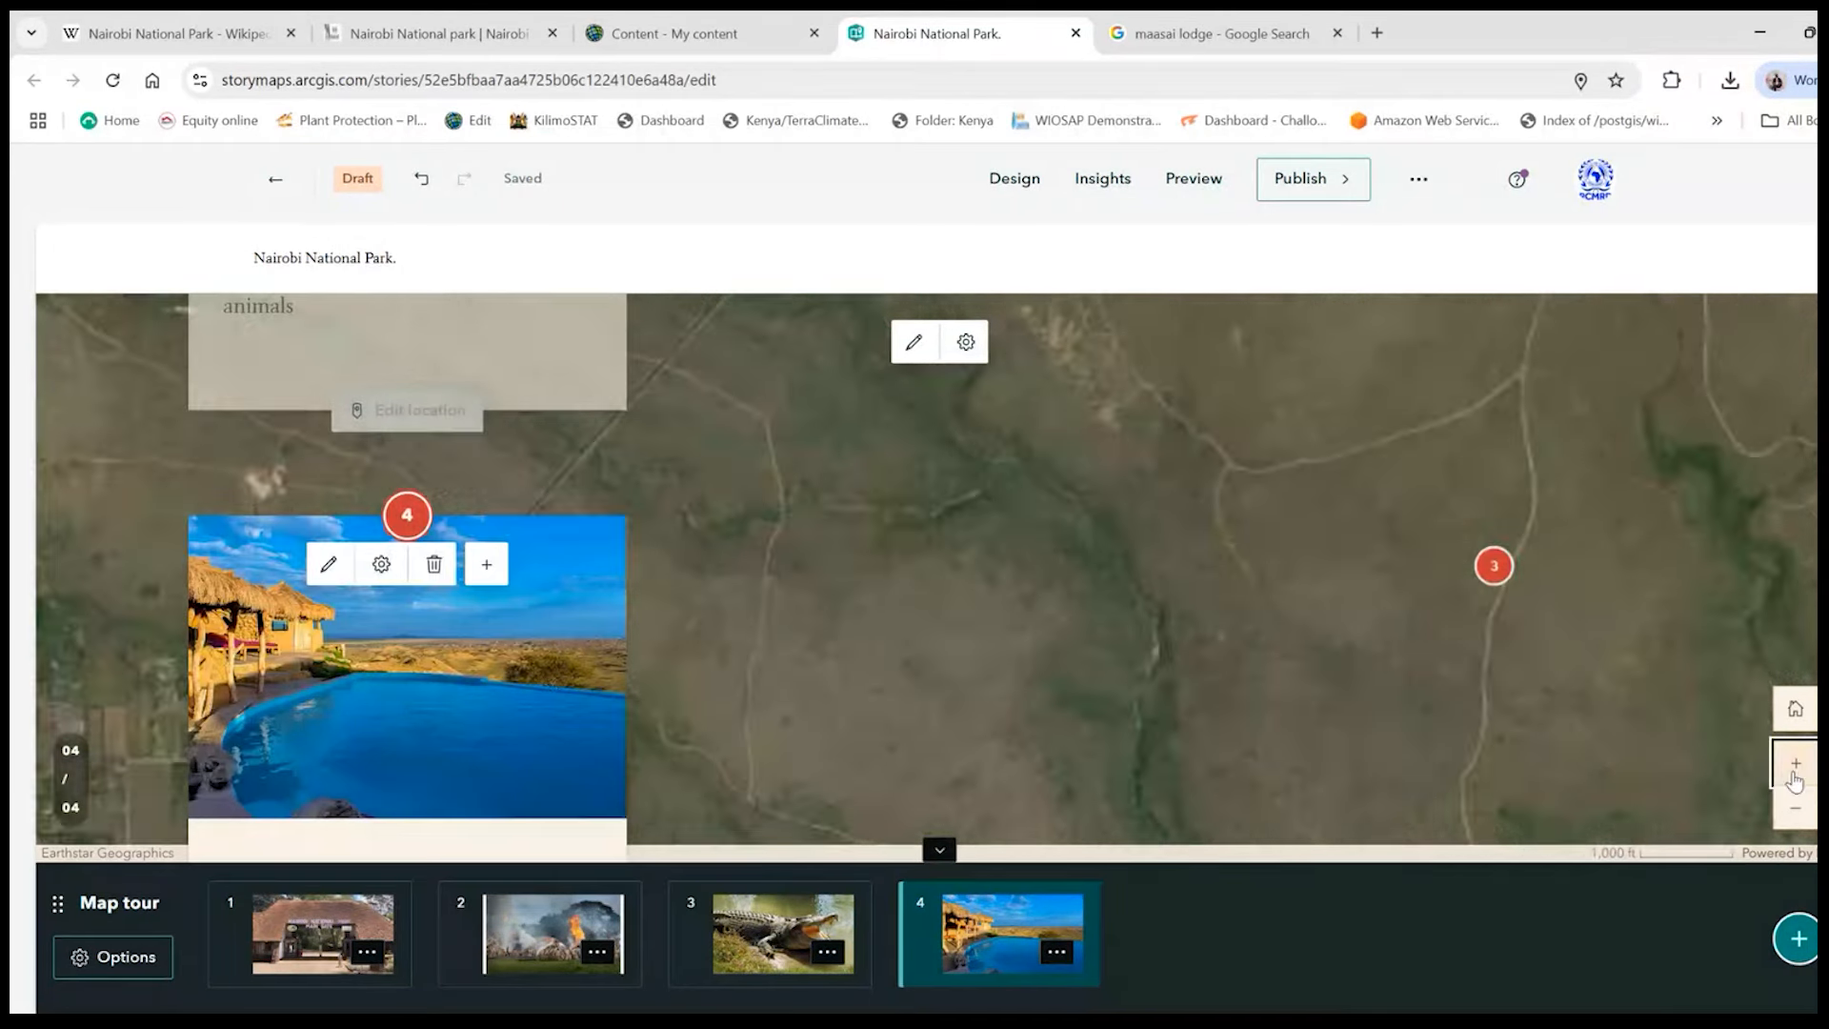
left_click(1679, 552)
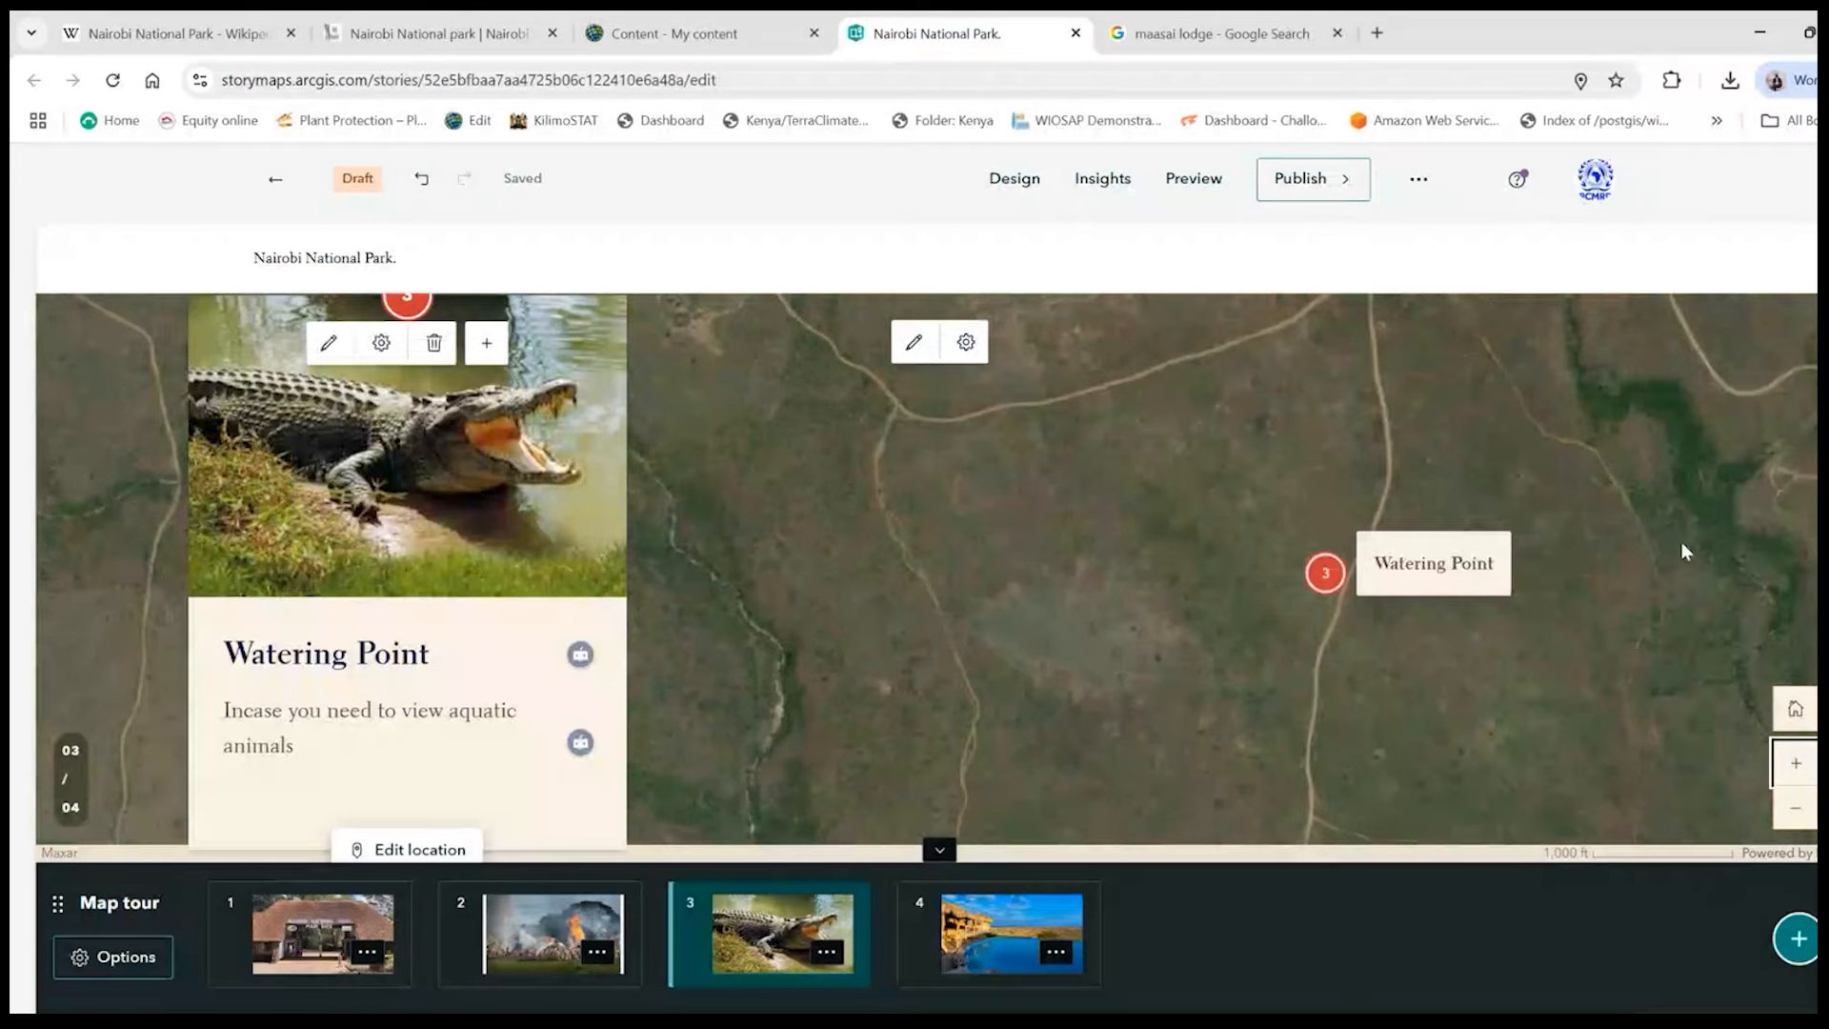
scroll(989, 734, "down", 3)
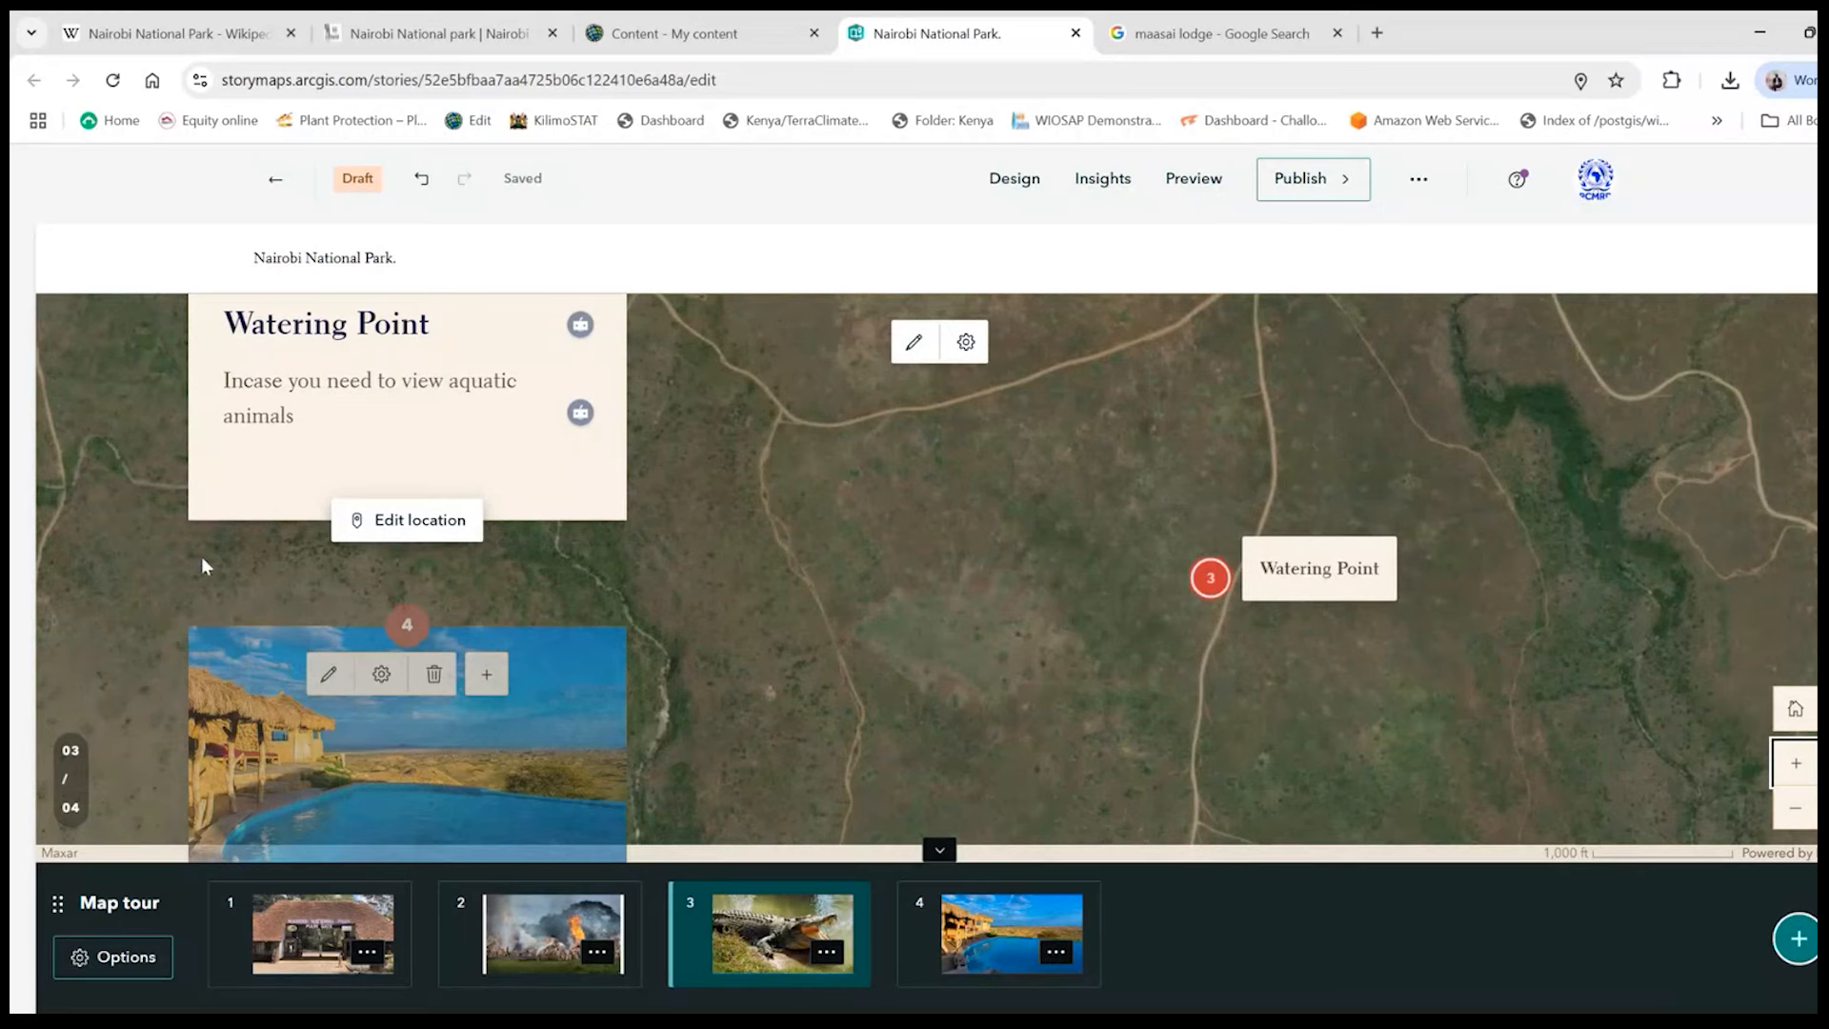
scroll(461, 743, "down", 3)
scroll(926, 577, "down", 8)
scroll(926, 577, "up", 5)
scroll(926, 577, "up", 10)
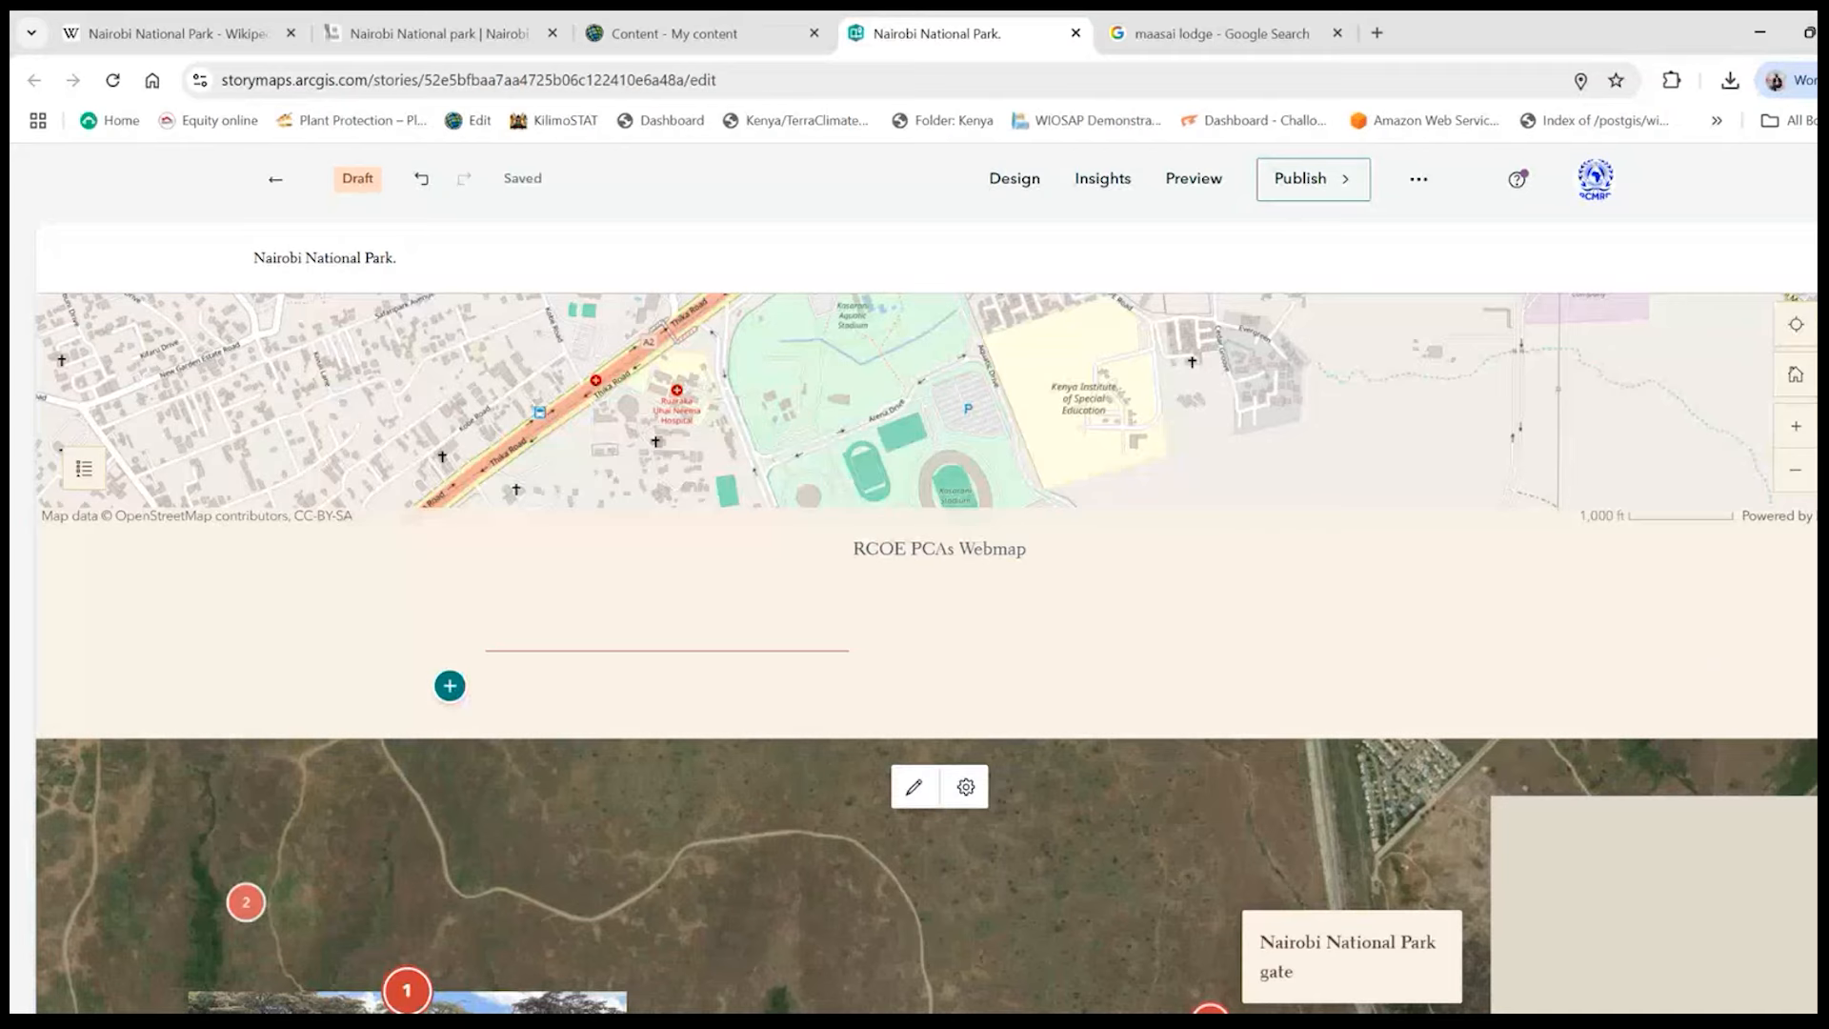
scroll(926, 653, "up", 2)
scroll(926, 653, "down", 5)
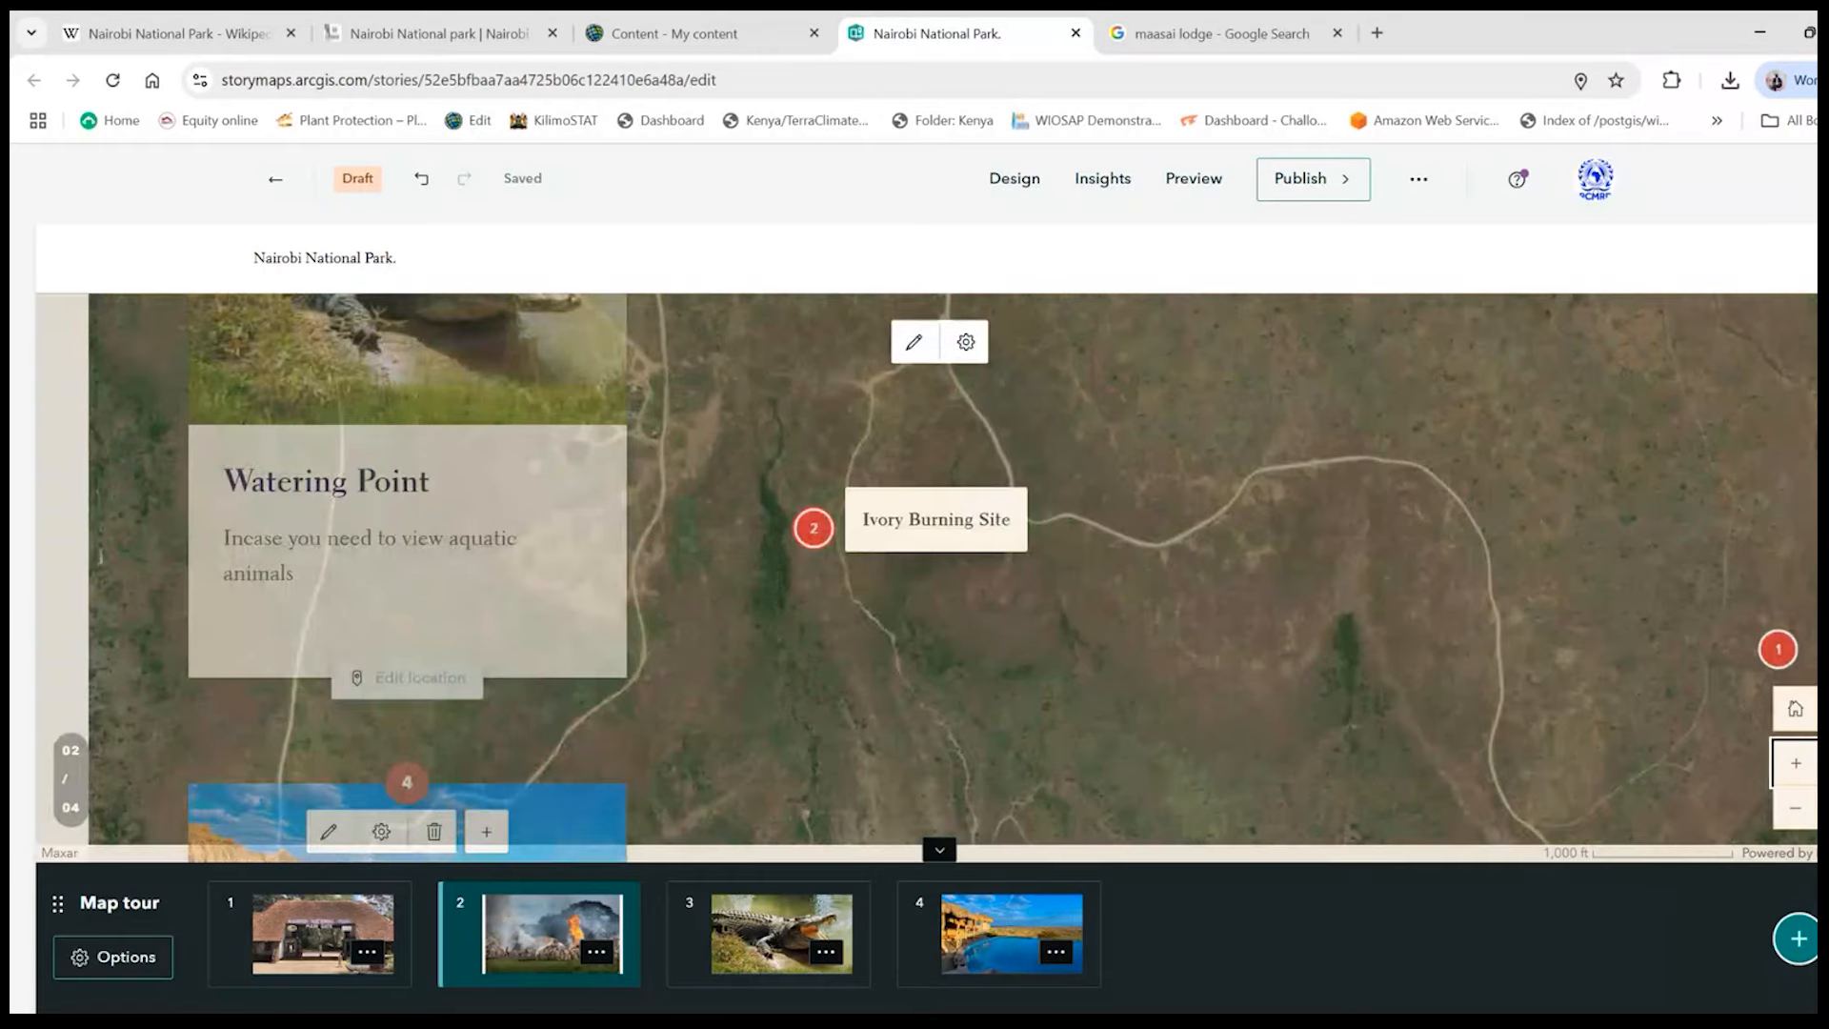
- Add a Swipe block to the story below the map tour
scroll(926, 577, "down", 6)
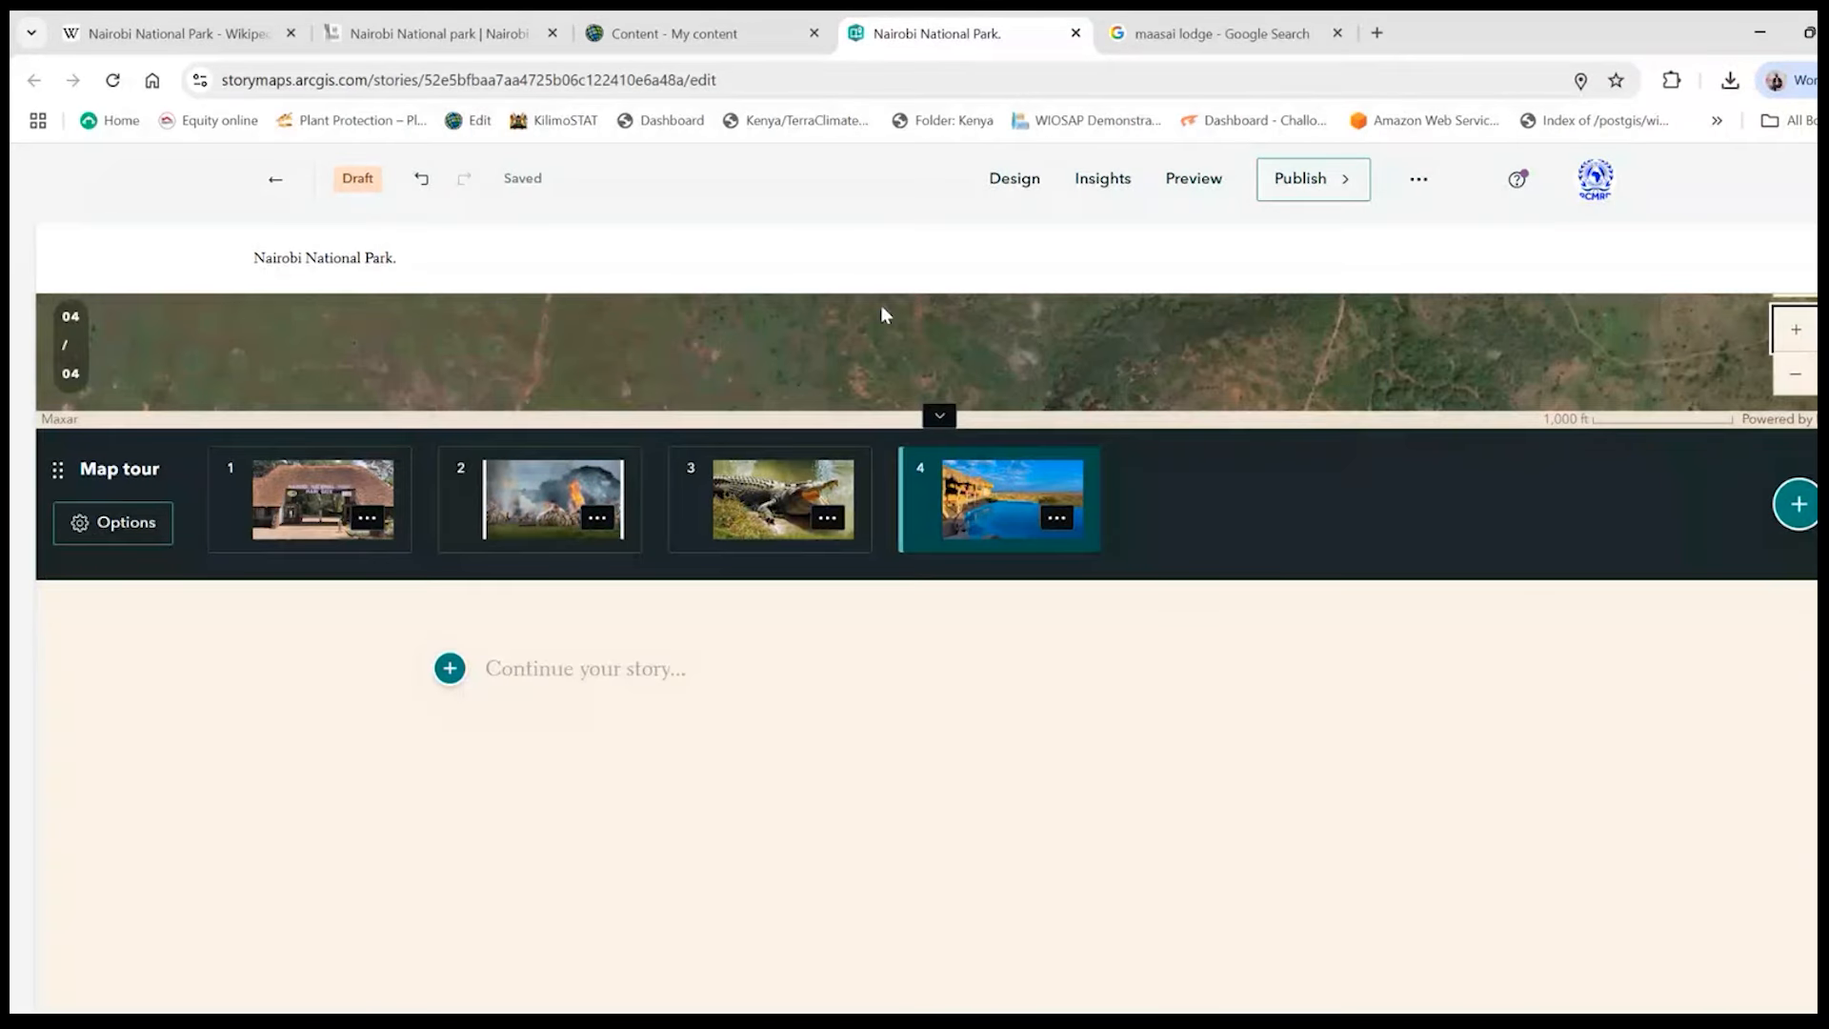
left_click(450, 669)
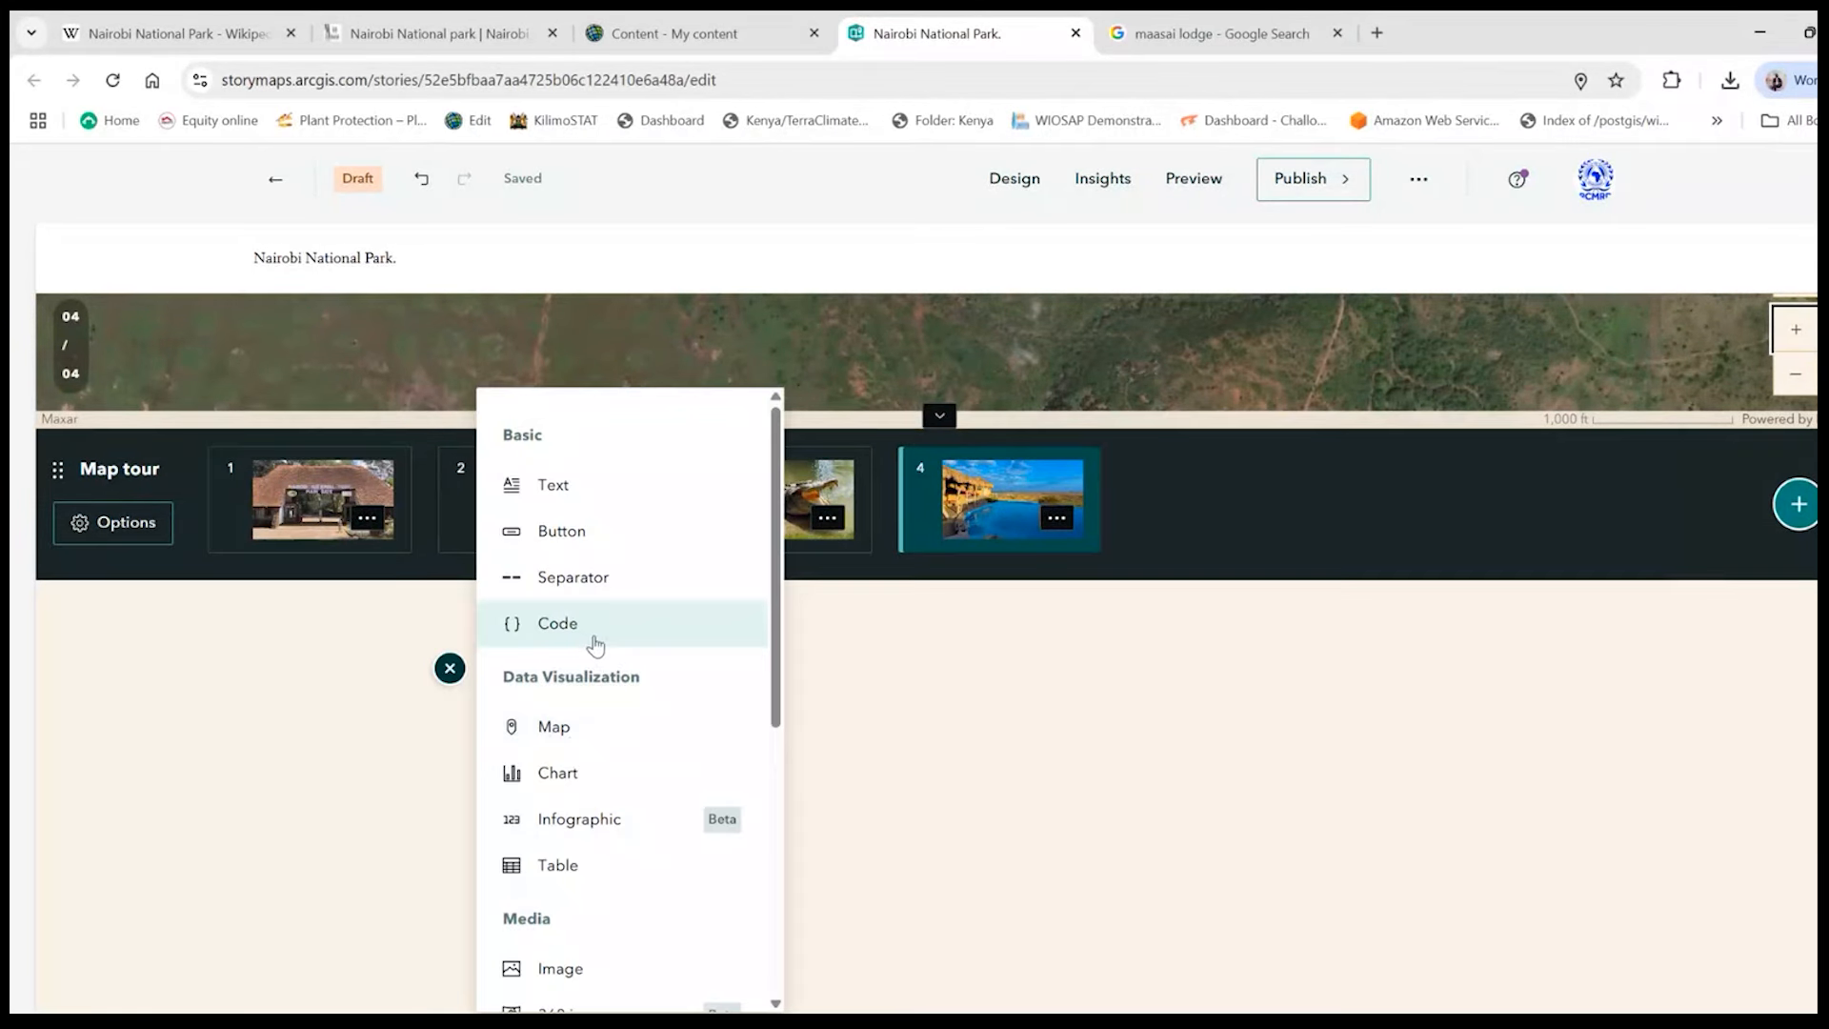
scroll(631, 731, "down", 4)
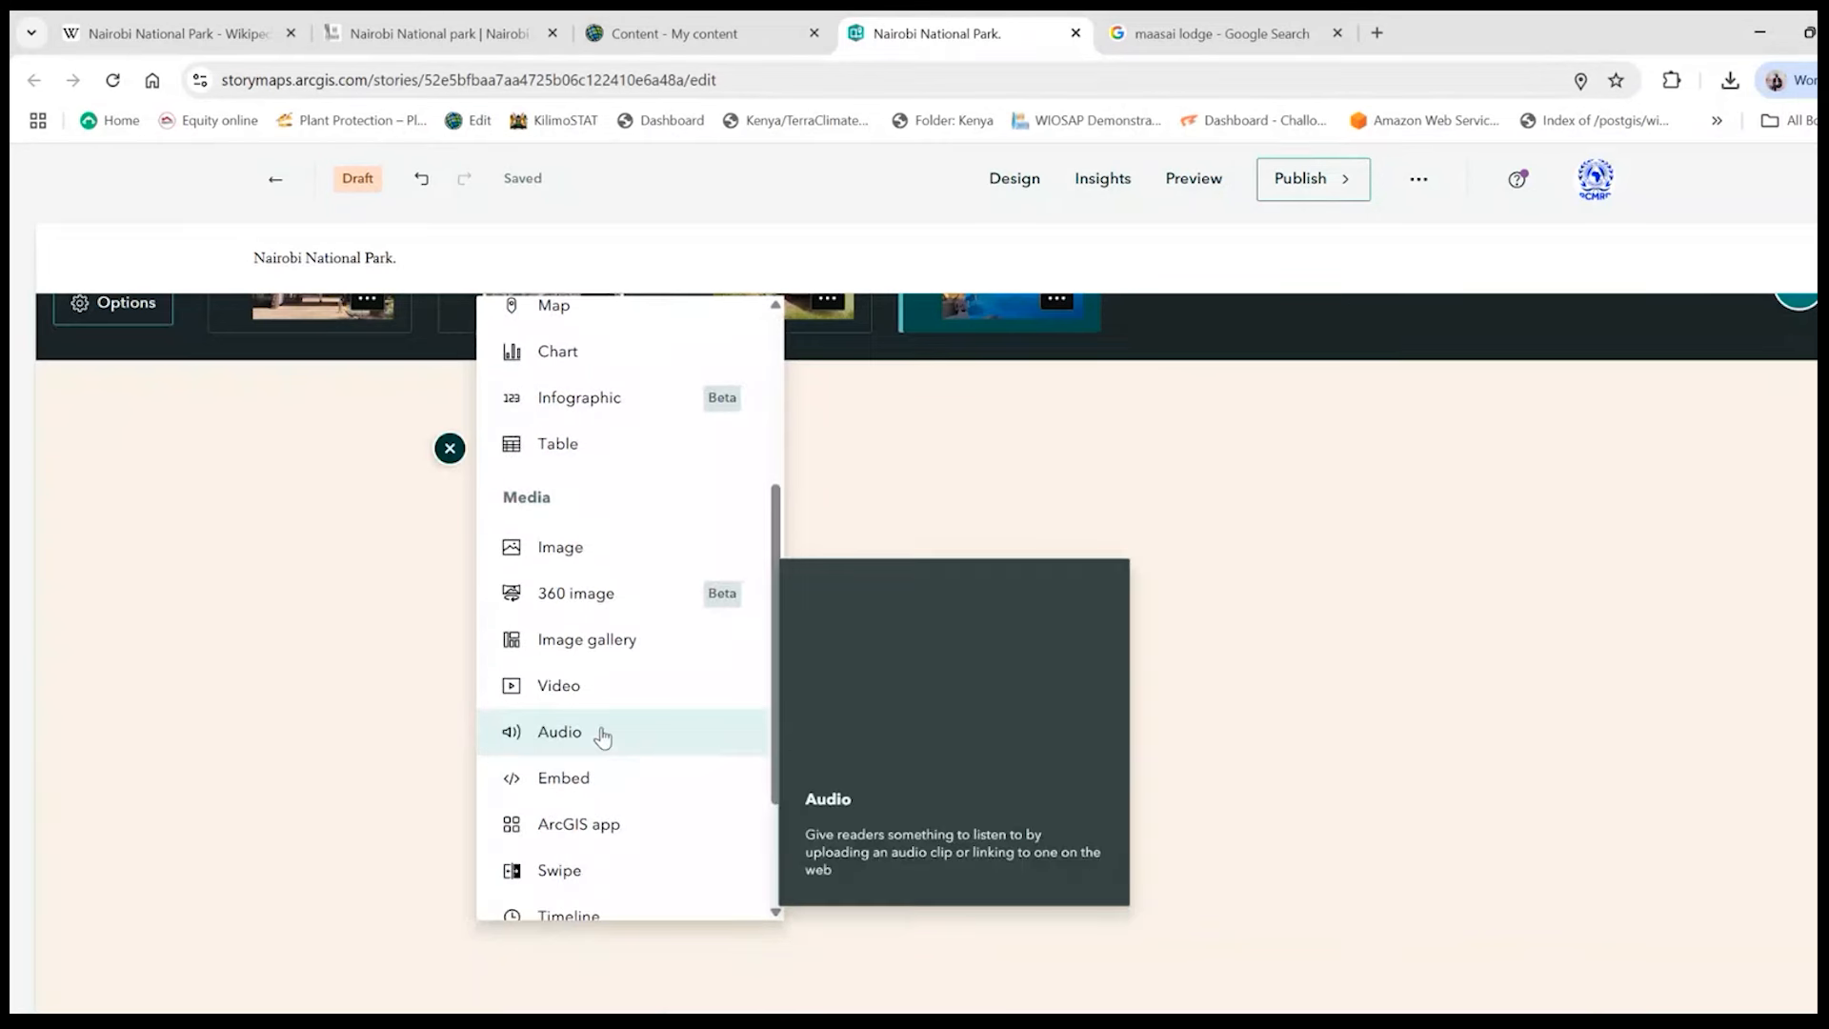
scroll(595, 753, "down", 1)
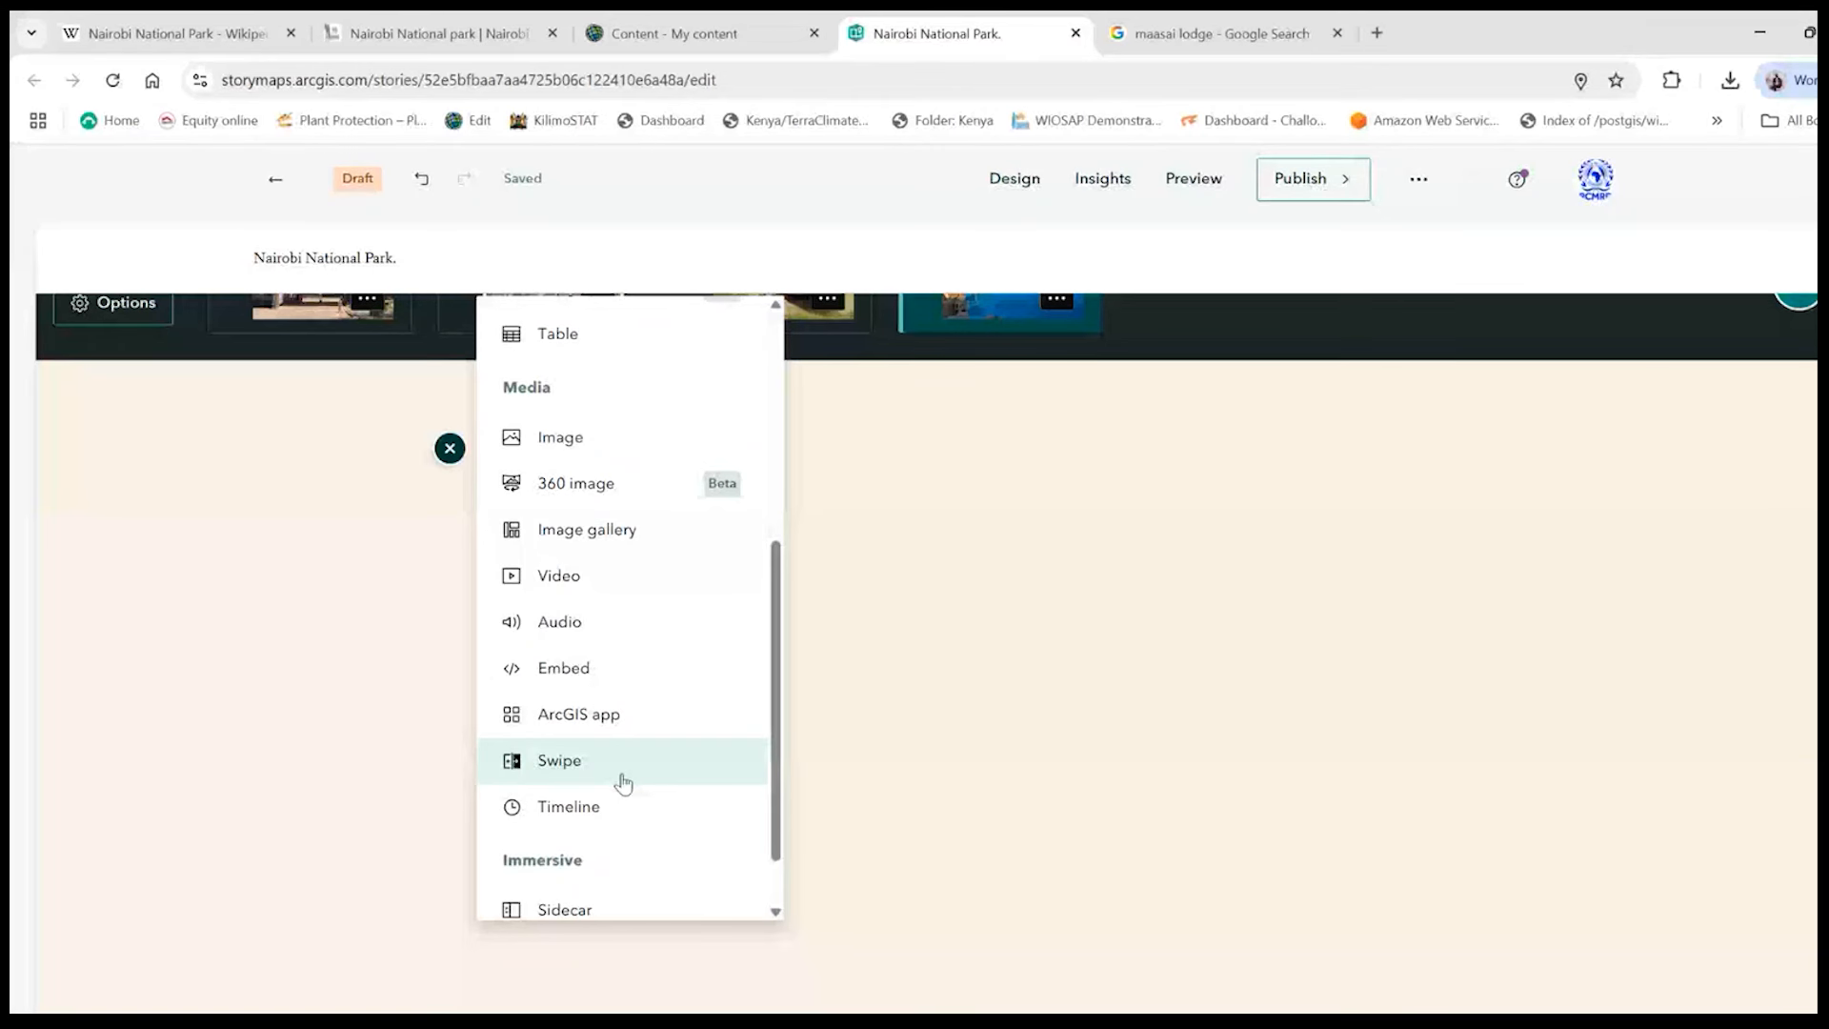
mouse_move(610, 779)
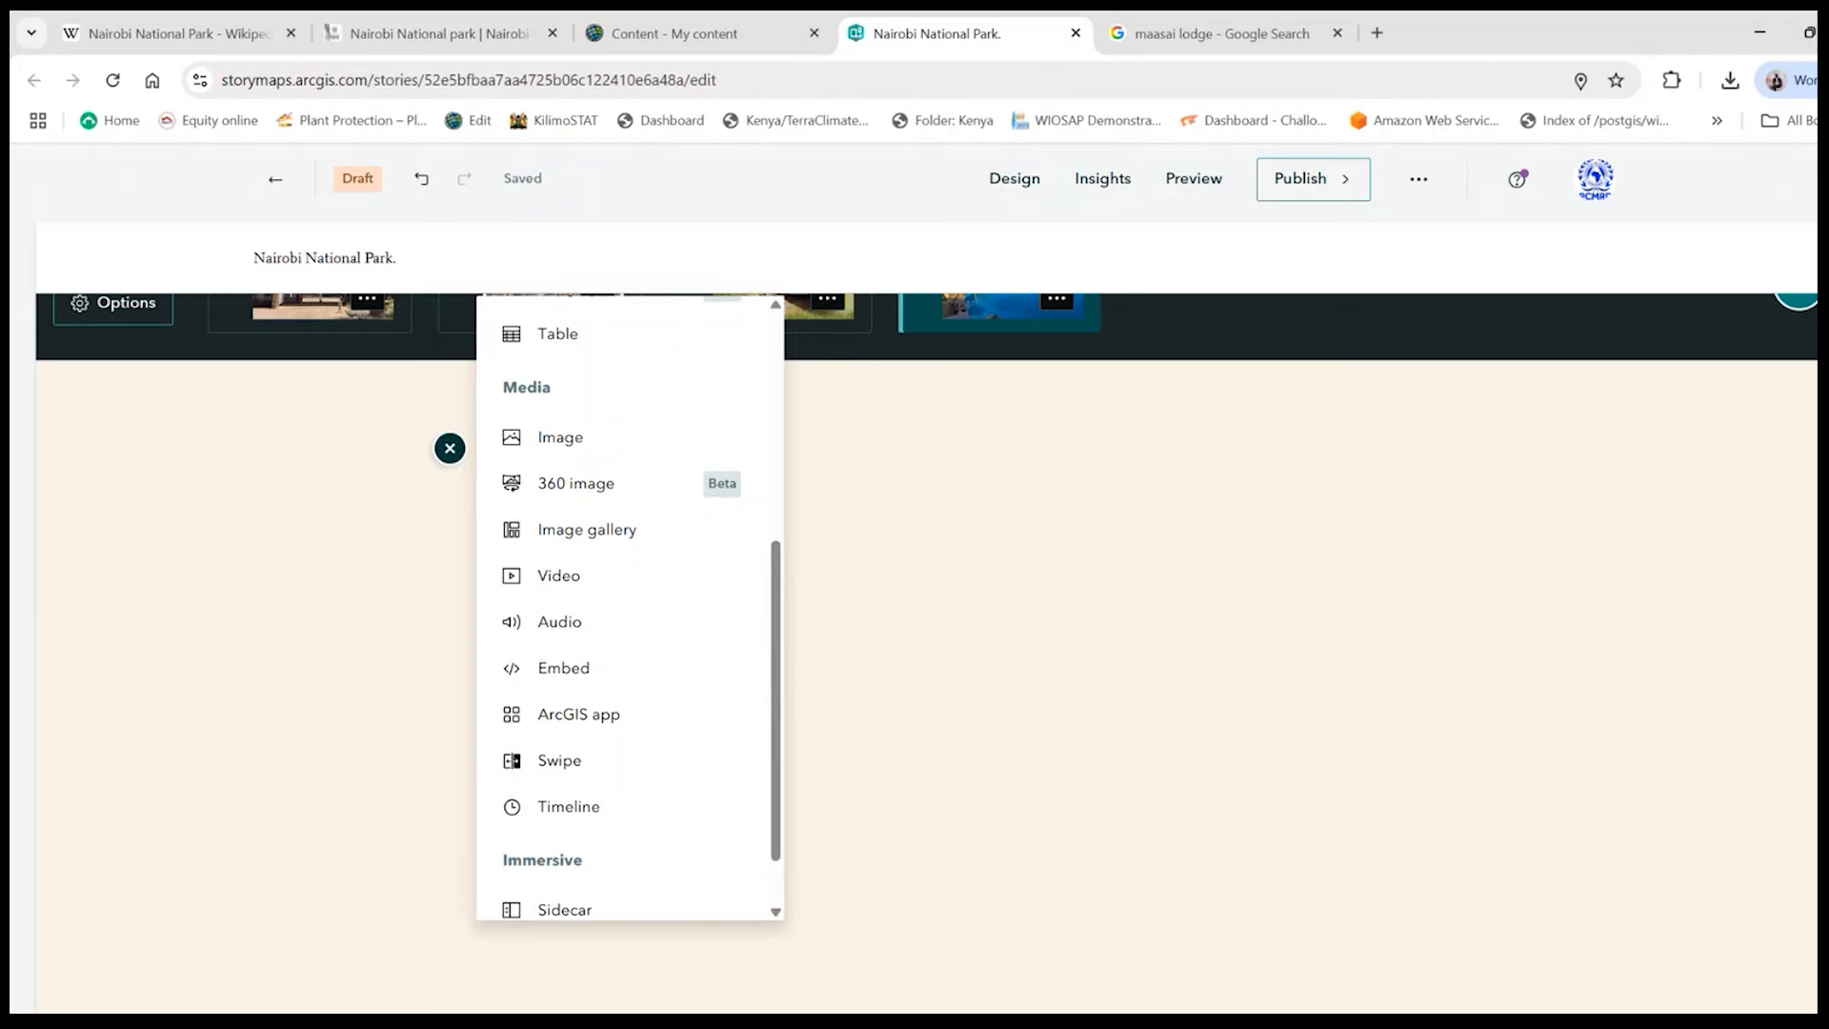
left_click(571, 768)
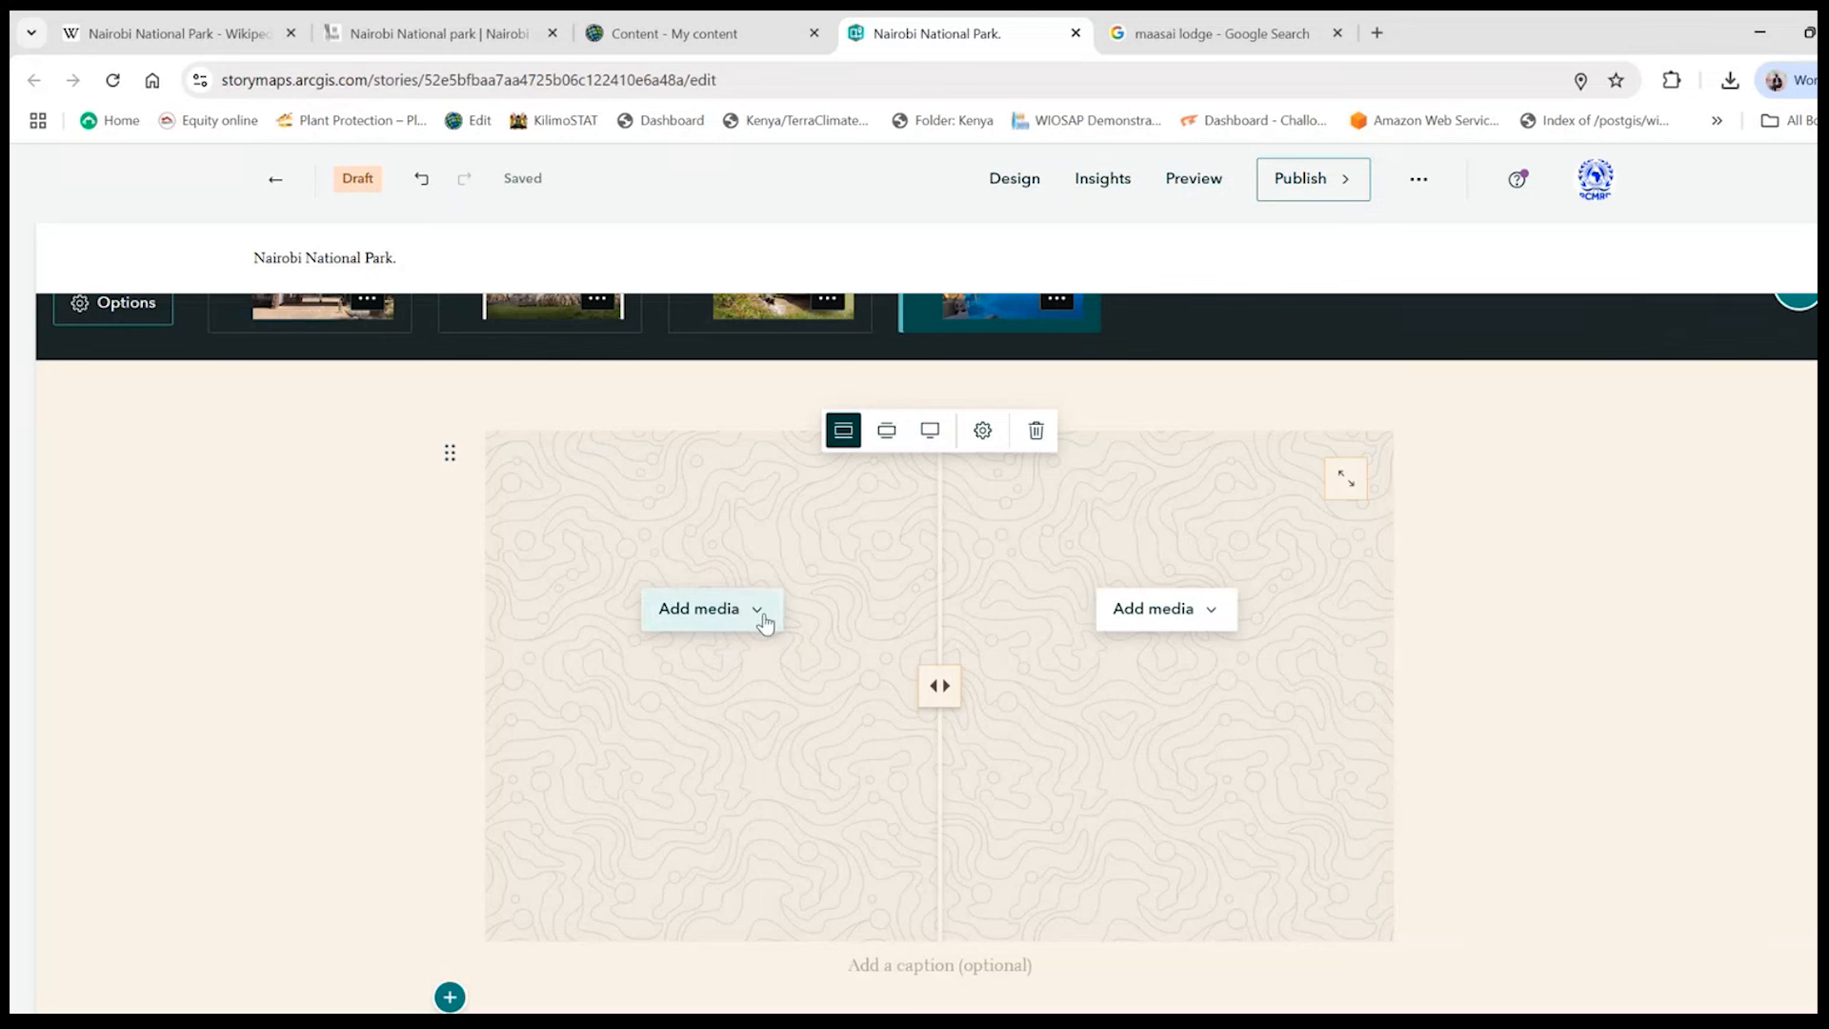
- Examine the media types offered for the swipe block's right half and try out its divider
left_click(1210, 617)
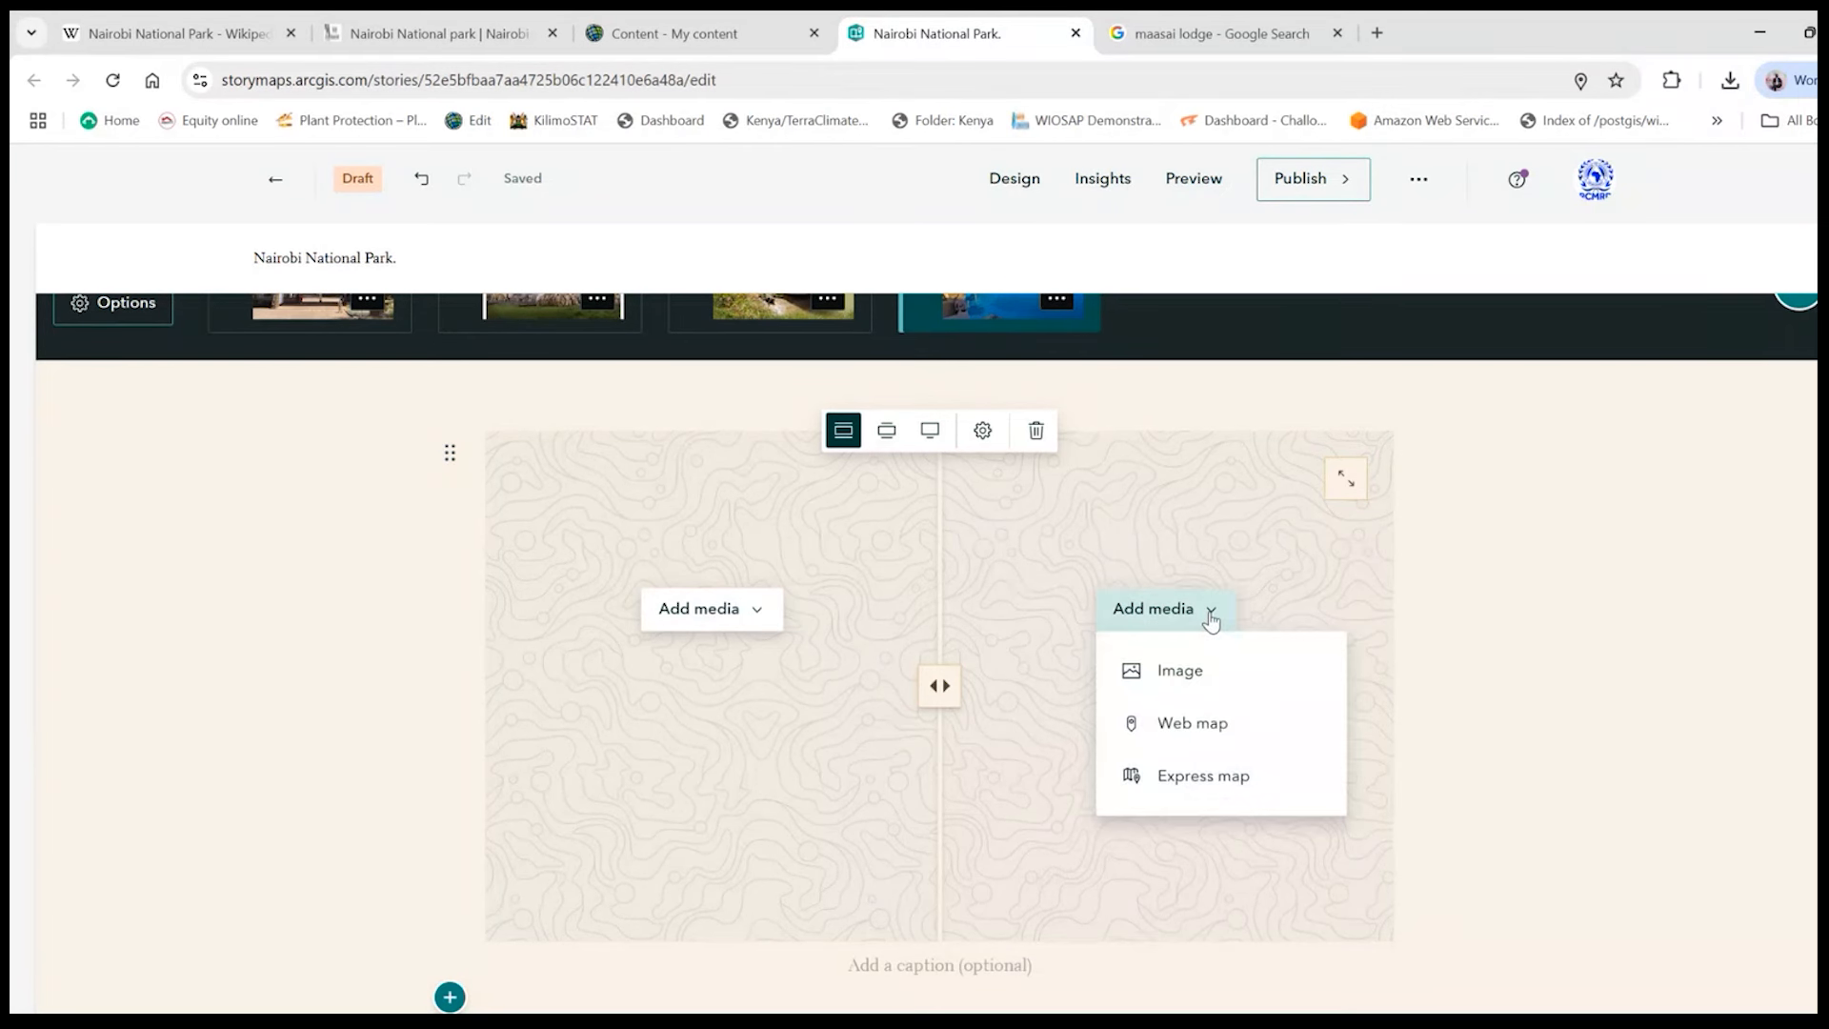
left_click(1494, 577)
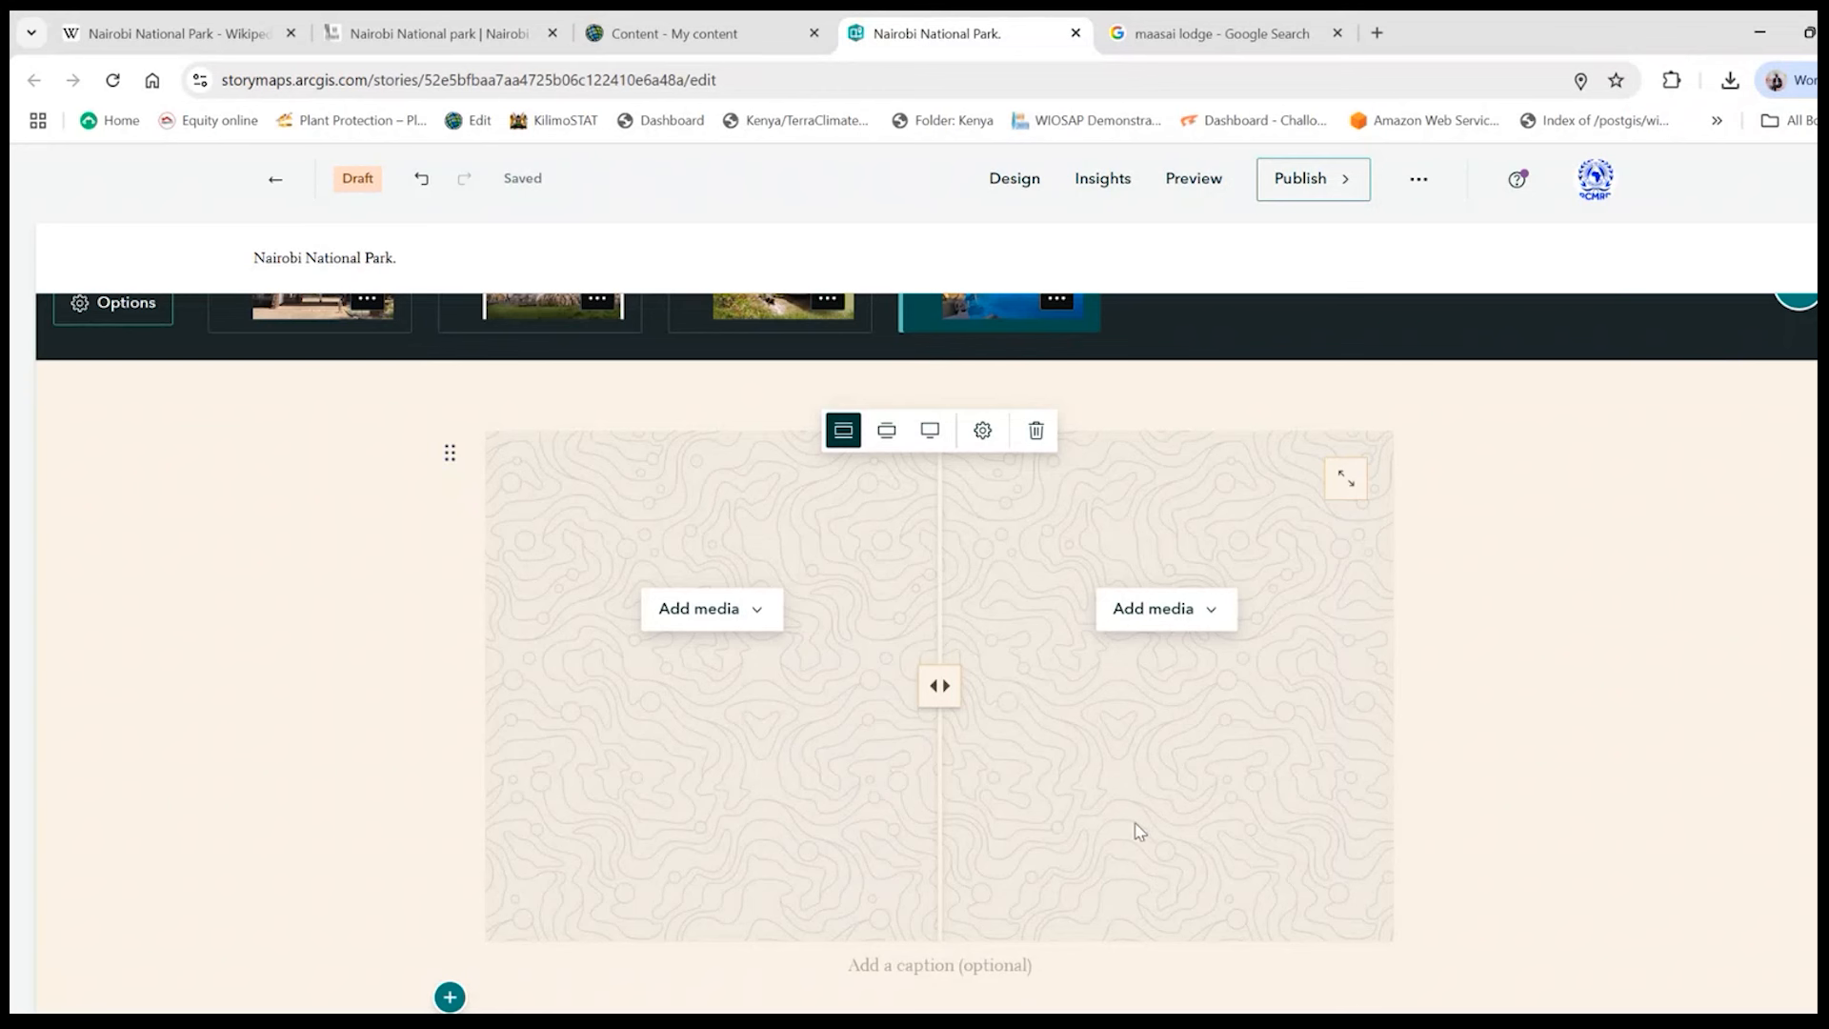
mouse_move(934, 685)
left_mouse_down()
mouse_move(523, 685)
mouse_move(1009, 686)
mouse_move(839, 686)
mouse_move(952, 688)
left_mouse_up()
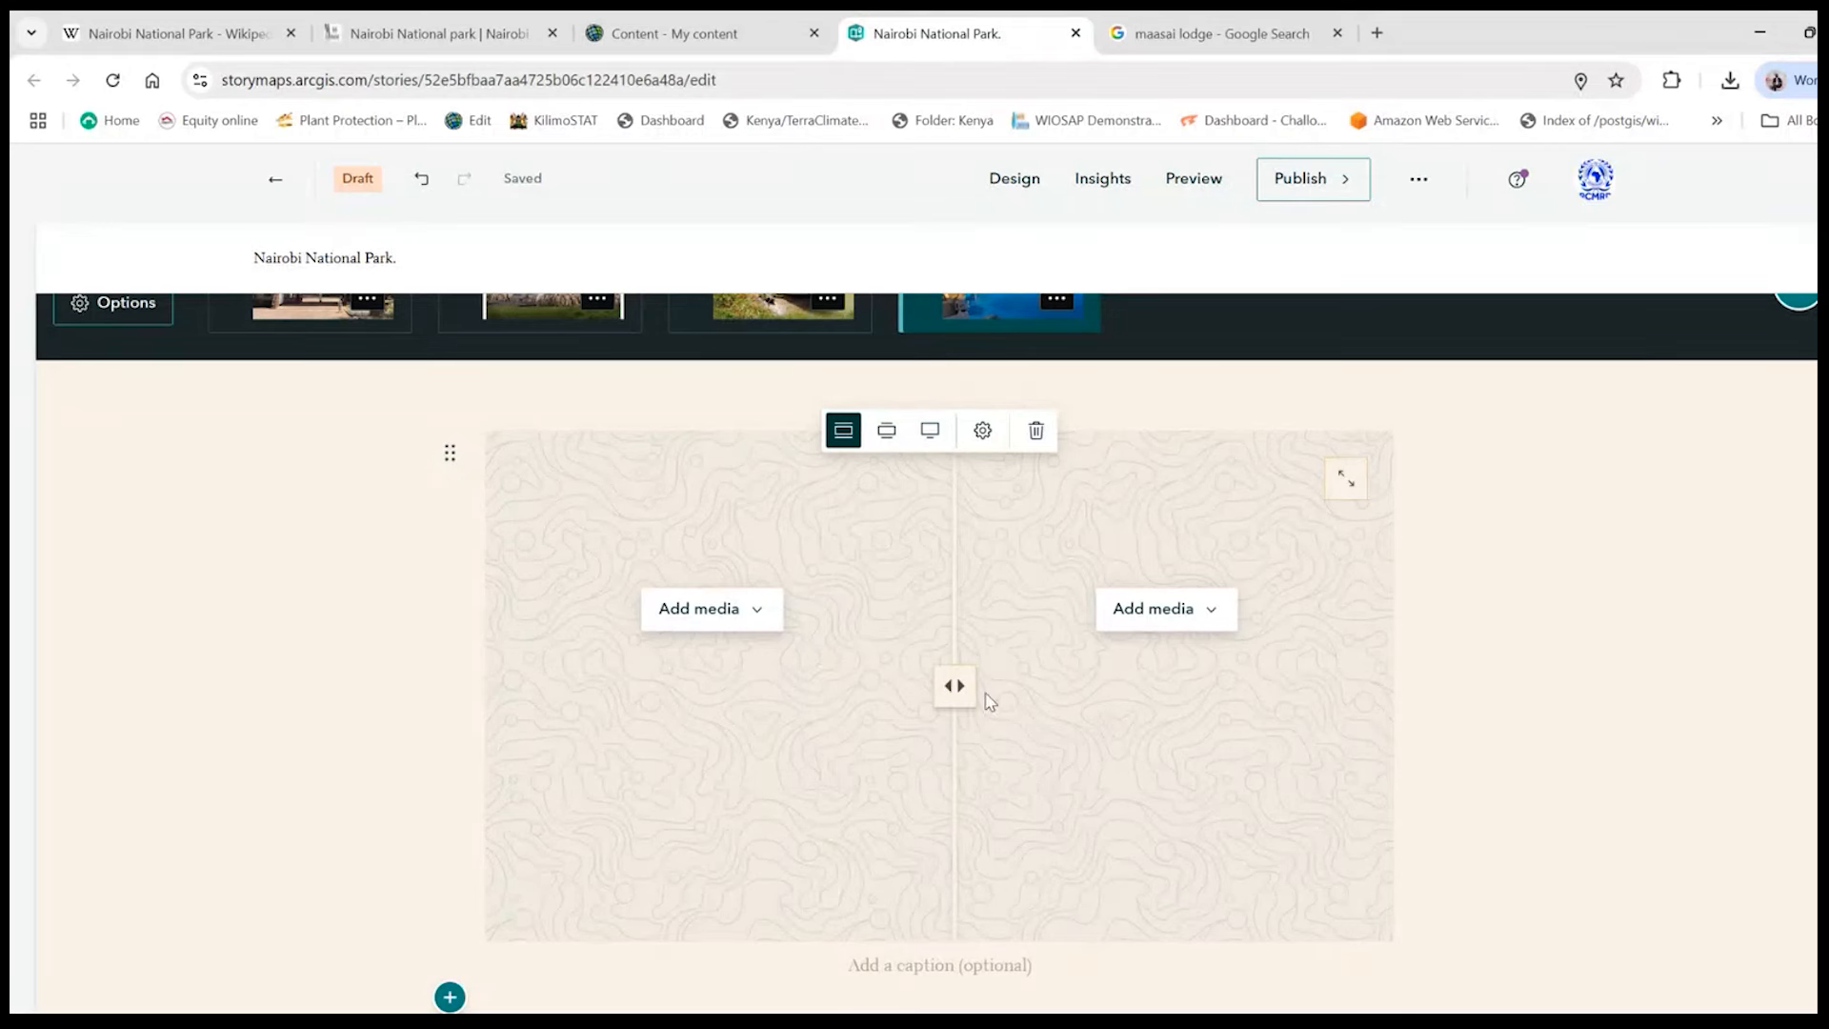
scroll(1027, 794, "up", 1)
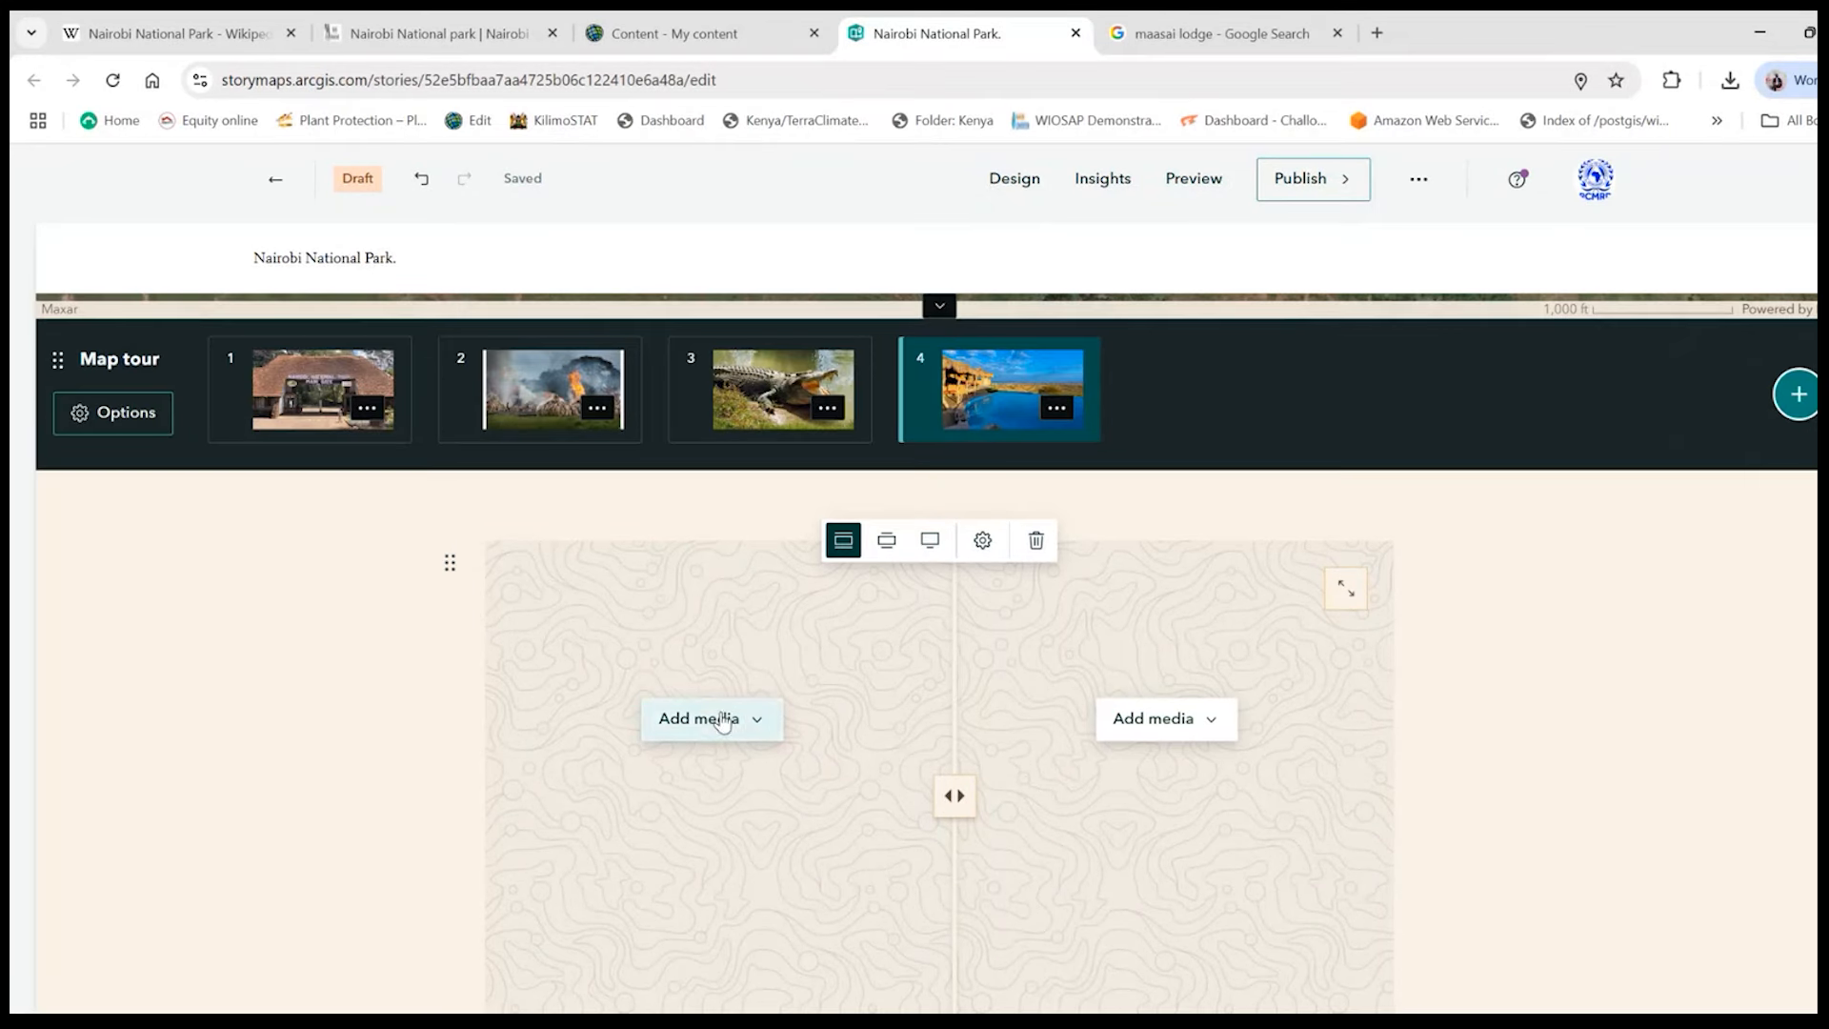
mouse_move(940, 787)
left_mouse_down()
mouse_move(767, 776)
mouse_move(943, 791)
left_mouse_up()
scroll(1003, 786, "down", 1)
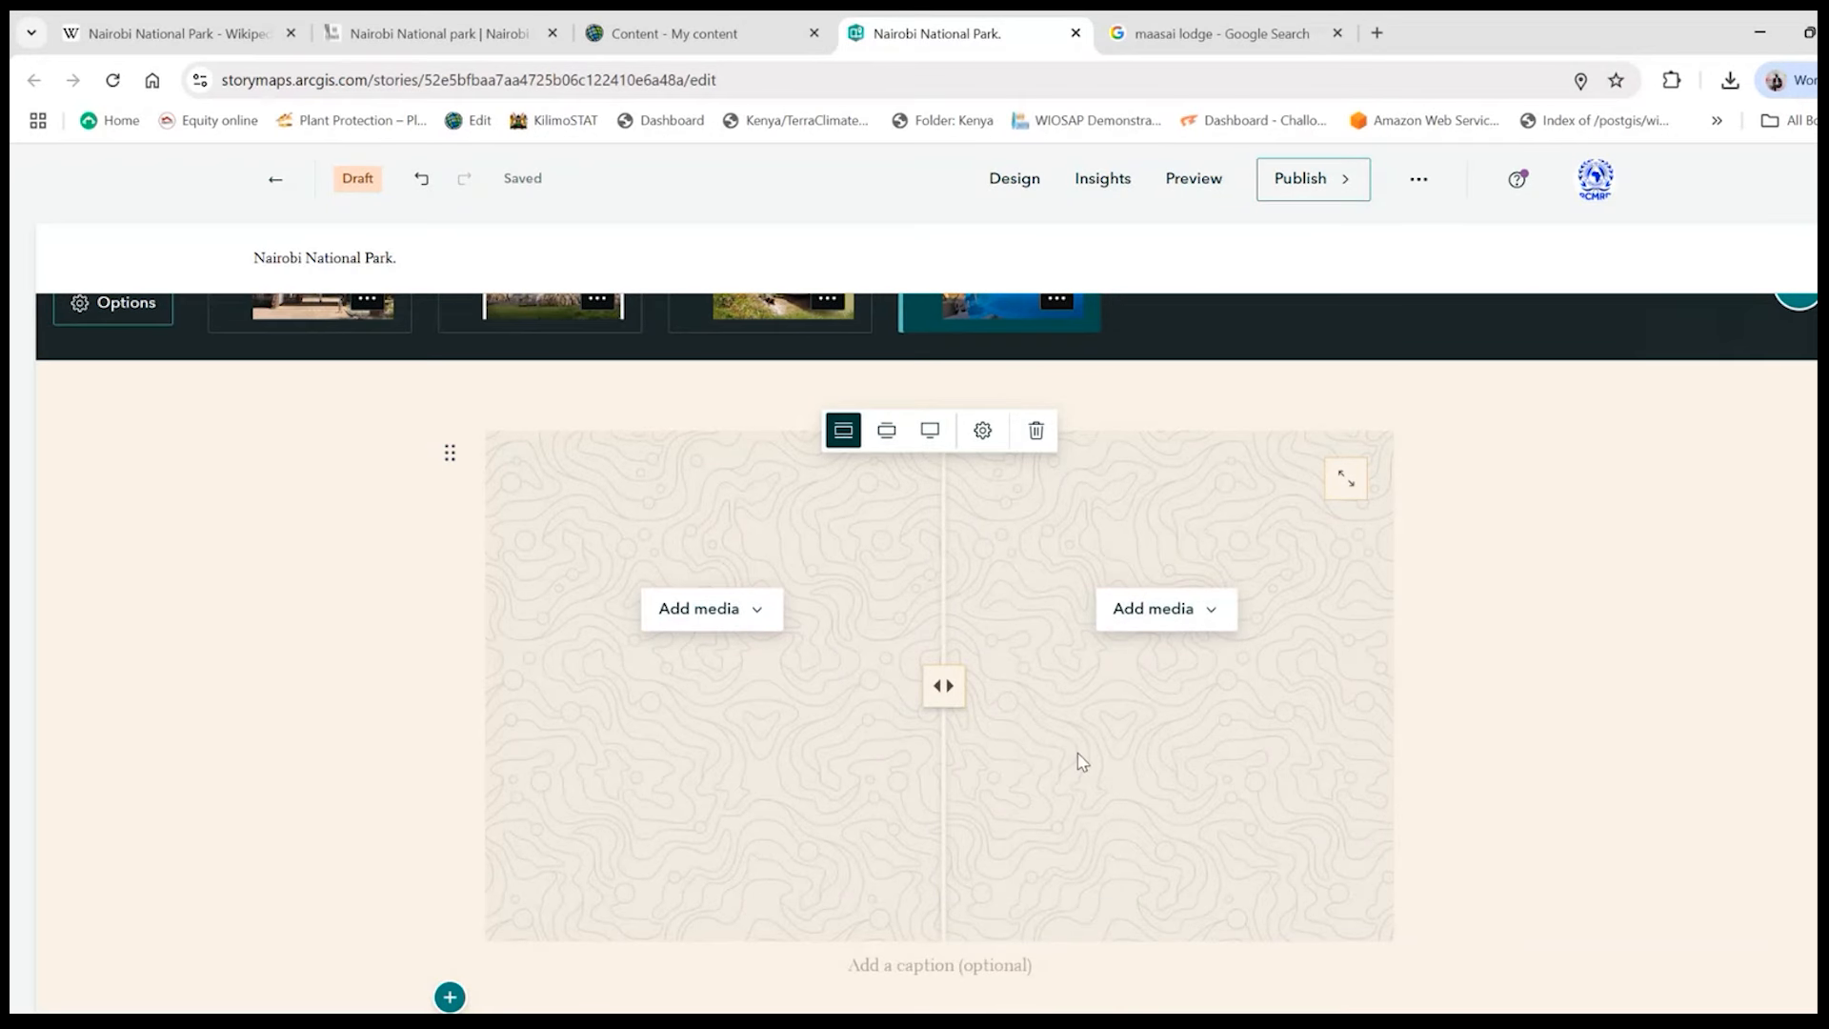
- Insert a separator between the map tour and the swipe block
scroll(625, 571, "up", 1)
mouse_move(476, 517)
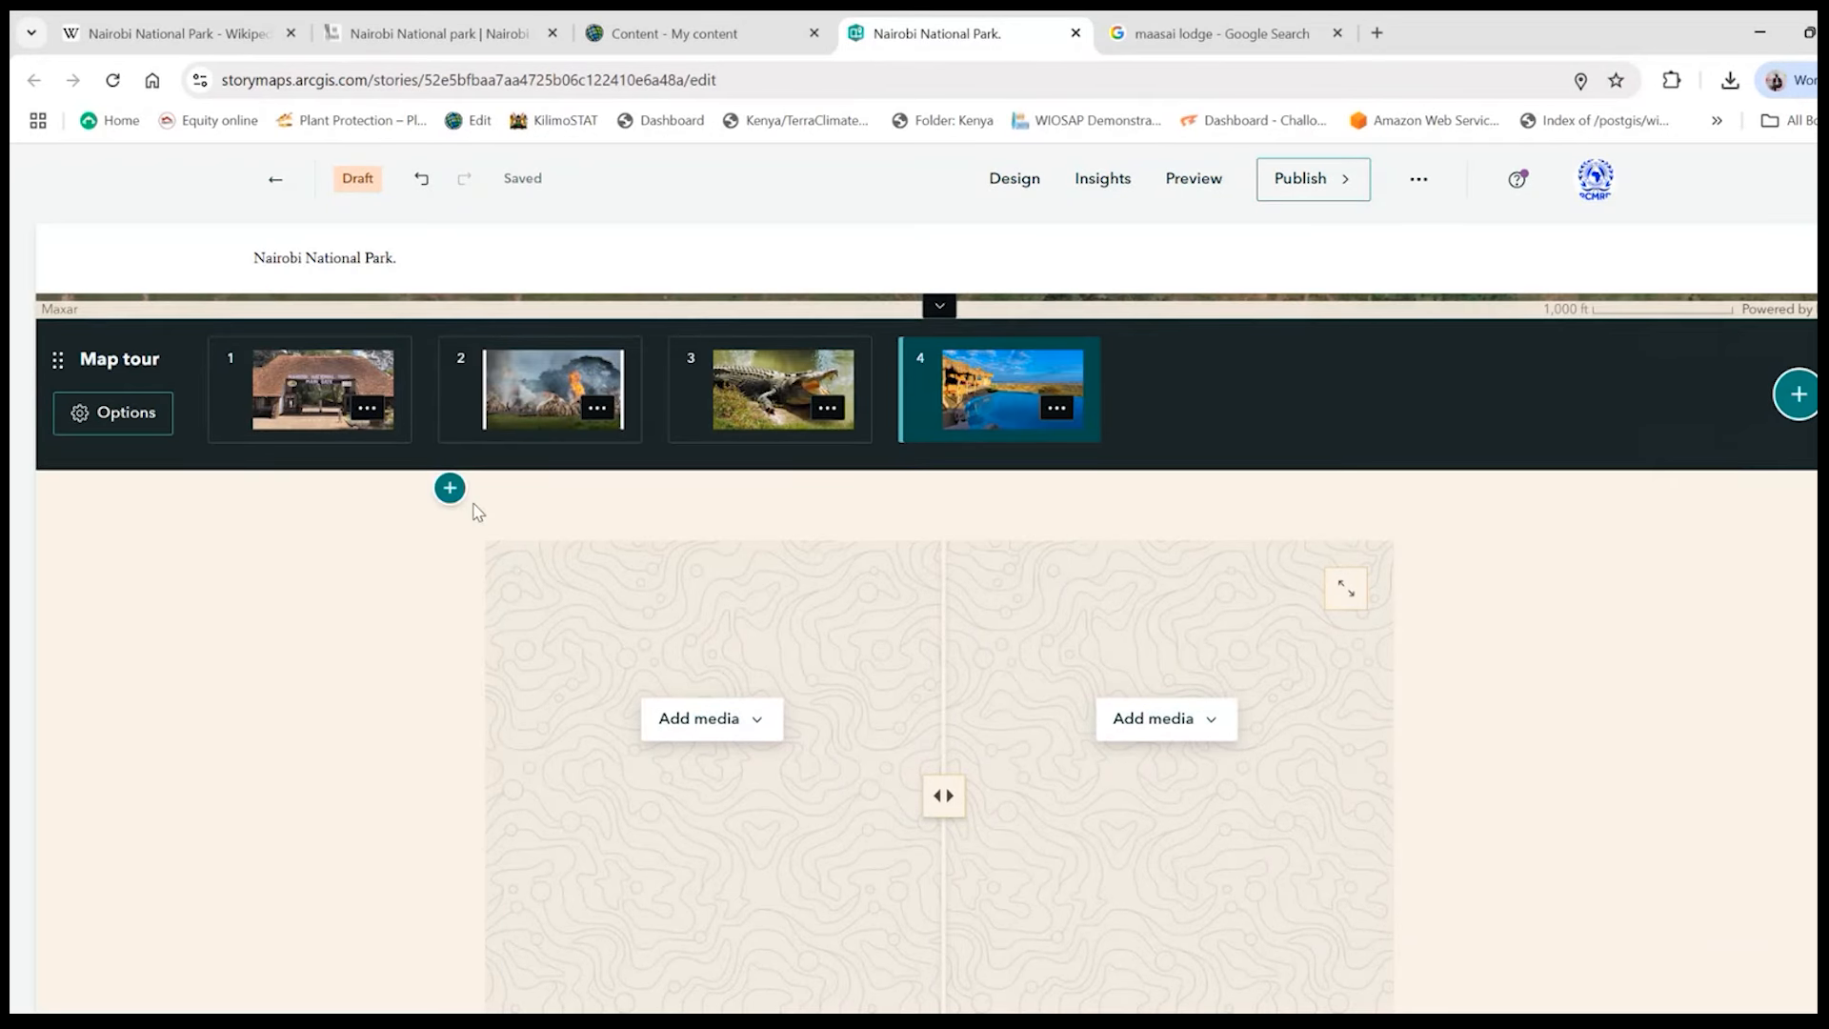
left_click(449, 488)
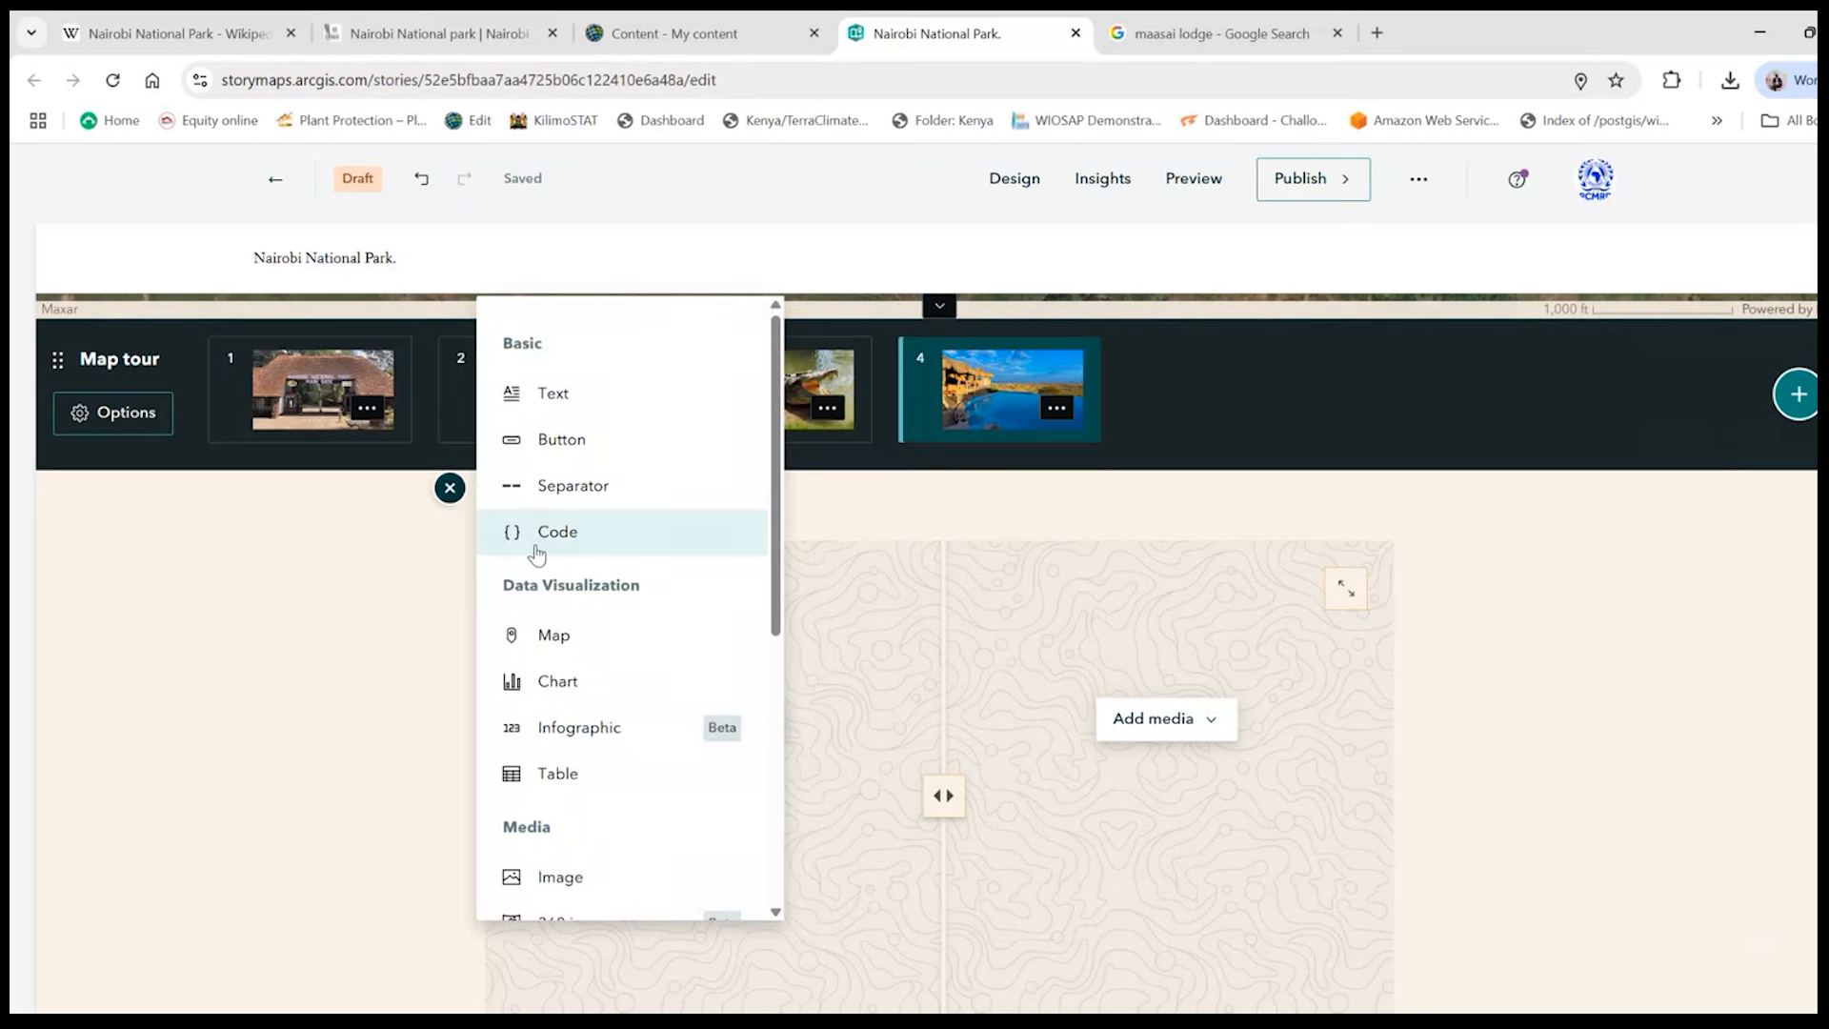
left_click(583, 487)
mouse_move(440, 616)
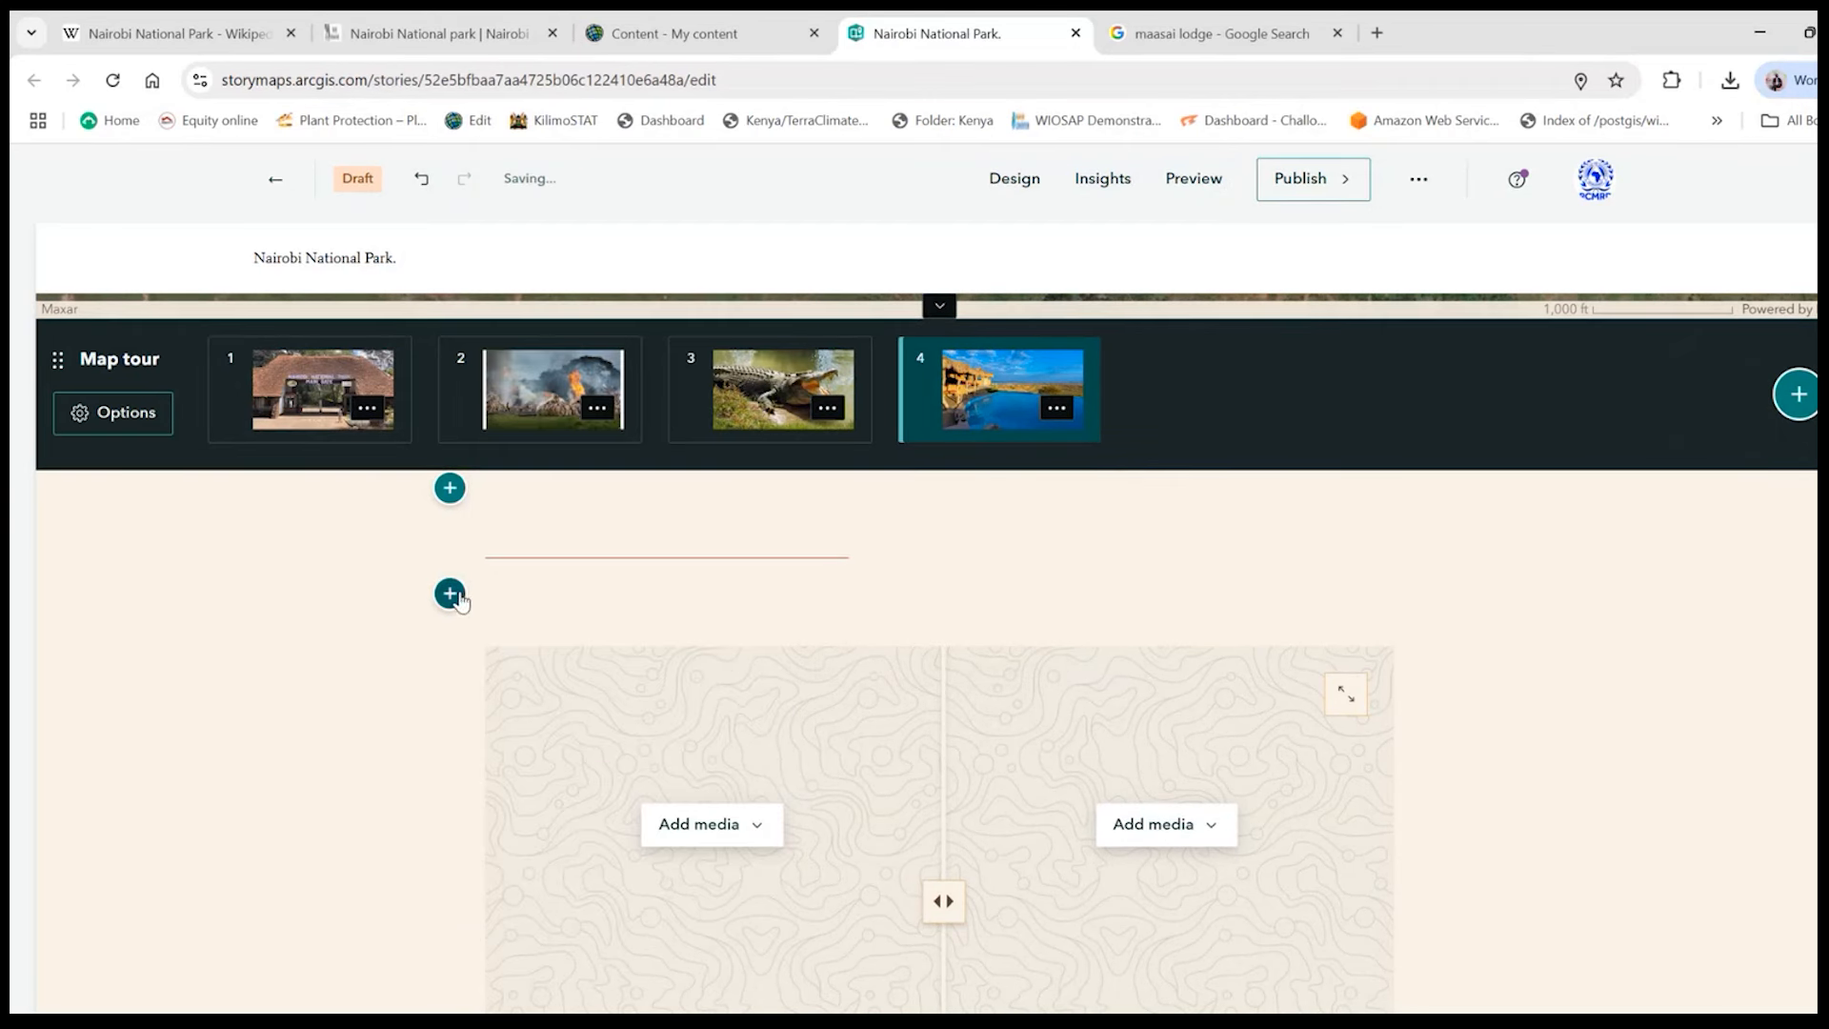
- Insert a button between the separator and the swipe block and label it "Changes in NNP"
left_click(451, 595)
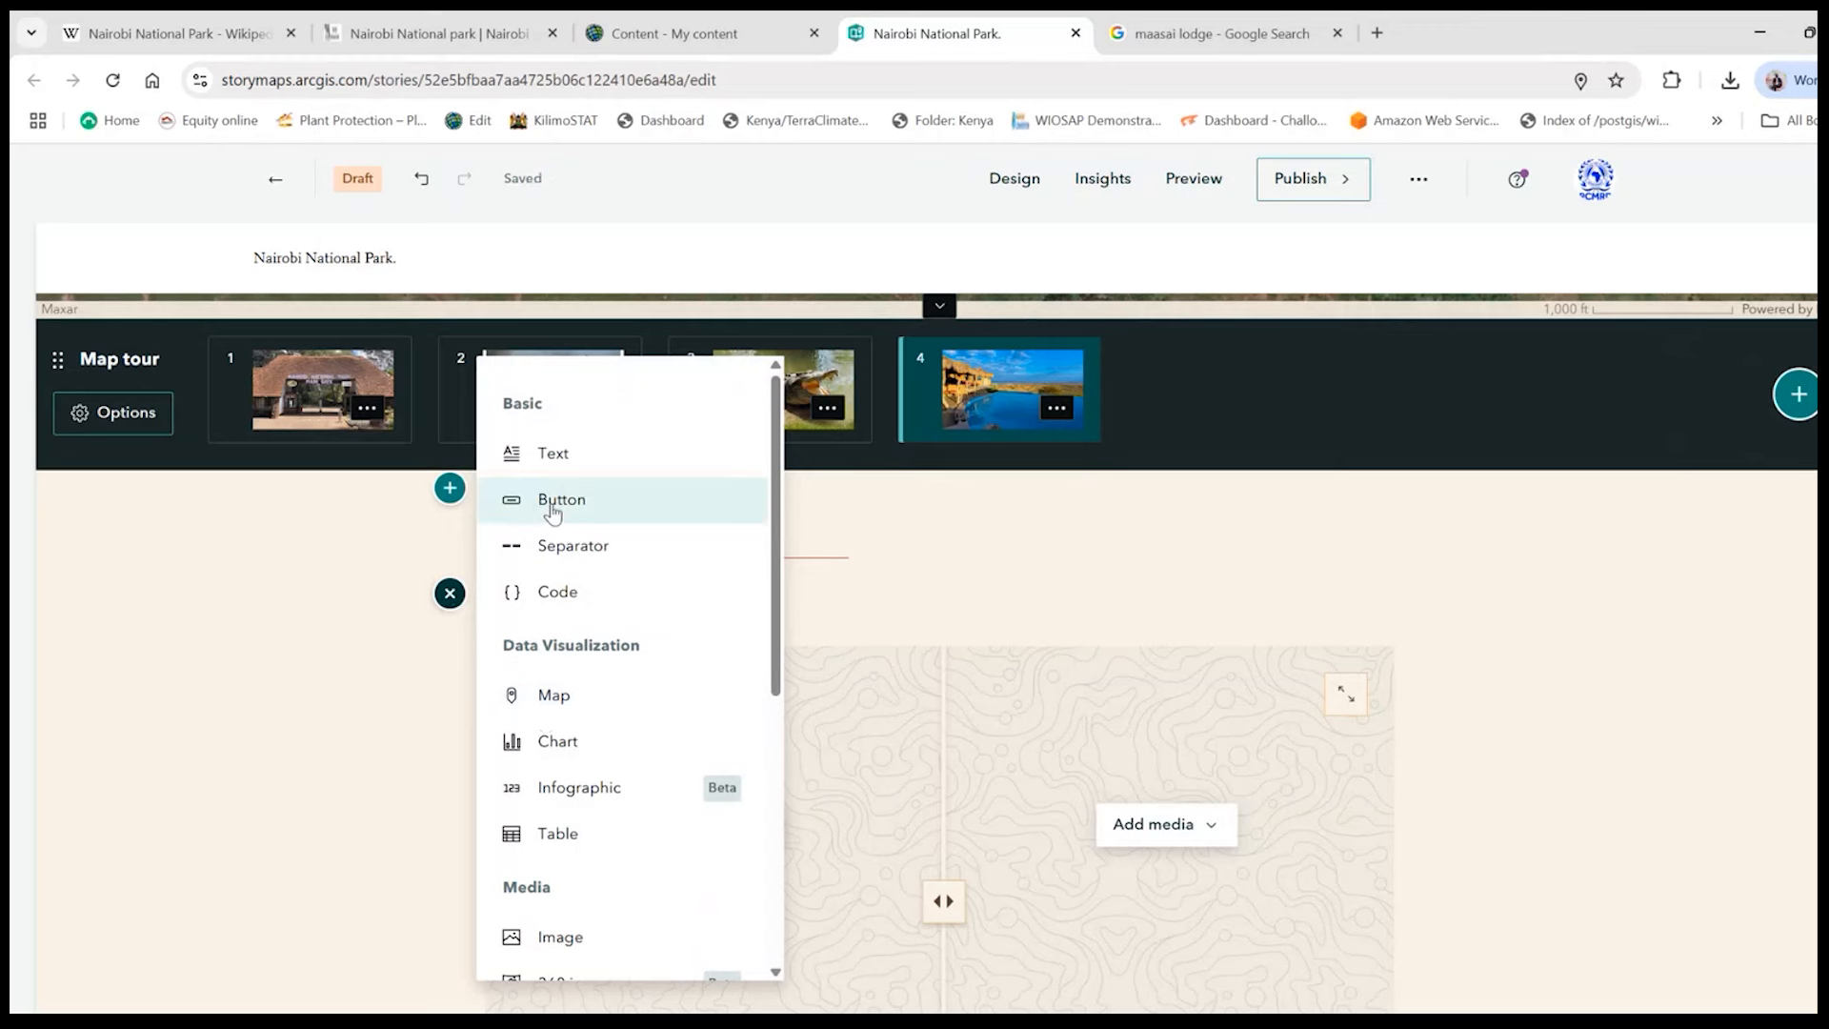
left_click(555, 501)
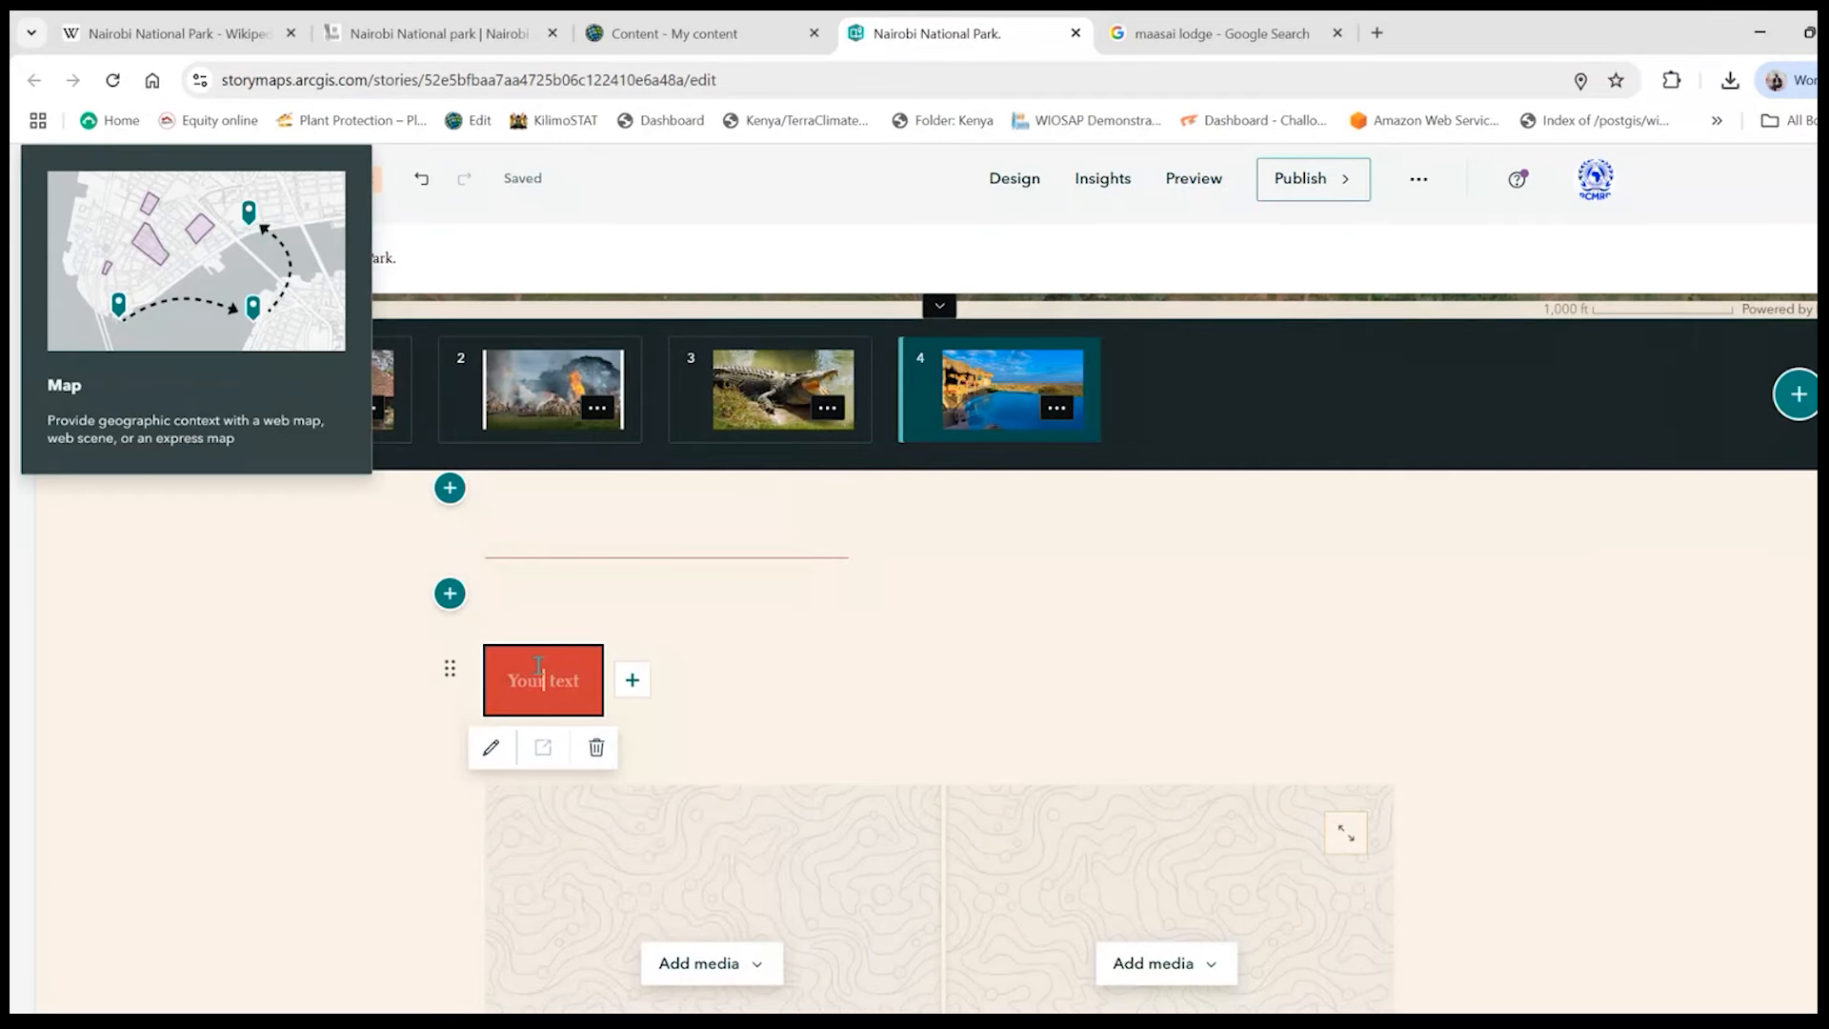
type("Chan")
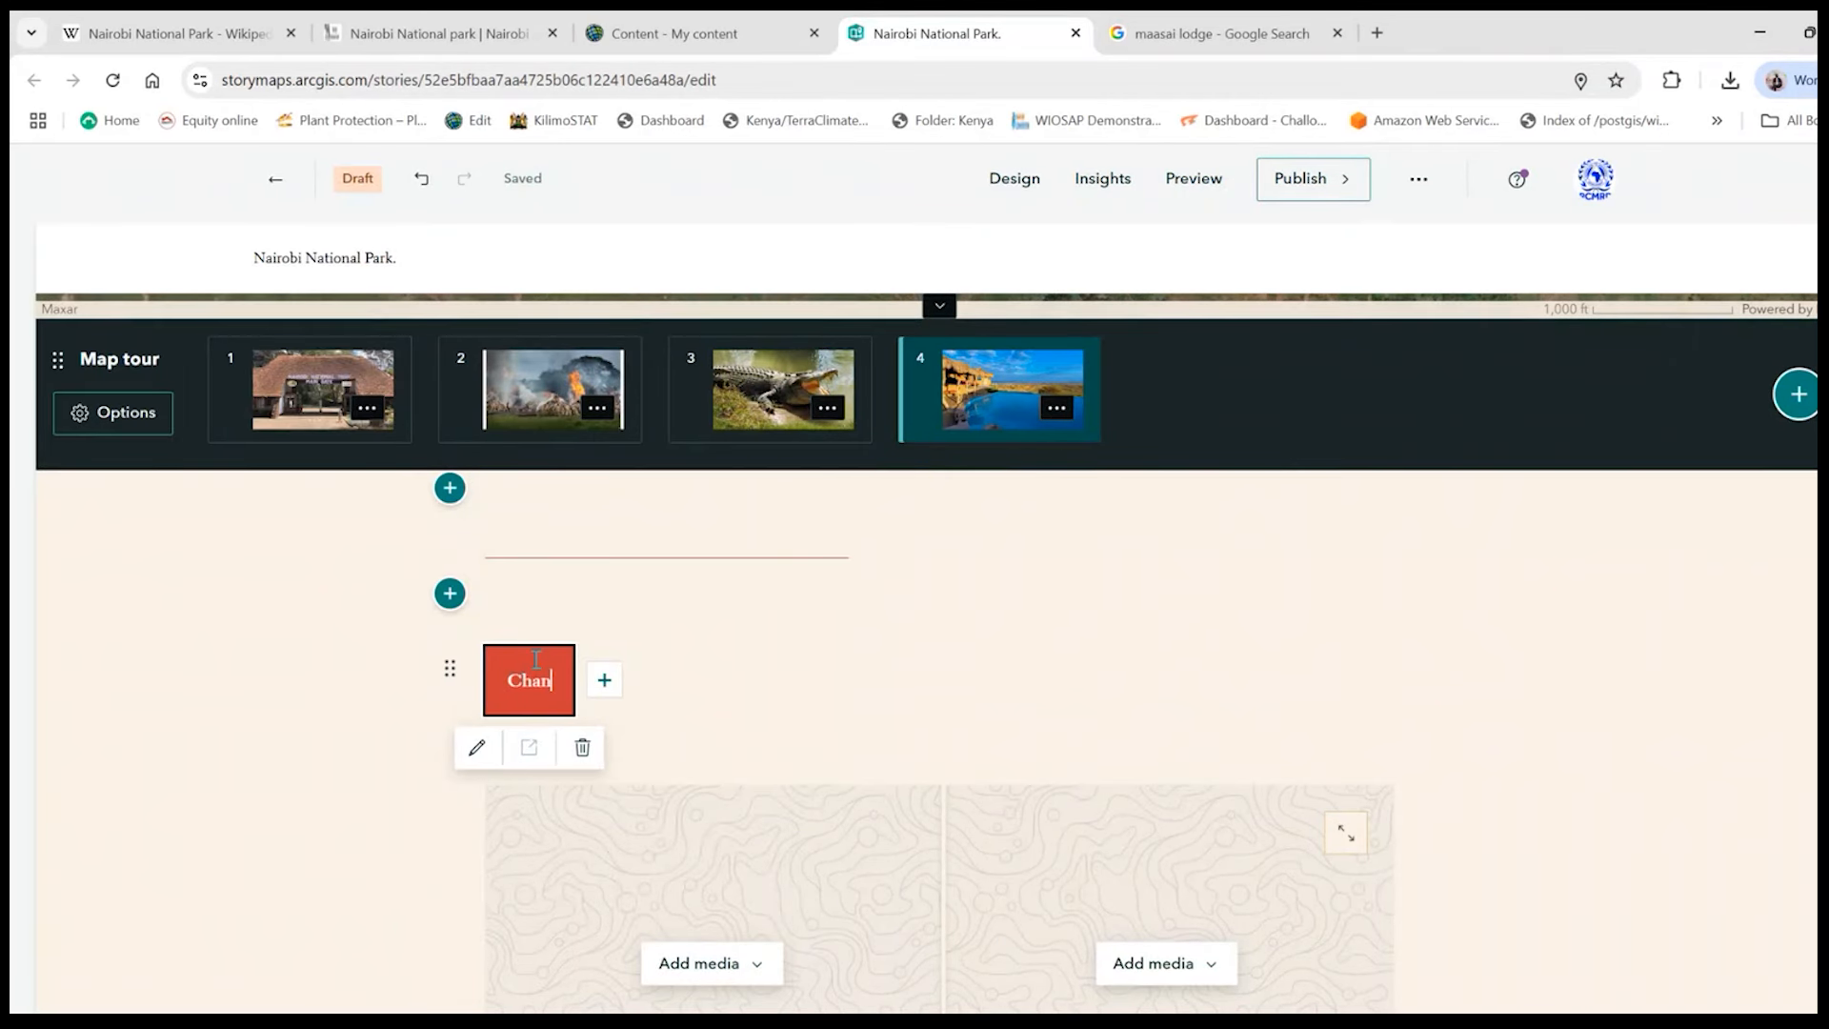
type("ges i")
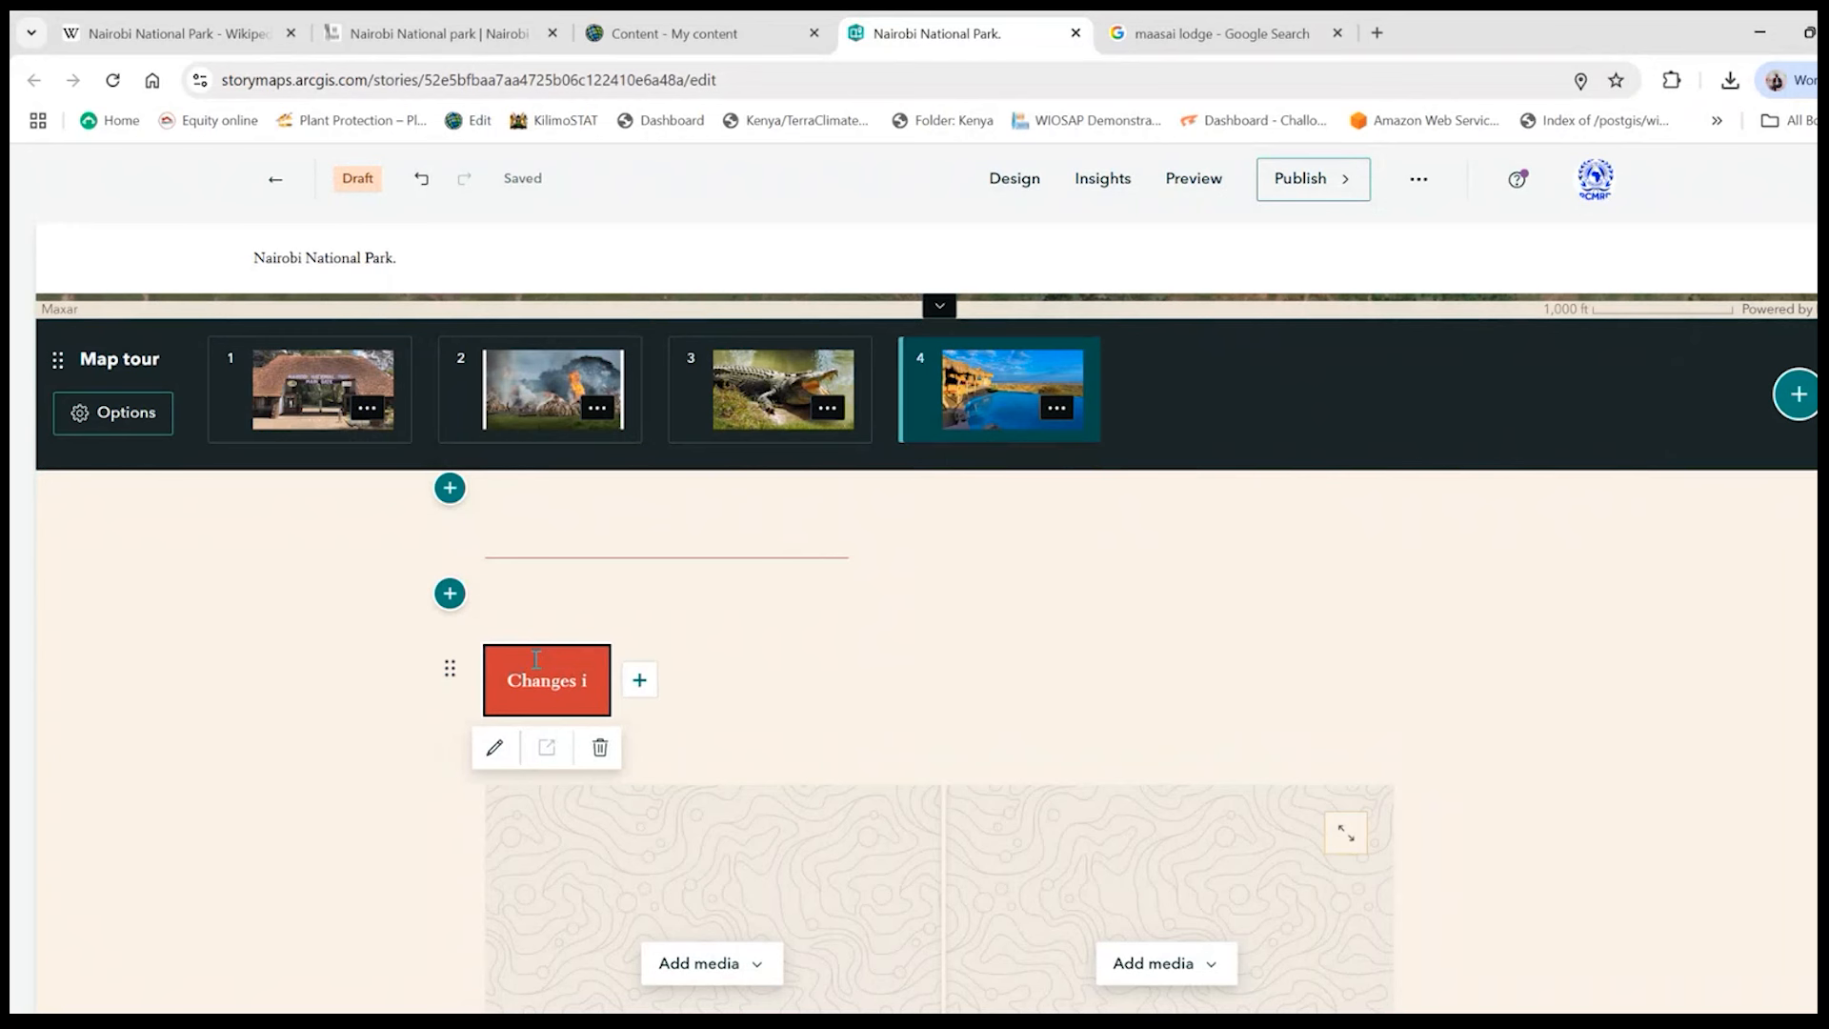
type("n NNP")
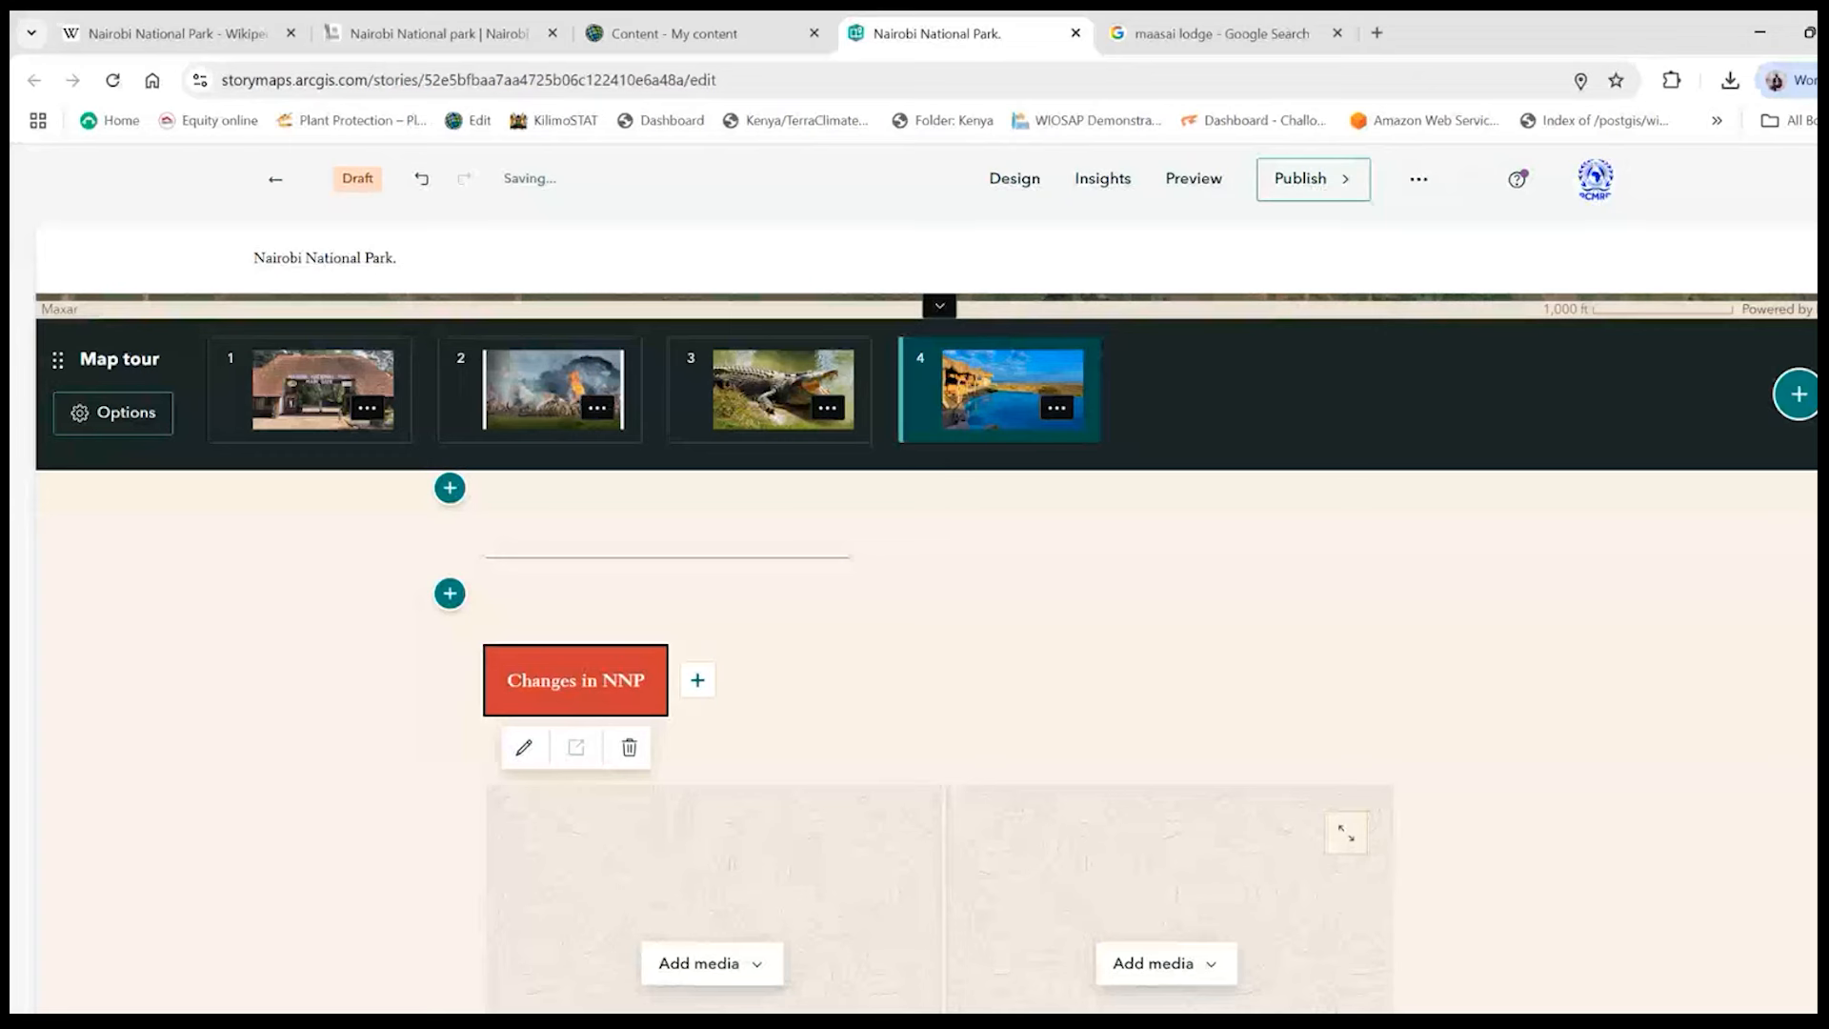
scroll(1421, 743, "down", 4)
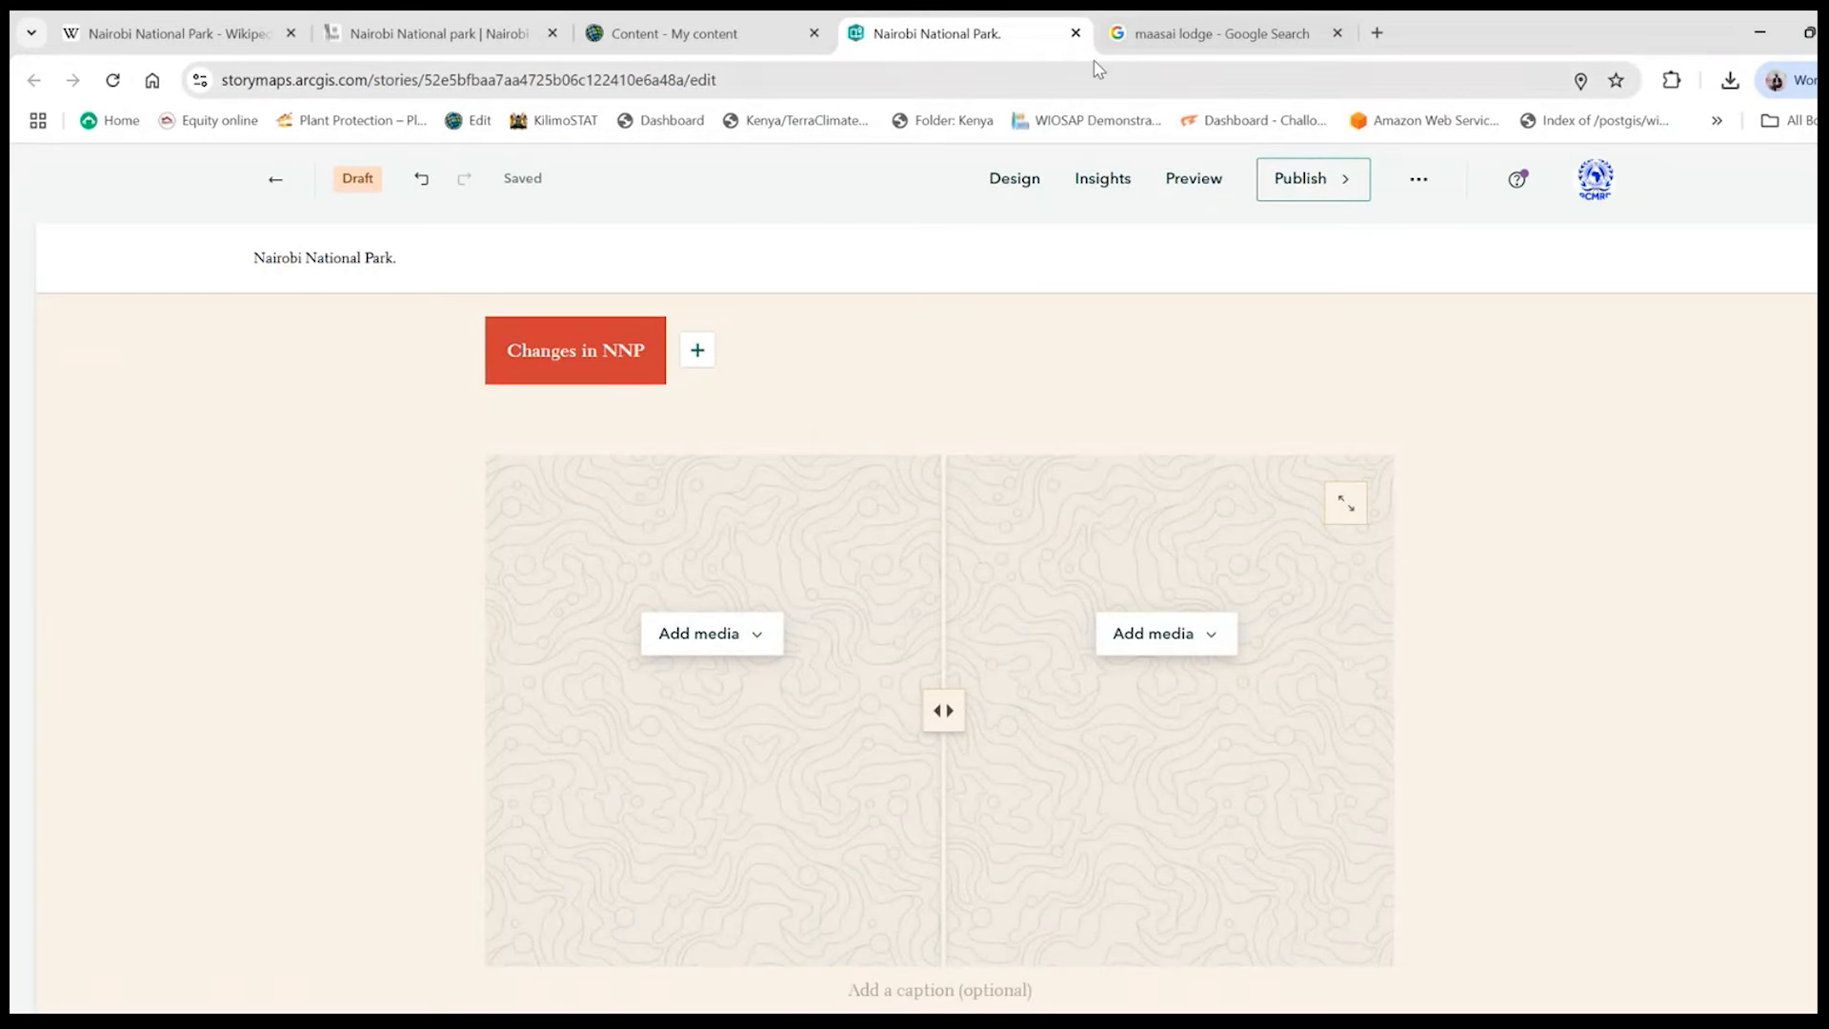
- Switch to the Google image results for maasai lodge and save the first swimming pool picture from Booking.com as image1
mouse_move(1160, 38)
scroll(782, 609, "down", 2)
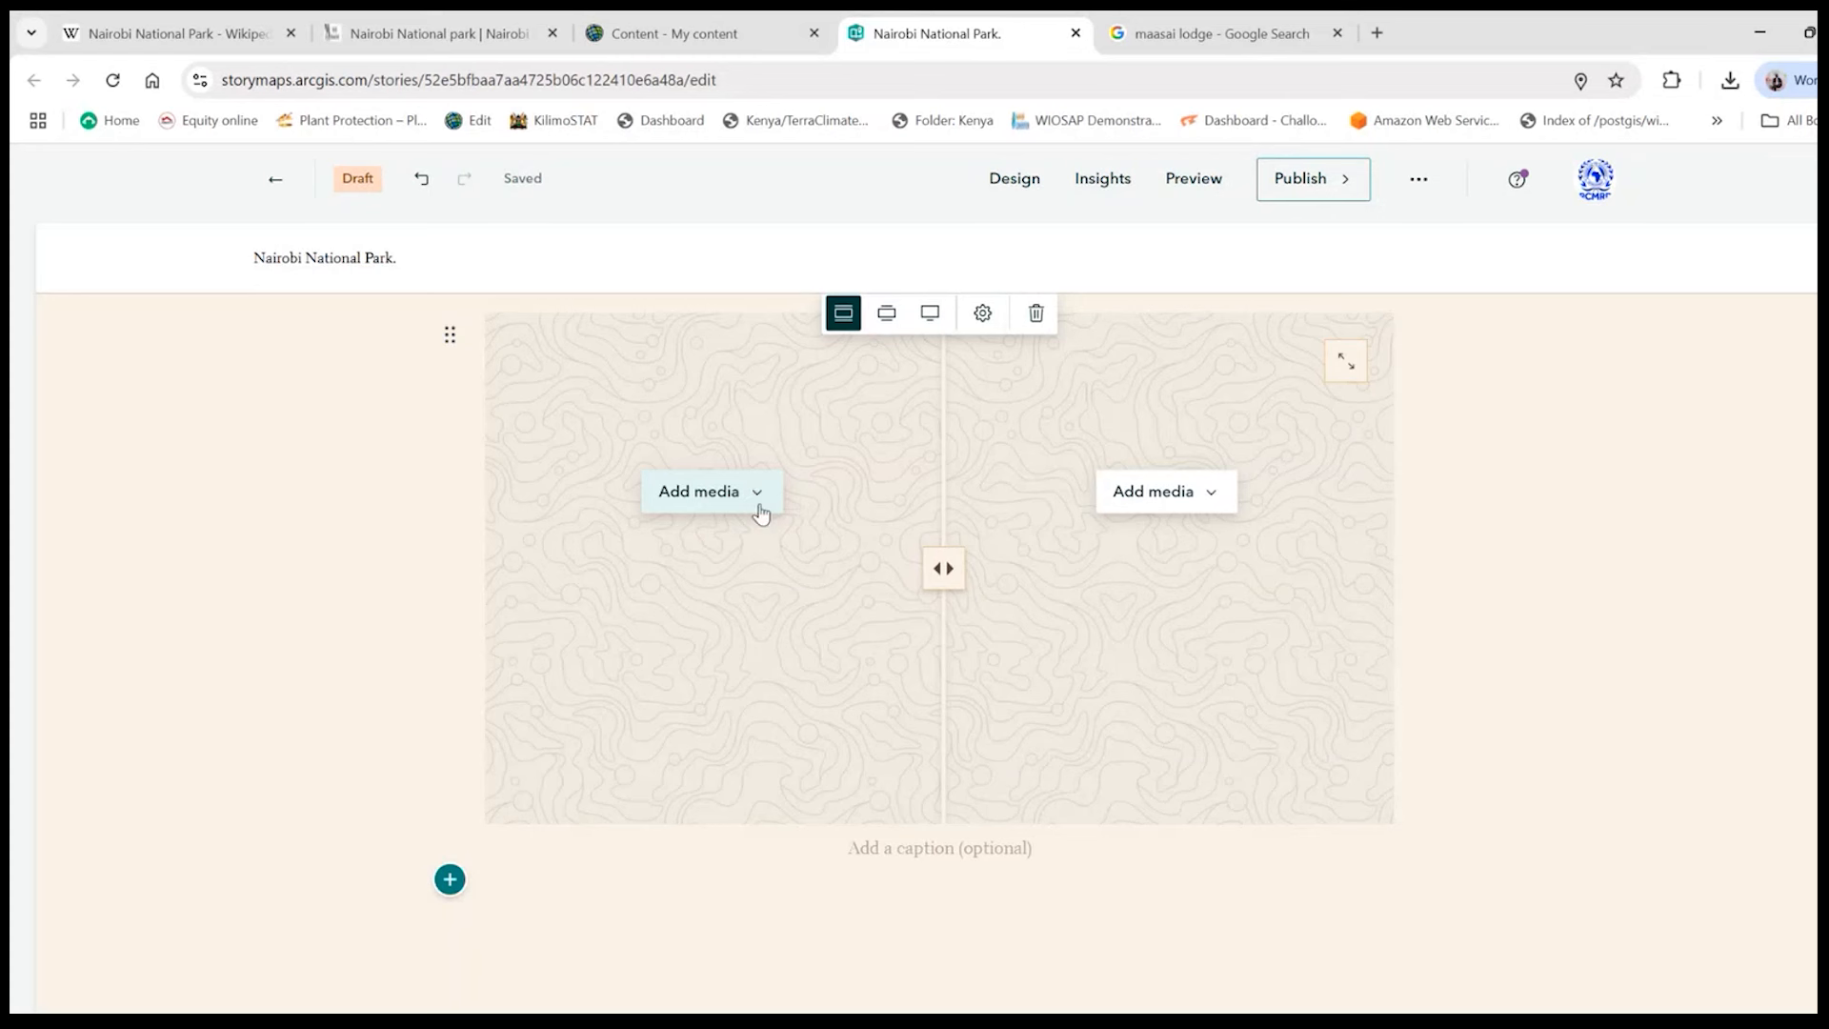
key("ctrl+Tab")
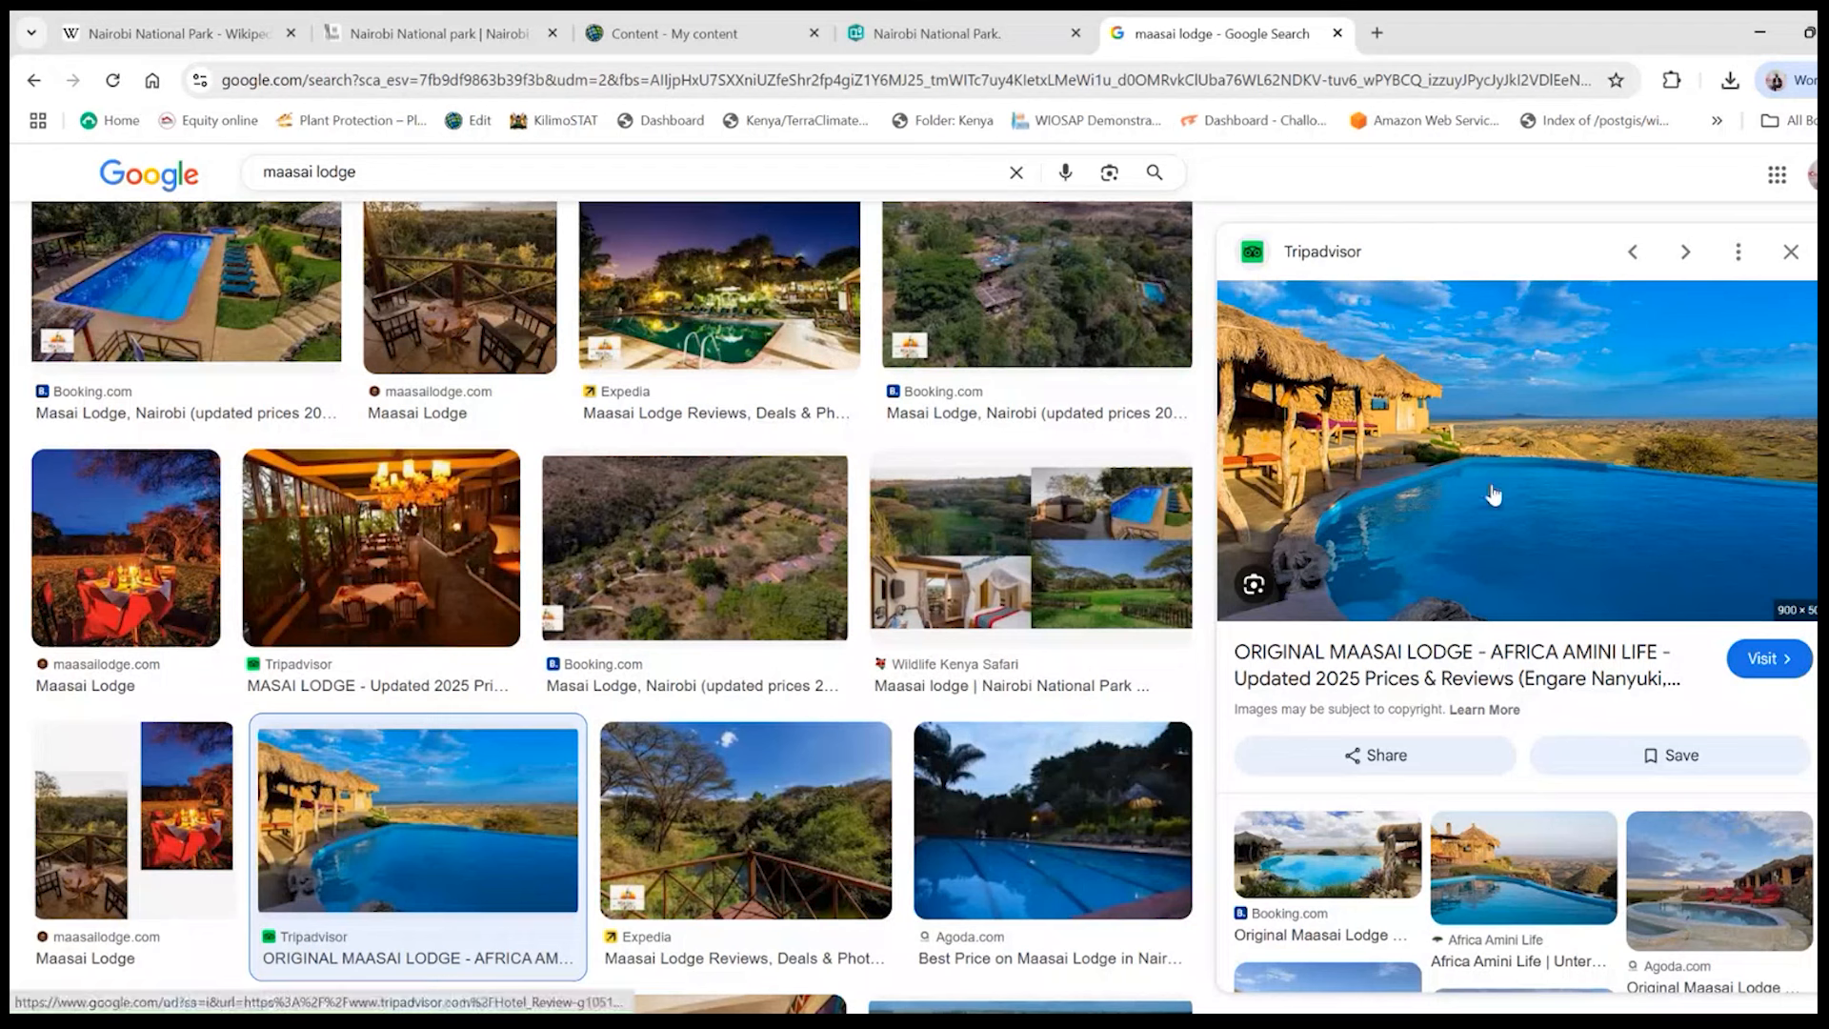
scroll(637, 570, "down", 5)
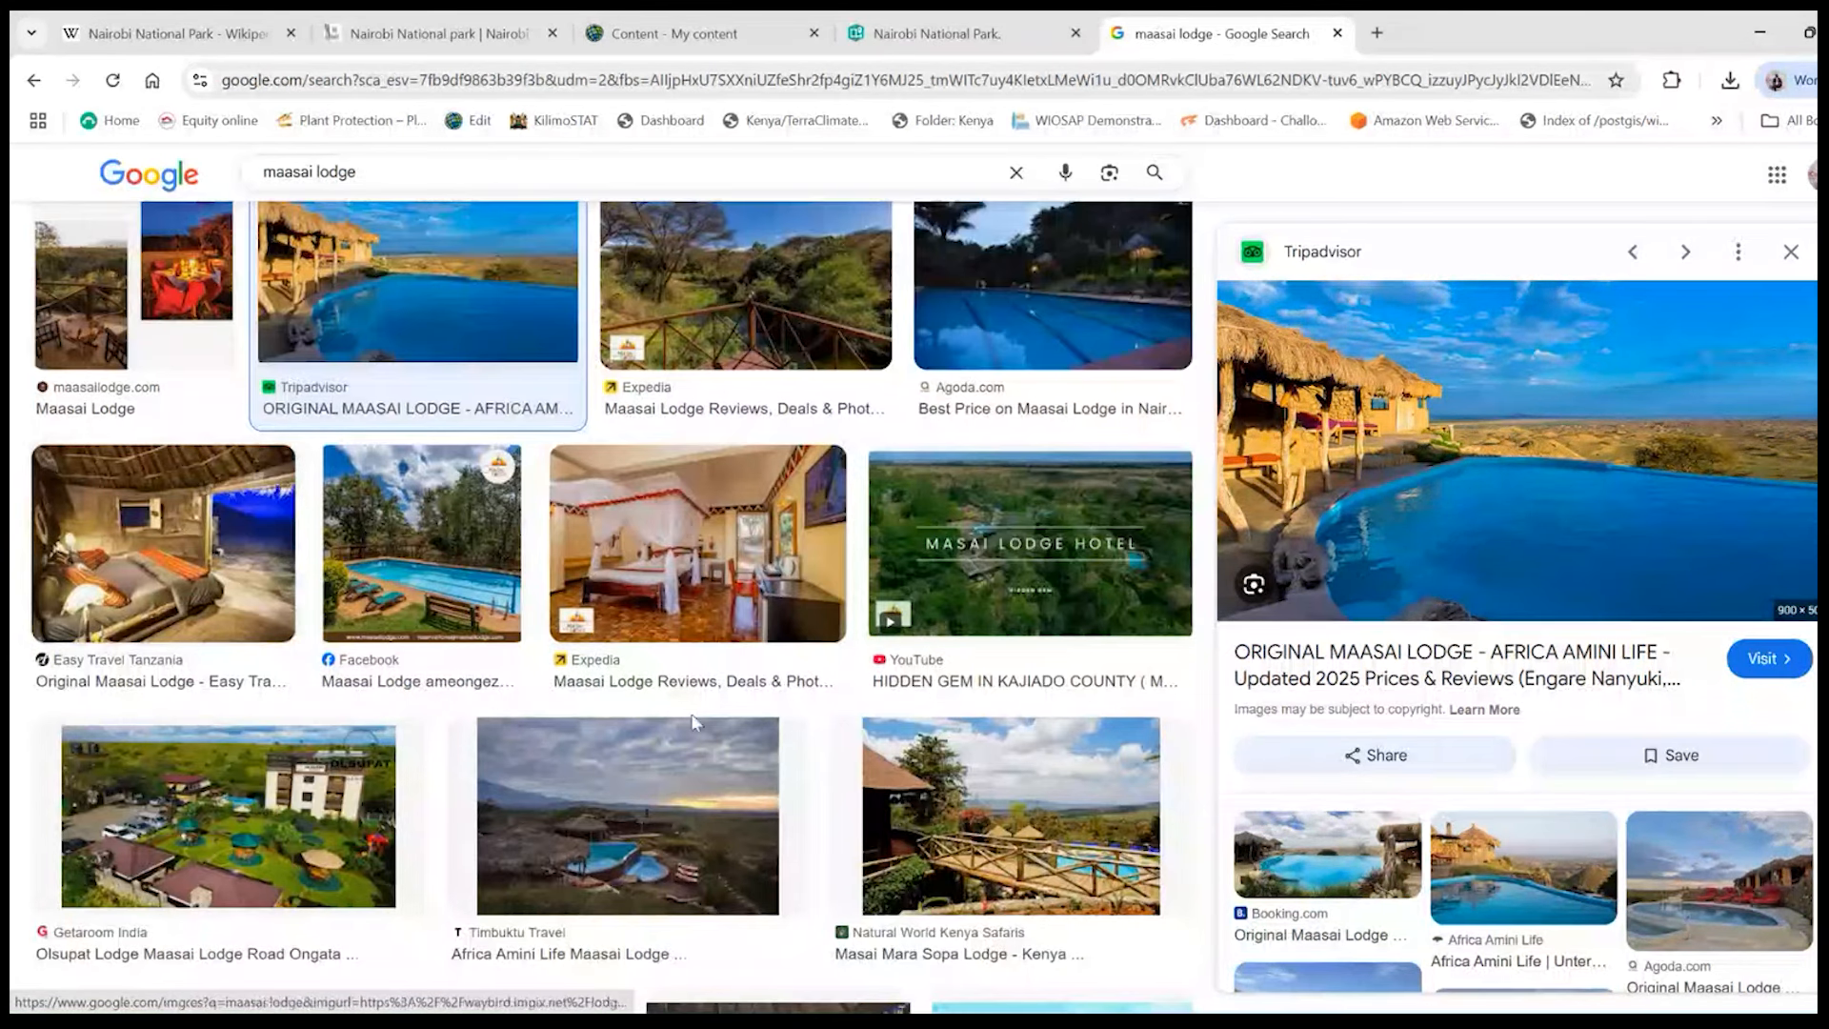
scroll(481, 664, "up", 4)
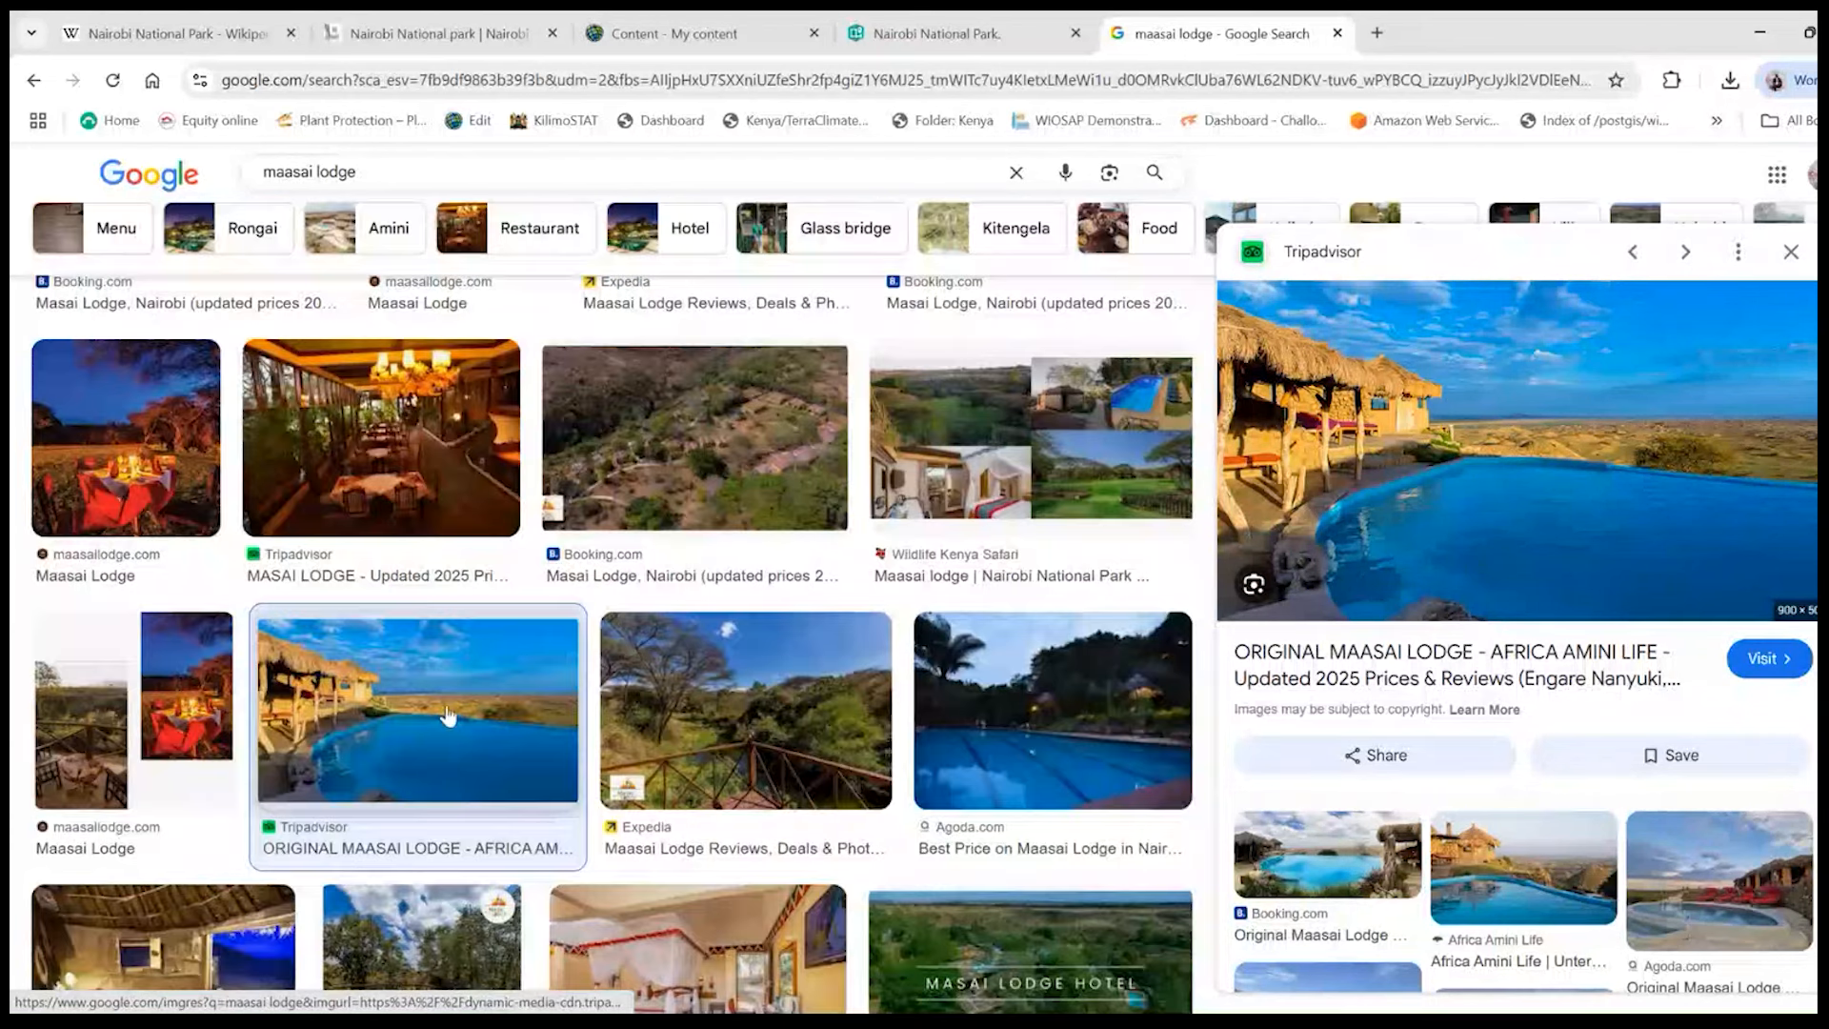
scroll(448, 716, "up", 1)
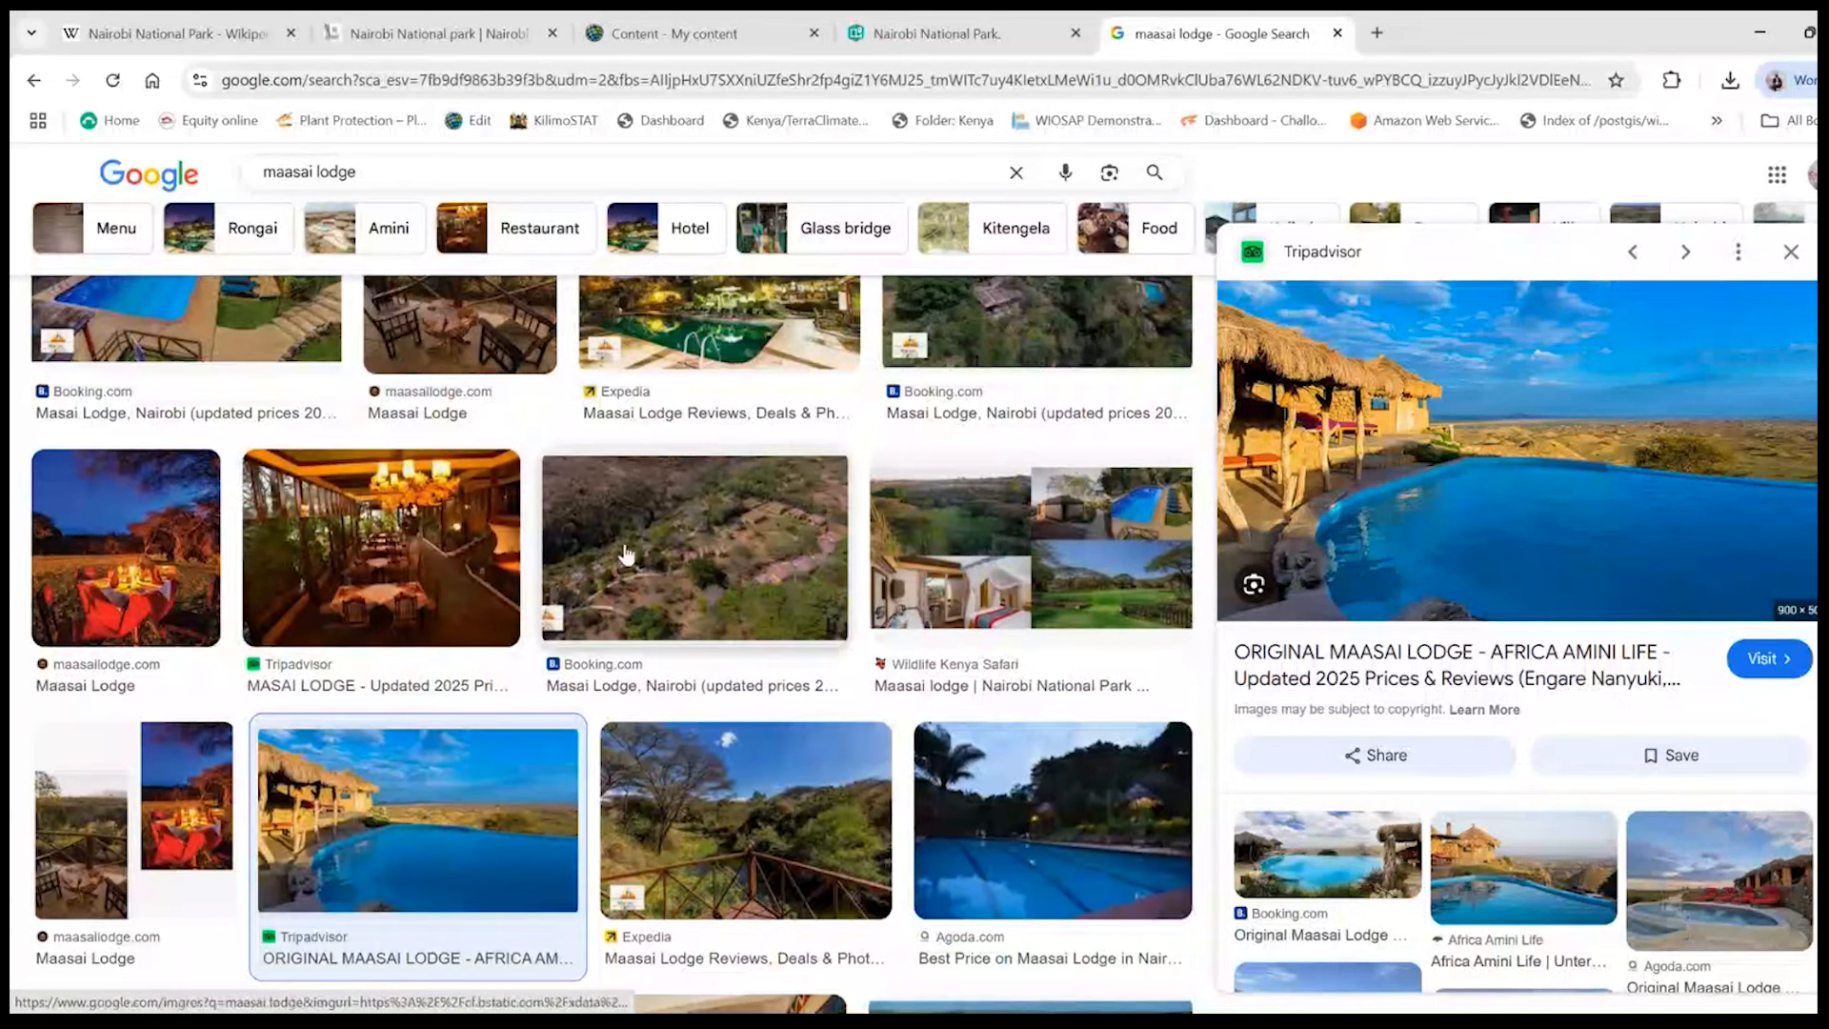
scroll(869, 617, "up", 2)
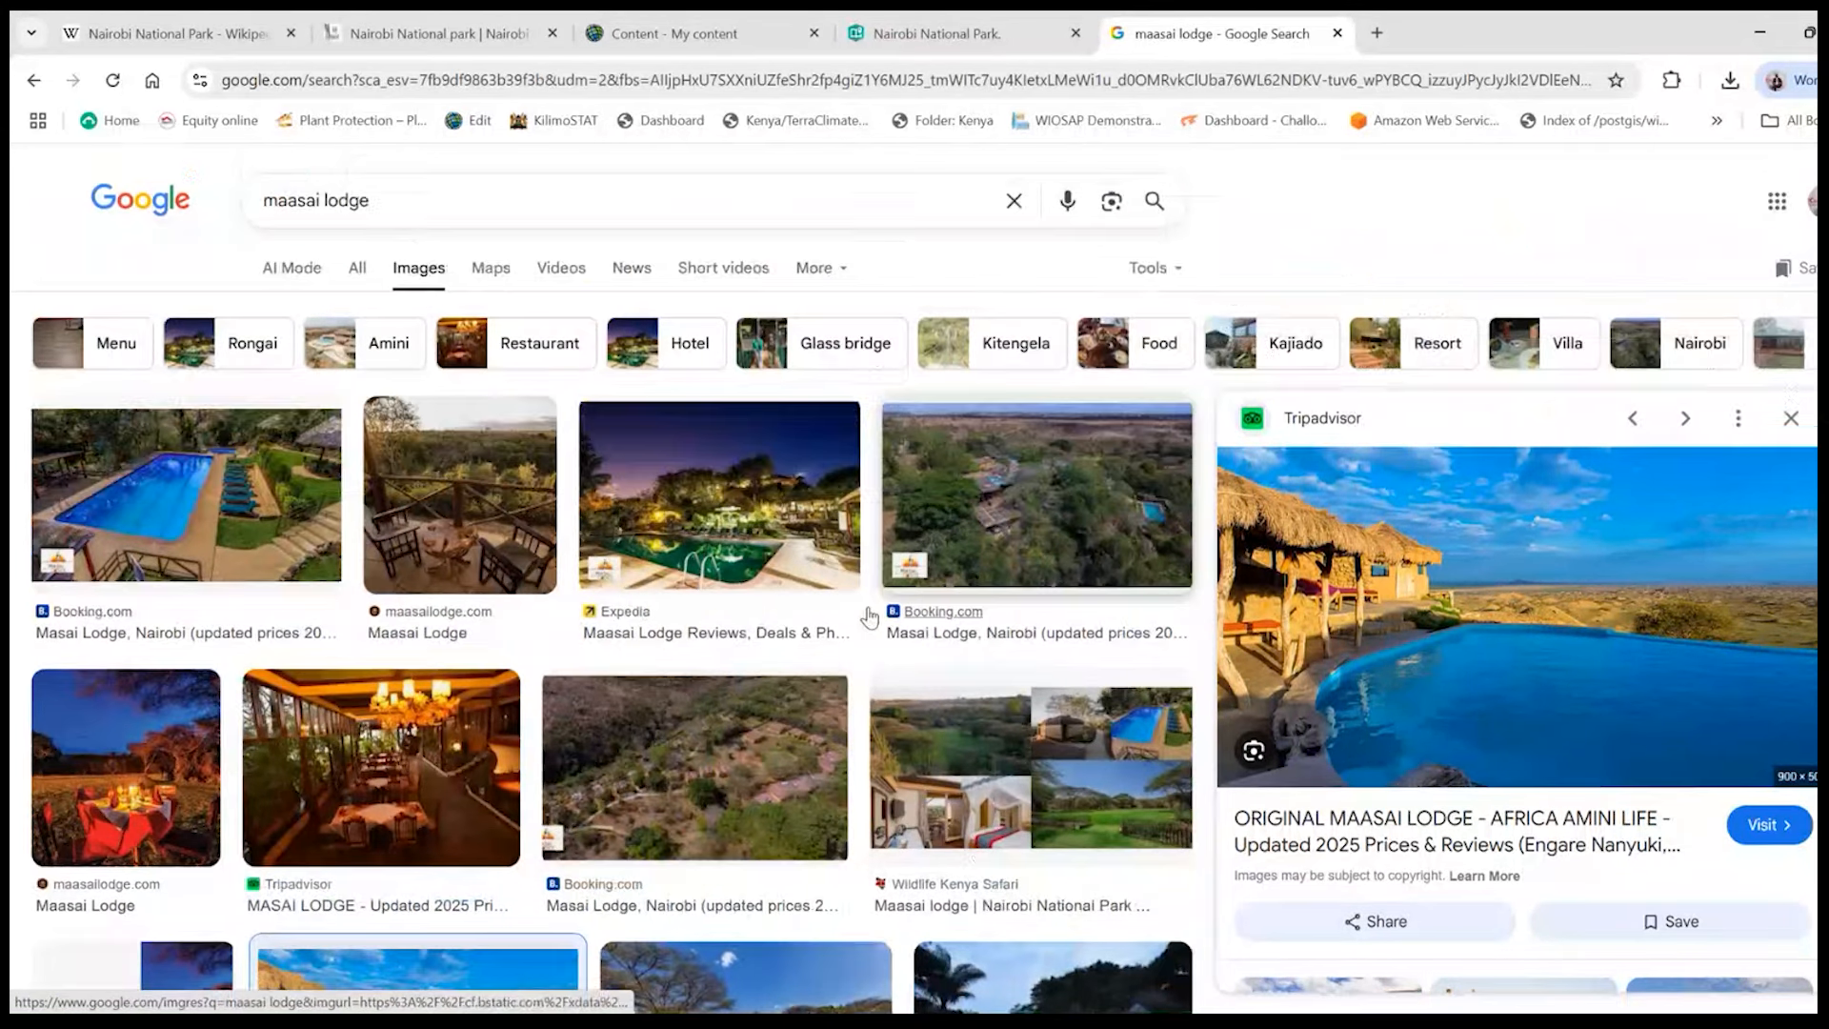
right_click(205, 481)
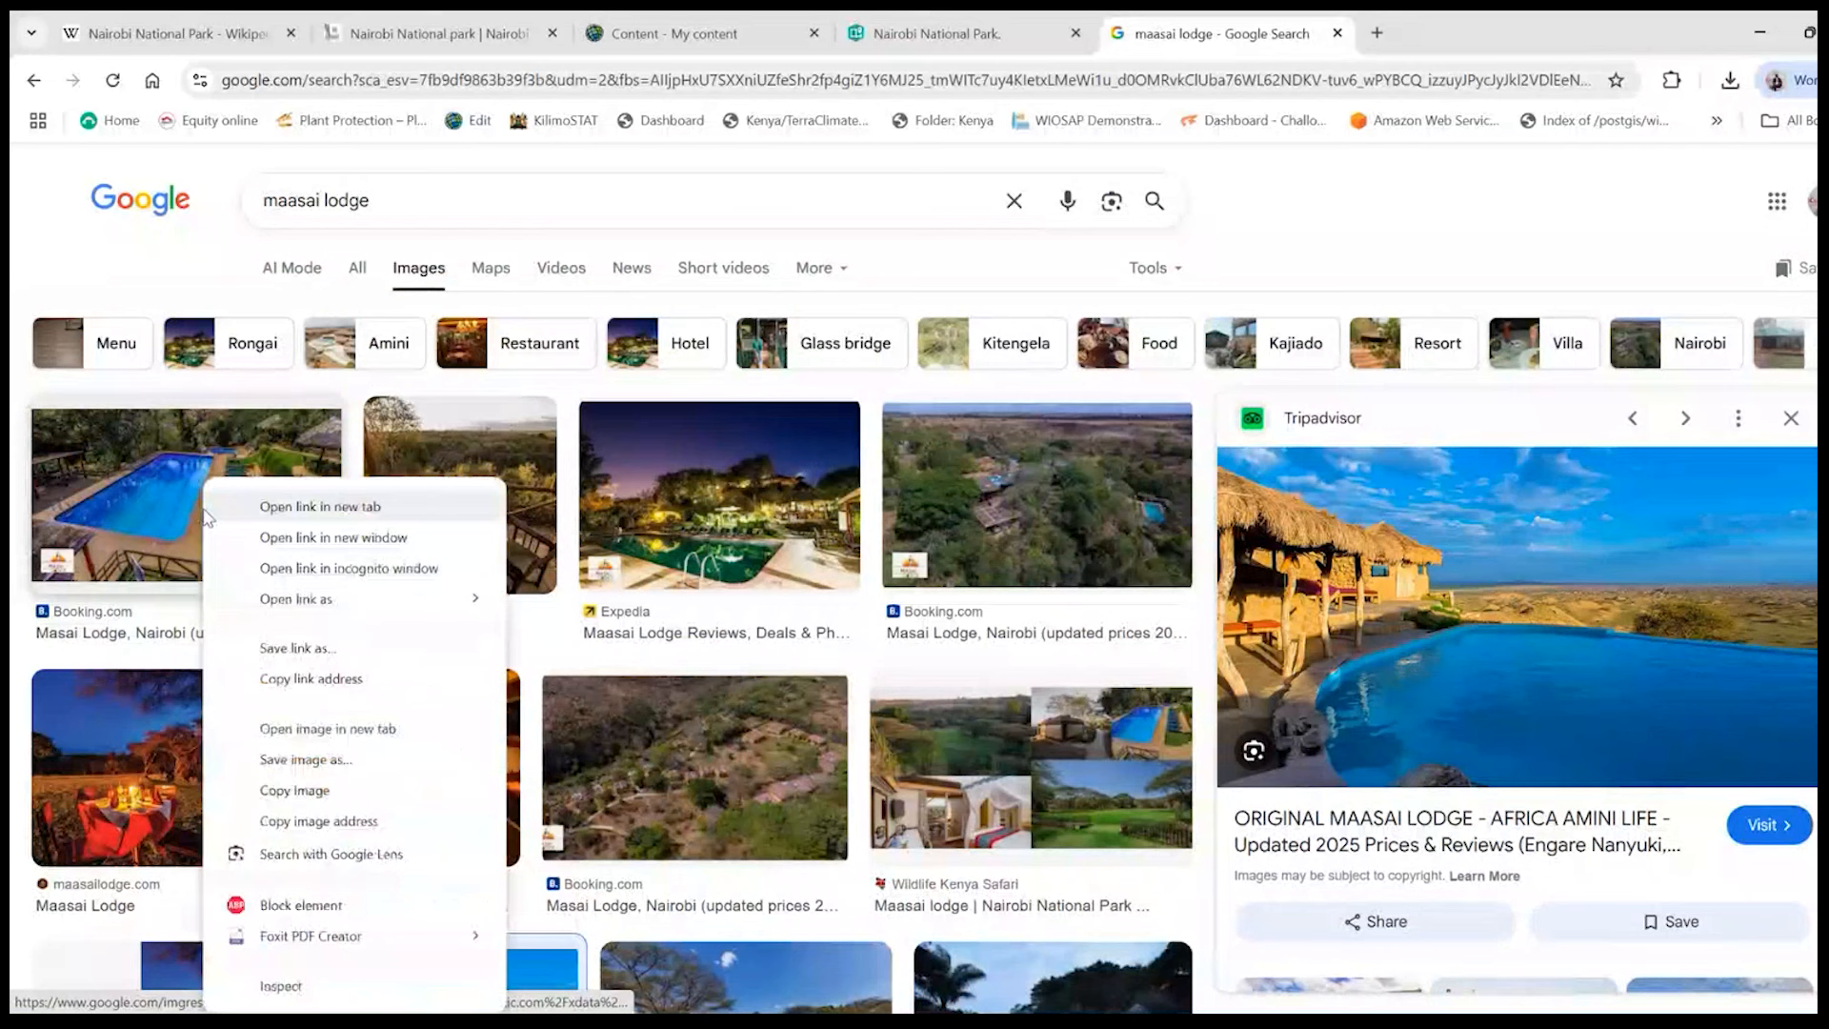
left_click(308, 768)
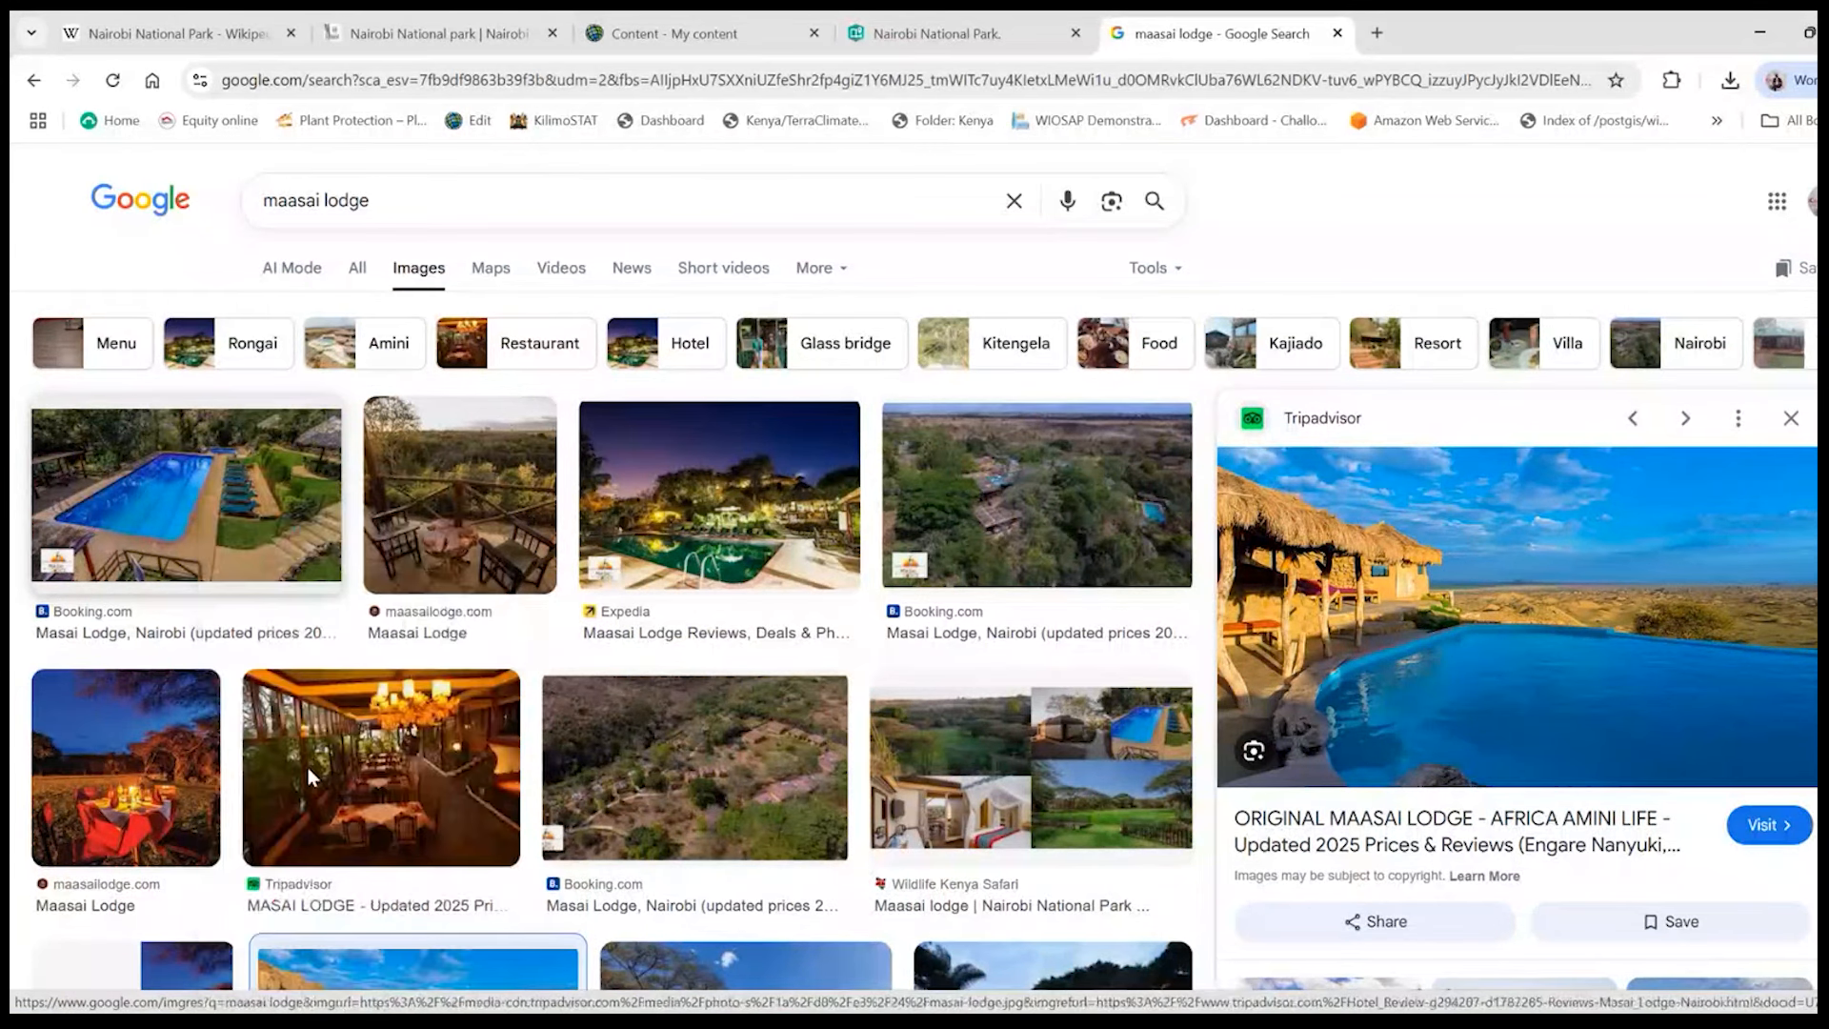
type("image1")
key("Return")
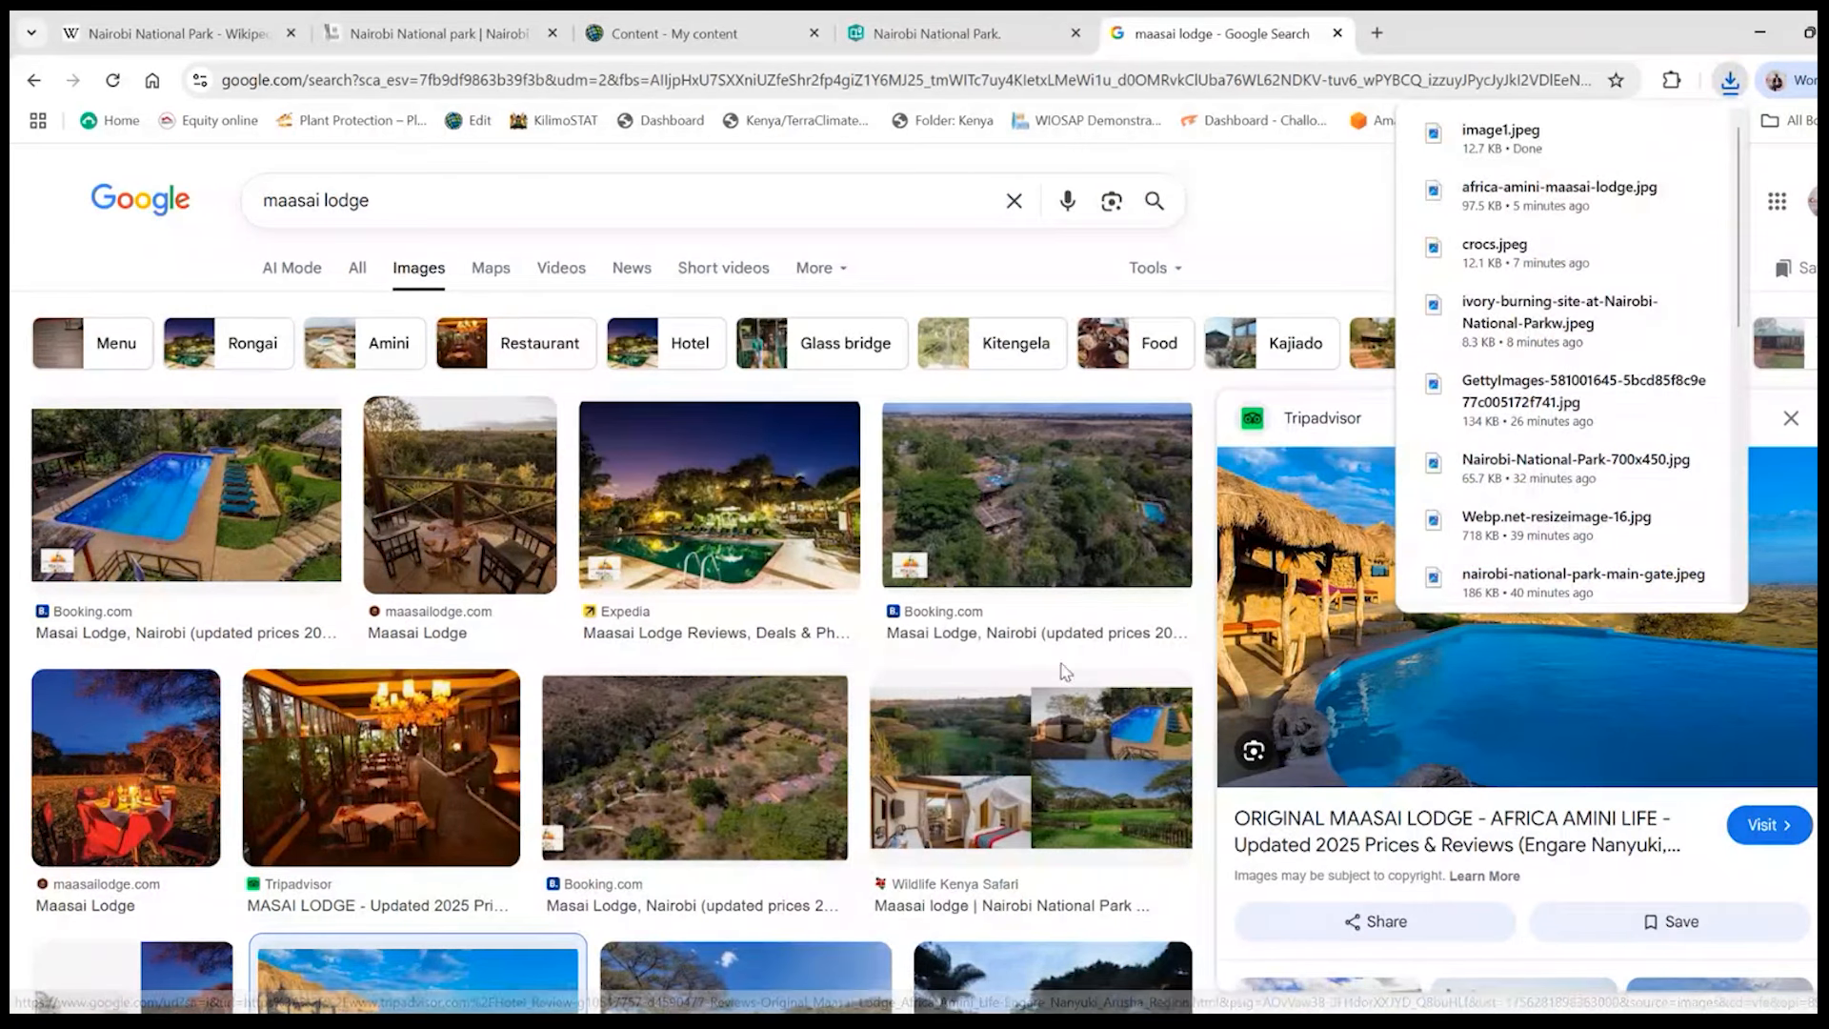
- Save the four-photo lodge collage from Wildlife Kenya Safari as "image" in the GIS for Conservation folder
right_click(1048, 757)
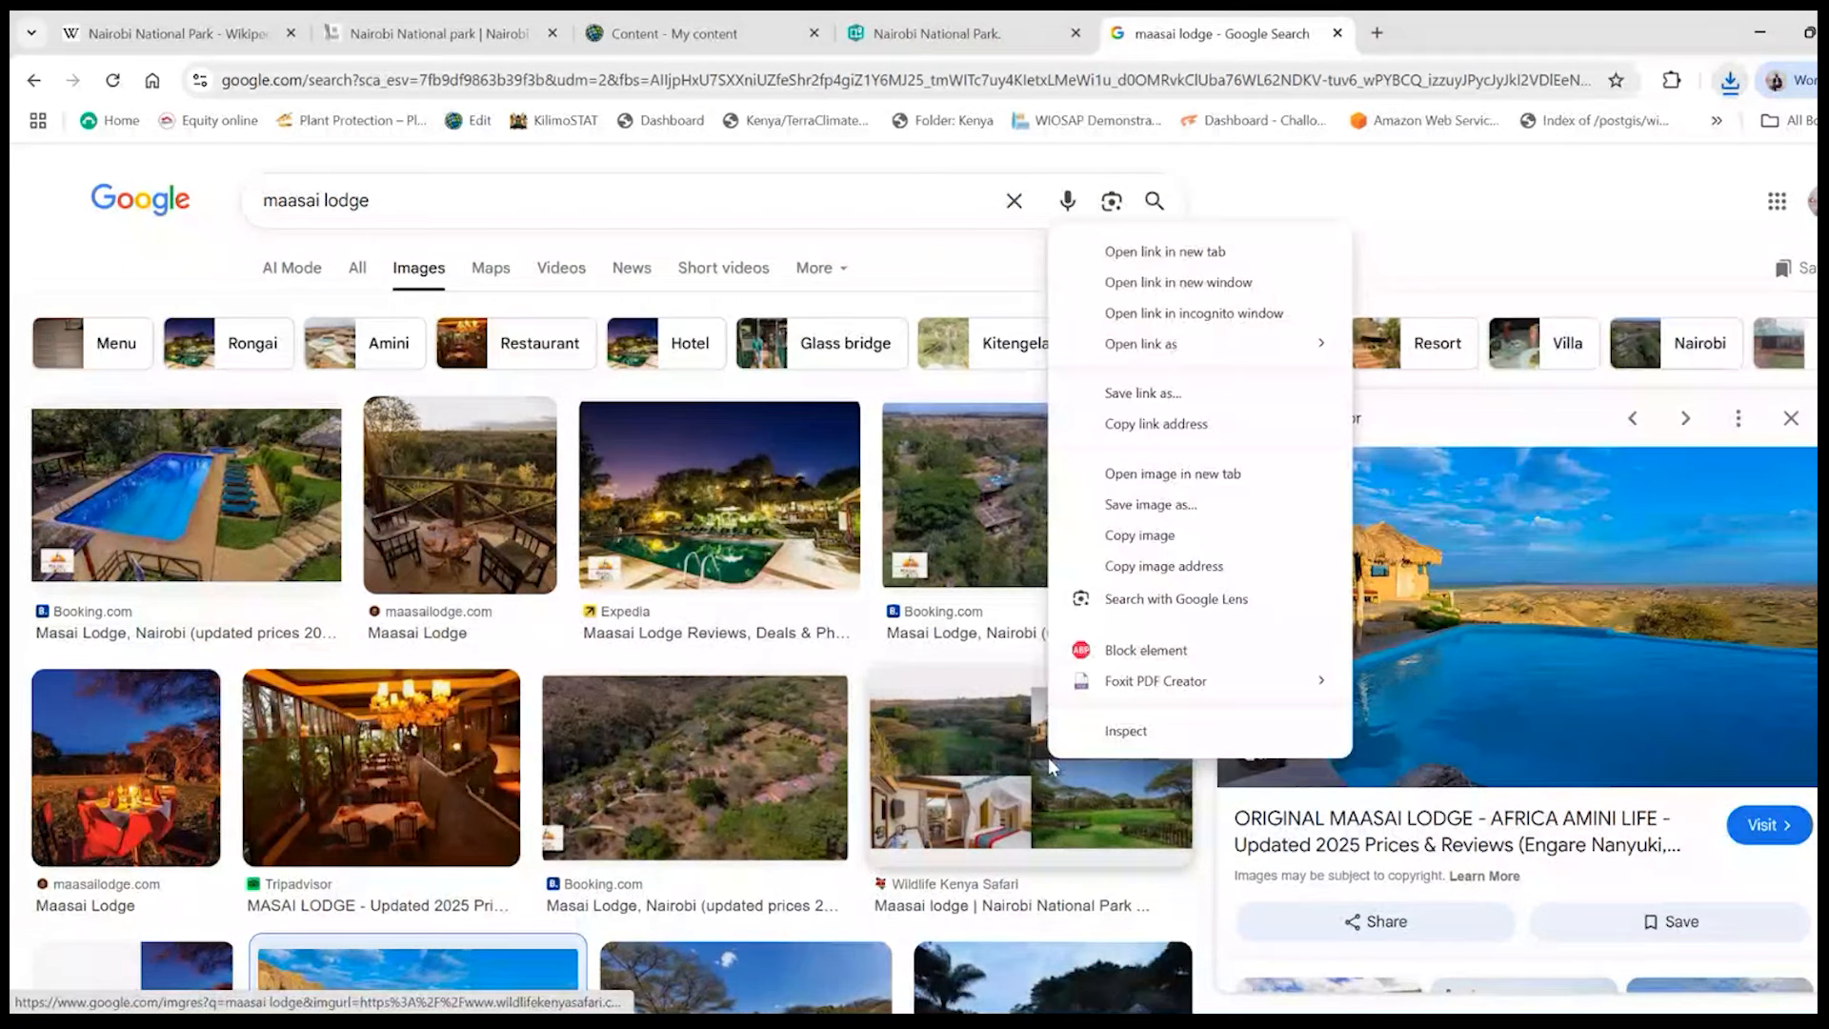
left_click(1187, 507)
type("i")
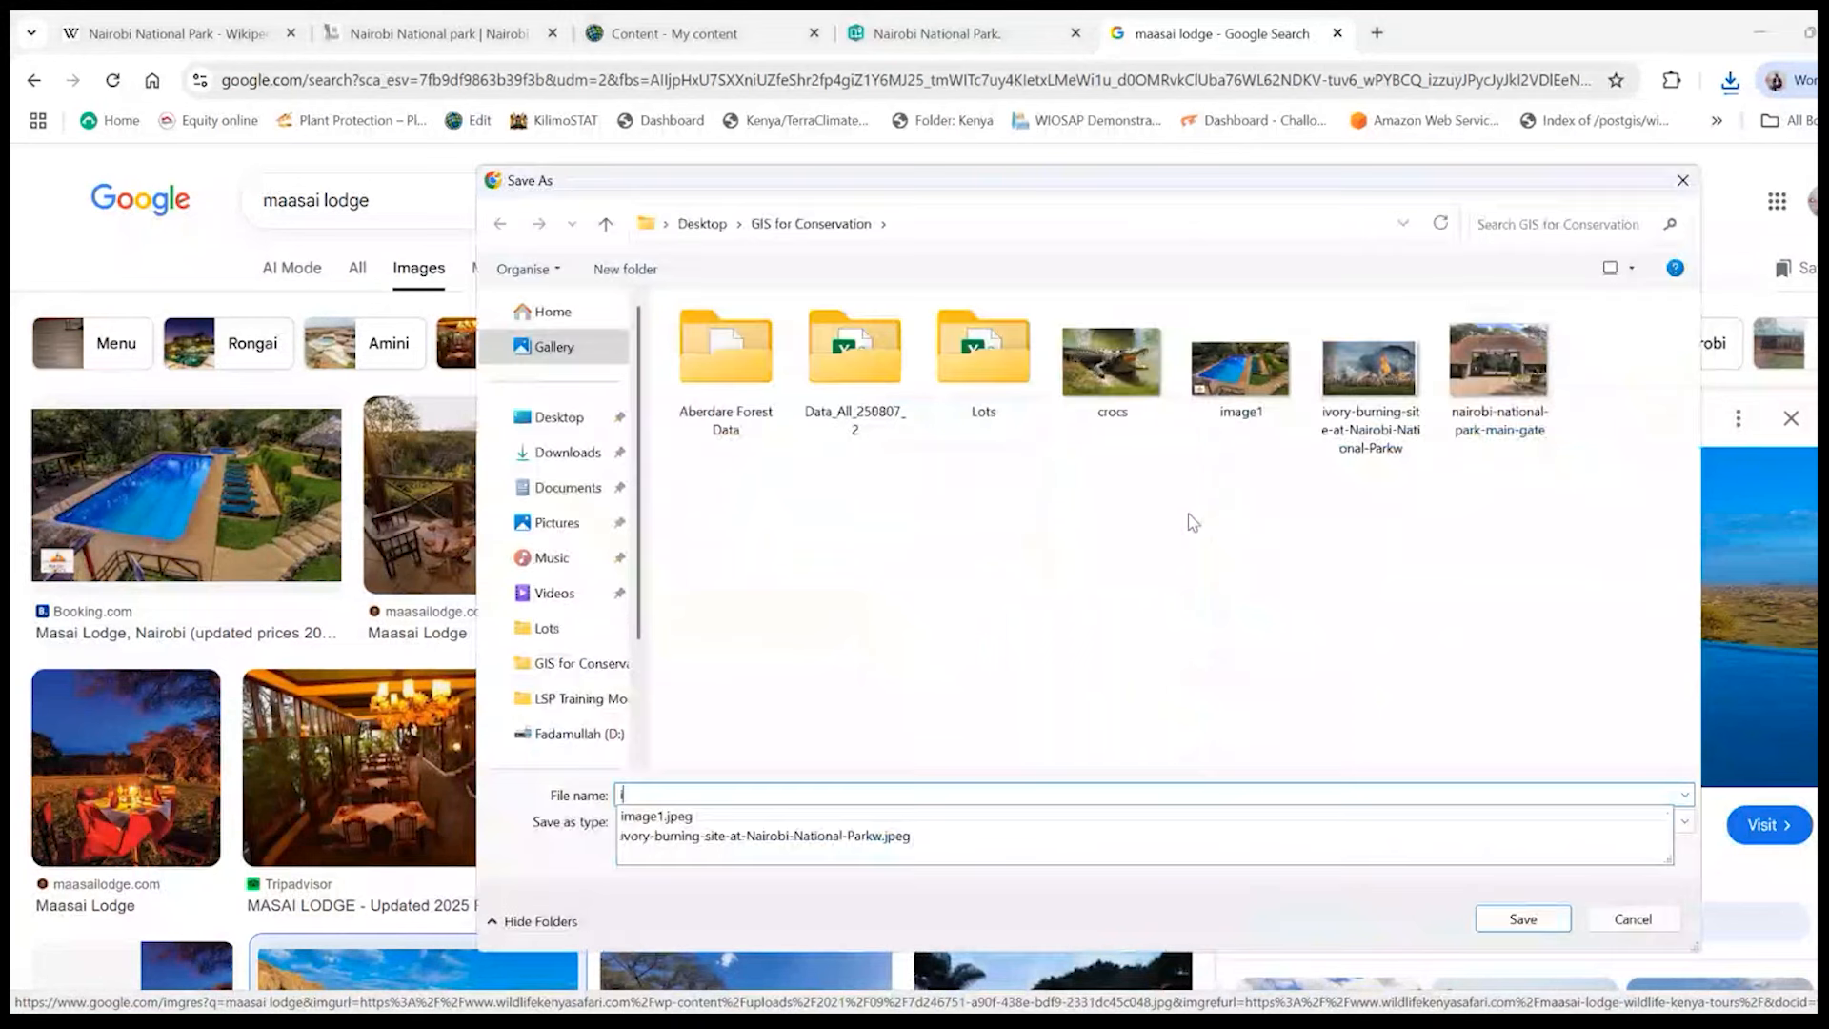
type("mage")
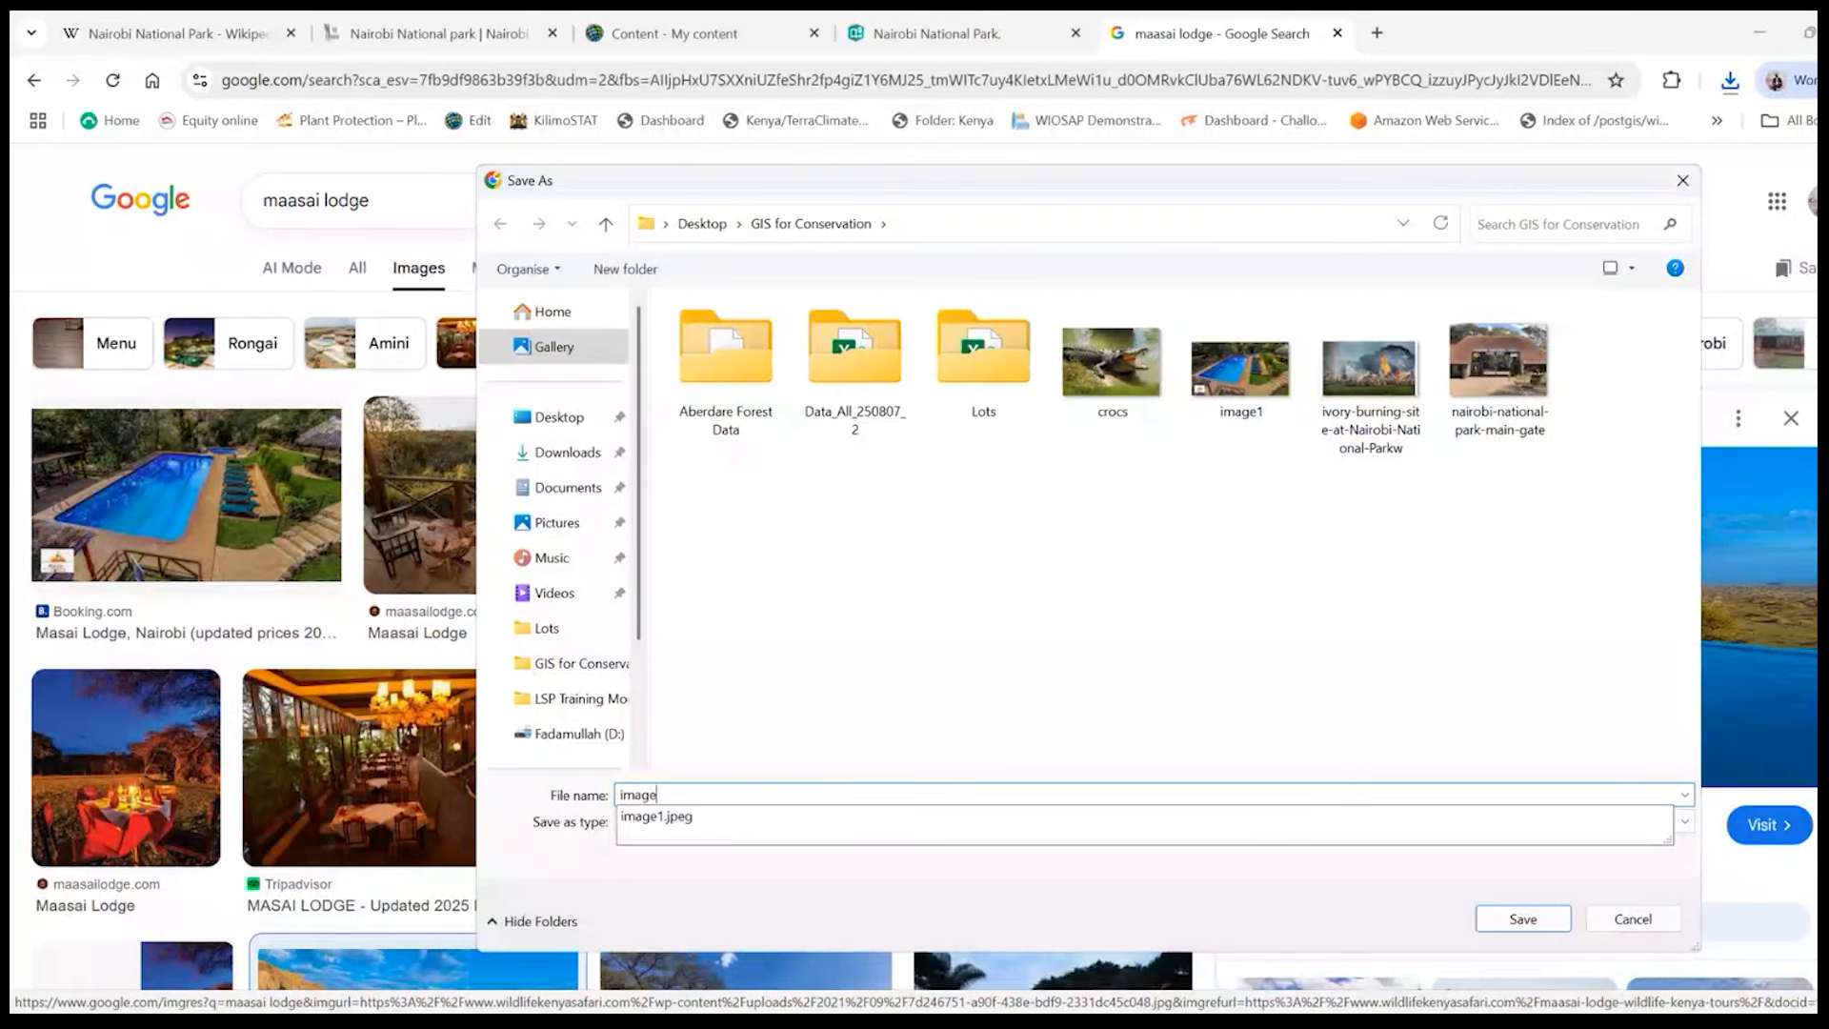
key("Return")
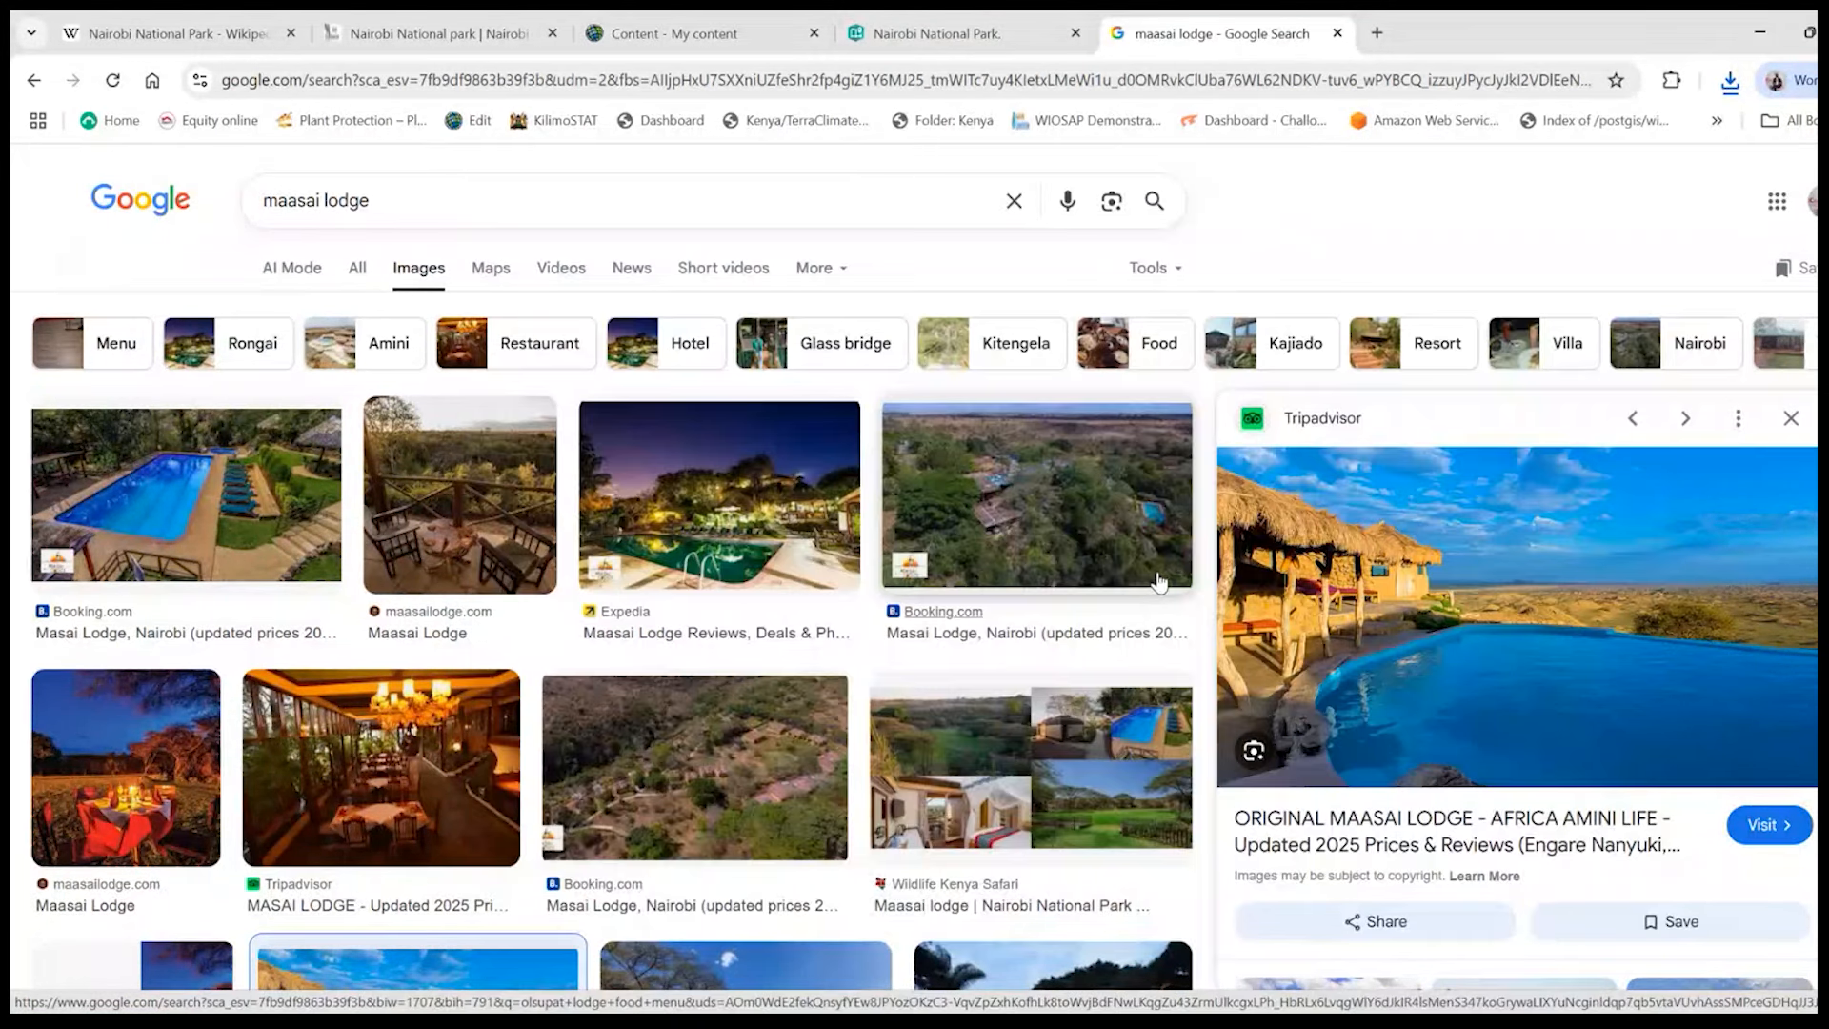
- Return to the story and upload the collage file "image" as the left-hand media of the swipe block
key("ctrl+shift+Tab")
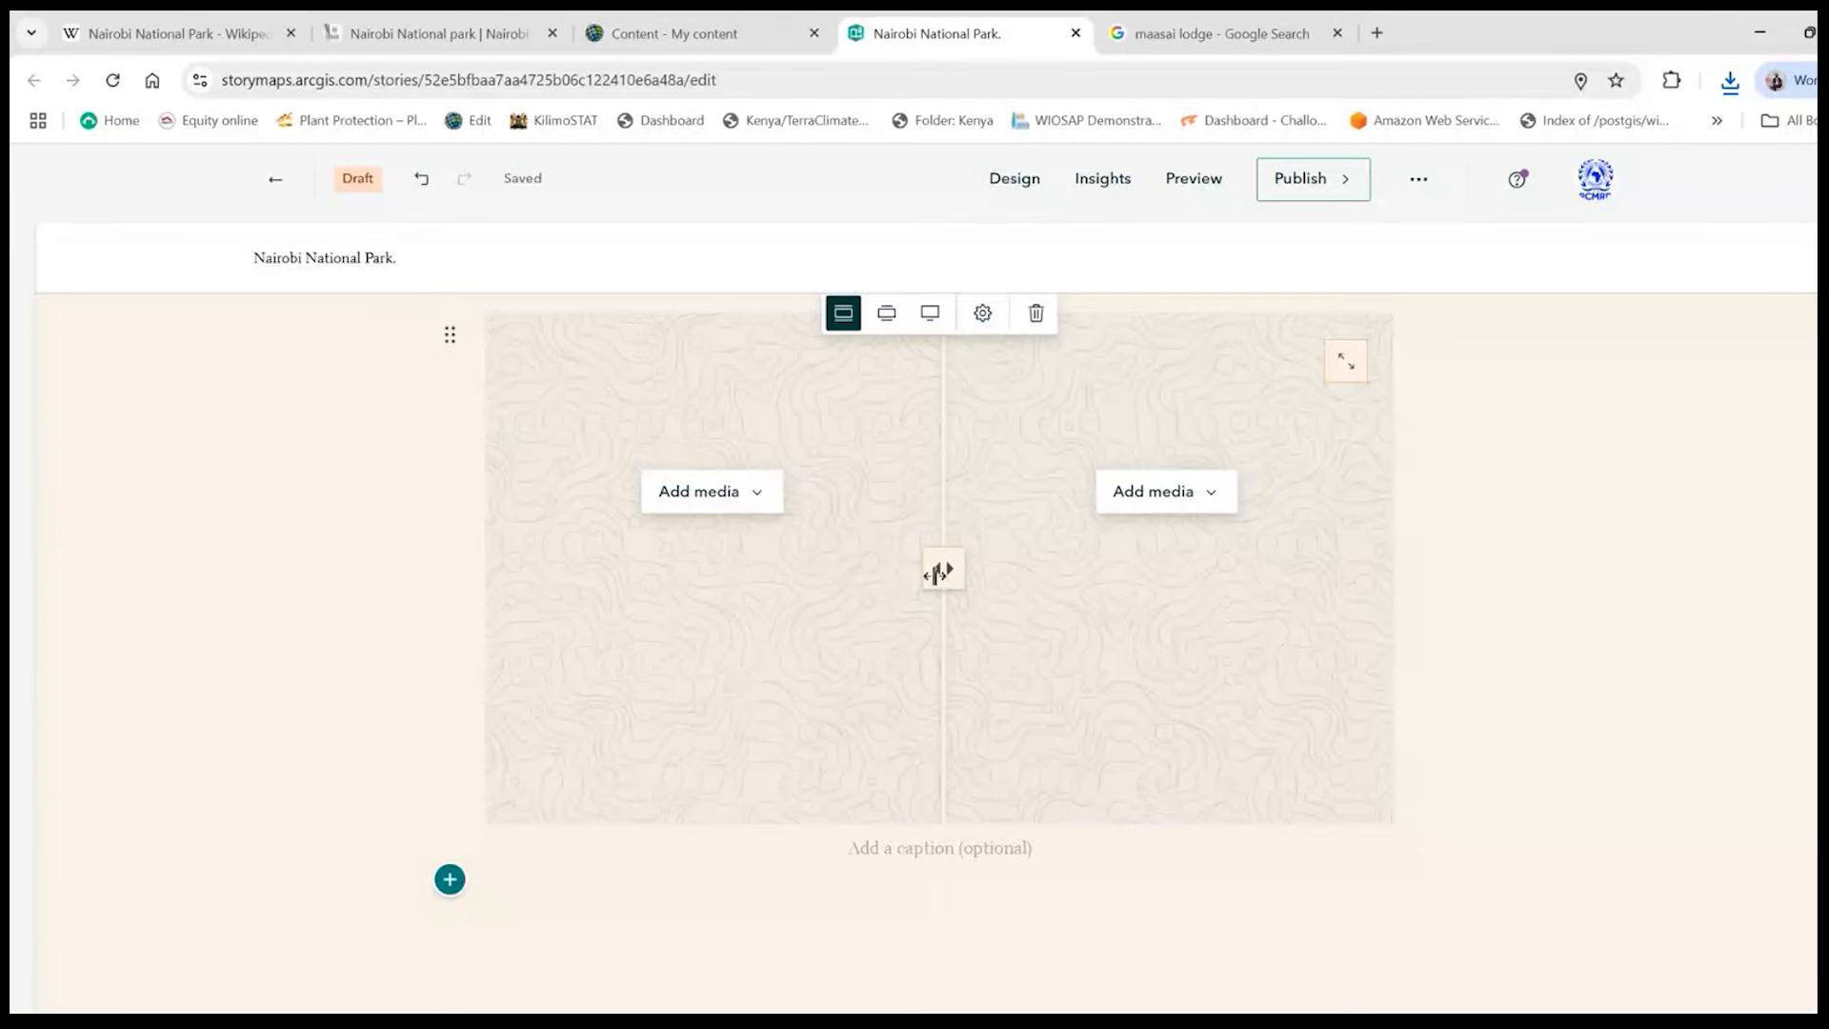
left_click_drag(937, 573, 933, 571)
mouse_move(933, 565)
left_mouse_down()
mouse_move(649, 563)
mouse_move(988, 567)
mouse_move(809, 571)
mouse_move(858, 583)
mouse_move(933, 576)
mouse_move(774, 567)
mouse_move(1040, 571)
mouse_move(914, 569)
mouse_move(958, 564)
left_mouse_up()
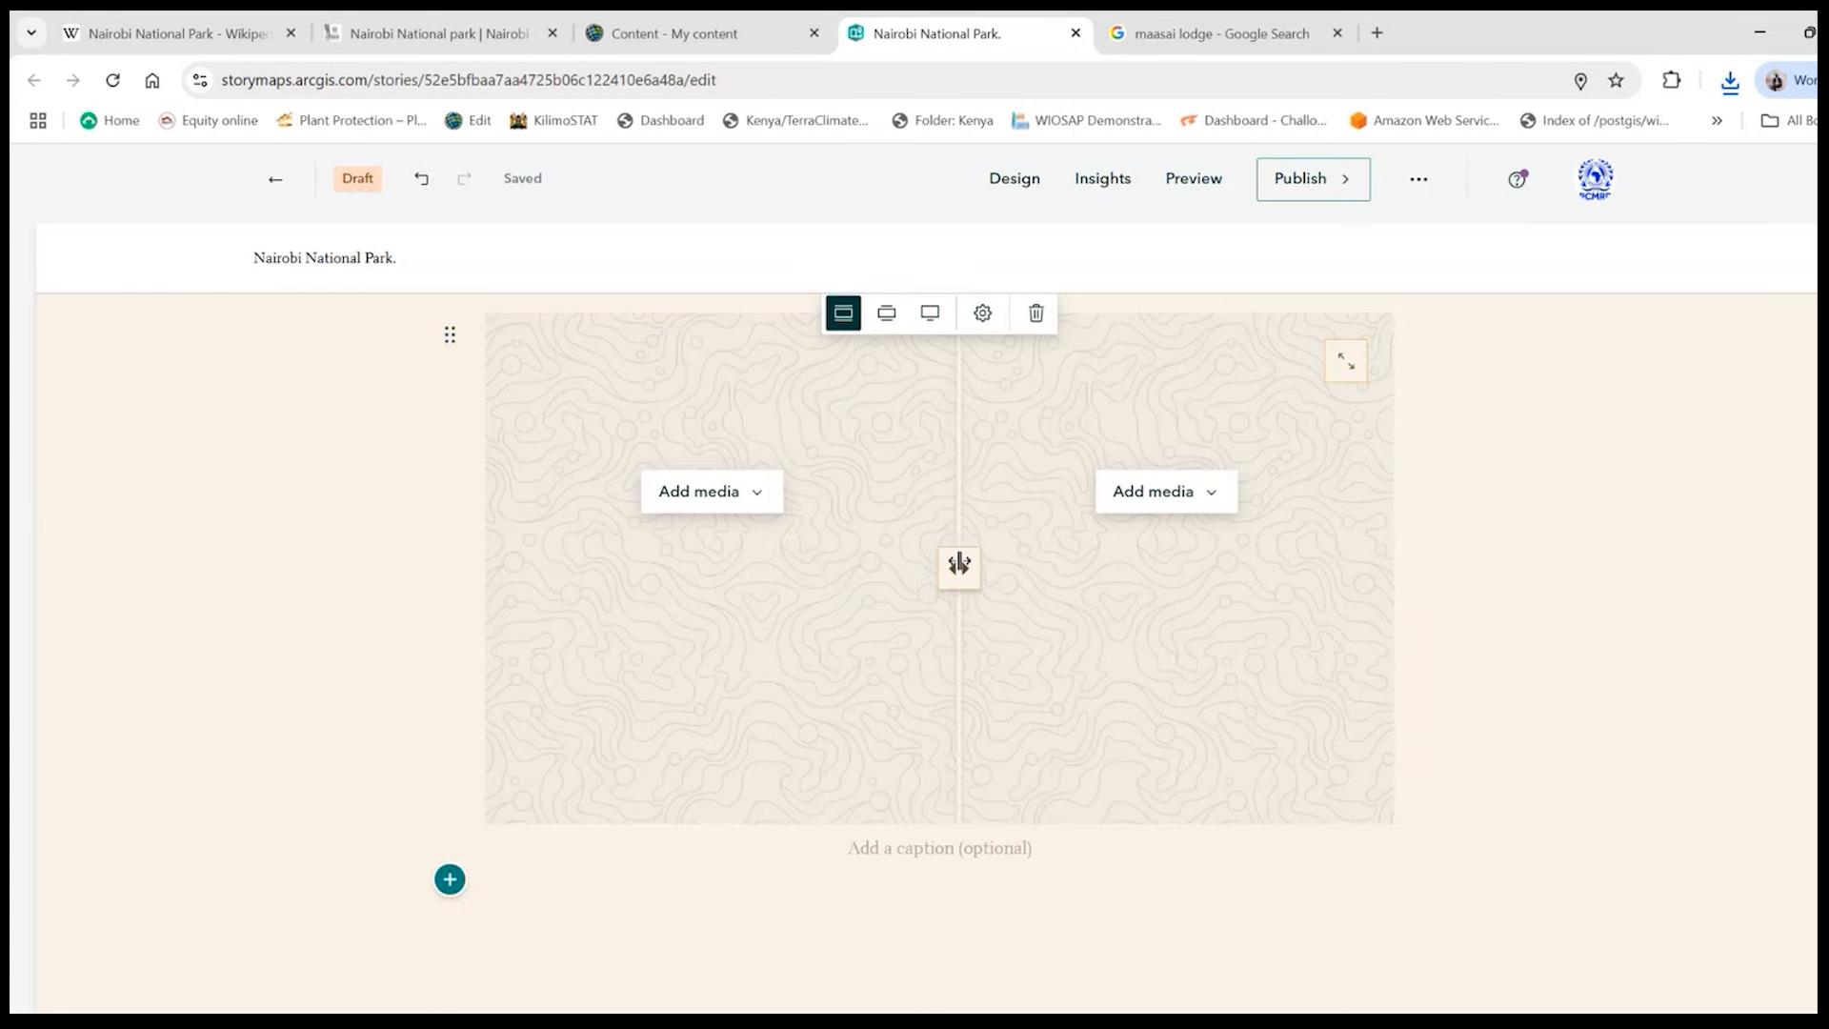
left_click(714, 495)
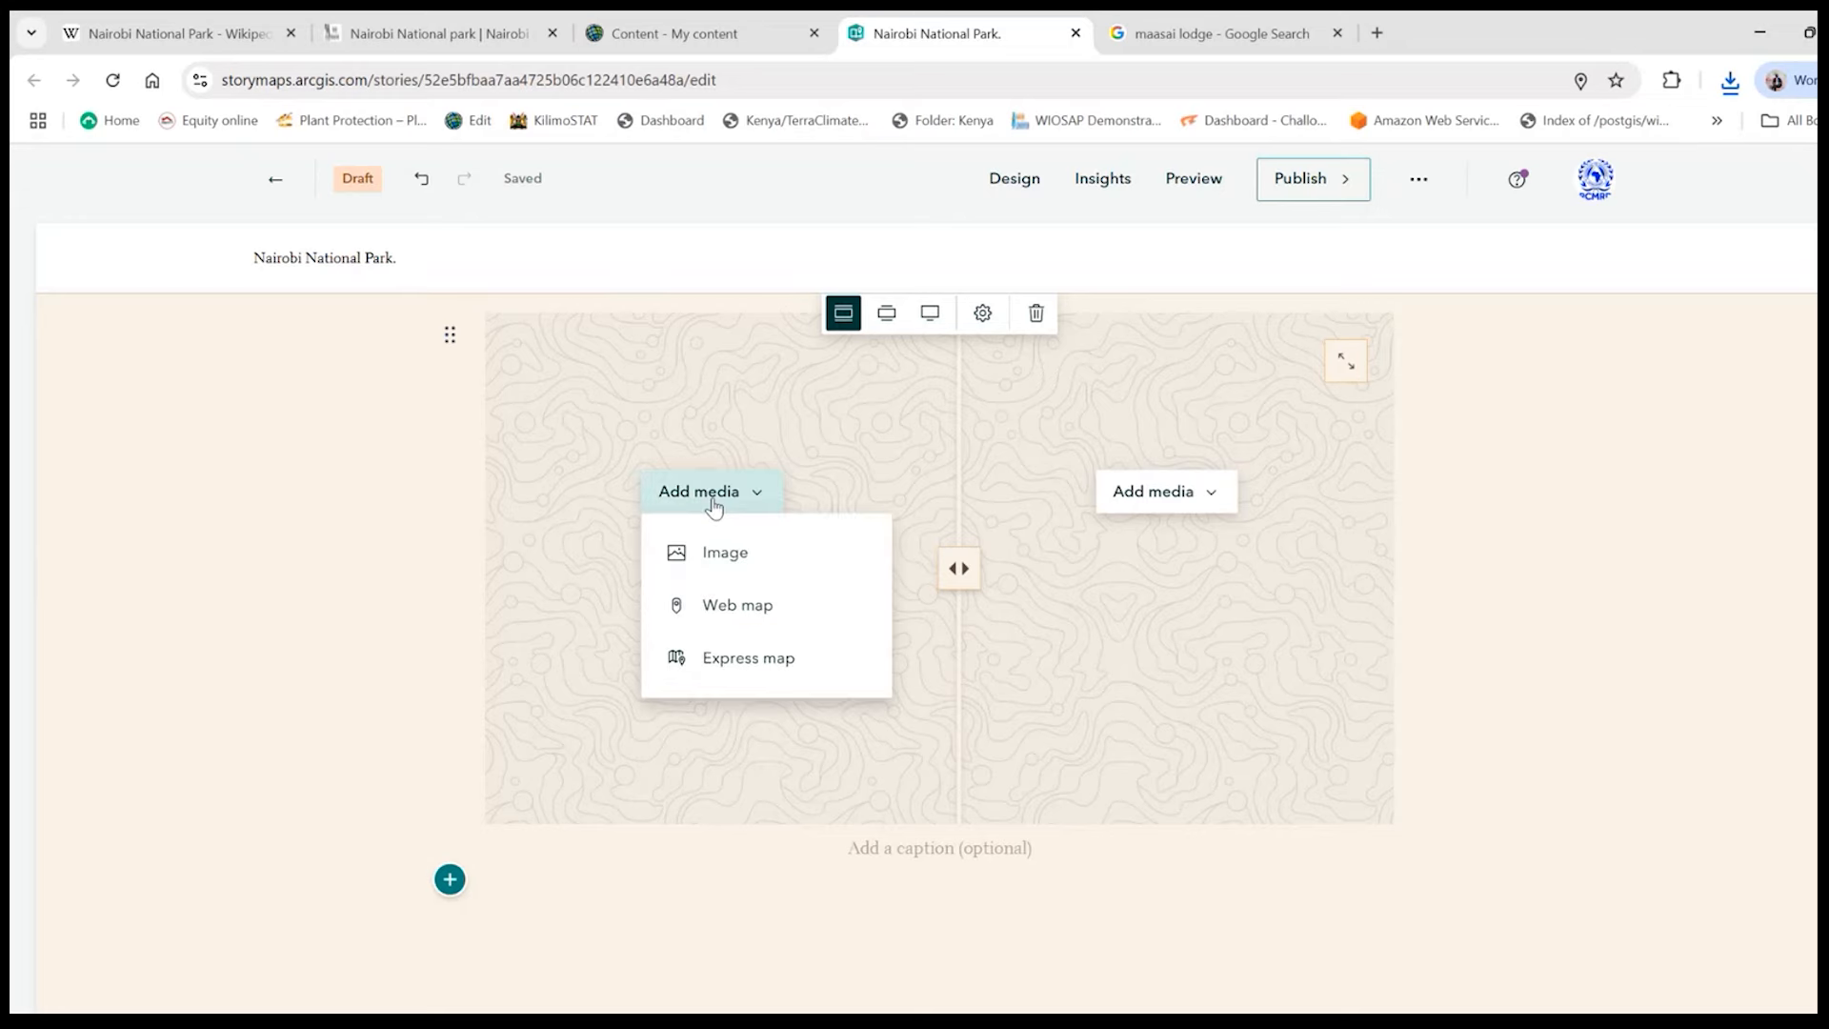
left_click(739, 554)
left_click(1060, 630)
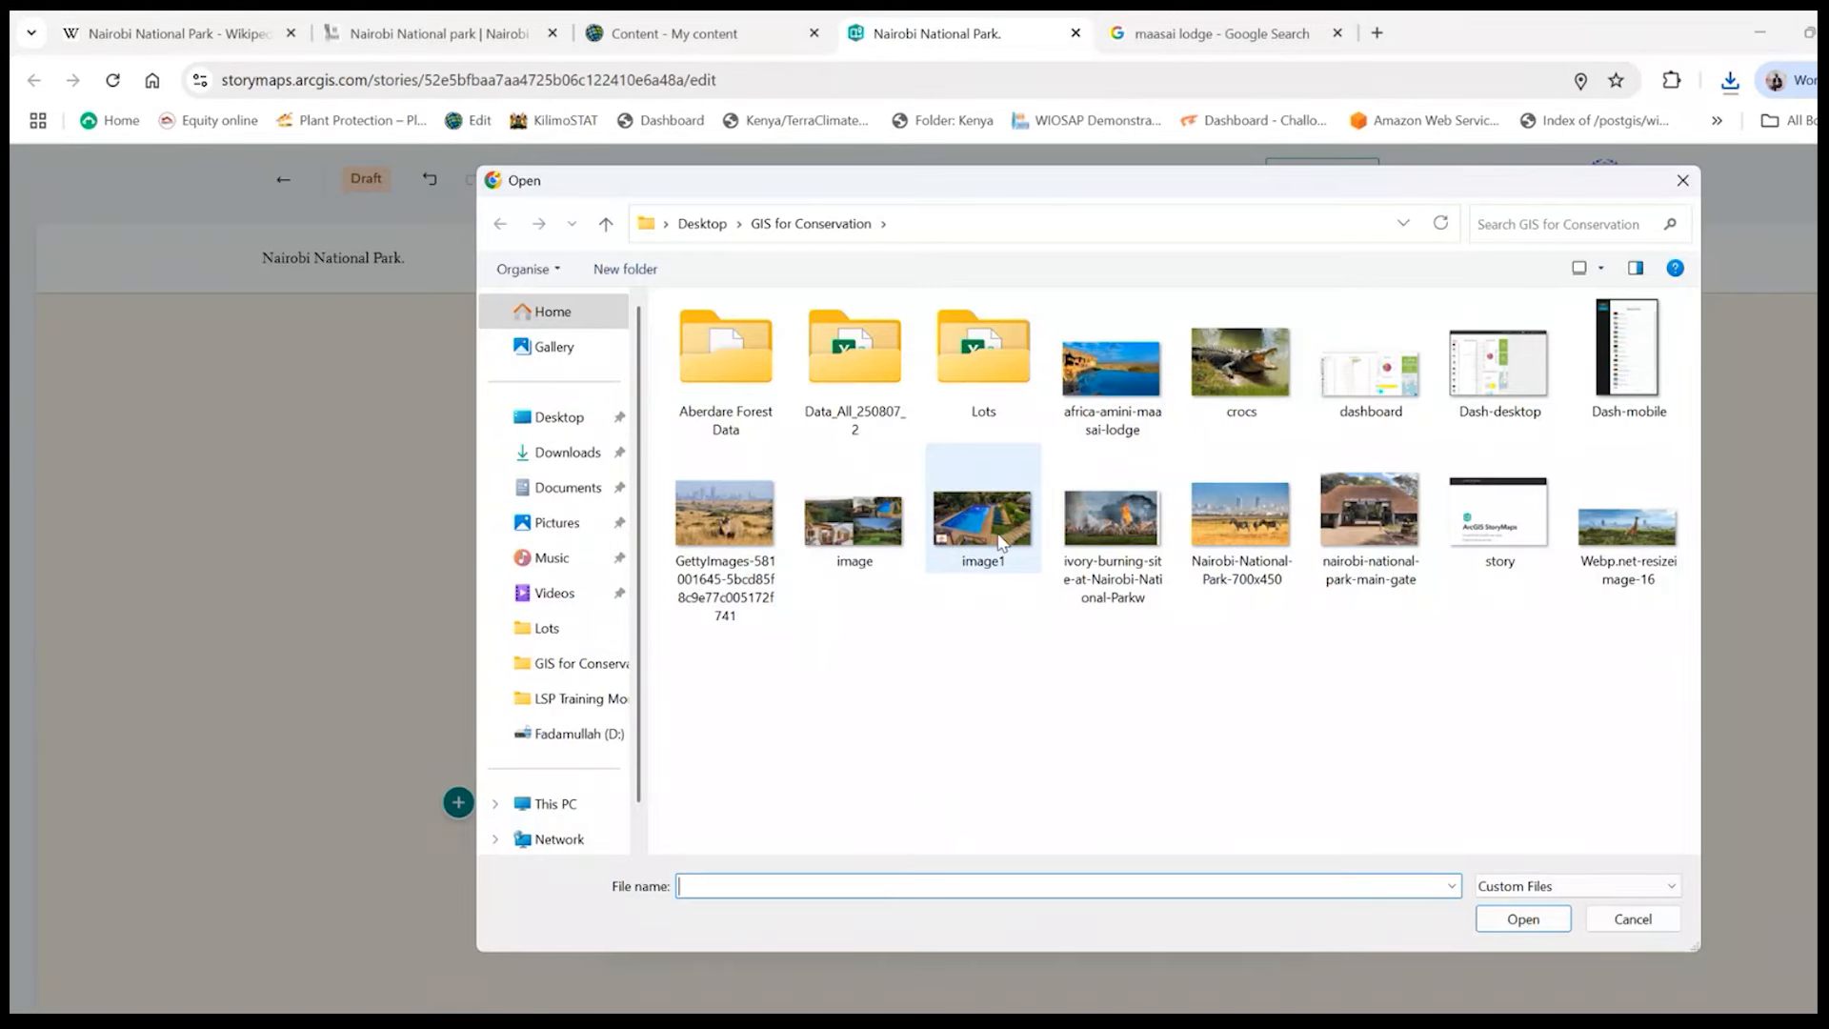
double_click(855, 541)
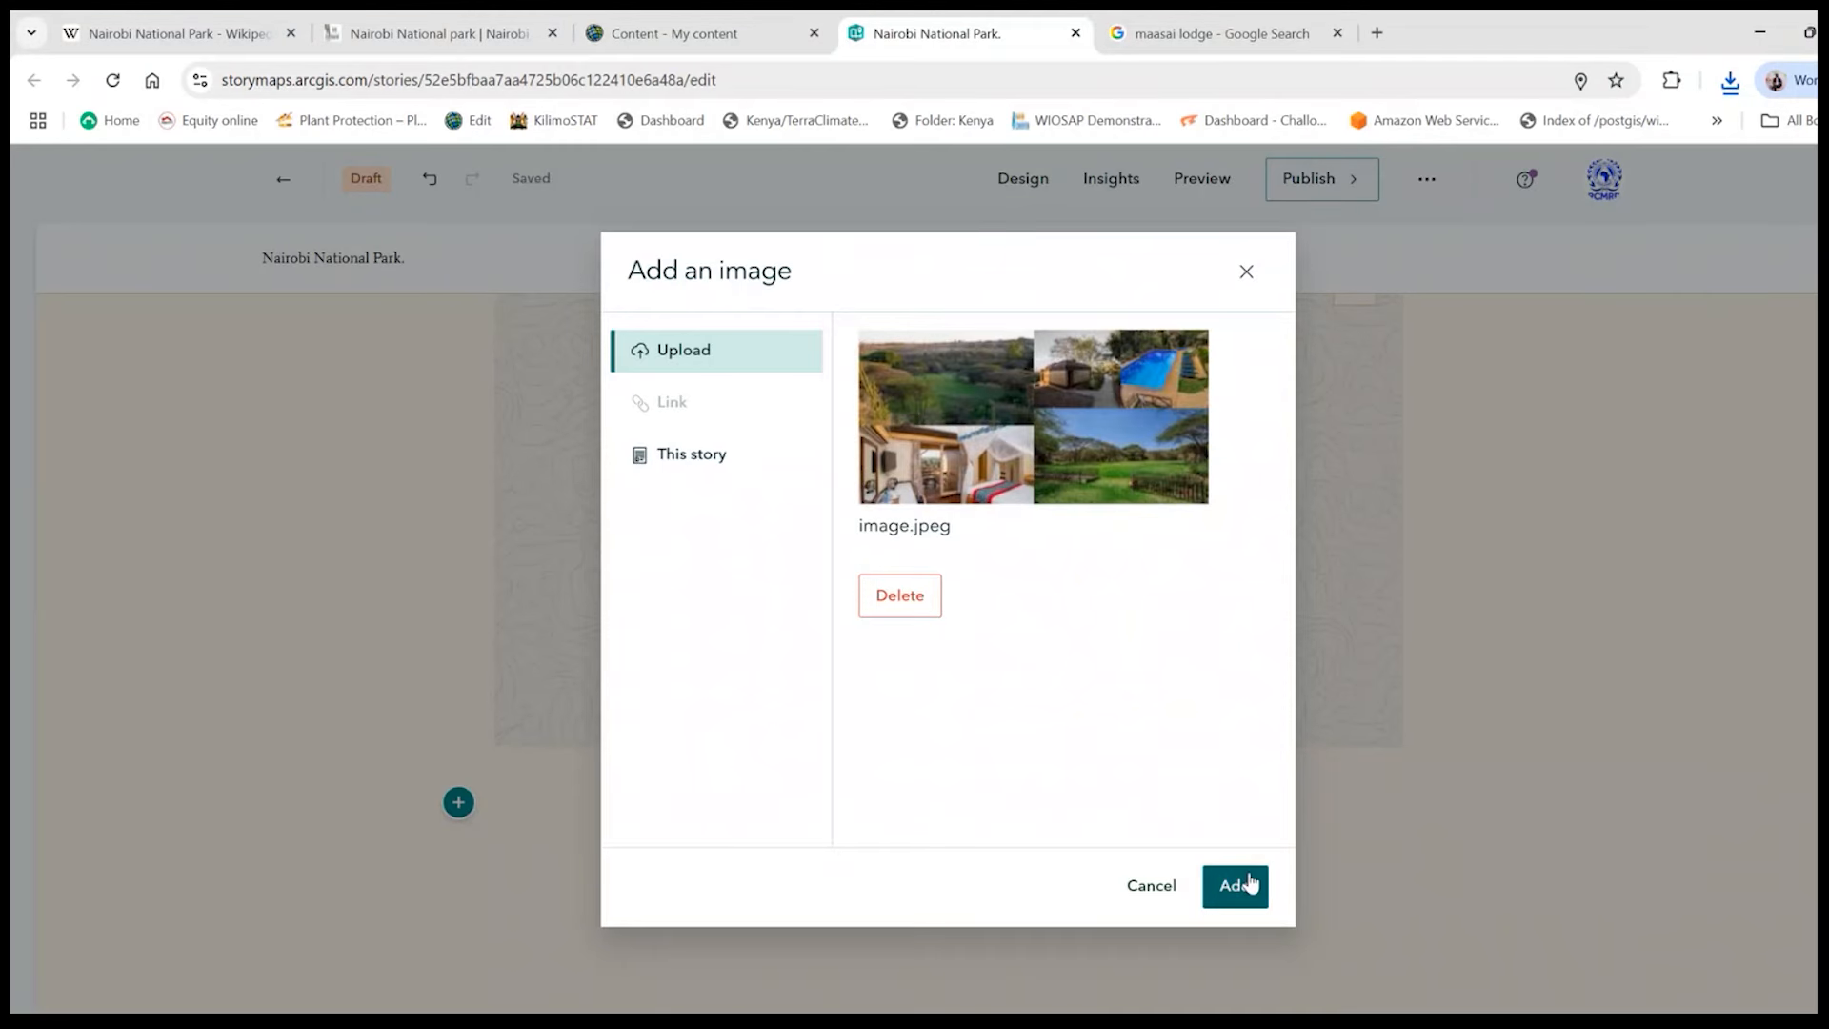
left_click(1235, 885)
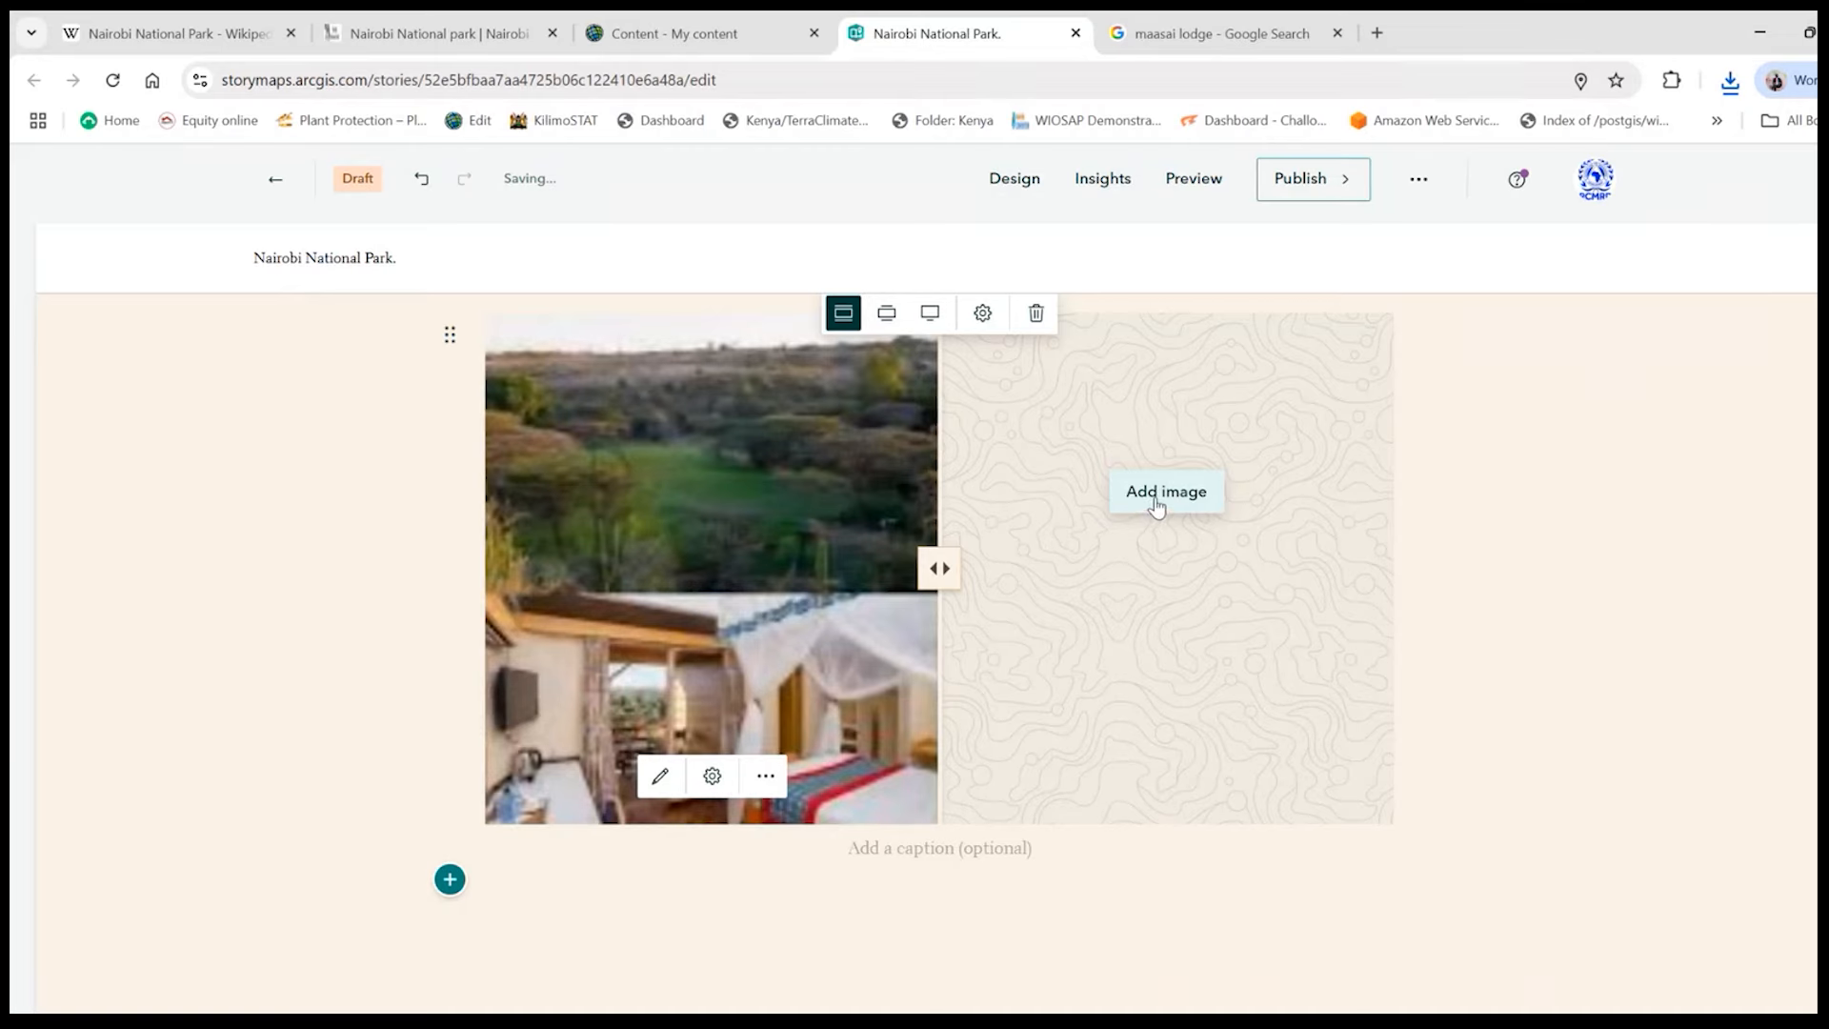
- Upload the collage file "image" as the right-hand image of the swipe block too
left_click(1159, 497)
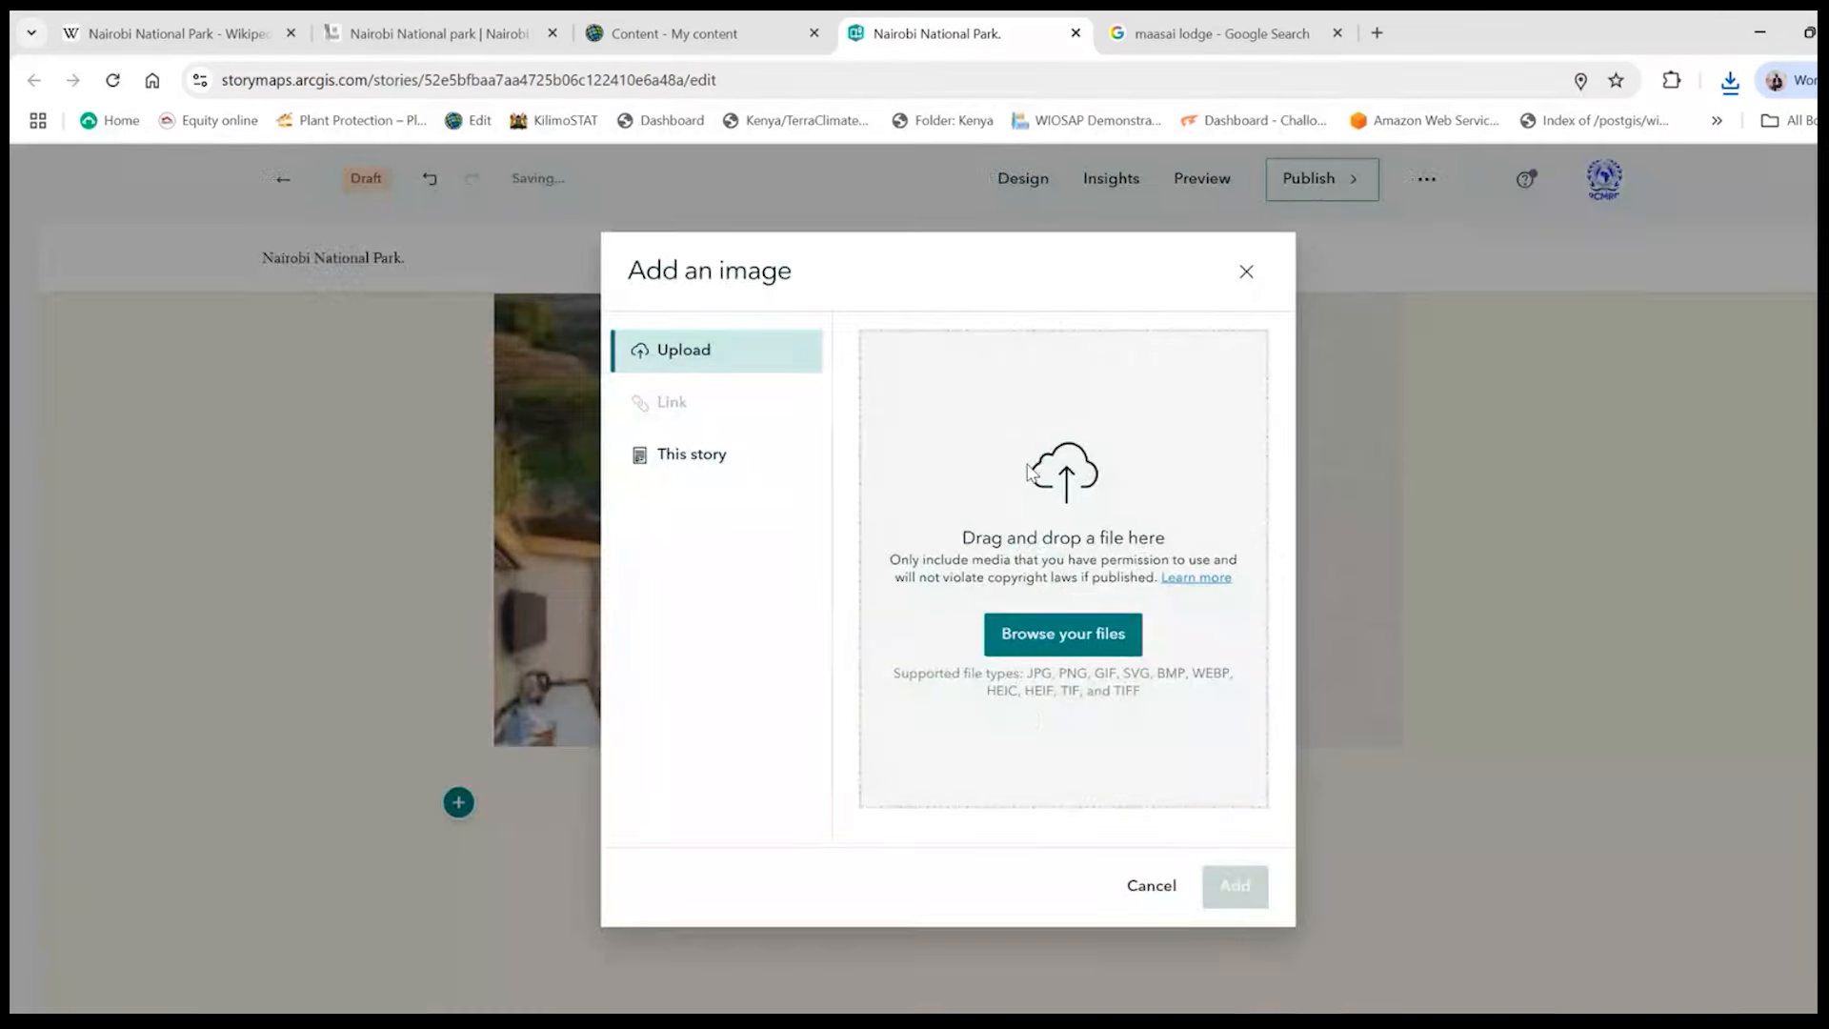
left_click(1080, 638)
left_click(934, 538)
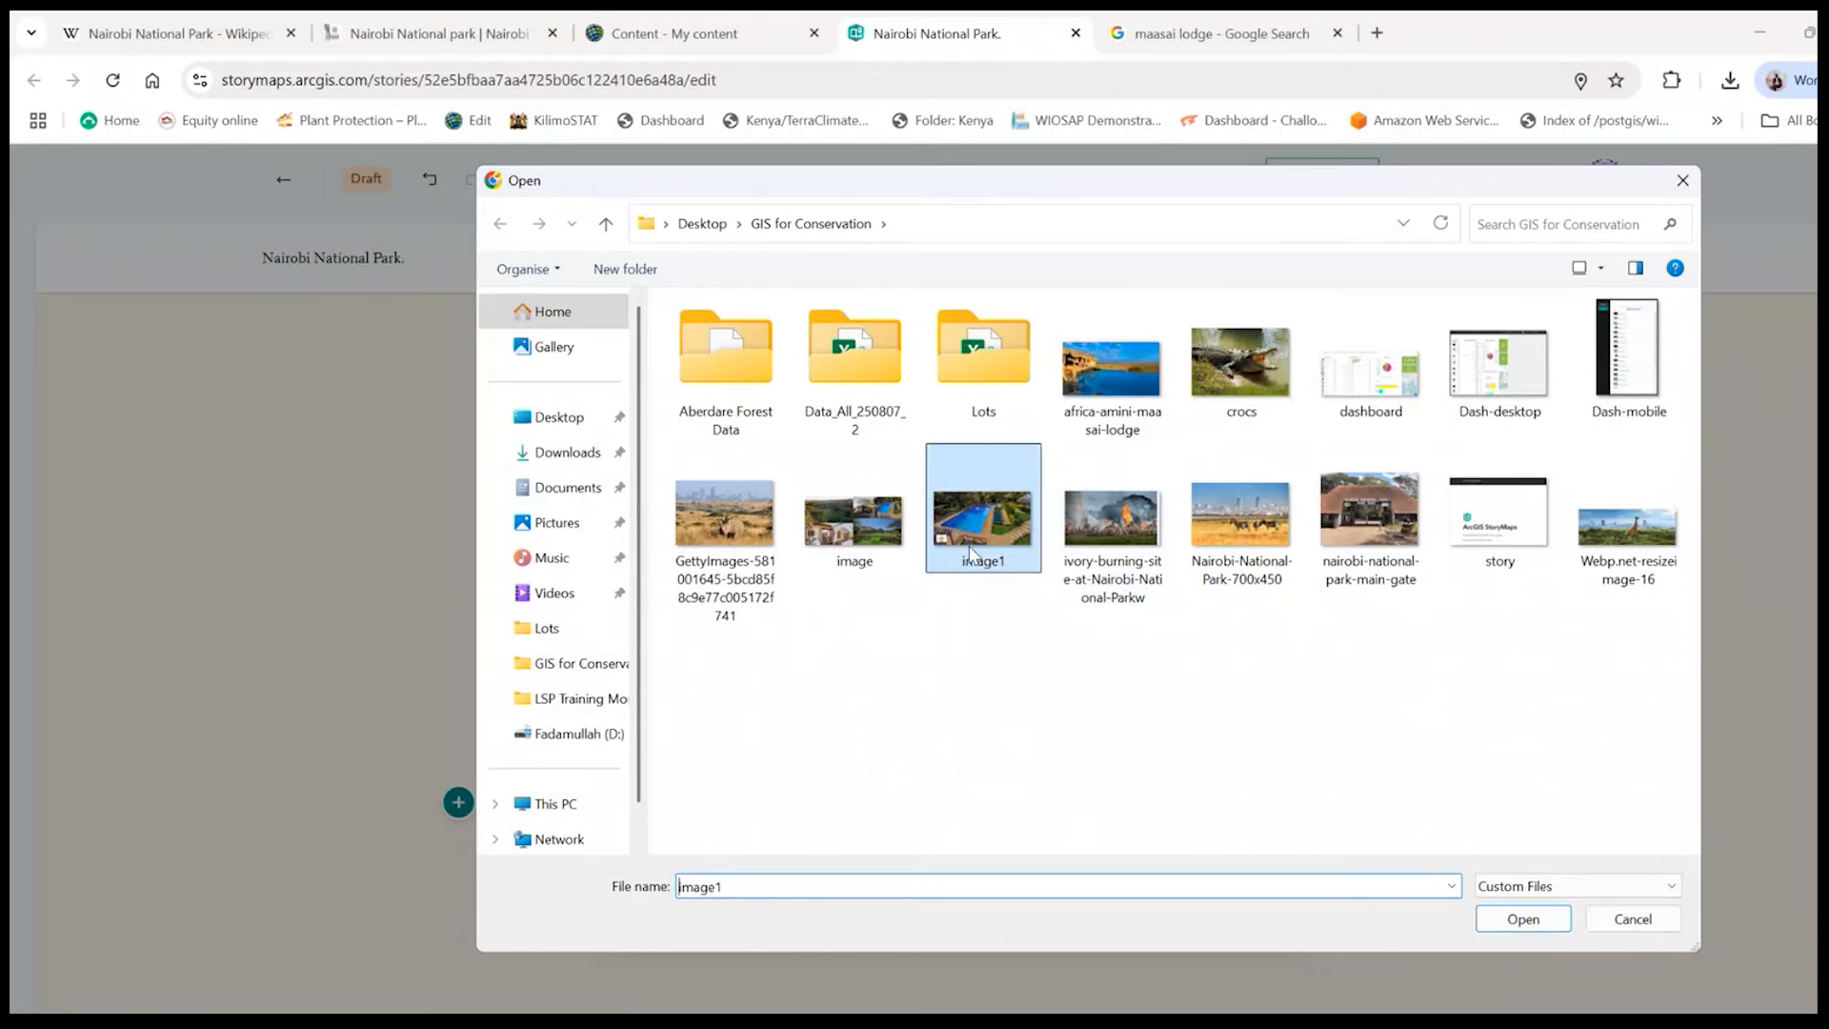
double_click(886, 528)
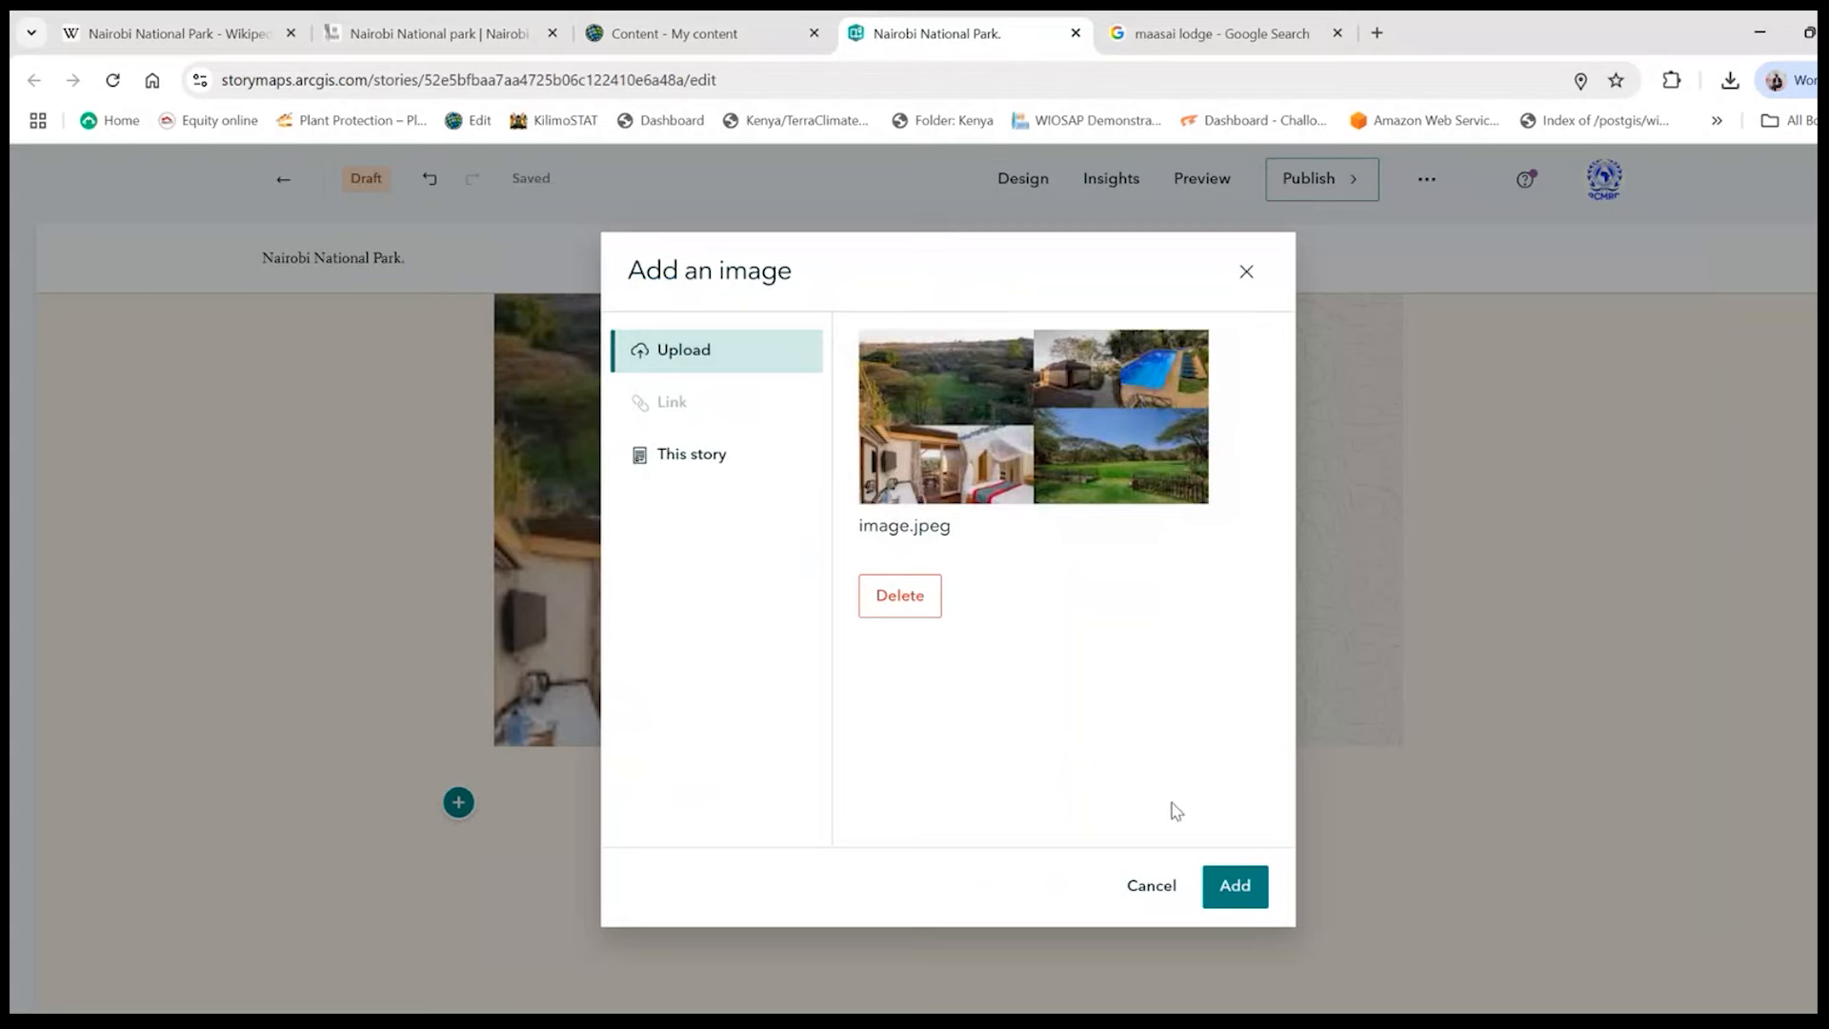
left_click(1235, 886)
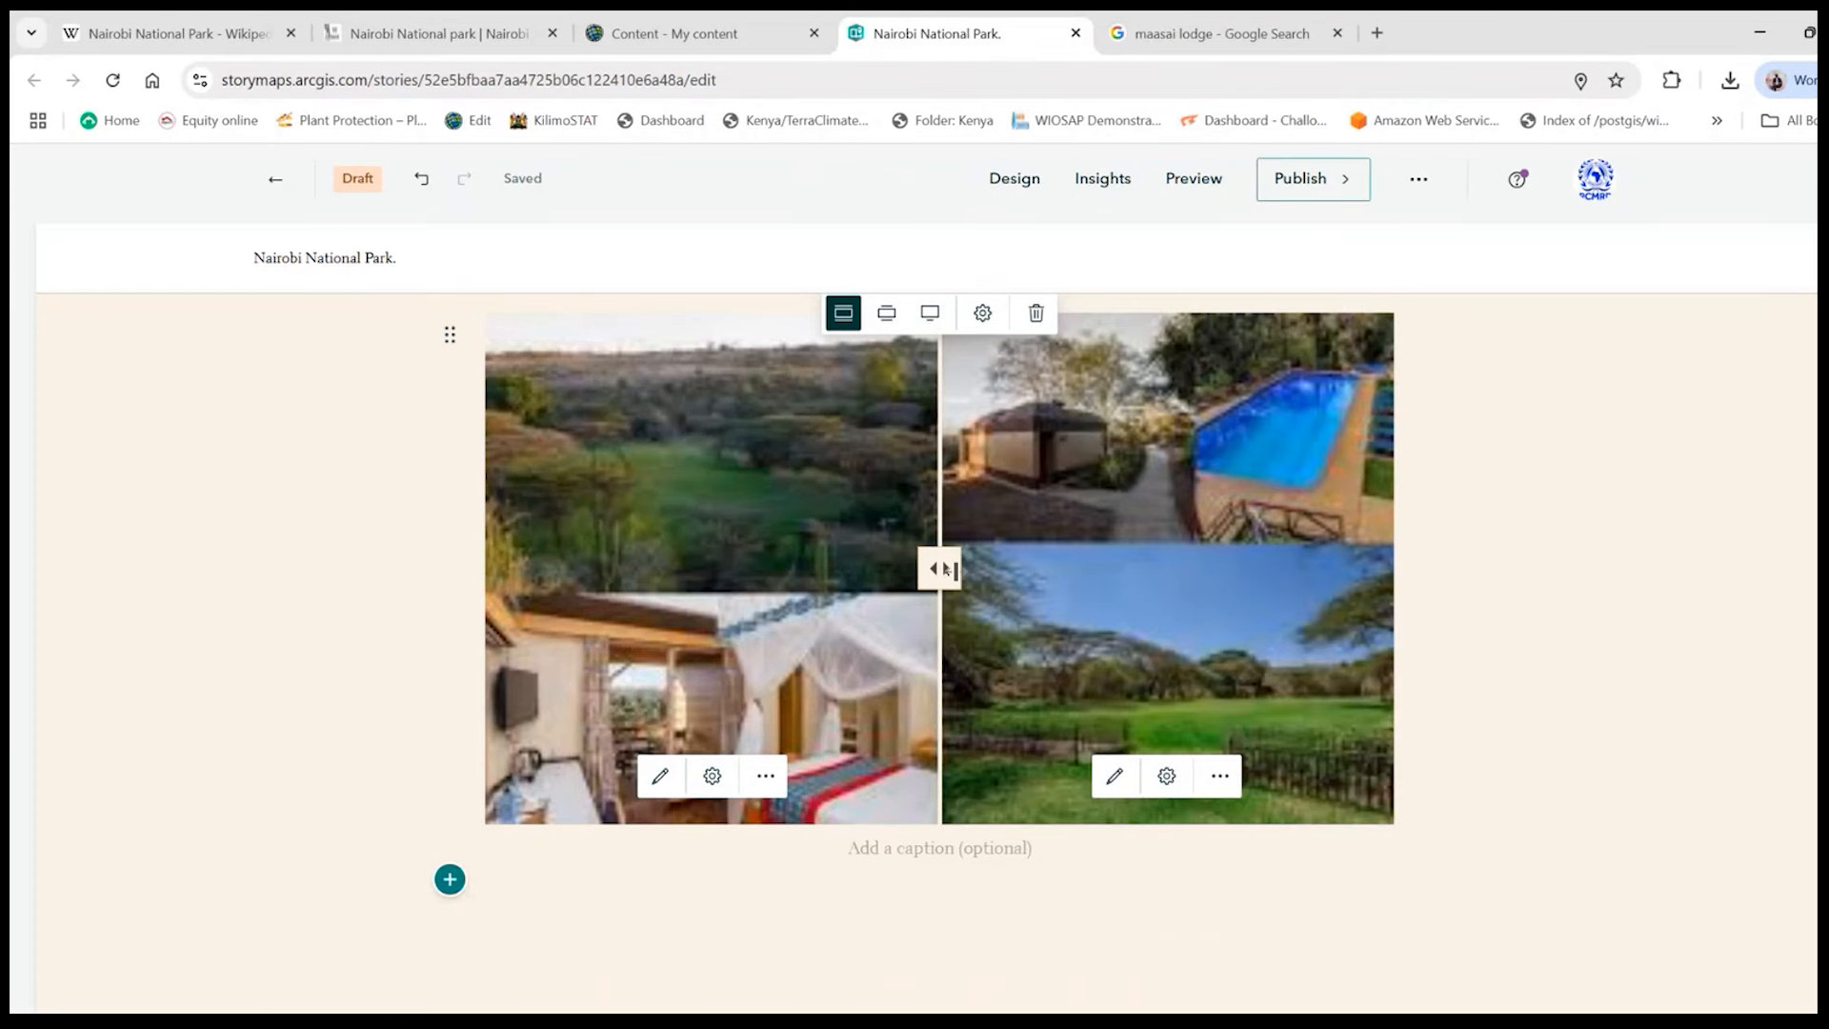
- Try the swipe block's divider and review how the two halves look beneath the "Changes in NNP" button
mouse_move(945, 569)
left_mouse_down()
mouse_move(533, 568)
mouse_move(1320, 572)
mouse_move(477, 633)
mouse_move(938, 630)
mouse_move(939, 569)
left_mouse_up()
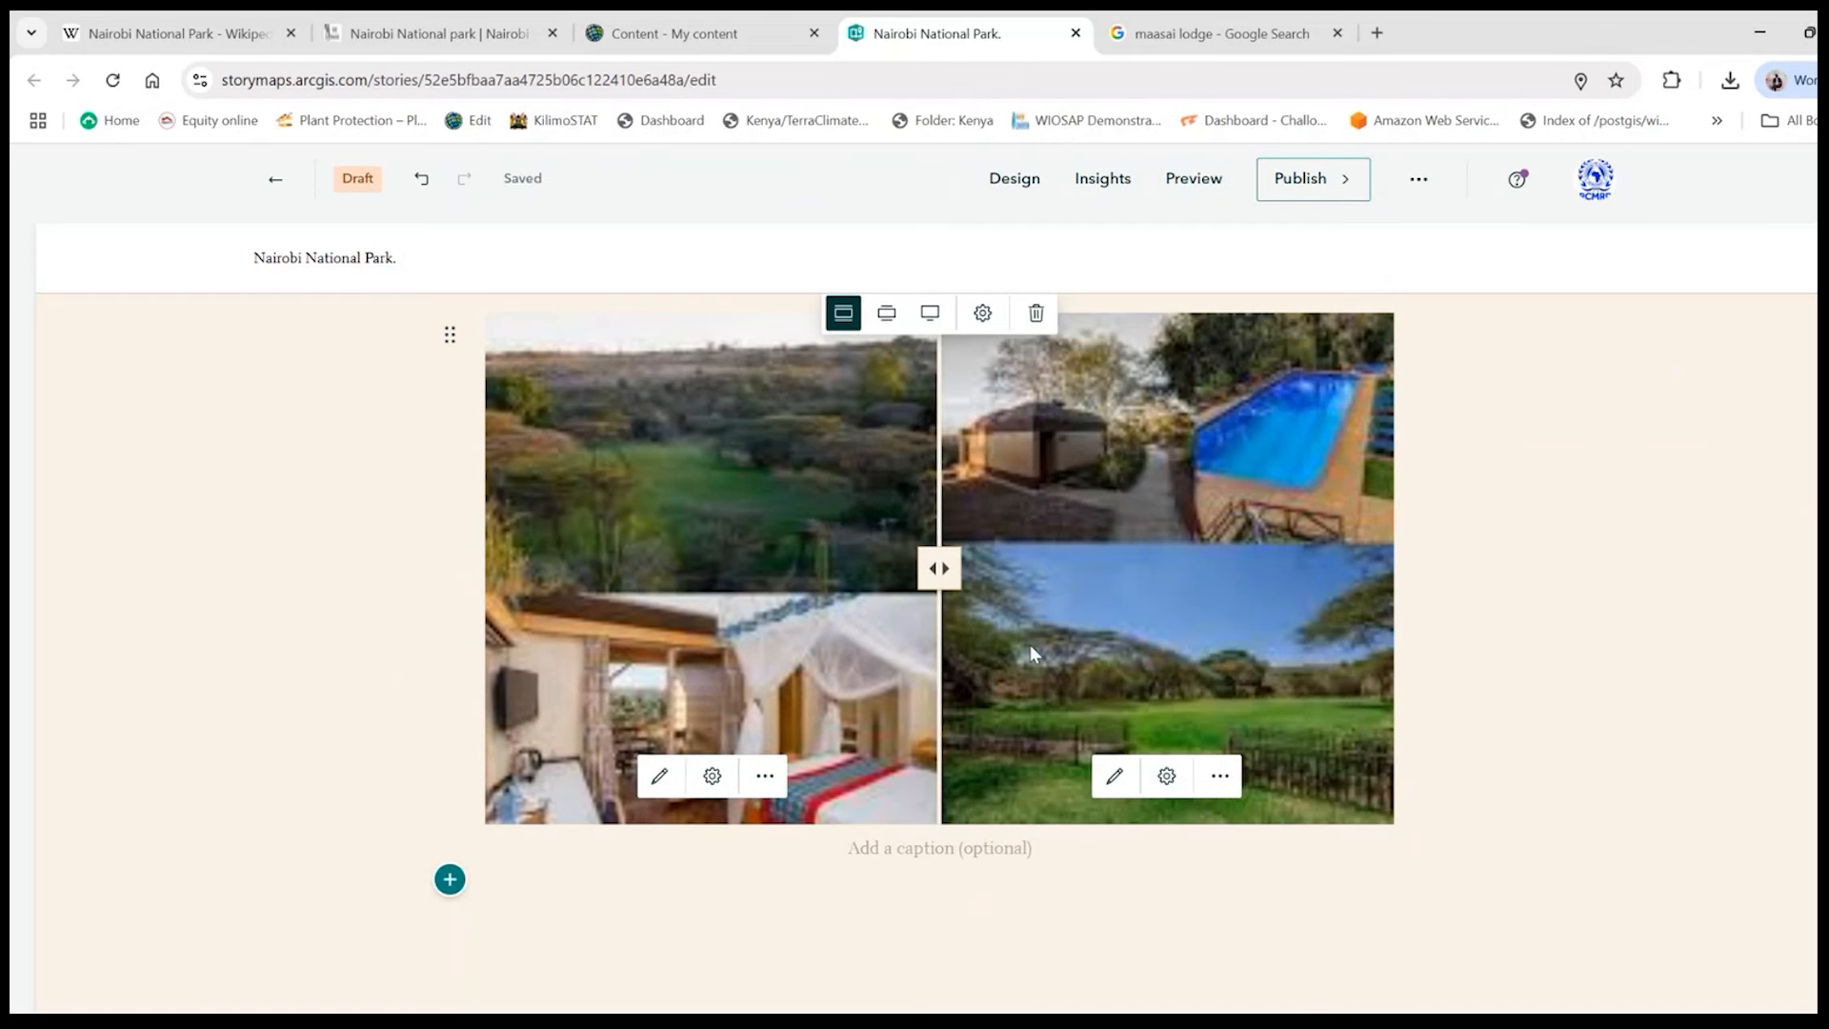
scroll(1011, 651, "up", 1)
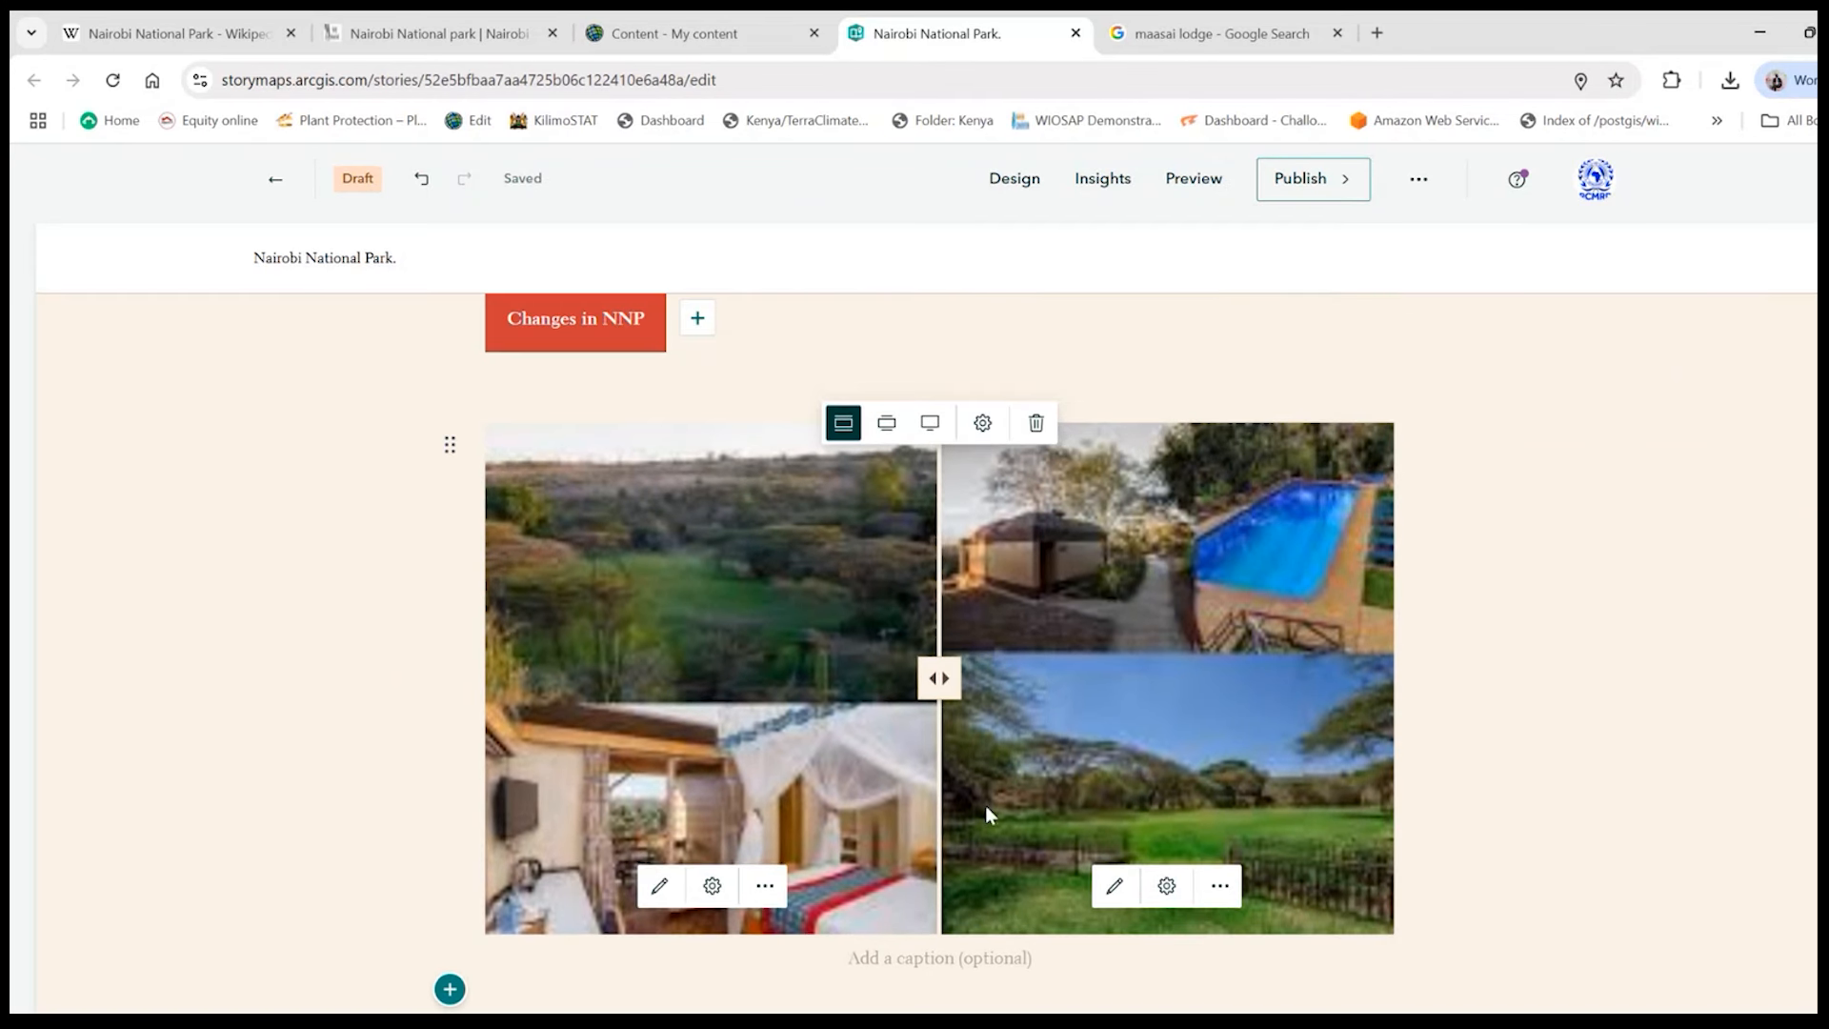
scroll(1047, 817, "down", 2)
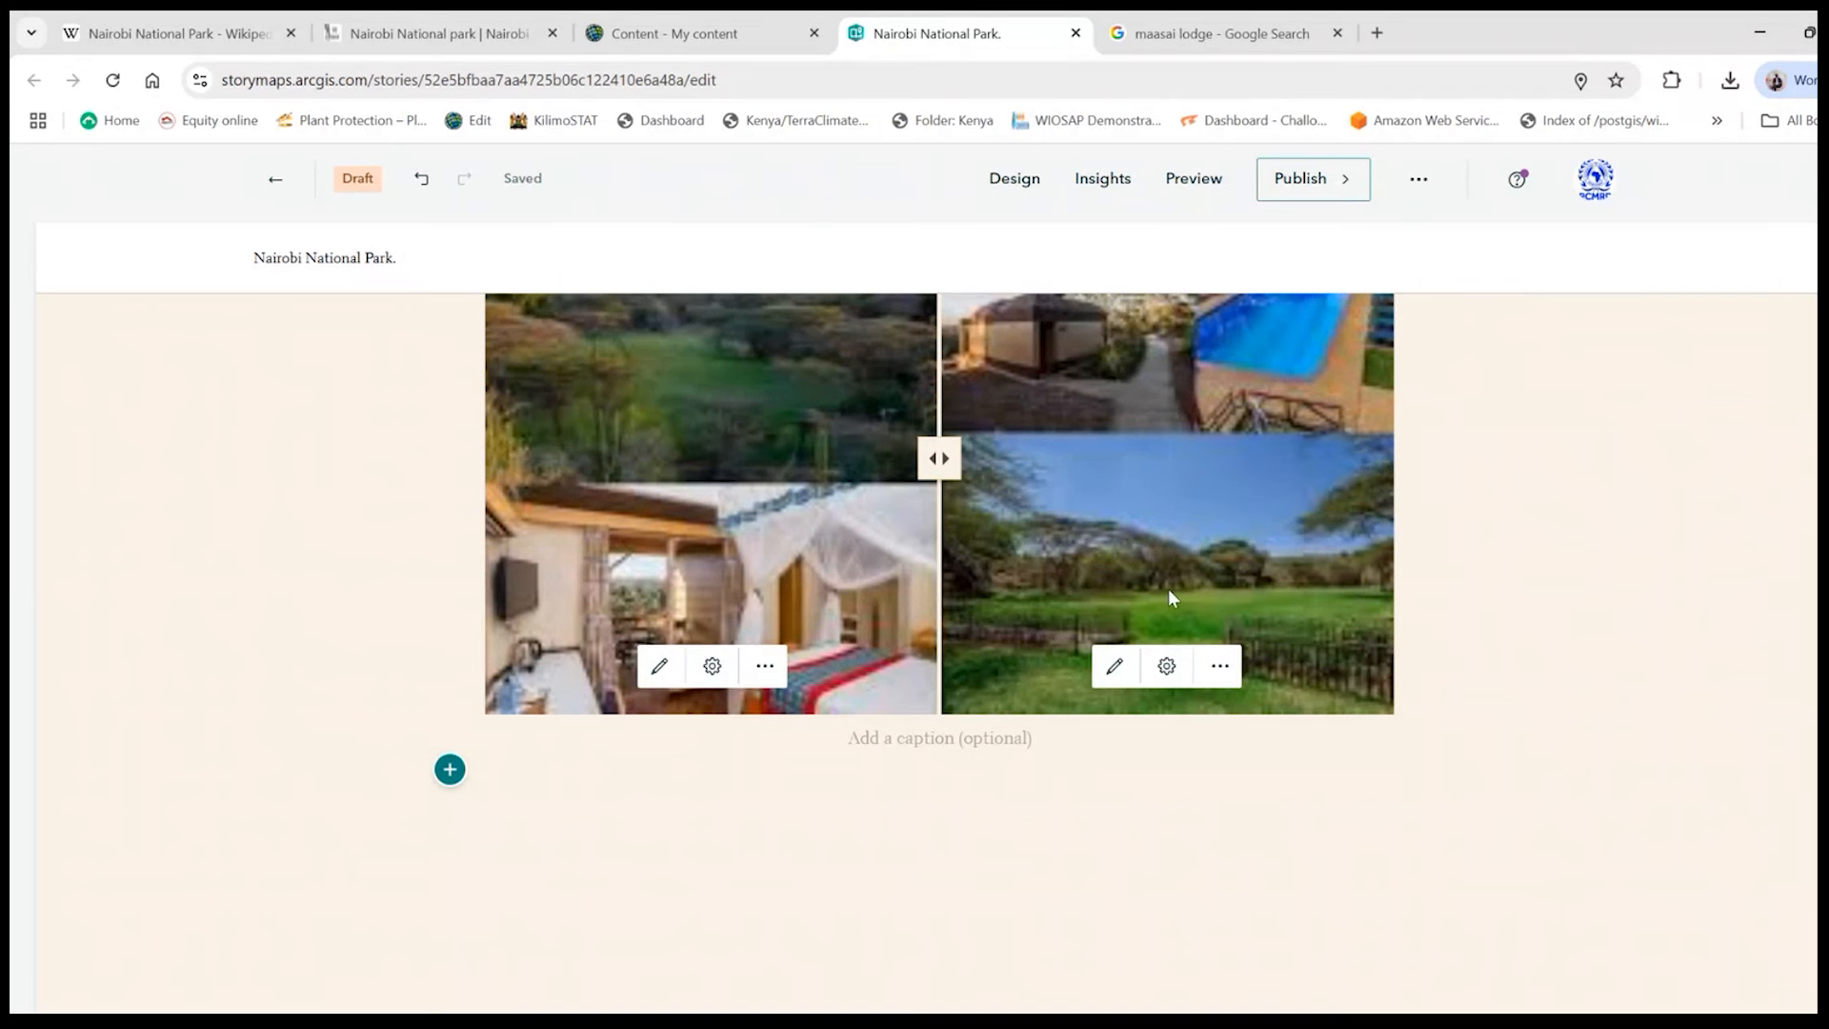
scroll(950, 606, "up", 1)
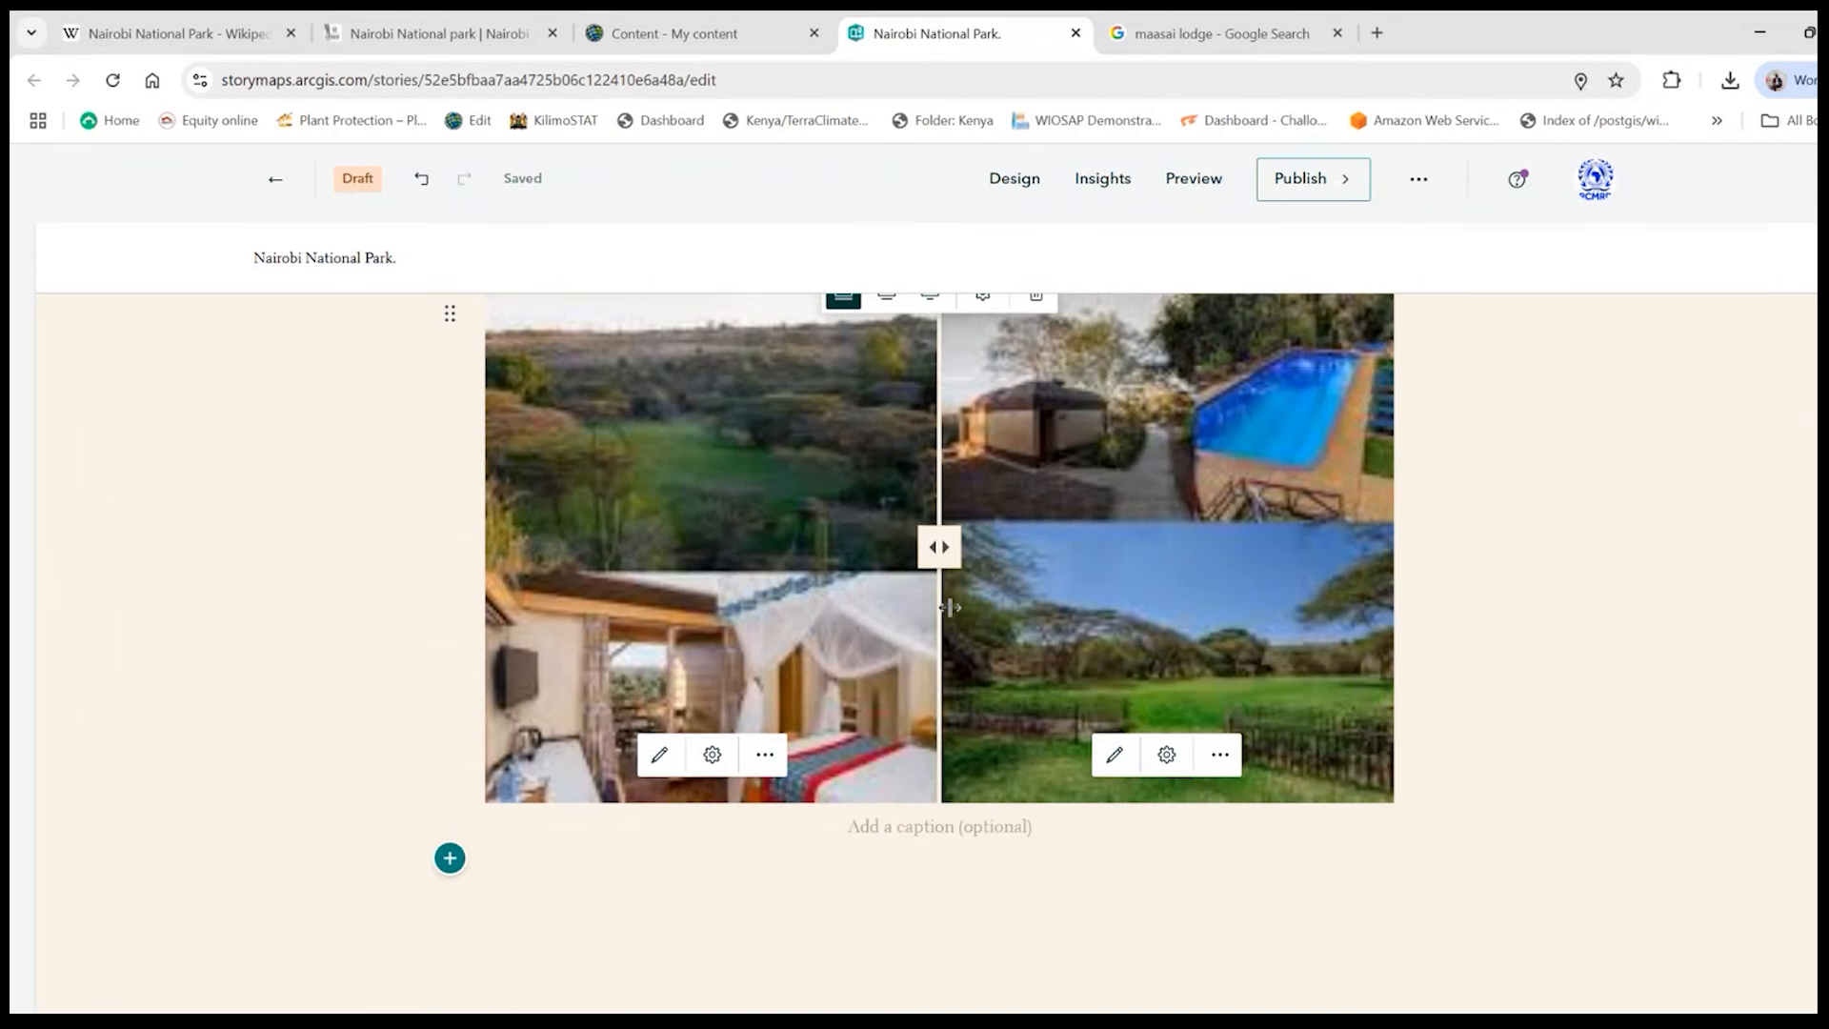
scroll(1016, 621, "up", 1)
scroll(1073, 640, "down", 1)
scroll(1076, 640, "down", 2)
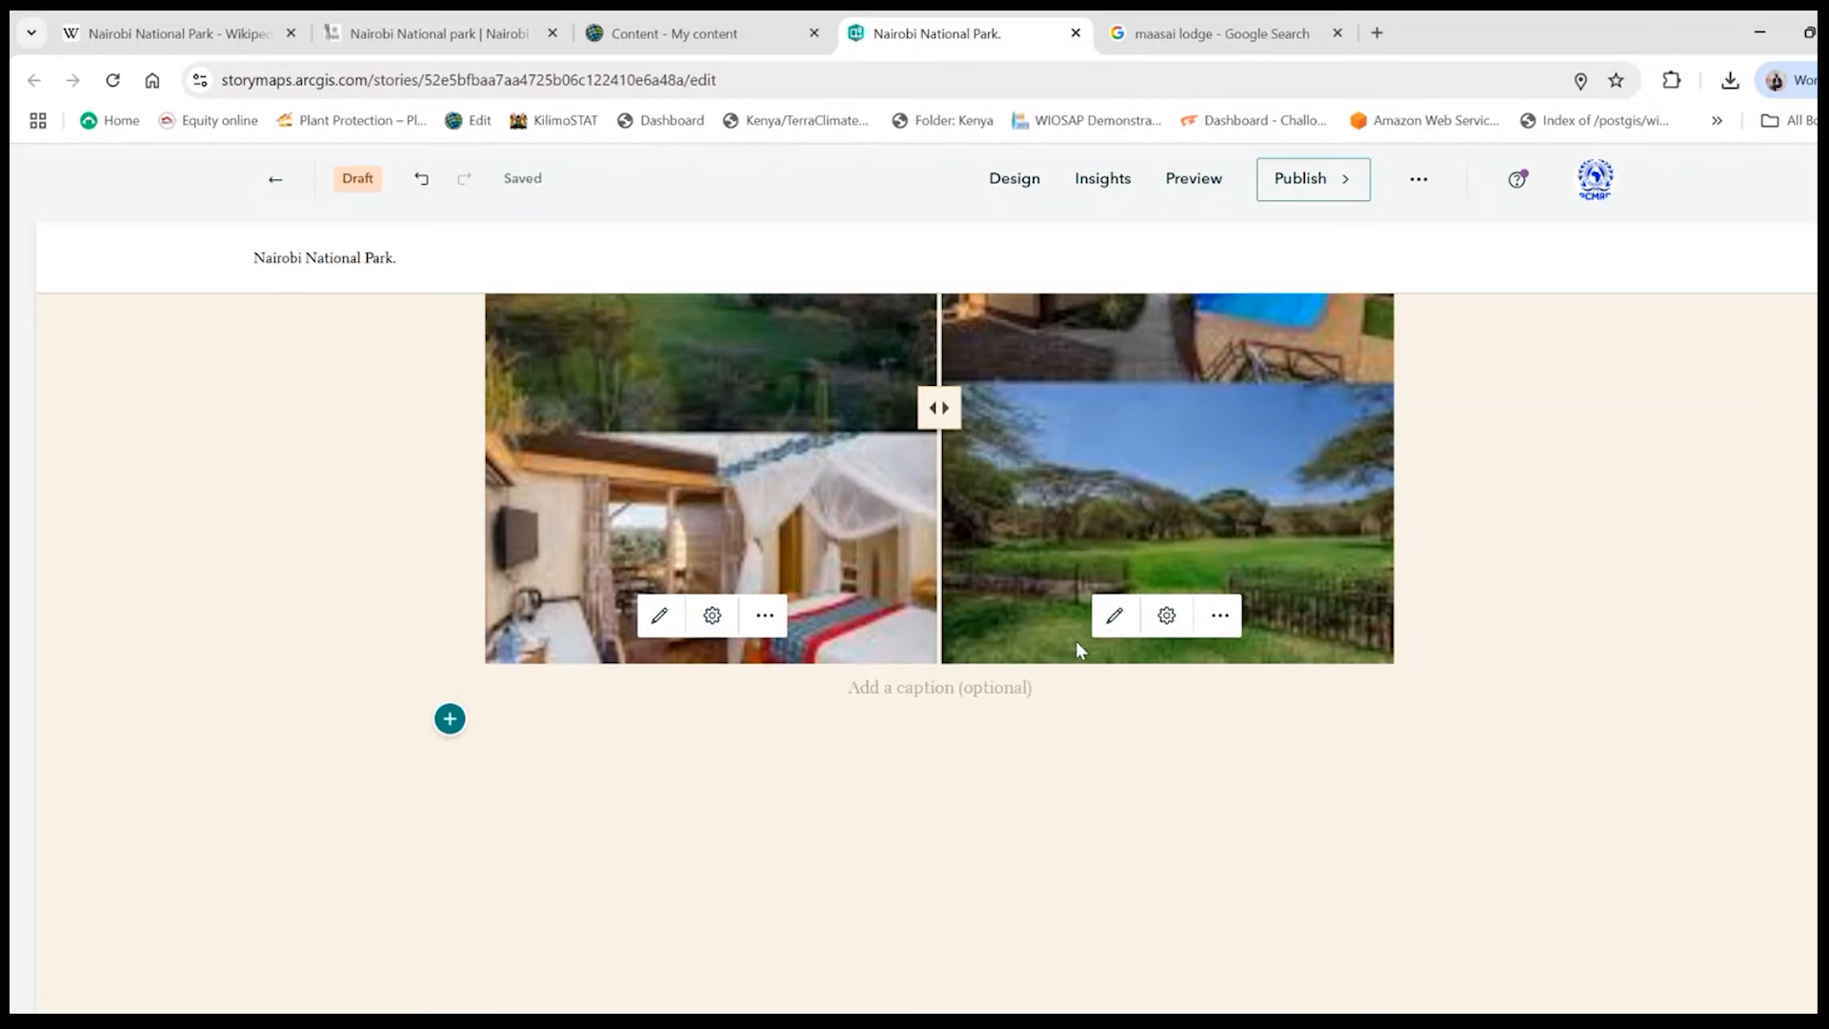
scroll(939, 586, "up", 2)
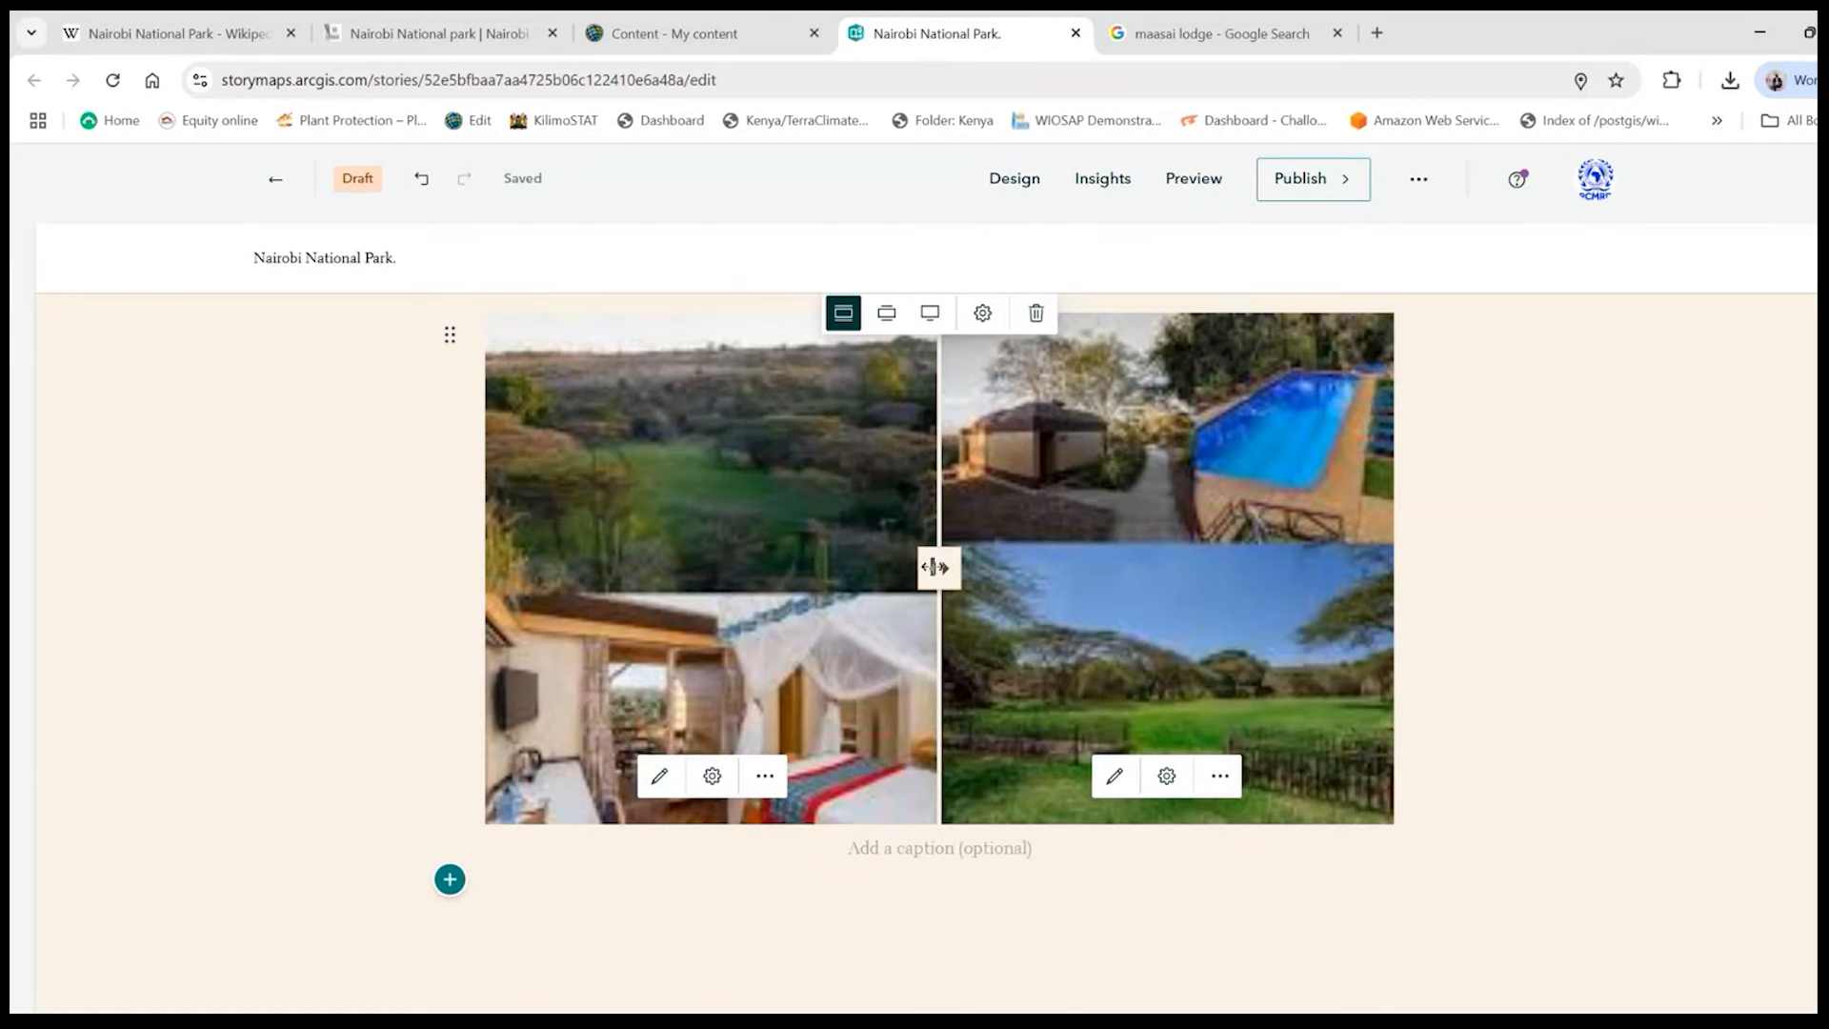
- Caption the swipe block "A comparison of NNP during the Day and during the night."
mouse_move(936, 565)
left_mouse_down()
mouse_move(1216, 568)
mouse_move(841, 563)
mouse_move(954, 567)
left_mouse_up()
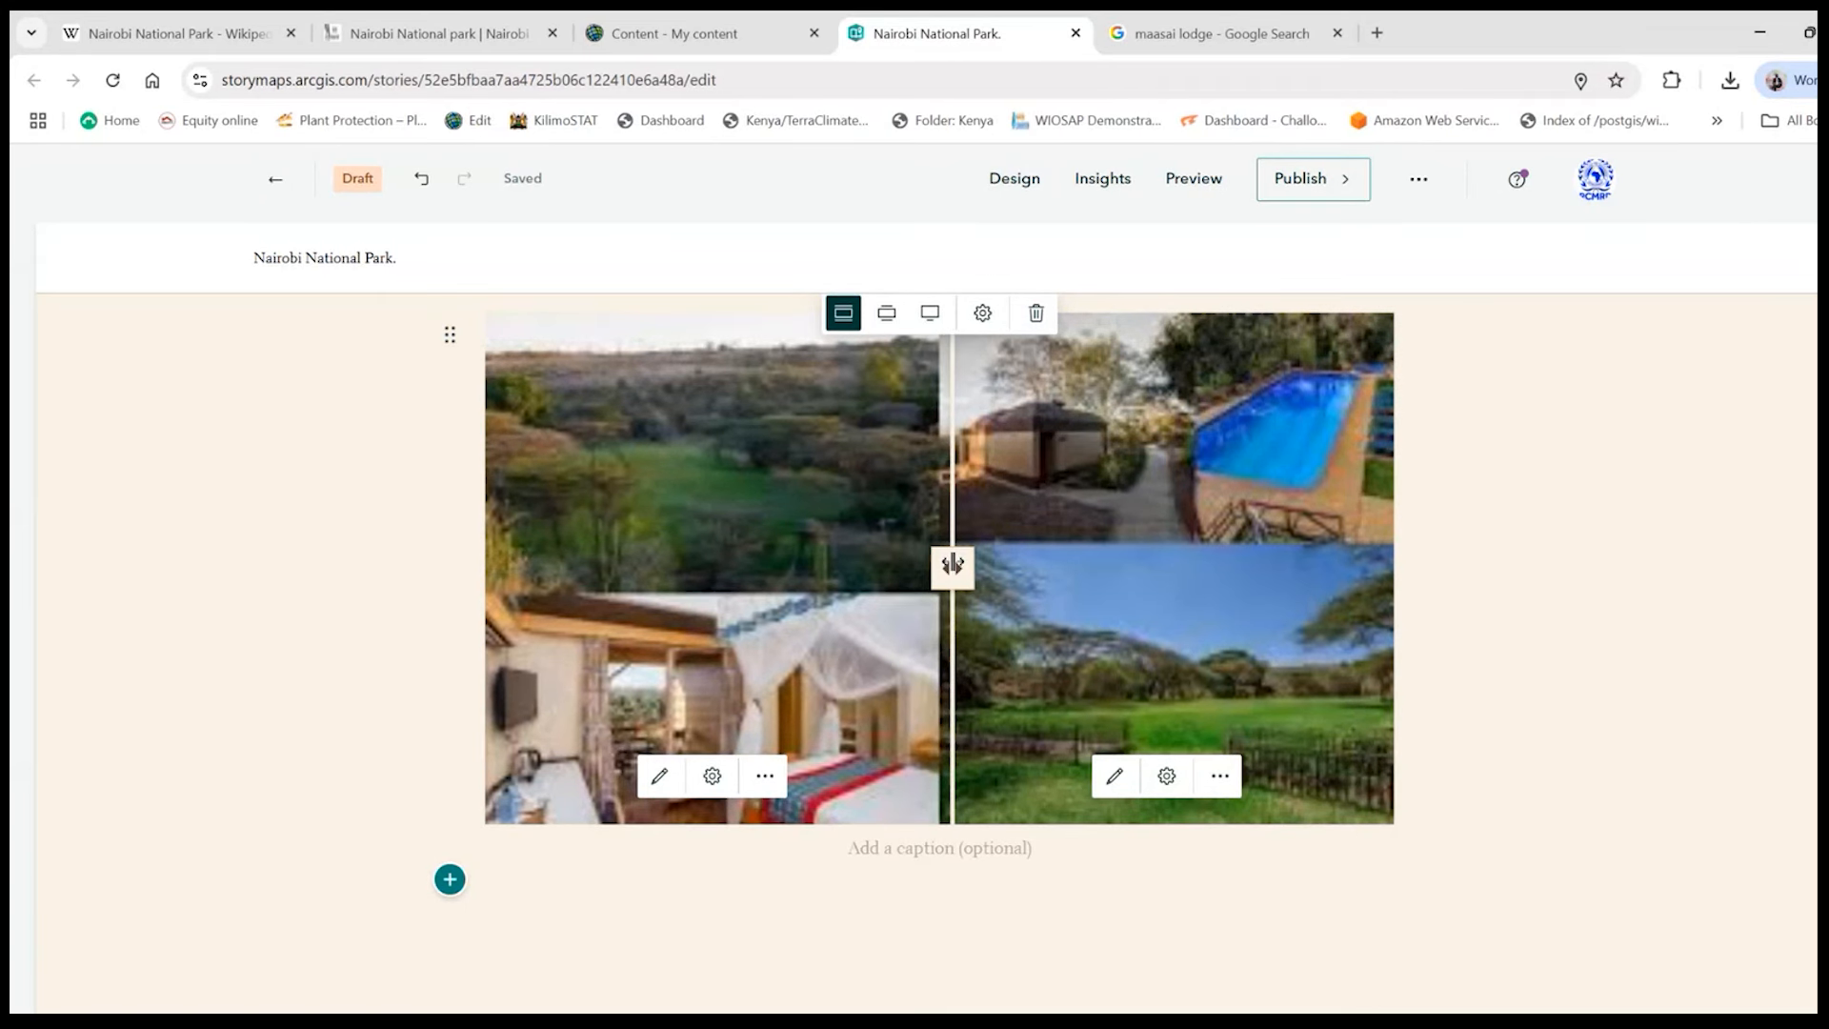
scroll(1069, 688, "up", 1)
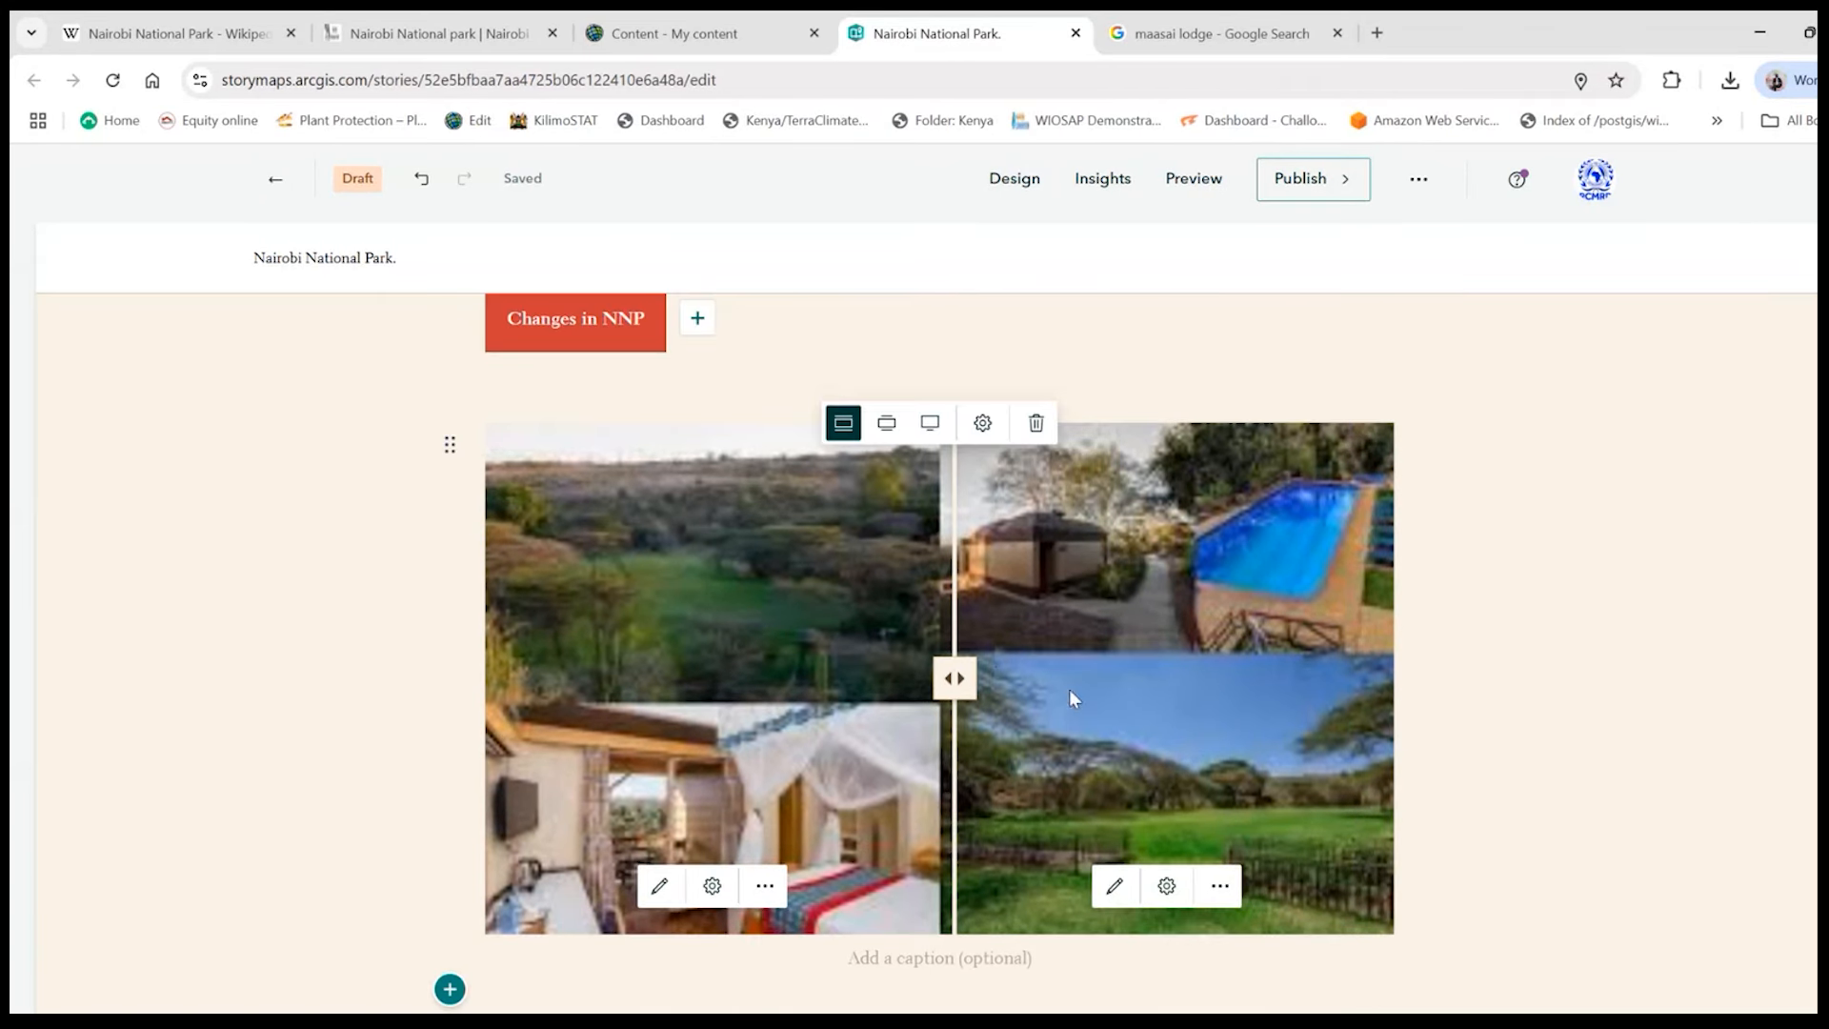
scroll(609, 691, "down", 1)
left_click(940, 847)
type("T")
type("mpar")
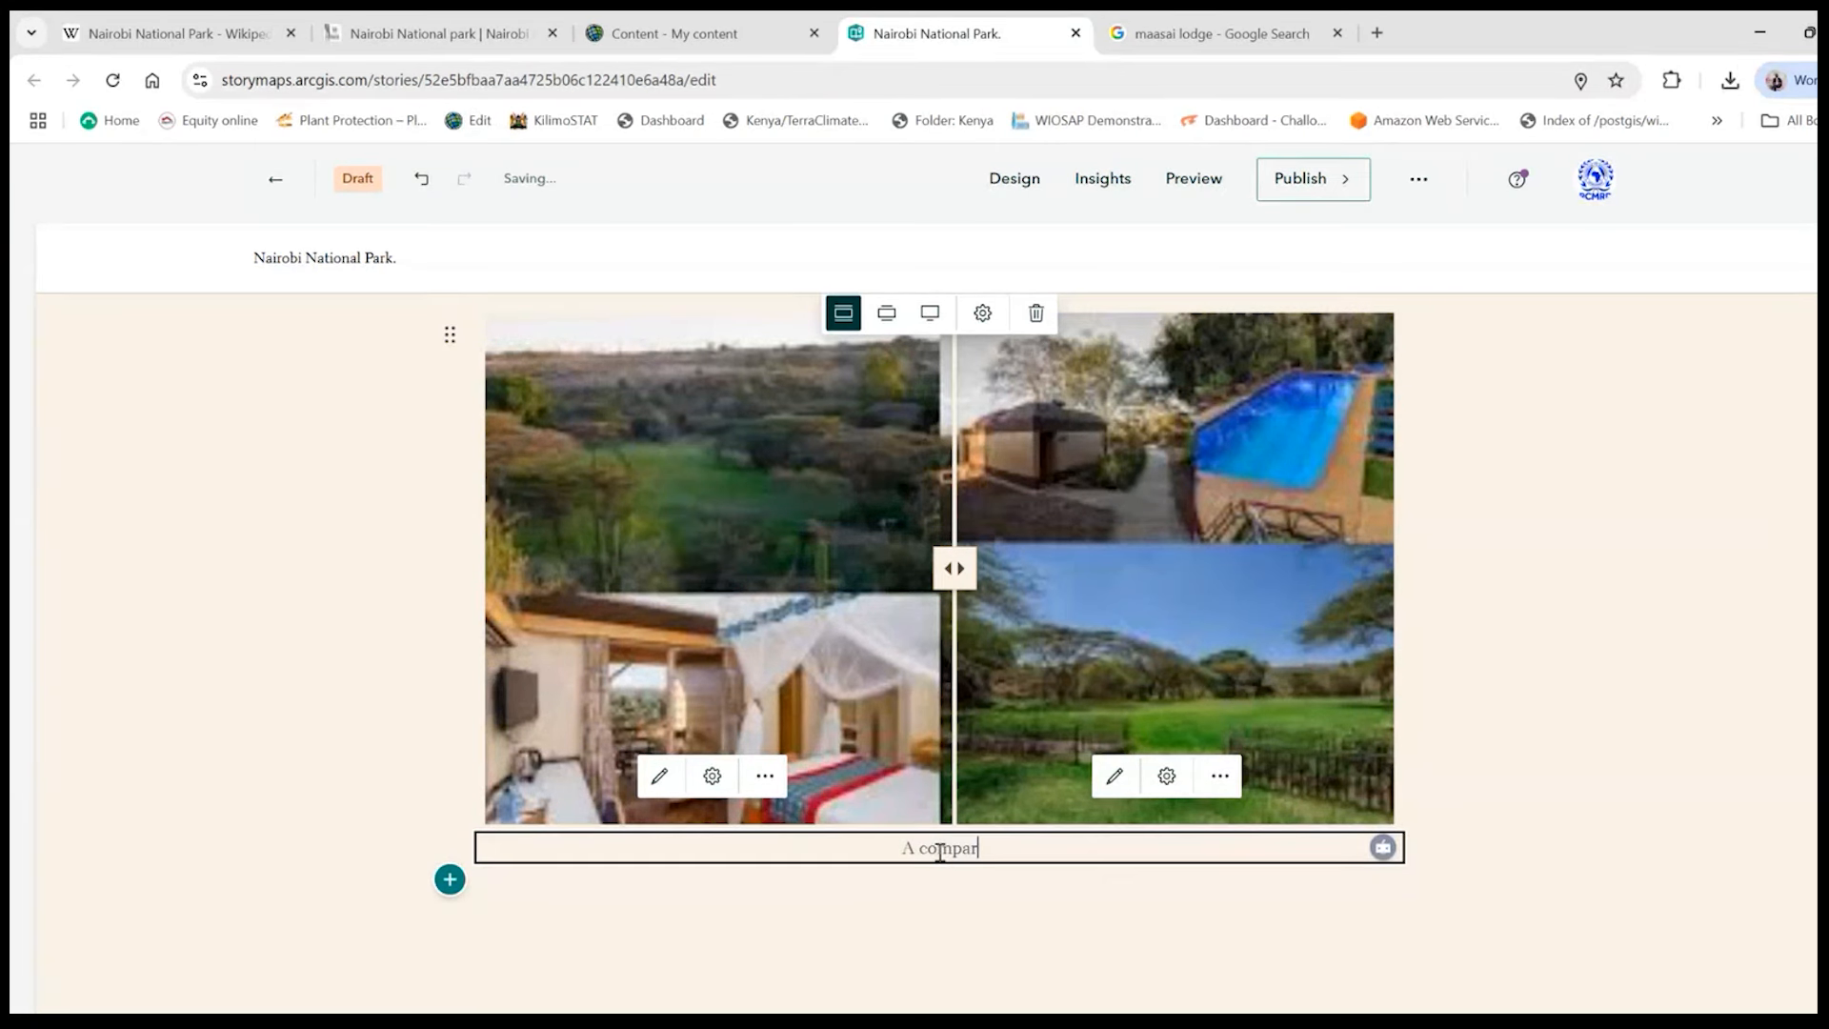
type("ison of NNP d")
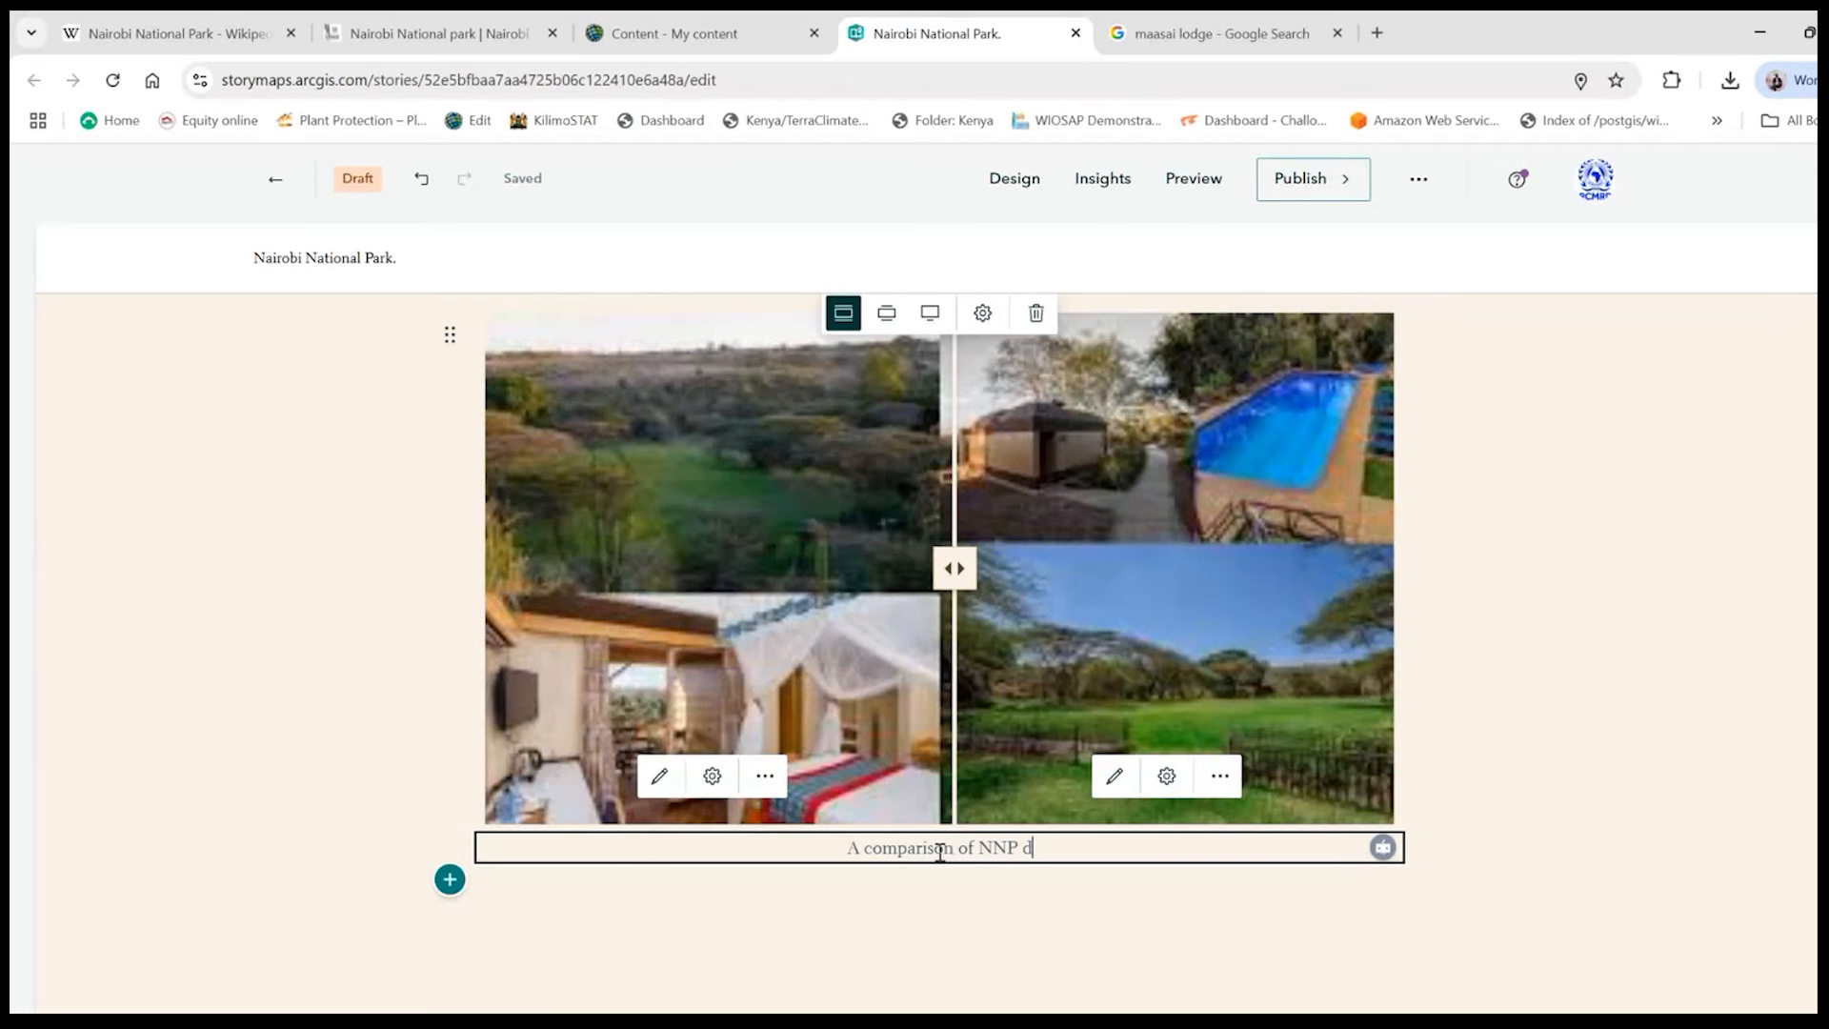
type("uring the ")
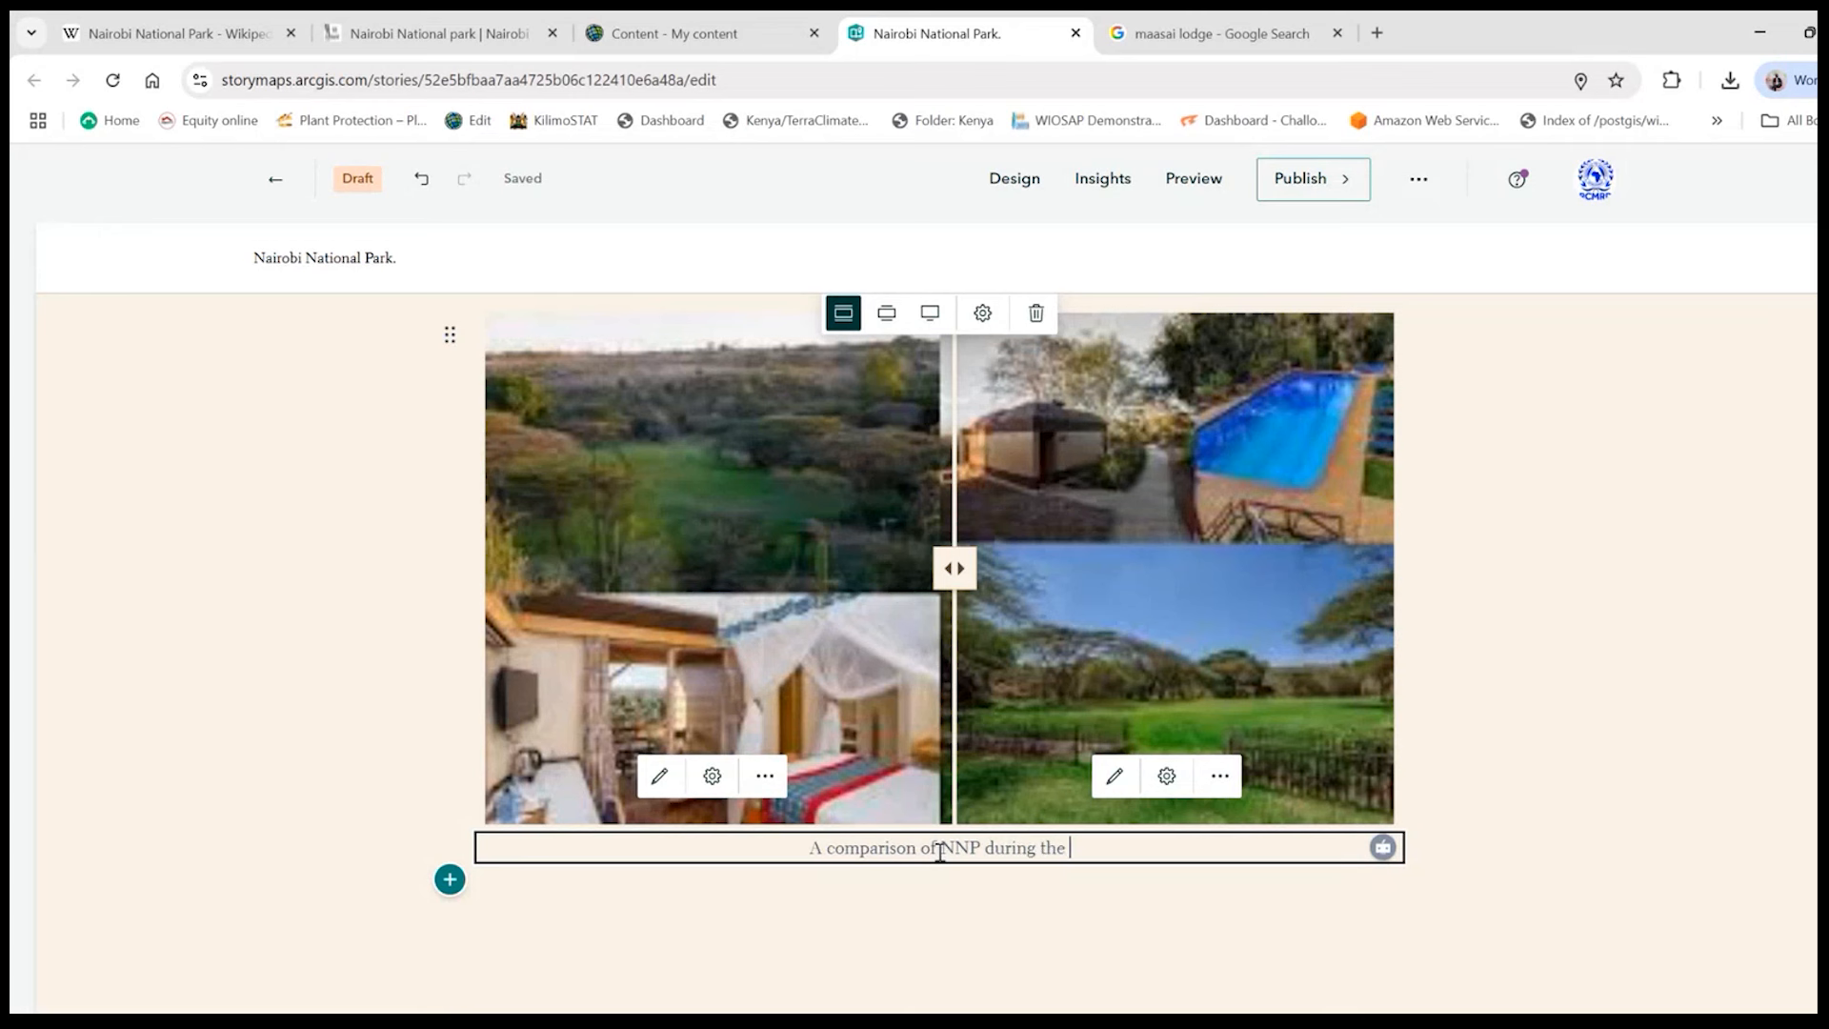
type("Daya")
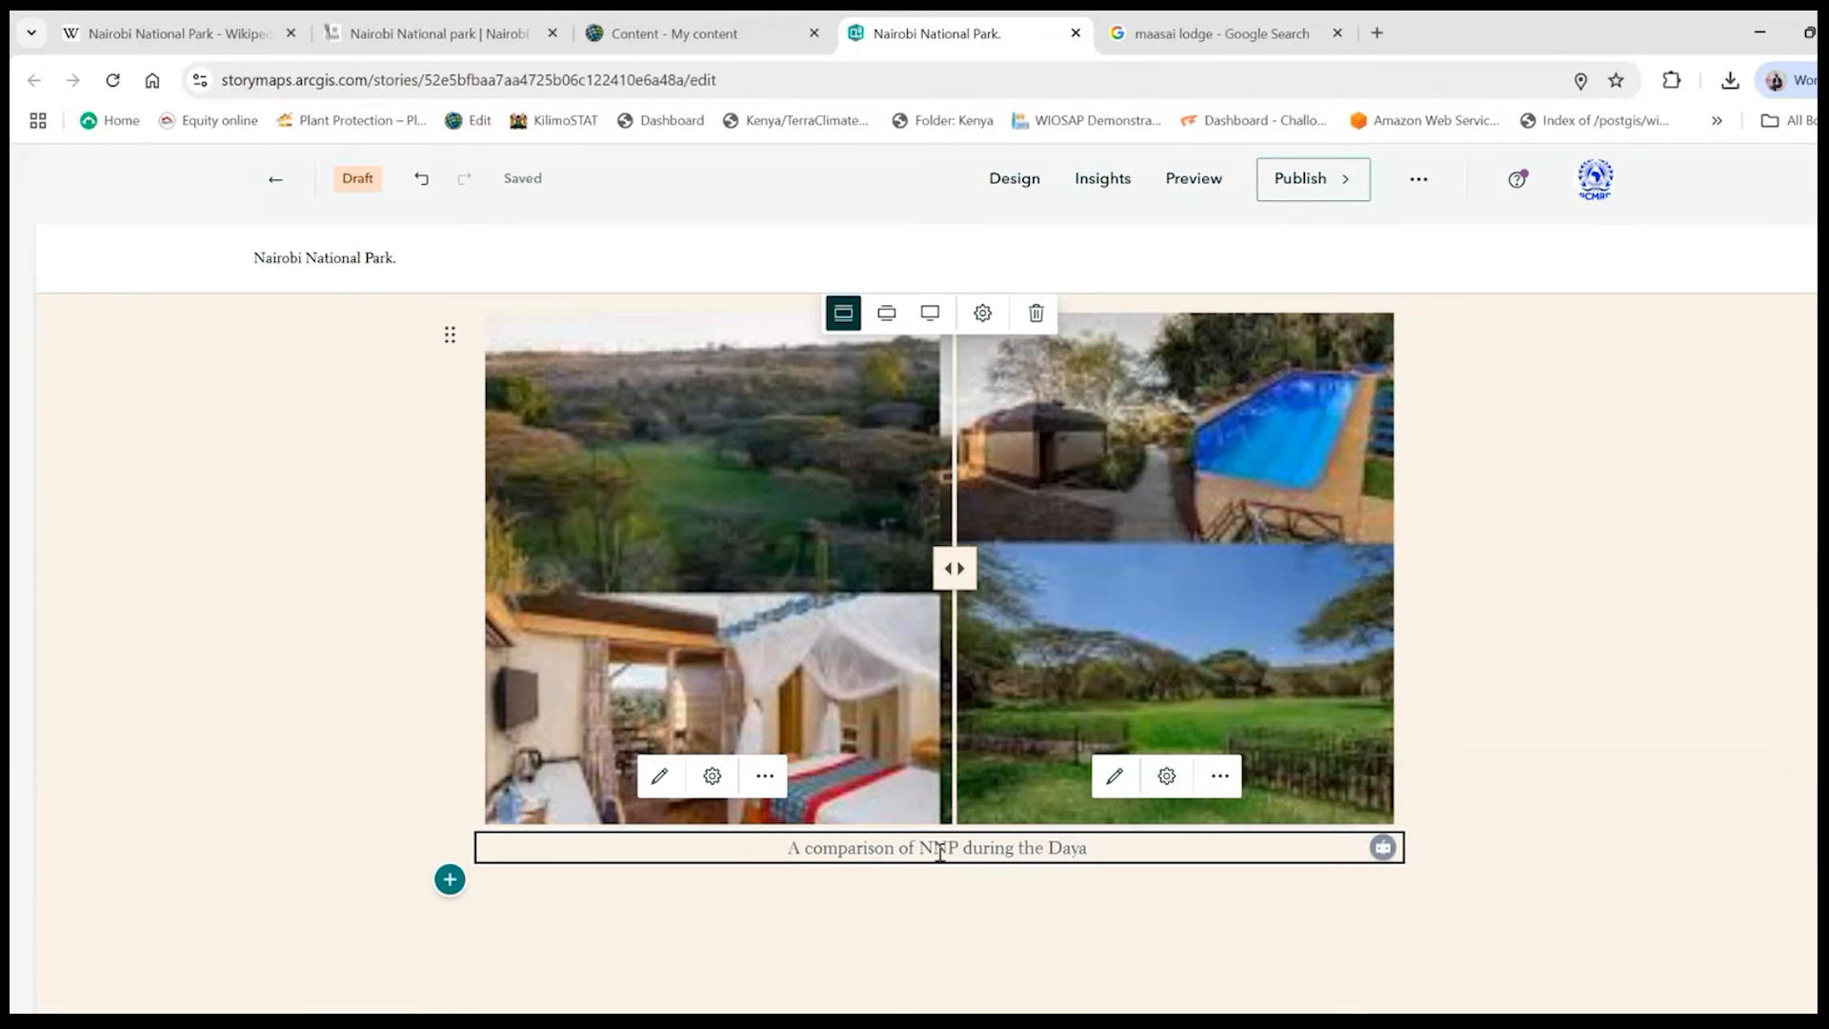
key("BackSpace")
type("and ")
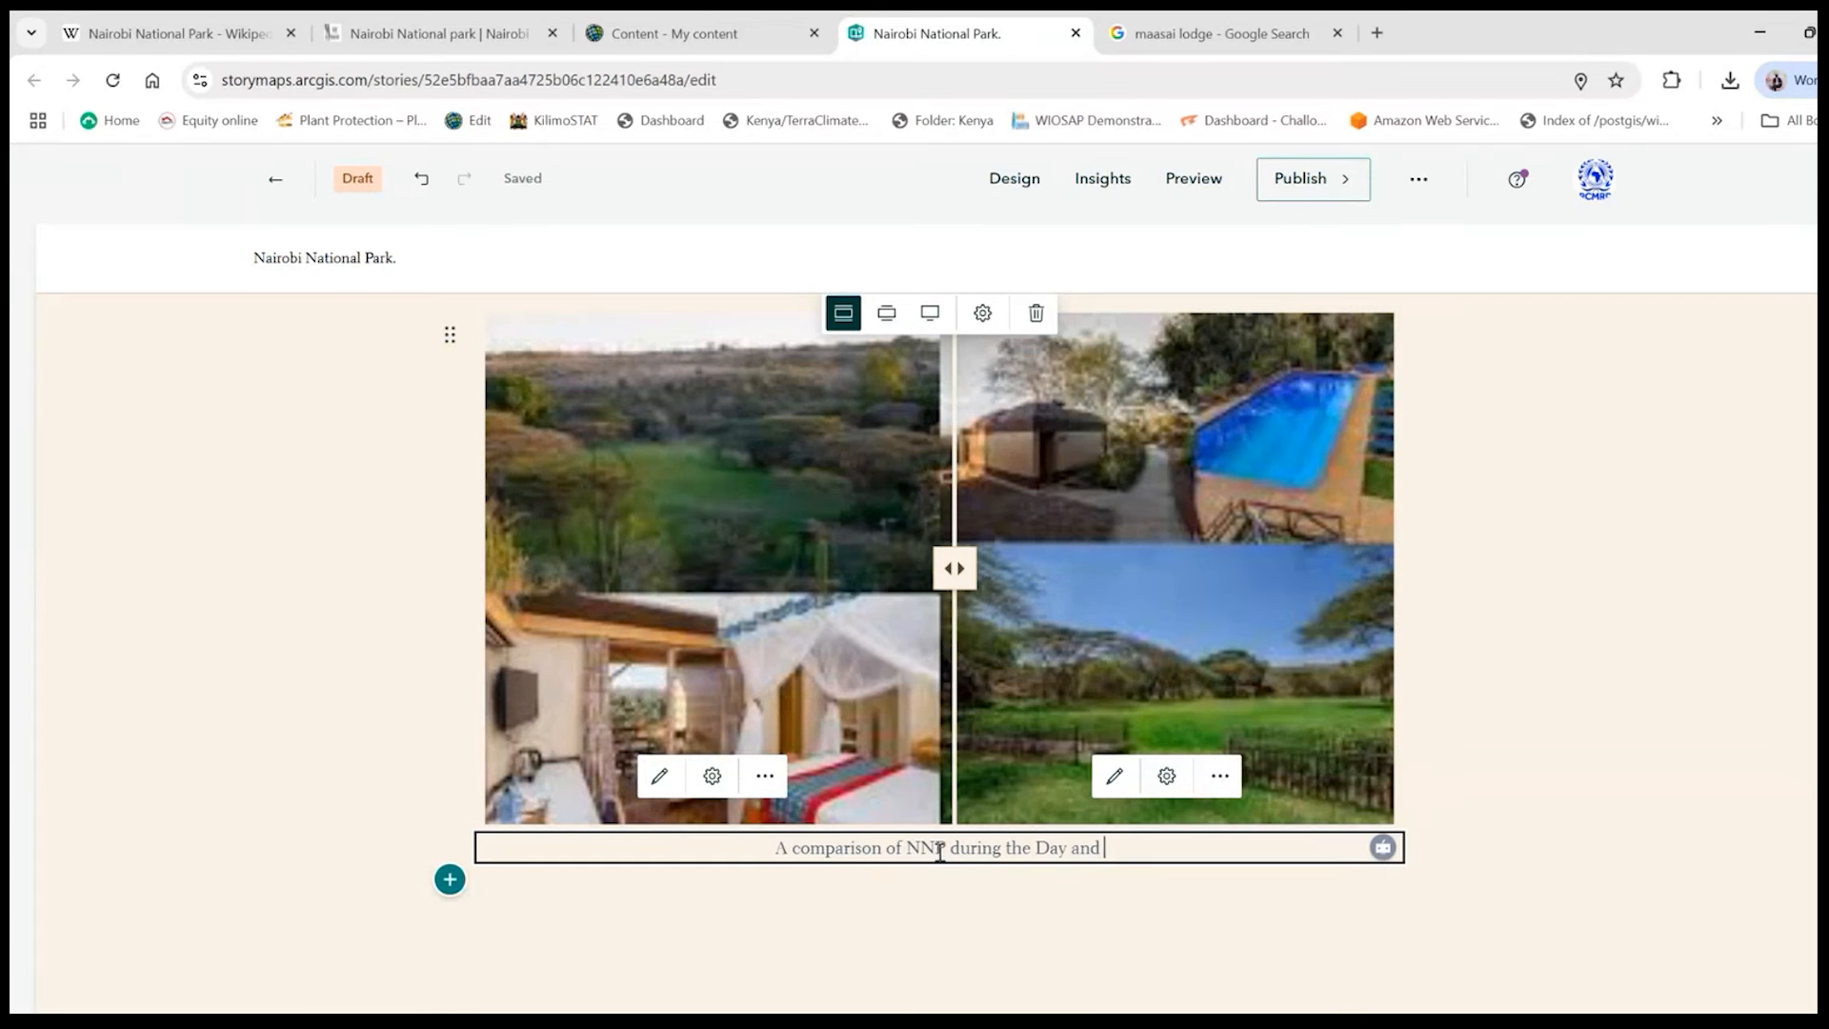
type("during")
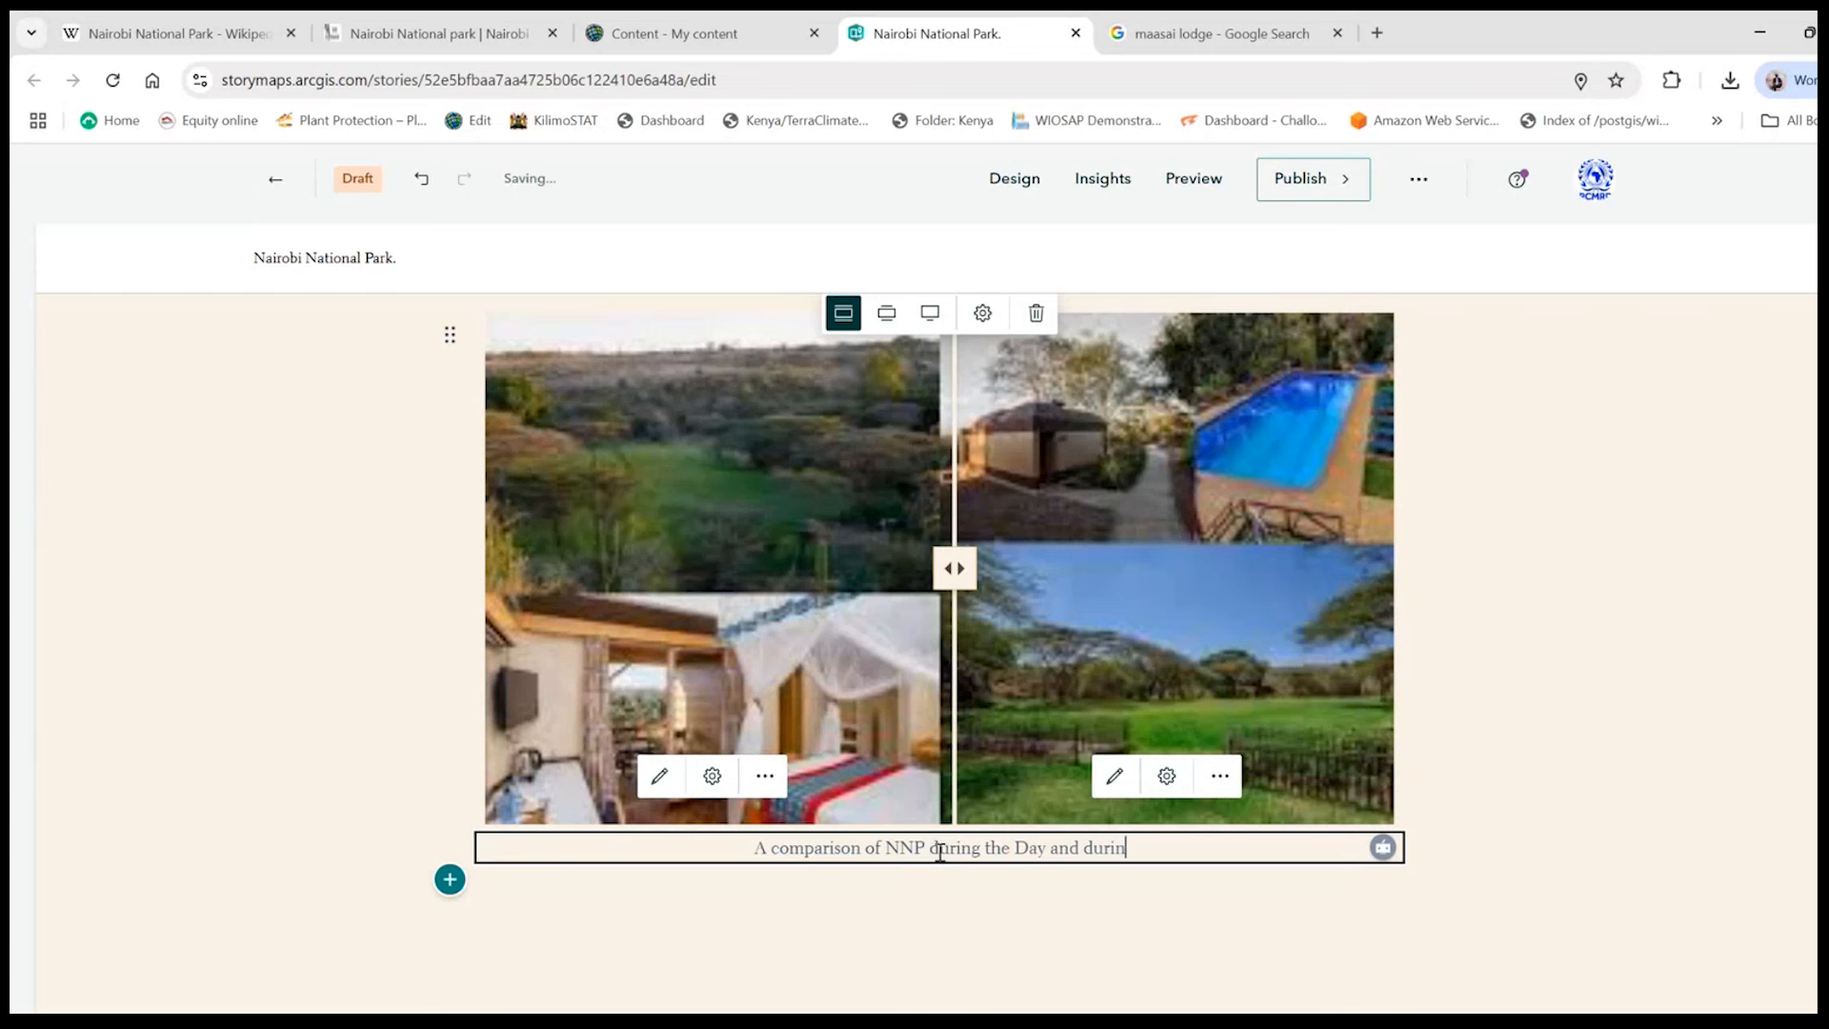
type(" the n")
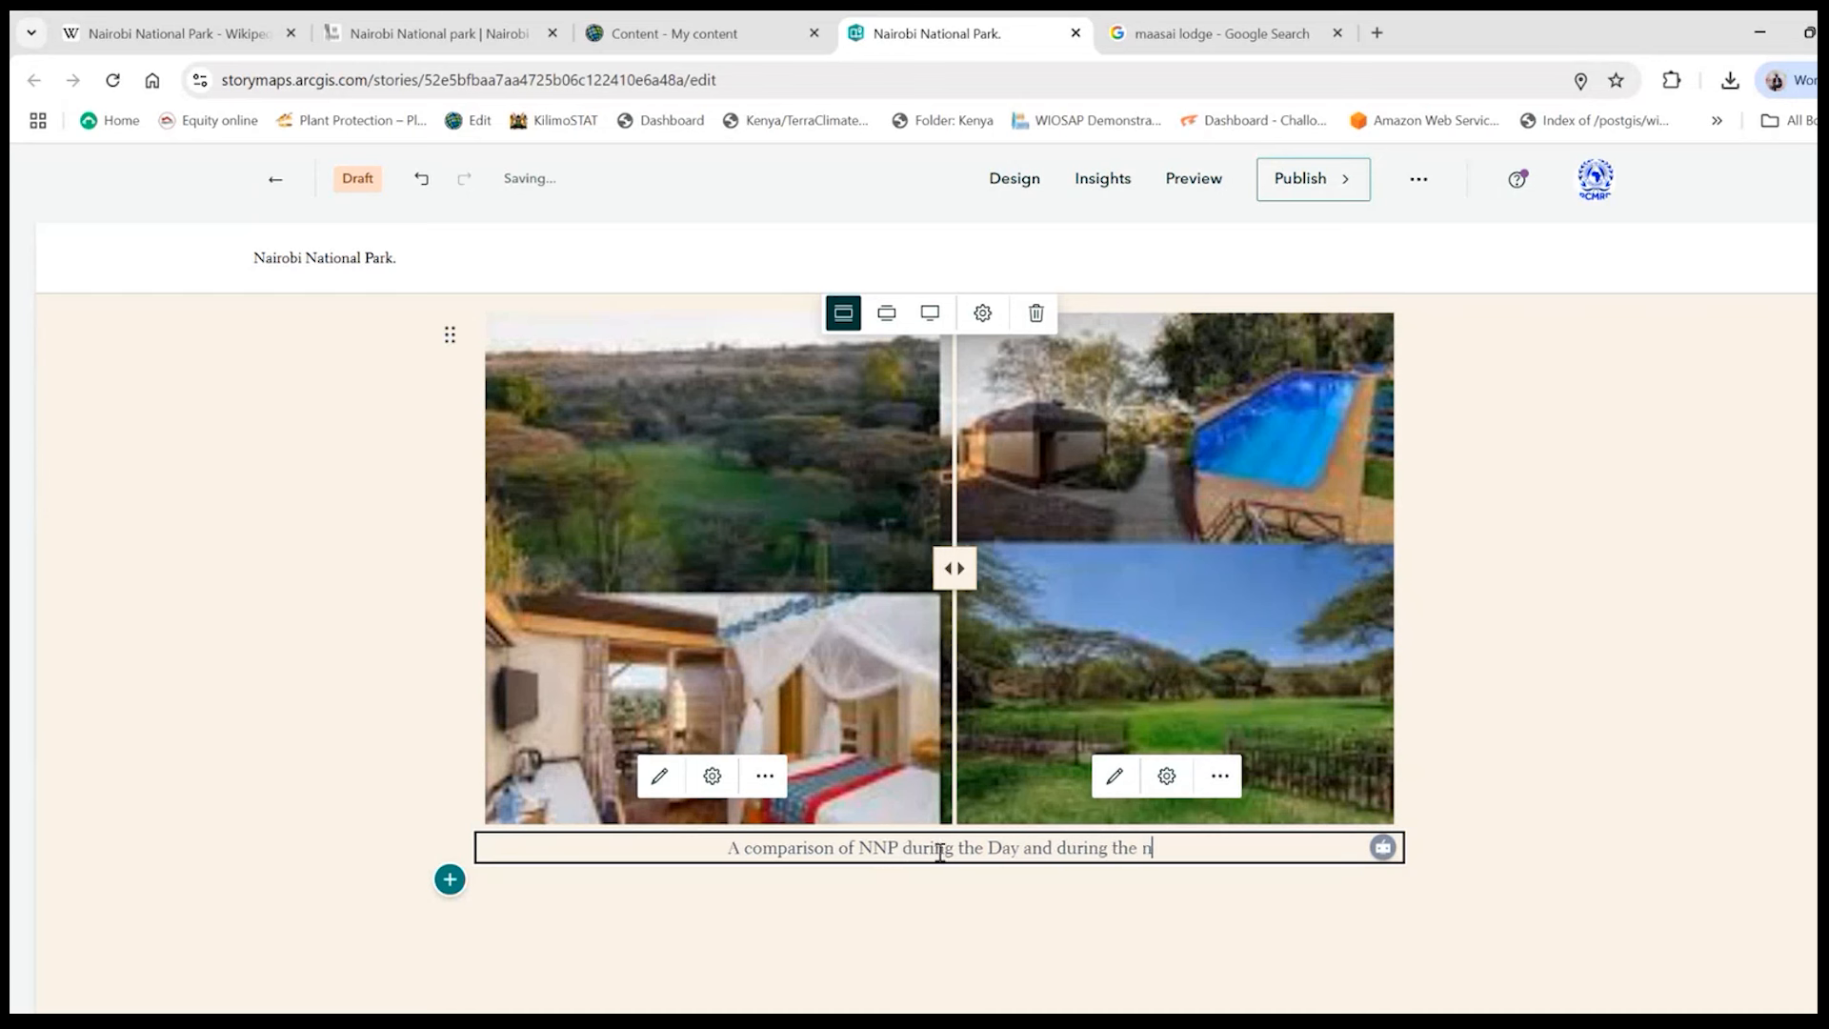
type("ight")
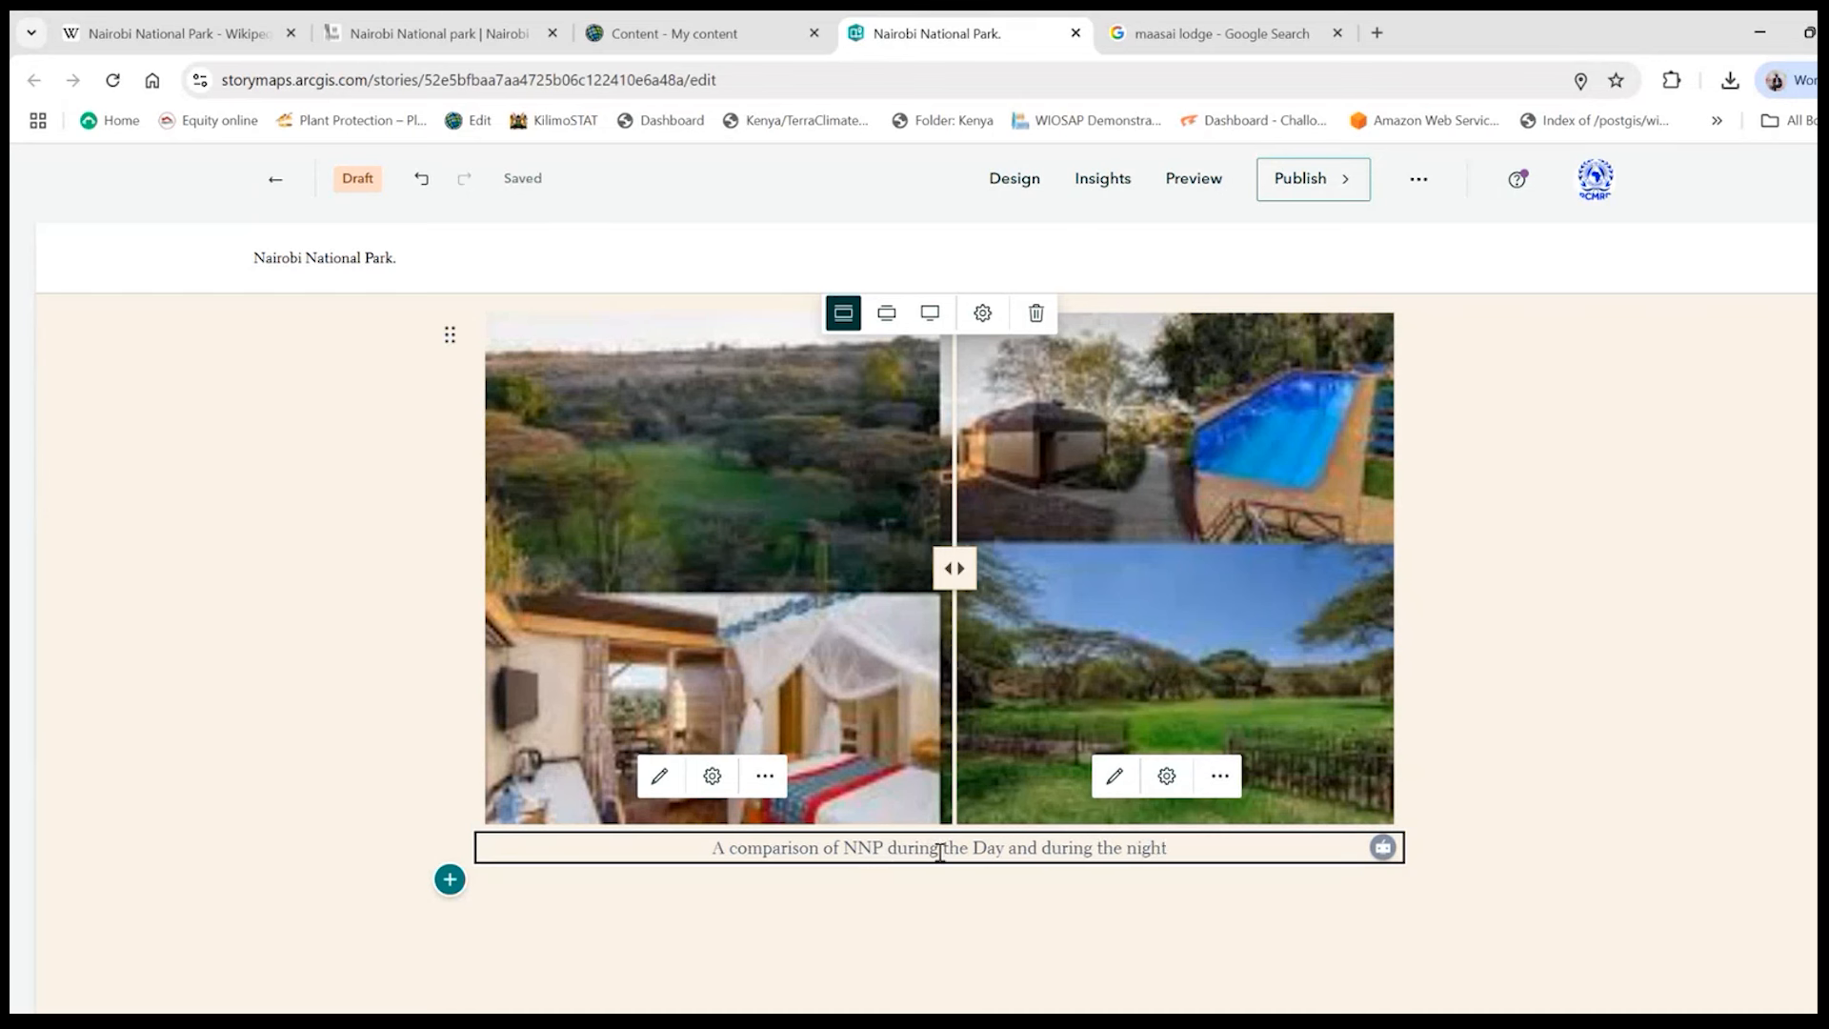
type(".")
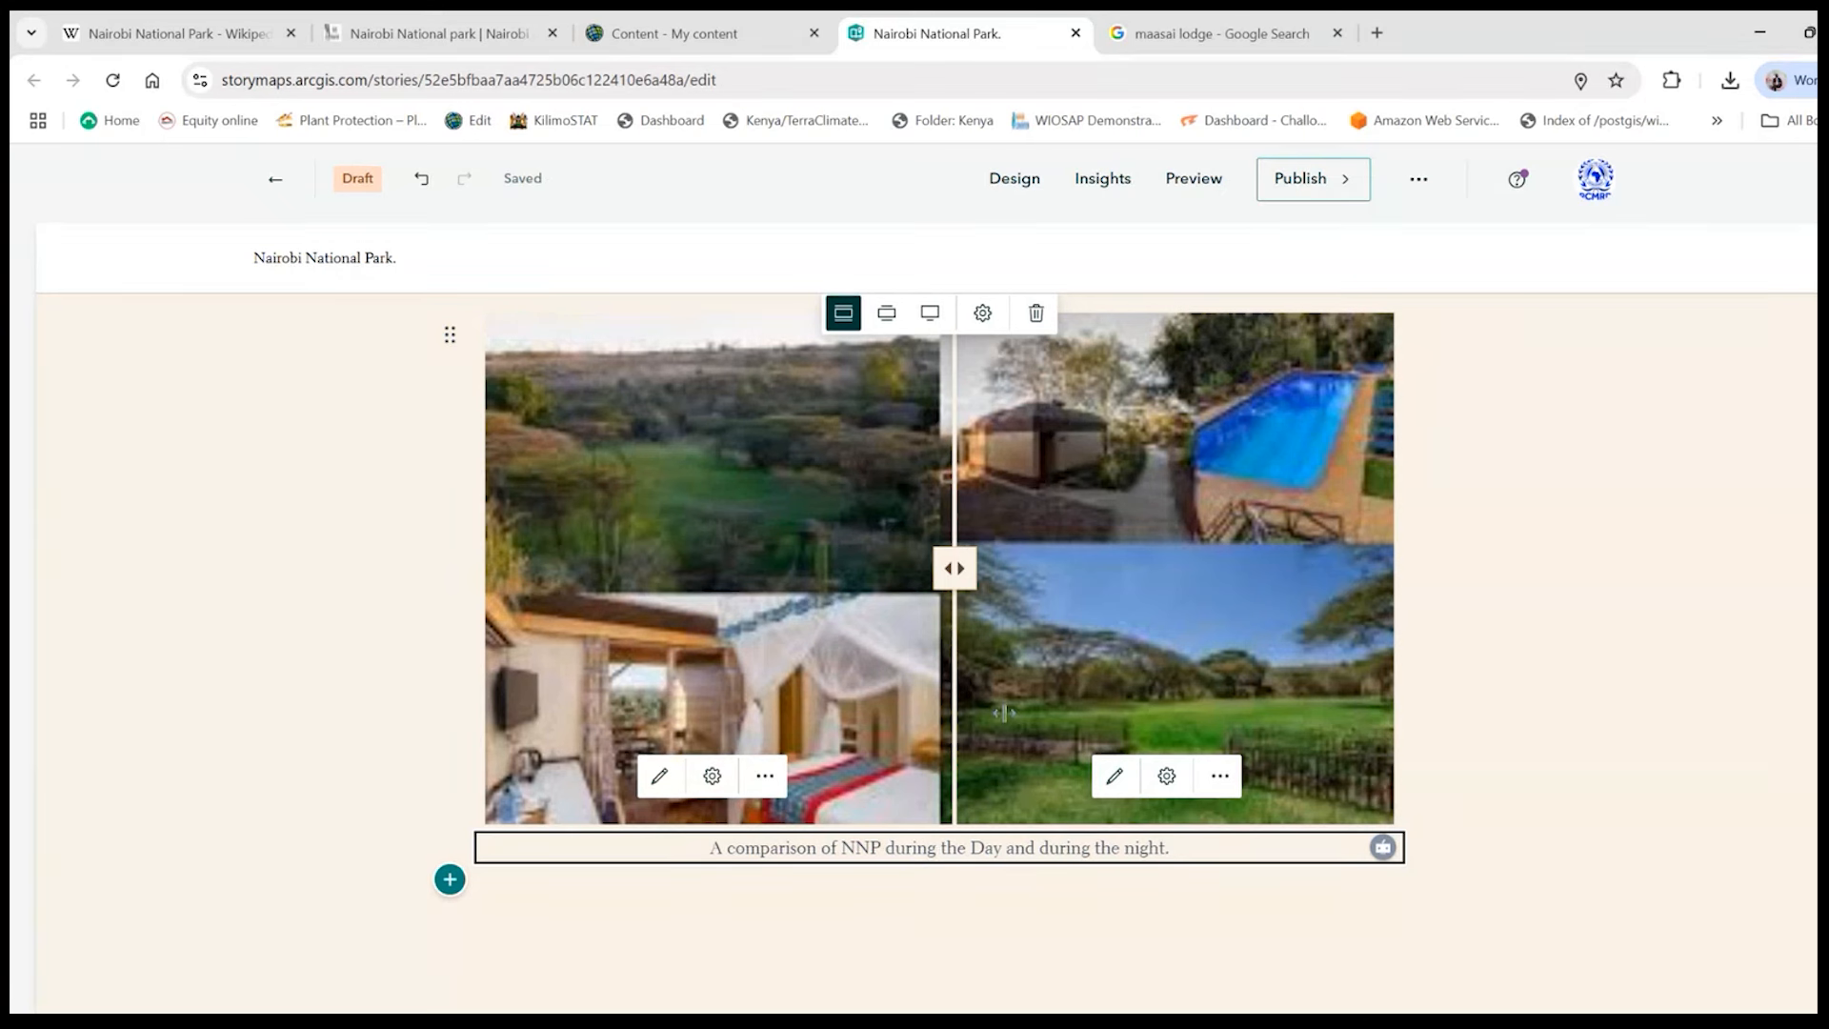
- Review the captioned swipe block and try its divider between the two images
scroll(1586, 621, "up", 1)
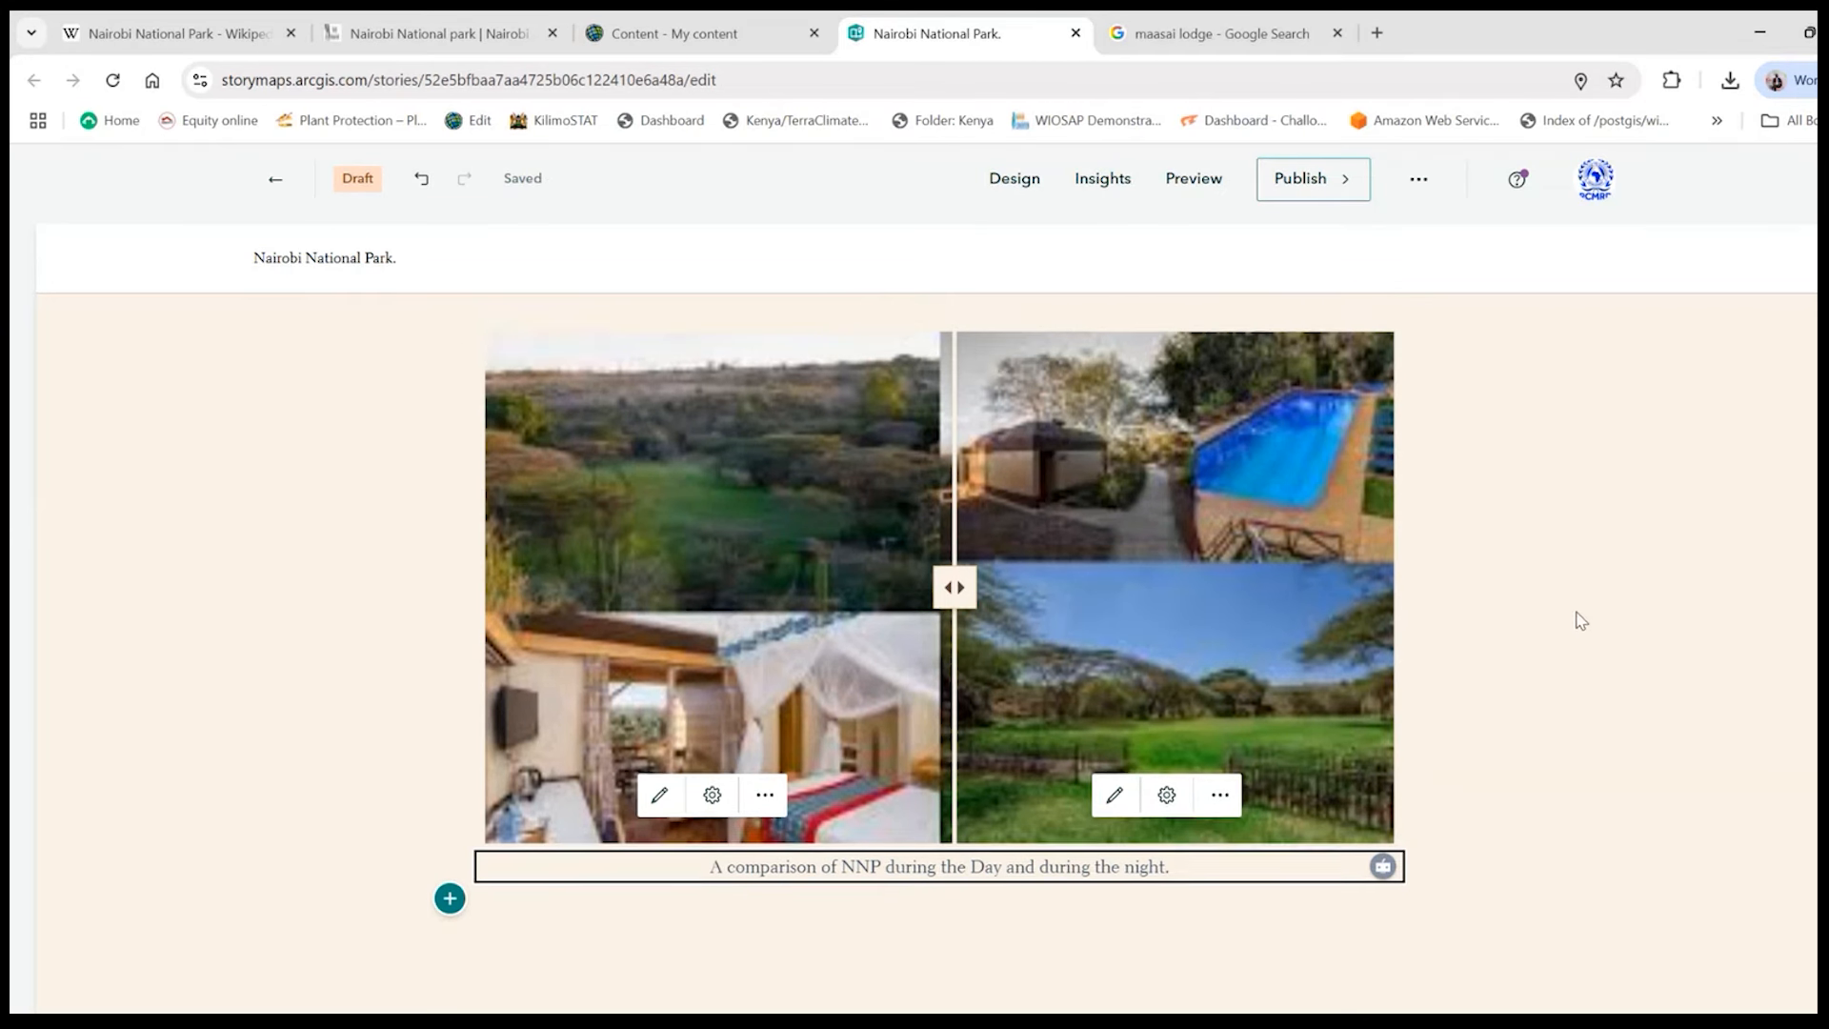
scroll(914, 629, "down", 1)
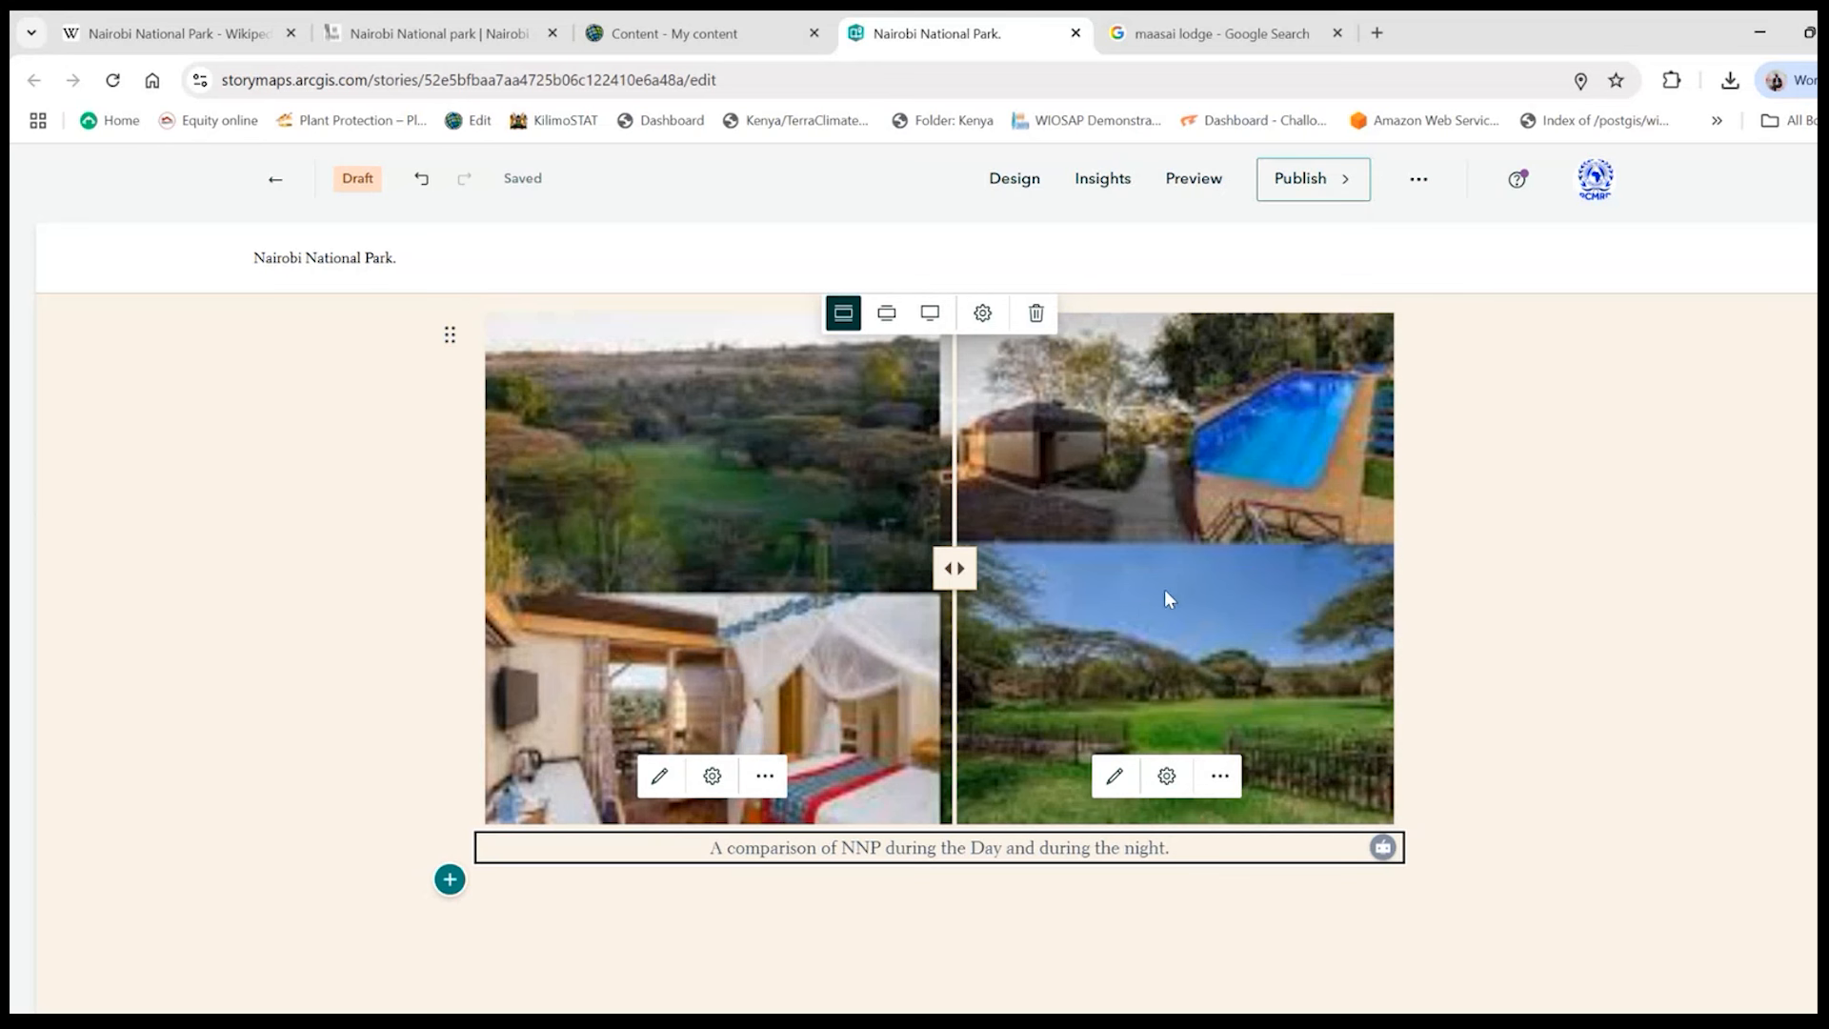
left_click_drag(949, 567, 938, 569)
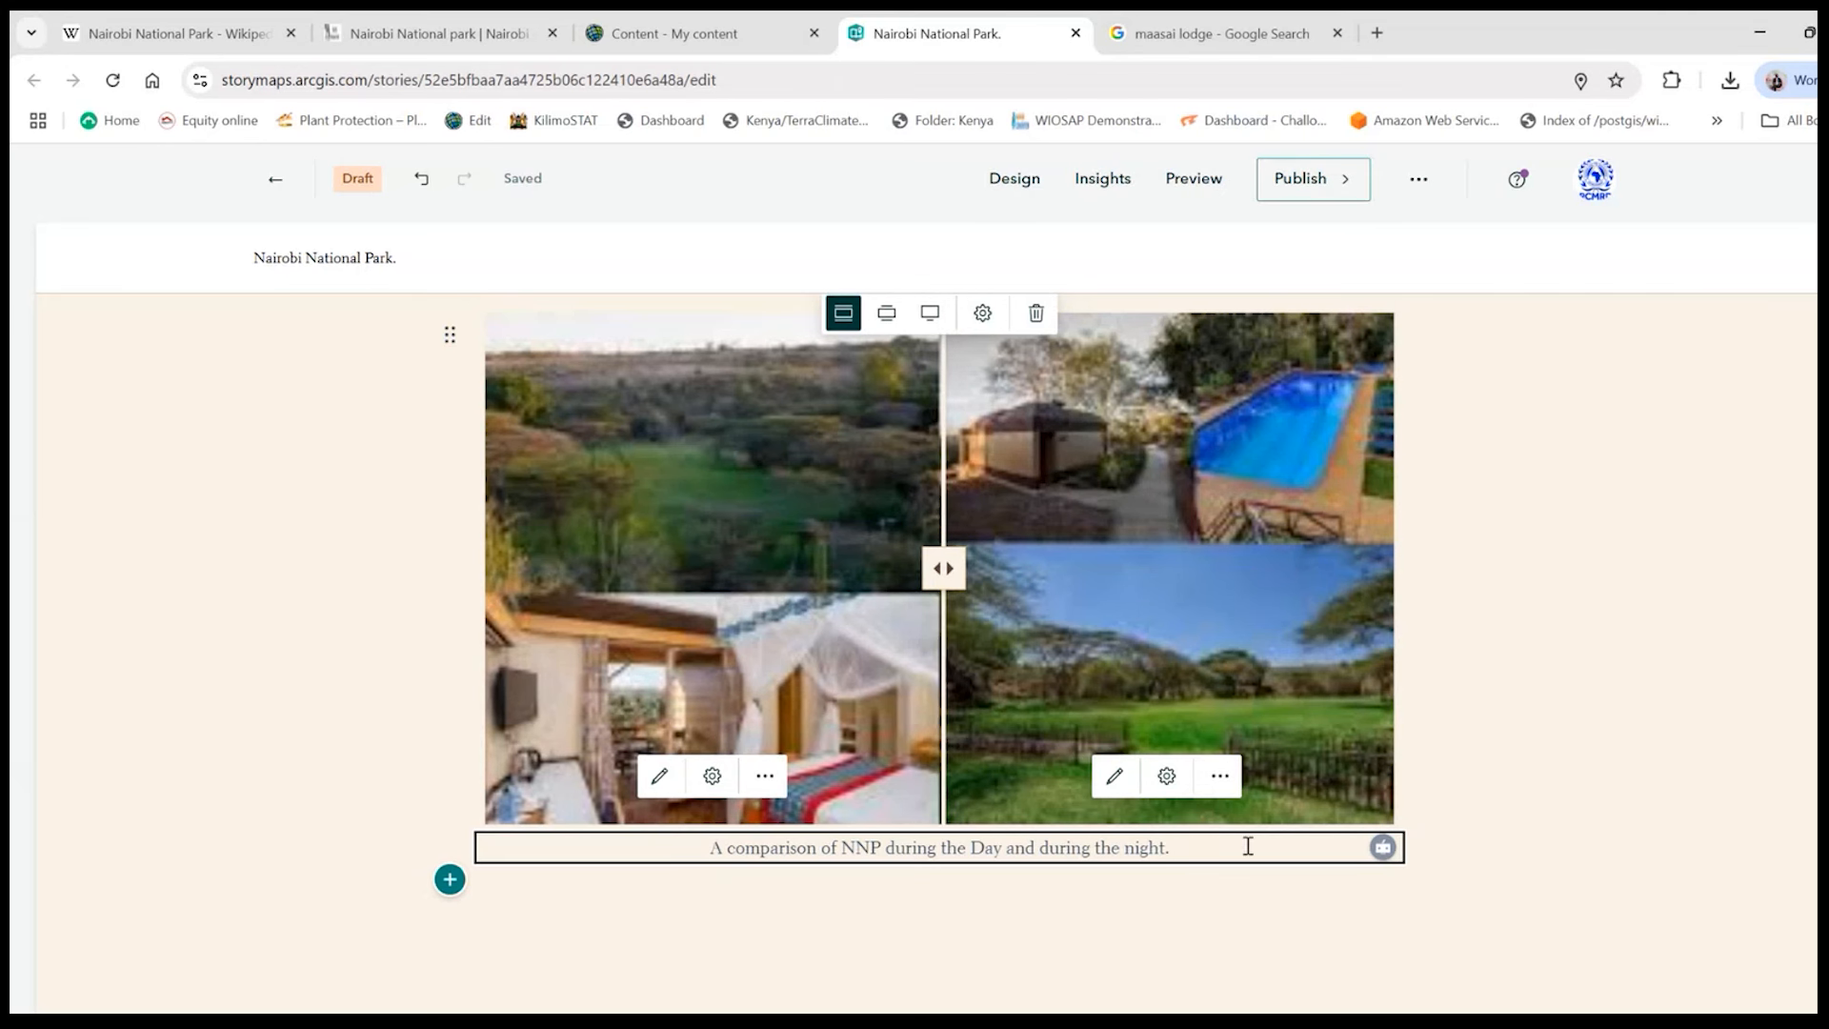
left_click(1580, 693)
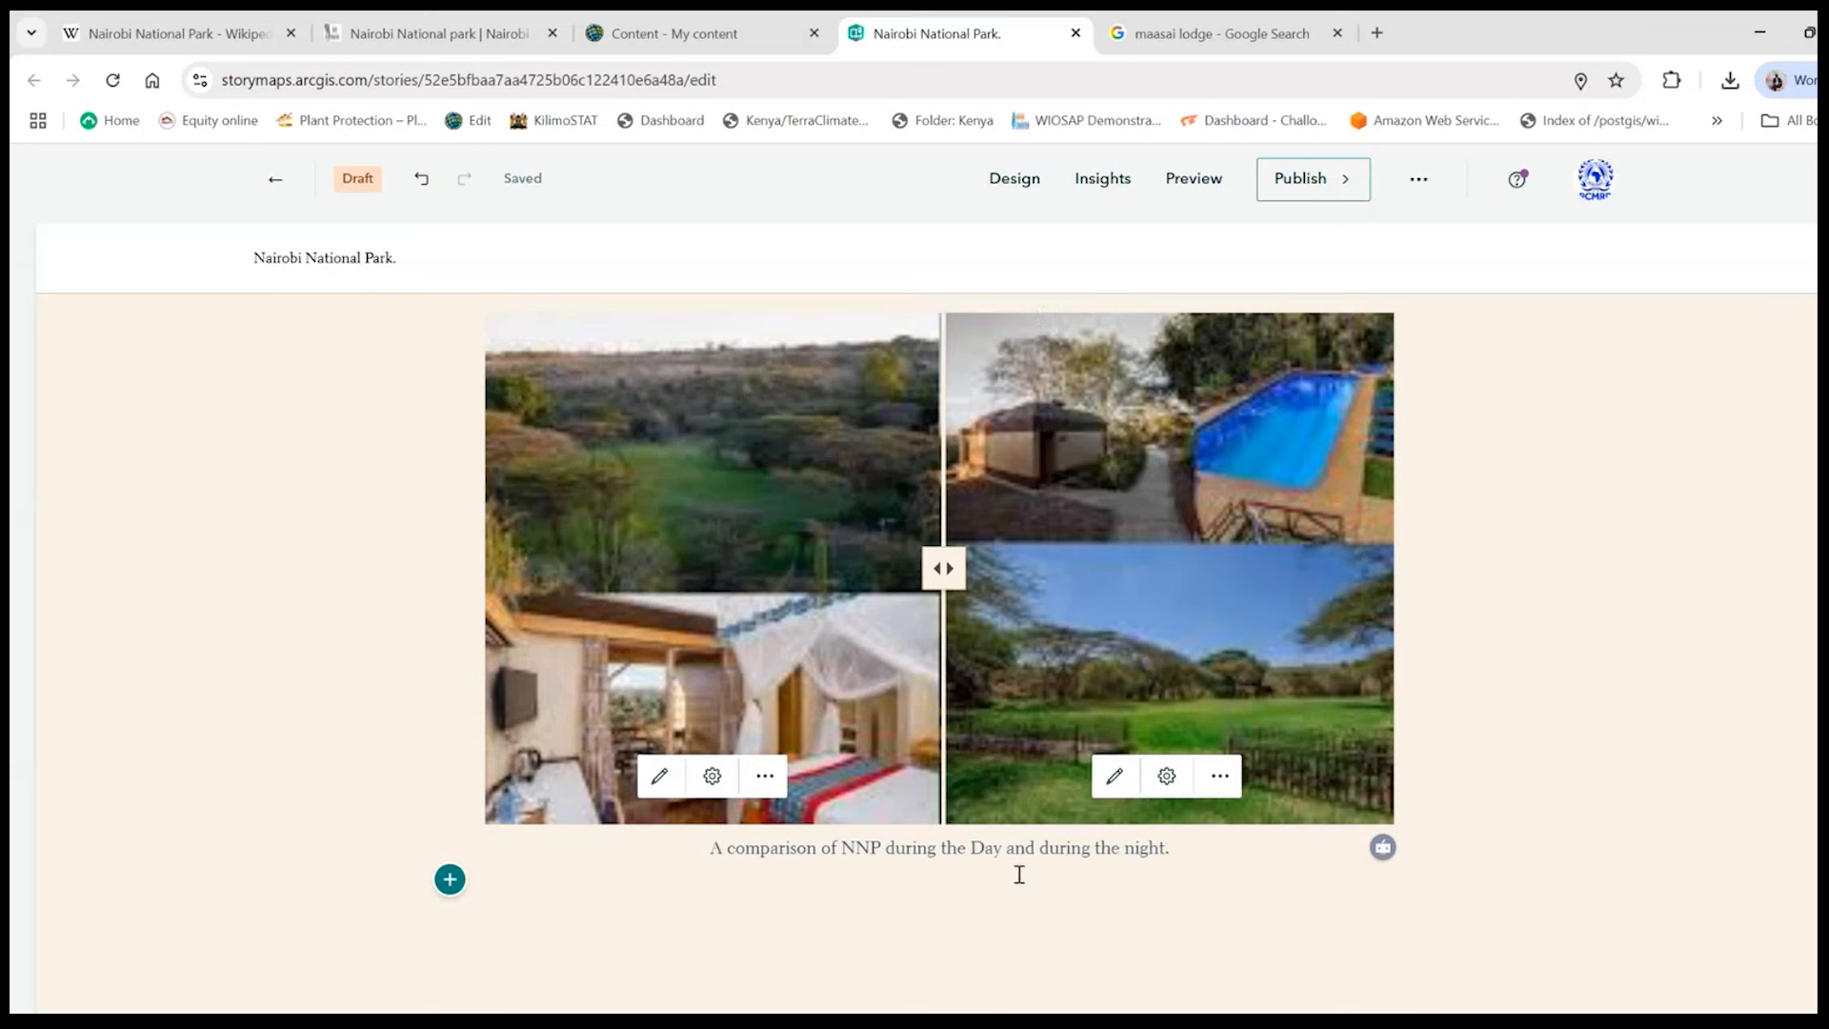
- Add a separator below the captioned swipe block
scroll(1366, 687, "down", 2)
scroll(1365, 686, "up", 4)
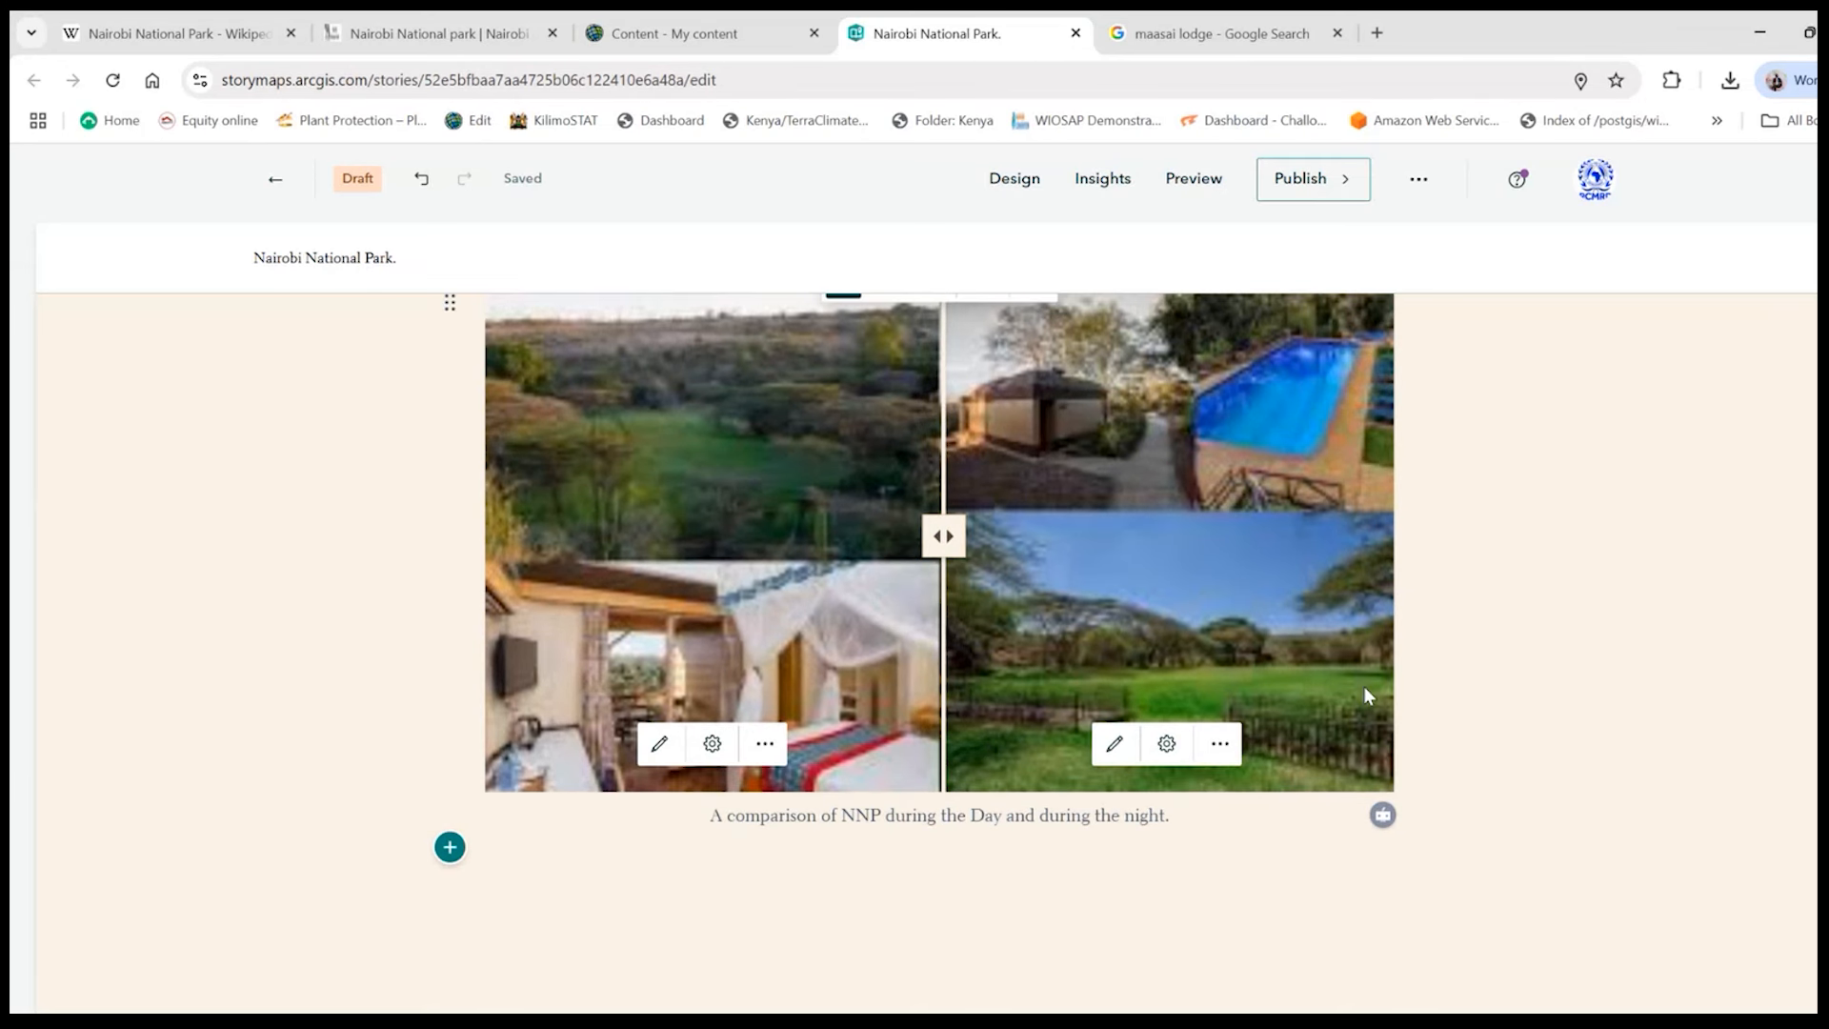
scroll(1365, 687, "down", 5)
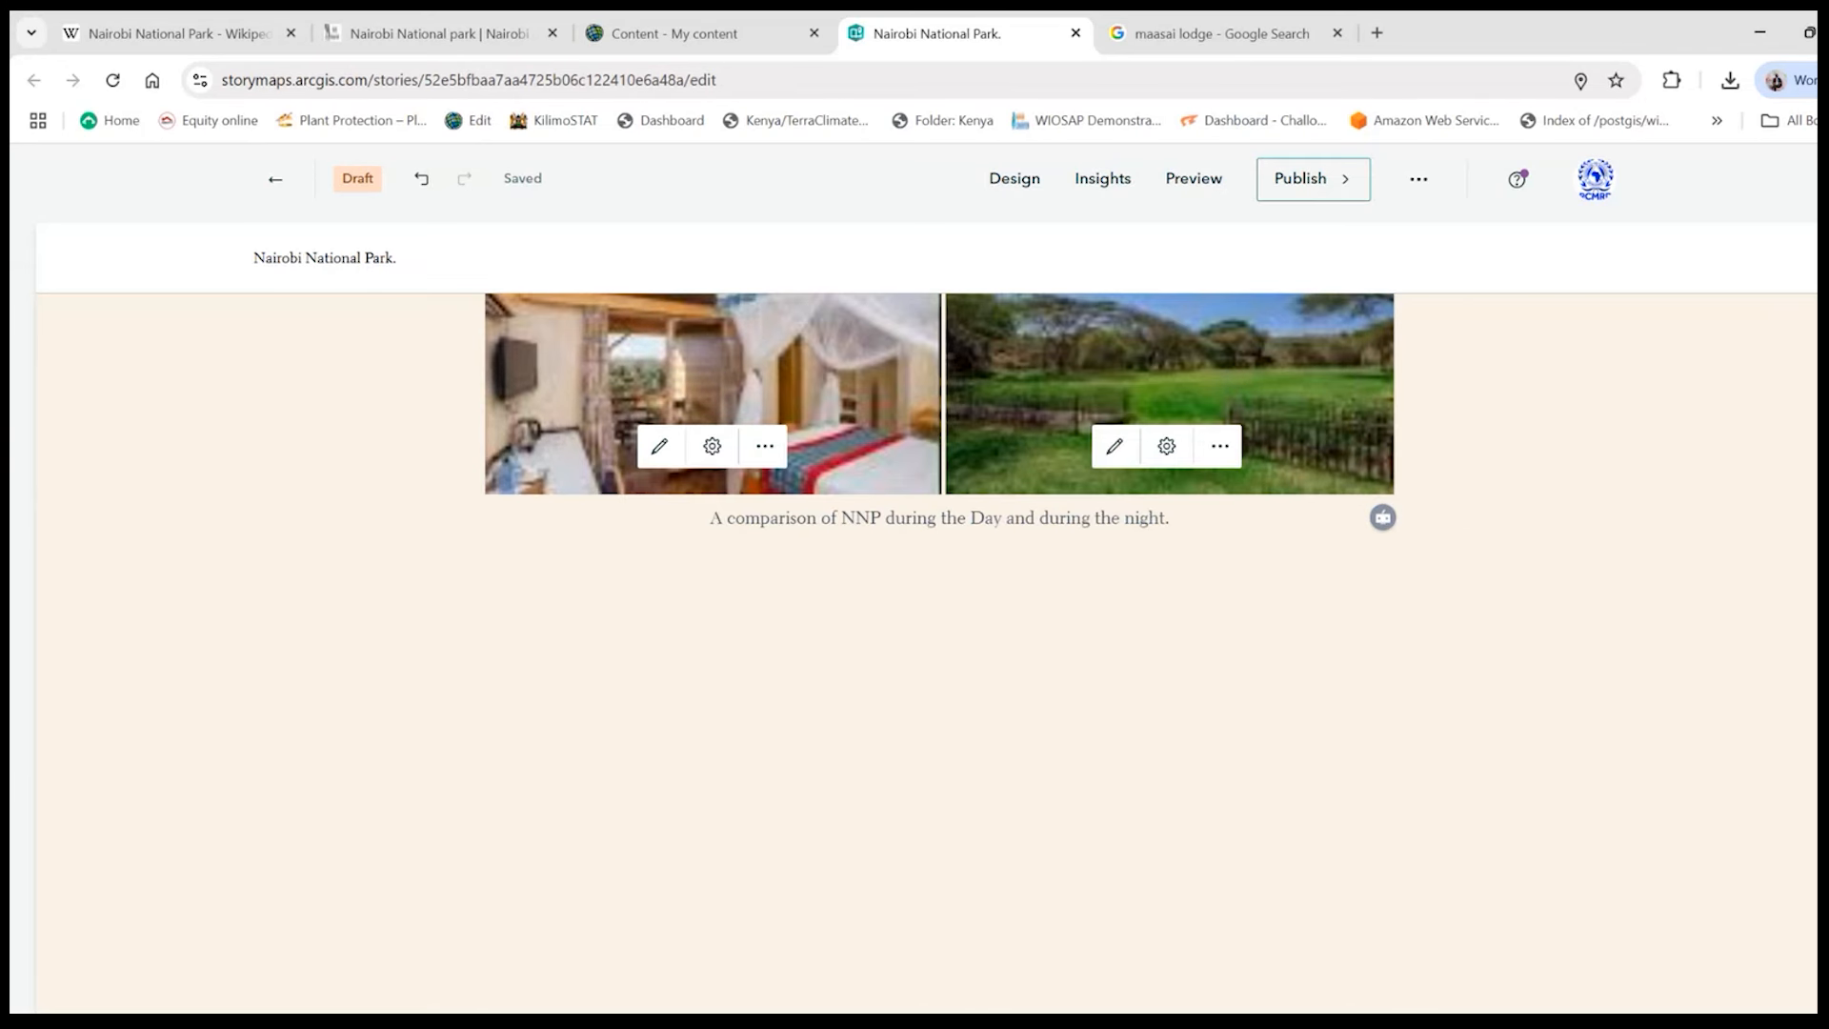
scroll(933, 673, "down", 1)
scroll(934, 673, "up", 2)
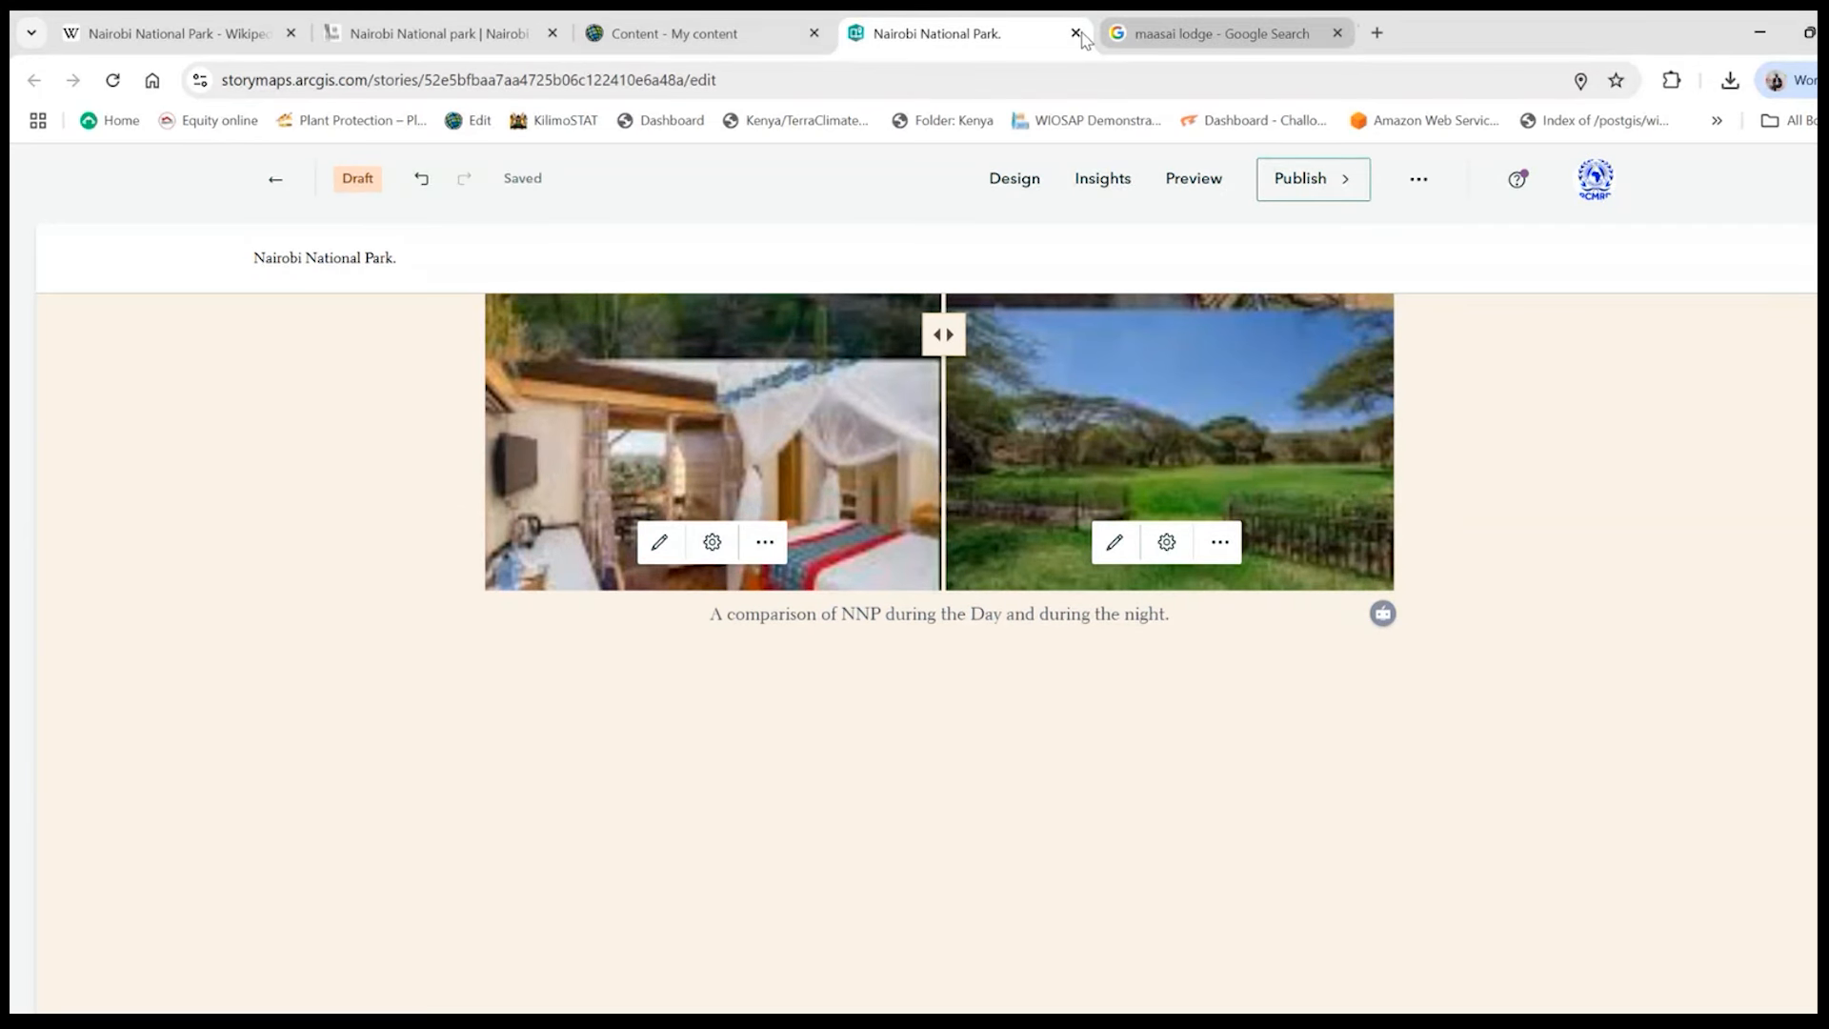
left_click(449, 645)
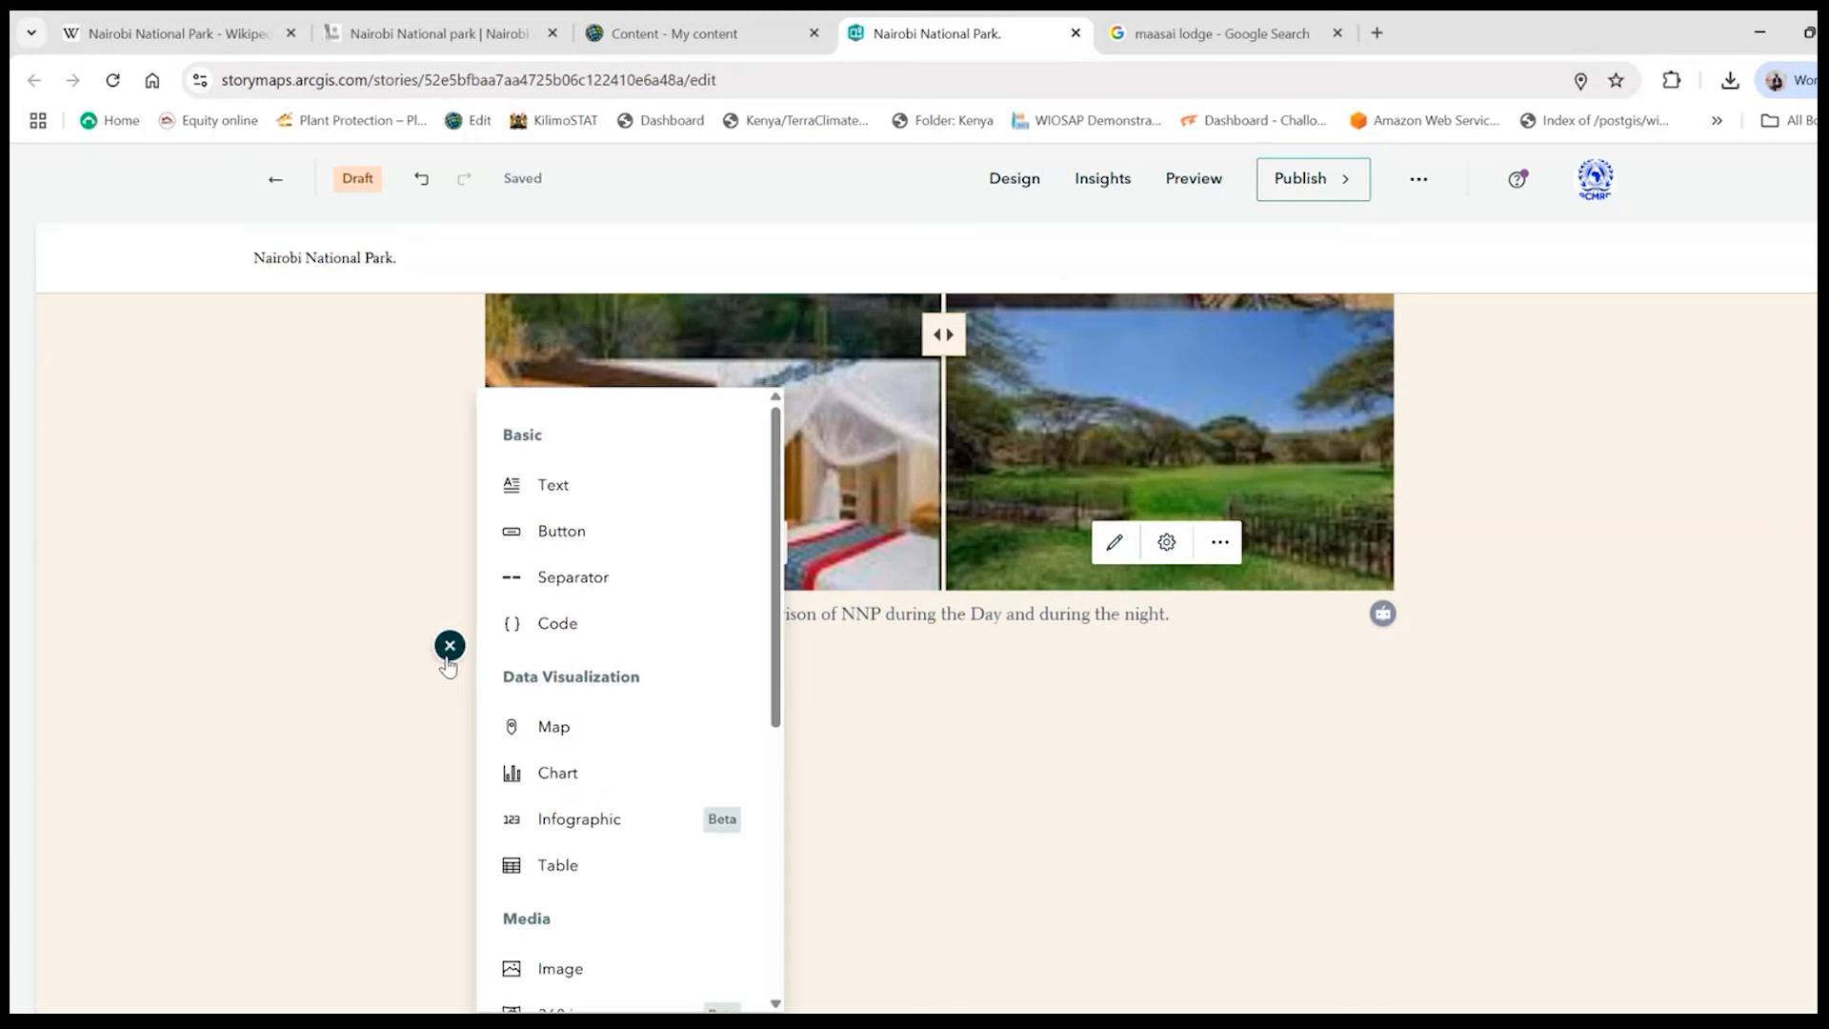
left_click(562, 581)
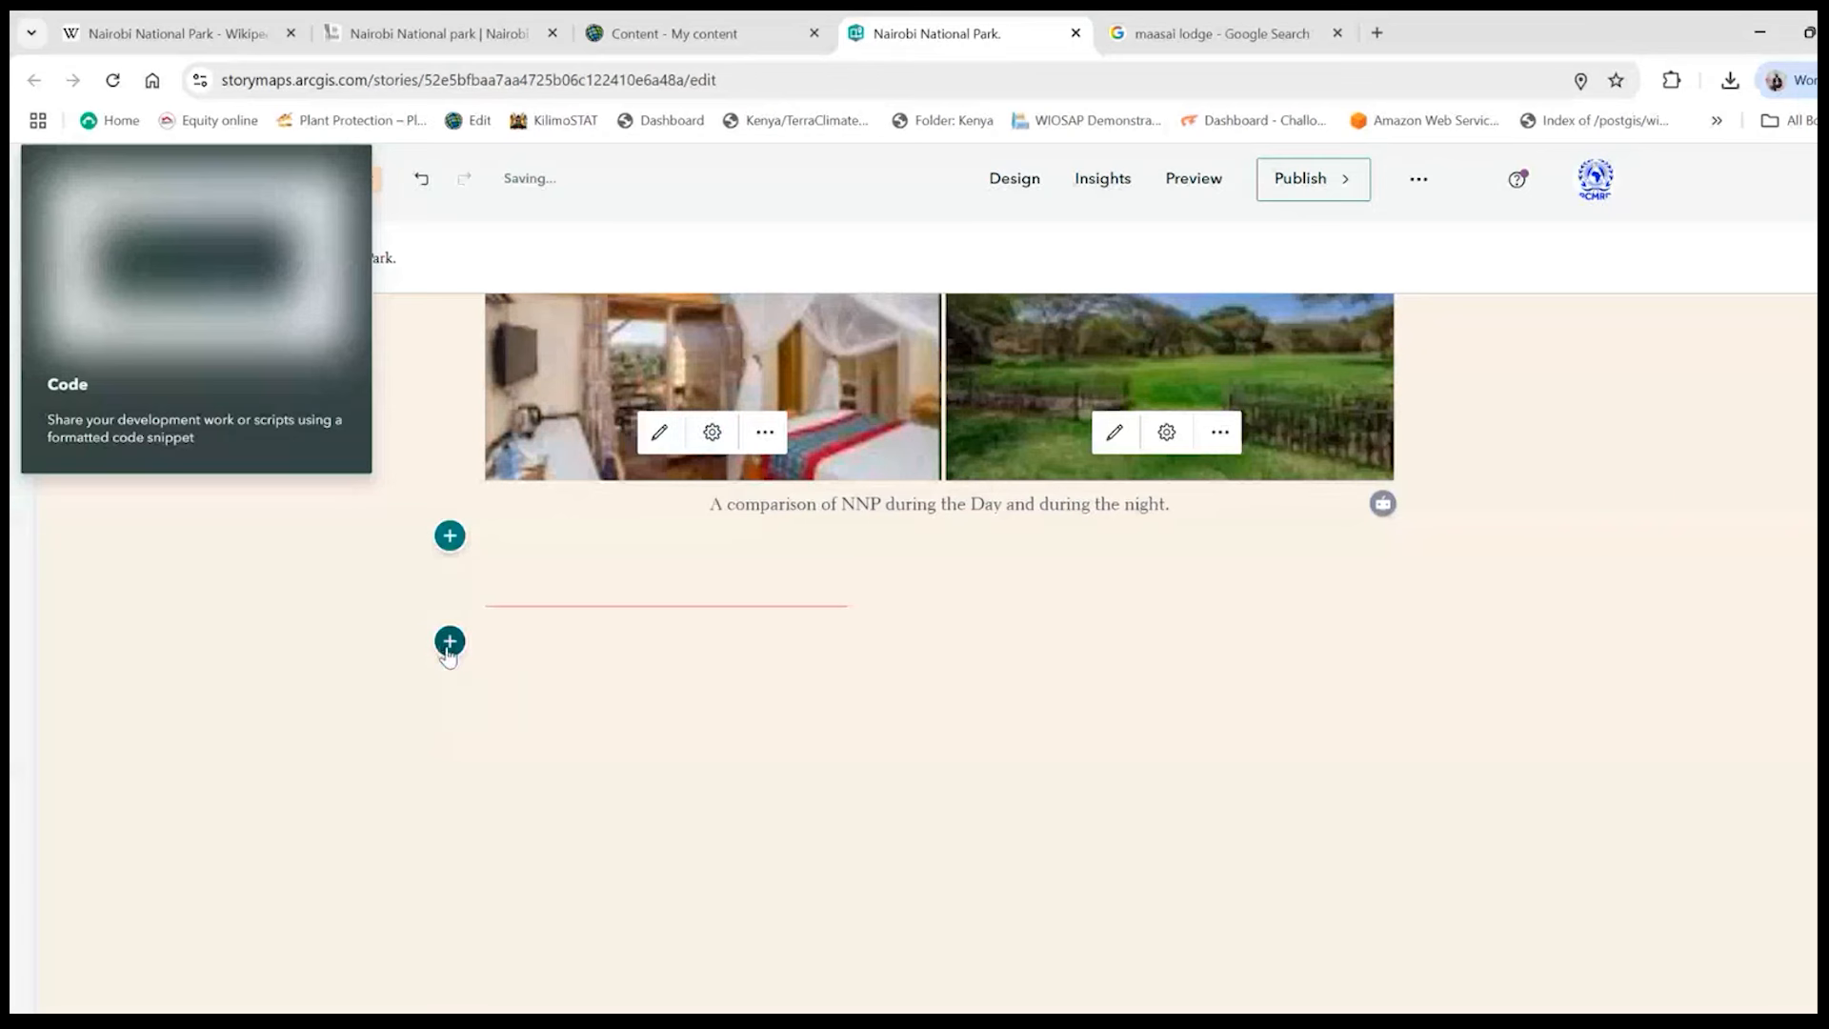
- Start a video block below the separator and choose to supply the video by link instead of an uploaded file
left_click(450, 641)
scroll(596, 776, "down", 5)
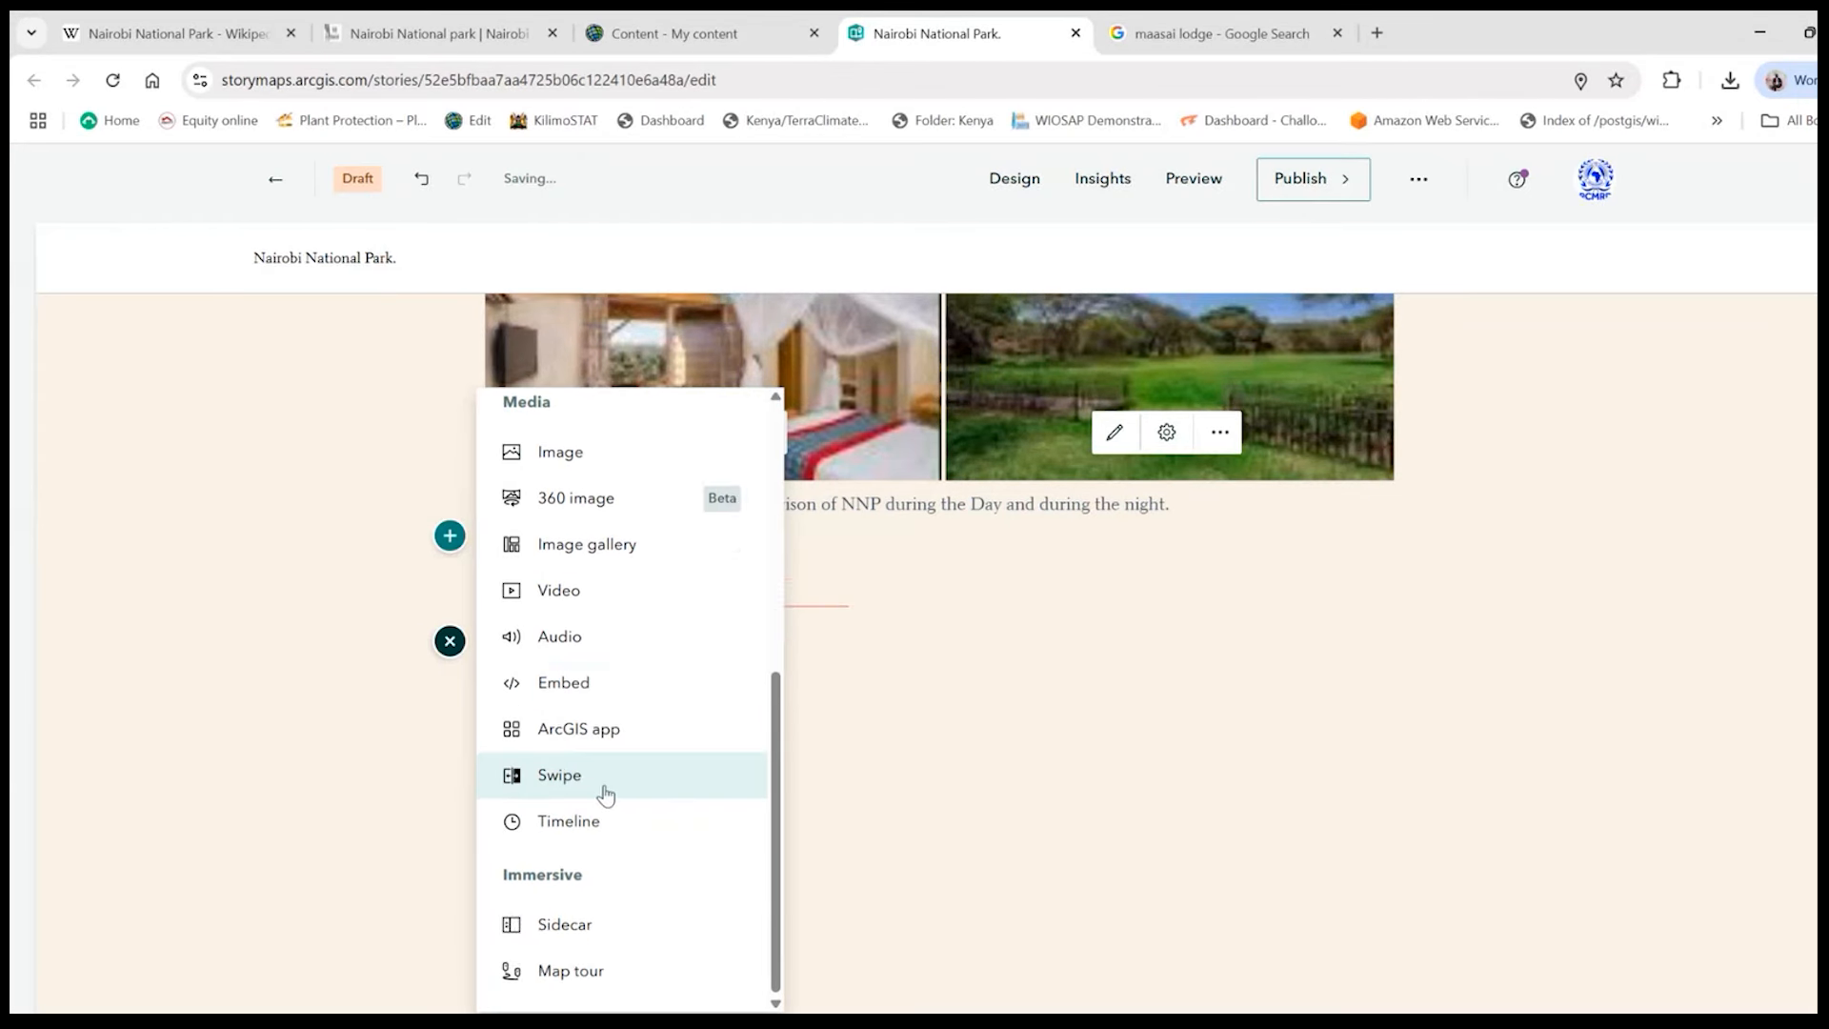
scroll(605, 797, "down", 2)
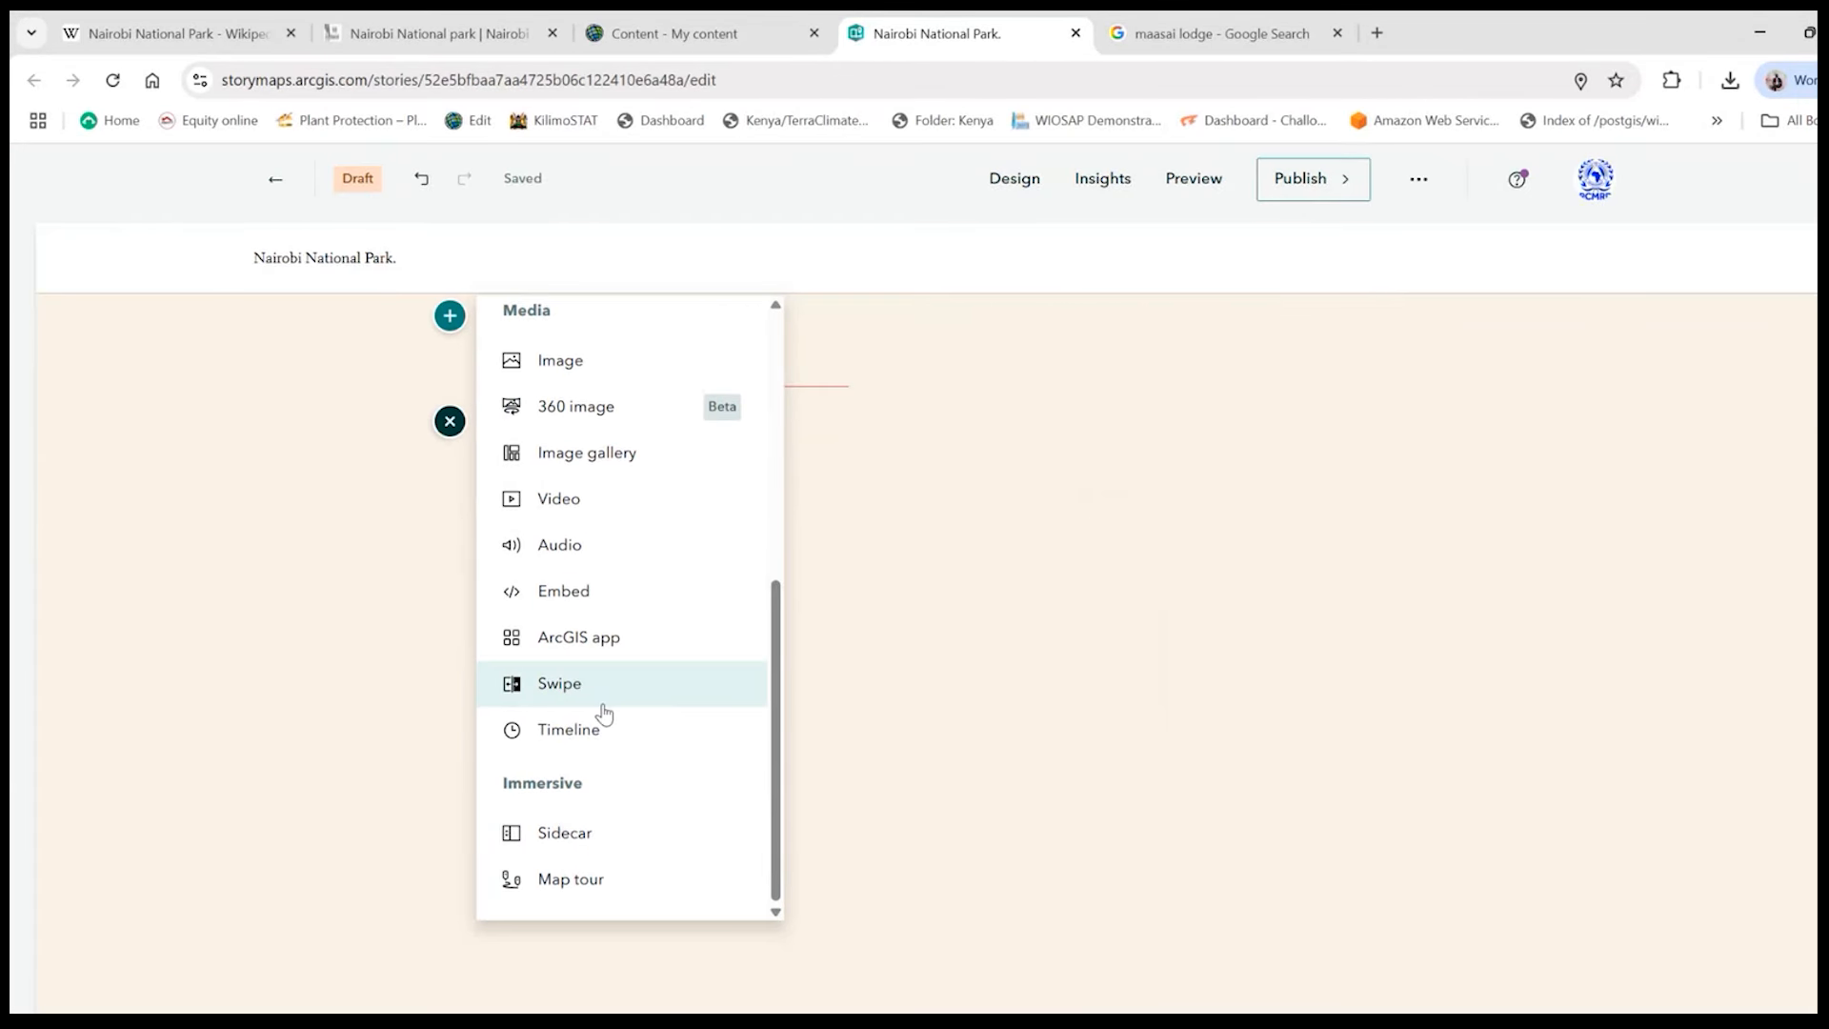
left_click(558, 498)
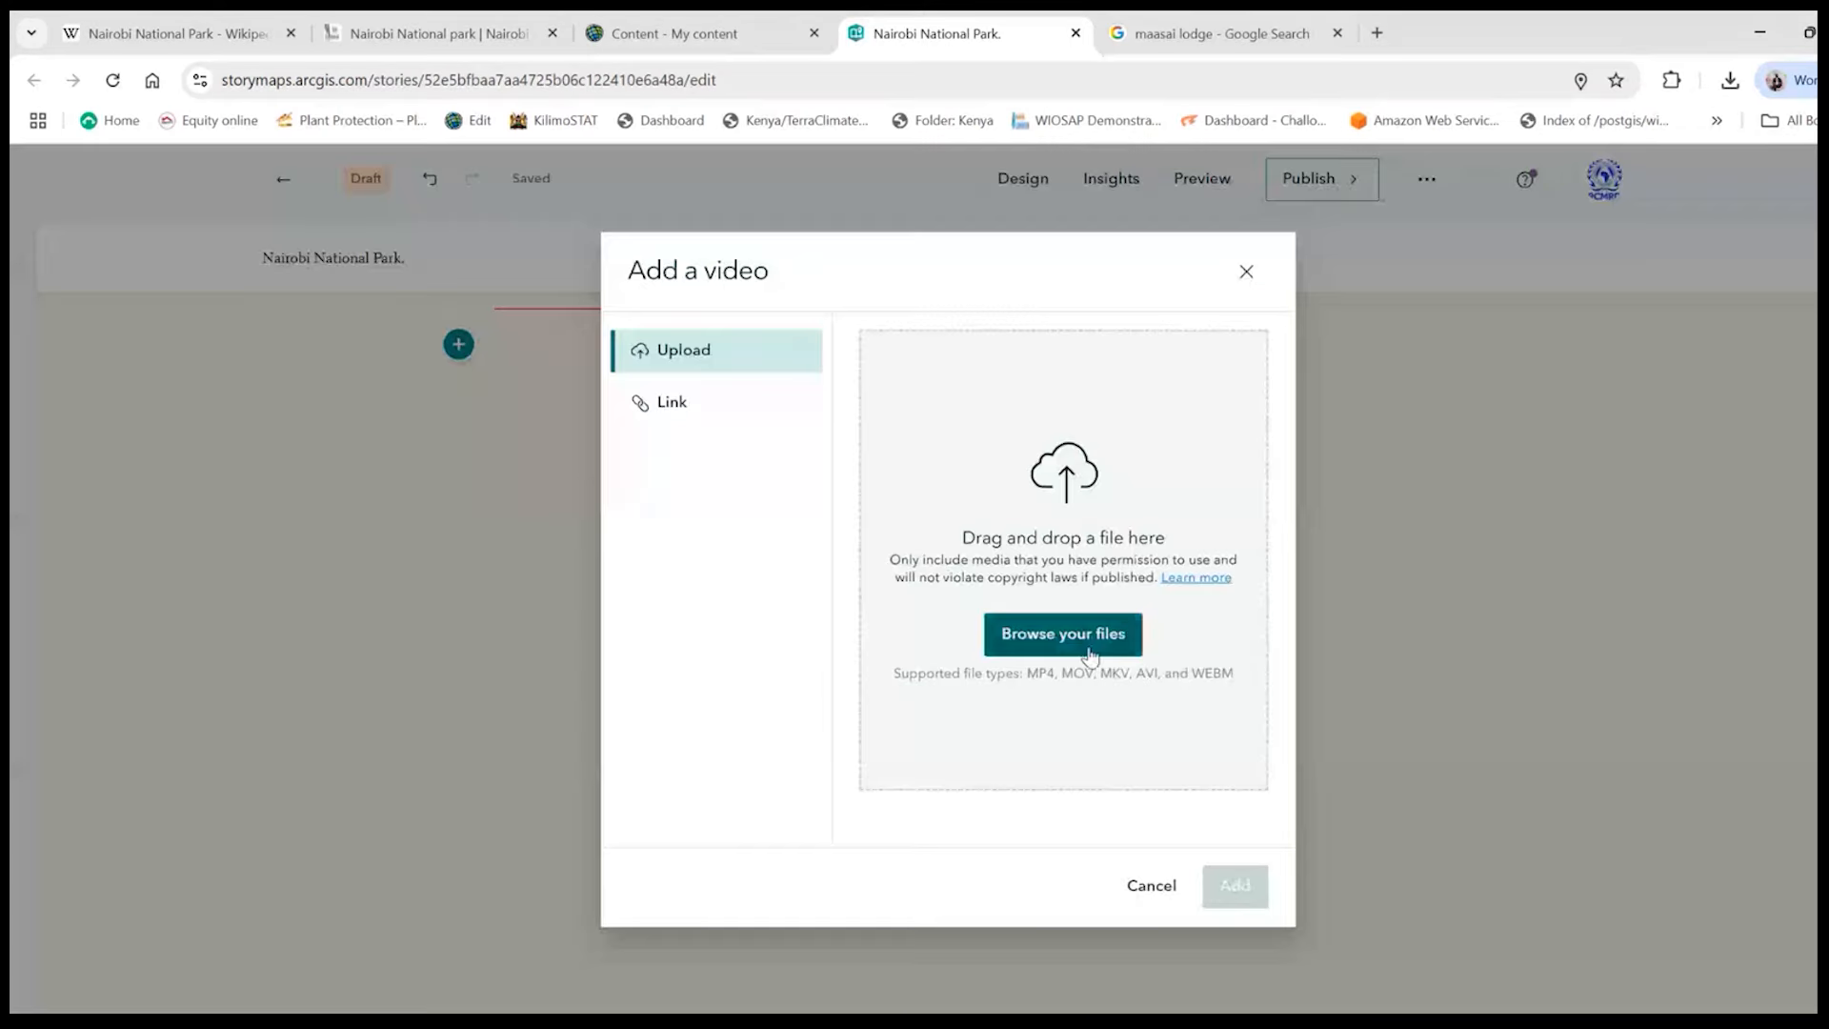
left_click(1110, 636)
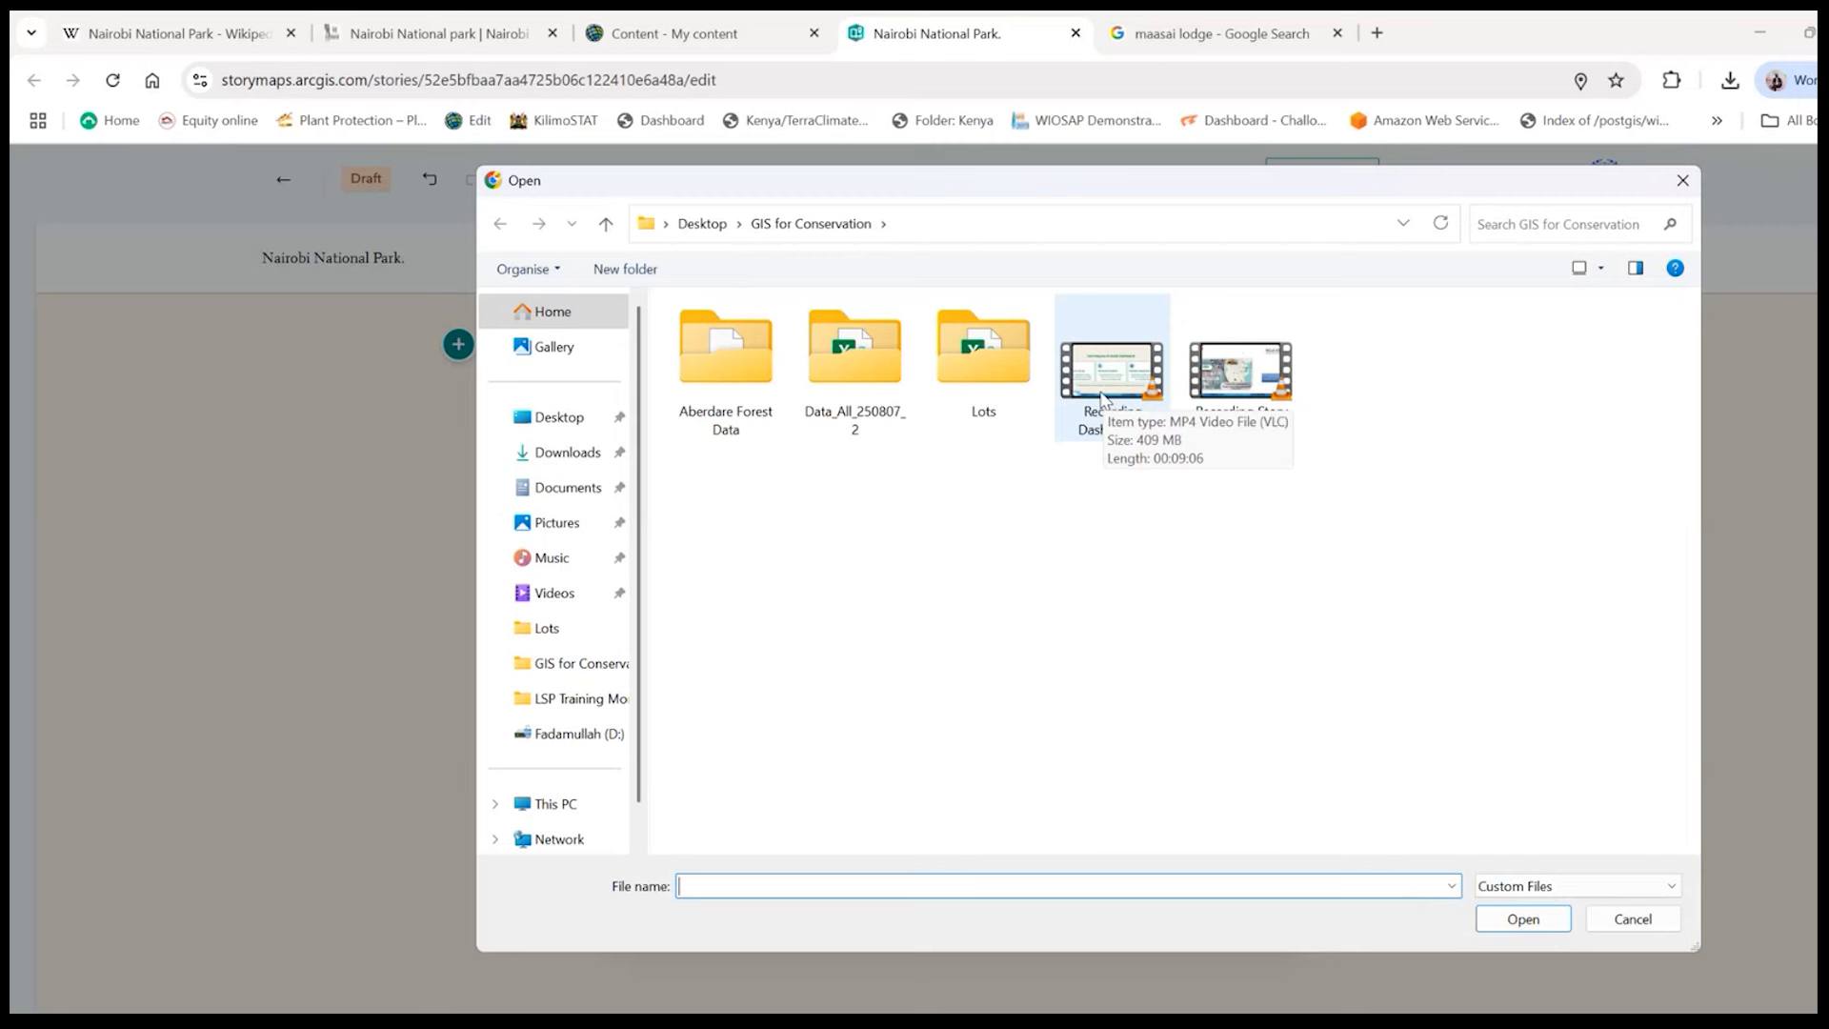
left_click(1697, 186)
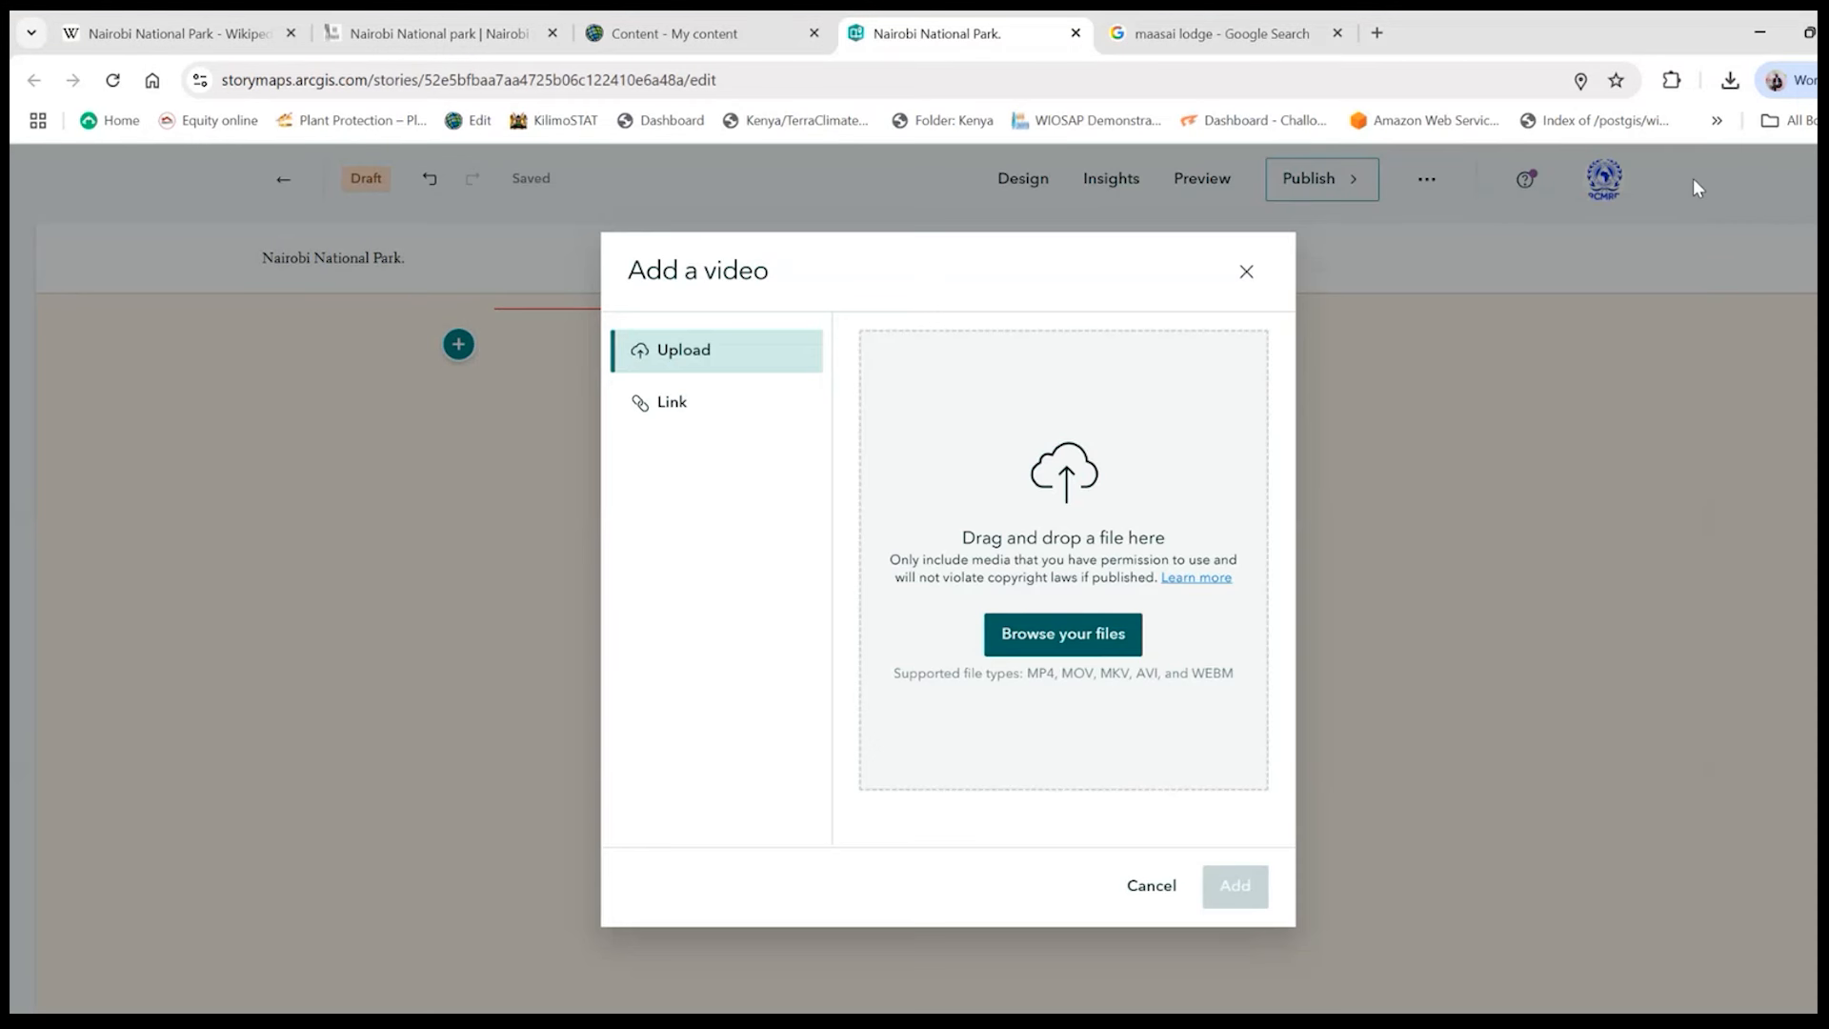
left_click(673, 405)
left_click(938, 345)
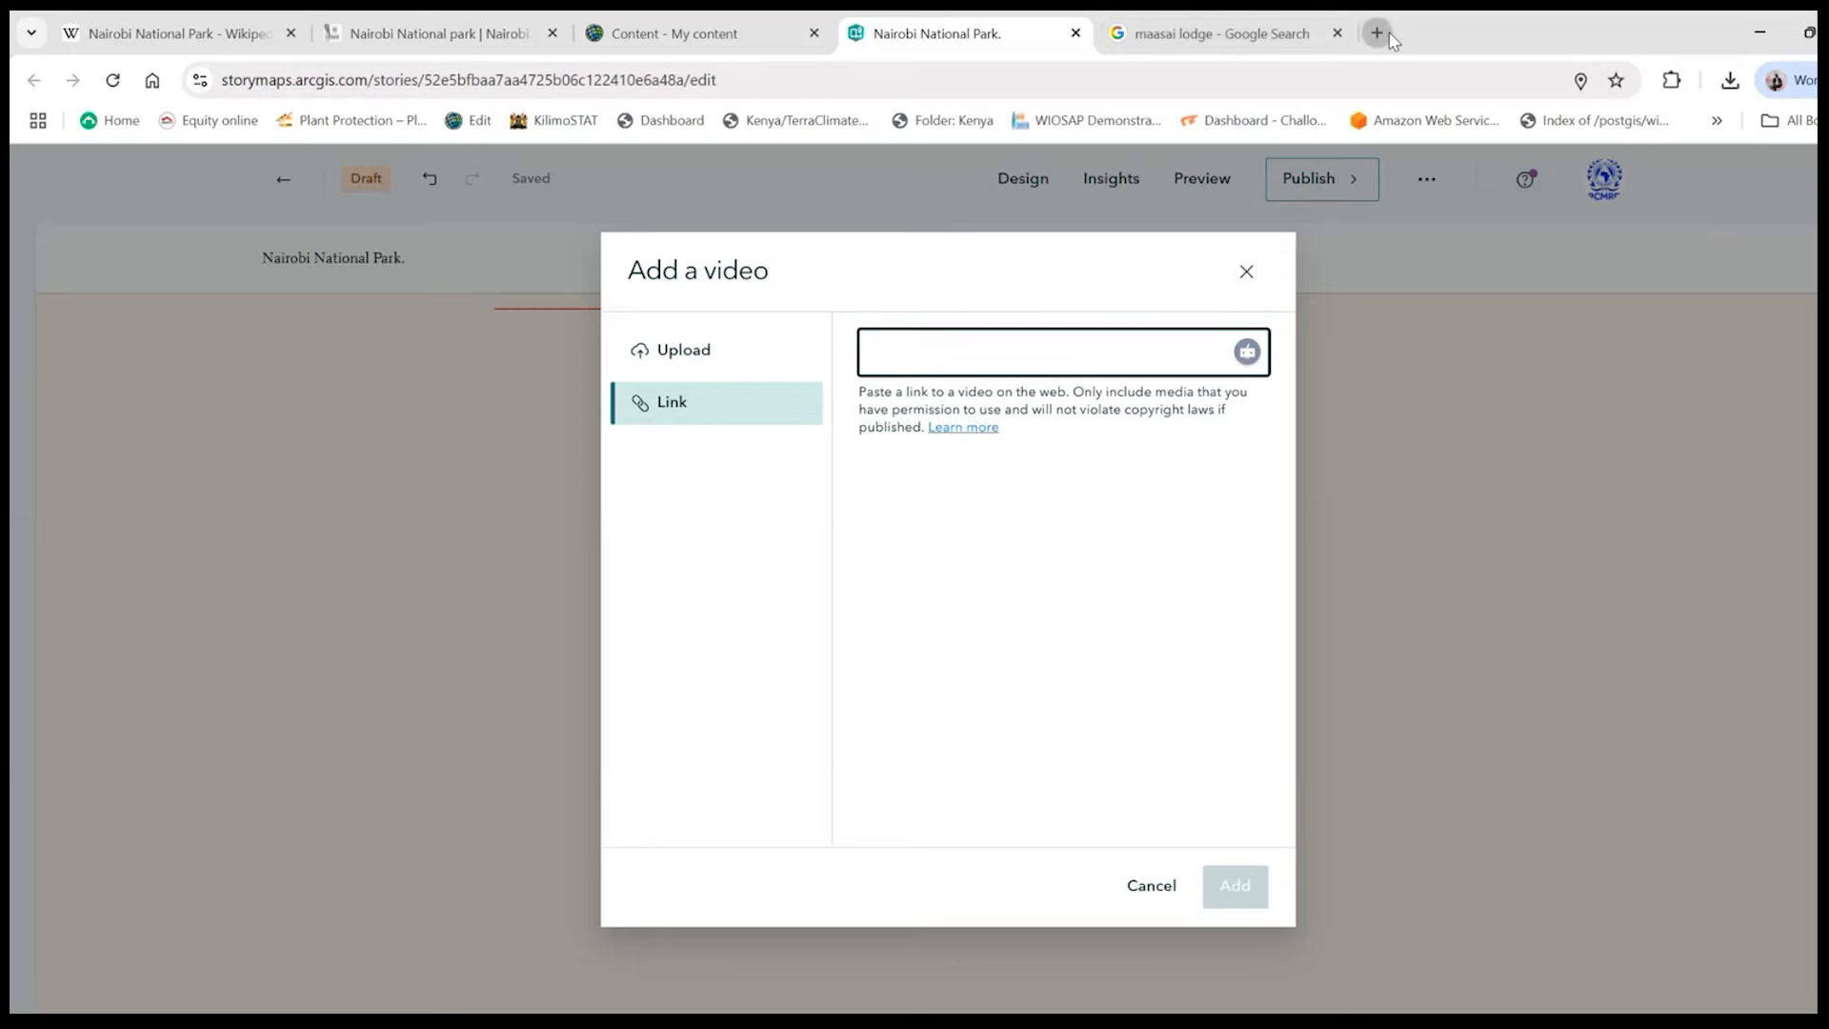
- Open the Regional Centre of Excellence (RCoE) - ESA YouTube channel in a new browser tab and list its videos
left_click(1377, 33)
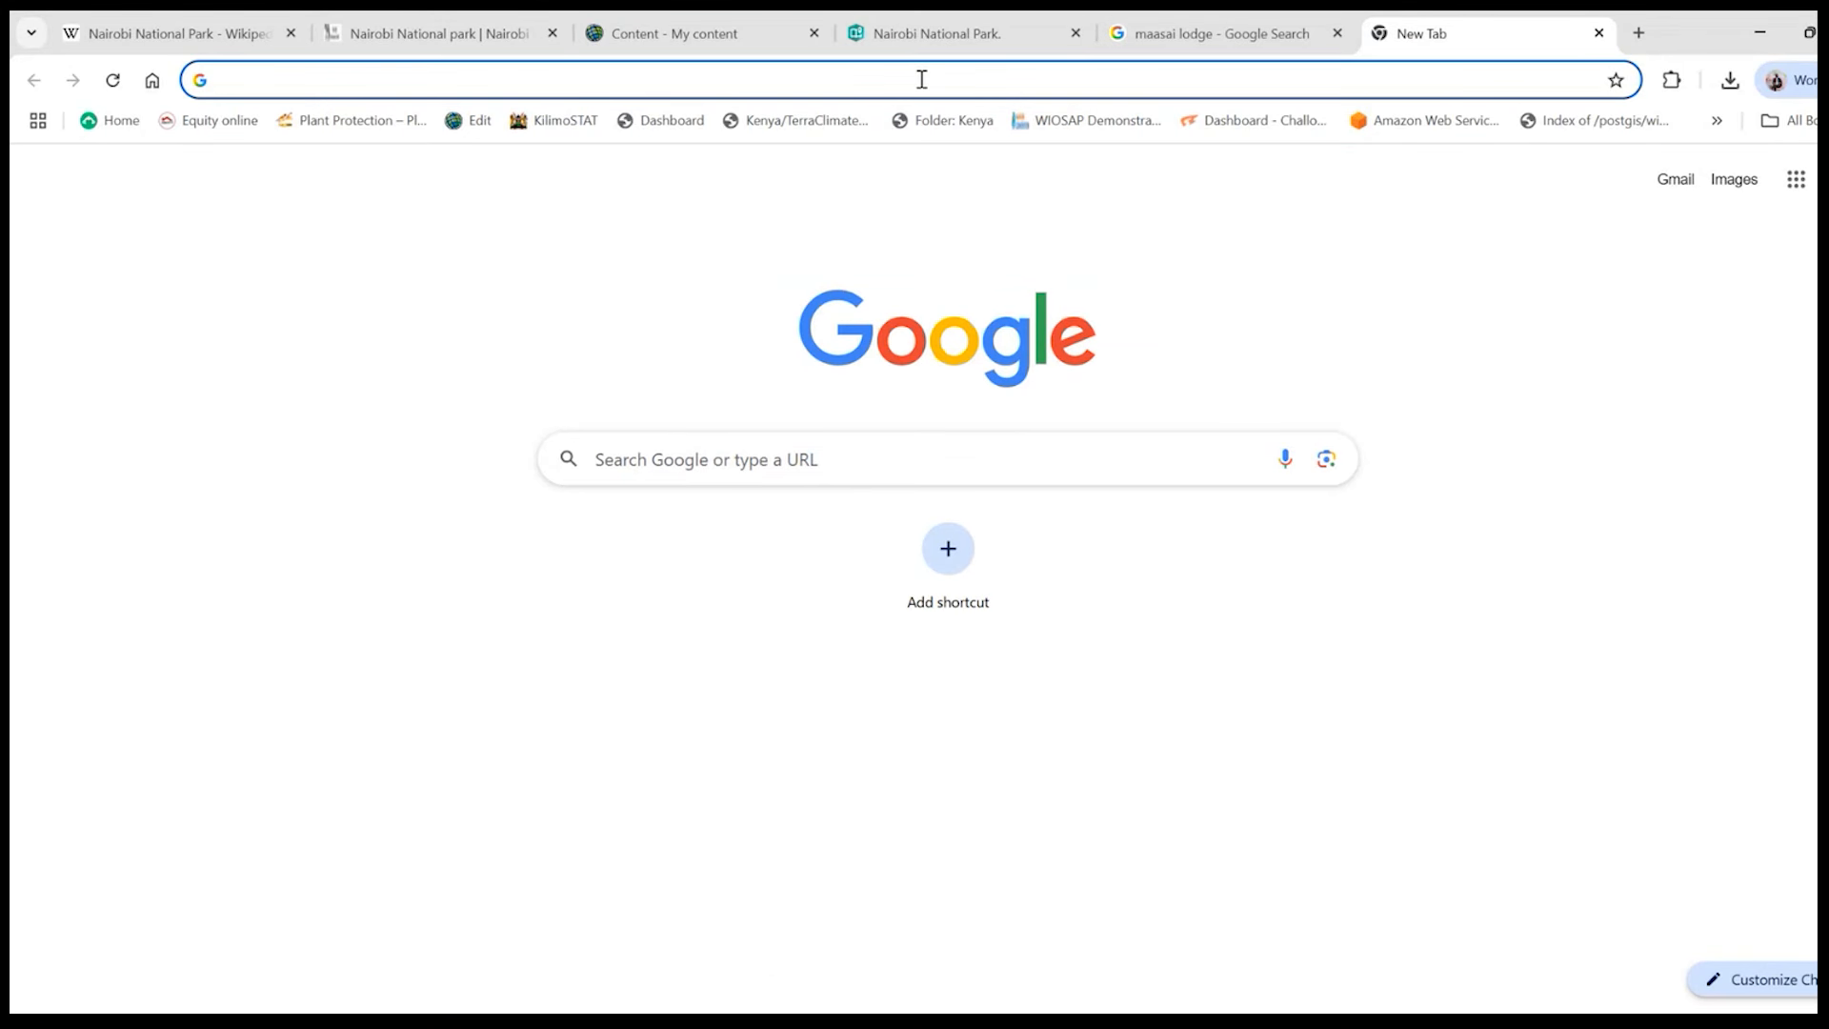
type("rcoe-geoportal.rcmrd.org")
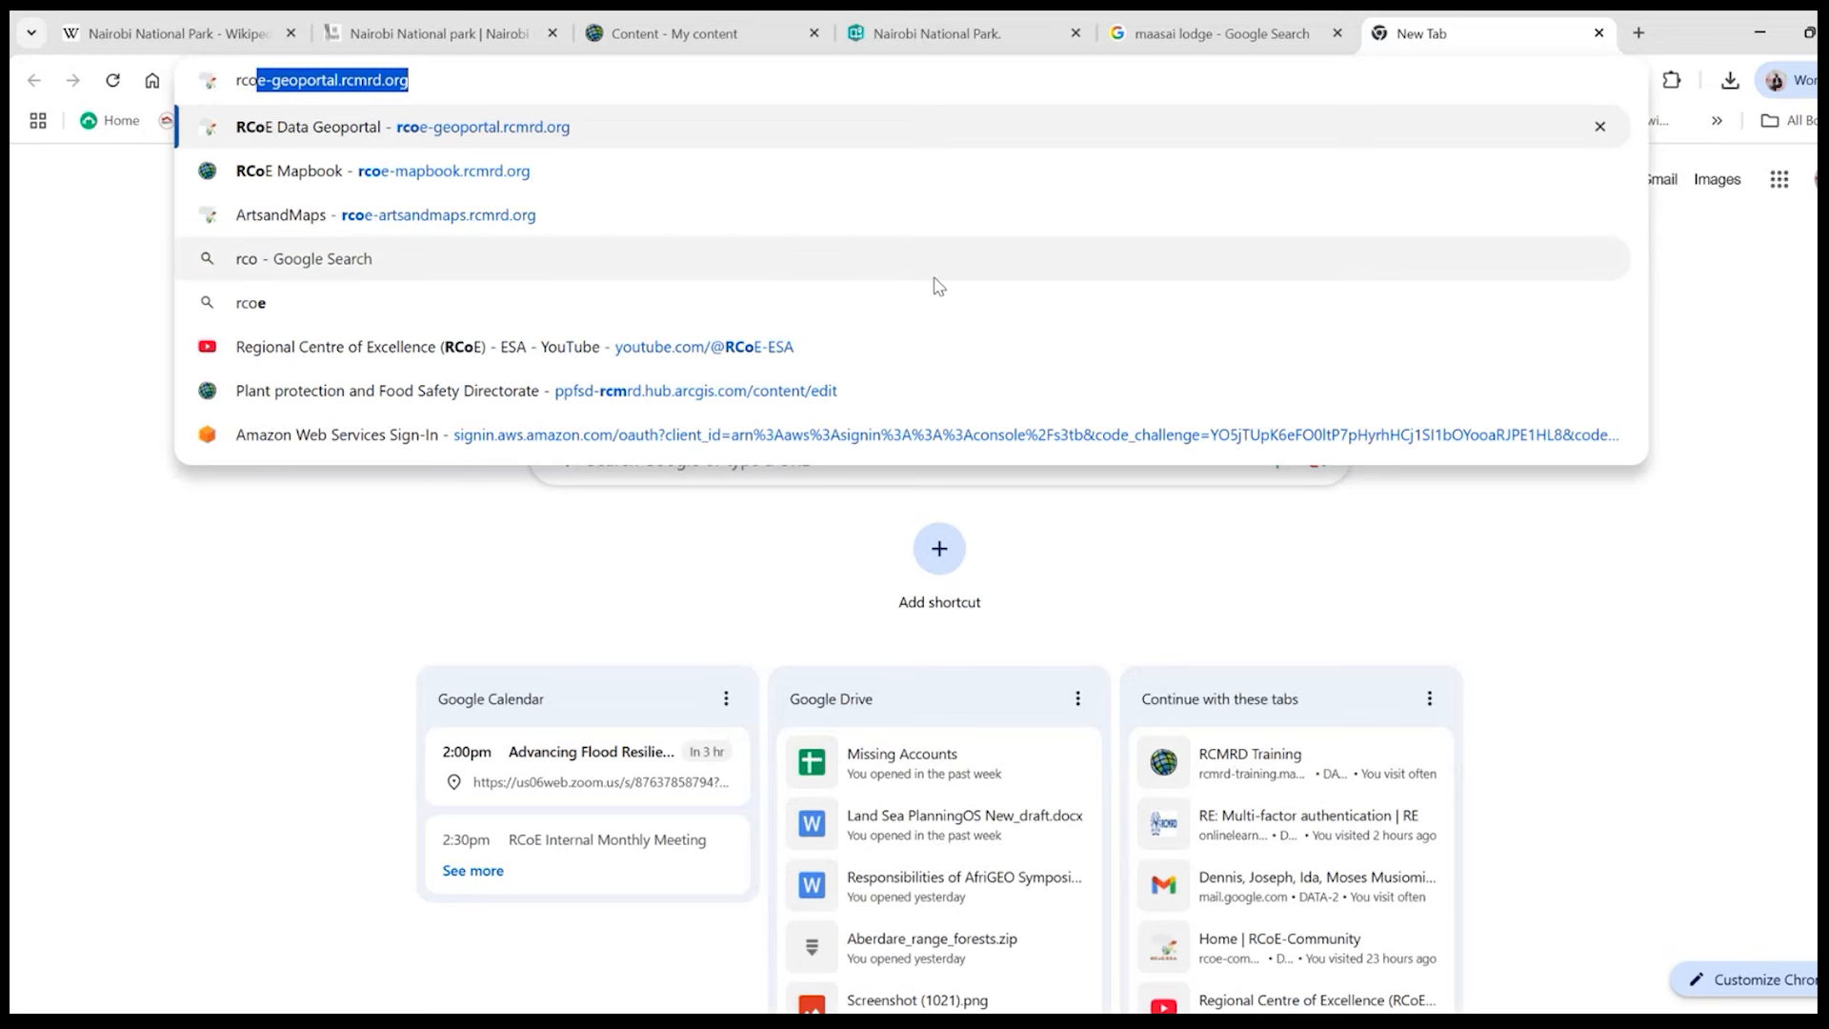
left_click(790, 347)
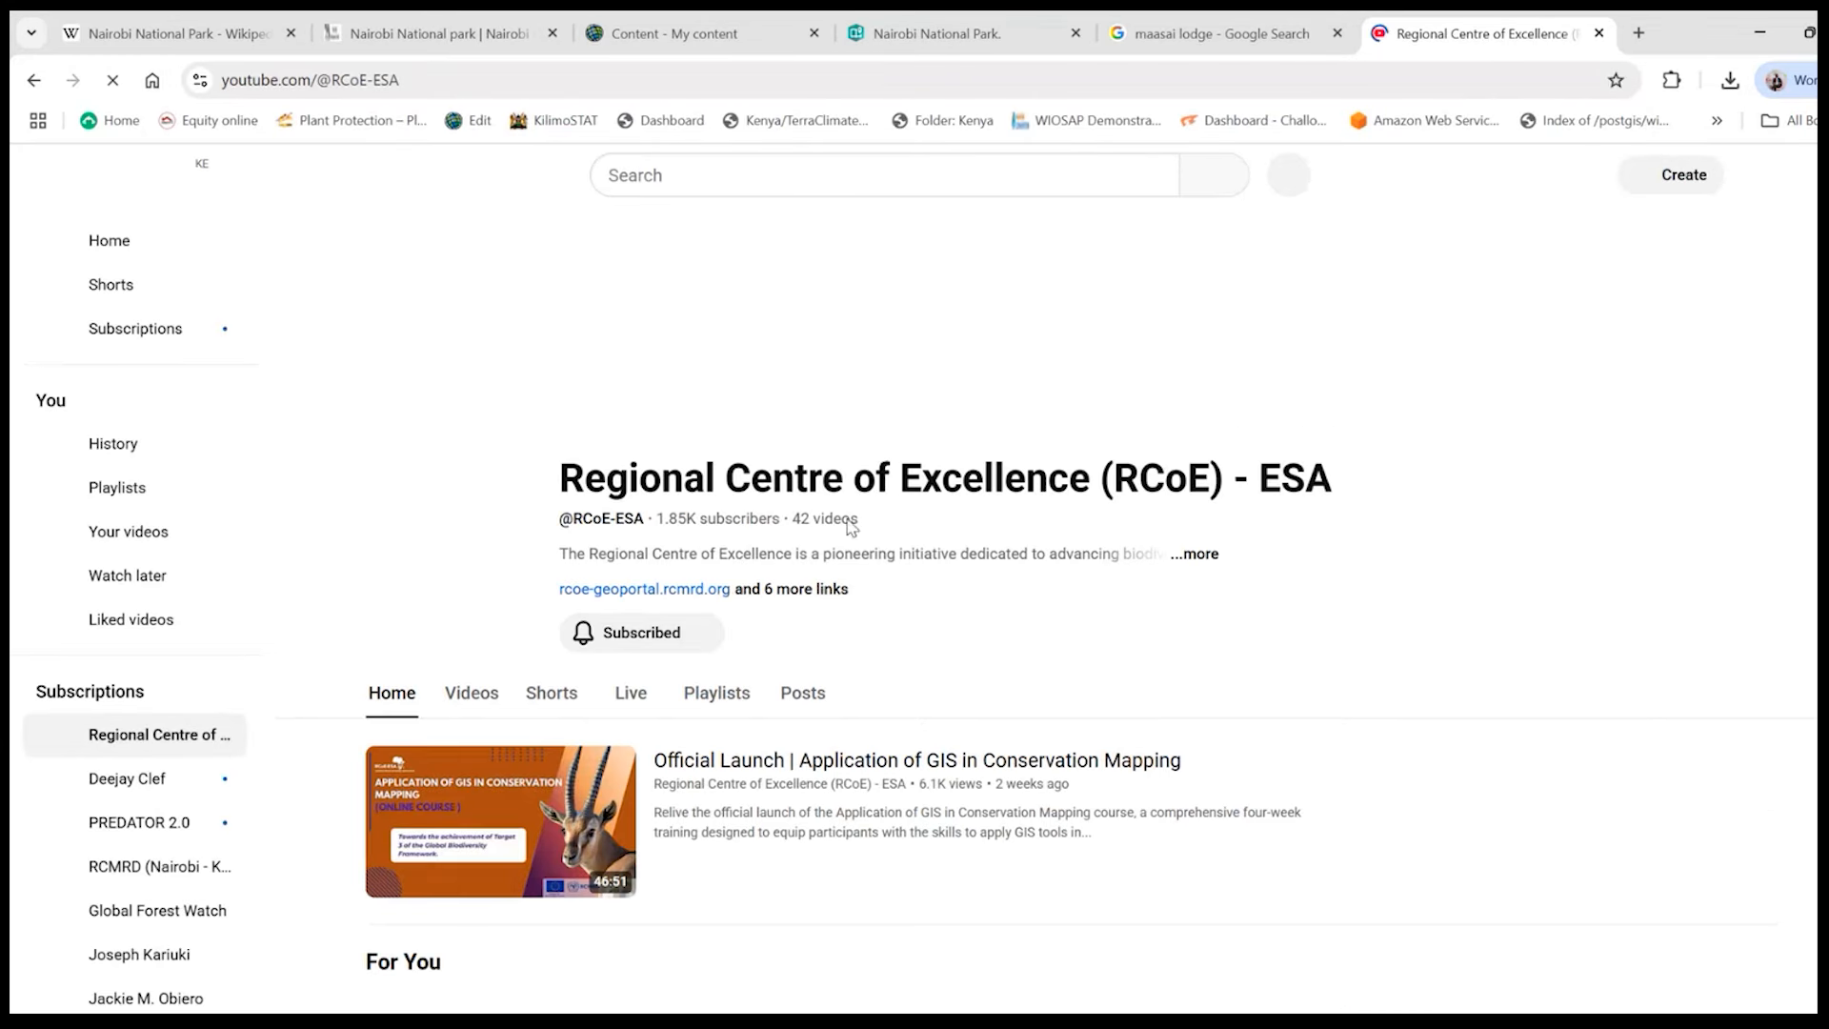
scroll(515, 676, "down", 1)
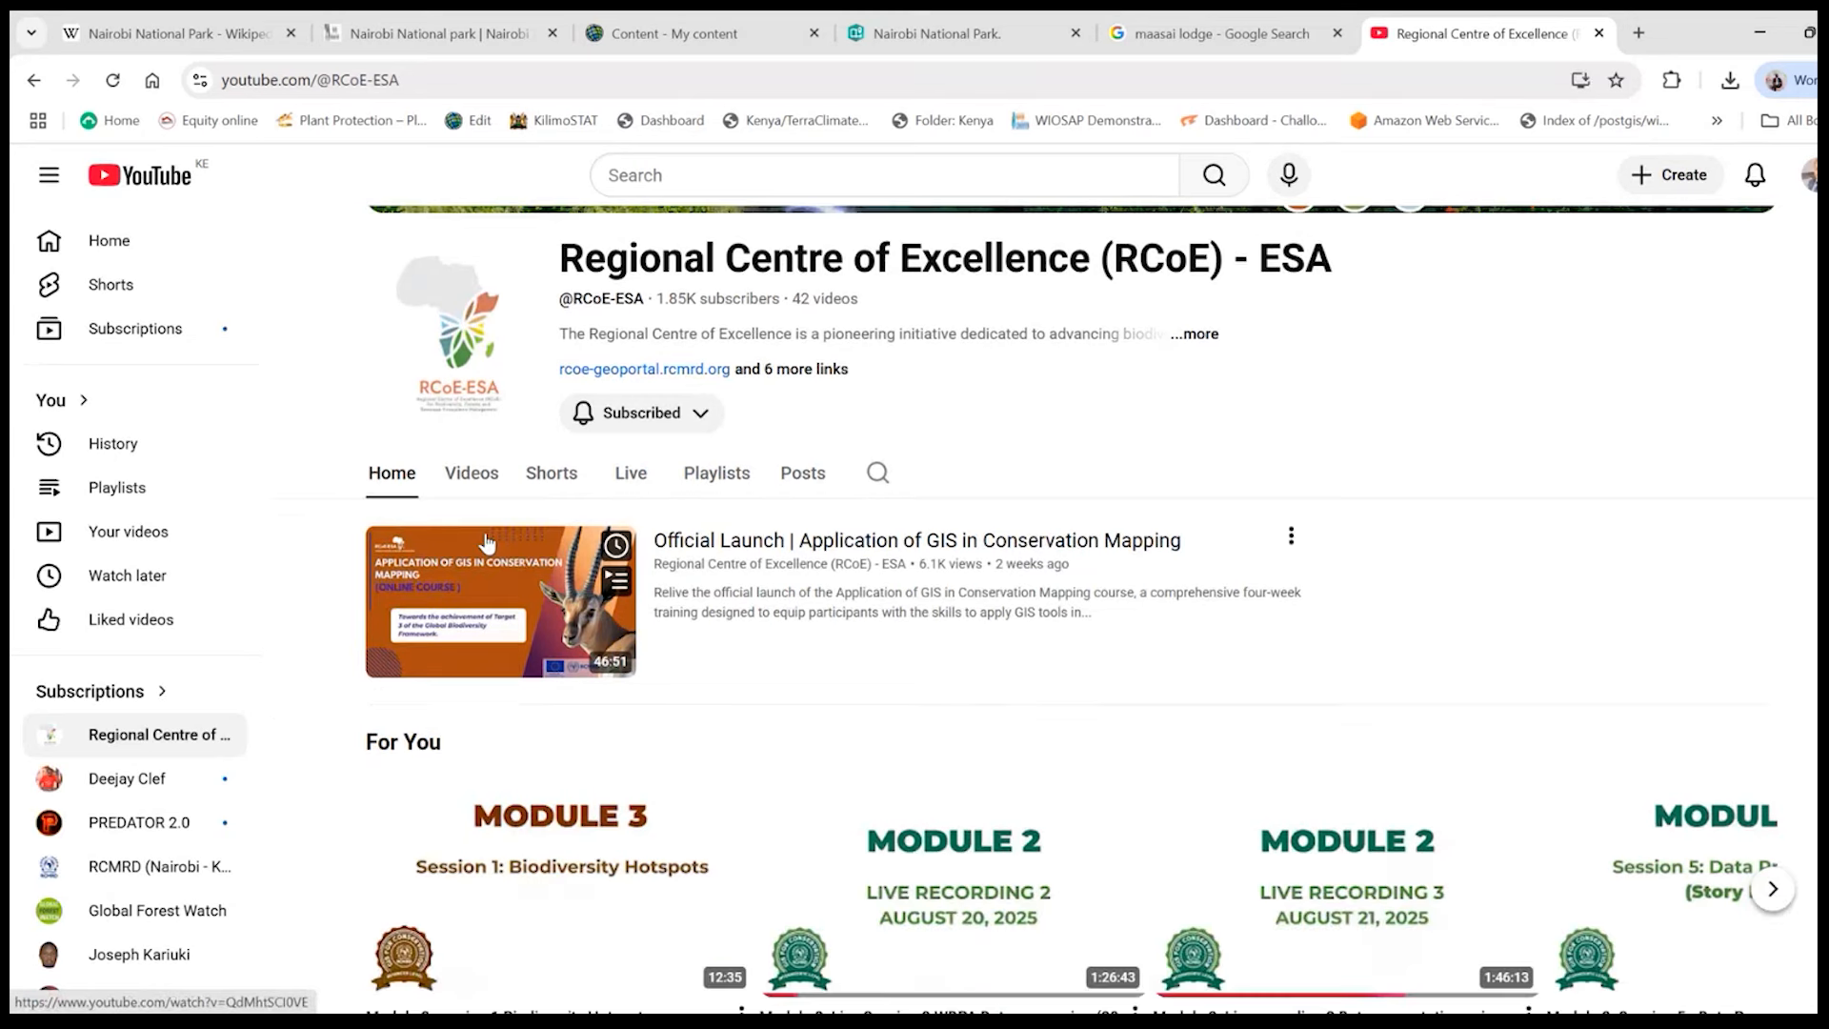
left_click(481, 488)
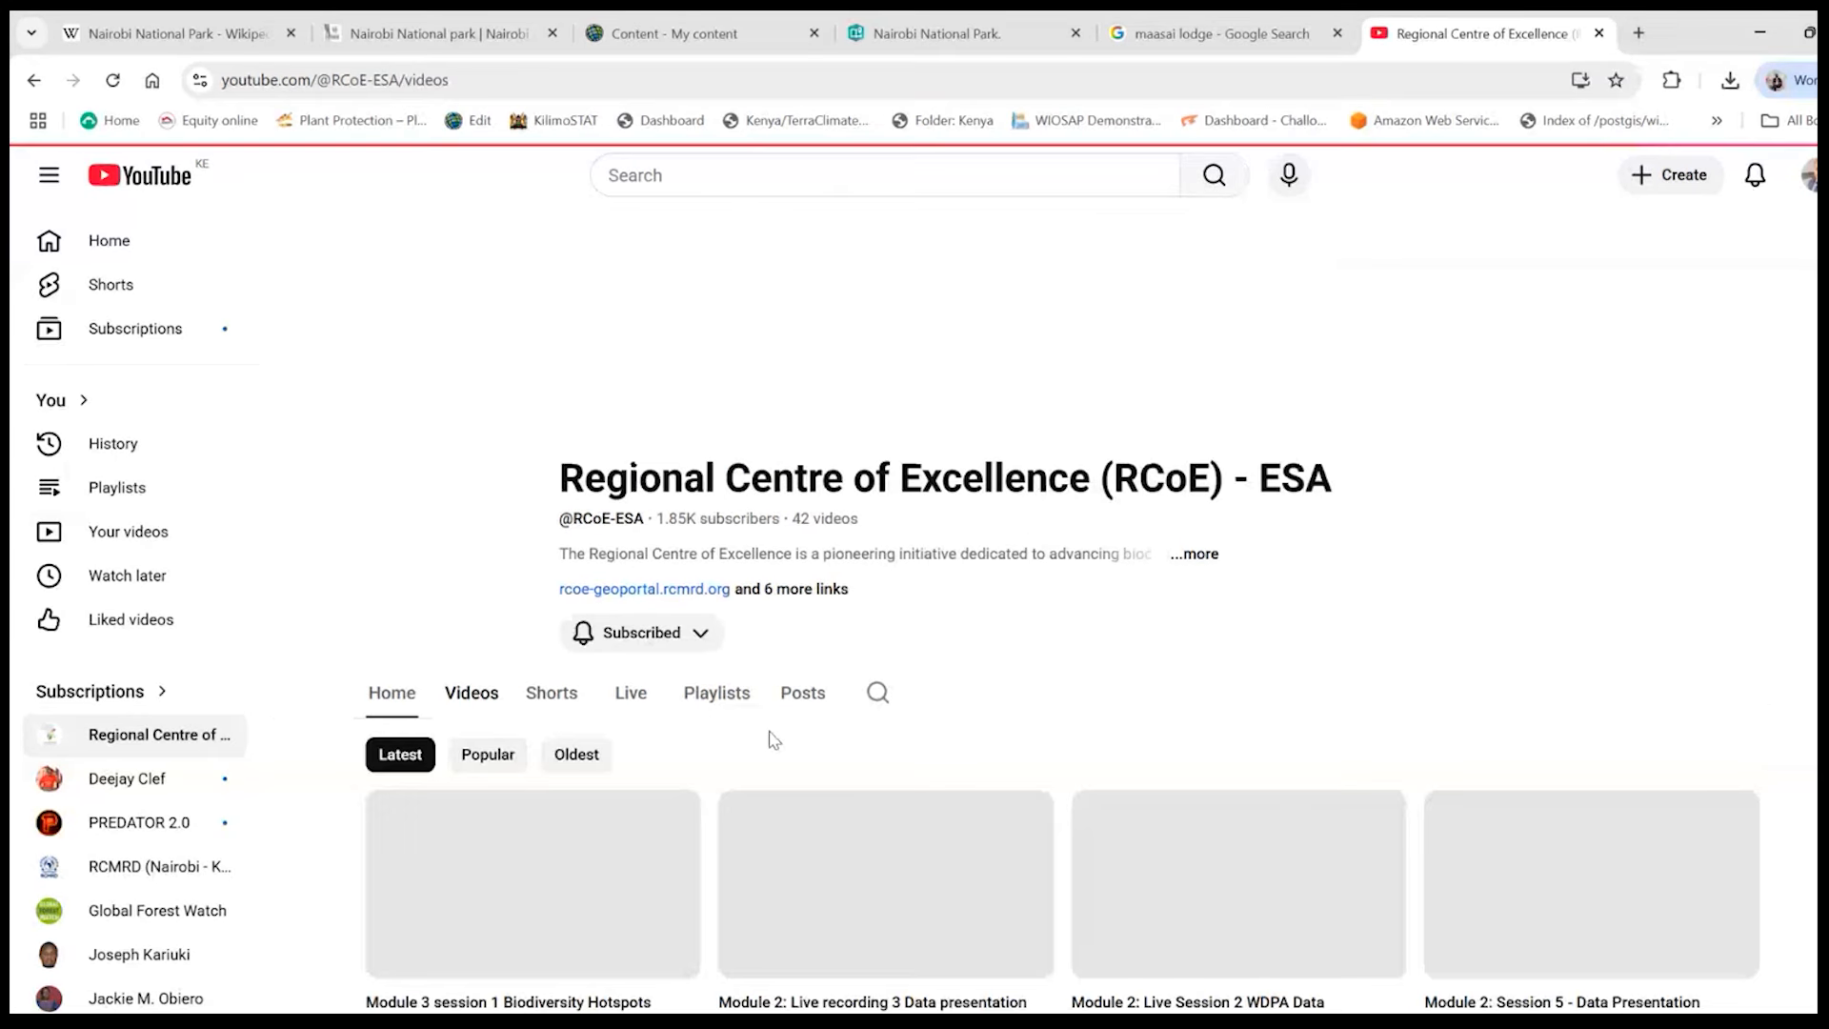
scroll(774, 739, "down", 3)
mouse_move(774, 739)
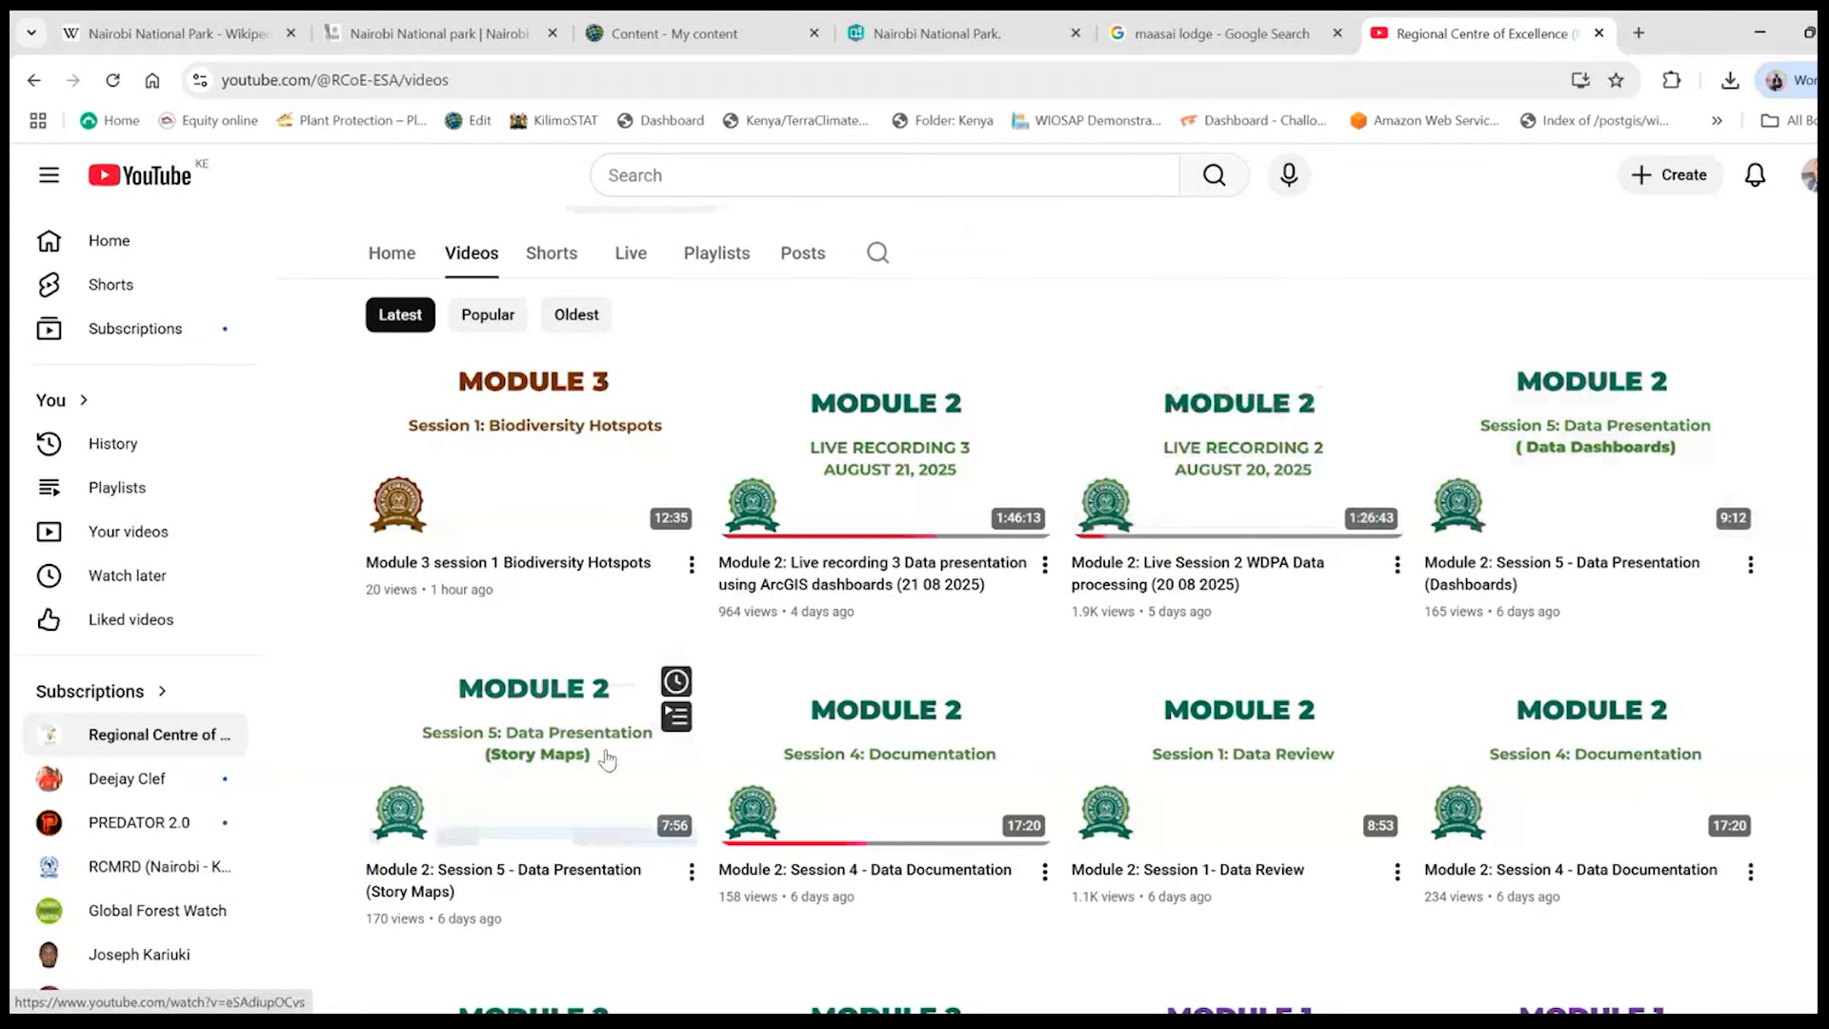
- Copy the link of "Module 2: Session 5 - Data Presentation (Story Maps)" and add that video to the story
right_click(519, 757)
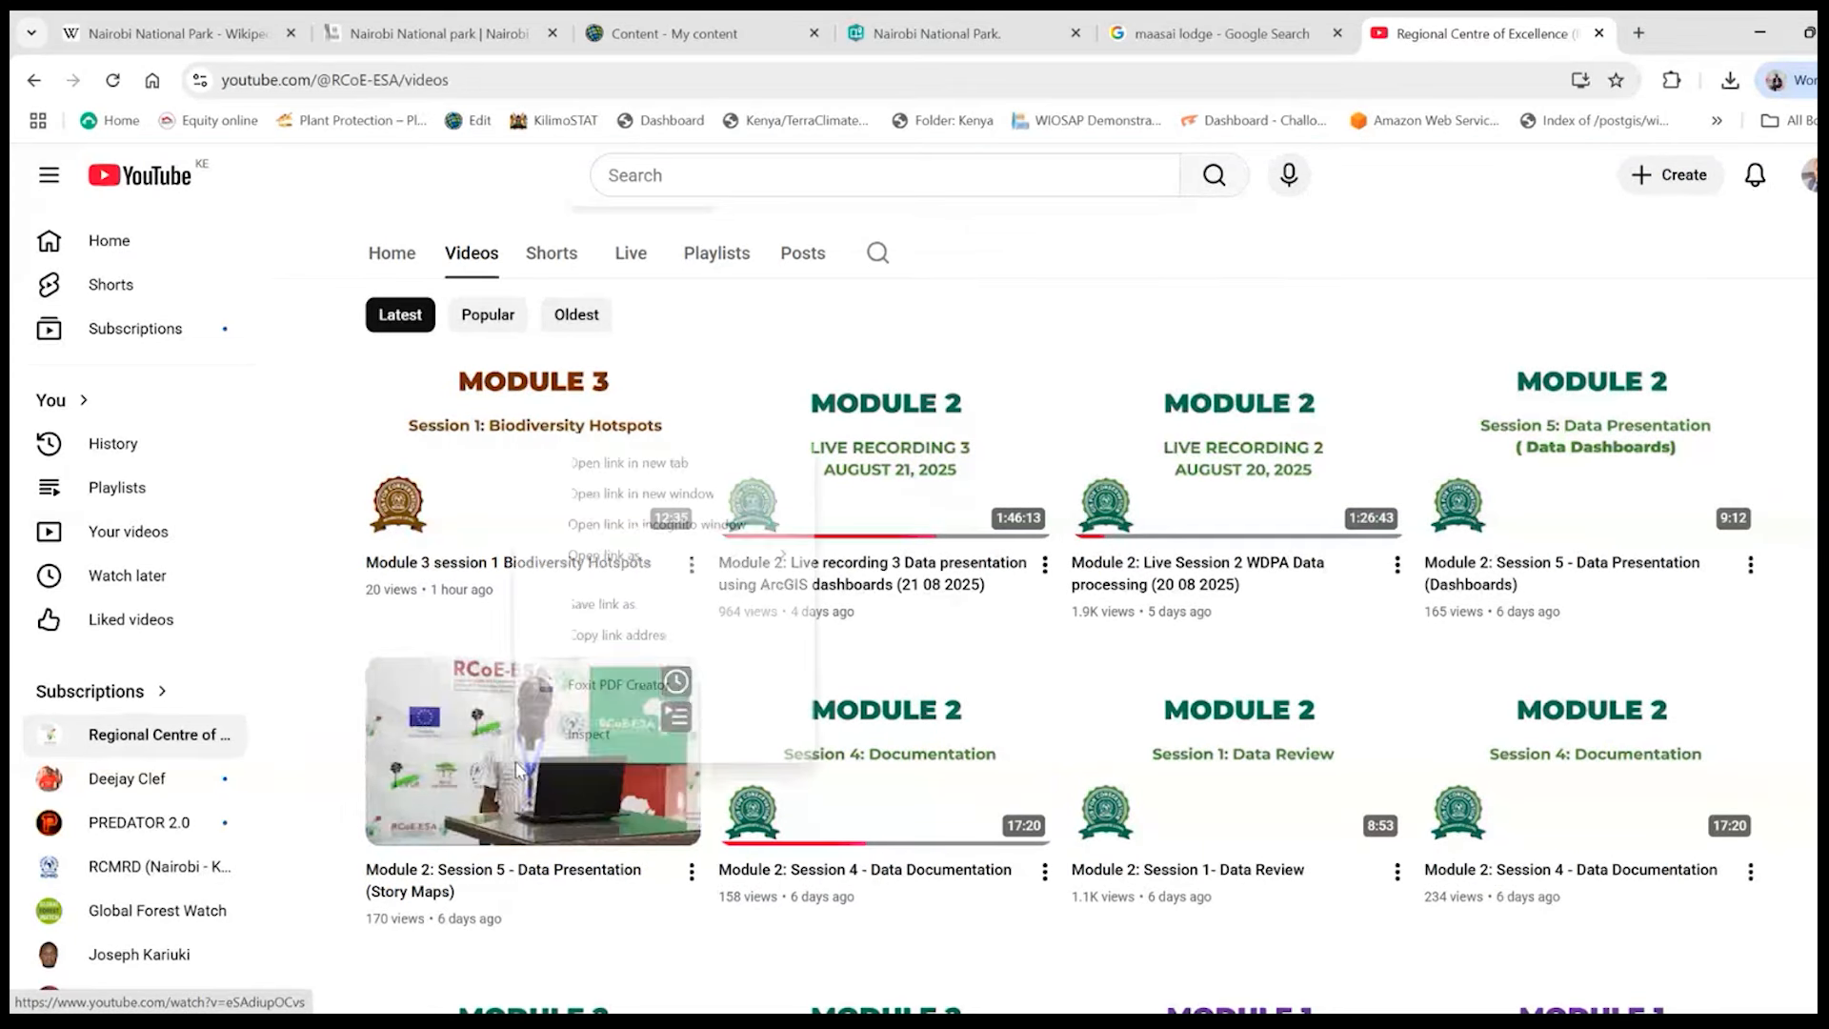
left_click(630, 634)
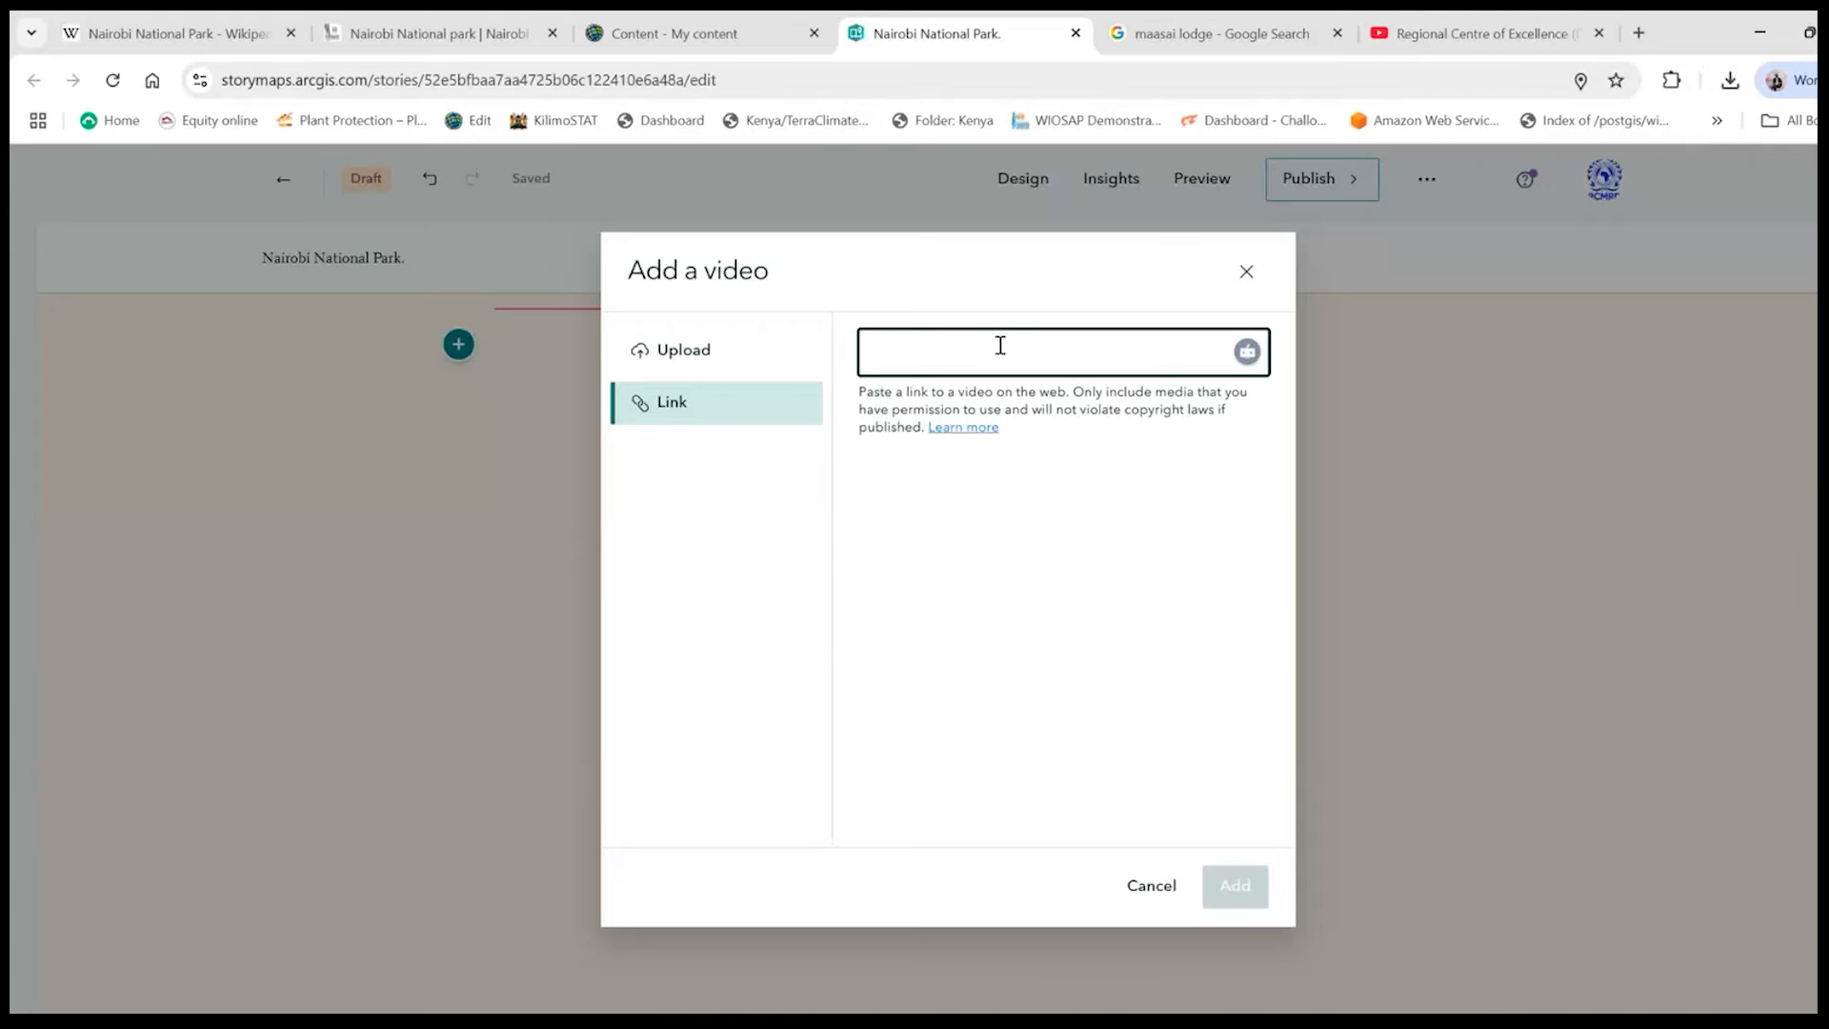
key("ctrl+v")
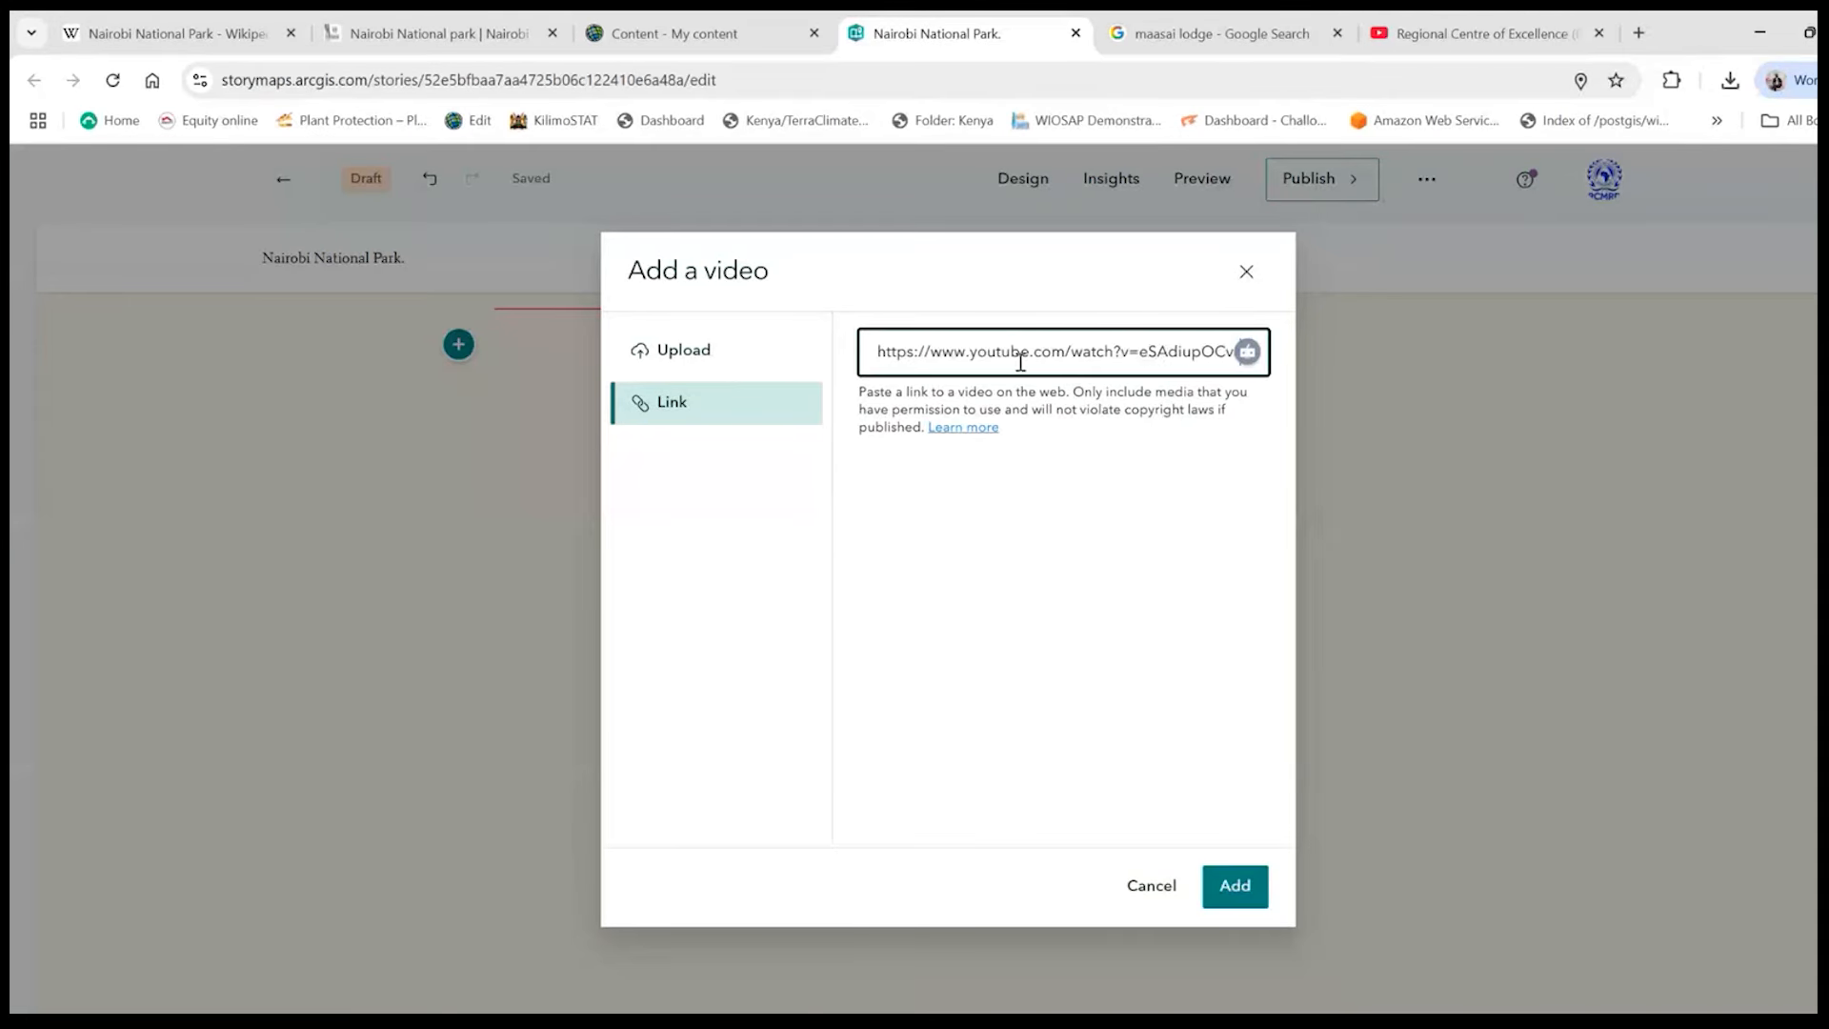
left_click(1227, 886)
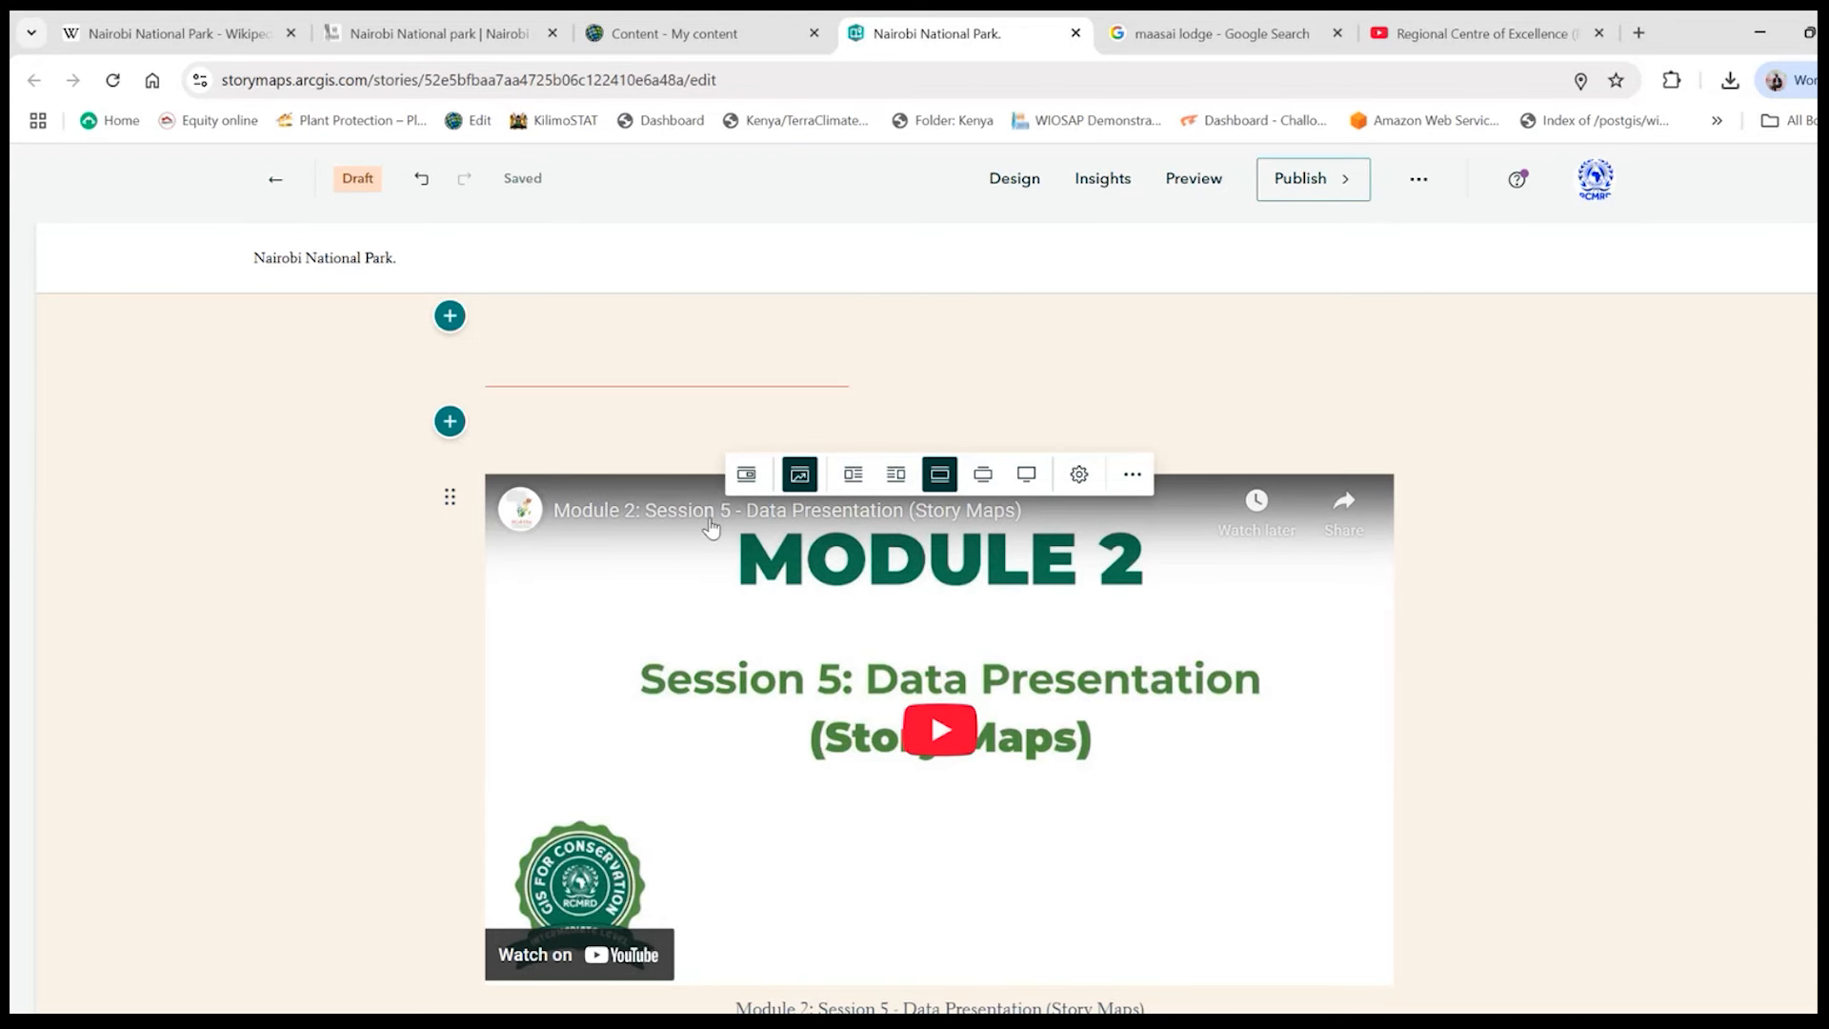
scroll(922, 654, "down", 4)
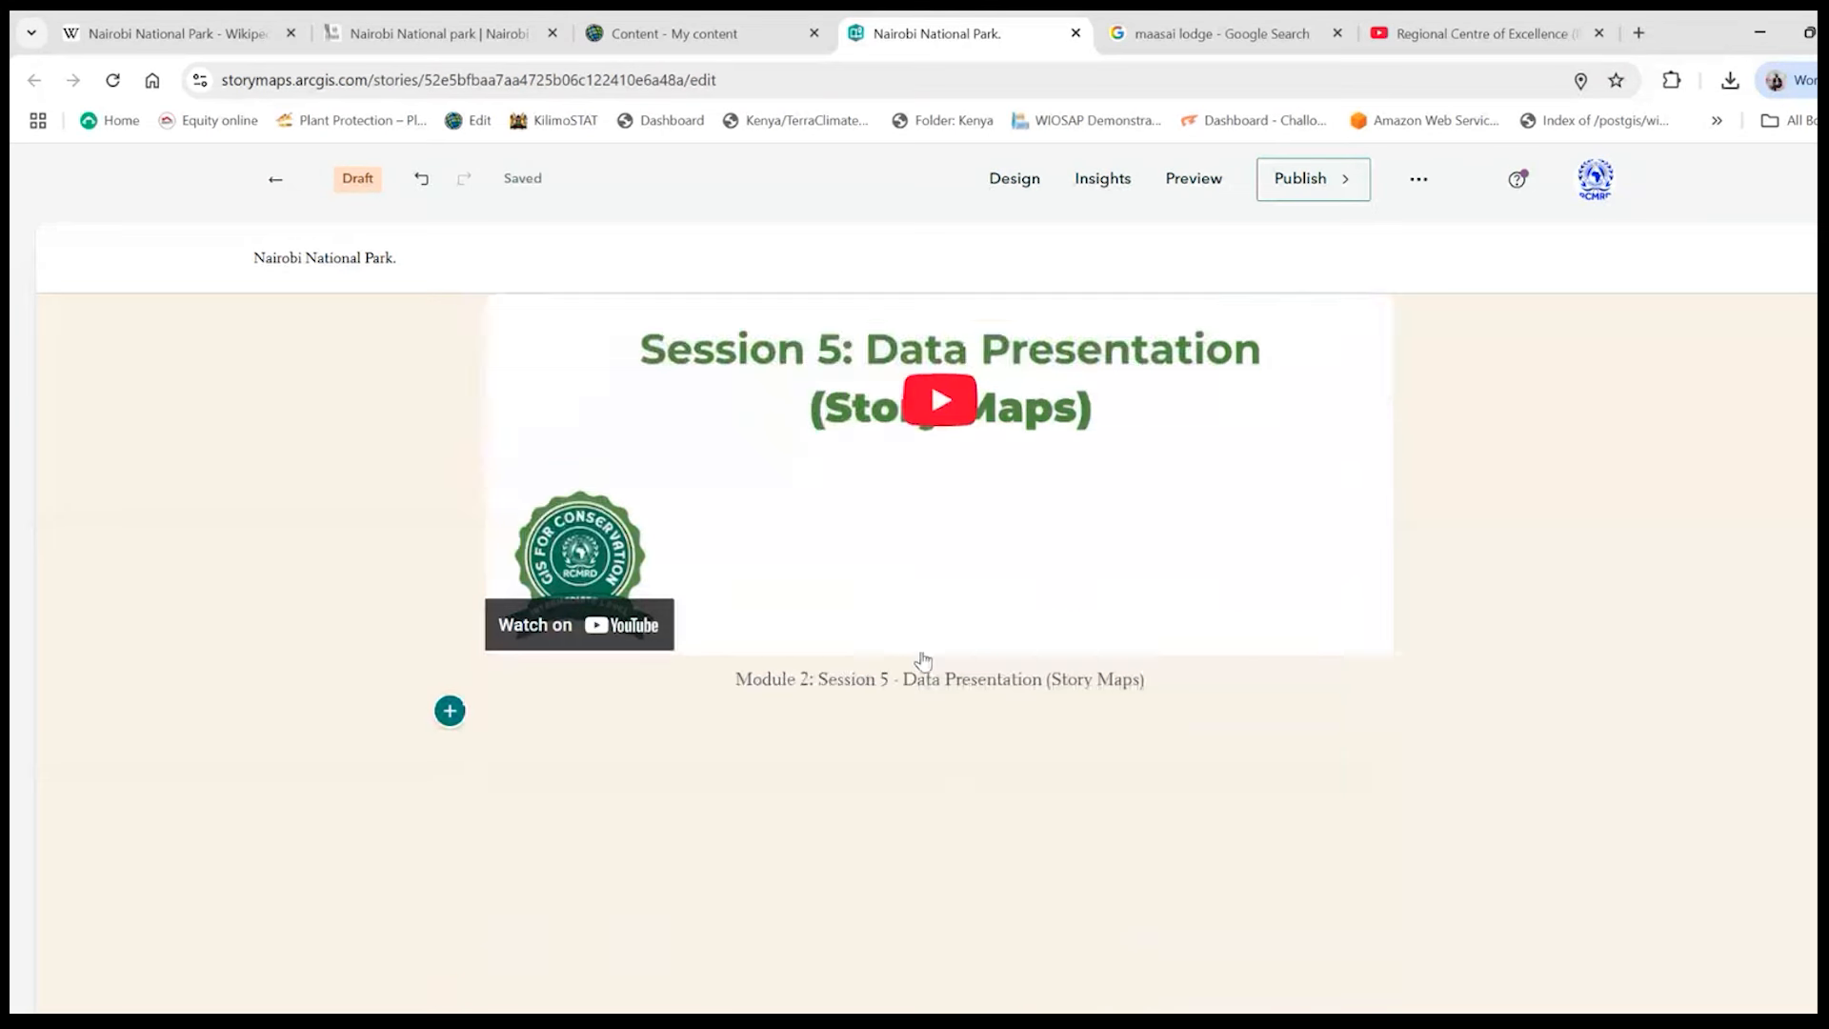
scroll(887, 667, "up", 4)
scroll(895, 686, "down", 2)
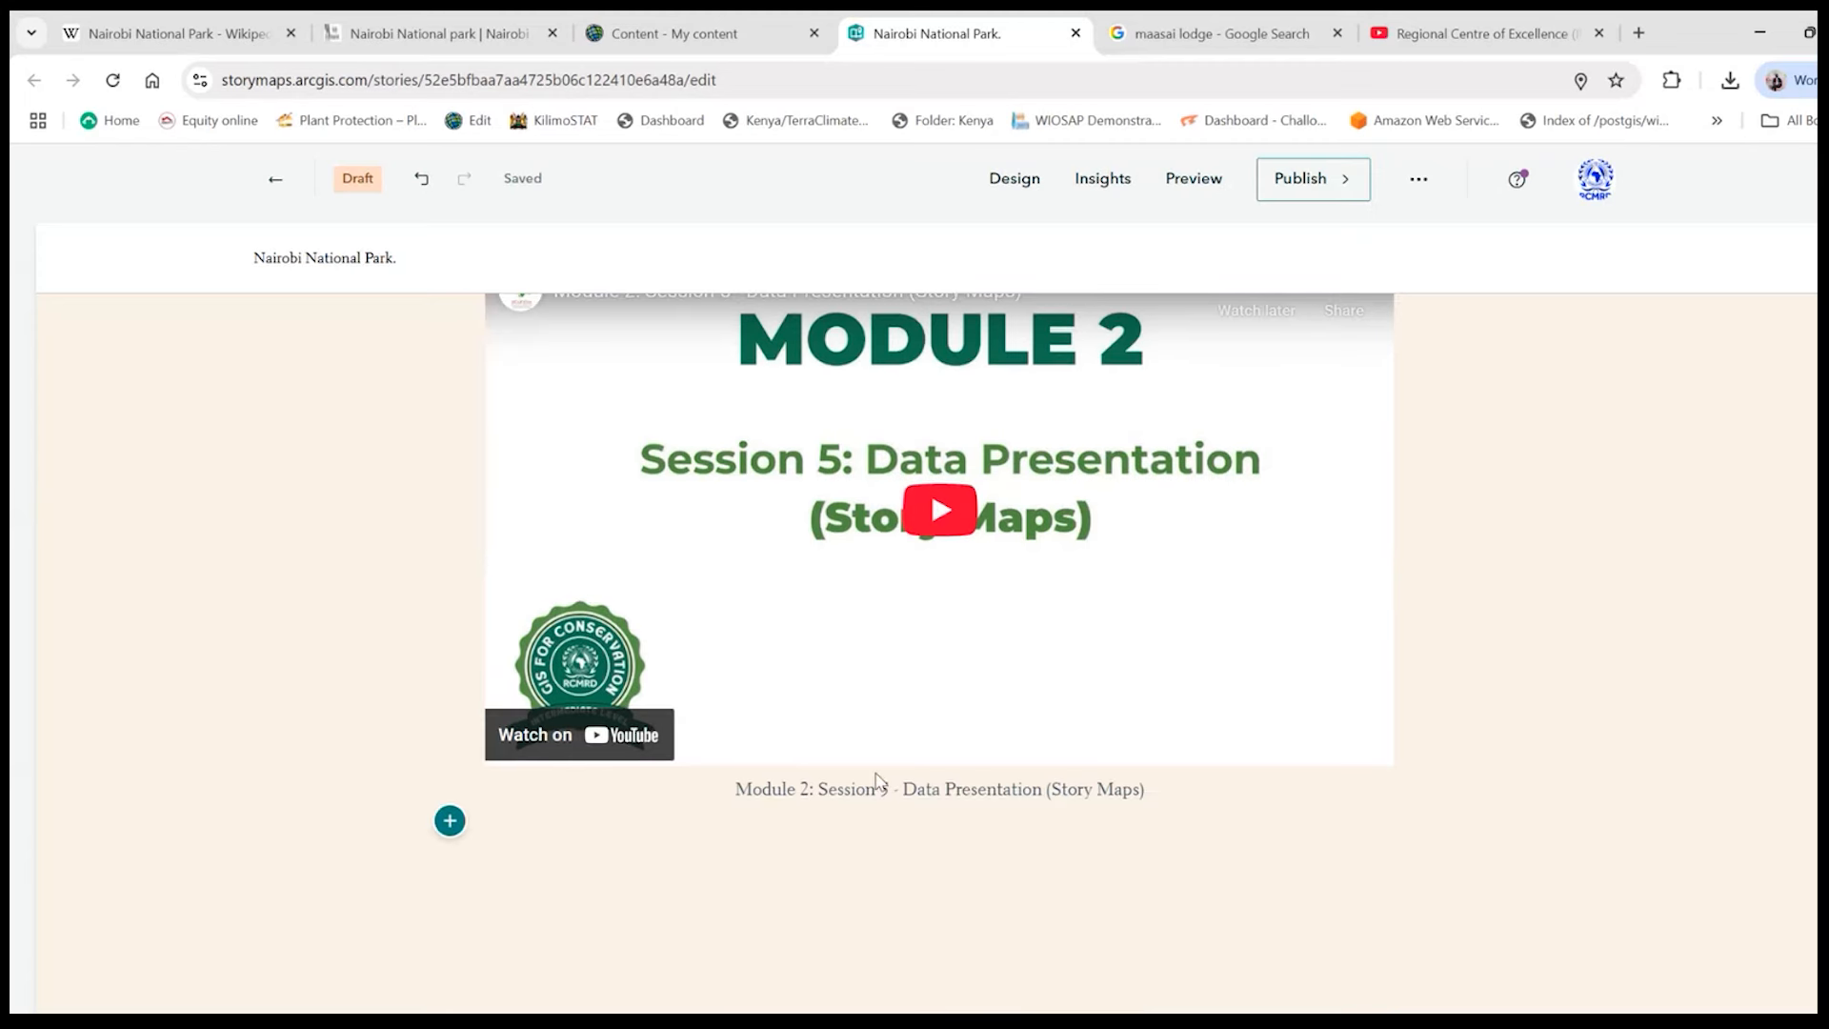
scroll(909, 743, "up", 2)
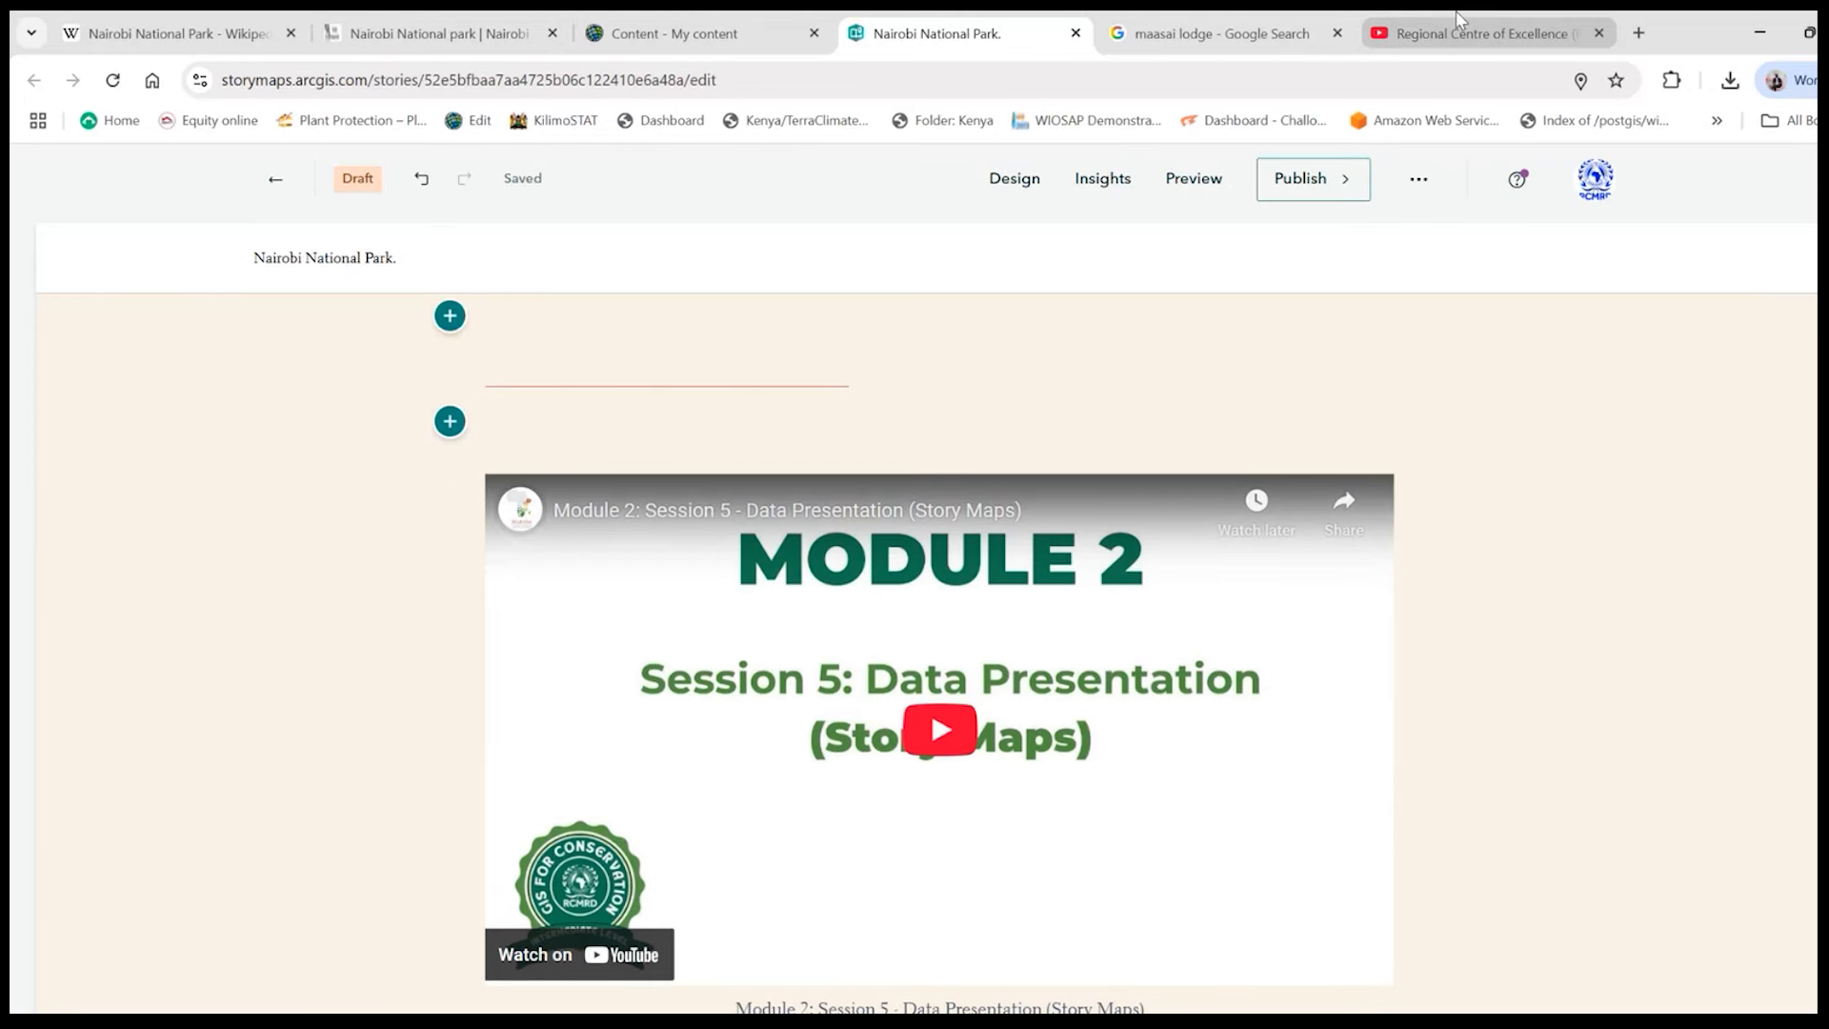
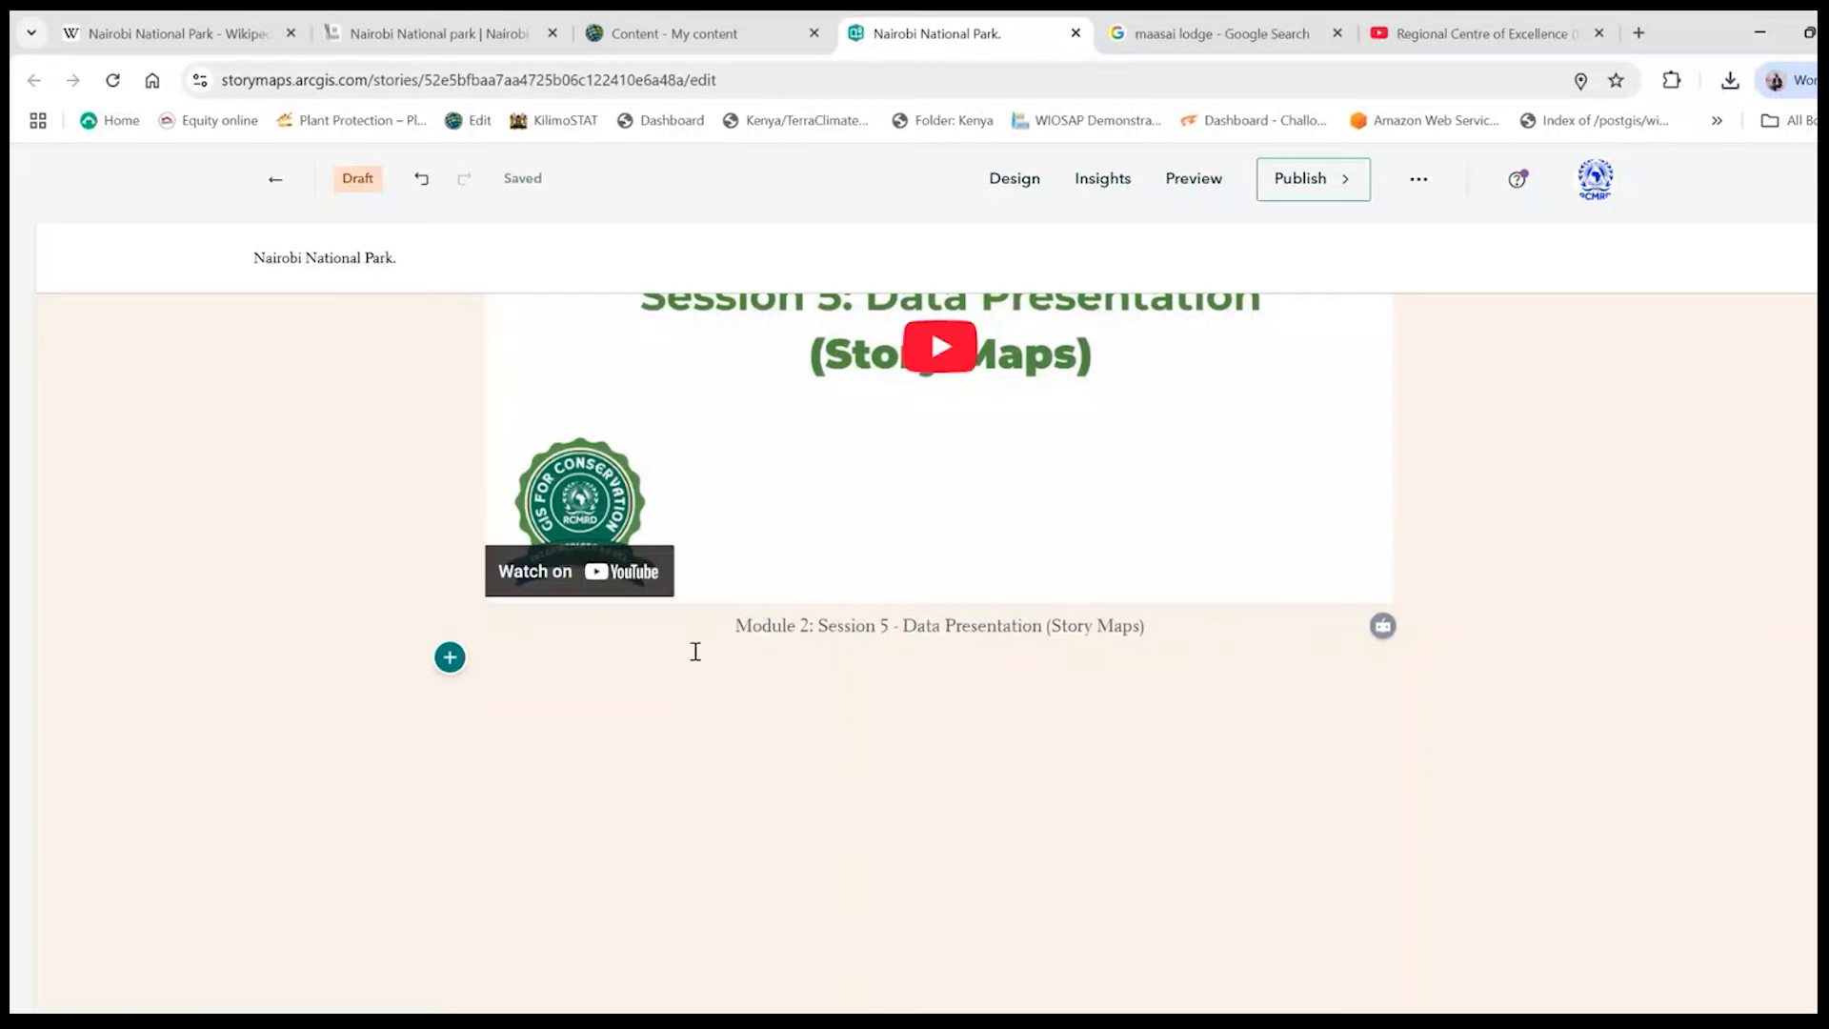
- Start an image gallery block below the embedded video and browse the computer for images to upload
left_click(449, 658)
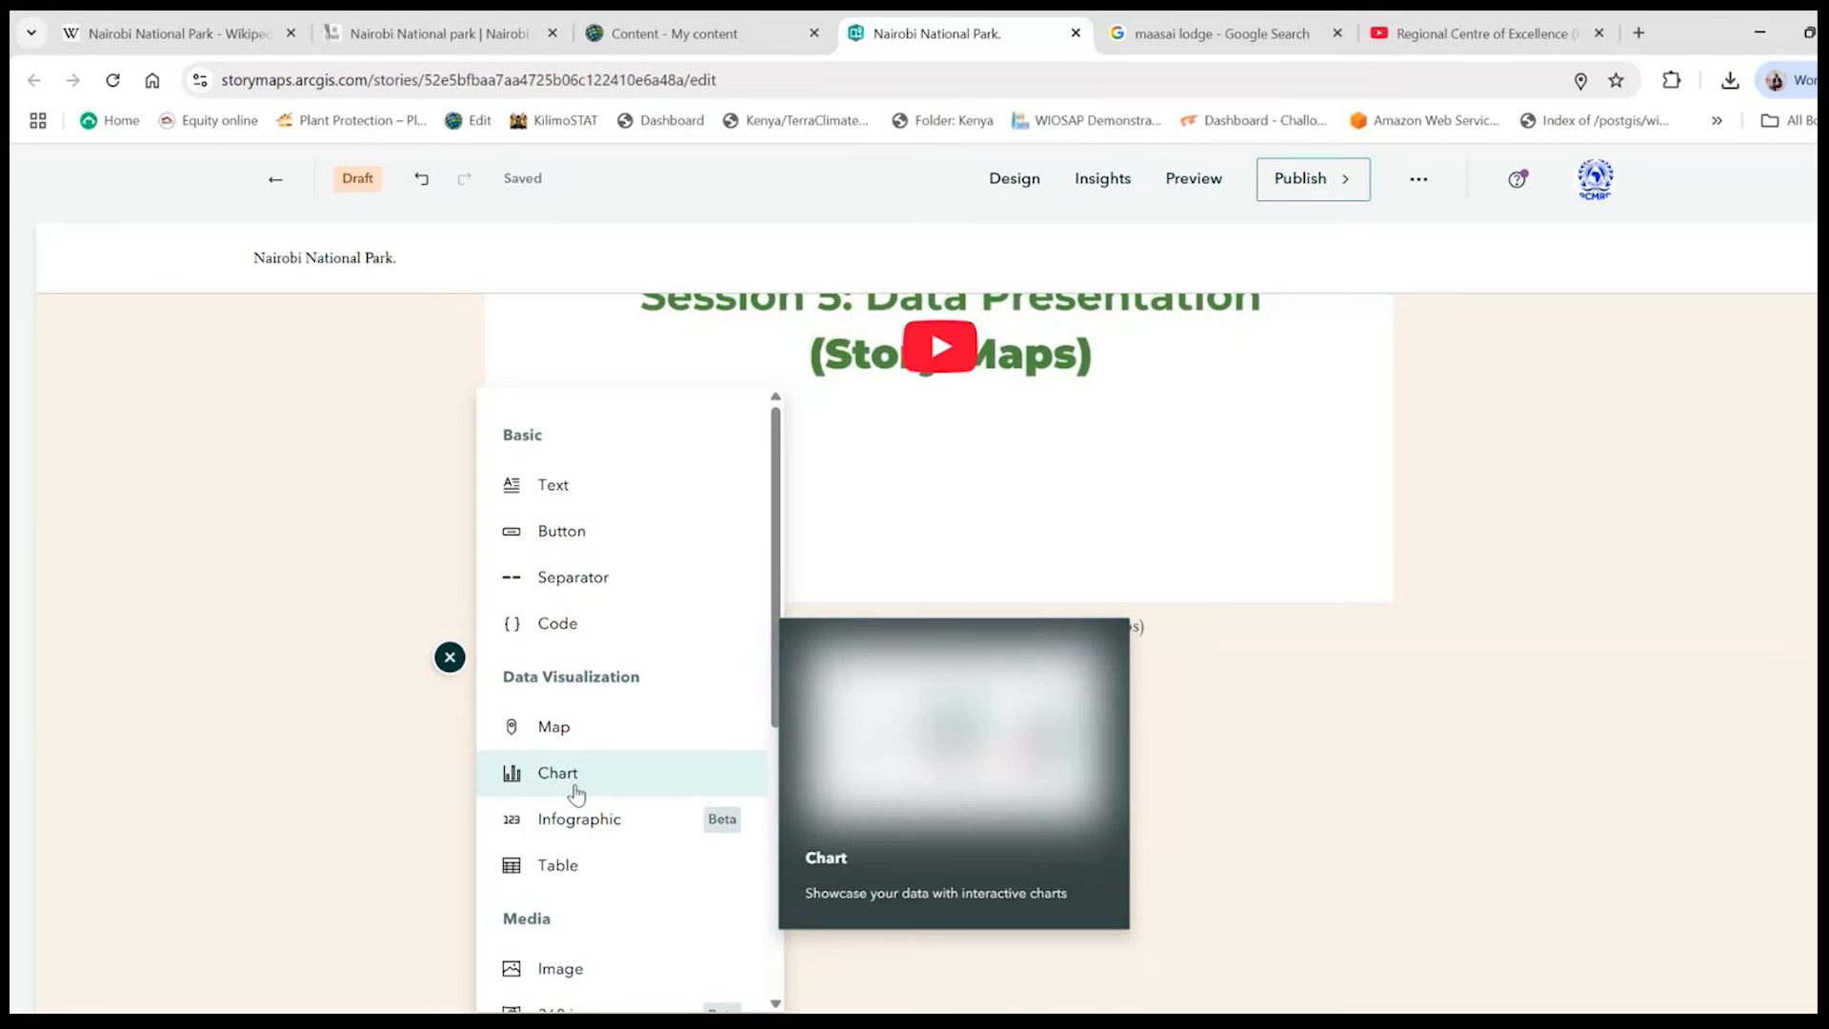
scroll(575, 793, "down", 3)
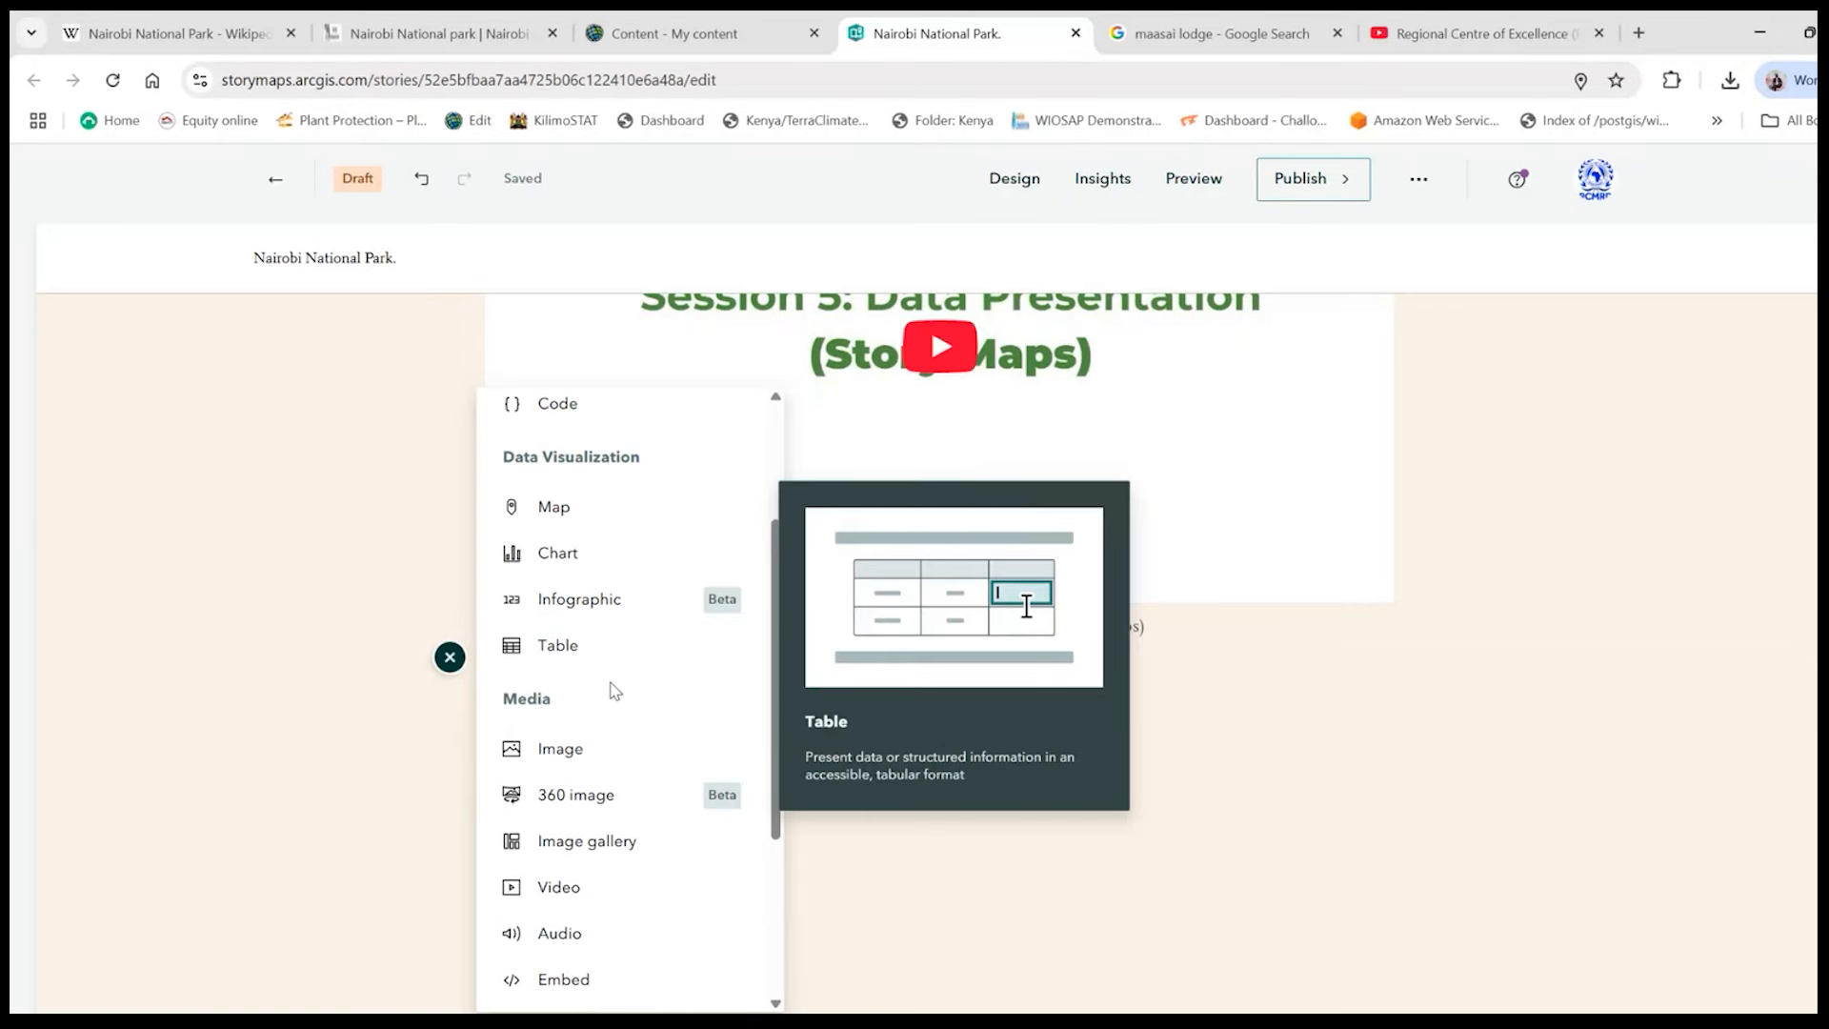
scroll(614, 690, "down", 2)
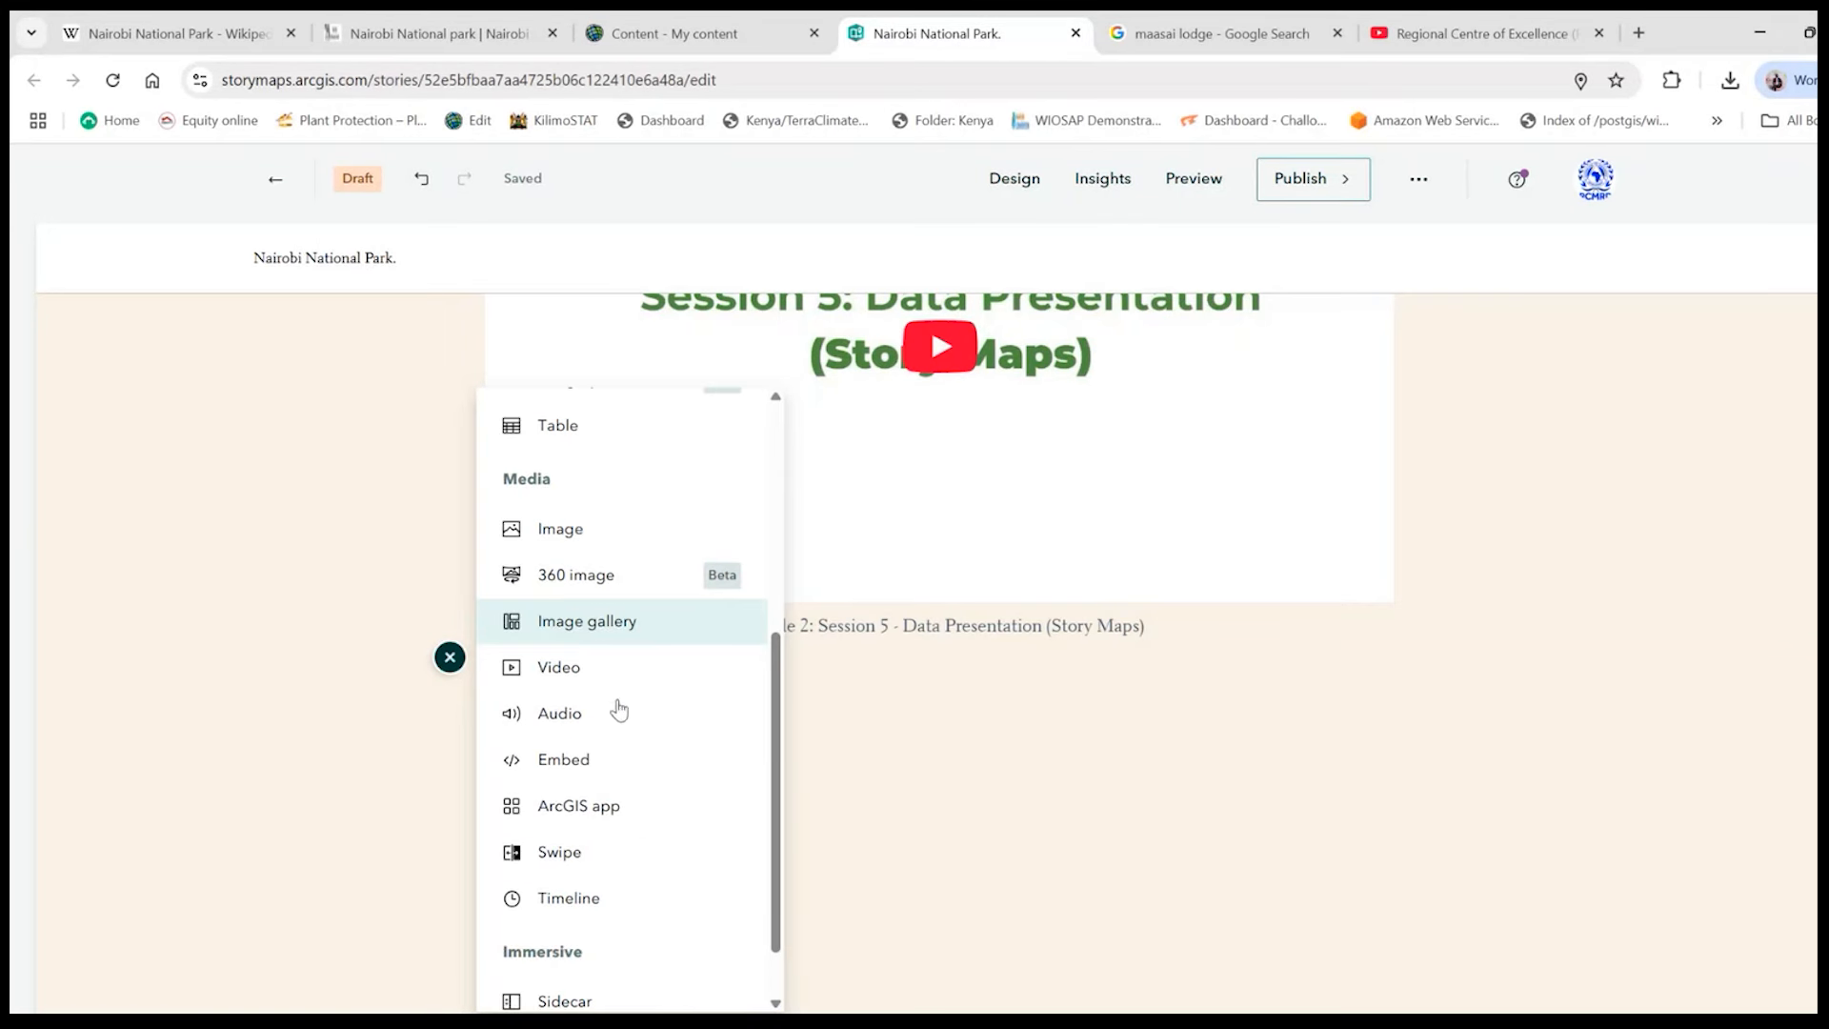
left_click(621, 629)
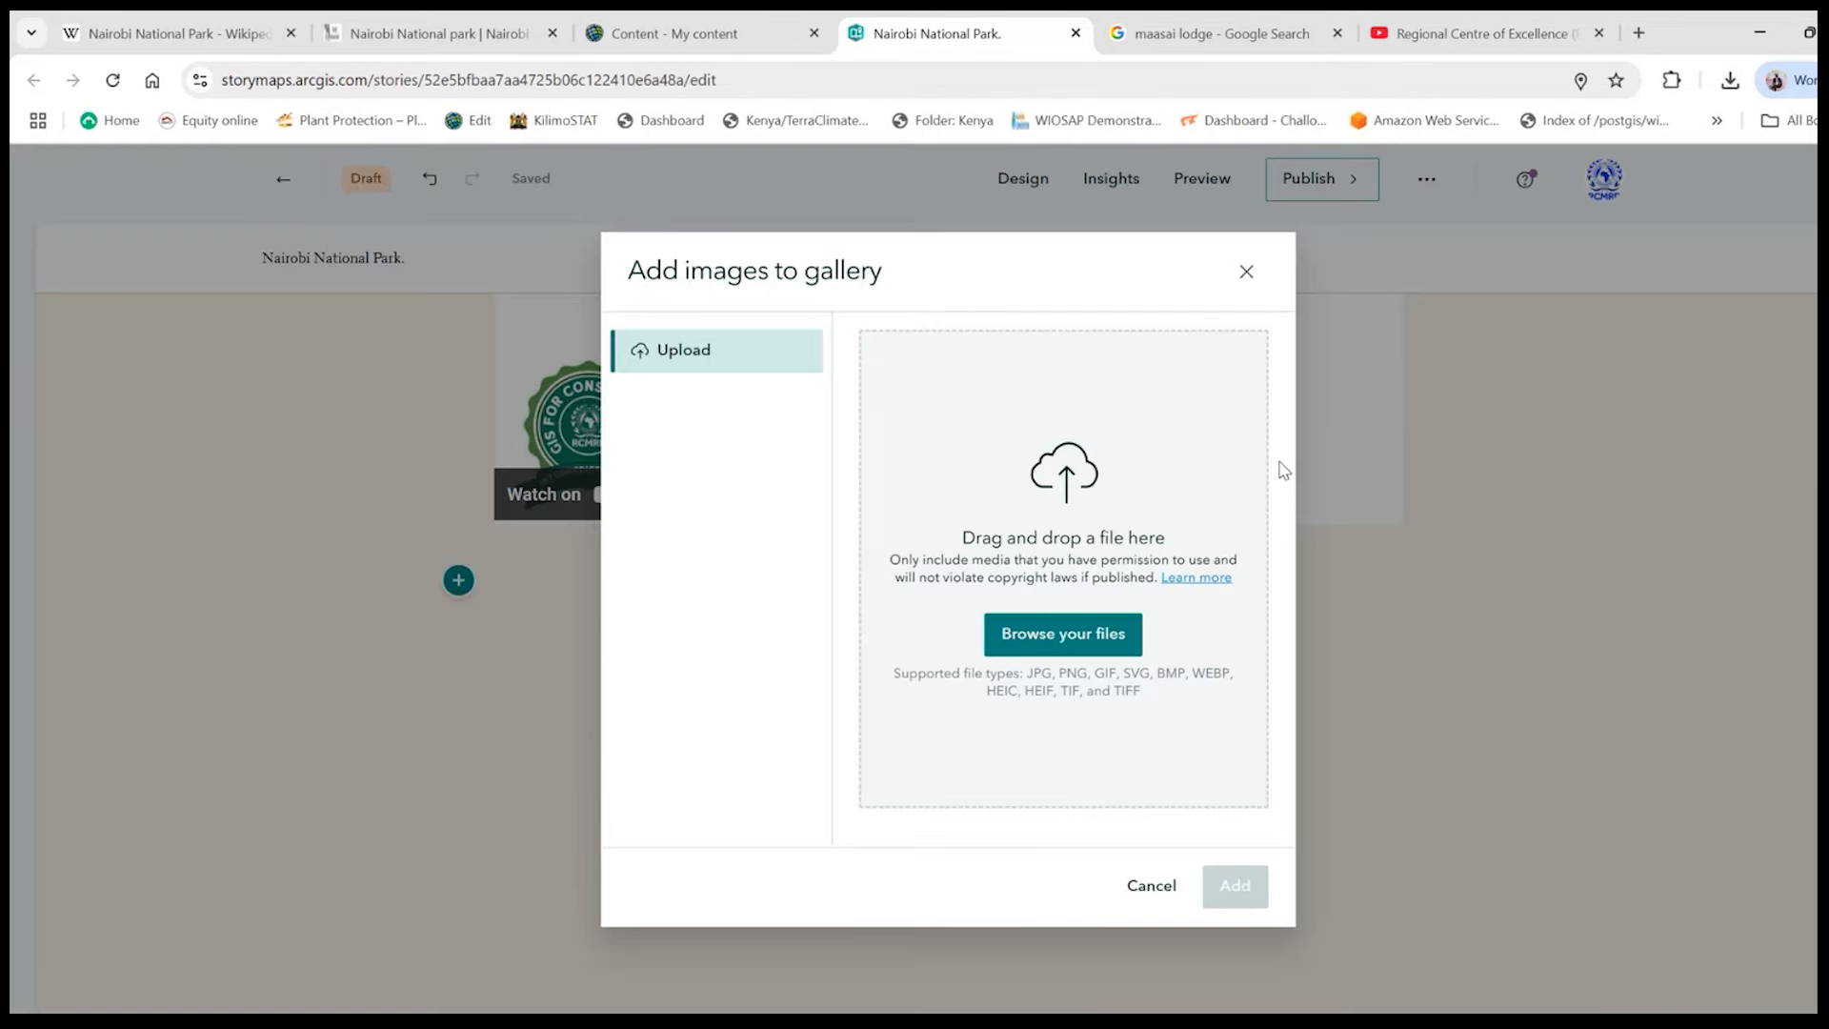
left_click(1037, 644)
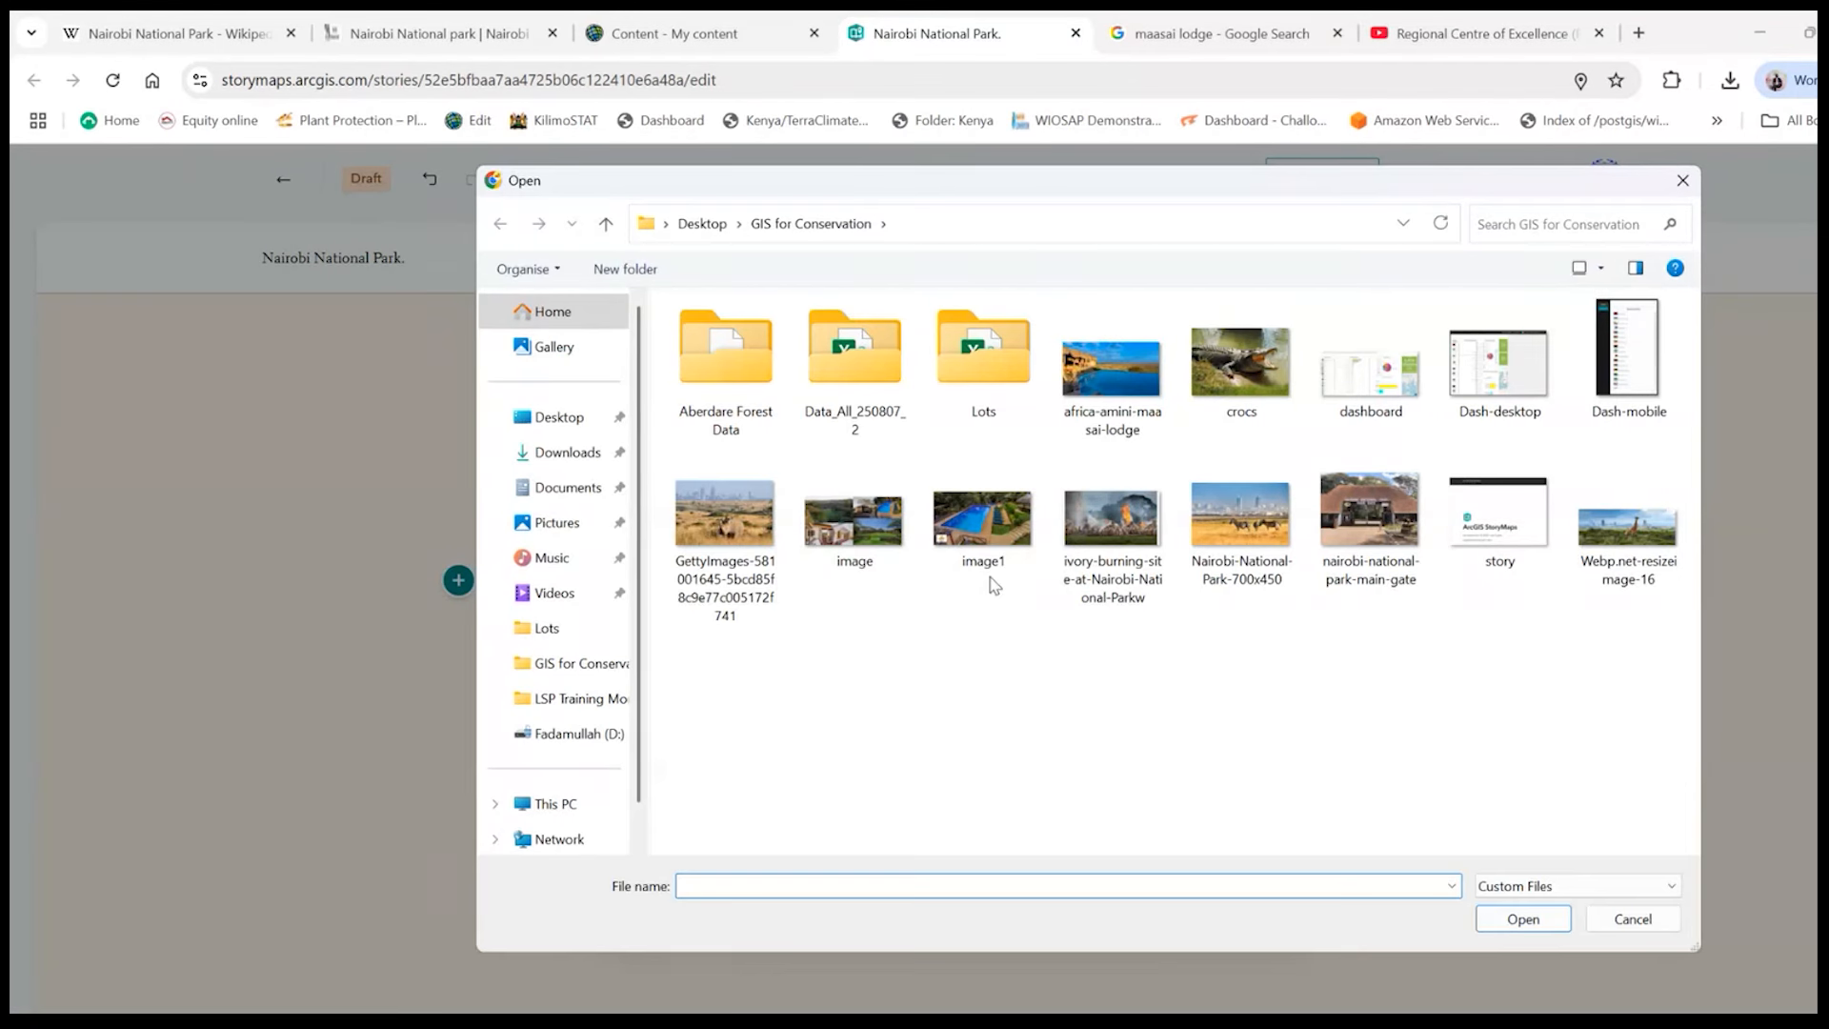
- Add the nine park, lodge and wildlife photos from the GIS for Conservation folder to the gallery, leaving out the dashboard and story screenshots
left_click(724, 534)
left_click(855, 528, "ctrl")
left_click(1002, 544, "ctrl")
left_click(1112, 524, "ctrl")
left_click(1241, 523, "ctrl")
left_click(1370, 524, "ctrl")
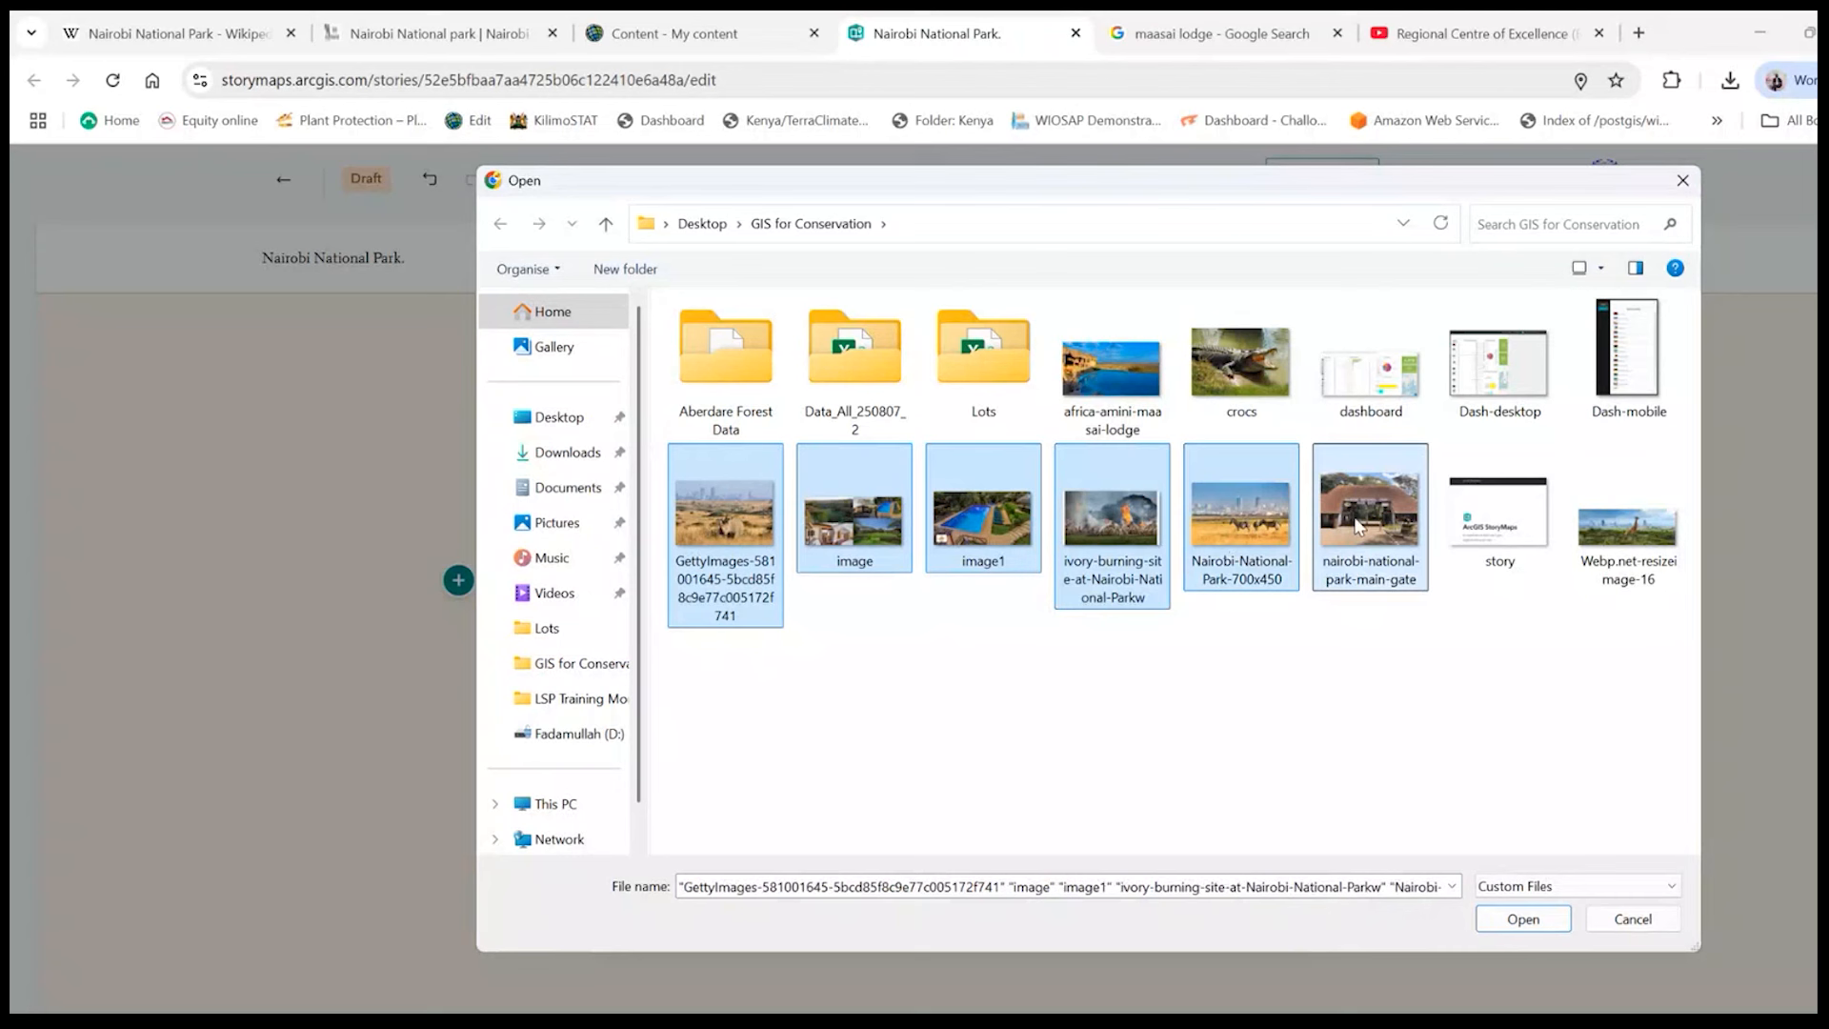
left_click(1224, 417, "ctrl")
left_click(1122, 358, "ctrl")
left_click(1643, 582, "ctrl")
left_click(1501, 913)
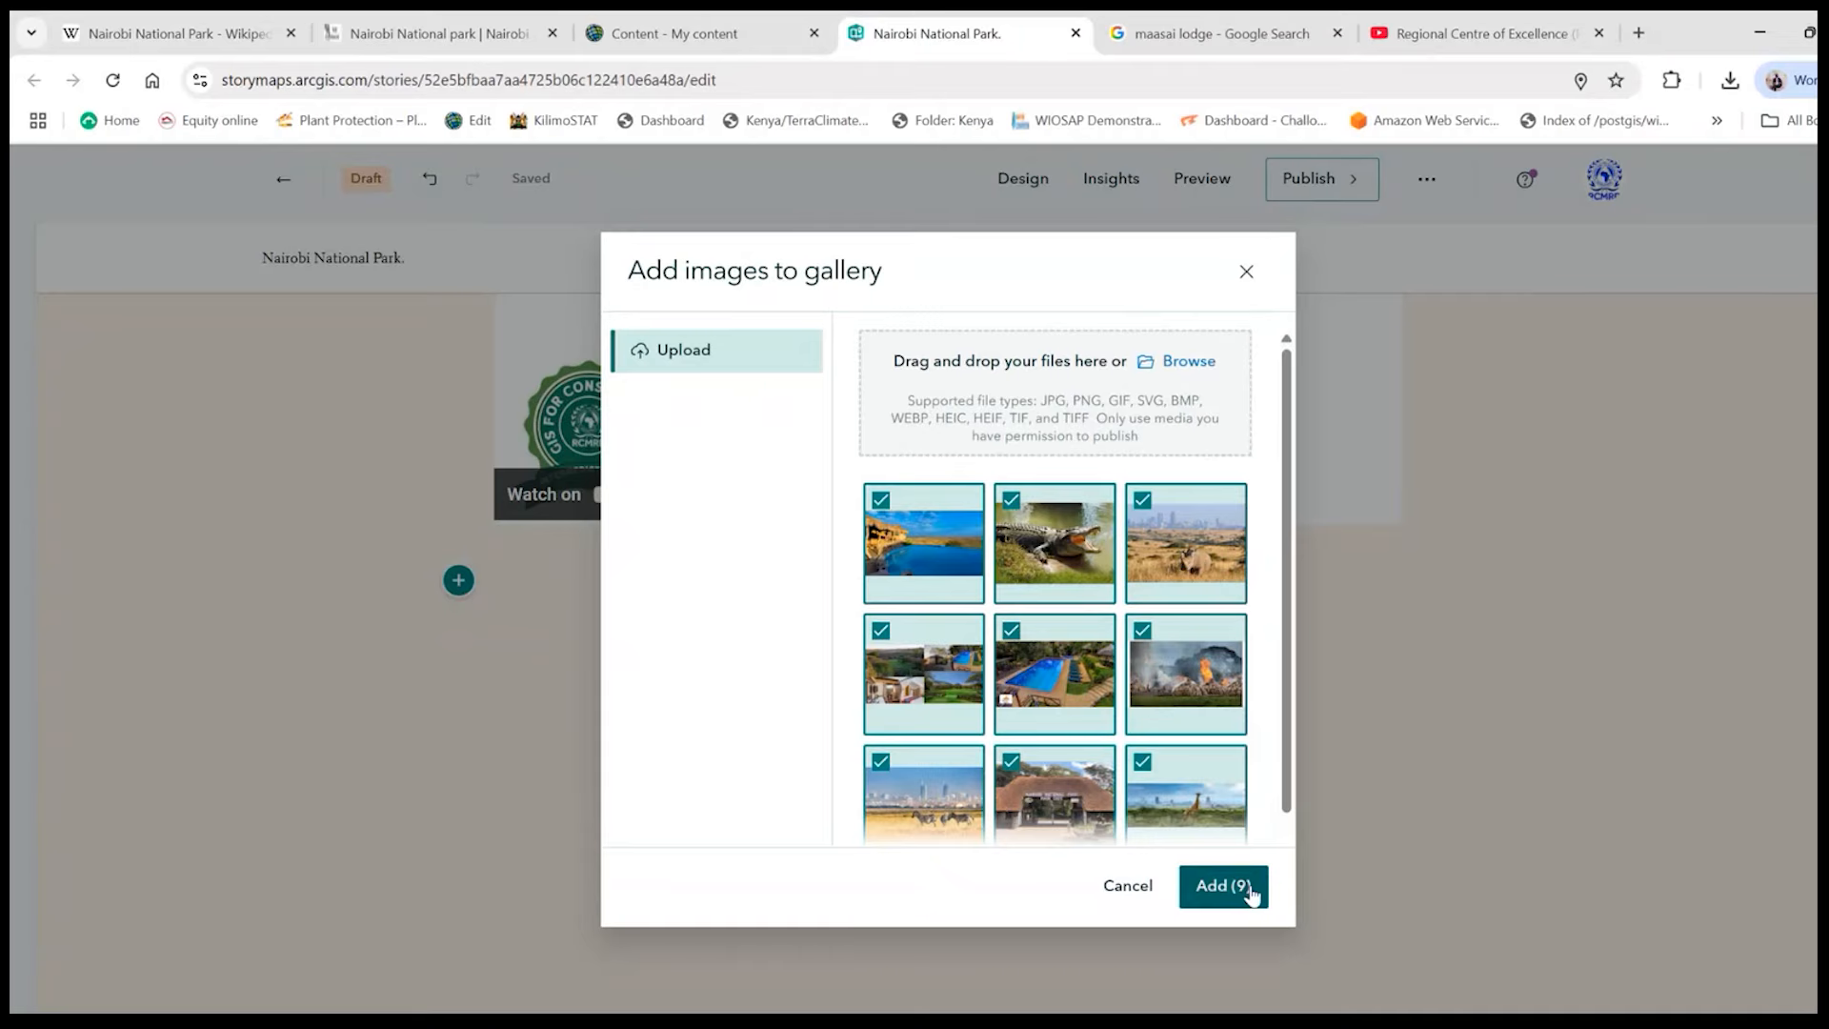
left_click(1223, 886)
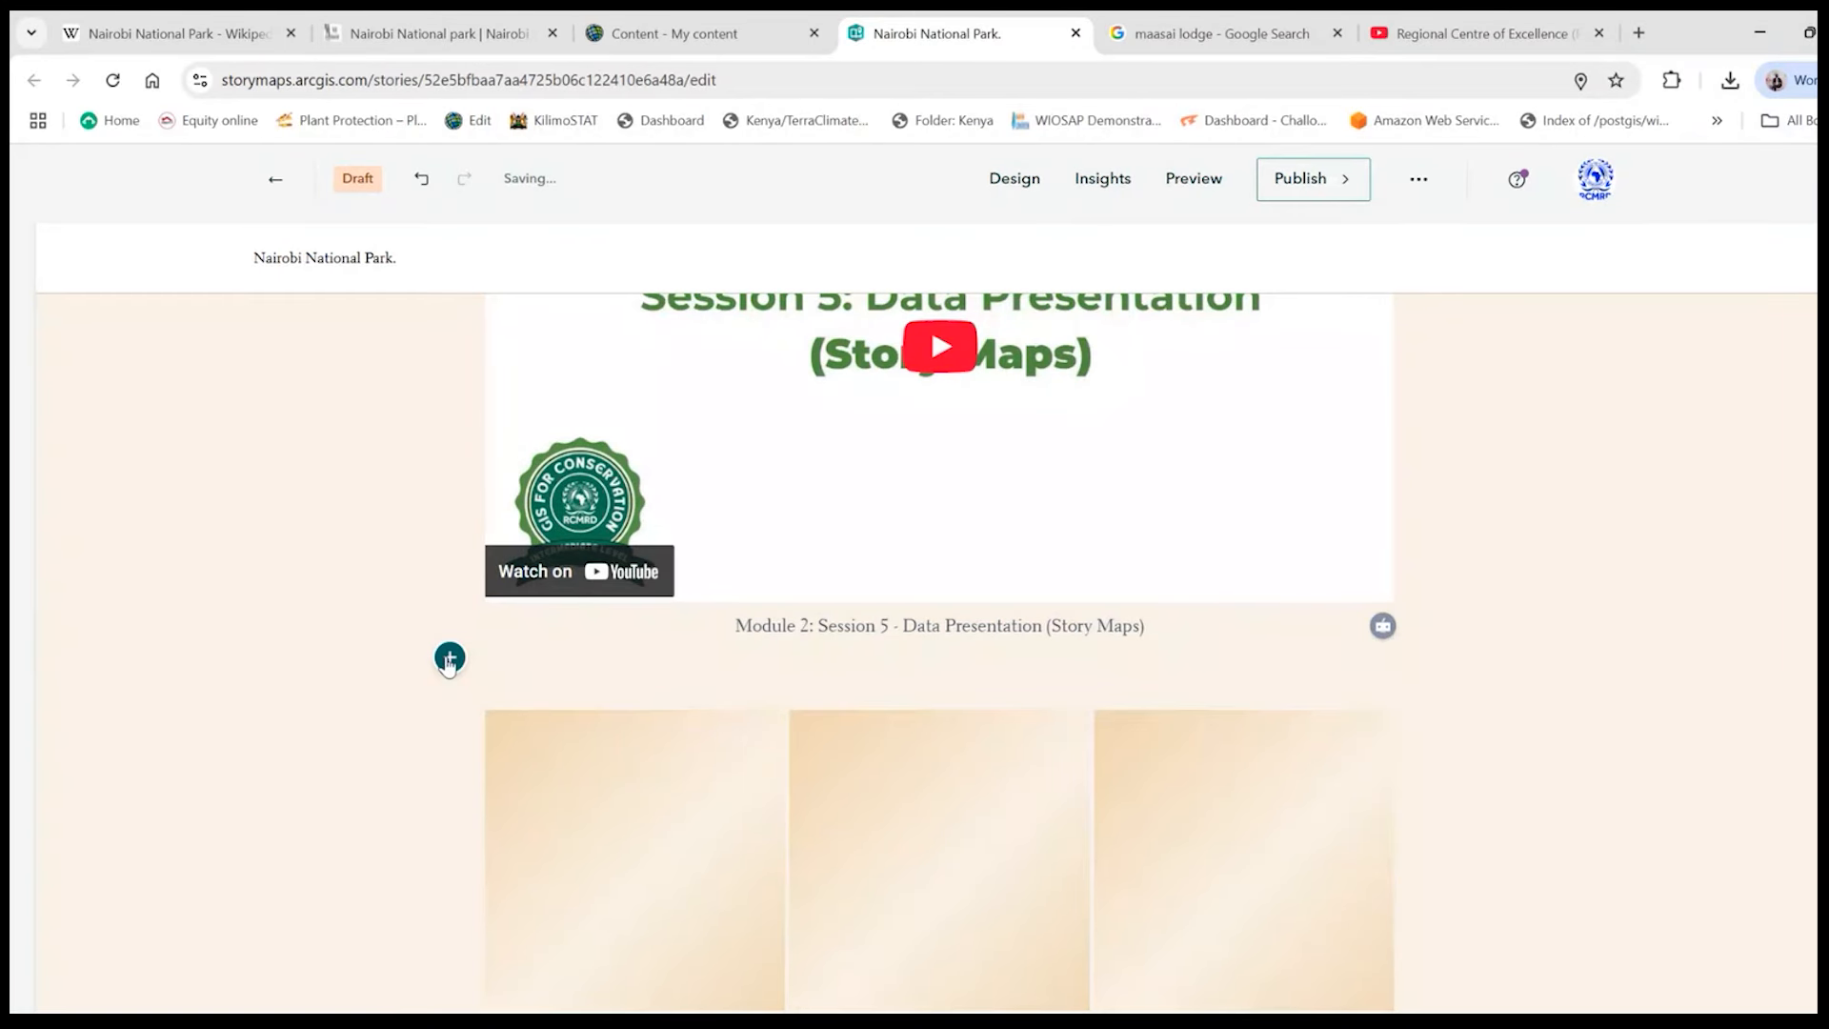
- Insert a button labelled "NNP in Pictures" between the video and the image gallery
left_click(450, 657)
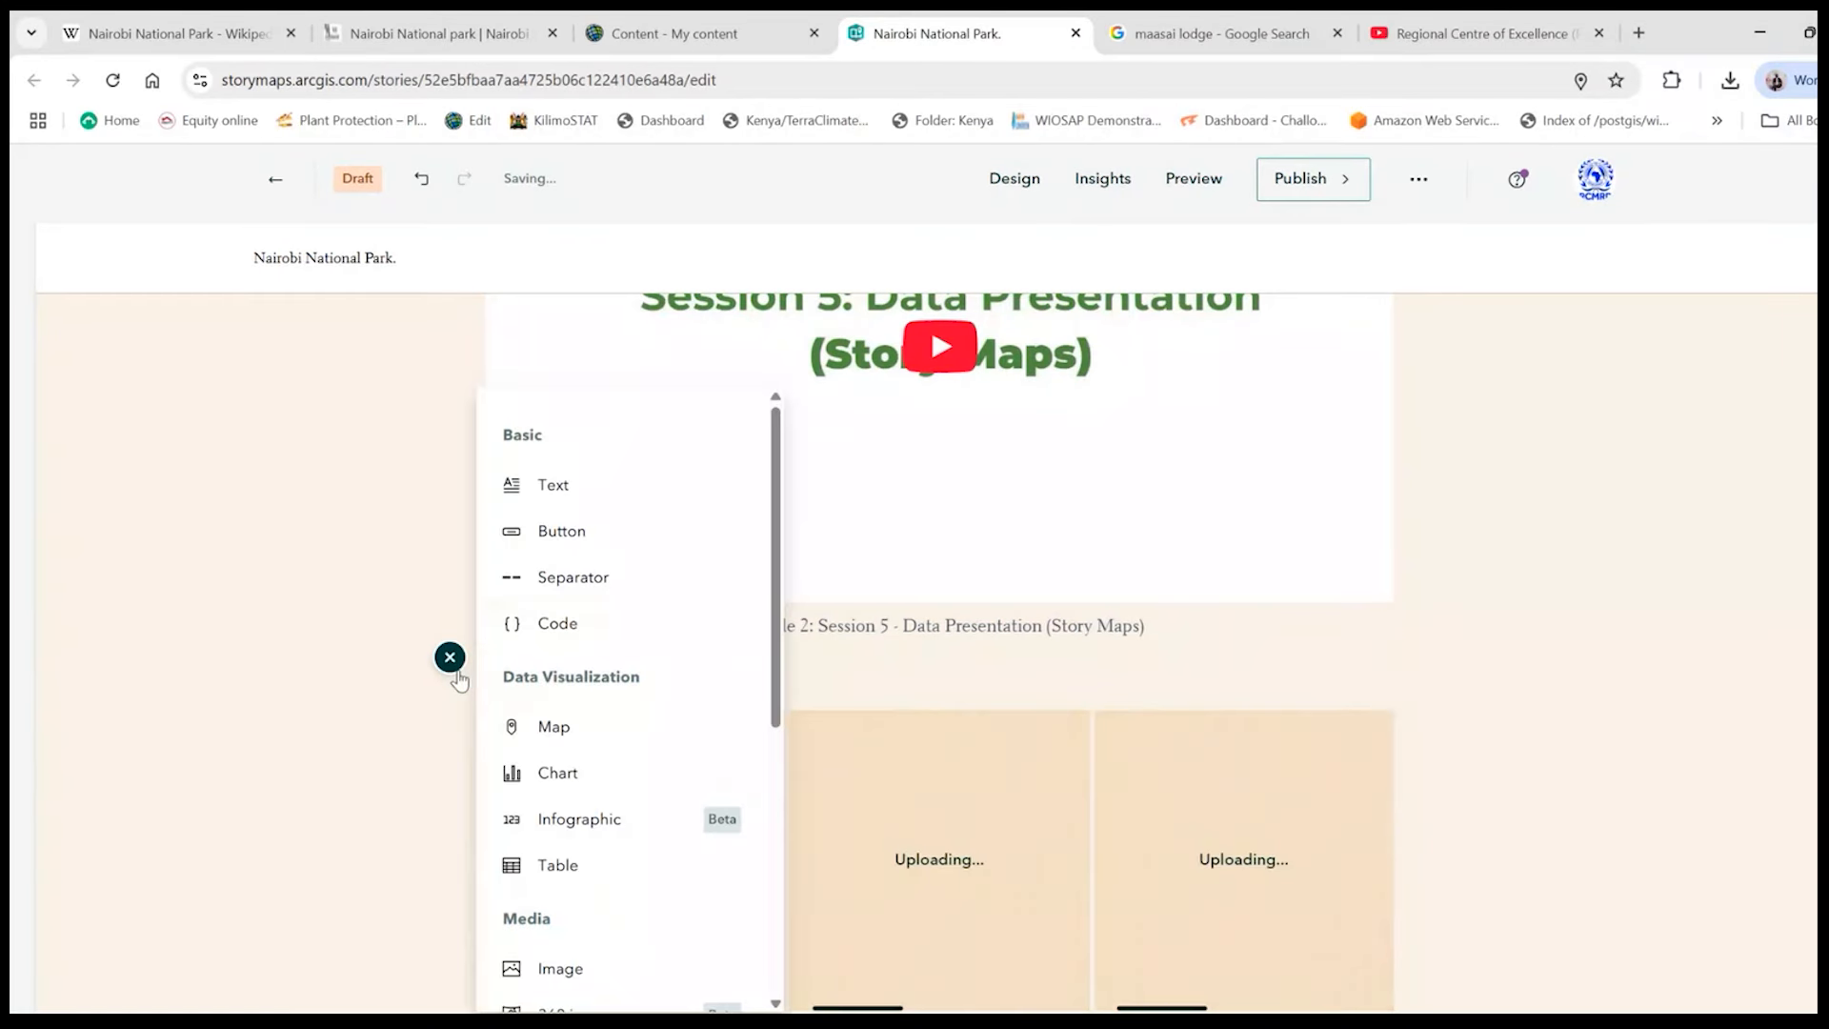
left_click(569, 543)
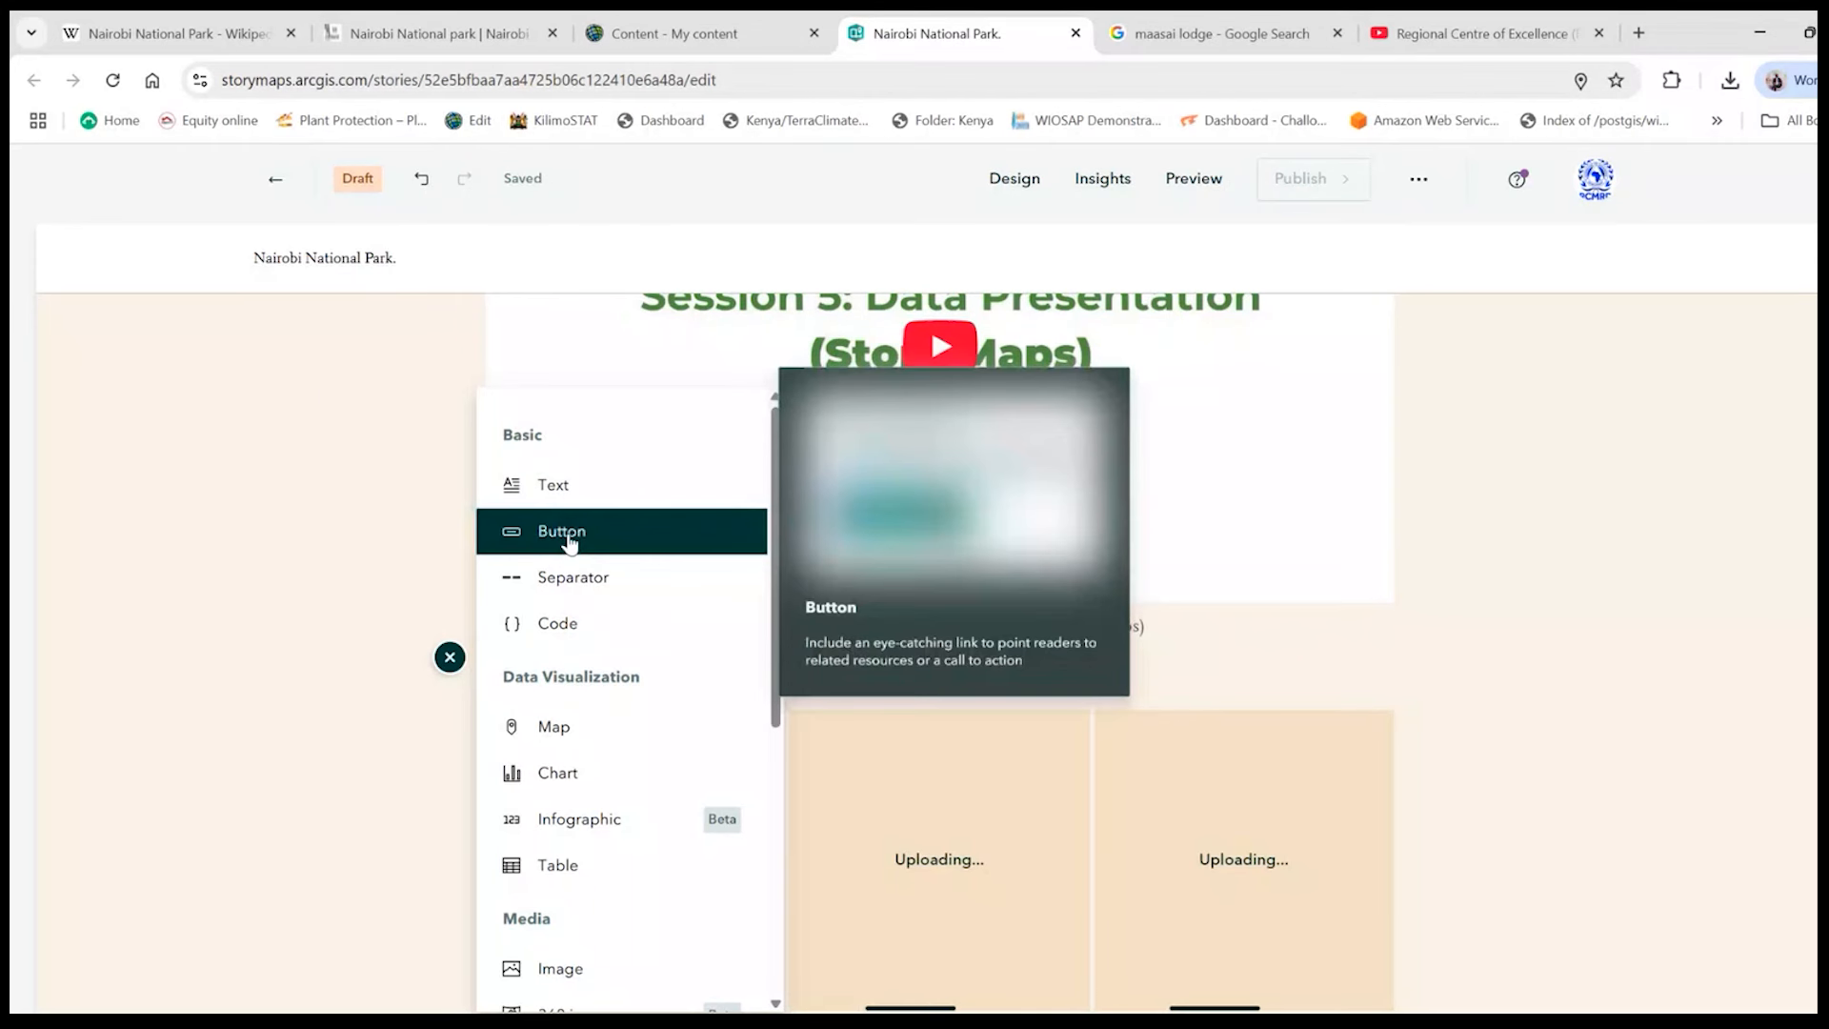
left_click(568, 541)
type("N")
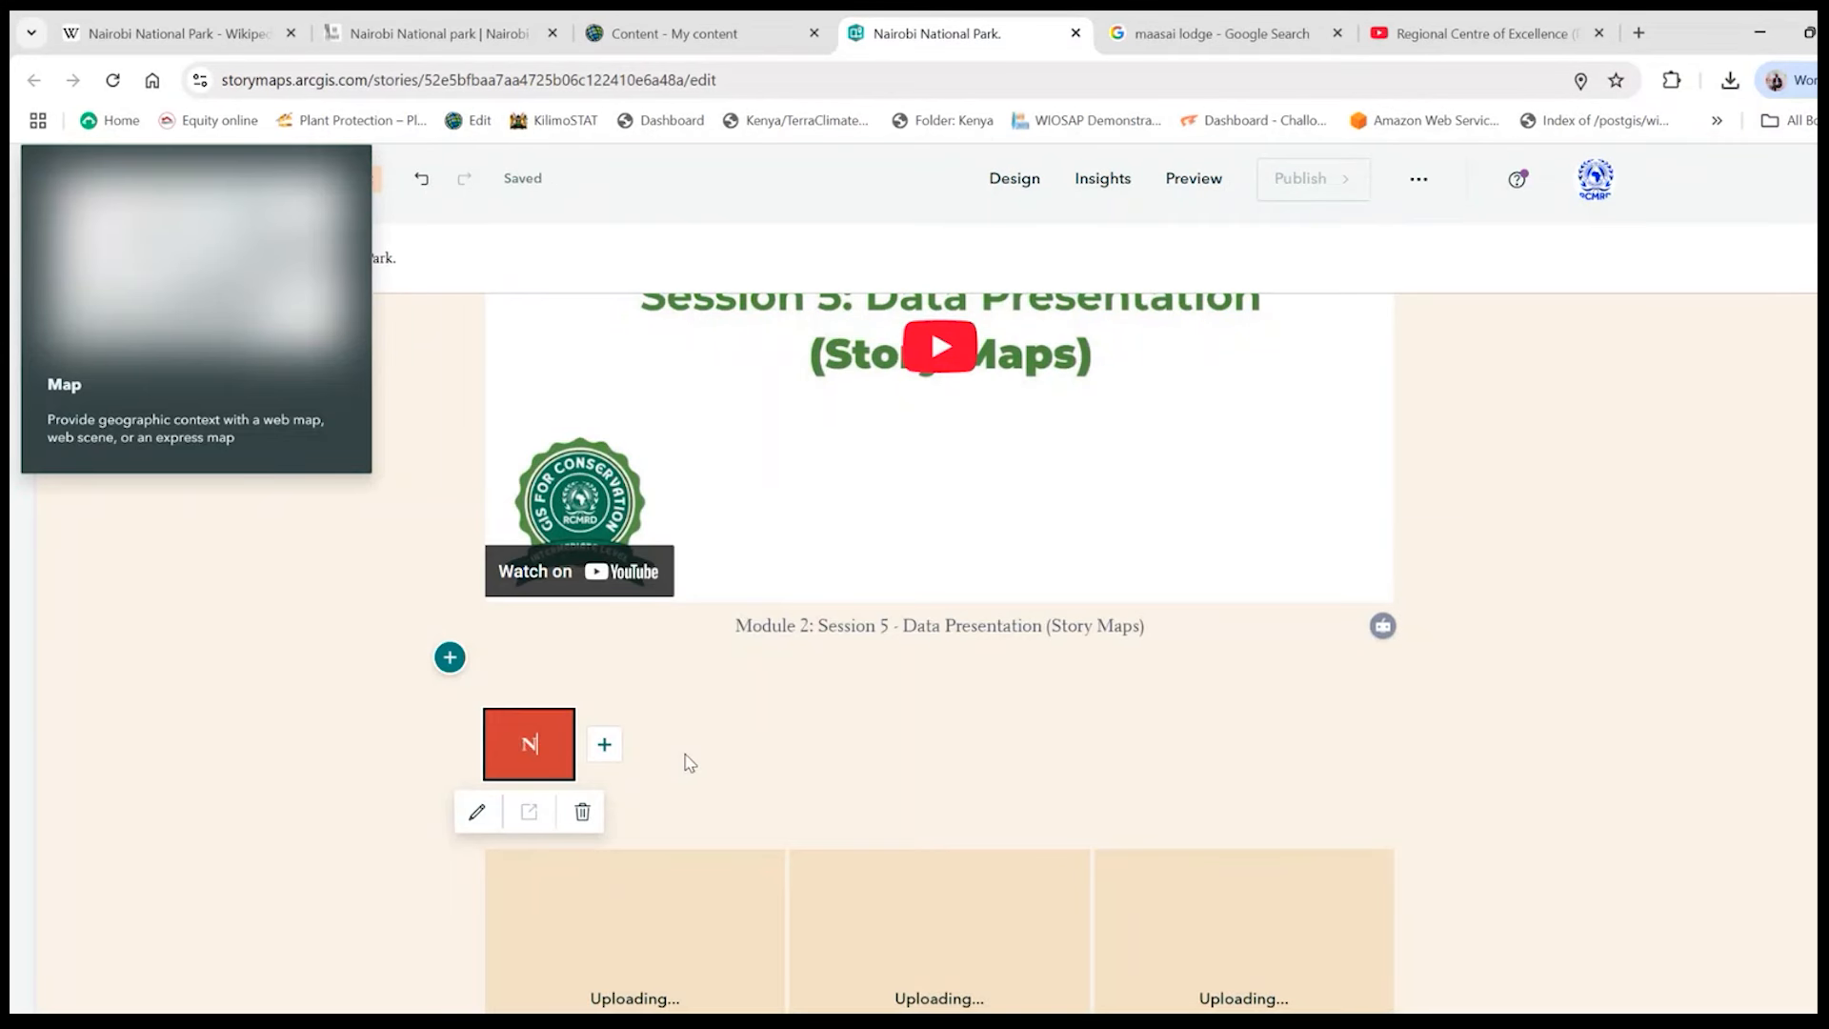
type("NP in")
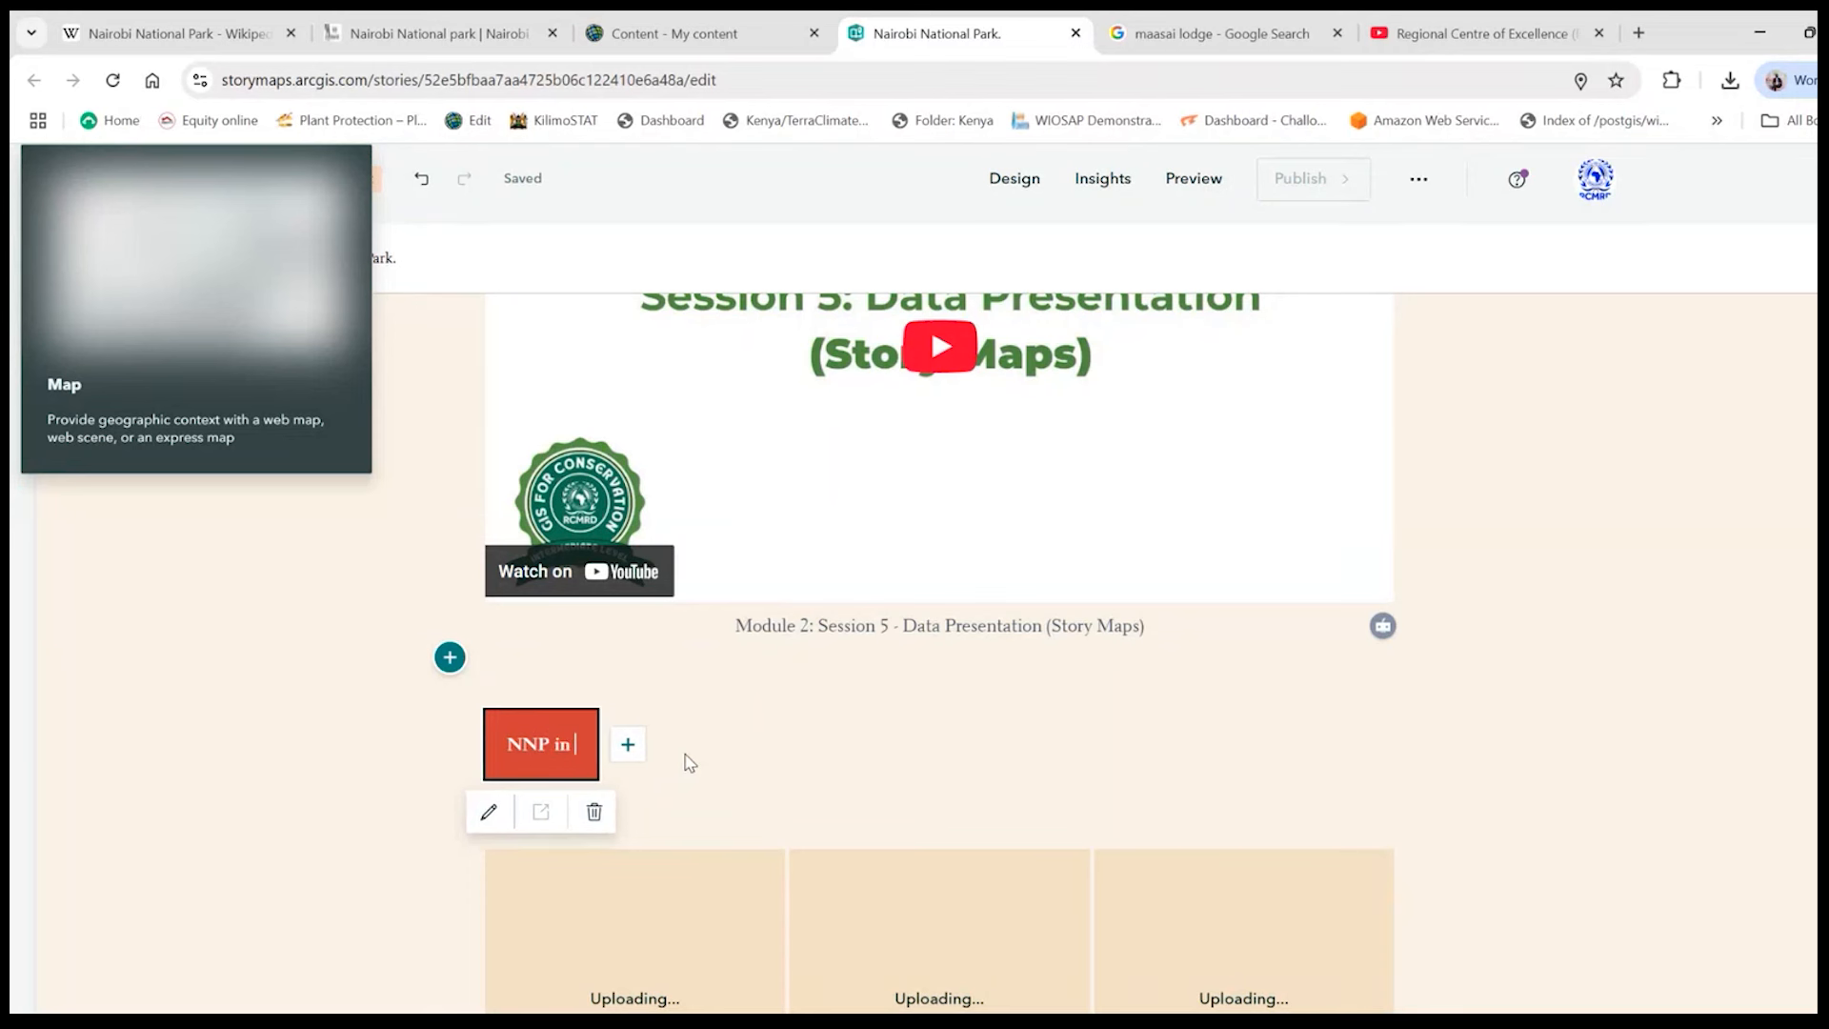
type(" Pictu")
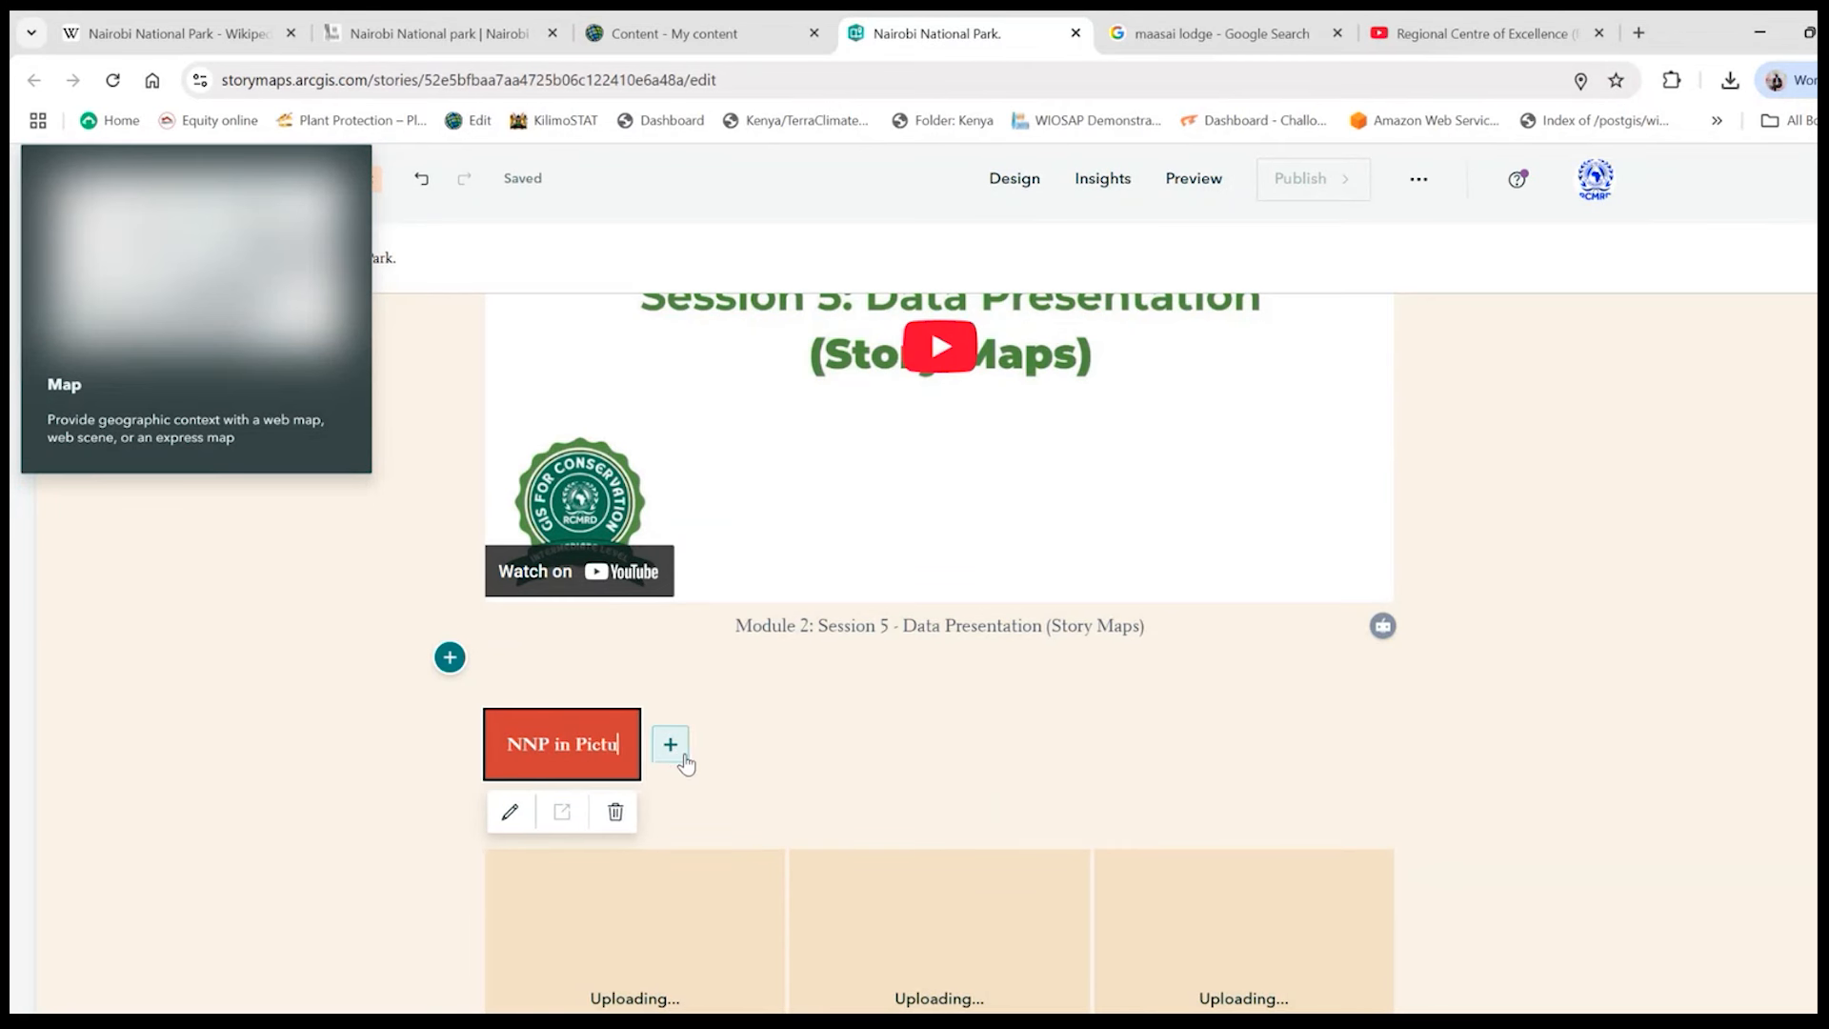
type("res")
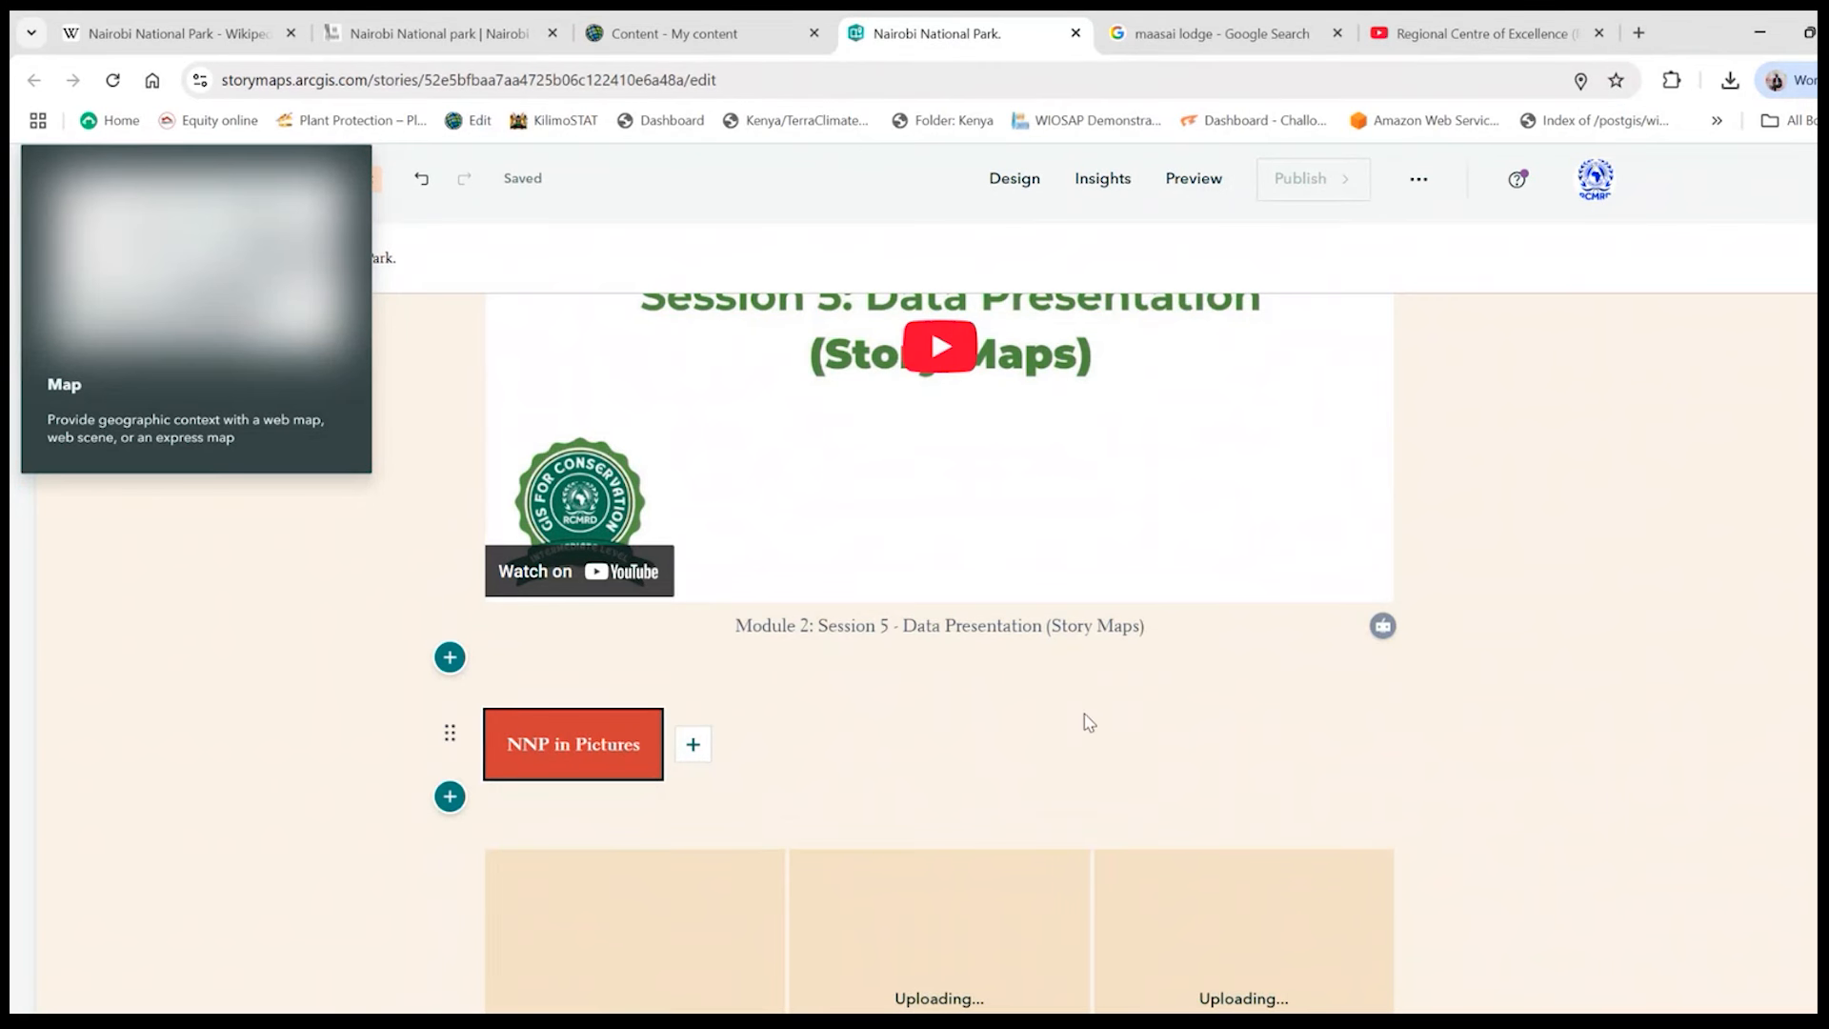
- Caption the image gallery "Nairobi National Park in Pictures"
scroll(1087, 723, "down", 2)
scroll(1163, 726, "down", 1)
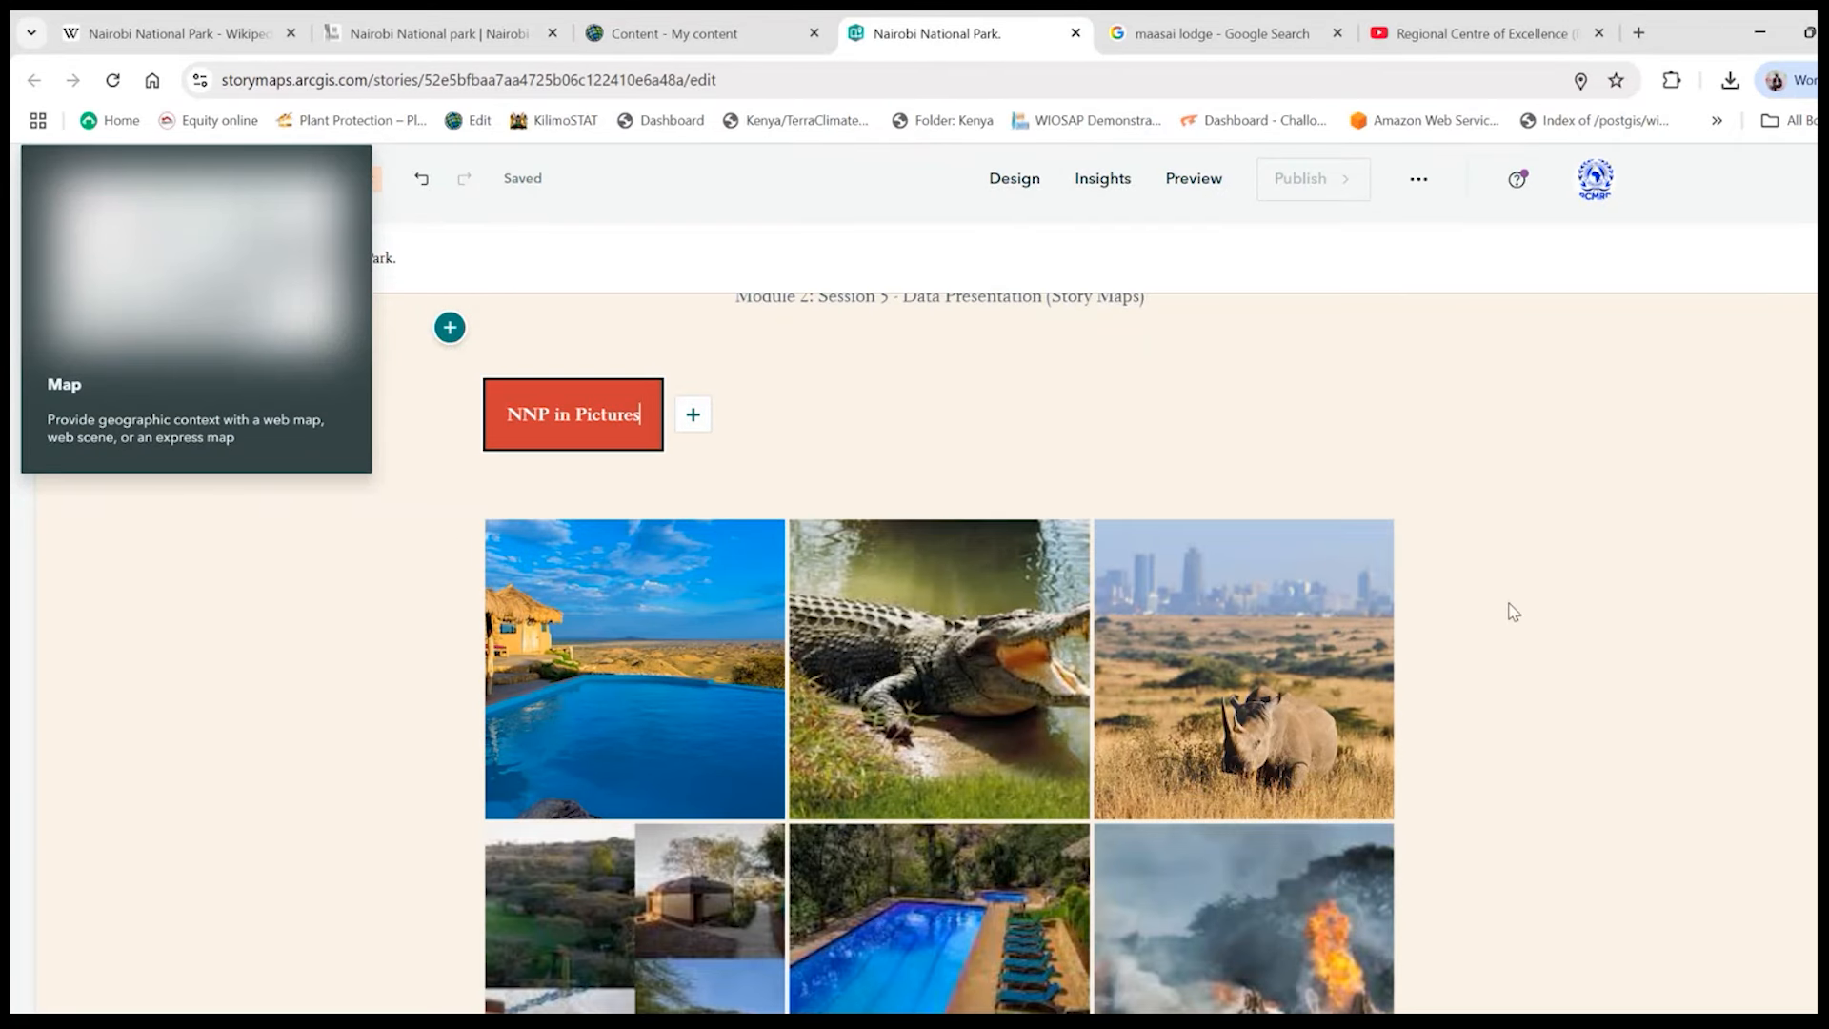
mouse_move(1050, 551)
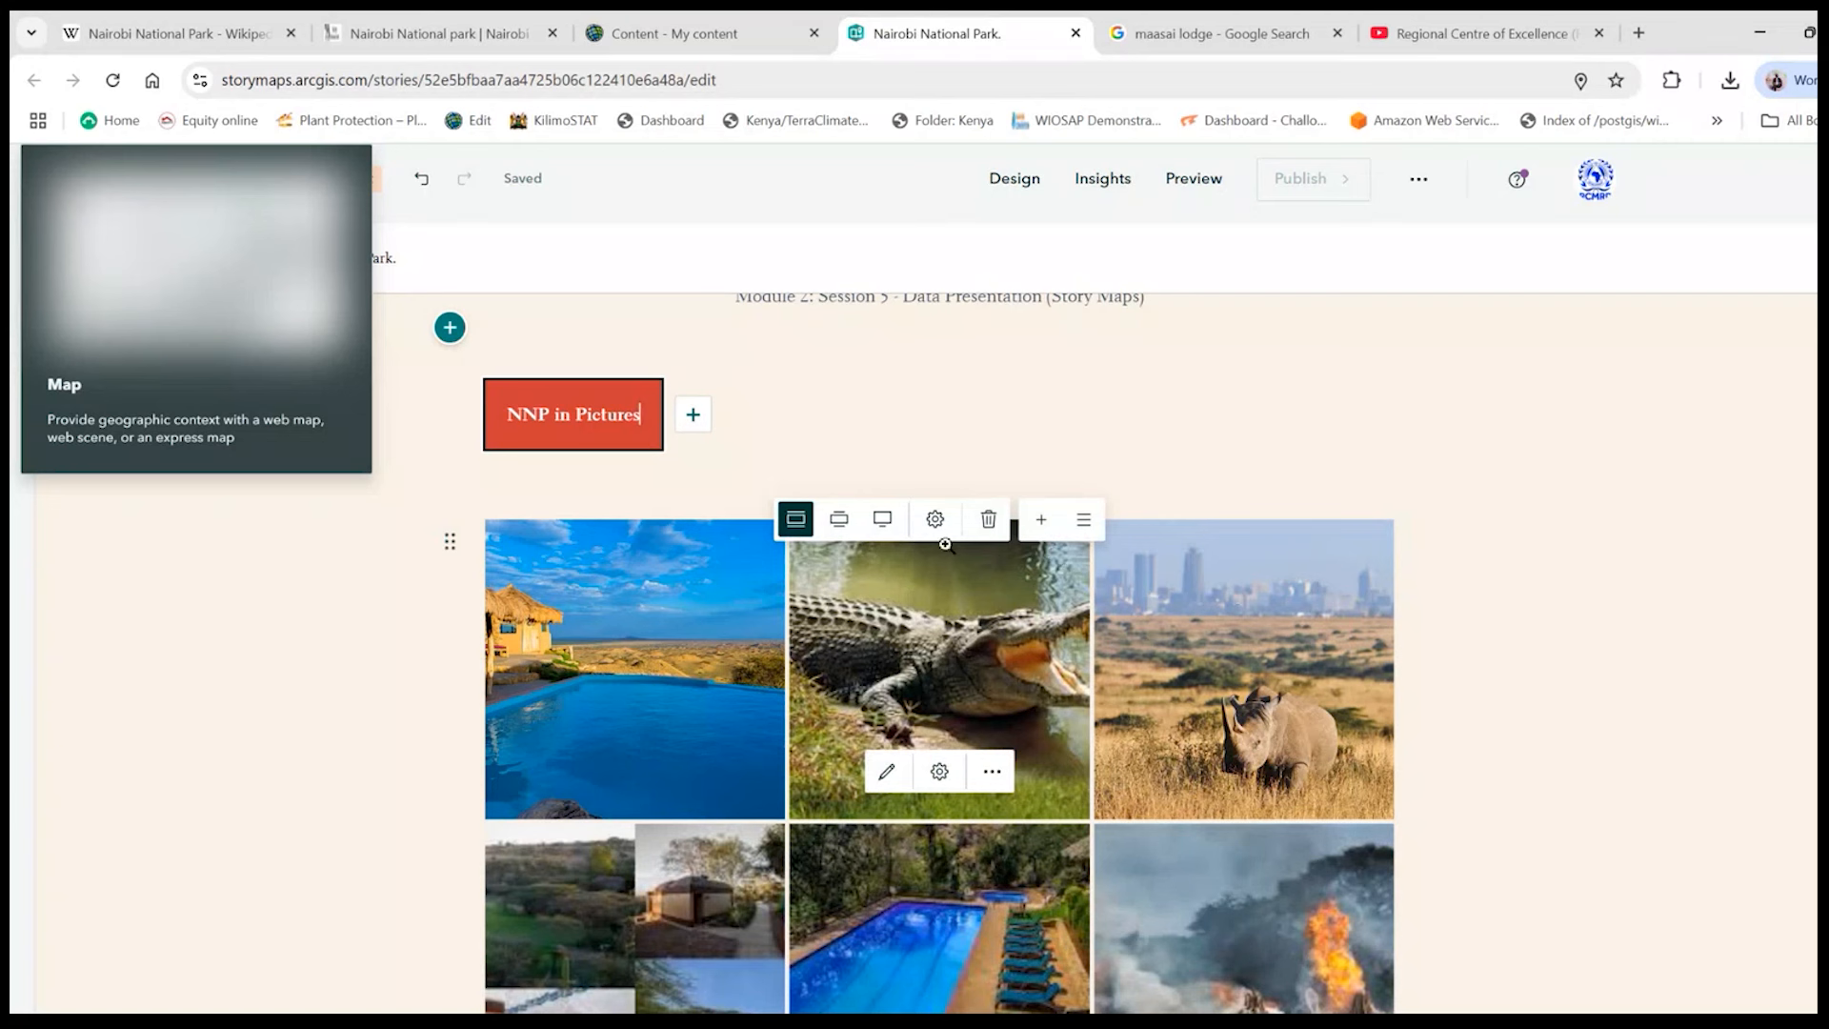
mouse_move(895, 672)
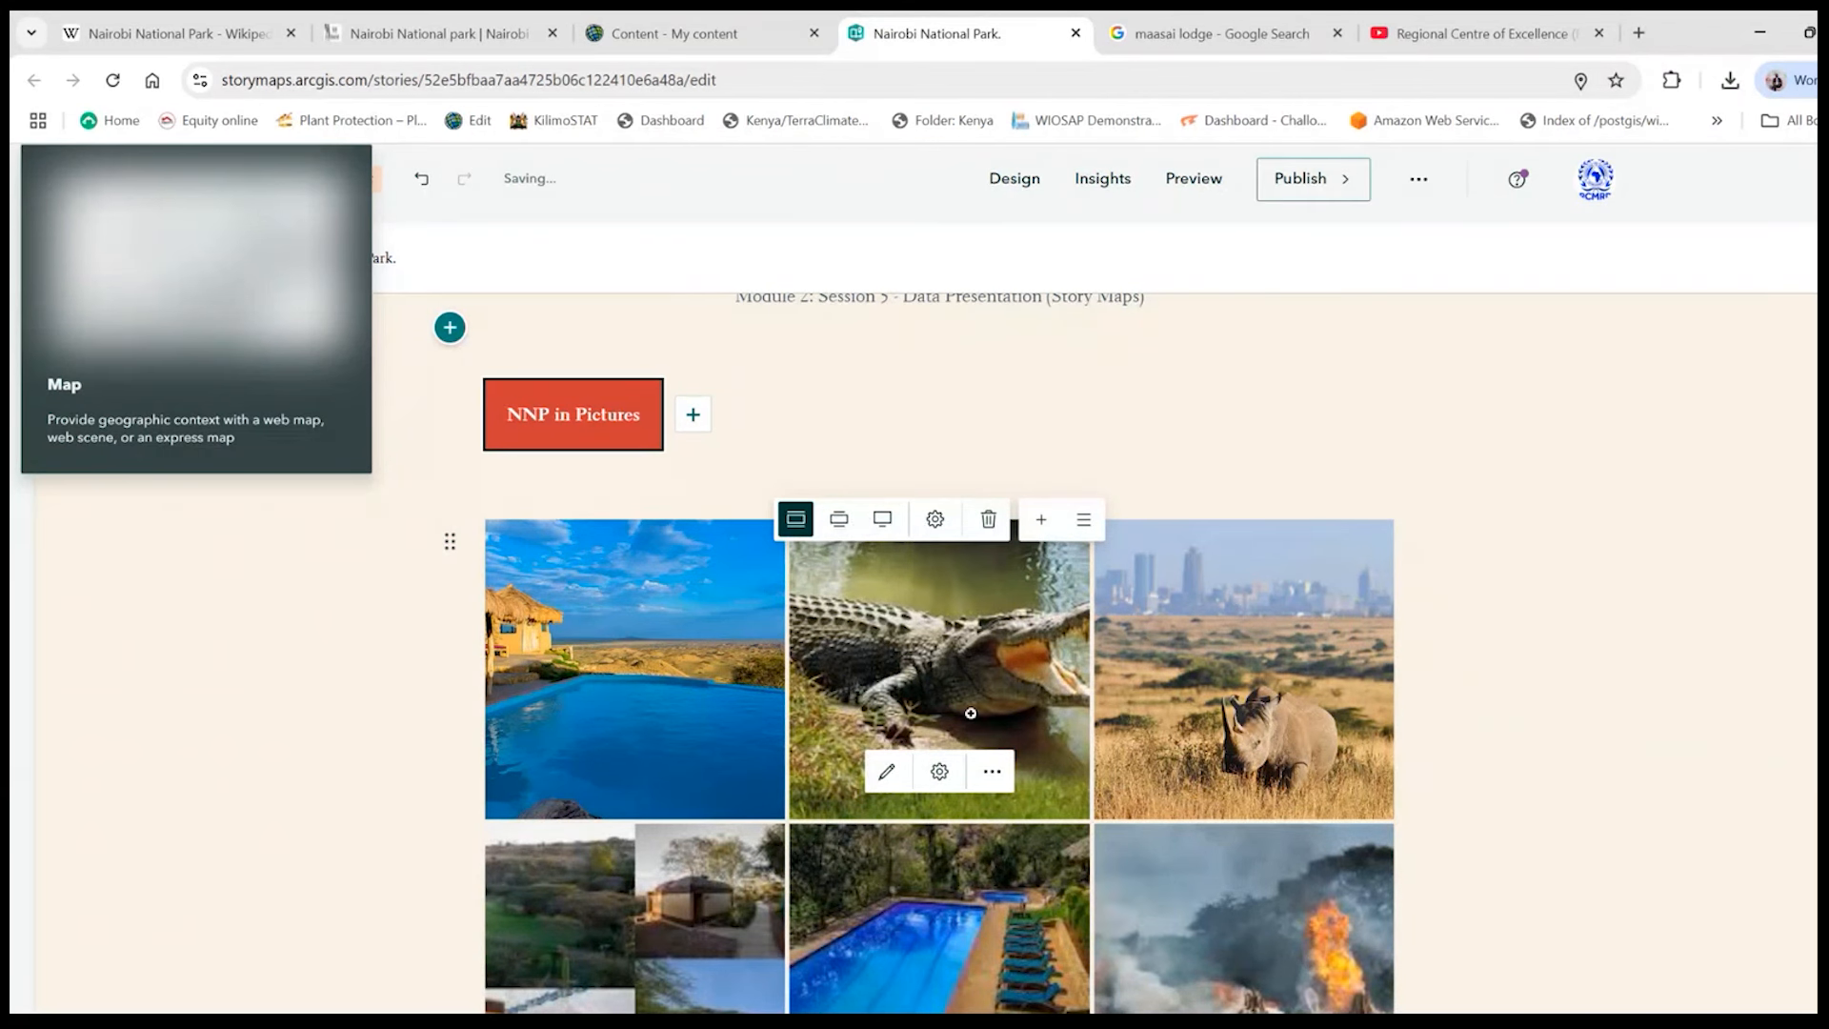
scroll(1029, 695, "down", 8)
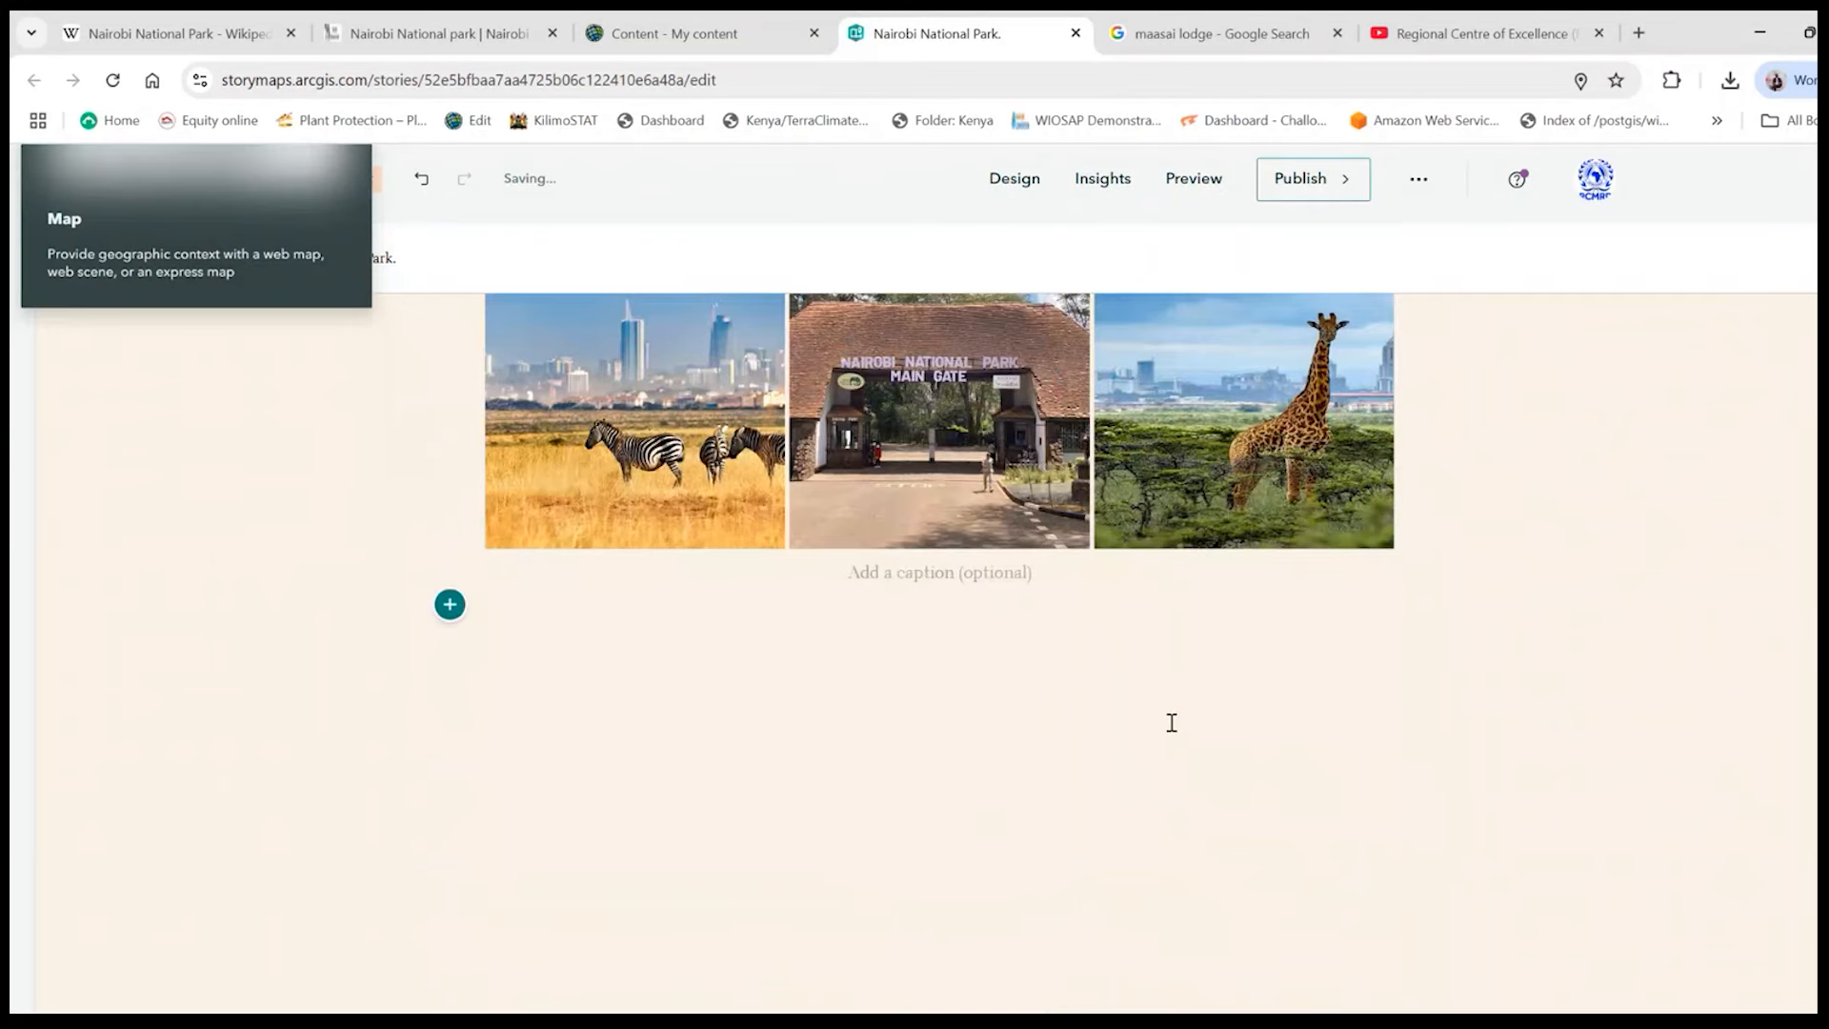
left_click(911, 593)
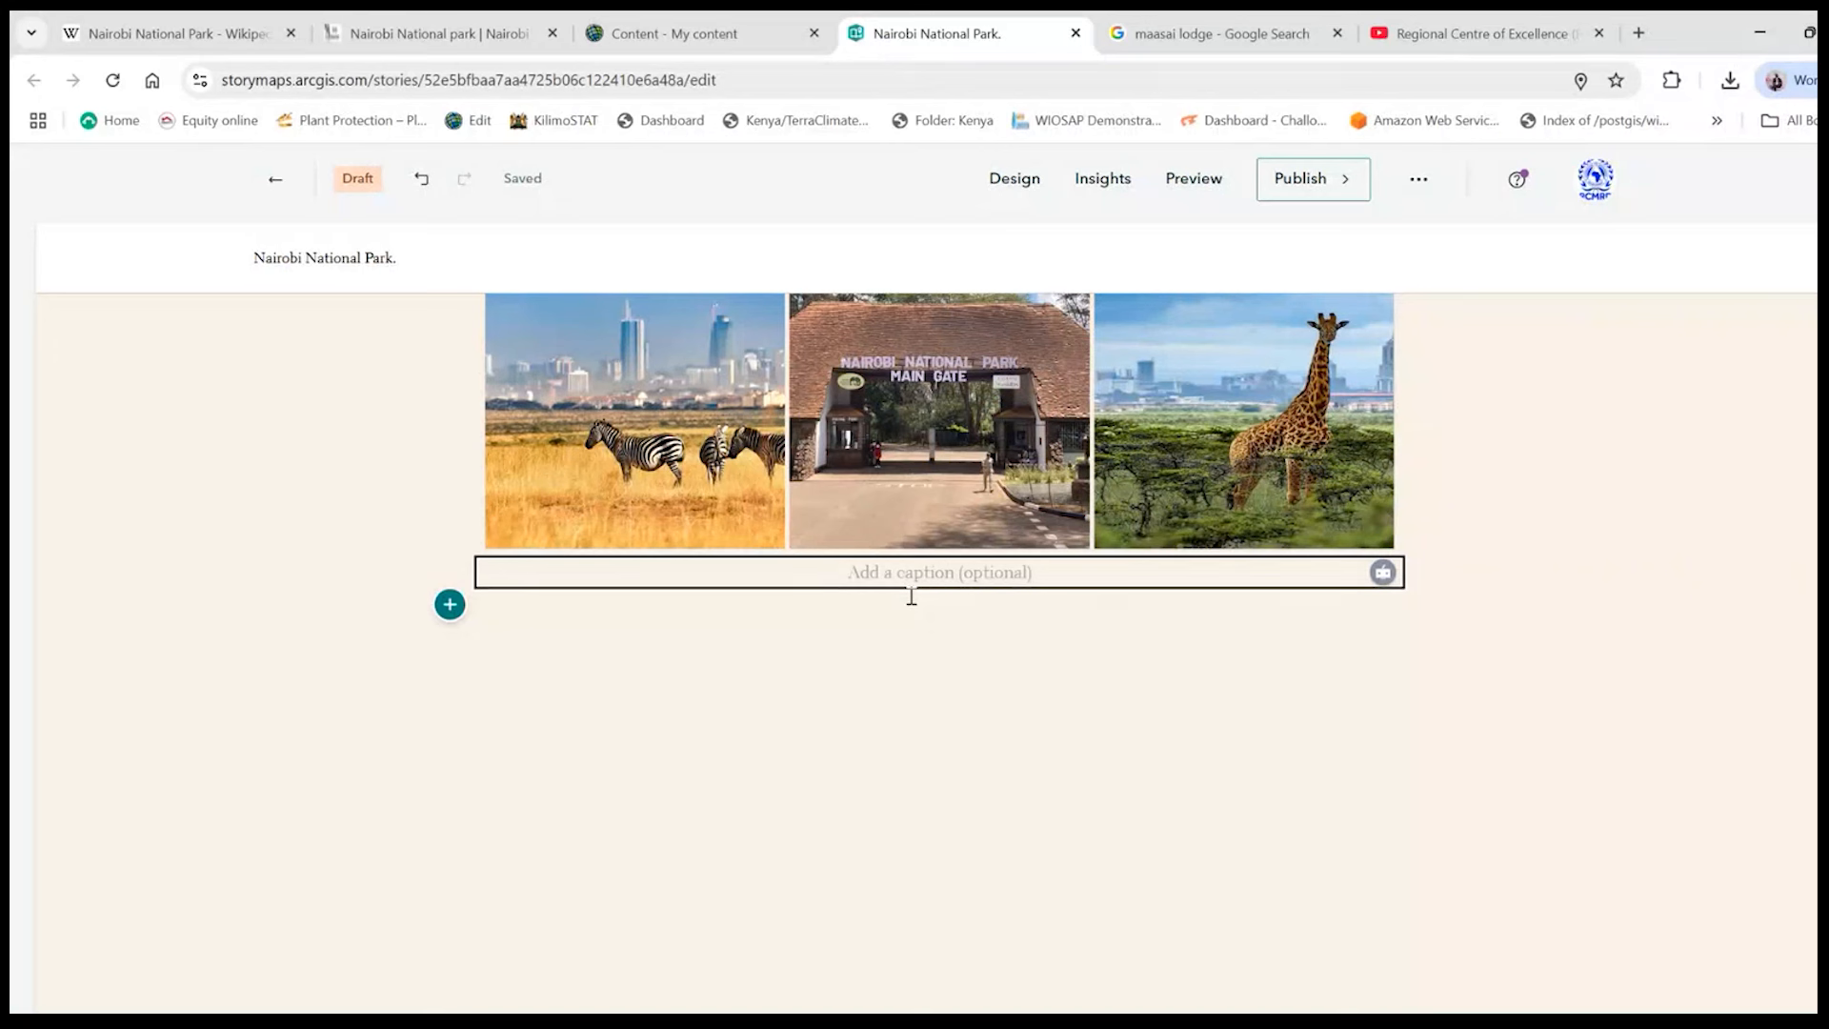
type("Nairobi ")
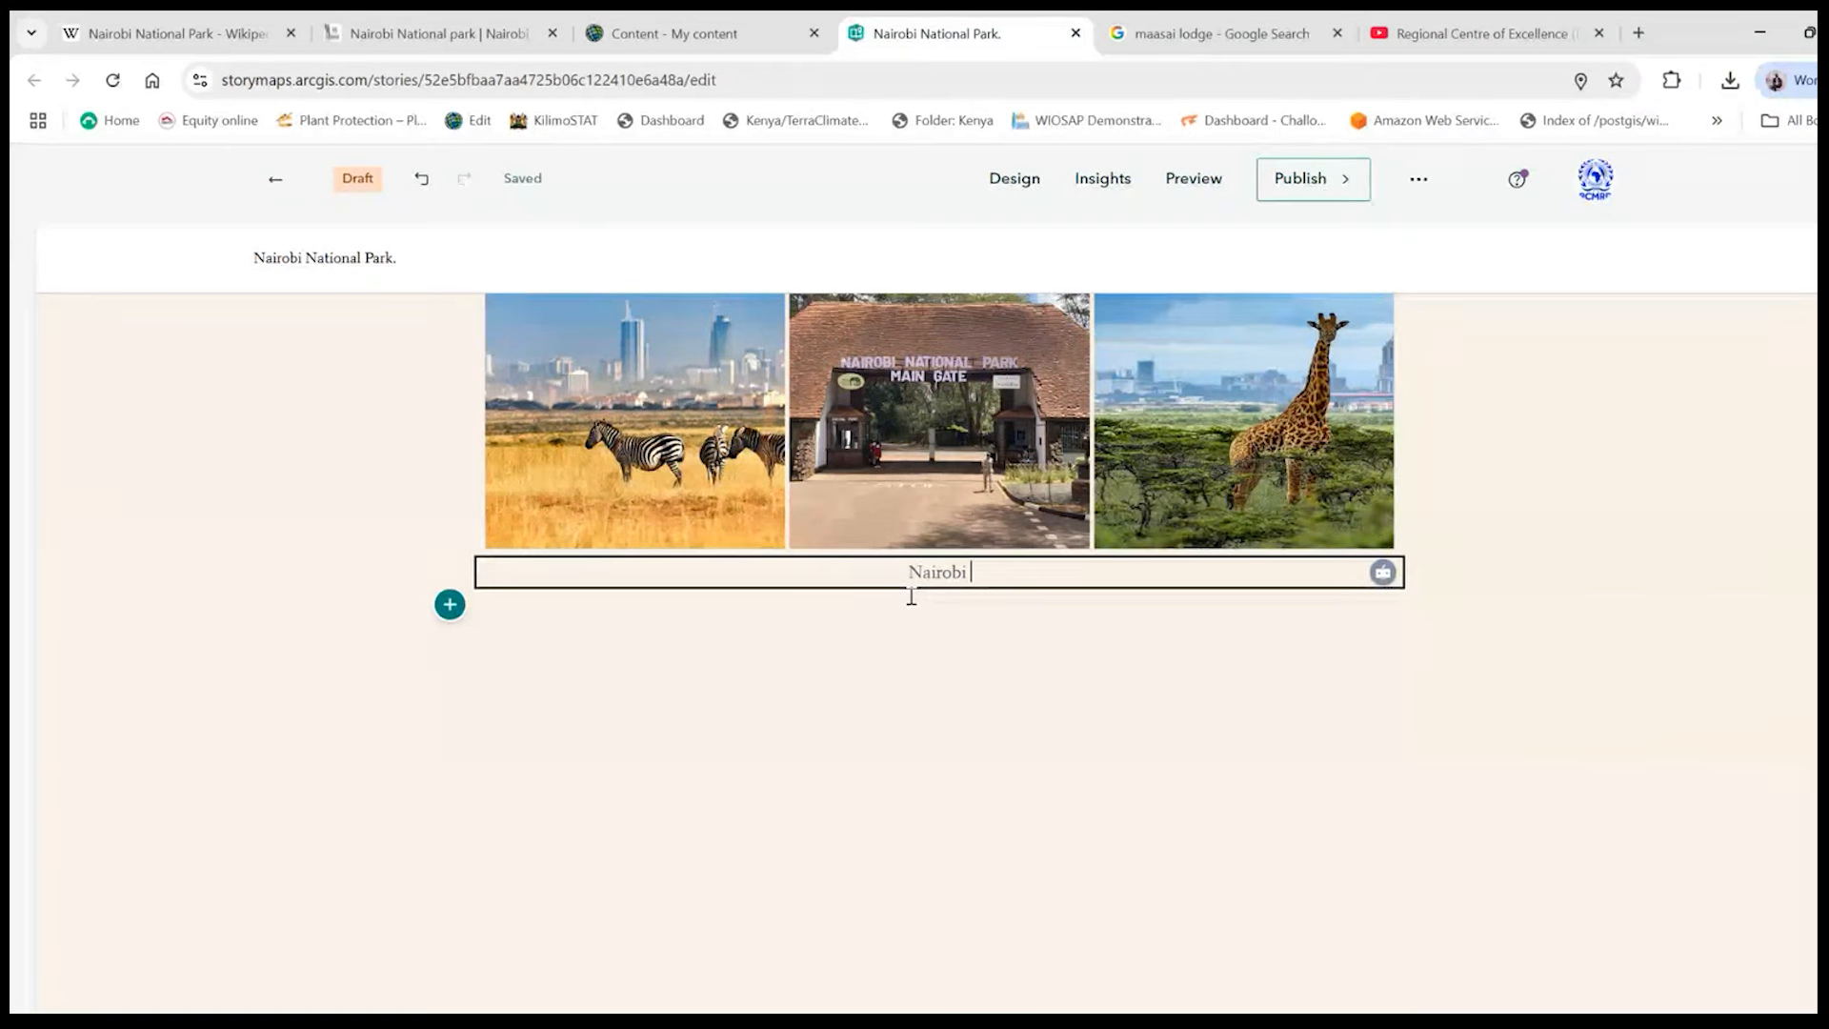
type("National Park in Pictures")
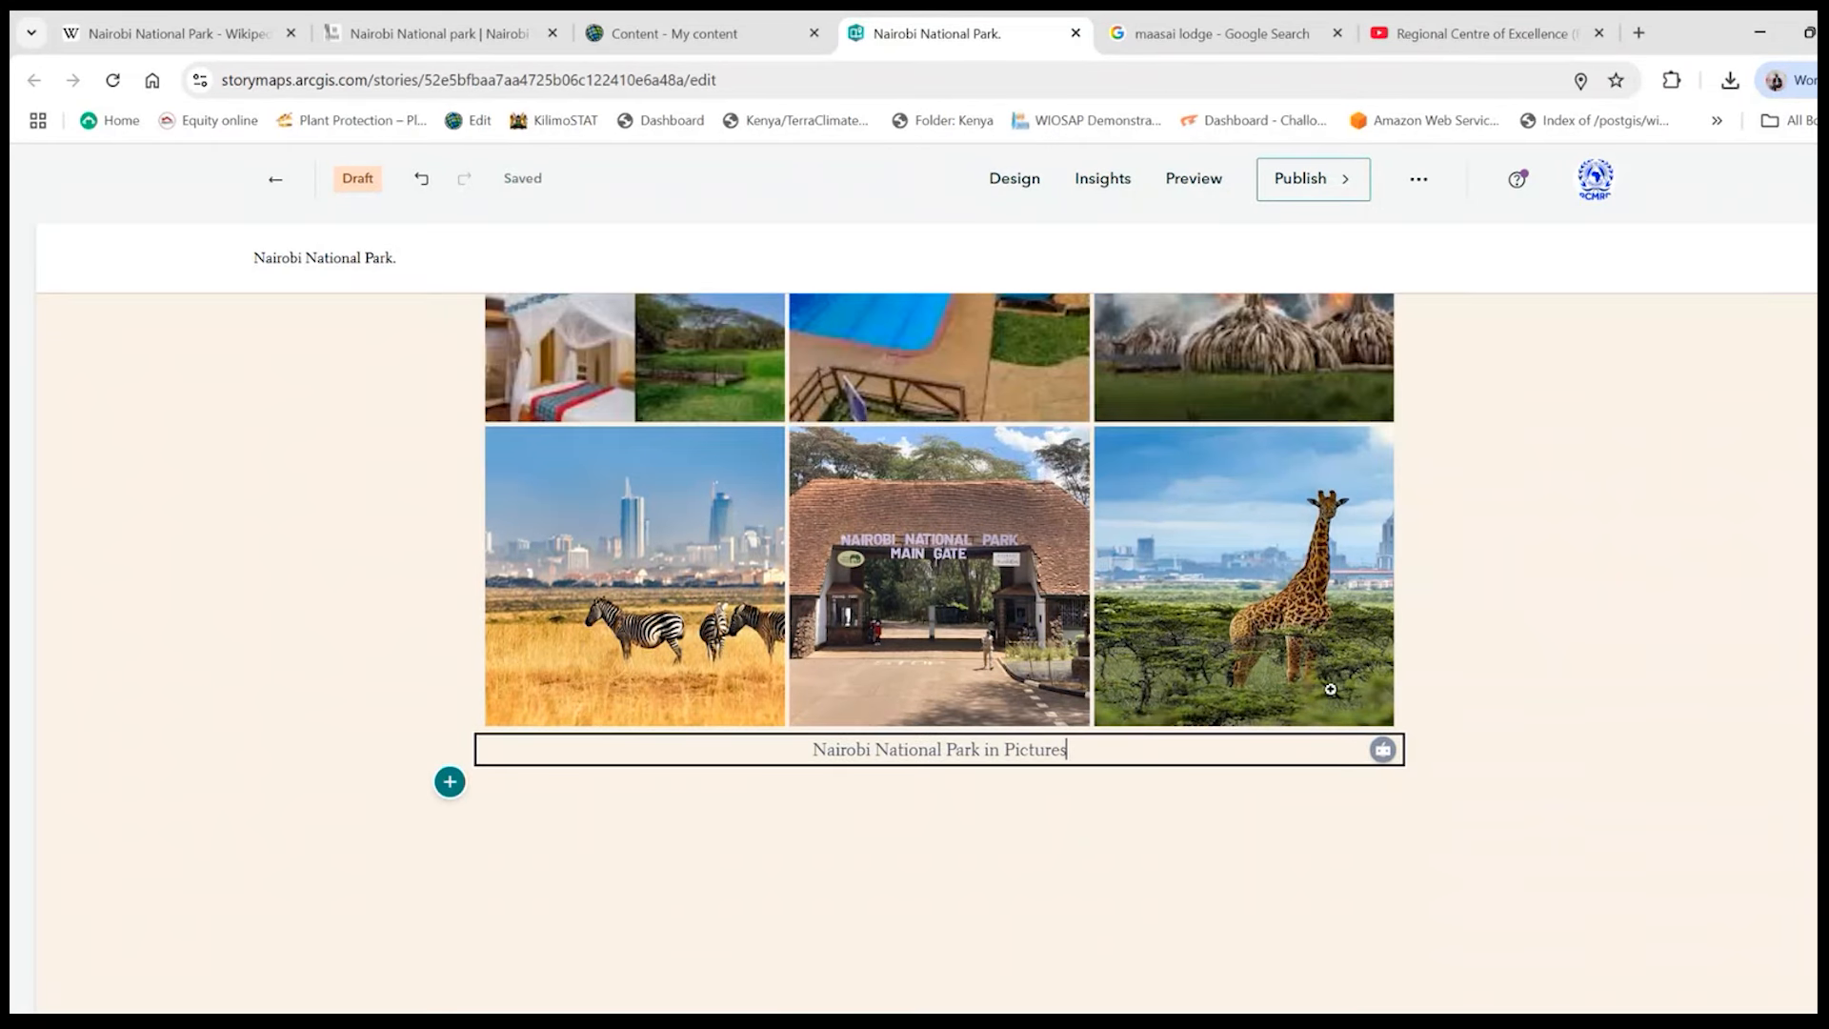
- Reorder the gallery so the Nairobi National Park main gate photo comes first, and save the new order
scroll(1331, 689, "up", 7)
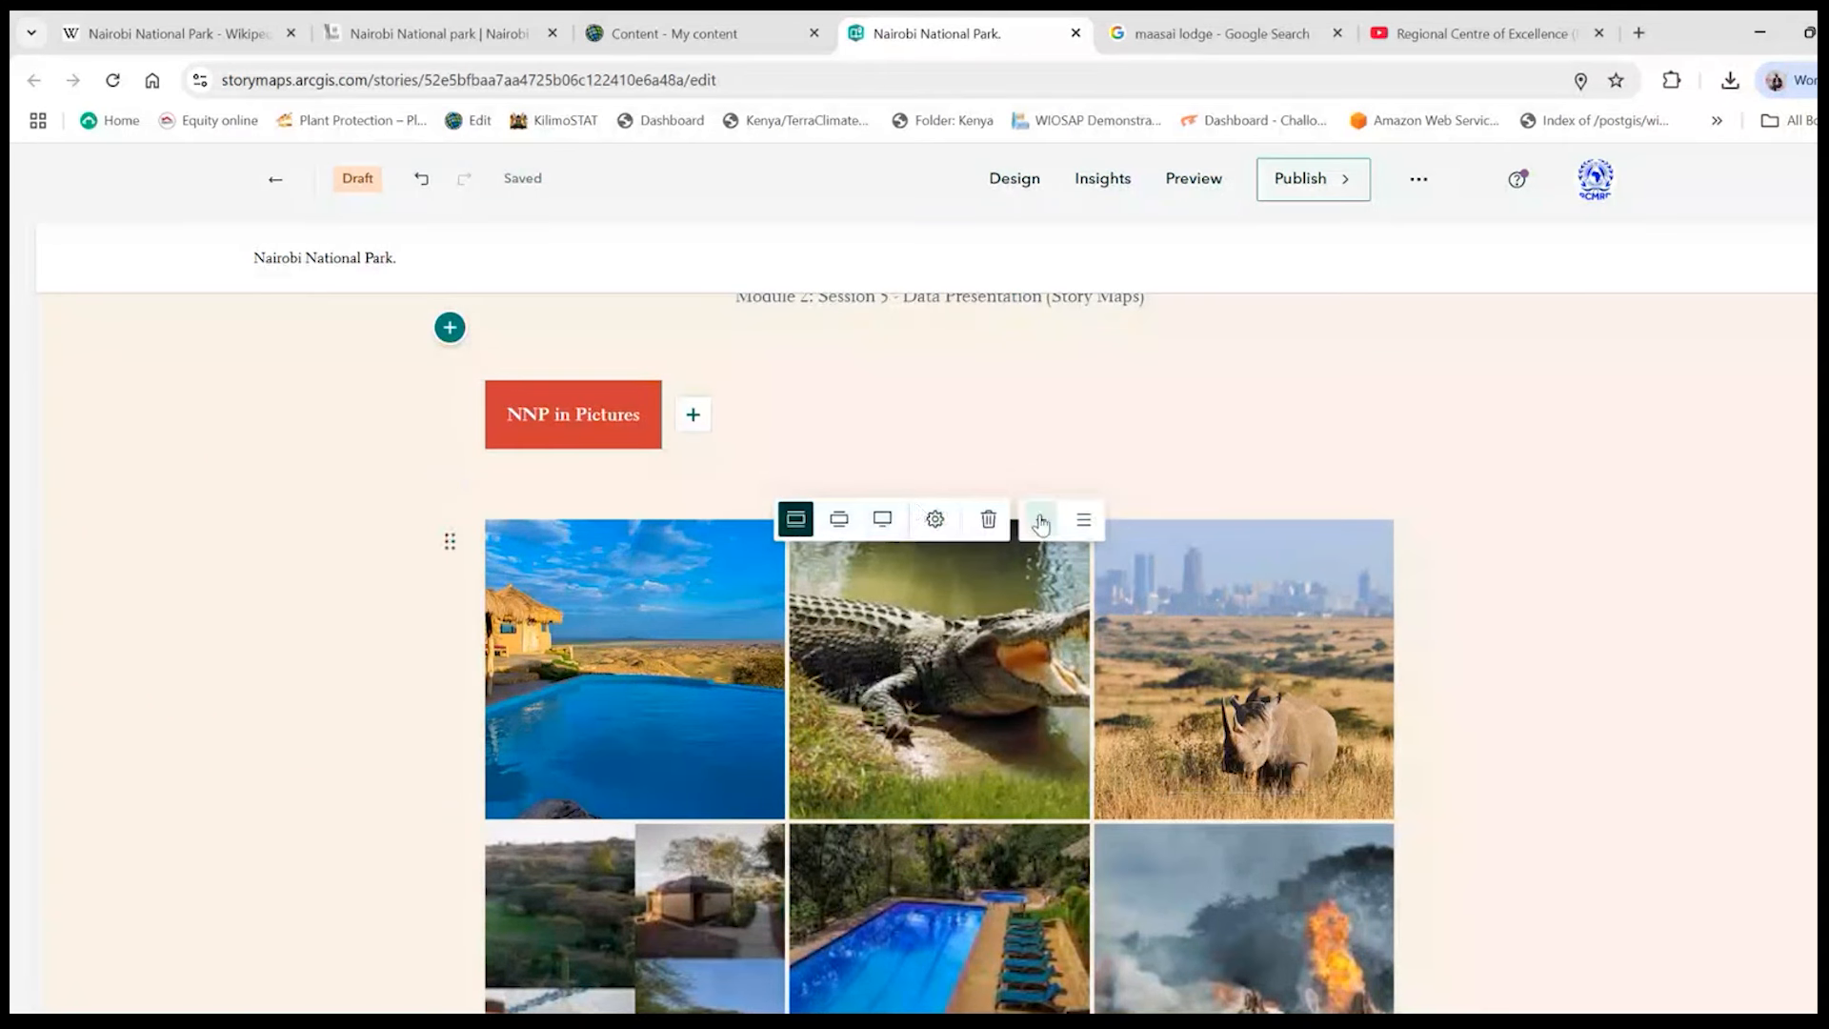
left_click(1083, 519)
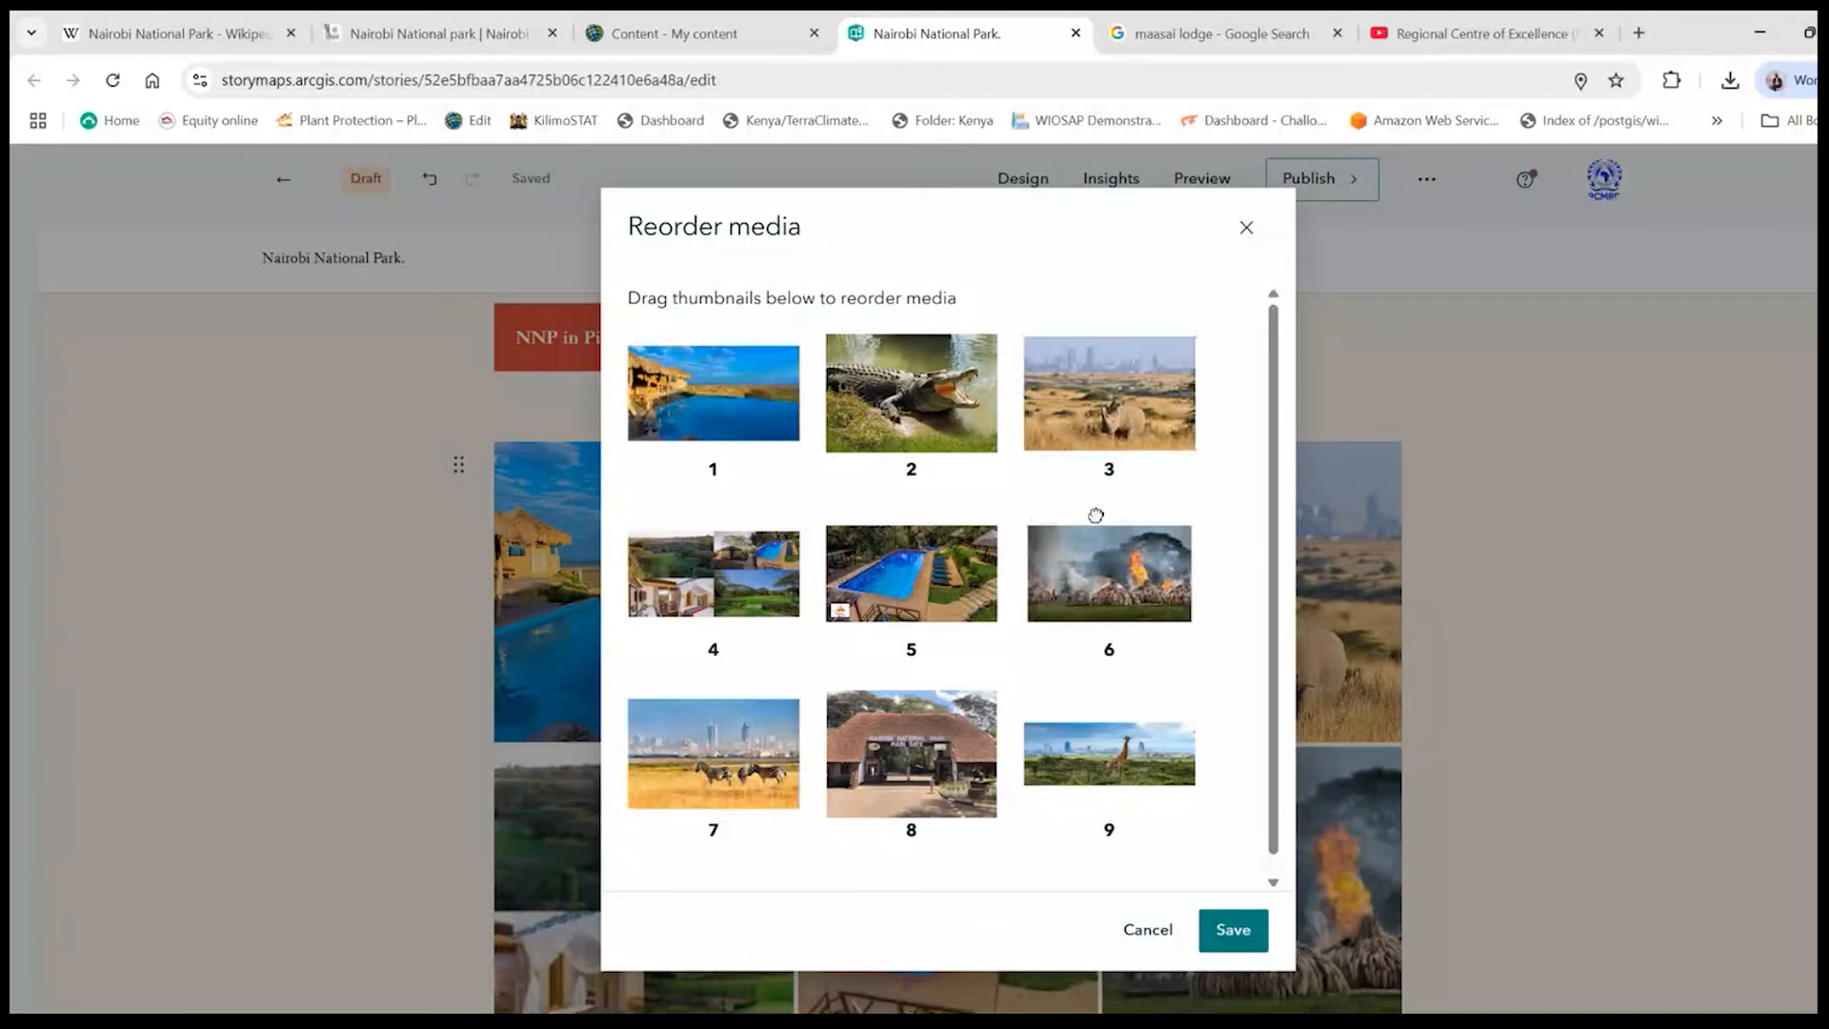
left_click(1246, 228)
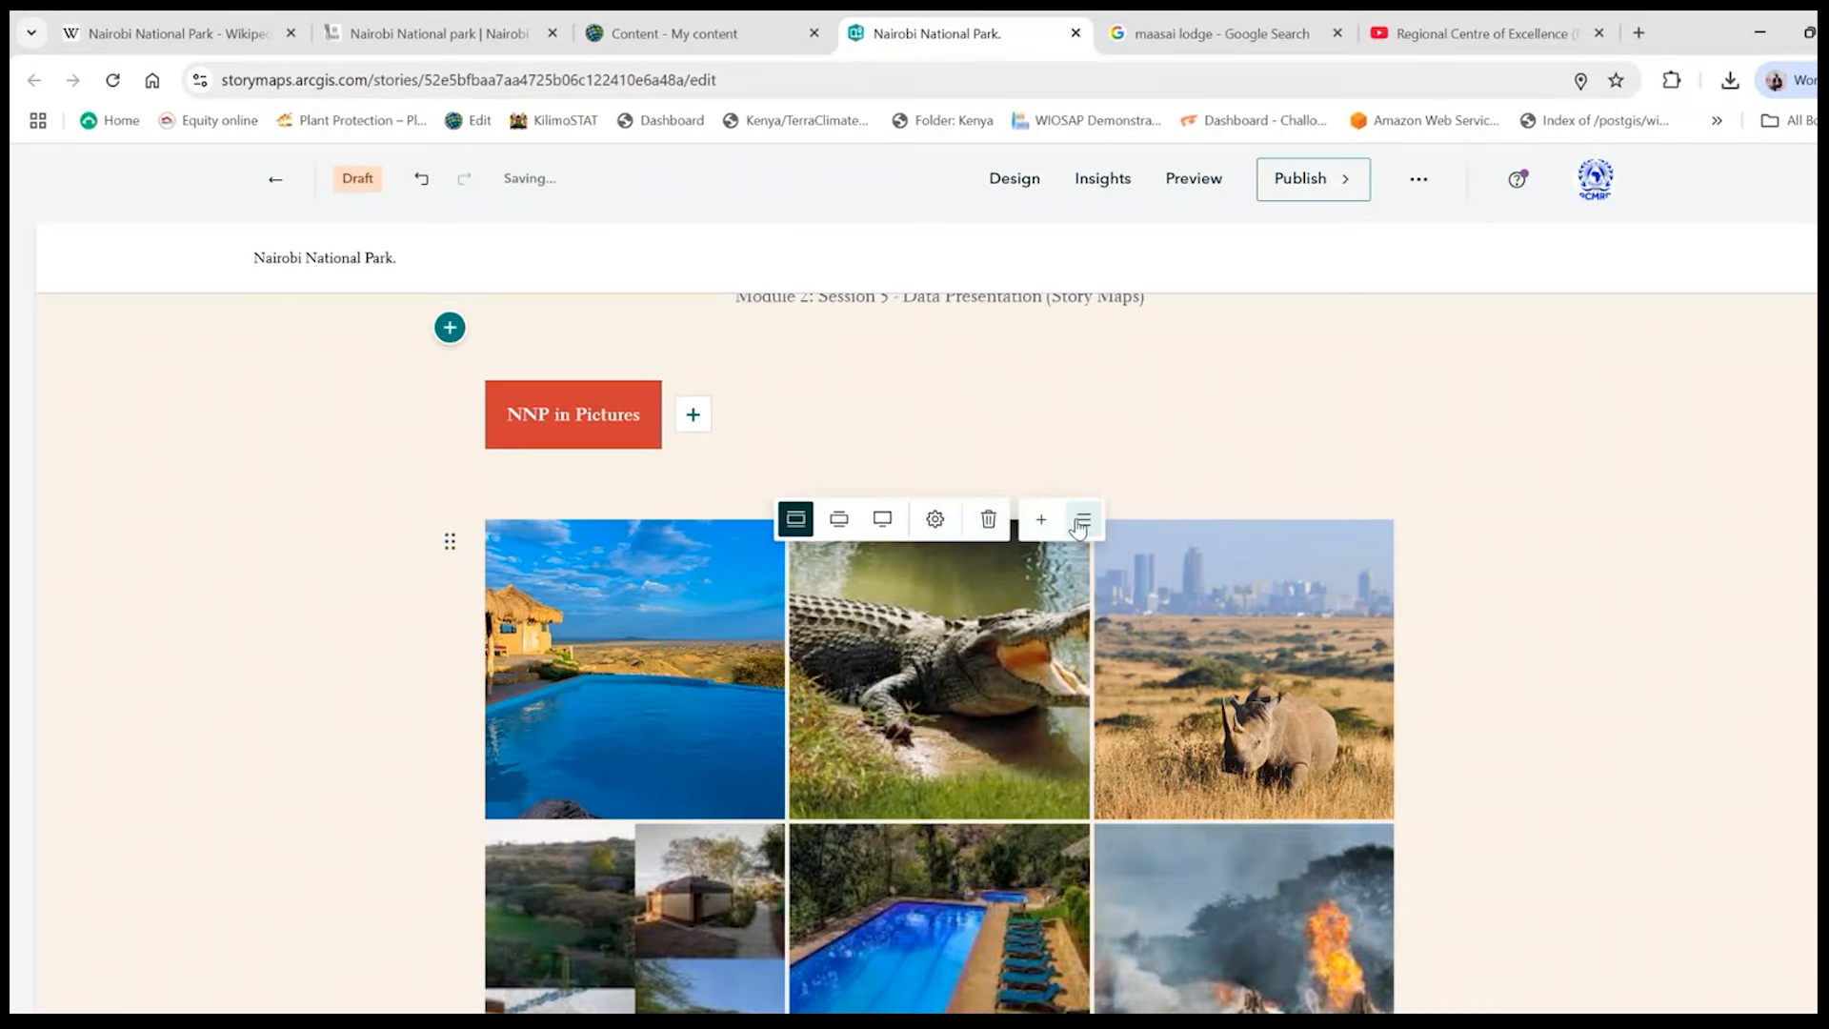
left_click(1079, 524)
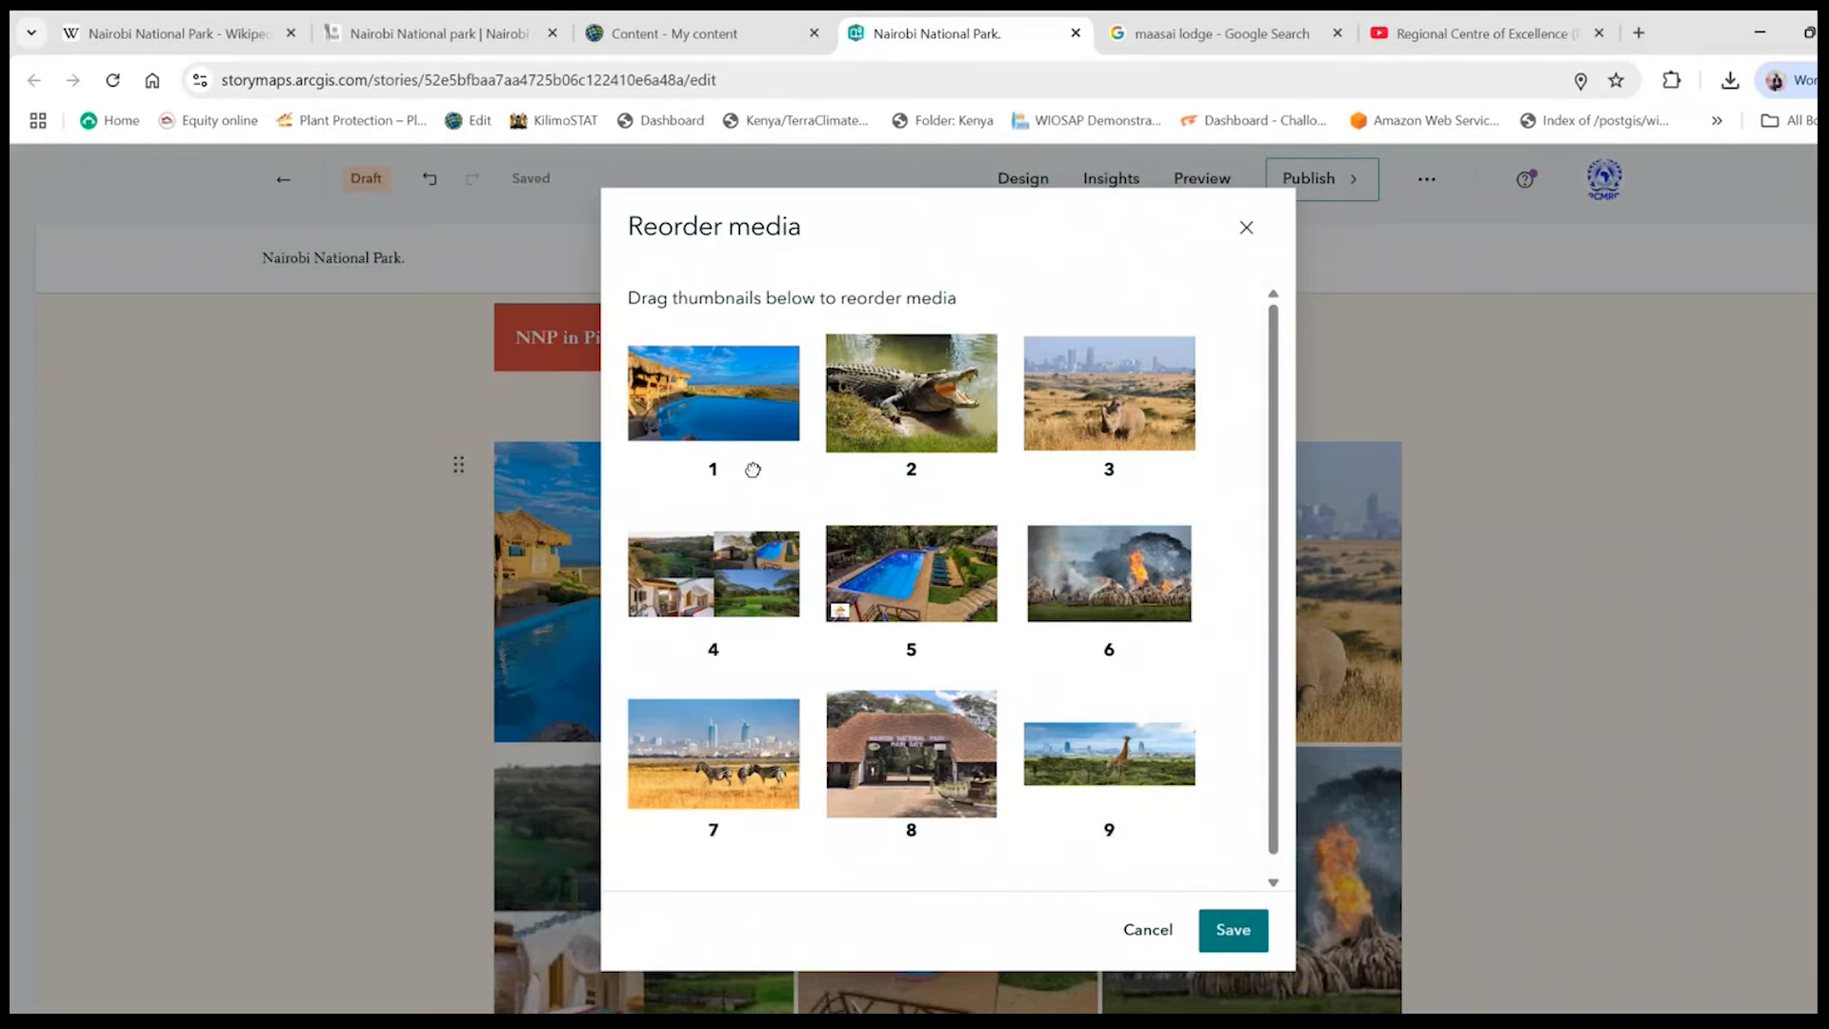
scroll(920, 760, "down", 1)
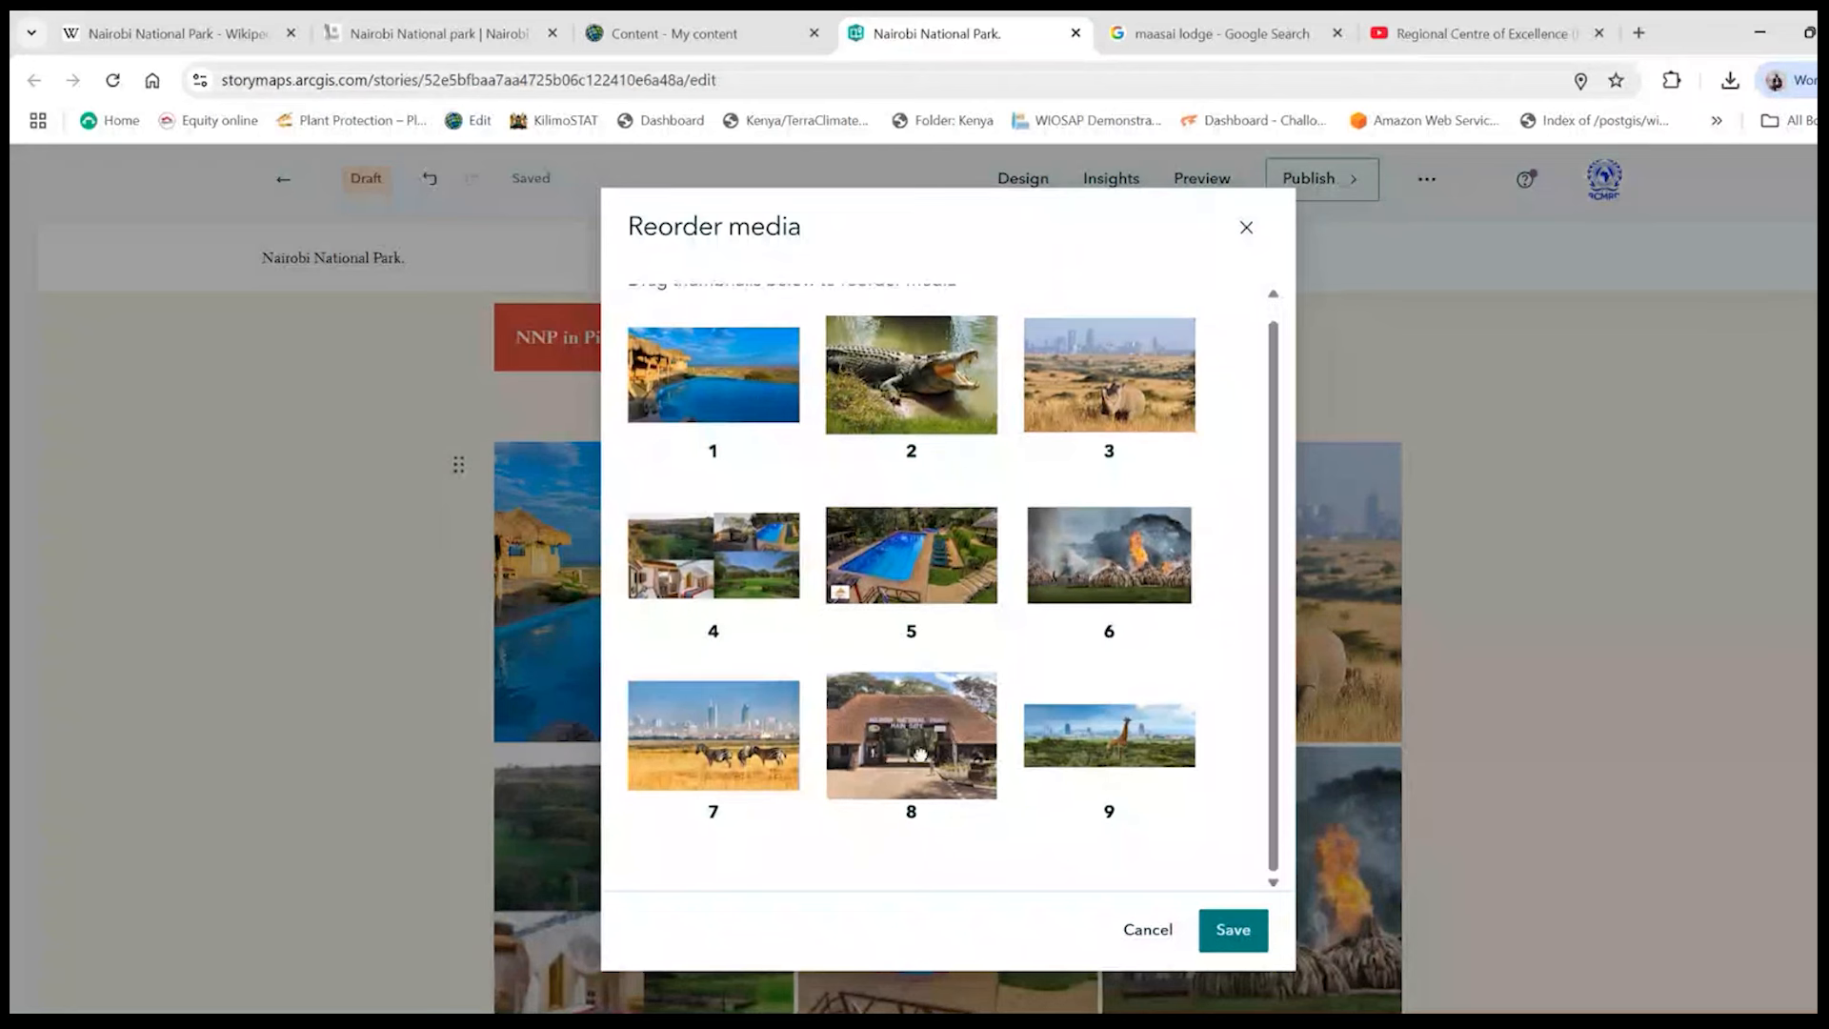
left_click_drag(922, 753, 778, 416)
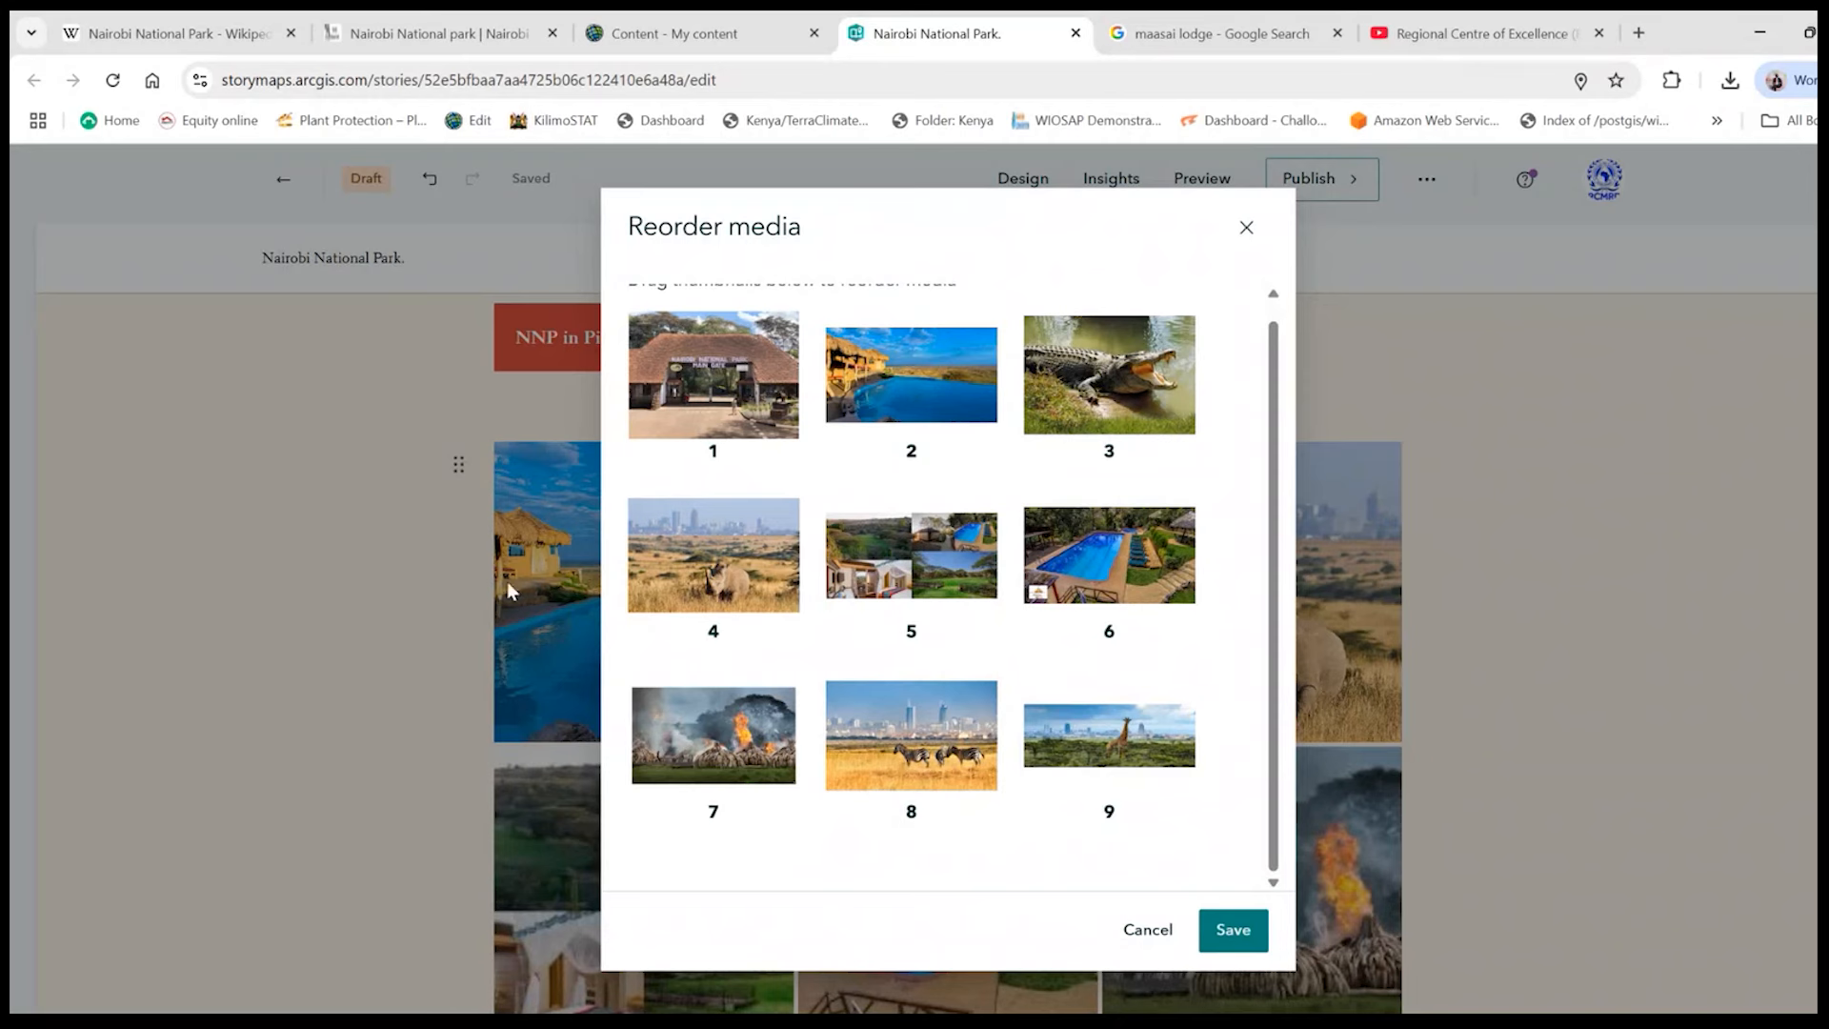
left_click(1215, 929)
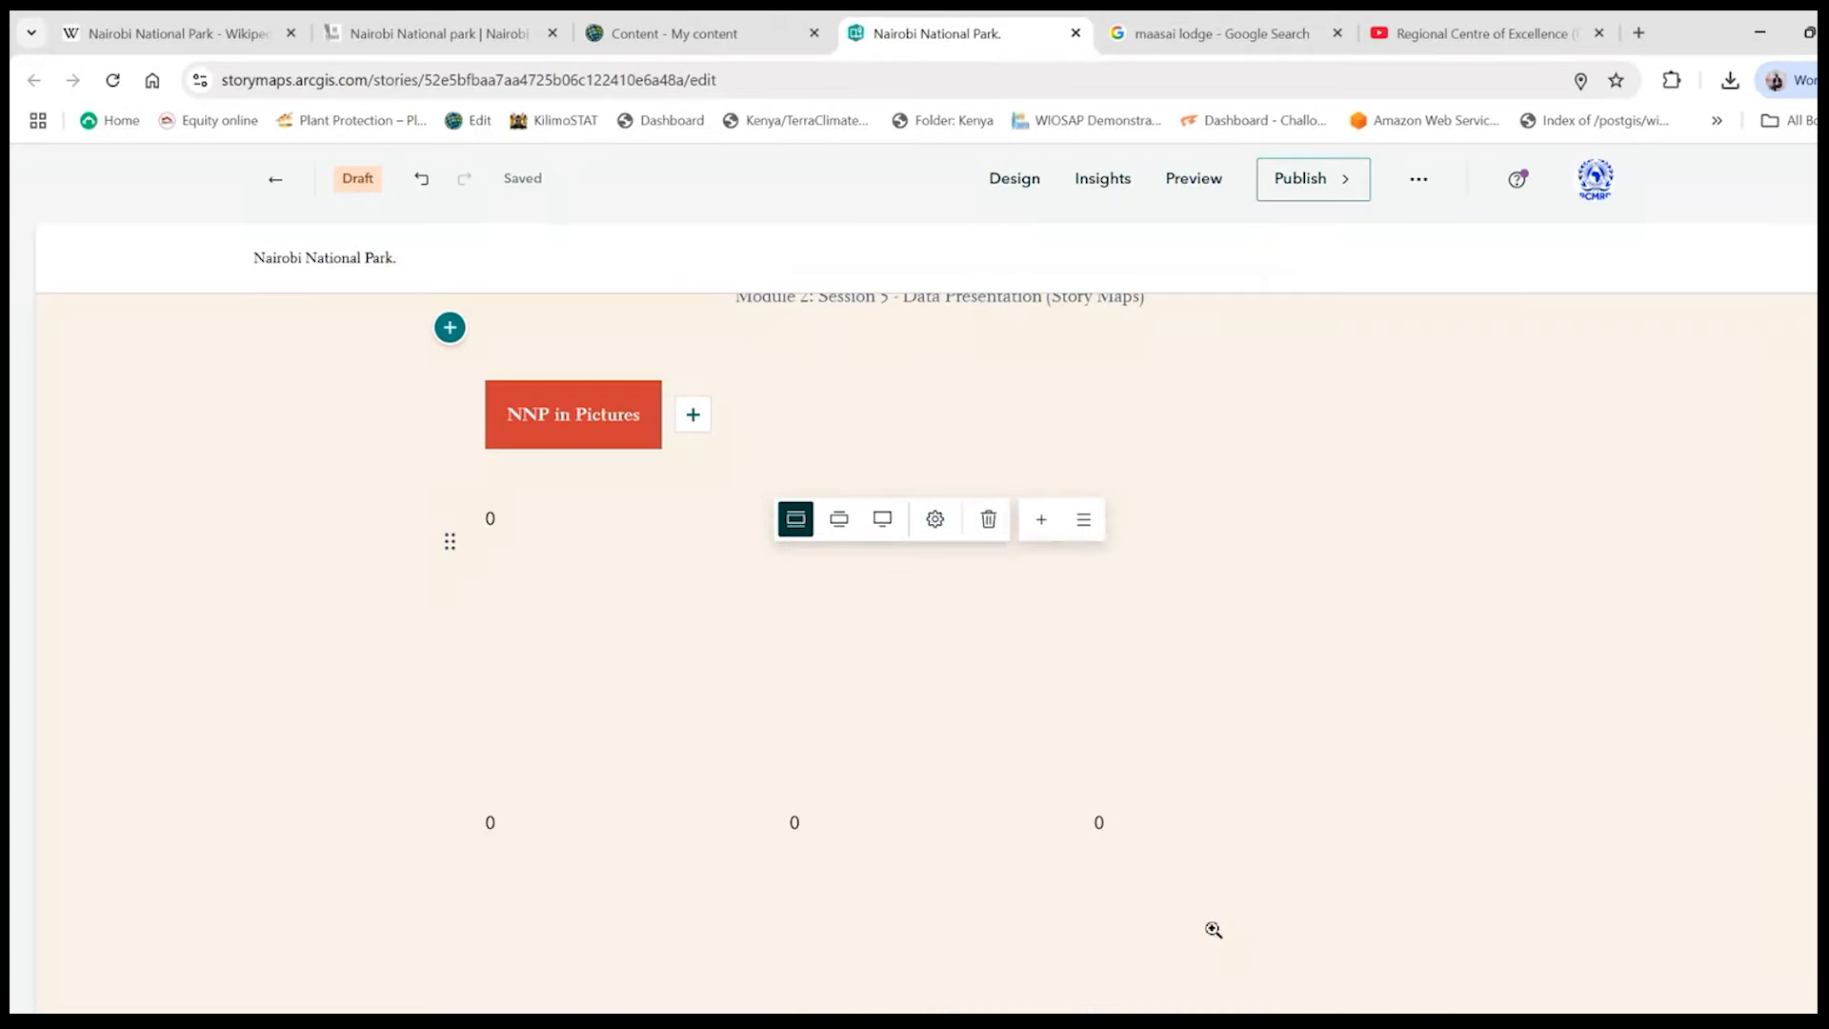
mouse_move(1019, 524)
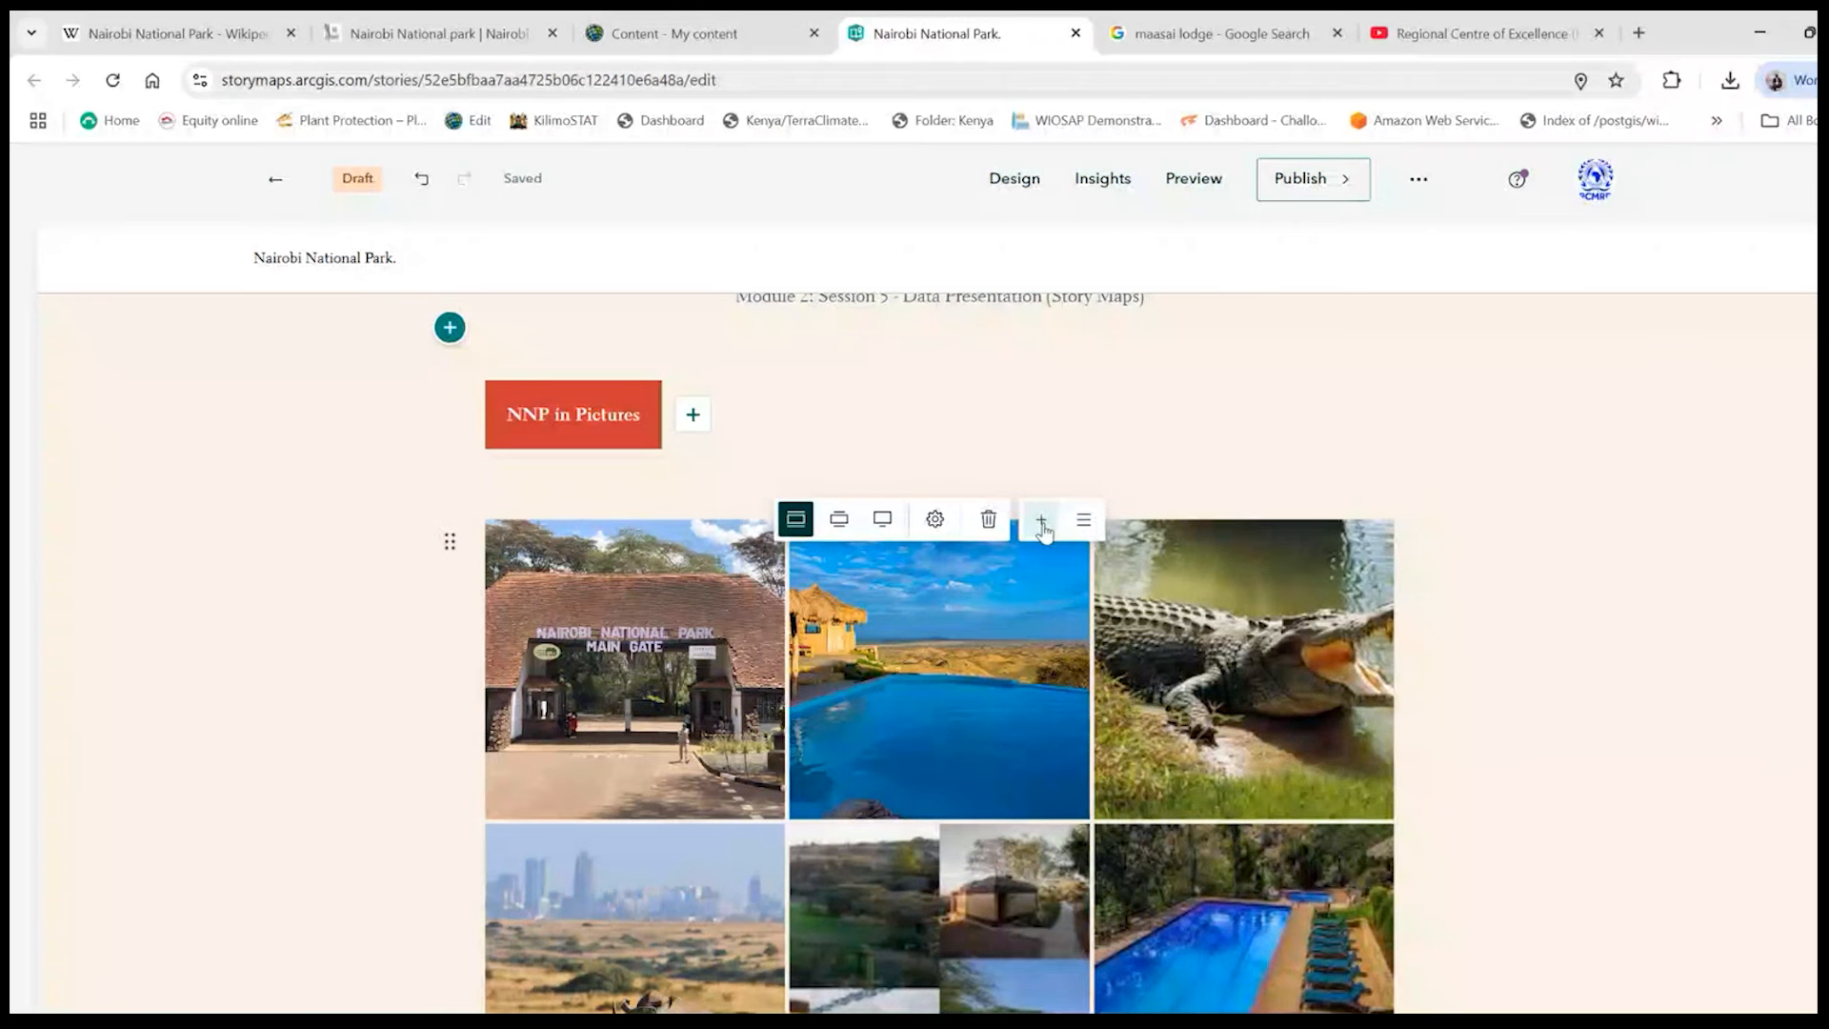
mouse_move(960, 683)
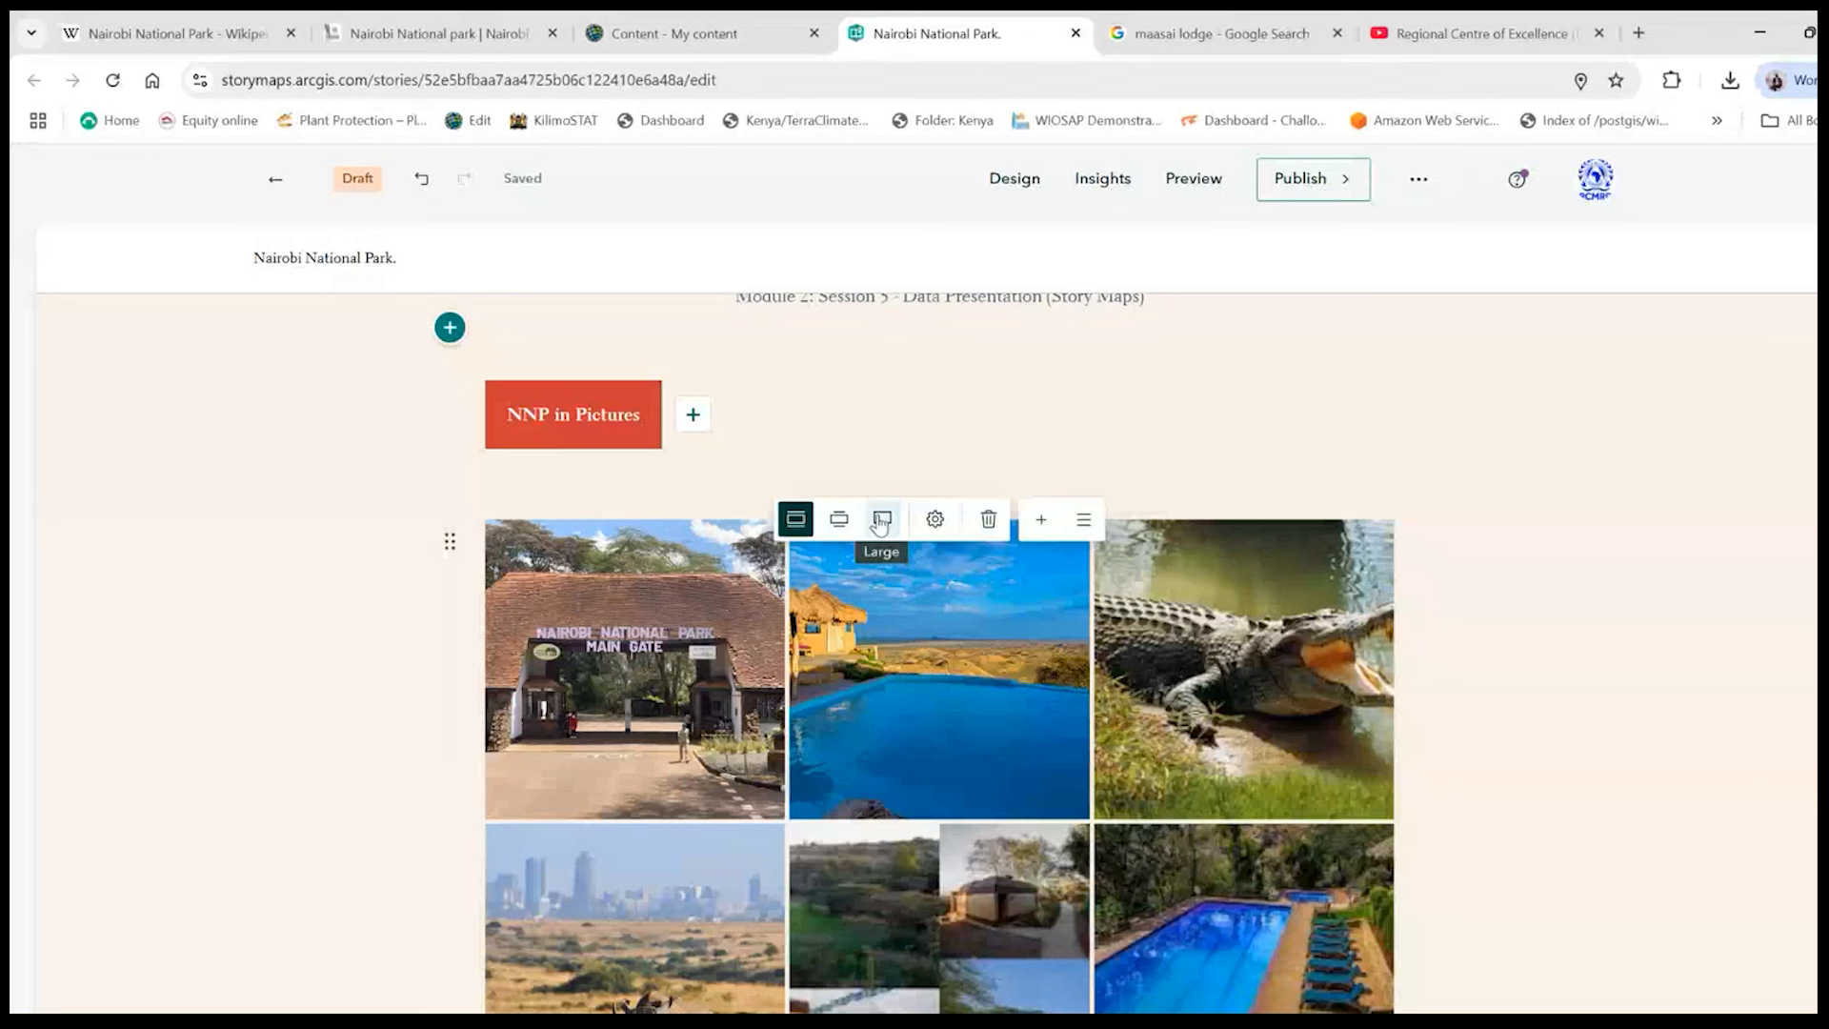
mouse_move(1360, 692)
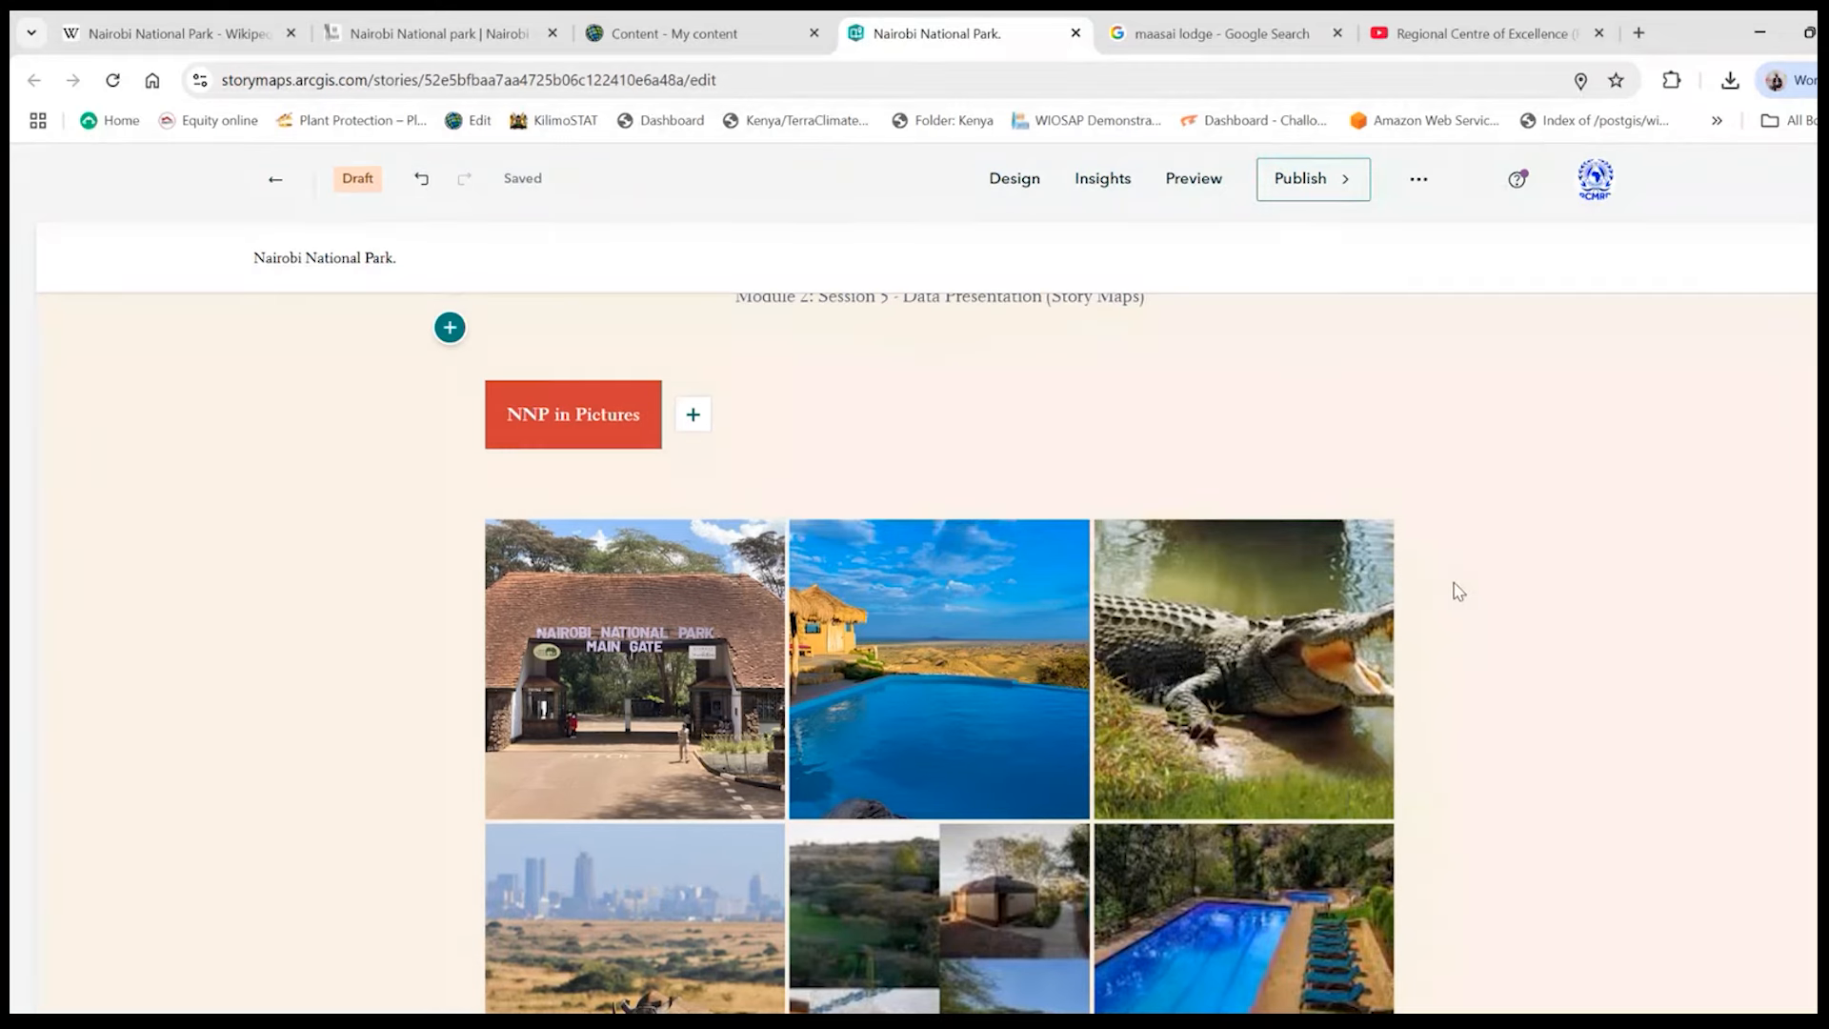
- Set the credits heading at the end of the story to "RCoE-ESA"
scroll(1457, 591, "down", 12)
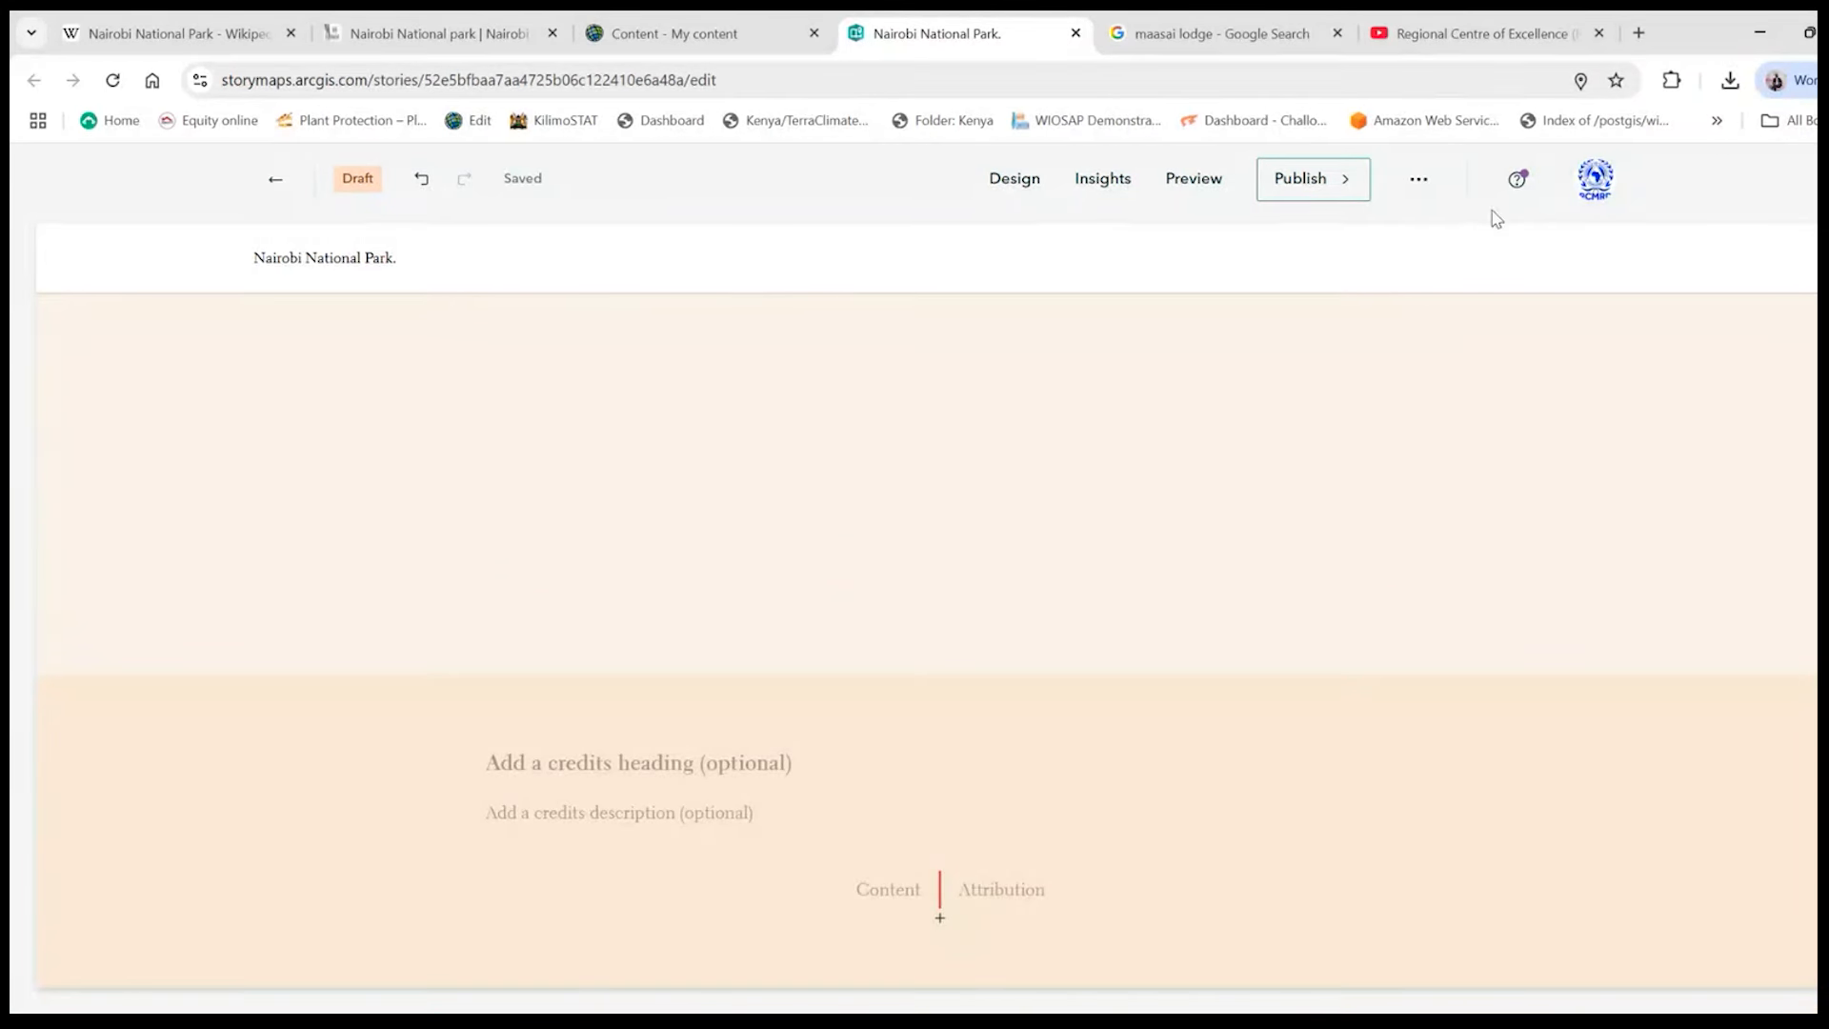
left_click(555, 762)
key("shift")
type("RCO")
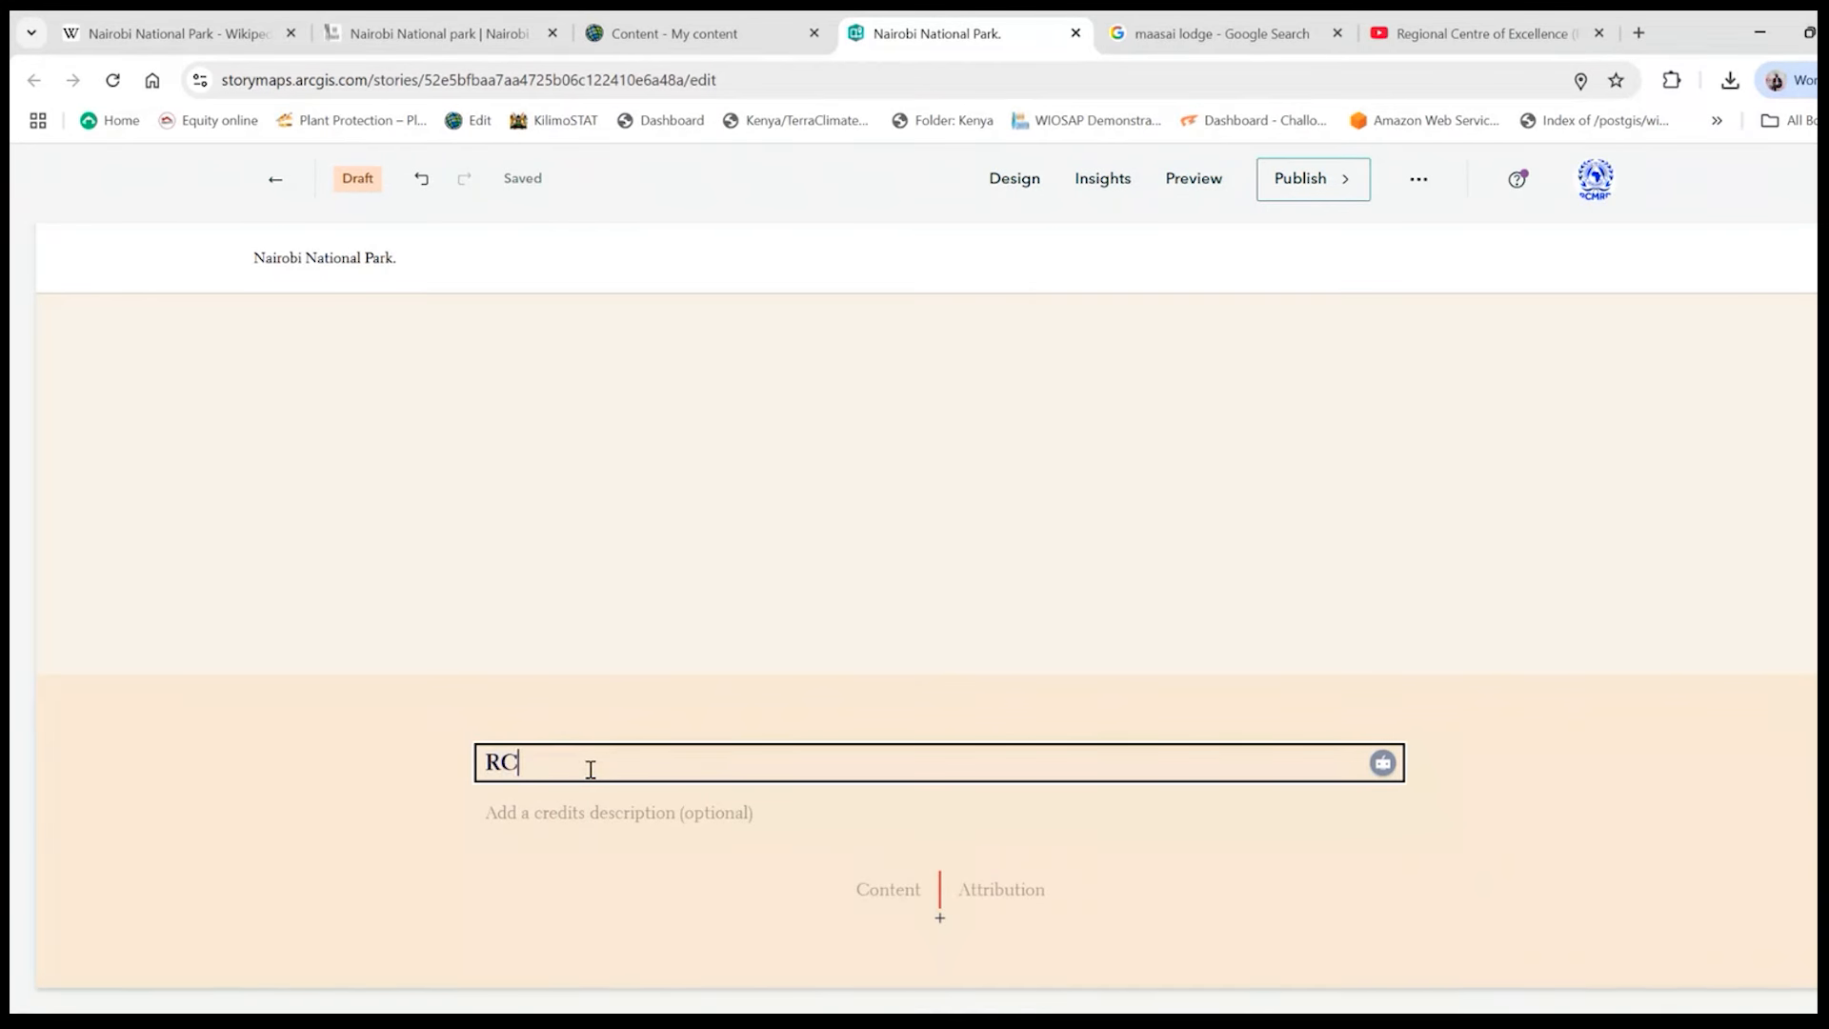
key("BackSpace")
type("oE -")
key("BackSpace")
key("BackSpace")
type("-ESA")
- Enter "Developed for GIS" as the credits description beneath the RCoE-ESA heading
left_click(597, 821)
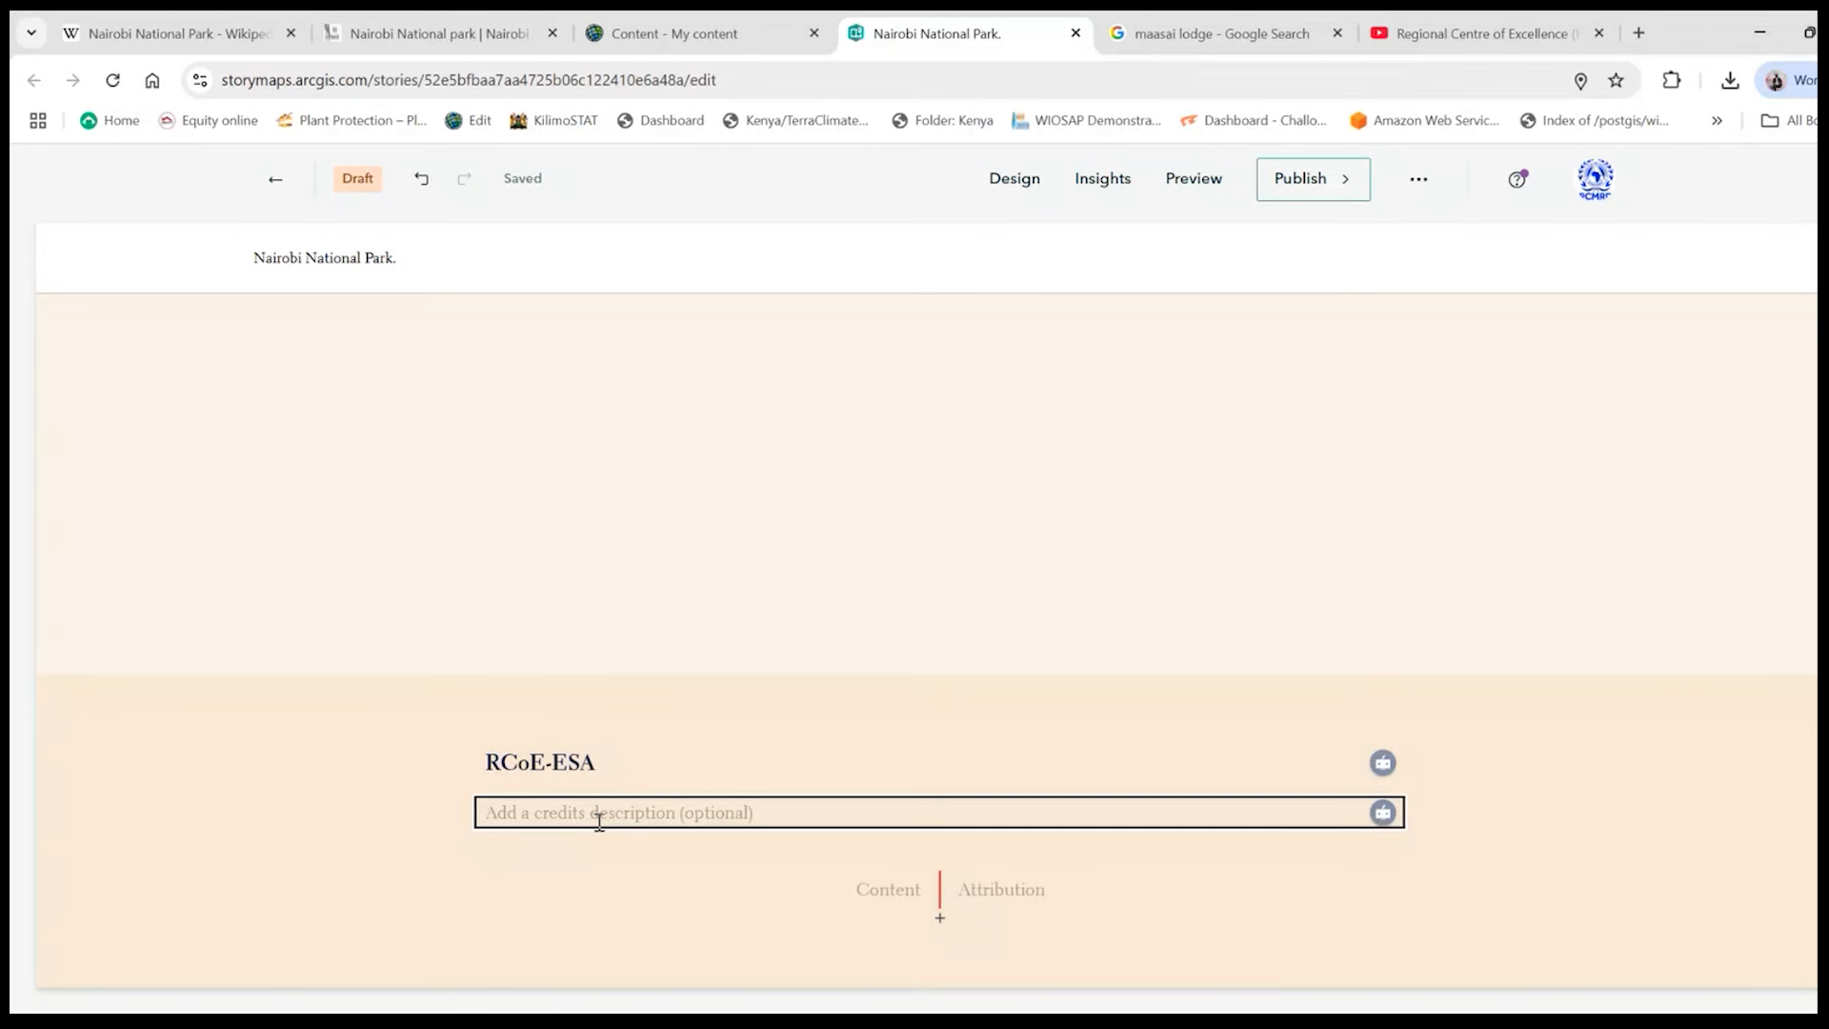
type("Developed for")
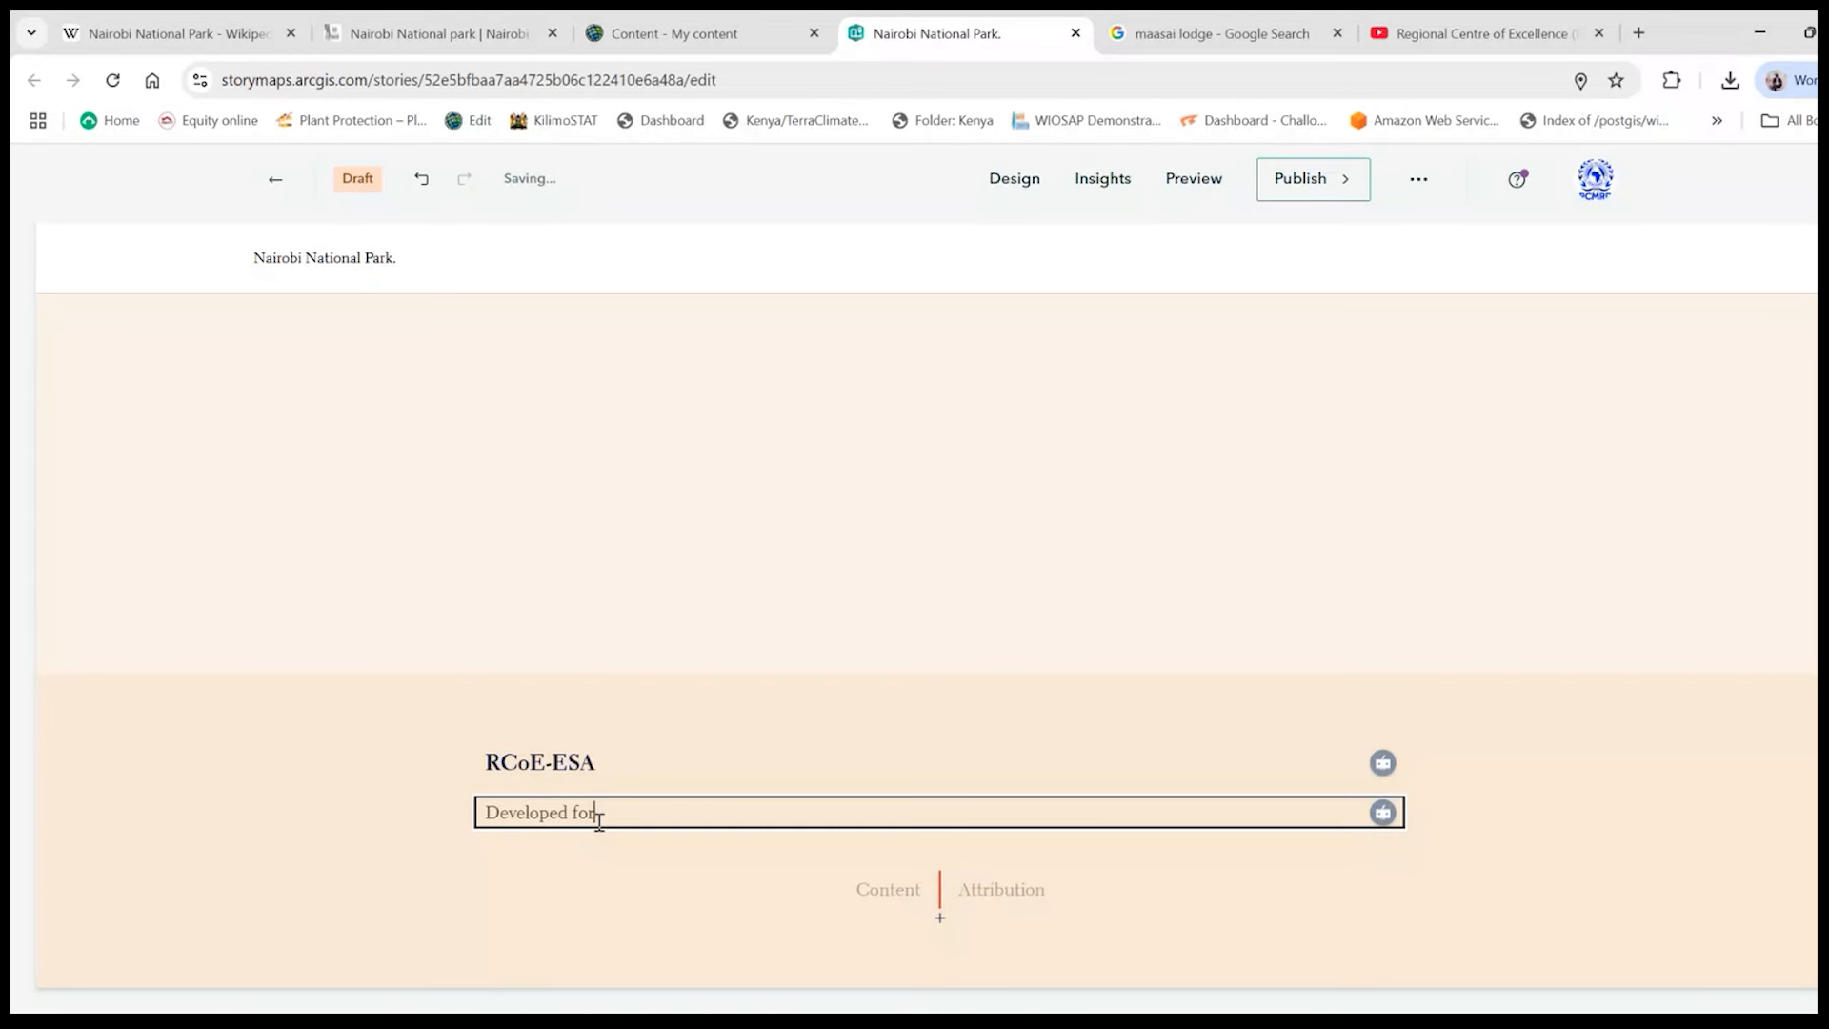
type(" GIS")
- Replace the words "Developed for" before "GIS" in the credits description with "A product of"
left_click_drag(606, 812, 481, 812)
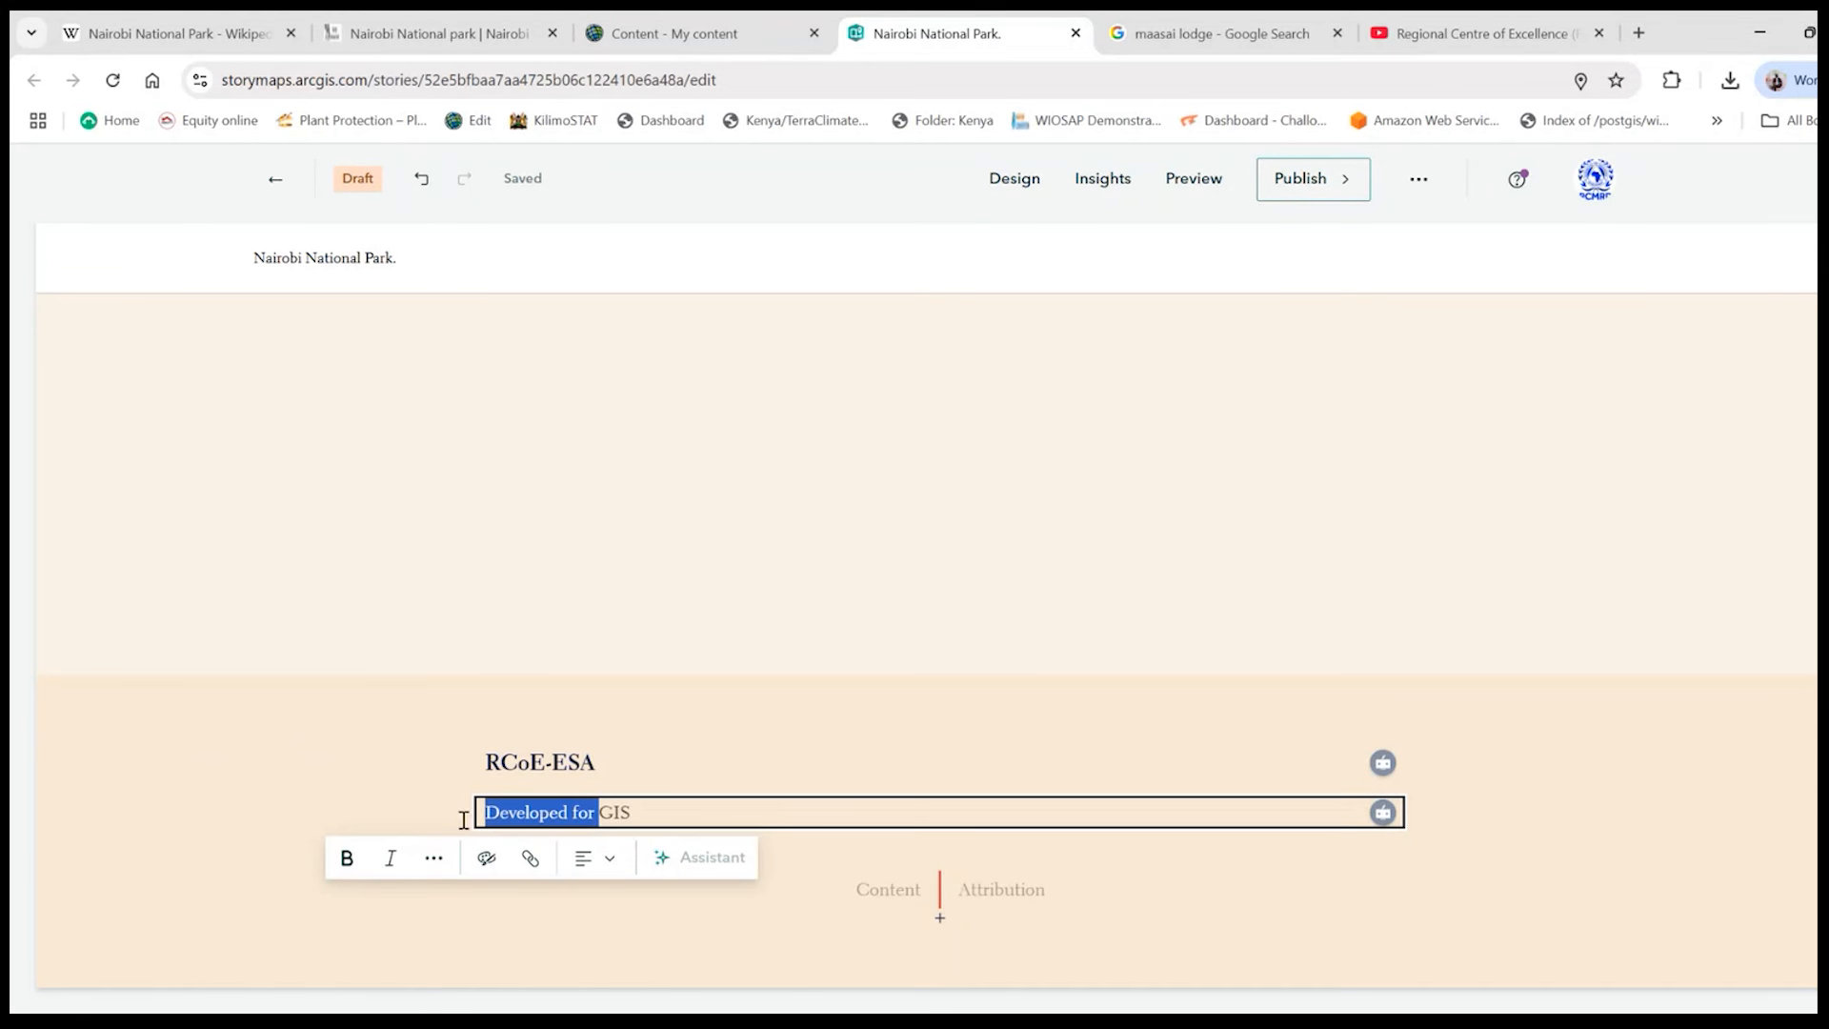
key("BackSpace")
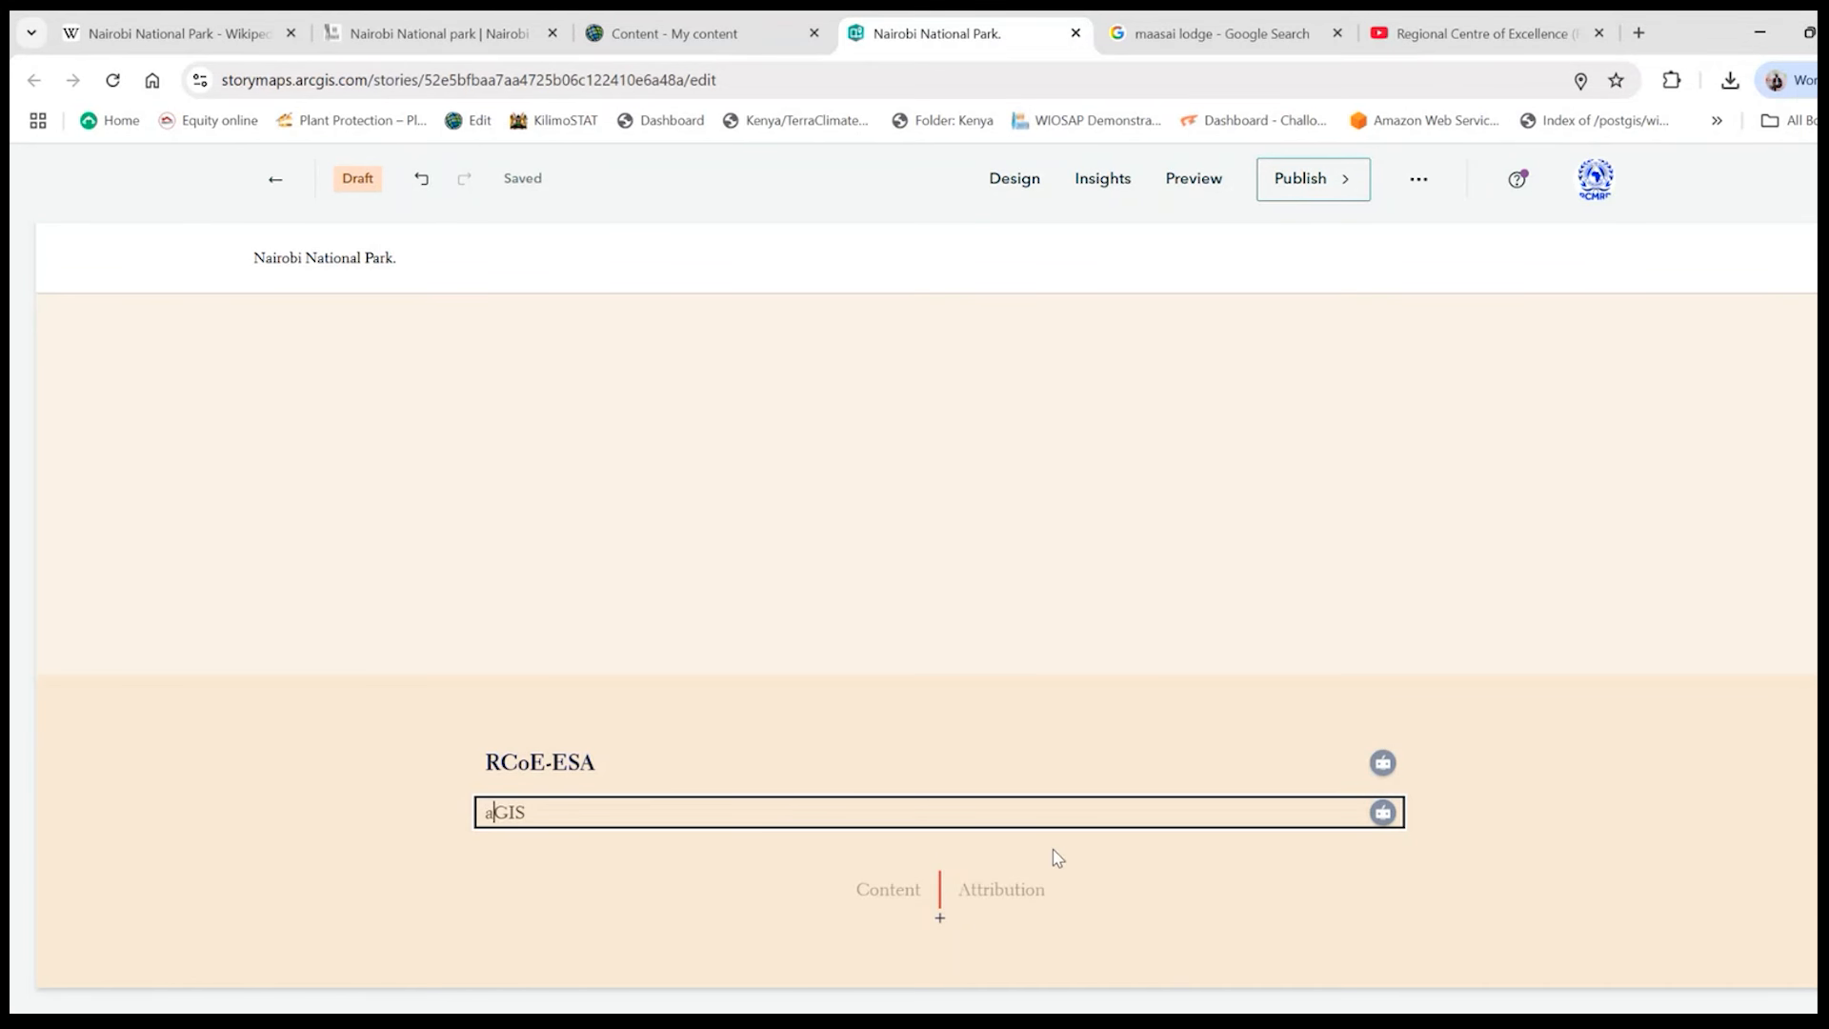
type("A p;roduct of")
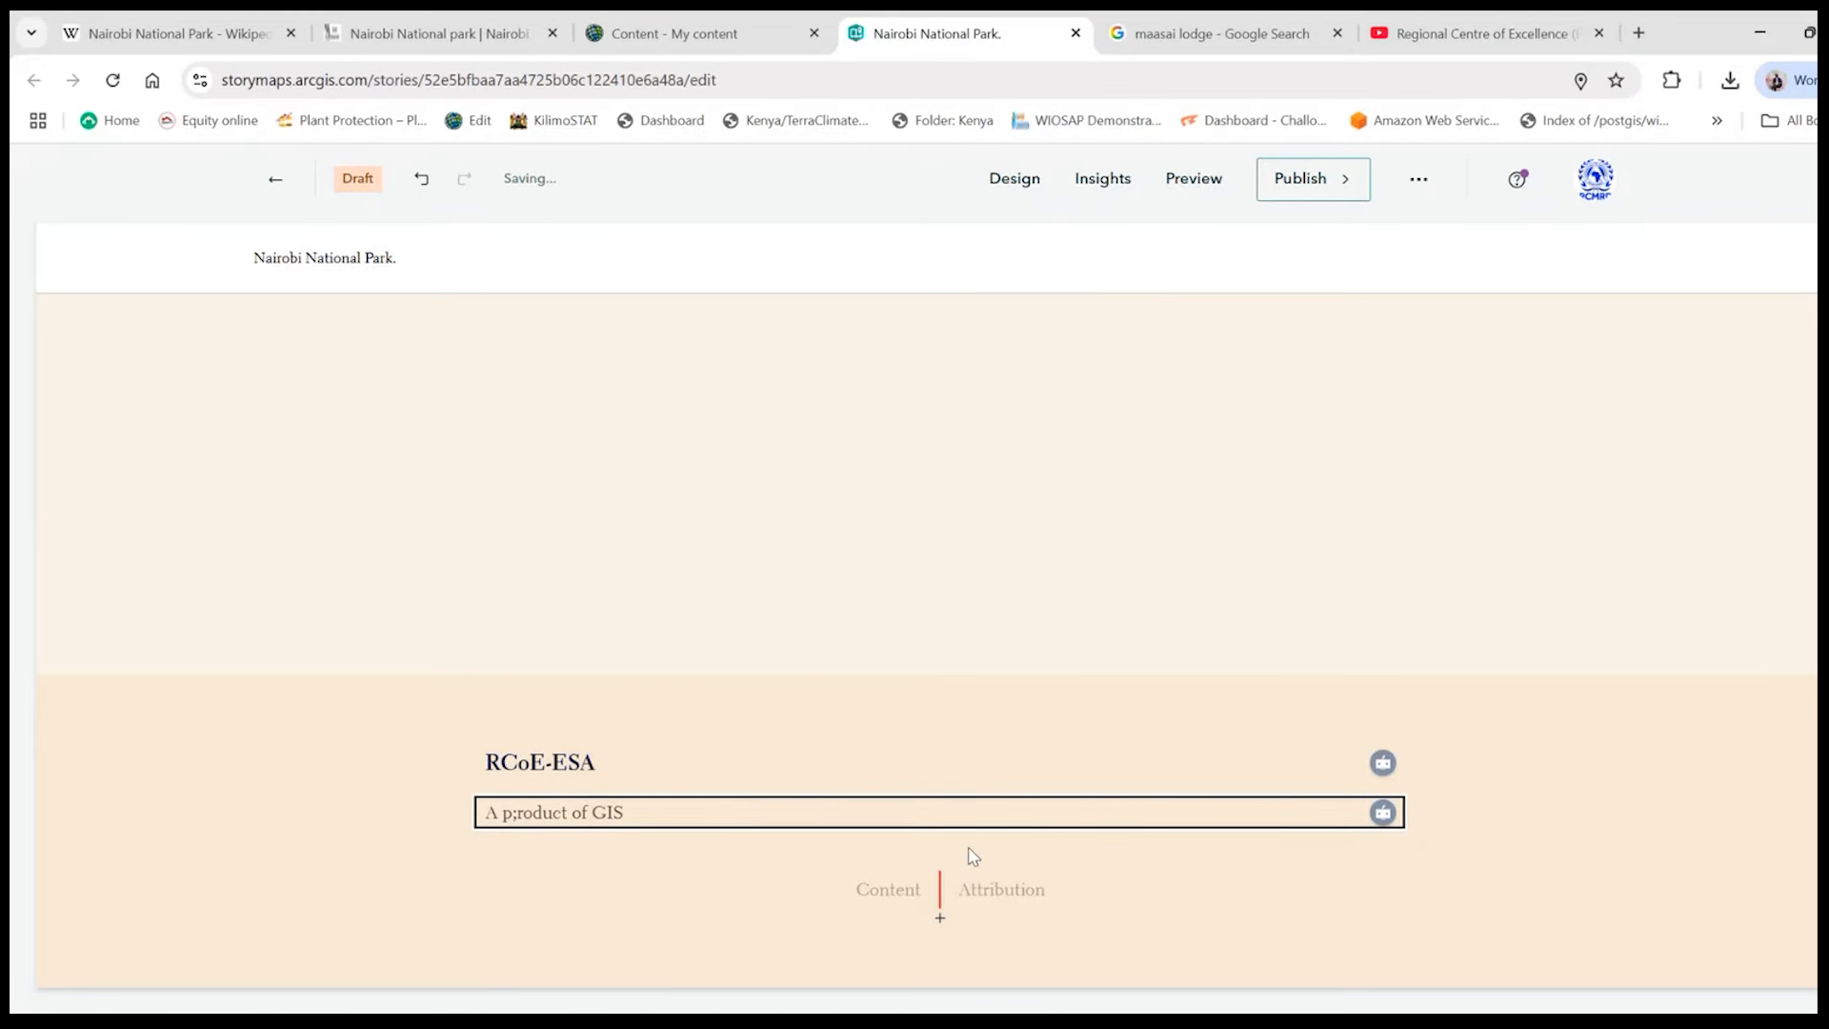
- Append "for Conservation Training" to the credits description and remove the stray semicolon from "product"
left_click(640, 809)
type("for Conservation Training")
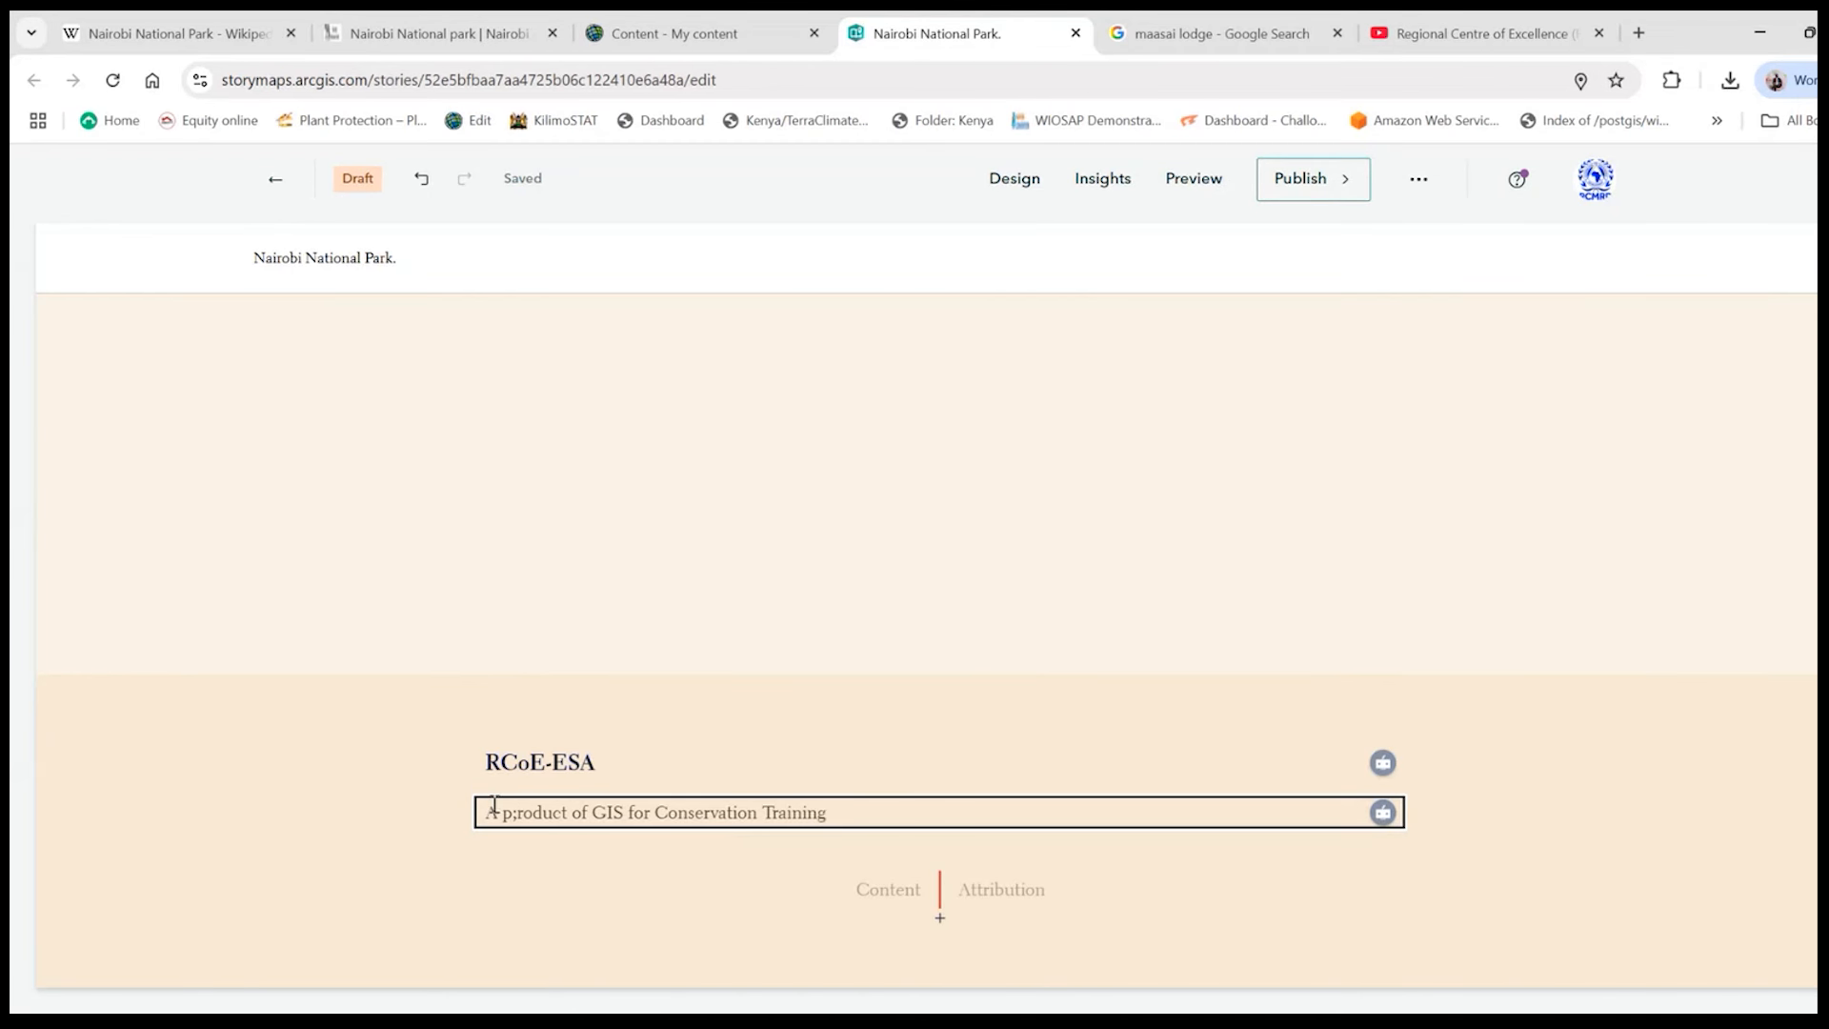
key("BackSpace")
- Enter "EU" as the attribution in the first credits row
left_click(996, 885)
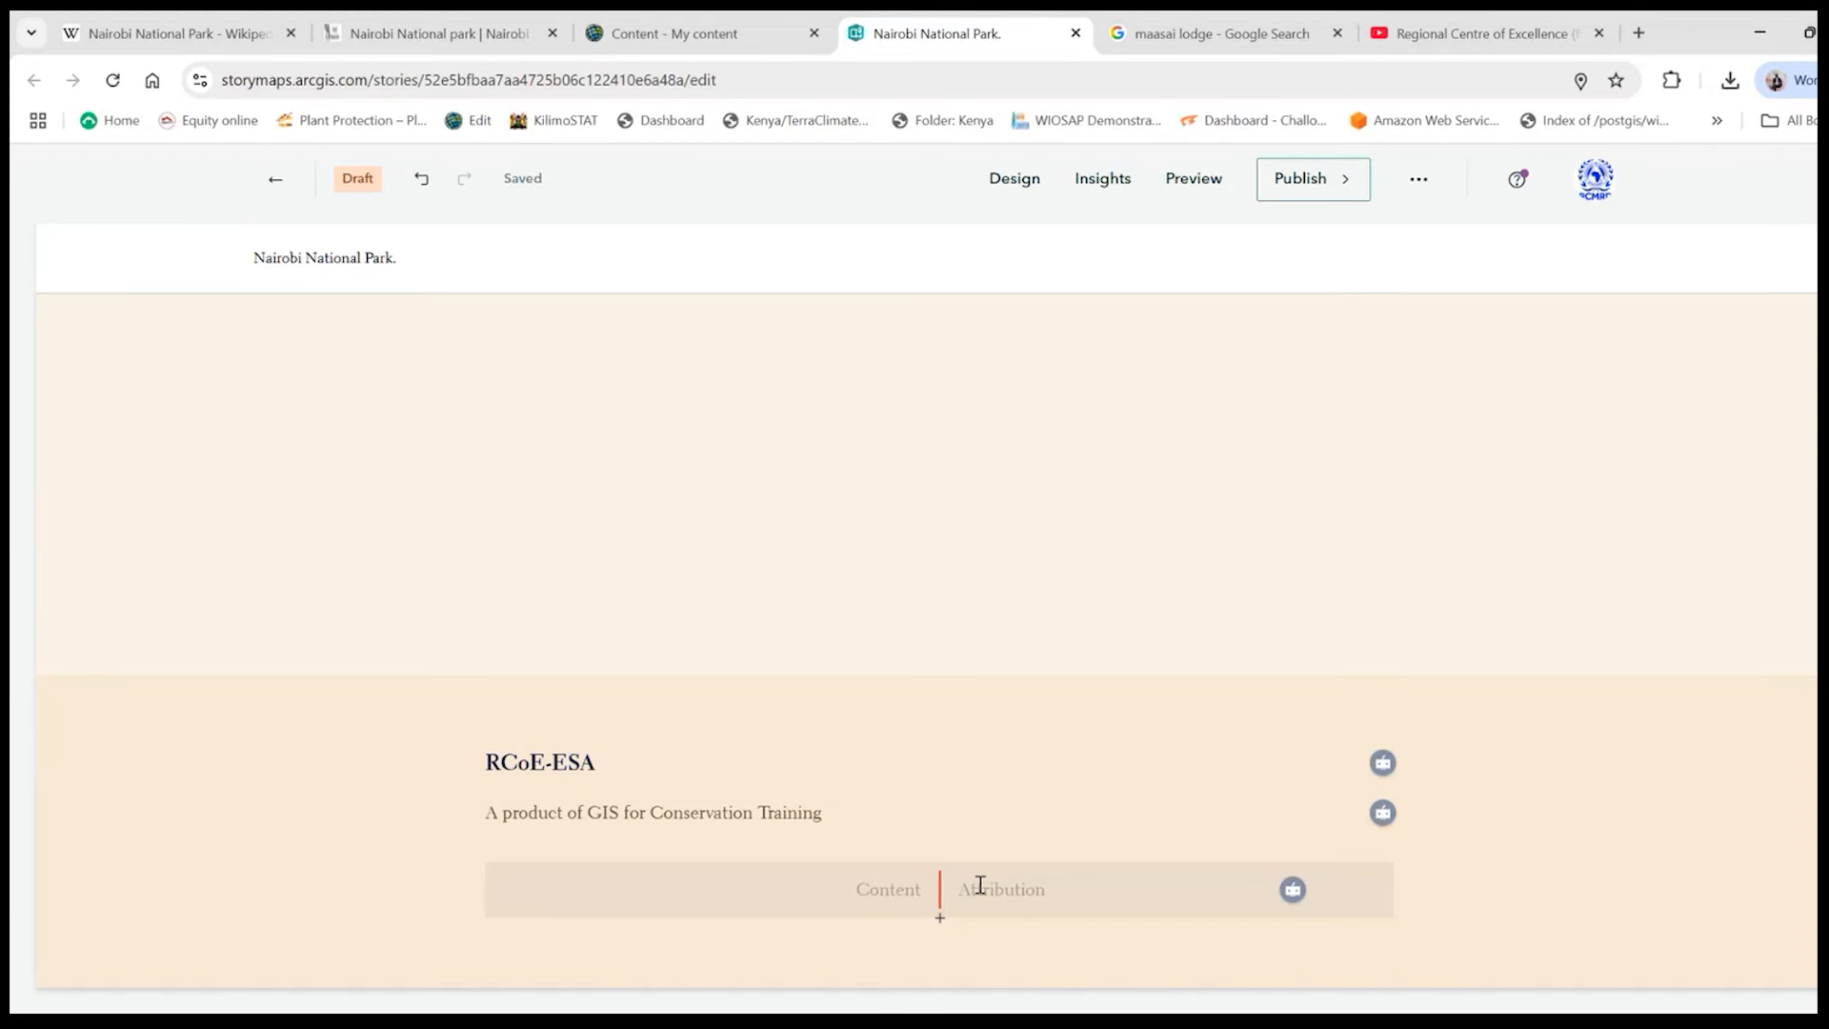
left_click(980, 885)
type("E")
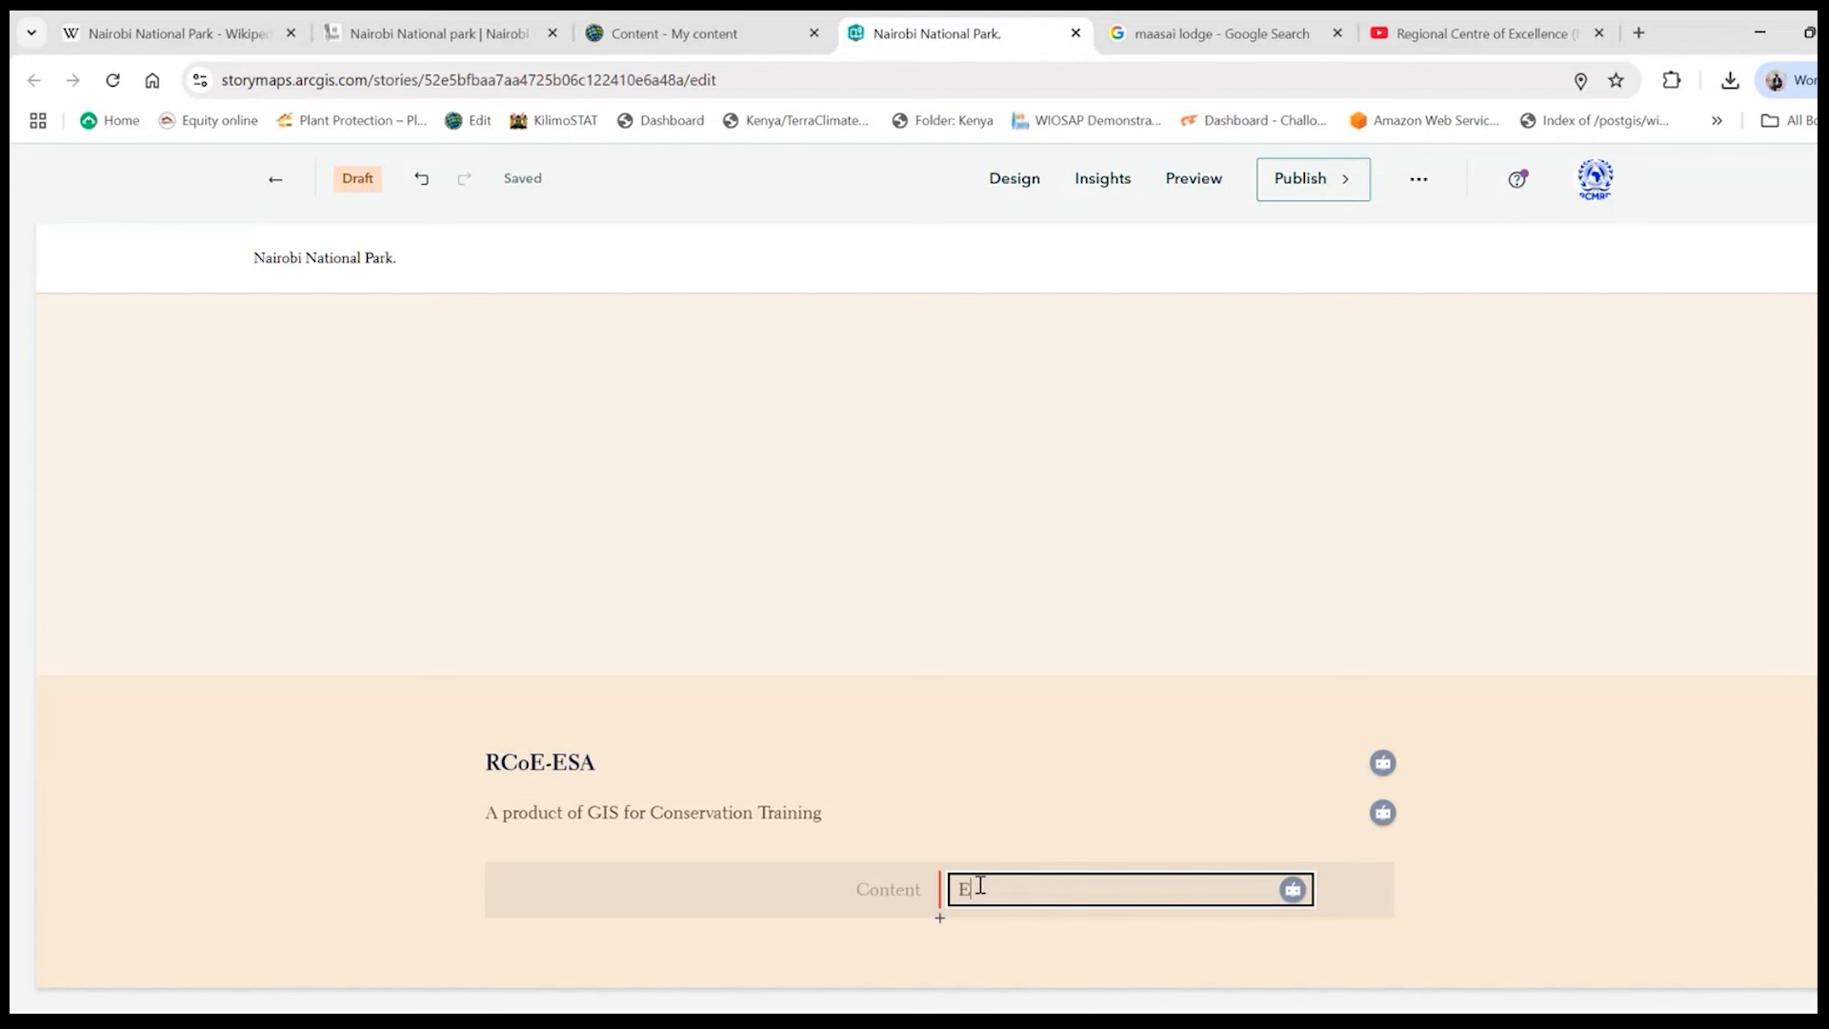
type("U")
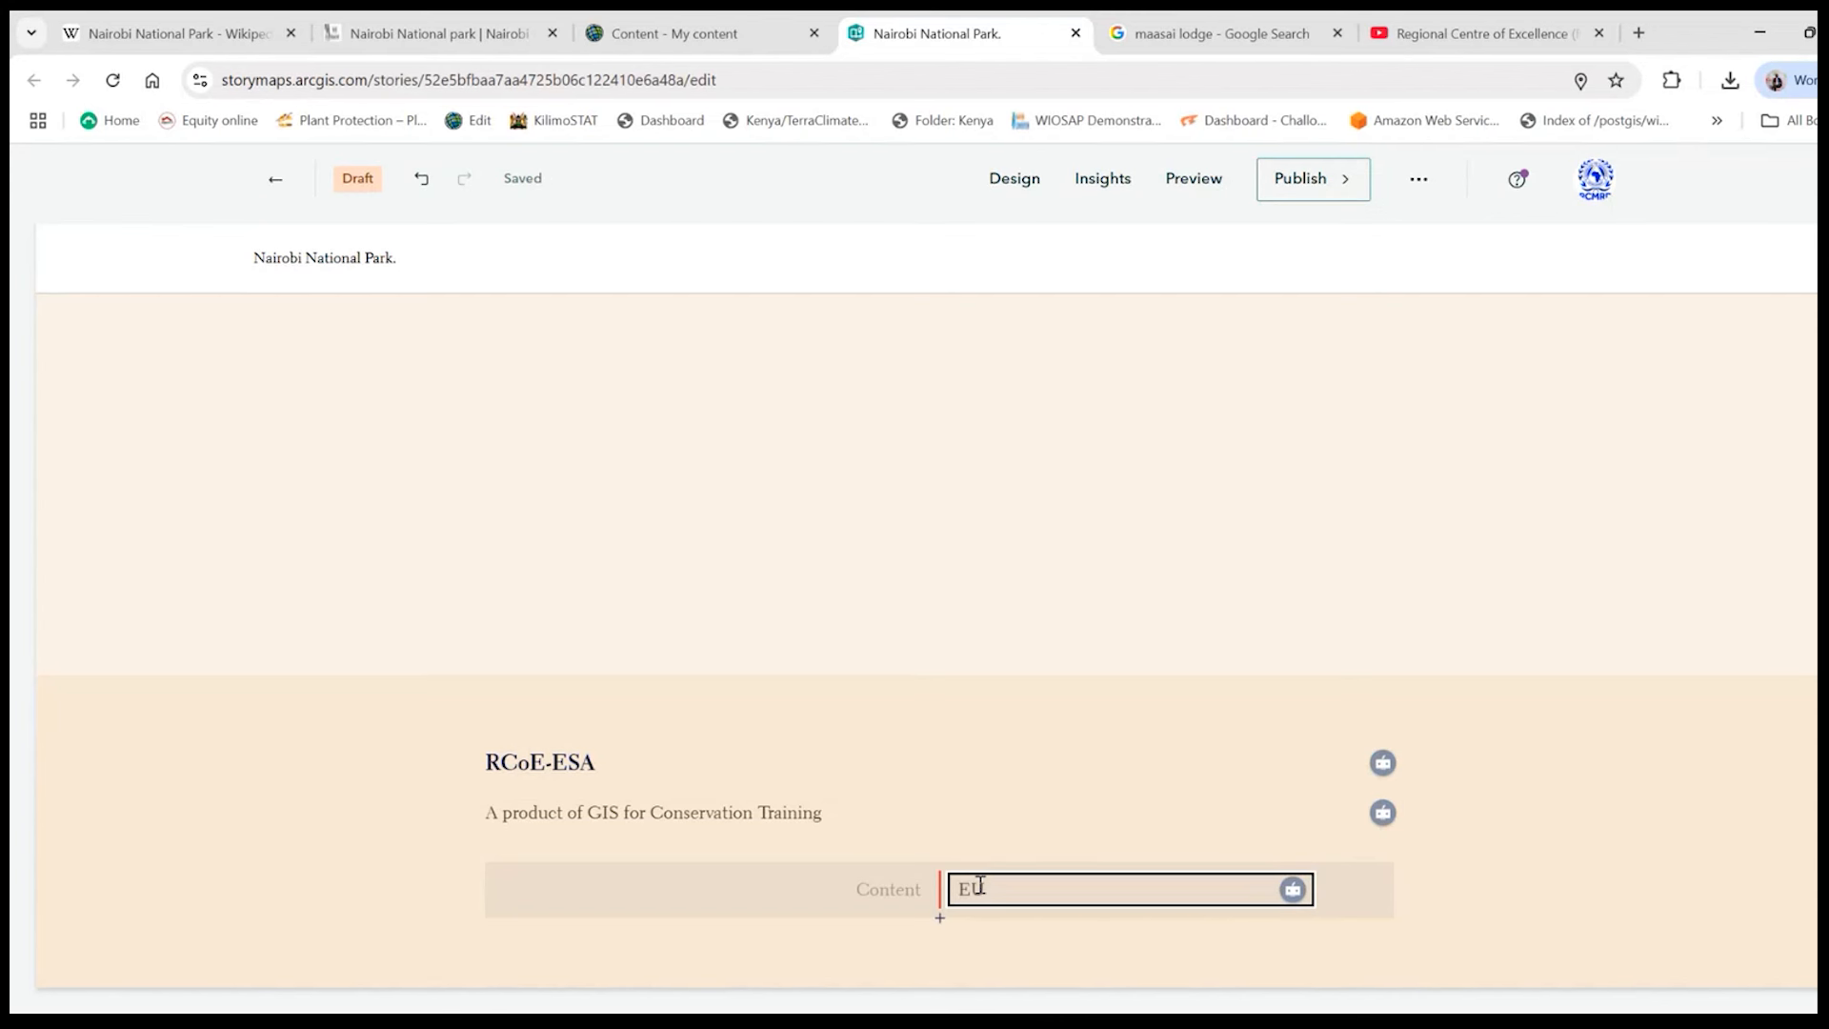
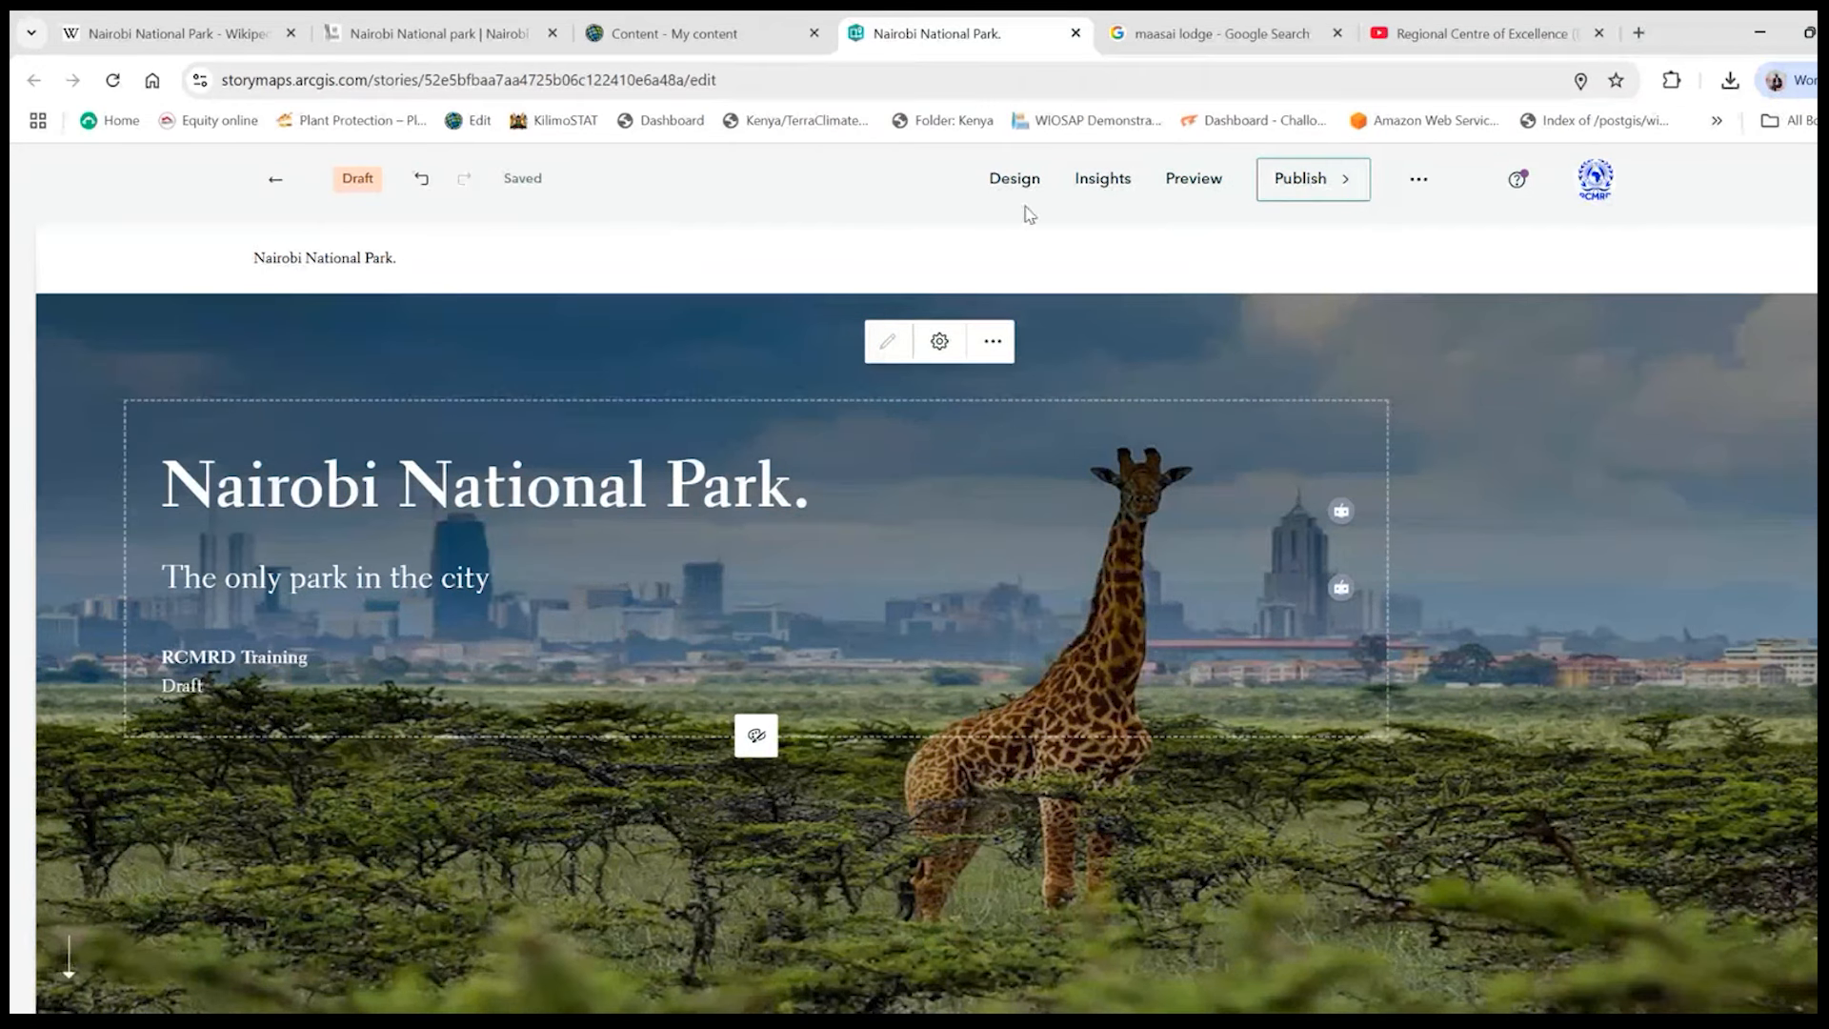
- Preview the story, accepting the undo history reset, and look through it from the cover to the image gallery
left_click(1198, 184)
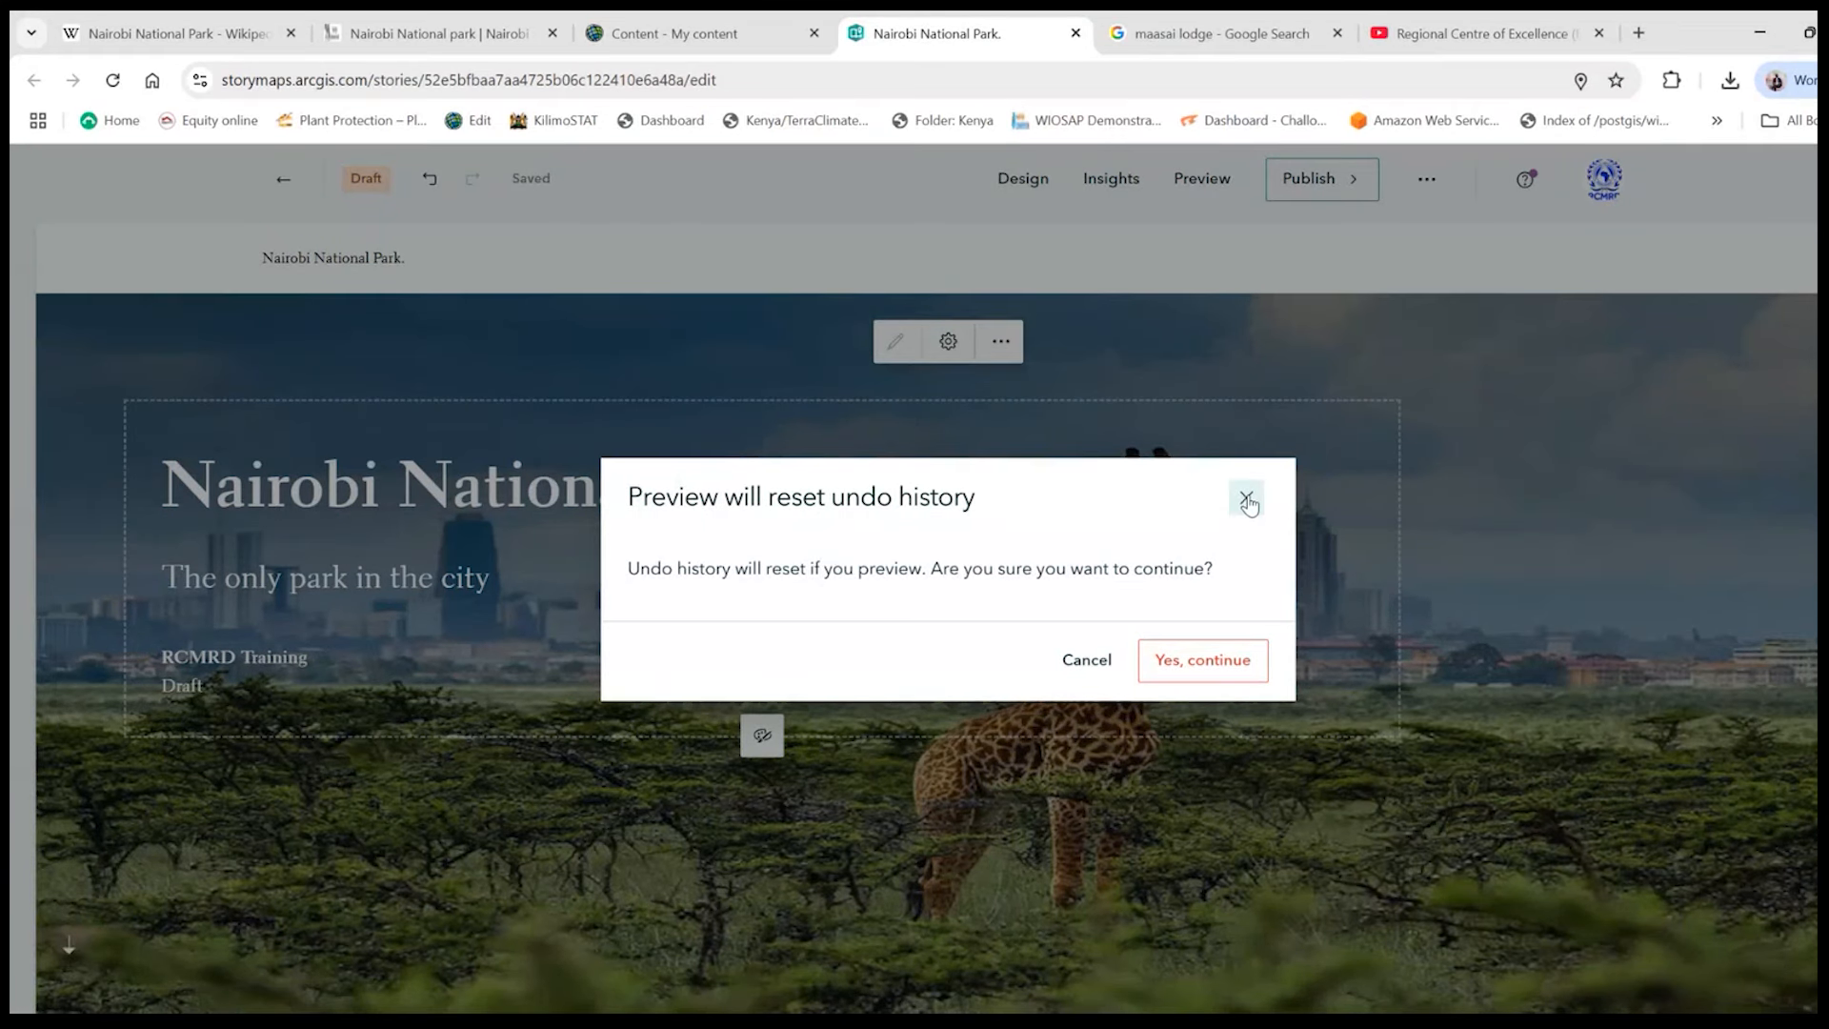
left_click(1207, 667)
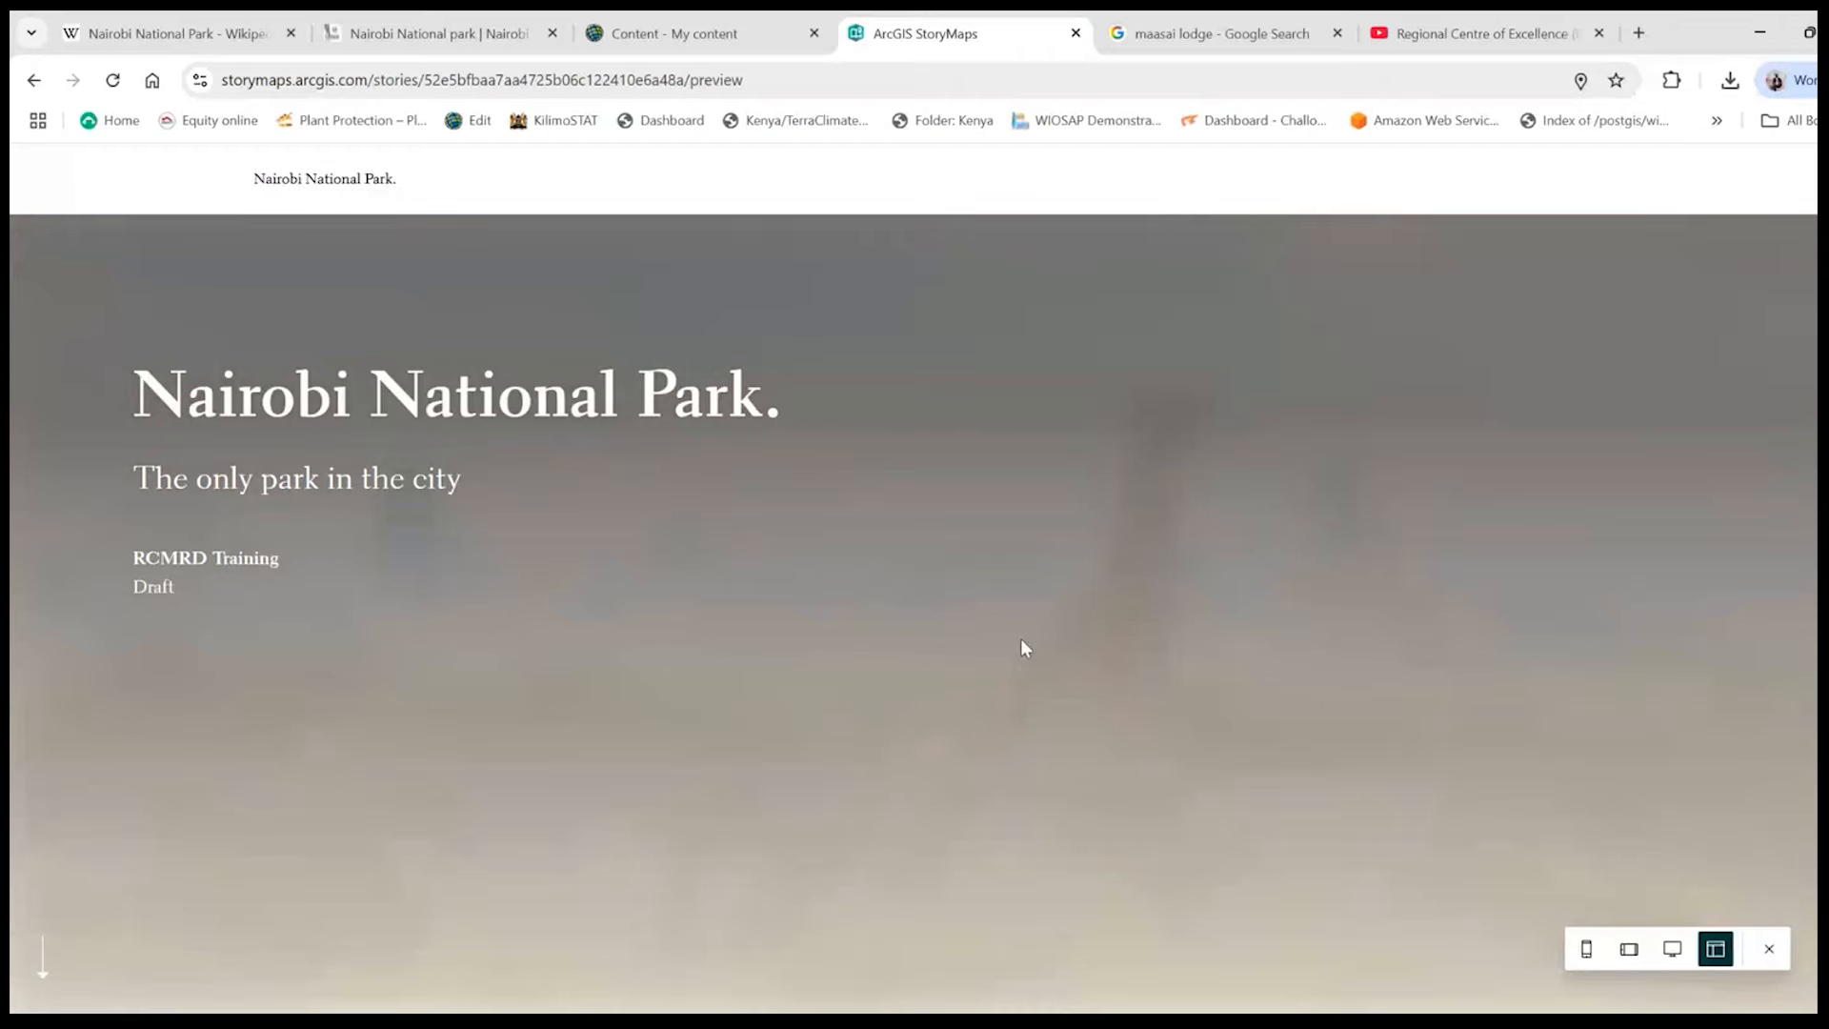
scroll(914, 609, "down", 15)
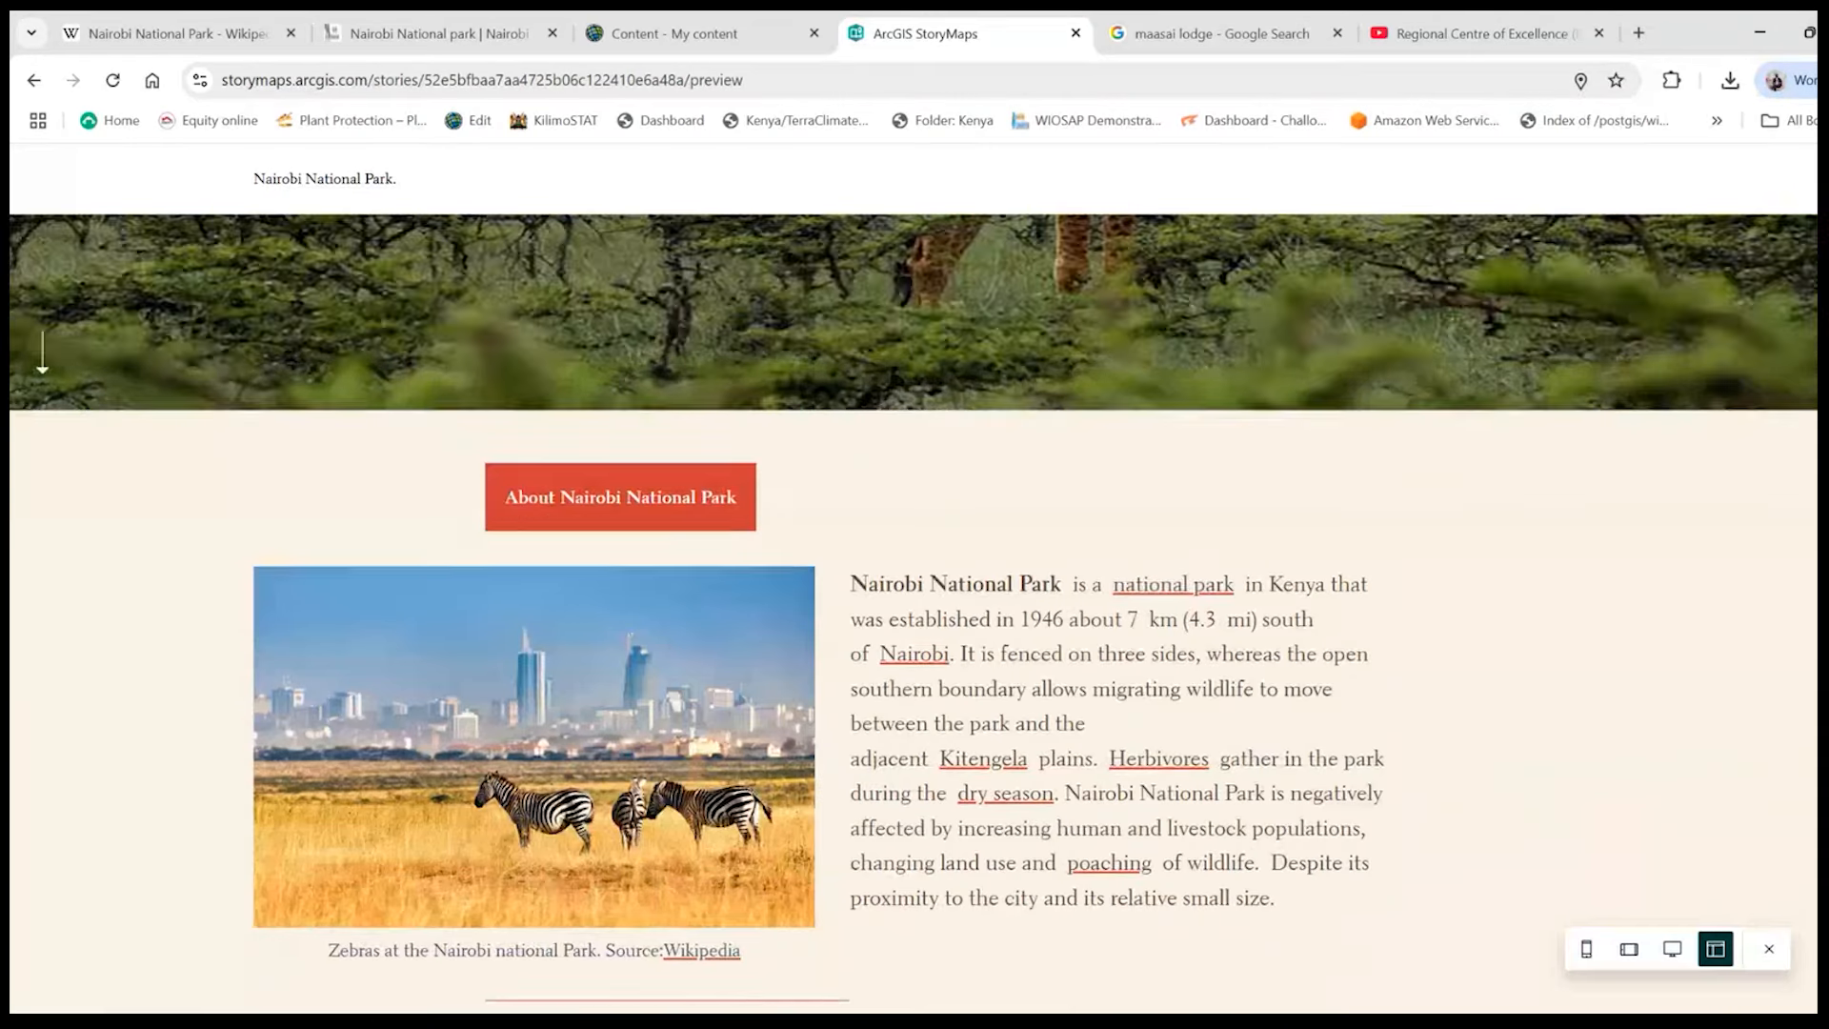
scroll(914, 609, "down", 10)
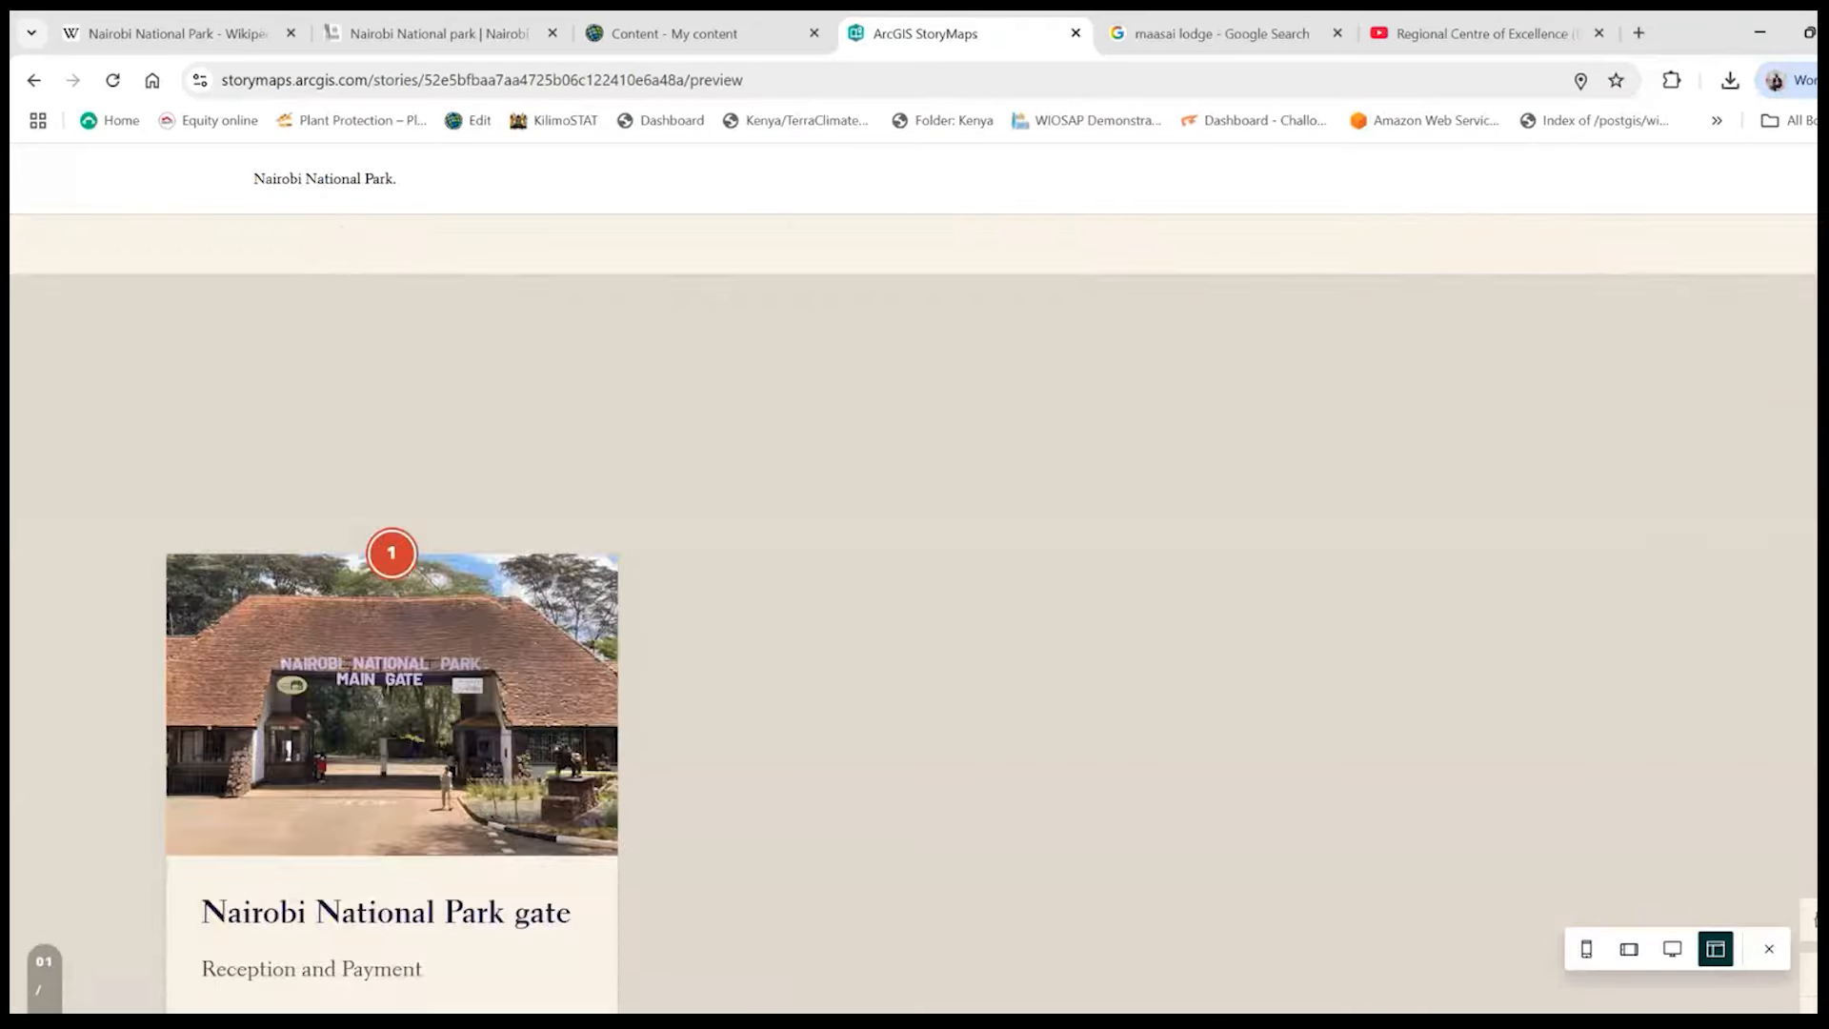
scroll(914, 609, "down", 15)
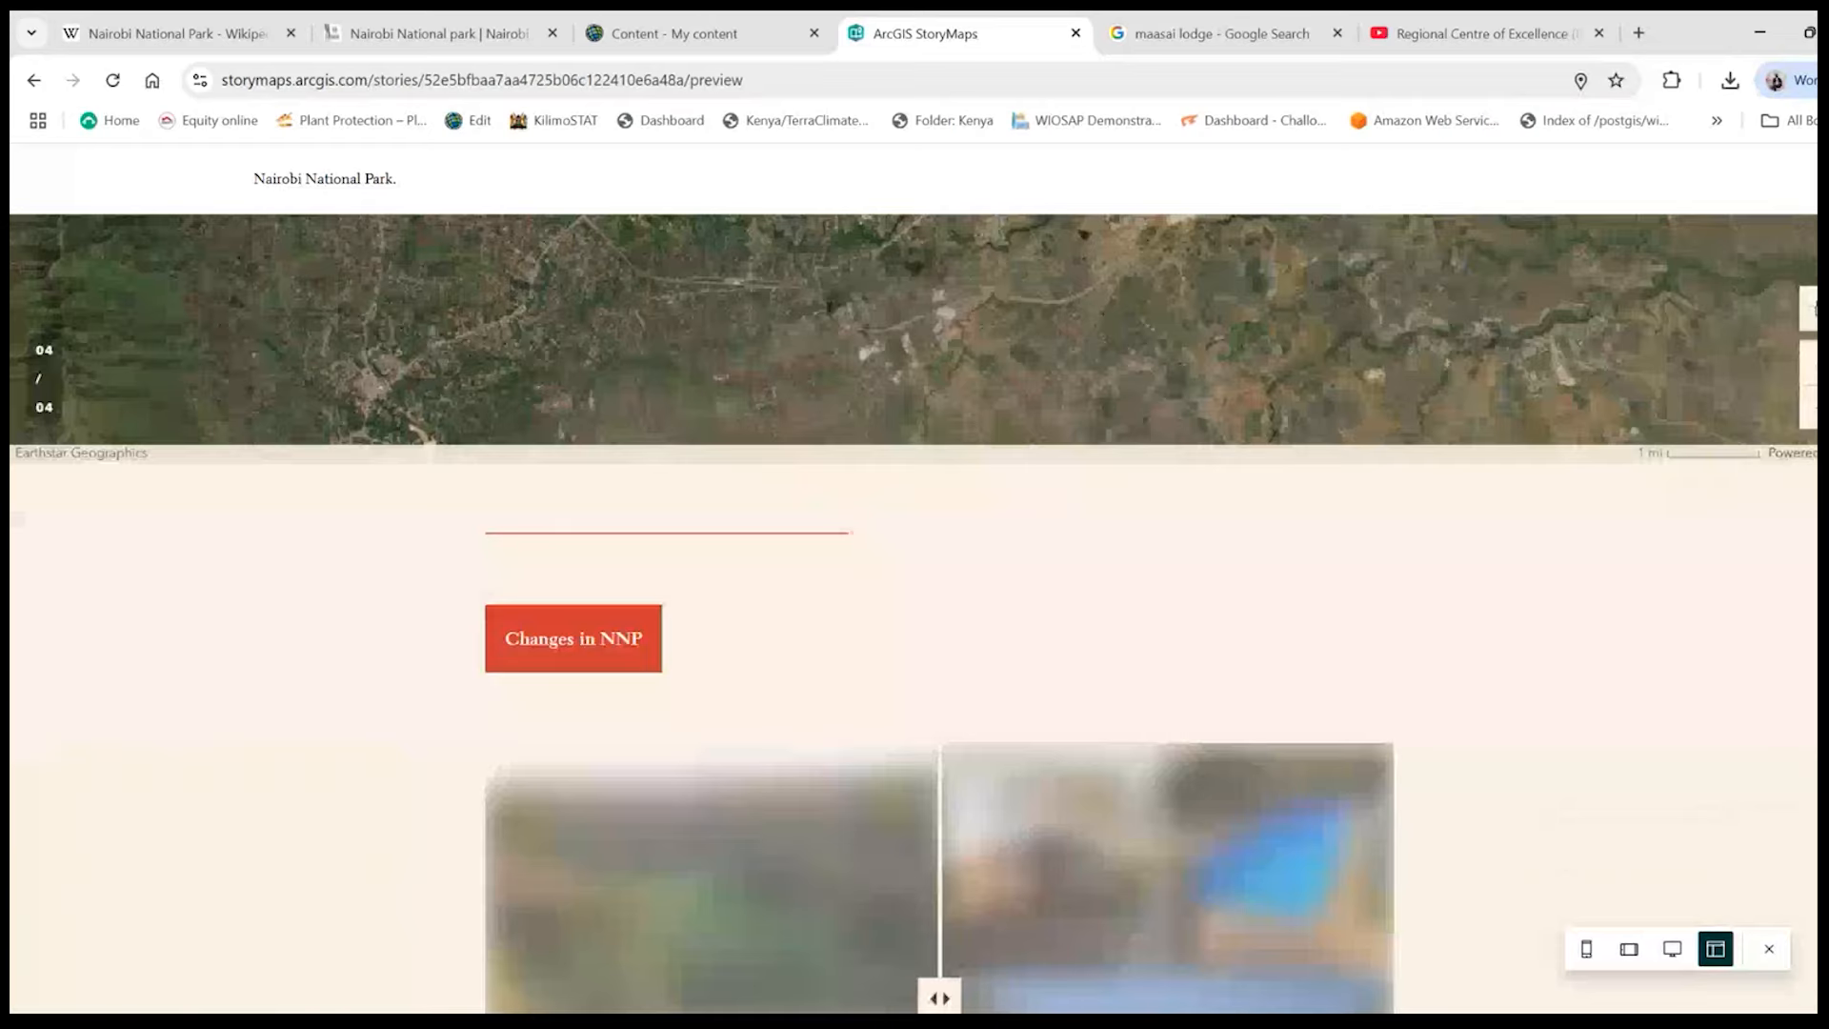
scroll(915, 609, "down", 10)
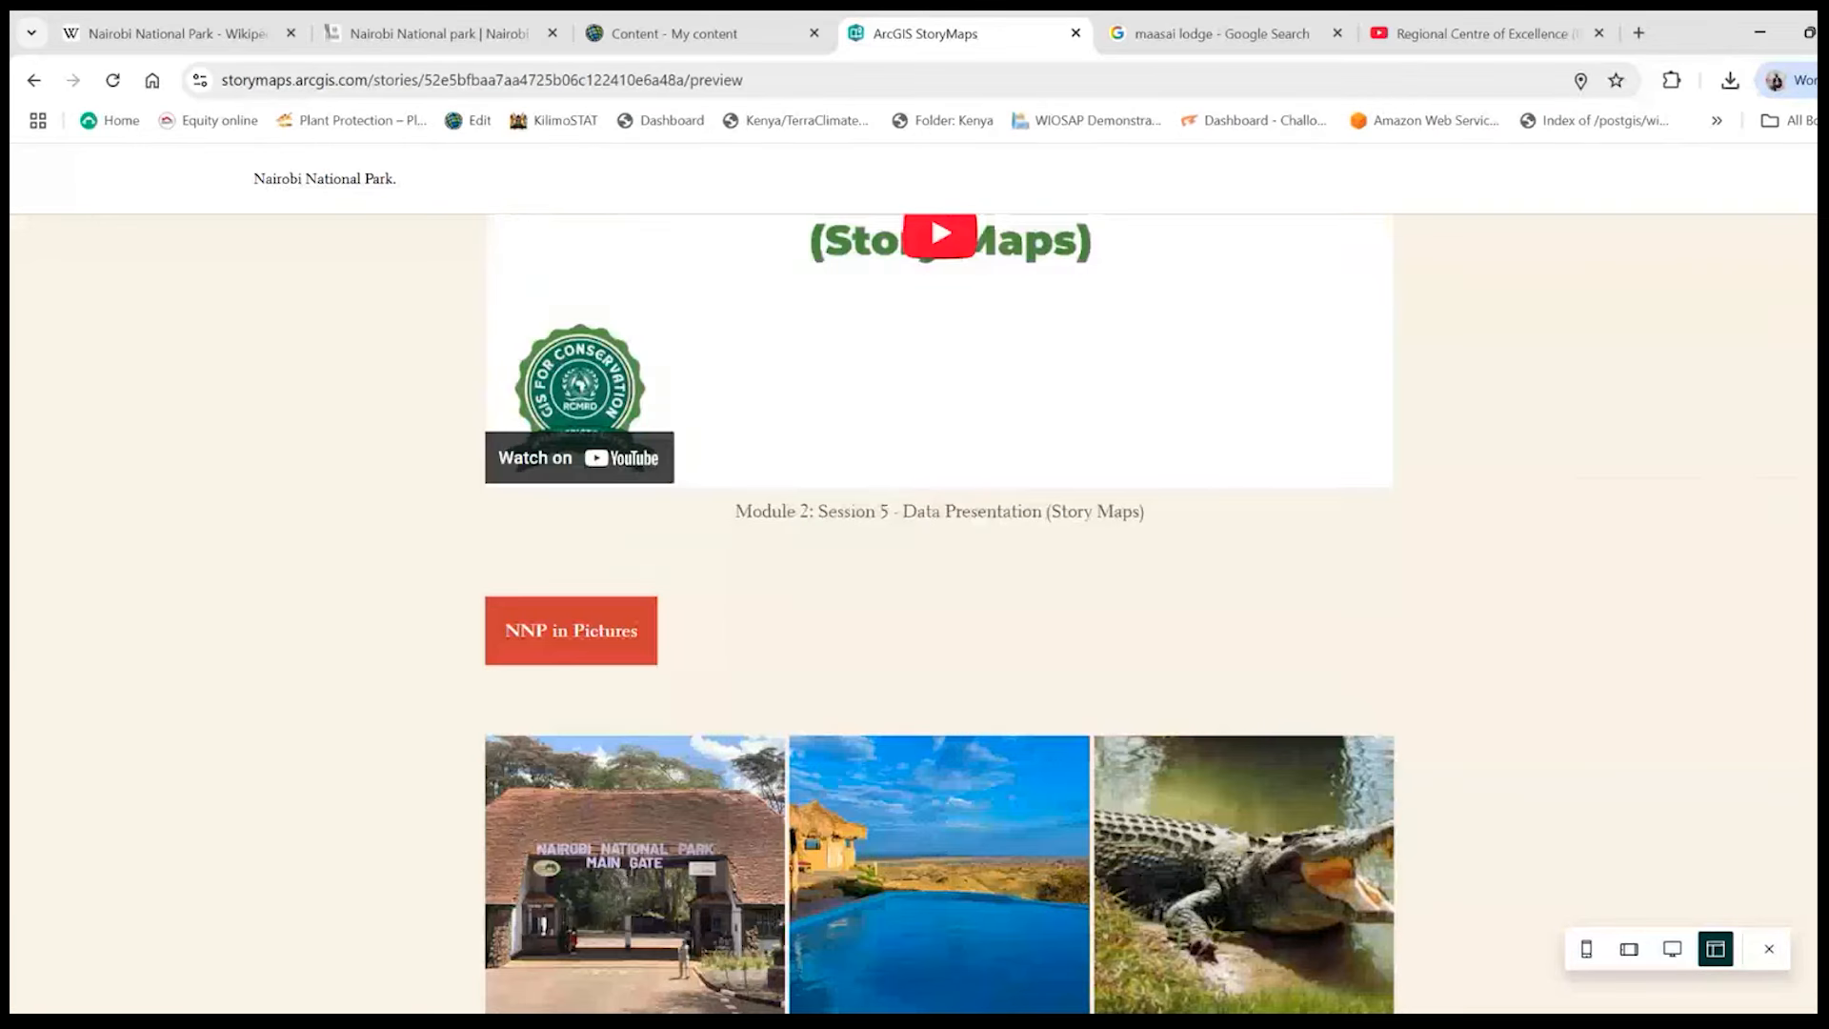
scroll(915, 610, "up", 15)
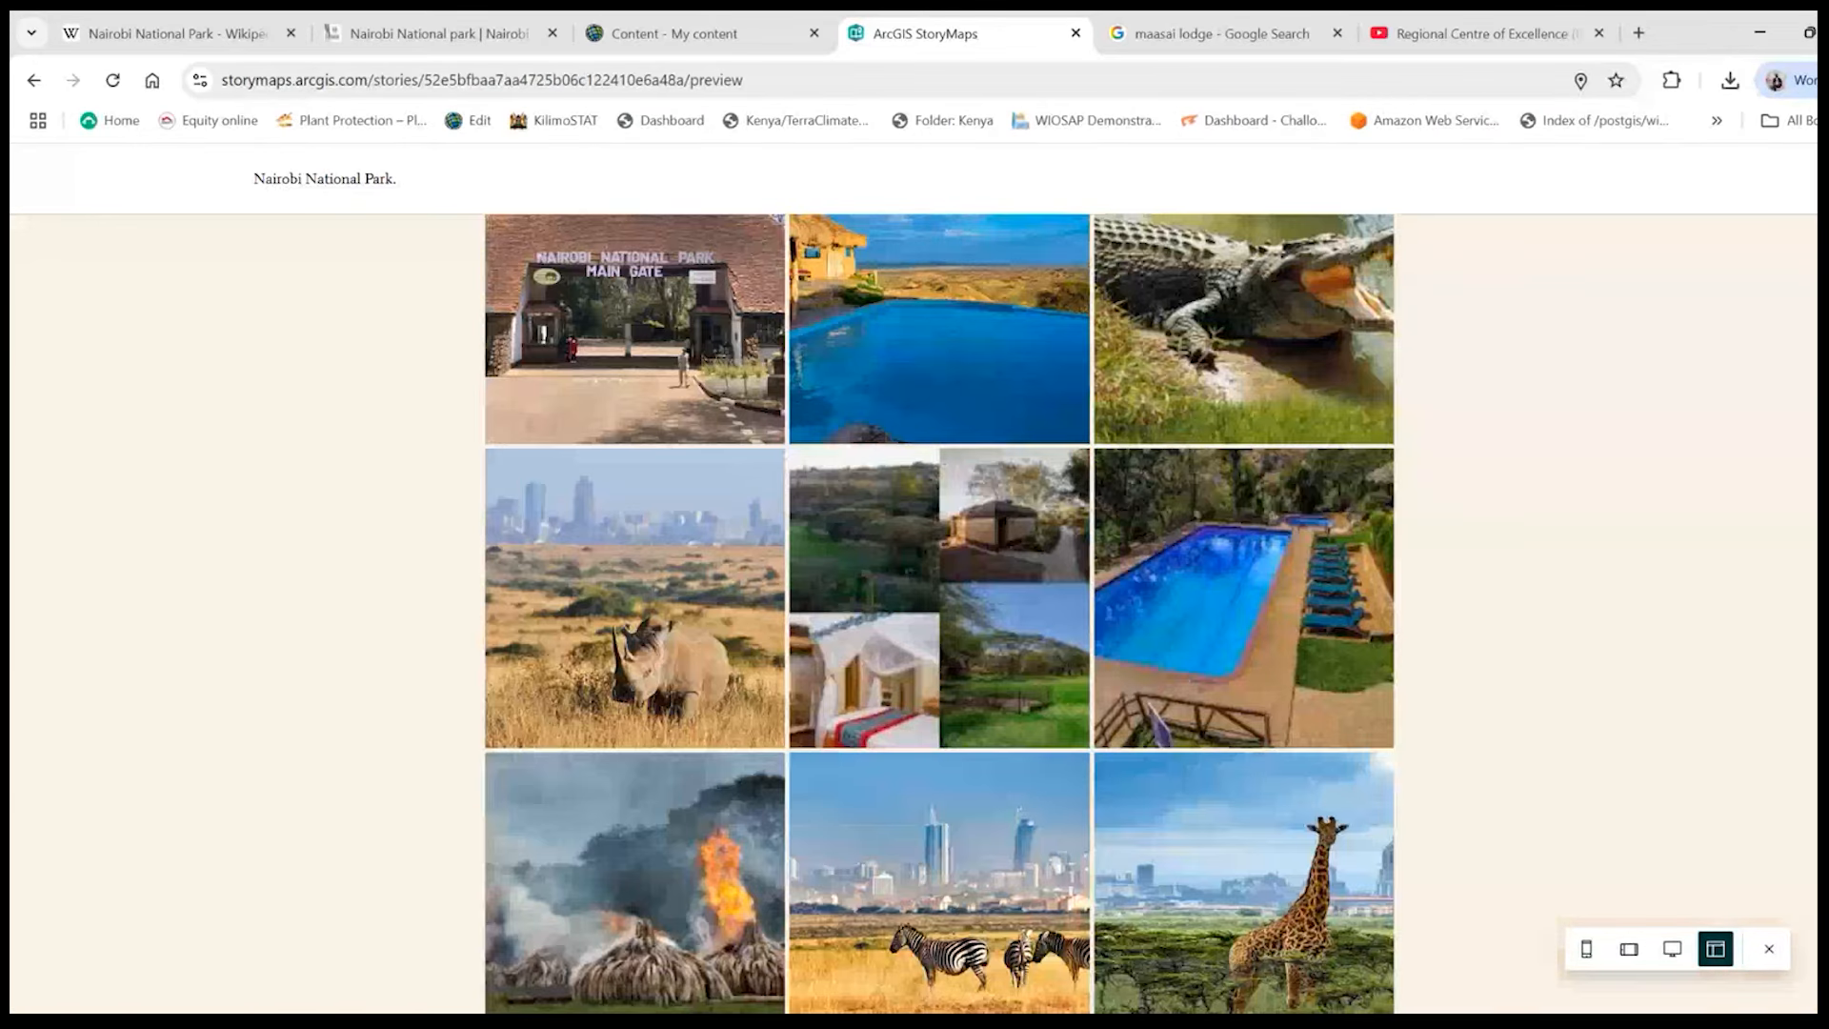
scroll(914, 609, "up", 20)
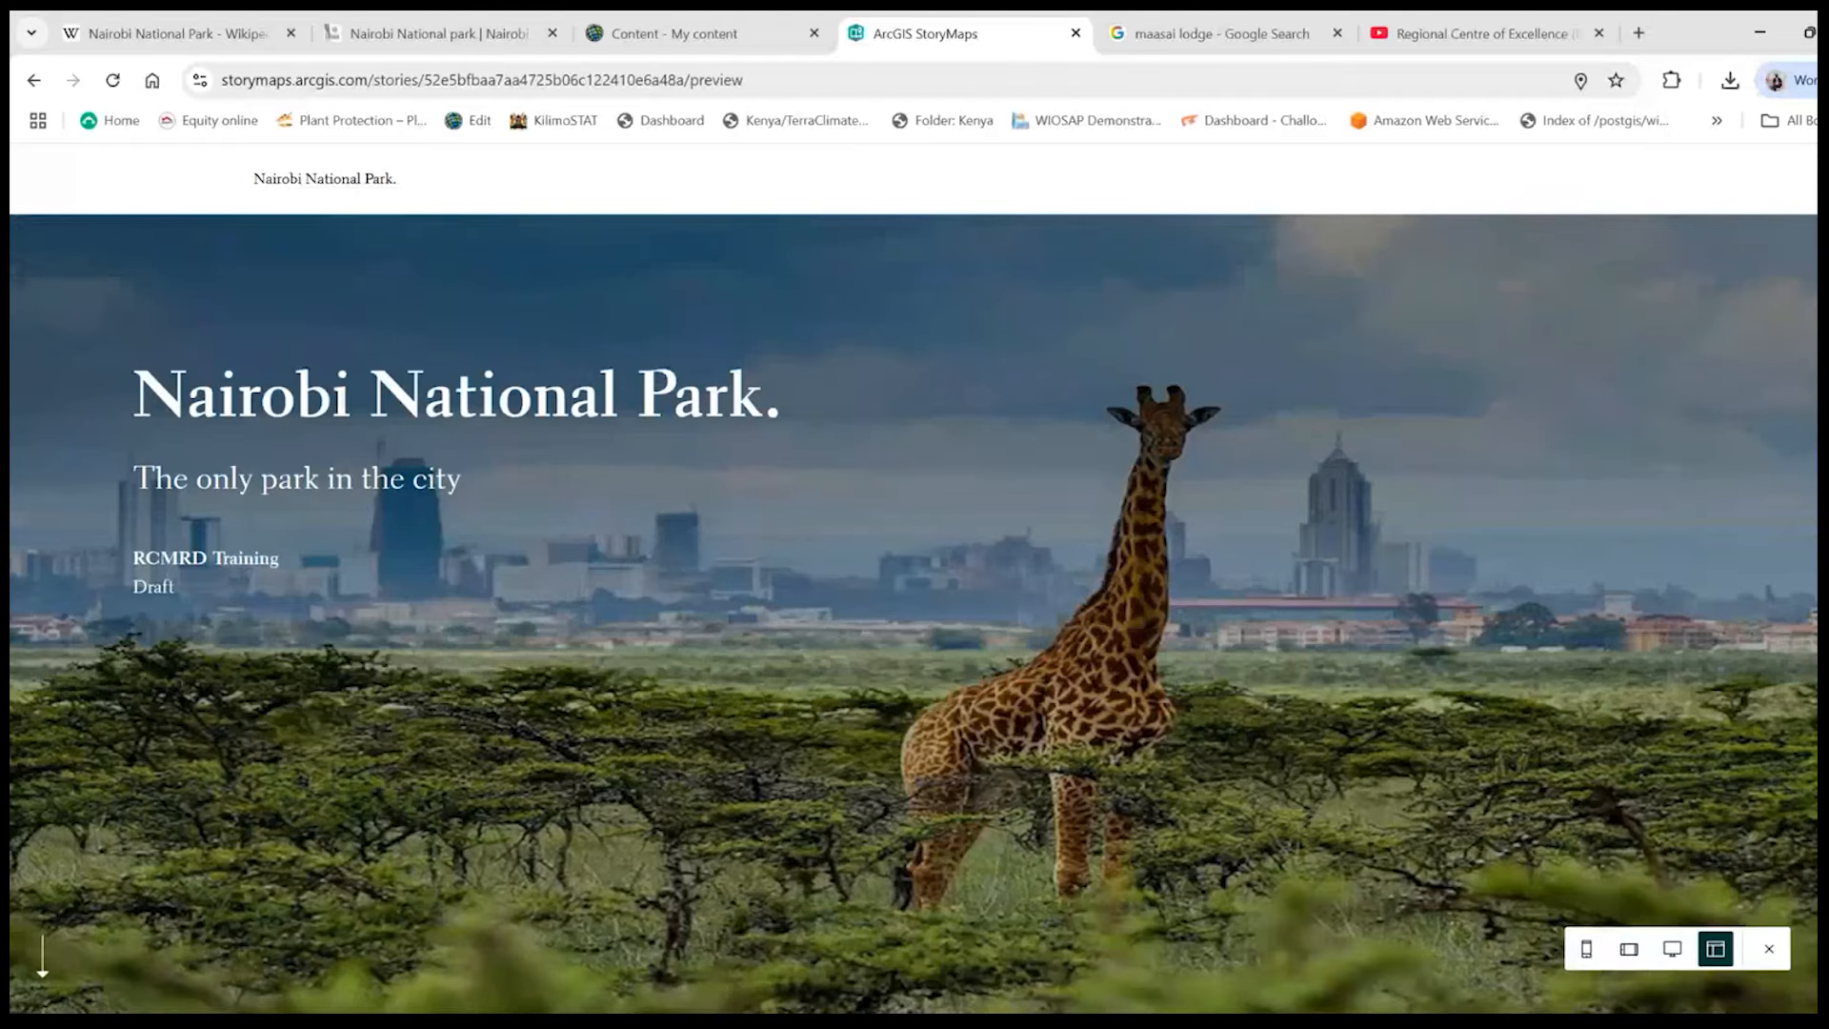
- Review the cover, park history and map tour sections in the preview and return to the story editor
scroll(915, 610, "down", 20)
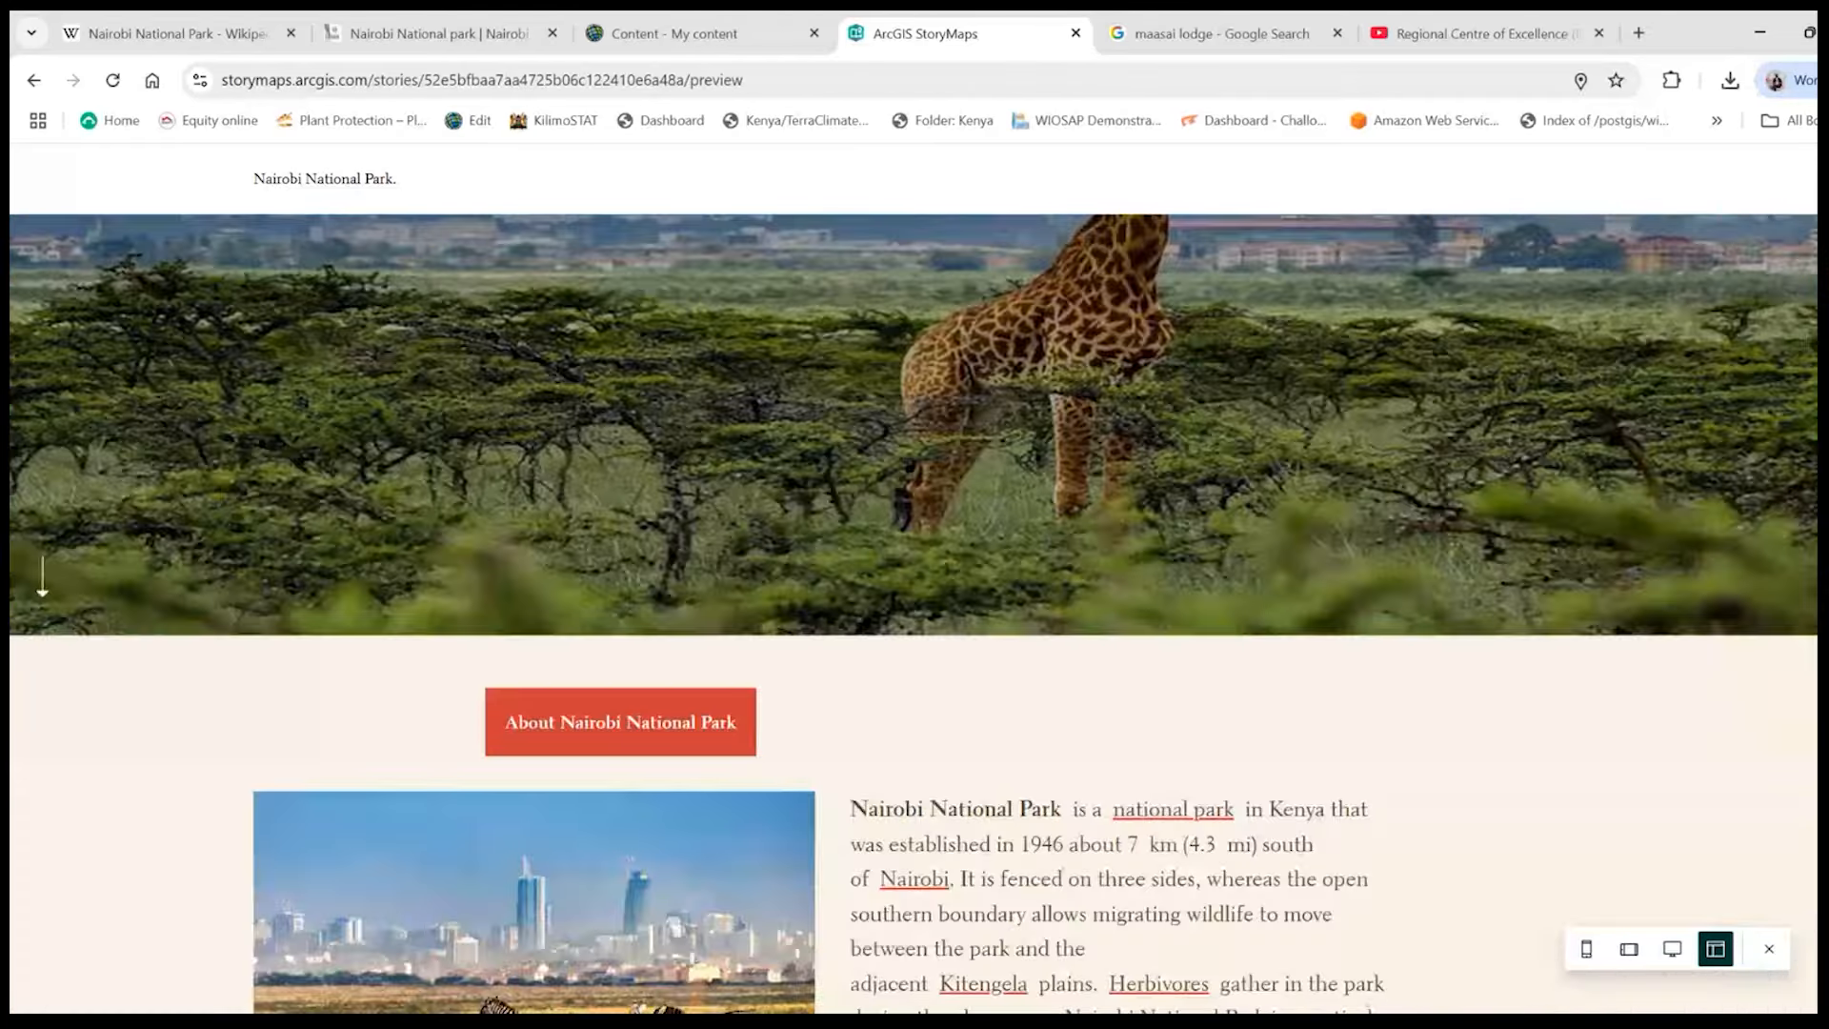
scroll(914, 610, "up", 10)
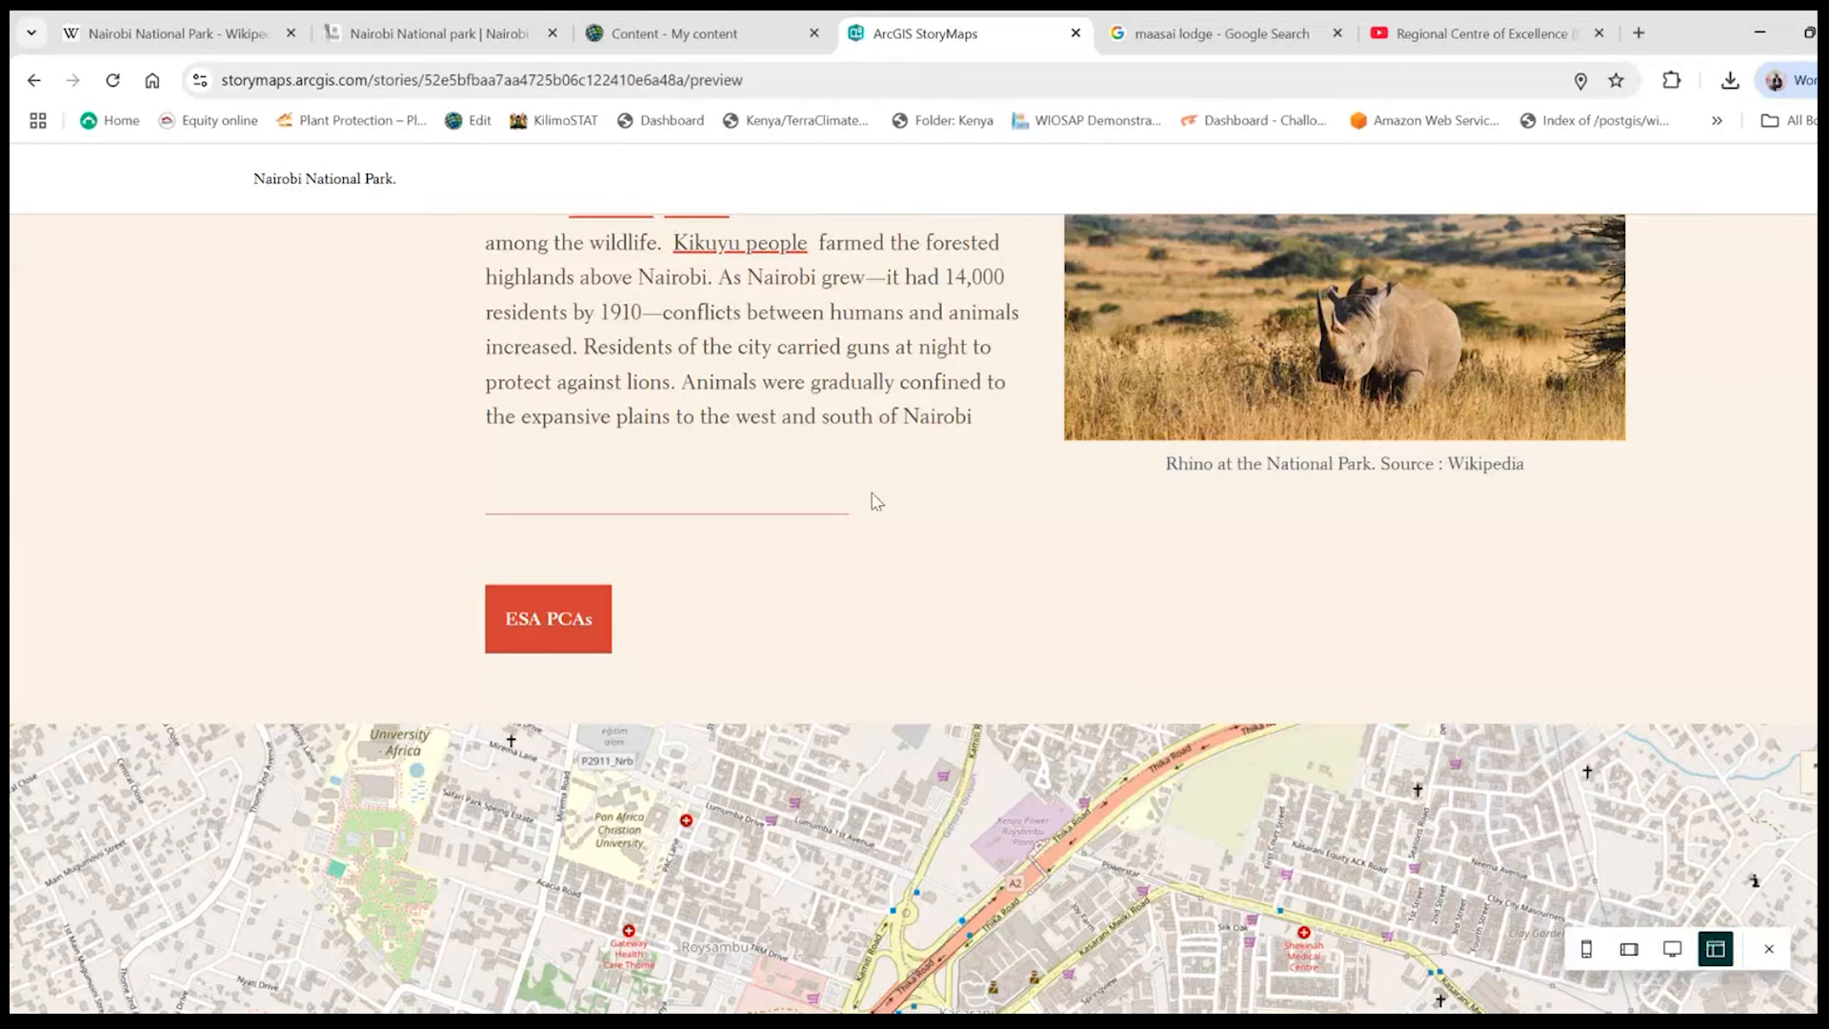
scroll(912, 613, "up", 10)
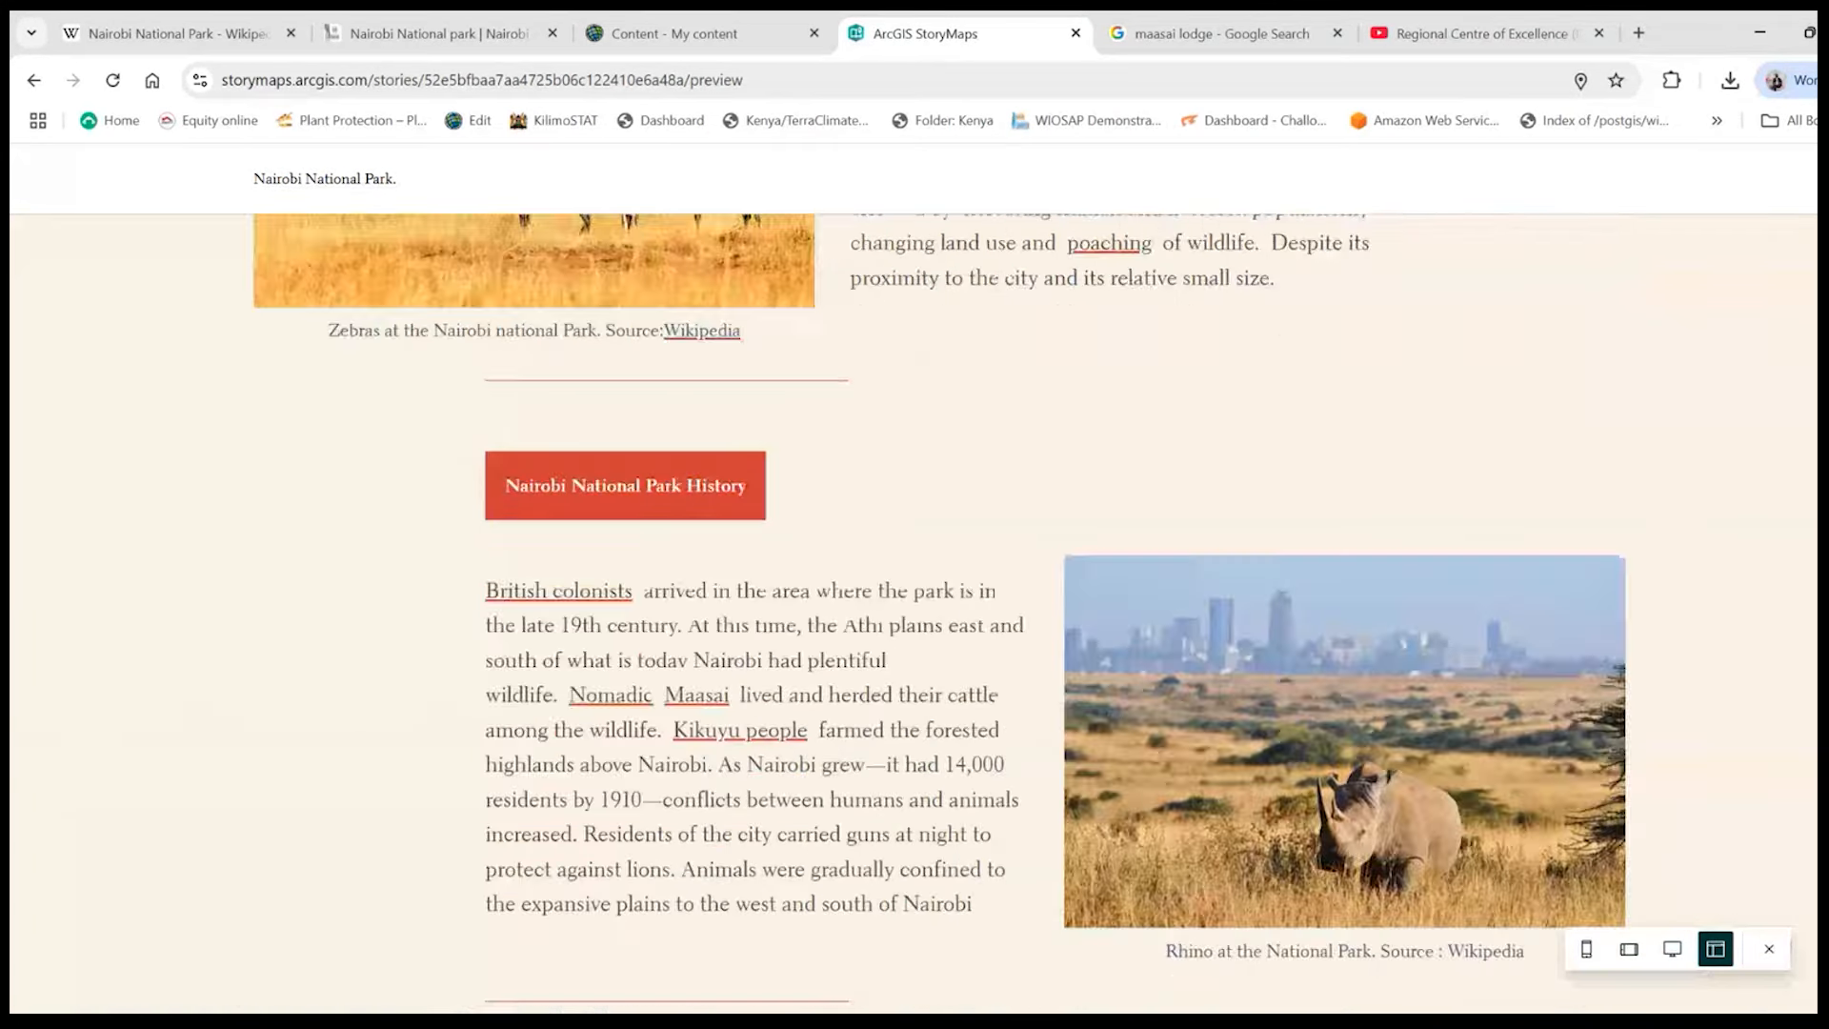
scroll(912, 613, "down", 20)
scroll(913, 612, "up", 20)
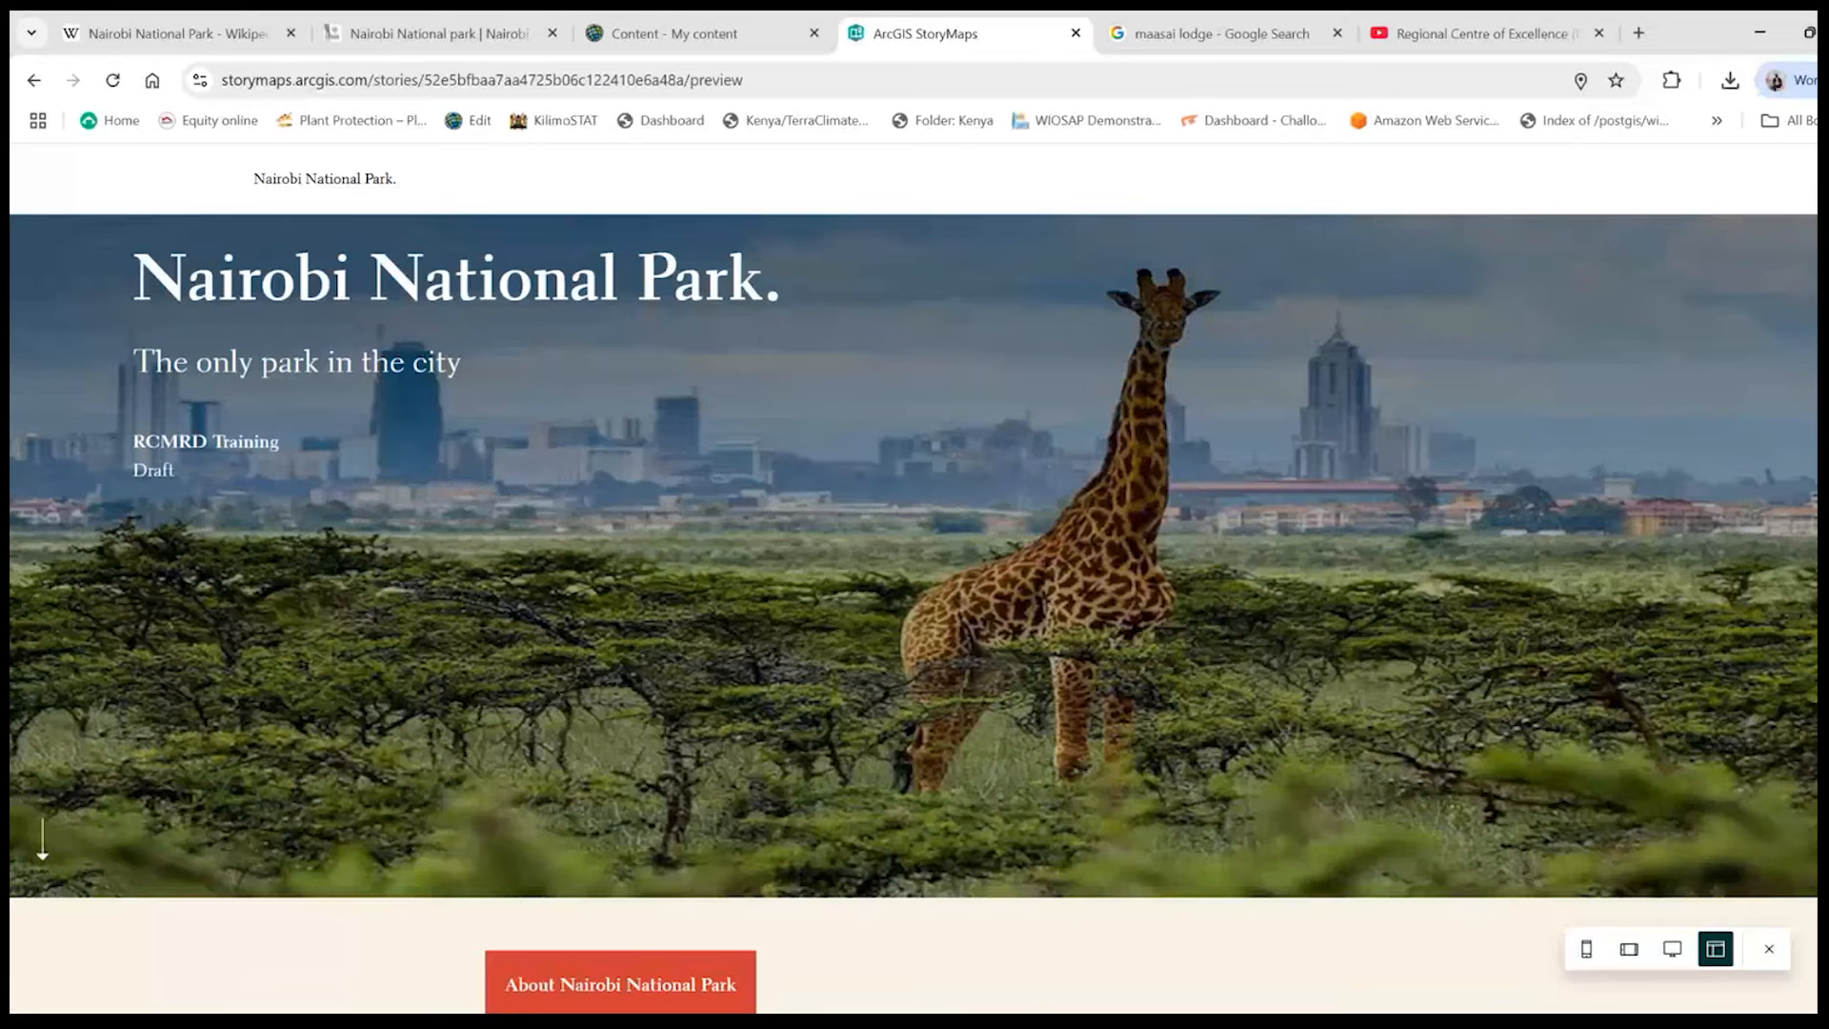
scroll(43, 853, "up", 1)
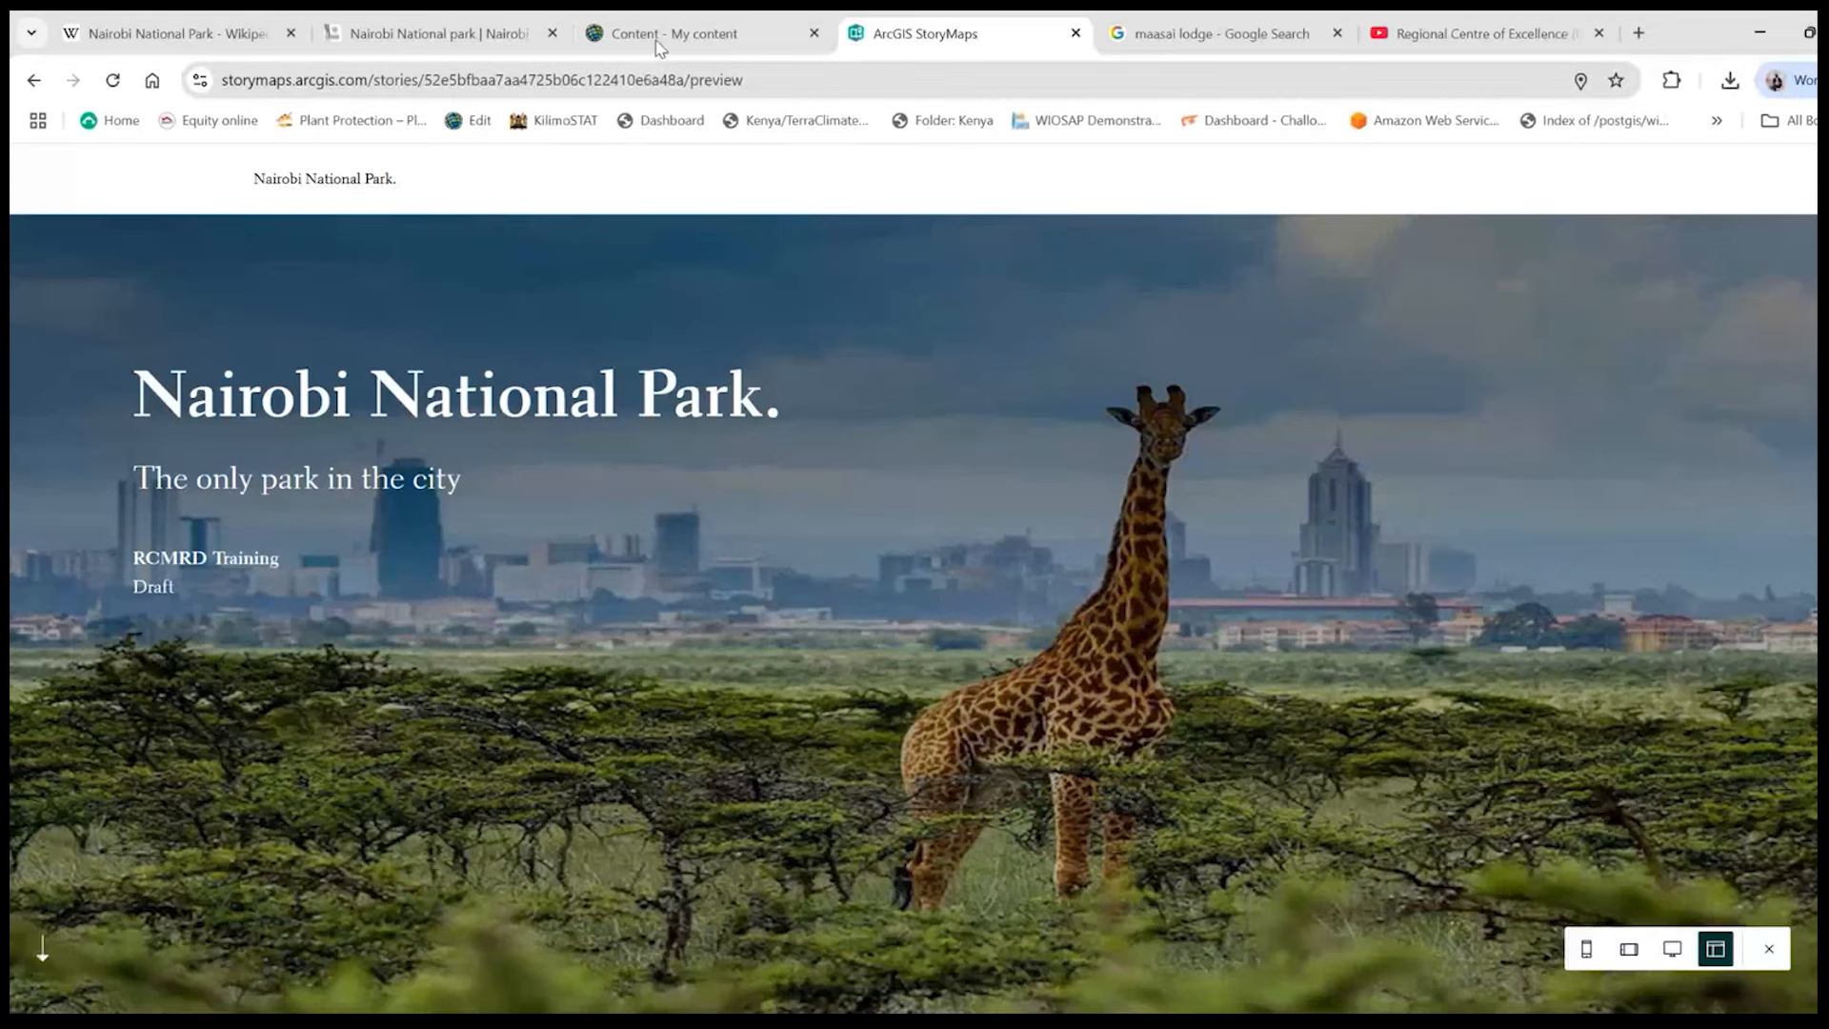
scroll(981, 510, "down", 5)
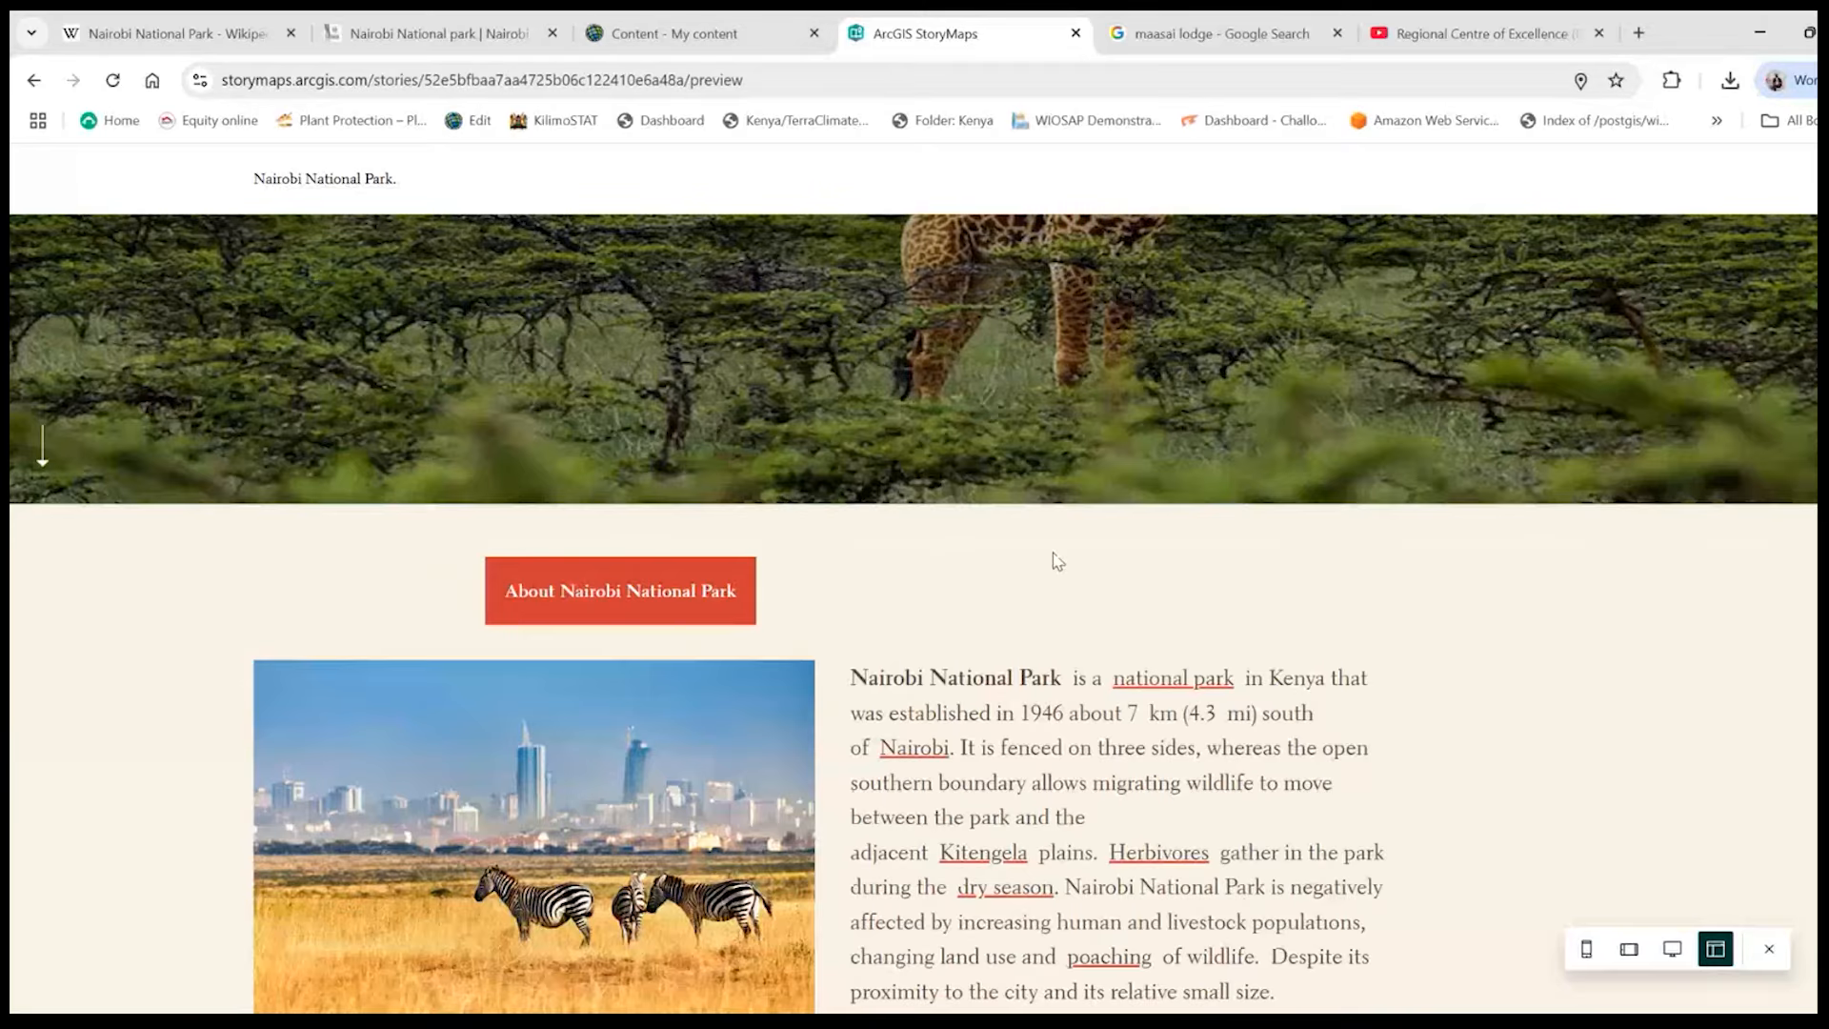
scroll(1056, 562, "down", 15)
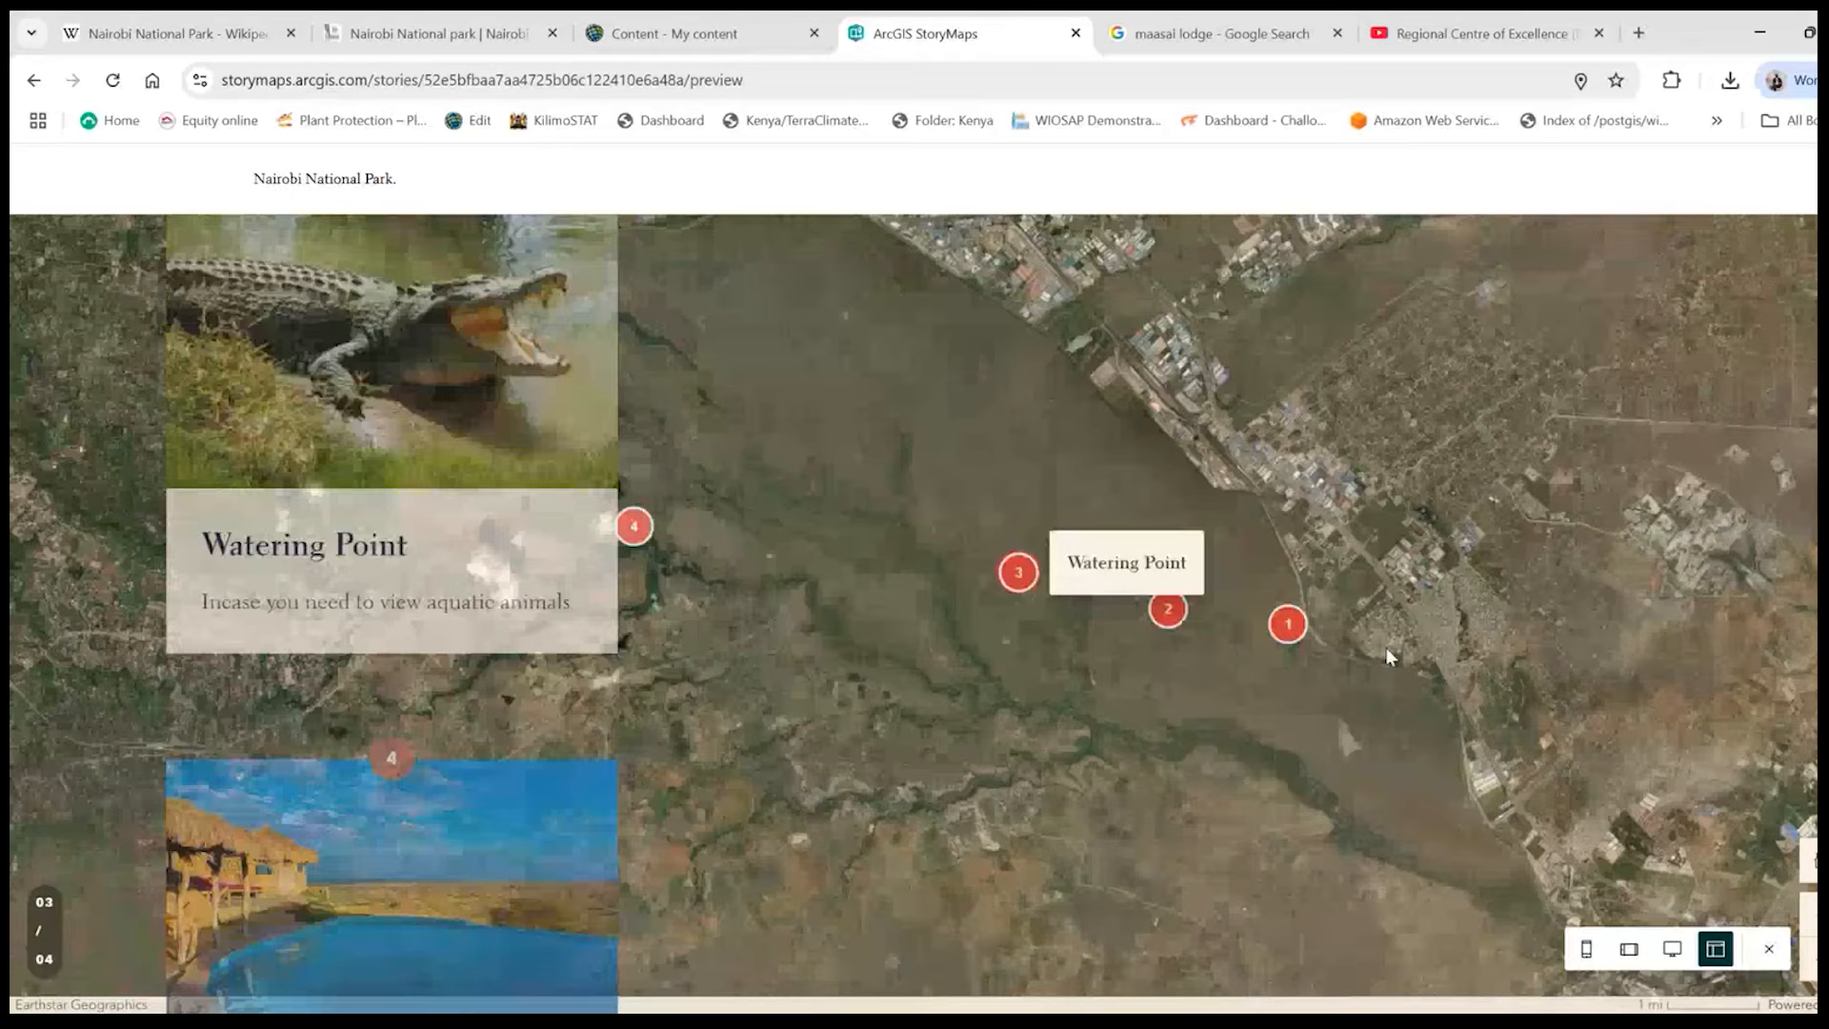
scroll(1340, 646, "up", 15)
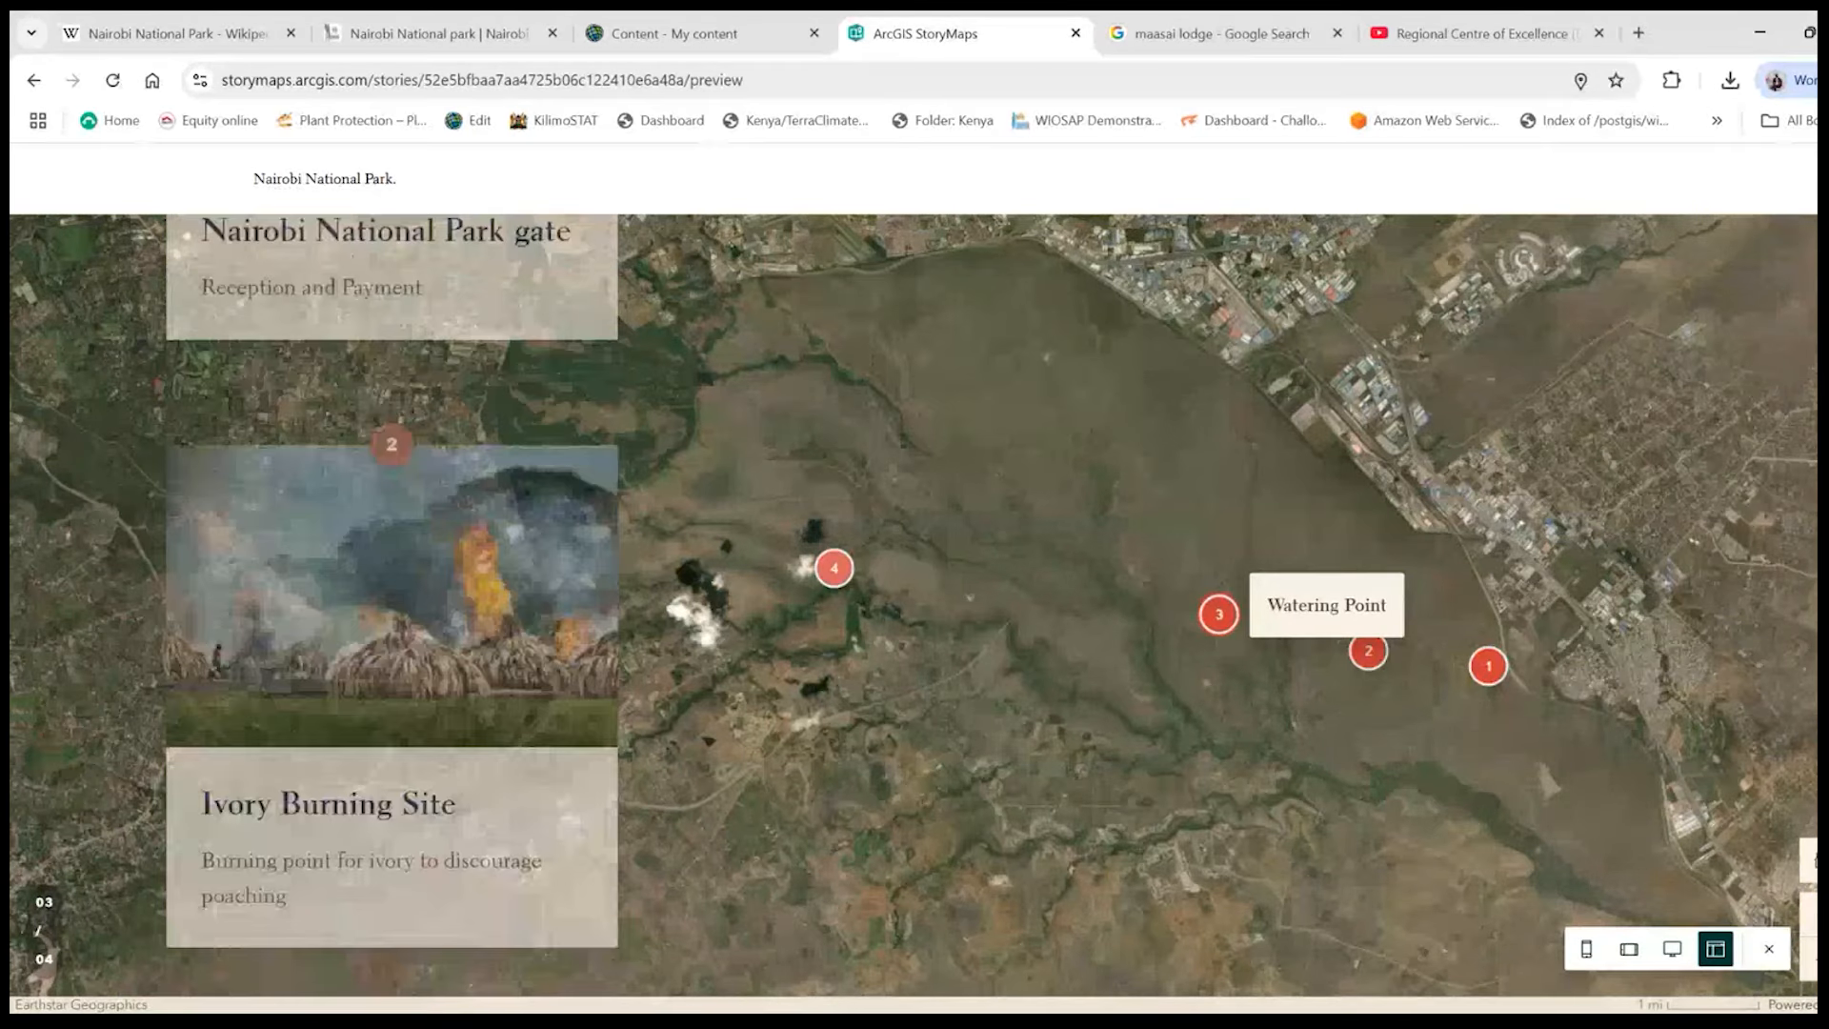
scroll(915, 609, "up", 10)
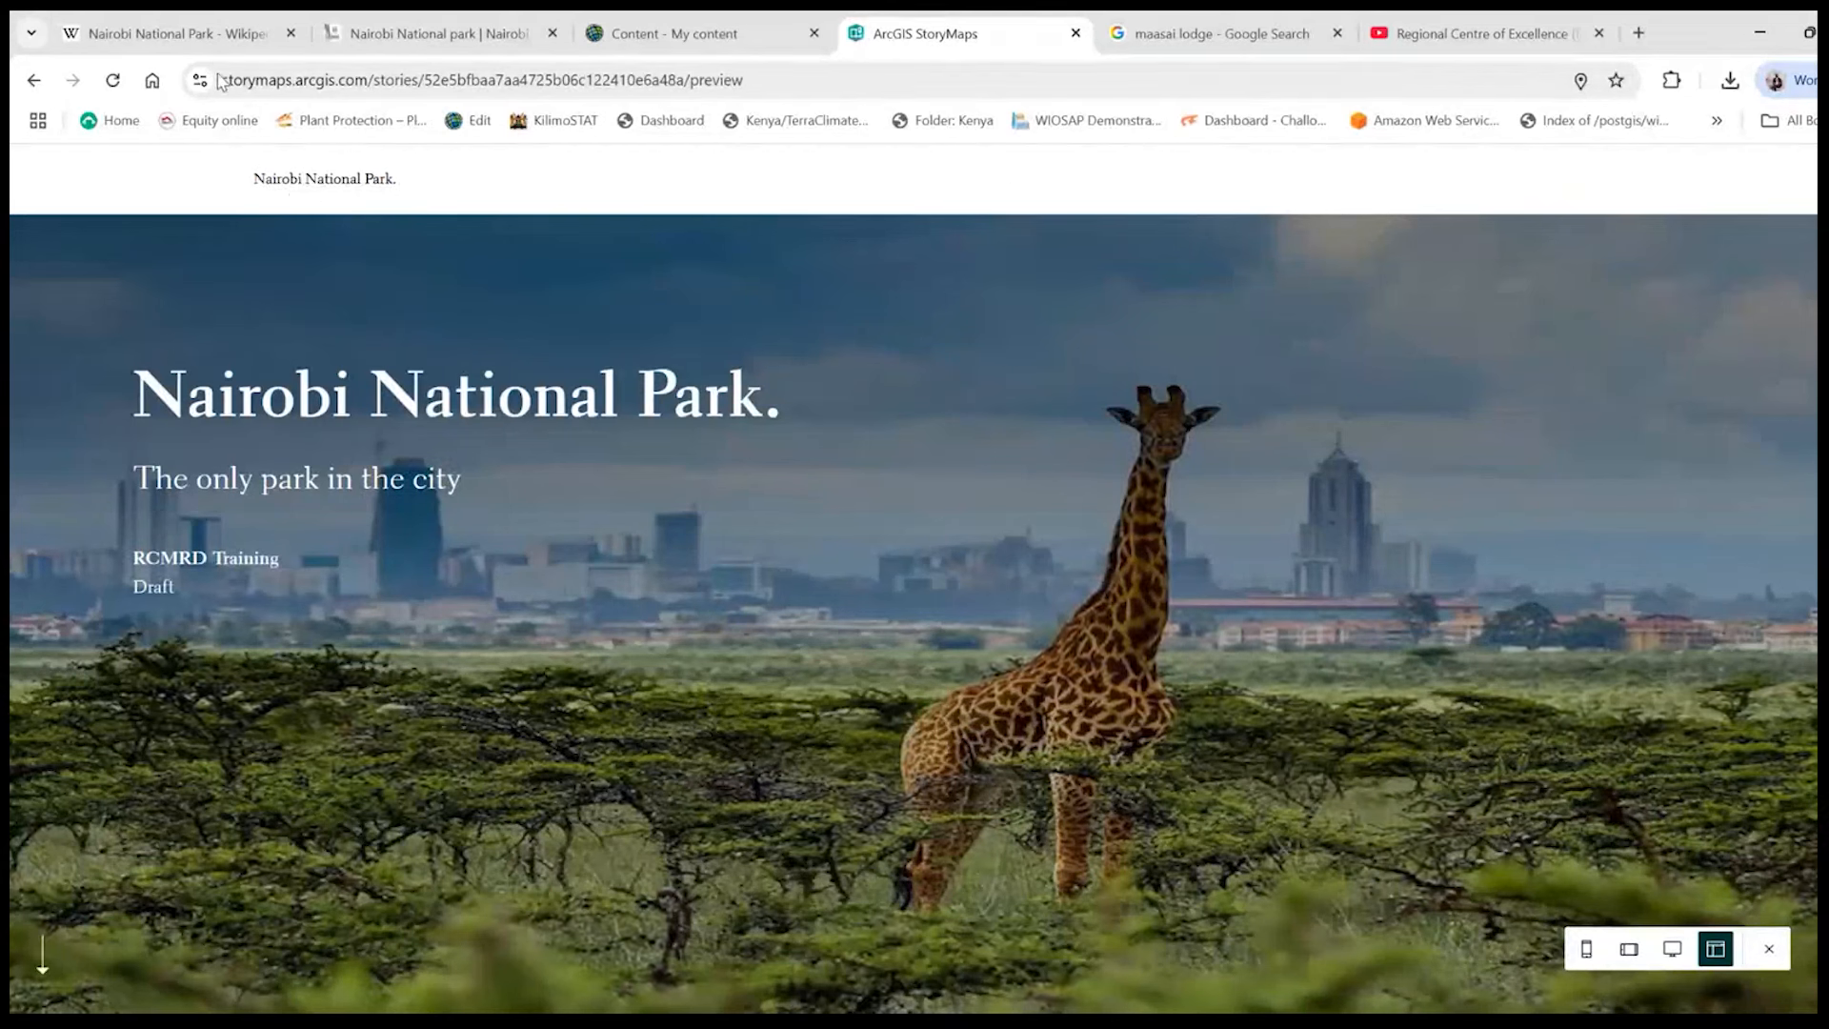
left_click(34, 80)
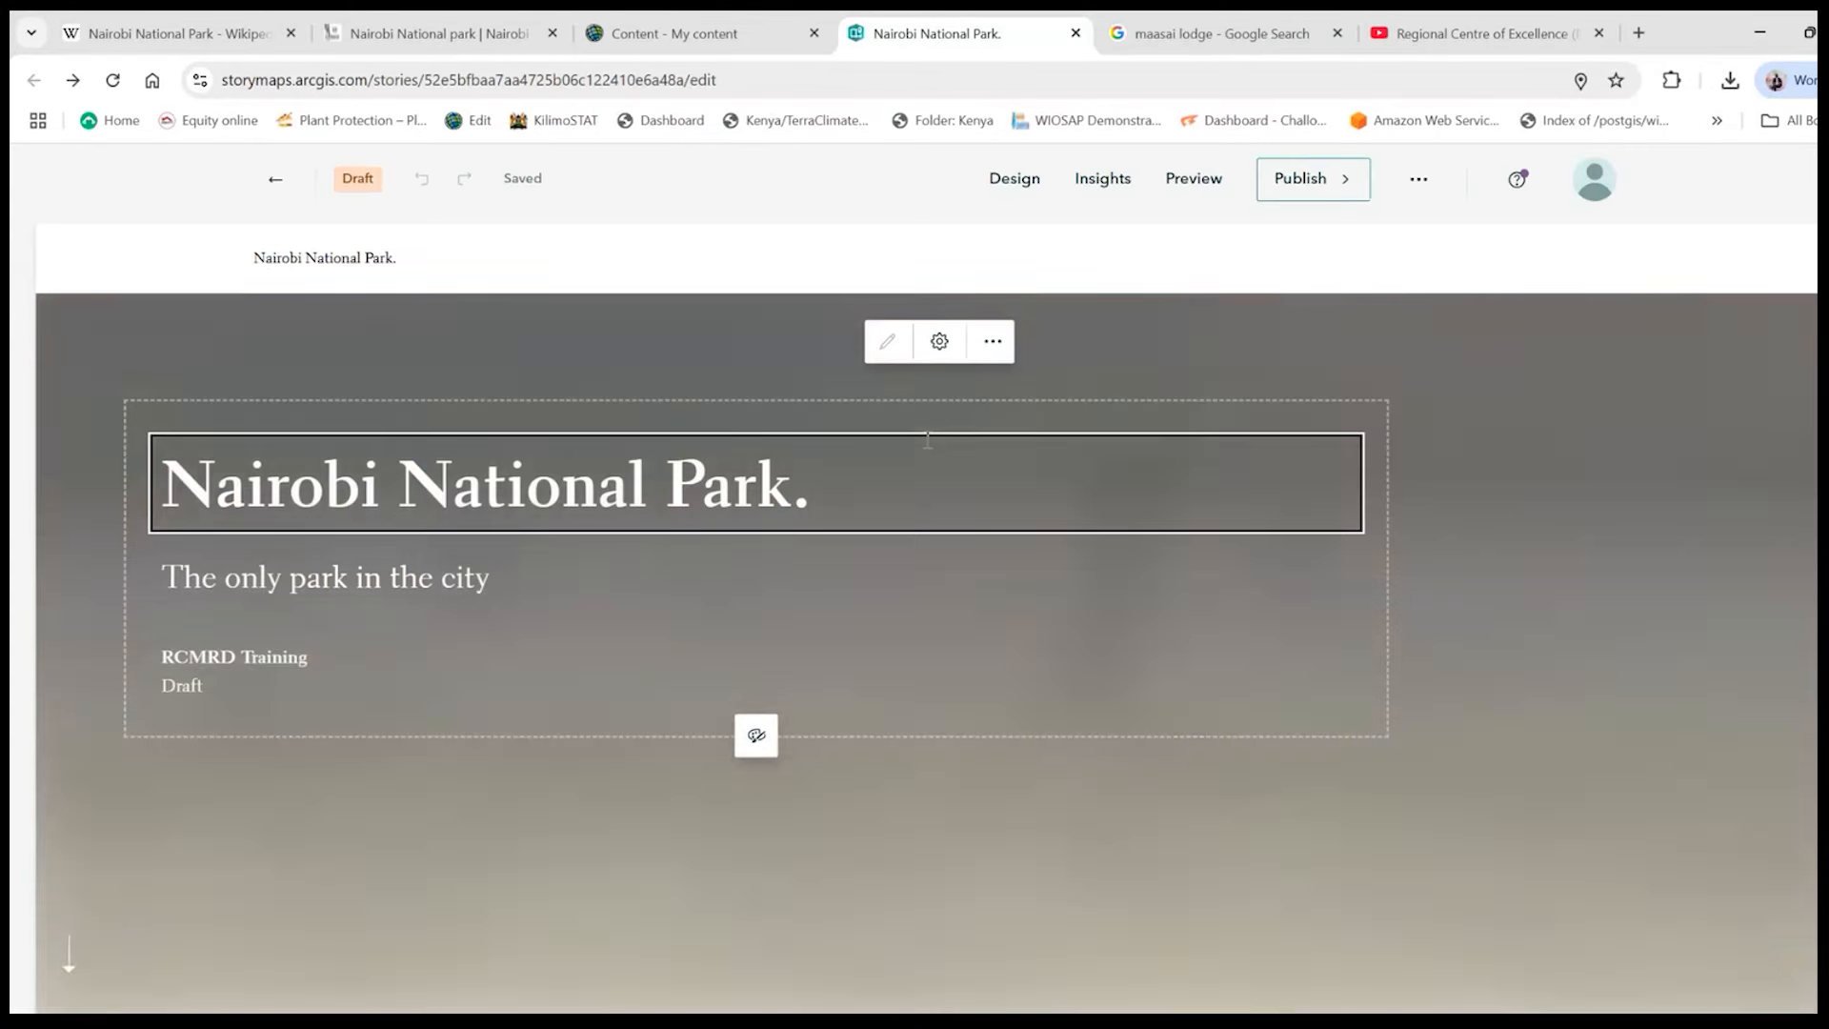
- Apply the Ridgeline theme to the story and check its look on the map tour, swipe, video and gallery sections
scroll(1755, 673, "down", 5)
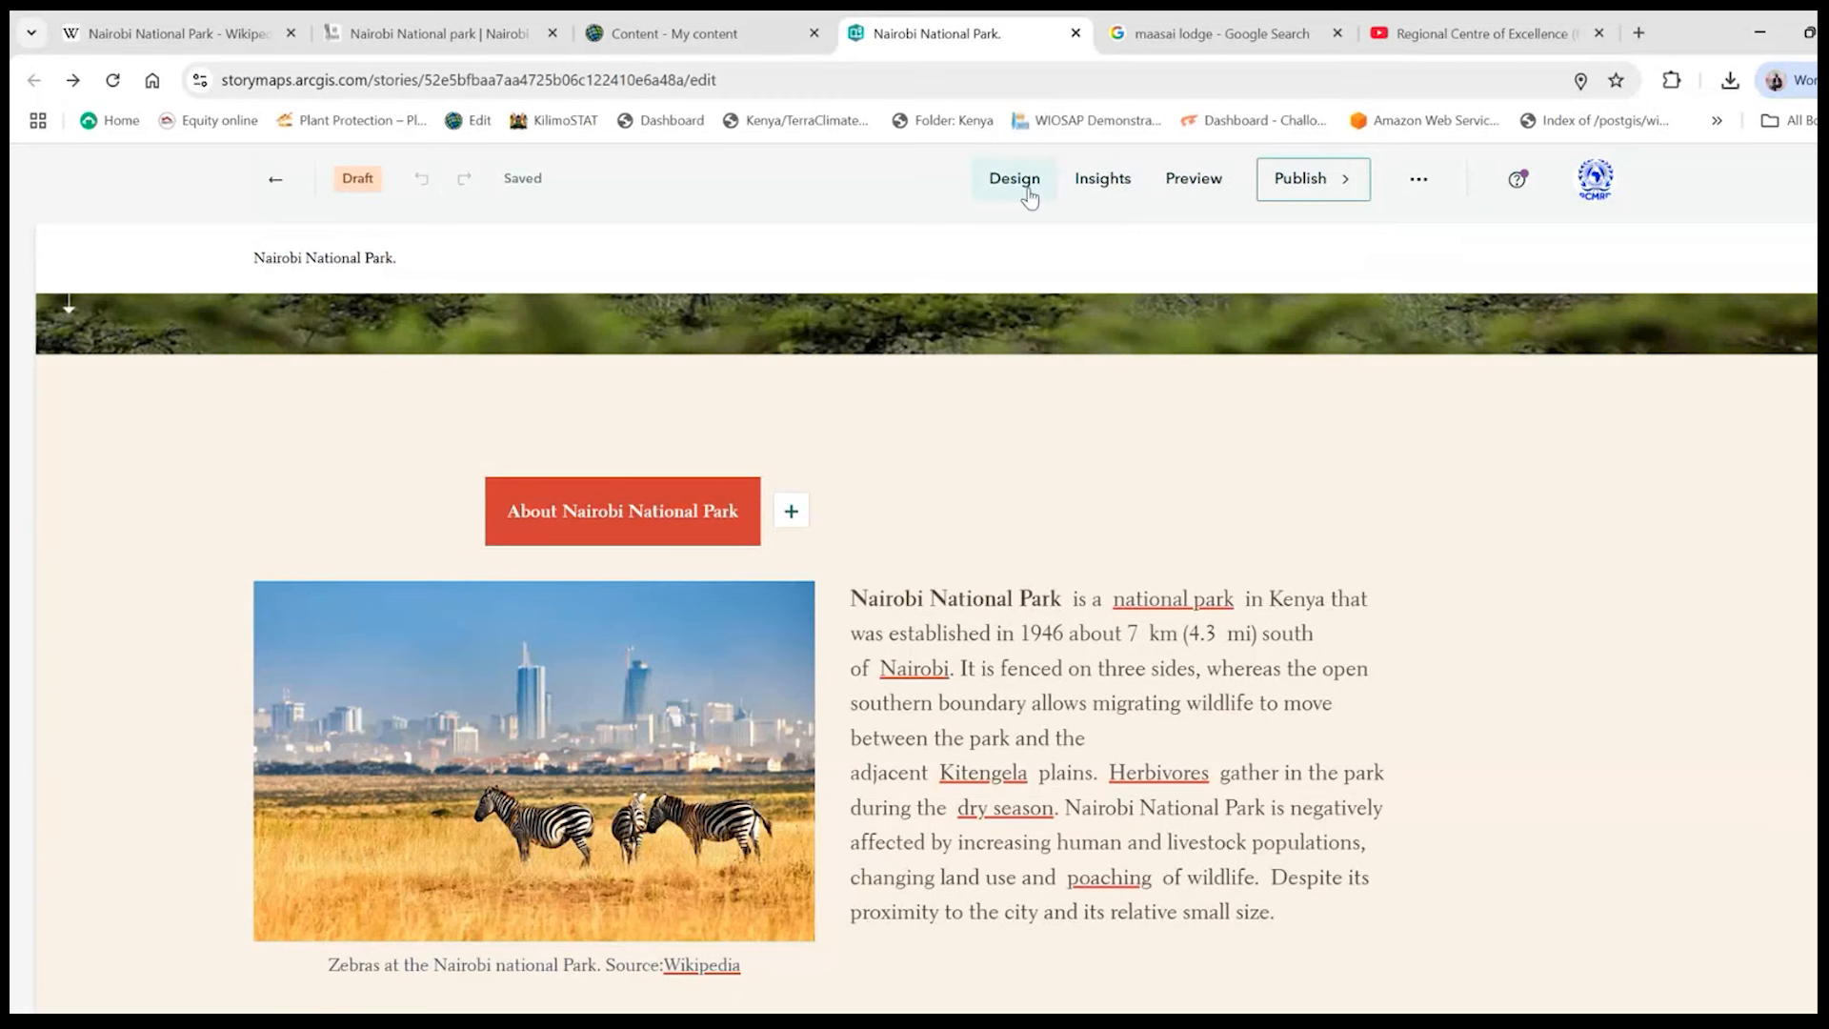
scroll(1235, 817, "down", 3)
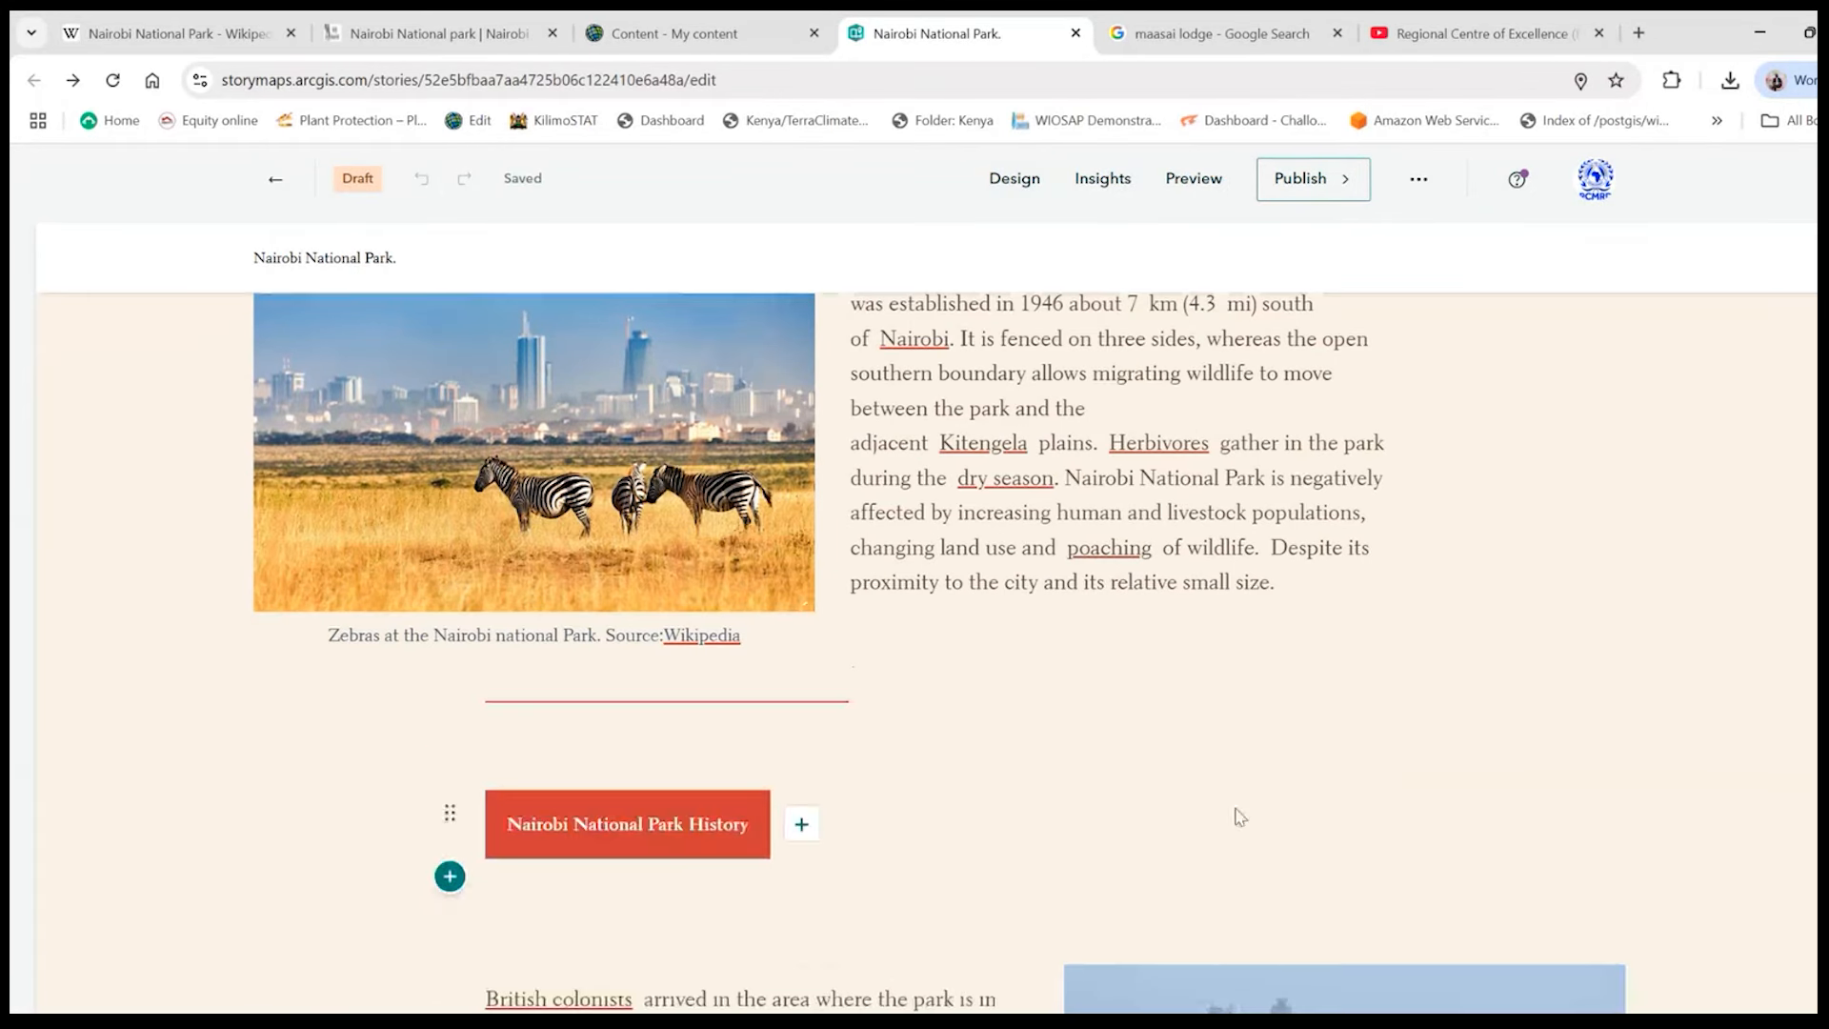
scroll(1205, 762, "up", 1)
scroll(1206, 762, "up", 2)
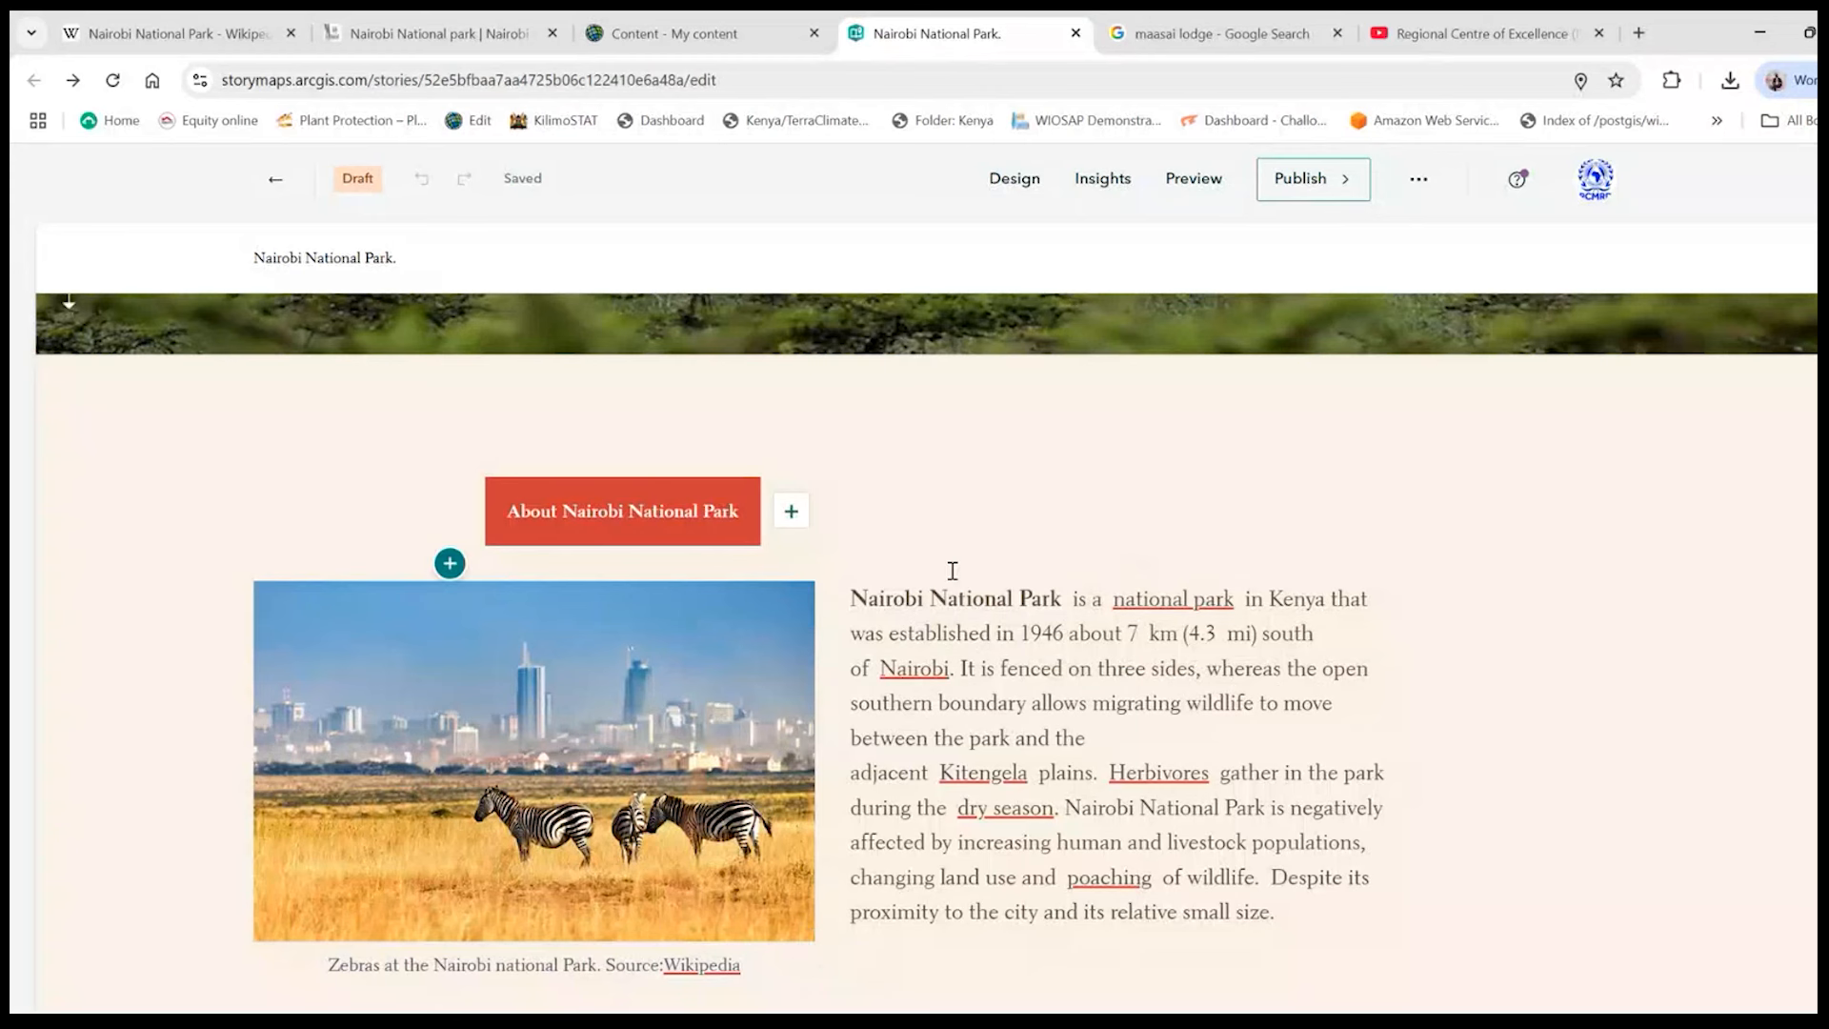
left_click(1020, 181)
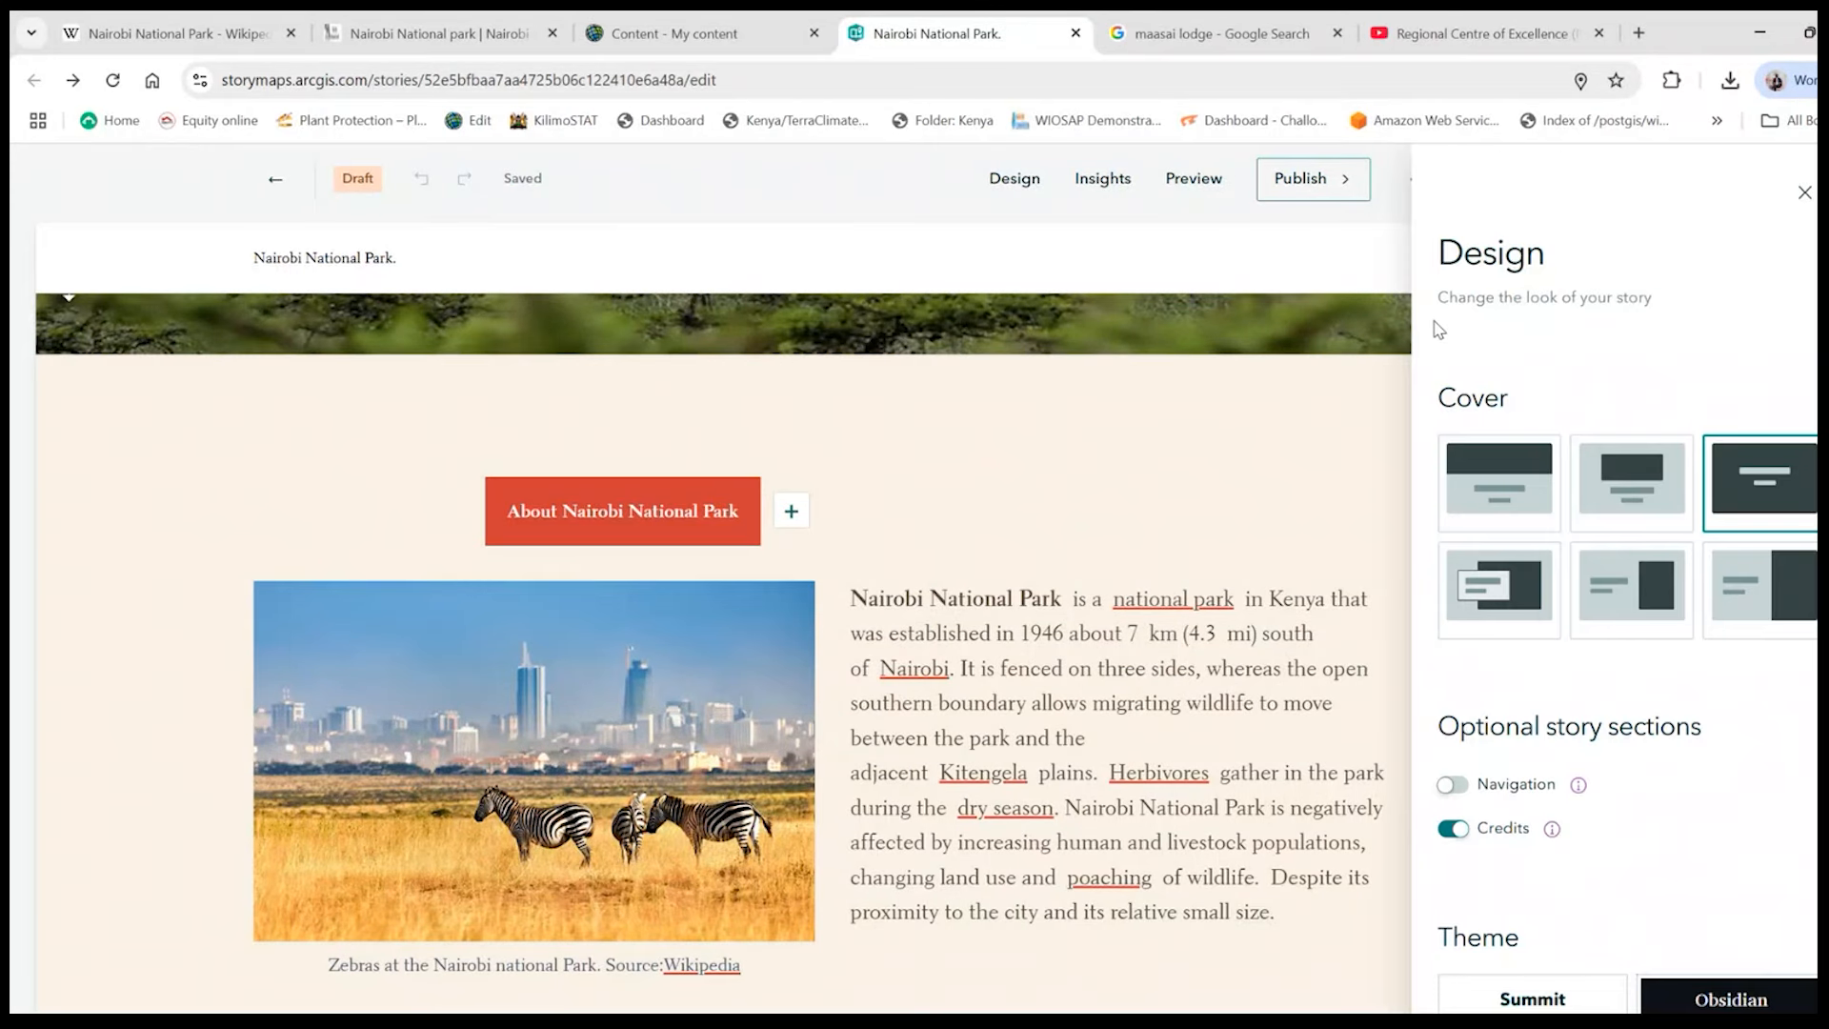
scroll(1567, 771, "down", 5)
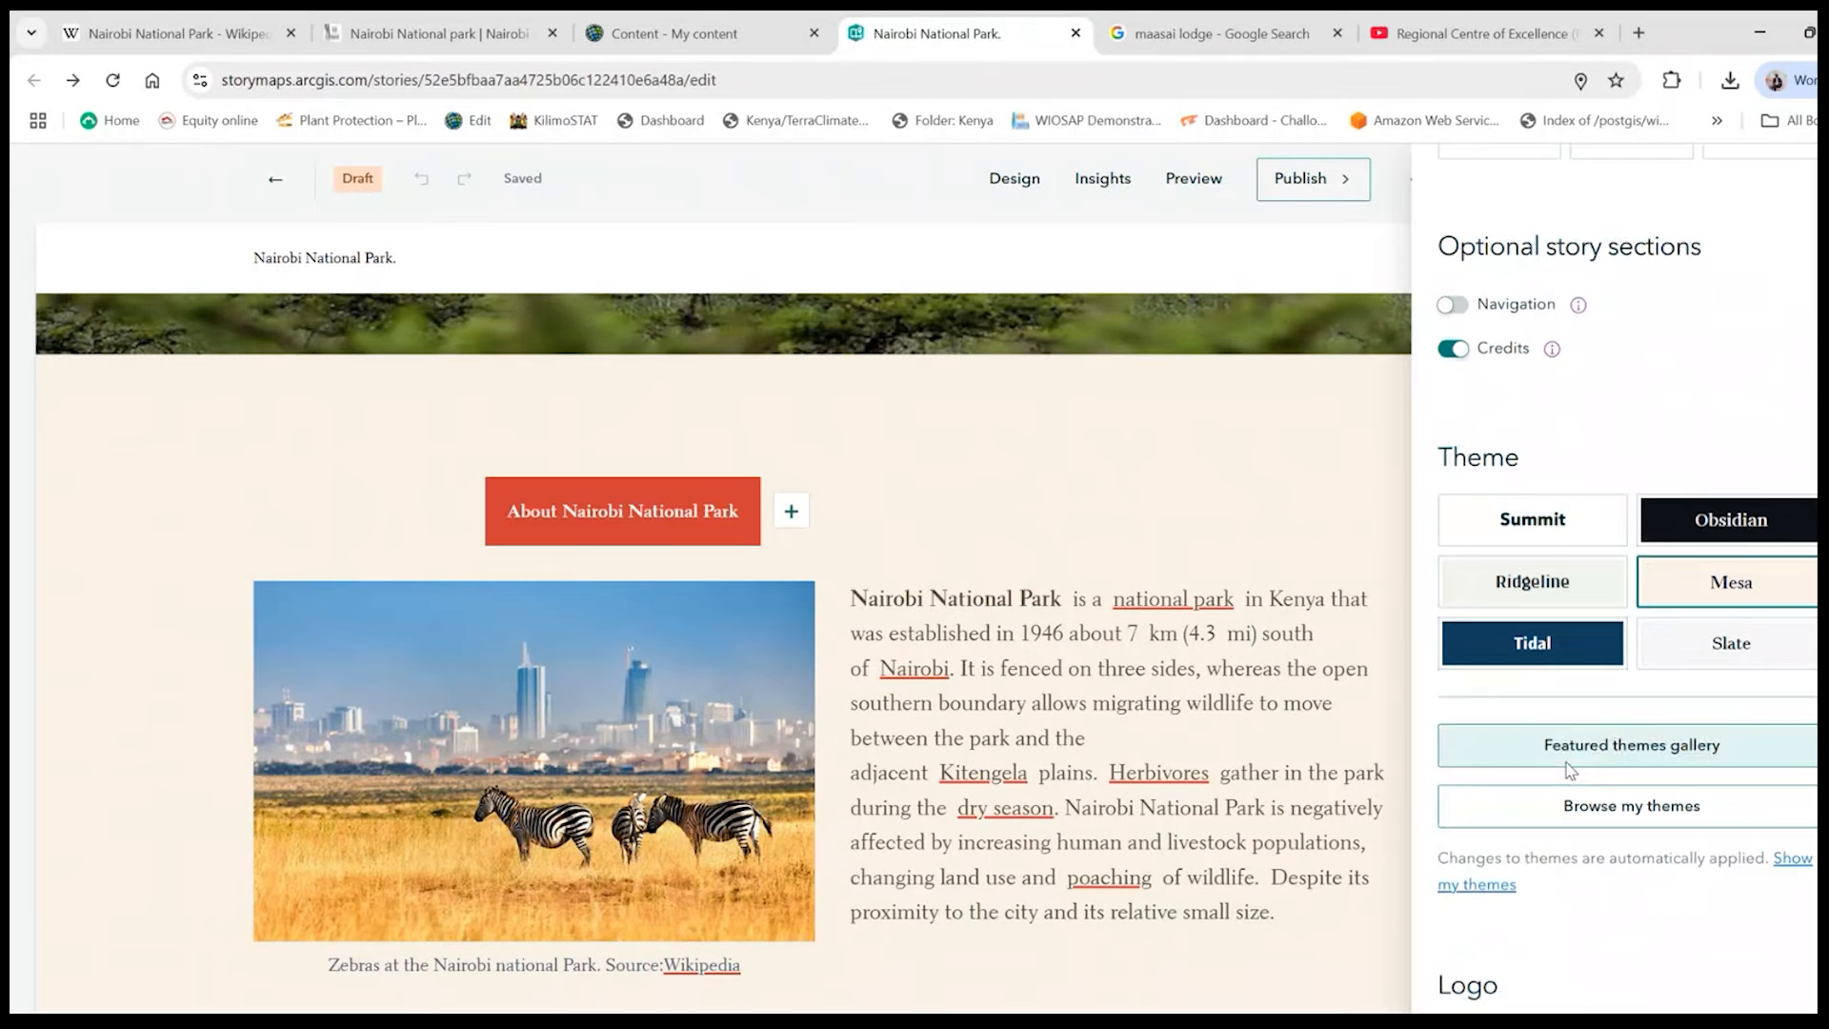
scroll(1565, 754, "down", 2)
scroll(1564, 747, "up", 2)
left_click(1548, 501)
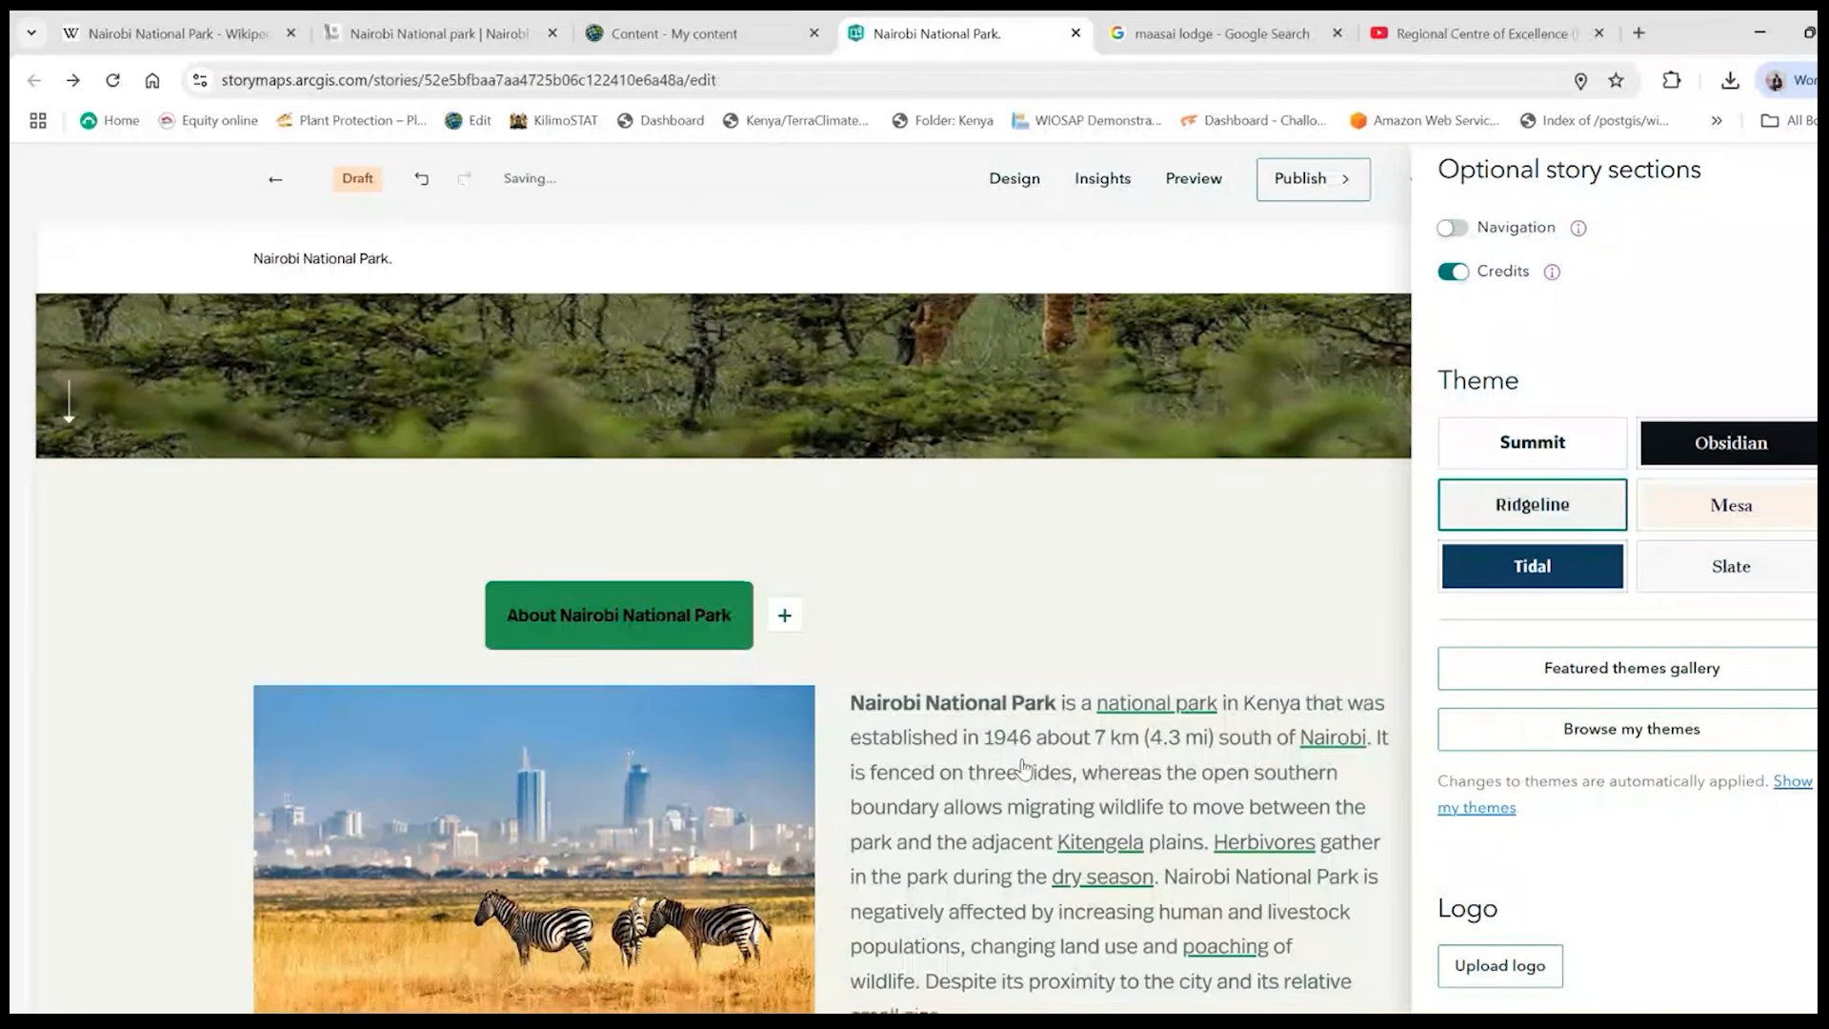
scroll(1022, 767, "down", 10)
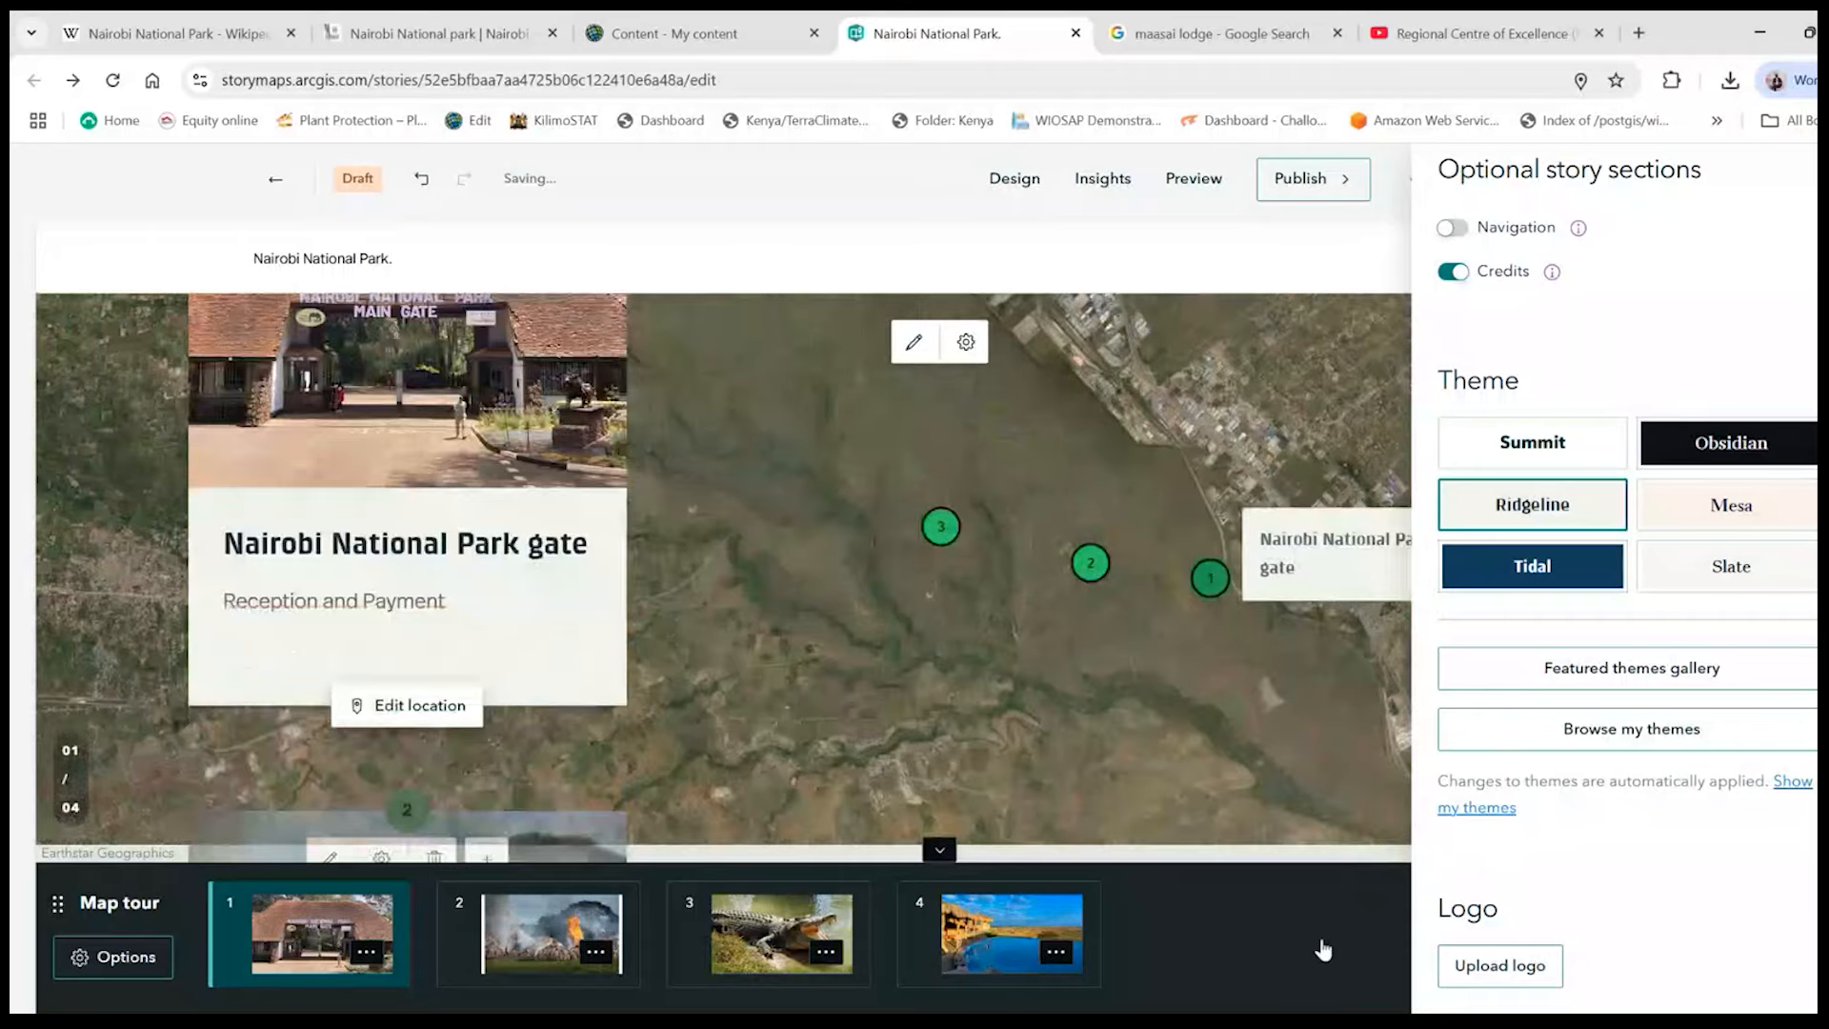
scroll(1323, 950, "down", 10)
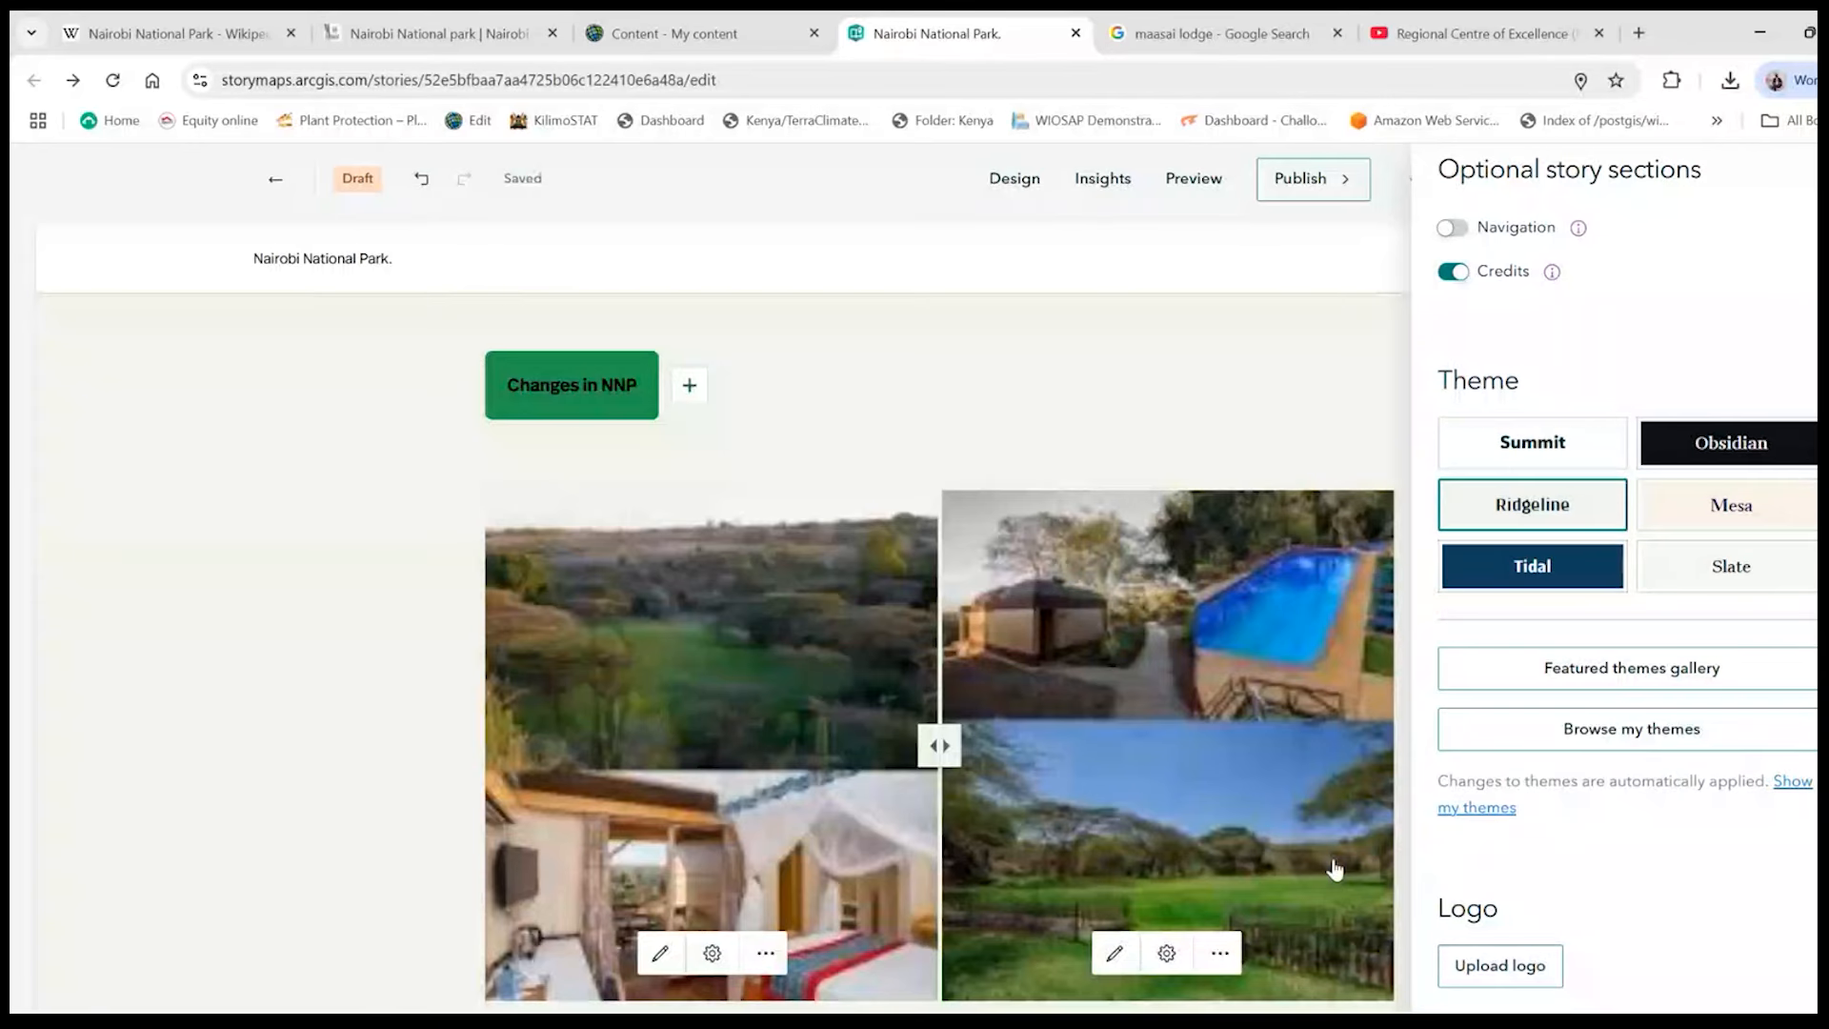
scroll(1334, 868, "down", 5)
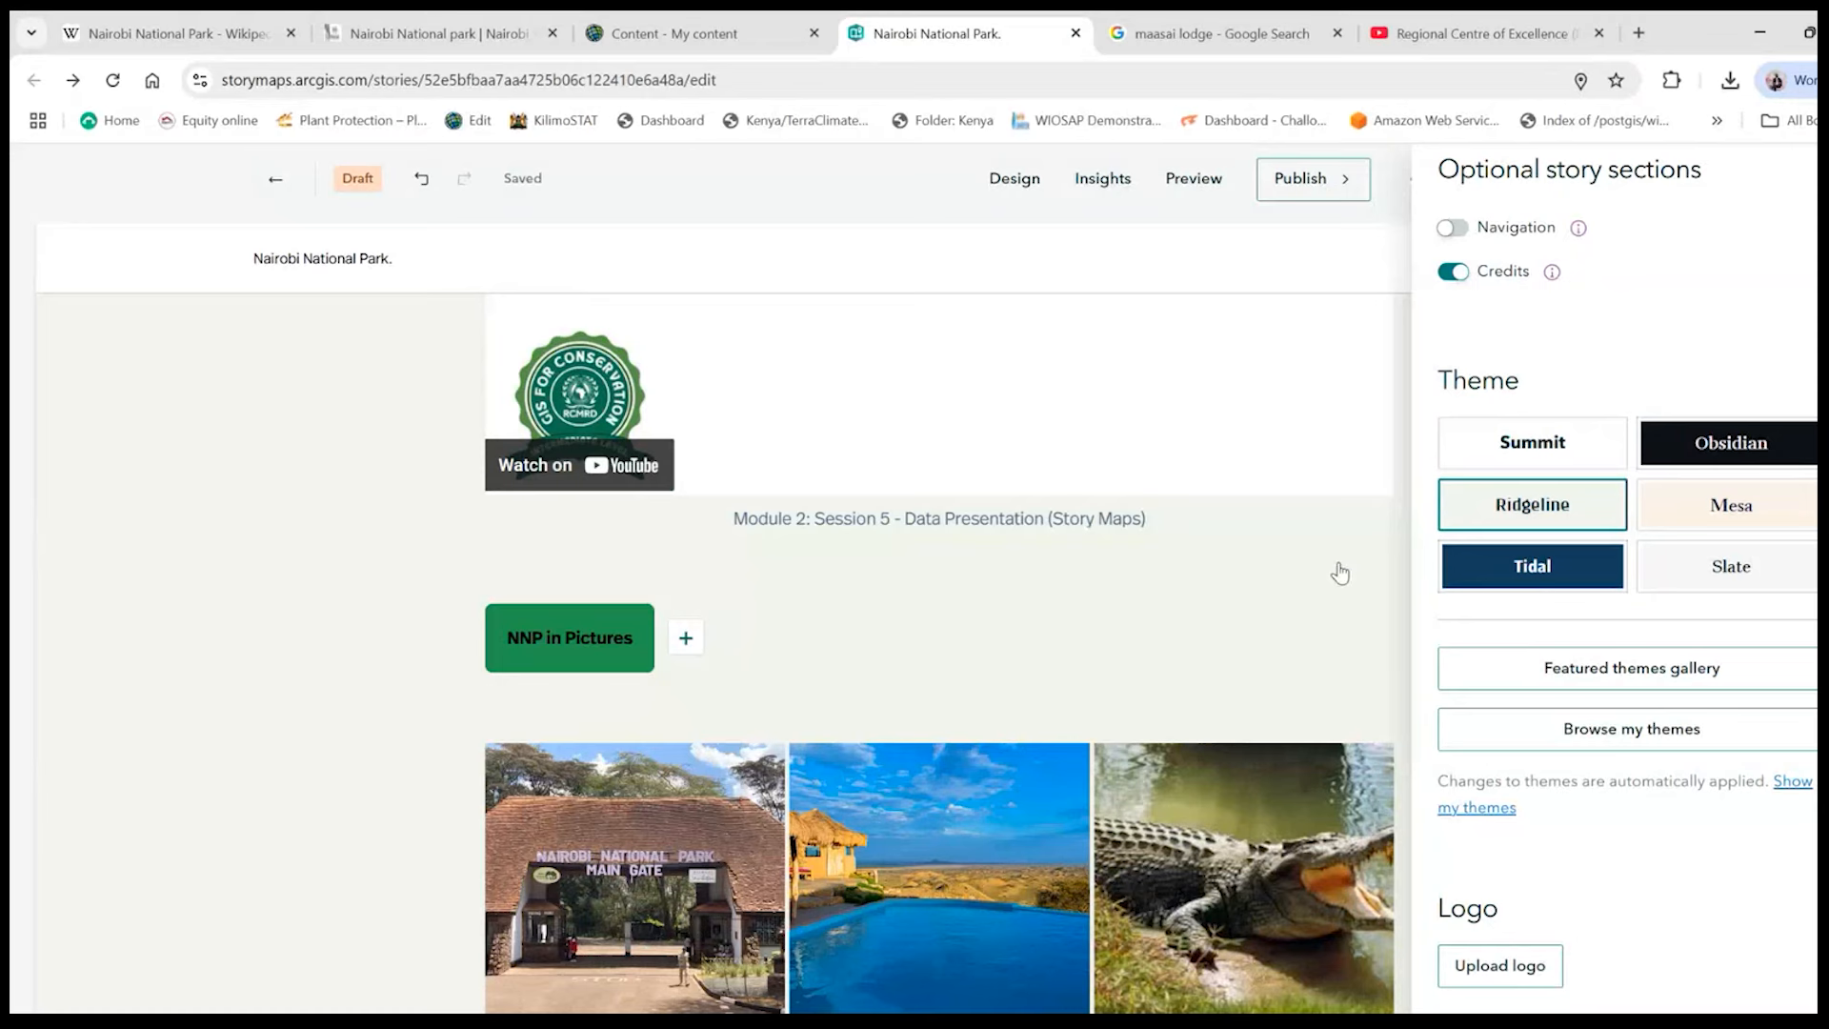
scroll(1338, 571, "up", 2)
- Try the Slate and Obsidian themes on the story and check the swipe and map tour sections under Obsidian
left_click(1734, 579)
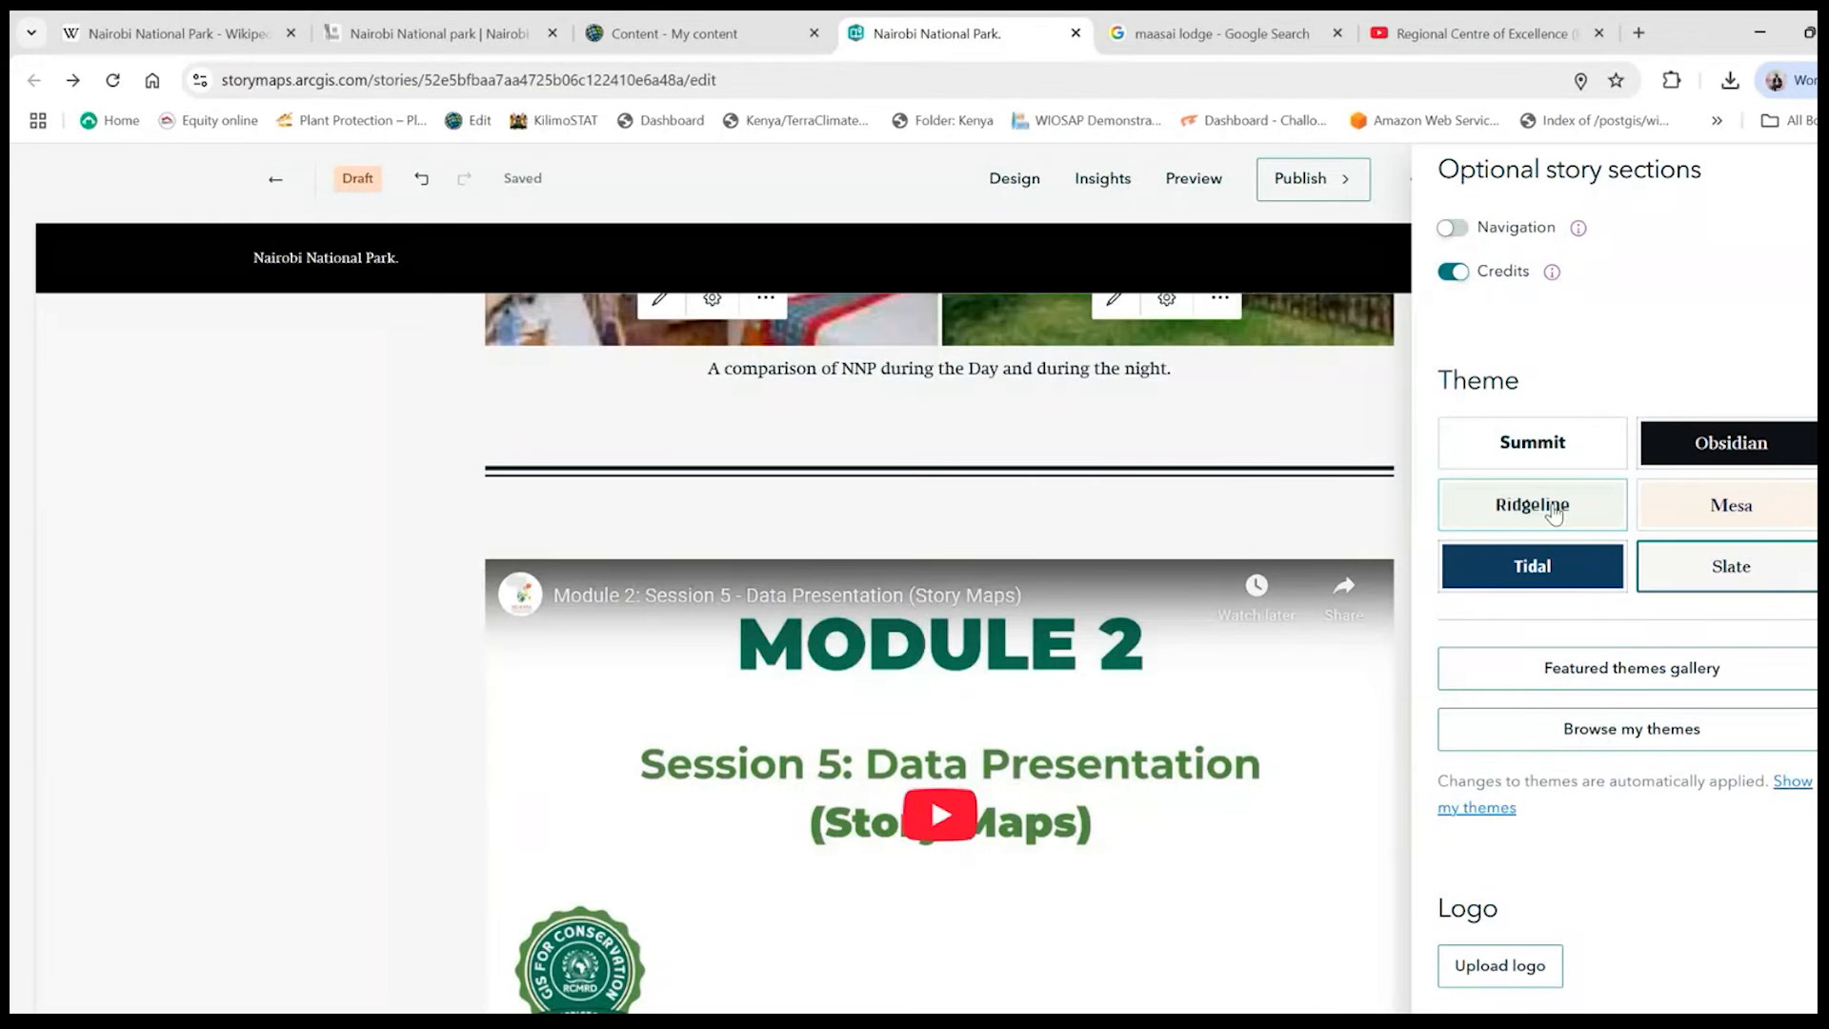
left_click(1567, 508)
left_click(1719, 443)
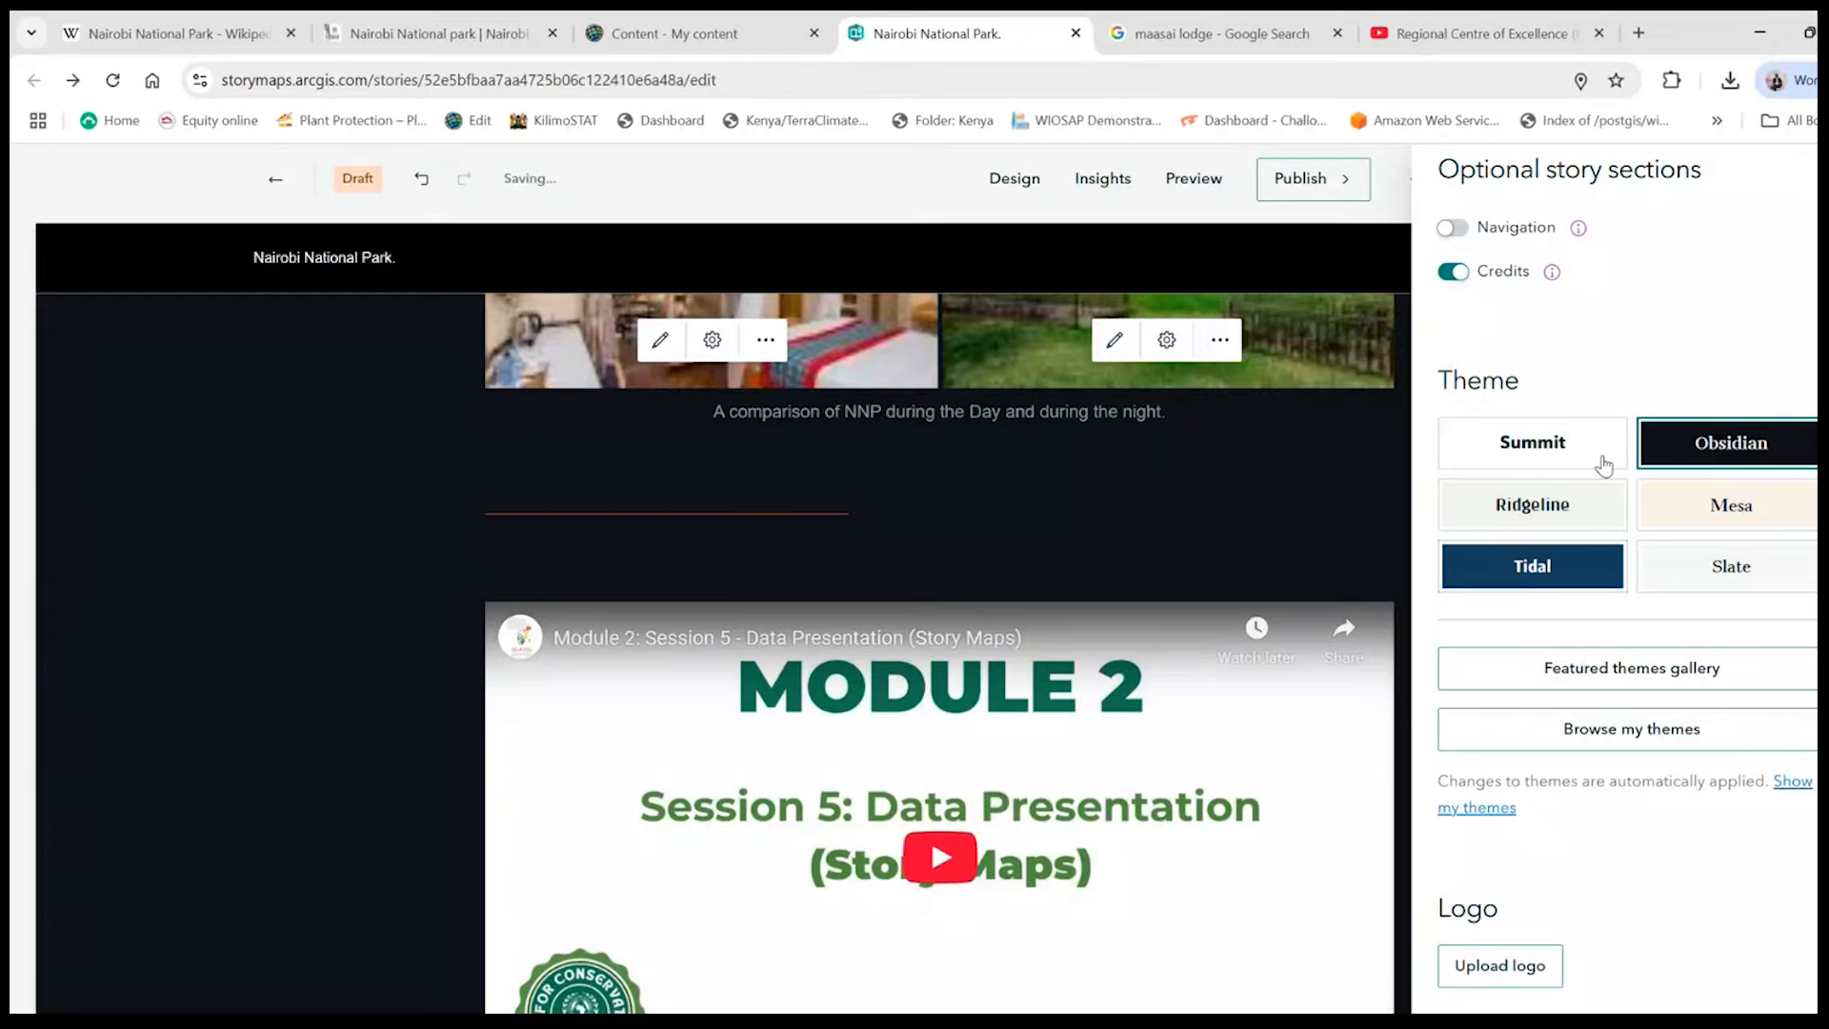
scroll(332, 592, "up", 5)
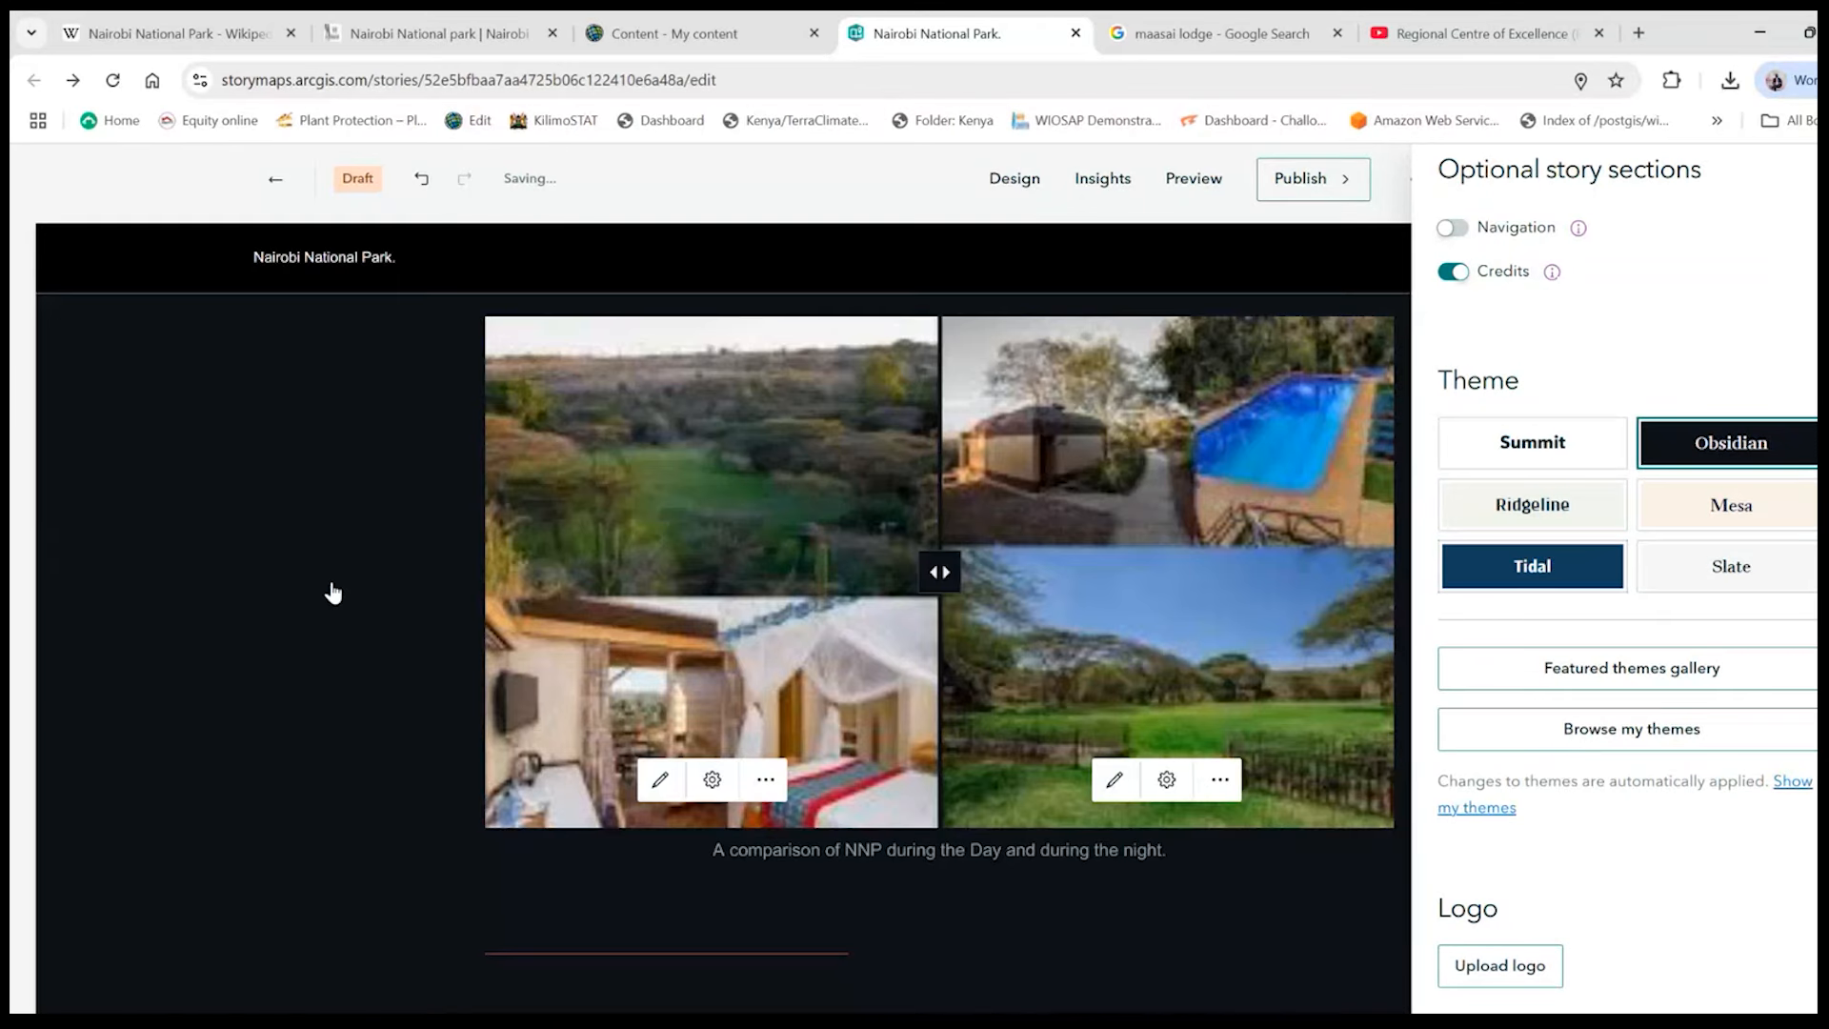
scroll(333, 592, "up", 6)
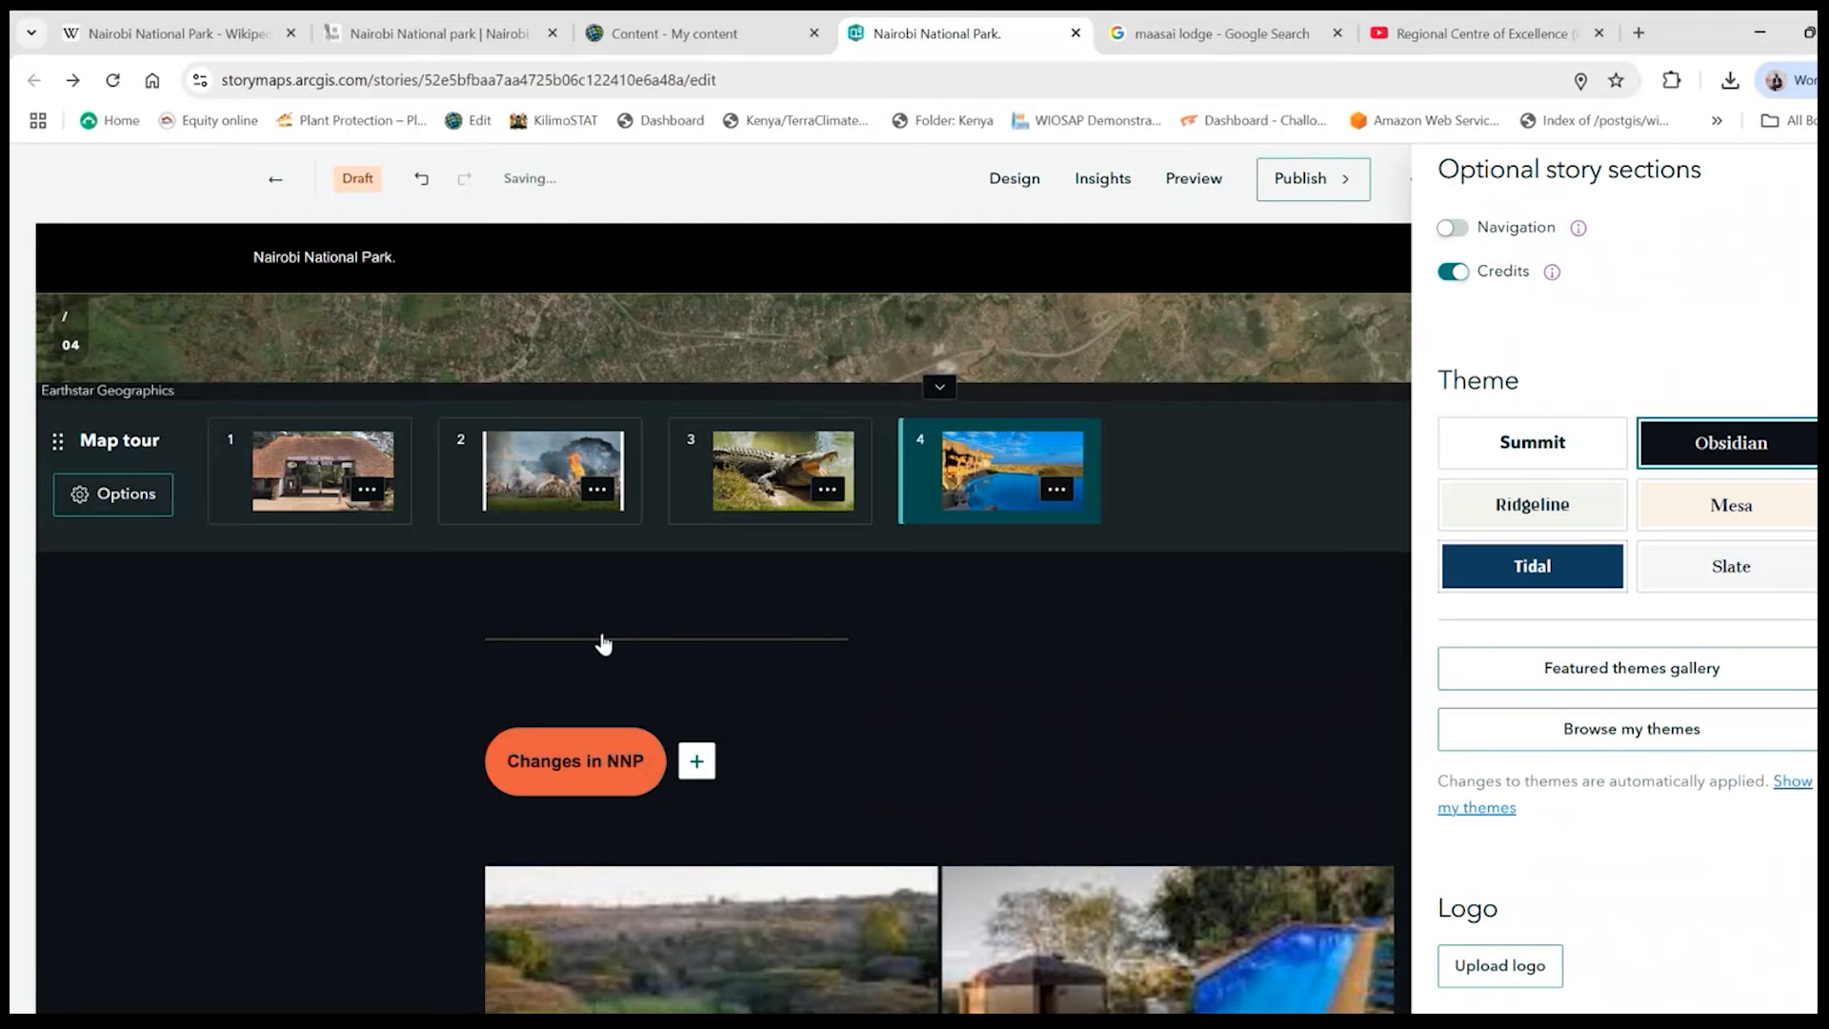
scroll(603, 644, "up", 5)
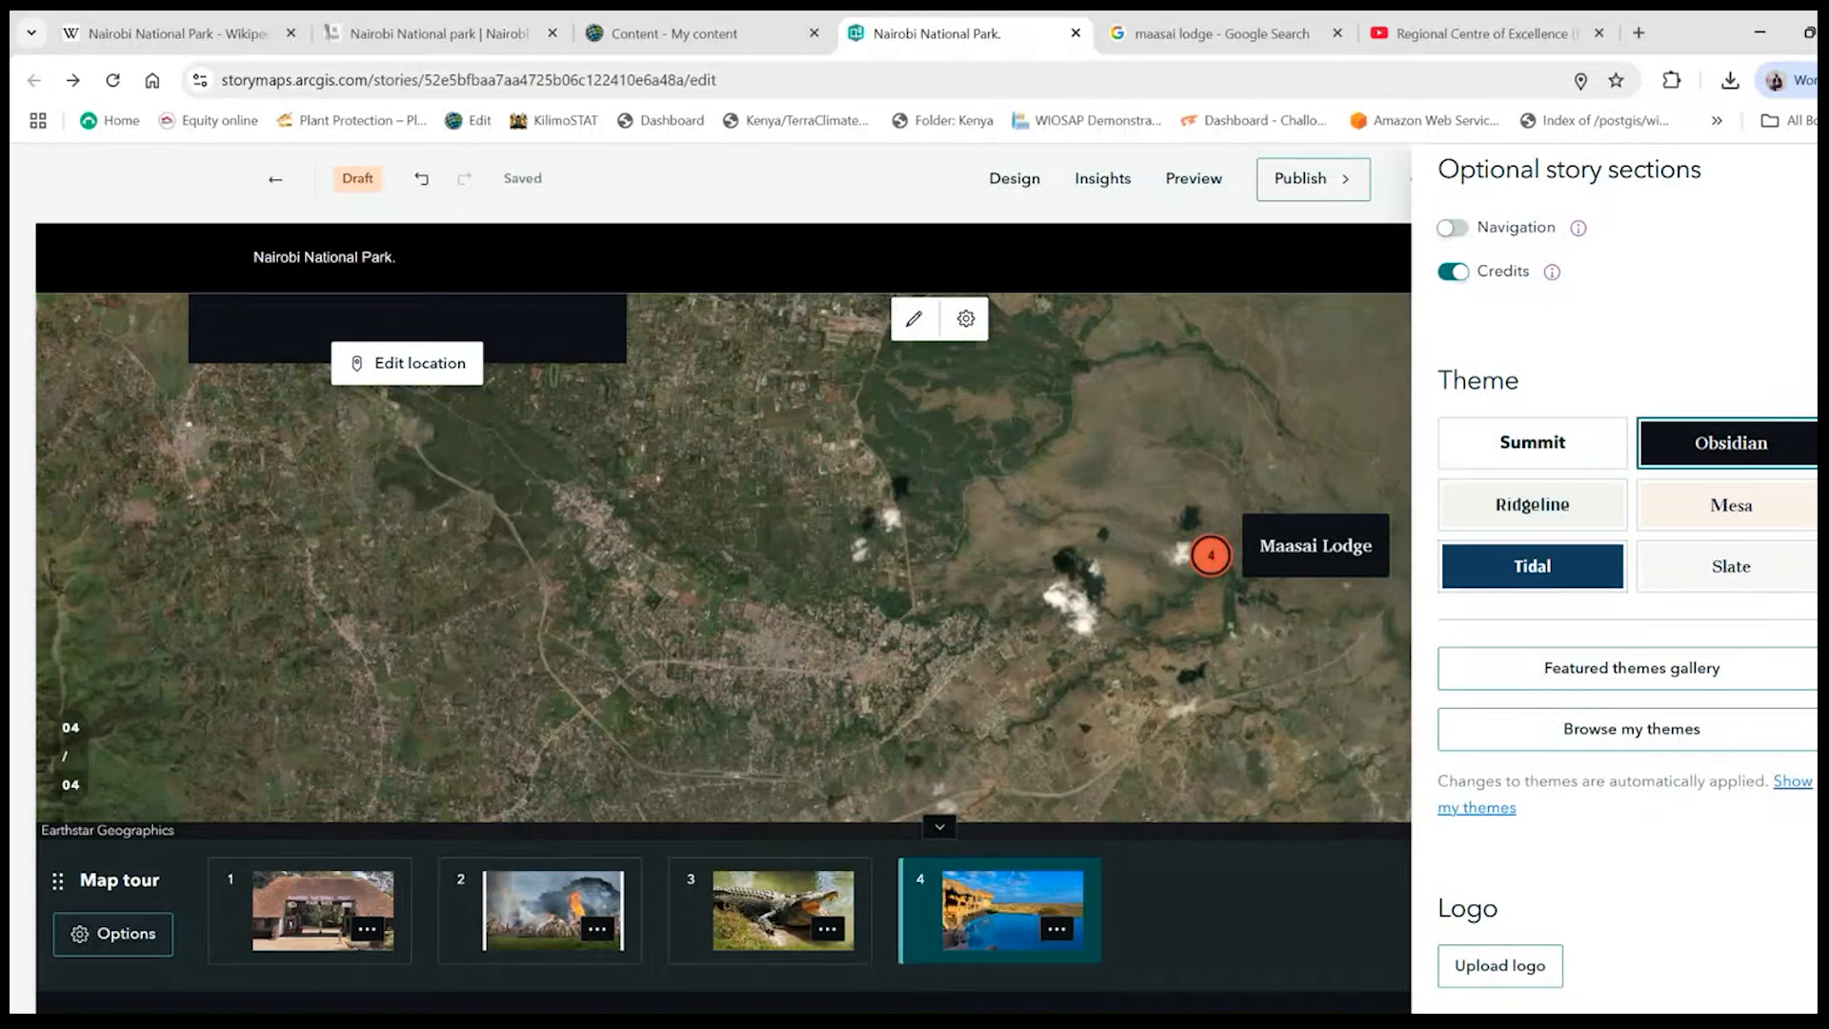
- Check the cover and optional section settings in the story design and set the theme back to Ridgeline
scroll(1627, 572, "up", 4)
scroll(1626, 571, "up", 1)
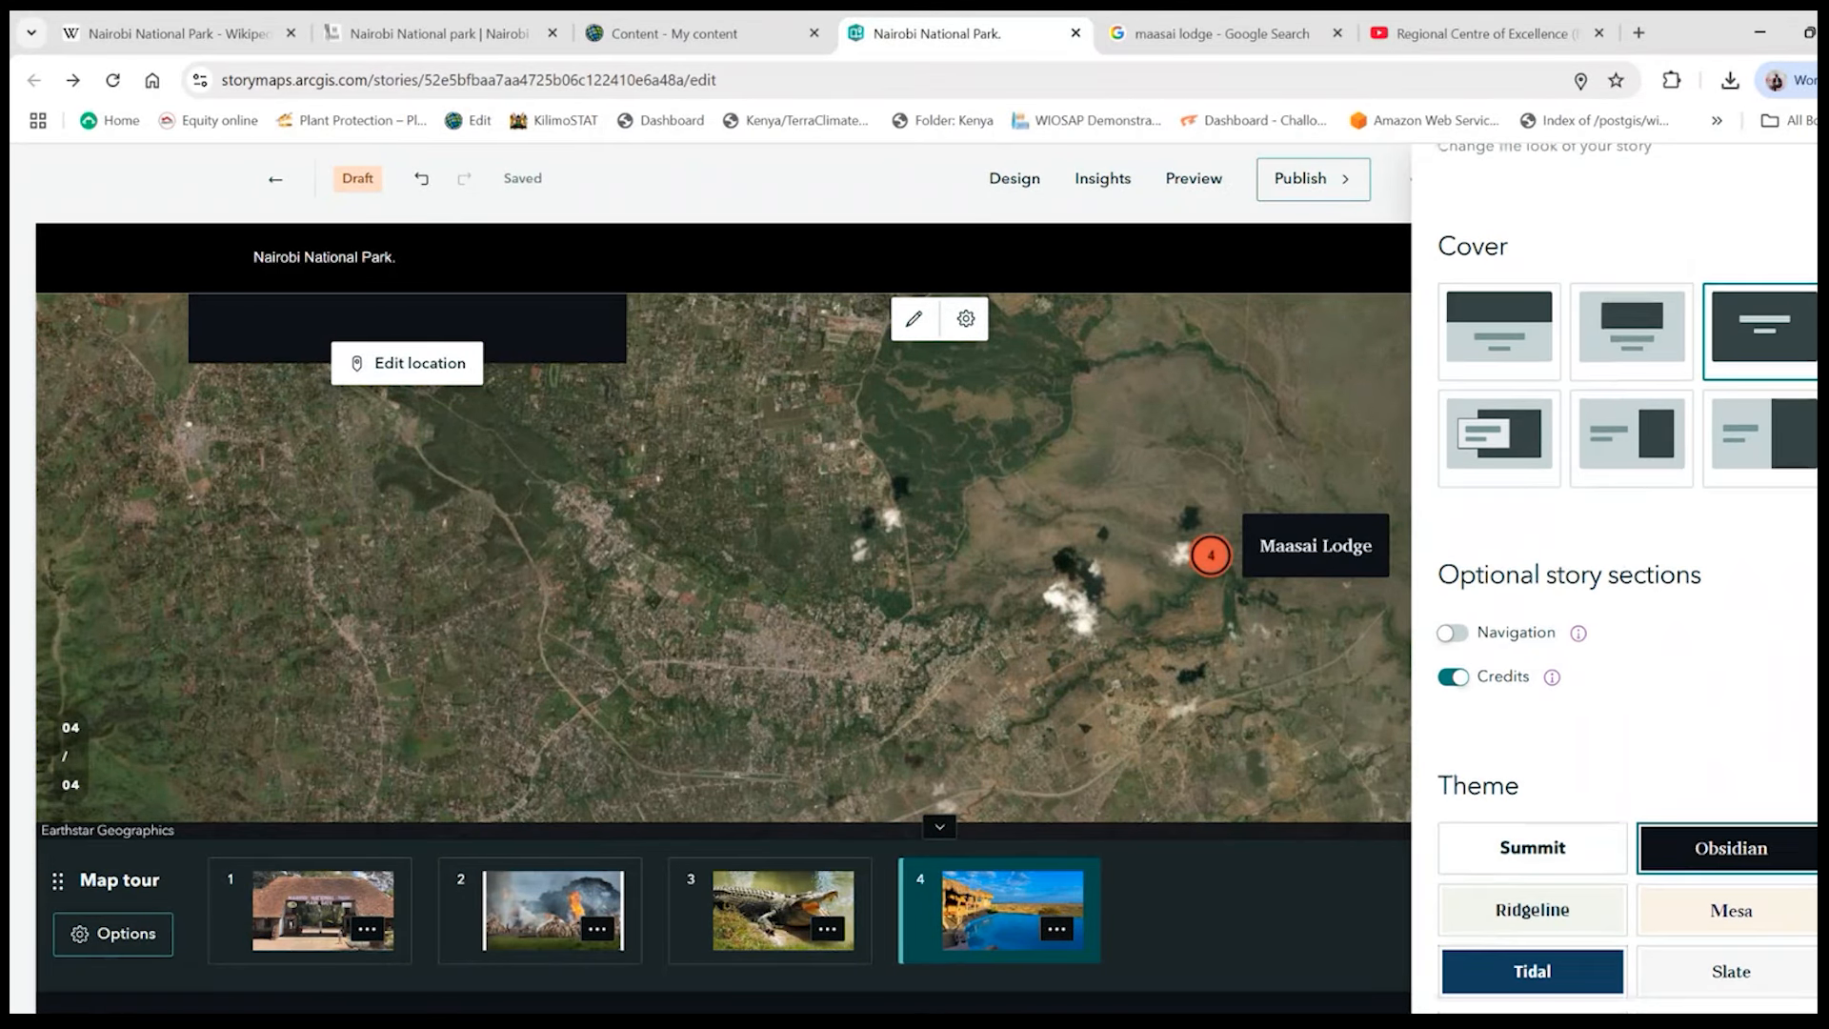
scroll(1539, 518, "down", 4)
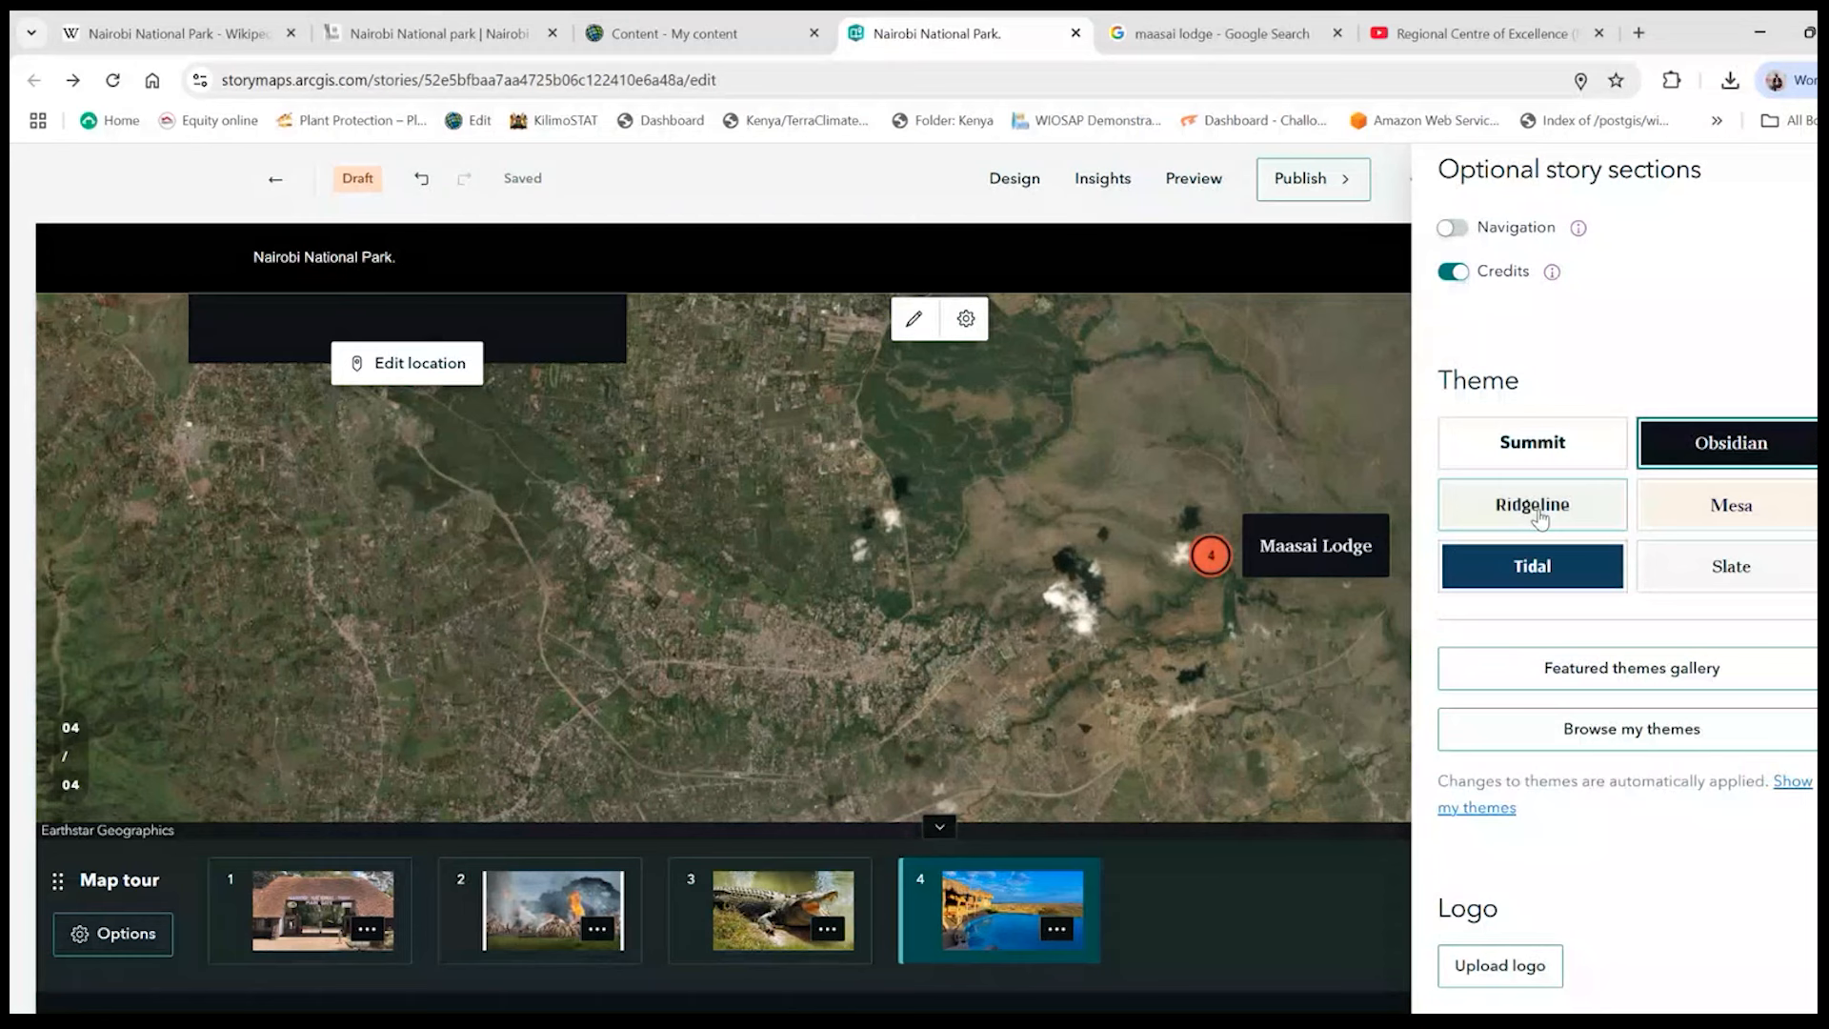
left_click(1535, 507)
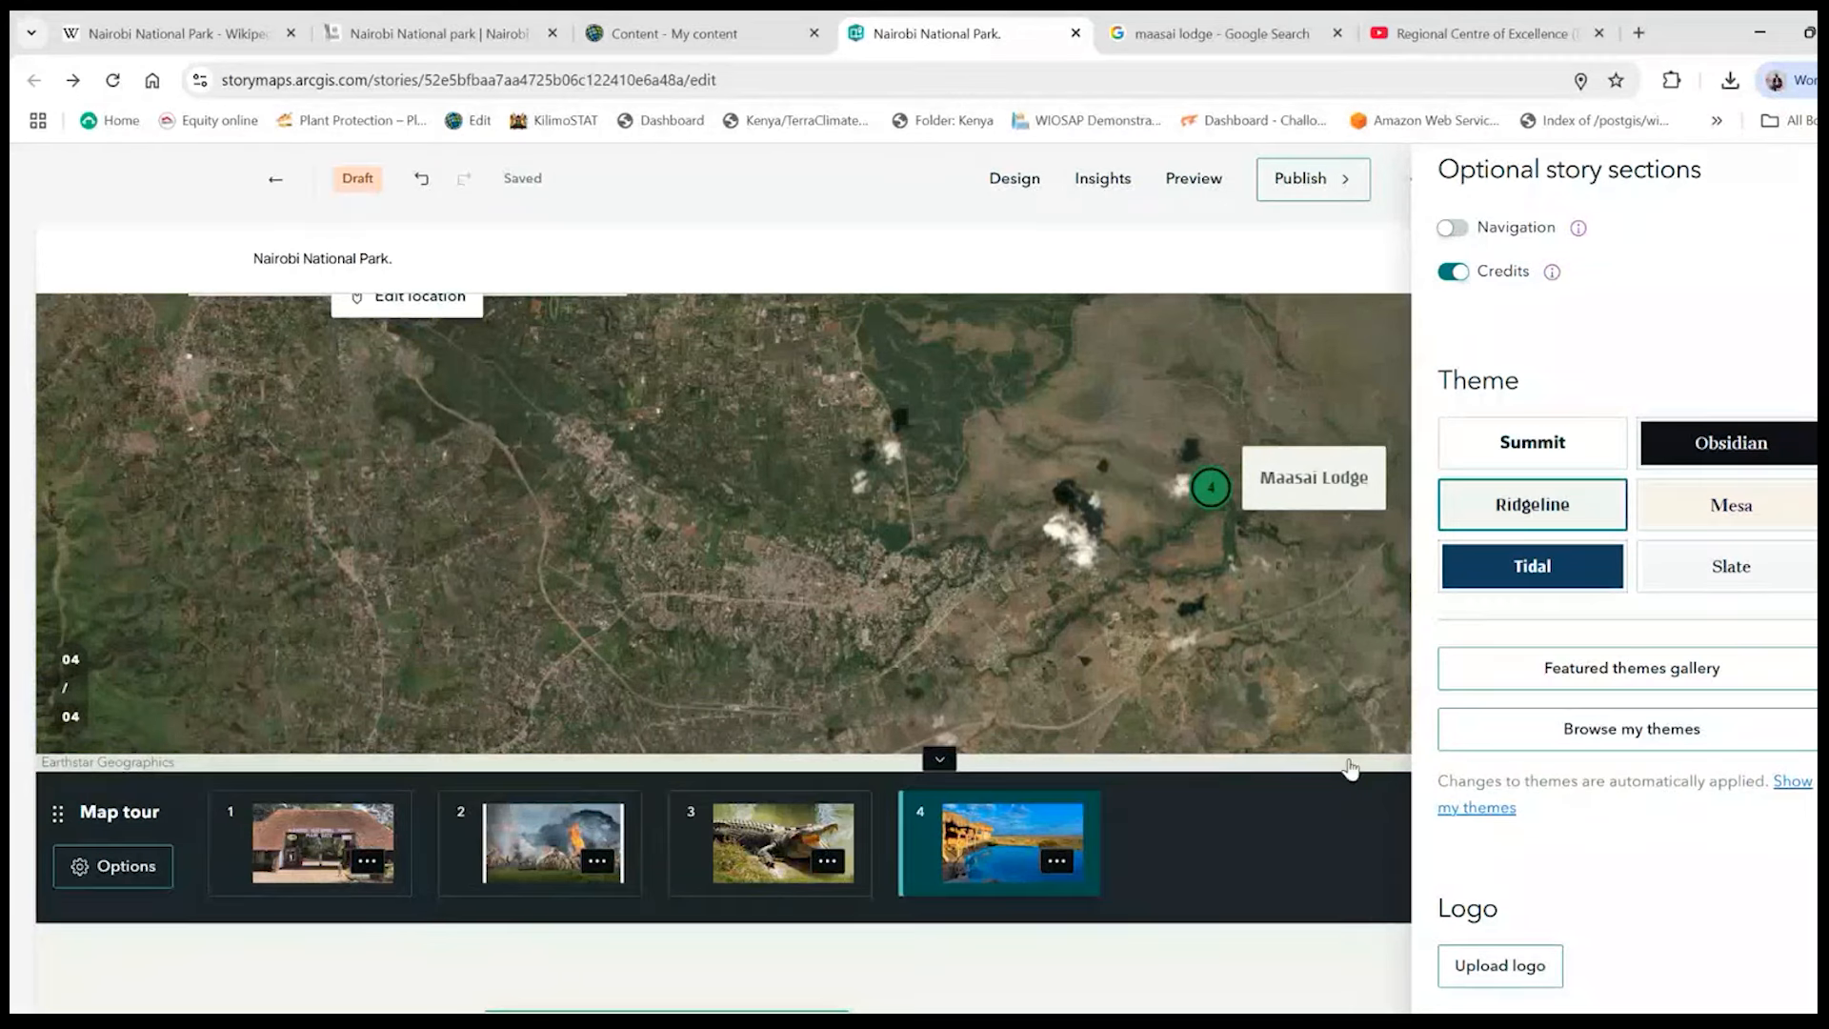
- Search Google for "rcmrd logo" in a new browser tab
left_click(1529, 981)
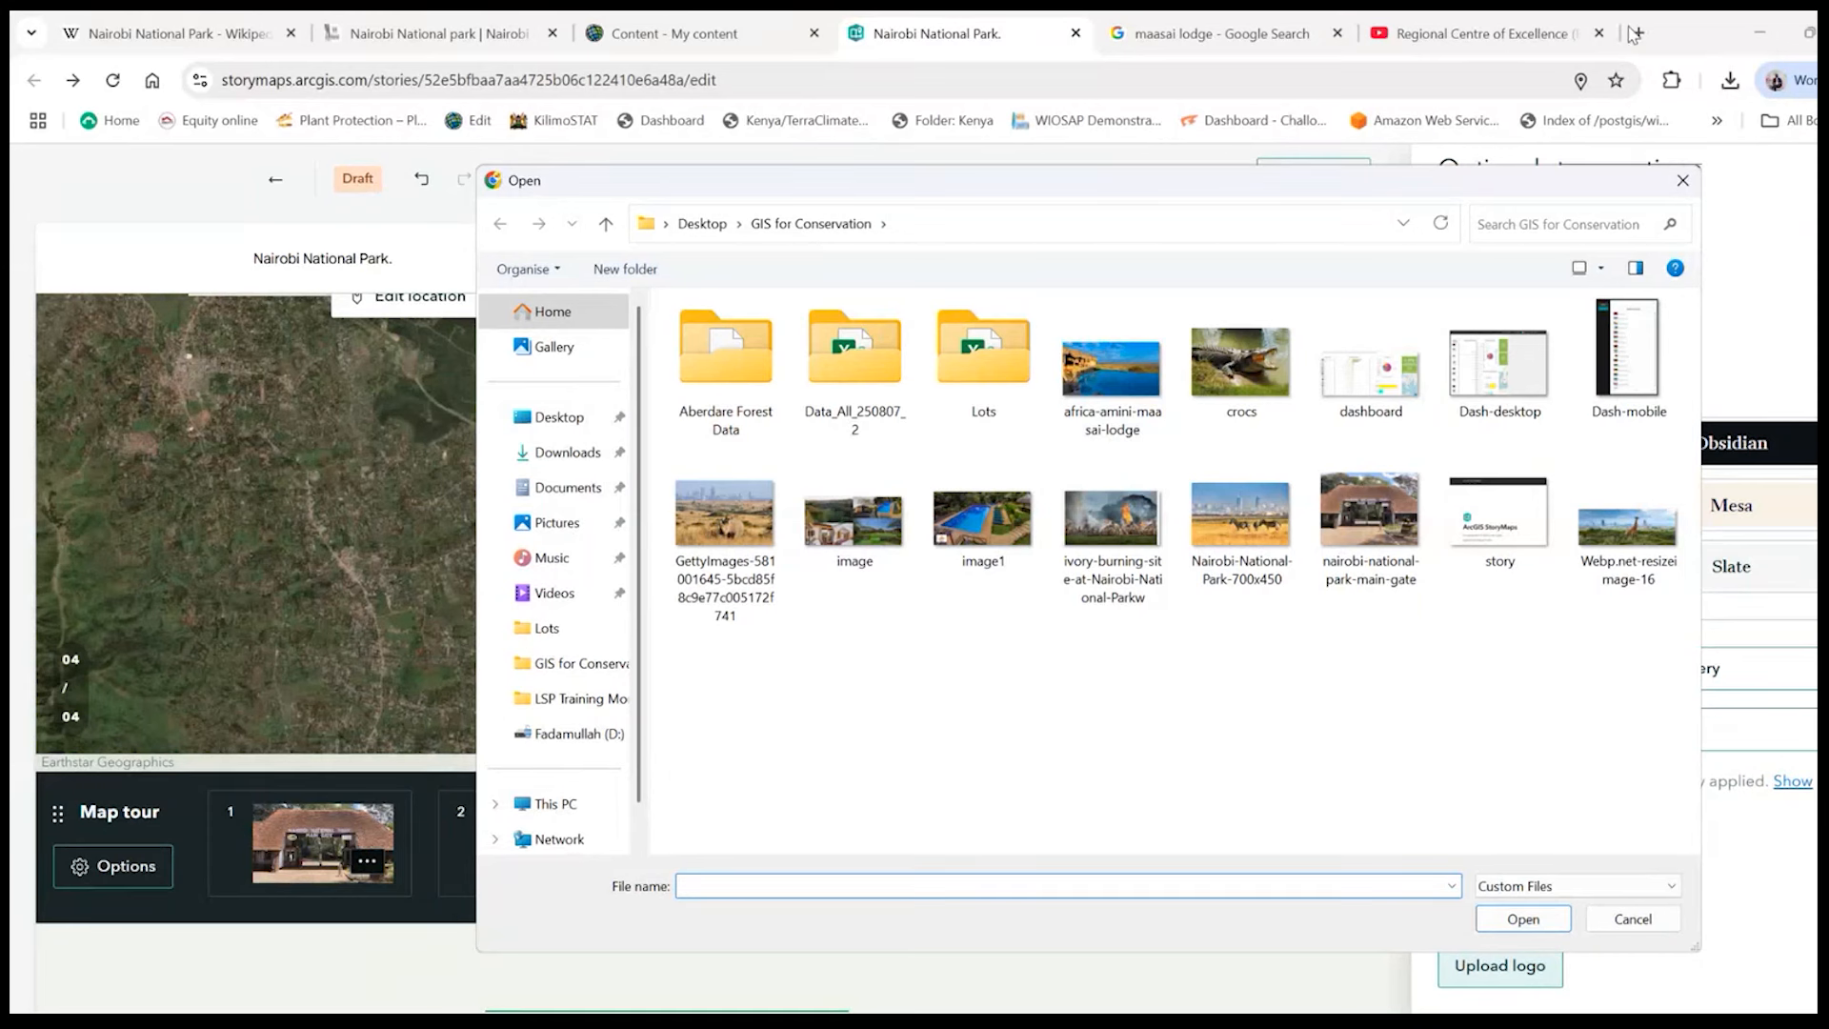
left_click(1678, 181)
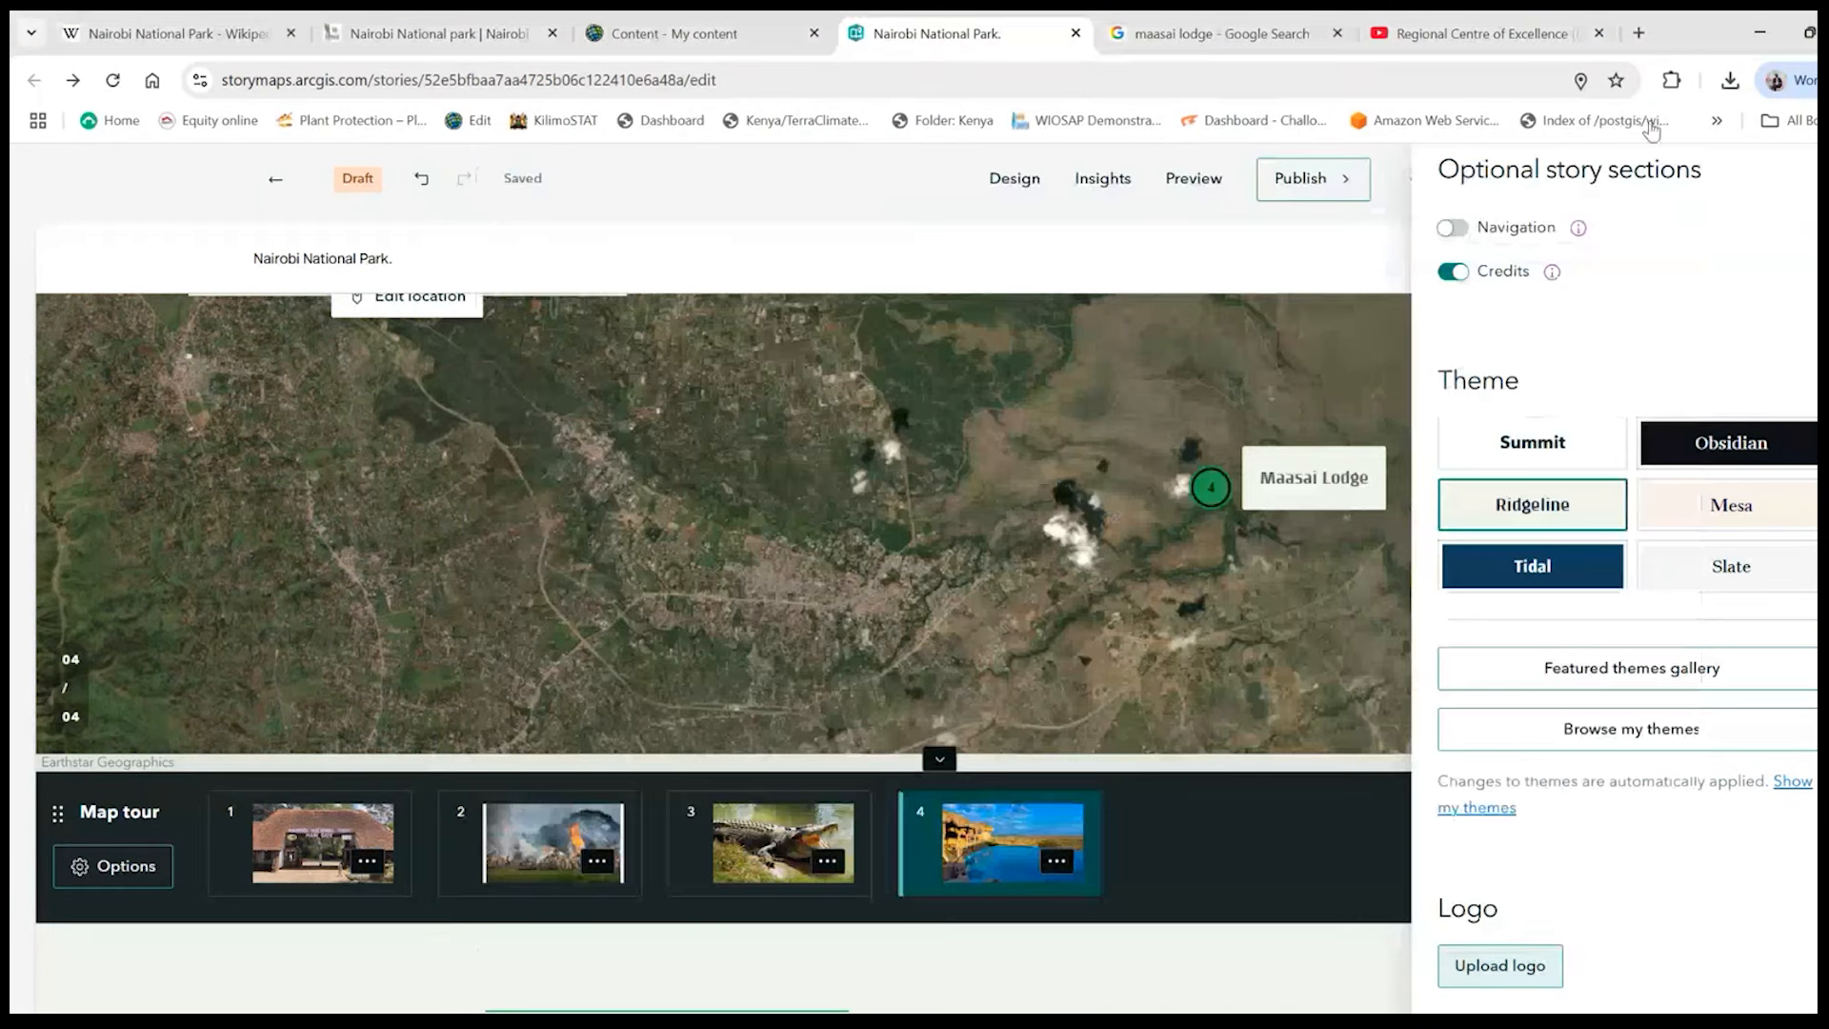
left_click(1638, 32)
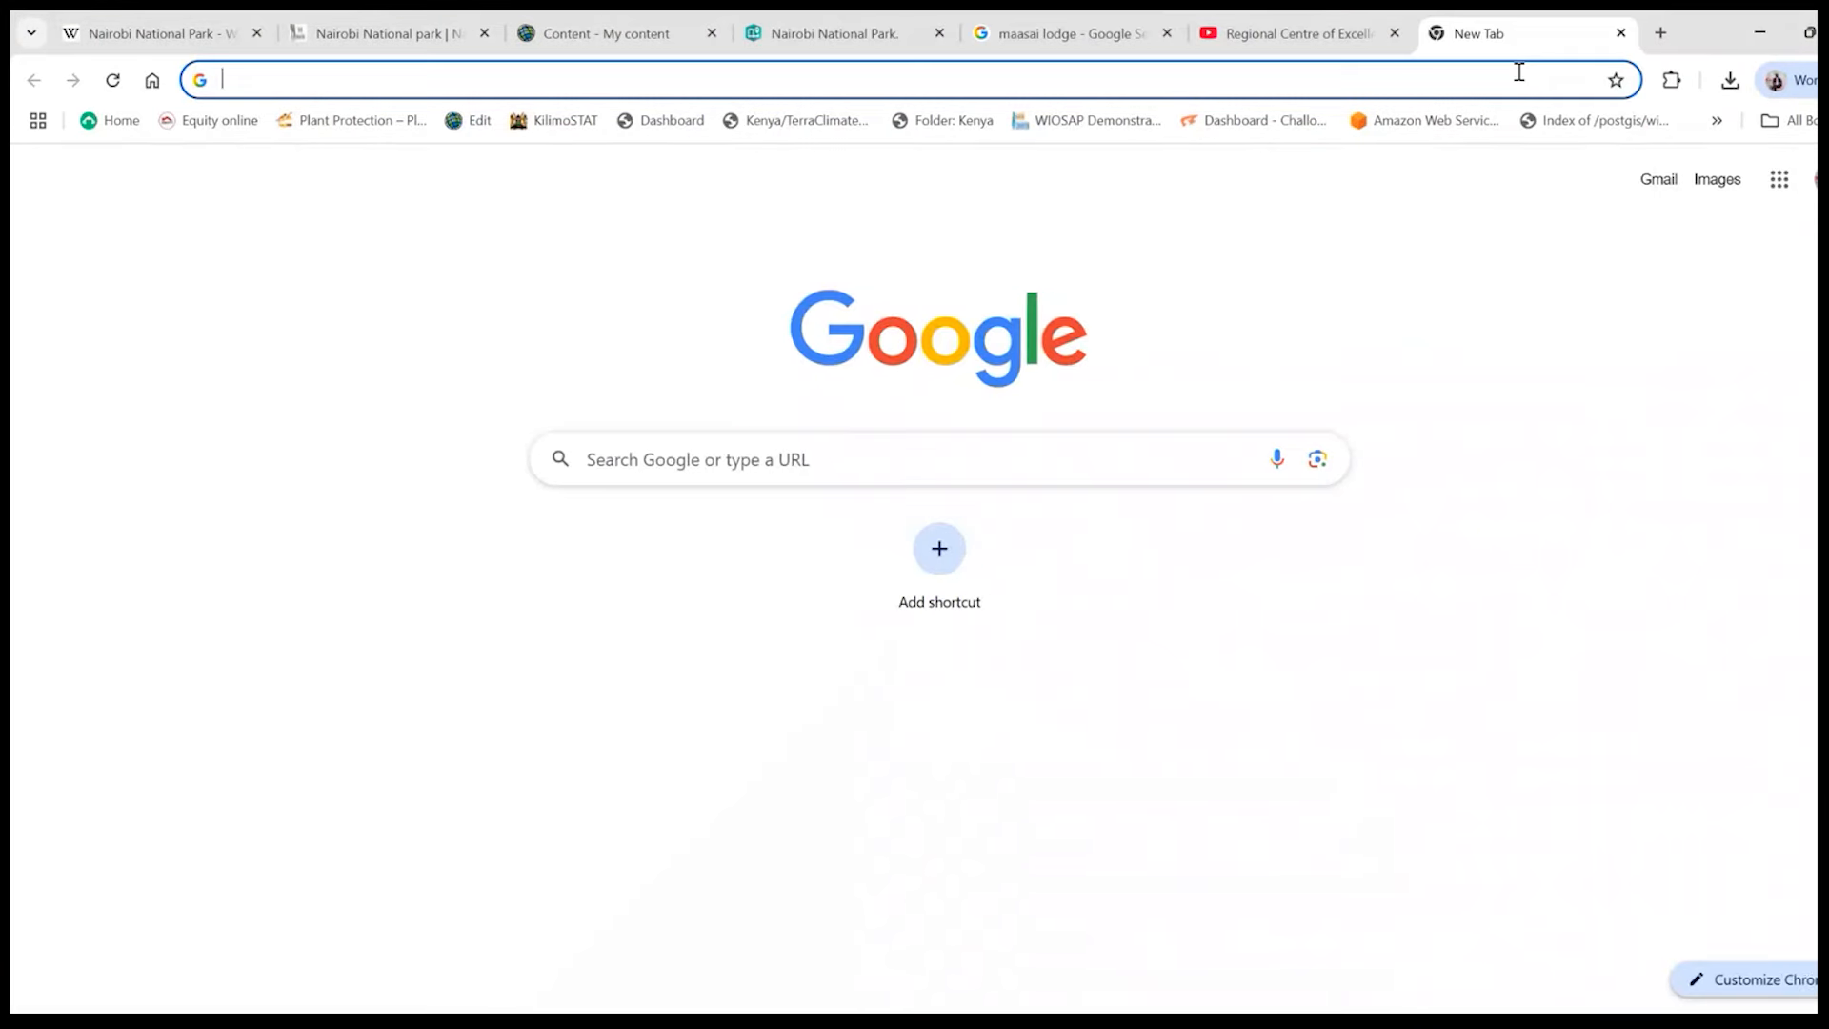
type("rcmrd")
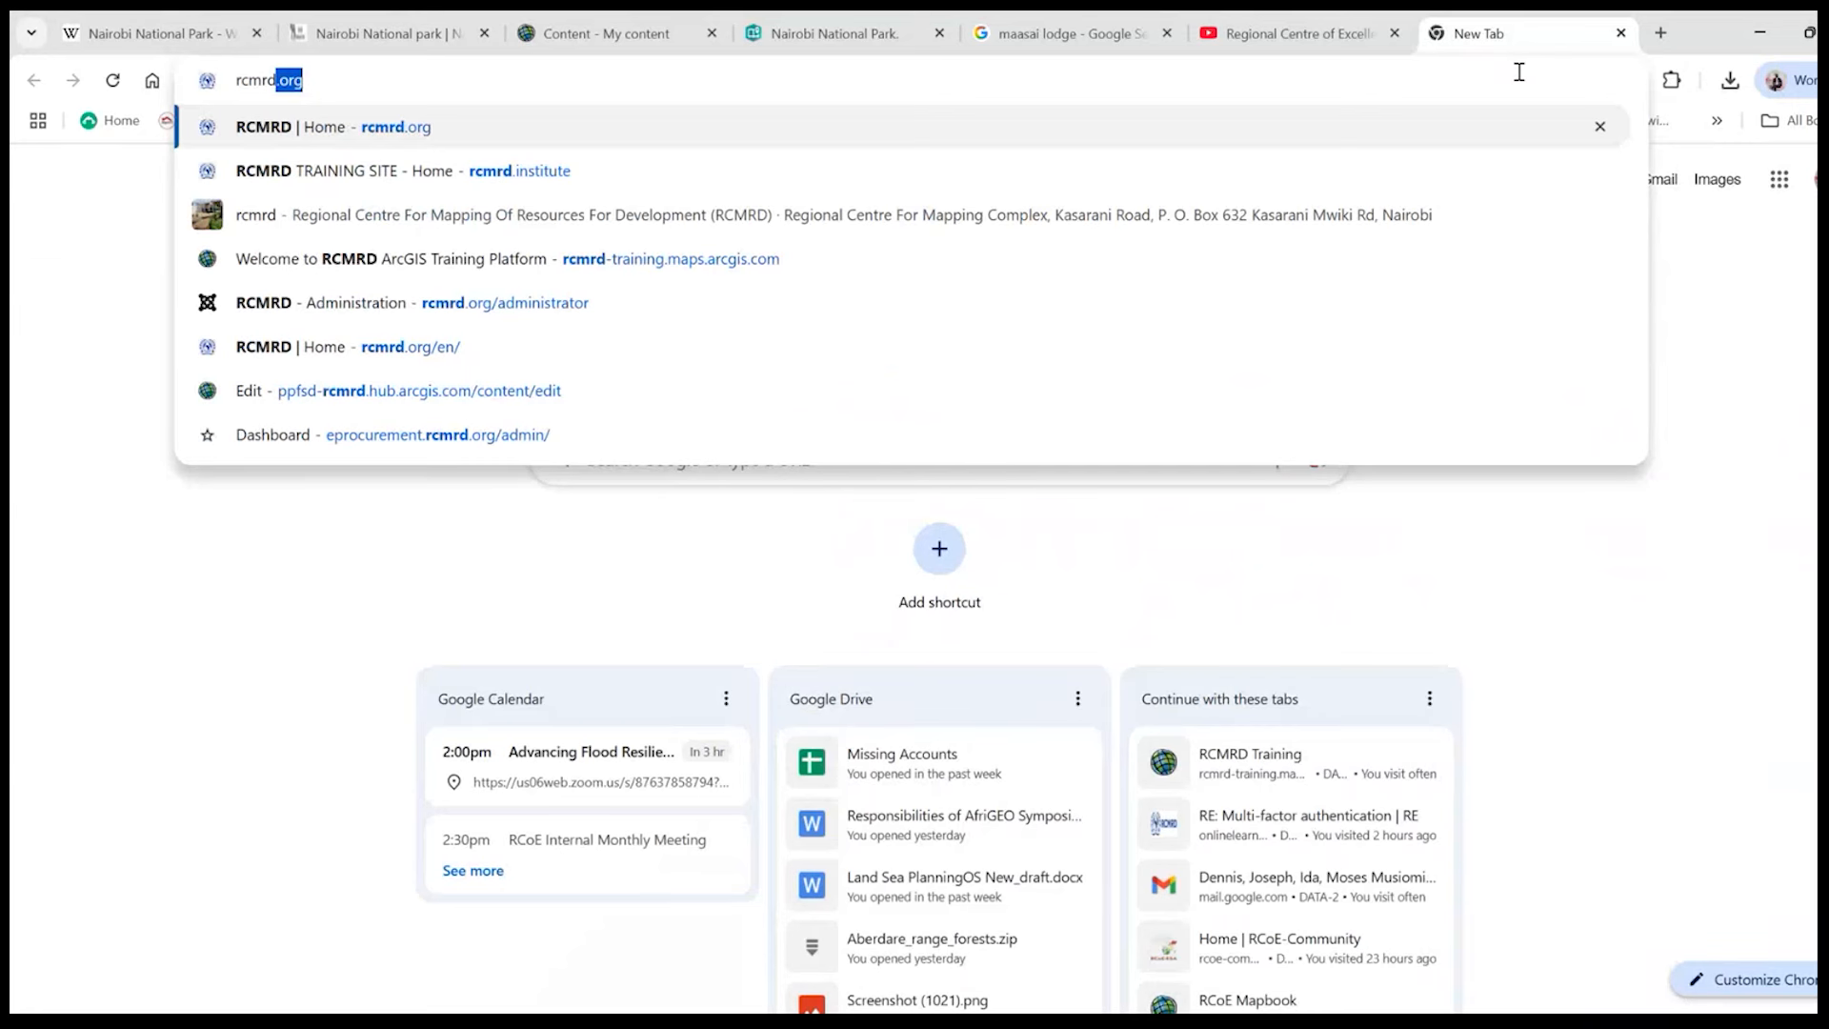
type(" logo")
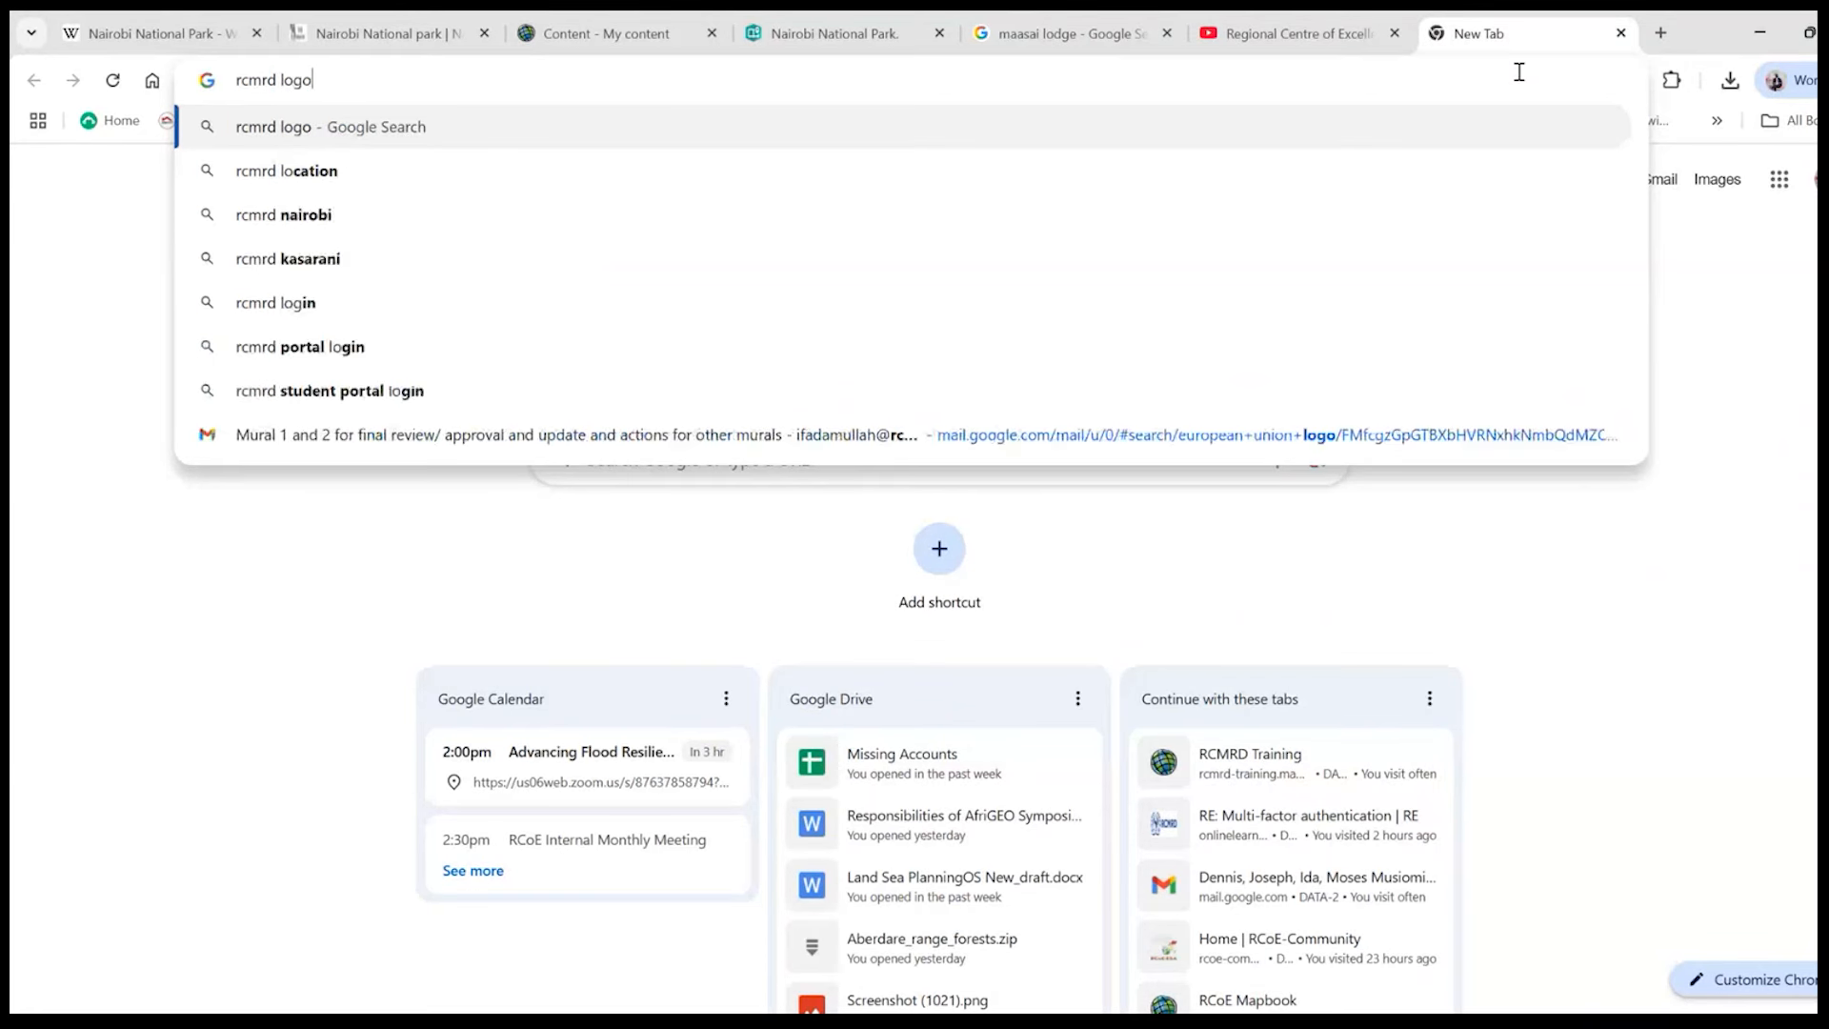
key("Return")
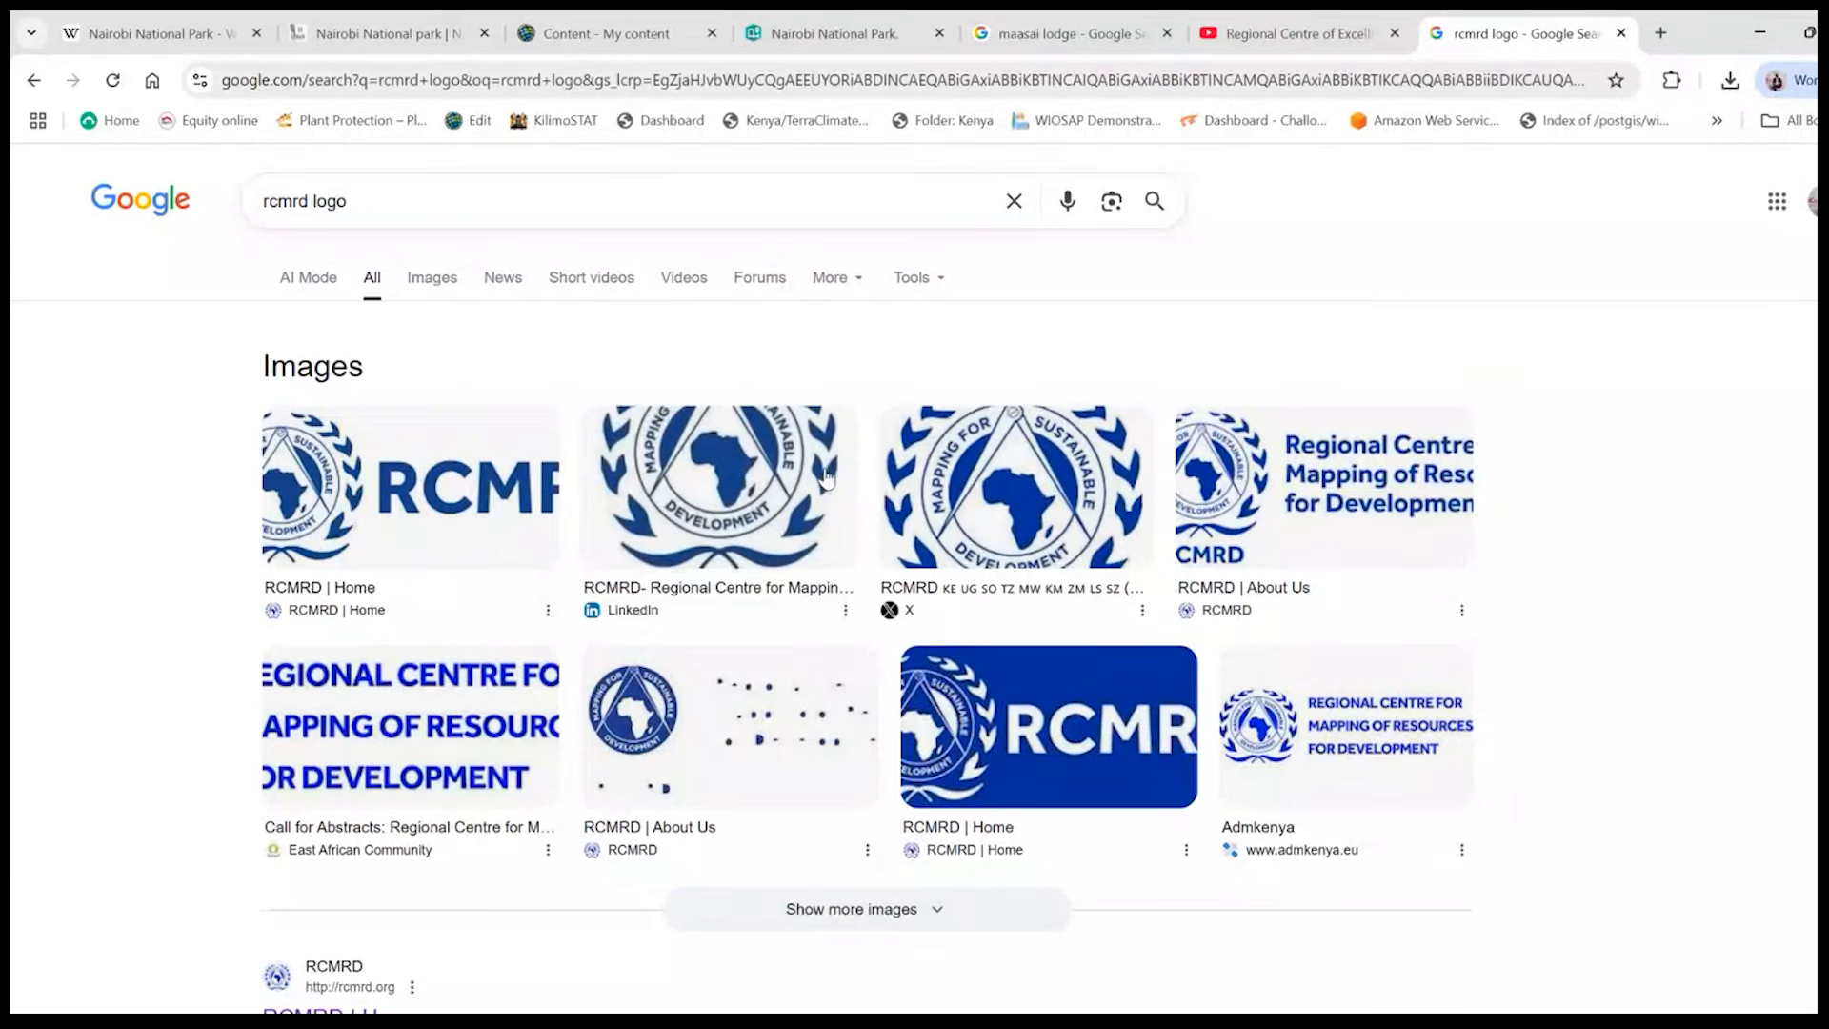
- Save the round RCMRD logo from the X image result as a JPEG named rcmrd in the GIS for Conservation folder
left_click(962, 488)
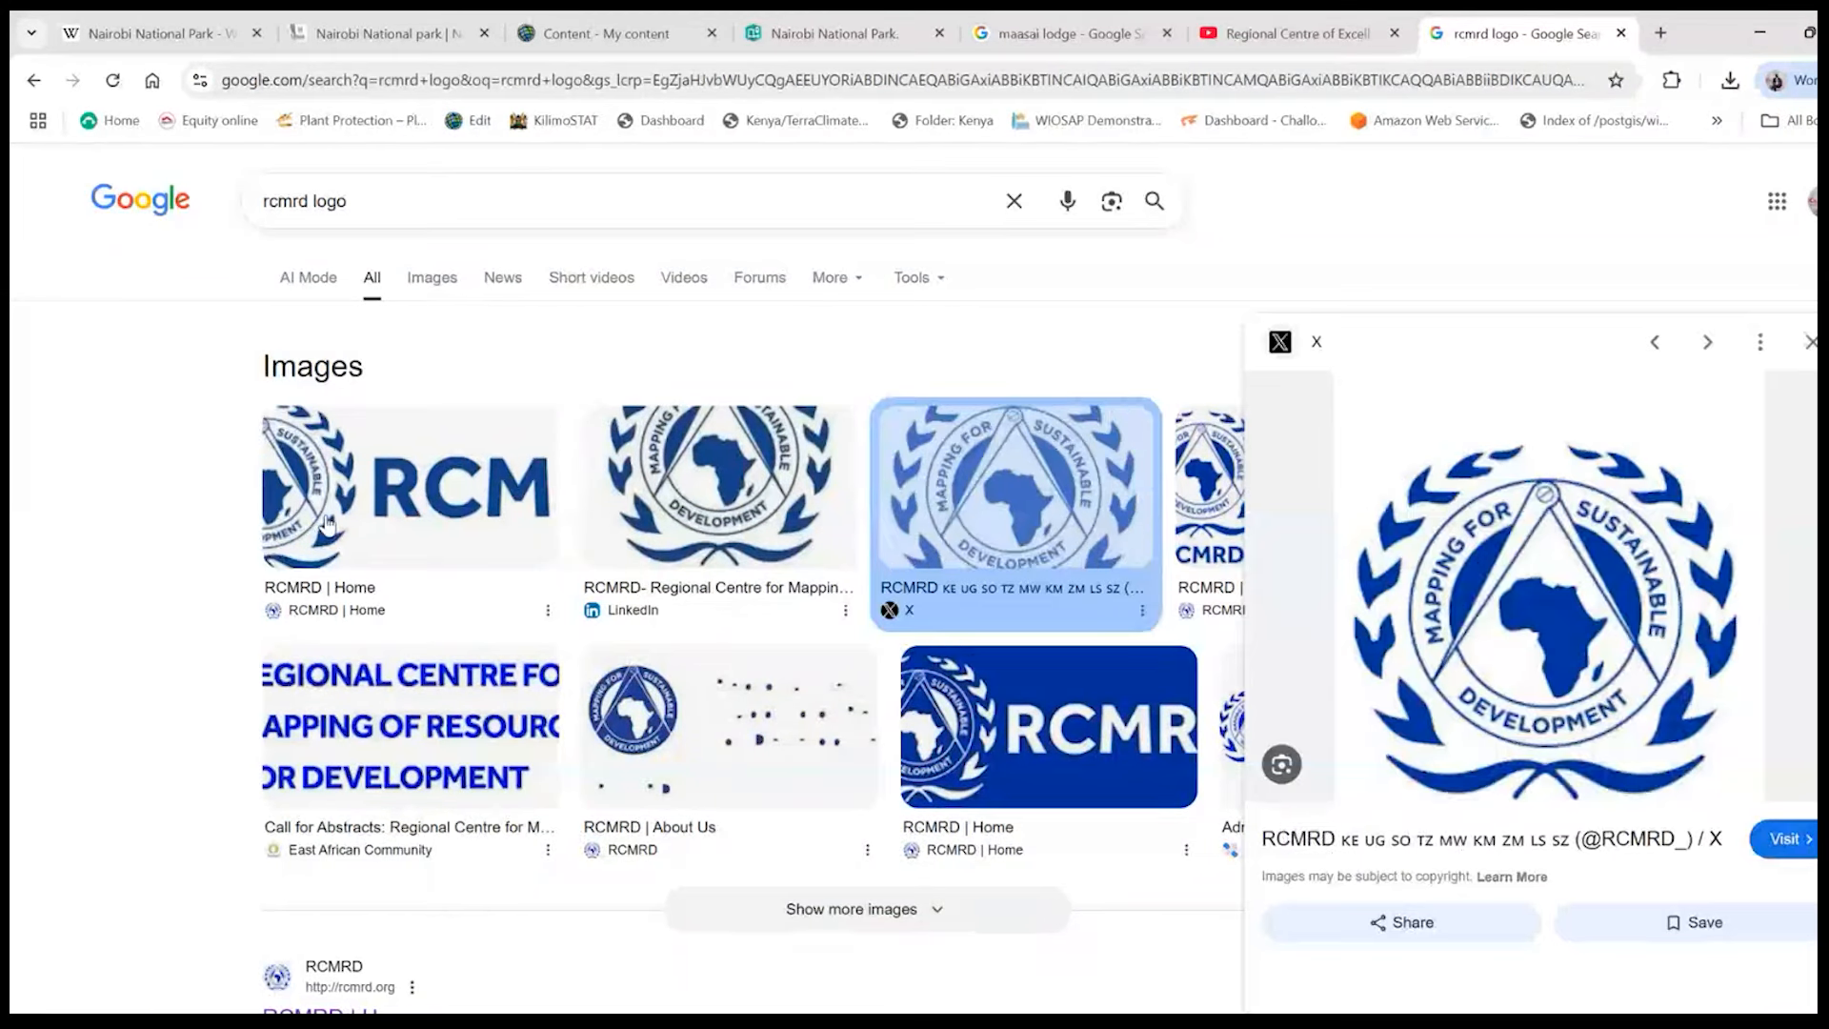
right_click(1467, 429)
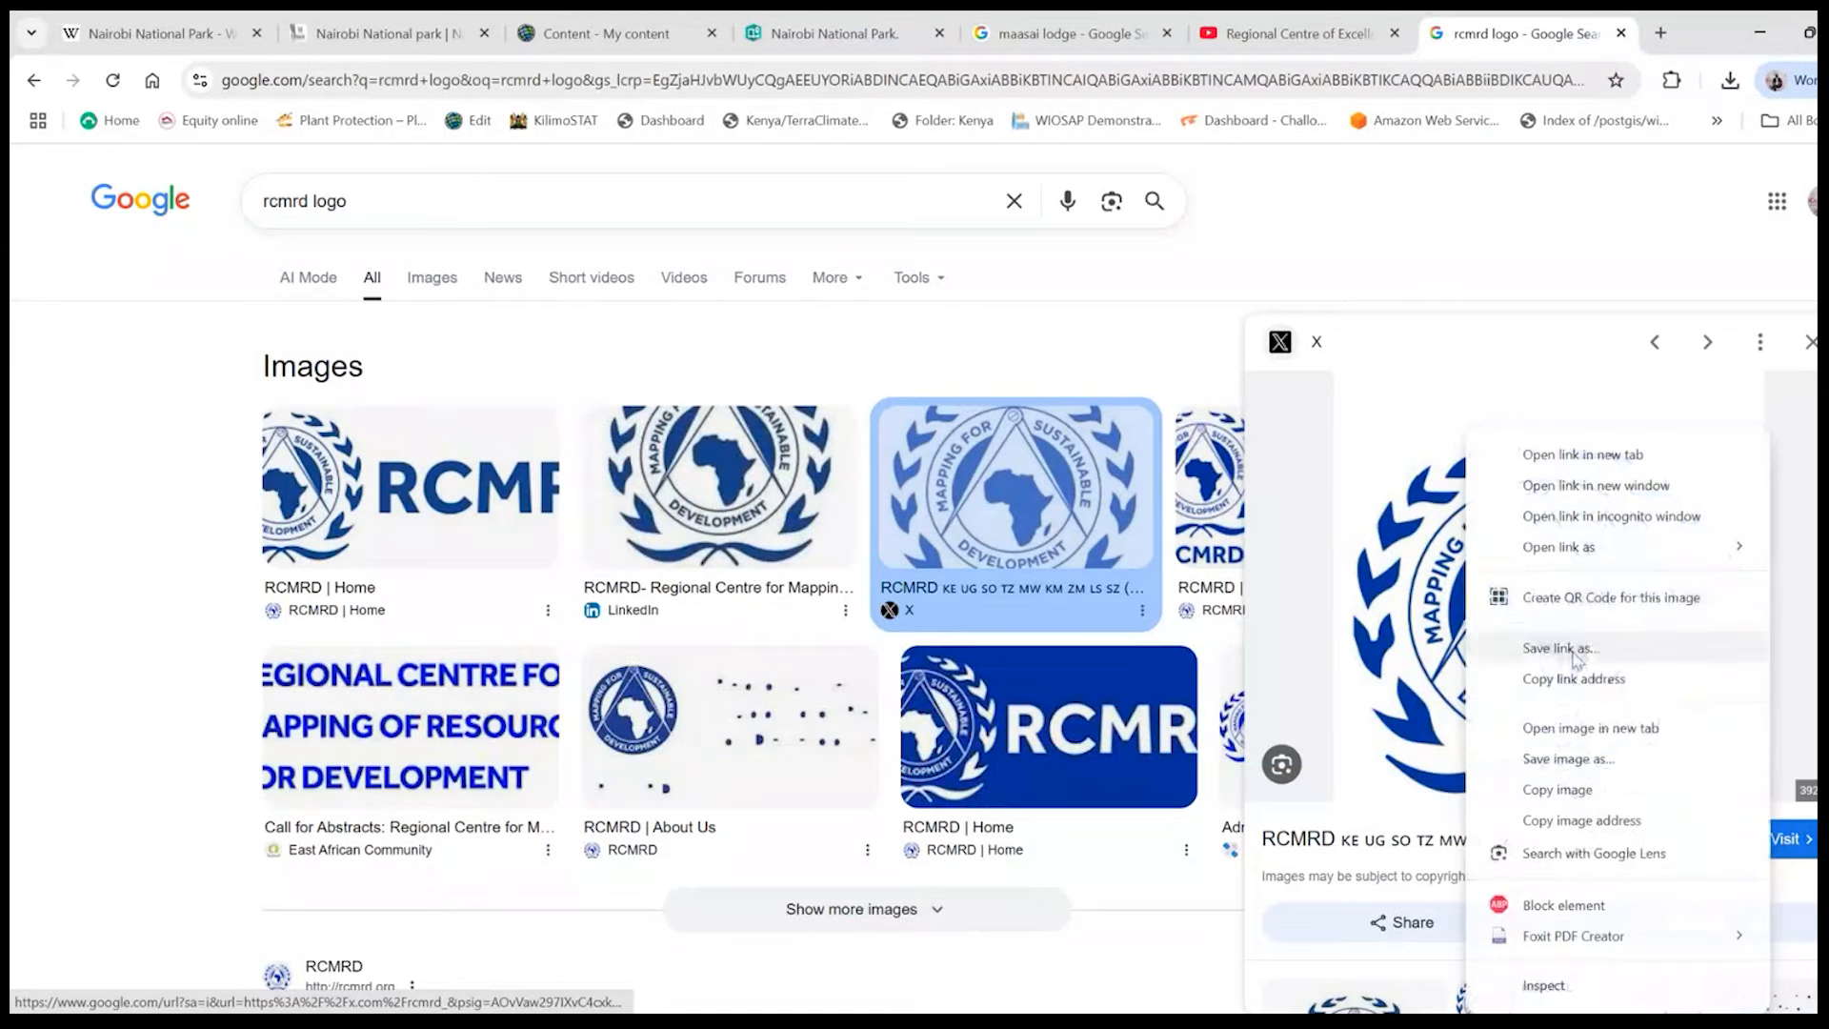
left_click(1573, 774)
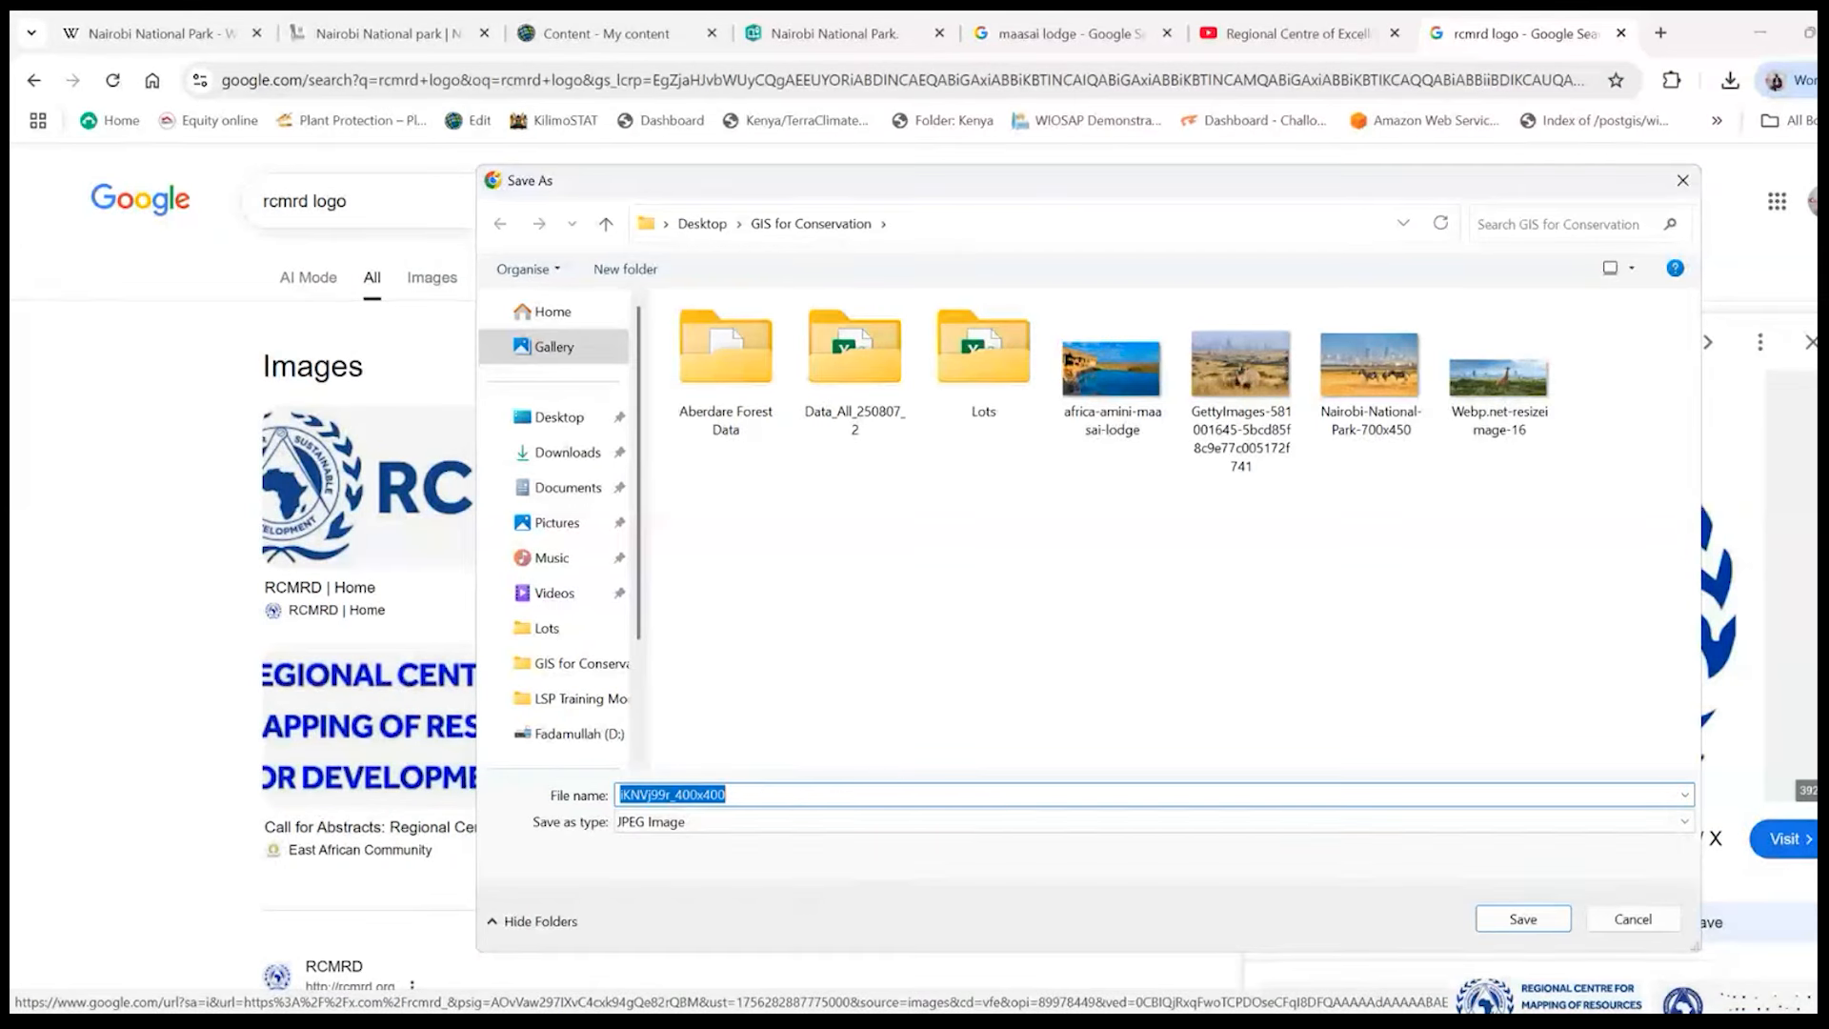
type("rcmrd")
key("Return")
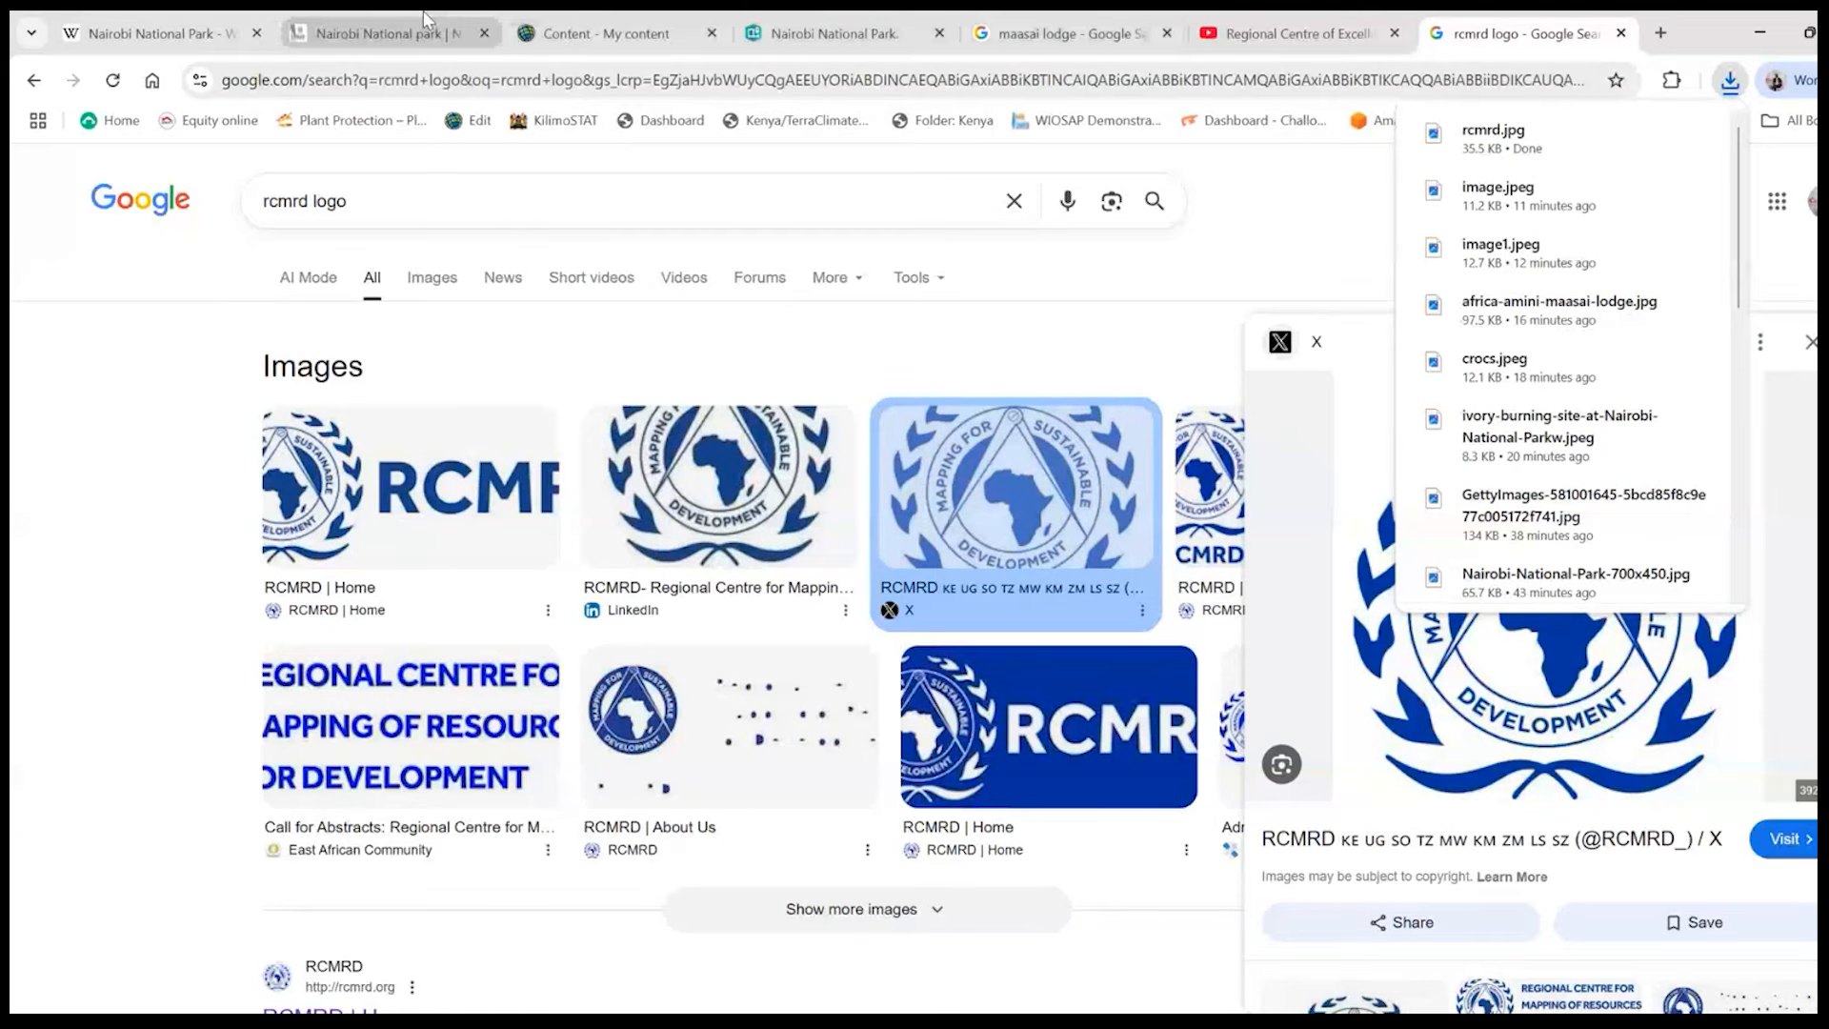
- Return to the Nairobi National Park story and upload the saved rcmrd image as its logo
left_click(828, 33)
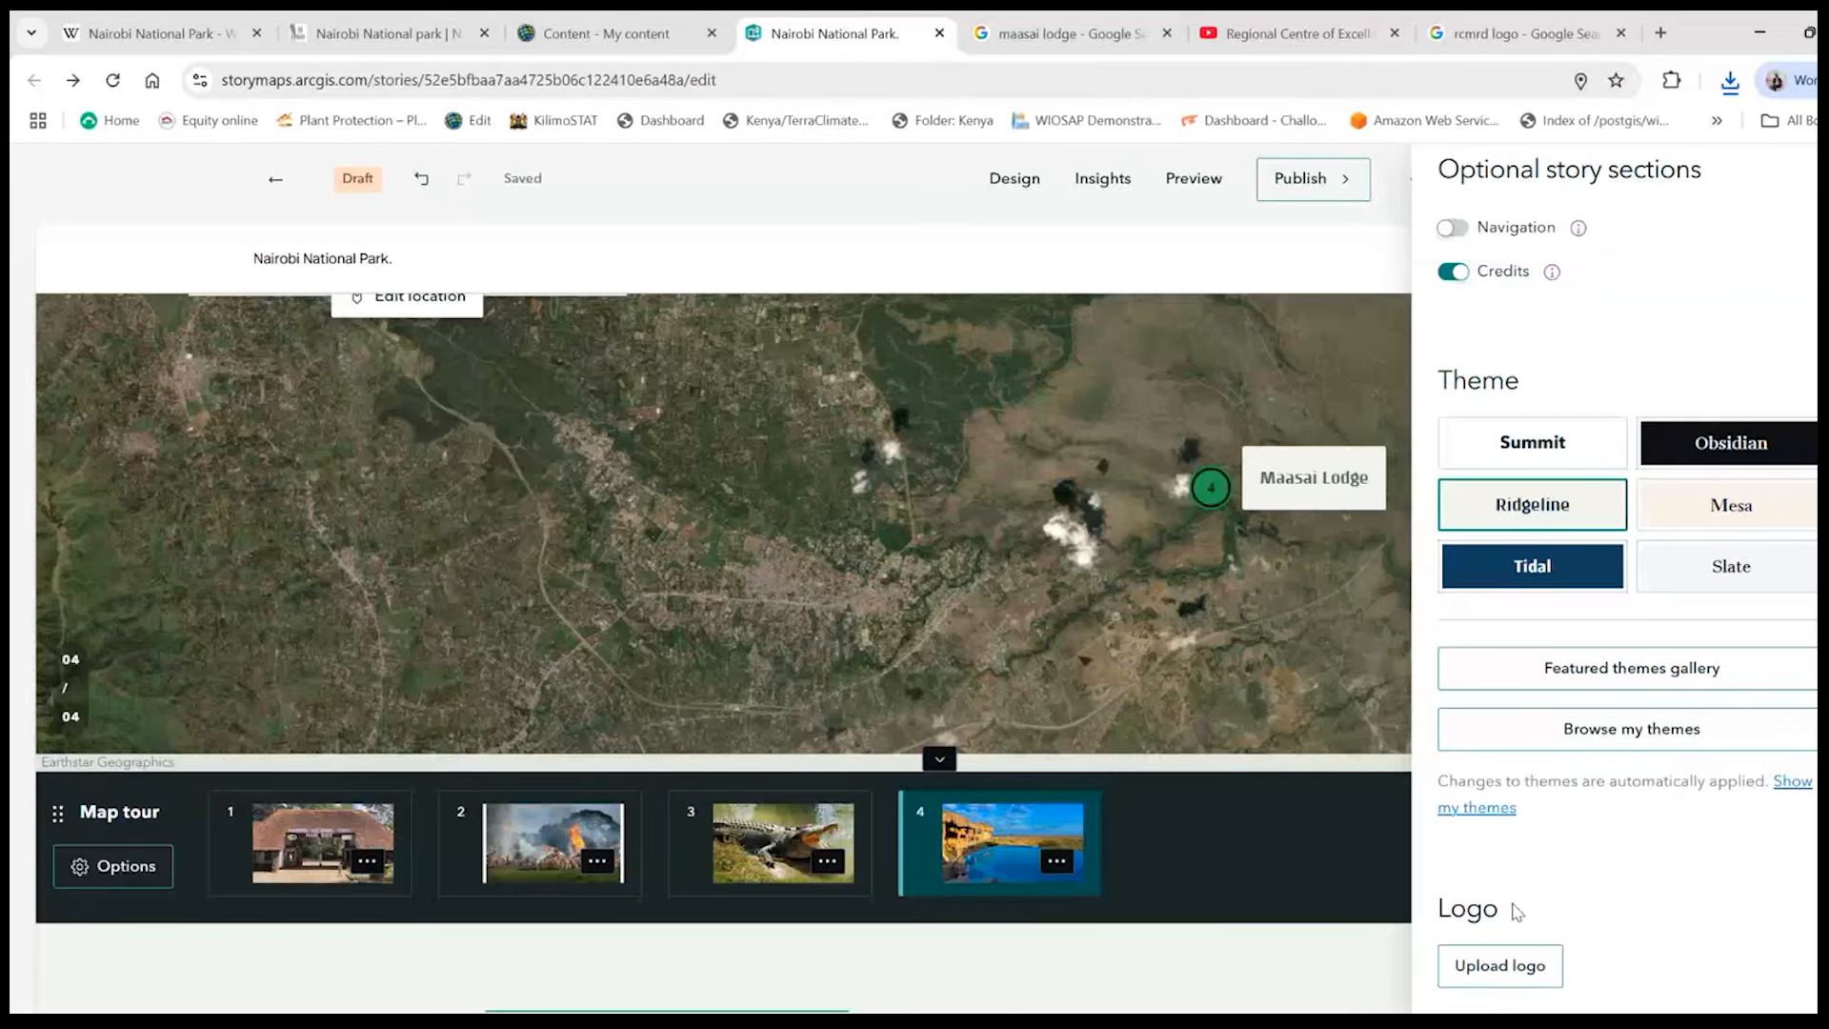
left_click(1514, 981)
key("Escape")
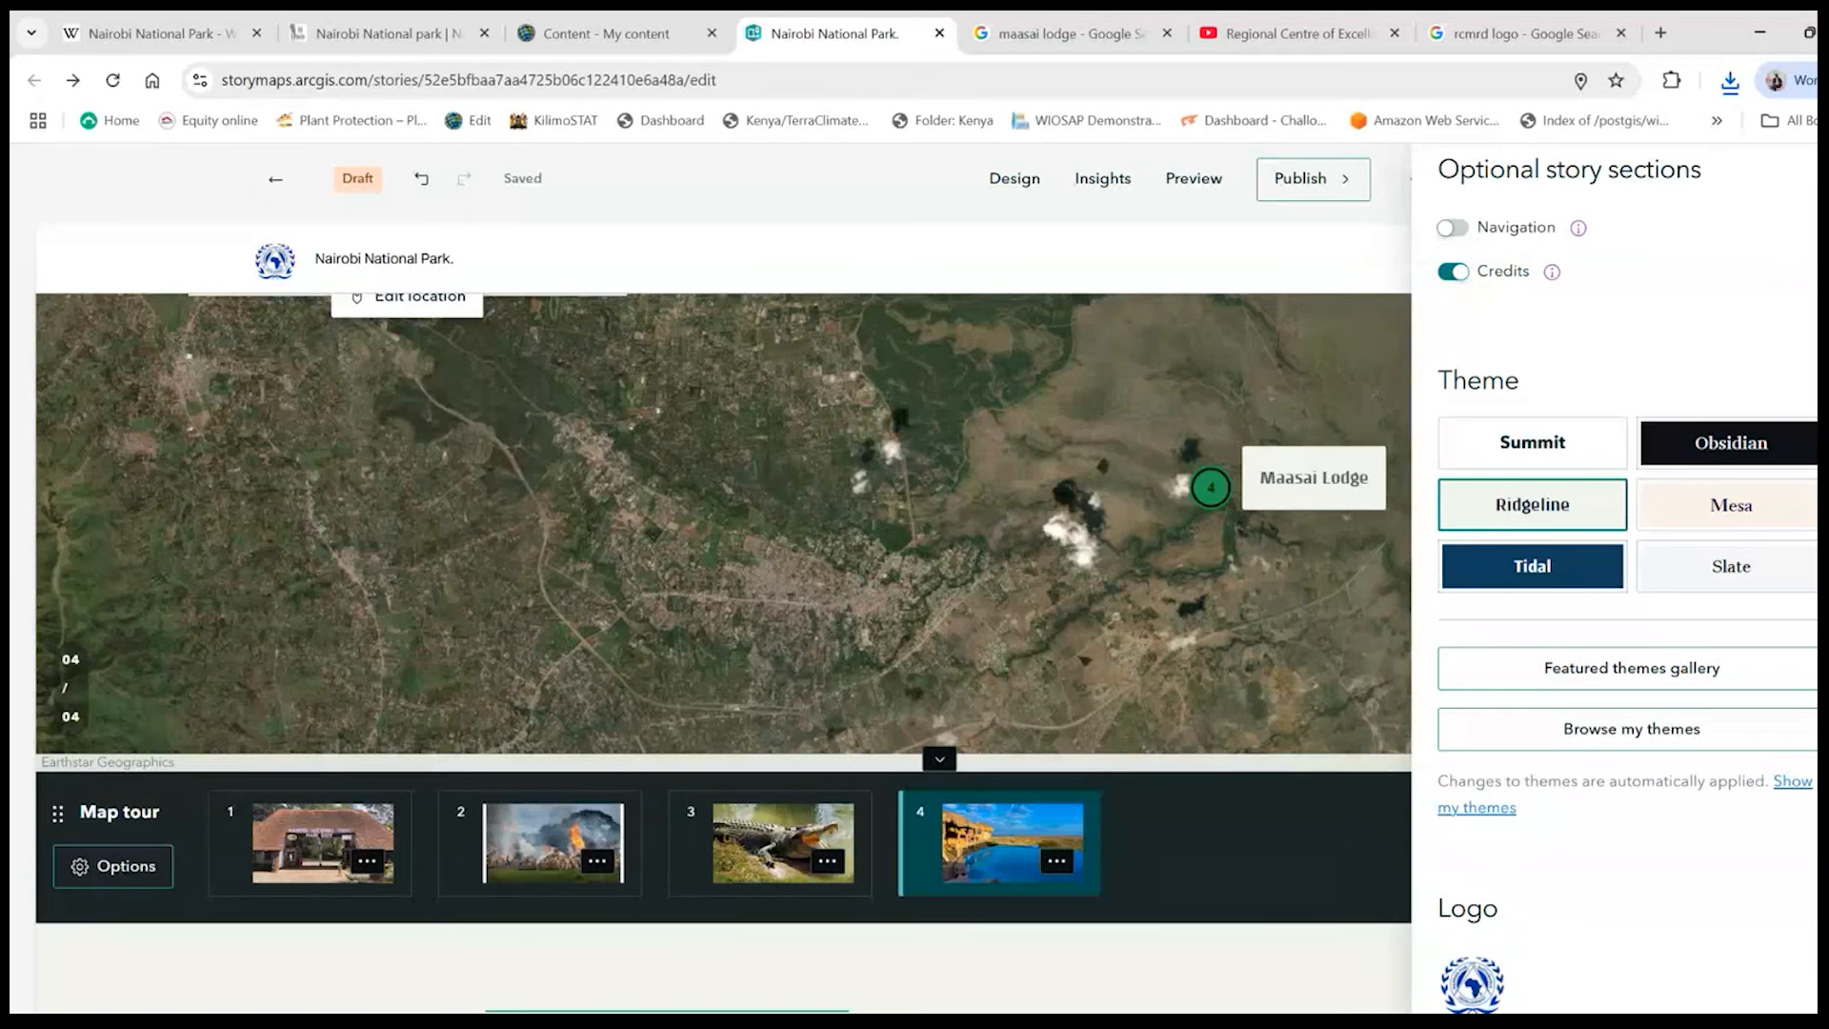
- Start the story's logo link, search Google for "rcmrd" and open the RCMRD home page
scroll(1614, 817, "down", 5)
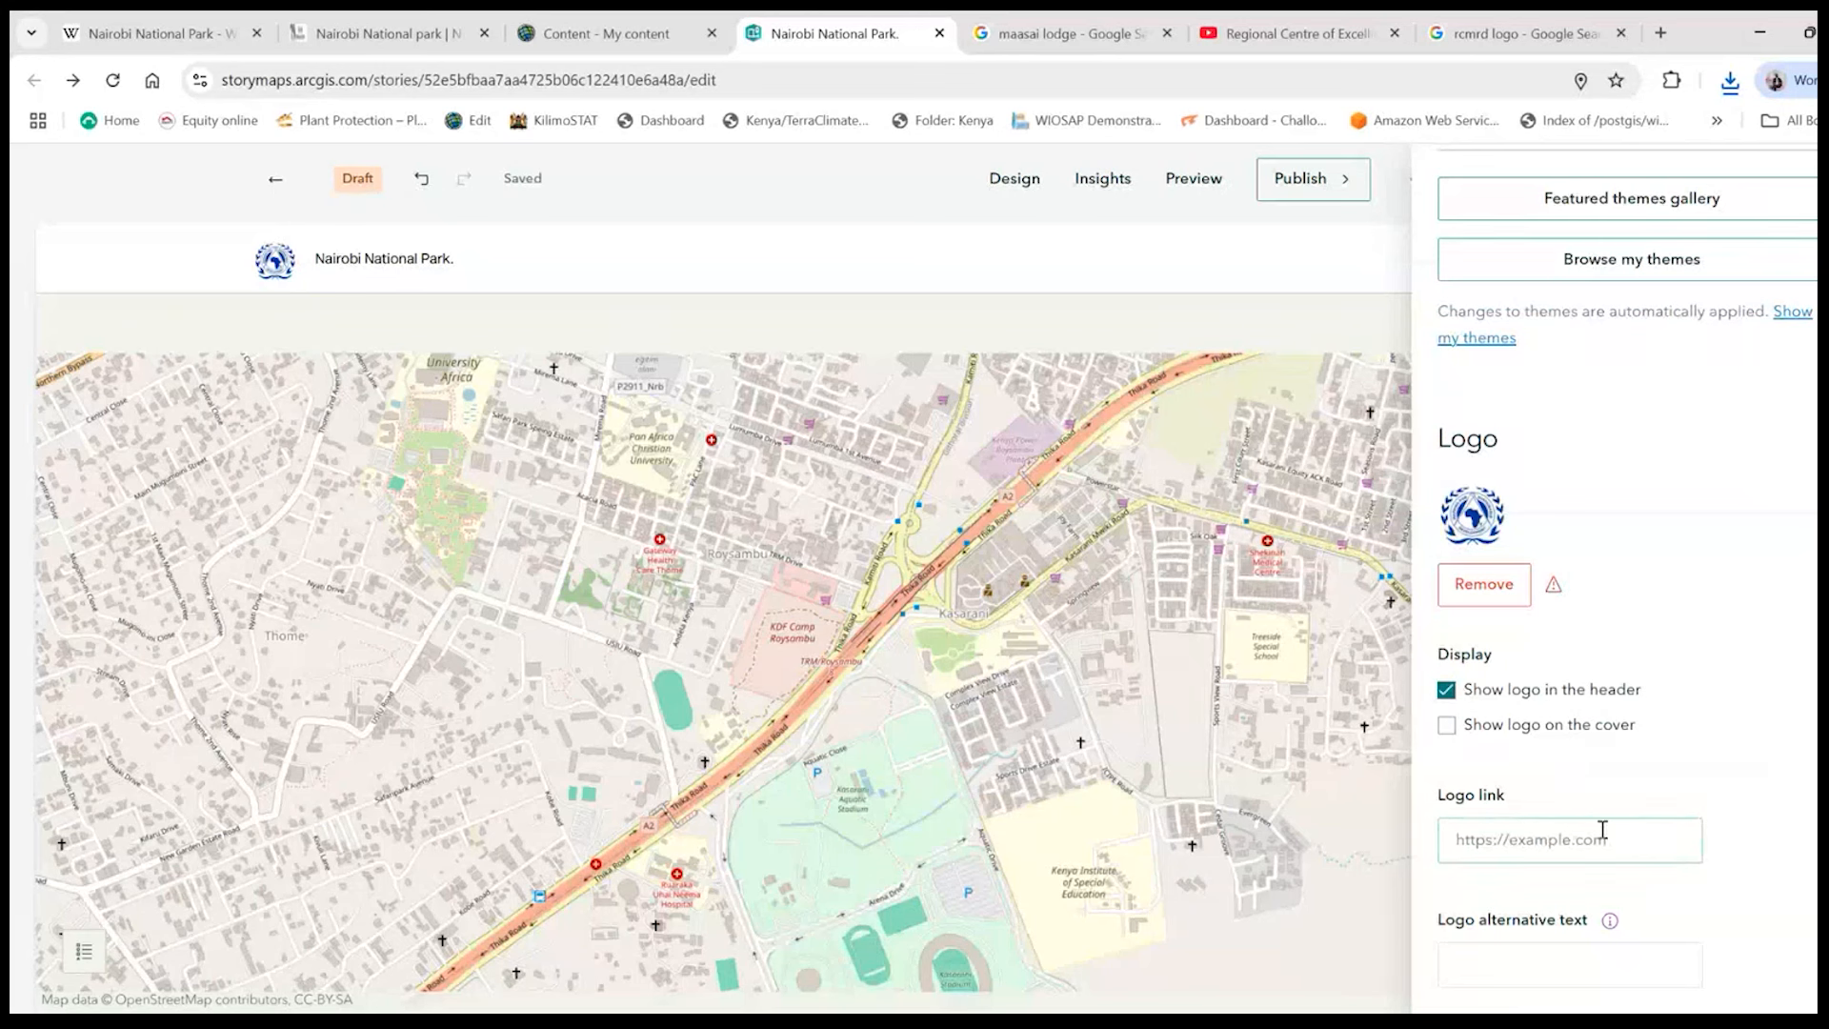
left_click(1547, 834)
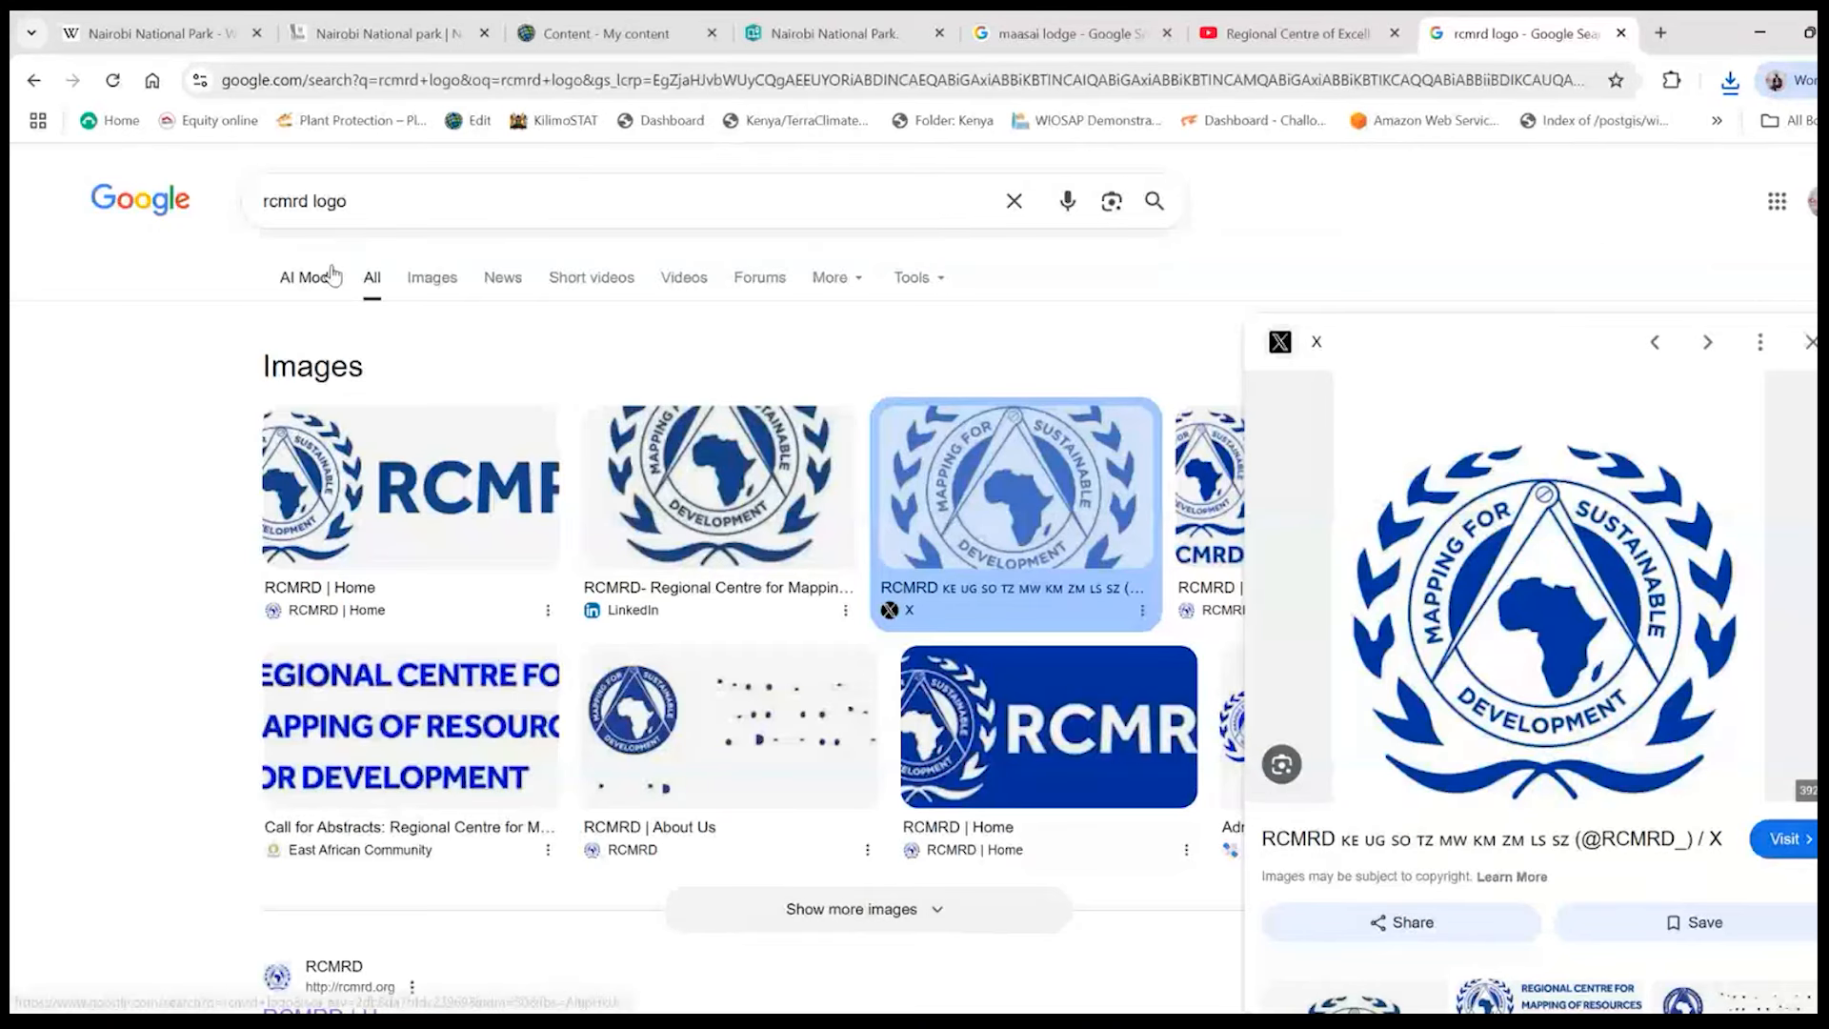
double_click(352, 203)
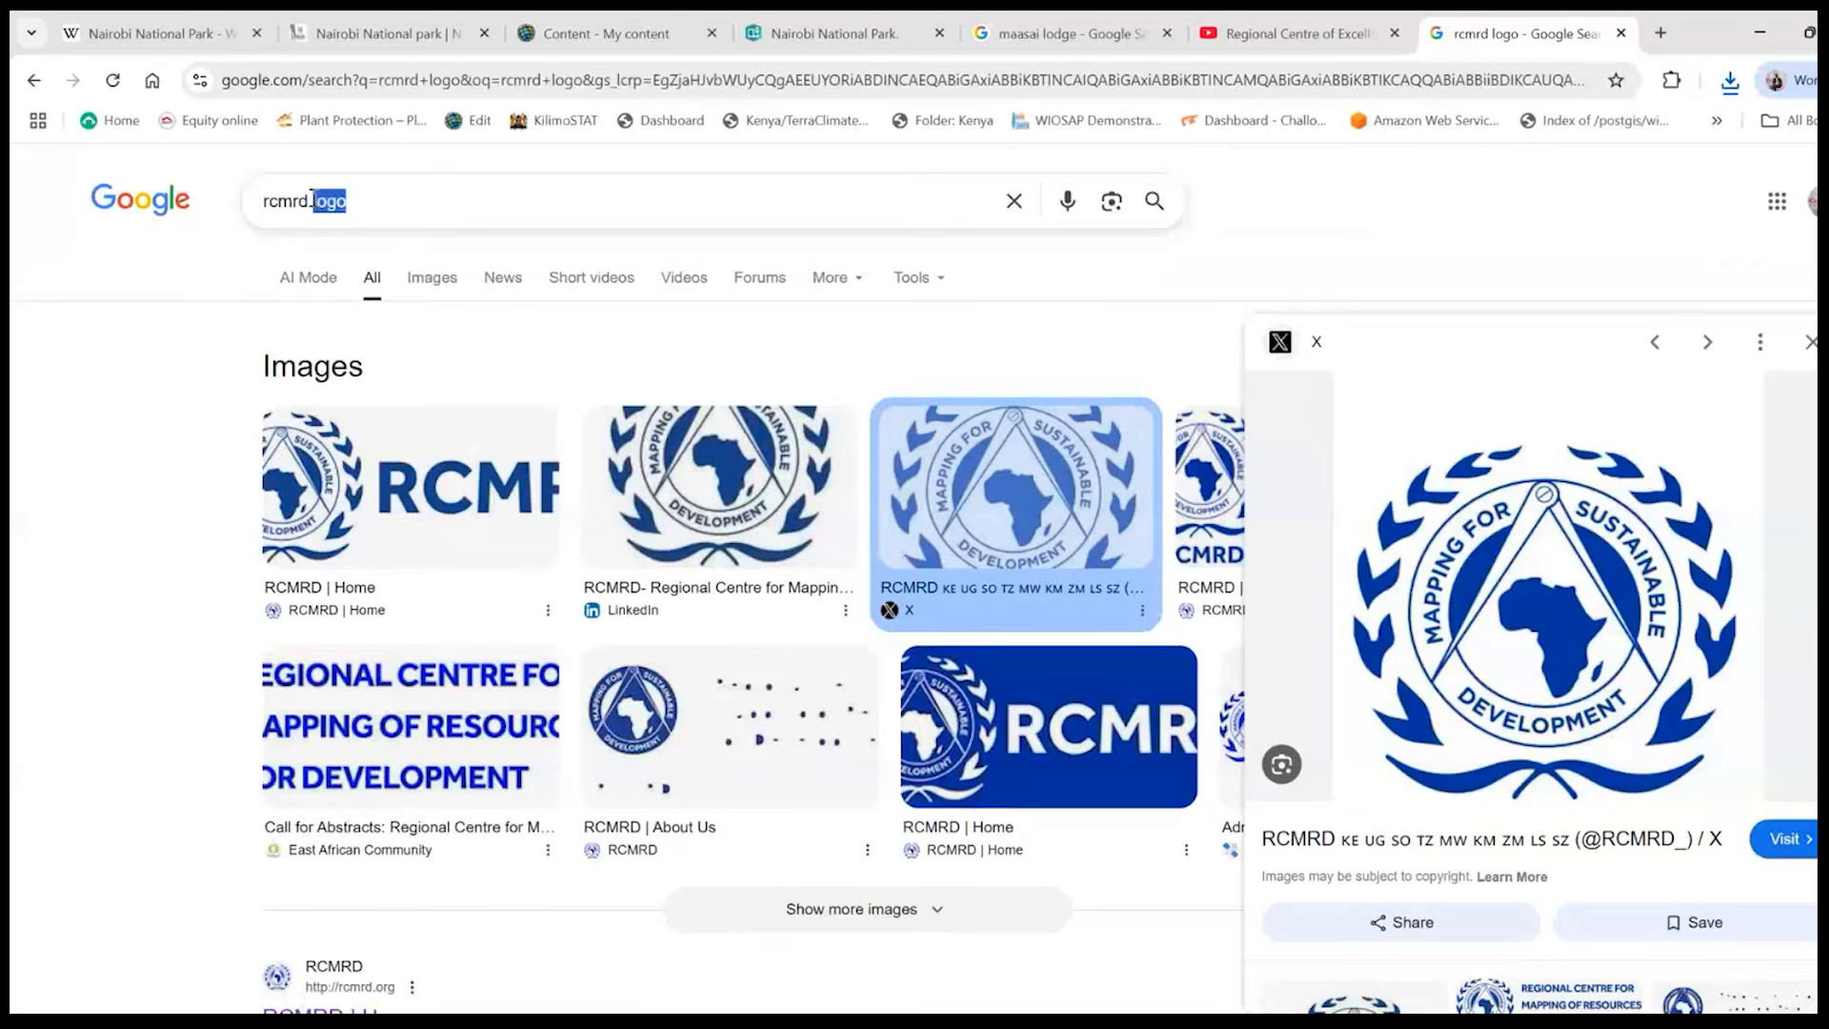
key("BackSpace")
key("BackSpace")
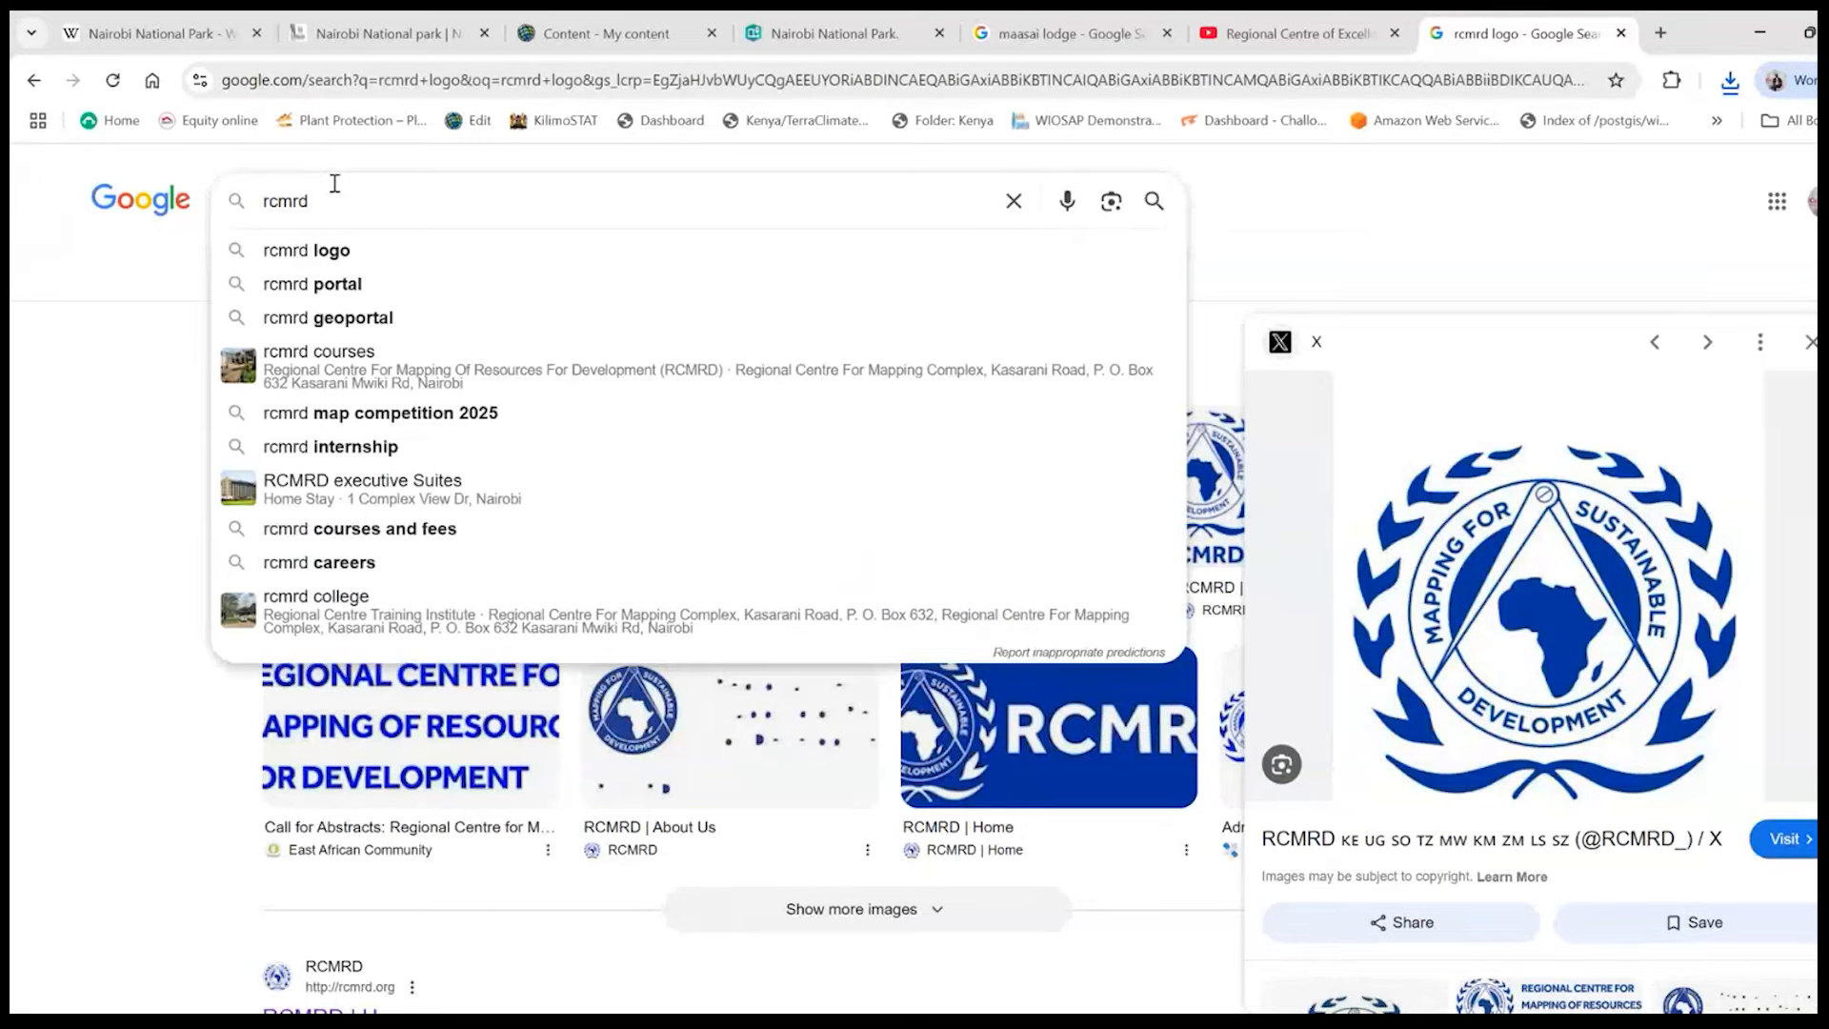
key("Return")
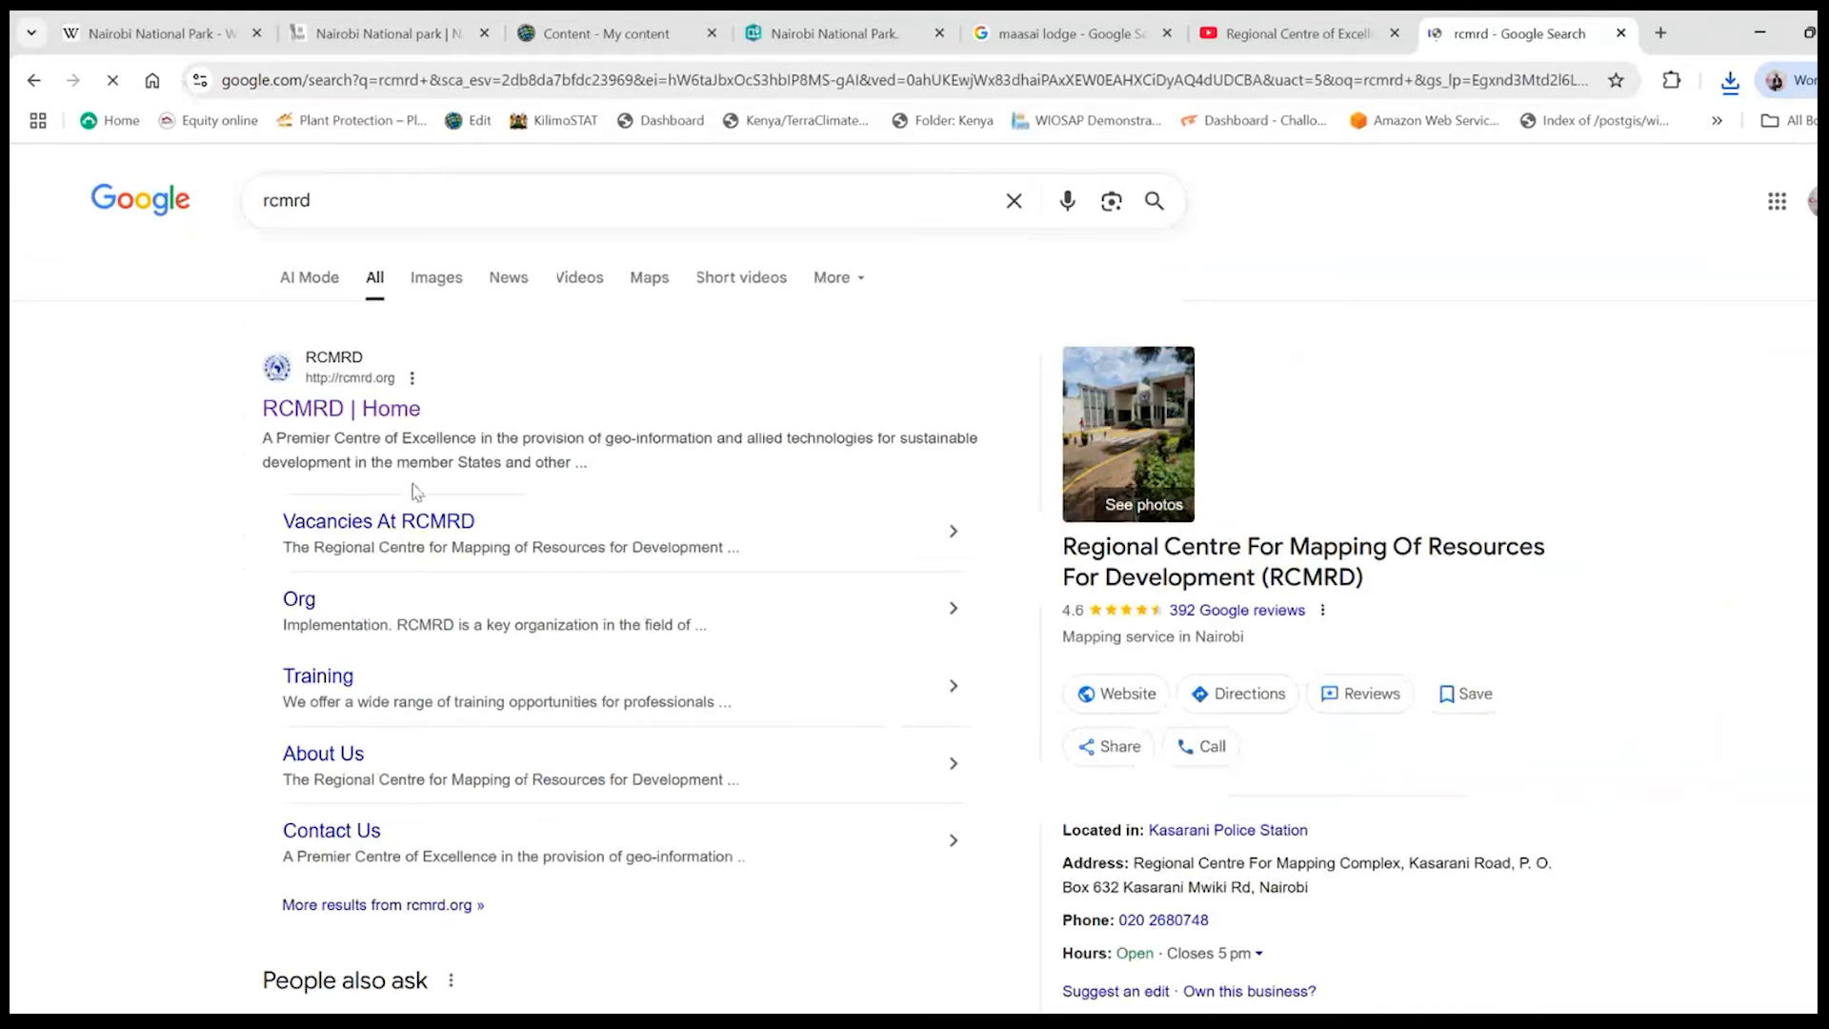
left_click(332, 410)
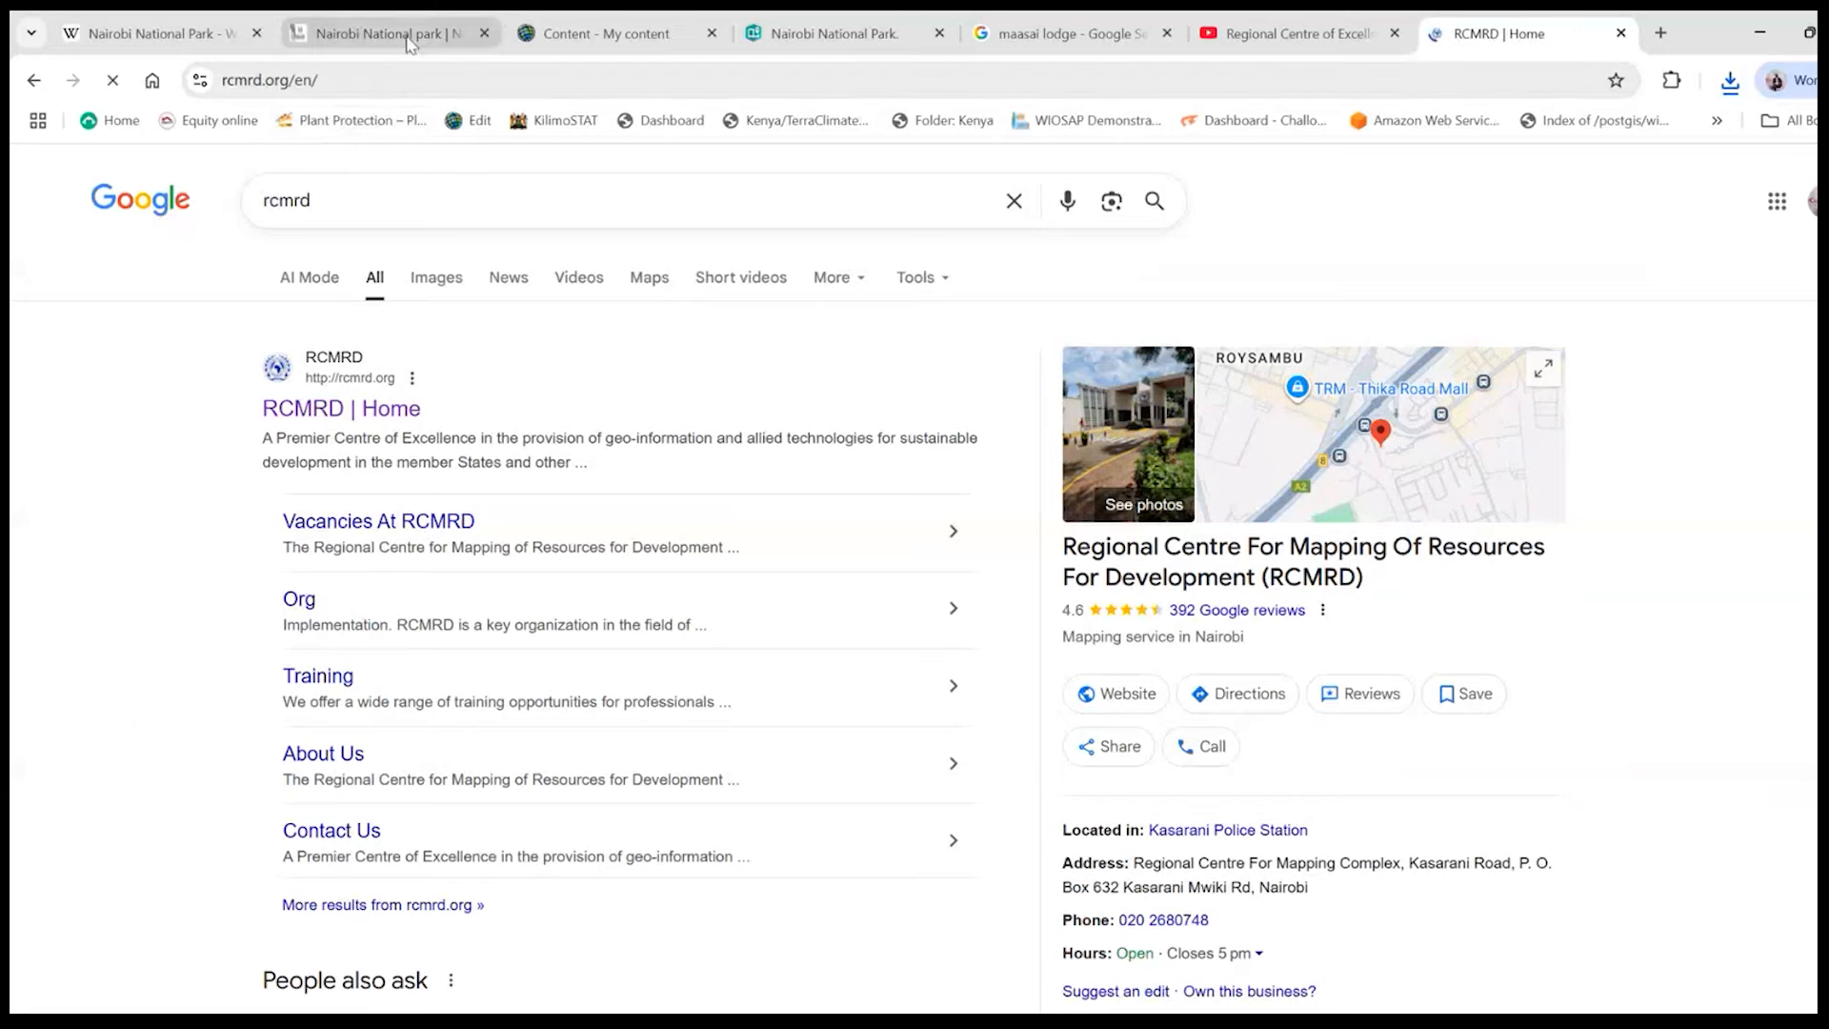
left_click(335, 88)
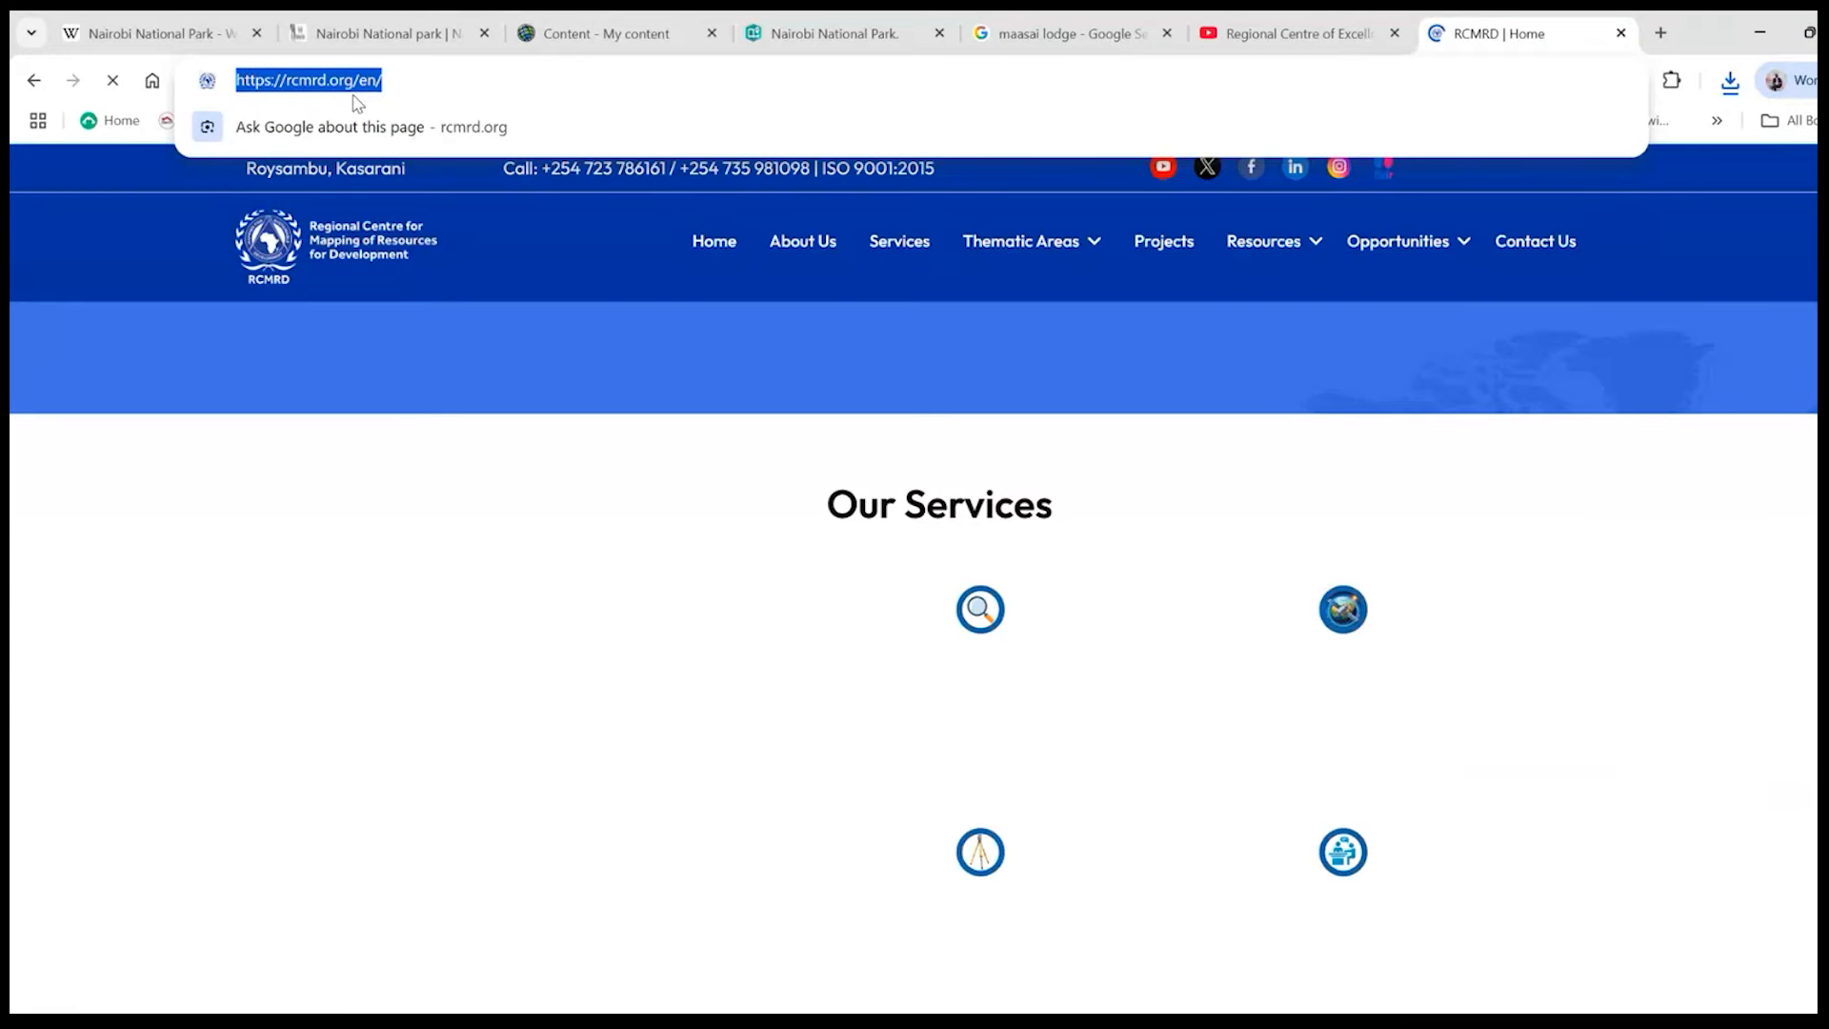
left_click(883, 48)
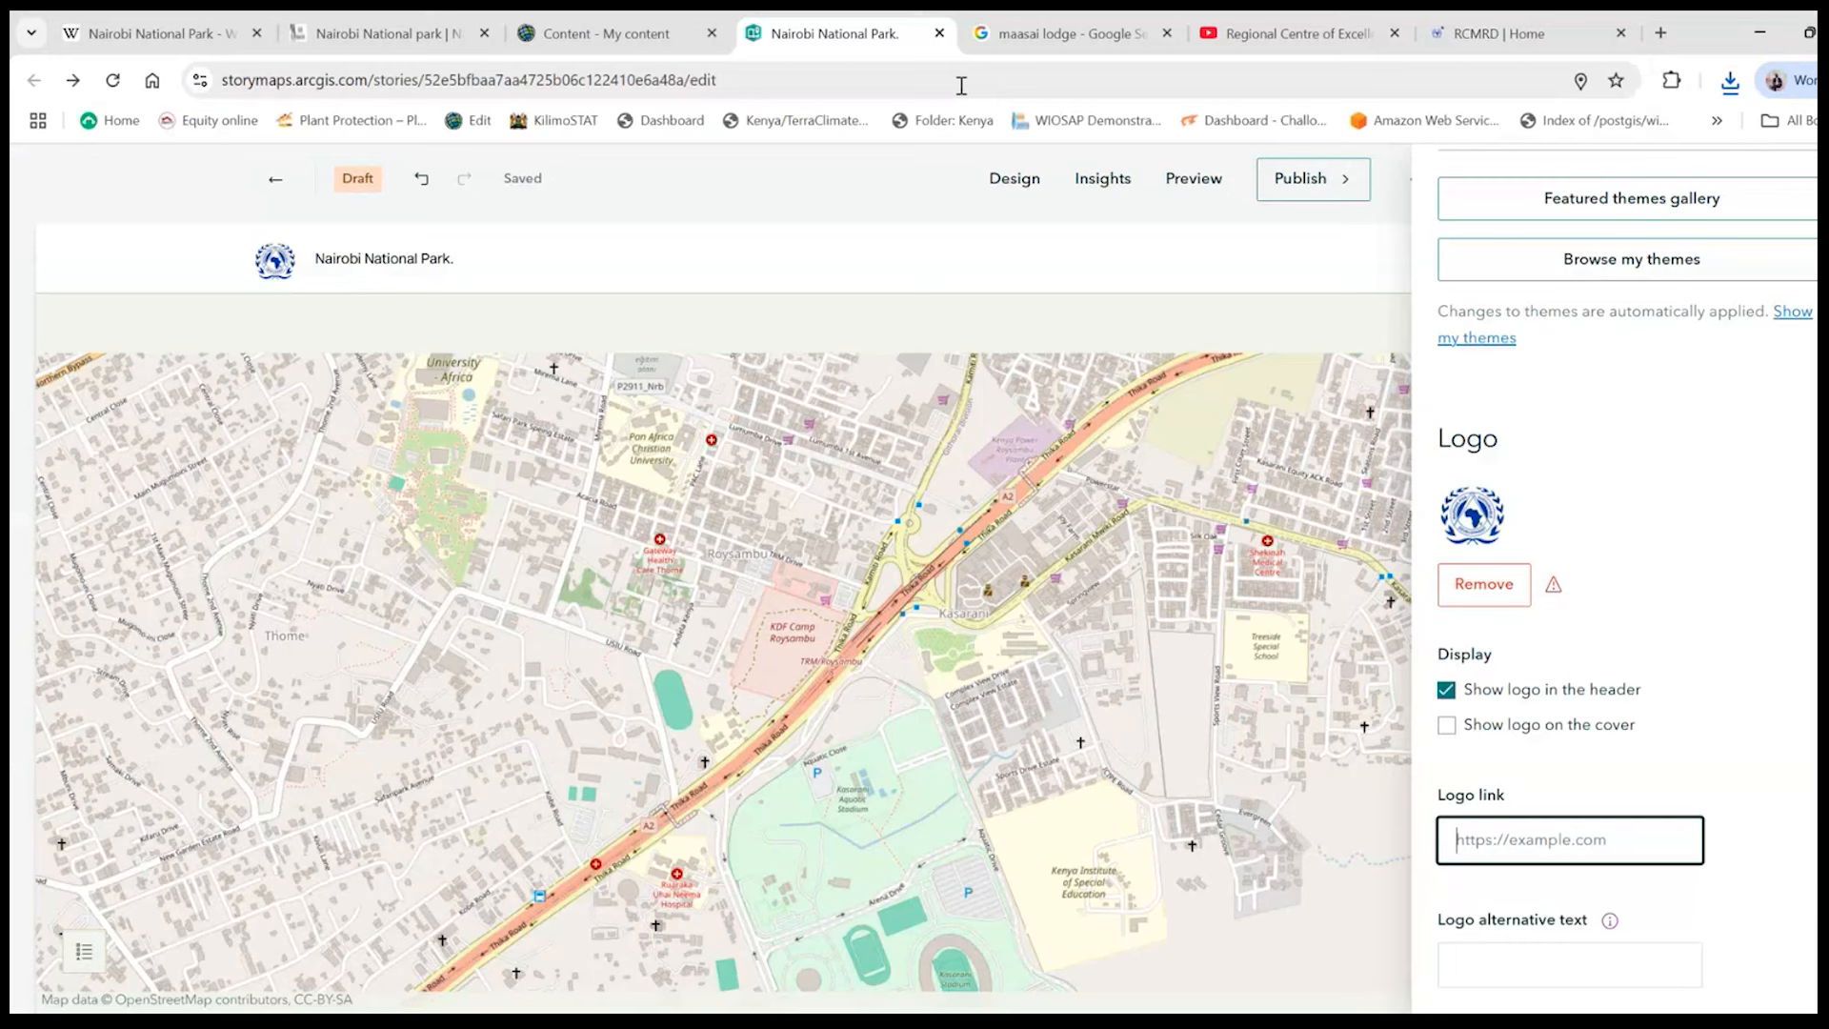
key("ctrl+v")
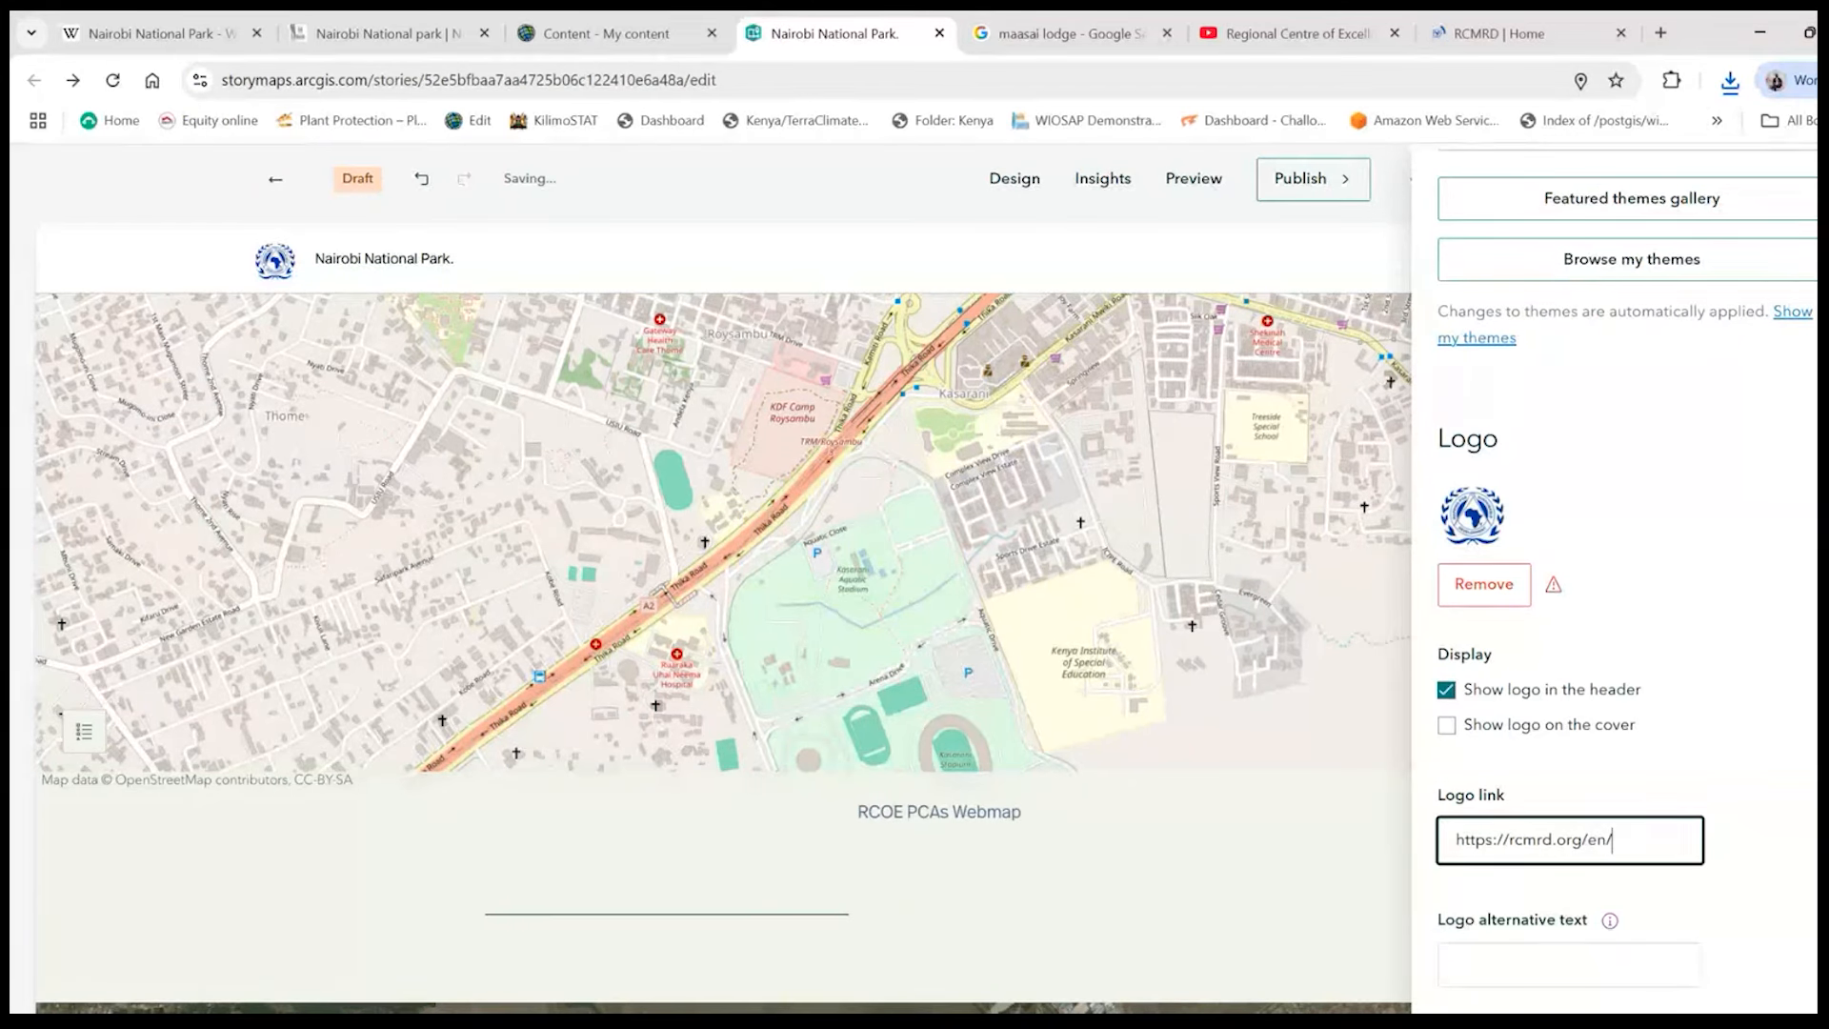
- Check the logo in the story header, look over the design settings and close them
scroll(1572, 838, "up", 8)
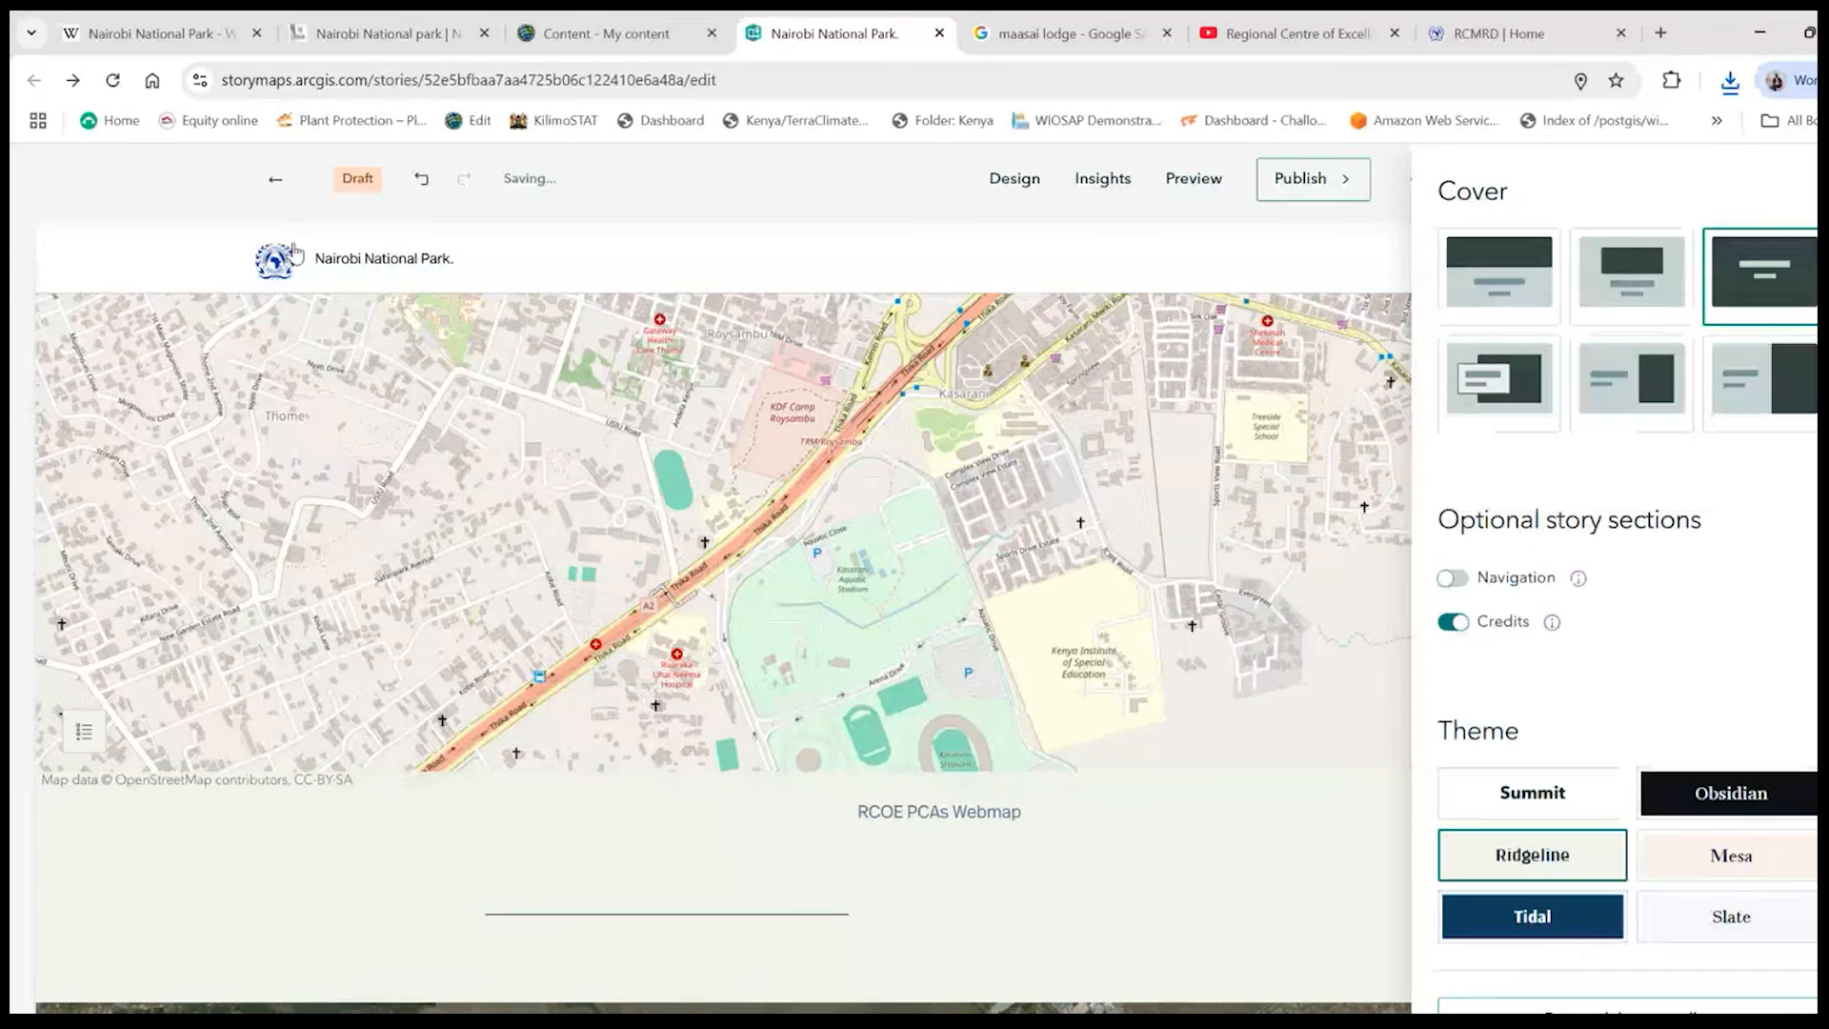
scroll(724, 571, "down", 7)
scroll(724, 571, "up", 10)
scroll(1726, 573, "up", 1)
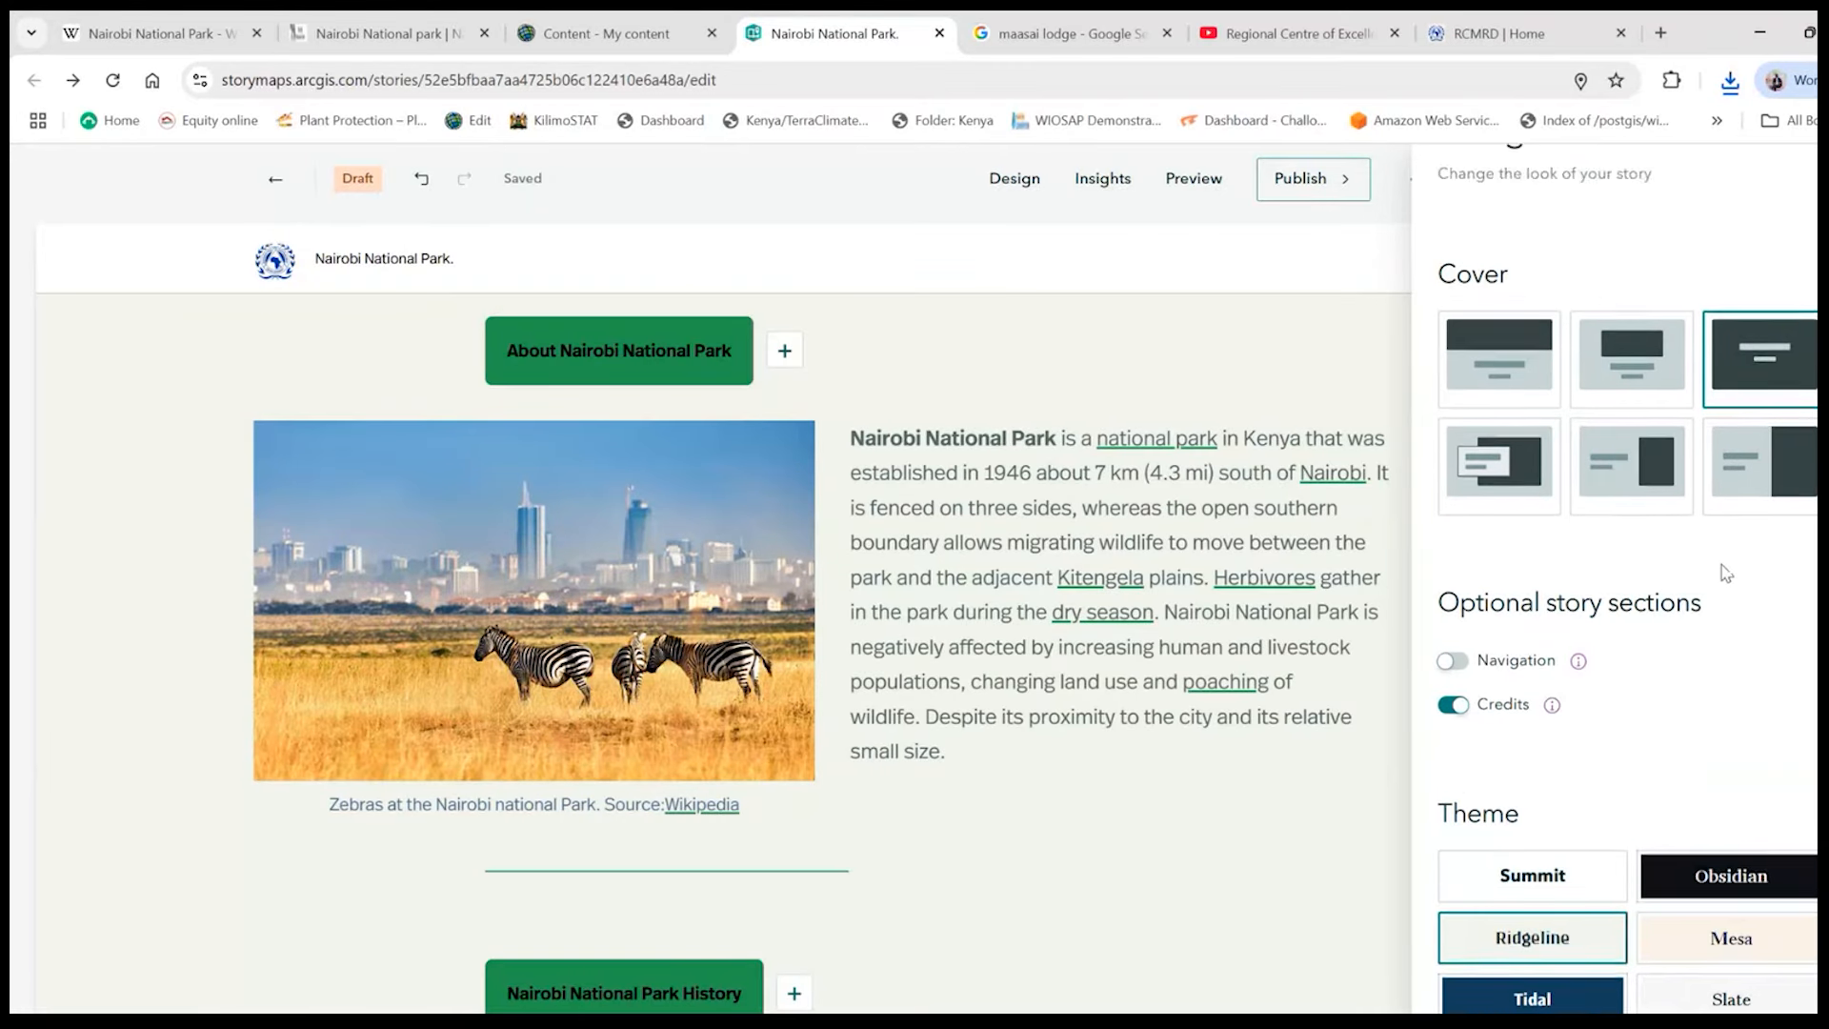
scroll(1726, 573, "up", 3)
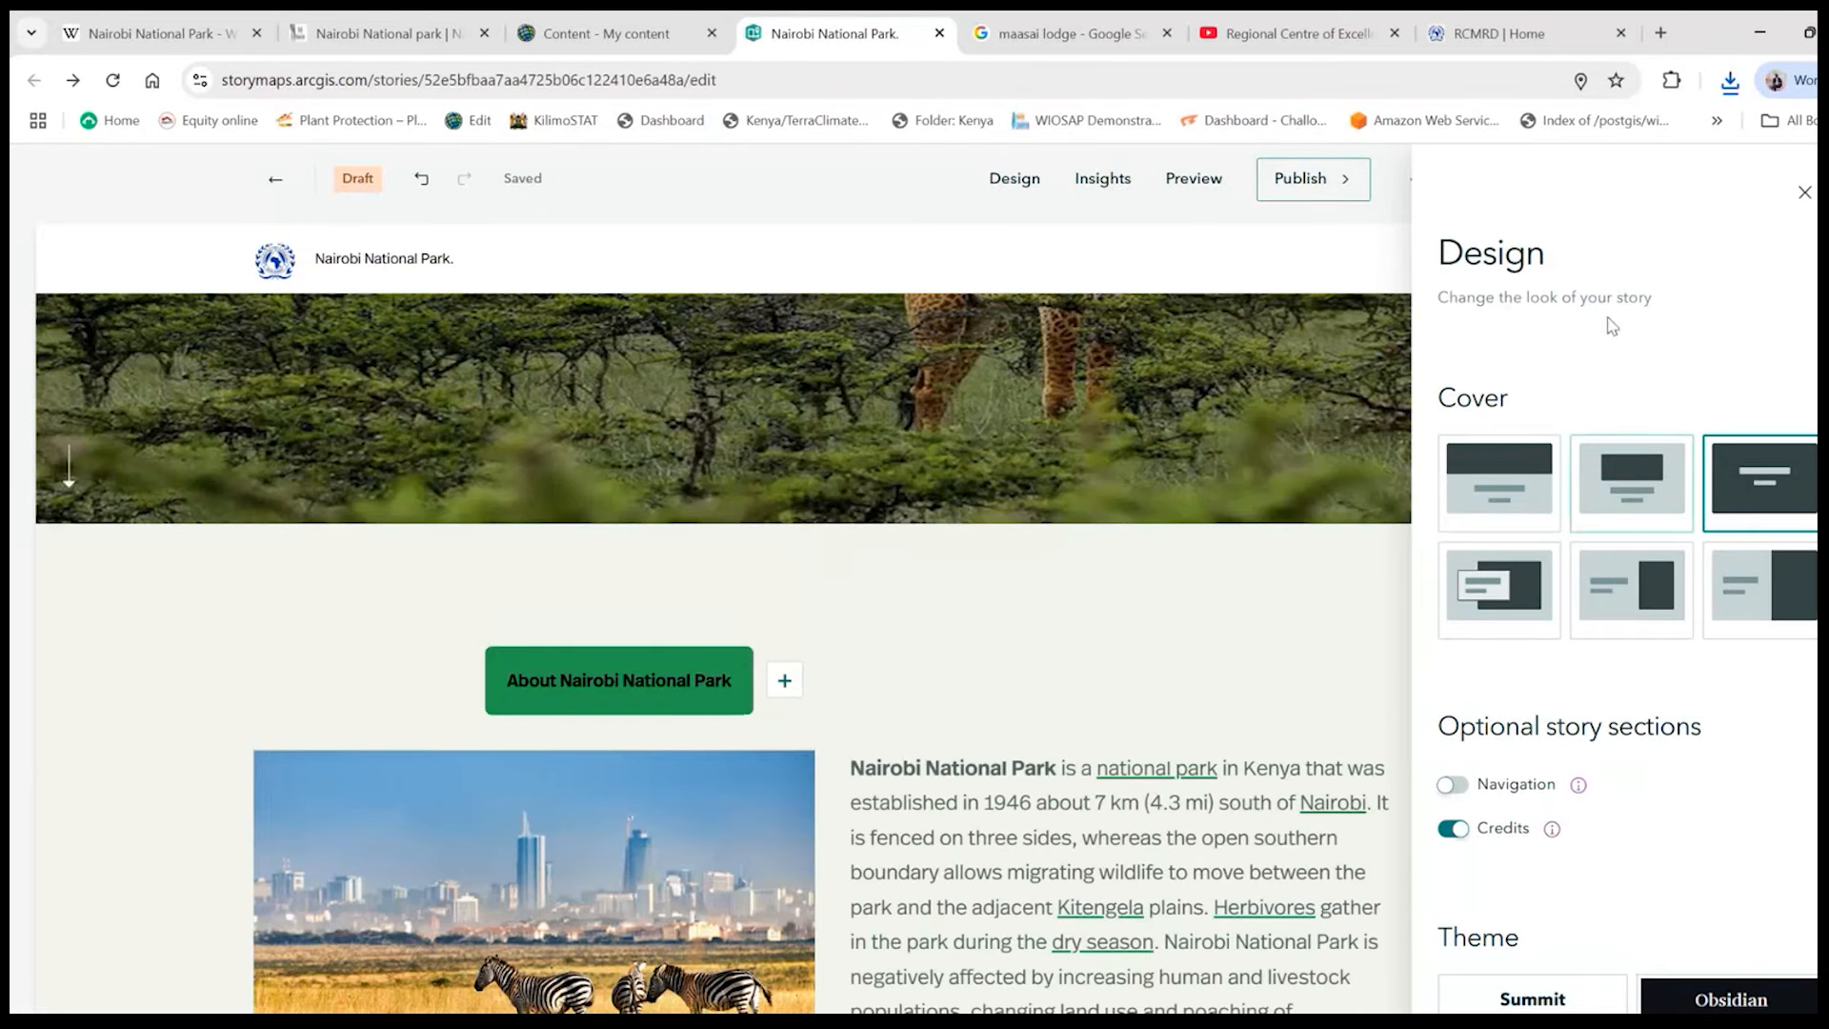
left_click(1803, 192)
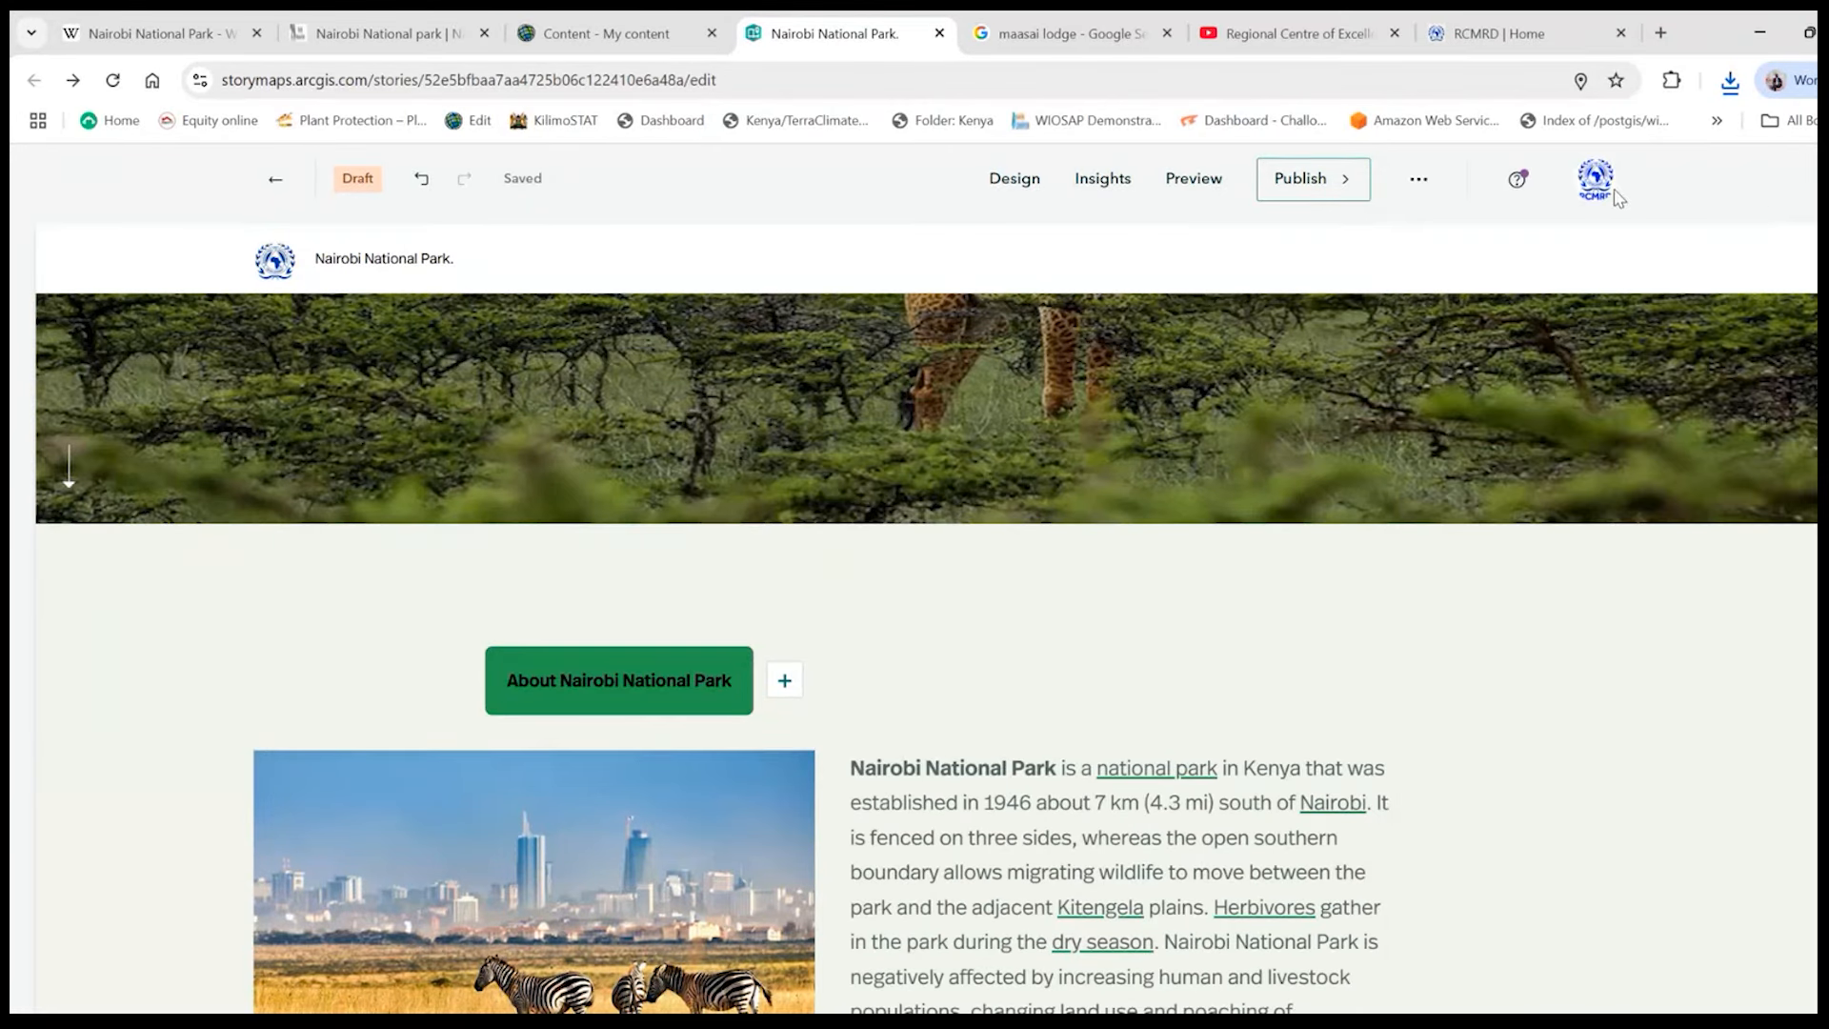
- Open the story's publish options and set the sharing level to Everyone (Public)
left_click(1352, 186)
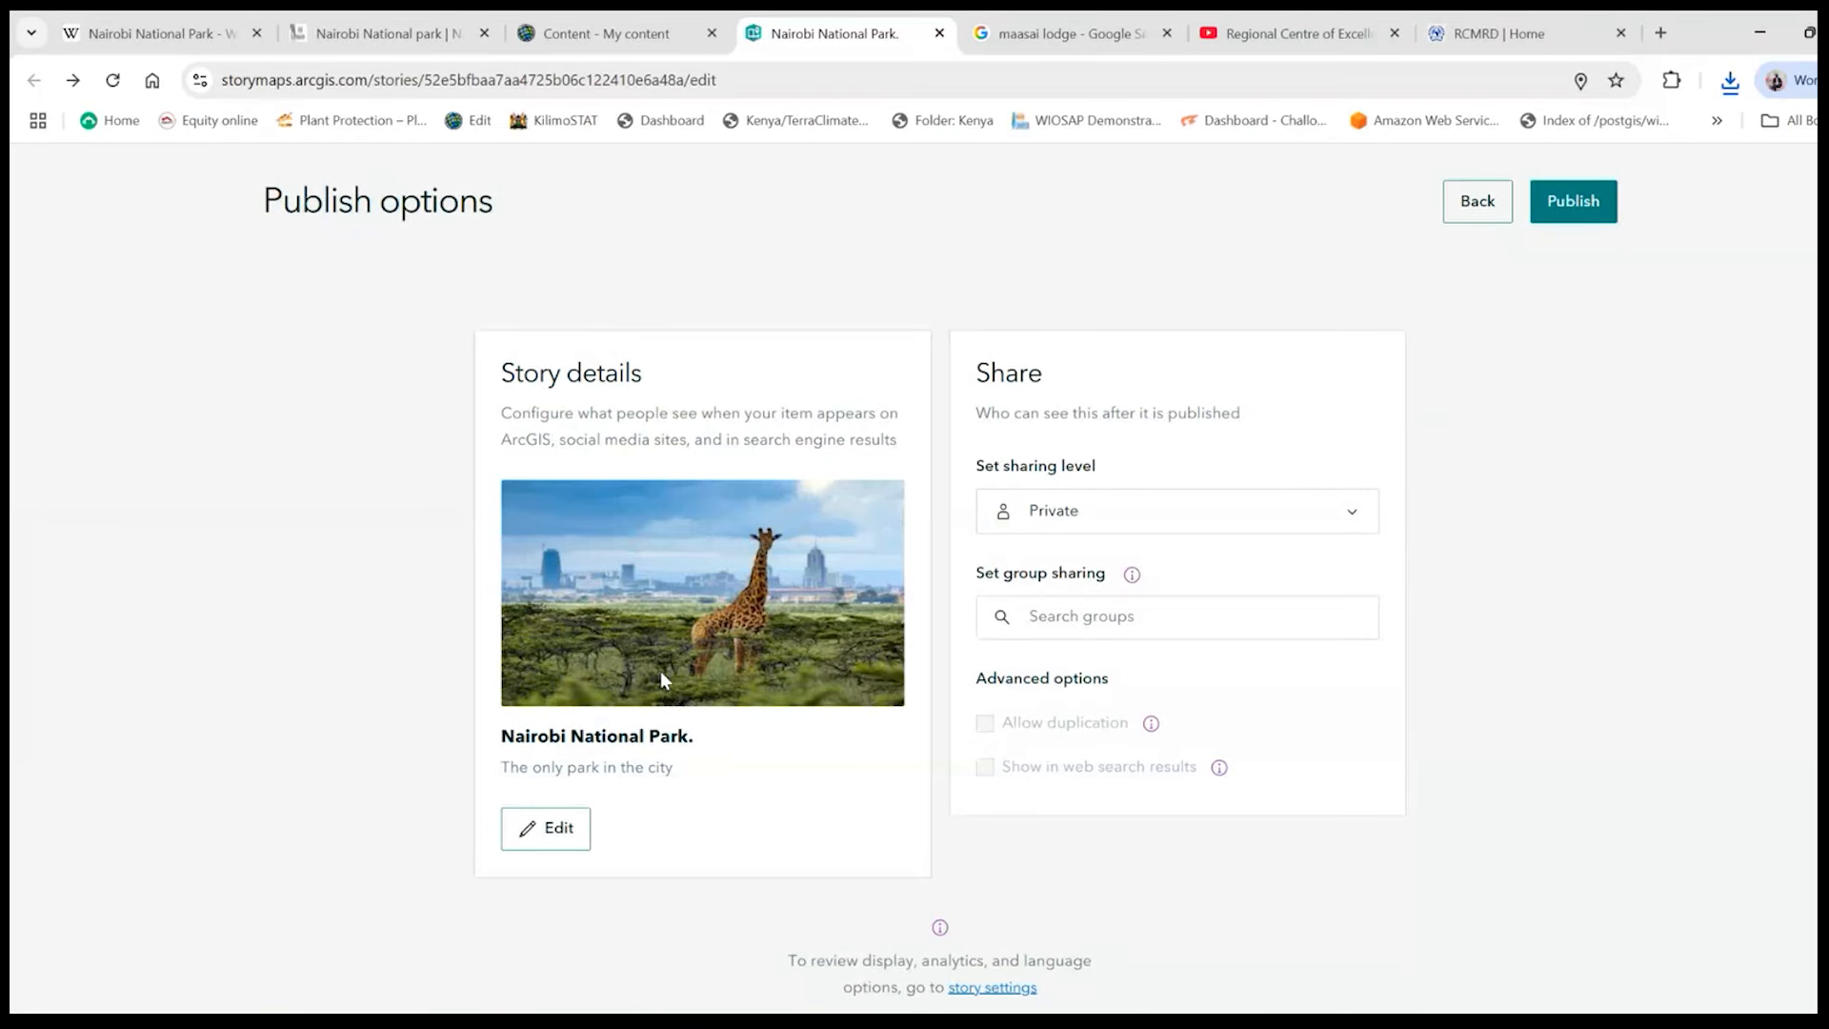
left_click(1343, 522)
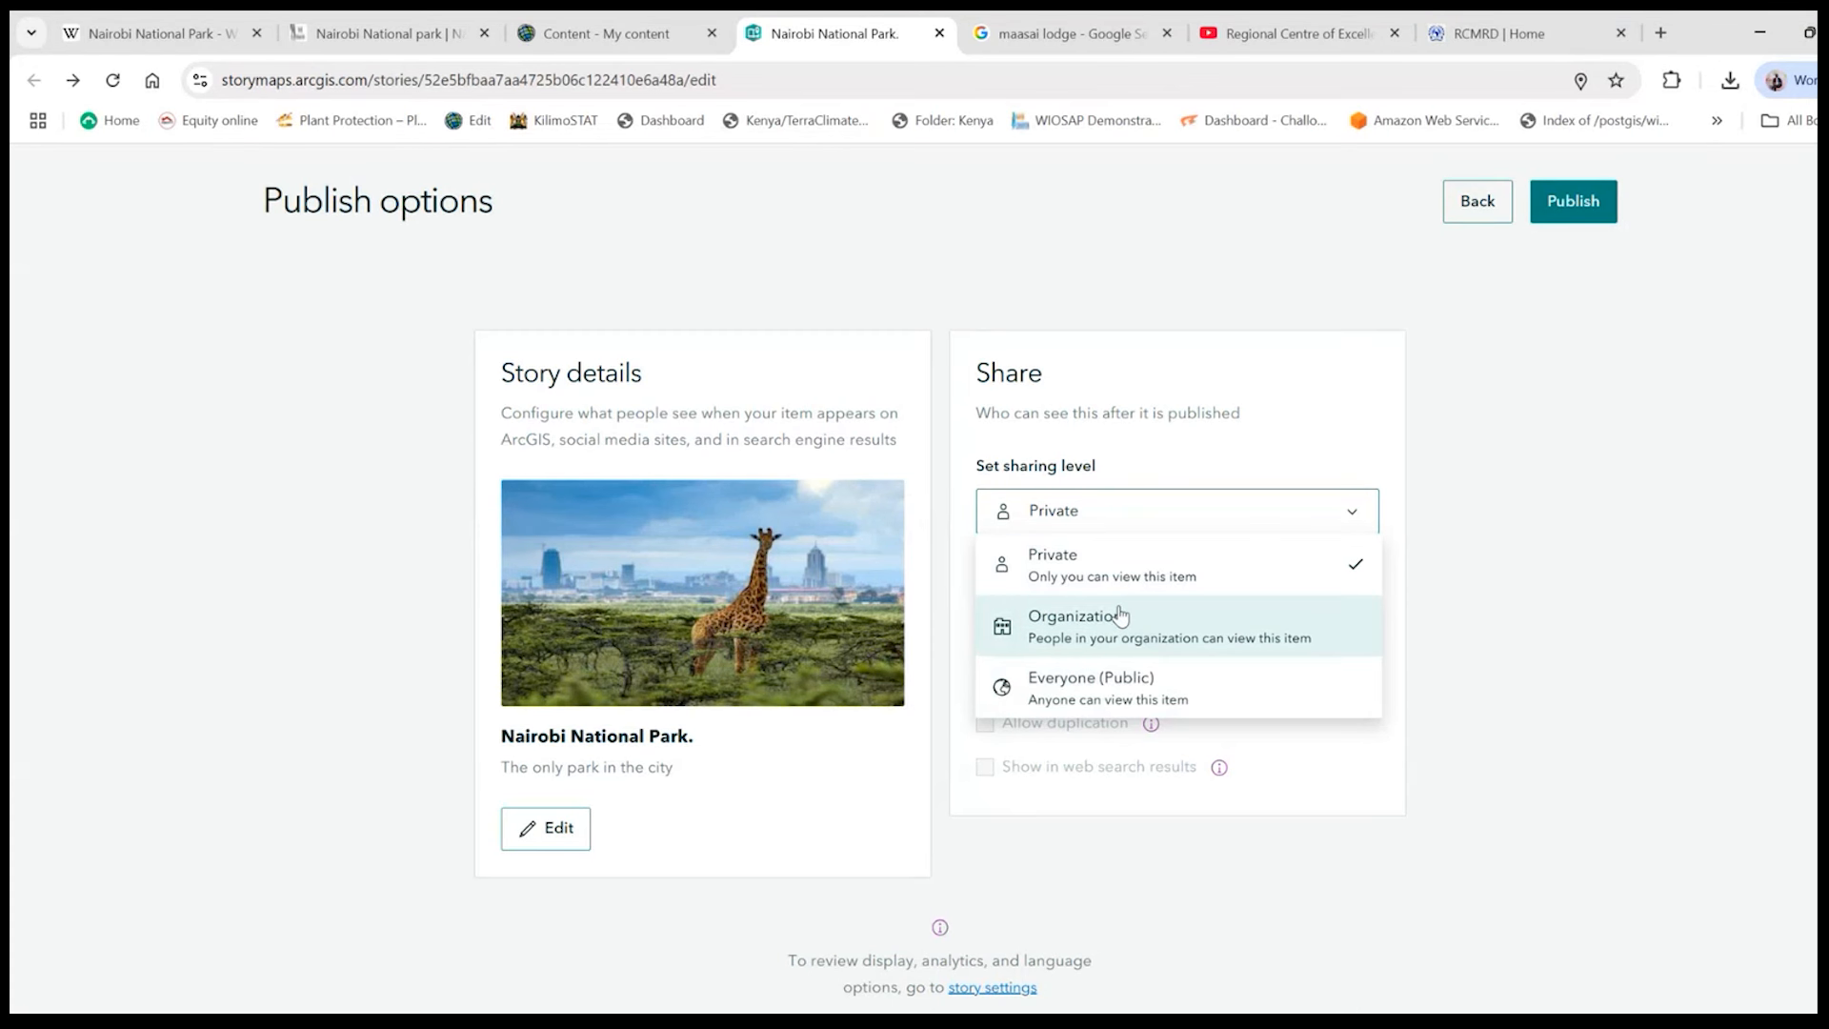
left_click(1068, 697)
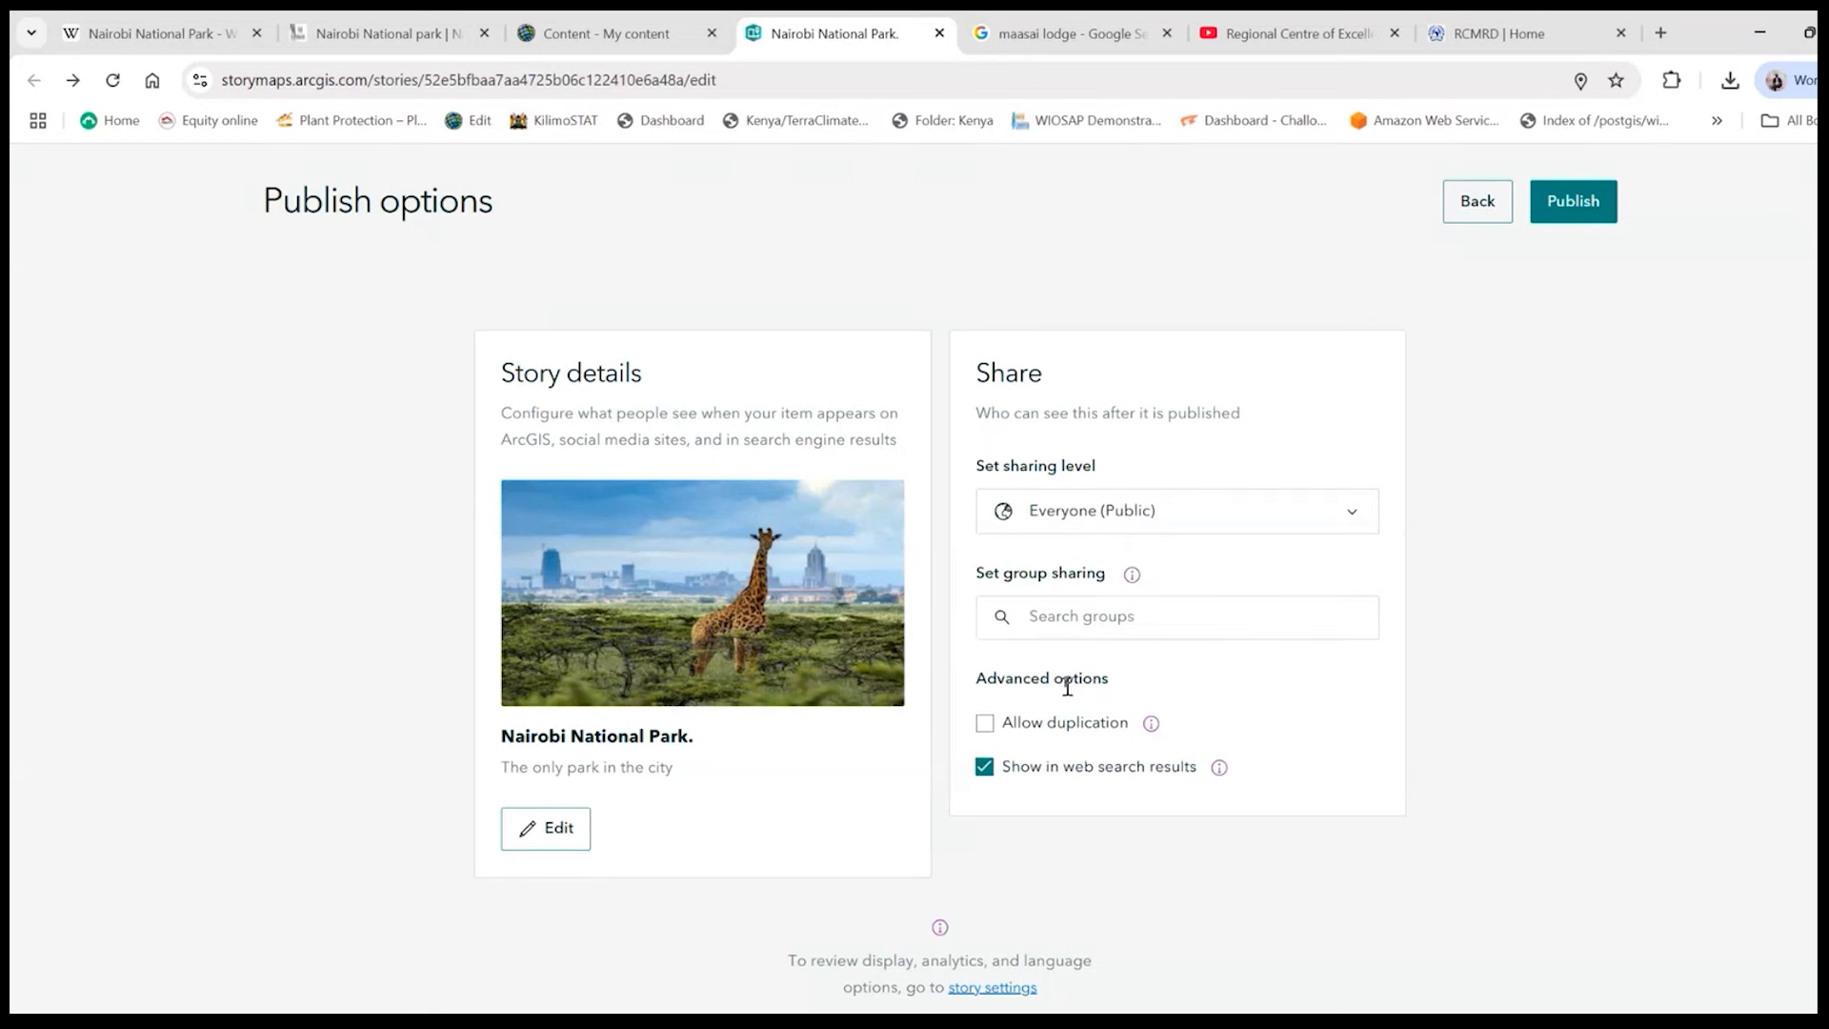
- Allow duplication of the story in the advanced sharing options
left_click(988, 726)
left_click(985, 724)
left_click(985, 724)
left_click(985, 724)
left_click(985, 724)
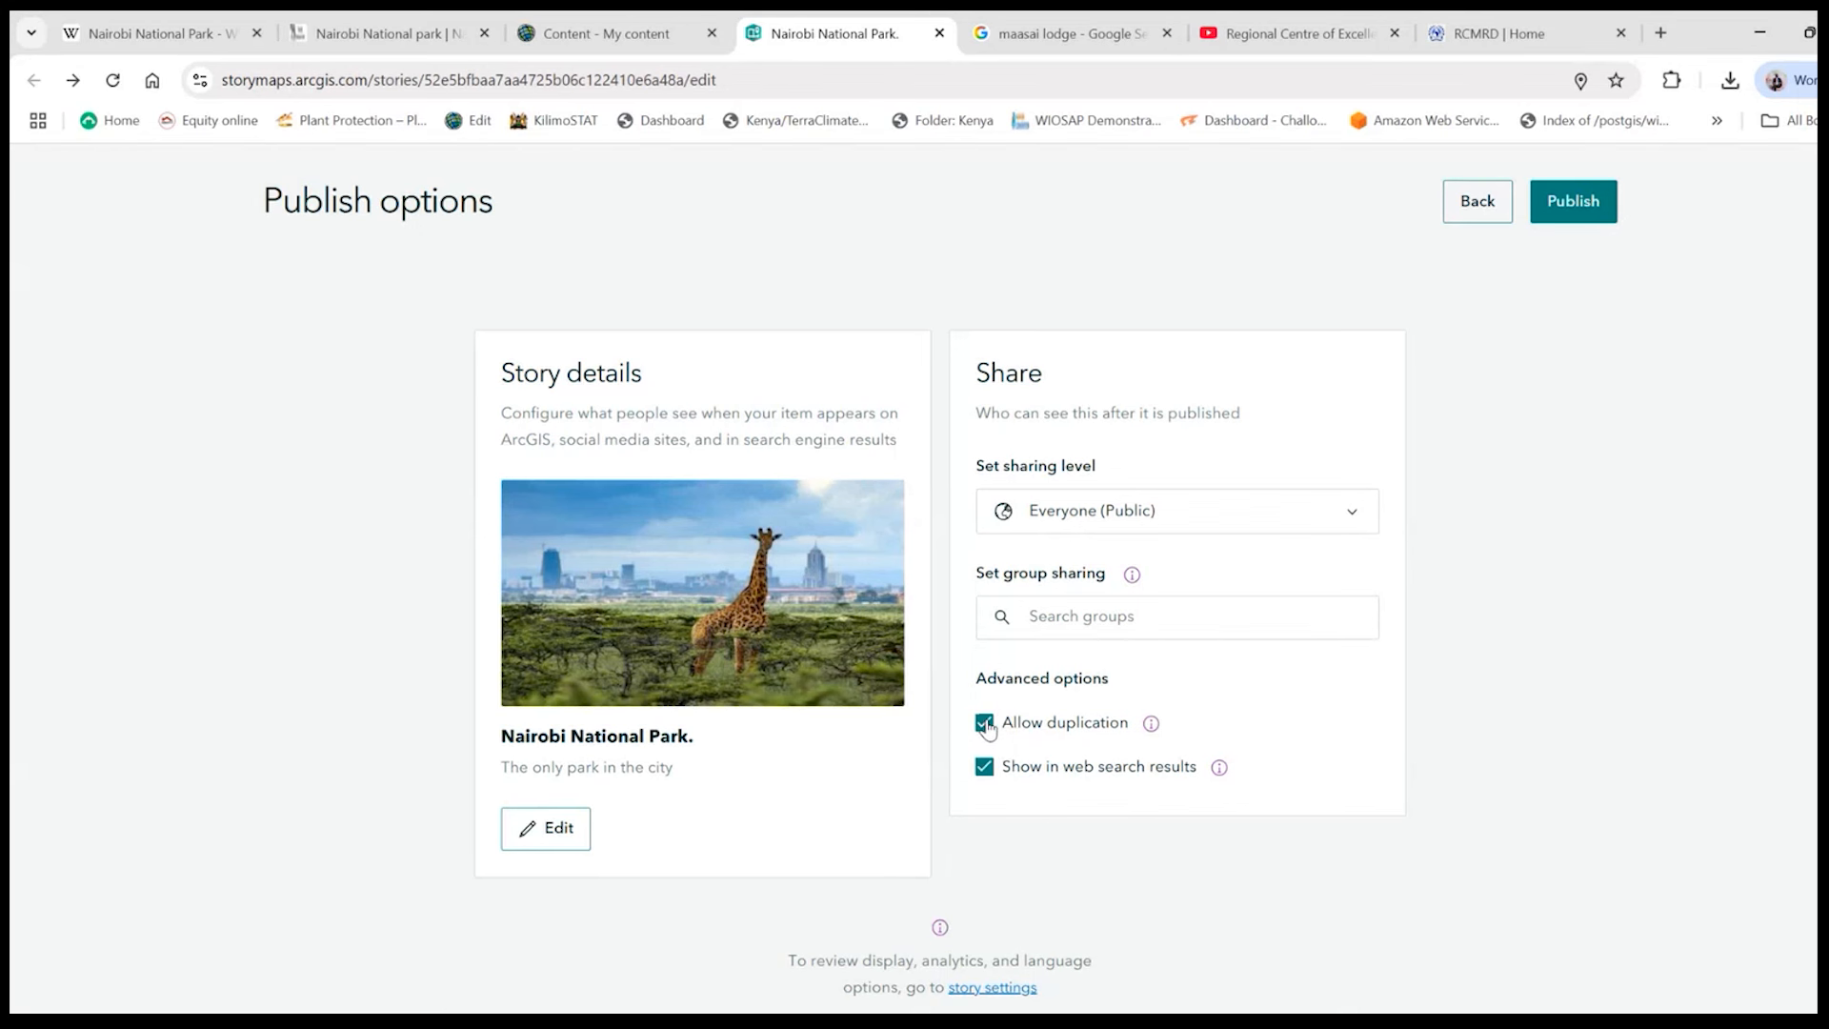